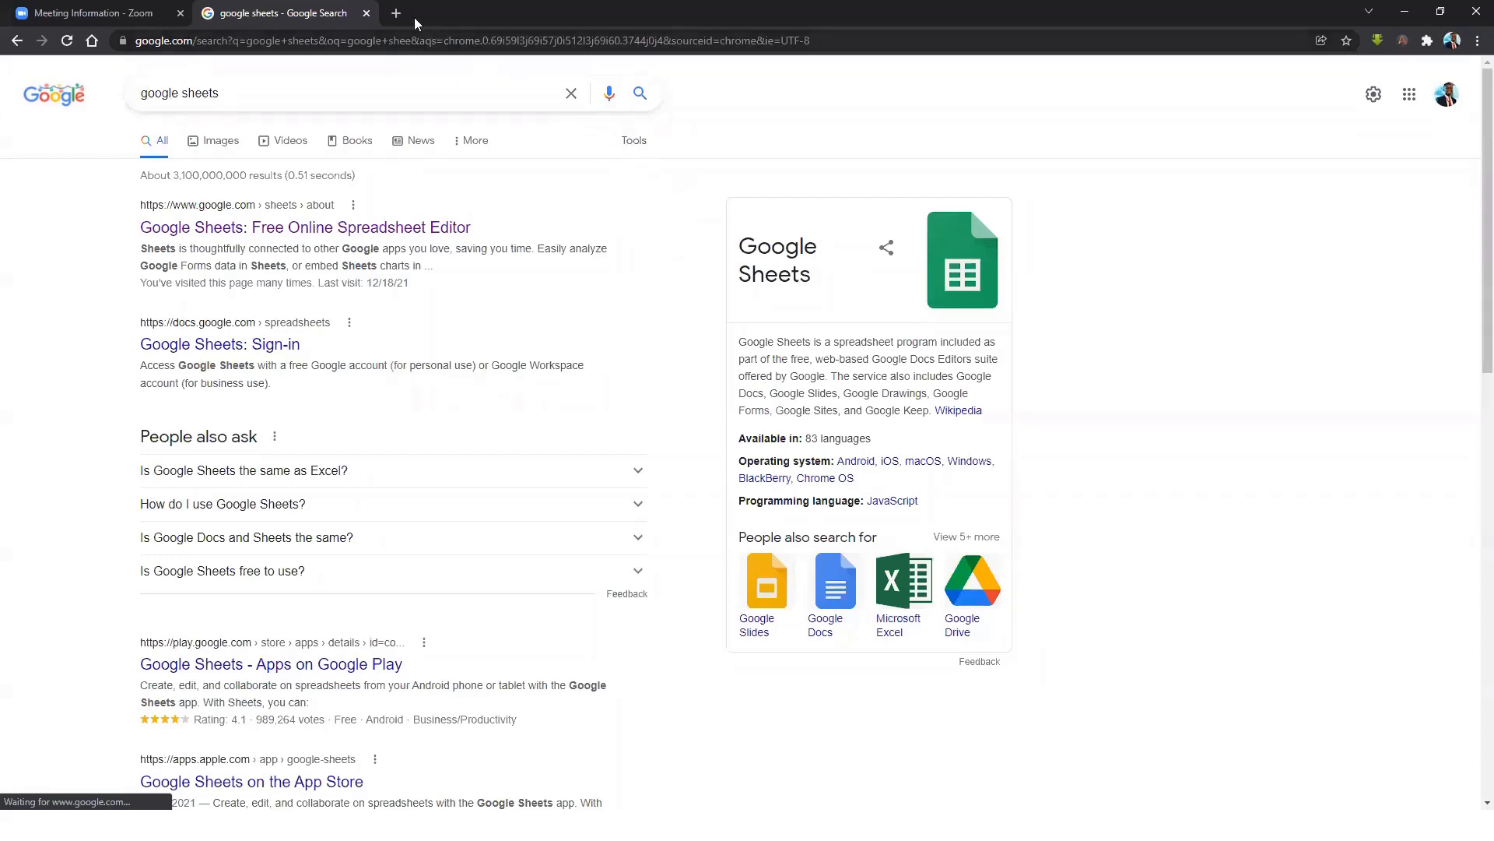
Search the web for 'GOOGLE SHEETS'.
{"action": "left_click", "coordinate": [365, 45]}
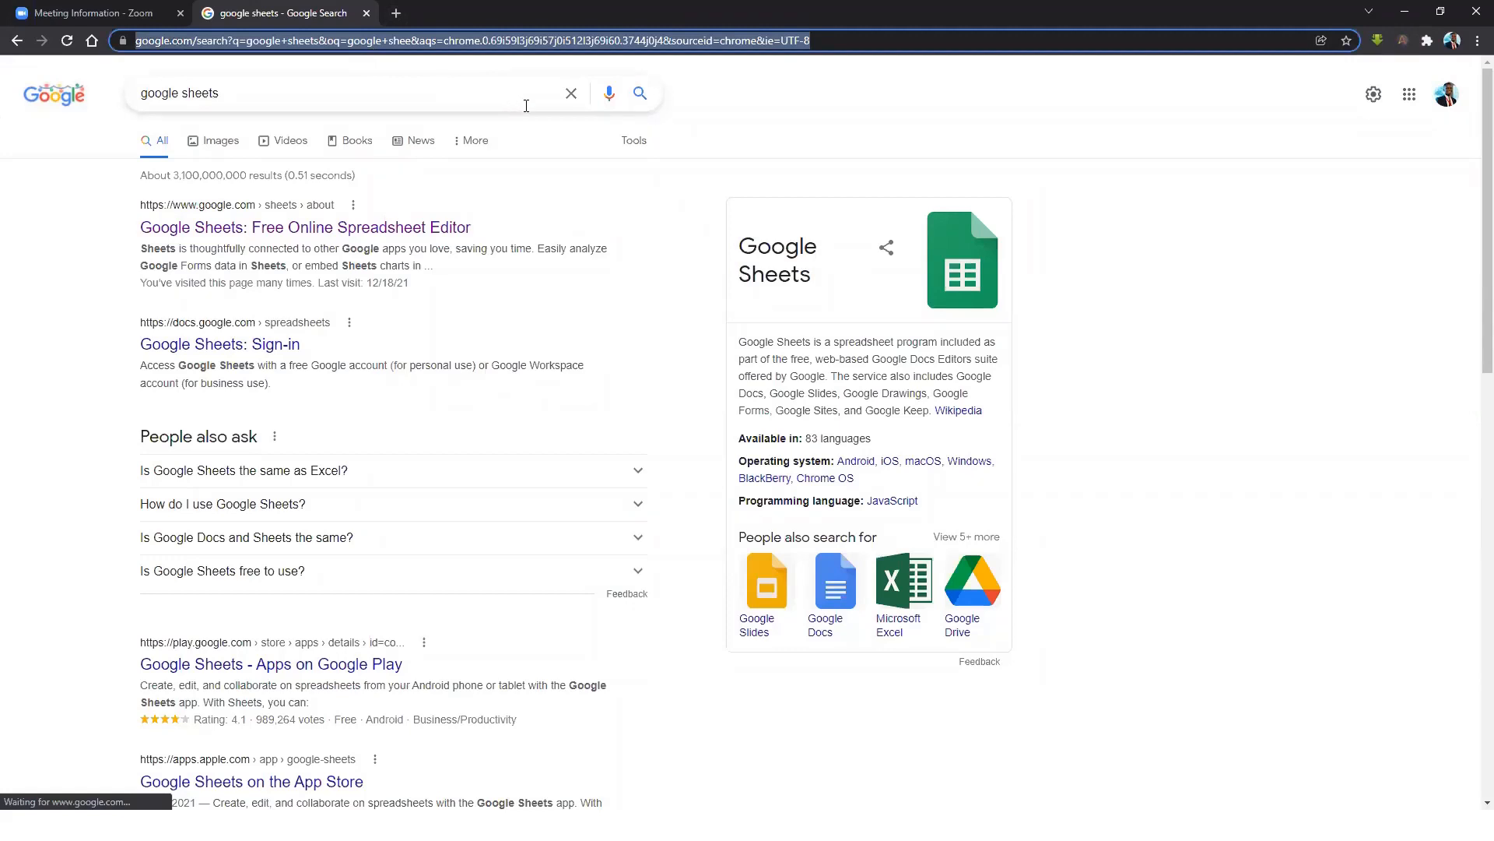
{"action": "type", "text": "GOOGLE "}
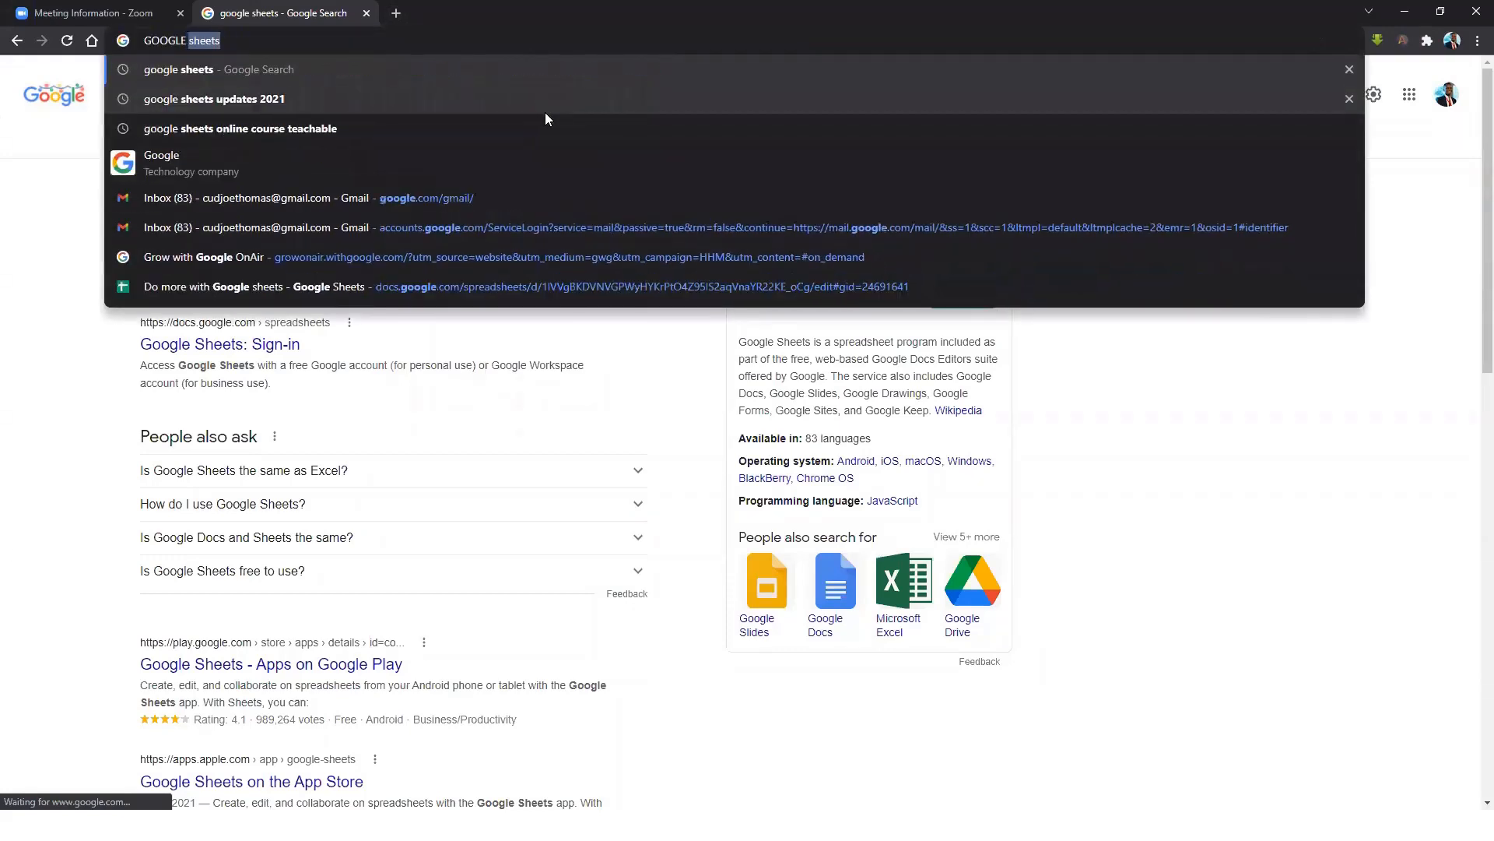
{"action": "type", "text": "SHEETS"}
{"action": "key", "text": "Return"}
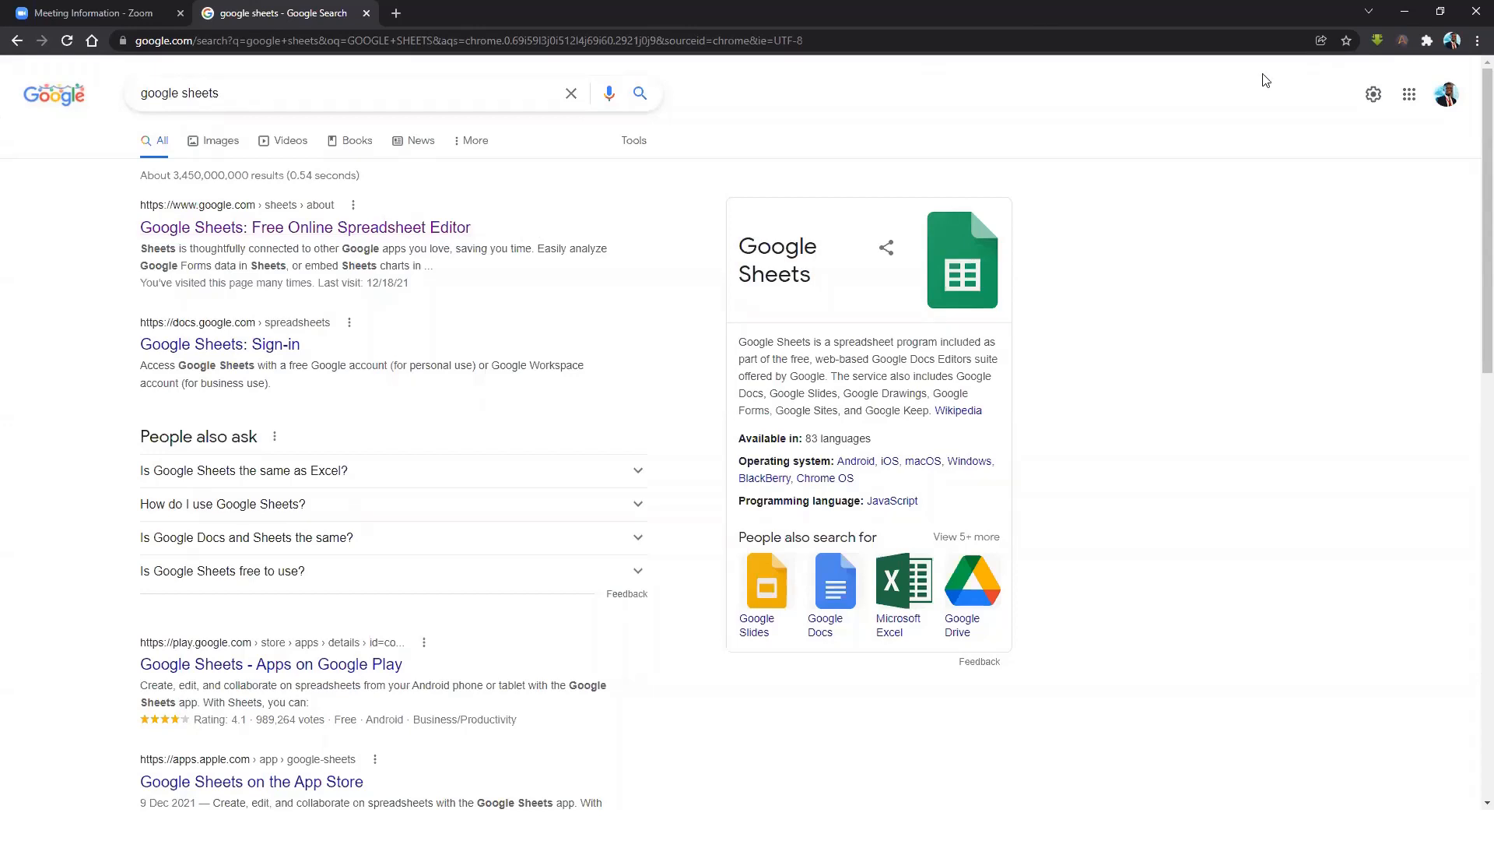
Open the official Google Sheets product page, browse its Features, and jump to Security.
{"action": "left_click", "coordinate": [317, 227]}
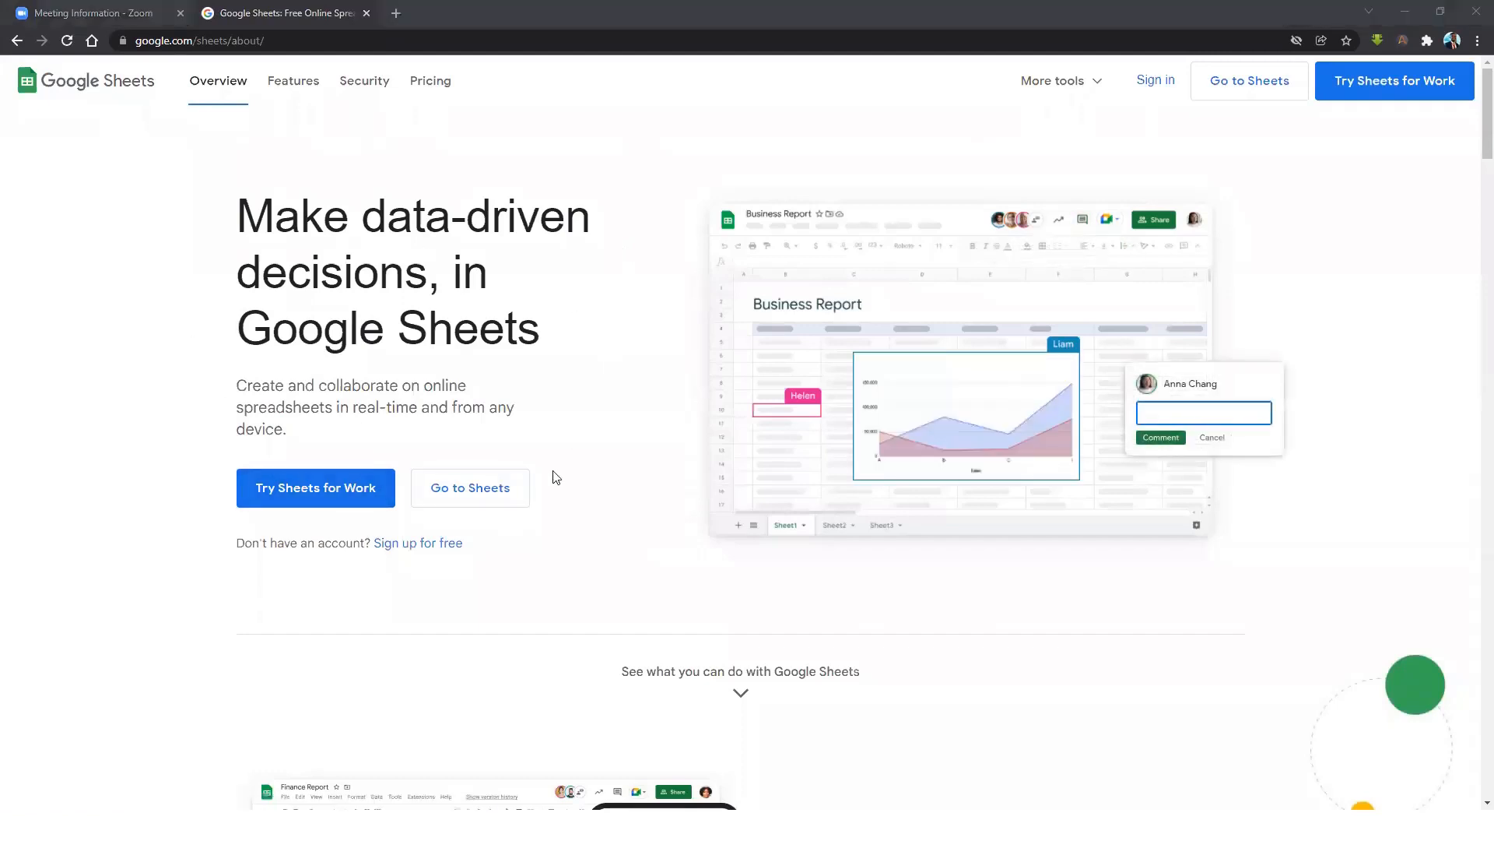
{"action": "scroll", "coordinate": [630, 508], "scroll_direction": "down", "scroll_amount": 3}
{"action": "scroll", "coordinate": [593, 435], "scroll_direction": "up", "scroll_amount": 3}
{"action": "scroll", "coordinate": [559, 423], "scroll_direction": "down", "scroll_amount": 3}
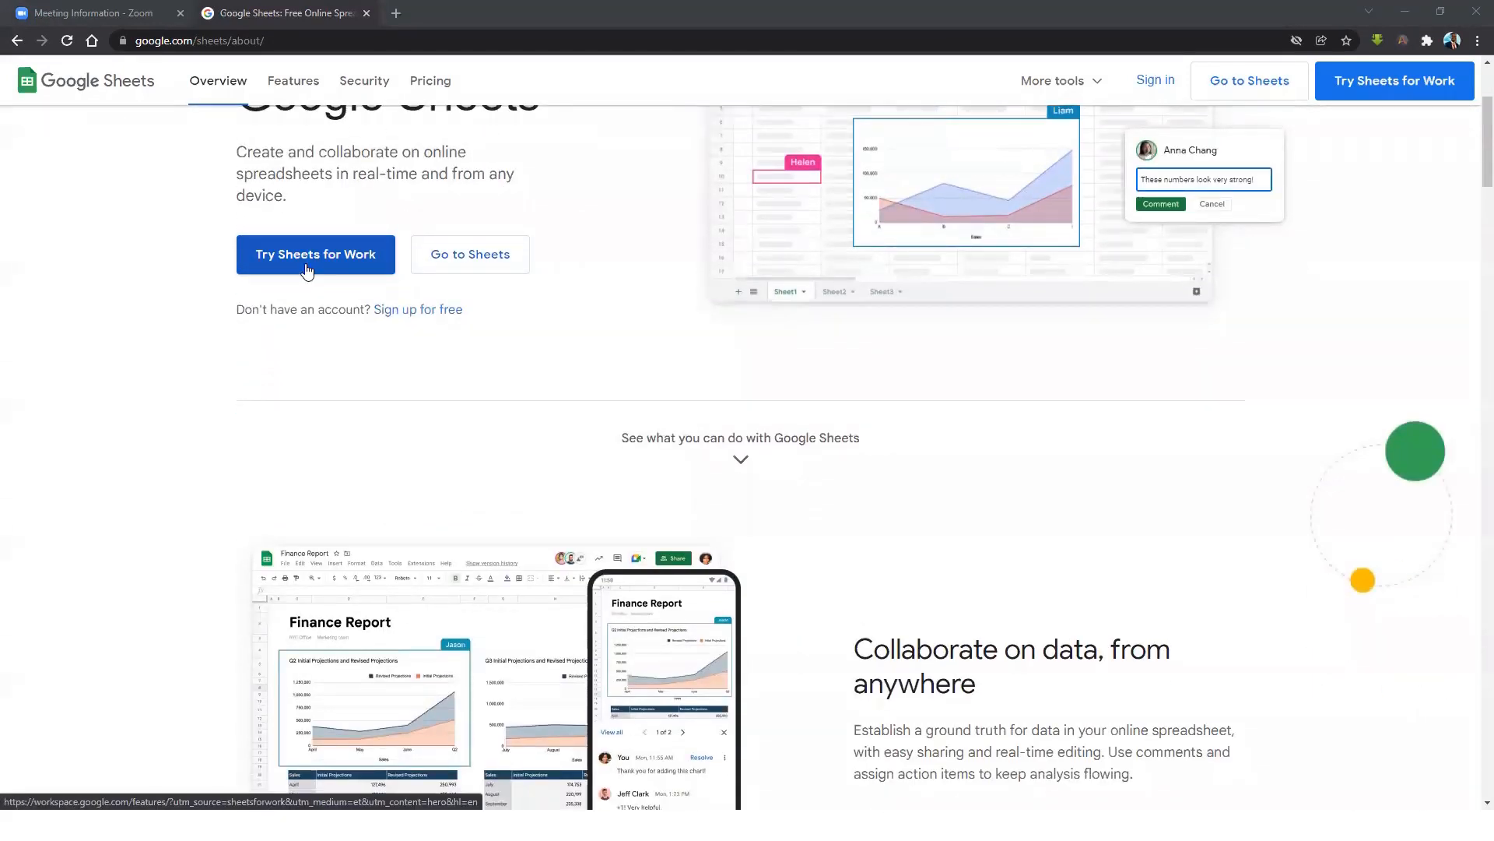
{"action": "scroll", "coordinate": [1001, 476], "scroll_direction": "down", "scroll_amount": 7}
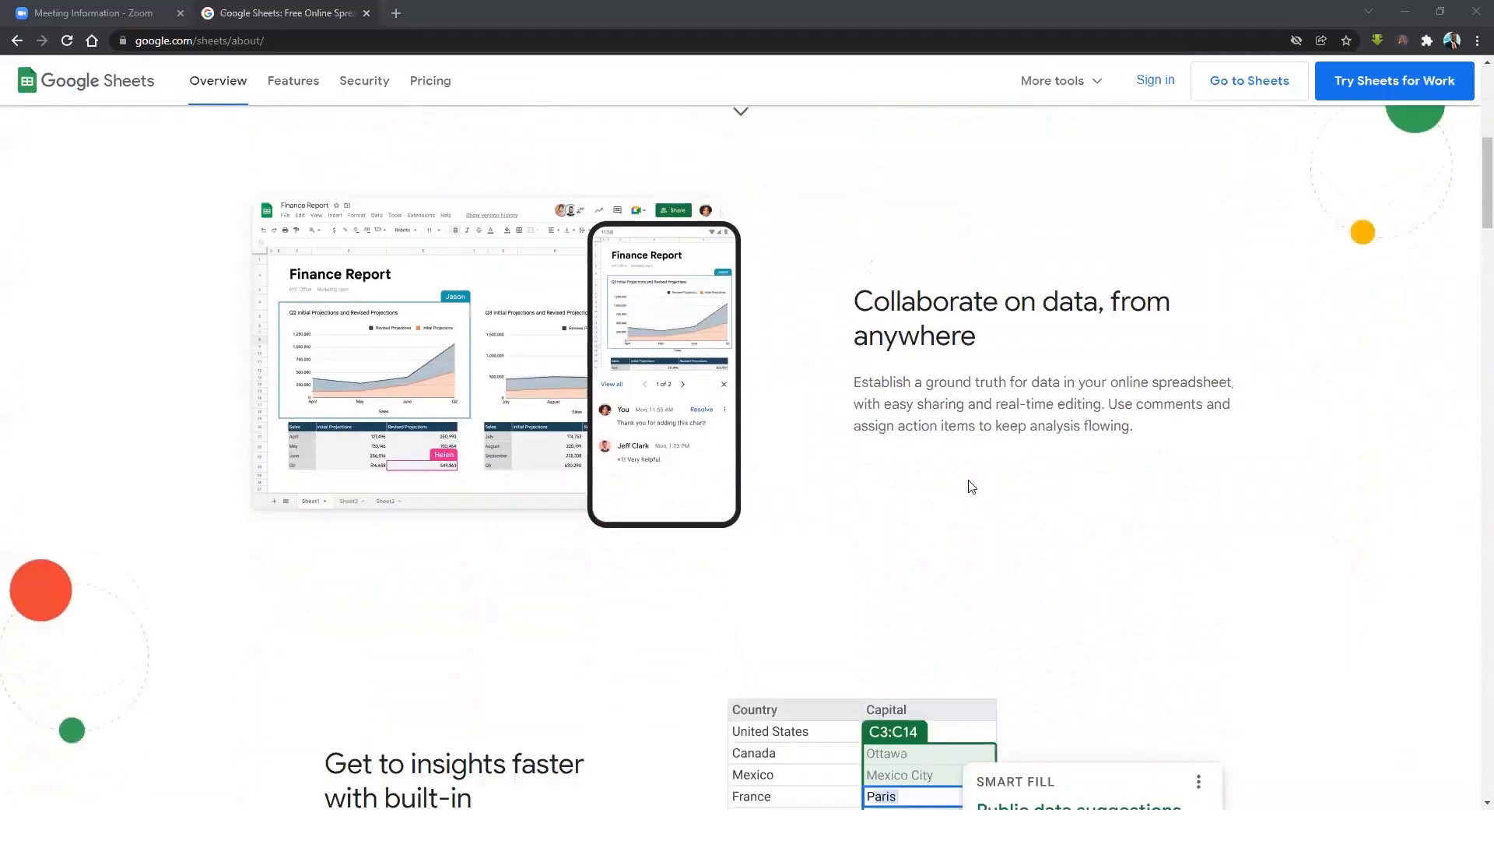
{"action": "scroll", "coordinate": [963, 492], "scroll_direction": "down", "scroll_amount": 3}
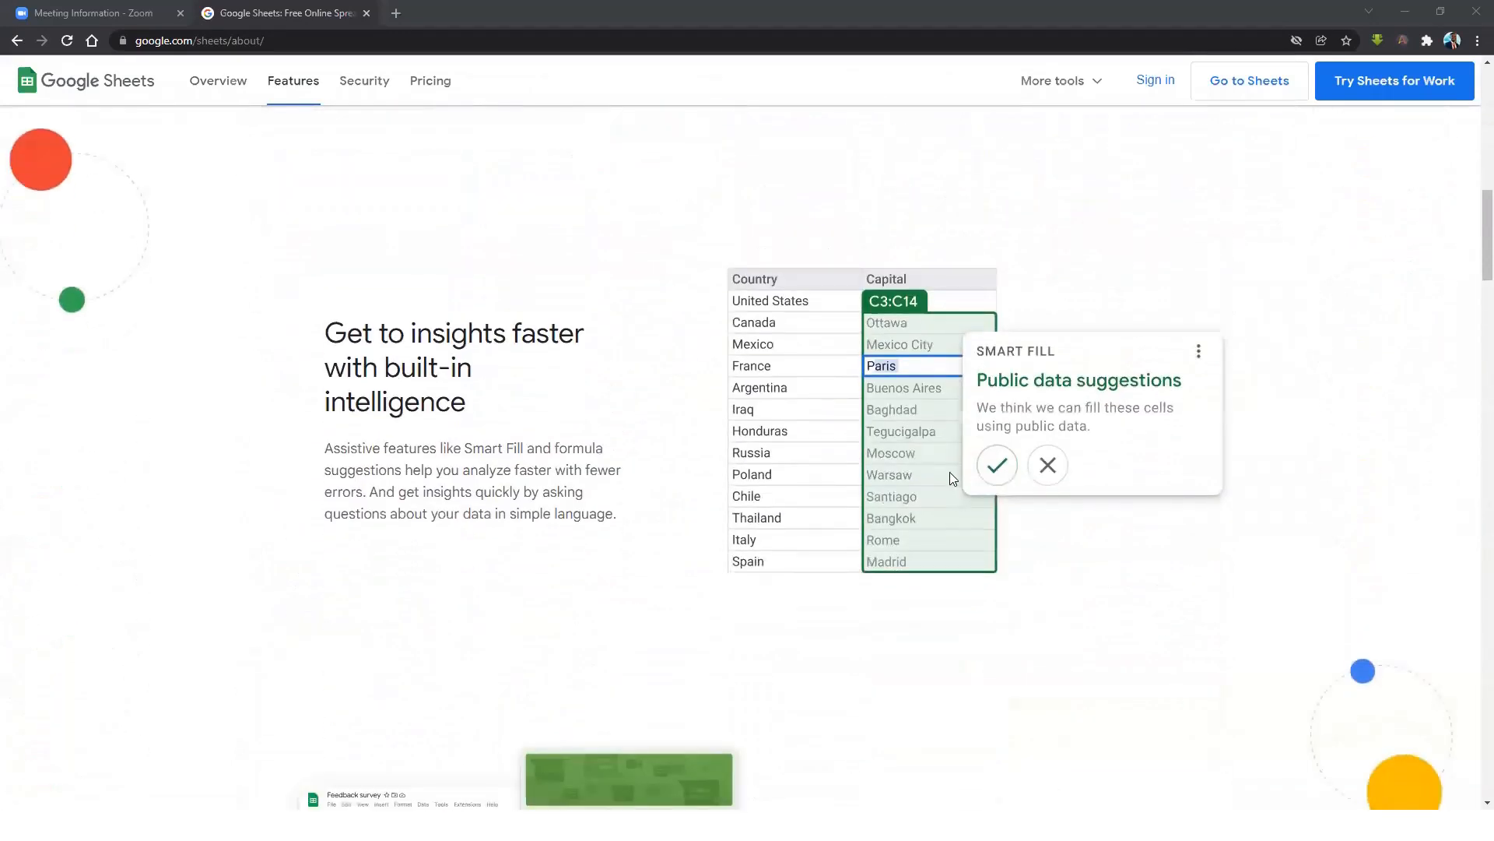
{"action": "scroll", "coordinate": [938, 455], "scroll_direction": "down", "scroll_amount": 2}
{"action": "scroll", "coordinate": [927, 452], "scroll_direction": "down", "scroll_amount": 3}
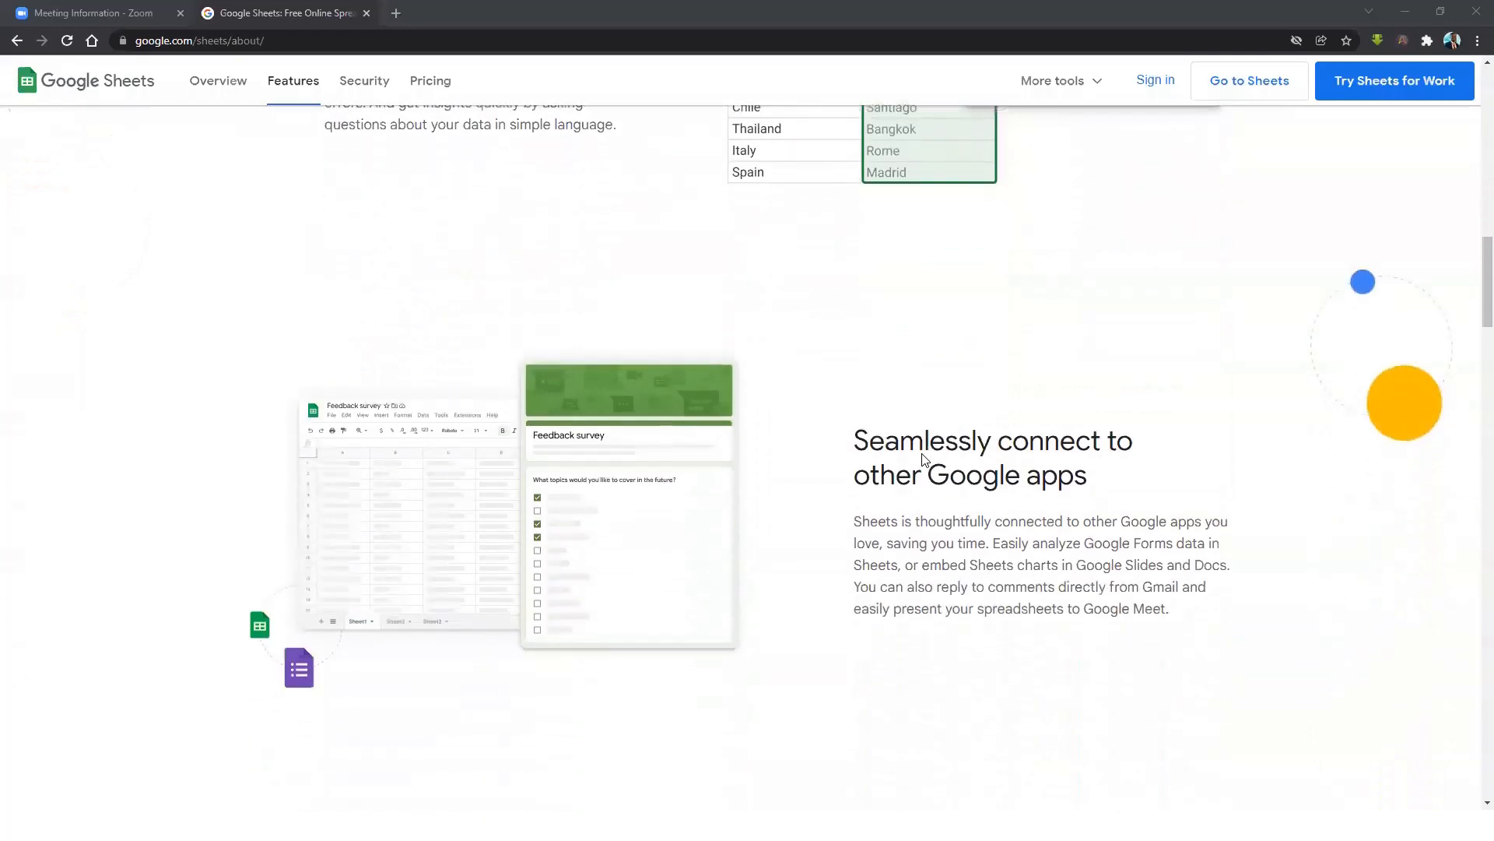
{"action": "scroll", "coordinate": [923, 455], "scroll_direction": "down", "scroll_amount": 4}
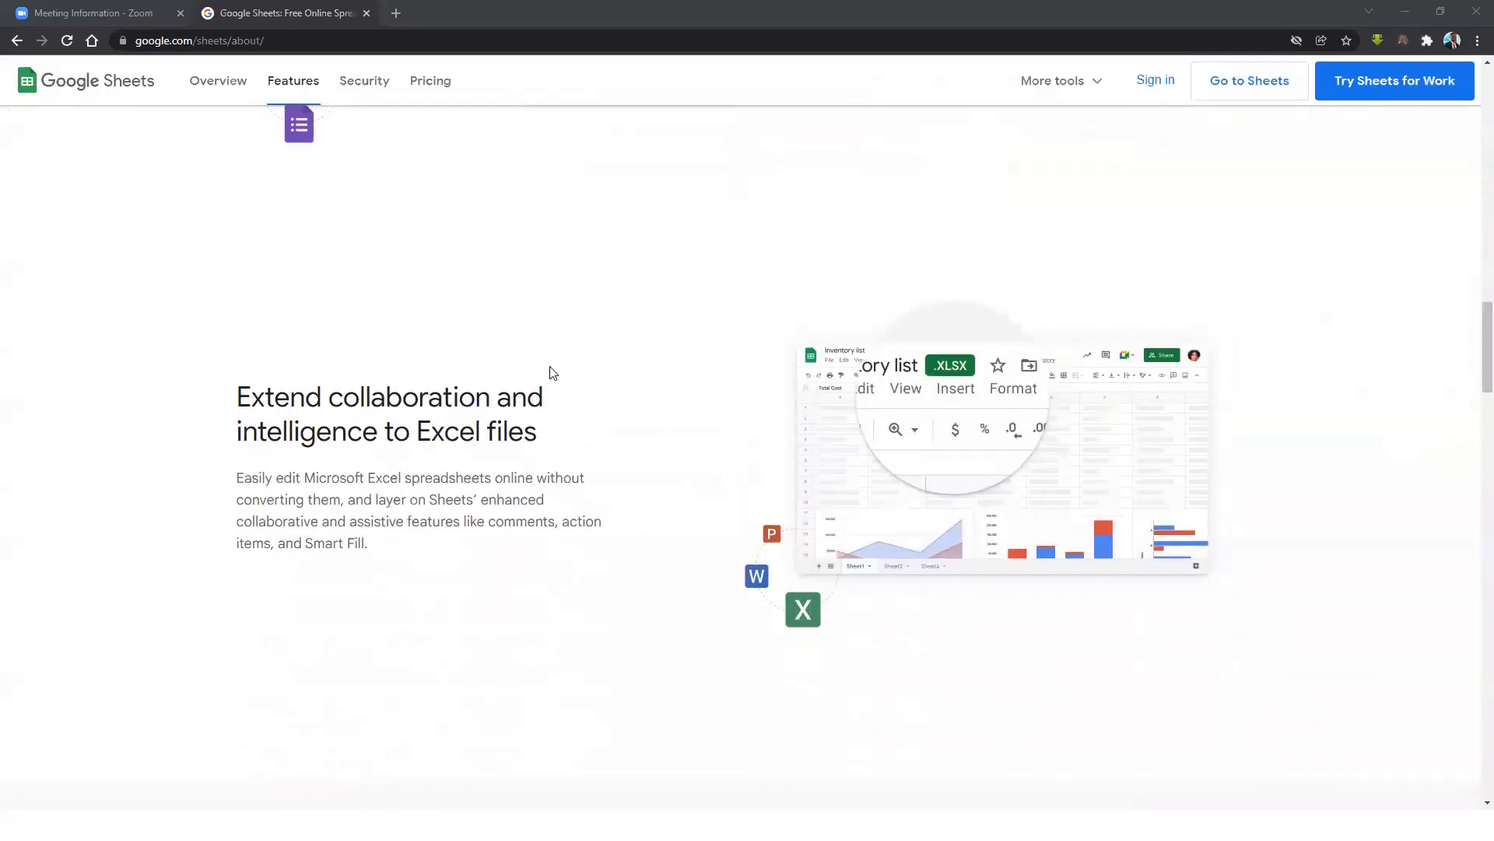
{"action": "scroll", "coordinate": [577, 410], "scroll_direction": "down", "scroll_amount": 6}
{"action": "scroll", "coordinate": [366, 227], "scroll_direction": "up", "scroll_amount": 5}
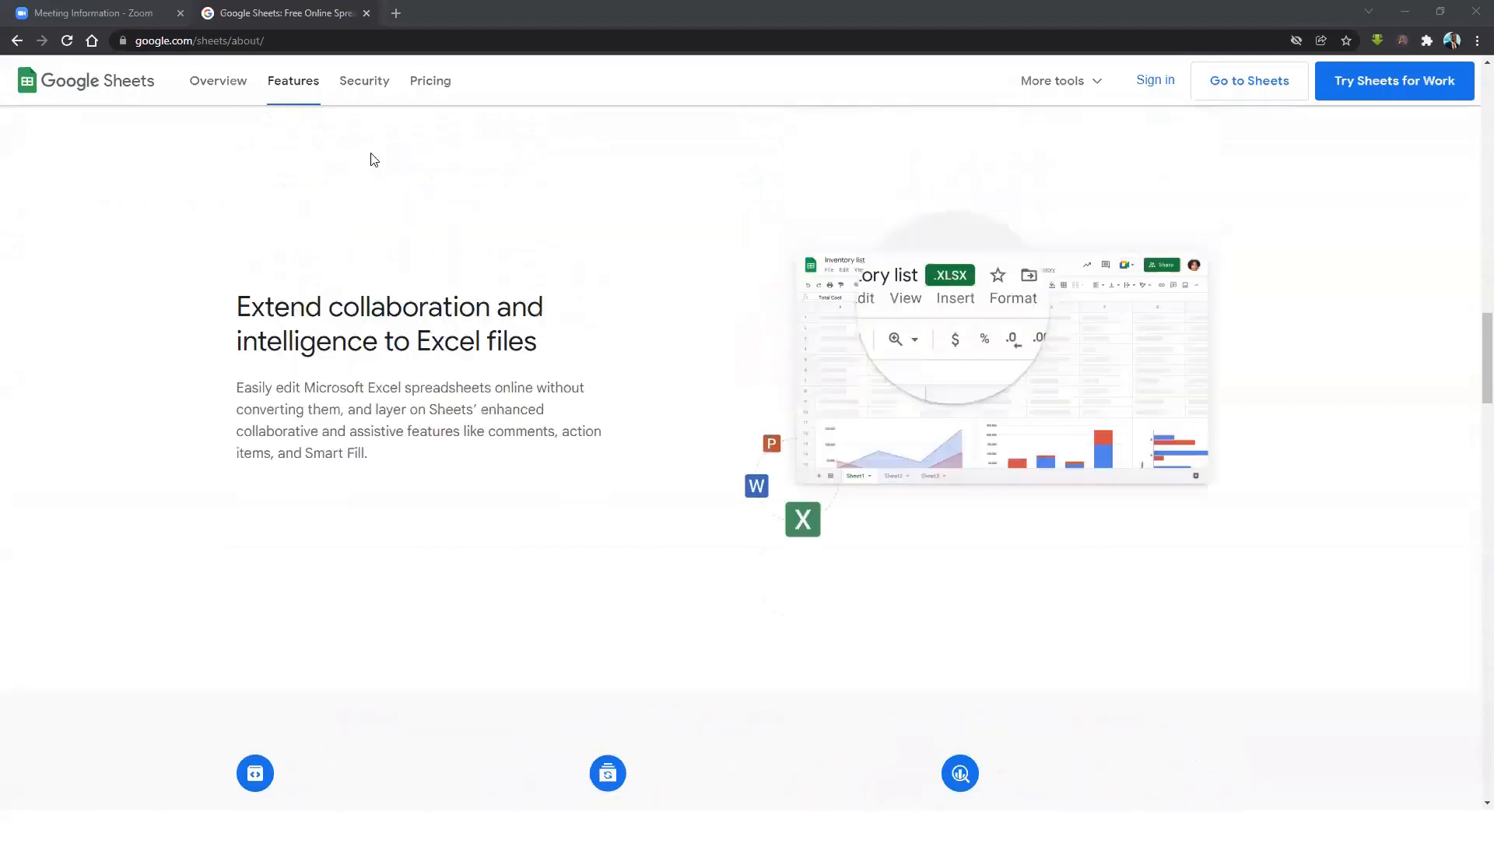
{"action": "left_click", "coordinate": [365, 92]}
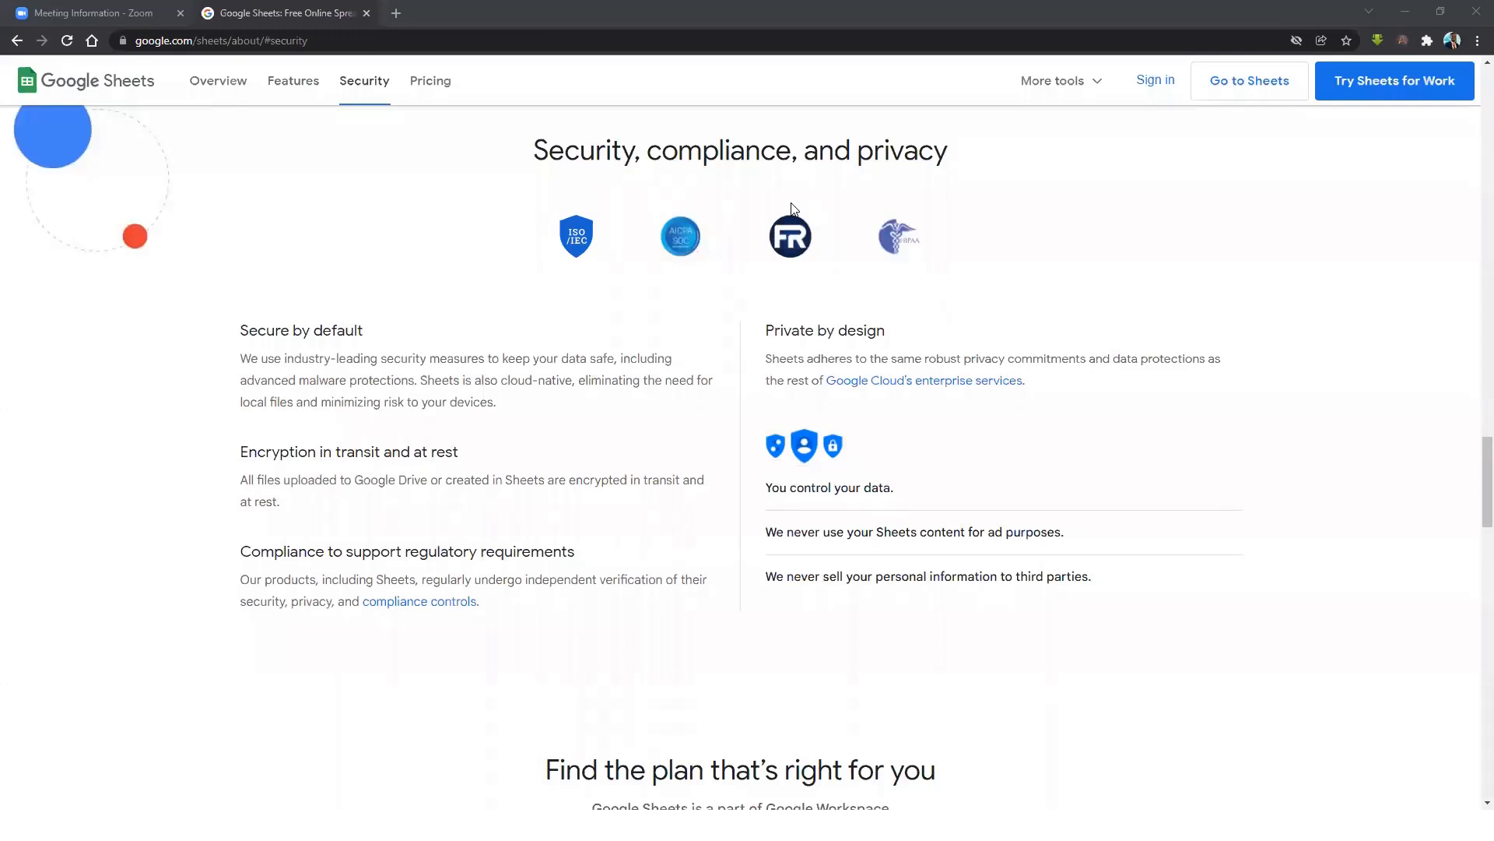
Jump to the product page's Pricing section to review the plans.
{"action": "scroll", "coordinate": [662, 346], "scroll_direction": "up", "scroll_amount": 2}
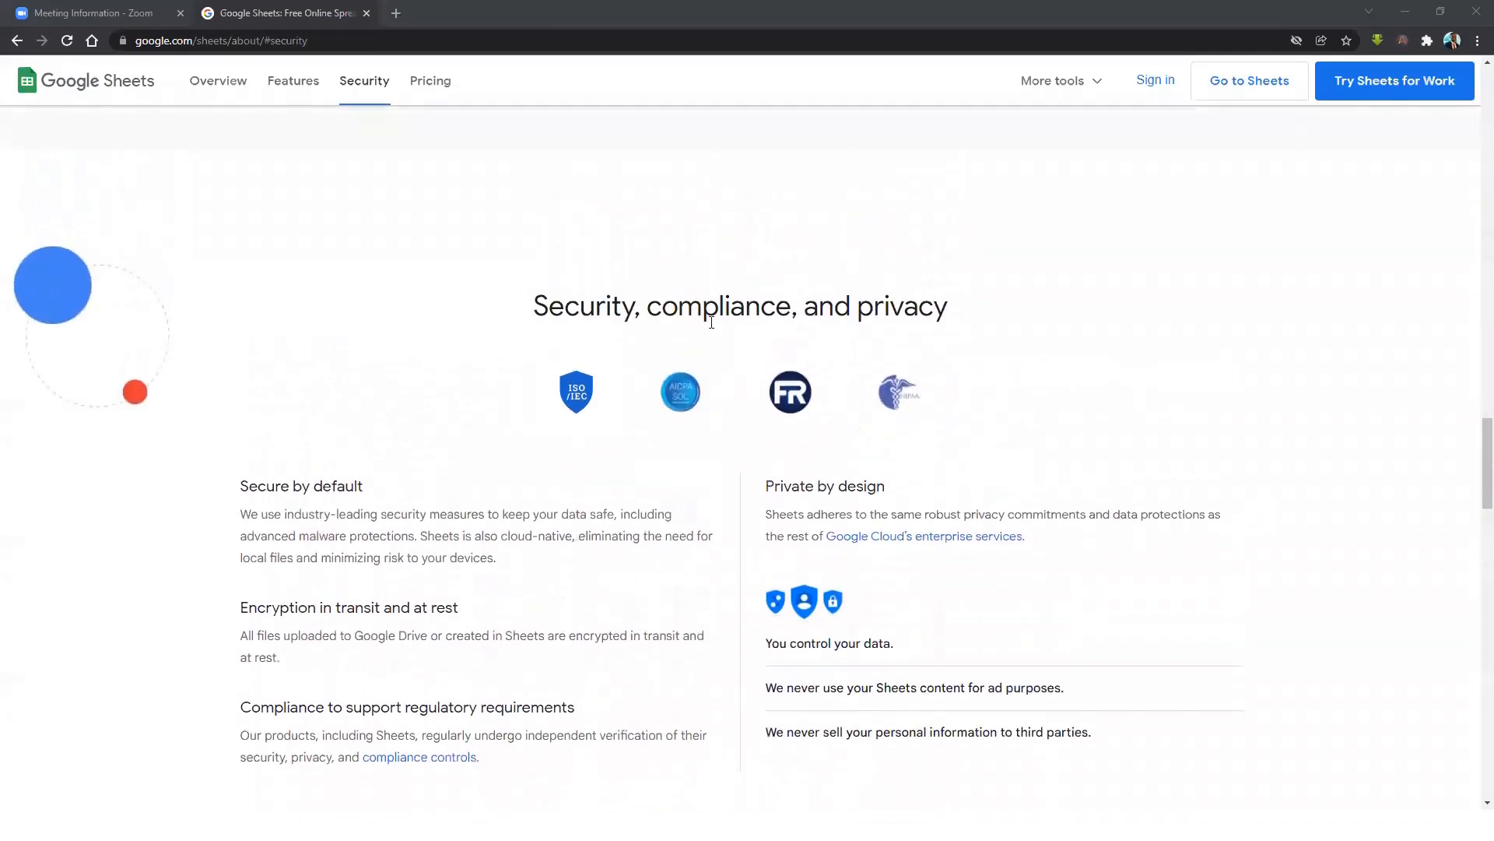
{"action": "left_click", "coordinate": [420, 95]}
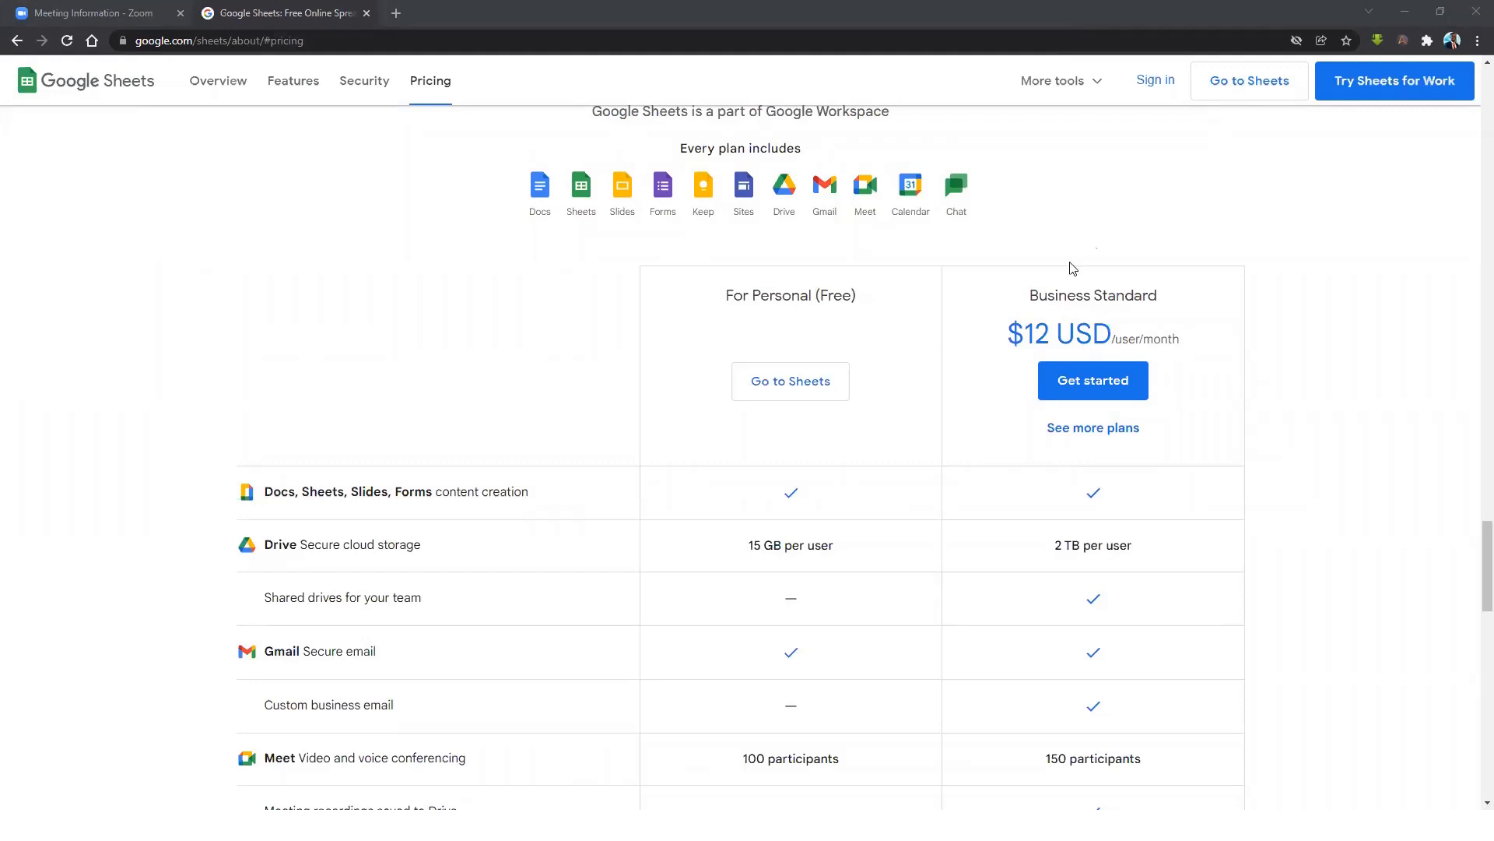
{"action": "left_click", "coordinate": [913, 293]}
Return to the top and open the Sheets home page in a new tab with Go to Sheets.
{"action": "scroll", "coordinate": [1039, 389], "scroll_direction": "down", "scroll_amount": 10}
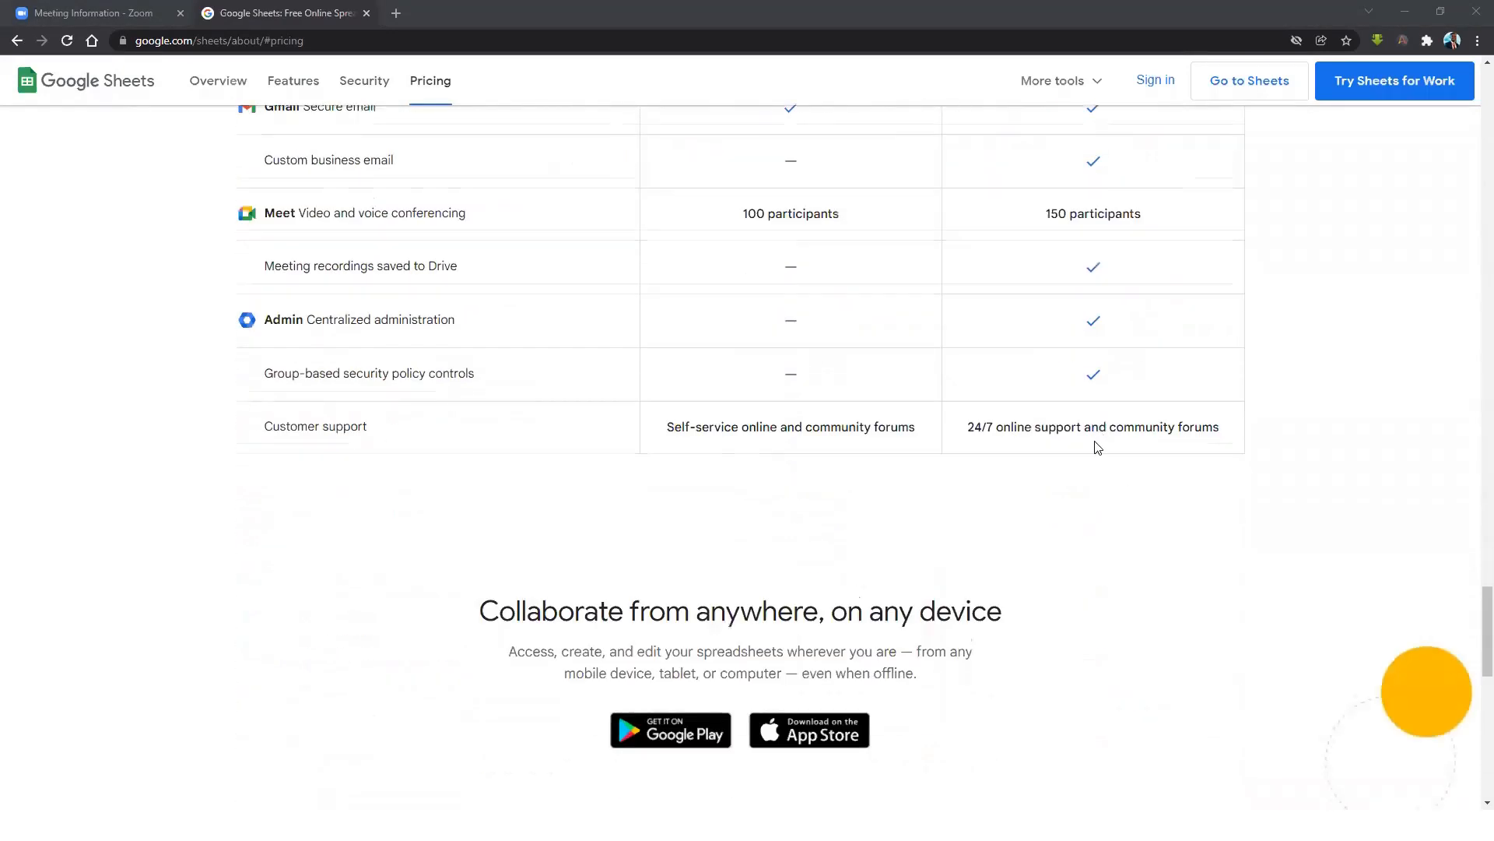
{"action": "scroll", "coordinate": [1082, 426], "scroll_direction": "up", "scroll_amount": 11}
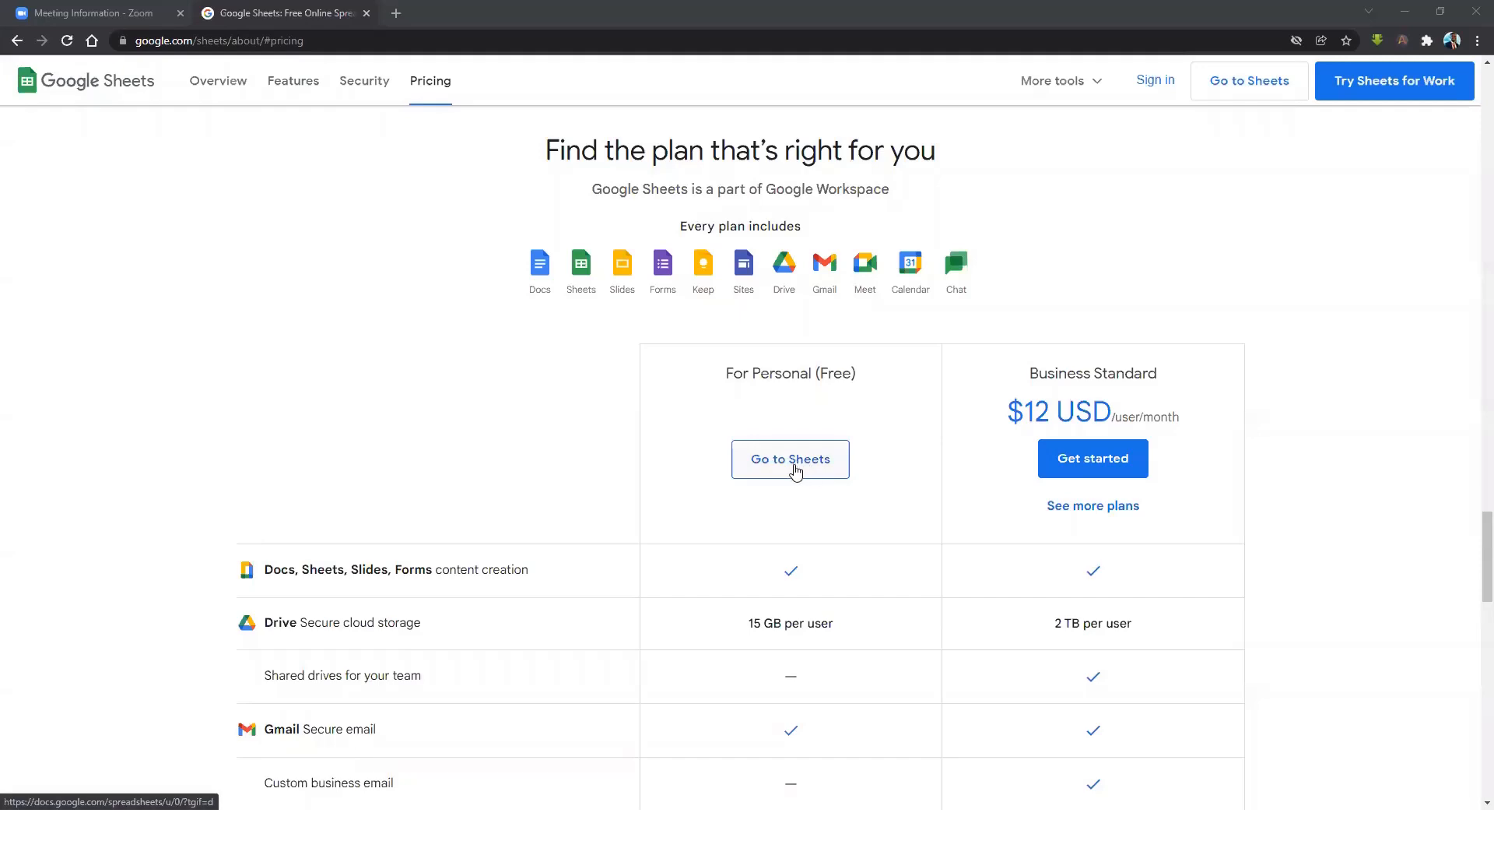
{"action": "scroll", "coordinate": [795, 471], "scroll_direction": "up", "scroll_amount": 20}
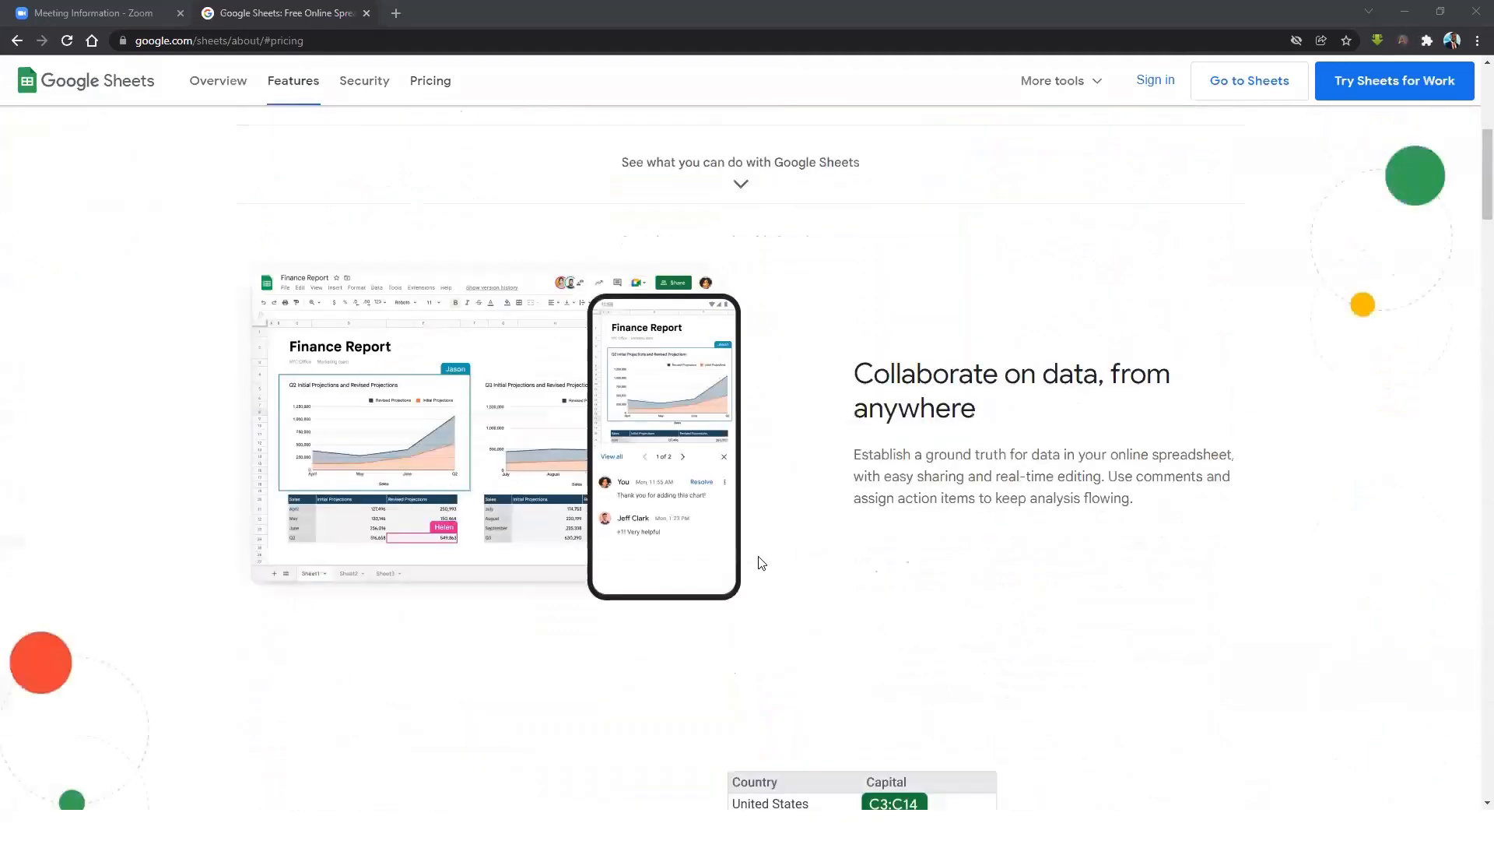
{"action": "scroll", "coordinate": [761, 562], "scroll_direction": "up", "scroll_amount": 7}
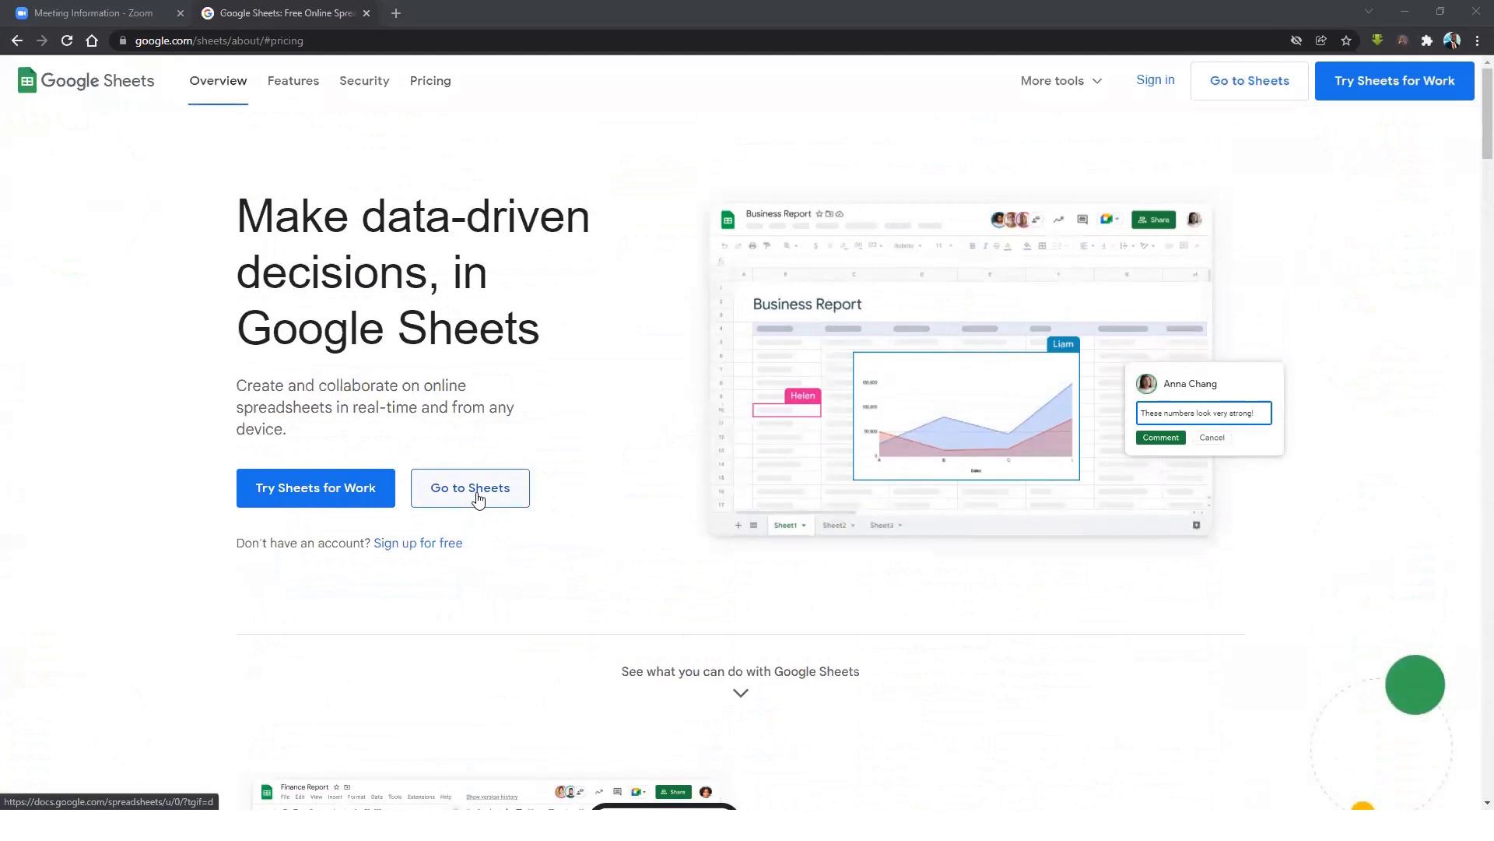
{"action": "left_click", "coordinate": [477, 499]}
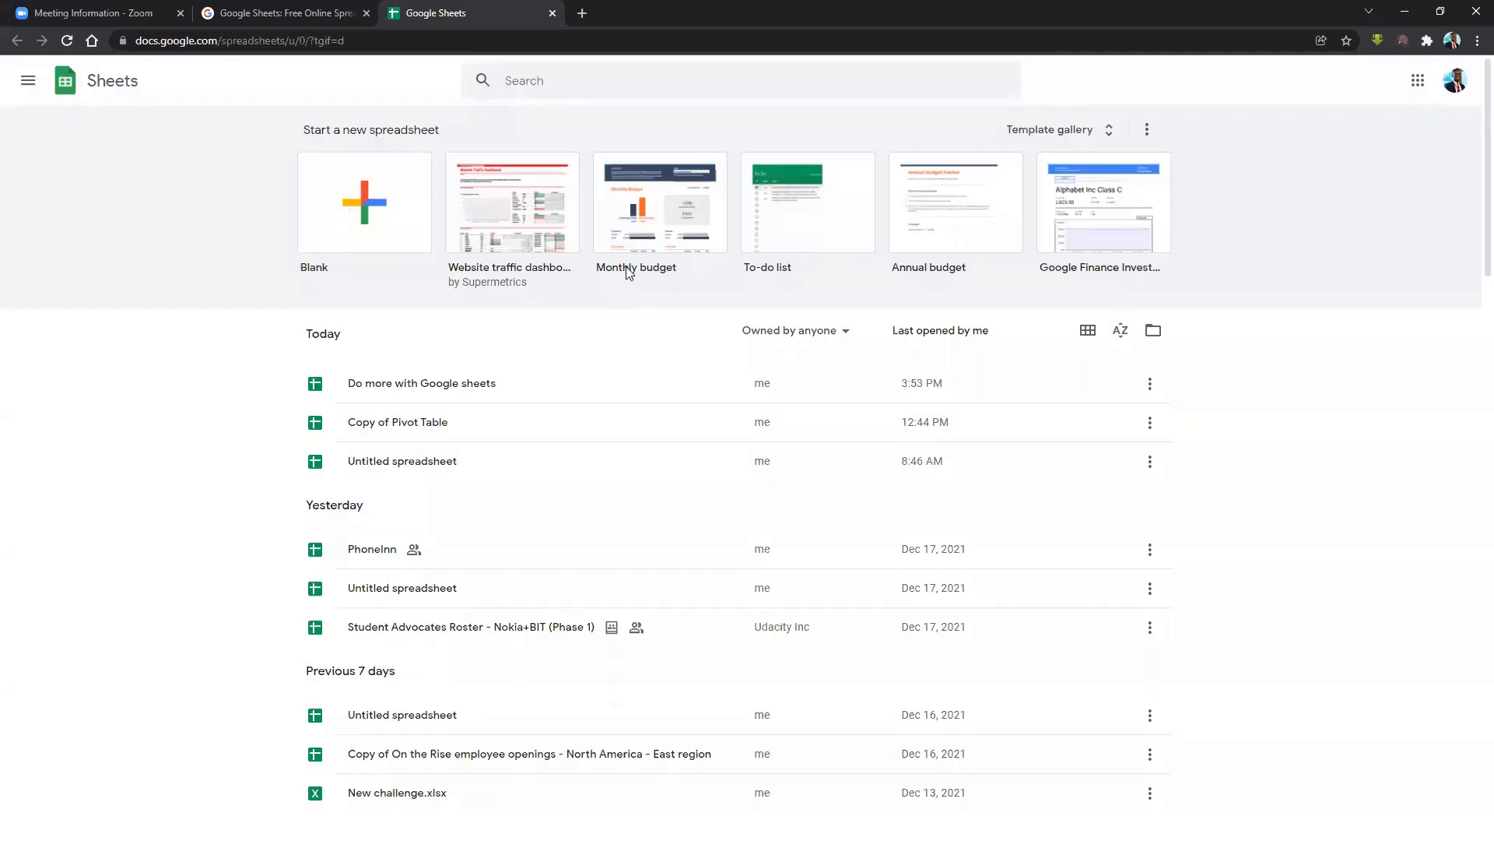
Start a new spreadsheet from the Blank template.
{"action": "left_click", "coordinate": [380, 210]}
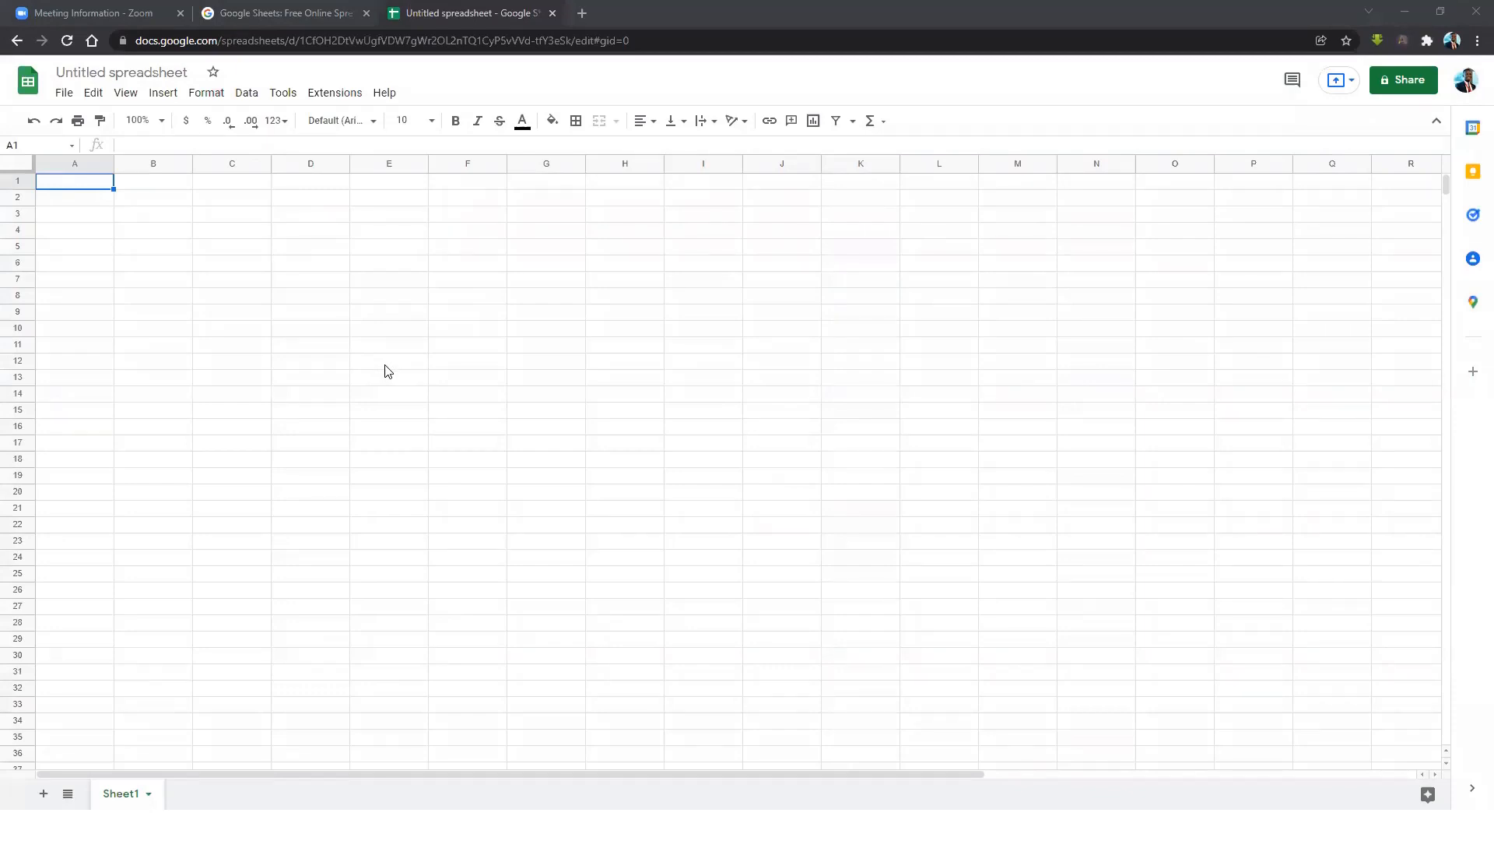
Rename the Untitled spreadsheet to 'introduction'.
{"action": "left_click", "coordinate": [319, 298]}
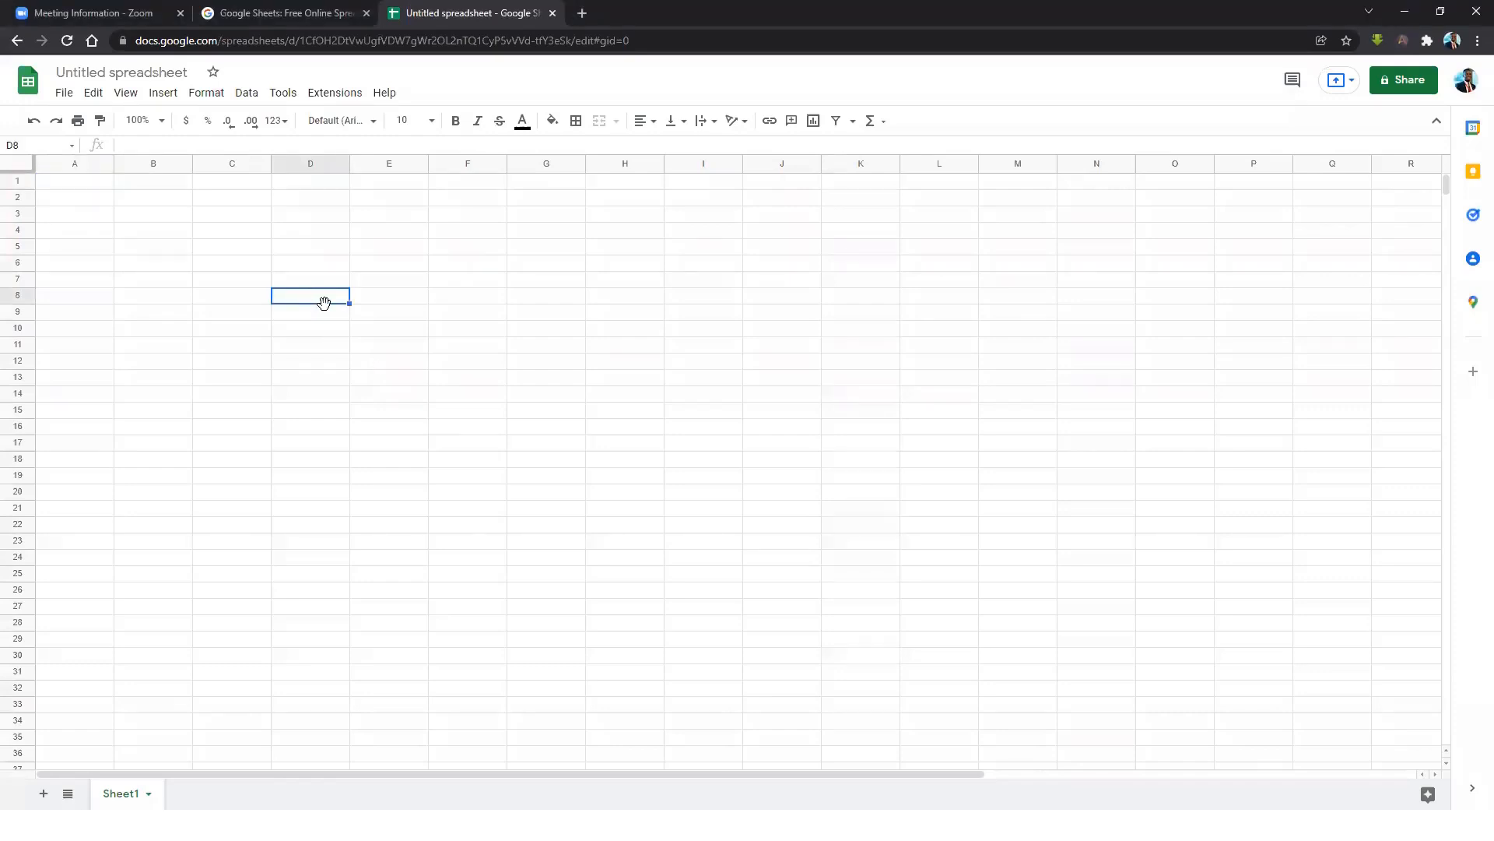
{"action": "left_click", "coordinate": [201, 215]}
{"action": "left_click", "coordinate": [297, 300]}
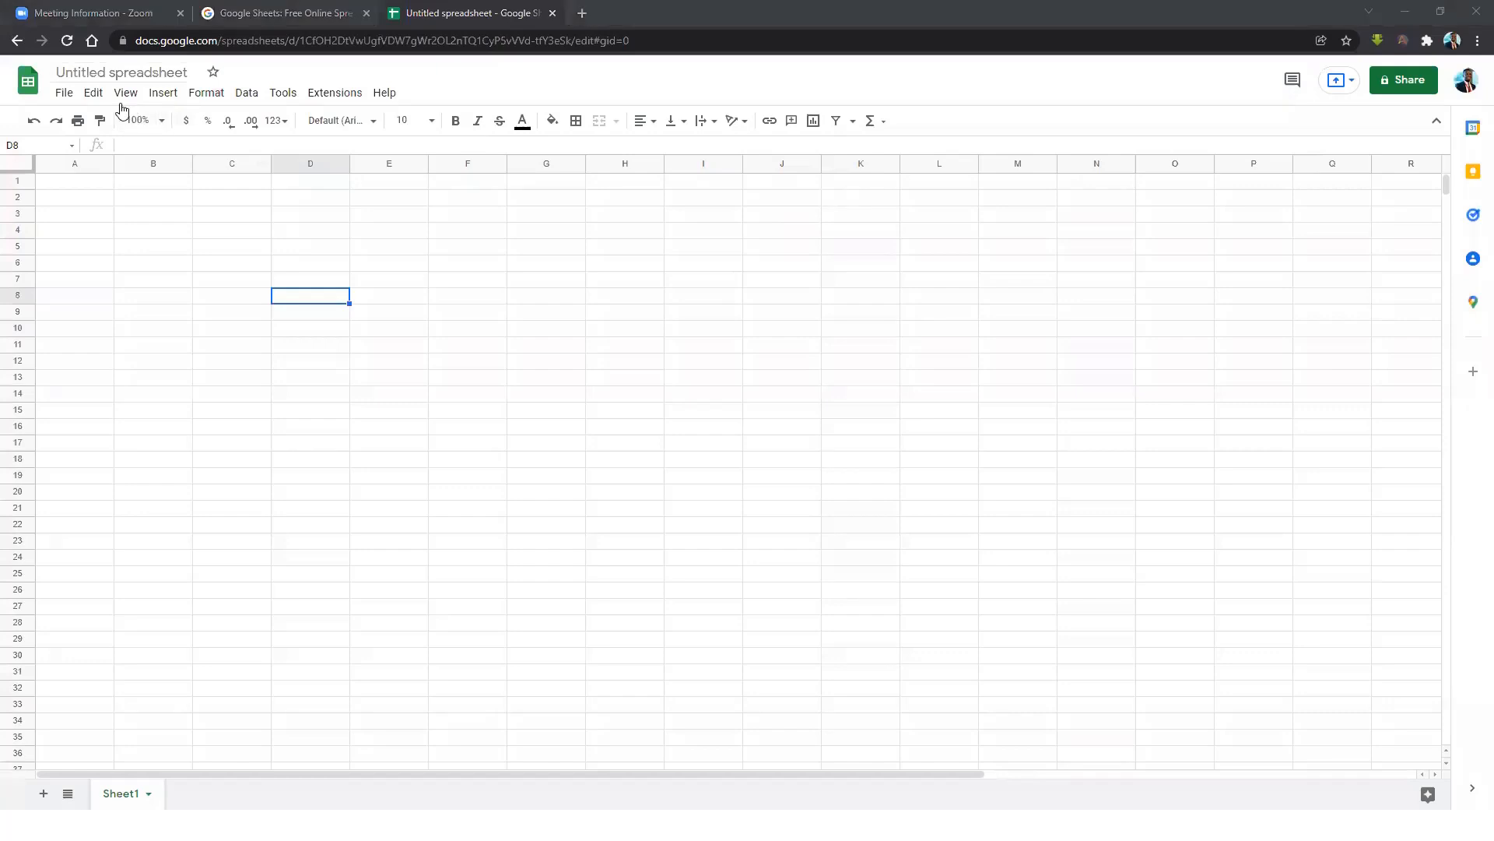
{"action": "left_click", "coordinate": [156, 67]}
{"action": "key", "text": "BackSpace"}
{"action": "type", "text": "introductio"}
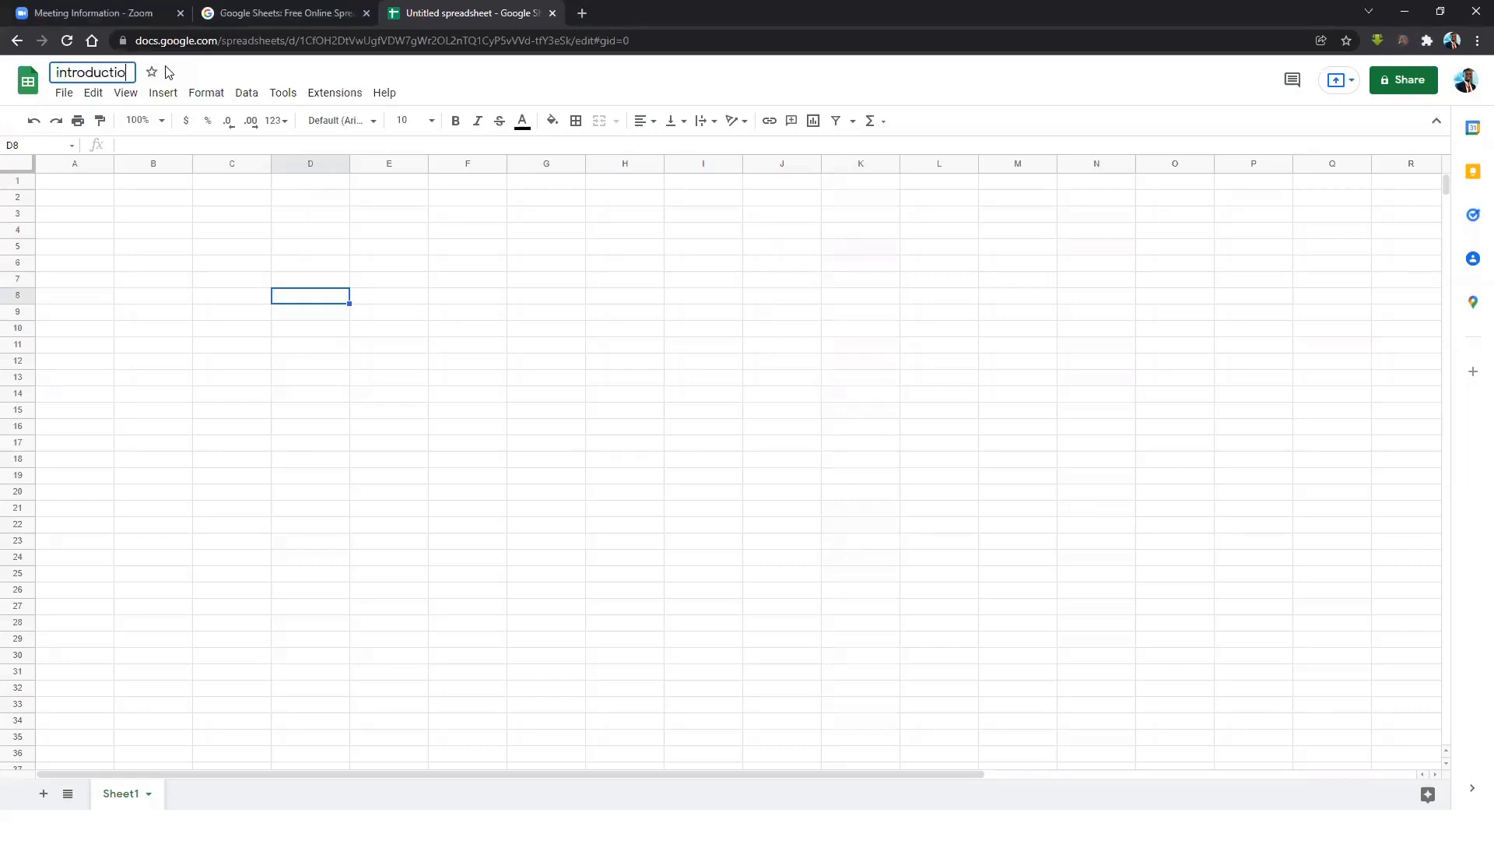
{"action": "type", "text": "n"}
{"action": "left_click", "coordinate": [172, 214]}
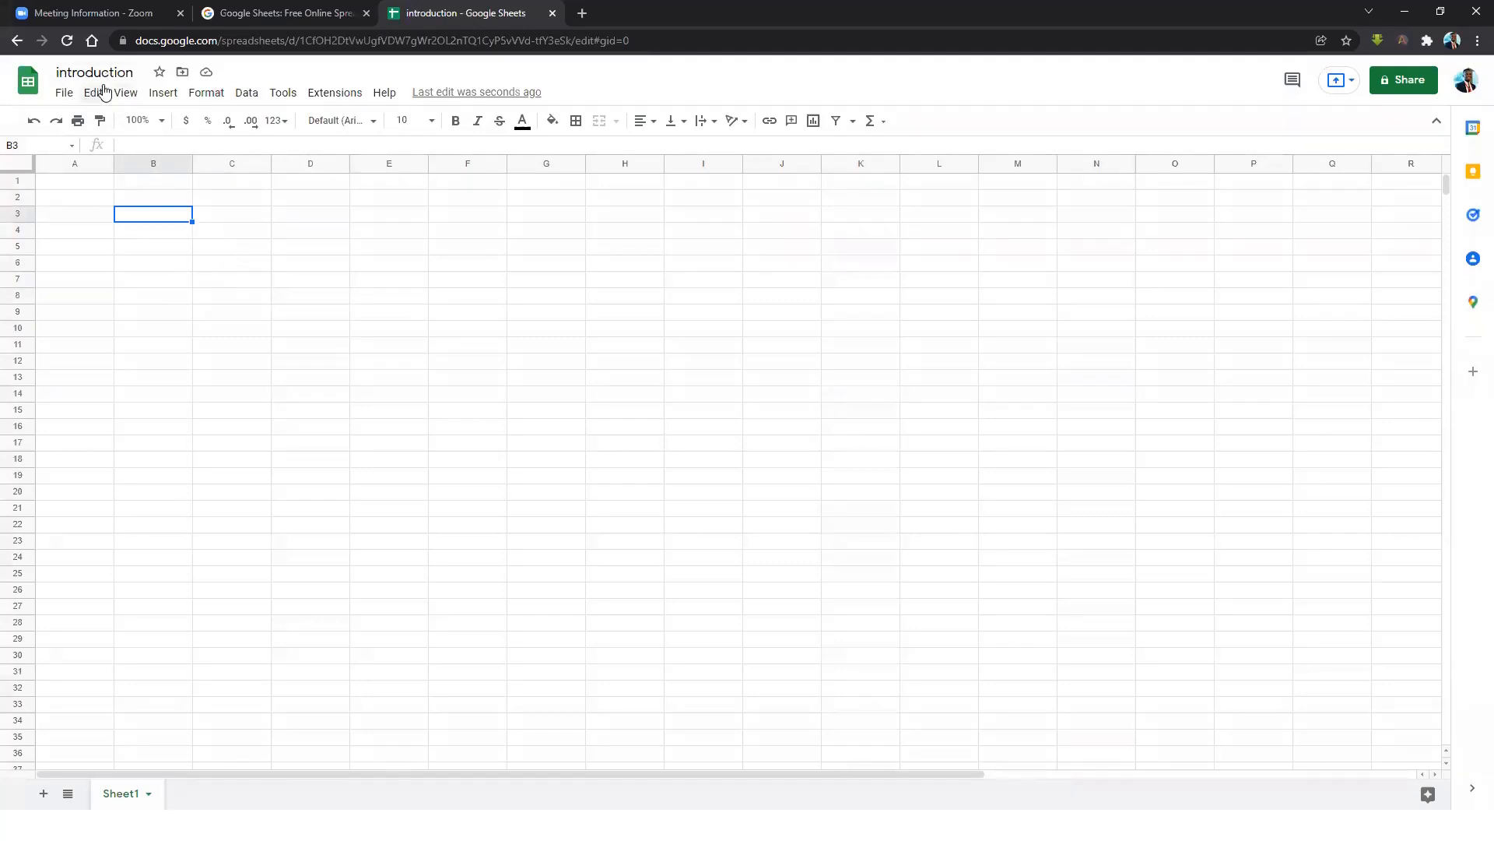
Browse the Drive folder picker for 'introduction', close it without moving the file, then open a new browser tab.
{"action": "left_click", "coordinate": [126, 72]}
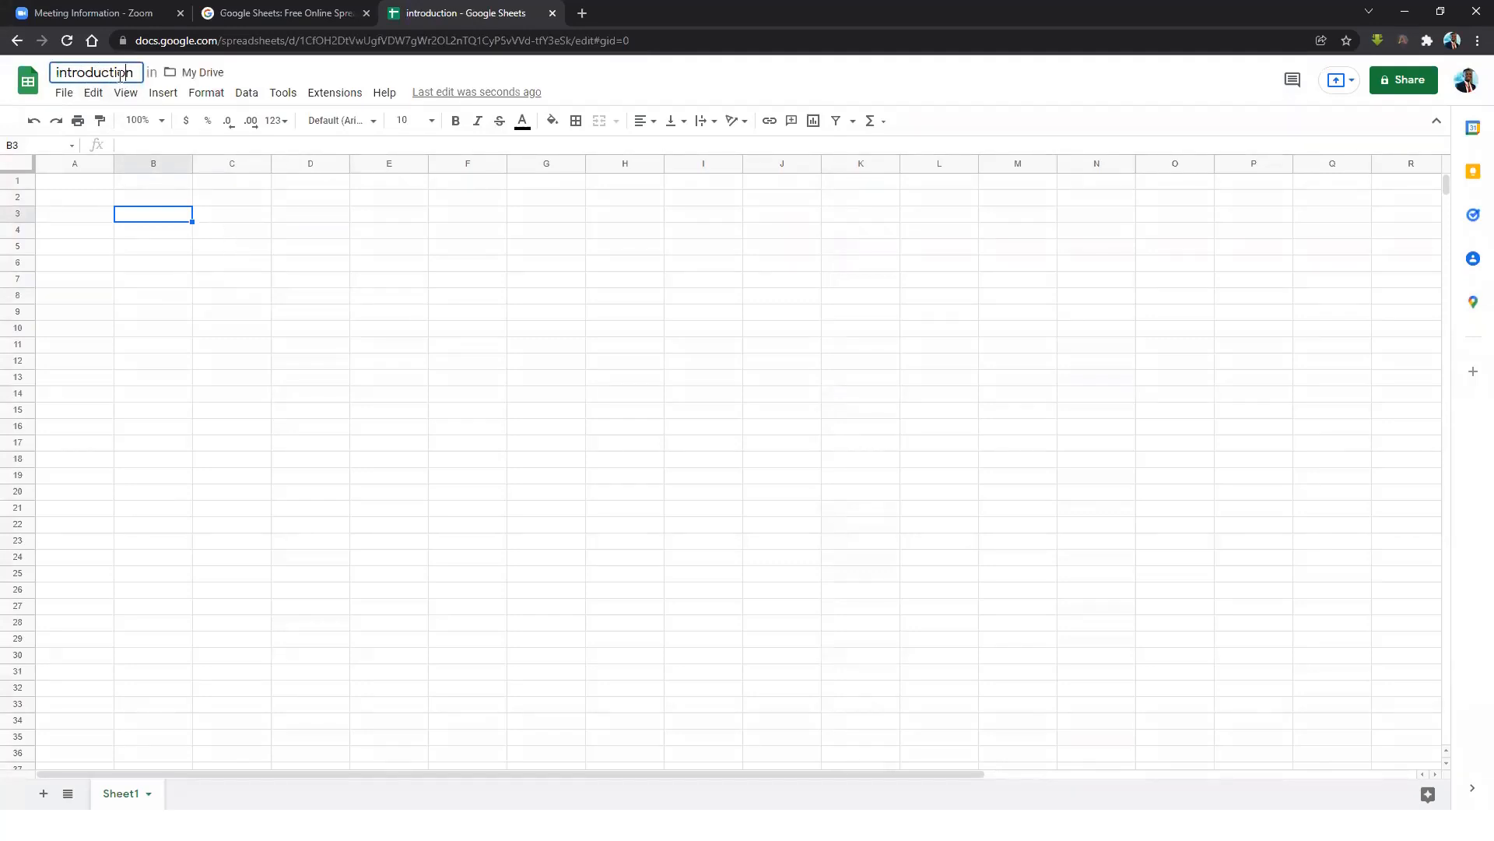
{"action": "left_click", "coordinate": [217, 78]}
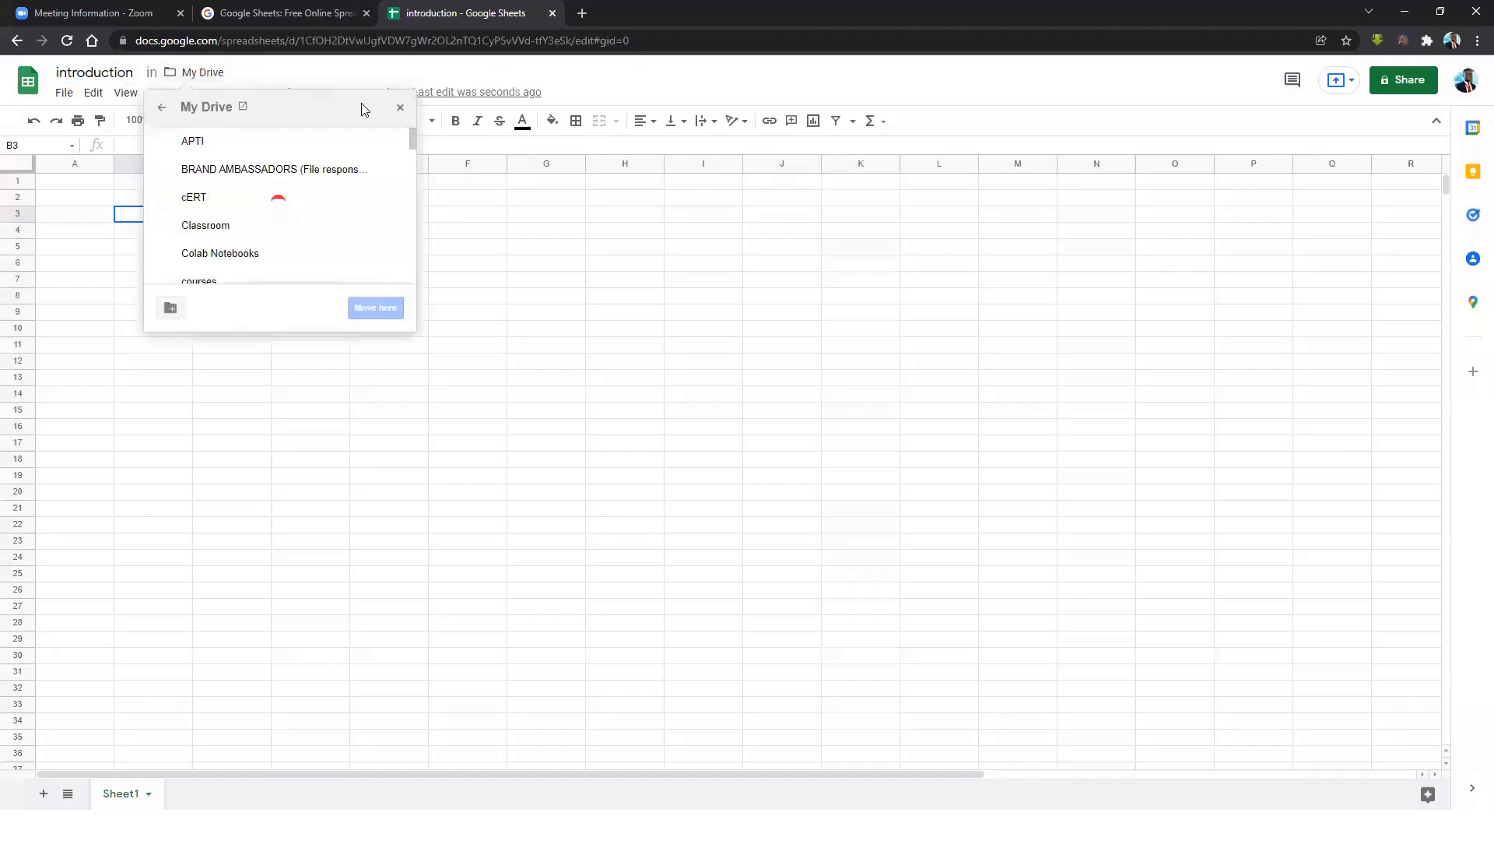
{"action": "left_click", "coordinate": [195, 73]}
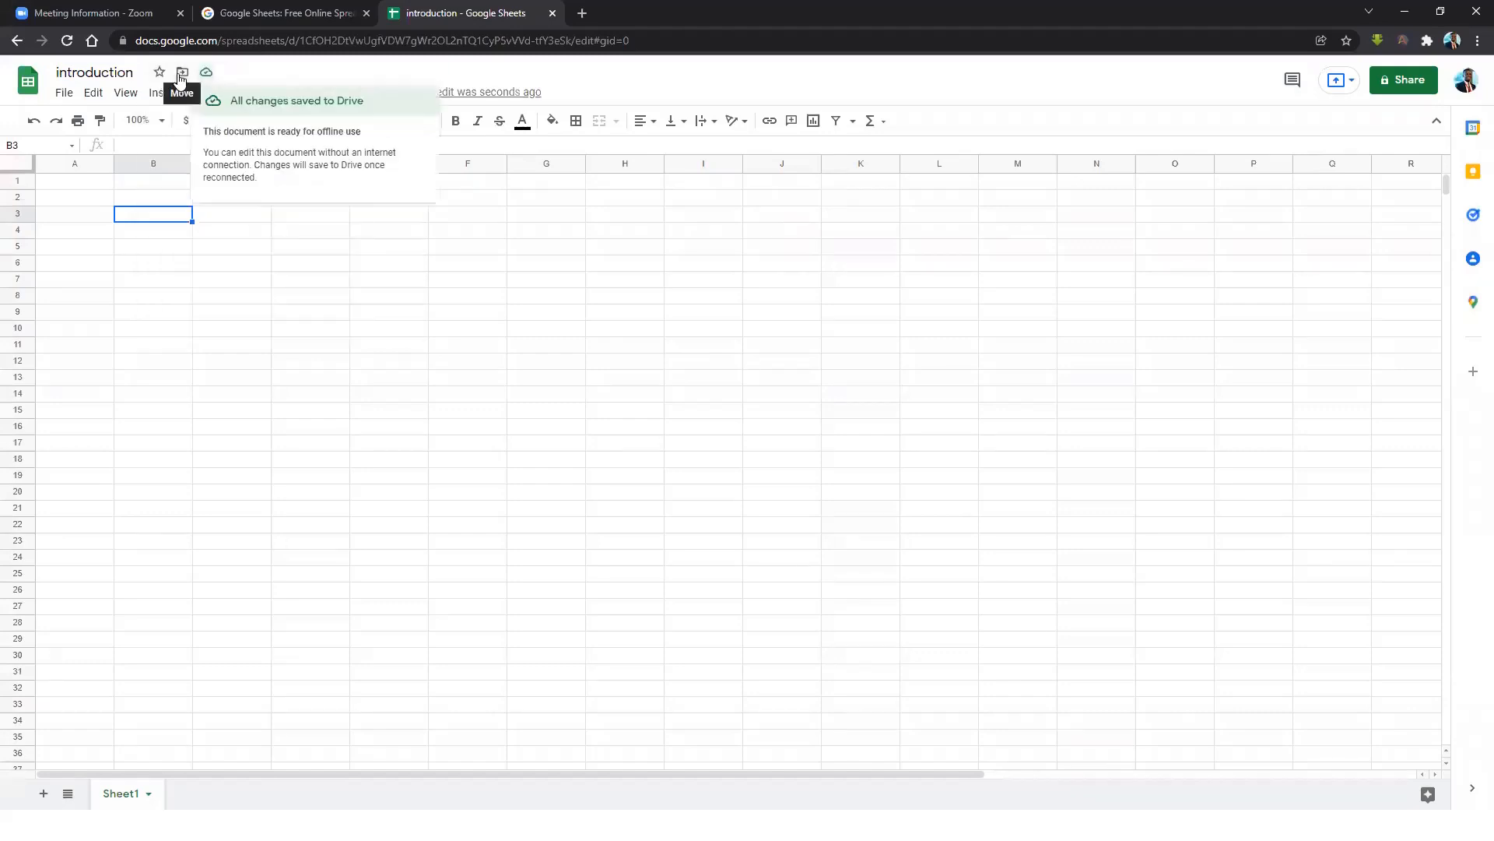
{"action": "left_click", "coordinate": [182, 73]}
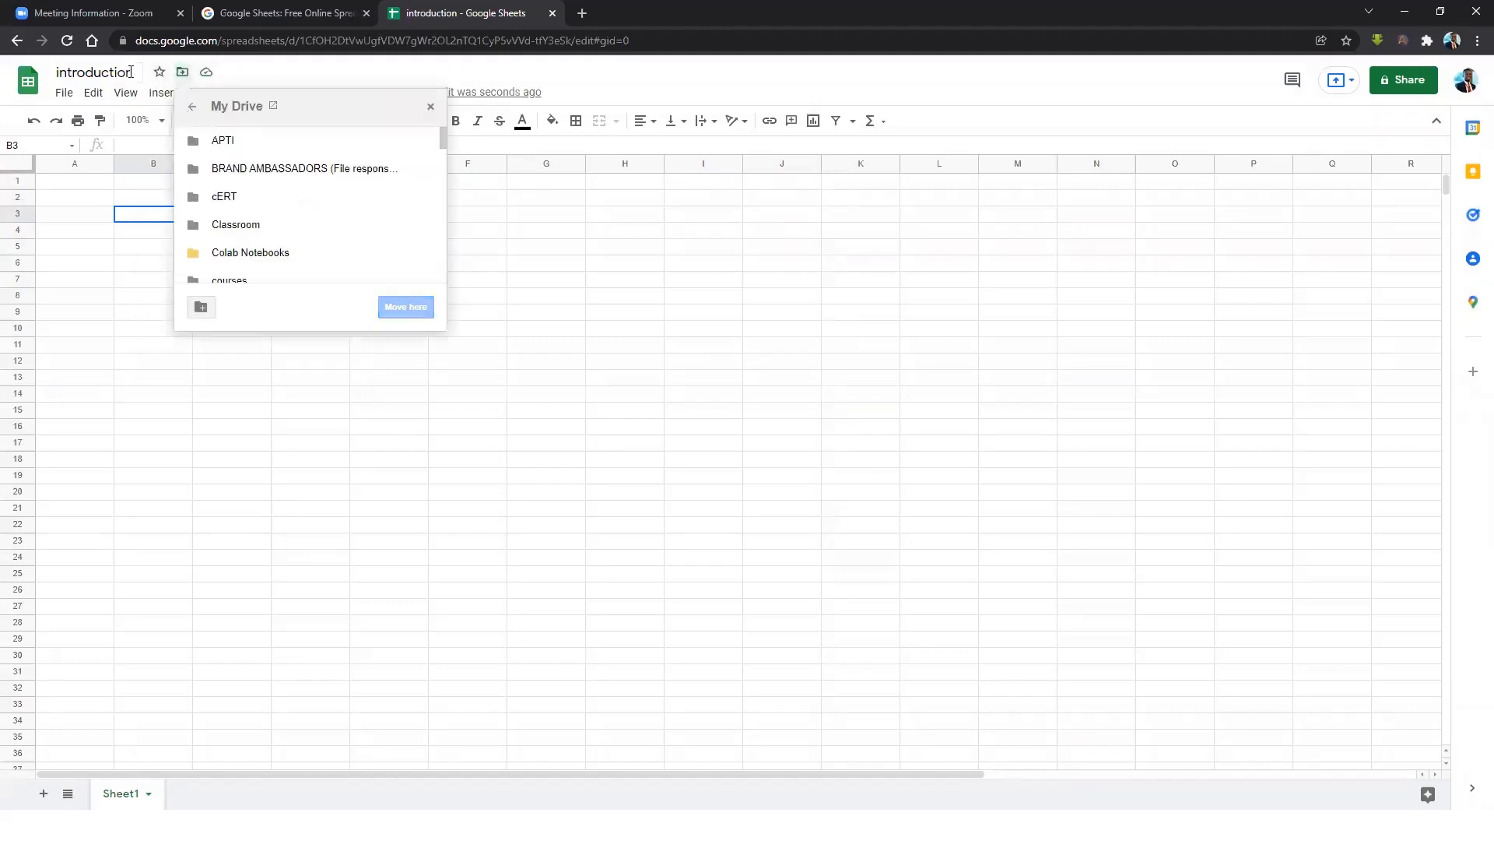
{"action": "left_click", "coordinate": [162, 74]}
{"action": "left_click", "coordinate": [191, 72]}
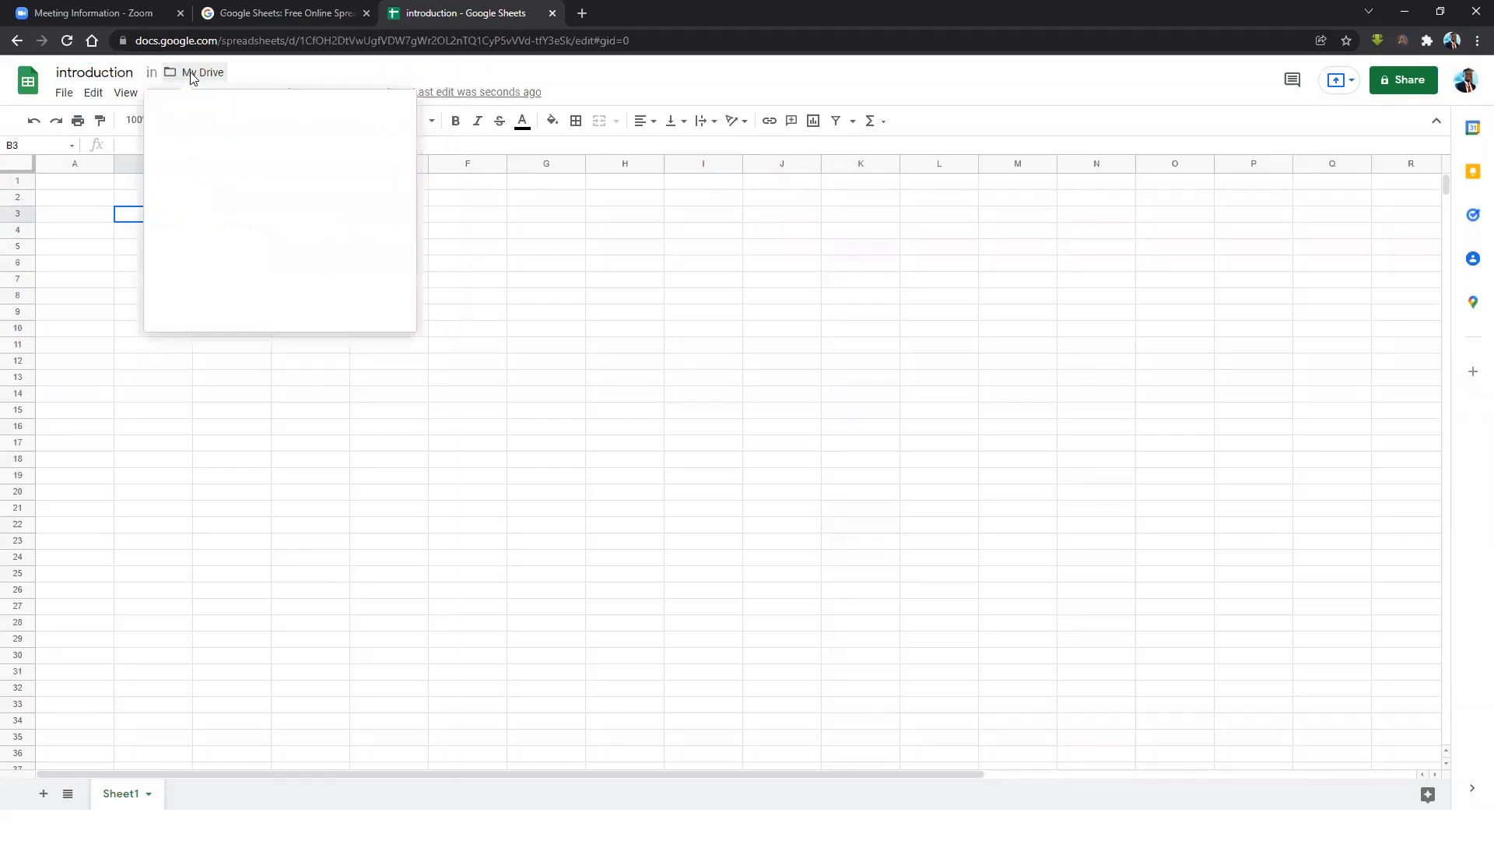
{"action": "scroll", "coordinate": [257, 241], "scroll_direction": "down", "scroll_amount": 6}
{"action": "scroll", "coordinate": [257, 241], "scroll_direction": "down", "scroll_amount": 5}
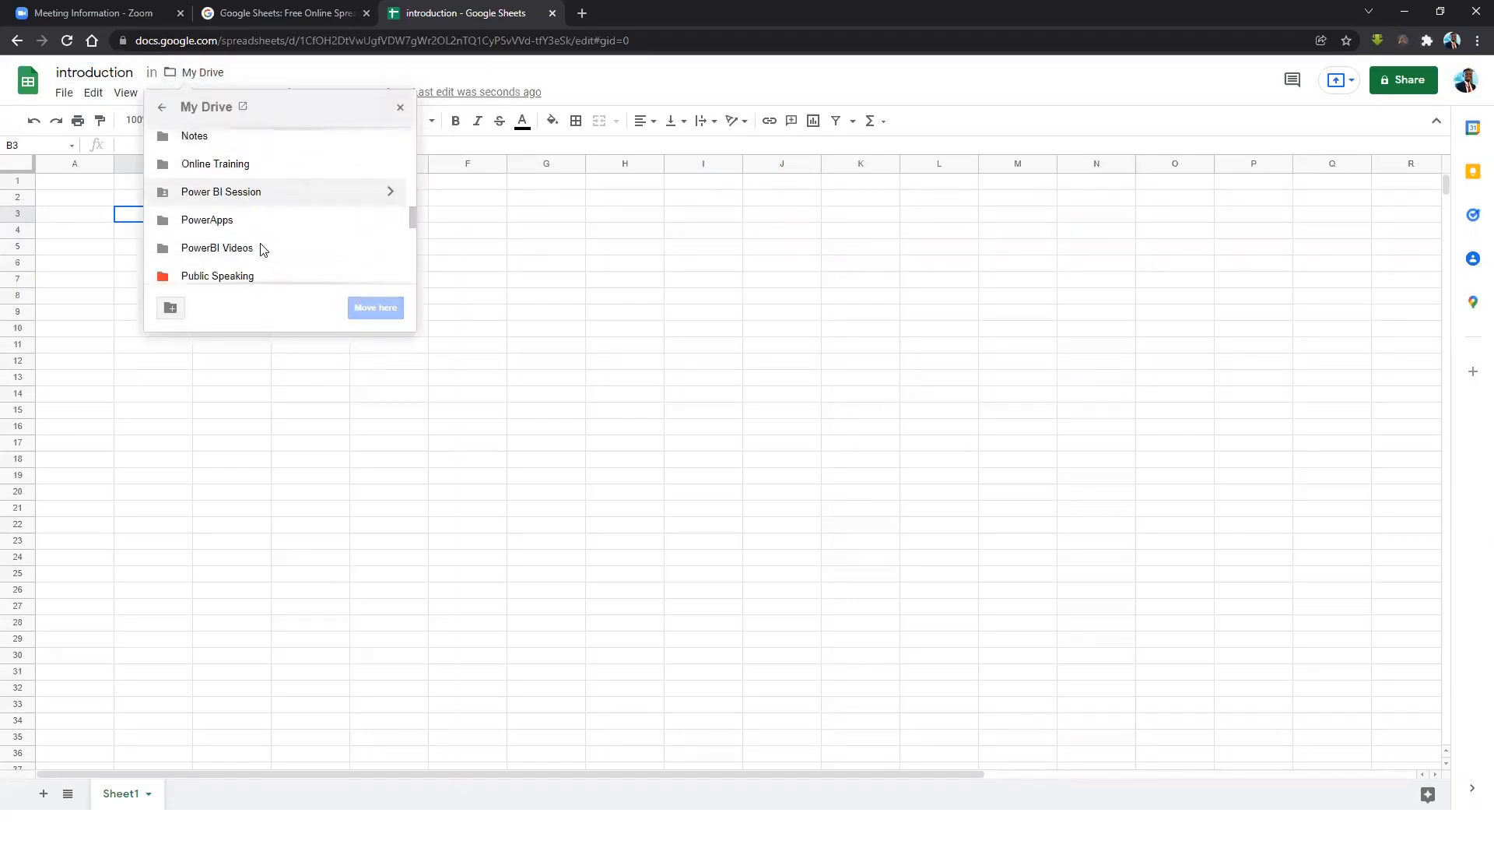
{"action": "scroll", "coordinate": [261, 247], "scroll_direction": "up", "scroll_amount": 5}
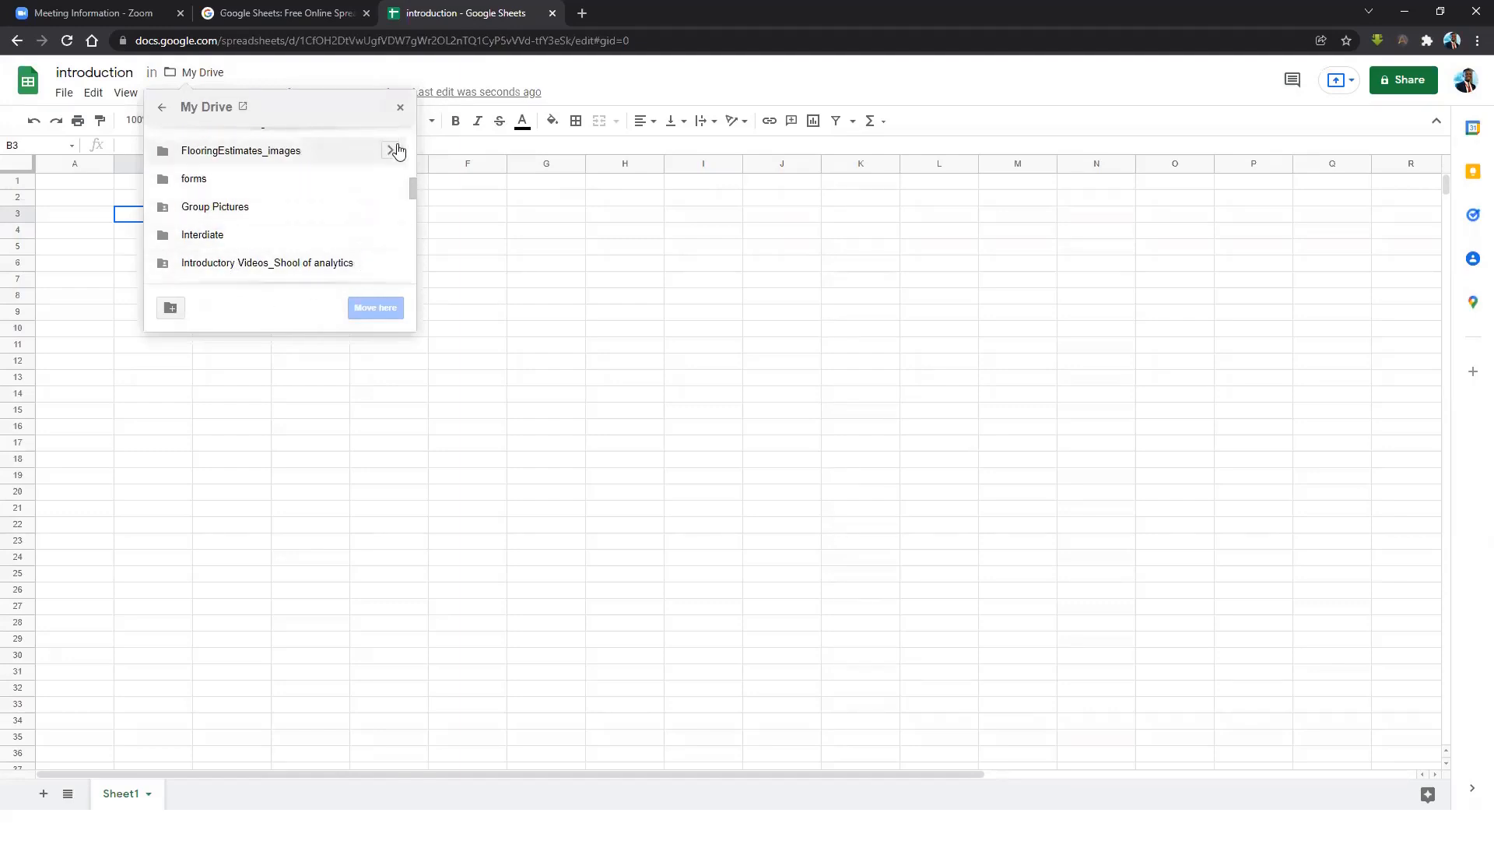
{"action": "left_click", "coordinate": [400, 107]}
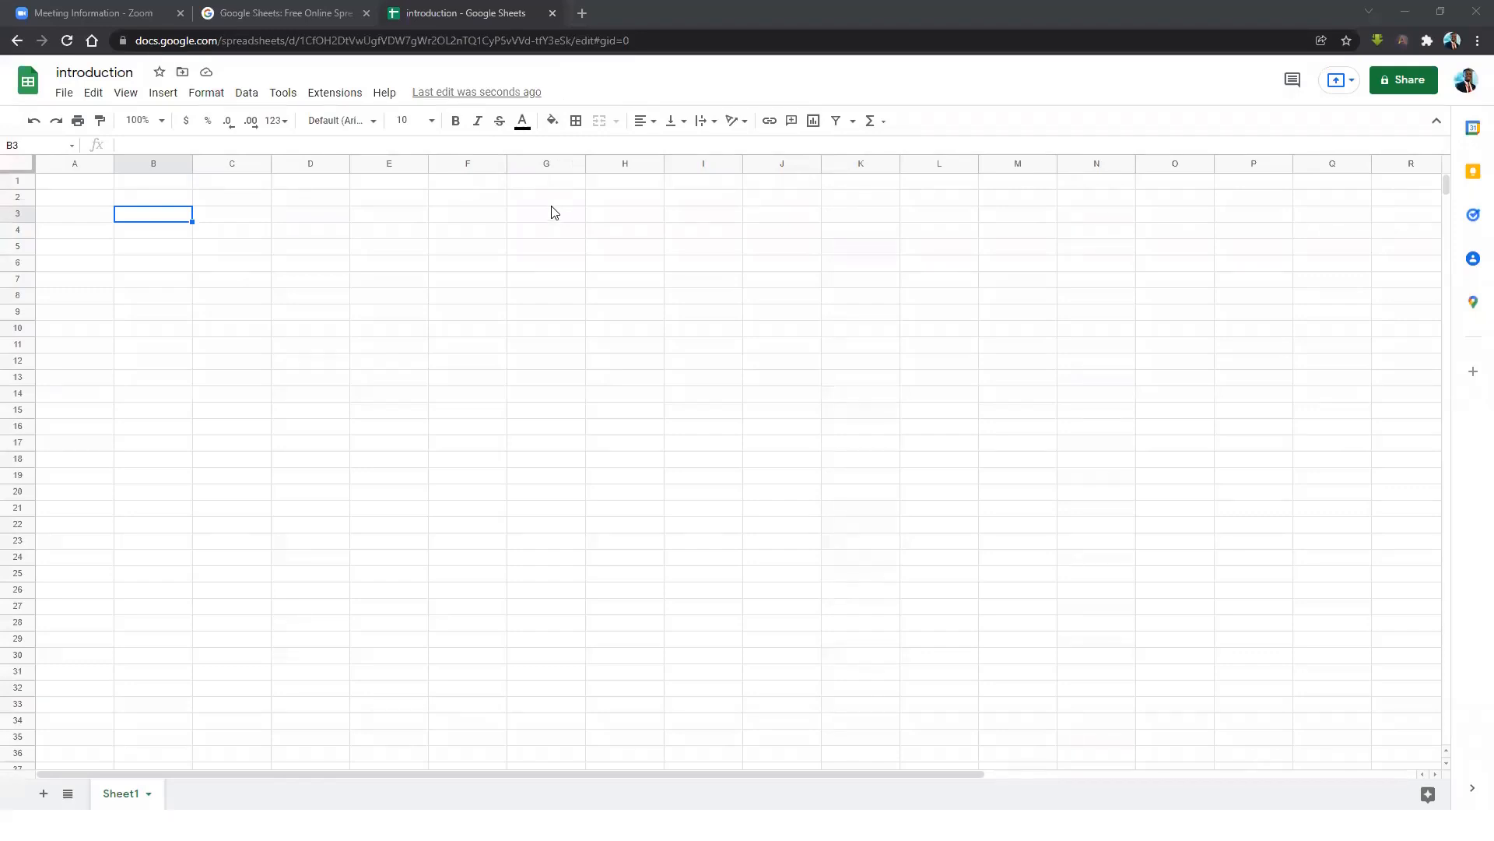
{"action": "left_click", "coordinate": [584, 15]}
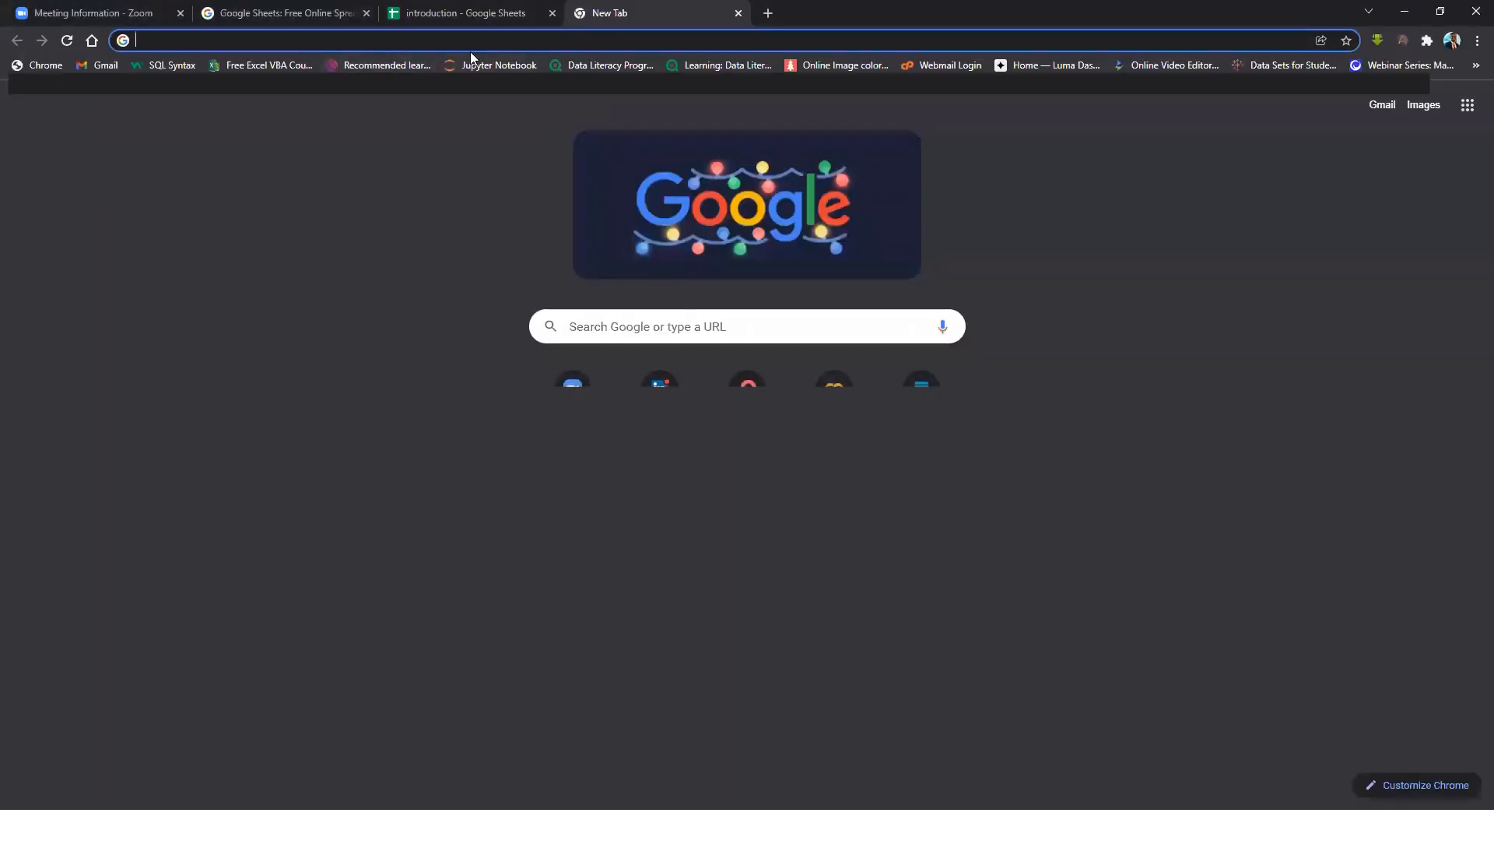
{"action": "type", "text": "sheet"}
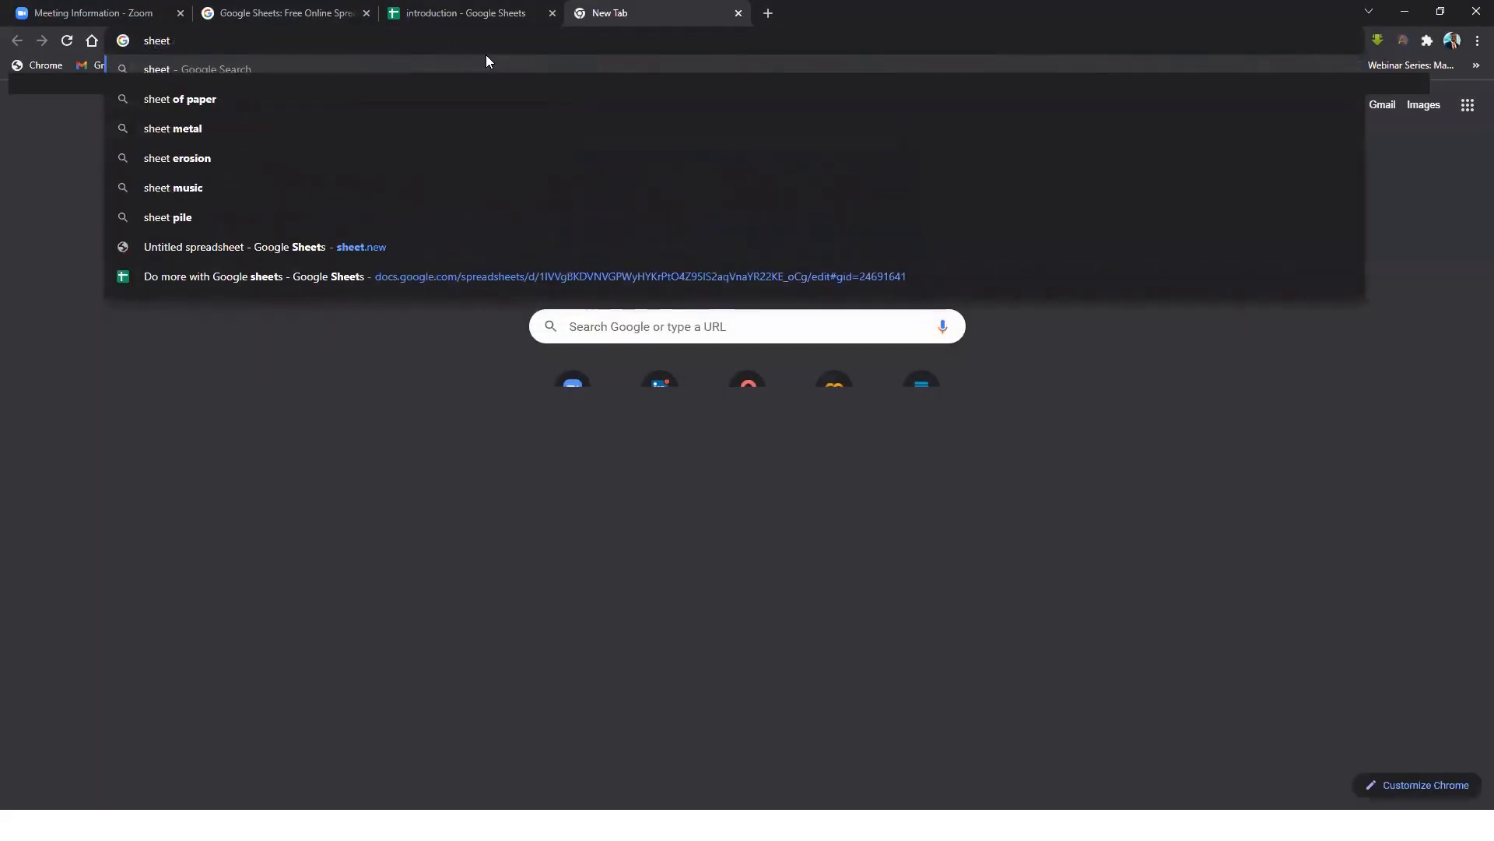
{"action": "key", "text": "BackSpace"}
{"action": "key", "text": "BackSpace"}
{"action": "key", "text": "BackSpace"}
{"action": "key", "text": "BackSpace"}
{"action": "key", "text": "BackSpace"}
{"action": "key", "text": "BackSpace"}
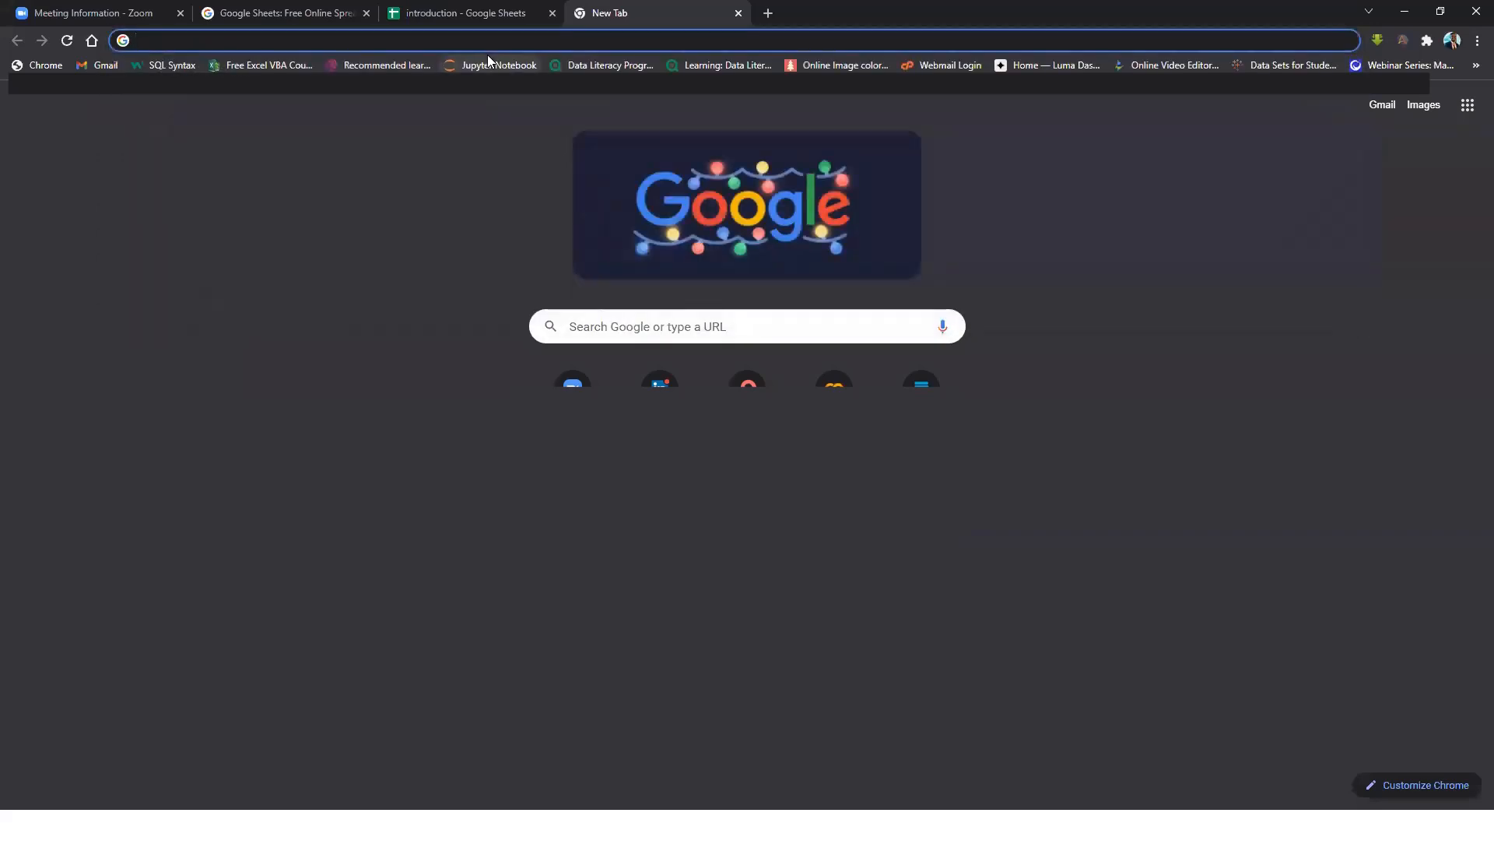
{"action": "type", "text": "go"}
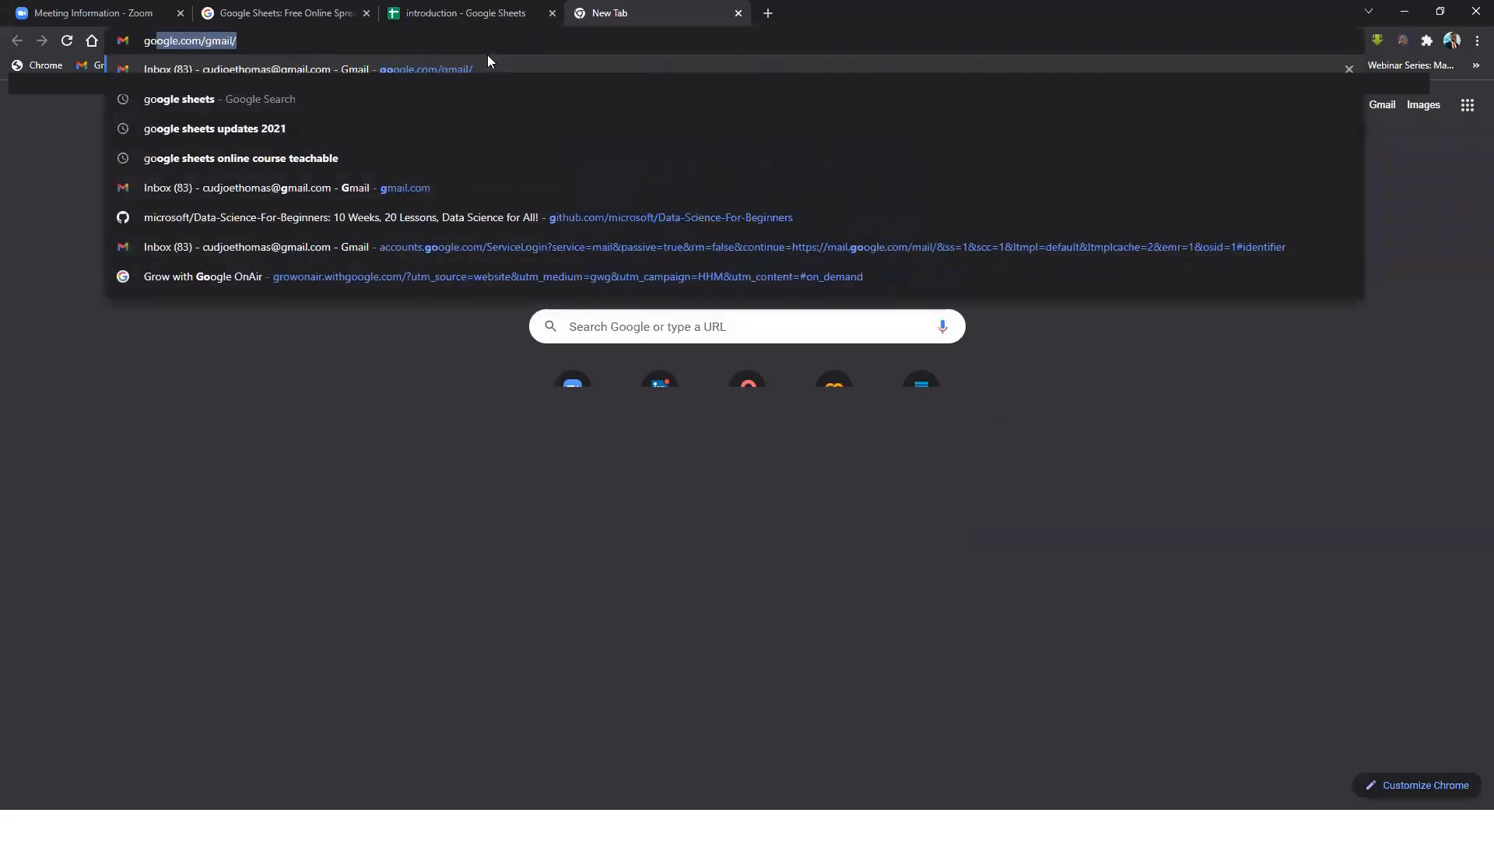
{"action": "type", "text": "ogle sheets"}
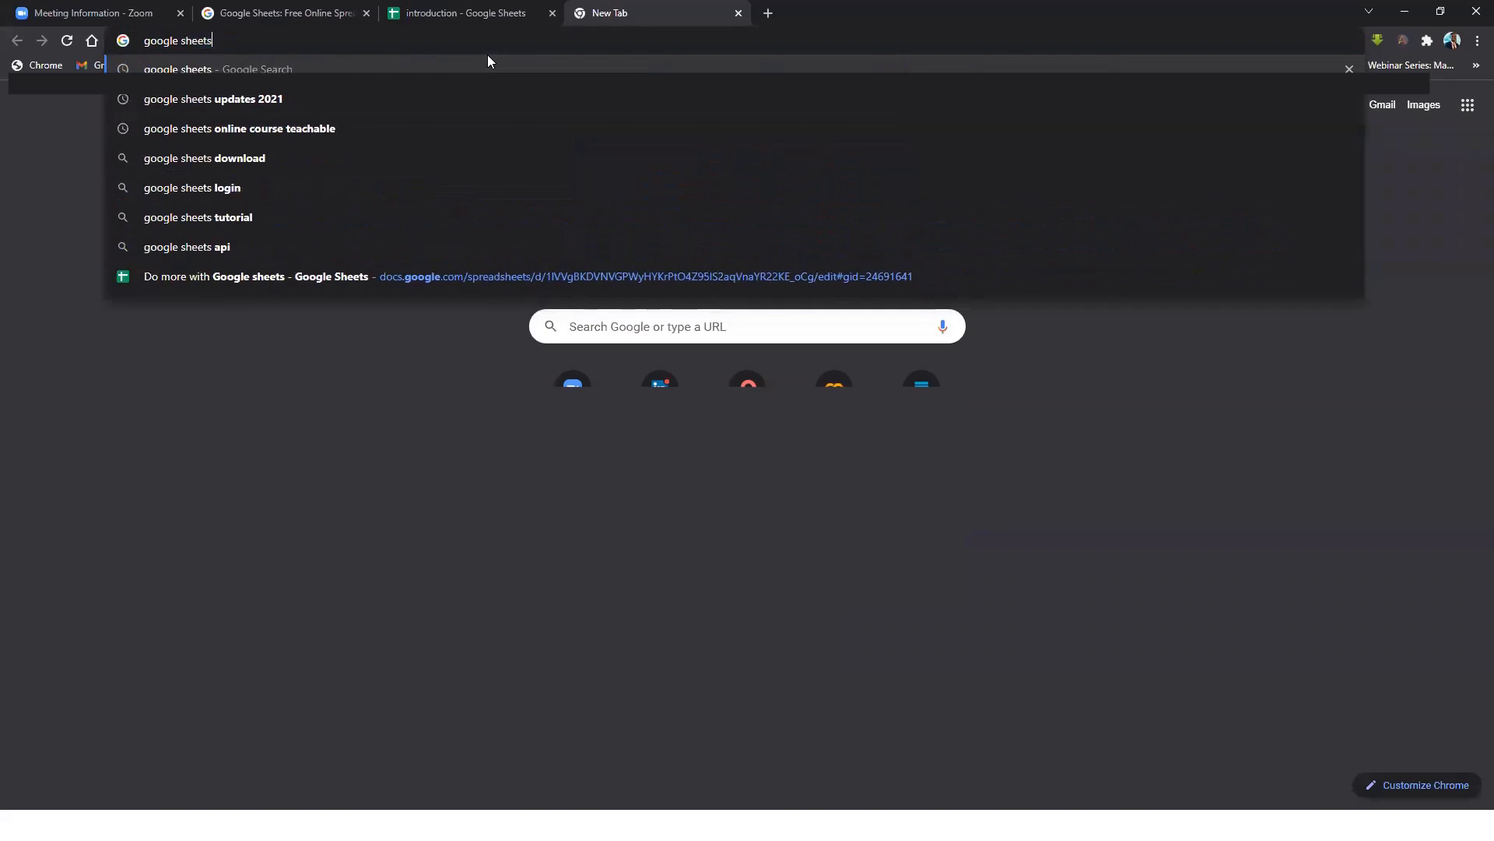
{"action": "key", "text": "Return"}
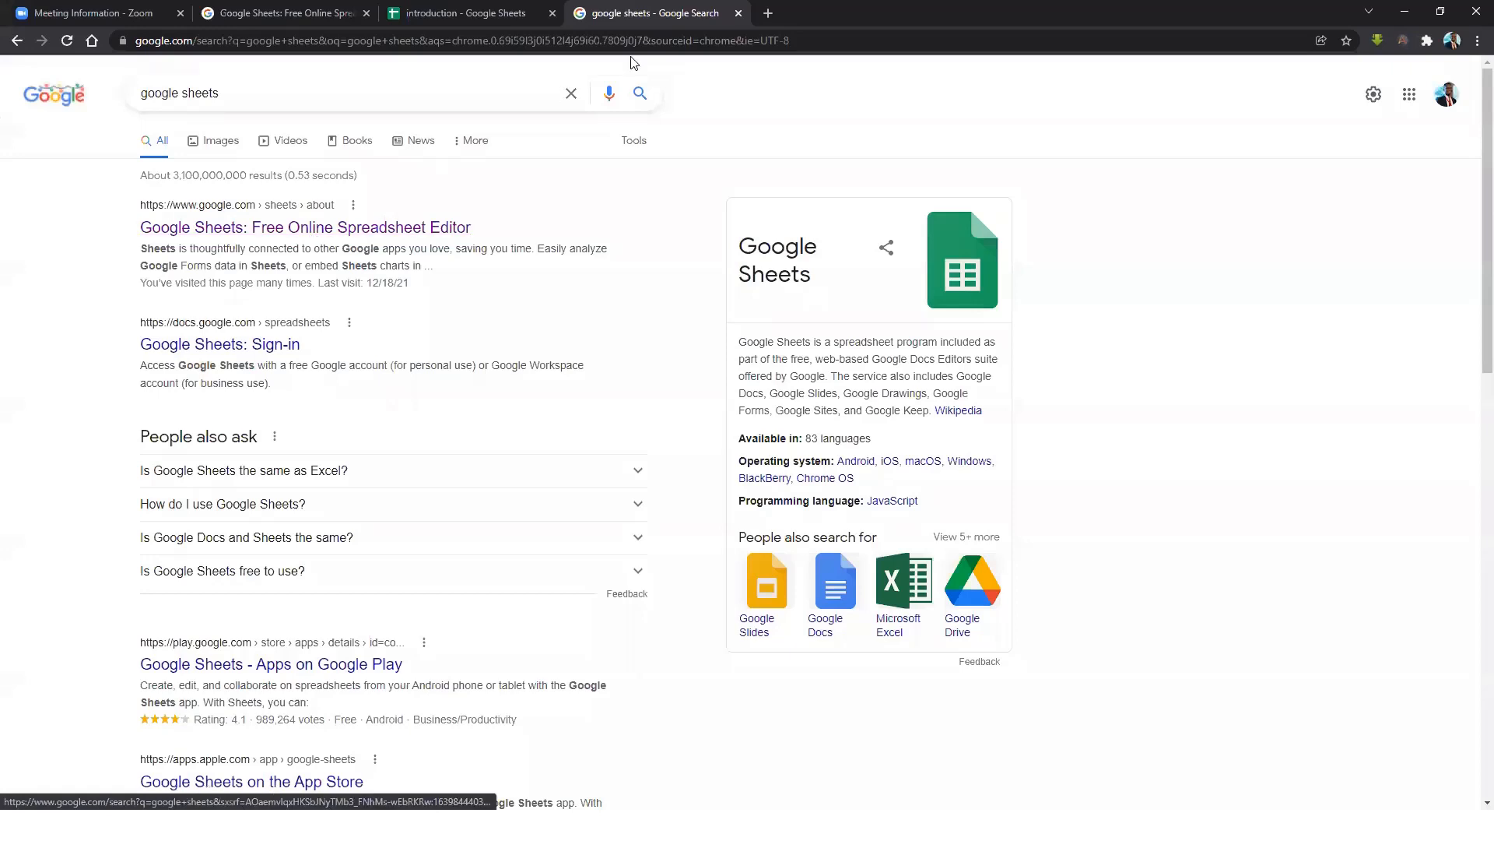
{"action": "left_click", "coordinate": [736, 15]}
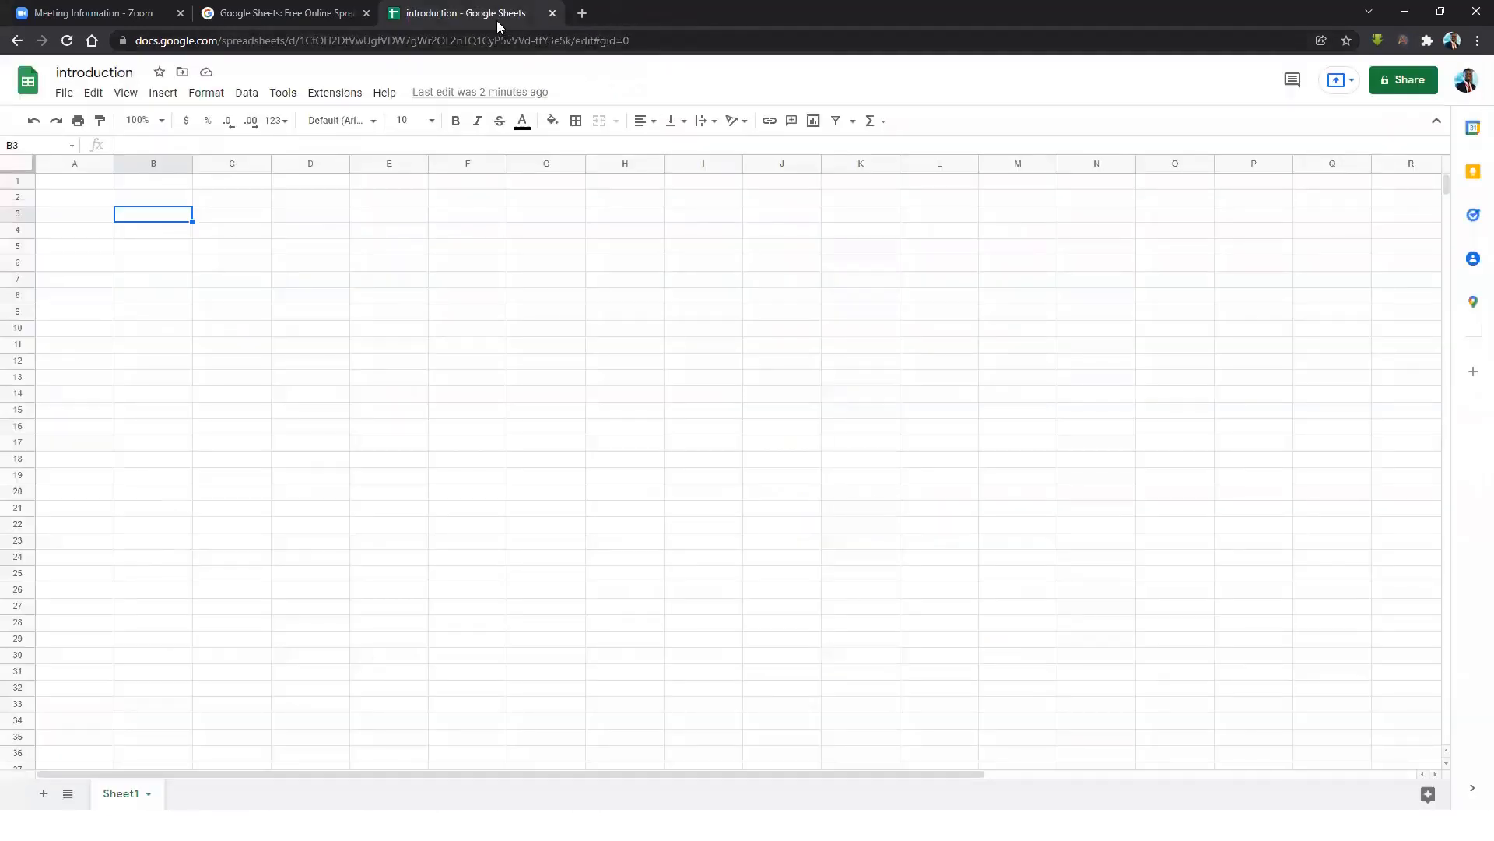
{"action": "left_click", "coordinate": [252, 249]}
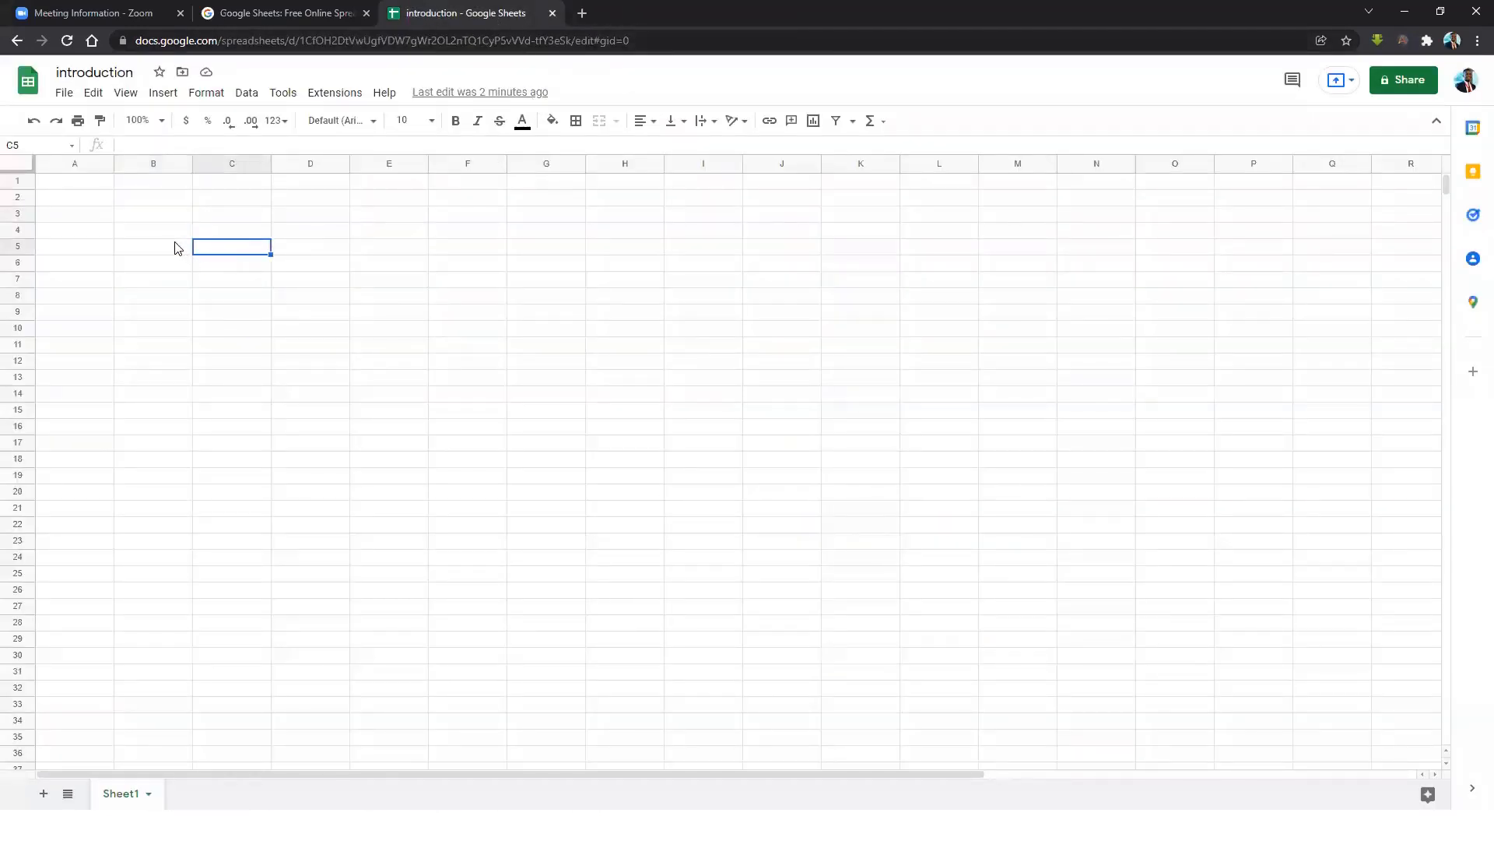
{"action": "left_click", "coordinate": [259, 299]}
{"action": "left_click", "coordinate": [401, 329]}
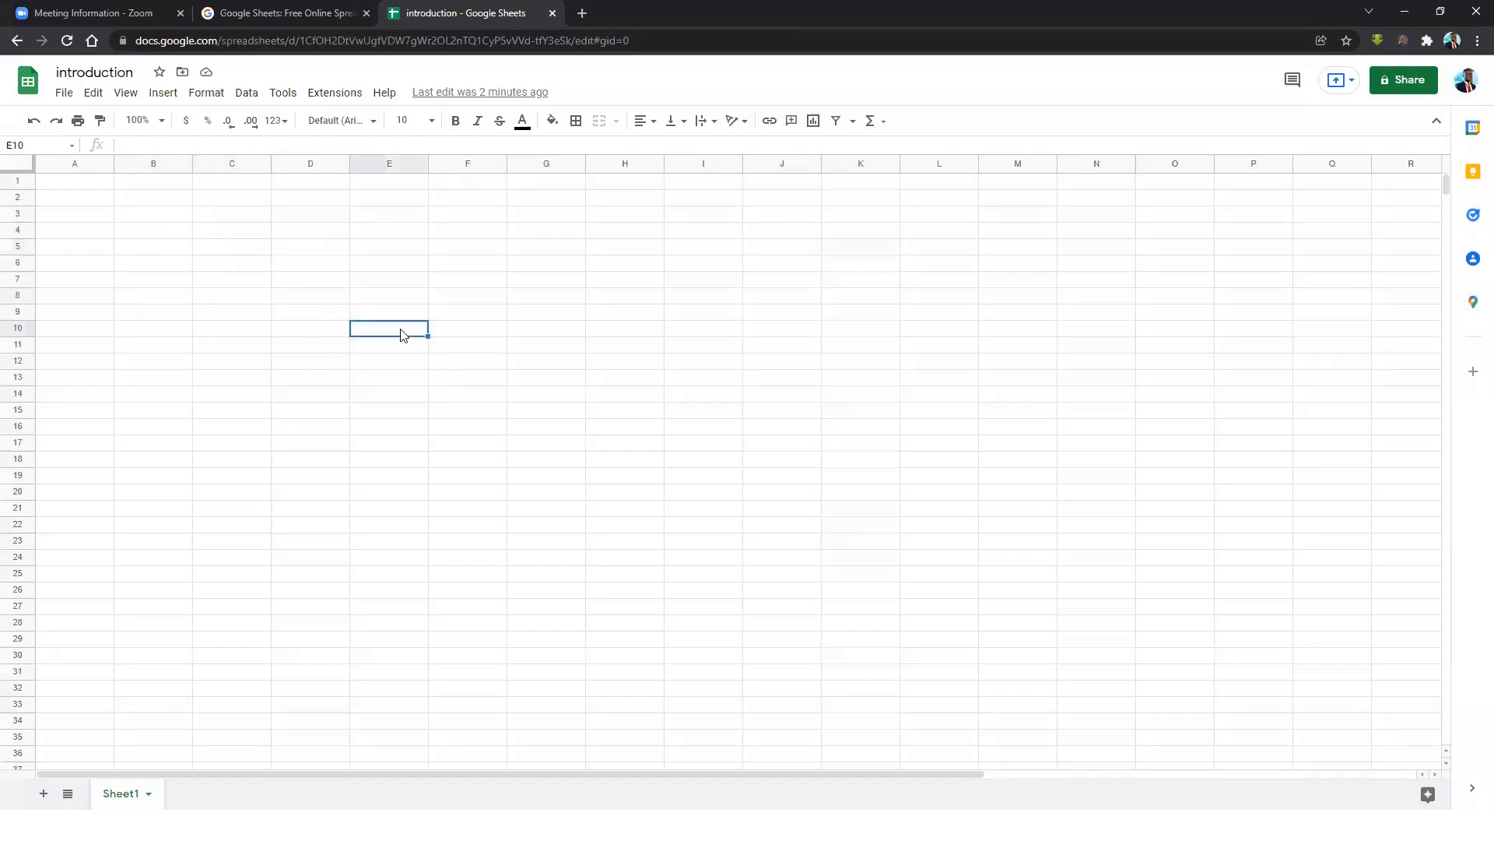
{"action": "left_click", "coordinate": [277, 263]}
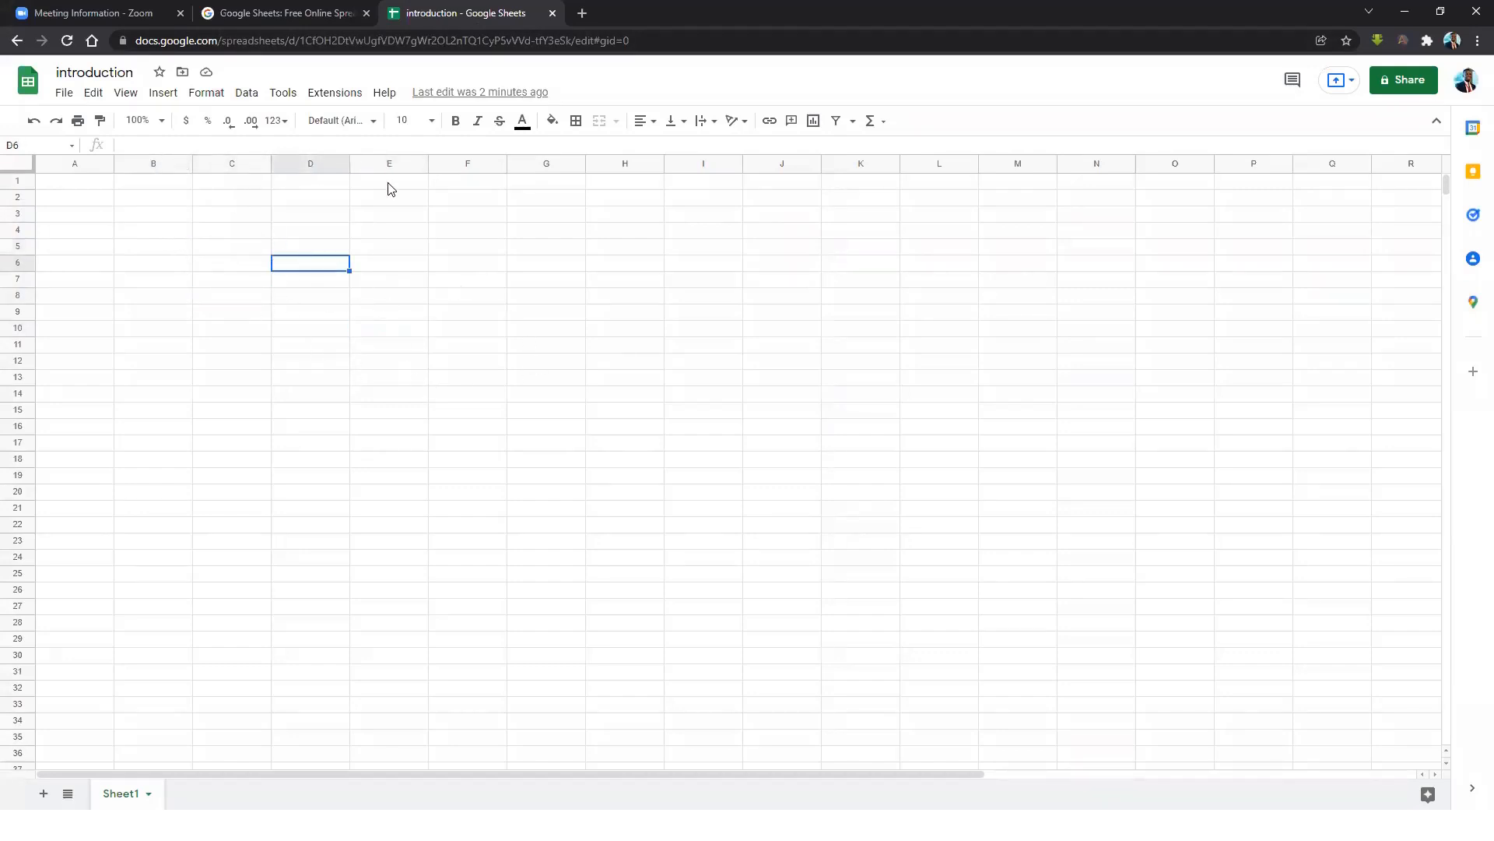
Rename the Sheet1 tab to 'Students'.
{"action": "double_click", "coordinate": [142, 791]}
{"action": "type", "text": "Students"}
{"action": "key", "text": "Return"}
Add a second blank sheet beside Students, keeping its default name Sheet2.
{"action": "left_click", "coordinate": [41, 792]}
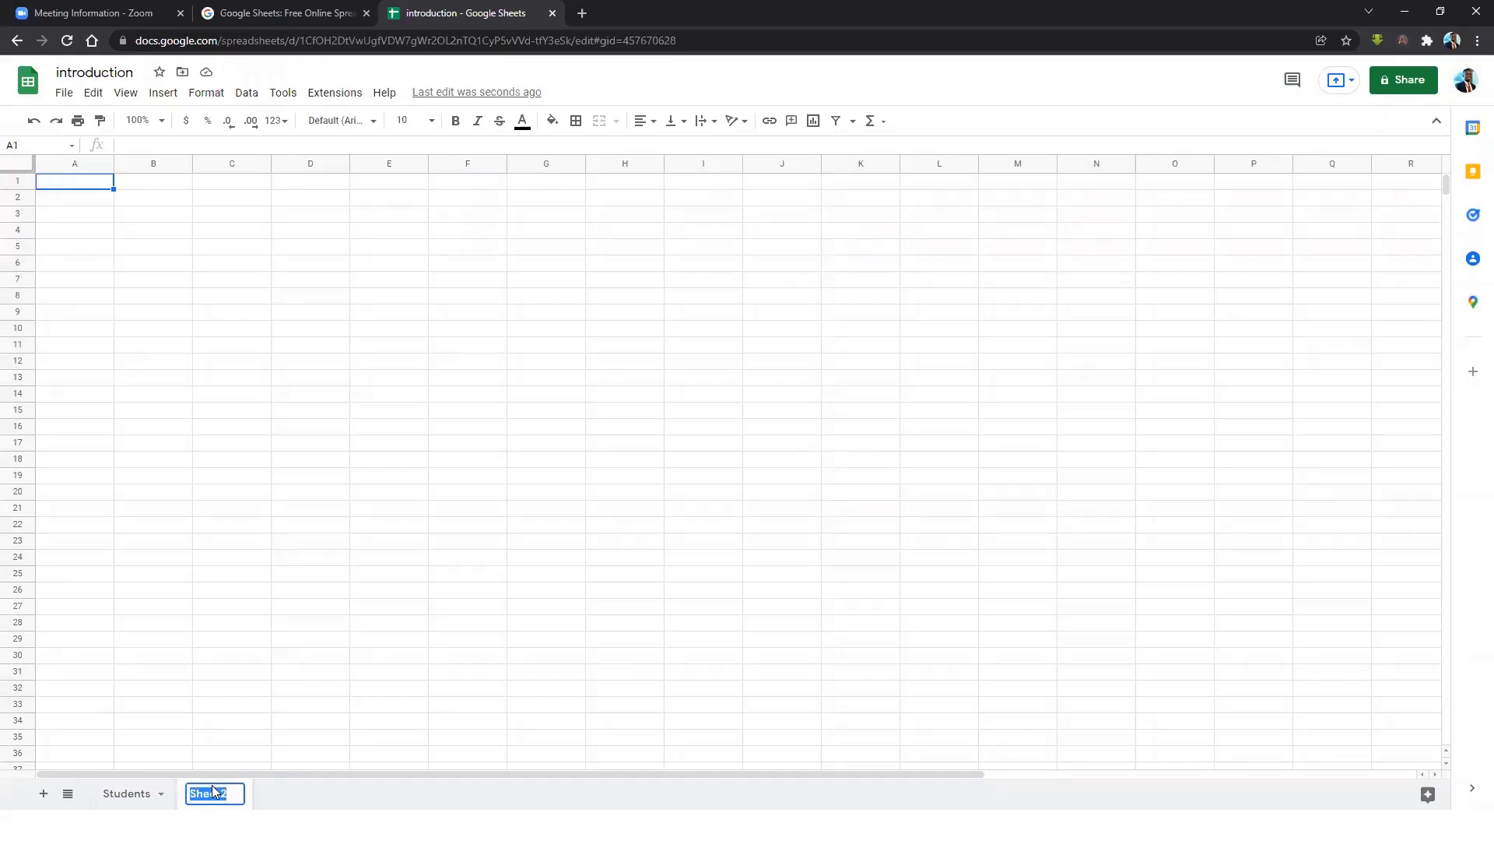
{"action": "left_click", "coordinate": [333, 592]}
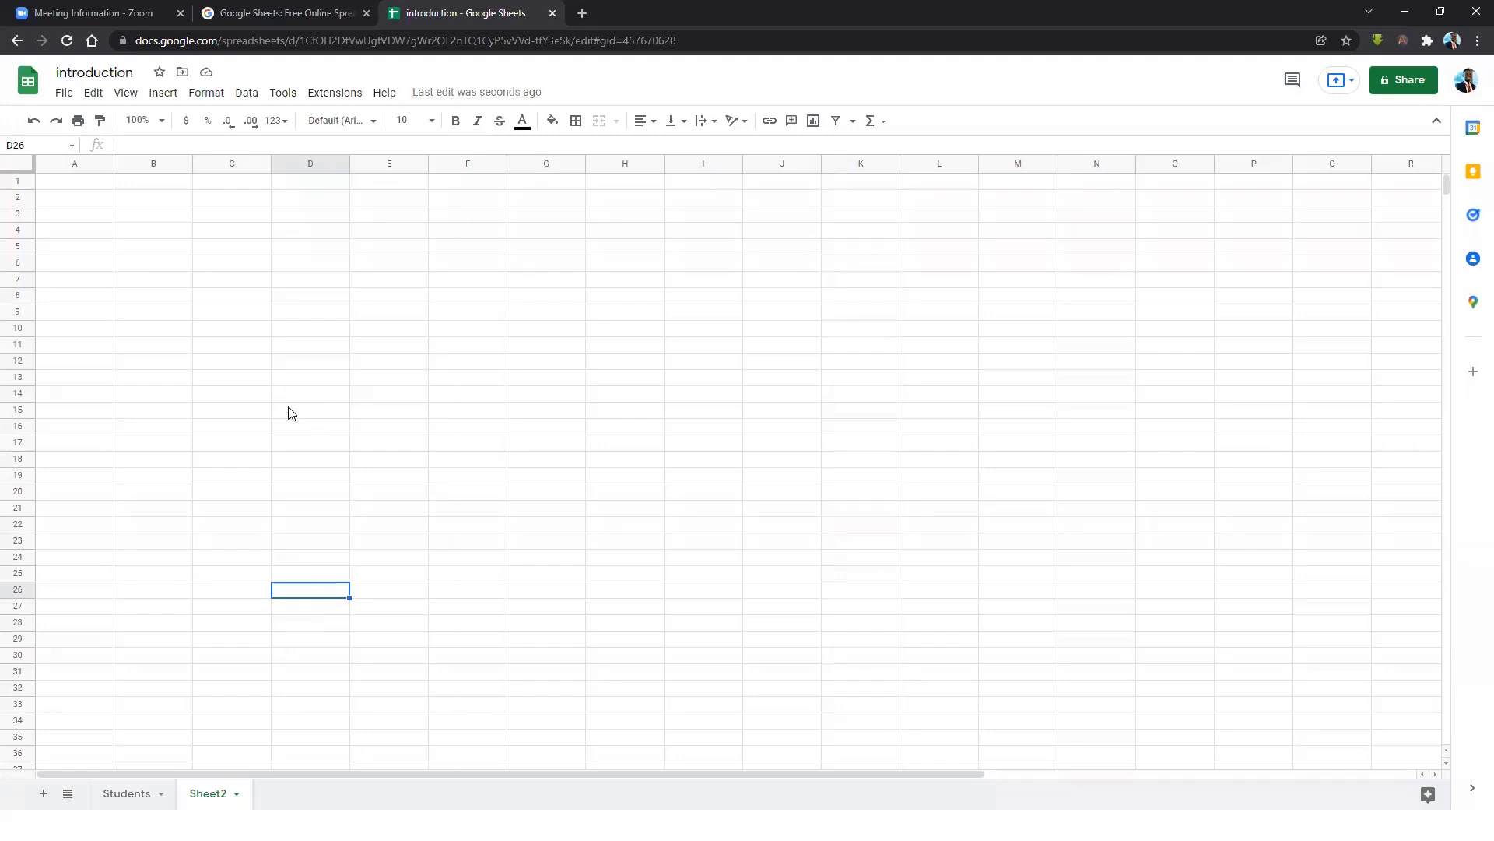
{"action": "left_click", "coordinate": [65, 93]}
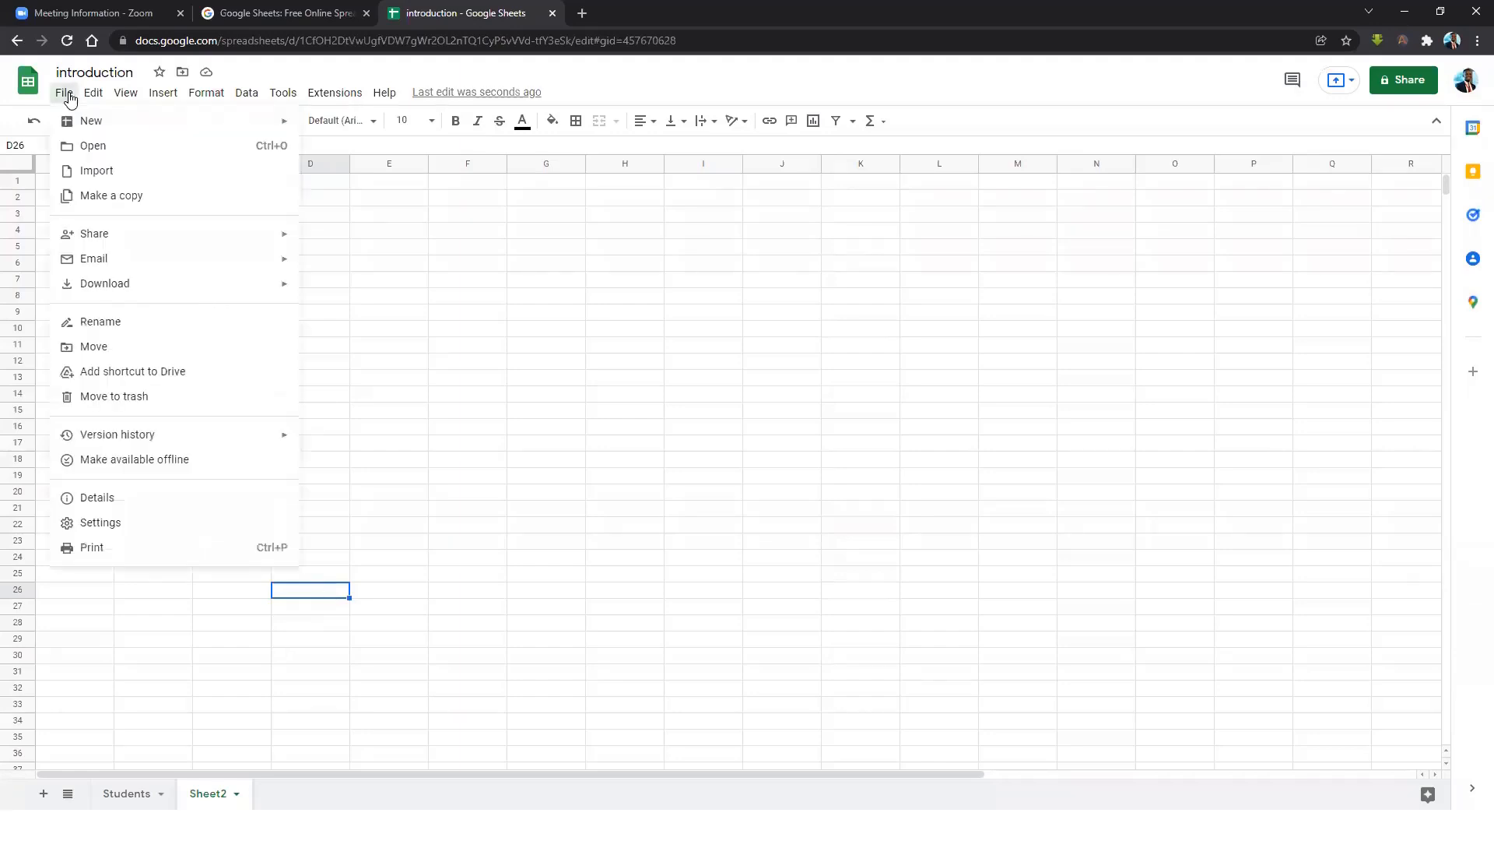
{"action": "left_click", "coordinate": [113, 172]}
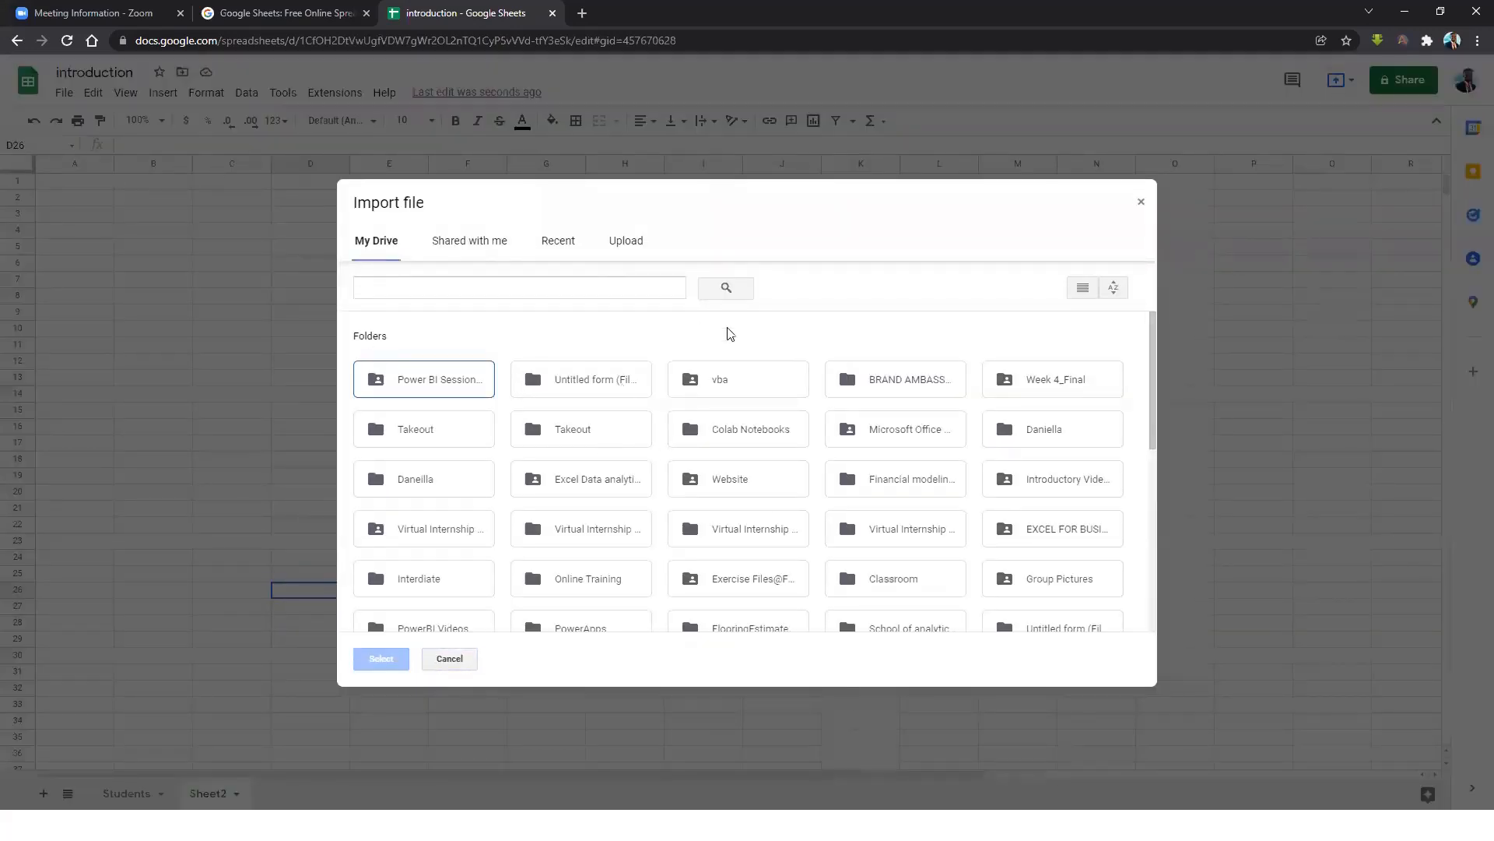
{"action": "scroll", "coordinate": [571, 407], "scroll_direction": "down", "scroll_amount": 6}
{"action": "scroll", "coordinate": [535, 323], "scroll_direction": "down", "scroll_amount": 5}
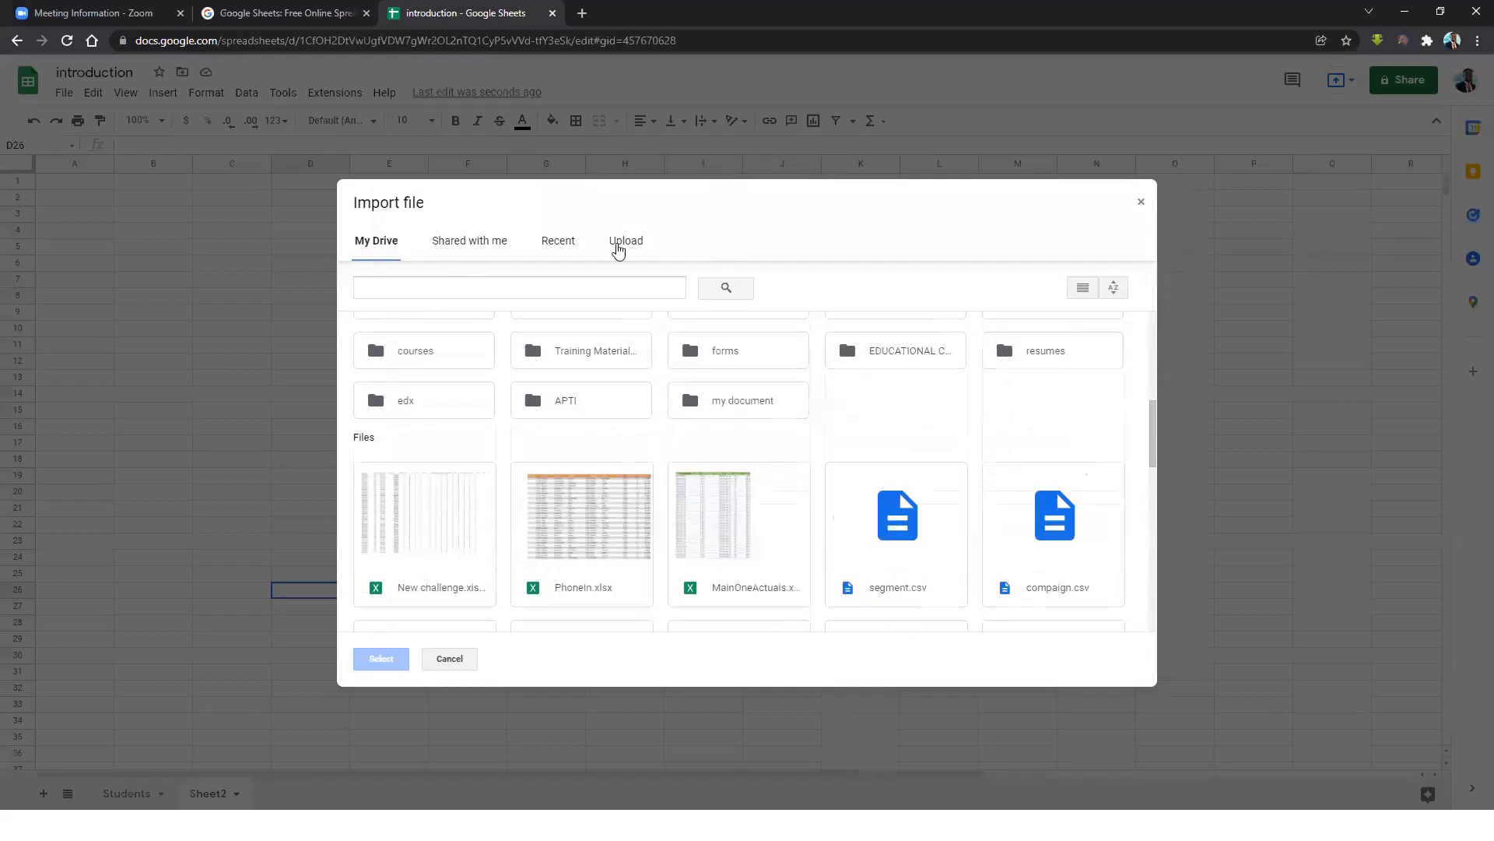
{"action": "left_click", "coordinate": [625, 241]}
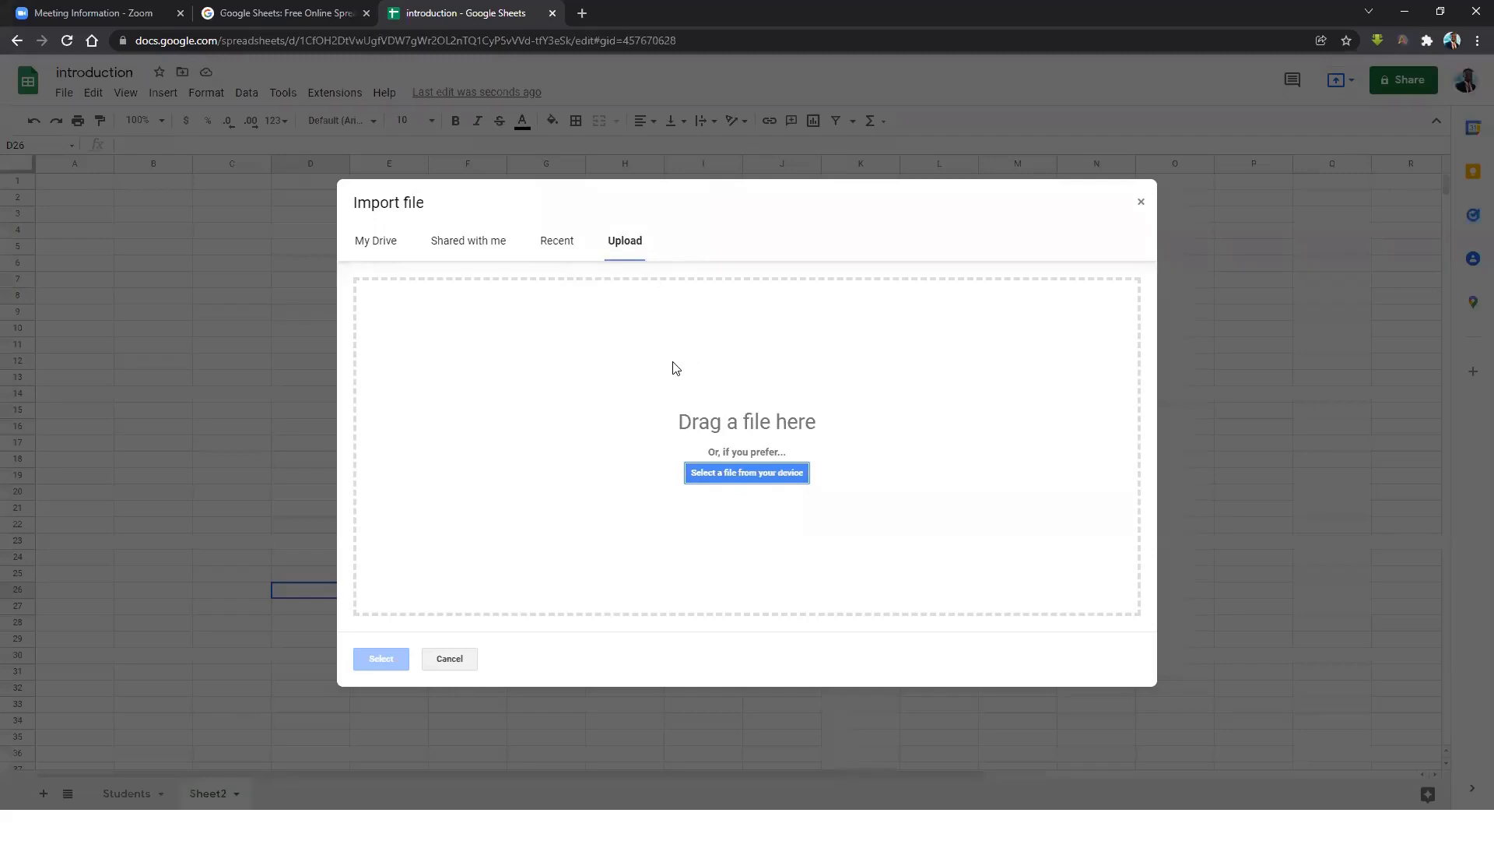
{"action": "left_click", "coordinate": [766, 480]}
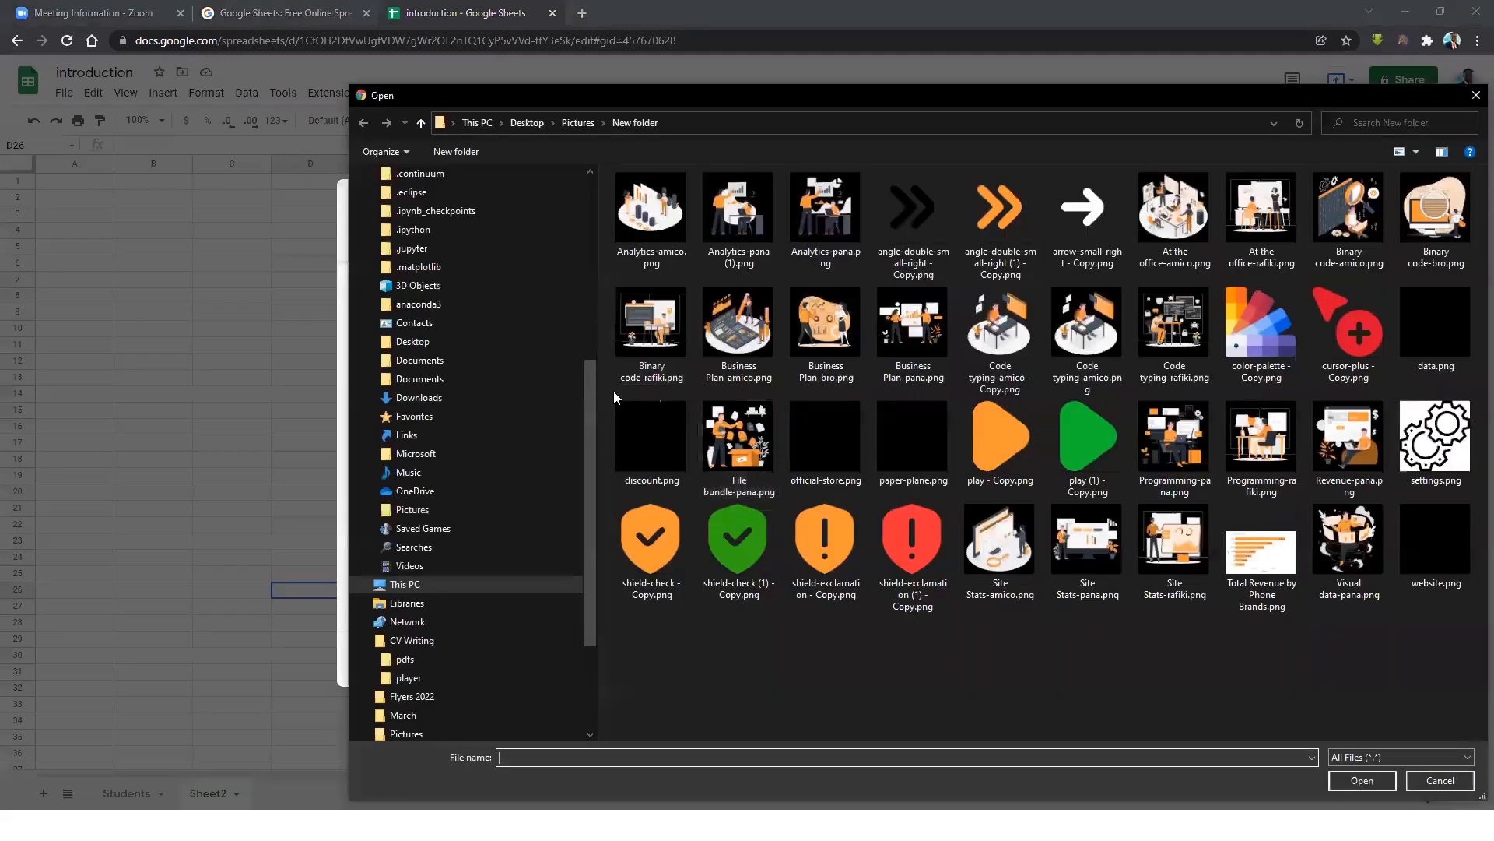
{"action": "left_click_drag", "start_coordinate": [592, 427], "coordinate": [531, 182]}
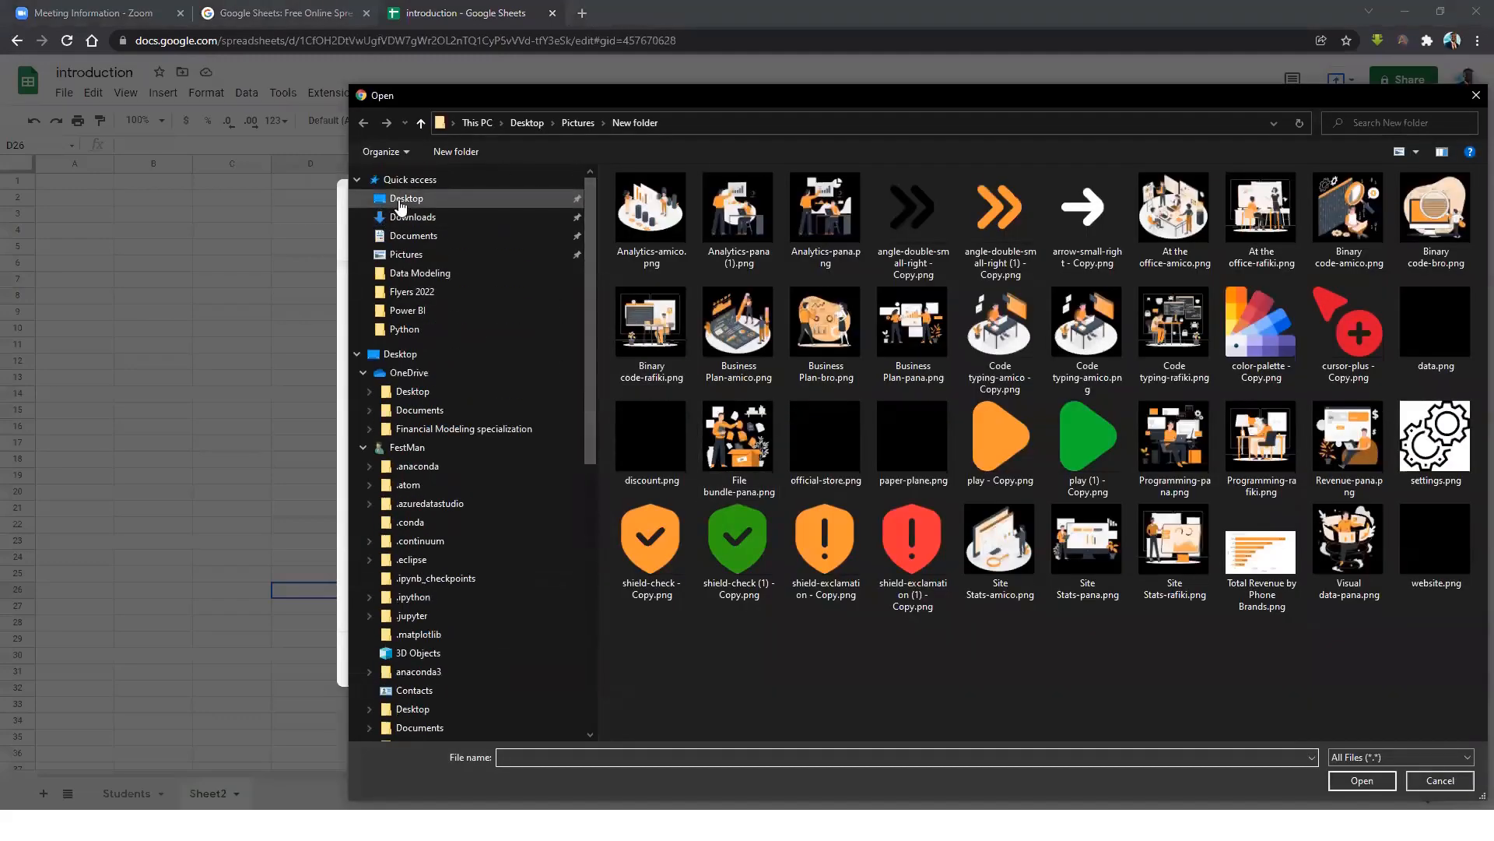
{"action": "left_click", "coordinate": [1440, 780]}
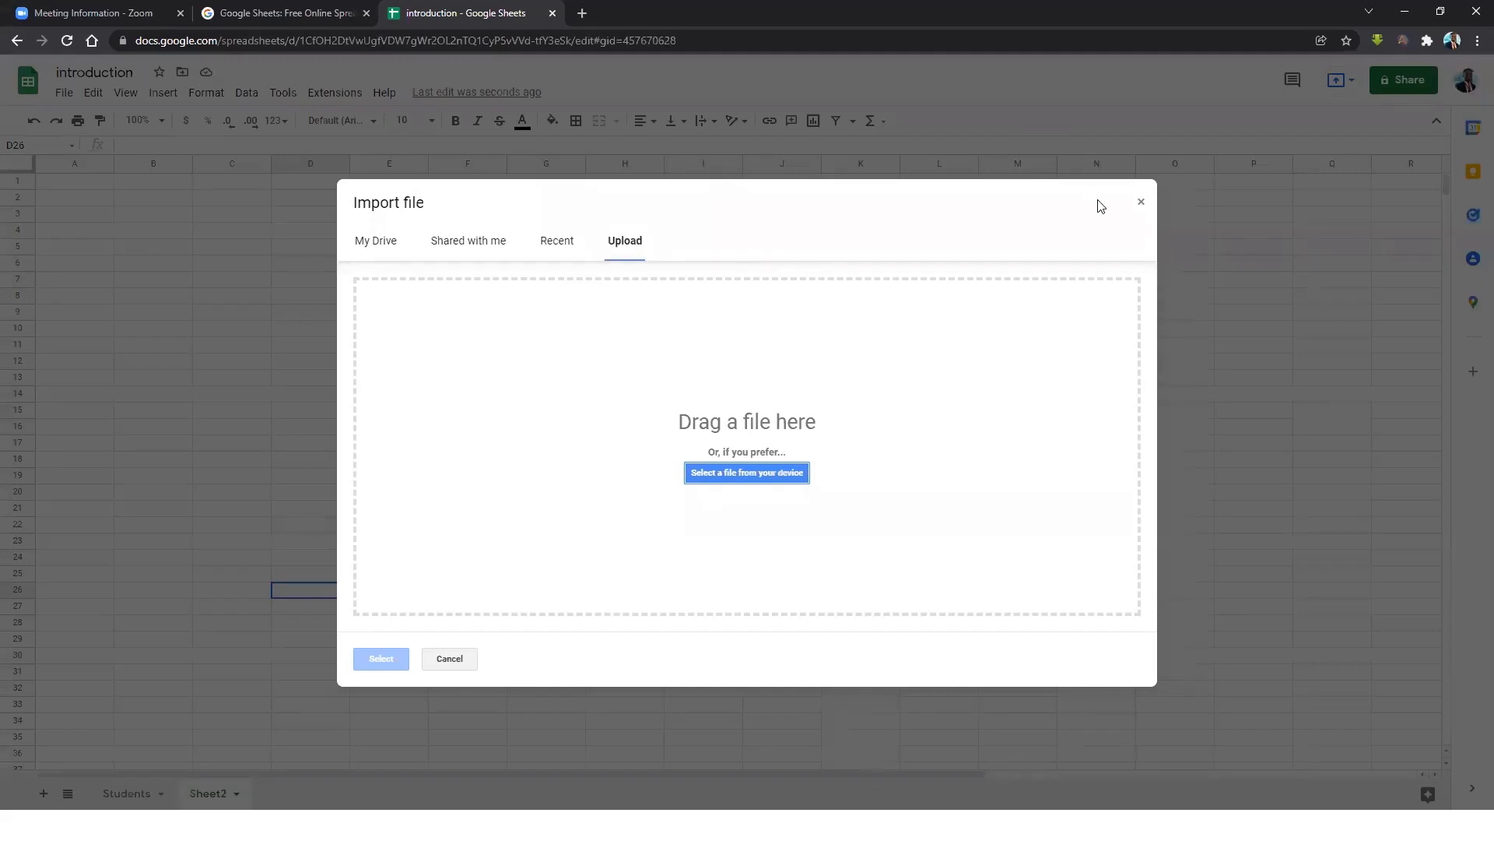
{"action": "left_click", "coordinate": [1140, 203]}
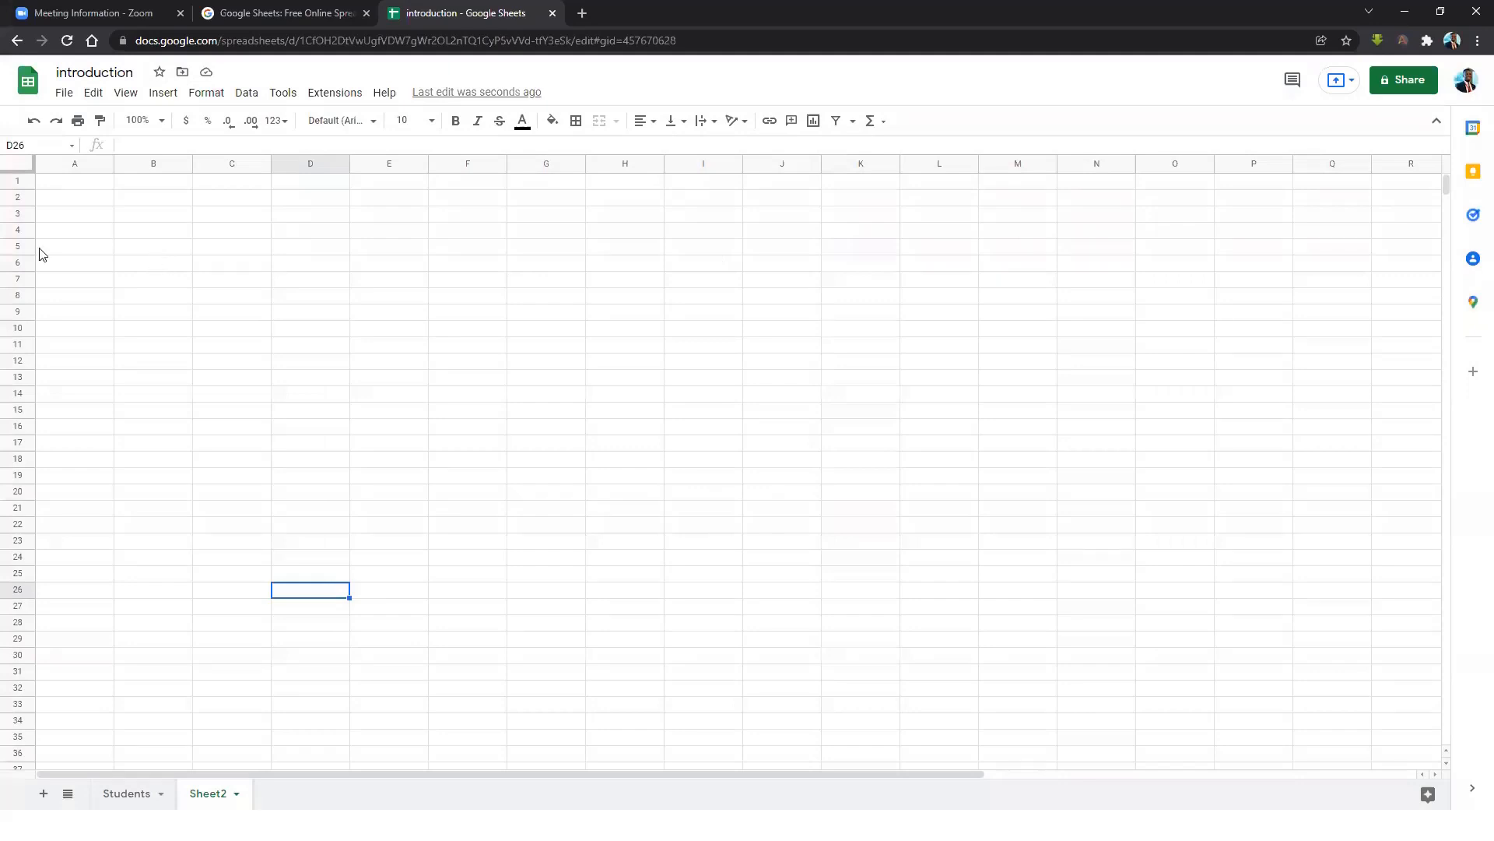
{"action": "left_click", "coordinate": [63, 93]}
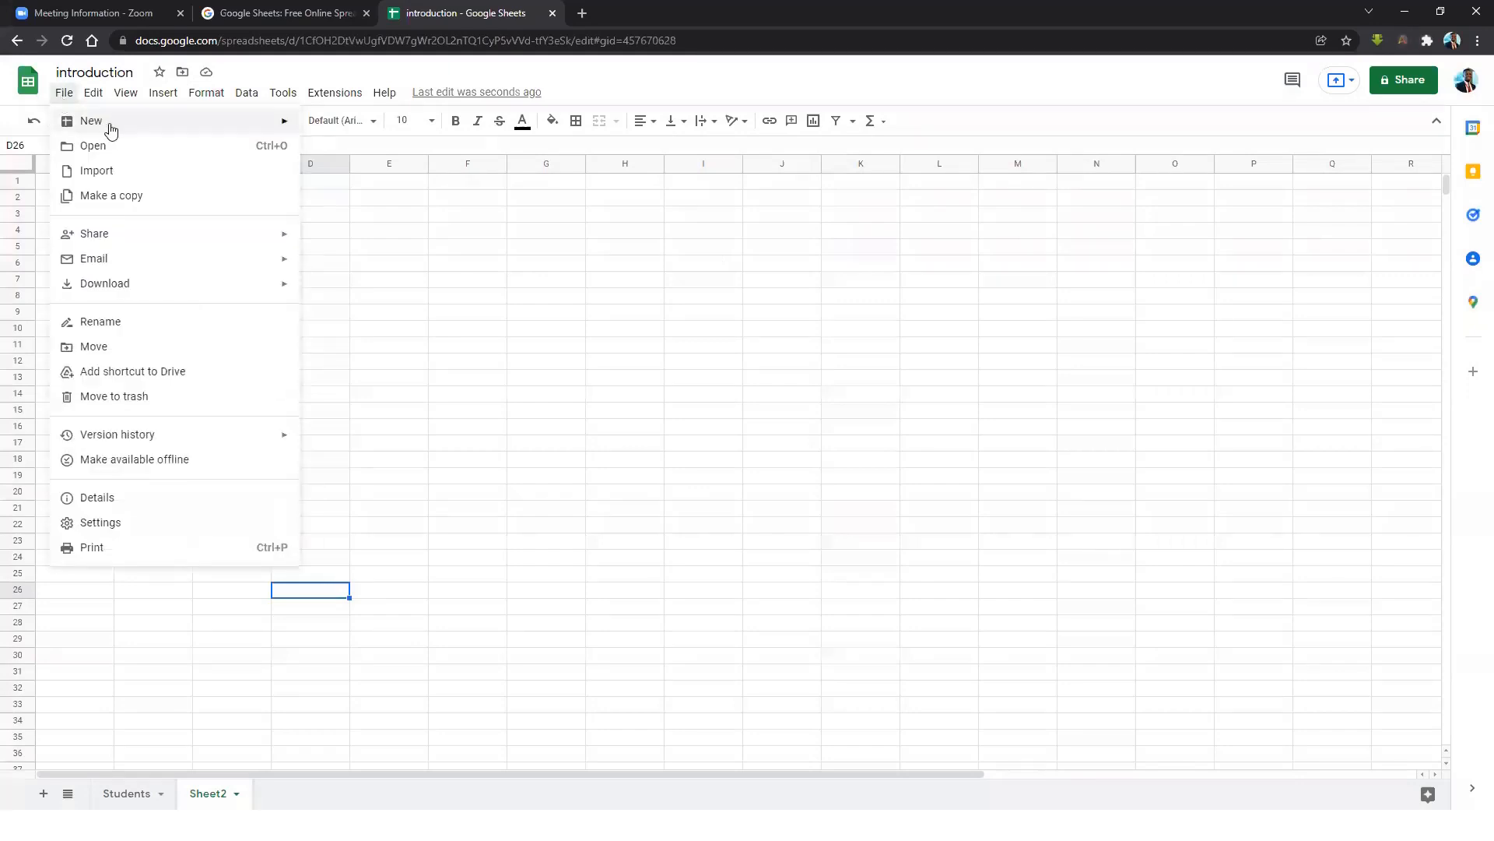
{"action": "mouse_move", "coordinate": [202, 122]}
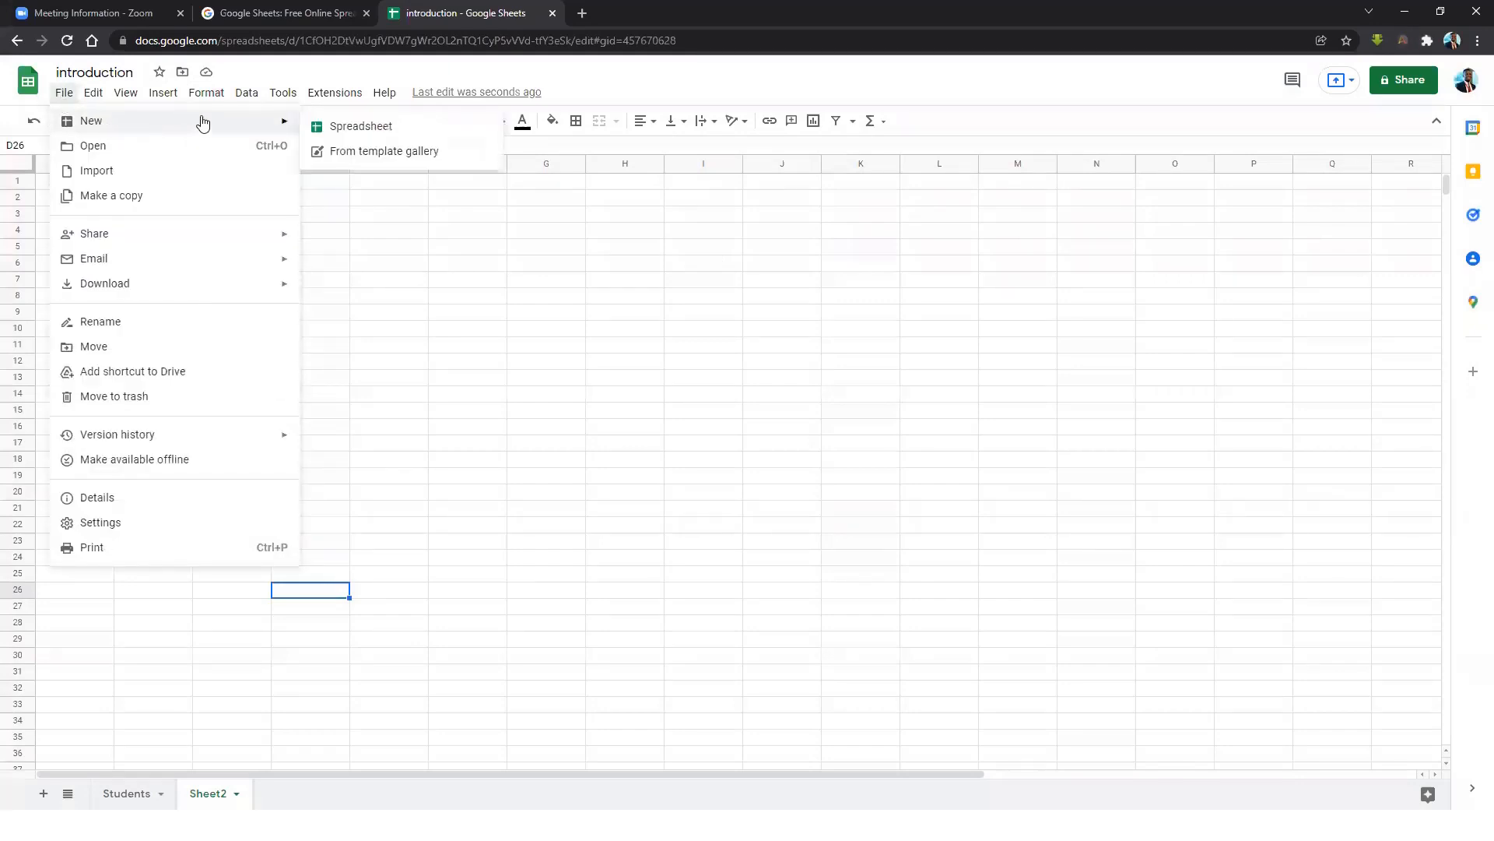
{"action": "left_click", "coordinate": [384, 153]}
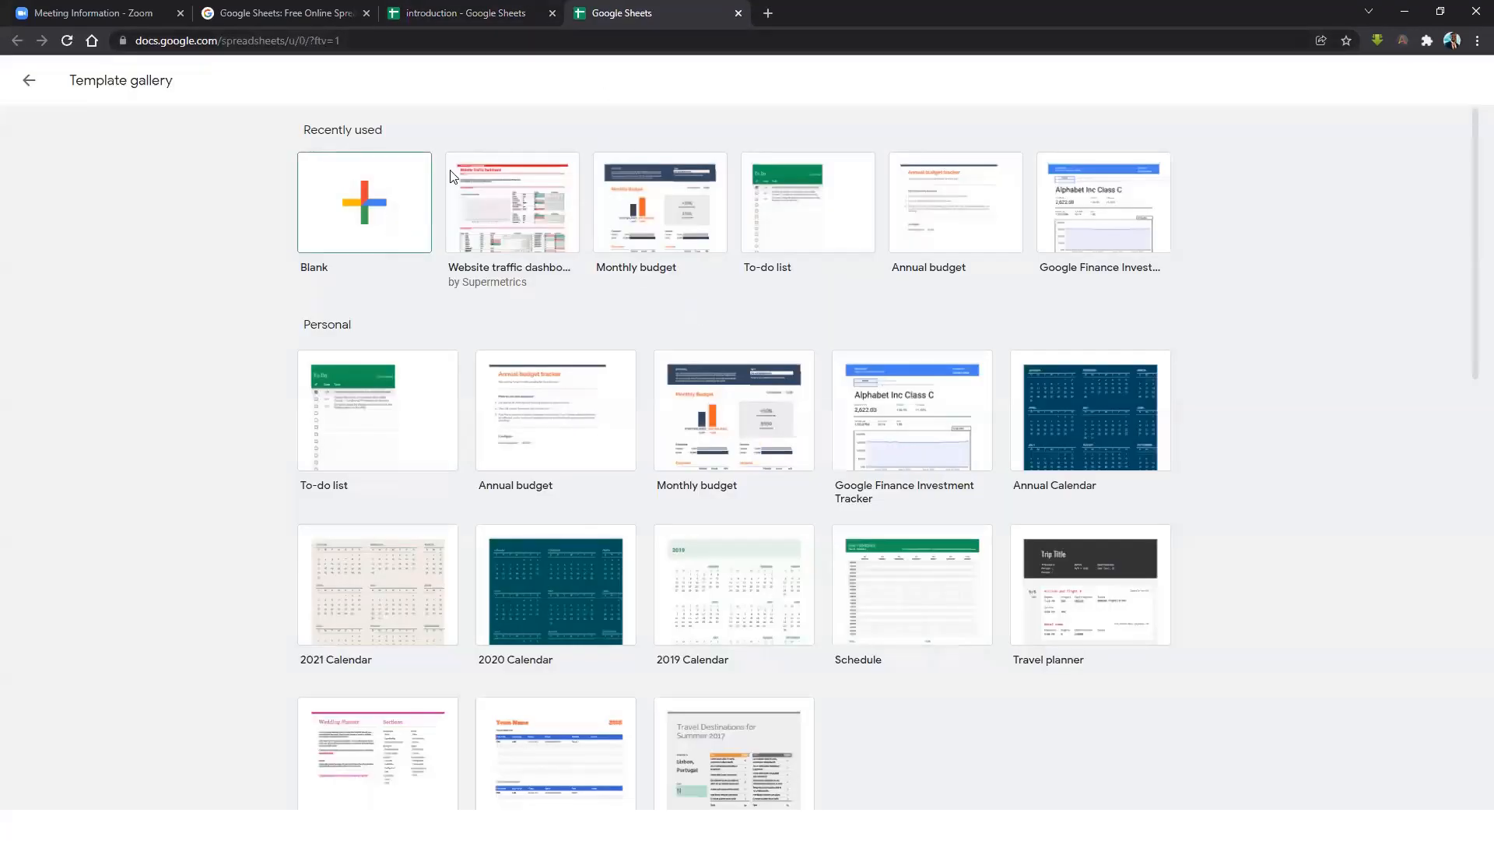
{"action": "left_click", "coordinate": [778, 165]}
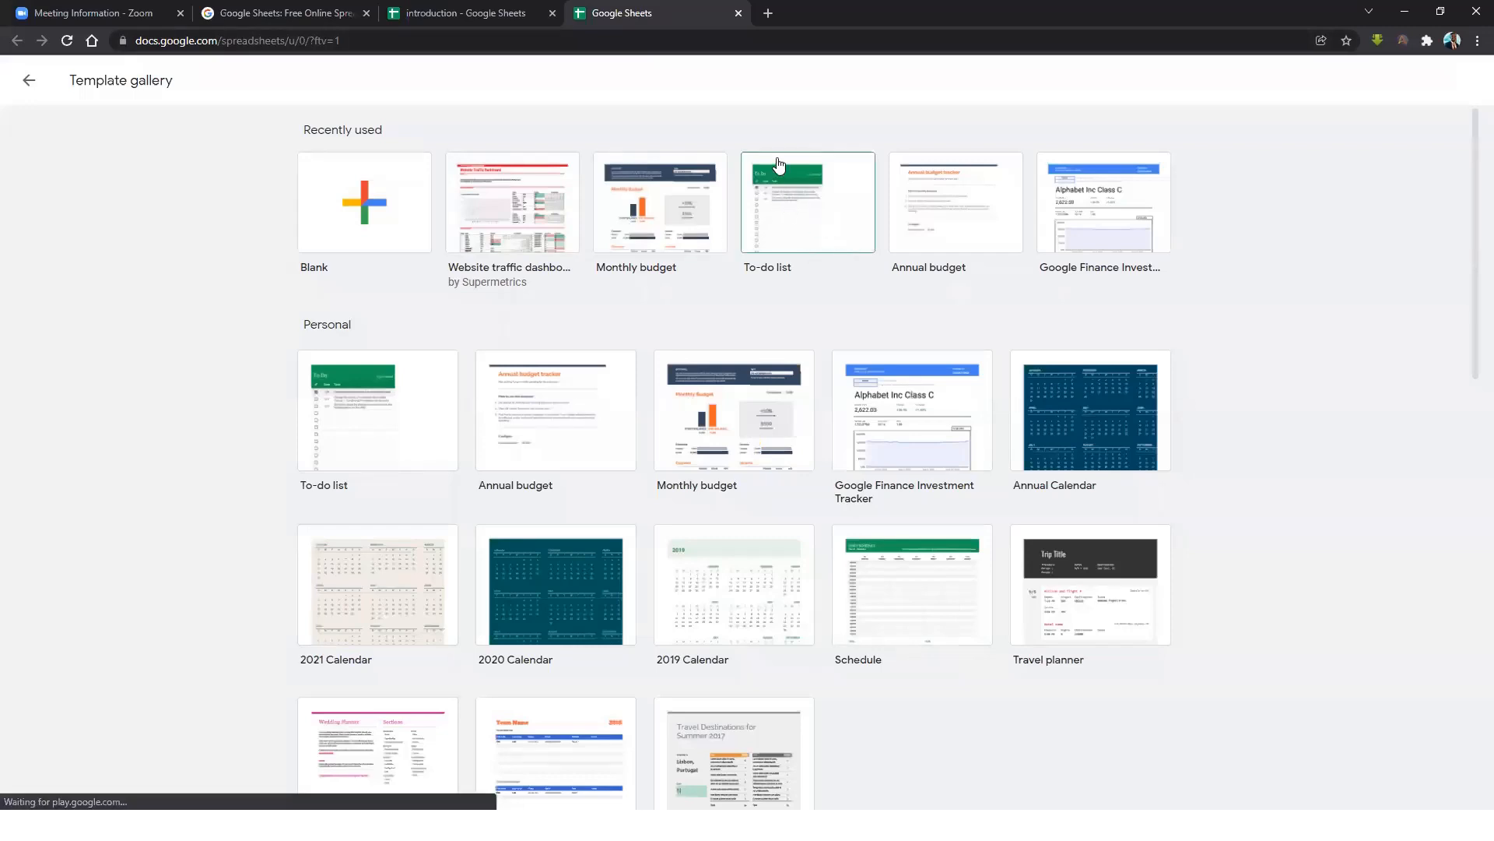
{"action": "scroll", "coordinate": [724, 267], "scroll_direction": "down", "scroll_amount": 5}
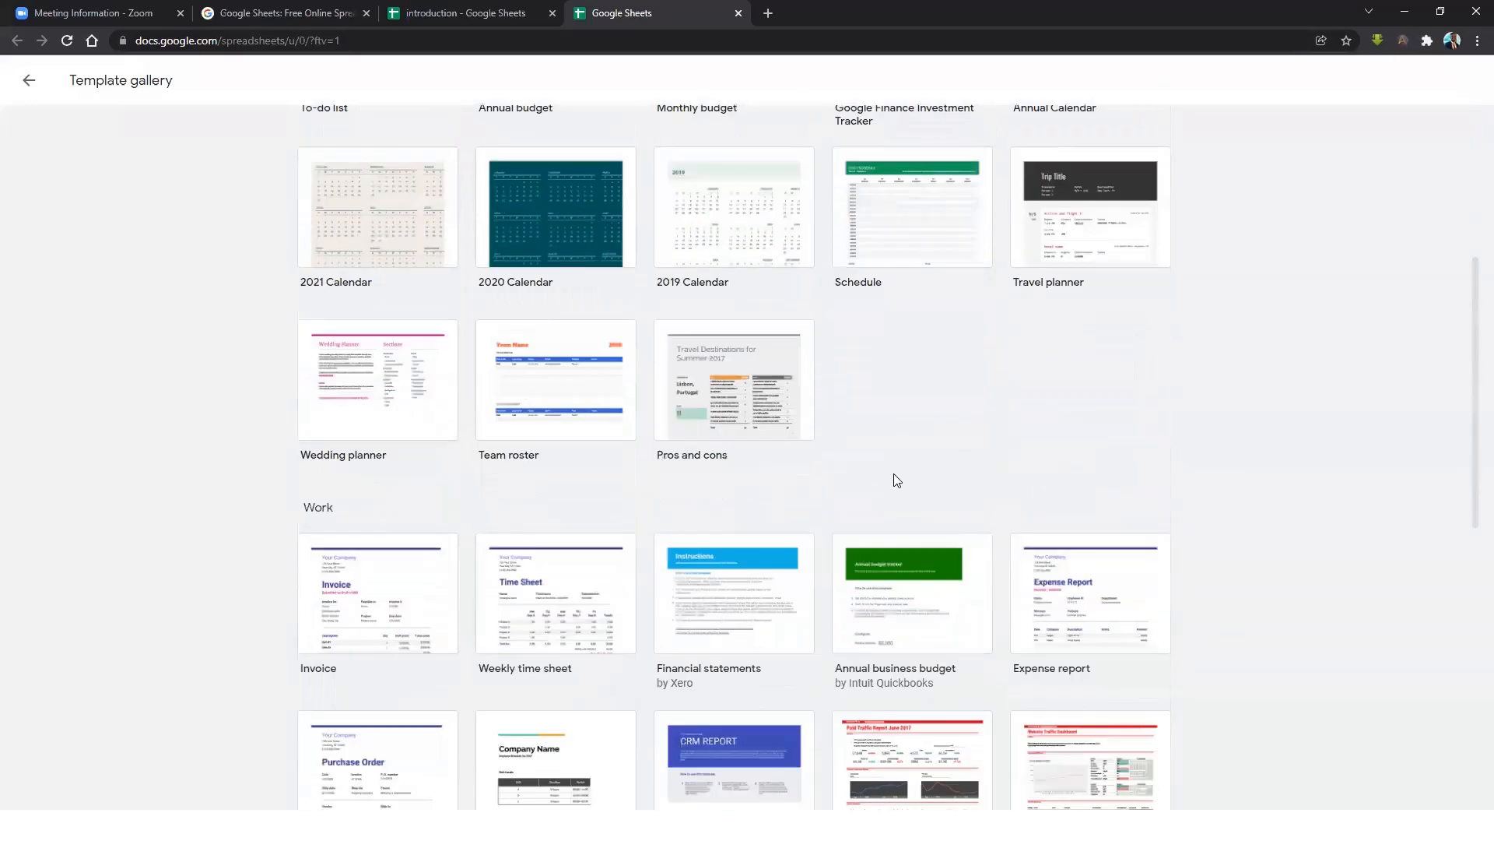
{"action": "scroll", "coordinate": [896, 481], "scroll_direction": "down", "scroll_amount": 3}
{"action": "scroll", "coordinate": [568, 381], "scroll_direction": "up", "scroll_amount": 8}
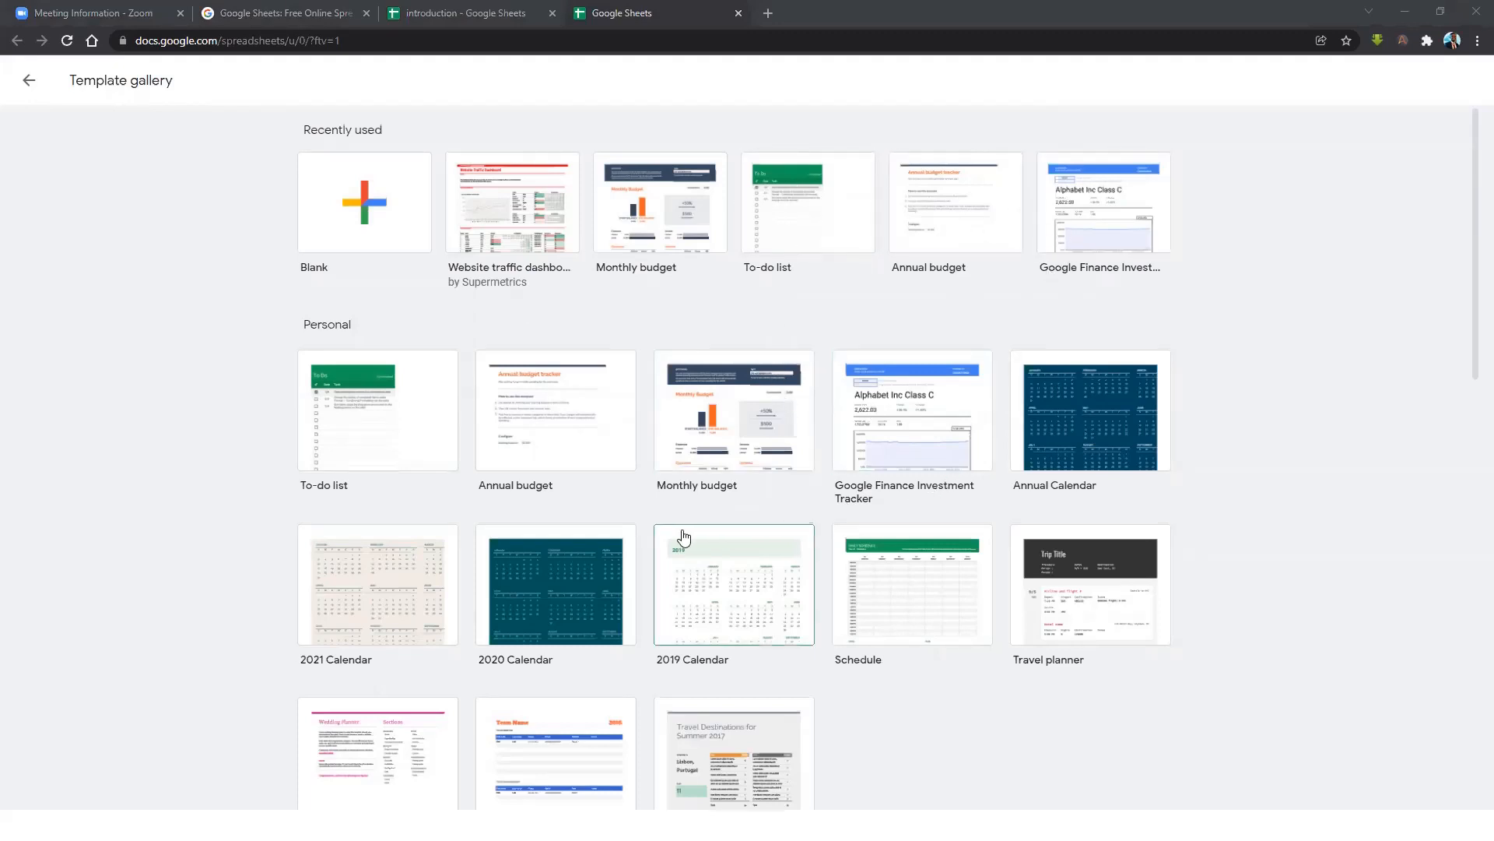
{"action": "scroll", "coordinate": [683, 537], "scroll_direction": "down", "scroll_amount": 9}
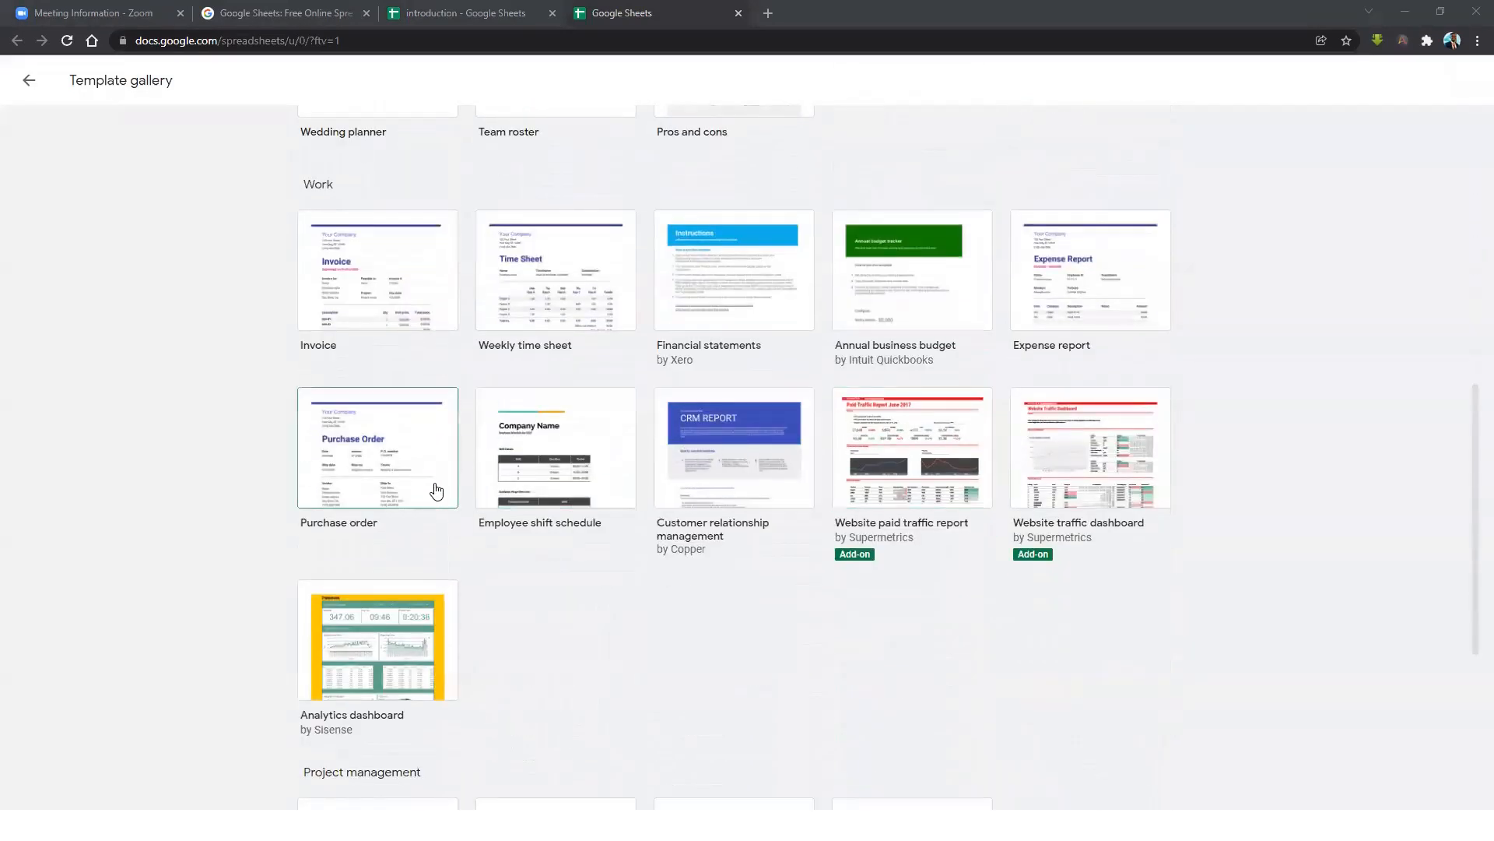
{"action": "scroll", "coordinate": [778, 467], "scroll_direction": "down", "scroll_amount": 2}
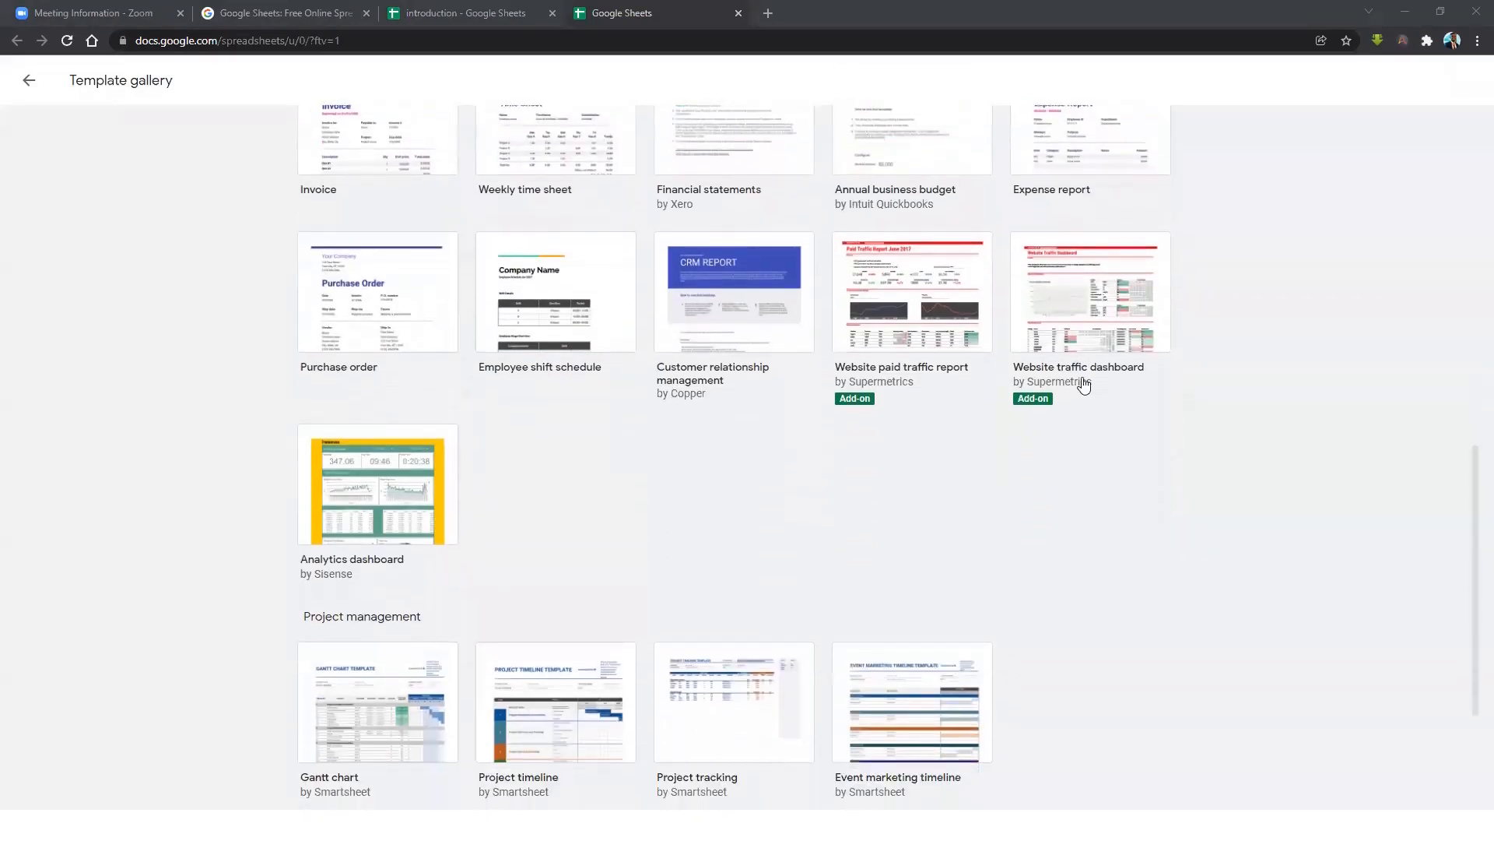
{"action": "scroll", "coordinate": [919, 296], "scroll_direction": "up", "scroll_amount": 3}
{"action": "scroll", "coordinate": [911, 417], "scroll_direction": "down", "scroll_amount": 6}
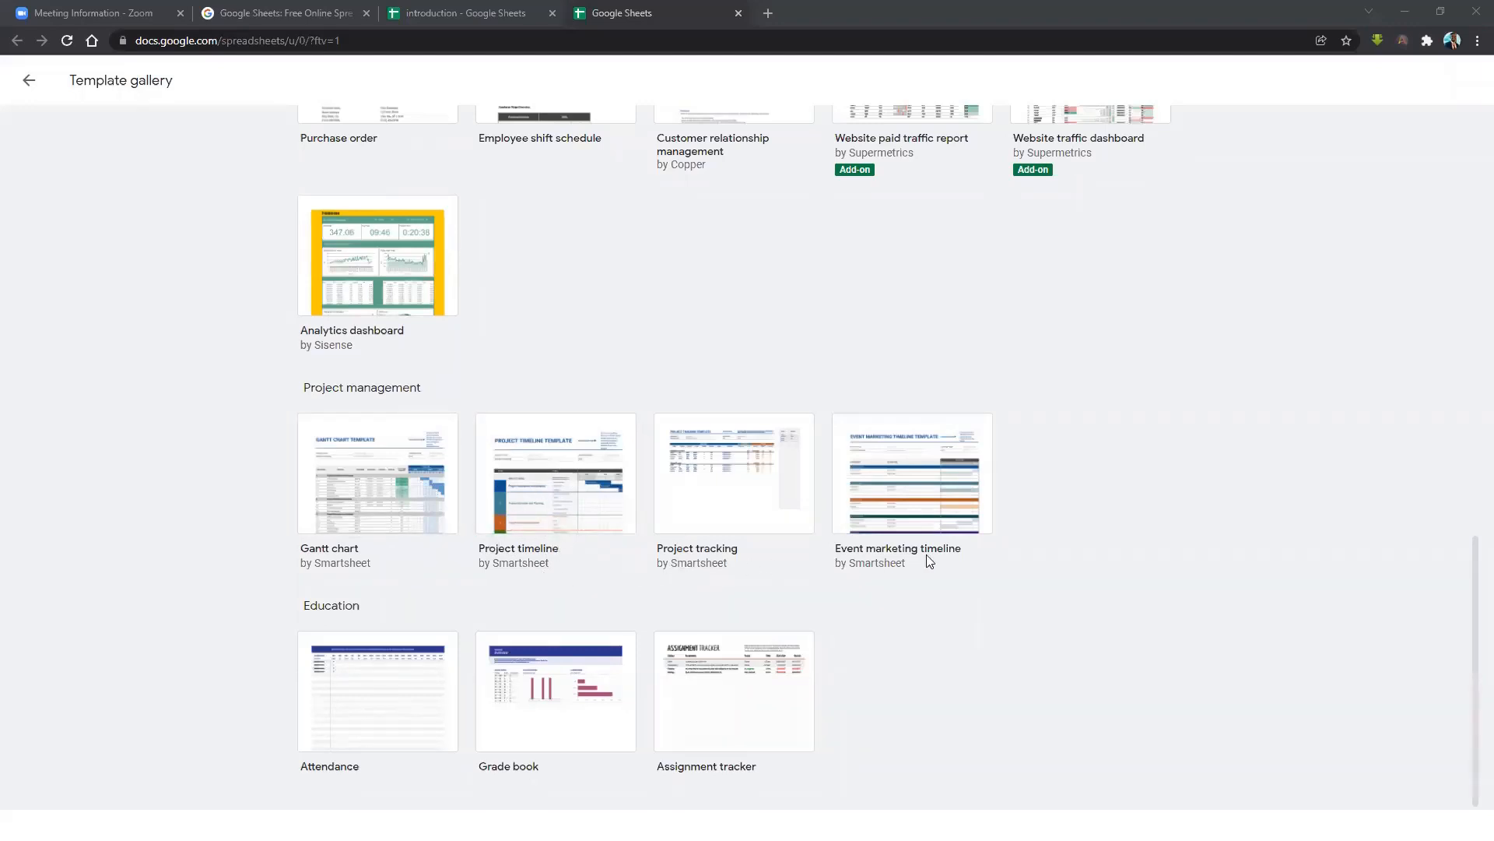
{"action": "scroll", "coordinate": [820, 425], "scroll_direction": "up", "scroll_amount": 12}
{"action": "scroll", "coordinate": [802, 430], "scroll_direction": "up", "scroll_amount": 2}
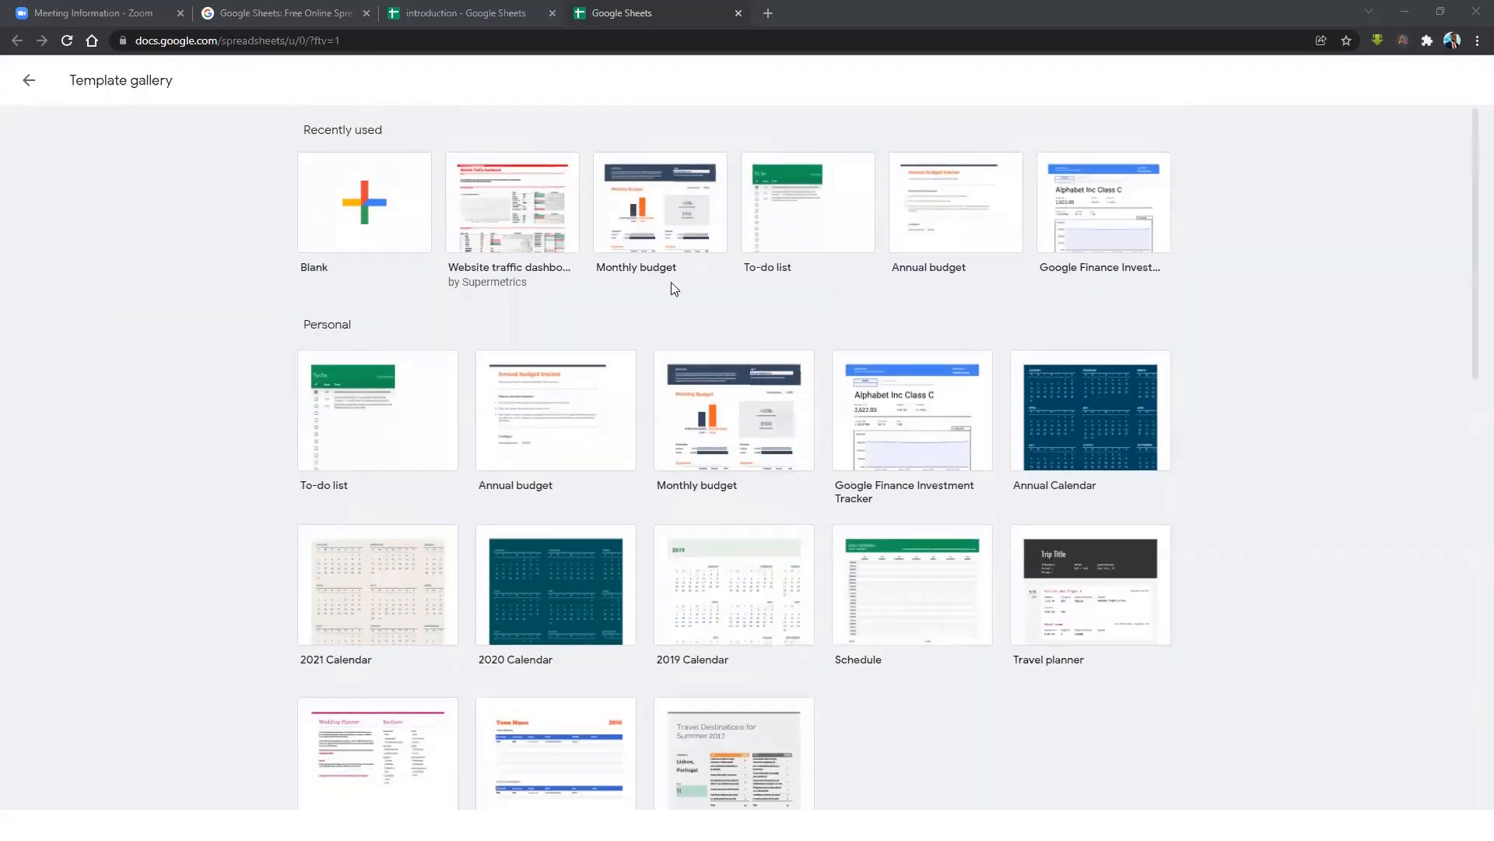
Create a spreadsheet from the Monthly budget template and inspect its Summary cells and formulas.
{"action": "left_click", "coordinate": [664, 212]}
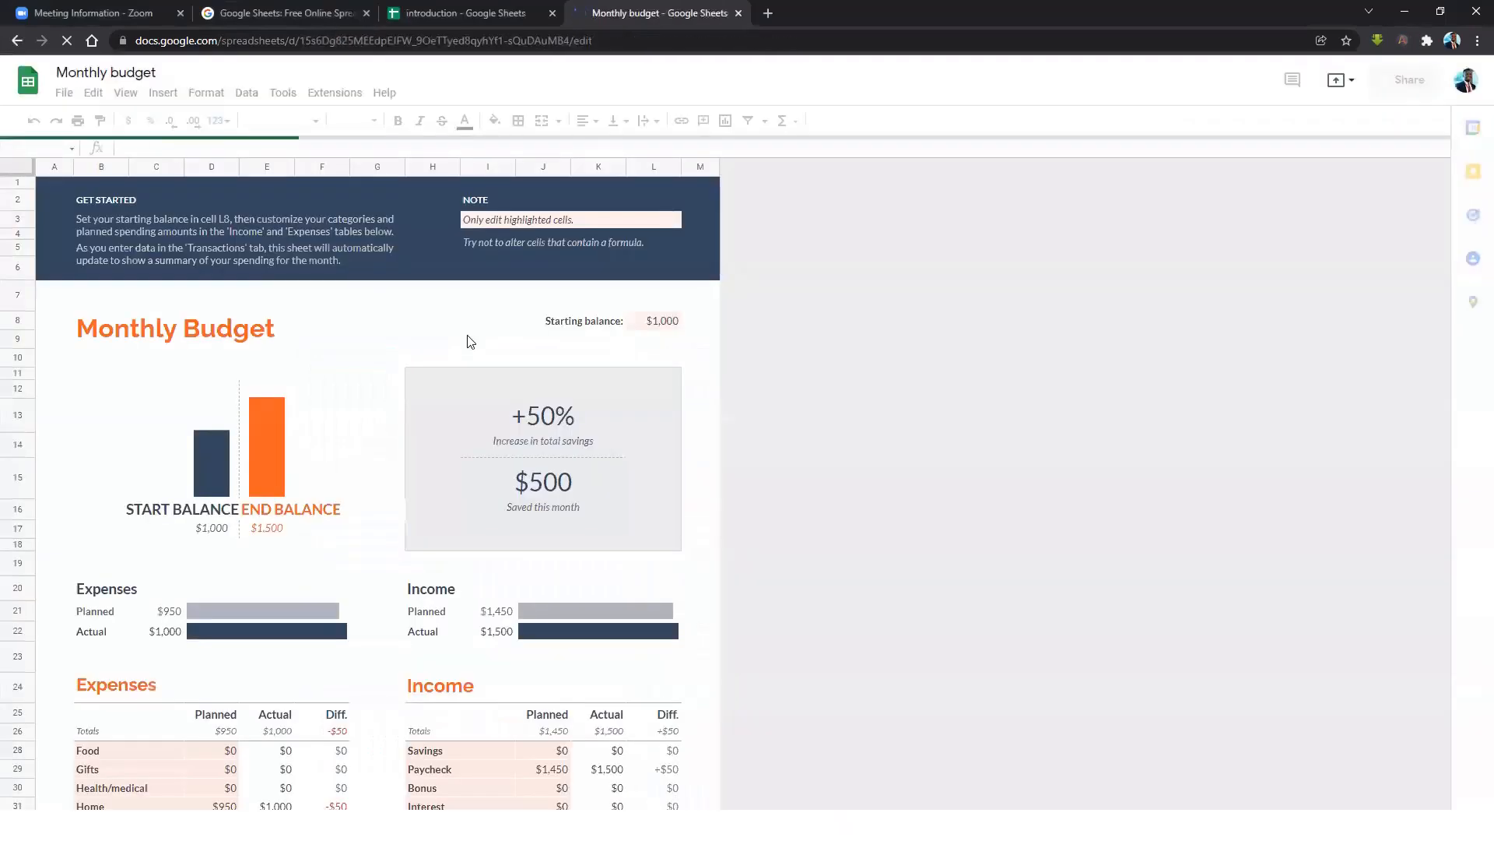
{"action": "left_click", "coordinate": [340, 341]}
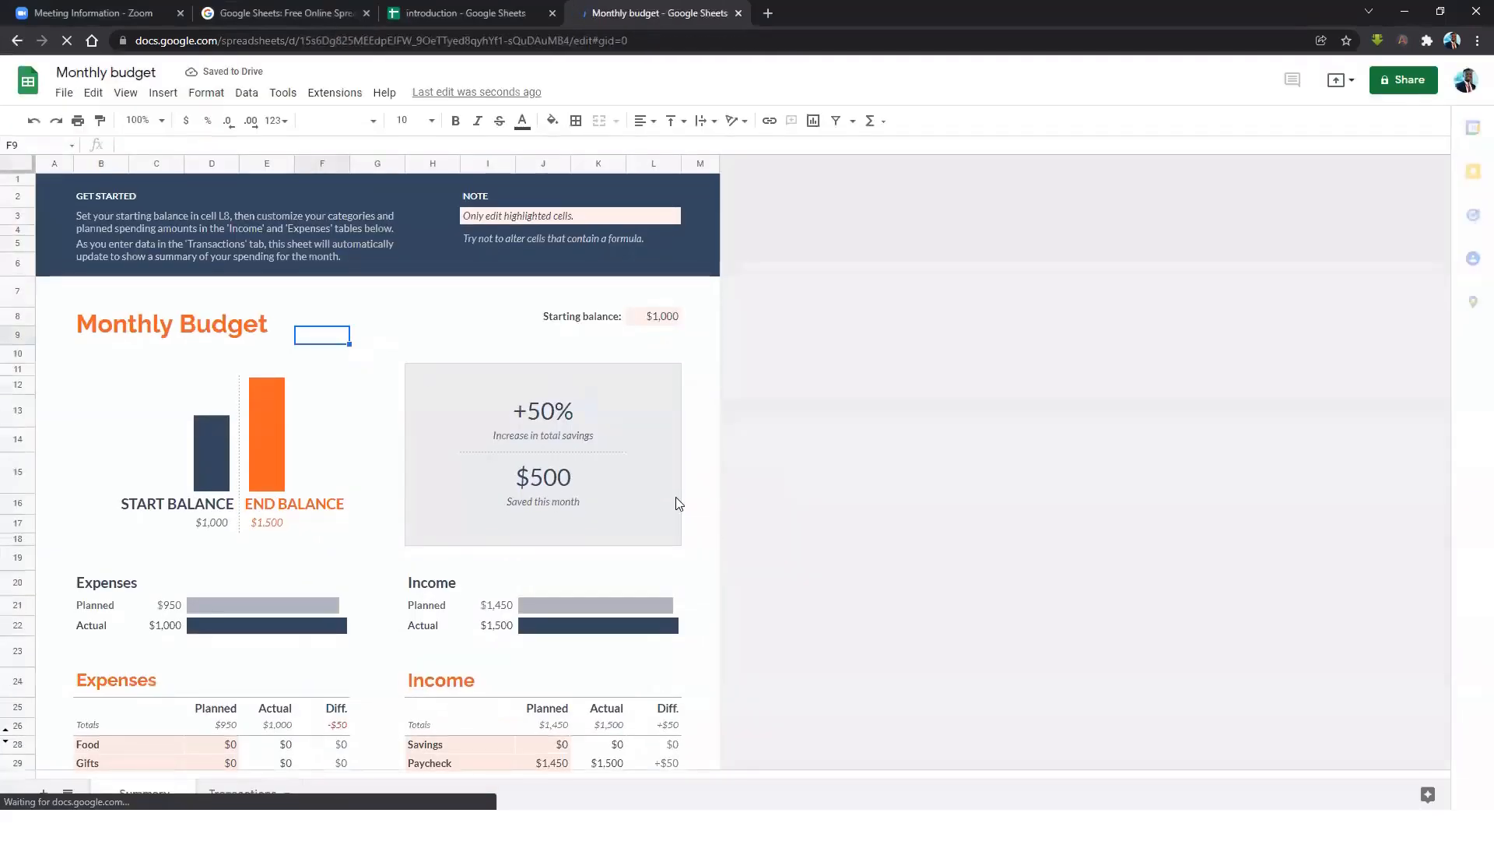
{"action": "scroll", "coordinate": [468, 506], "scroll_direction": "down", "scroll_amount": 3}
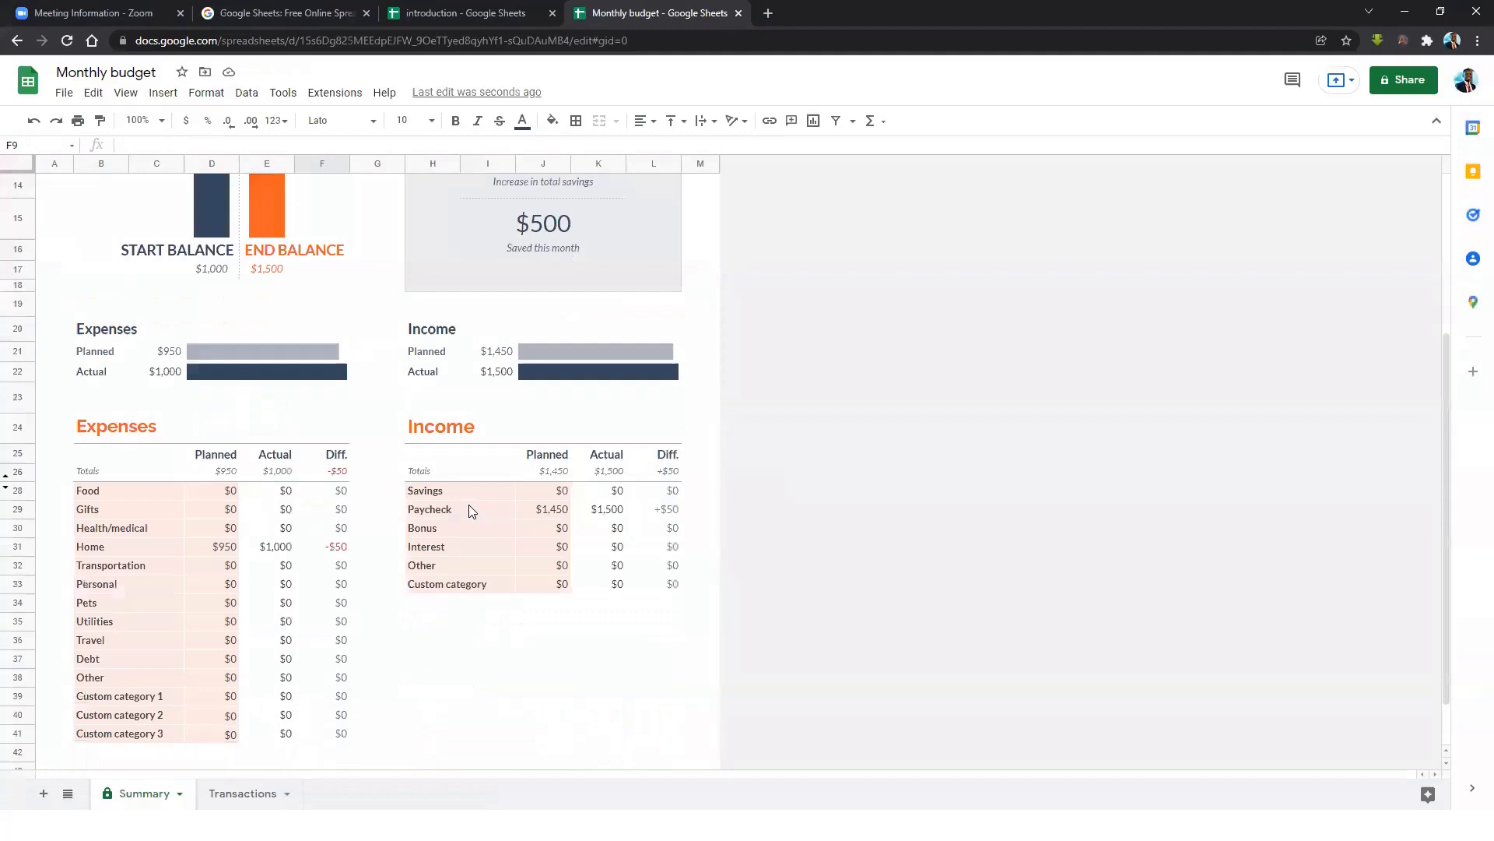
{"action": "scroll", "coordinate": [471, 504], "scroll_direction": "up", "scroll_amount": 2}
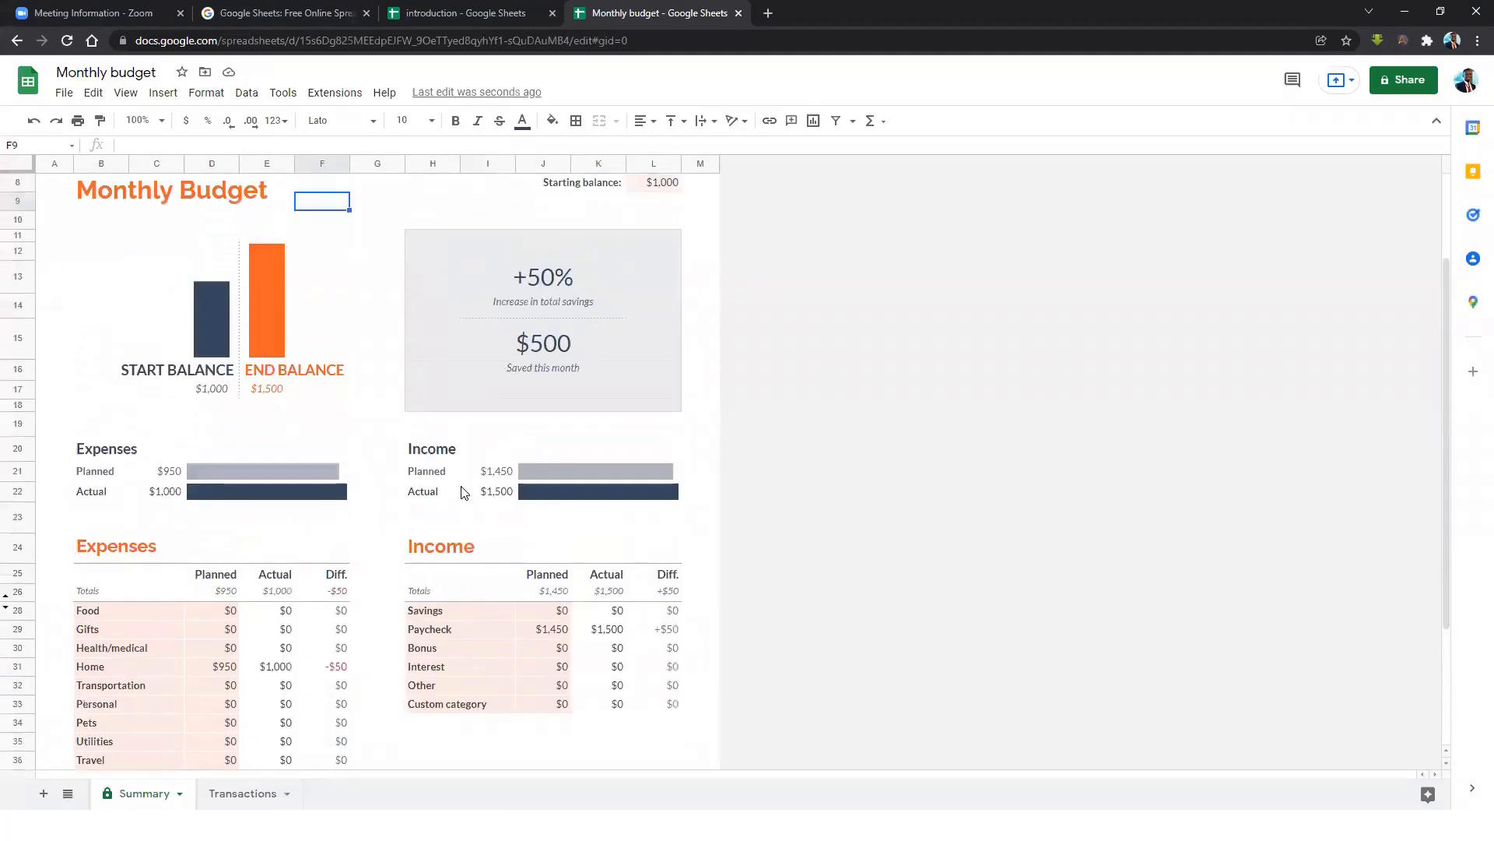
{"action": "scroll", "coordinate": [459, 494], "scroll_direction": "up", "scroll_amount": 2}
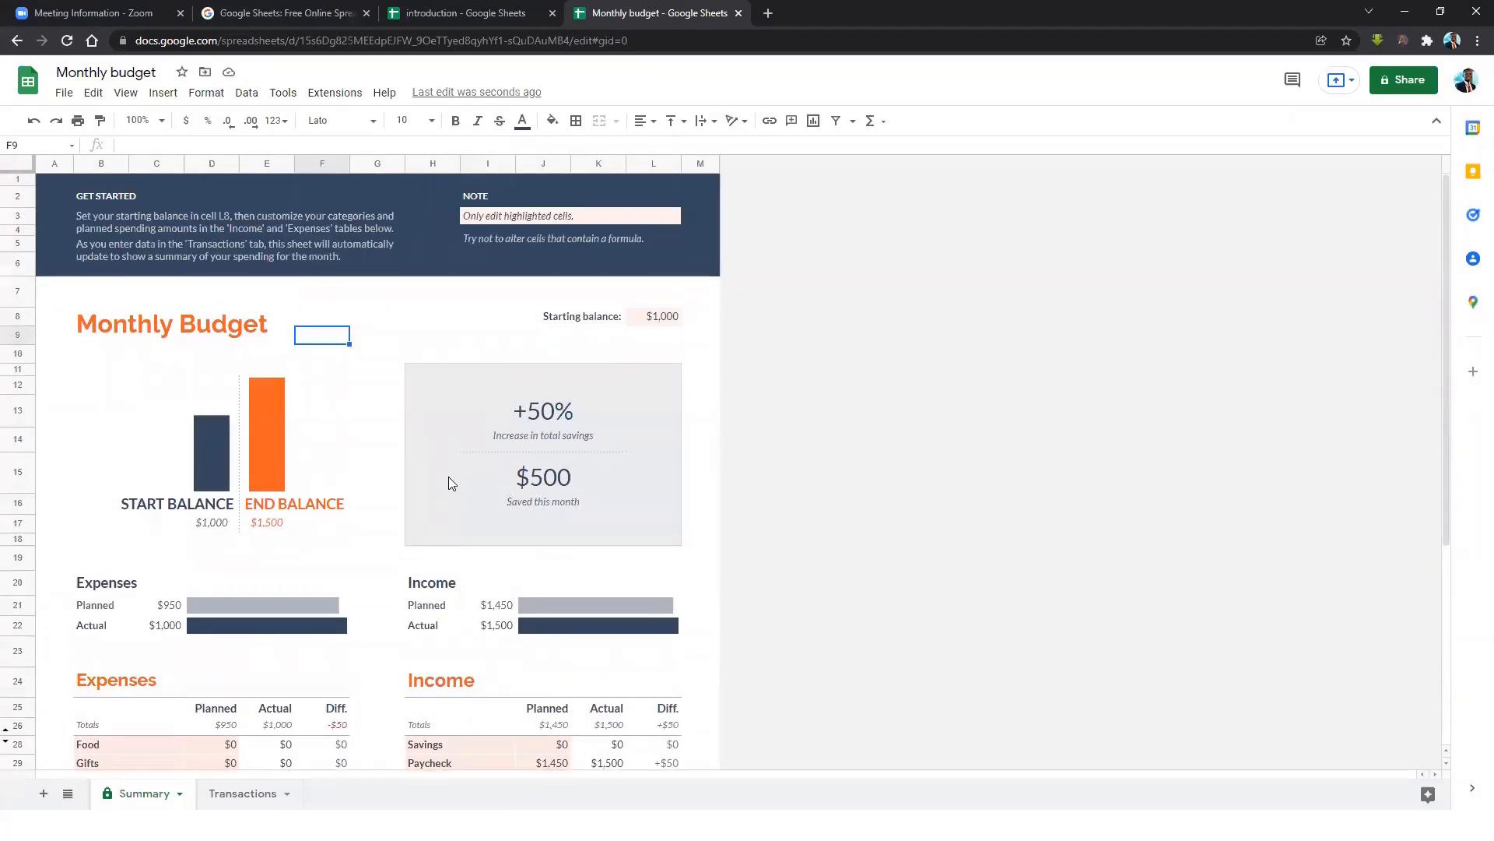
{"action": "left_click", "coordinate": [404, 247]}
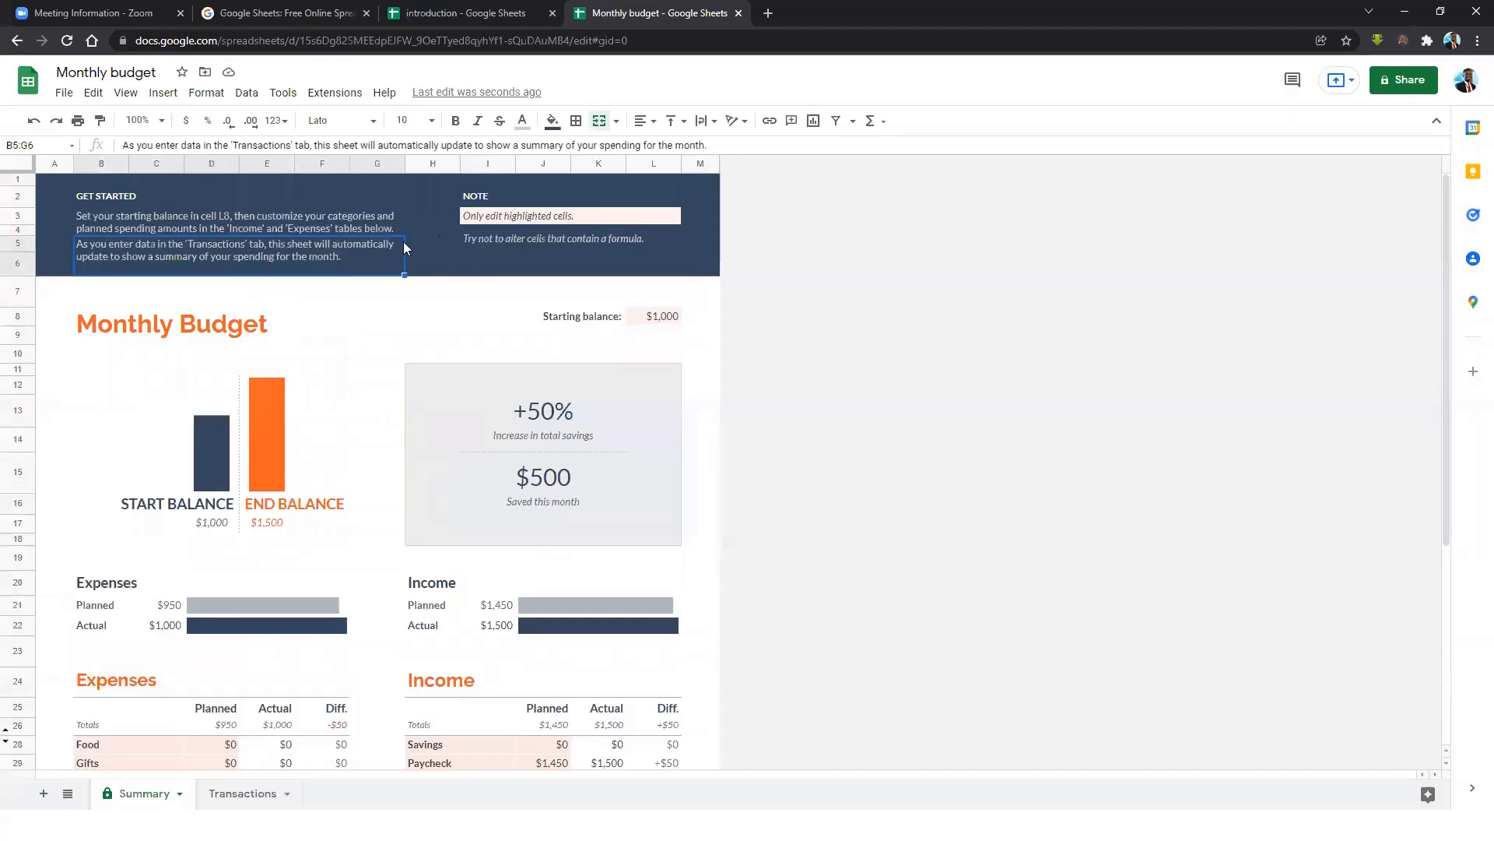
{"action": "left_click", "coordinate": [504, 246]}
{"action": "left_click", "coordinate": [330, 416]}
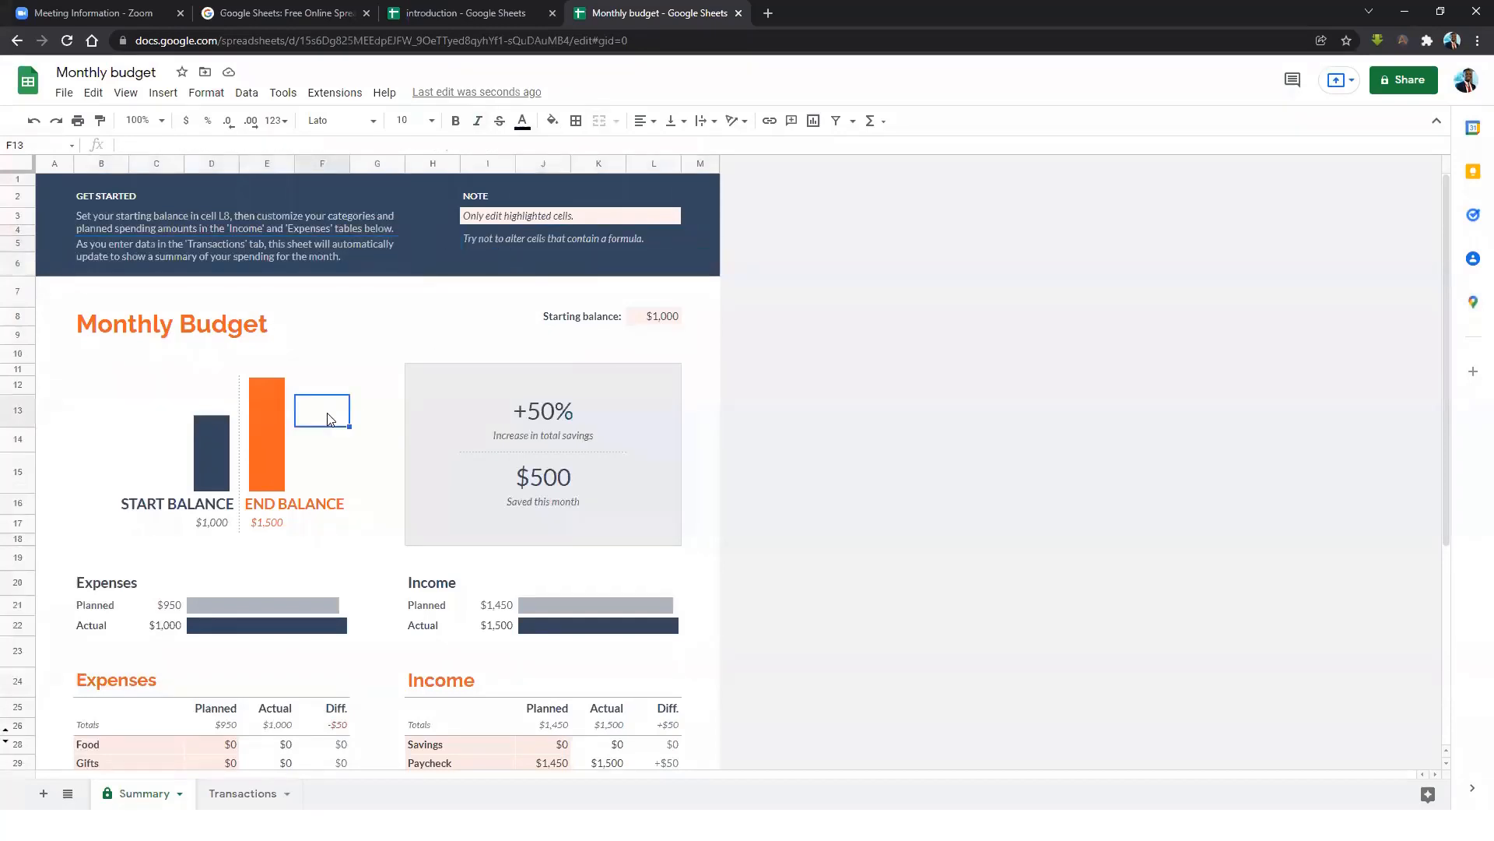
{"action": "left_click", "coordinate": [269, 446]}
{"action": "left_click", "coordinate": [212, 458]}
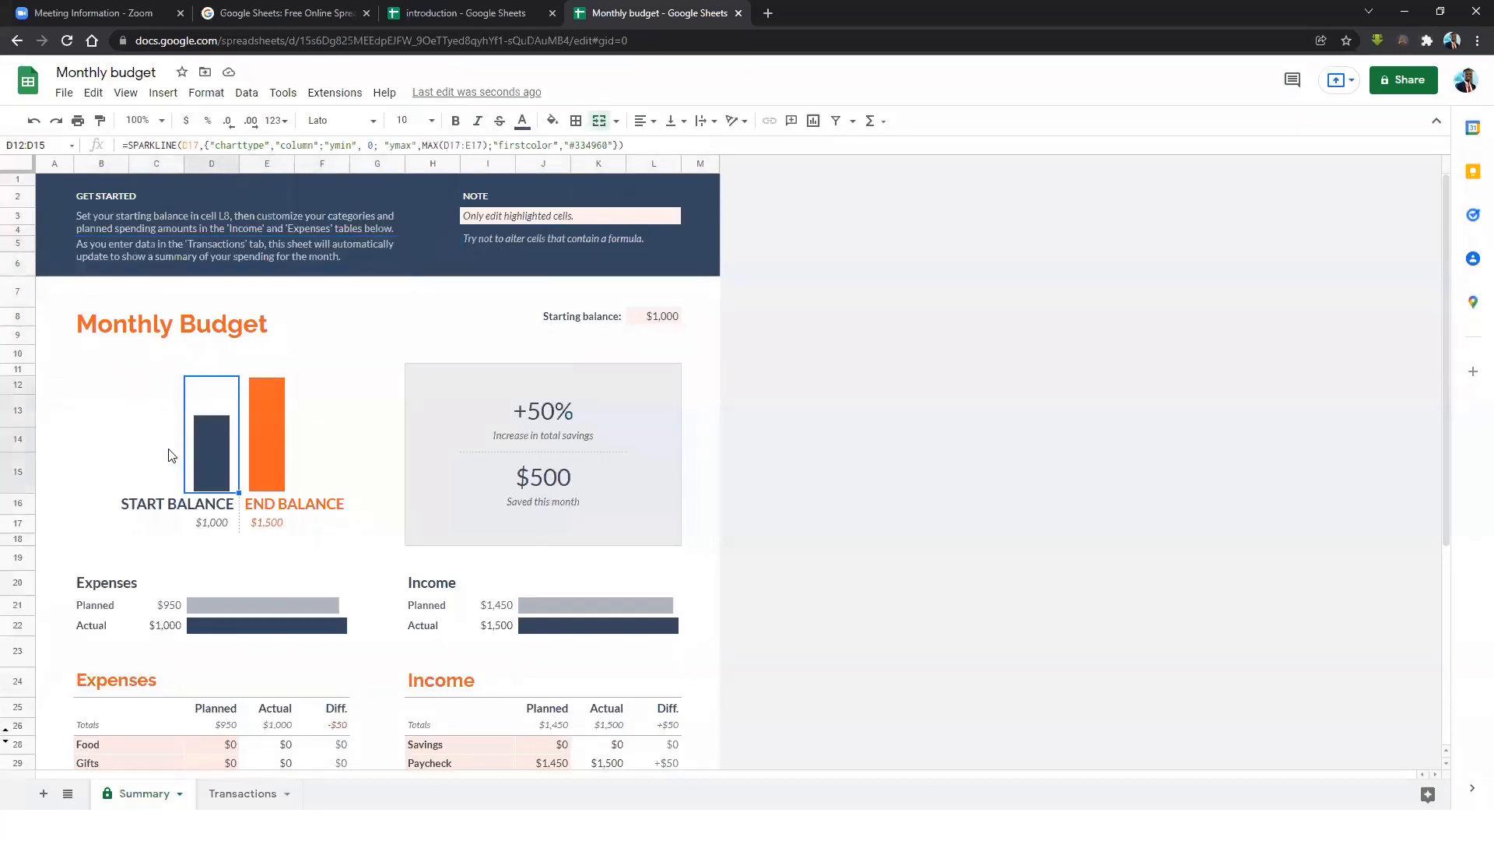
{"action": "scroll", "coordinate": [521, 446], "scroll_direction": "down", "scroll_amount": 5}
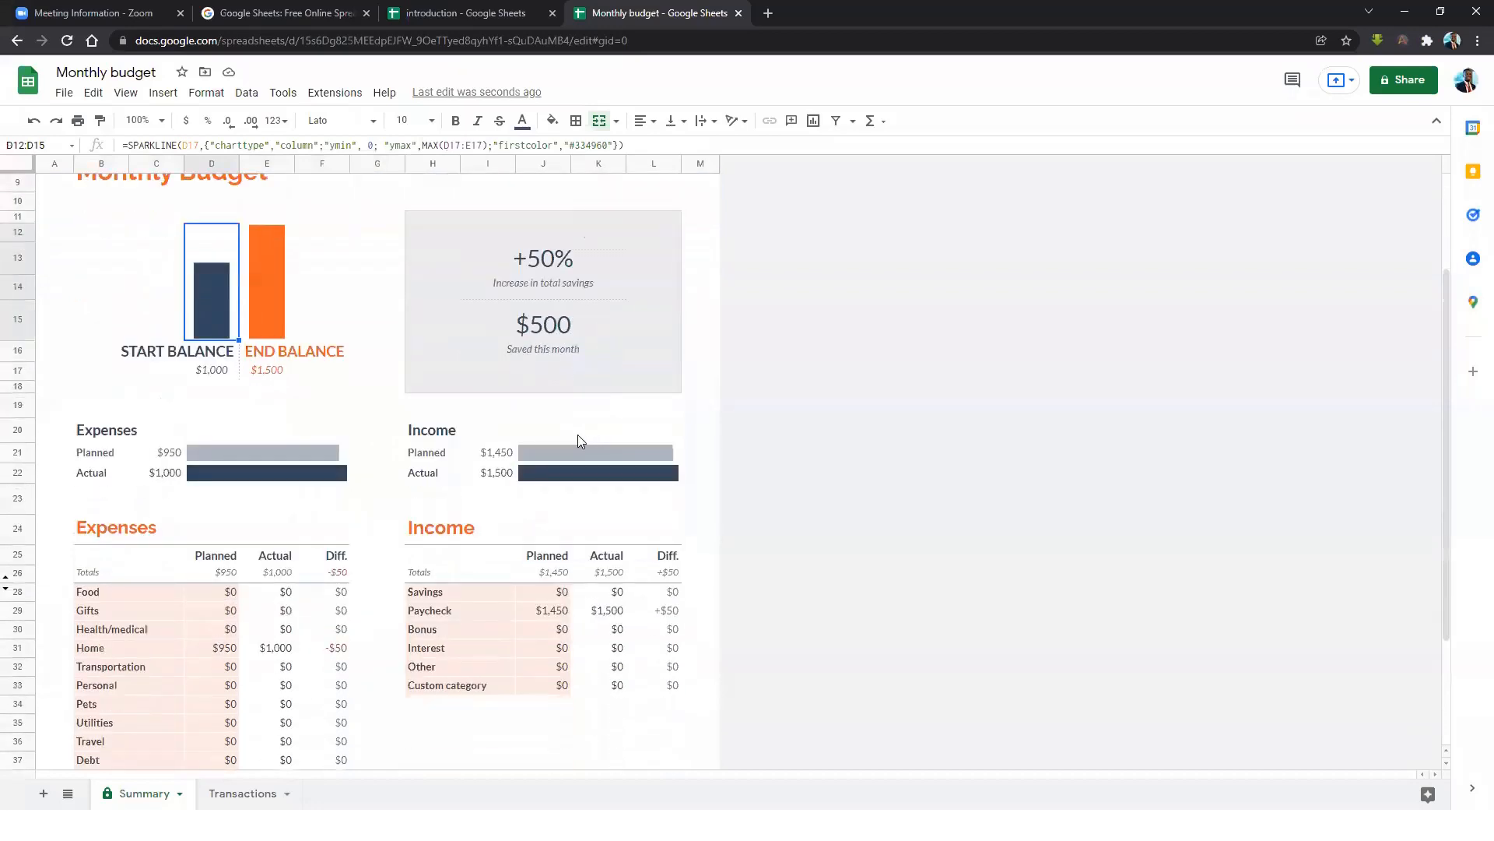
{"action": "left_click", "coordinate": [421, 481]}
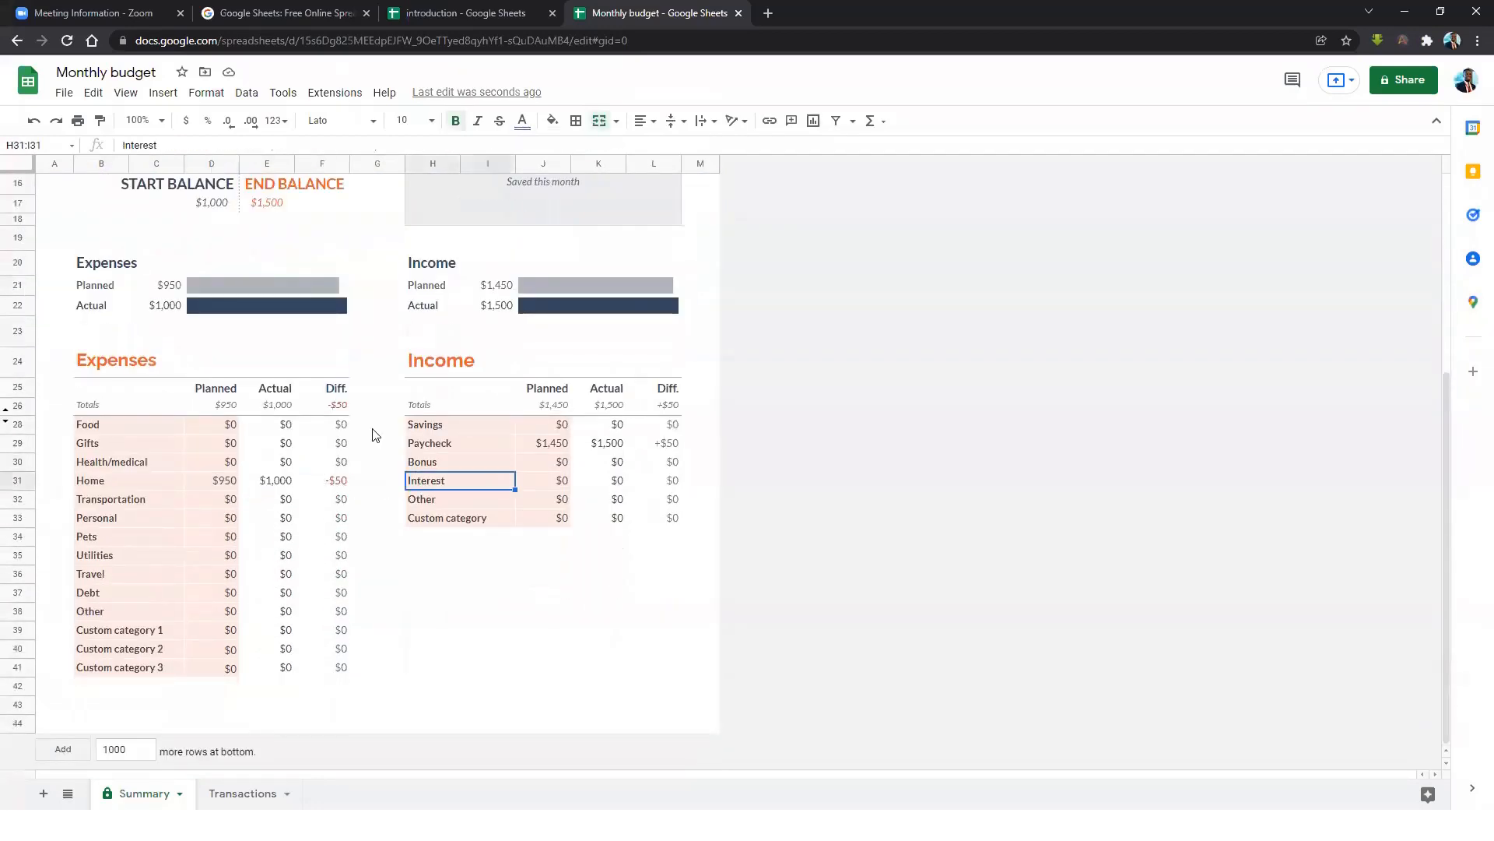
{"action": "scroll", "coordinate": [309, 428], "scroll_direction": "up", "scroll_amount": 3}
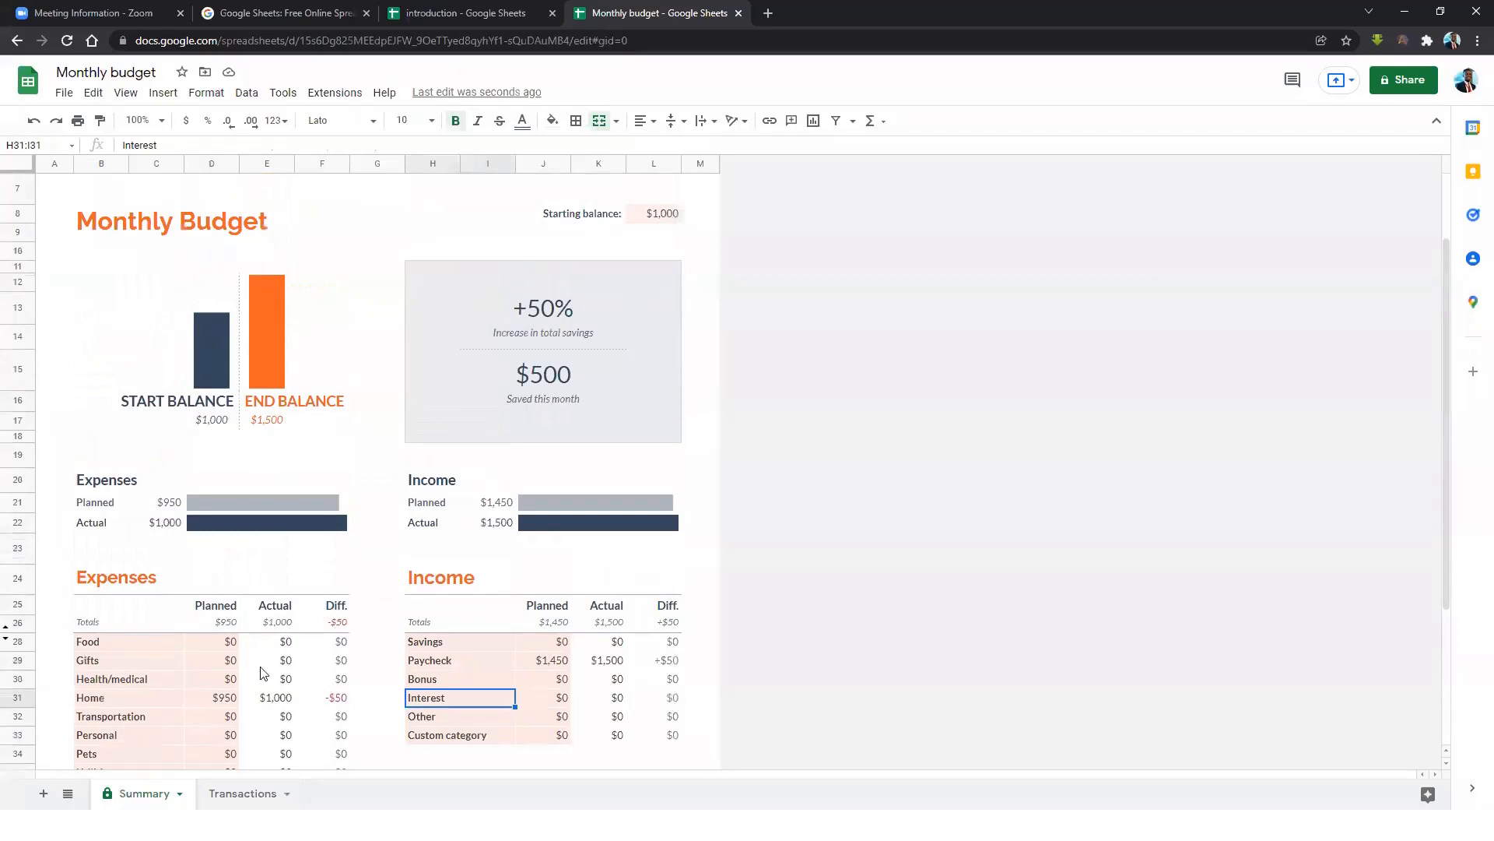
Switch to the Transactions sheet and select the sample Rent expense cells.
{"action": "left_click", "coordinate": [244, 793]}
{"action": "left_click", "coordinate": [375, 425]}
{"action": "left_click", "coordinate": [246, 305]}
{"action": "left_click", "coordinate": [341, 306]}
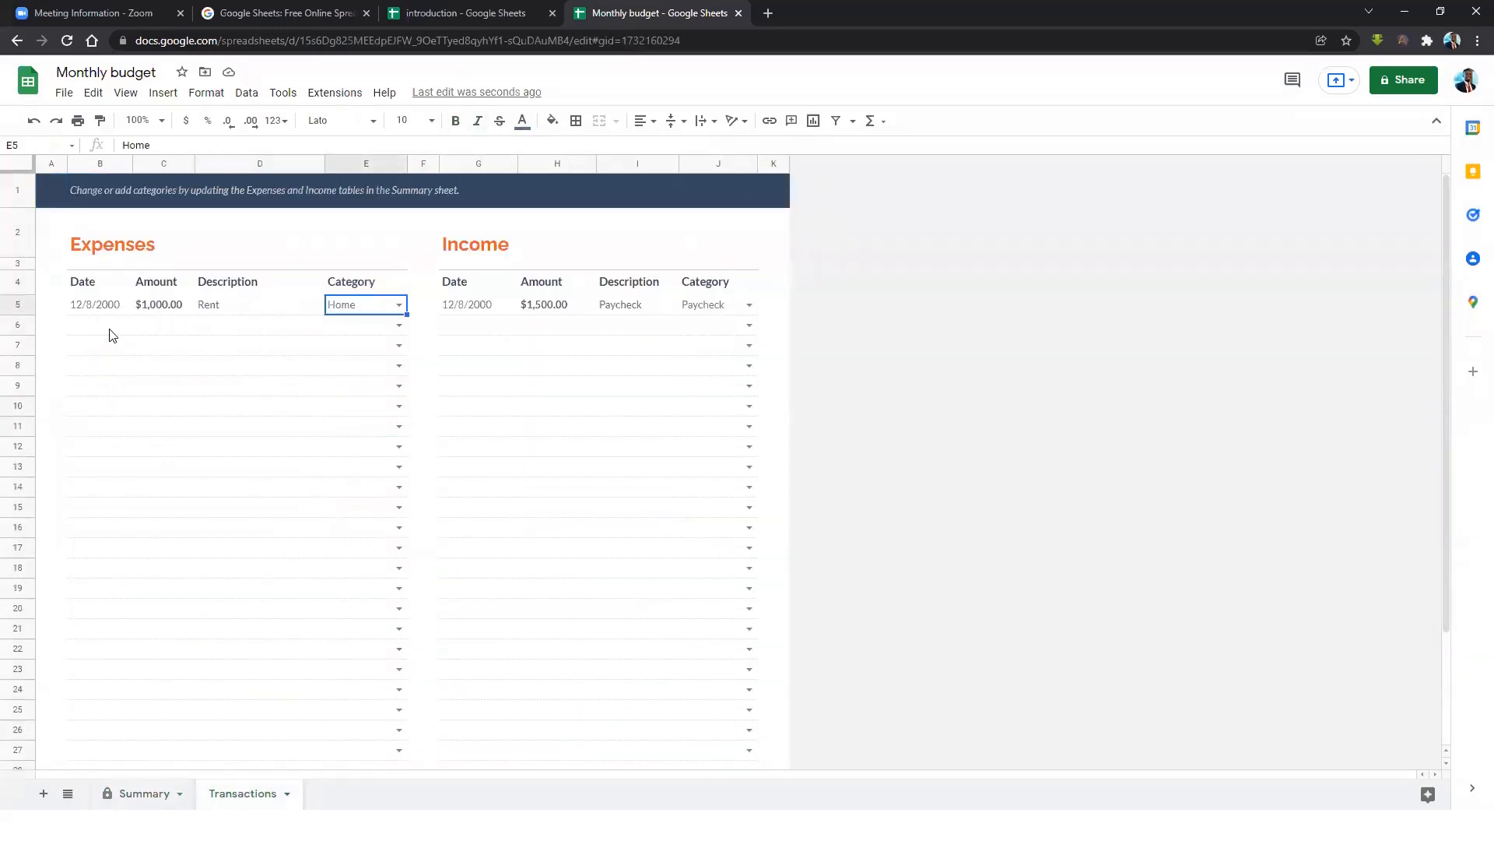
Clear the sample expense entry in B5:E5.
{"action": "left_click_drag", "start_coordinate": [97, 308], "coordinate": [369, 308]}
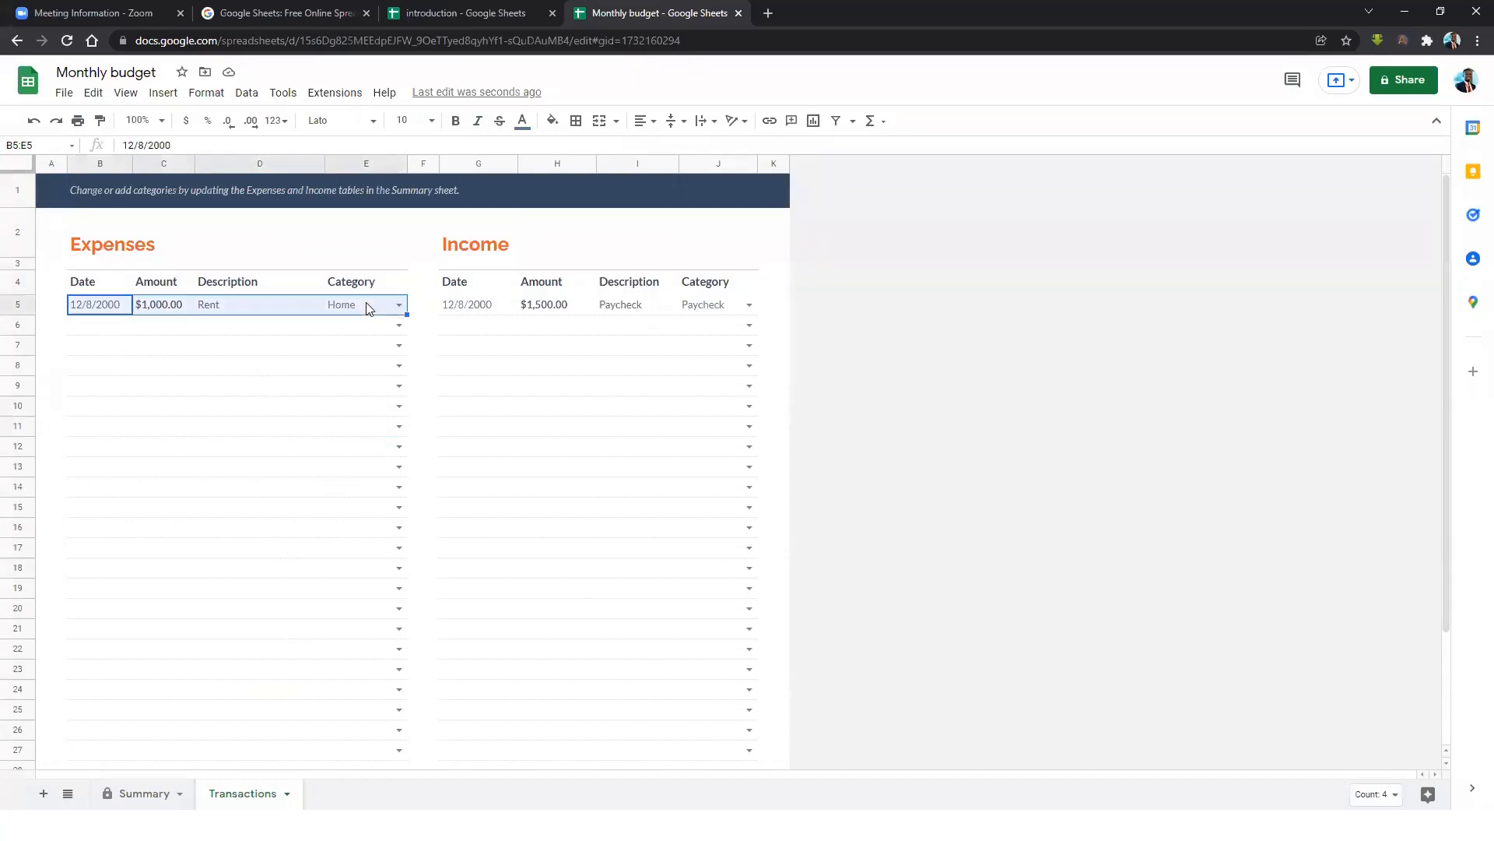
{"action": "key", "text": "Delete"}
{"action": "left_click", "coordinate": [257, 346]}
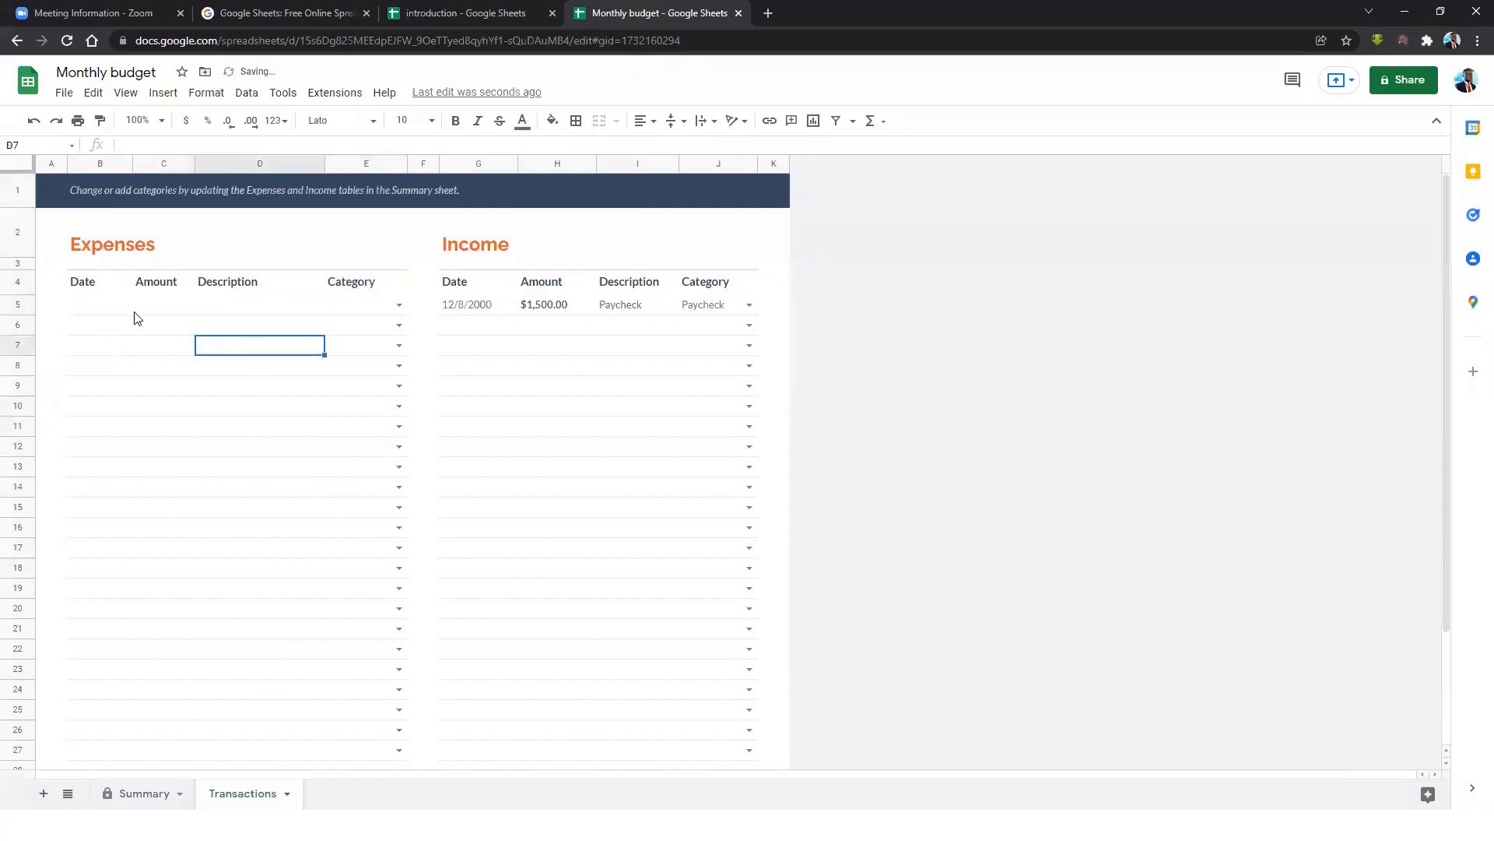
Enter the first expense: date 1/1/2022, amount 1000, description Data Bundle.
{"action": "left_click", "coordinate": [102, 305]}
{"action": "double_click", "coordinate": [103, 305]}
{"action": "left_click", "coordinate": [108, 322]}
{"action": "left_click", "coordinate": [106, 308]}
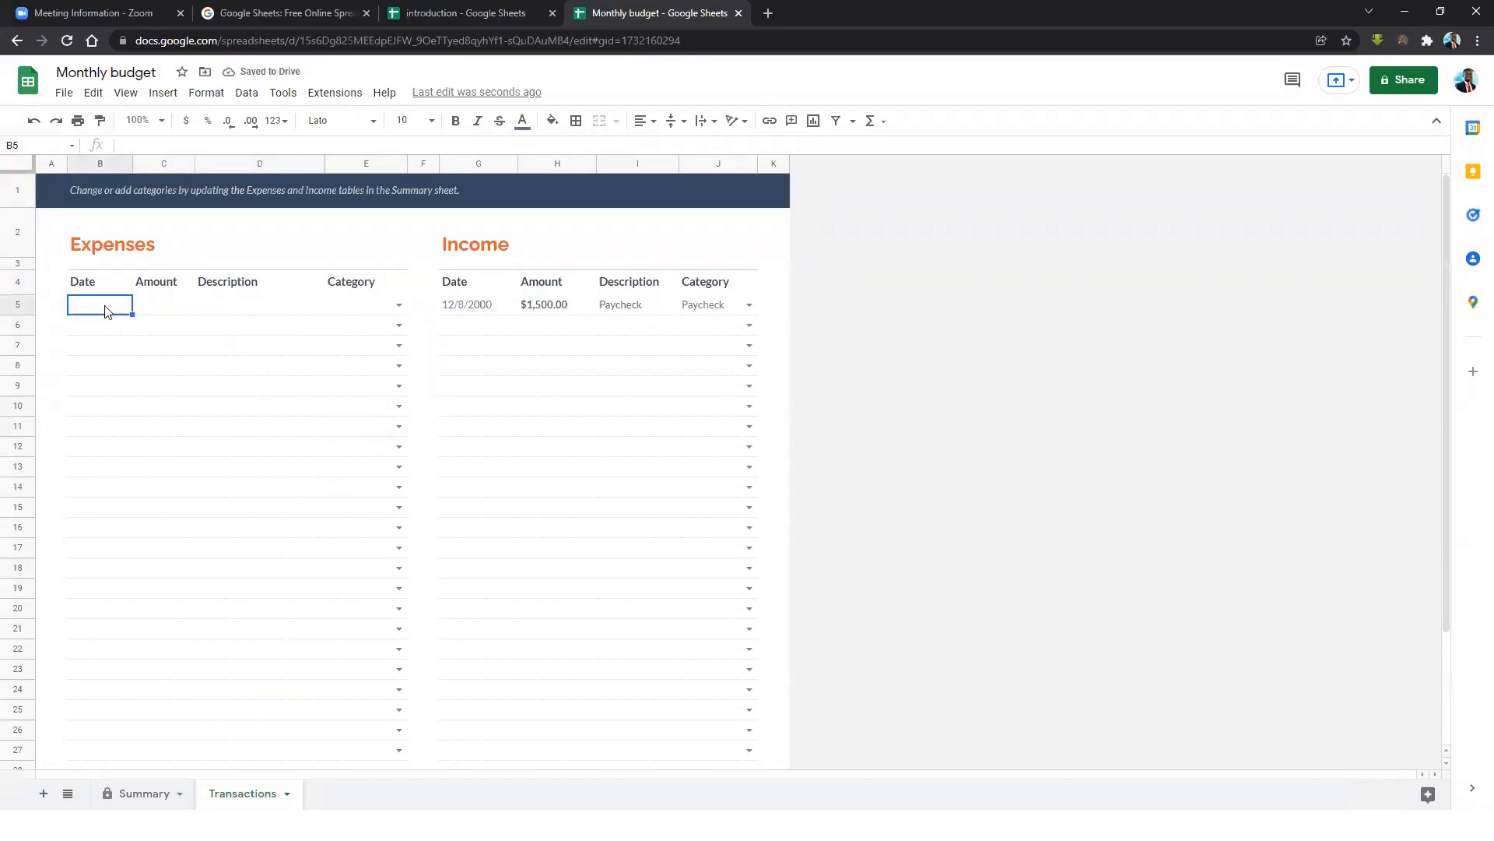
{"action": "type", "text": "1/1/202"}
{"action": "left_click", "coordinate": [175, 314]}
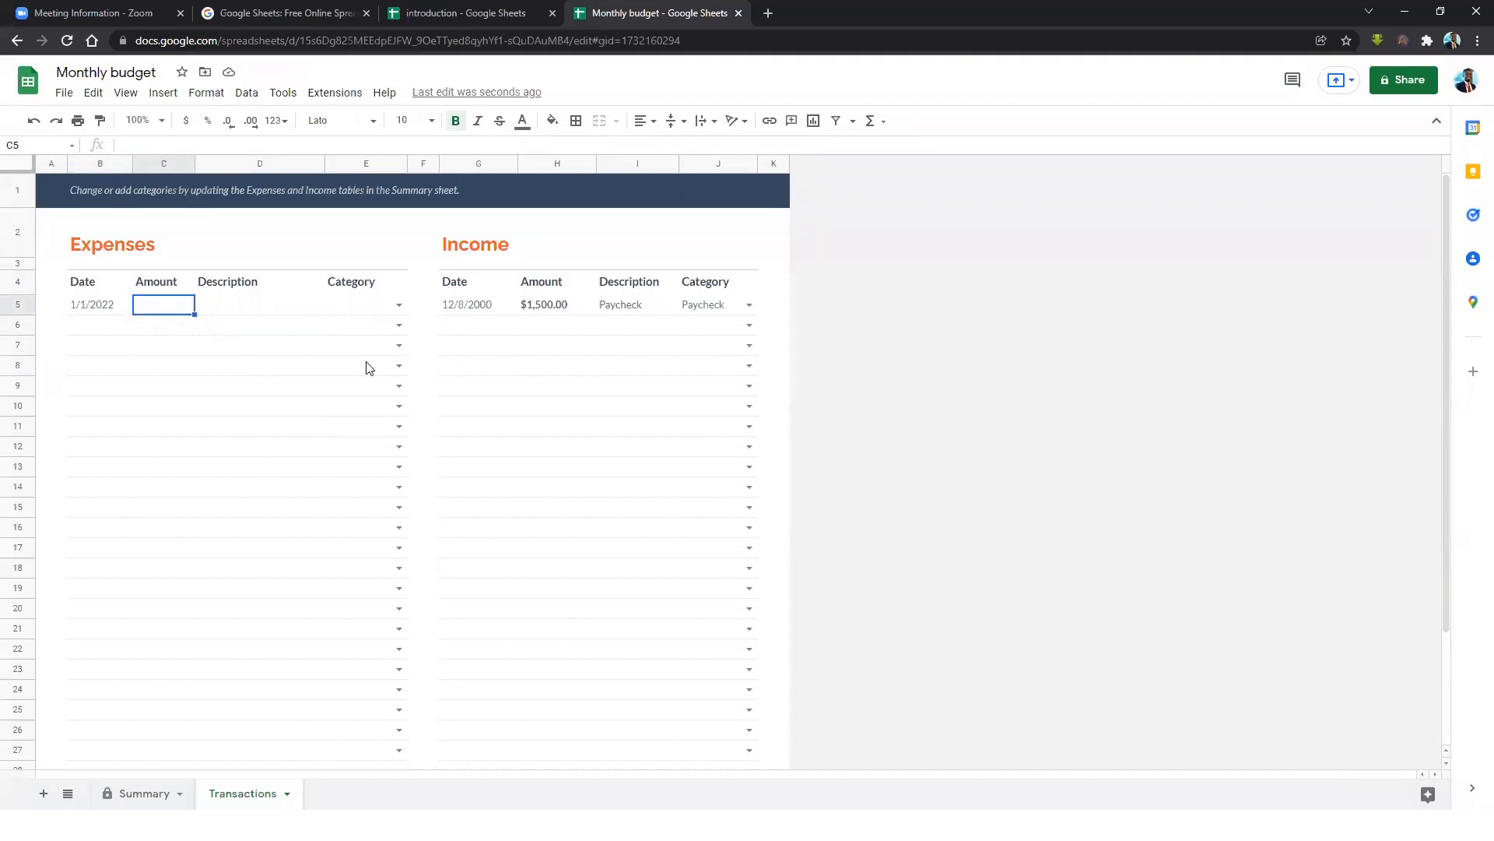
{"action": "type", "text": "1000"}
{"action": "key", "text": "Tab"}
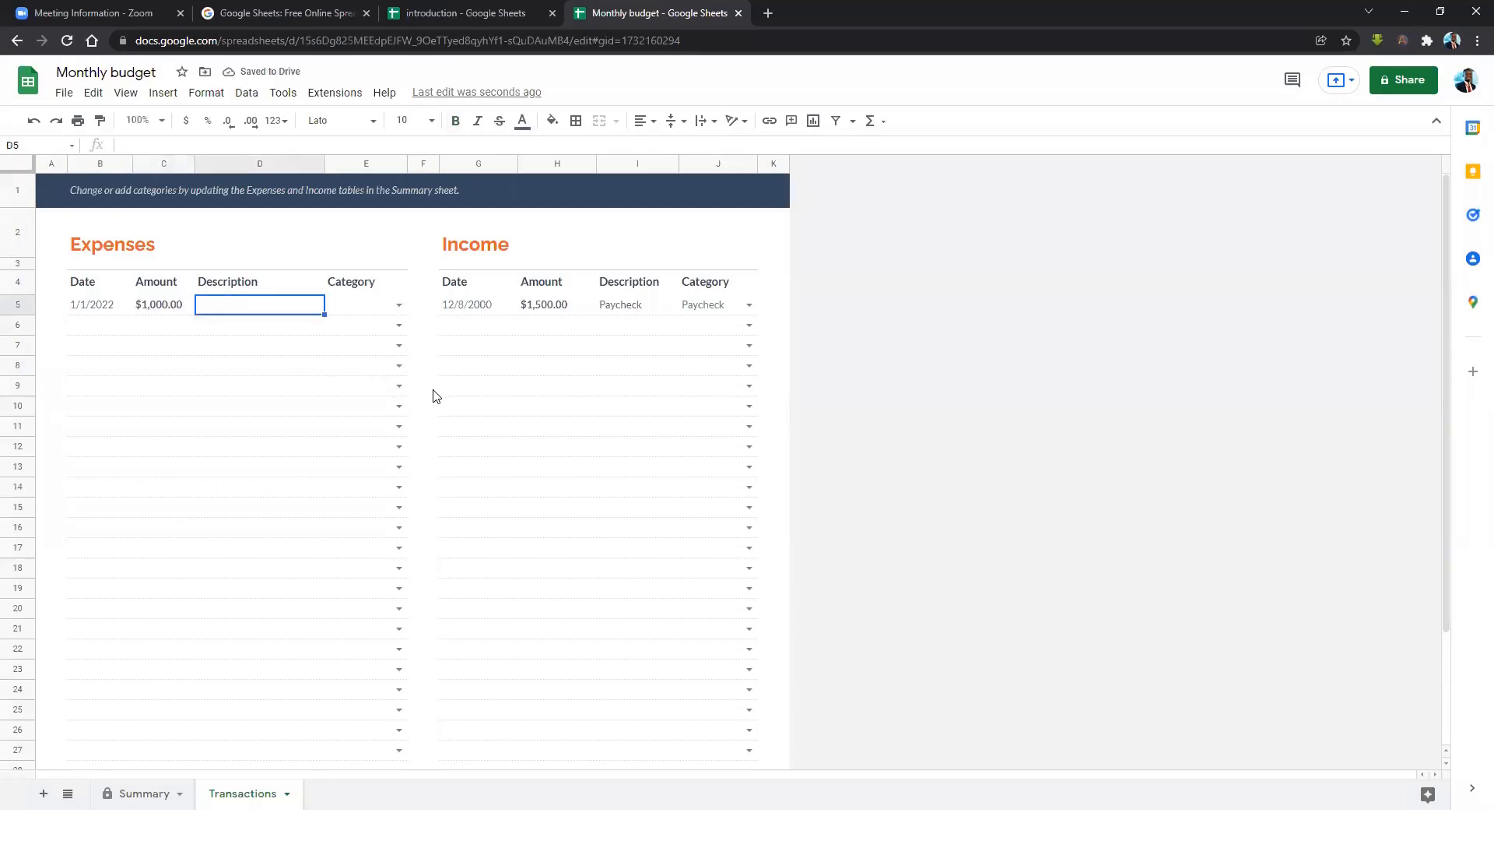
{"action": "type", "text": "Data"}
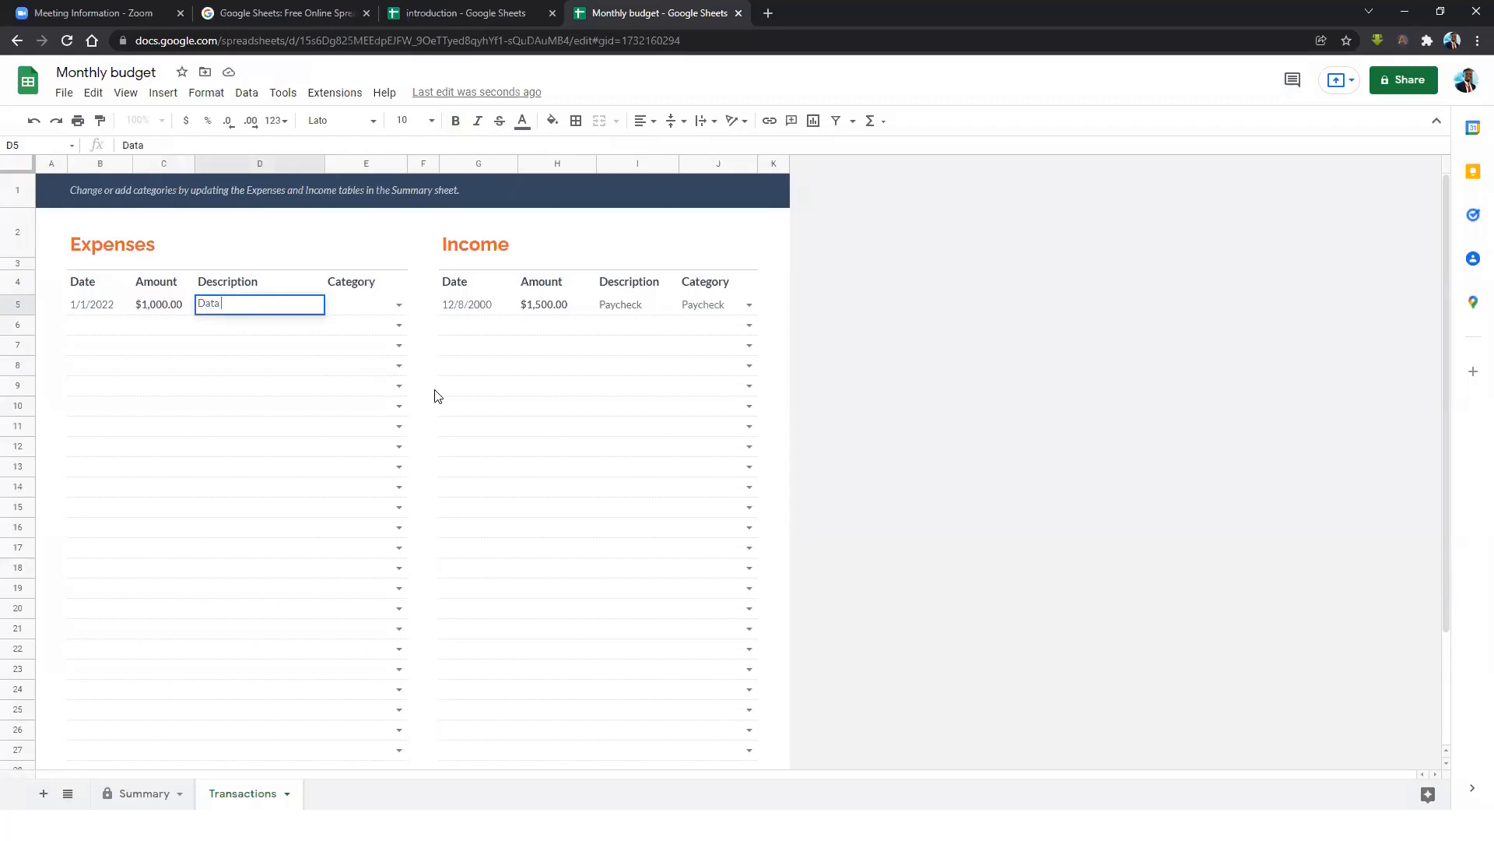
{"action": "type", "text": " Bundle"}
{"action": "key", "text": "Return"}
Set the expense category to Utilities and view the Summary sheet.
{"action": "left_click", "coordinate": [399, 305]}
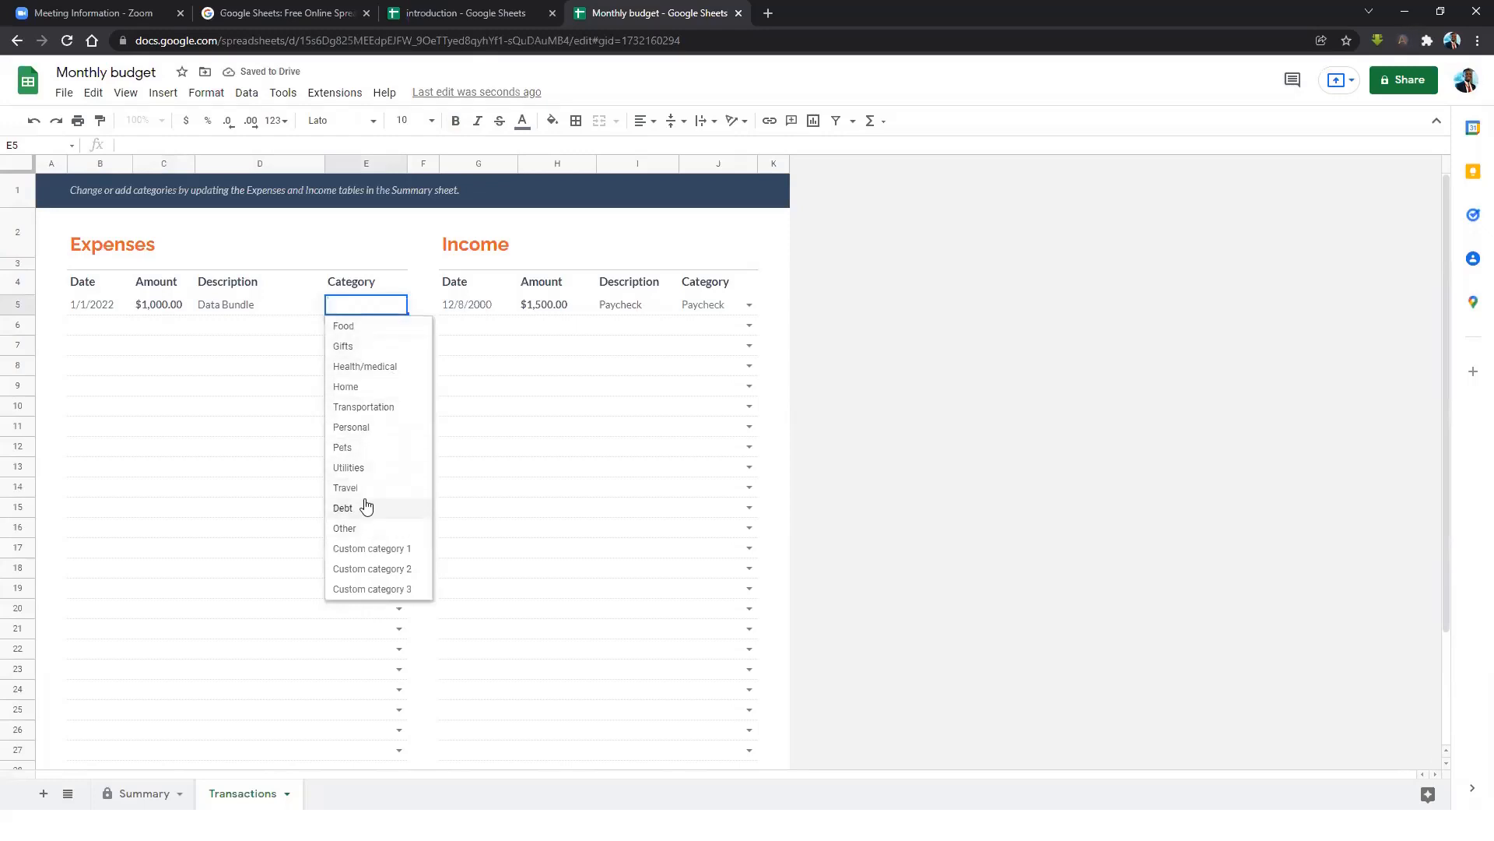
{"action": "left_click", "coordinate": [369, 470]}
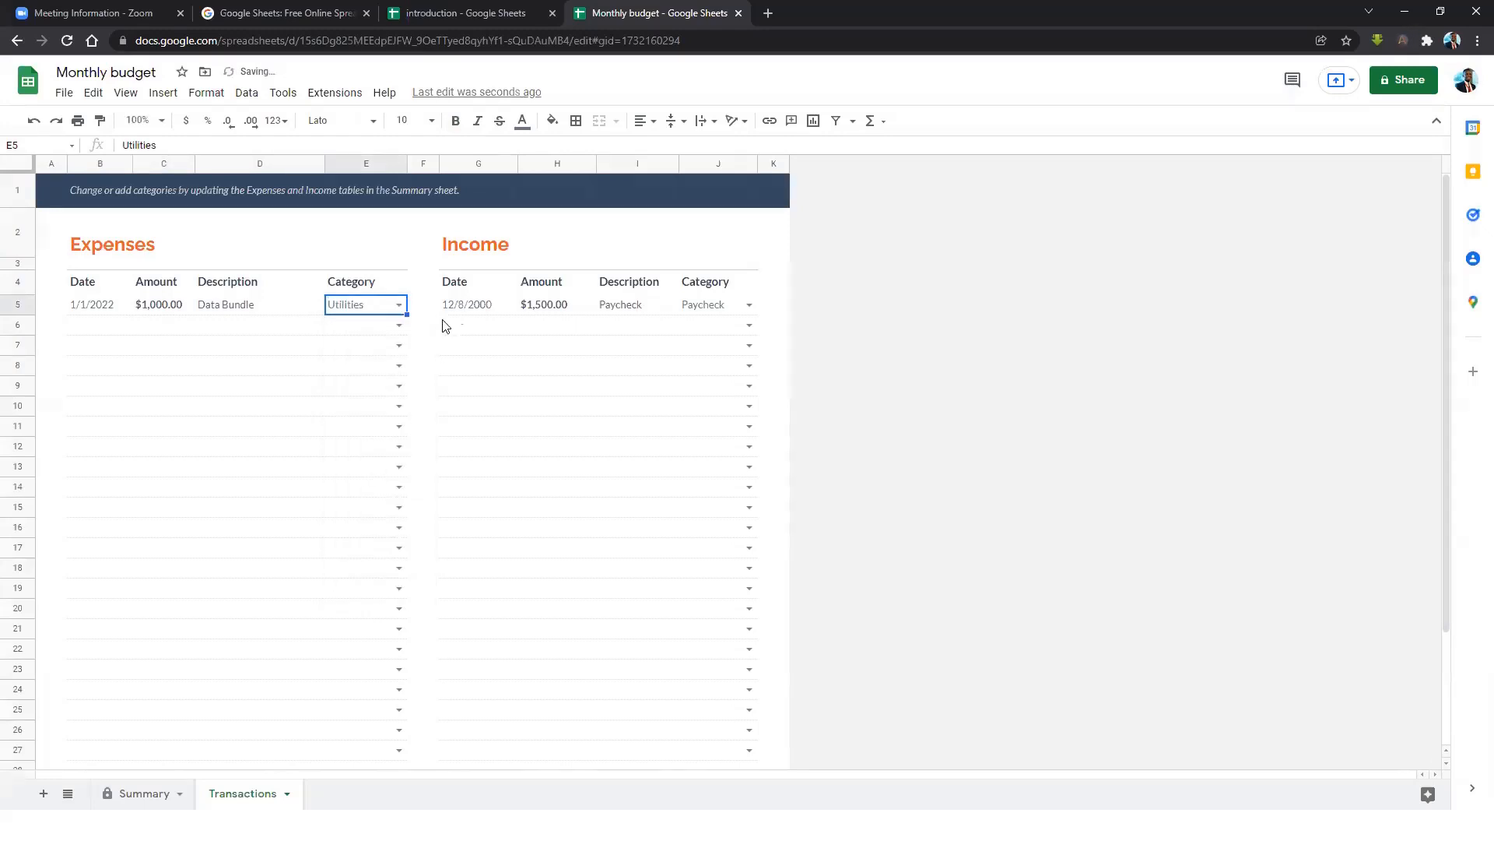
{"action": "left_click", "coordinate": [465, 306]}
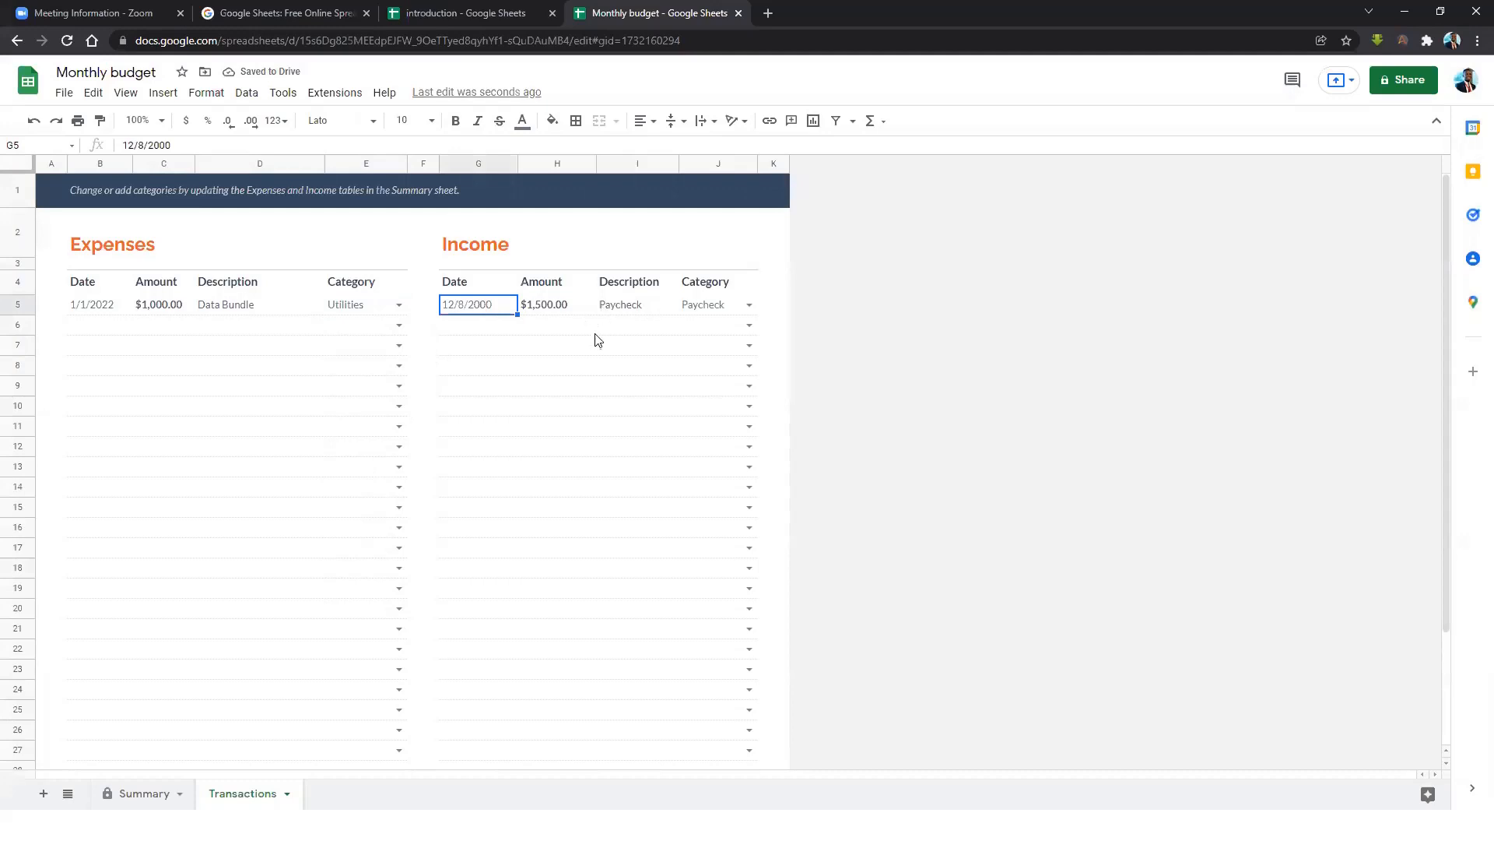
{"action": "left_click", "coordinate": [142, 792]}
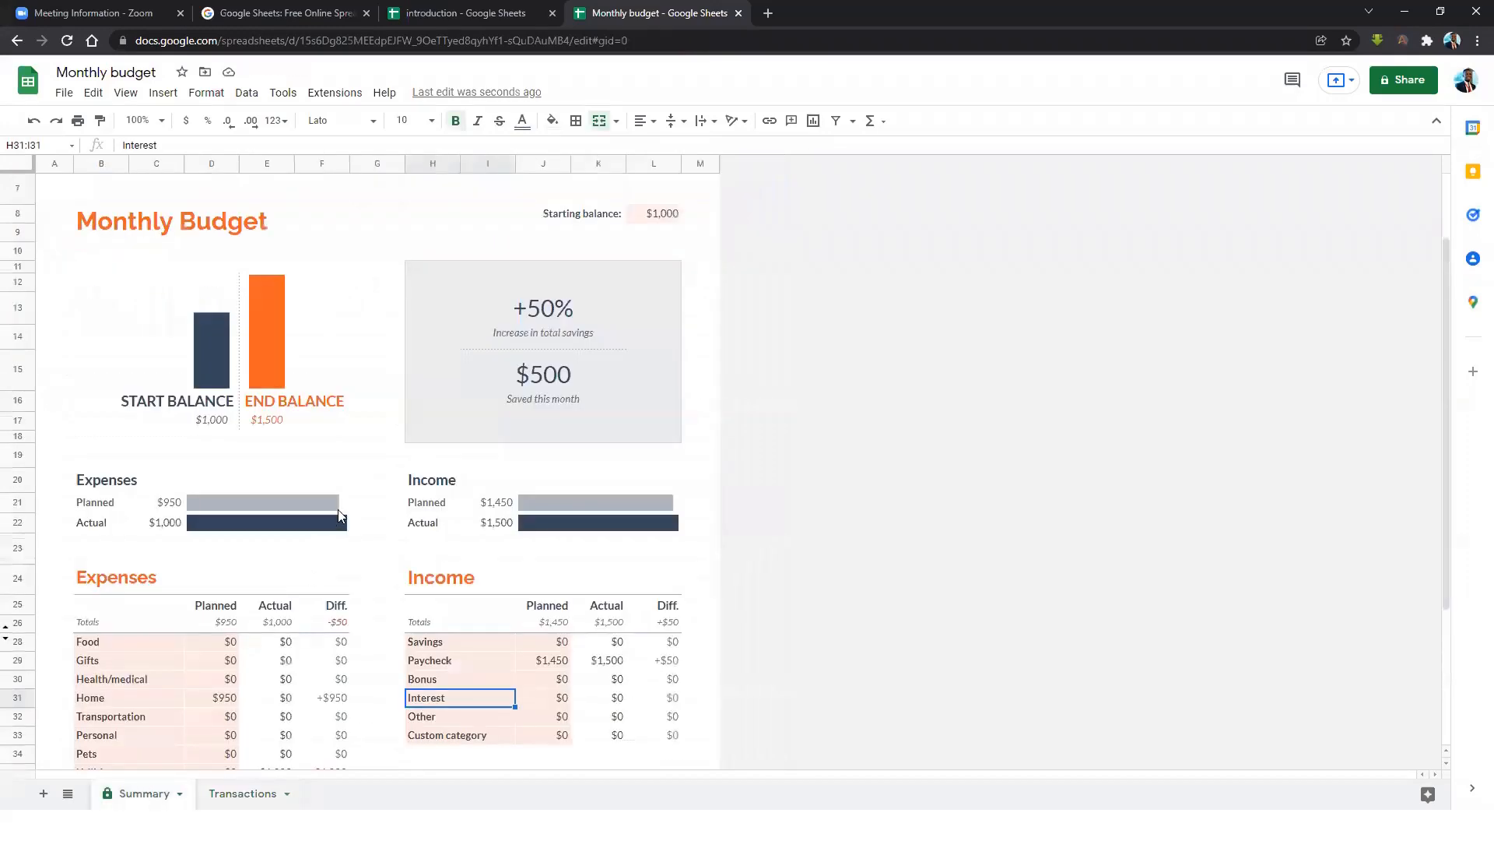
{"action": "scroll", "coordinate": [467, 447], "scroll_direction": "down", "scroll_amount": 1}
{"action": "scroll", "coordinate": [275, 585], "scroll_direction": "down", "scroll_amount": 2}
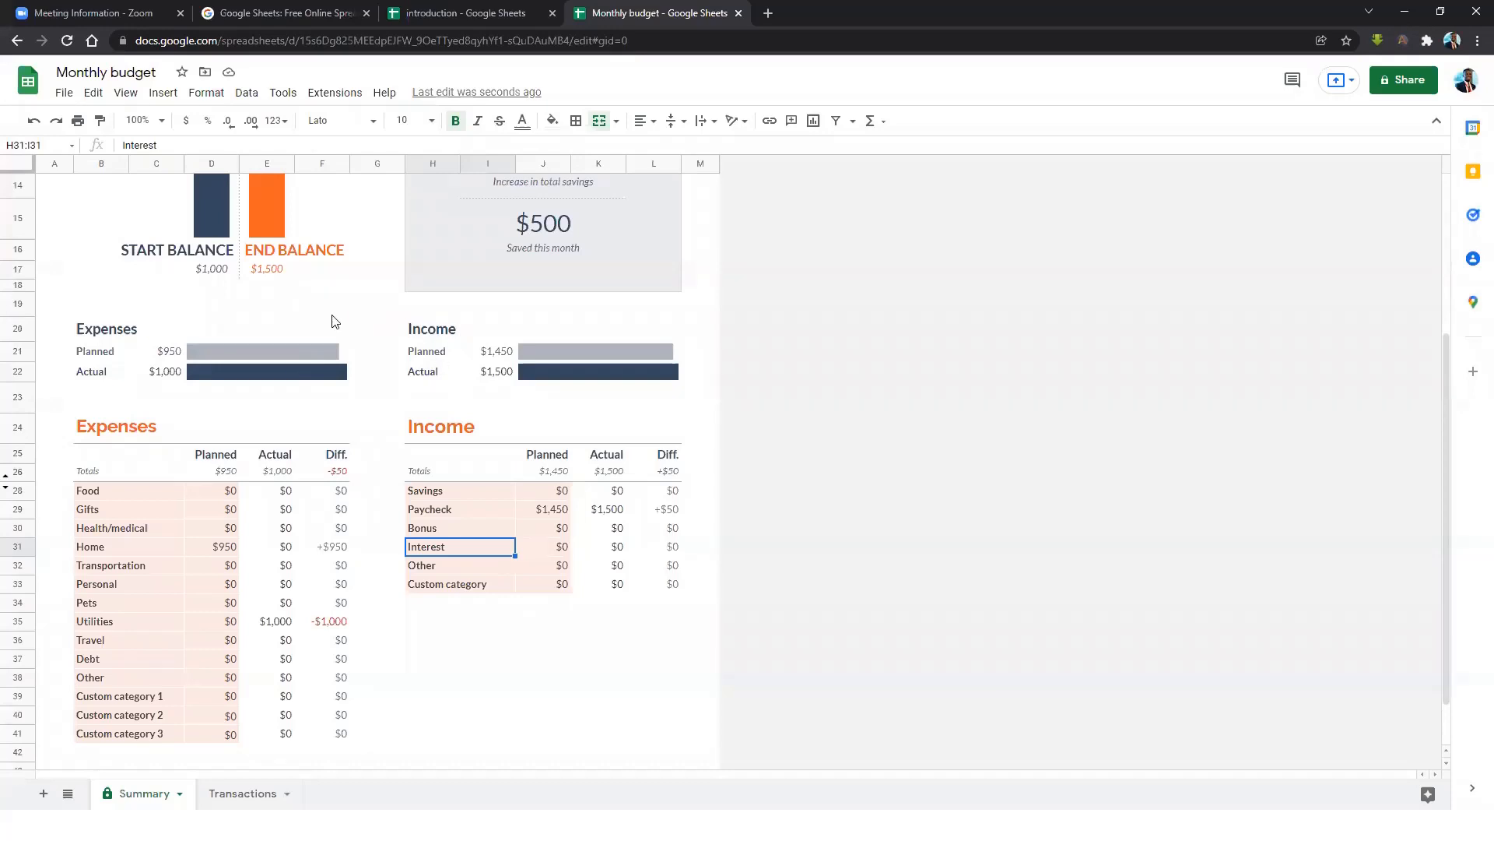
{"action": "left_click", "coordinate": [216, 253]}
{"action": "left_click", "coordinate": [130, 255]}
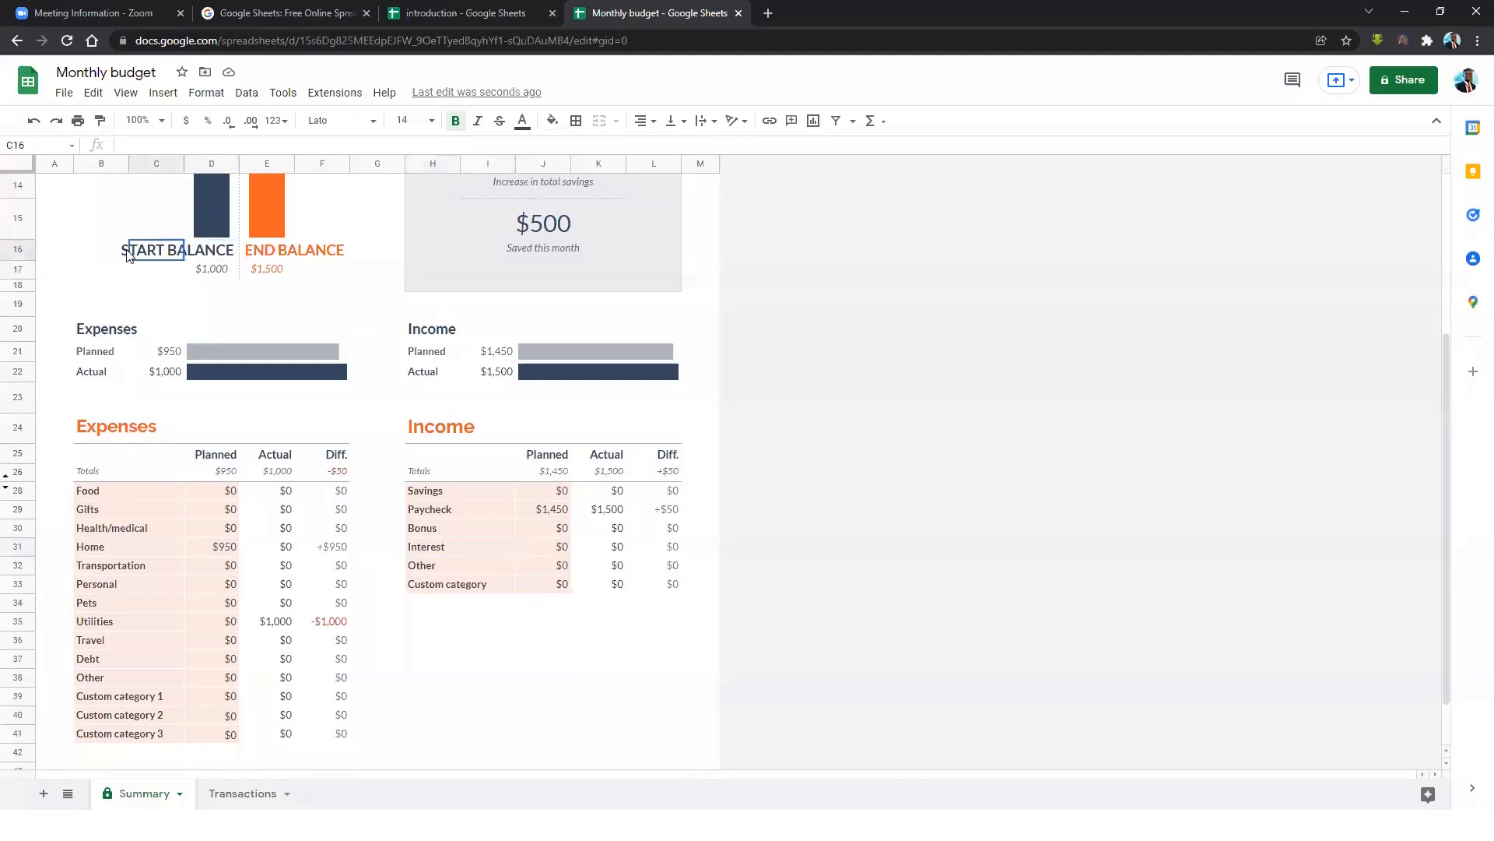
Open the template gallery via File > New > From template gallery, then close the Monthly budget tab.
{"action": "left_click", "coordinate": [65, 94]}
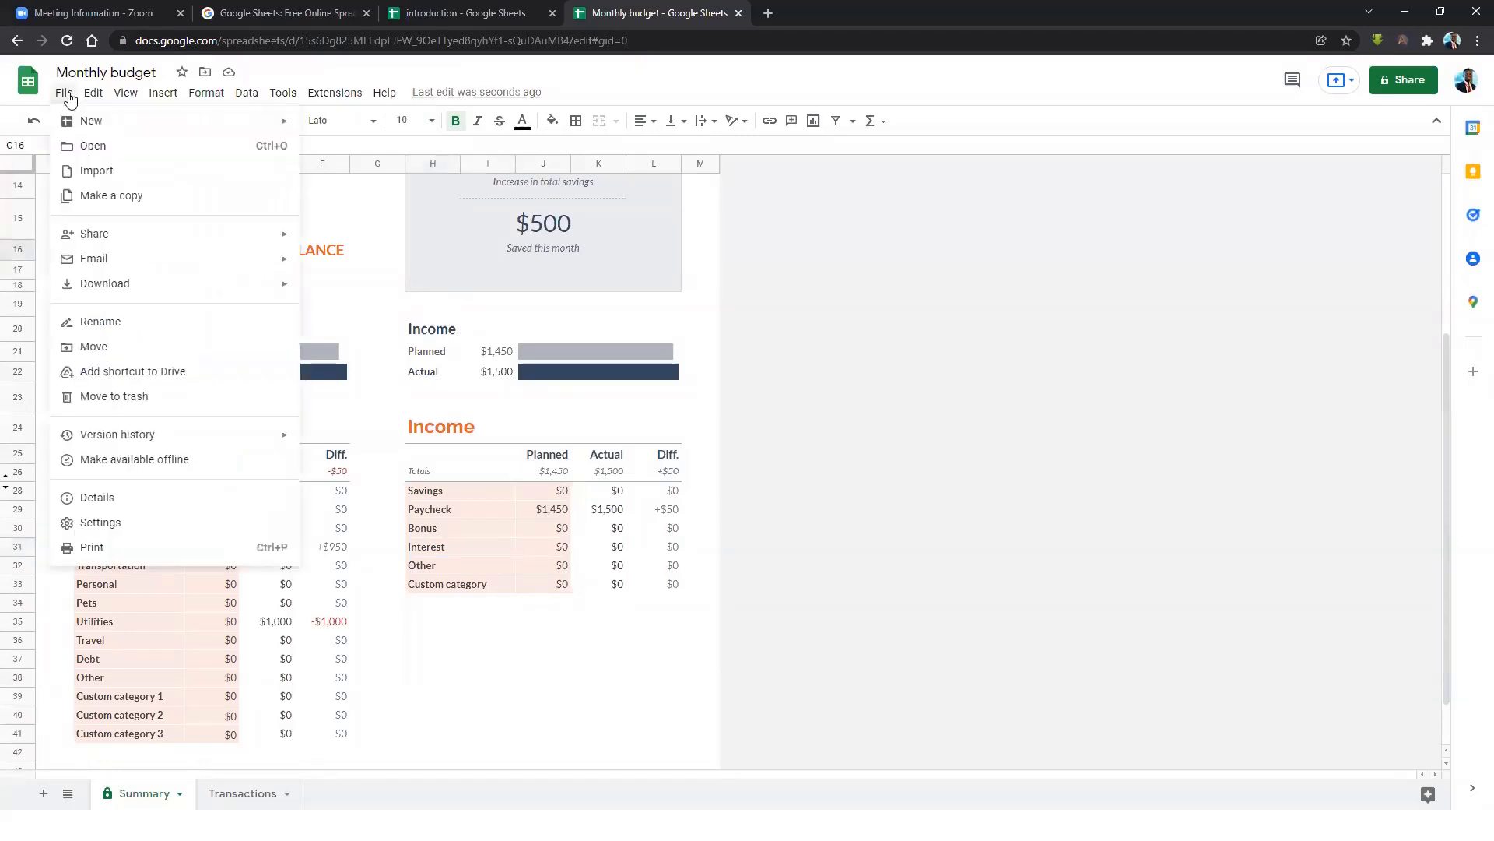
{"action": "left_click", "coordinate": [61, 96]}
{"action": "left_click", "coordinate": [61, 96]}
{"action": "mouse_move", "coordinate": [120, 127]}
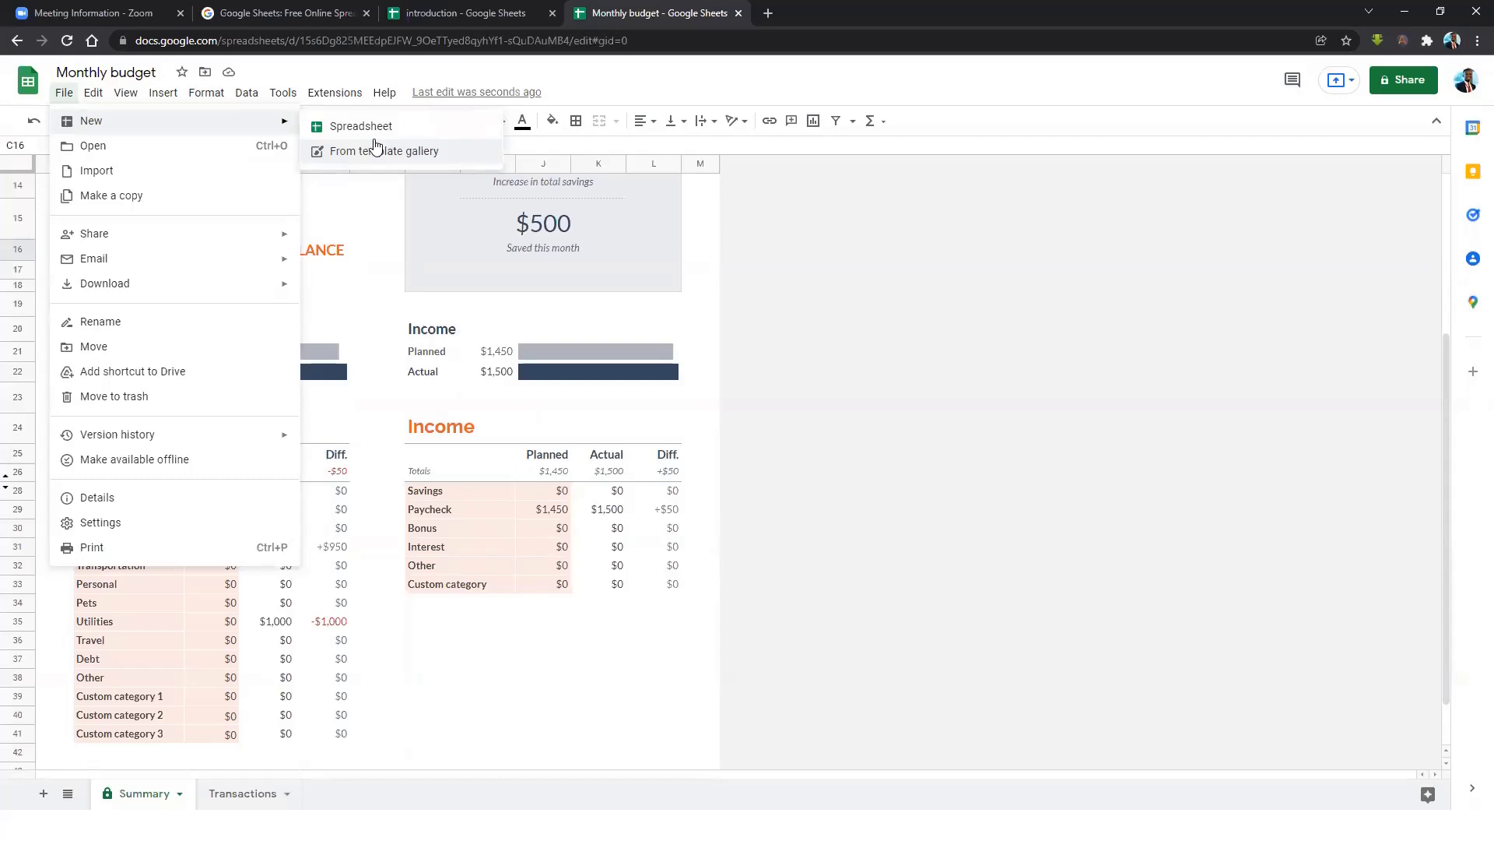
{"action": "left_click", "coordinate": [402, 152]}
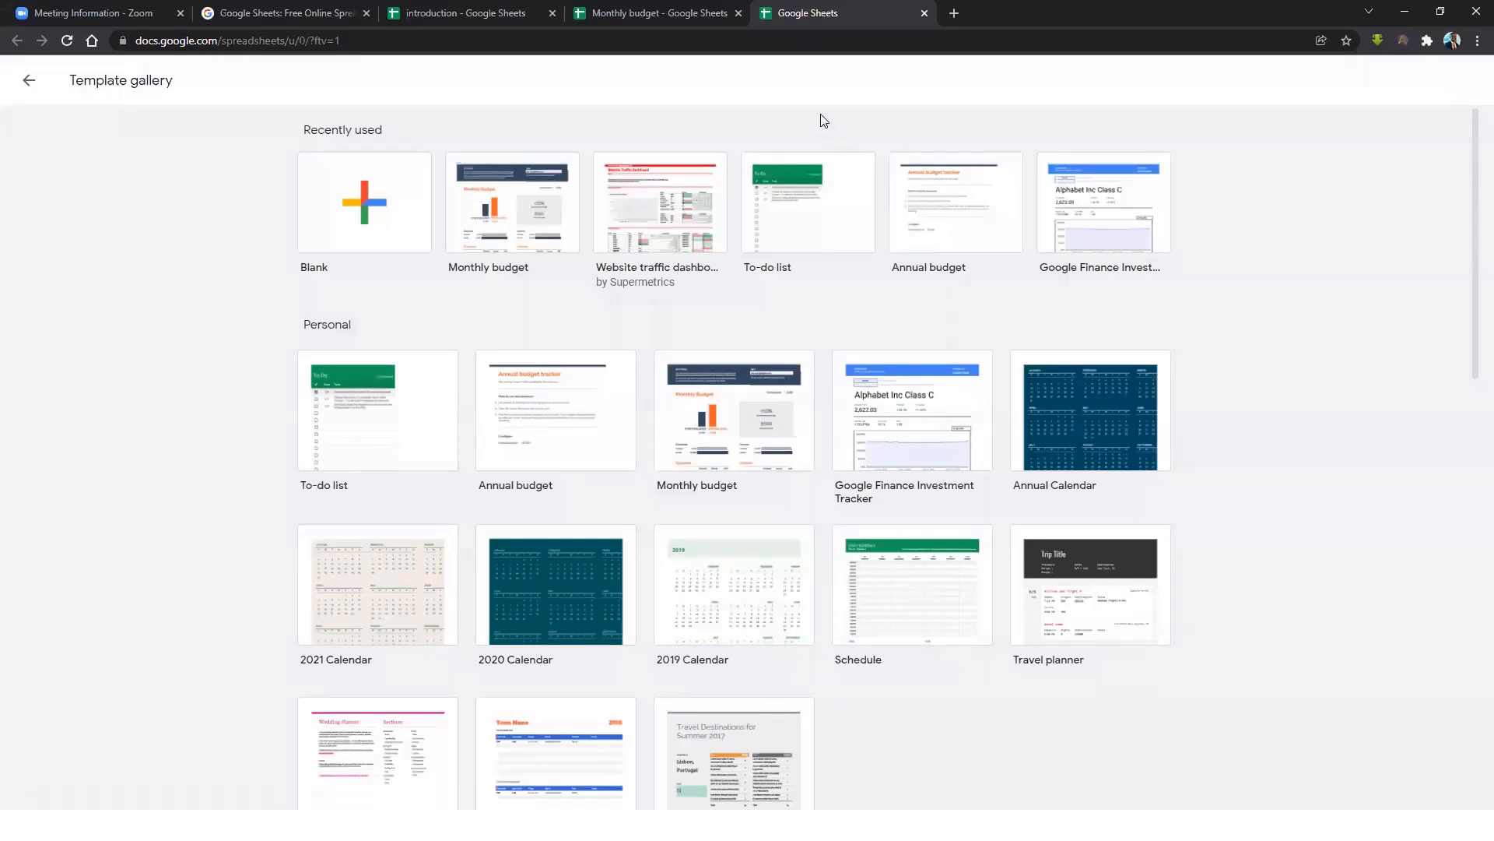
{"action": "left_click", "coordinate": [737, 13]}
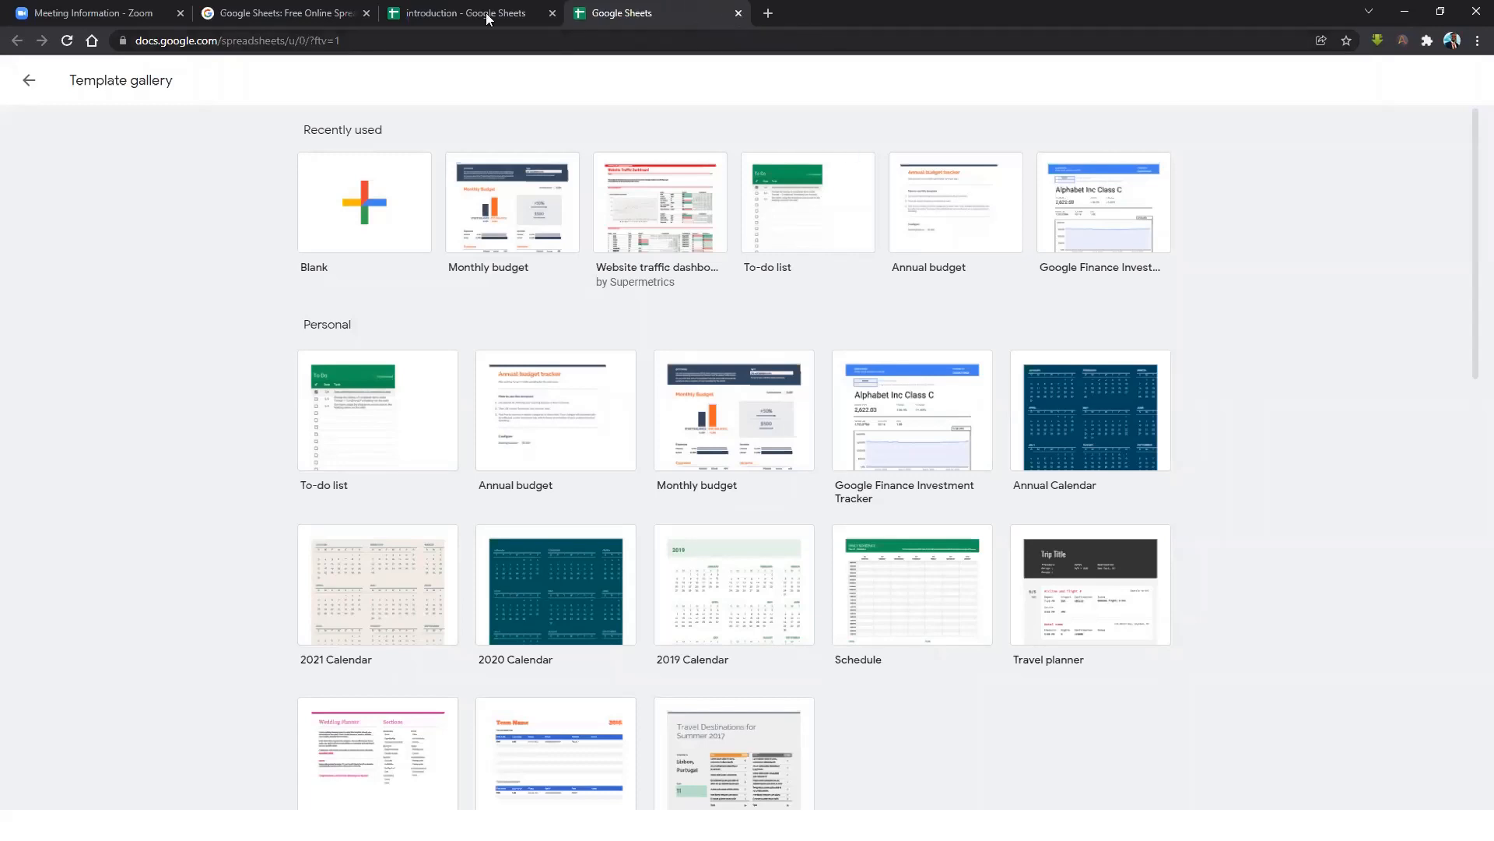
{"action": "left_click", "coordinate": [738, 13]}
Rename Sheet2 of the introduction spreadsheet to 'Courses'.
{"action": "left_click", "coordinate": [140, 334]}
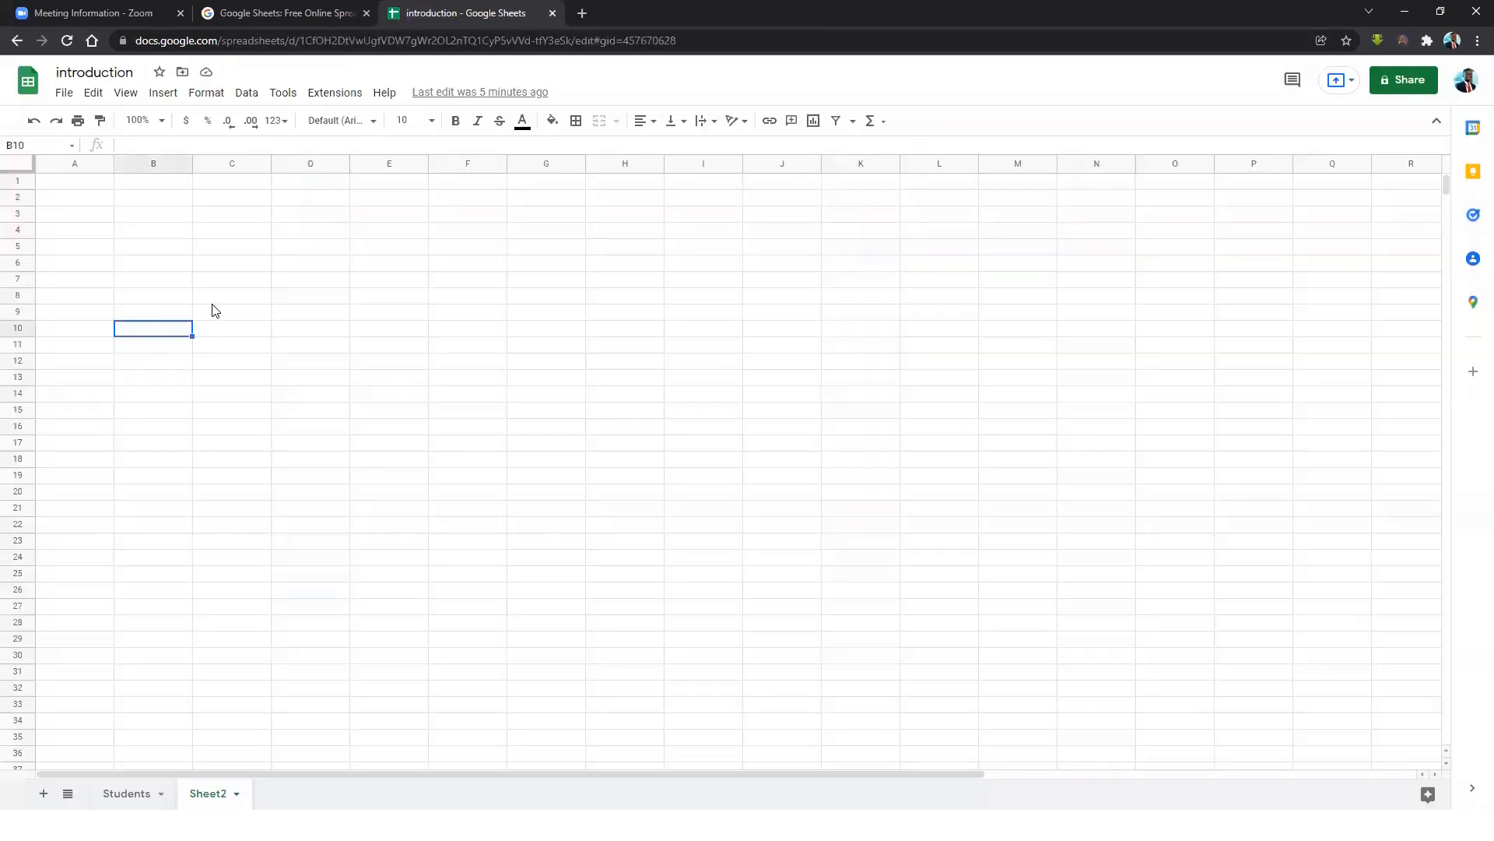
{"action": "left_click", "coordinate": [143, 298]}
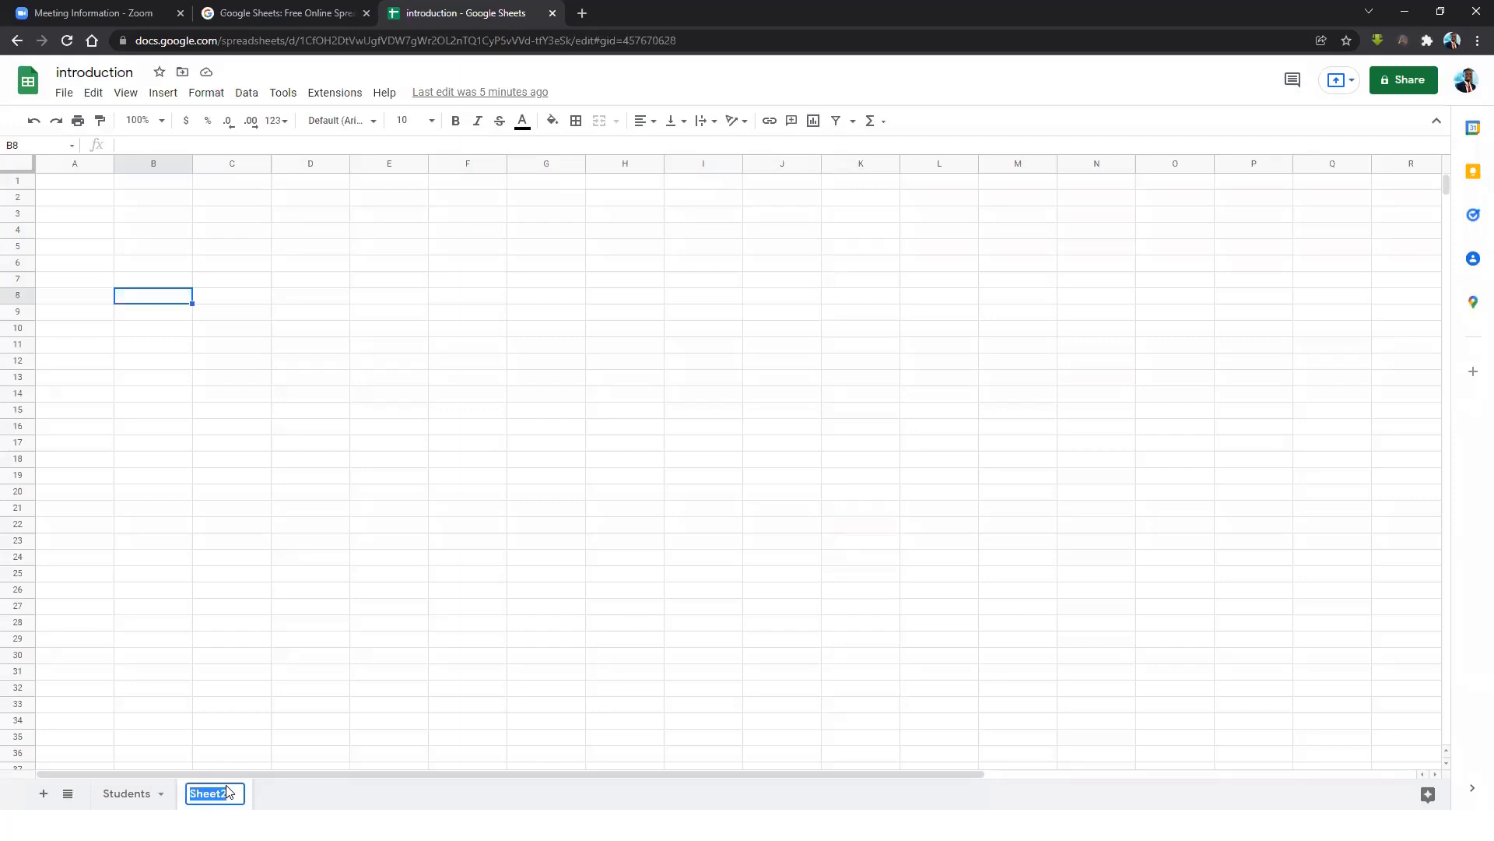
{"action": "type", "text": "Courses"}
{"action": "key", "text": "Return"}
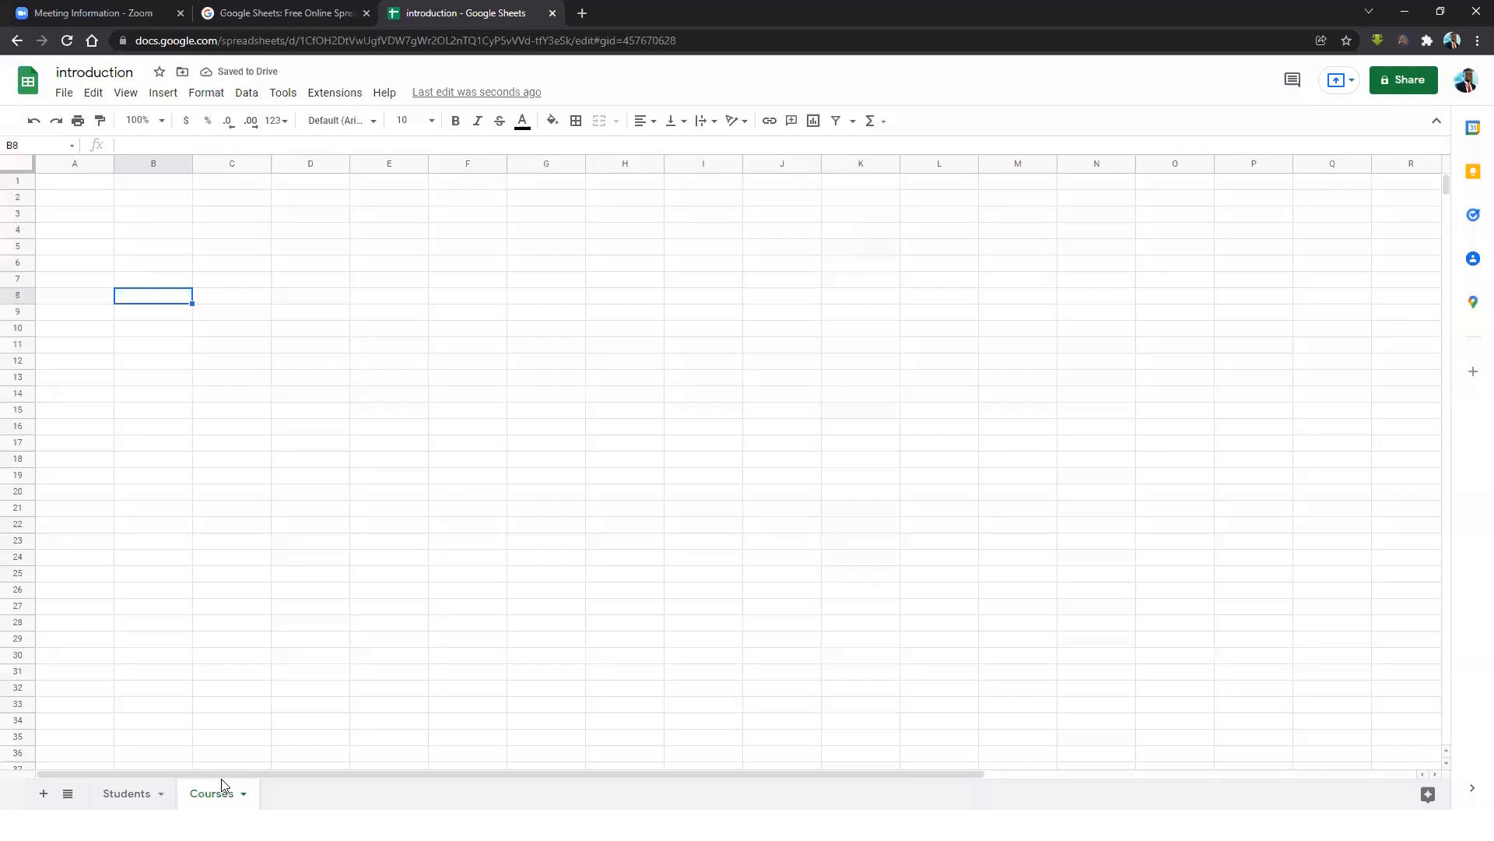
Enter the headers Name, Email and Location across B3:D3.
{"action": "left_click", "coordinate": [392, 250]}
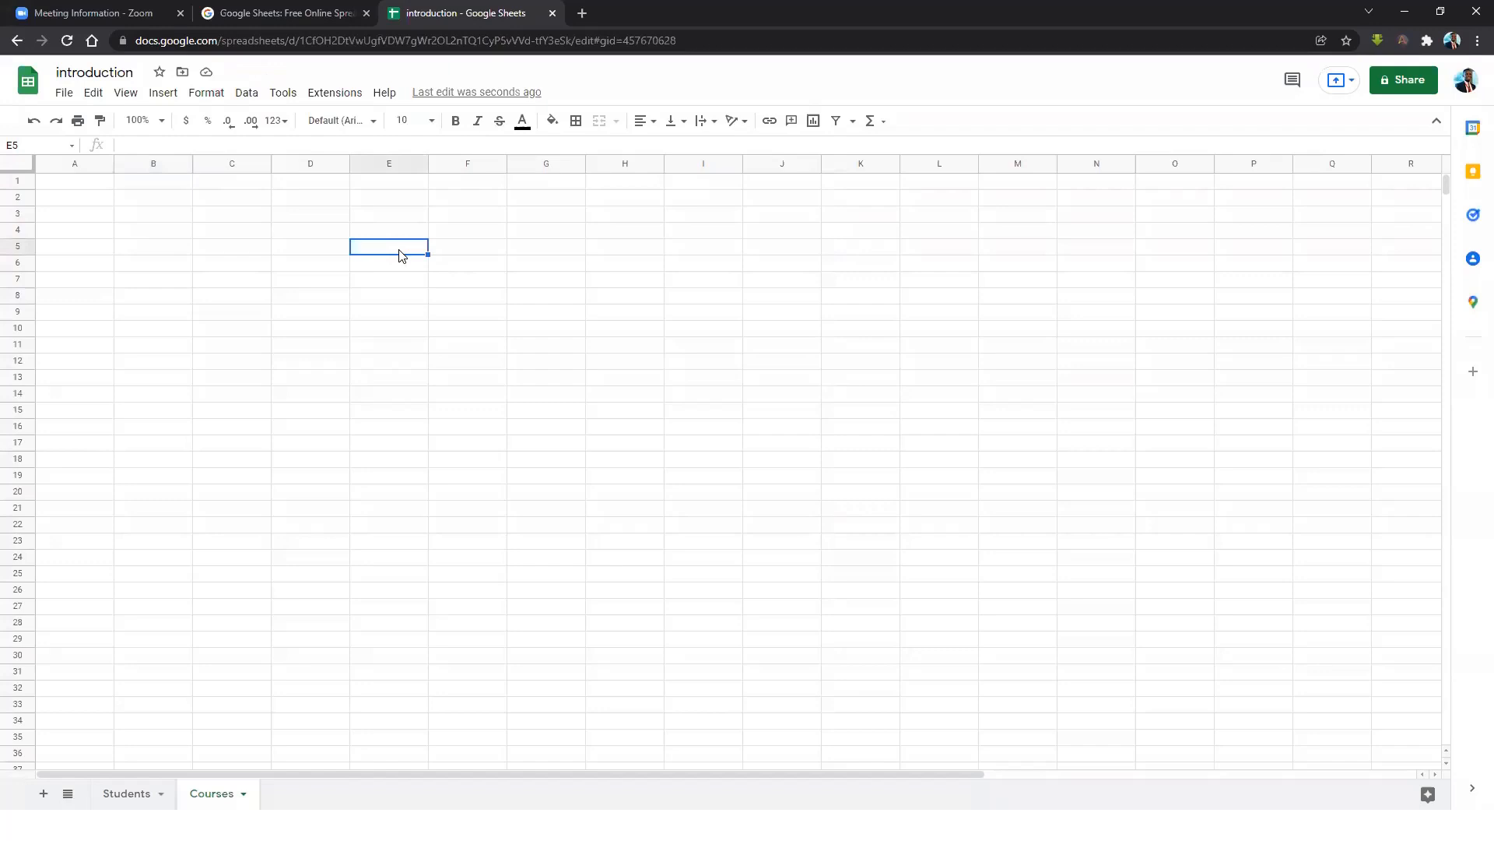
{"action": "left_click", "coordinate": [302, 253]}
{"action": "left_click", "coordinate": [246, 259]}
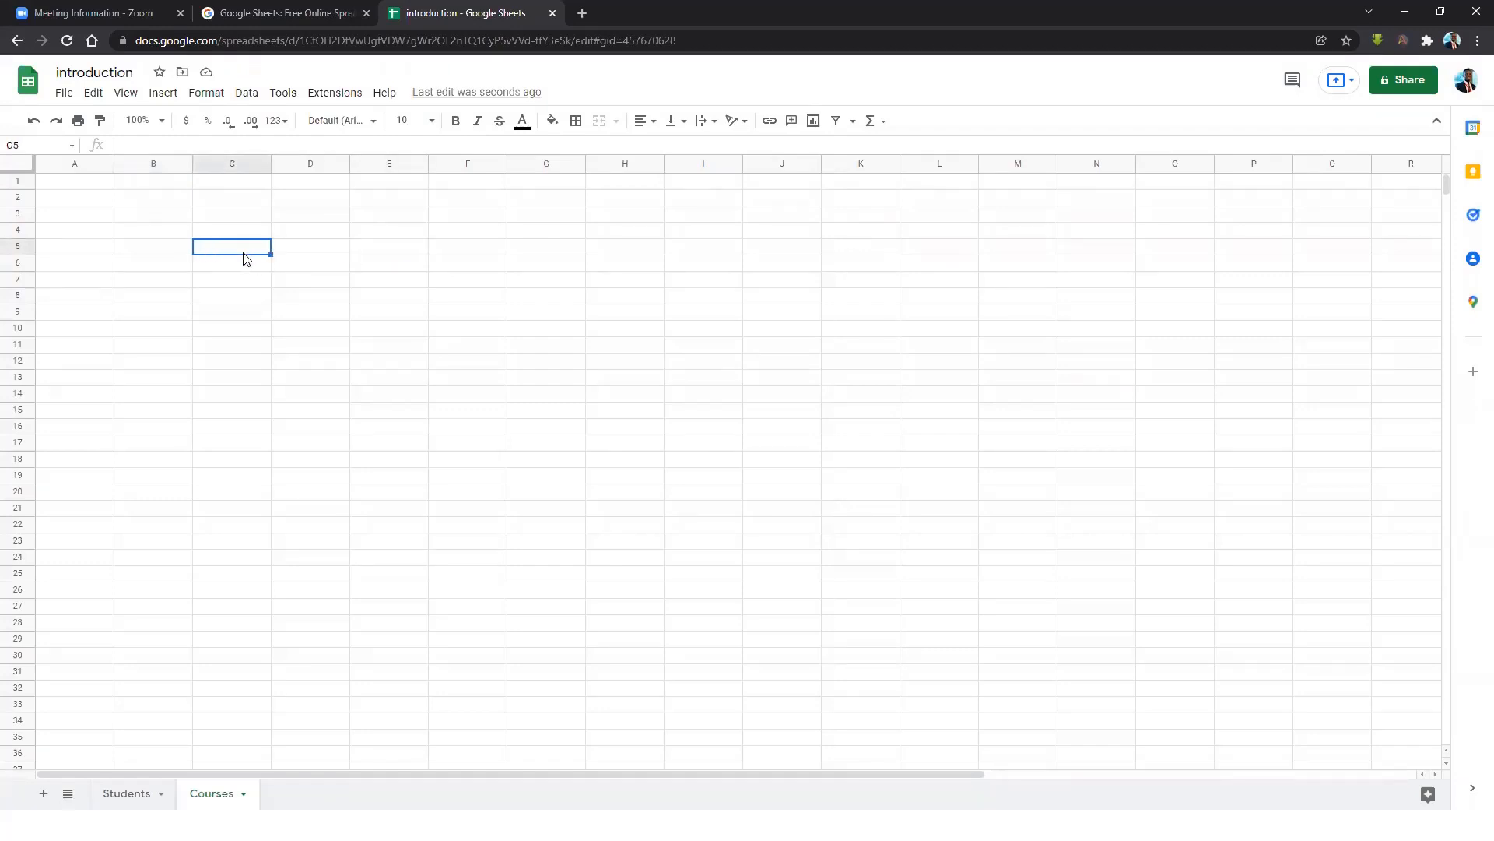
{"action": "type", "text": "N"}
{"action": "key", "text": "Escape"}
{"action": "left_click", "coordinate": [185, 218]}
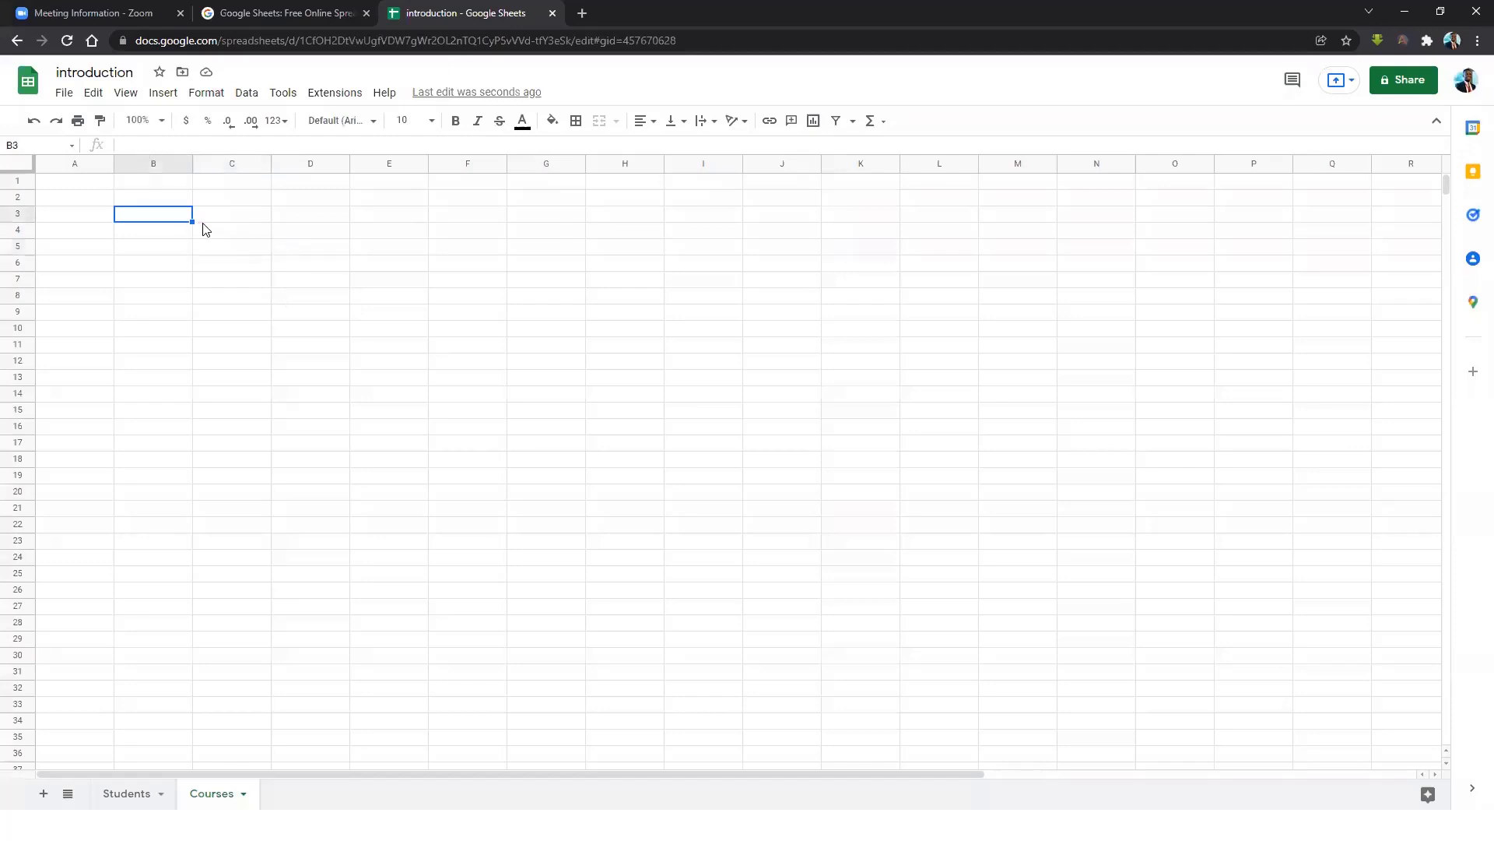
{"action": "type", "text": "Name"}
{"action": "key", "text": "Tab"}
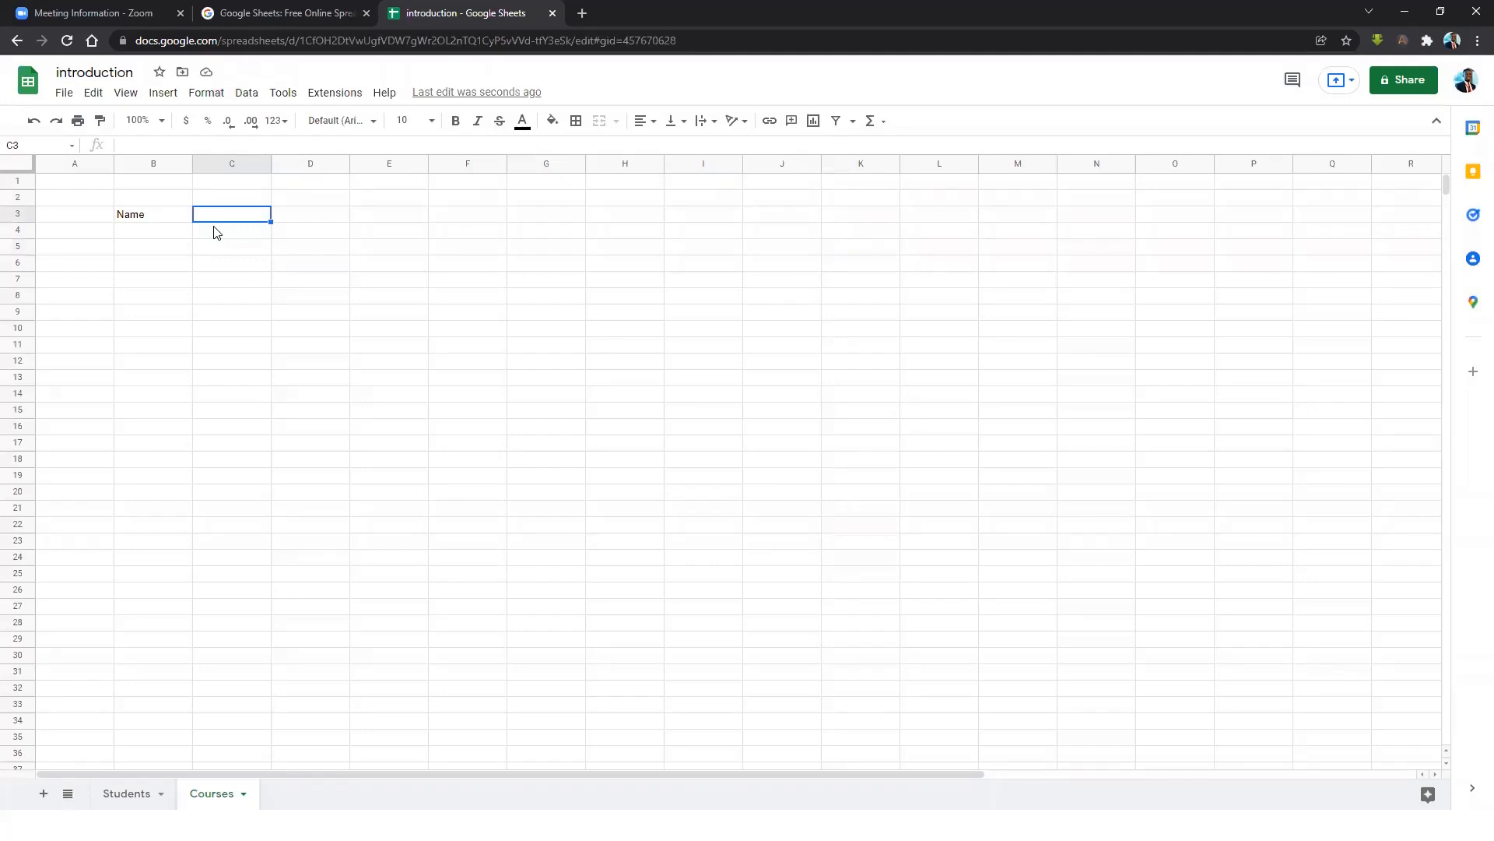
{"action": "type", "text": "Emal"}
{"action": "key", "text": "BackSpace"}
{"action": "key", "text": "BackSpace"}
{"action": "type", "text": "il"}
{"action": "key", "text": "Tab"}
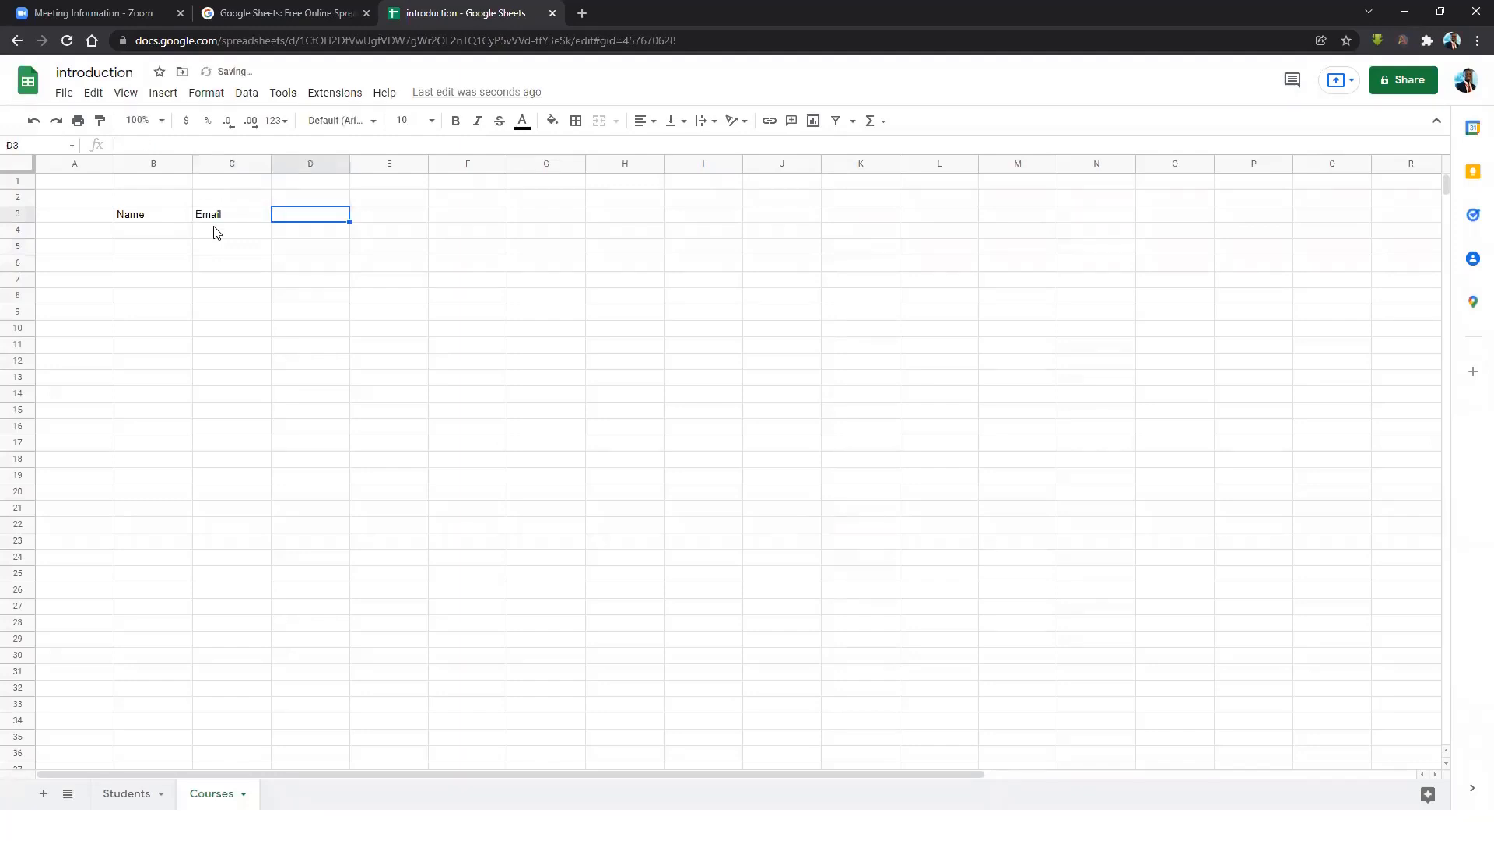
{"action": "type", "text": "Locat"}
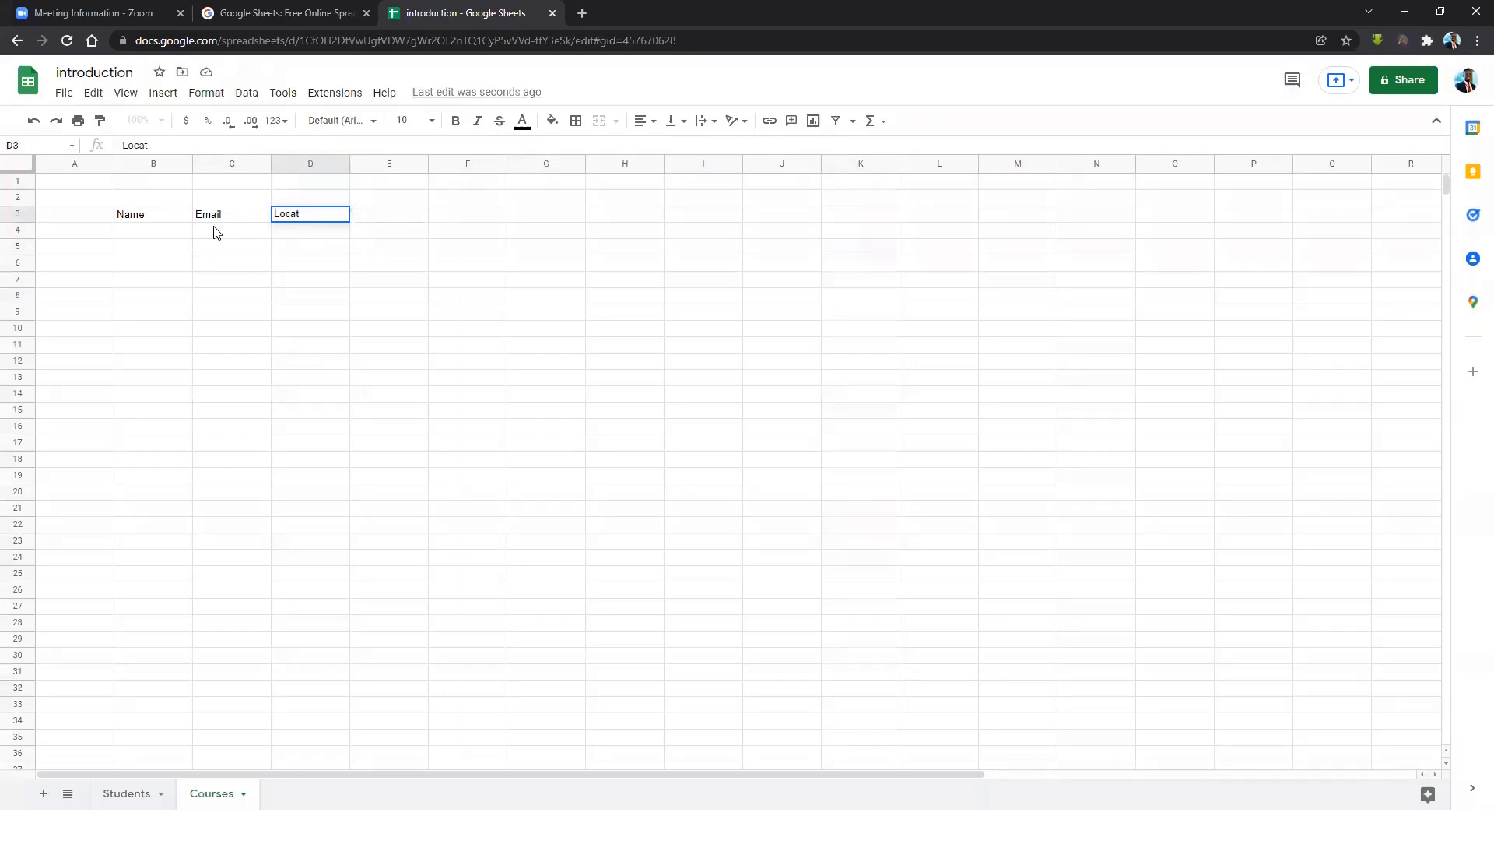
{"action": "type", "text": "ion"}
{"action": "key", "text": "Tab"}
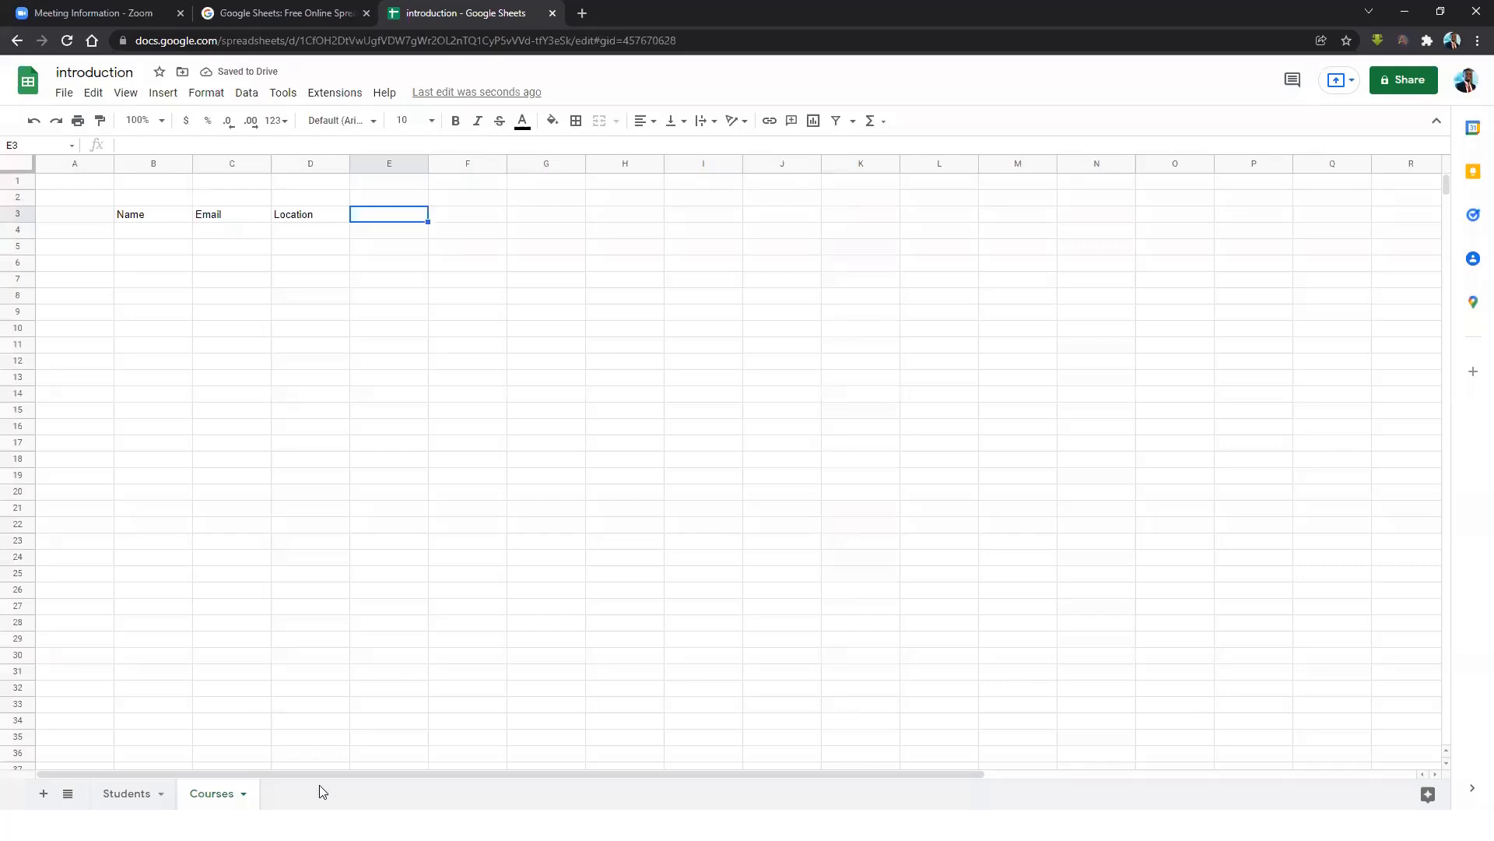
Rename the sheet to 'Customers' and add the Amount header in E3.
{"action": "double_click", "coordinate": [229, 793]}
{"action": "type", "text": "CUSTO"}
{"action": "key", "text": "BackSpace"}
{"action": "key", "text": "BackSpace"}
{"action": "key", "text": "BackSpace"}
{"action": "key", "text": "BackSpace"}
{"action": "type", "text": "ustomers"}
{"action": "key", "text": "Return"}
{"action": "type", "text": "Amount"}
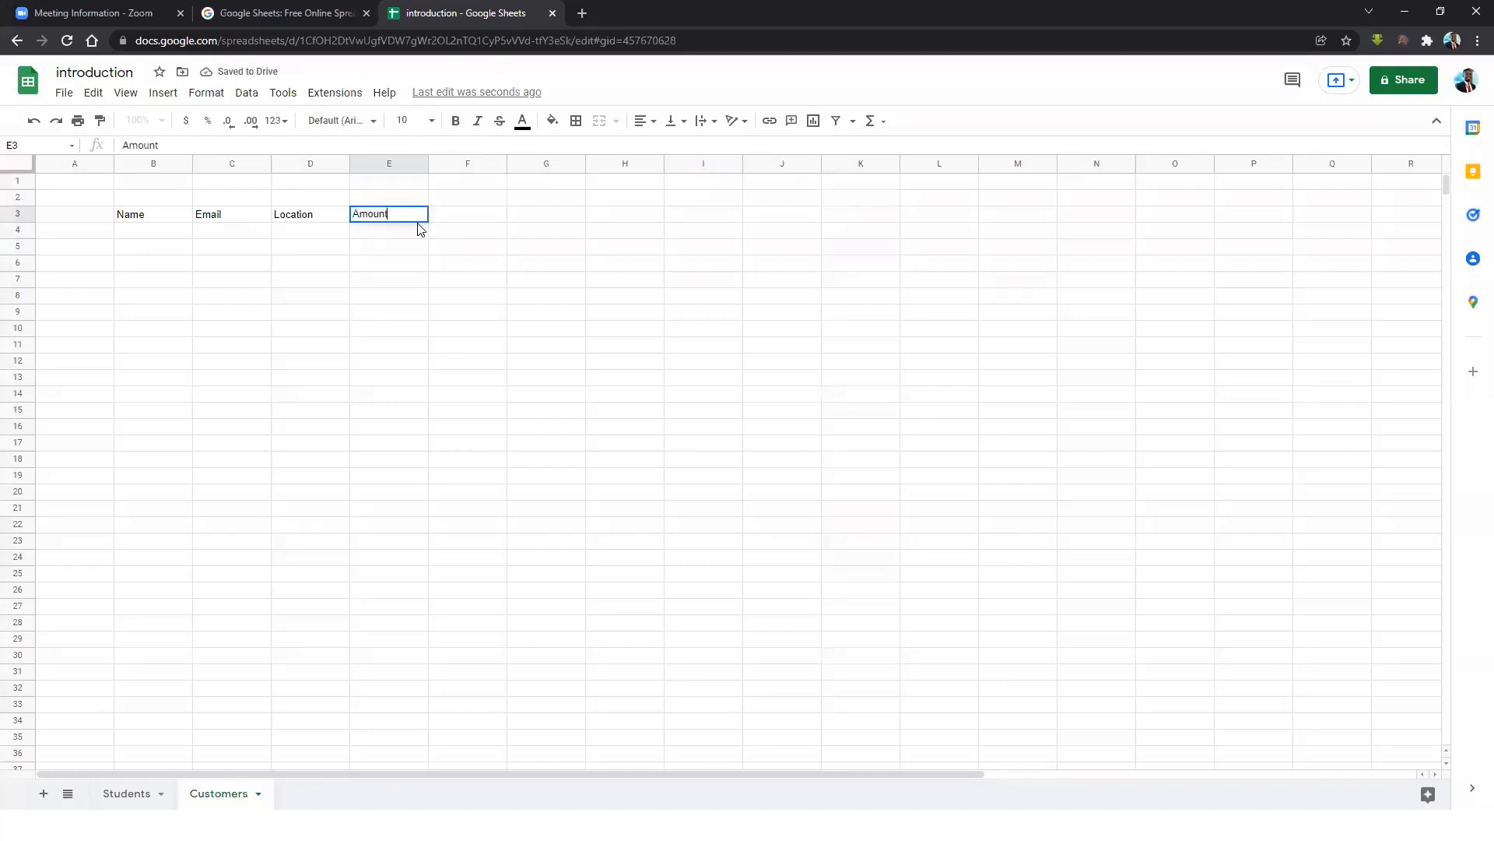
{"action": "left_click", "coordinate": [414, 267]}
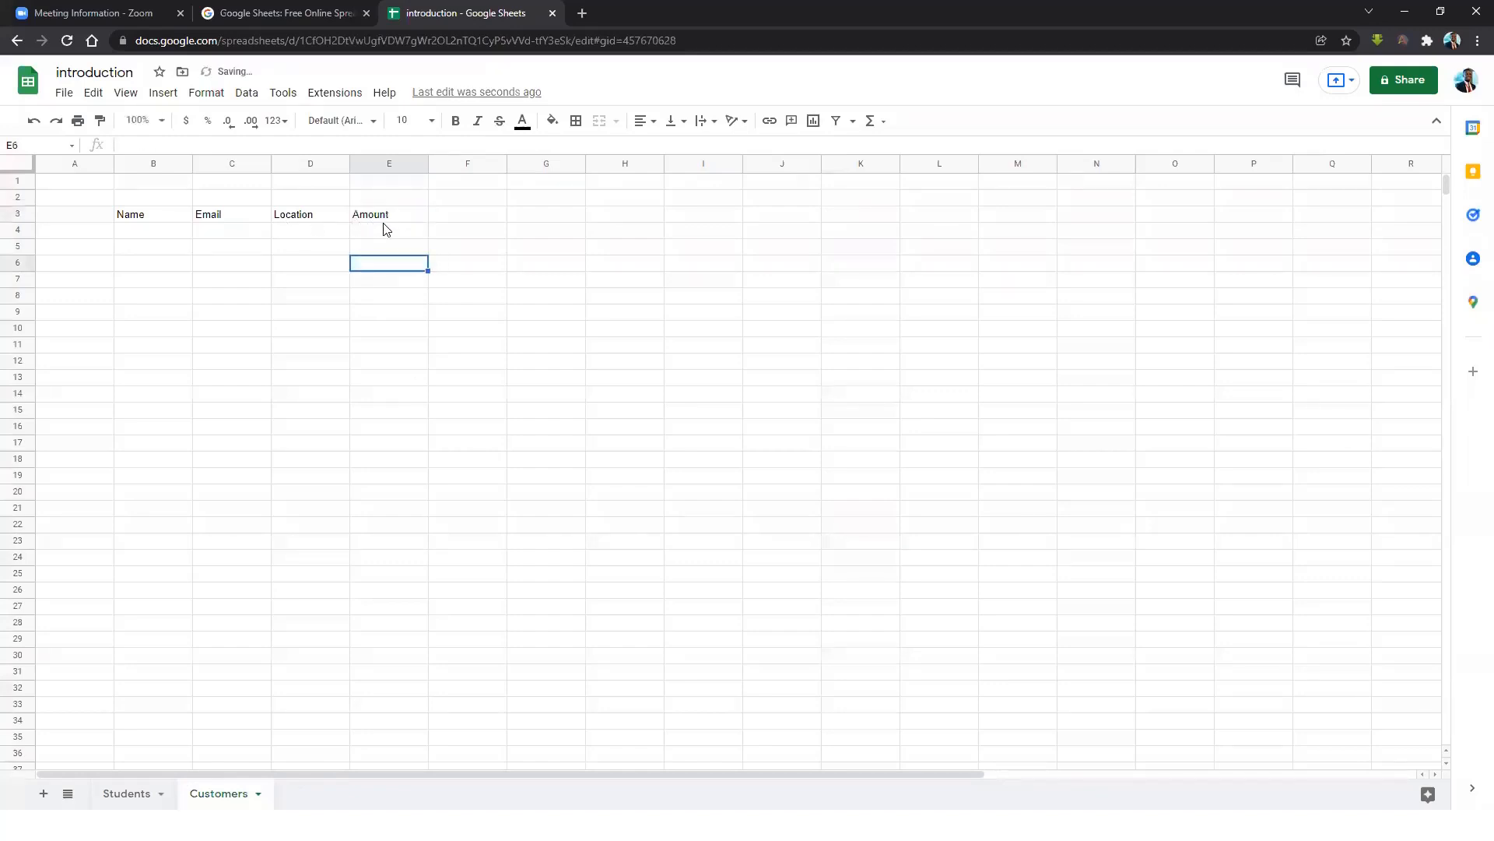
Make headers B3:E3 bold and italic, trying yellow, red and green text colours.
{"action": "left_click_drag", "start_coordinate": [166, 215], "coordinate": [416, 217]}
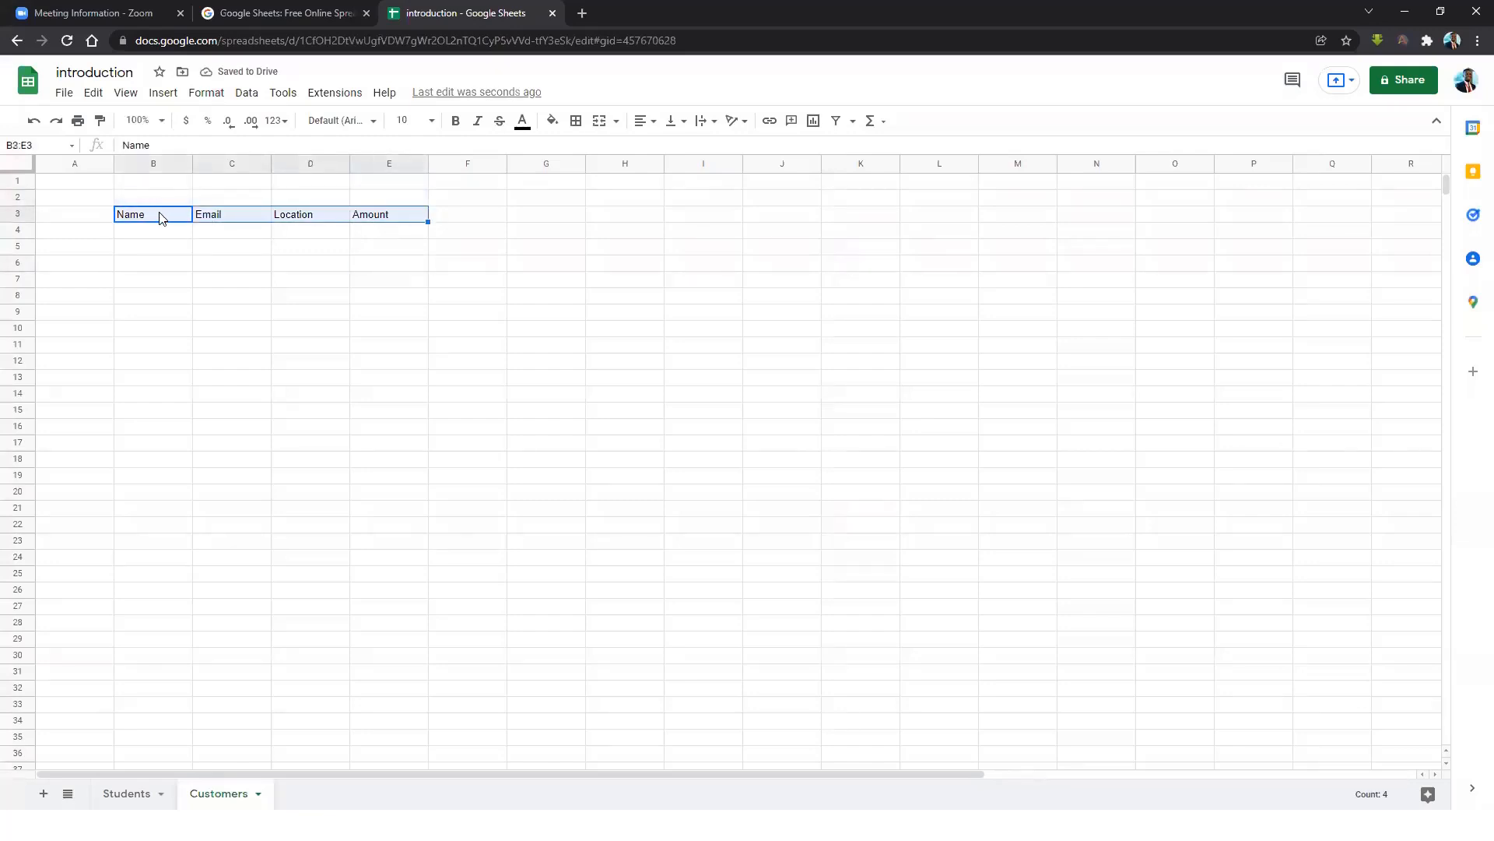
{"action": "left_click", "coordinate": [174, 248]}
{"action": "left_click_drag", "start_coordinate": [155, 219], "coordinate": [414, 218]}
{"action": "key", "text": "ctrl+b"}
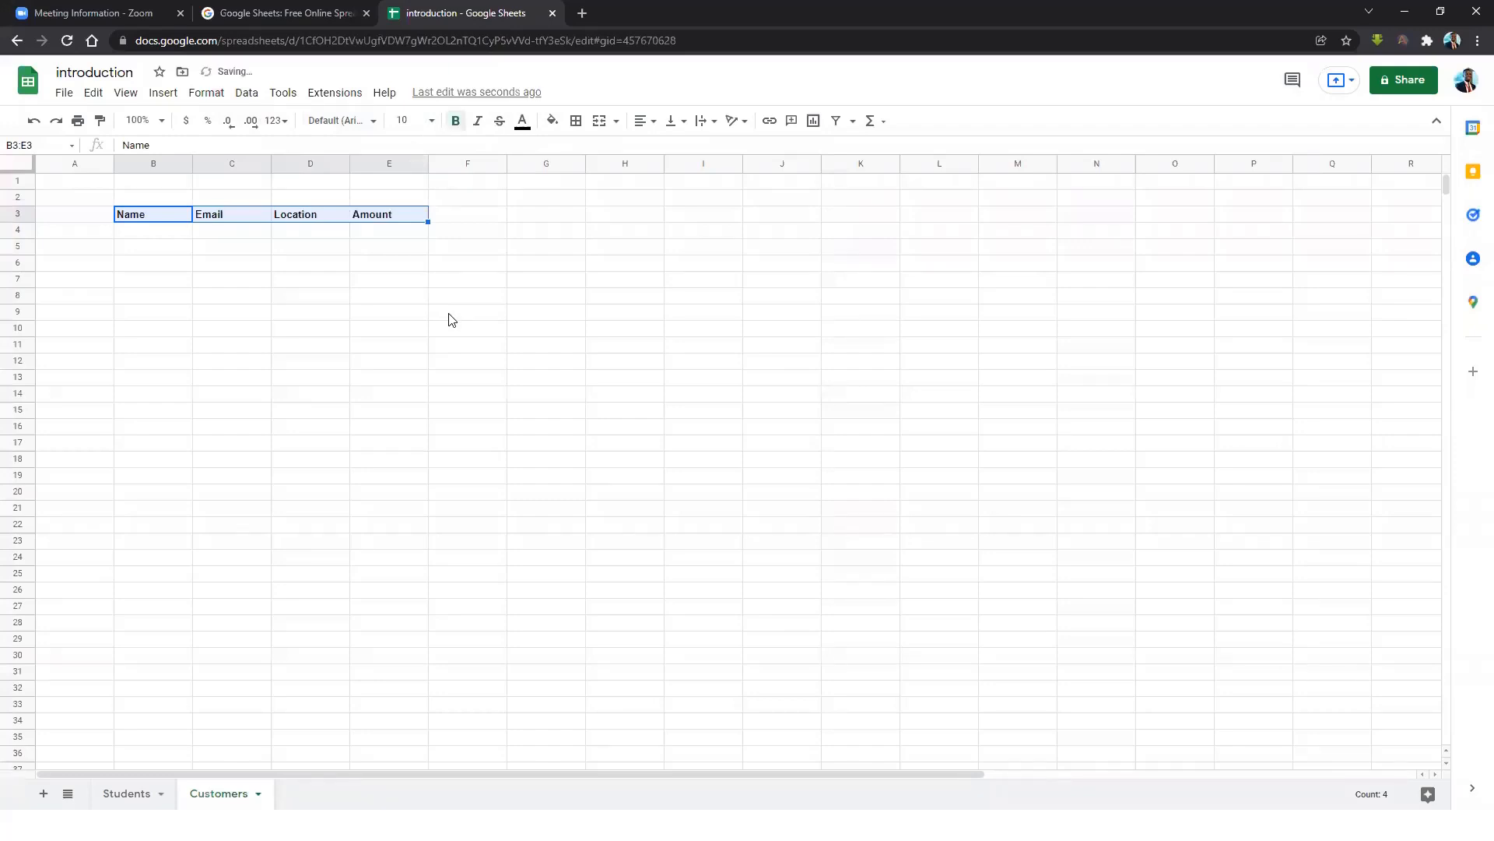
{"action": "left_click", "coordinate": [478, 122]}
{"action": "left_click", "coordinate": [522, 124]}
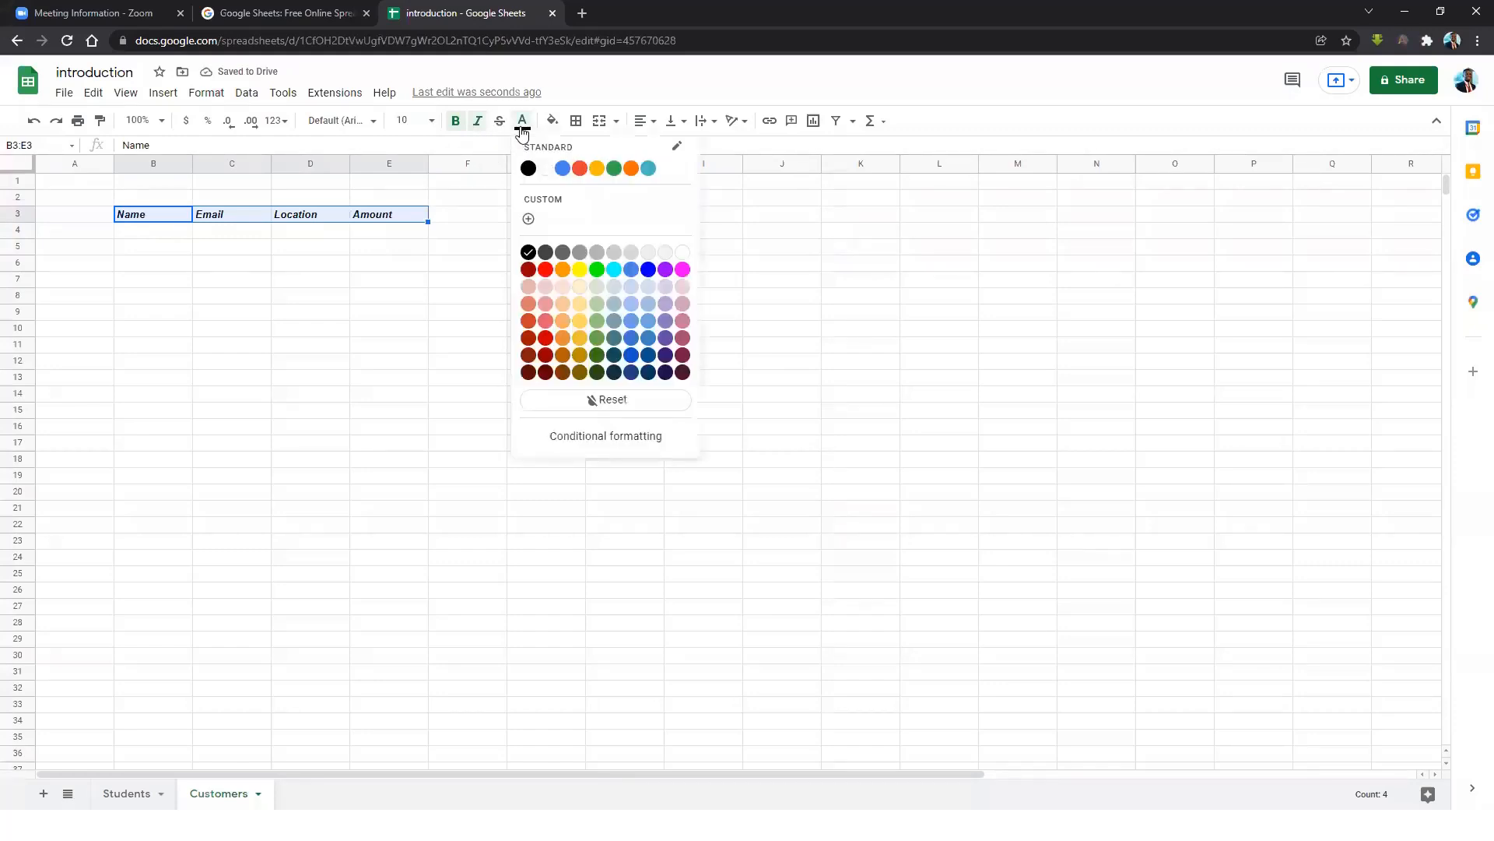
{"action": "left_click", "coordinate": [597, 168]}
{"action": "left_click", "coordinate": [529, 131]}
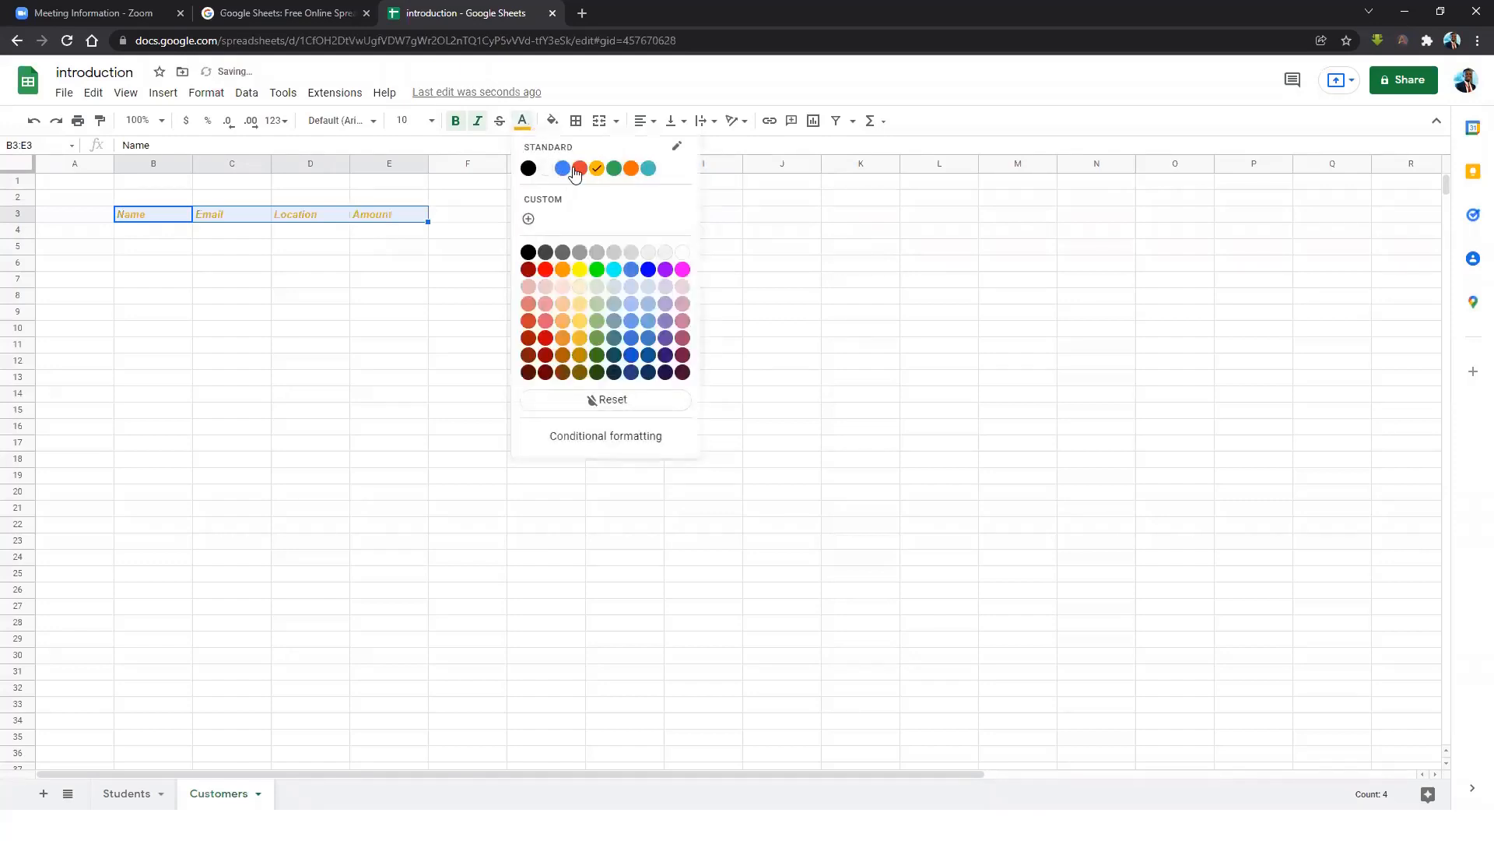
{"action": "left_click", "coordinate": [580, 168]}
{"action": "left_click", "coordinate": [527, 134]}
{"action": "left_click", "coordinate": [614, 168]}
{"action": "left_click", "coordinate": [461, 259]}
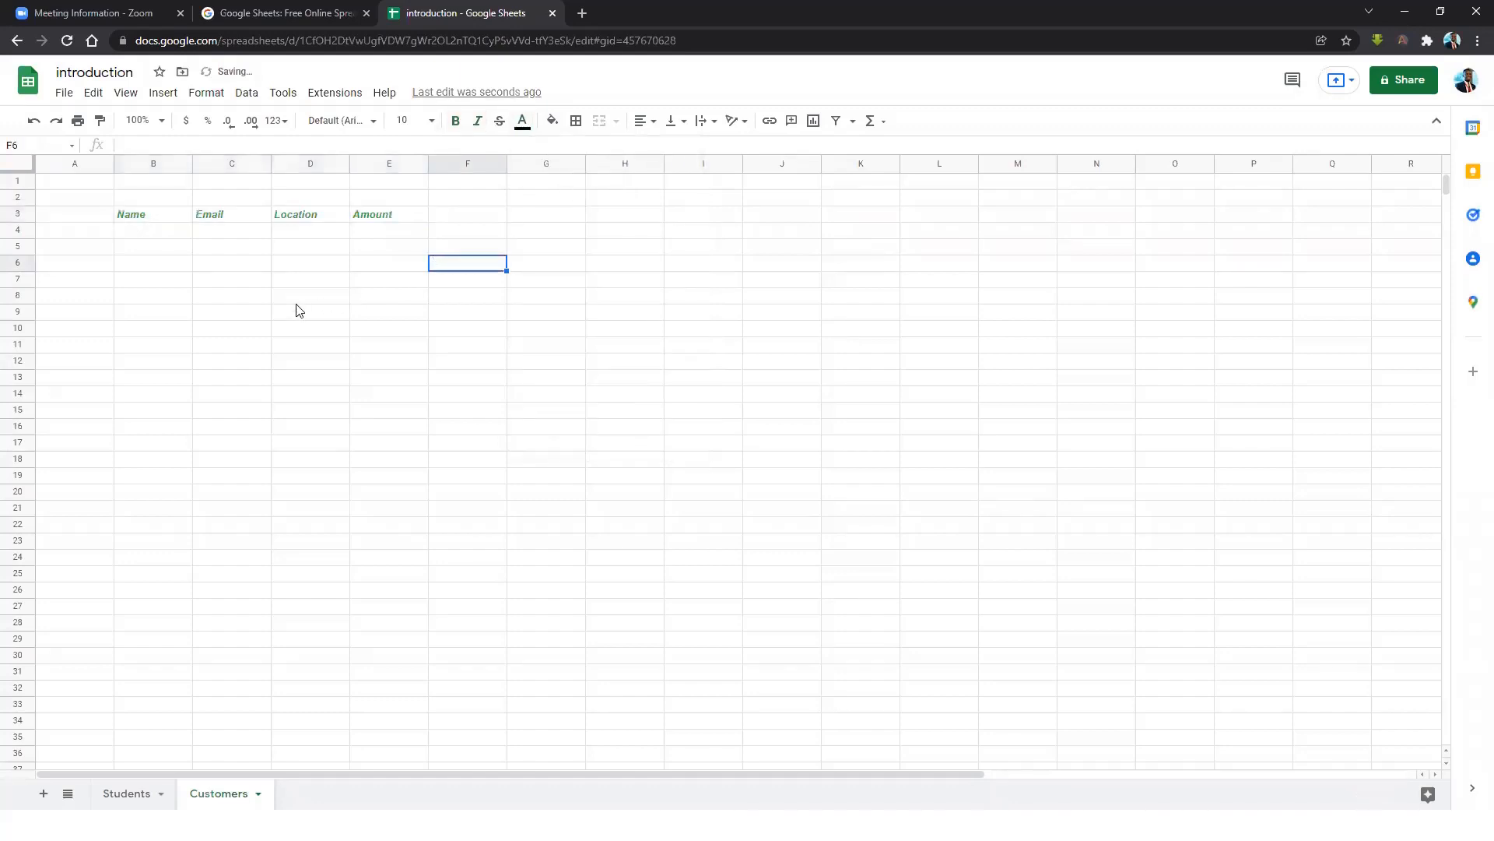
Fill the header cells B3:E3 dark grey.
{"action": "left_click_drag", "start_coordinate": [160, 215], "coordinate": [390, 214]}
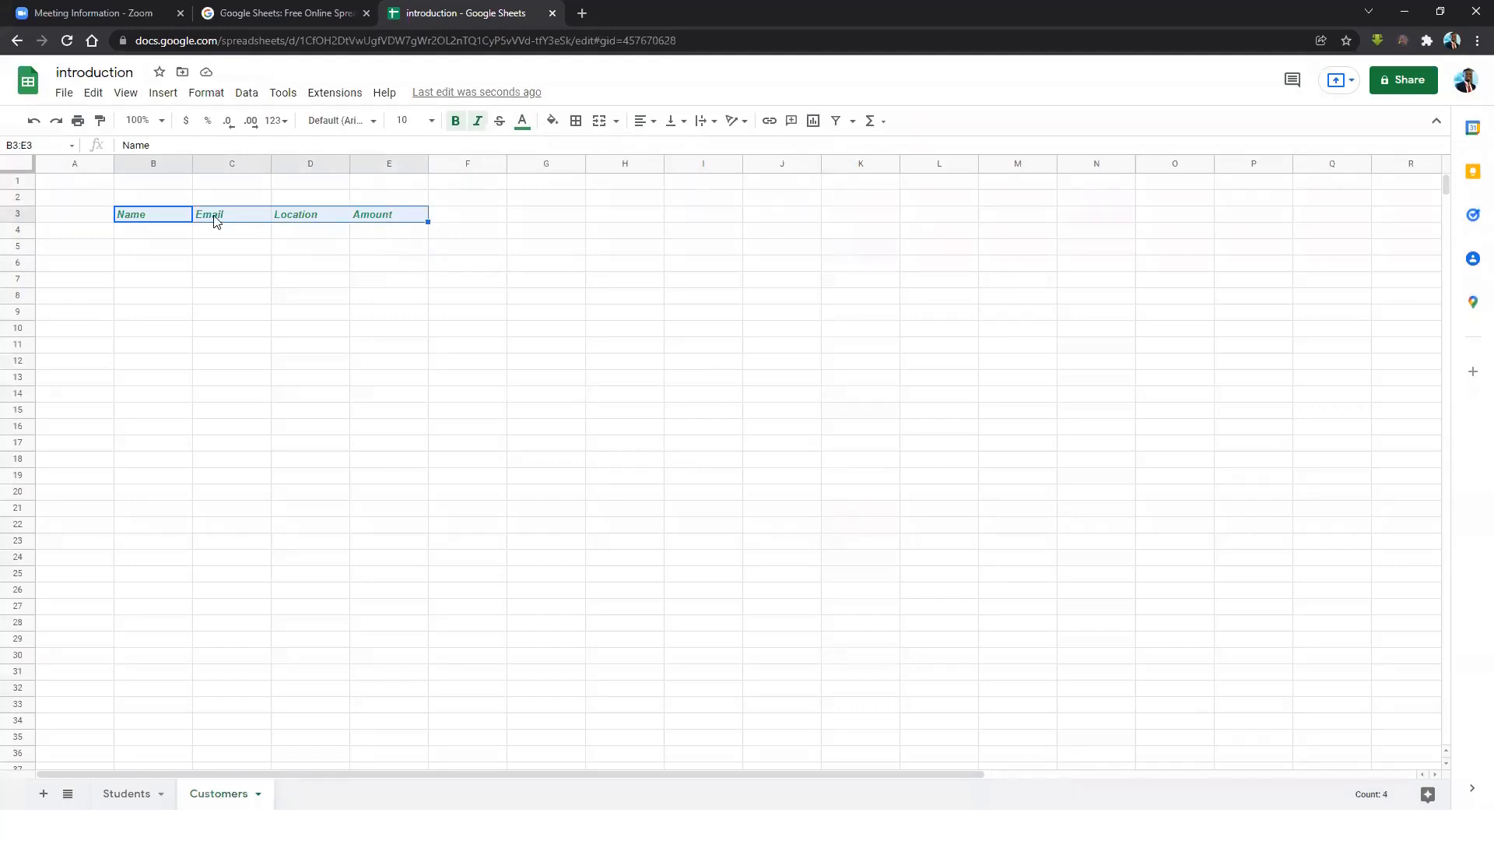
{"action": "left_click", "coordinate": [554, 125]}
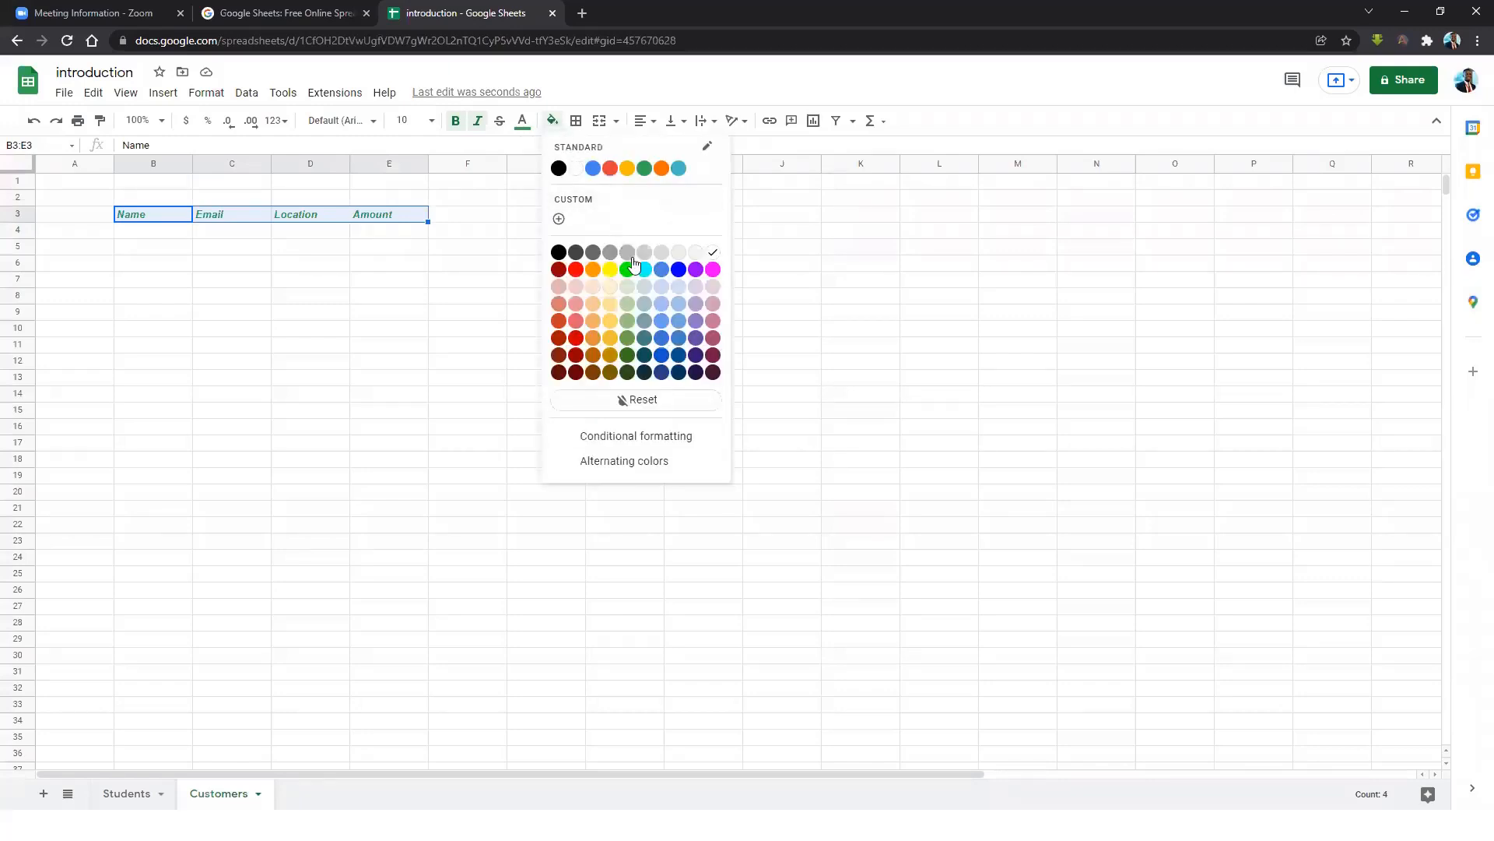
{"action": "left_click", "coordinate": [593, 255]}
{"action": "left_click", "coordinate": [484, 264]}
Reapply bold and italic to the headers and set their text colour to white.
{"action": "left_click", "coordinate": [154, 218]}
{"action": "left_click_drag", "start_coordinate": [249, 216], "coordinate": [423, 226]}
{"action": "key", "text": "ctrl+b"}
{"action": "key", "text": "ctrl+i"}
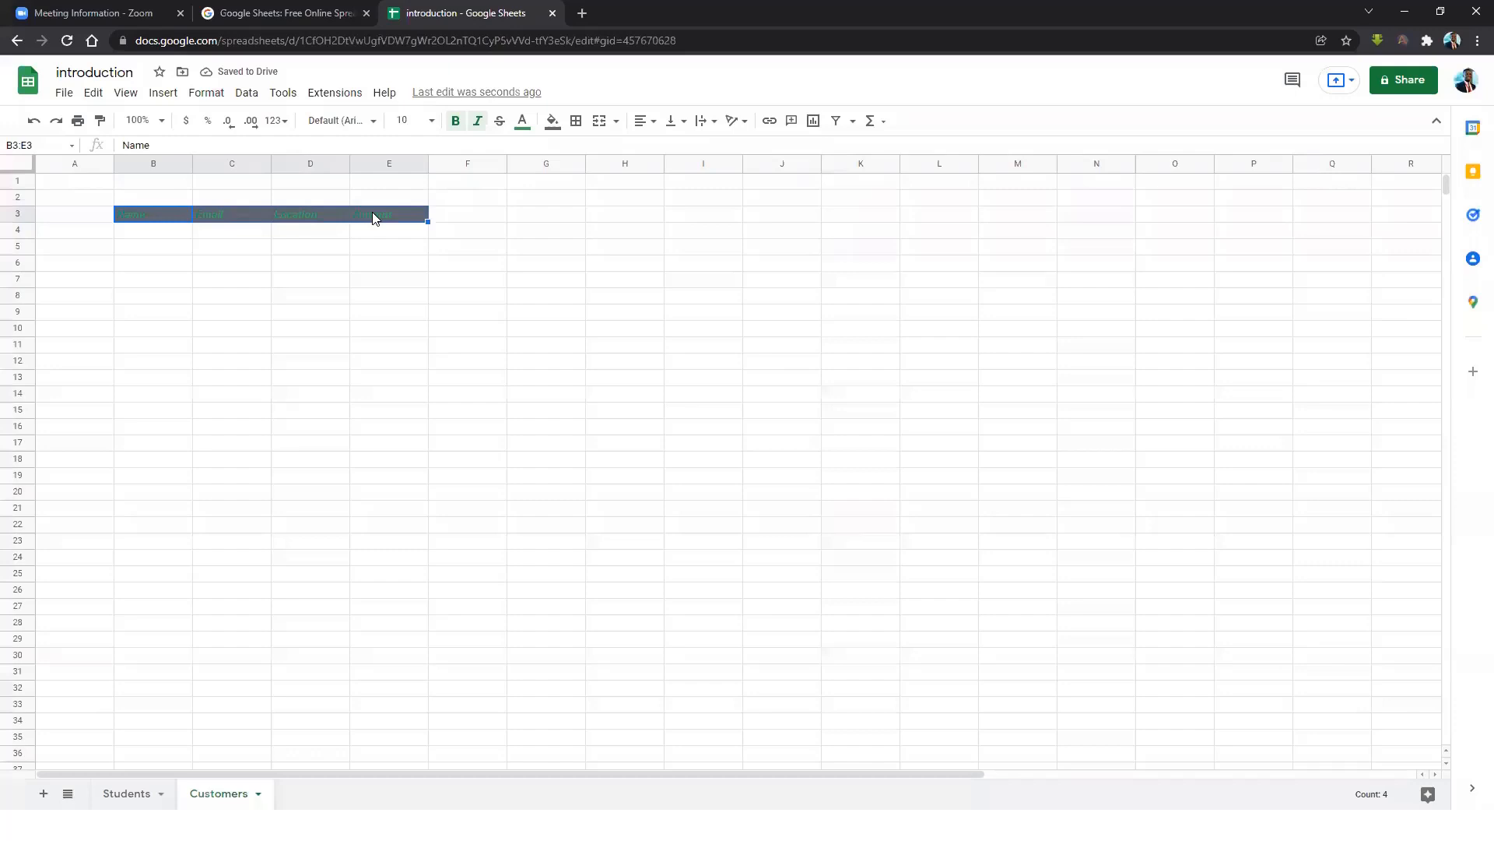
{"action": "left_click", "coordinate": [528, 126]}
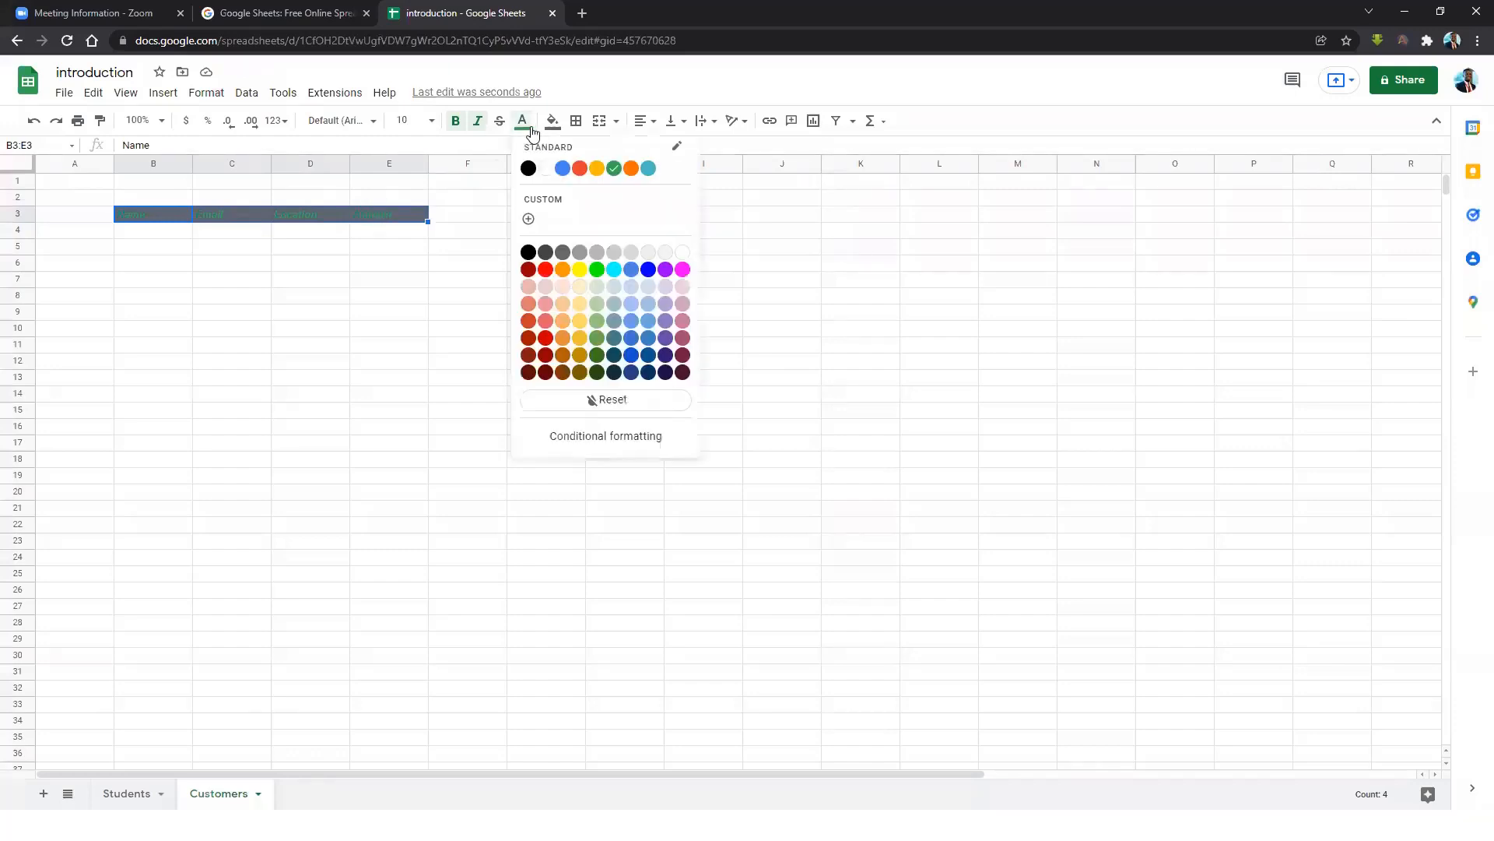
{"action": "left_click", "coordinate": [546, 168]}
{"action": "left_click", "coordinate": [347, 273]}
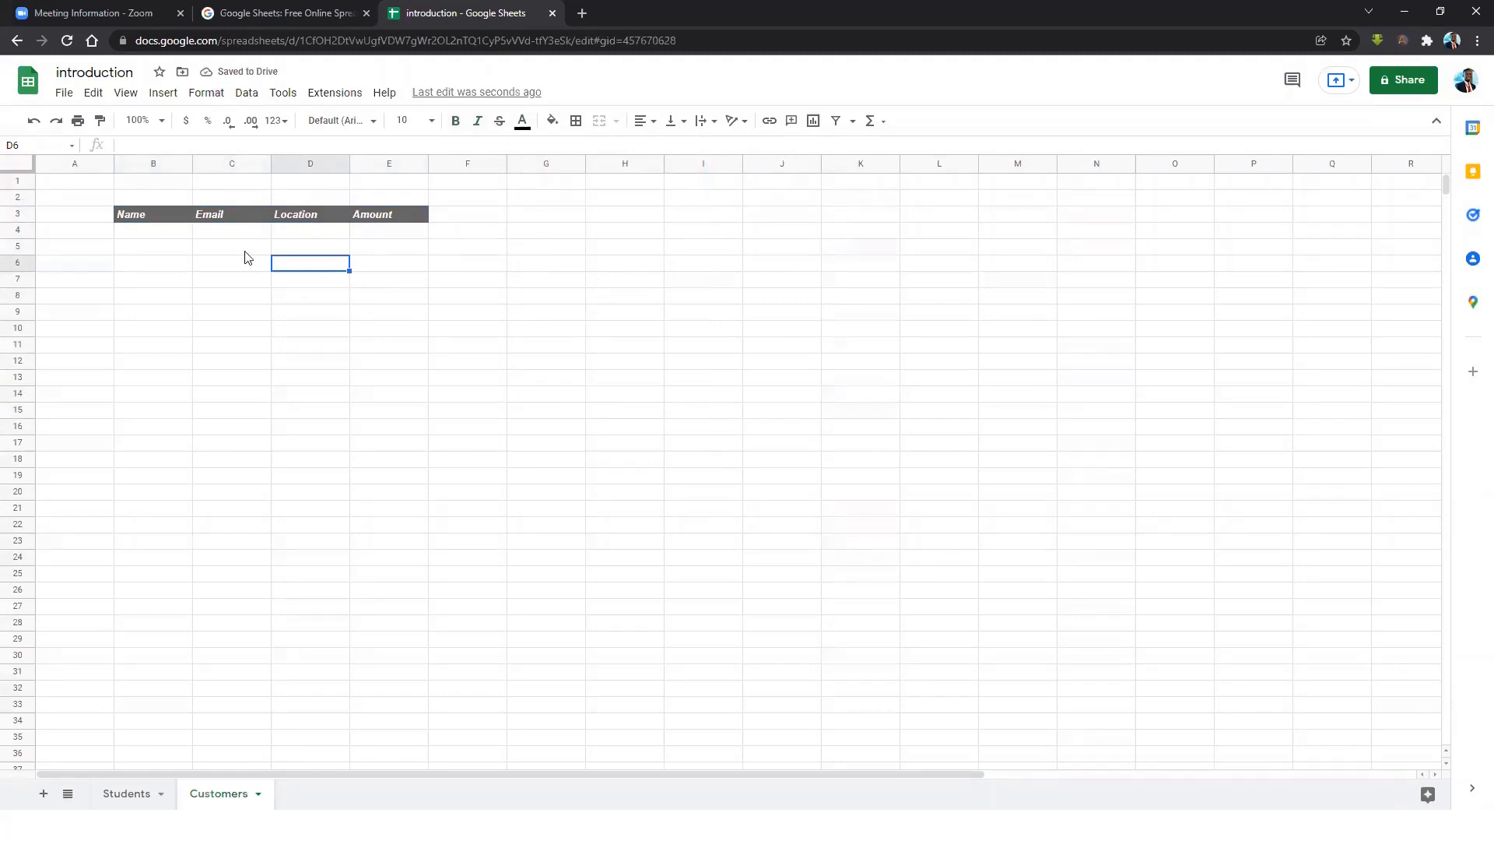
{"action": "left_click", "coordinate": [165, 236]}
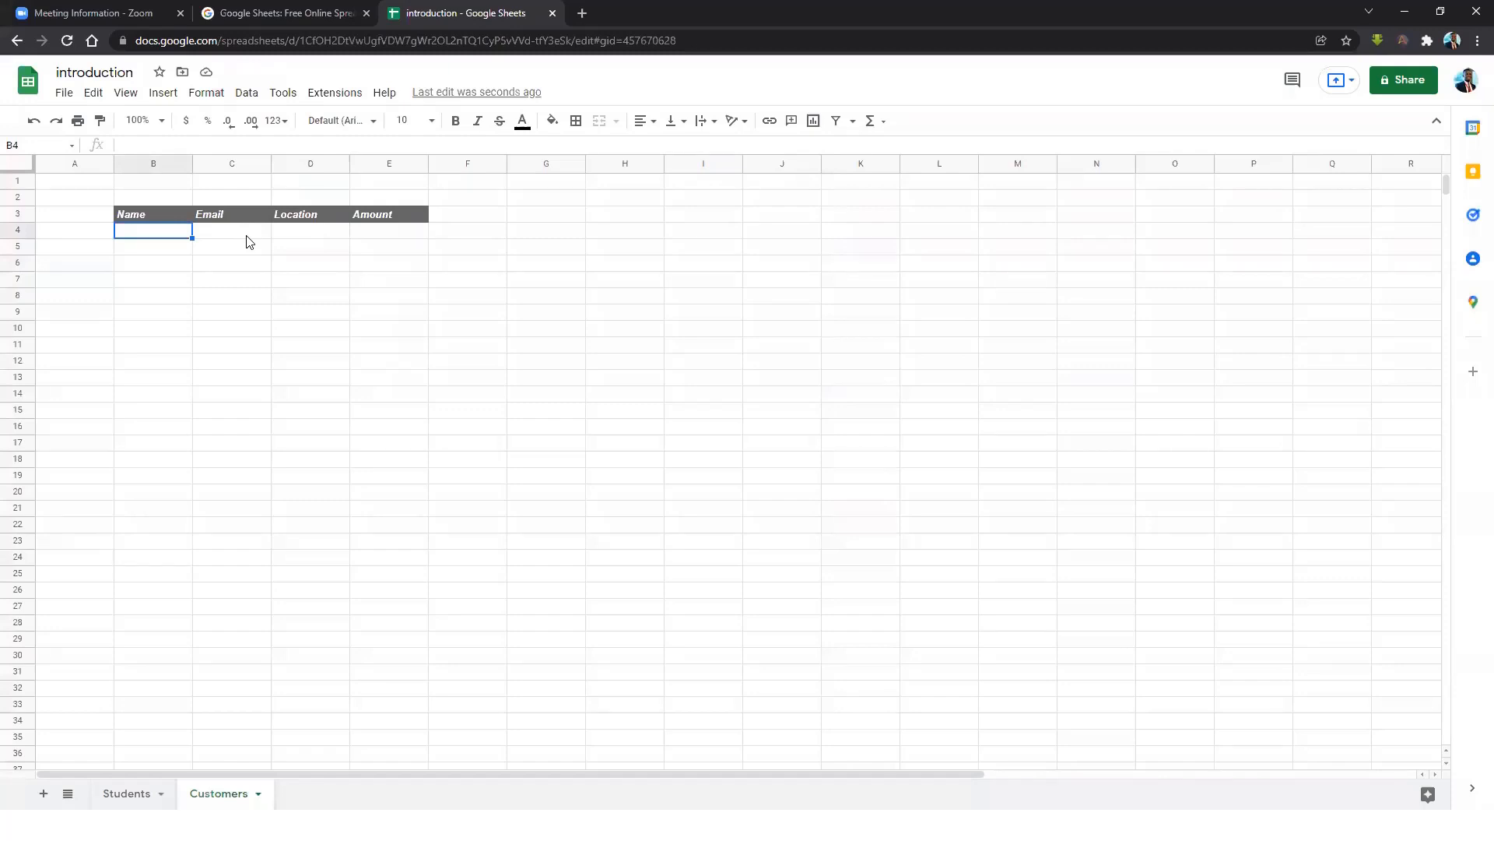
Enter the first customer's name and e-mail, location Accra and amount 1 in row 4.
{"action": "type", "text": "Festus"}
{"action": "key", "text": "Tab"}
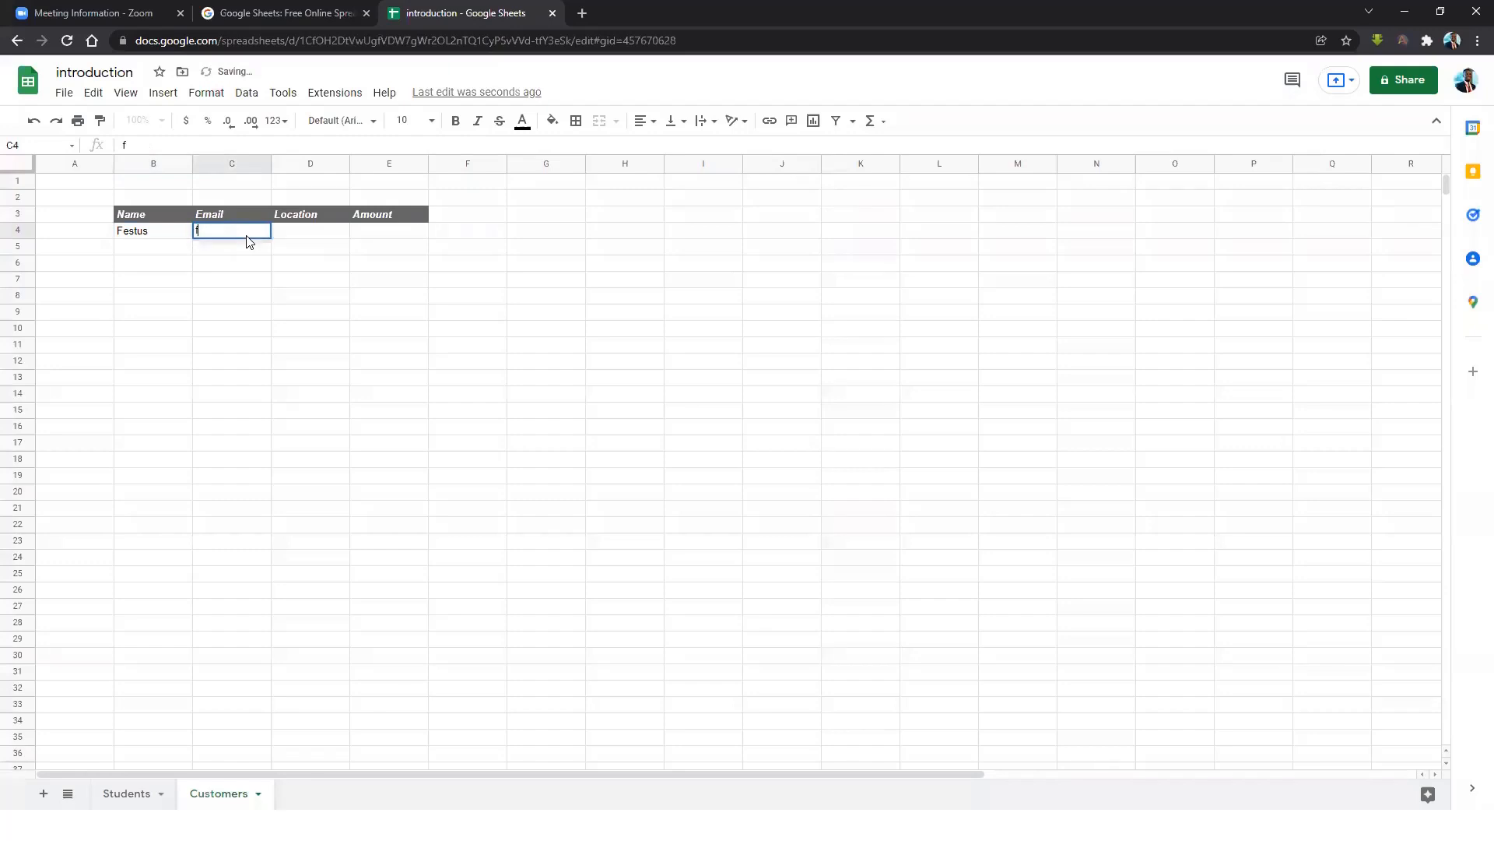
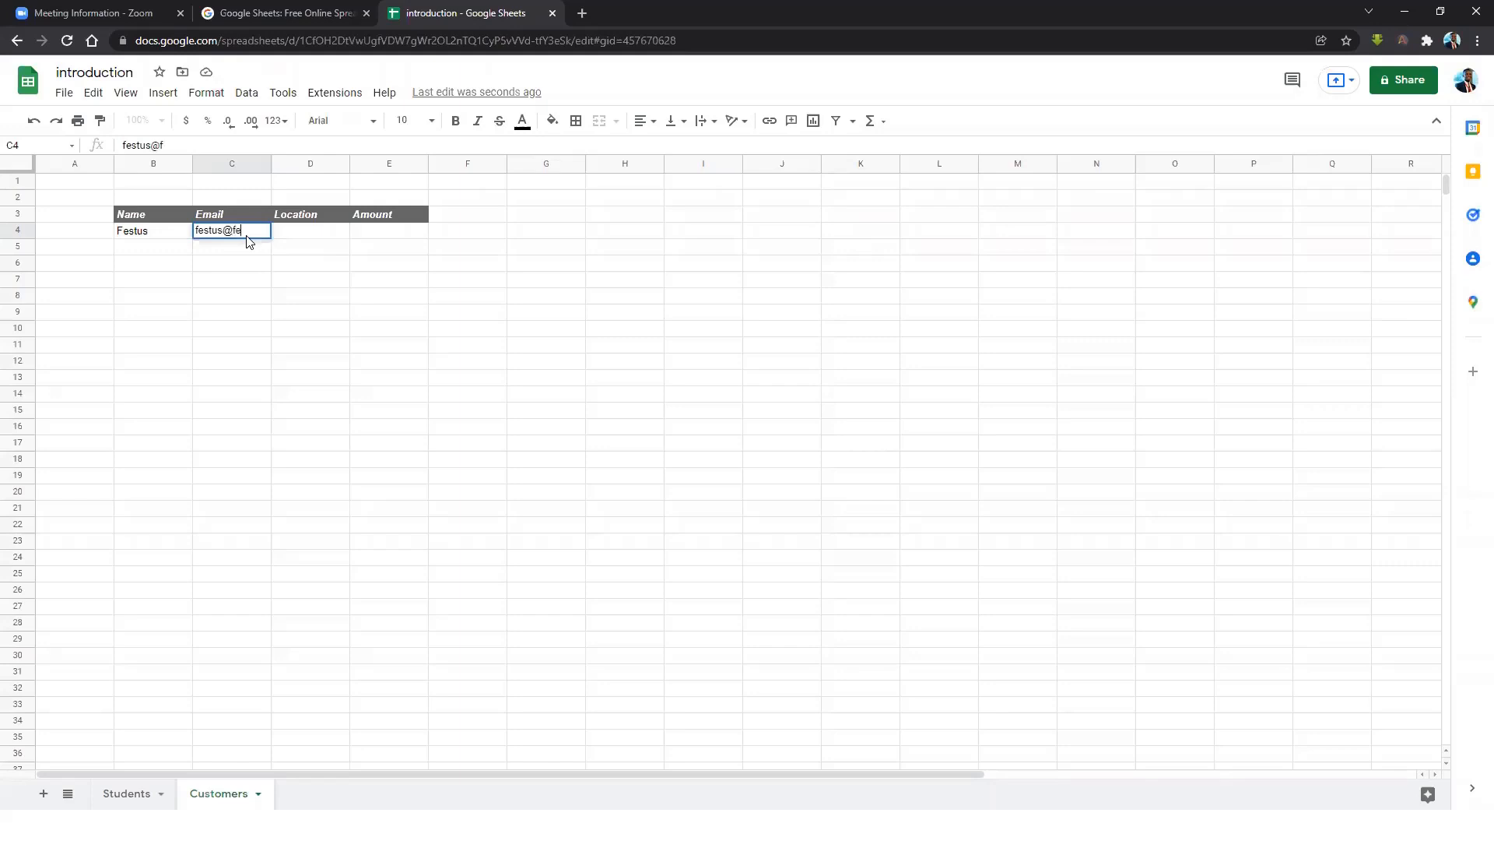
{"action": "key", "text": "Tab"}
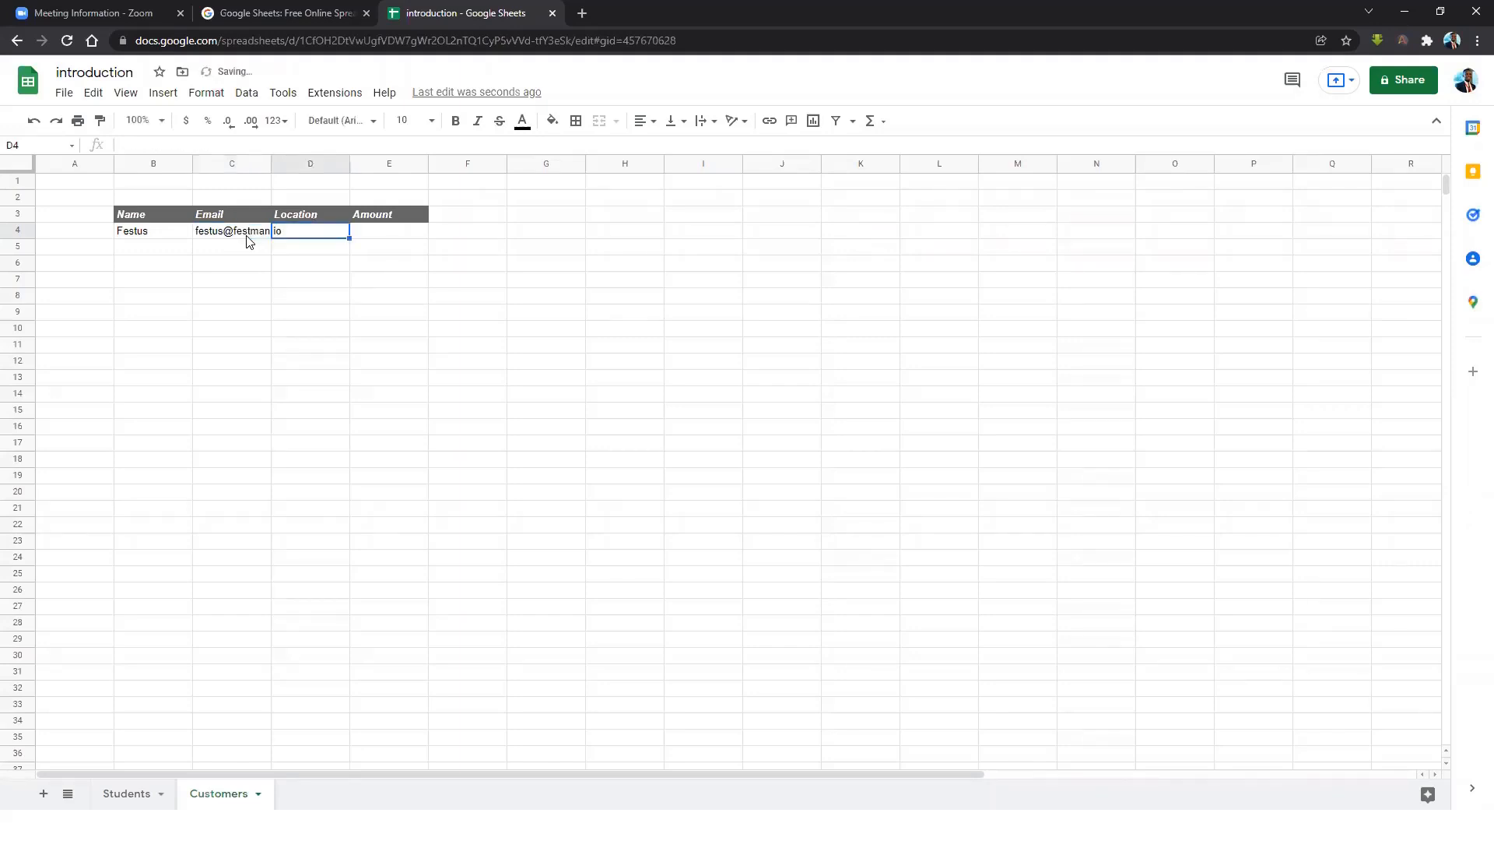
{"action": "type", "text": "Accra"}
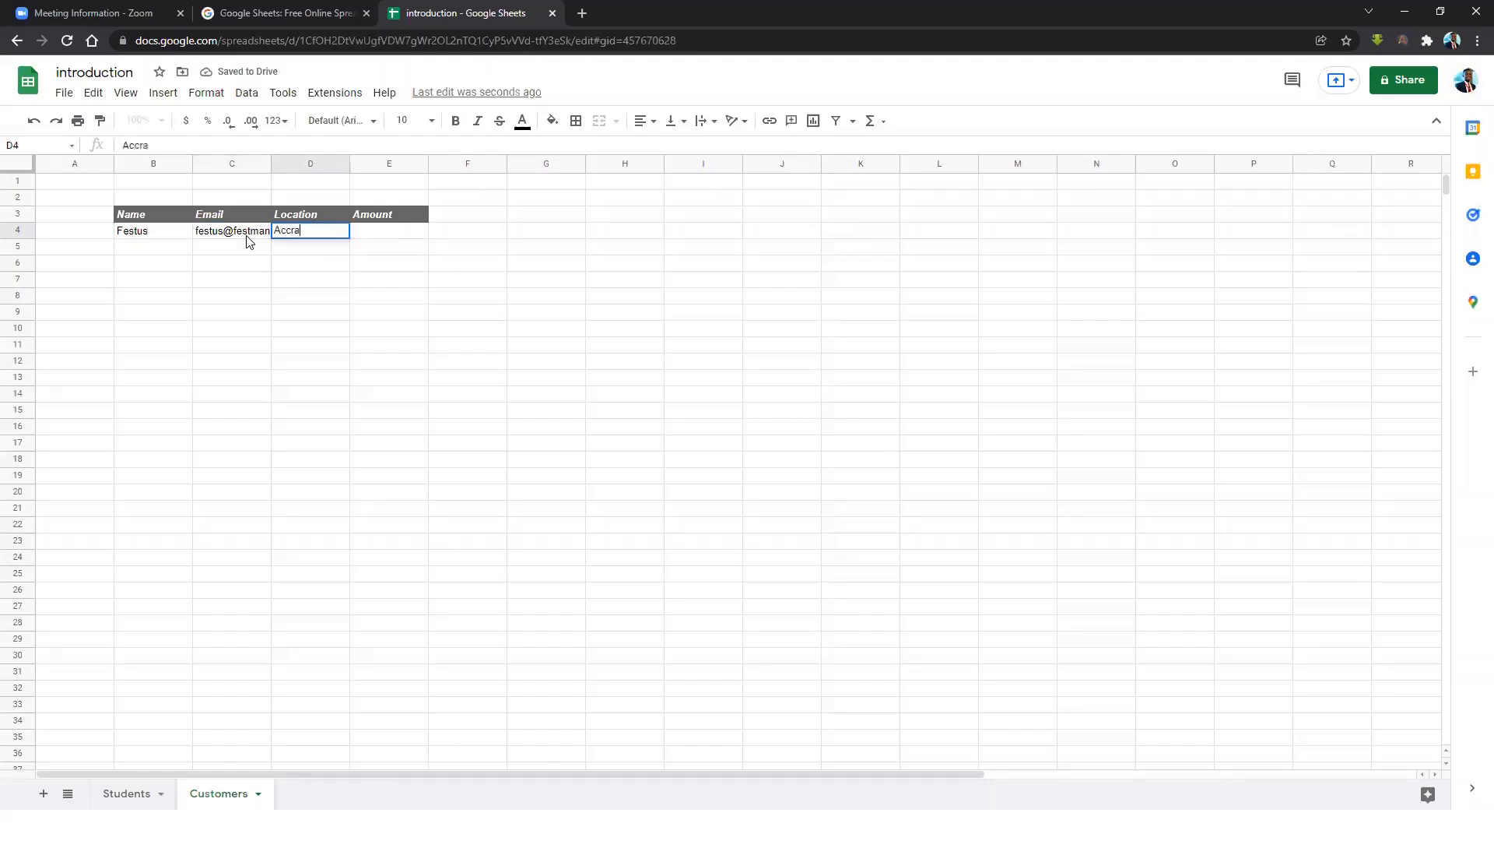
{"action": "key", "text": "Tab"}
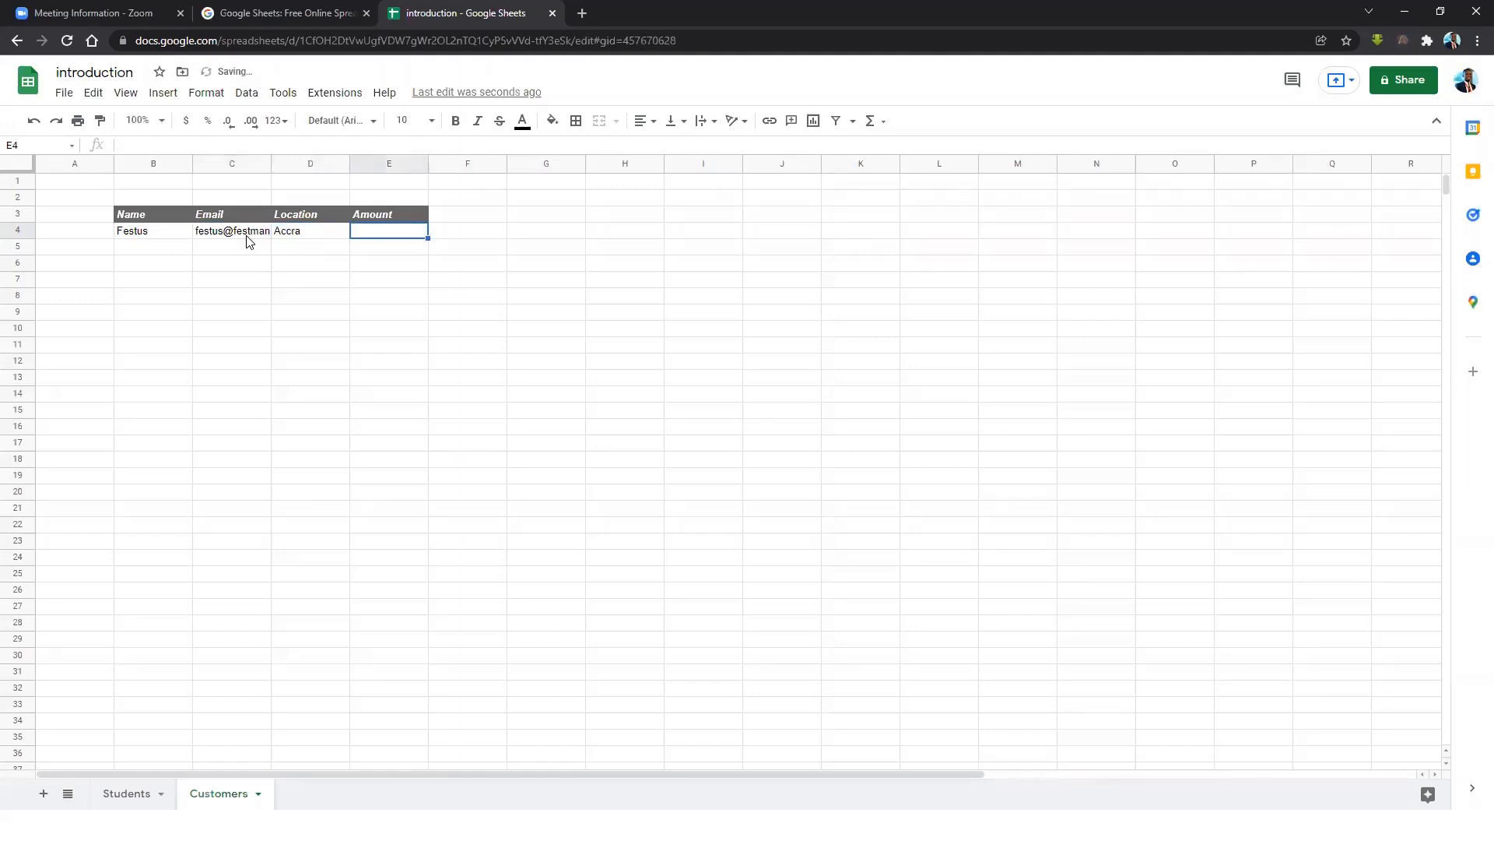
{"action": "type", "text": "100"}
{"action": "key", "text": "BackSpace"}
{"action": "key", "text": "BackSpace"}
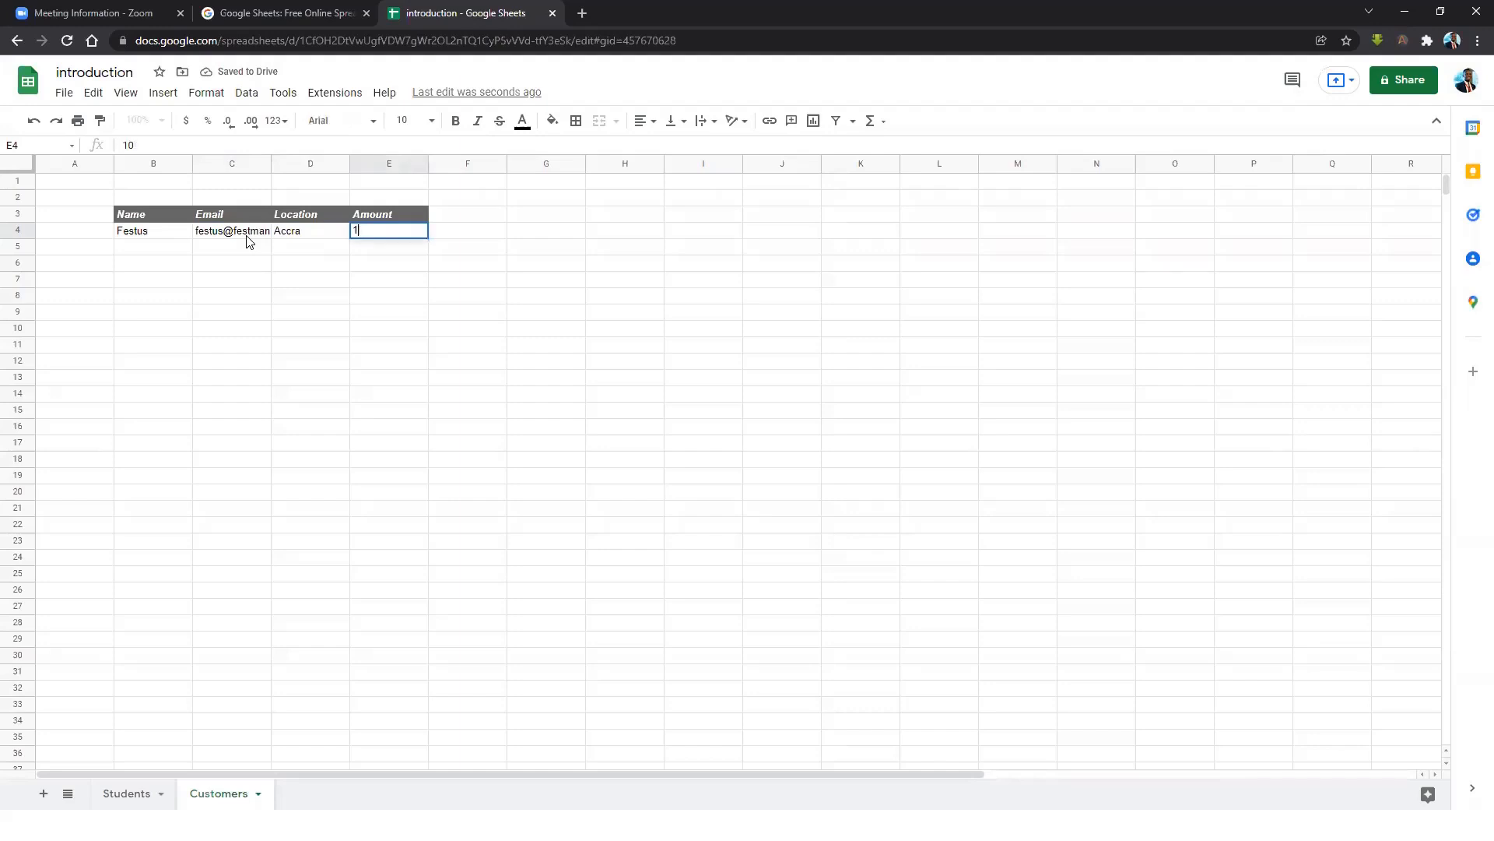
{"action": "key", "text": "Return"}
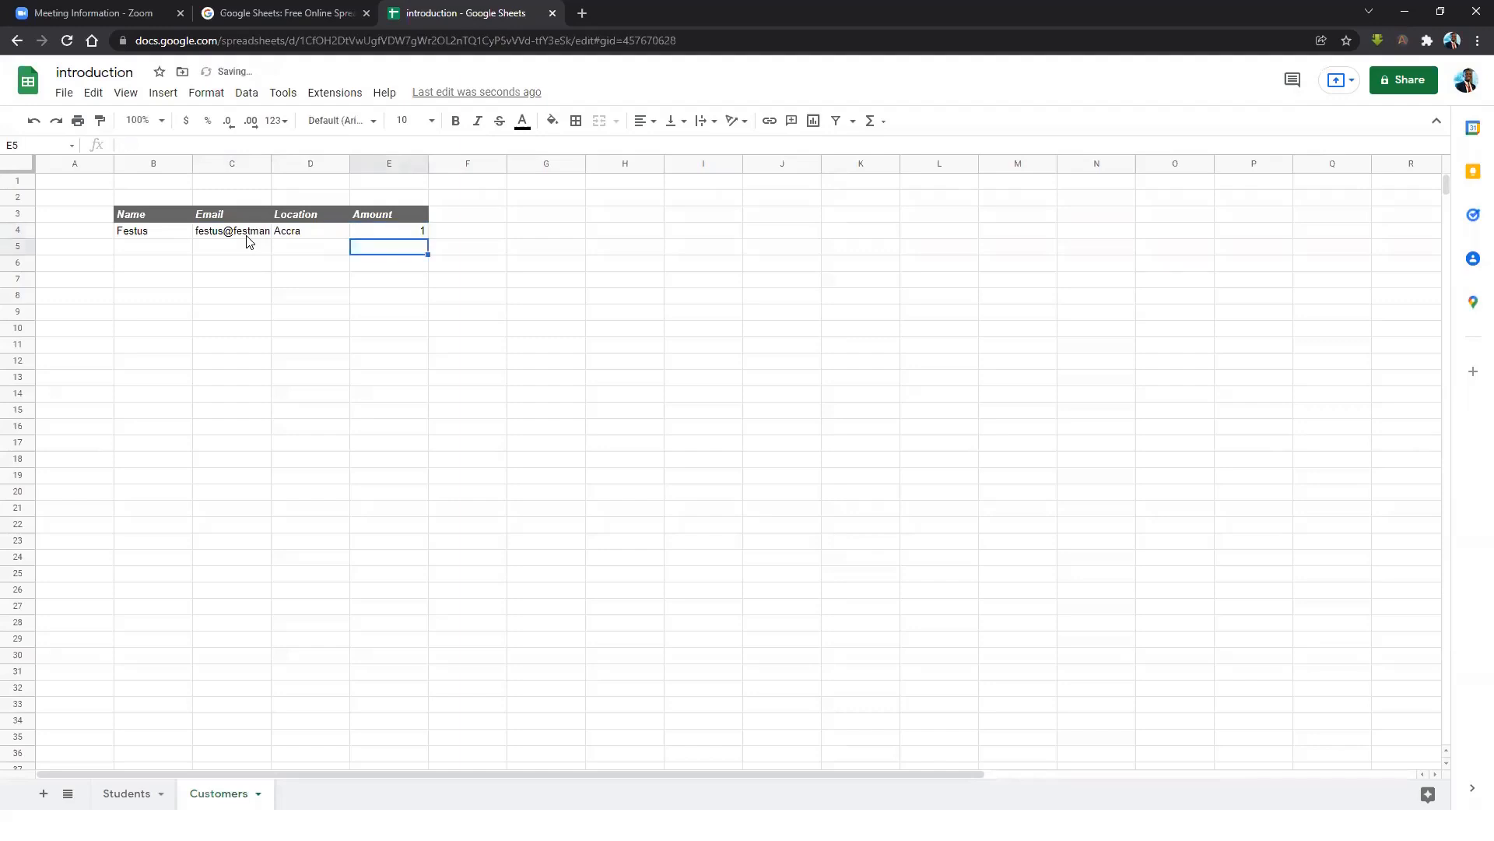
Enter the second customer's name and e-mail, location Nigeria and amount 10000 in row 5.
{"action": "left_click", "coordinate": [181, 251]}
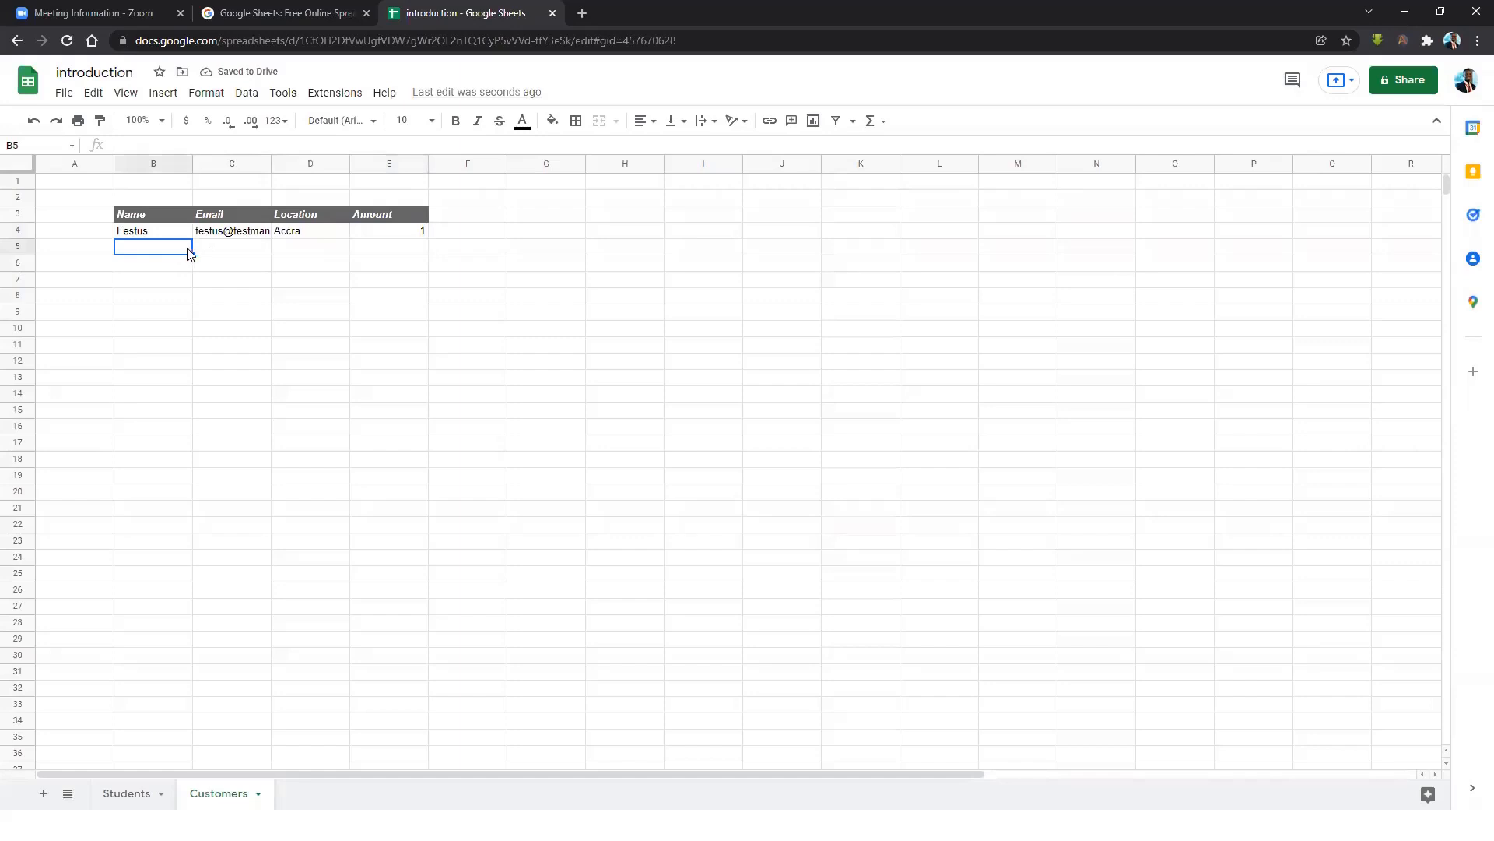
{"action": "type", "text": "Samule"}
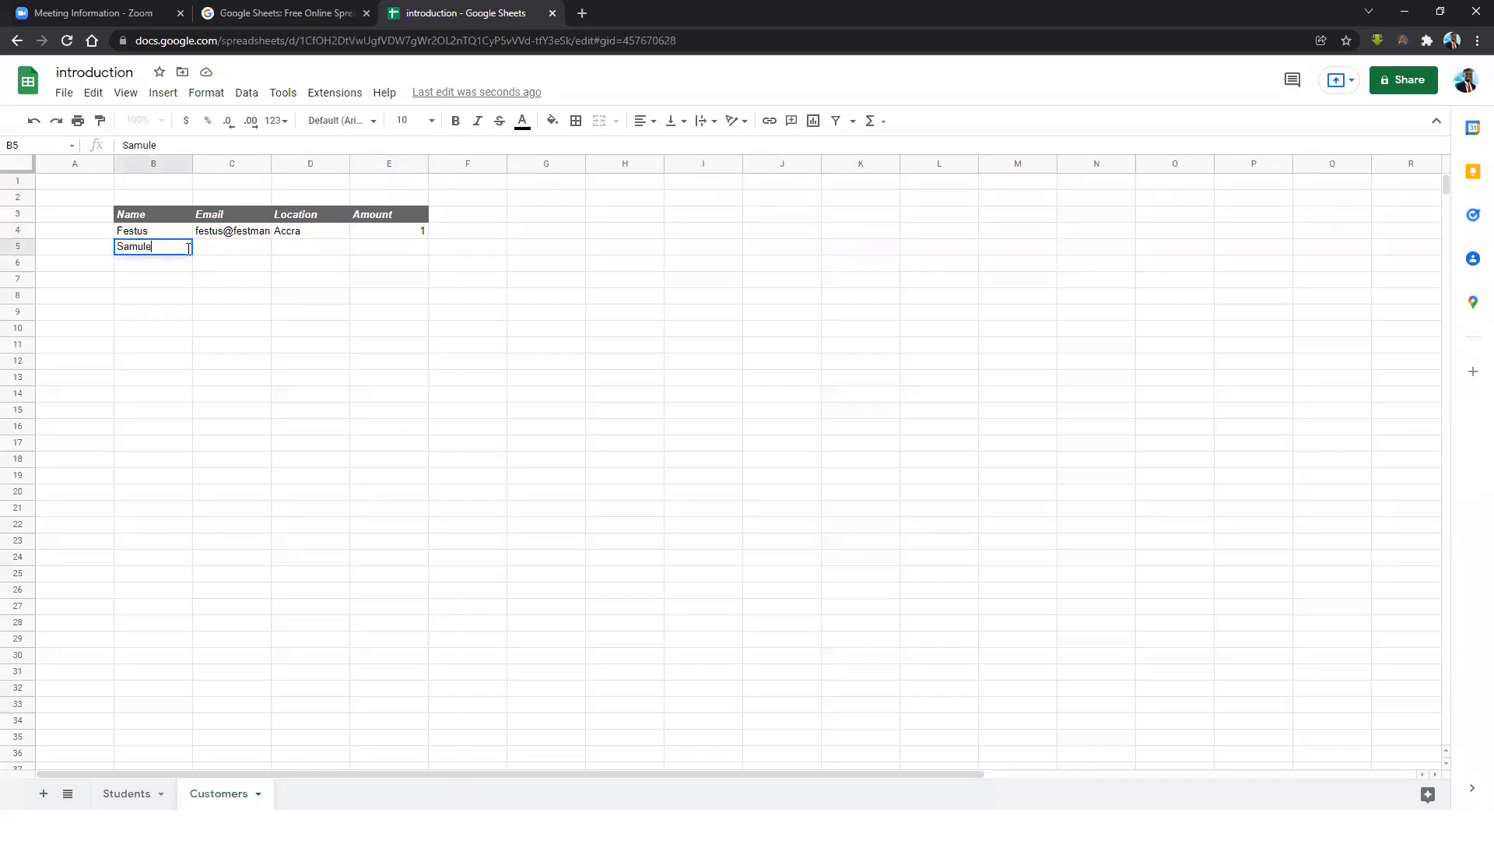
{"action": "key", "text": "Tab"}
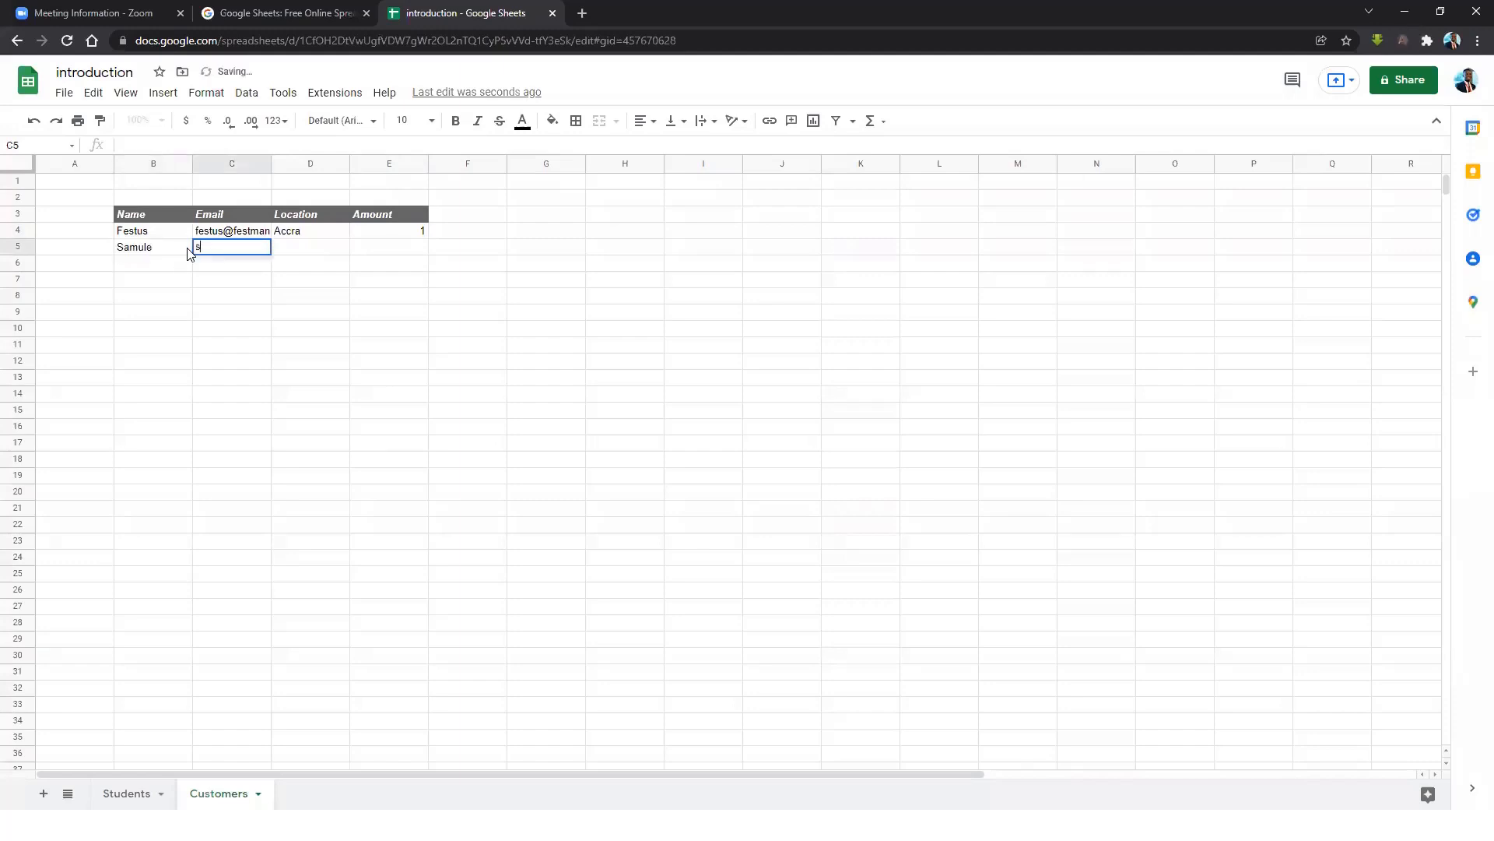
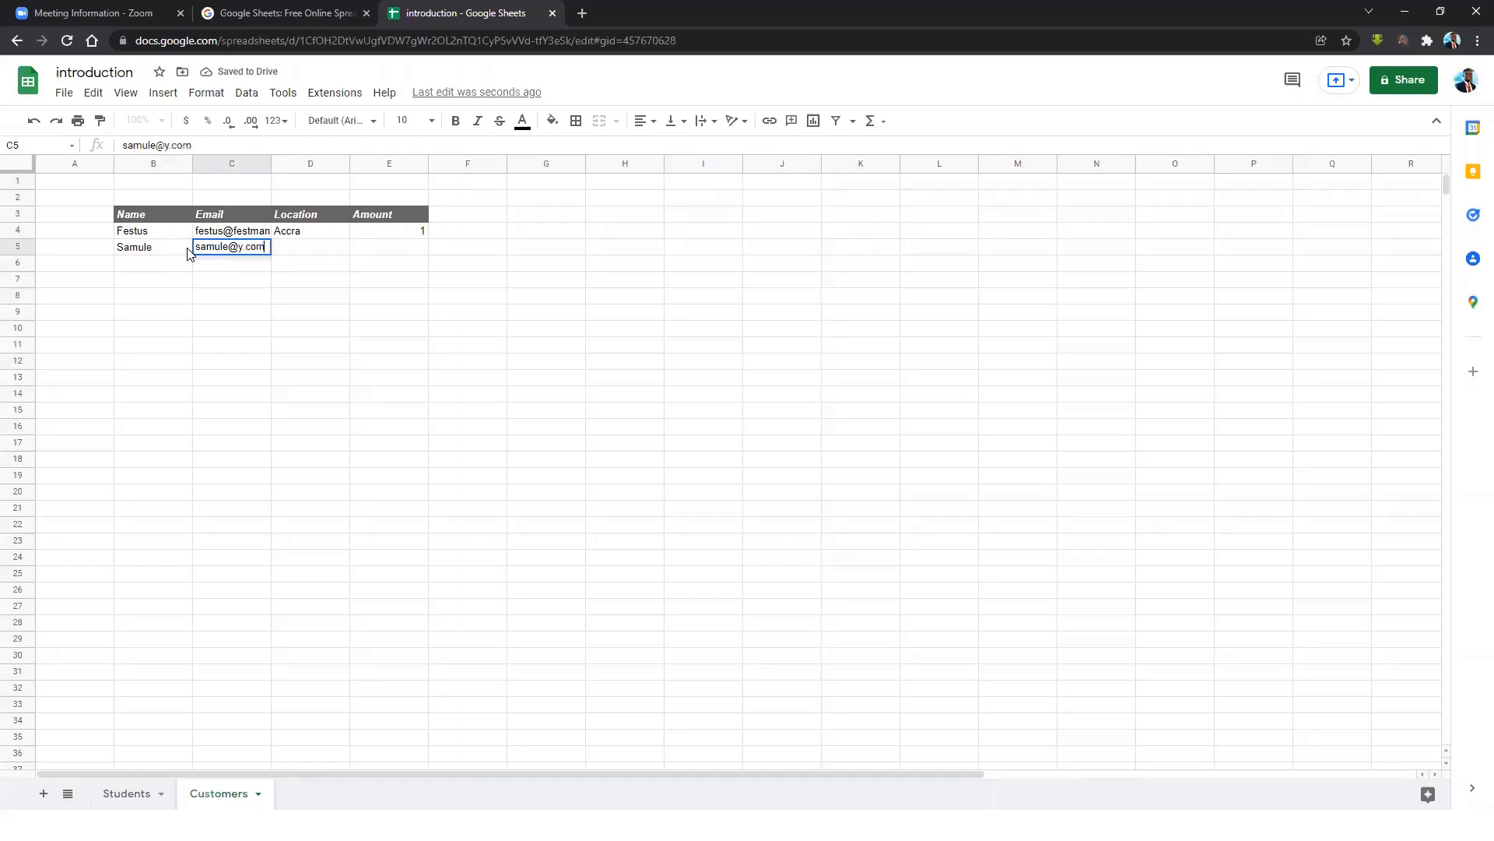
{"action": "key", "text": "Tab"}
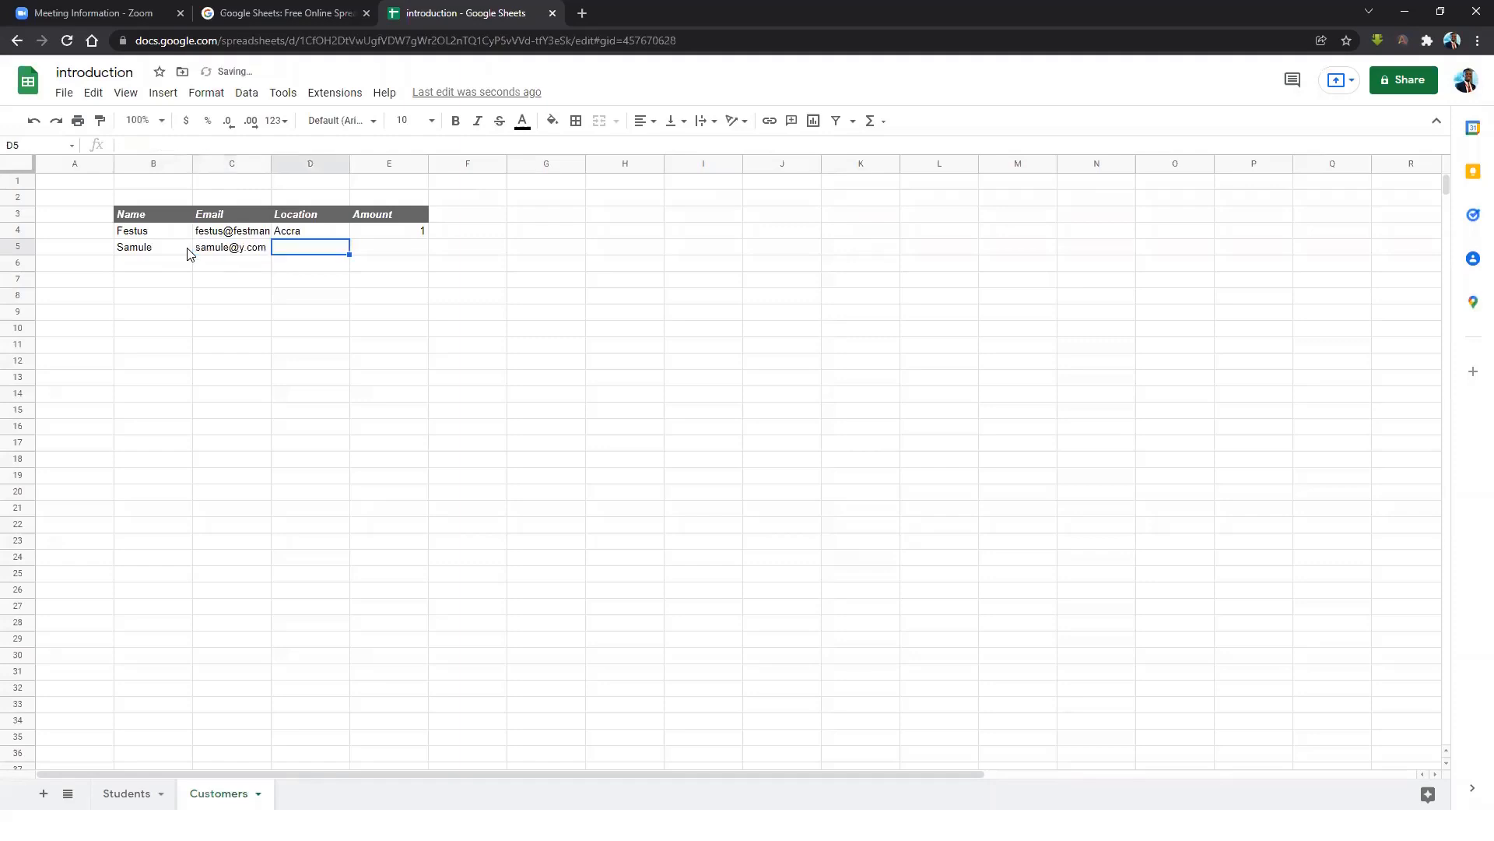
{"action": "type", "text": "Nigeria"}
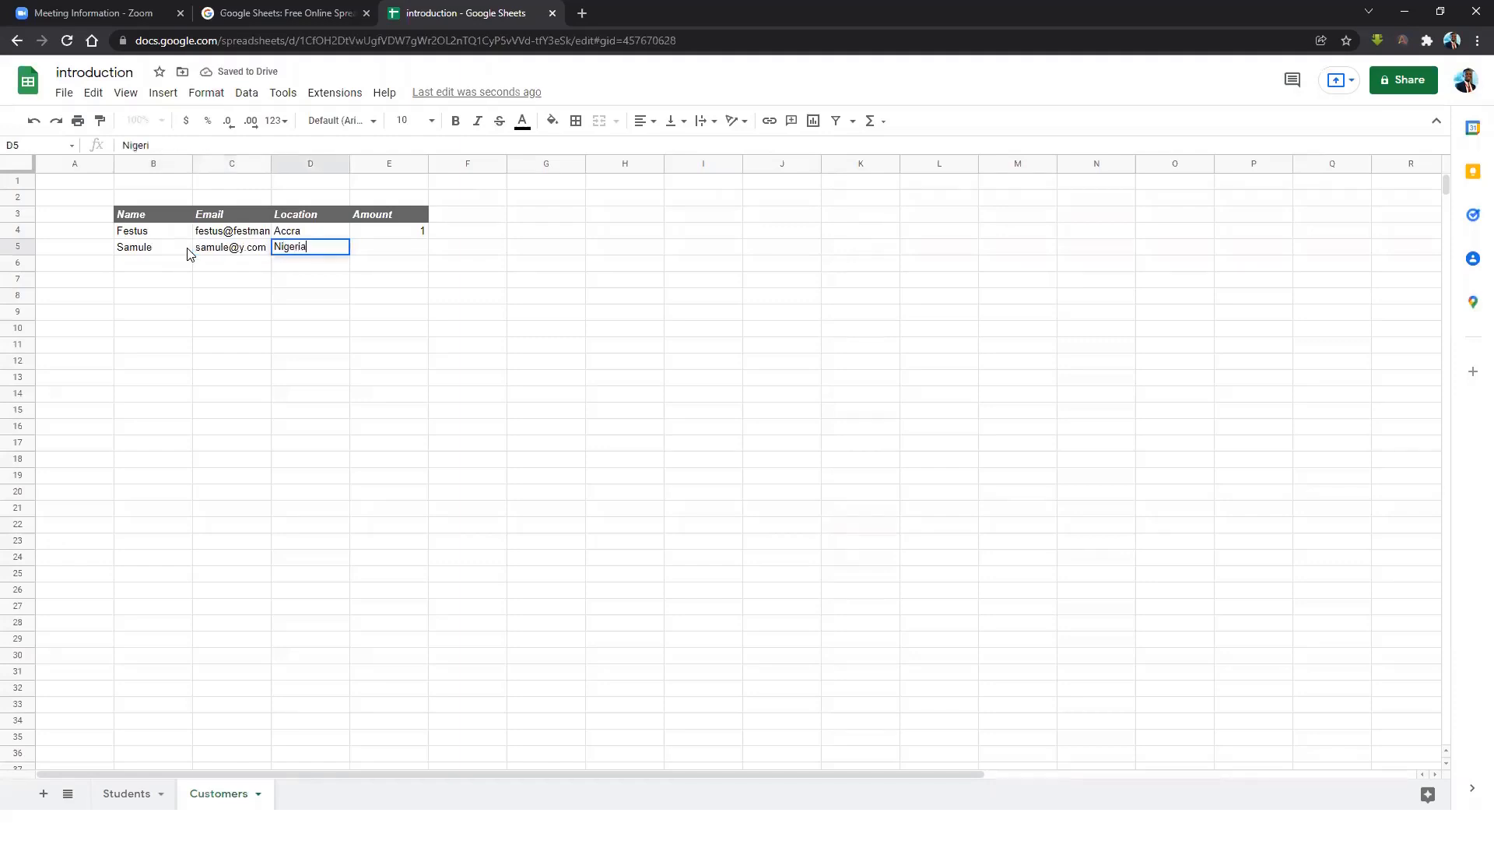
{"action": "key", "text": "Tab"}
{"action": "type", "text": "10000"}
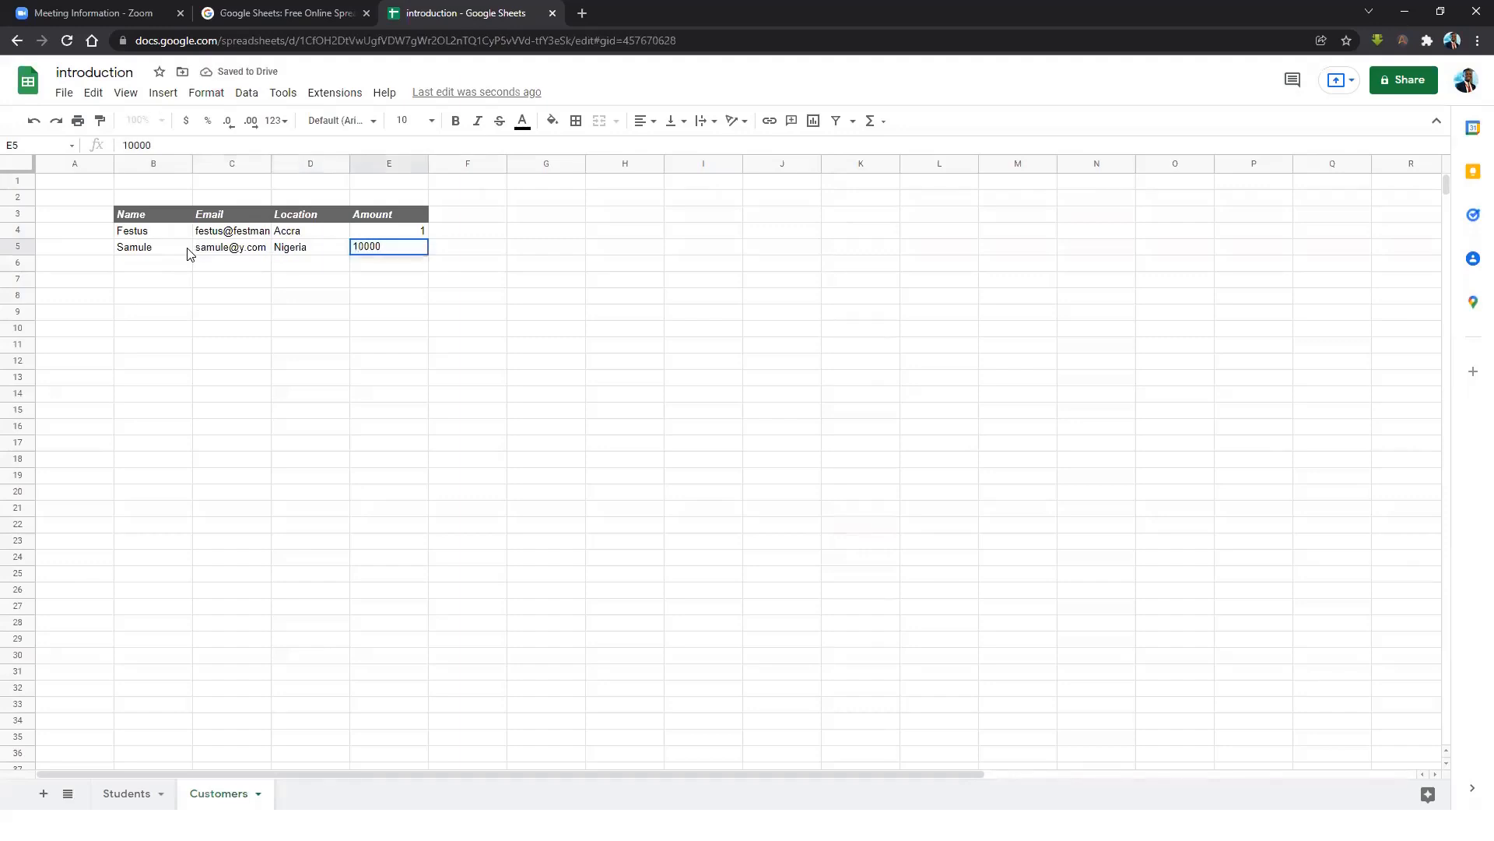
{"action": "key", "text": "Return"}
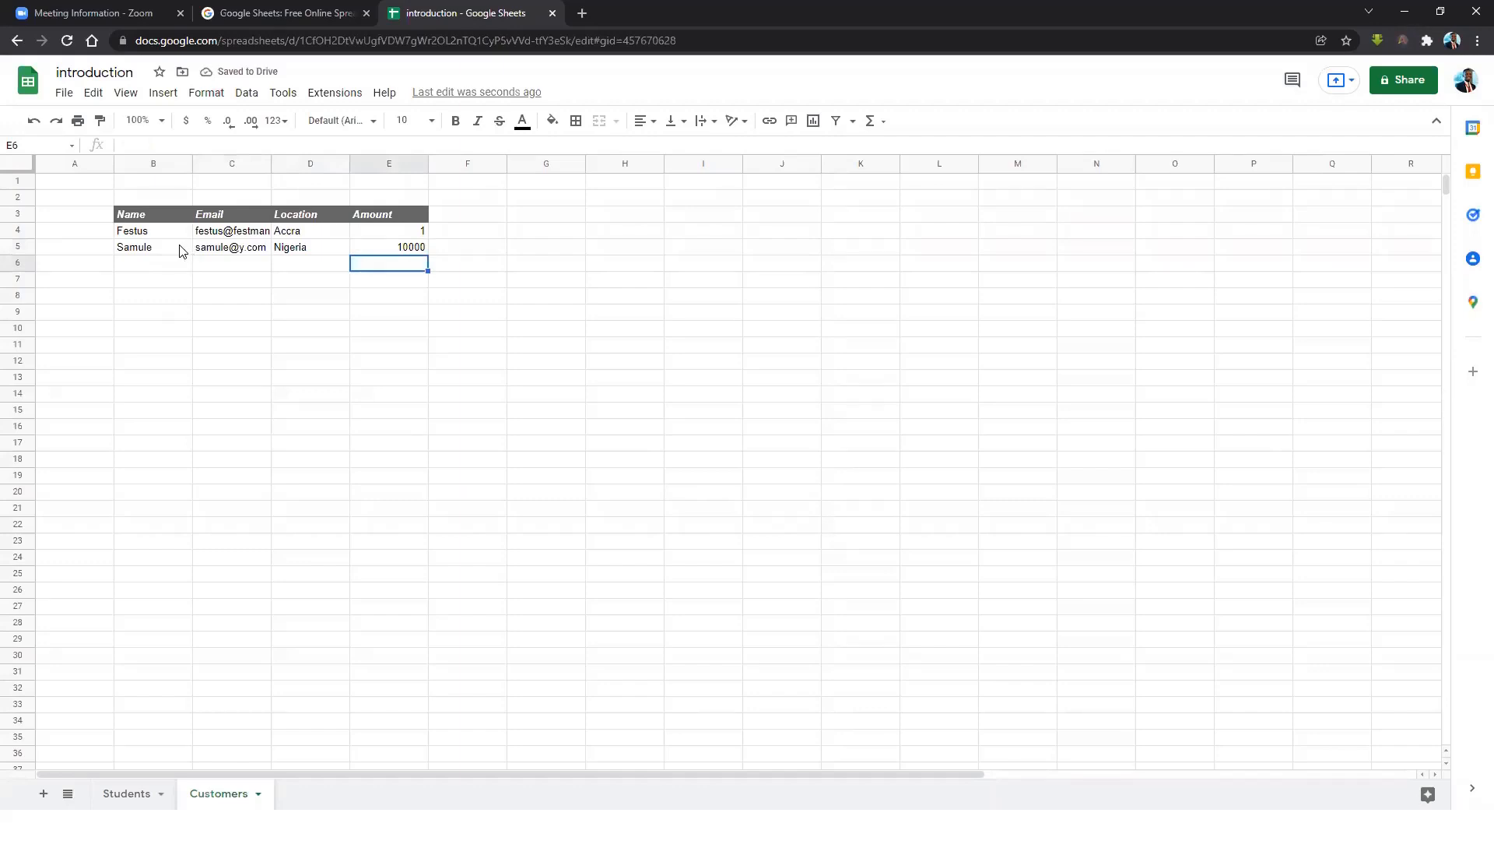
{"action": "left_click", "coordinate": [177, 250]}
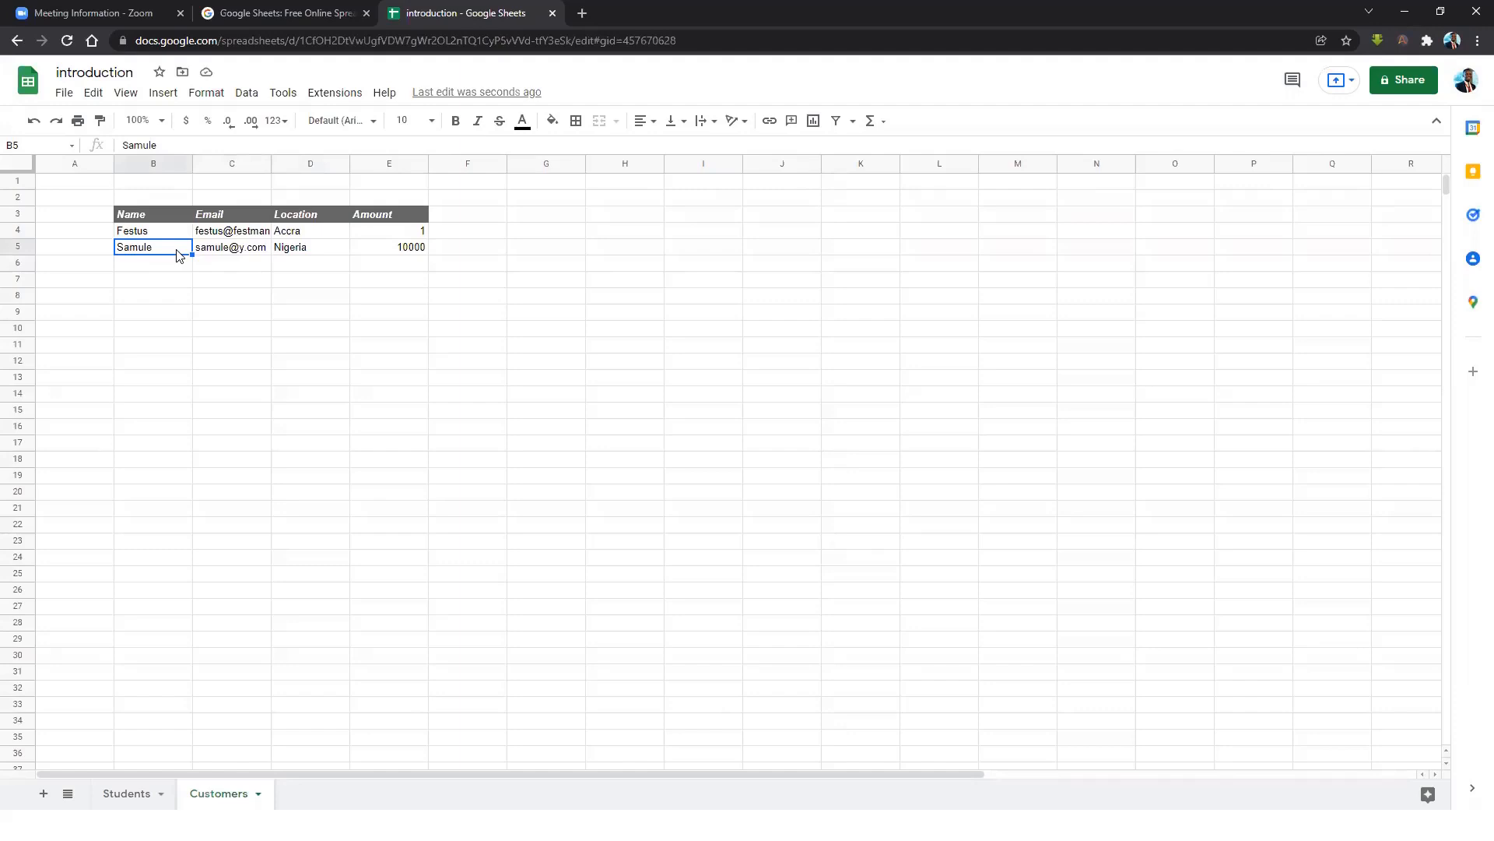
Select the Customers table B3:E5, deselect it, and bring up the File menu.
{"action": "left_click", "coordinate": [228, 267]}
{"action": "left_click", "coordinate": [155, 219]}
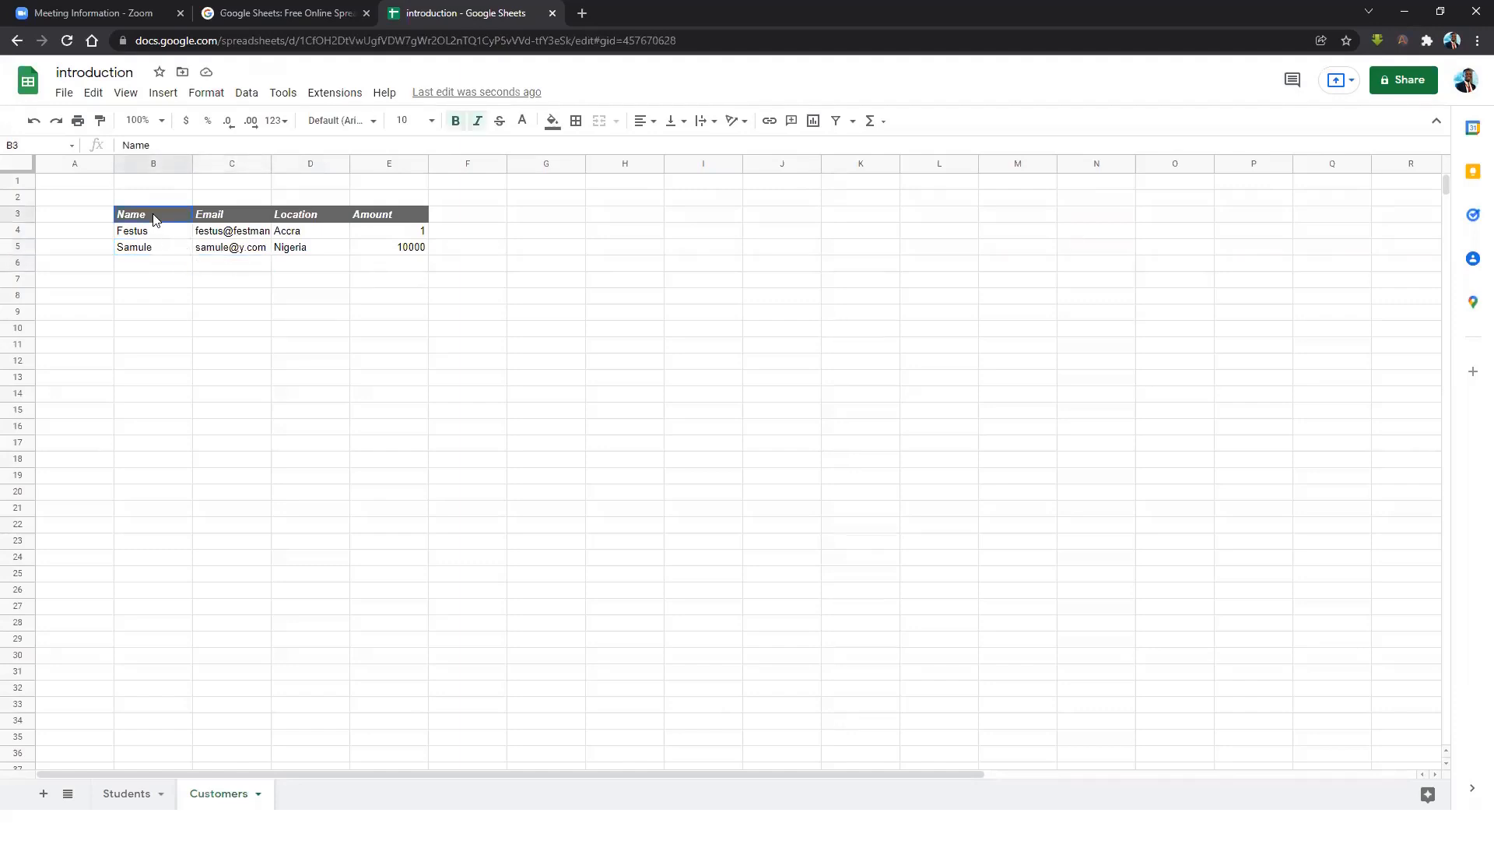
{"action": "left_click_drag", "start_coordinate": [155, 219], "coordinate": [377, 250]}
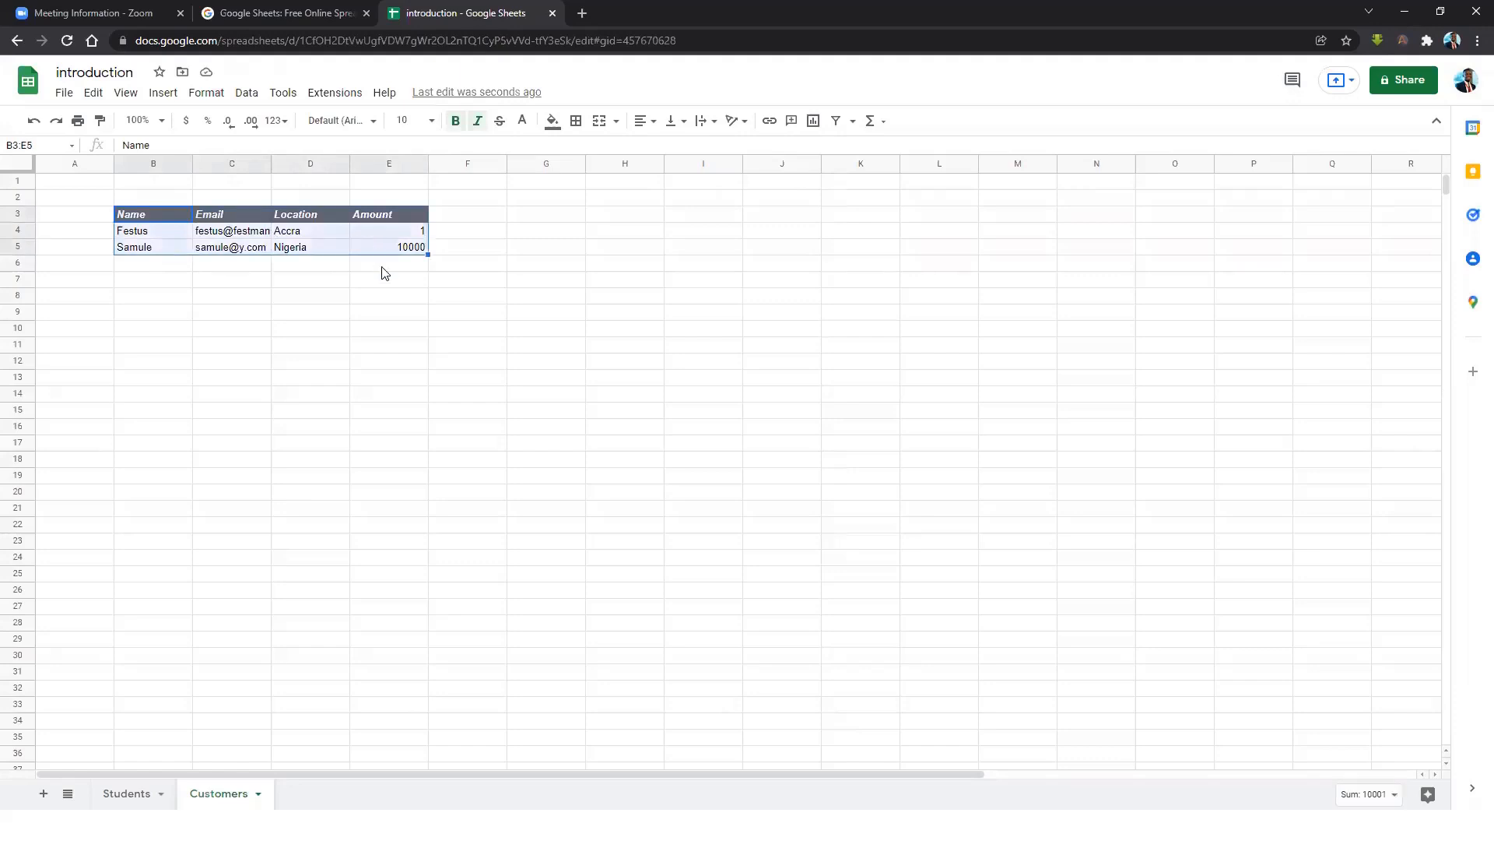
{"action": "left_click", "coordinate": [387, 285]}
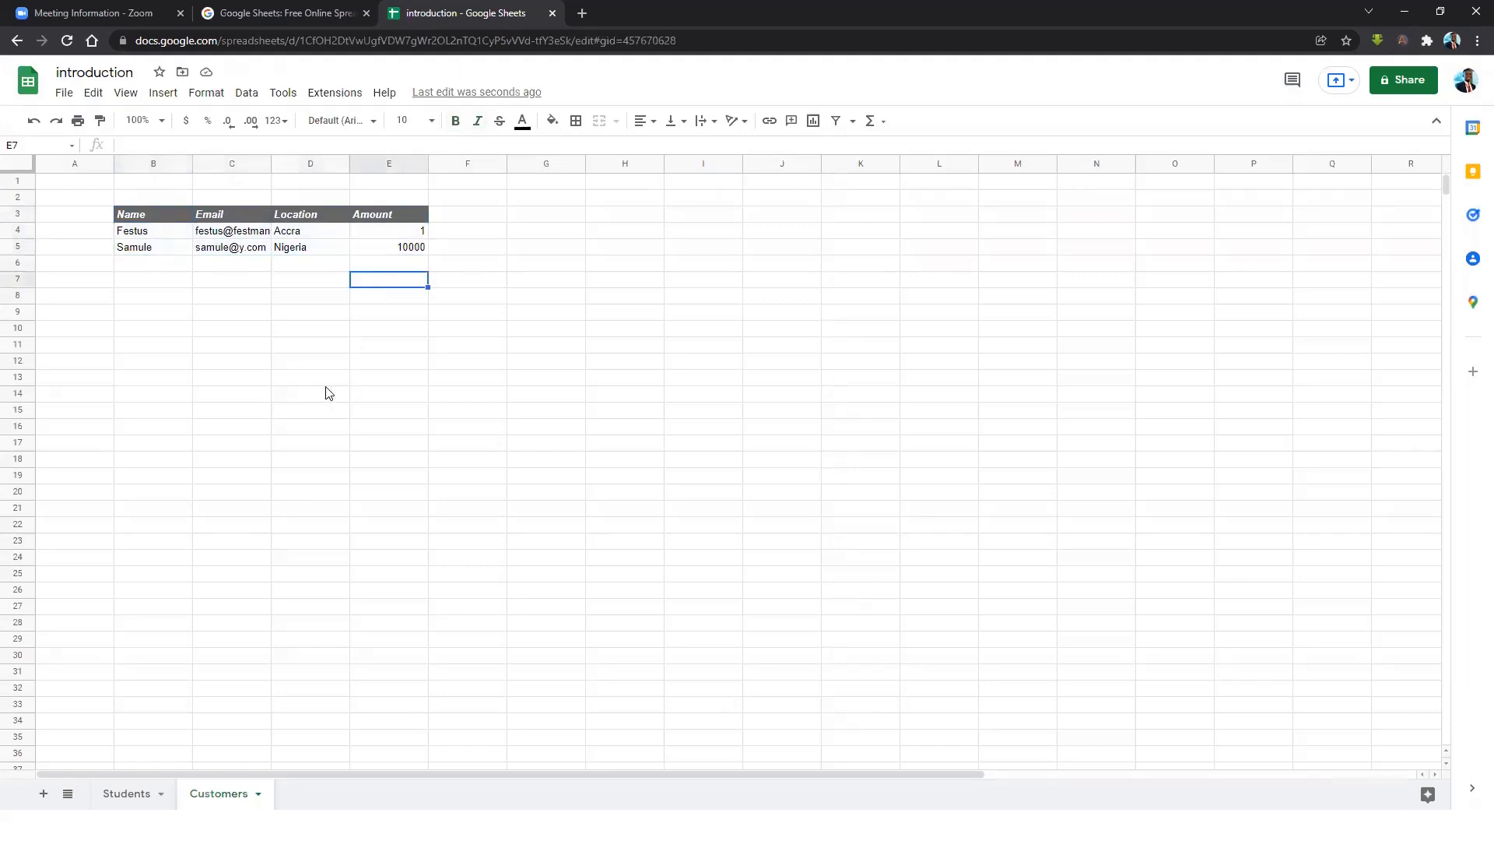
{"action": "left_click", "coordinate": [69, 94]}
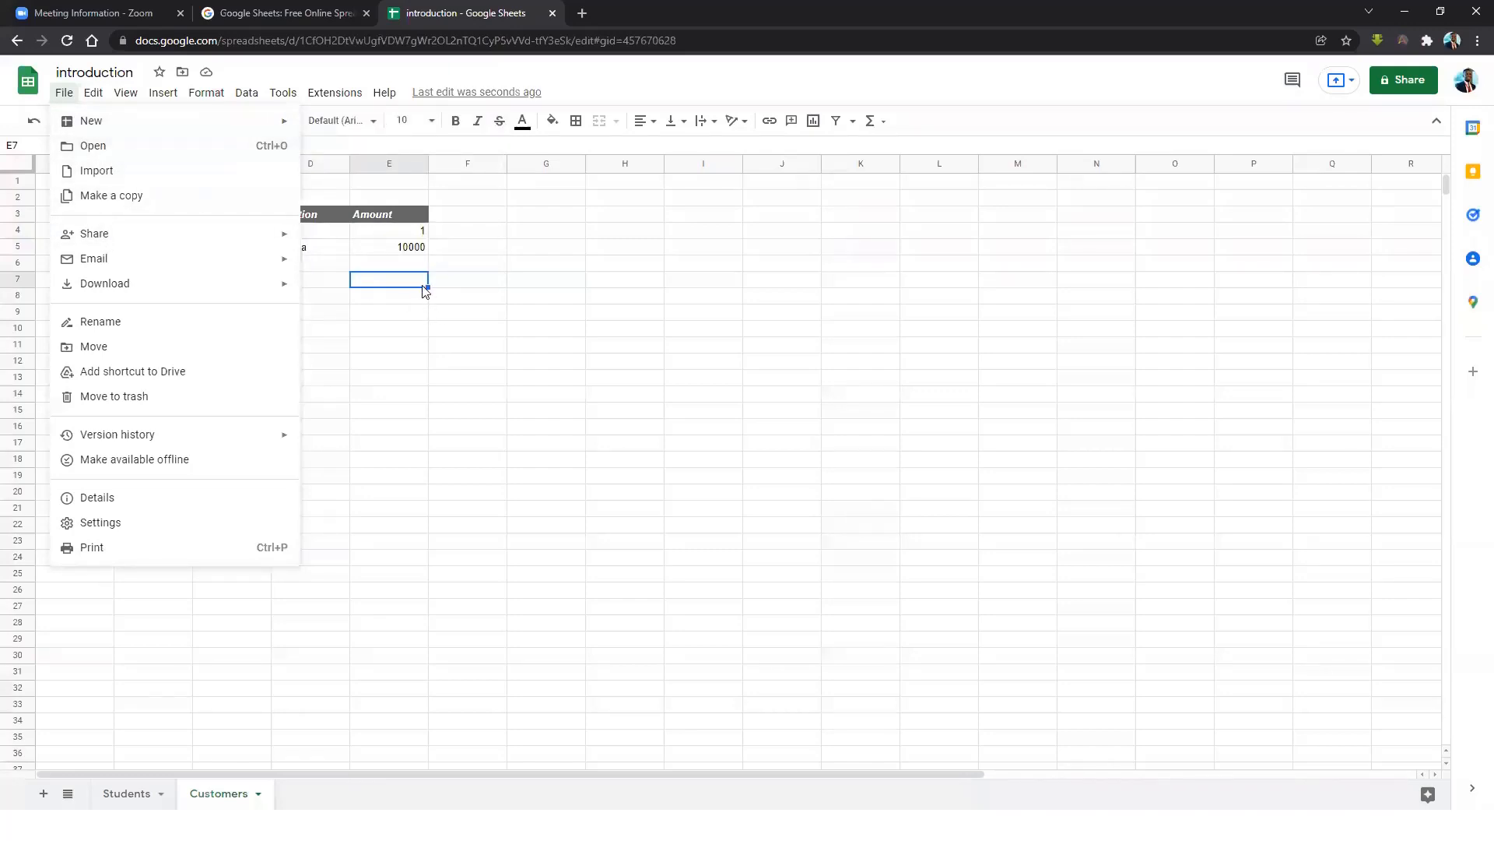
Reopen the File menu and choose Open to show the Open a file dialog.
{"action": "left_click", "coordinate": [393, 247]}
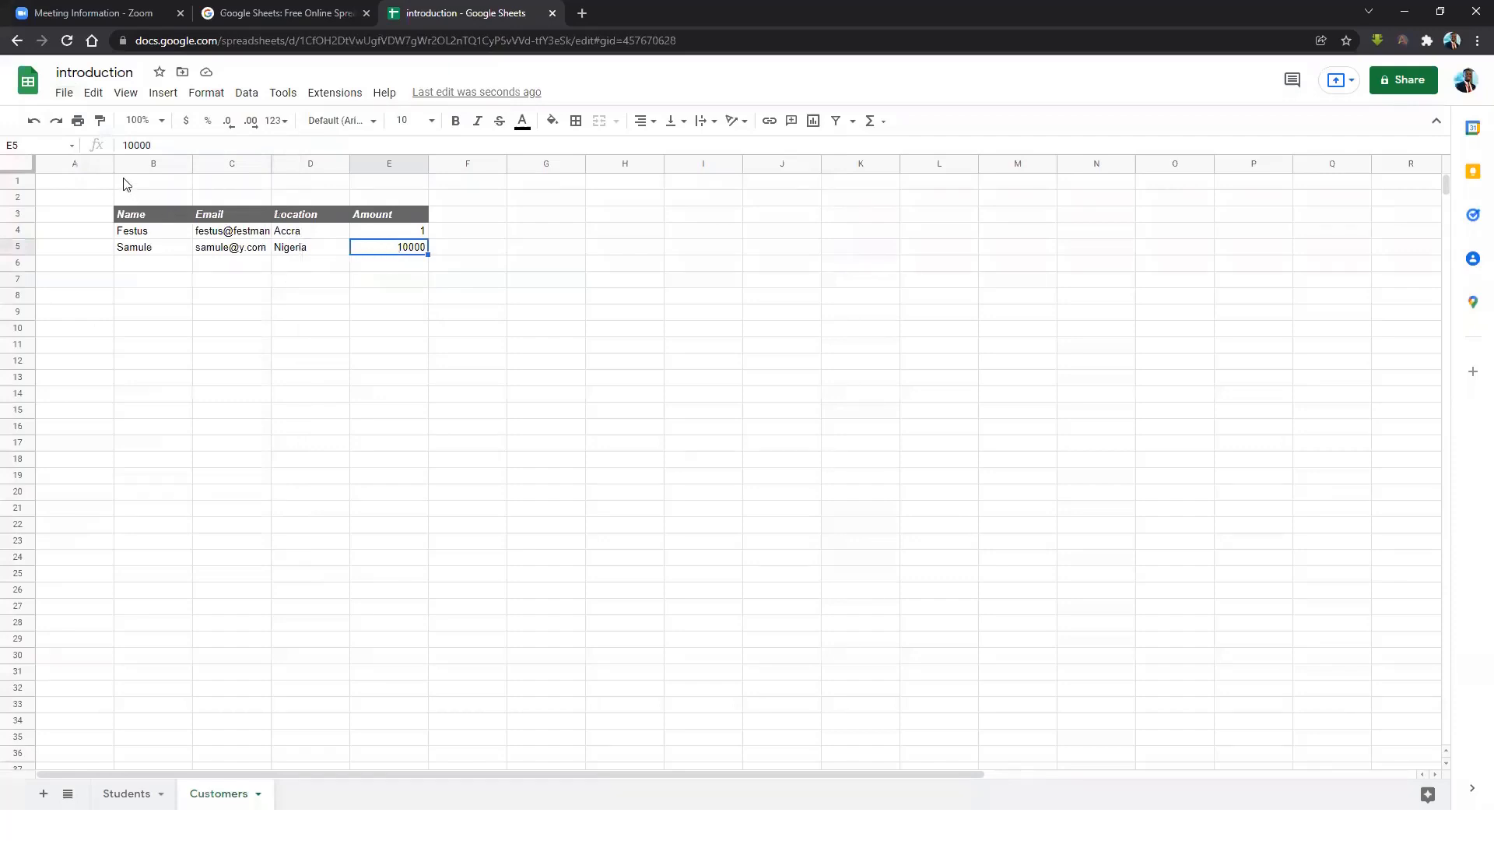
{"action": "left_click", "coordinate": [70, 98]}
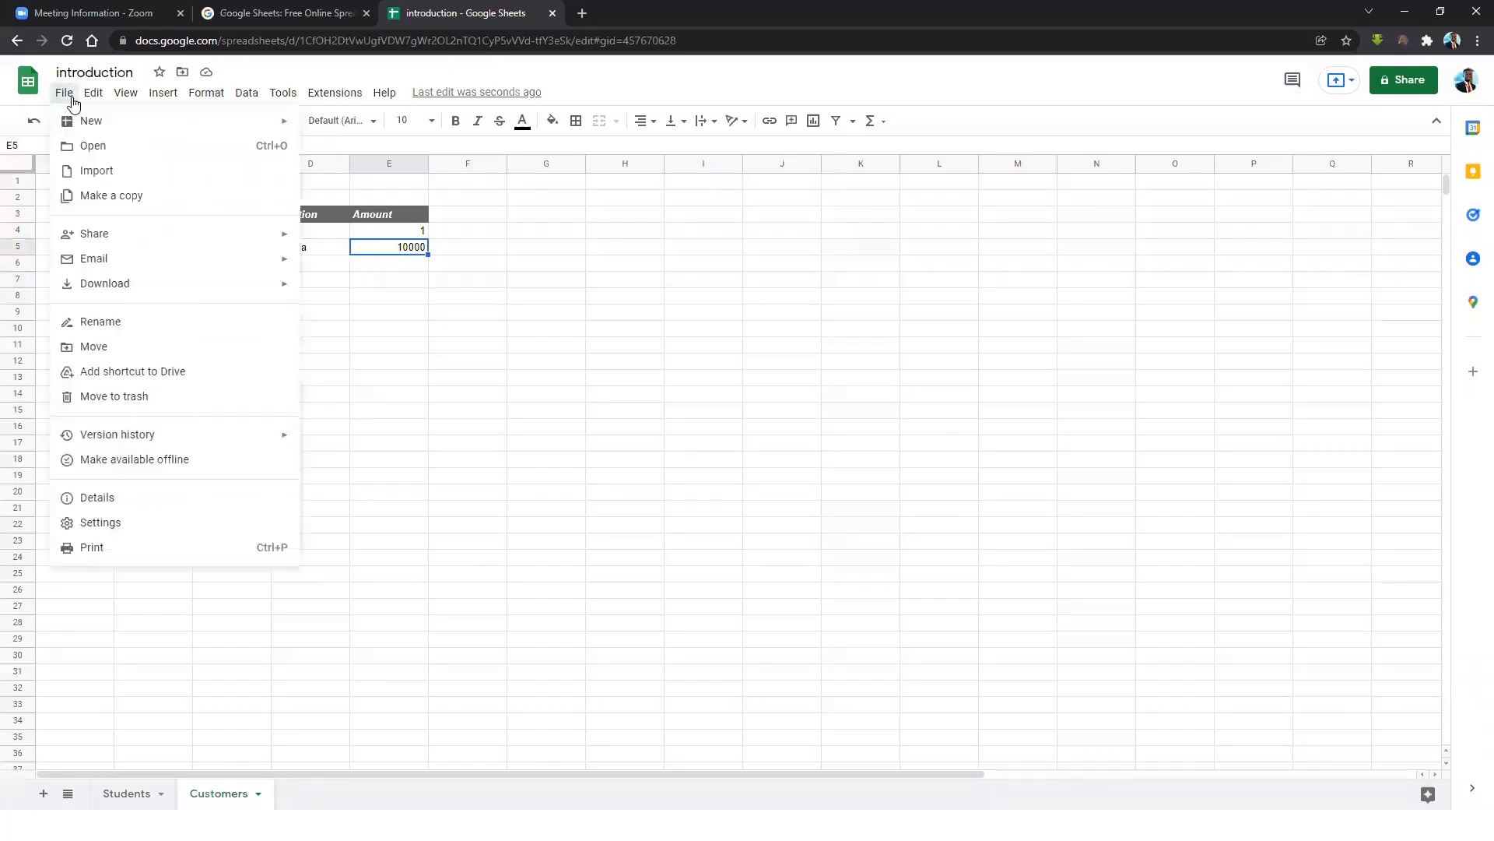
{"action": "left_click", "coordinate": [87, 147]}
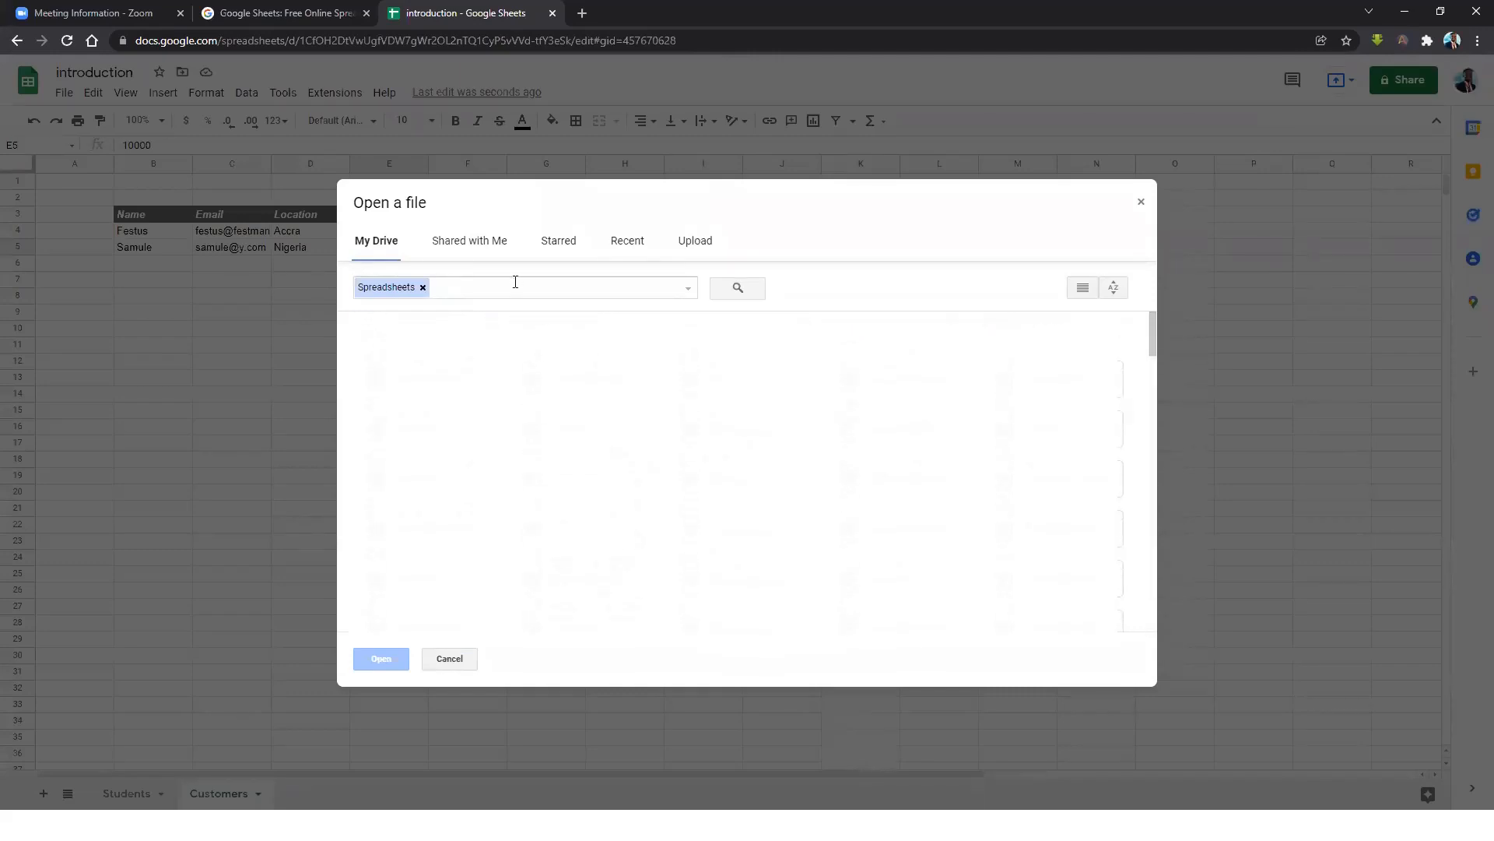
Browse the Shared, Starred and Recent lists, then open 'Do more with Google sheets'.
{"action": "left_click", "coordinate": [484, 244]}
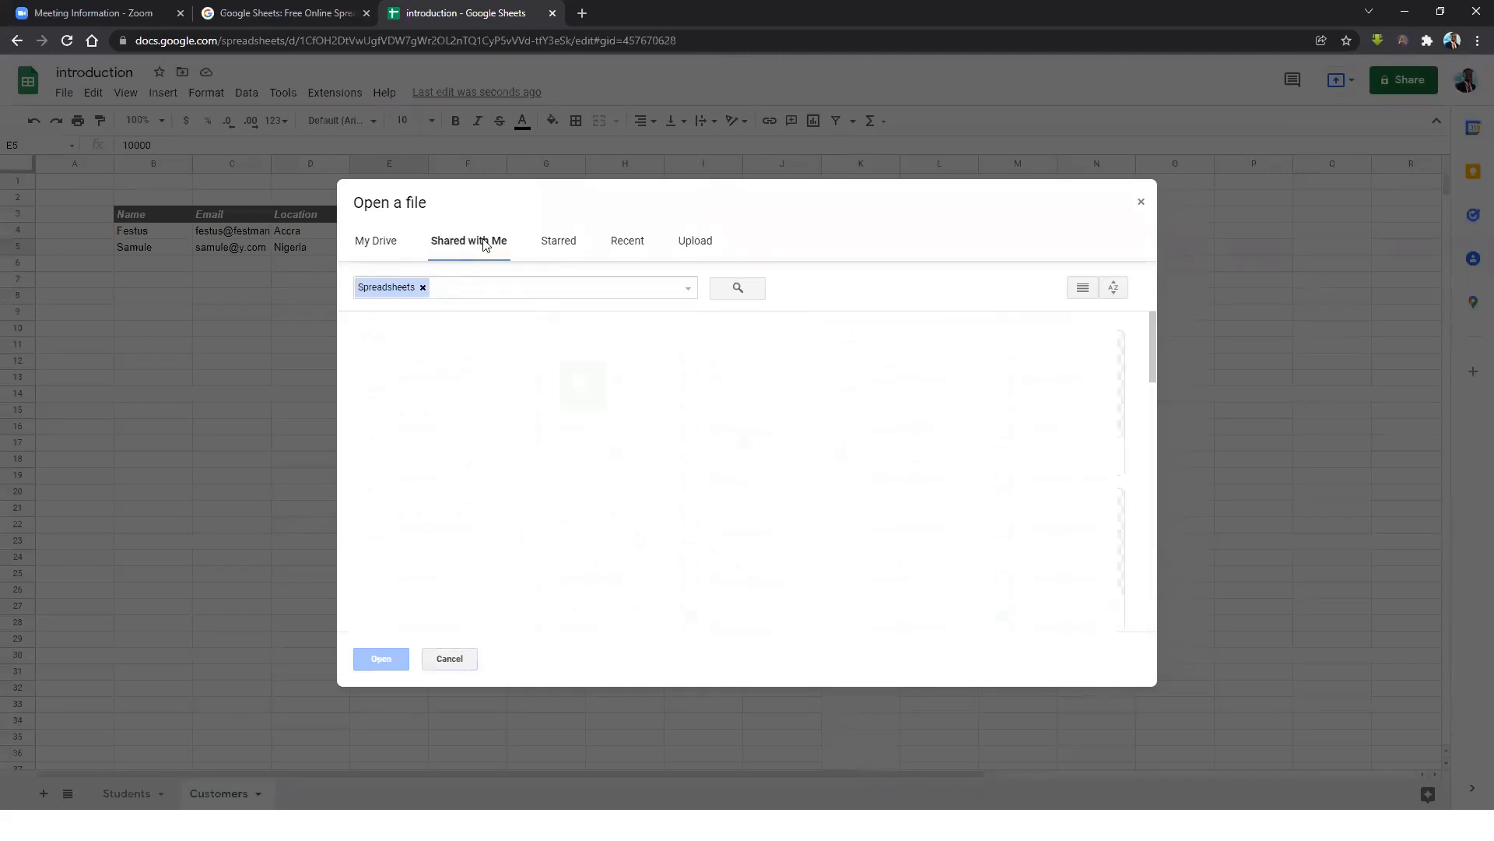
{"action": "scroll", "coordinate": [747, 471], "scroll_direction": "down", "scroll_amount": 14}
{"action": "left_click", "coordinate": [572, 244]}
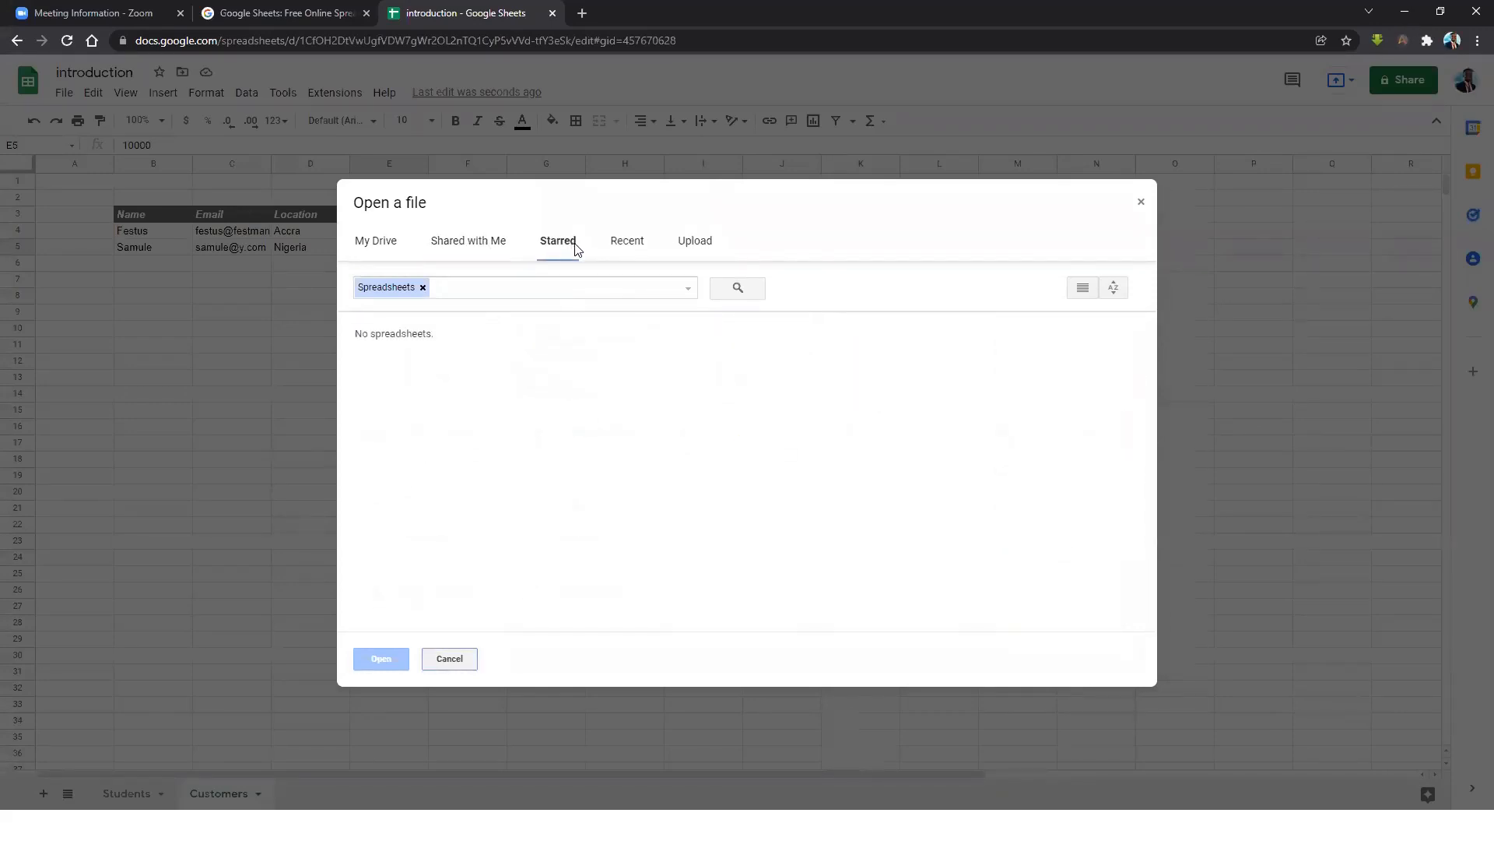
{"action": "left_click", "coordinate": [628, 248]}
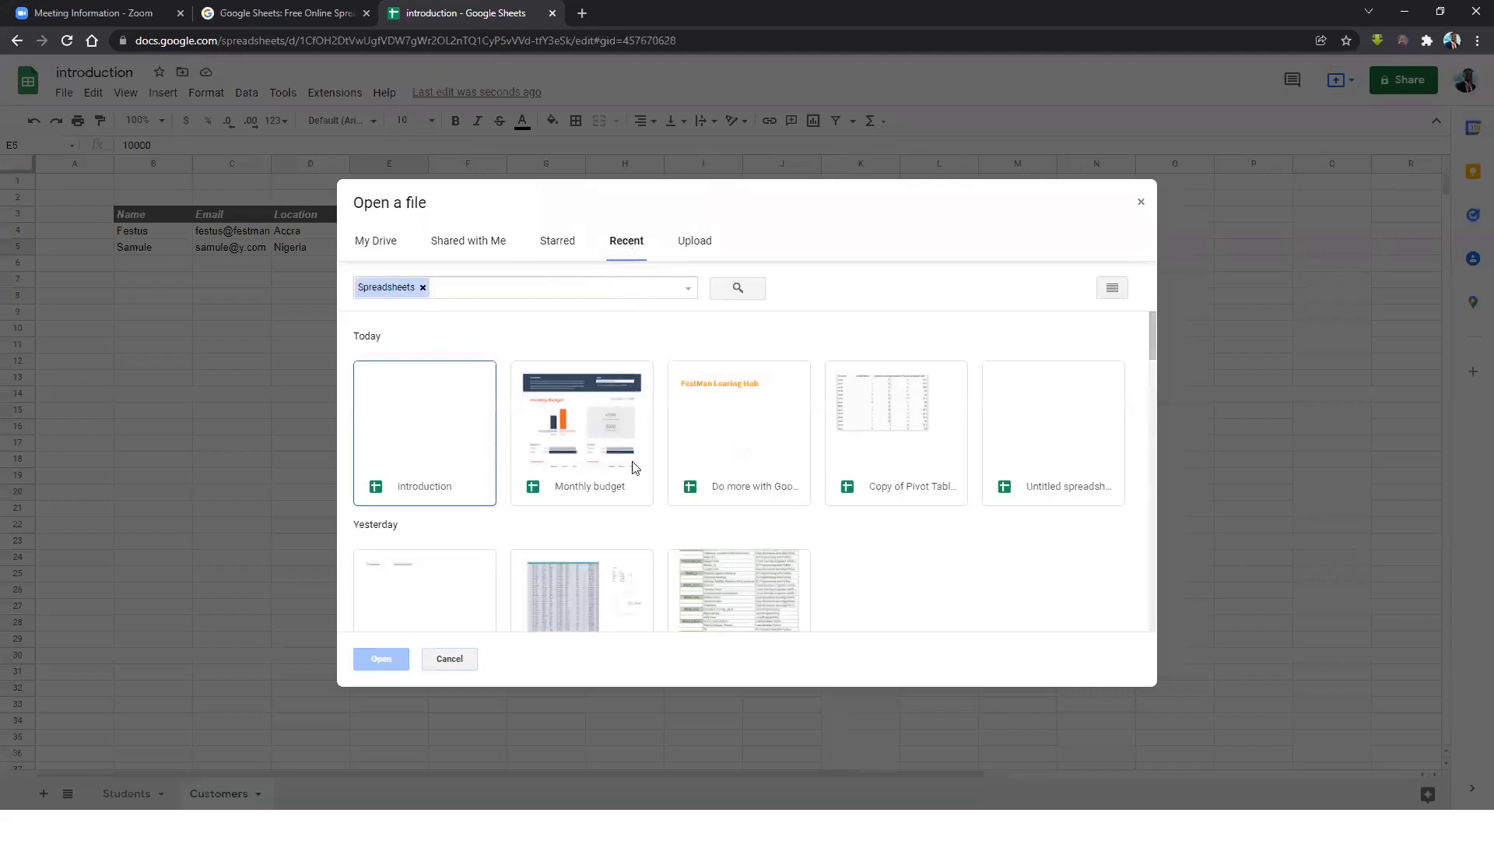
{"action": "left_click", "coordinate": [762, 484]}
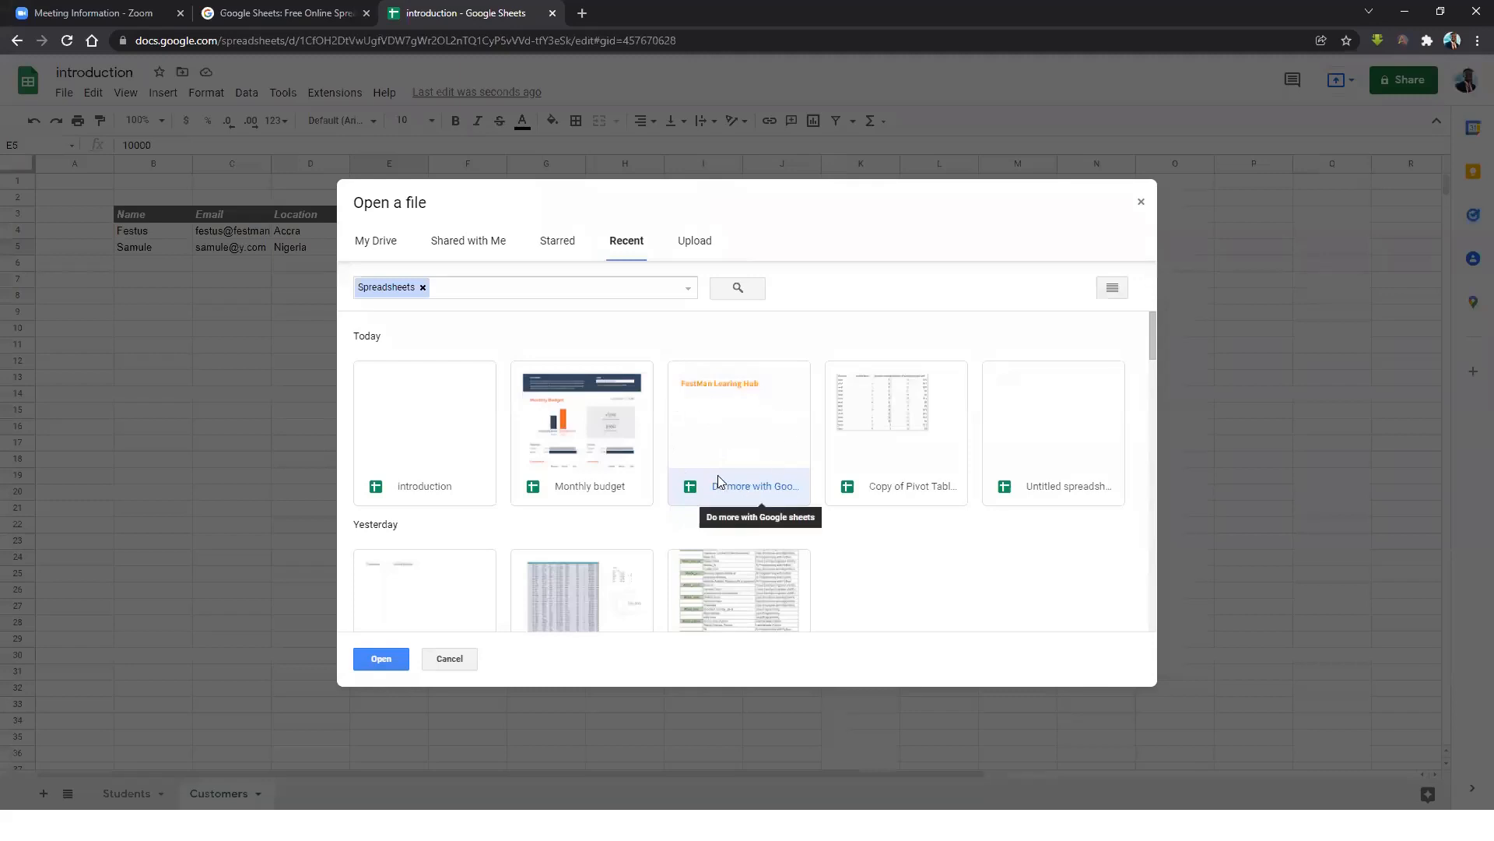
{"action": "left_click", "coordinate": [384, 660]}
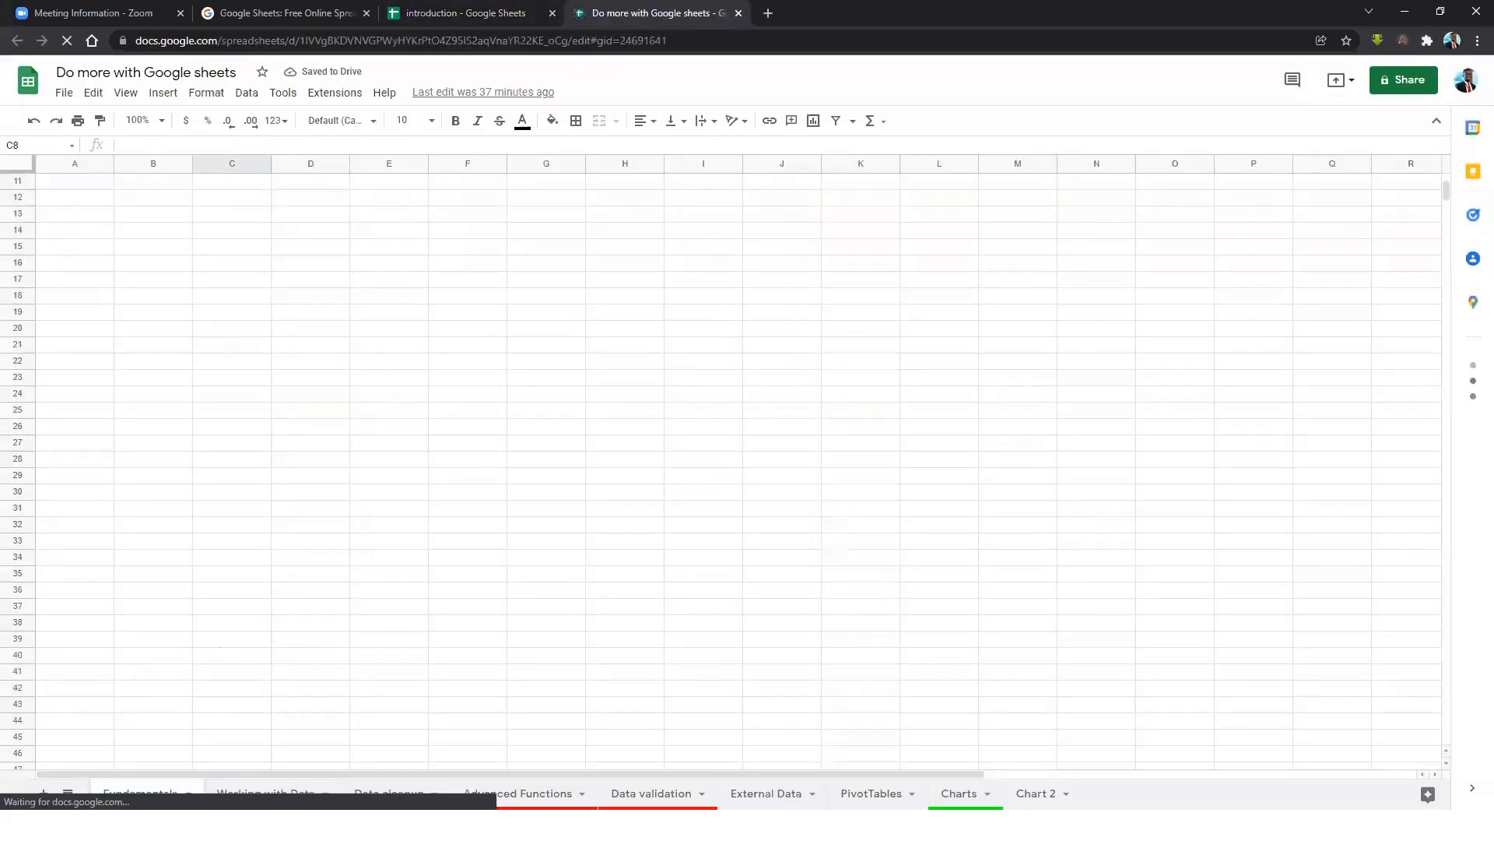
Flip through each sheet from Working with Data to Chart 2, ending on Fundamentals.
{"action": "left_click", "coordinate": [120, 331]}
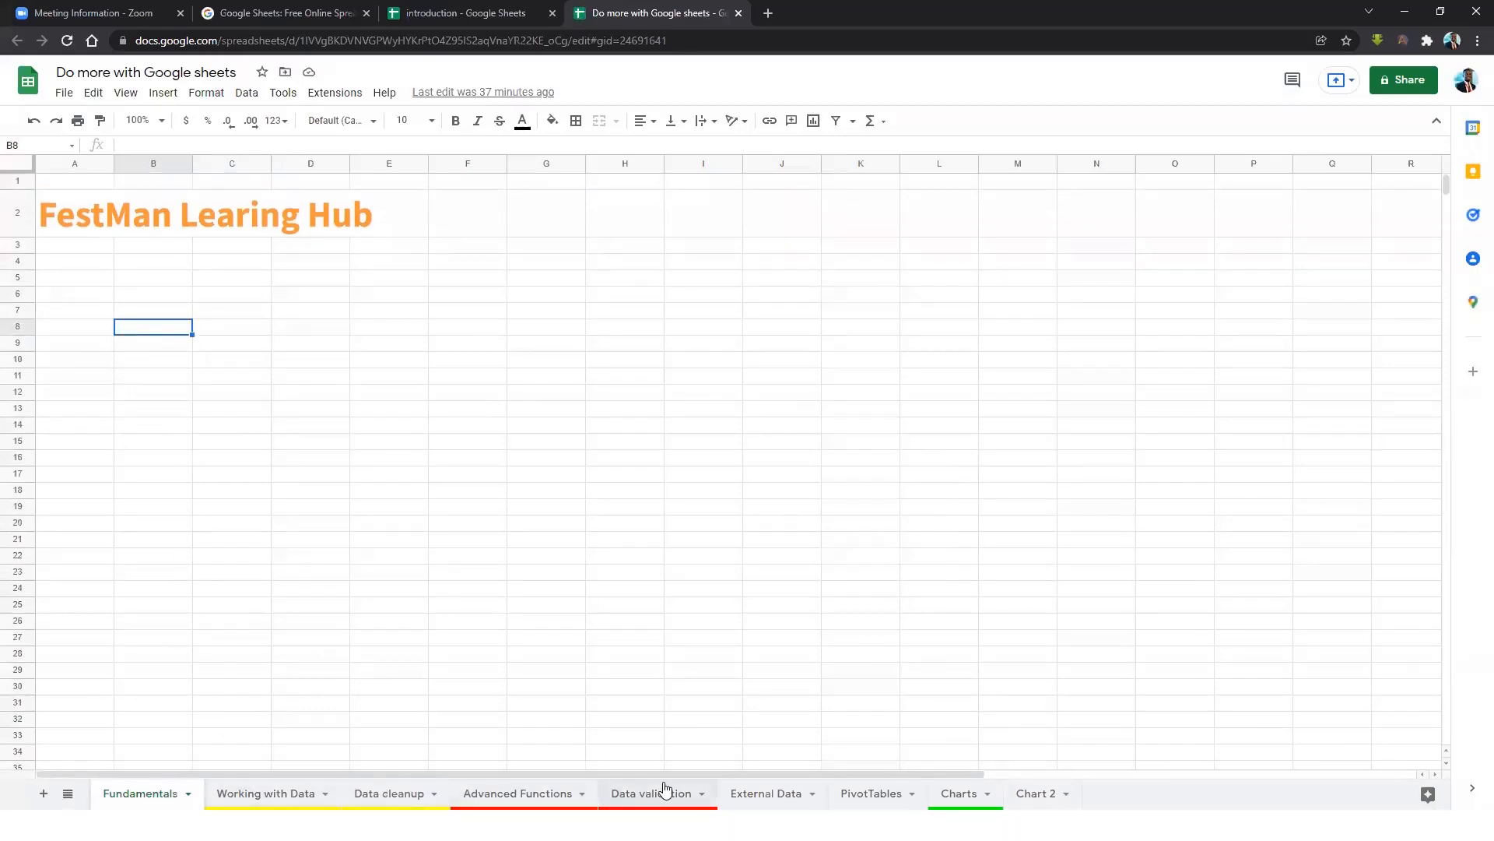
{"action": "left_click", "coordinate": [299, 793]}
{"action": "left_click", "coordinate": [390, 793]}
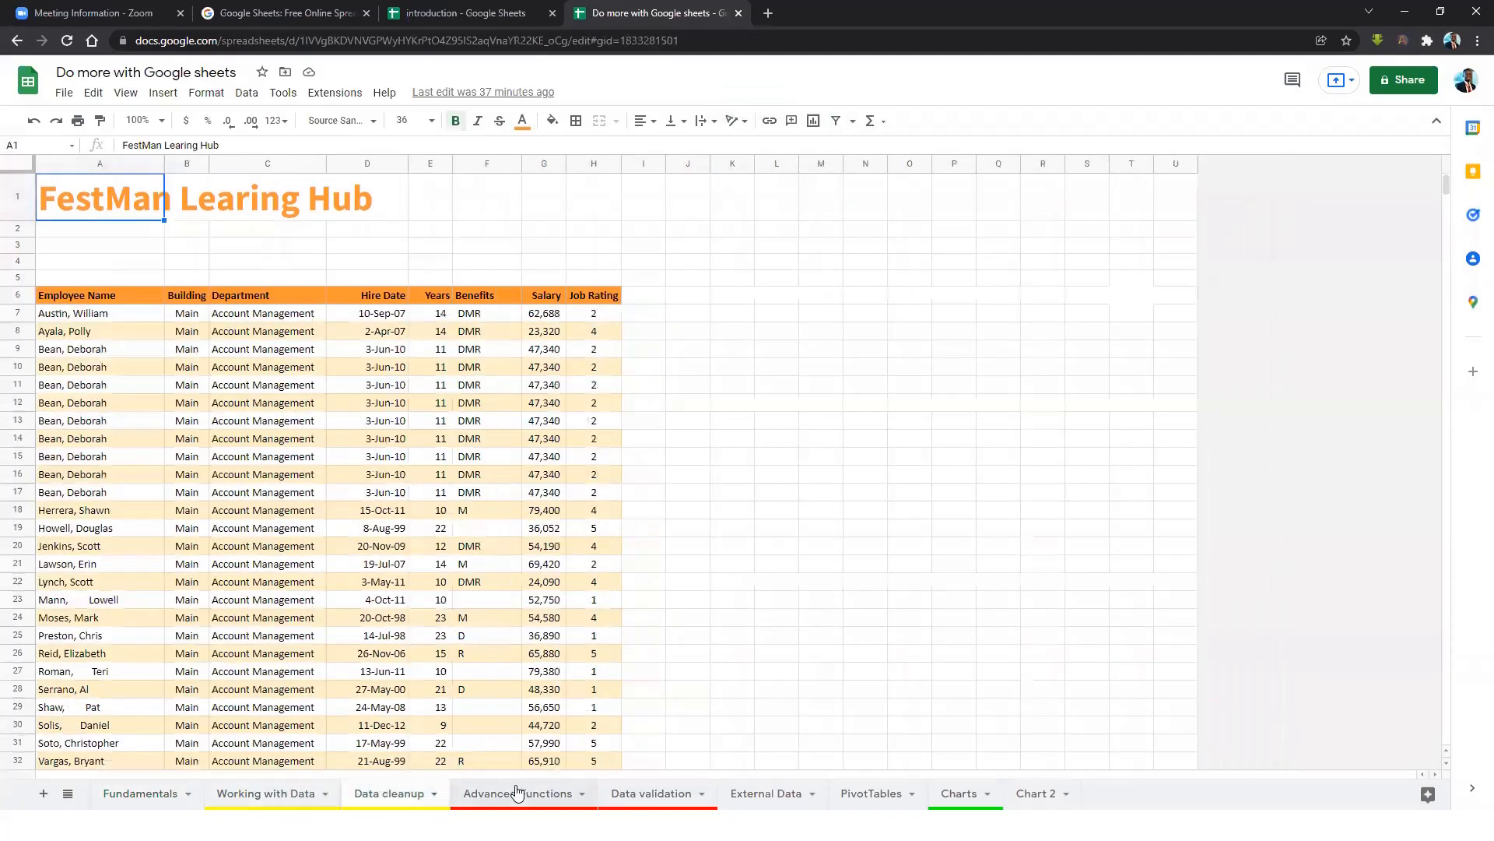
{"action": "left_click", "coordinate": [518, 792]}
{"action": "left_click", "coordinate": [653, 792]}
{"action": "left_click", "coordinate": [766, 792]}
{"action": "left_click", "coordinate": [876, 793]}
{"action": "left_click", "coordinate": [982, 792]}
{"action": "left_click", "coordinate": [1037, 792]}
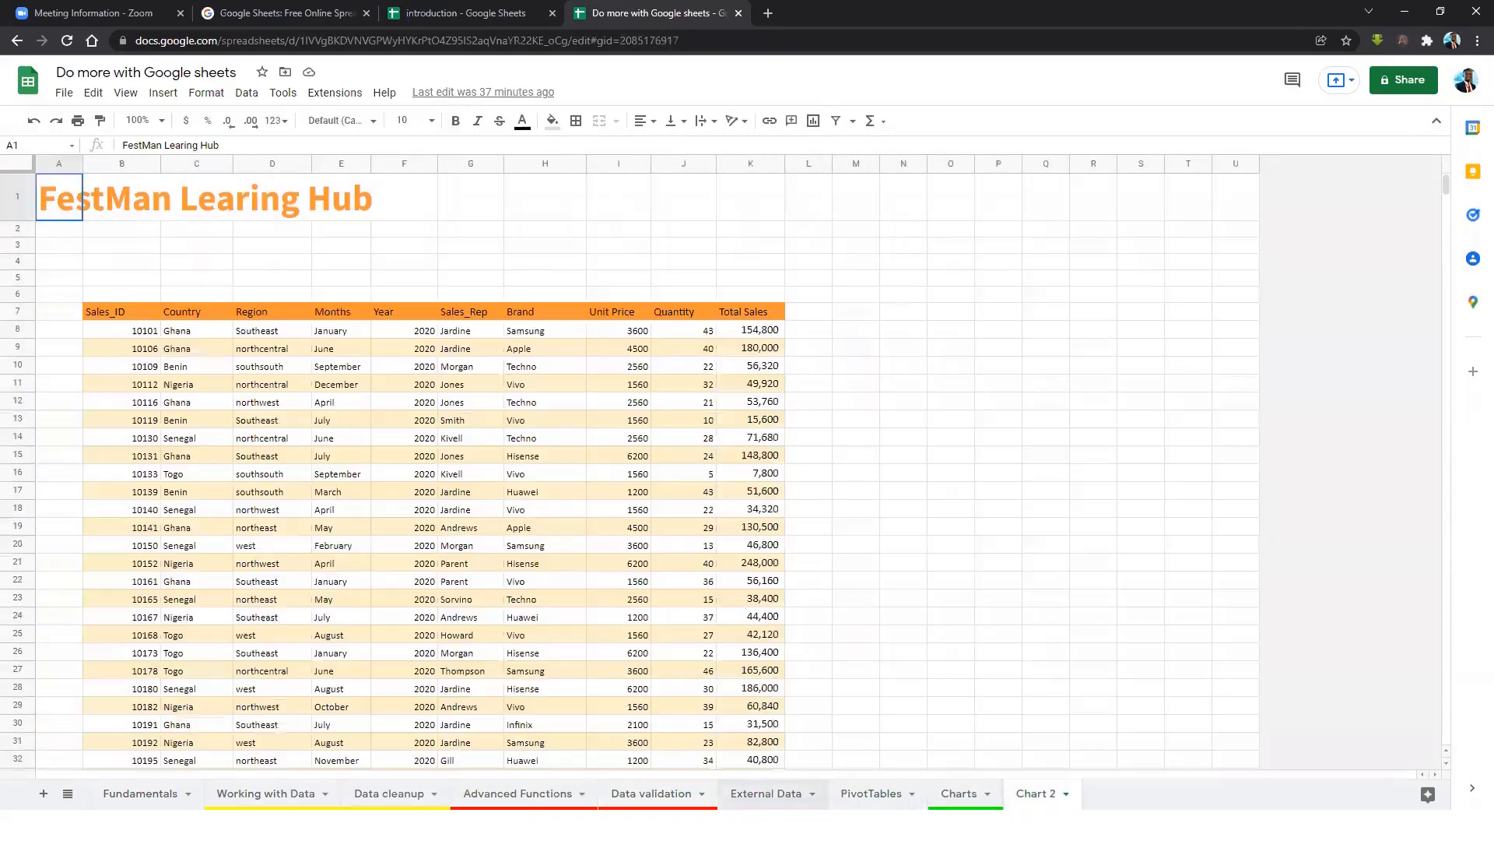
{"action": "left_click", "coordinate": [140, 792]}
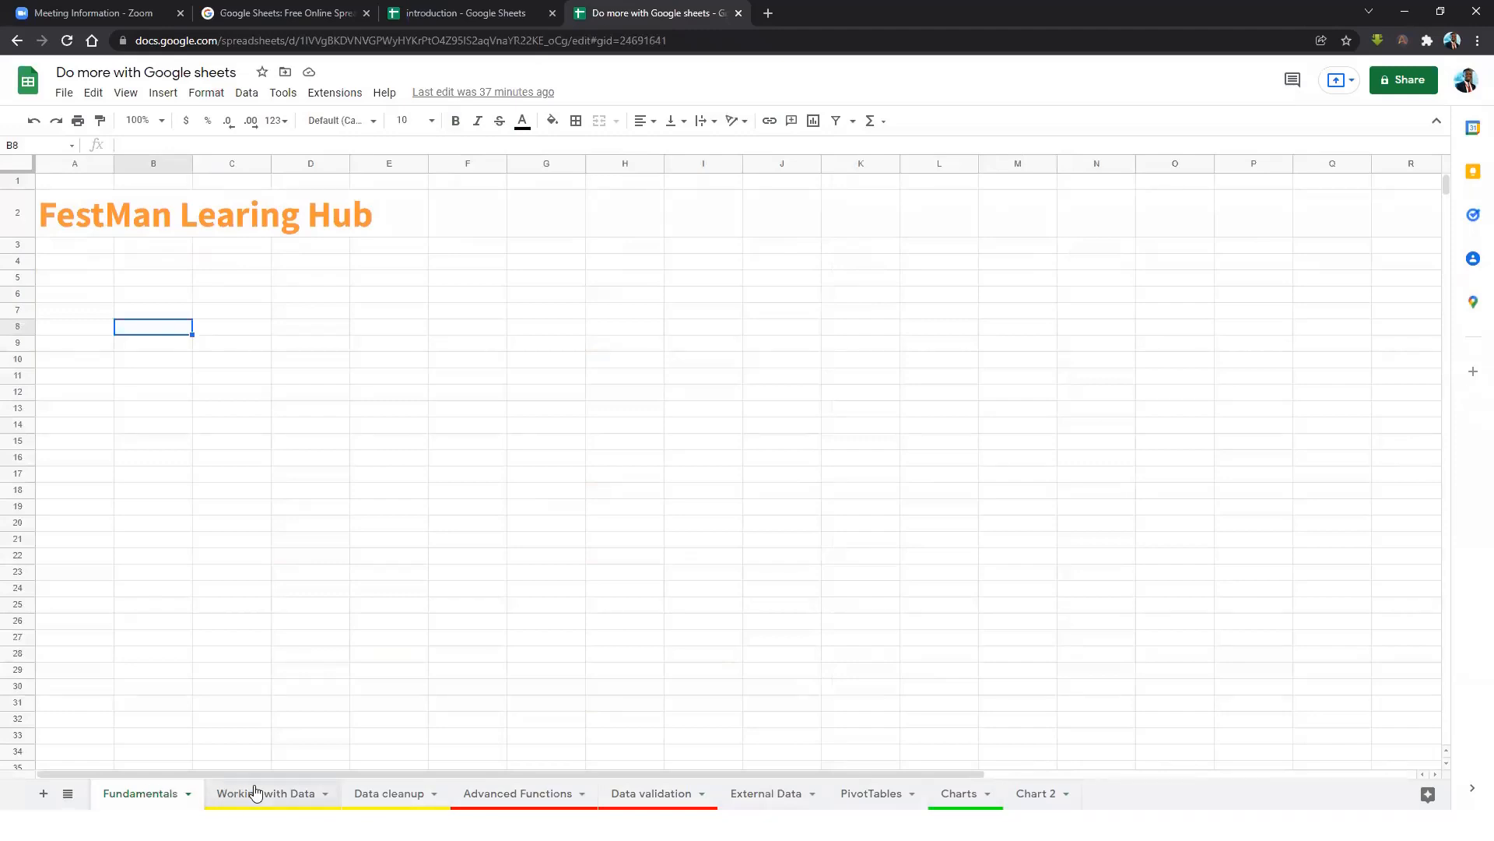
Review the employee, External Data, PivotTables, Charts and Chart 2 sheets in turn.
{"action": "left_click", "coordinate": [427, 793]}
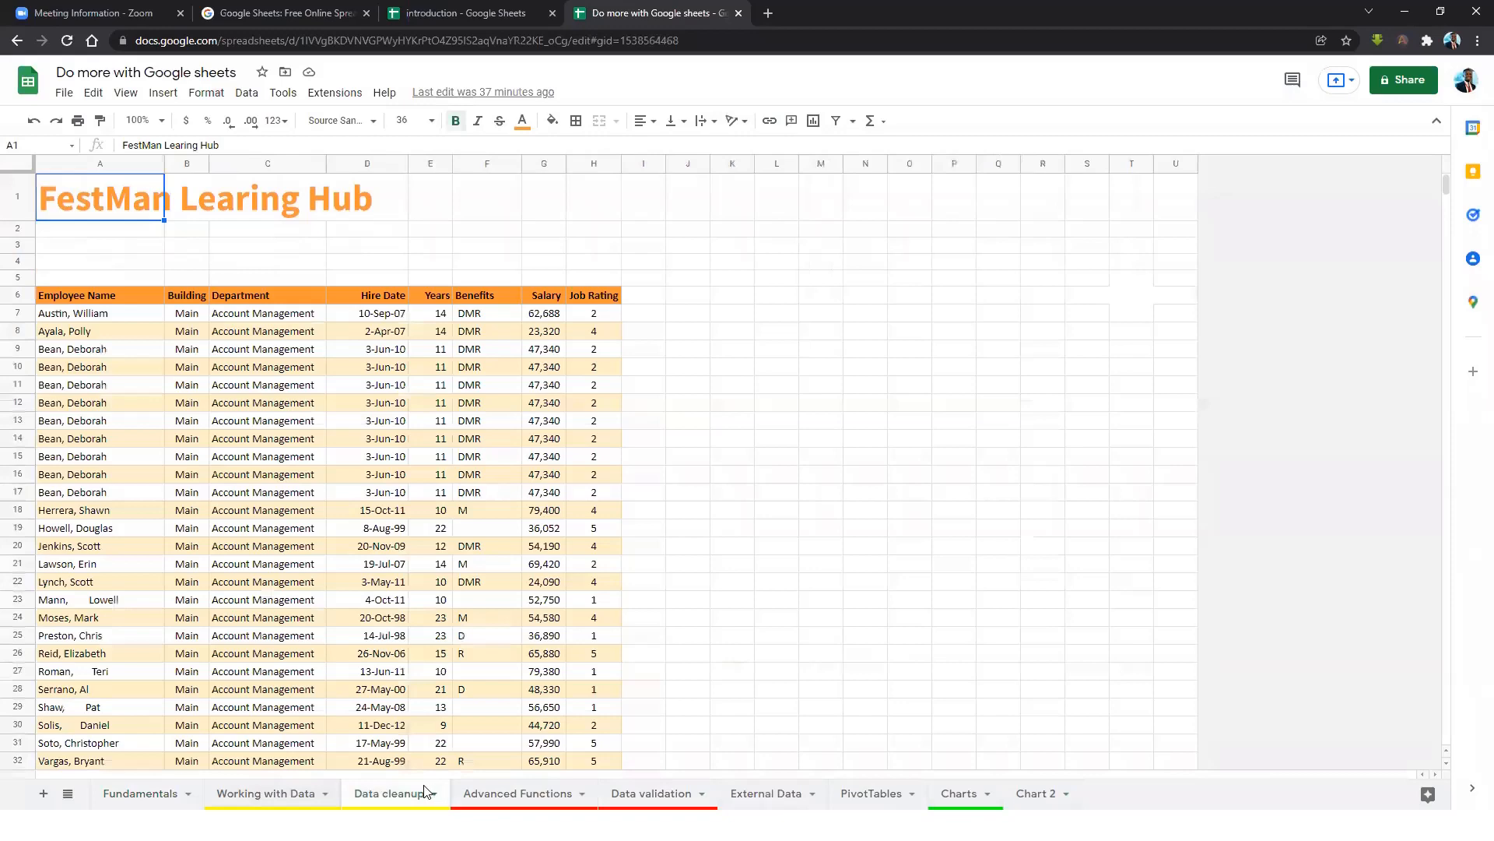
{"action": "left_click", "coordinate": [499, 792]}
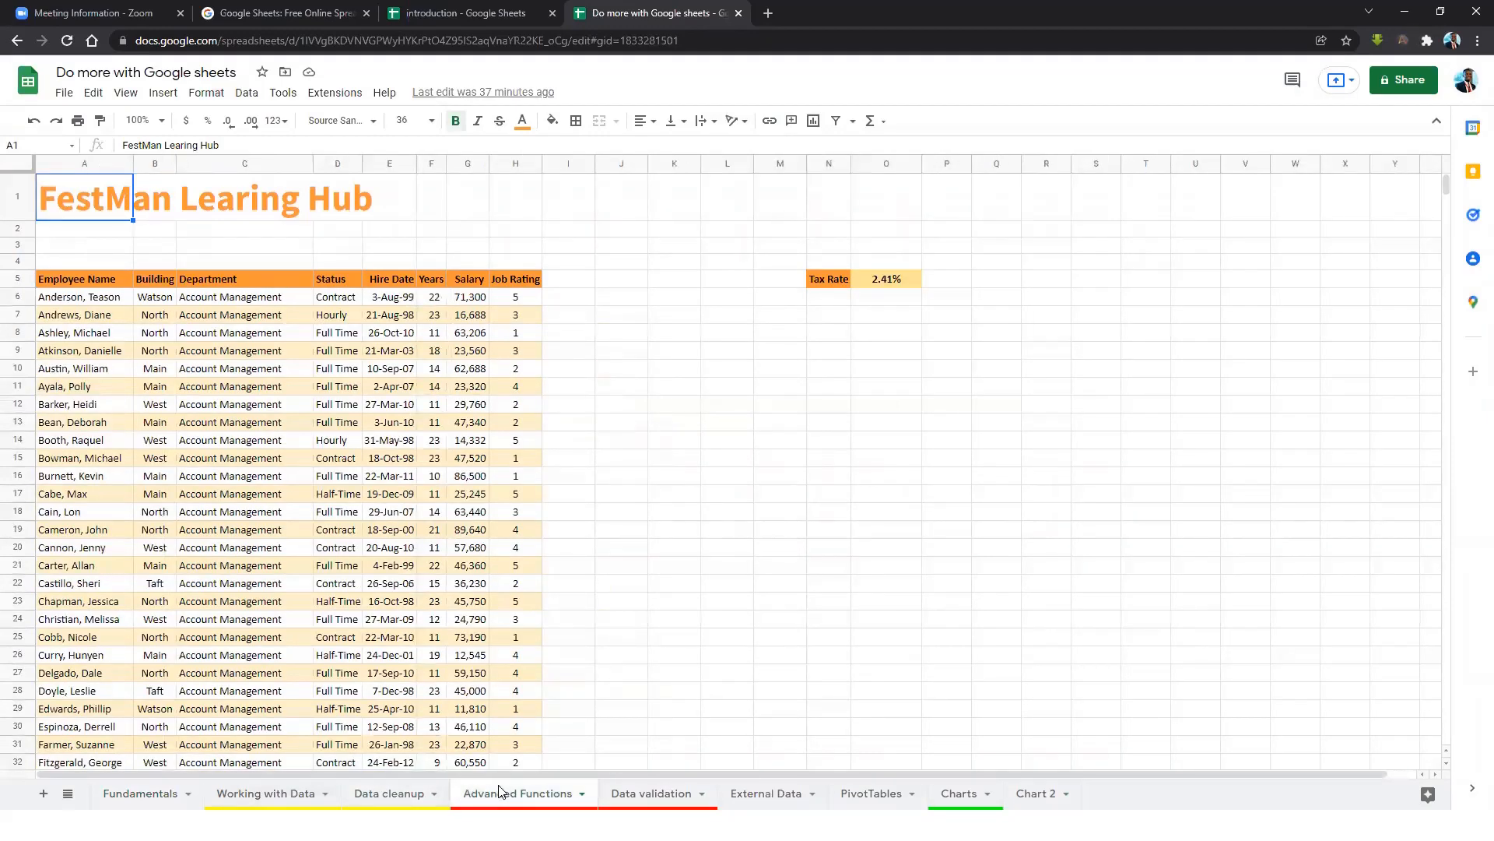
{"action": "left_click", "coordinate": [674, 792]}
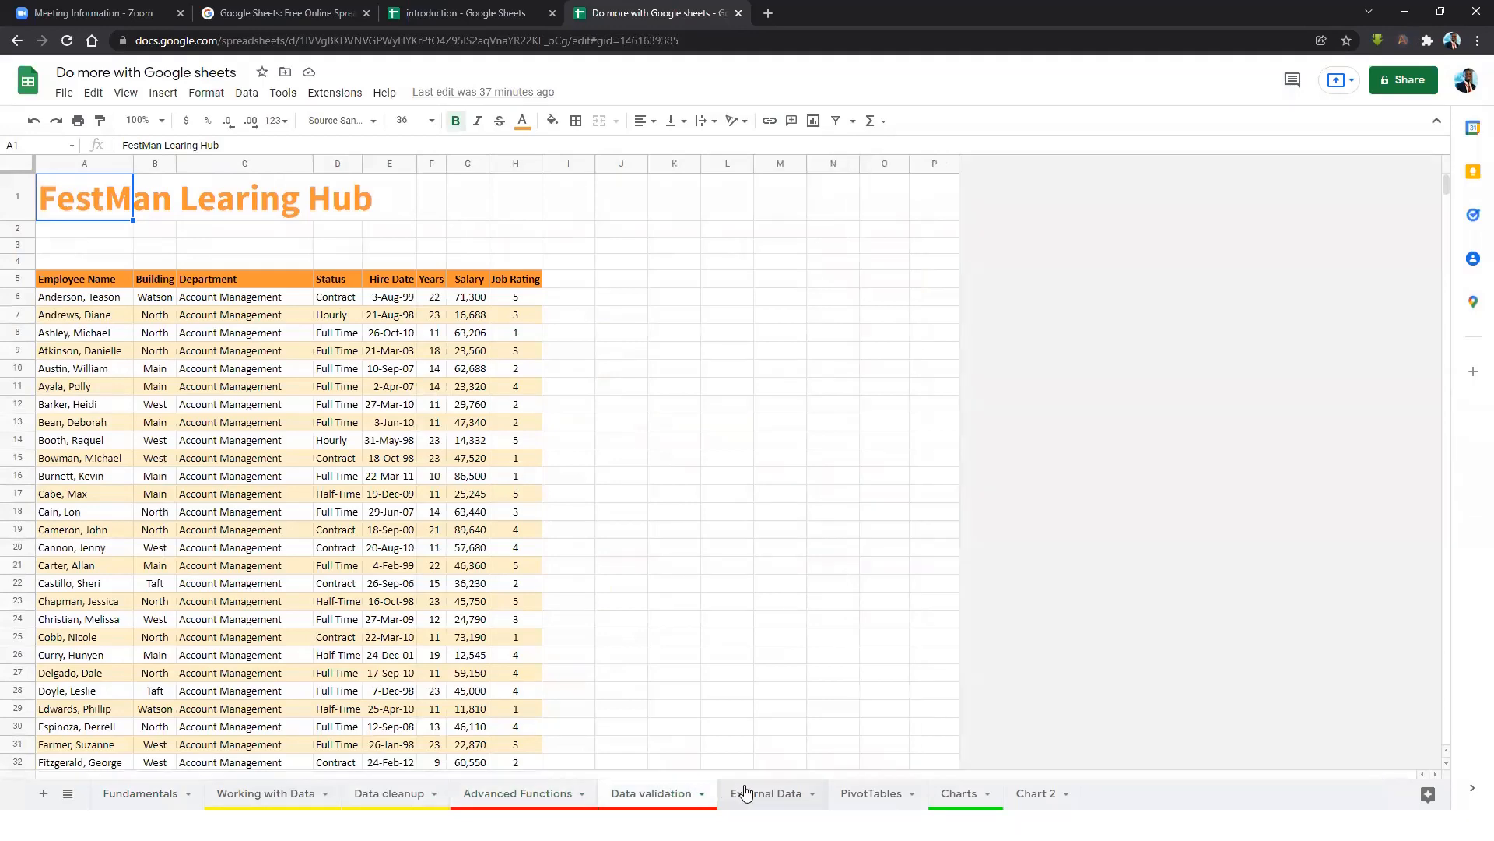
{"action": "left_click", "coordinate": [759, 792]}
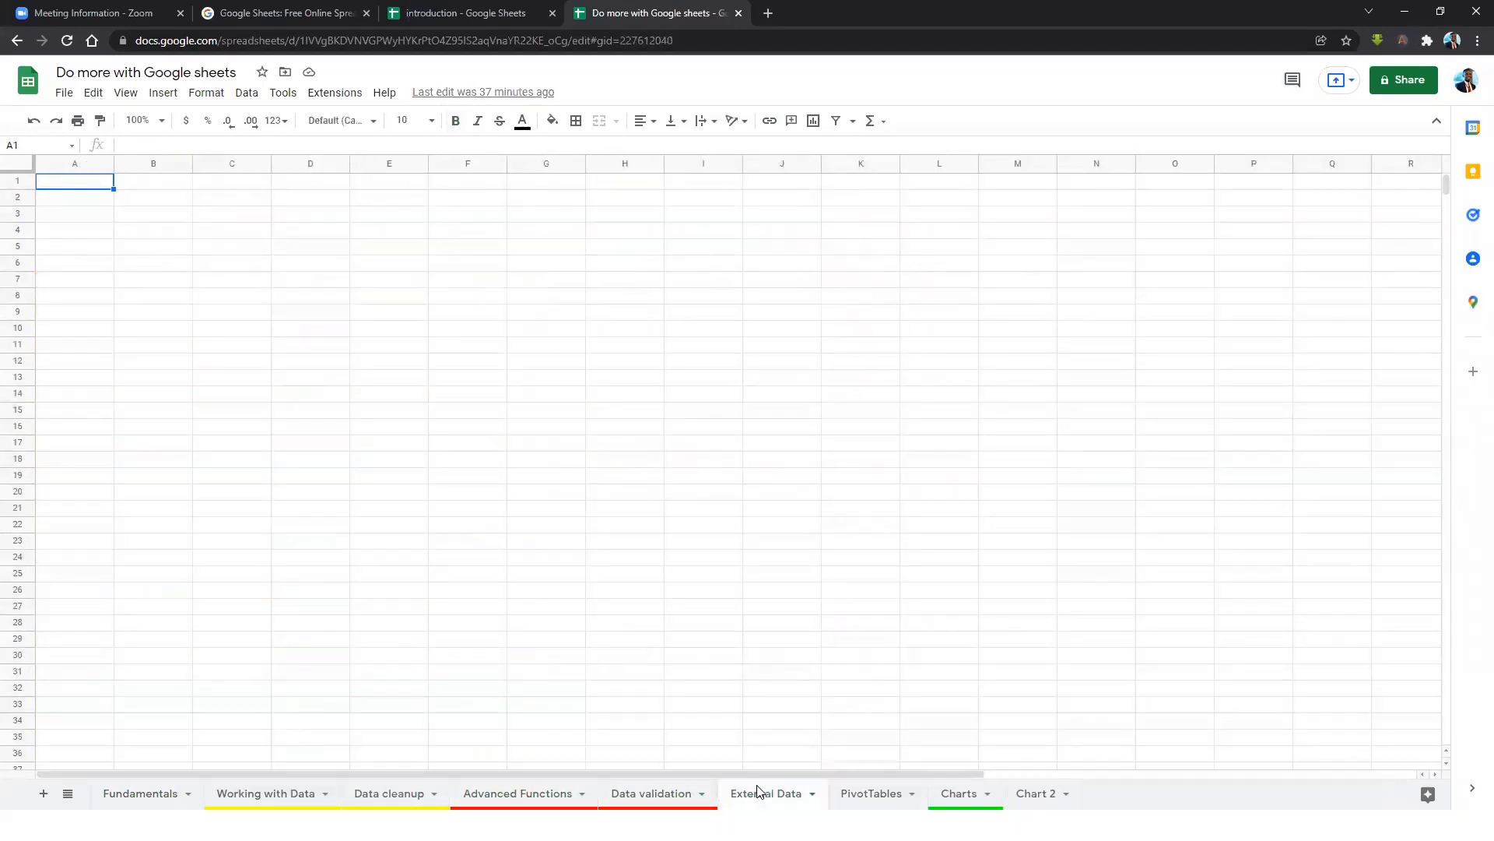
{"action": "left_click", "coordinate": [862, 791]}
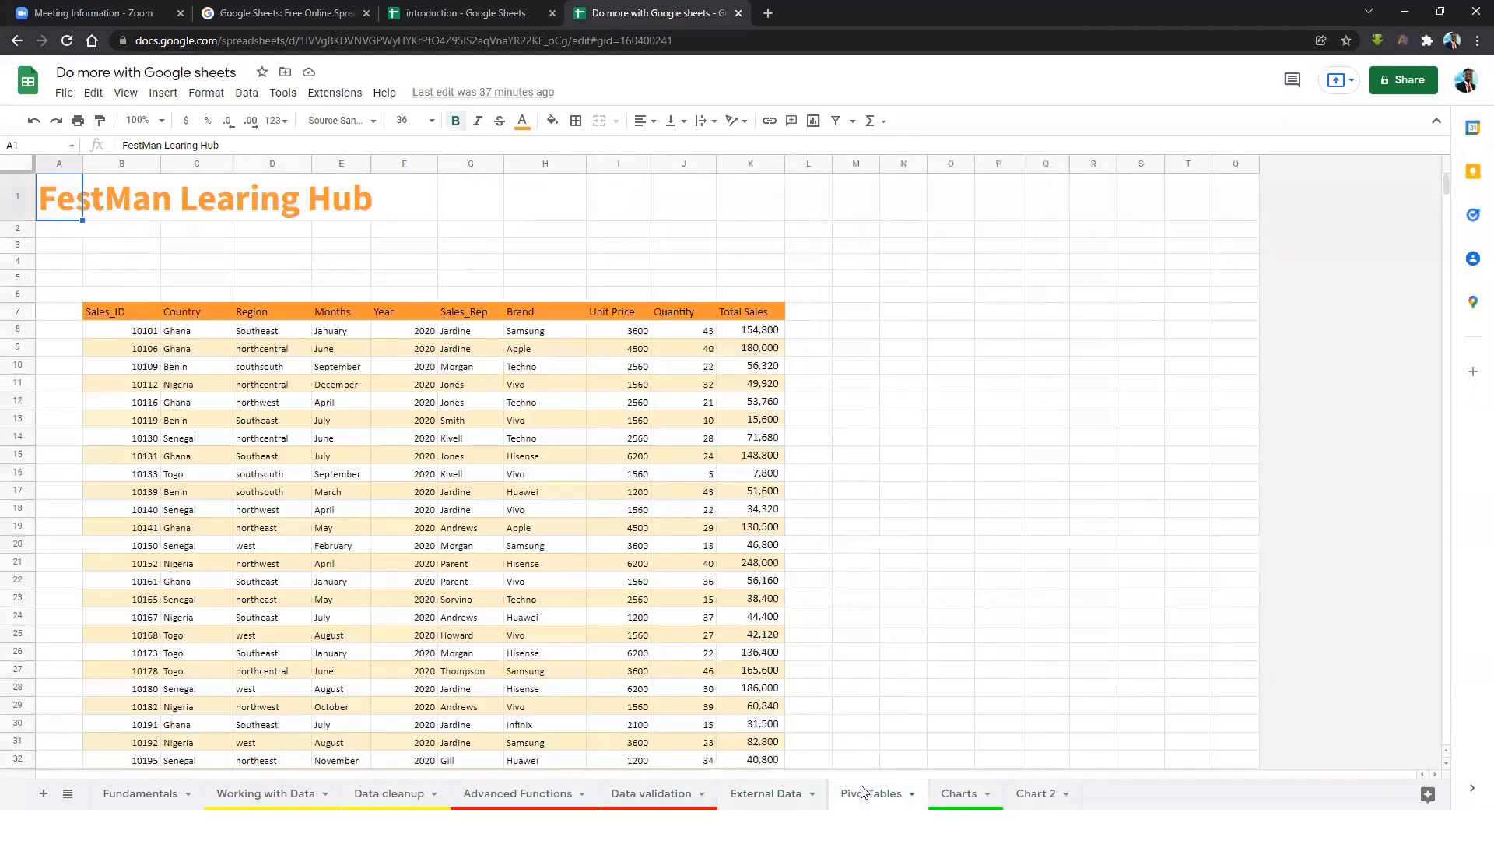
{"action": "left_click", "coordinate": [954, 792]}
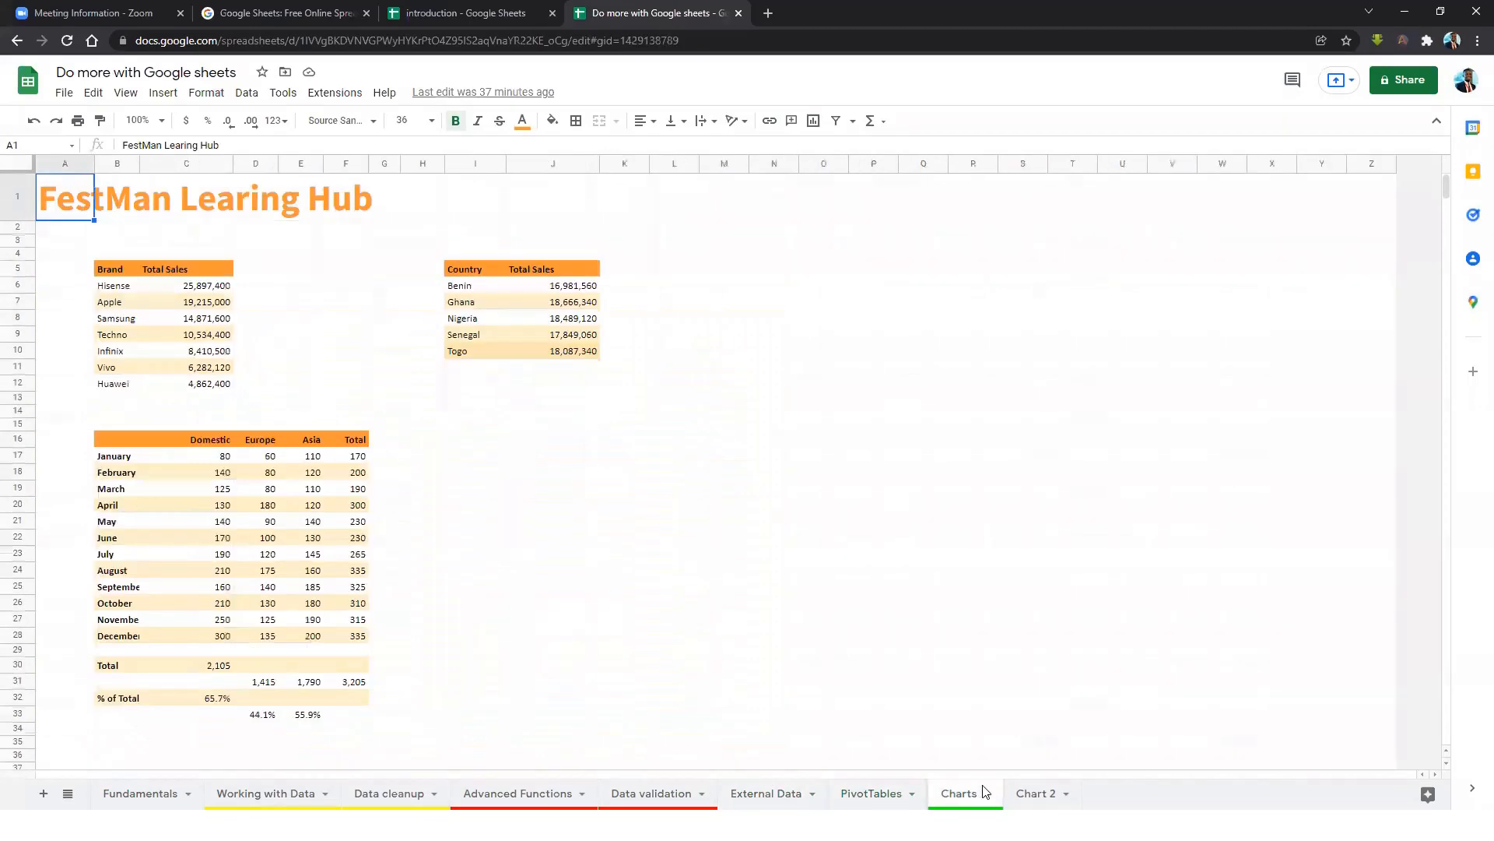
{"action": "left_click", "coordinate": [1034, 793]}
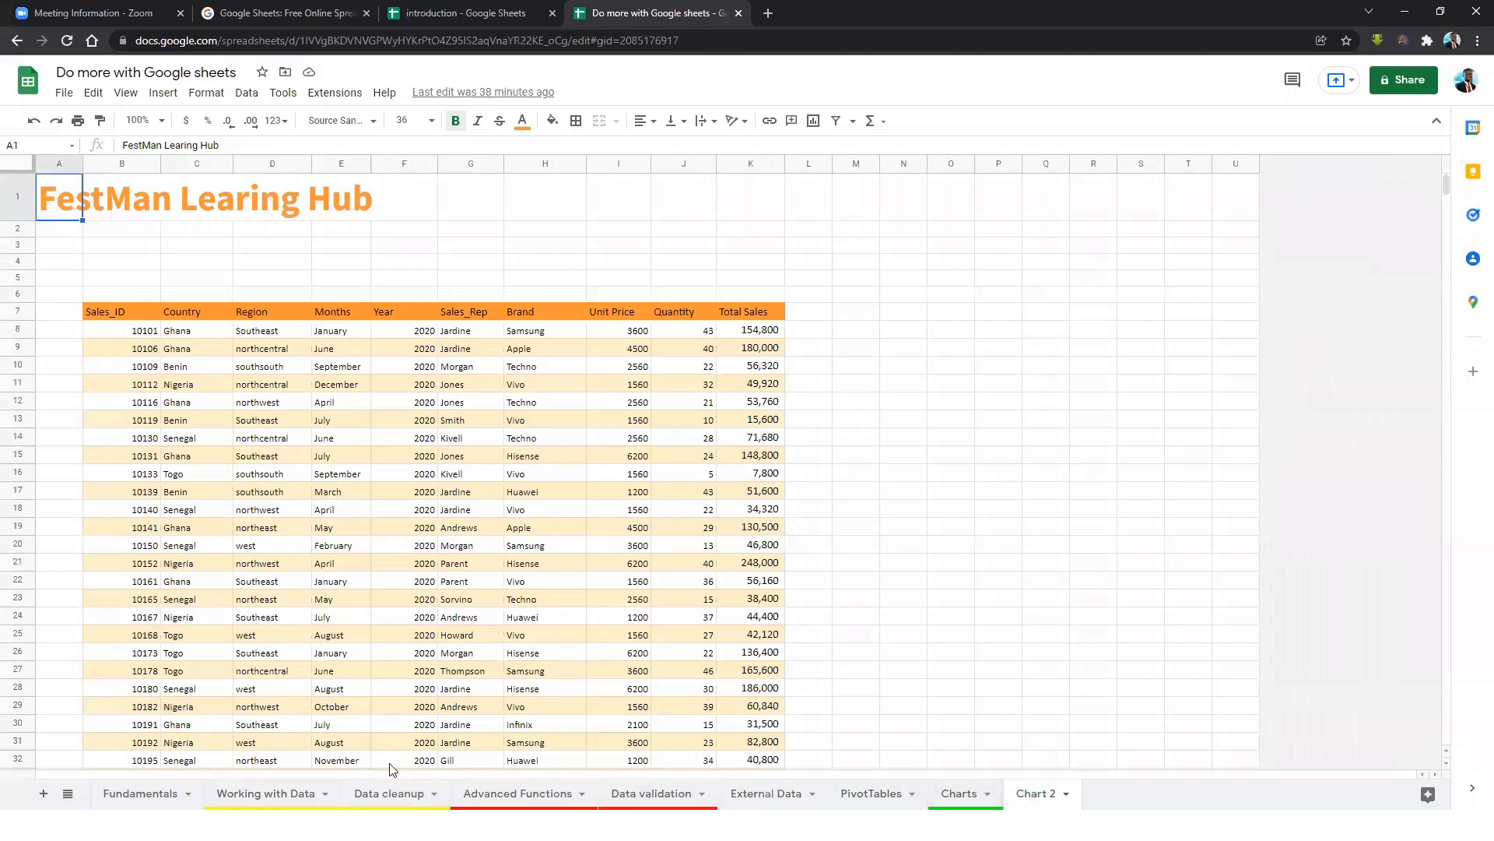
{"action": "left_click", "coordinate": [154, 792]}
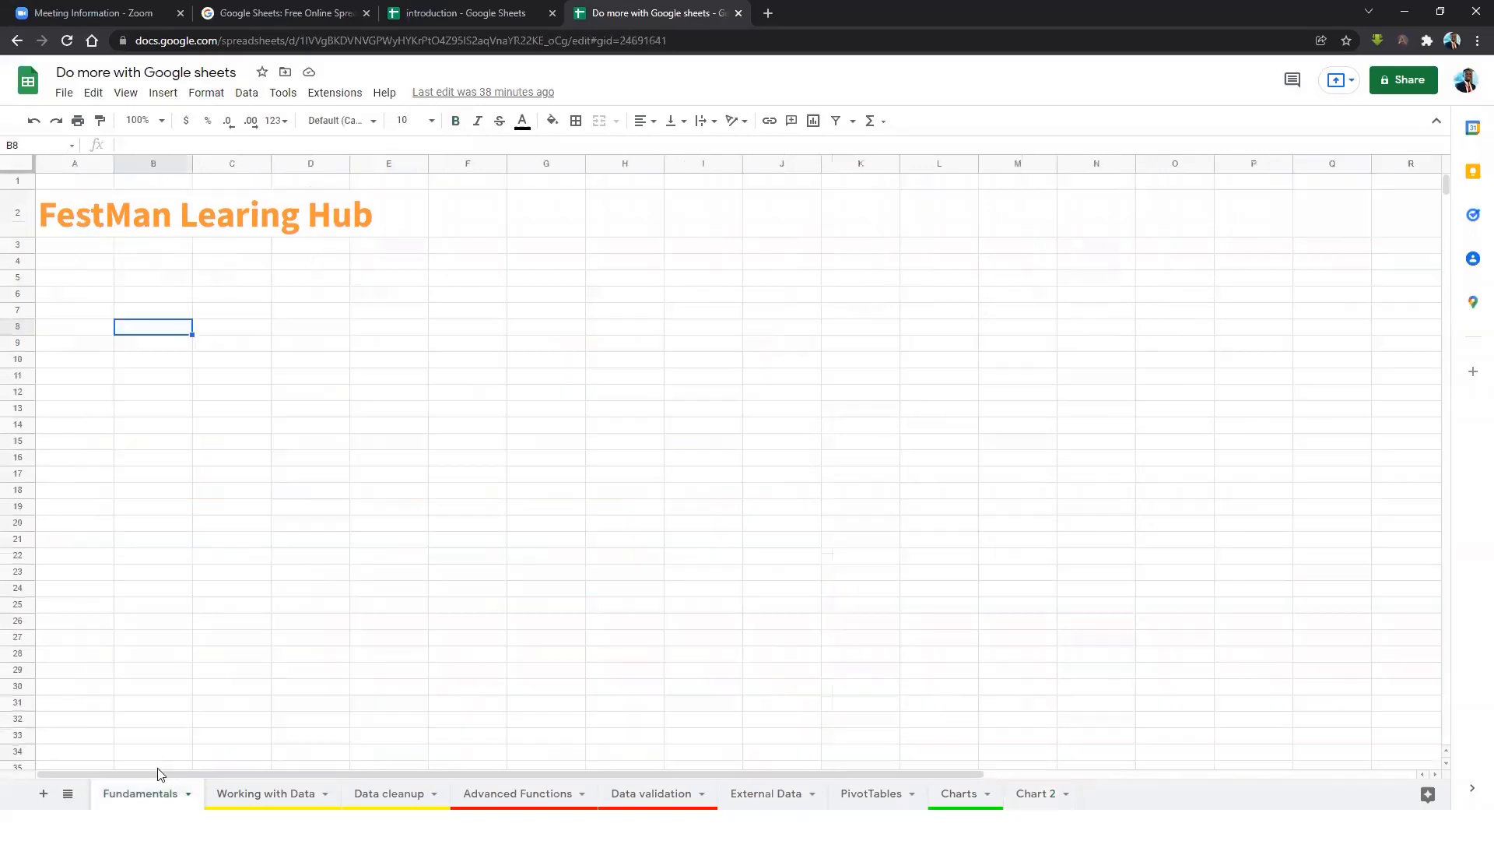
{"action": "left_click", "coordinate": [243, 347]}
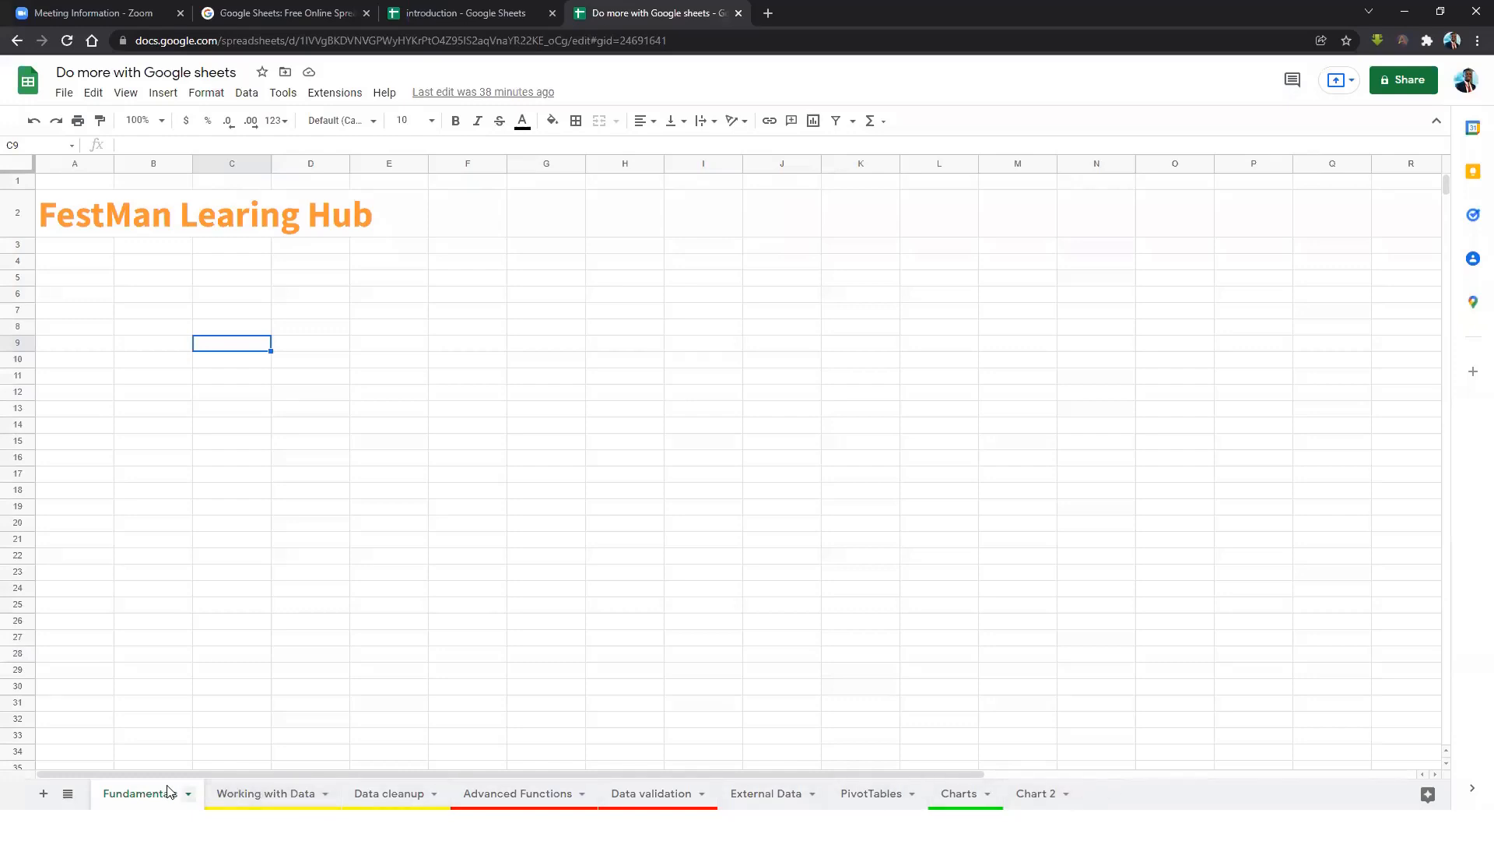
{"action": "left_click", "coordinate": [68, 793]}
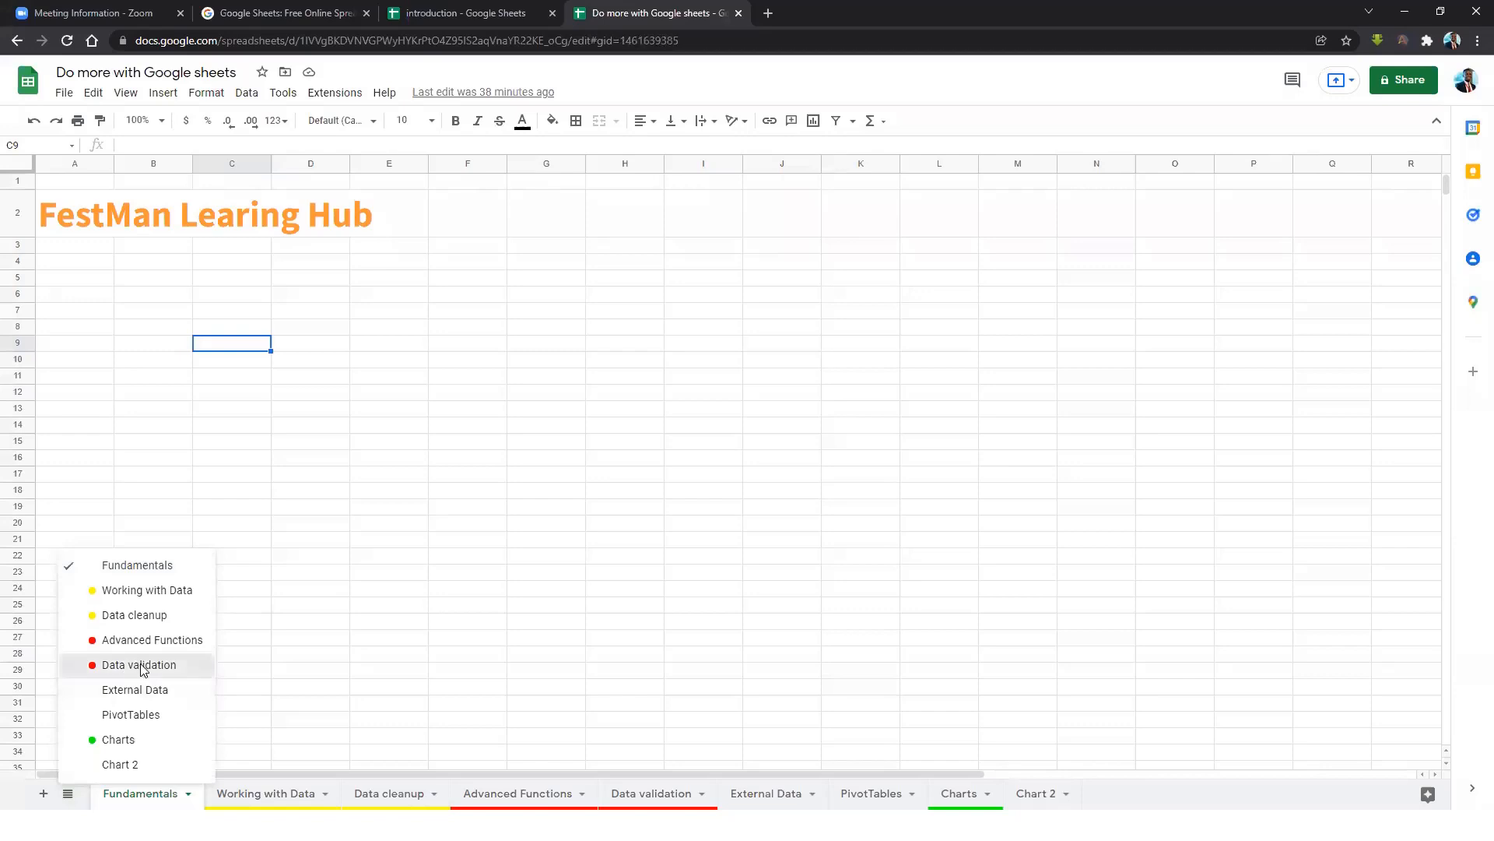
{"action": "left_click", "coordinate": [142, 663]}
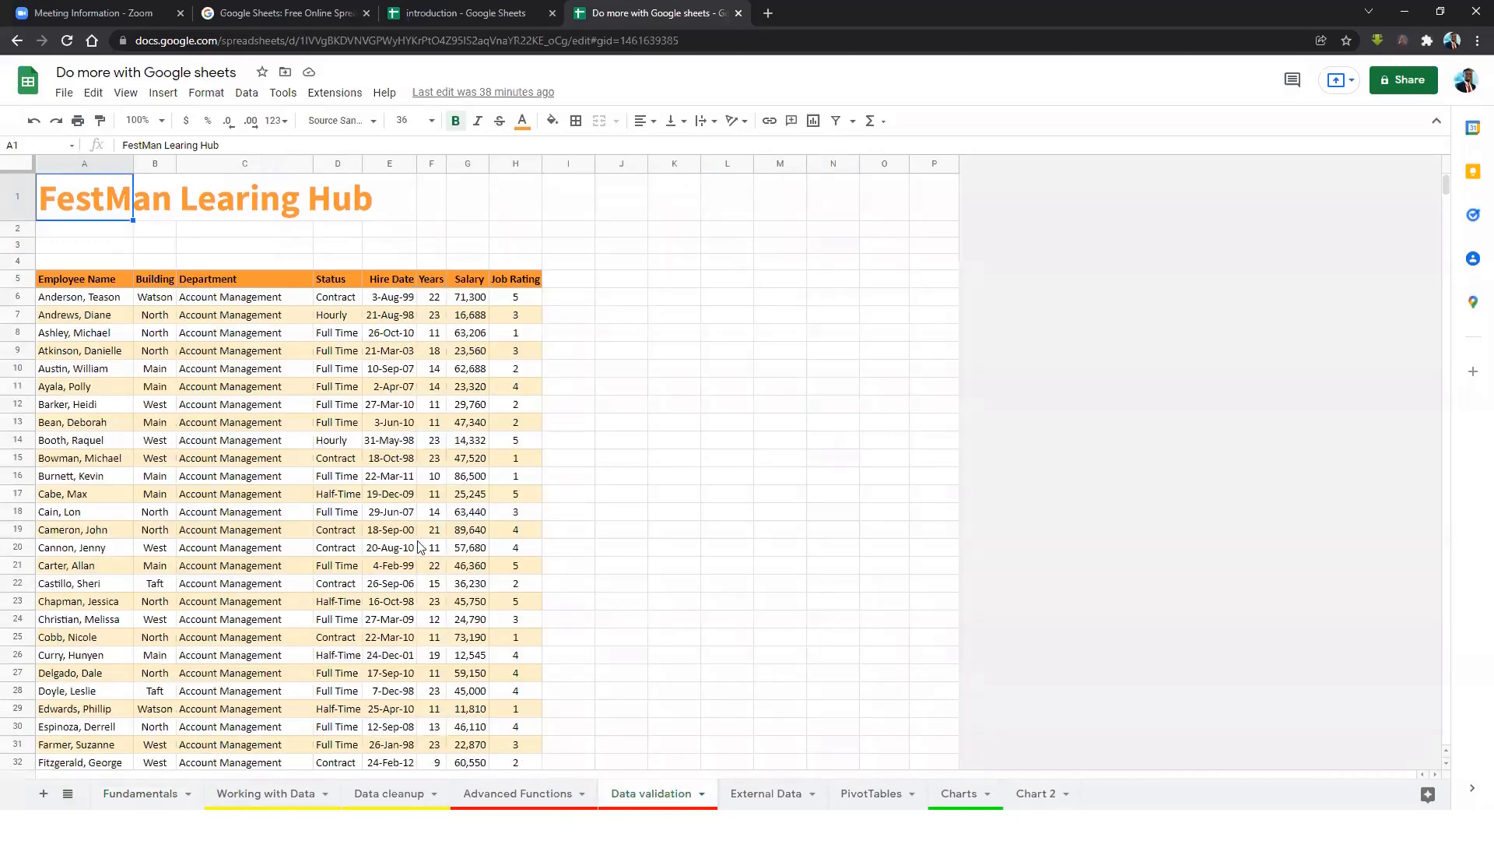
{"action": "left_click", "coordinate": [68, 793]}
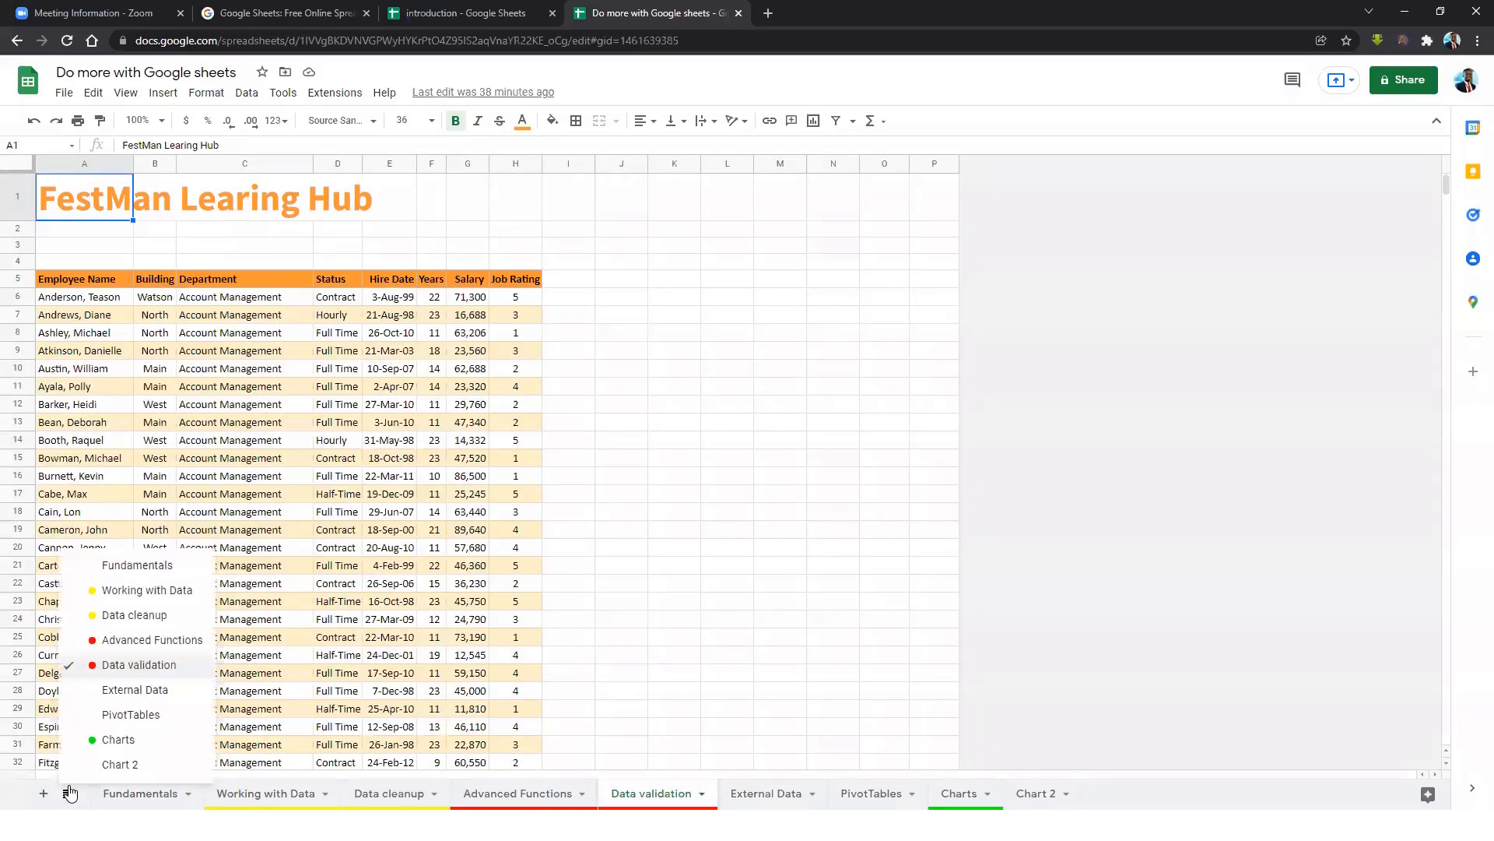
{"action": "left_click", "coordinate": [128, 739]}
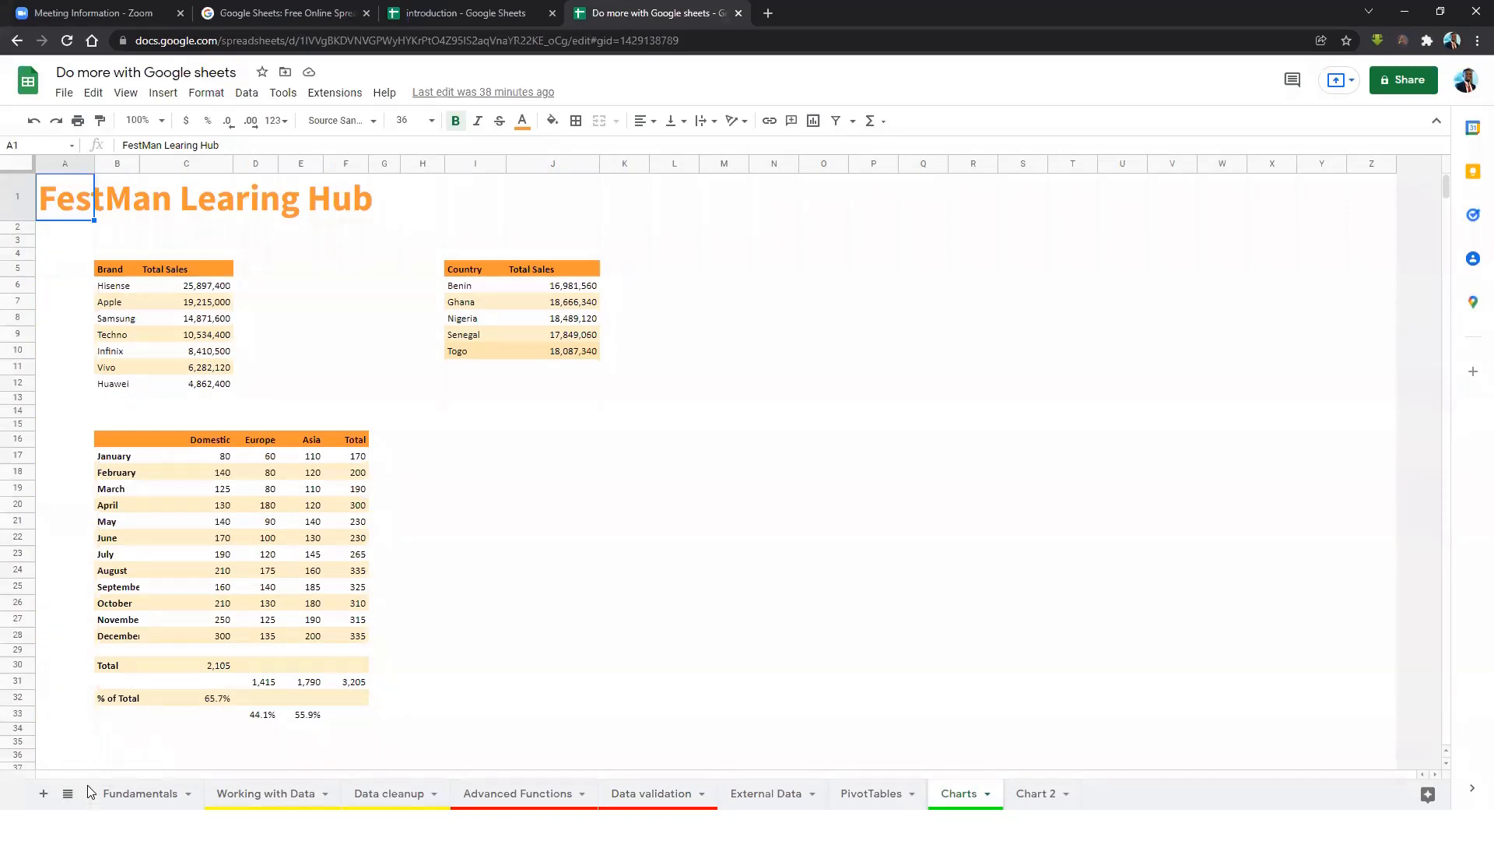
{"action": "left_click", "coordinate": [152, 792]}
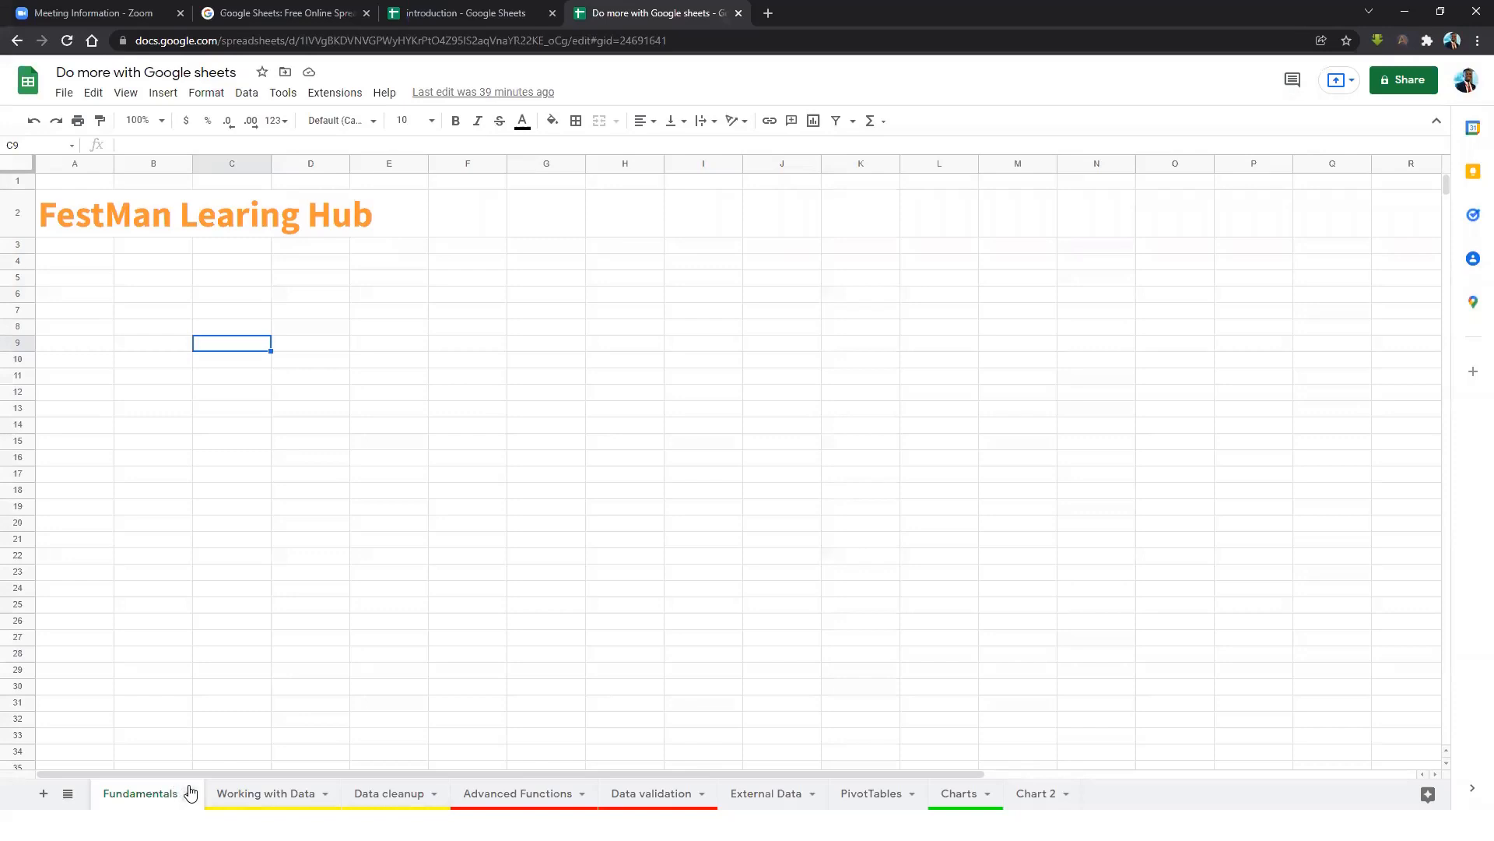
Duplicate the Fundamentals sheet to create 'Copy of Fundamentals'.
{"action": "left_click", "coordinate": [190, 793]}
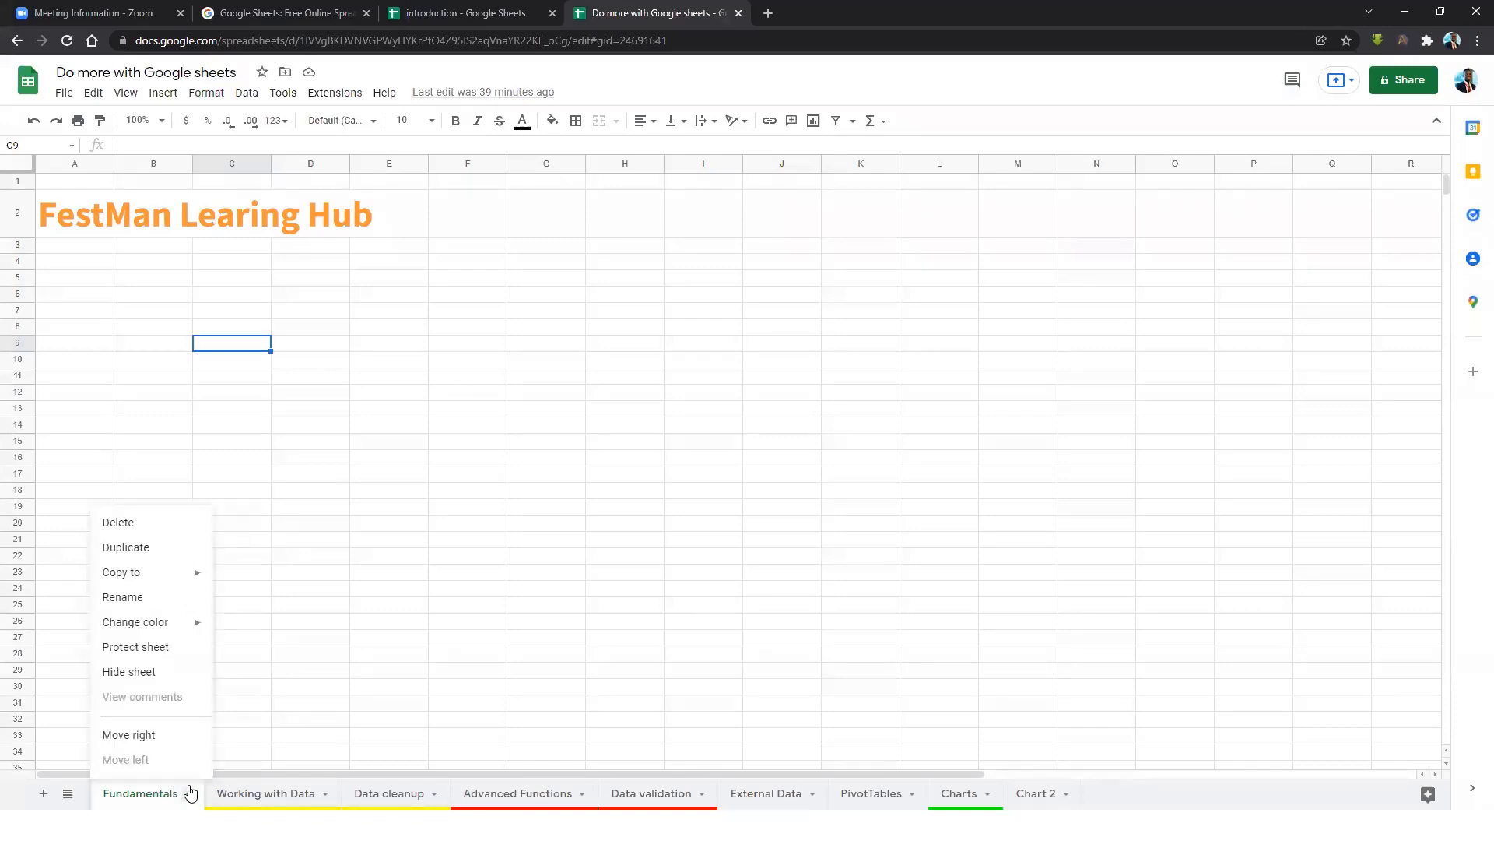
{"action": "left_click", "coordinate": [189, 793]}
{"action": "left_click", "coordinate": [189, 793]}
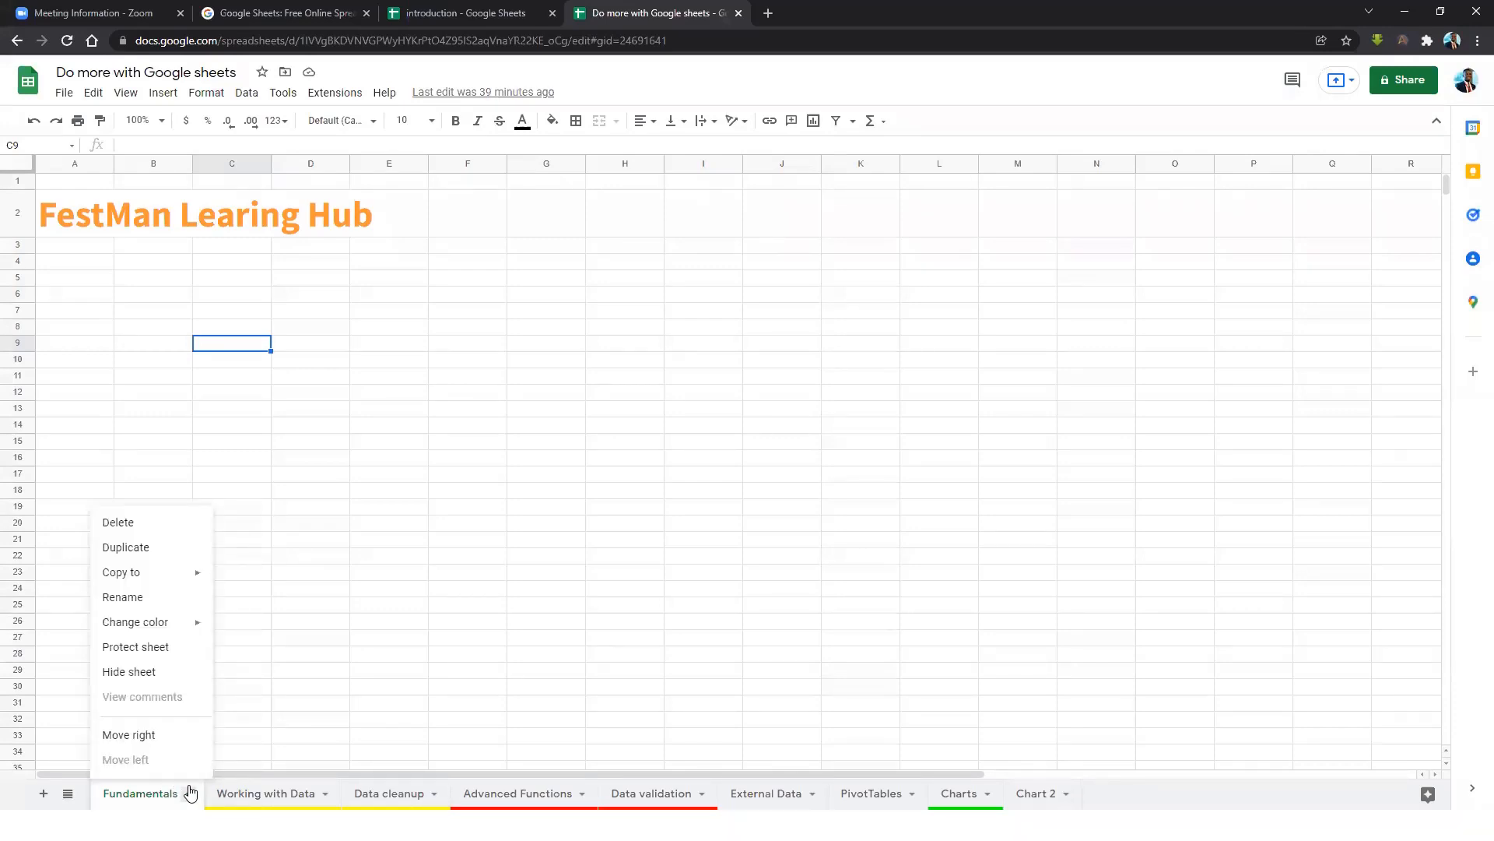
{"action": "left_click", "coordinate": [137, 553]}
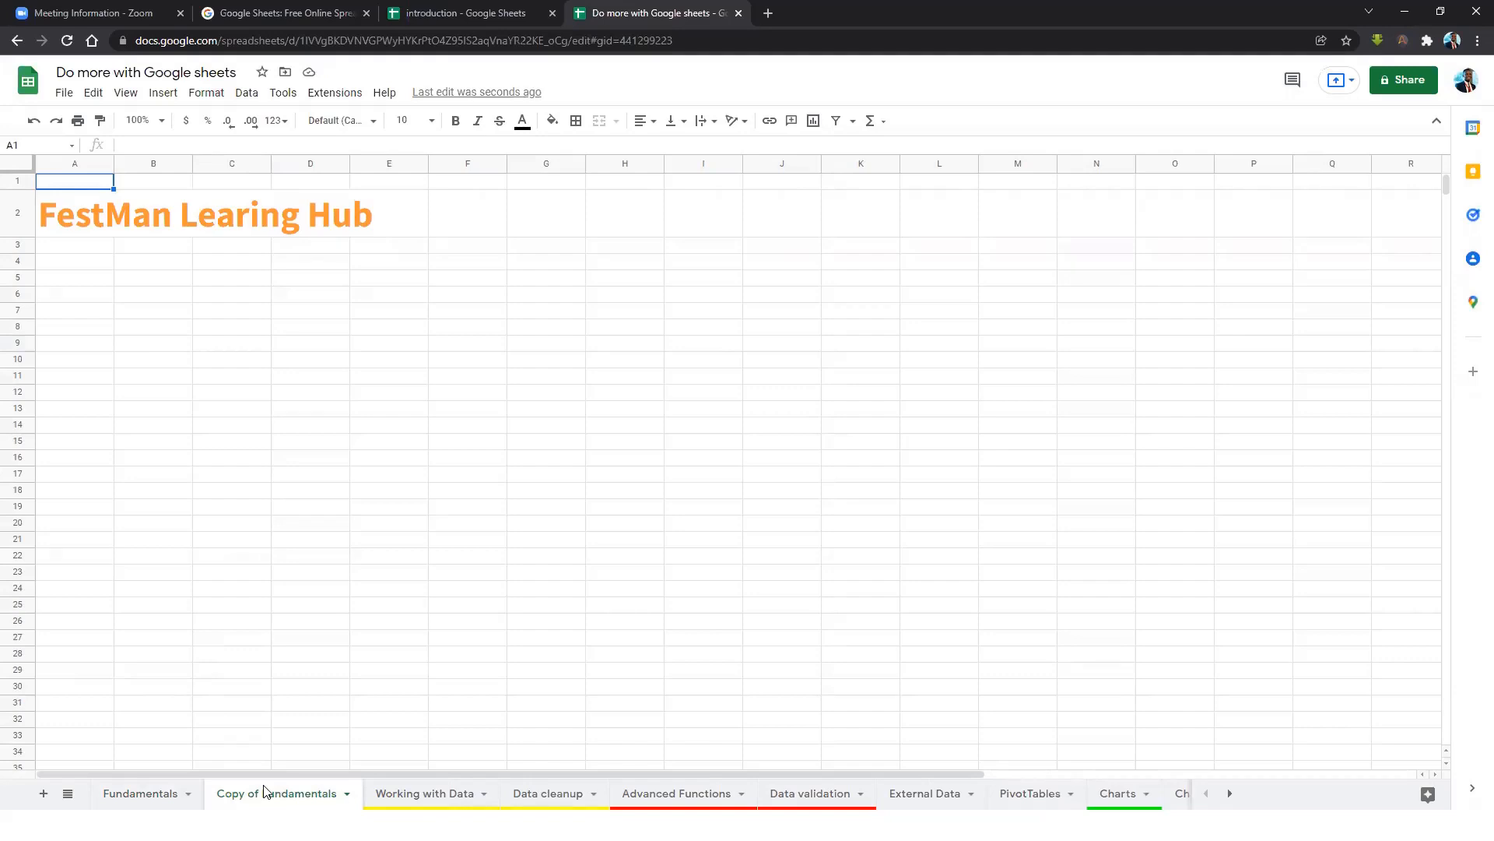
{"action": "left_click", "coordinate": [348, 794]}
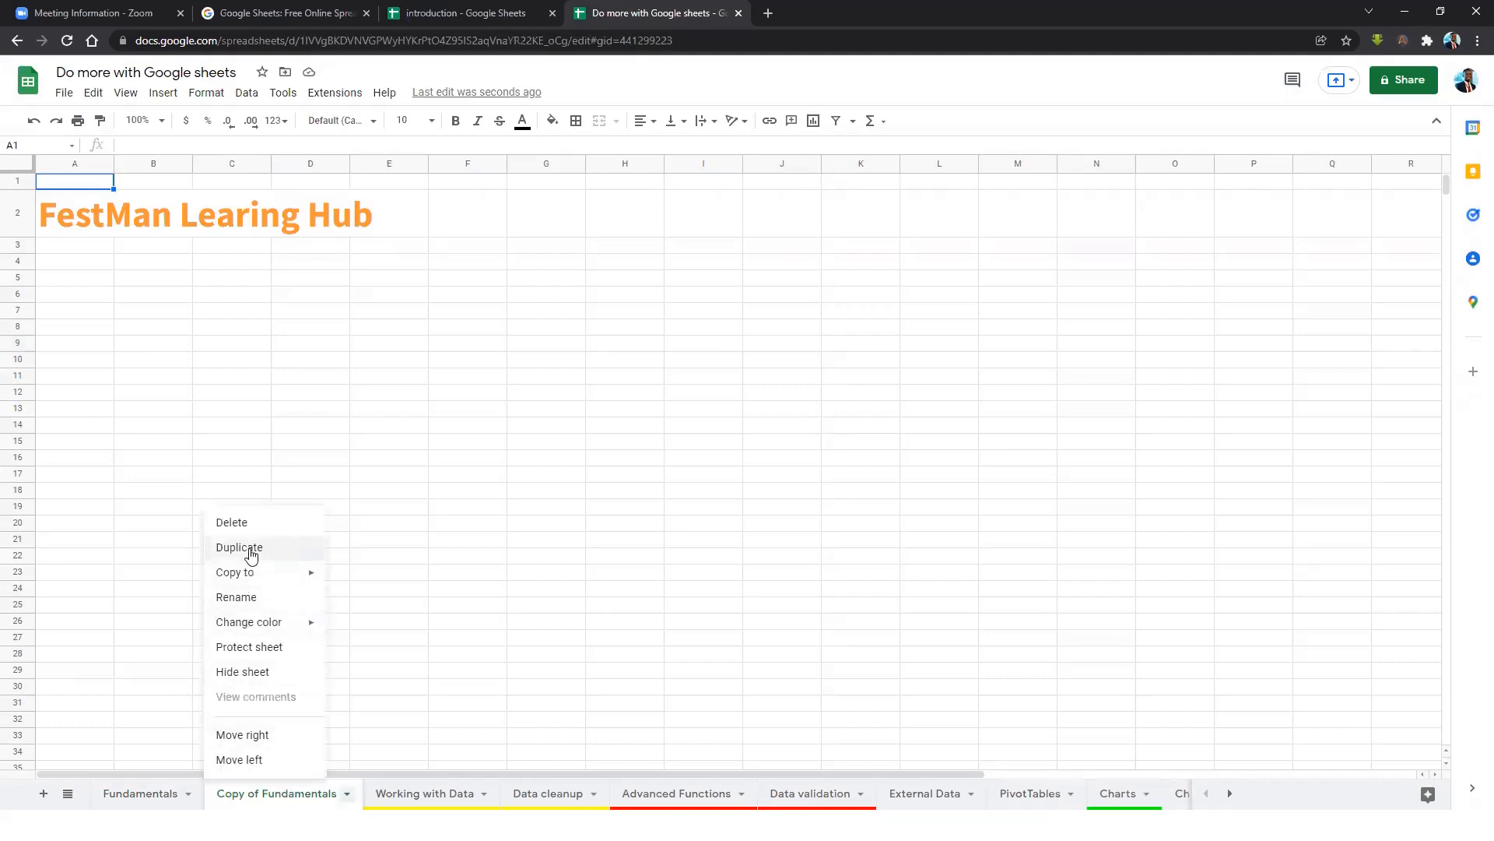
Delete the 'Copy of Fundamentals' sheet and confirm with OK.
{"action": "mouse_move", "coordinate": [267, 625]}
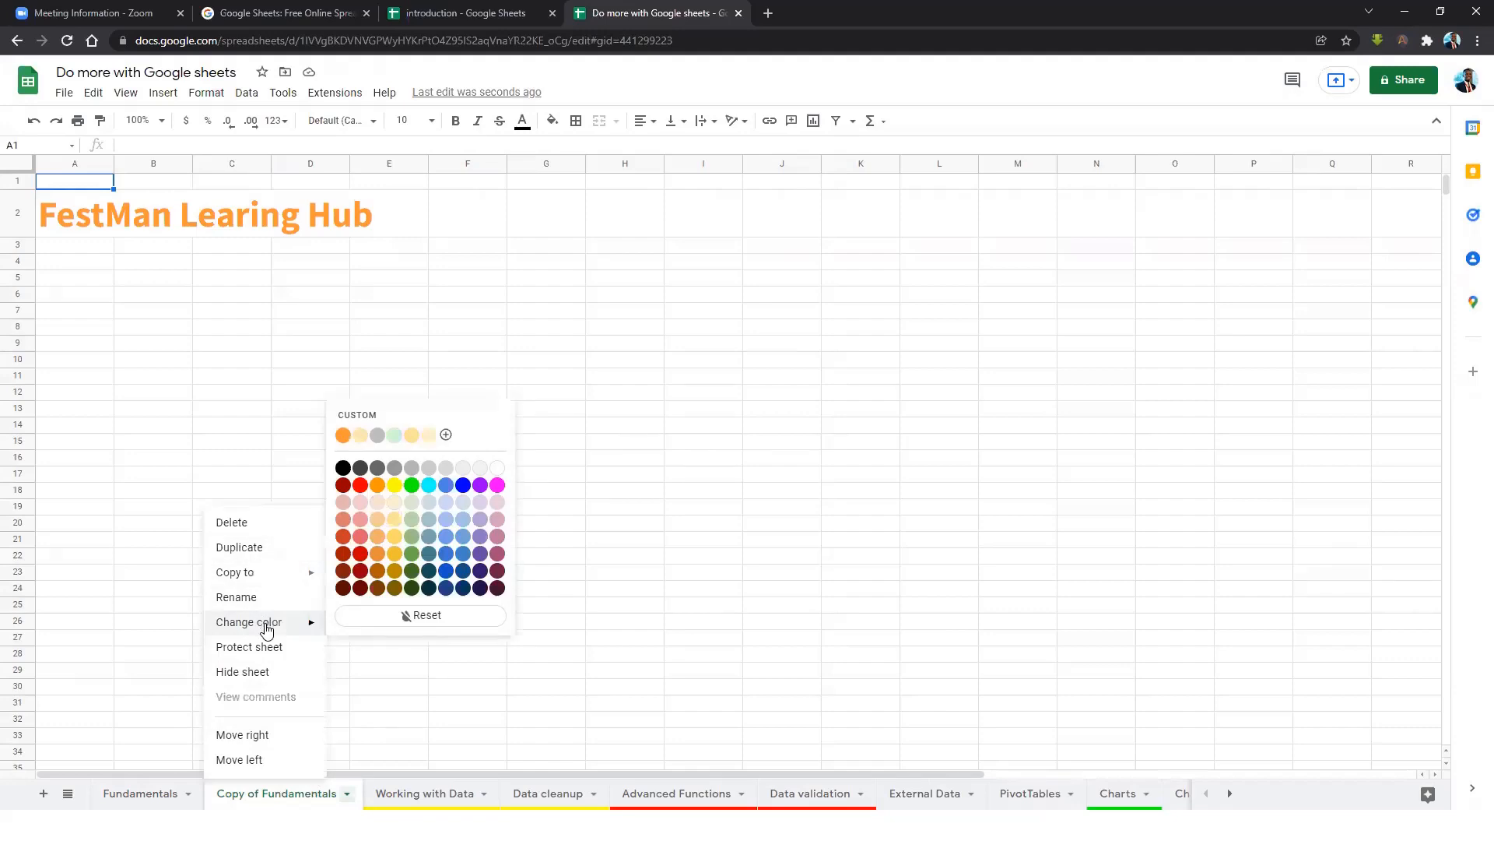
{"action": "left_click", "coordinate": [237, 529]}
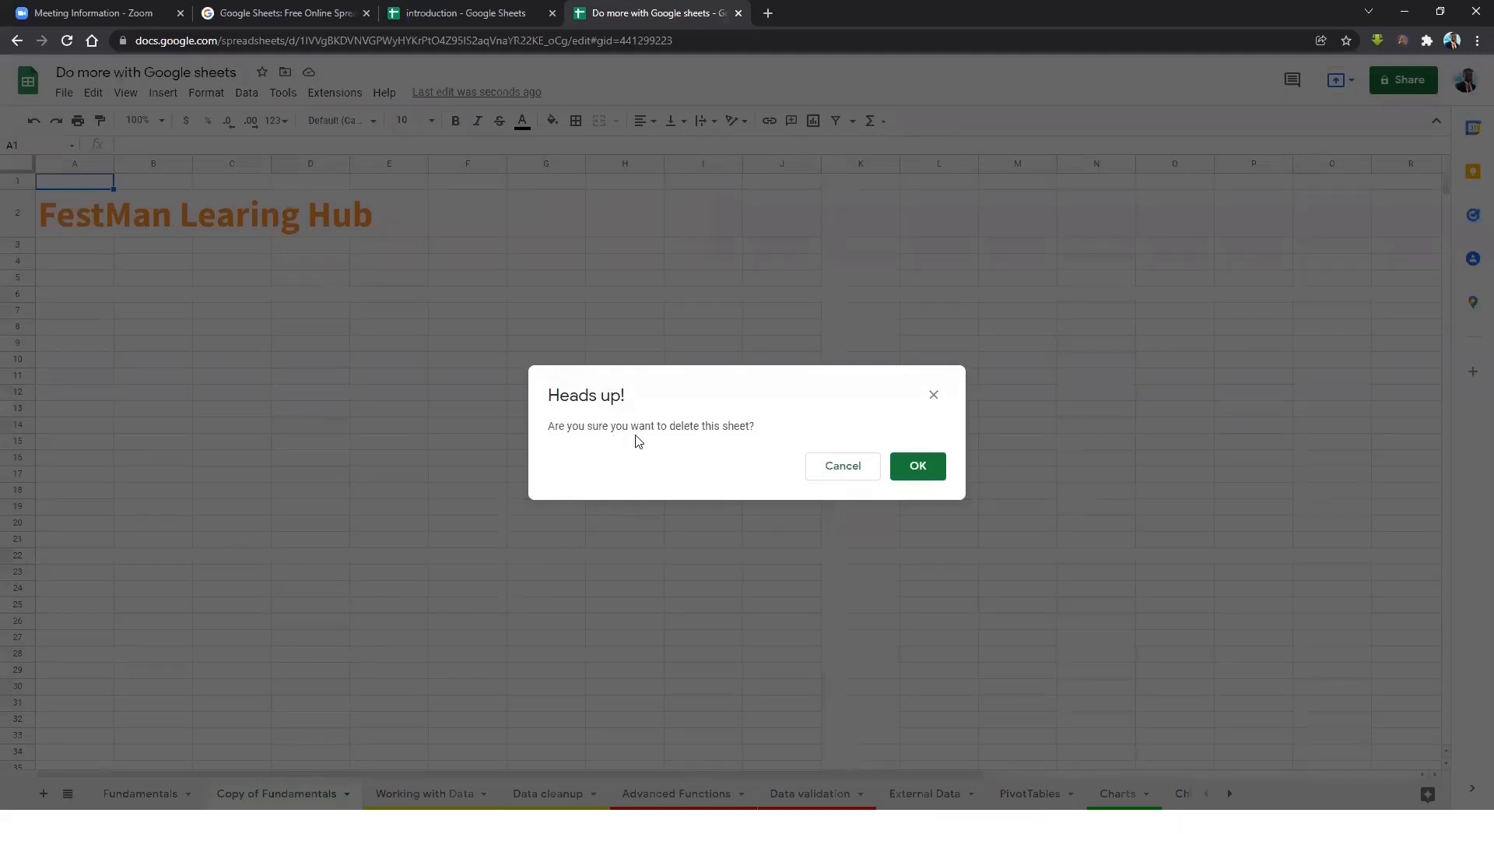
{"action": "left_click", "coordinate": [917, 467]}
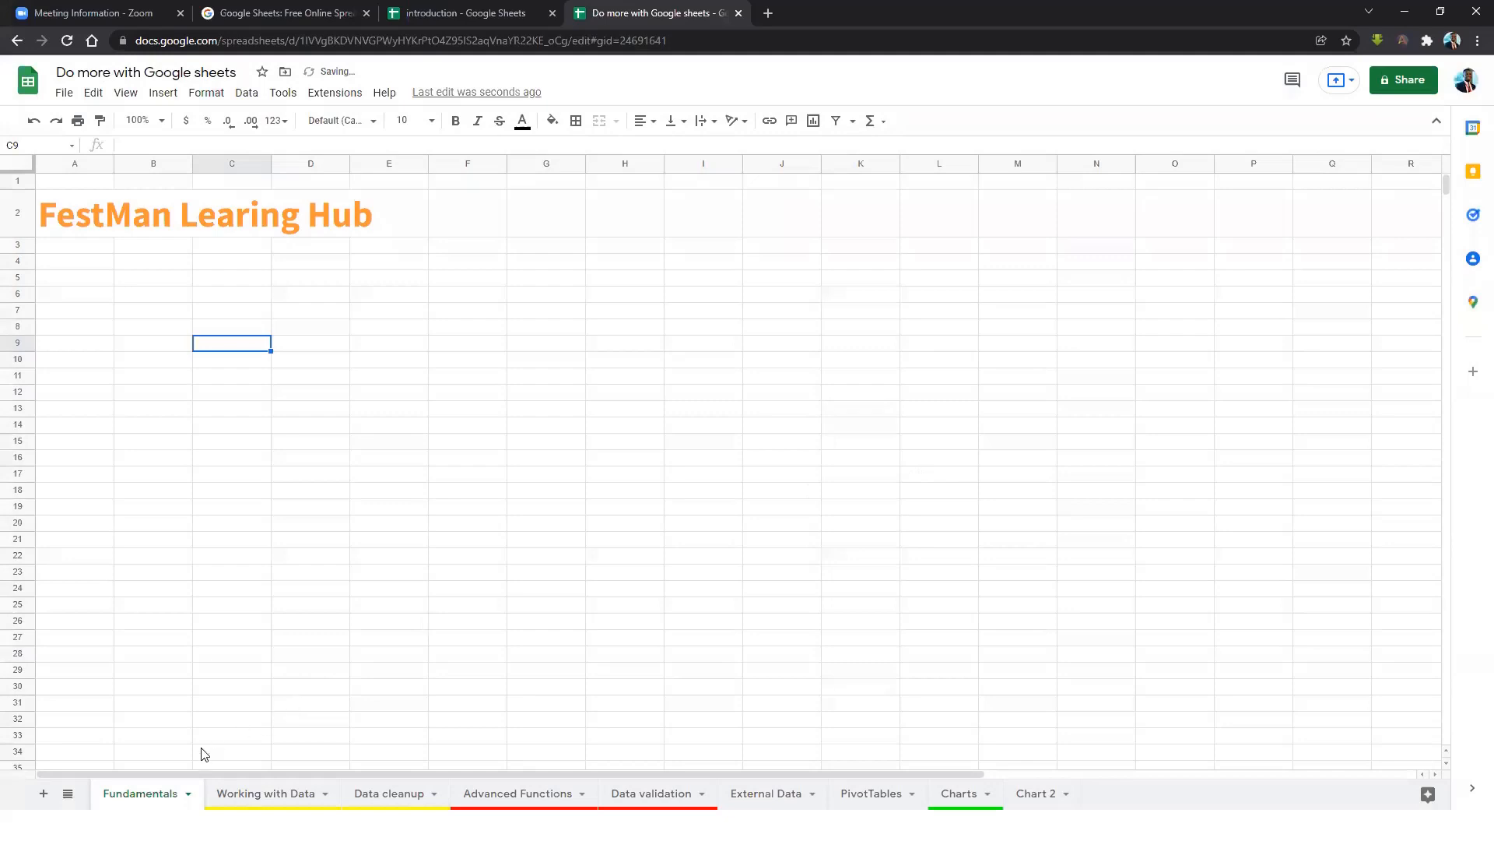
{"action": "left_click", "coordinate": [188, 793]}
Copy the Fundamentals sheet into a new Untitled spreadsheet, open it, then close it.
{"action": "mouse_move", "coordinate": [154, 574]}
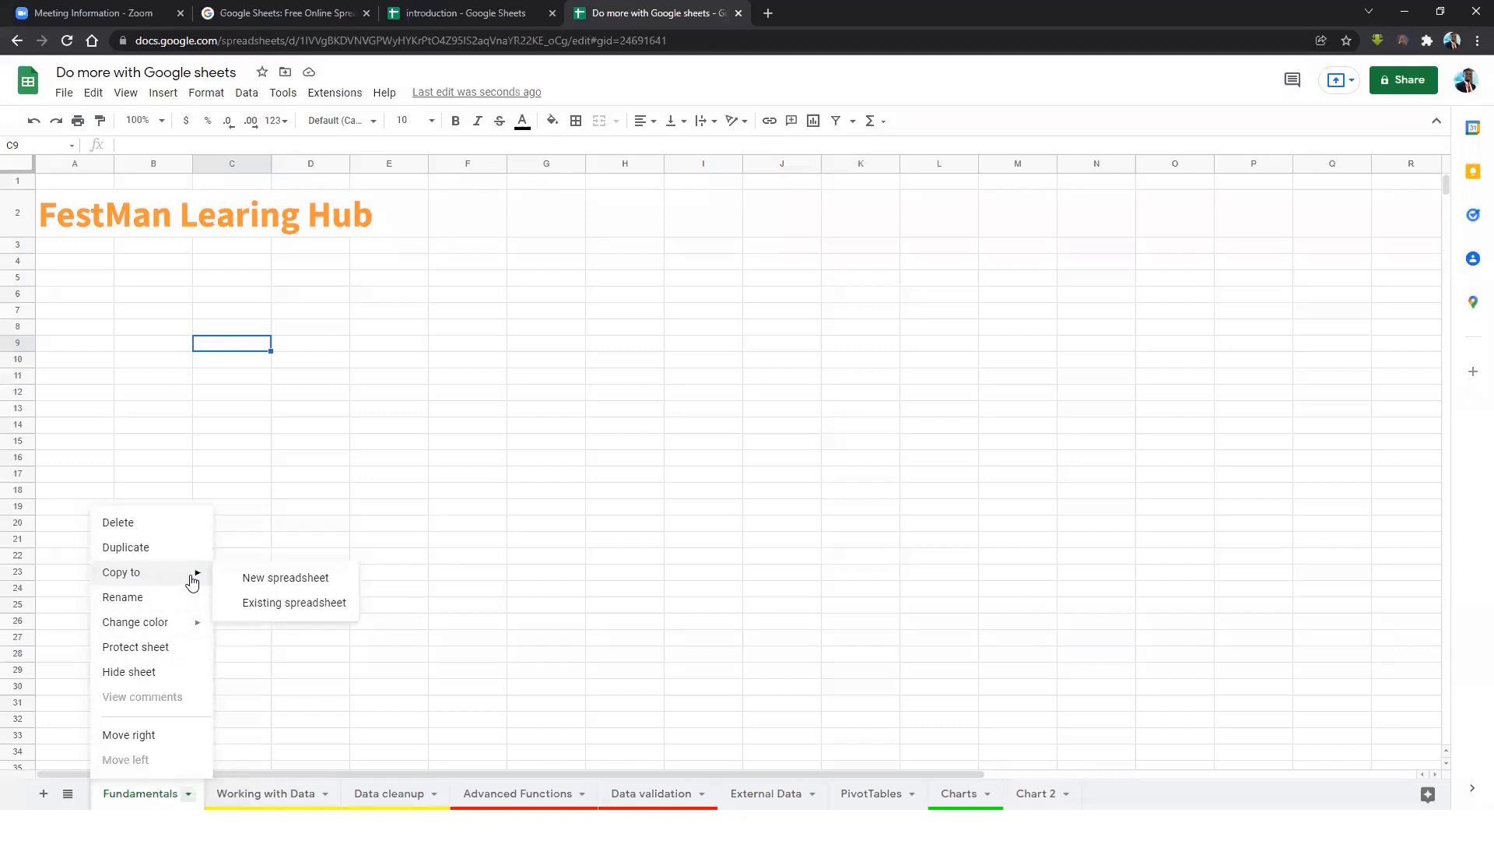
{"action": "left_click", "coordinate": [262, 580]}
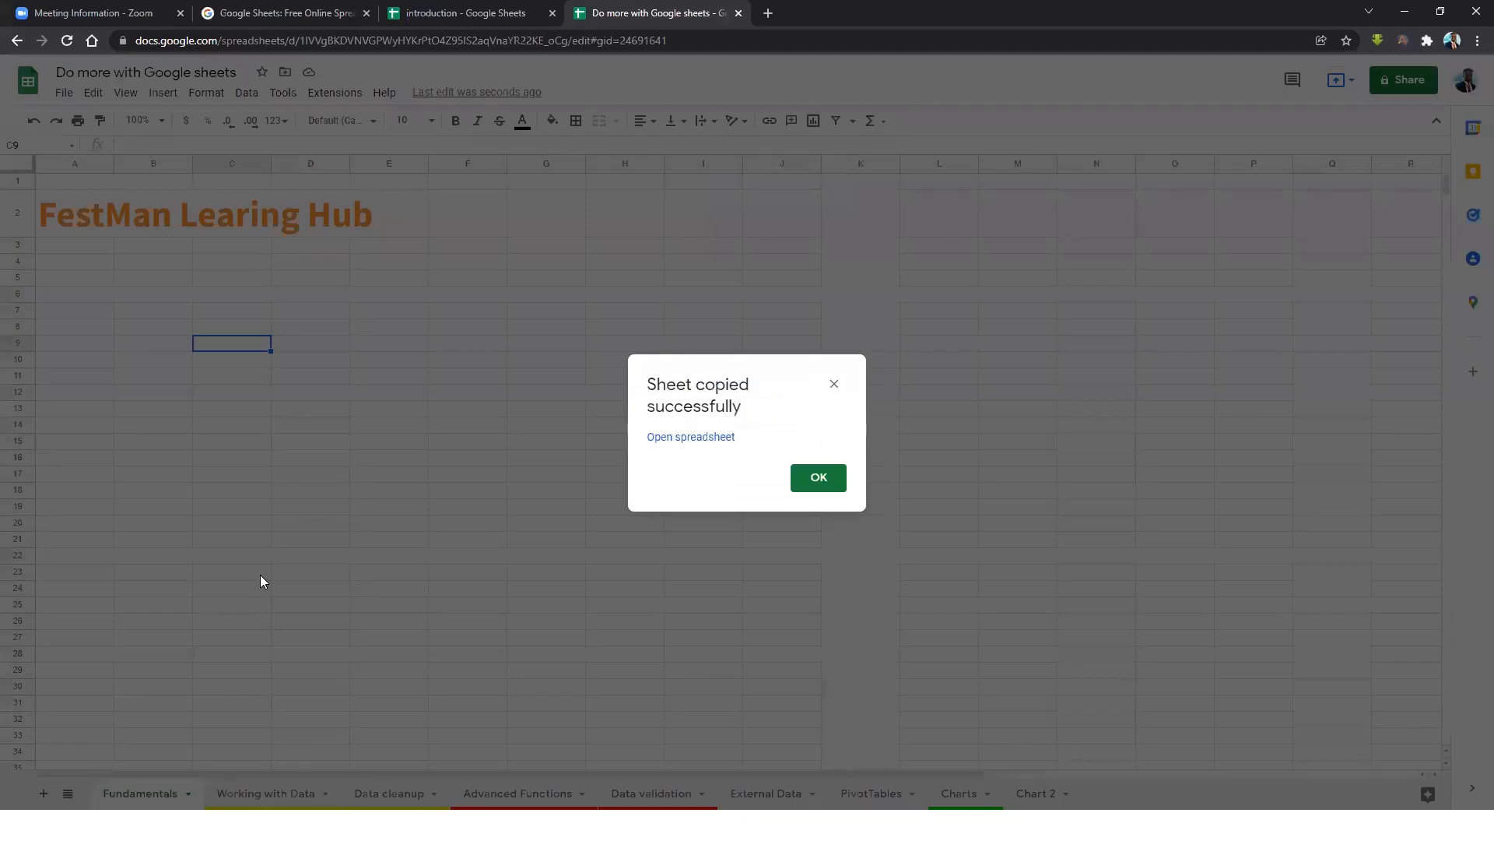
{"action": "left_click", "coordinate": [700, 438]}
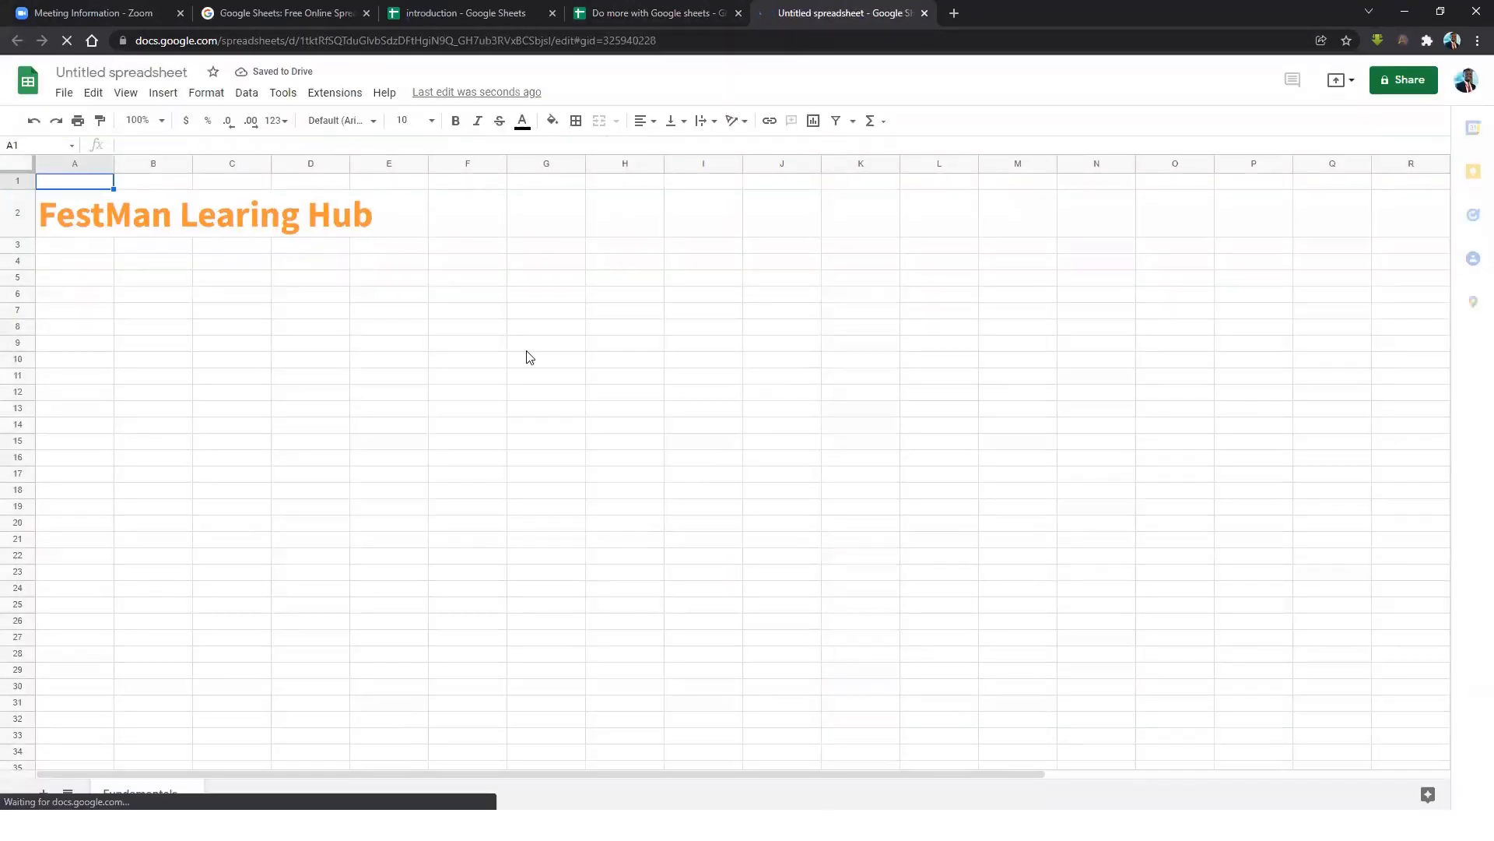
{"action": "left_click", "coordinate": [292, 610]}
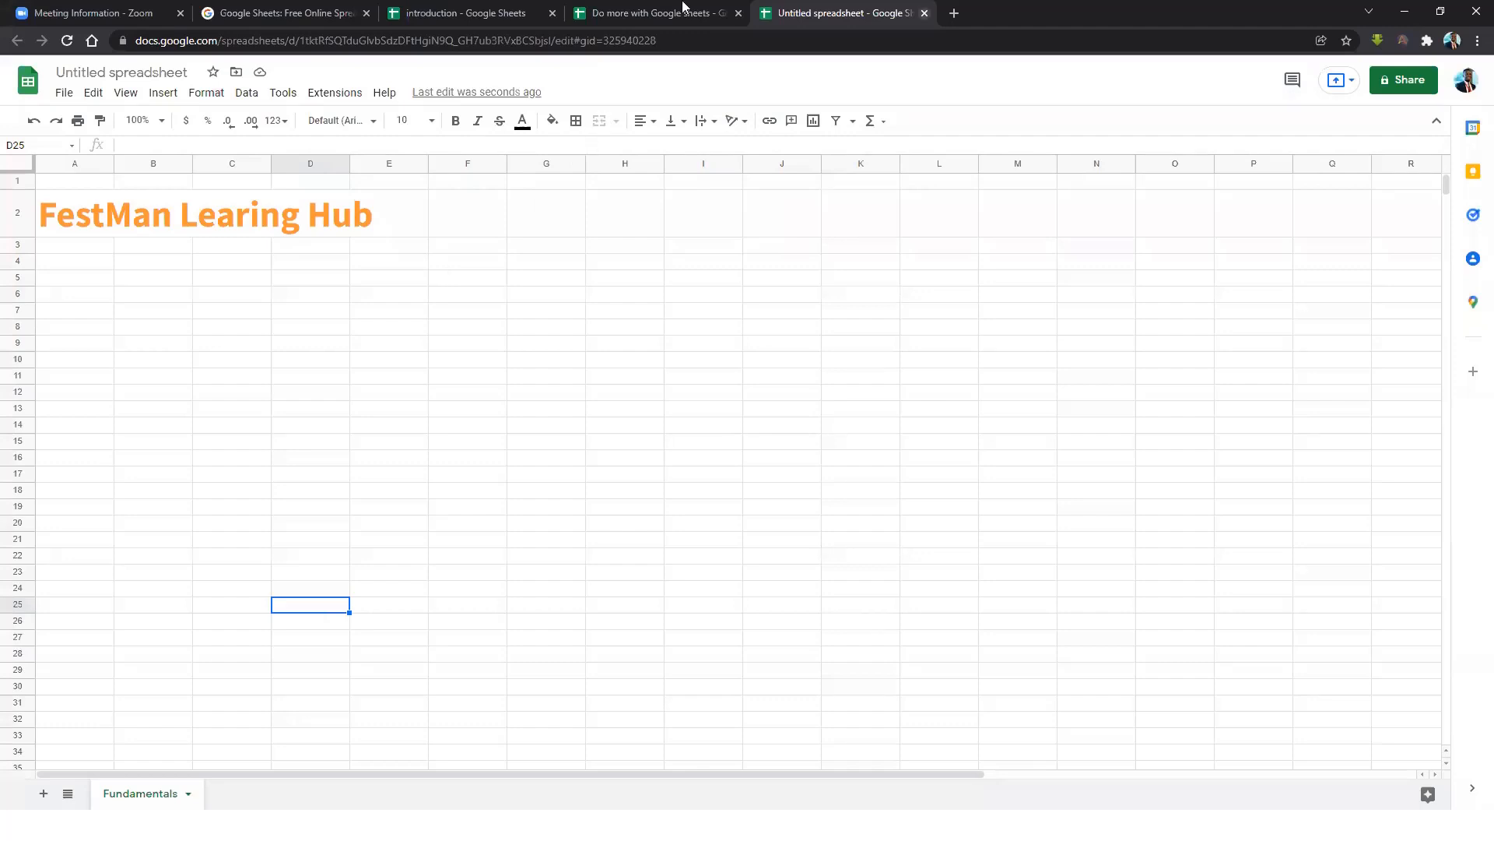
{"action": "left_click", "coordinate": [925, 14]}
{"action": "left_click", "coordinate": [818, 477]}
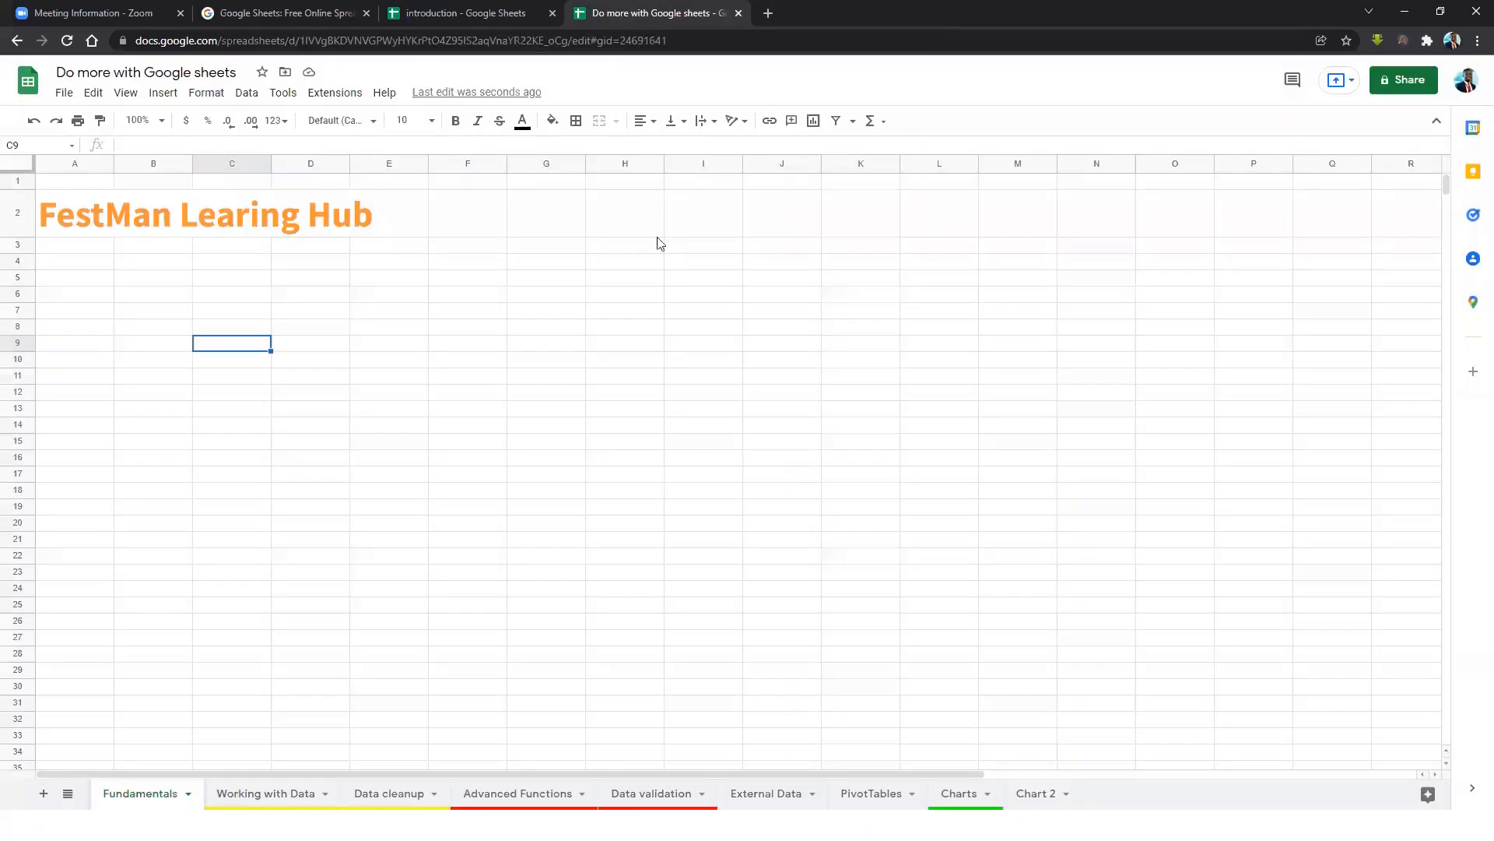
Colour the Fundamentals sheet tab dark red 1.
{"action": "left_click", "coordinate": [188, 793]}
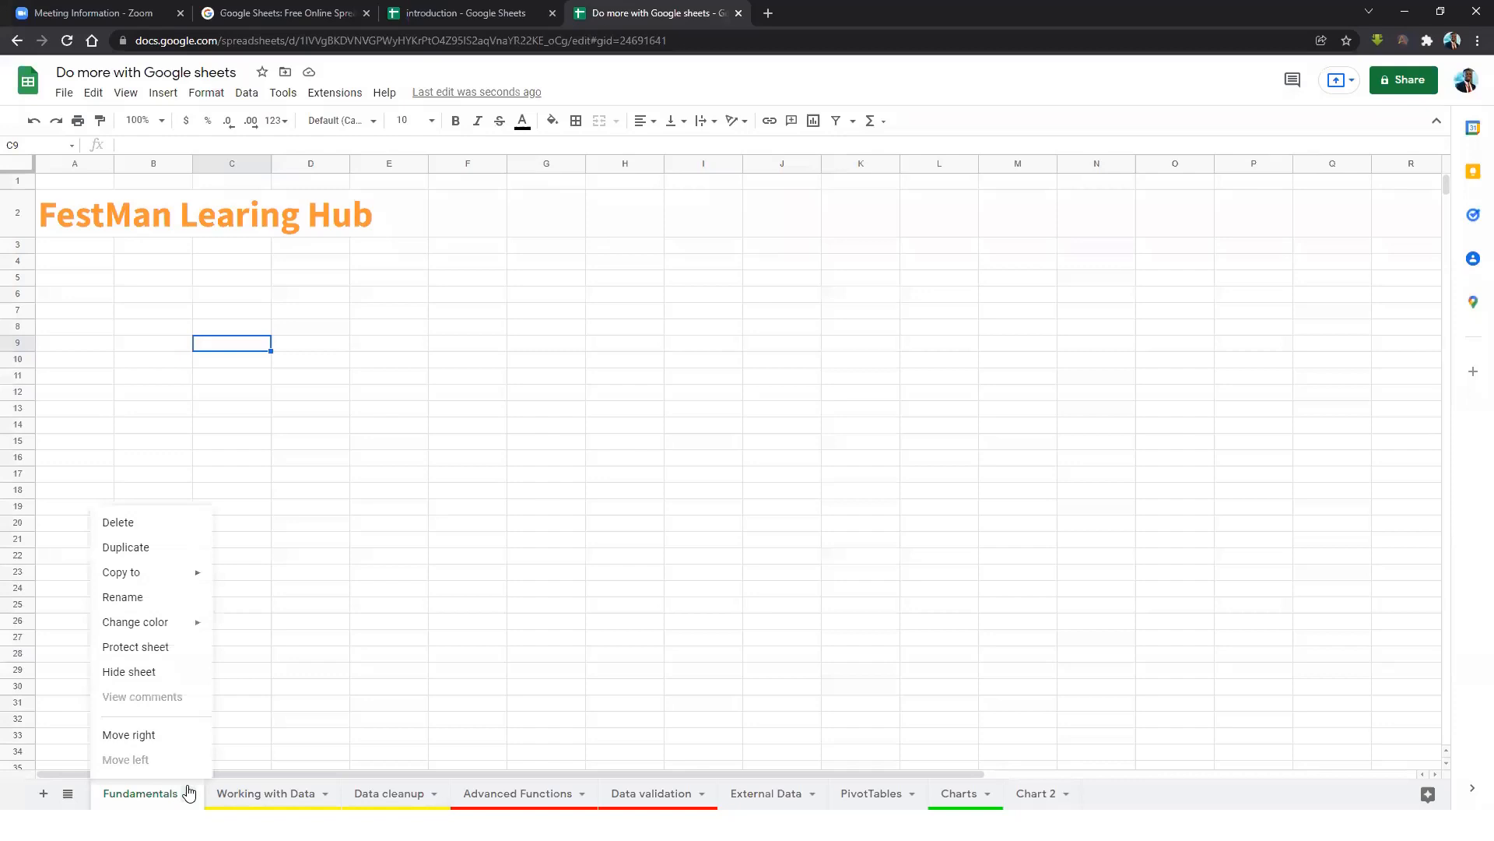
{"action": "mouse_move", "coordinate": [137, 627]}
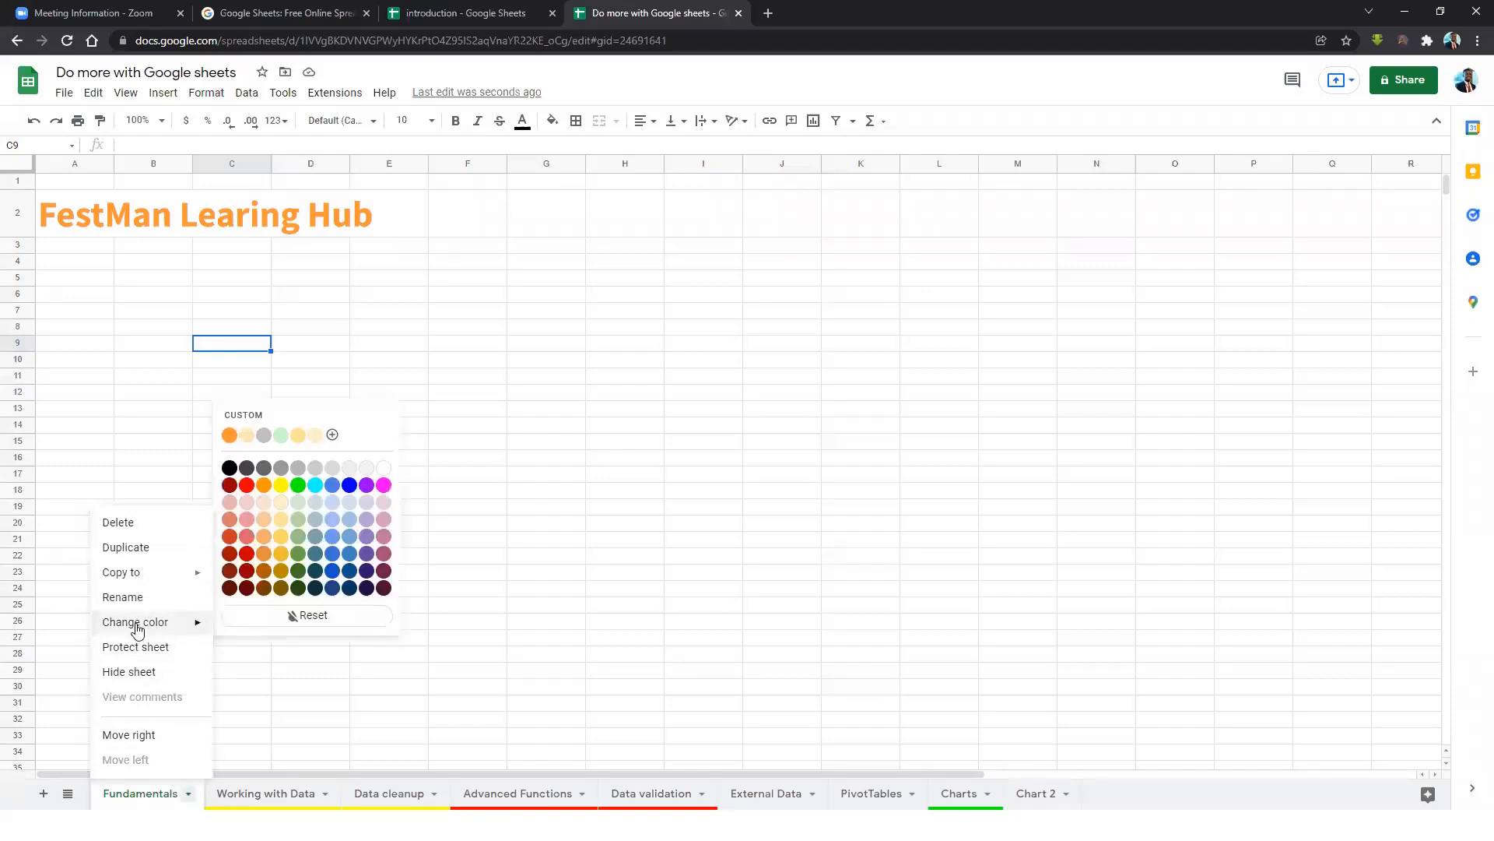
{"action": "left_click", "coordinate": [247, 554]}
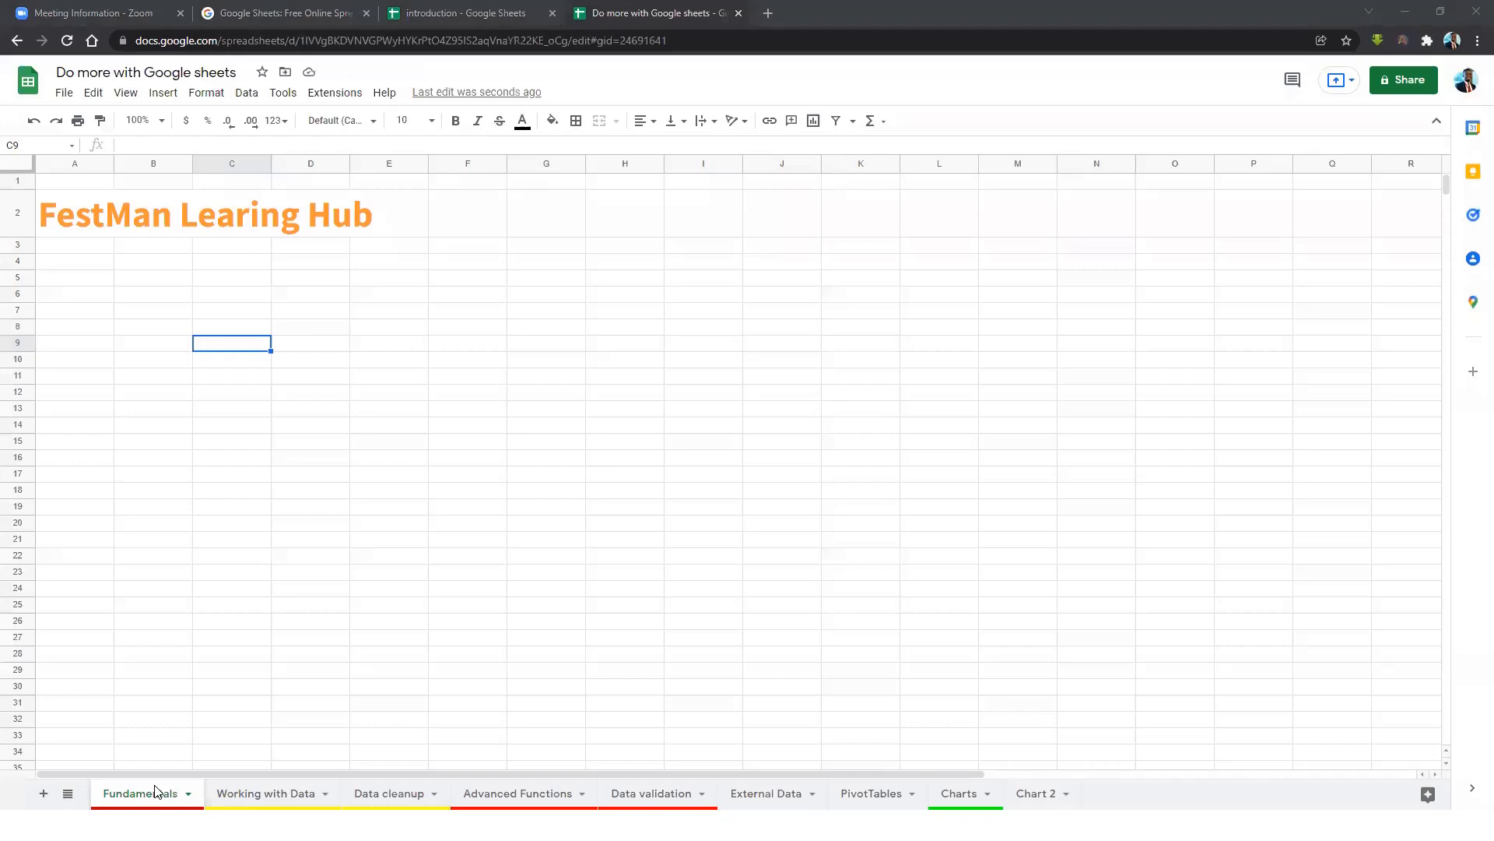
{"action": "left_click", "coordinate": [193, 792]}
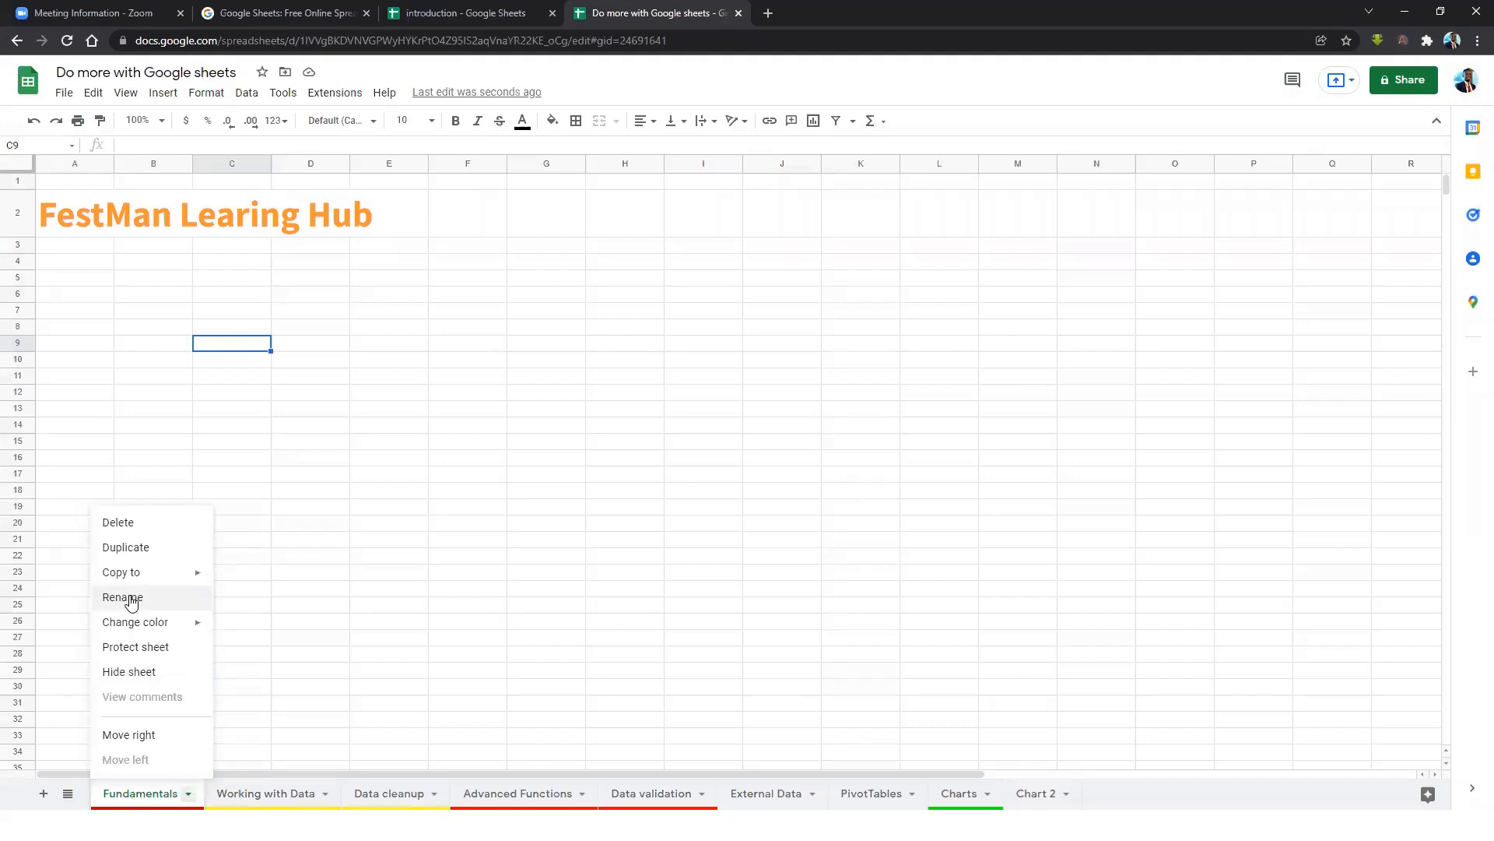
{"action": "double_click", "coordinate": [153, 791]}
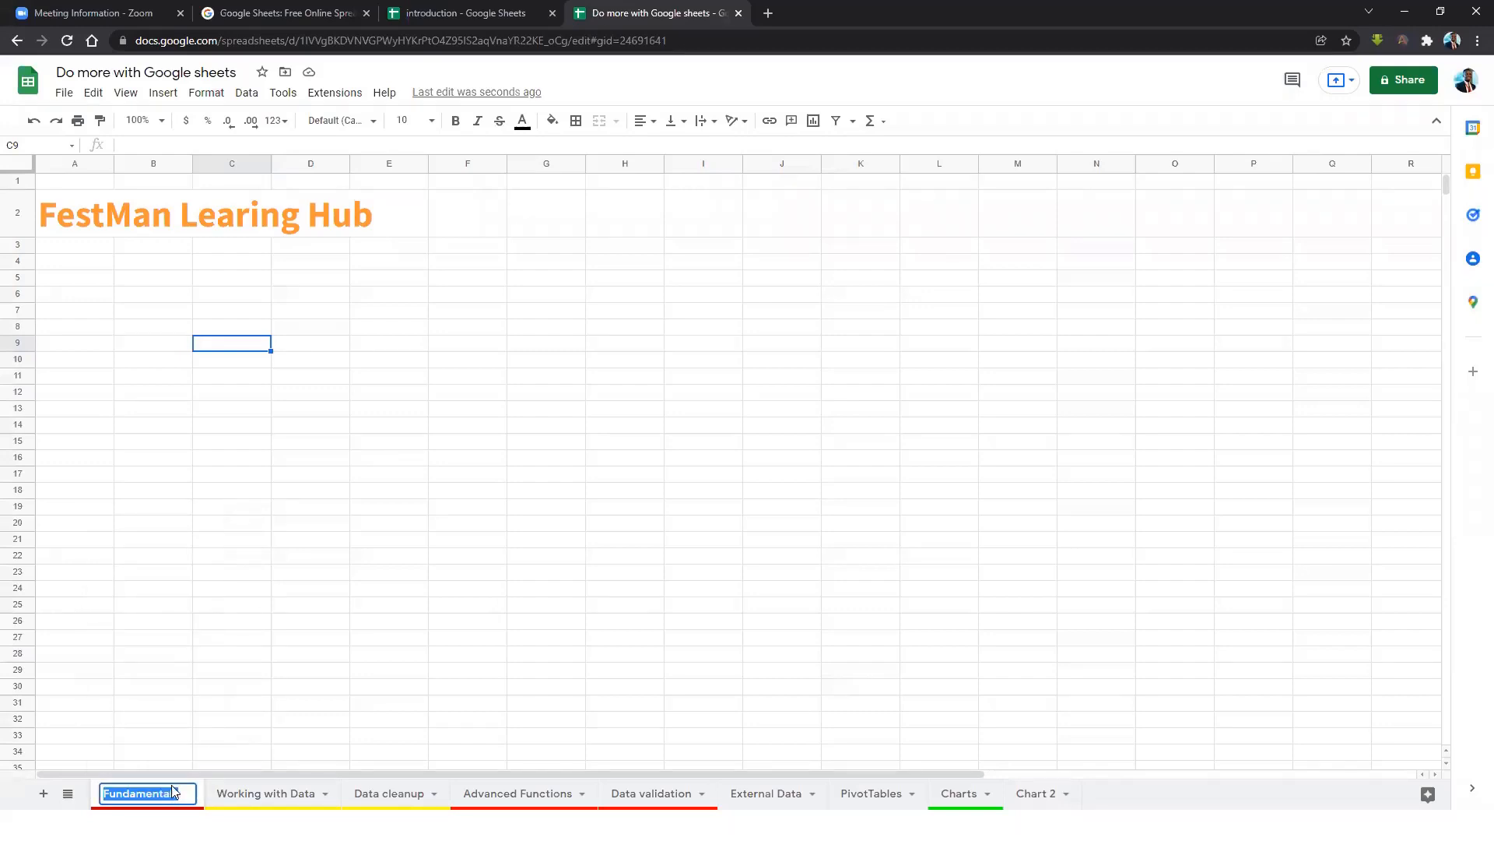
{"action": "left_click", "coordinate": [318, 790]}
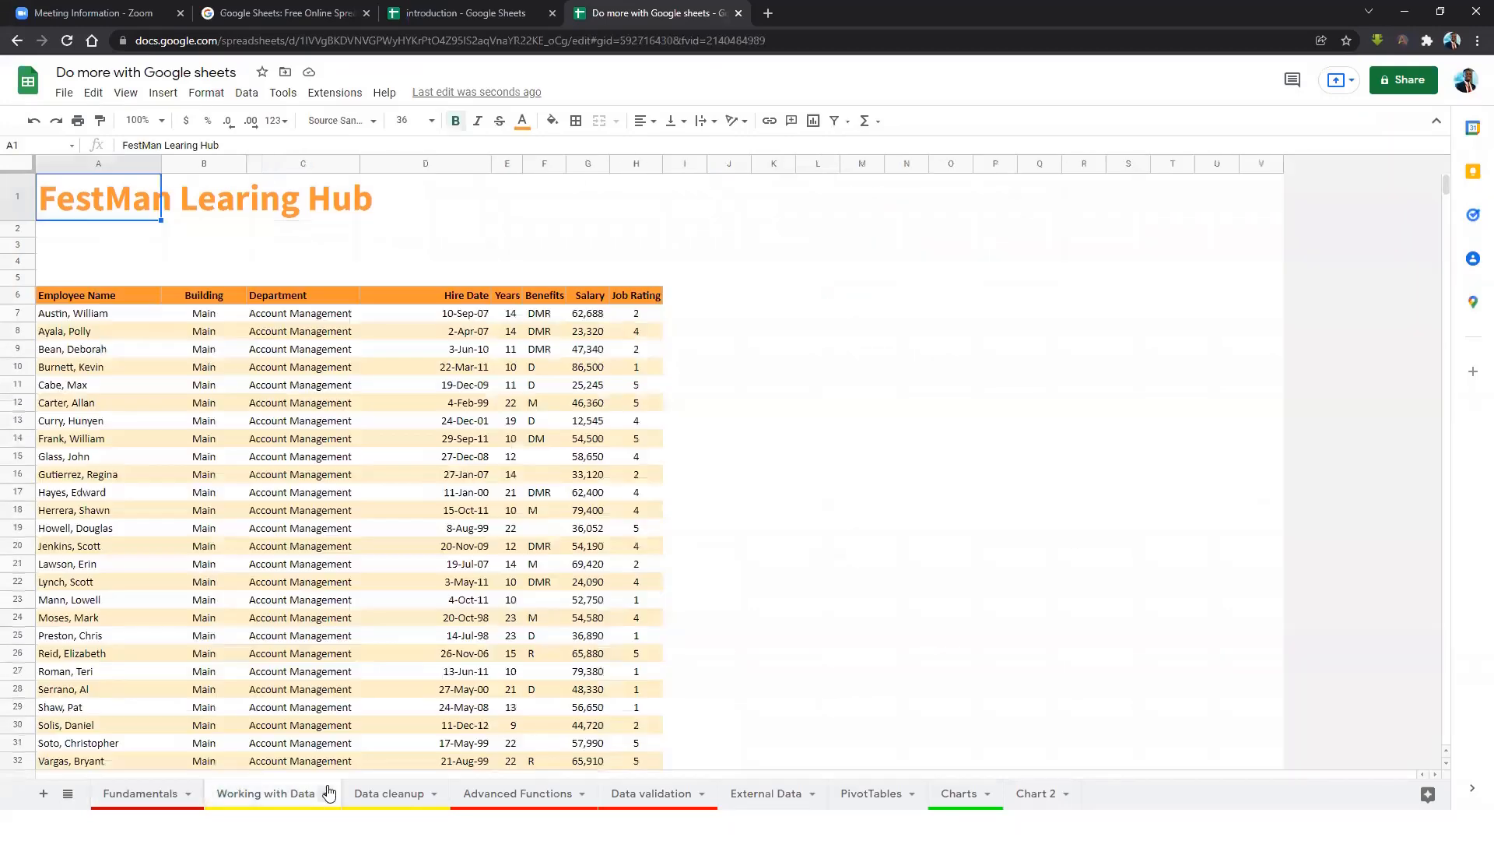
{"action": "left_click", "coordinate": [330, 792]}
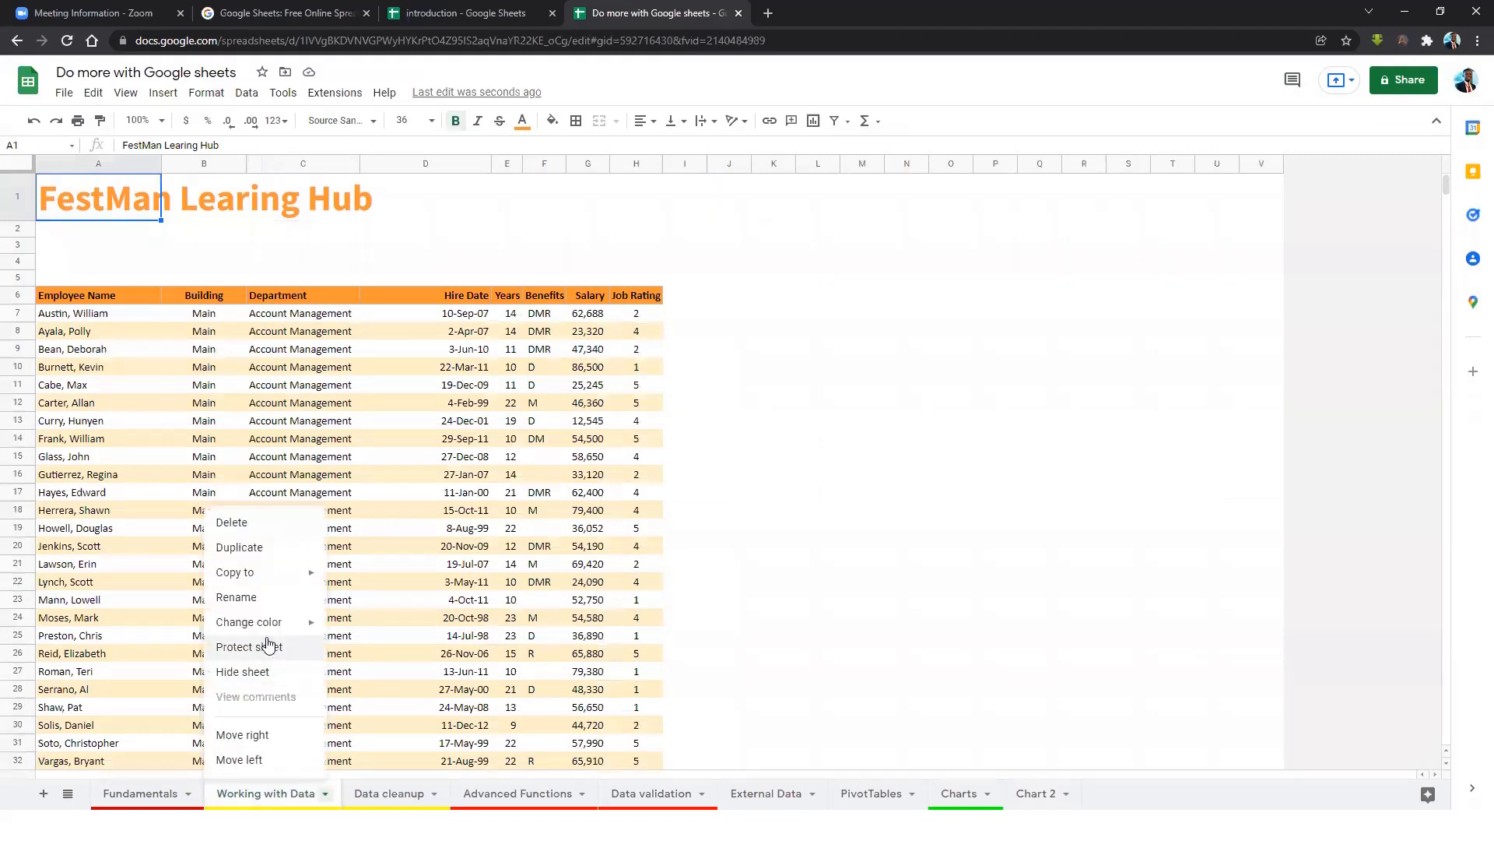
{"action": "left_click", "coordinate": [244, 601]}
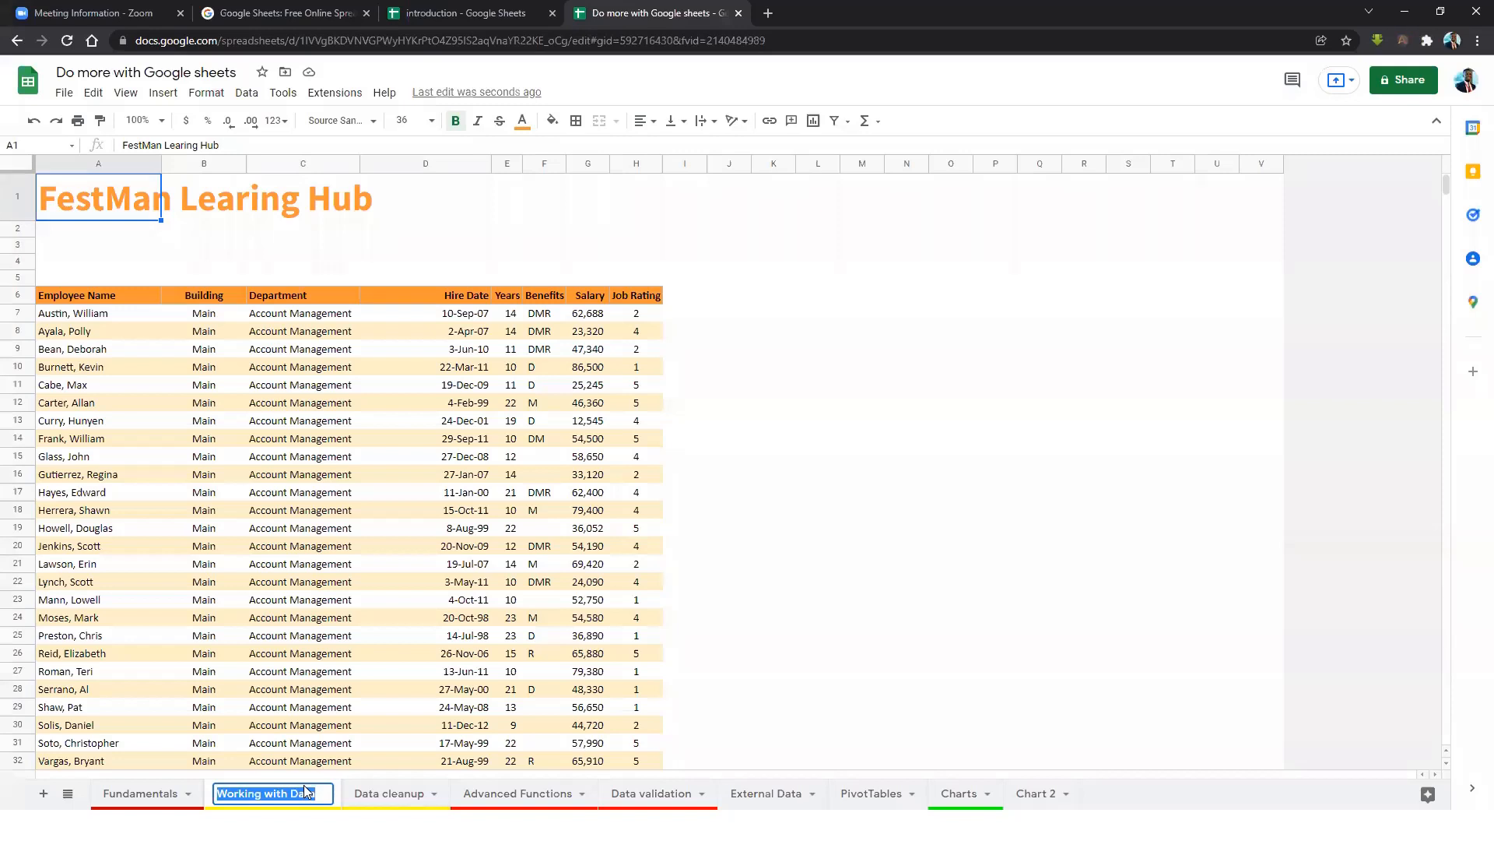
{"action": "key", "text": "alt+Tab"}
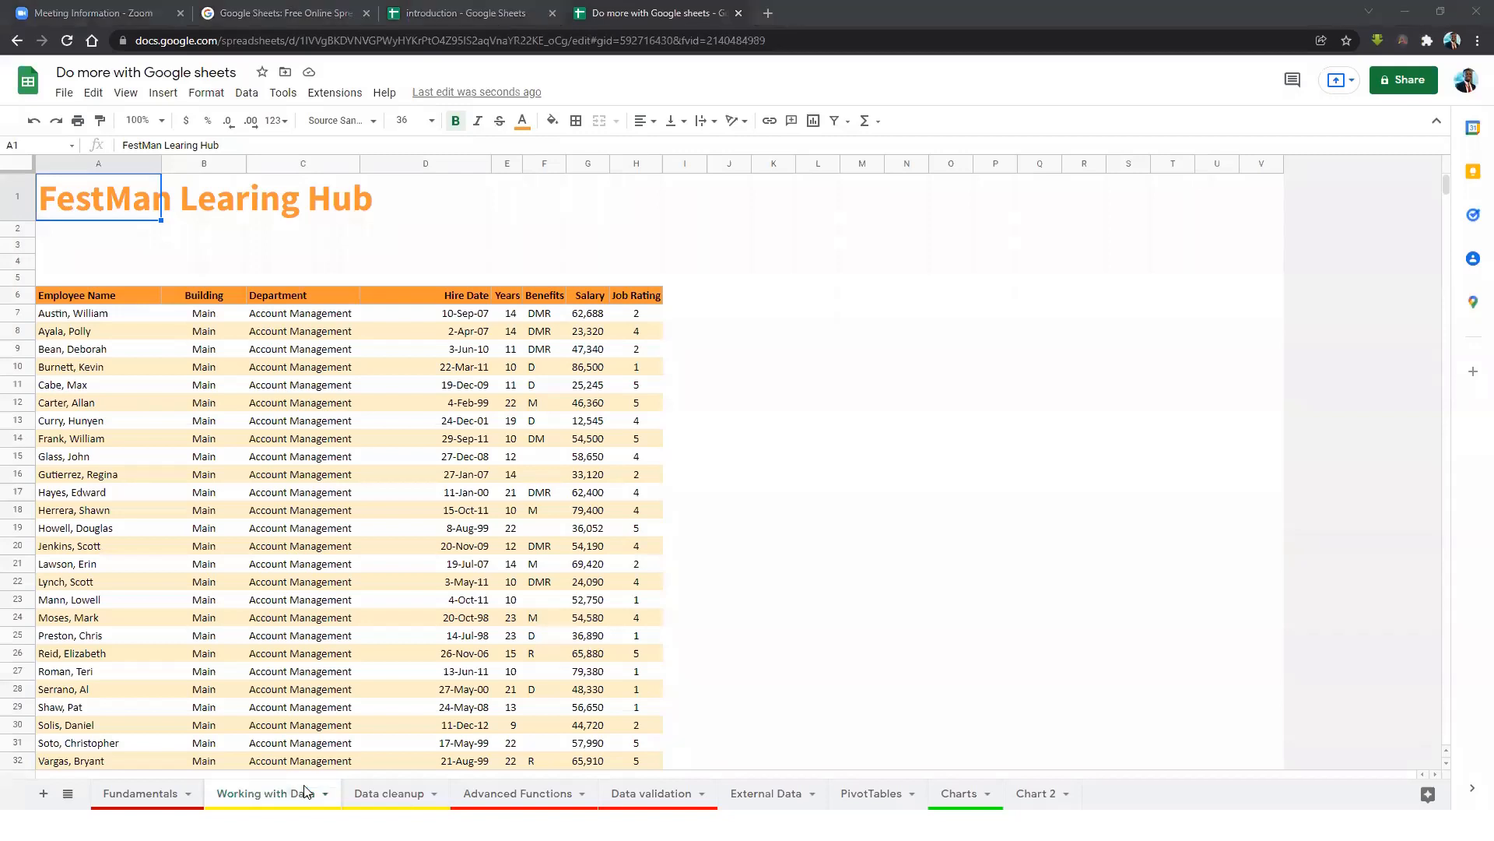
{"action": "left_click", "coordinate": [165, 790]}
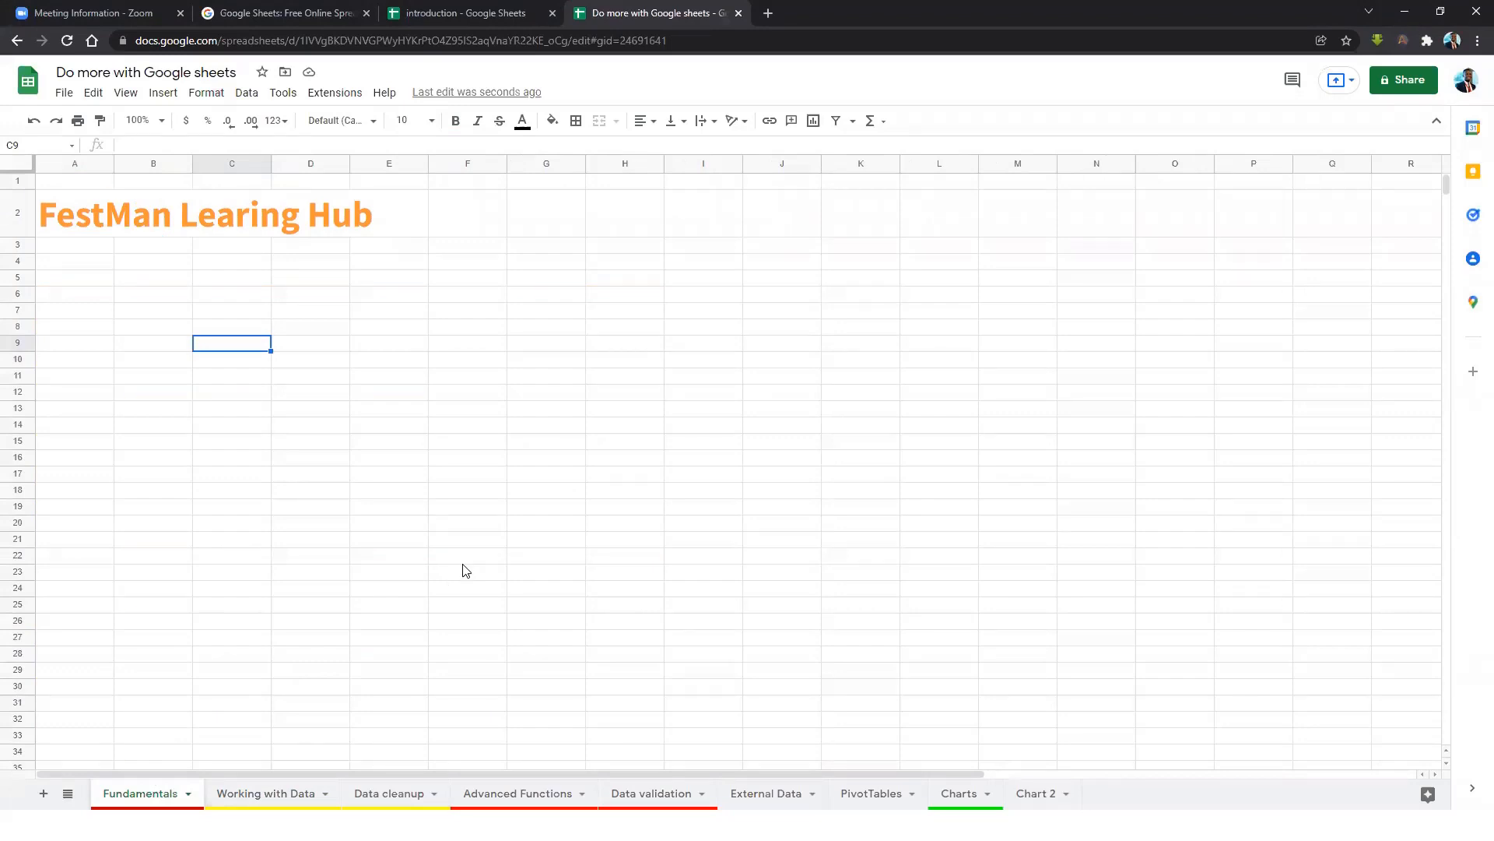
Switch to the Working with Data sheet and inspect cells C23 and D14.
{"action": "left_click", "coordinate": [288, 792]}
{"action": "left_click", "coordinate": [288, 600]}
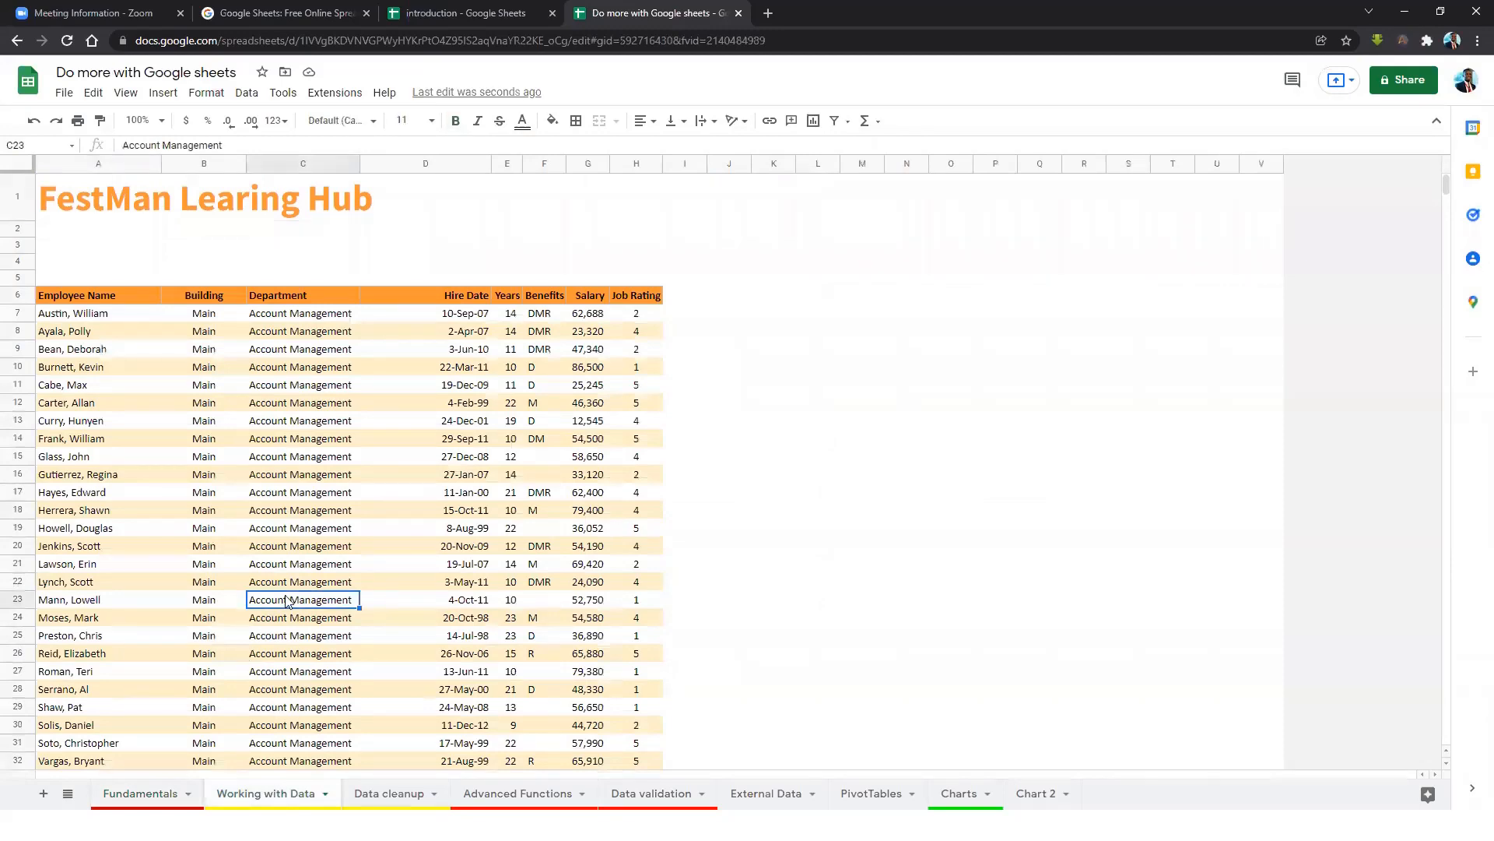
{"action": "scroll", "coordinate": [361, 527], "scroll_direction": "down", "scroll_amount": 5}
{"action": "scroll", "coordinate": [385, 527], "scroll_direction": "up", "scroll_amount": 3}
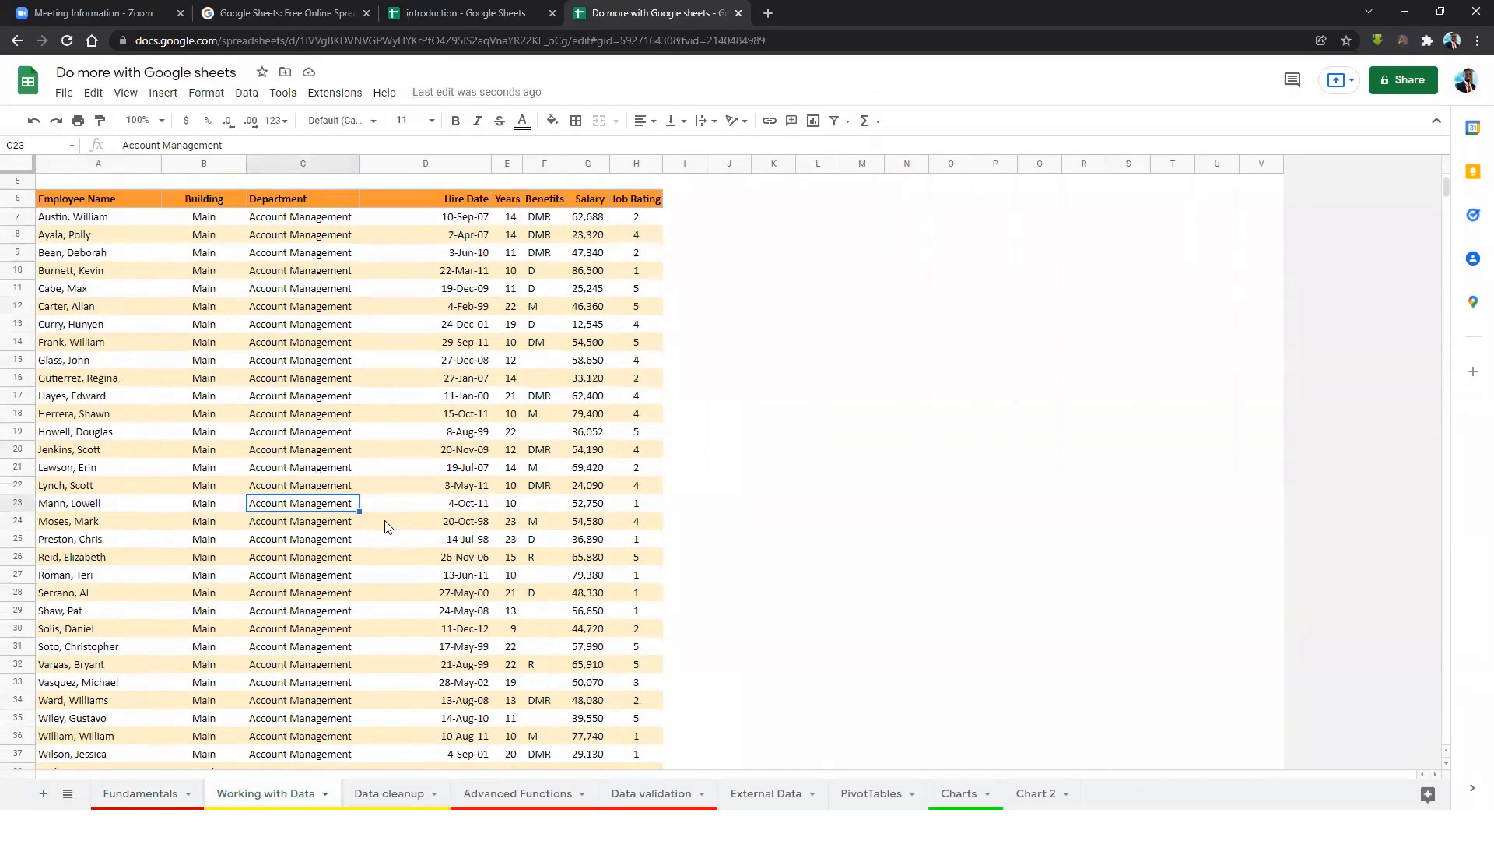
{"action": "scroll", "coordinate": [385, 527], "scroll_direction": "up", "scroll_amount": 2}
{"action": "left_click", "coordinate": [376, 441]}
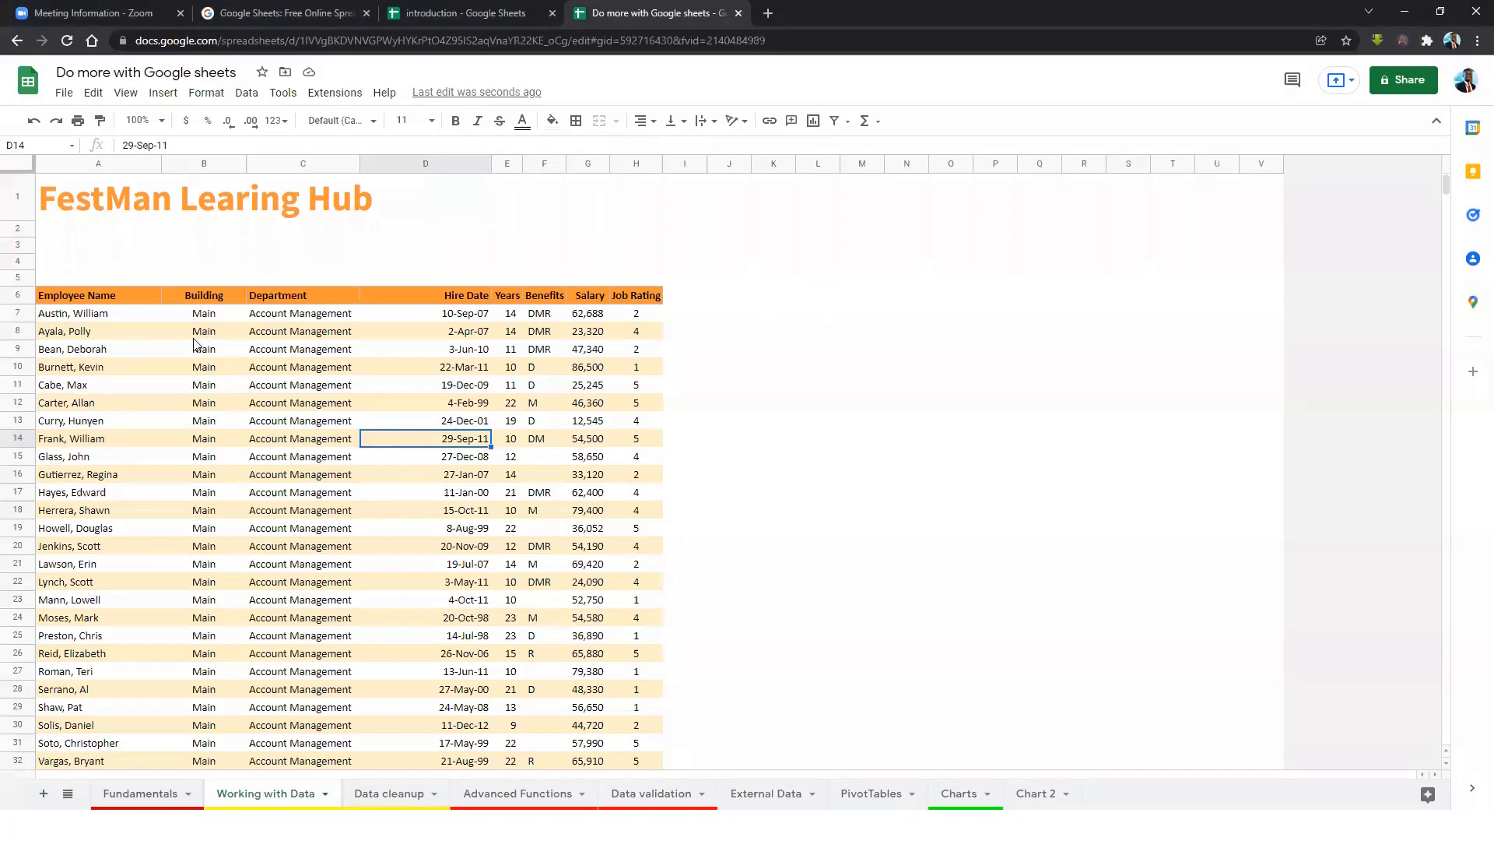
Go through each table header from Employee Name to Job Rating.
{"action": "left_click", "coordinate": [85, 299]}
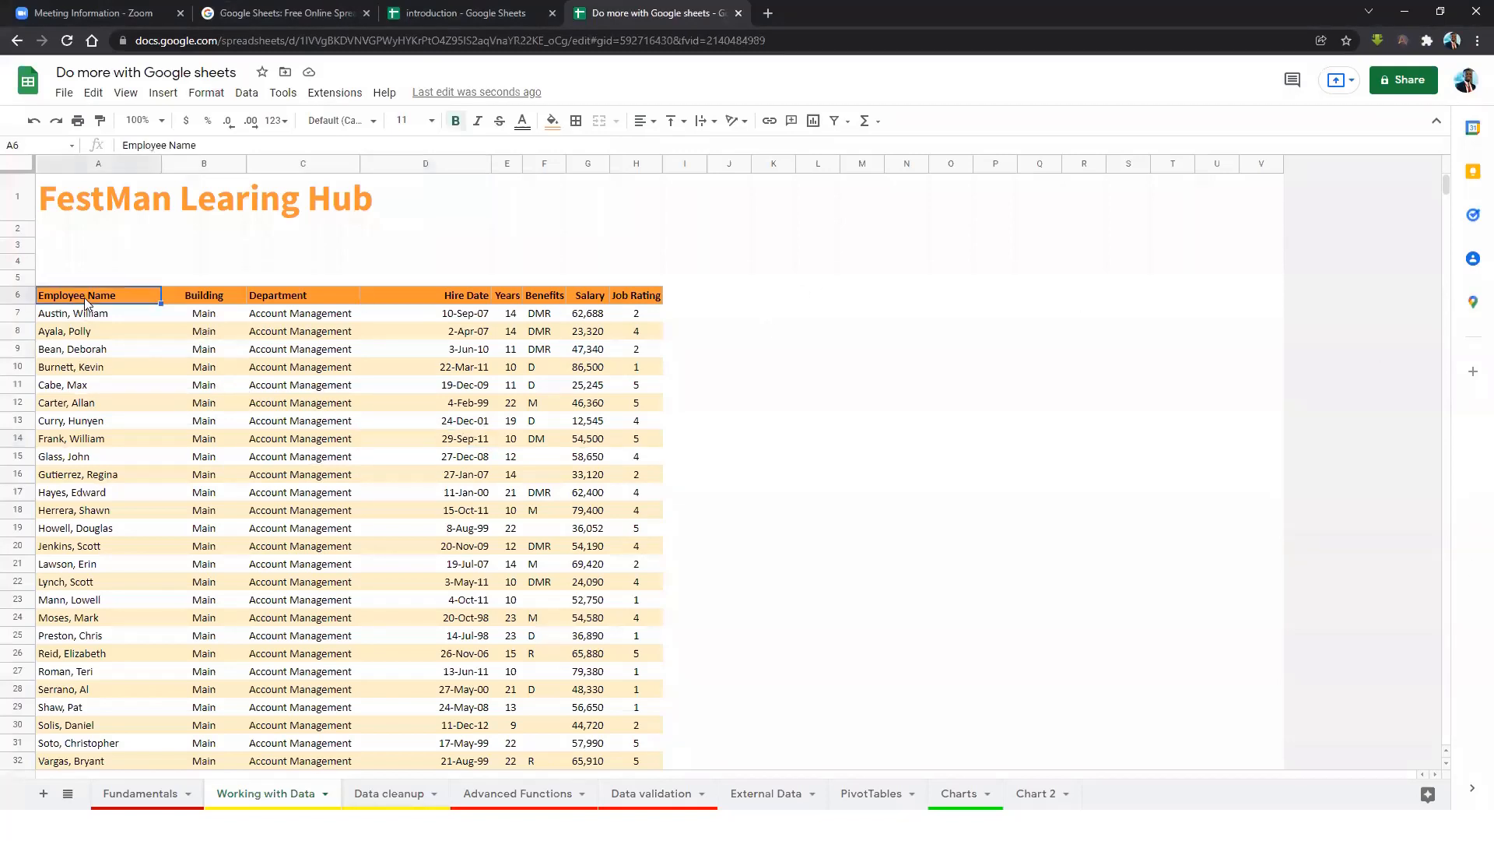
{"action": "left_click", "coordinate": [209, 292]}
{"action": "left_click", "coordinate": [348, 292]}
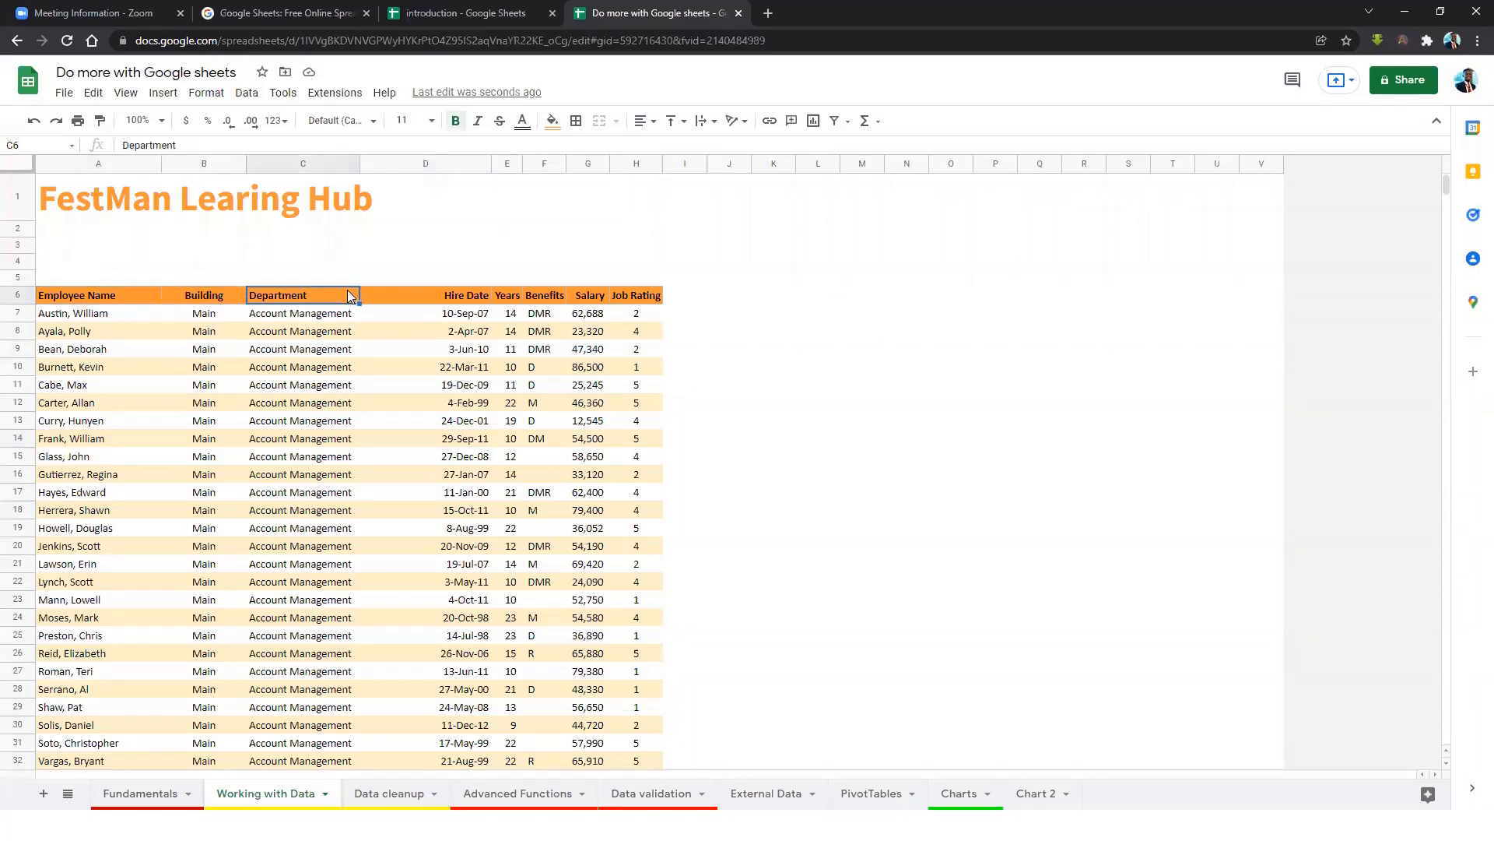
{"action": "left_click", "coordinate": [458, 297]}
{"action": "left_click", "coordinate": [514, 300]}
{"action": "left_click", "coordinate": [543, 302]}
{"action": "left_click", "coordinate": [638, 302]}
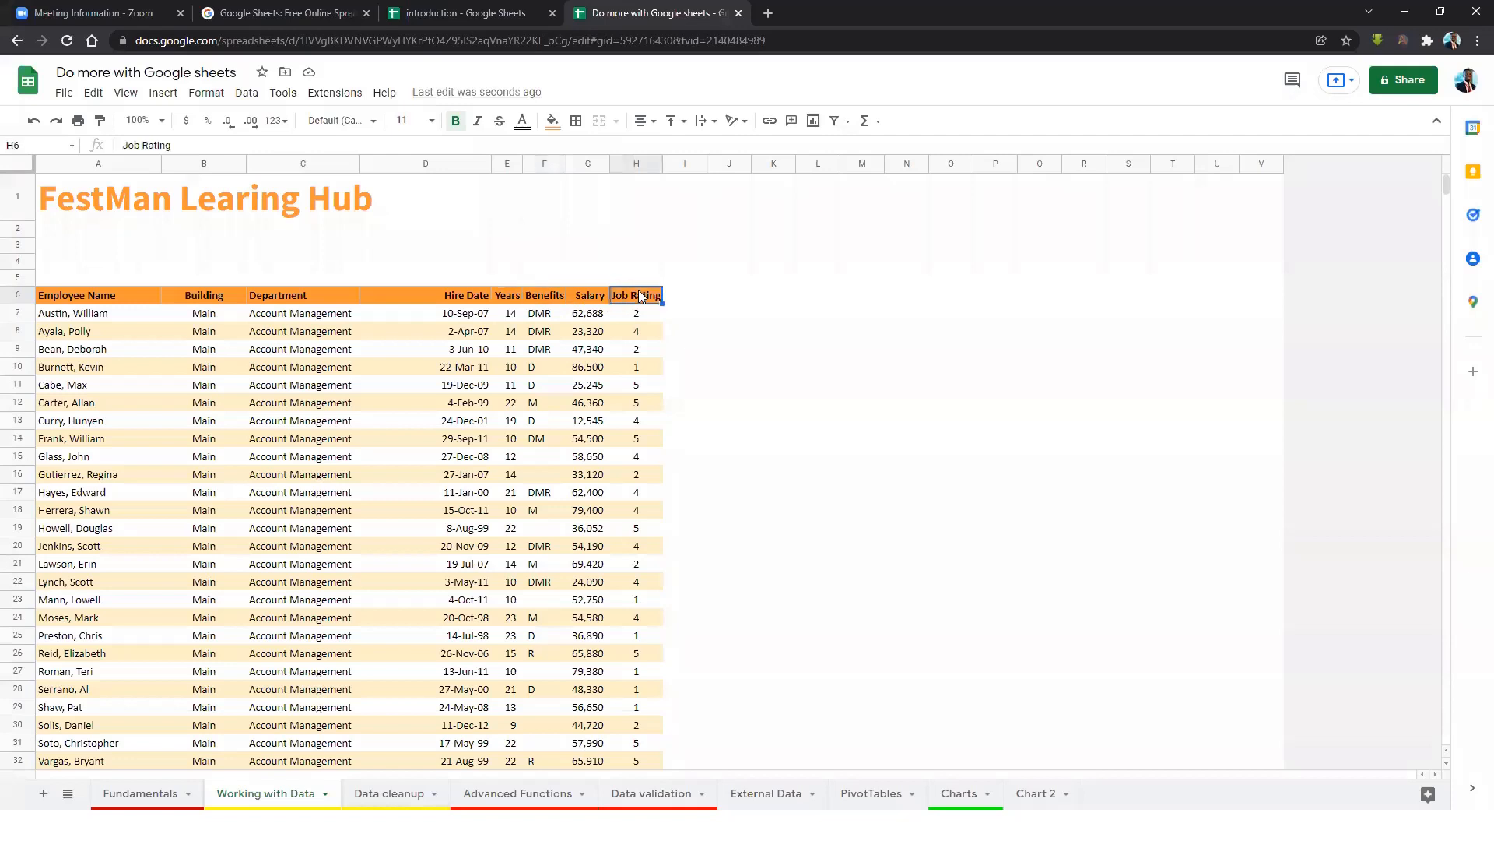
{"action": "left_click", "coordinate": [91, 295]}
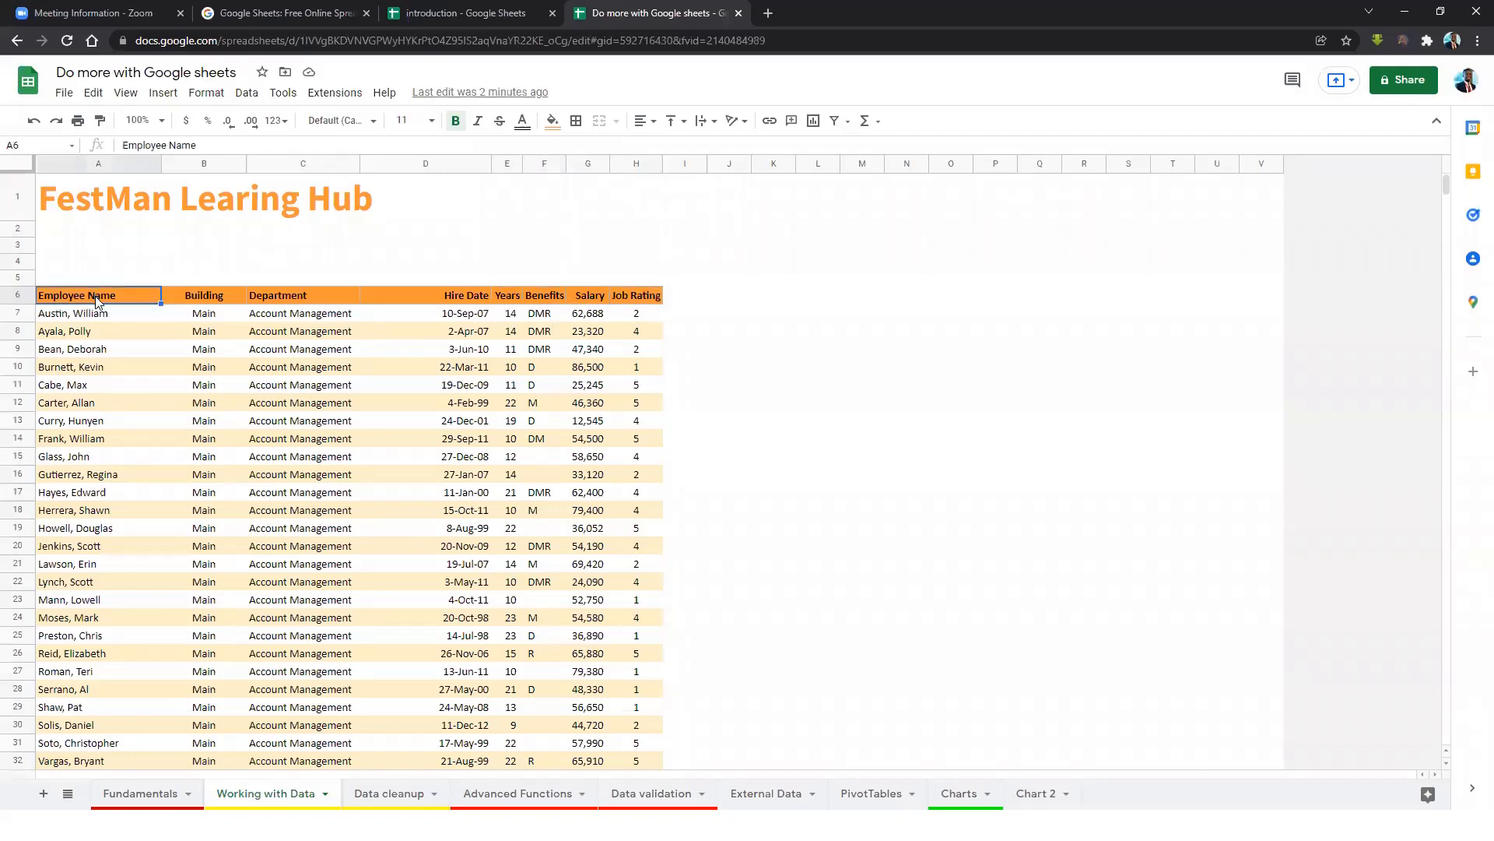
Check the employee names in A7, A8 and A10, then the Building header.
{"action": "left_click", "coordinate": [101, 321]}
{"action": "left_click", "coordinate": [100, 337]}
{"action": "left_click", "coordinate": [97, 363]}
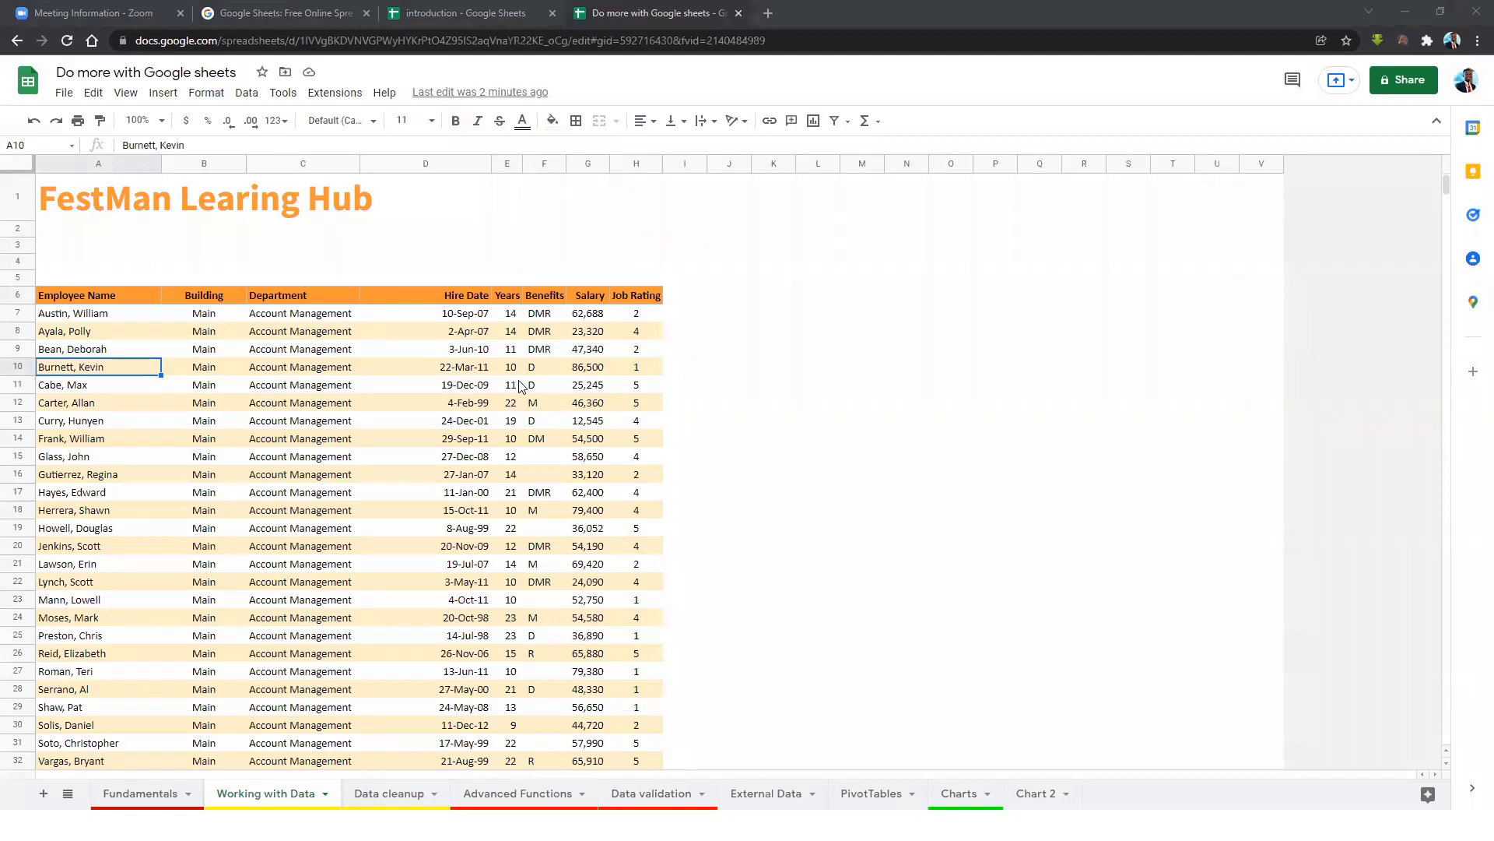
{"action": "left_click", "coordinate": [204, 295]}
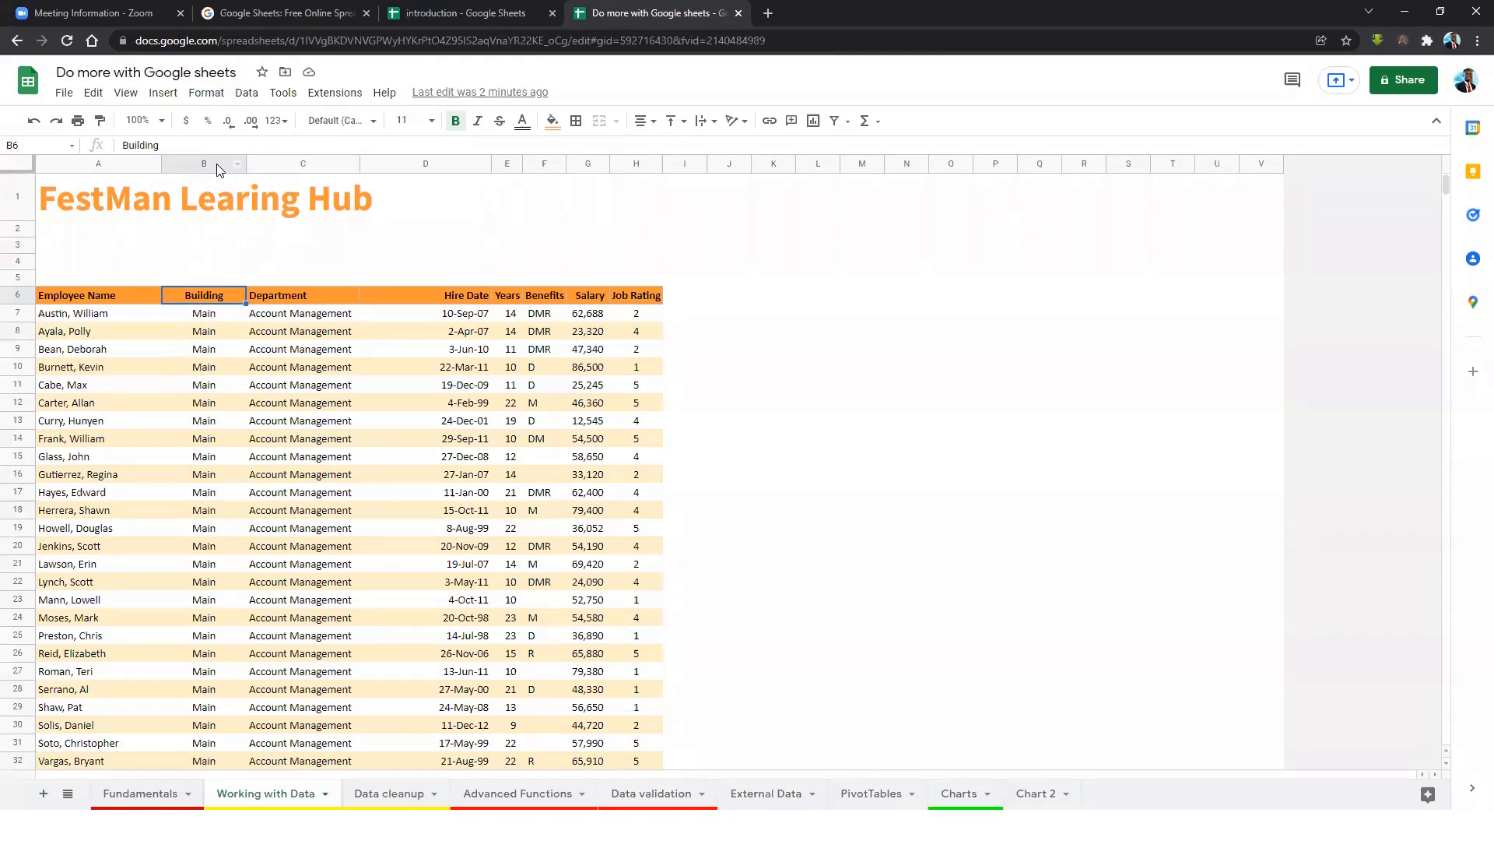
Insert two blank columns, B and C, to the left of Building.
{"action": "left_click_drag", "start_coordinate": [223, 165], "coordinate": [269, 165]}
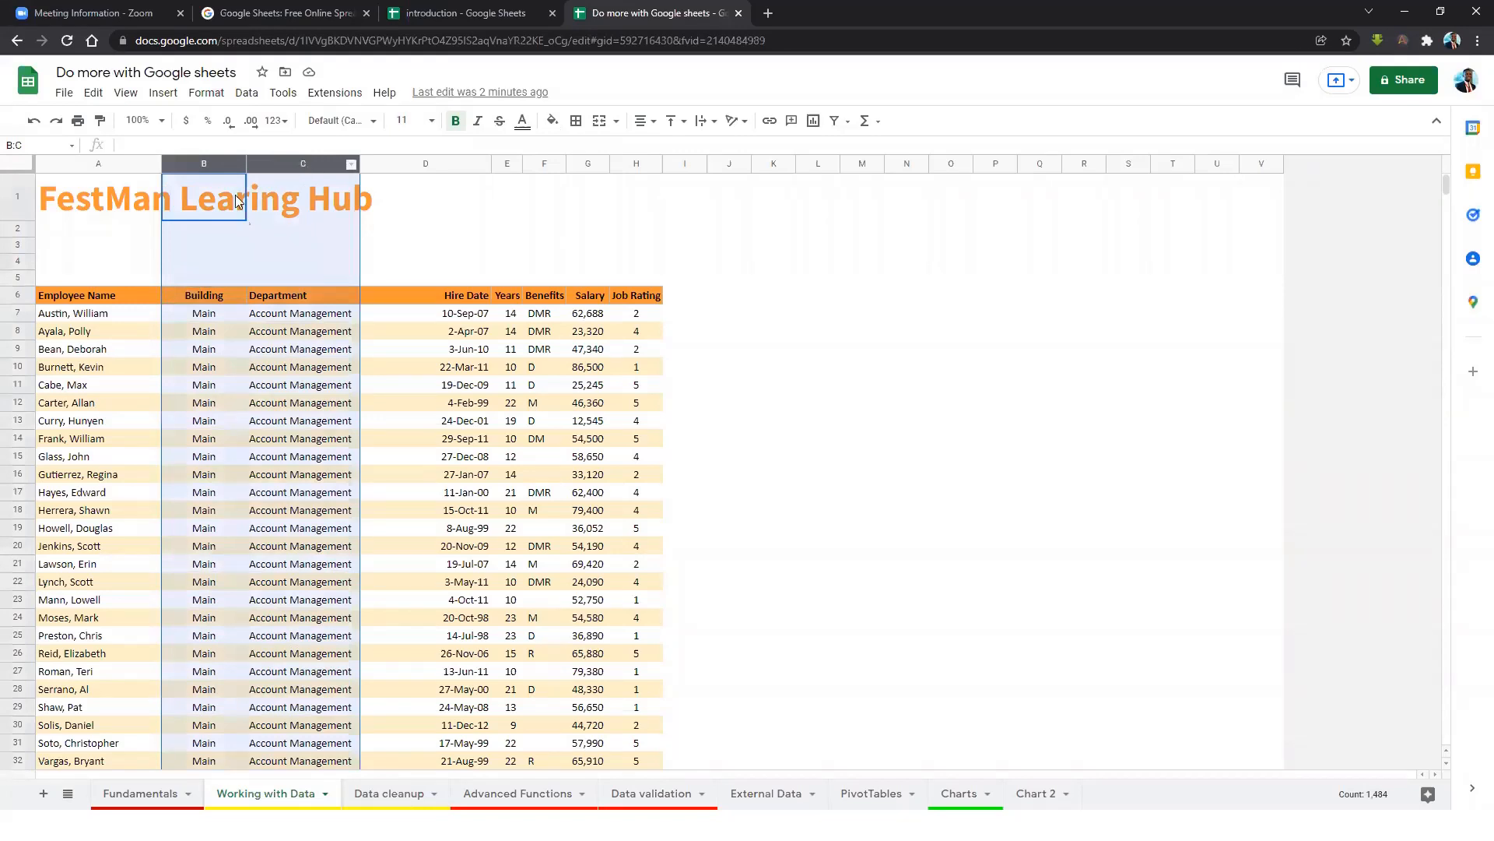
{"action": "left_click", "coordinate": [287, 315]}
{"action": "left_click", "coordinate": [214, 165]}
{"action": "left_click_drag", "start_coordinate": [256, 166], "coordinate": [302, 165]}
{"action": "right_click", "coordinate": [307, 164]}
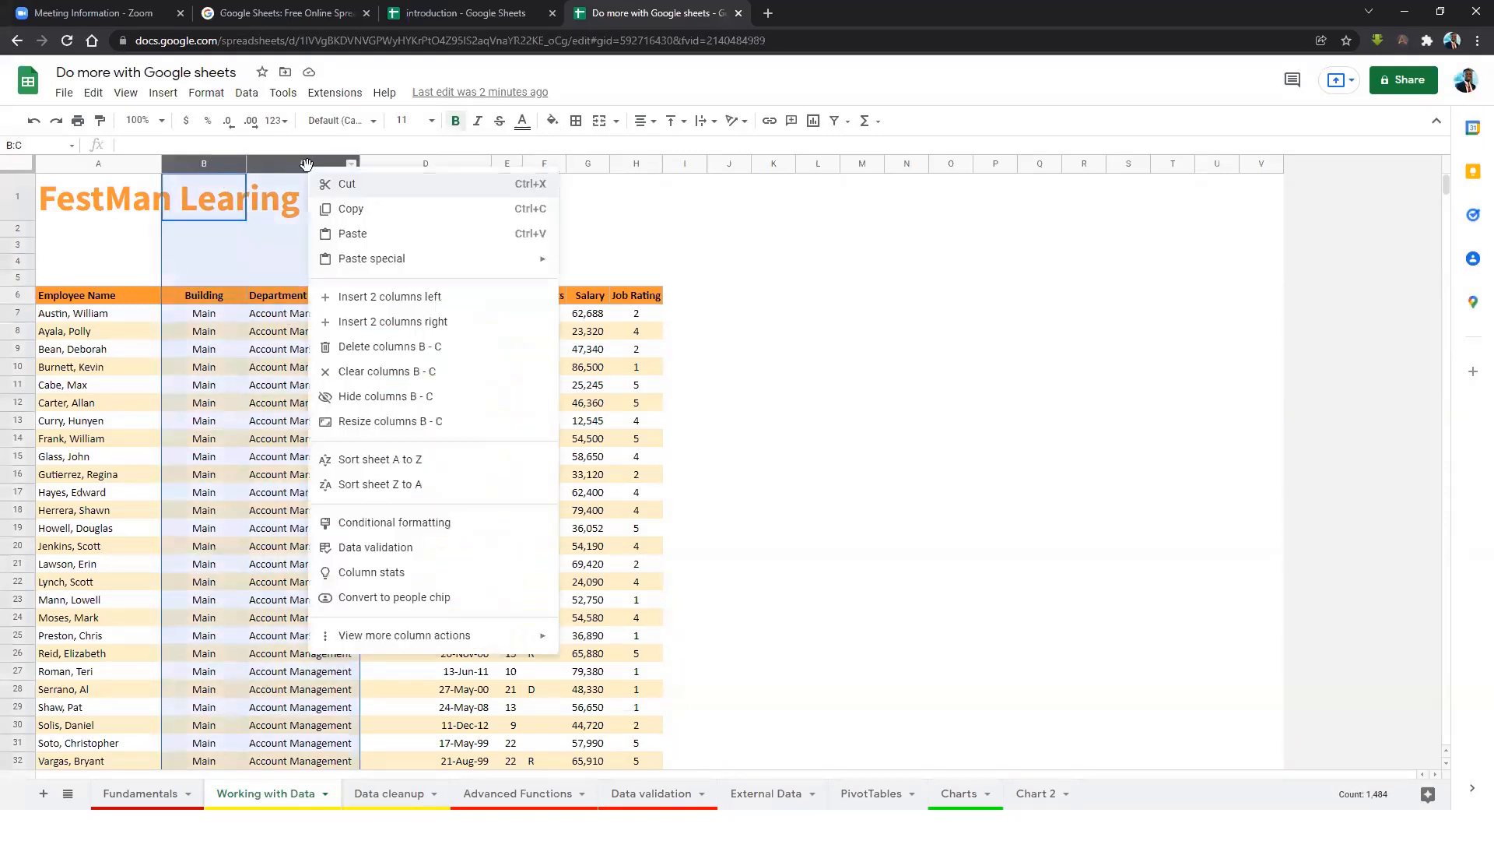
{"action": "left_click", "coordinate": [404, 302]}
{"action": "left_click", "coordinate": [316, 367]}
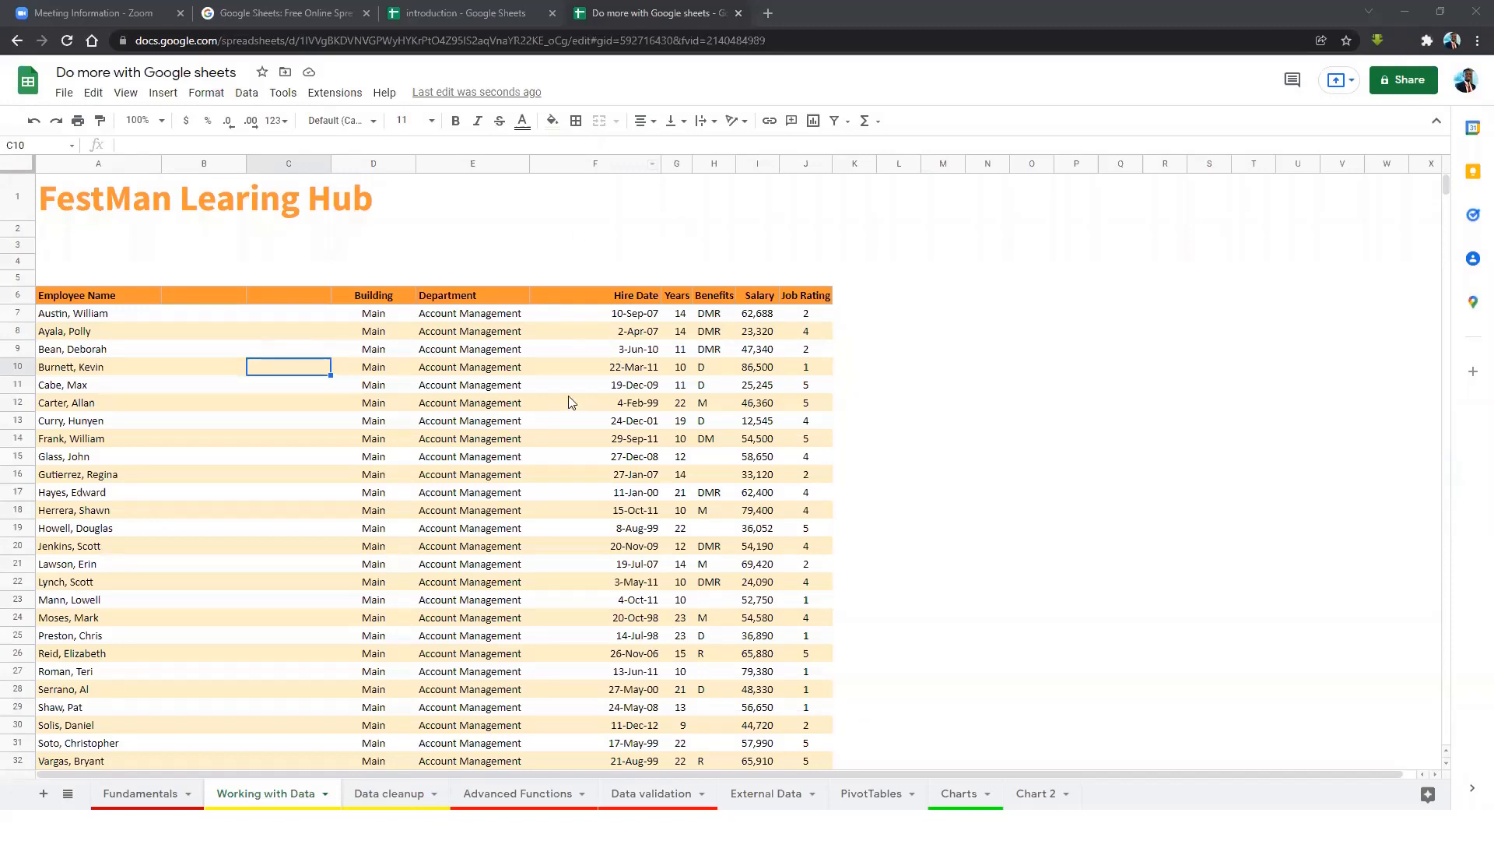
Enter the header First Name in B6 and LastName in C6.
{"action": "left_click", "coordinate": [250, 313]}
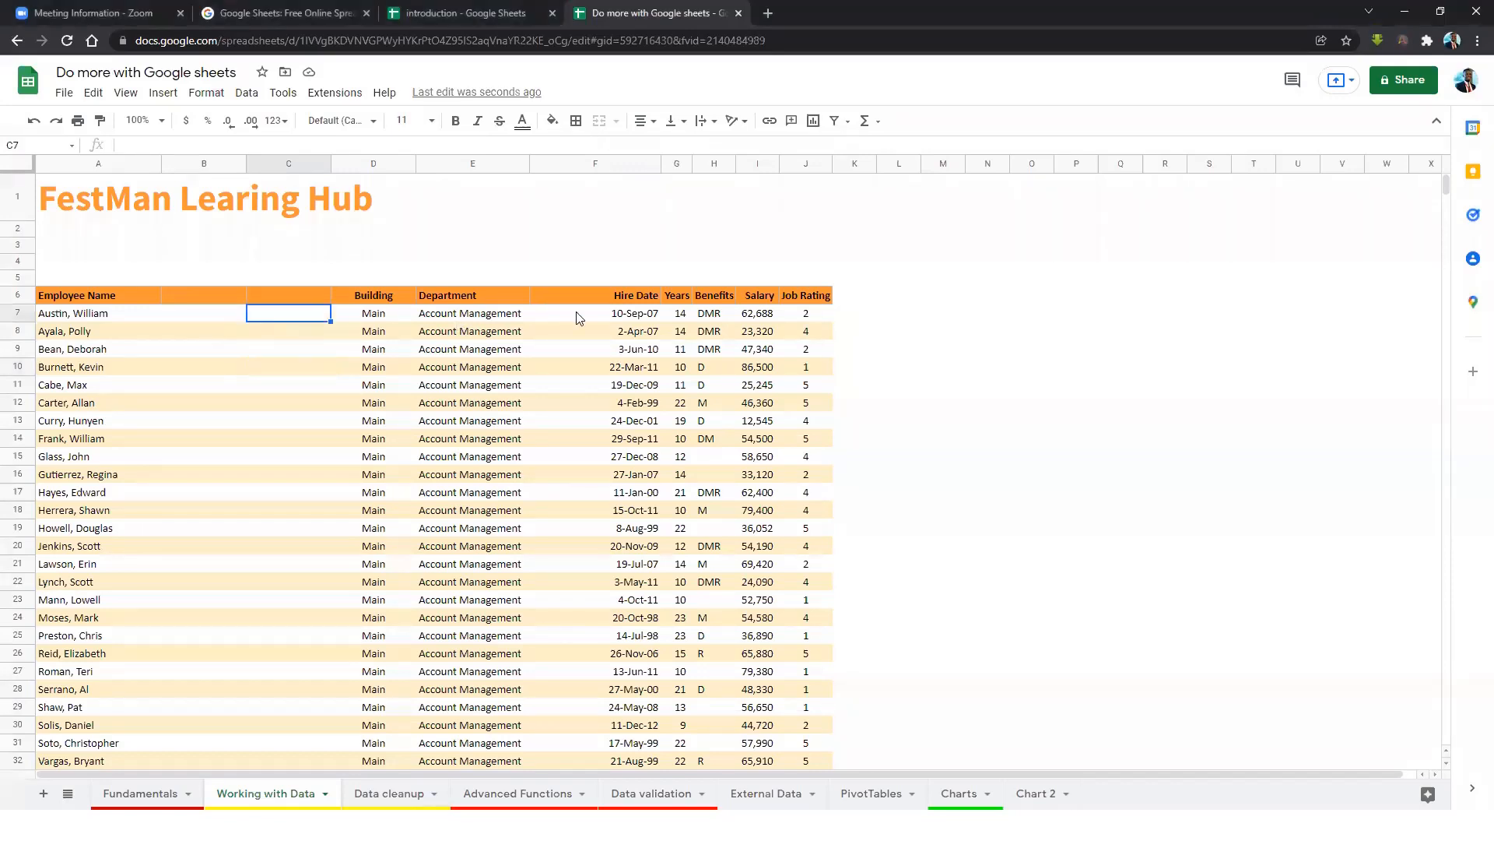
{"action": "left_click", "coordinate": [215, 296]}
{"action": "type", "text": "Fis"}
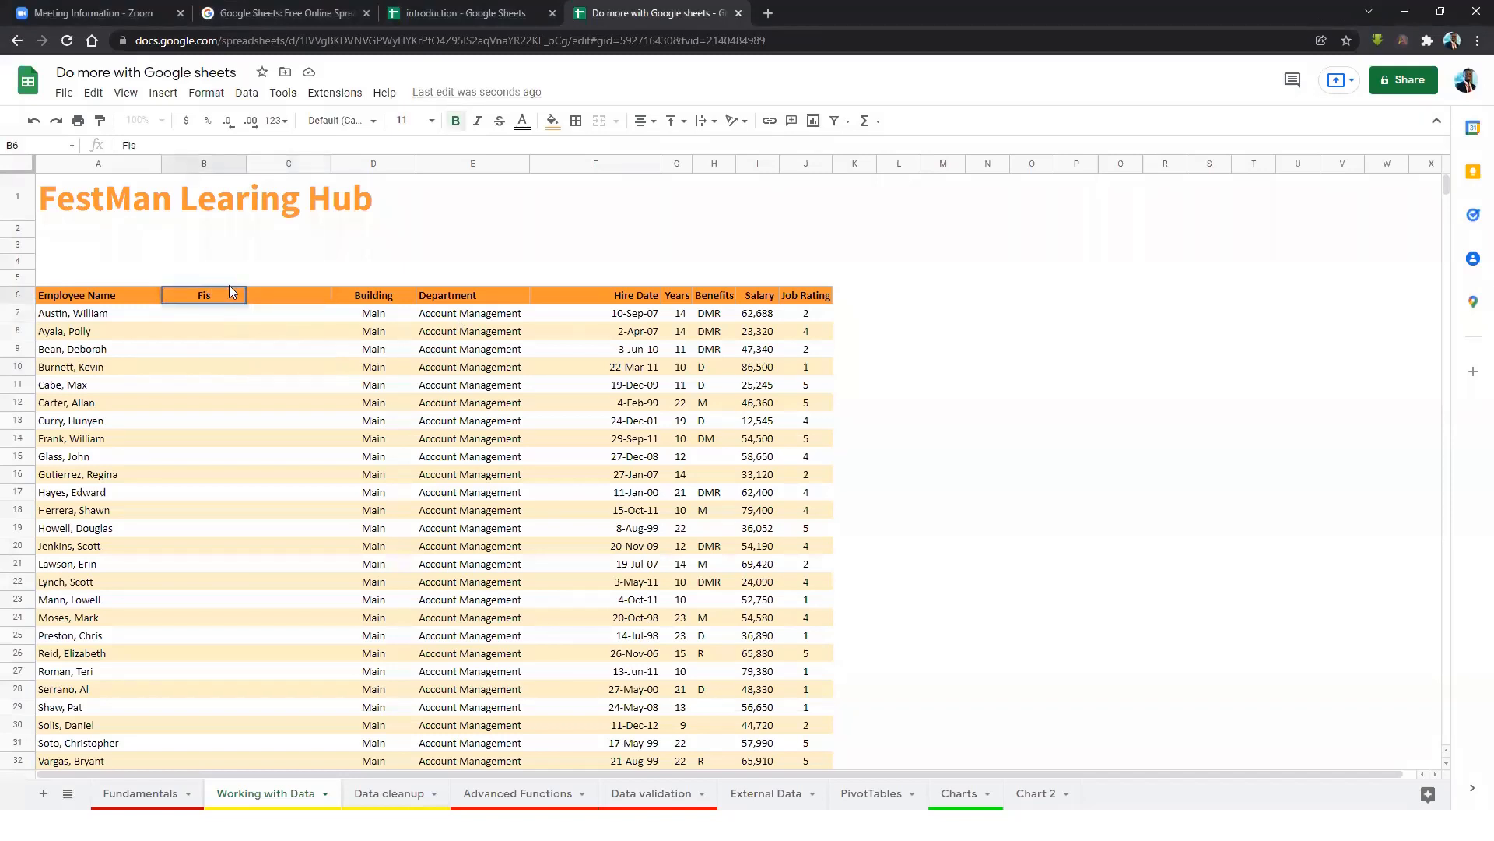
{"action": "key", "text": "BackSpace"}
{"action": "key", "text": "BackSpace"}
{"action": "type", "text": "rst Name"}
{"action": "key", "text": "Tab"}
{"action": "type", "text": "La"}
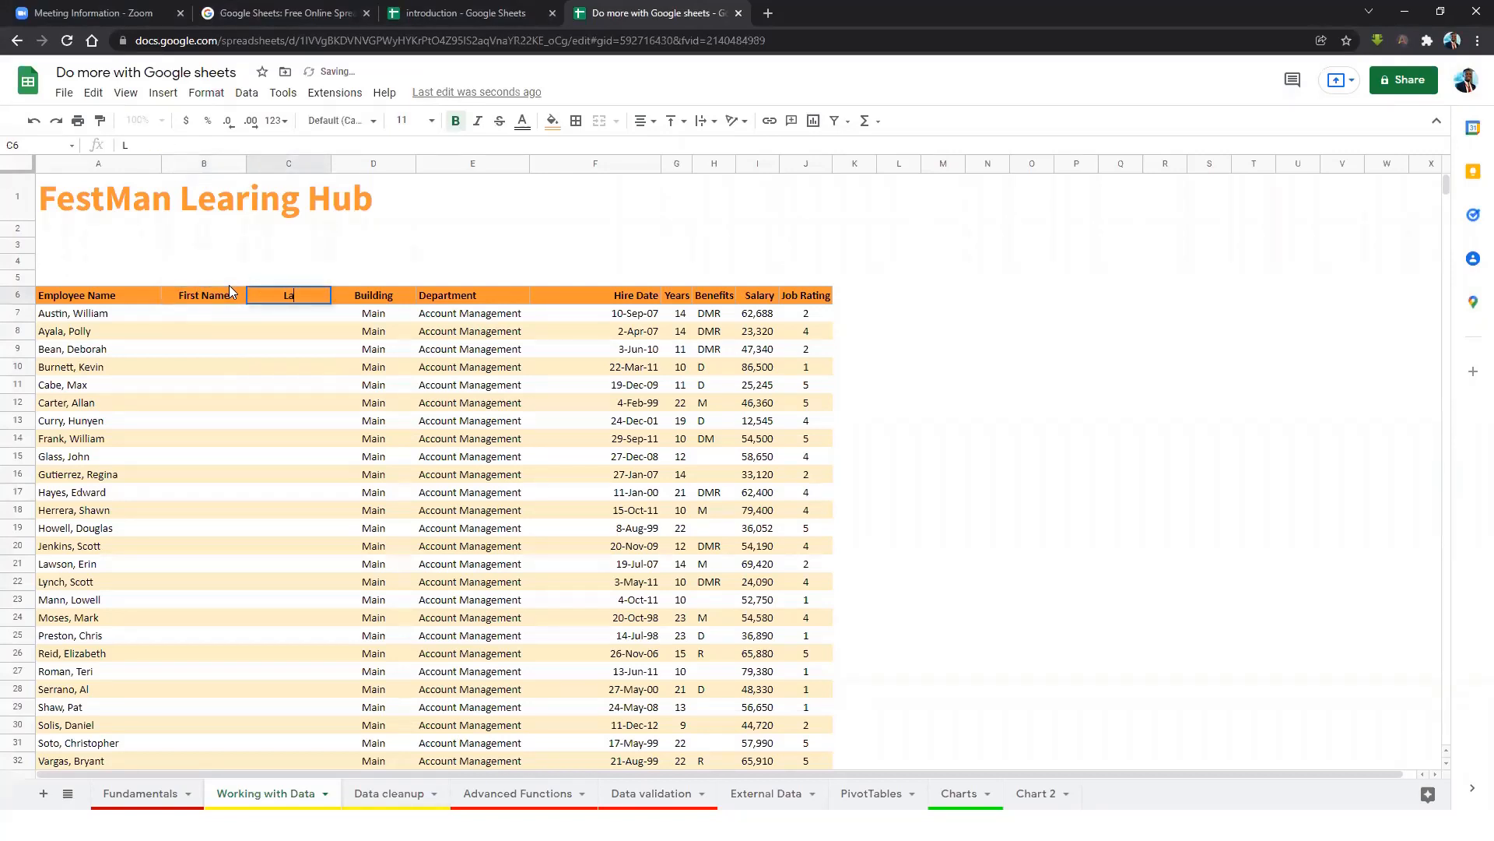
{"action": "type", "text": "stName"}
{"action": "key", "text": "Return"}
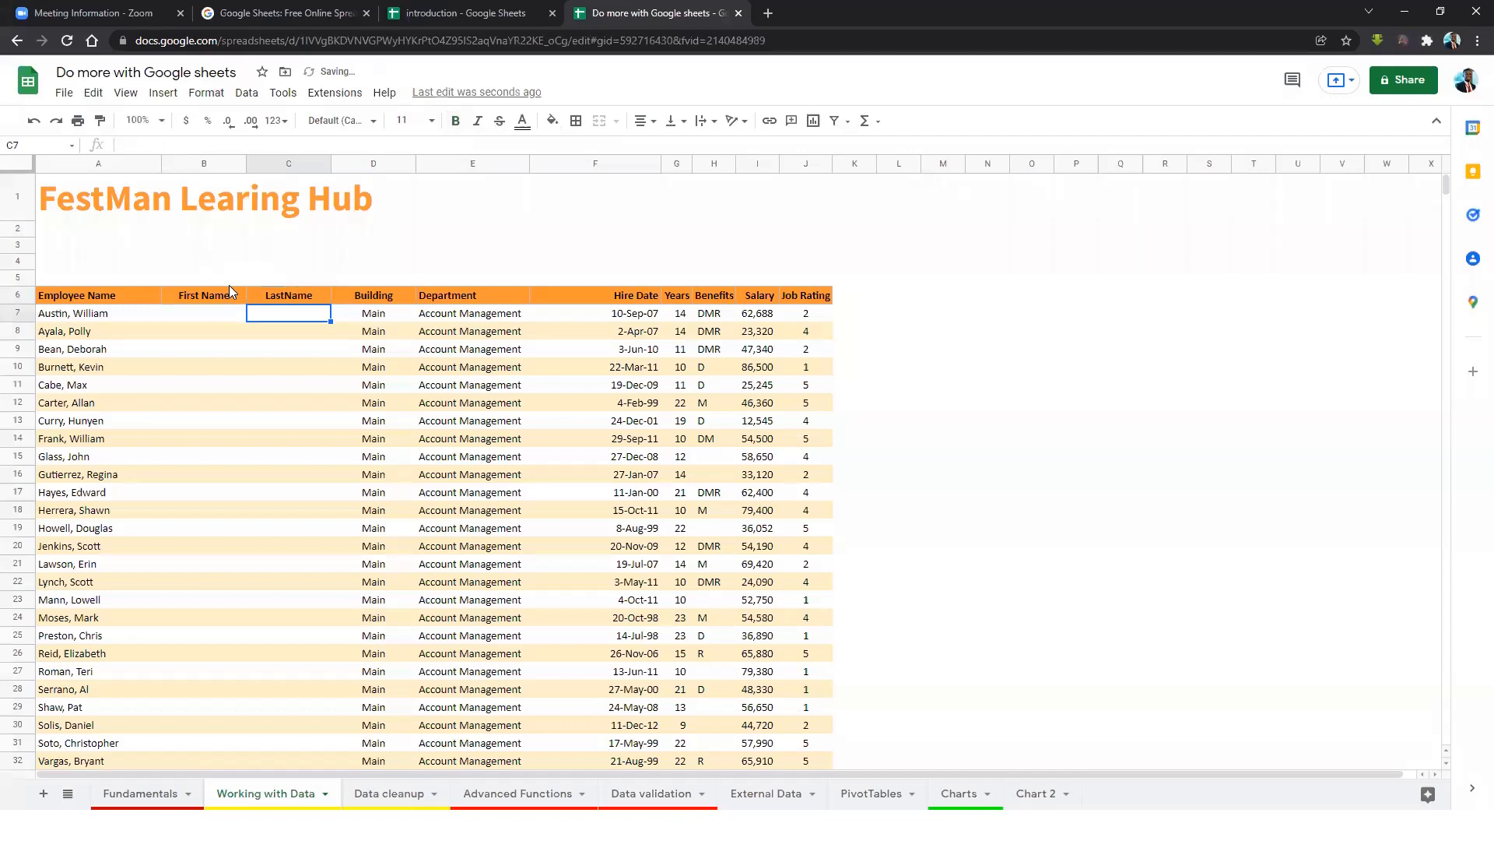
Check cell B7, the names in A7 and A8, and the empty First Name column.
{"action": "left_click", "coordinate": [195, 310]}
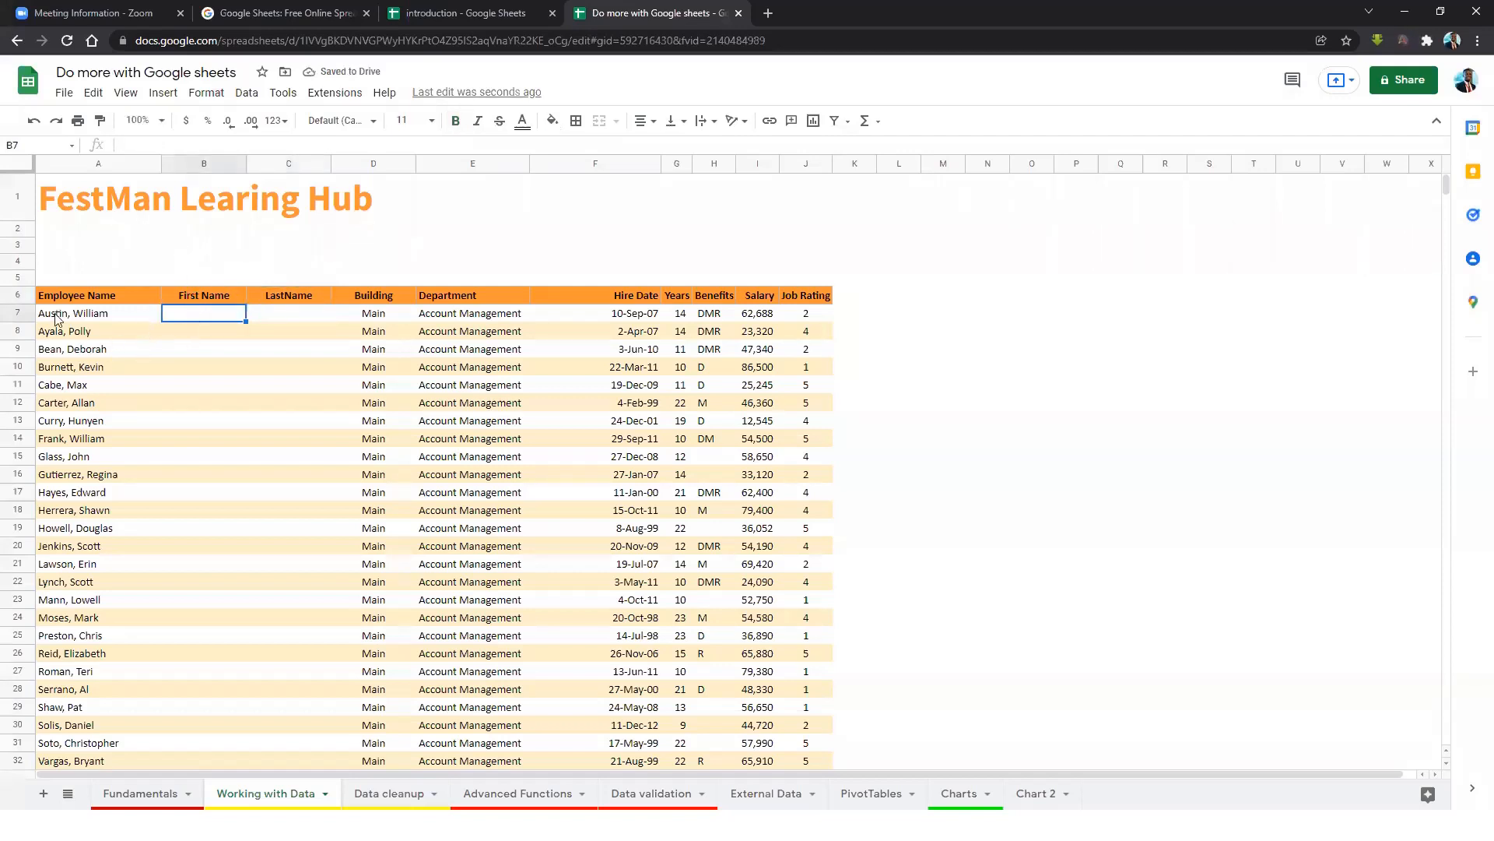
{"action": "left_click", "coordinate": [87, 315]}
{"action": "left_click", "coordinate": [89, 333]}
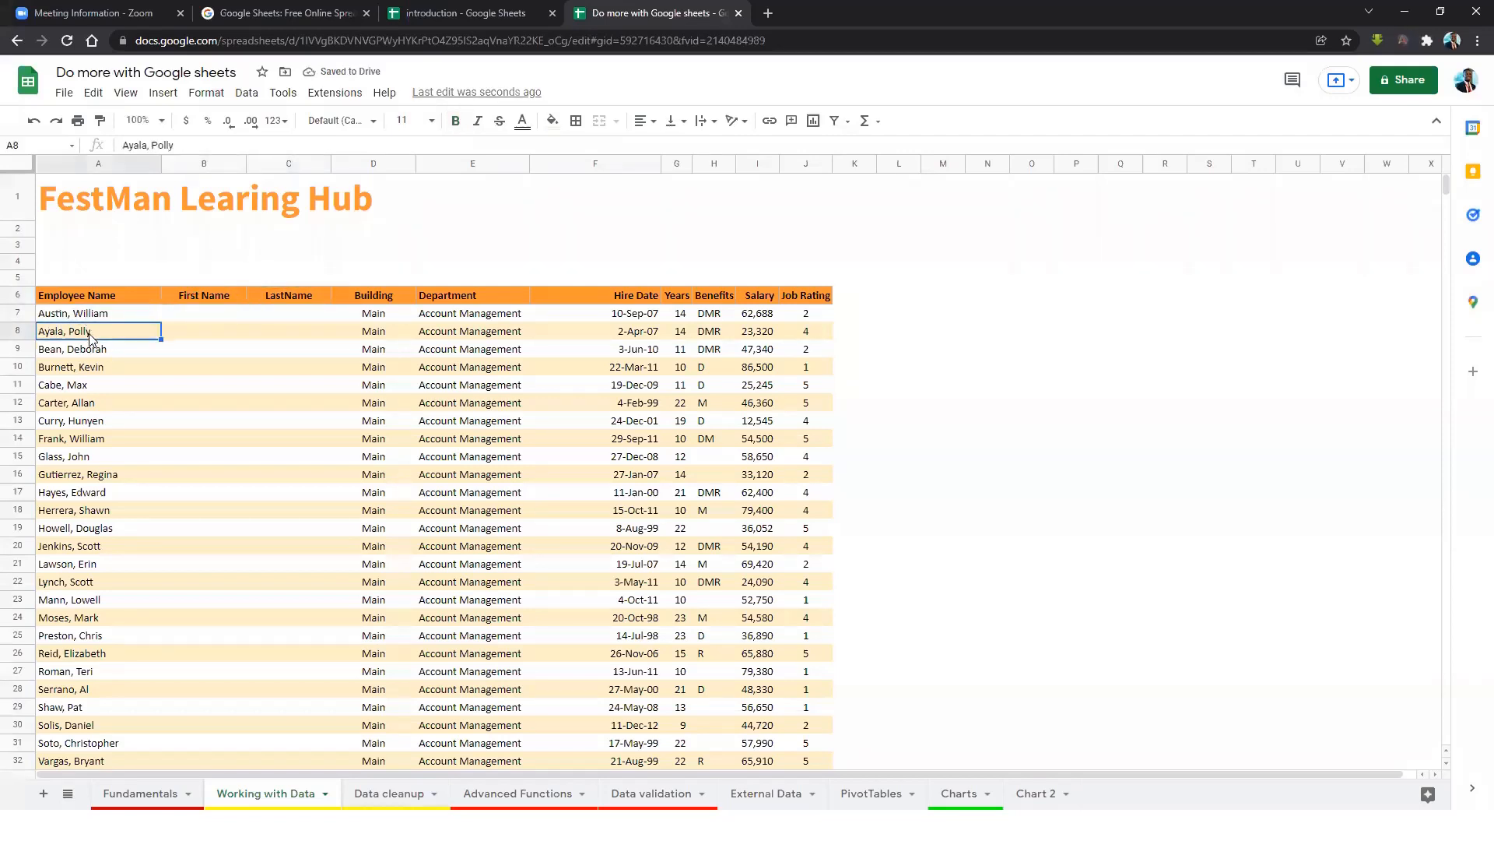
{"action": "left_click", "coordinate": [197, 300]}
{"action": "left_click", "coordinate": [204, 315]}
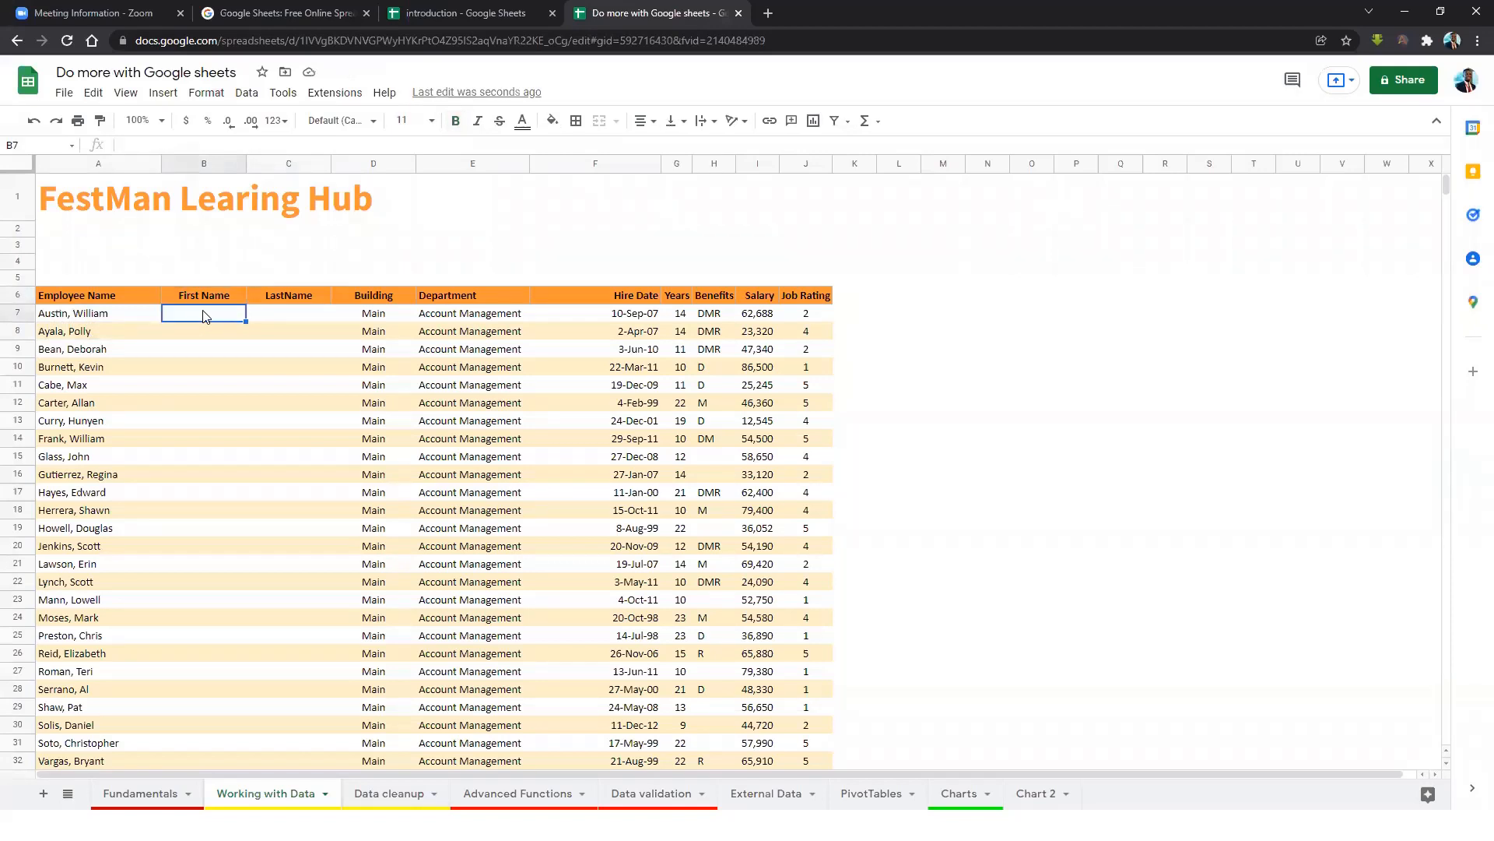
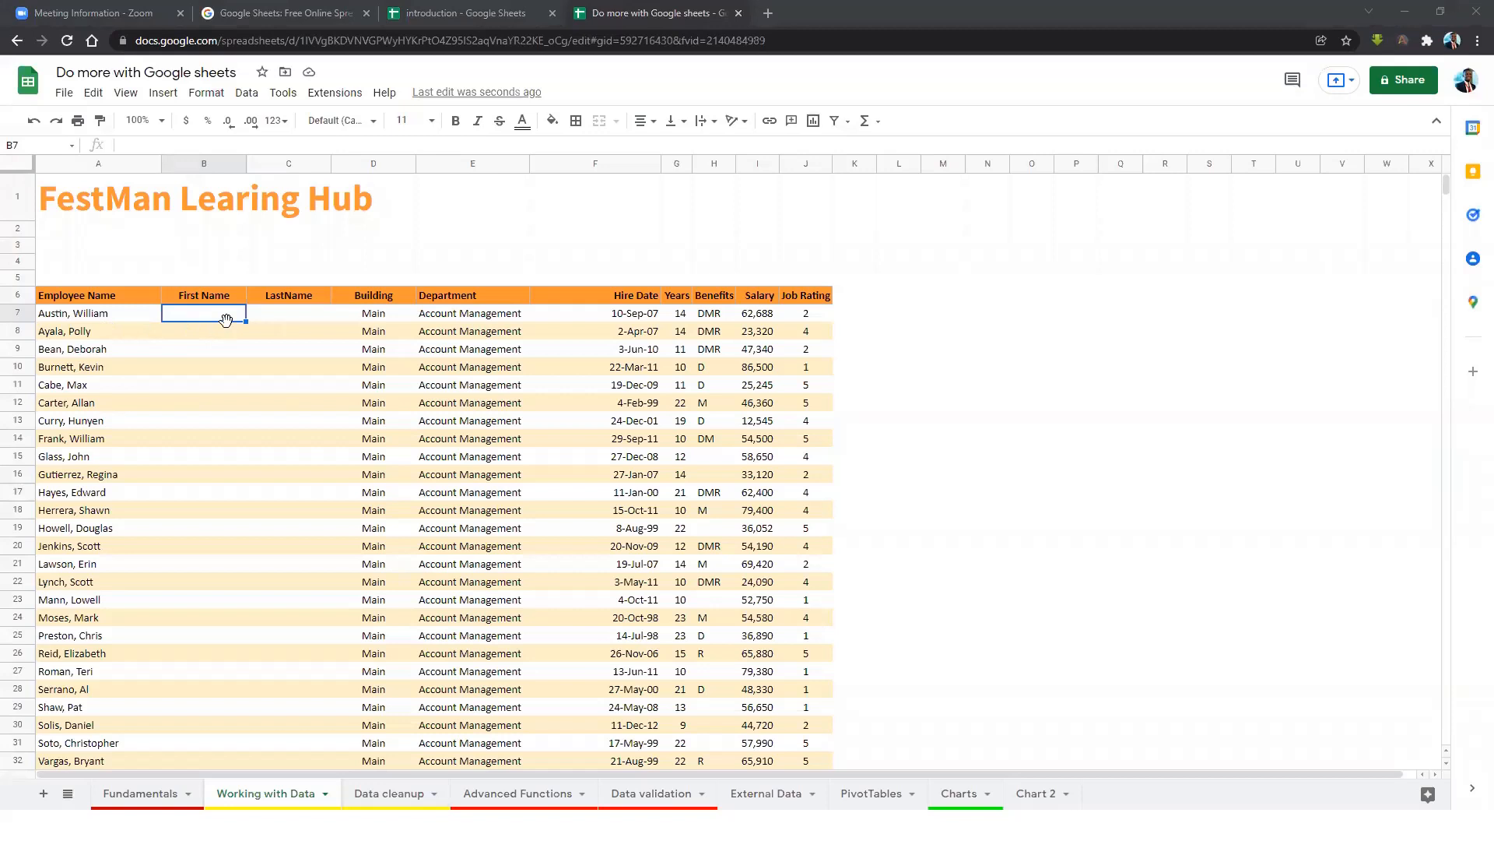
Enter the first employee's first name in B7, correcting typos along the way.
{"action": "type", "text": "Austin"}
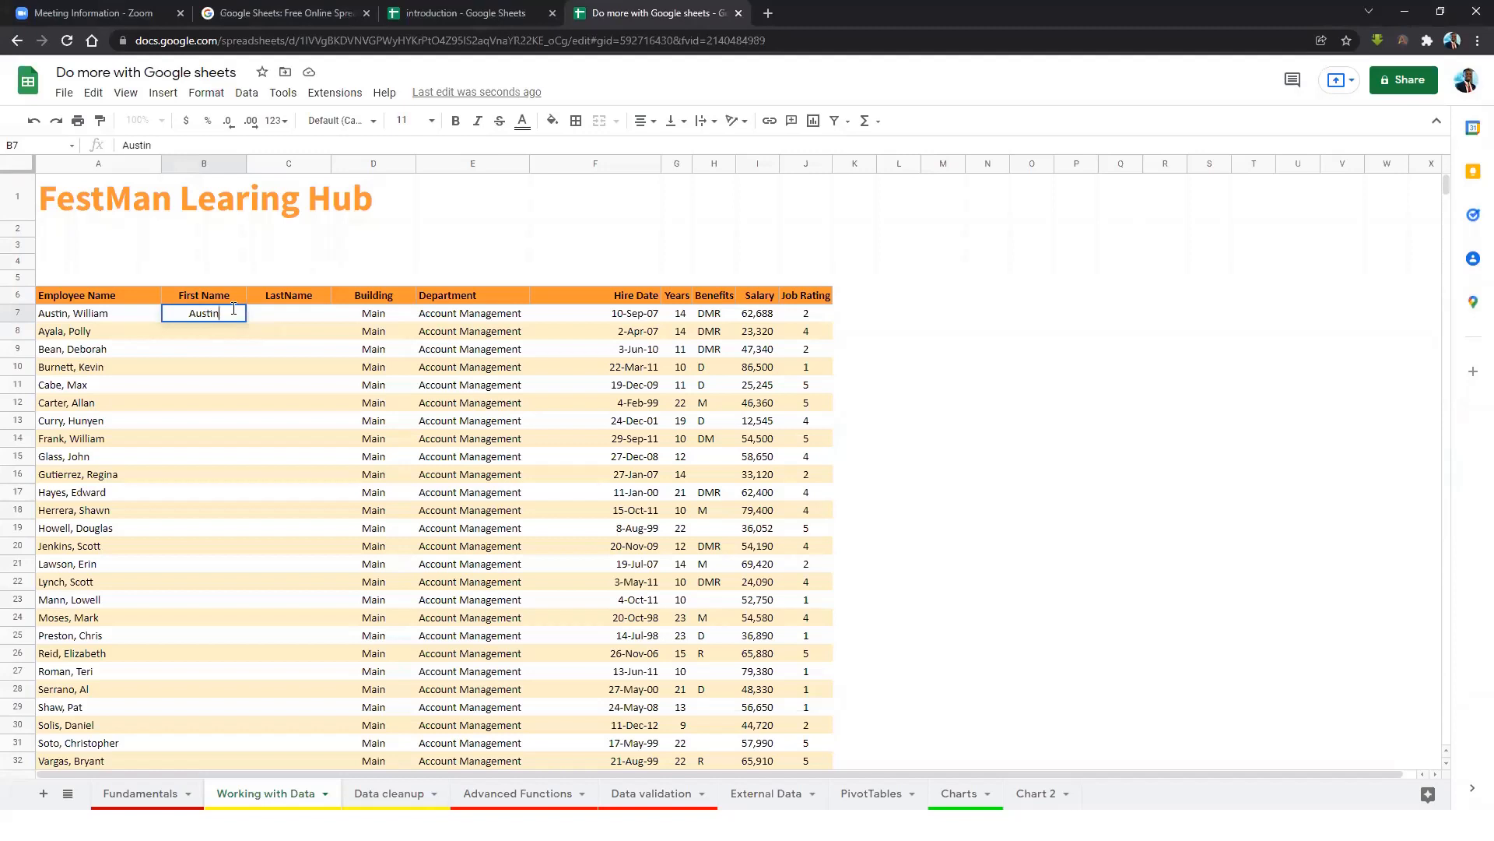
{"action": "key", "text": "BackSpace"}
{"action": "key", "text": "BackSpace"}
{"action": "key", "text": "BackSpace"}
{"action": "key", "text": "BackSpace"}
{"action": "key", "text": "BackSpace"}
{"action": "key", "text": "BackSpace"}
{"action": "type", "text": "Willia"}
{"action": "type", "text": "n"}
{"action": "key", "text": "BackSpace"}
{"action": "type", "text": "m"}
{"action": "key", "text": "Return"}
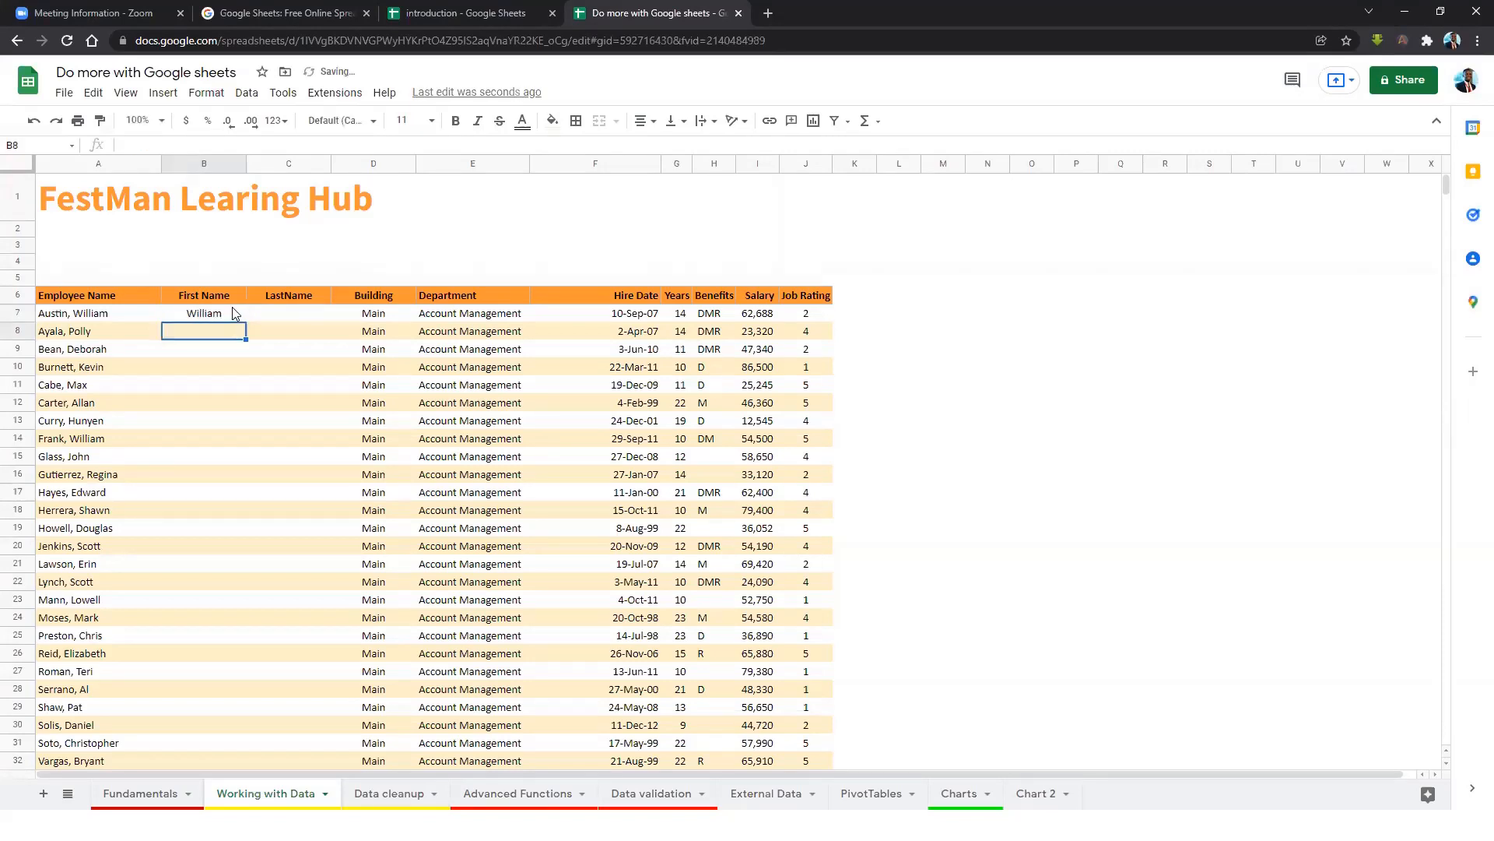
Enter the second employee's first name in B8, then type DE in B9 to trigger Smart Fill.
{"action": "type", "text": "P"}
{"action": "key", "text": "BackSpace"}
{"action": "type", "text": "Po"}
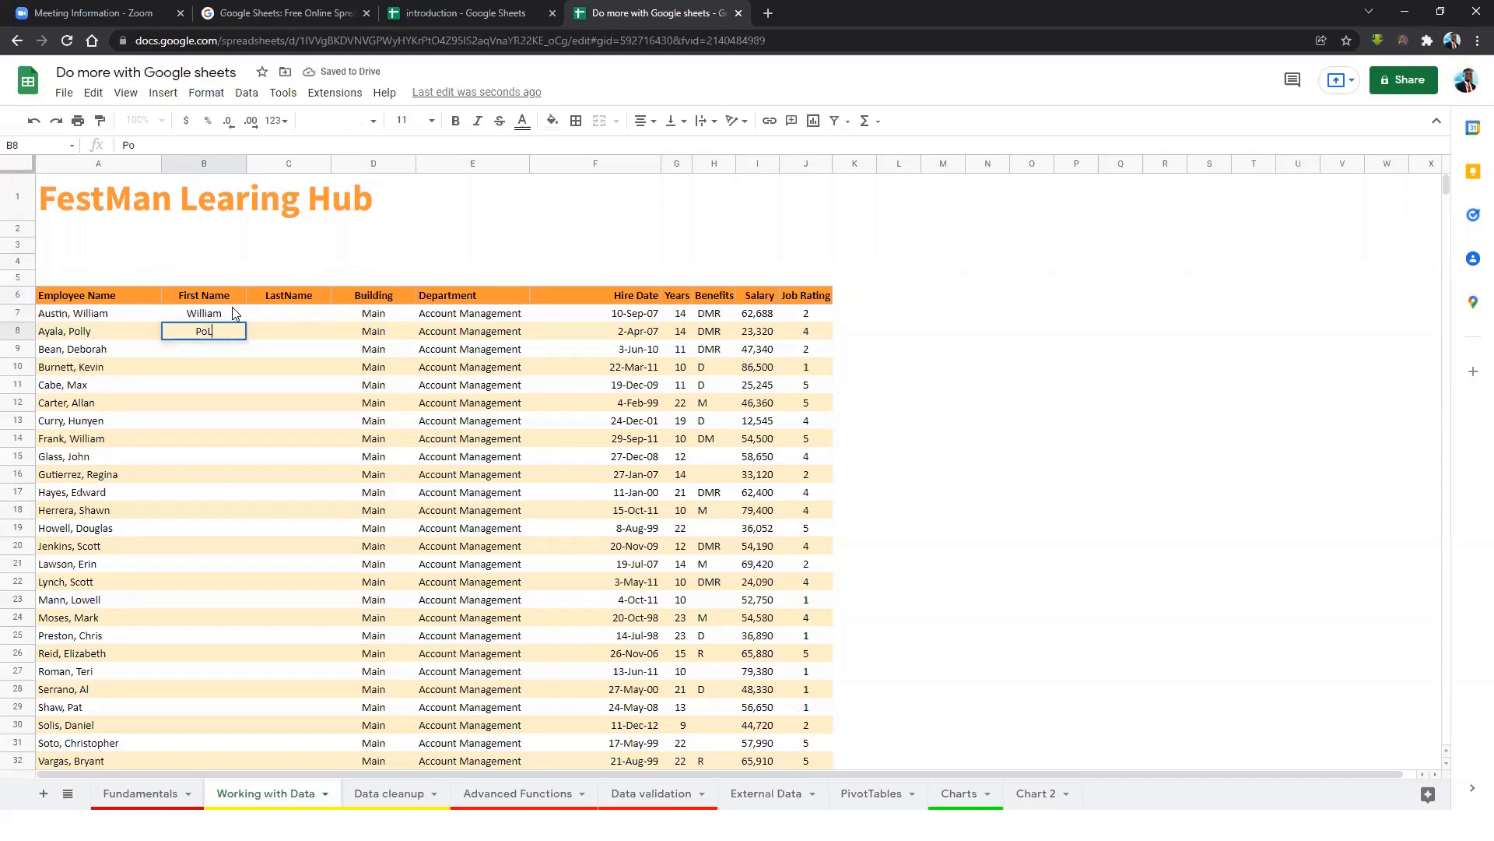
{"action": "type", "text": "llt"}
{"action": "key", "text": "BackSpace"}
{"action": "type", "text": "y"}
{"action": "key", "text": "Return"}
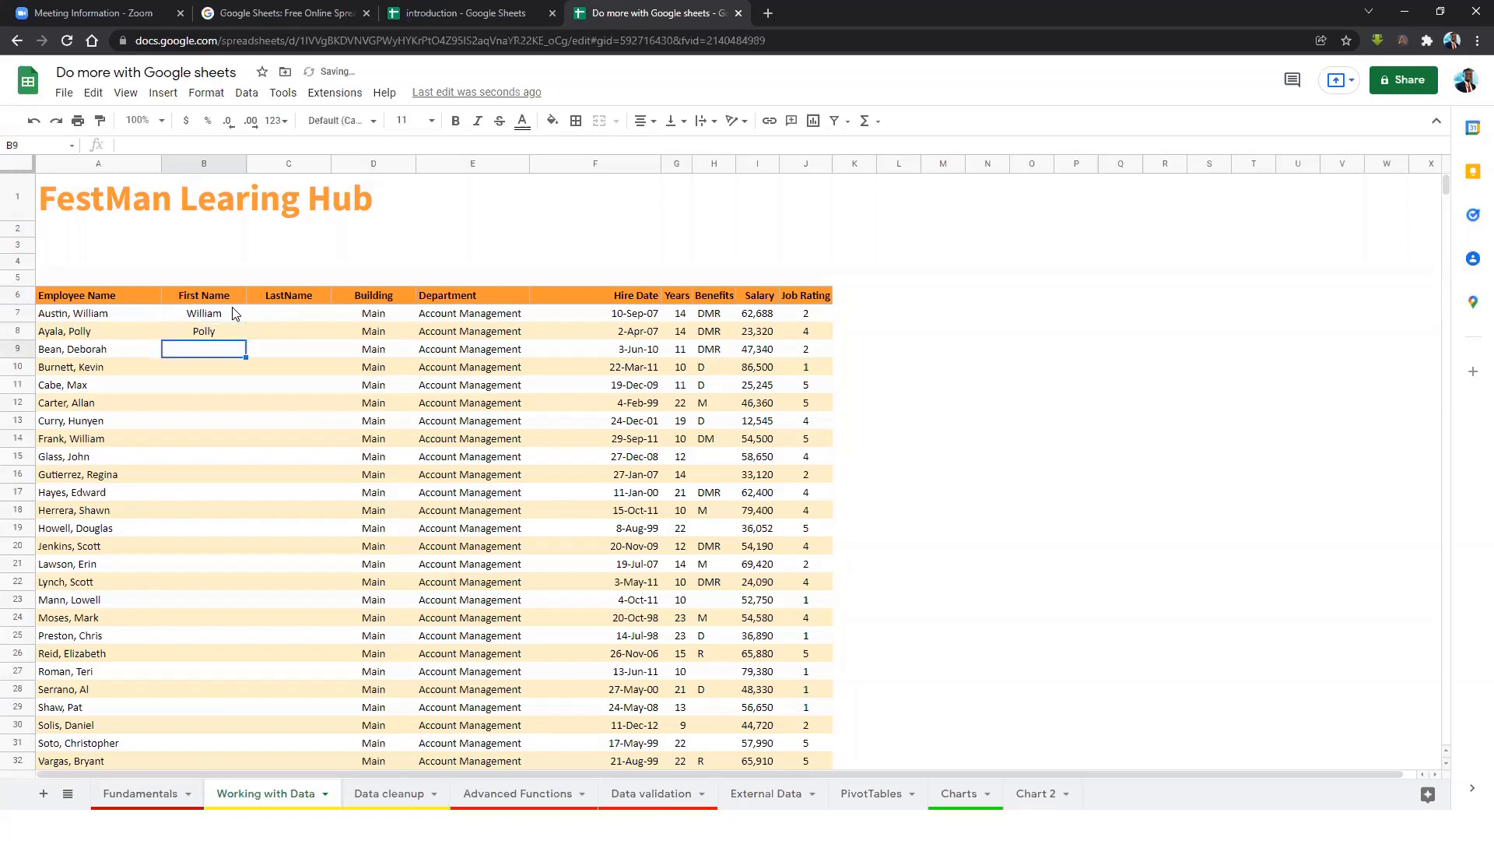
{"action": "type", "text": "DE"}
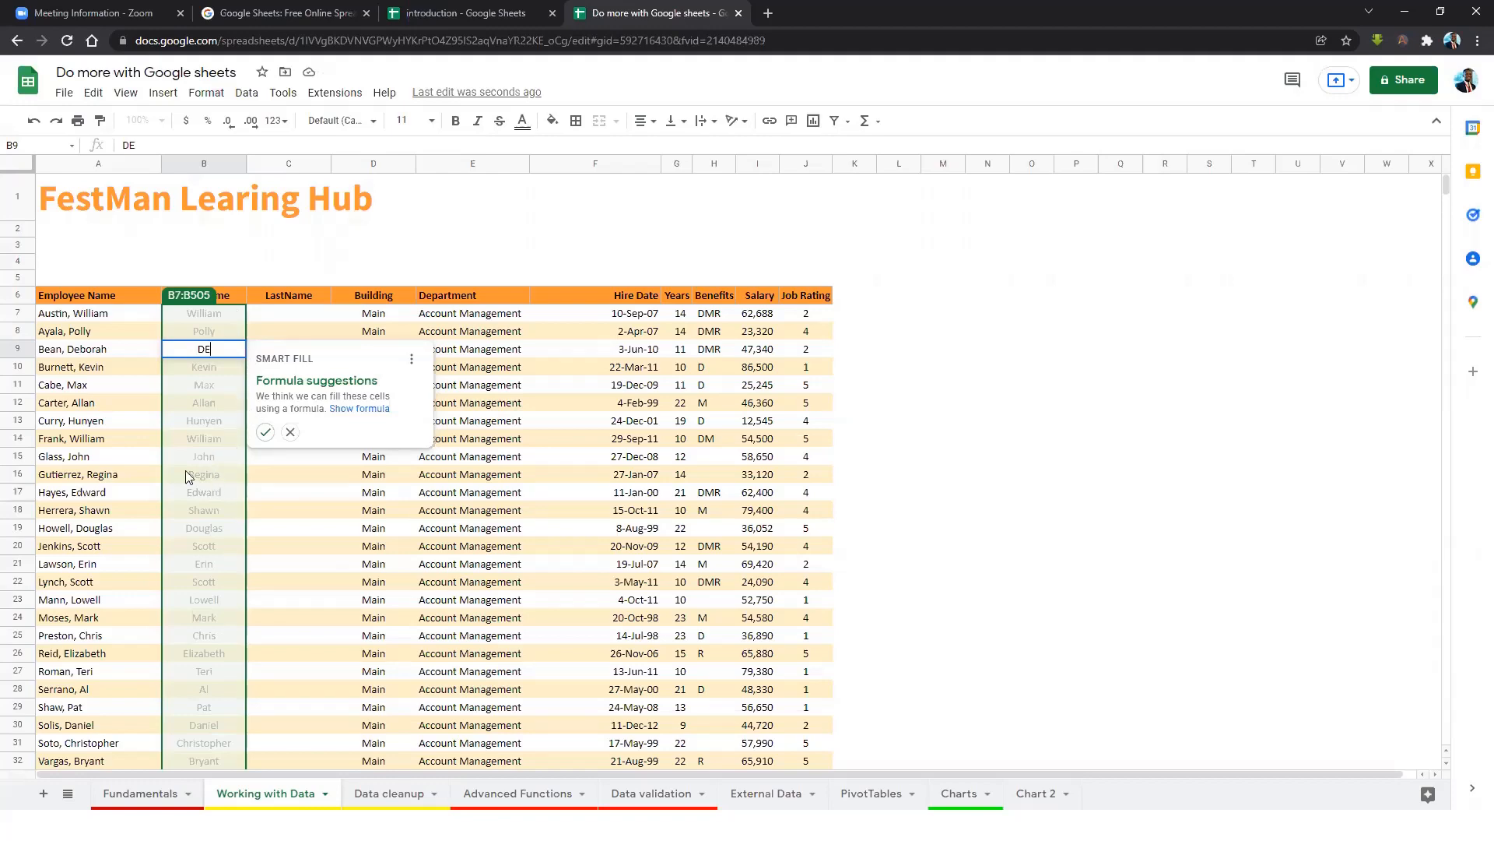
Accept Smart Fill's RIGHT/LEN/FIND formula for all first names, then inspect it in B16 and B10.
{"action": "scroll", "coordinate": [187, 491], "scroll_direction": "down", "scroll_amount": 1}
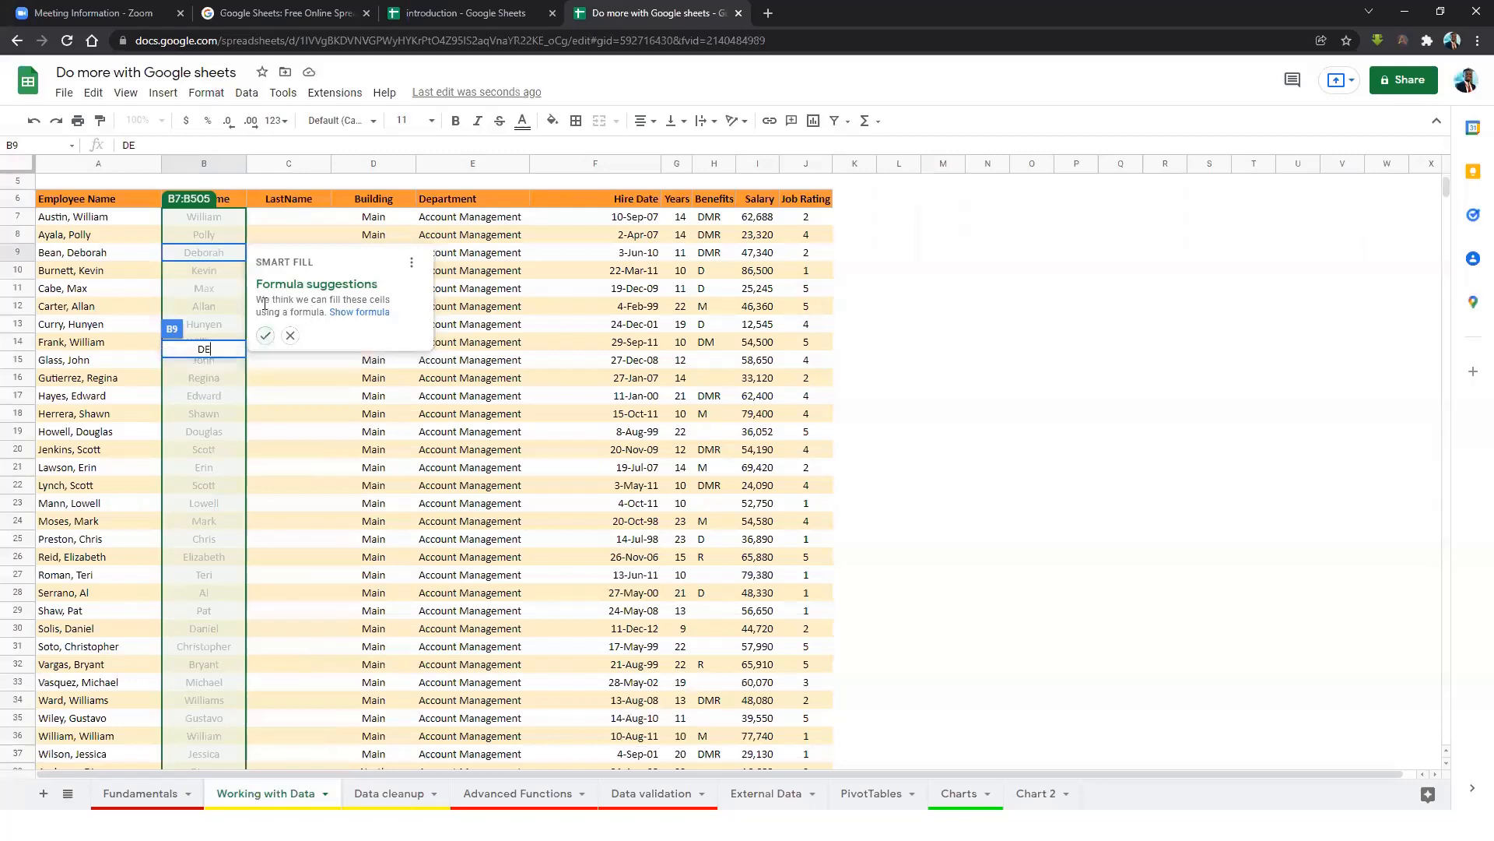
{"action": "left_click", "coordinate": [372, 313]}
{"action": "left_click", "coordinate": [266, 335]}
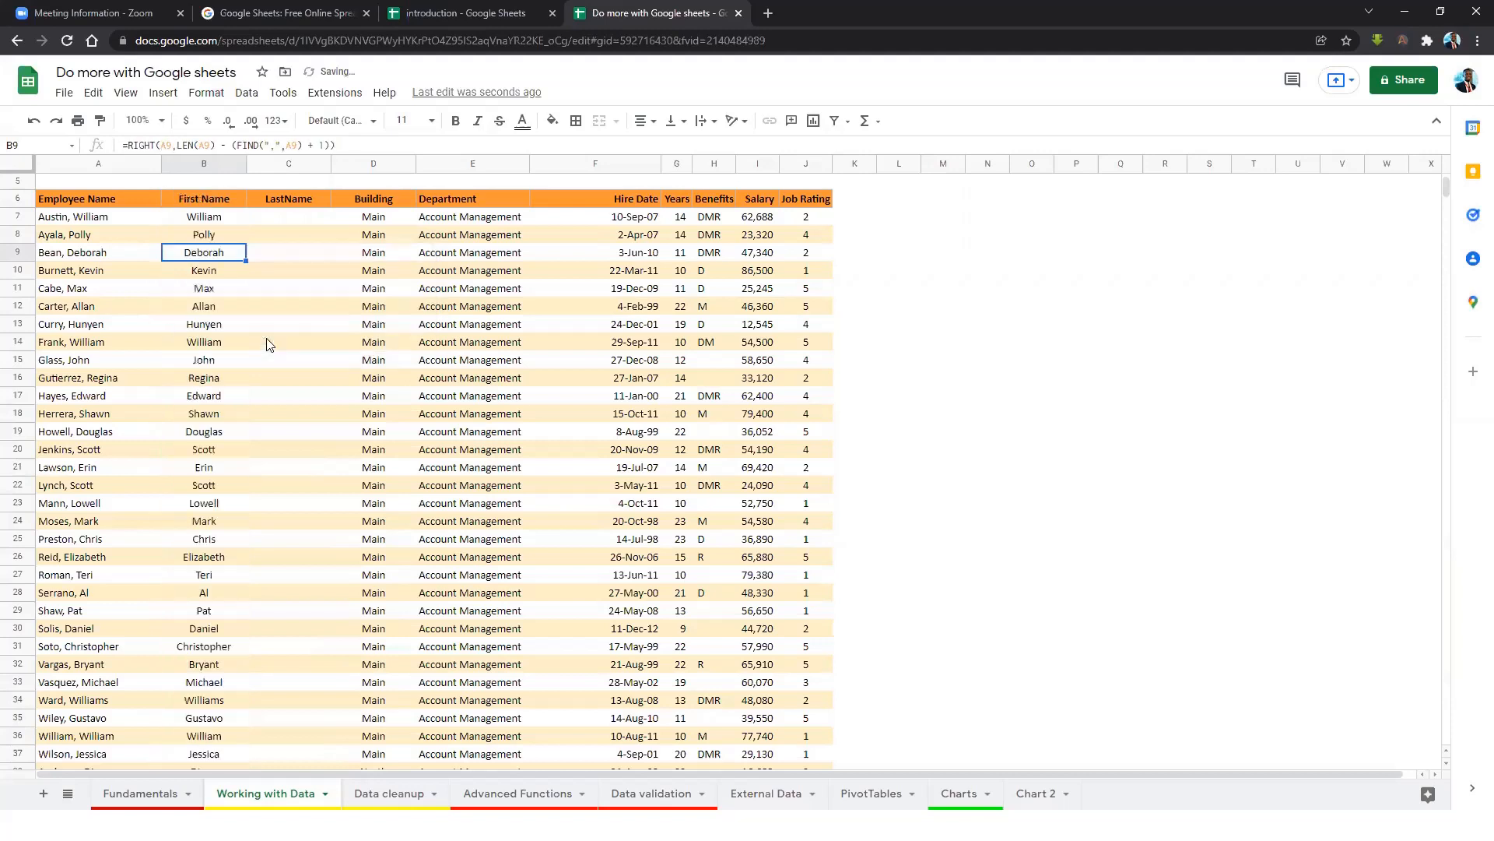
{"action": "left_click", "coordinate": [210, 381]}
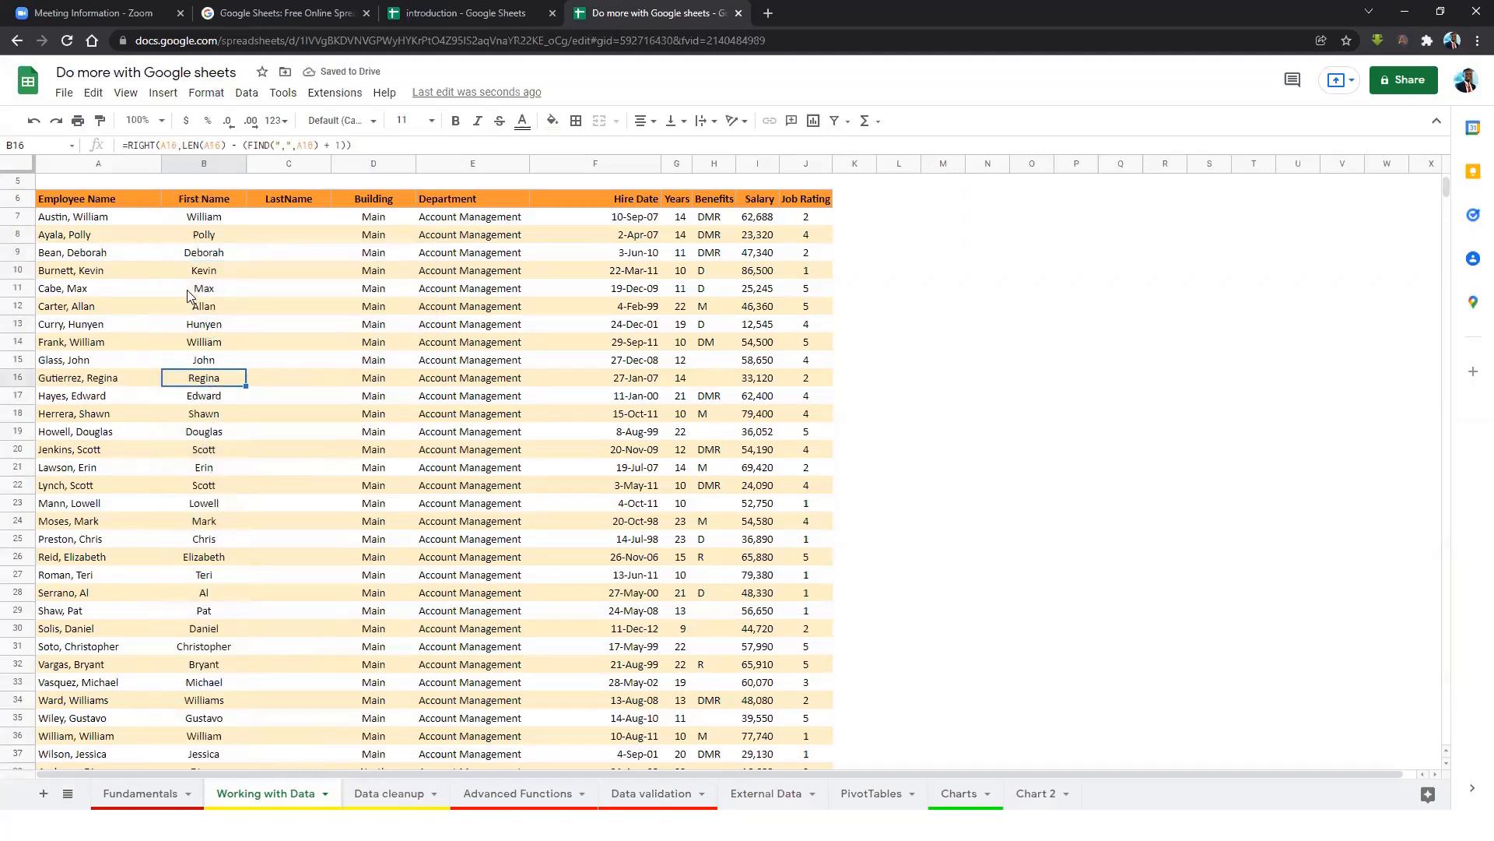
{"action": "left_click", "coordinate": [203, 270]}
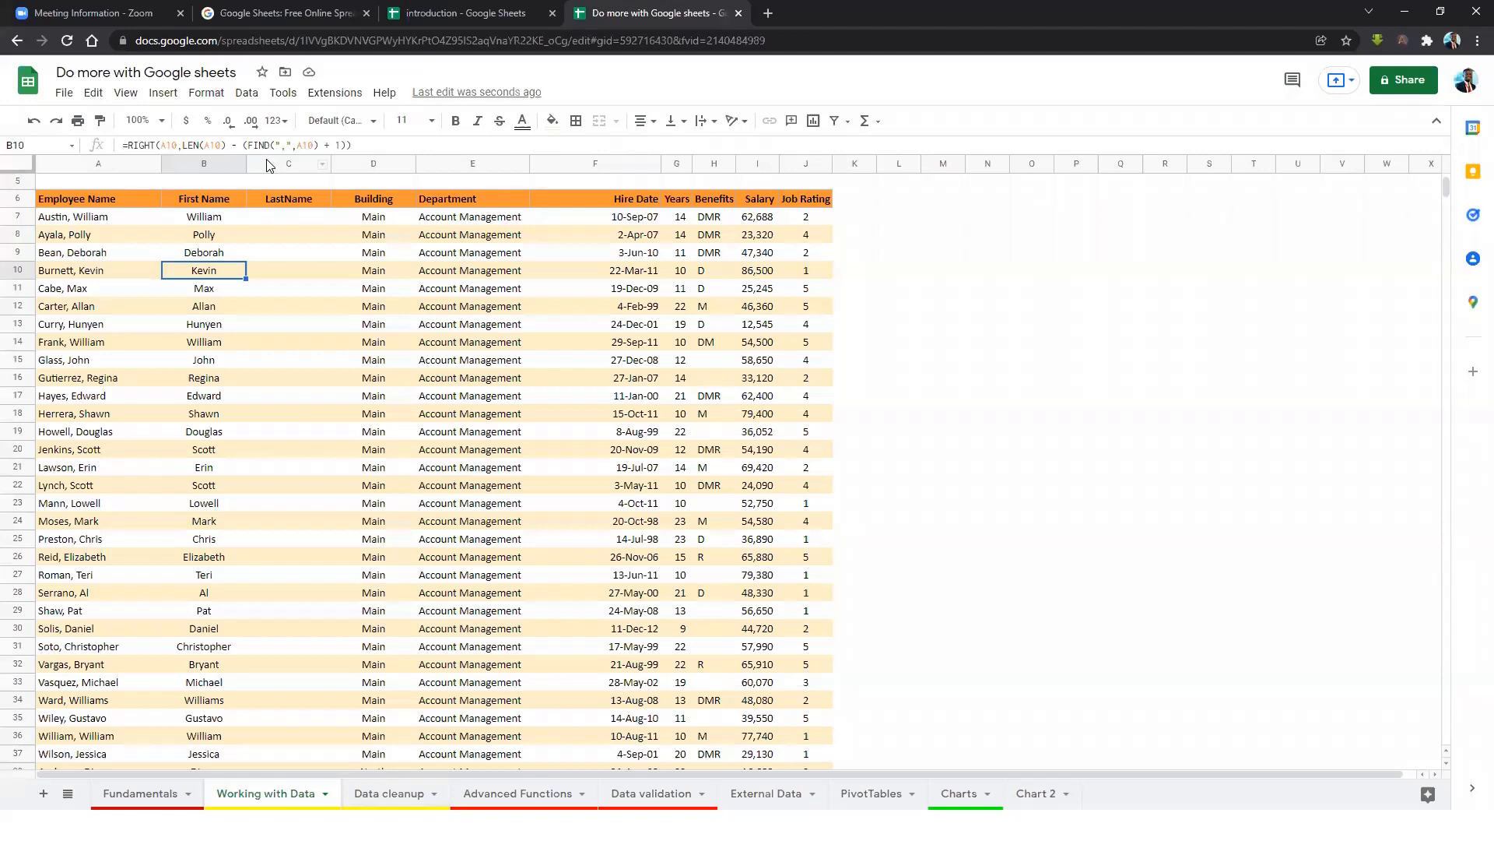
Enter the first two employees' last names in C7 and C8, then start typing in C9.
{"action": "left_click", "coordinate": [288, 222]}
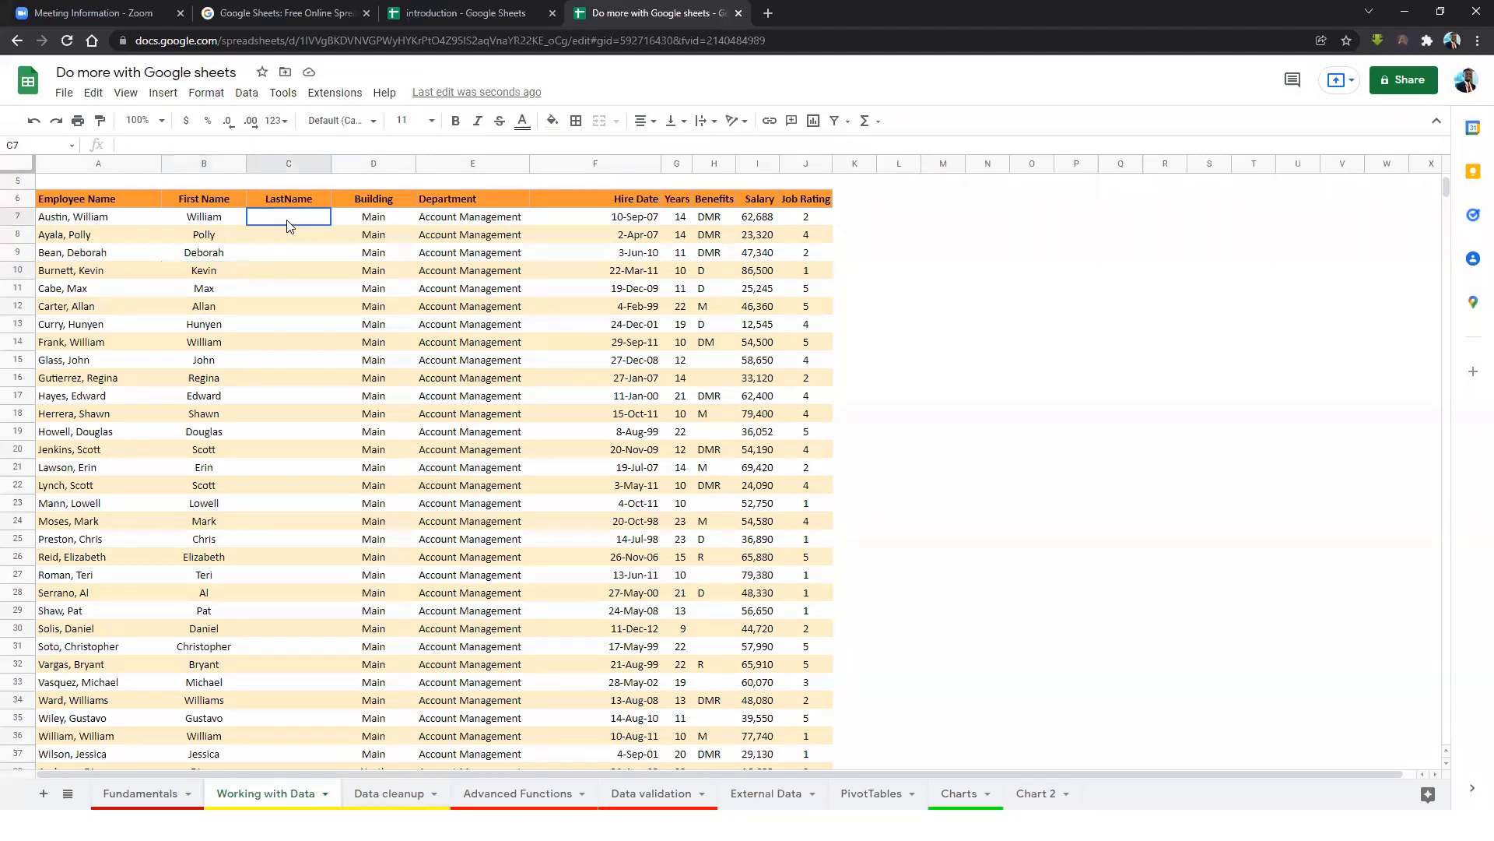
{"action": "type", "text": "Austin"}
{"action": "key", "text": "Return"}
{"action": "type", "text": "Ayala"}
{"action": "key", "text": "Return"}
{"action": "type", "text": "B"}
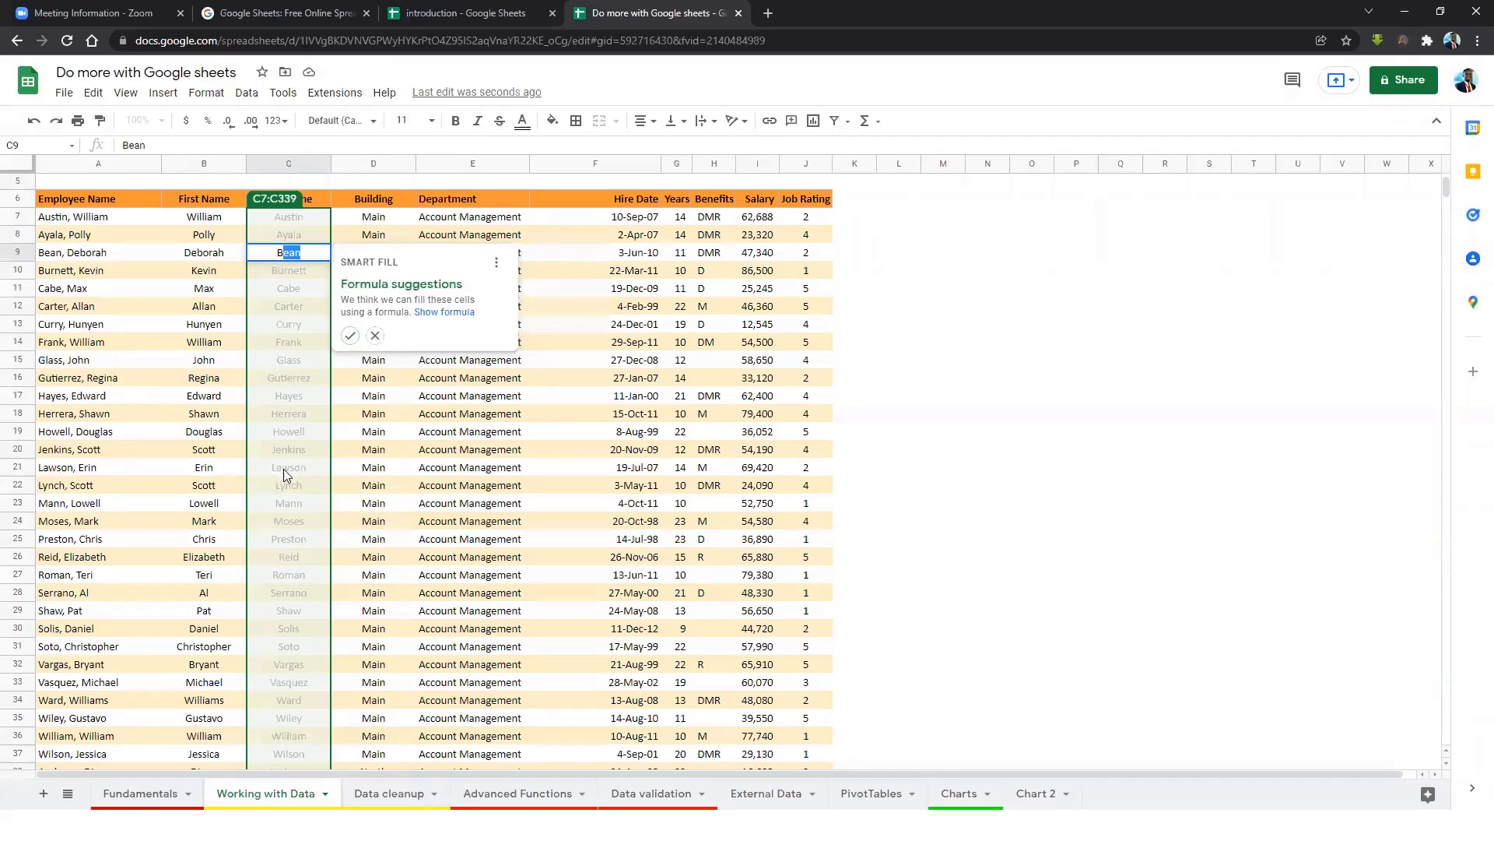
Accept Smart Fill's LEFT/FIND formula for the LastName column and inspect the formulas in C7 and C8.
{"action": "scroll", "coordinate": [288, 539], "scroll_direction": "down", "scroll_amount": 3}
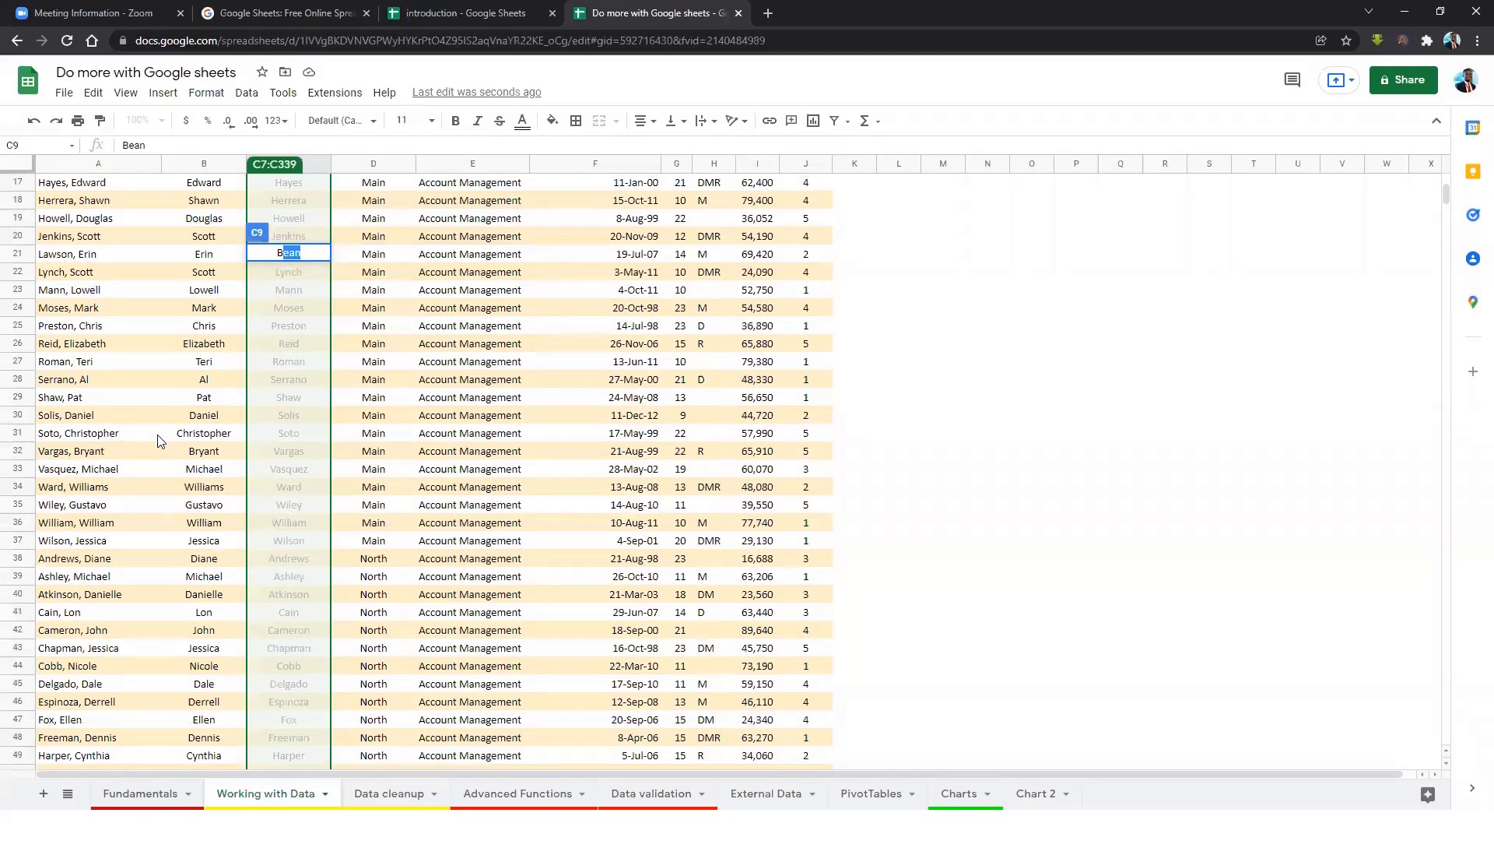
{"action": "scroll", "coordinate": [307, 374], "scroll_direction": "up", "scroll_amount": 5}
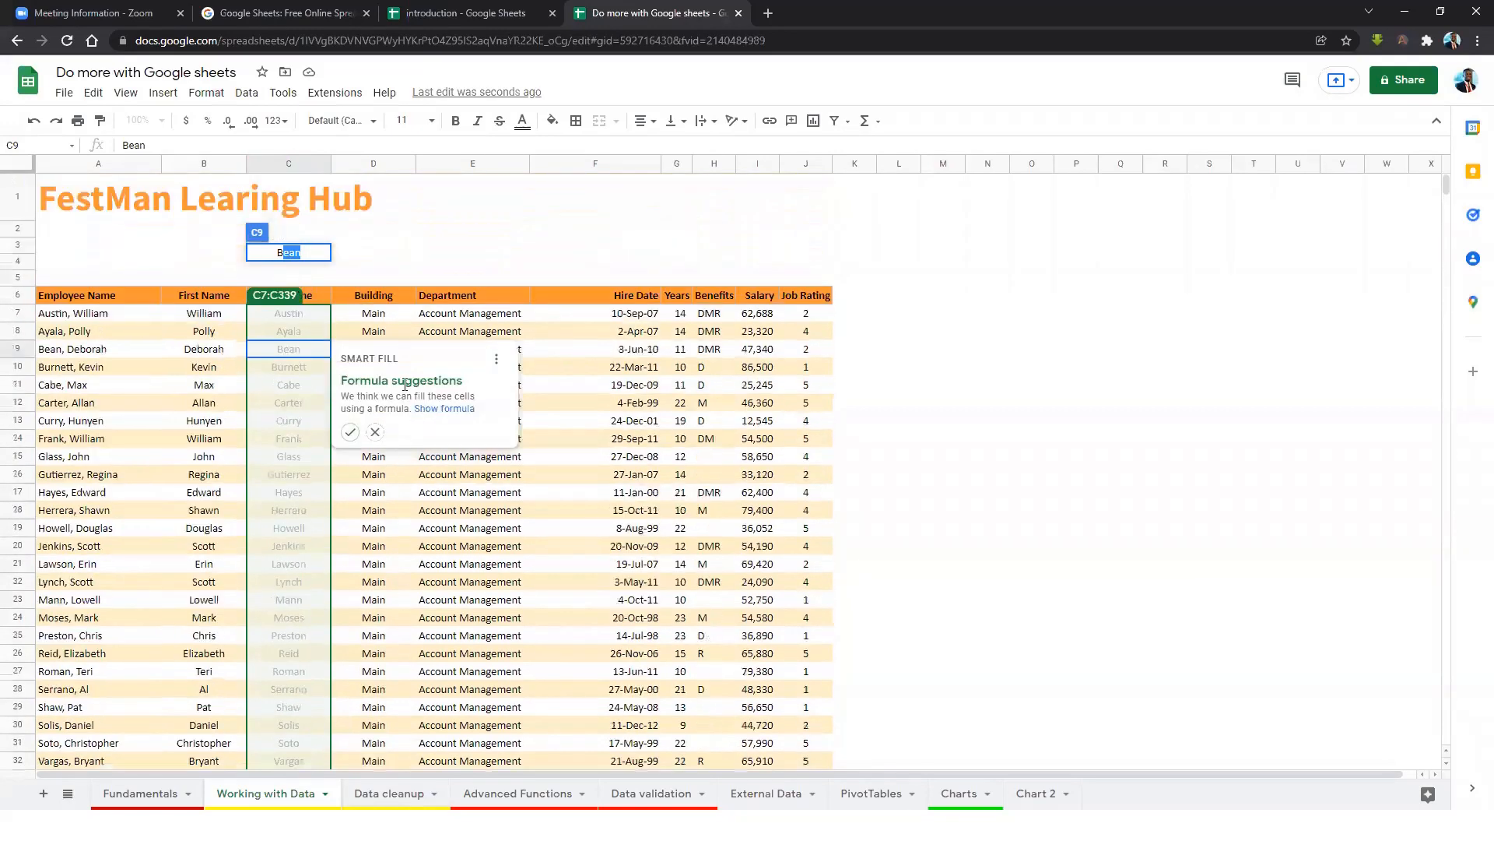
{"action": "left_click", "coordinate": [352, 433]}
{"action": "left_click", "coordinate": [305, 403]}
{"action": "left_click", "coordinate": [292, 457]}
{"action": "left_click", "coordinate": [297, 318]}
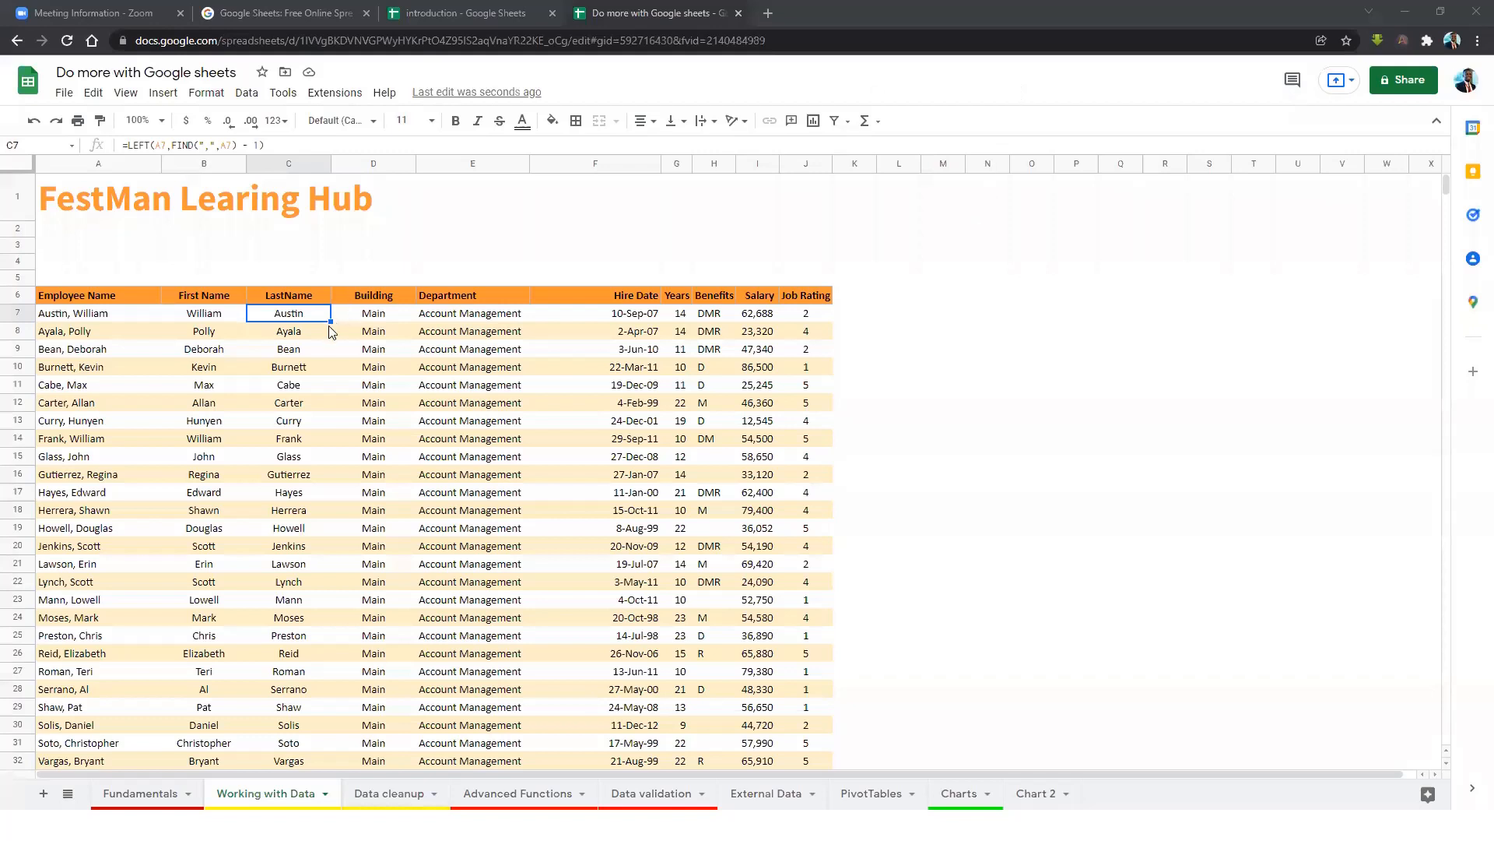
{"action": "left_click", "coordinate": [293, 334]}
{"action": "left_click", "coordinate": [289, 366]}
{"action": "left_click", "coordinate": [295, 317]}
{"action": "left_click", "coordinate": [302, 335]}
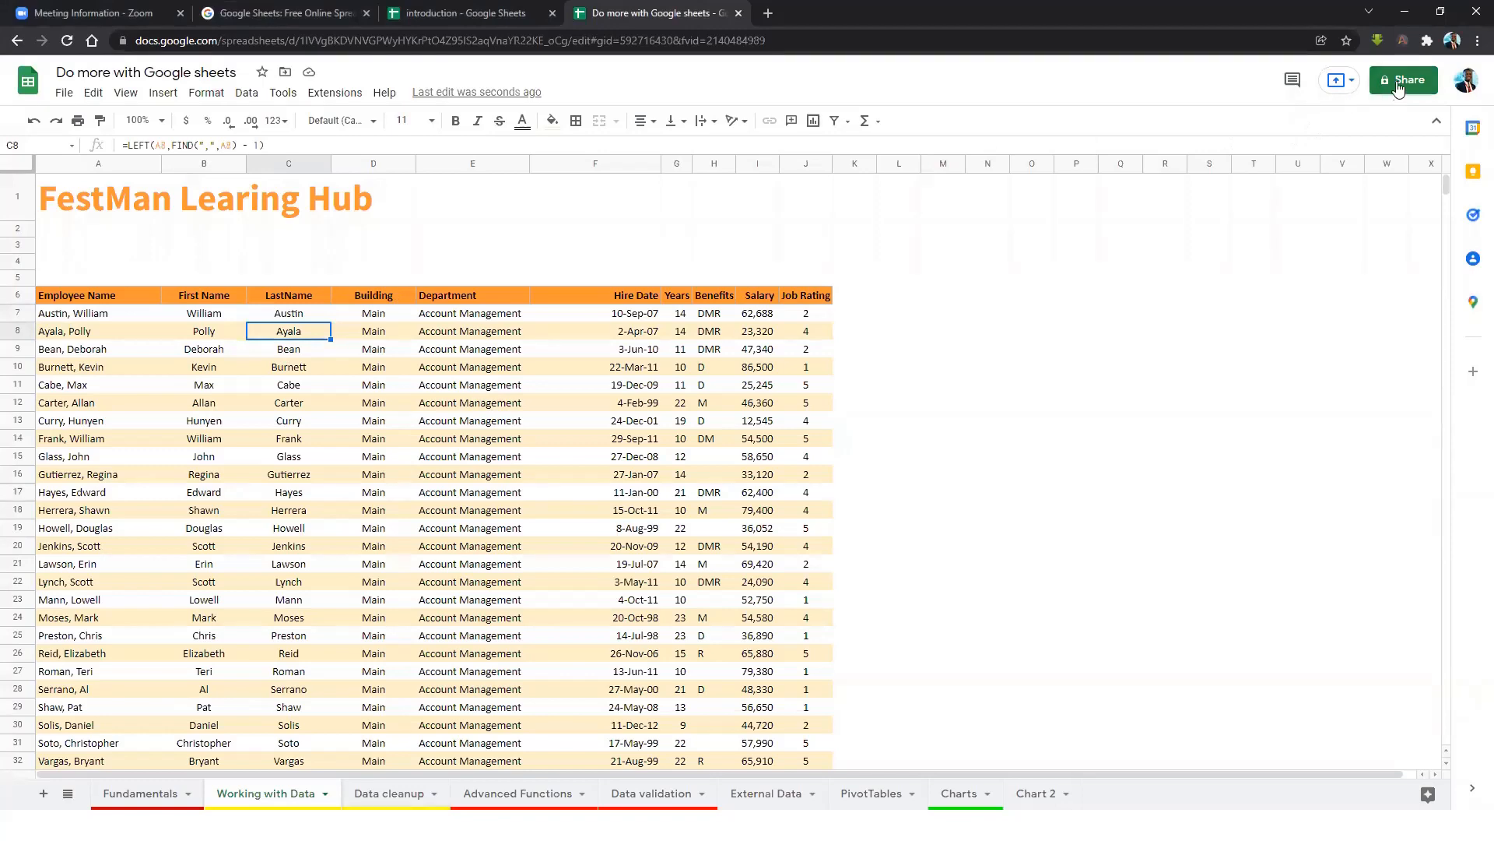
Give anyone with the link Viewer access to the spreadsheet and copy its link.
{"action": "left_click", "coordinate": [1338, 80]}
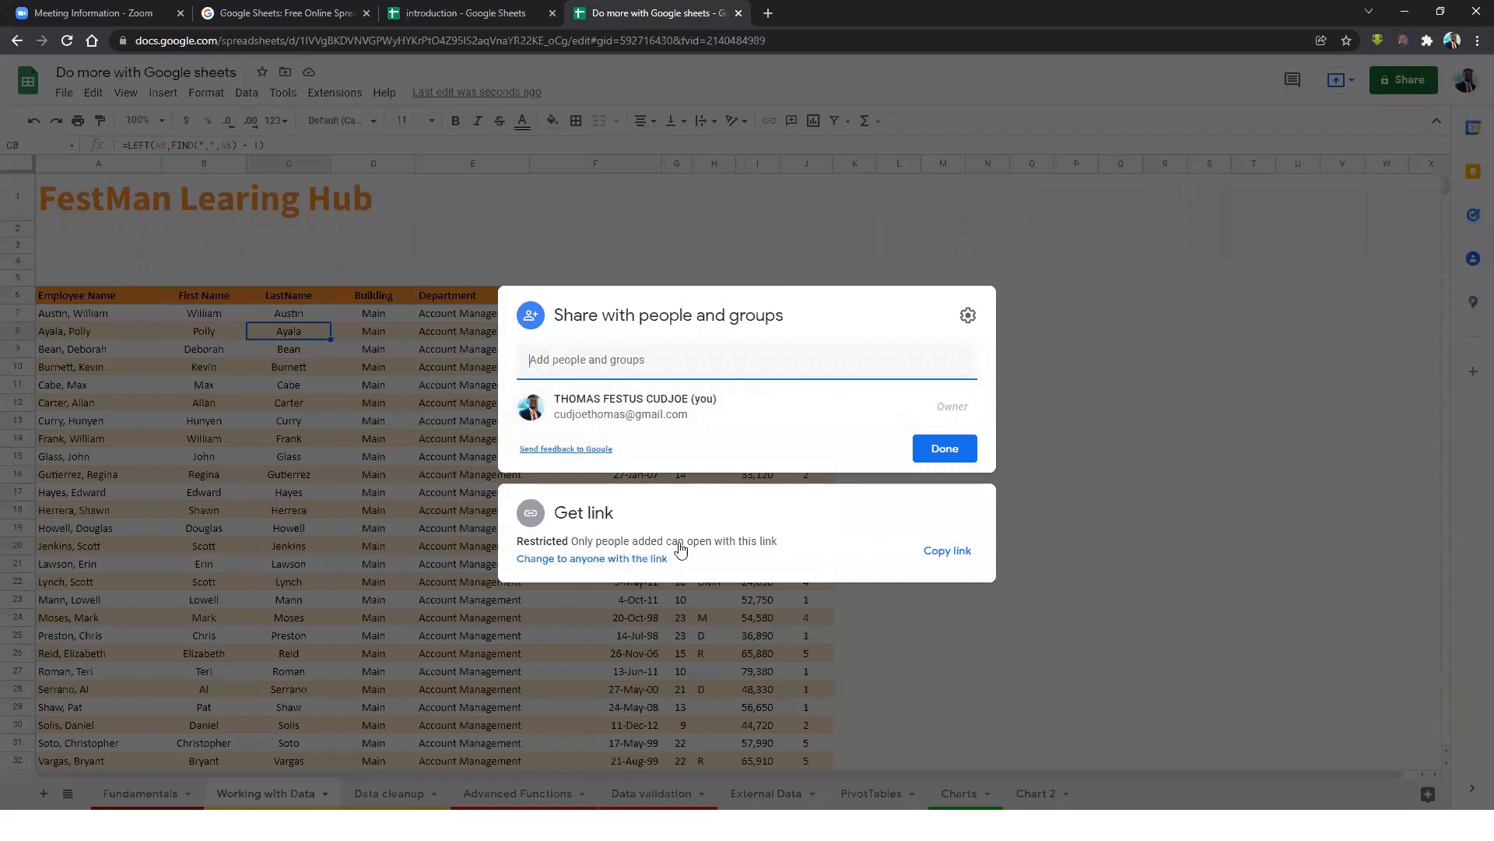
{"action": "left_click", "coordinate": [604, 515]}
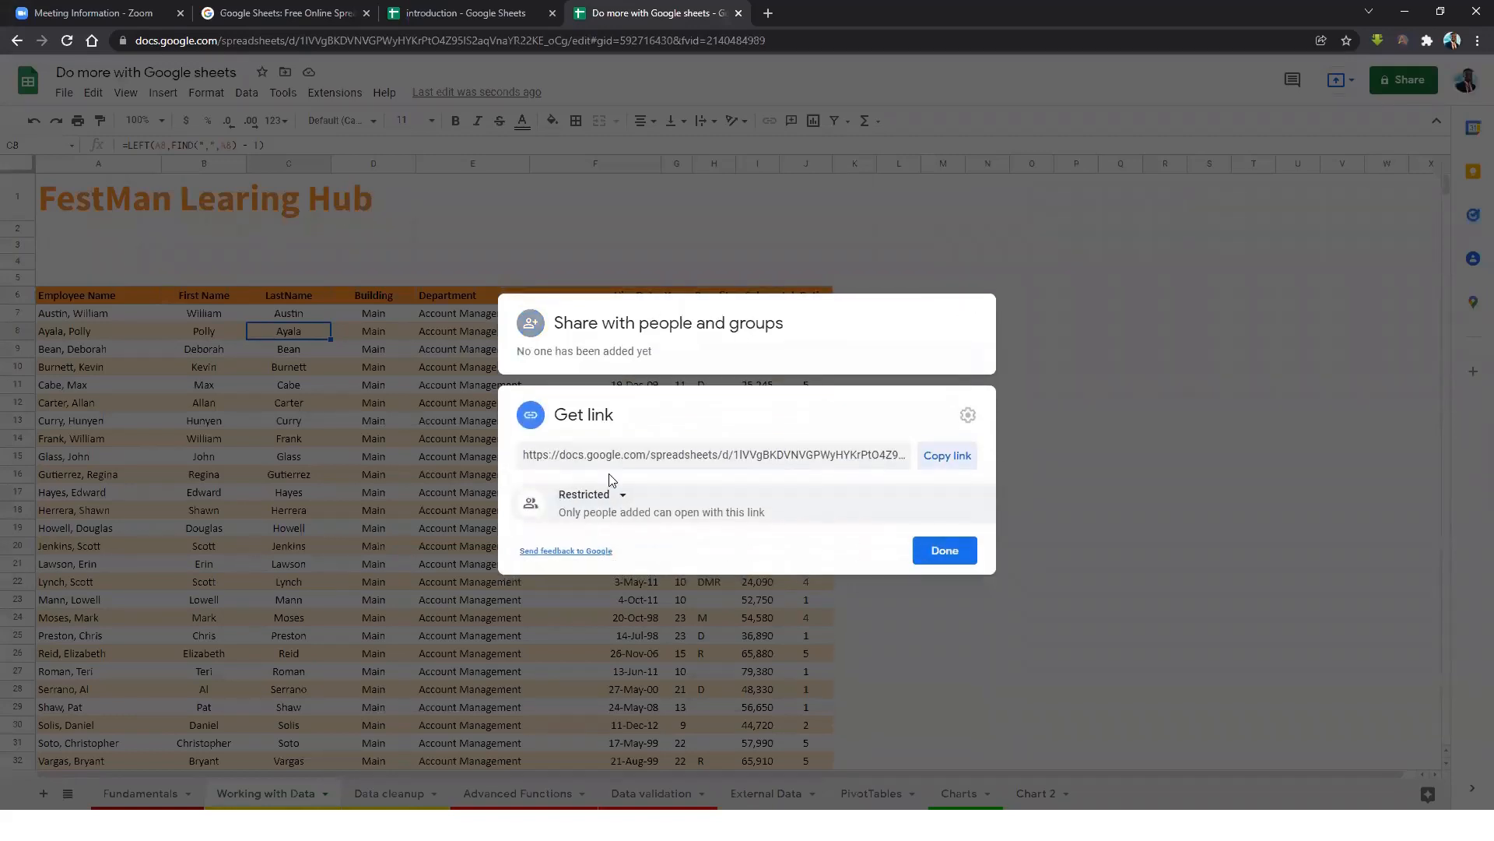
{"action": "left_click", "coordinate": [626, 499]}
{"action": "left_click", "coordinate": [720, 568]}
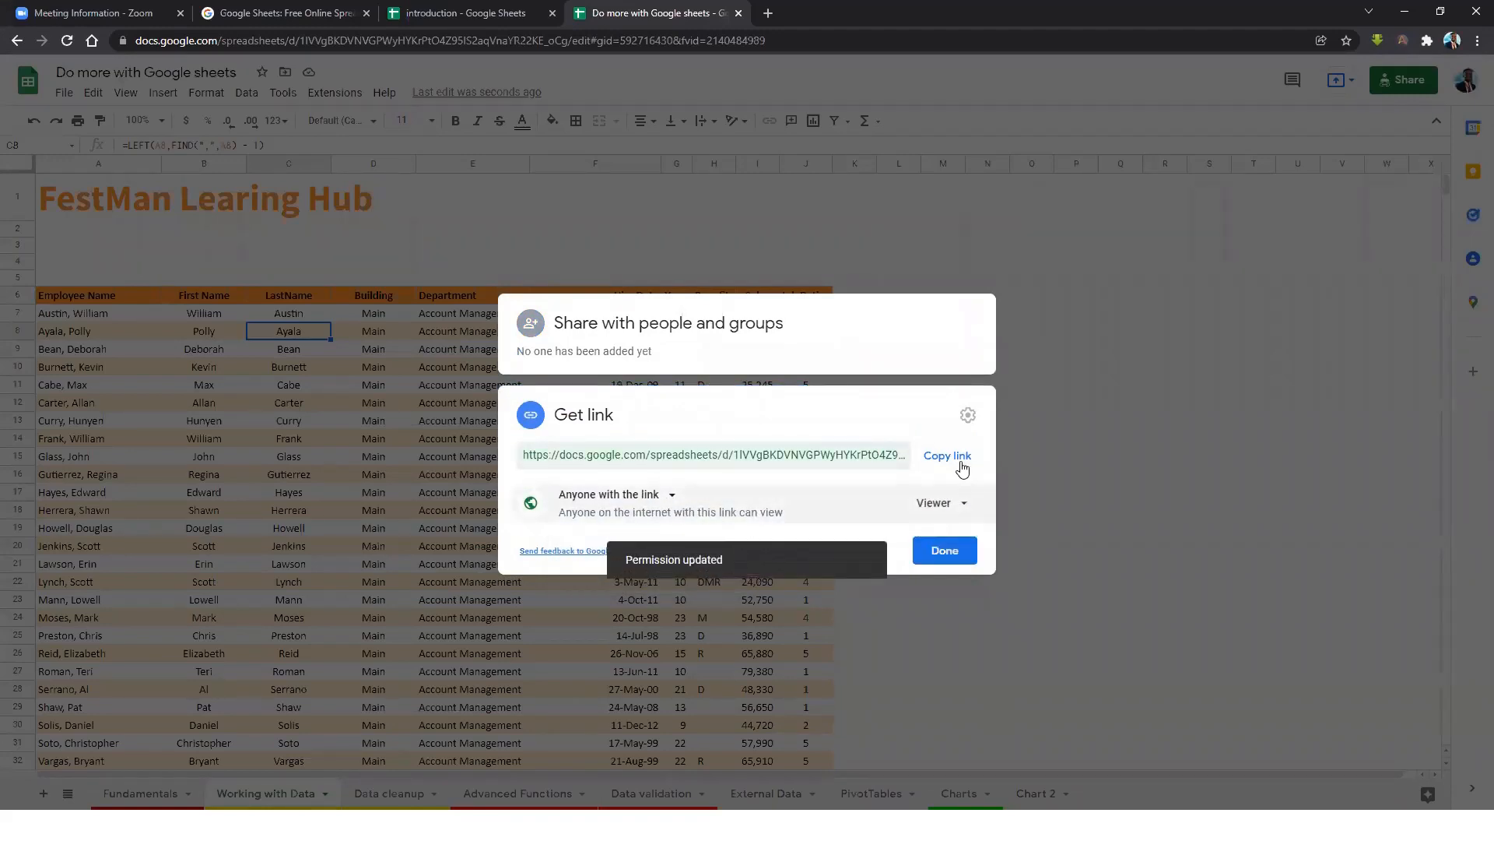
{"action": "left_click", "coordinate": [947, 455]}
{"action": "left_click", "coordinate": [945, 550]}
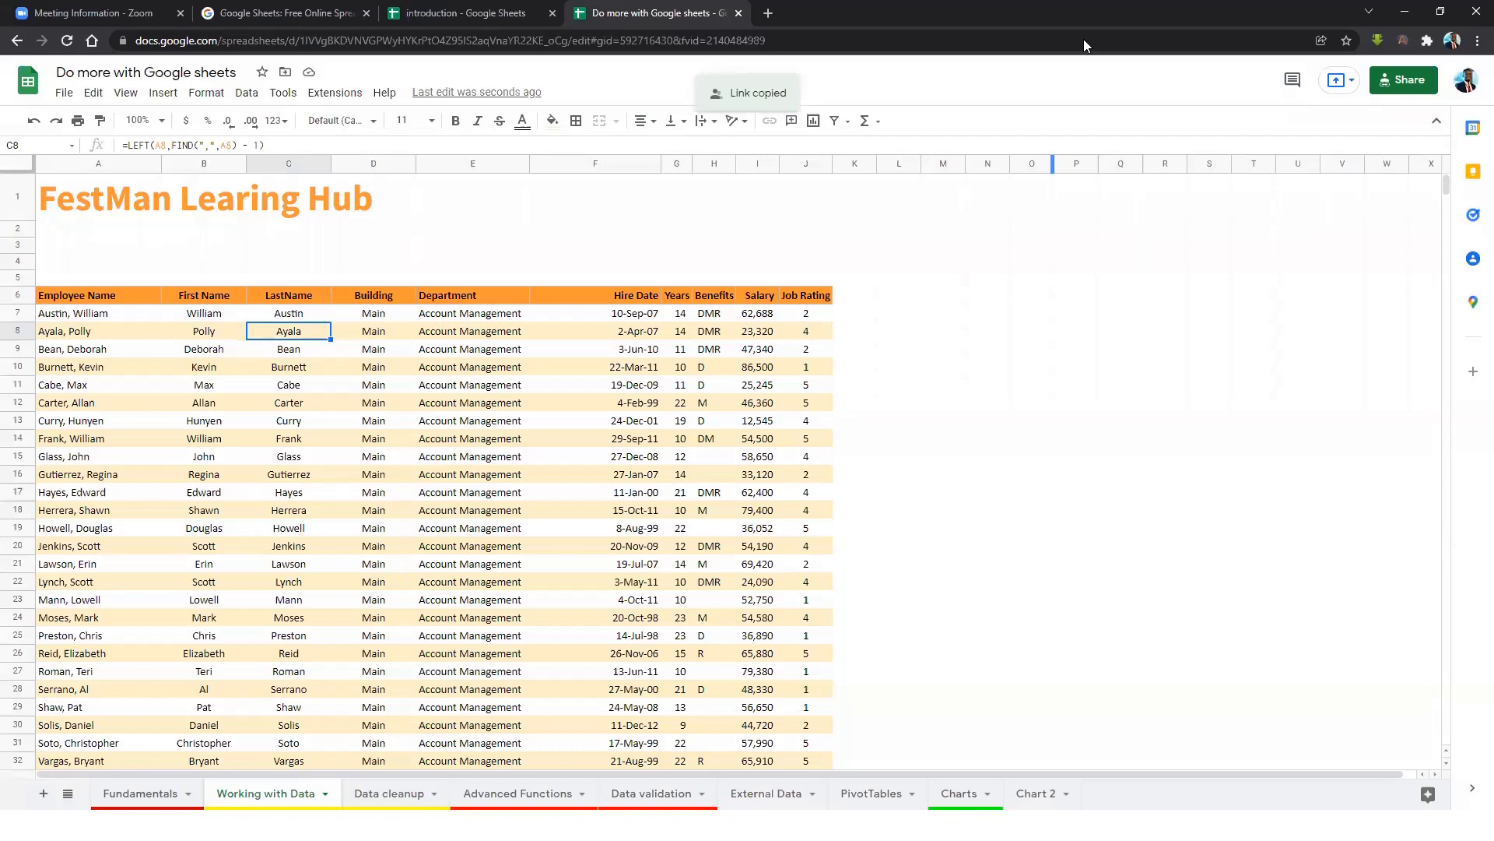
{"action": "left_click", "coordinate": [877, 455]}
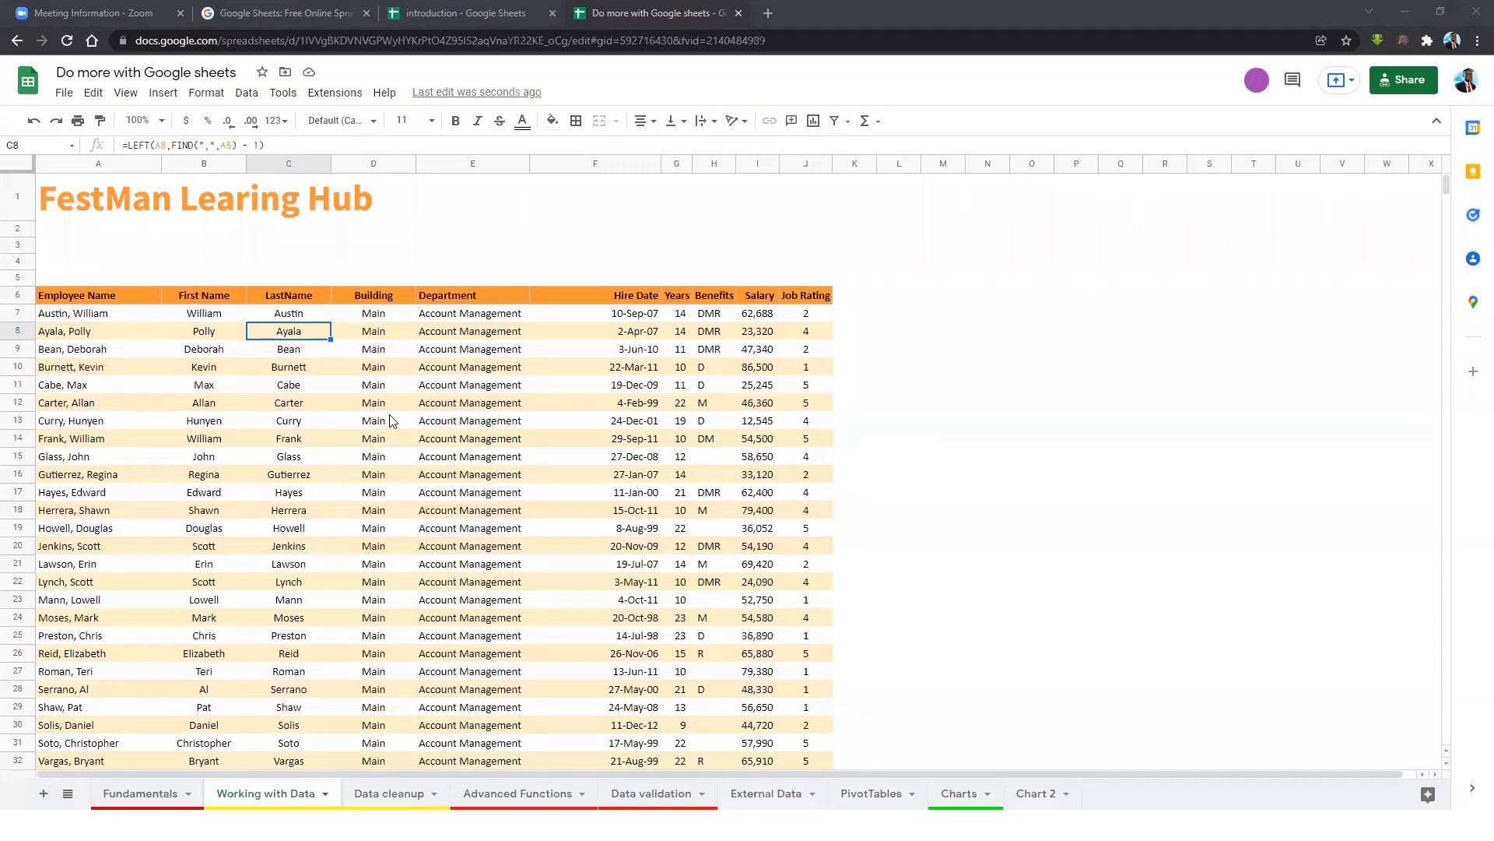
{"action": "left_click", "coordinate": [362, 392]}
{"action": "left_click", "coordinate": [351, 371]}
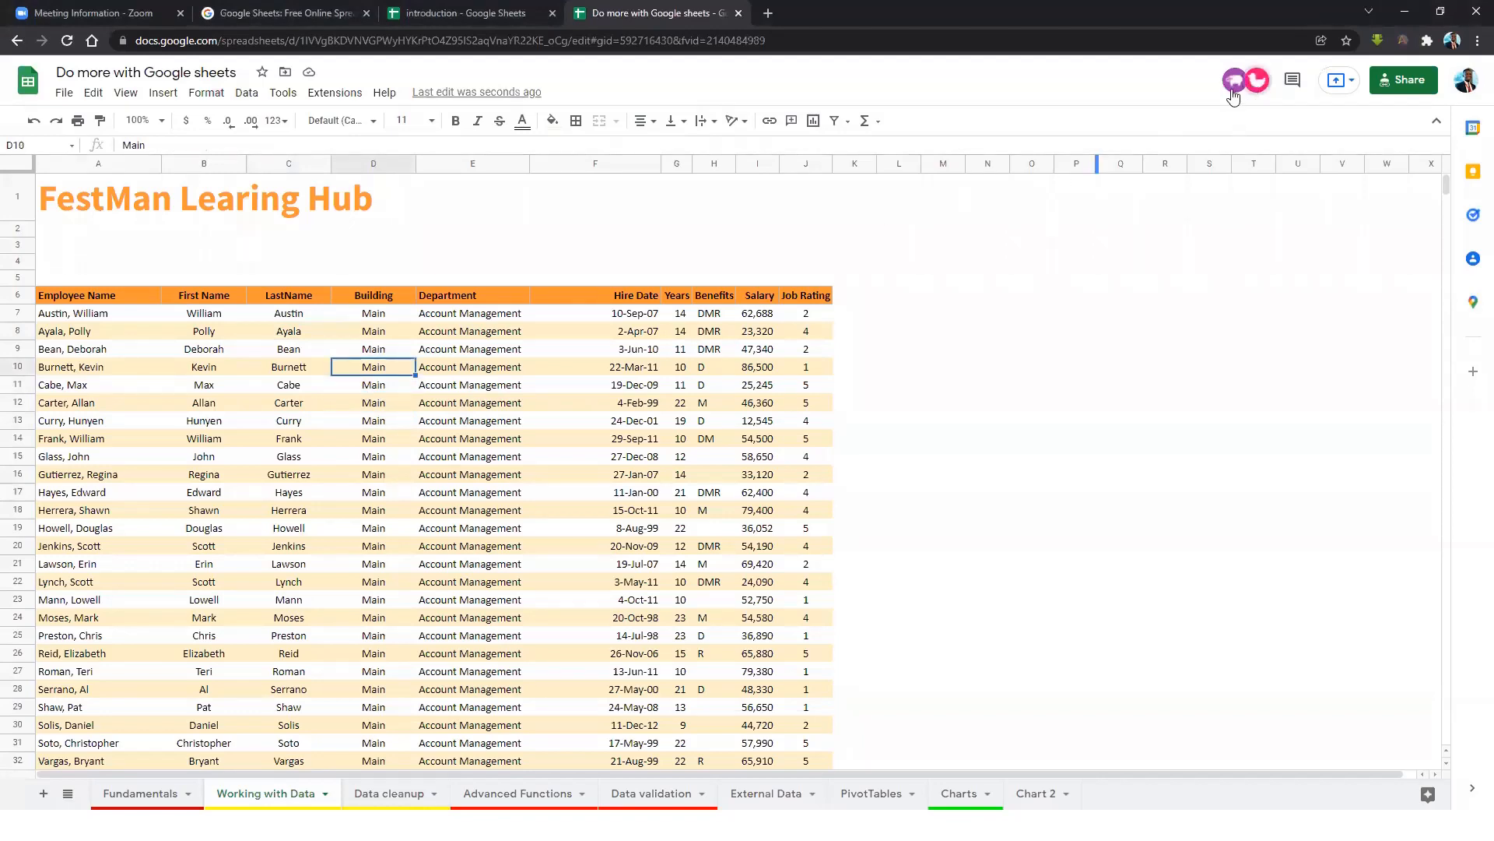
{"action": "left_click", "coordinate": [473, 438]}
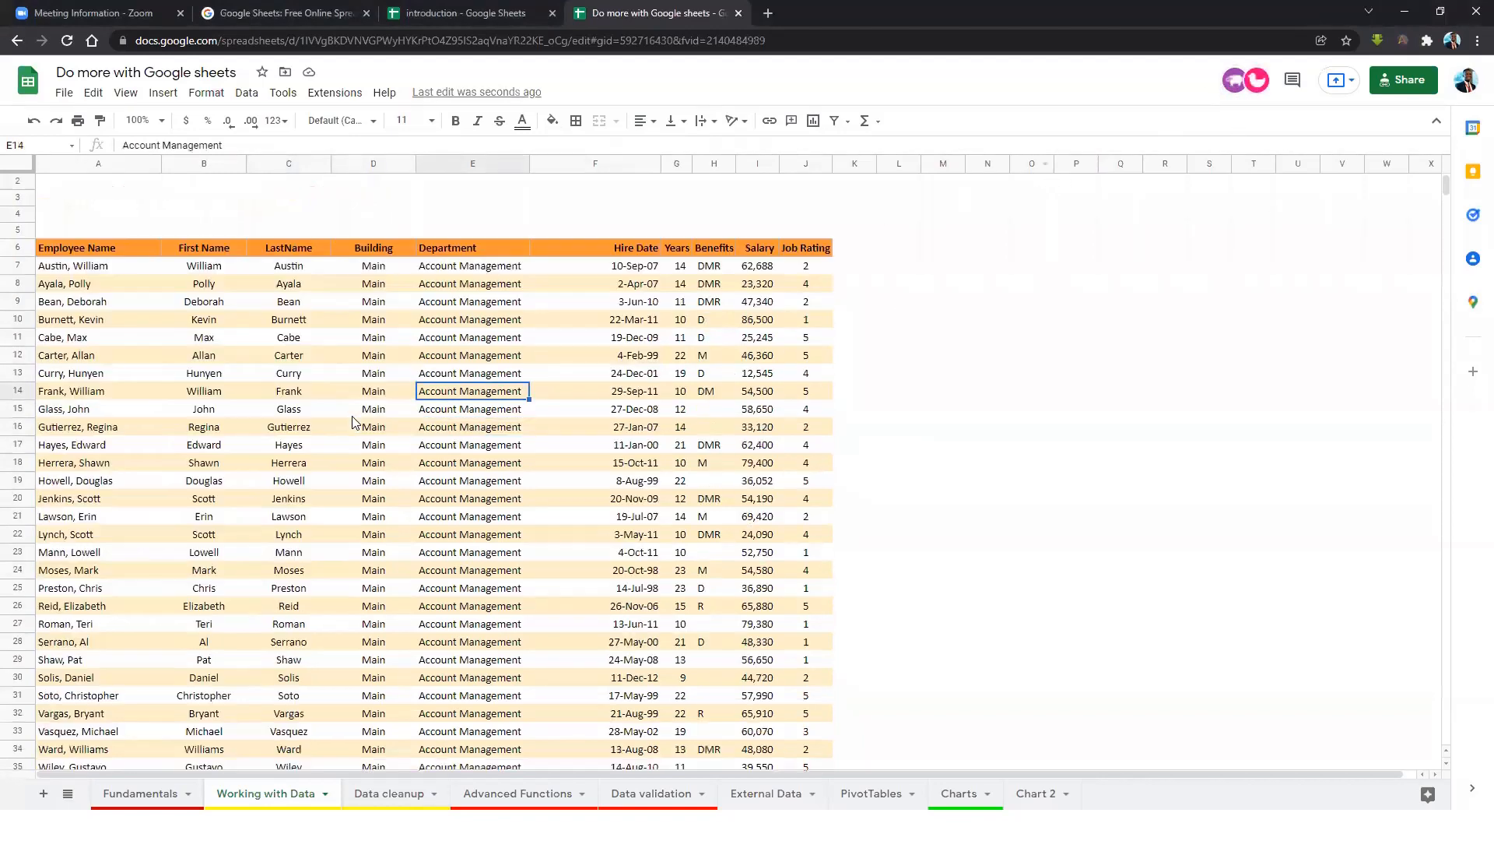
{"action": "left_click", "coordinate": [209, 301]}
{"action": "left_click", "coordinate": [262, 315]}
{"action": "left_click", "coordinate": [220, 322]}
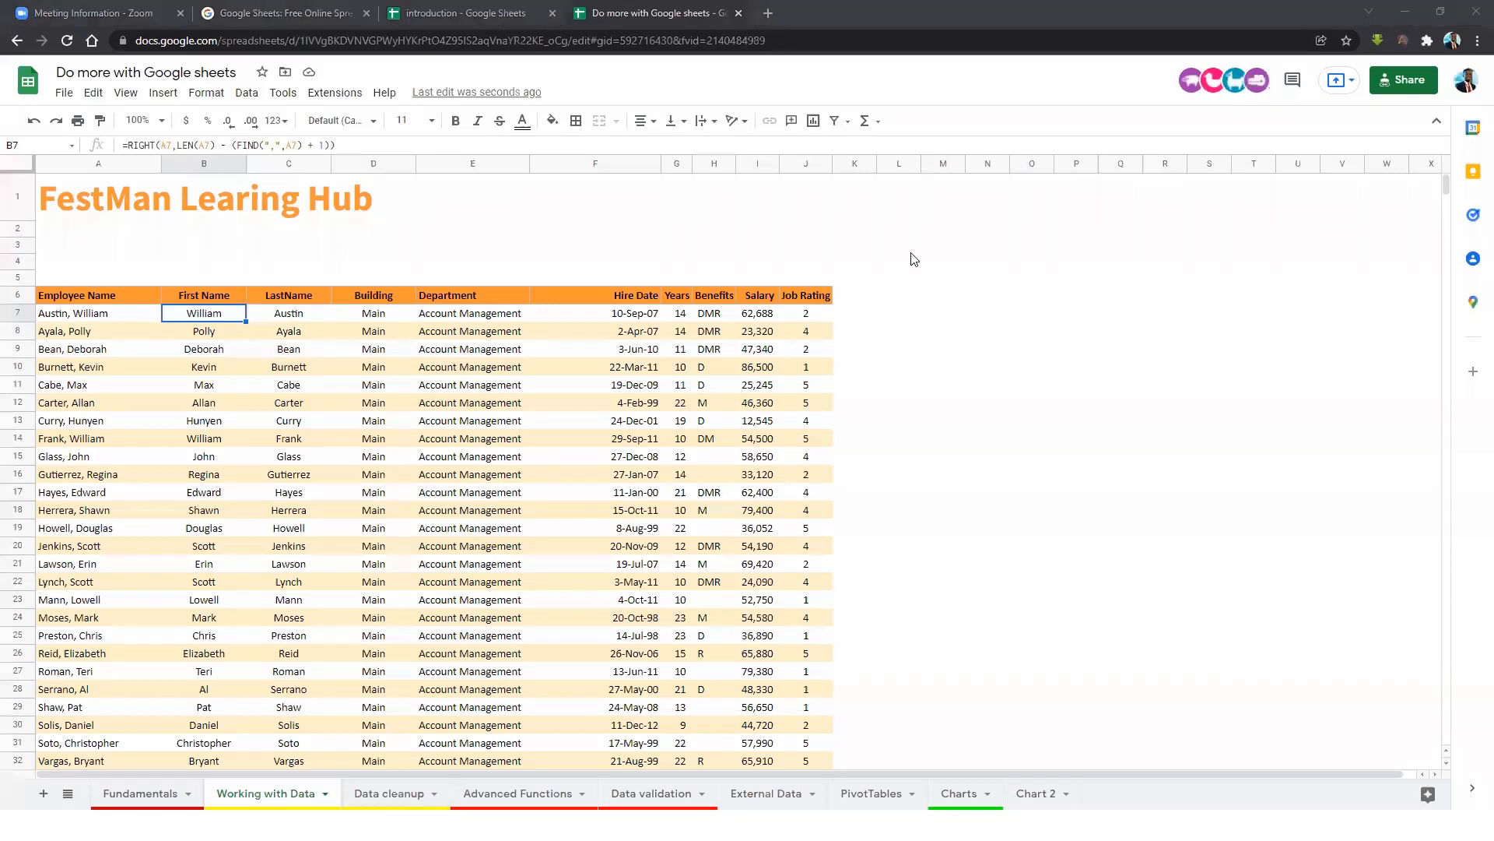
{"action": "left_click", "coordinate": [238, 385]}
{"action": "scroll", "coordinate": [404, 444], "scroll_direction": "down", "scroll_amount": 3}
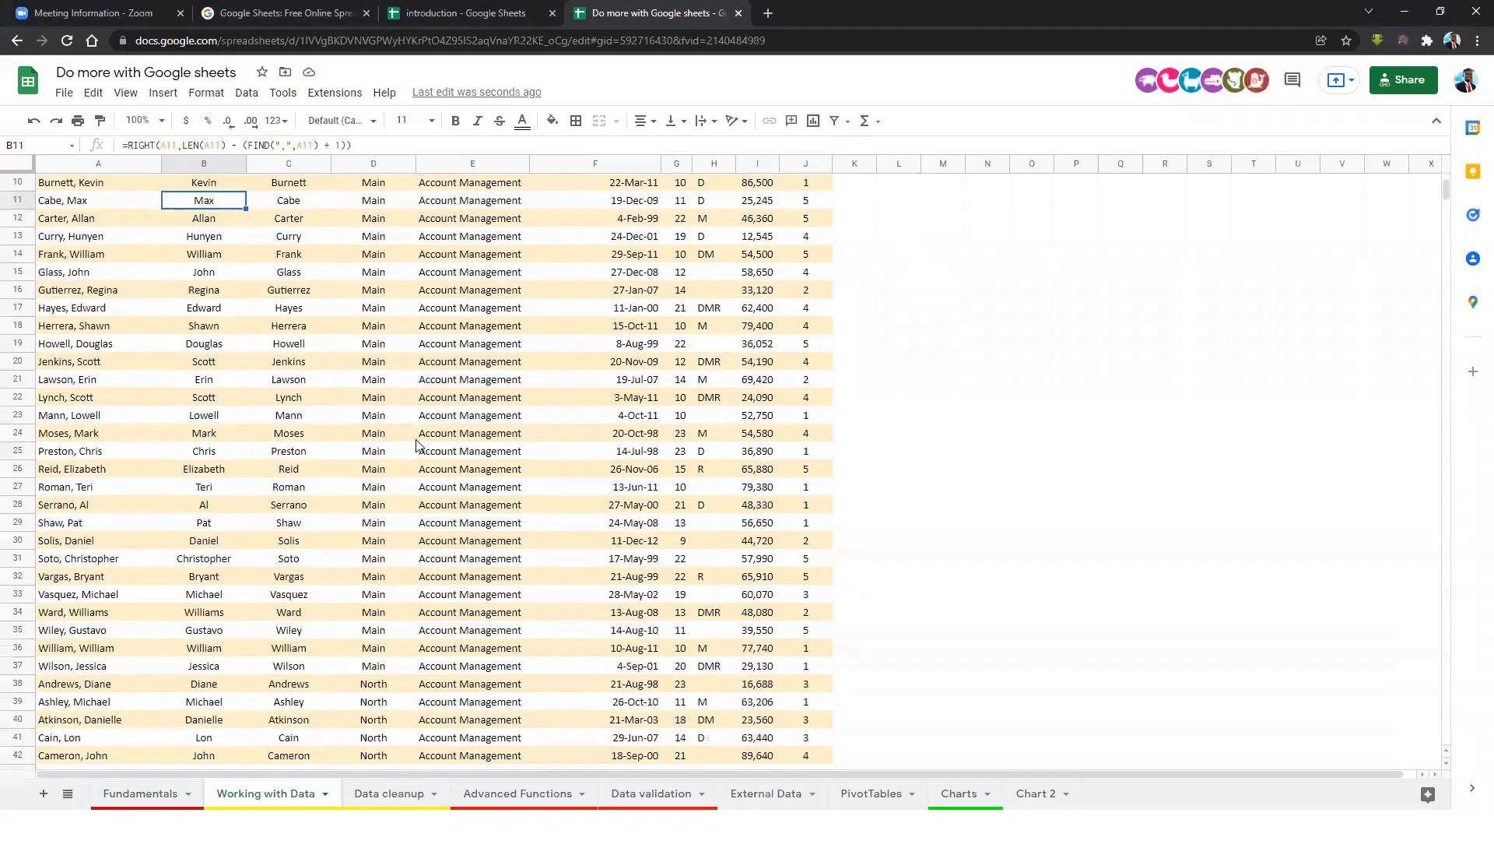
{"action": "scroll", "coordinate": [421, 448], "scroll_direction": "down", "scroll_amount": 2}
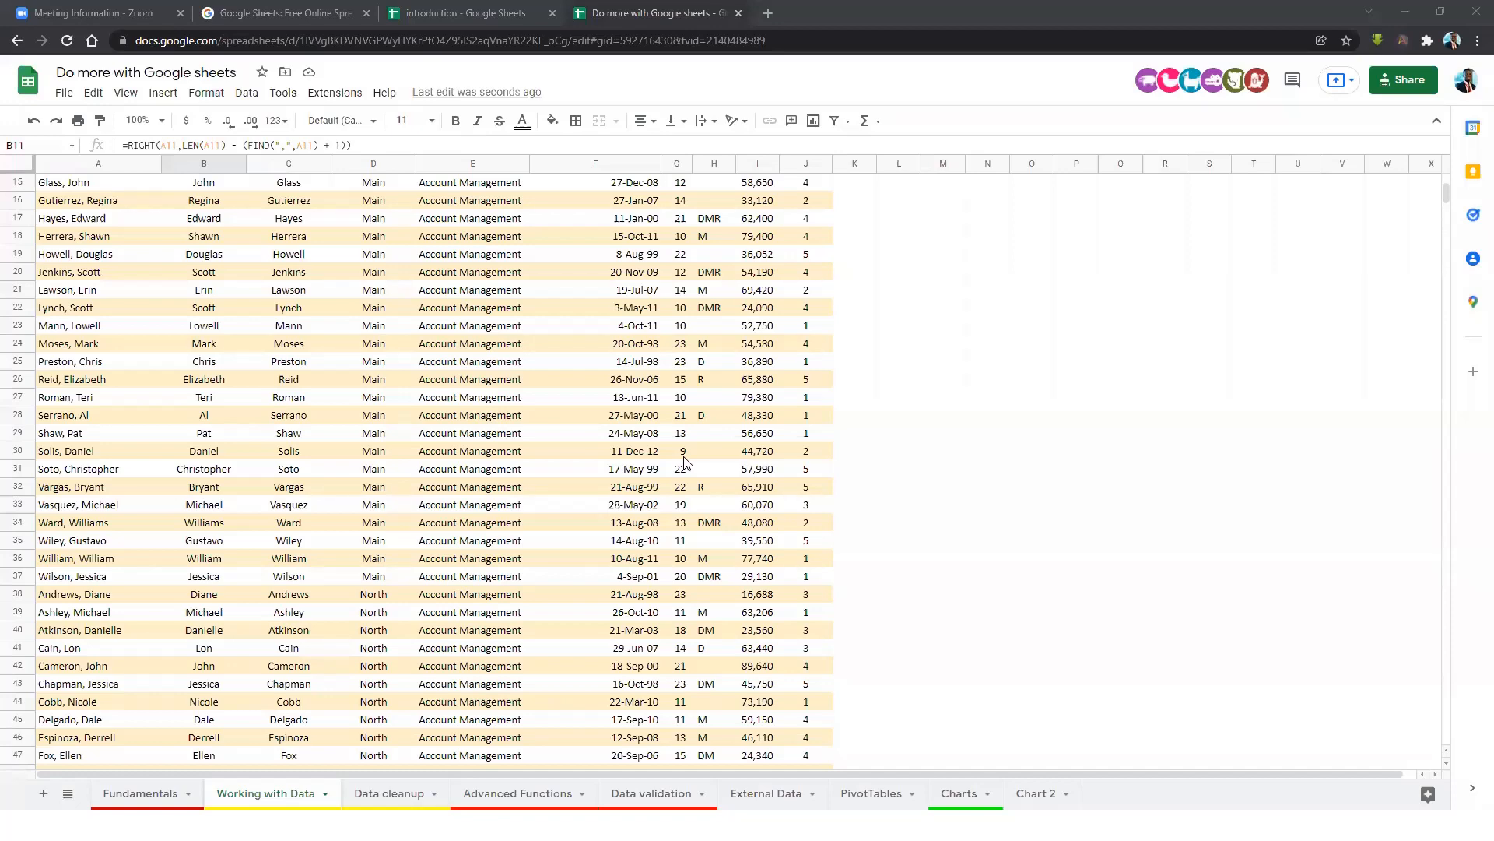
{"action": "scroll", "coordinate": [251, 295], "scroll_direction": "up", "scroll_amount": 5}
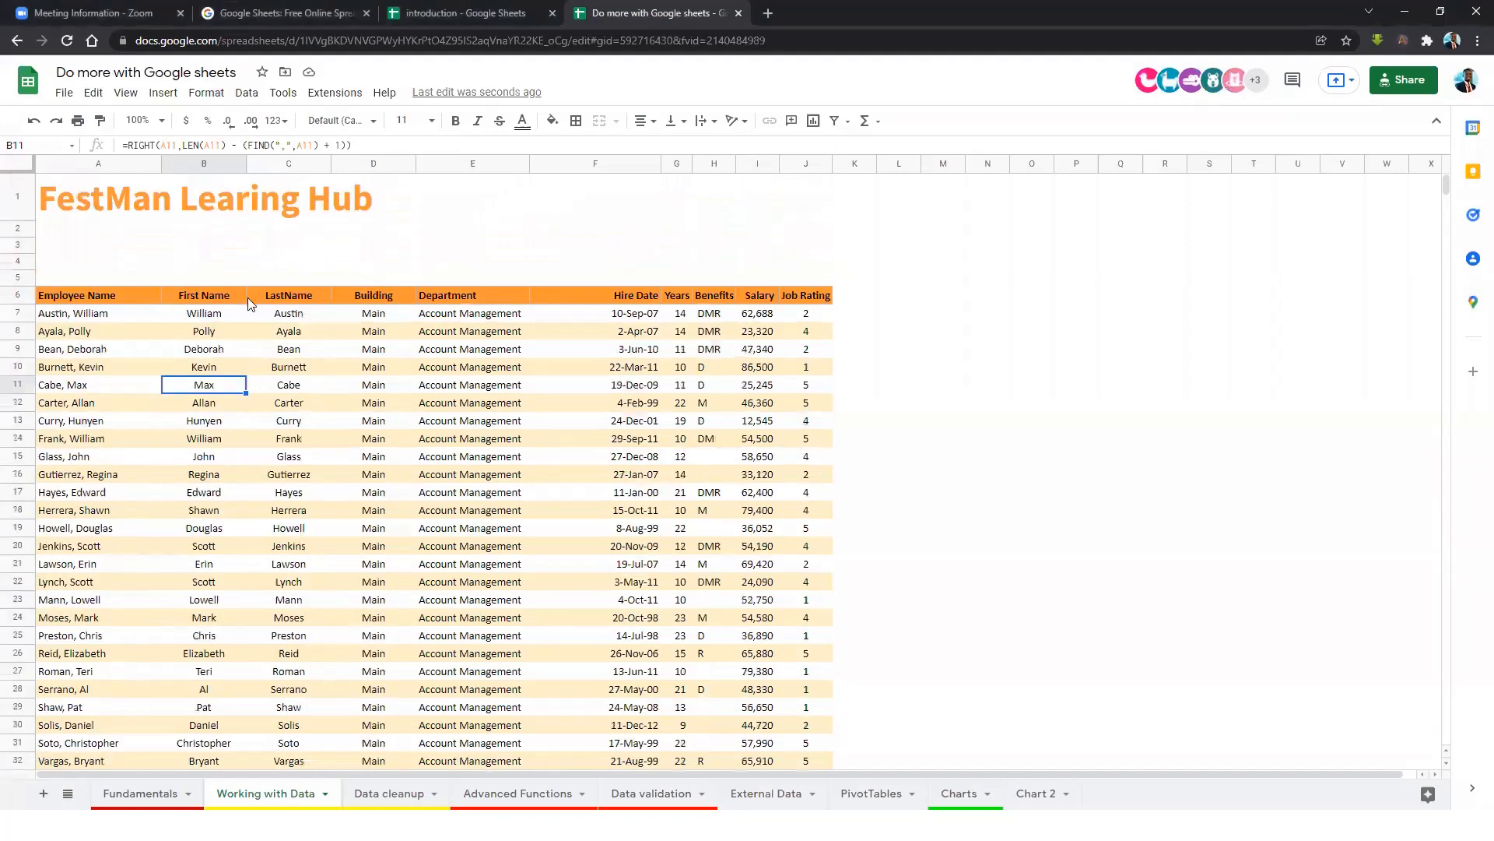
{"action": "left_click", "coordinate": [106, 296]}
{"action": "left_click", "coordinate": [215, 297]}
{"action": "left_click", "coordinate": [378, 300]}
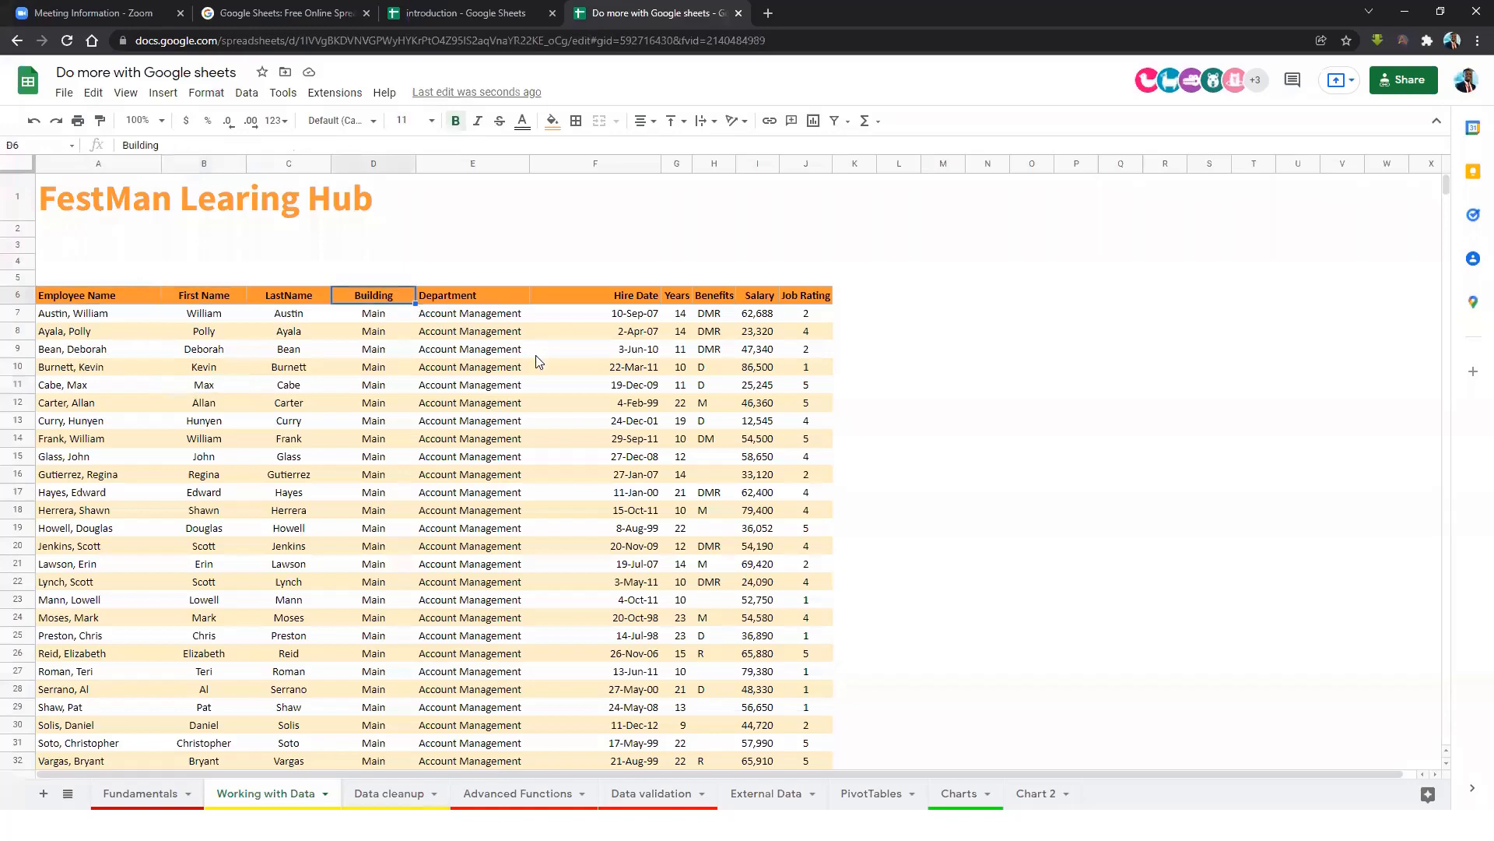
{"action": "scroll", "coordinate": [553, 367], "scroll_direction": "down", "scroll_amount": 1}
{"action": "scroll", "coordinate": [553, 367], "scroll_direction": "down", "scroll_amount": 7}
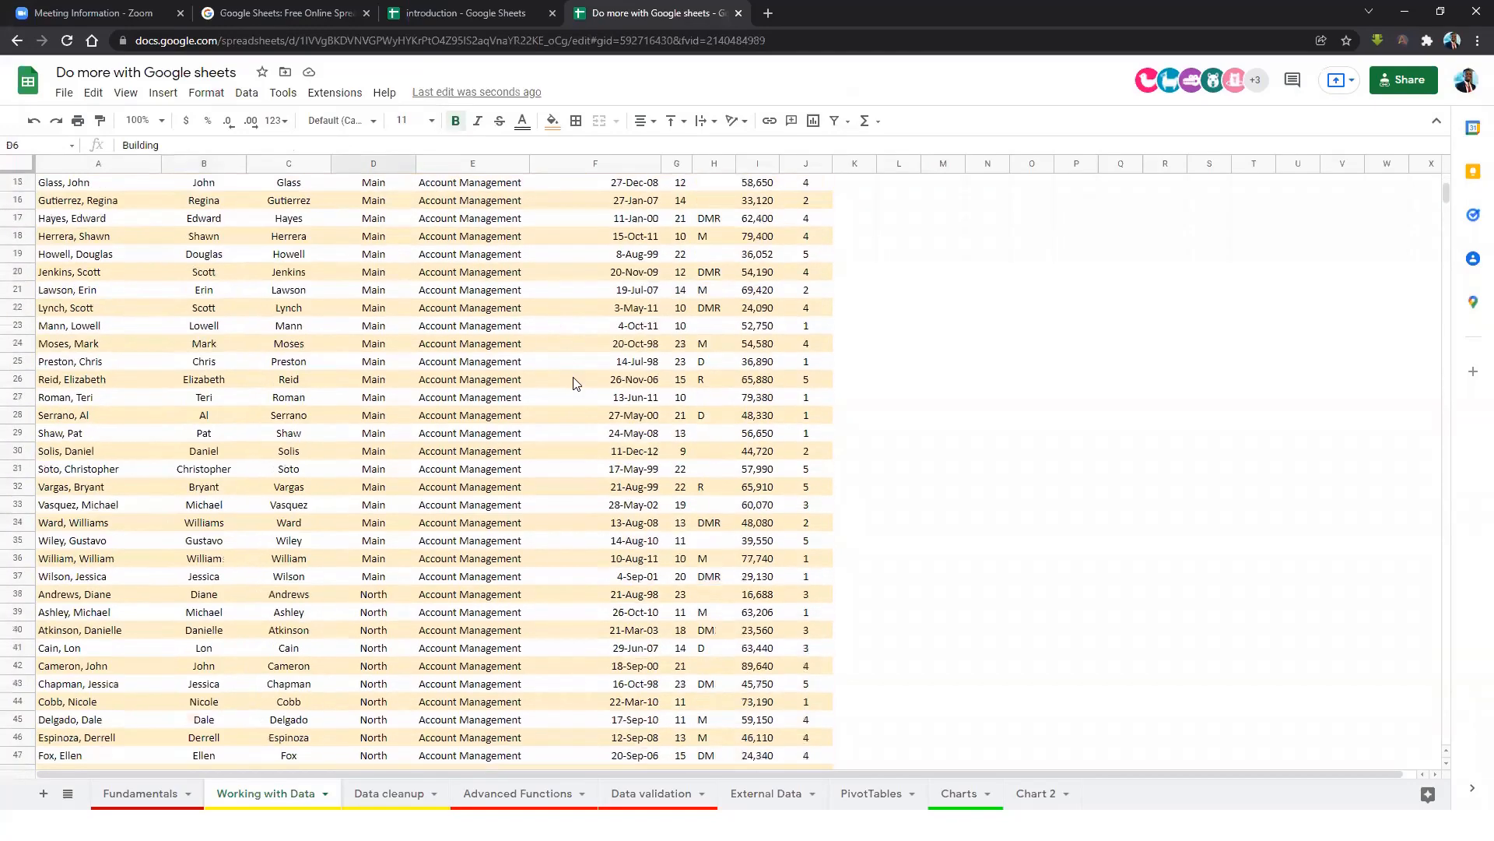
{"action": "scroll", "coordinate": [576, 383], "scroll_direction": "down", "scroll_amount": 8}
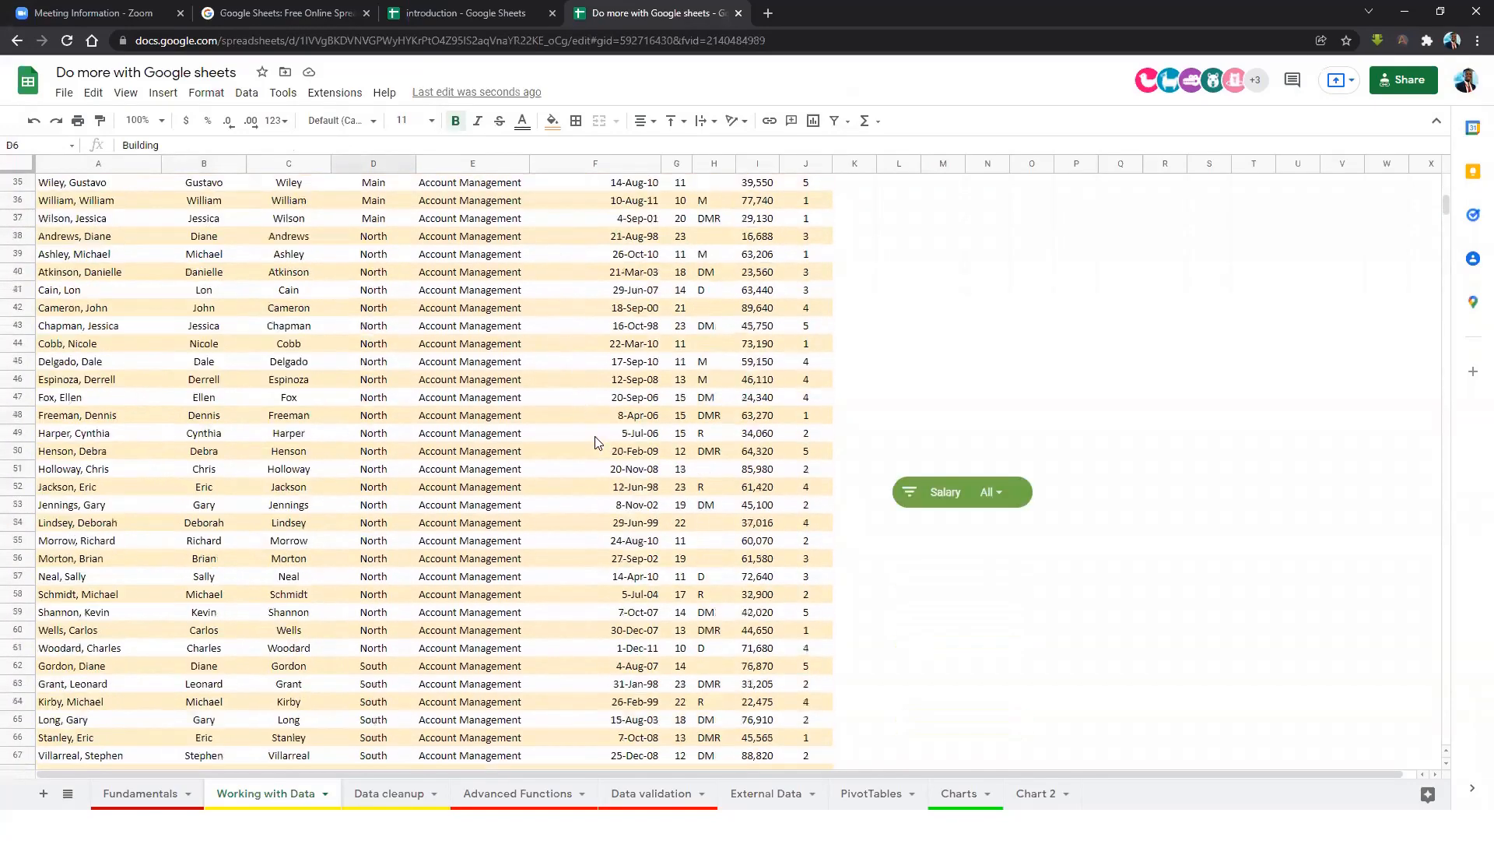
{"action": "scroll", "coordinate": [554, 424], "scroll_direction": "down", "scroll_amount": 1}
{"action": "scroll", "coordinate": [554, 424], "scroll_direction": "up", "scroll_amount": 5}
{"action": "left_click", "coordinate": [953, 530]}
{"action": "key", "text": "Delete"}
{"action": "scroll", "coordinate": [407, 346], "scroll_direction": "up", "scroll_amount": 10}
{"action": "left_click_drag", "start_coordinate": [160, 294], "coordinate": [766, 300]}
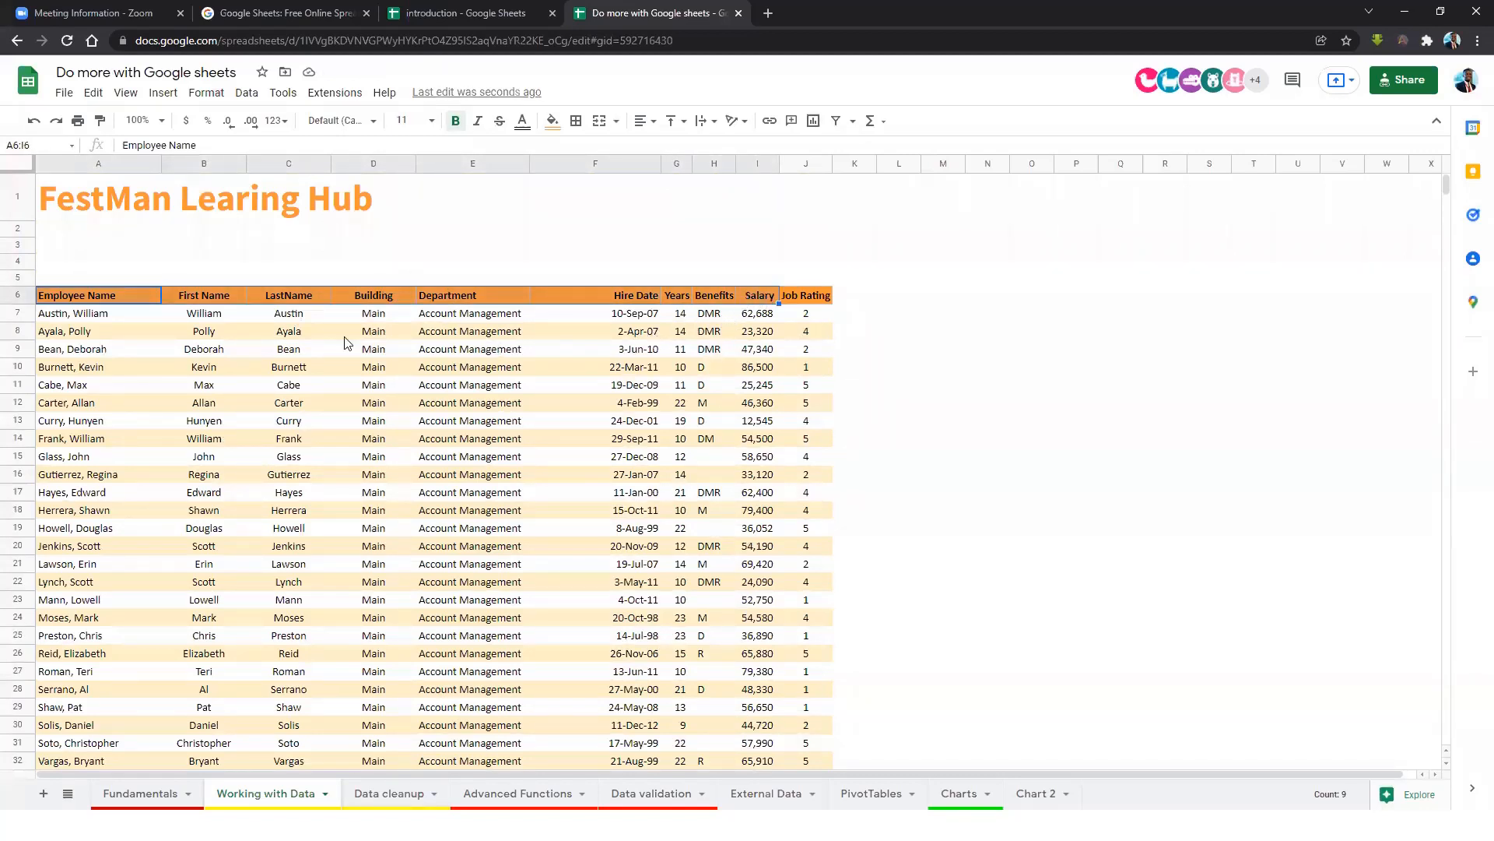
Check the last-name and first-name formulas, then look through the Data and View menus.
{"action": "left_click", "coordinate": [288, 316]}
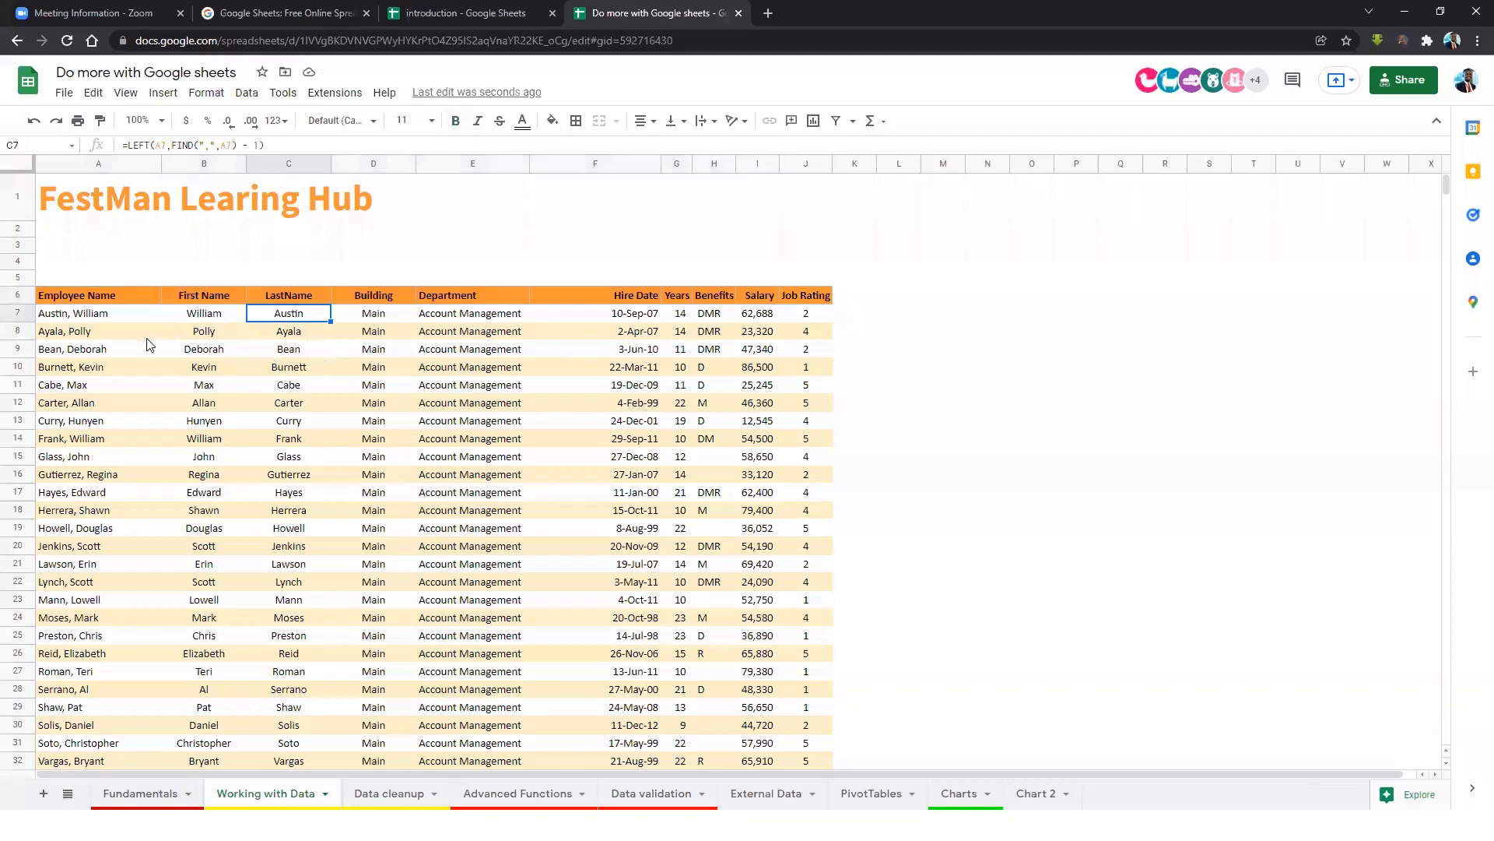
{"action": "left_click", "coordinate": [199, 335]}
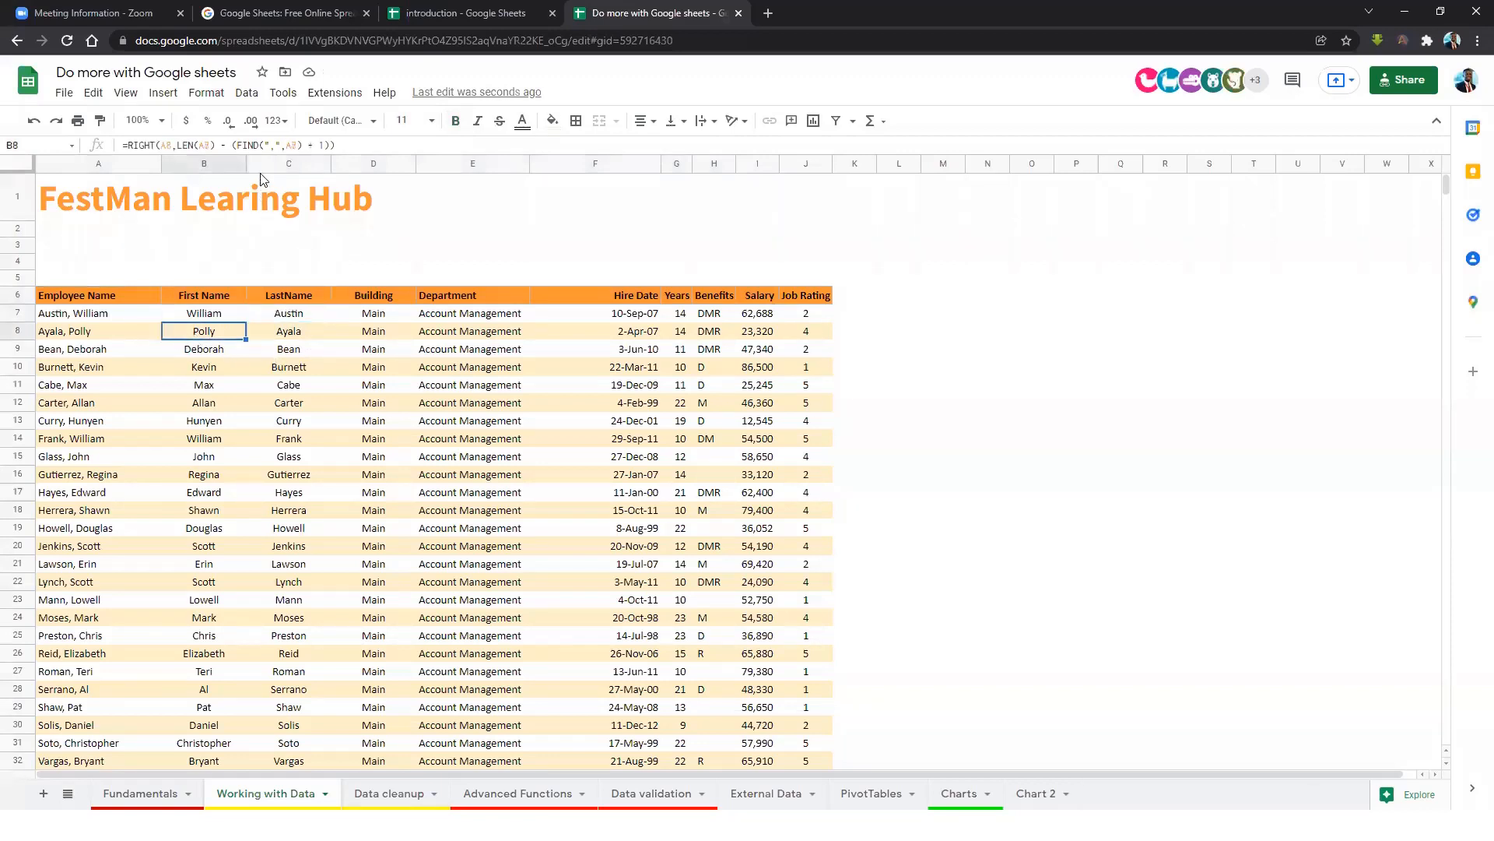
{"action": "left_click", "coordinate": [247, 94]}
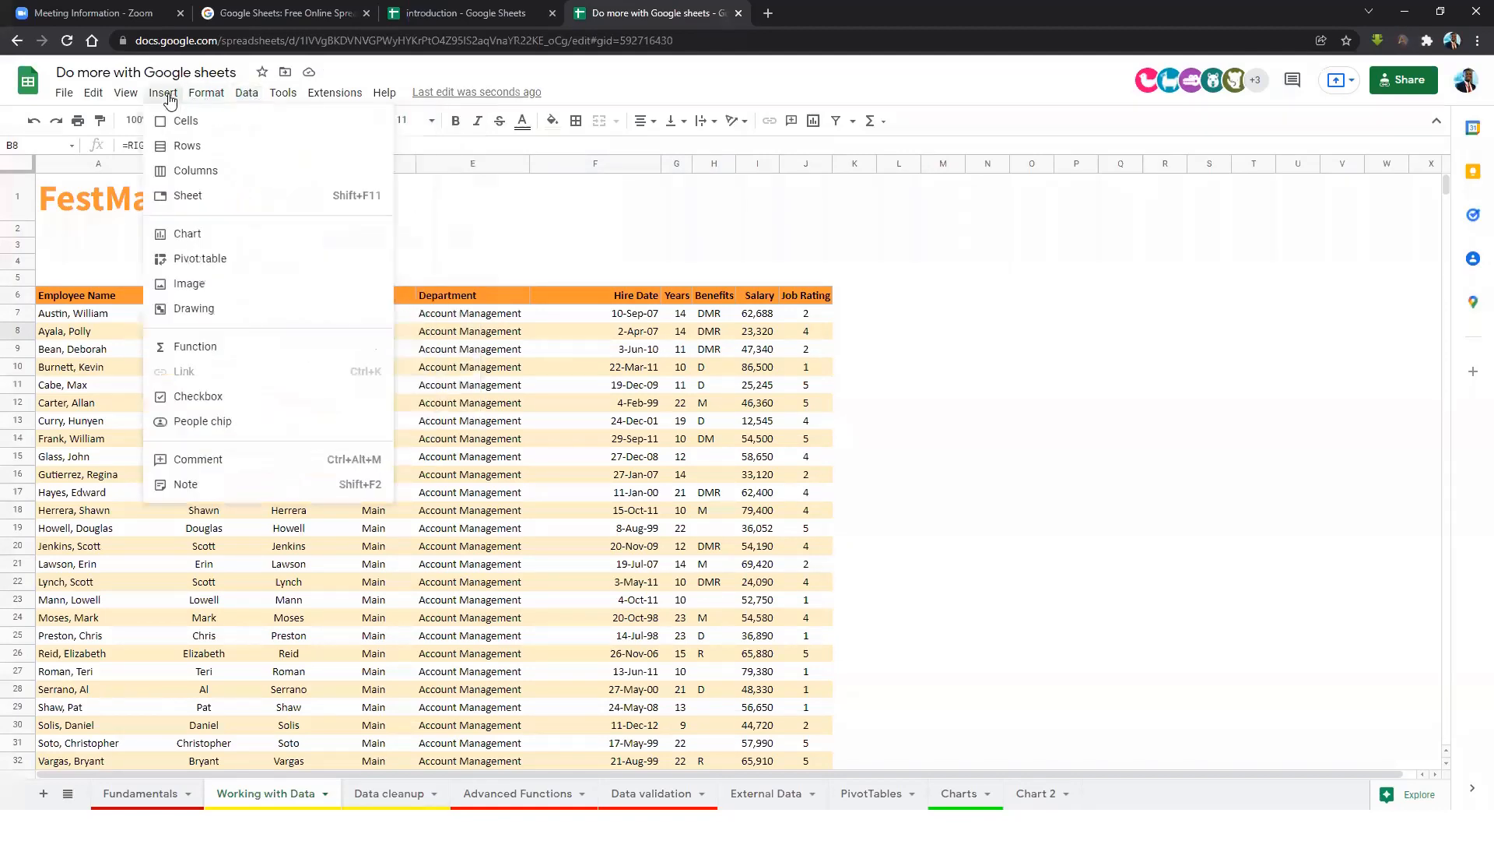
{"action": "left_click", "coordinate": [129, 96]}
{"action": "left_click", "coordinate": [129, 96]}
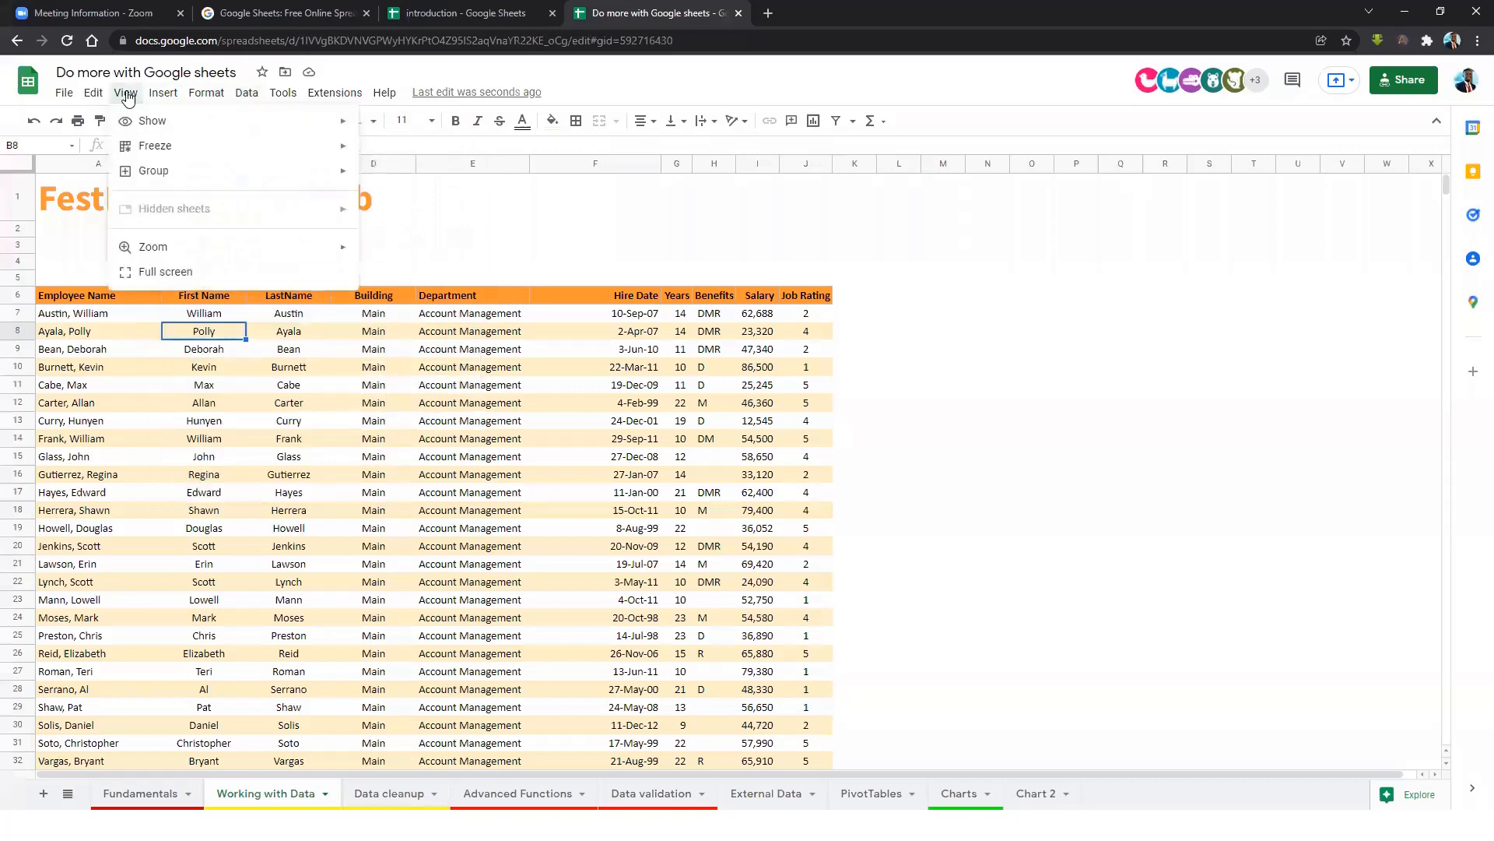
Select the Employee Name header in A6 and freeze rows up to row 6.
{"action": "mouse_move", "coordinate": [178, 156]}
{"action": "left_click", "coordinate": [275, 352]}
{"action": "left_click", "coordinate": [112, 300]}
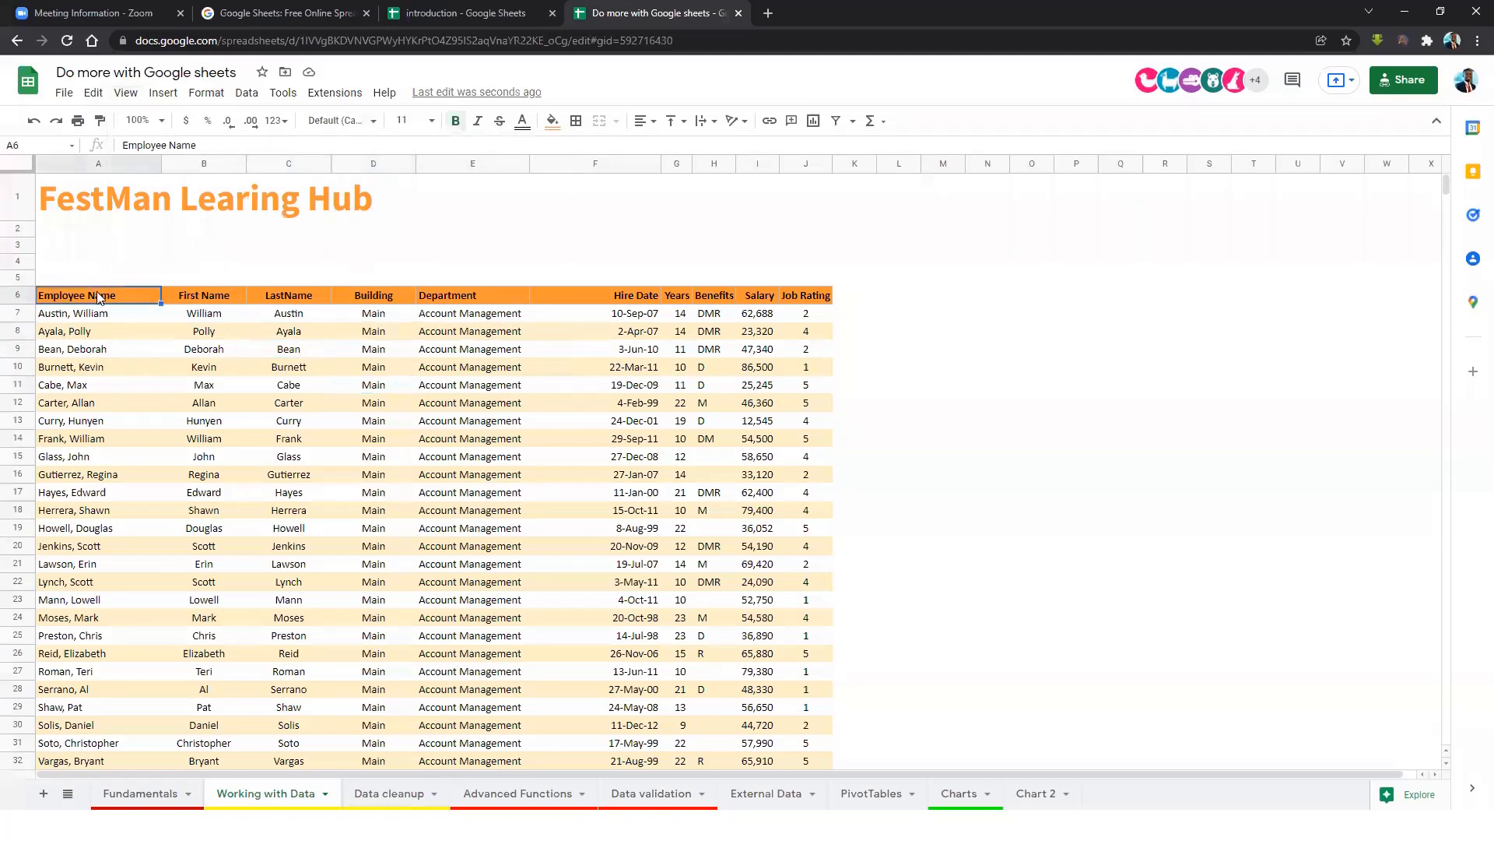
{"action": "left_click", "coordinate": [123, 96]}
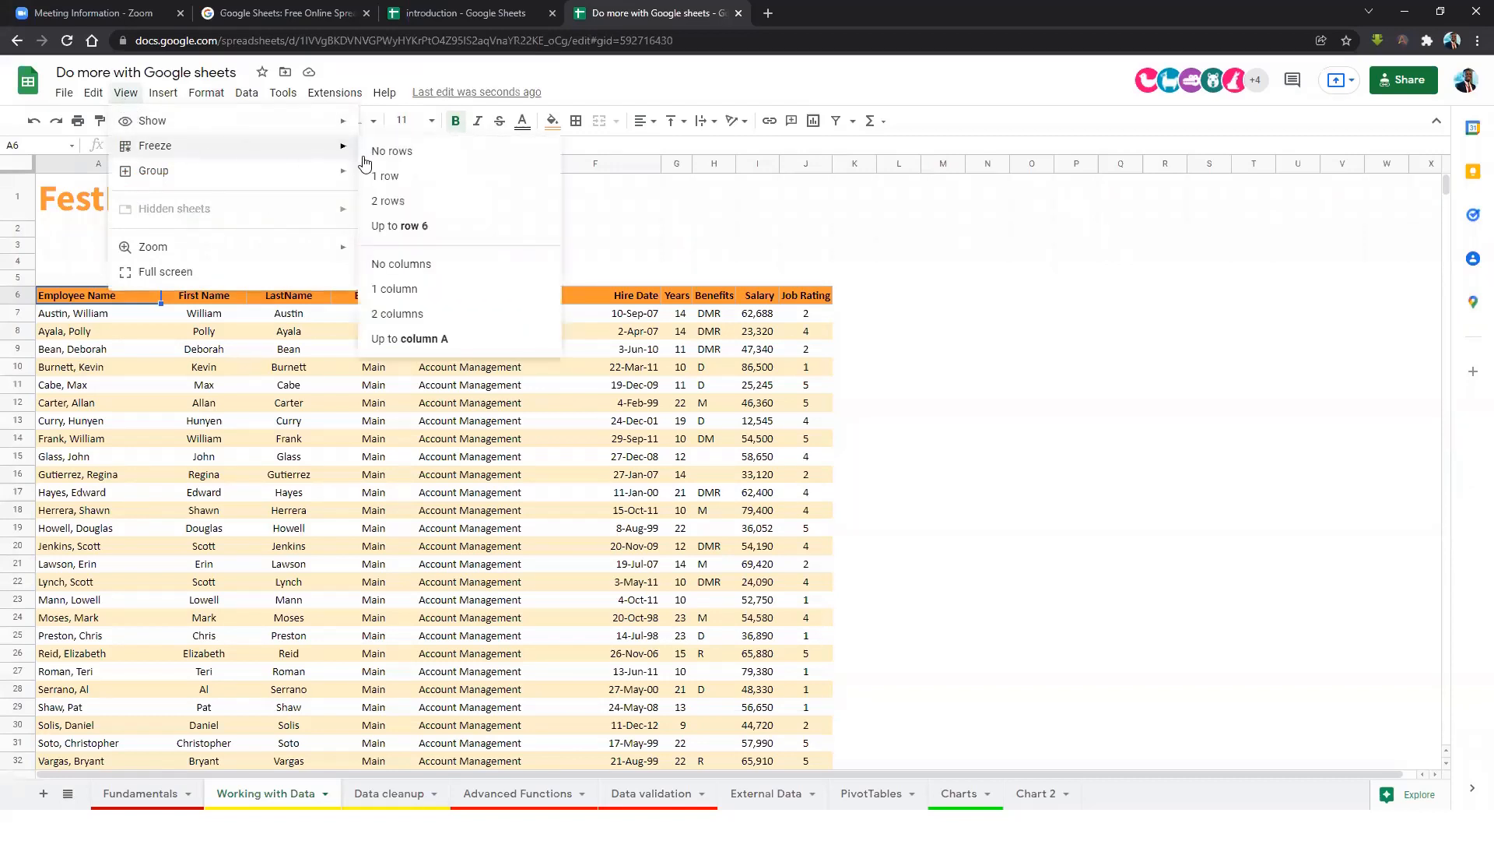
{"action": "left_click", "coordinate": [418, 229]}
{"action": "left_click", "coordinate": [476, 370]}
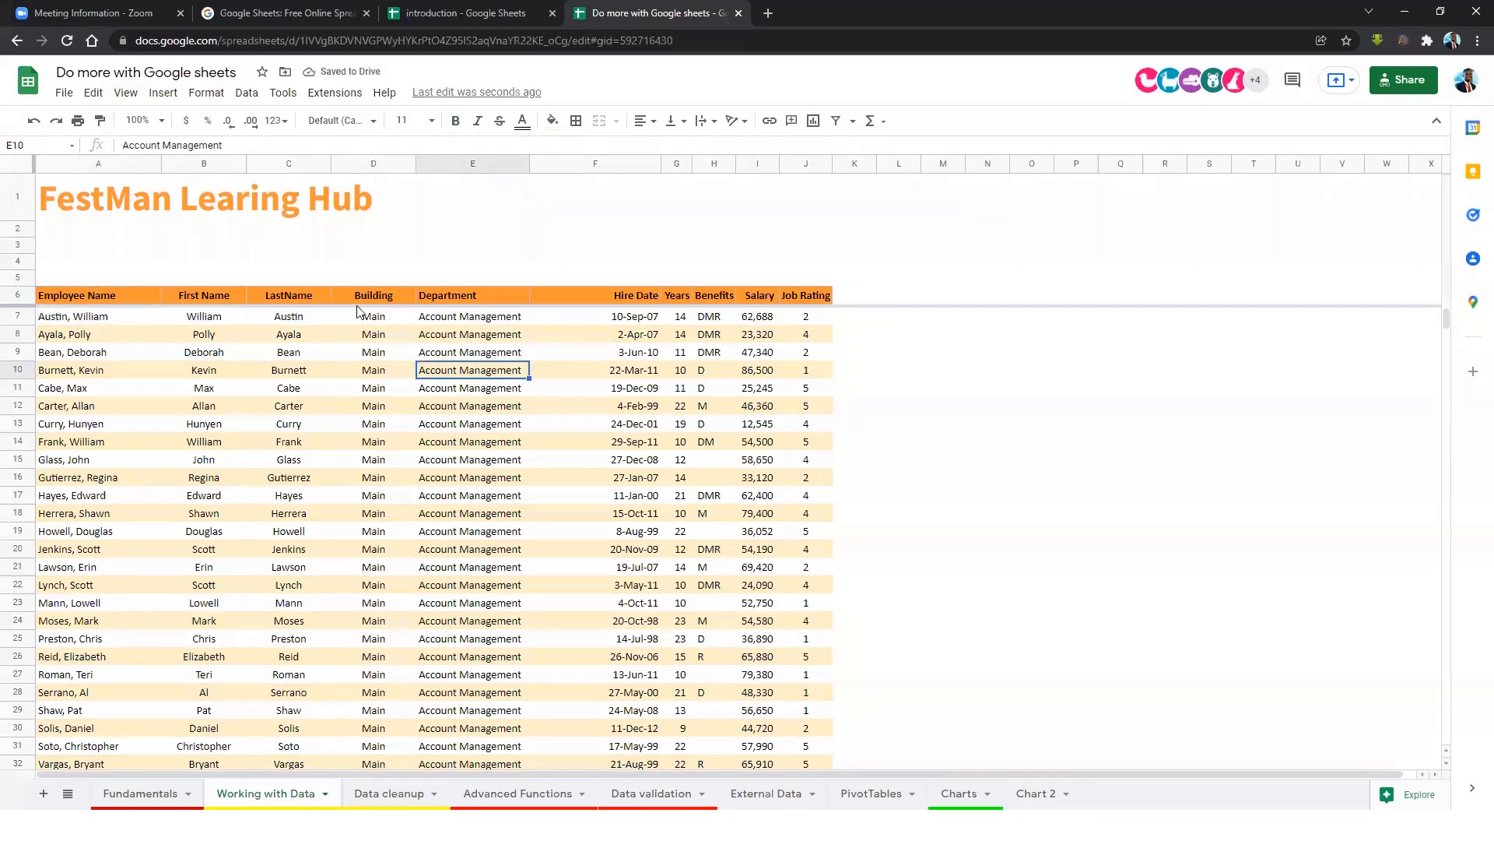
{"action": "scroll", "coordinate": [416, 486], "scroll_direction": "down", "scroll_amount": 7}
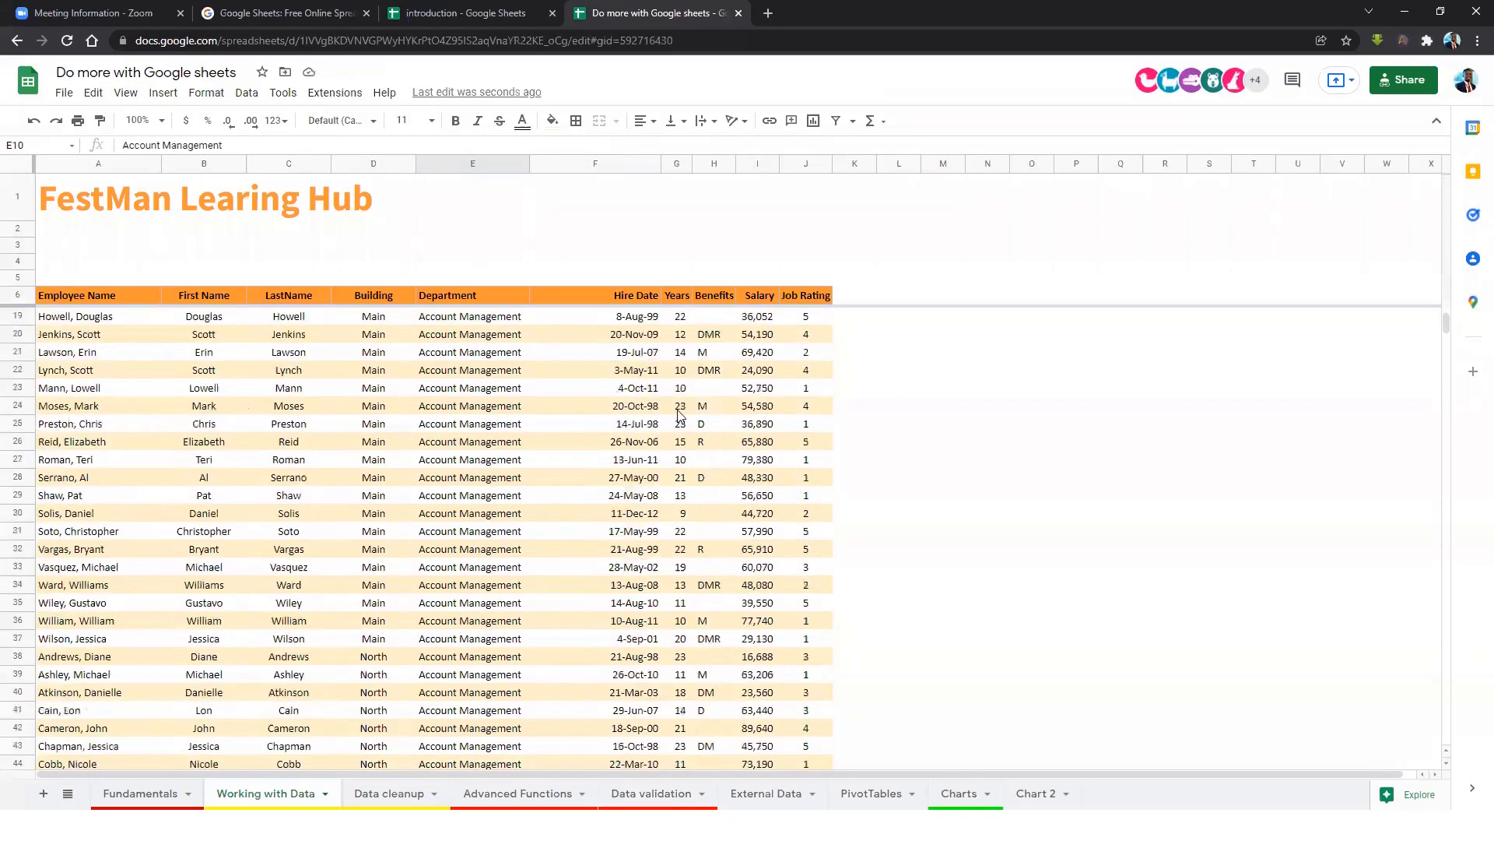
{"action": "scroll", "coordinate": [417, 486], "scroll_direction": "down", "scroll_amount": 2}
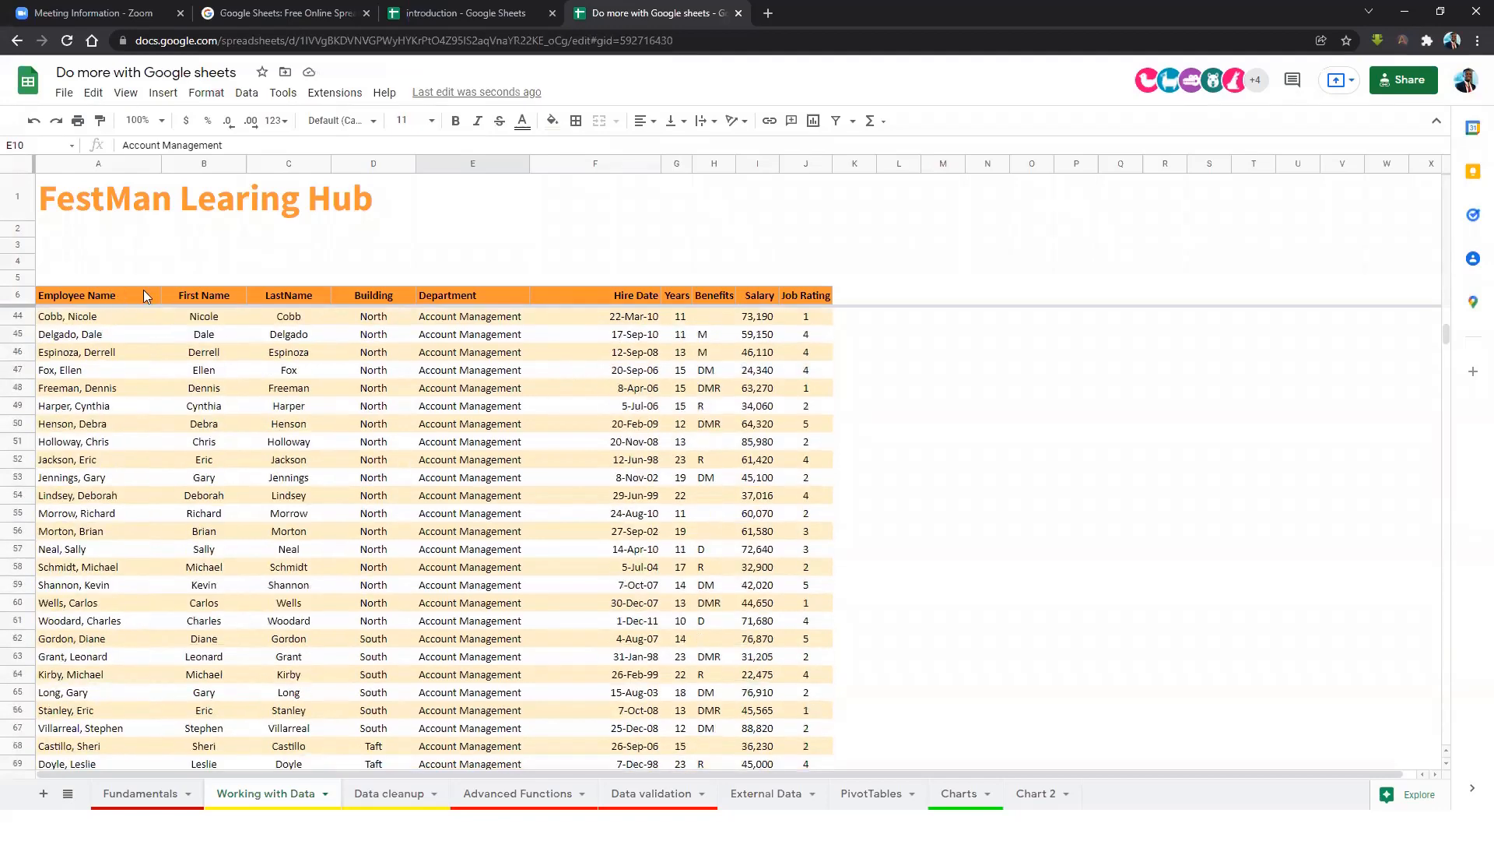
{"action": "scroll", "coordinate": [682, 430], "scroll_direction": "down", "scroll_amount": 12}
{"action": "scroll", "coordinate": [682, 430], "scroll_direction": "up", "scroll_amount": 18}
{"action": "scroll", "coordinate": [646, 386], "scroll_direction": "up", "scroll_amount": 1}
{"action": "scroll", "coordinate": [674, 391], "scroll_direction": "down", "scroll_amount": 19}
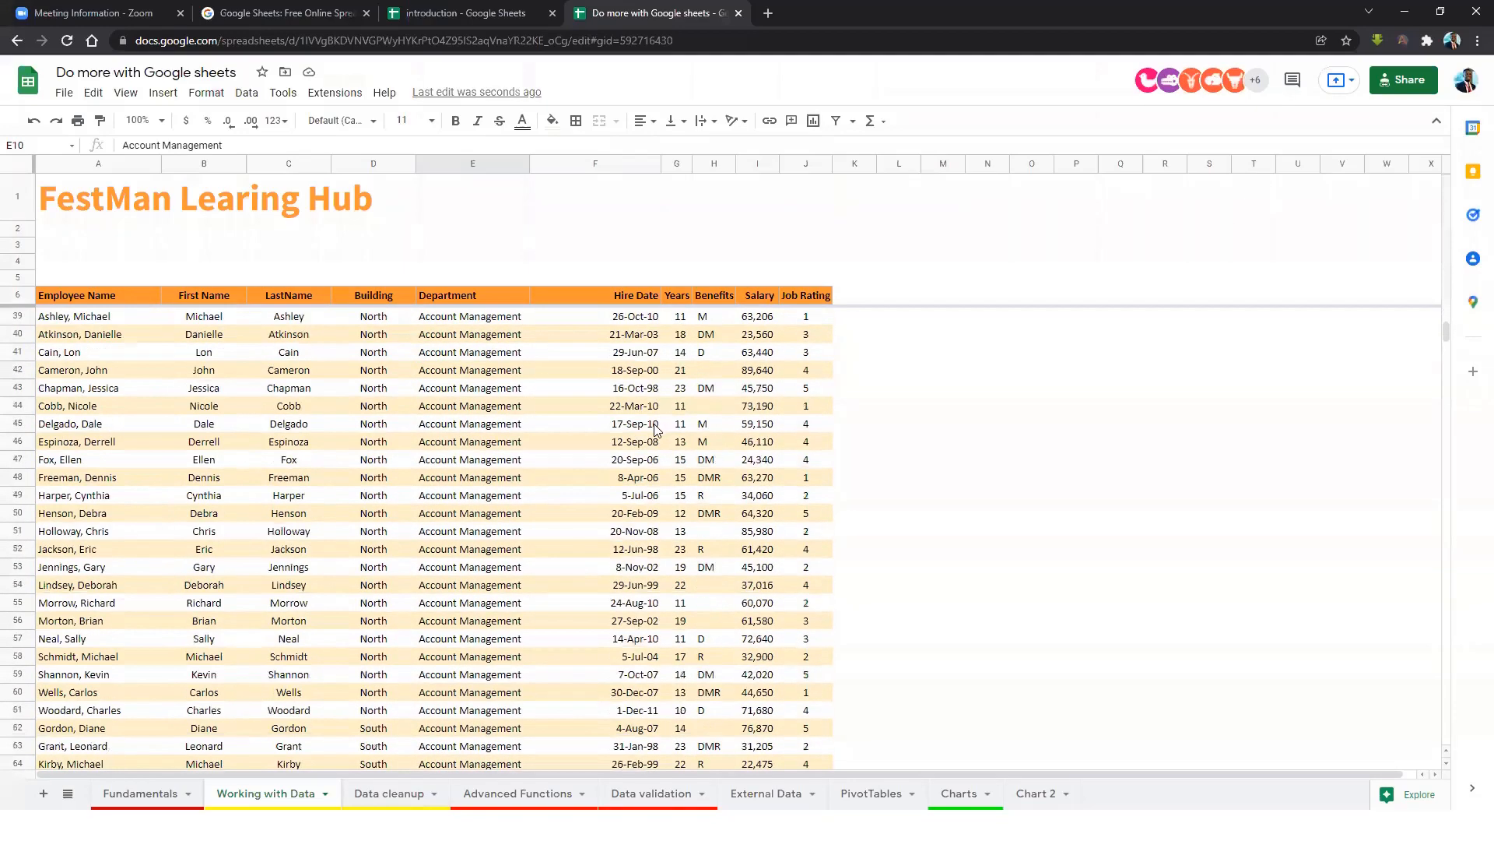
{"action": "scroll", "coordinate": [652, 459], "scroll_direction": "down", "scroll_amount": 20}
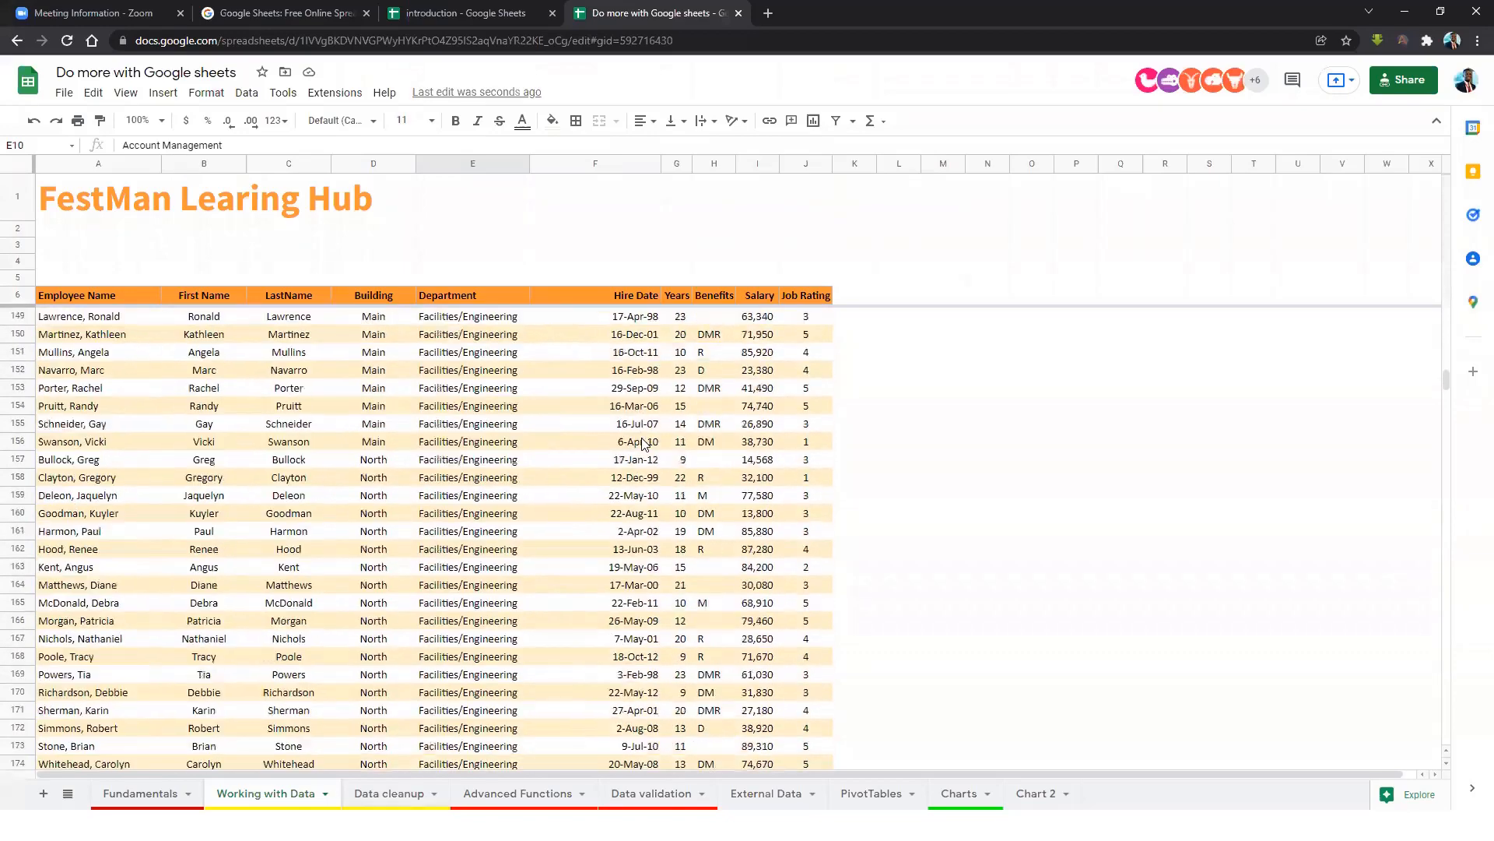
{"action": "scroll", "coordinate": [660, 488], "scroll_direction": "down", "scroll_amount": 17}
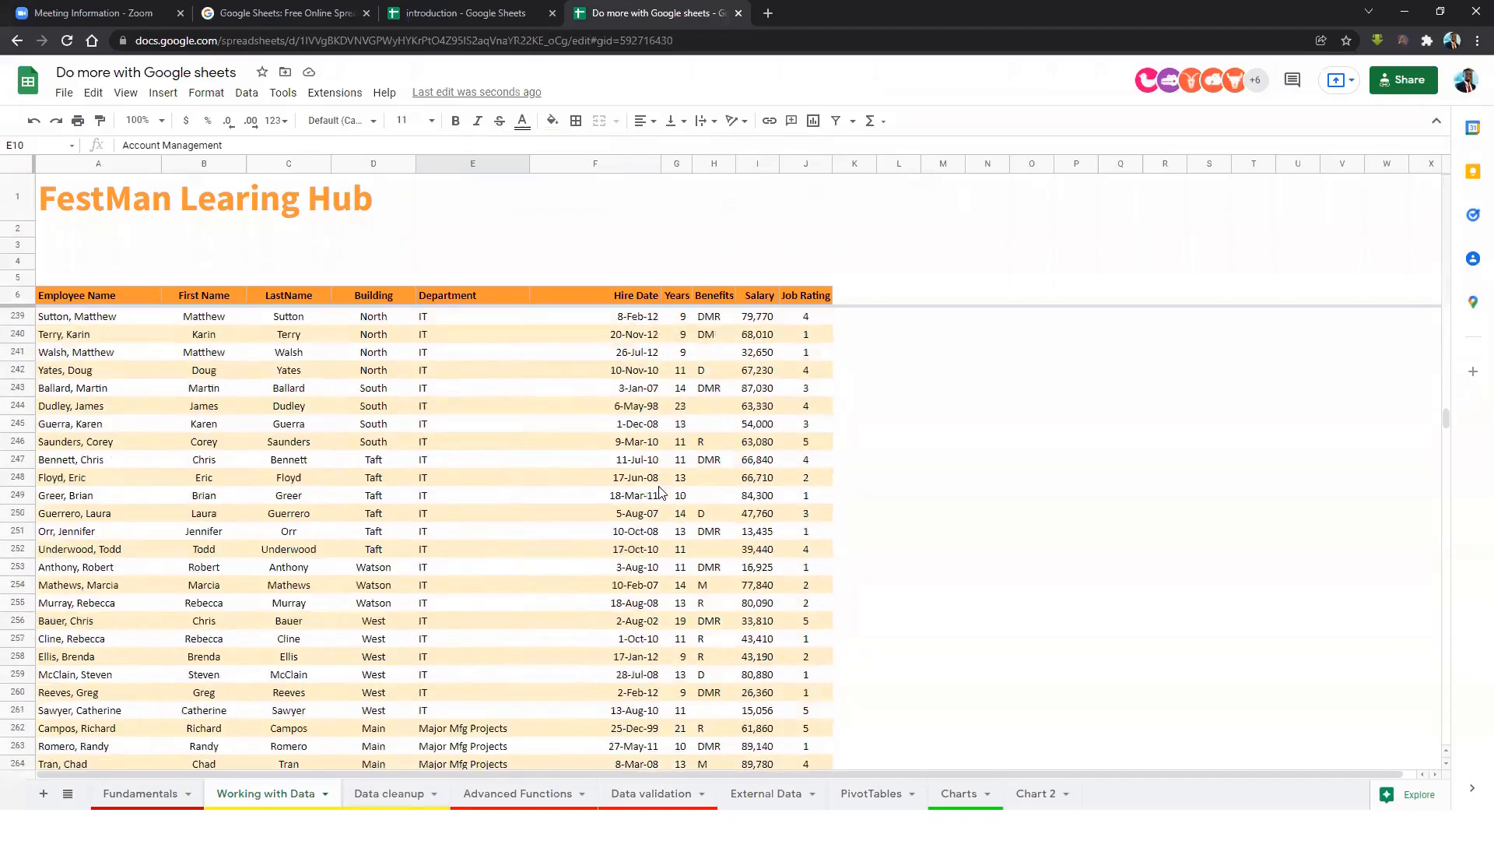
{"action": "scroll", "coordinate": [674, 477], "scroll_direction": "down", "scroll_amount": 4}
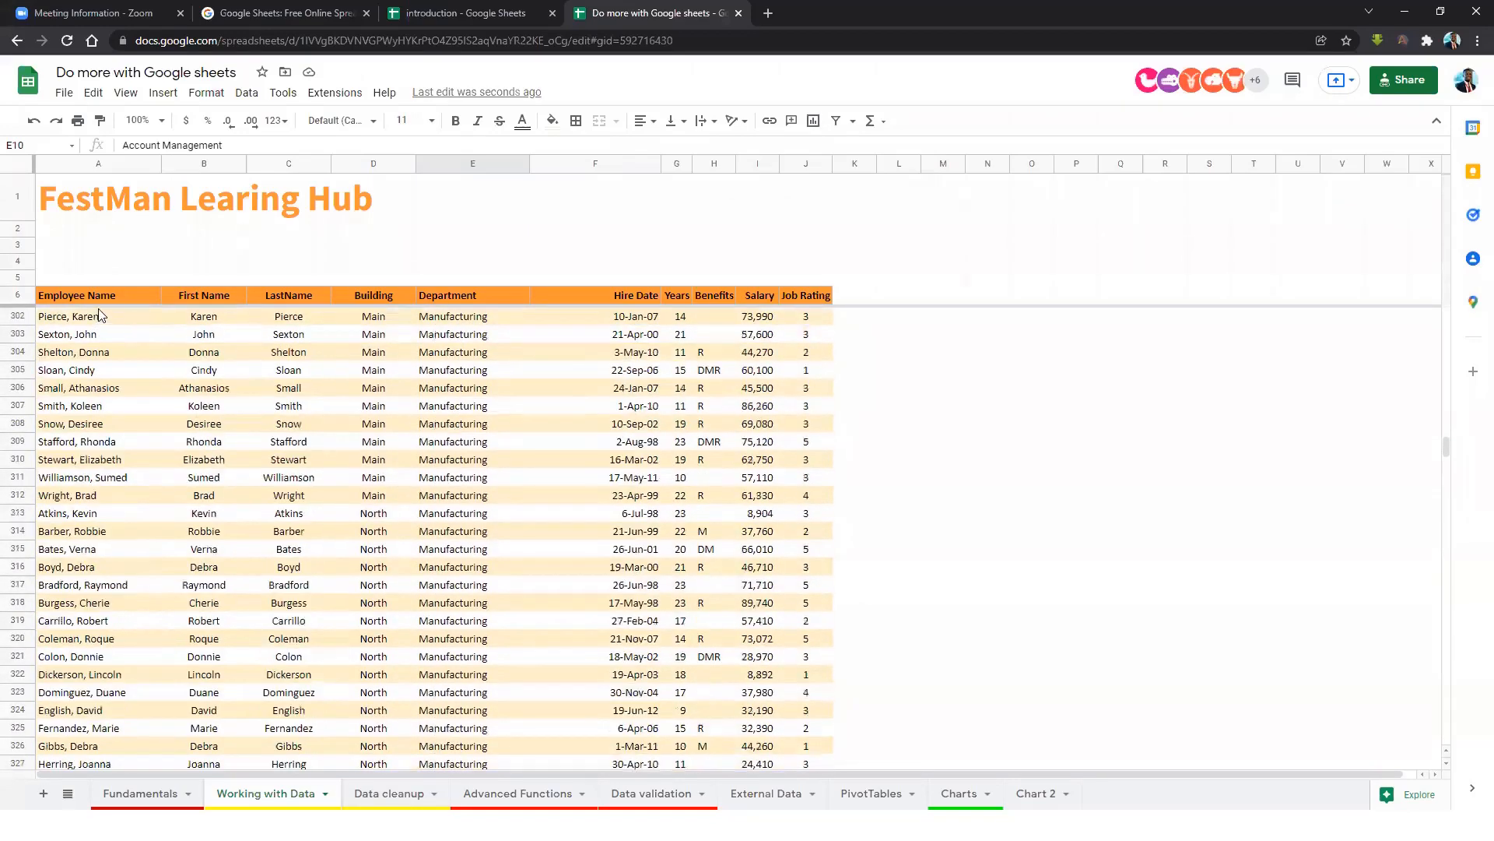
{"action": "scroll", "coordinate": [517, 363], "scroll_direction": "up", "scroll_amount": 2}
{"action": "scroll", "coordinate": [520, 369], "scroll_direction": "up", "scroll_amount": 9}
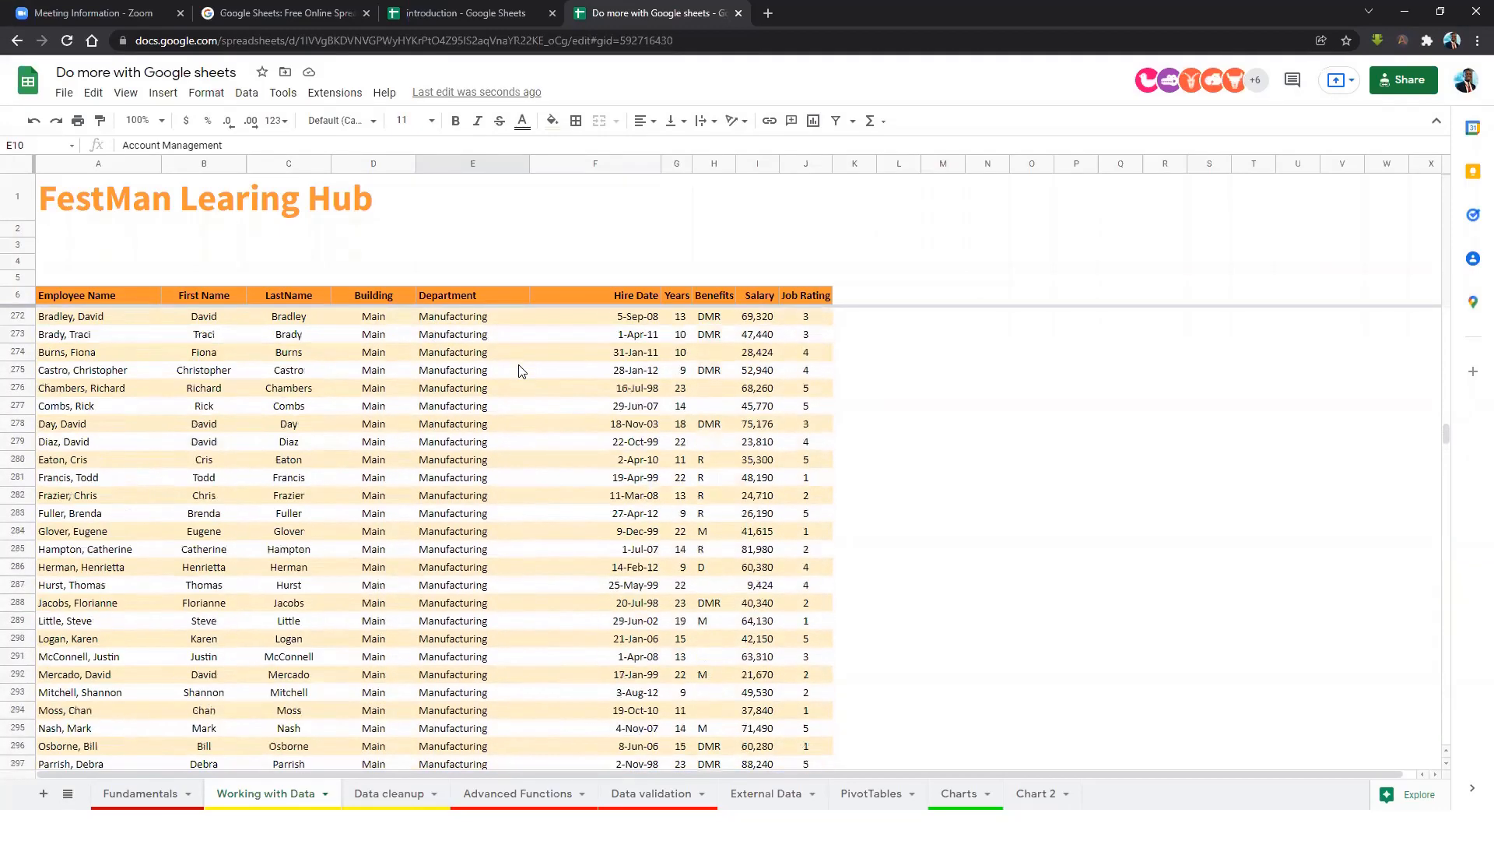
{"action": "scroll", "coordinate": [520, 362], "scroll_direction": "up", "scroll_amount": 5}
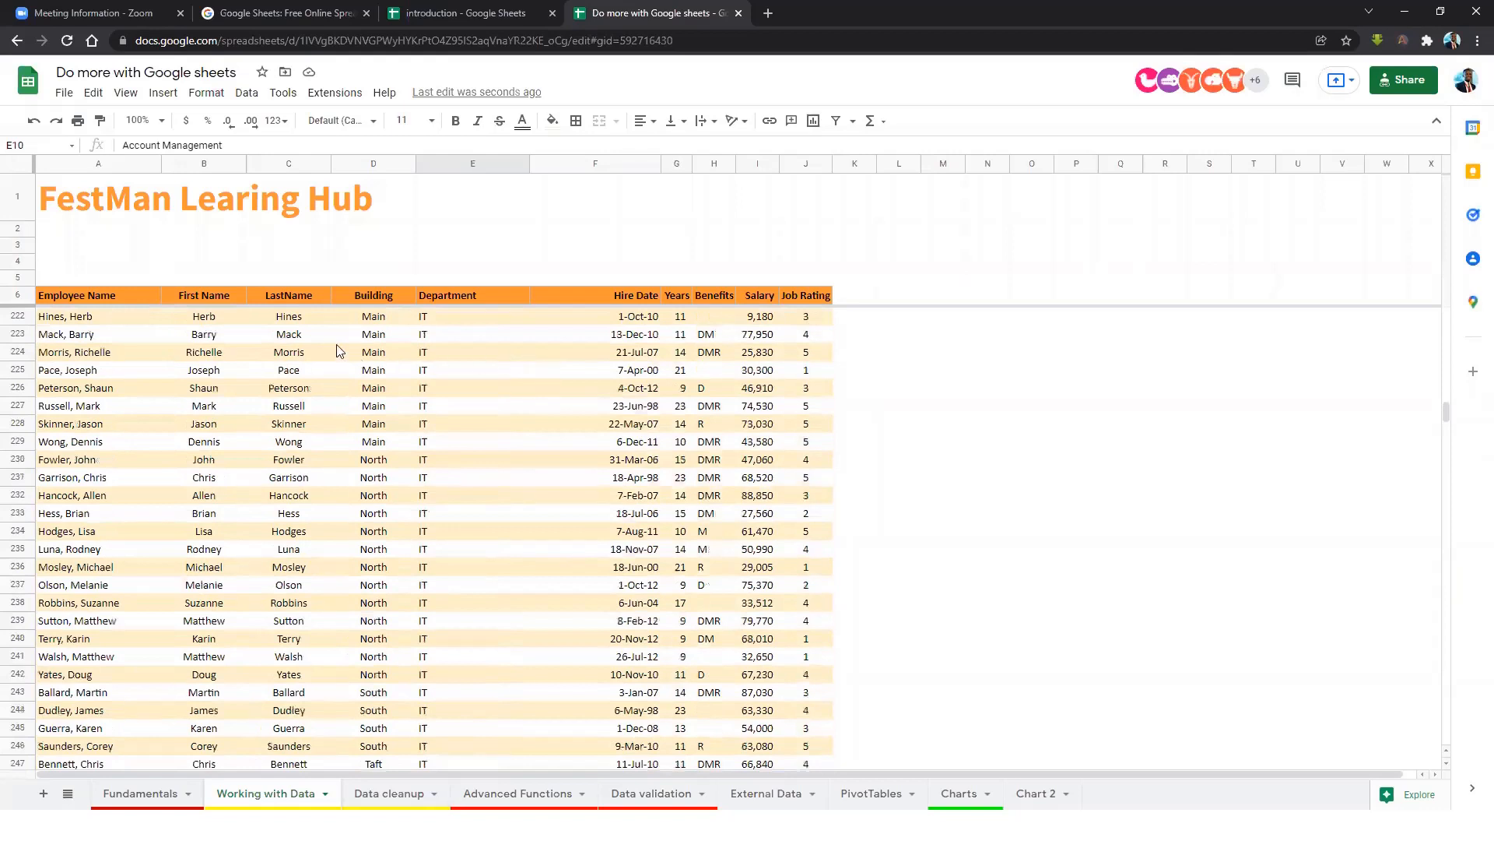
{"action": "left_click", "coordinate": [289, 334]}
{"action": "left_click", "coordinate": [125, 91]}
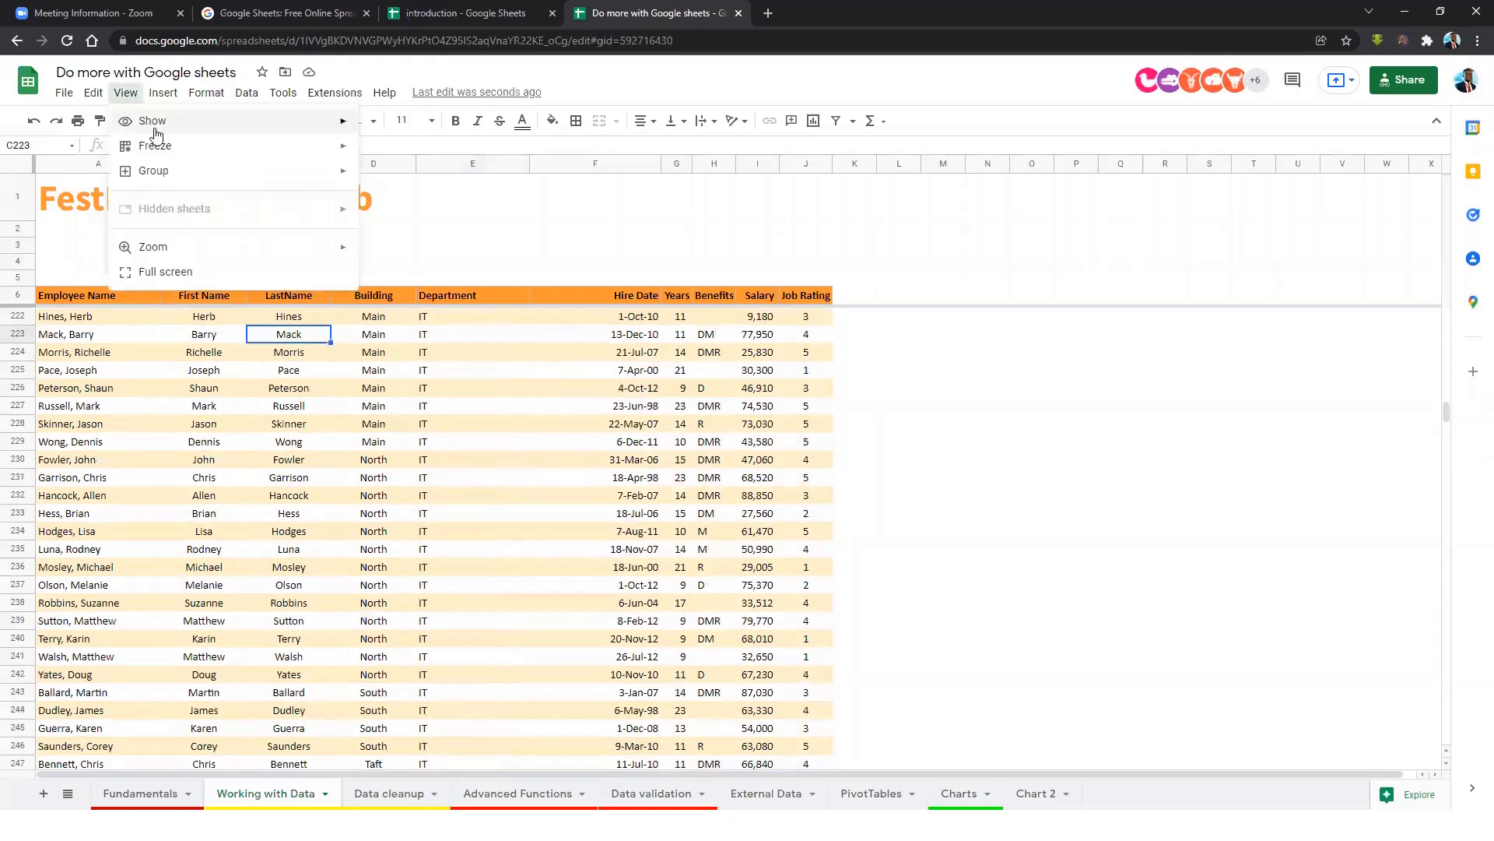
{"action": "mouse_move", "coordinate": [227, 148]}
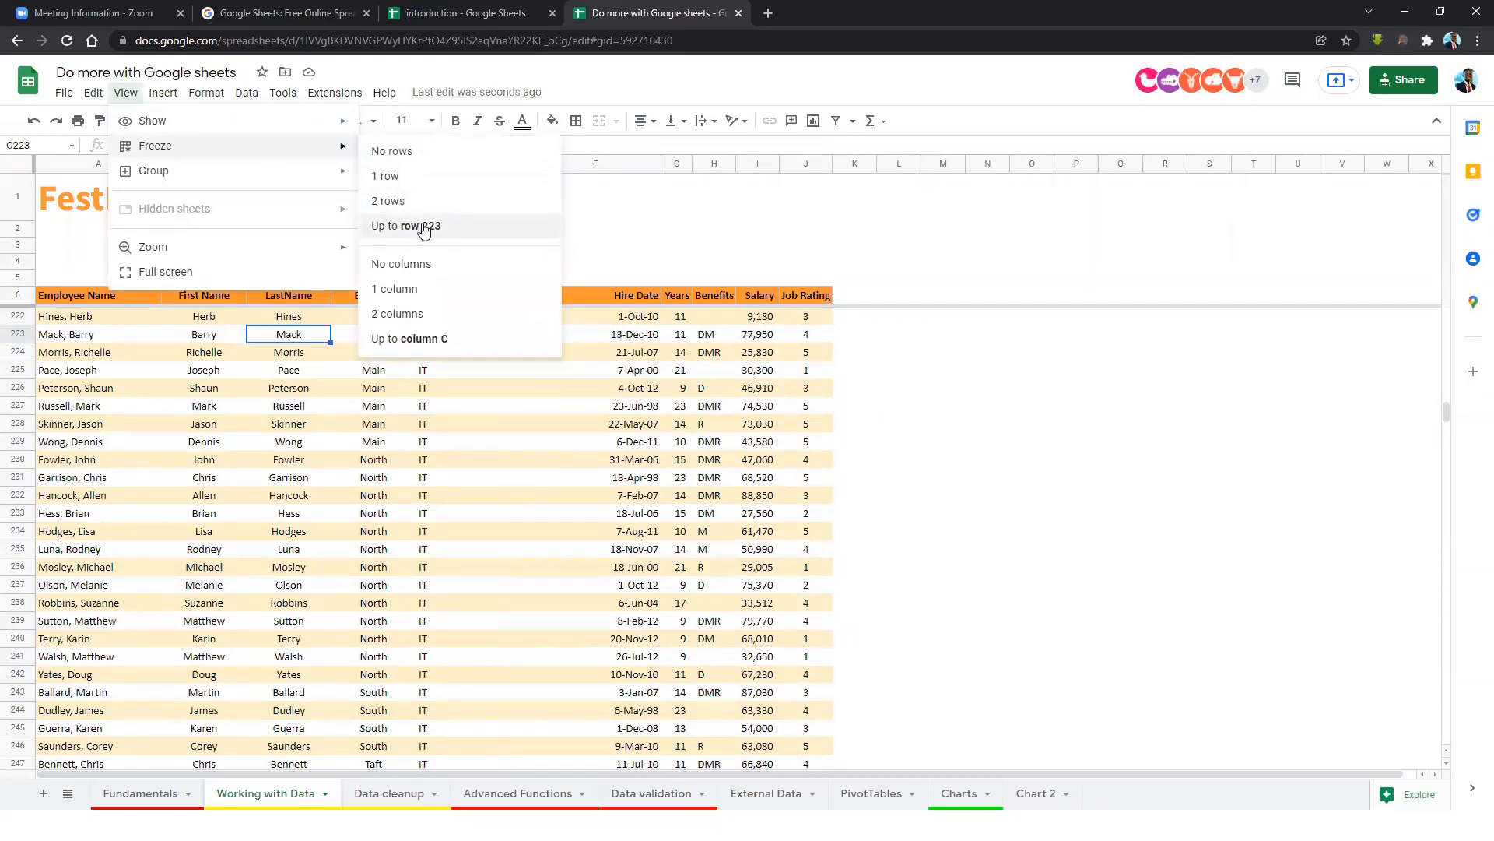
{"action": "left_click", "coordinate": [316, 462]}
{"action": "scroll", "coordinate": [317, 392], "scroll_direction": "up", "scroll_amount": 6}
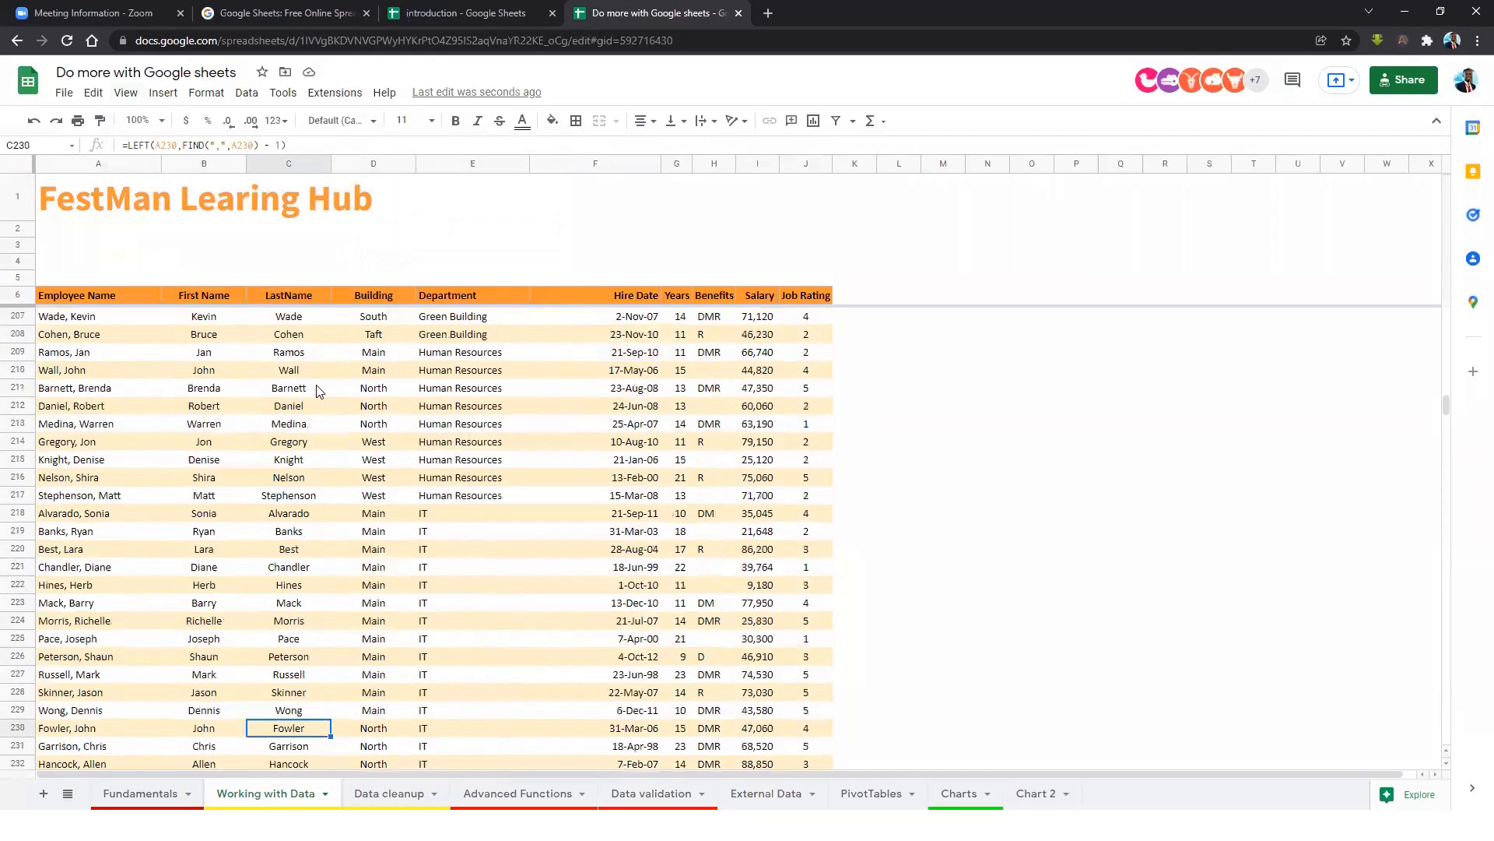
{"action": "scroll", "coordinate": [382, 401], "scroll_direction": "up", "scroll_amount": 20}
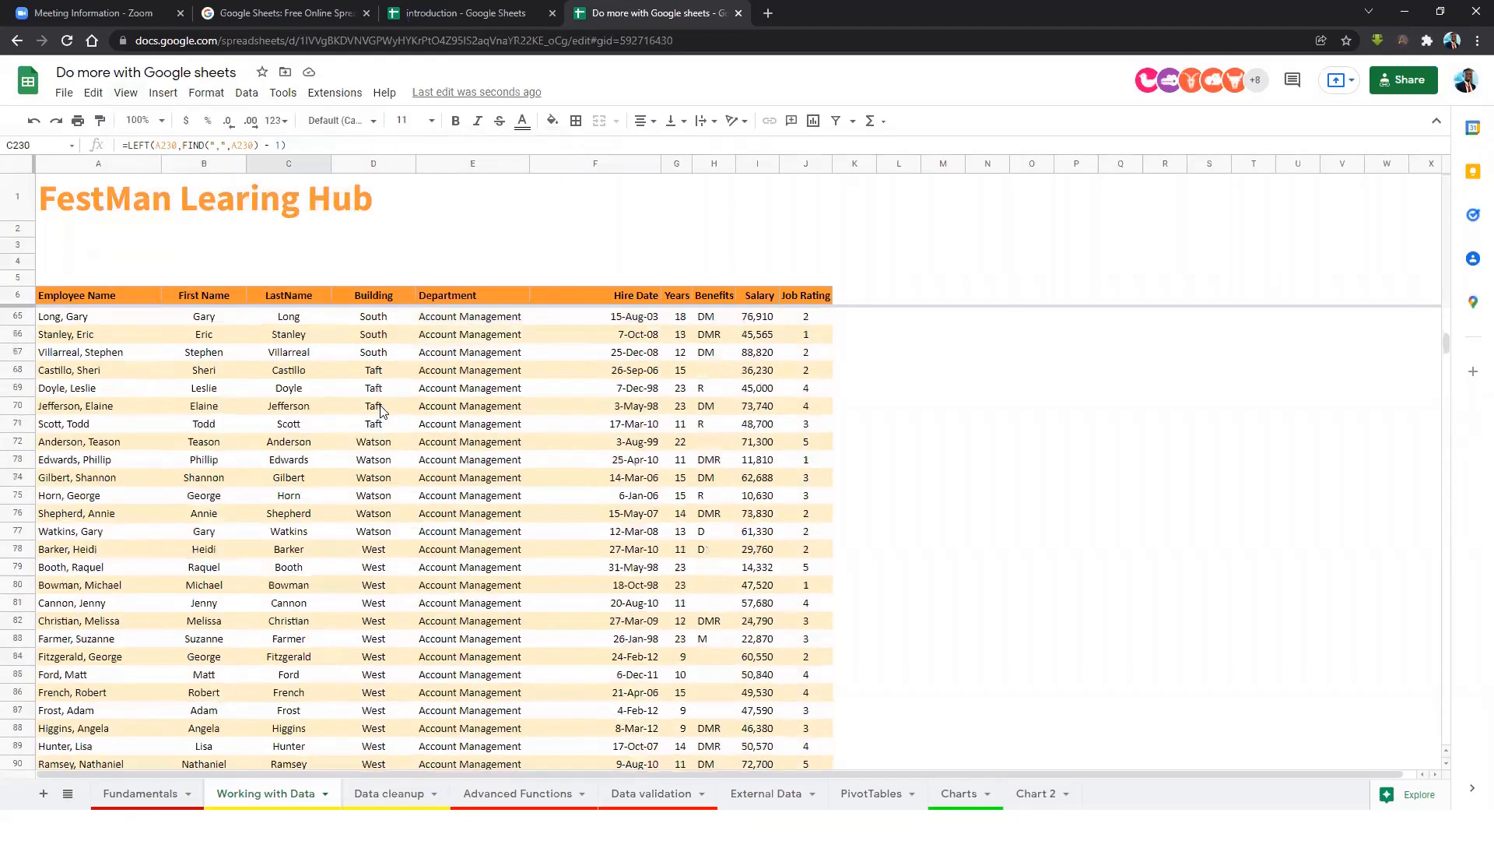
{"action": "scroll", "coordinate": [1446, 327], "scroll_direction": "up", "scroll_amount": 6}
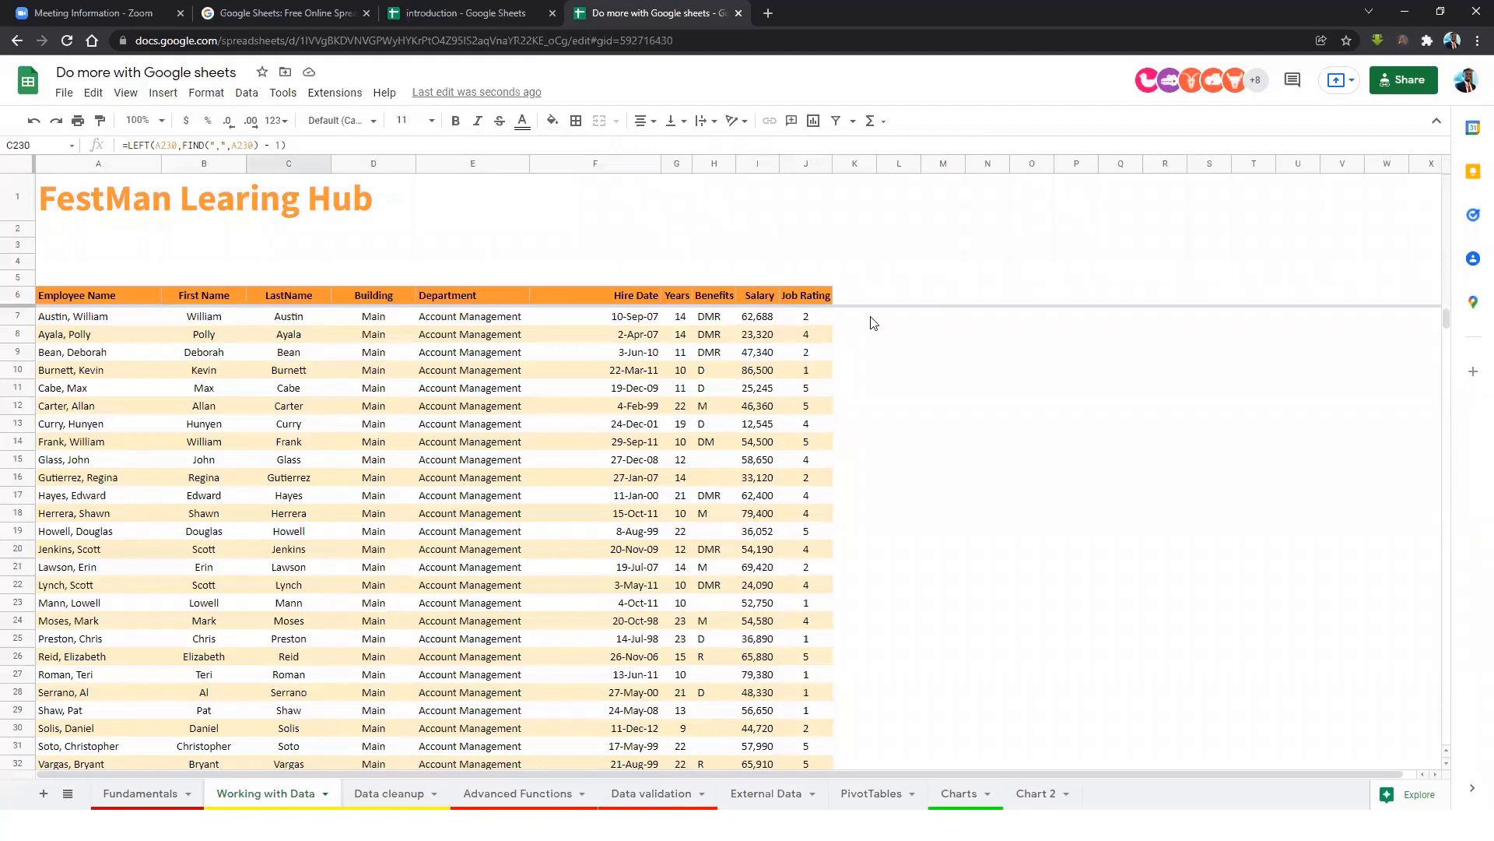
{"action": "left_click_drag", "start_coordinate": [109, 318], "coordinate": [98, 495]}
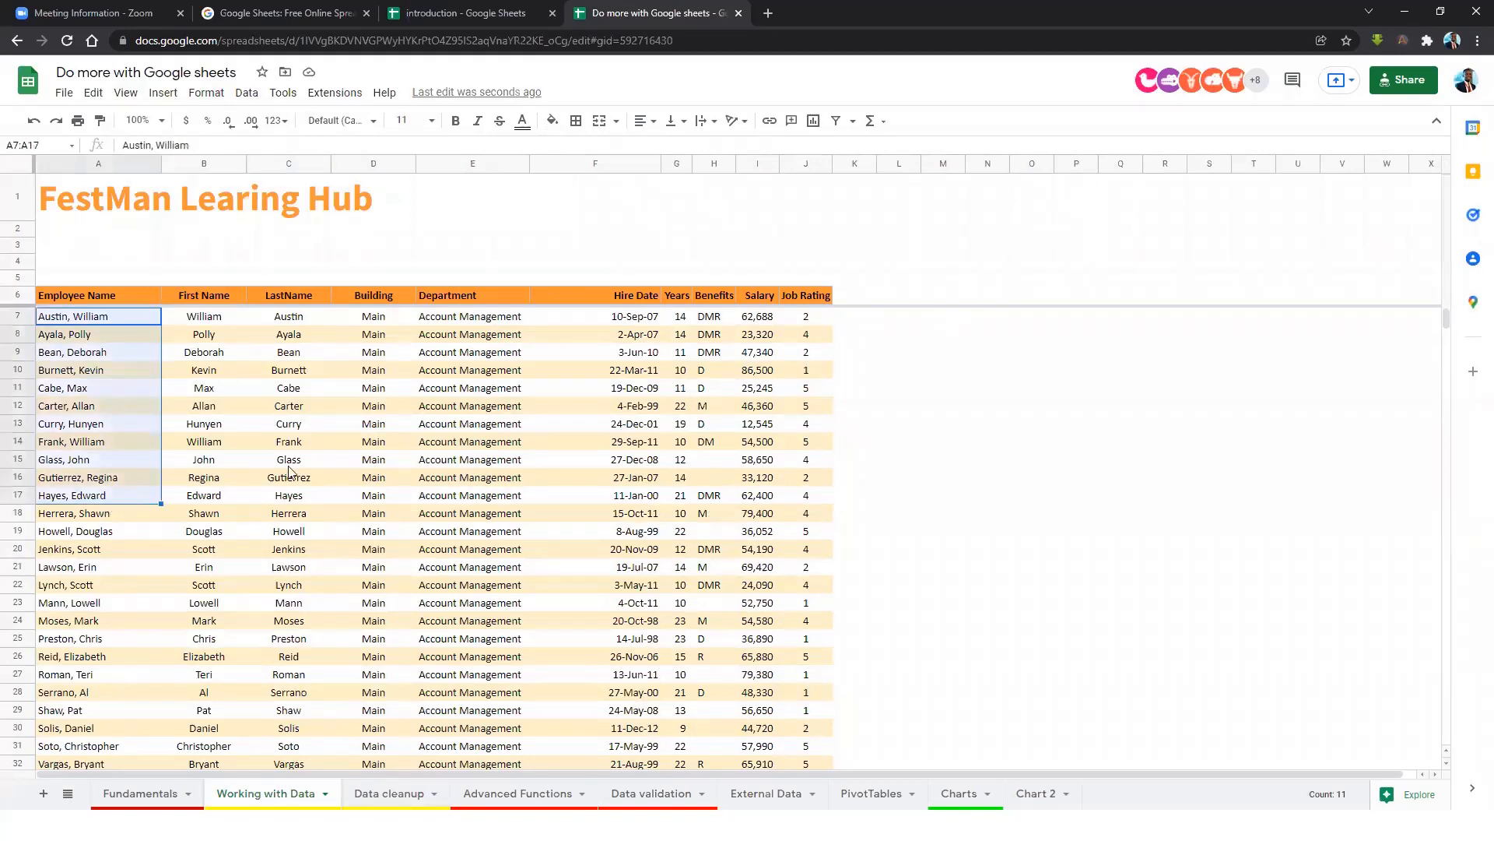
{"action": "left_click", "coordinate": [356, 411]}
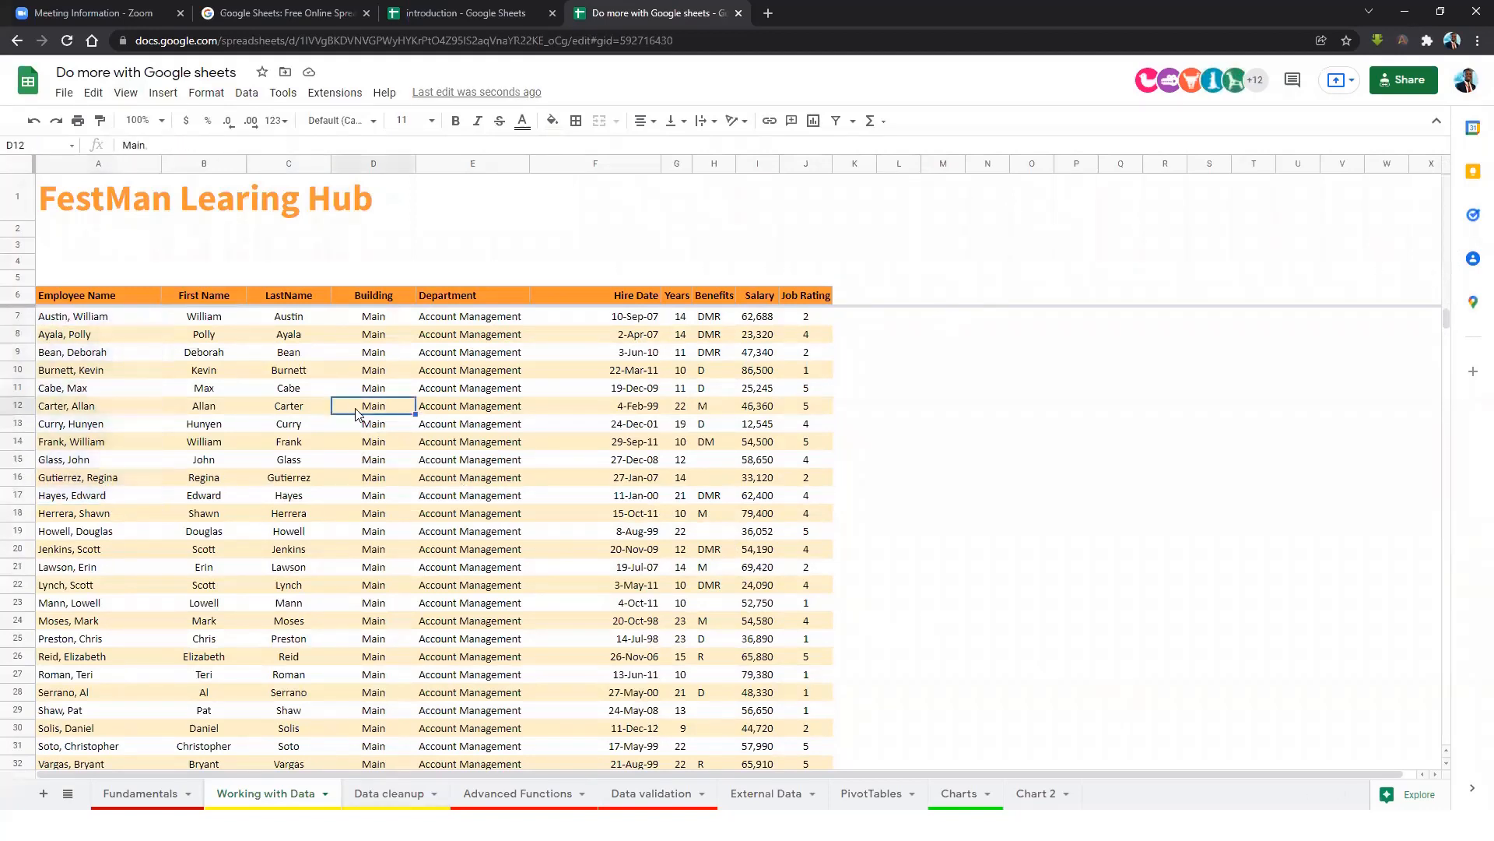
{"action": "key", "text": "Right"}
{"action": "key", "text": "Right"}
{"action": "key", "text": "Right"}
{"action": "key", "text": "Right"}
{"action": "key", "text": "Right"}
{"action": "key", "text": "Right"}
{"action": "key", "text": "Right"}
{"action": "key", "text": "Right"}
{"action": "key", "text": "Right"}
{"action": "key", "text": "Right"}
{"action": "key", "text": "Right"}
{"action": "key", "text": "Right"}
{"action": "key", "text": "Right"}
{"action": "key", "text": "Right"}
{"action": "key", "text": "Right"}
{"action": "key", "text": "Right"}
{"action": "key", "text": "Right"}
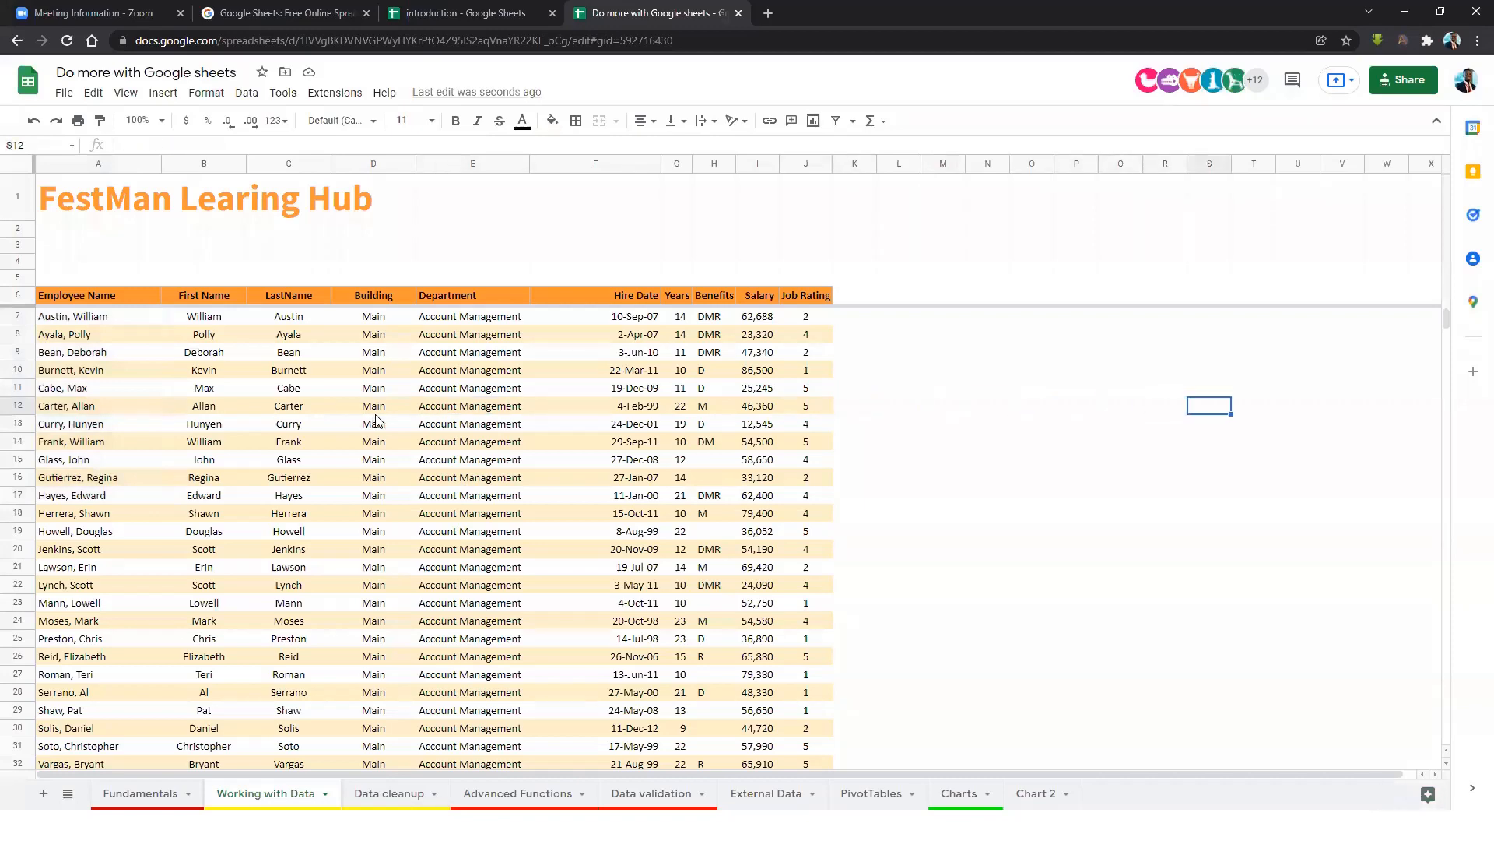
{"action": "key", "text": "Right"}
{"action": "key", "text": "Right"}
{"action": "key", "text": "Right"}
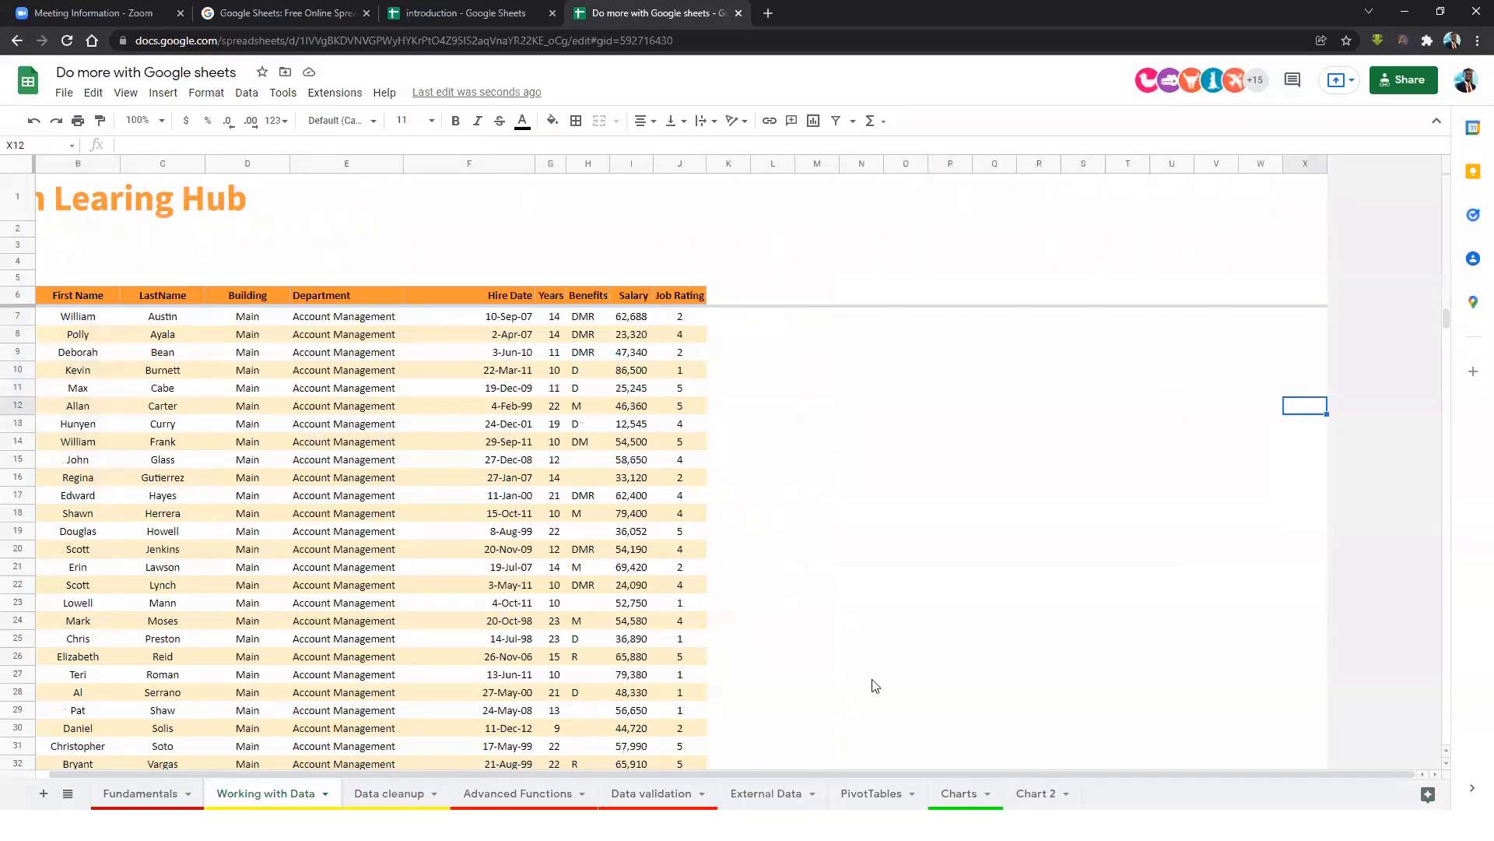
{"action": "left_click_drag", "start_coordinate": [924, 775], "coordinate": [907, 774]}
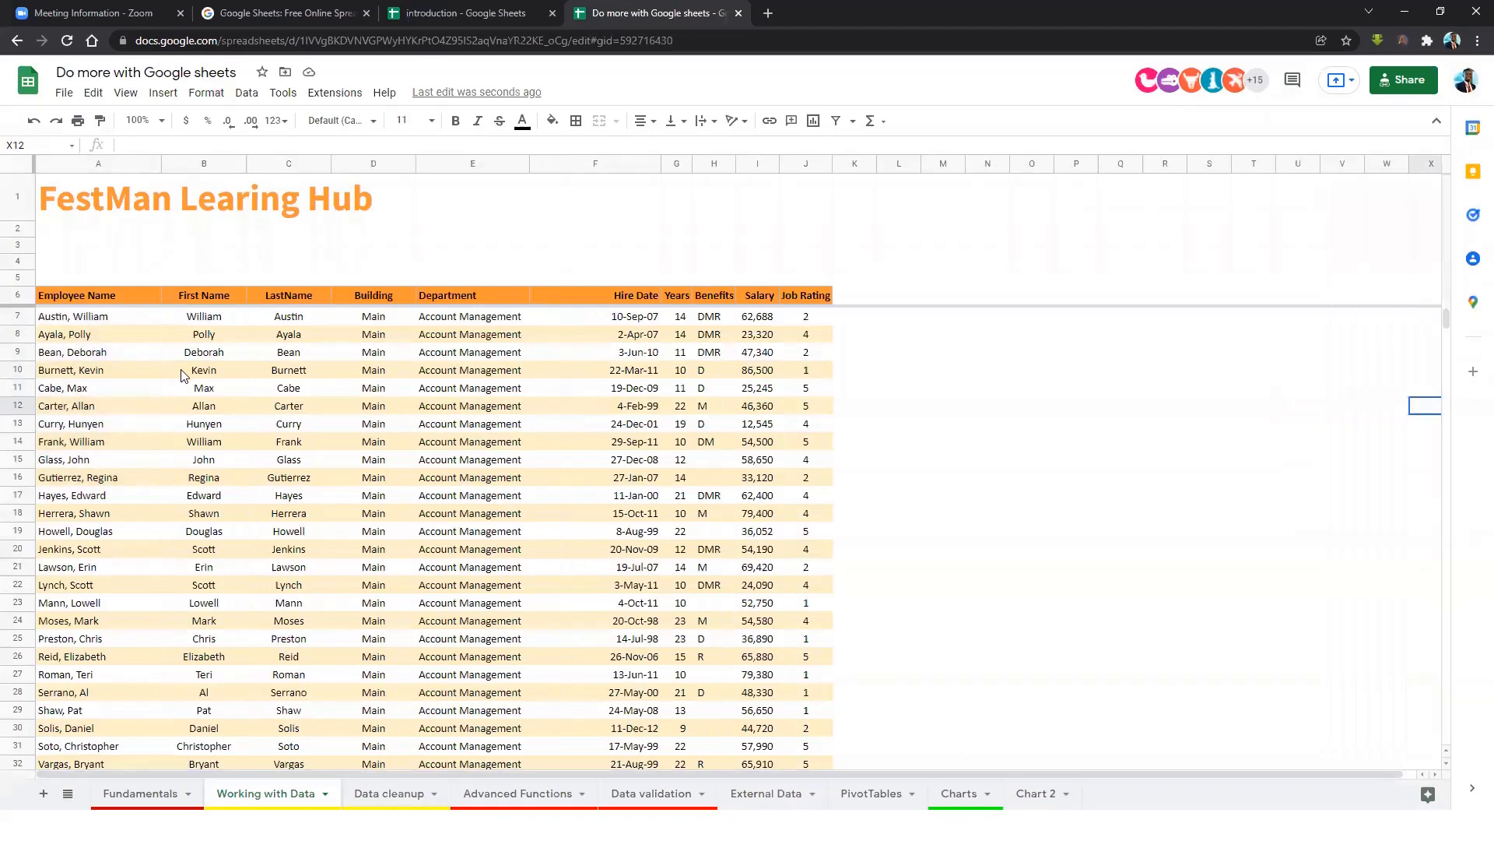
{"action": "left_click", "coordinate": [109, 319]}
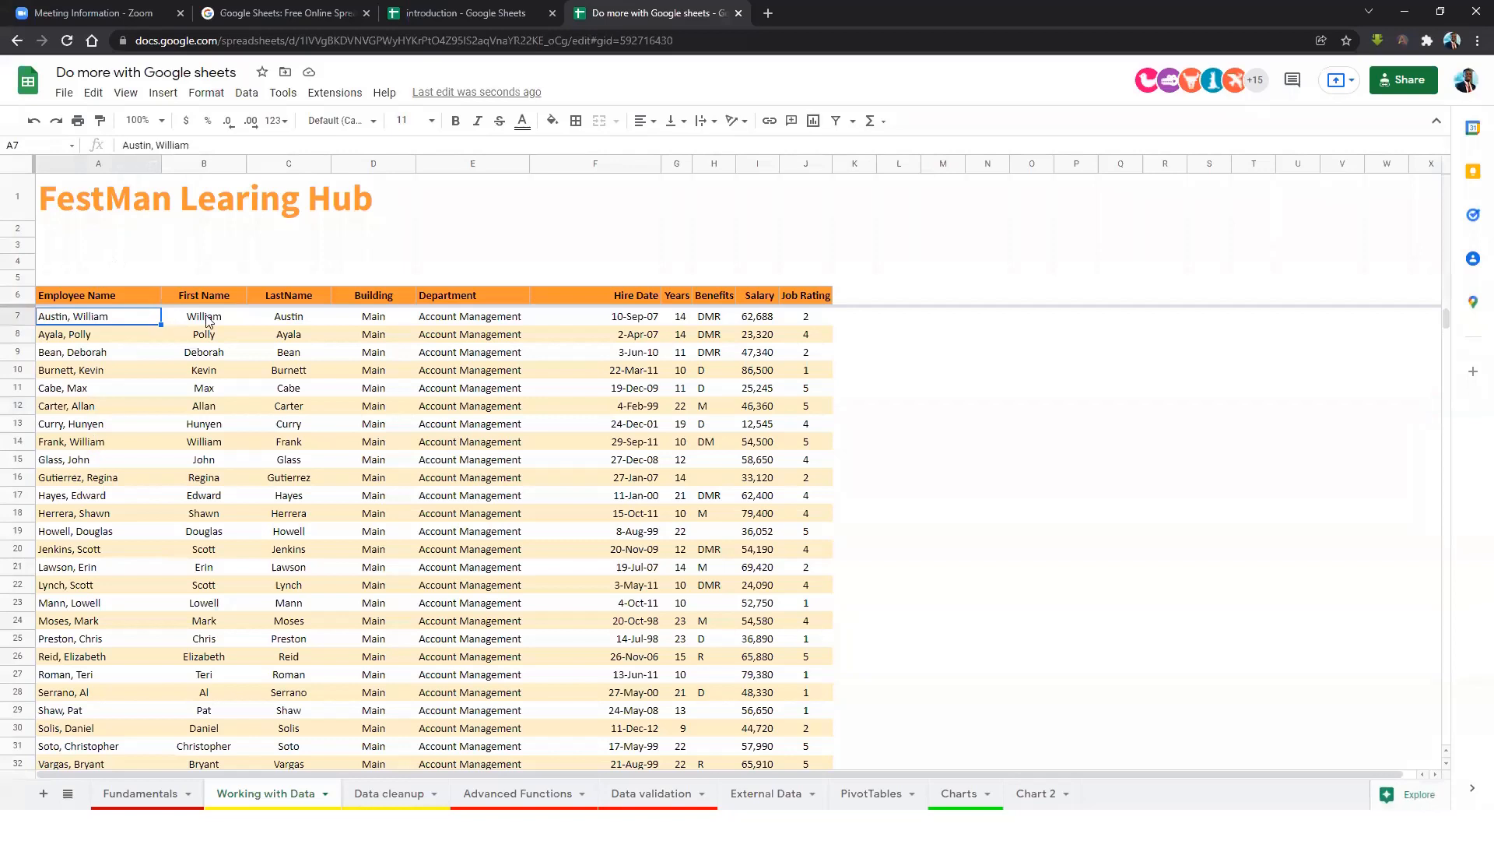
{"action": "left_click", "coordinate": [125, 93]}
Freeze column A so employee names stay fixed, then select the names from A7 down.
{"action": "mouse_move", "coordinate": [238, 152]}
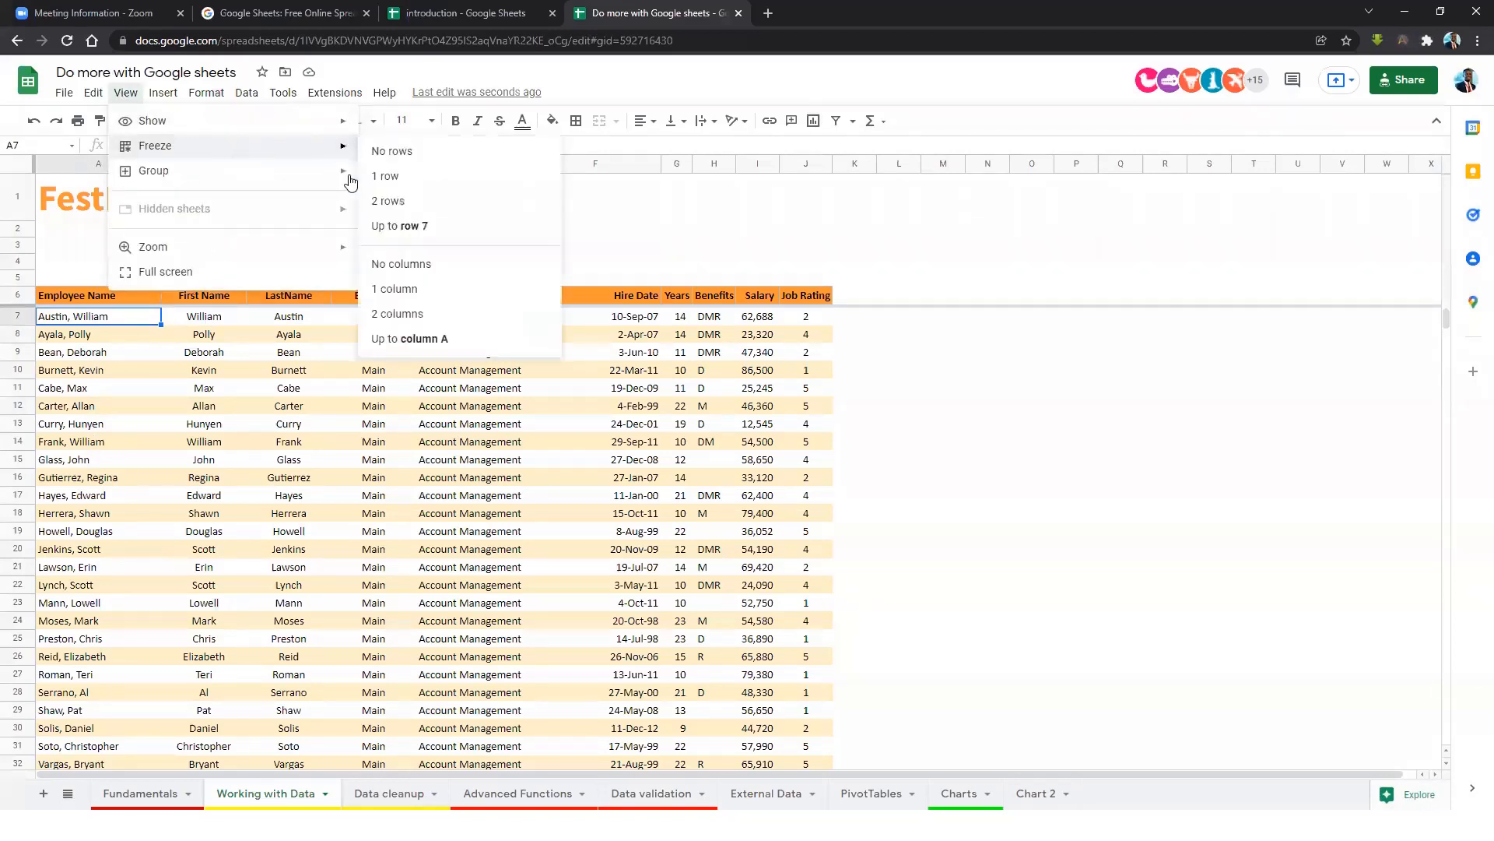
{"action": "left_click", "coordinate": [389, 292]}
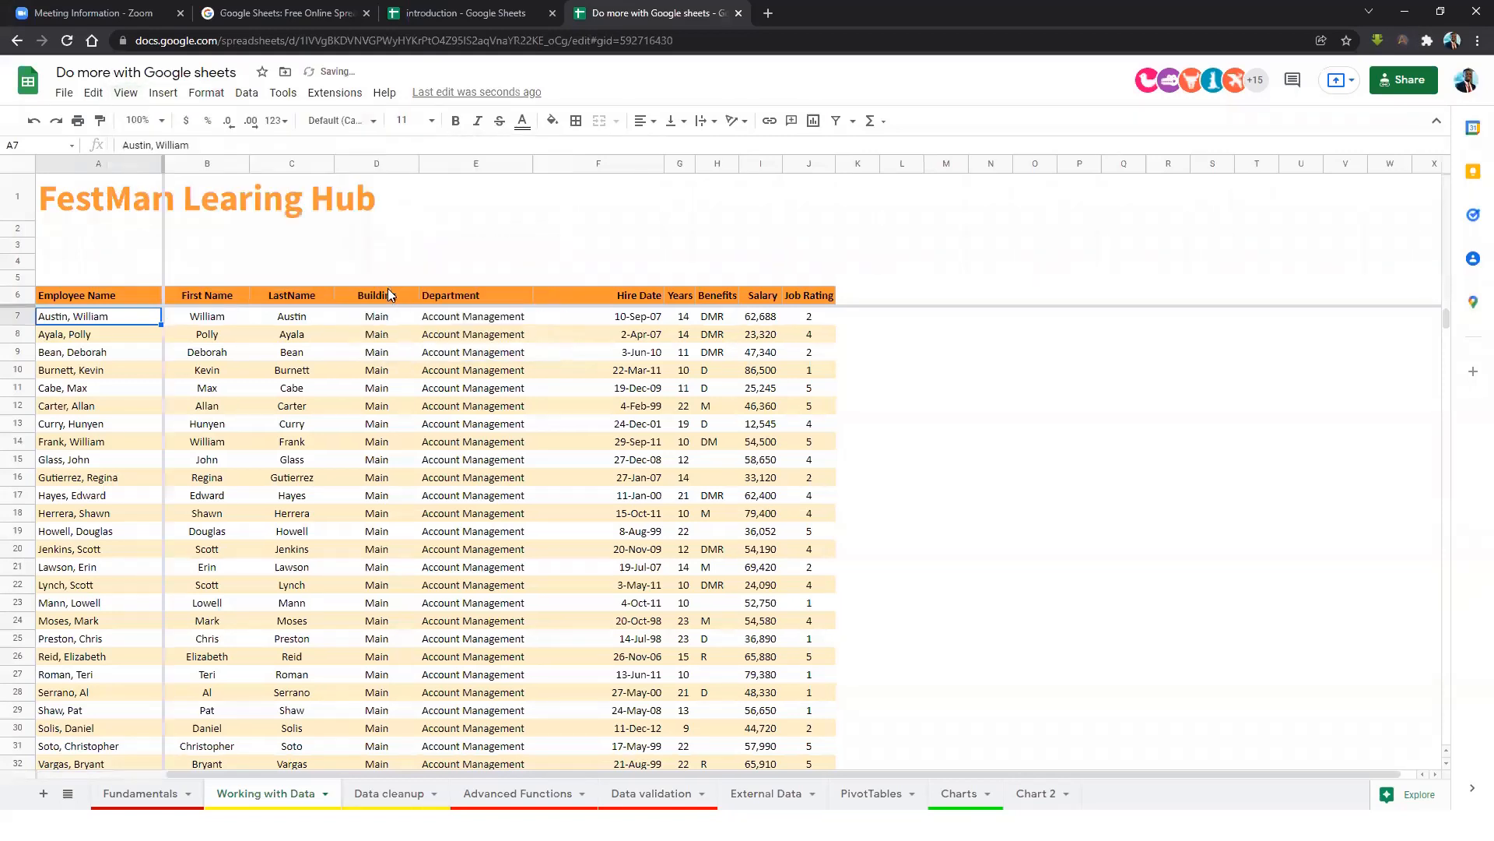
{"action": "left_click", "coordinate": [218, 354]}
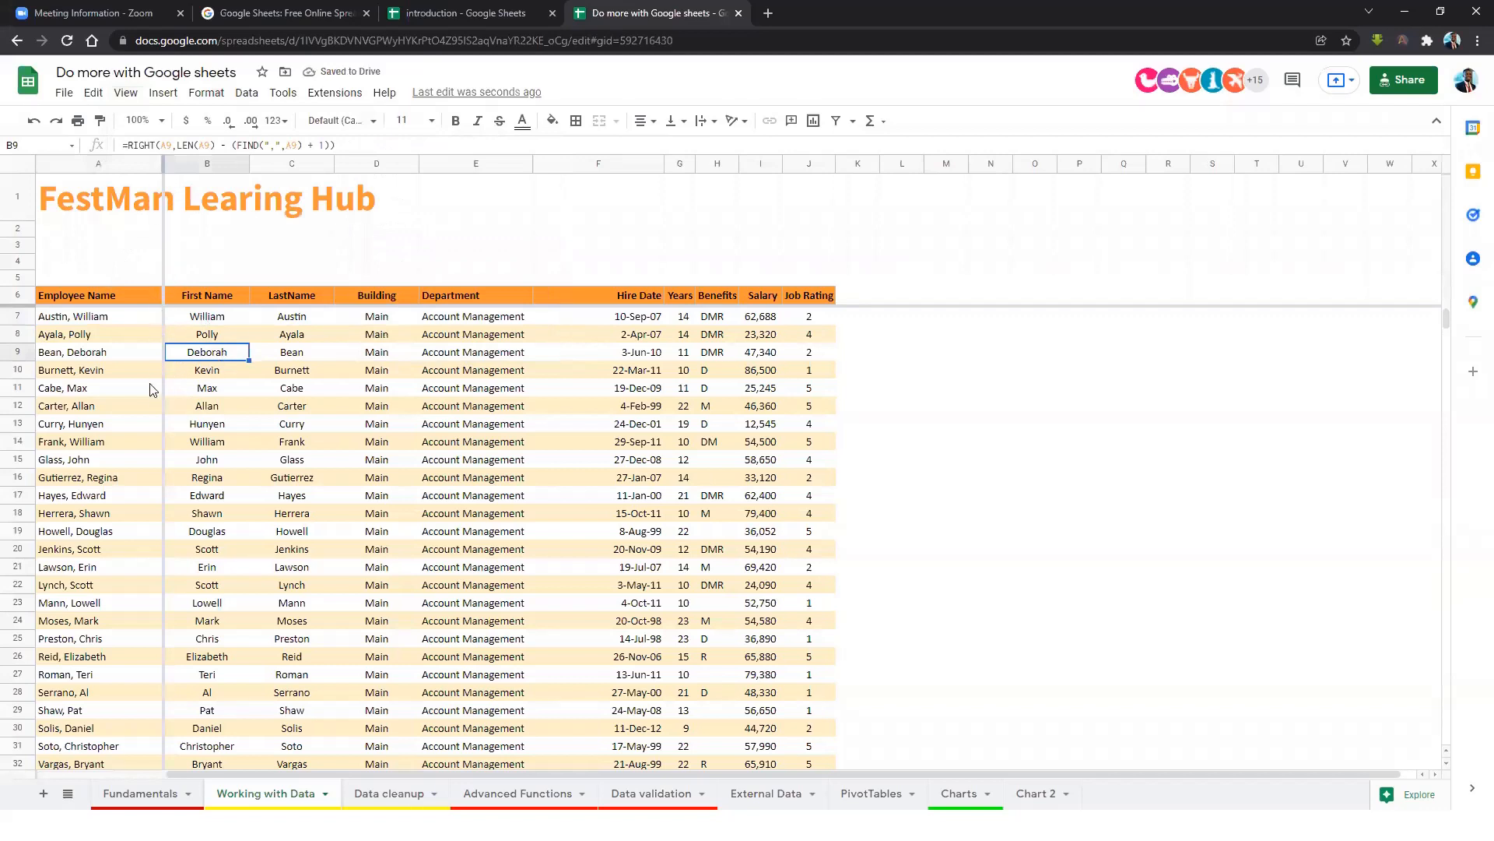
{"action": "left_click", "coordinate": [104, 323]}
{"action": "left_click_drag", "start_coordinate": [104, 329], "coordinate": [101, 529]}
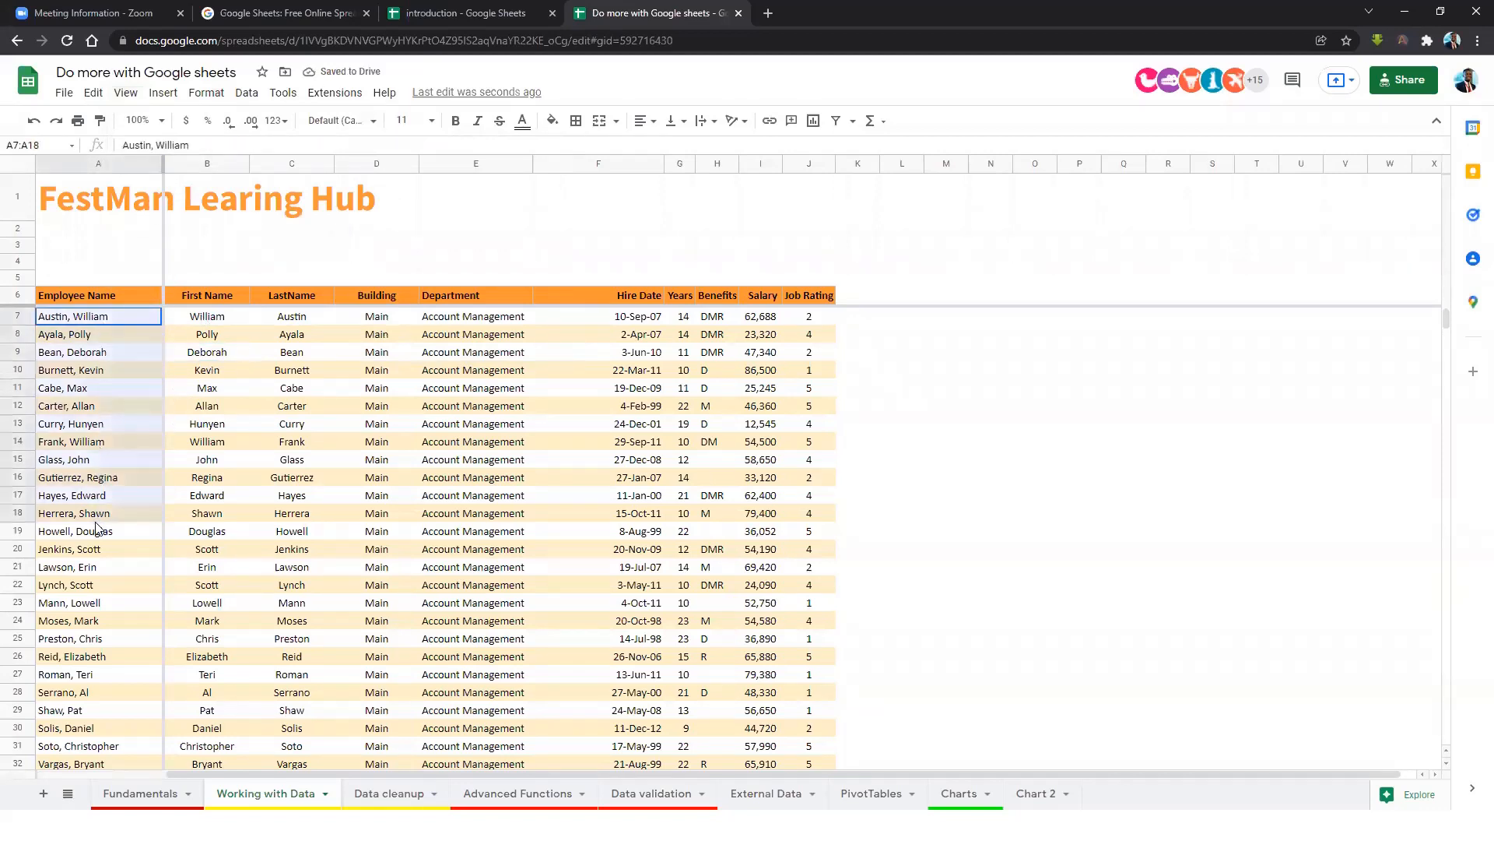
Move along row 19 to the last column X and select columns P through X.
{"action": "left_click", "coordinate": [202, 426]}
{"action": "left_click_drag", "start_coordinate": [982, 774], "coordinate": [995, 773]}
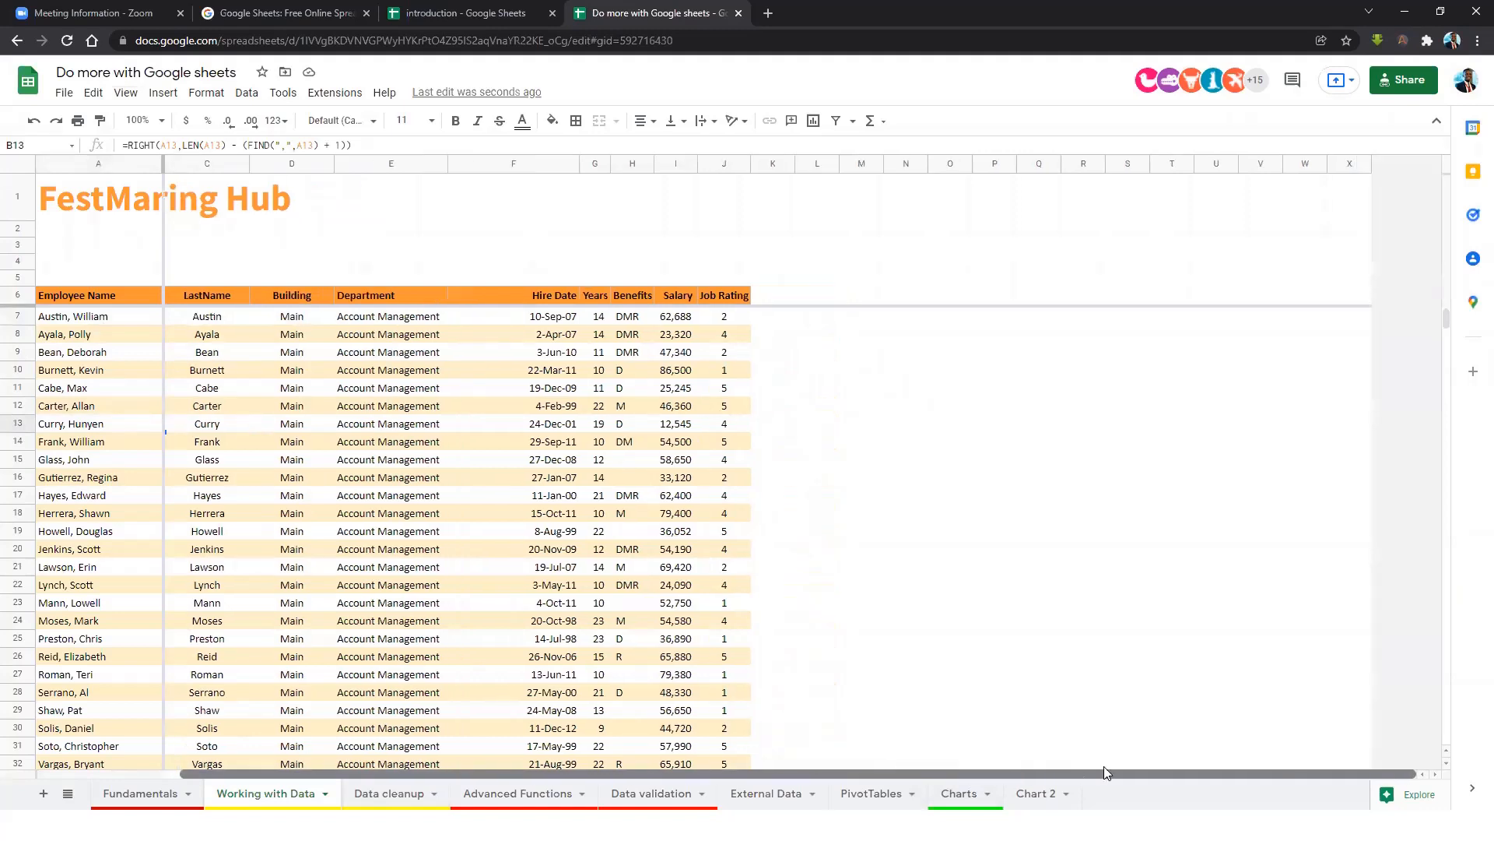
{"action": "left_click", "coordinate": [507, 532]}
{"action": "key", "text": "Right"}
{"action": "key", "text": "Right"}
{"action": "key", "text": "Right"}
{"action": "key", "text": "Right"}
{"action": "key", "text": "Right"}
{"action": "key", "text": "Right"}
{"action": "key", "text": "Right"}
{"action": "key", "text": "Right"}
{"action": "key", "text": "Right"}
{"action": "key", "text": "Right"}
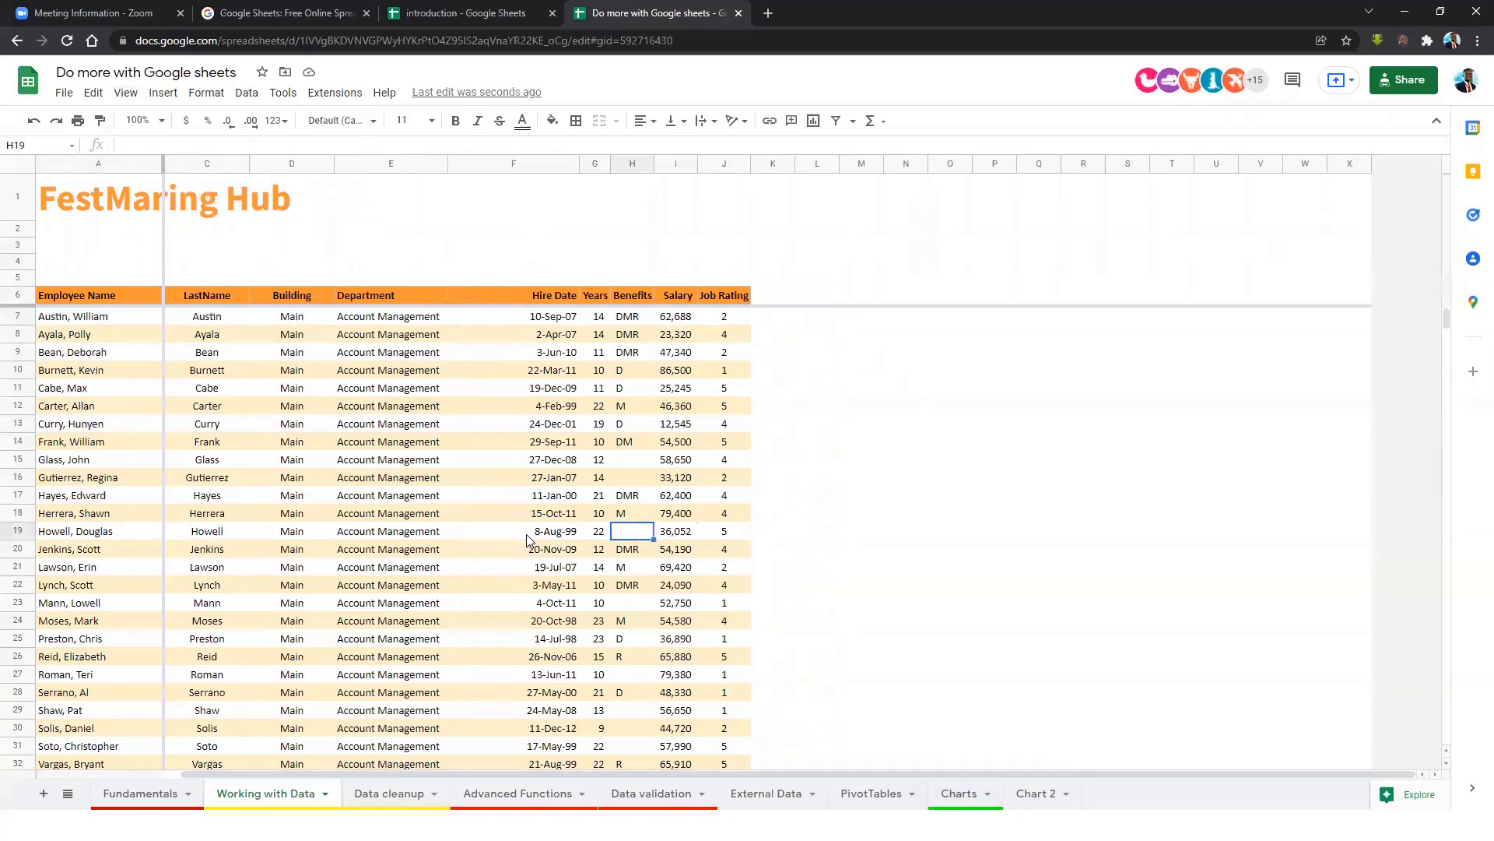
{"action": "key", "text": "Right"}
{"action": "key", "text": "Right"}
{"action": "key", "text": "Right"}
{"action": "key", "text": "Right"}
{"action": "key", "text": "Right"}
{"action": "key", "text": "Right"}
{"action": "key", "text": "Right"}
{"action": "key", "text": "Right"}
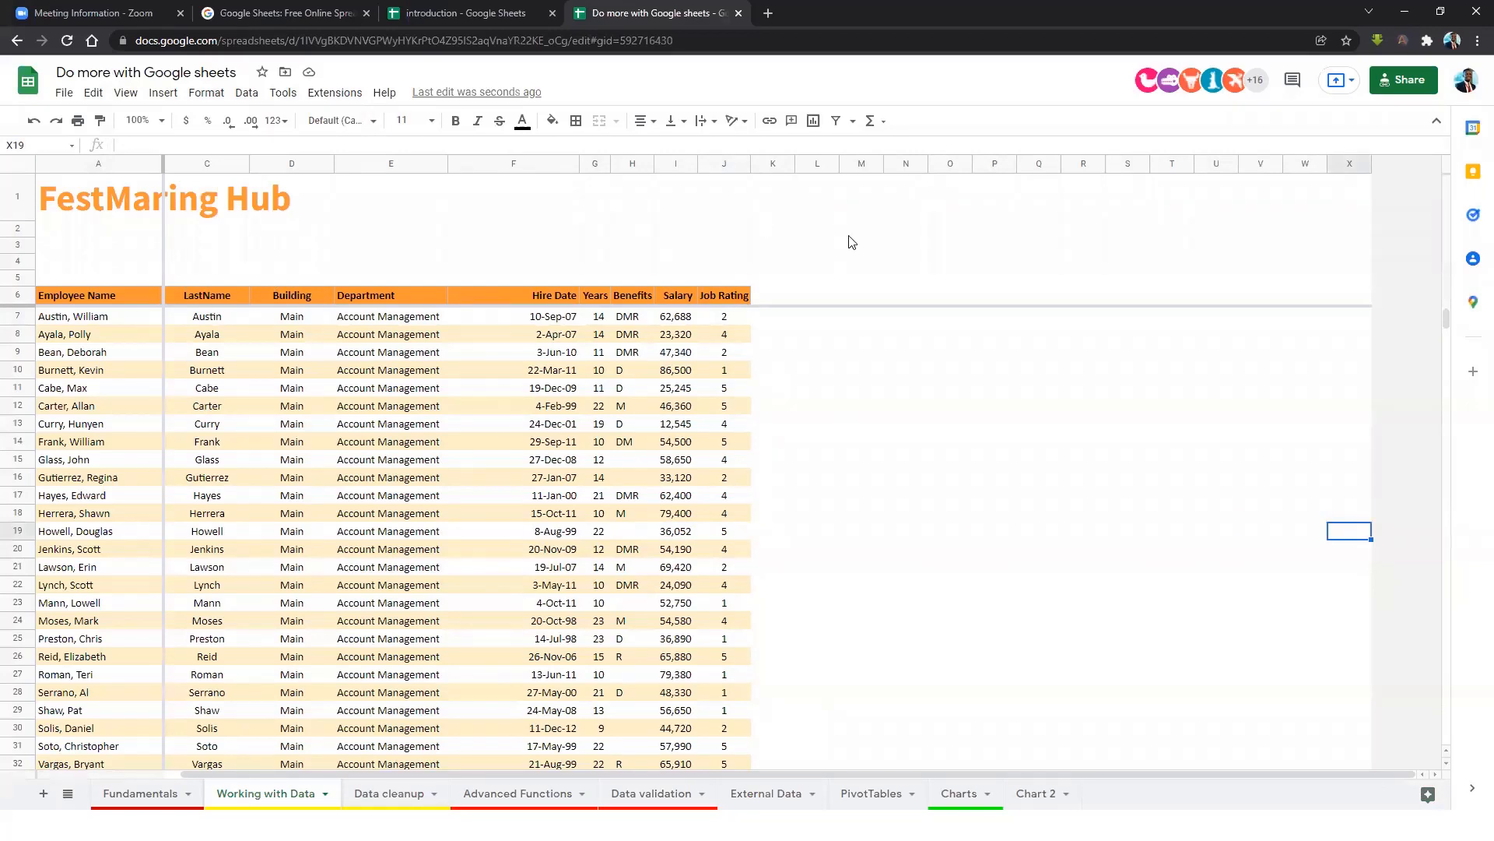
{"action": "left_click_drag", "start_coordinate": [993, 159], "coordinate": [1311, 216]}
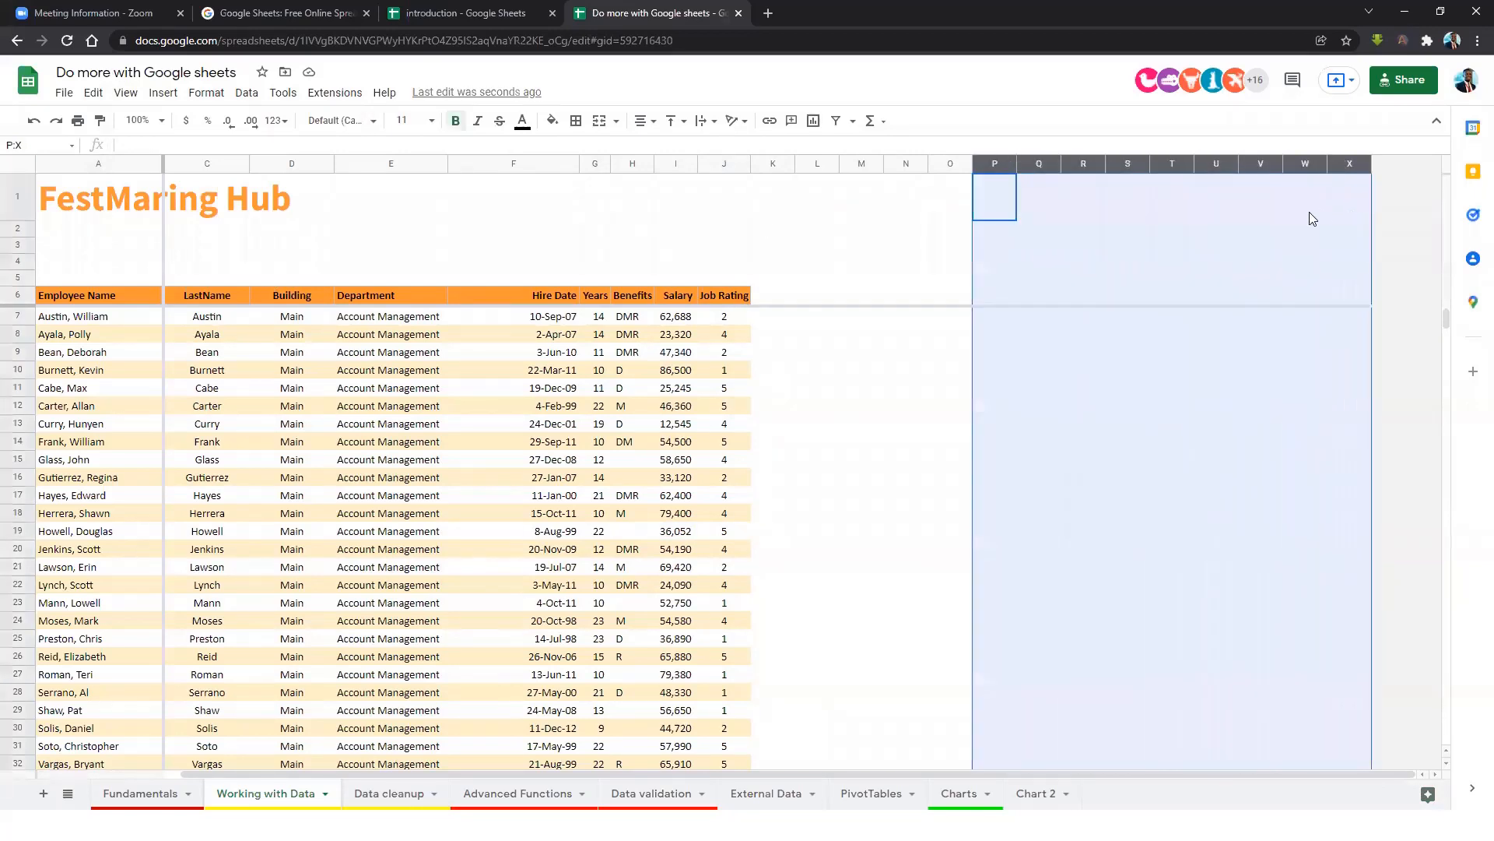
Insert 9 blank columns left of P–X, then scroll right and back past frozen column A.
{"action": "right_click", "coordinate": [1311, 216]}
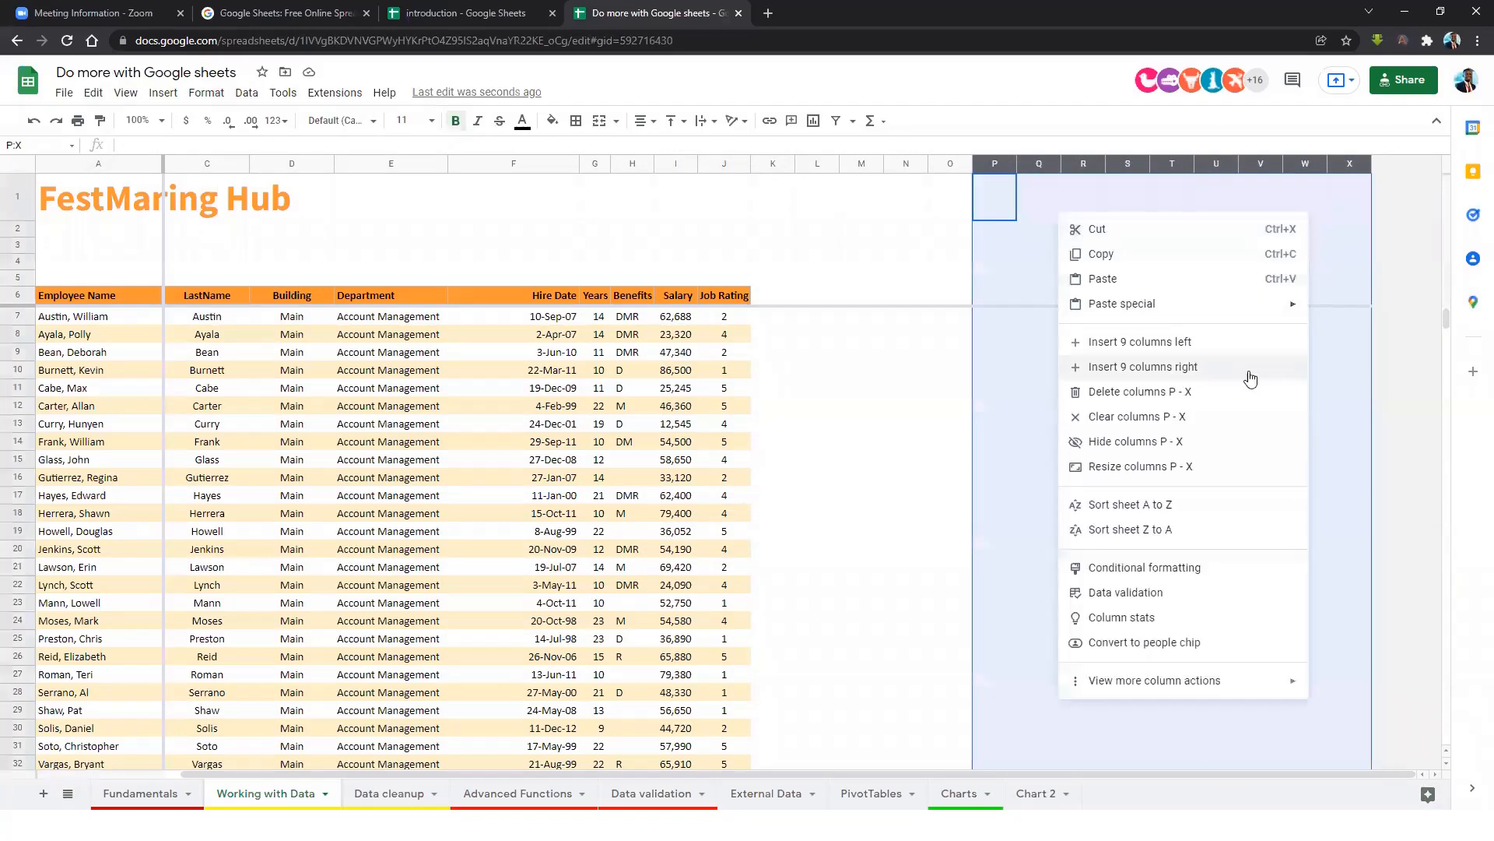
{"action": "left_click", "coordinate": [1151, 344]}
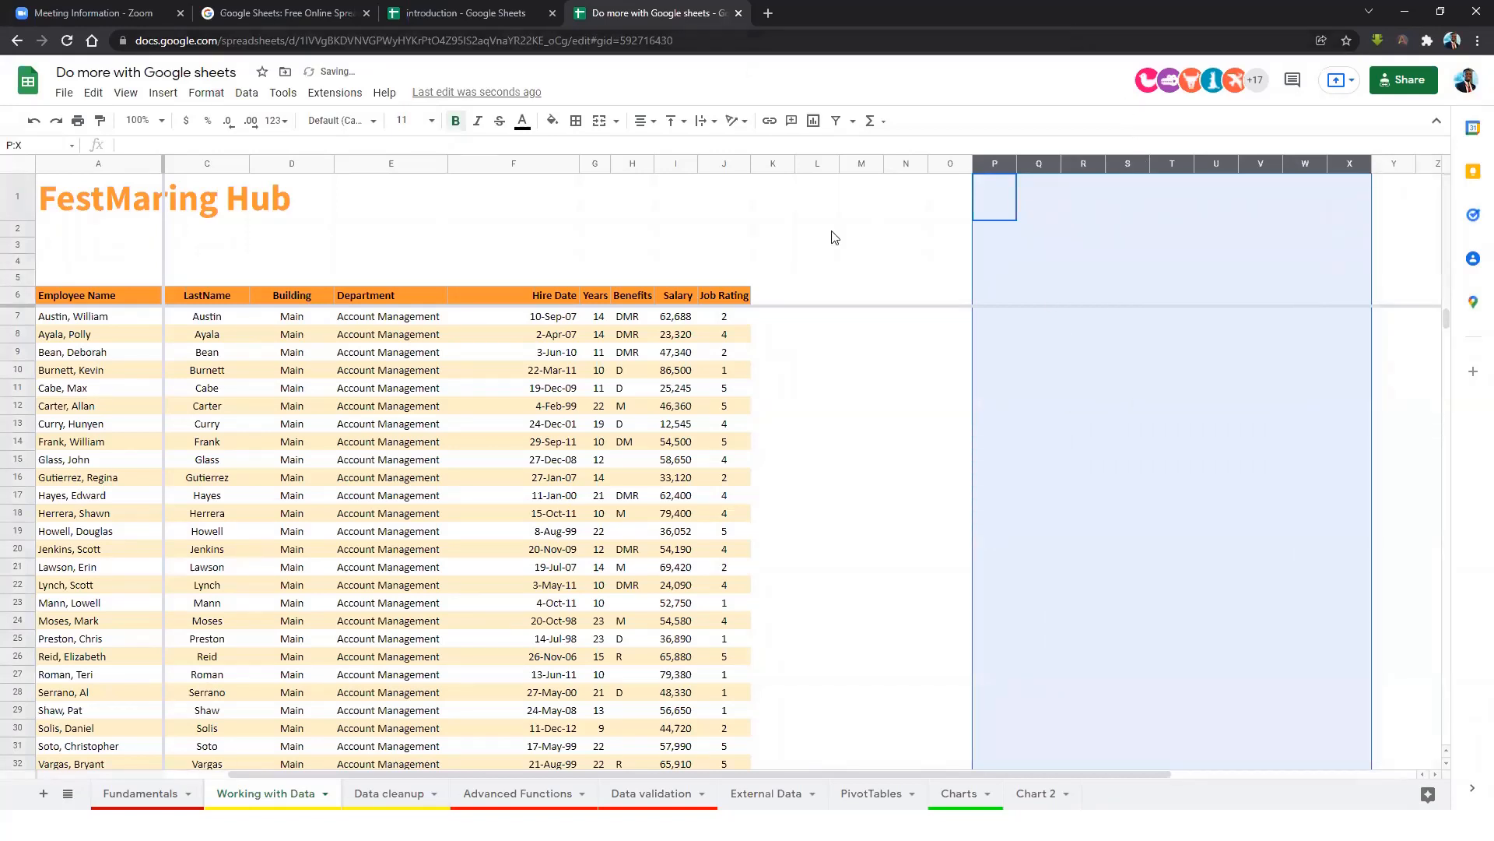
{"action": "left_click", "coordinate": [762, 335]}
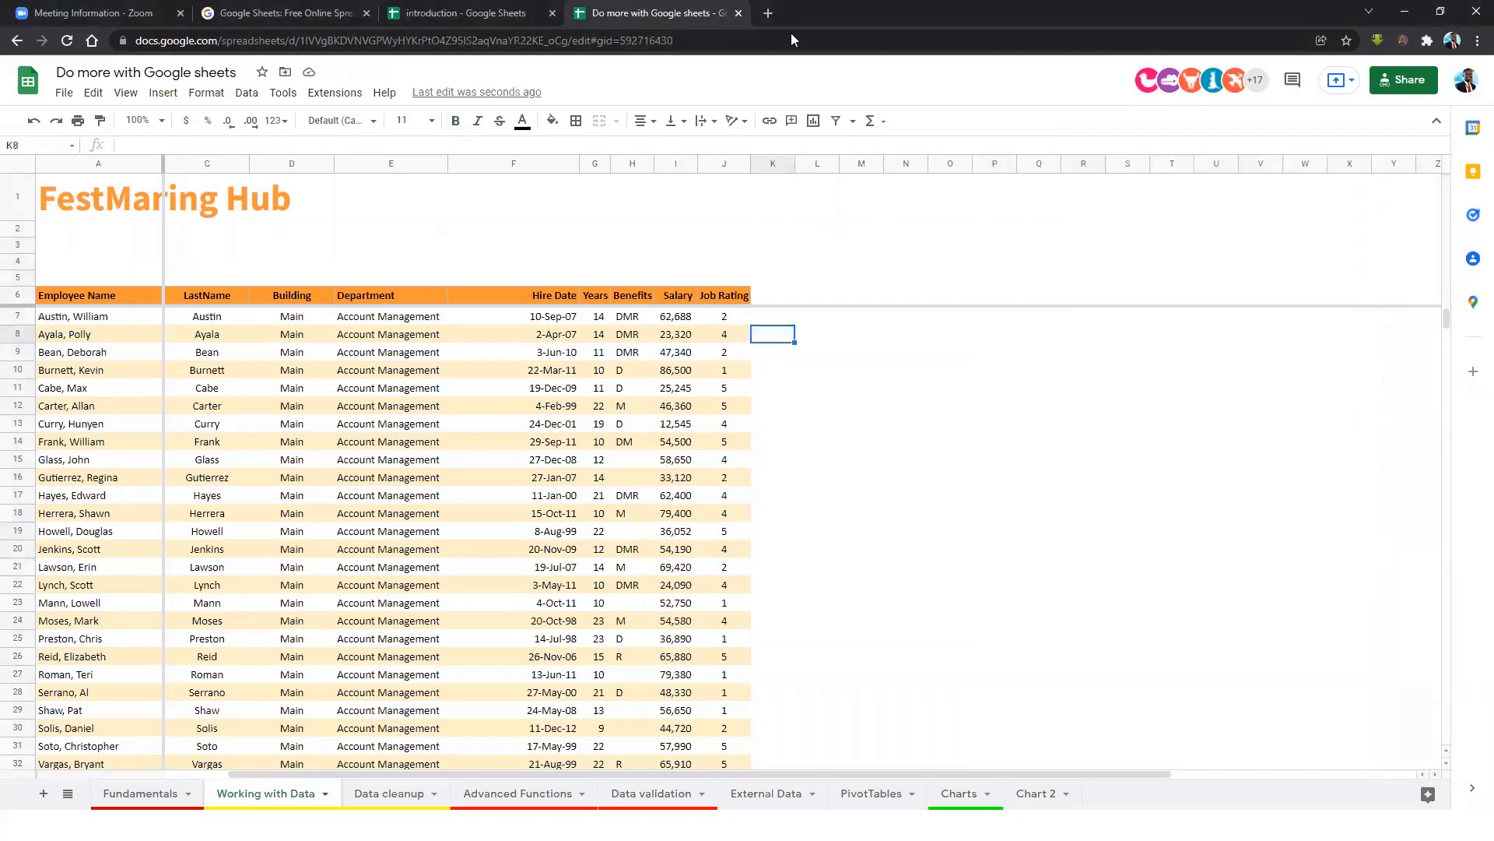
{"action": "left_click", "coordinate": [1435, 773]}
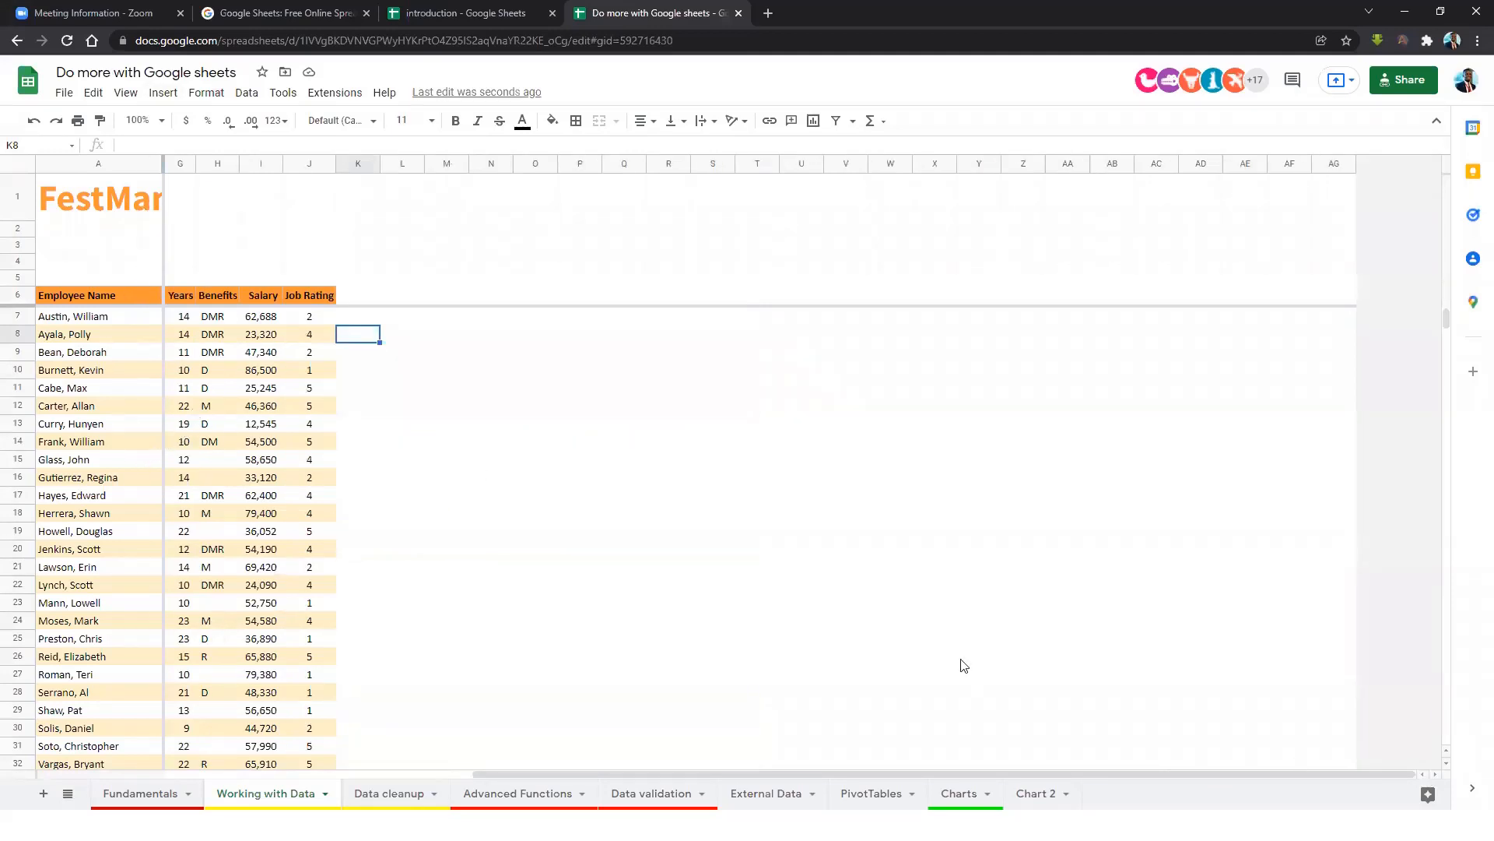
{"action": "left_click_drag", "start_coordinate": [969, 770], "coordinate": [485, 780]}
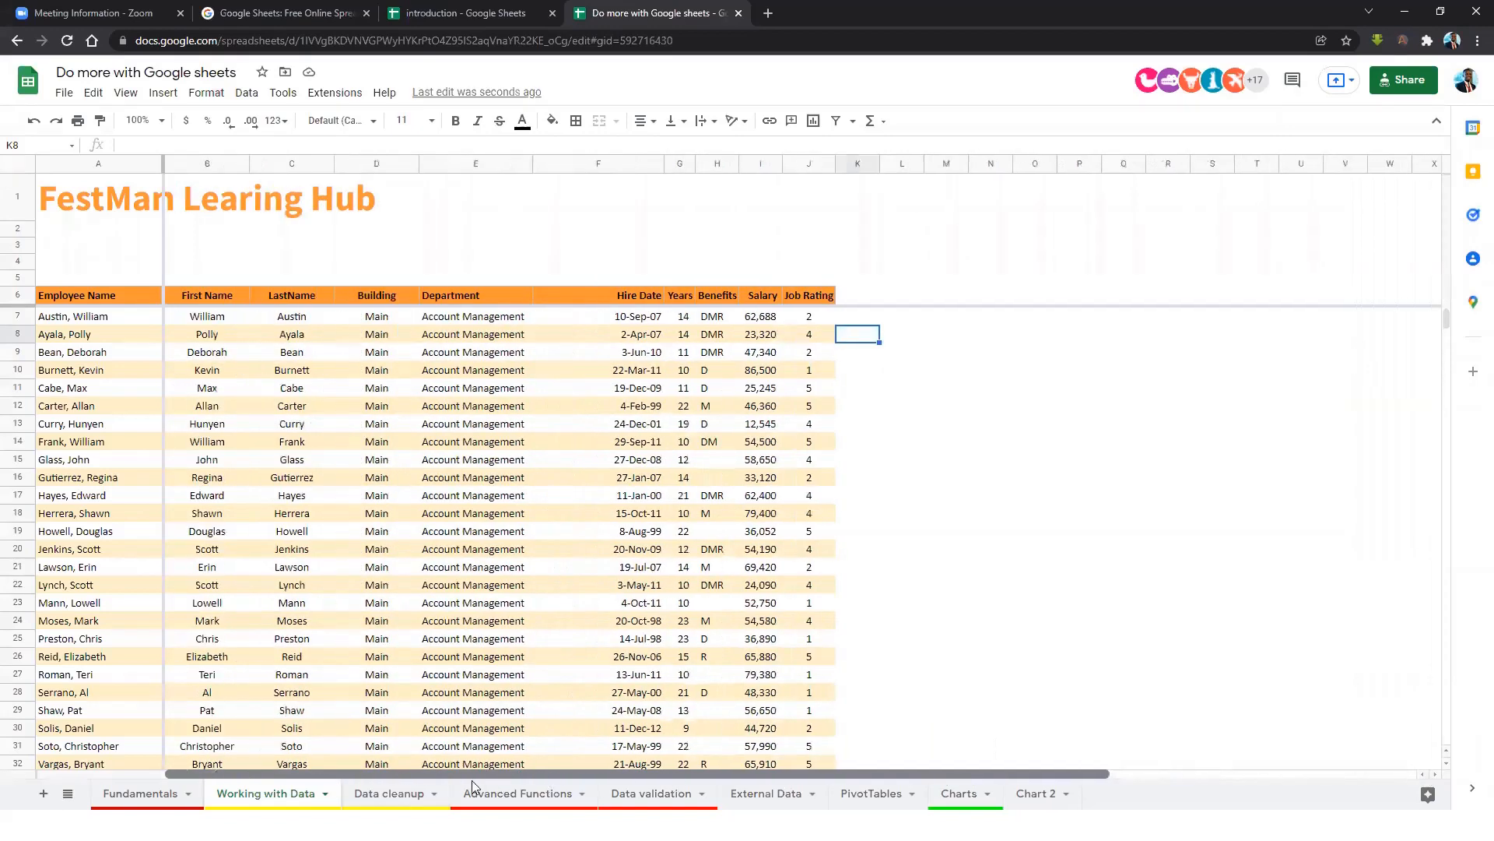
Unfreeze the sheet with View > Freeze > No columns, then No rows.
{"action": "left_click", "coordinate": [203, 315]}
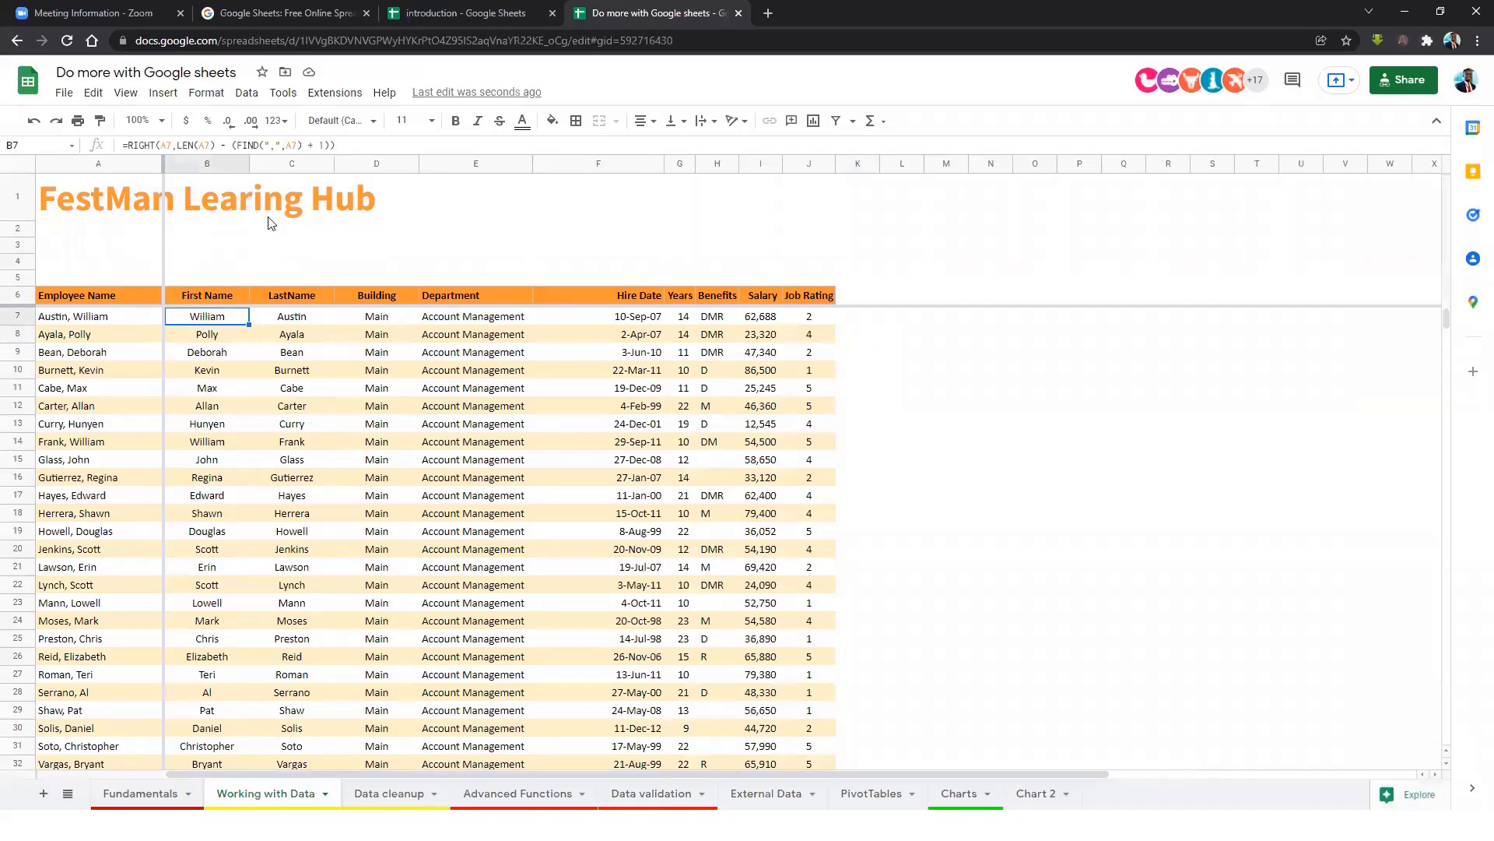
{"action": "left_click", "coordinate": [125, 93]}
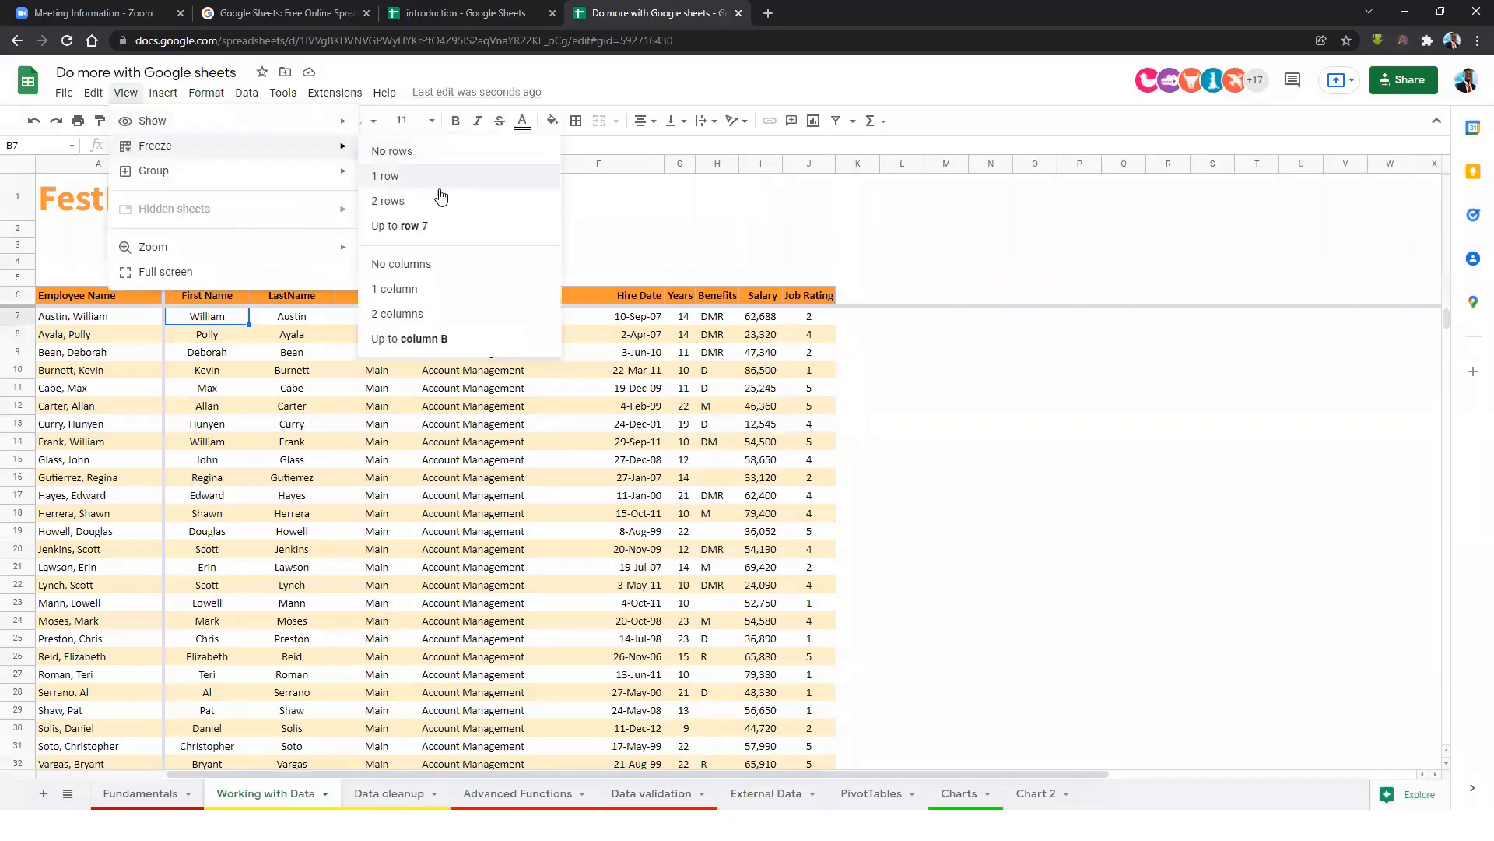
{"action": "left_click", "coordinate": [418, 265]}
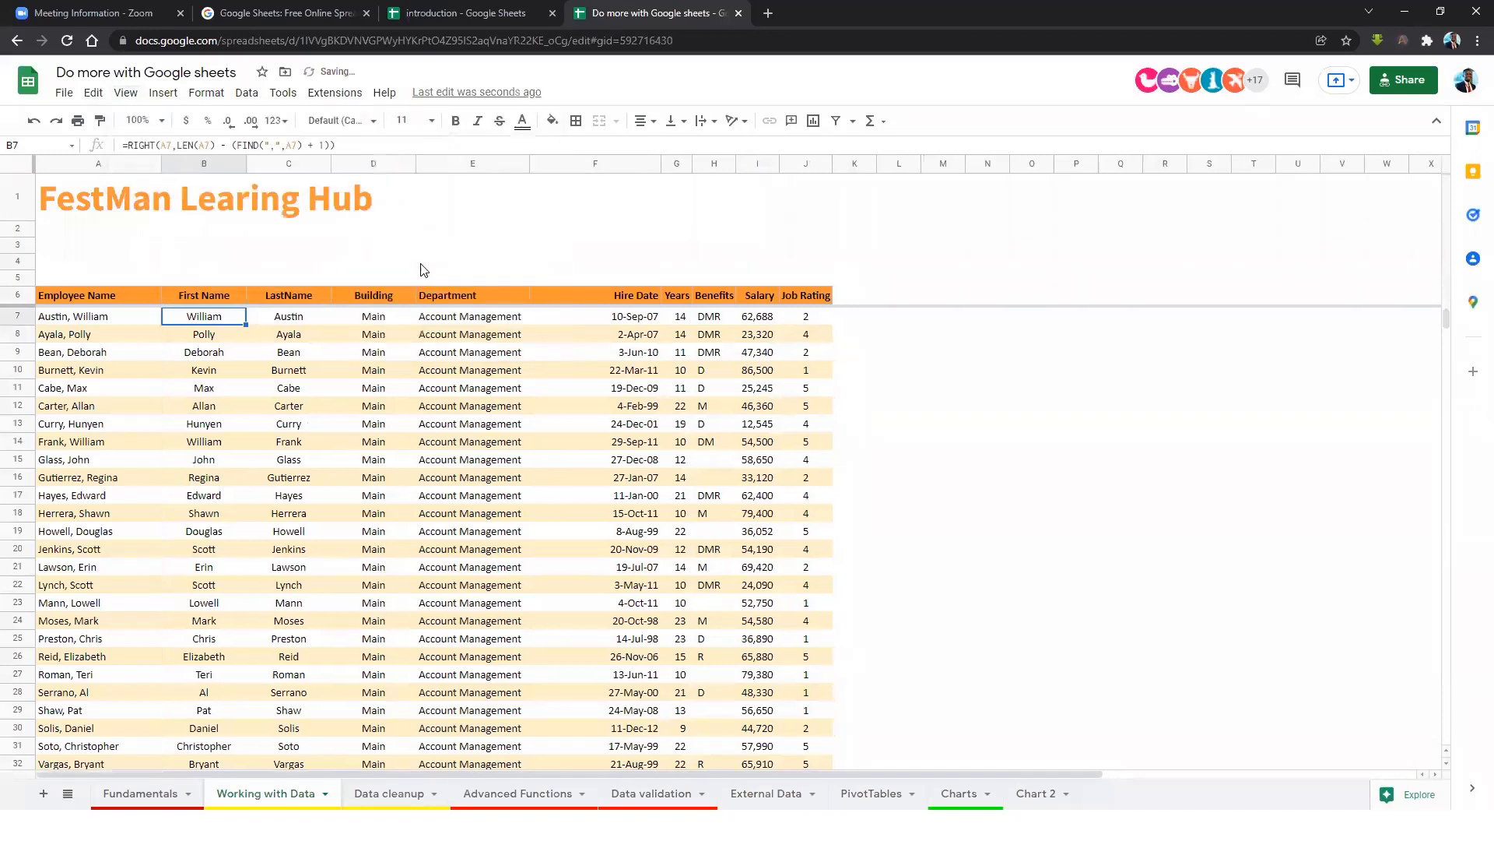
{"action": "left_click", "coordinate": [132, 395]}
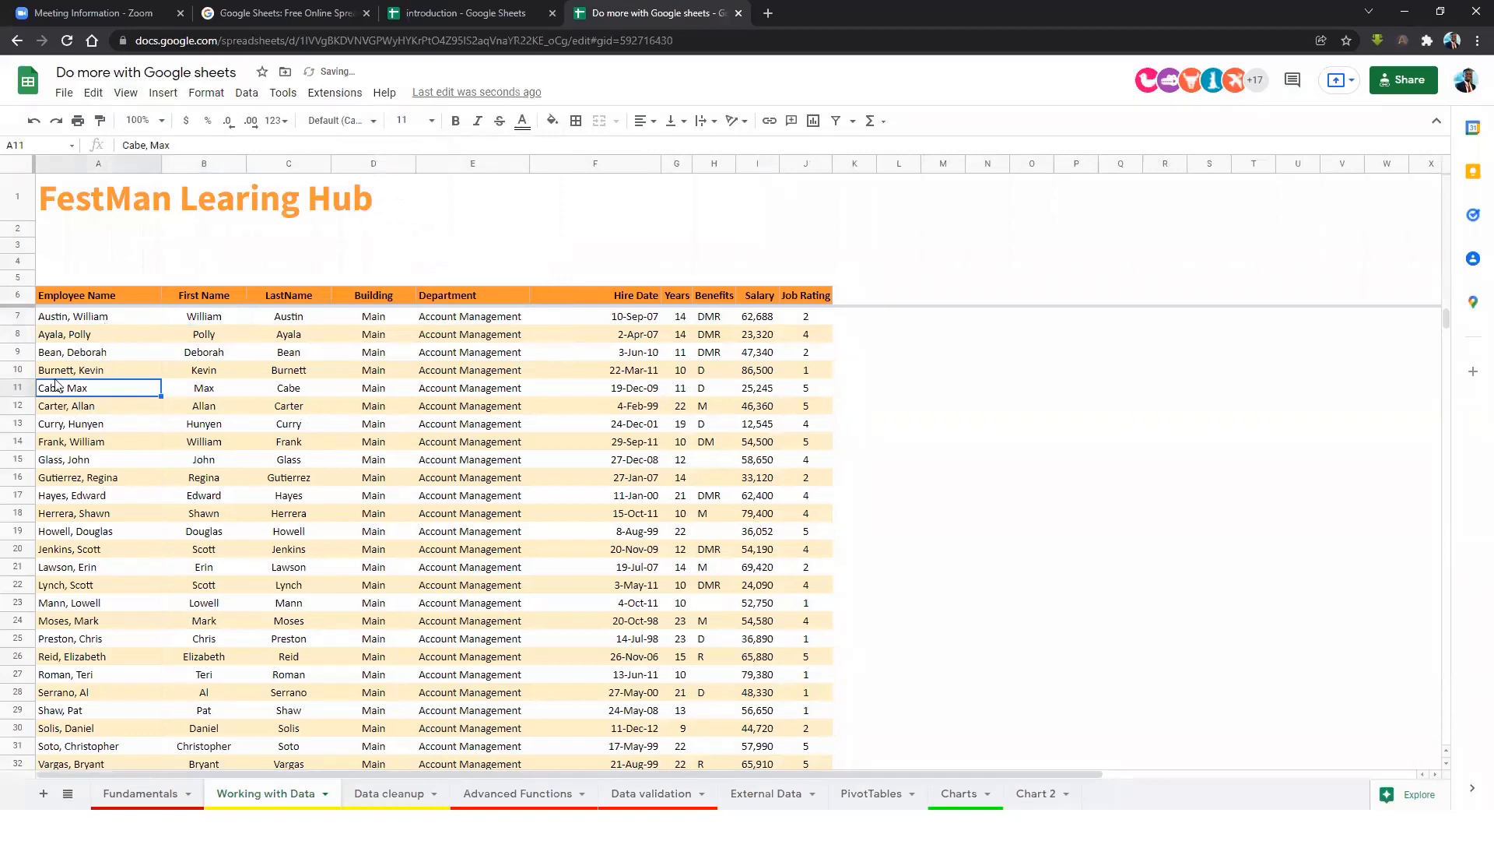
{"action": "left_click", "coordinate": [124, 94]}
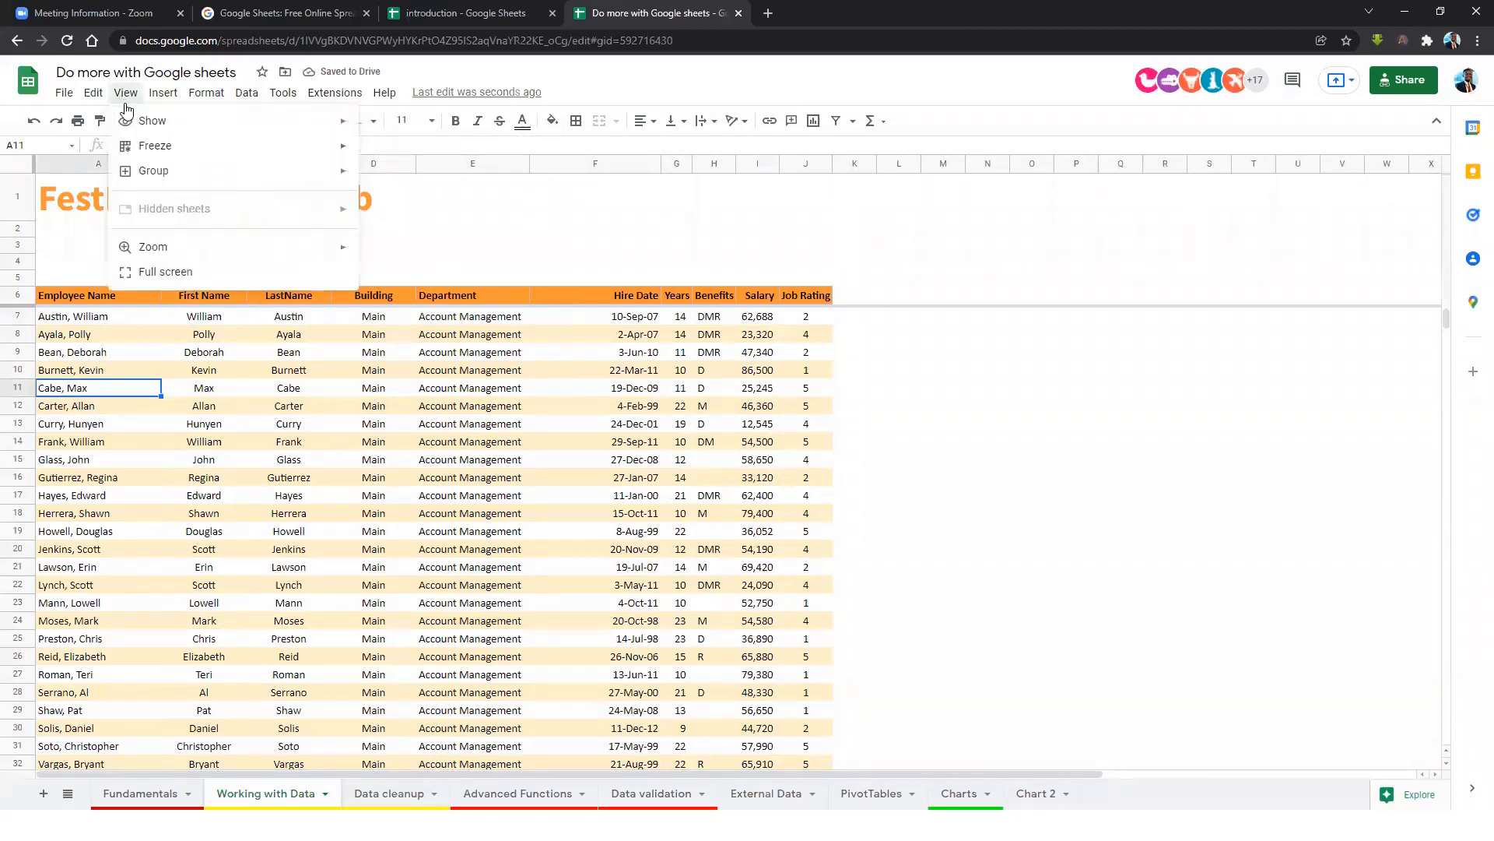
{"action": "mouse_move", "coordinate": [217, 149]}
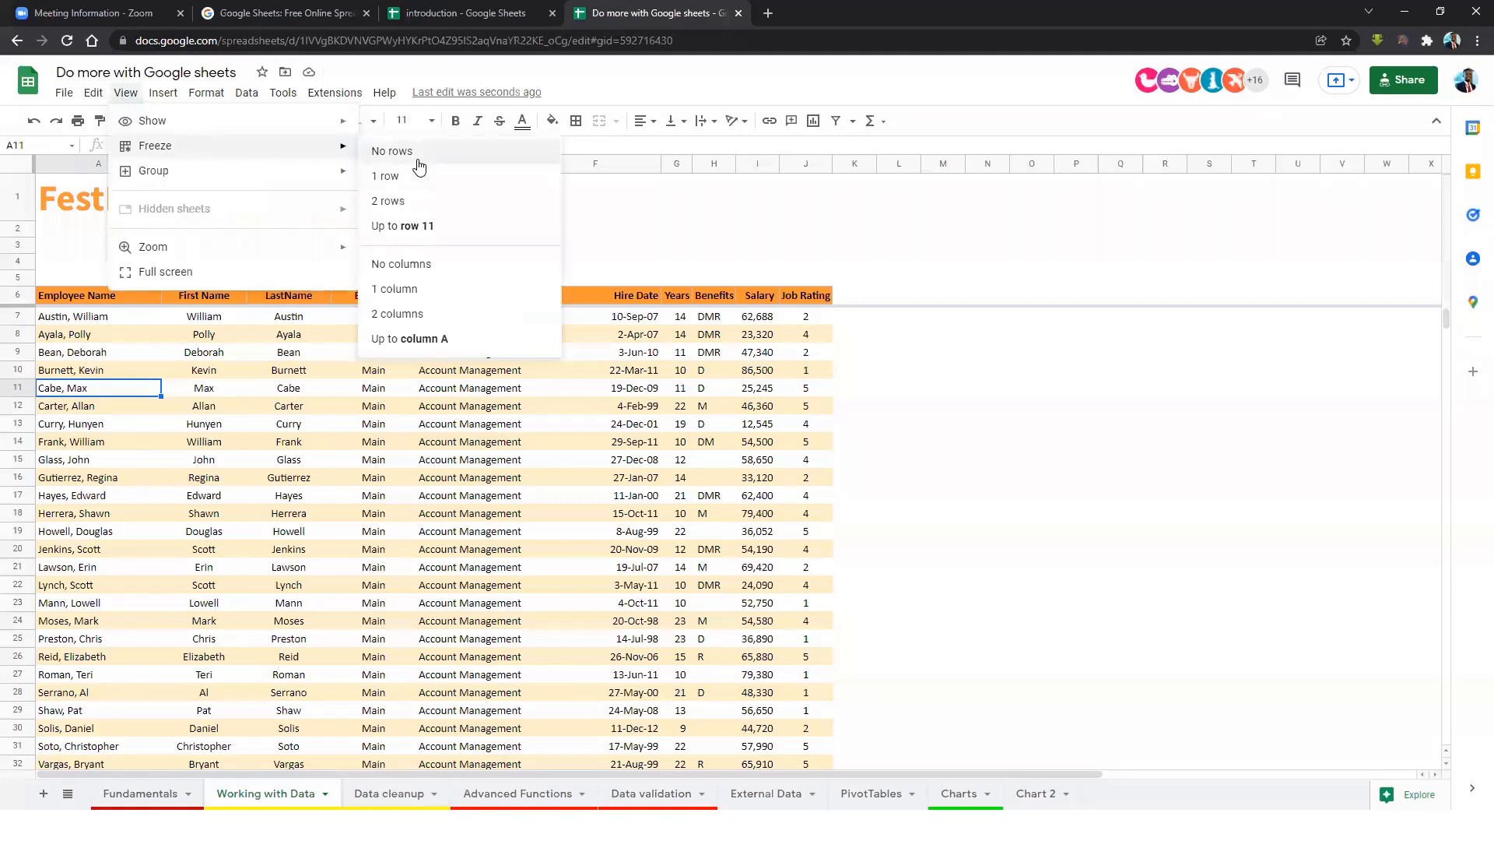
{"action": "left_click", "coordinate": [417, 152]}
Move between cells in the Building and LastName columns, scrolling to check the unfrozen sheet.
{"action": "left_click", "coordinate": [406, 373]}
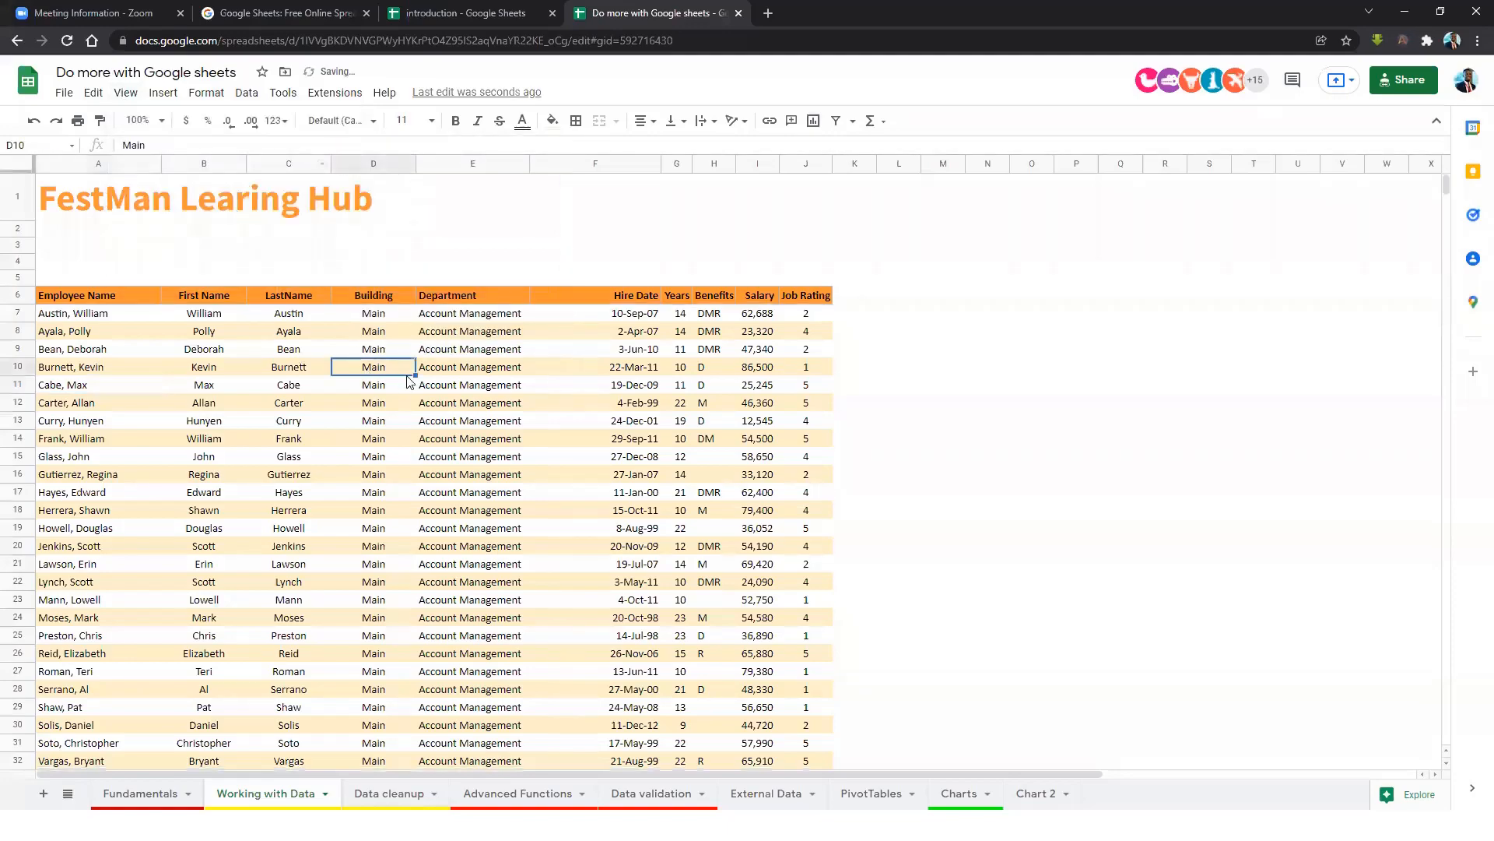
{"action": "scroll", "coordinate": [527, 423], "scroll_direction": "down", "scroll_amount": 10}
{"action": "scroll", "coordinate": [527, 423], "scroll_direction": "up", "scroll_amount": 5}
{"action": "scroll", "coordinate": [513, 401], "scroll_direction": "up", "scroll_amount": 5}
{"action": "key", "text": "Down"}
{"action": "scroll", "coordinate": [428, 401], "scroll_direction": "down", "scroll_amount": 1}
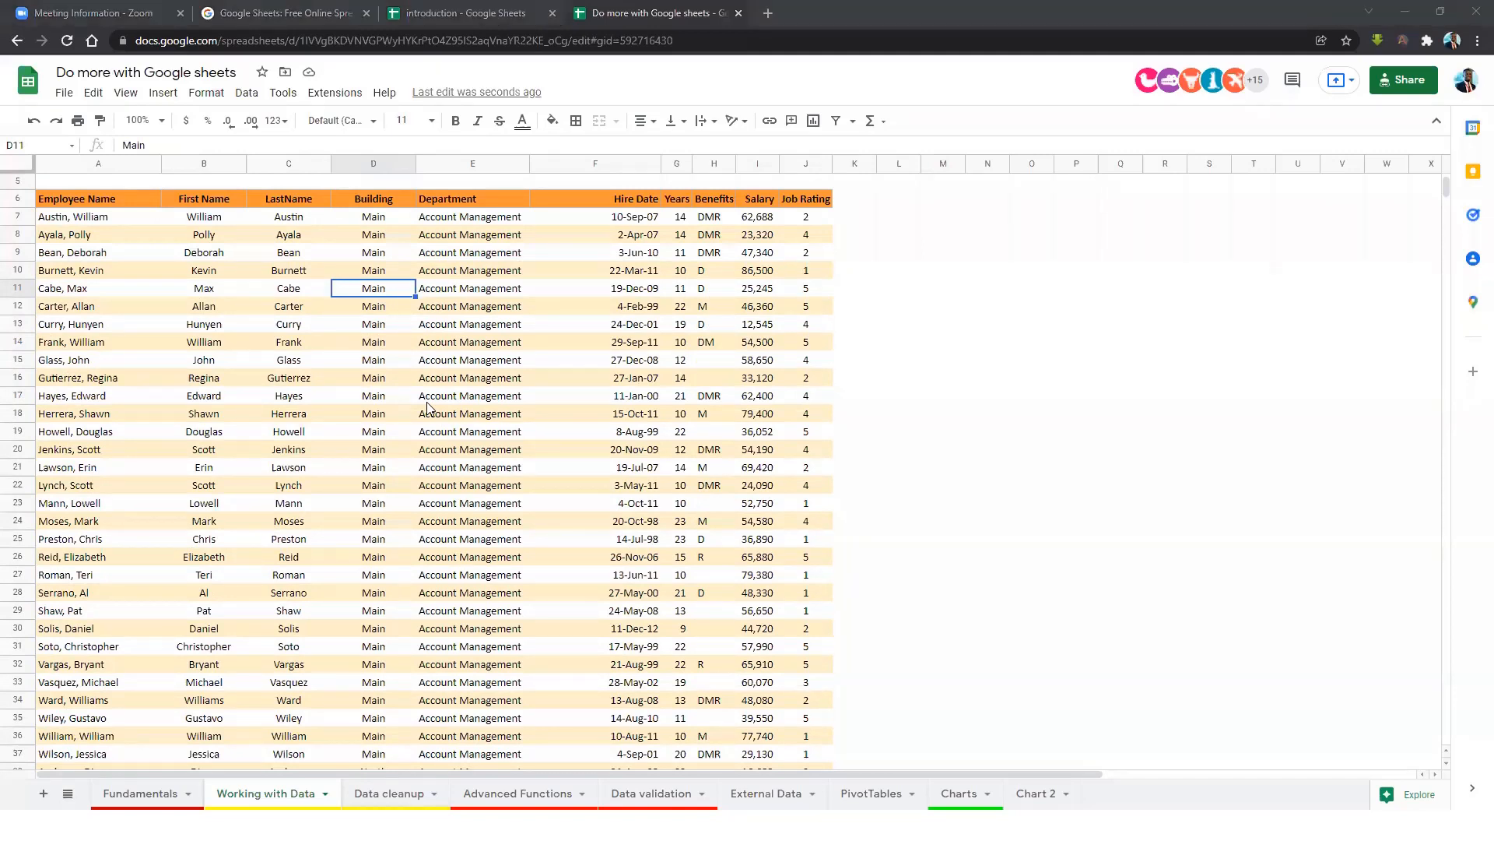
{"action": "left_click", "coordinate": [375, 360]}
{"action": "key", "text": "Right"}
{"action": "key", "text": "Left"}
{"action": "left_click", "coordinate": [328, 343]}
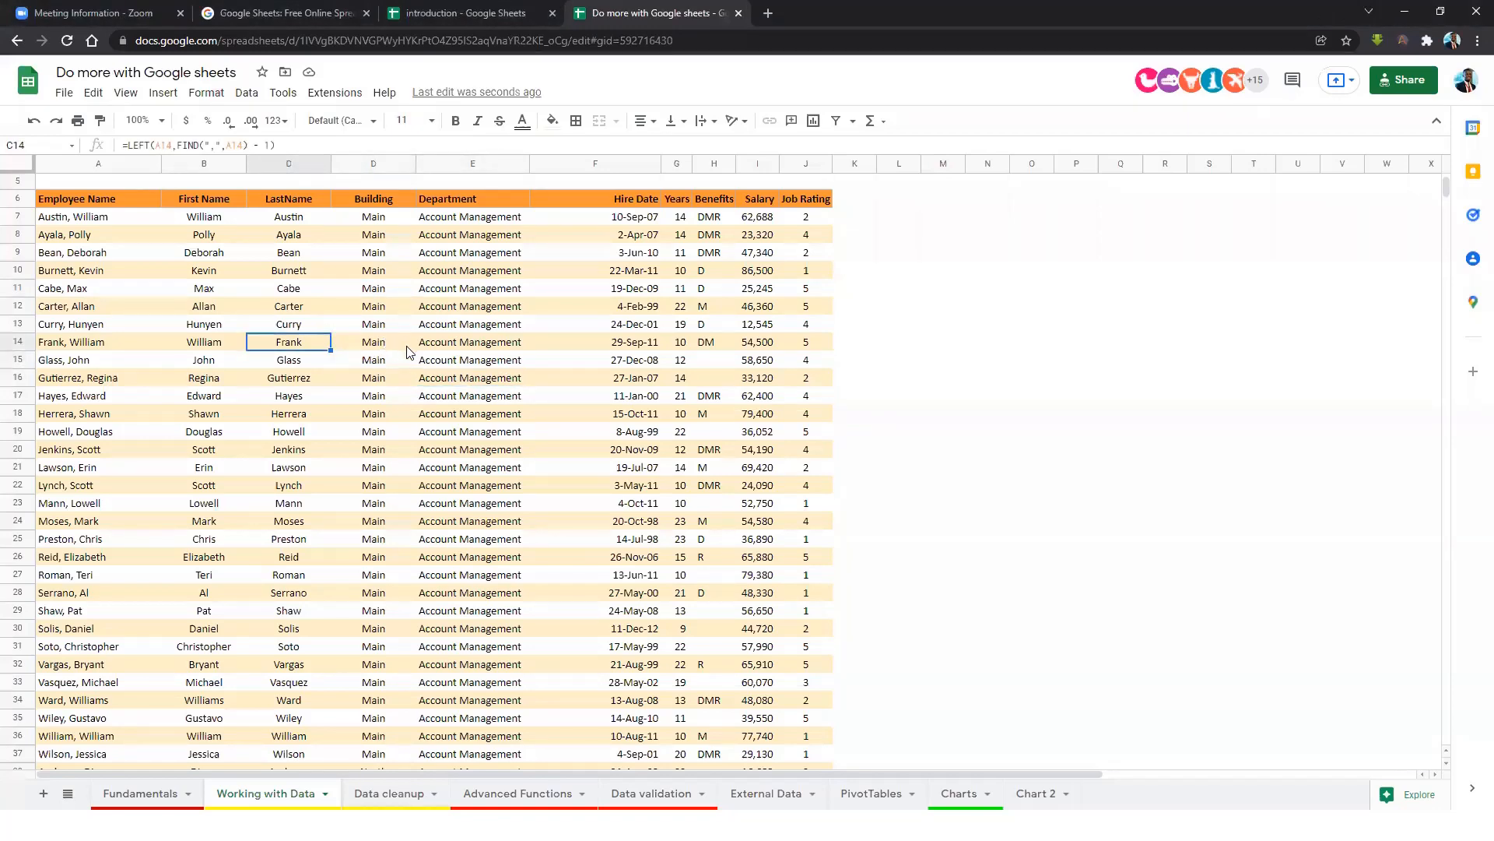
{"action": "scroll", "coordinate": [458, 370], "scroll_direction": "down", "scroll_amount": 3}
{"action": "scroll", "coordinate": [504, 395], "scroll_direction": "up", "scroll_amount": 5}
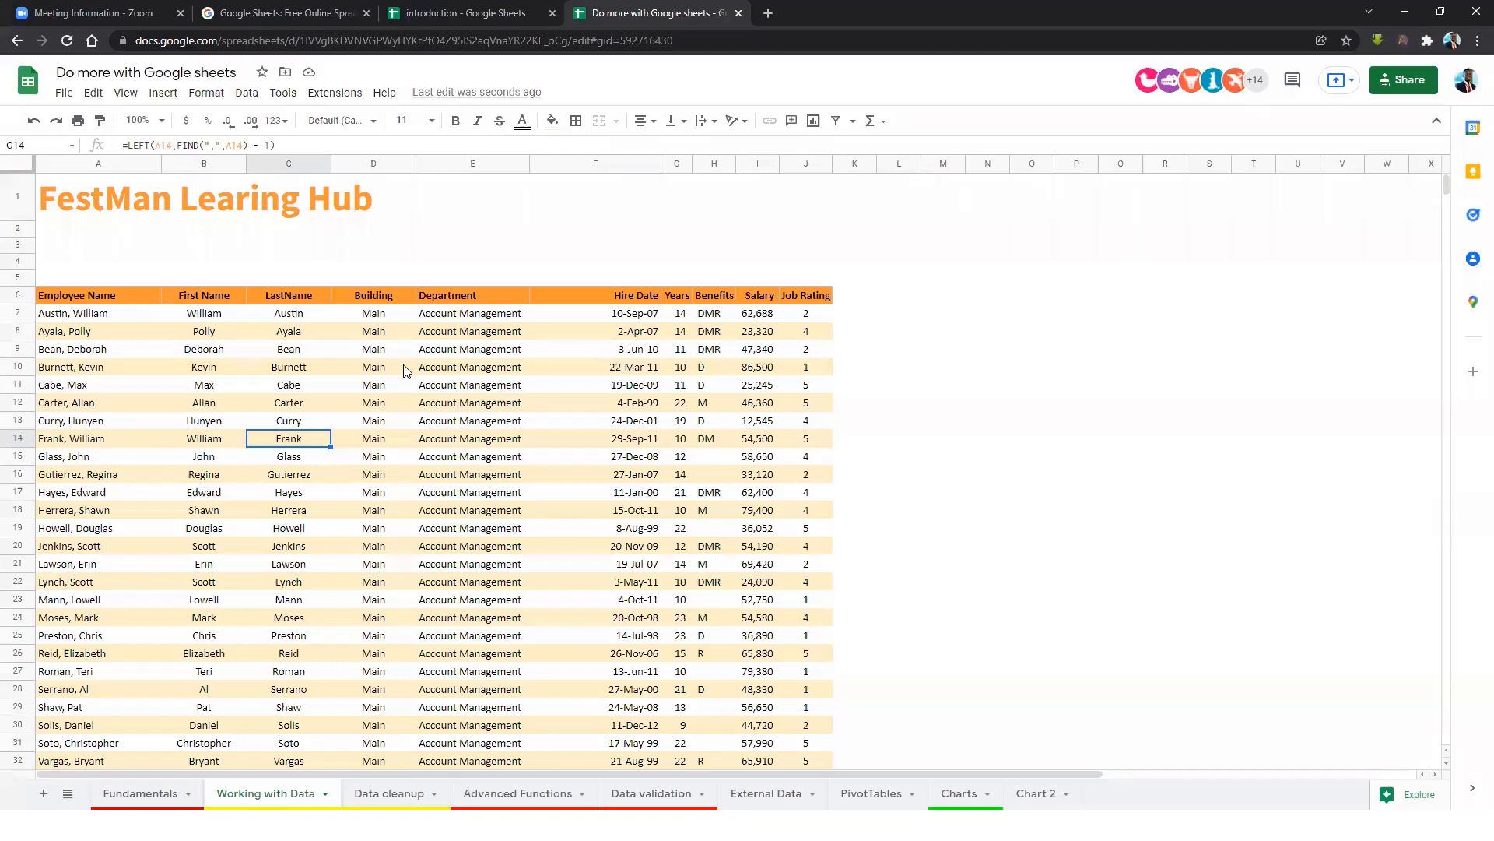
Click into the table and press Ctrl+A to select A6:J747, showing a count of 6,523.
{"action": "left_click", "coordinate": [755, 330]}
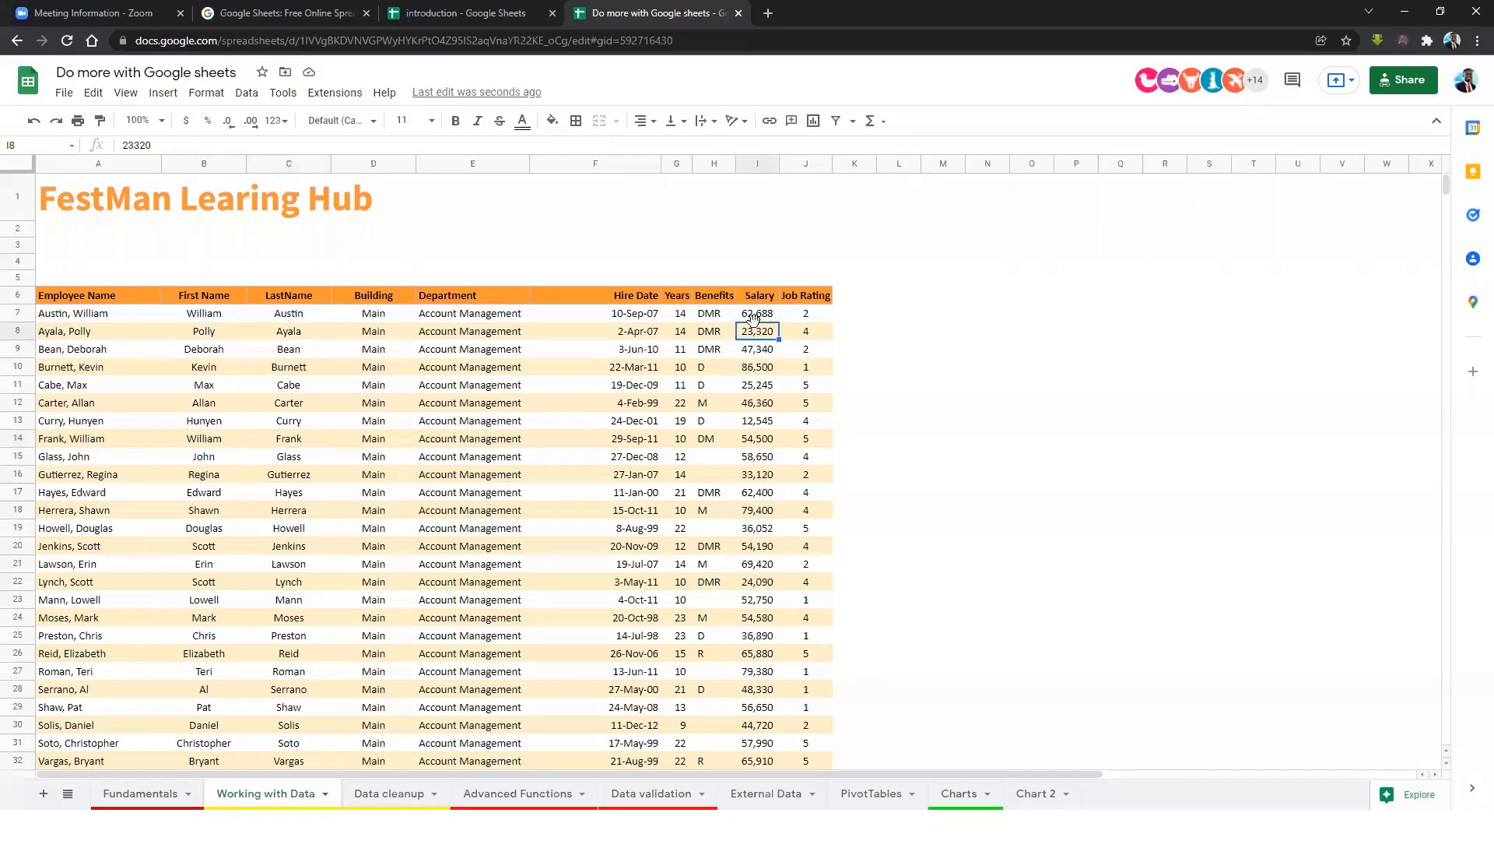
{"action": "left_click", "coordinate": [86, 372]}
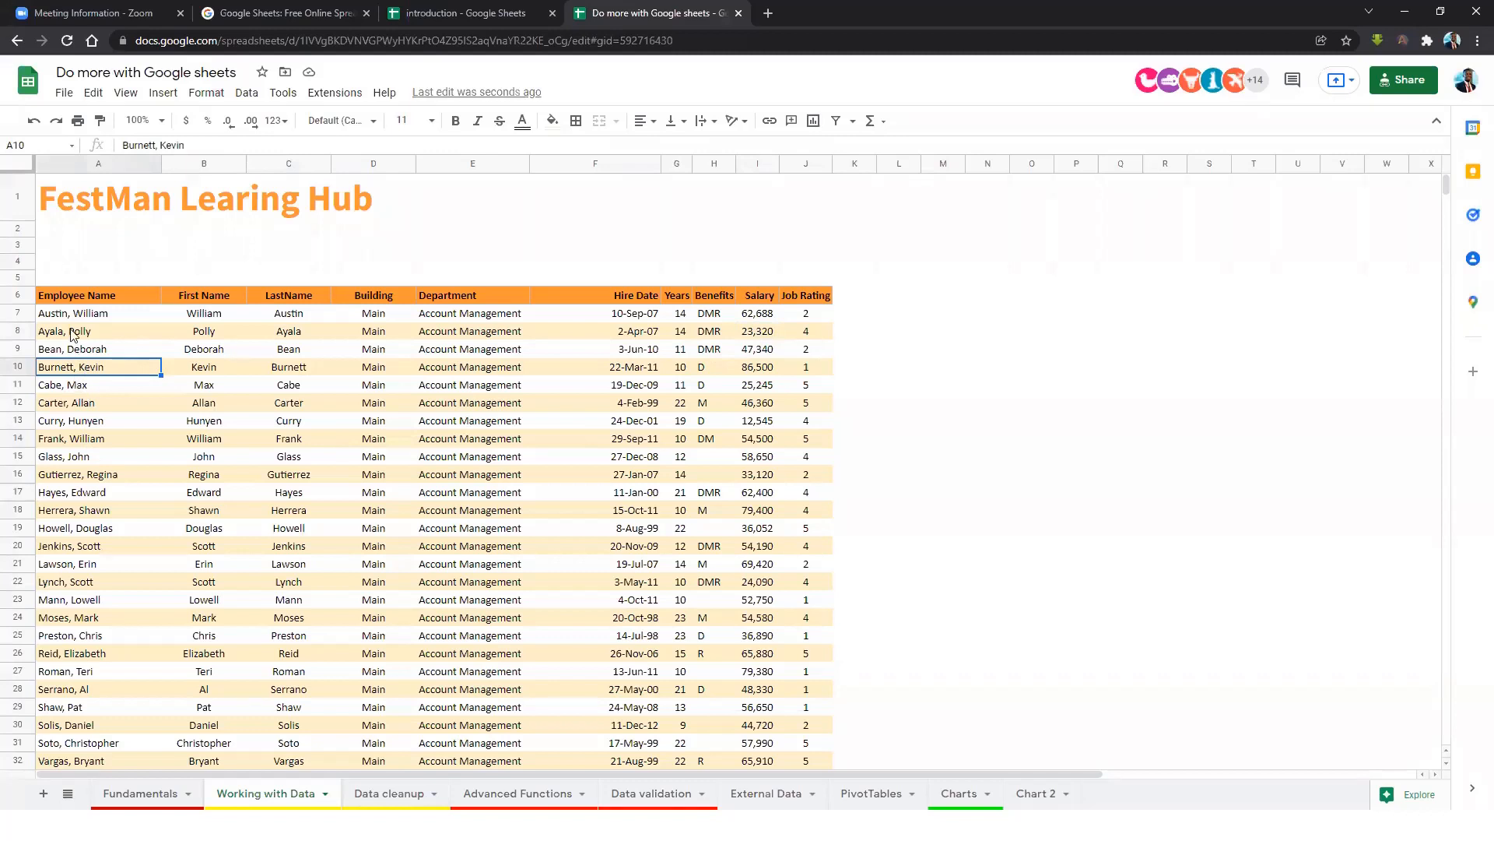
{"action": "left_click", "coordinate": [115, 354]}
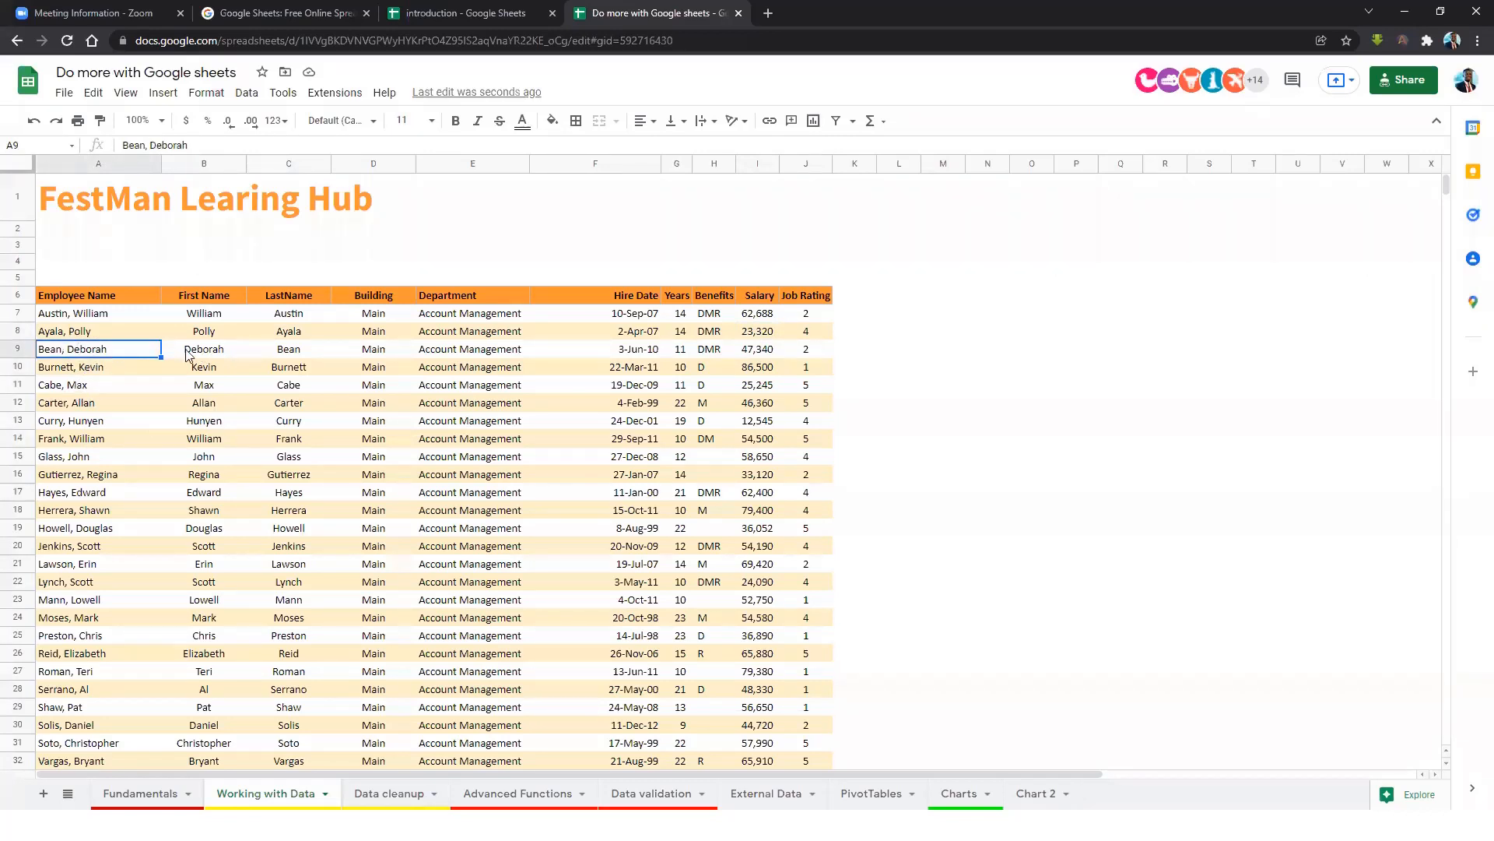
{"action": "left_click", "coordinate": [283, 444]}
{"action": "key", "text": "ctrl+a"}
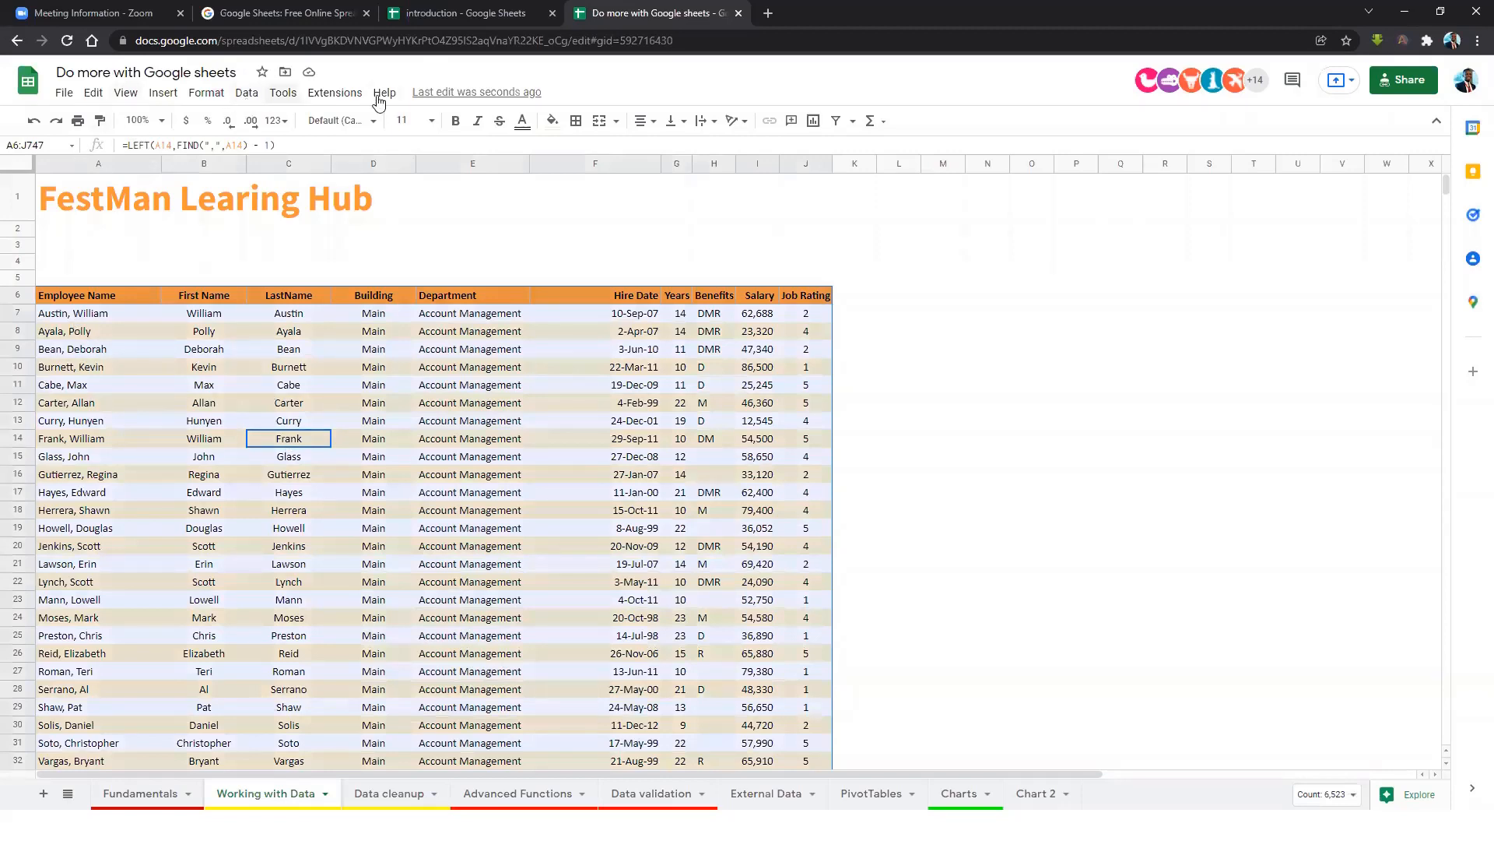
{"action": "left_click", "coordinate": [237, 95]}
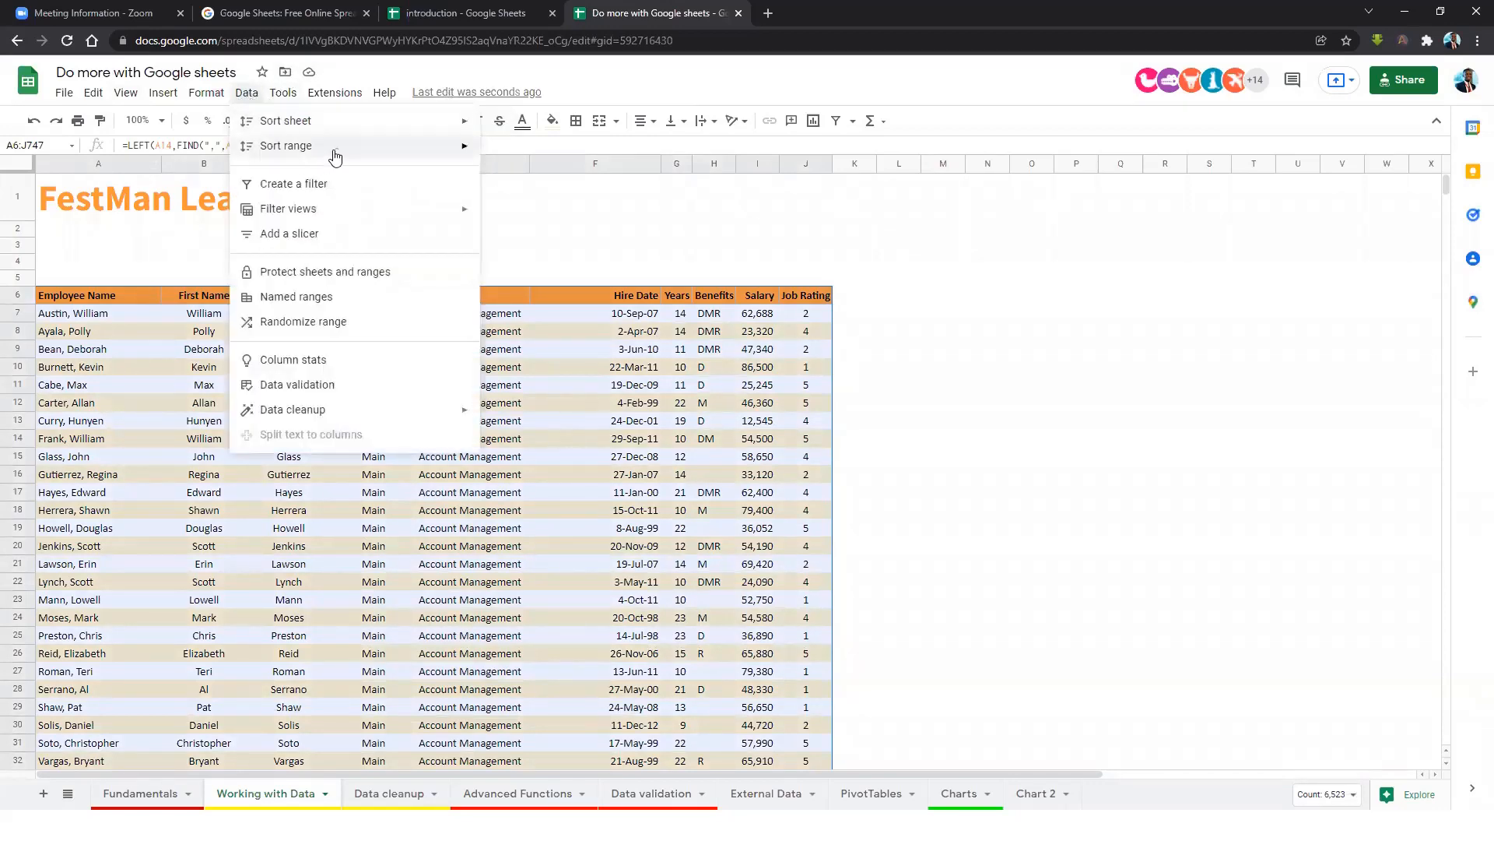
{"action": "mouse_move", "coordinate": [357, 132]}
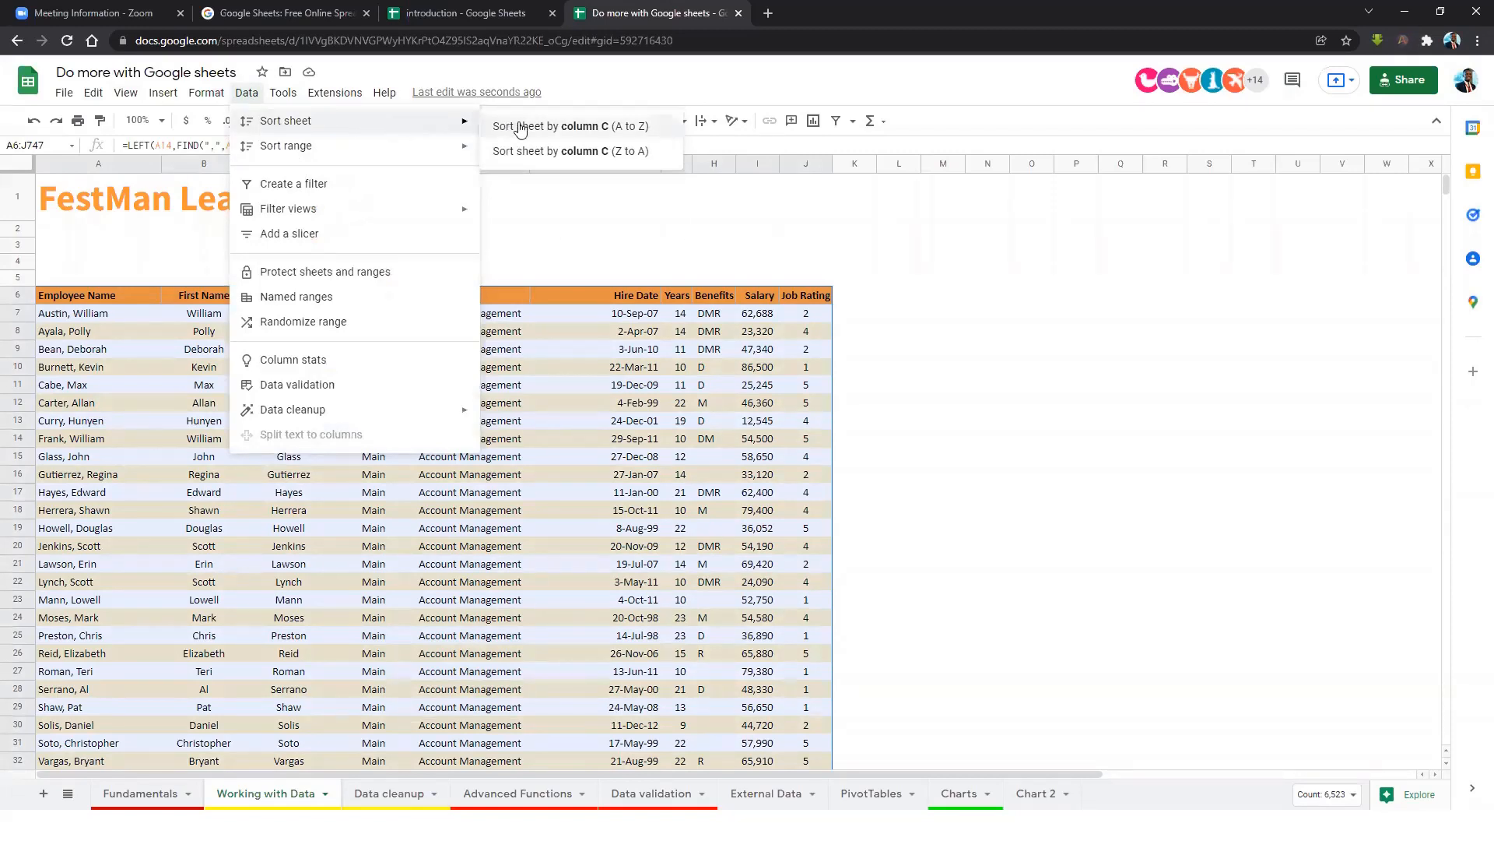
{"action": "left_click", "coordinate": [153, 472]}
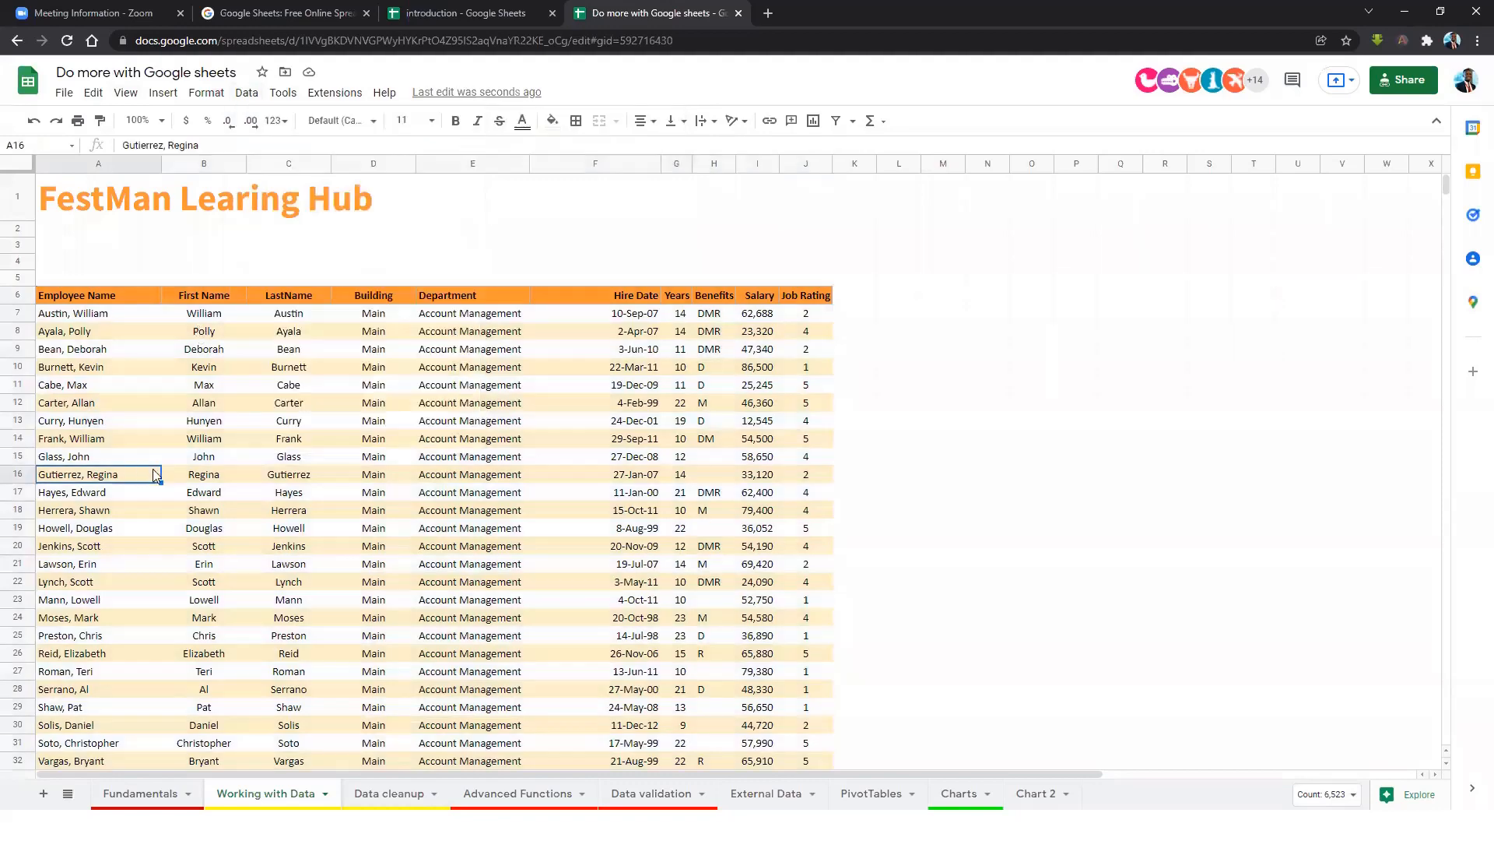
{"action": "left_click", "coordinate": [454, 316]}
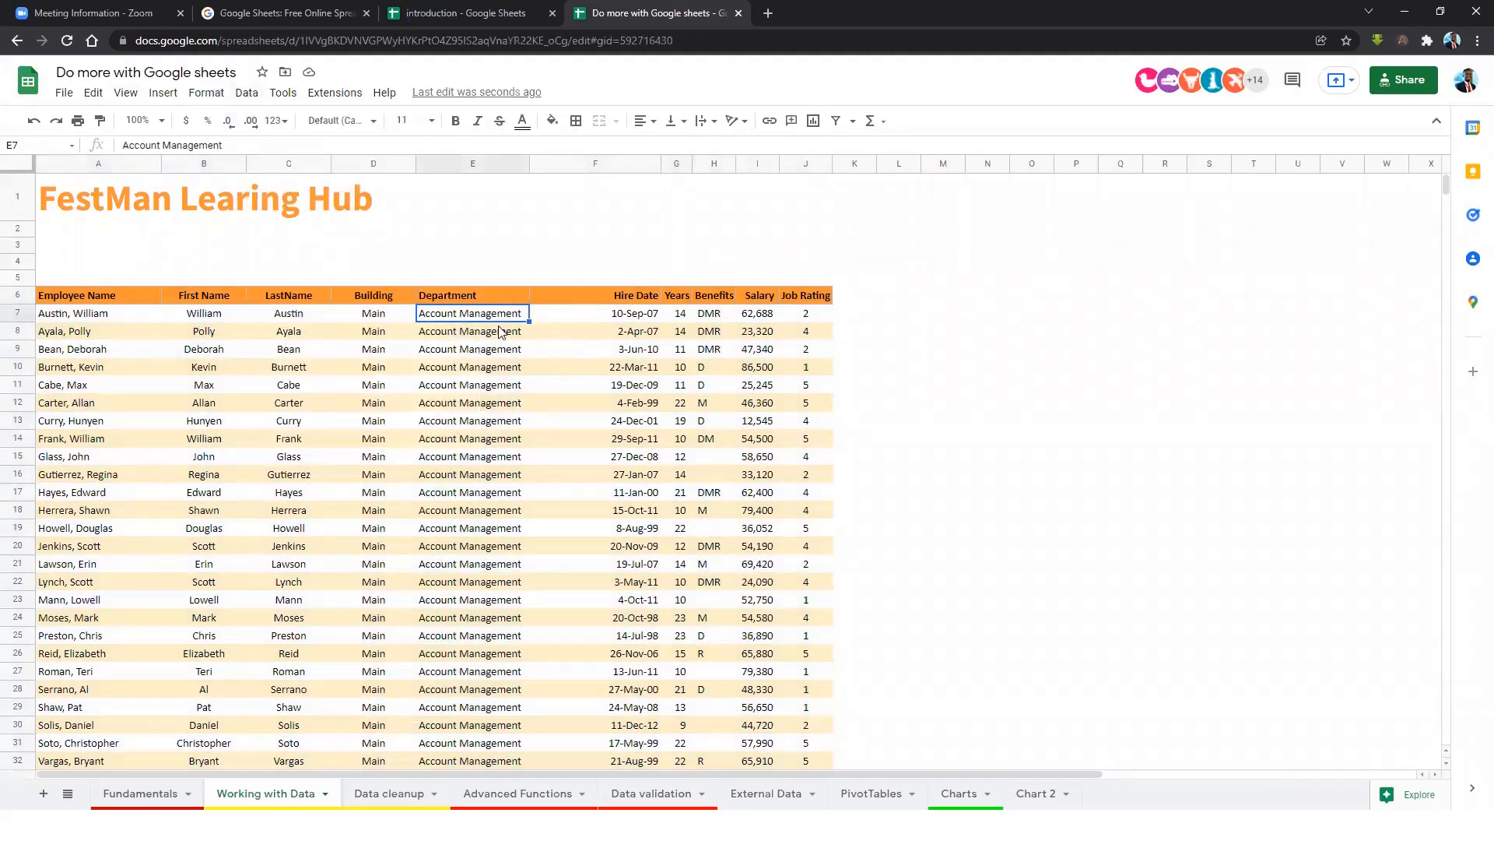
{"action": "left_click", "coordinate": [467, 333]}
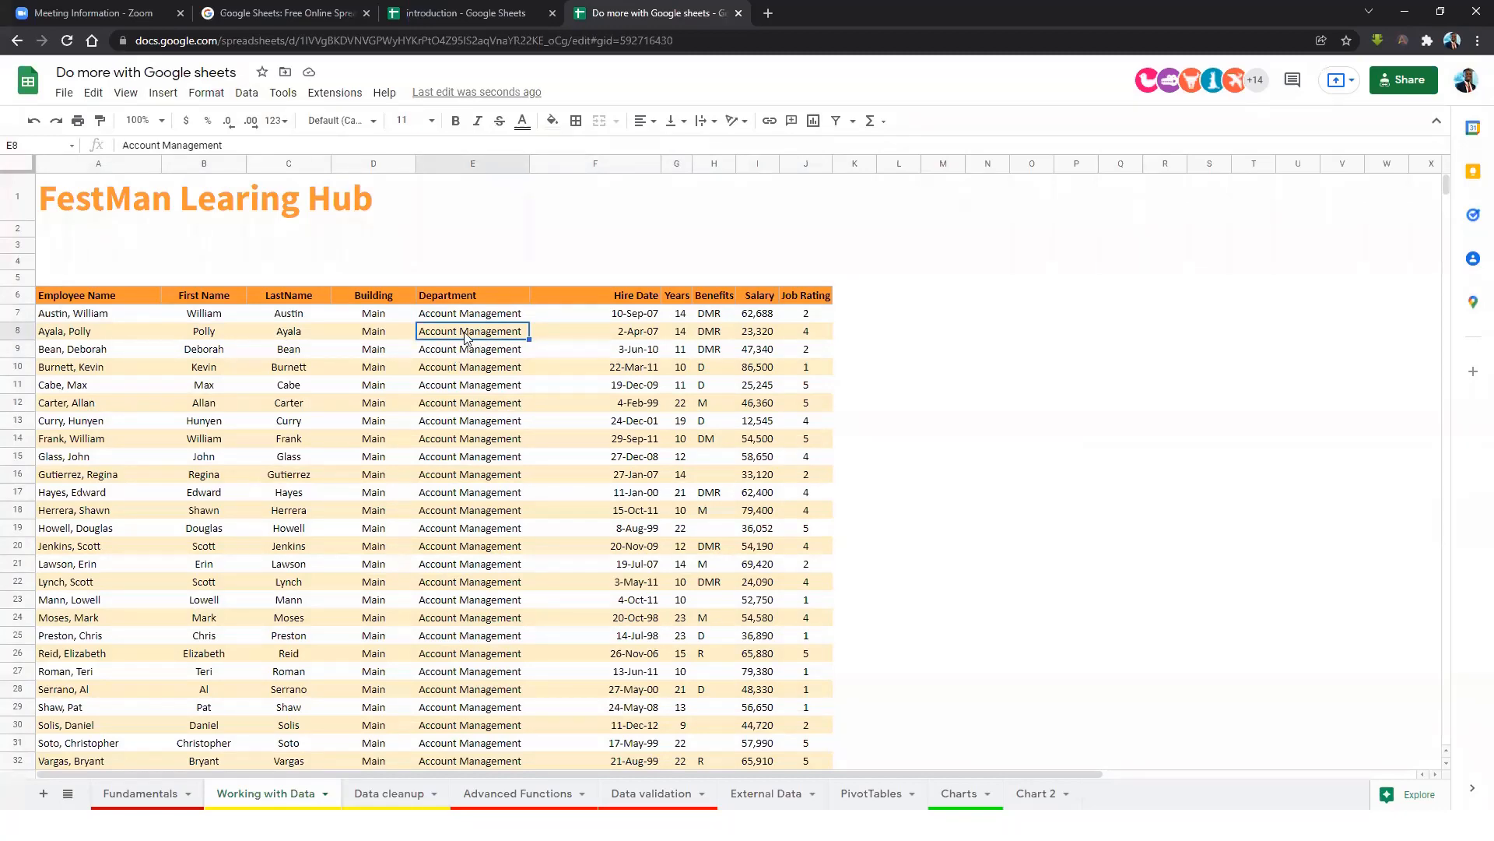
{"action": "key", "text": "ctrl+a"}
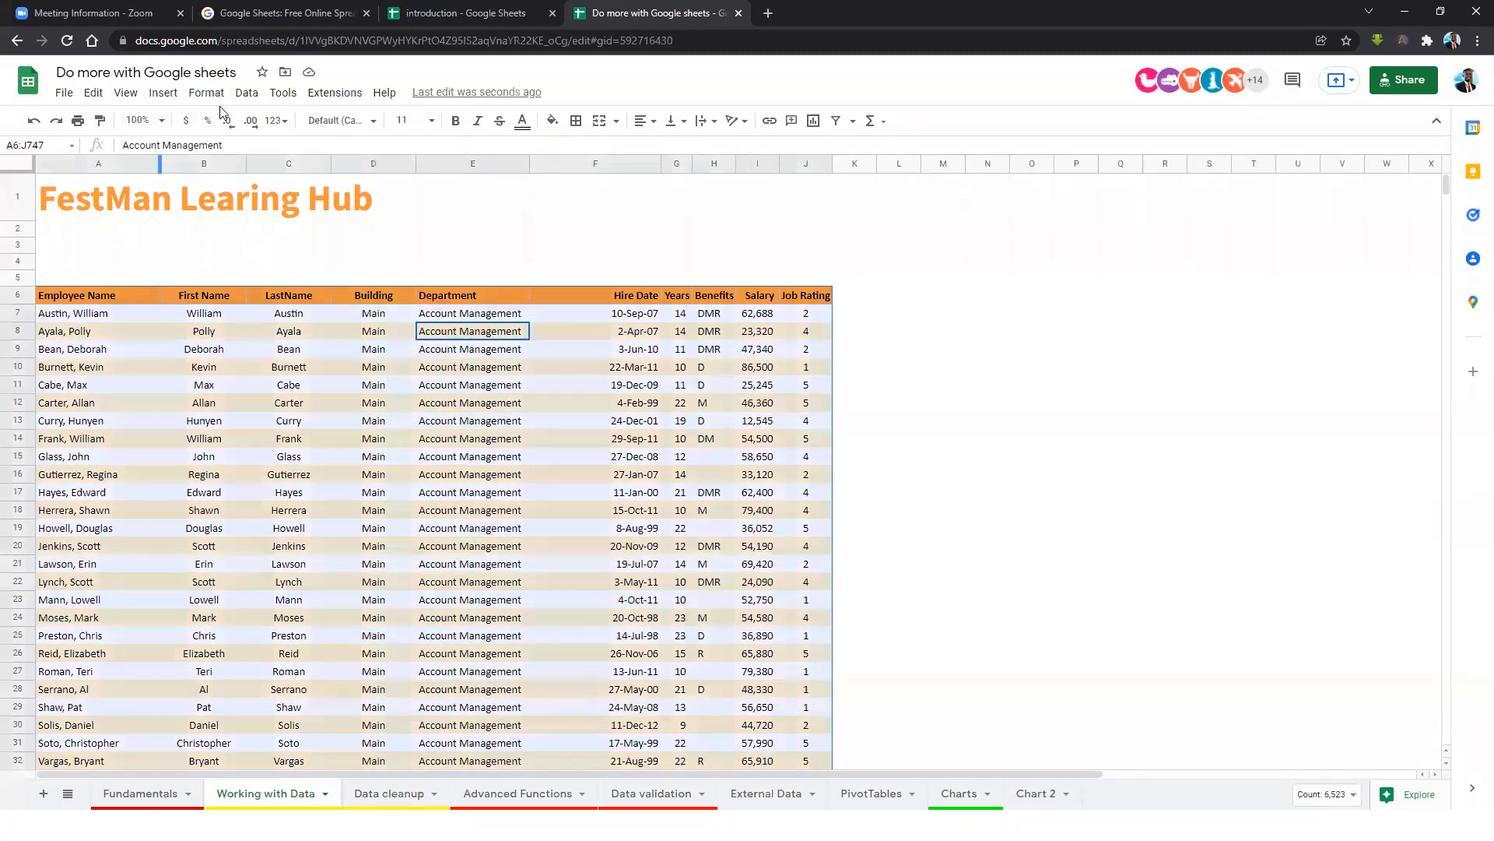
{"action": "left_click", "coordinate": [242, 97]}
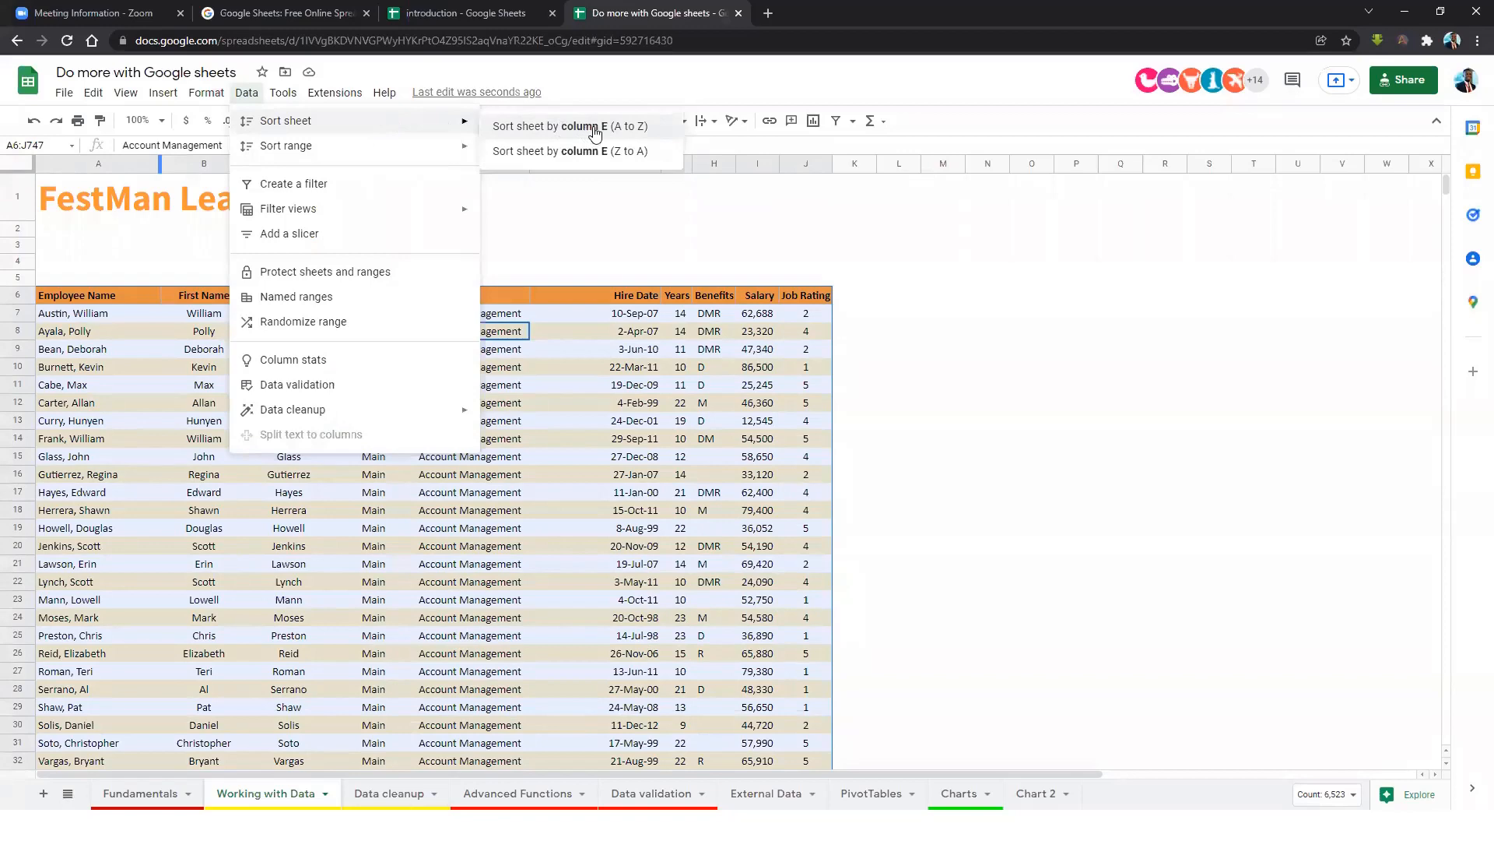
{"action": "left_click", "coordinate": [500, 336]}
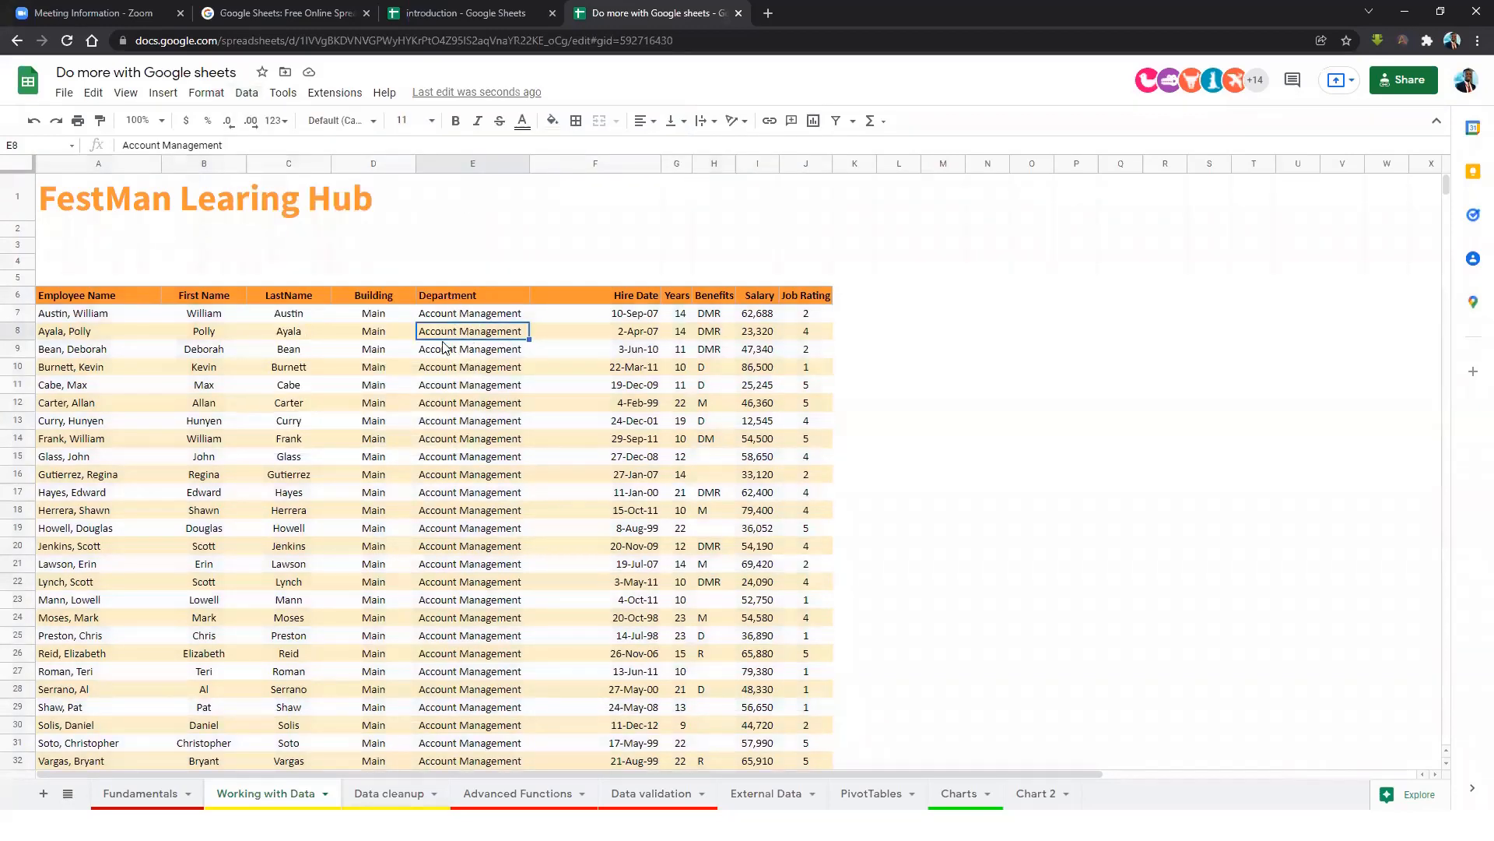
{"action": "left_click", "coordinate": [100, 336]}
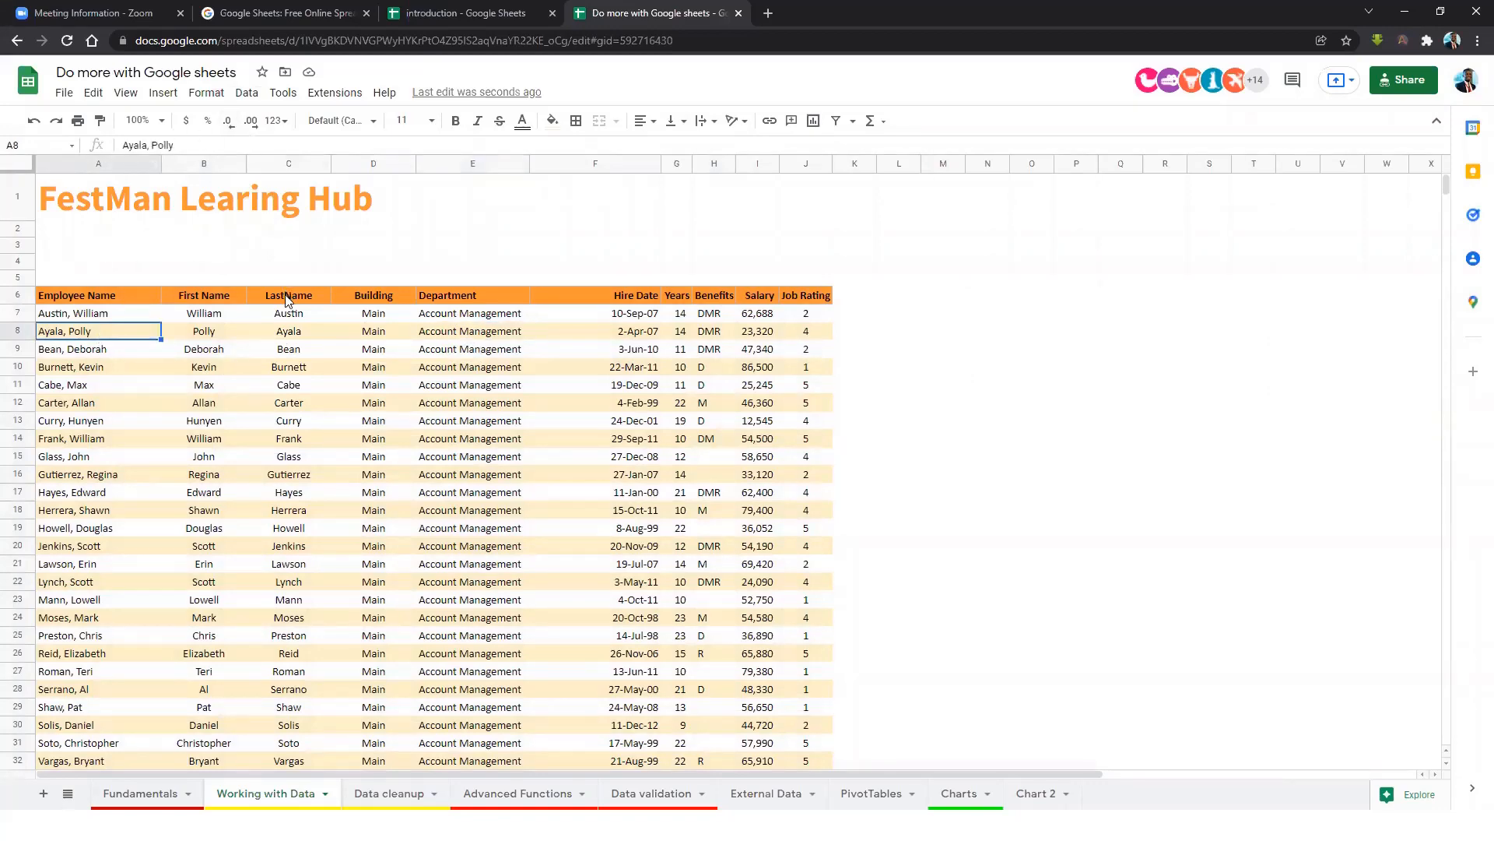
{"action": "key", "text": "ctrl+a"}
{"action": "left_click", "coordinate": [247, 93]}
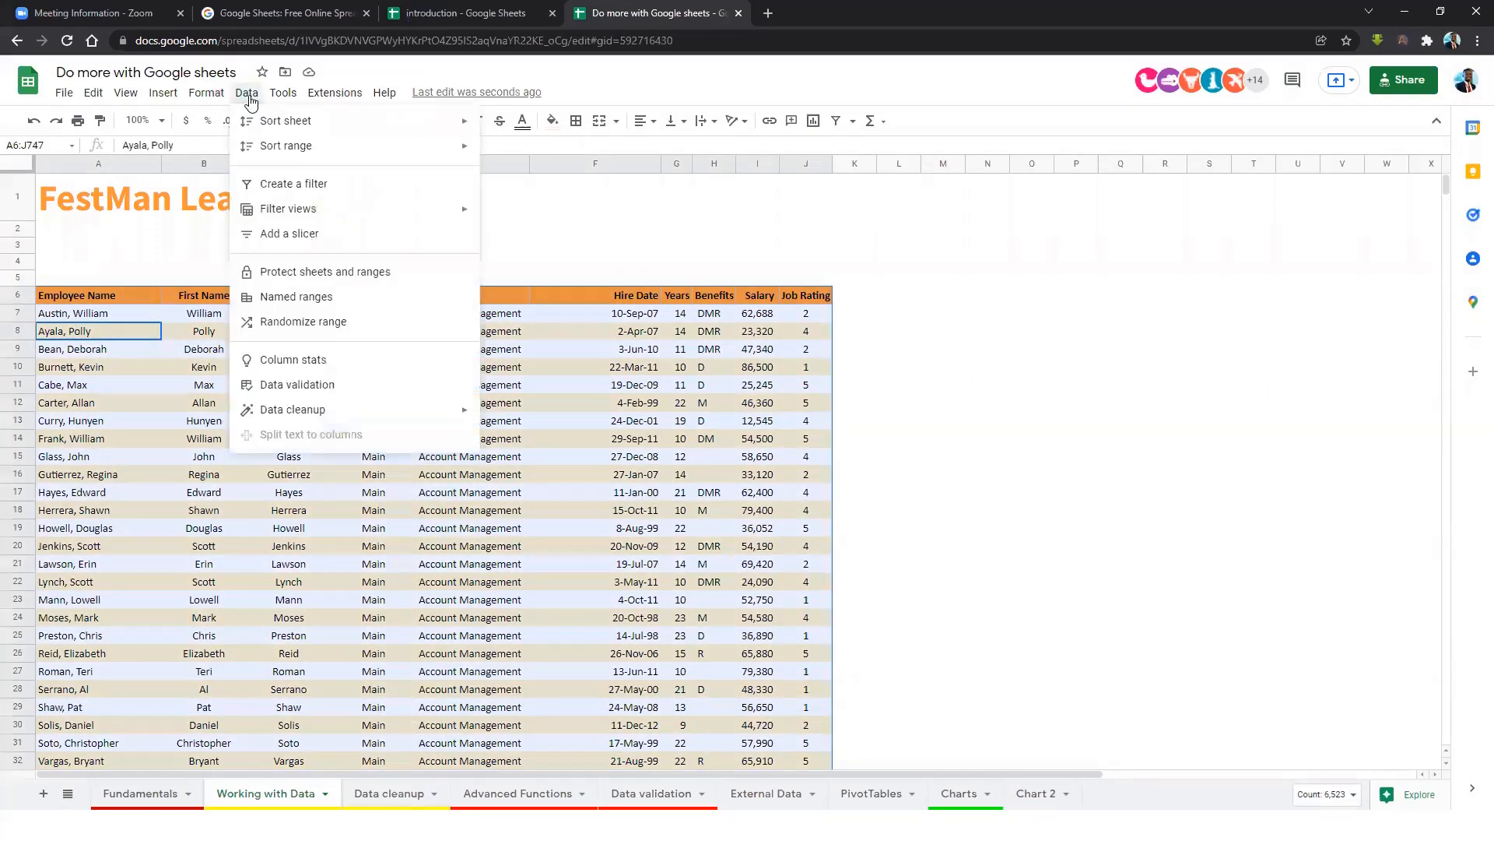
{"action": "mouse_move", "coordinate": [363, 134]}
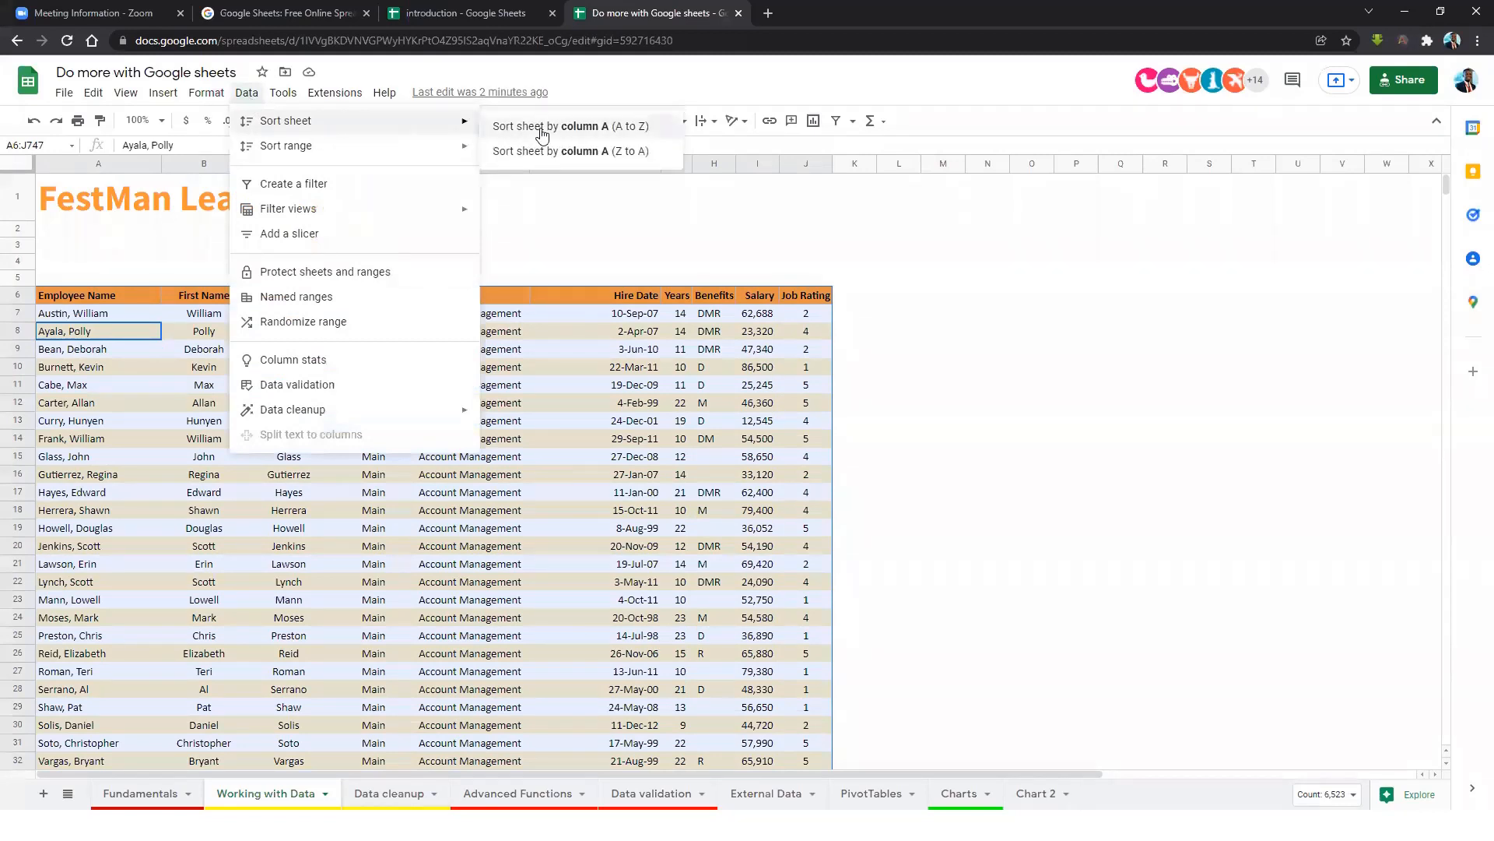
{"action": "left_click", "coordinate": [619, 156]}
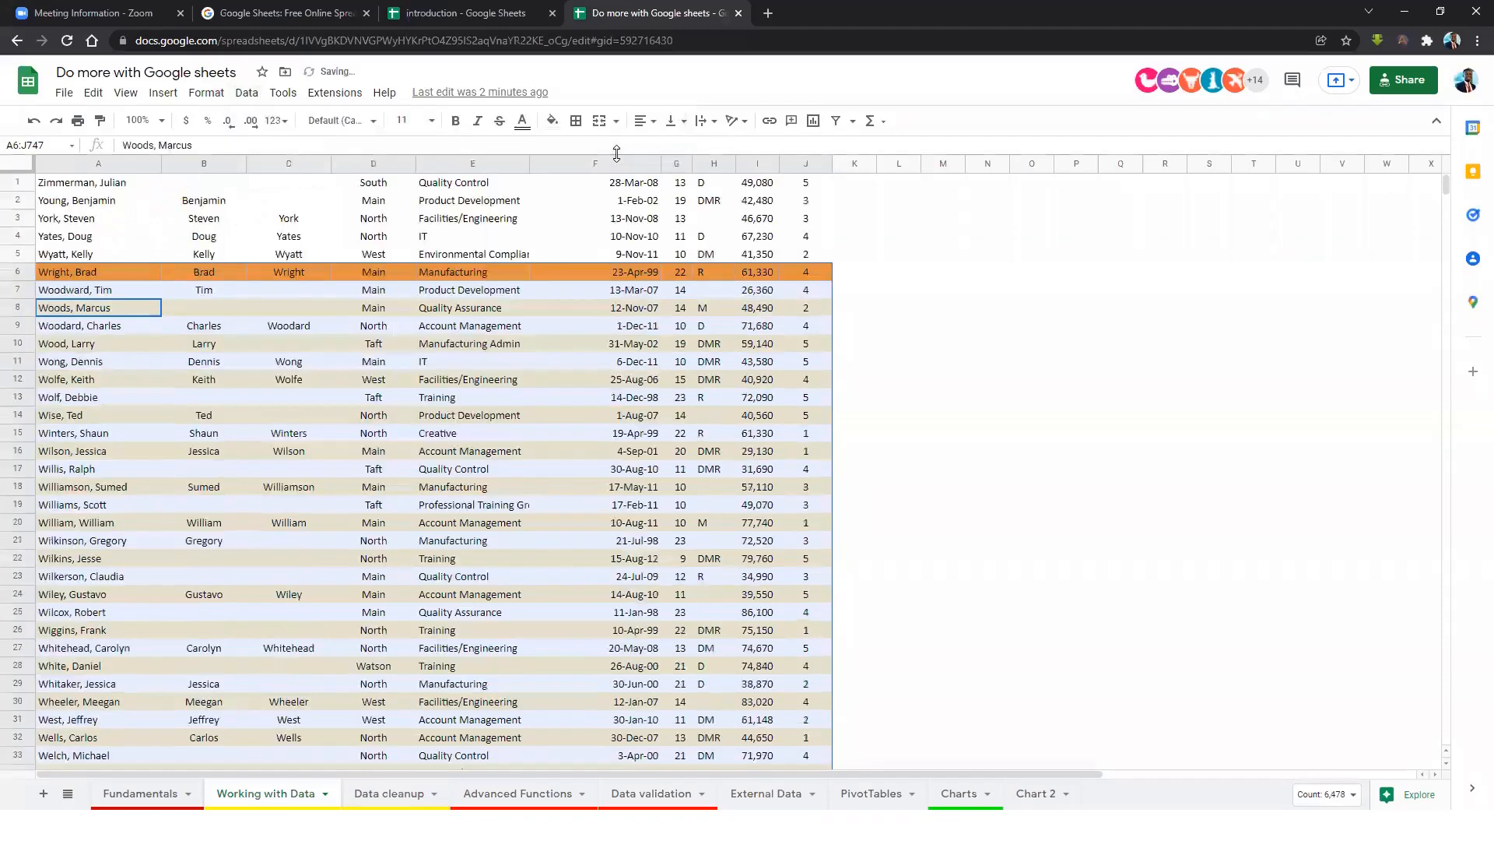
{"action": "left_click", "coordinate": [553, 400]}
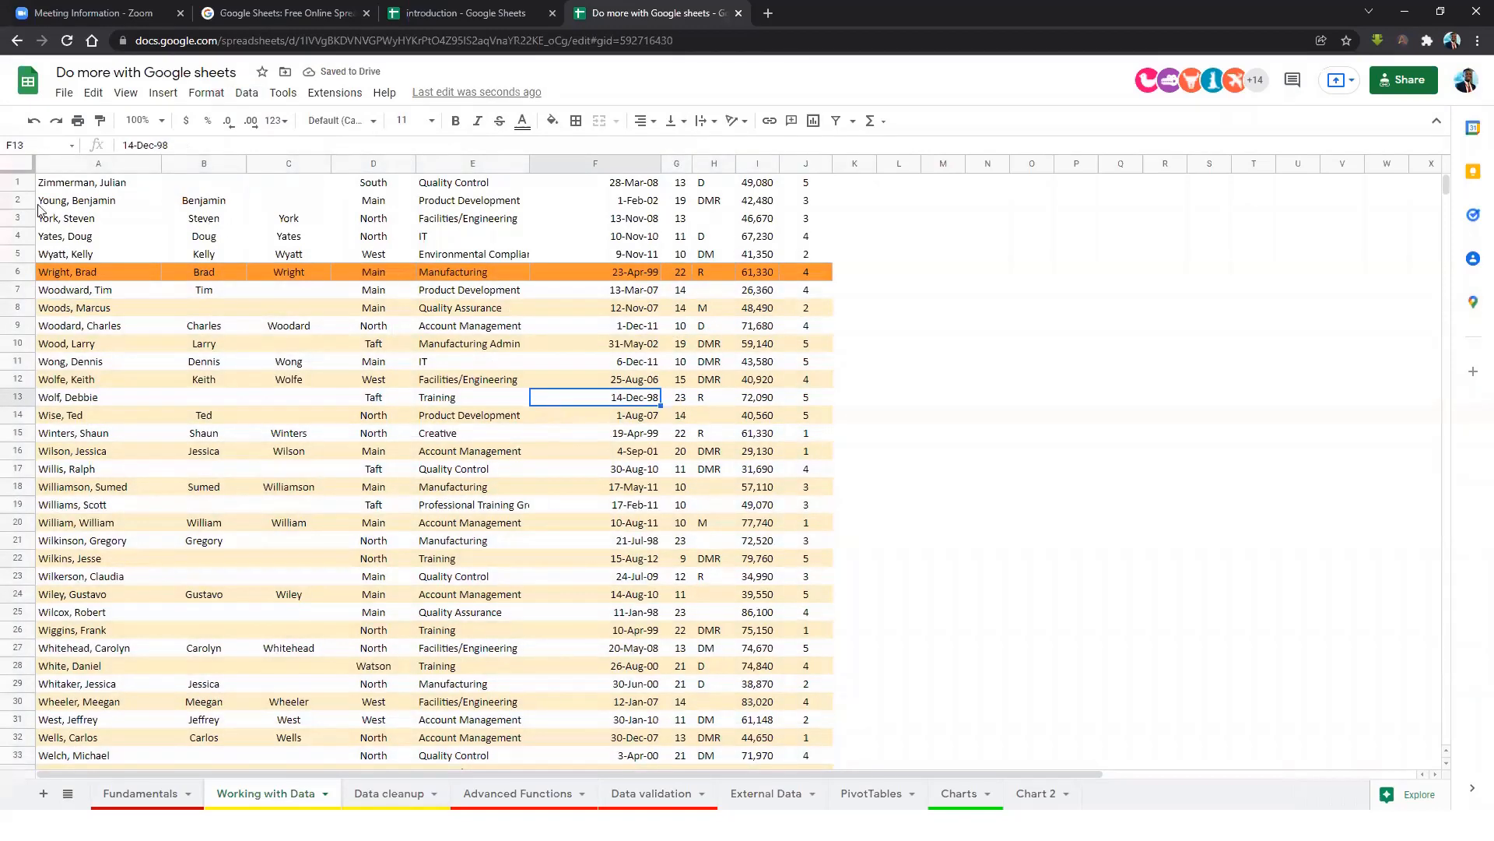
{"action": "left_click_drag", "start_coordinate": [82, 187], "coordinate": [746, 264]}
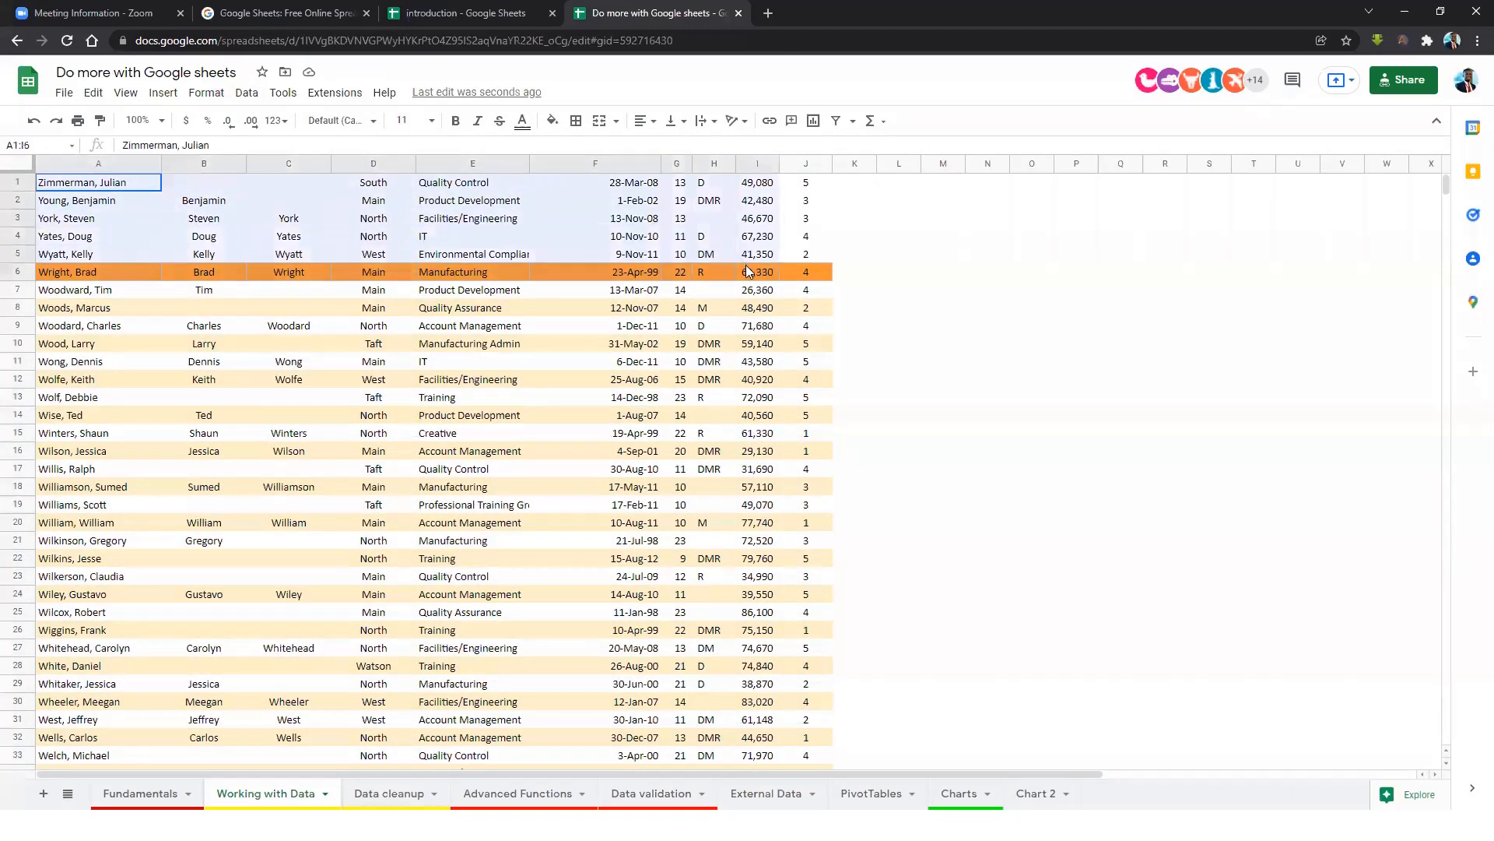
{"action": "left_click", "coordinate": [677, 308]}
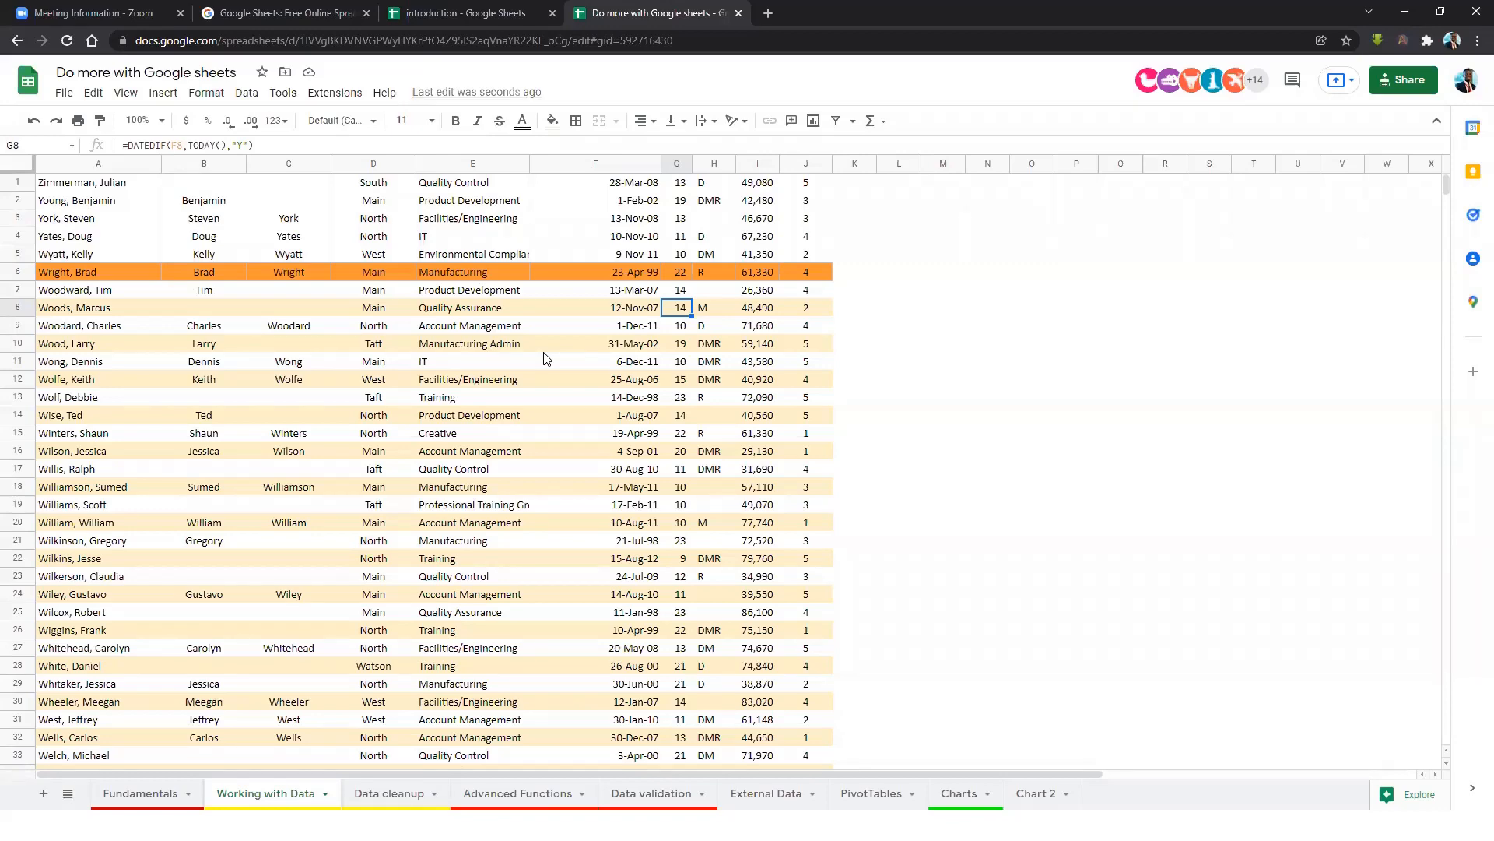
{"action": "key", "text": "ctrl+z"}
{"action": "left_click", "coordinate": [562, 362]}
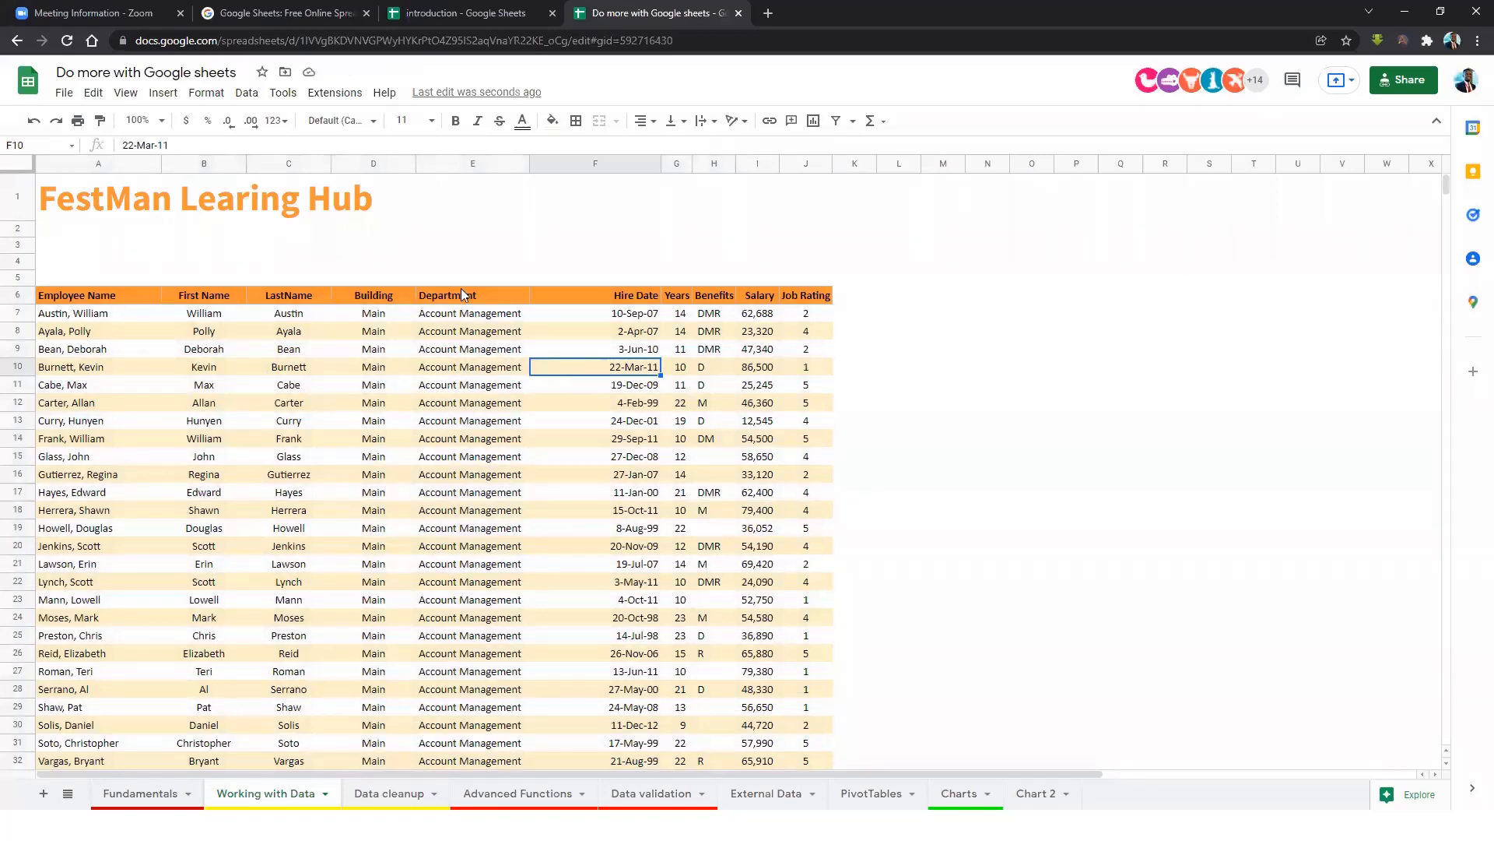
Select the Employee Name header and freeze rows up to row 6.
{"action": "left_click", "coordinate": [125, 93]}
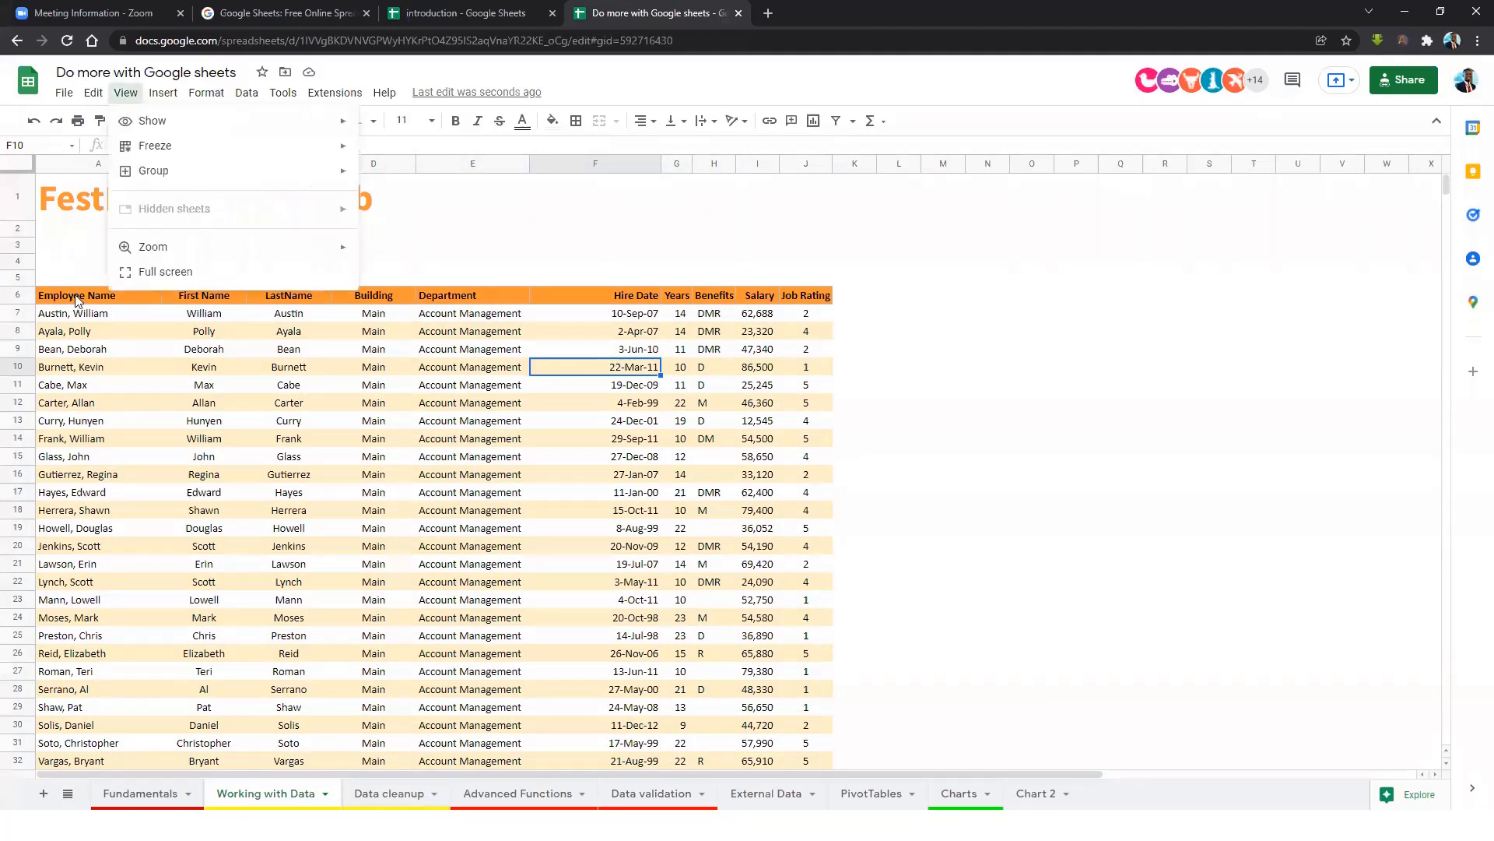
{"action": "left_click", "coordinate": [97, 299]}
{"action": "left_click", "coordinate": [125, 93]}
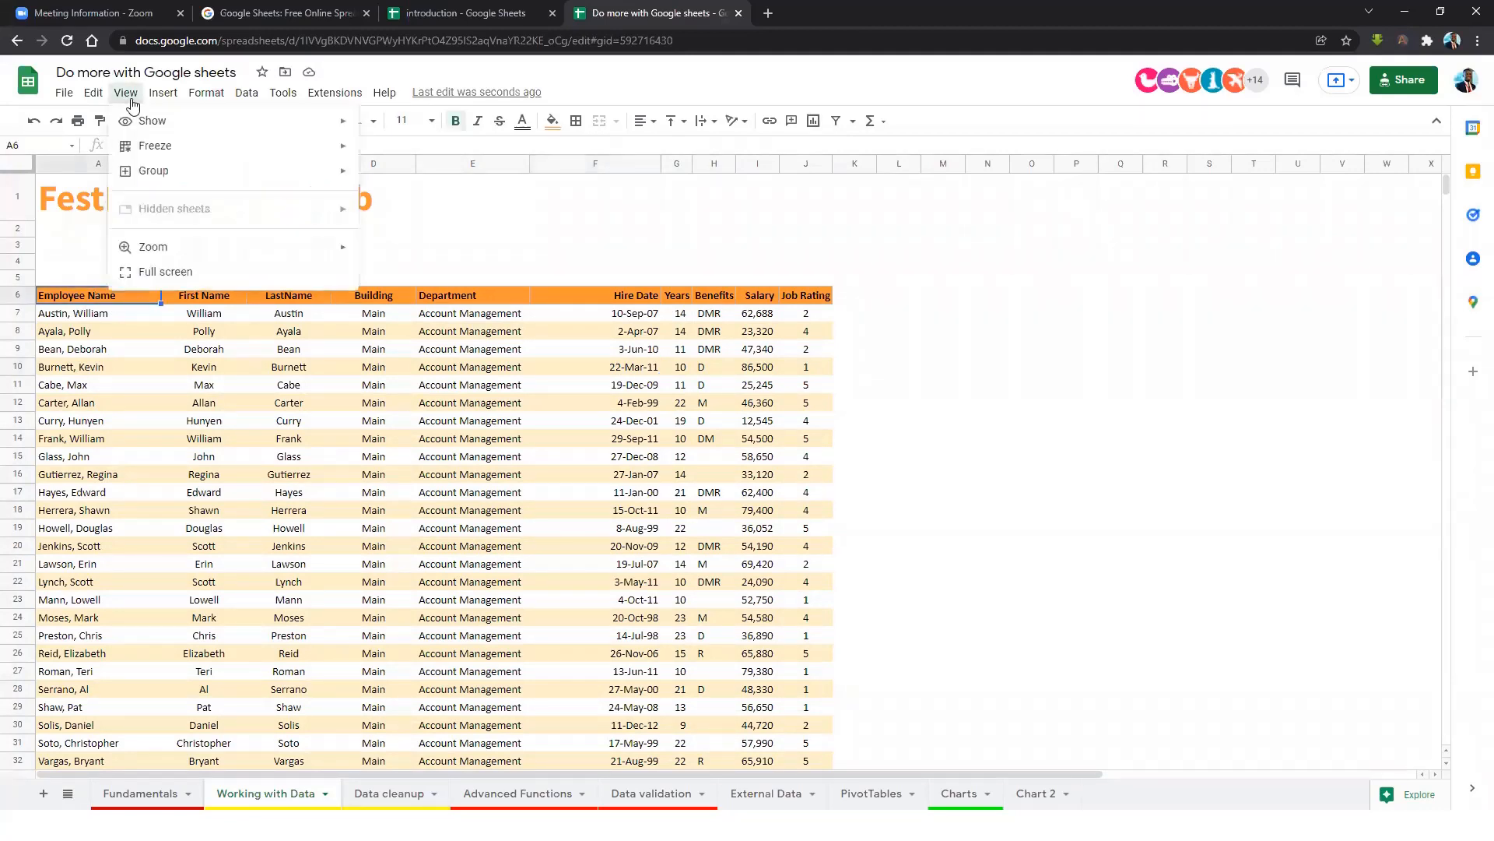
{"action": "mouse_move", "coordinate": [224, 154]}
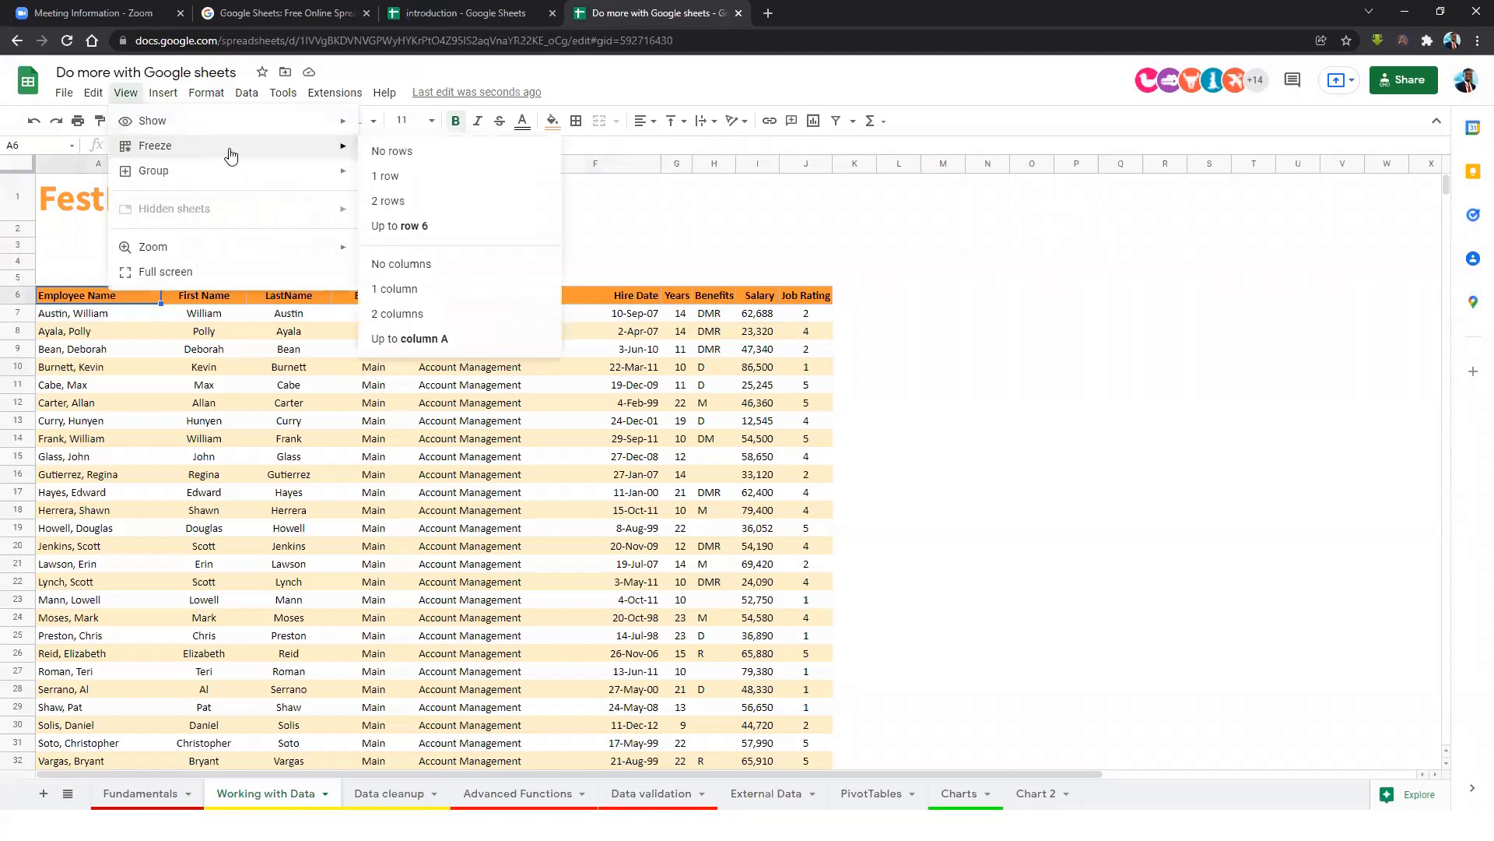
{"action": "left_click", "coordinate": [416, 226]}
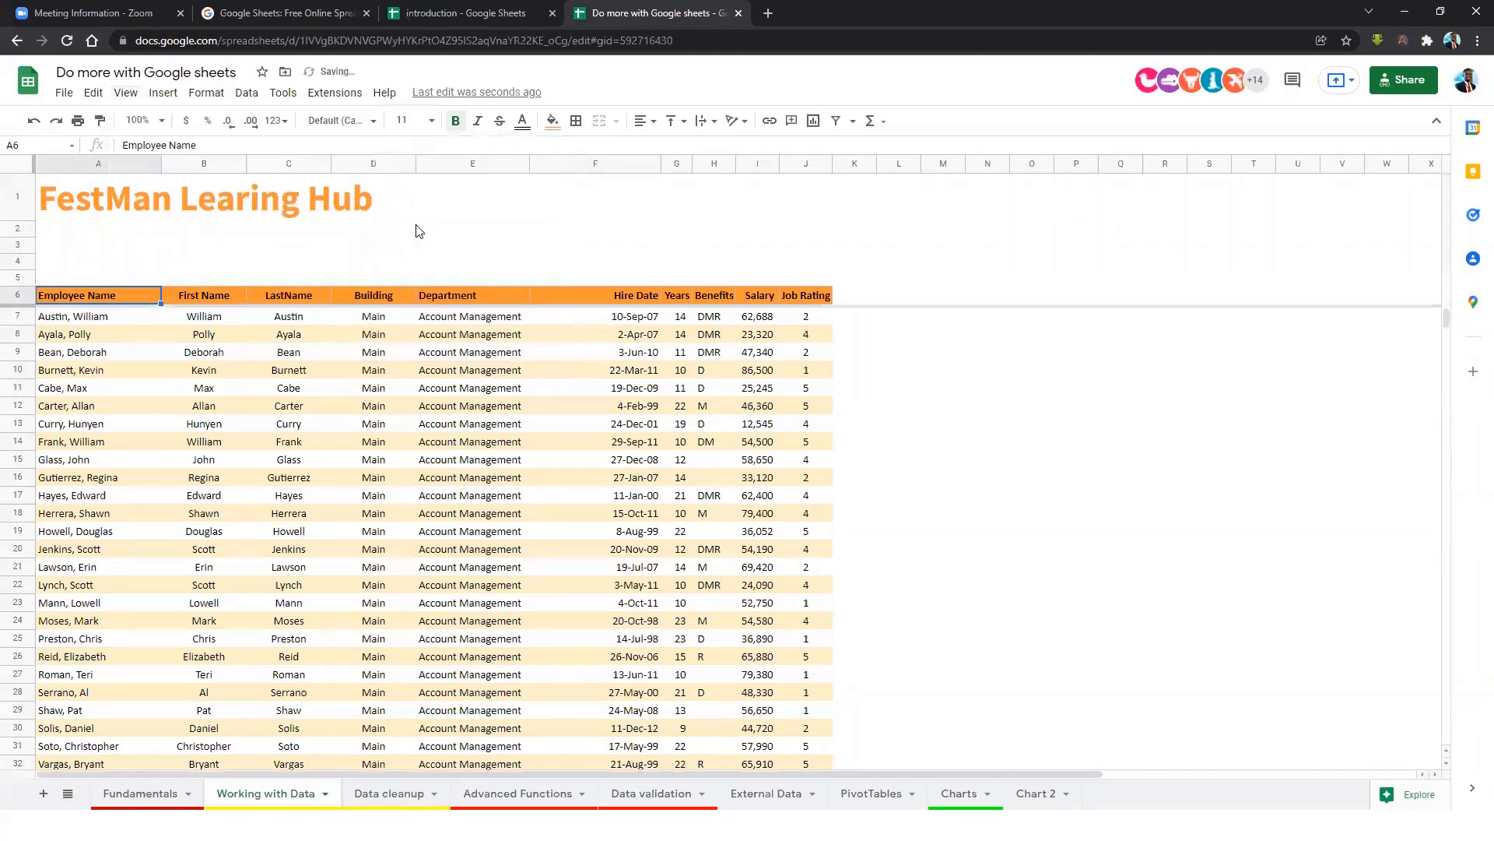
Click into the employee table and select the whole data range with Ctrl+A.
{"action": "left_click", "coordinate": [476, 357]}
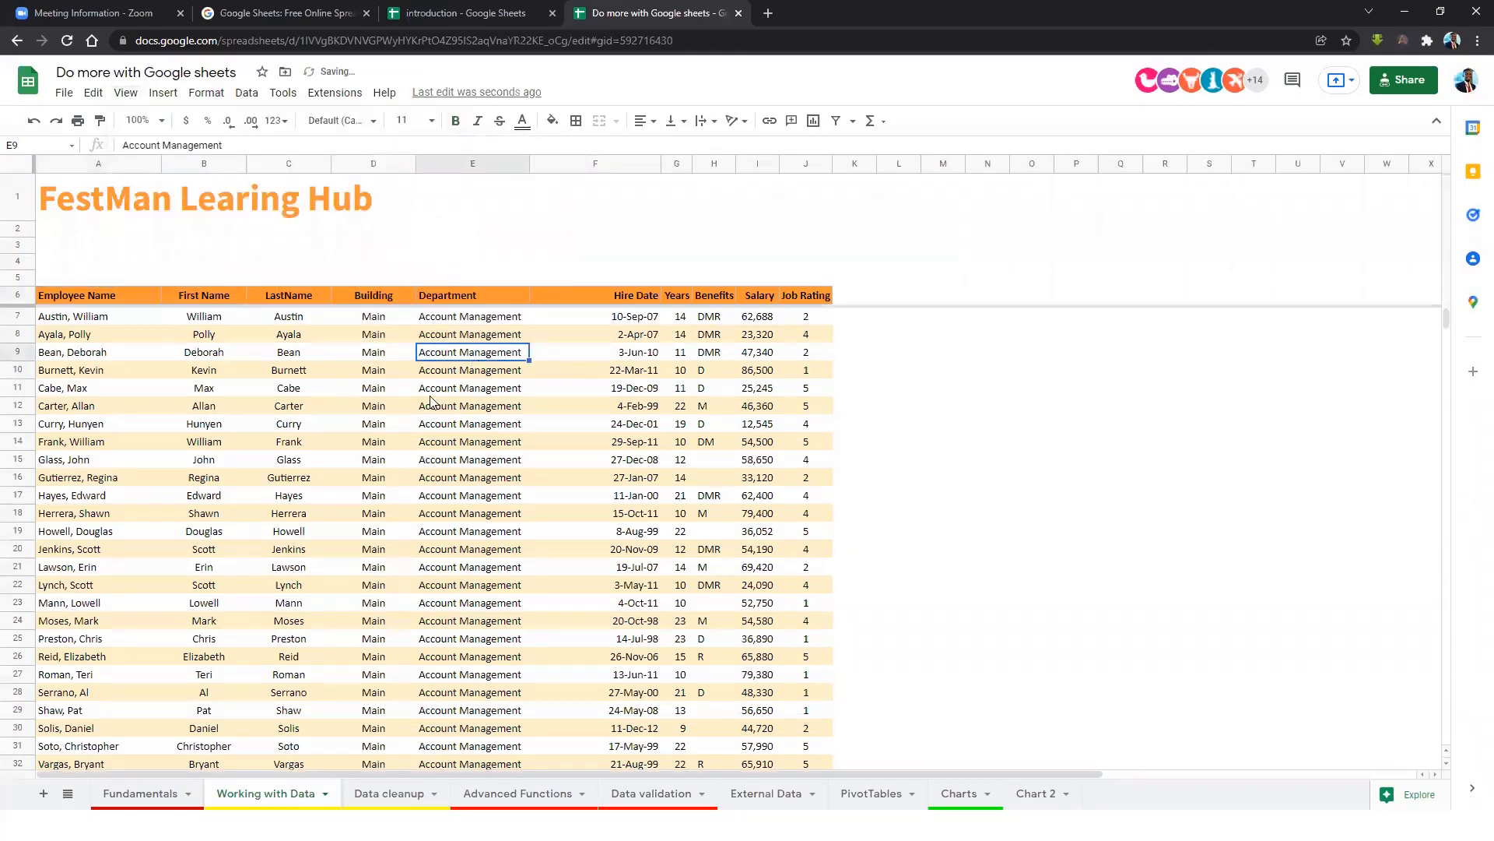
{"action": "left_click", "coordinate": [356, 398]}
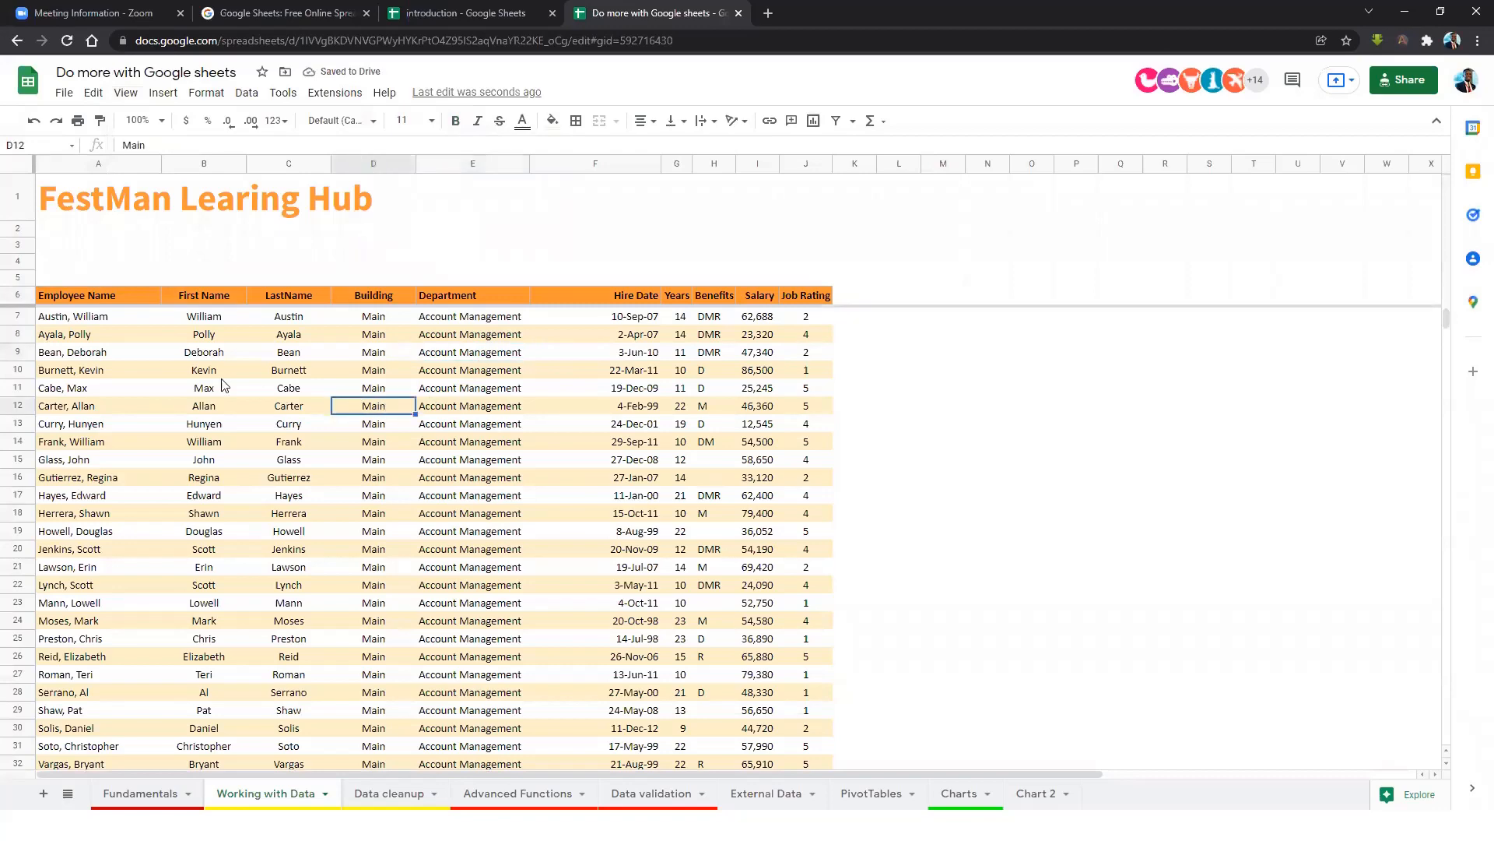
{"action": "left_click", "coordinate": [100, 336]}
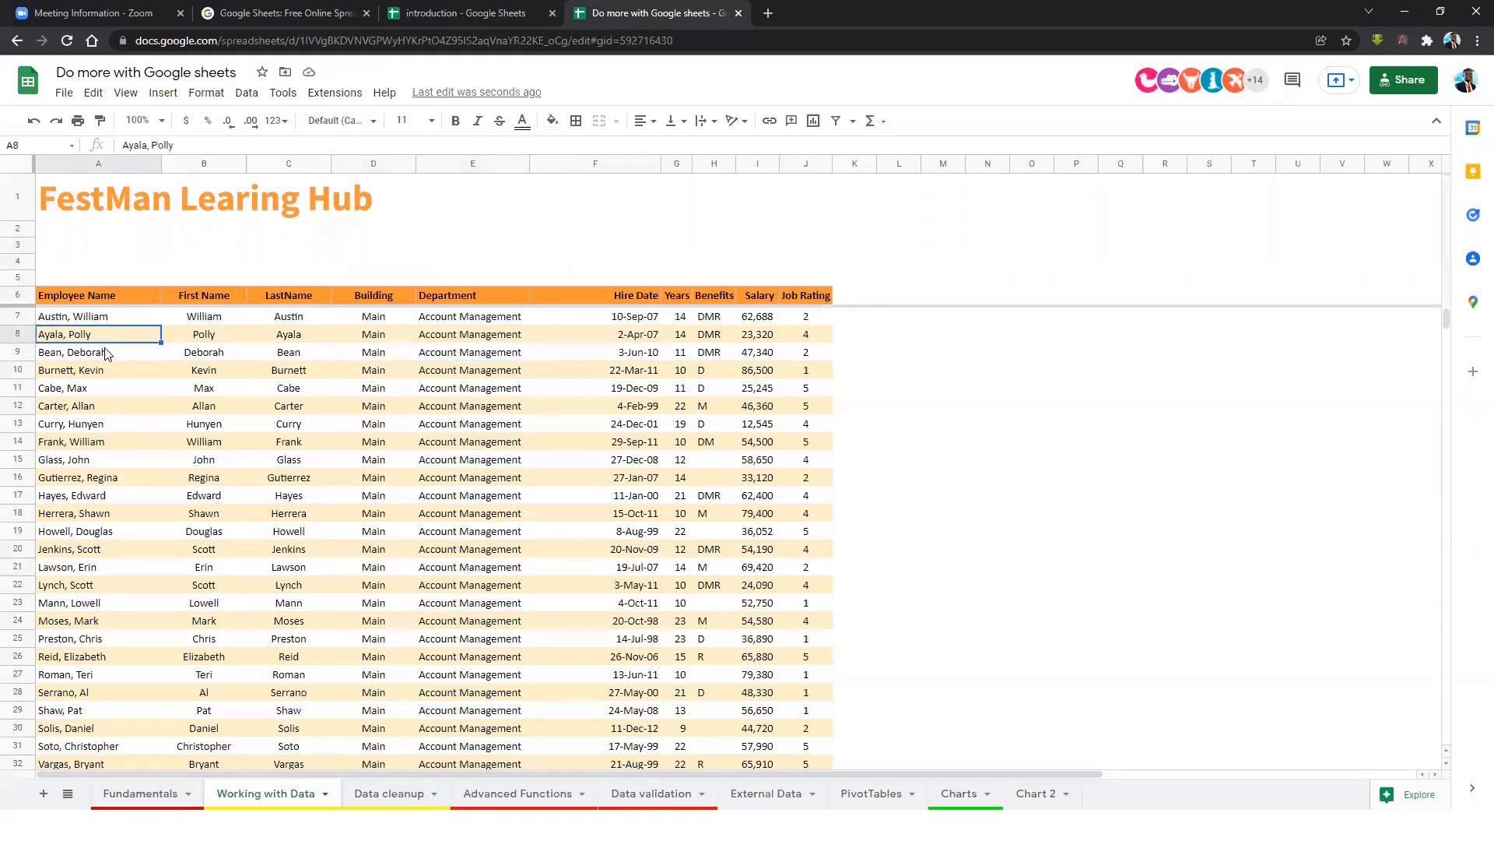
{"action": "key", "text": "ctrl+a"}
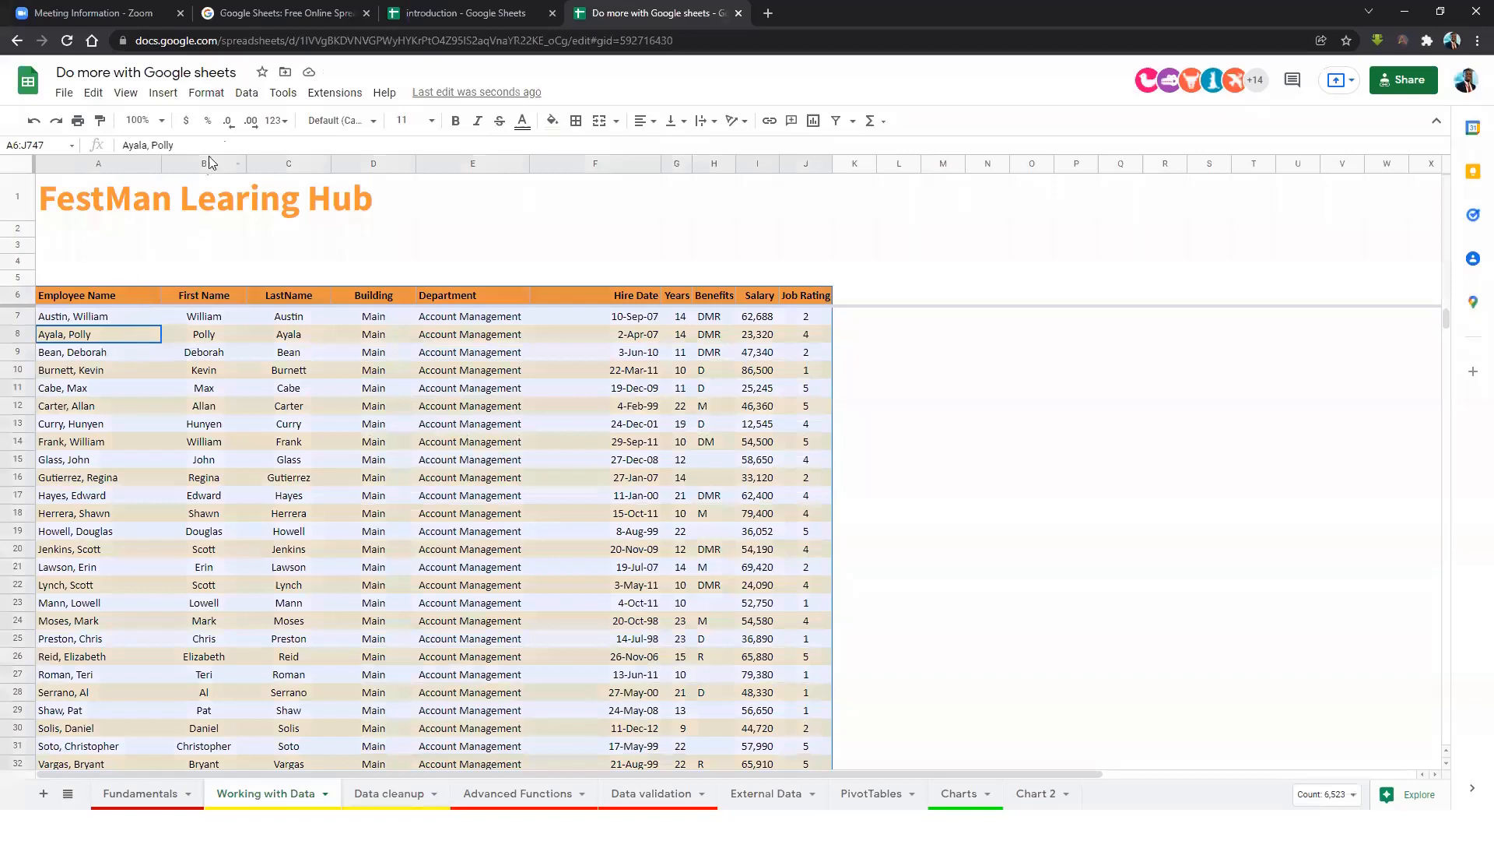
Sort the sheet A to Z by column A, Employee Name.
{"action": "left_click", "coordinate": [246, 95]}
{"action": "mouse_move", "coordinate": [311, 123]}
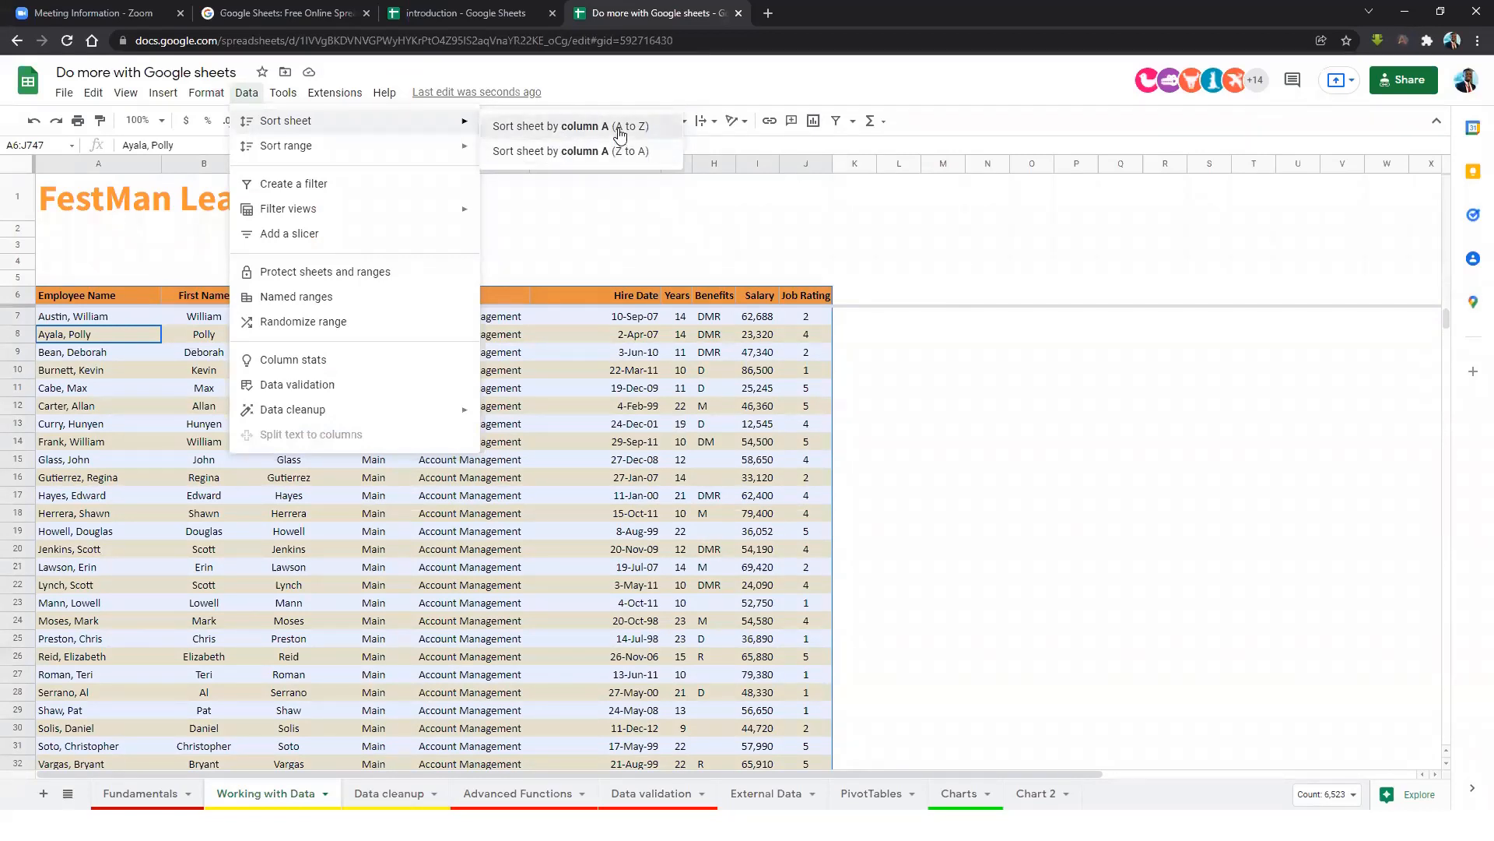
{"action": "left_click", "coordinate": [619, 132]}
Check the alphabetical names in rows 7–38, then select the whole data table with Ctrl+A.
{"action": "left_click", "coordinate": [96, 367]}
{"action": "left_click", "coordinate": [105, 441]}
{"action": "left_click", "coordinate": [95, 371]}
{"action": "left_click", "coordinate": [92, 321]}
{"action": "left_click", "coordinate": [91, 335]}
{"action": "left_click", "coordinate": [72, 411]}
{"action": "left_click", "coordinate": [73, 481]}
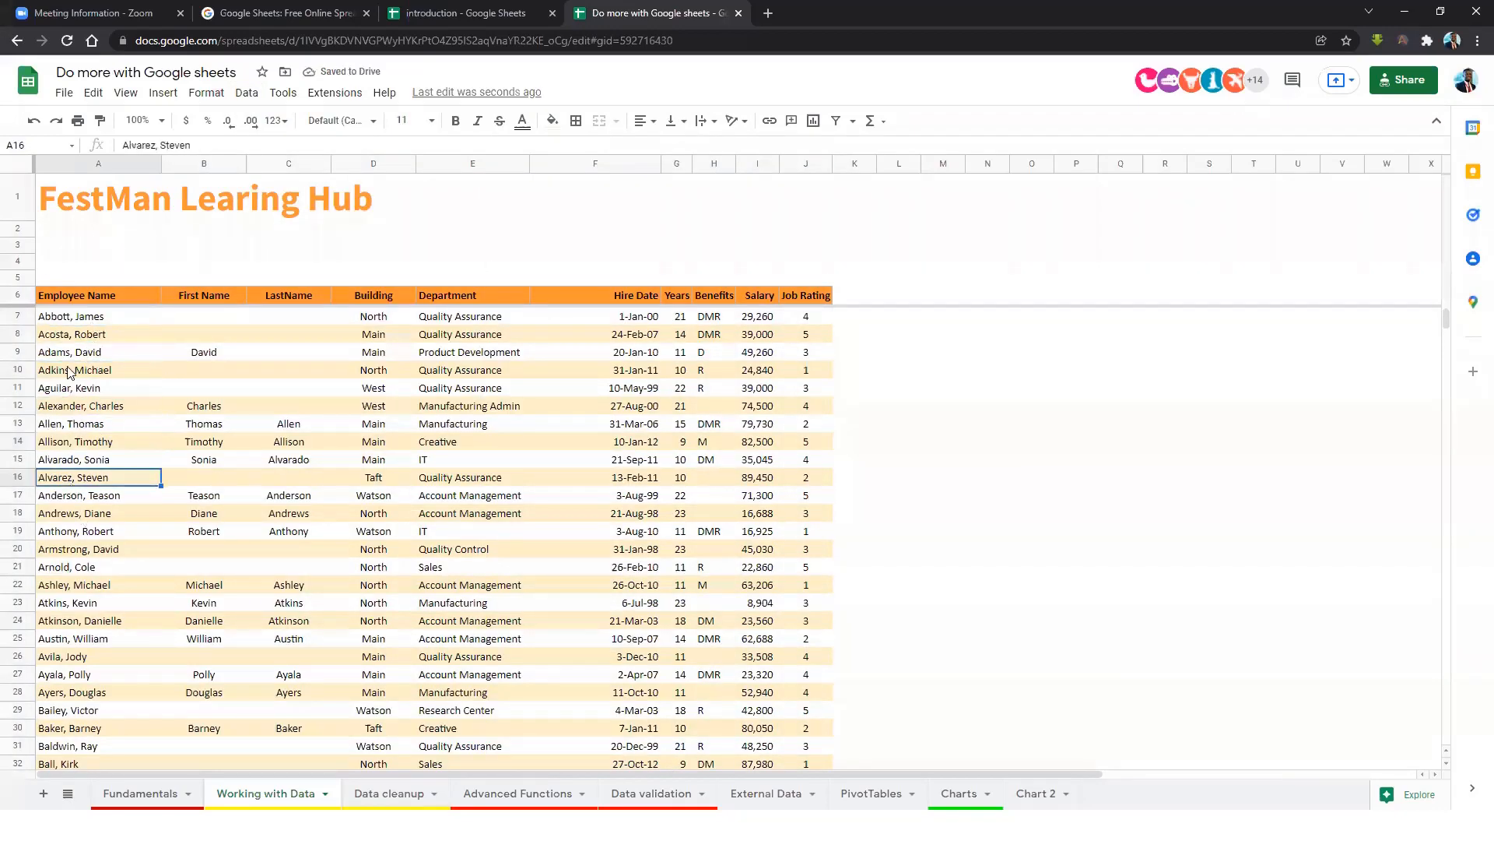
{"action": "left_click_drag", "start_coordinate": [60, 323], "coordinate": [52, 627]}
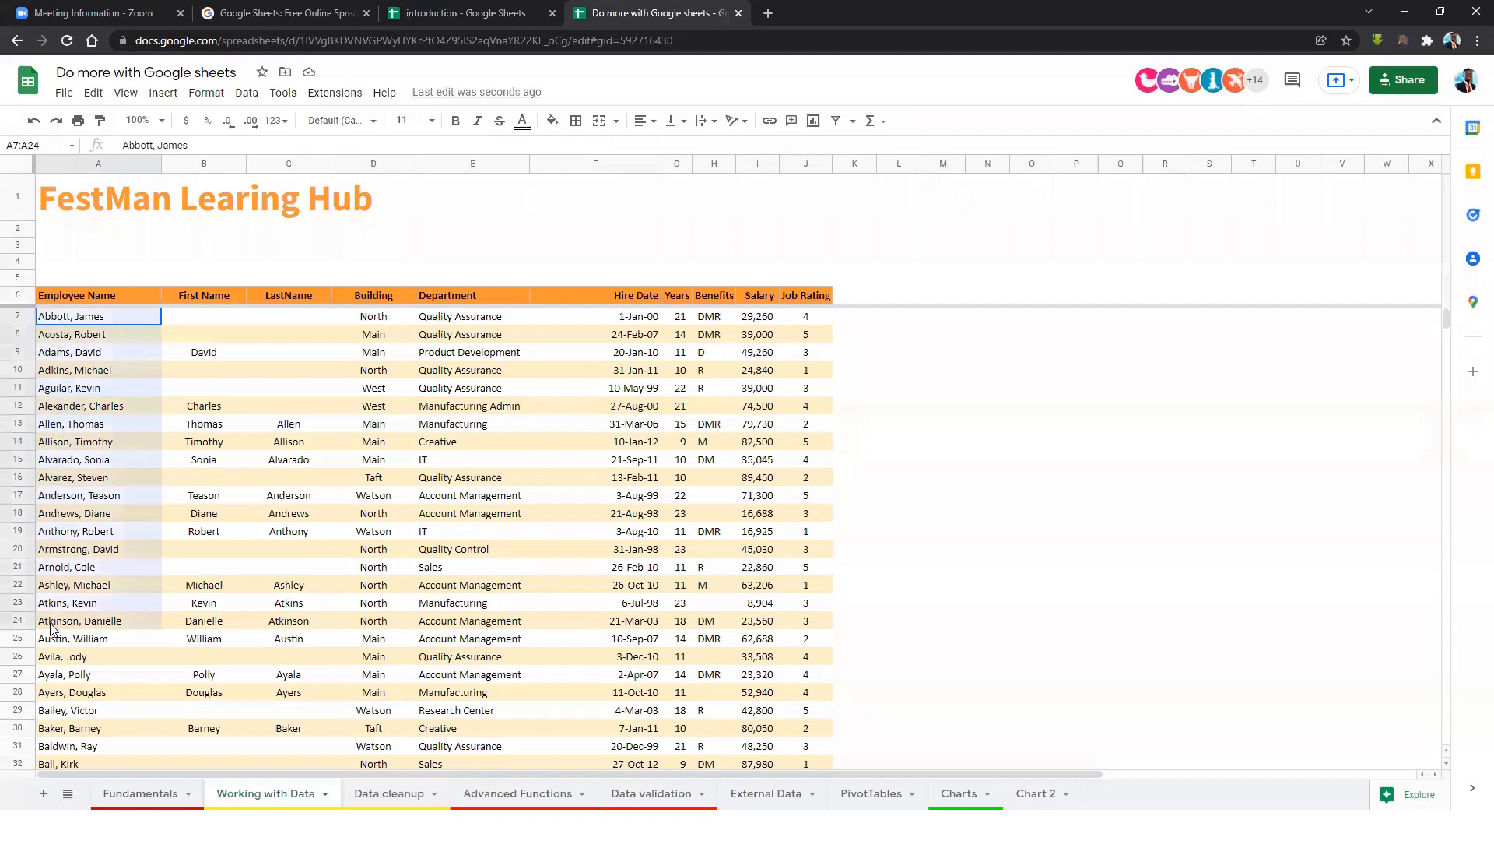
{"action": "left_click", "coordinate": [70, 695], "text": "shift"}
{"action": "scroll", "coordinate": [70, 695], "scroll_direction": "down", "scroll_amount": 3}
{"action": "left_click_drag", "start_coordinate": [77, 533], "coordinate": [89, 697]}
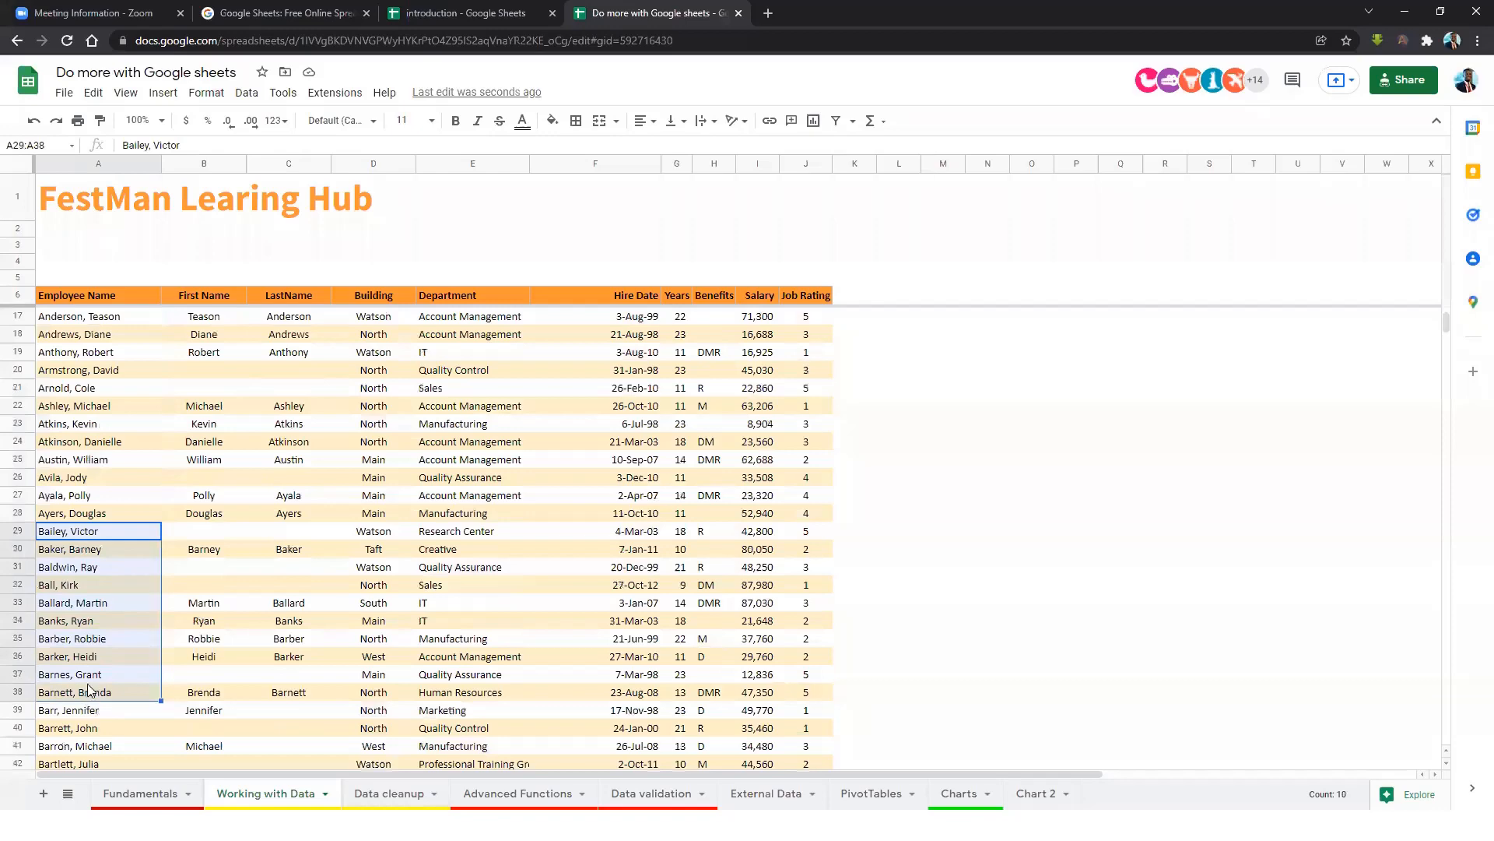
{"action": "scroll", "coordinate": [163, 545], "scroll_direction": "up", "scroll_amount": 3}
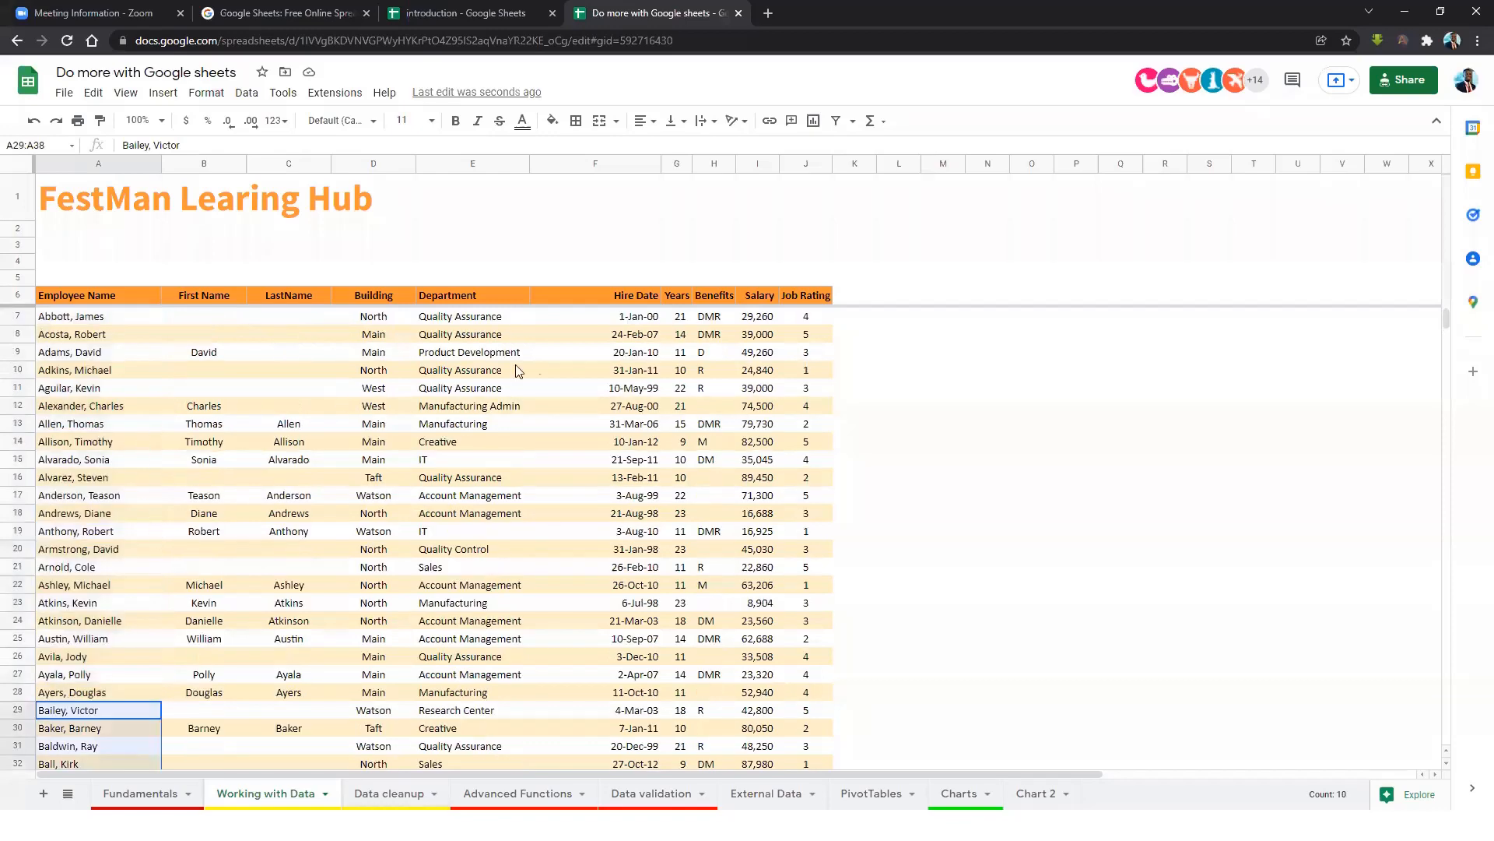
{"action": "left_click", "coordinate": [752, 322]}
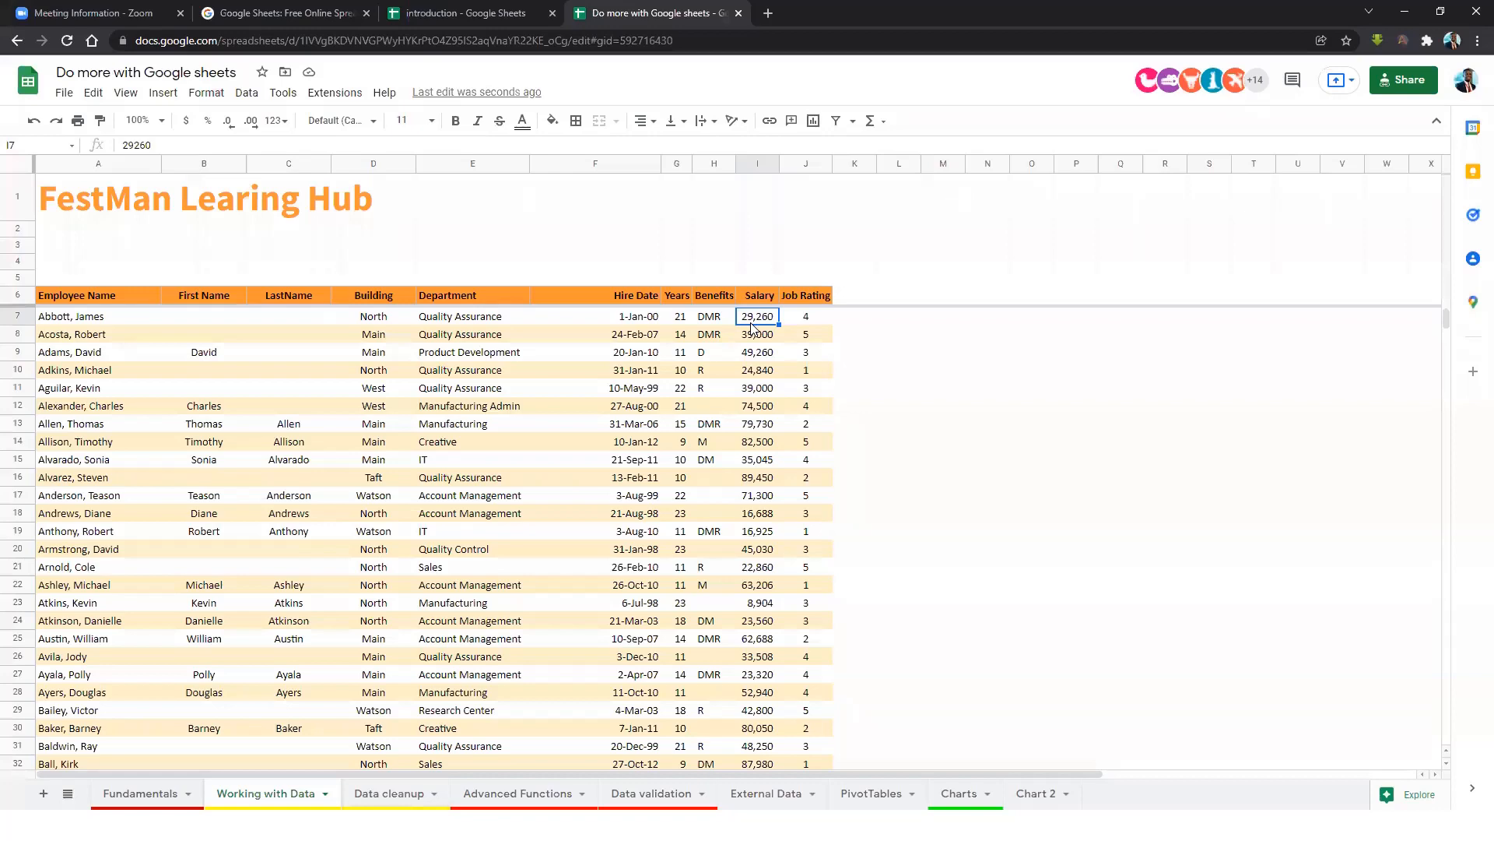
{"action": "key", "text": "ctrl+a"}
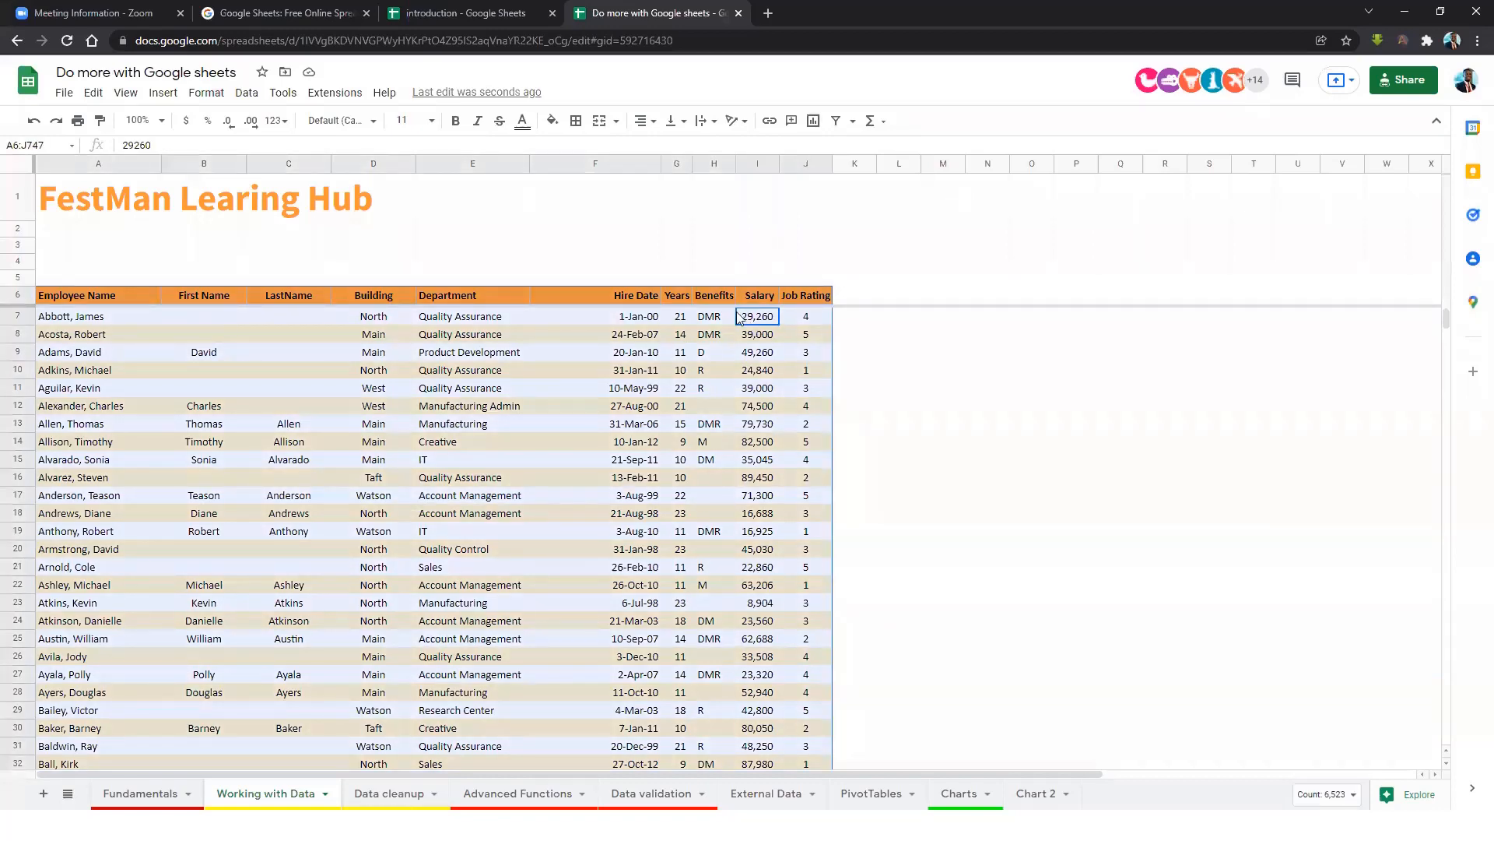
Sort the sheet by Salary from highest to lowest and check the top two salaries.
{"action": "left_click", "coordinate": [247, 101]}
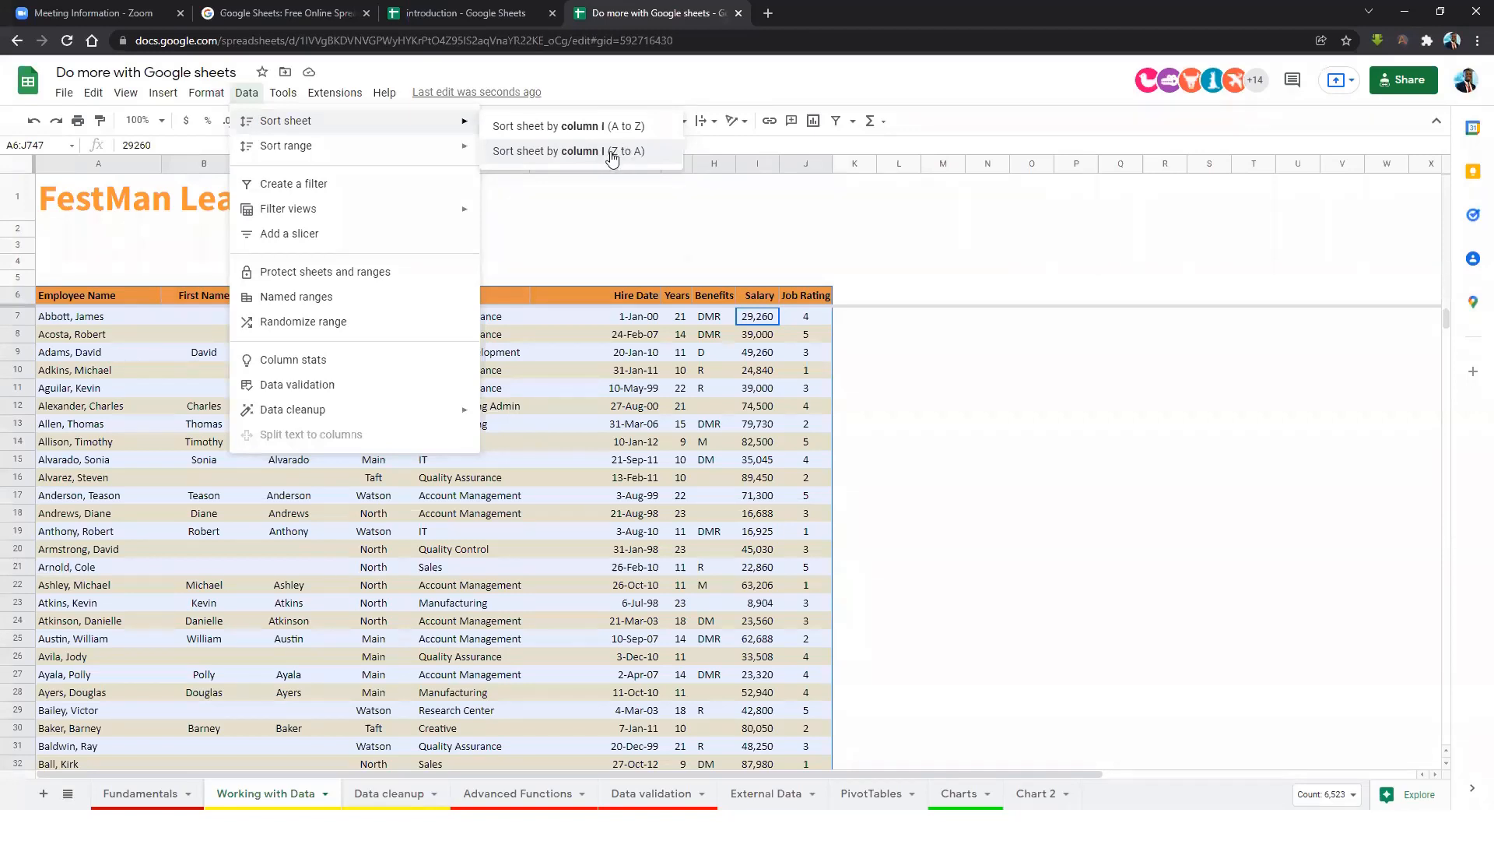
{"action": "left_click", "coordinate": [611, 152]}
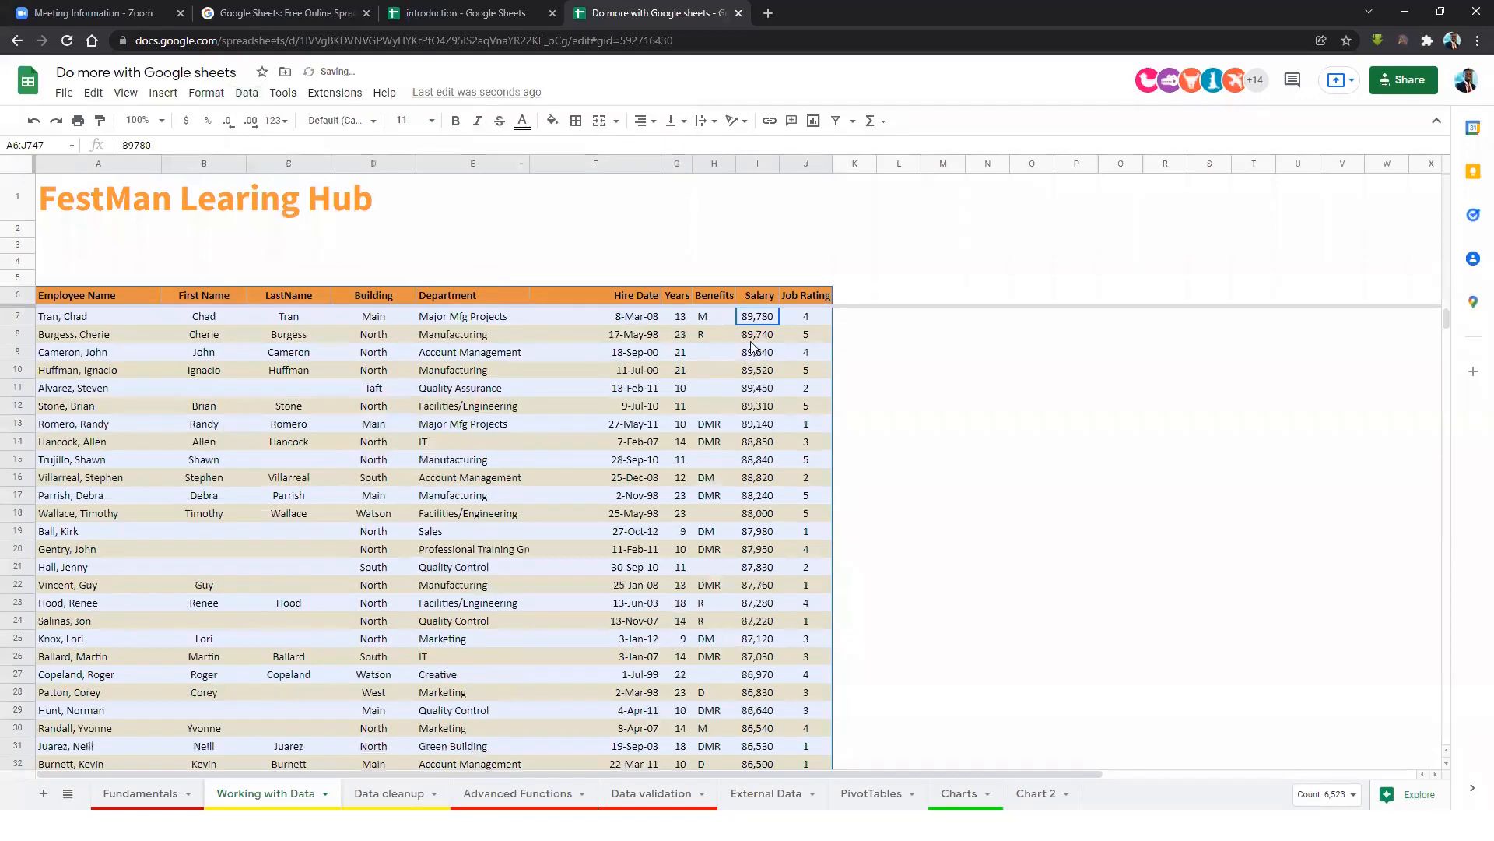
{"action": "left_click_drag", "start_coordinate": [87, 317], "coordinate": [762, 319]}
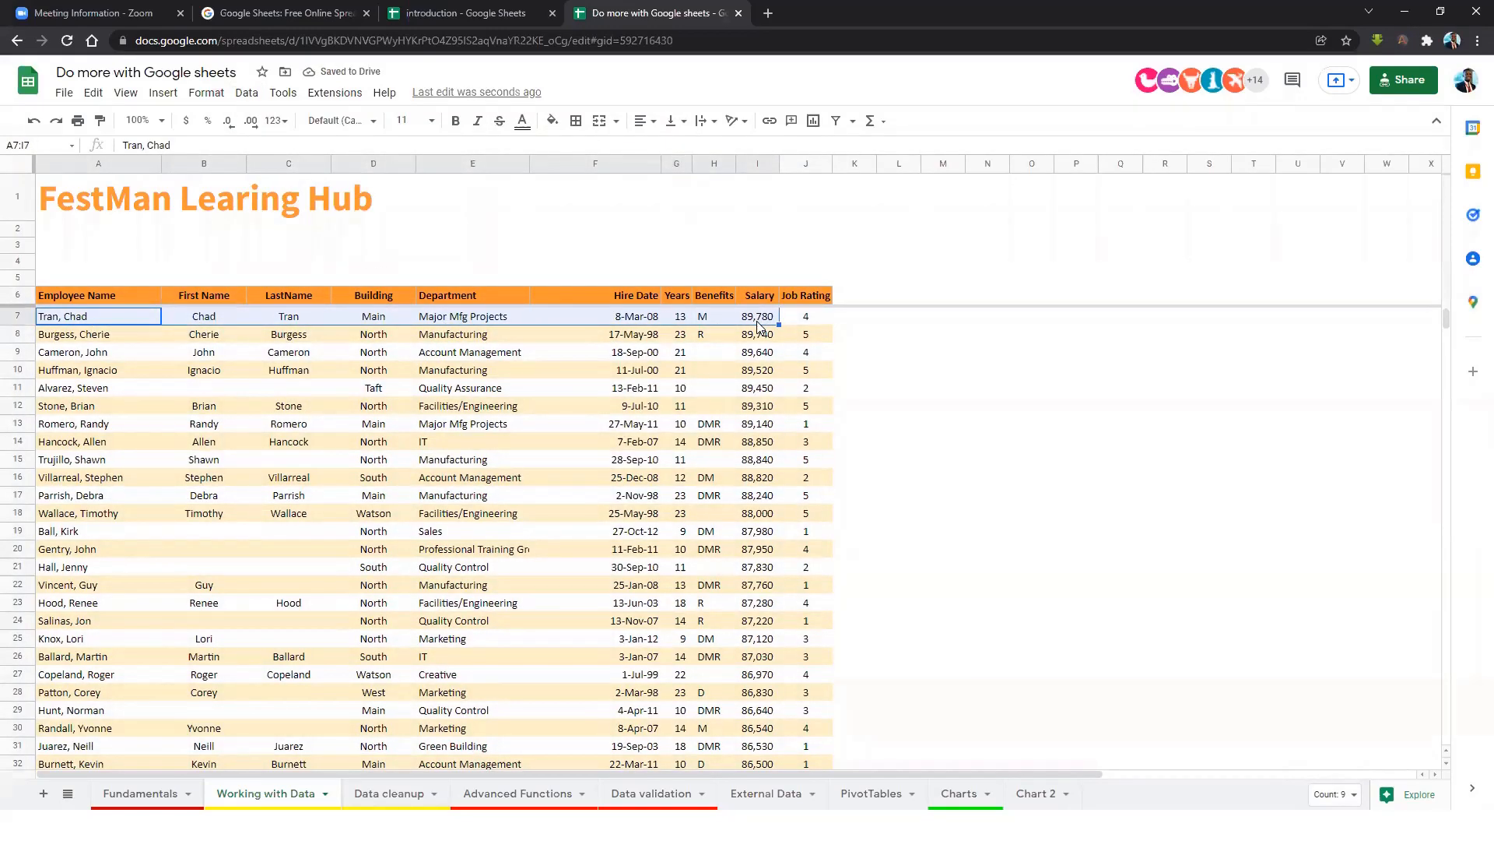
{"action": "left_click", "coordinate": [757, 334]}
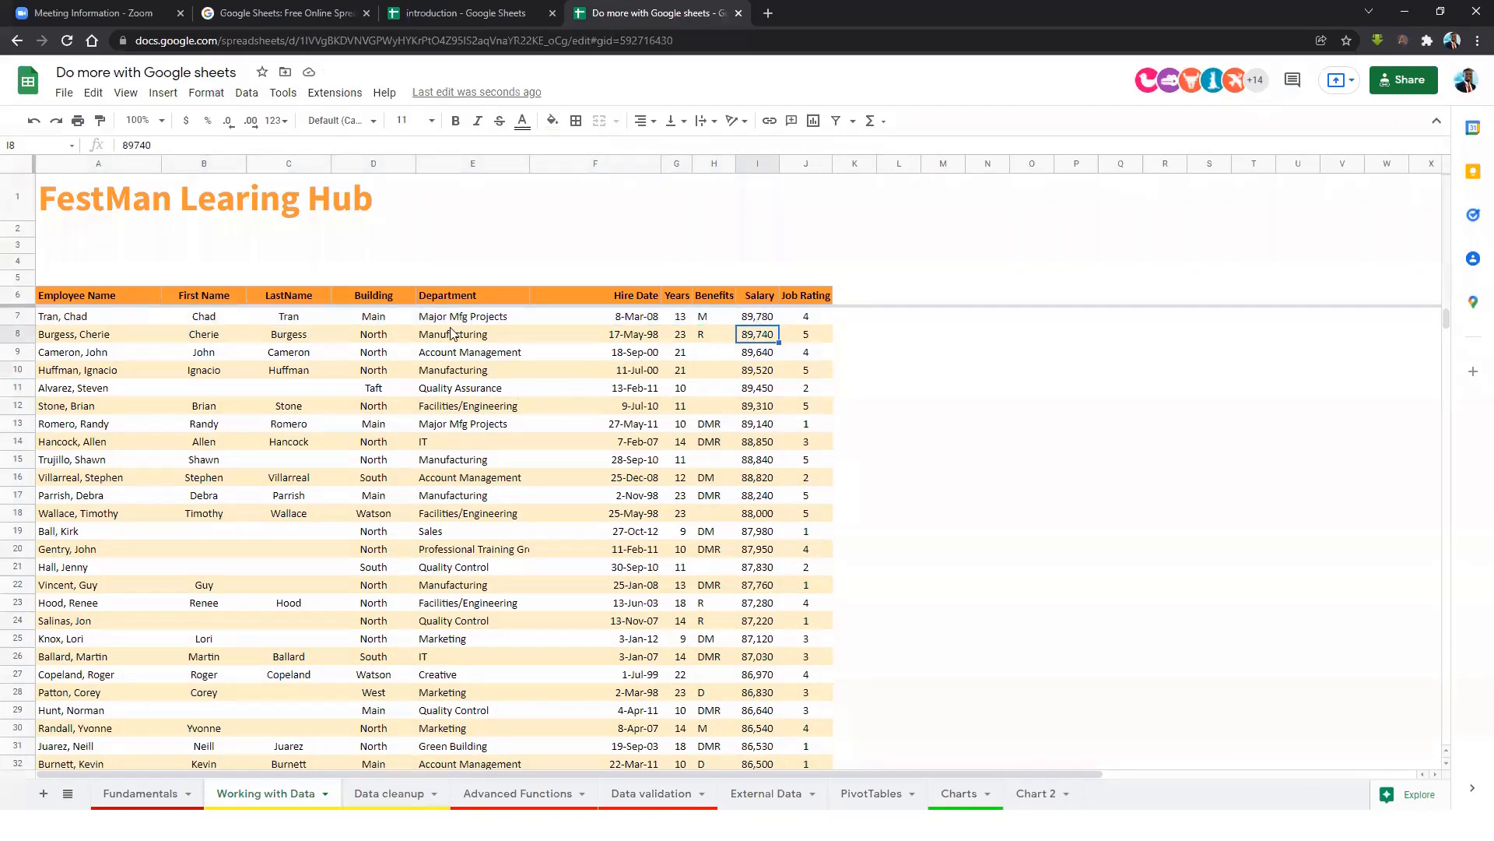
Leave the Data menu without sorting and select the whole table A6:J747.
{"action": "left_click", "coordinate": [246, 92]}
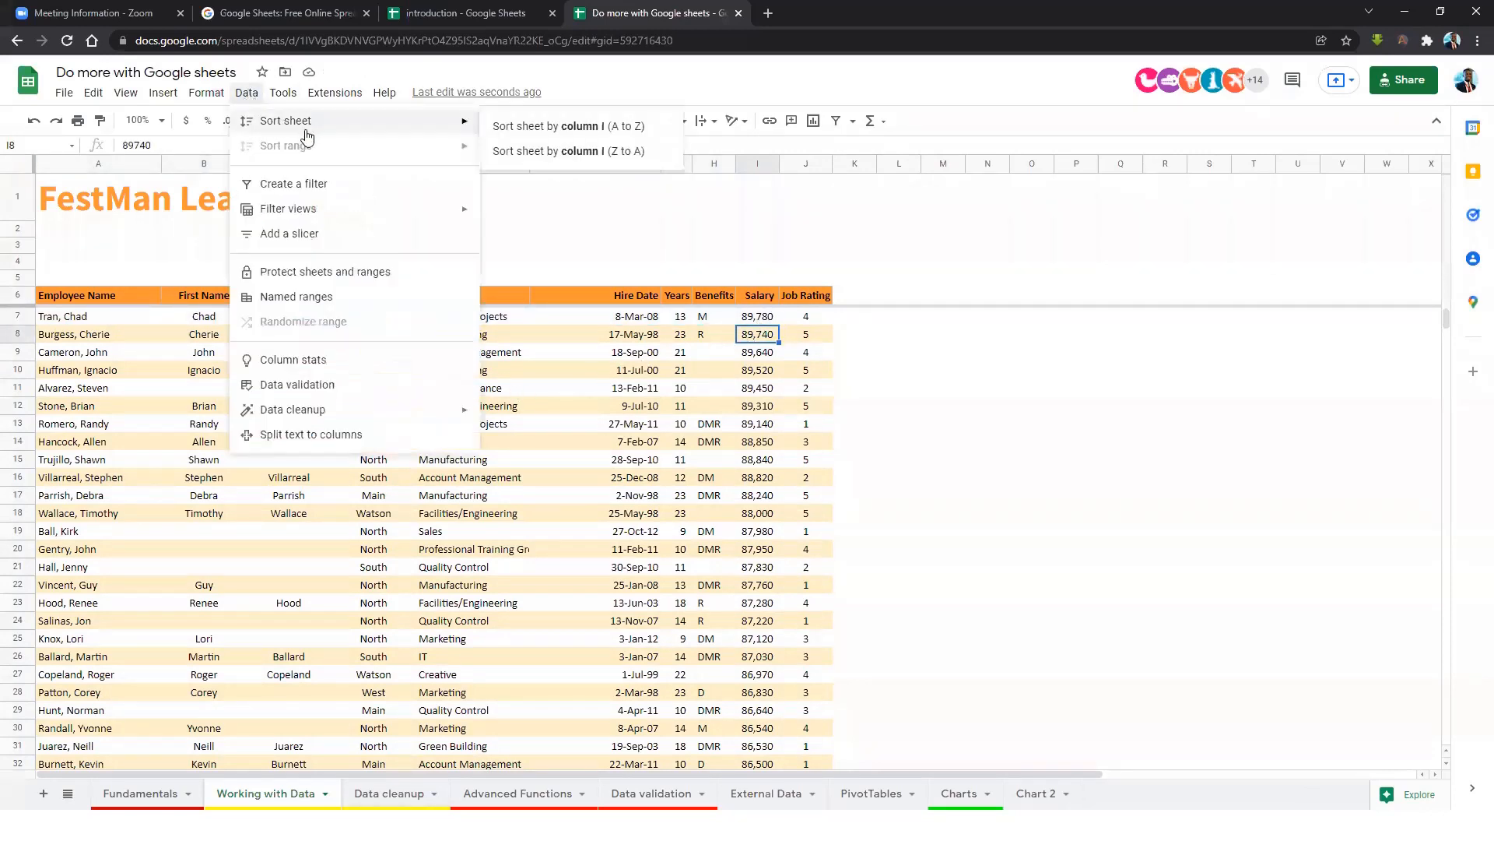
{"action": "left_click", "coordinate": [681, 384]}
{"action": "left_click", "coordinate": [743, 332]}
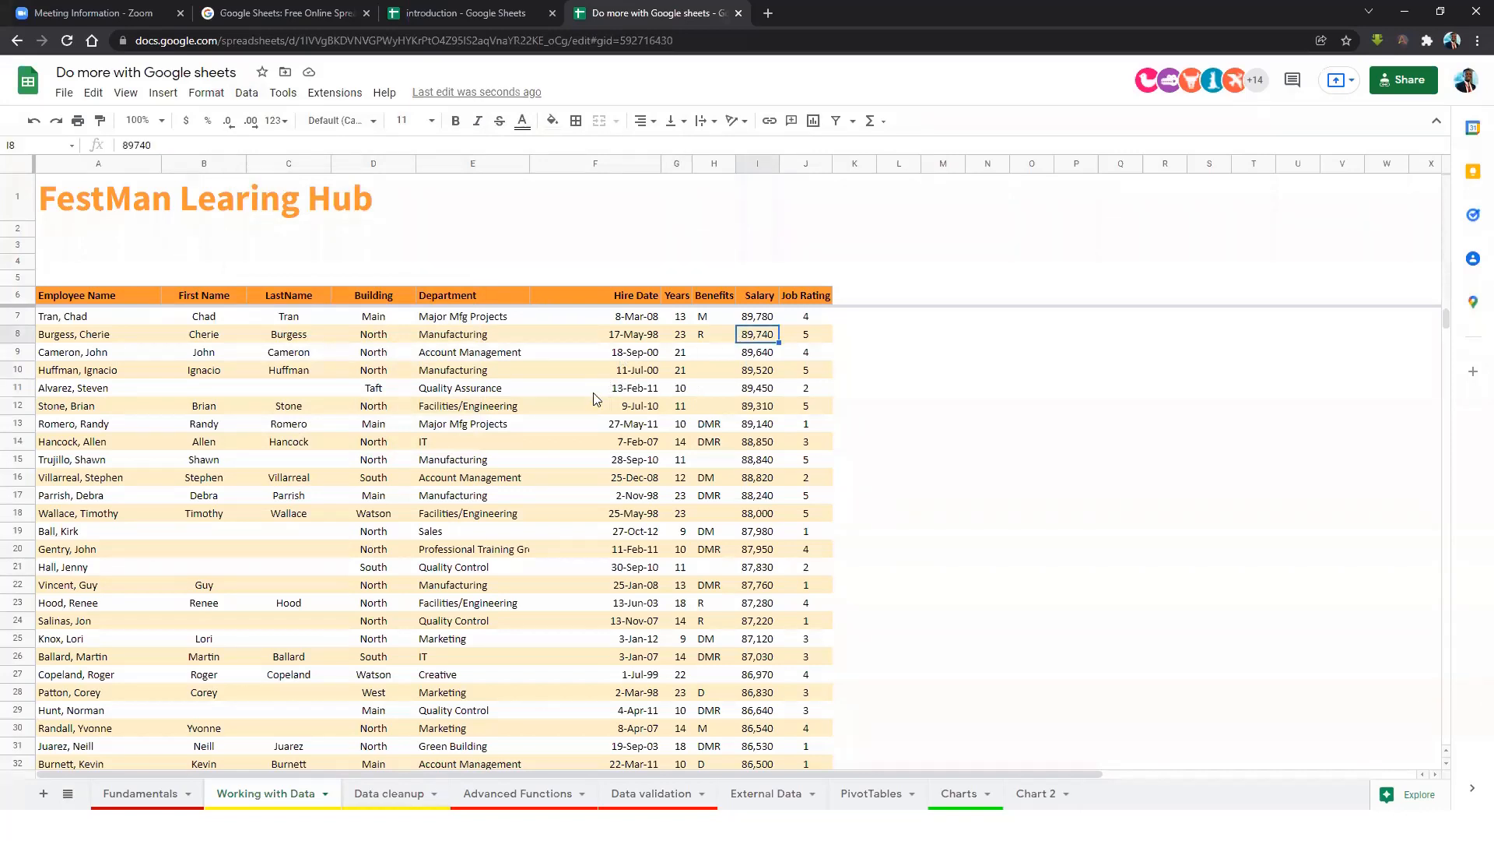
{"action": "left_click", "coordinate": [415, 395]}
{"action": "key", "text": "ctrl+a"}
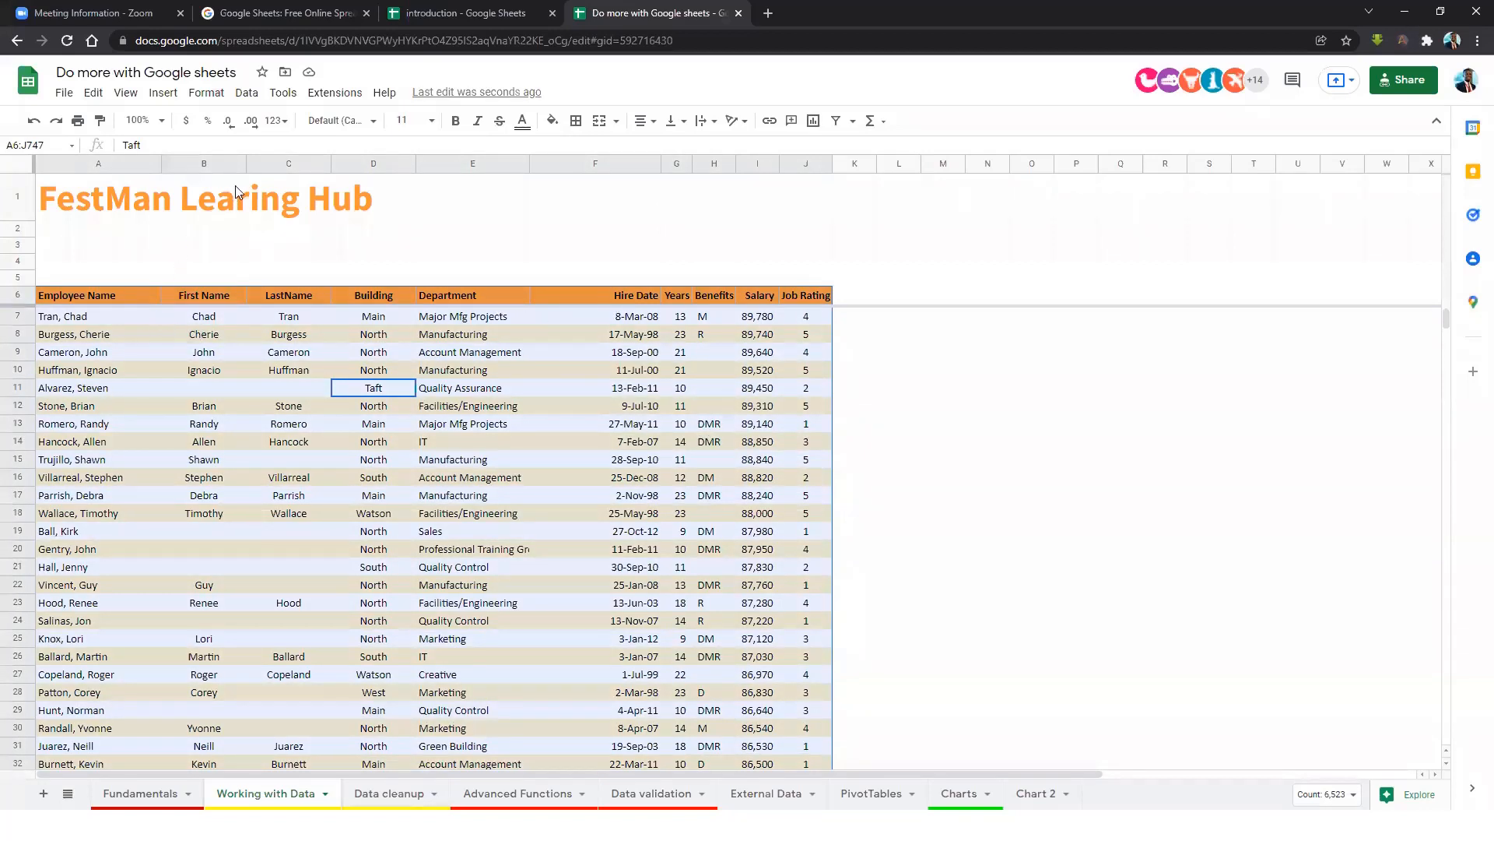
Show the Sort range choices (A to Z, Z to A, advanced options) from the Data menu.
{"action": "left_click", "coordinate": [245, 93]}
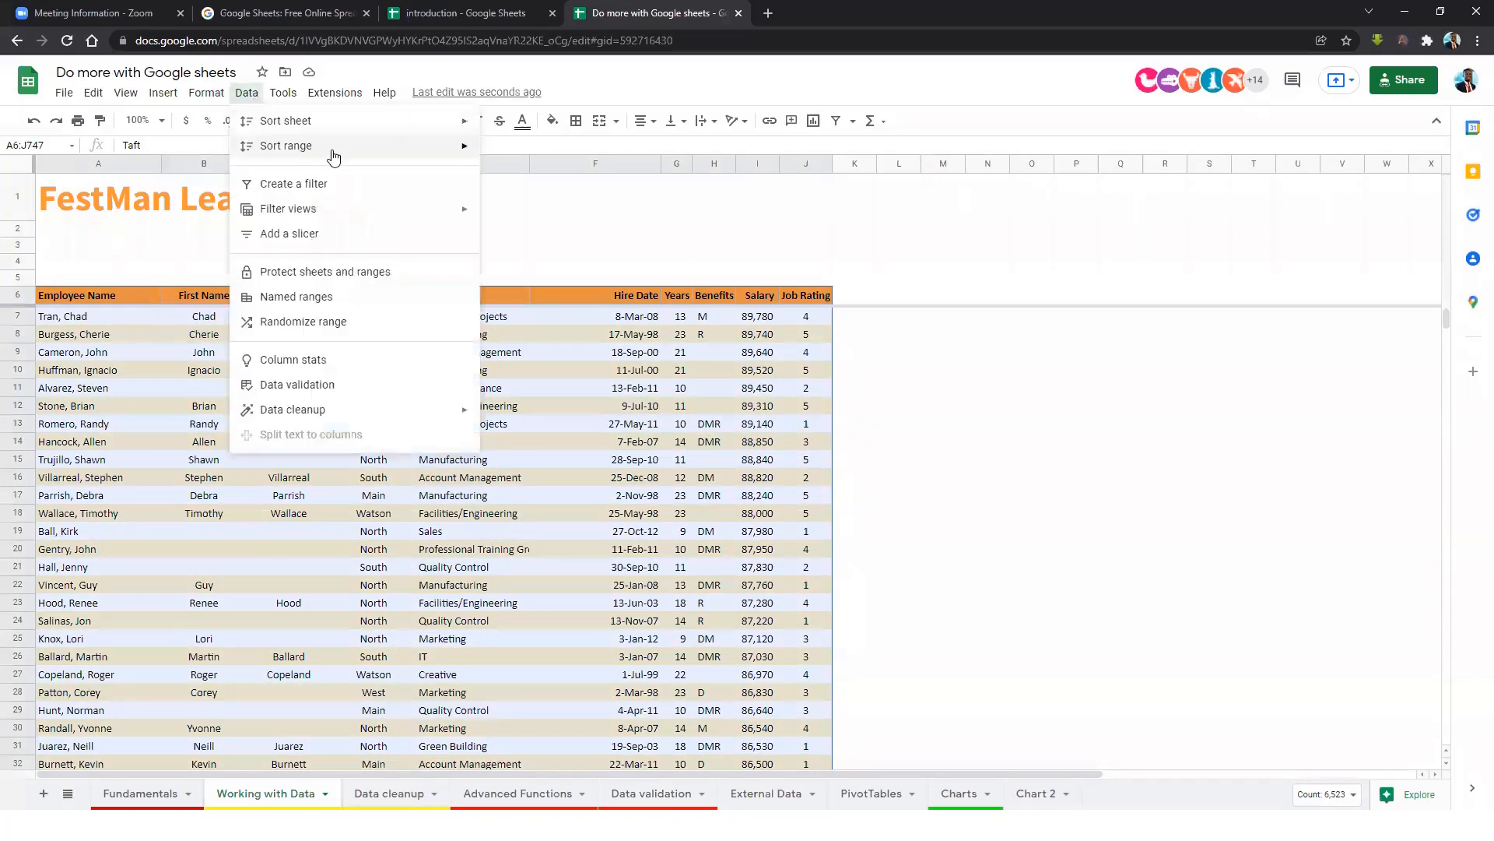
{"action": "mouse_move", "coordinate": [334, 156]}
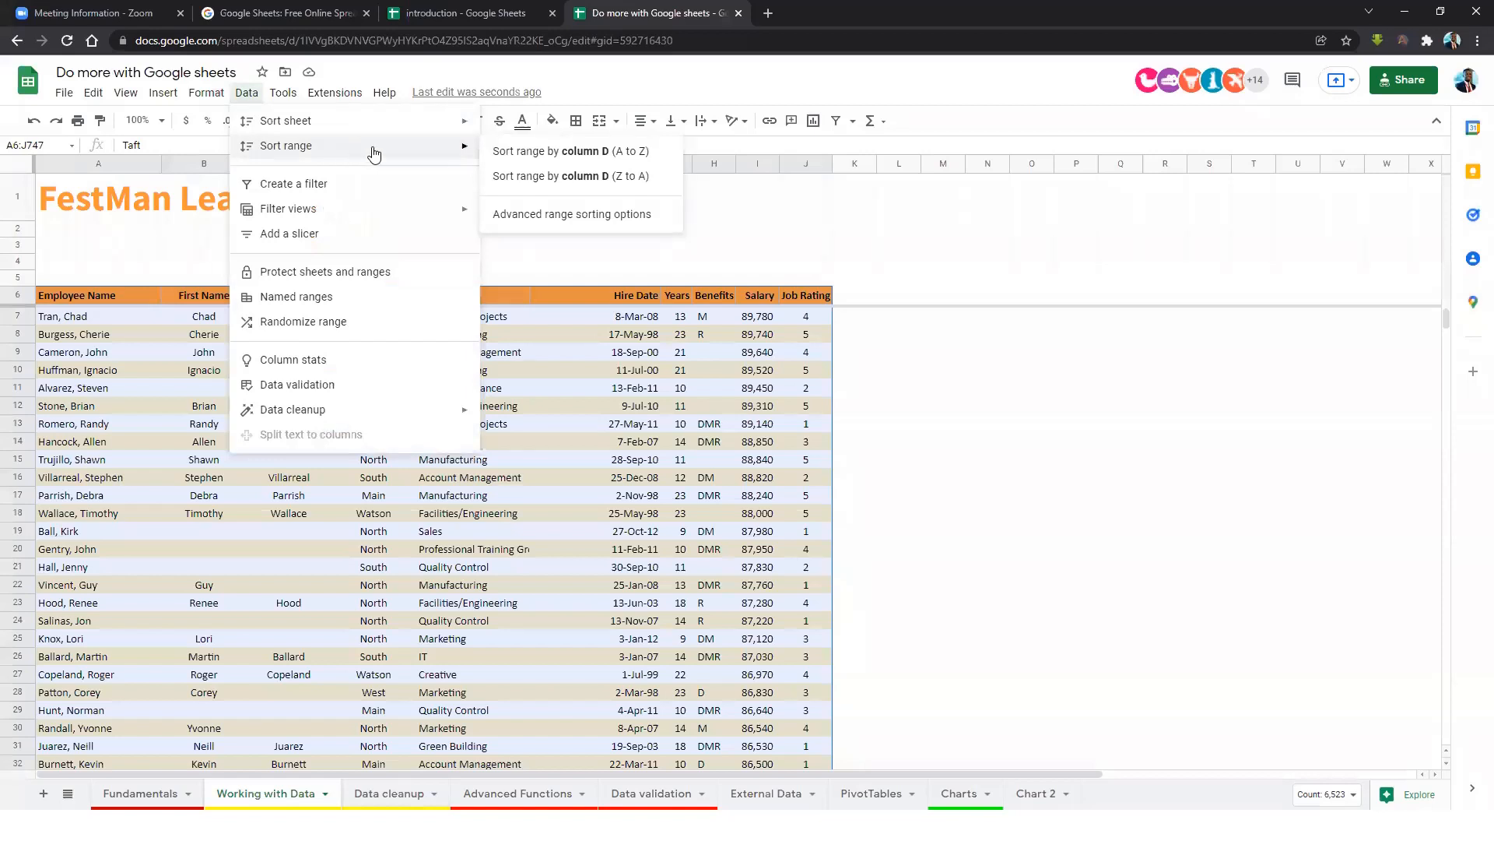
{"action": "left_click", "coordinate": [599, 156]}
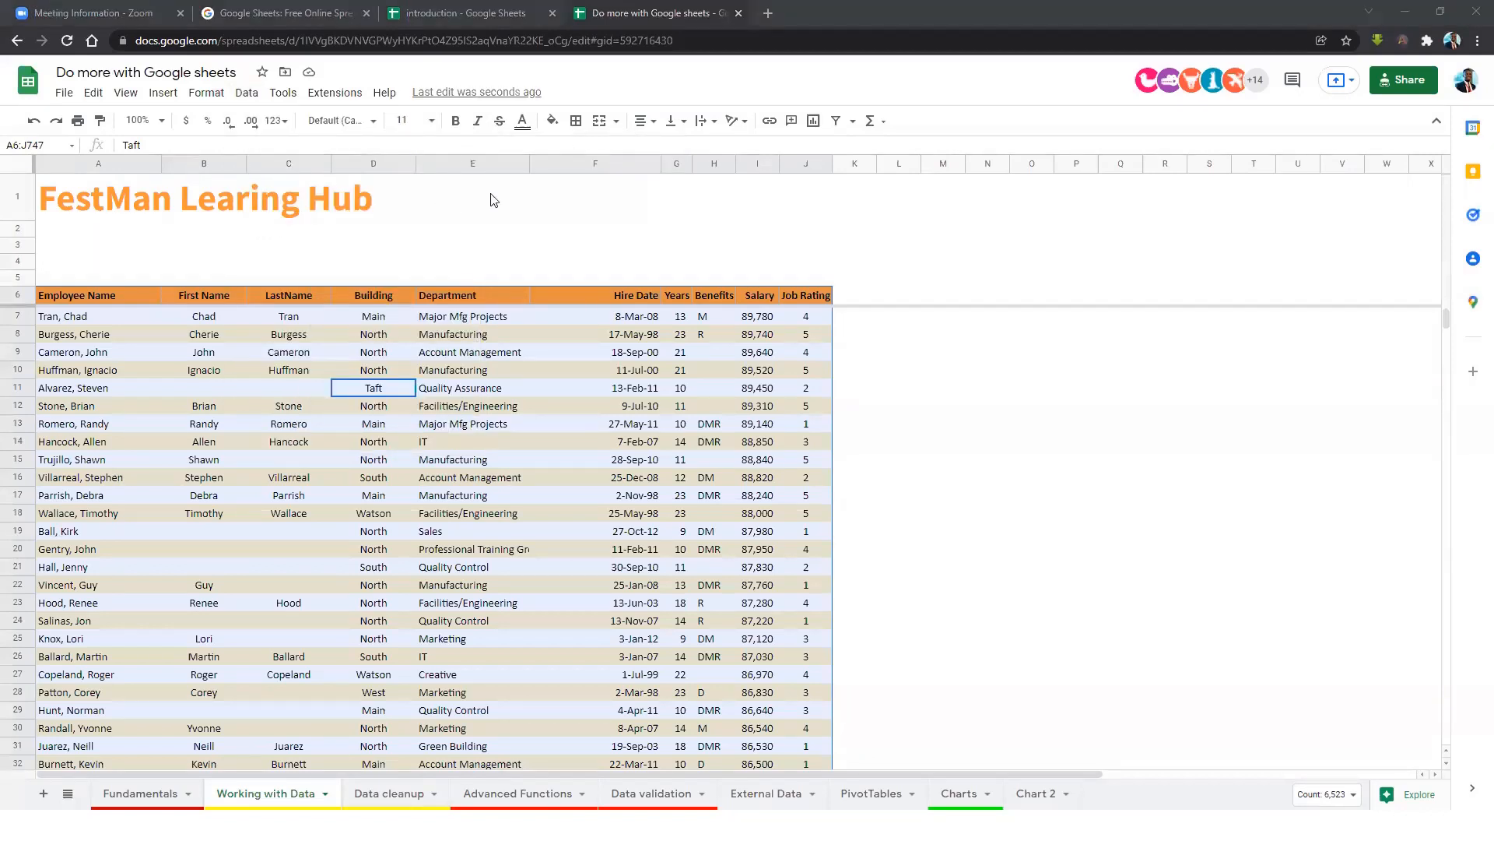
{"action": "left_click", "coordinate": [247, 93]}
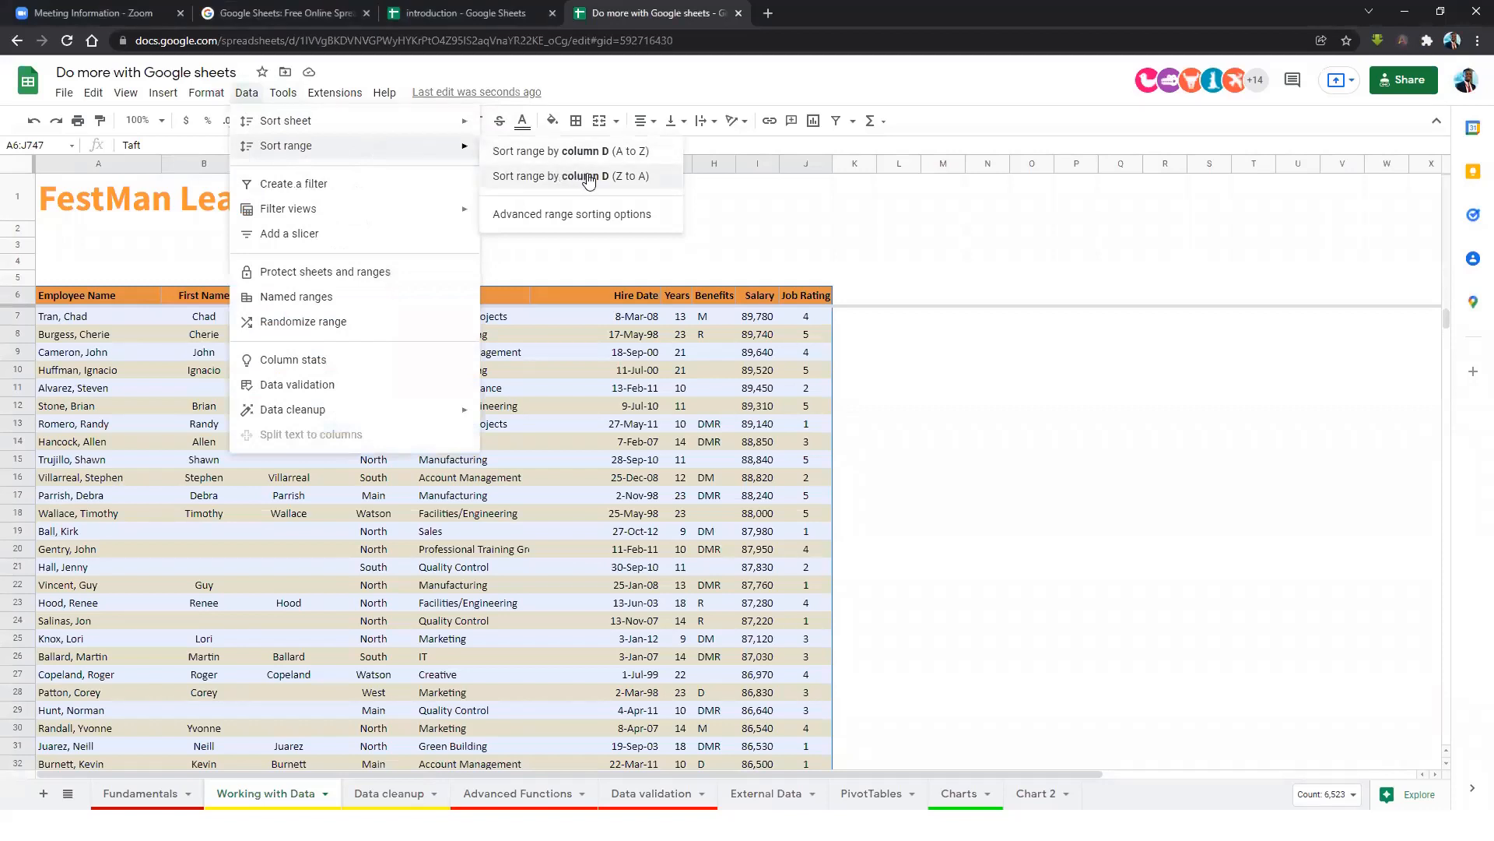
Set an advanced range sort with a header row: Employee Name, then Department, then Salary, all A to Z.
{"action": "left_click", "coordinate": [562, 221]}
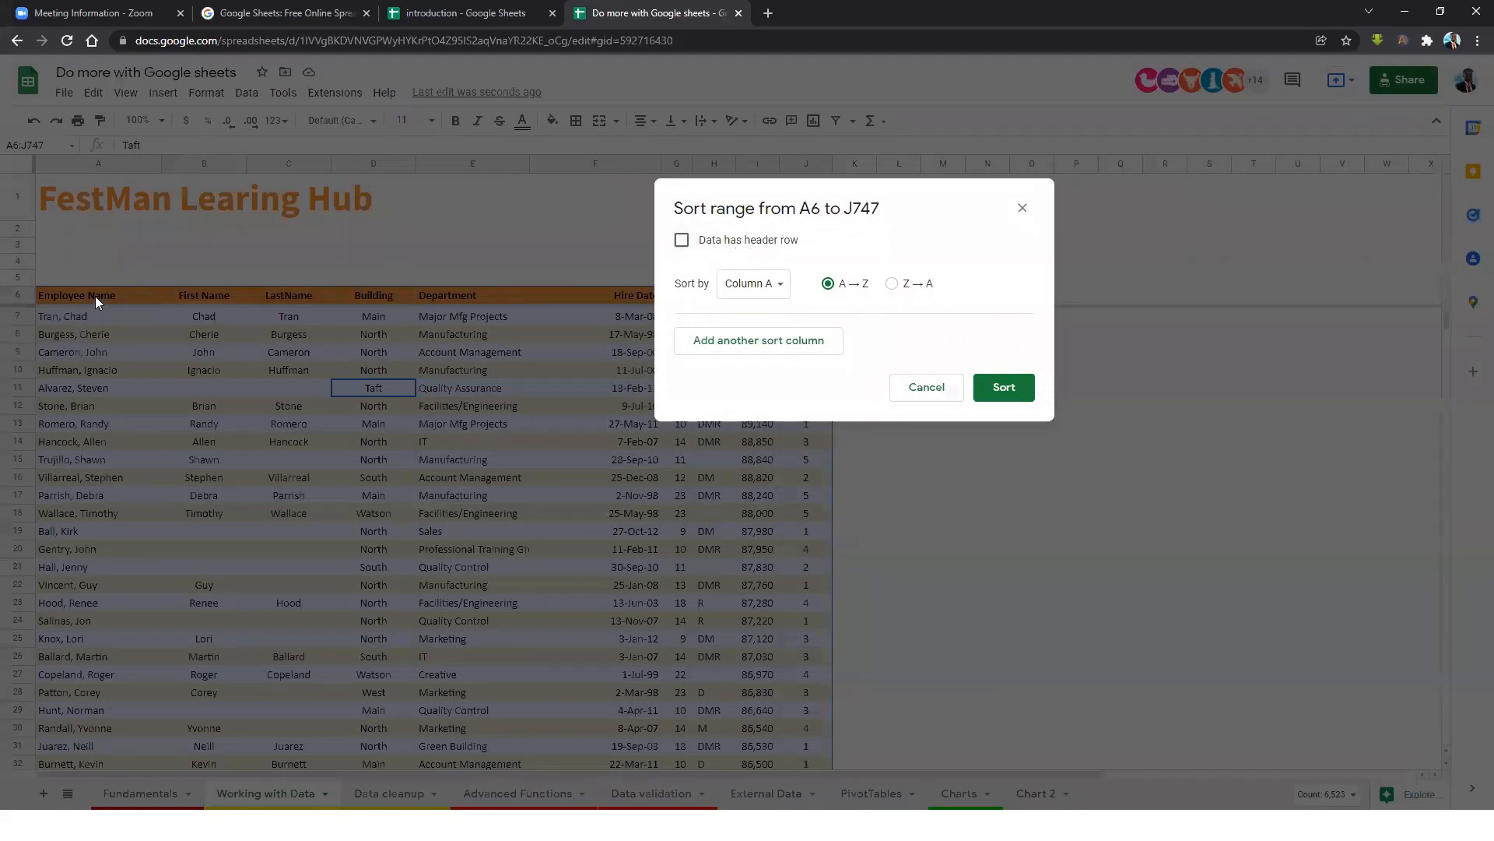
{"action": "left_click", "coordinate": [683, 242]}
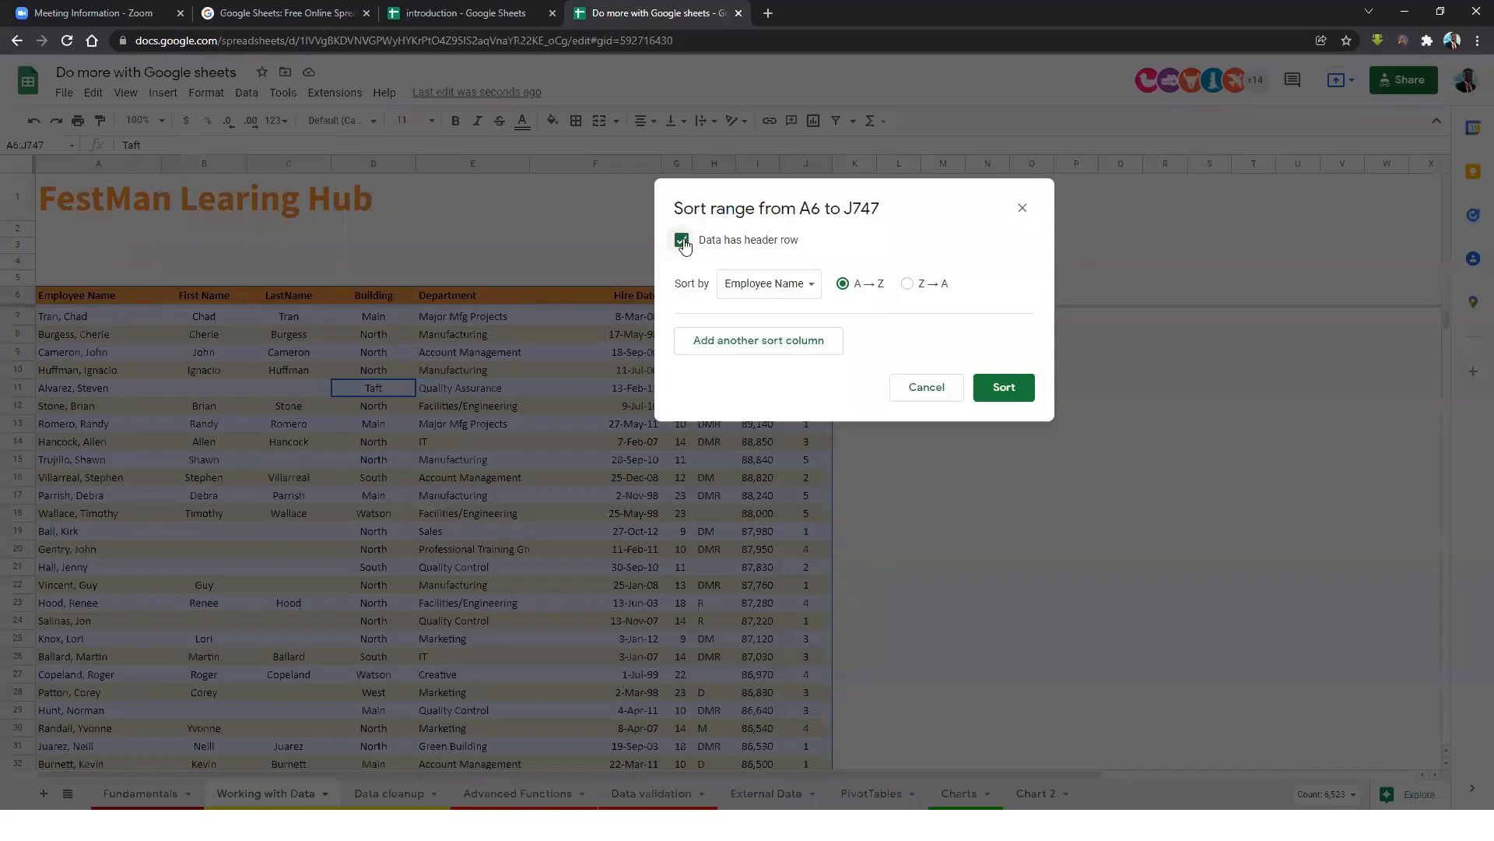
{"action": "left_click", "coordinate": [782, 294]}
{"action": "left_click", "coordinate": [789, 294]}
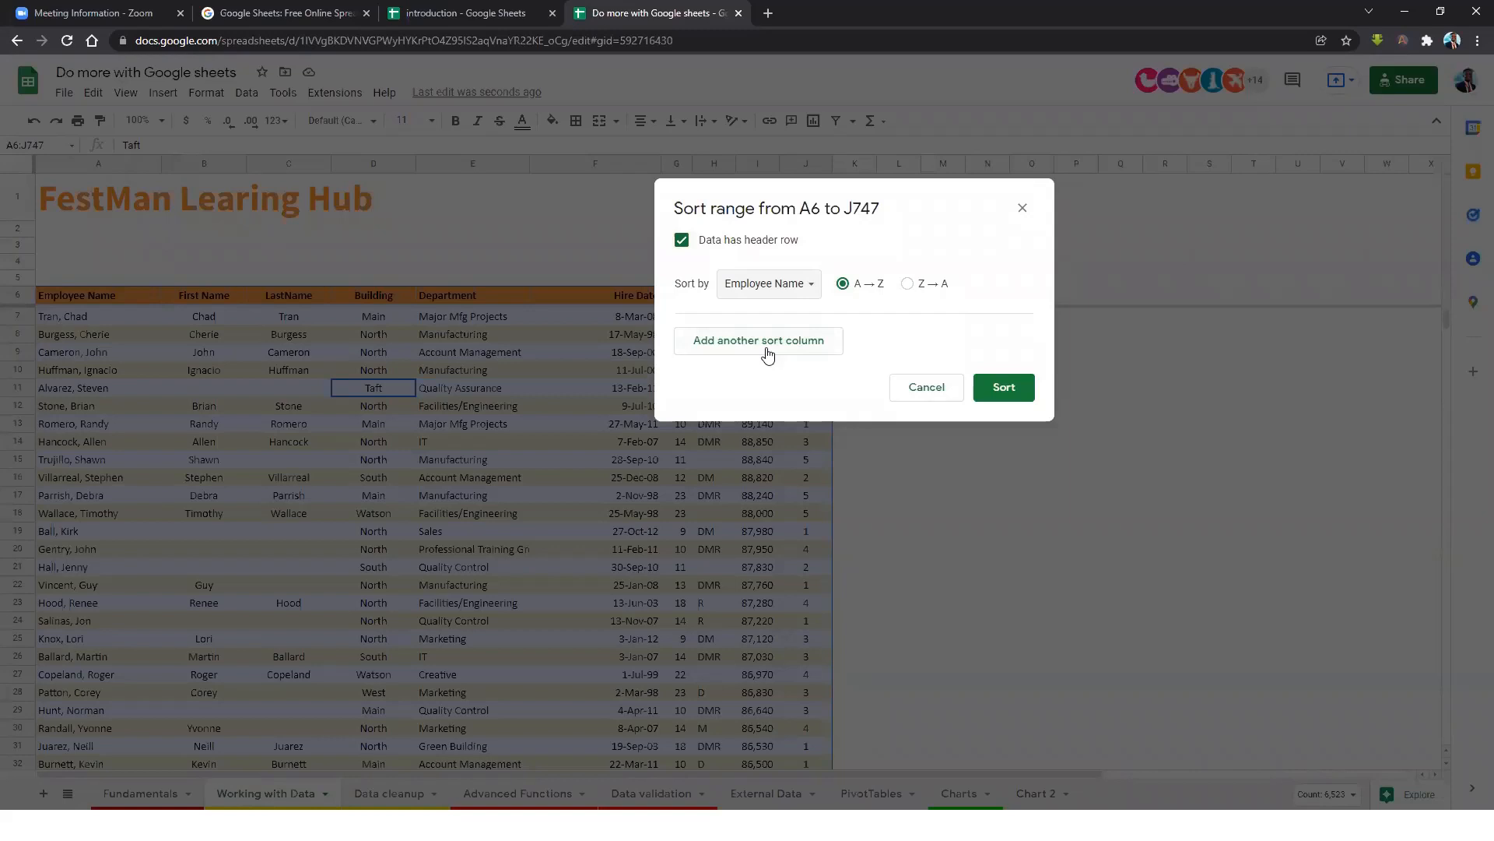
{"action": "left_click", "coordinate": [814, 346]}
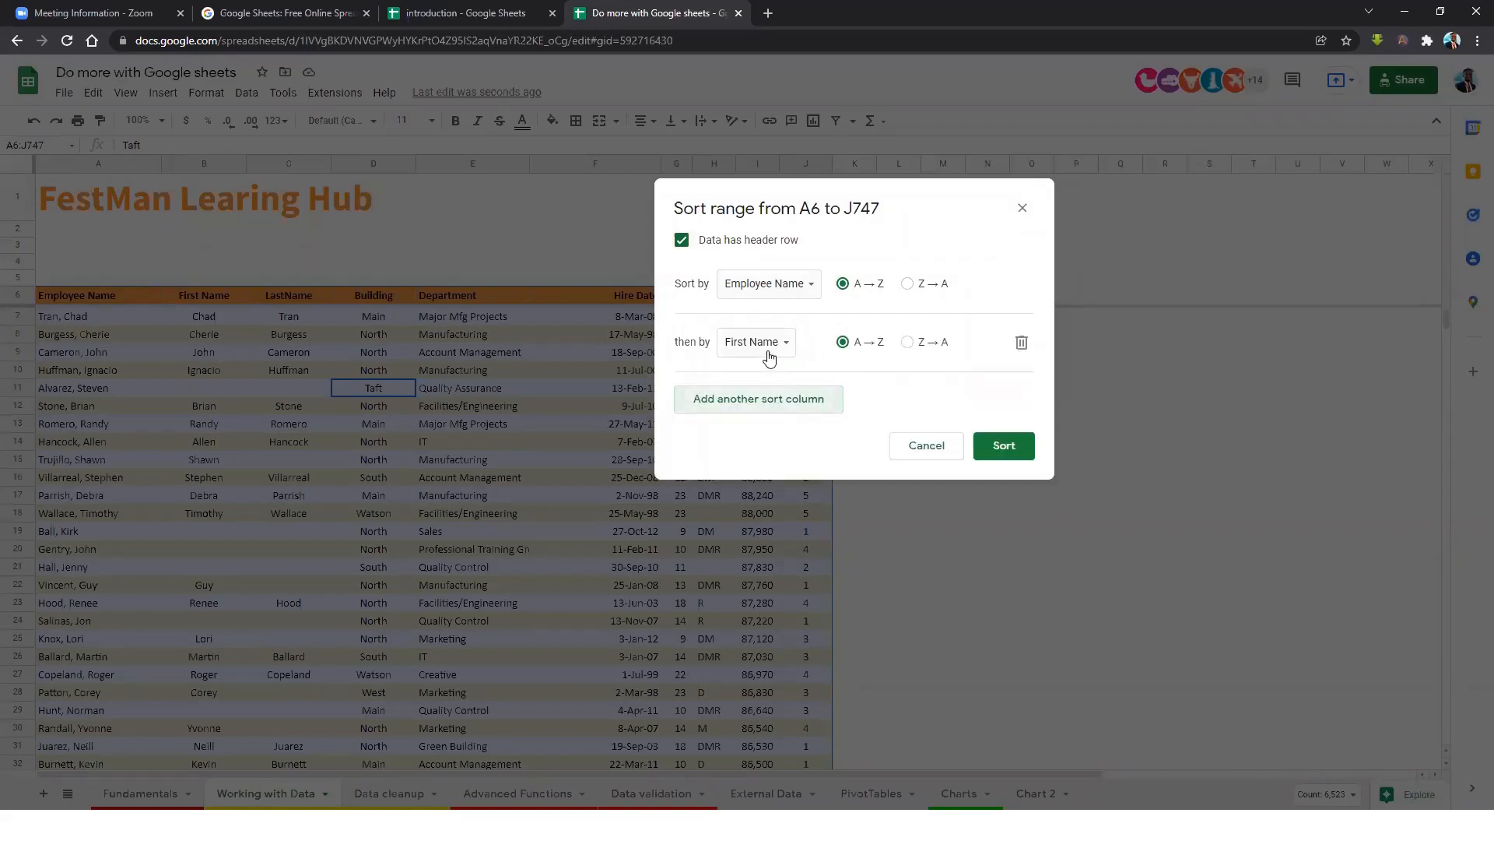
{"action": "left_click", "coordinate": [767, 352]}
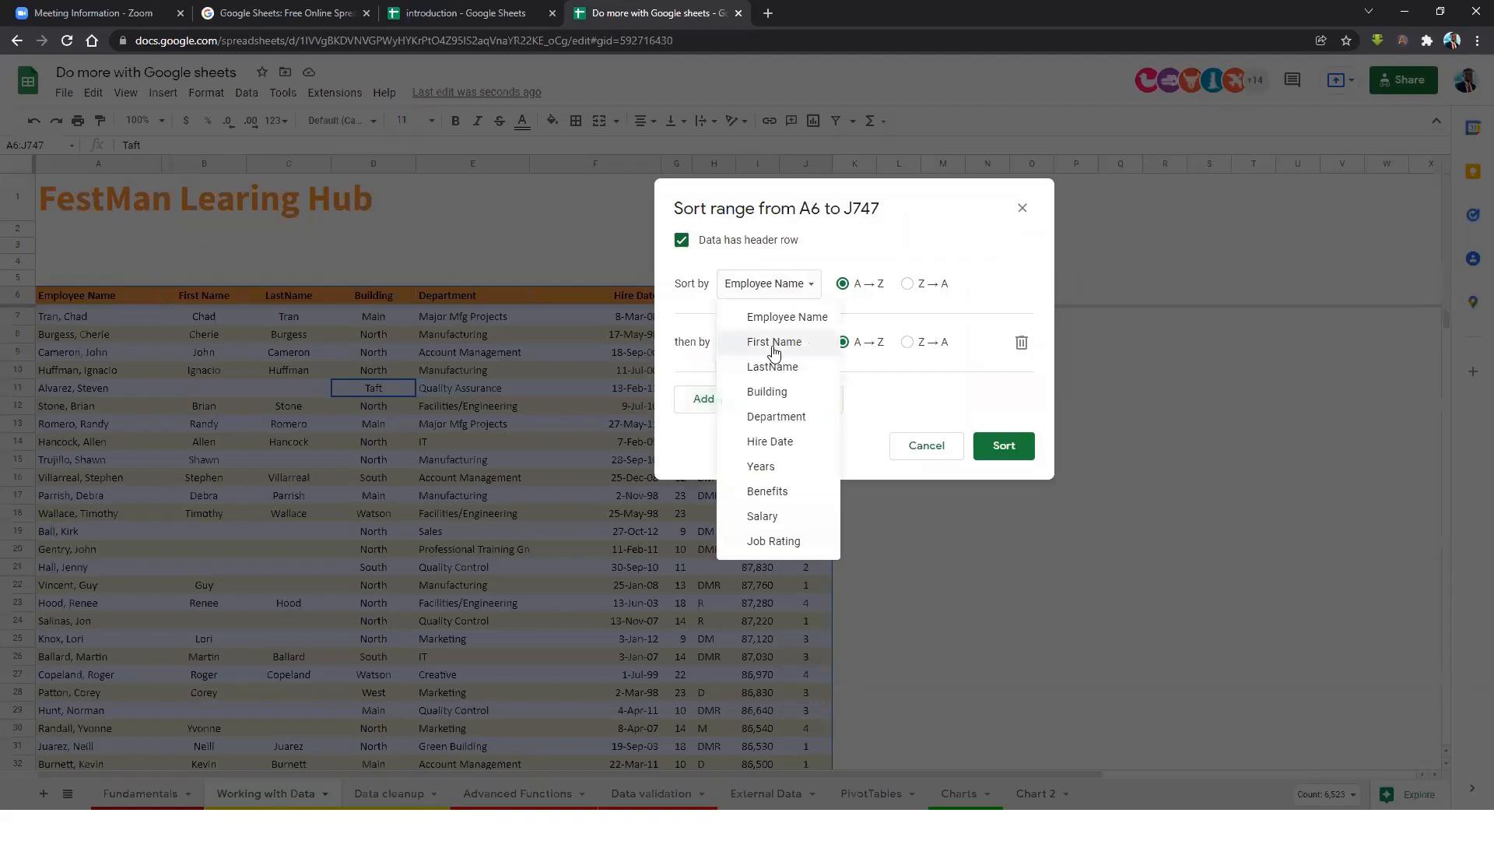
{"action": "left_click", "coordinate": [781, 417]}
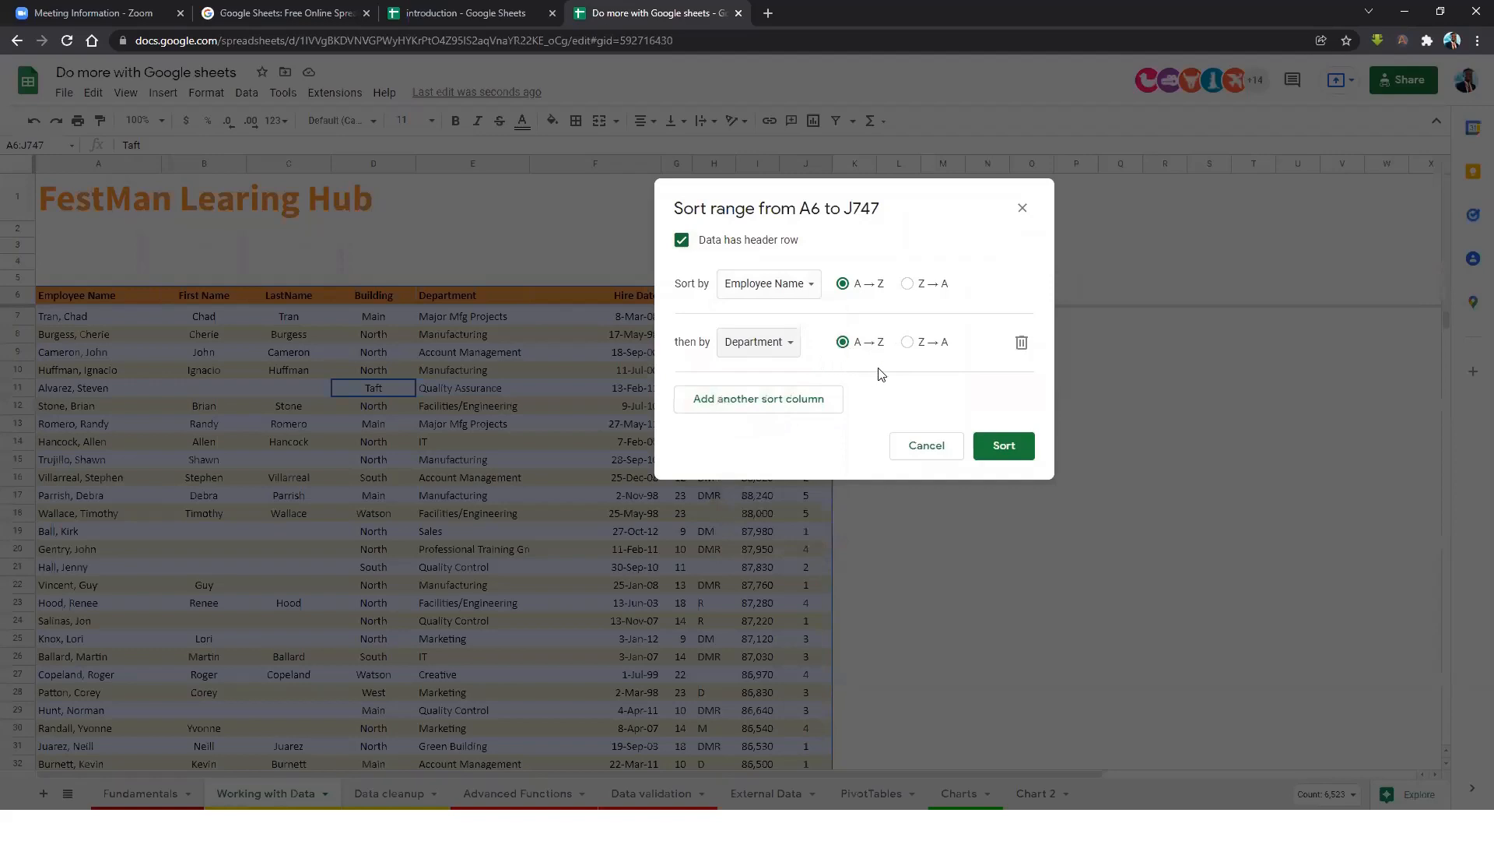
{"action": "left_click", "coordinate": [792, 399]}
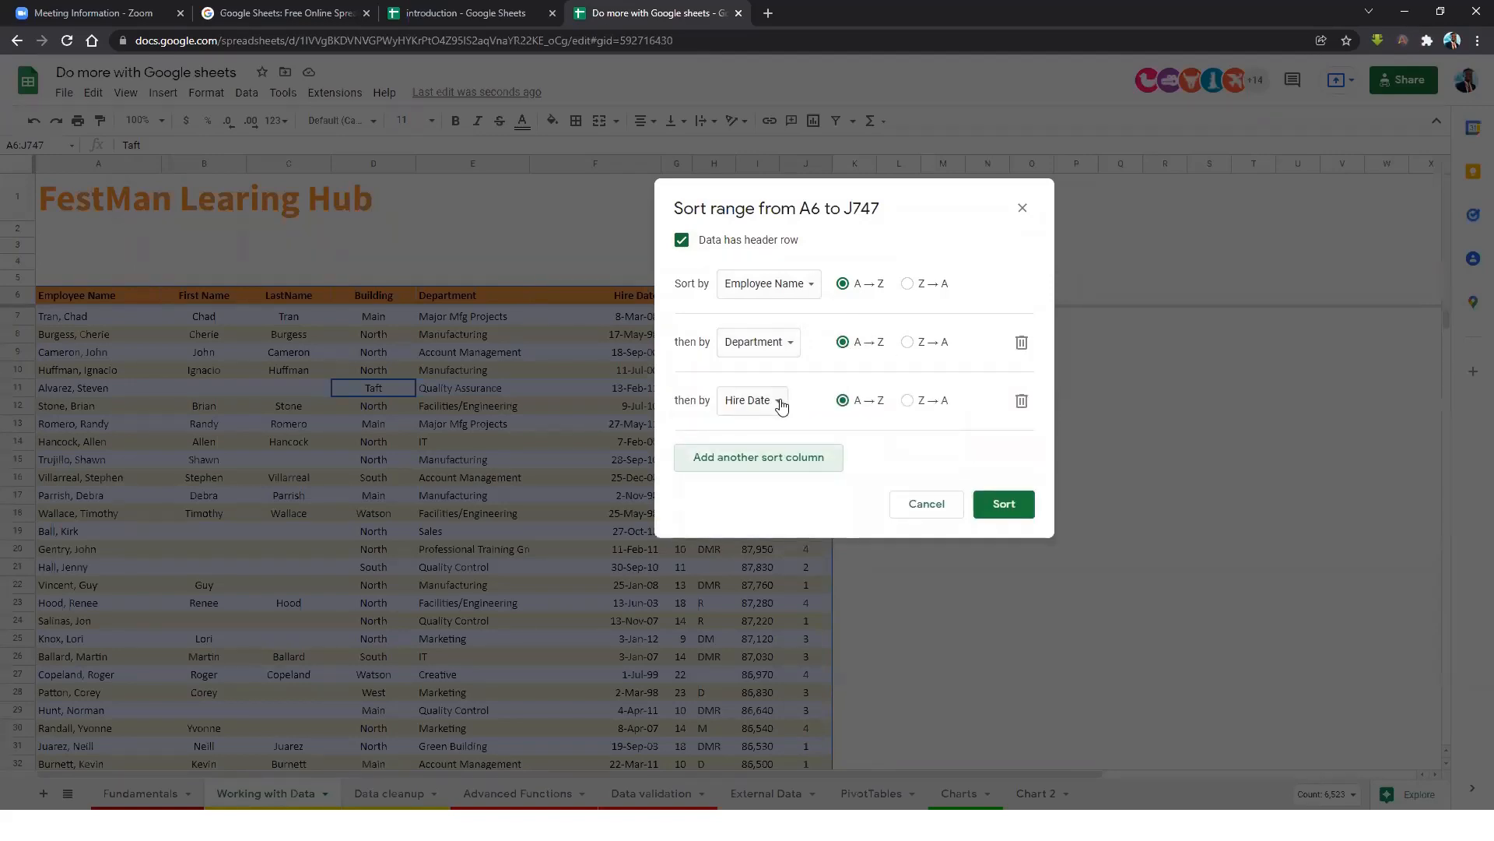
{"action": "left_click", "coordinate": [770, 401]}
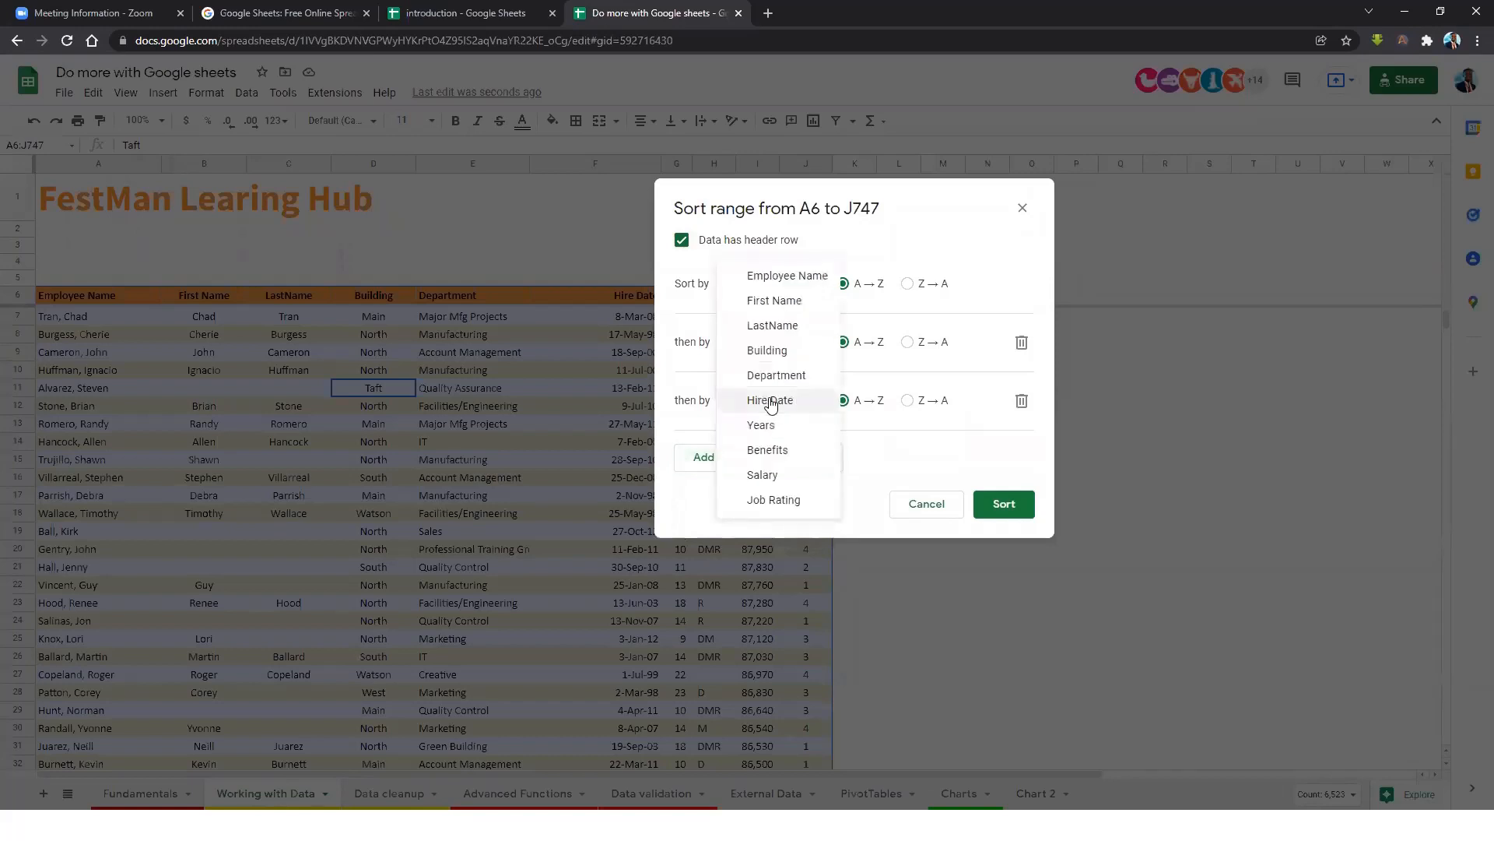
{"action": "left_click", "coordinate": [759, 471]}
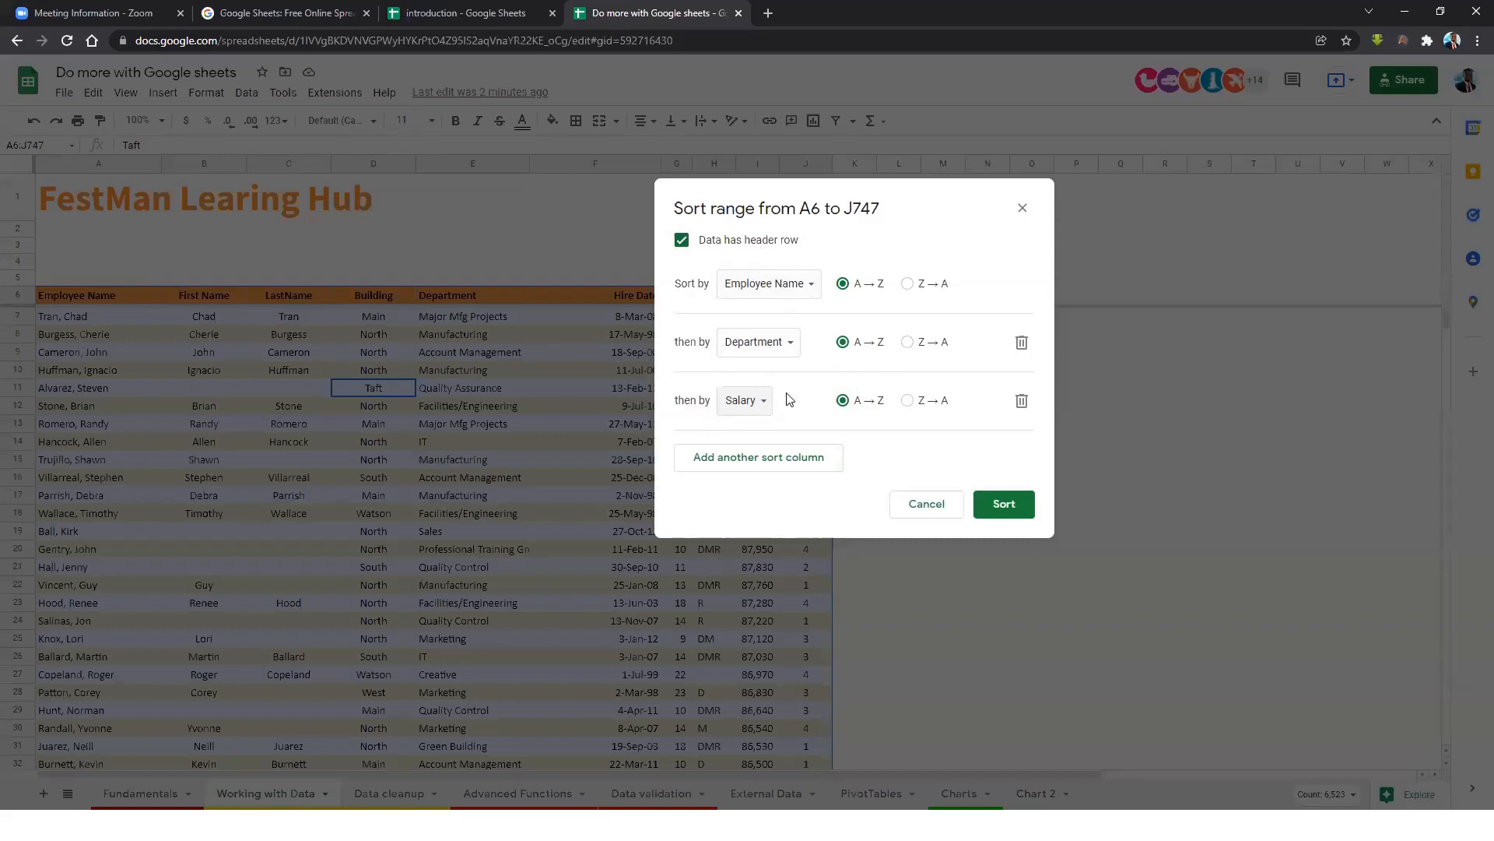
Apply the three-level sort and check the leading names and departments.
{"action": "left_click", "coordinate": [991, 506]}
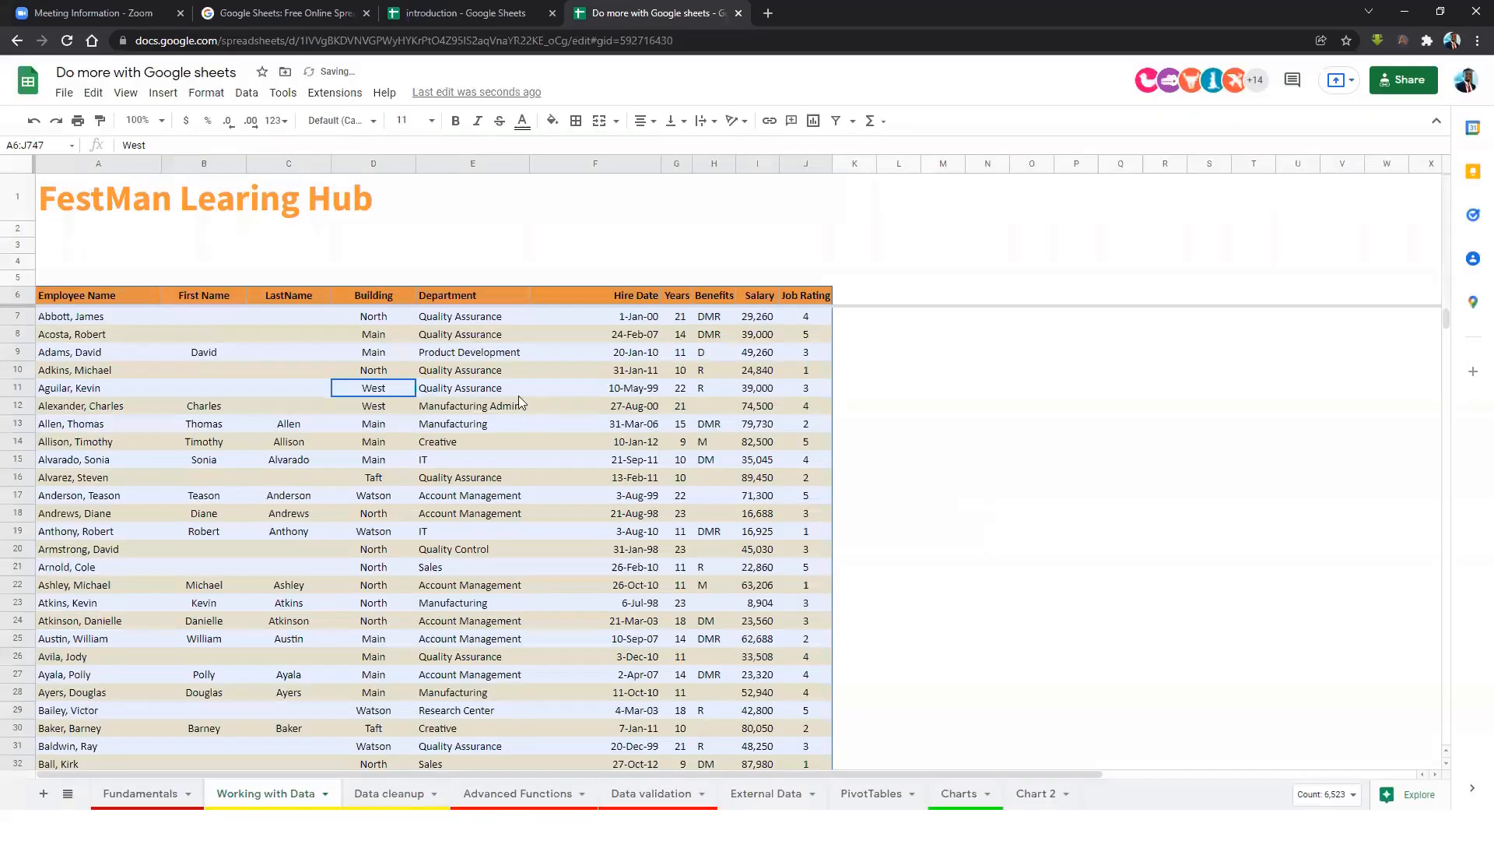
{"action": "left_click_drag", "start_coordinate": [70, 315], "coordinate": [103, 654]}
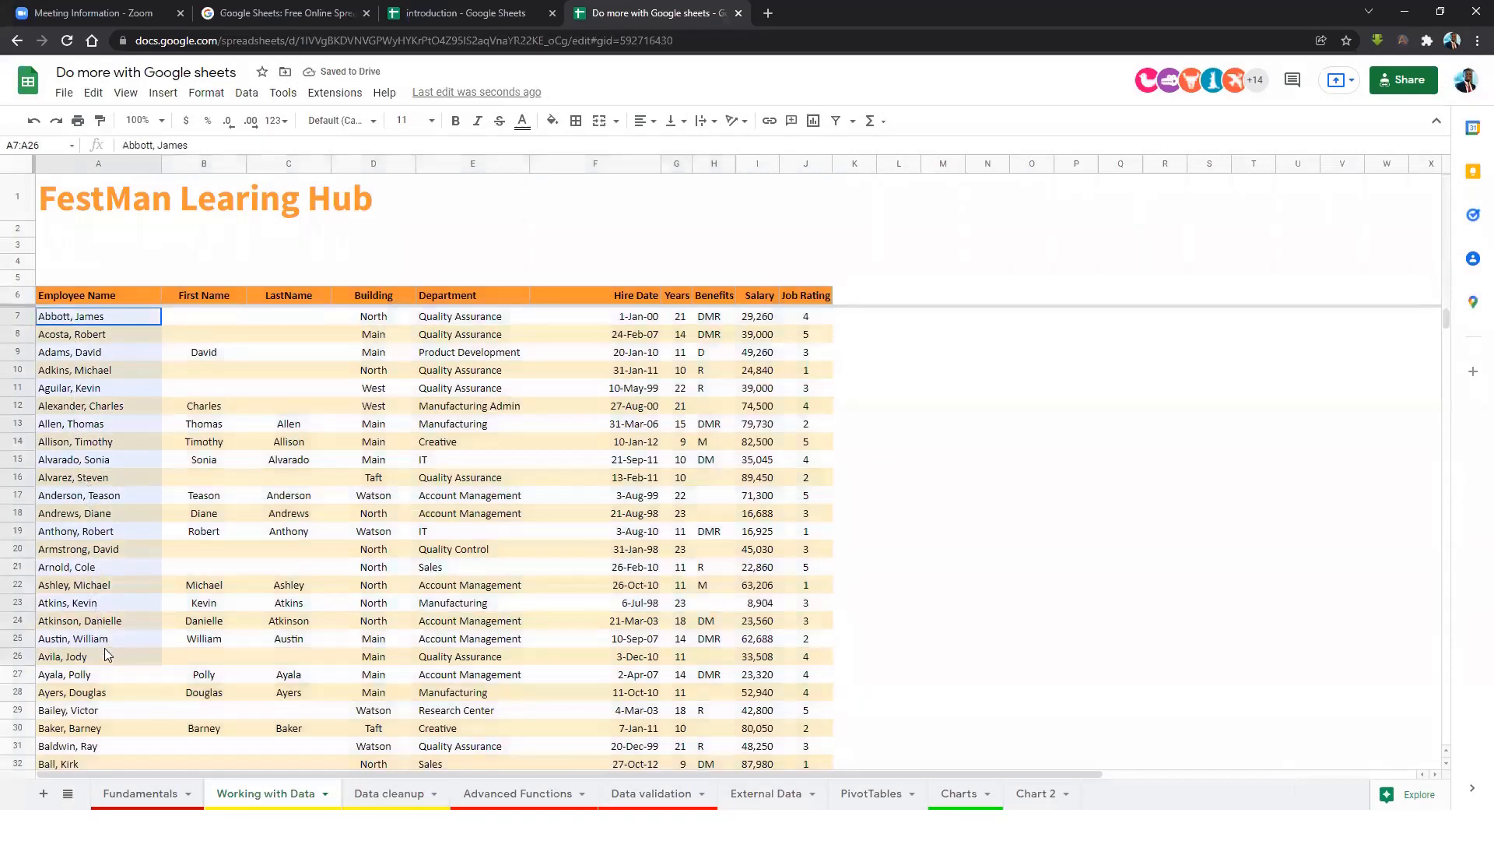
{"action": "left_click_drag", "start_coordinate": [459, 319], "coordinate": [464, 336]}
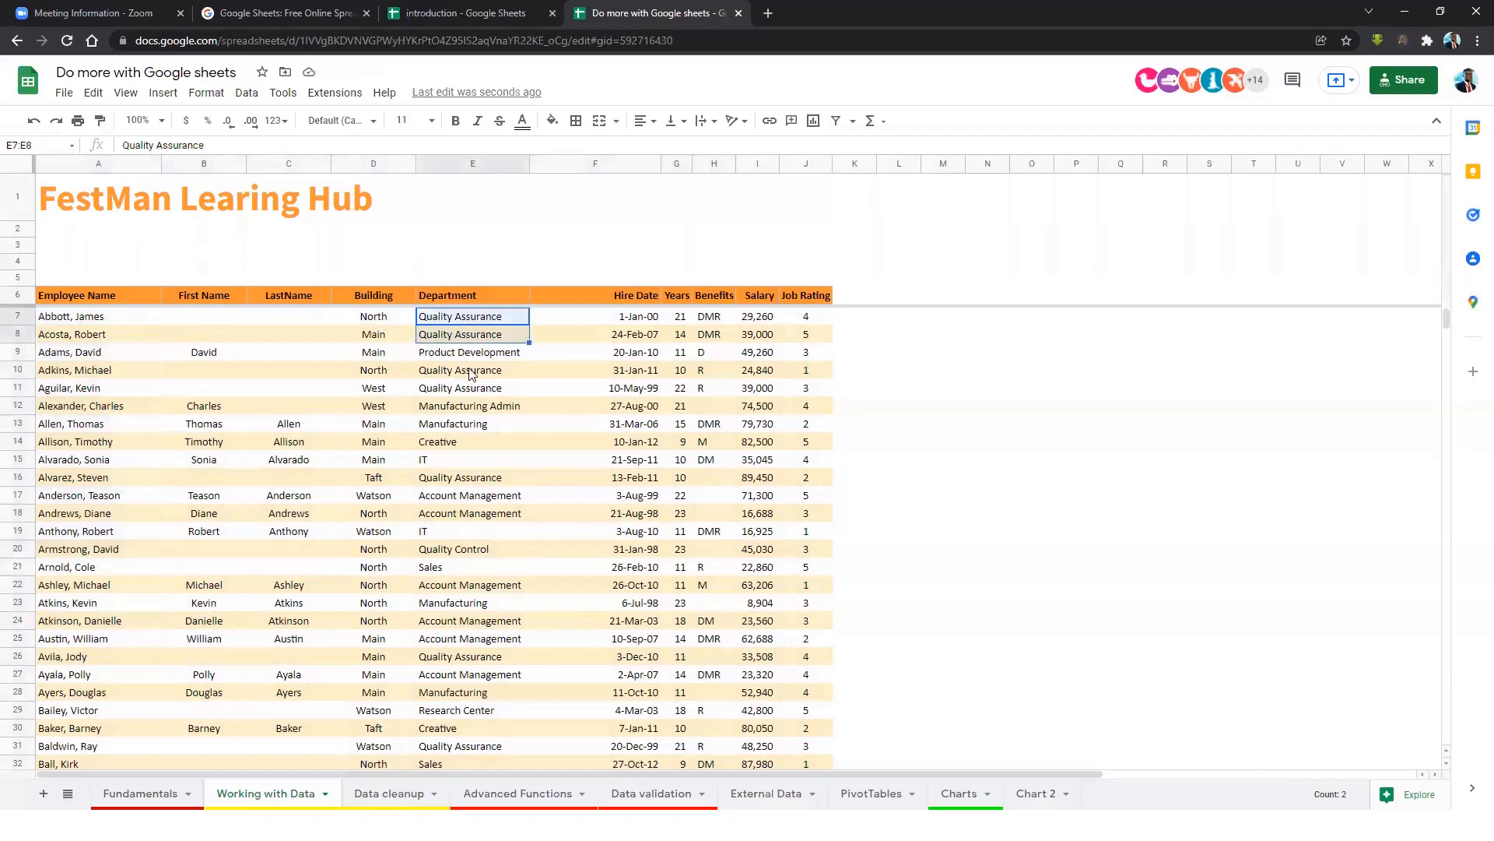
{"action": "left_click", "coordinate": [468, 405]}
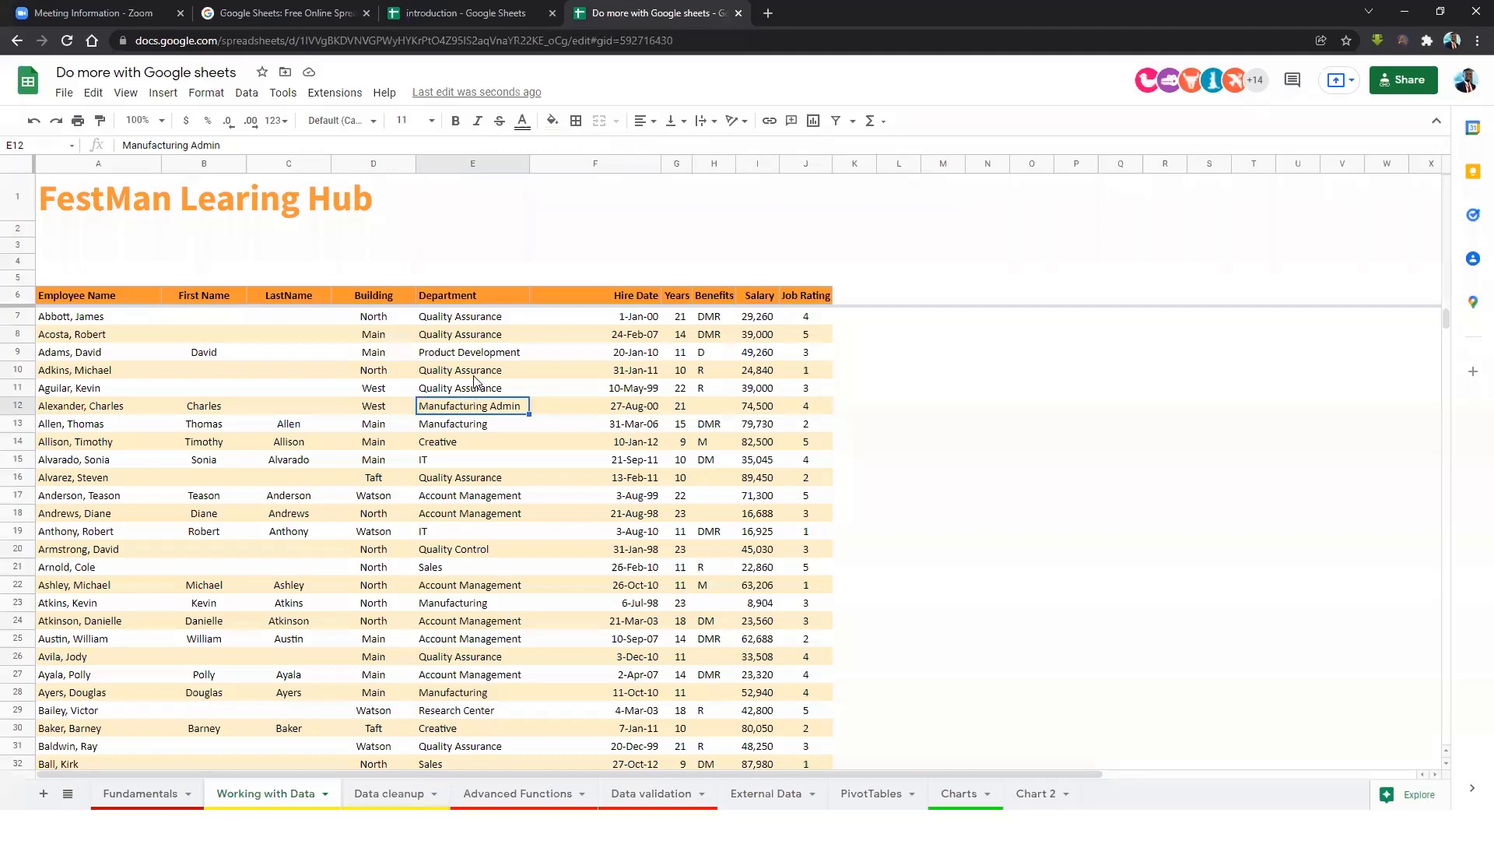
Select the whole employee data range with Ctrl+A.
{"action": "left_click", "coordinate": [396, 391]}
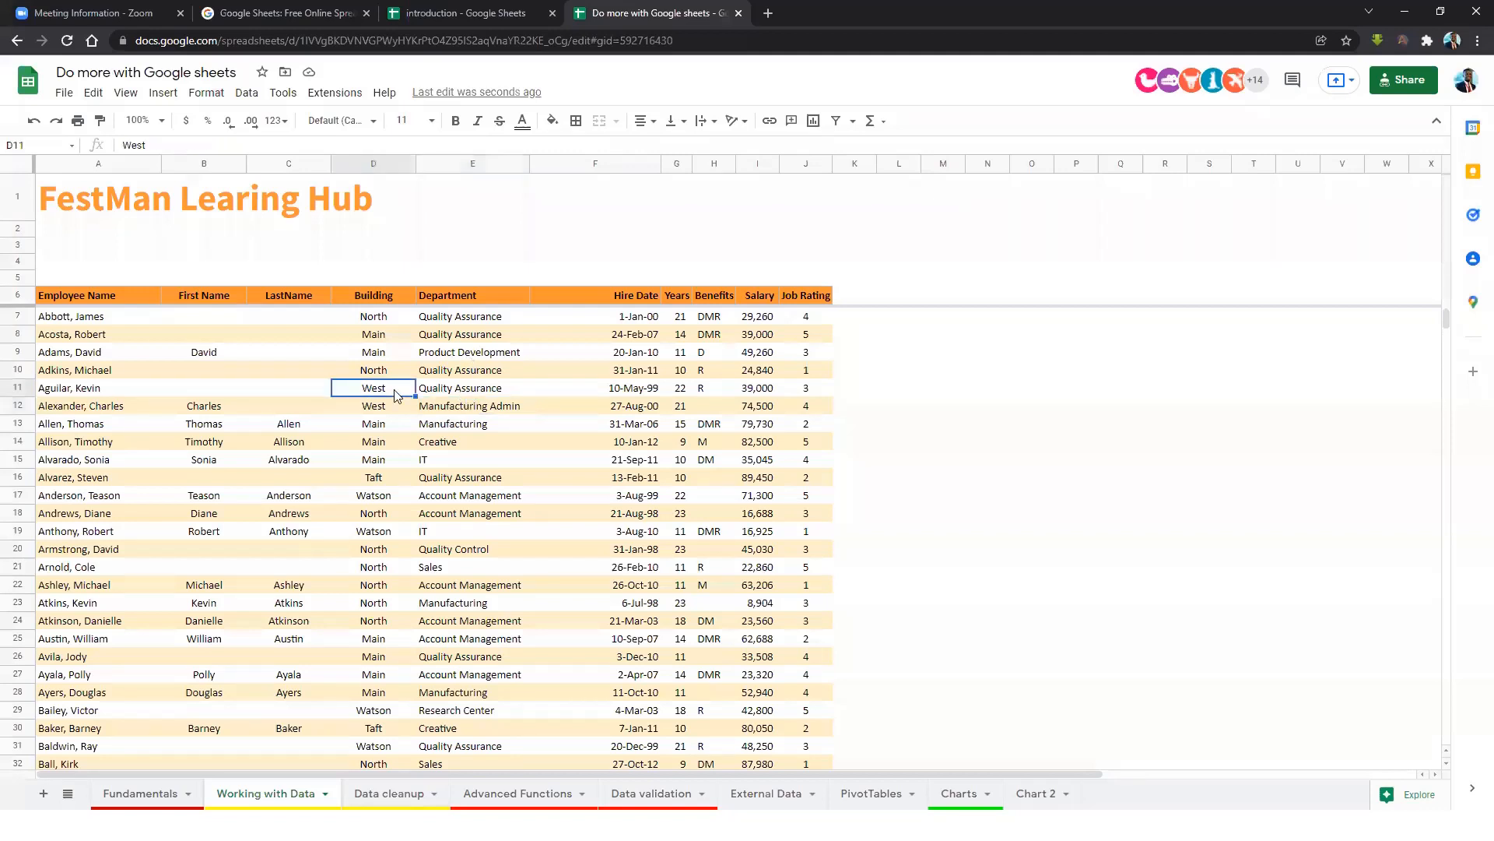
{"action": "key", "text": "ctrl+a"}
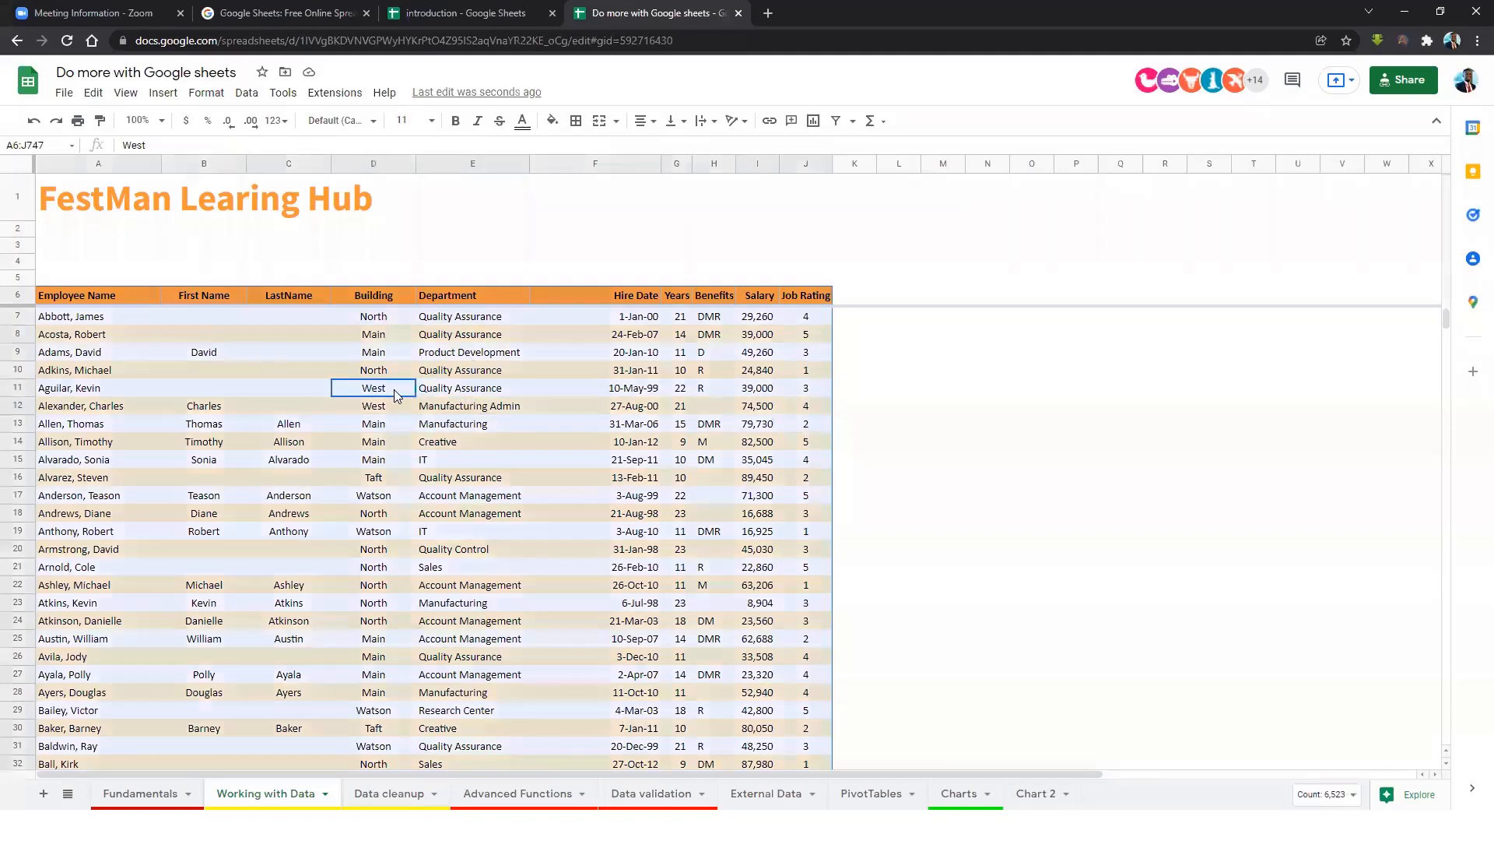
{"action": "left_click", "coordinate": [247, 94]}
Sort the range with a header row by Building, then Department, and apply it.
{"action": "mouse_move", "coordinate": [360, 150]}
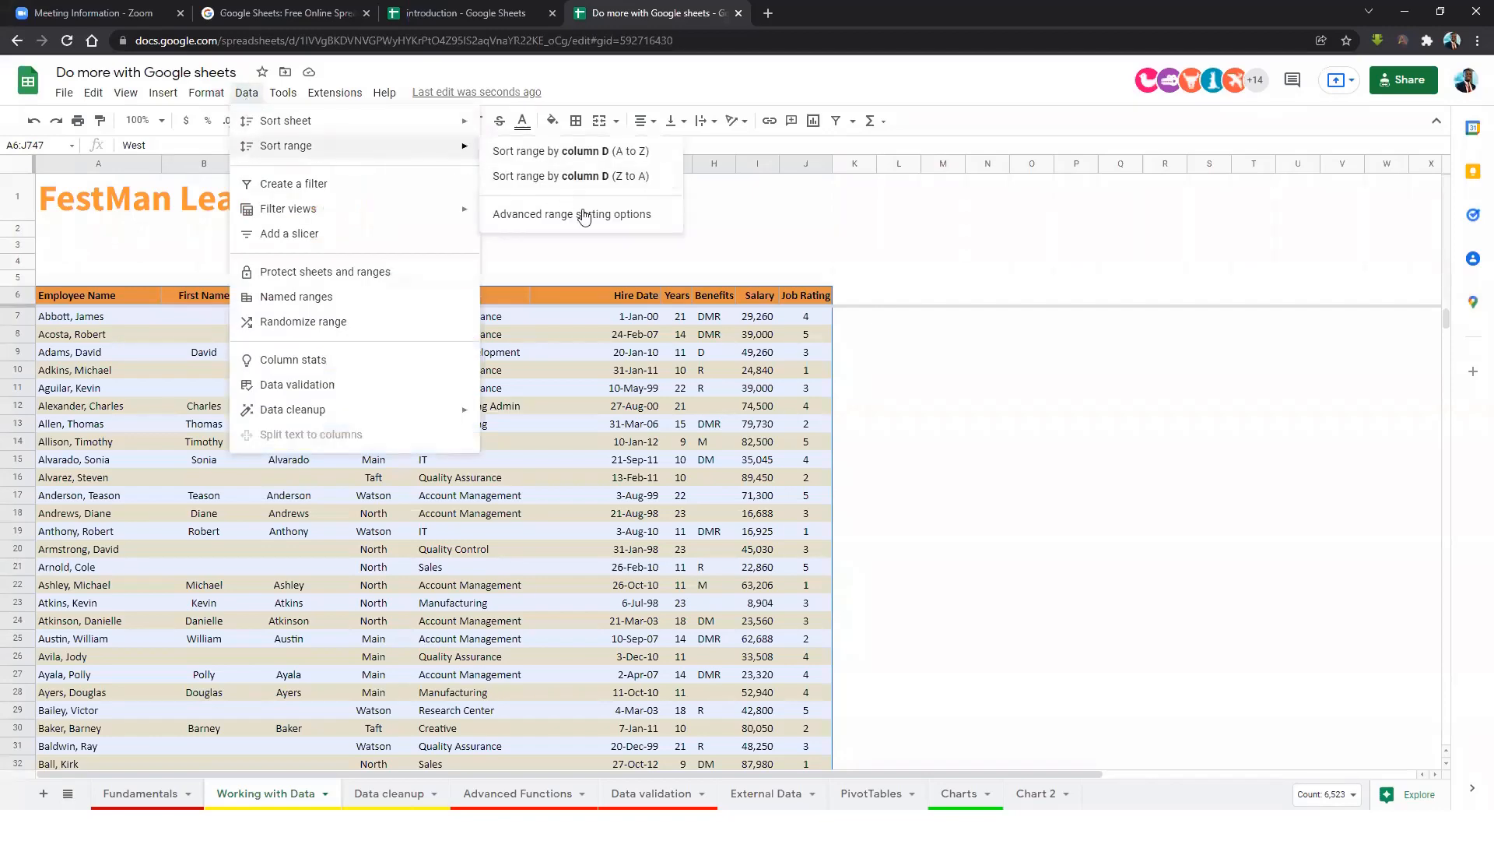
{"action": "left_click", "coordinate": [608, 215]}
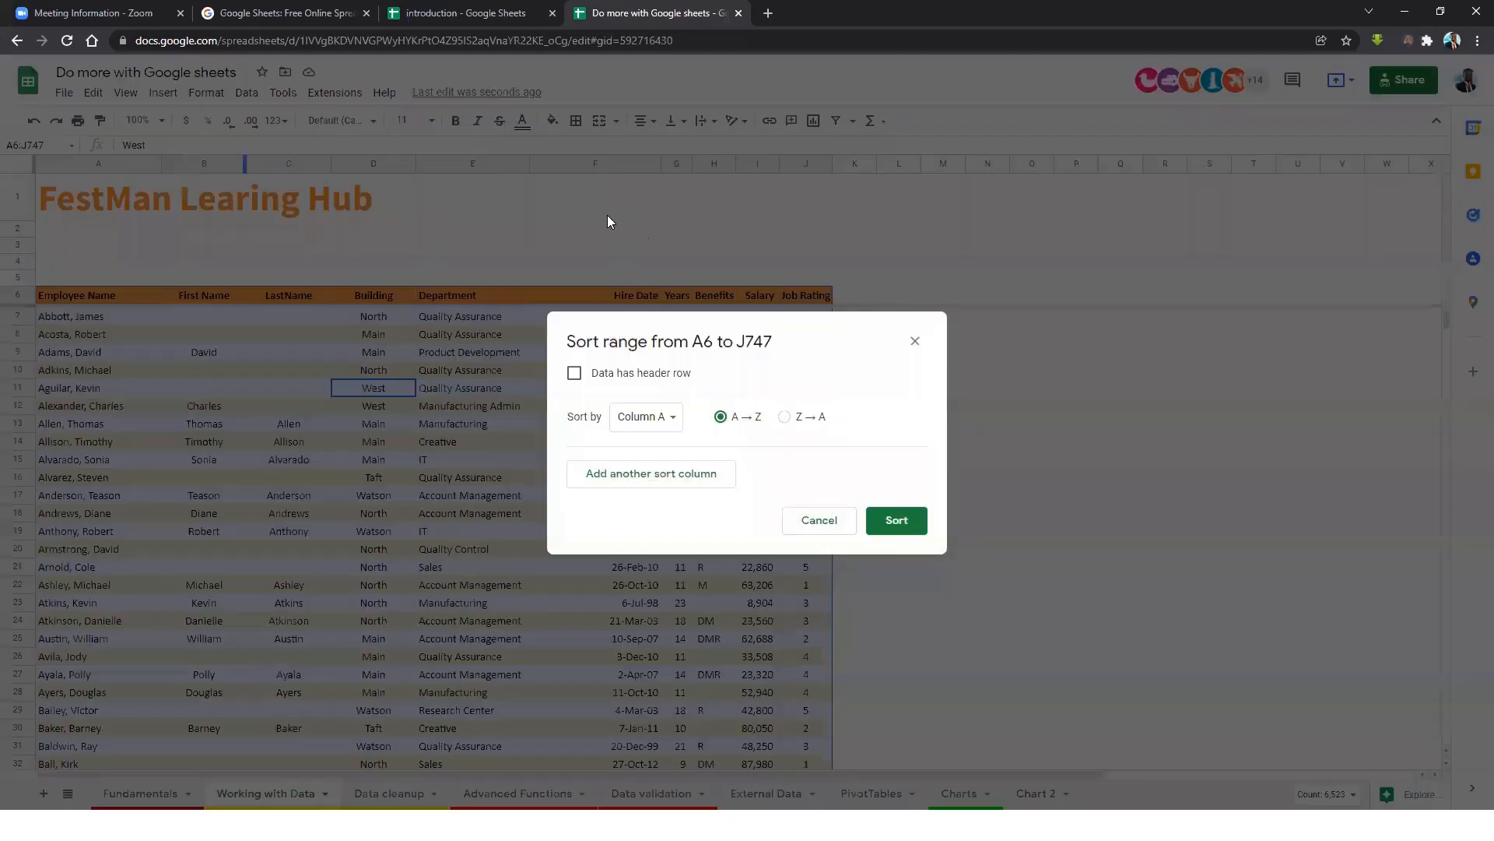
{"action": "left_click_drag", "start_coordinate": [713, 334], "coordinate": [974, 260]}
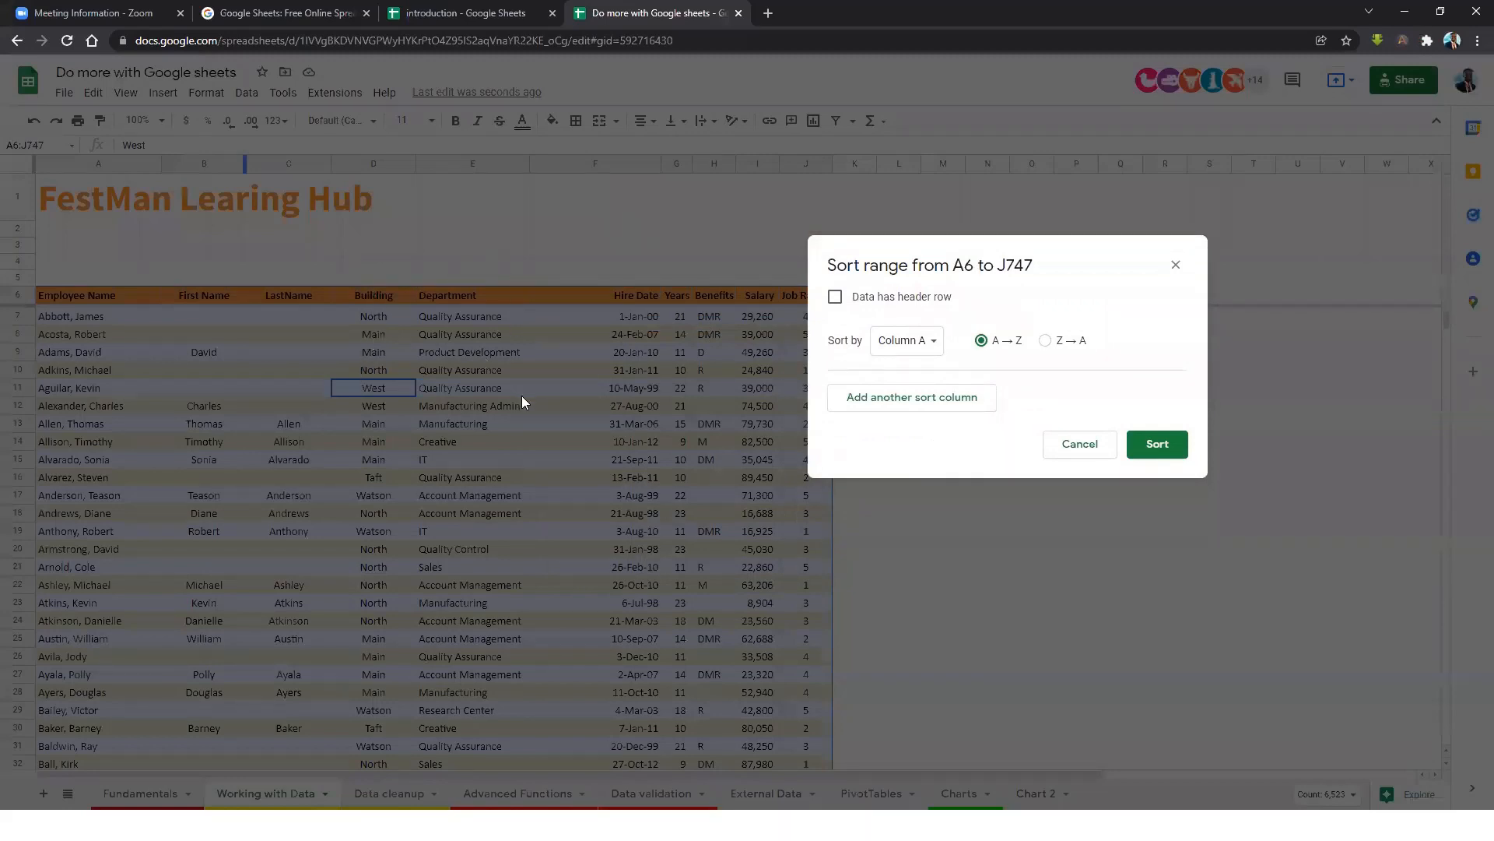
{"action": "left_click", "coordinate": [835, 300]}
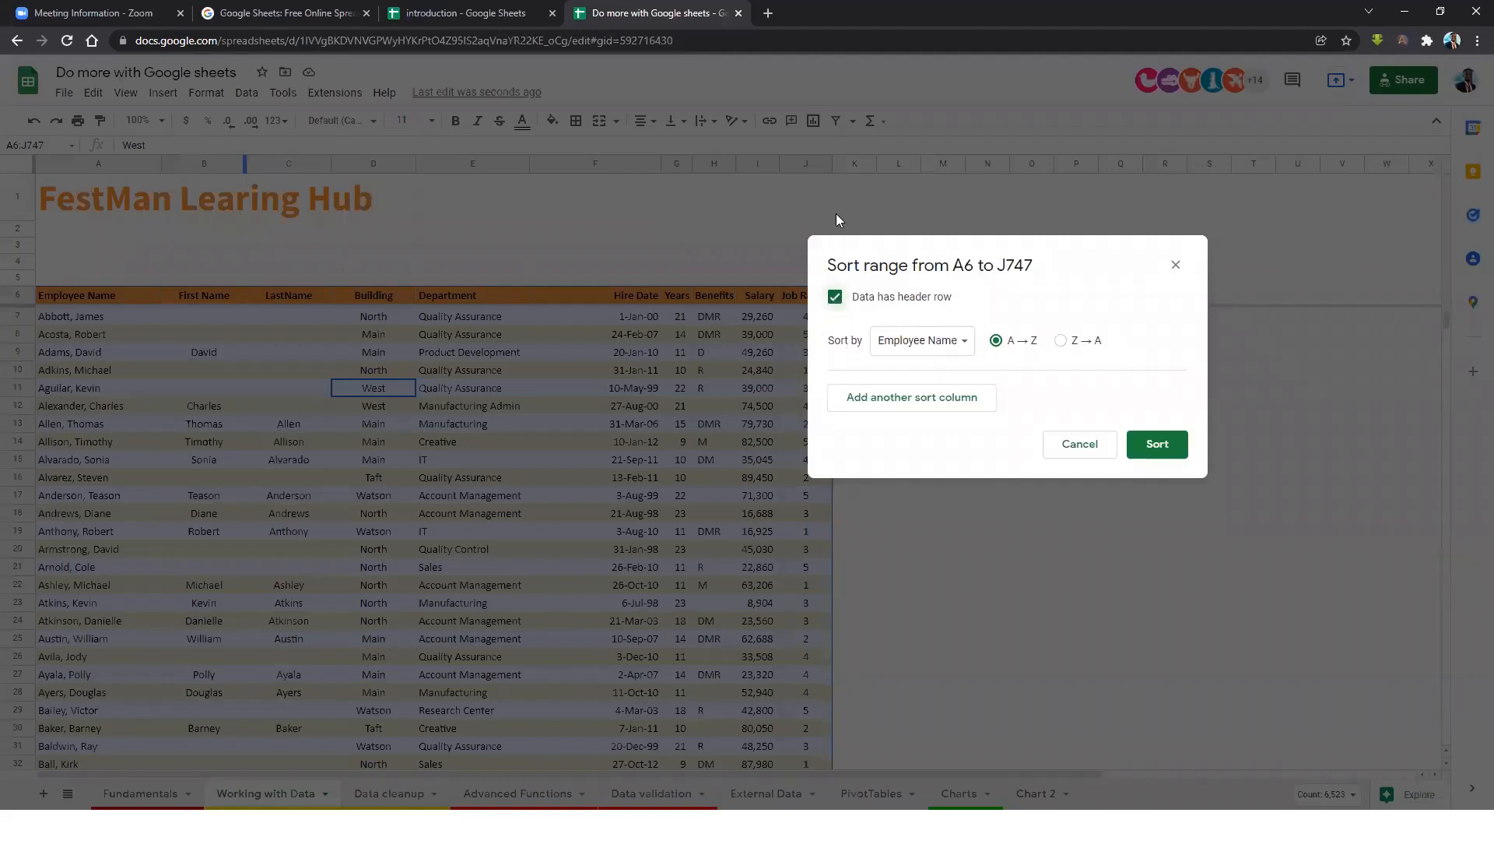
{"action": "left_click", "coordinate": [946, 404]}
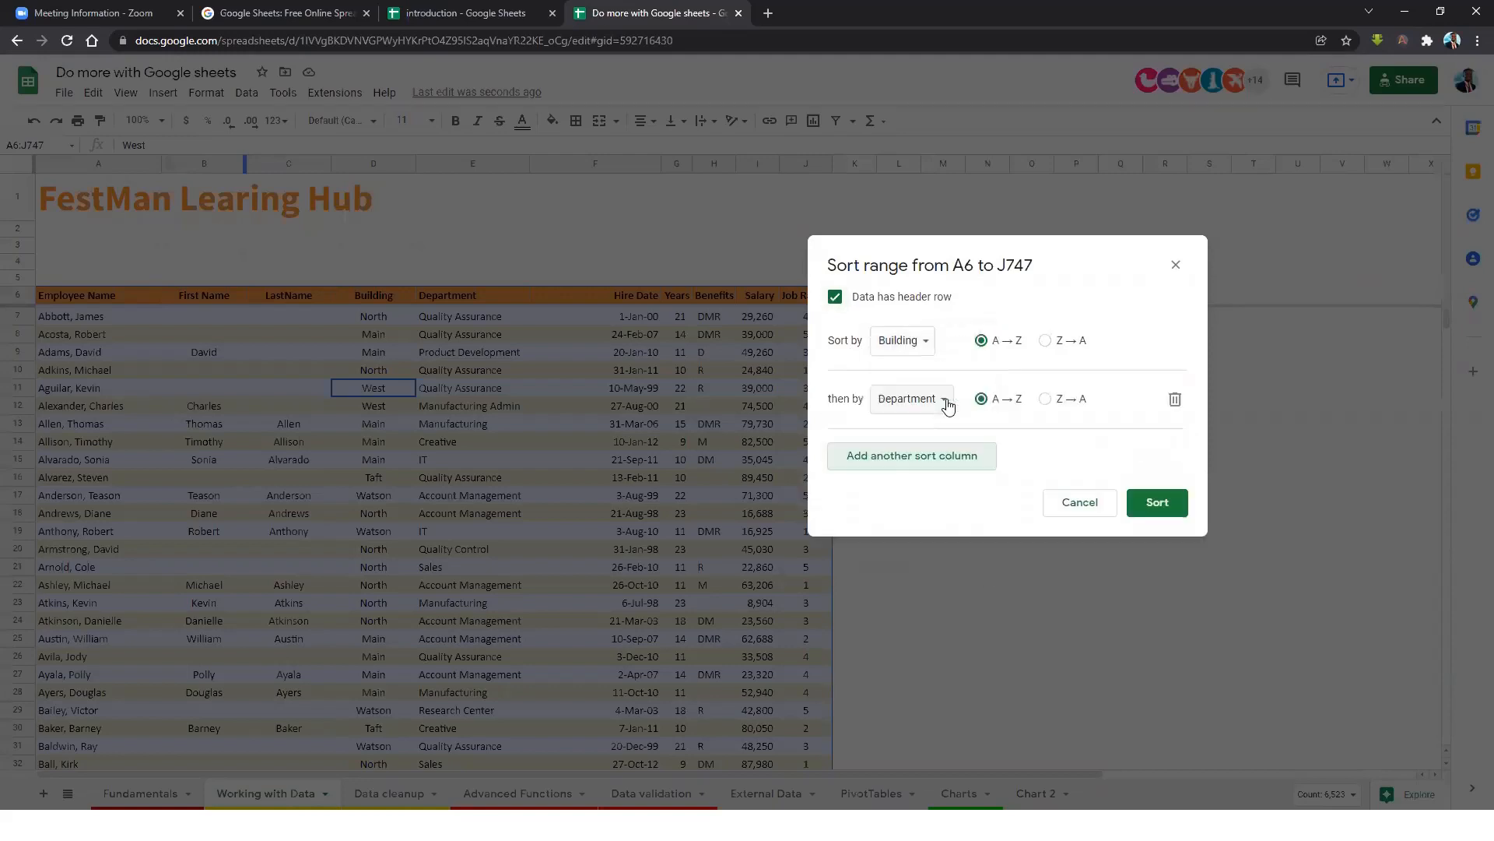
{"action": "left_click", "coordinate": [921, 405]}
{"action": "left_click", "coordinate": [928, 400]}
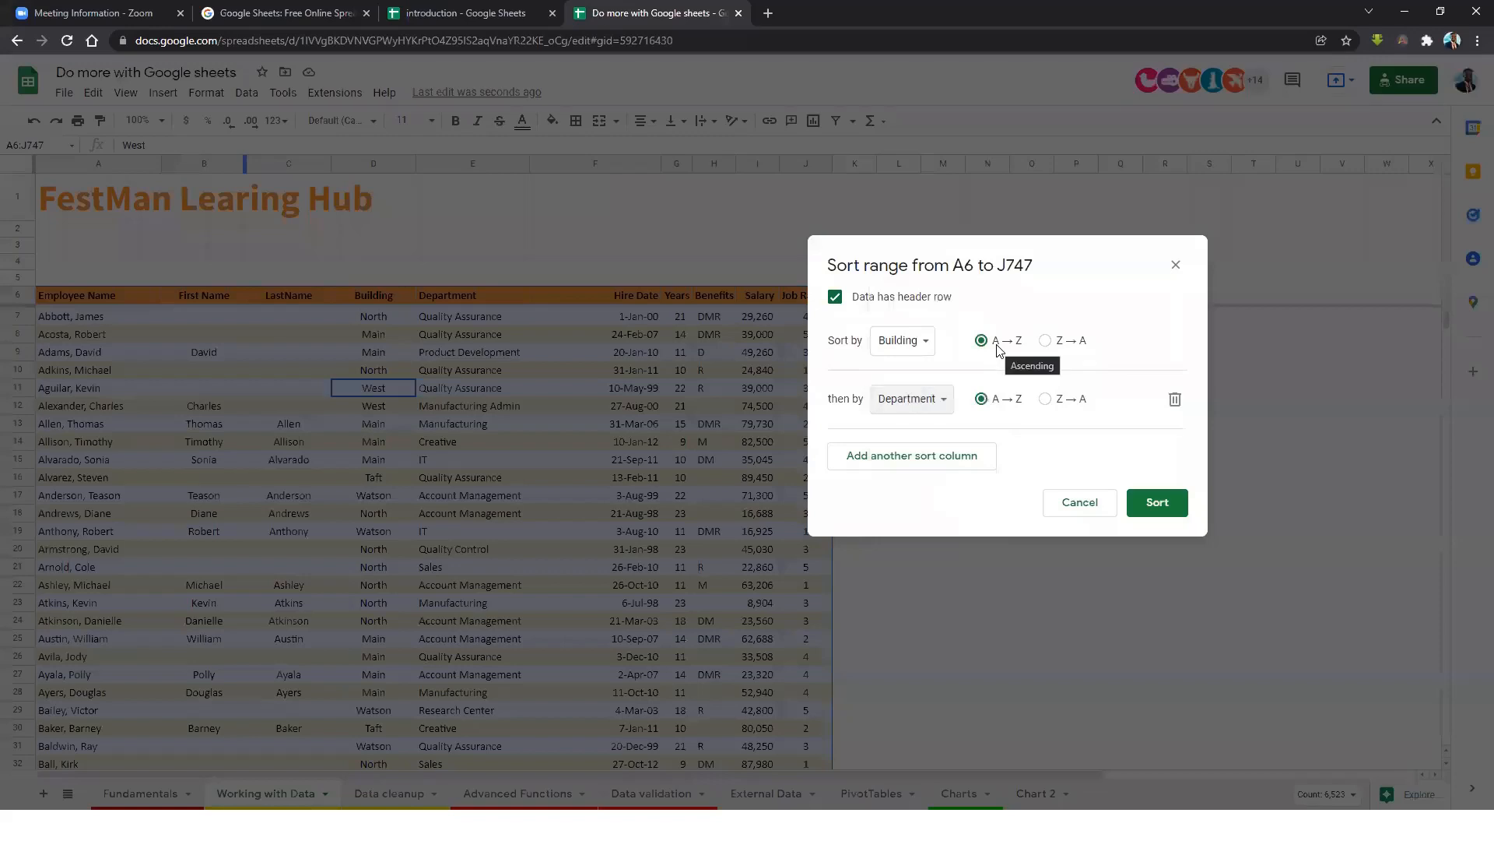
{"action": "left_click", "coordinate": [1153, 505]}
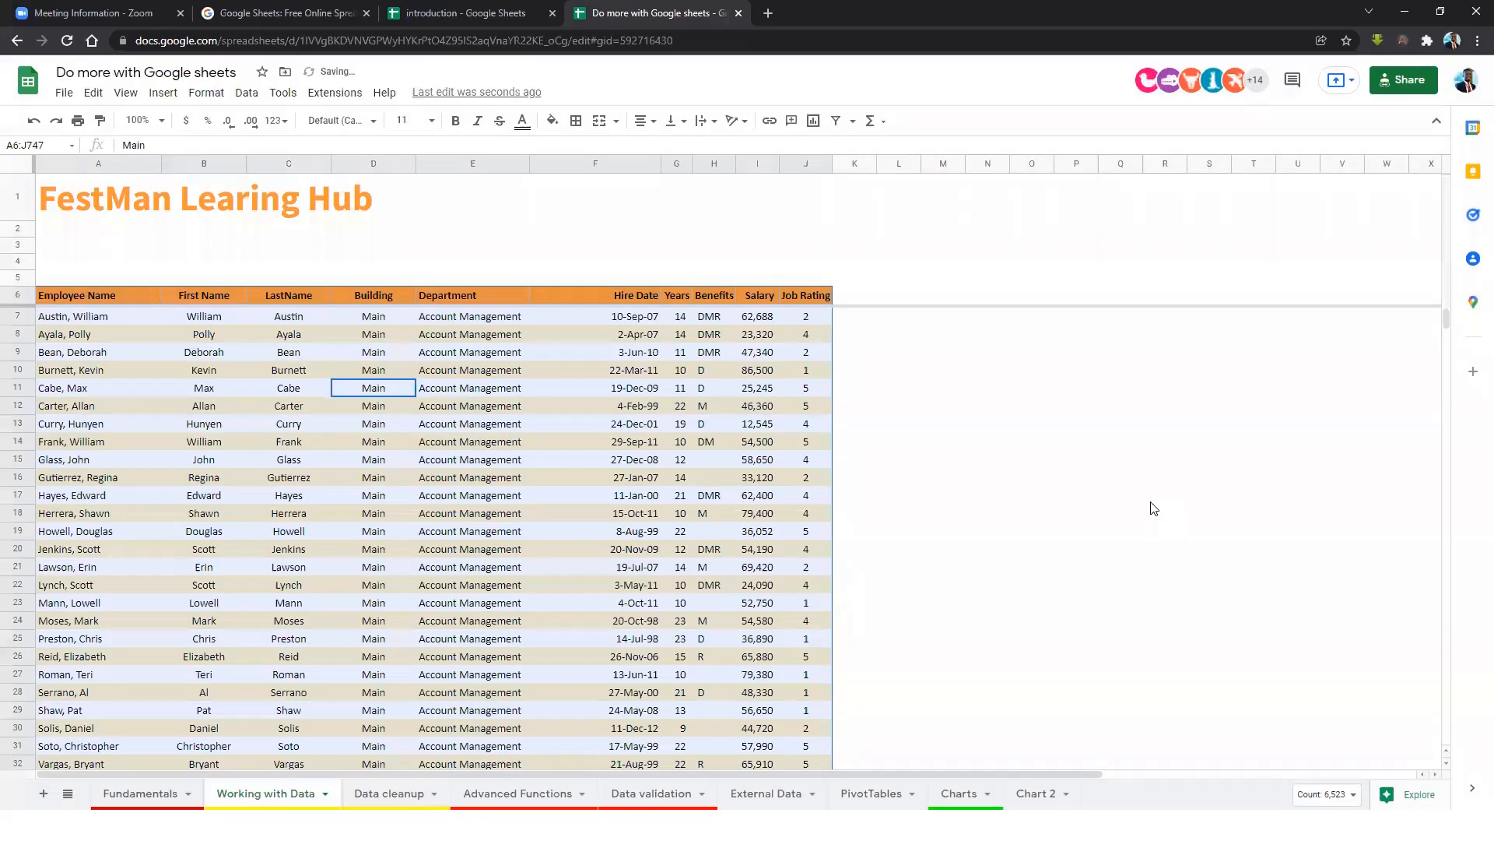
{"action": "left_click", "coordinate": [398, 369]}
{"action": "left_click", "coordinate": [387, 332]}
{"action": "left_click_drag", "start_coordinate": [369, 317], "coordinate": [381, 794]}
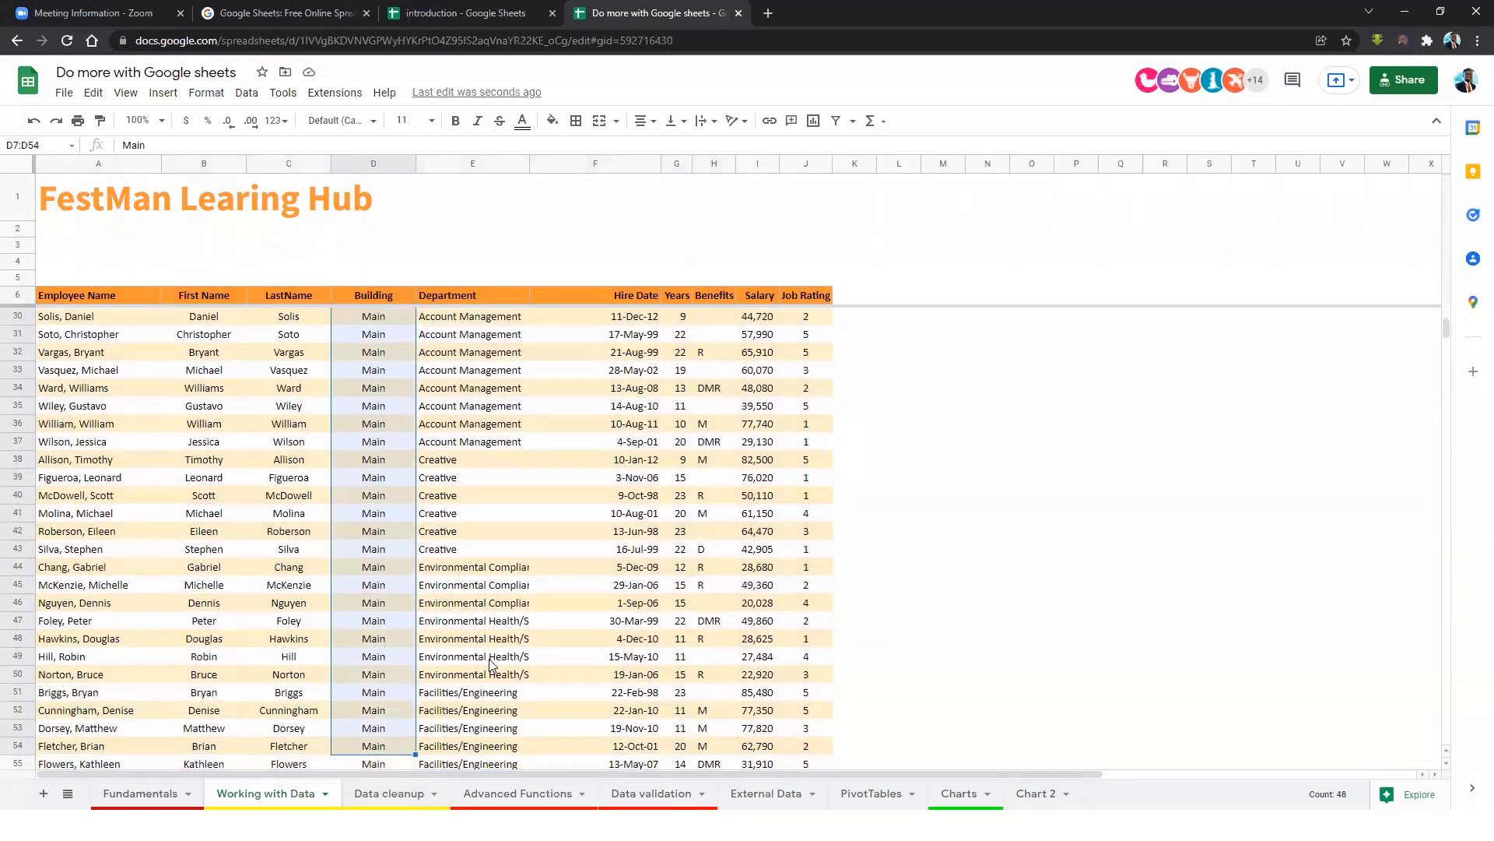
{"action": "left_click_drag", "start_coordinate": [505, 729], "coordinate": [493, 467]}
{"action": "scroll", "coordinate": [494, 467], "scroll_direction": "up", "scroll_amount": 6}
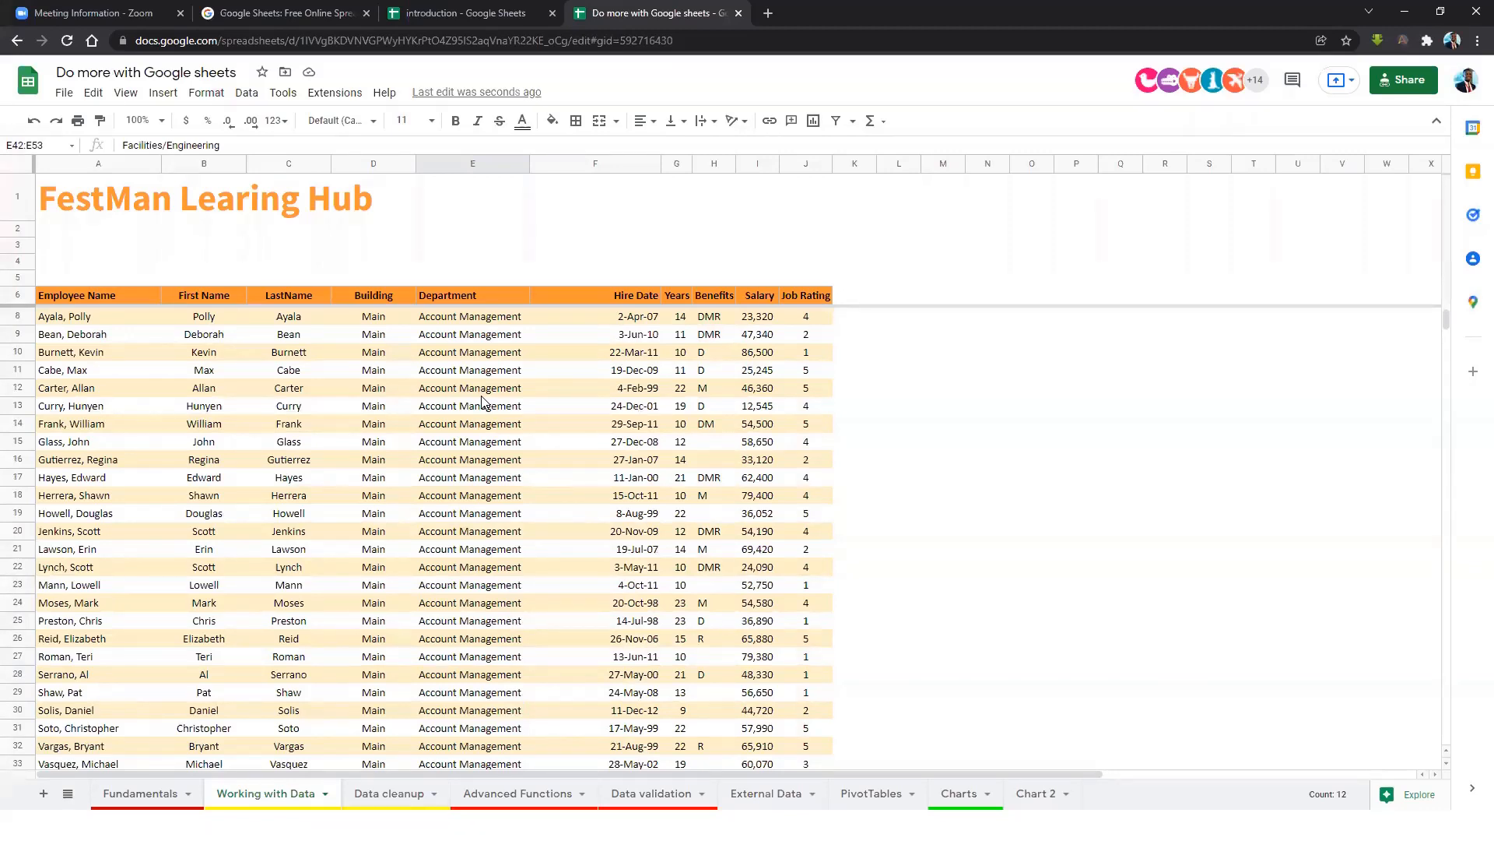
{"action": "left_click", "coordinate": [467, 391]}
{"action": "scroll", "coordinate": [436, 397], "scroll_direction": "up", "scroll_amount": 1}
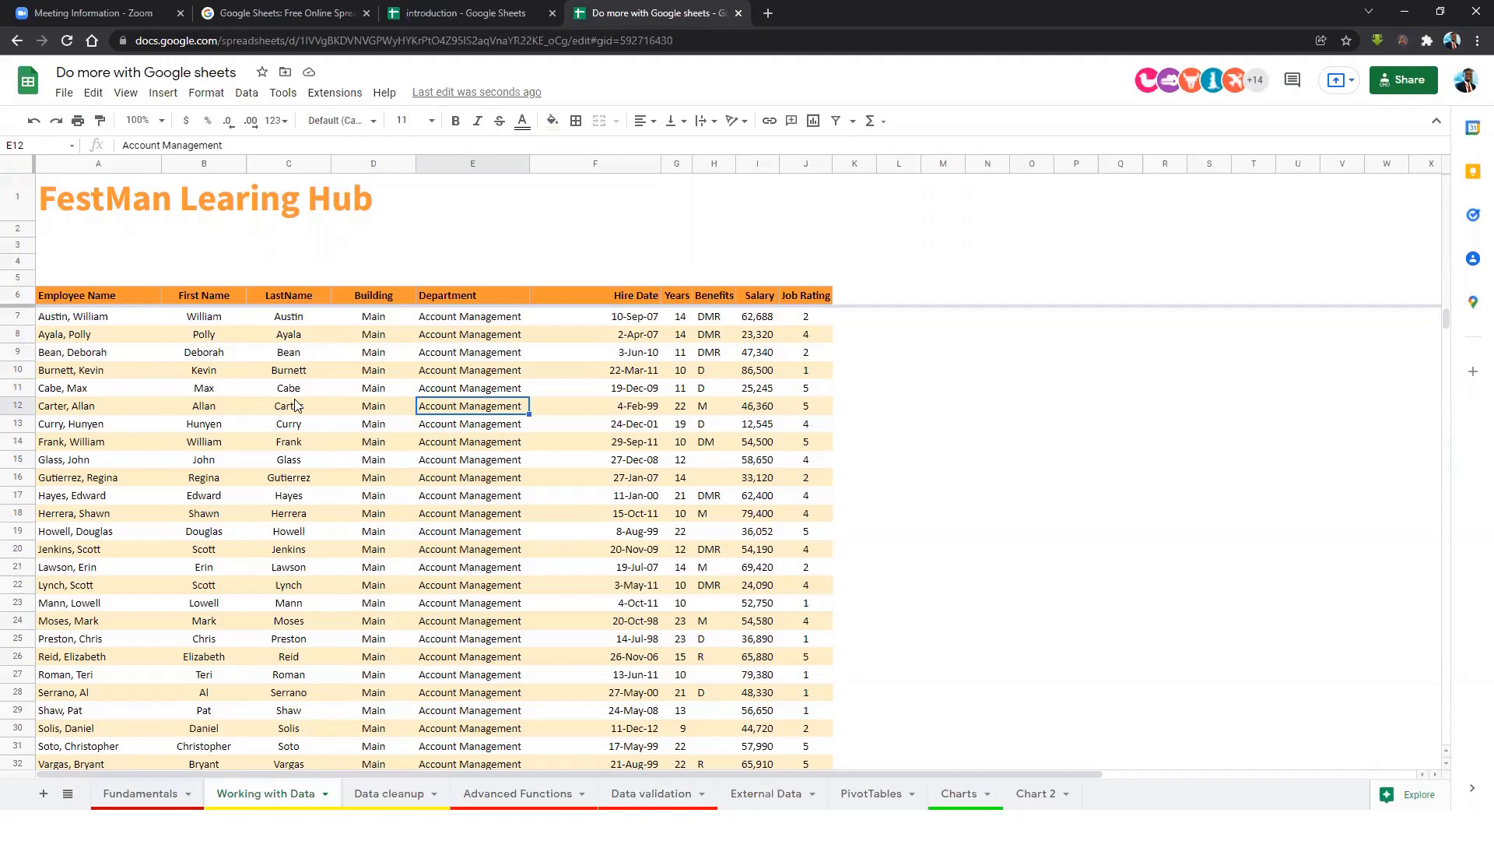
{"action": "left_click", "coordinate": [506, 337]}
{"action": "left_click", "coordinate": [467, 297]}
{"action": "left_click", "coordinate": [476, 347]}
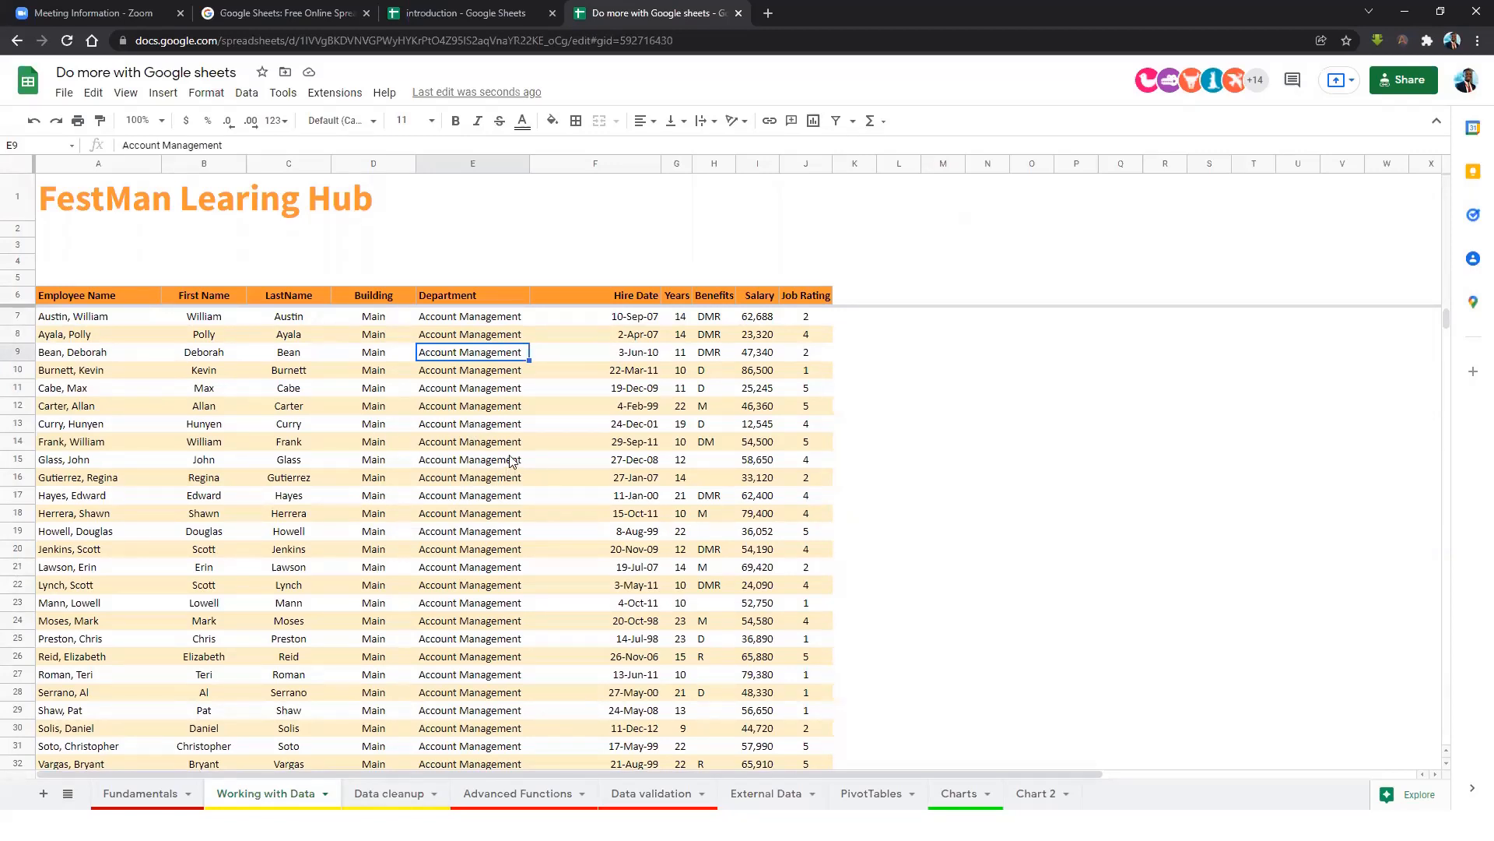
{"action": "left_click", "coordinate": [484, 430]}
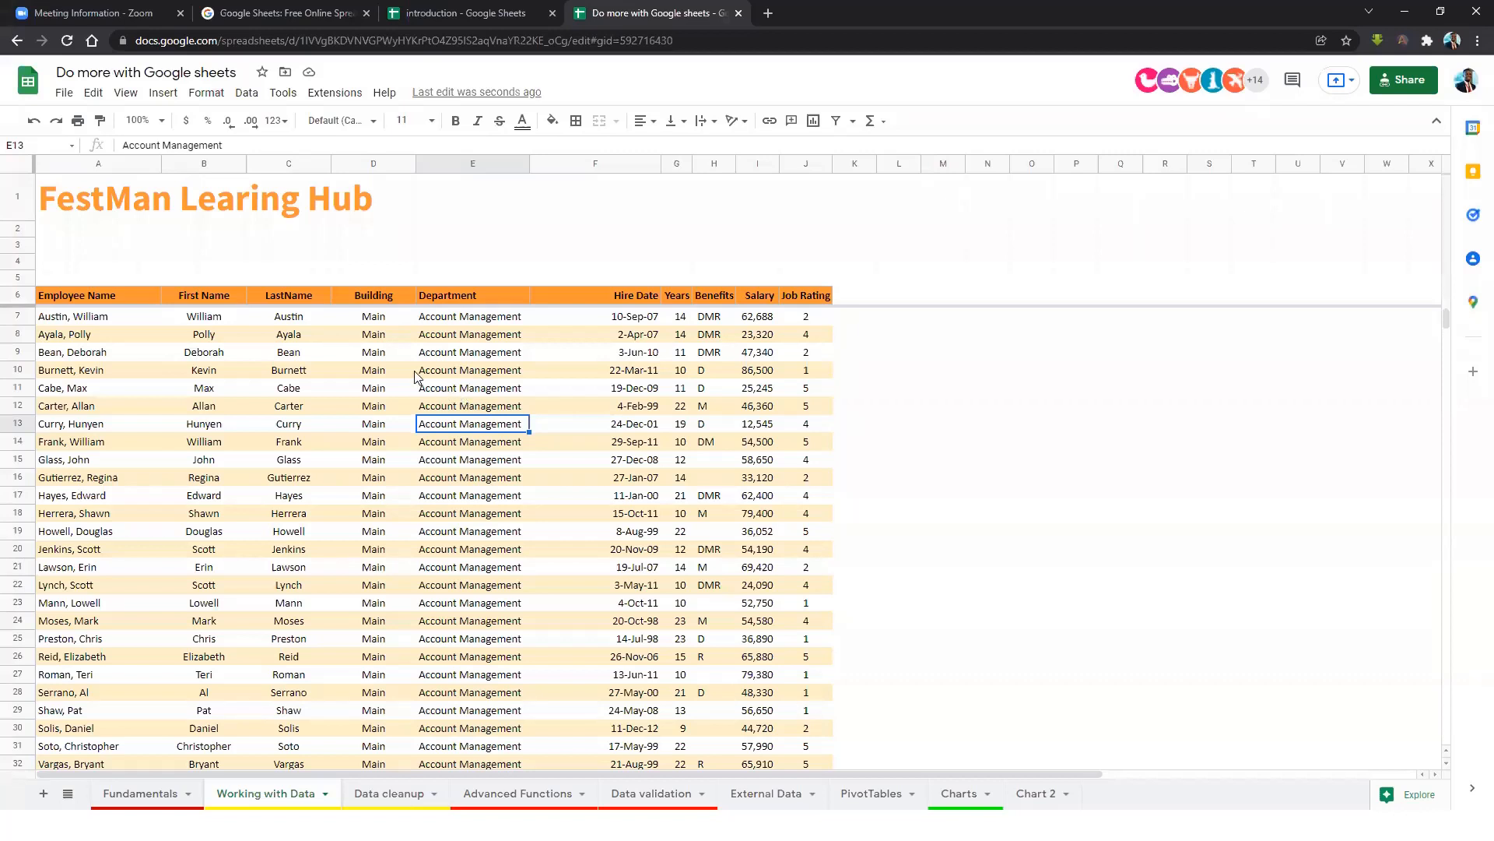
Create a filter across the table's header row 6.
{"action": "left_click", "coordinate": [255, 98]}
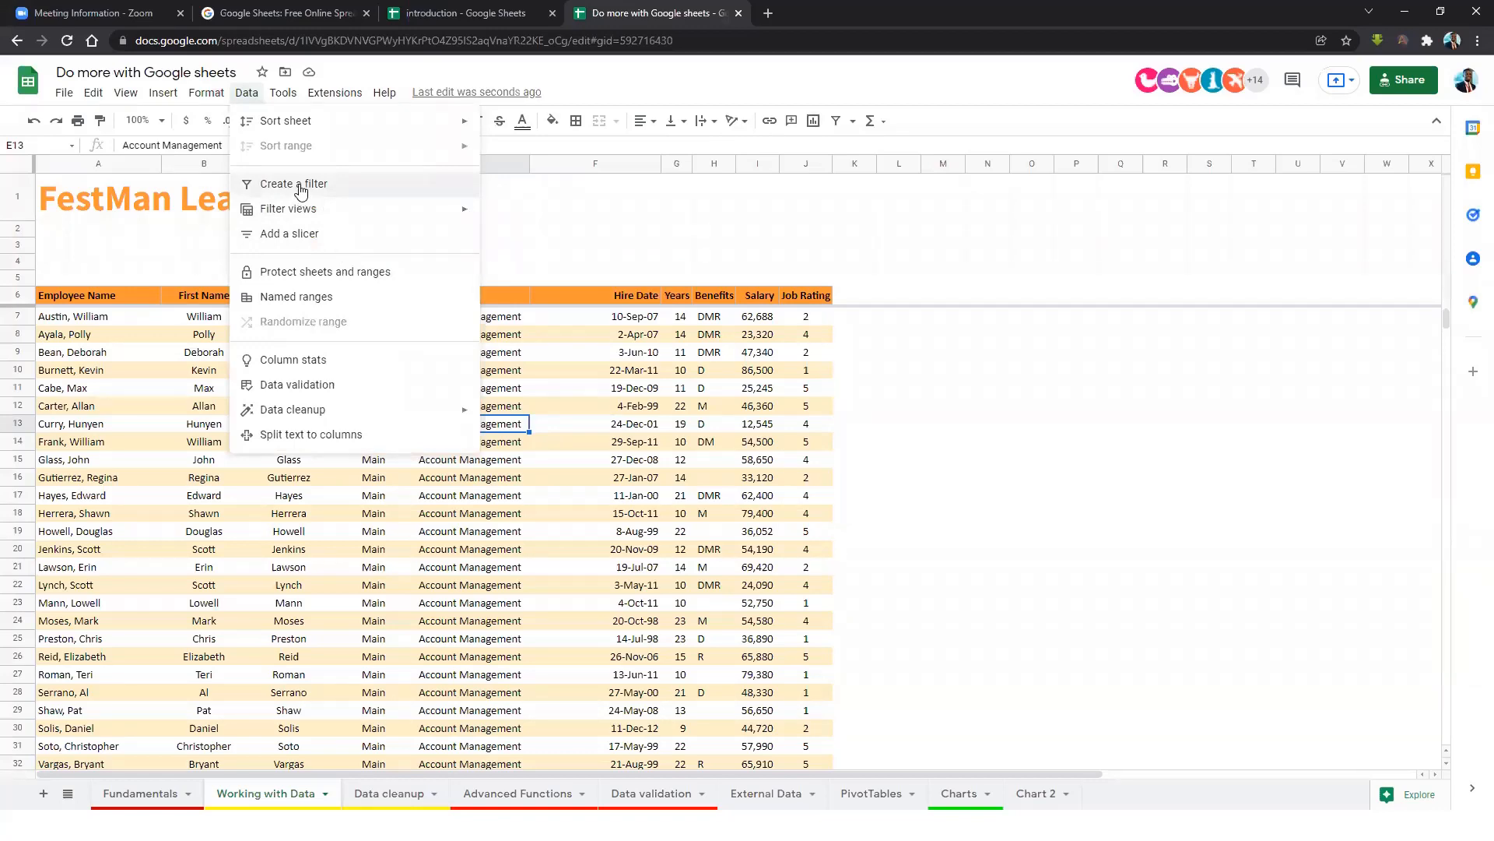
{"action": "left_click", "coordinate": [301, 187]}
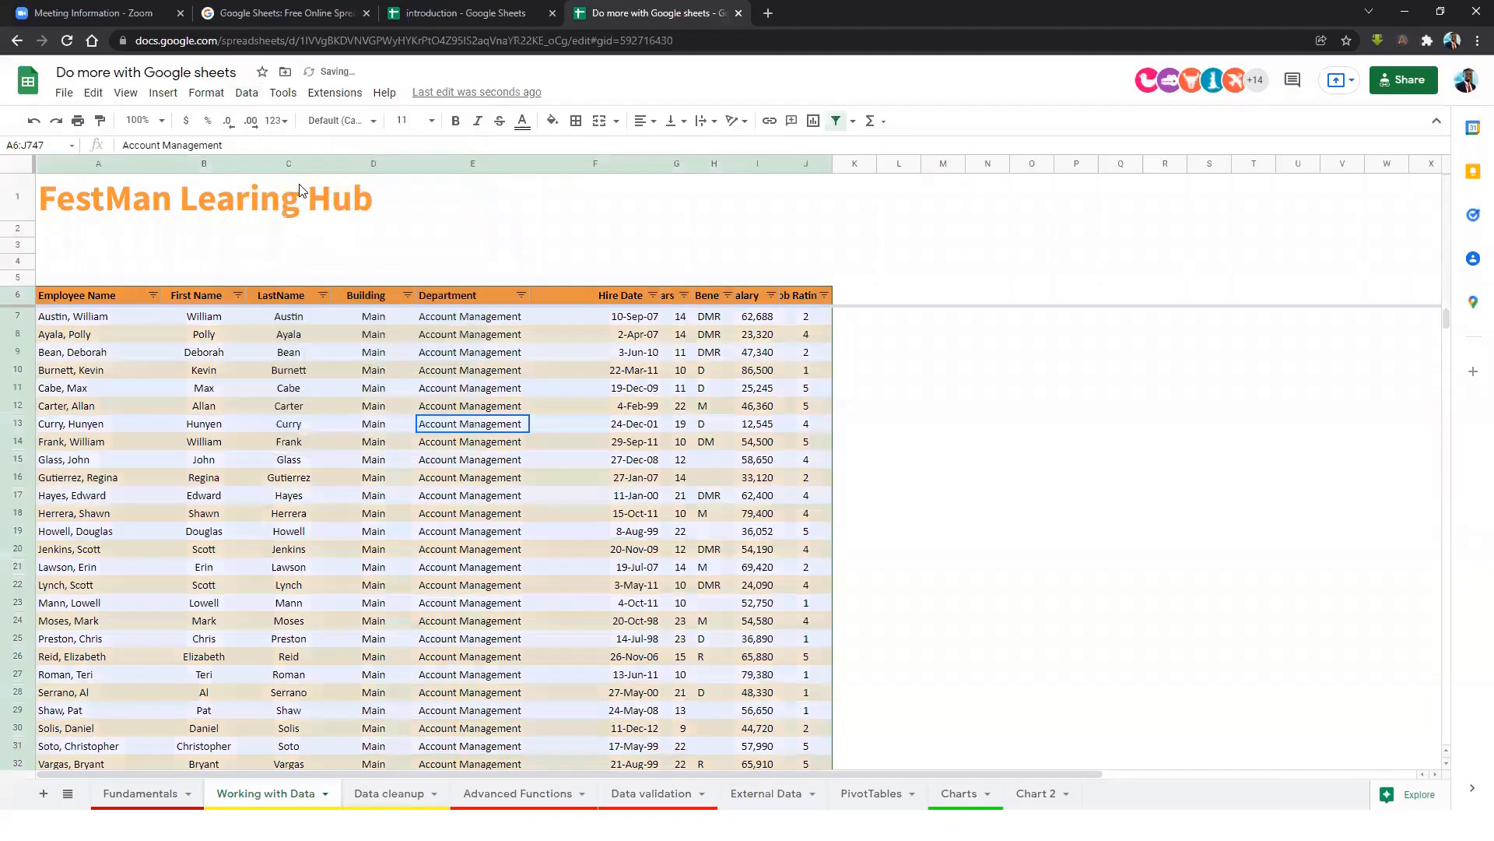
{"action": "left_click", "coordinate": [550, 356]}
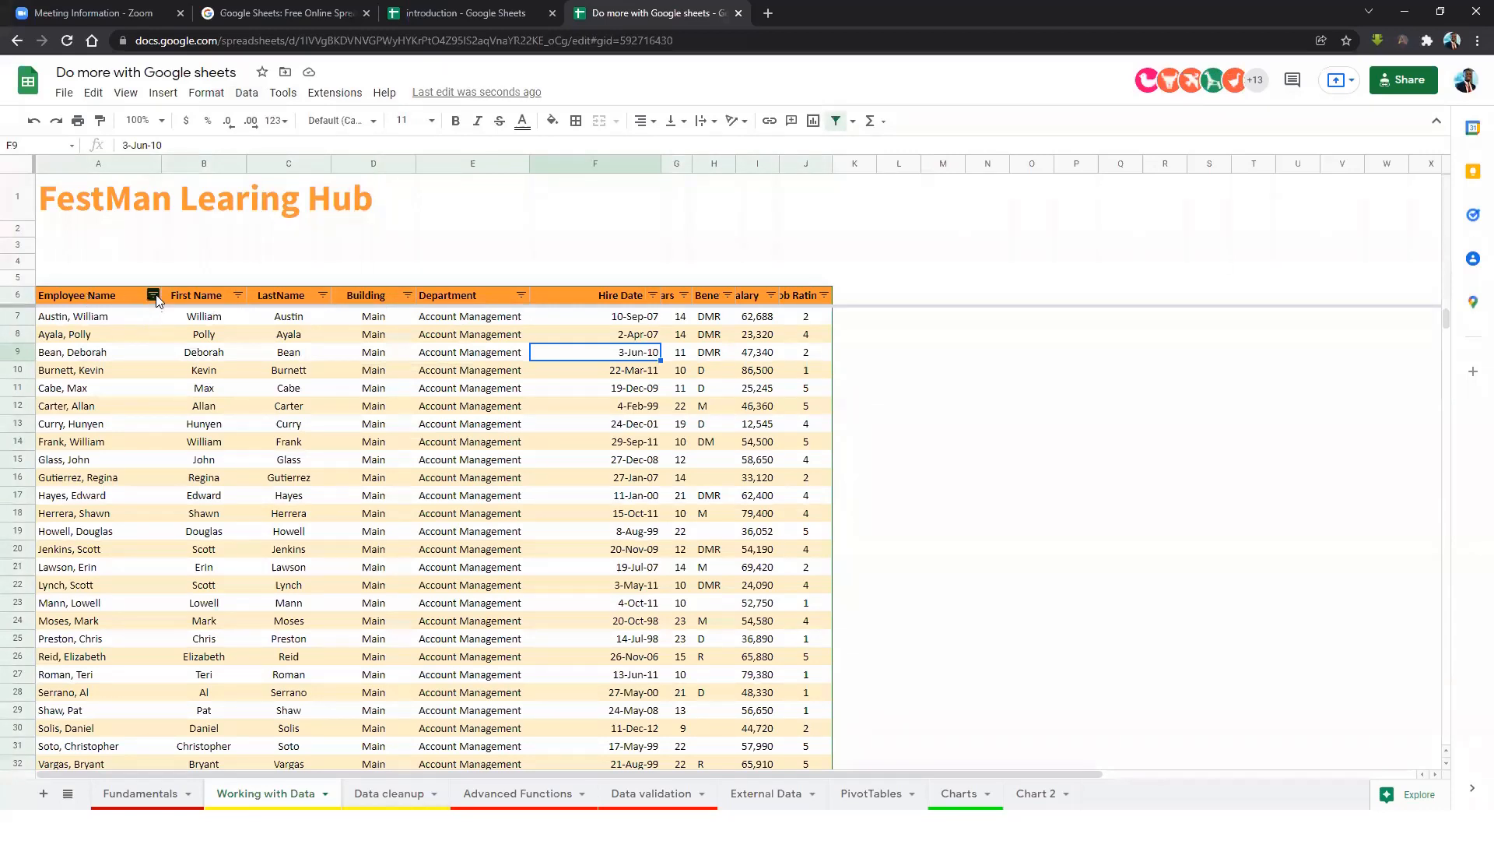
In the Employee Name filter, uncheck the first name and check it again.
{"action": "left_click", "coordinate": [153, 295]}
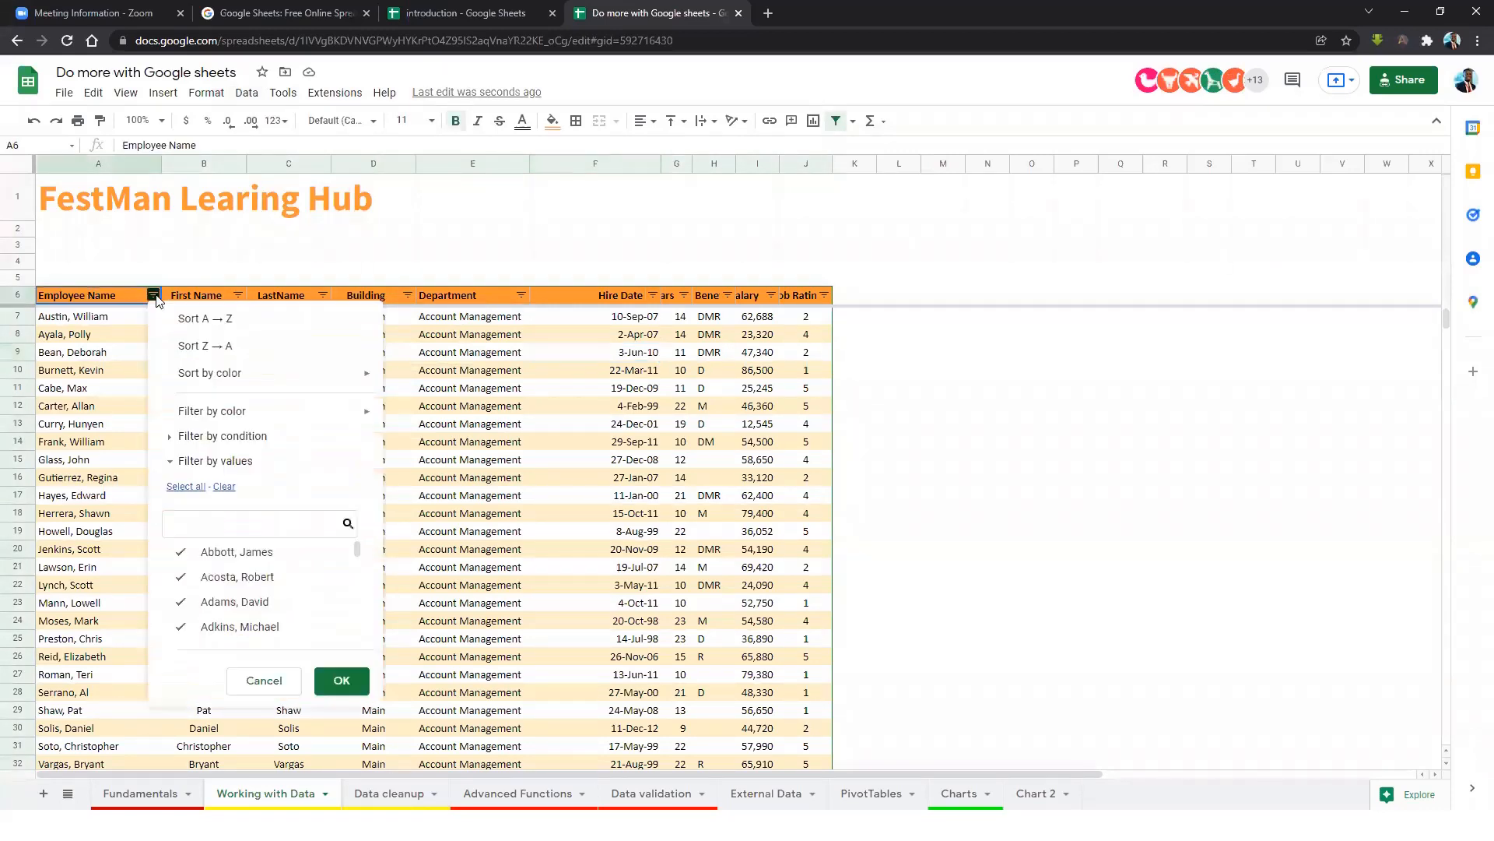
{"action": "scroll", "coordinate": [265, 589], "scroll_direction": "down", "scroll_amount": 8}
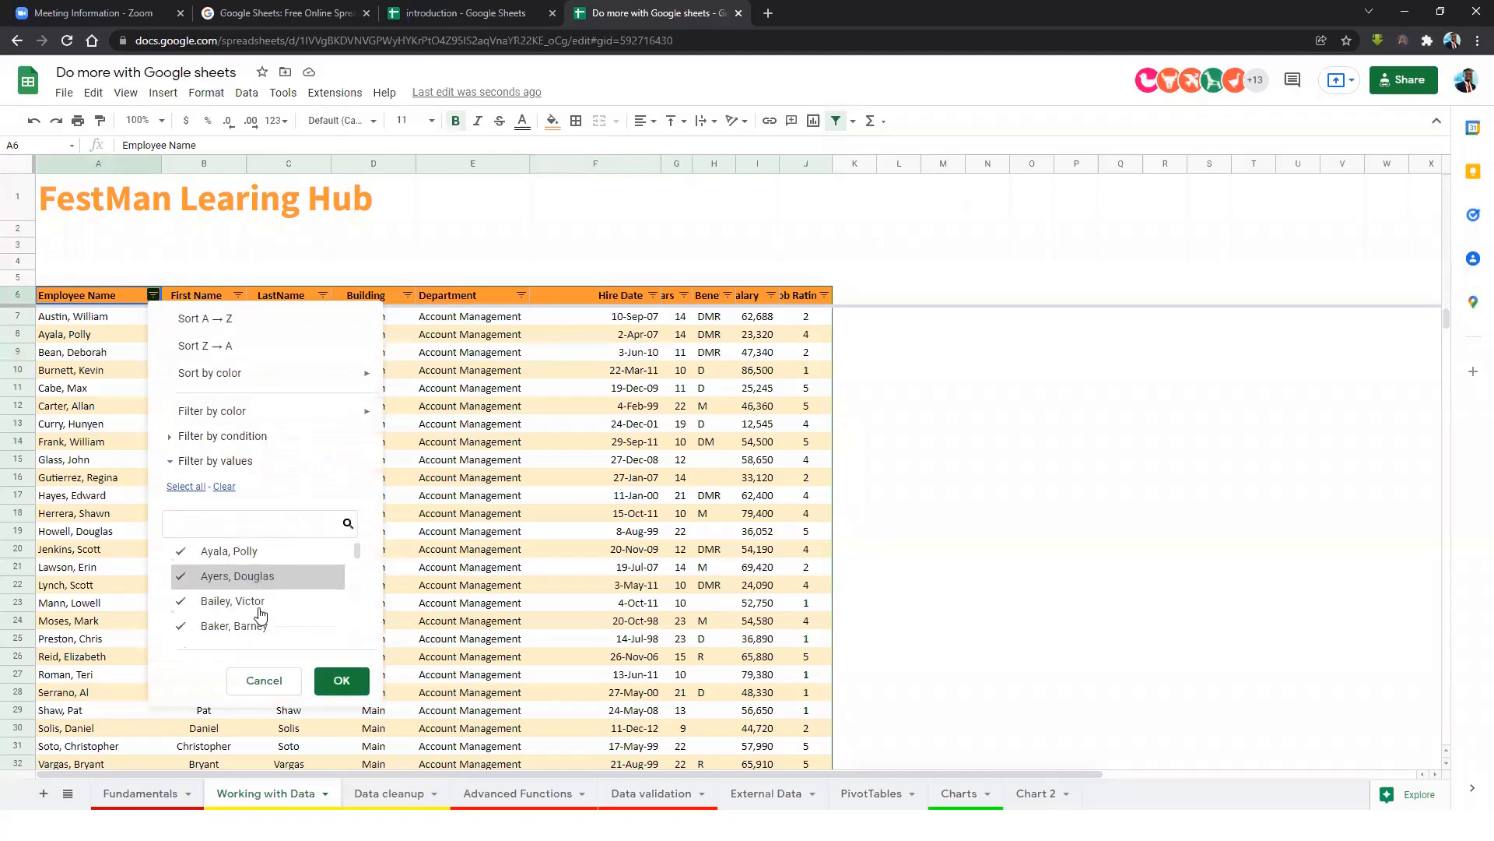
{"action": "scroll", "coordinate": [262, 612], "scroll_direction": "down", "scroll_amount": 2}
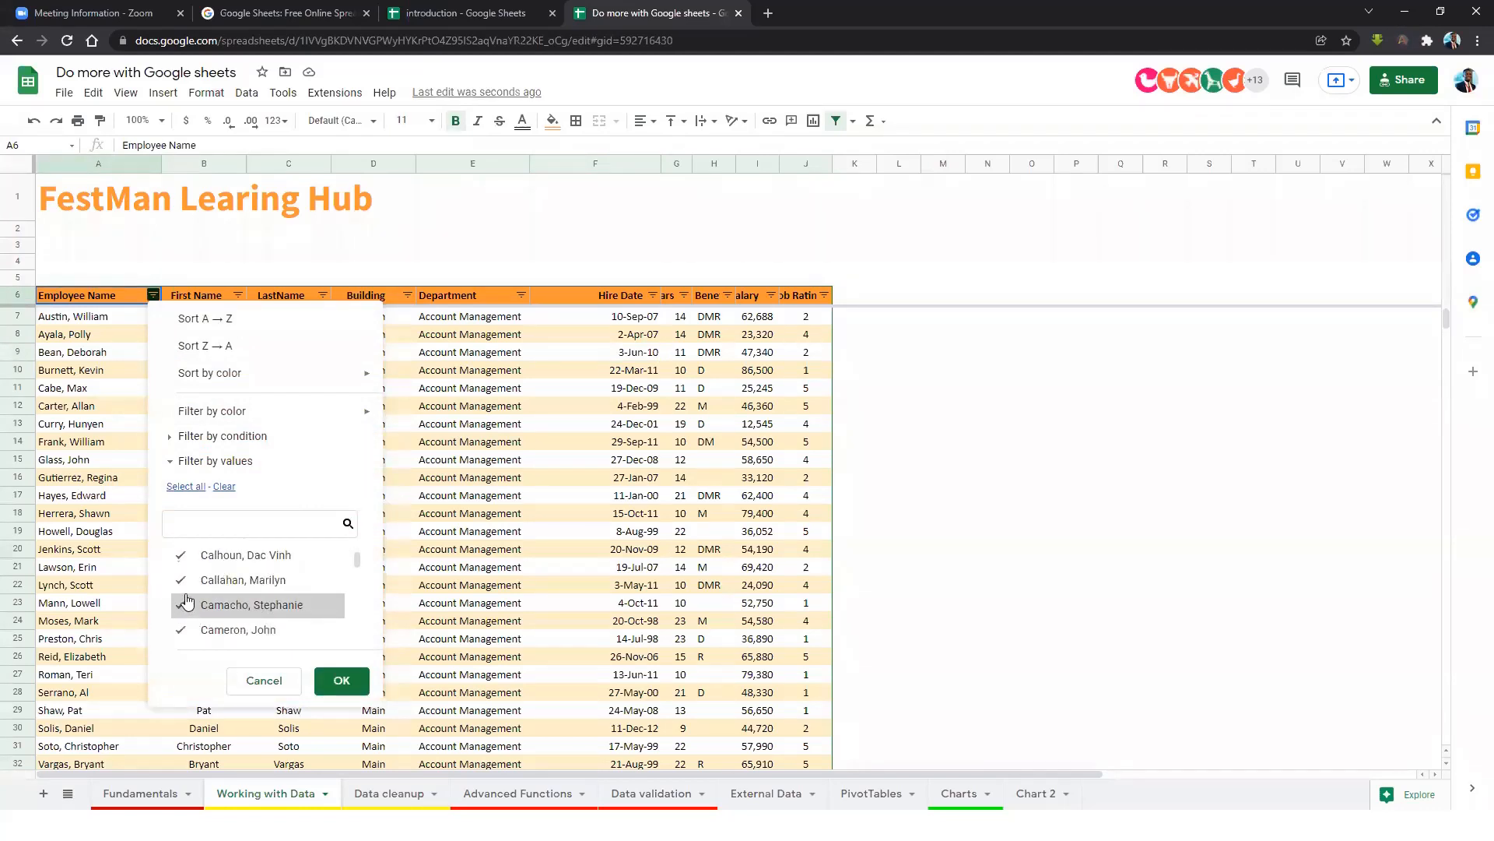
{"action": "scroll", "coordinate": [186, 603], "scroll_direction": "up", "scroll_amount": 4}
{"action": "scroll", "coordinate": [195, 585], "scroll_direction": "up", "scroll_amount": 3}
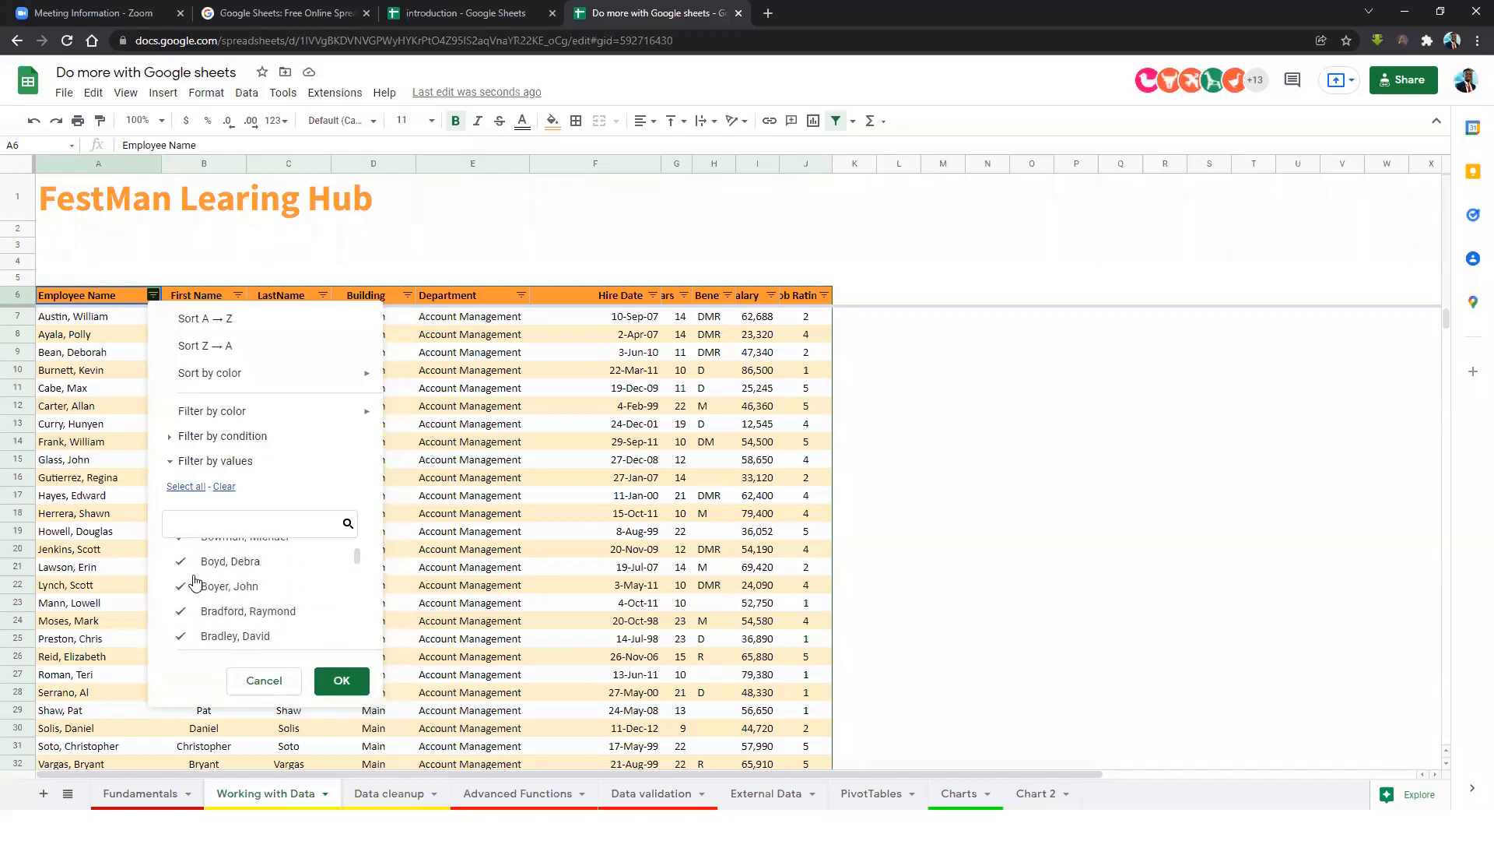
{"action": "scroll", "coordinate": [207, 580], "scroll_direction": "up", "scroll_amount": 4}
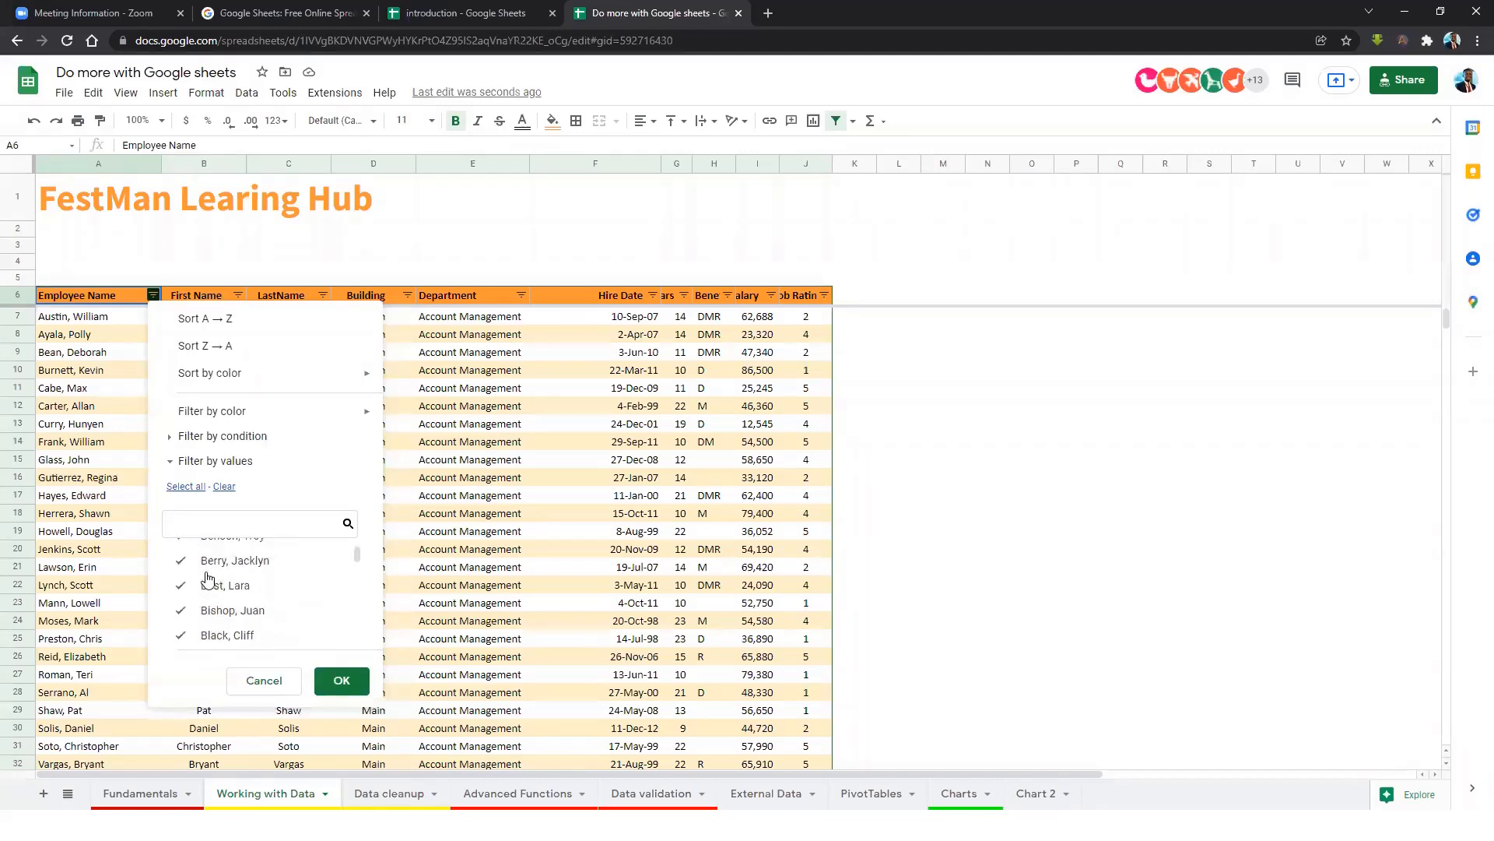
{"action": "scroll", "coordinate": [224, 577], "scroll_direction": "up", "scroll_amount": 5}
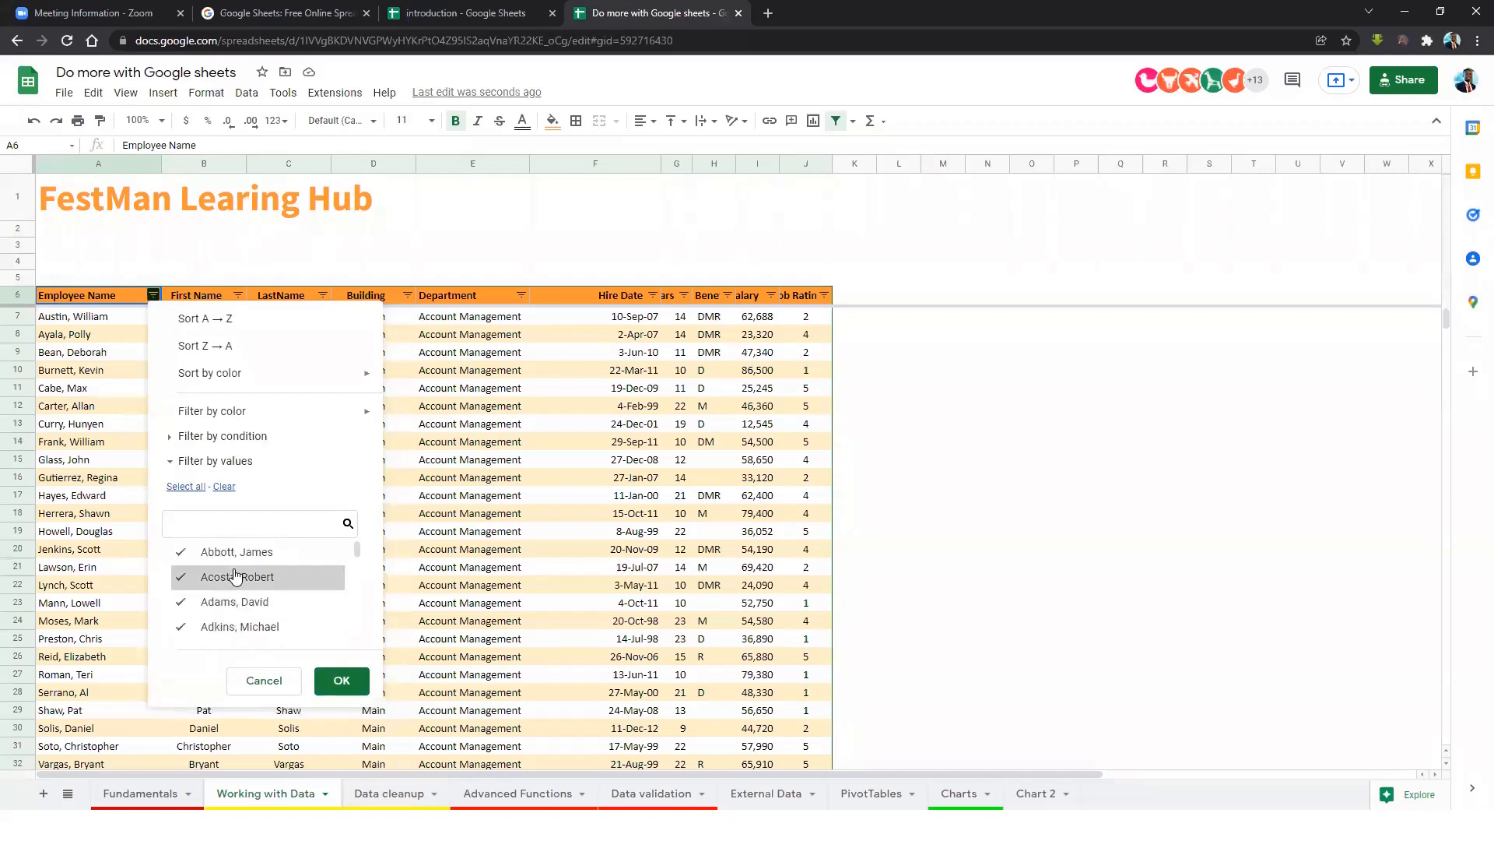
{"action": "left_click", "coordinate": [180, 551]}
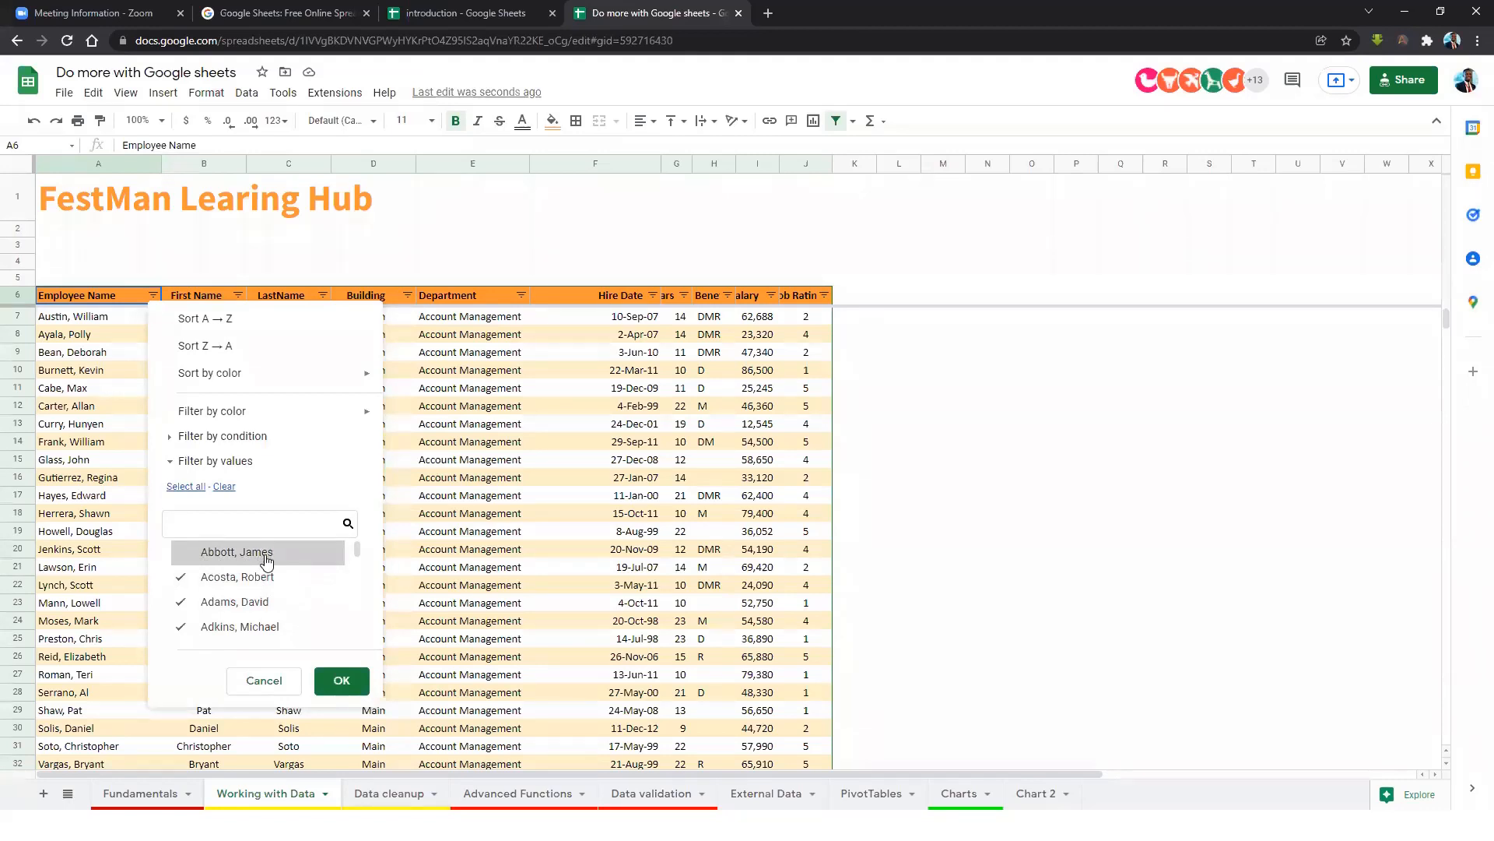
{"action": "left_click", "coordinate": [184, 559]}
Cancel the name filter, then filter Department to exclude Account Management.
{"action": "left_click", "coordinate": [277, 691]}
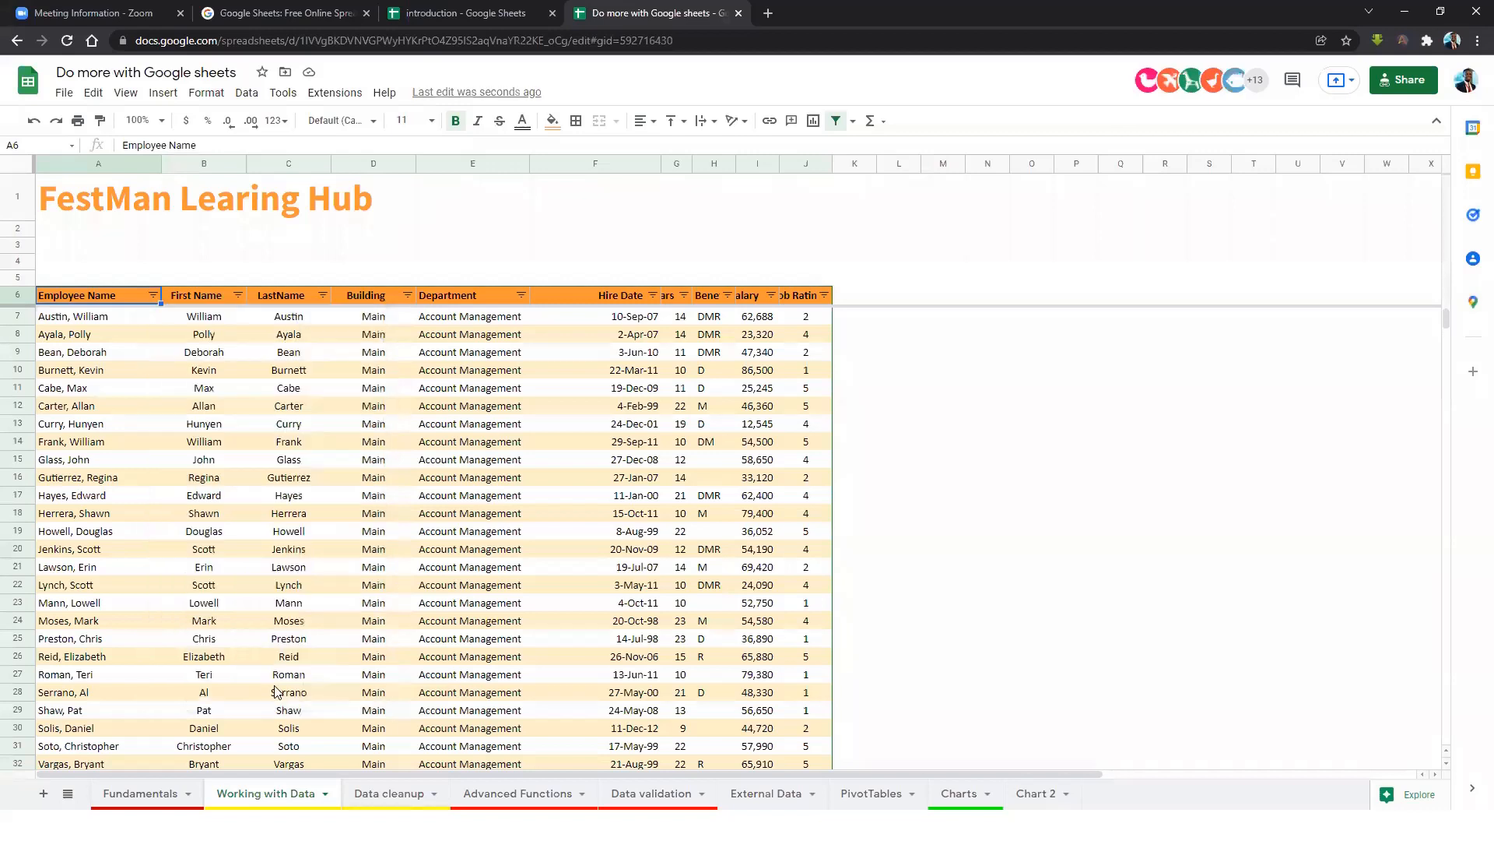
{"action": "left_click", "coordinate": [521, 295]}
{"action": "scroll", "coordinate": [395, 607], "scroll_direction": "down", "scroll_amount": 5}
{"action": "scroll", "coordinate": [395, 623], "scroll_direction": "down", "scroll_amount": 3}
{"action": "scroll", "coordinate": [395, 632], "scroll_direction": "up", "scroll_amount": 5}
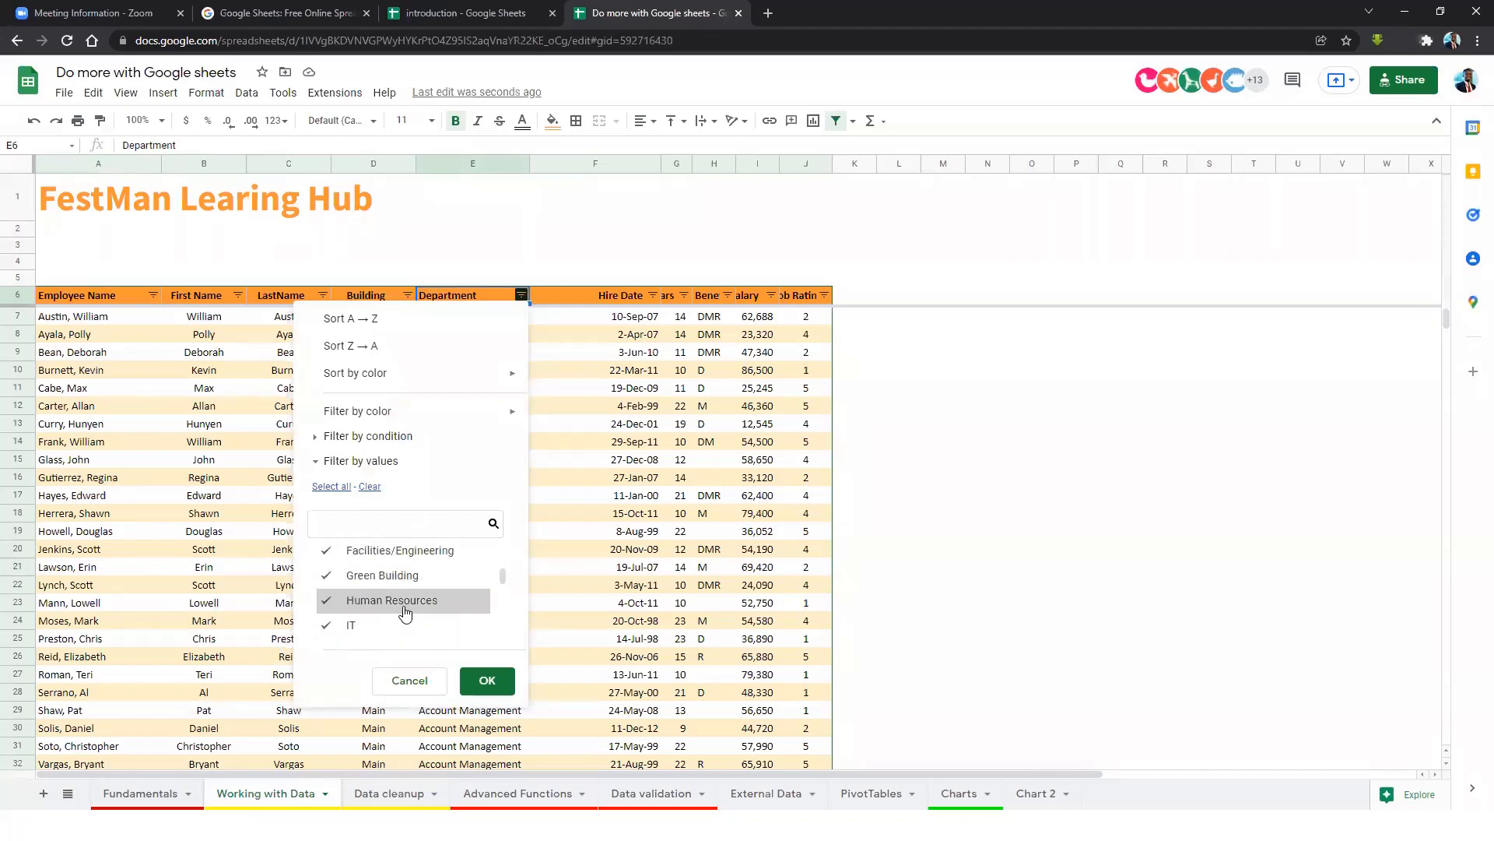
{"action": "scroll", "coordinate": [404, 608], "scroll_direction": "up", "scroll_amount": 3}
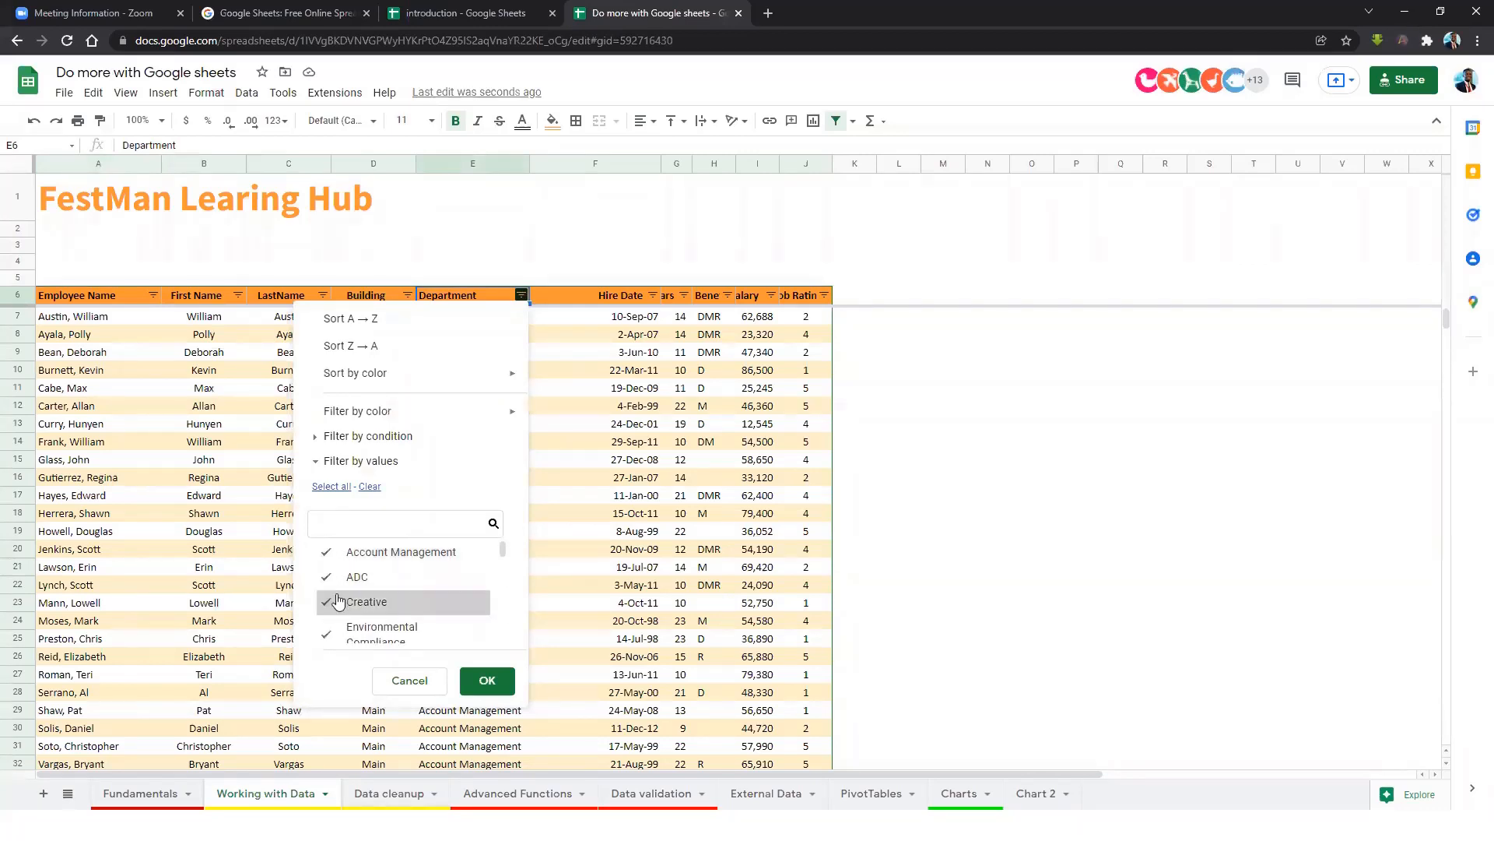
{"action": "left_click", "coordinate": [327, 554]}
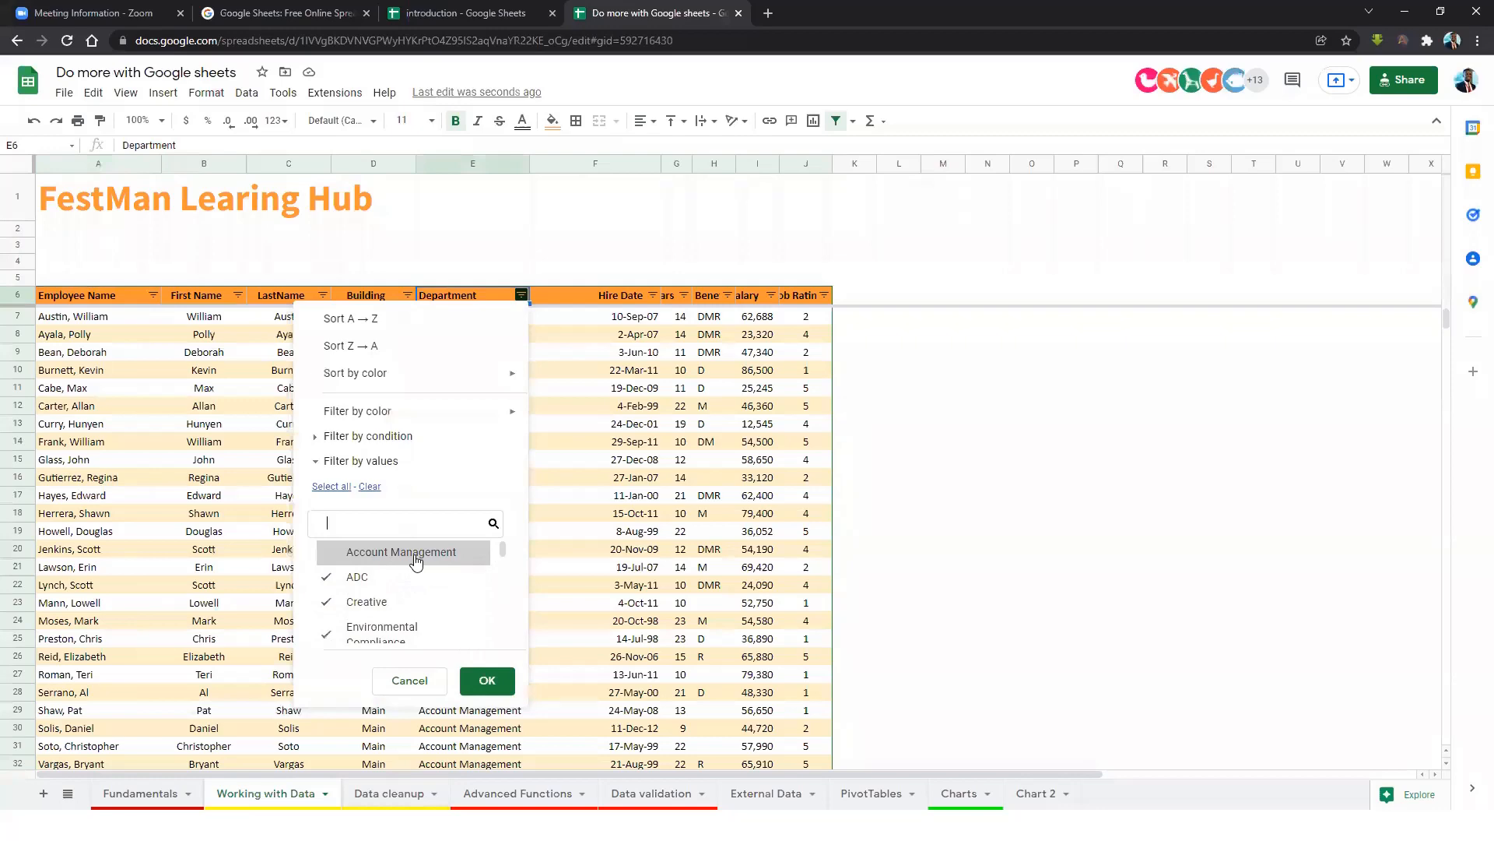
{"action": "left_click", "coordinate": [494, 683]}
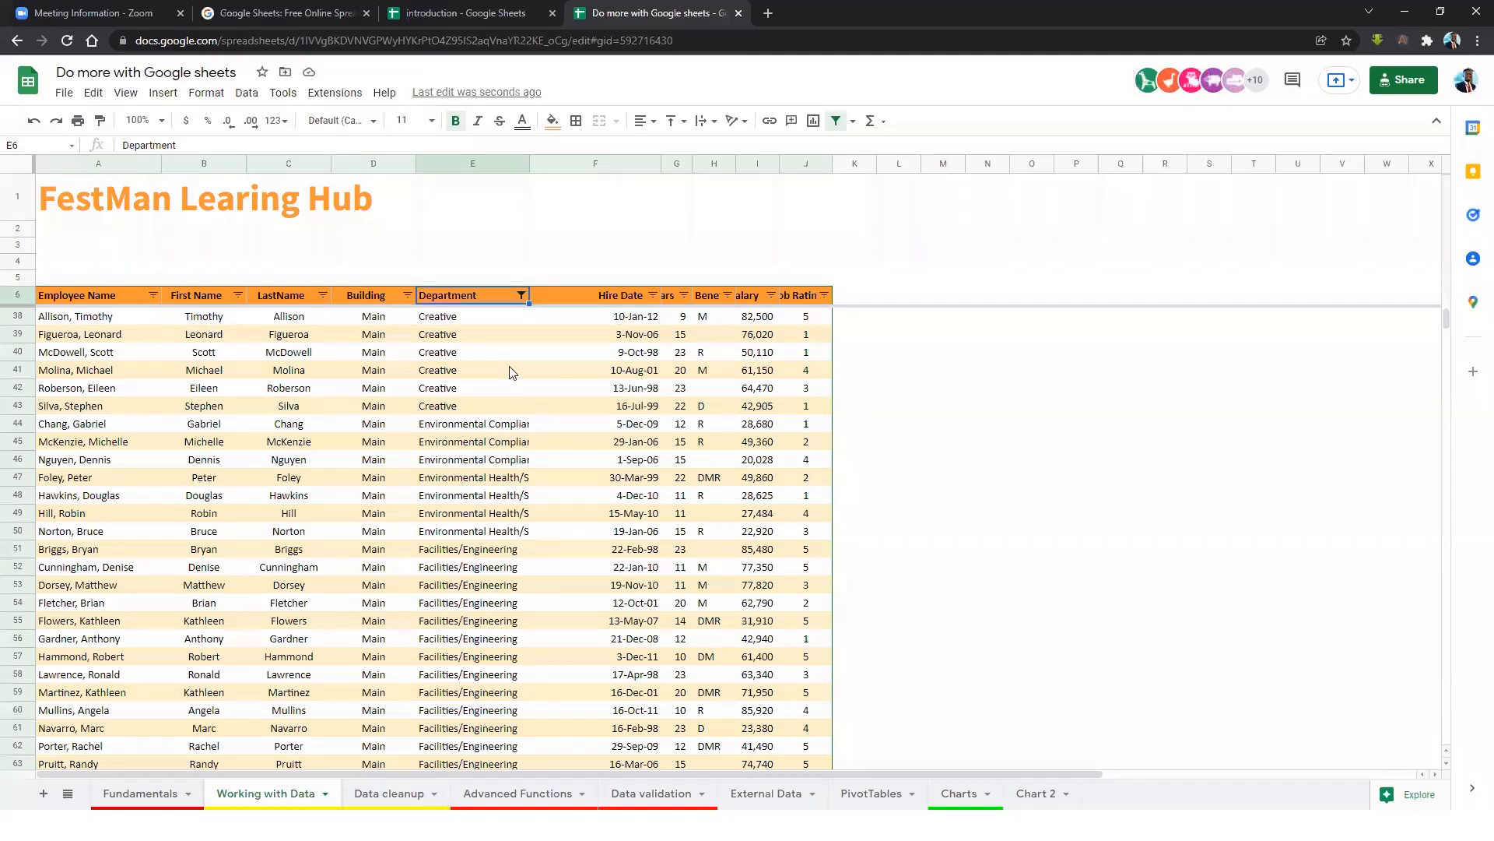
Select all departments in the Department filter to show every row again.
{"action": "left_click", "coordinate": [522, 295]}
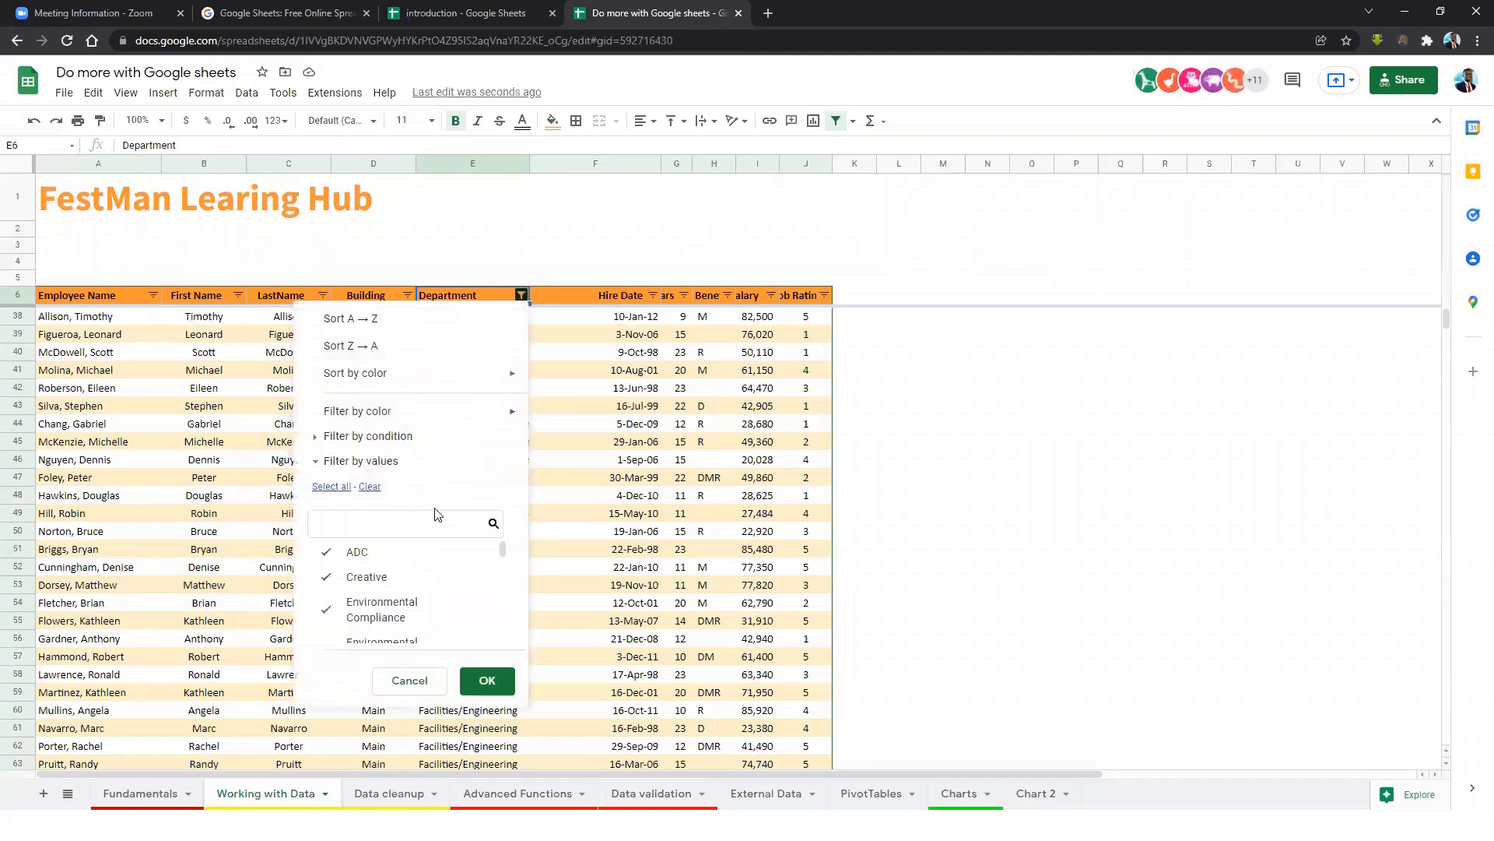
{"action": "scroll", "coordinate": [374, 598], "scroll_direction": "down", "scroll_amount": 3}
{"action": "scroll", "coordinate": [374, 595], "scroll_direction": "up", "scroll_amount": 3}
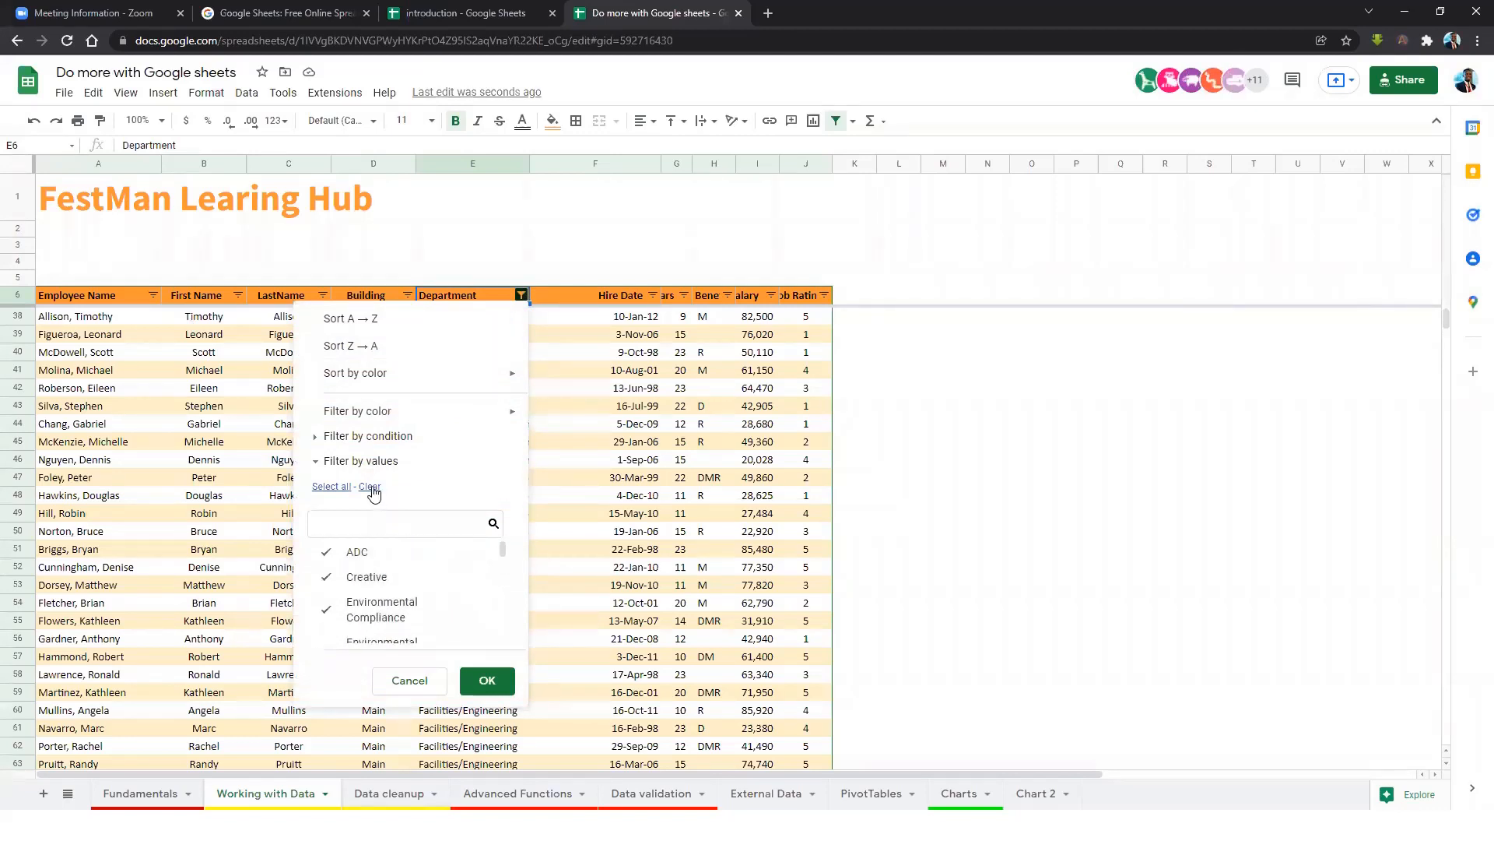
{"action": "left_click", "coordinate": [487, 680]}
{"action": "scroll", "coordinate": [498, 405], "scroll_direction": "up", "scroll_amount": 8}
{"action": "scroll", "coordinate": [498, 406], "scroll_direction": "up", "scroll_amount": 1}
Clear every value in the Department filter so no employee rows show.
{"action": "left_click", "coordinate": [521, 295]}
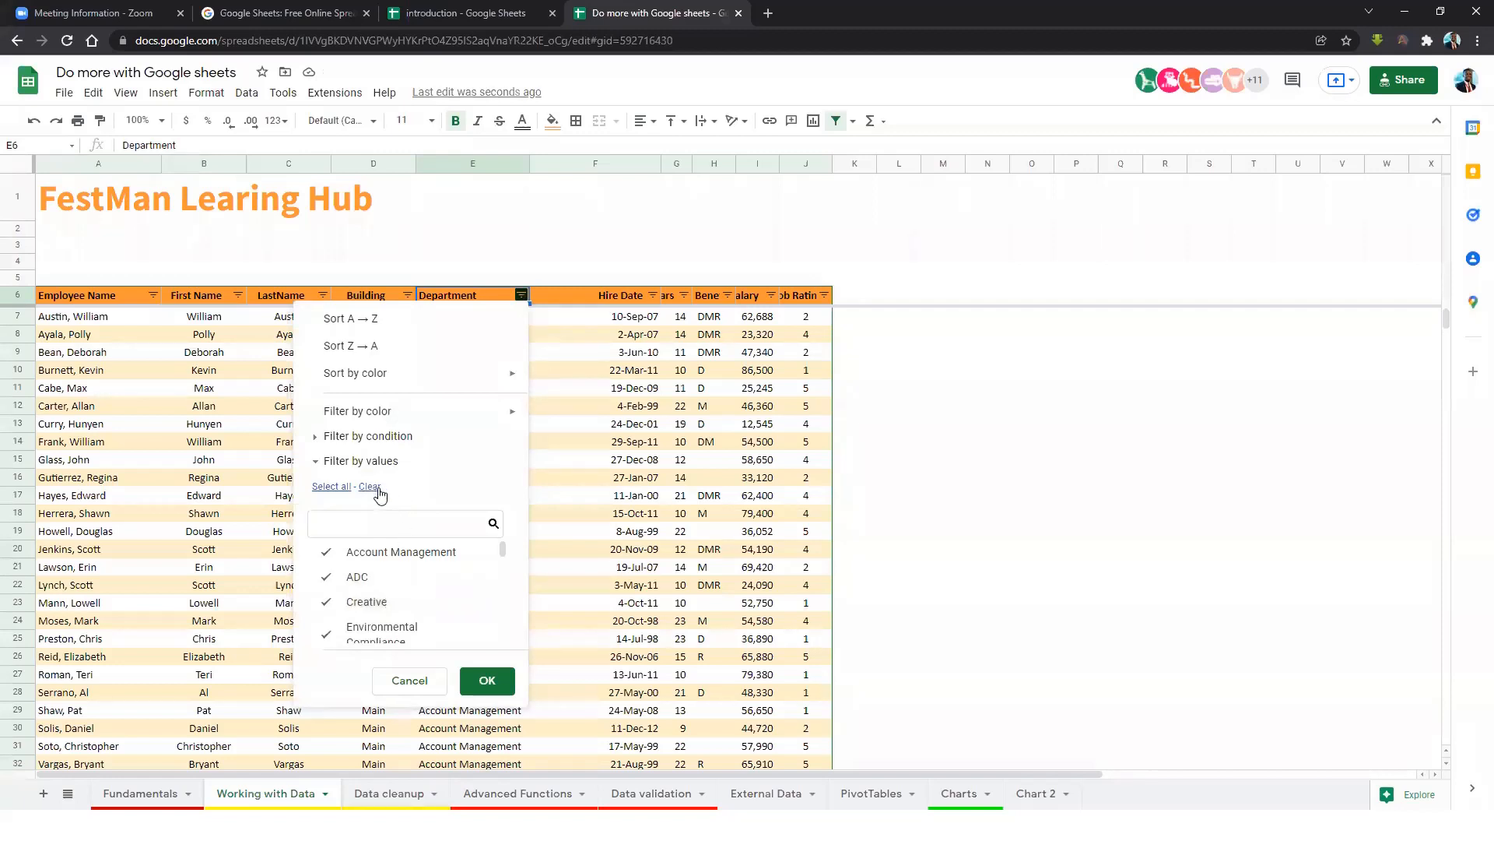
{"action": "scroll", "coordinate": [376, 604], "scroll_direction": "down", "scroll_amount": 5}
{"action": "scroll", "coordinate": [397, 618], "scroll_direction": "down", "scroll_amount": 2}
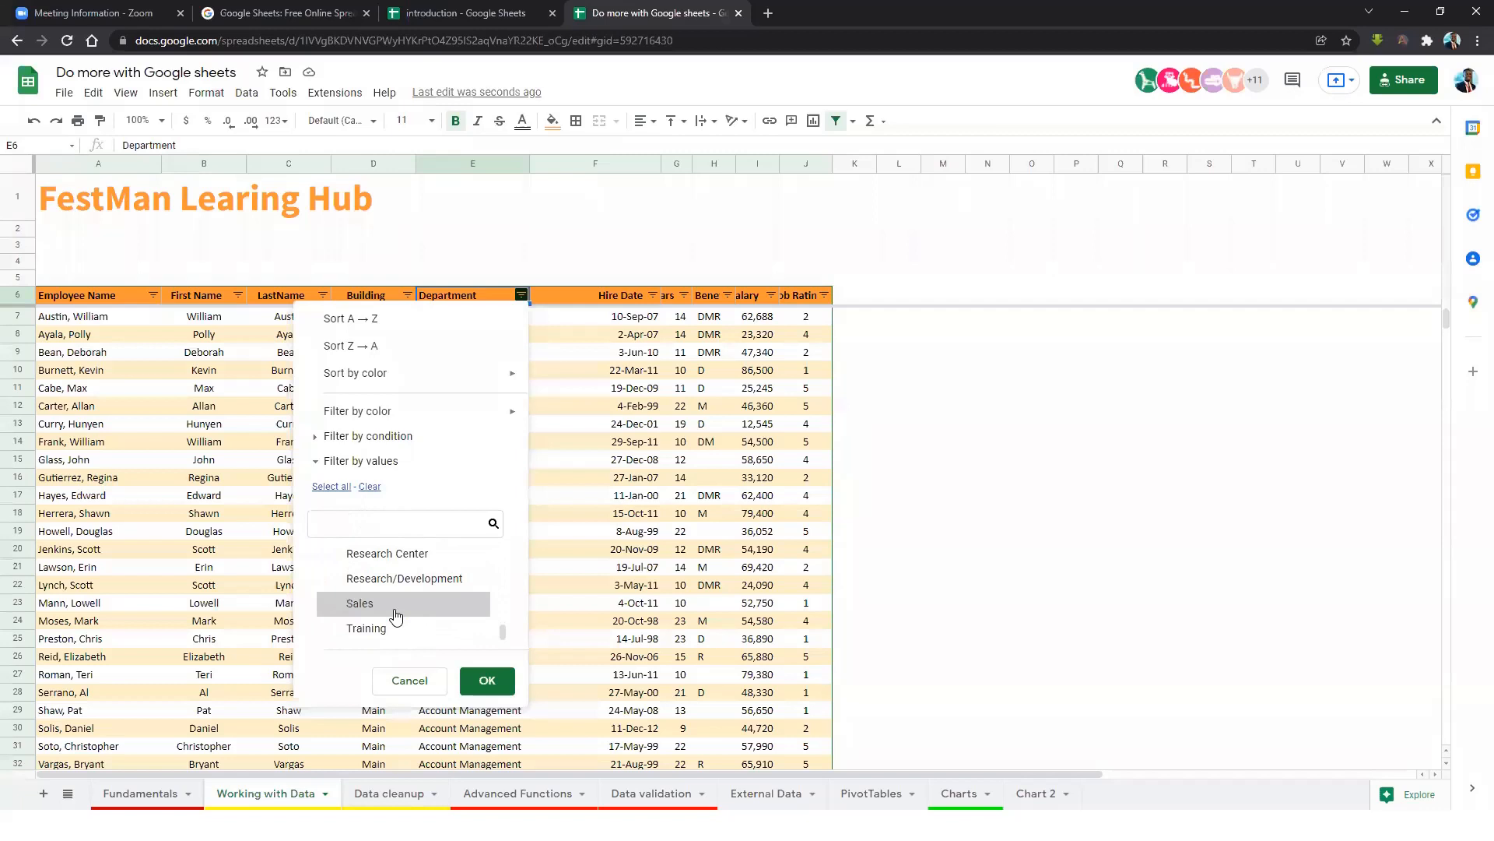
{"action": "left_click", "coordinate": [488, 679]}
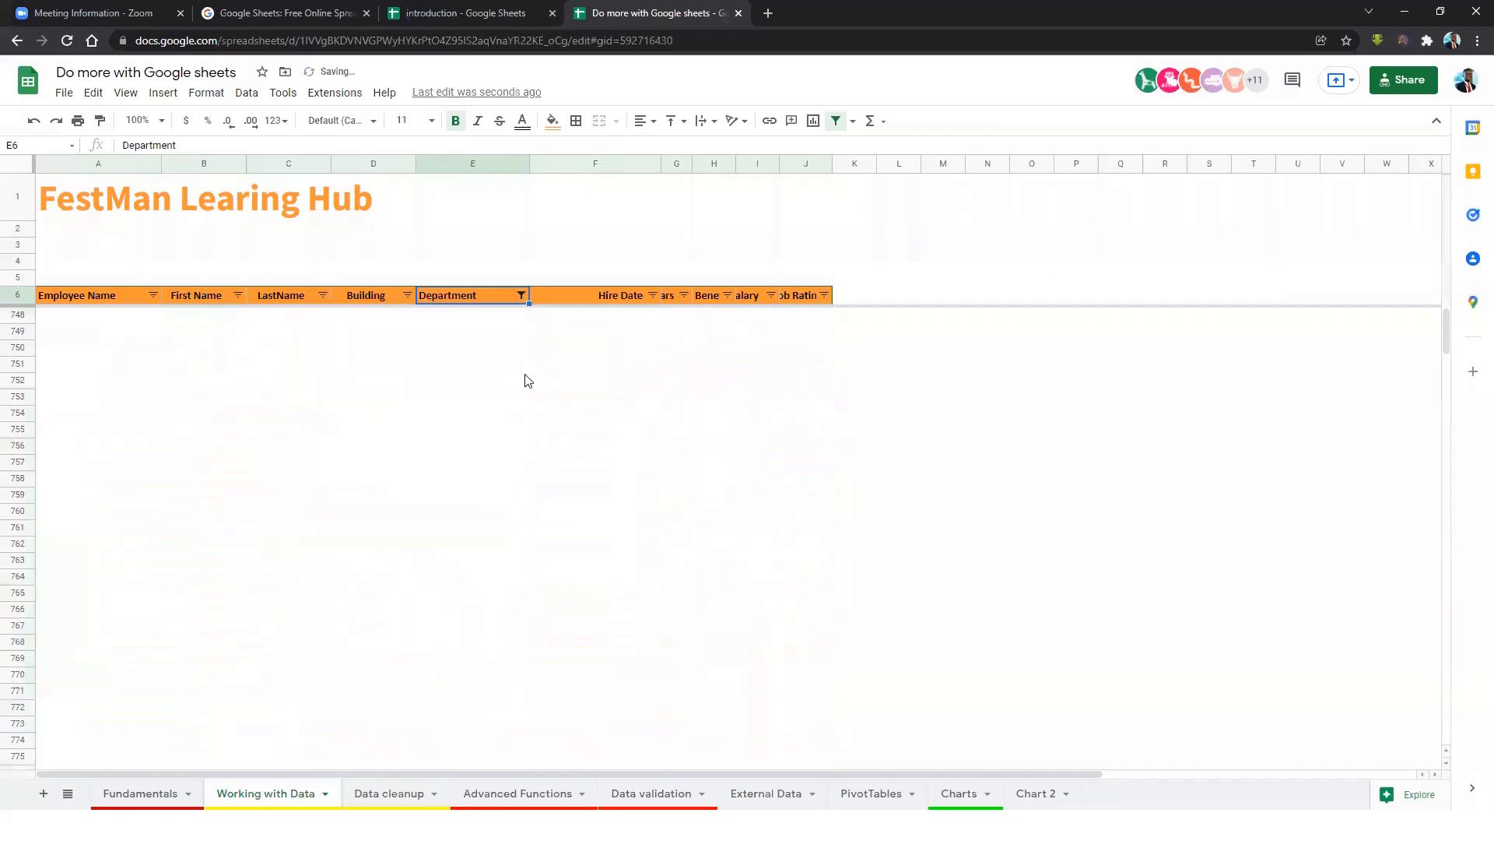
Filter Department to Human Resources only and select its first two department cells.
{"action": "left_click", "coordinate": [521, 295]}
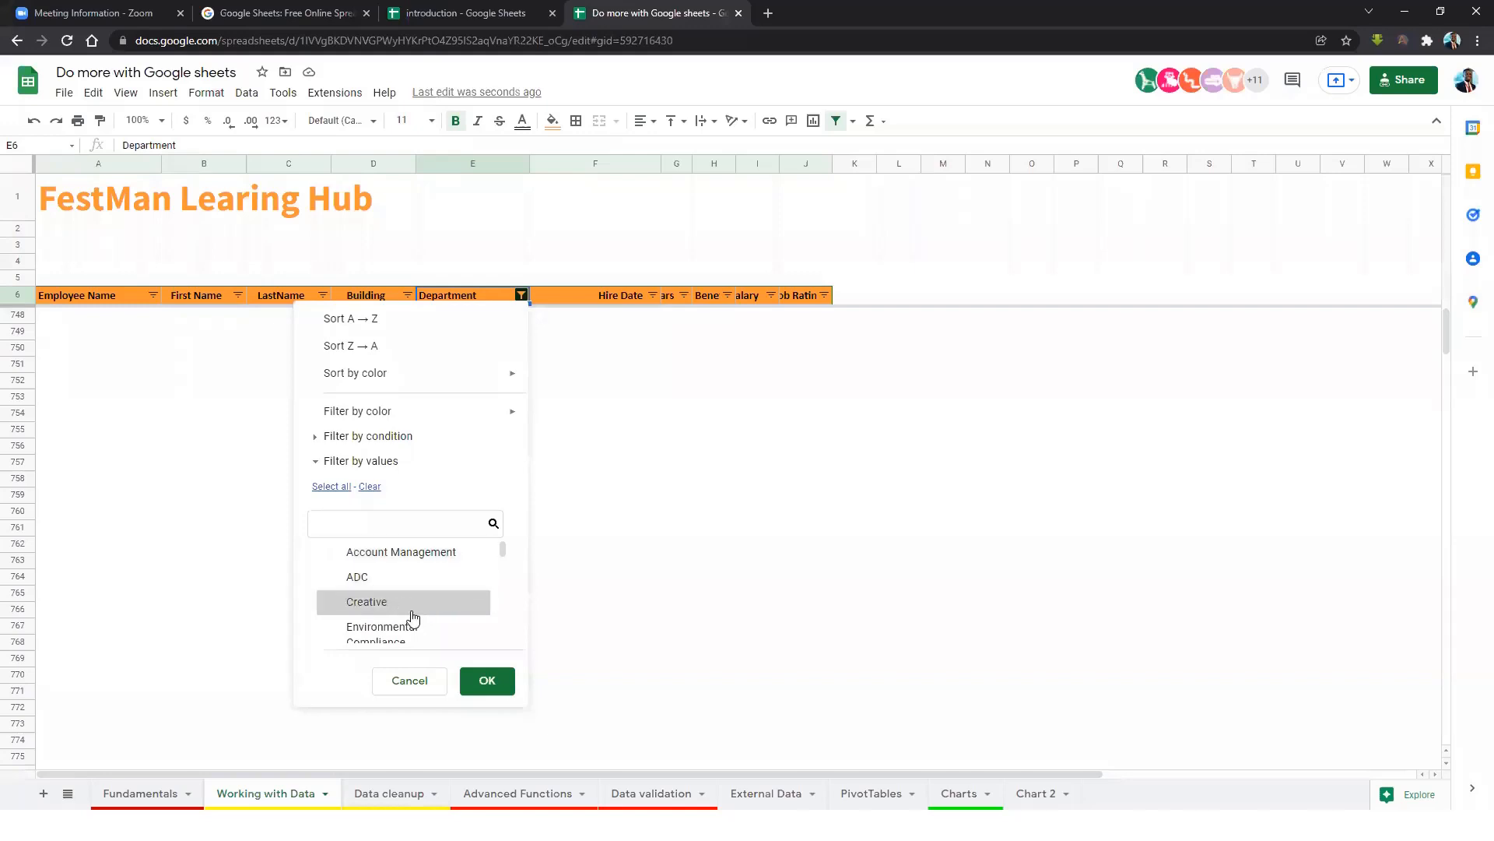
{"action": "scroll", "coordinate": [405, 615], "scroll_direction": "down", "scroll_amount": 2}
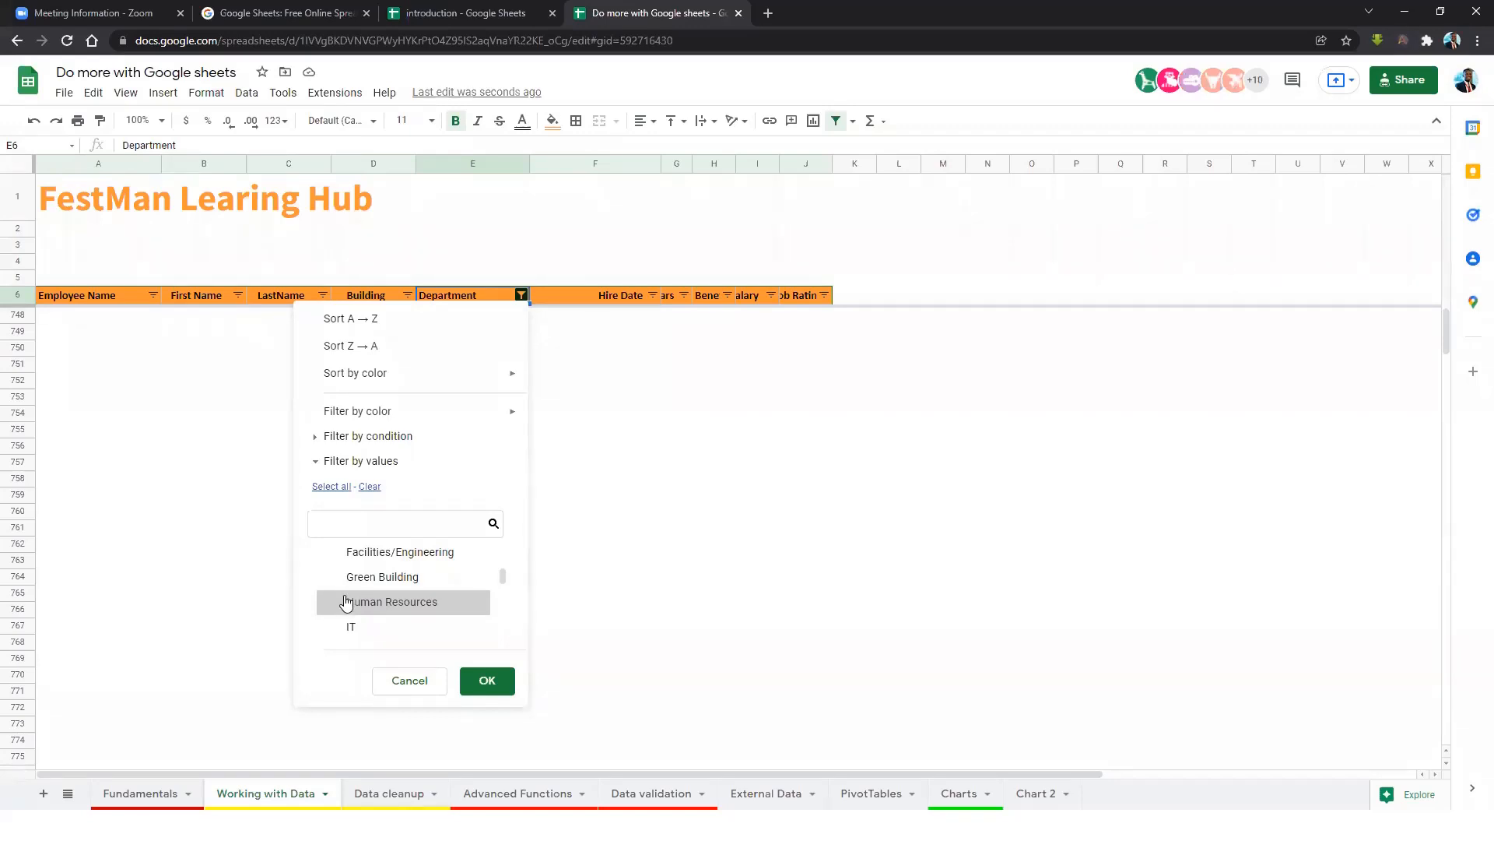
{"action": "left_click", "coordinate": [328, 608]}
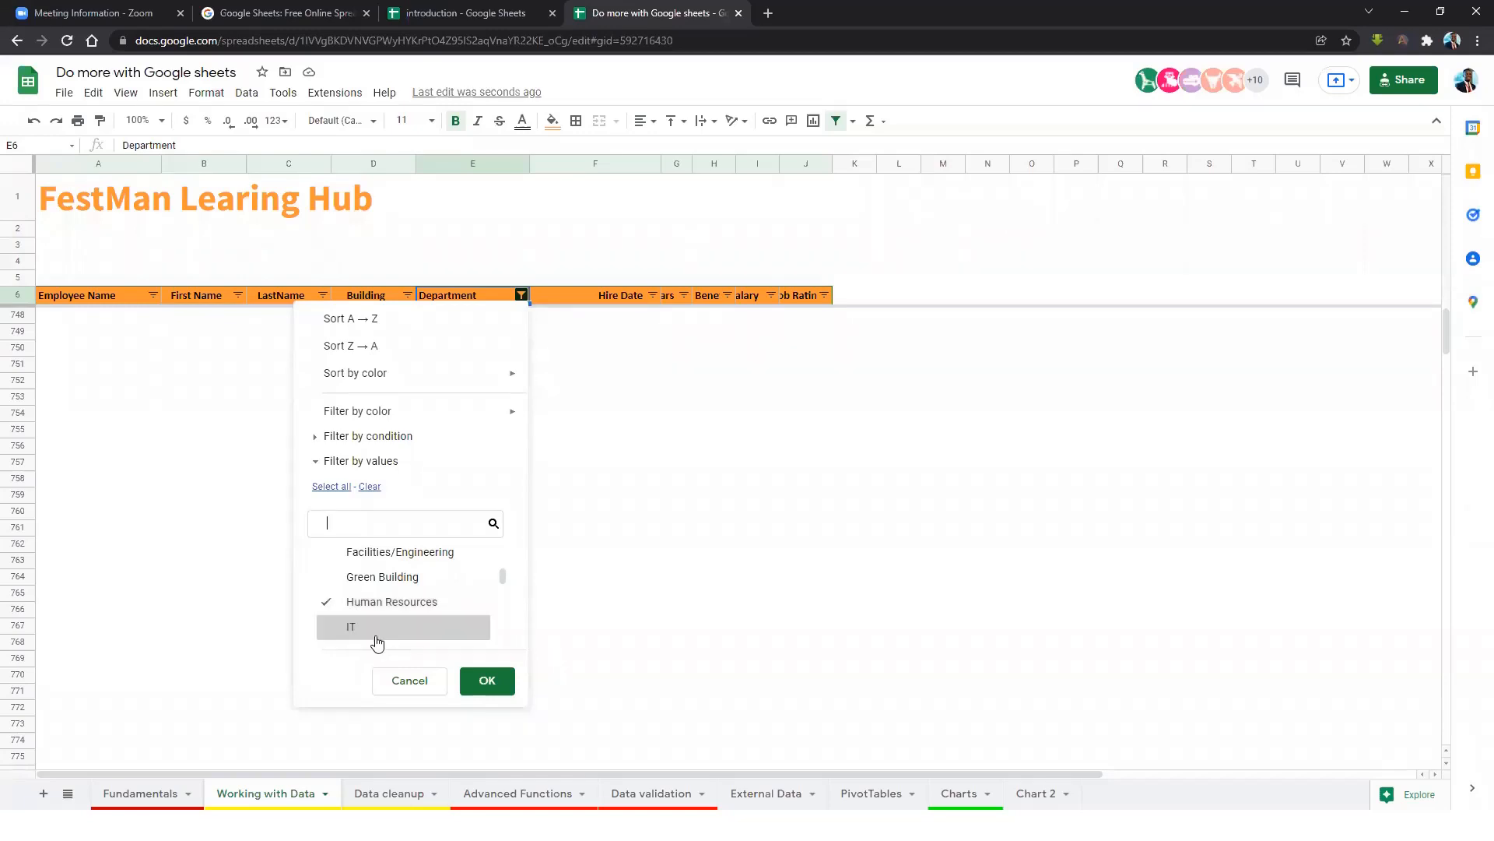
{"action": "left_click", "coordinate": [488, 678]}
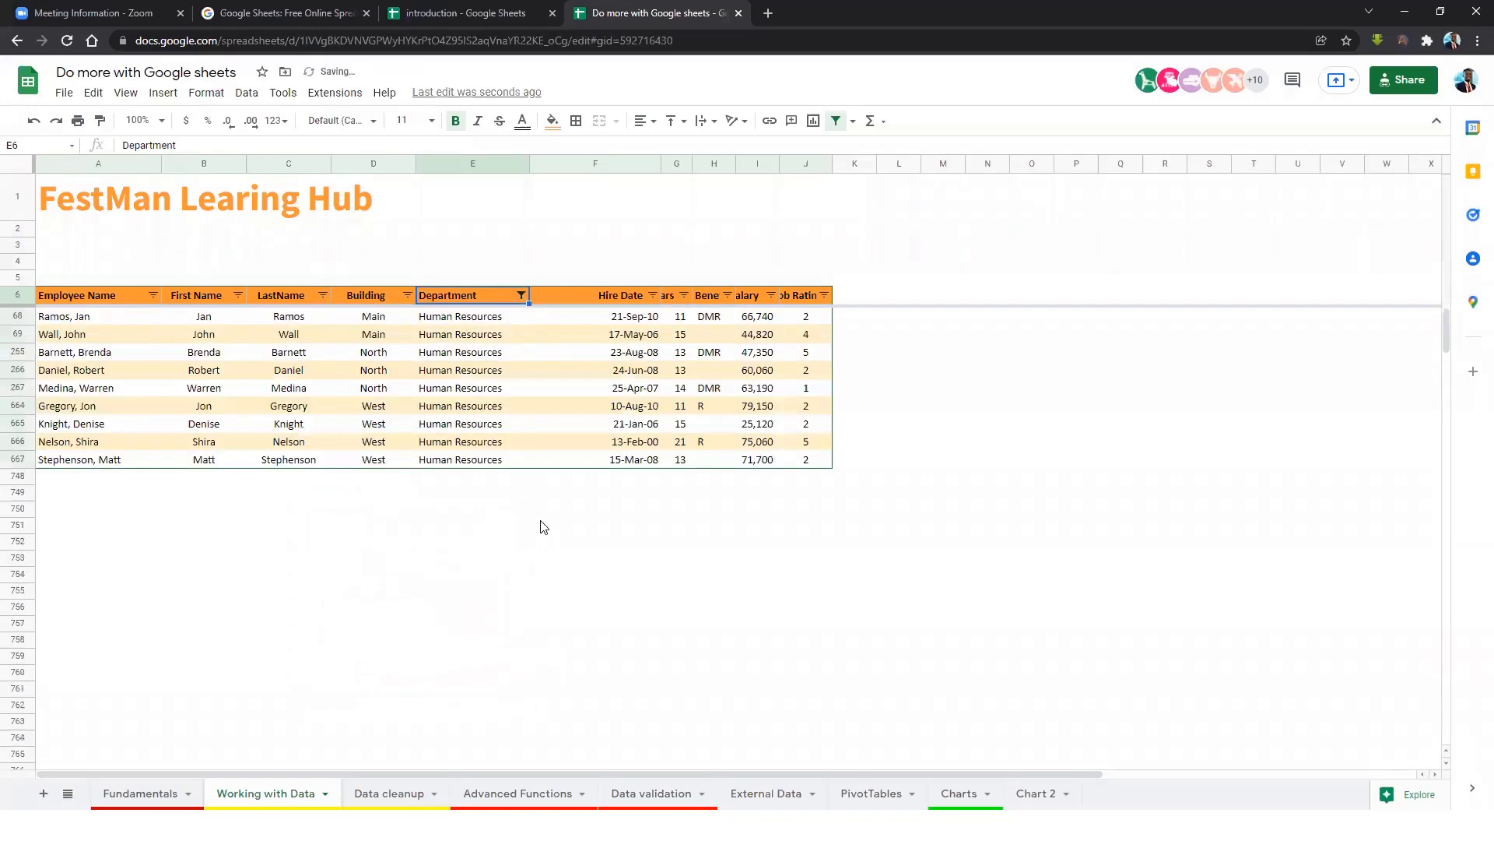
{"action": "left_click_drag", "start_coordinate": [459, 316], "coordinate": [448, 341]}
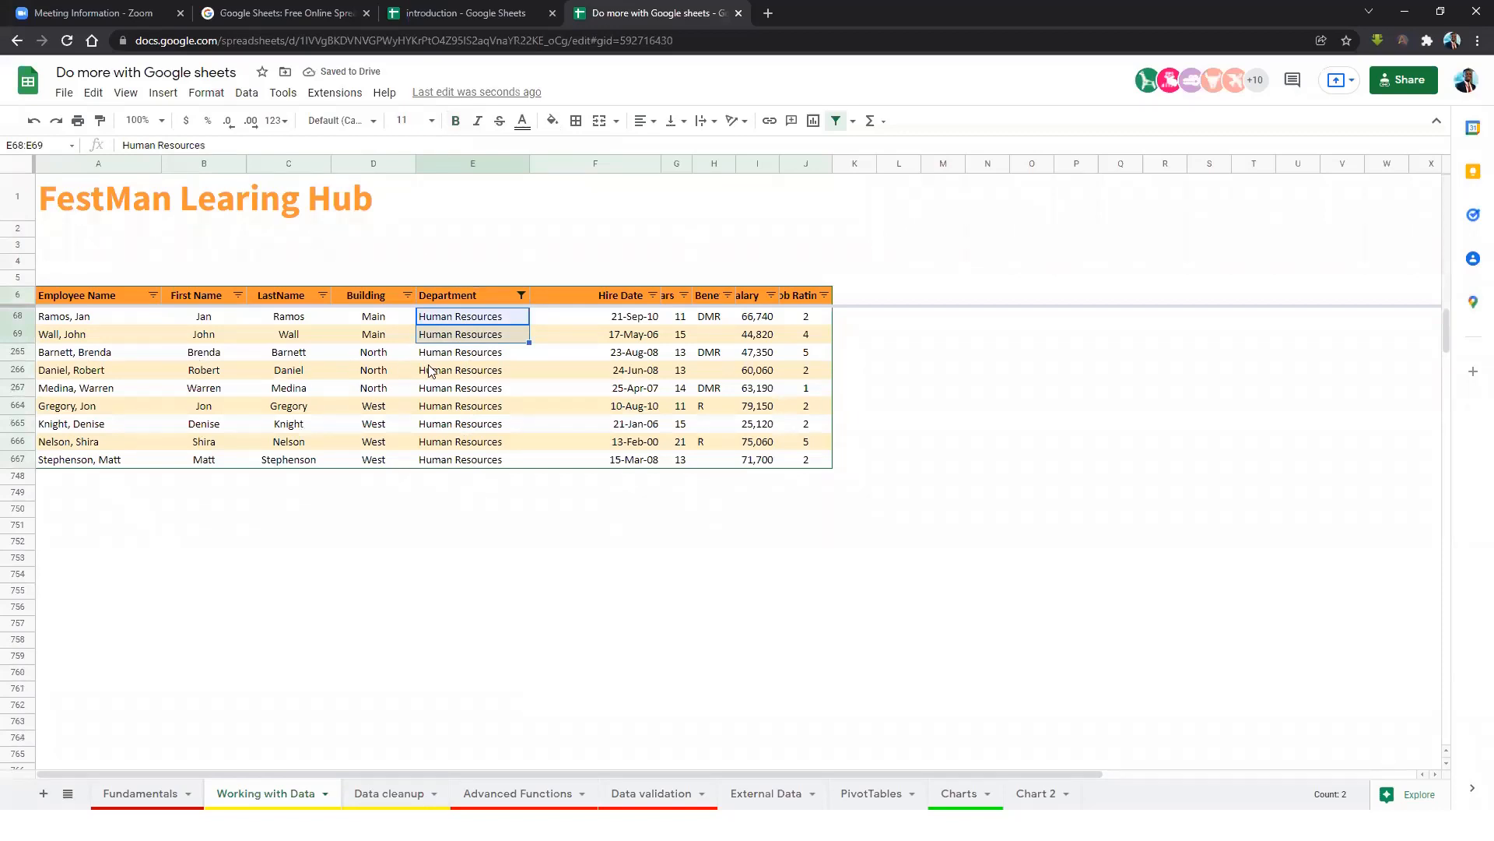
Filter the Department column to show only Creative.
{"action": "left_click", "coordinate": [522, 295]}
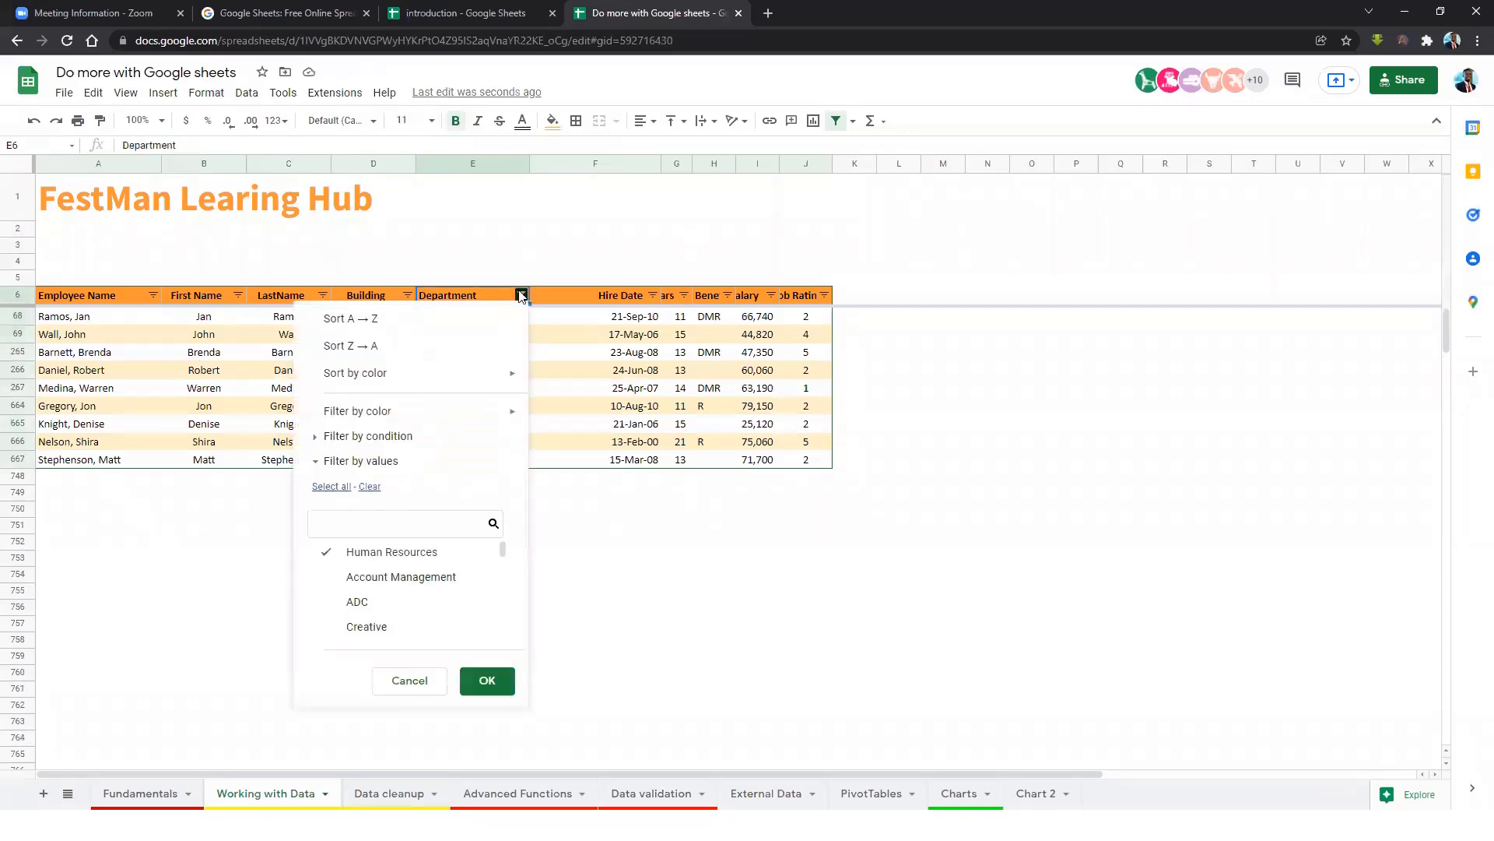
{"action": "left_click", "coordinate": [328, 552]}
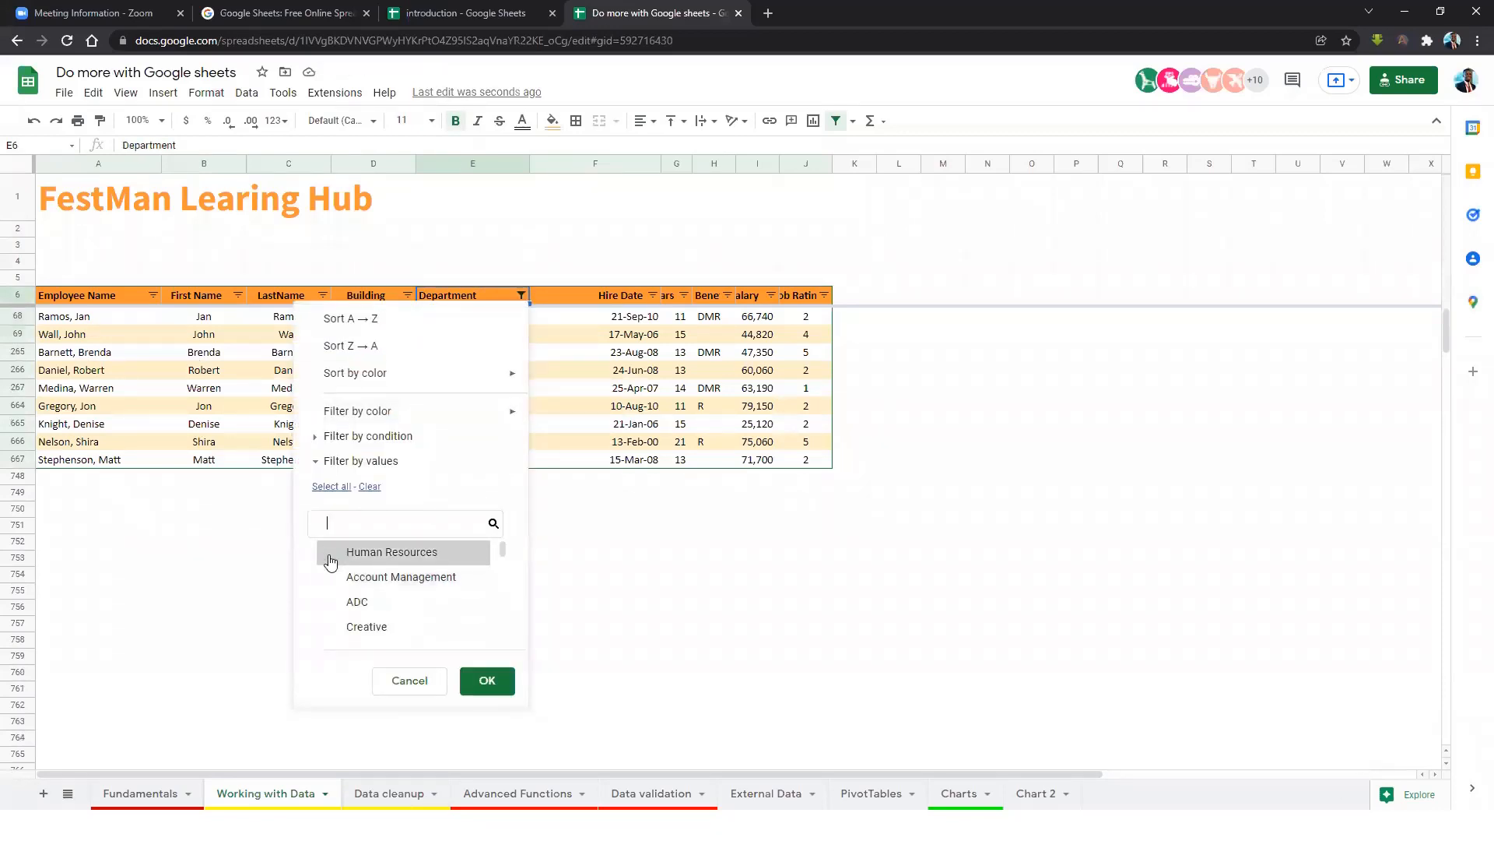
{"action": "left_click", "coordinate": [347, 634]}
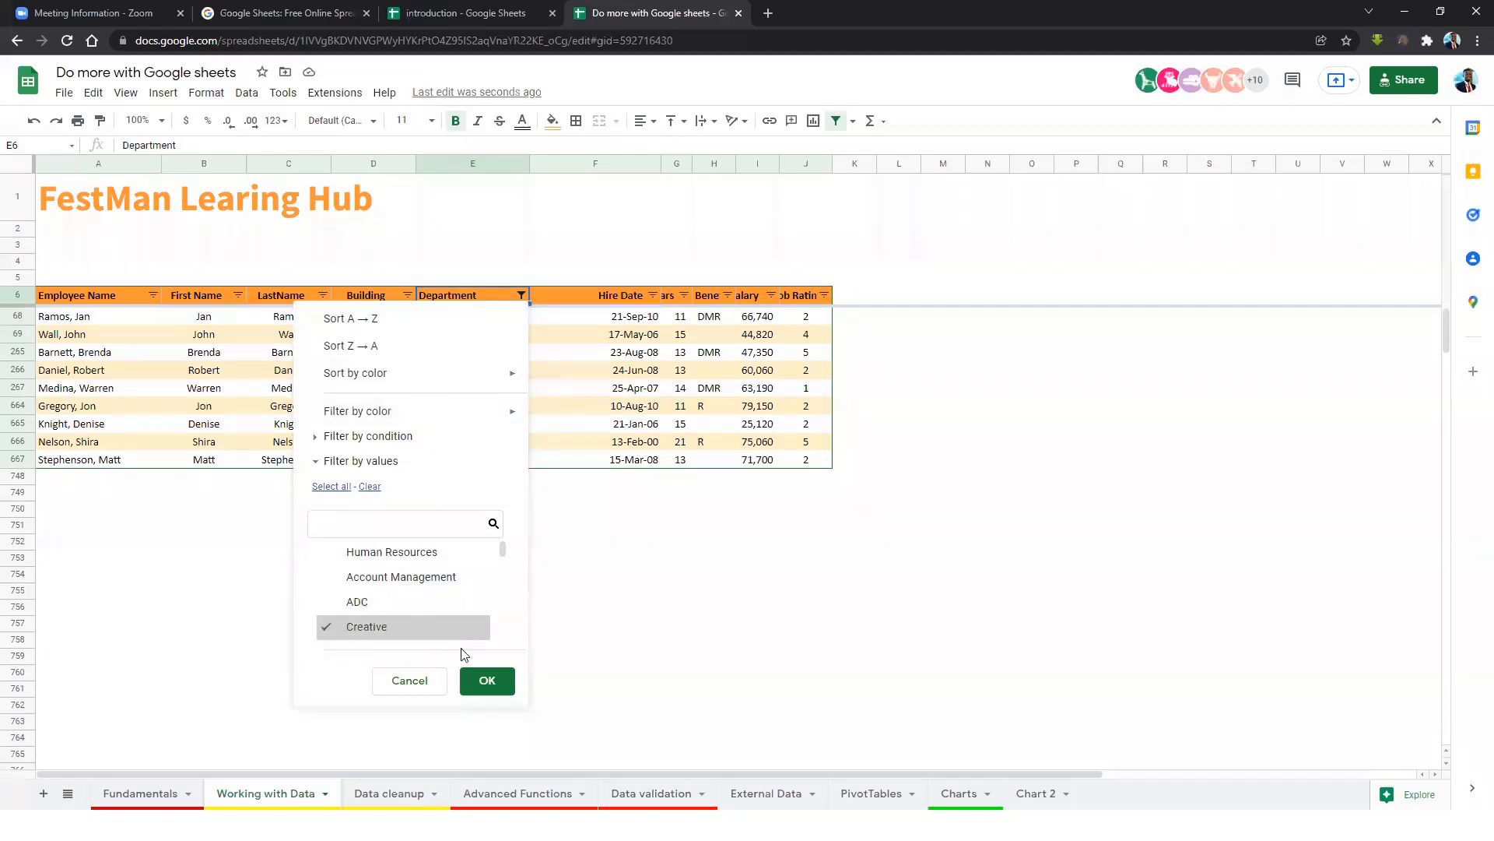
{"action": "left_click", "coordinate": [487, 680]}
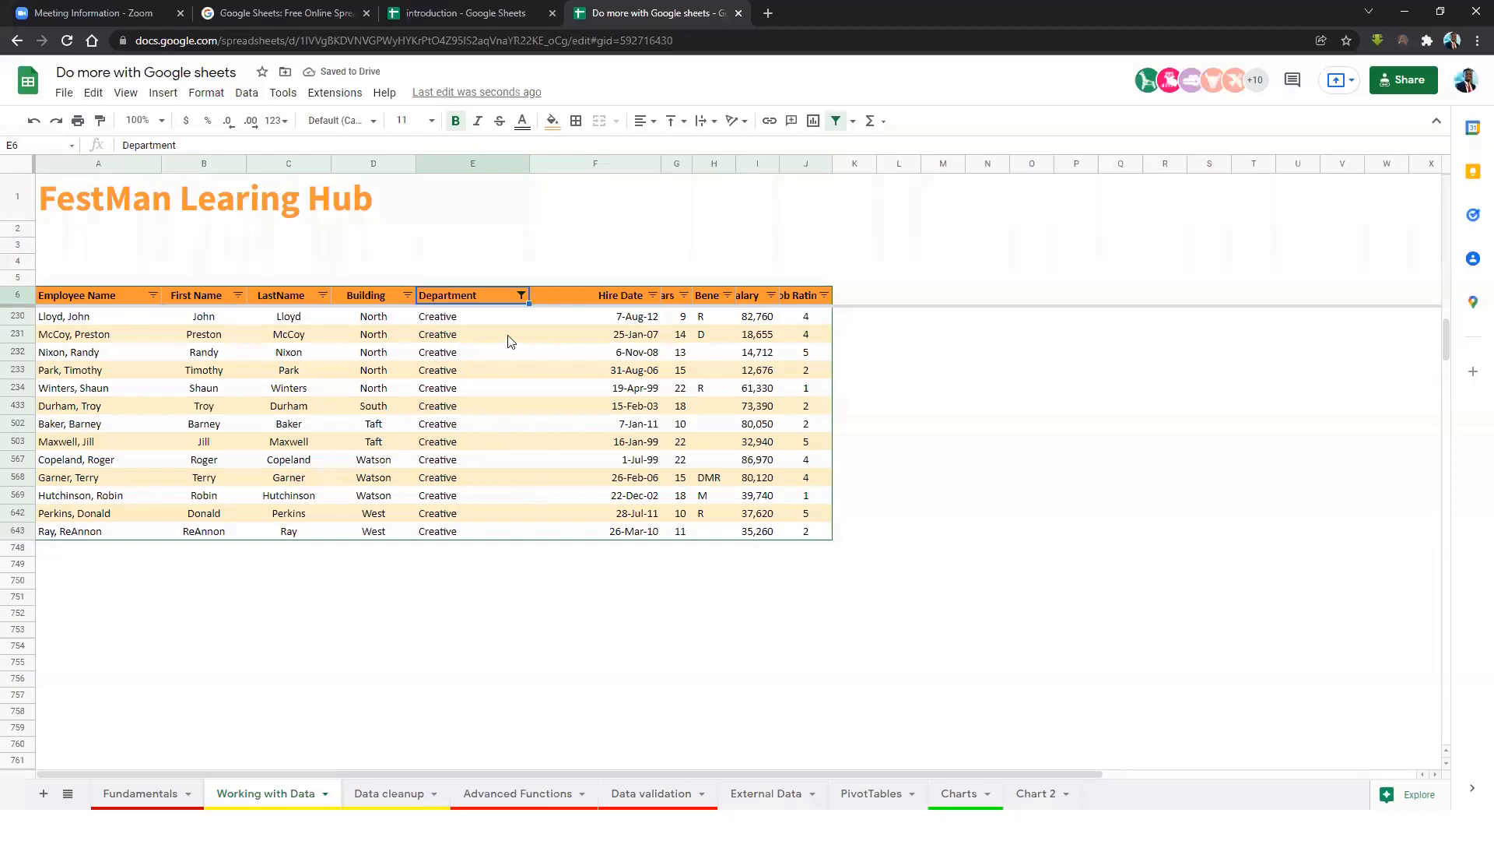
Add Account Management to the Department filter alongside Creative.
{"action": "left_click", "coordinate": [521, 297]}
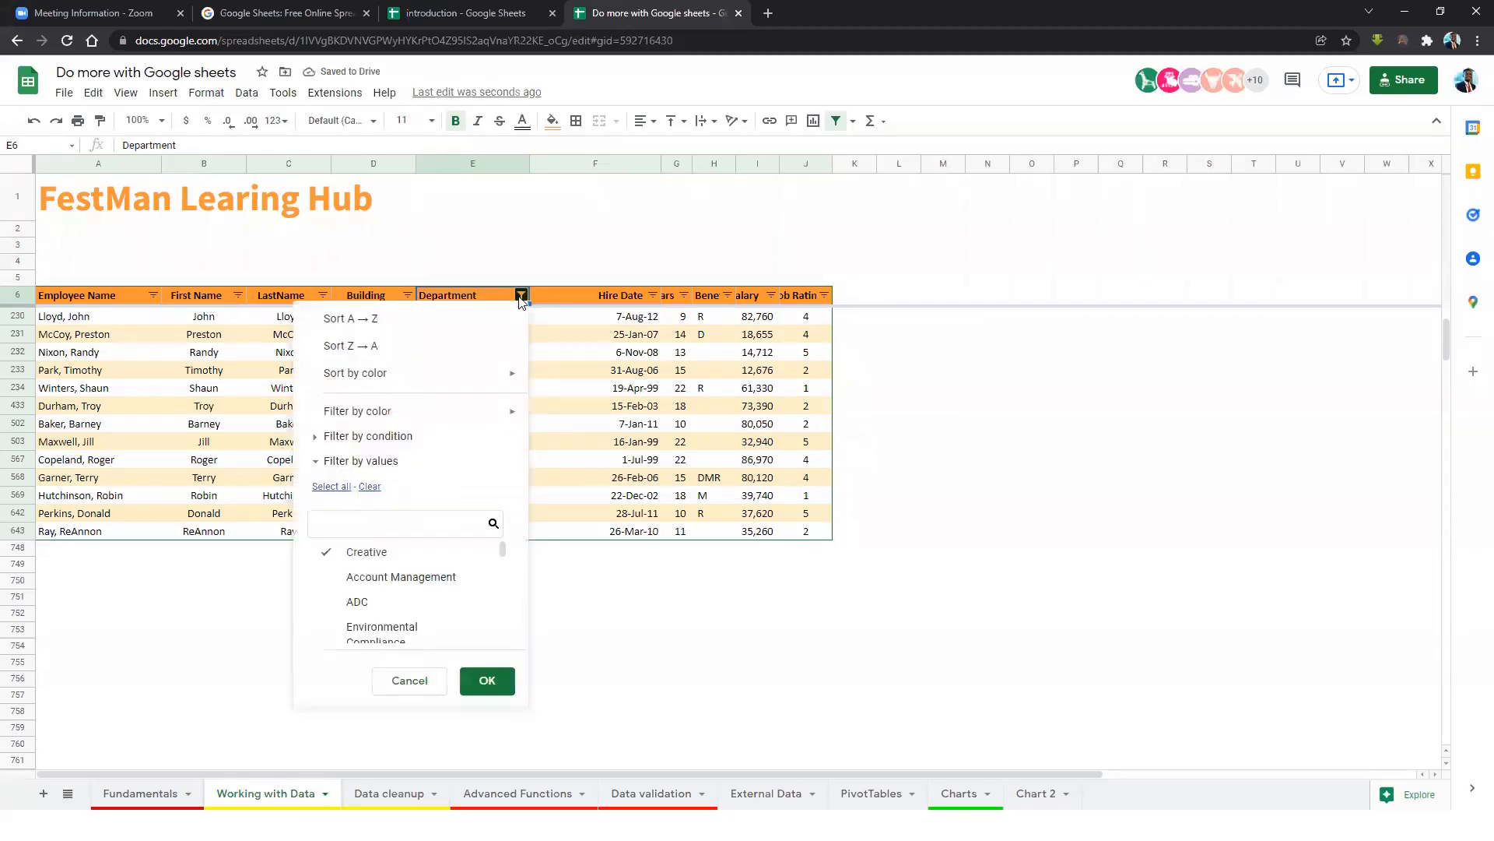
{"action": "left_click", "coordinate": [327, 576]}
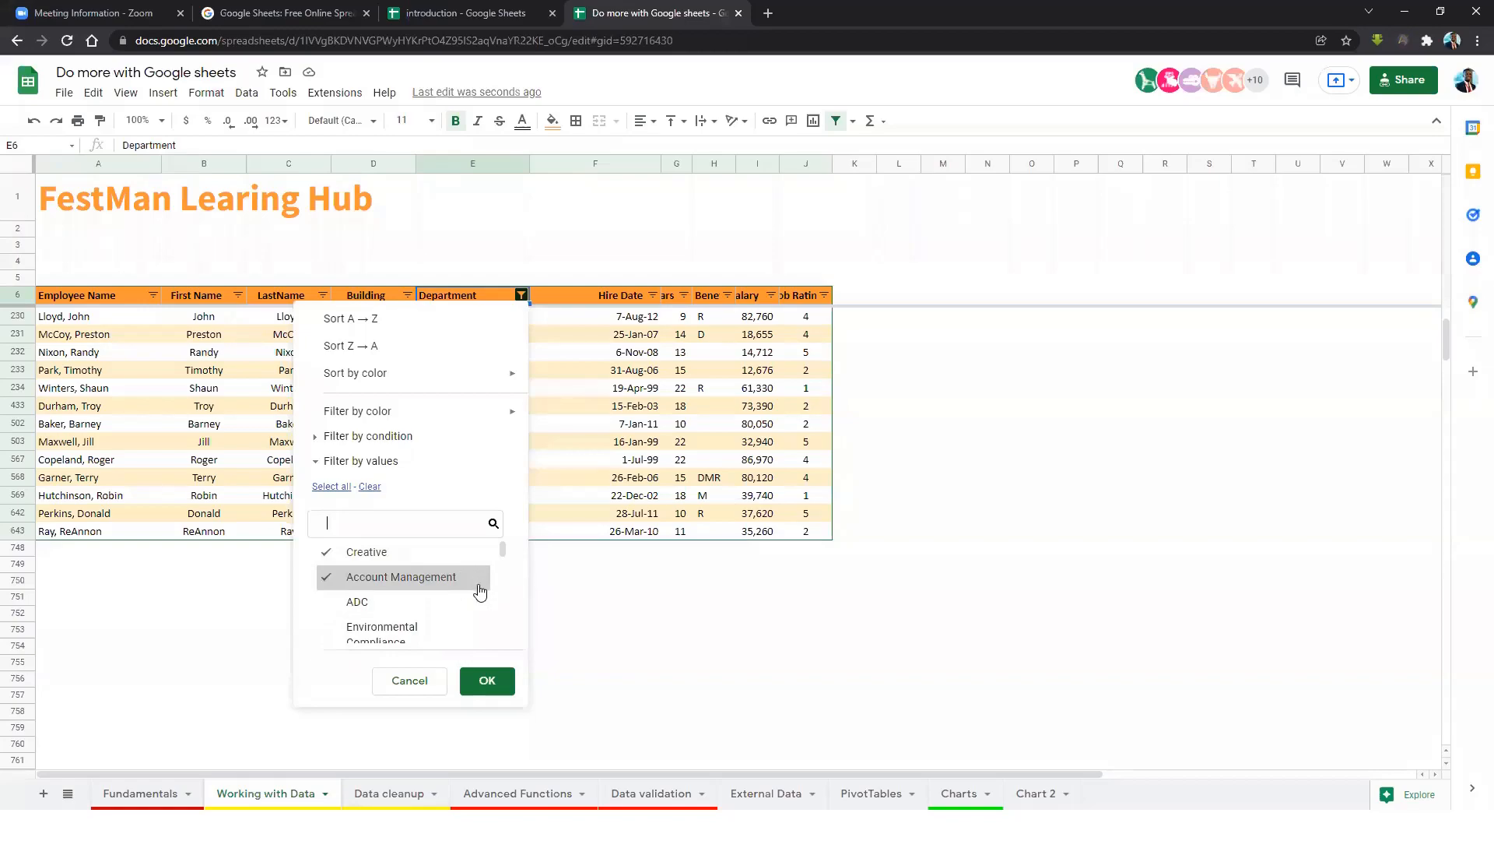
{"action": "left_click", "coordinate": [490, 682]}
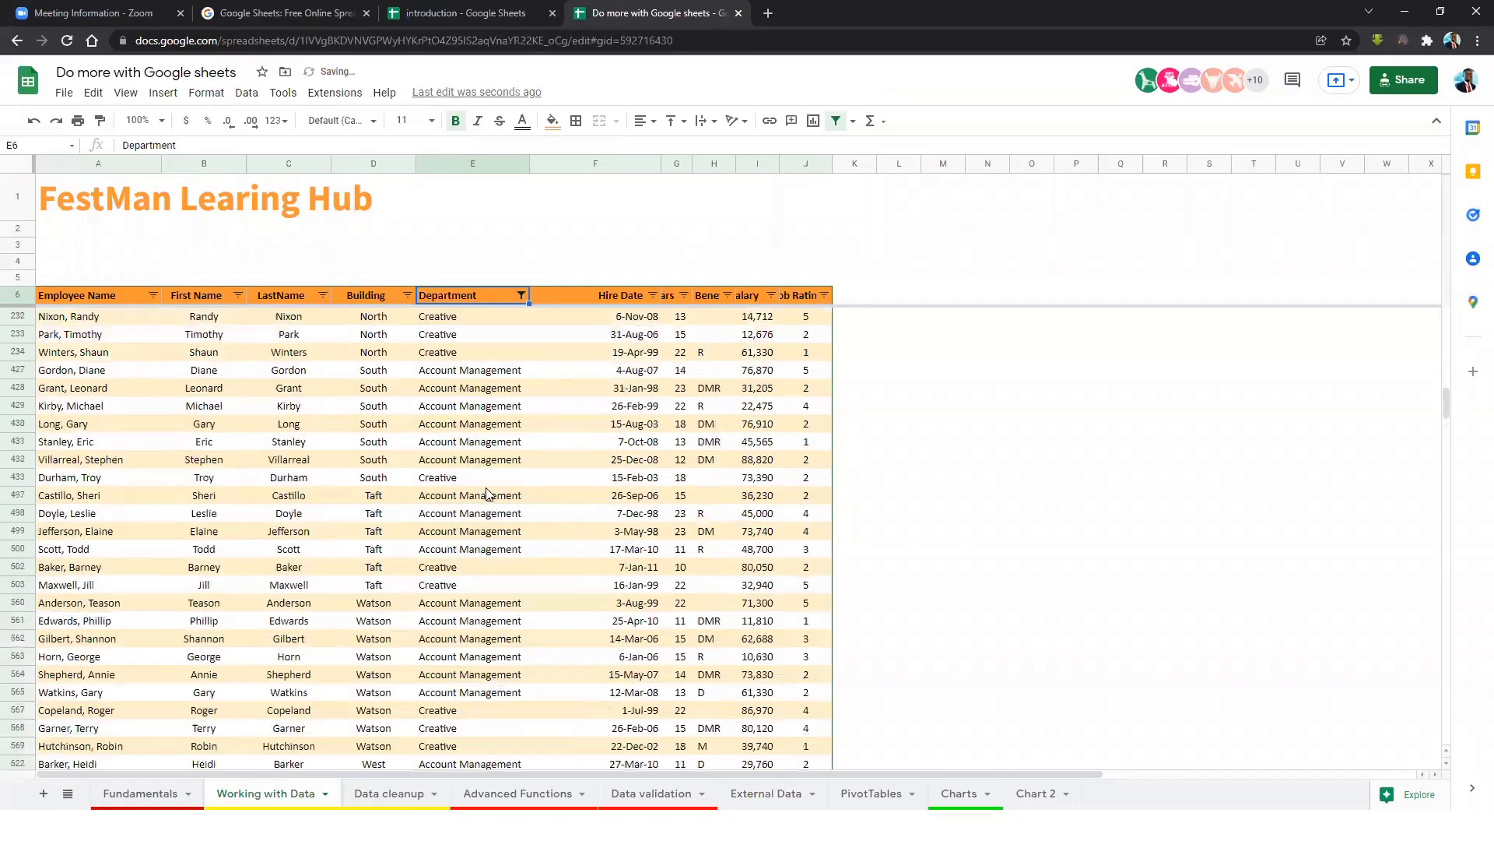
{"action": "scroll", "coordinate": [489, 487], "scroll_direction": "down", "scroll_amount": 10}
{"action": "scroll", "coordinate": [495, 609], "scroll_direction": "up", "scroll_amount": 6}
{"action": "scroll", "coordinate": [498, 606], "scroll_direction": "up", "scroll_amount": 15}
{"action": "scroll", "coordinate": [498, 605], "scroll_direction": "up", "scroll_amount": 7}
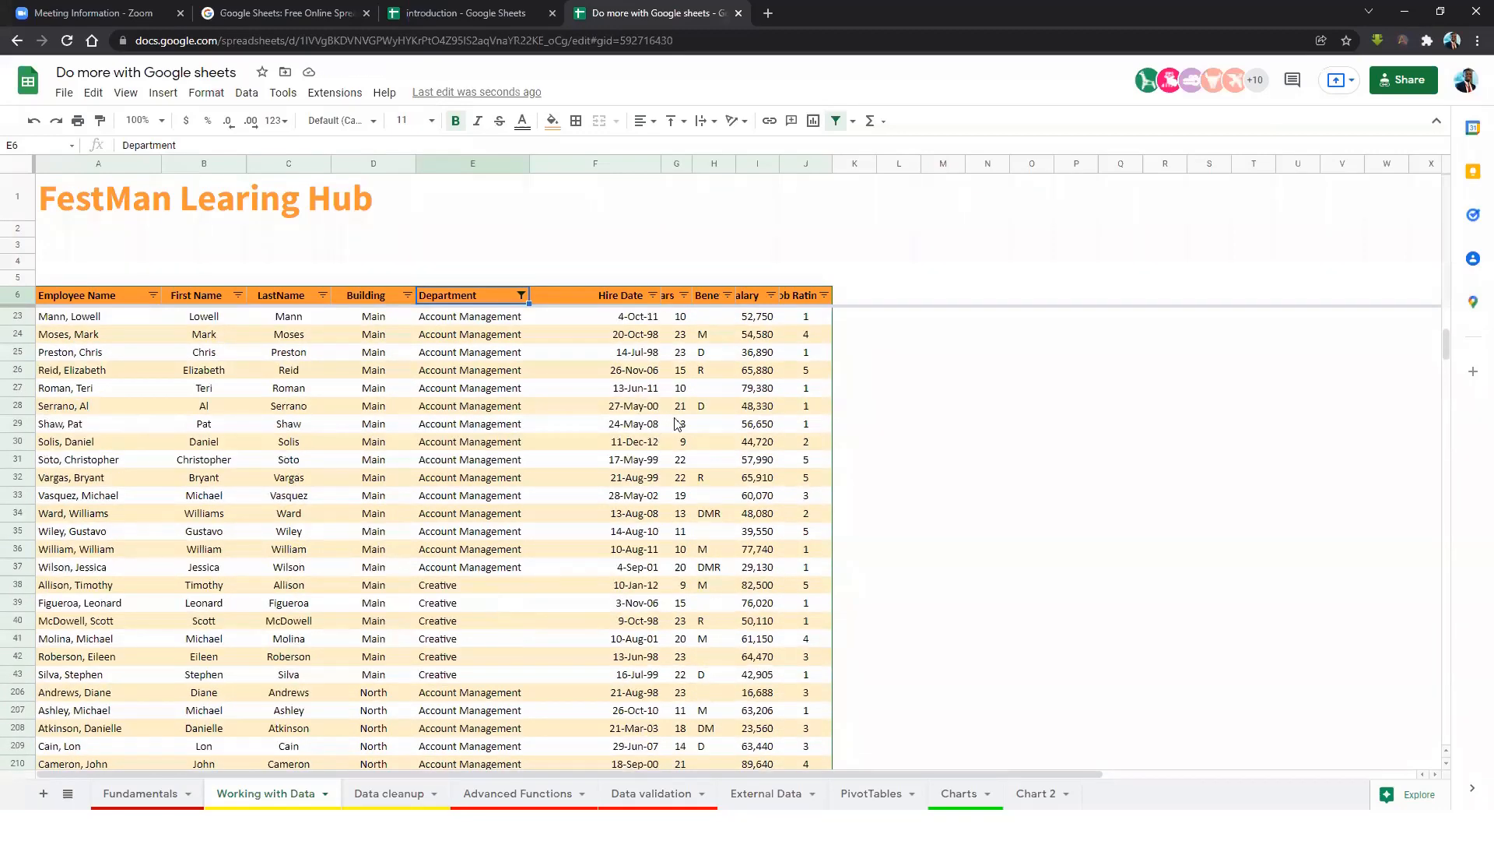
{"action": "scroll", "coordinate": [728, 414], "scroll_direction": "up", "scroll_amount": 2}
{"action": "scroll", "coordinate": [728, 415], "scroll_direction": "up", "scroll_amount": 4}
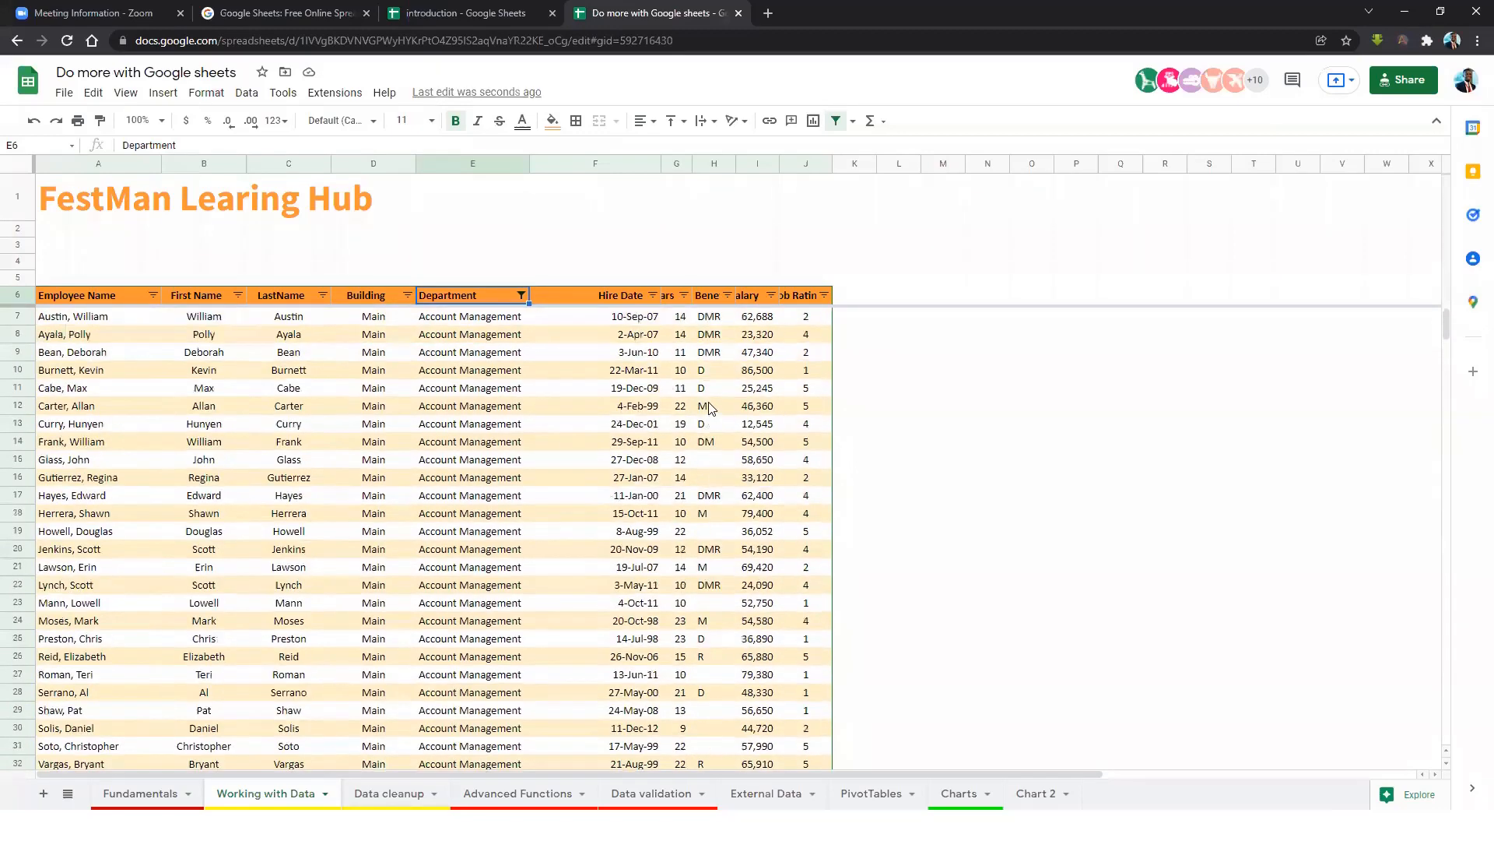
Select all departments in the Department filter so every employee row shows.
{"action": "left_click", "coordinate": [521, 295]}
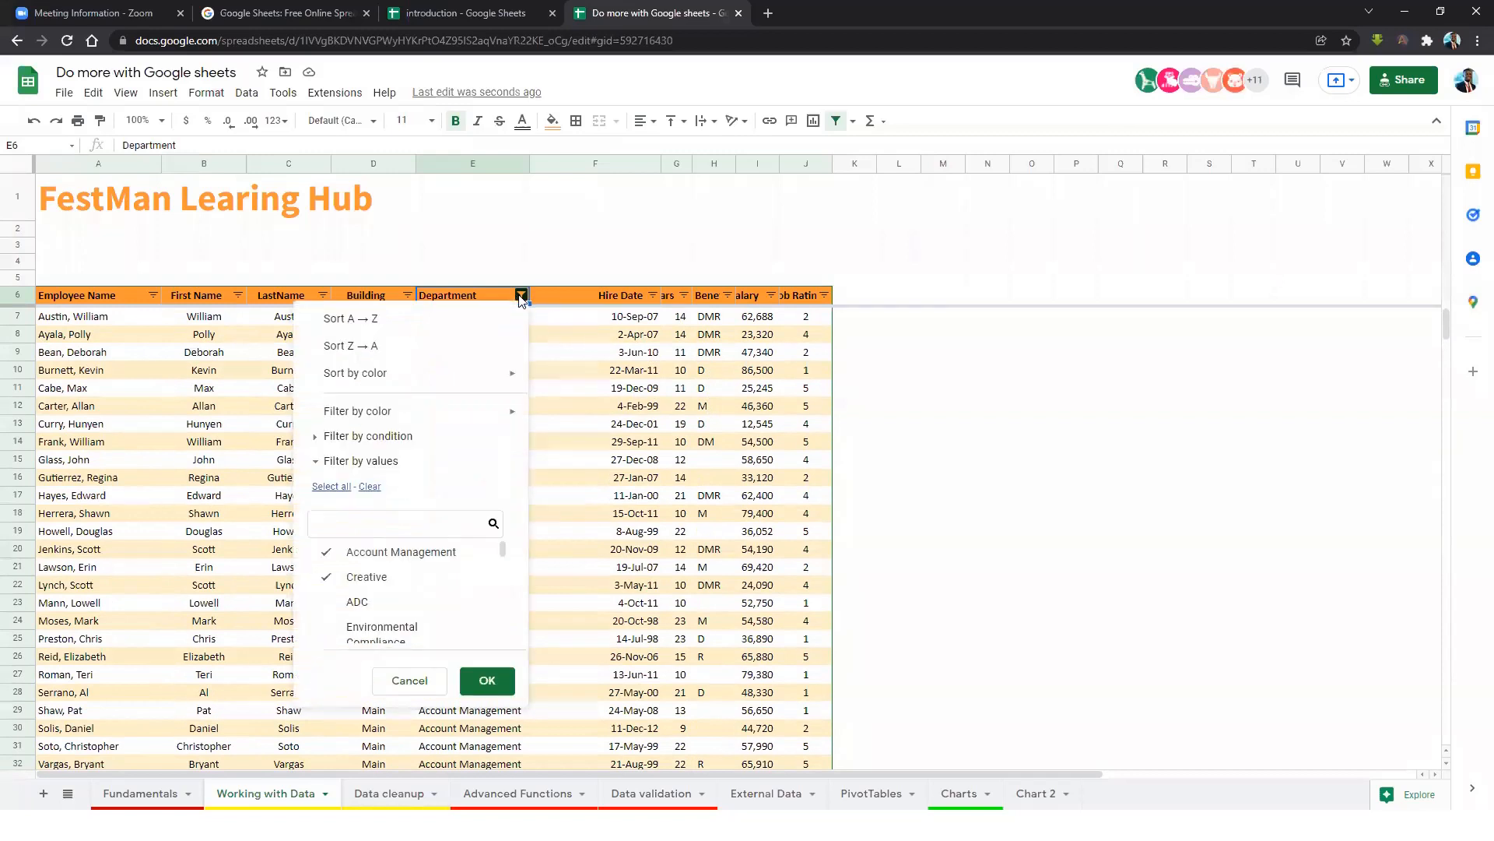
{"action": "left_click", "coordinate": [342, 486]}
{"action": "left_click", "coordinate": [488, 680]}
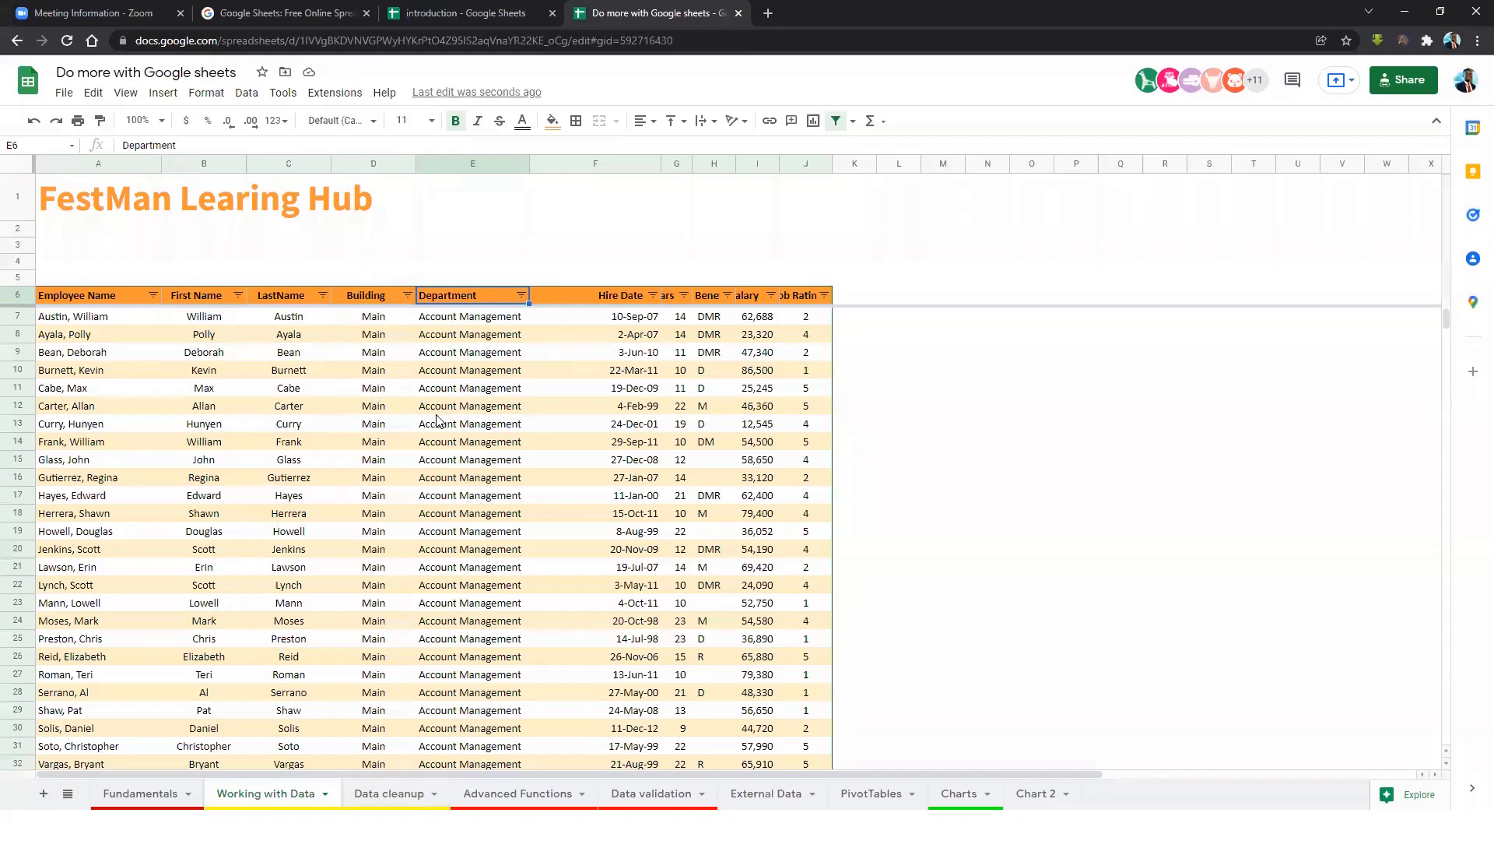
{"action": "left_click", "coordinate": [766, 353]}
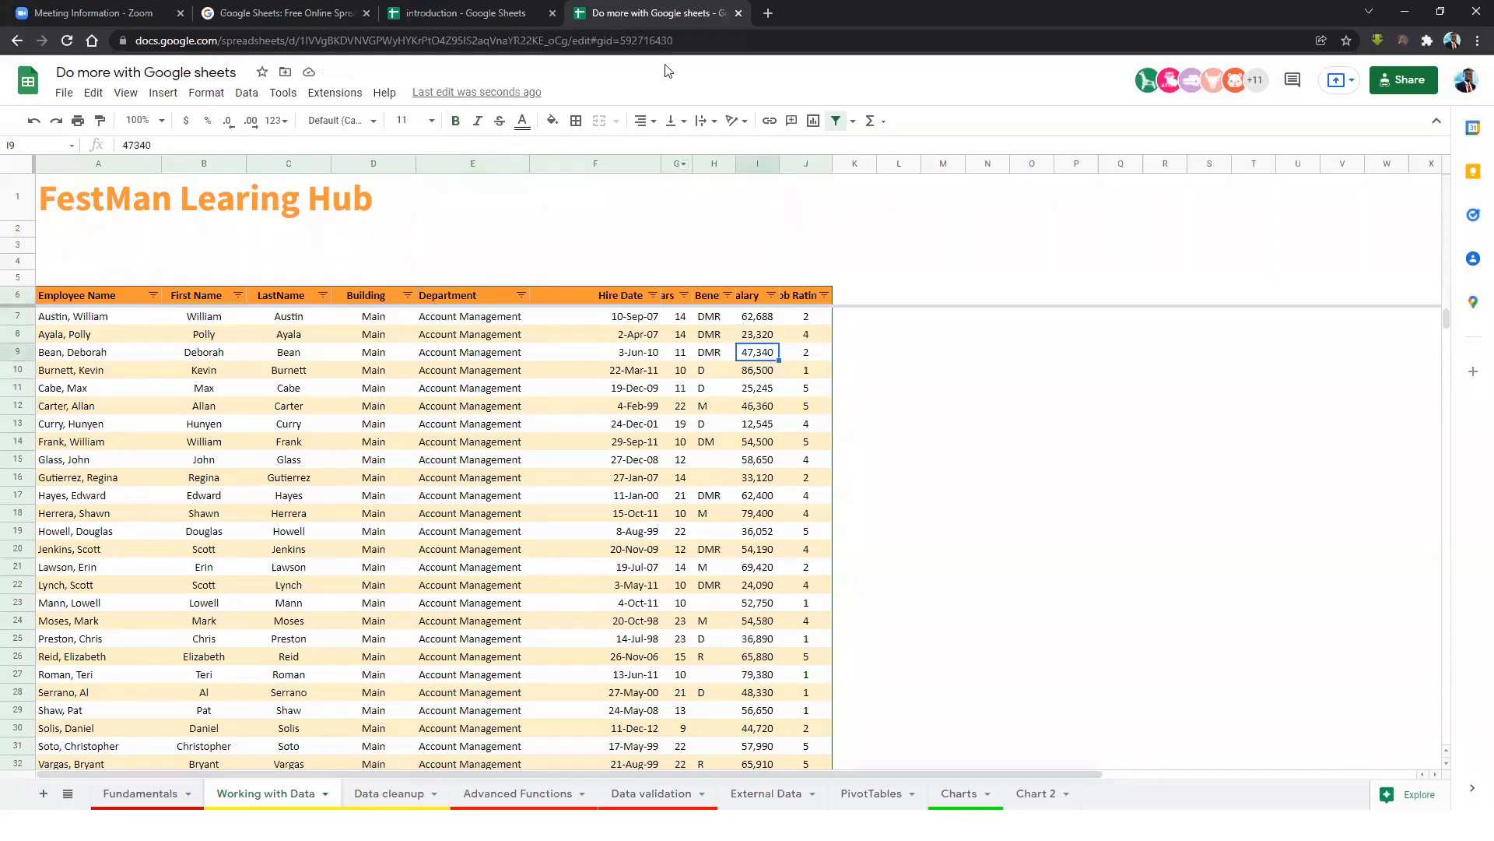
Widen column I so the full Salary header shows, then bring up its filter options.
{"action": "left_click_drag", "start_coordinate": [779, 162], "coordinate": [823, 172]}
{"action": "left_click", "coordinate": [767, 408]}
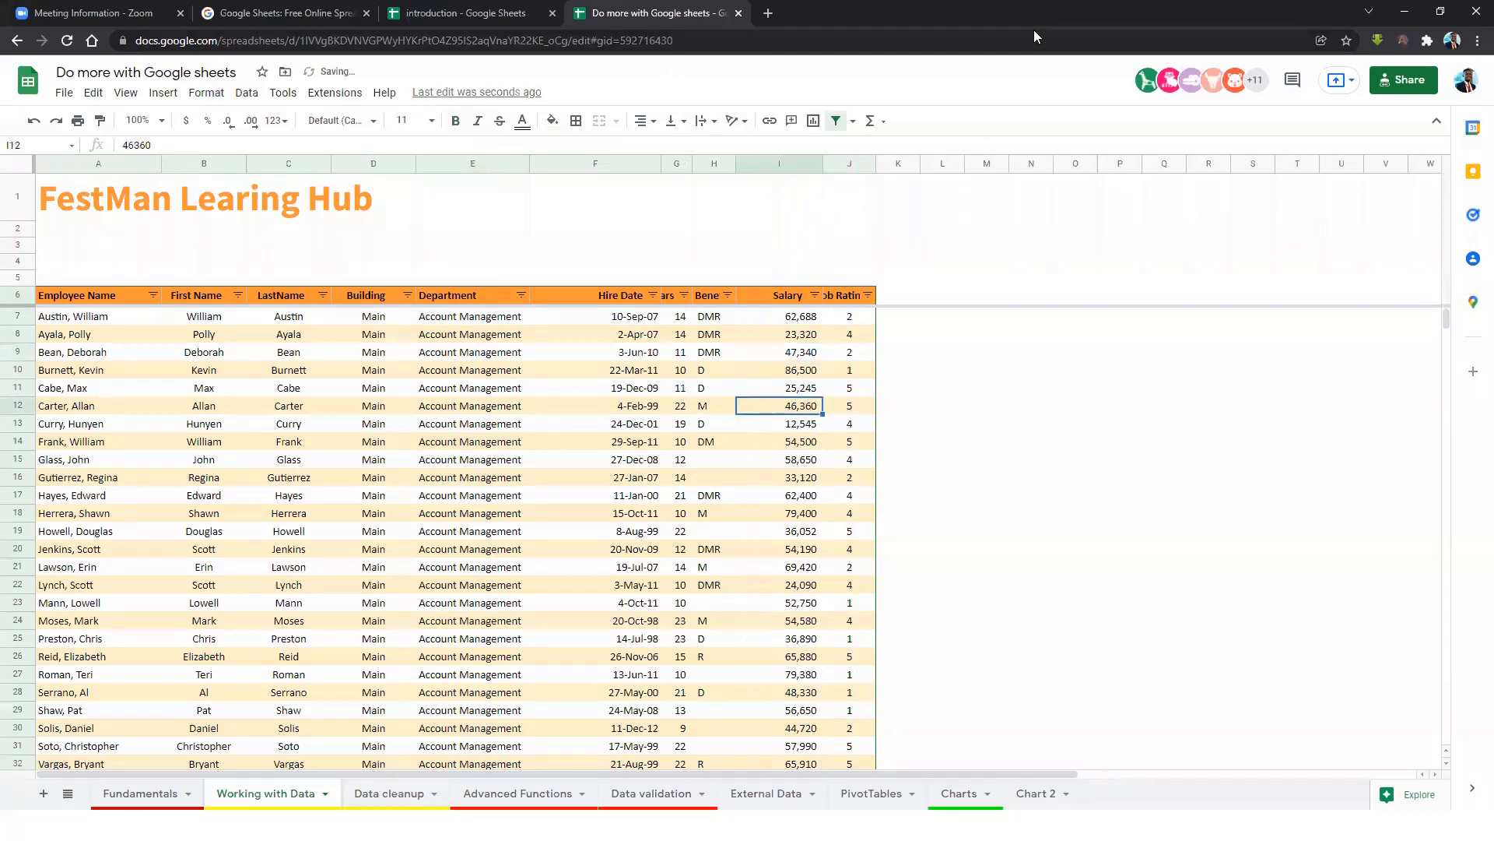
{"action": "left_click", "coordinate": [785, 389]}
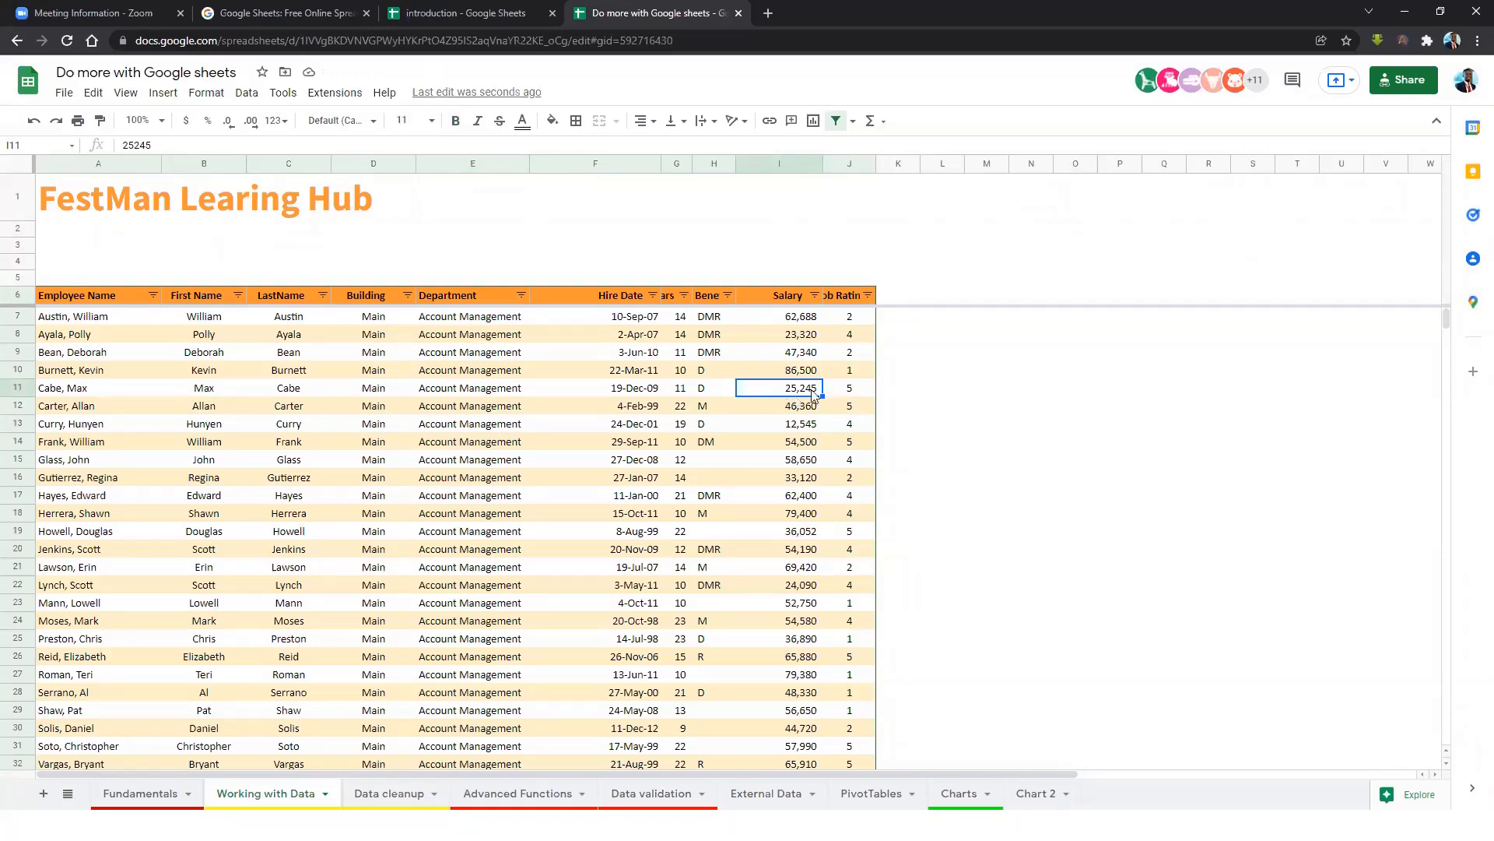
{"action": "left_click", "coordinate": [815, 294]}
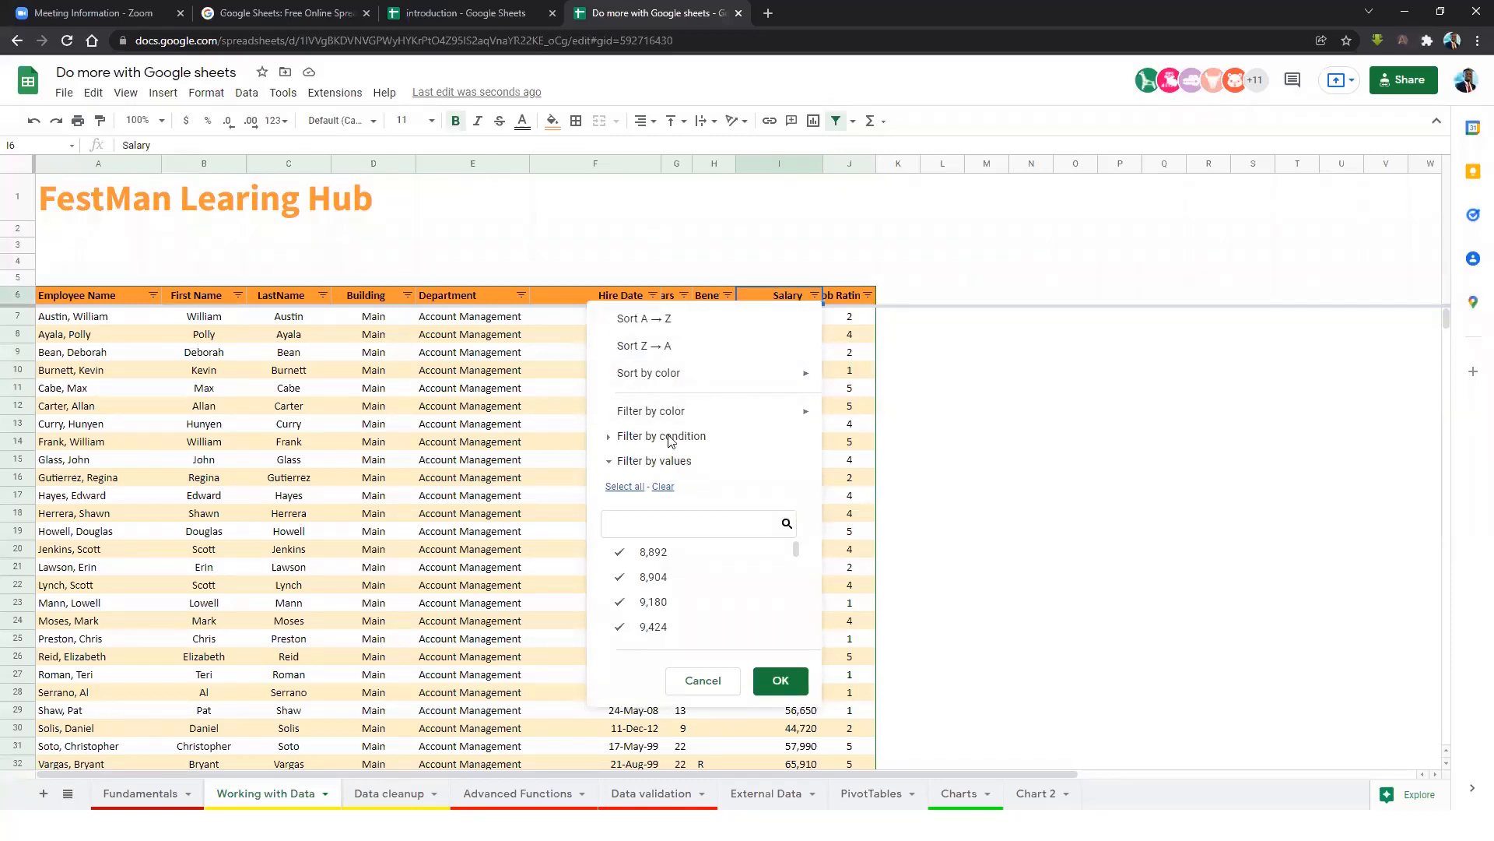
Filter the Salary column by condition: Greater than 80000.
{"action": "left_click", "coordinate": [609, 439]}
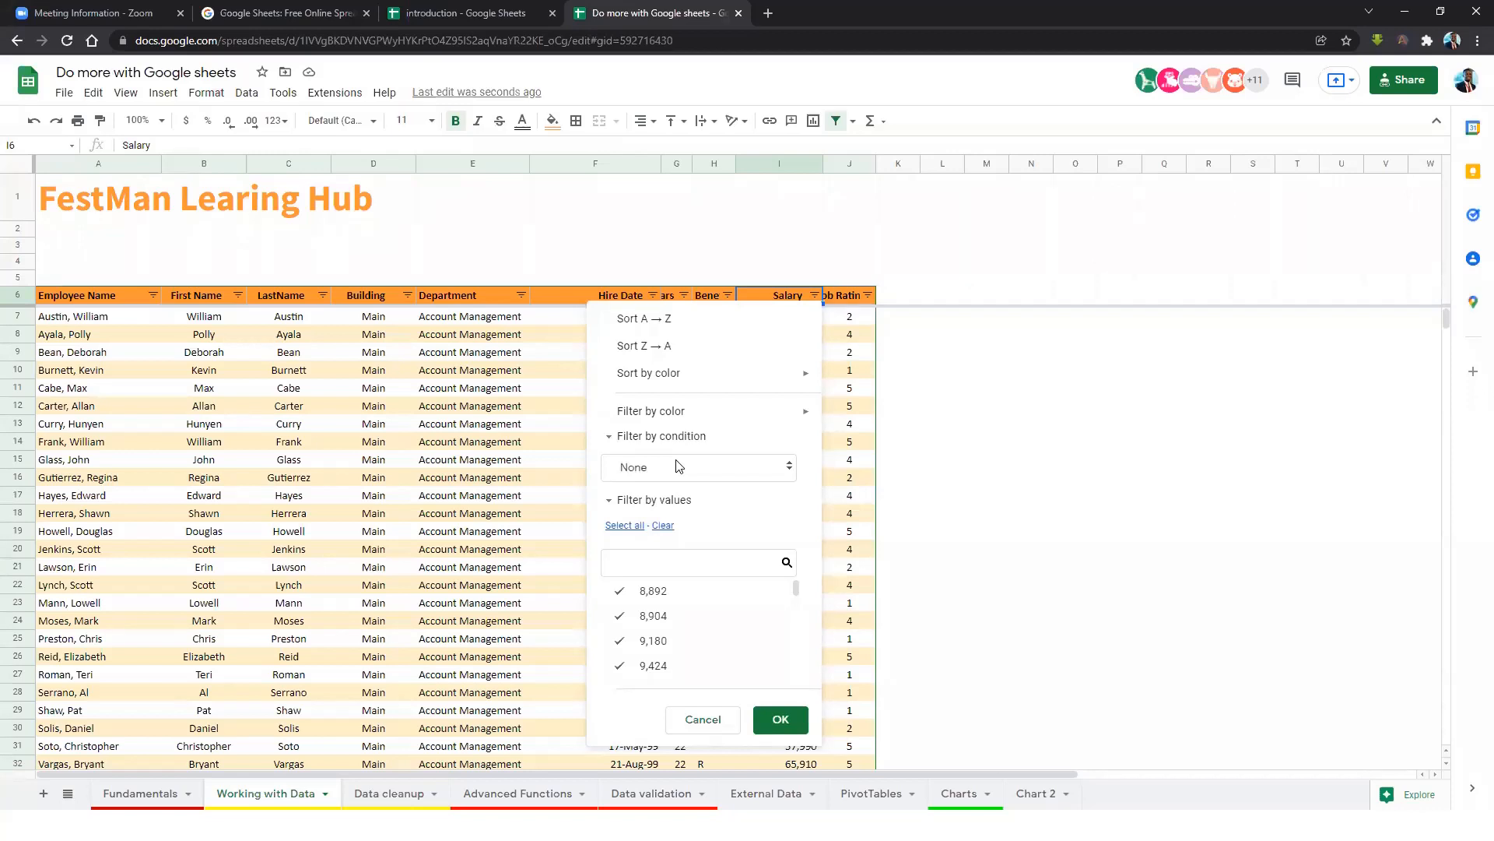
{"action": "left_click", "coordinate": [730, 470]}
{"action": "scroll", "coordinate": [670, 607], "scroll_direction": "down", "scroll_amount": 3}
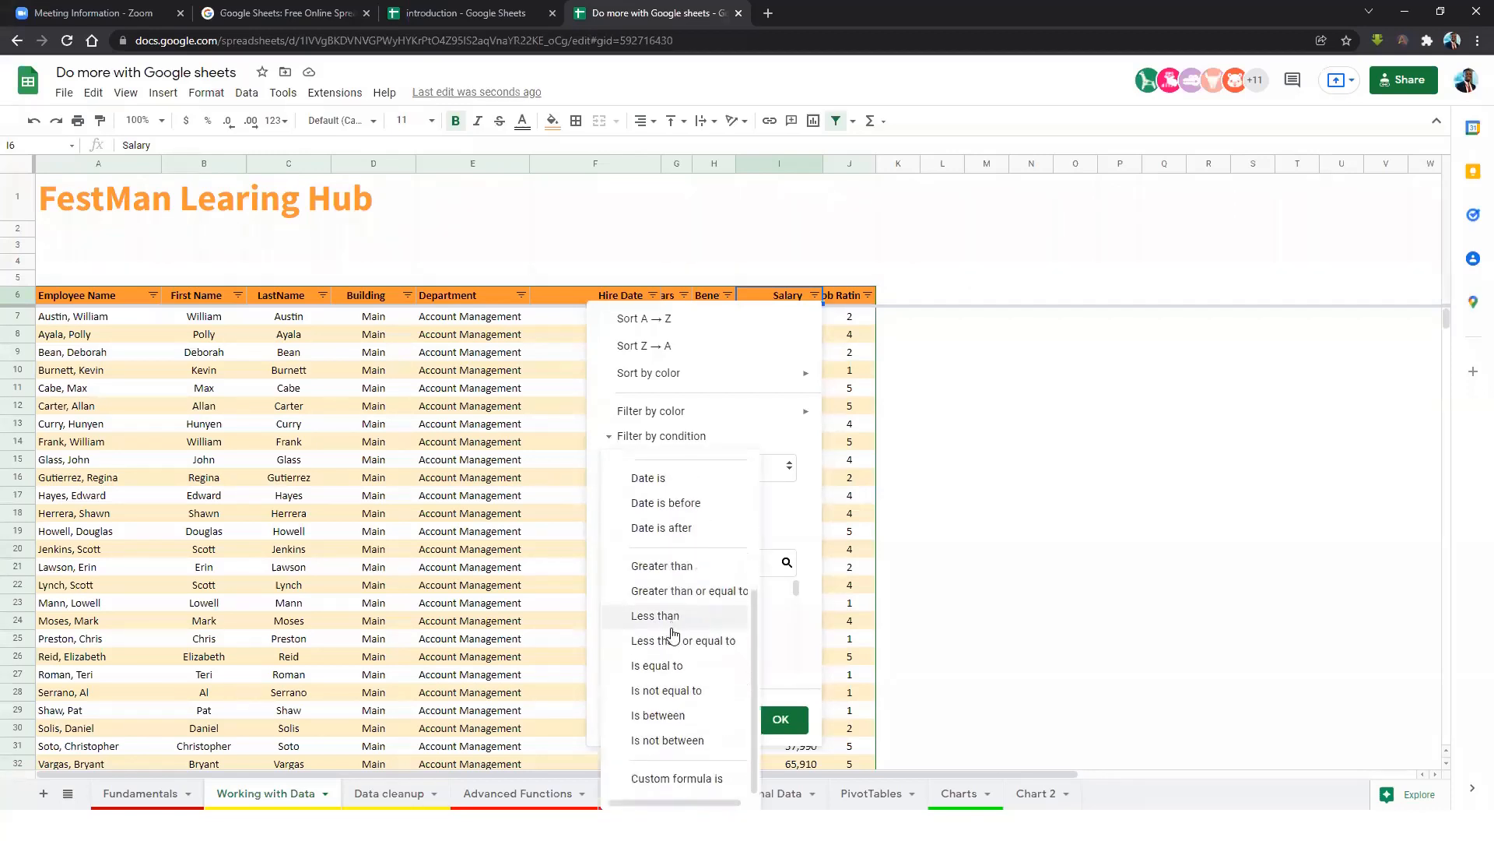
{"action": "scroll", "coordinate": [671, 617], "scroll_direction": "up", "scroll_amount": 3}
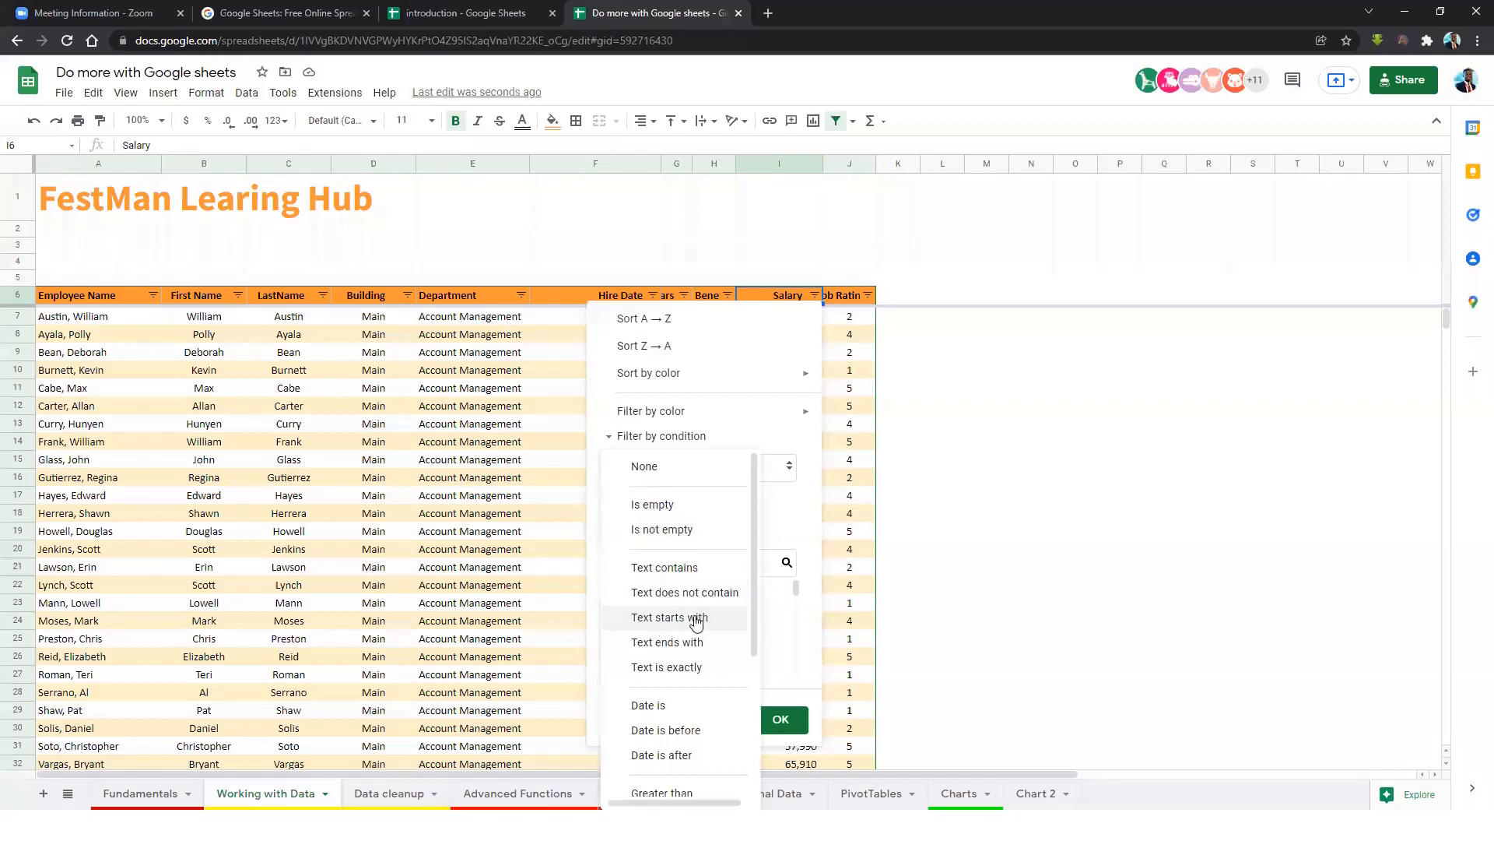
{"action": "scroll", "coordinate": [680, 639], "scroll_direction": "down", "scroll_amount": 1}
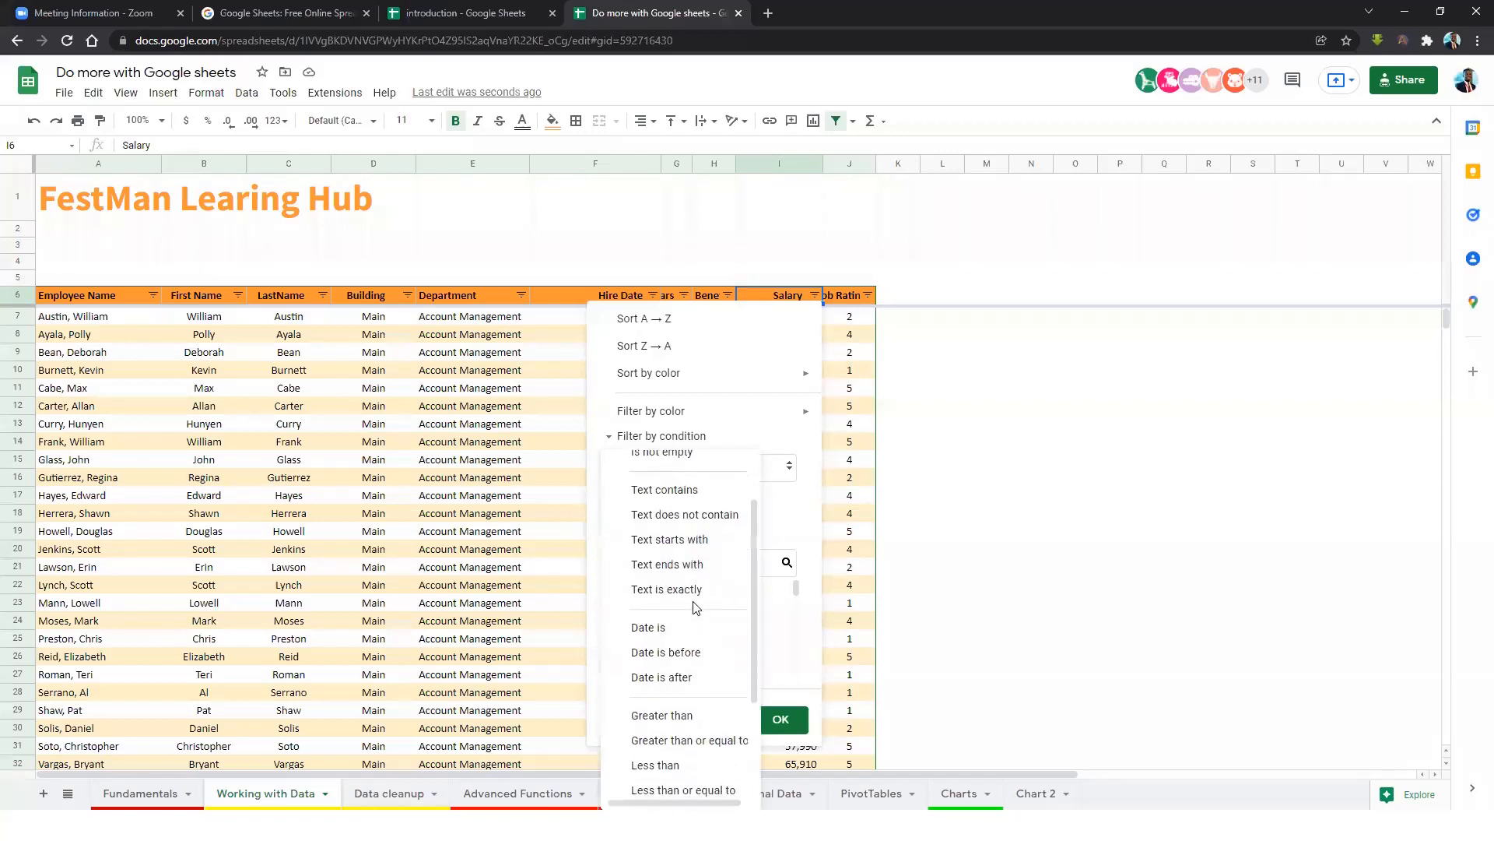
{"action": "scroll", "coordinate": [676, 621], "scroll_direction": "down", "scroll_amount": 2}
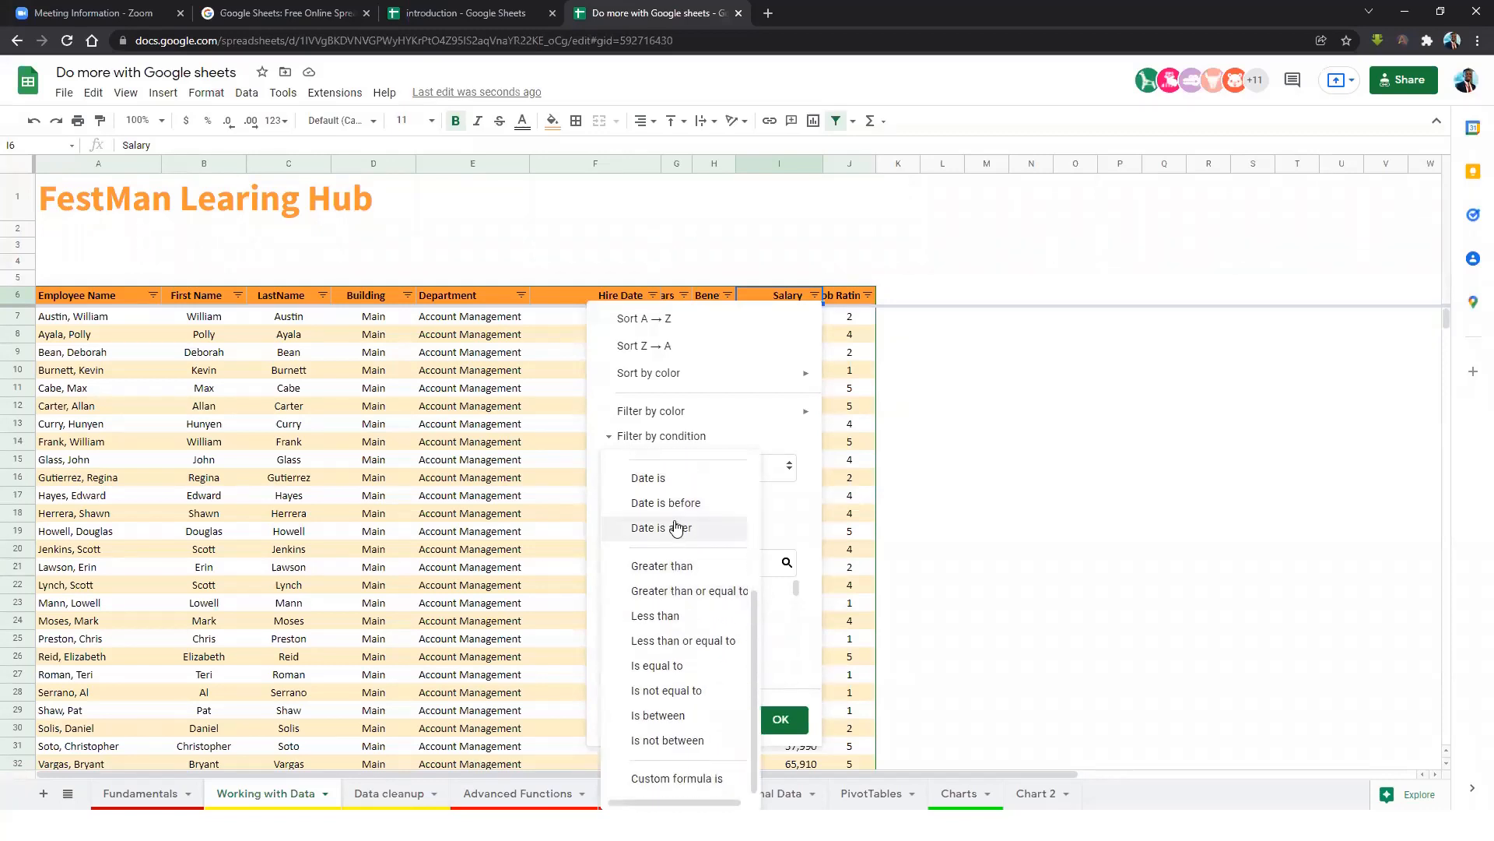
{"action": "left_click", "coordinate": [668, 573]}
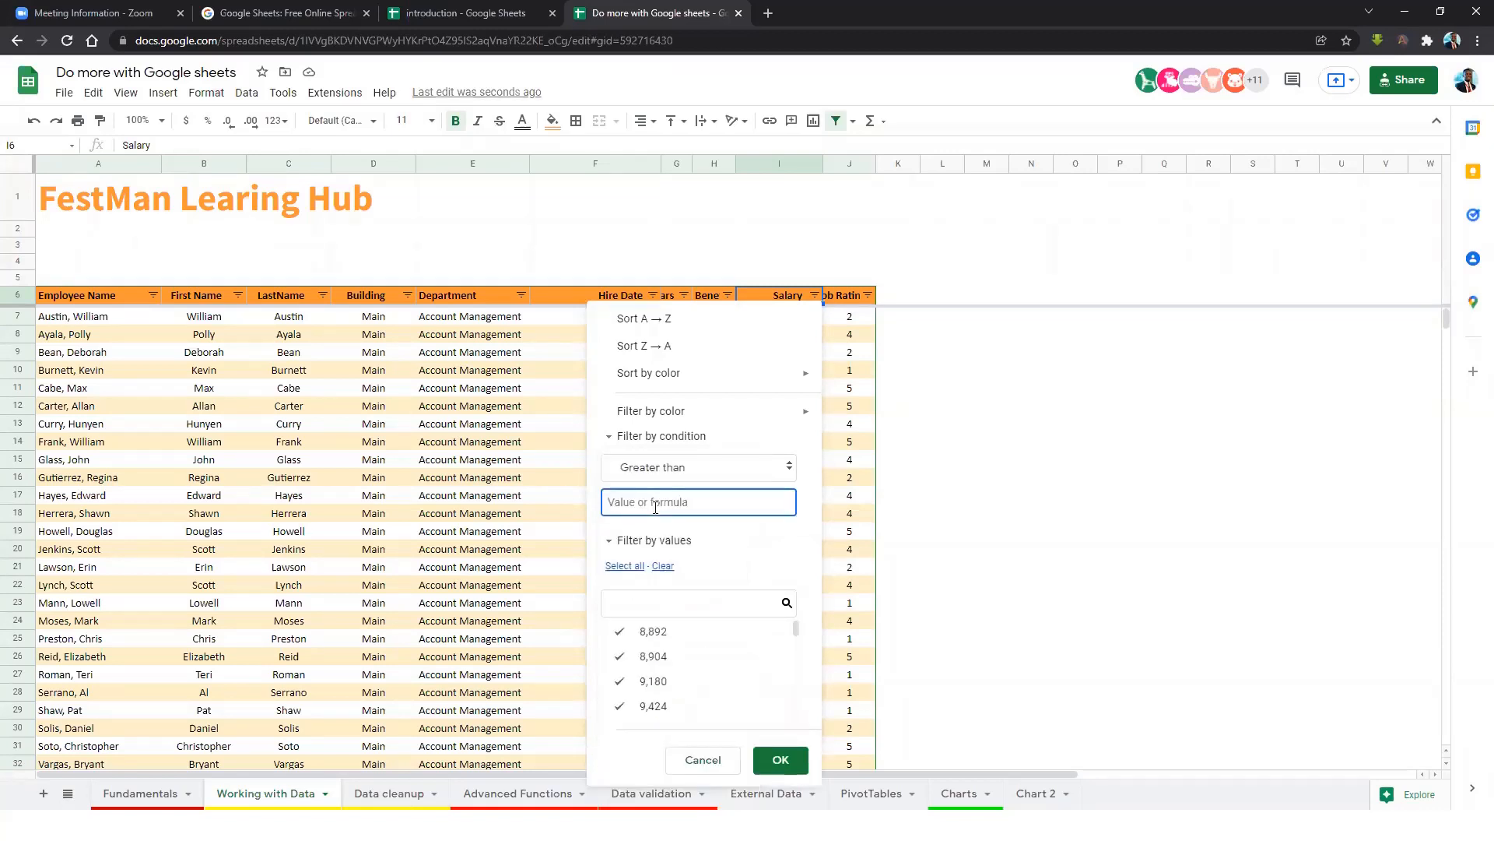
{"action": "type", "text": "80000"}
{"action": "left_click", "coordinate": [781, 763]}
Spot-check the salaries in the rows that remain after filtering.
{"action": "scroll", "coordinate": [825, 531], "scroll_direction": "down", "scroll_amount": 15}
{"action": "left_click", "coordinate": [805, 640]}
{"action": "left_click", "coordinate": [806, 620]}
{"action": "left_click", "coordinate": [806, 584]}
{"action": "left_click", "coordinate": [806, 567]}
{"action": "left_click", "coordinate": [804, 549]}
{"action": "left_click", "coordinate": [802, 495]}
{"action": "scroll", "coordinate": [790, 475], "scroll_direction": "up", "scroll_amount": 15}
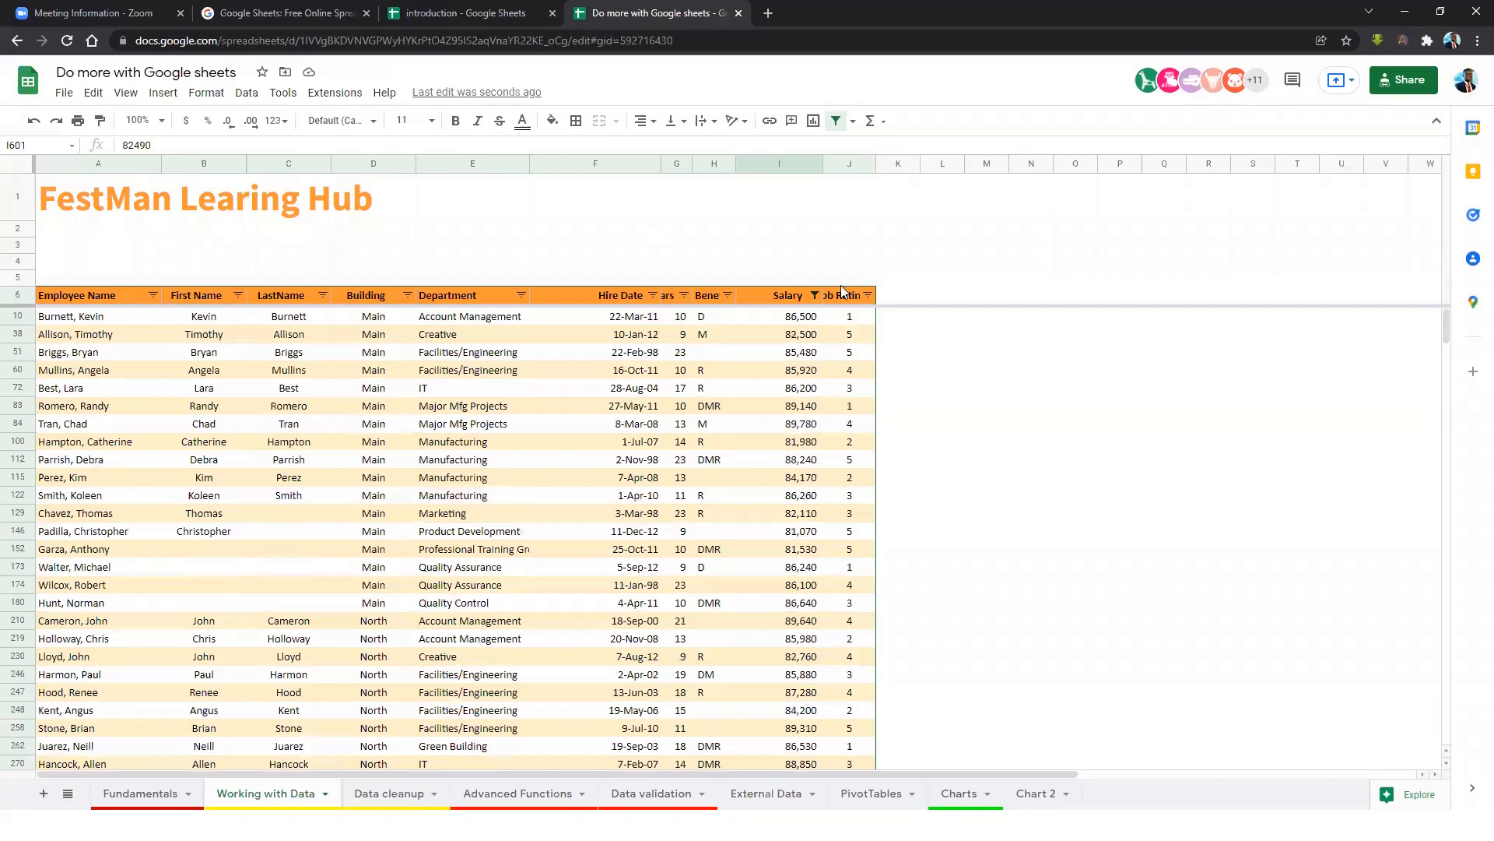
Raise the Salary filter threshold to 85000 and spot-check the remaining salaries.
{"action": "left_click", "coordinate": [814, 295]}
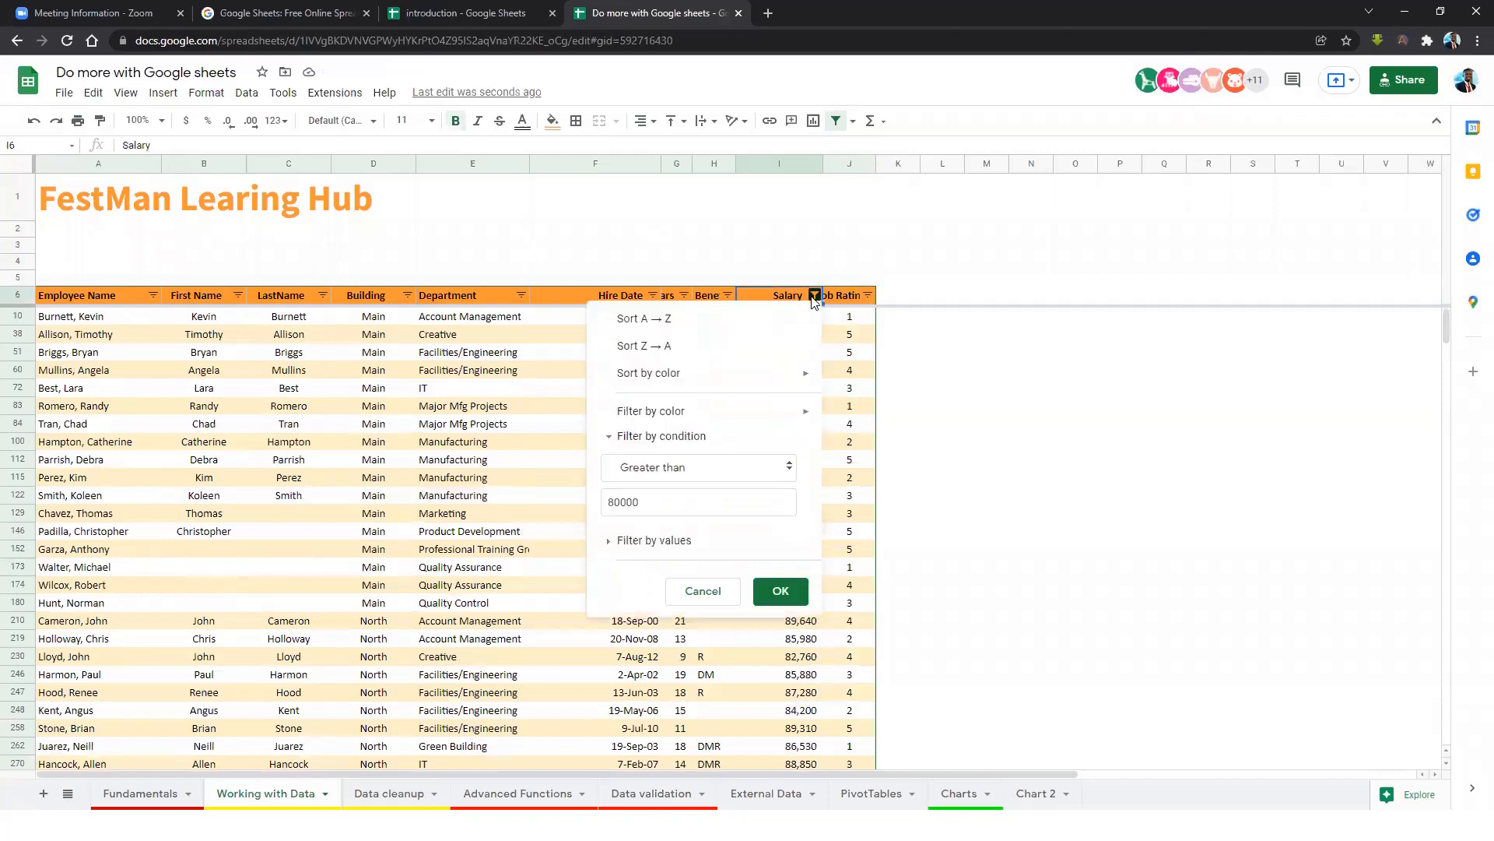
{"action": "left_click", "coordinate": [622, 503]}
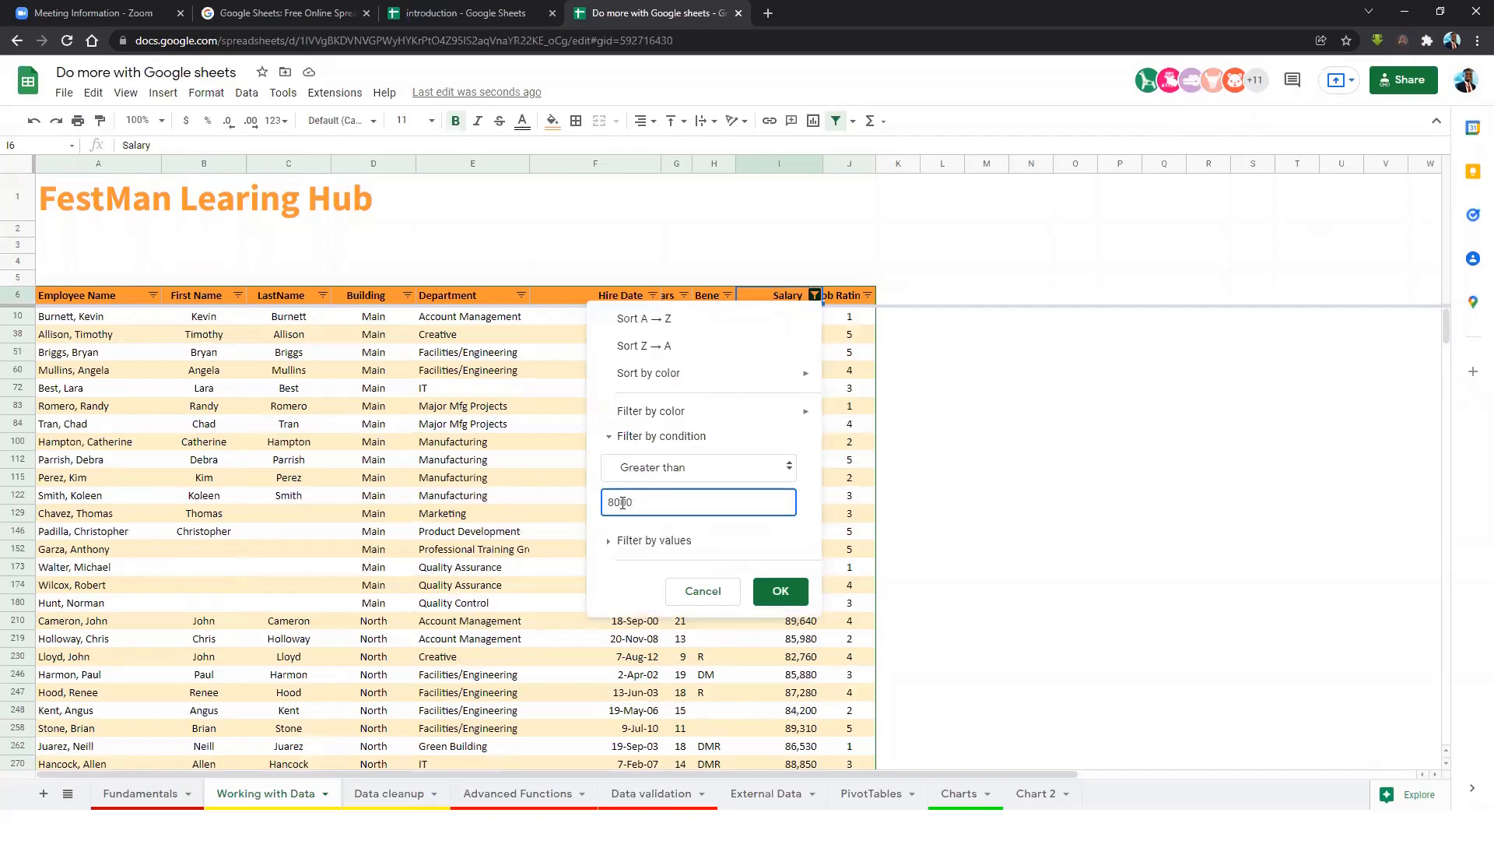
{"action": "left_click", "coordinate": [780, 591]}
{"action": "scroll", "coordinate": [807, 502], "scroll_direction": "down", "scroll_amount": 5}
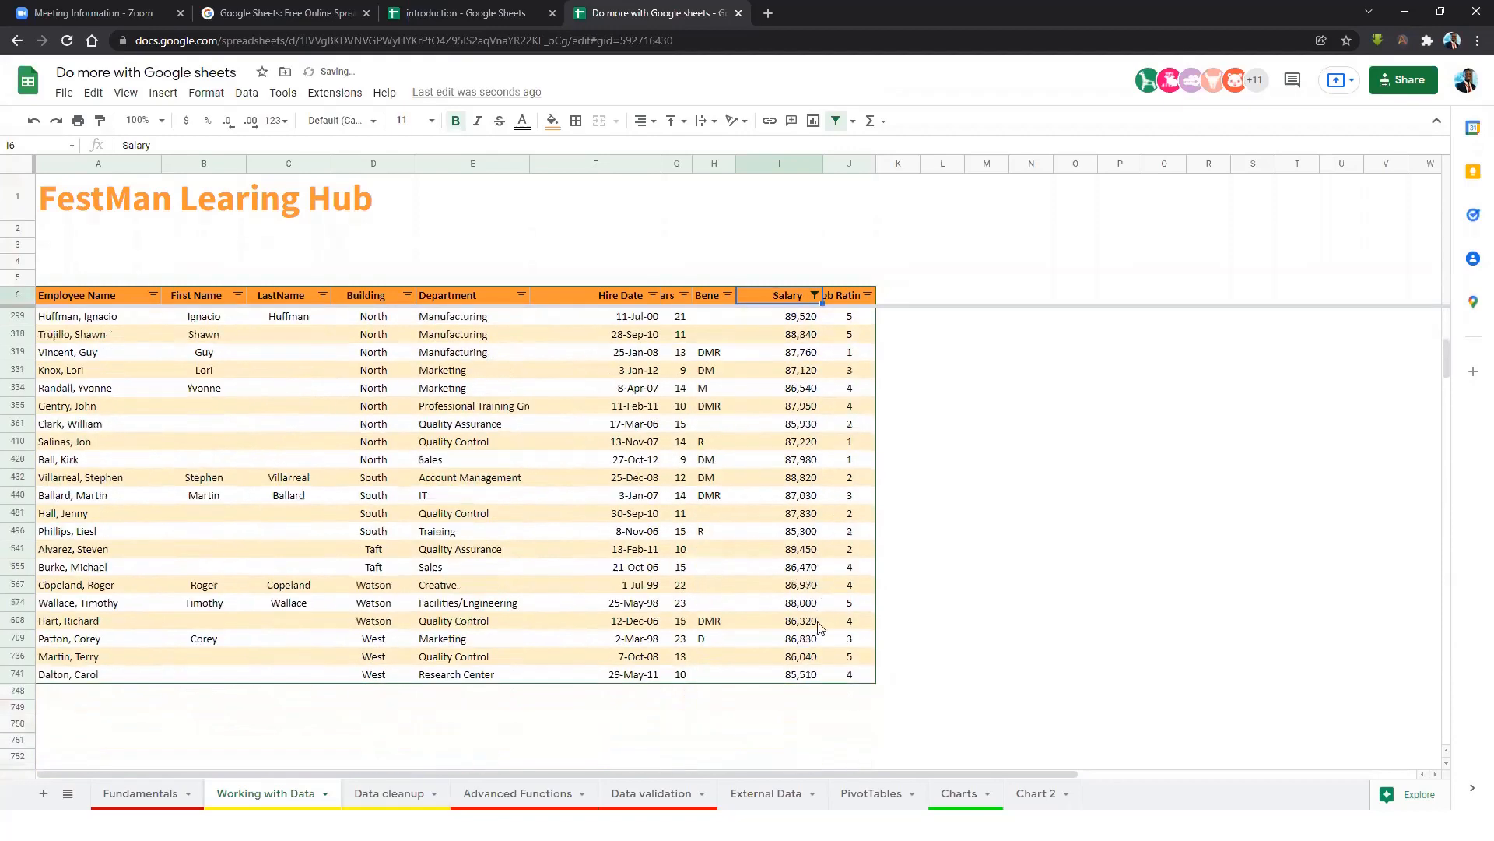
{"action": "left_click", "coordinate": [808, 674]}
{"action": "left_click", "coordinate": [803, 659]}
{"action": "left_click", "coordinate": [804, 640]}
{"action": "left_click", "coordinate": [805, 607]}
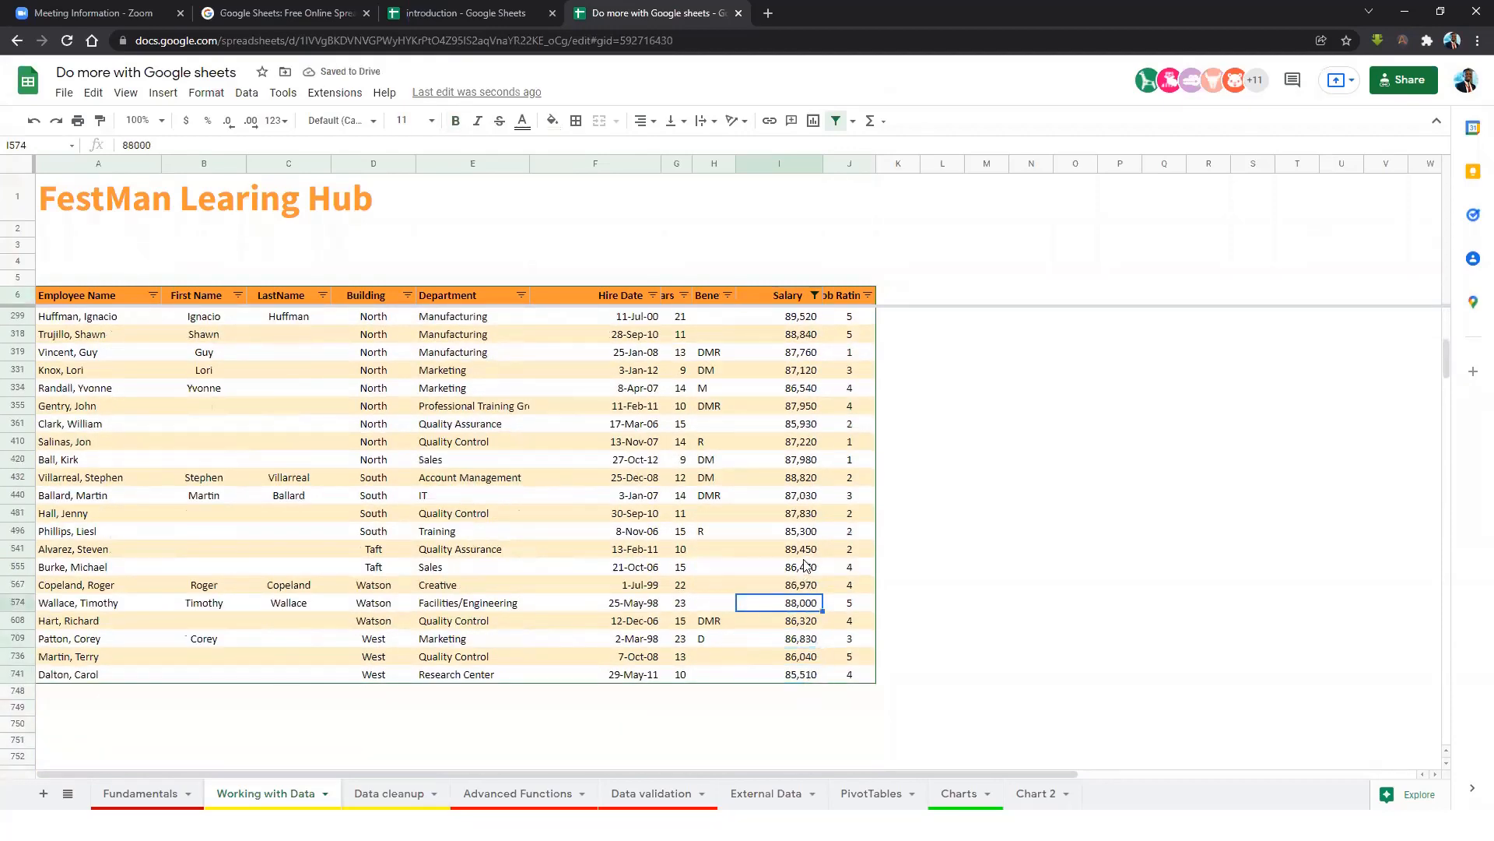
{"action": "scroll", "coordinate": [807, 566], "scroll_direction": "up", "scroll_amount": 5}
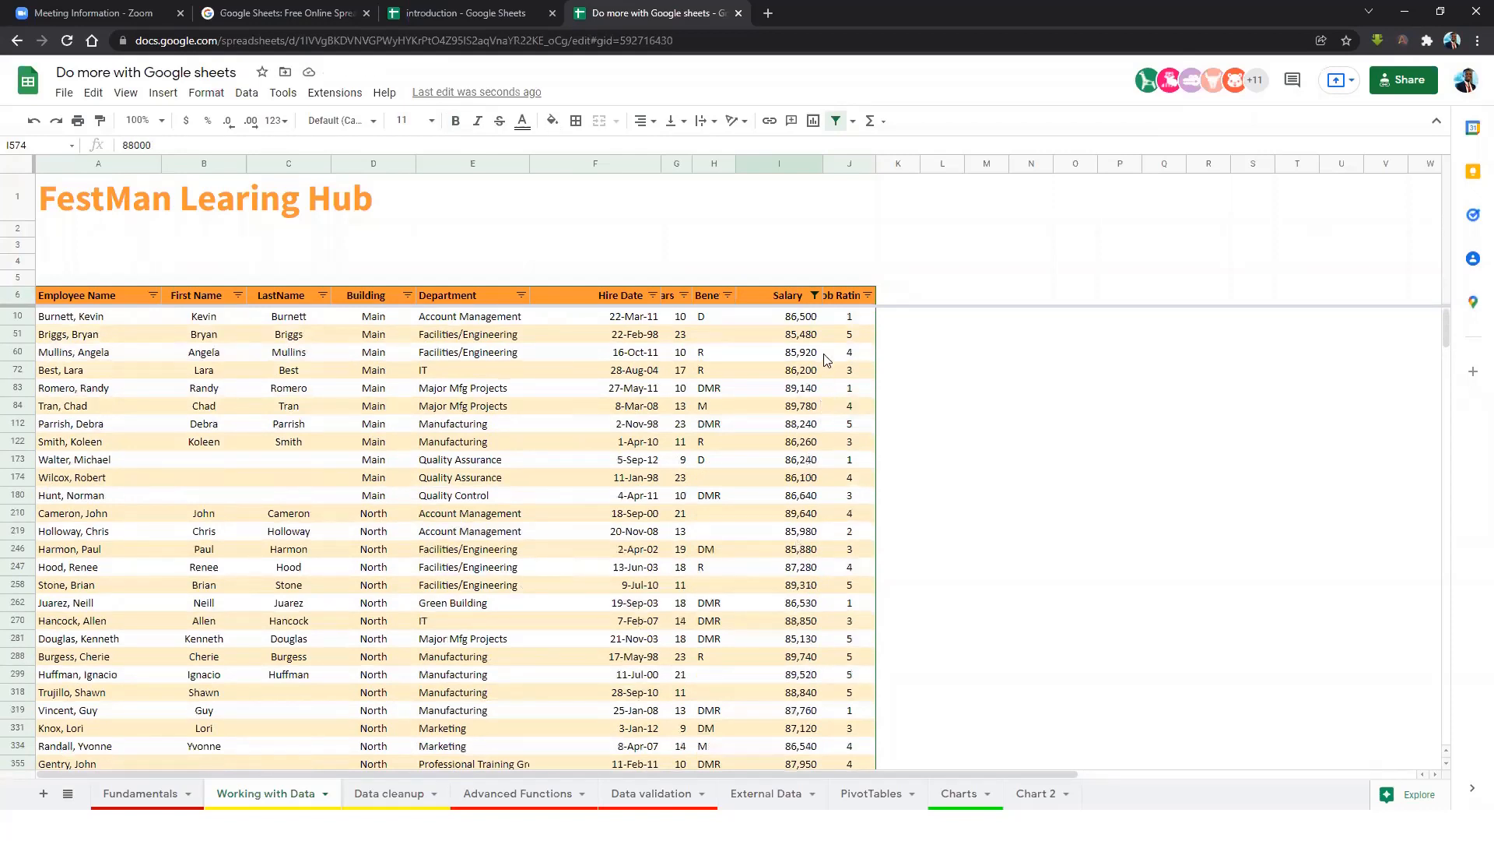
Tighten the Salary threshold to 88000 and select the remaining salaries to total them.
{"action": "left_click", "coordinate": [815, 295]}
{"action": "left_click", "coordinate": [620, 503]}
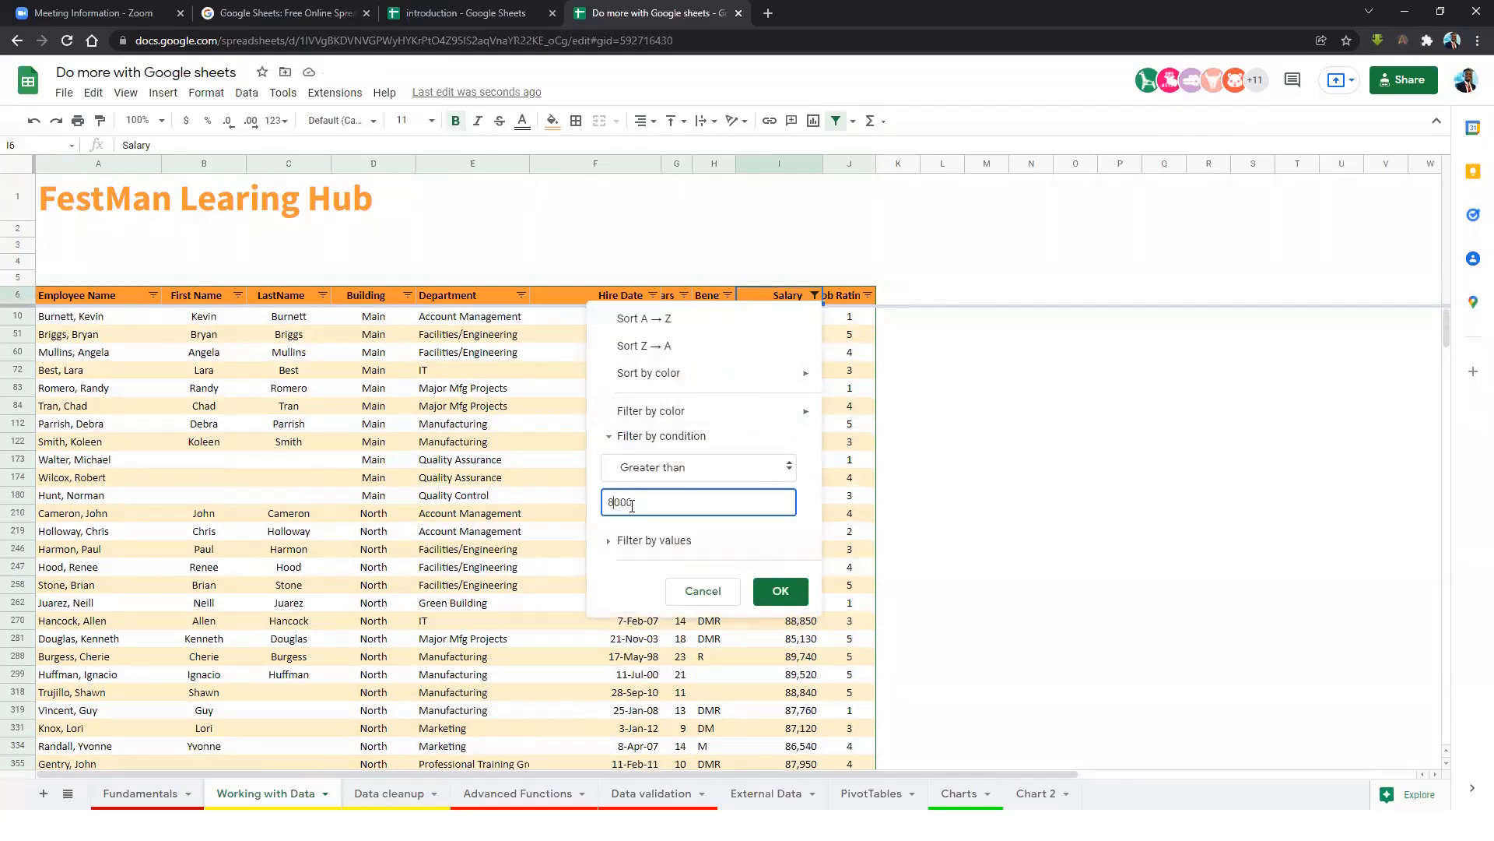
{"action": "left_click", "coordinate": [781, 589]}
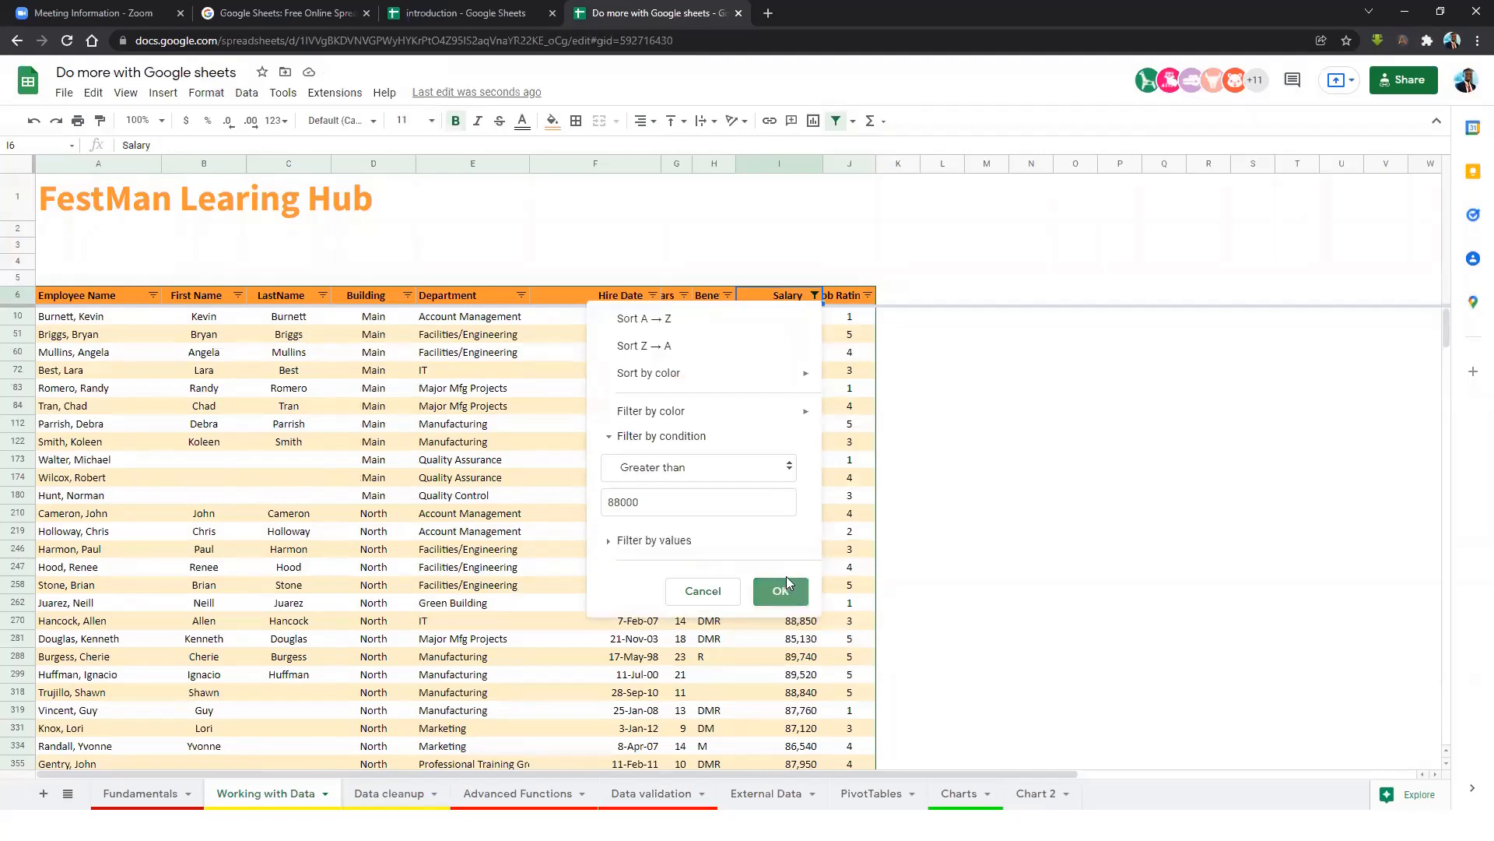
{"action": "left_click_drag", "start_coordinate": [771, 498], "coordinate": [766, 327]}
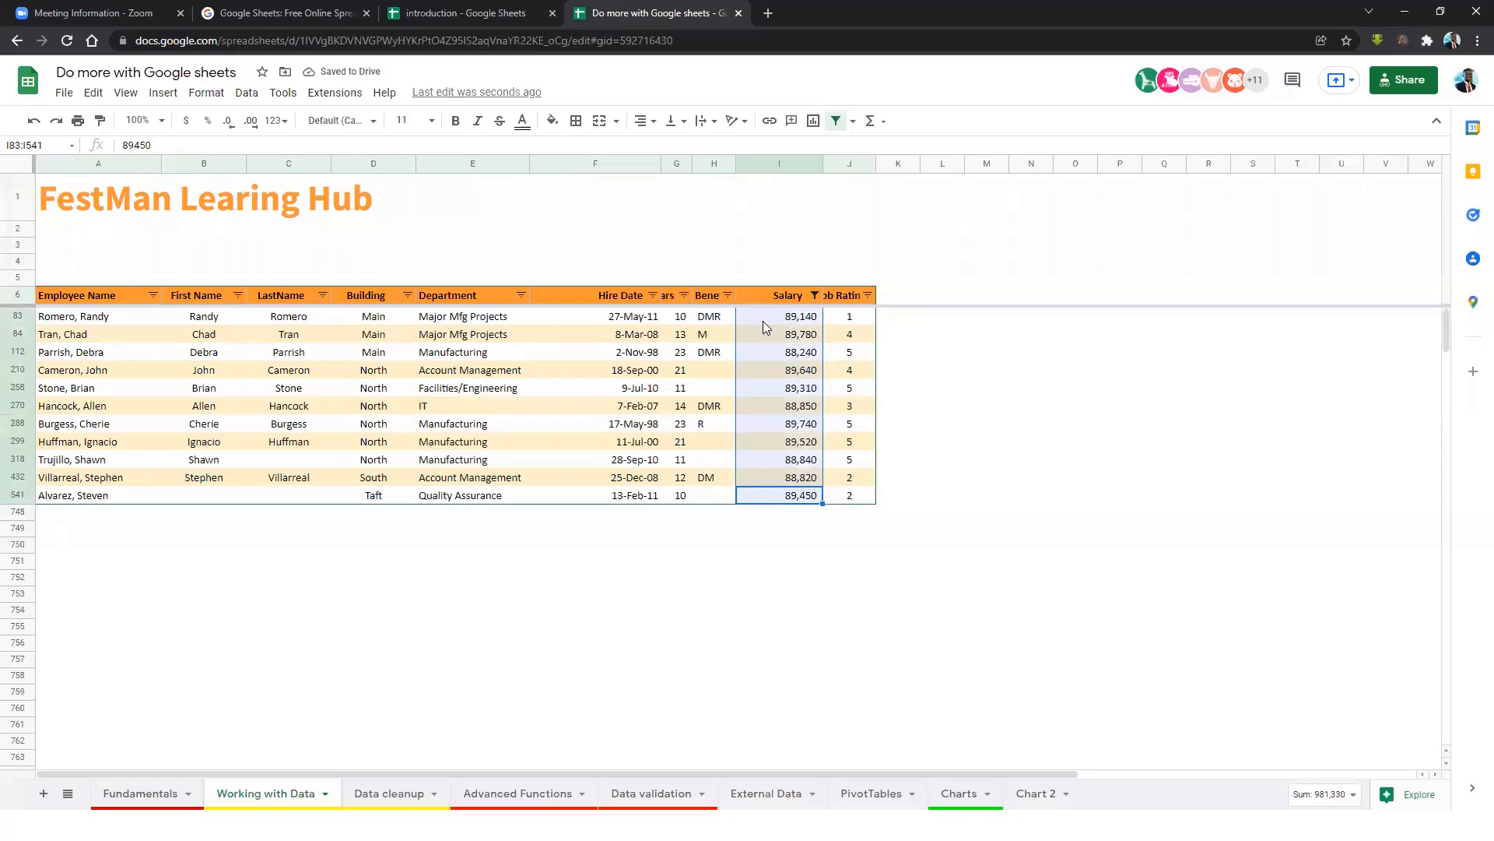
{"action": "left_click", "coordinate": [815, 294]}
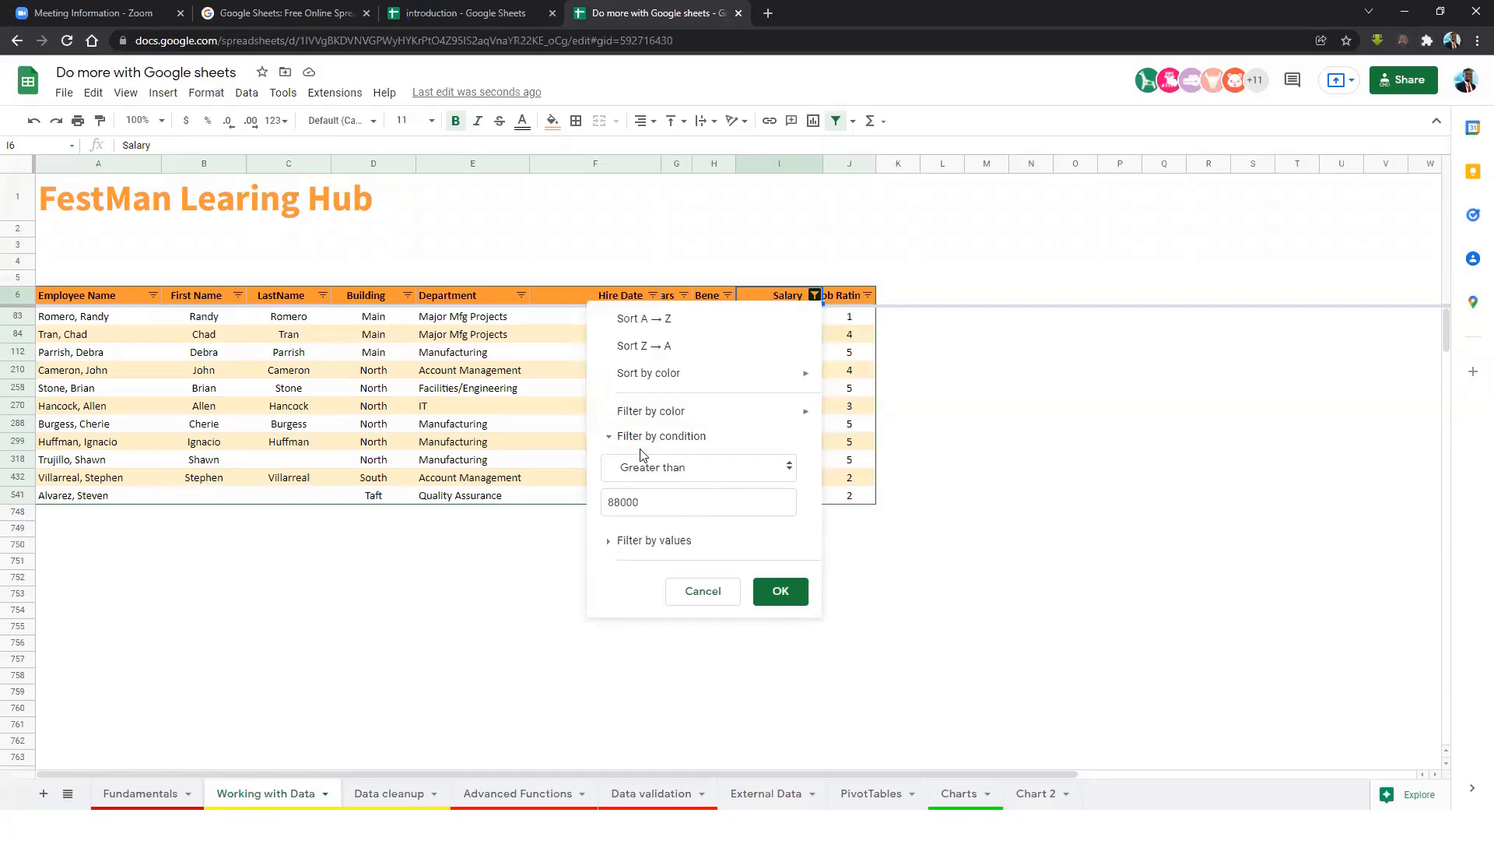
{"action": "left_click", "coordinate": [698, 470]}
{"action": "left_click", "coordinate": [645, 139]}
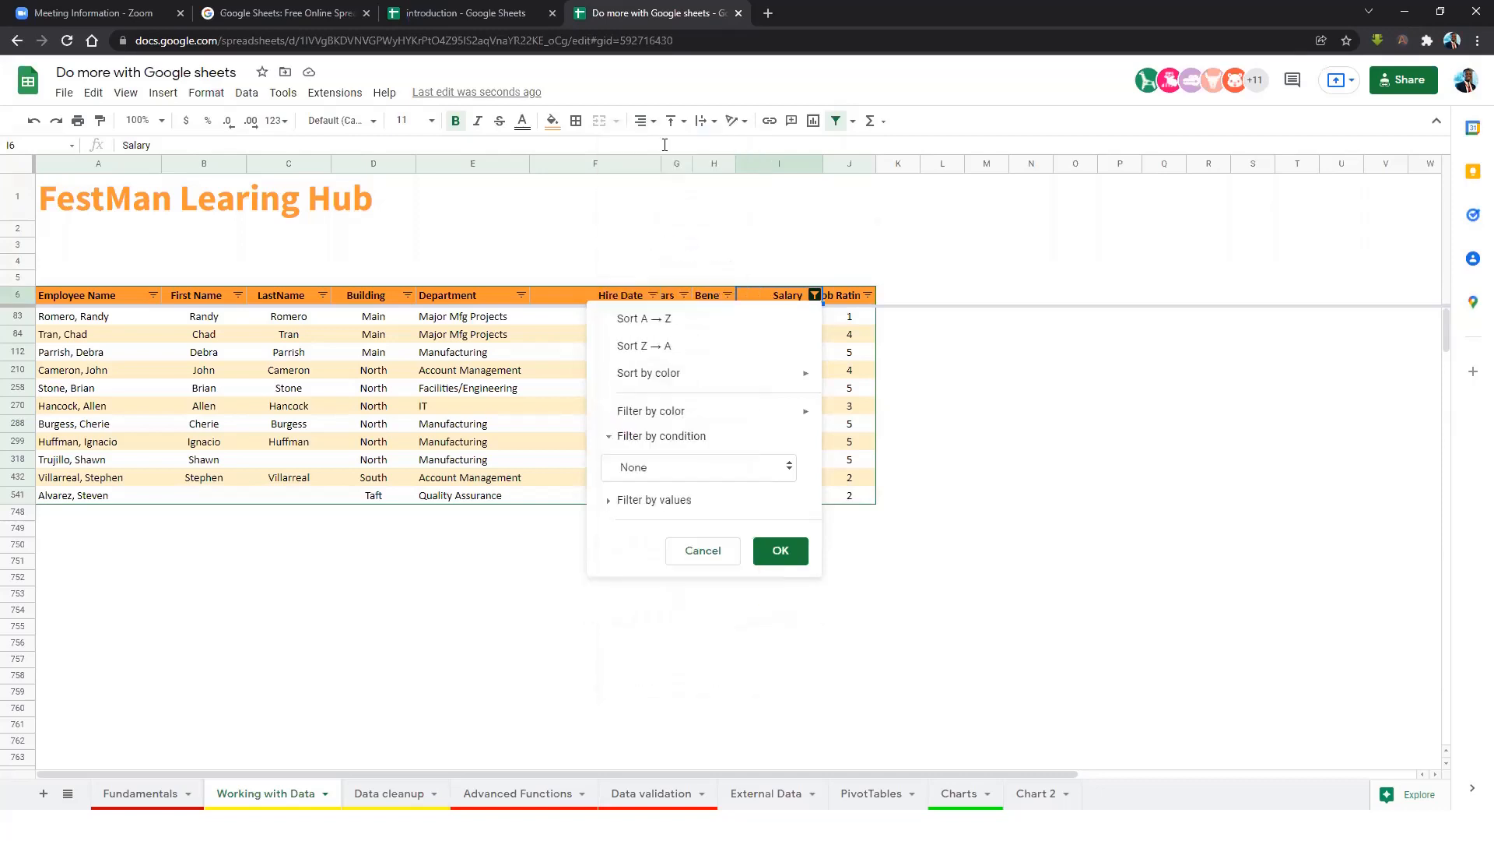
{"action": "left_click", "coordinate": [783, 549]}
{"action": "left_click", "coordinate": [764, 415]}
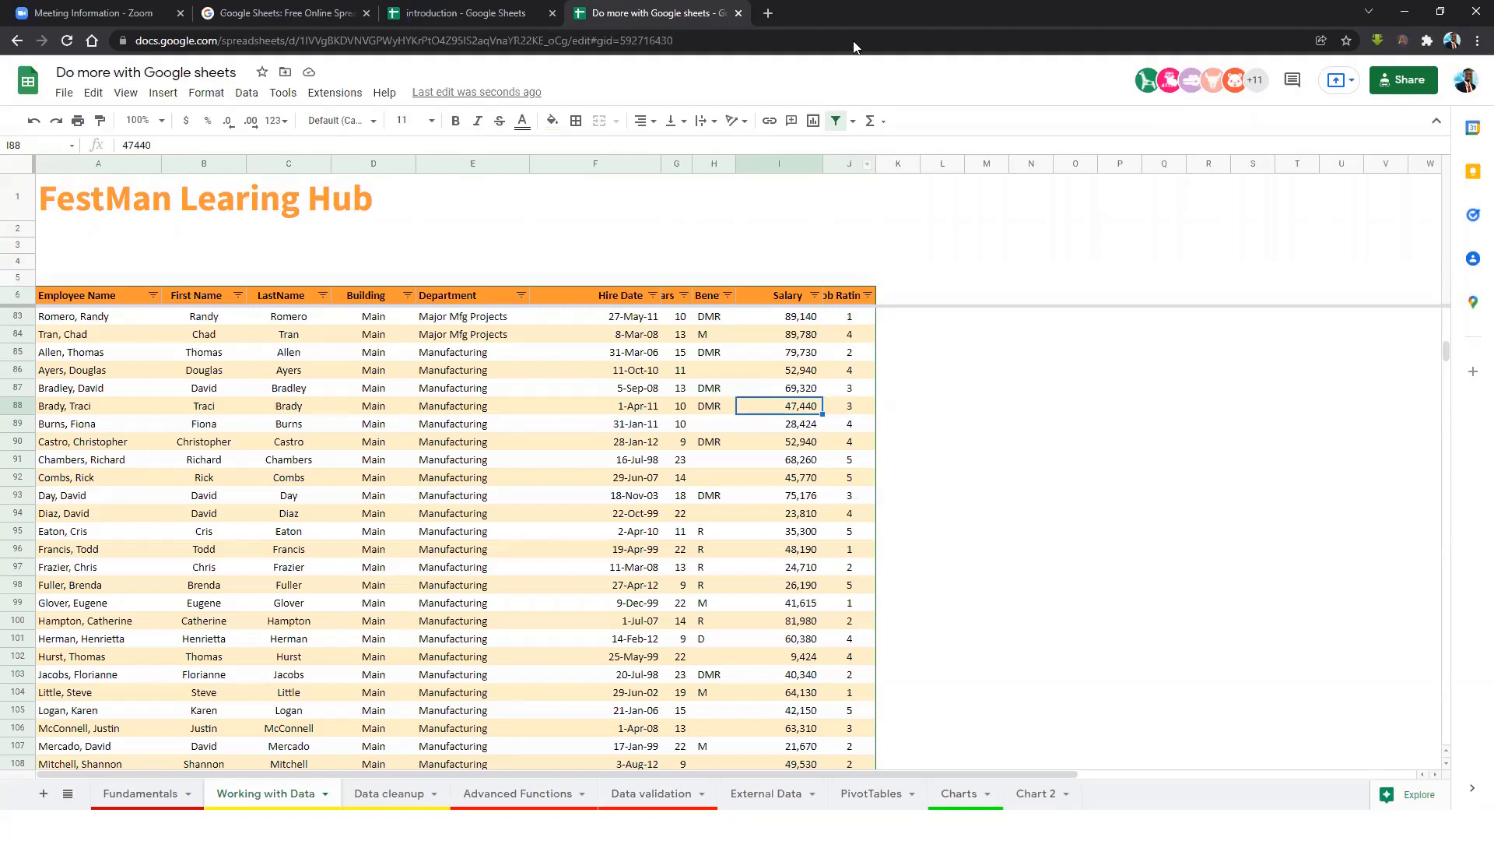
{"action": "left_click", "coordinate": [773, 59]}
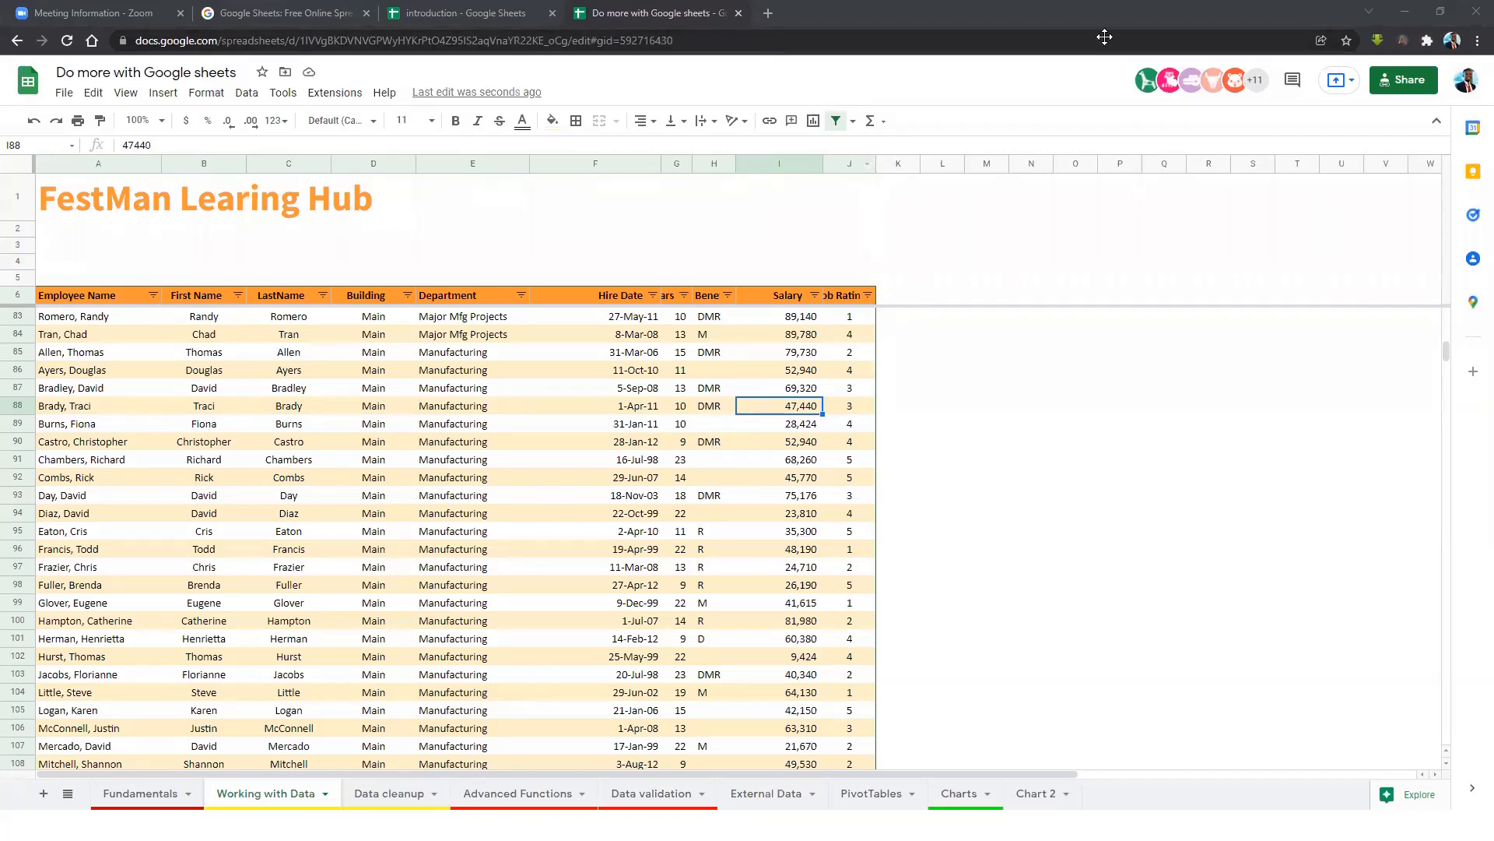
{"action": "left_click", "coordinate": [754, 388]}
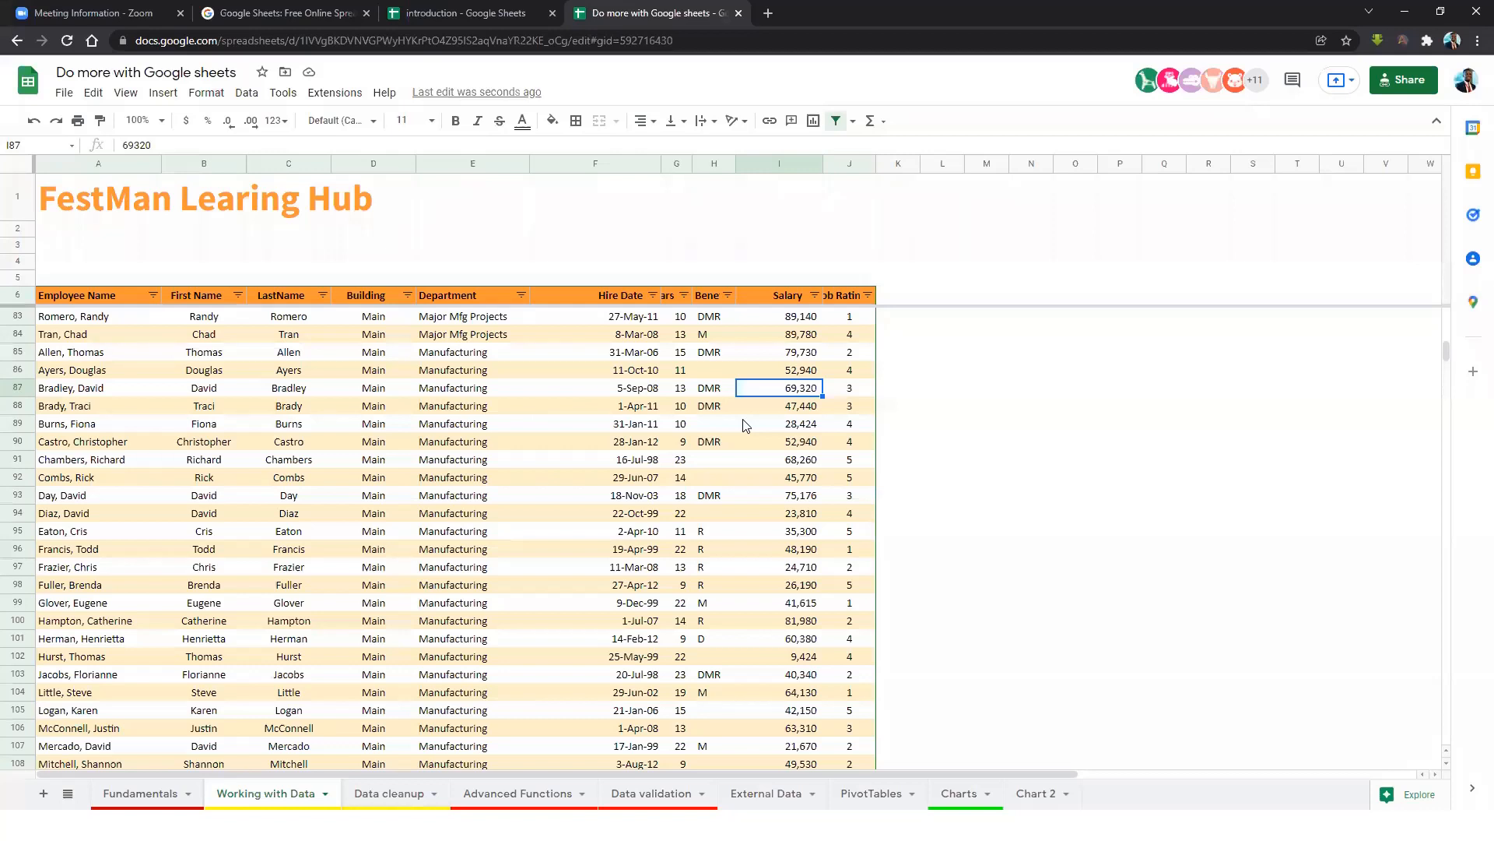
{"action": "left_click", "coordinate": [790, 319]}
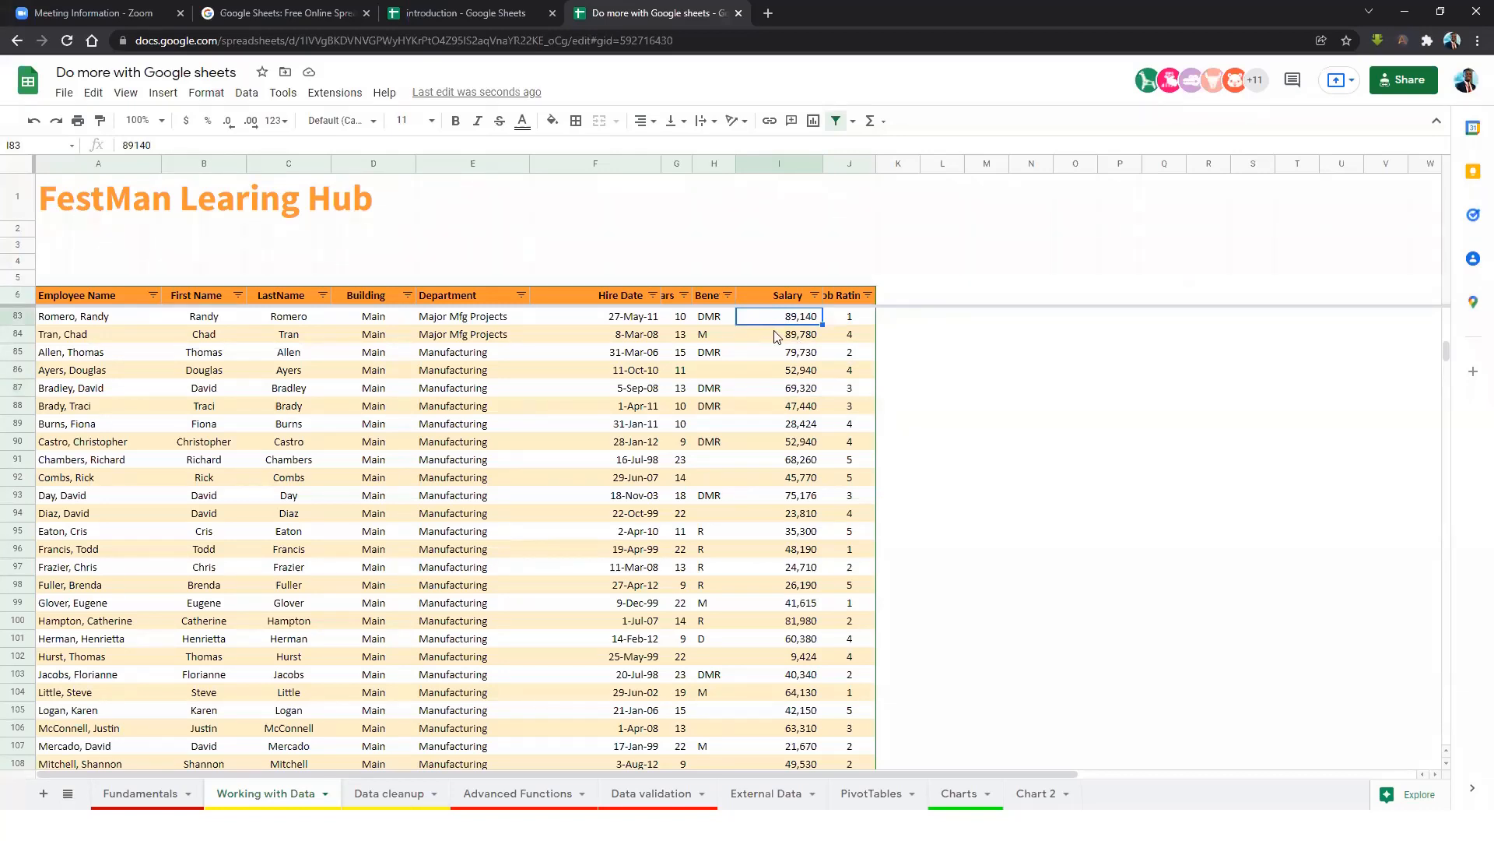
Create a new filter view over A6:J747 and rename it from 'Filter 1' to 'Above 80K'.
{"action": "left_click", "coordinate": [245, 98]}
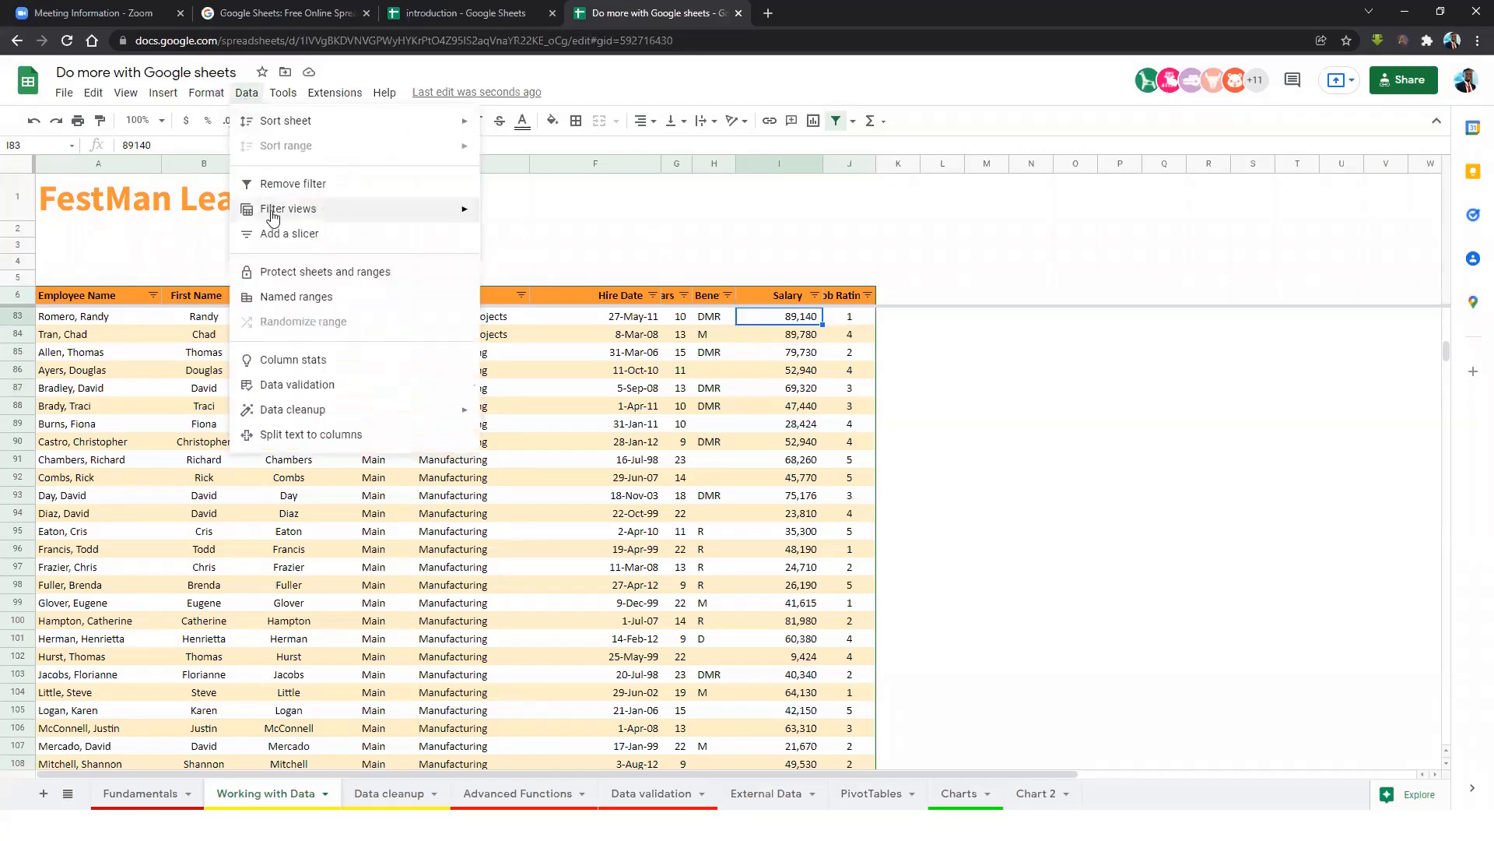
{"action": "mouse_move", "coordinate": [276, 215]}
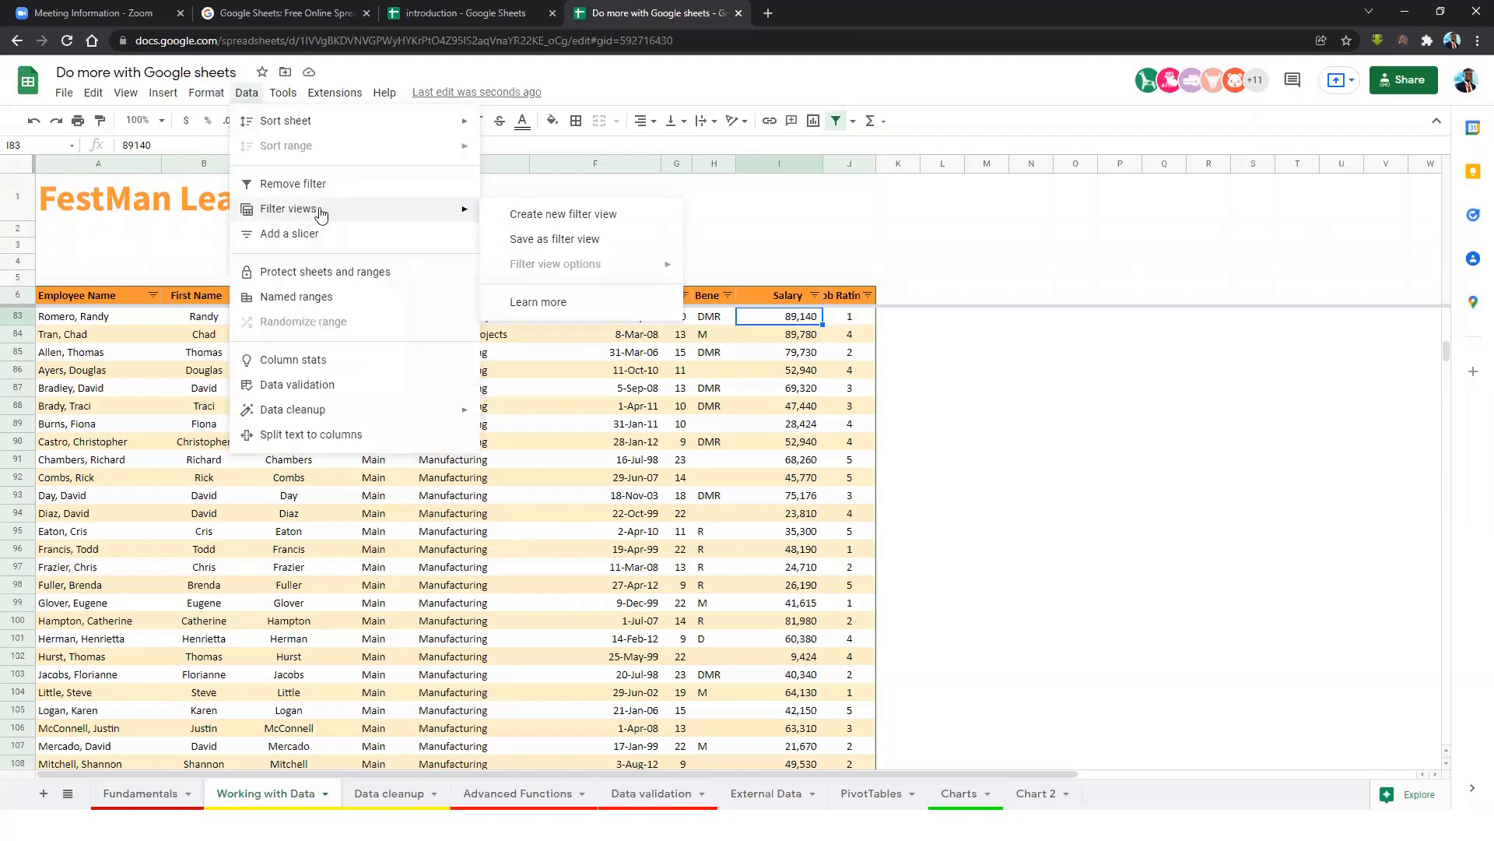
{"action": "left_click", "coordinate": [584, 222]}
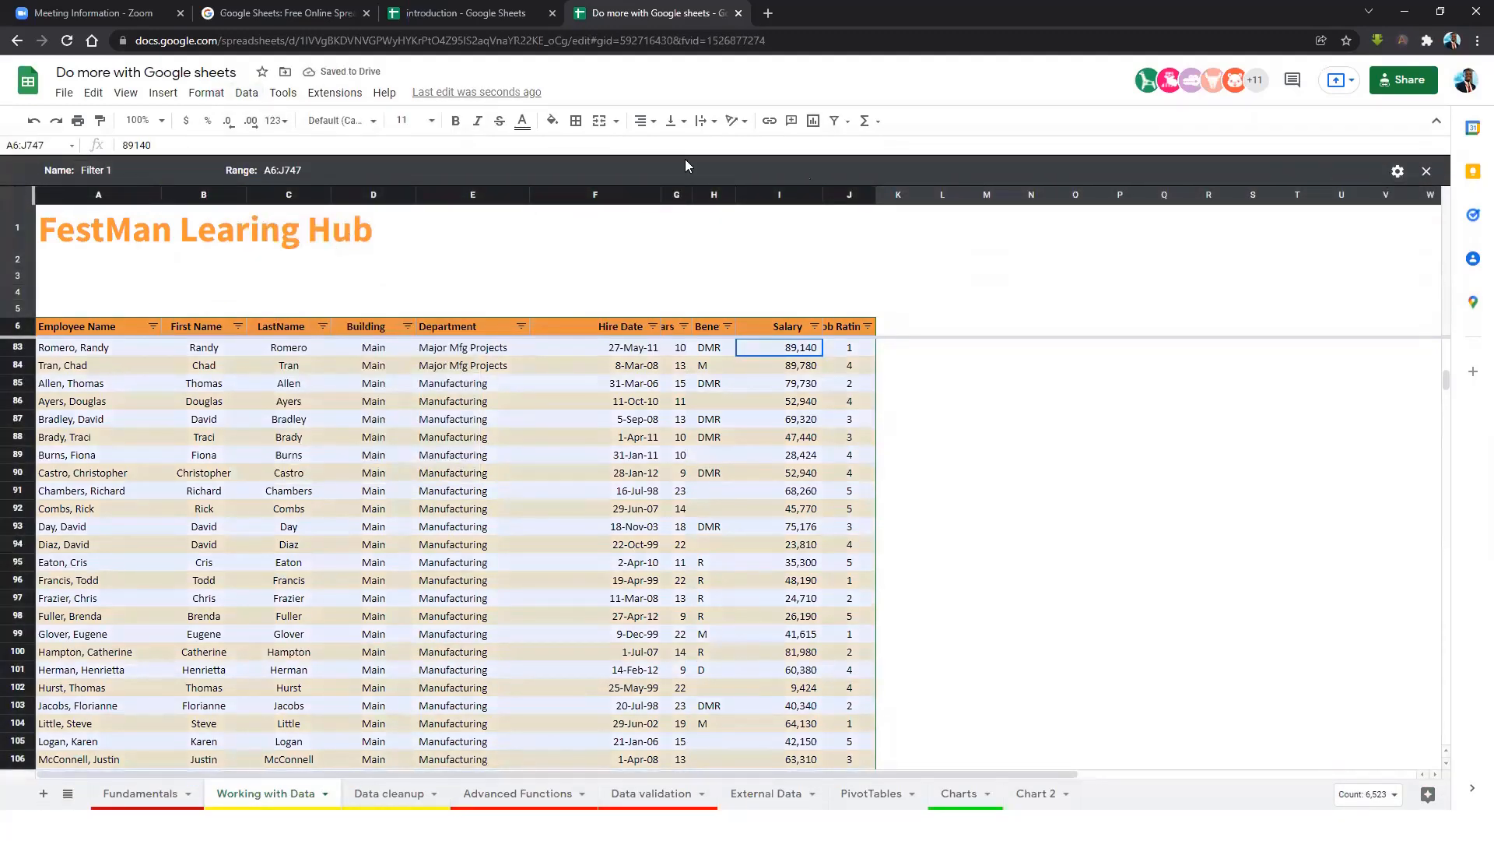
{"action": "left_click", "coordinate": [140, 169]}
{"action": "triple_click", "coordinate": [140, 170]}
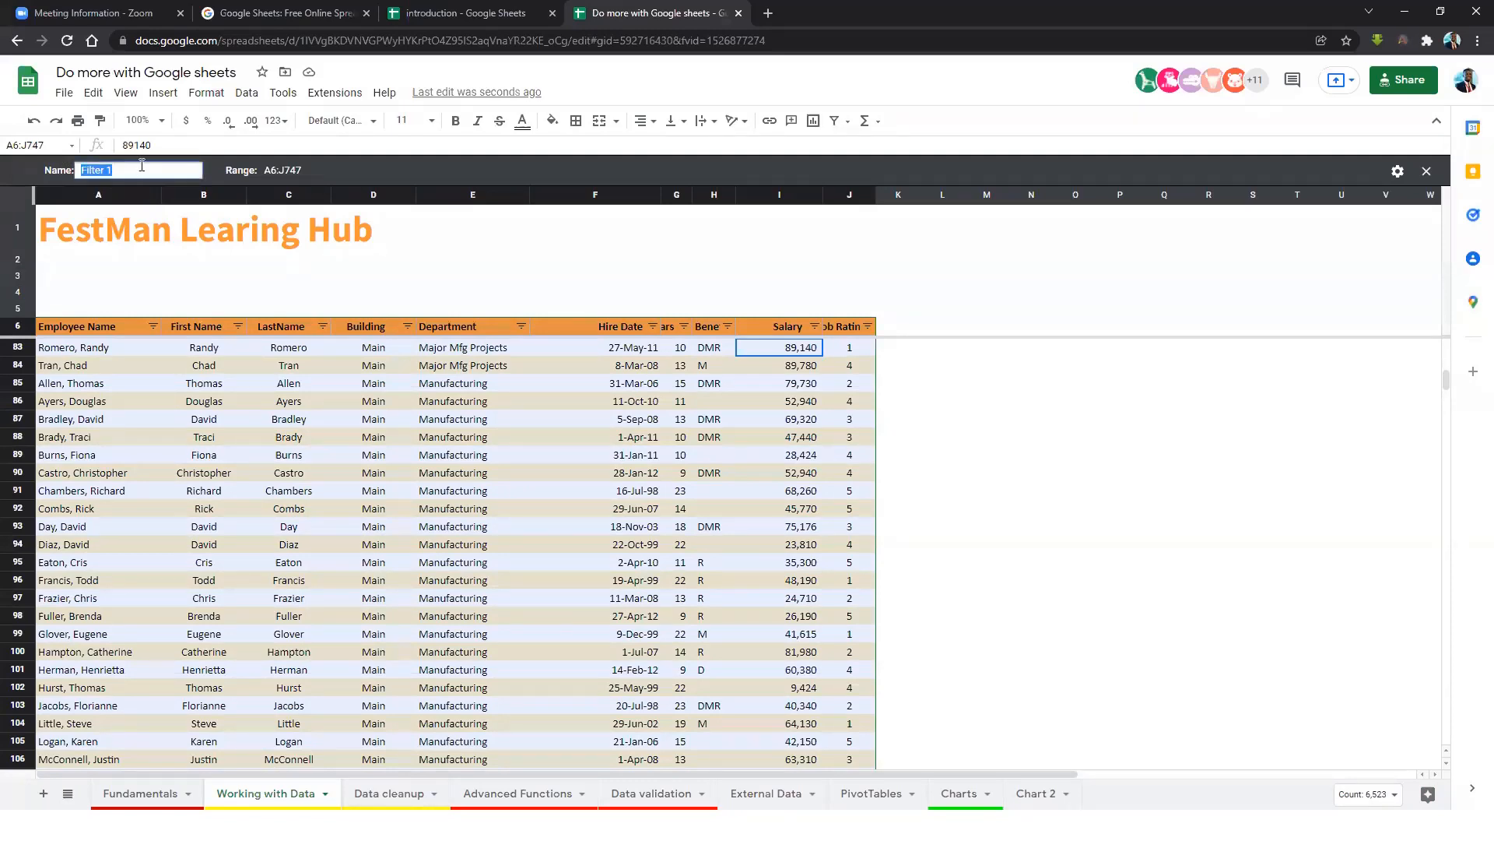
{"action": "type", "text": "Avo"}
{"action": "key", "text": "BackSpace"}
{"action": "key", "text": "BackSpace"}
{"action": "type", "text": "bove 80K"}
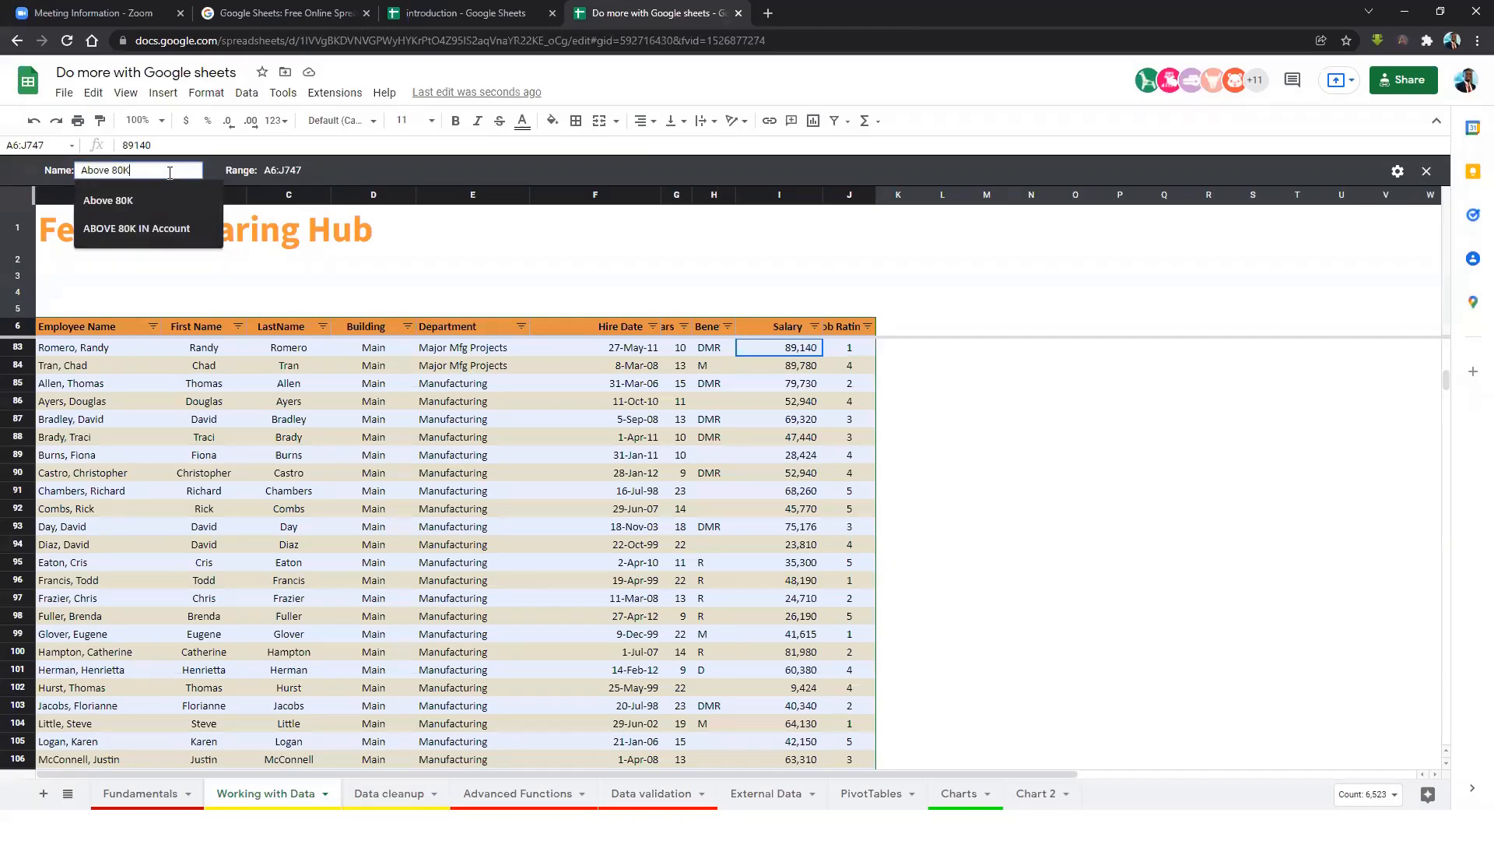
{"action": "left_click", "coordinate": [790, 350]}
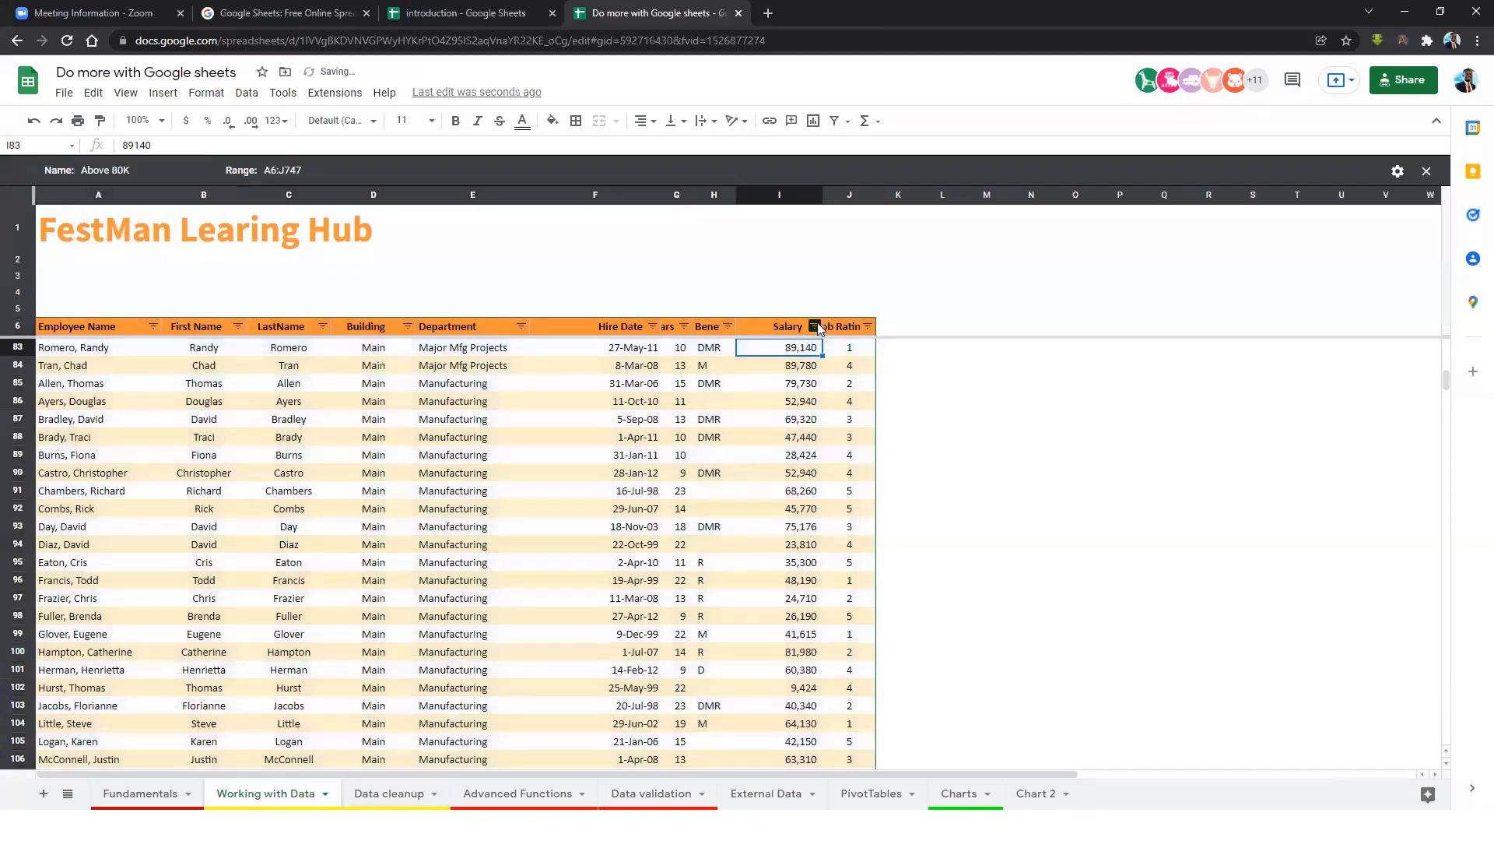
{"action": "left_click", "coordinate": [815, 326]}
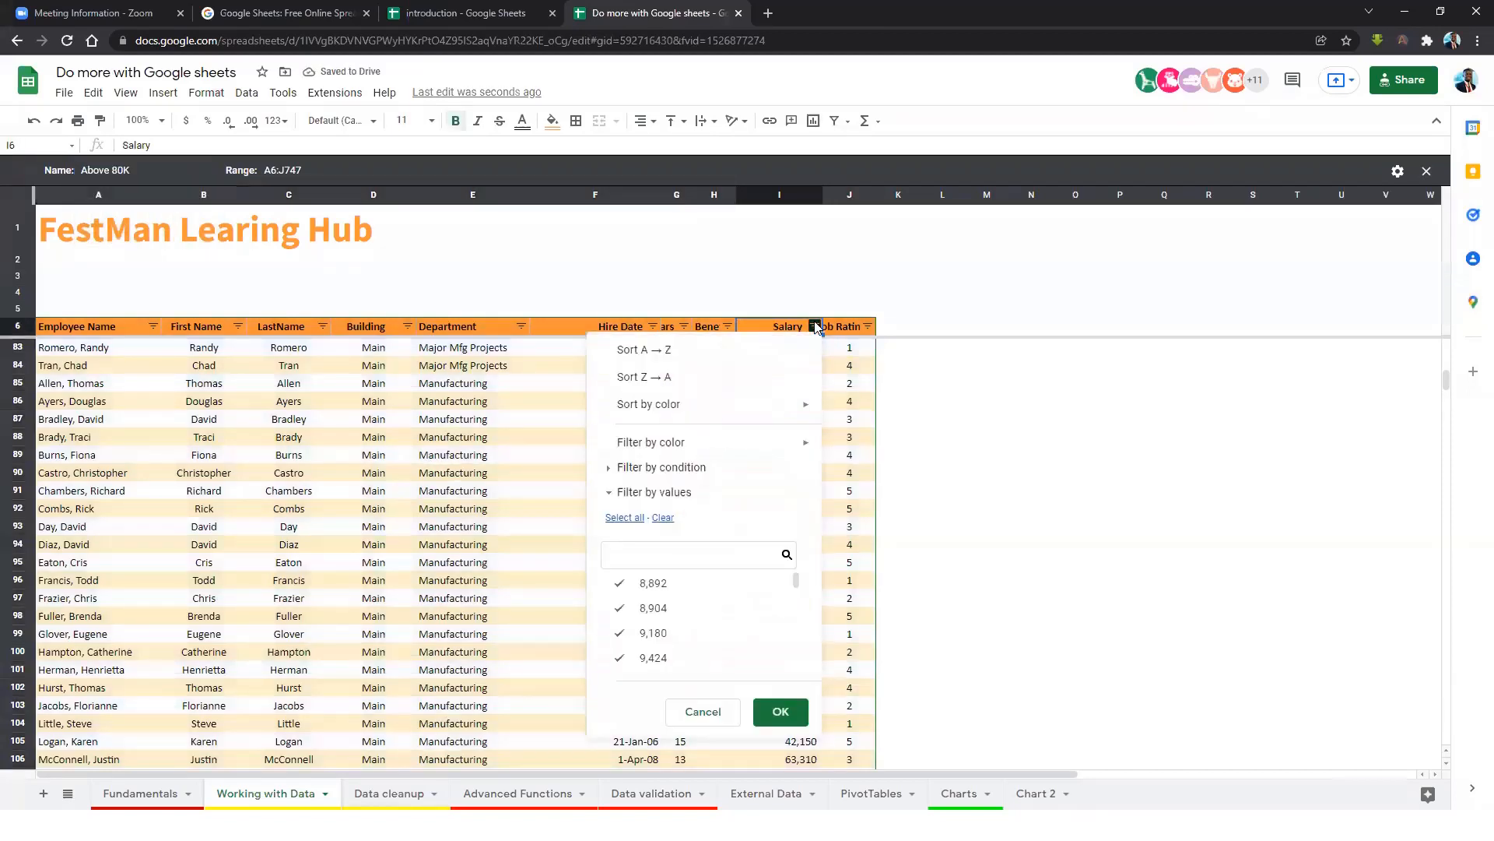
Set the view's Salary filter to Greater than 88000.
{"action": "left_click", "coordinate": [612, 470]}
{"action": "left_click", "coordinate": [663, 502]}
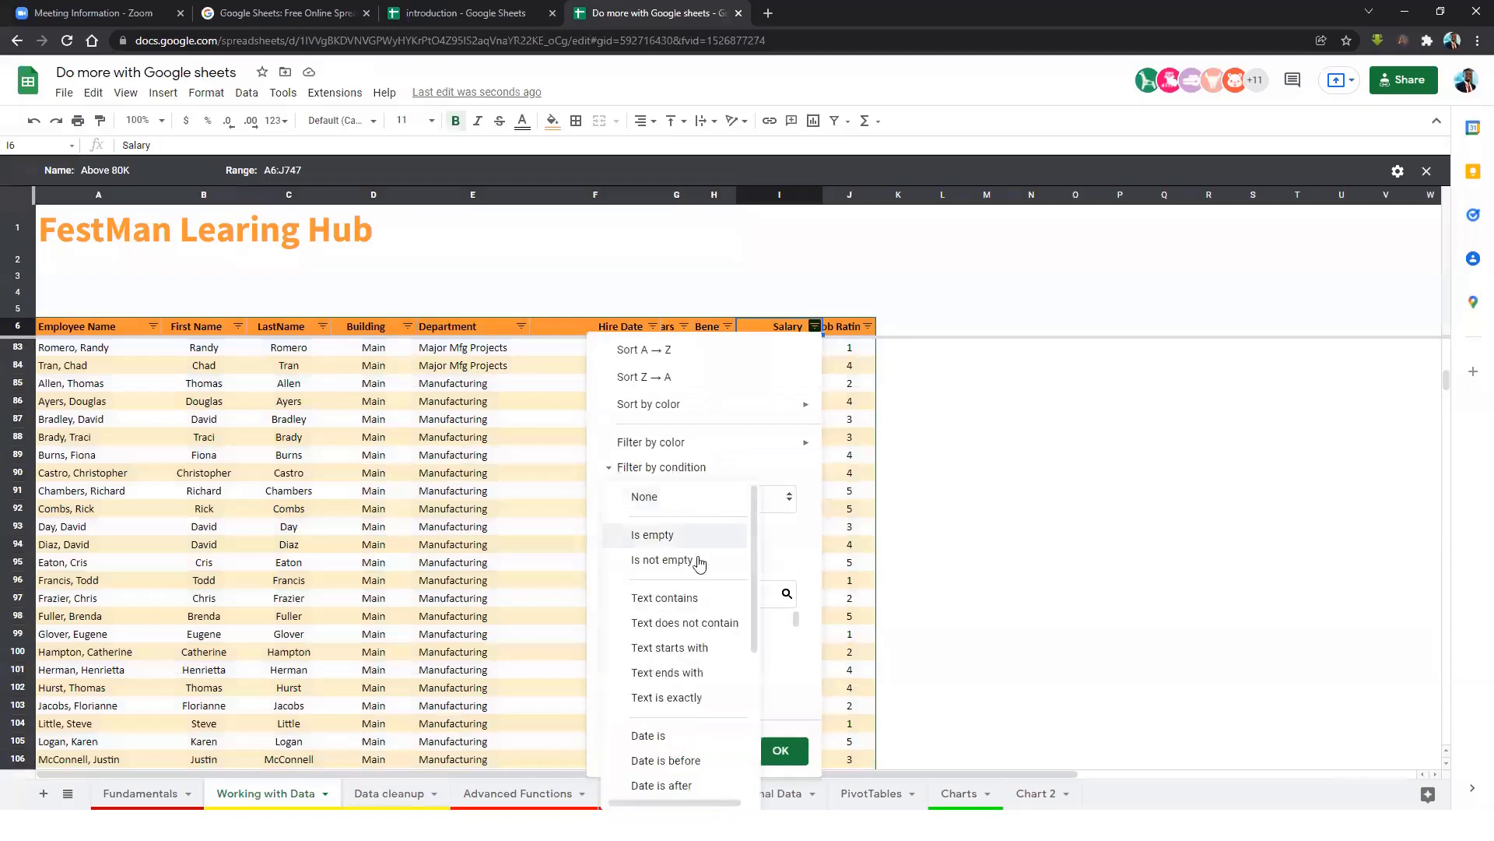
{"action": "scroll", "coordinate": [682, 748], "scroll_direction": "down", "scroll_amount": 3}
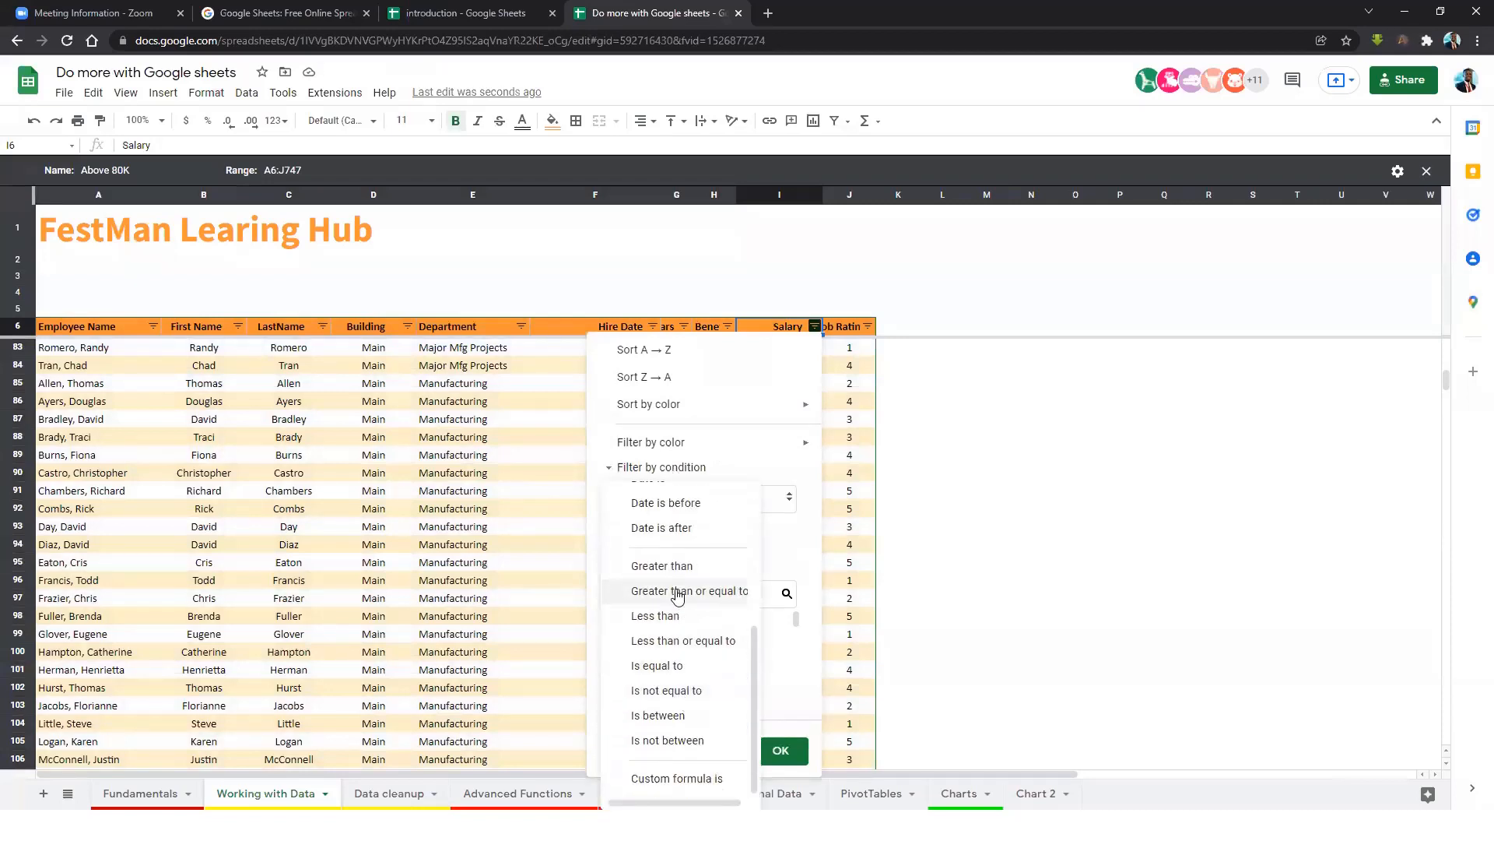
{"action": "left_click", "coordinate": [684, 569]}
{"action": "left_click", "coordinate": [669, 532]}
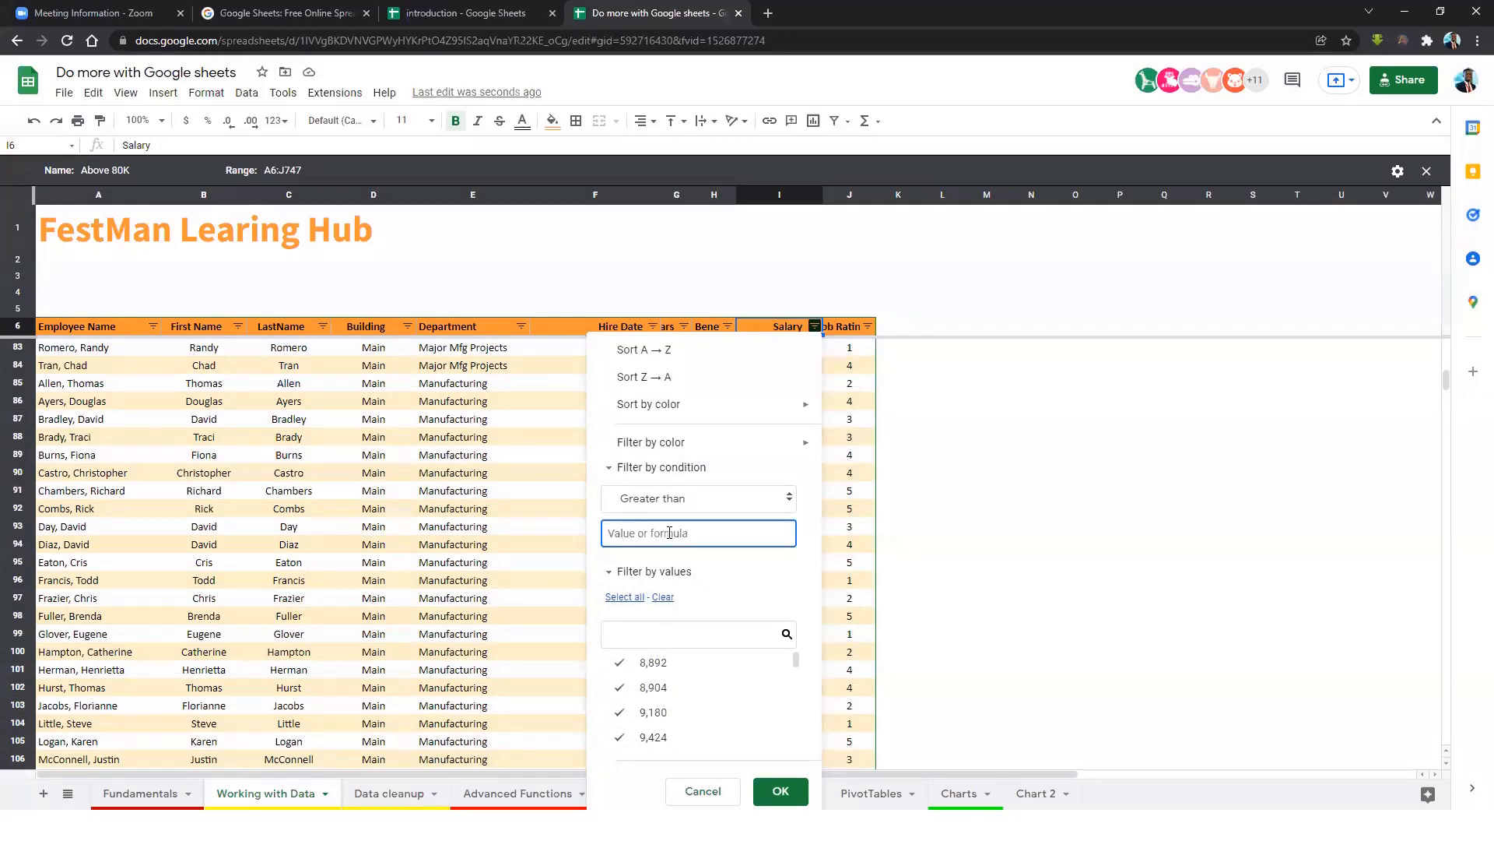
{"action": "type", "text": "88000"}
{"action": "left_click", "coordinate": [781, 791]}
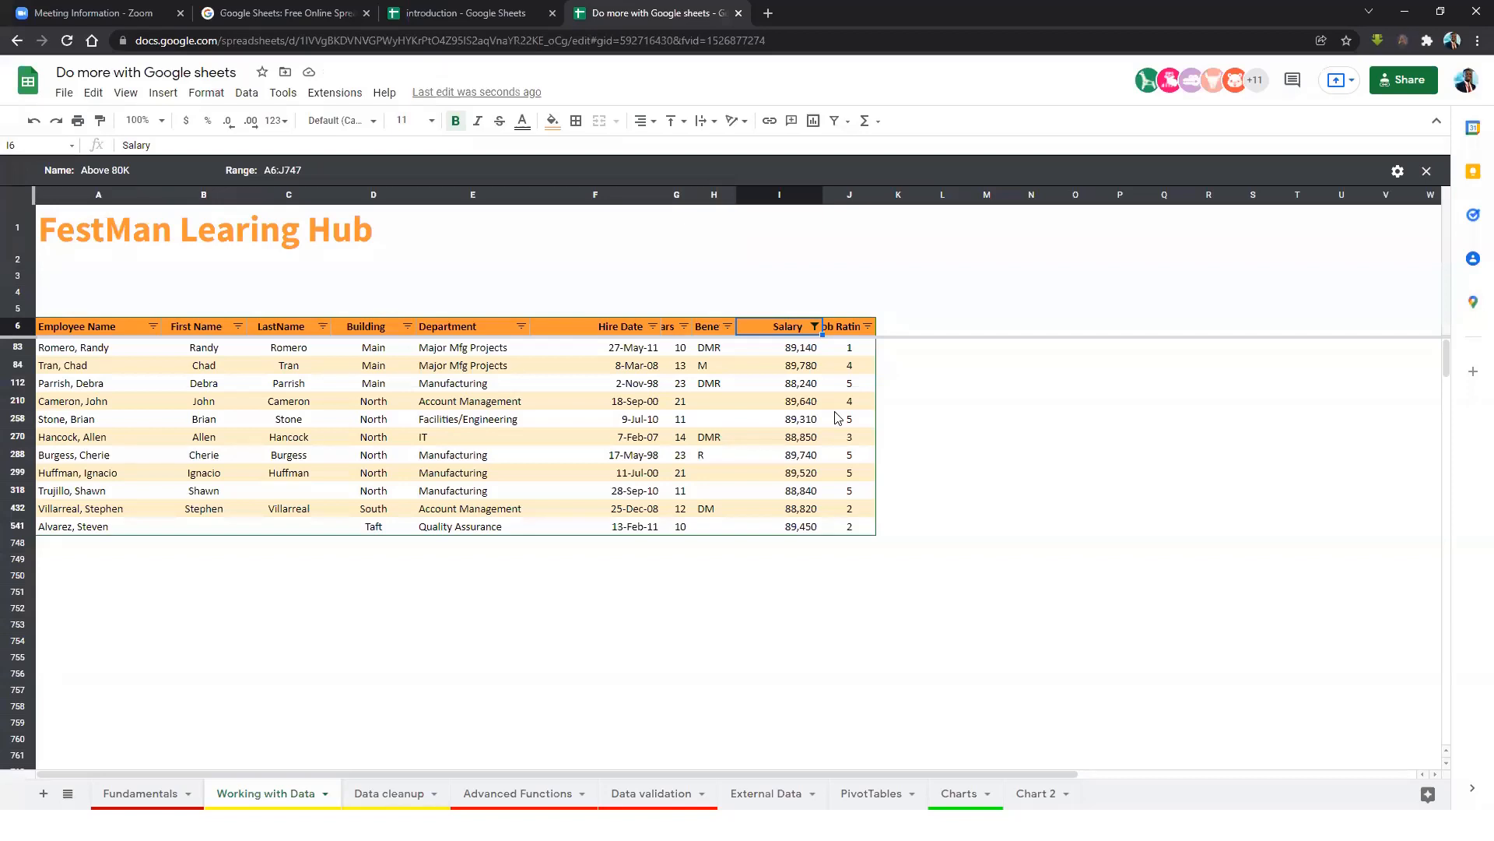
Rename the filter view to 'Above 88K' and close it so all rows return.
{"action": "left_click", "coordinate": [126, 171]}
{"action": "key", "text": "BackSpace"}
{"action": "key", "text": "Return"}
{"action": "left_click", "coordinate": [1426, 172]}
{"action": "left_click", "coordinate": [796, 392]}
{"action": "left_click", "coordinate": [788, 316]}
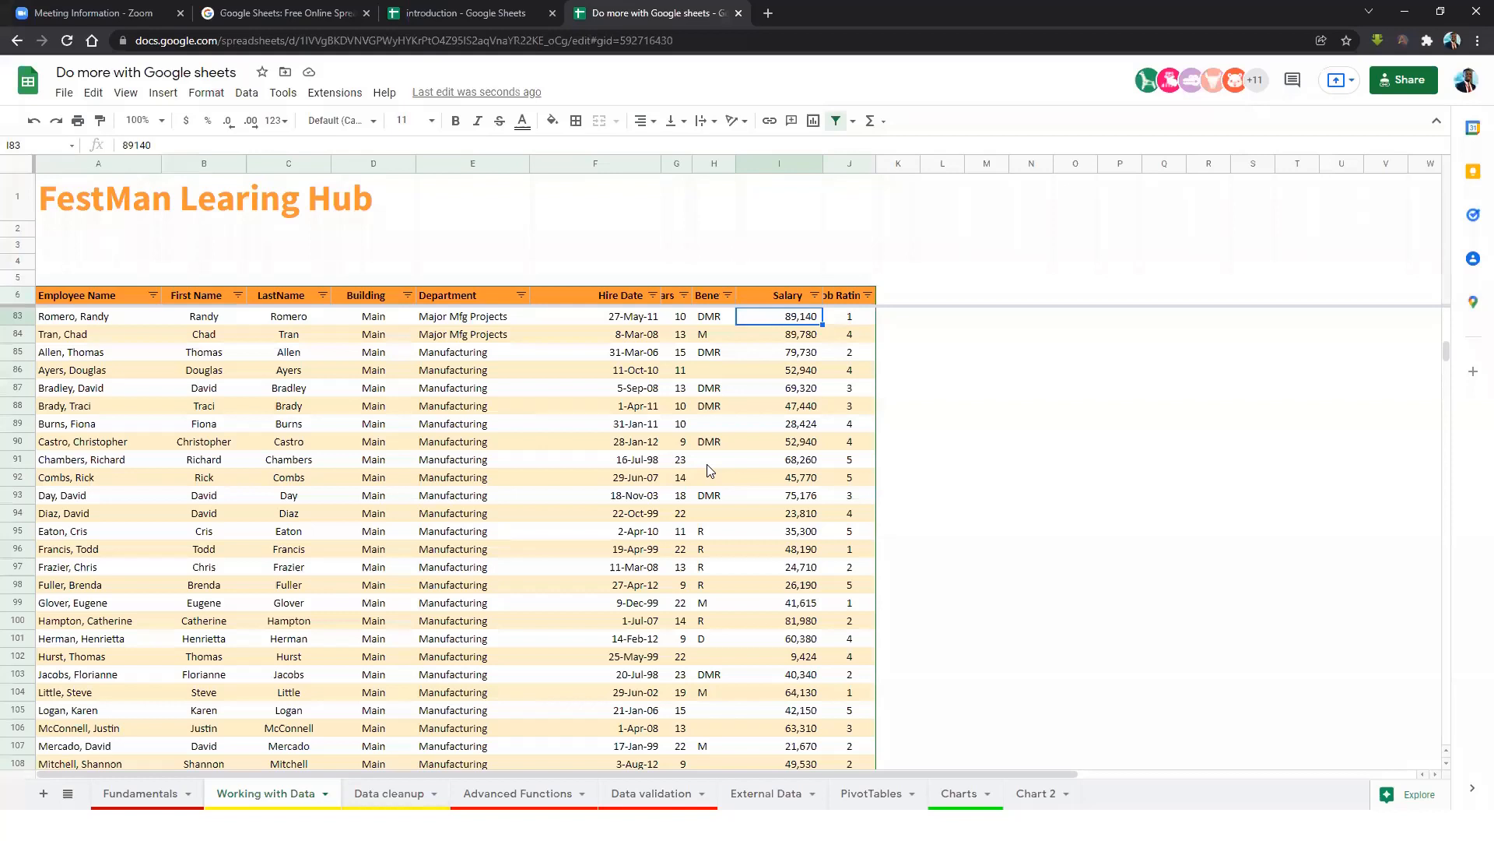
{"action": "left_click", "coordinate": [247, 93]}
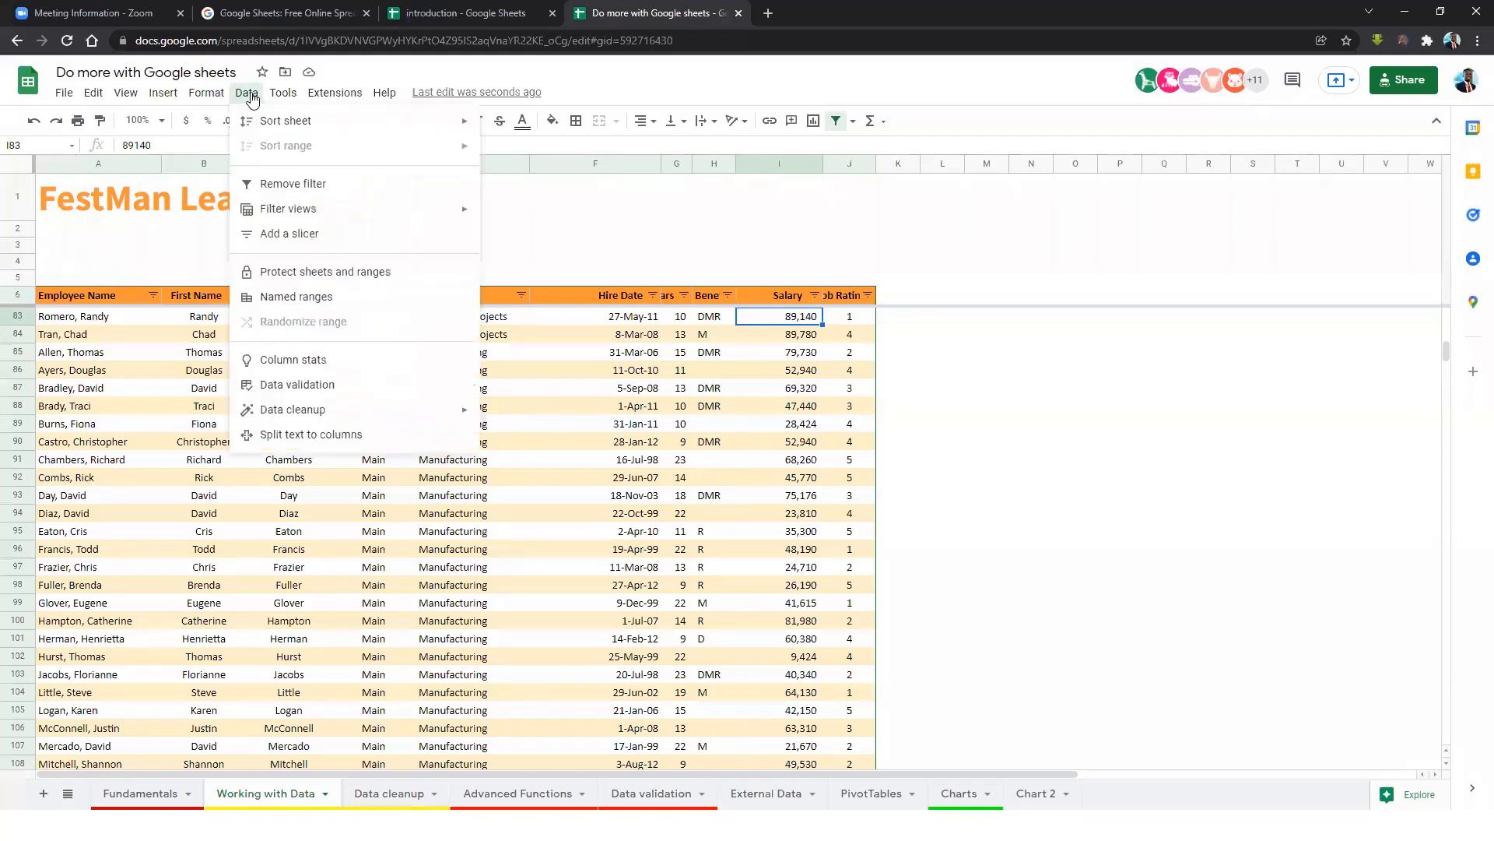
{"action": "mouse_move", "coordinate": [459, 209]}
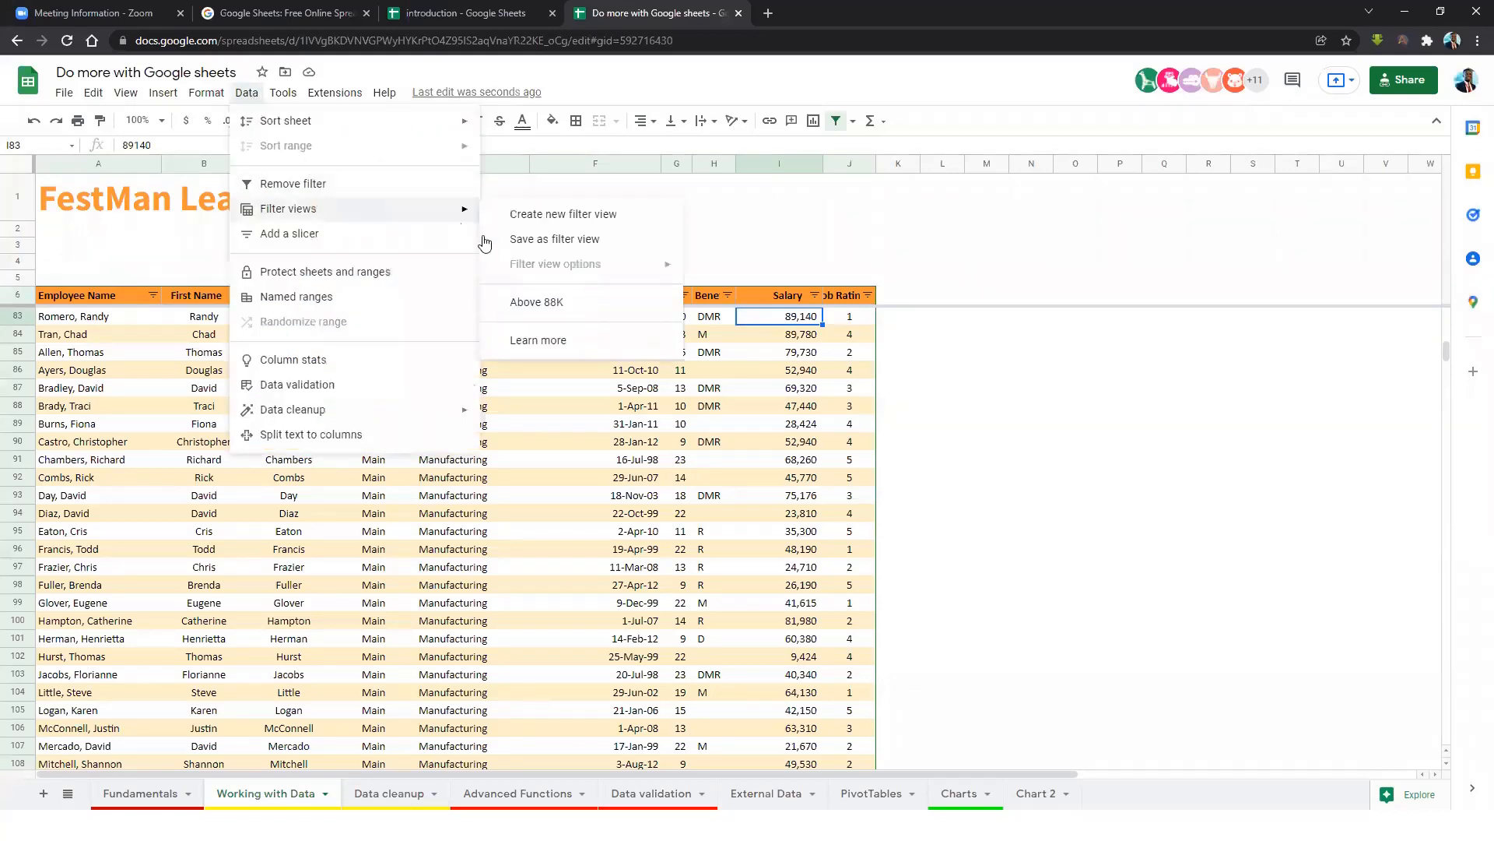
{"action": "left_click", "coordinate": [562, 307]}
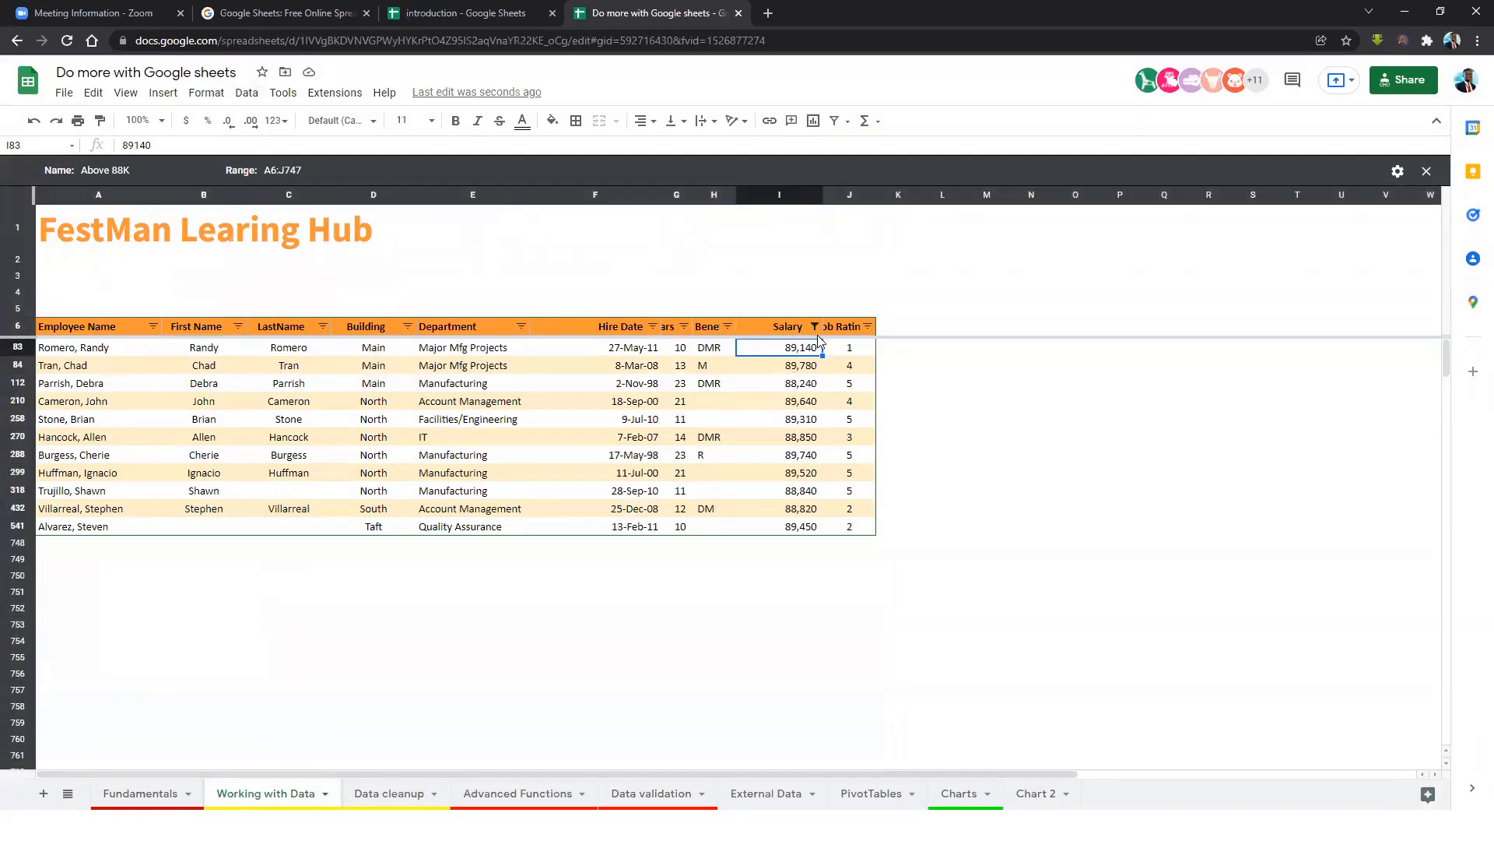
{"action": "left_click", "coordinate": [811, 387]}
{"action": "left_click", "coordinate": [808, 422]}
{"action": "left_click", "coordinate": [808, 476]}
{"action": "left_click", "coordinate": [809, 513]}
{"action": "left_click", "coordinate": [790, 423]}
{"action": "left_click", "coordinate": [814, 327]}
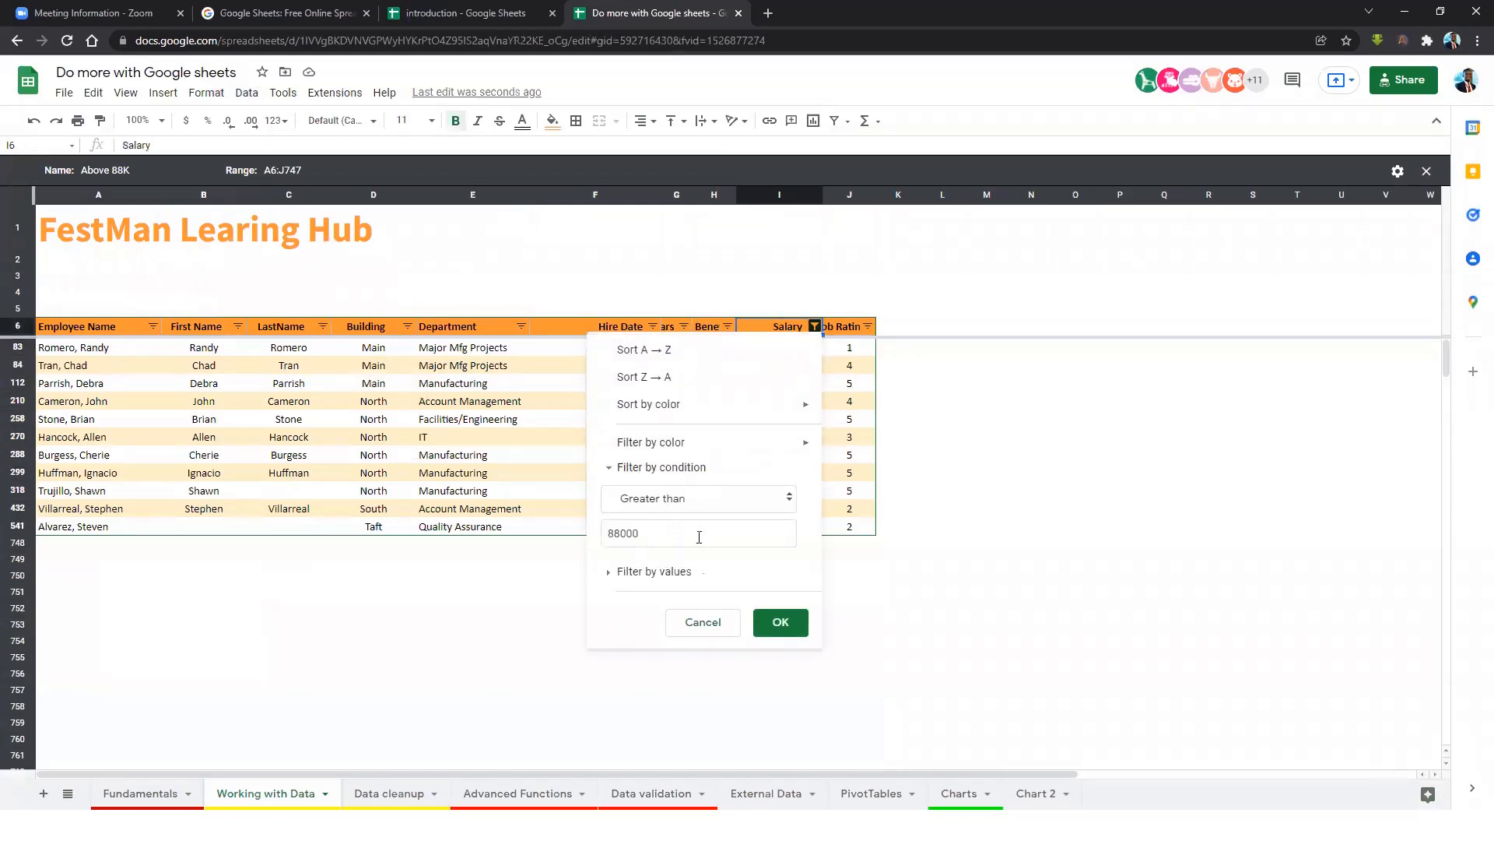
{"action": "left_click", "coordinate": [710, 621]}
{"action": "left_click", "coordinate": [785, 401]}
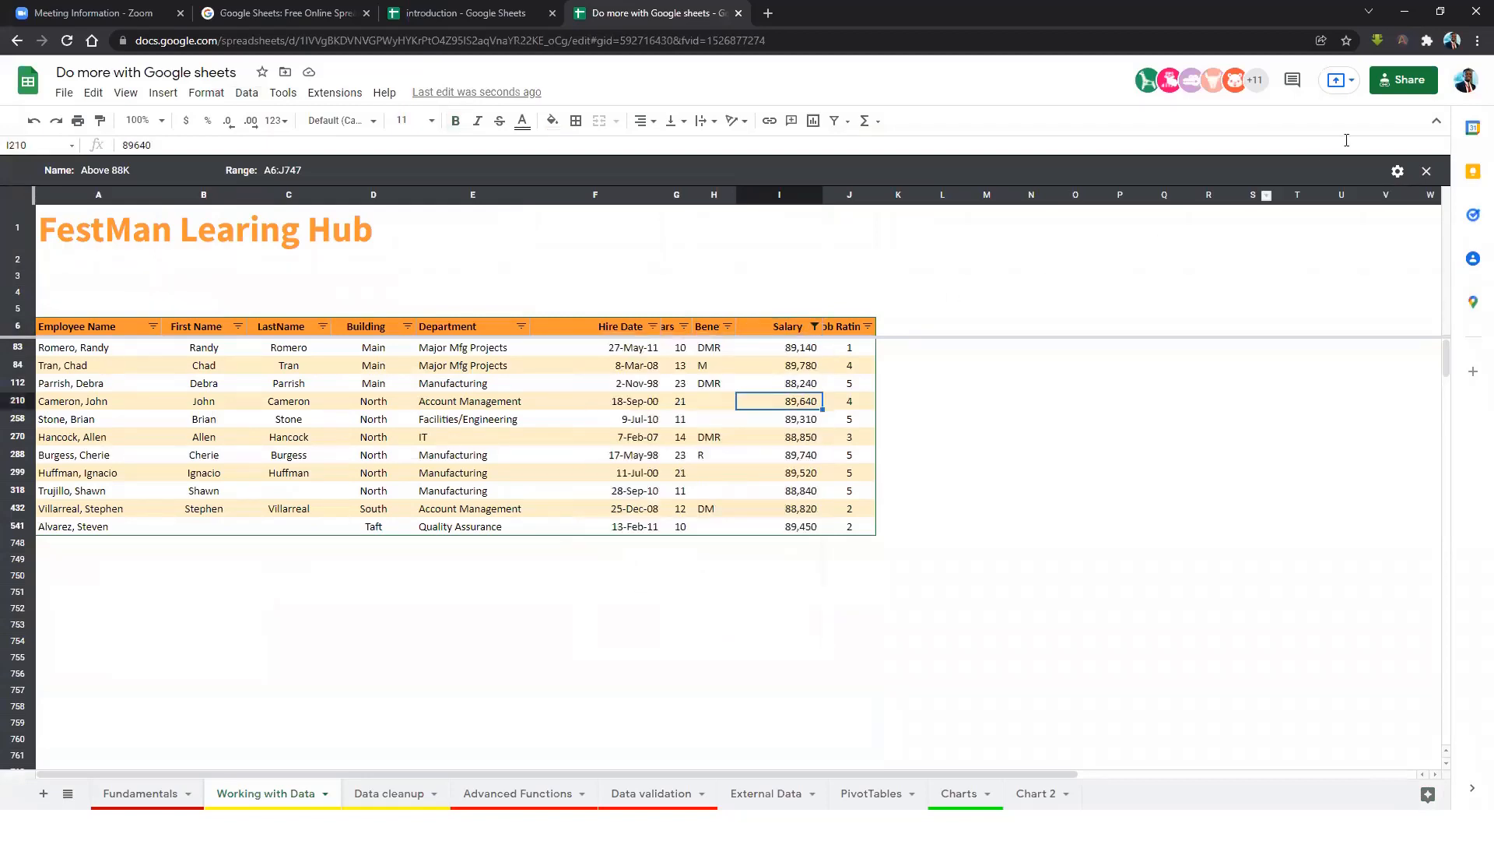
{"action": "left_click", "coordinate": [1427, 170]}
{"action": "left_click", "coordinate": [722, 371]}
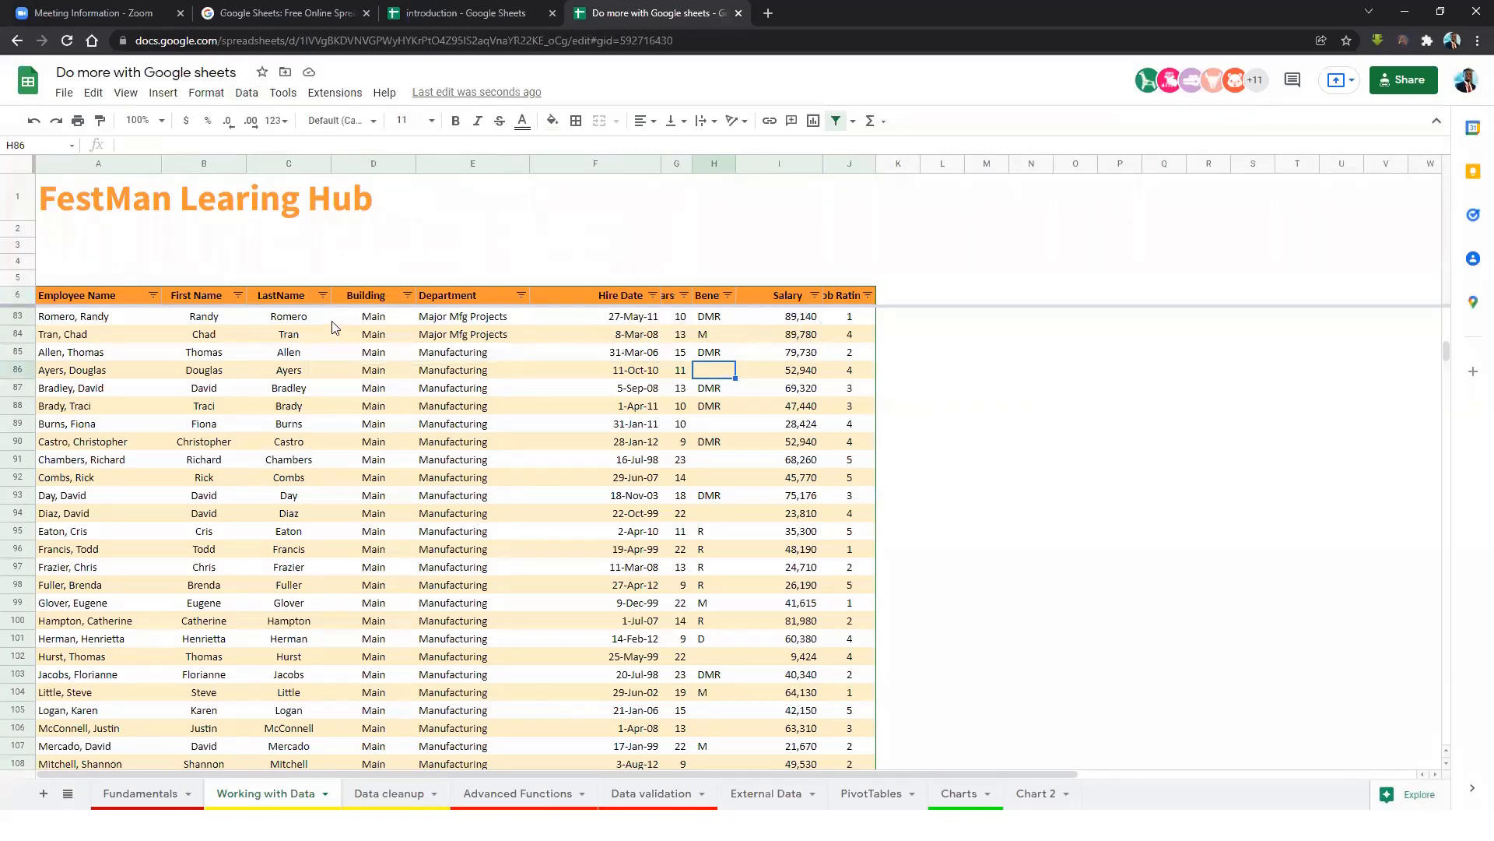
{"action": "left_click", "coordinate": [481, 307]}
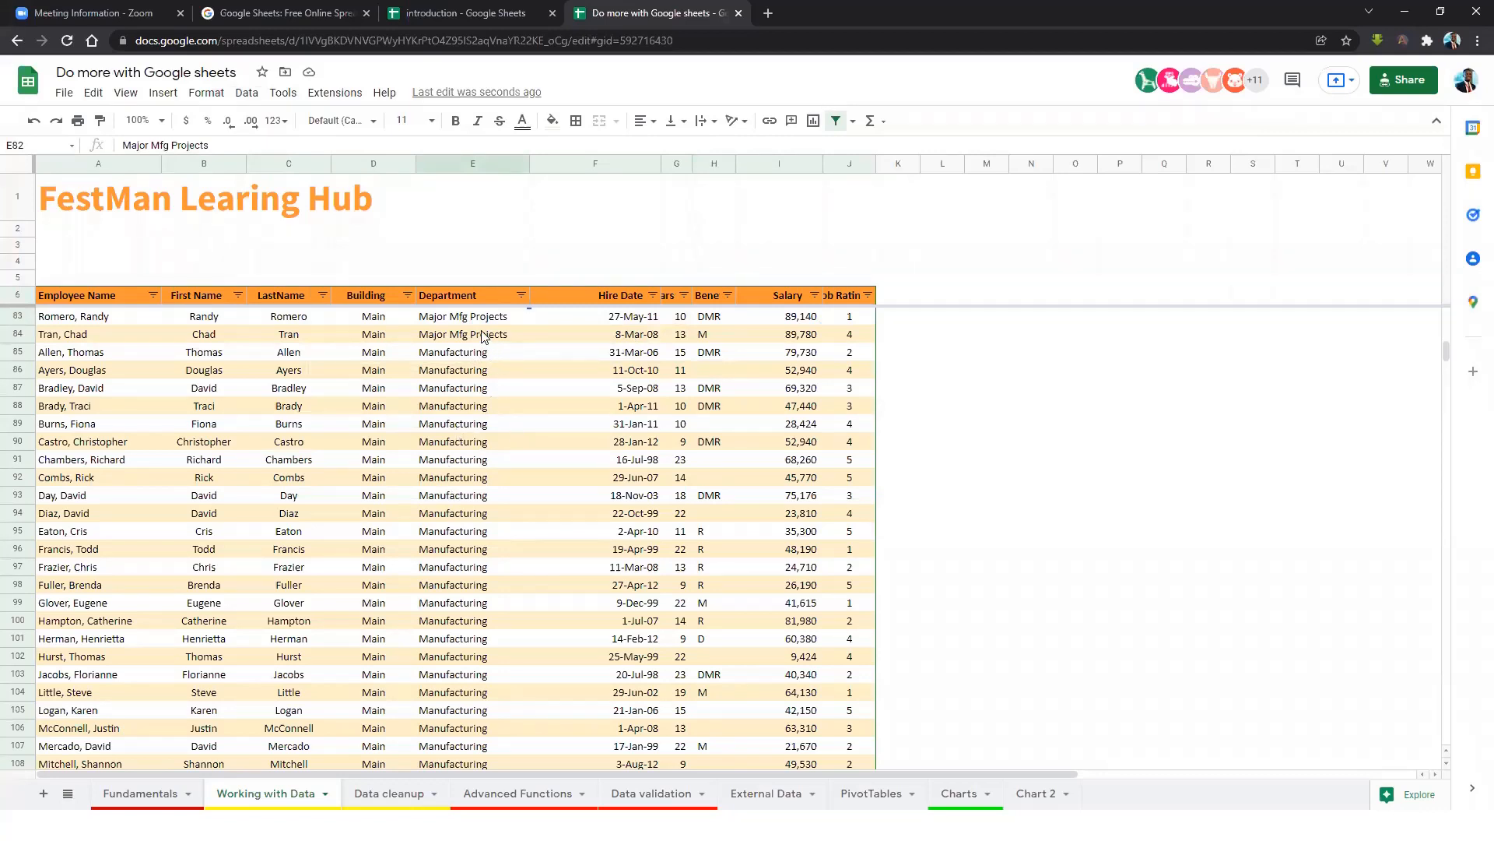
{"action": "left_click", "coordinate": [247, 94]}
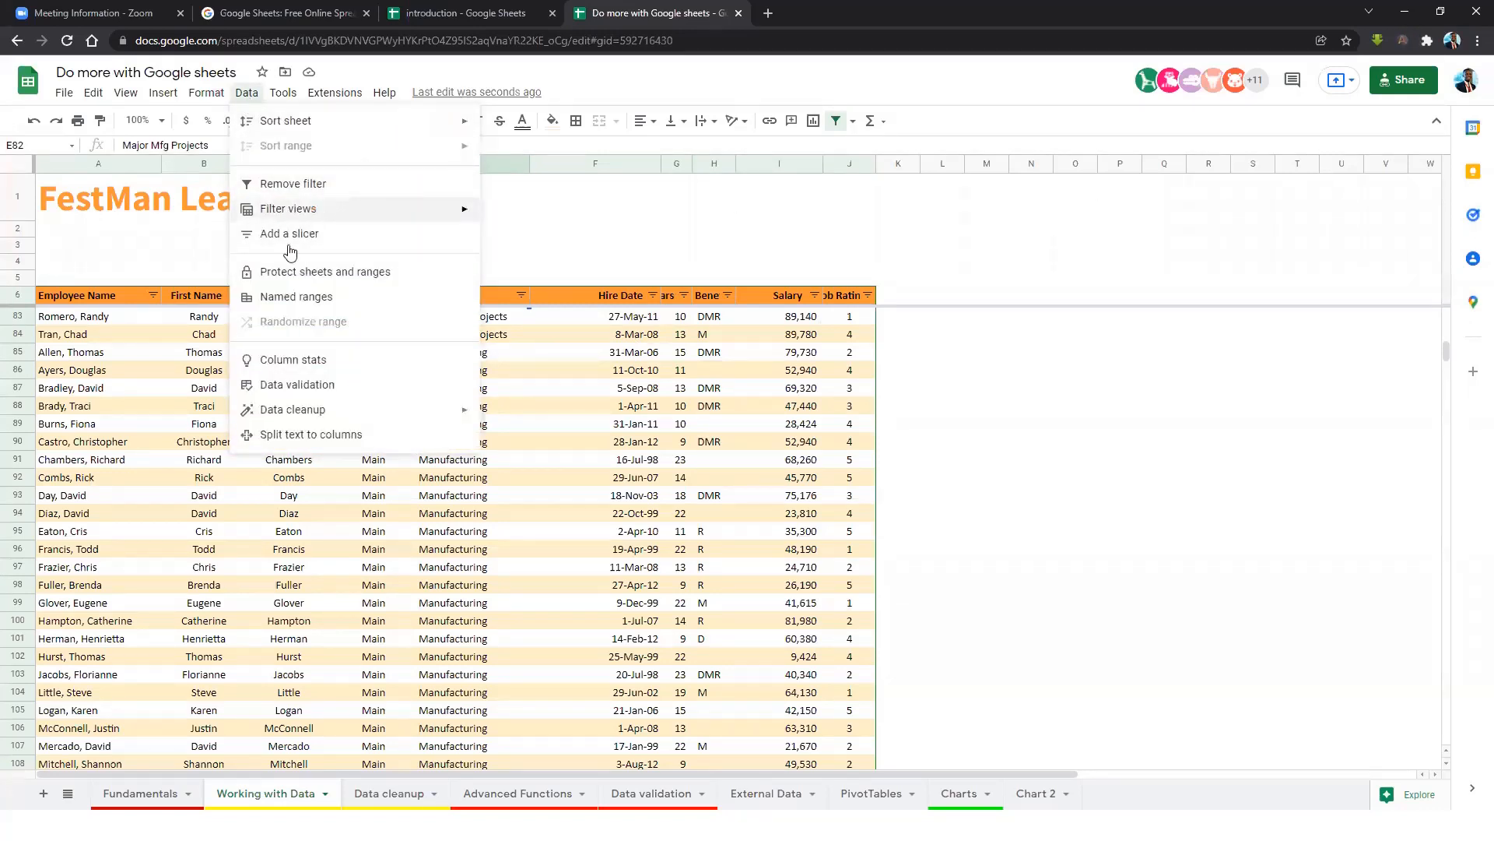
{"action": "left_click", "coordinate": [779, 353]}
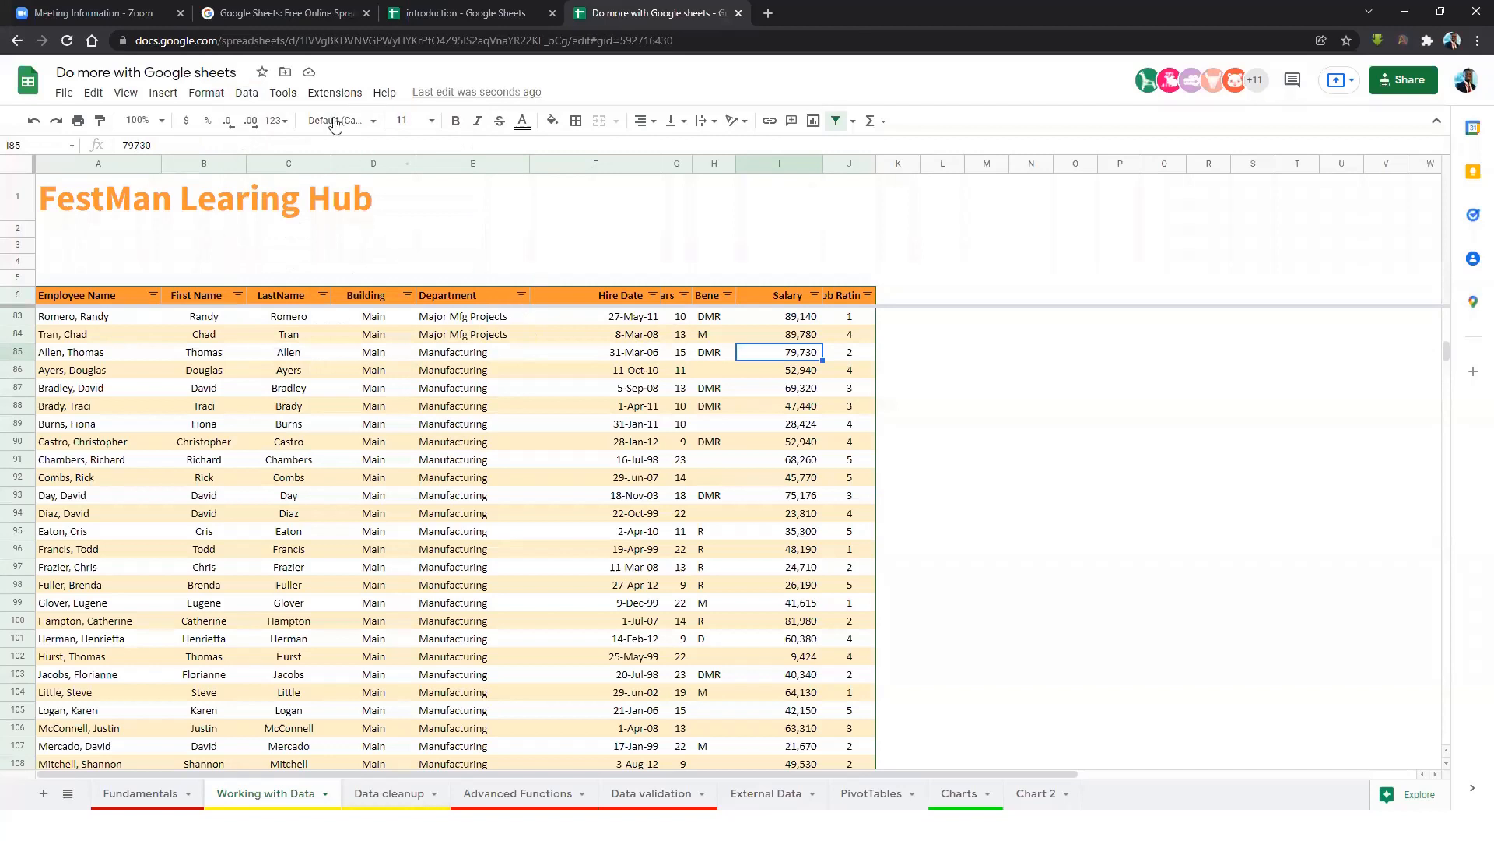
{"action": "left_click", "coordinate": [247, 93]}
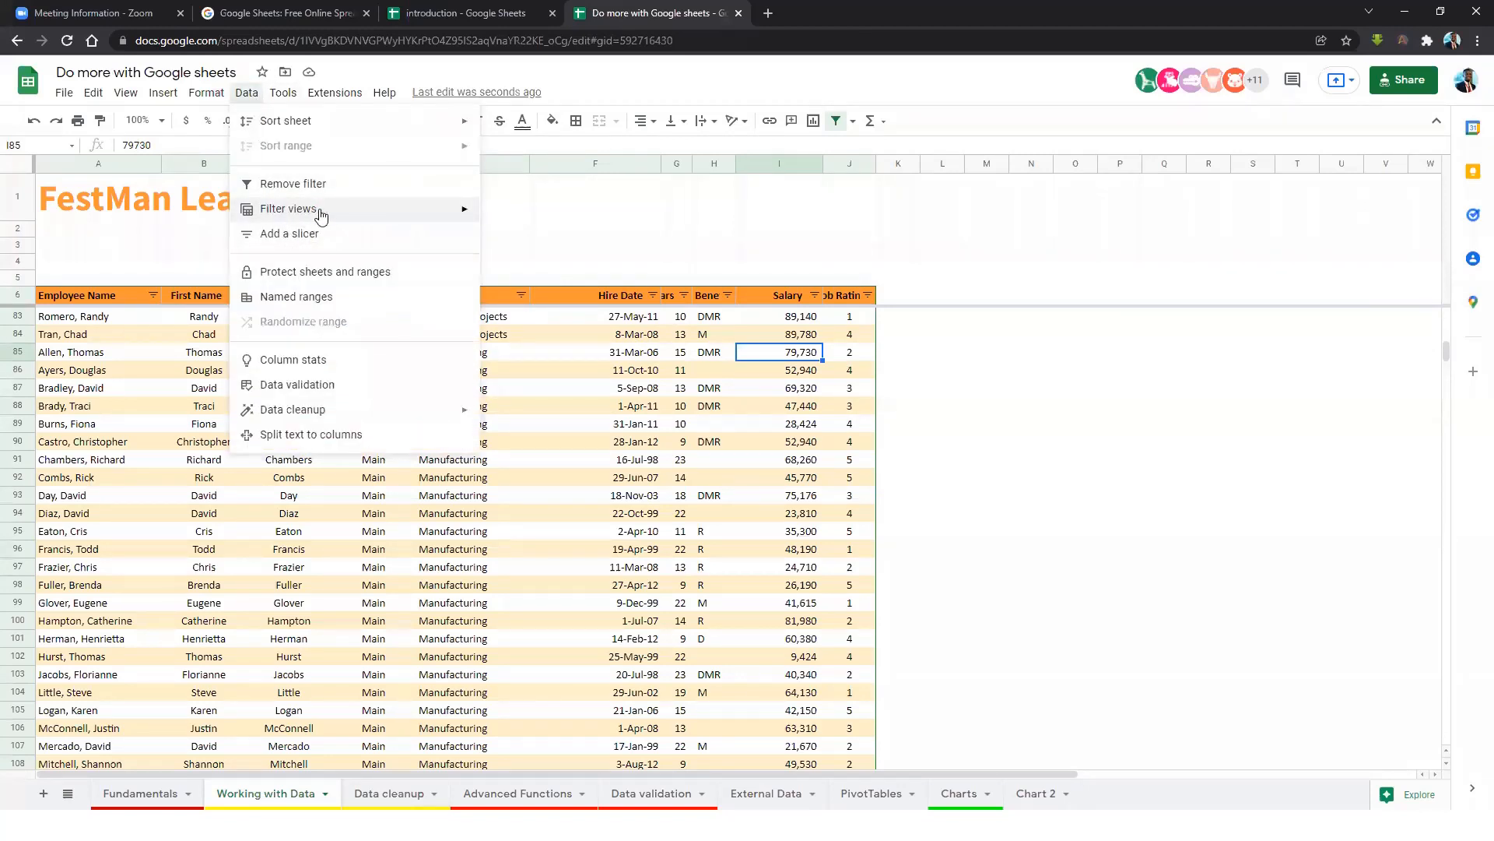
Create another filter view and name it 'ABOVE 80K and Account Mgtag'.
{"action": "mouse_move", "coordinate": [320, 215]}
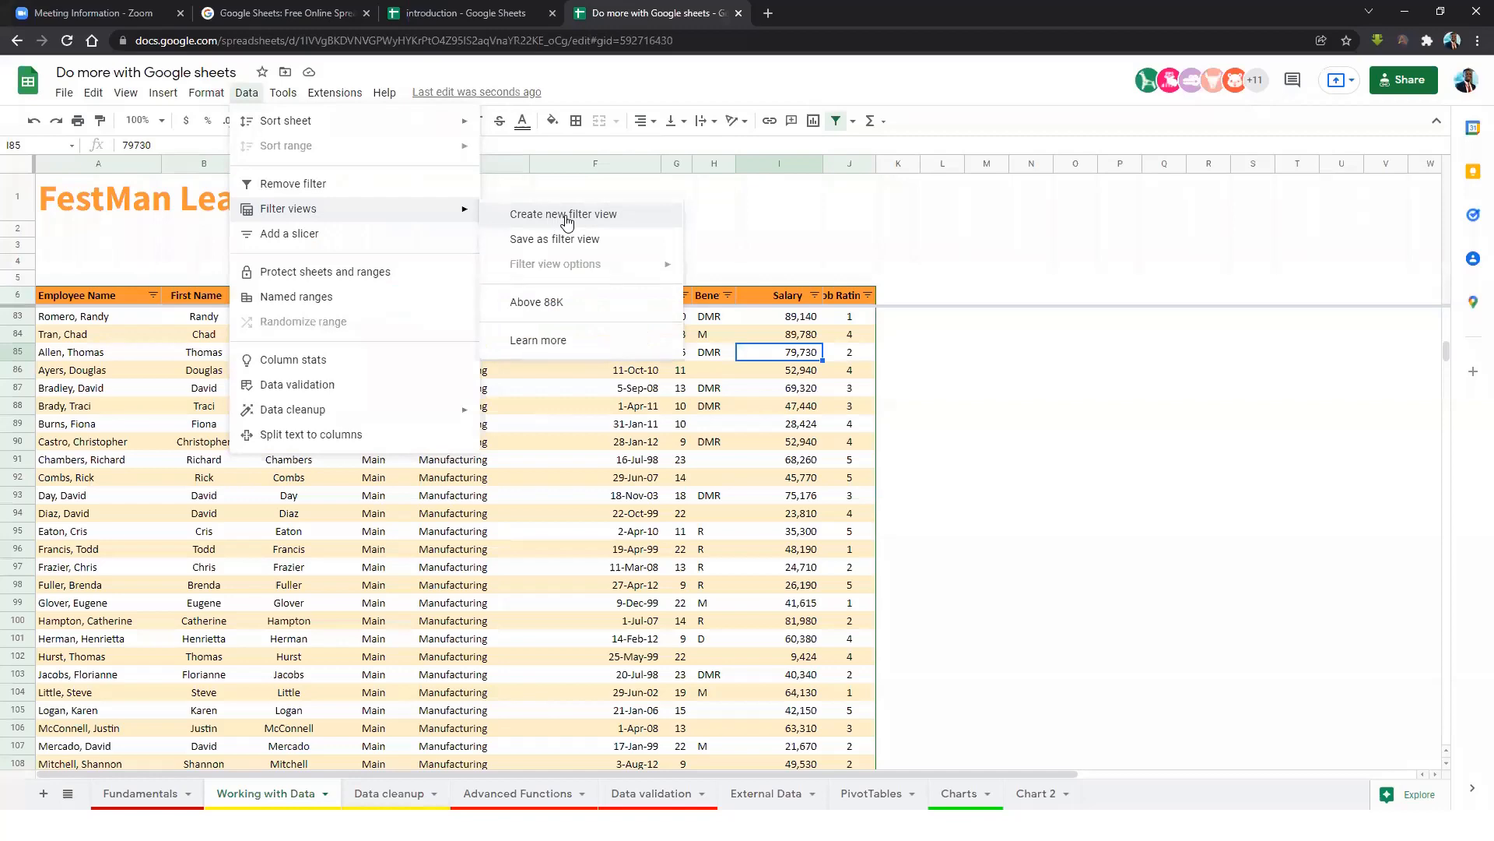
{"action": "left_click", "coordinate": [566, 217]}
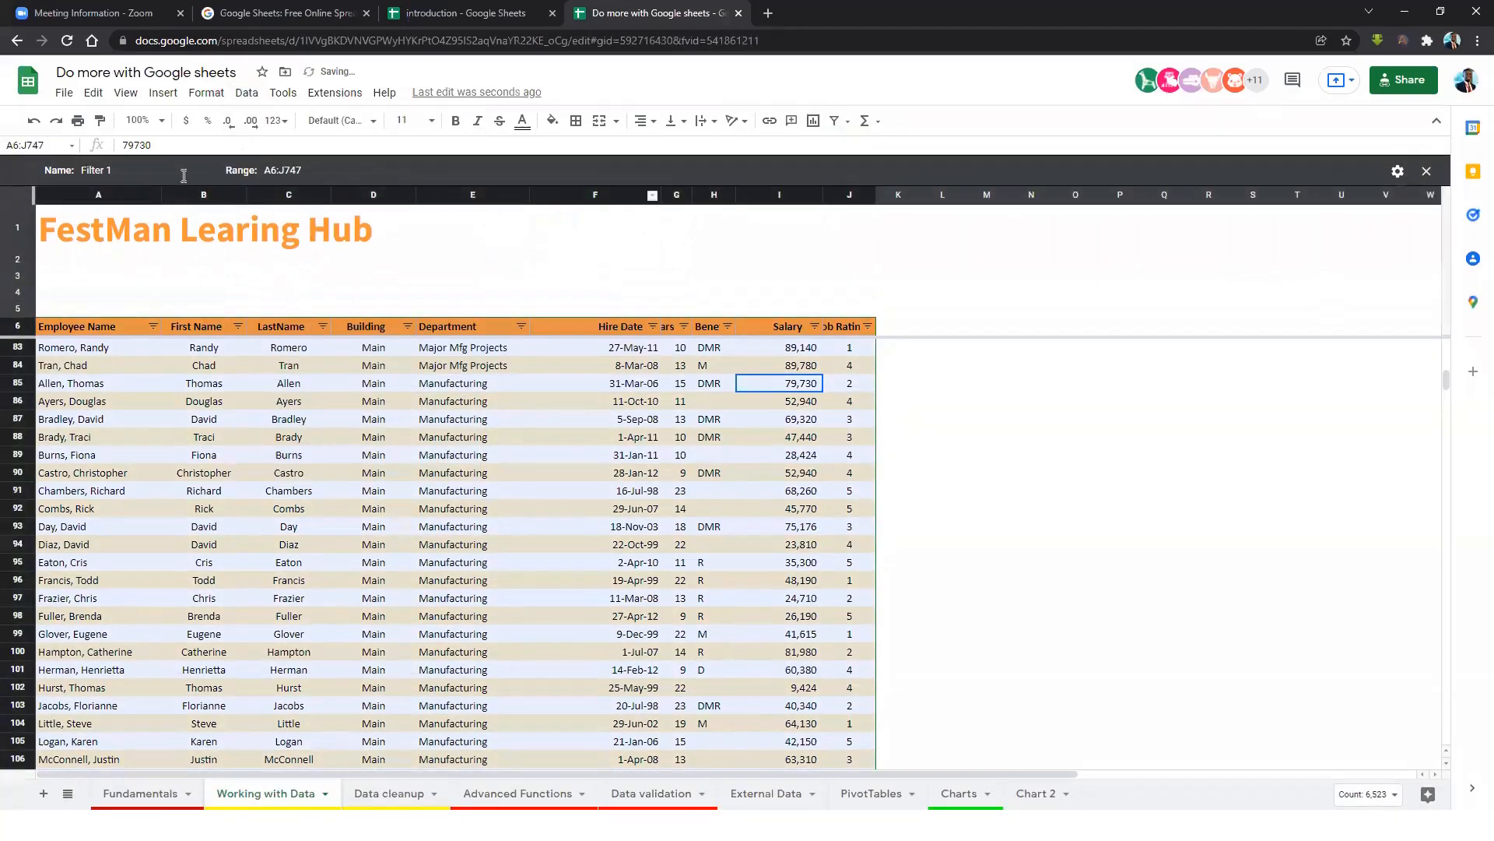
{"action": "left_click", "coordinate": [156, 170]}
{"action": "type", "text": "ABOVE 80K"}
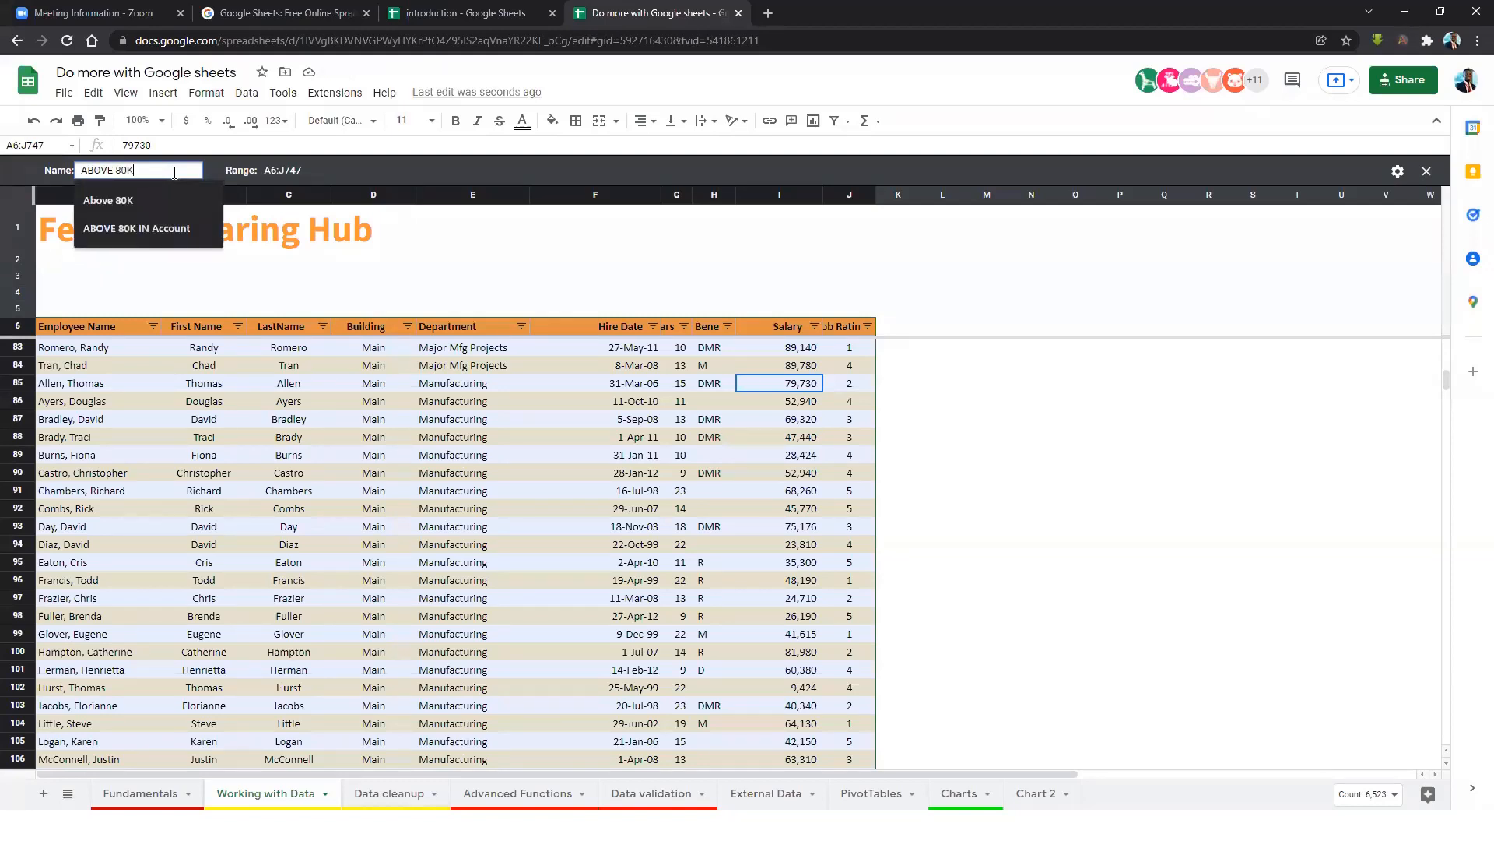
{"action": "type", "text": " and"}
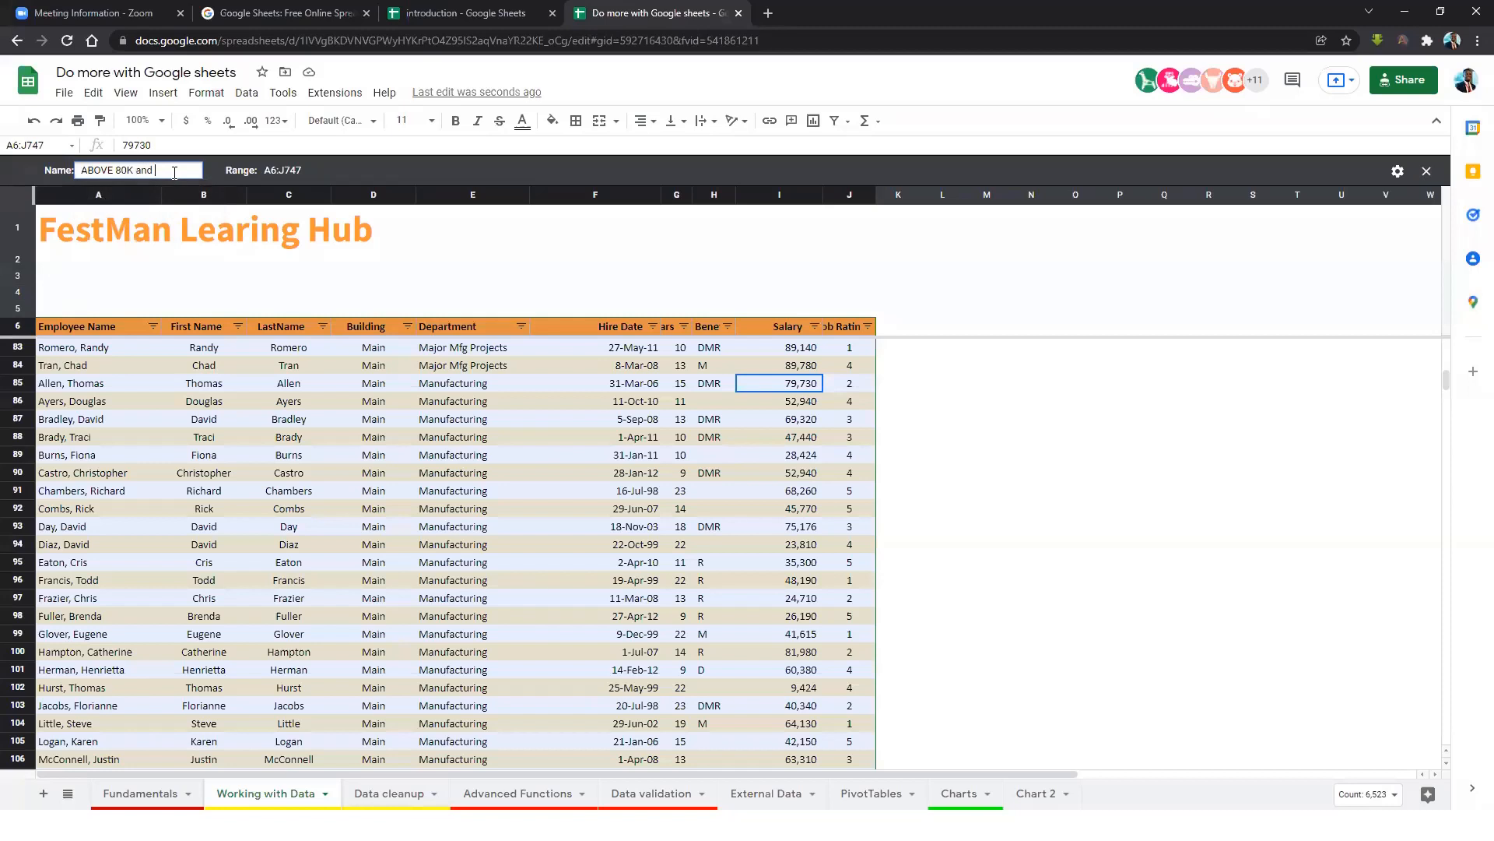
{"action": "type", "text": " AccountMag"}
{"action": "key", "text": "ctrl+p"}
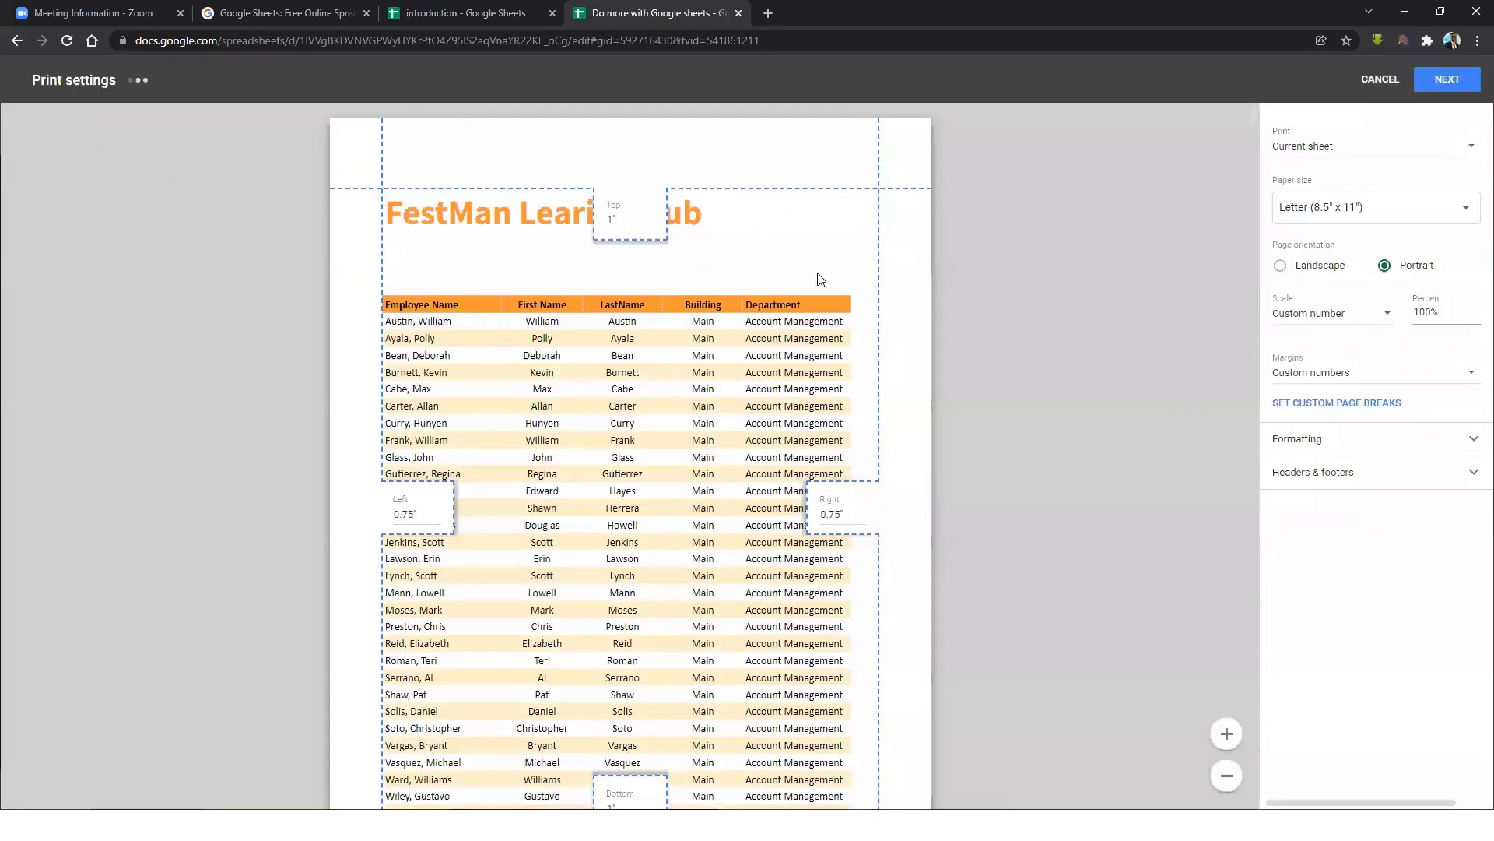
{"action": "left_click", "coordinate": [1380, 79]}
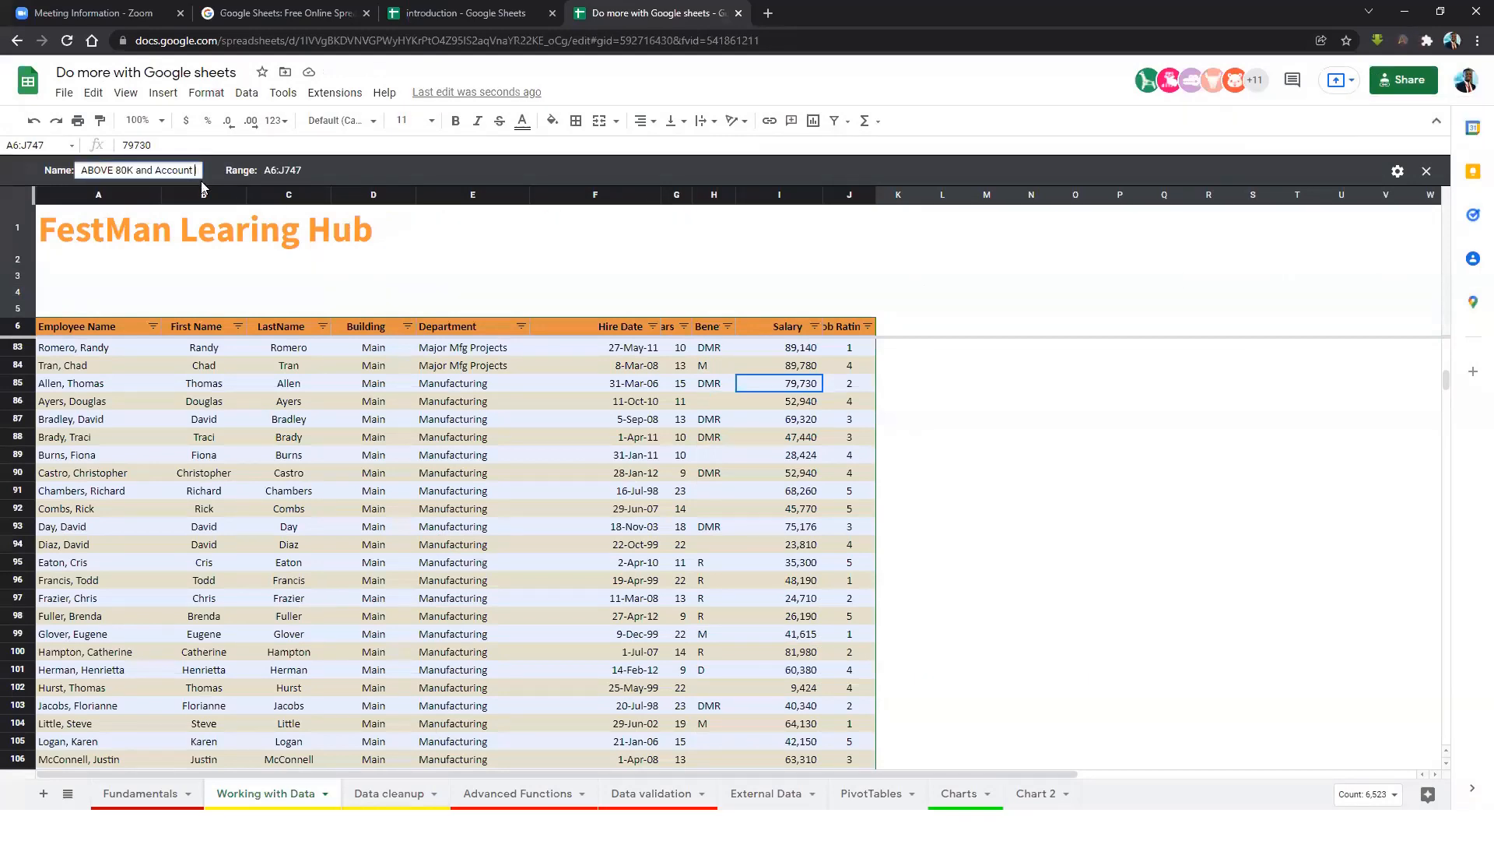
{"action": "type", "text": "Mgt"}
{"action": "key", "text": "Return"}
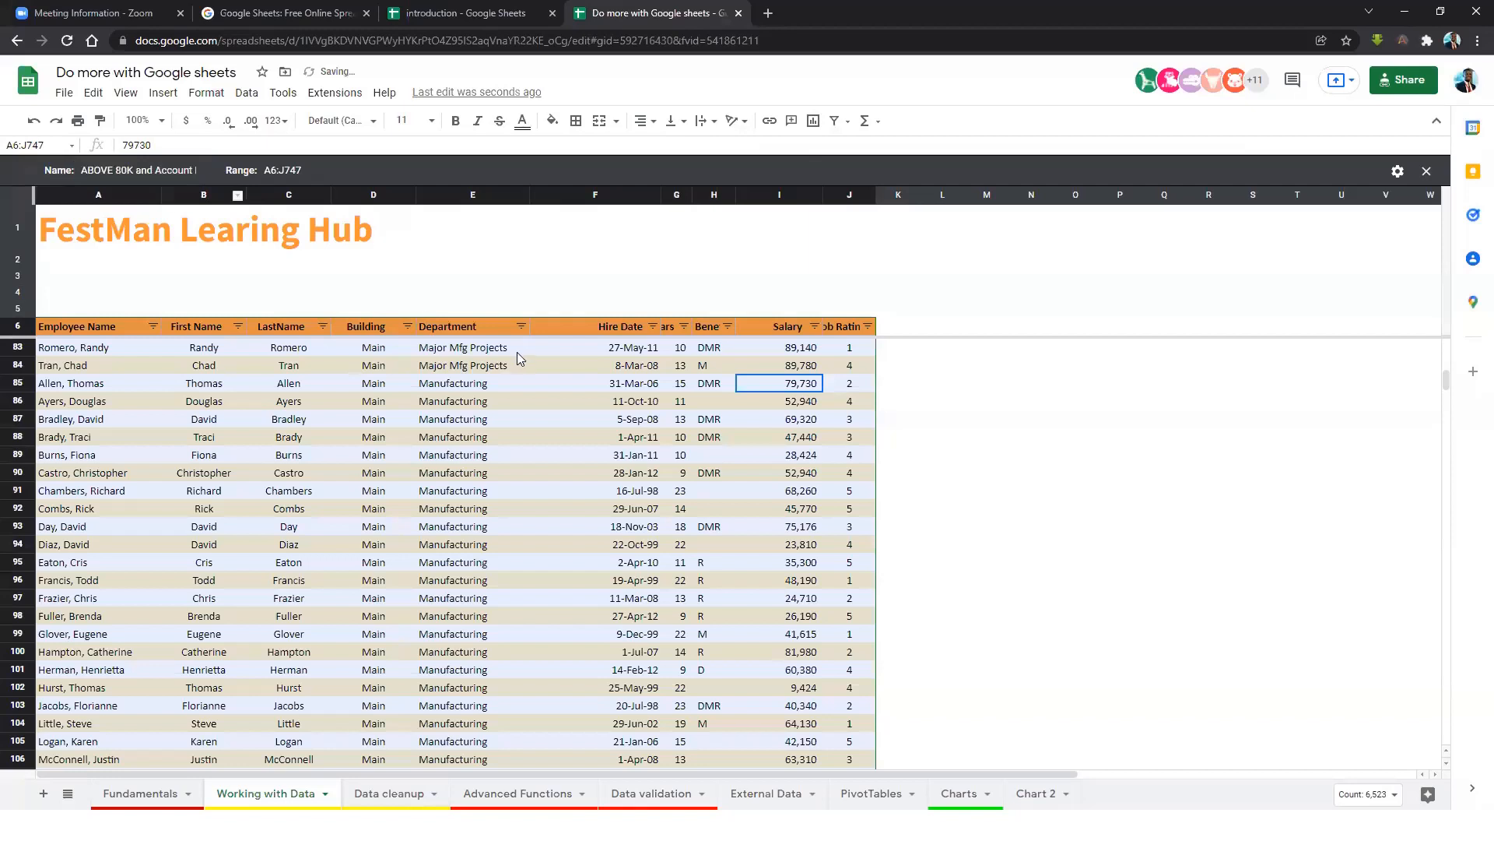
{"action": "left_click", "coordinate": [522, 327]}
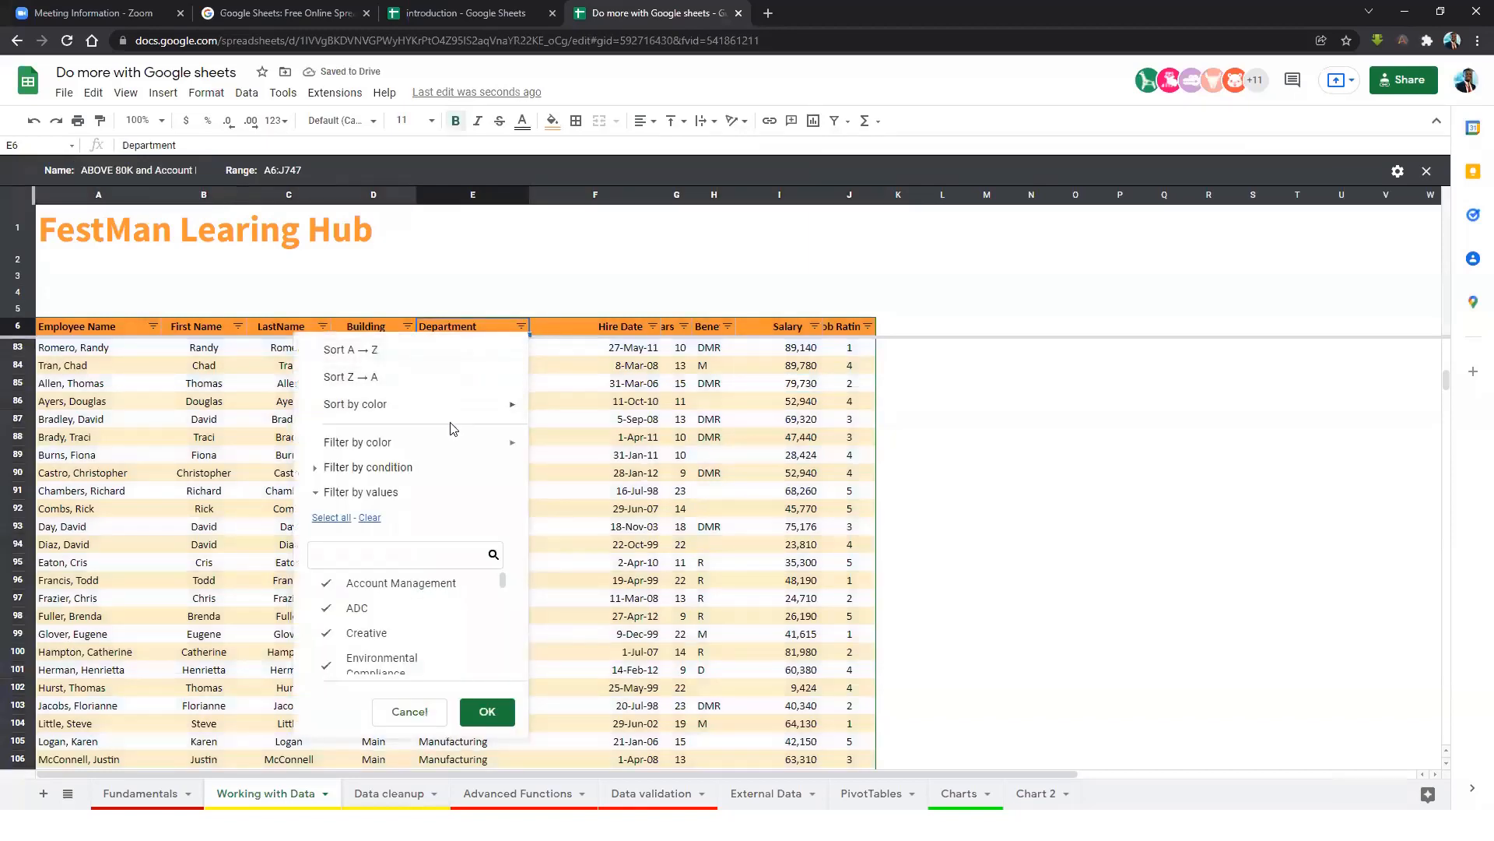
Limit the Department filter to Account Management only.
{"action": "left_click", "coordinate": [370, 517]}
{"action": "left_click", "coordinate": [333, 589]}
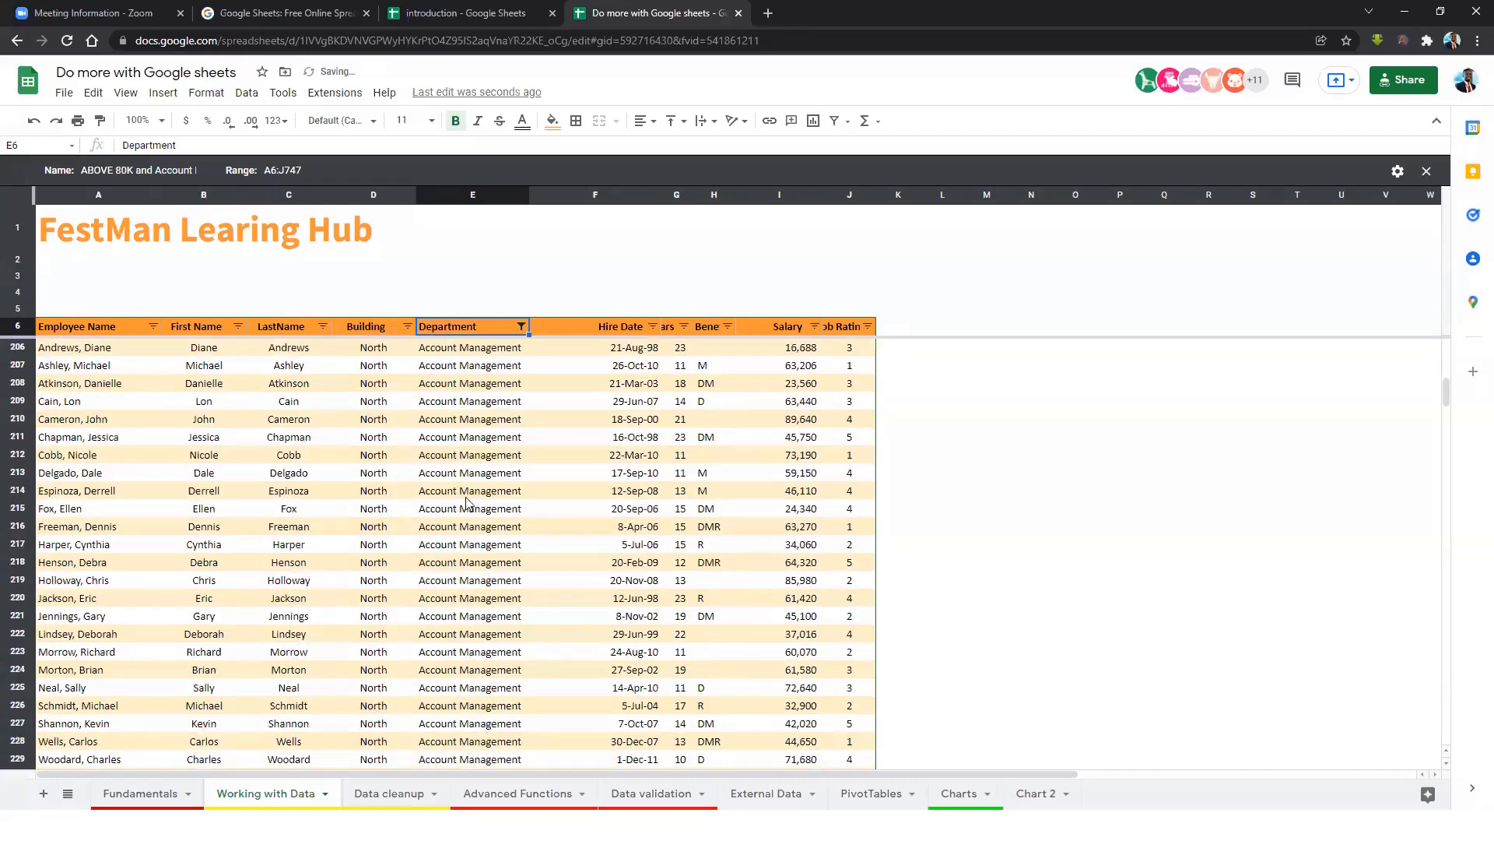
{"action": "left_click", "coordinate": [810, 352]}
{"action": "left_click", "coordinate": [794, 385]}
{"action": "left_click", "coordinate": [806, 453]}
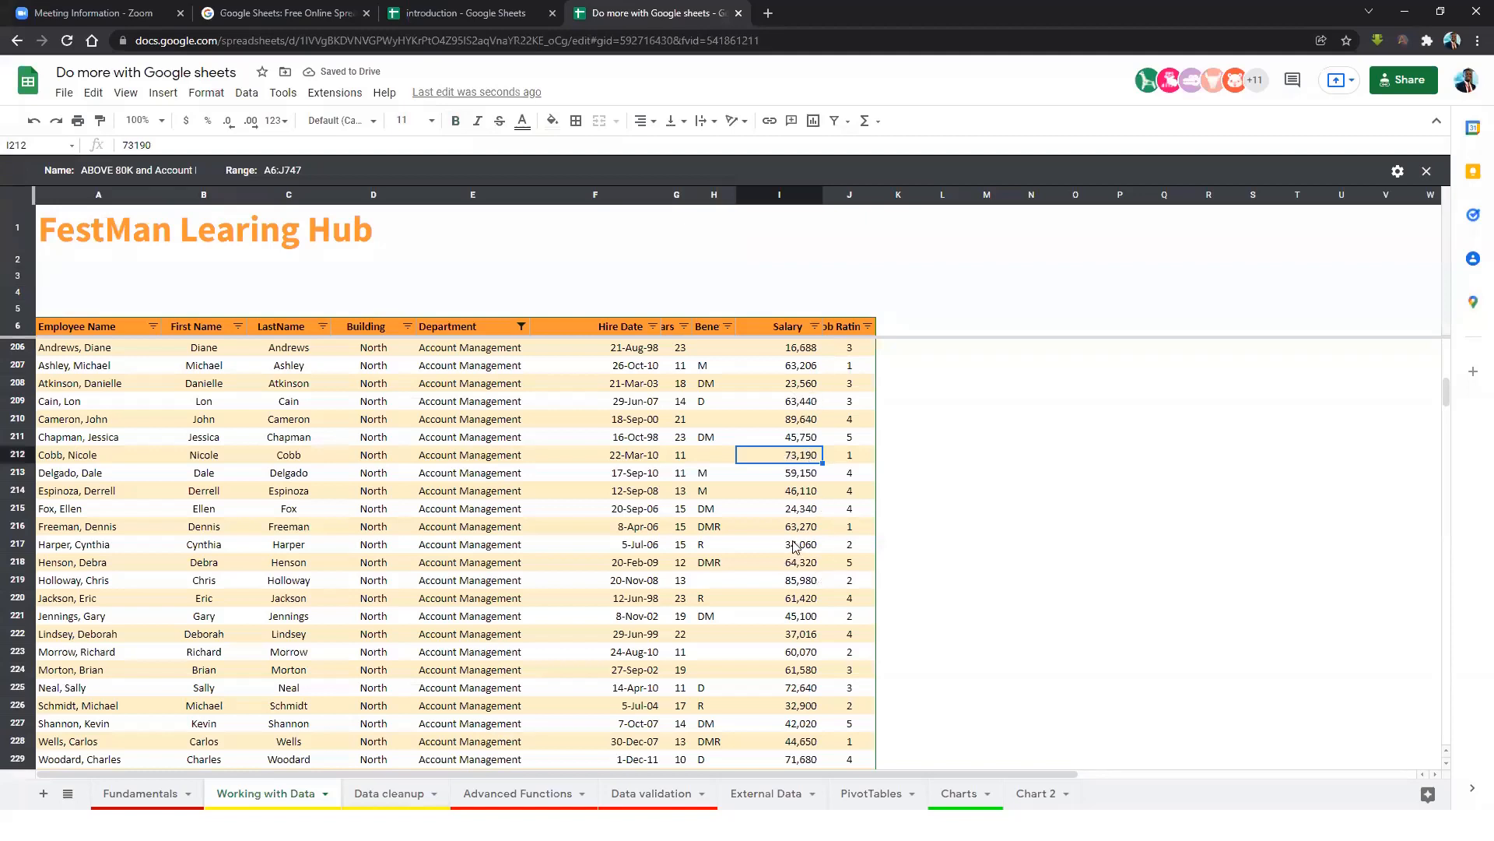
Add a Salary condition of Greater than 80000, then close the filter view.
{"action": "left_click", "coordinate": [814, 326]}
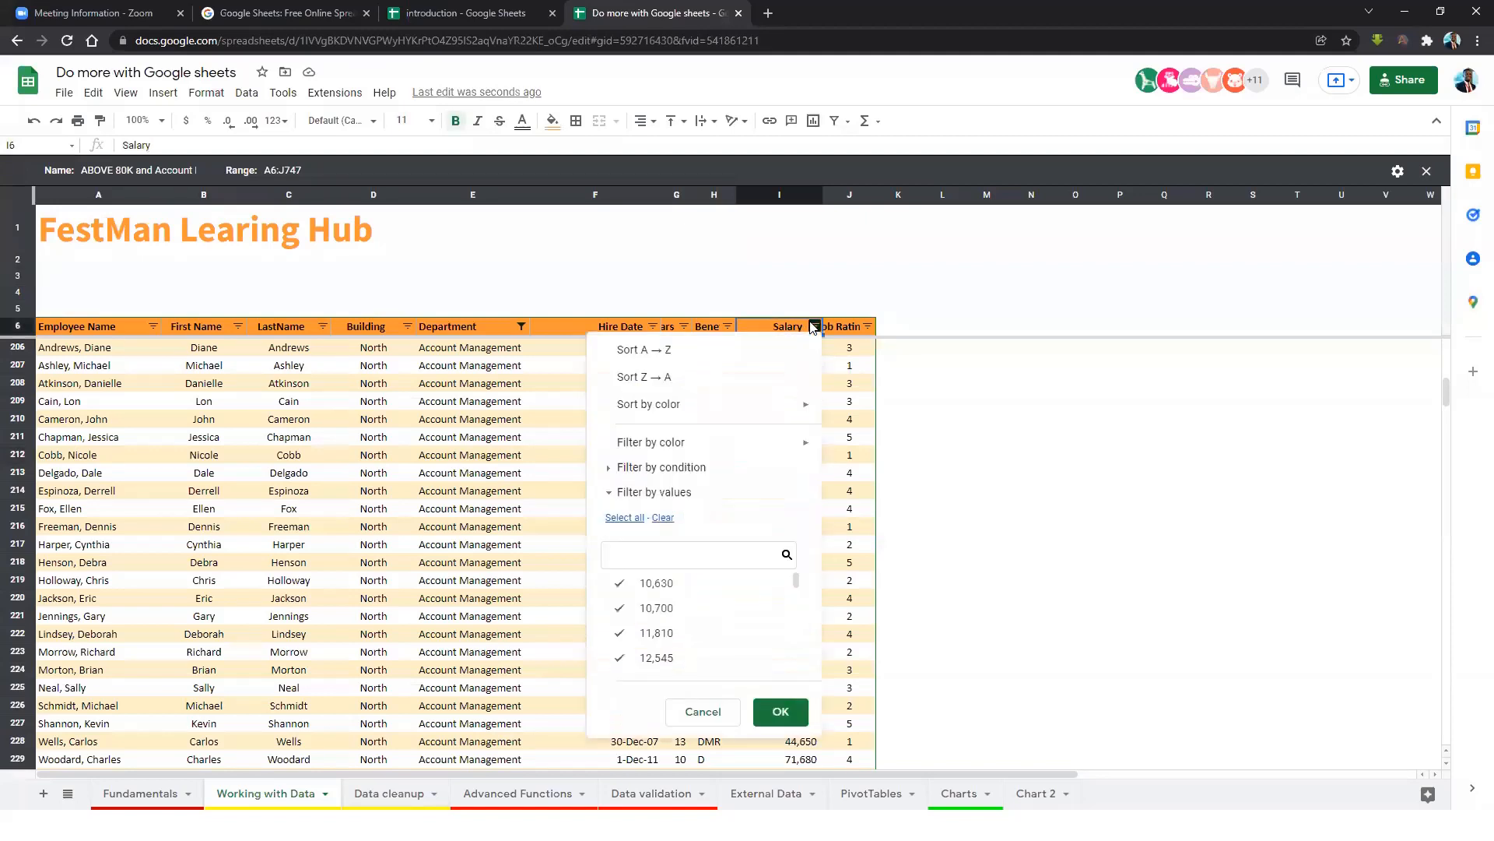
{"action": "left_click", "coordinate": [613, 470]}
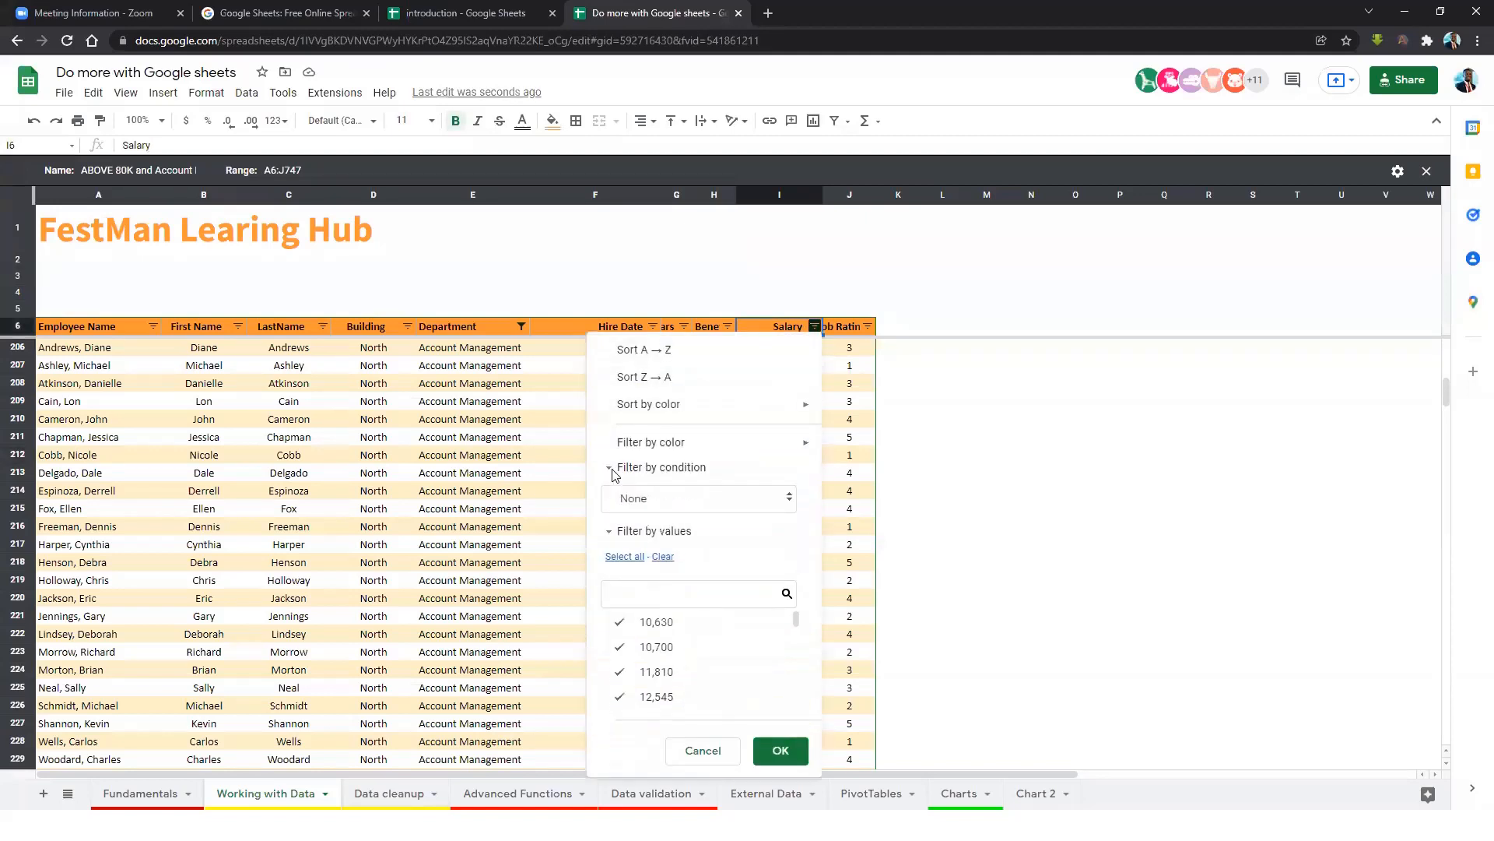
{"action": "left_click", "coordinate": [672, 513]}
{"action": "scroll", "coordinate": [669, 700], "scroll_direction": "down", "scroll_amount": 5}
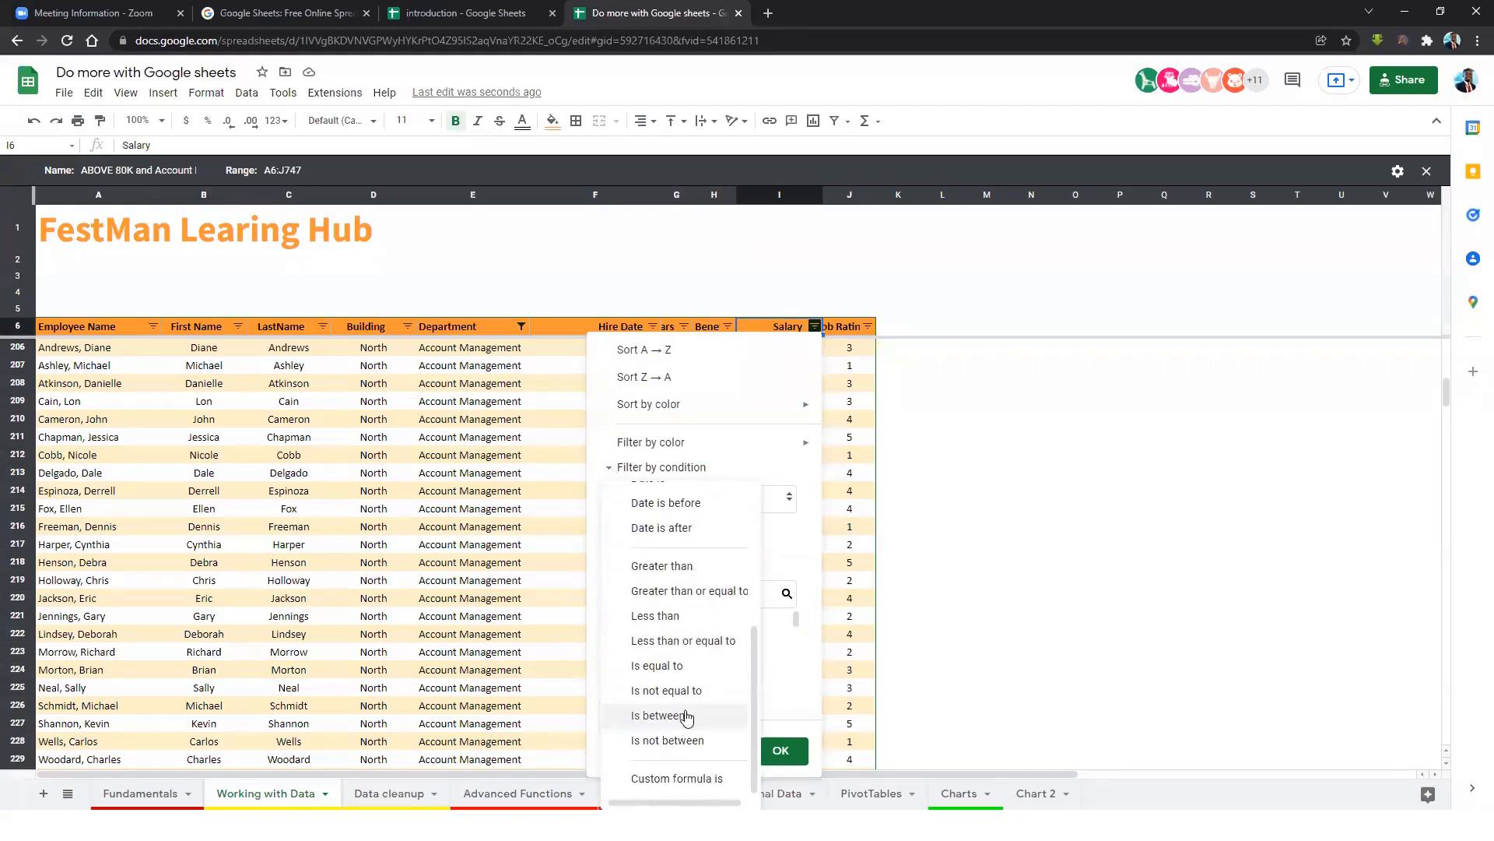
{"action": "left_click", "coordinate": [666, 566]}
{"action": "left_click", "coordinate": [677, 531]}
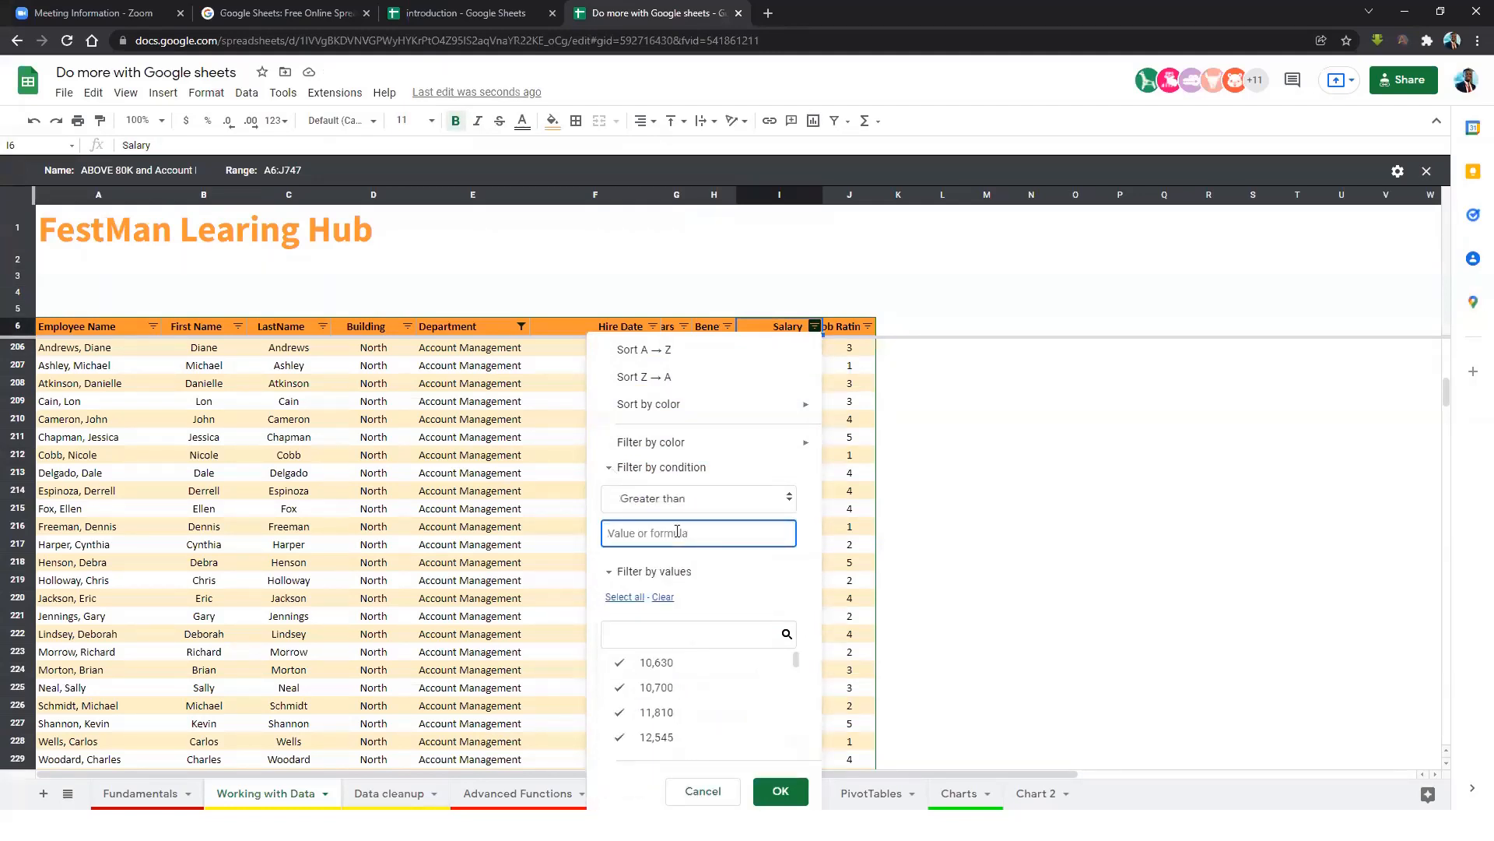
{"action": "type", "text": "80"}
{"action": "key", "text": "Return"}
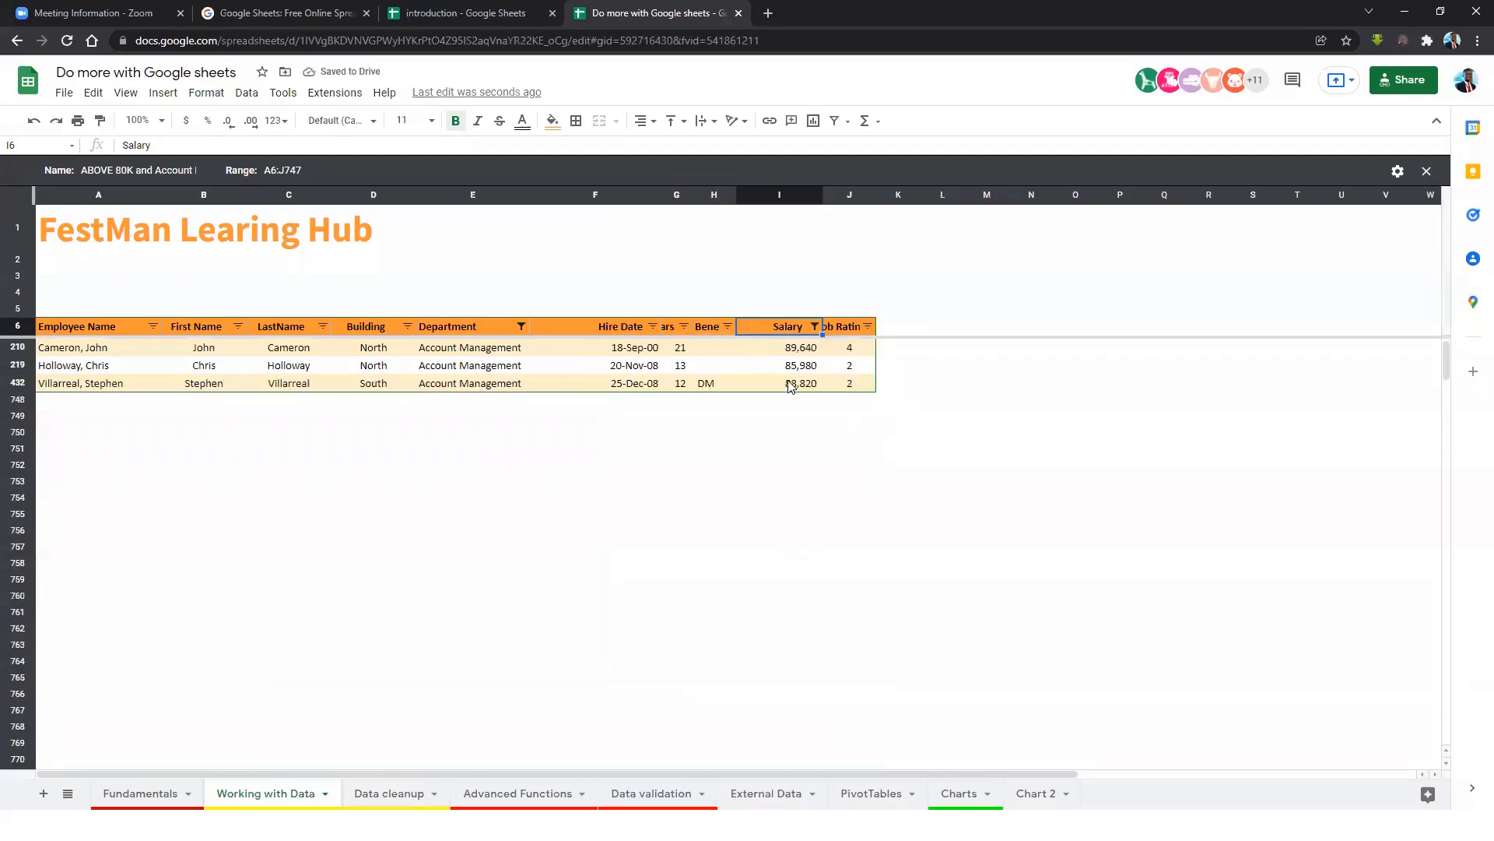
{"action": "left_click", "coordinate": [806, 366]}
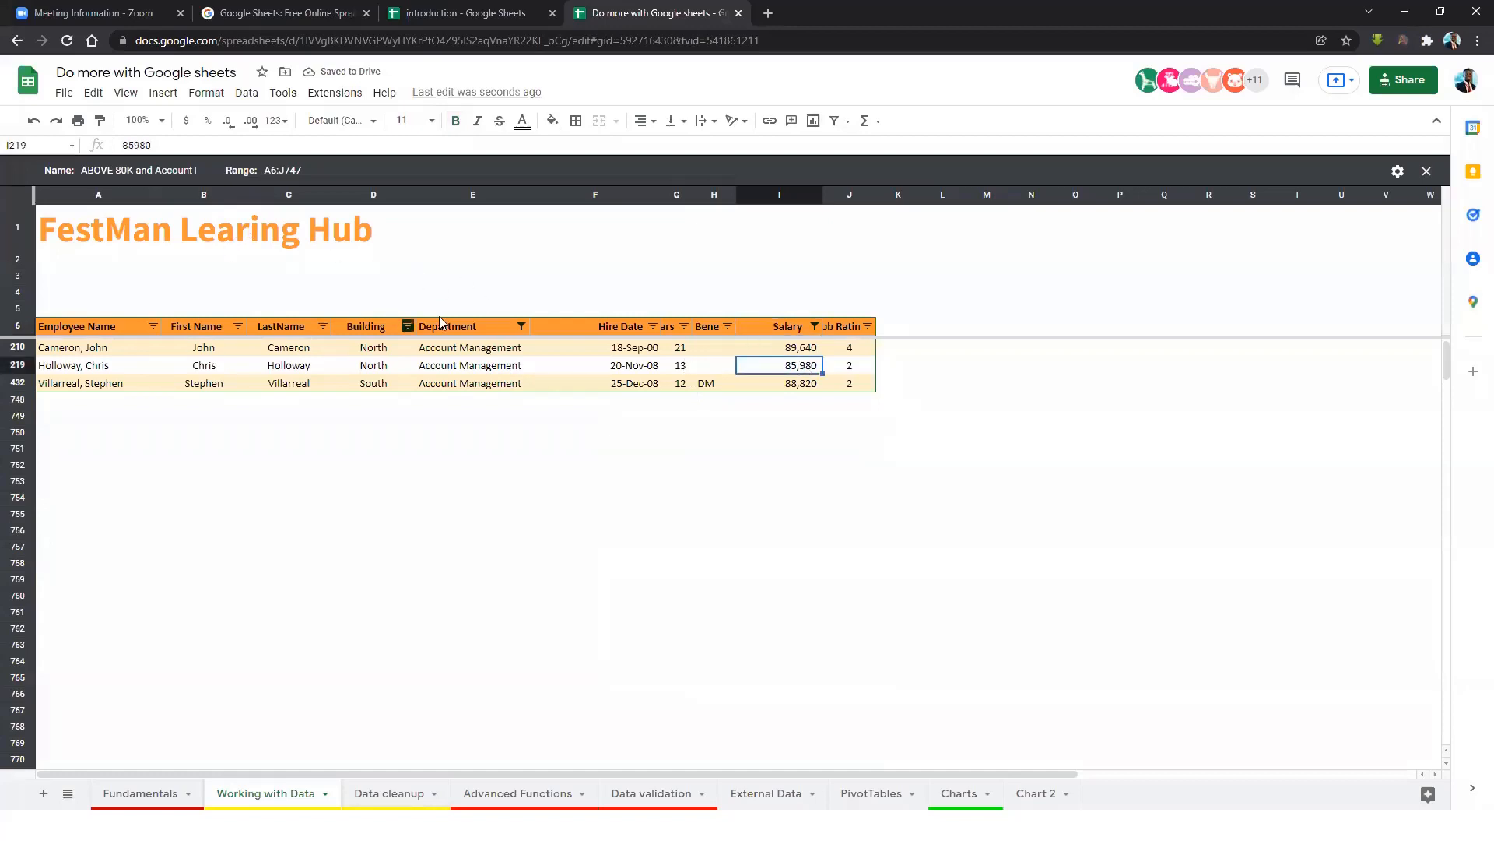
{"action": "left_click", "coordinate": [1427, 172]}
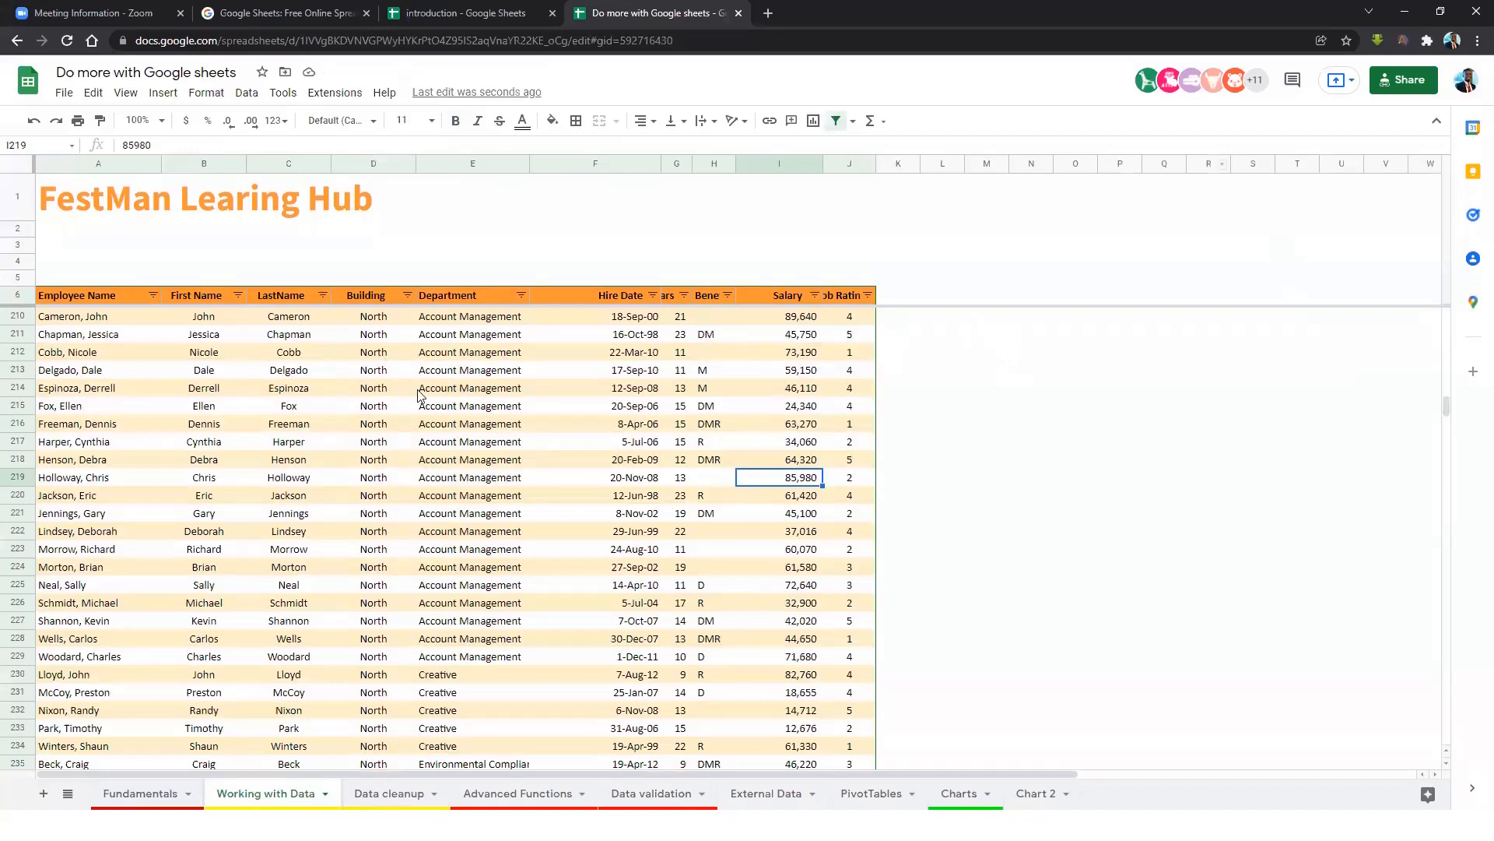
{"action": "left_click", "coordinate": [446, 388]}
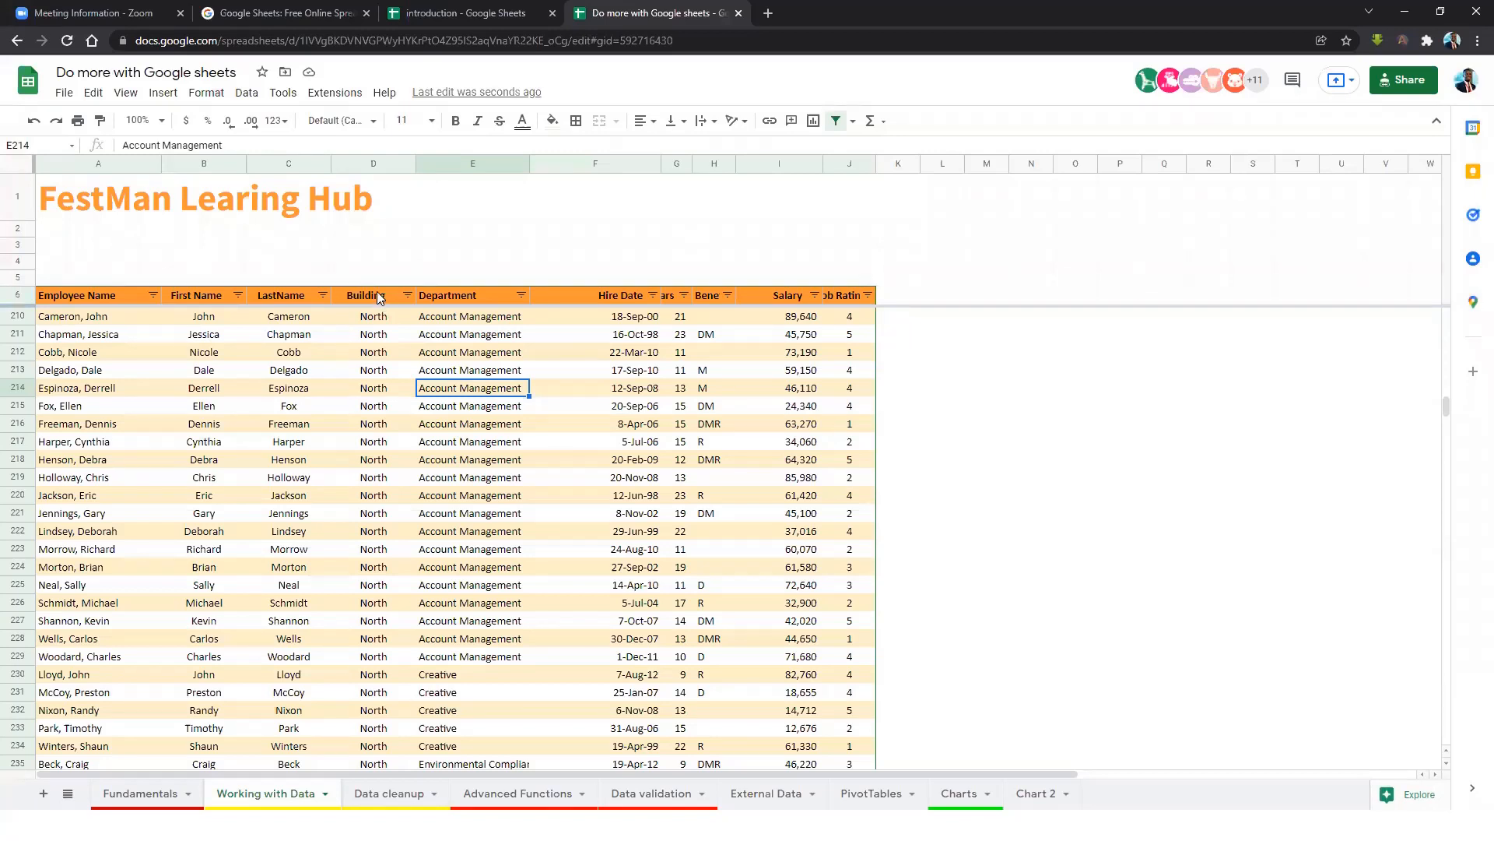
{"action": "left_click", "coordinate": [246, 92]}
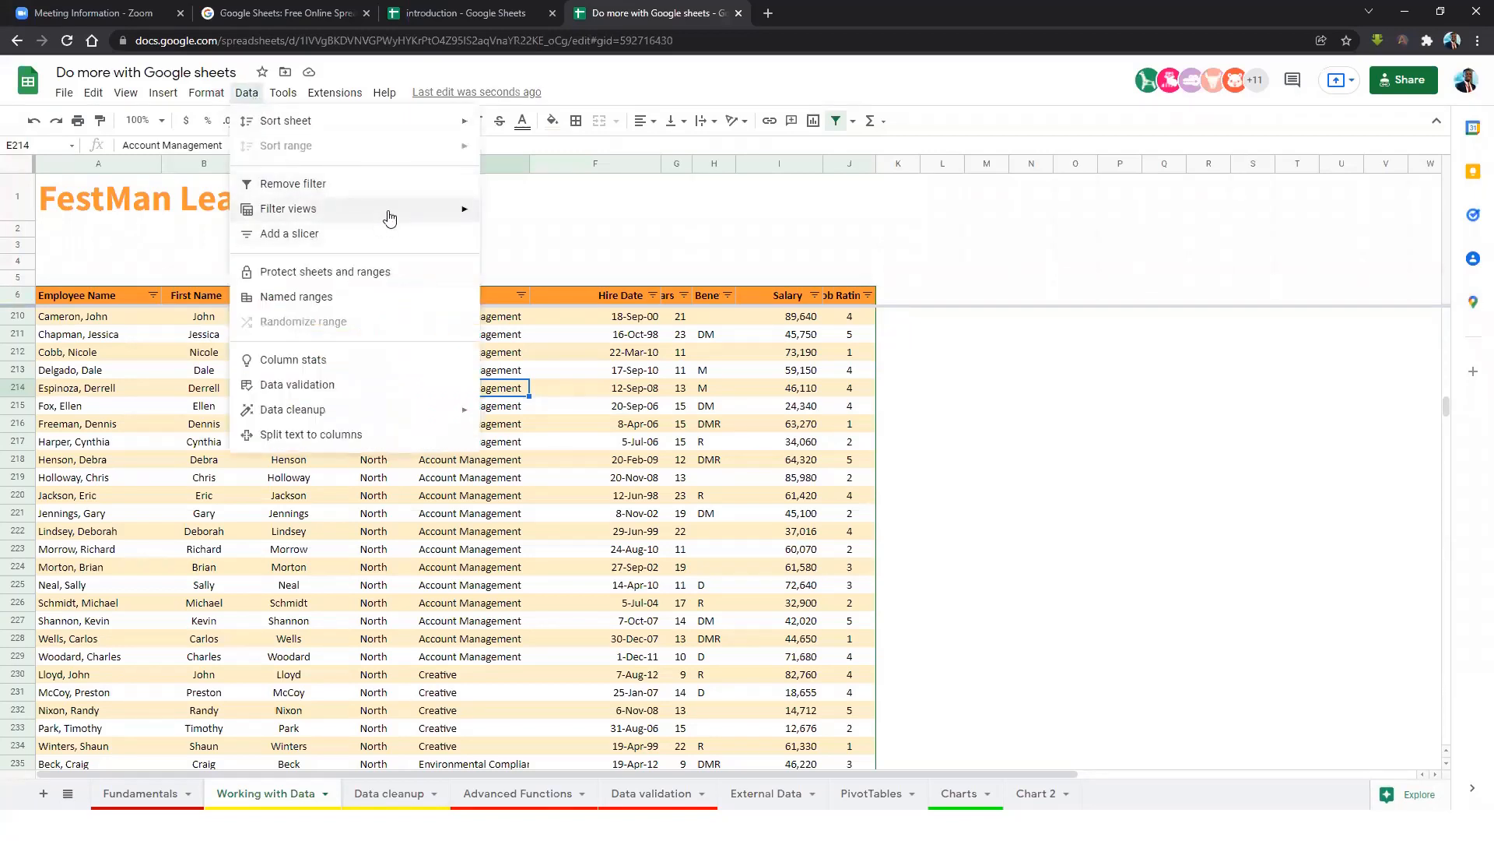
{"action": "mouse_move", "coordinate": [390, 218]}
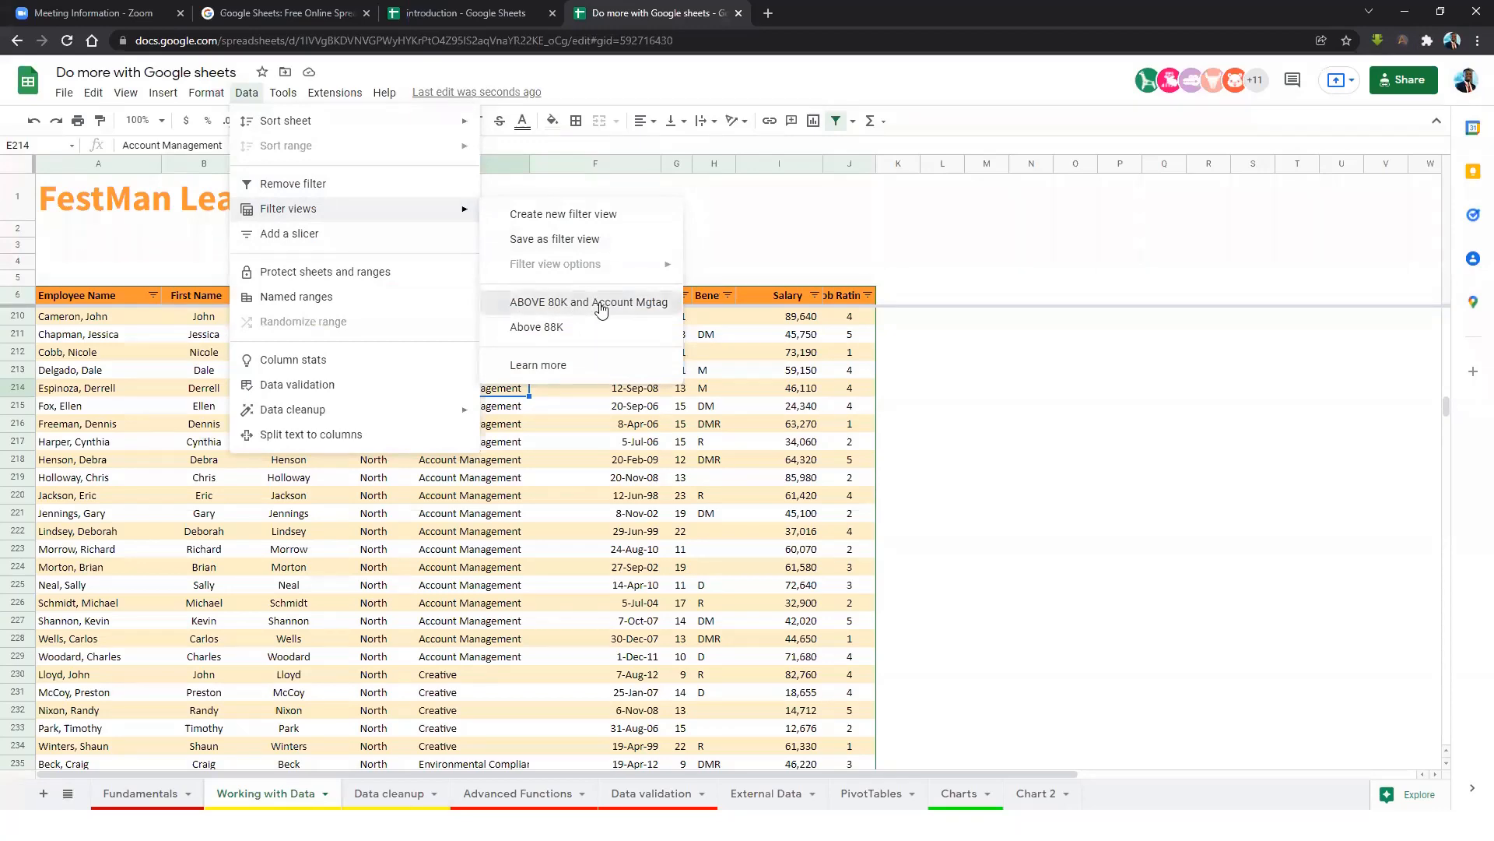
{"action": "left_click", "coordinate": [601, 308]}
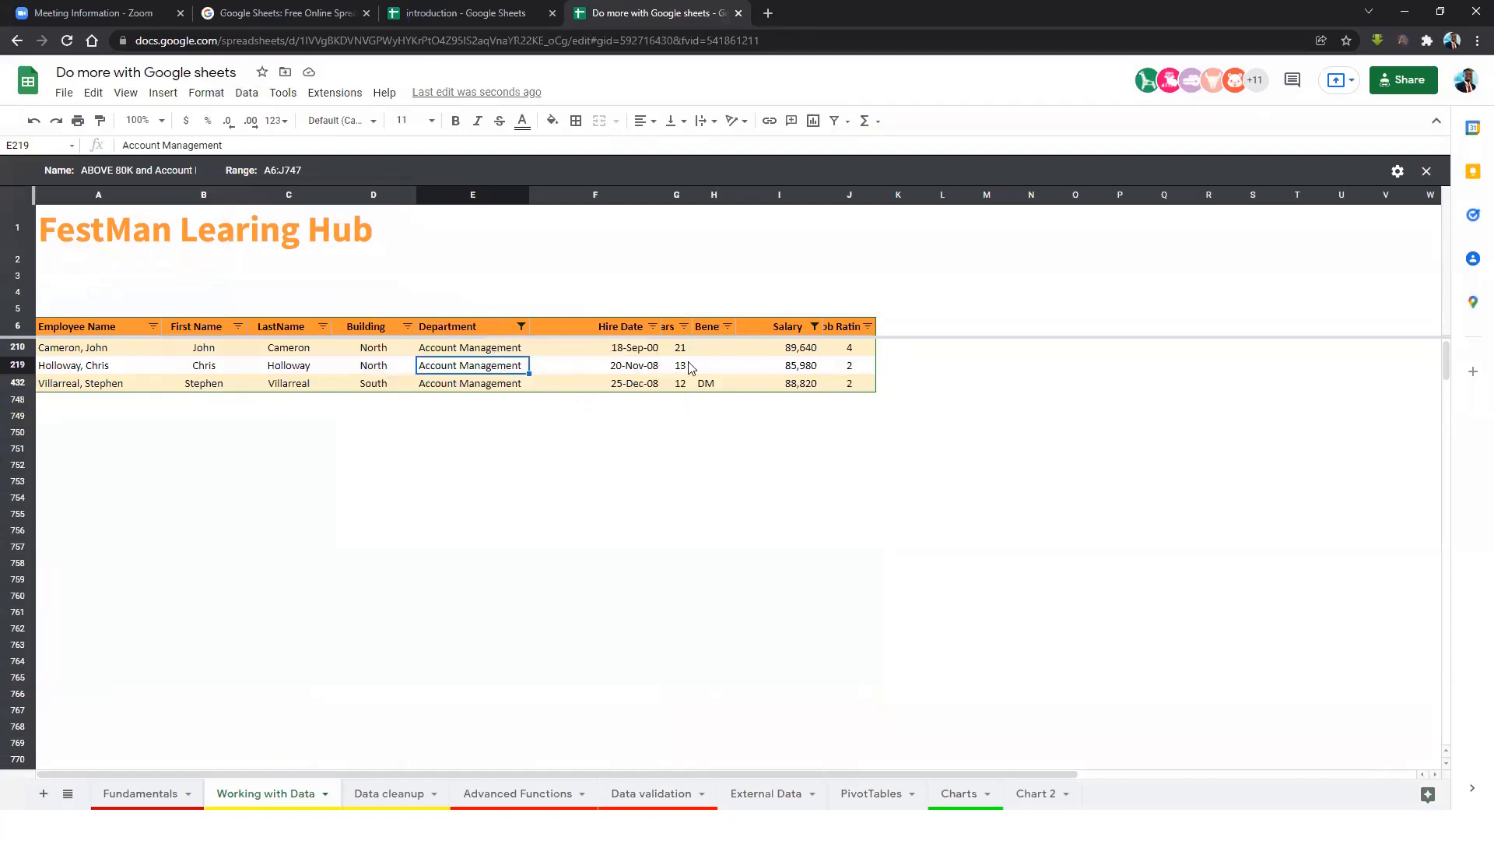
{"action": "left_click_drag", "start_coordinate": [80, 351], "coordinate": [831, 381]}
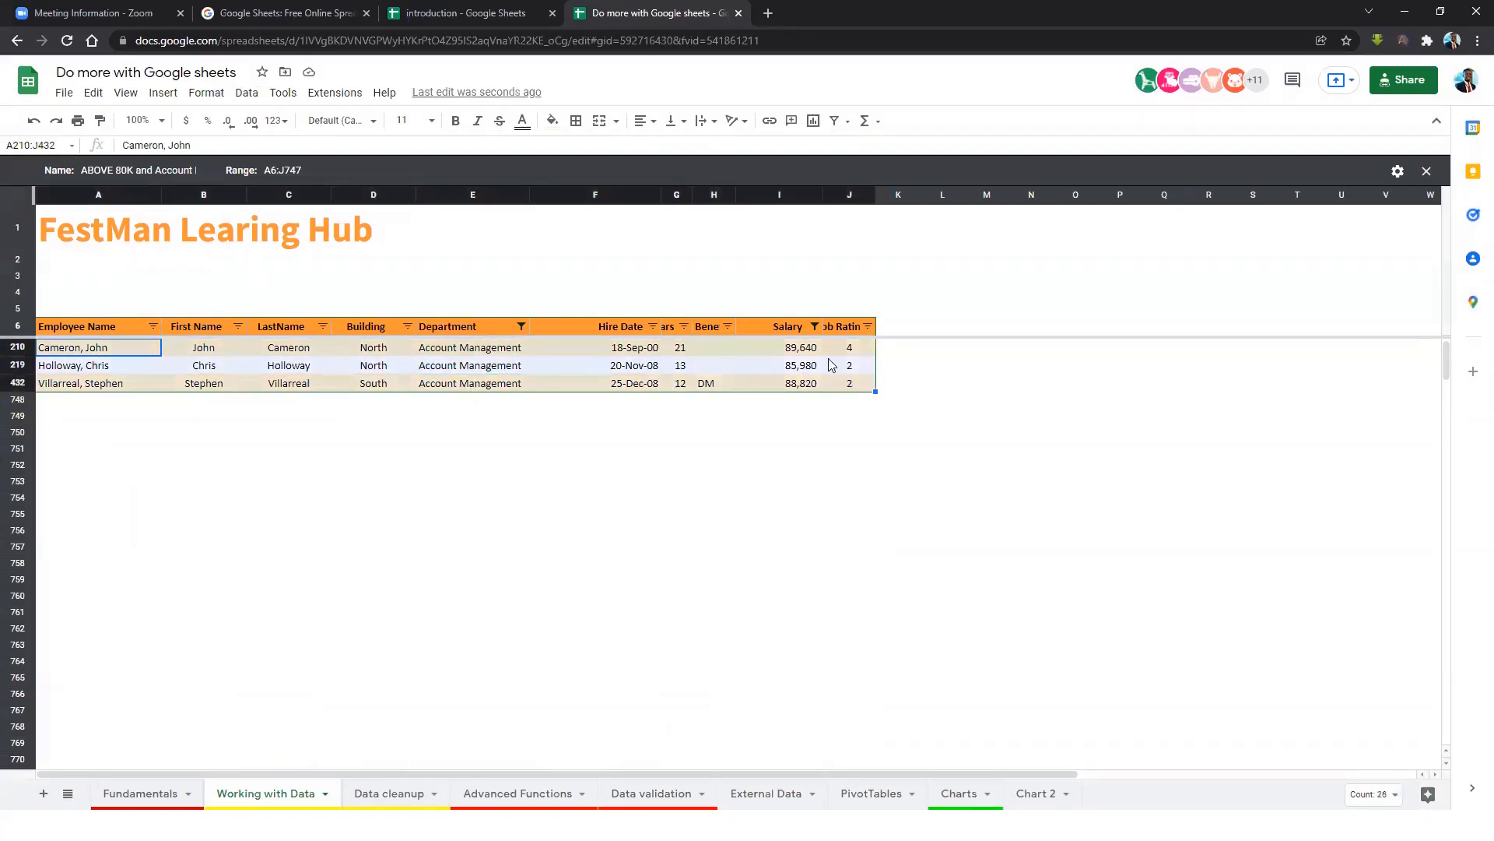
{"action": "left_click", "coordinate": [783, 381]}
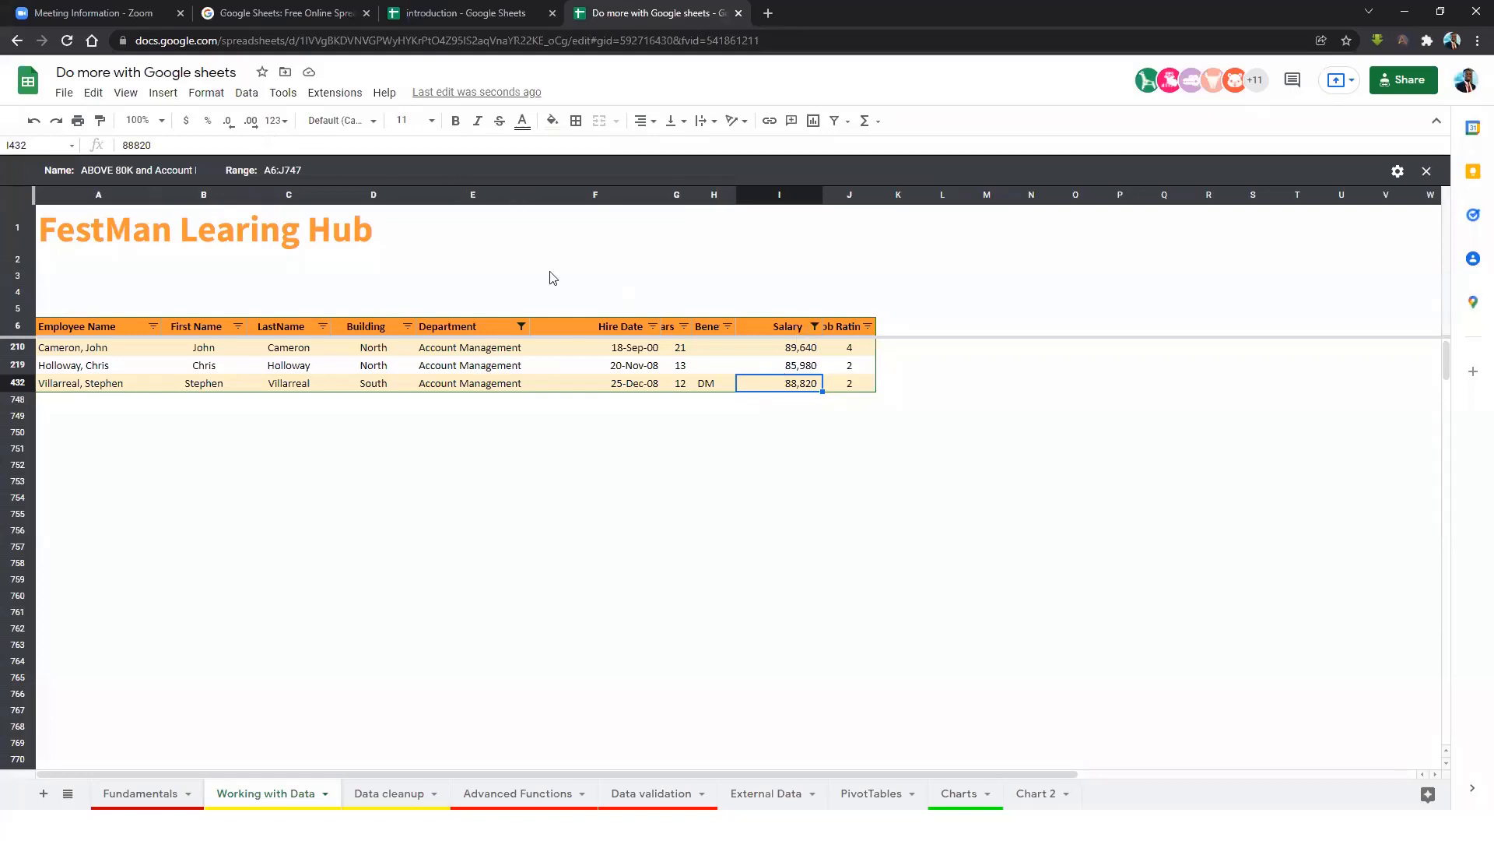
{"action": "left_click", "coordinate": [649, 364]}
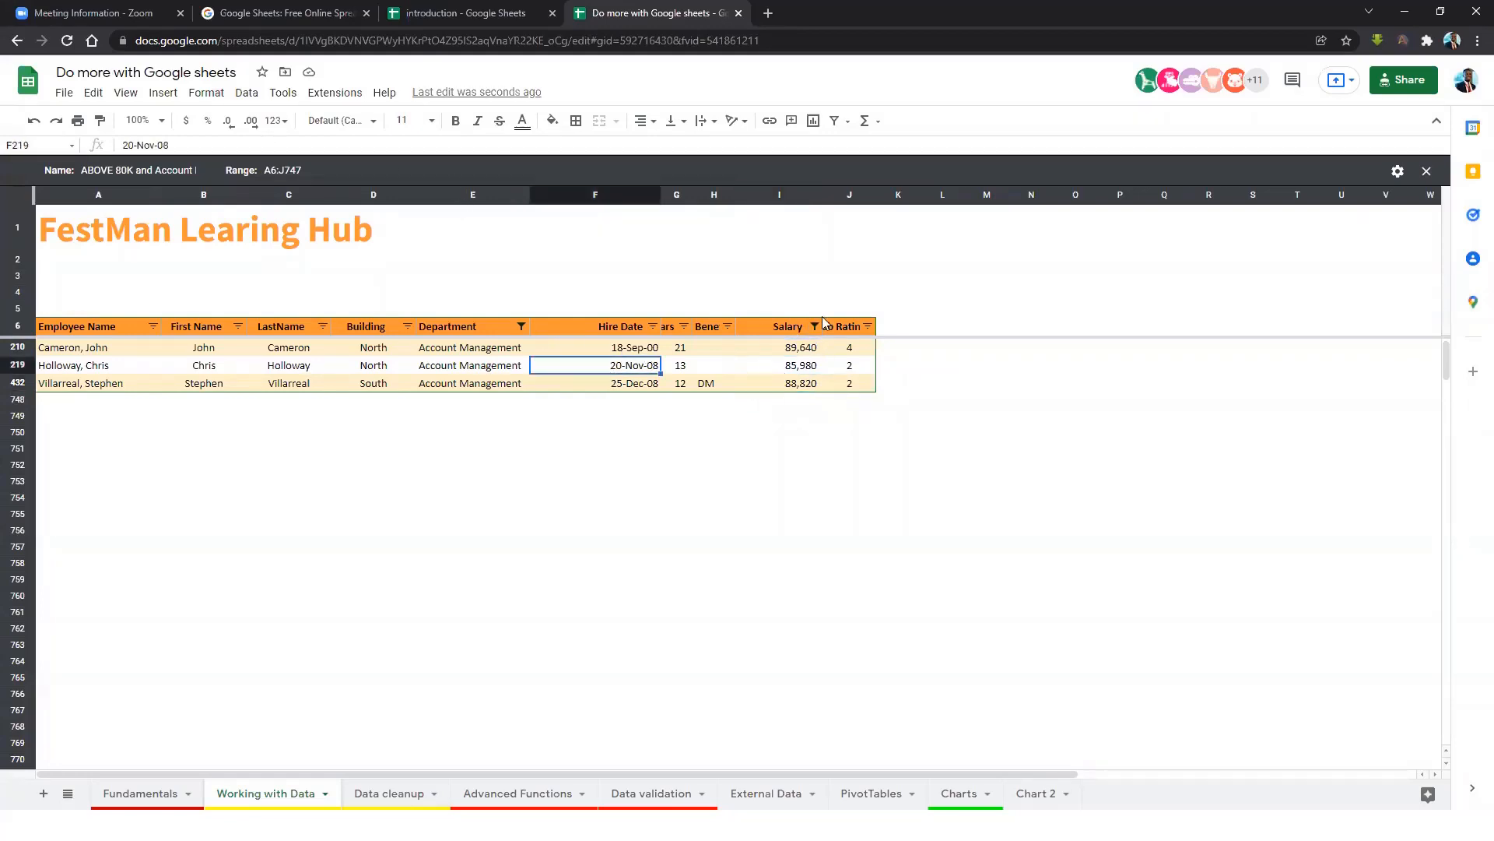
{"action": "left_click", "coordinate": [244, 94]}
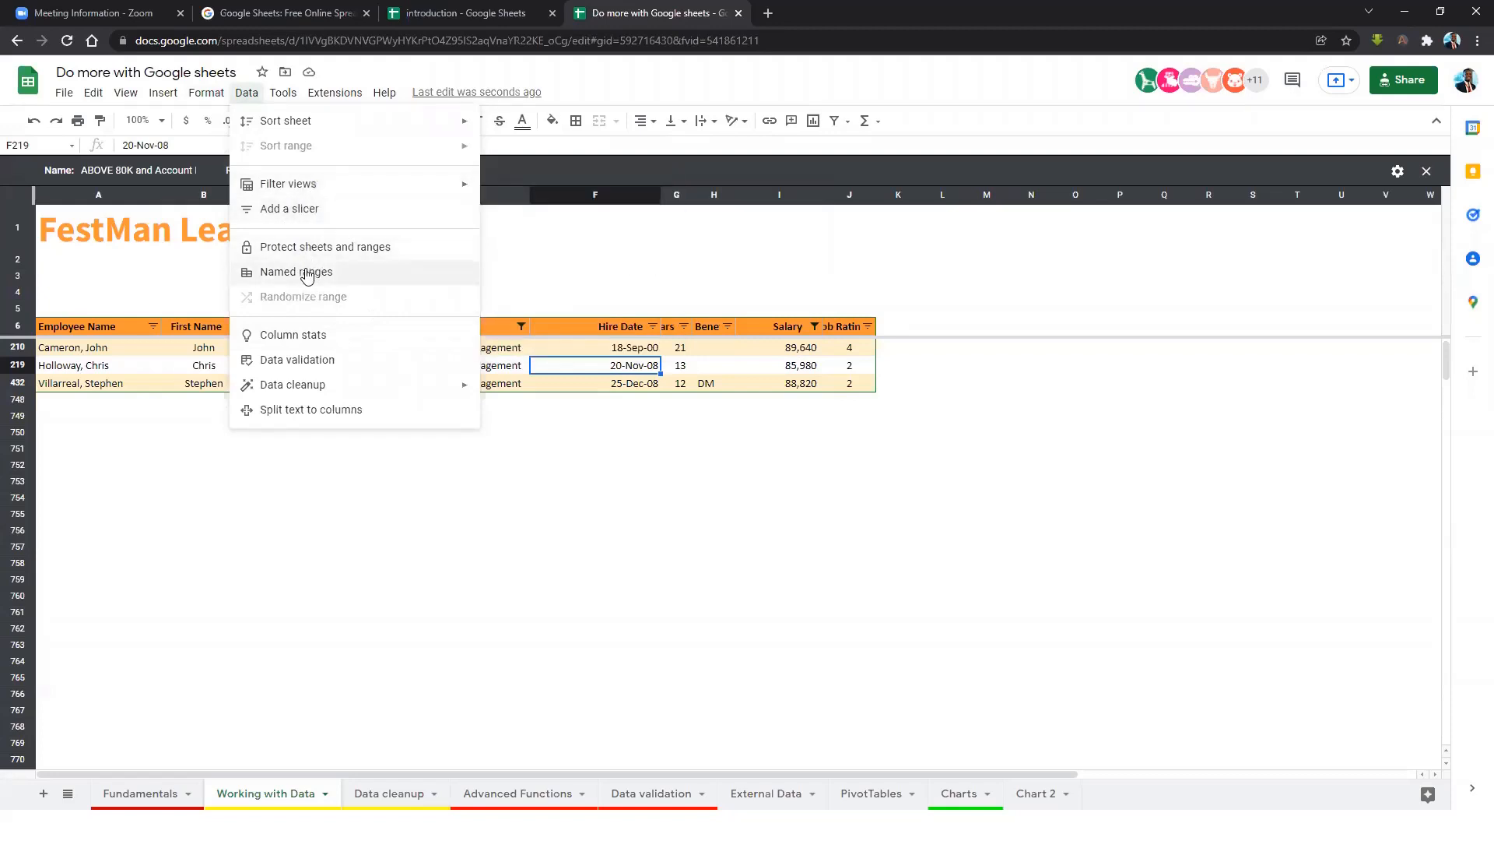
{"action": "left_click", "coordinate": [813, 354]}
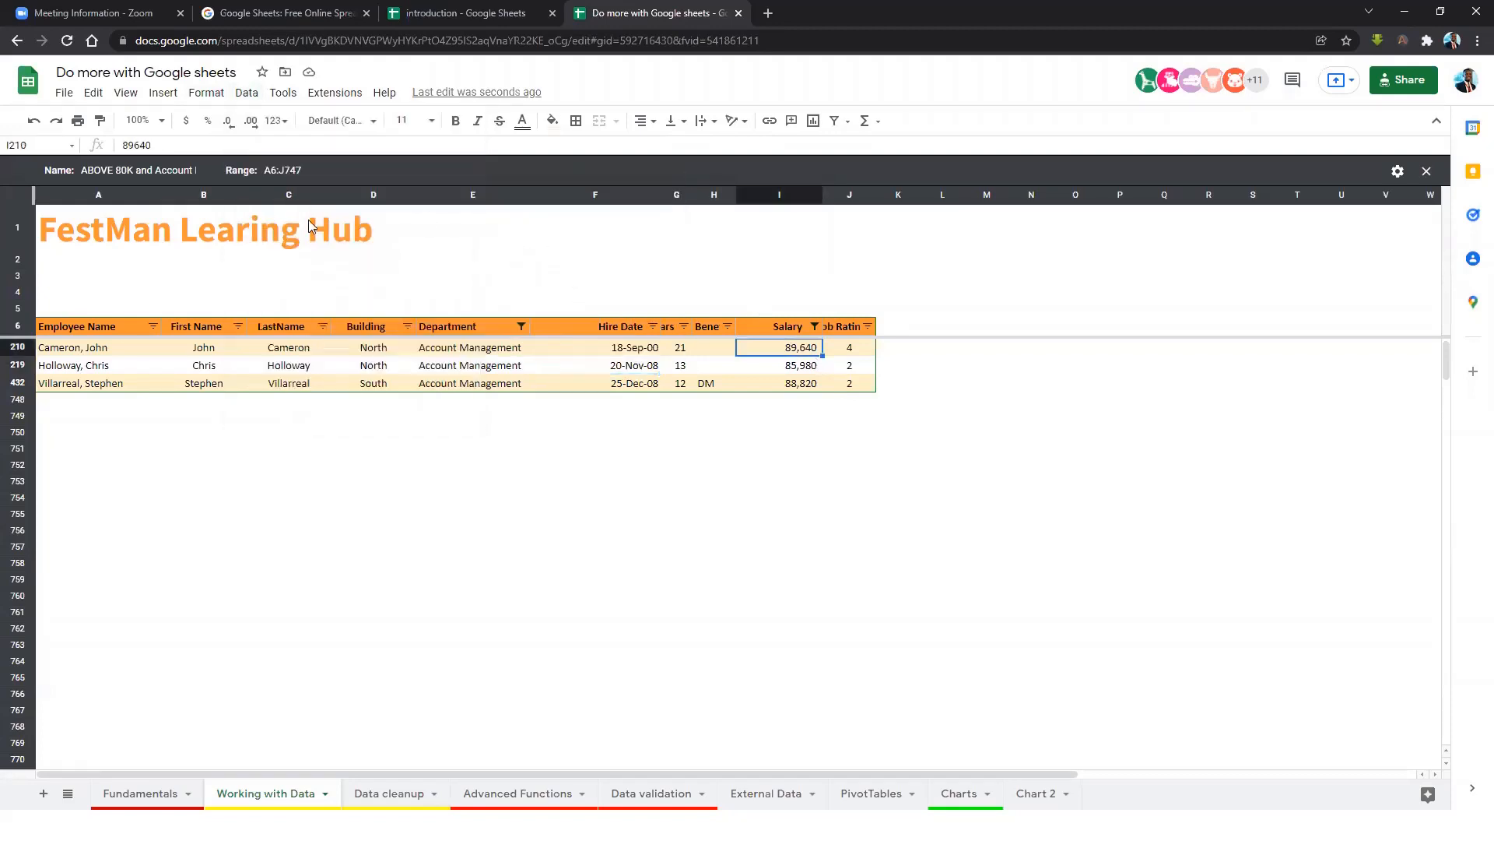
{"action": "left_click", "coordinate": [1427, 171]}
Remove the basic filter from the employee table using Data > Remove filter.
{"action": "left_click", "coordinate": [797, 372]}
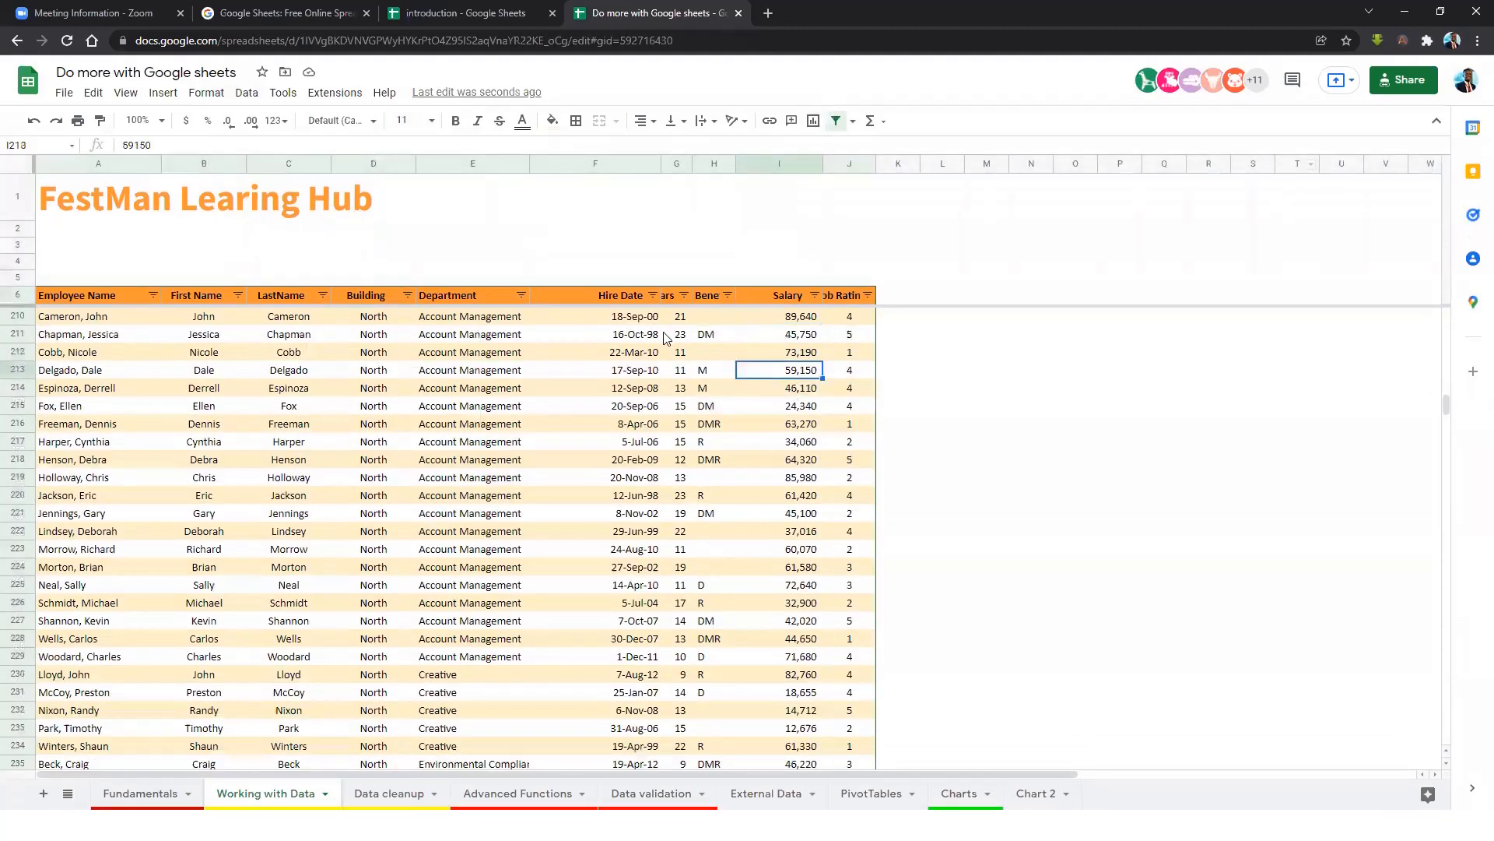
{"action": "left_click", "coordinate": [652, 296]}
{"action": "left_click", "coordinate": [730, 349]}
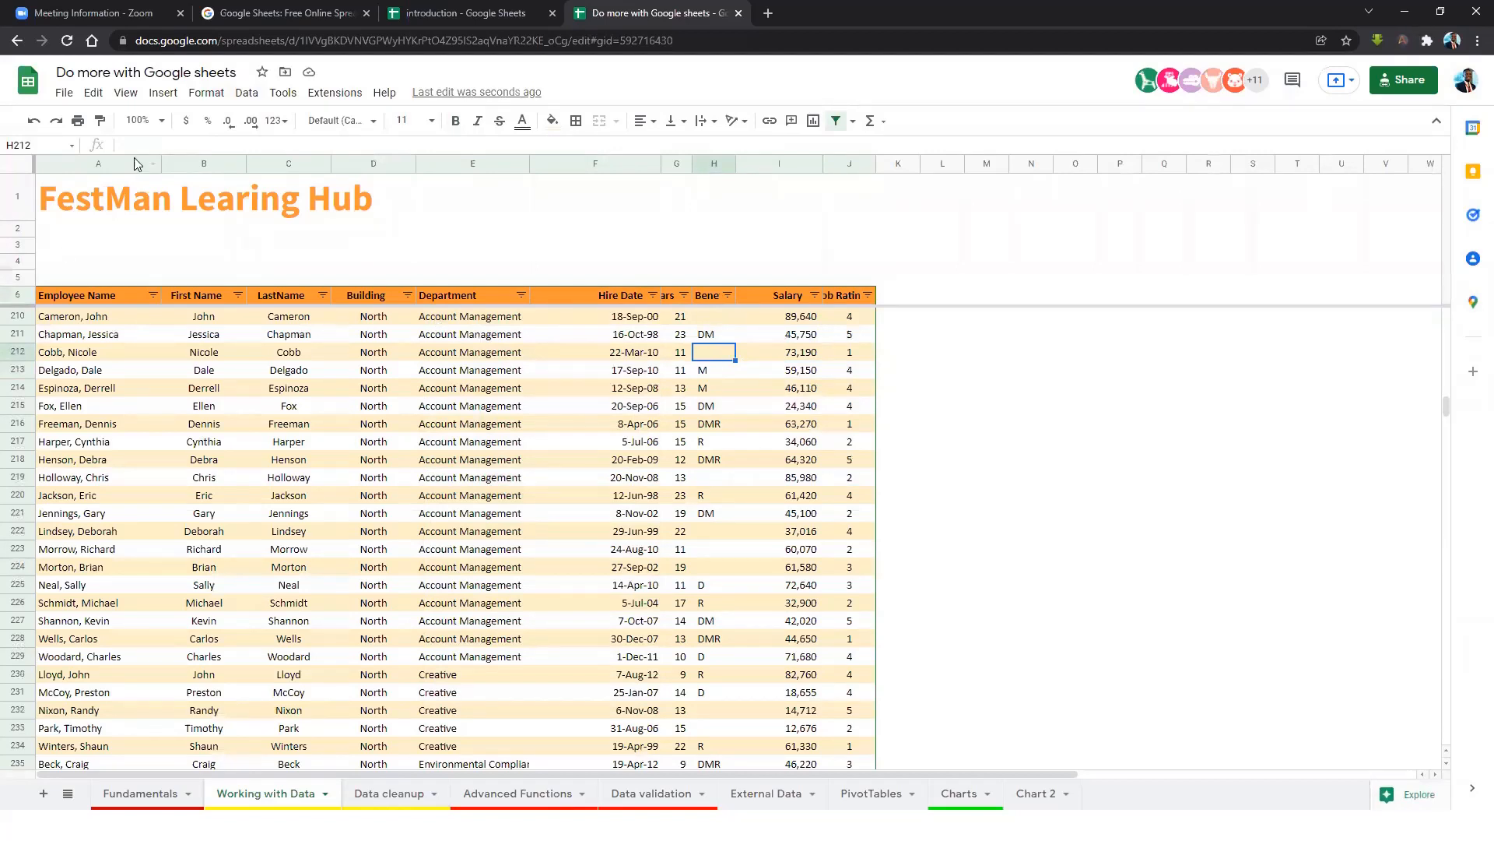
{"action": "left_click", "coordinate": [244, 95]}
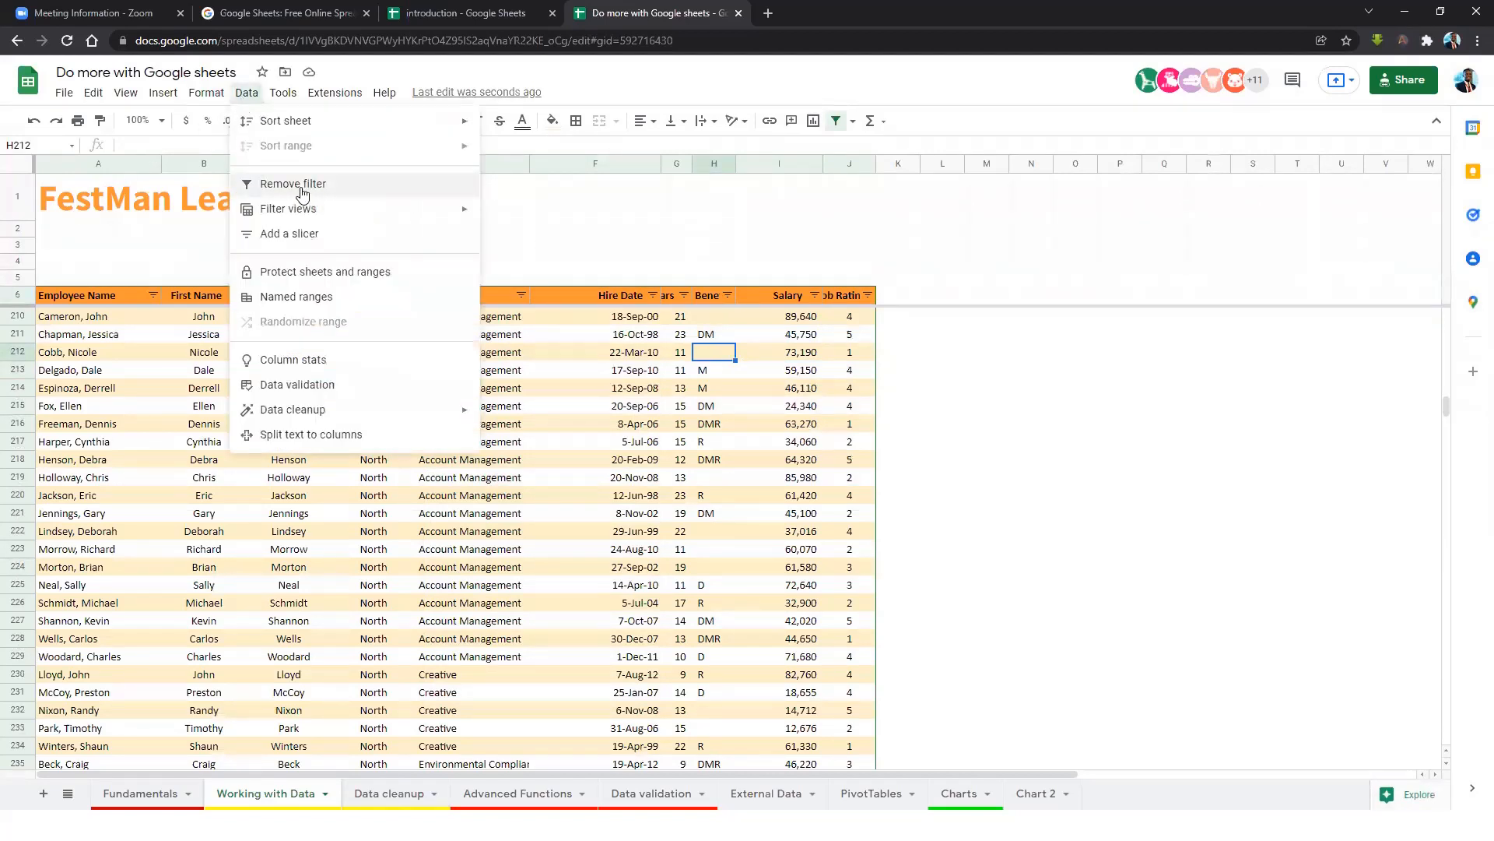
{"action": "left_click", "coordinate": [302, 187]}
{"action": "key", "text": "Down"}
{"action": "key", "text": "Down"}
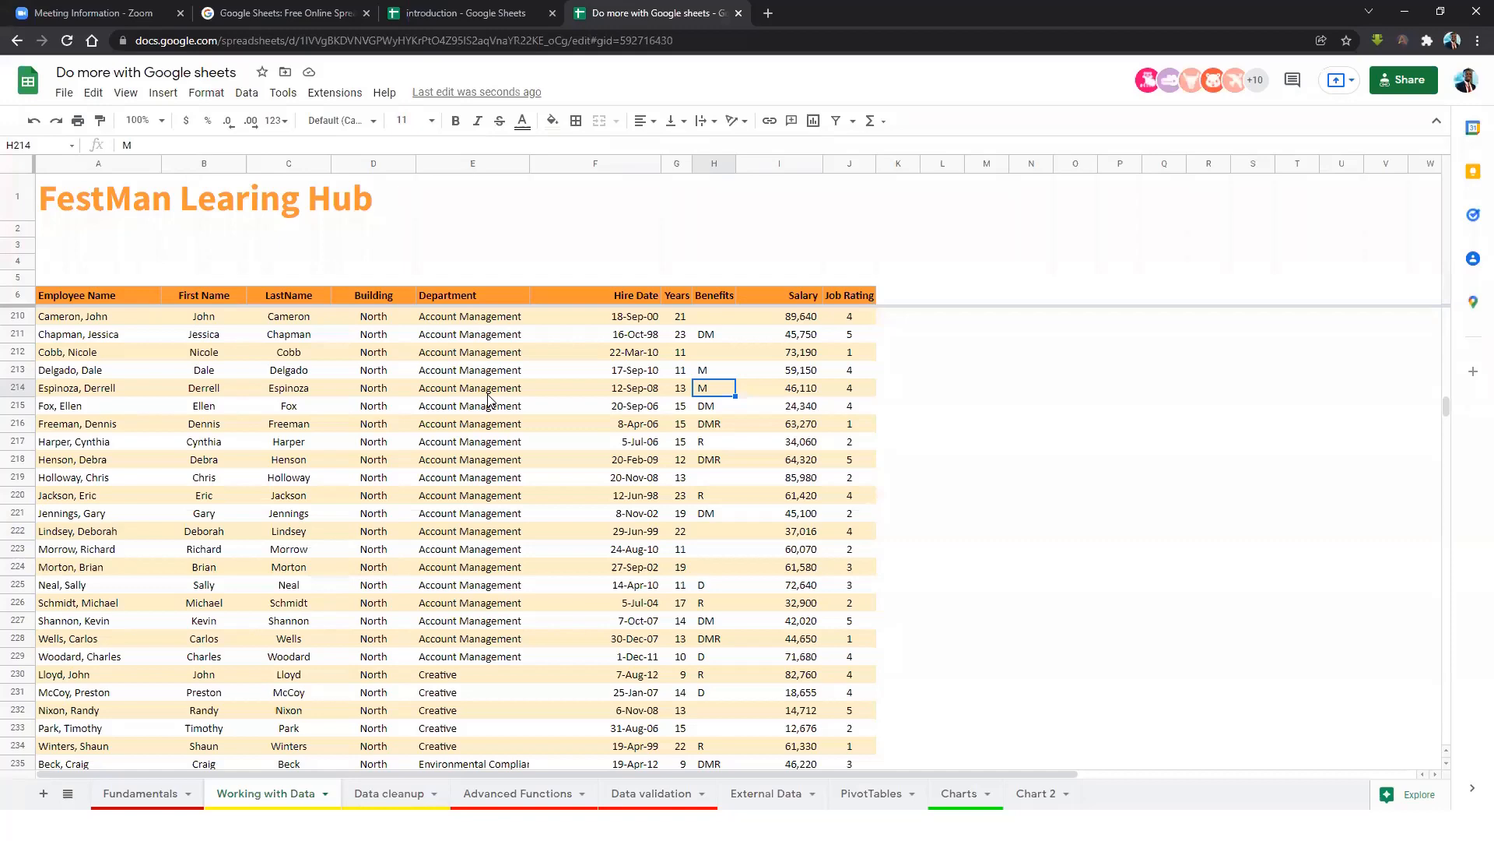
Create a filter on the employee table and limit Department to ADC only.
{"action": "left_click", "coordinate": [510, 322]}
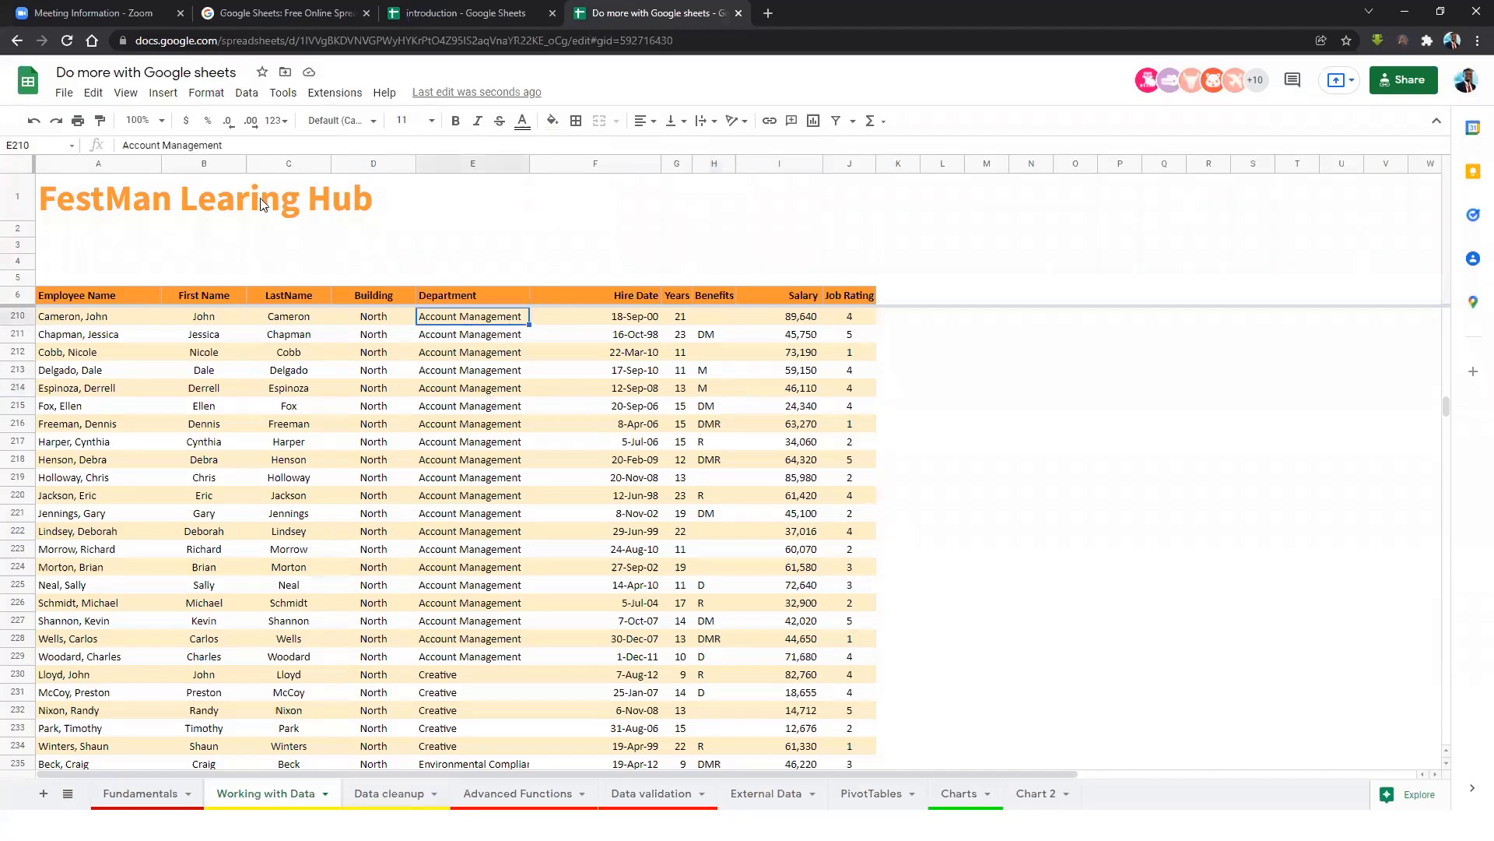
{"action": "left_click", "coordinate": [247, 92]}
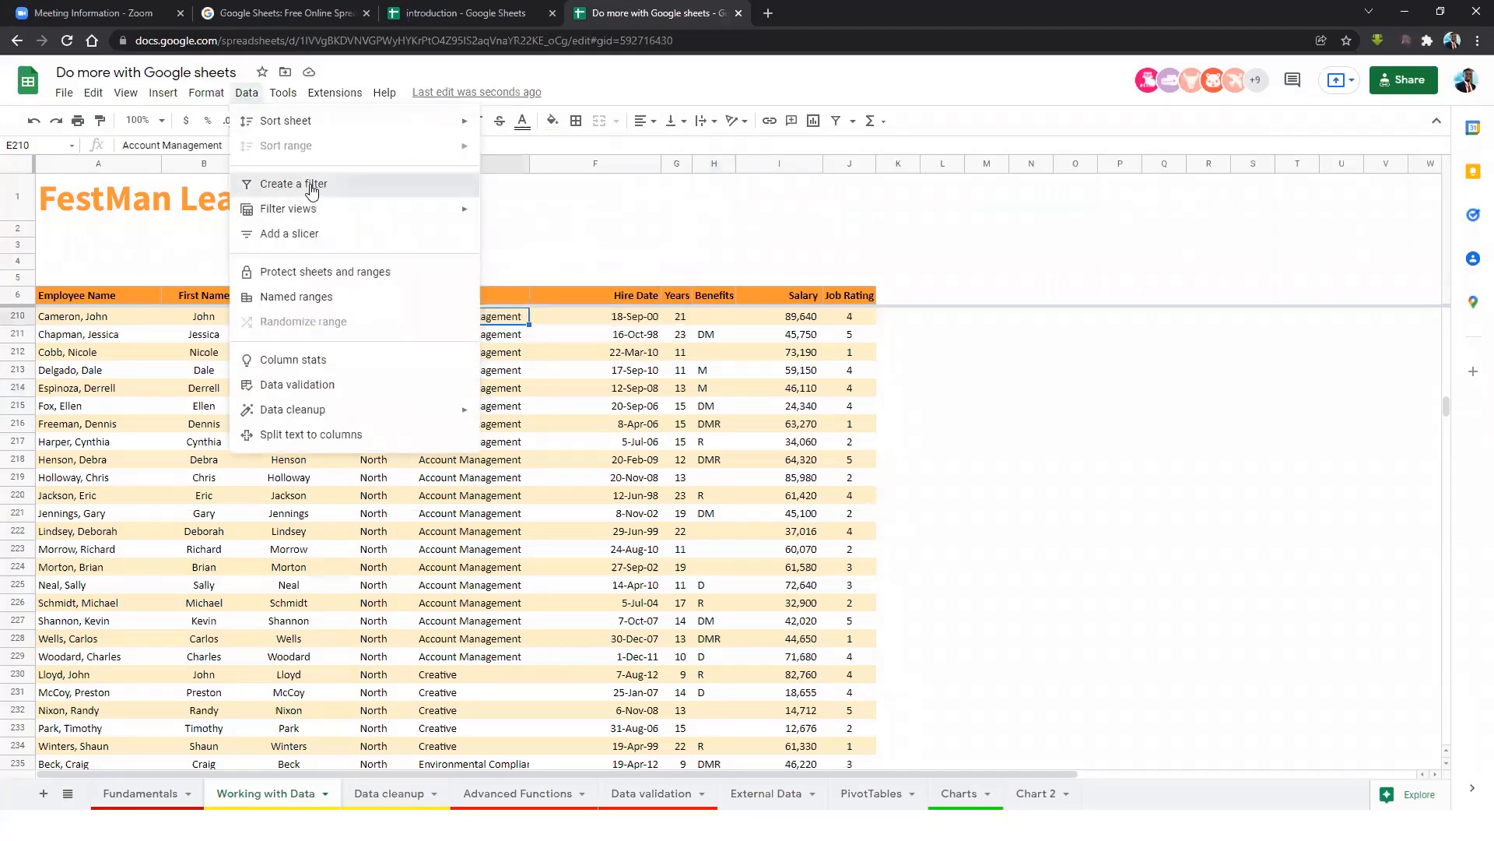
{"action": "left_click", "coordinate": [307, 185]}
{"action": "left_click", "coordinate": [612, 442]}
{"action": "left_click", "coordinate": [521, 295]}
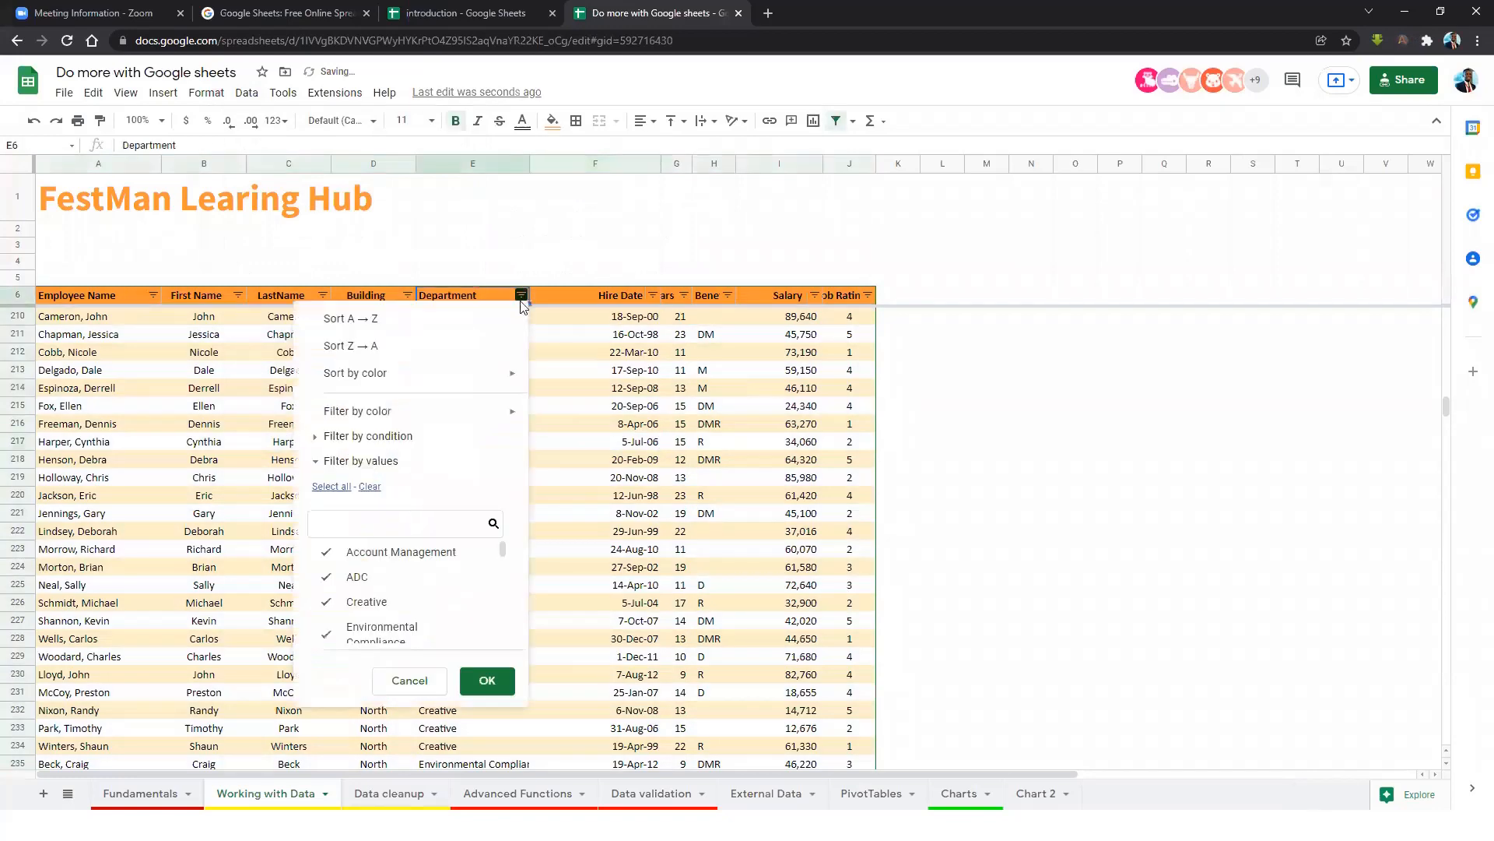
{"action": "left_click", "coordinate": [370, 487]}
{"action": "left_click", "coordinate": [346, 576]}
{"action": "left_click", "coordinate": [487, 680]}
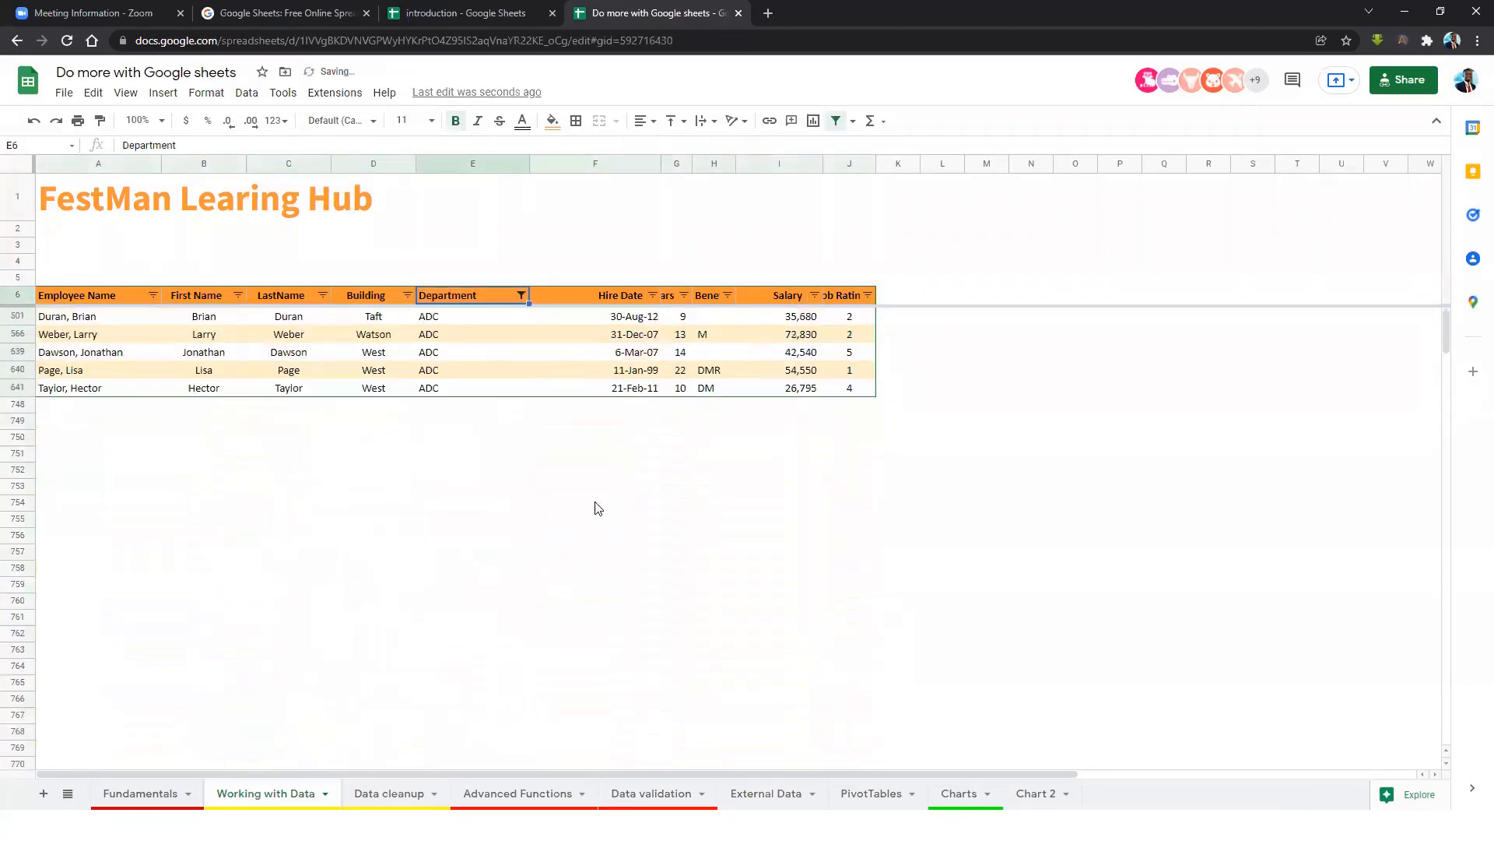
{"action": "left_click", "coordinate": [595, 504]}
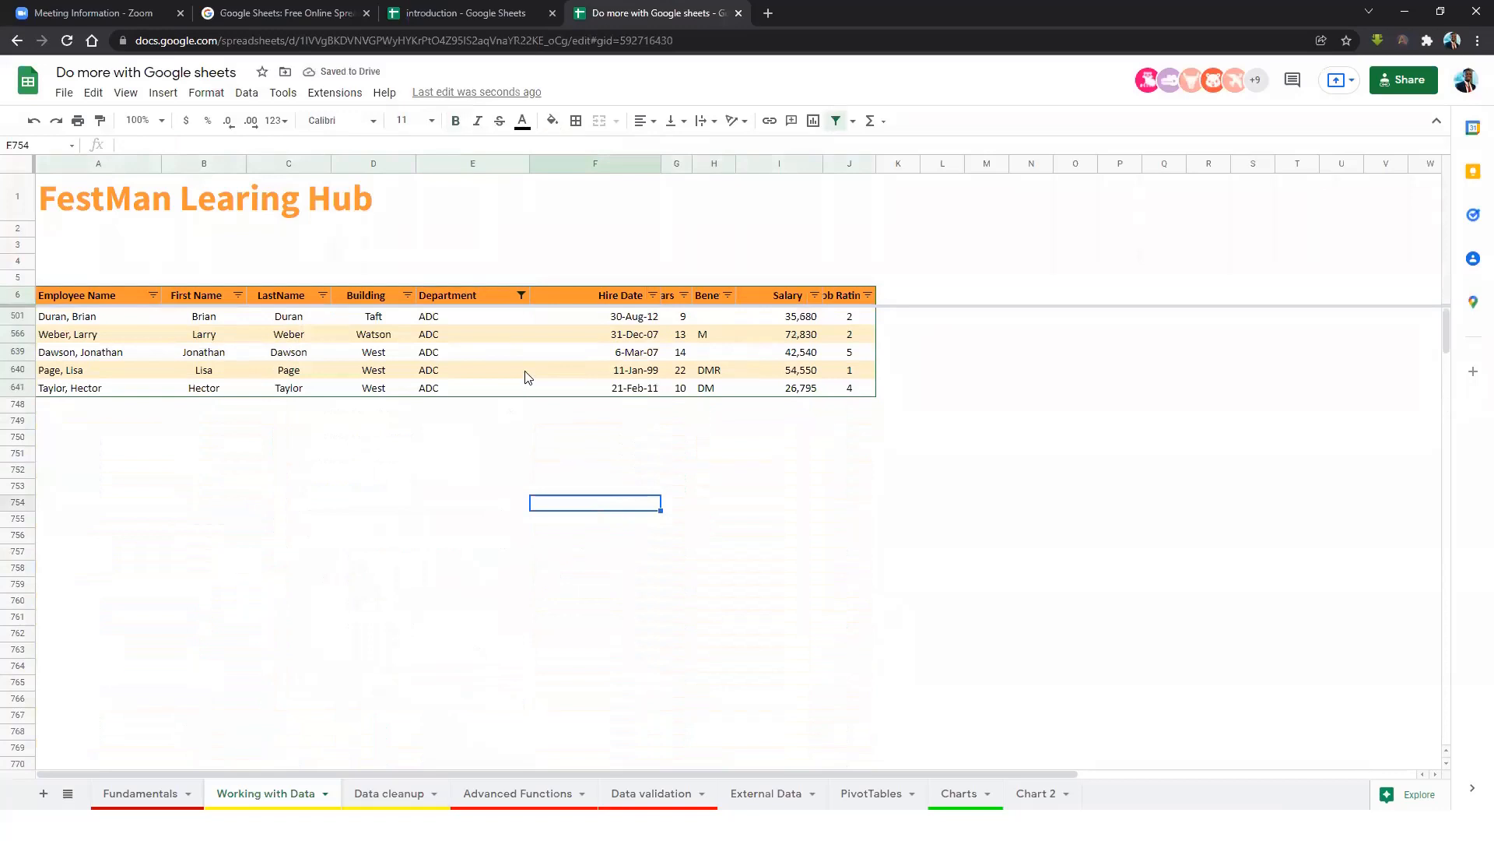
Switch the Department filter to Account Management only, then remove the filter.
{"action": "left_click", "coordinate": [521, 295]}
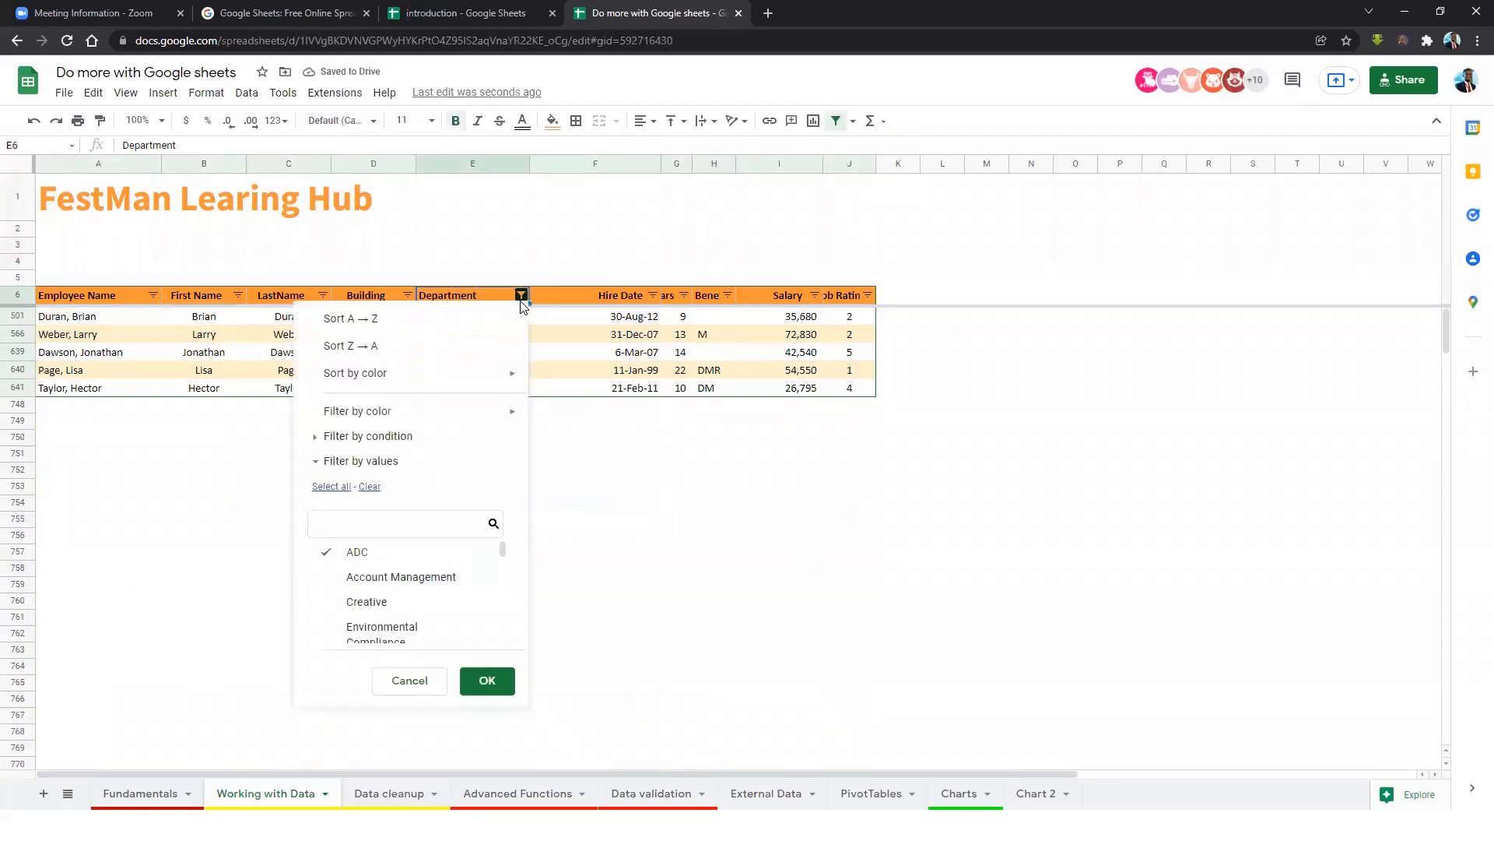
{"action": "left_click", "coordinate": [326, 577]}
{"action": "left_click", "coordinate": [325, 555]}
{"action": "left_click", "coordinate": [487, 680]}
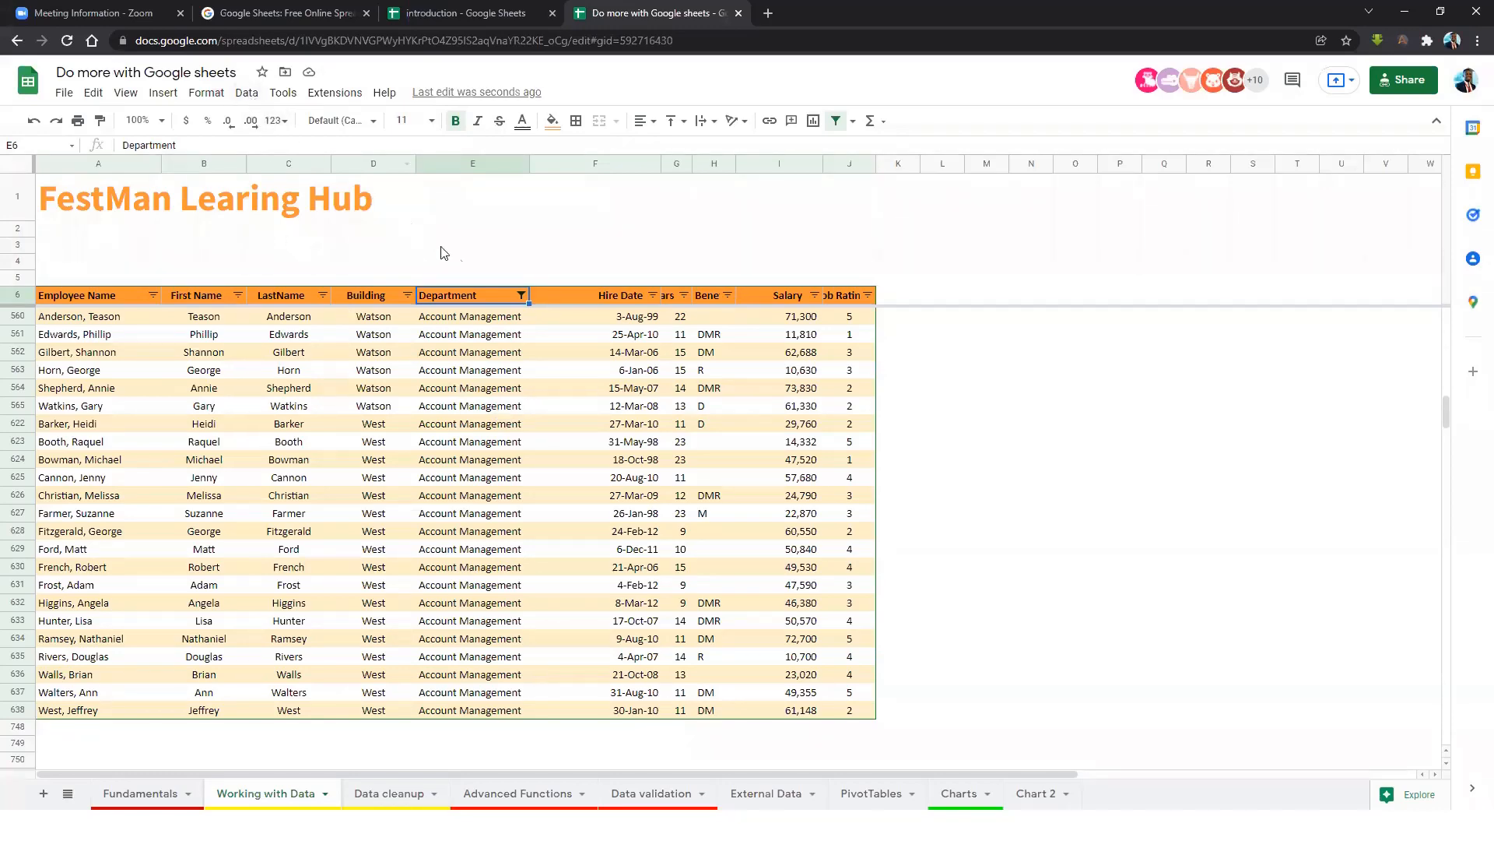
{"action": "left_click", "coordinate": [246, 92]}
{"action": "left_click", "coordinate": [333, 189]}
Add a slicer and move it to the right of the employee table.
{"action": "left_click", "coordinate": [594, 389]}
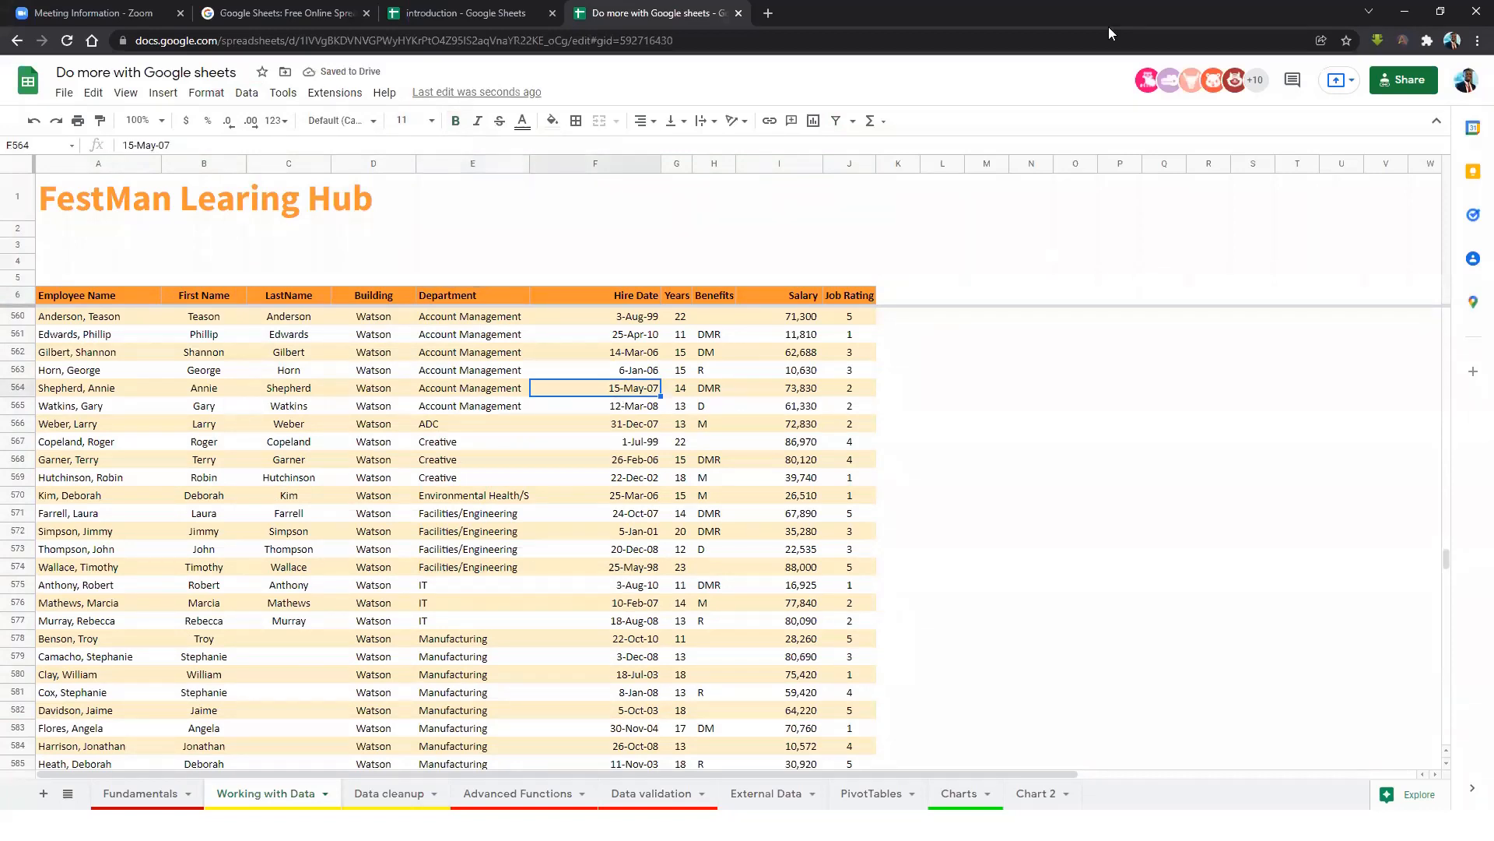
{"action": "left_click", "coordinate": [561, 450]}
{"action": "left_click", "coordinate": [247, 93]}
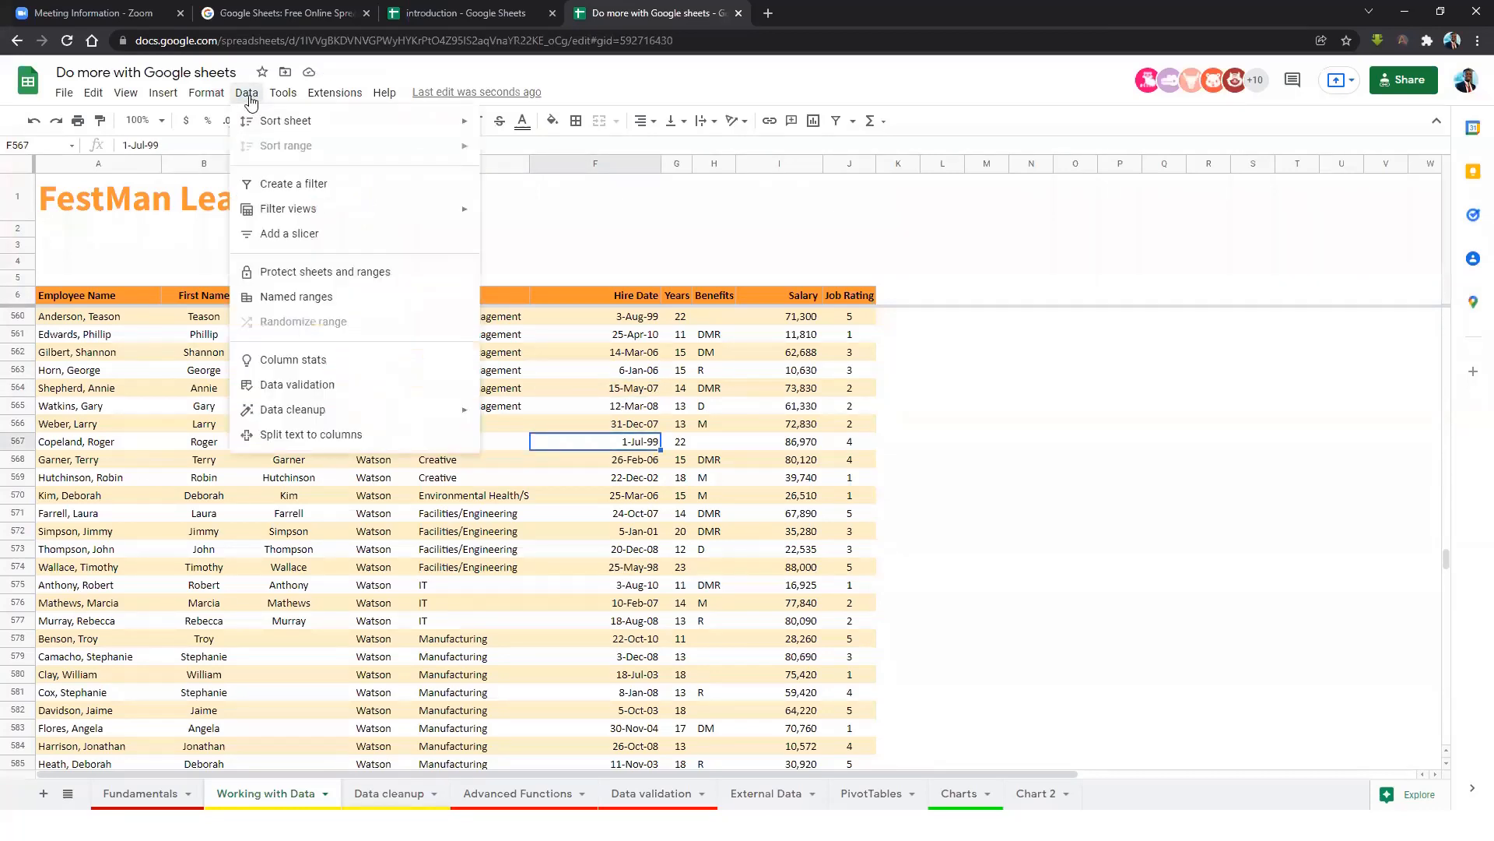
{"action": "left_click", "coordinate": [294, 234]}
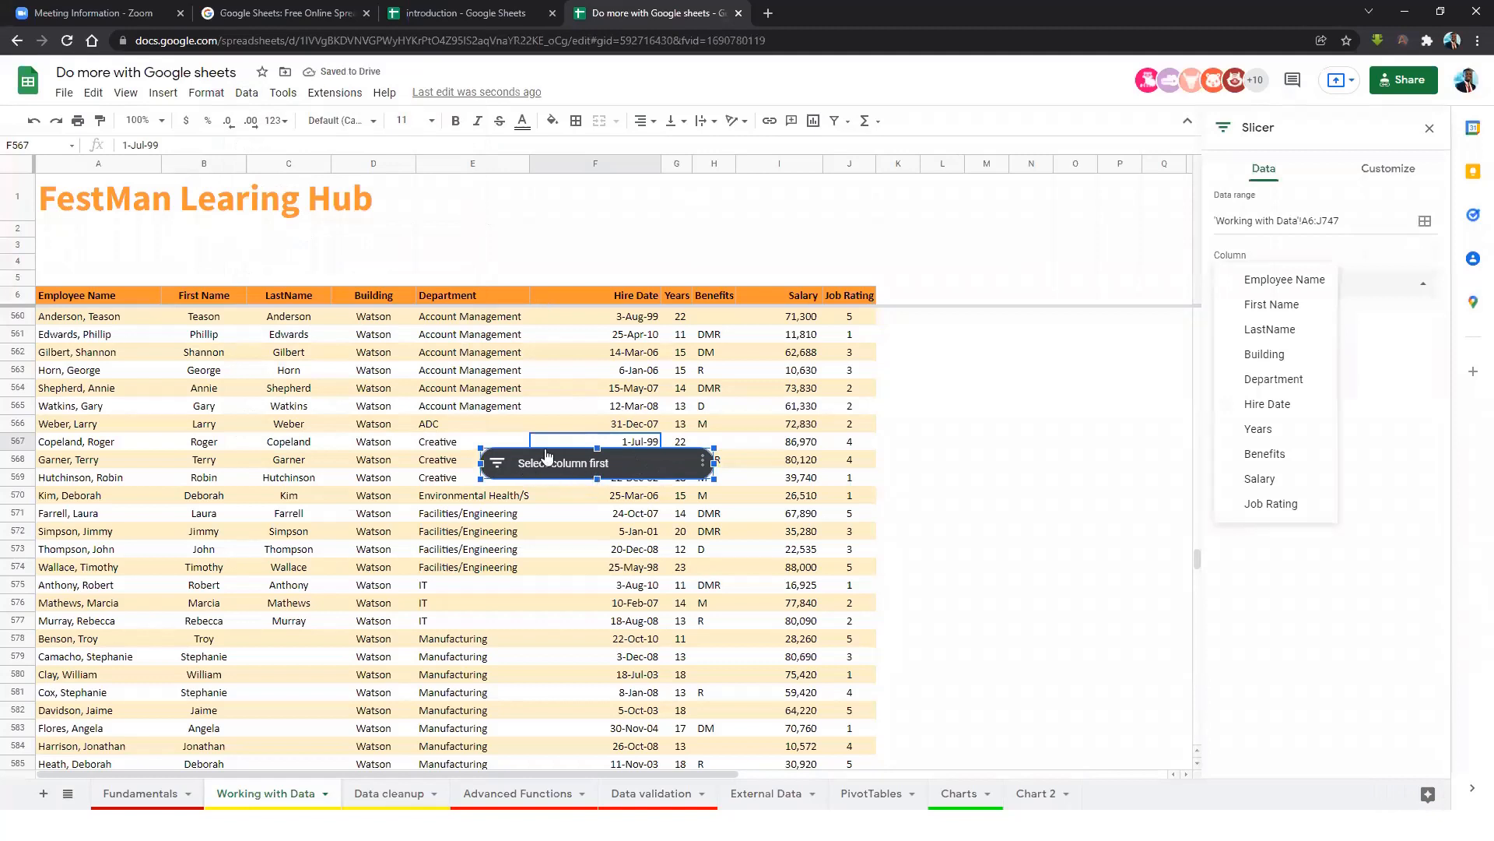
{"action": "left_click_drag", "start_coordinate": [634, 463], "coordinate": [1040, 377]}
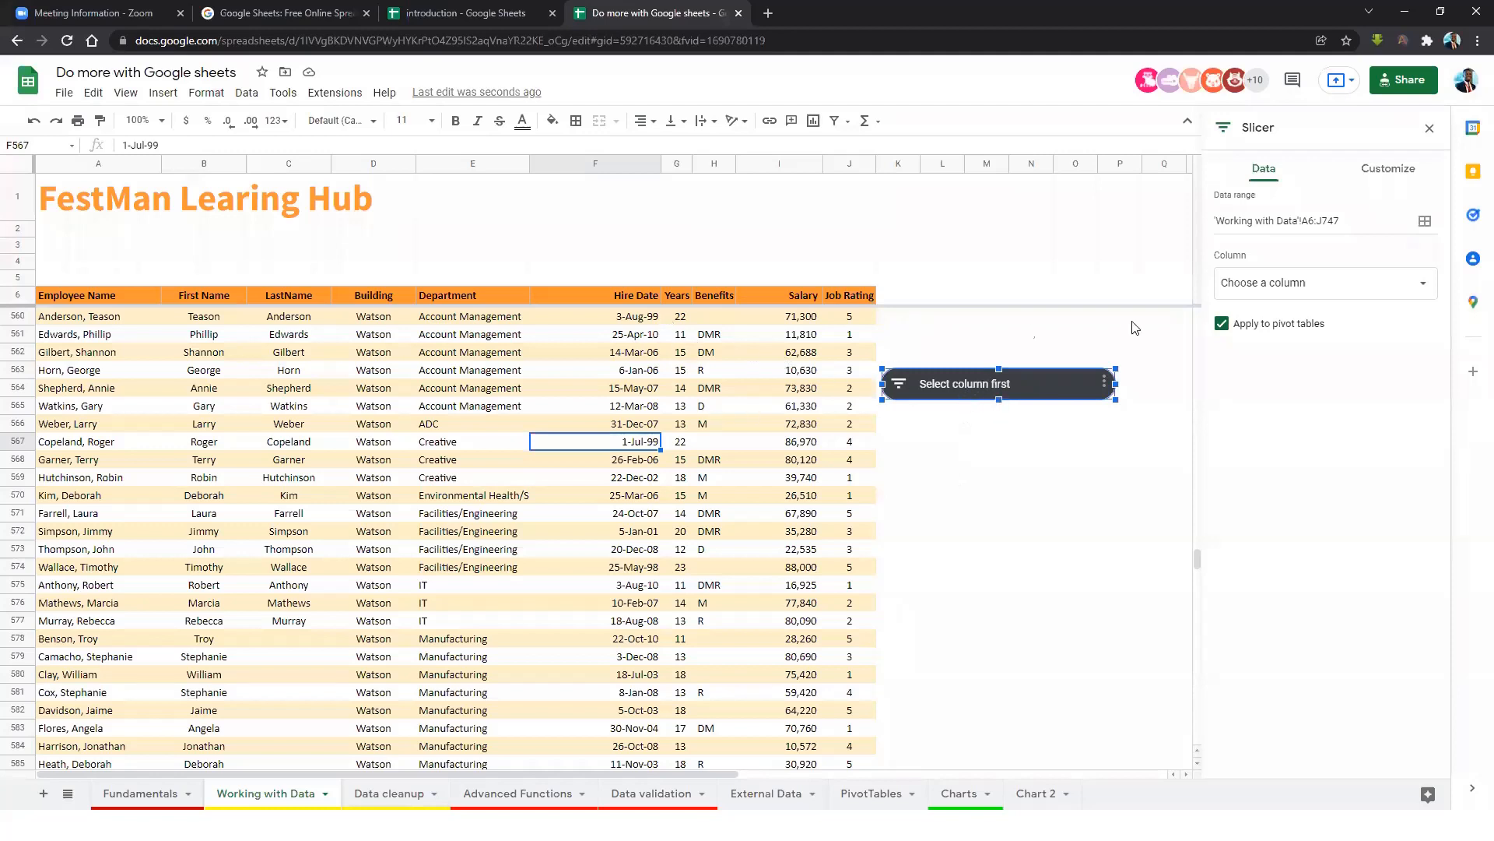
Delete the trial slicer from the sheet.
{"action": "left_click", "coordinate": [1034, 459]}
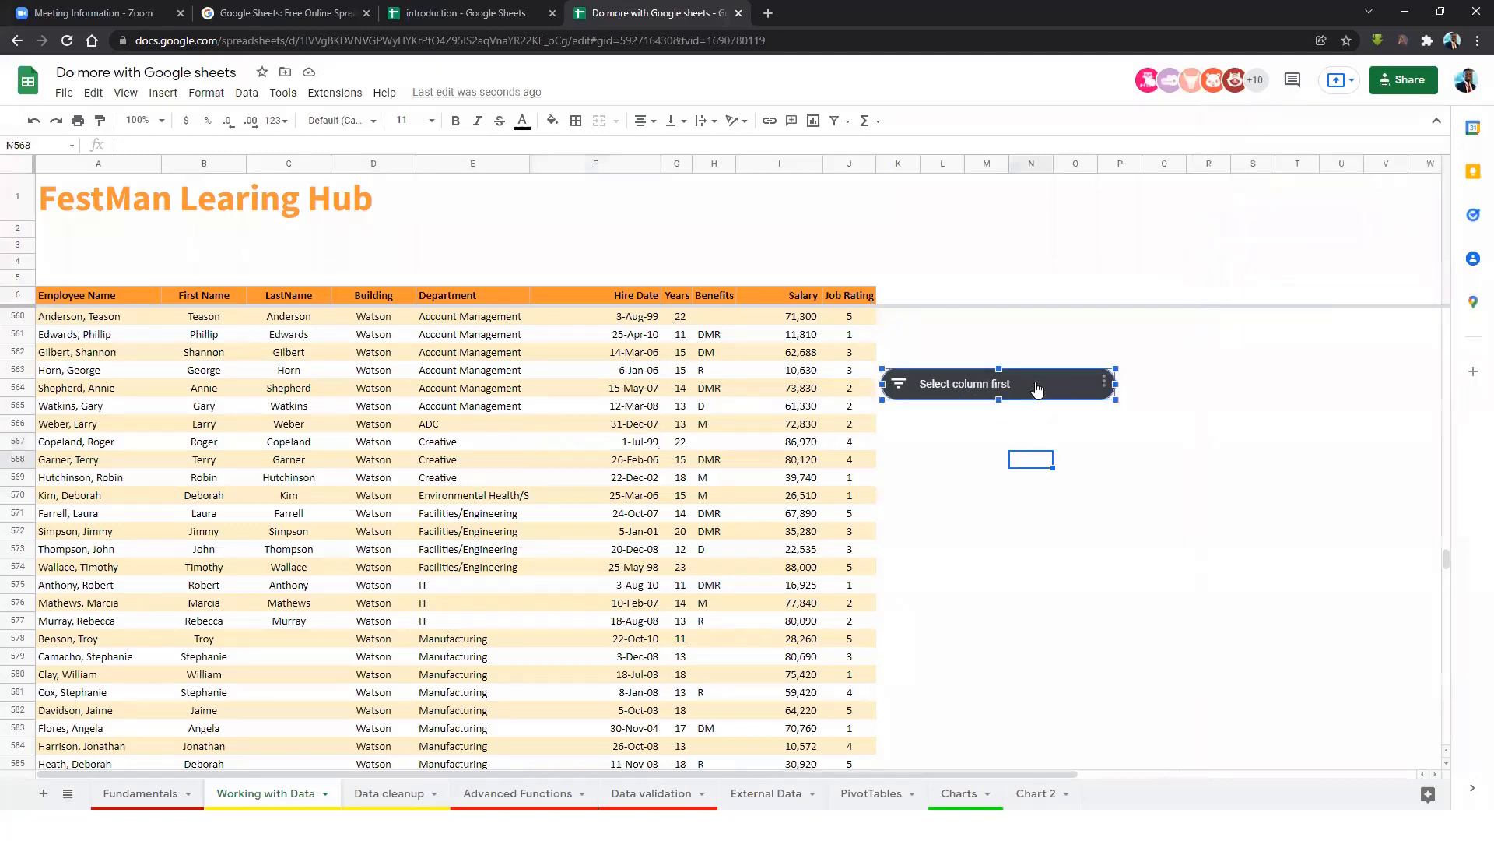
{"action": "key", "text": "Delete"}
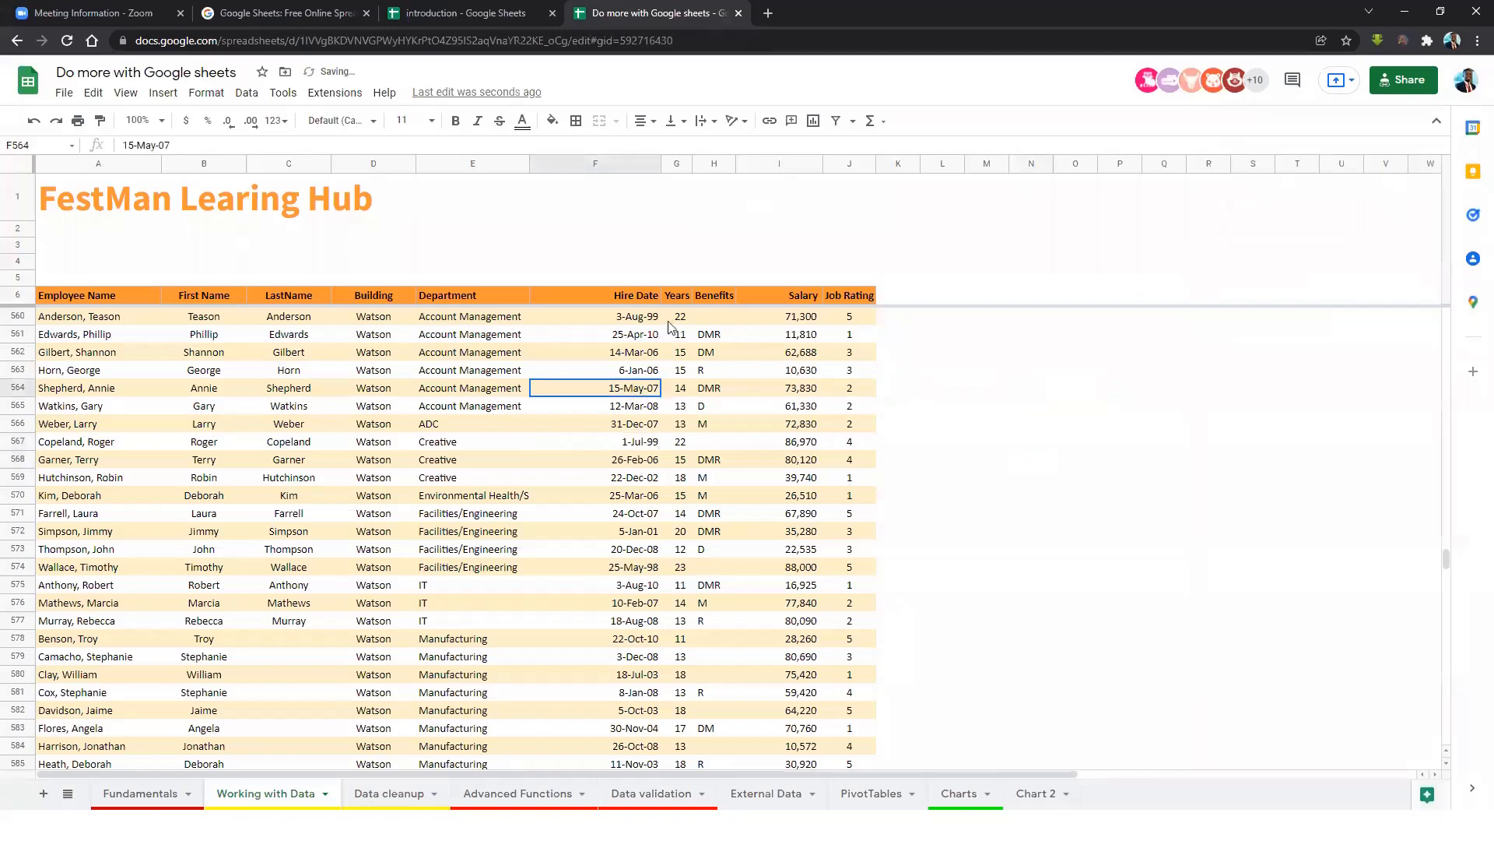
{"action": "left_click", "coordinate": [245, 95]}
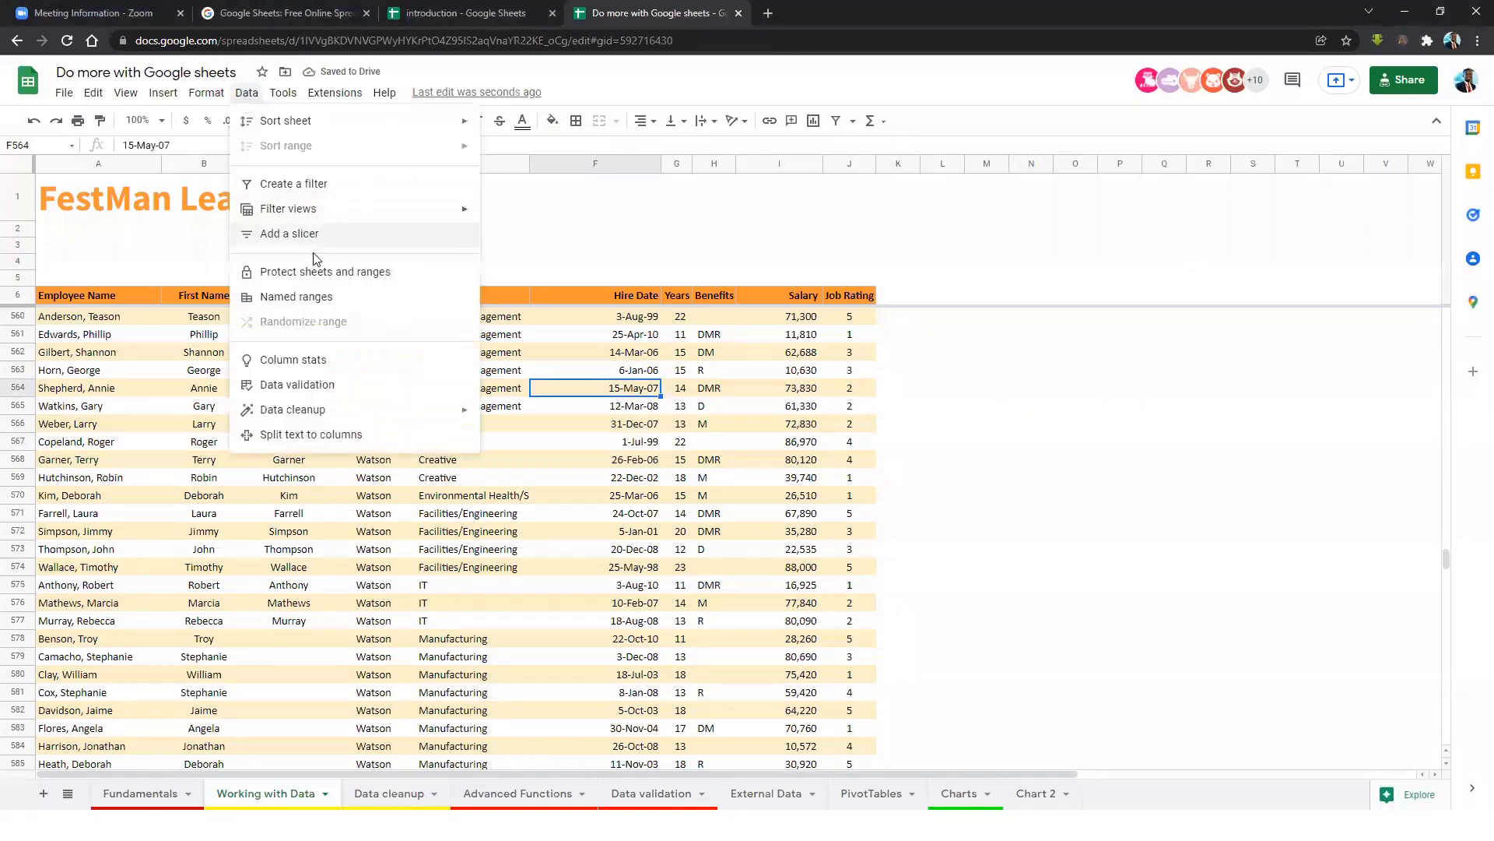
Add a new slicer on range A6:J747 that filters by the Department column.
{"action": "left_click", "coordinate": [294, 234]}
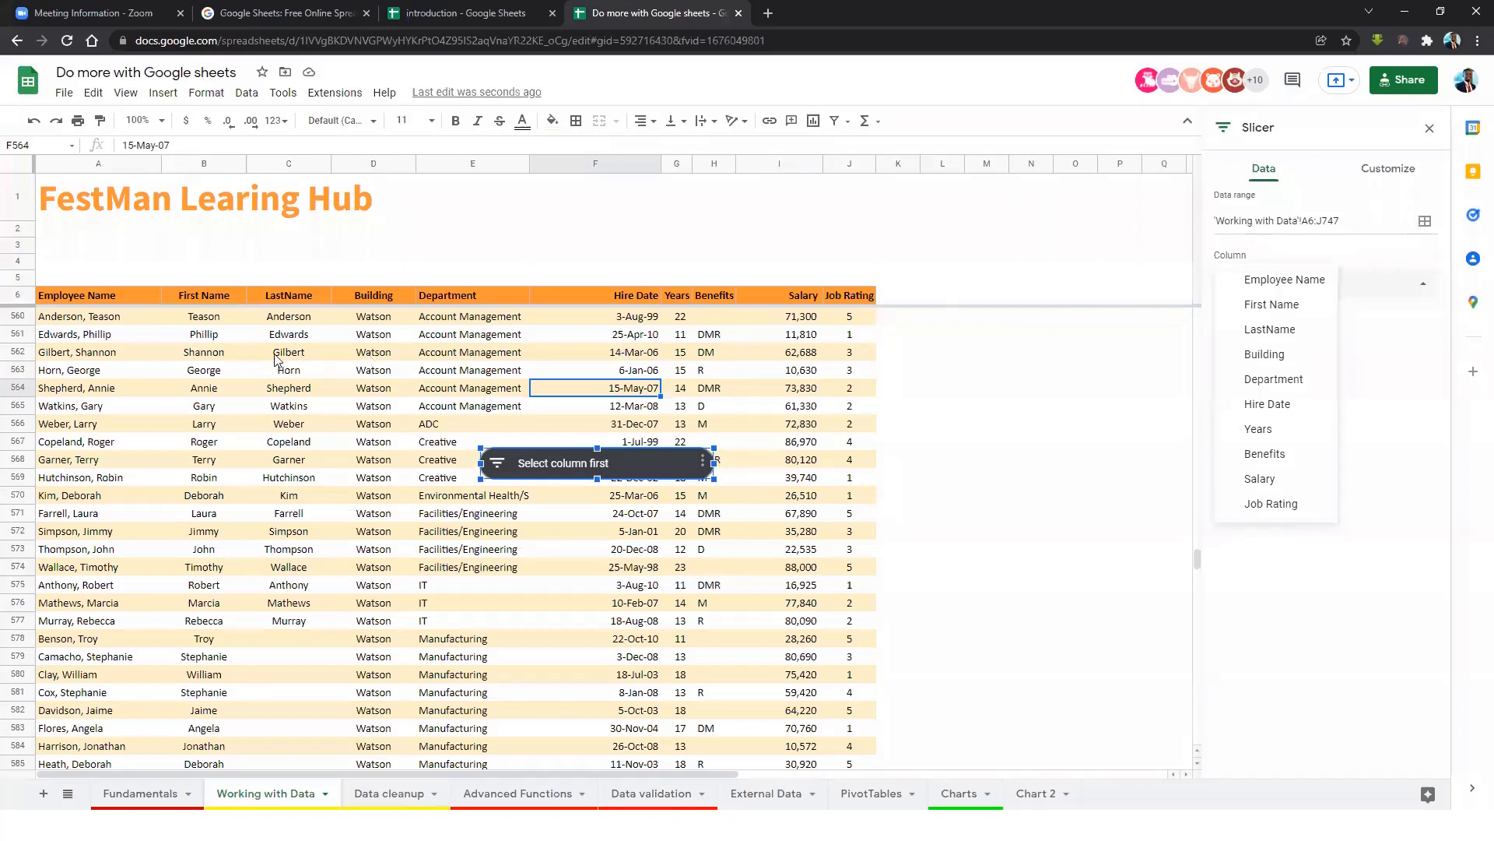
{"action": "left_click", "coordinate": [1333, 221]}
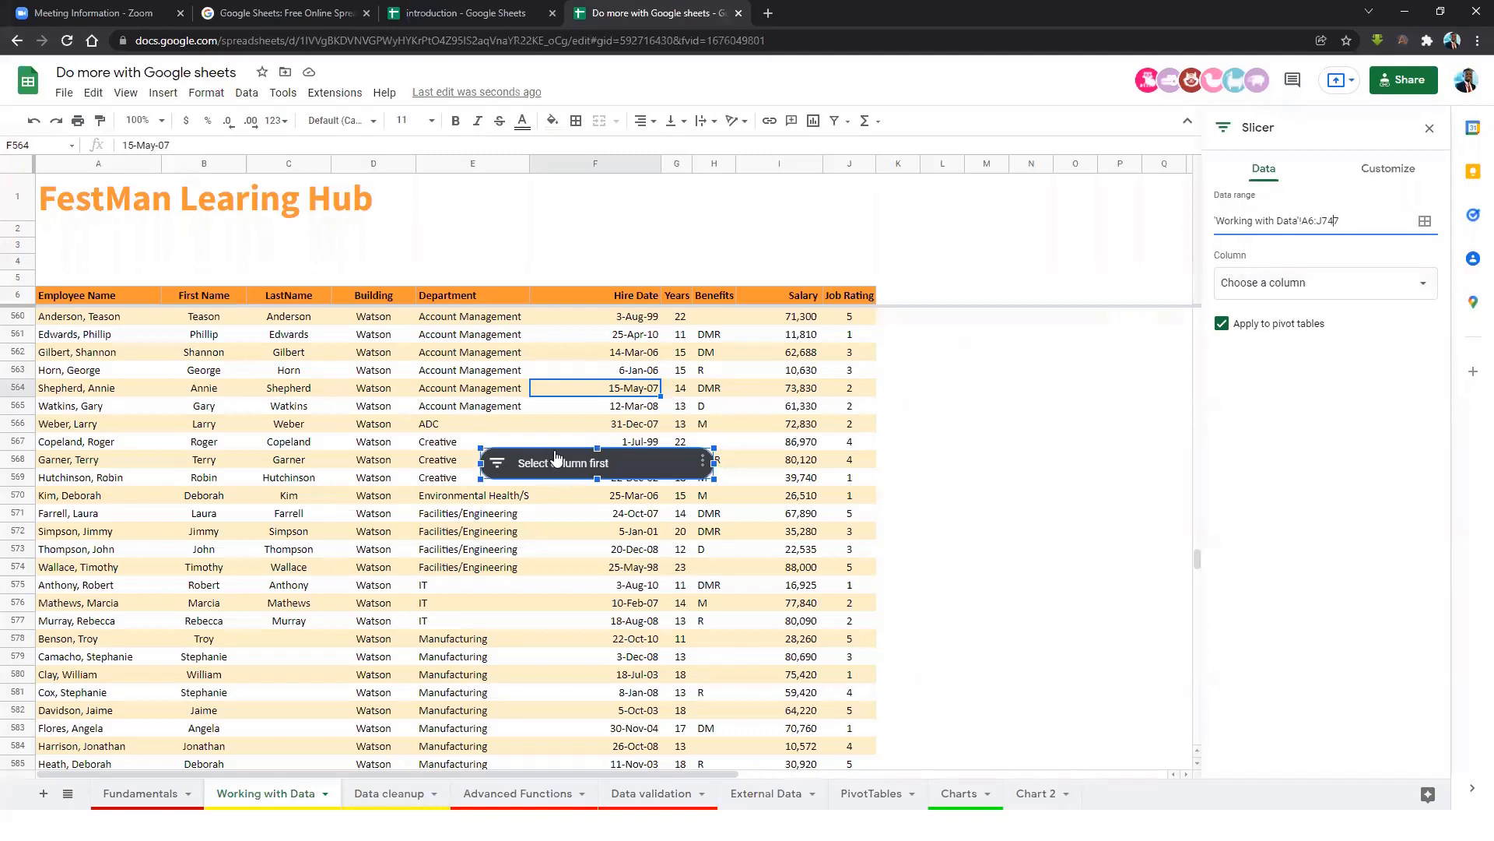
{"action": "left_click", "coordinate": [1389, 286]}
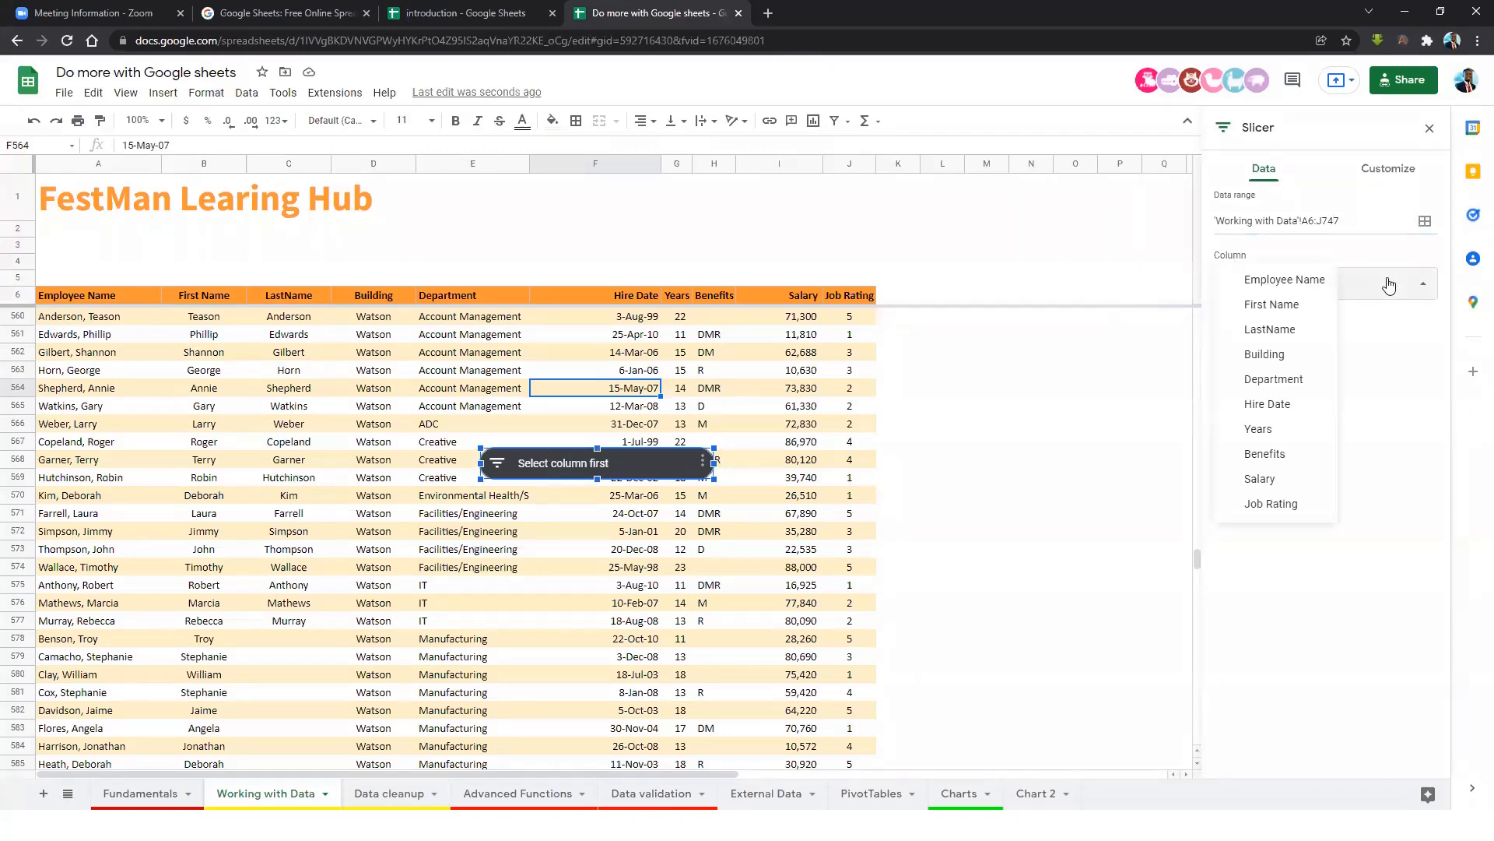
{"action": "left_click", "coordinate": [1282, 381]}
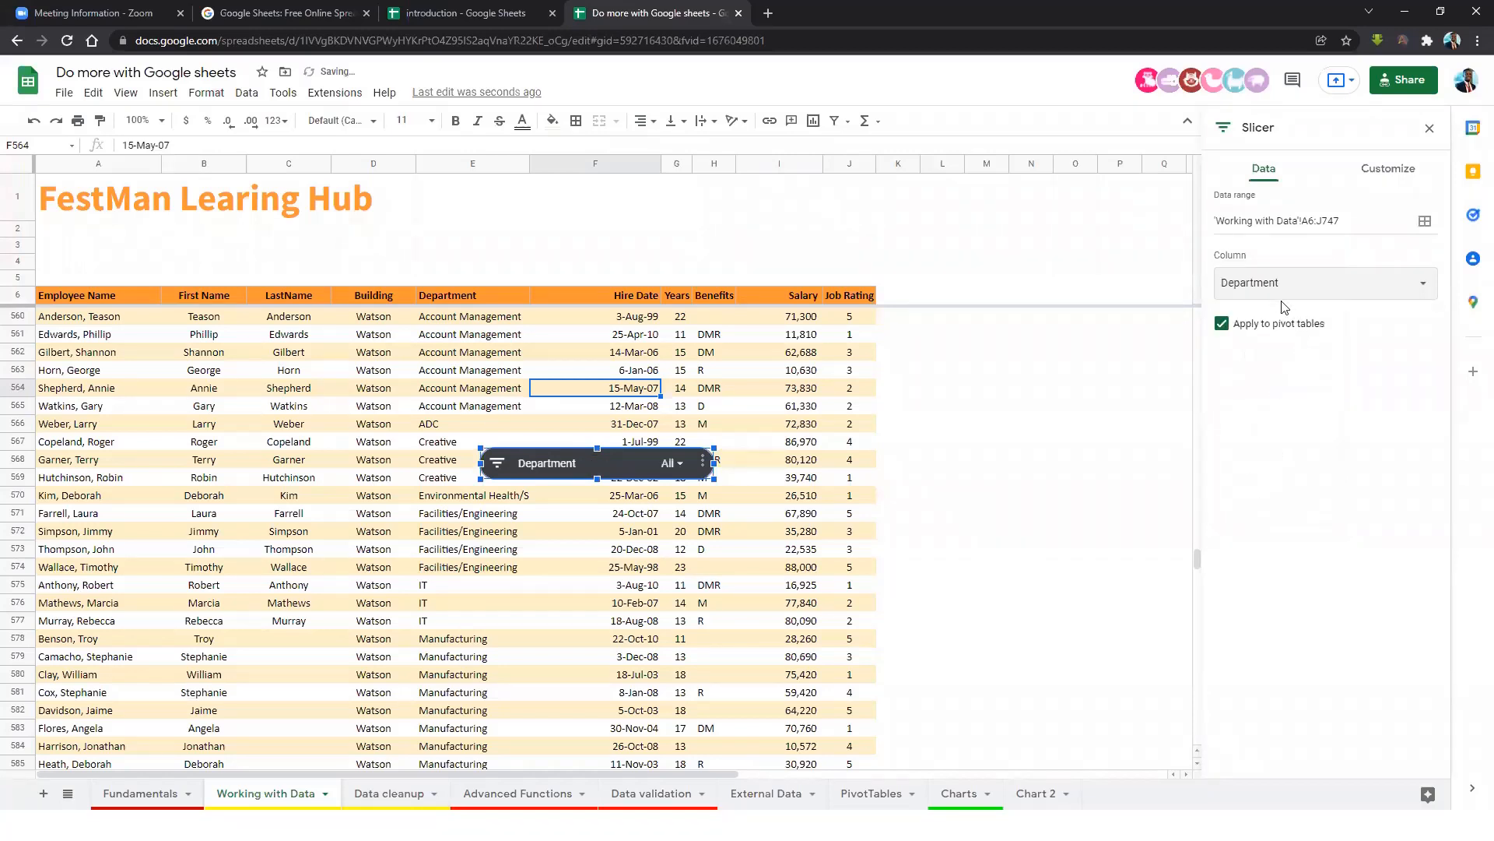
{"action": "left_click", "coordinate": [1001, 428]}
Move the Department slicer above the table's header row, just below the FestMan title.
{"action": "left_click", "coordinate": [631, 446]}
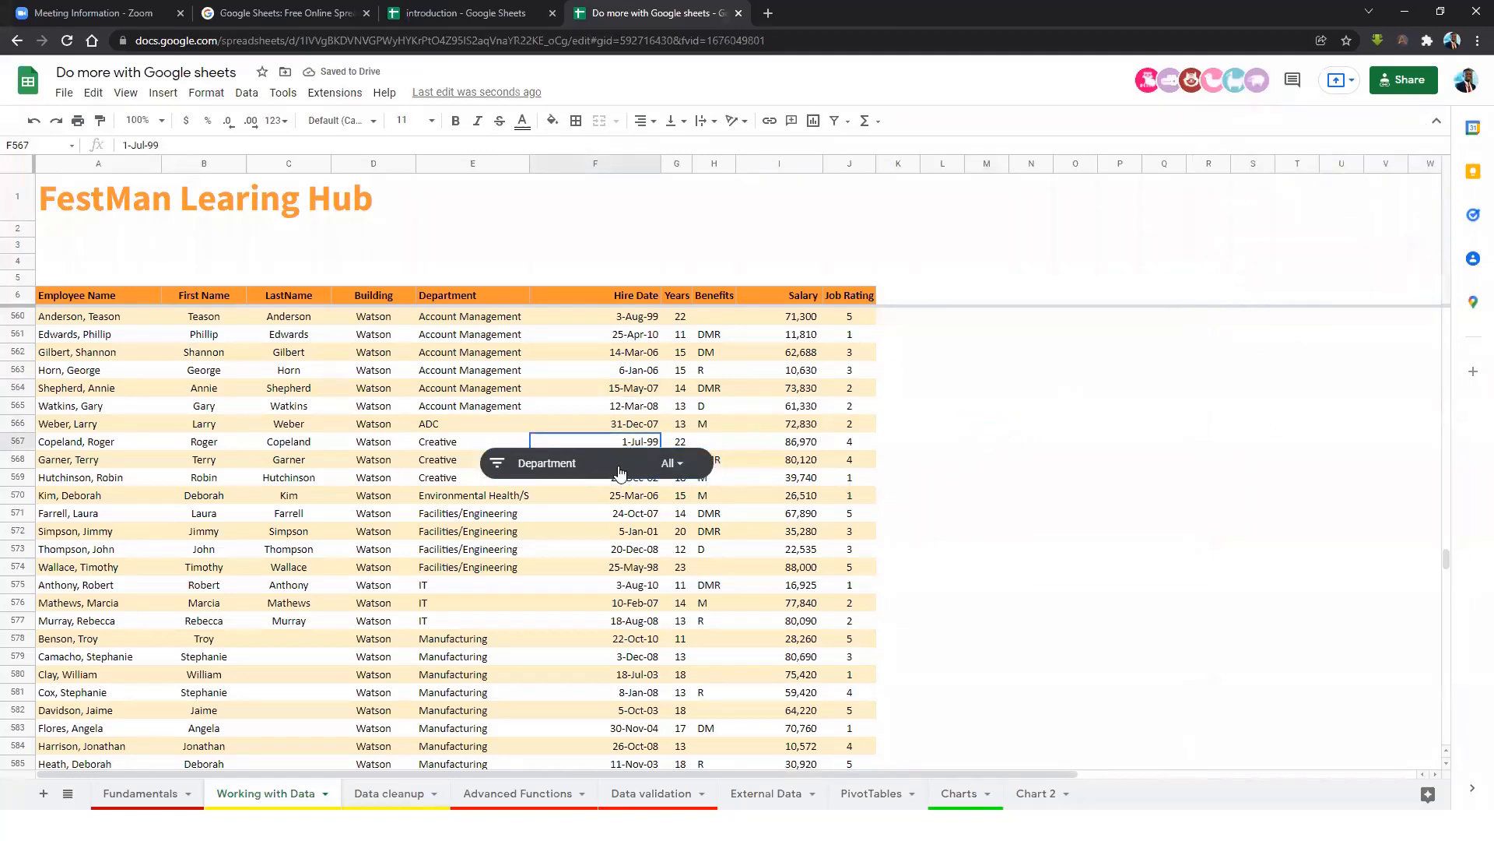
{"action": "left_click_drag", "start_coordinate": [688, 457], "coordinate": [1150, 342]}
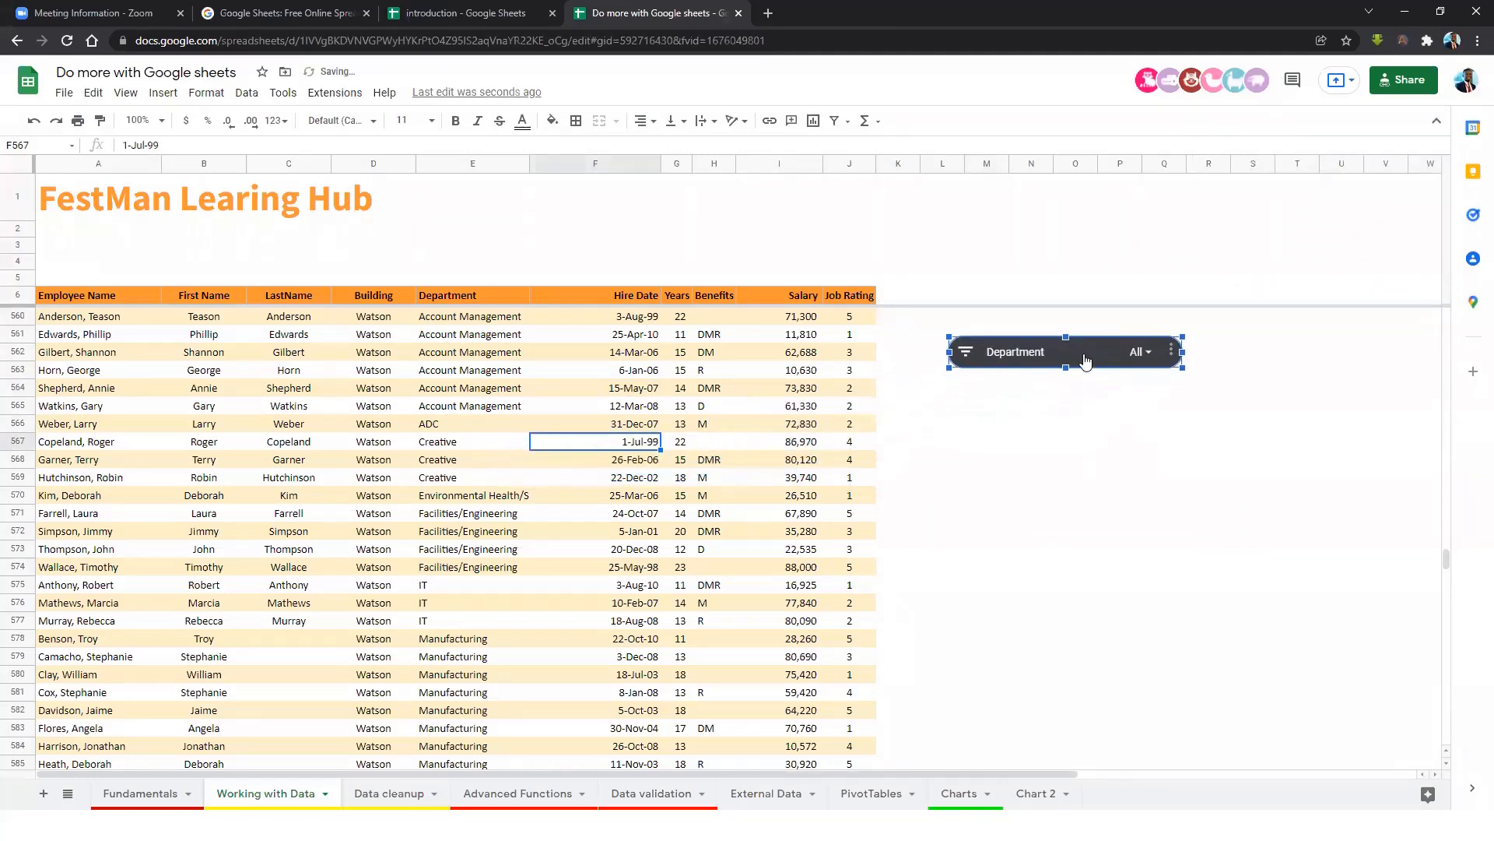
{"action": "scroll", "coordinate": [1082, 393], "scroll_direction": "up", "scroll_amount": 3}
{"action": "scroll", "coordinate": [1090, 459], "scroll_direction": "up", "scroll_amount": 5}
{"action": "scroll", "coordinate": [1084, 658], "scroll_direction": "down", "scroll_amount": 2}
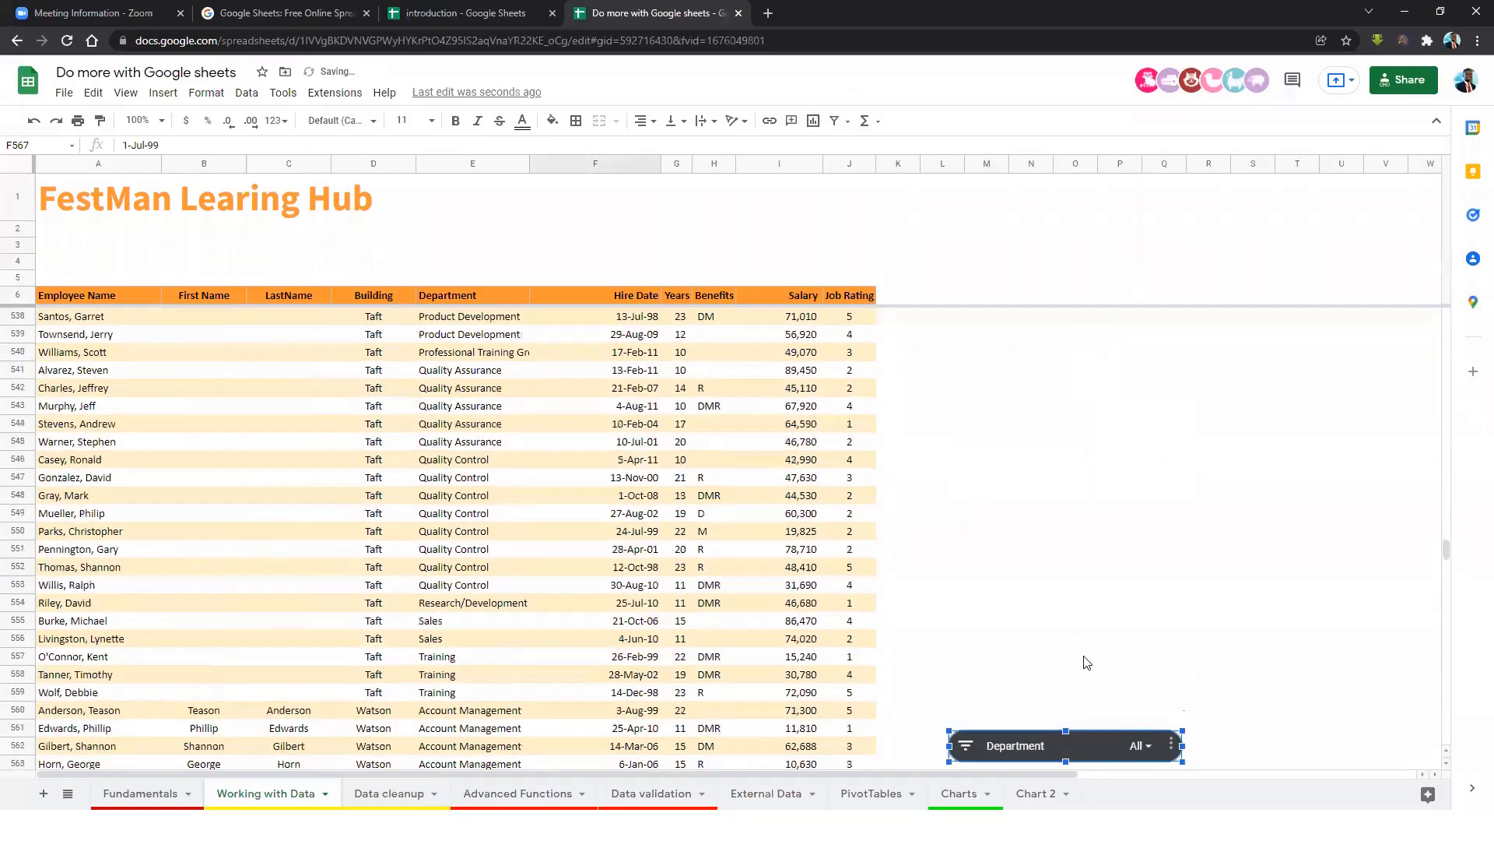
{"action": "left_click_drag", "start_coordinate": [1084, 690], "coordinate": [1079, 457]}
{"action": "left_click_drag", "start_coordinate": [1068, 391], "coordinate": [1025, 228]}
{"action": "scroll", "coordinate": [1011, 337], "scroll_direction": "up", "scroll_amount": 6}
{"action": "scroll", "coordinate": [1012, 337], "scroll_direction": "up", "scroll_amount": 19}
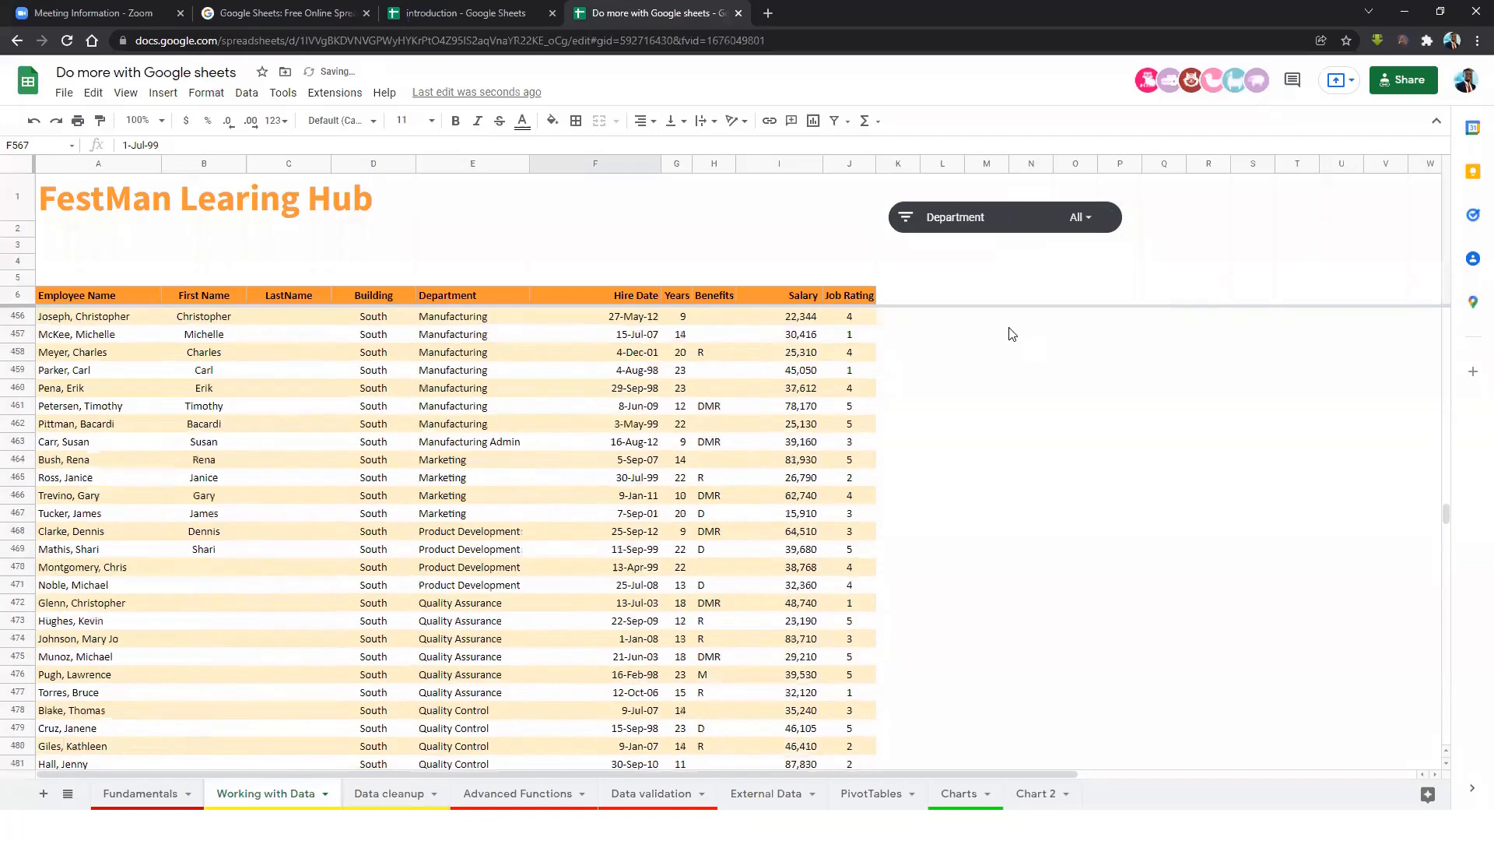
{"action": "left_click", "coordinate": [1019, 226]}
{"action": "left_click_drag", "start_coordinate": [1019, 226], "coordinate": [527, 244]}
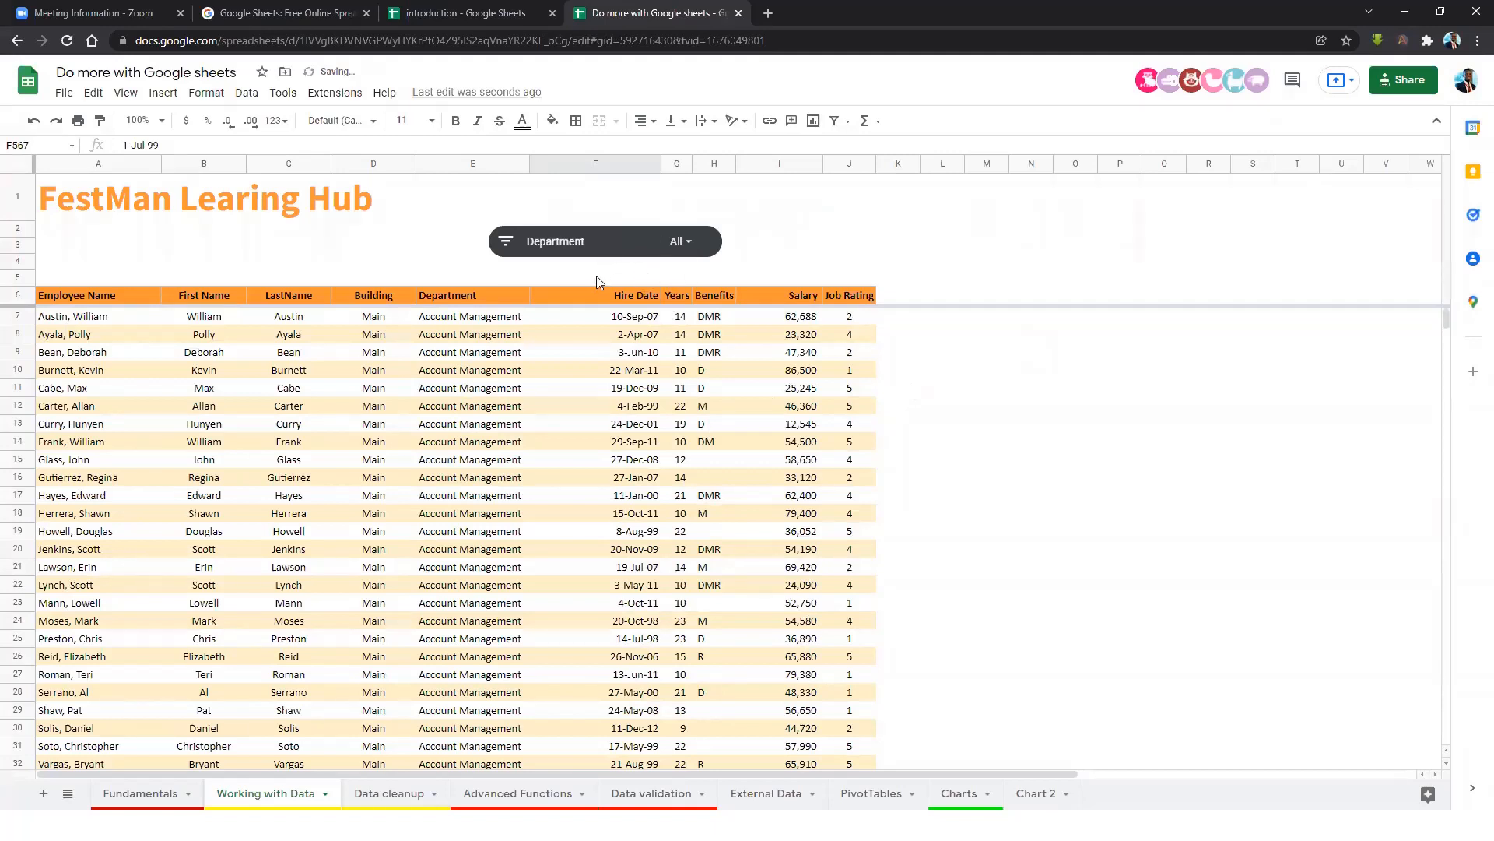
{"action": "left_click", "coordinate": [685, 243]}
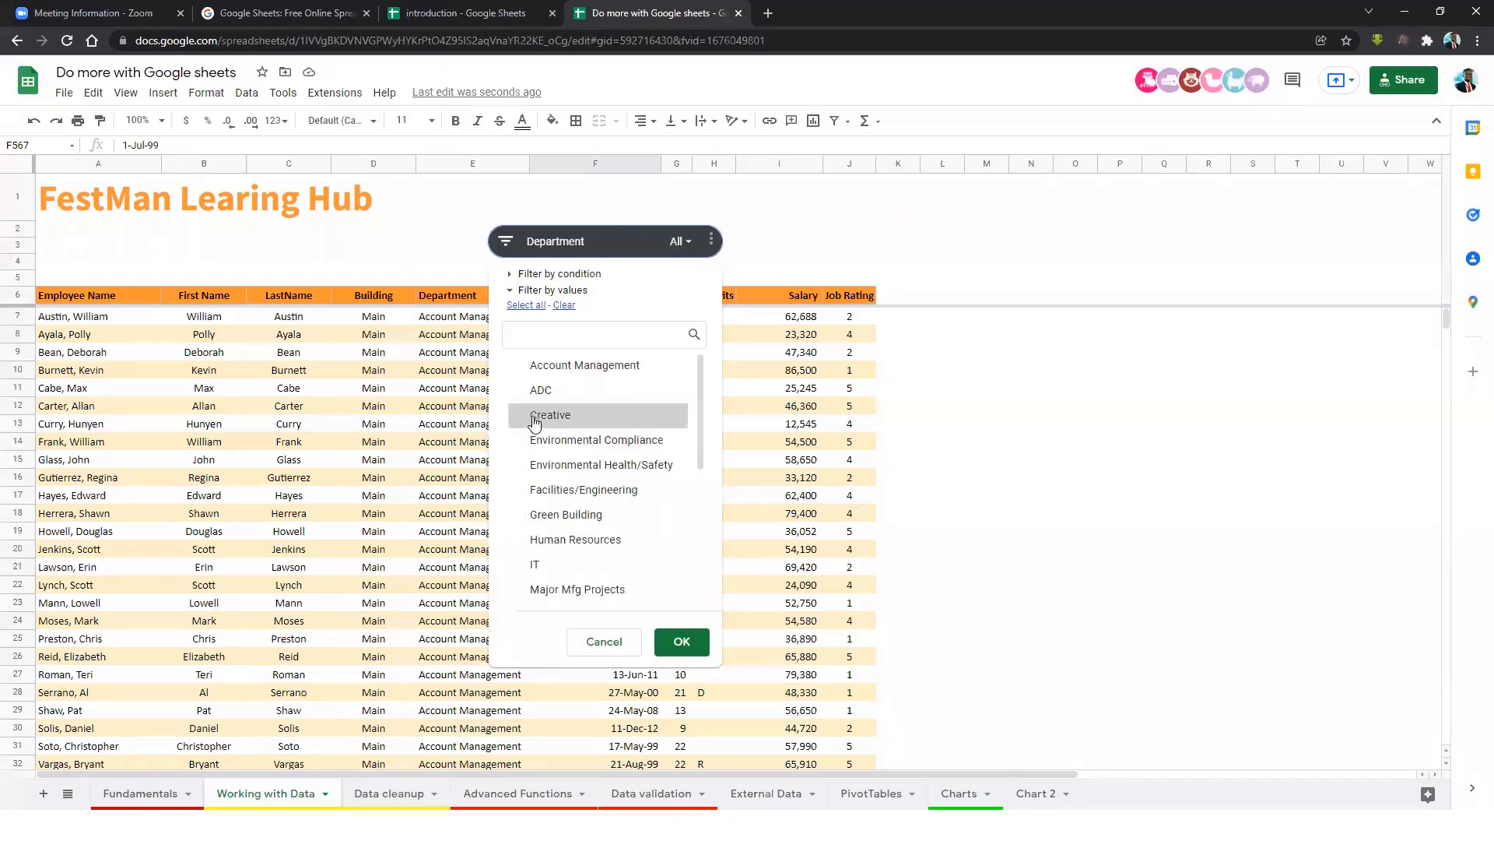
Filter the Department slicer to Creative, then to Human Resources only.
{"action": "left_click", "coordinate": [679, 641]}
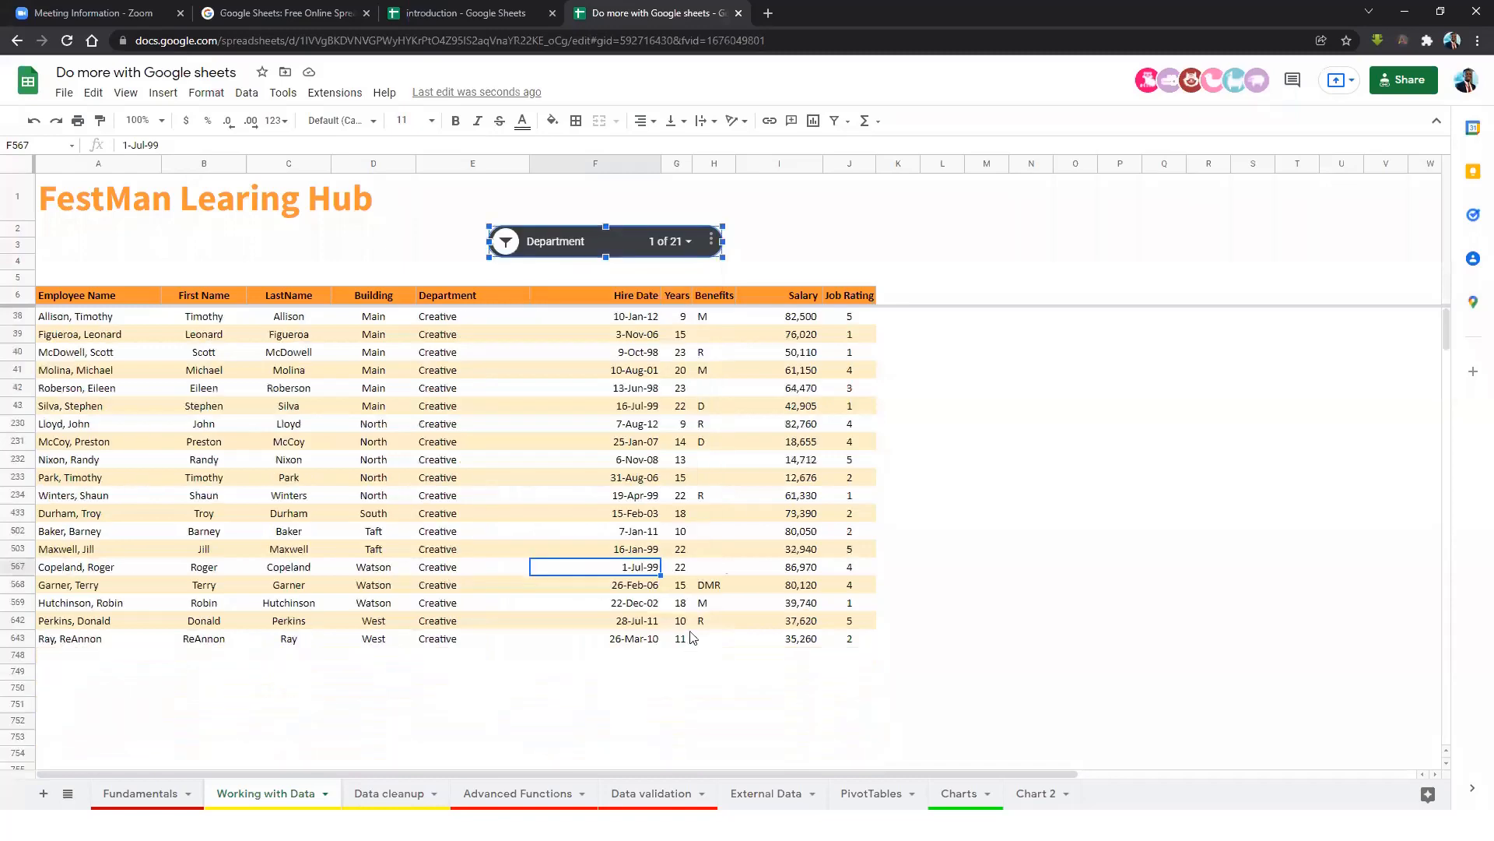
{"action": "left_click", "coordinate": [694, 239]}
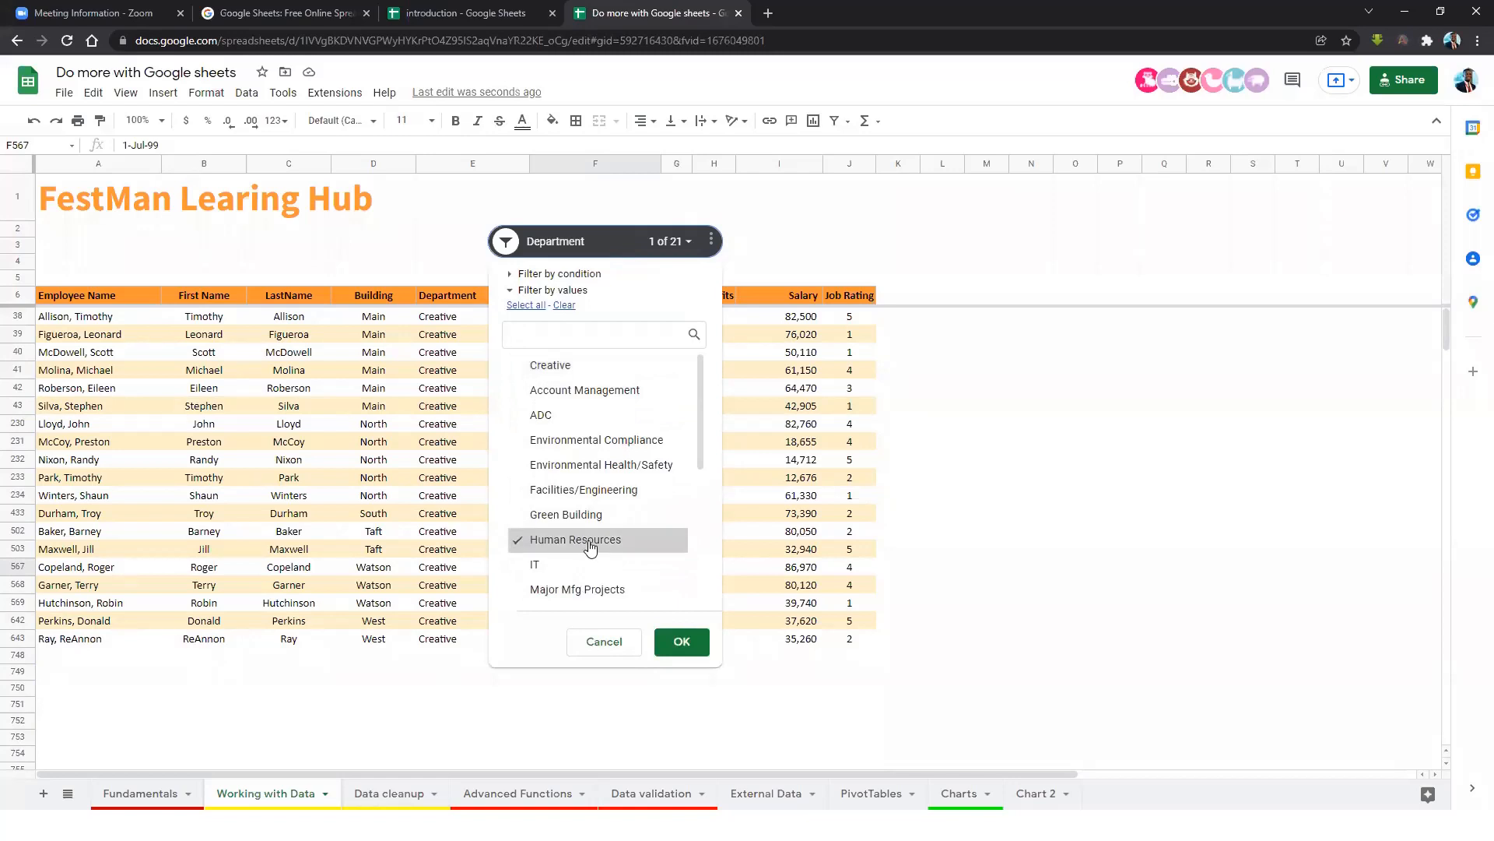
{"action": "left_click", "coordinate": [682, 641]}
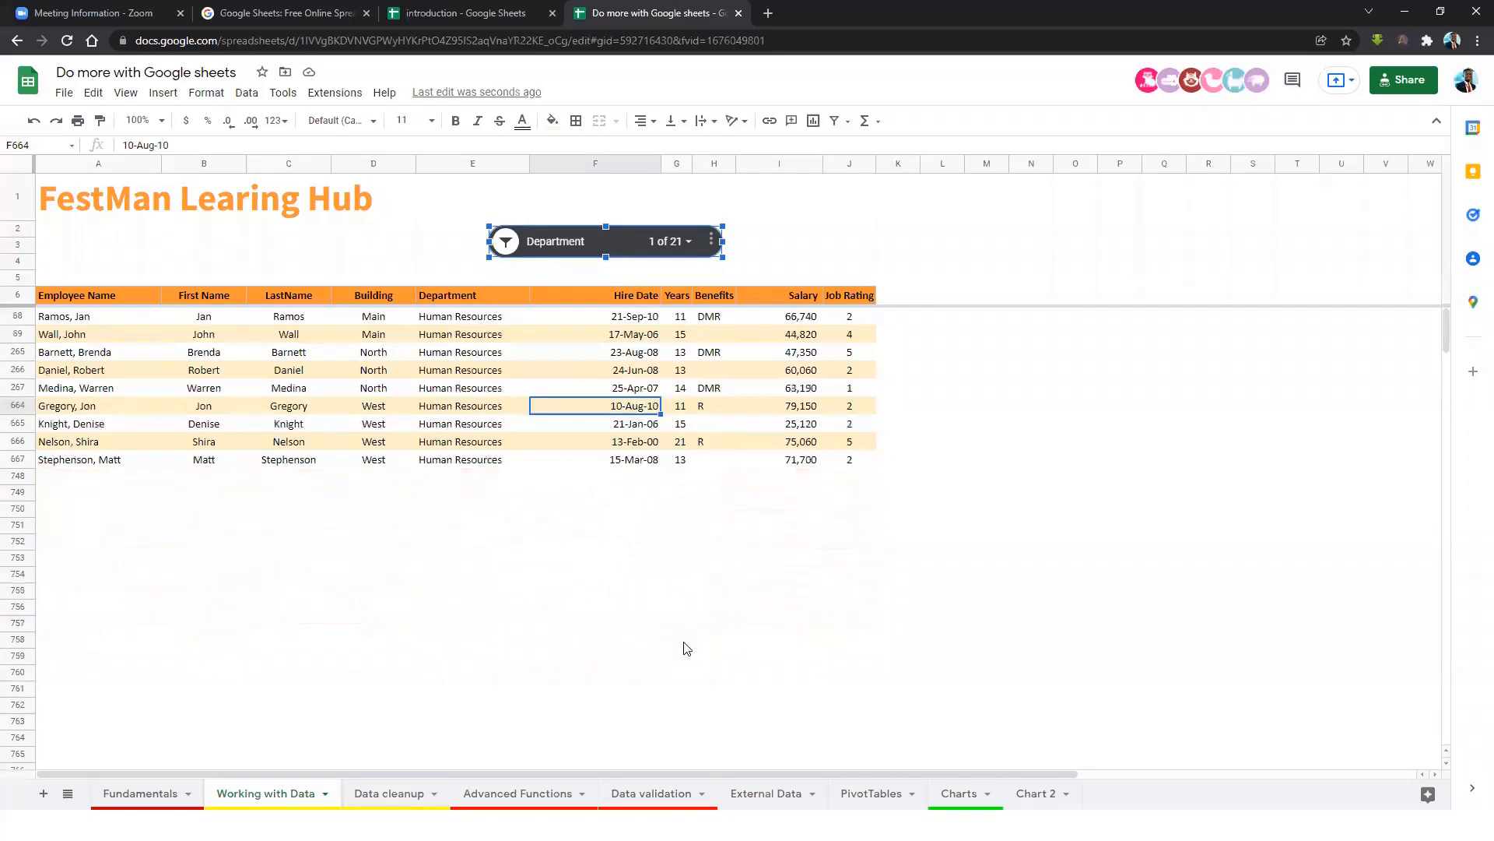
Add Marketing to the slicer so it shows Human Resources and Marketing (2 of 21).
{"action": "left_click", "coordinate": [690, 243]}
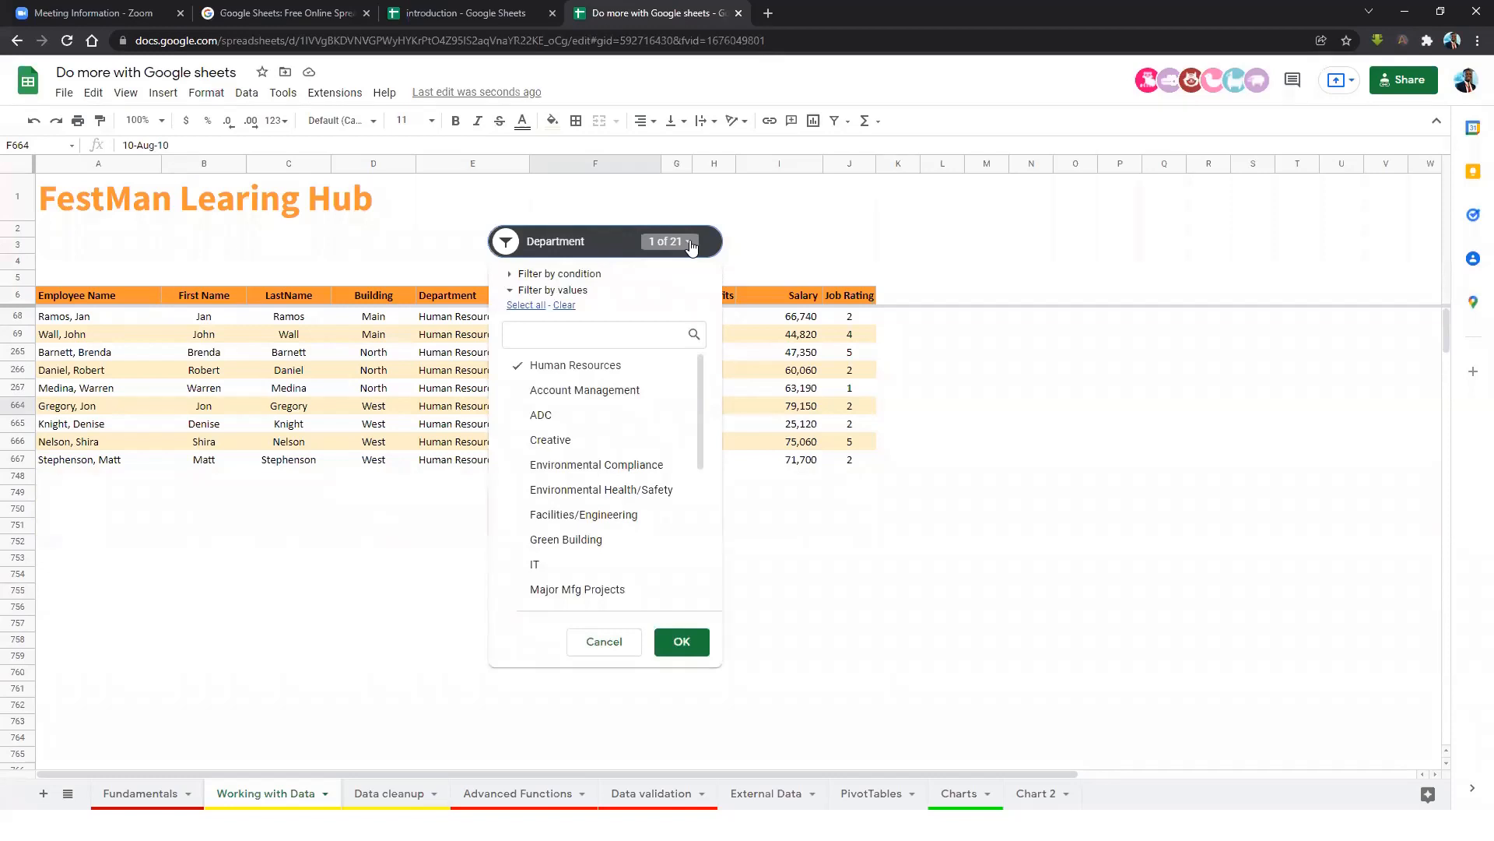
{"action": "scroll", "coordinate": [619, 467], "scroll_direction": "down", "scroll_amount": 2}
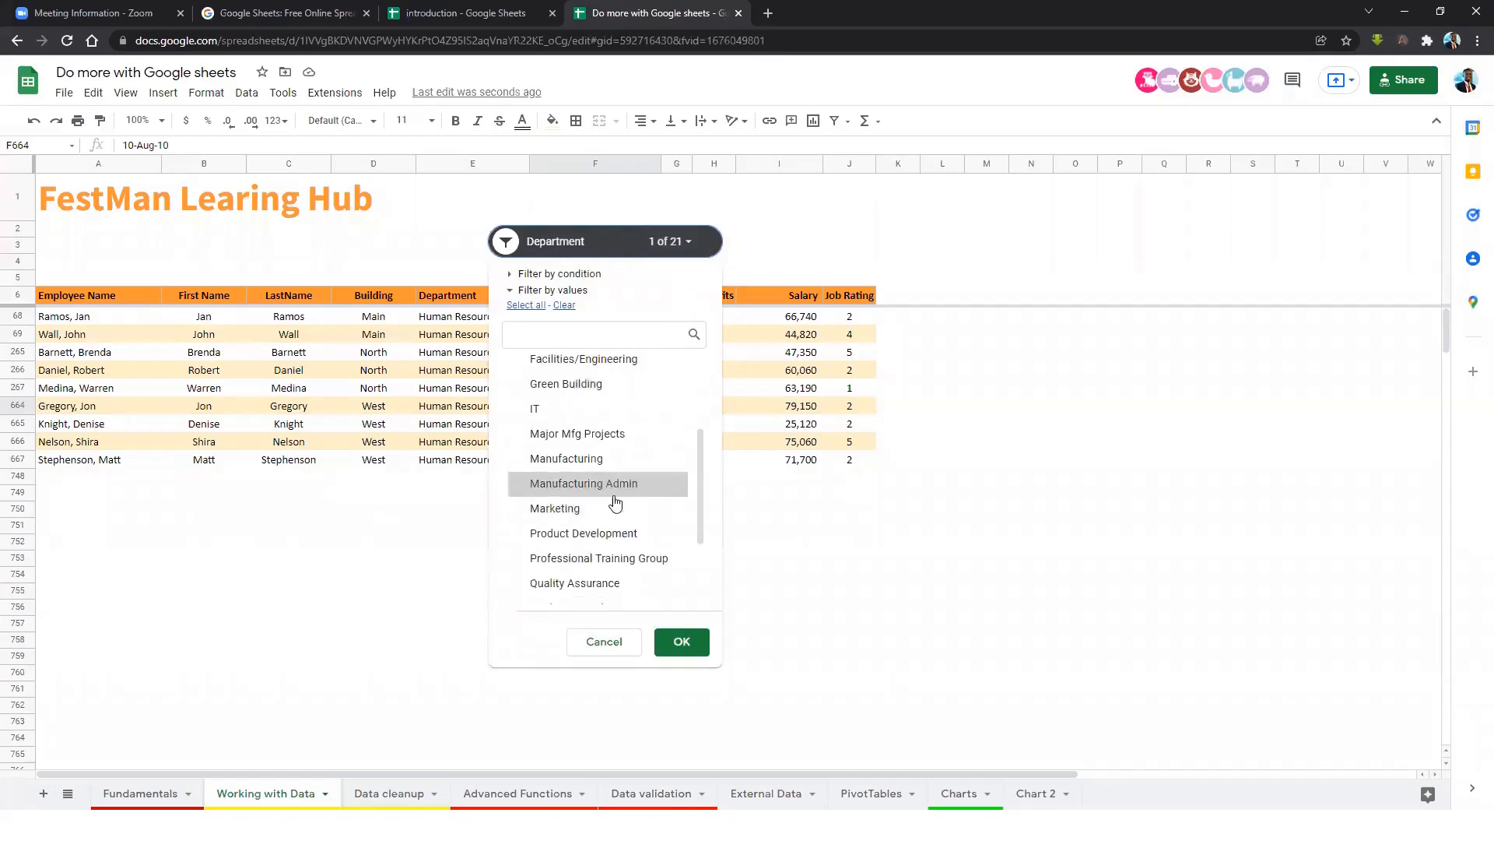
{"action": "scroll", "coordinate": [607, 483], "scroll_direction": "up", "scroll_amount": 2}
{"action": "scroll", "coordinate": [611, 516], "scroll_direction": "down", "scroll_amount": 2}
{"action": "scroll", "coordinate": [611, 516], "scroll_direction": "down", "scroll_amount": 2}
{"action": "left_click", "coordinate": [524, 433]}
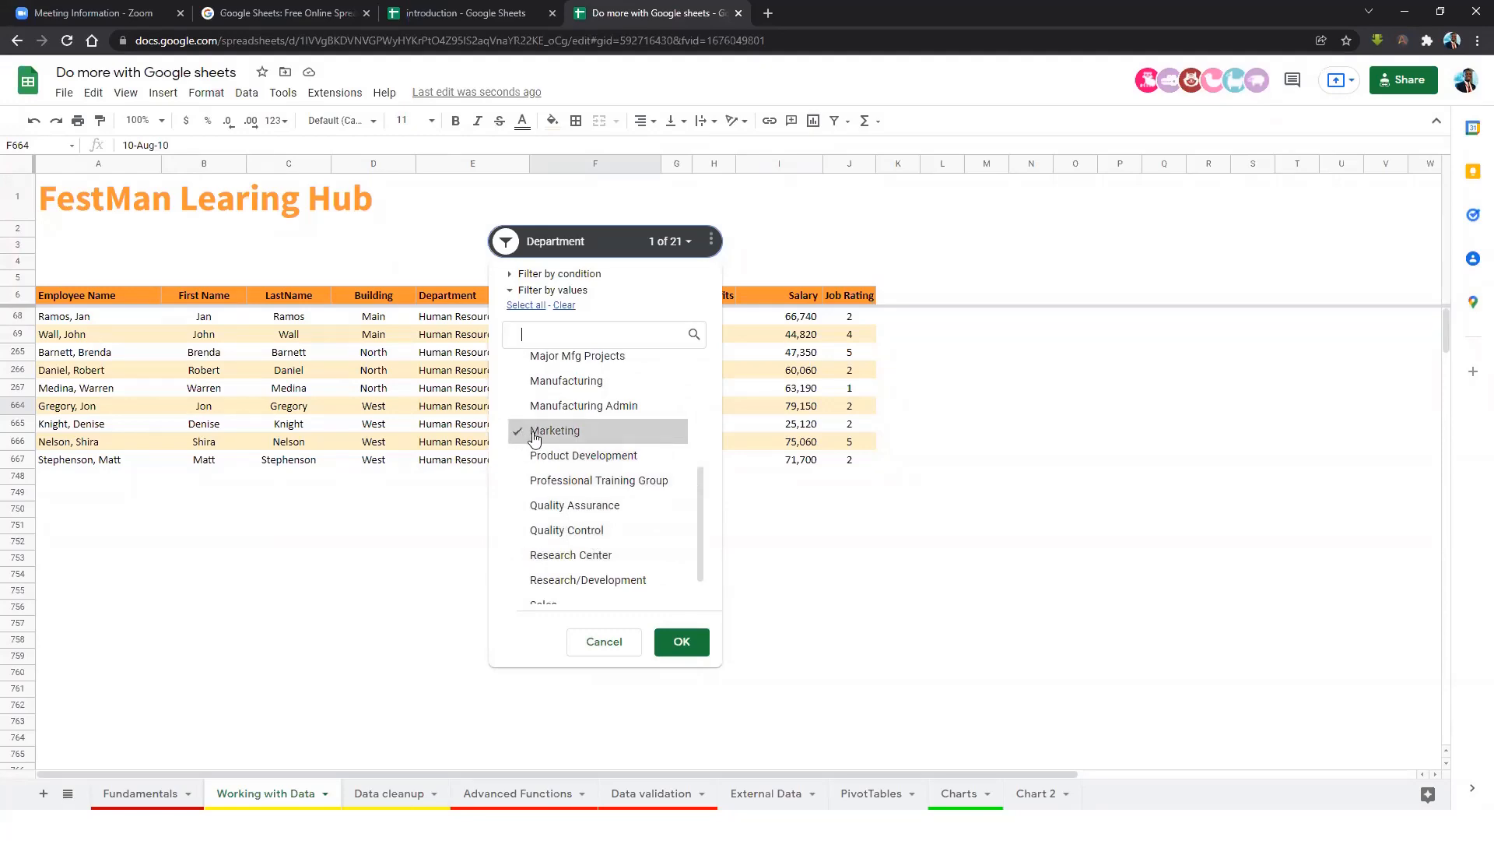
{"action": "left_click", "coordinate": [684, 641]}
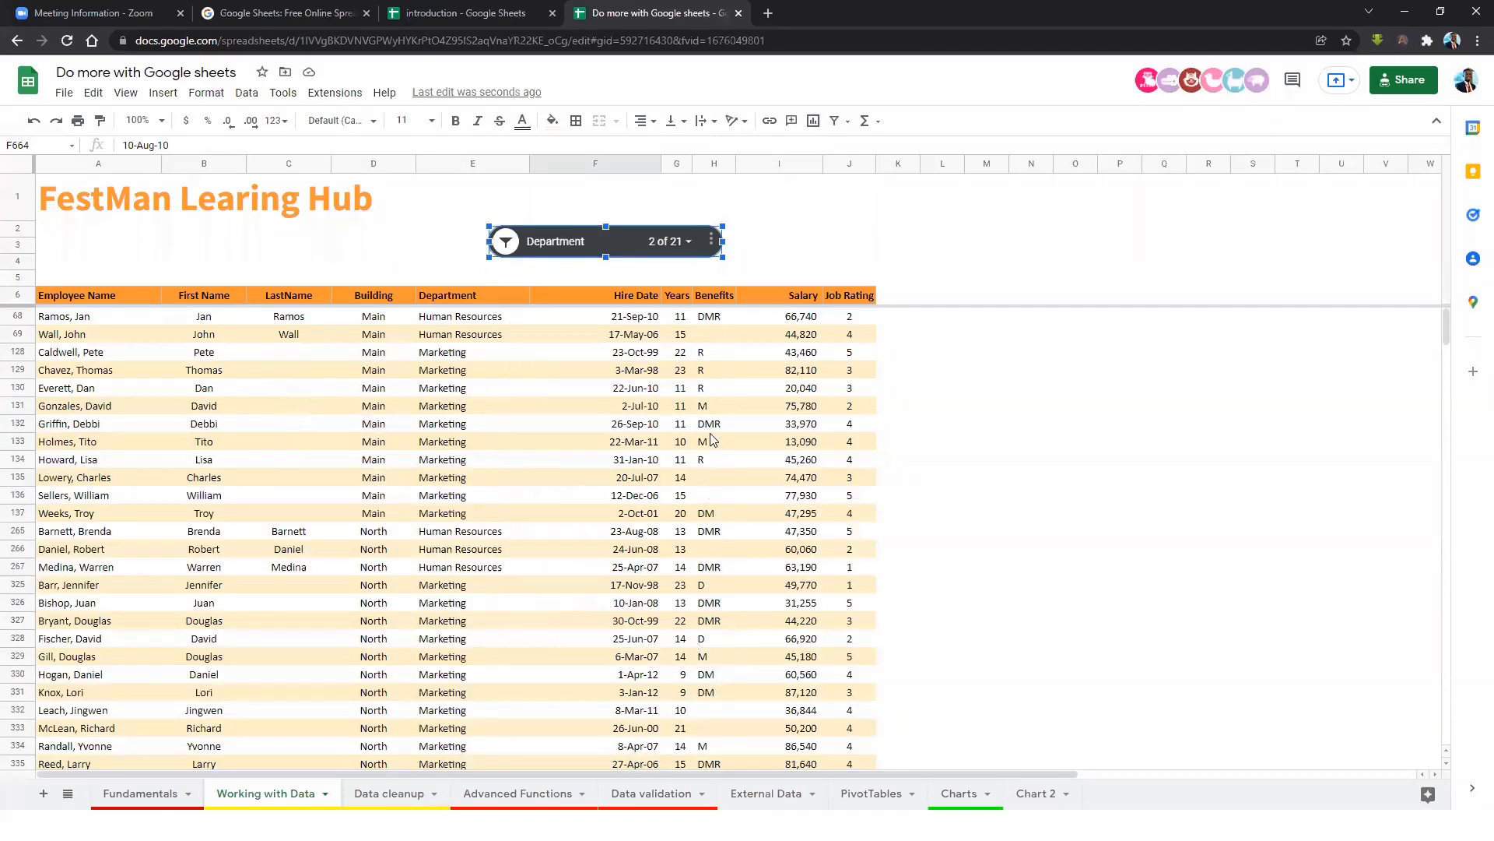
{"action": "scroll", "coordinate": [493, 376], "scroll_direction": "down", "scroll_amount": 15}
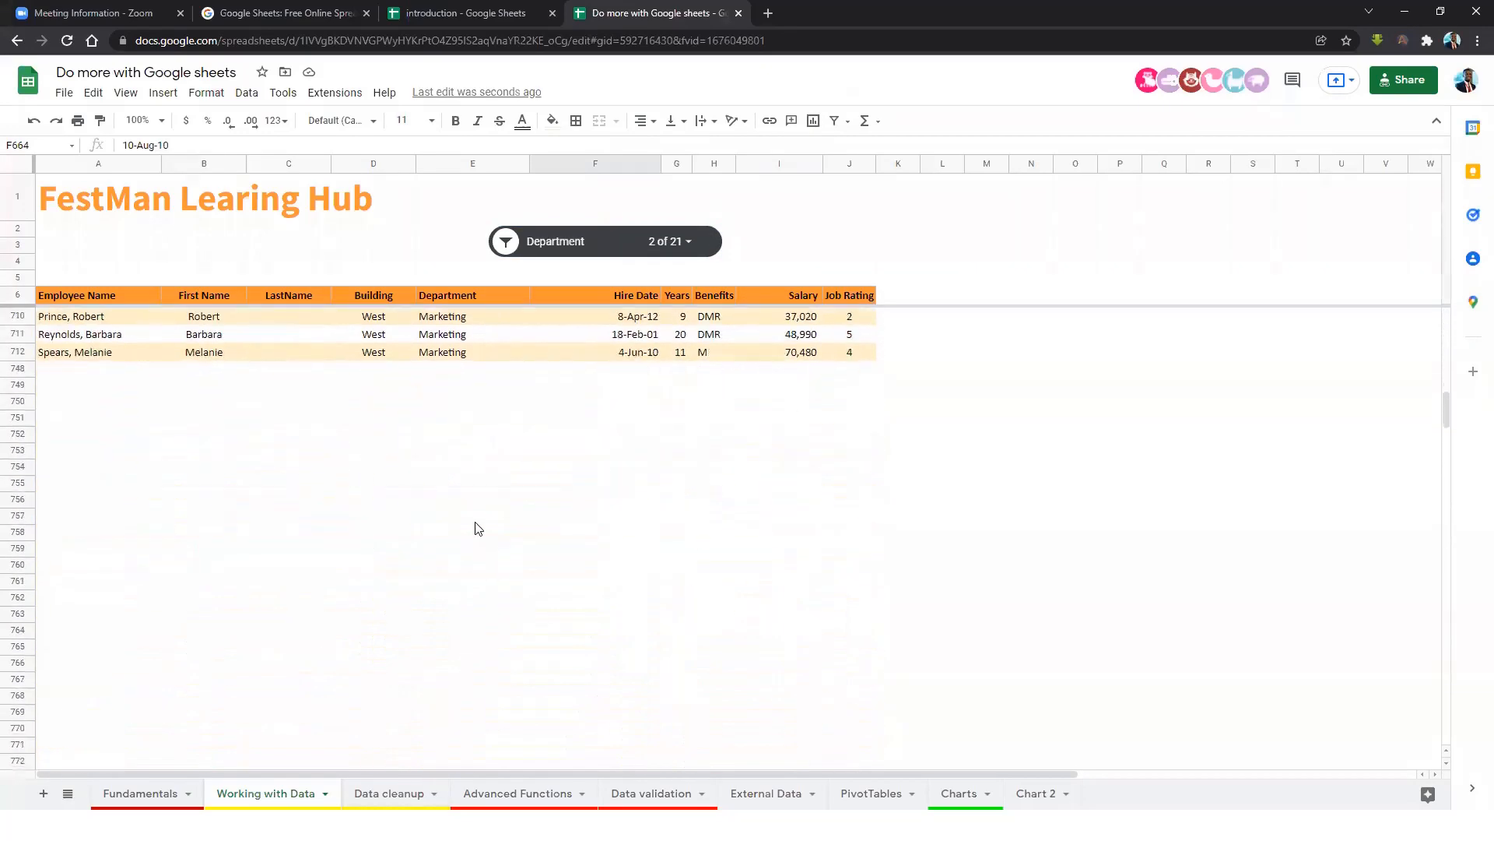
{"action": "scroll", "coordinate": [478, 529], "scroll_direction": "up", "scroll_amount": 15}
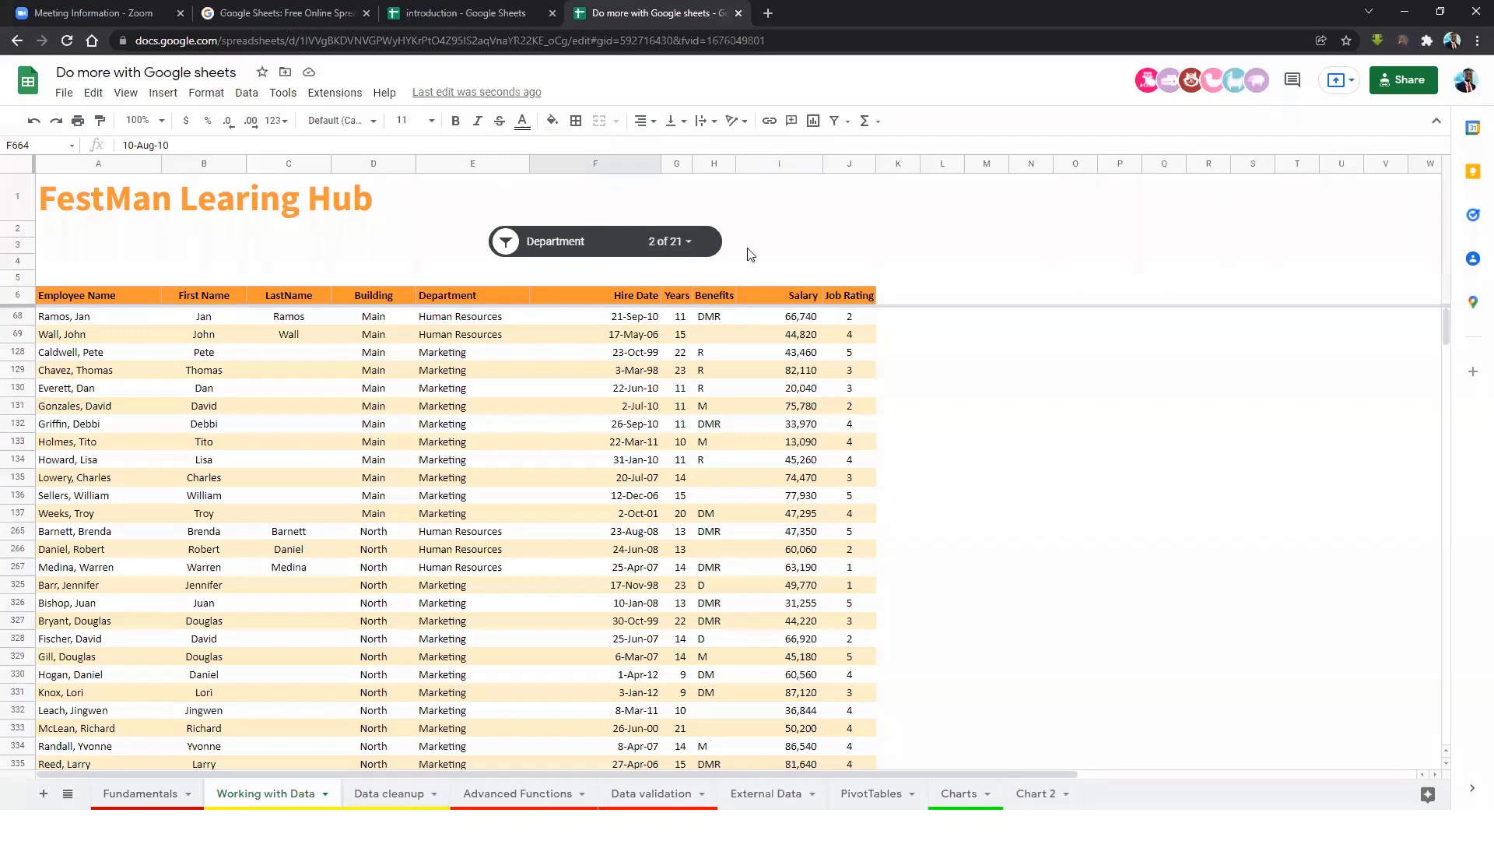
{"action": "left_click", "coordinate": [589, 251]}
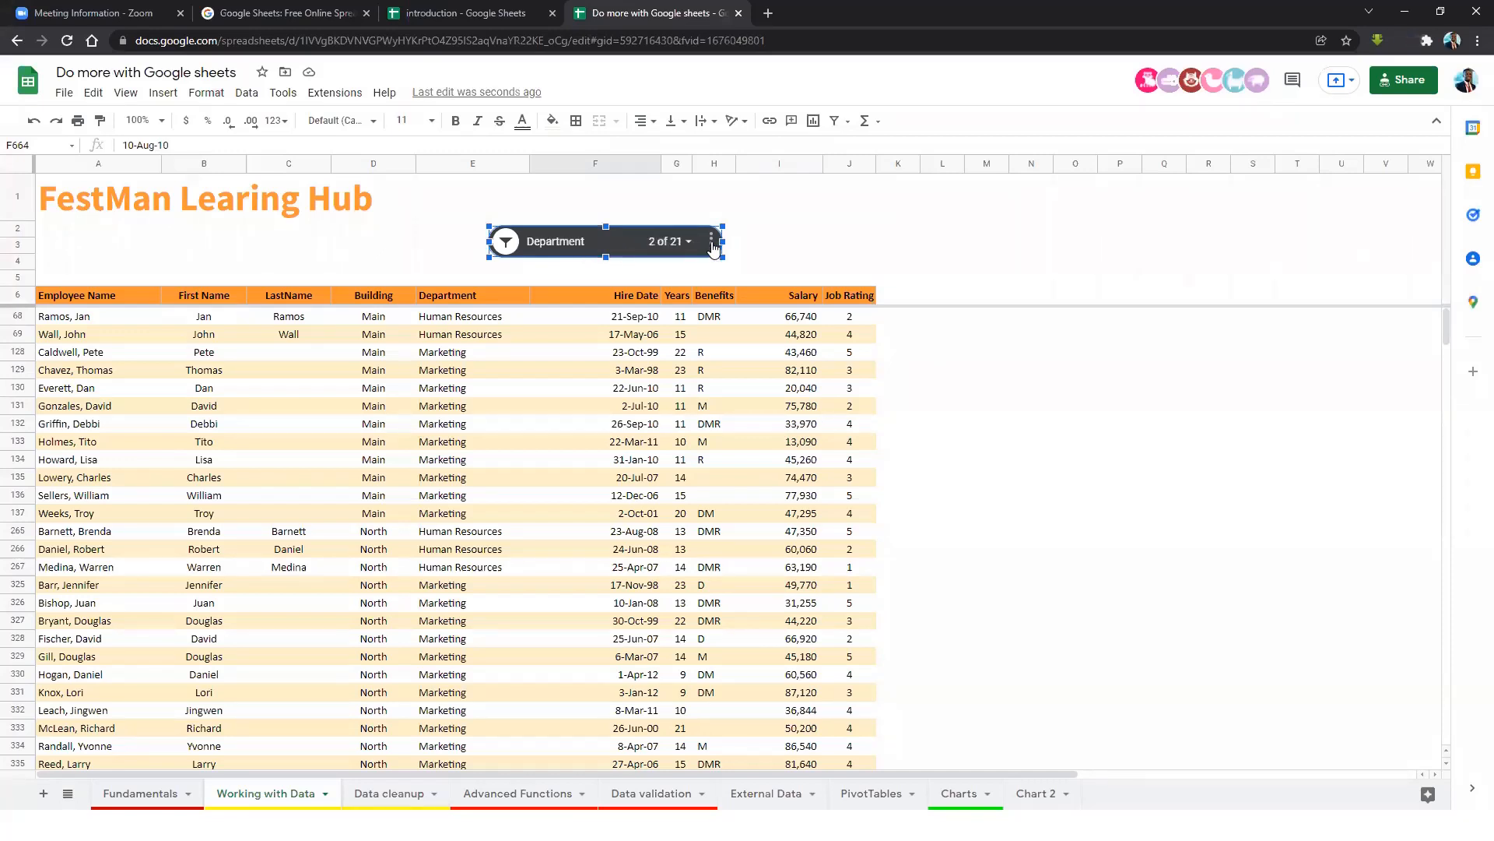
Change the slicer's column from Department to Building.
{"action": "left_click", "coordinate": [712, 242]}
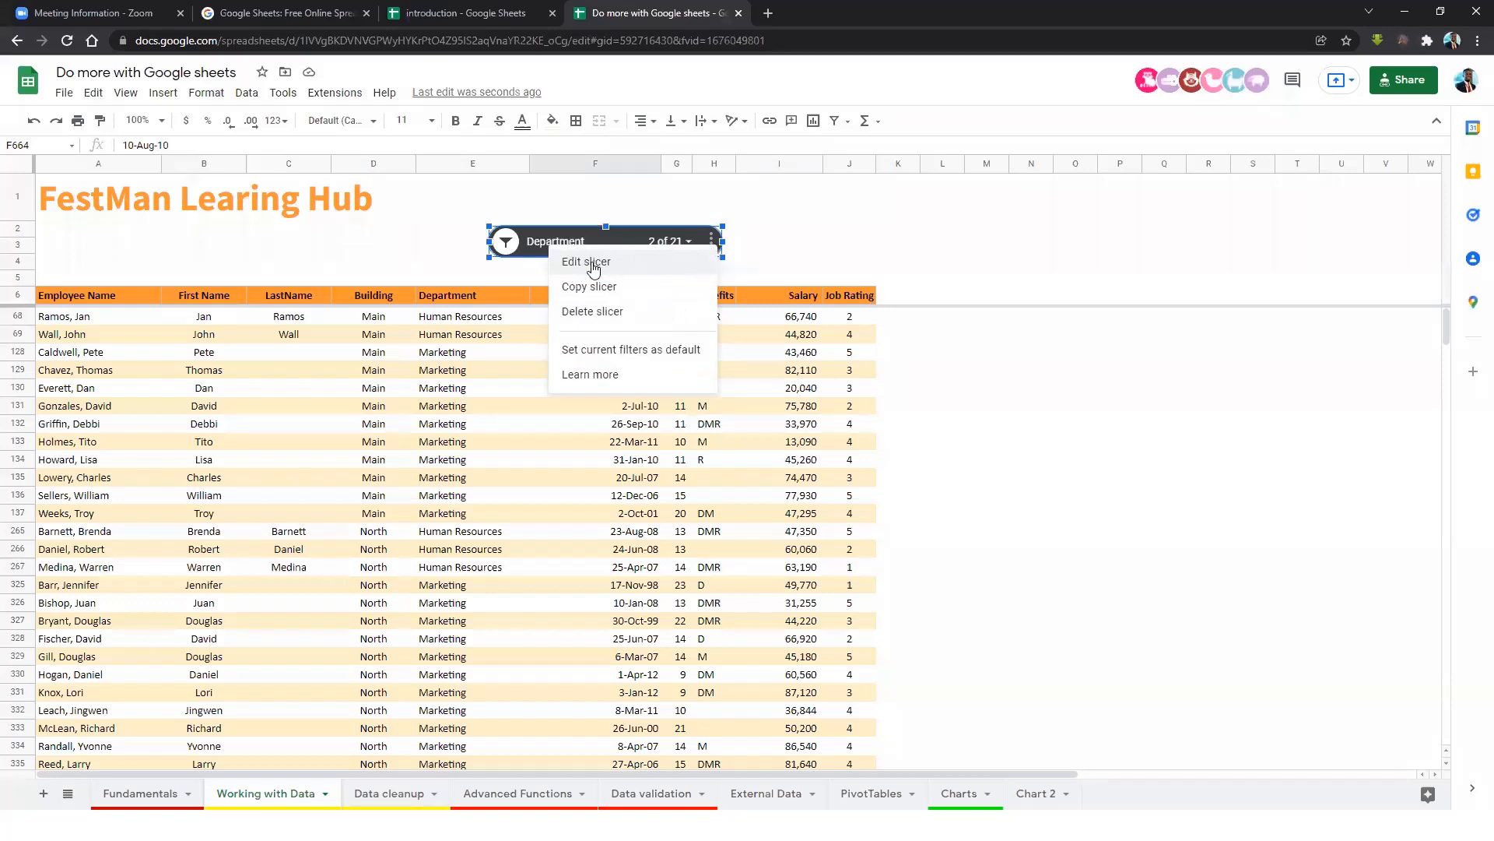
{"action": "left_click", "coordinate": [586, 266]}
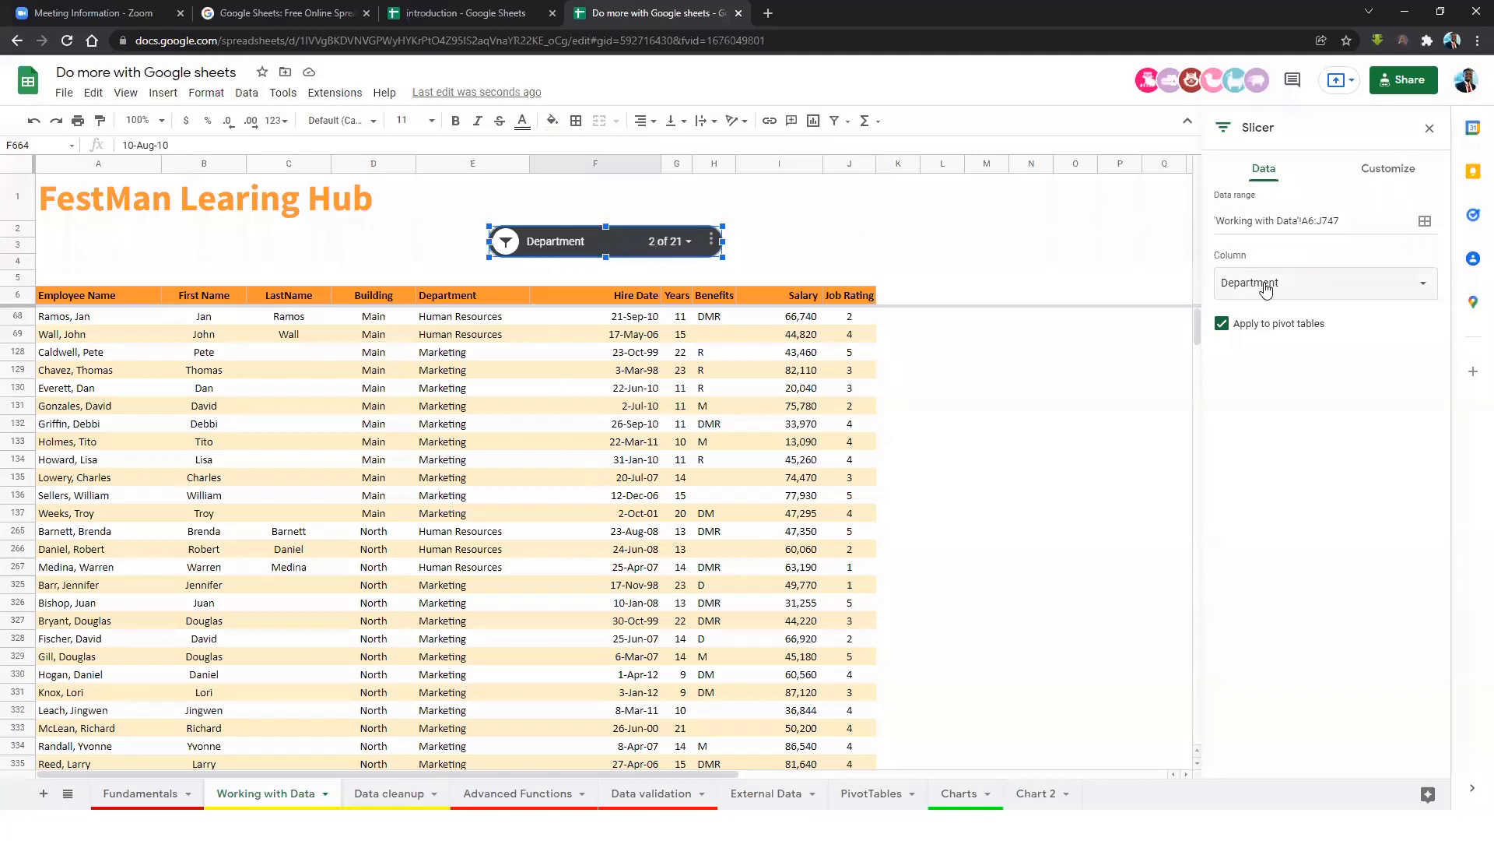
{"action": "left_click", "coordinate": [1353, 288]}
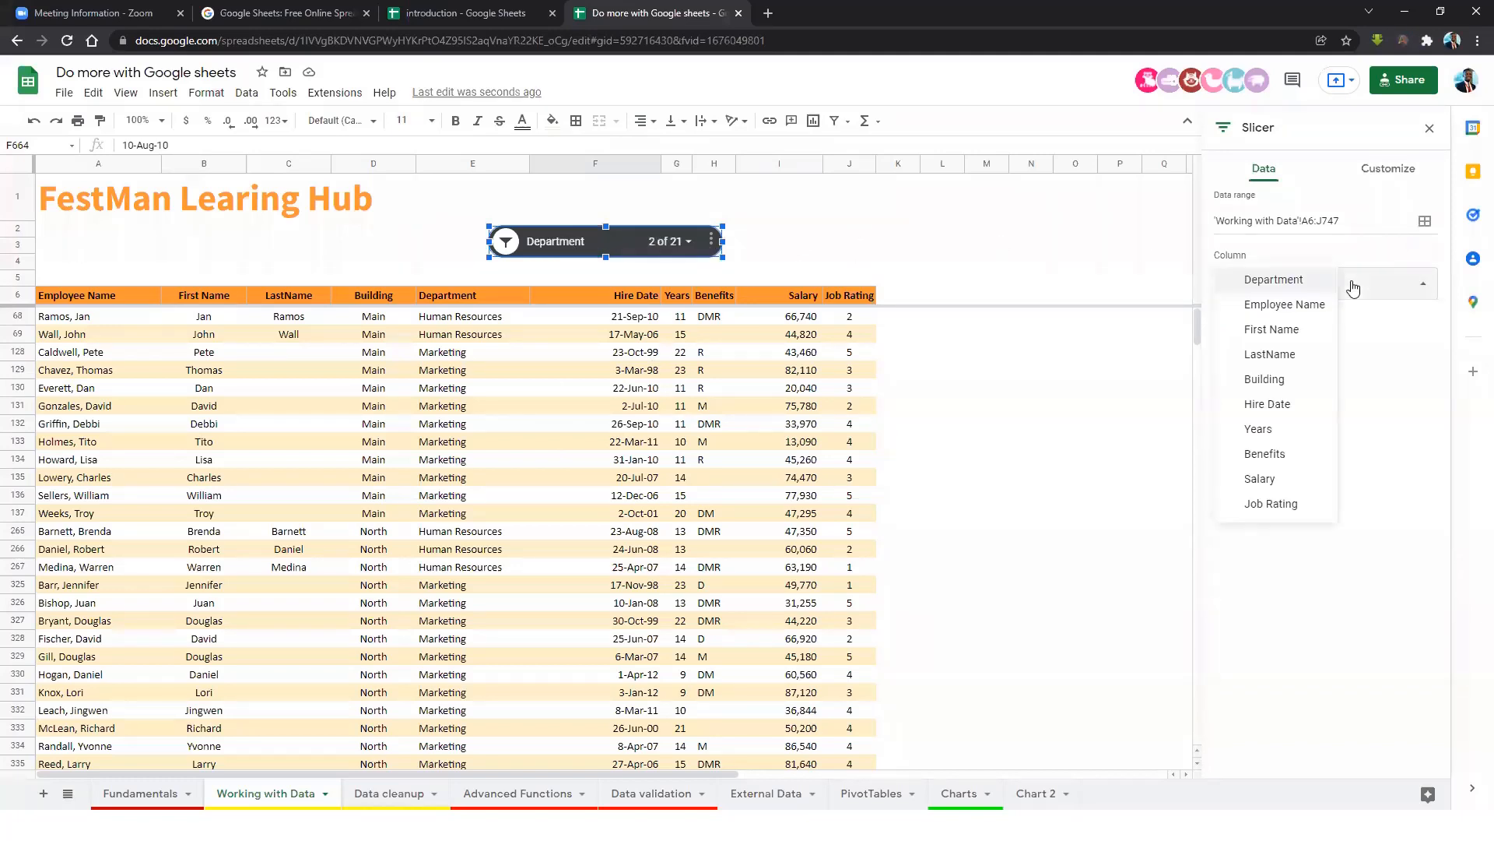
{"action": "left_click", "coordinate": [1276, 382]}
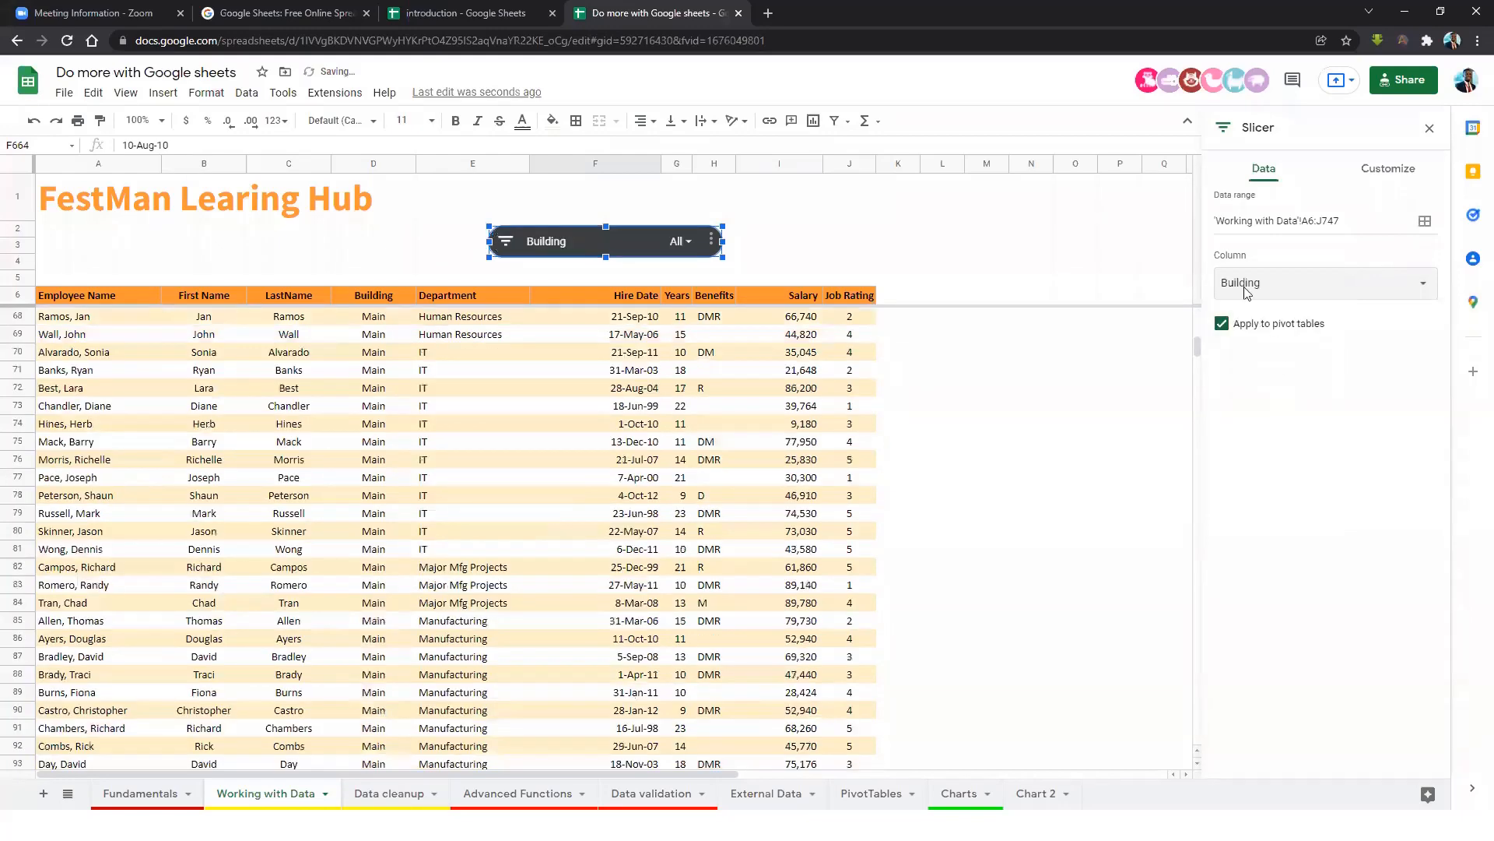
Retitle the slicer 'Filter by building'.
{"action": "left_click", "coordinate": [1393, 177]}
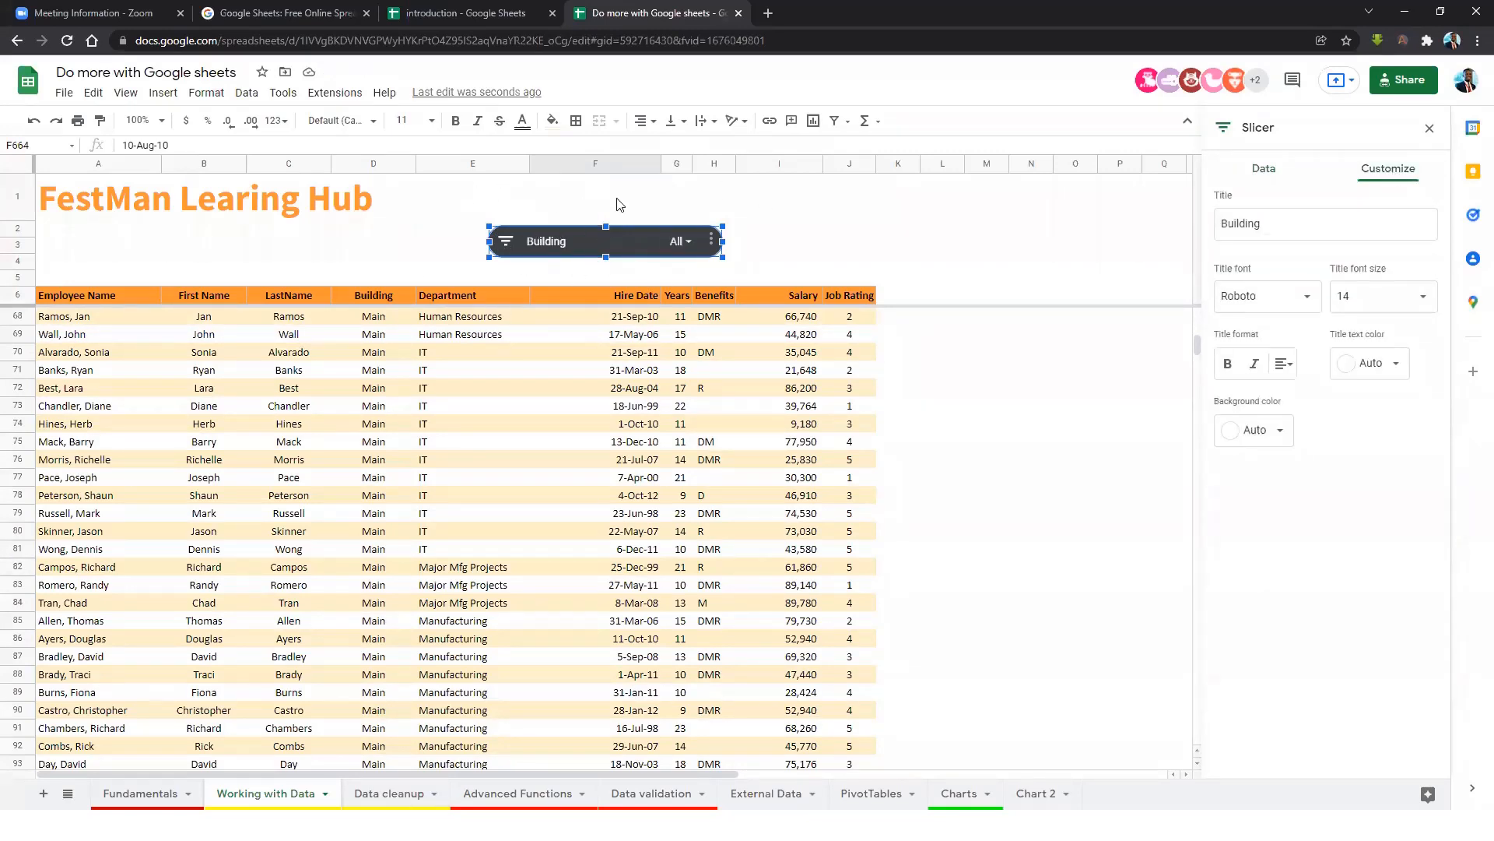
{"action": "left_click", "coordinate": [1311, 224]}
{"action": "left_click_drag", "start_coordinate": [1286, 228], "coordinate": [1219, 218]}
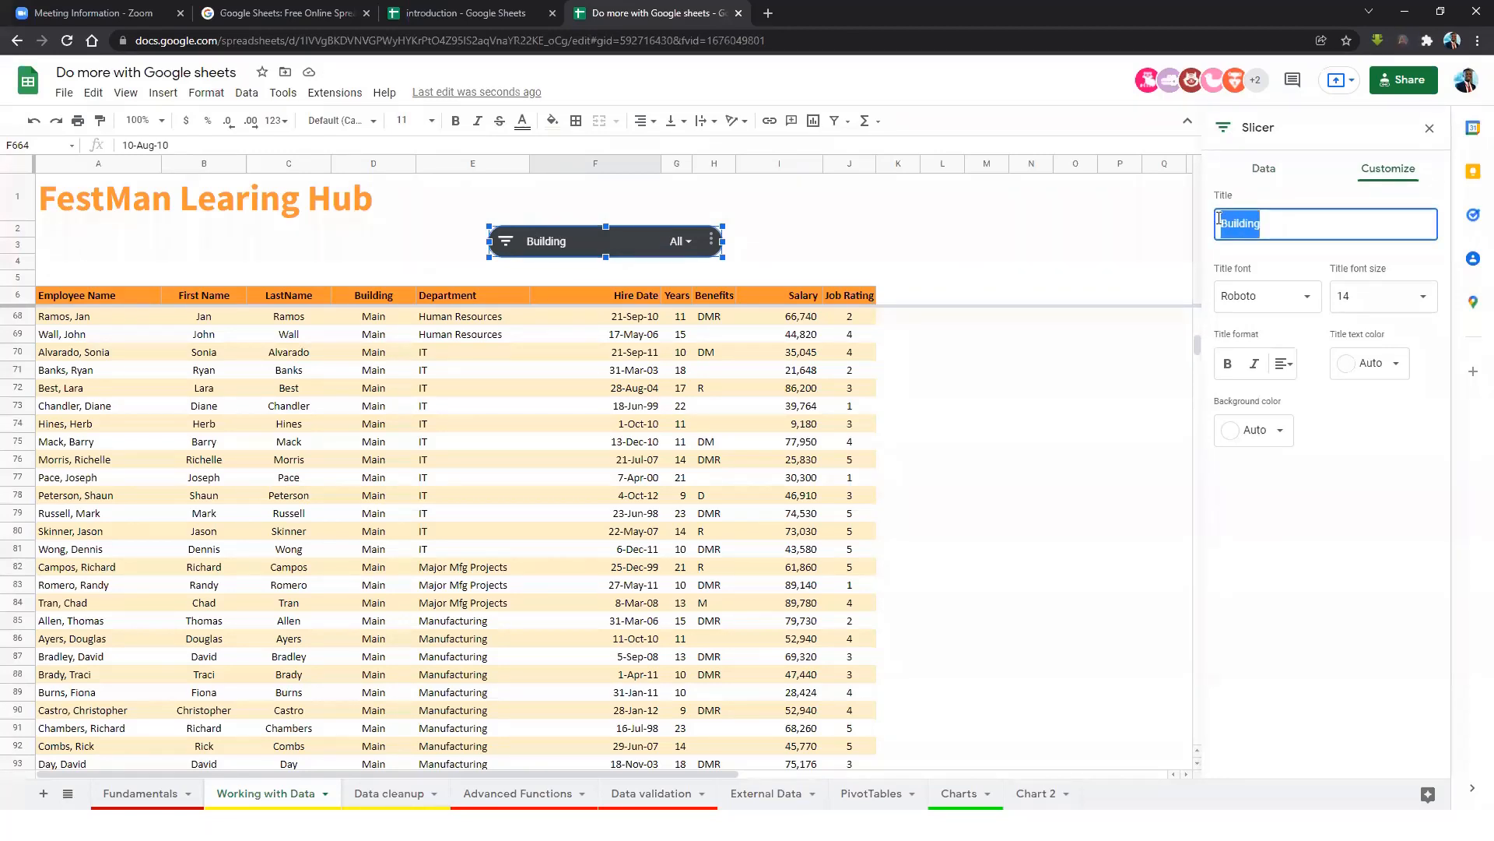
{"action": "type", "text": "Filter the"}
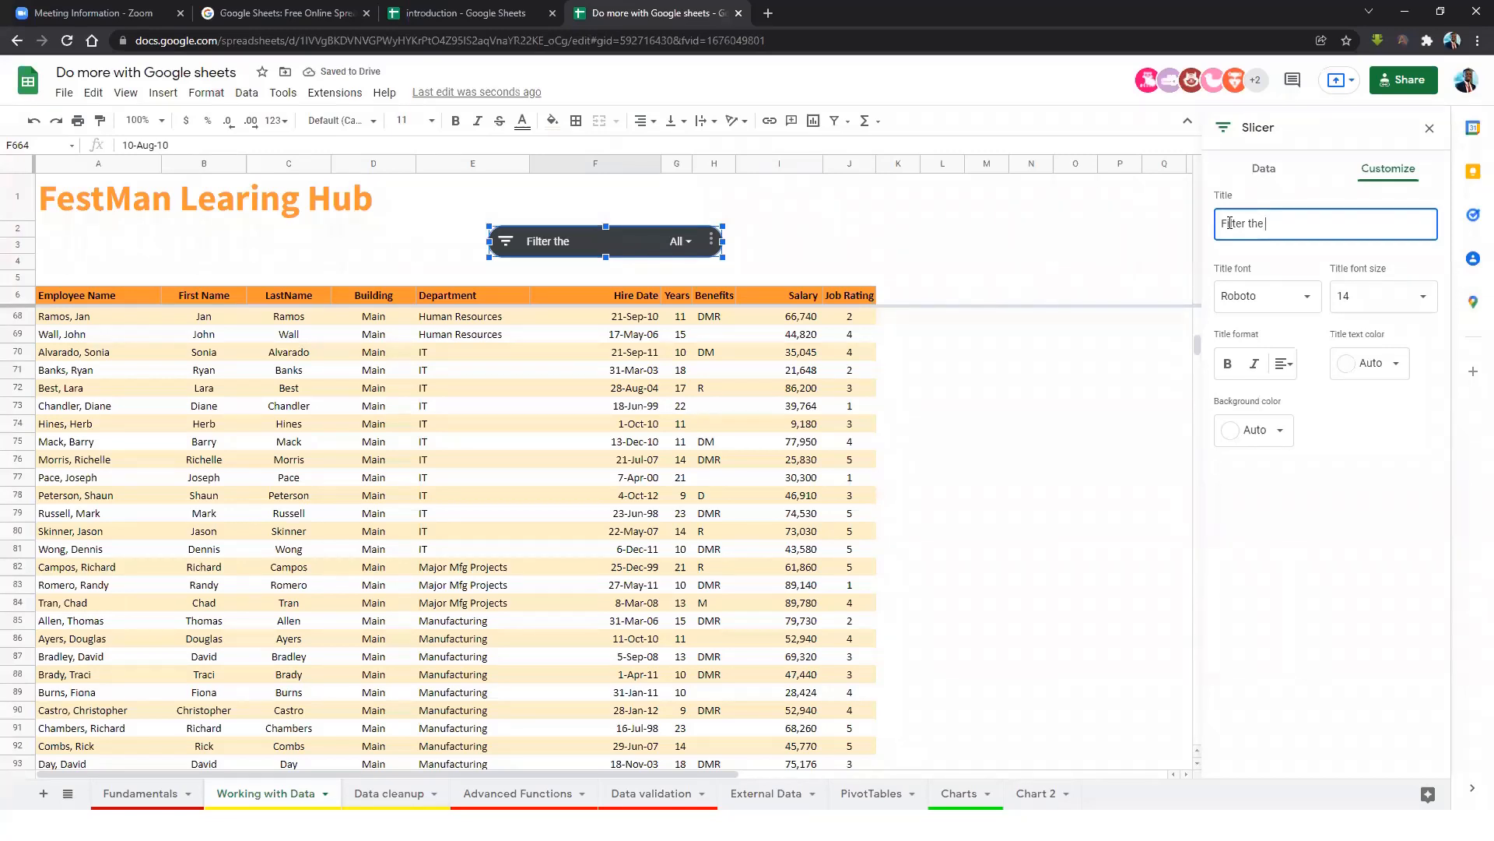
{"action": "key", "text": "BackSpace"}
{"action": "key", "text": "BackSpace"}
{"action": "key", "text": "BackSpace"}
{"action": "key", "text": "BackSpace"}
{"action": "type", "text": "by building"}
Style the slicer title as 18-pt Source Sans Pro on an orange background.
{"action": "left_click", "coordinate": [1381, 305]}
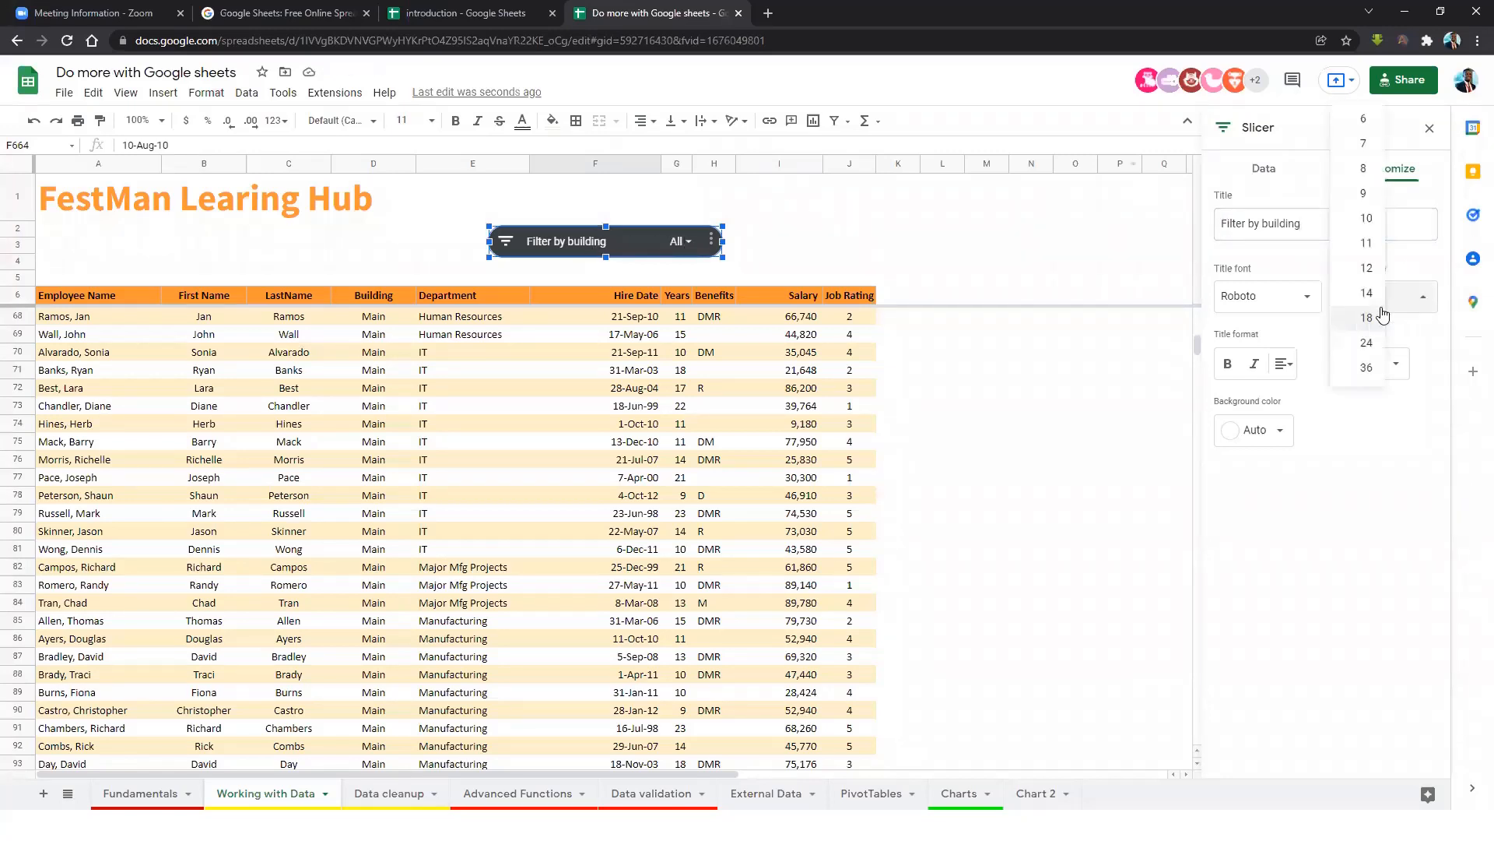
{"action": "left_click", "coordinate": [1363, 330]}
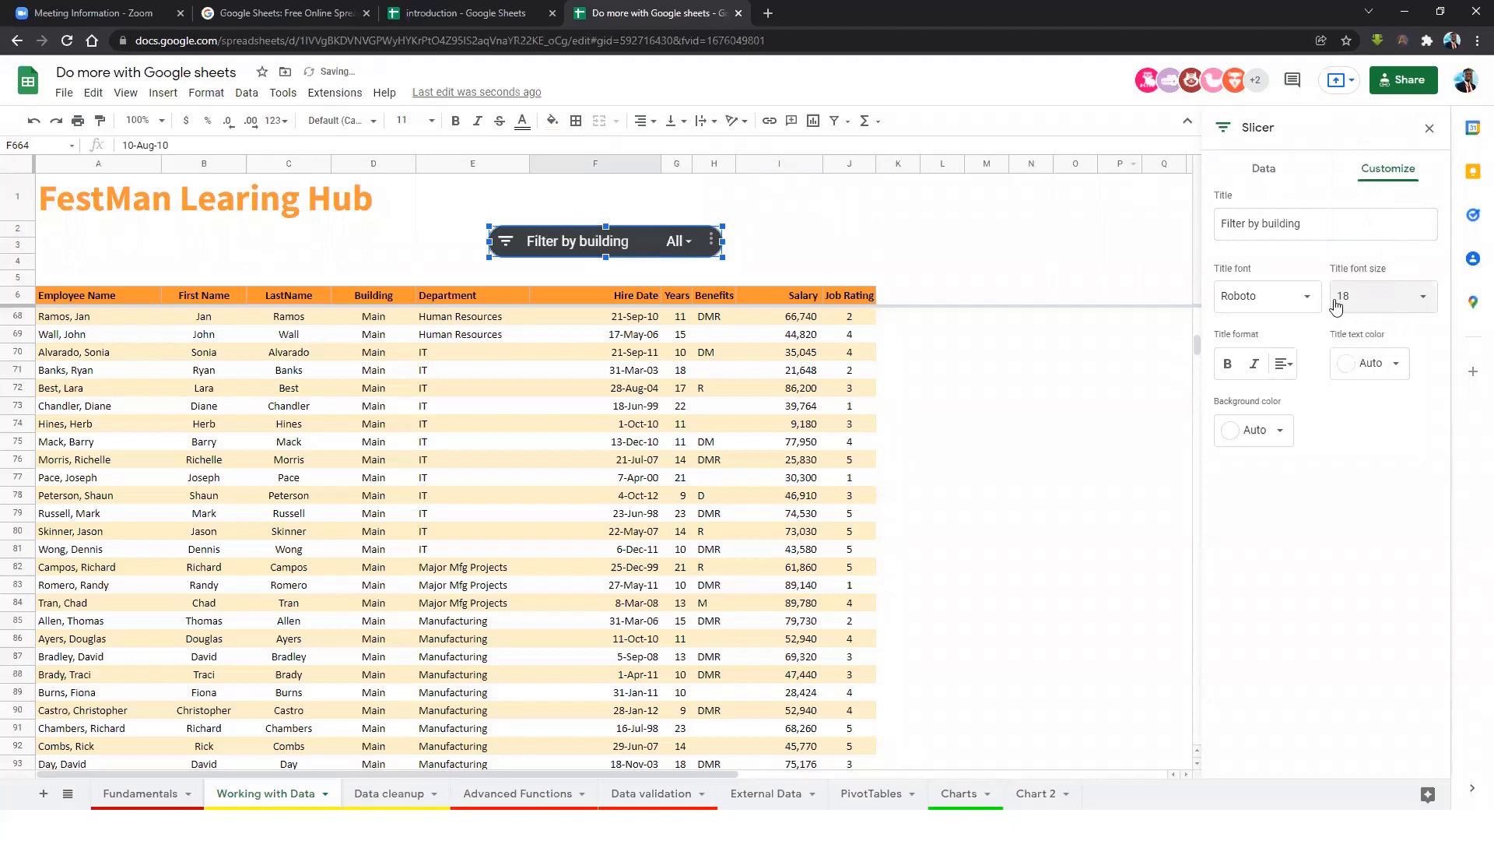
{"action": "left_click", "coordinate": [1277, 303]}
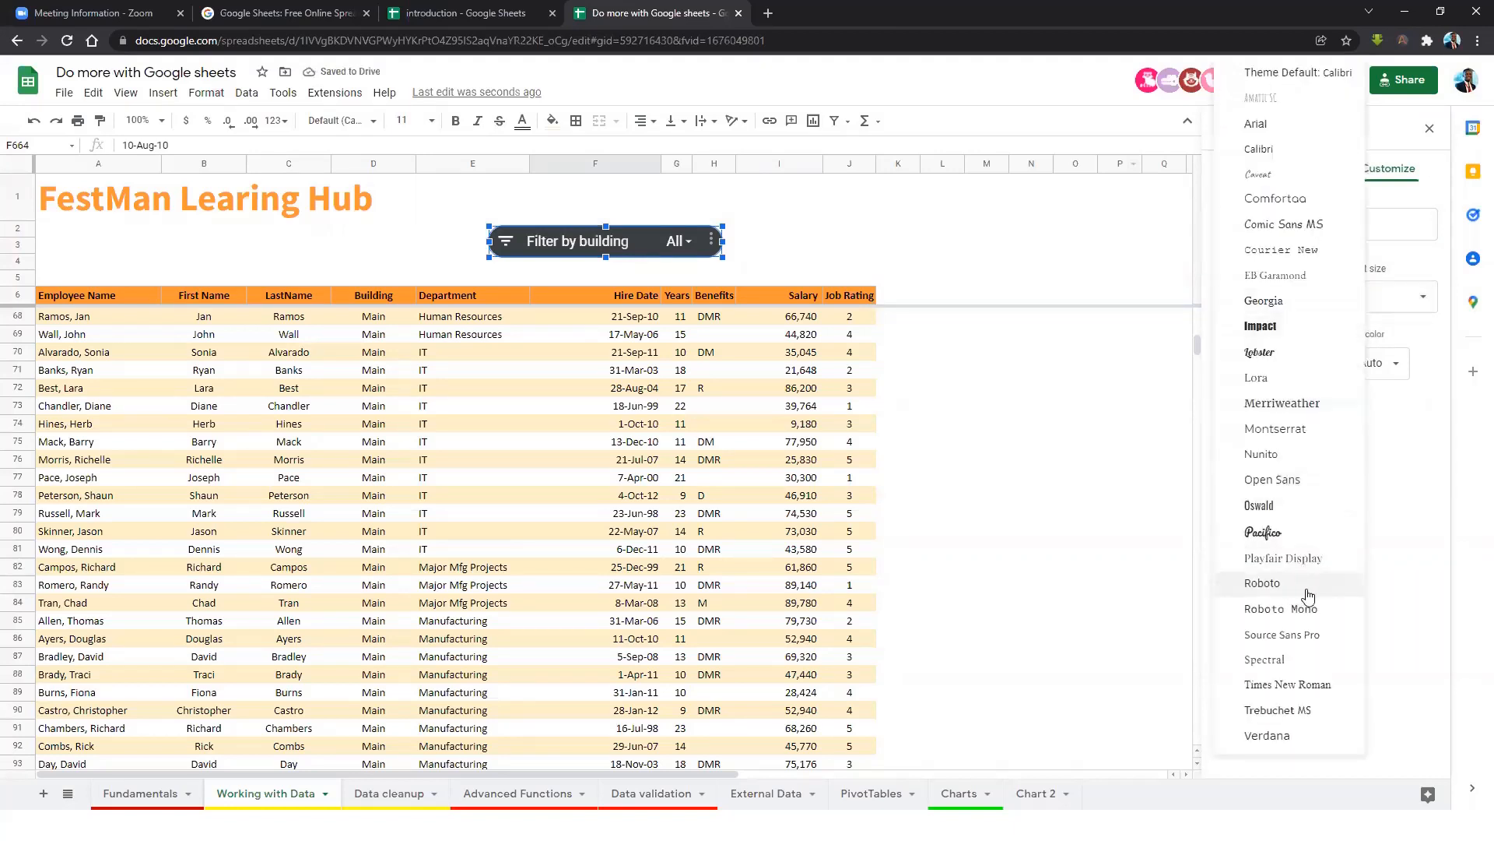
{"action": "left_click", "coordinate": [1313, 633]}
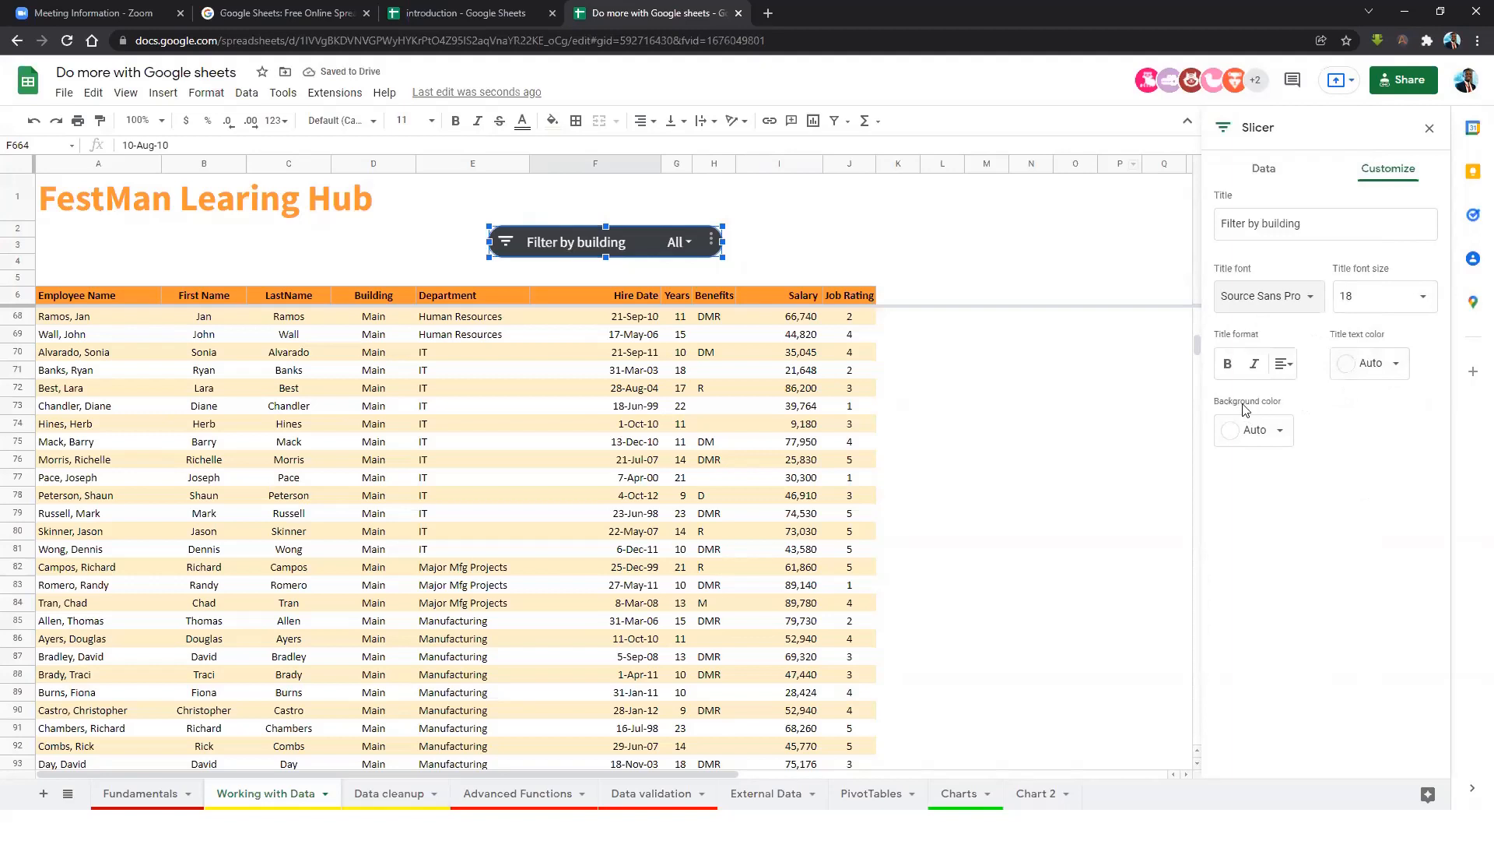
{"action": "left_click", "coordinate": [1269, 440]}
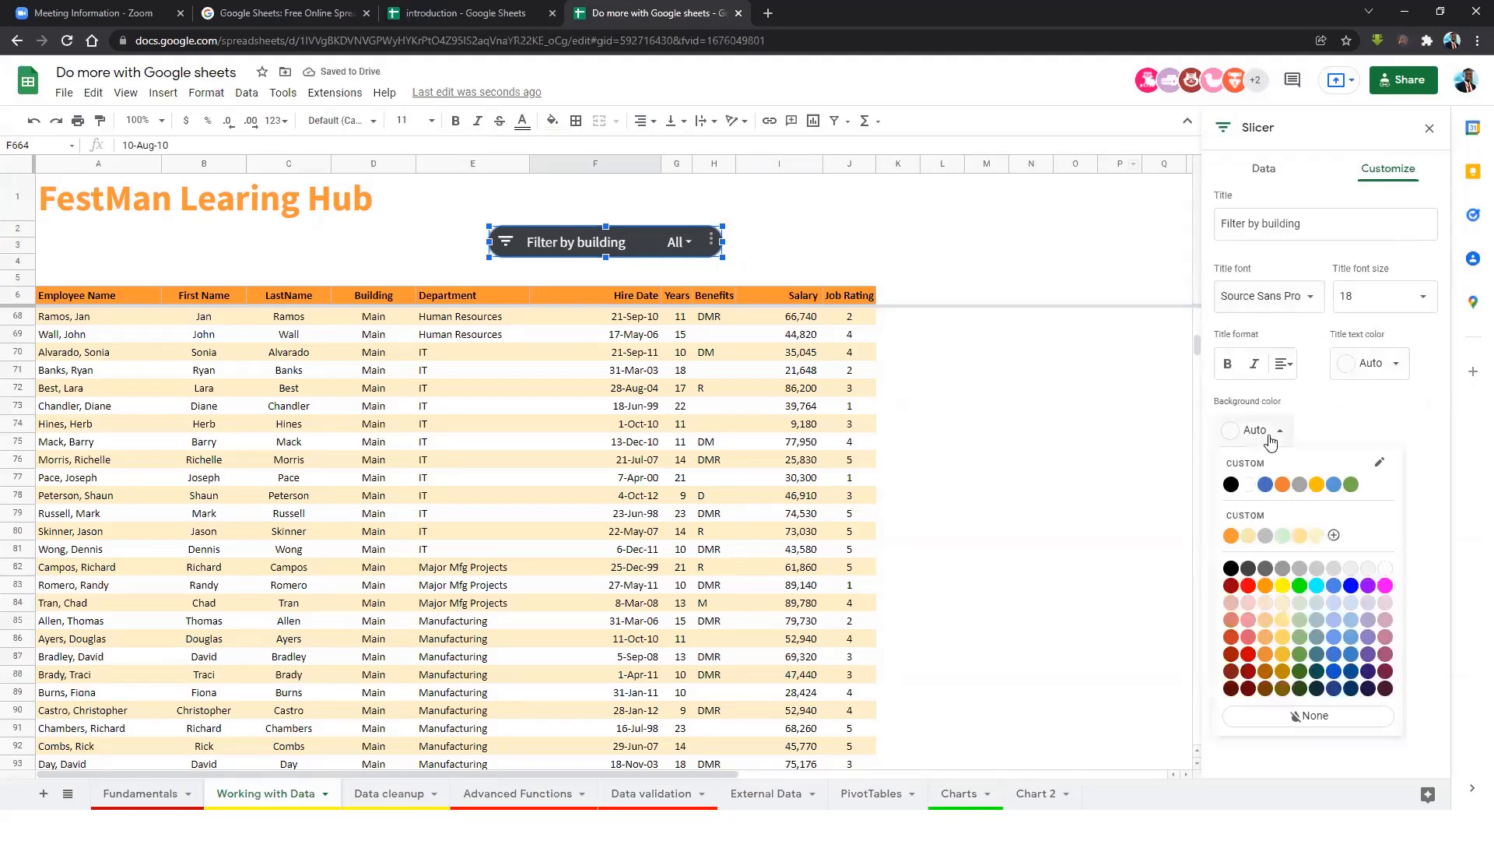
{"action": "left_click", "coordinate": [1231, 536]}
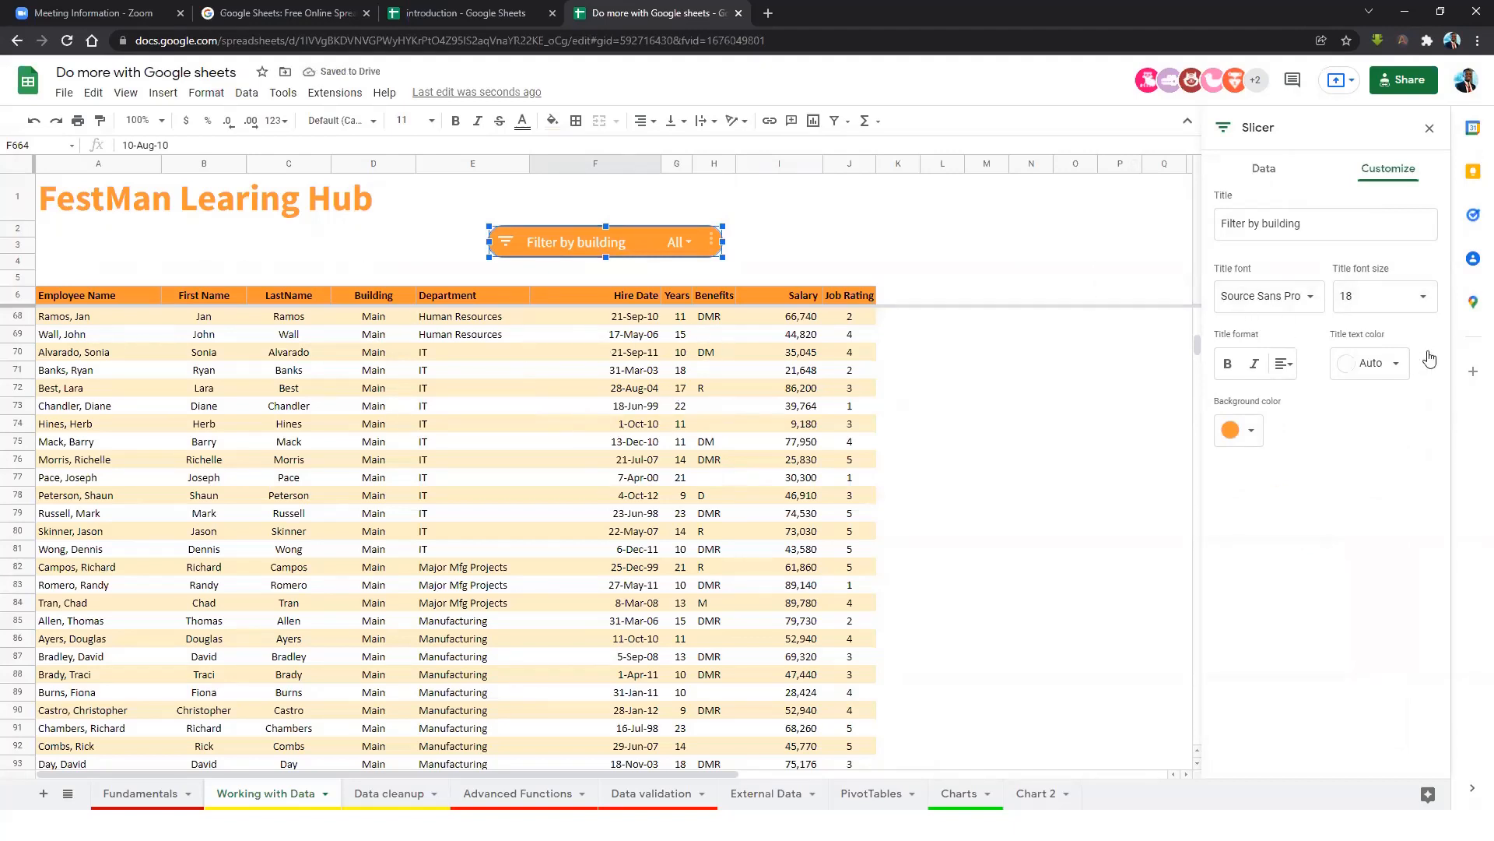
Filter the Building slicer to show only the West building.
{"action": "left_click", "coordinate": [960, 229]}
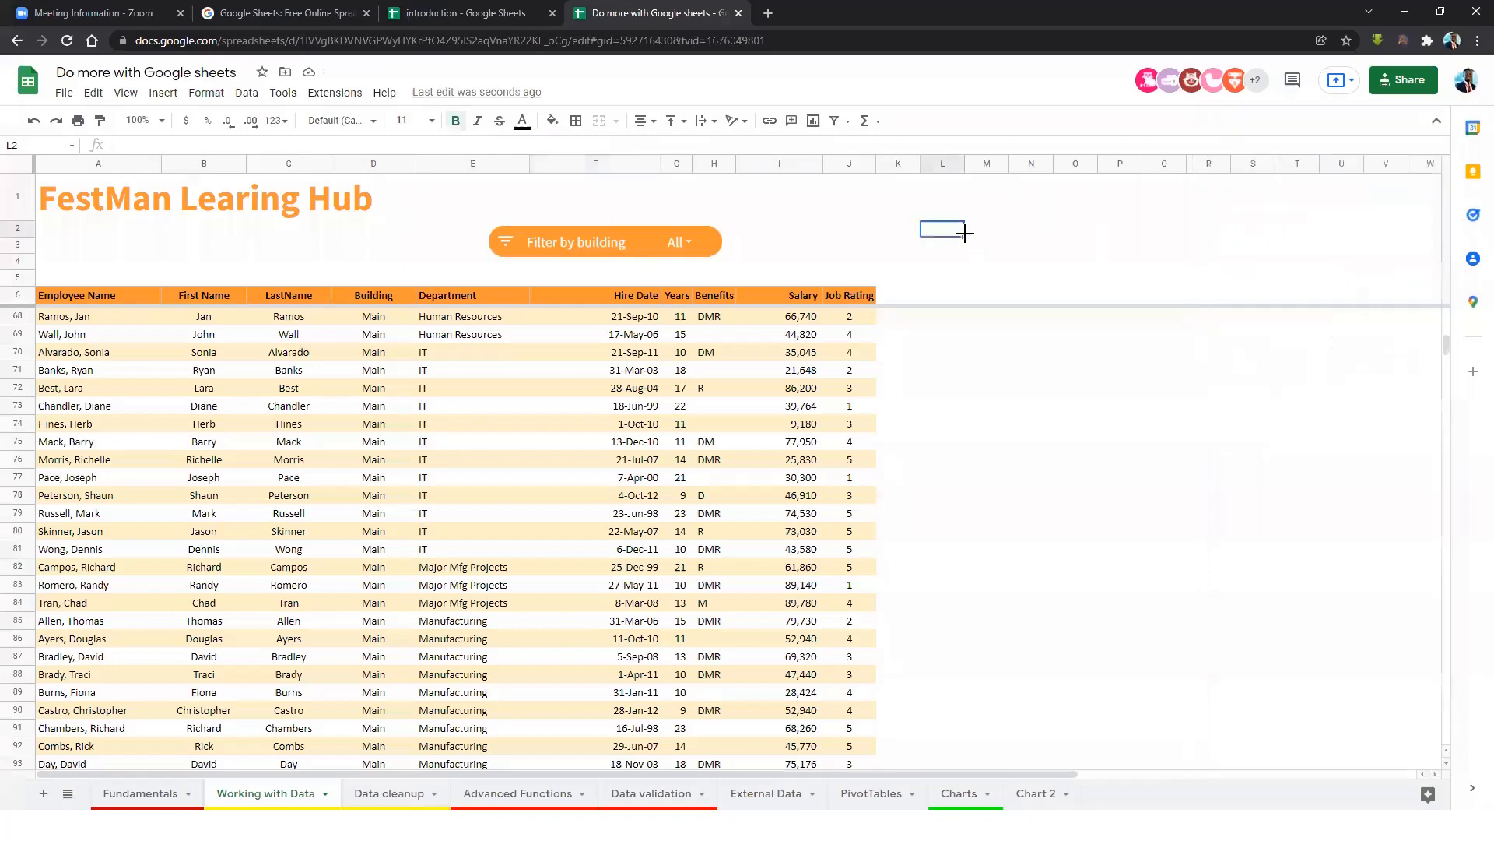
{"action": "left_click", "coordinate": [689, 243]}
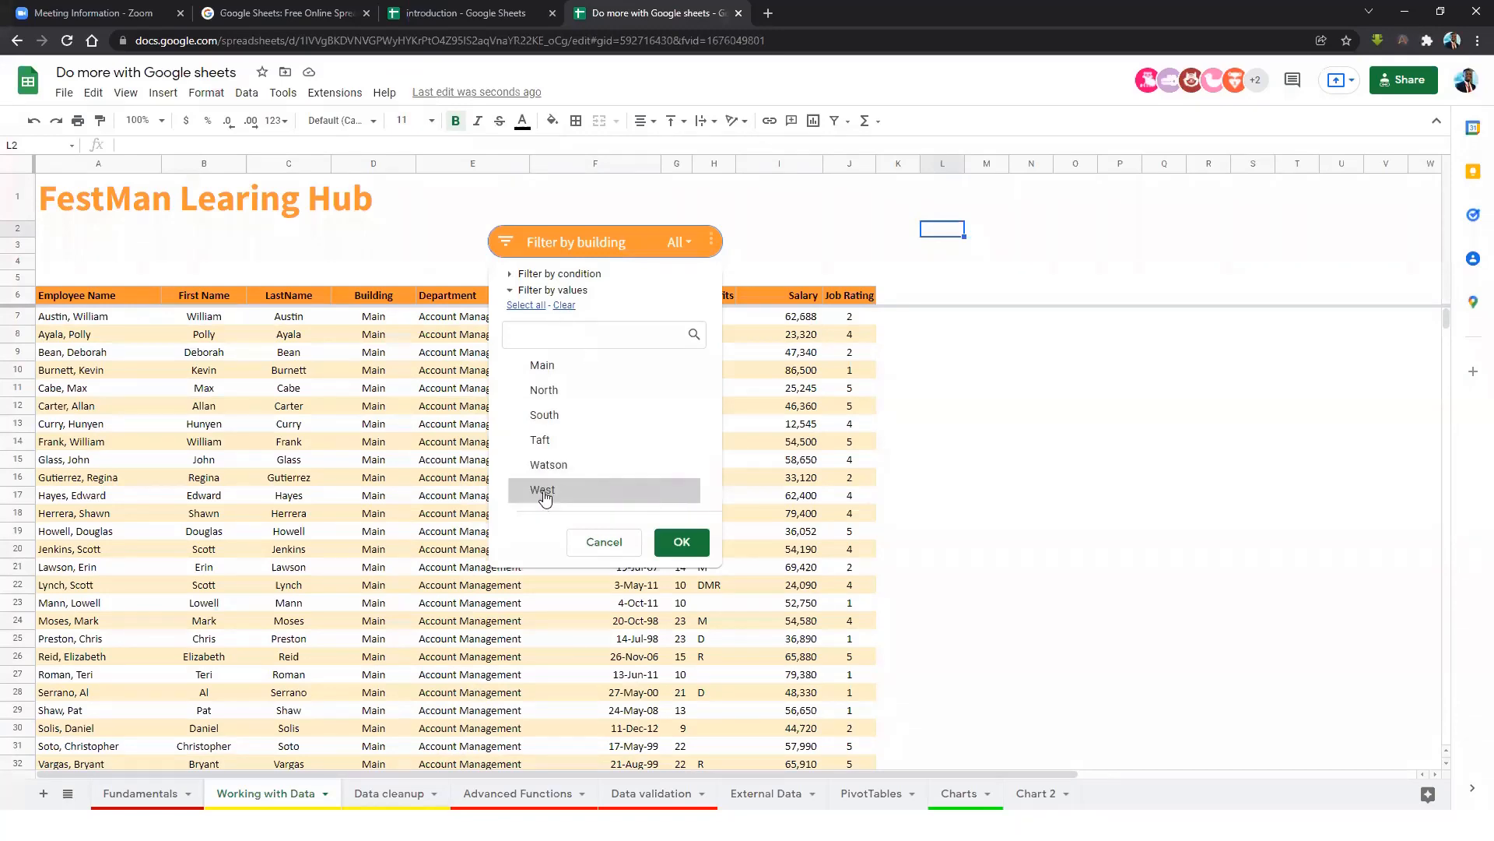
{"action": "left_click", "coordinate": [541, 491]}
{"action": "left_click", "coordinate": [681, 544]}
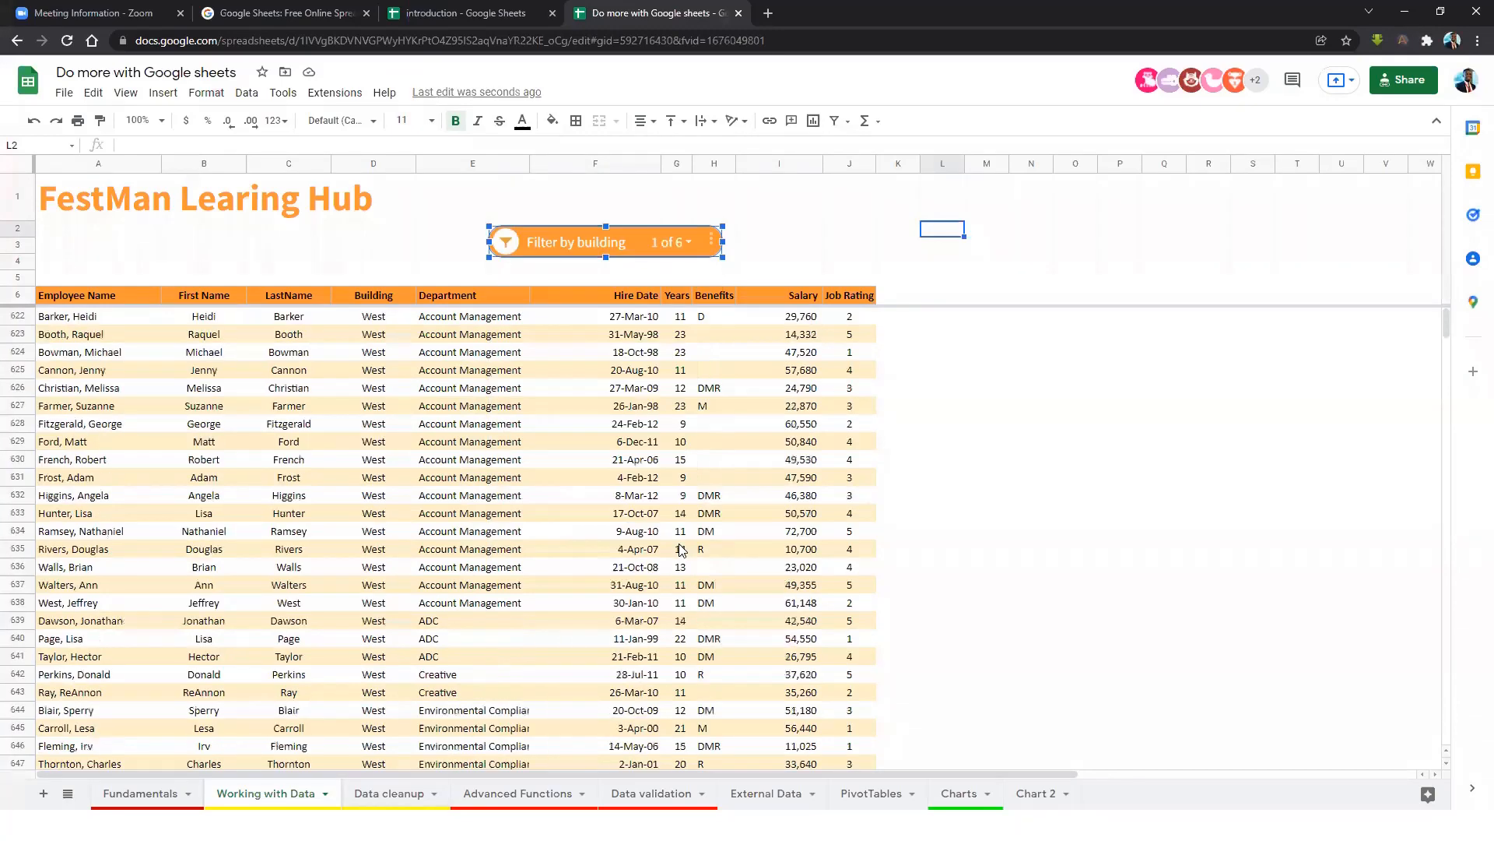
Switch the Building filter from West to South and review the rows that remain.
{"action": "left_click", "coordinate": [688, 244]}
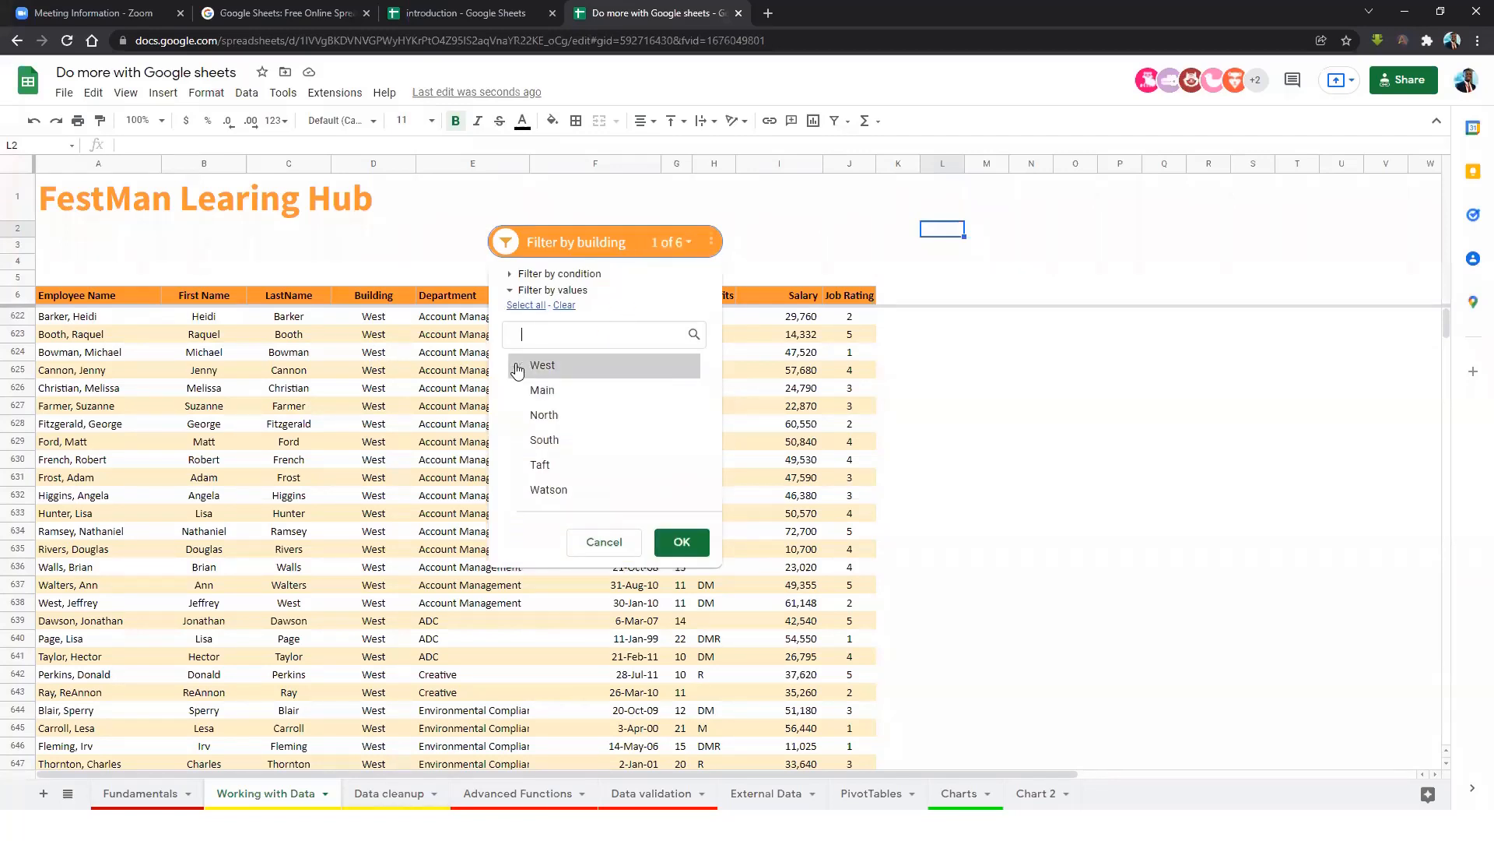
{"action": "left_click", "coordinate": [539, 365]}
{"action": "left_click", "coordinate": [544, 440]}
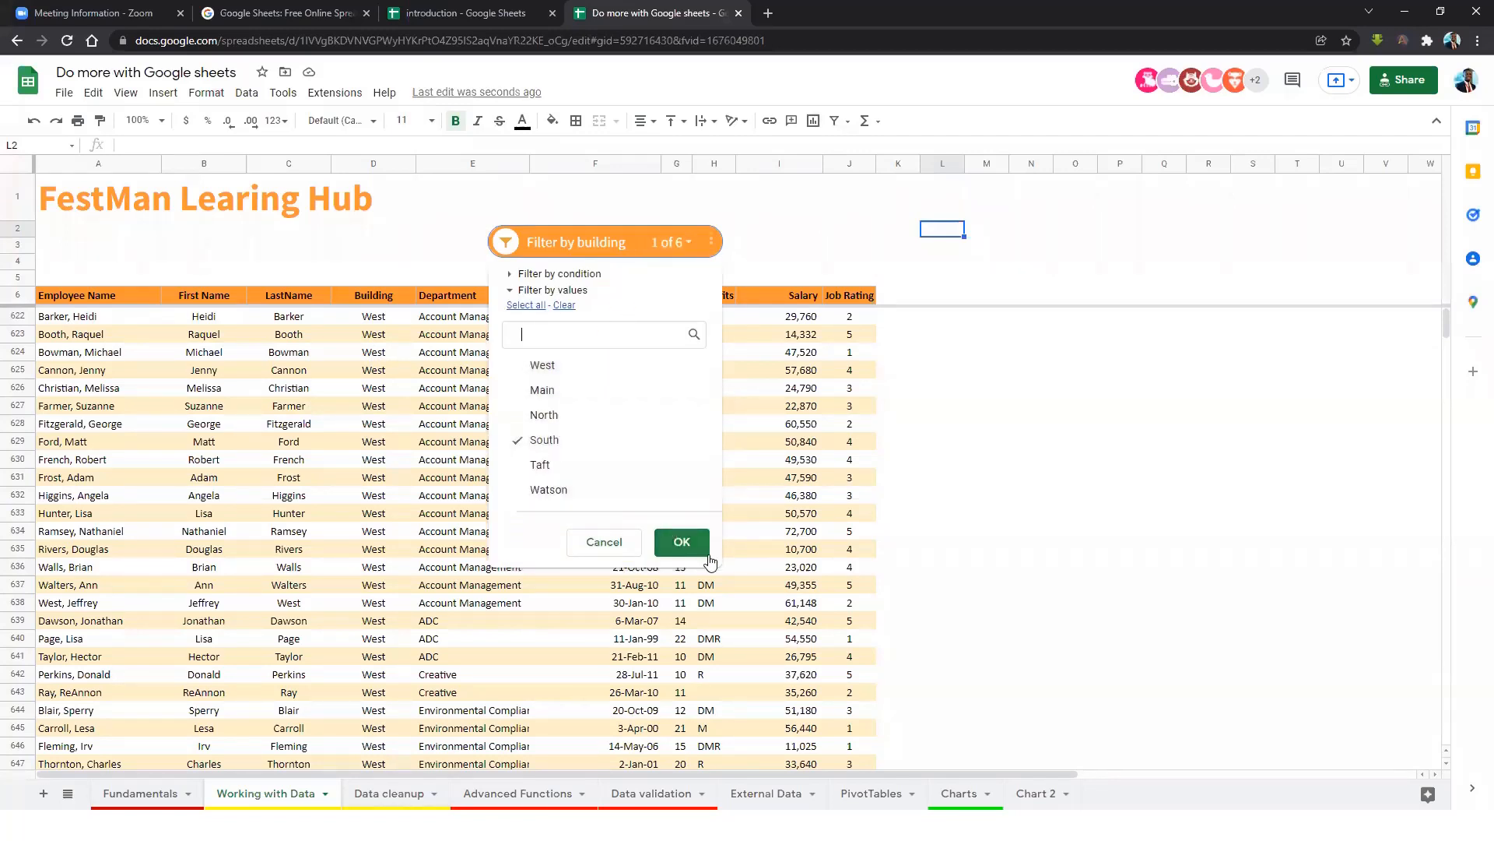
{"action": "left_click", "coordinate": [682, 541]}
{"action": "scroll", "coordinate": [723, 351], "scroll_direction": "up", "scroll_amount": 15}
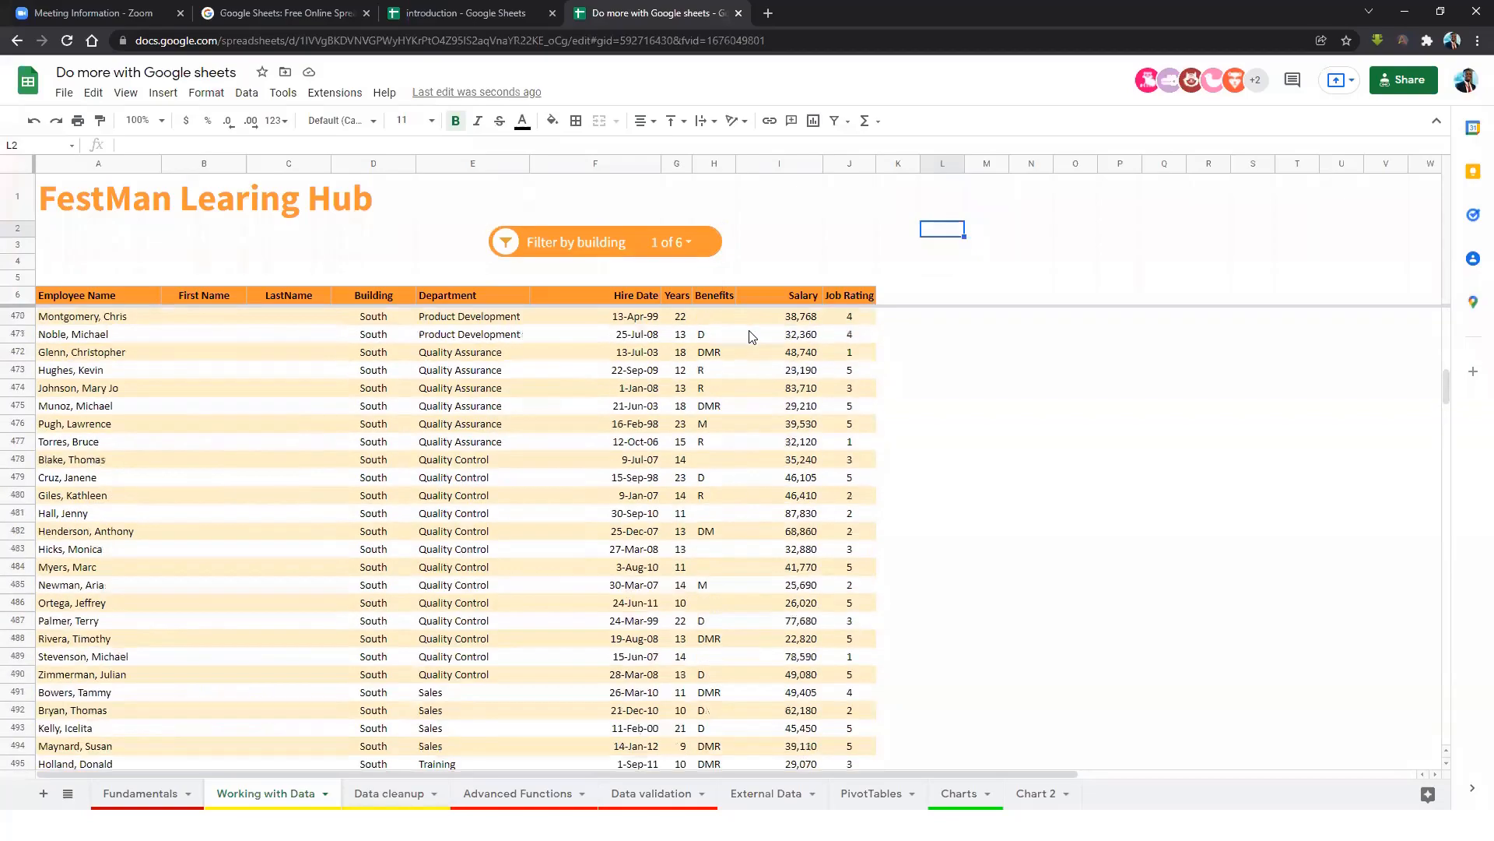
{"action": "scroll", "coordinate": [362, 372], "scroll_direction": "down", "scroll_amount": 13}
{"action": "scroll", "coordinate": [377, 525], "scroll_direction": "down", "scroll_amount": 3}
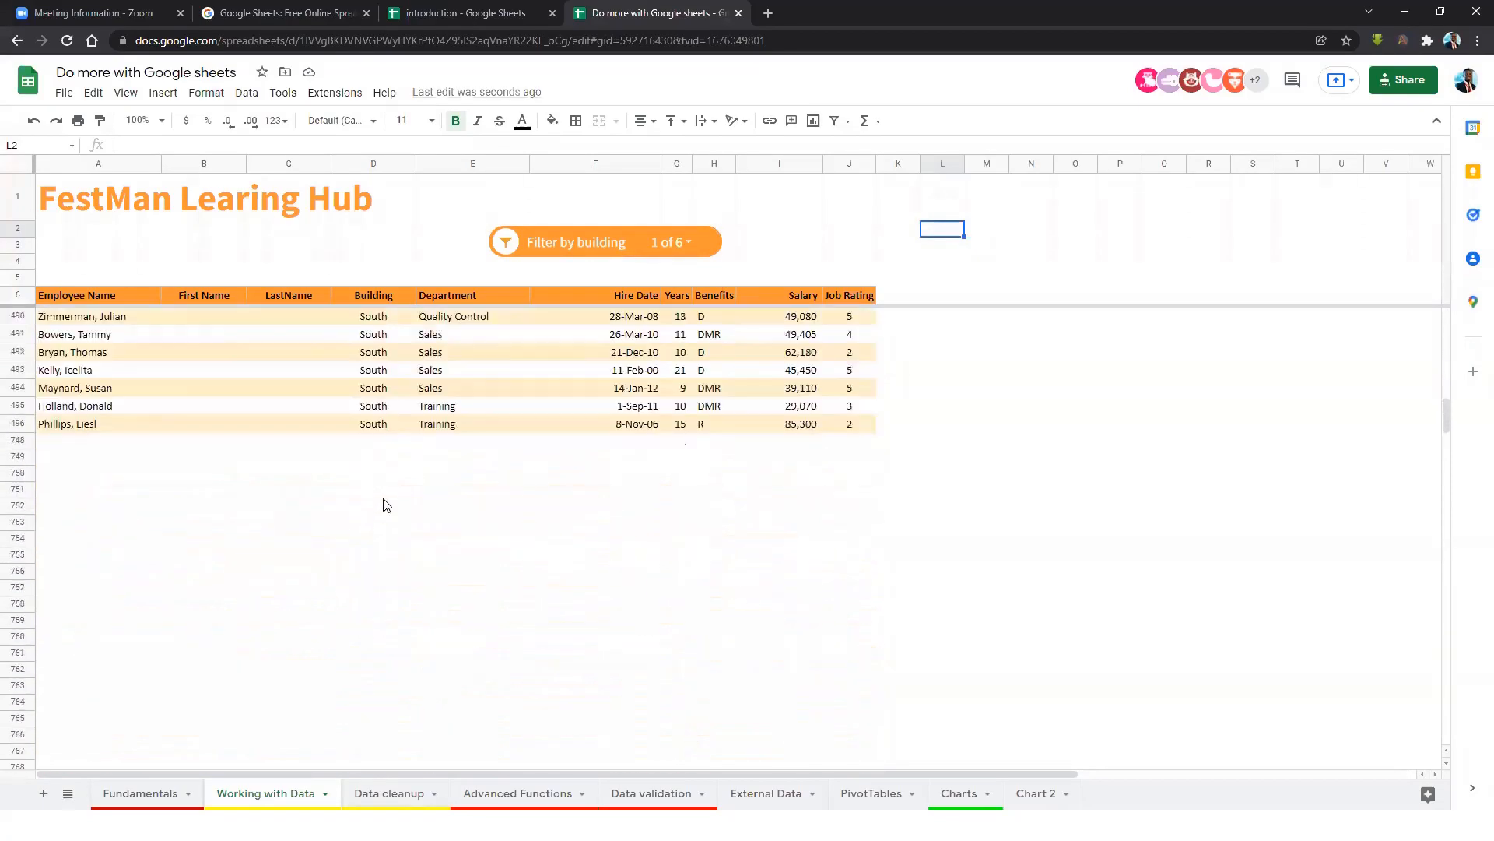
{"action": "scroll", "coordinate": [383, 507], "scroll_direction": "up", "scroll_amount": 10}
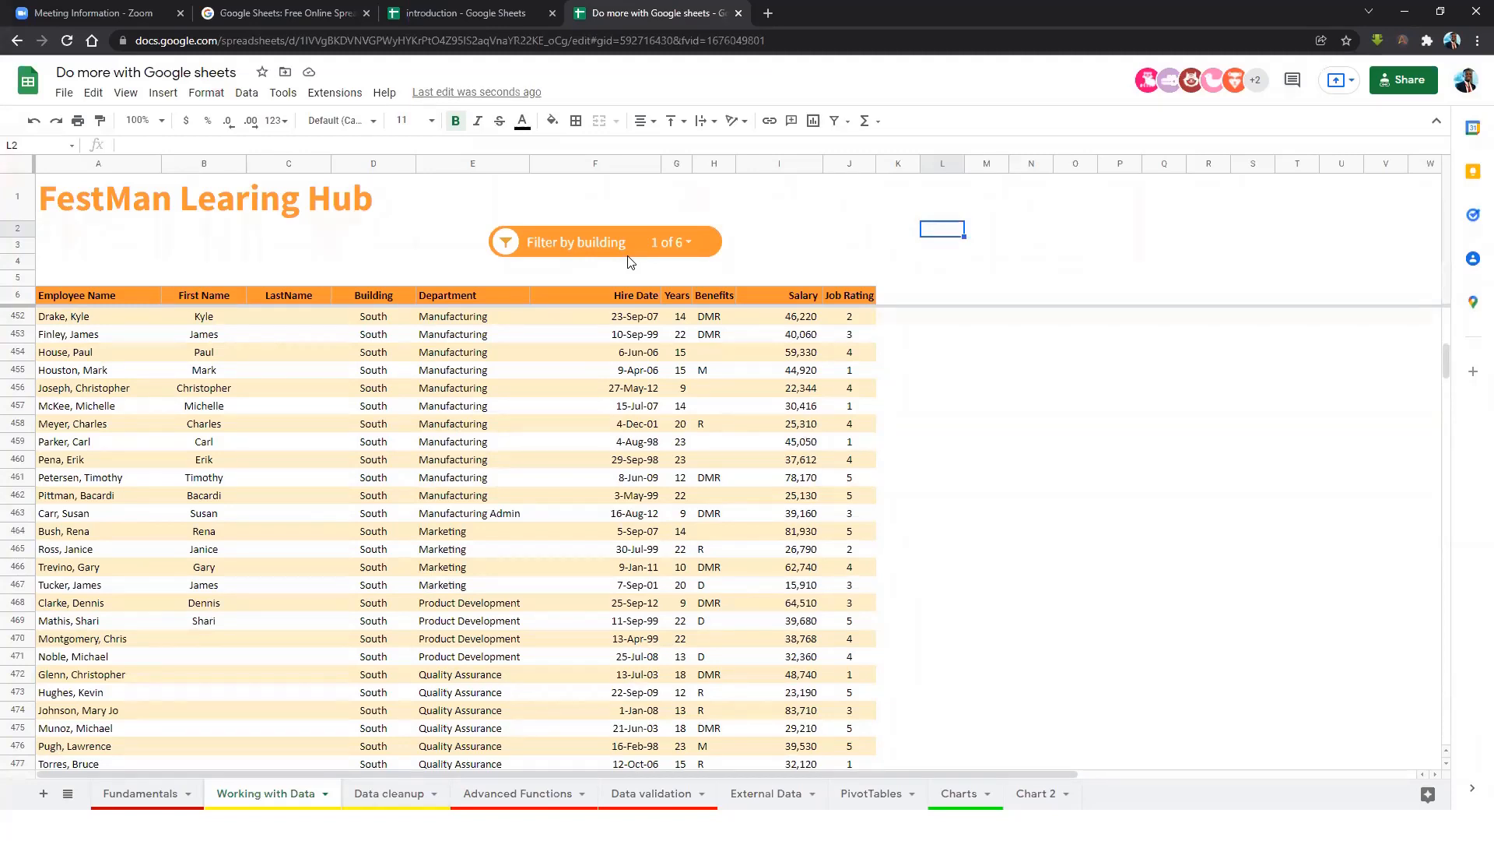
{"action": "left_click", "coordinate": [759, 623]}
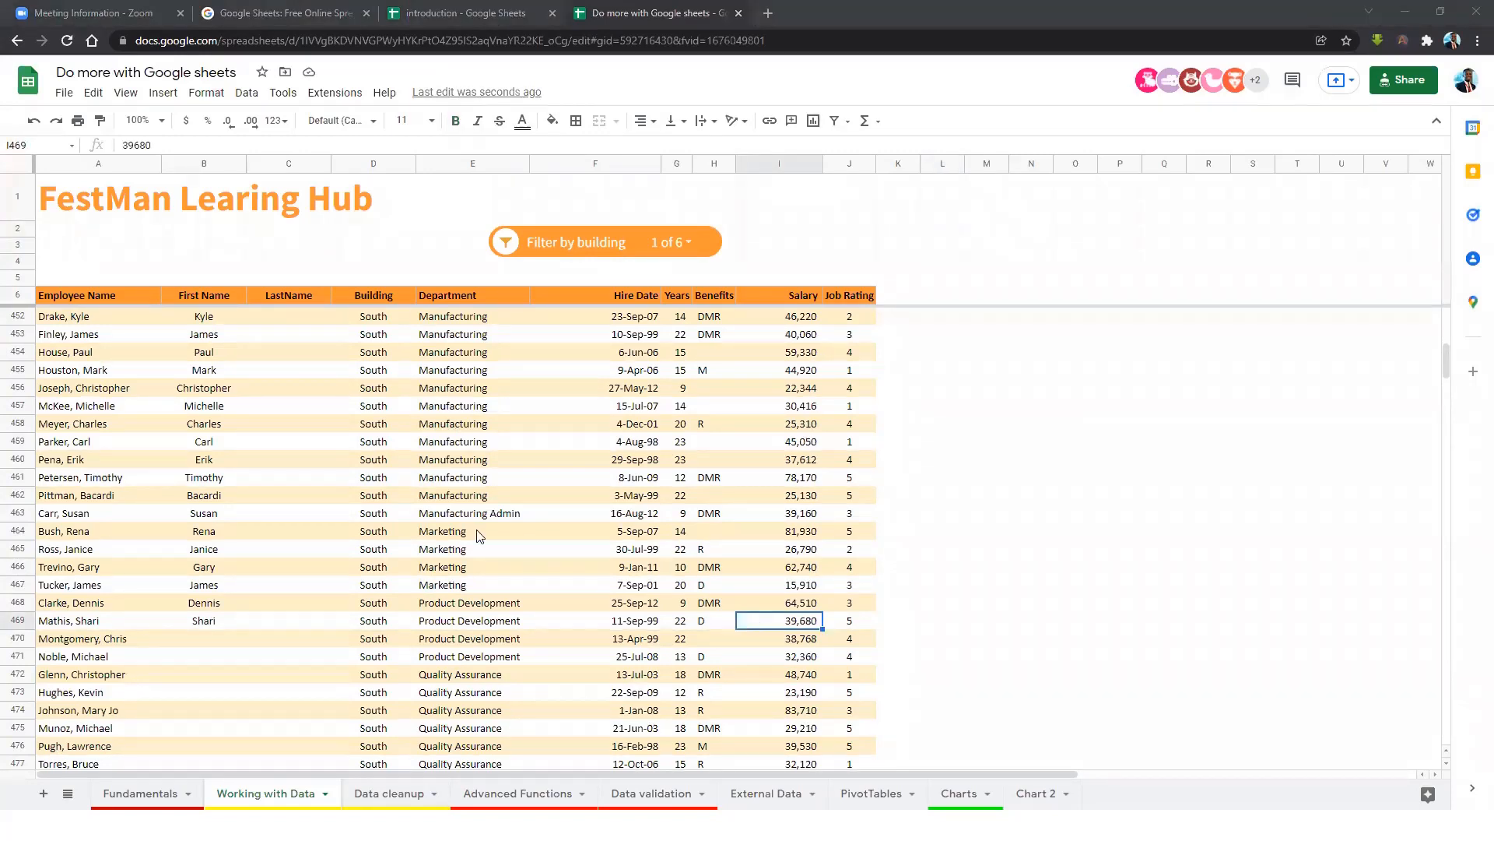
{"action": "left_click", "coordinate": [466, 408]}
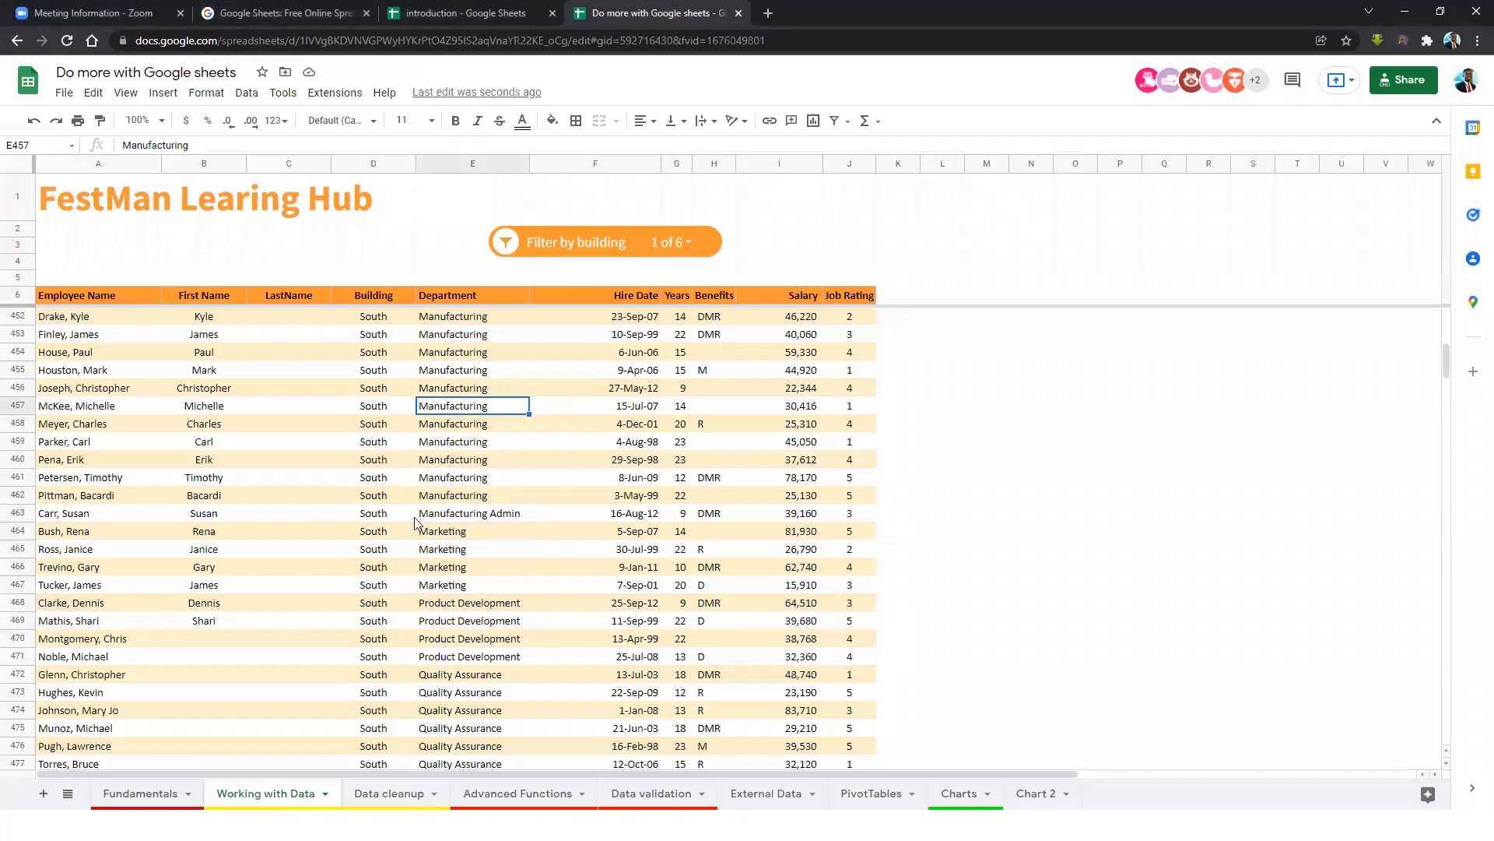
Go to the Data cleanup sheet and select the repeated rows 9–17.
{"action": "left_click", "coordinate": [389, 793]}
{"action": "left_click", "coordinate": [428, 440]}
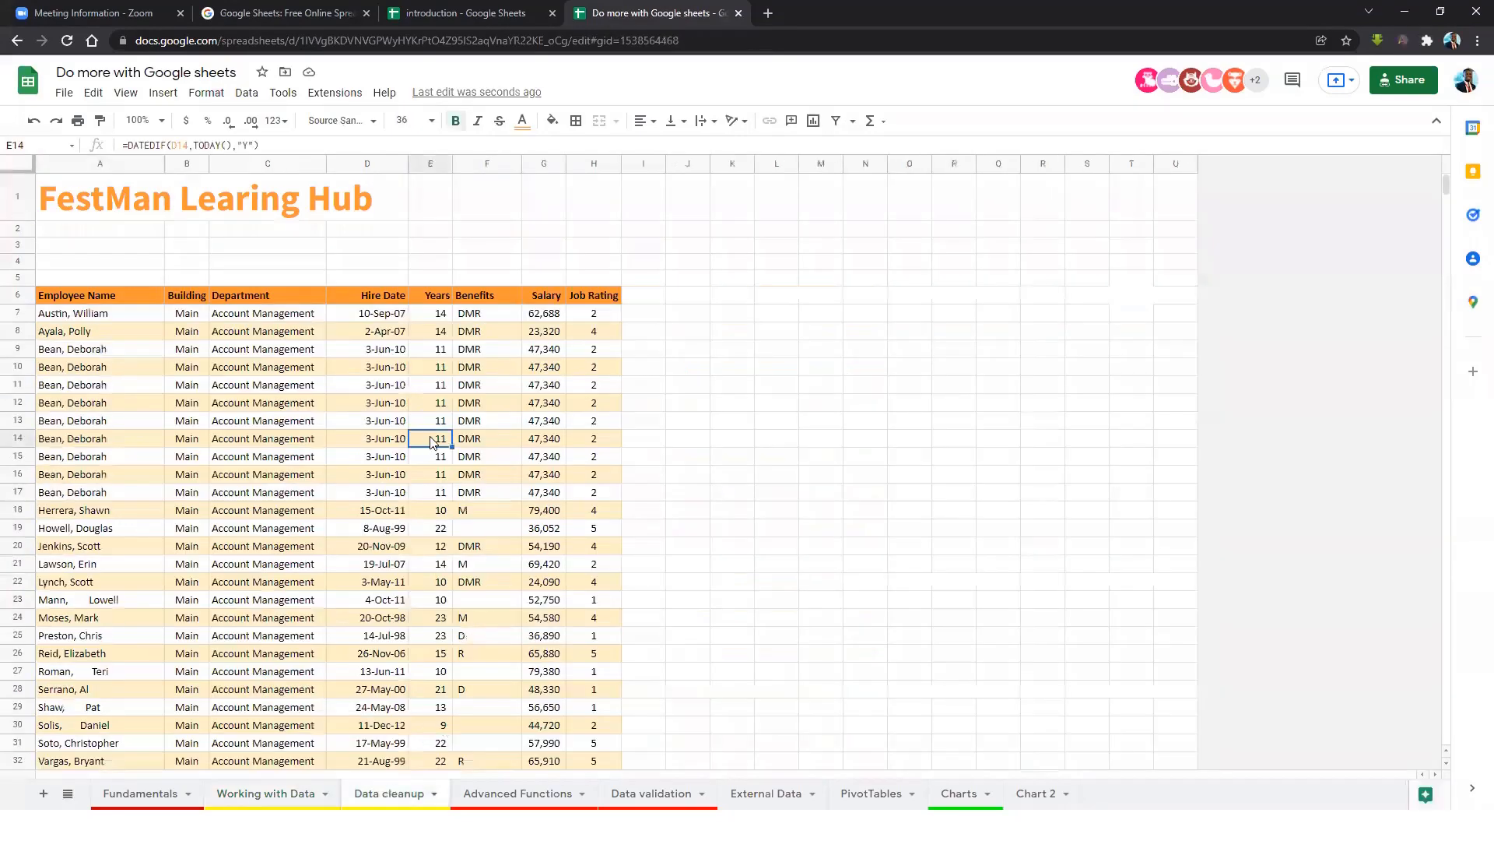
{"action": "left_click", "coordinate": [243, 422]}
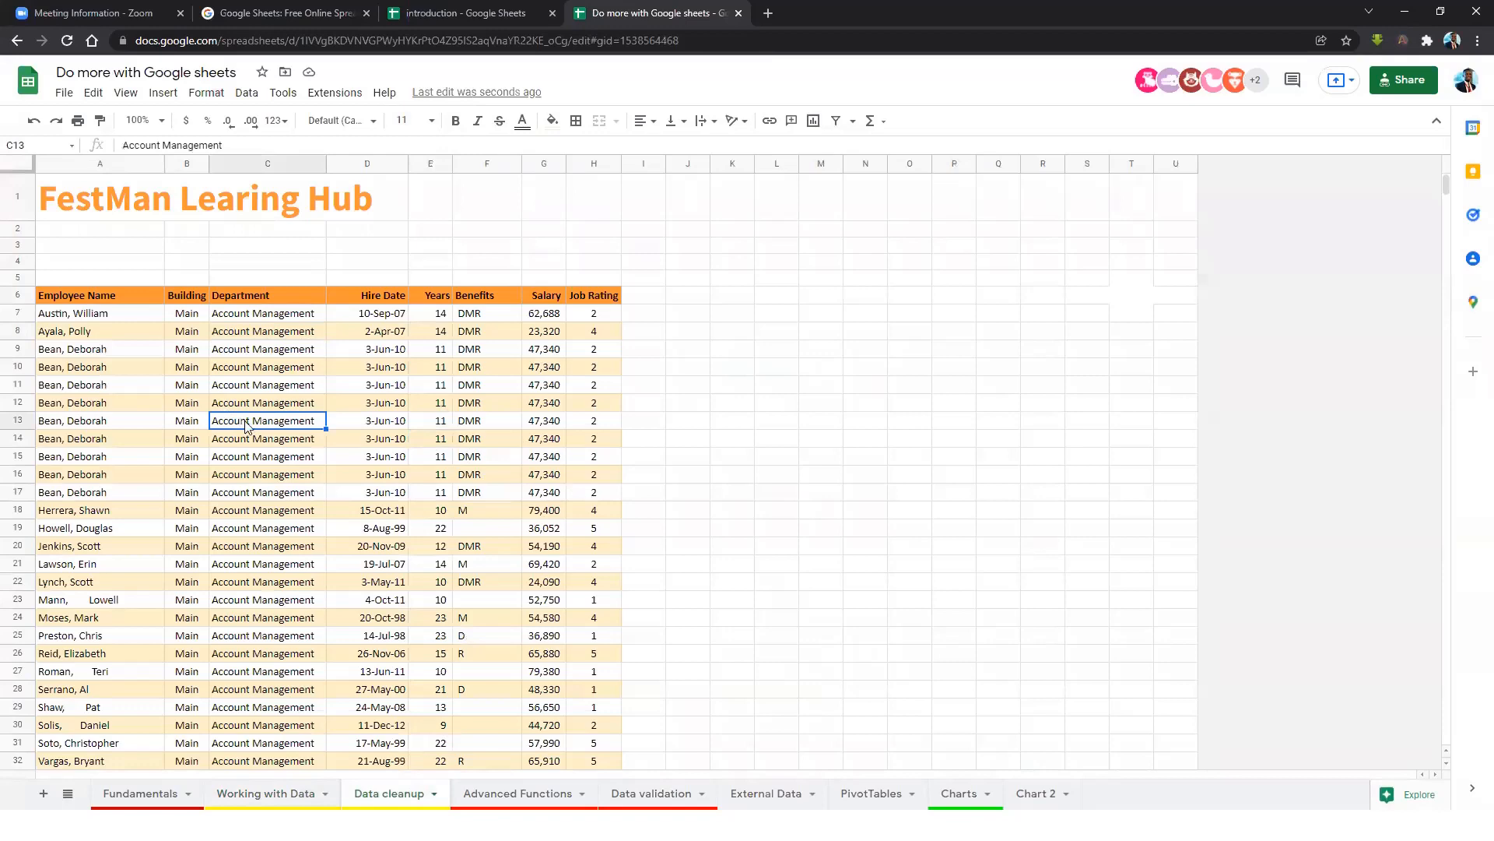
{"action": "left_click_drag", "start_coordinate": [113, 302], "coordinate": [584, 509]}
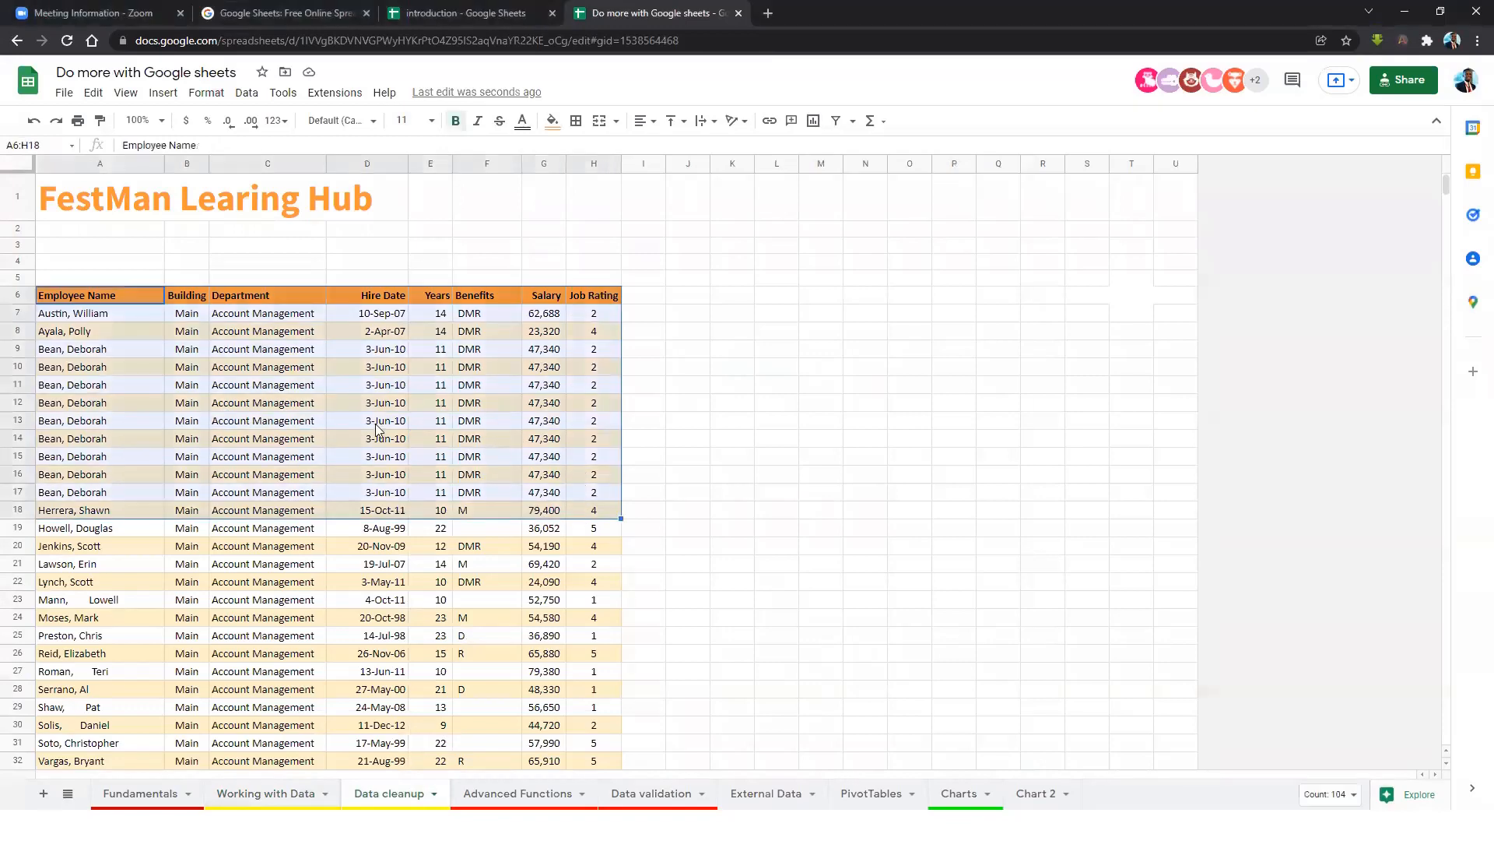
{"action": "left_click", "coordinate": [269, 367]}
{"action": "scroll", "coordinate": [146, 535], "scroll_direction": "down", "scroll_amount": 1}
{"action": "scroll", "coordinate": [145, 539], "scroll_direction": "down", "scroll_amount": 1}
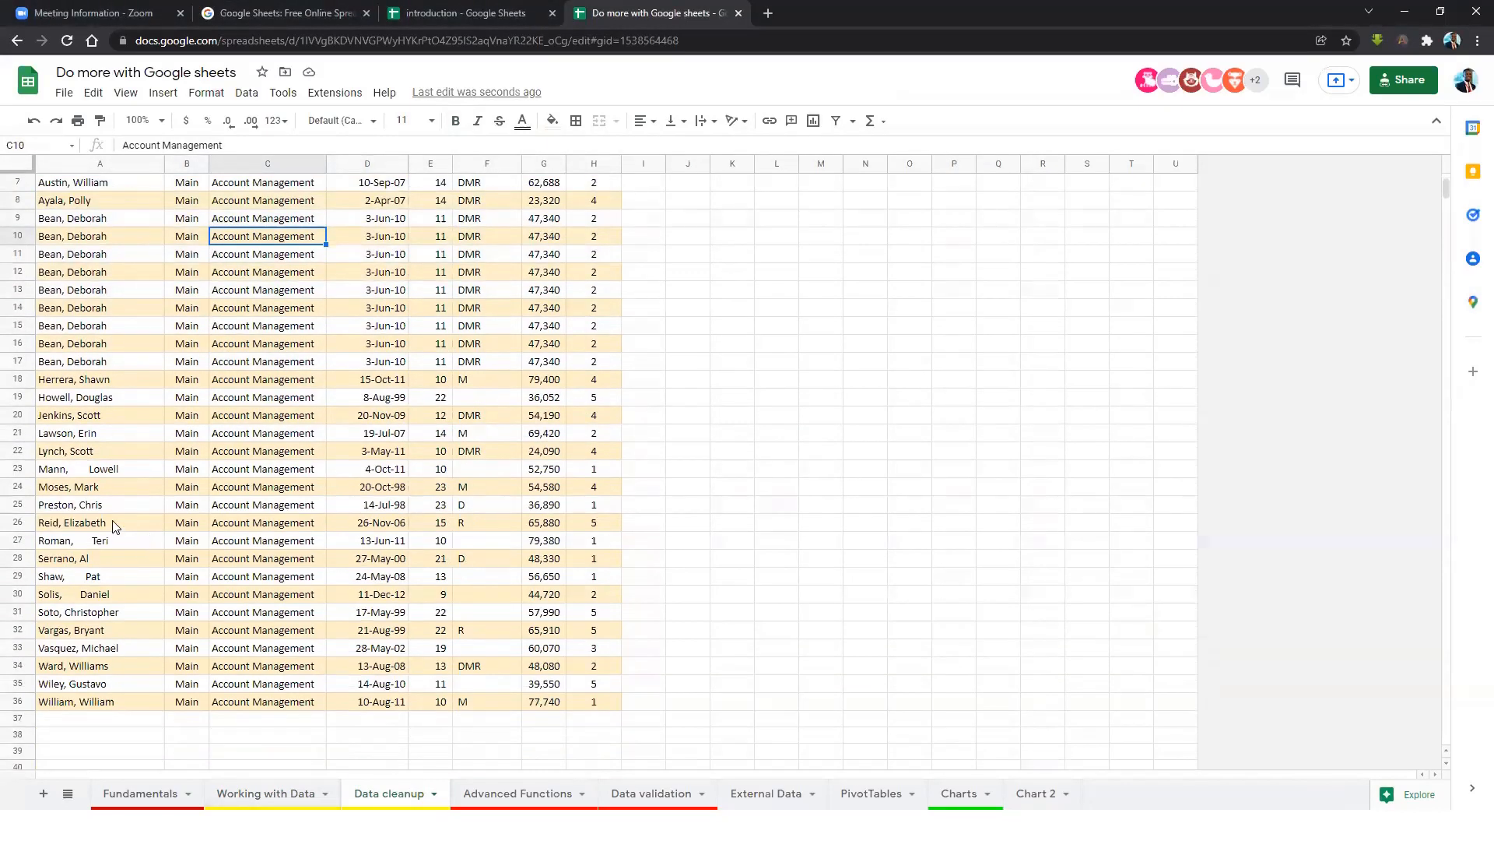
{"action": "scroll", "coordinate": [115, 527], "scroll_direction": "up", "scroll_amount": 3}
{"action": "left_click_drag", "start_coordinate": [65, 344], "coordinate": [596, 494]}
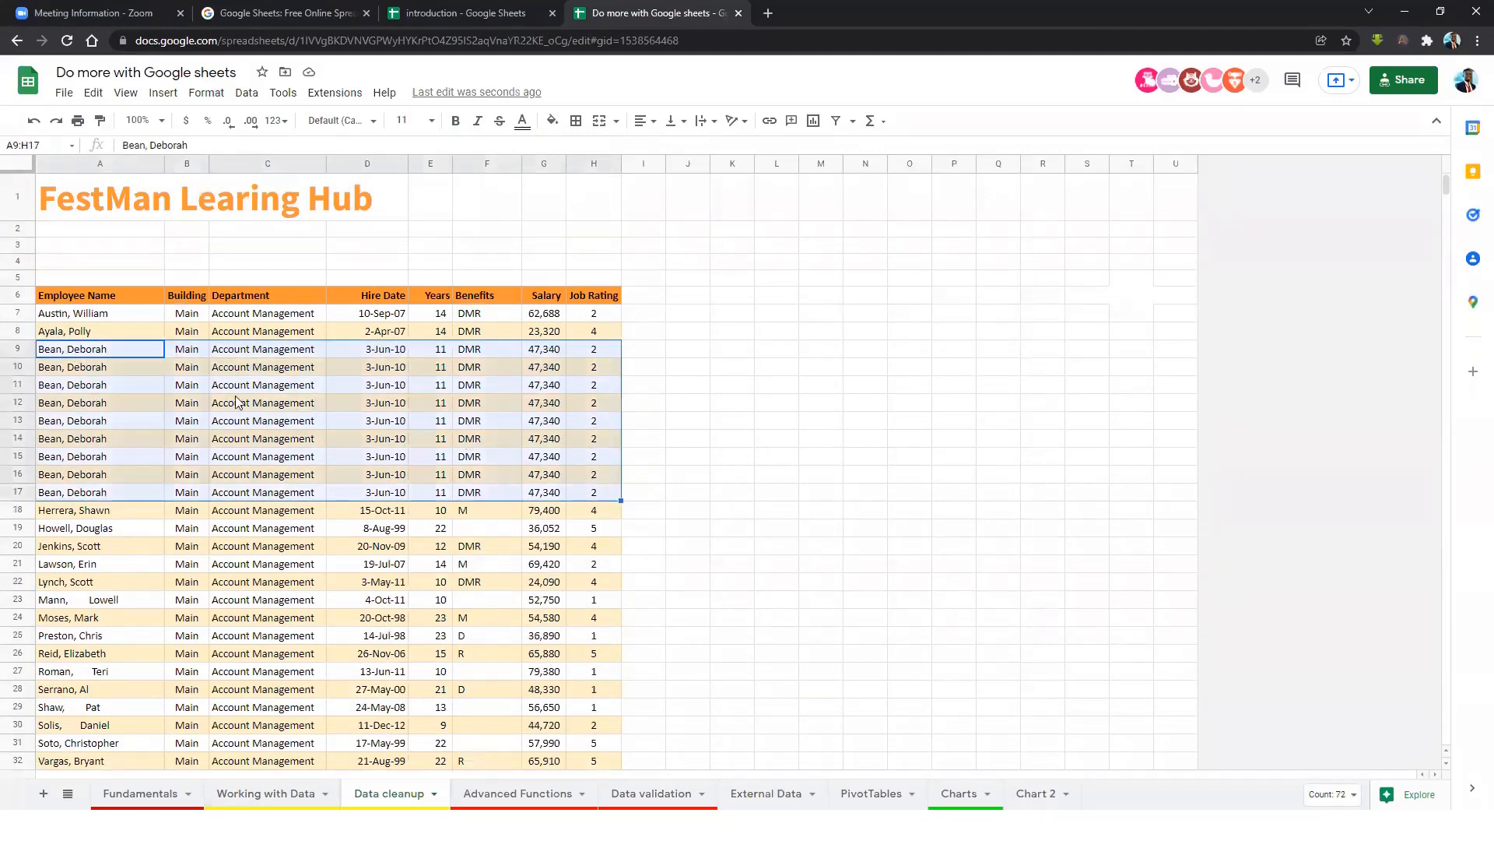
{"action": "left_click_drag", "start_coordinate": [110, 348], "coordinate": [529, 498]}
Inspect the employee names padded with extra spaces in A23 and A27.
{"action": "left_click", "coordinate": [91, 604]}
{"action": "left_click", "coordinate": [96, 619]}
{"action": "left_click", "coordinate": [99, 636]}
{"action": "left_click", "coordinate": [97, 674]}
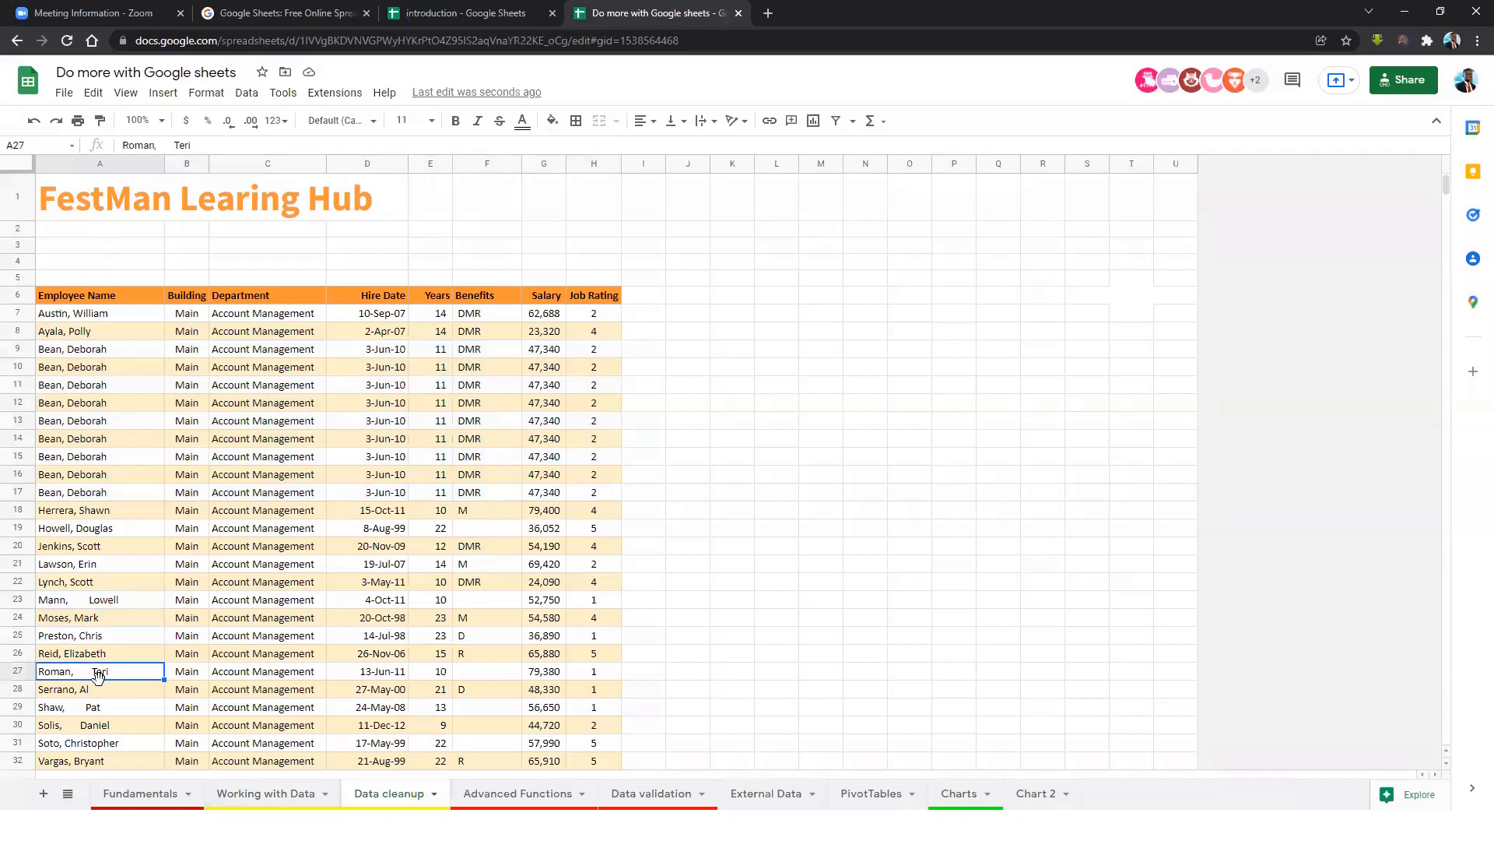
{"action": "left_click", "coordinate": [68, 604]}
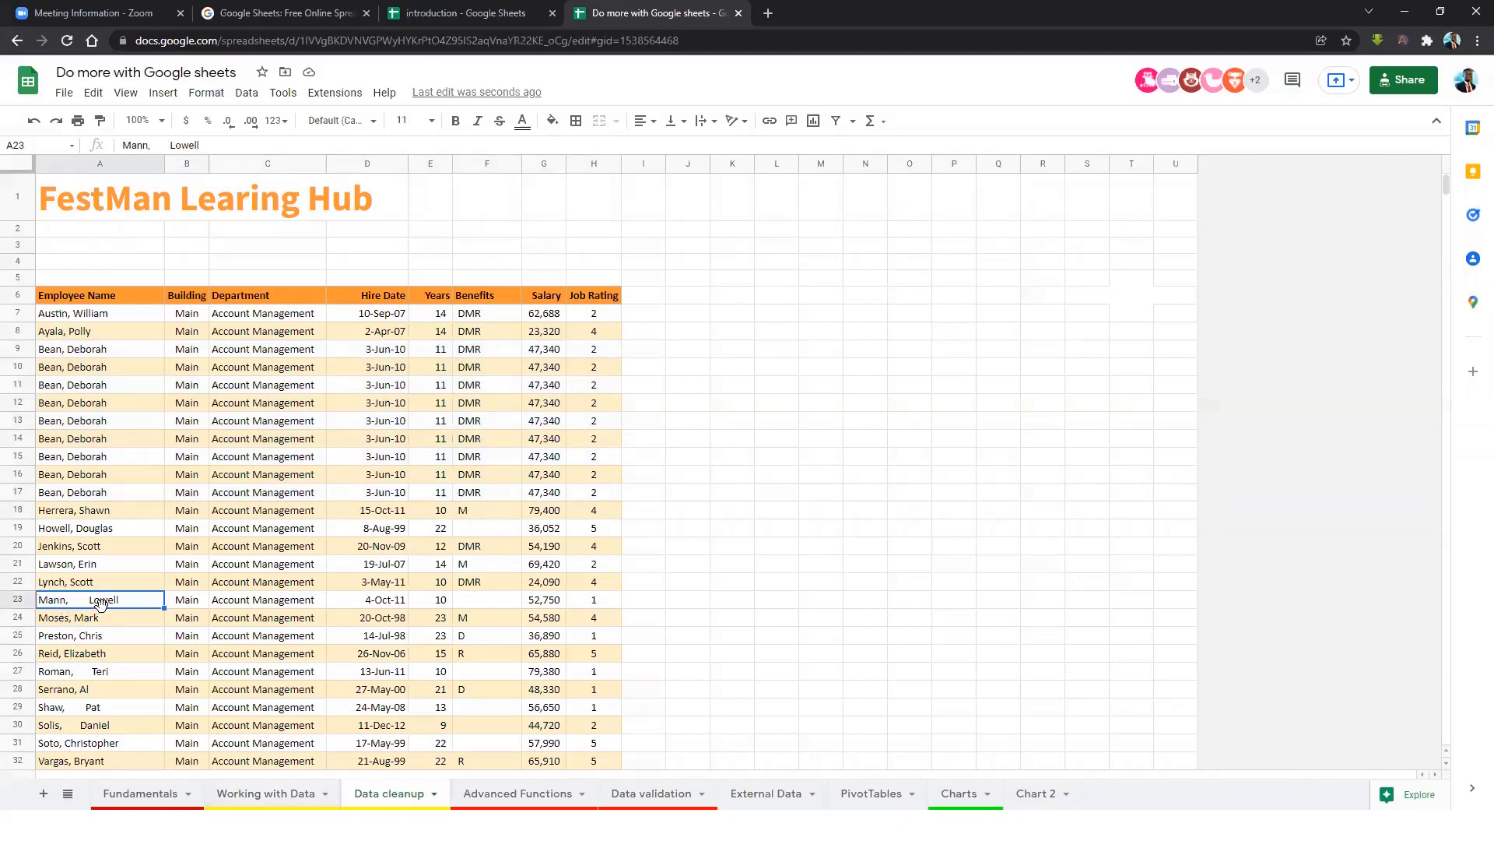
{"action": "left_click", "coordinate": [117, 673]}
{"action": "scroll", "coordinate": [116, 658], "scroll_direction": "down", "scroll_amount": 3}
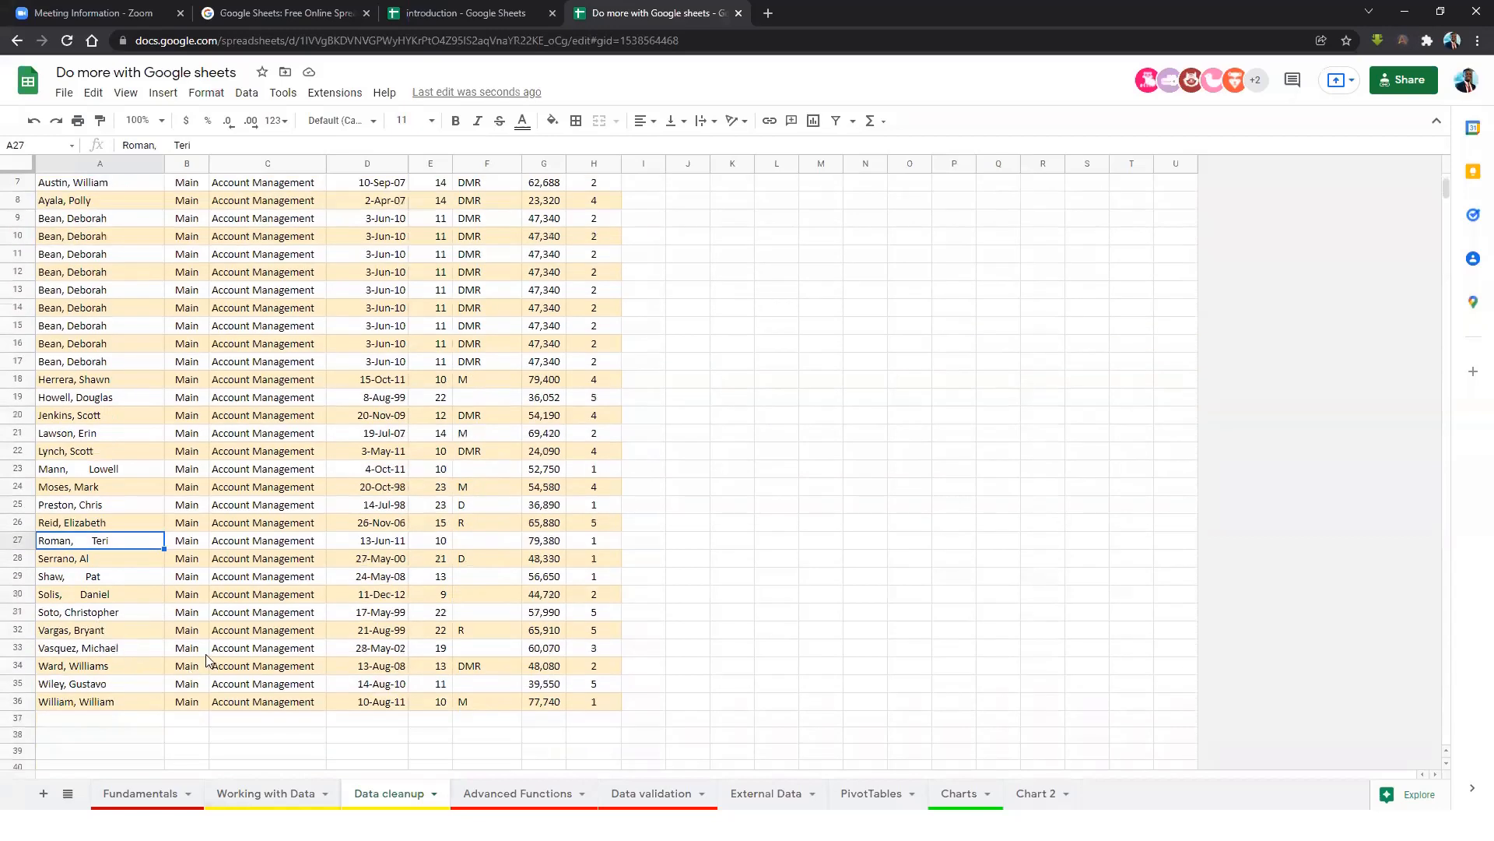
{"action": "scroll", "coordinate": [210, 658], "scroll_direction": "up", "scroll_amount": 3}
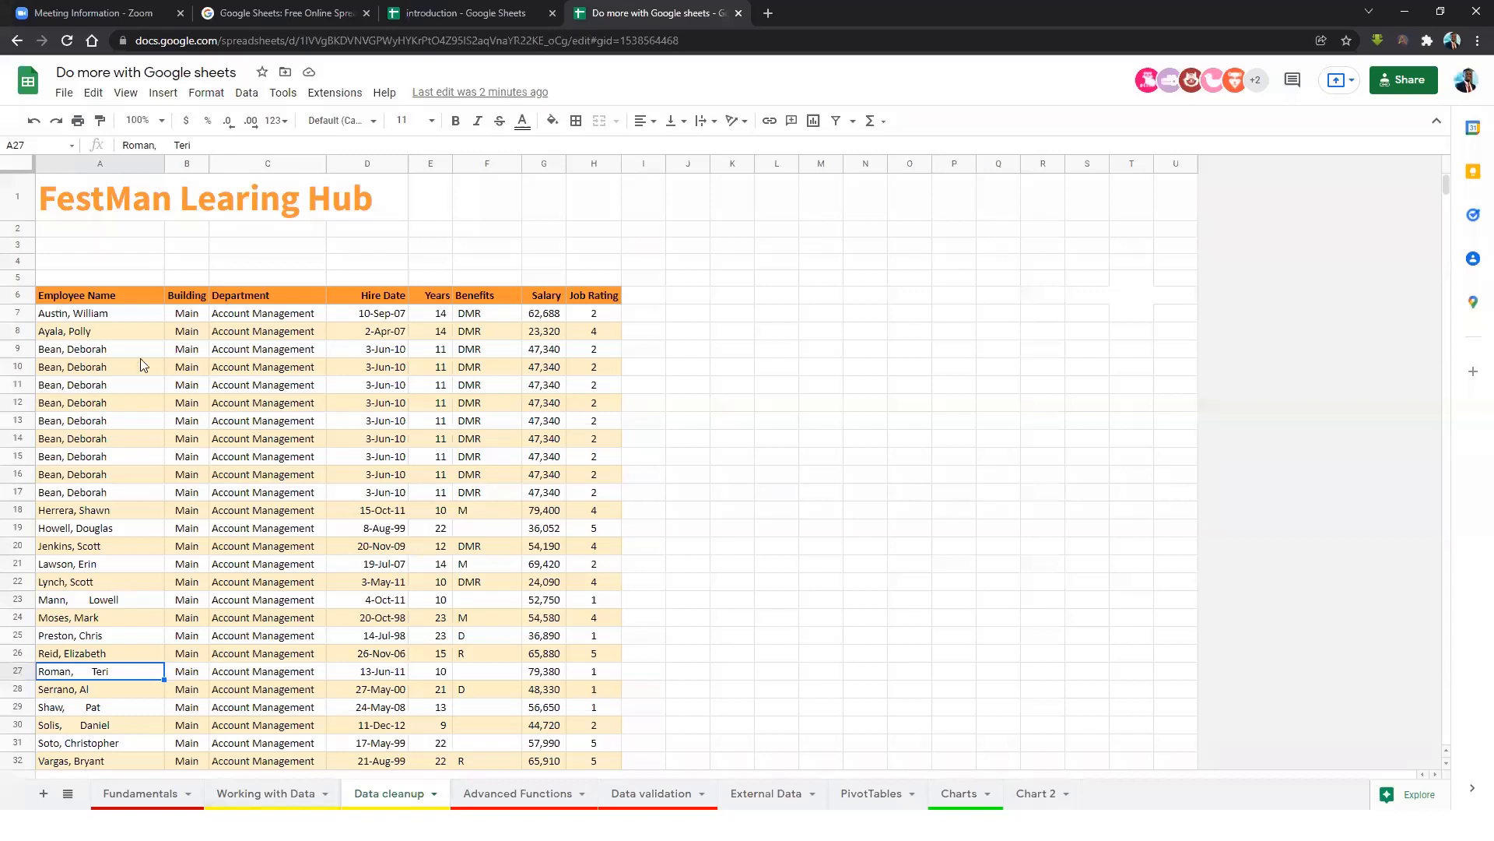
Select the employee table, then select whole rows 9 through 17.
{"action": "left_click_drag", "start_coordinate": [83, 293], "coordinate": [191, 295]}
{"action": "left_click_drag", "start_coordinate": [316, 310], "coordinate": [594, 771]}
{"action": "left_click_drag", "start_coordinate": [581, 580], "coordinate": [603, 304]}
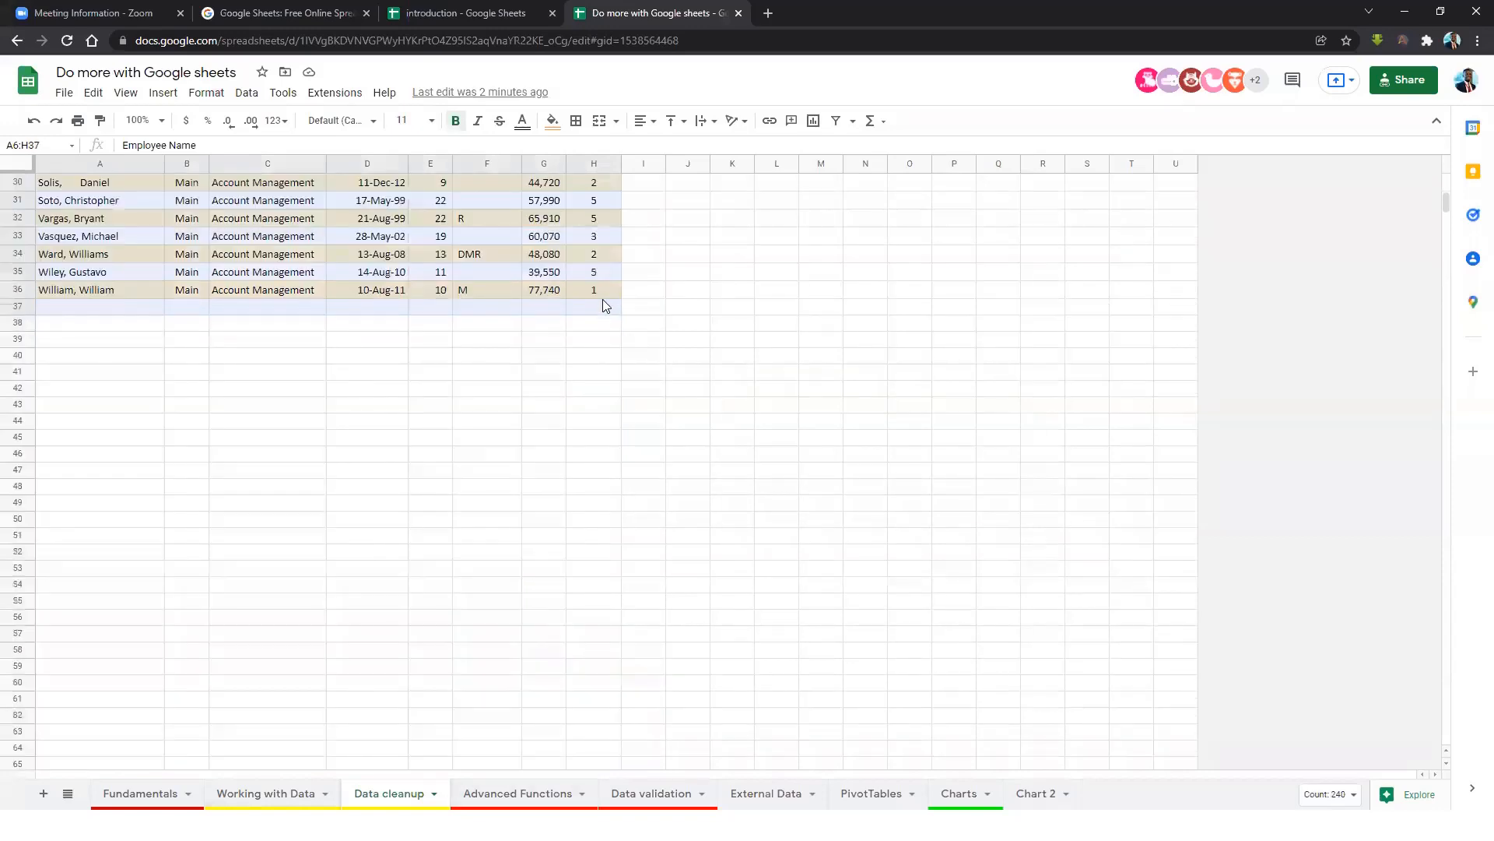
{"action": "scroll", "coordinate": [487, 450], "scroll_direction": "up", "scroll_amount": 3}
{"action": "scroll", "coordinate": [487, 450], "scroll_direction": "up", "scroll_amount": 5}
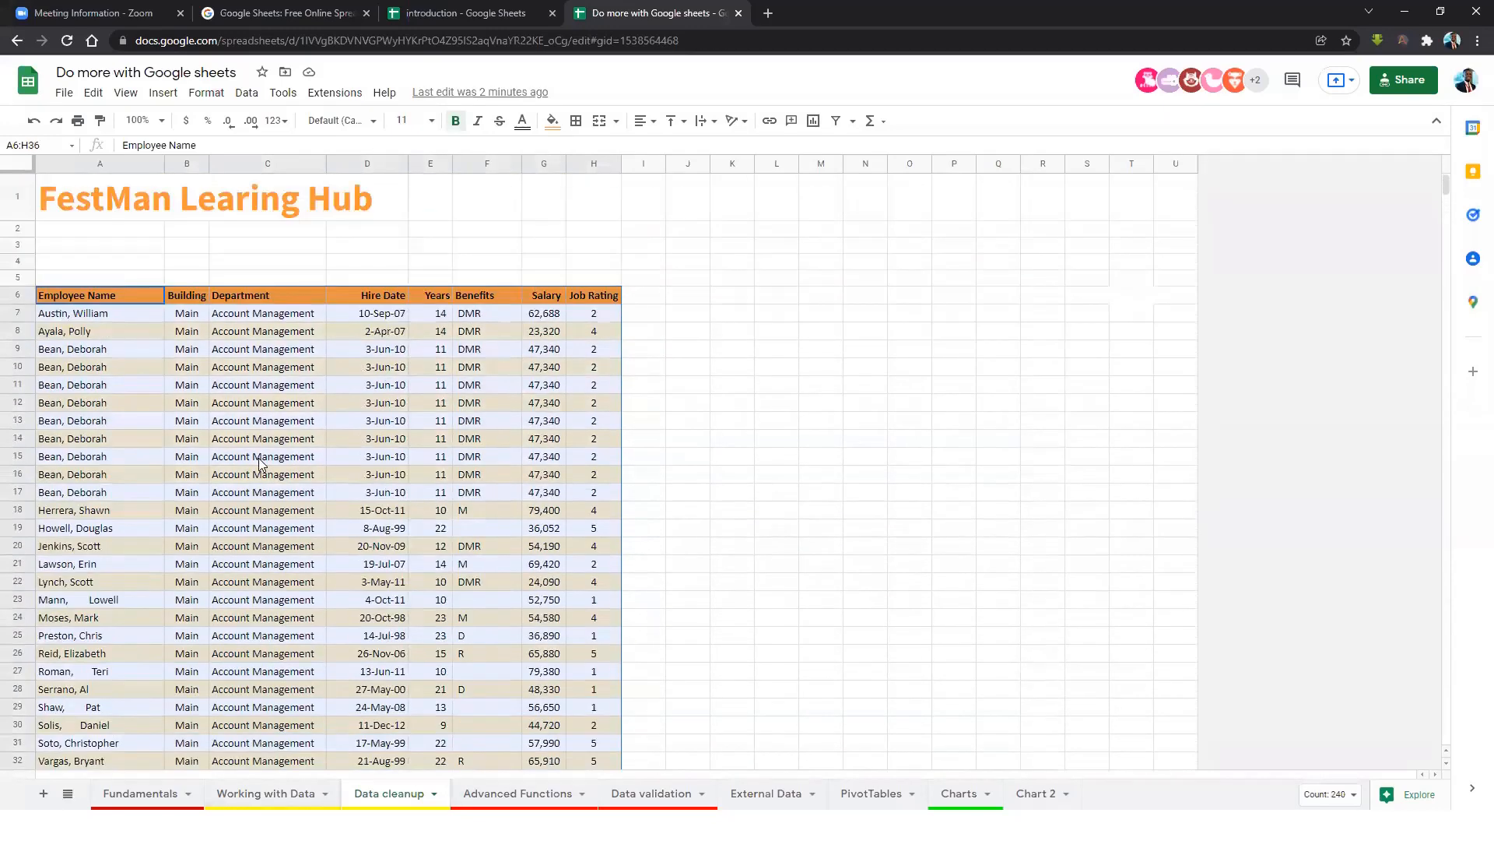
{"action": "left_click", "coordinate": [57, 355]}
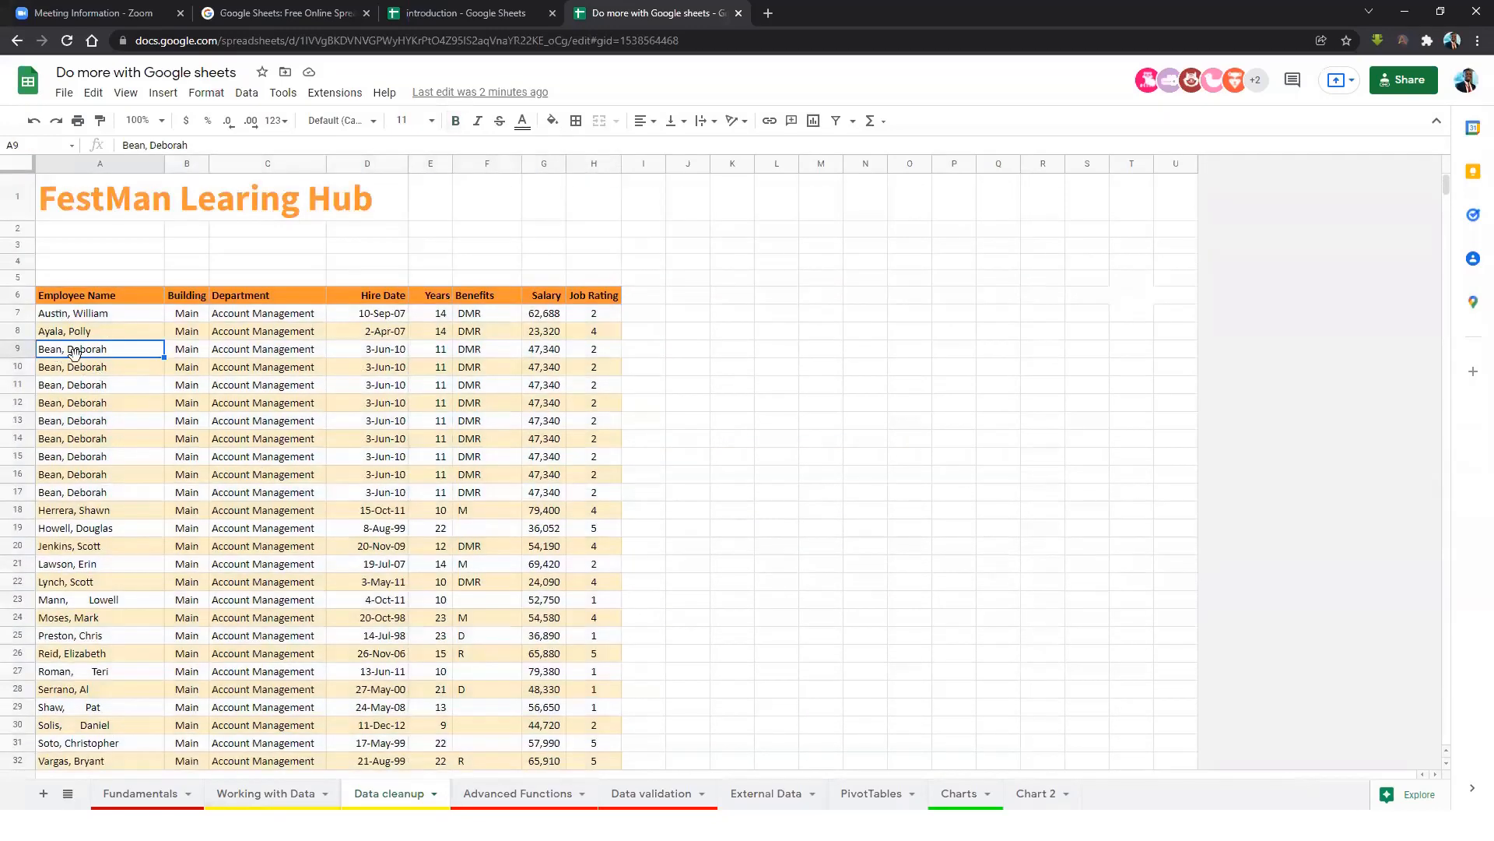
{"action": "left_click_drag", "start_coordinate": [19, 348], "coordinate": [47, 500]}
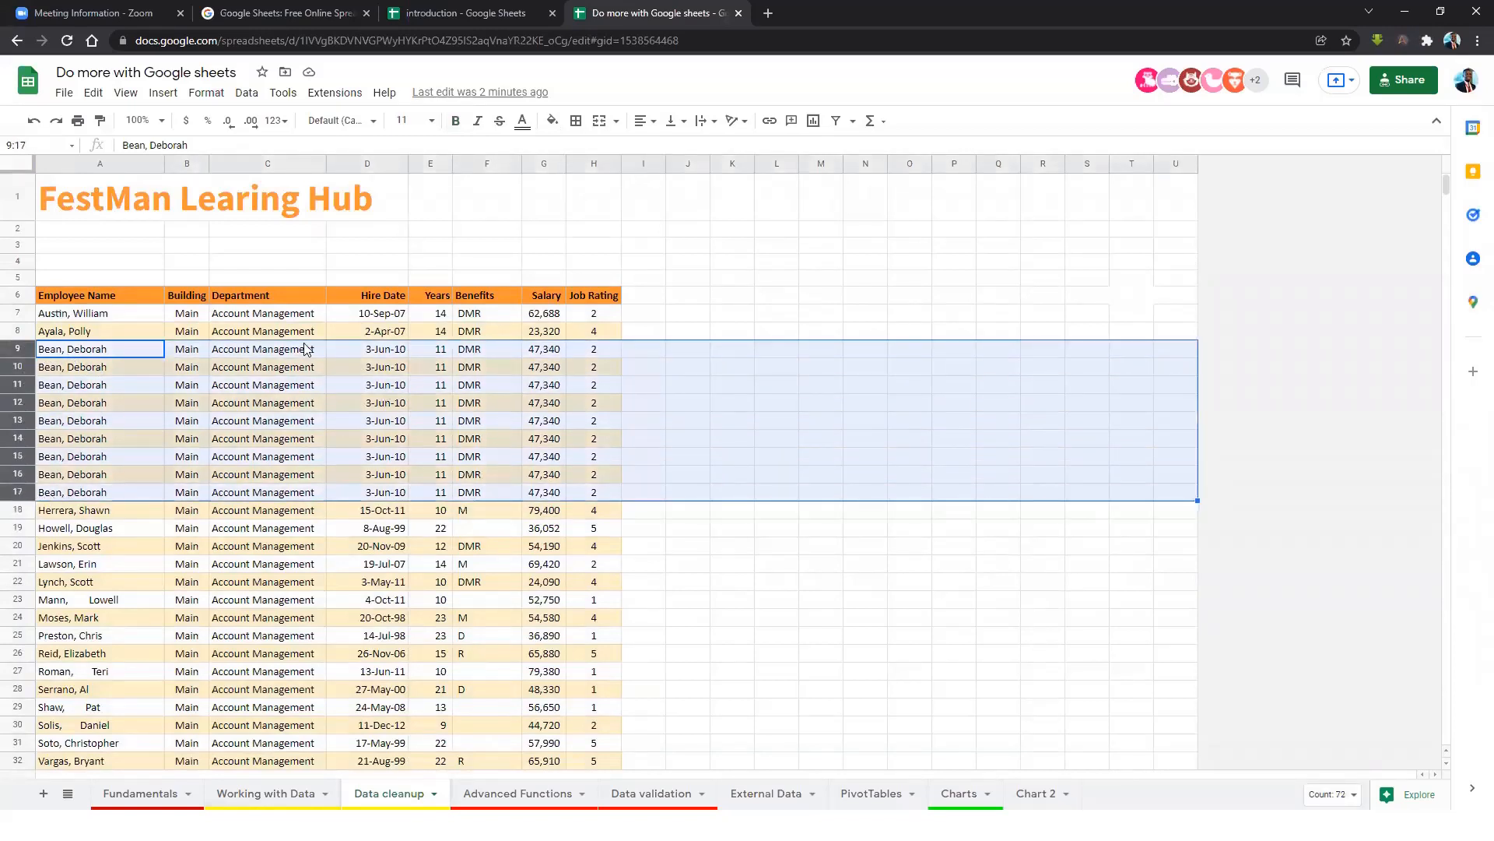
Fill the selected rows 9–17 with orange.
{"action": "left_click", "coordinate": [551, 123]}
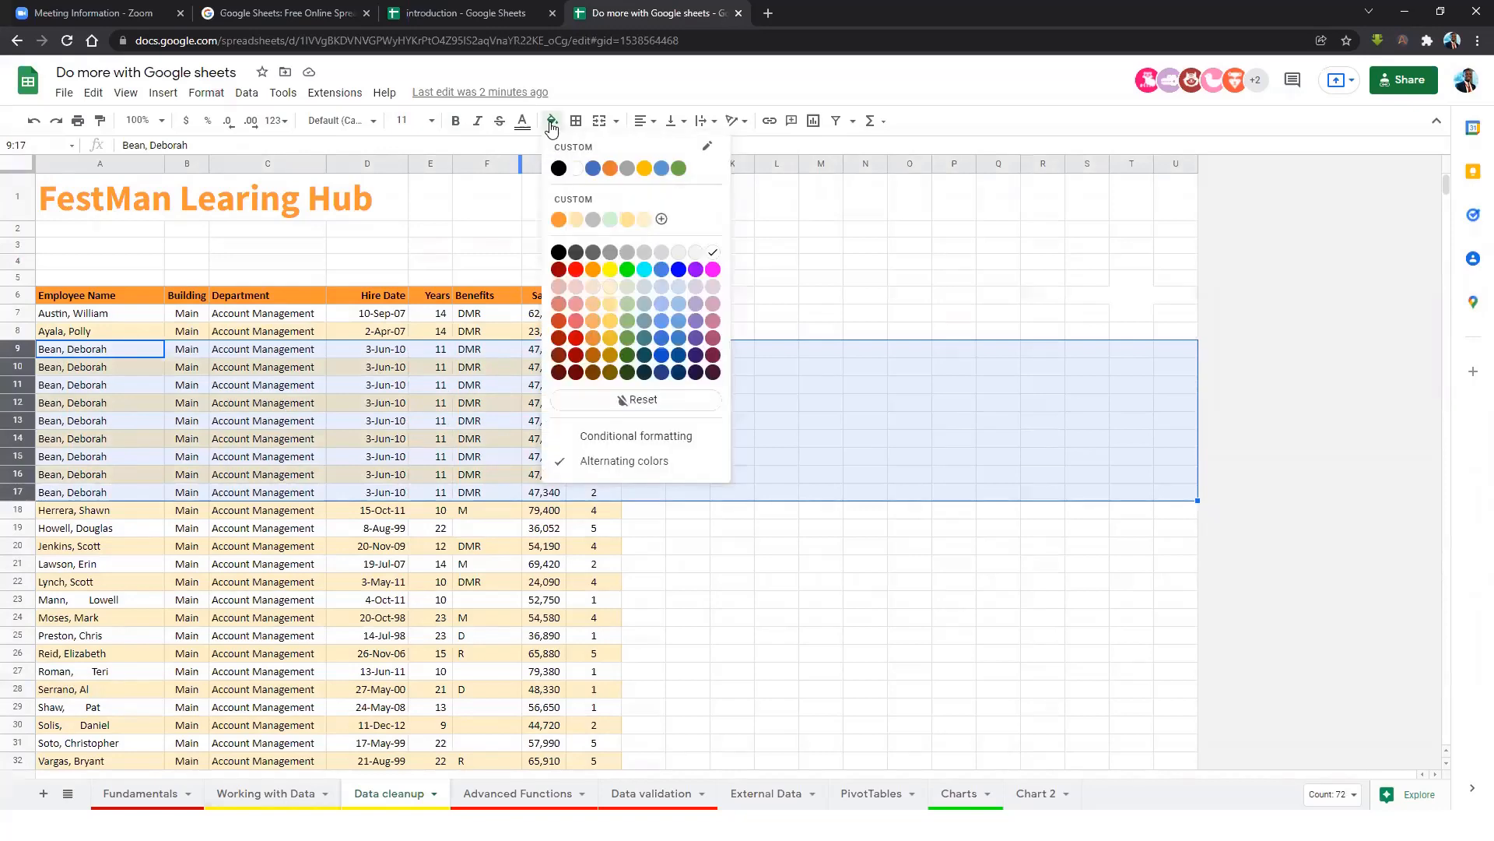
{"action": "left_click", "coordinate": [561, 223]}
{"action": "left_click", "coordinate": [544, 384]}
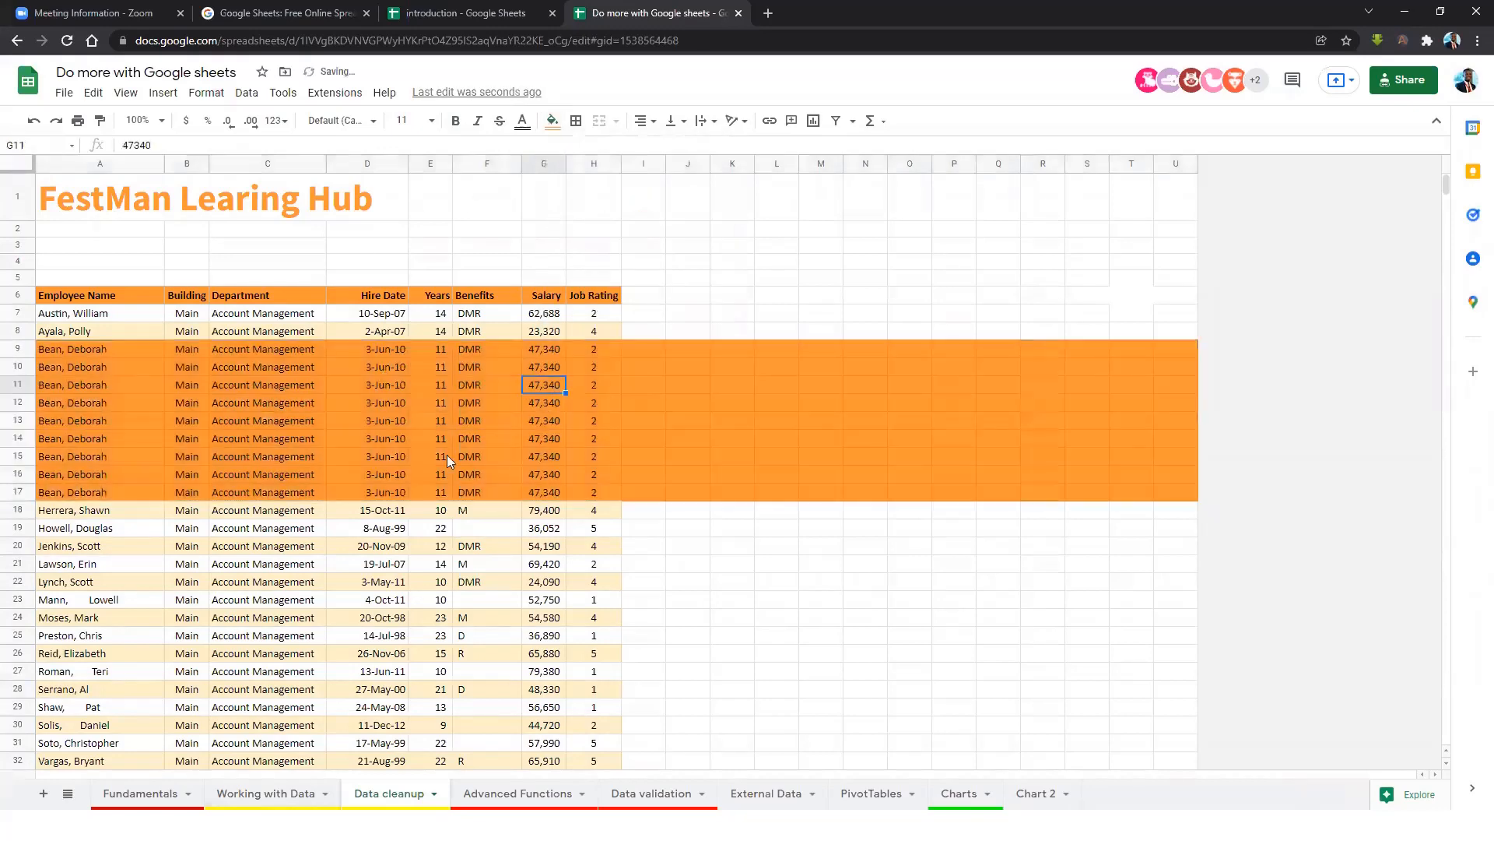
{"action": "scroll", "coordinate": [556, 549], "scroll_direction": "down", "scroll_amount": 3}
{"action": "scroll", "coordinate": [452, 483], "scroll_direction": "up", "scroll_amount": 3}
Select the employee table A6:H36 and bring up the Data cleanup menu.
{"action": "left_click_drag", "start_coordinate": [77, 295], "coordinate": [615, 743]}
{"action": "left_click_drag", "start_coordinate": [619, 560], "coordinate": [613, 384]}
{"action": "scroll", "coordinate": [837, 354], "scroll_direction": "up", "scroll_amount": 2}
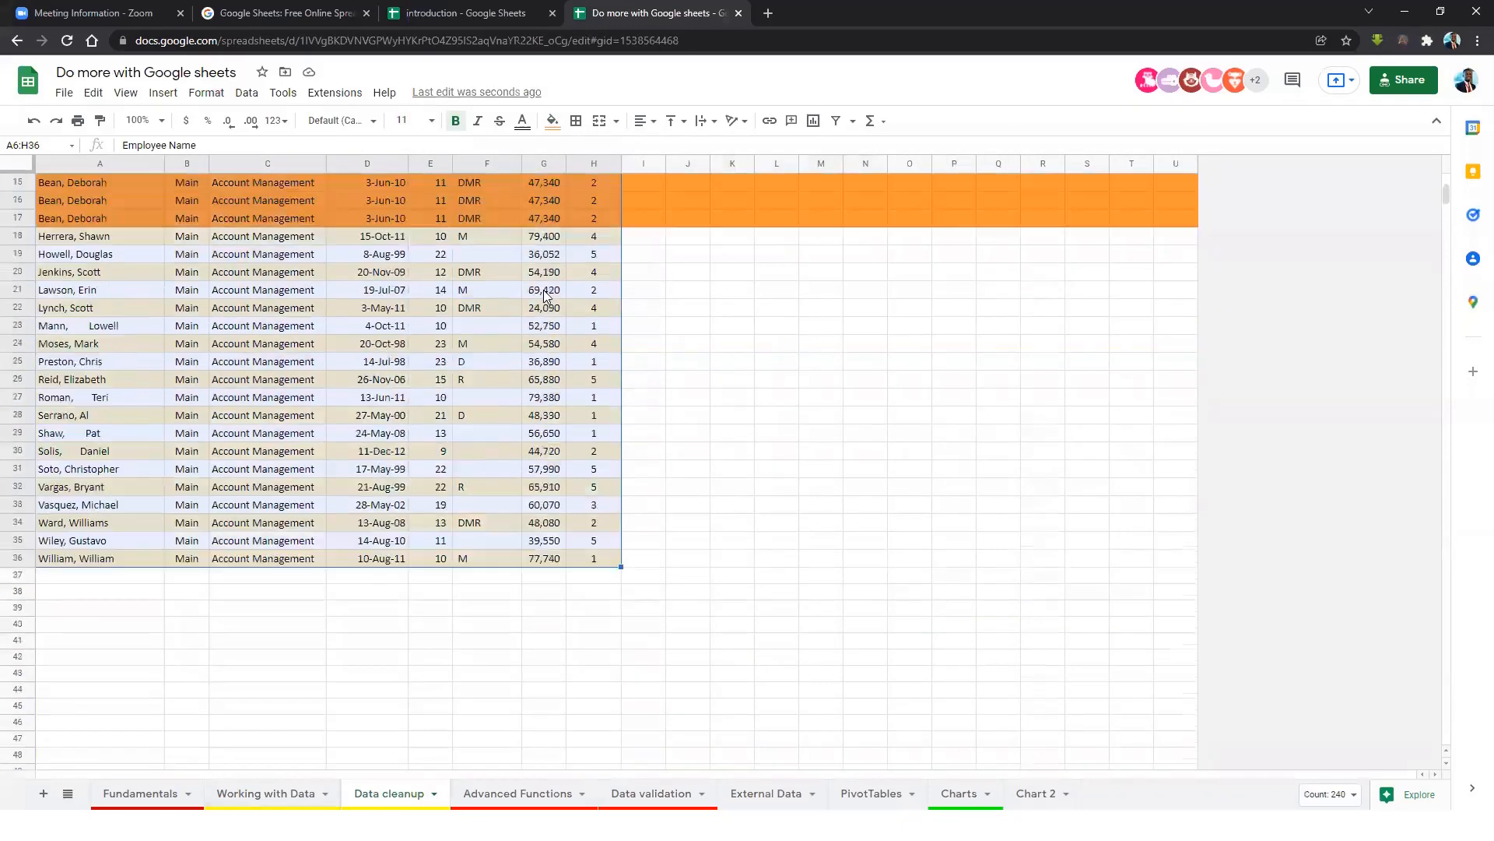
{"action": "left_click", "coordinate": [247, 94]}
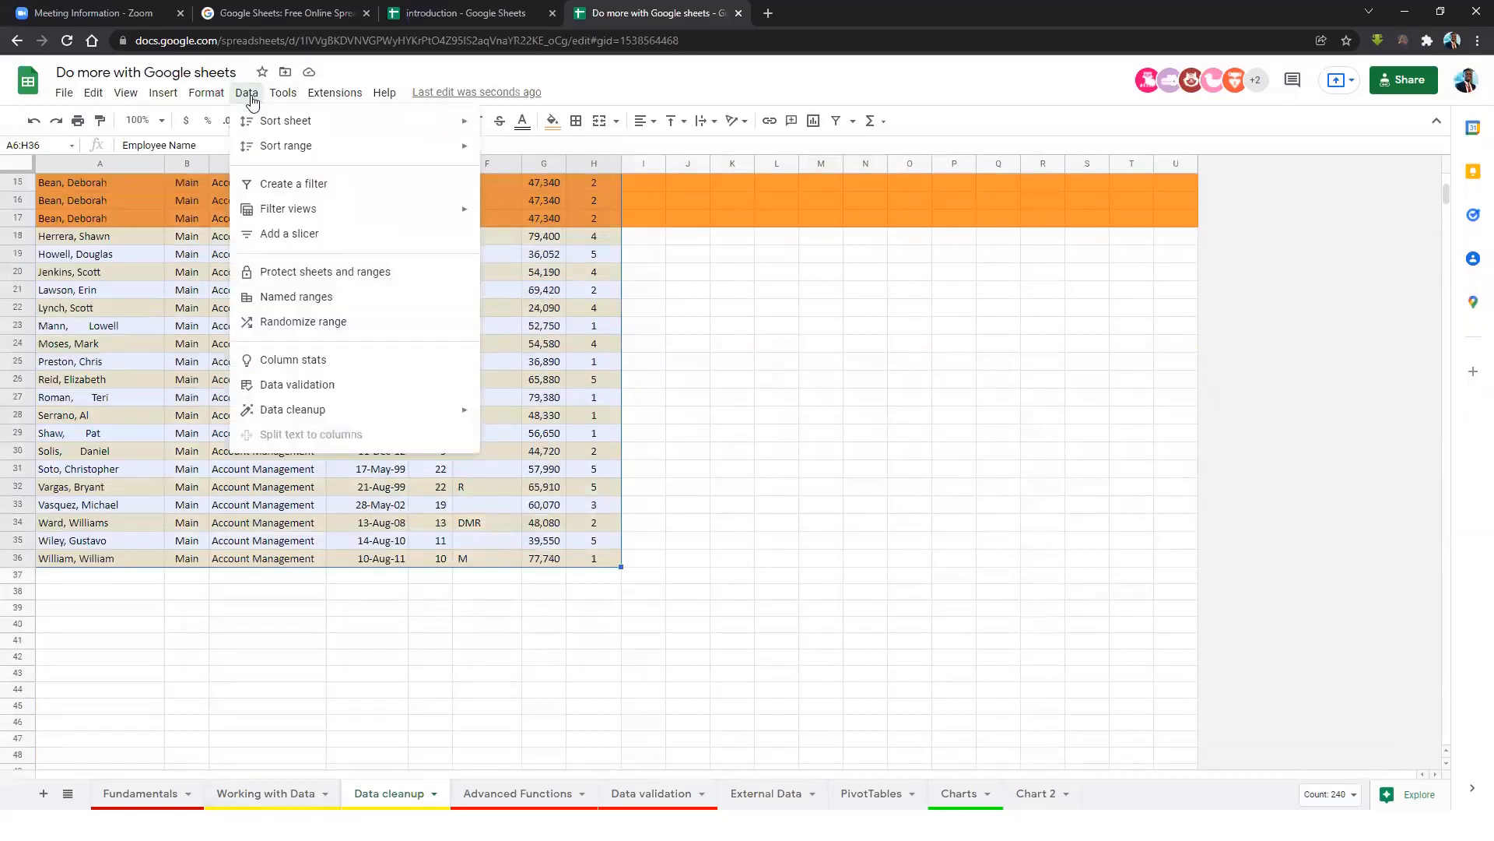
{"action": "mouse_move", "coordinate": [306, 418]}
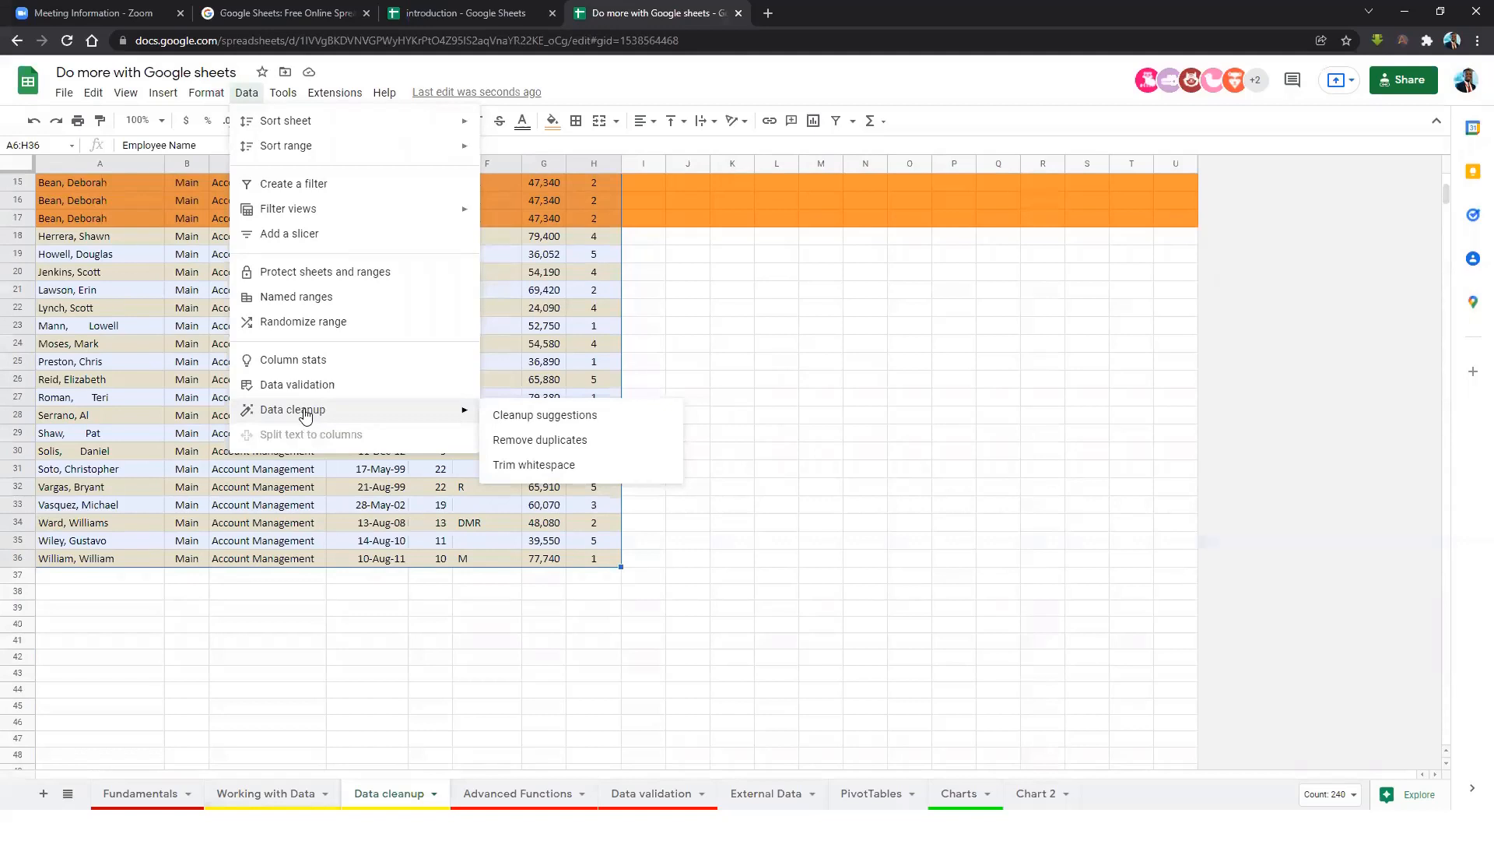
{"action": "right_click", "coordinate": [607, 337]}
{"action": "mouse_move", "coordinate": [794, 764]}
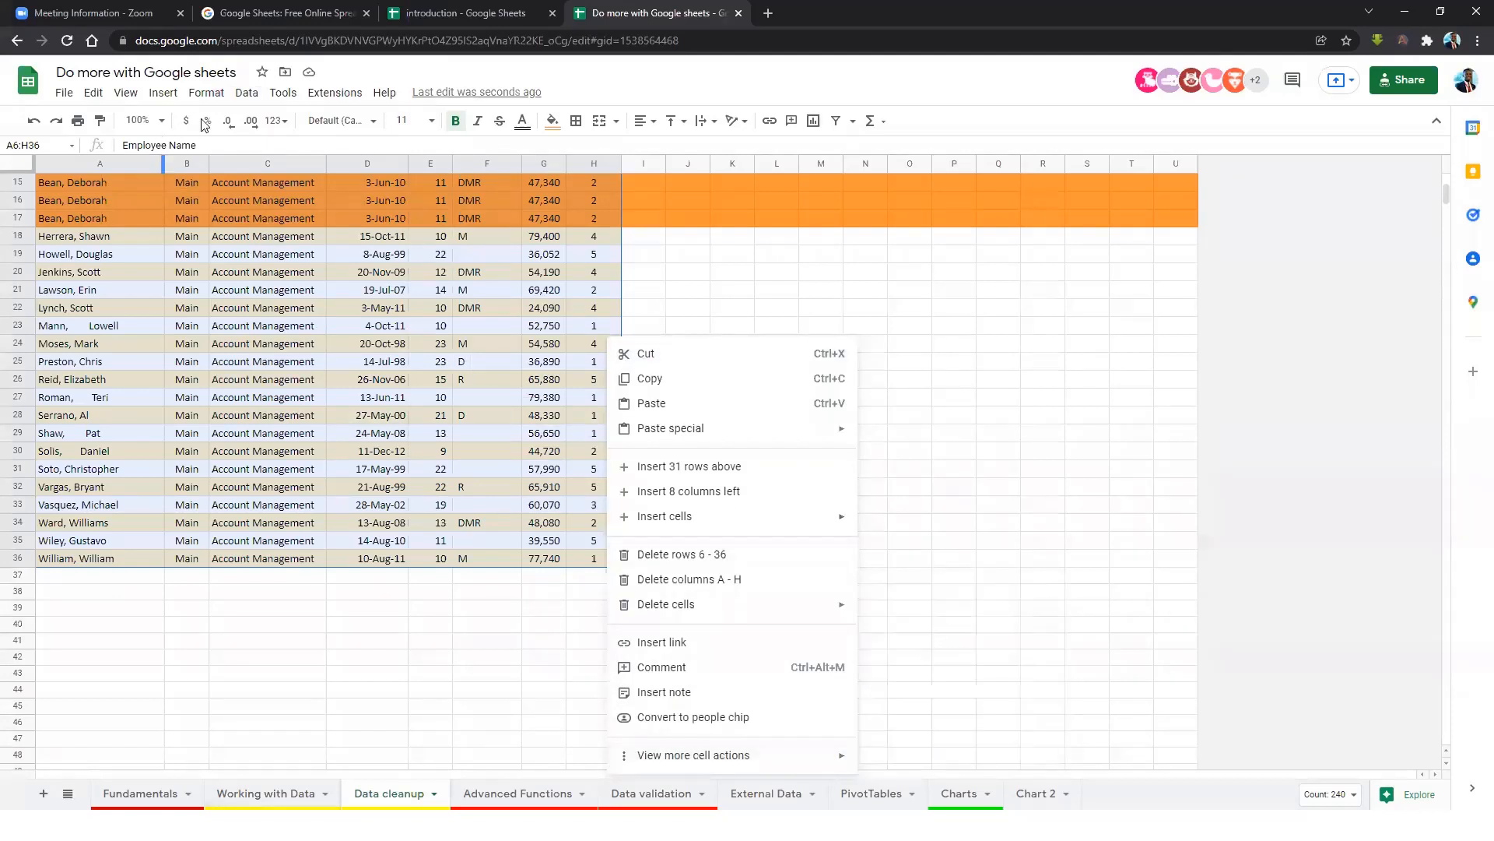
{"action": "left_click", "coordinate": [246, 94]}
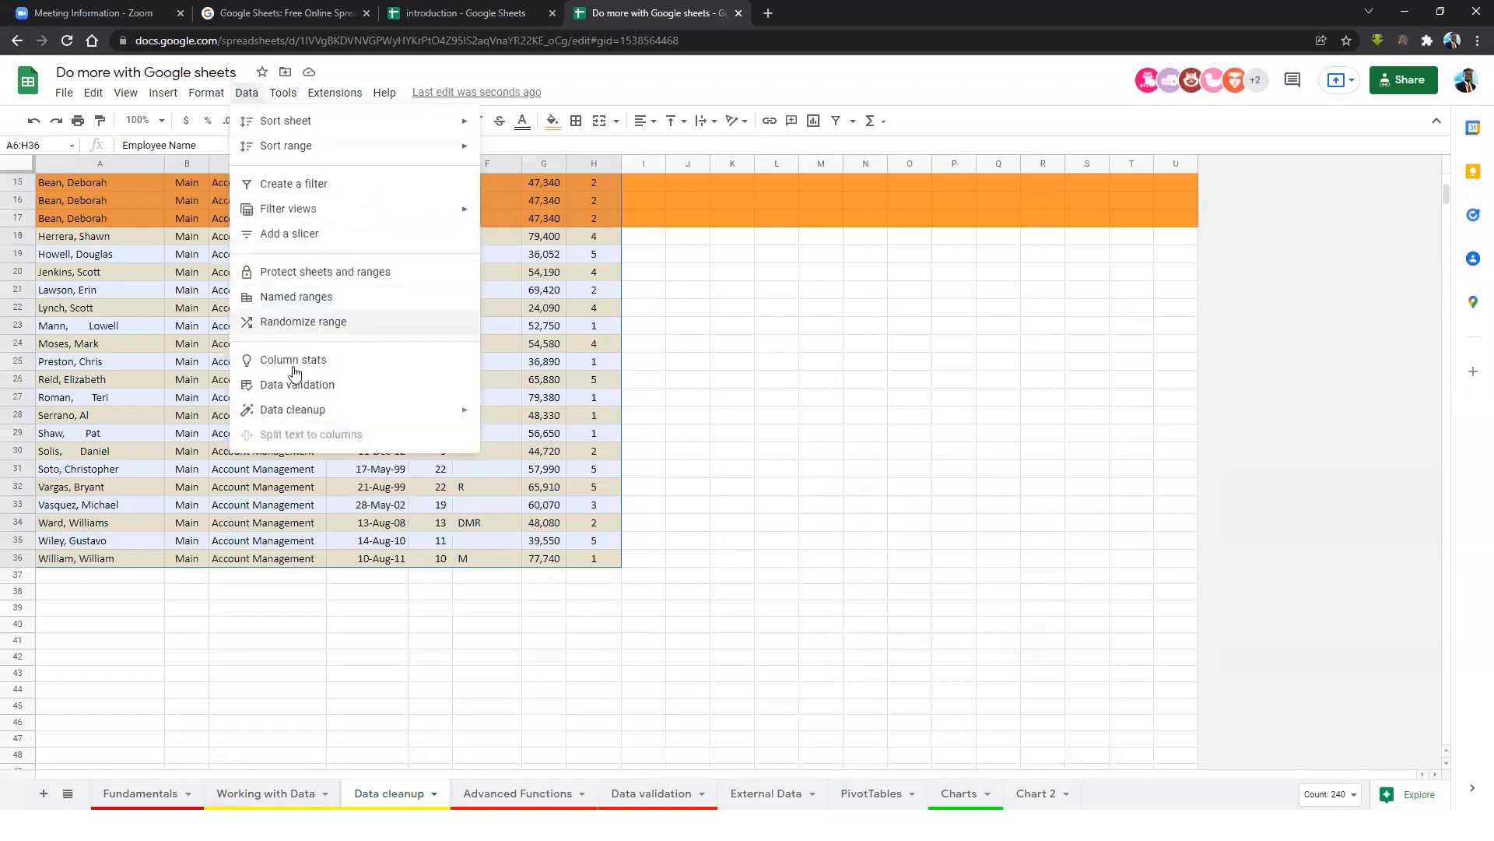
{"action": "mouse_move", "coordinate": [393, 417]}
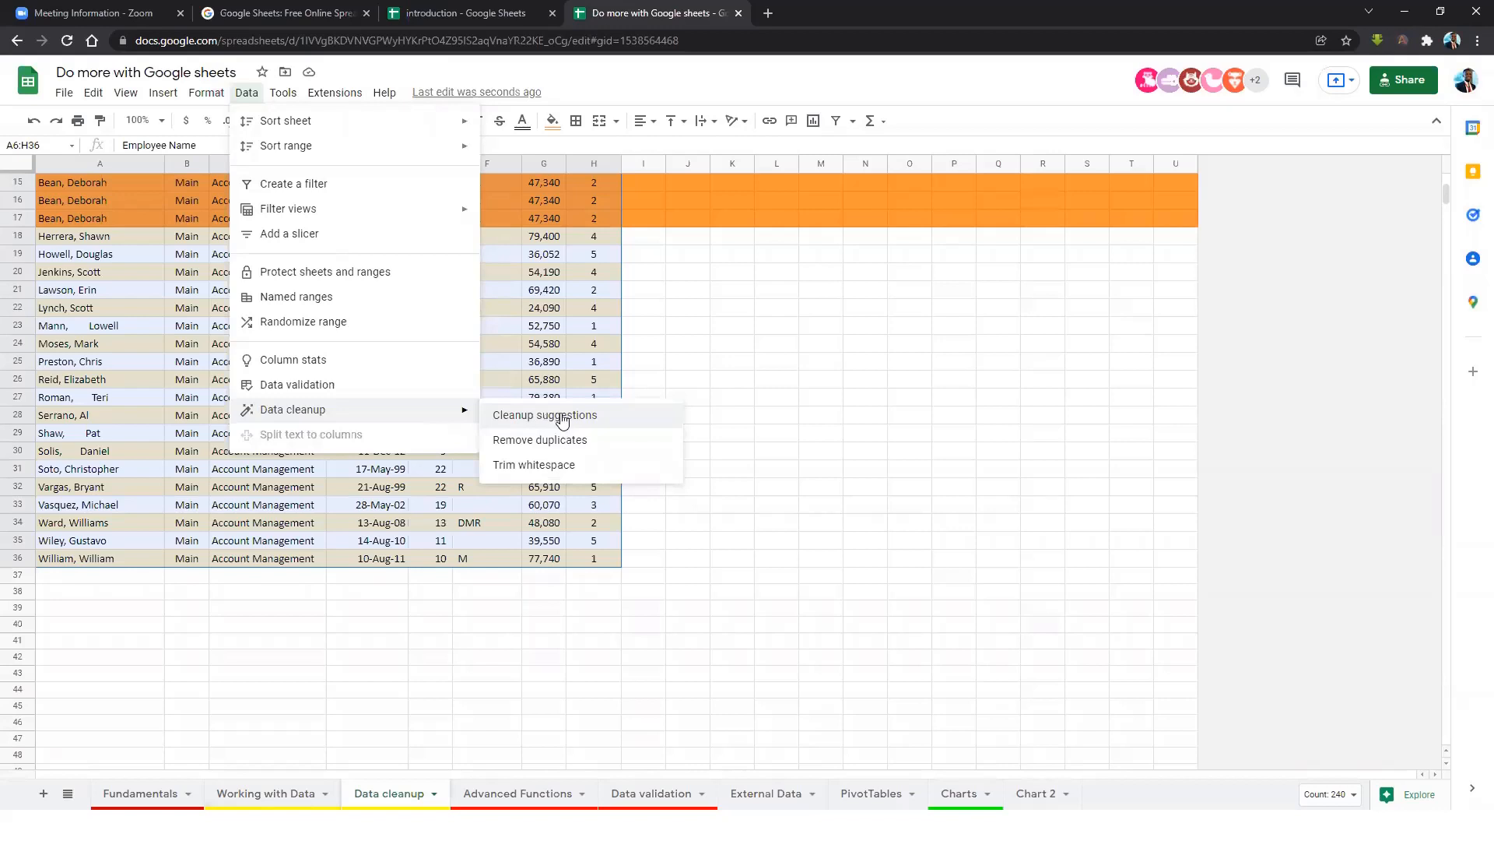
Run Cleanup suggestions and expand the duplicate-rows card to review rows 9–17.
{"action": "left_click", "coordinate": [560, 417]}
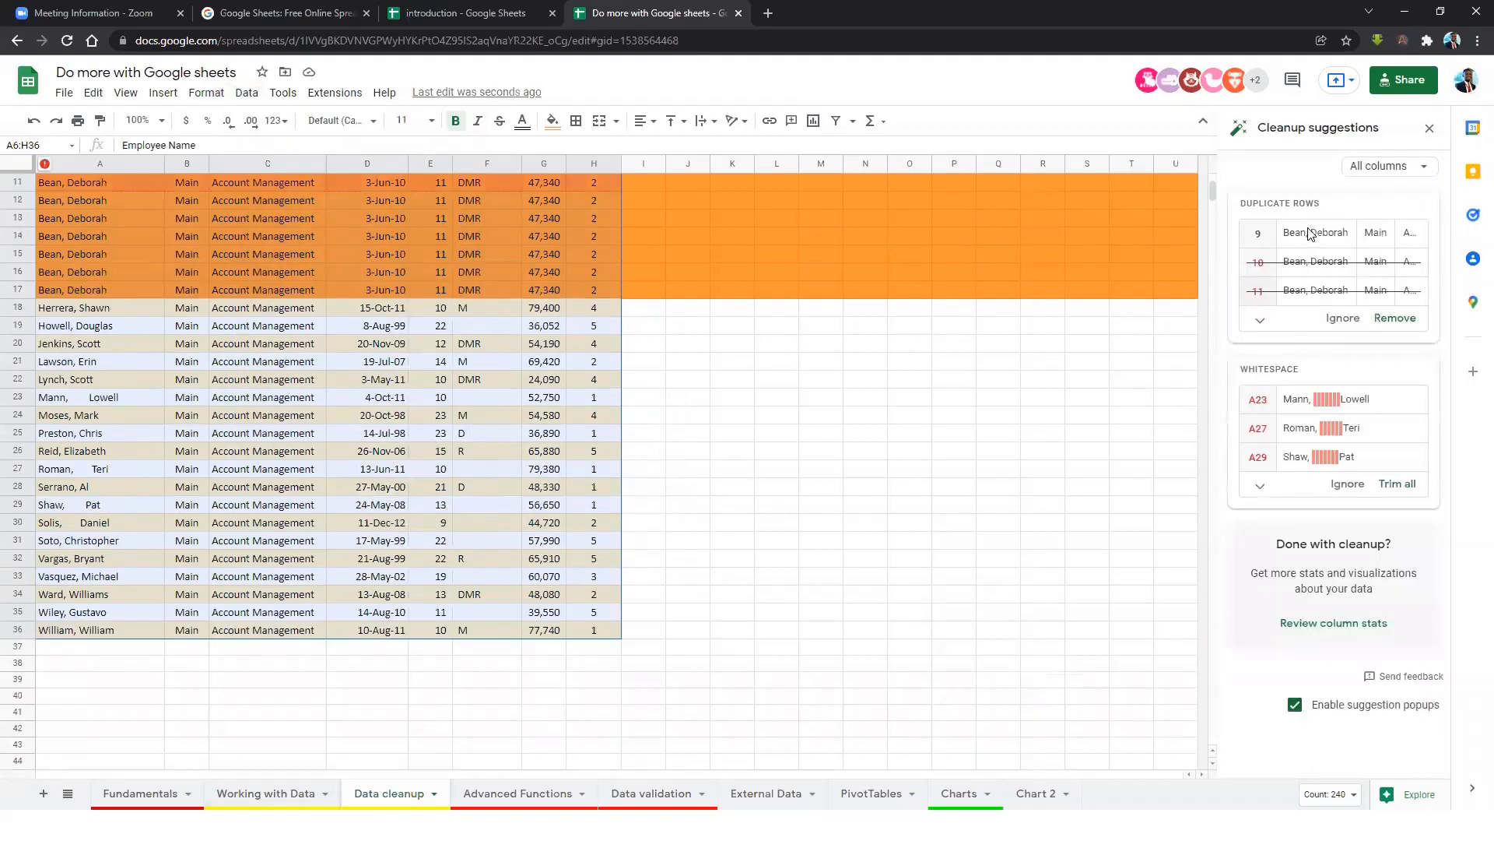
{"action": "scroll", "coordinate": [462, 308], "scroll_direction": "up", "scroll_amount": 3}
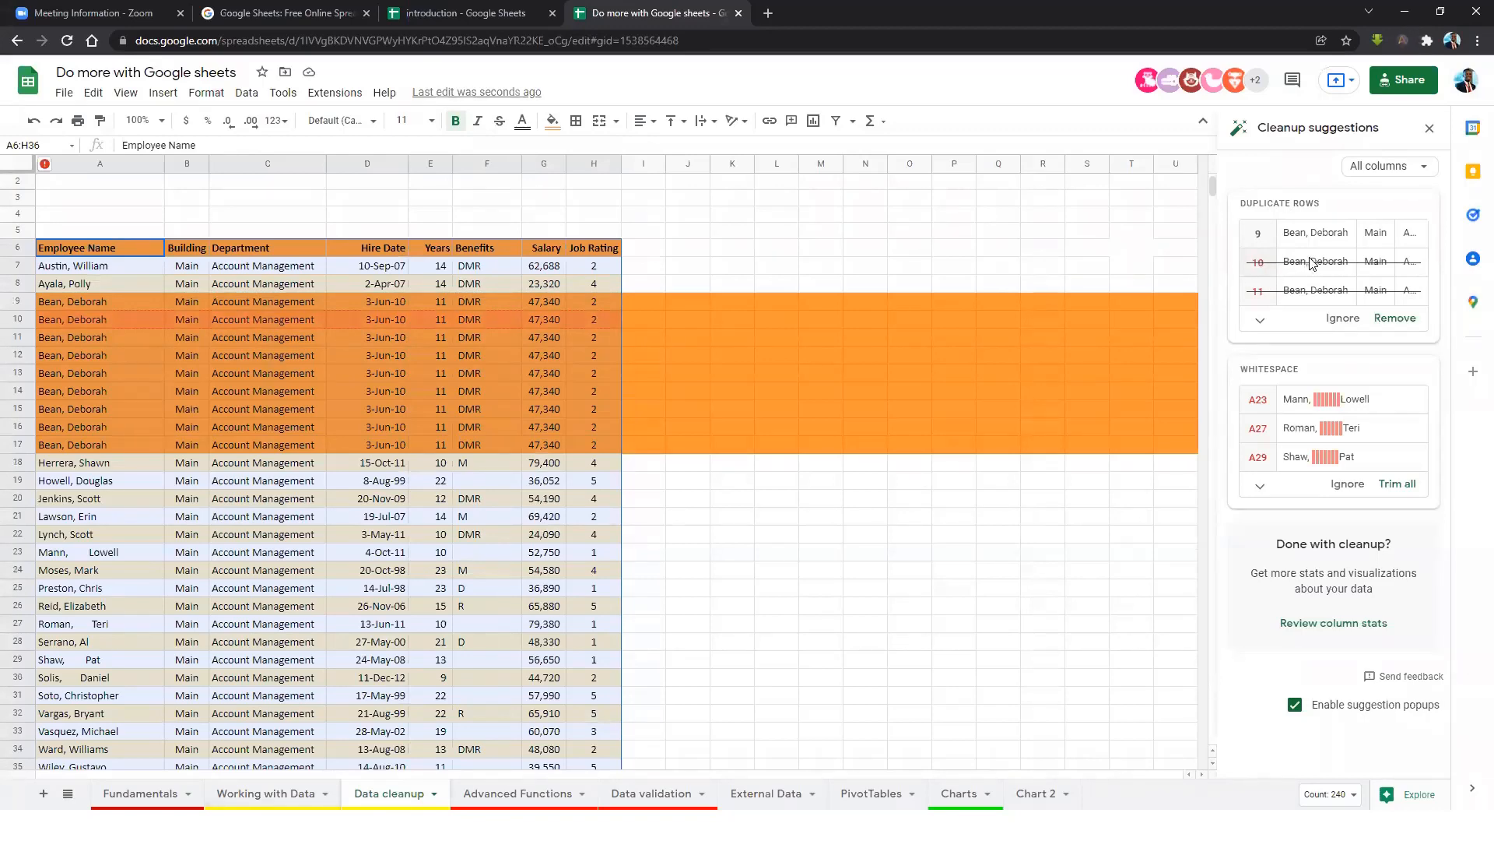
{"action": "left_click", "coordinate": [1260, 319]}
{"action": "scroll", "coordinate": [1309, 335], "scroll_direction": "down", "scroll_amount": 2}
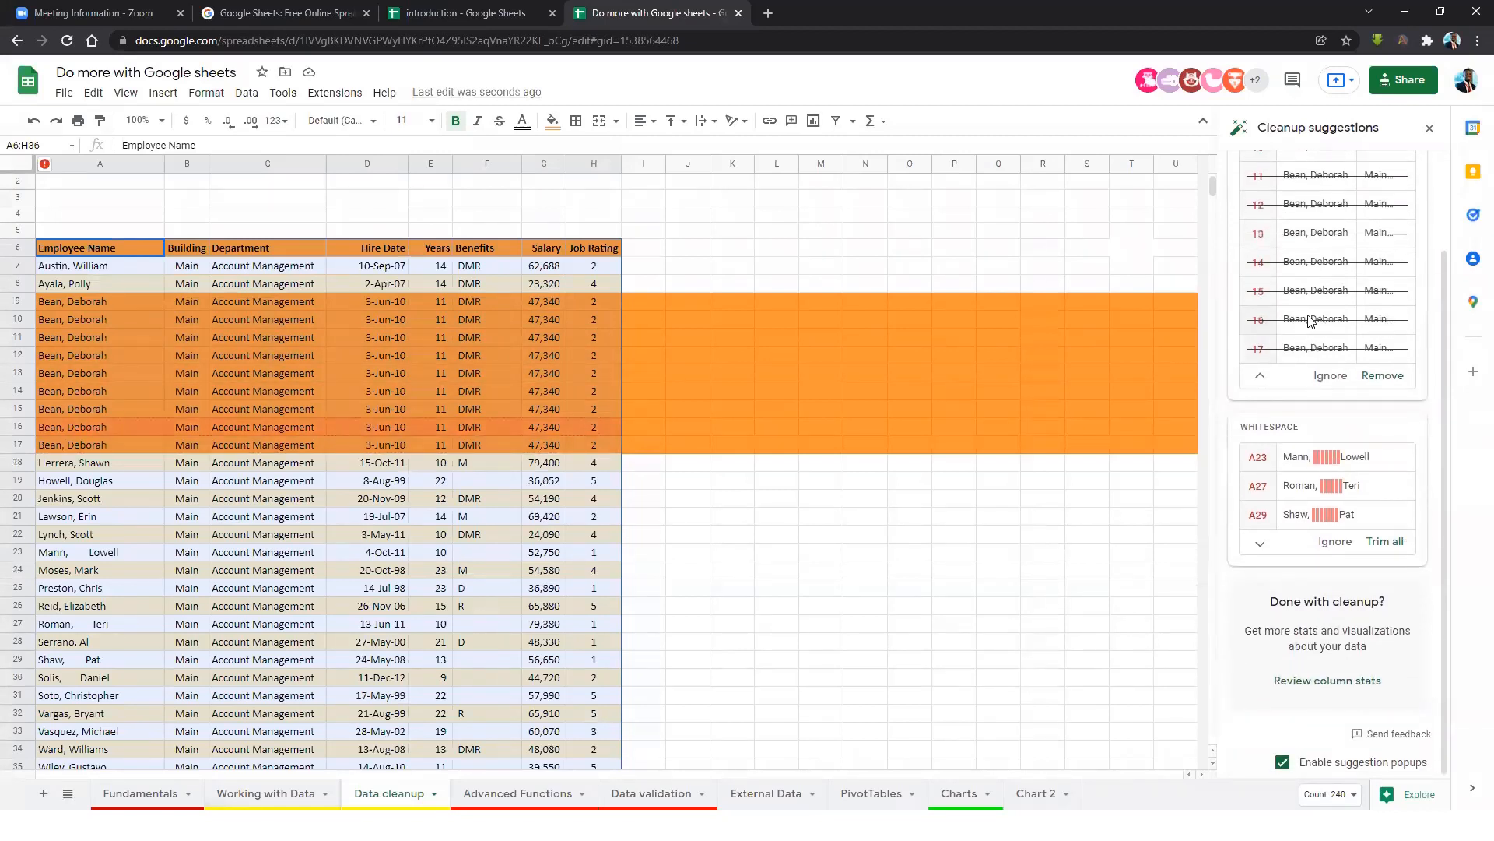
{"action": "scroll", "coordinate": [1323, 335], "scroll_direction": "up", "scroll_amount": 2}
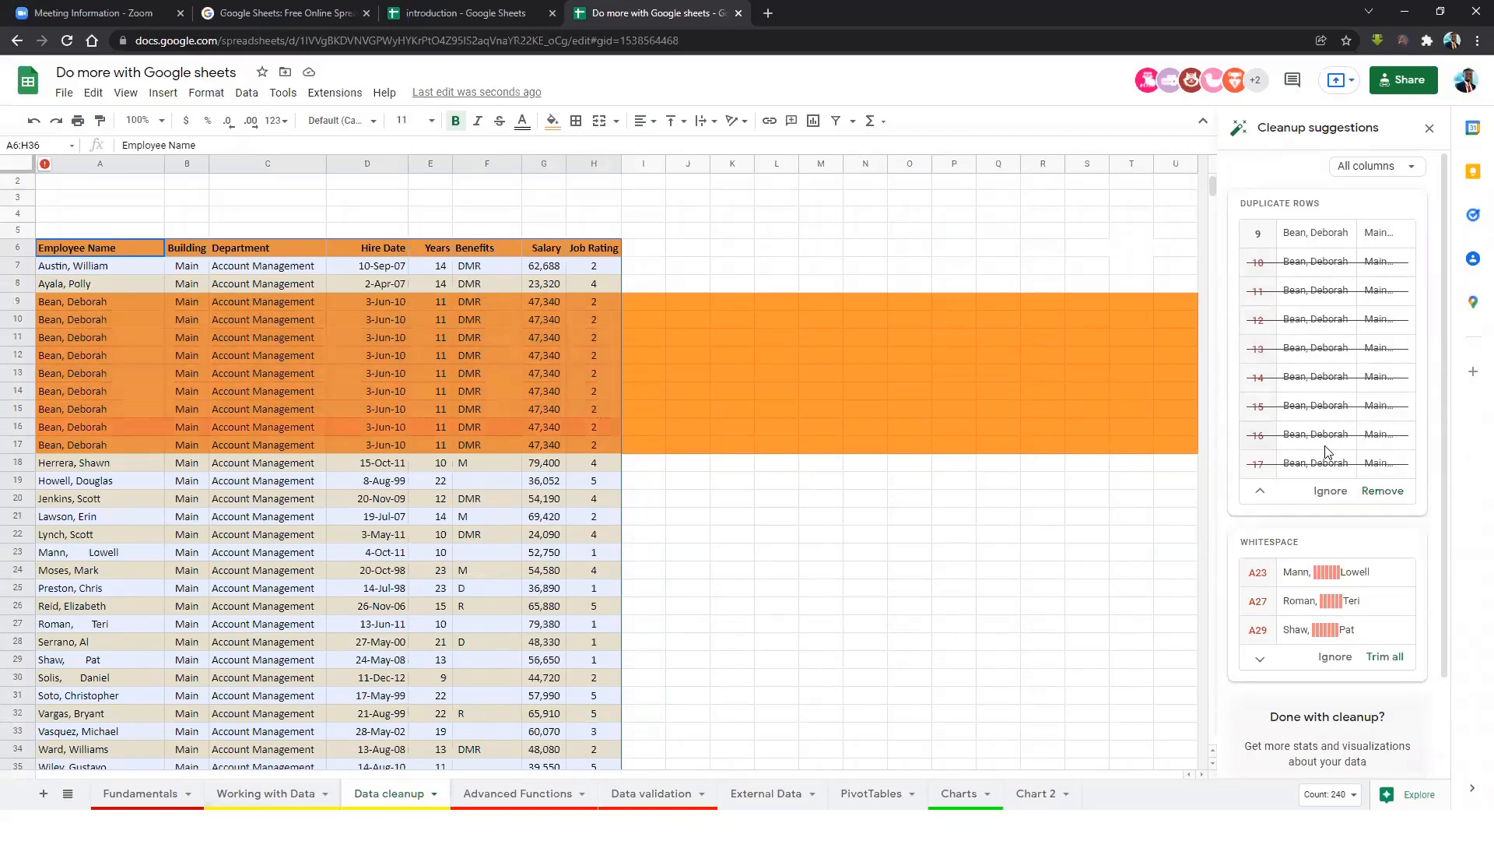
{"action": "scroll", "coordinate": [1319, 459], "scroll_direction": "down", "scroll_amount": 2}
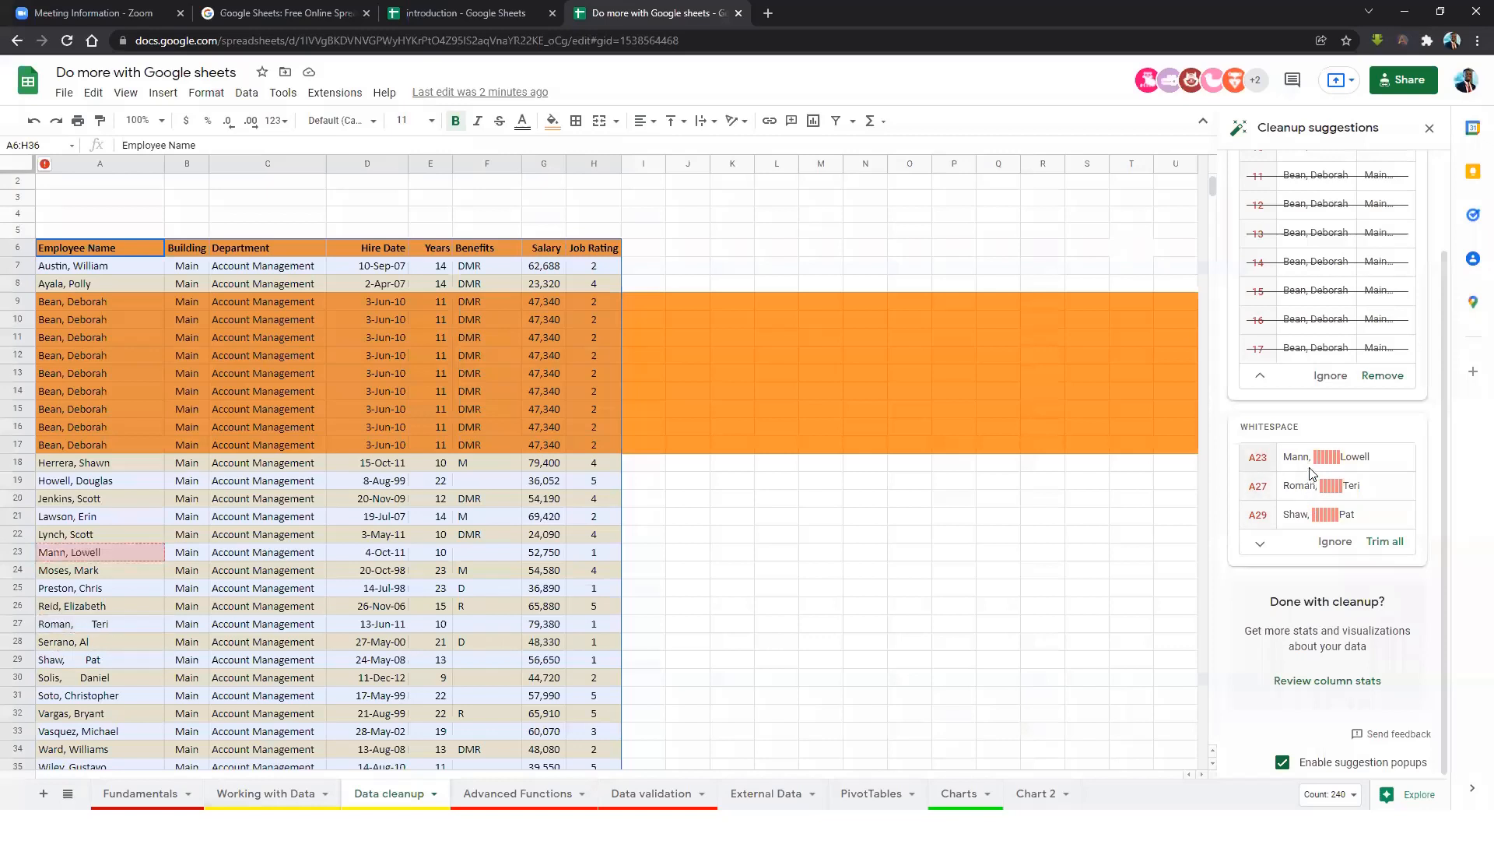
{"action": "scroll", "coordinate": [1314, 333], "scroll_direction": "up", "scroll_amount": 1}
{"action": "scroll", "coordinate": [1314, 333], "scroll_direction": "up", "scroll_amount": 2}
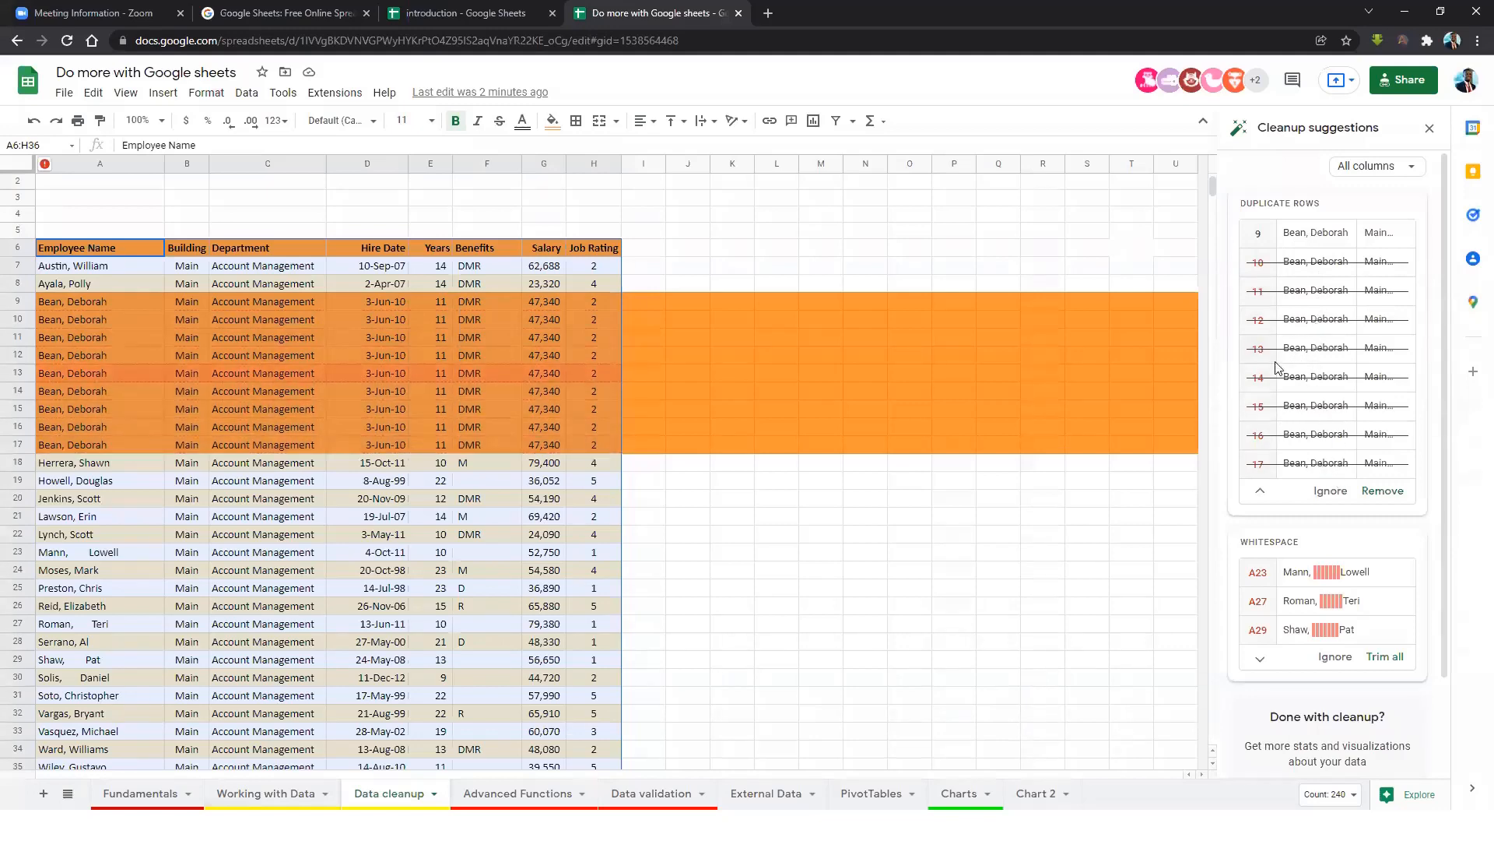
Remove the 8 duplicate rows, trim spaces in 4 name cells, and check column A.
{"action": "left_click", "coordinate": [1383, 491]}
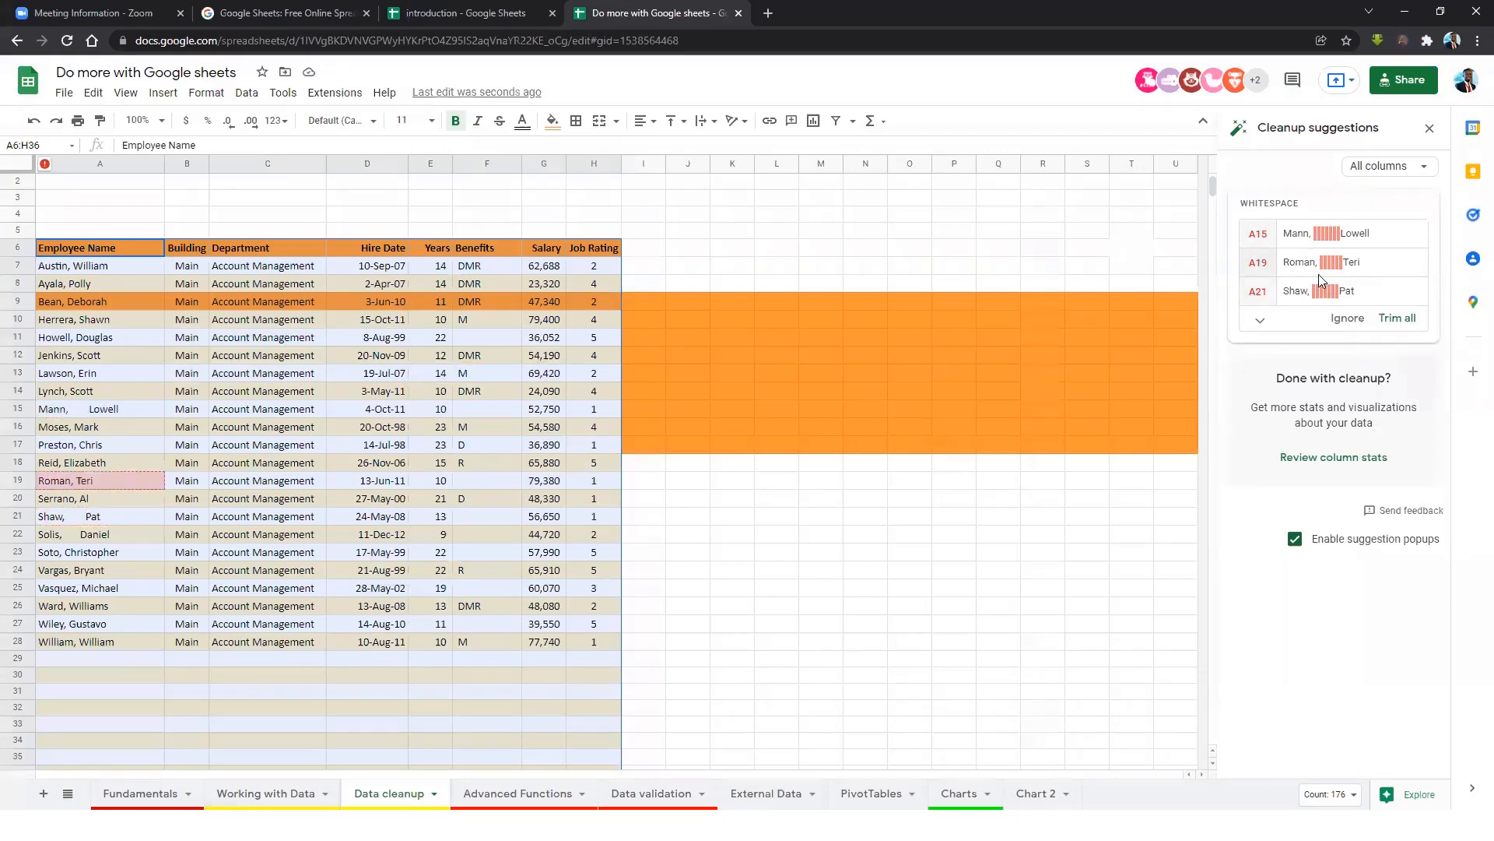
{"action": "left_click", "coordinate": [1398, 319]}
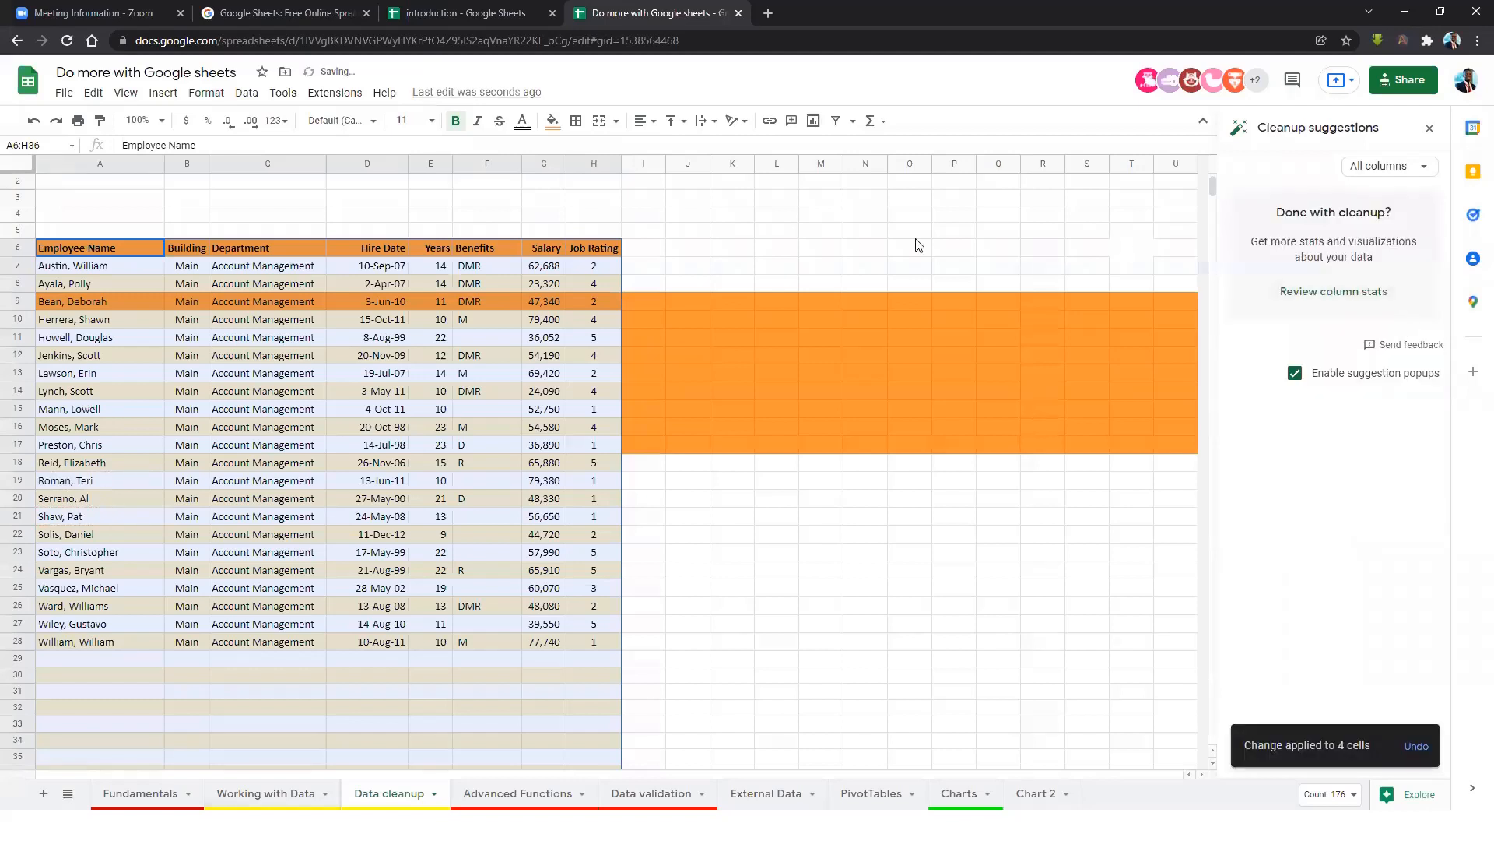
{"action": "left_click", "coordinate": [238, 480]}
{"action": "left_click", "coordinate": [97, 429]}
{"action": "left_click", "coordinate": [99, 518]}
{"action": "left_click", "coordinate": [88, 572]}
{"action": "left_click", "coordinate": [76, 516]}
{"action": "left_click", "coordinate": [80, 498]}
{"action": "left_click", "coordinate": [78, 482]}
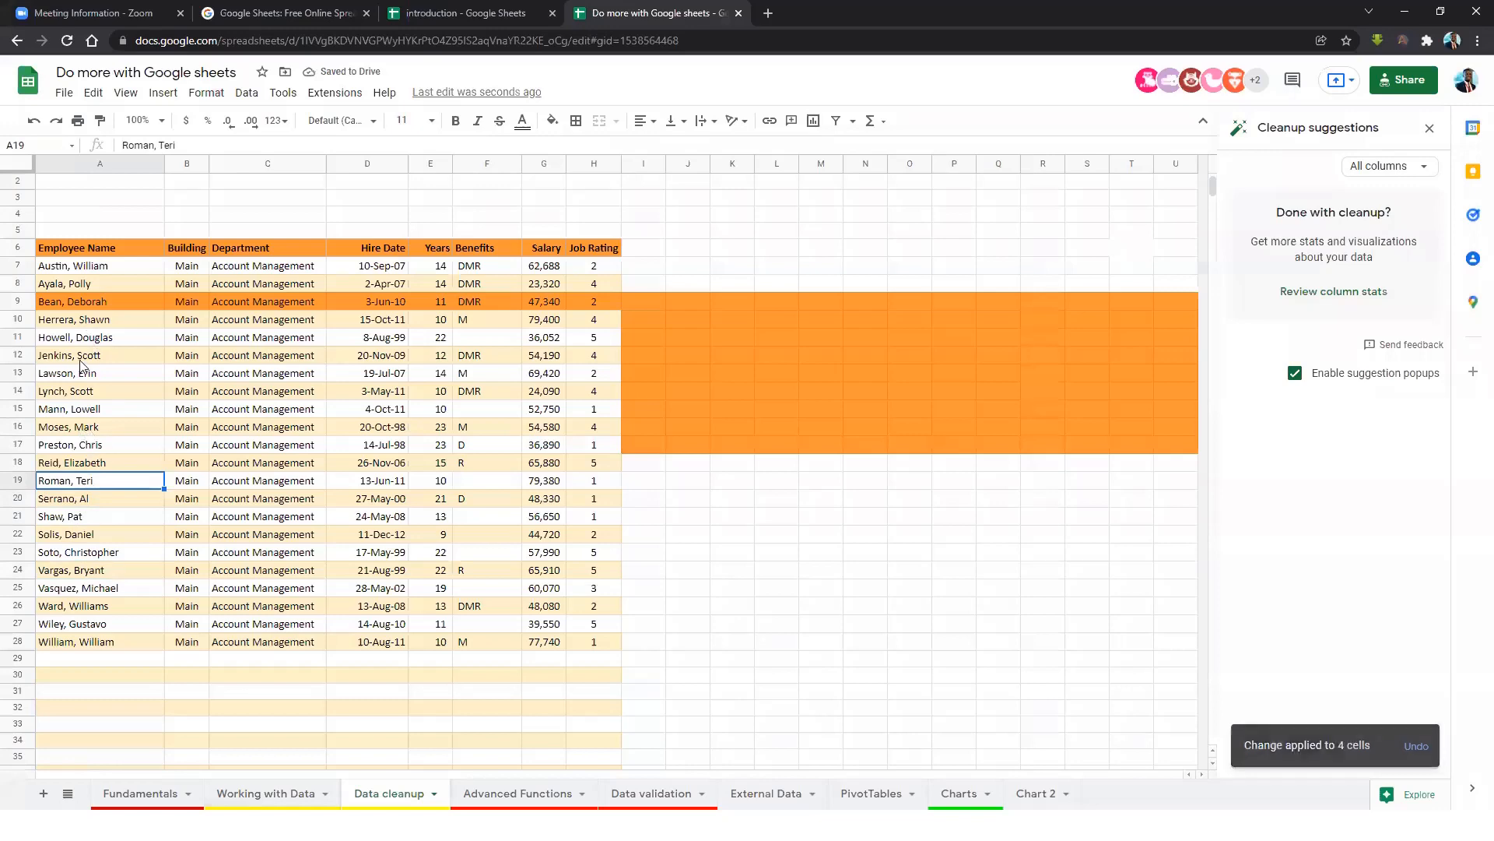
{"action": "scroll", "coordinate": [230, 399], "scroll_direction": "up", "scroll_amount": 1}
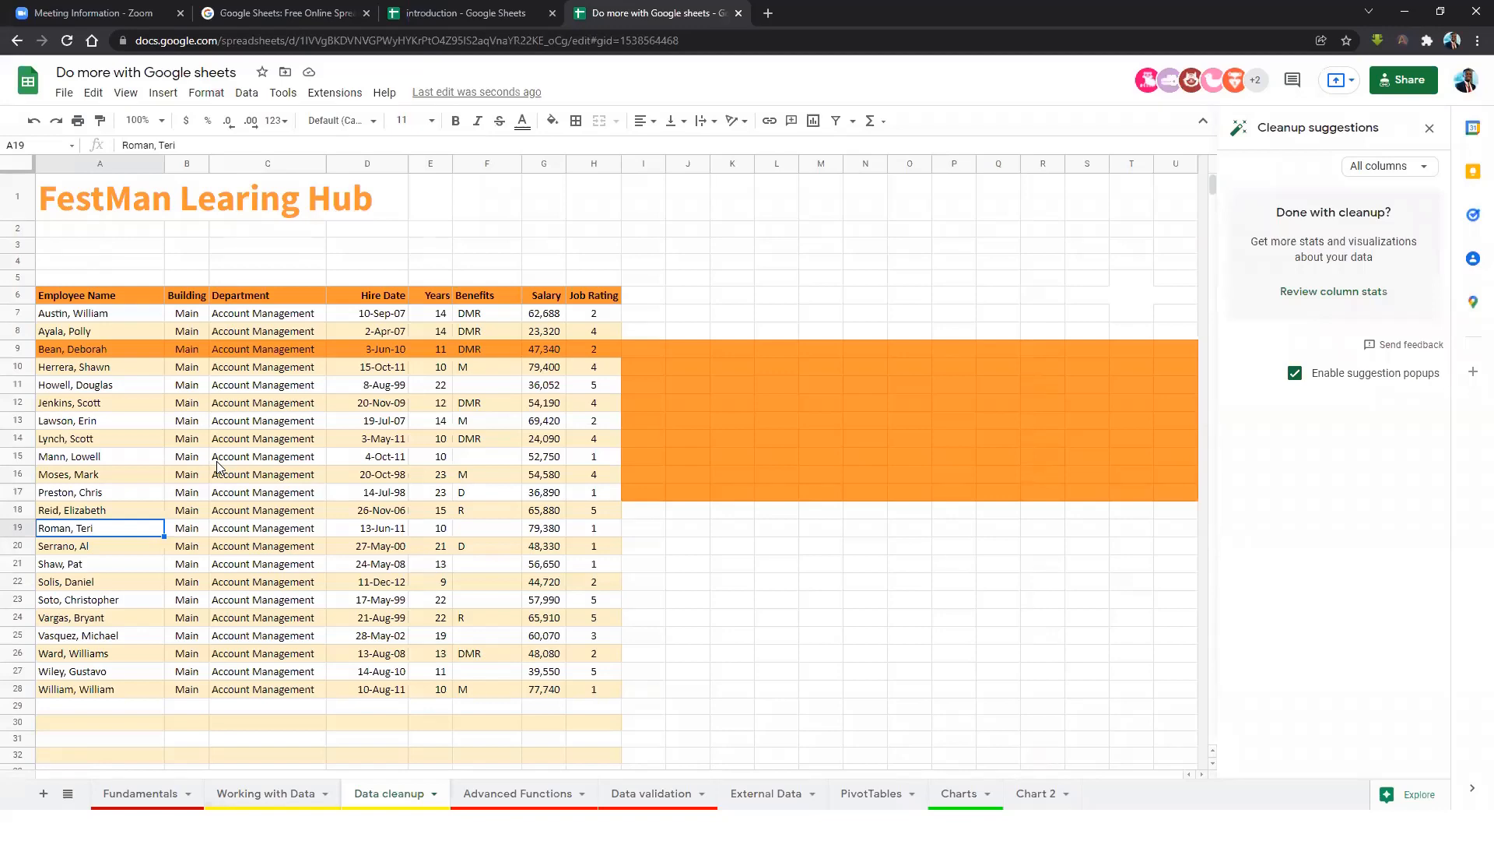
Undo the cleanup to restore the duplicate rows, then select the employee table A6:H36.
{"action": "key", "text": "ctrl+z"}
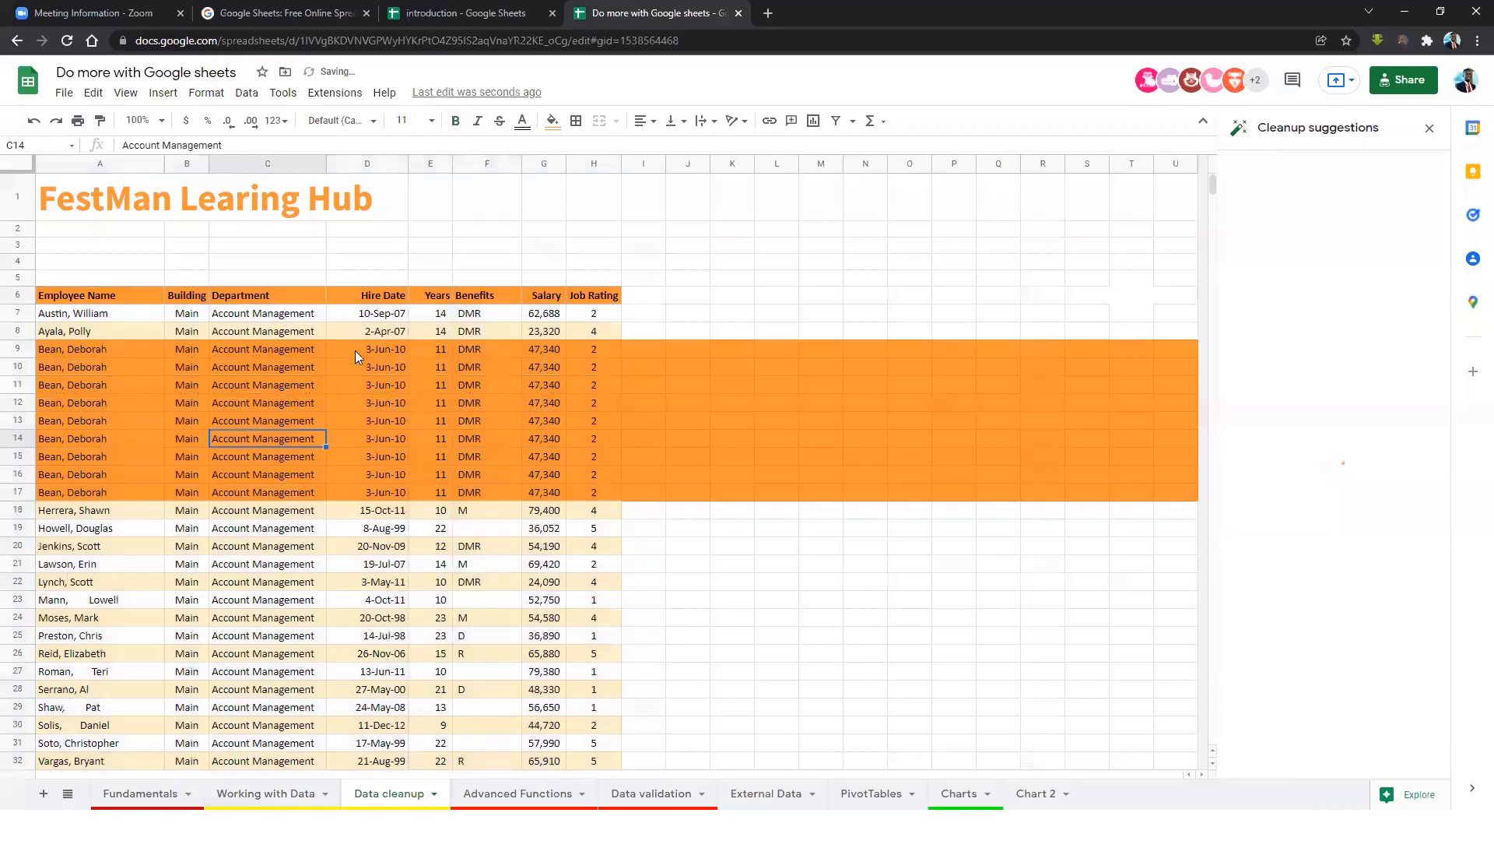
{"action": "left_click", "coordinate": [252, 386]}
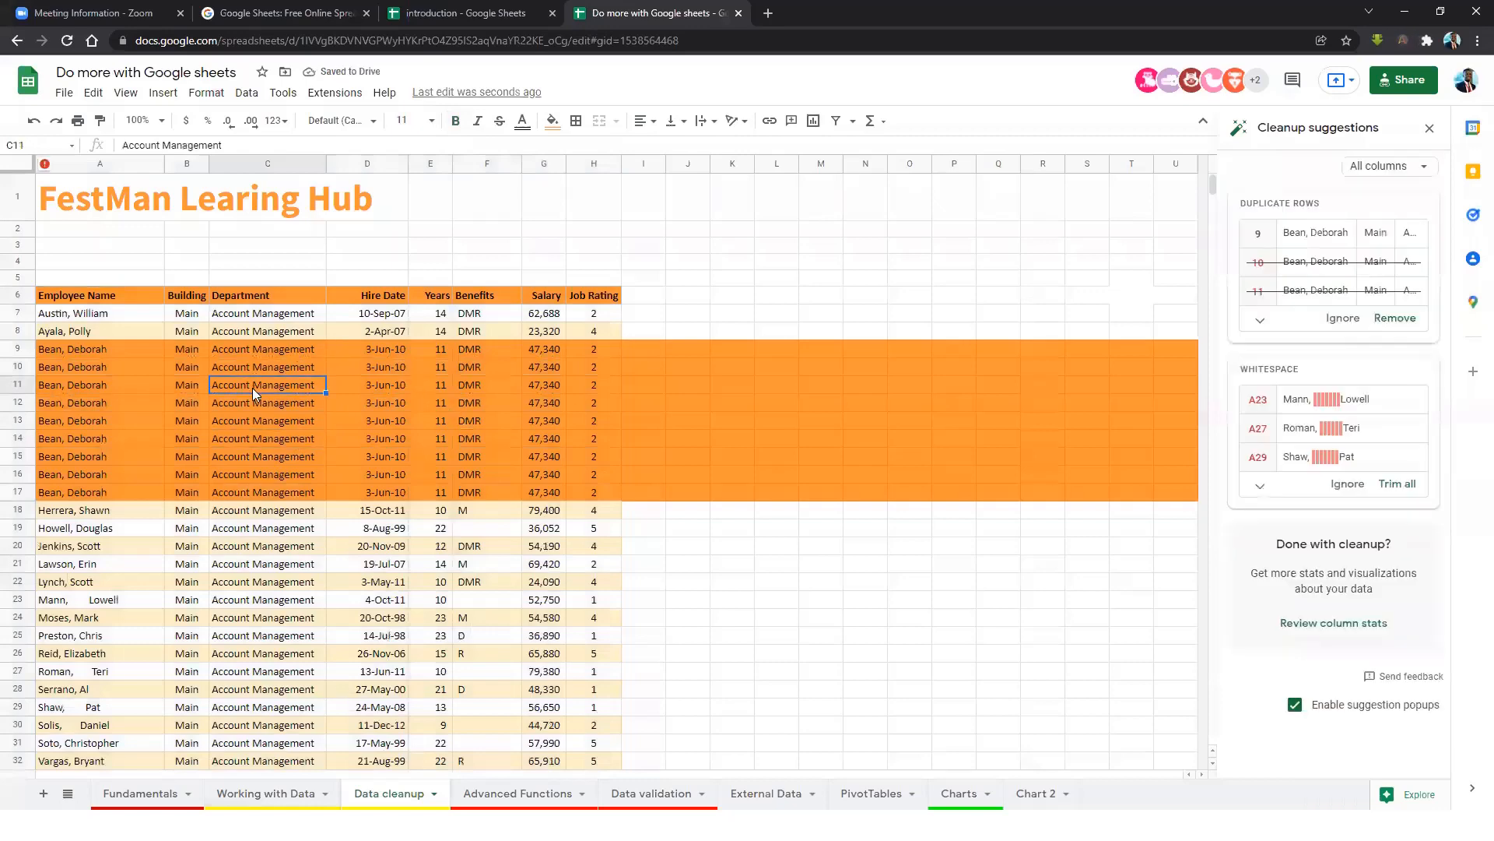
{"action": "key", "text": "ctrl+a"}
{"action": "left_click", "coordinate": [260, 98]}
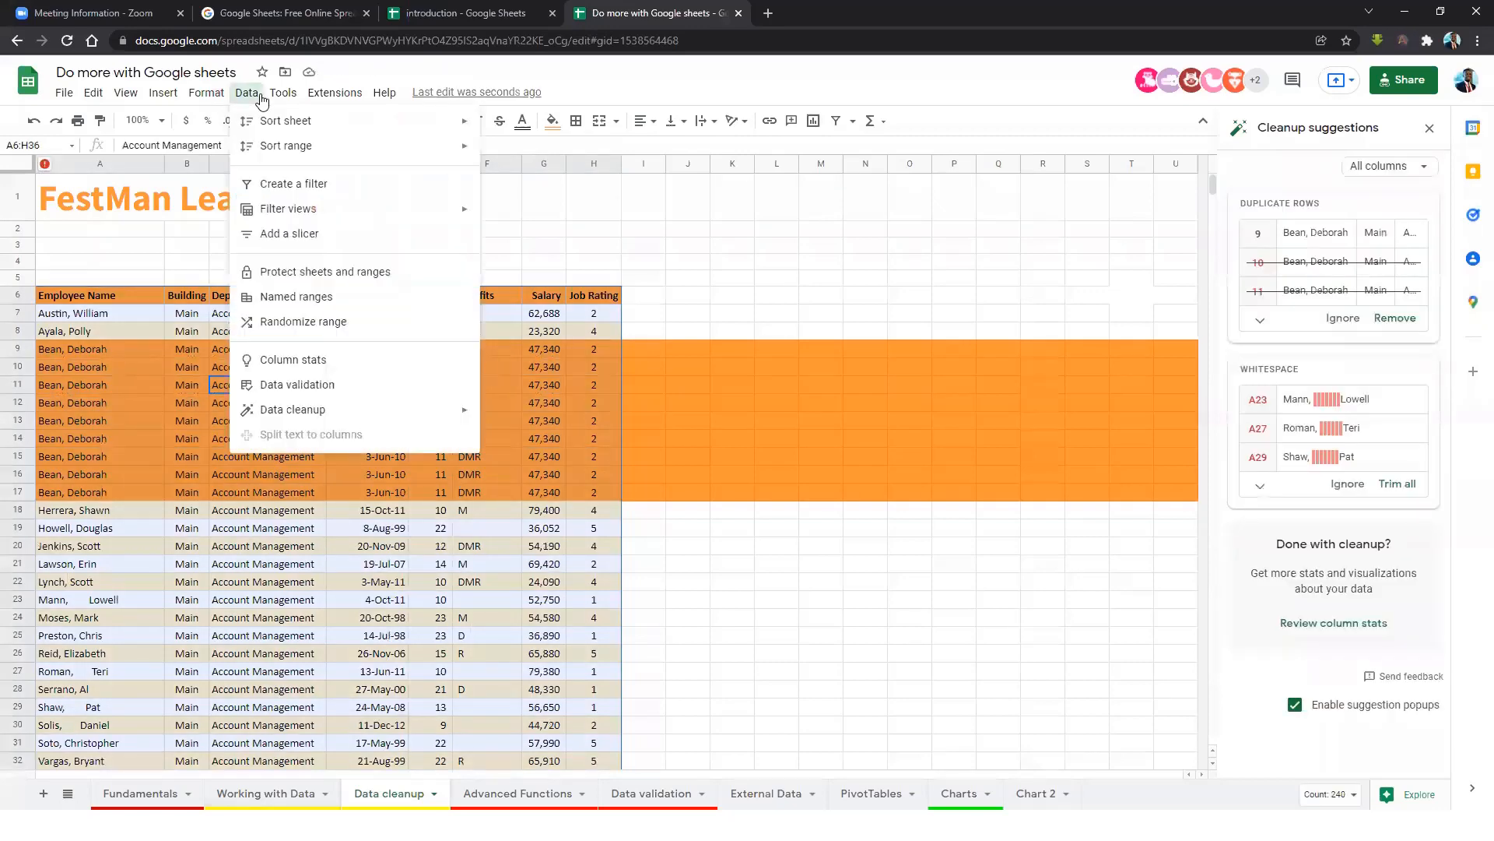
{"action": "mouse_move", "coordinate": [455, 411]}
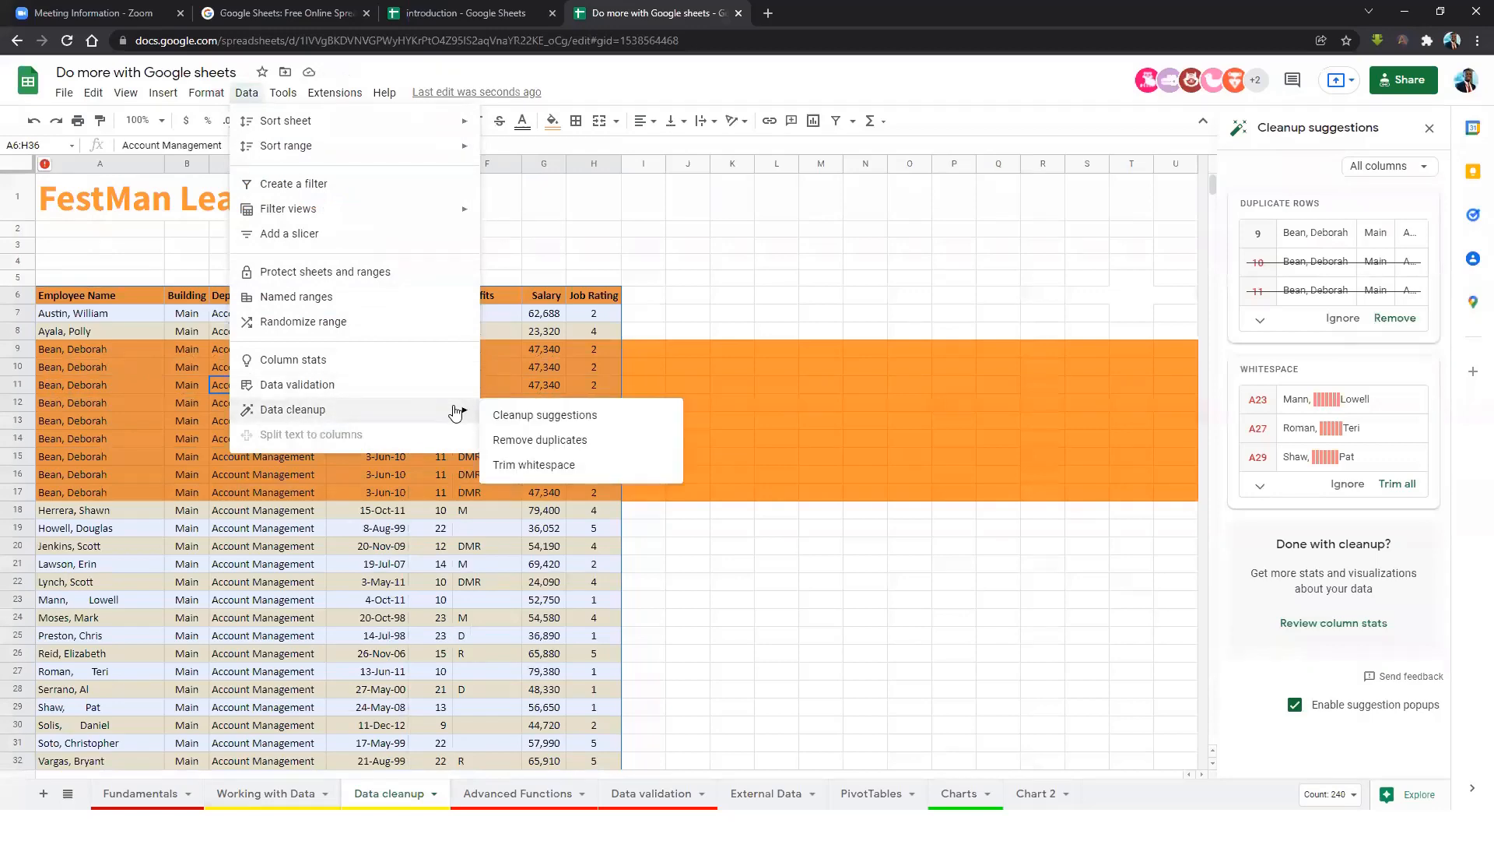
{"action": "left_click", "coordinate": [553, 445]}
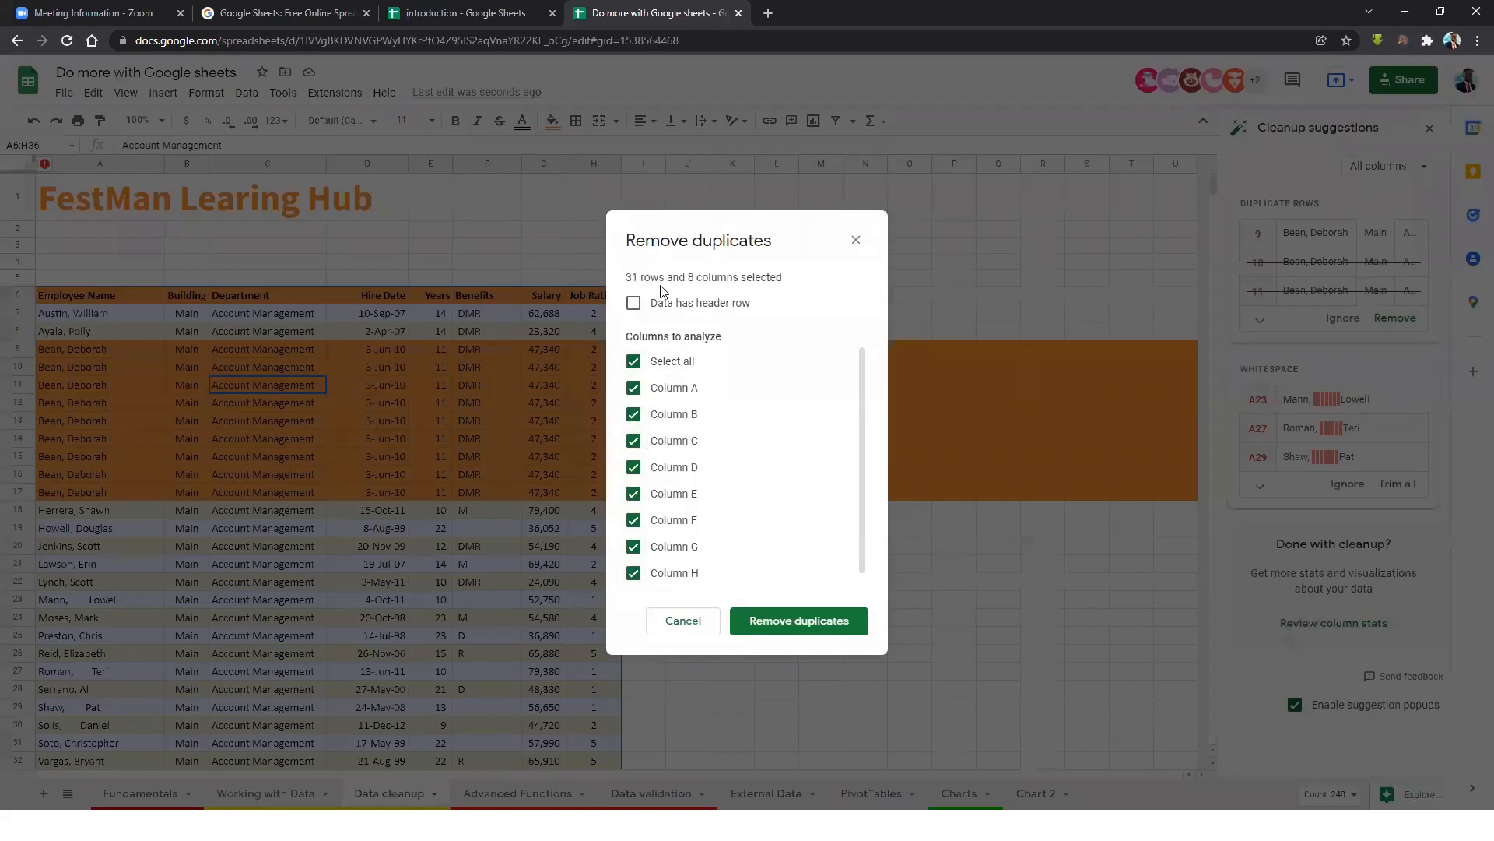
{"action": "left_click", "coordinate": [634, 303]}
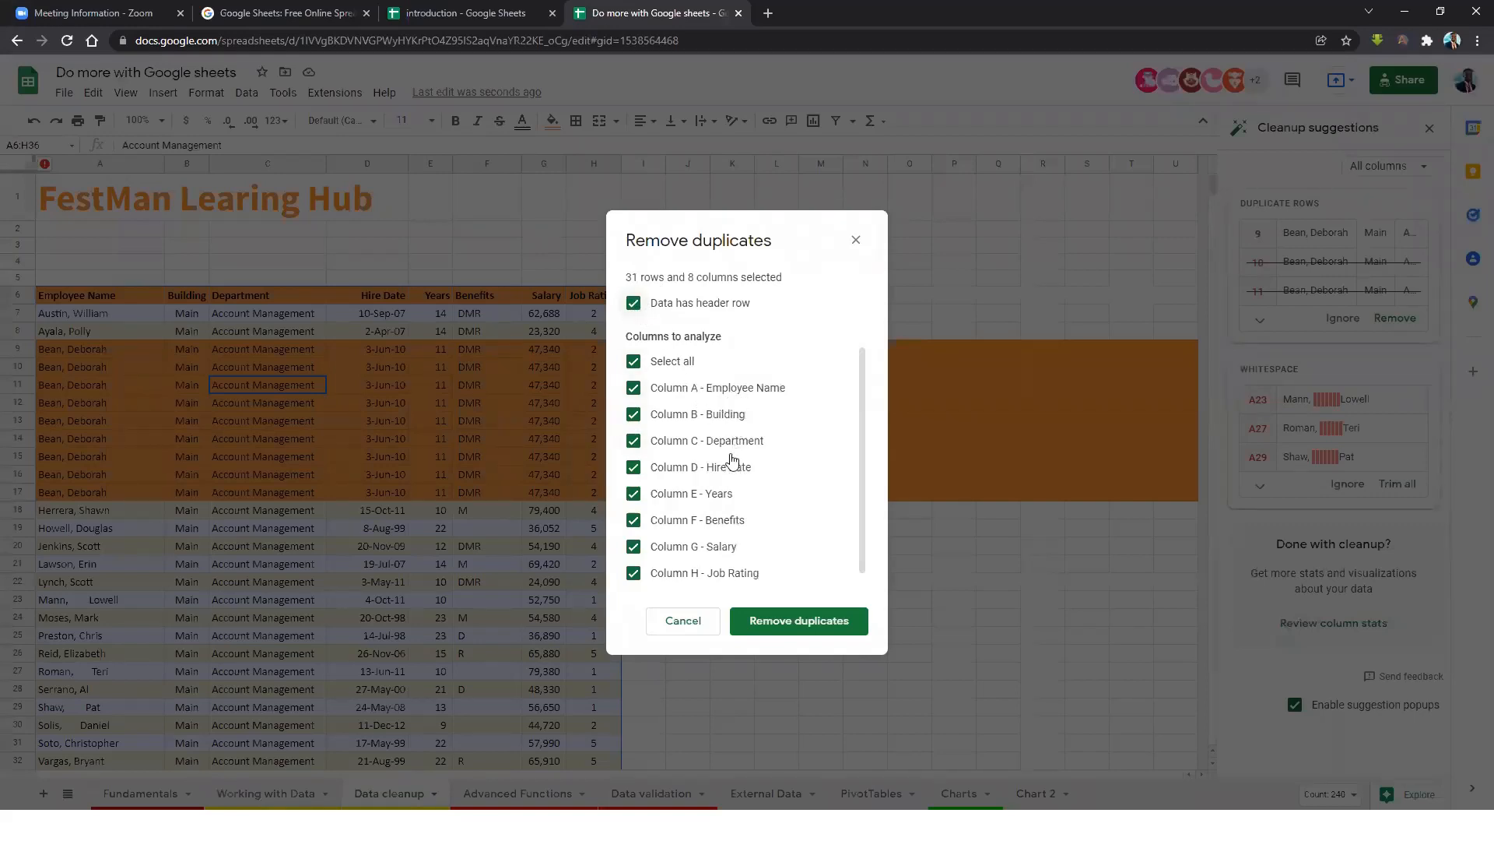
{"action": "scroll", "coordinate": [730, 476], "scroll_direction": "down", "scroll_amount": 1}
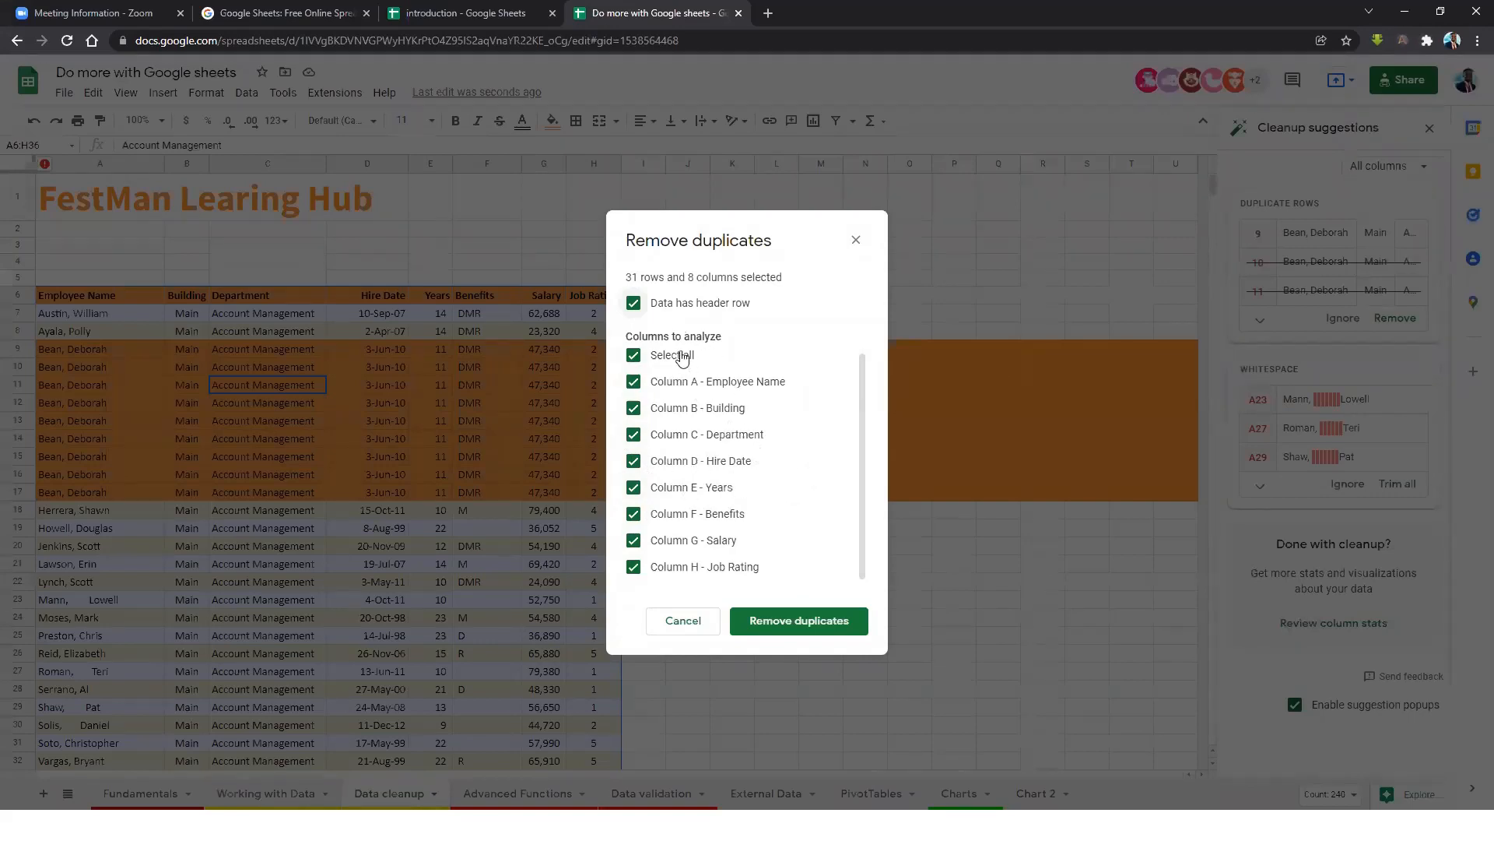
{"action": "left_click", "coordinate": [795, 623]}
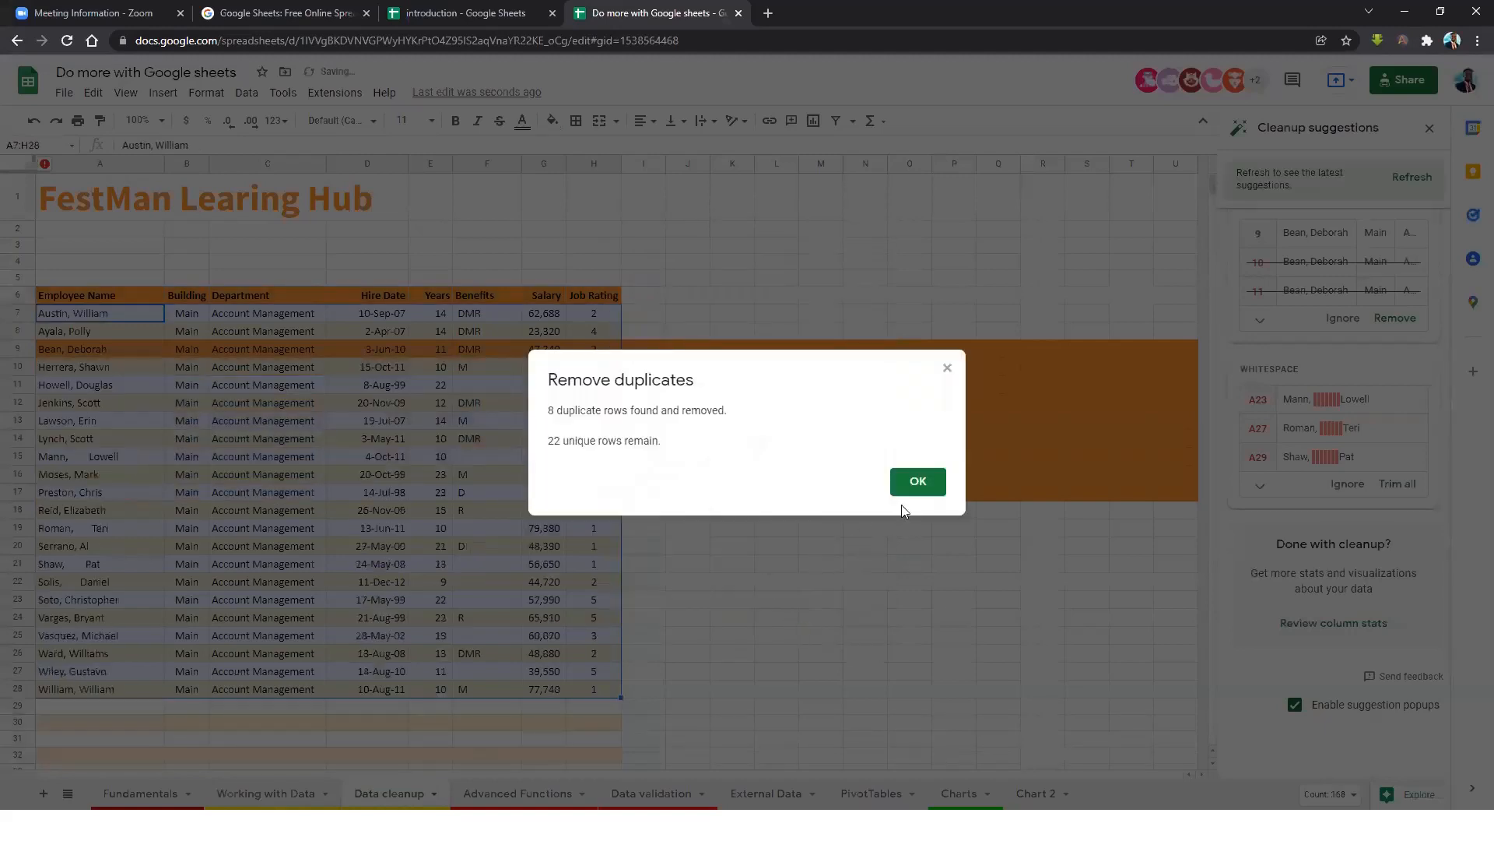
{"action": "double_click", "coordinate": [551, 410]}
{"action": "left_click", "coordinate": [917, 480]}
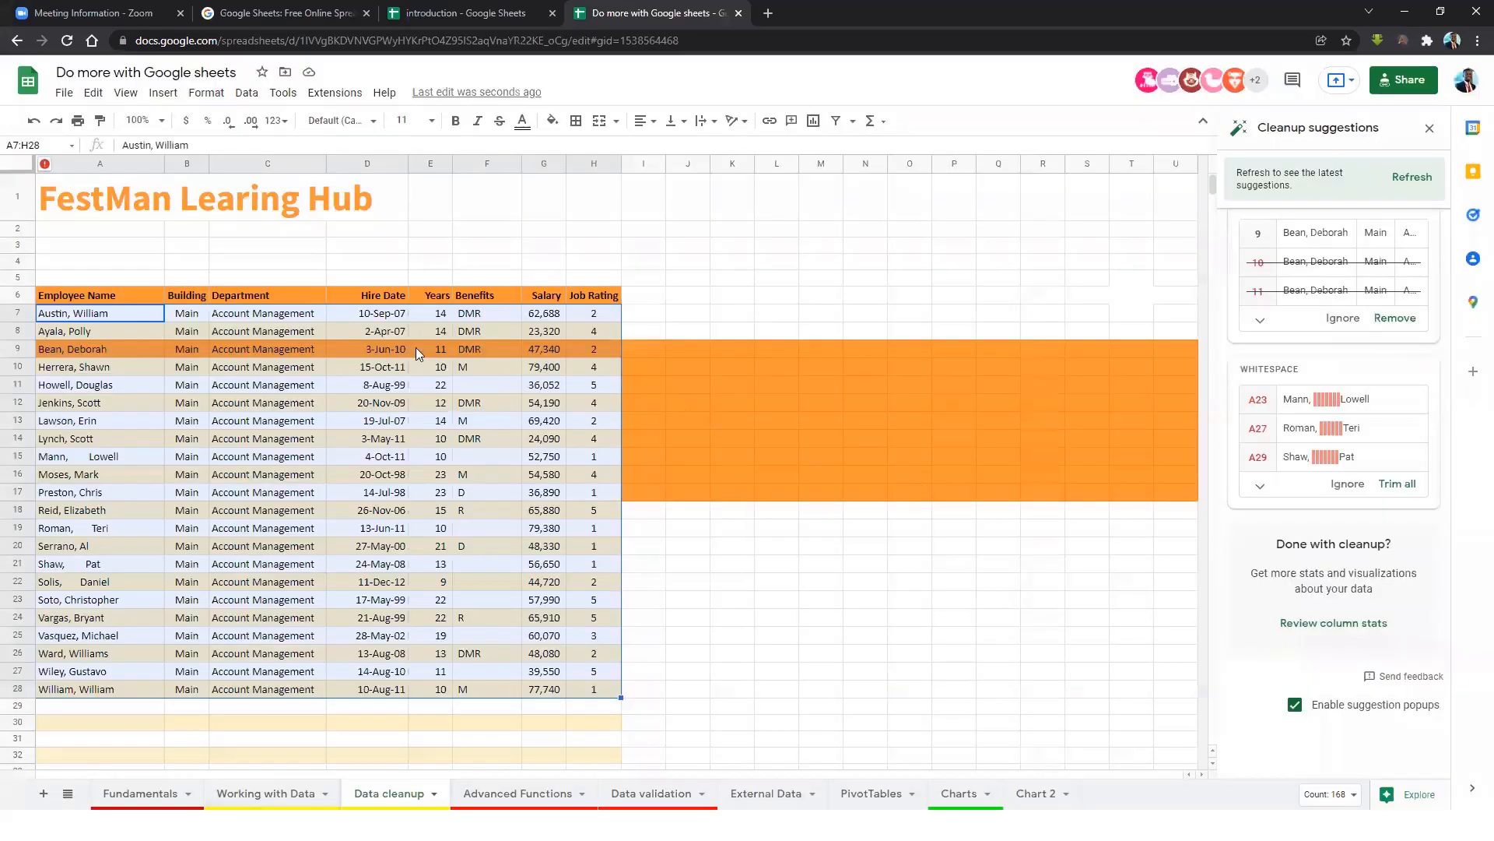
{"action": "left_click", "coordinate": [82, 562]}
{"action": "left_click", "coordinate": [100, 530]}
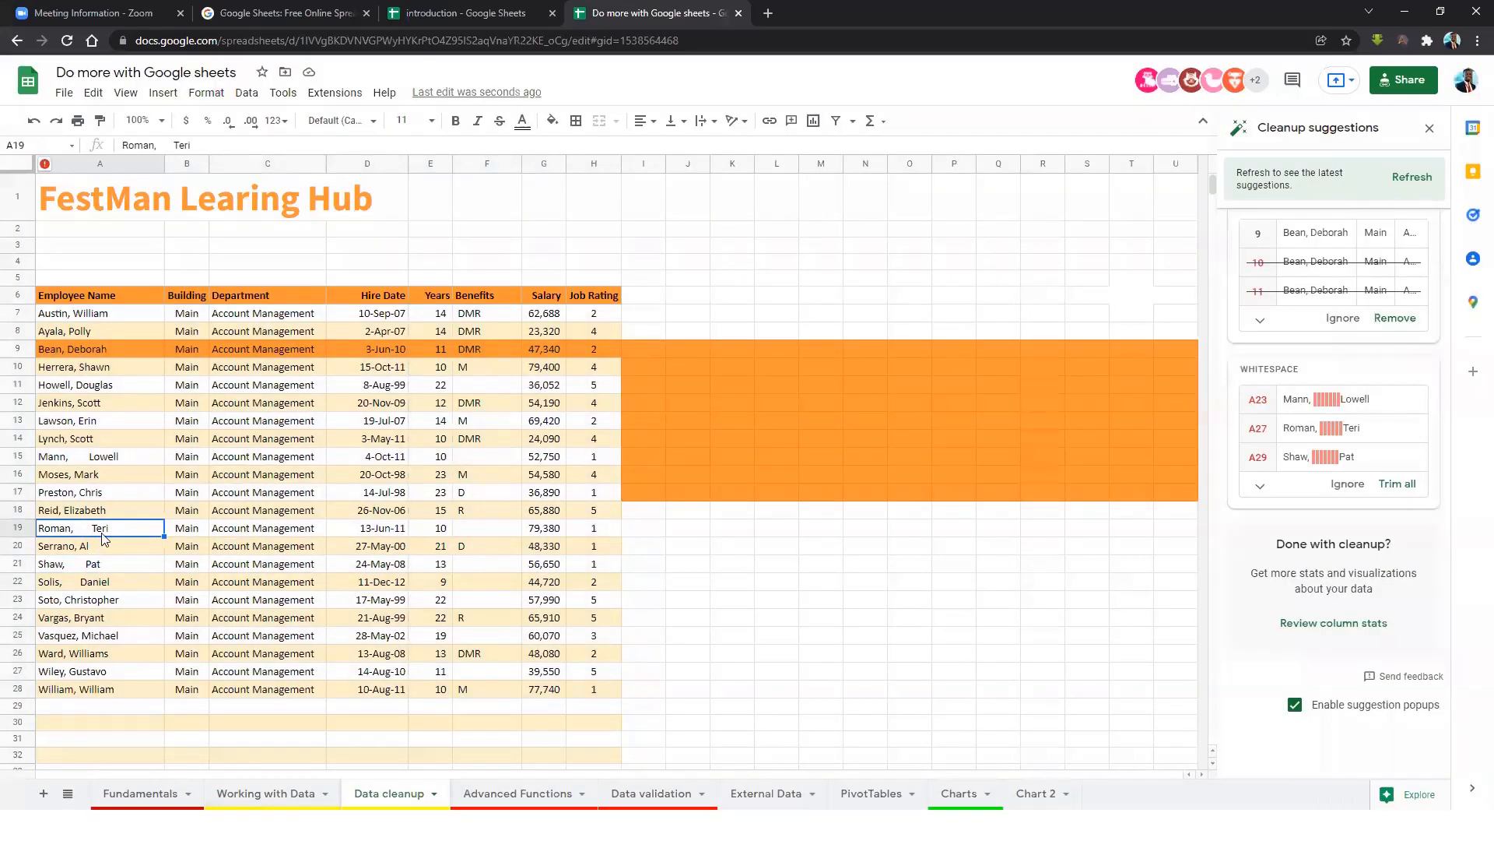
{"action": "left_click_drag", "start_coordinate": [74, 302], "coordinate": [607, 695]}
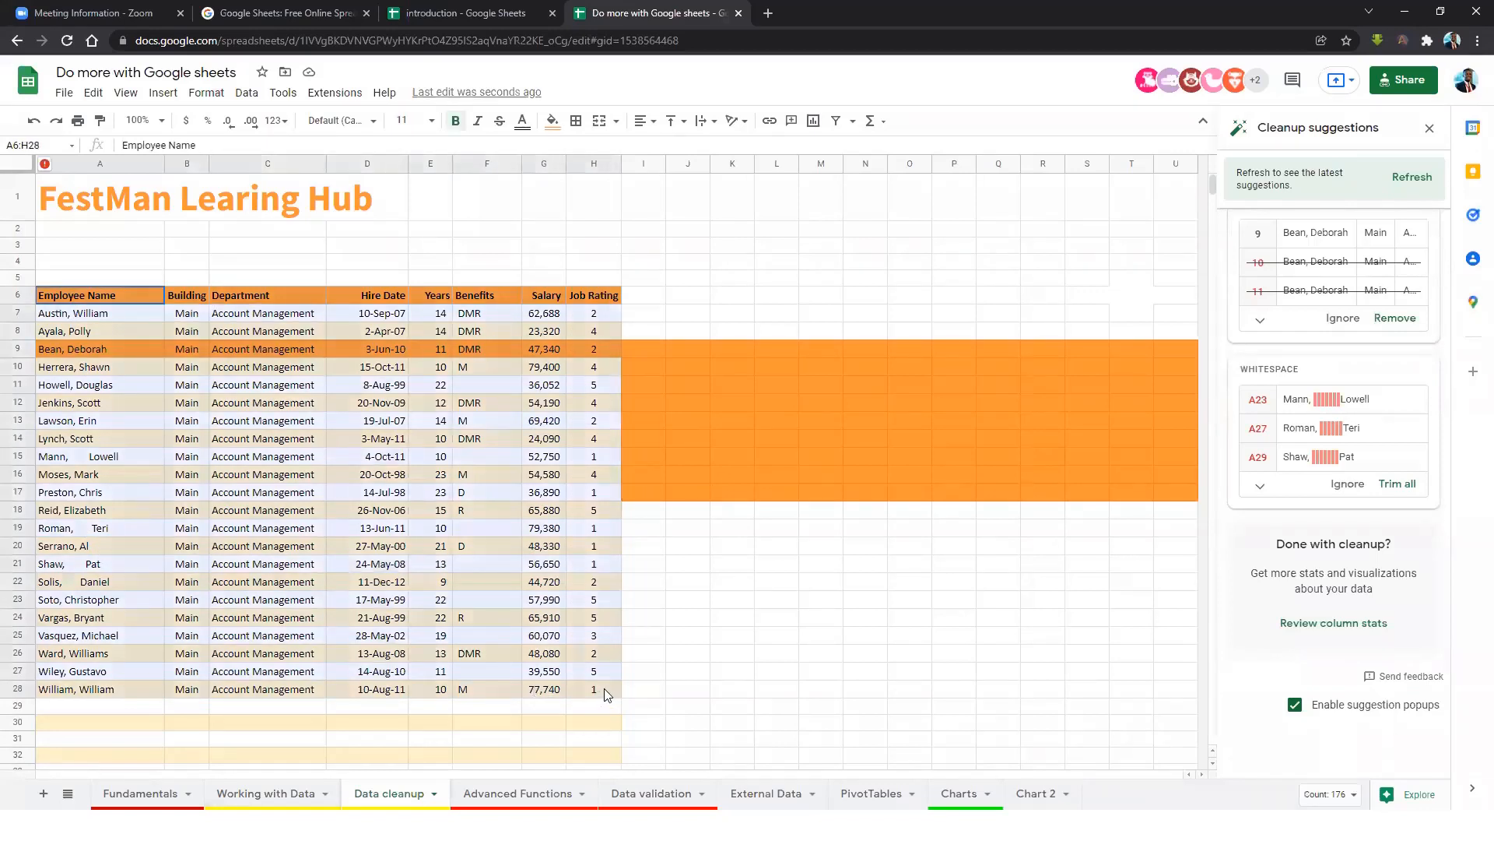
{"action": "left_click", "coordinate": [256, 97]}
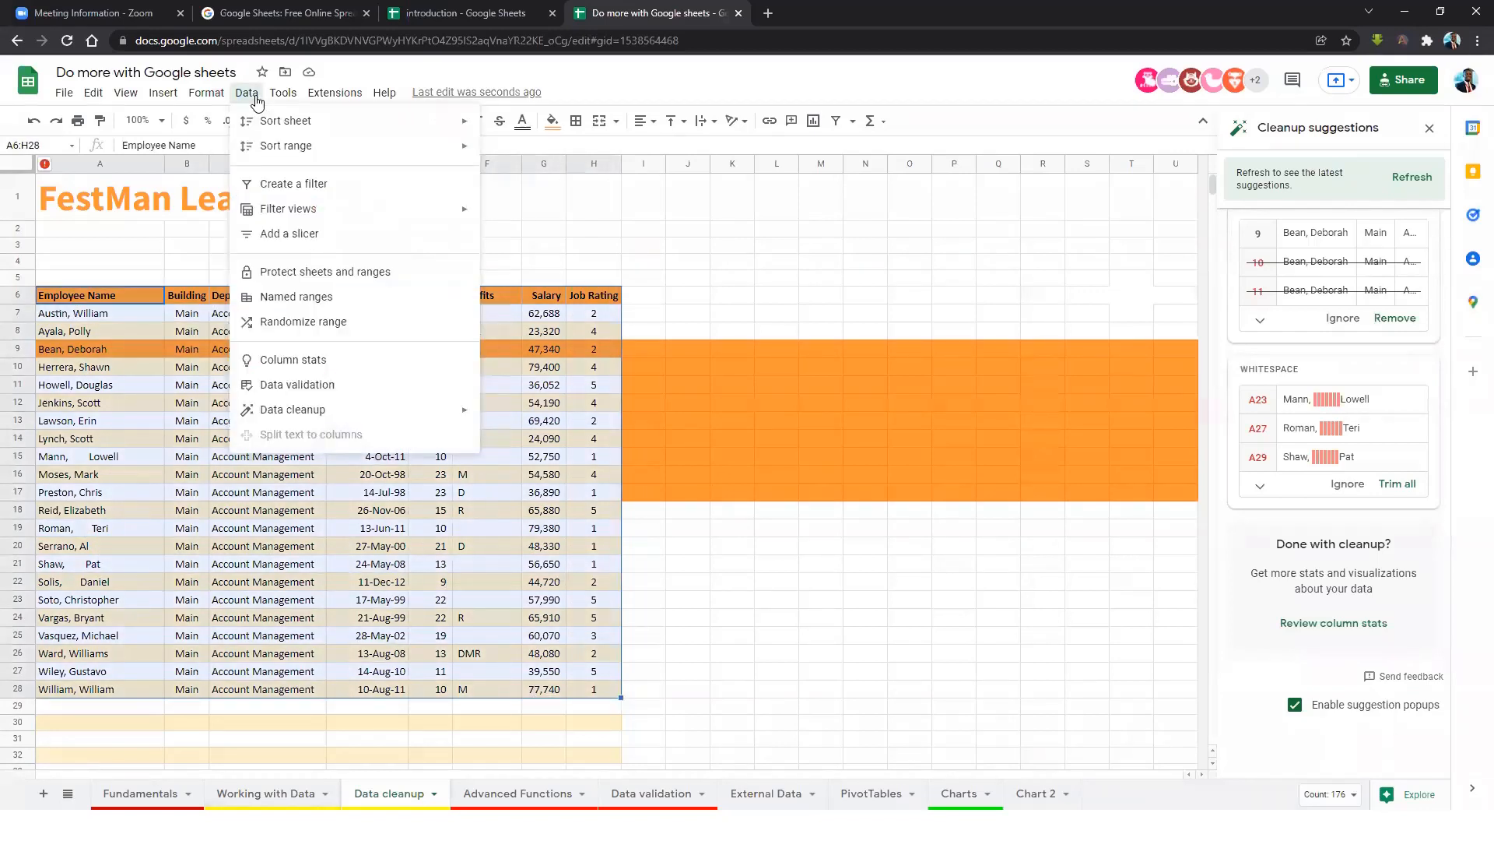
{"action": "mouse_move", "coordinate": [410, 411]}
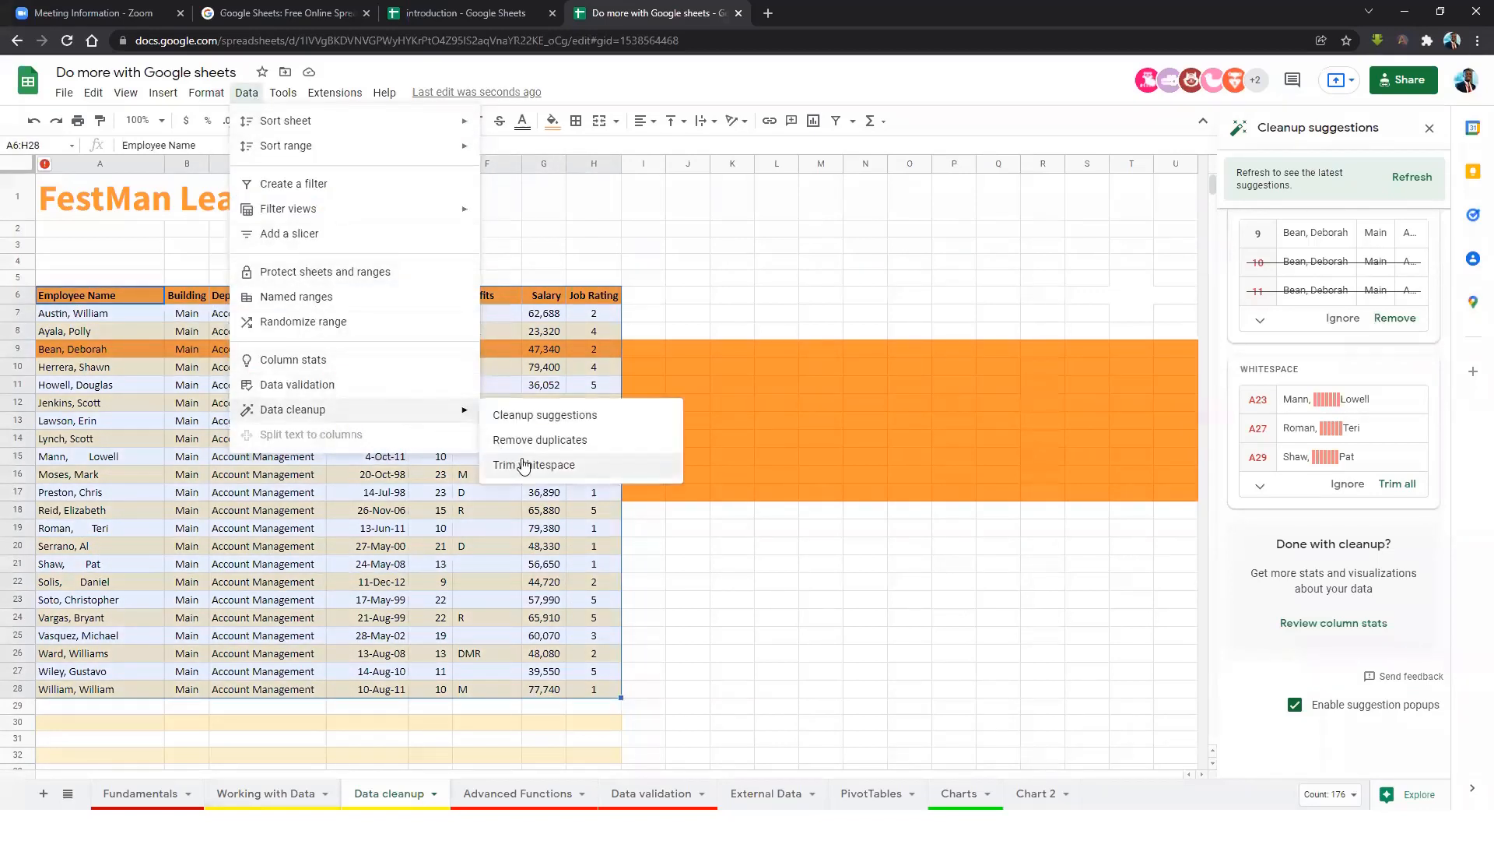
{"action": "left_click", "coordinate": [555, 466]}
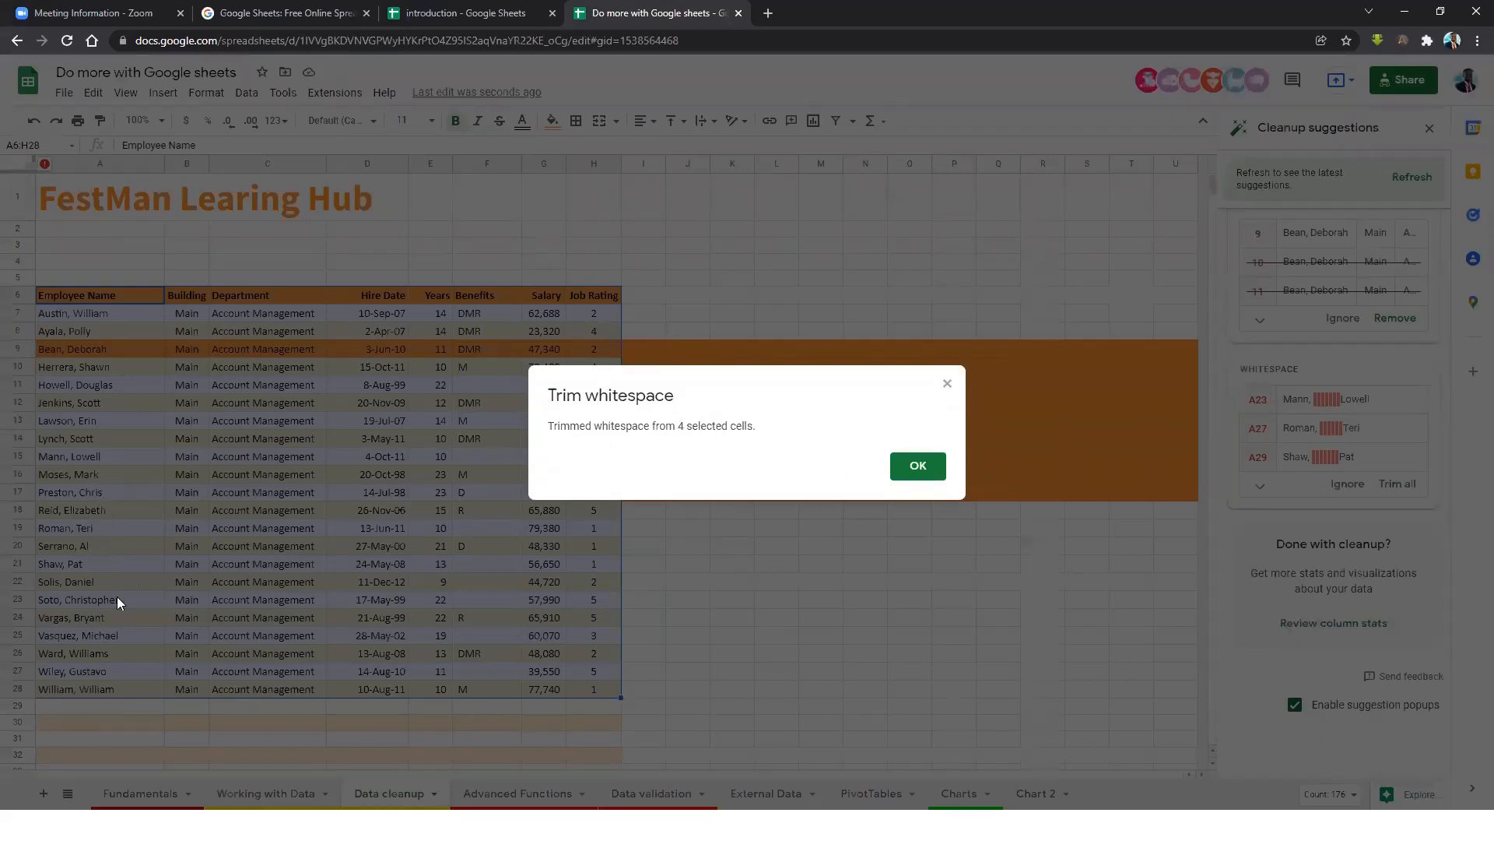
{"action": "left_click", "coordinate": [891, 473]}
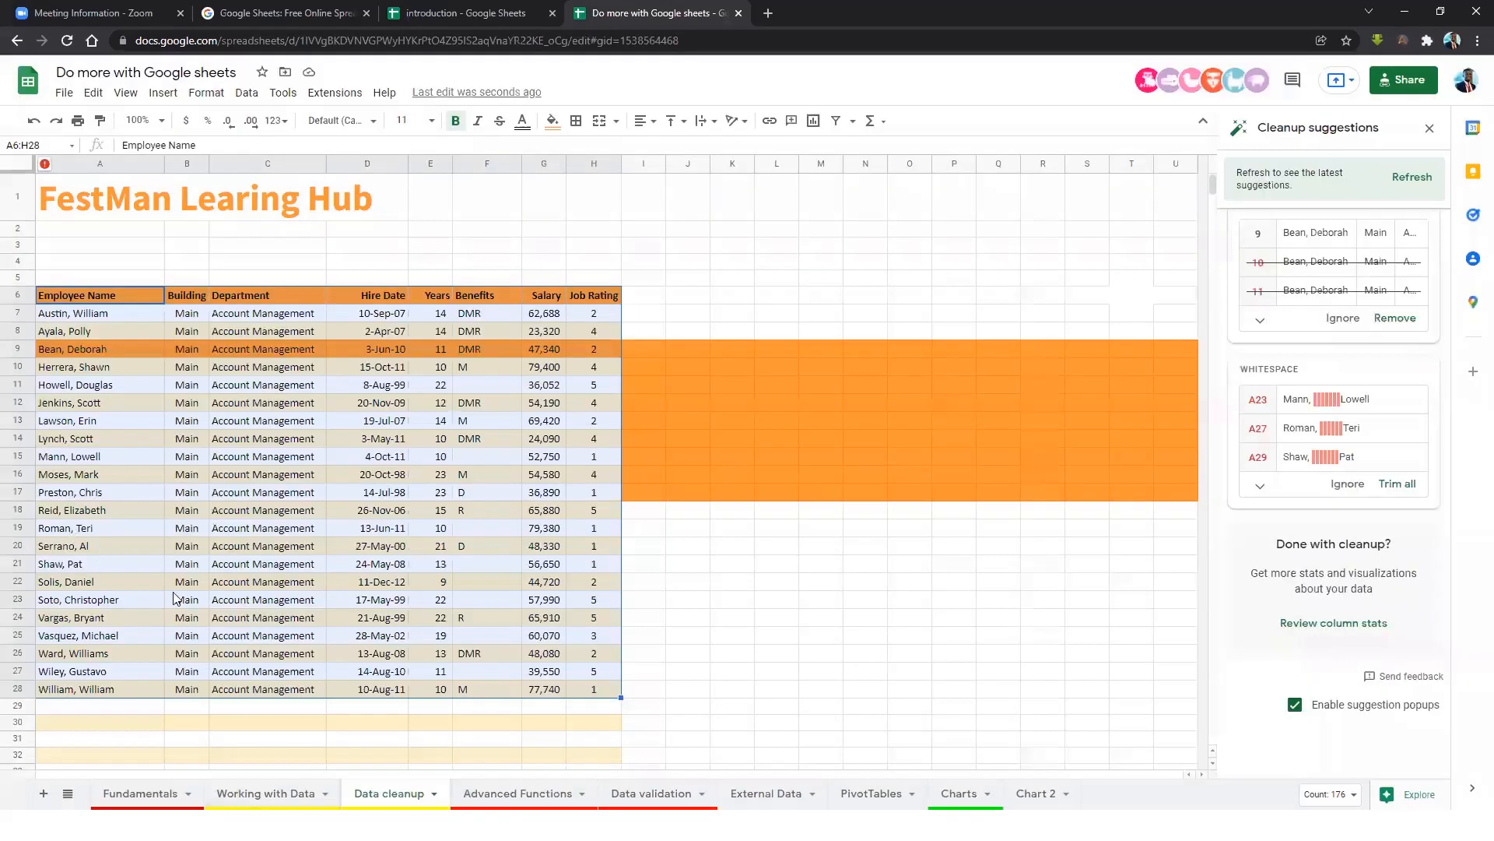
{"action": "left_click", "coordinate": [73, 529]}
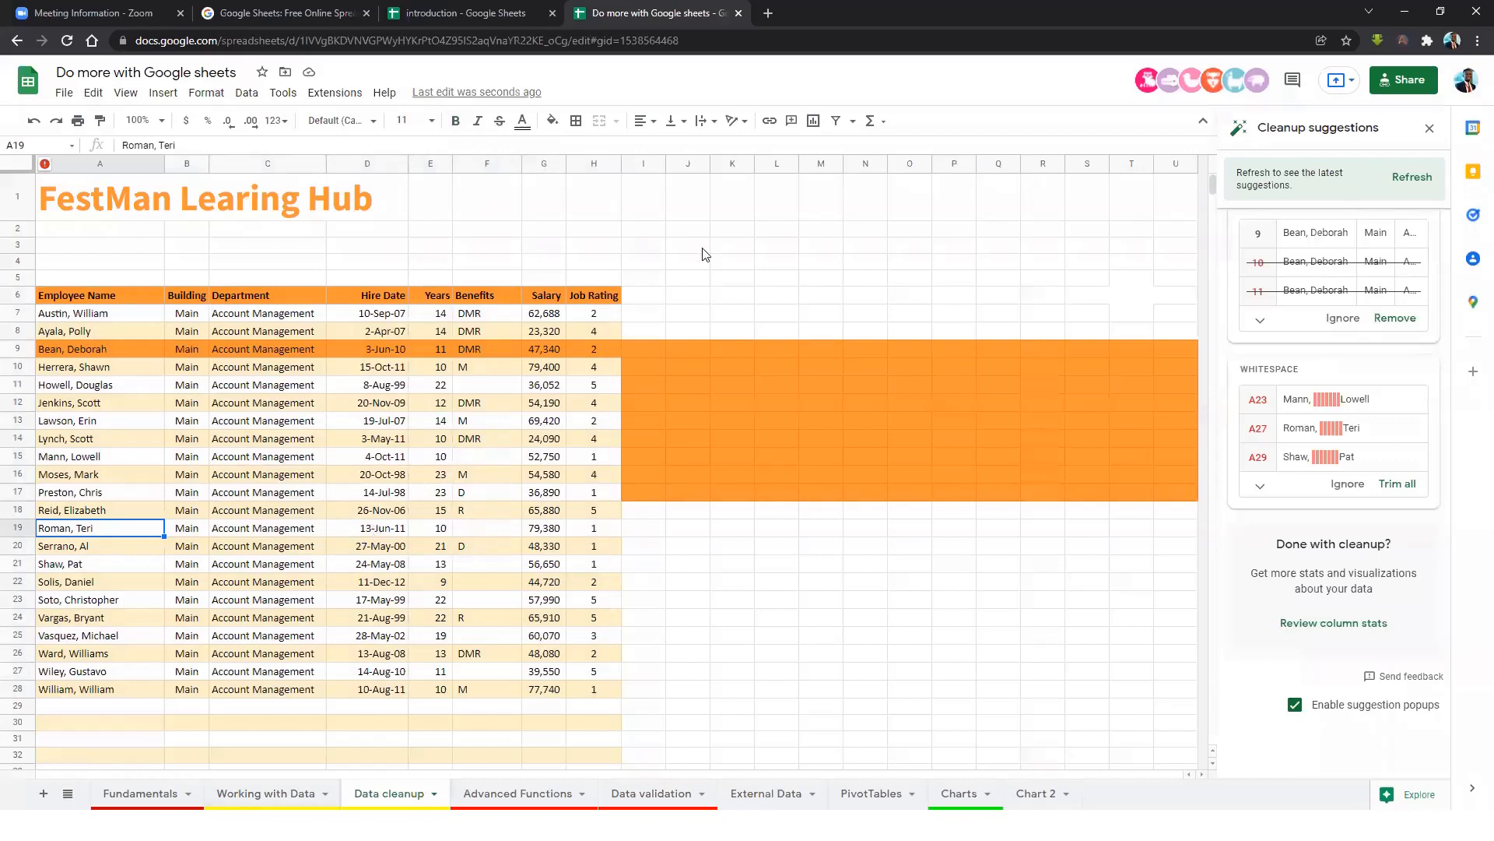
Refresh and close the Cleanup suggestions panel, then check cells G13, F19 and H10.
{"action": "left_click", "coordinate": [44, 164]}
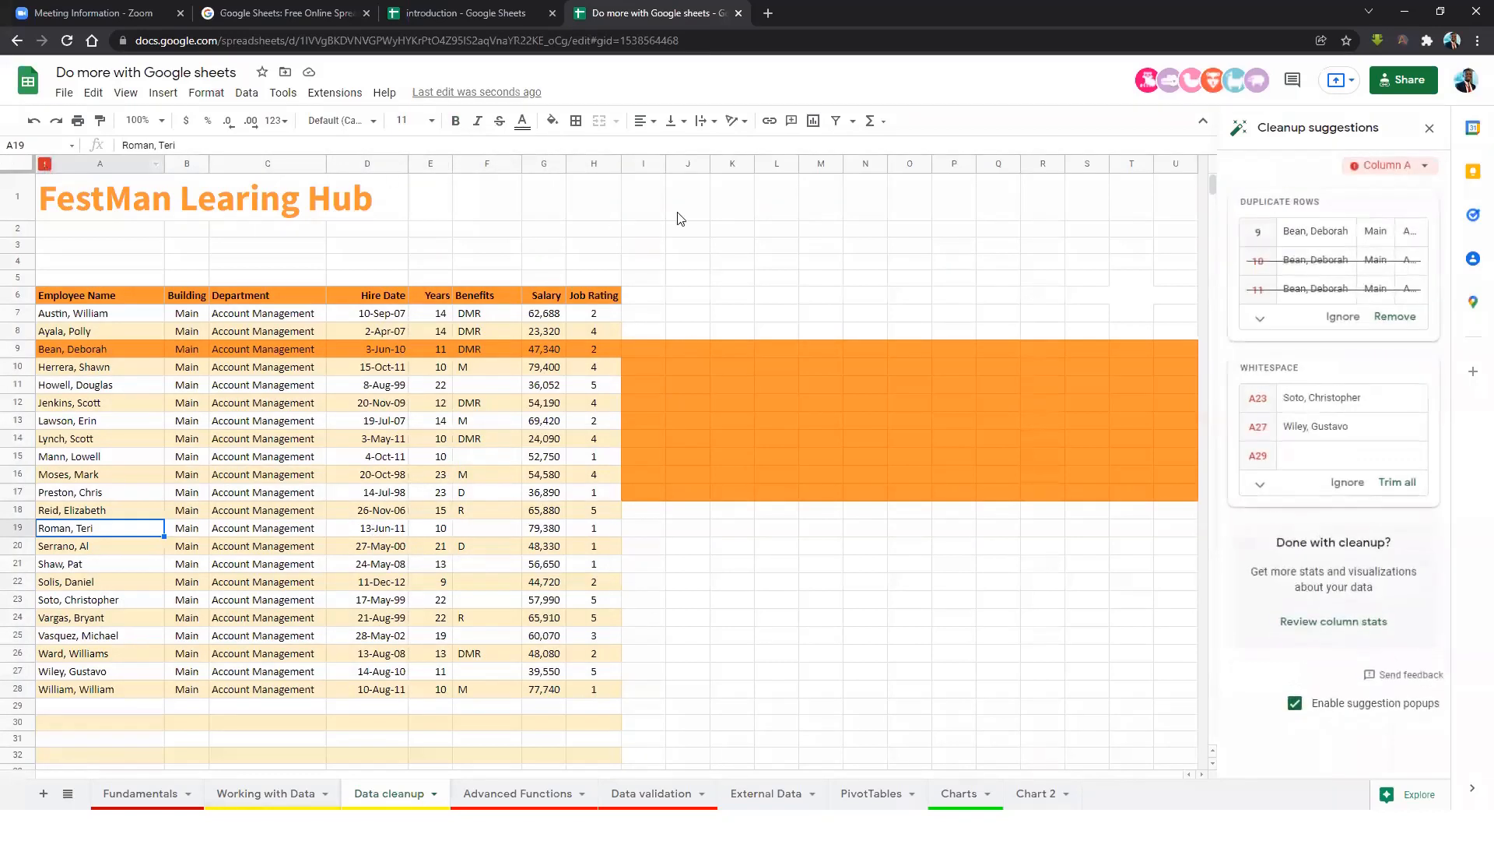
{"action": "left_click", "coordinate": [1430, 130]}
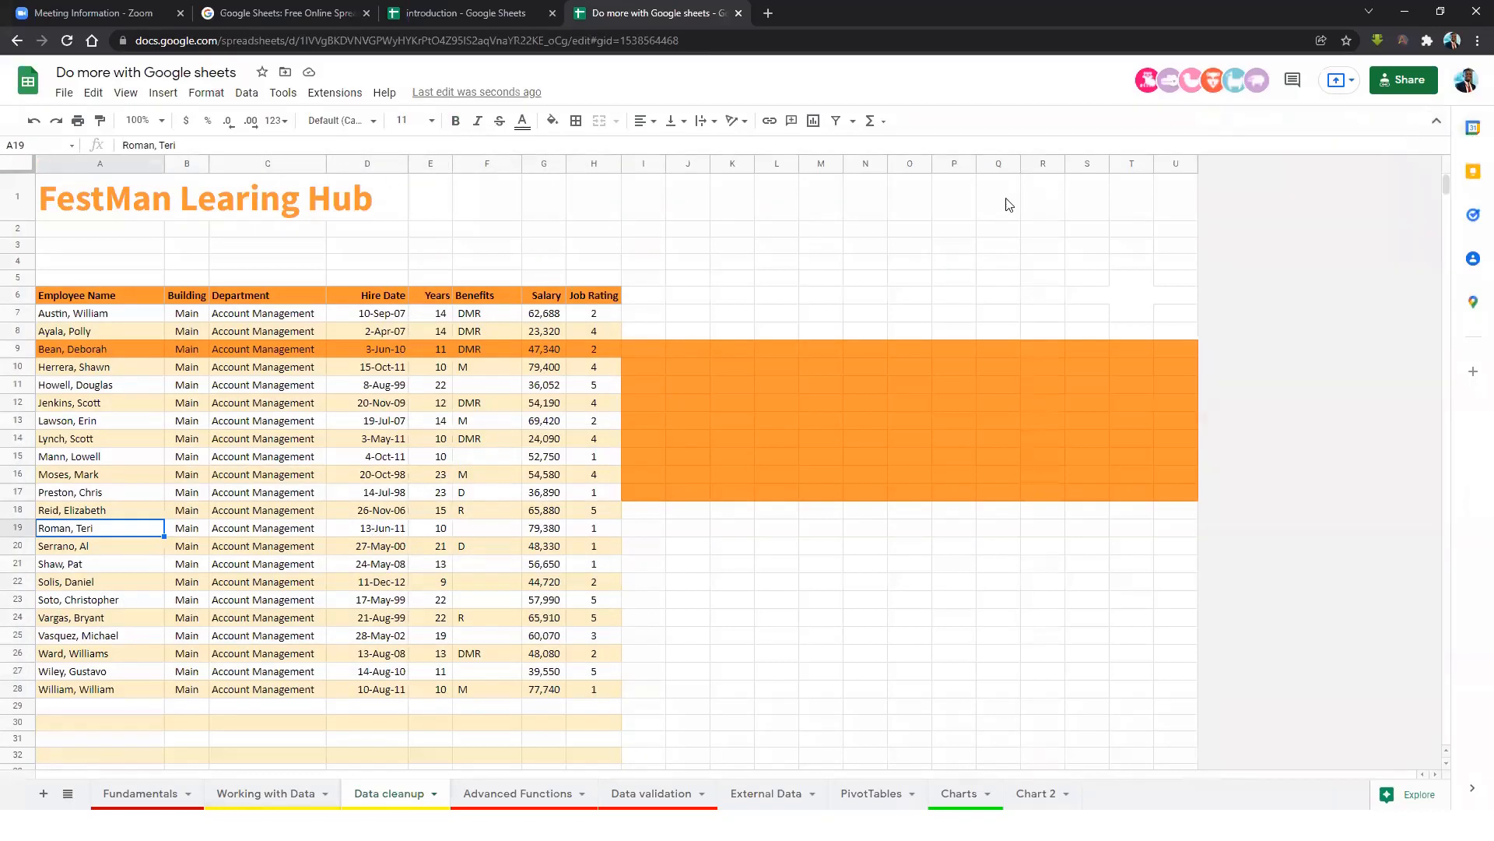
{"action": "left_click", "coordinate": [543, 420]}
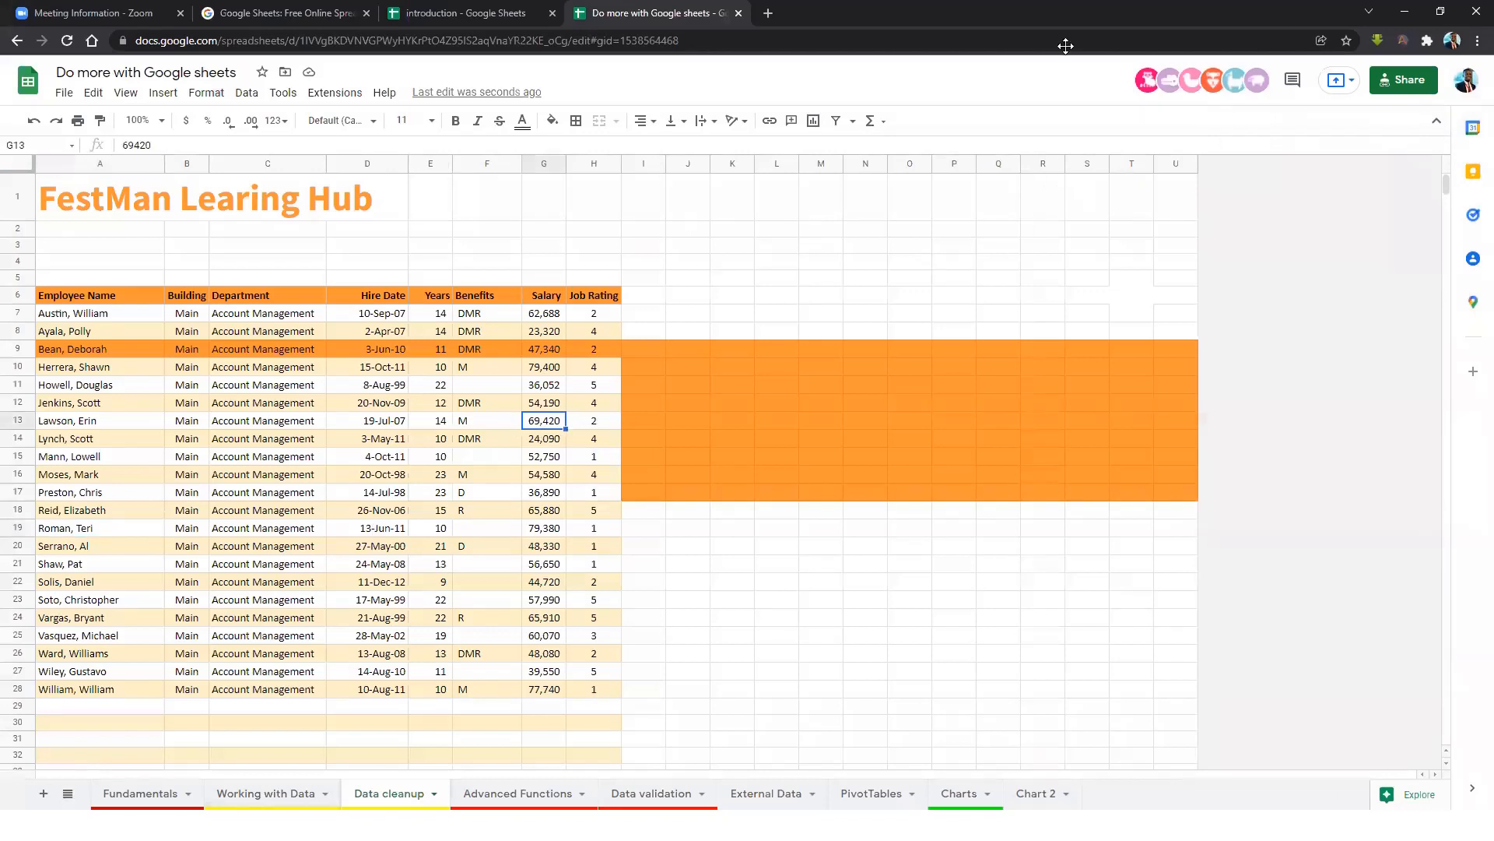
{"action": "left_click", "coordinate": [487, 530]}
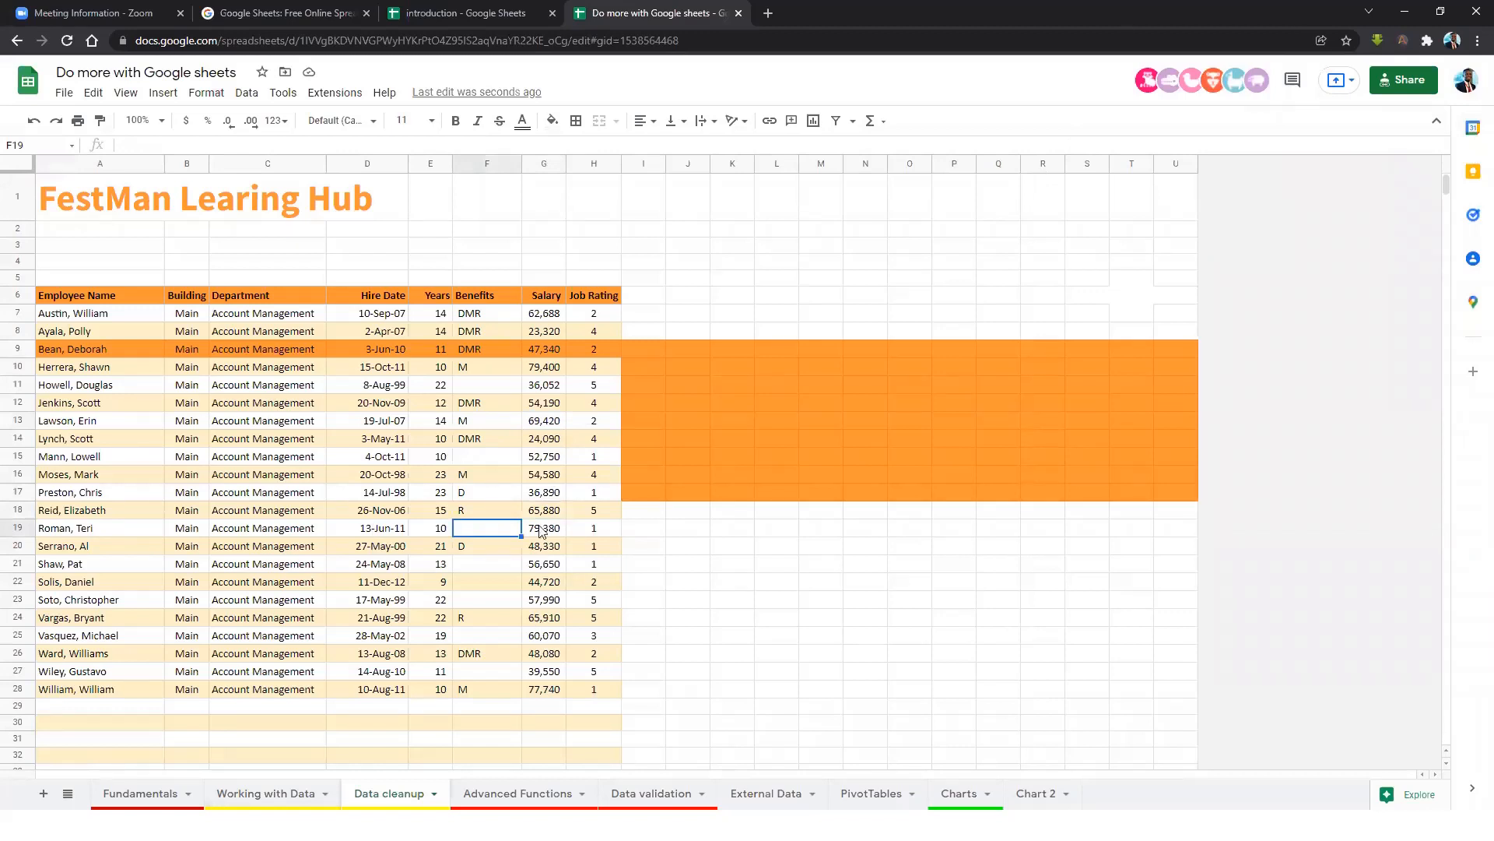
{"action": "left_click", "coordinate": [593, 367]}
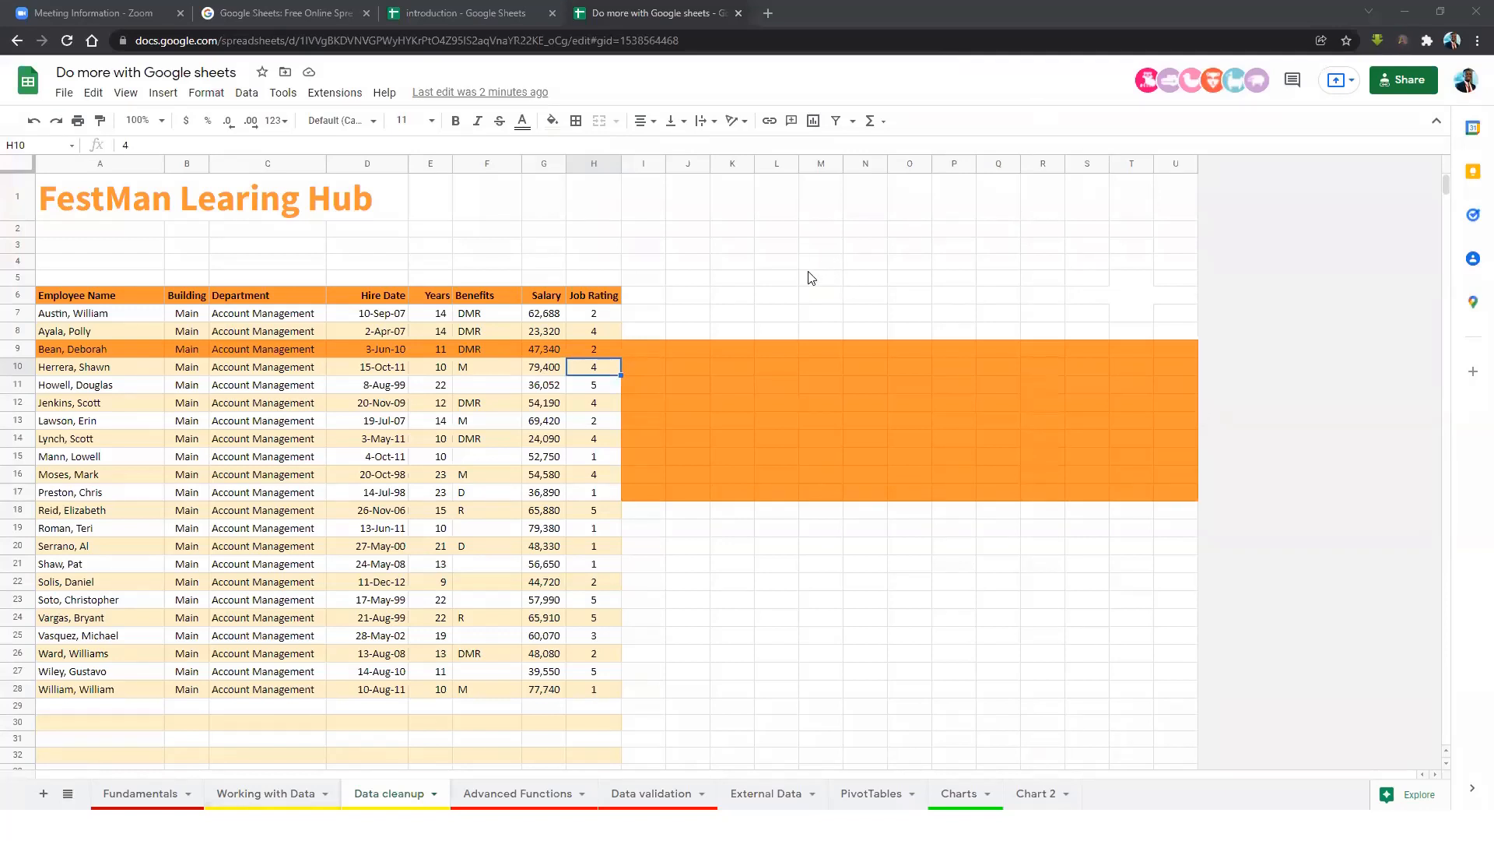
Select column I, then go to the Fundamentals sheet.
{"action": "left_click", "coordinate": [641, 164]}
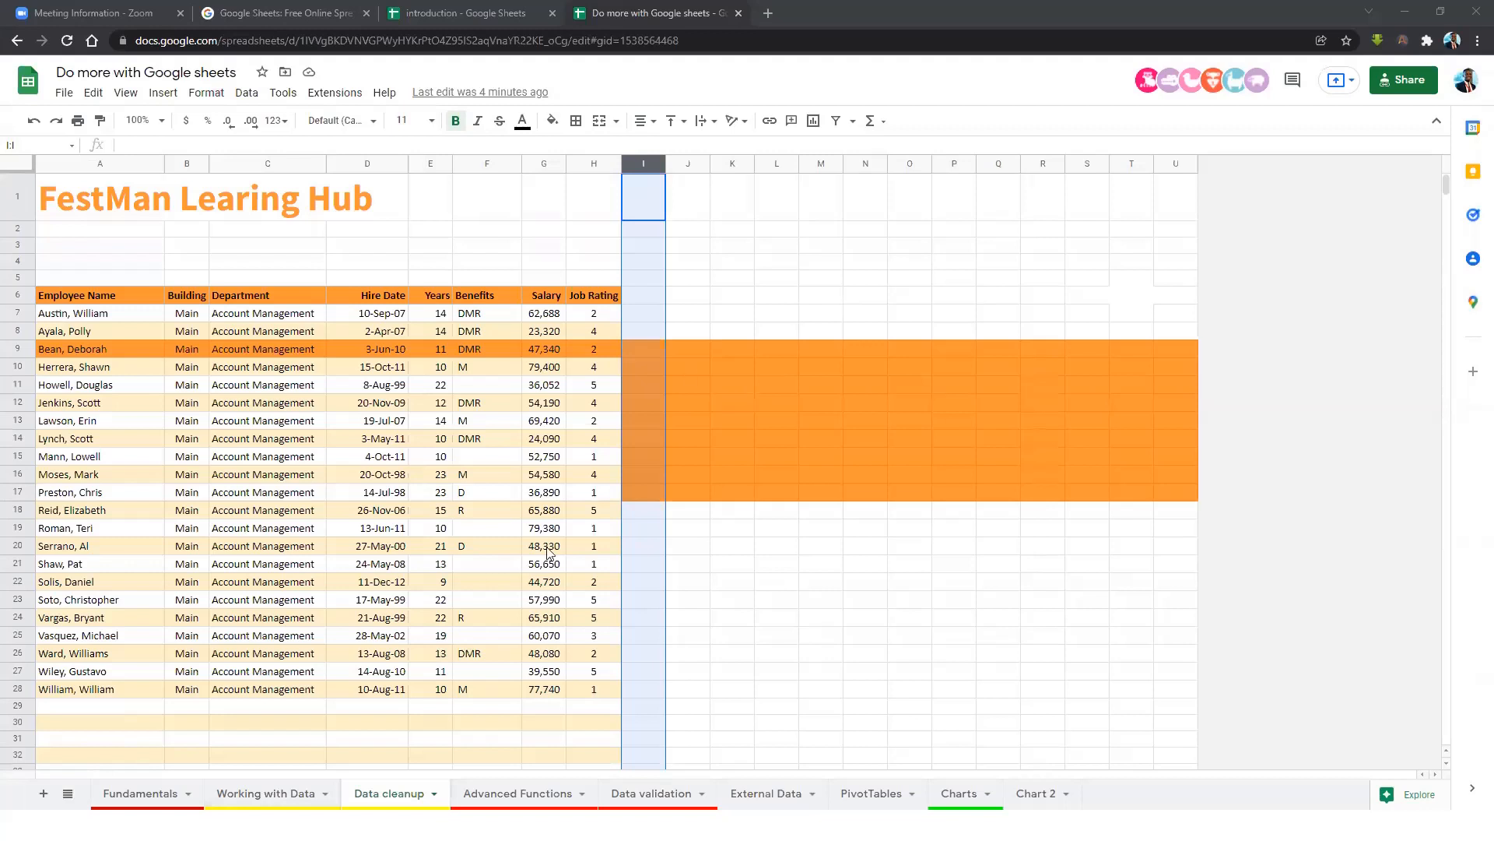
{"action": "left_click", "coordinate": [160, 792]}
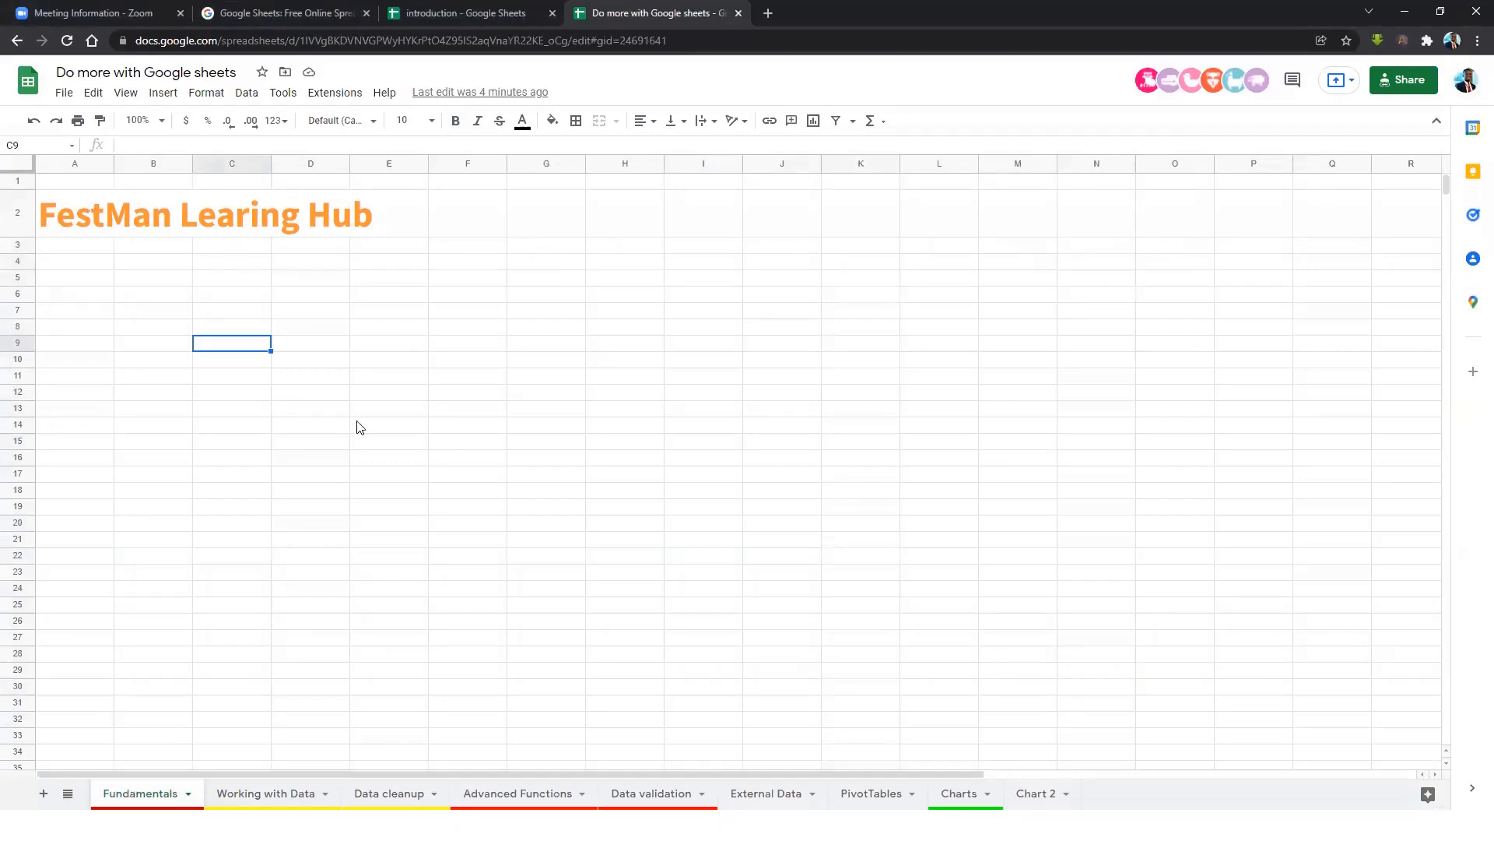
{"action": "left_click", "coordinate": [381, 347]}
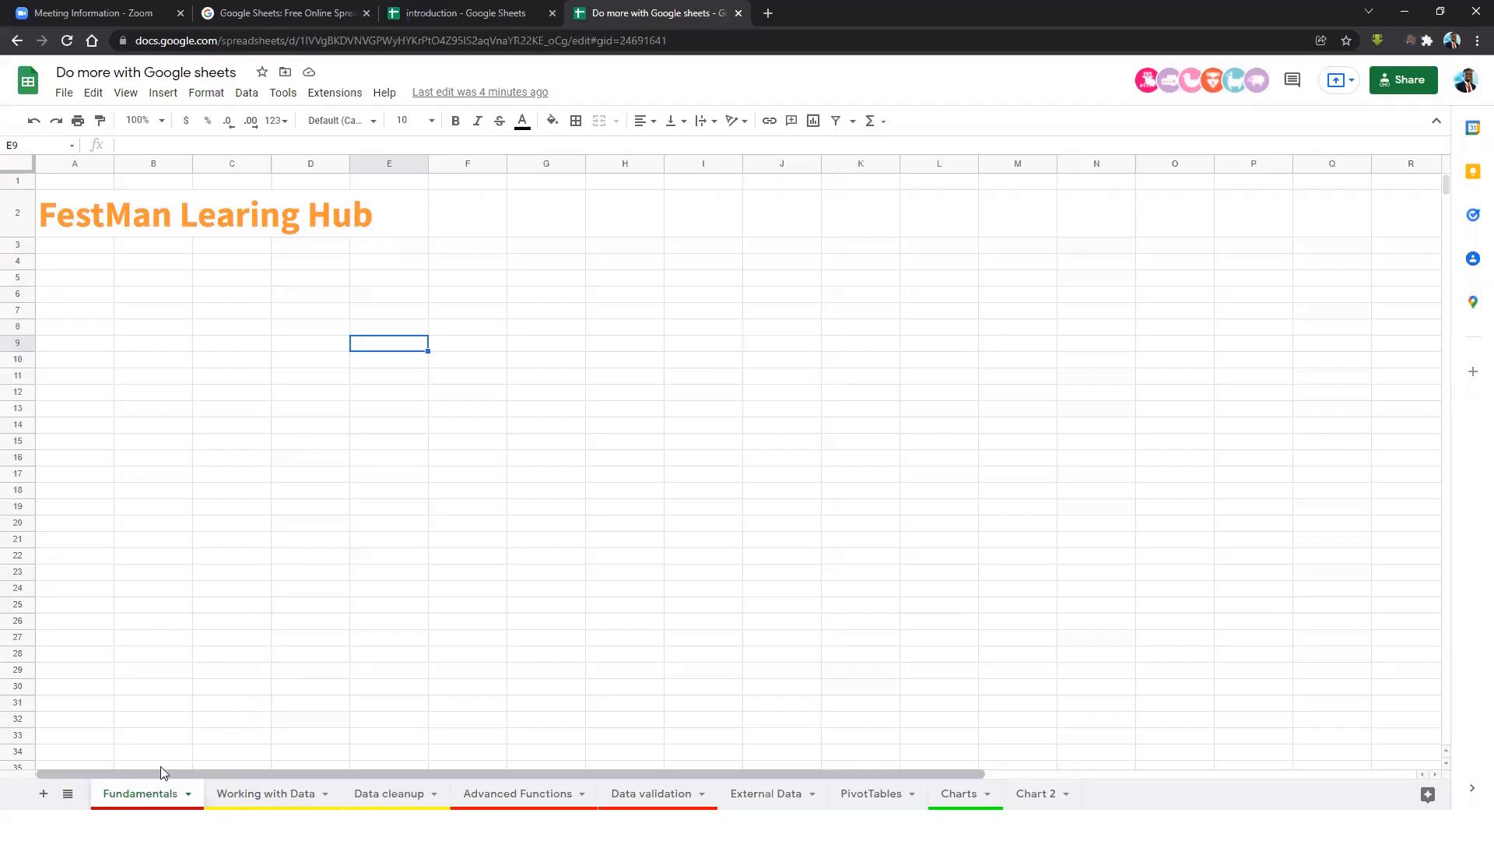
{"action": "left_click", "coordinate": [186, 73]}
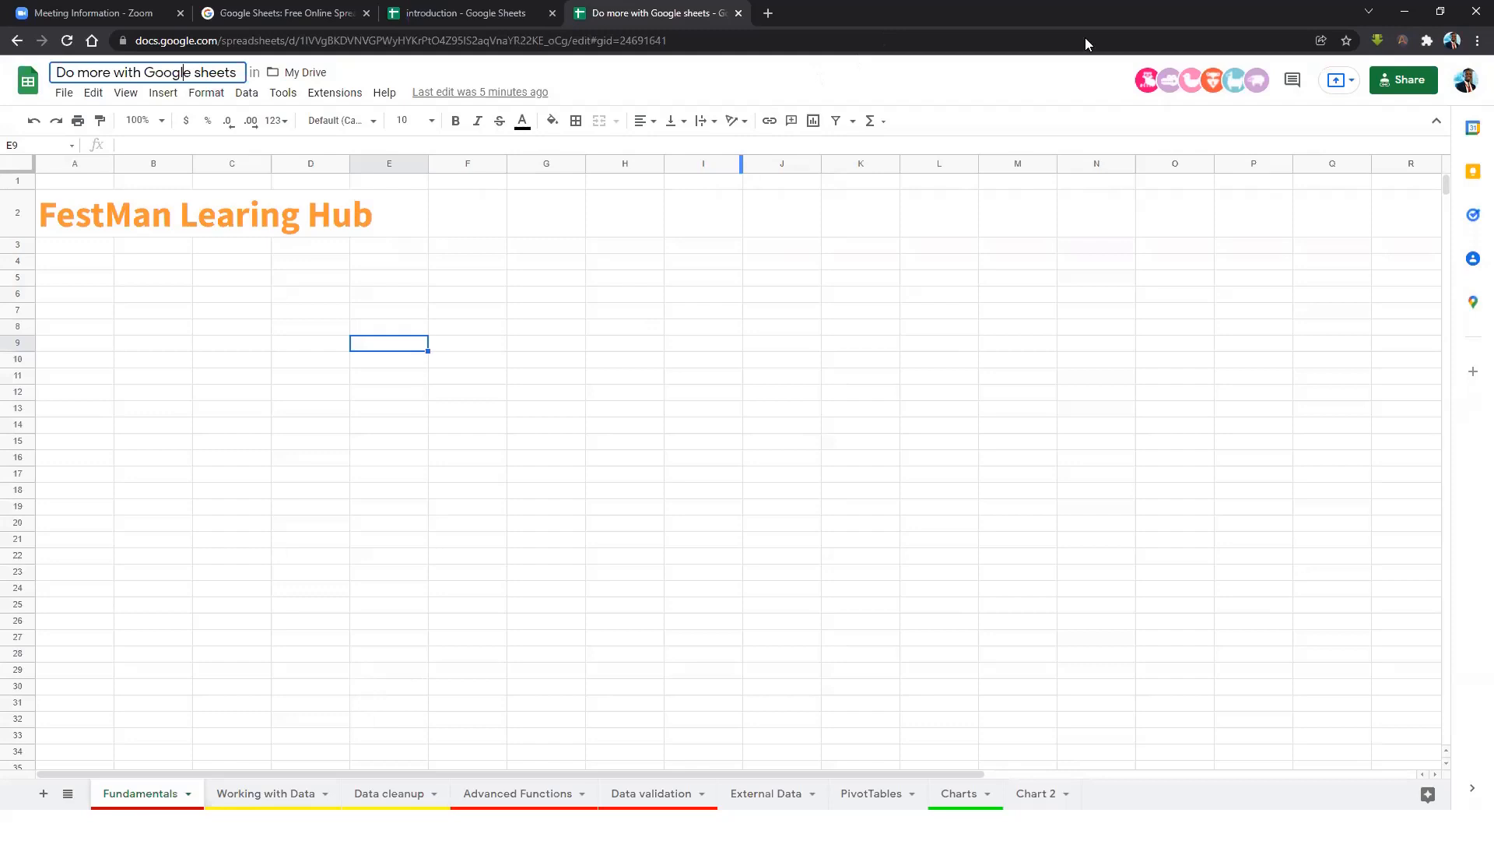
Leave the FestMan Learing Hub title unrenamed and select a cell in its row.
{"action": "left_click", "coordinate": [963, 358]}
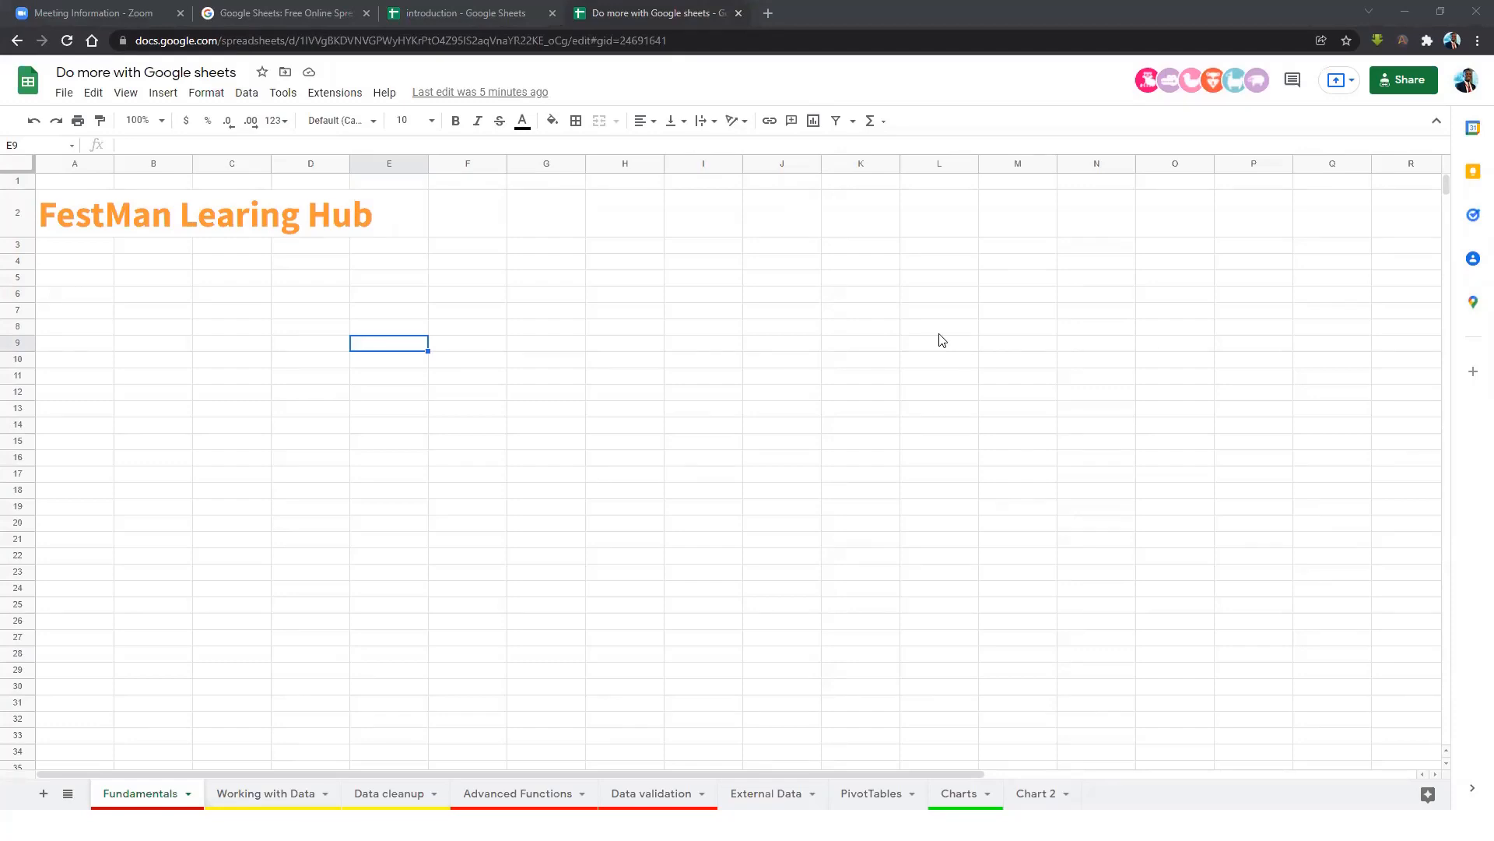
{"action": "left_click", "coordinate": [254, 231]}
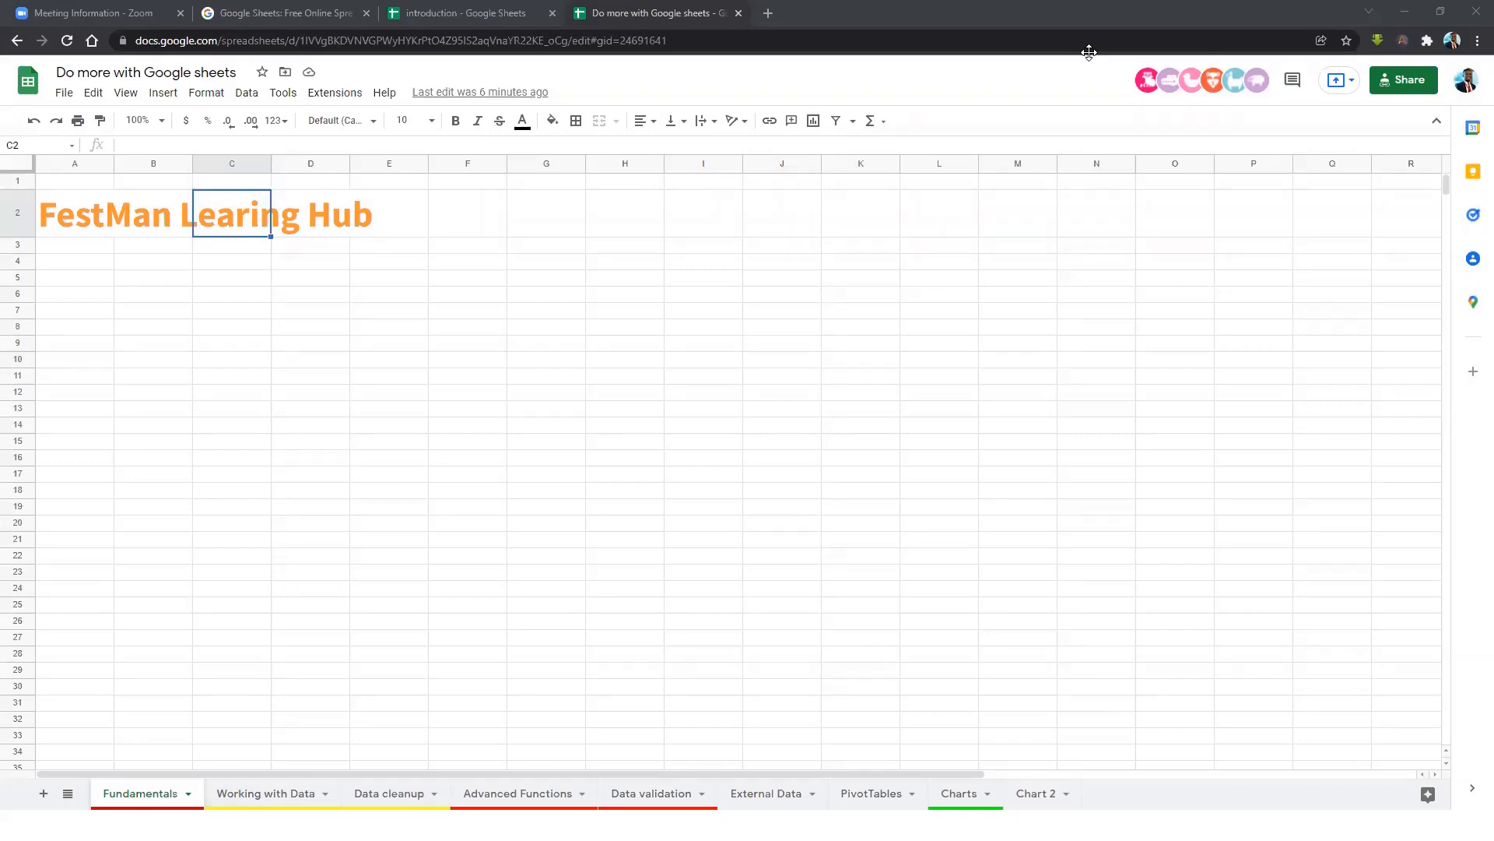
On the Data cleanup sheet, add filters to the employee table headers.
{"action": "left_click", "coordinate": [411, 793]}
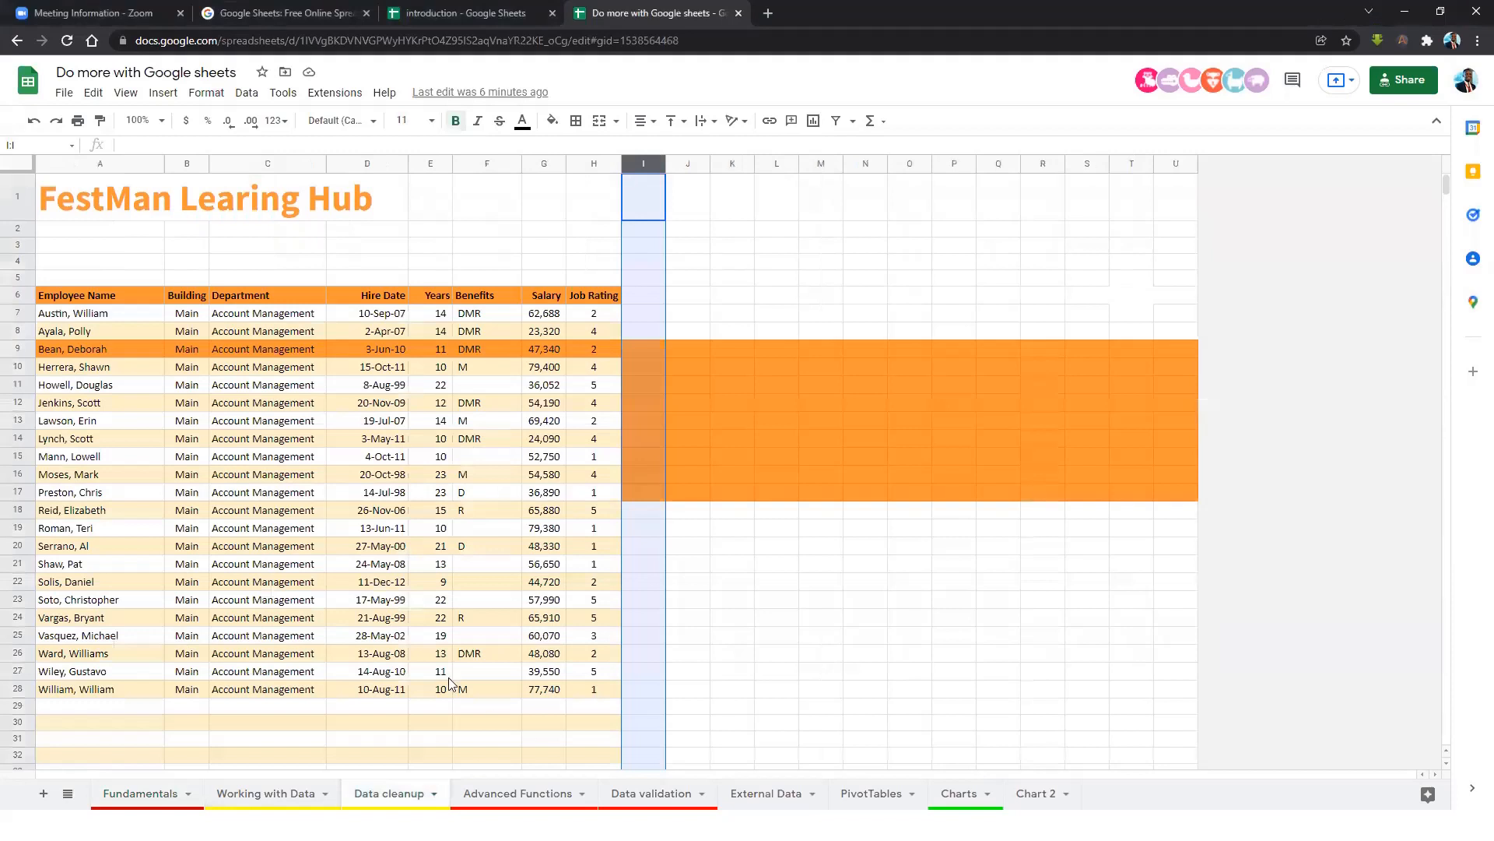
{"action": "left_click", "coordinate": [458, 463]}
{"action": "left_click", "coordinate": [385, 402]}
{"action": "left_click", "coordinate": [430, 331]}
{"action": "left_click", "coordinate": [346, 315]}
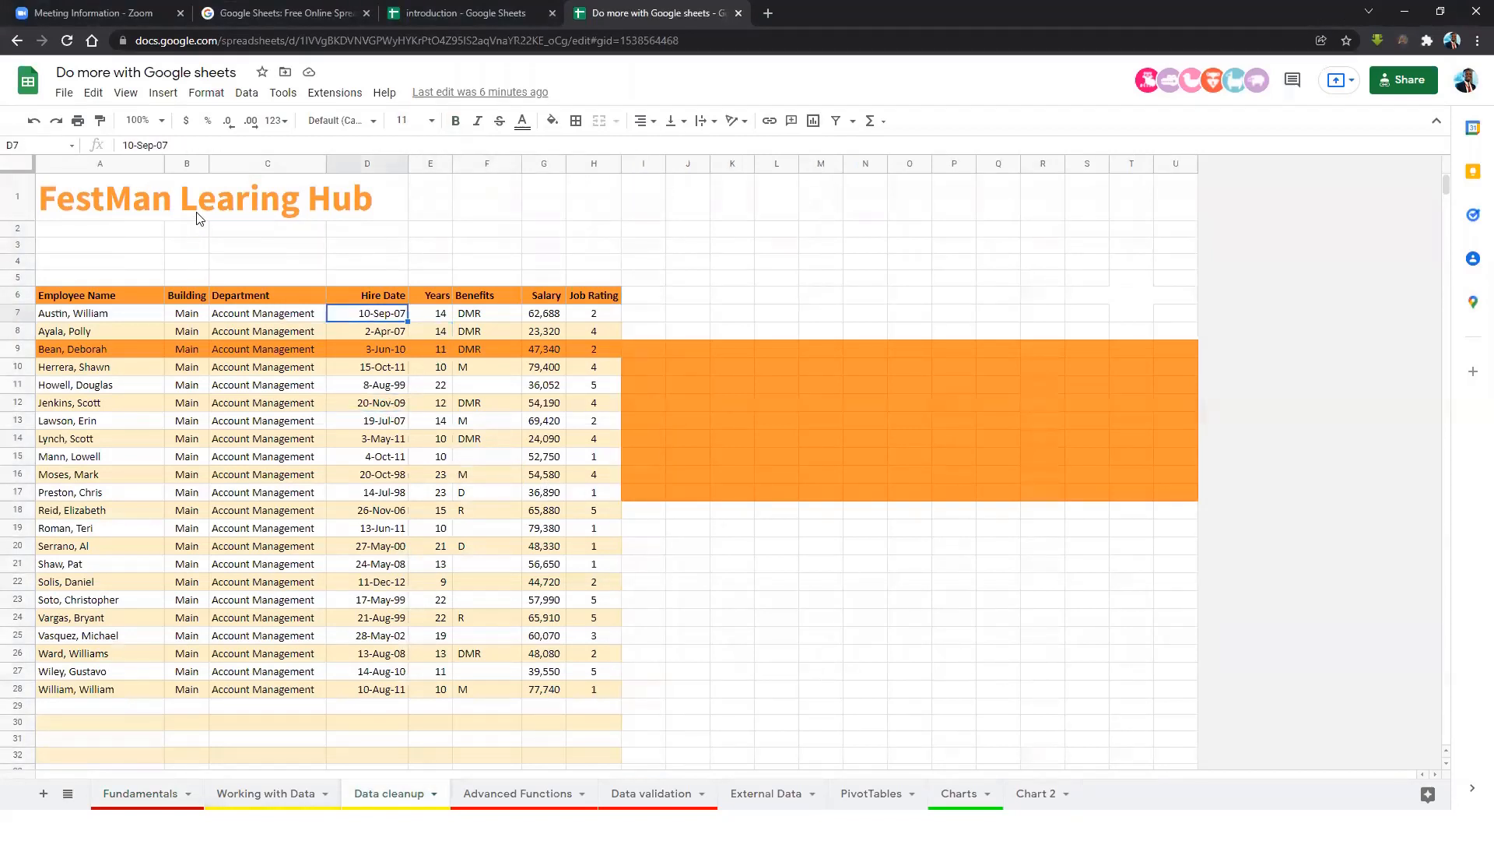
{"action": "left_click", "coordinate": [246, 92]}
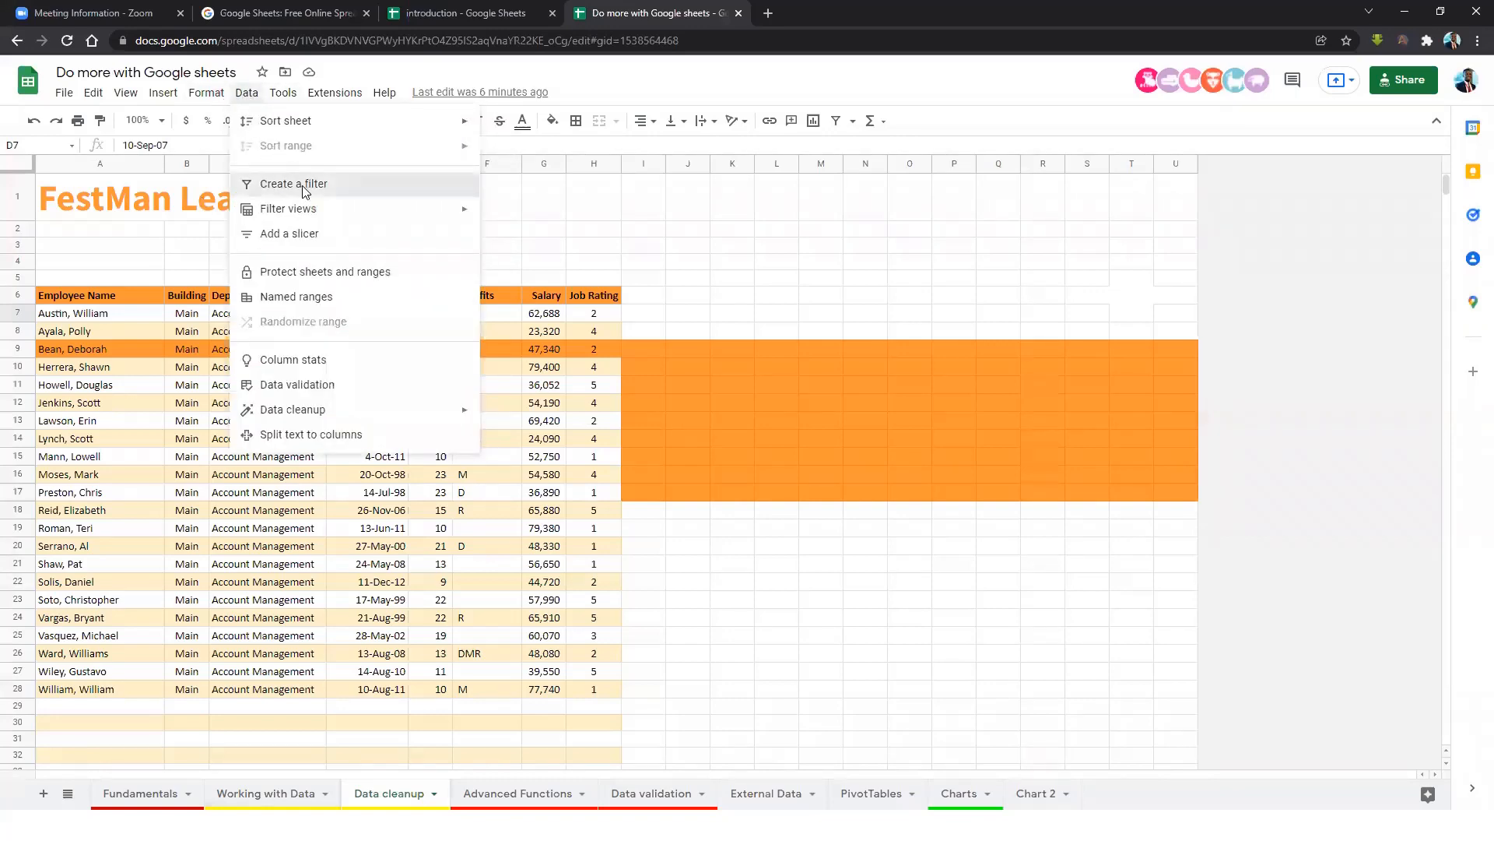
{"action": "left_click", "coordinate": [302, 191]}
Filter the Department column by the condition 'Is empty'.
{"action": "left_click", "coordinate": [550, 337]}
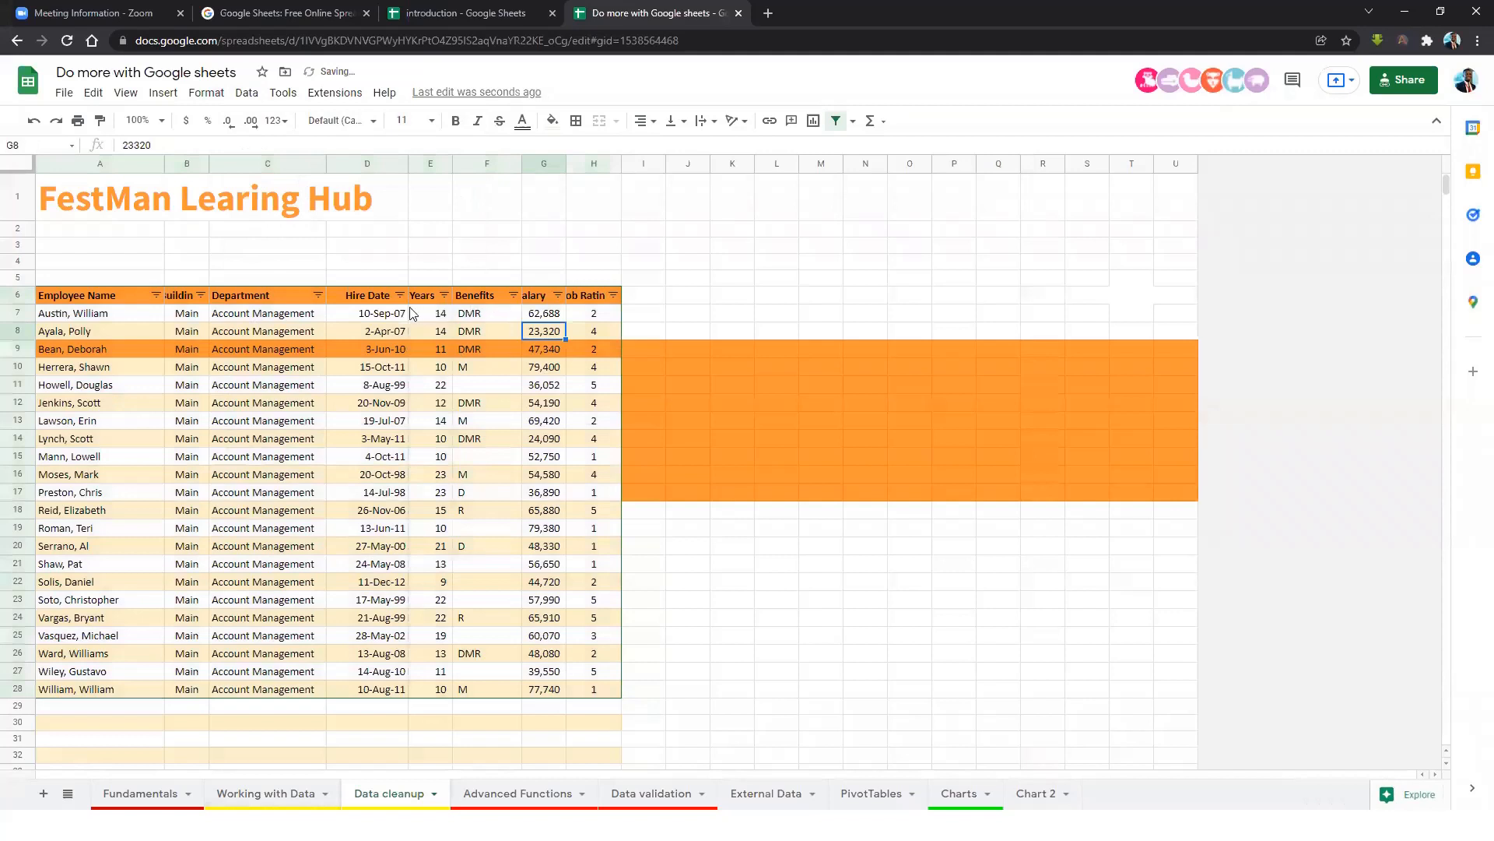
{"action": "left_click", "coordinate": [319, 295]}
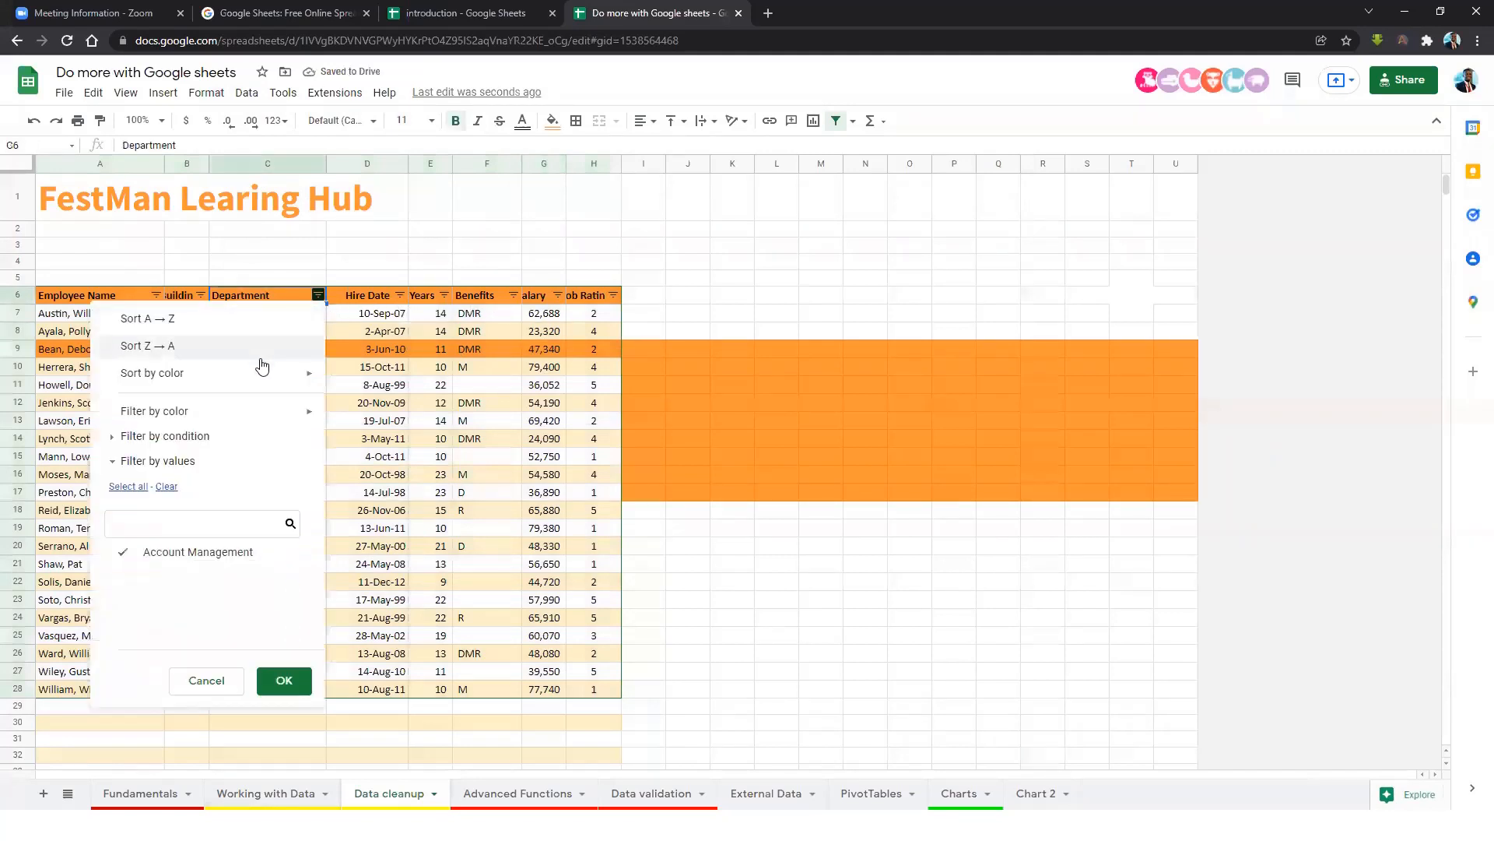
{"action": "left_click", "coordinate": [111, 441]}
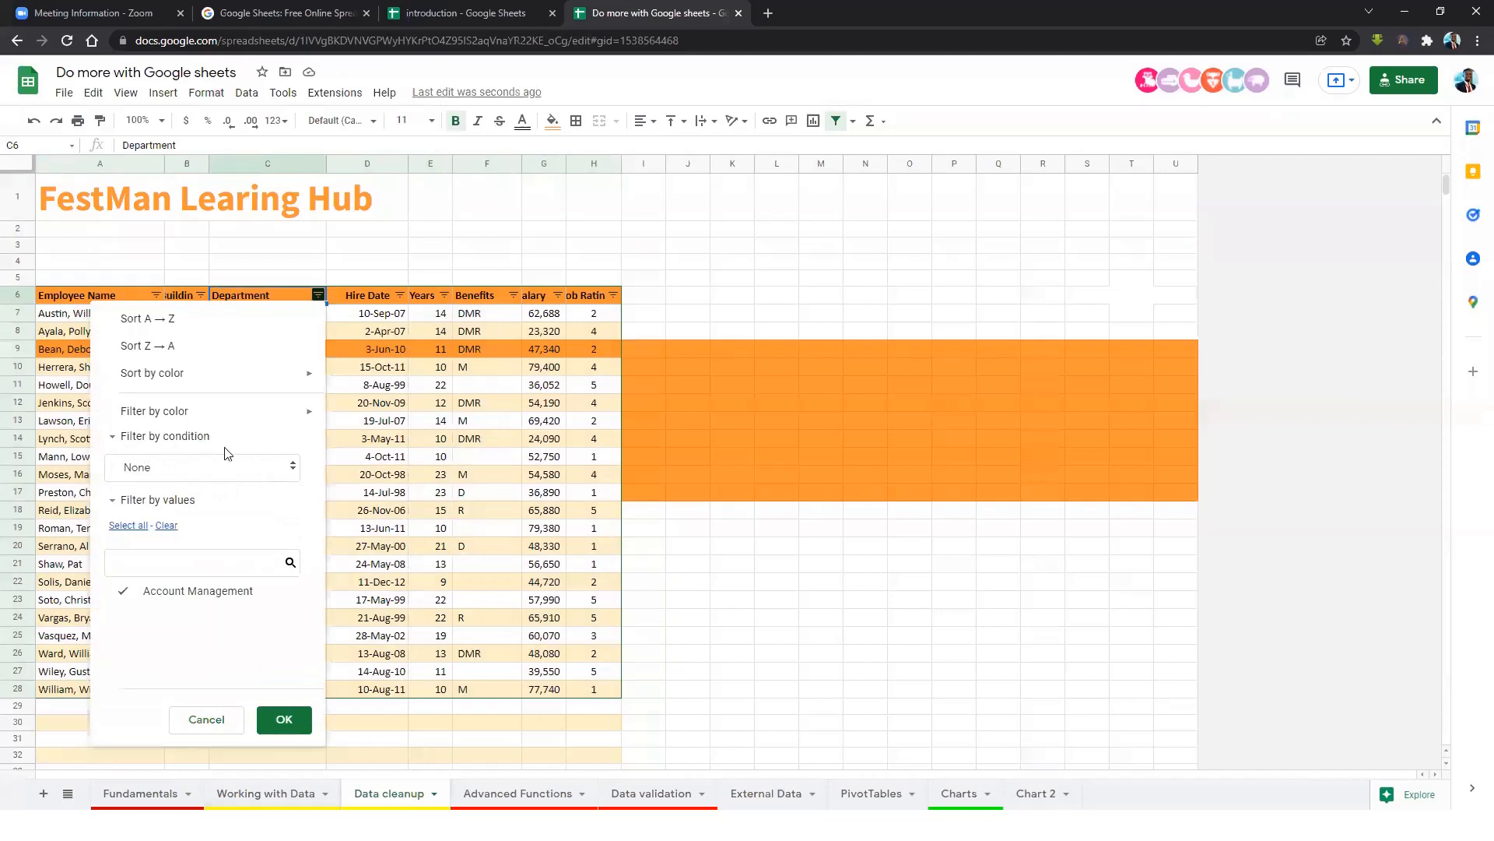
{"action": "left_click", "coordinate": [284, 470]}
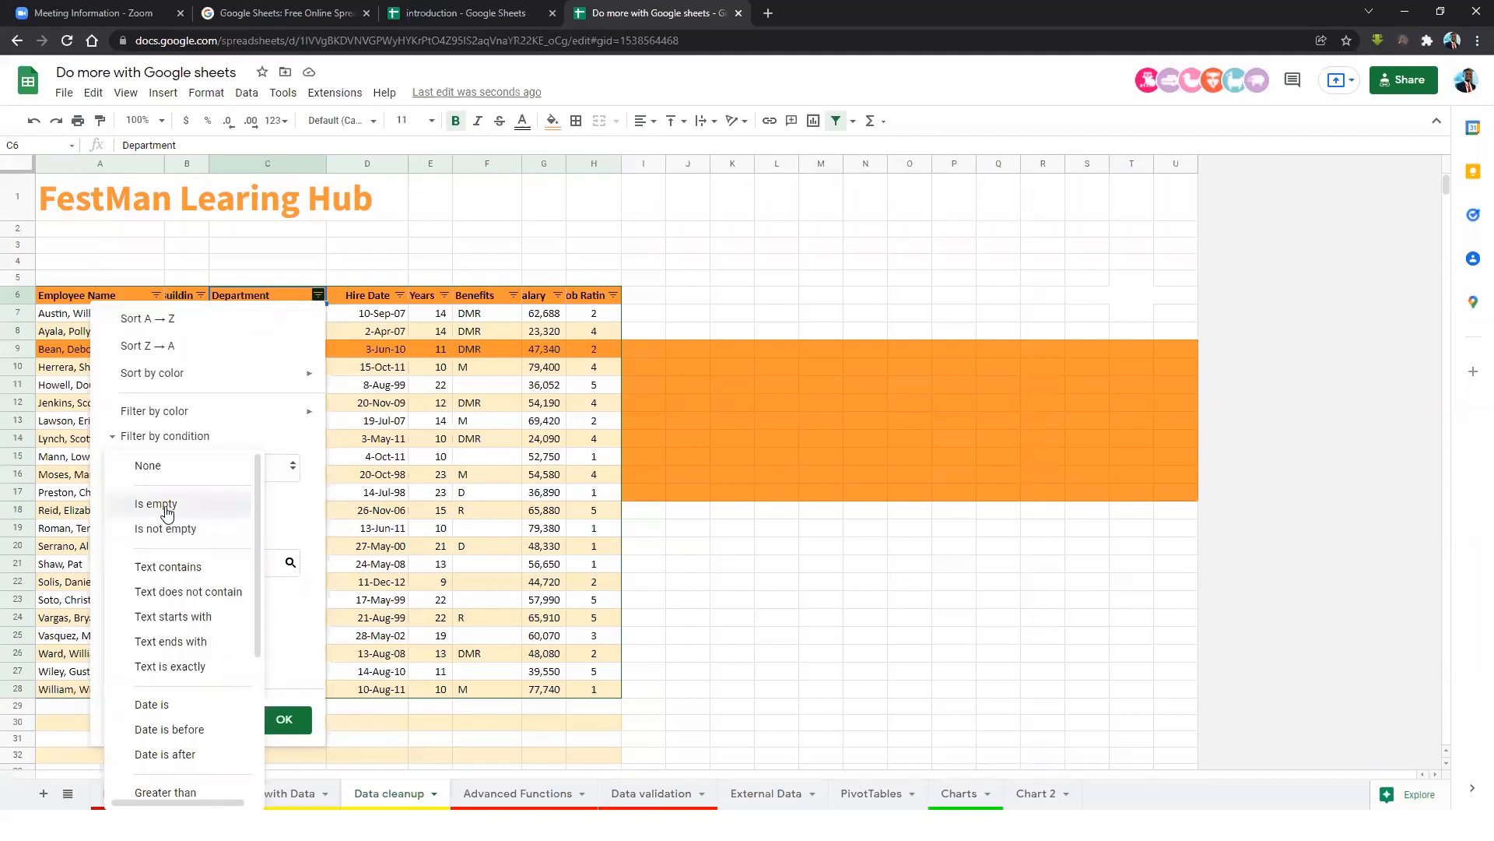
{"action": "left_click", "coordinate": [168, 508]}
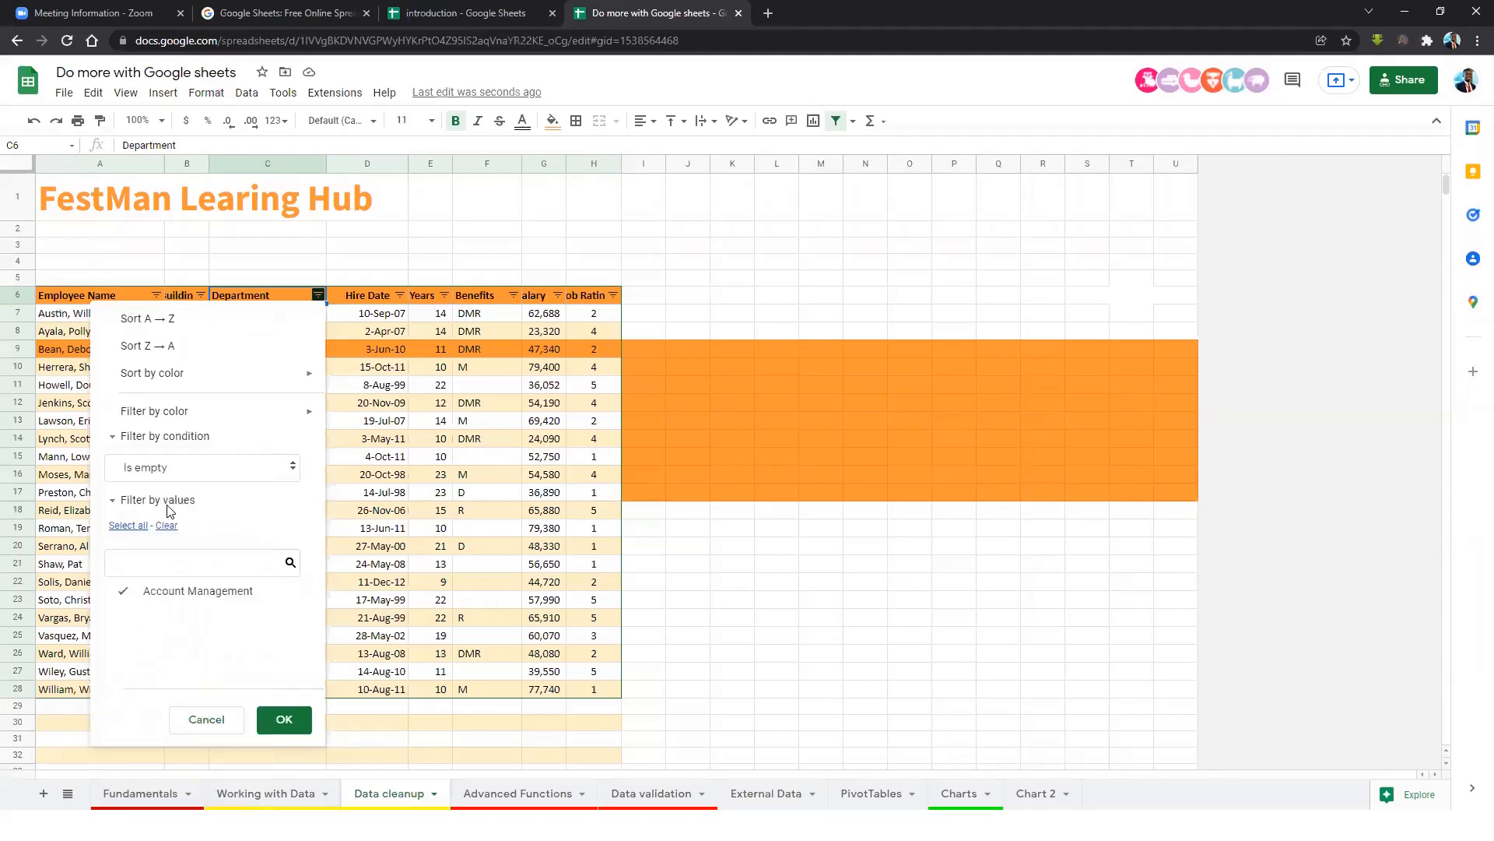
{"action": "left_click", "coordinate": [288, 717]}
Select the remaining empty rows A29:H35 and review the Department filter without changes.
{"action": "left_click", "coordinate": [312, 314]}
{"action": "left_click_drag", "start_coordinate": [138, 314], "coordinate": [602, 427]}
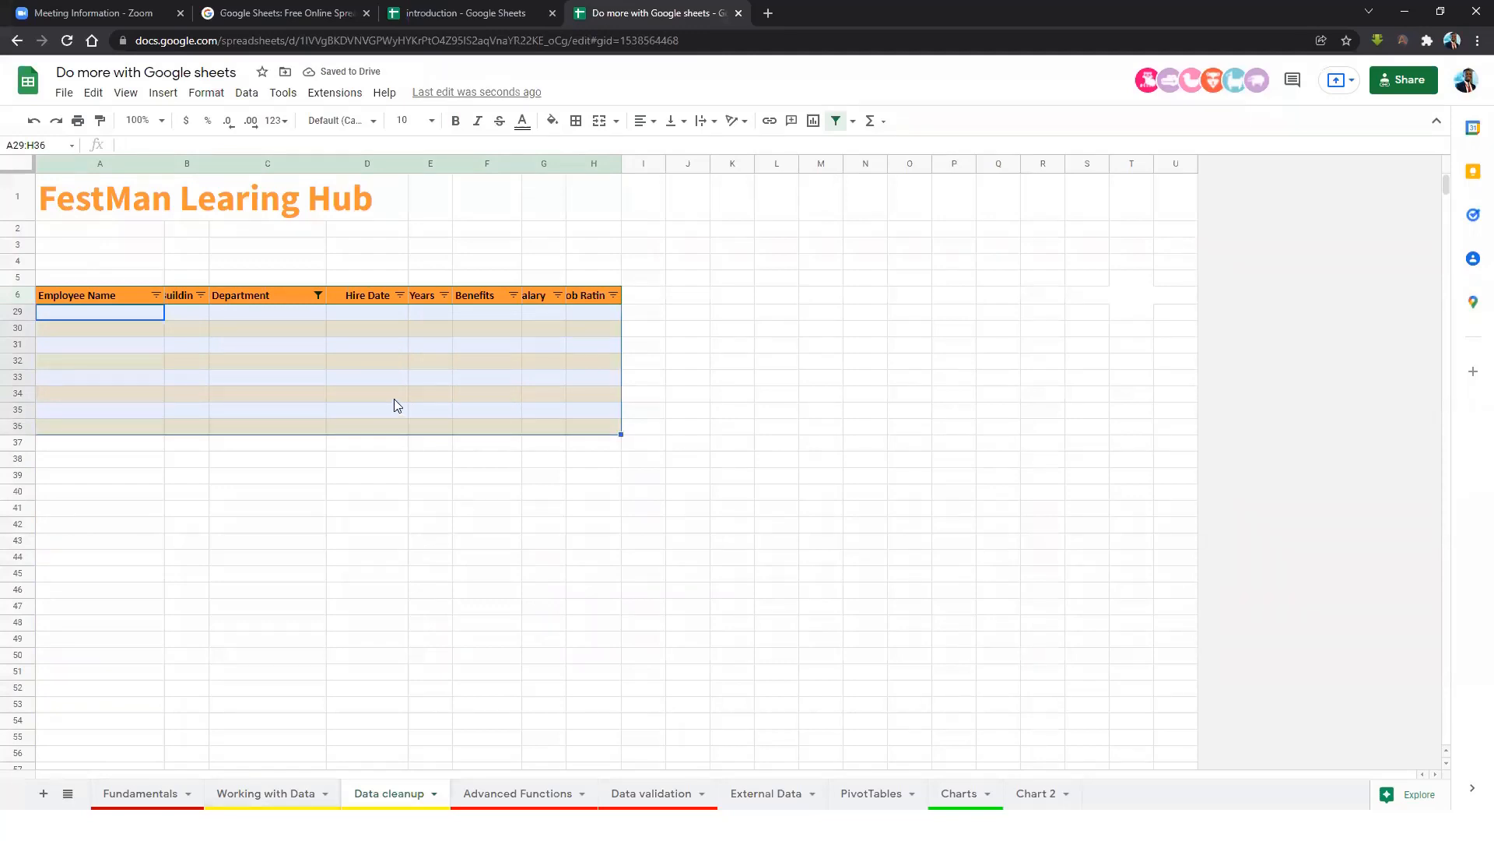
{"action": "left_click", "coordinate": [341, 372]}
{"action": "left_click", "coordinate": [318, 294]}
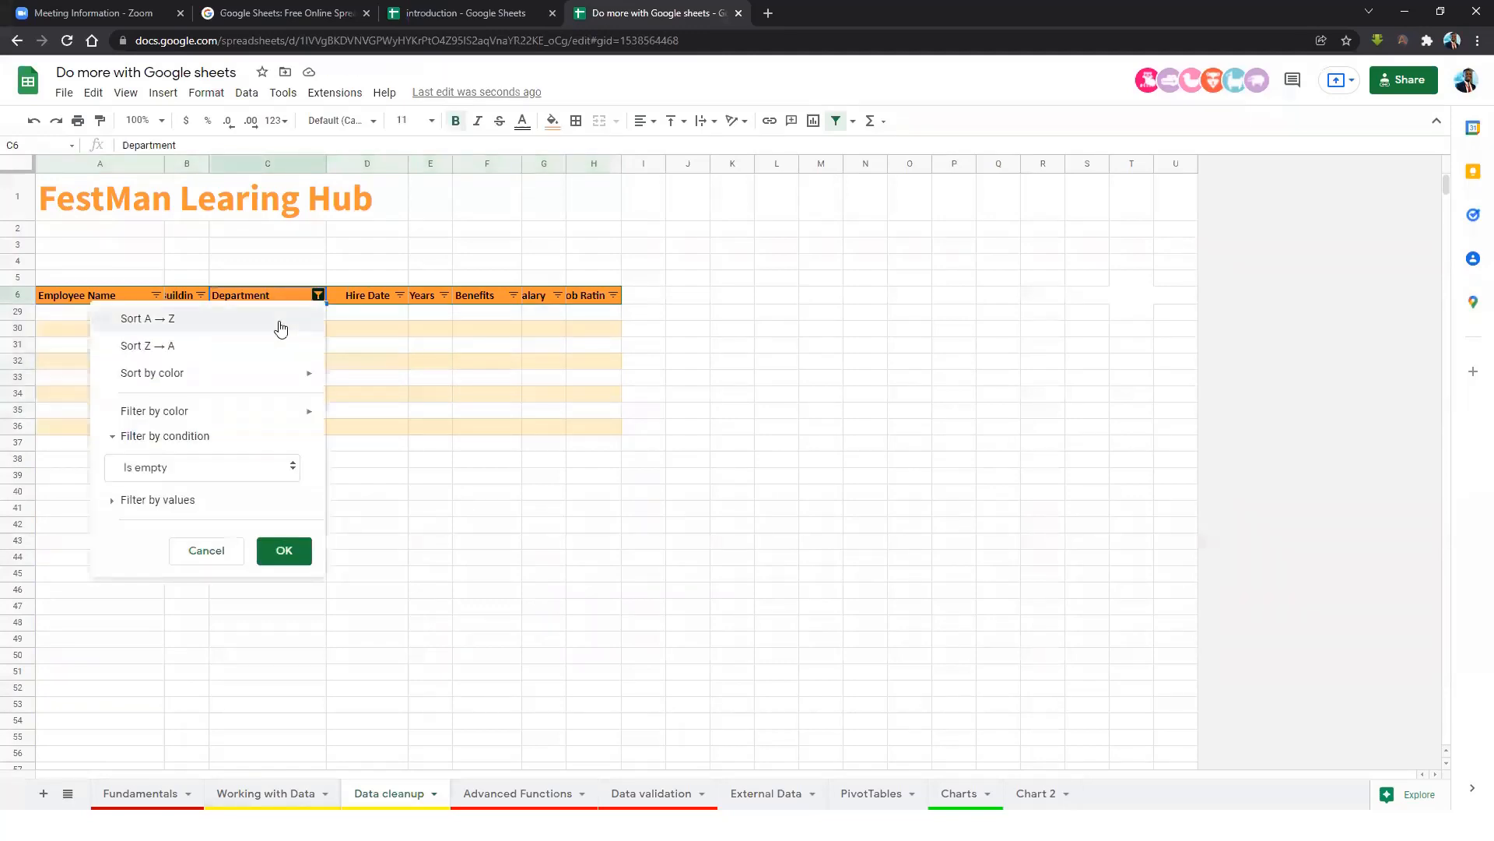
{"action": "left_click", "coordinate": [223, 553]}
{"action": "left_click", "coordinate": [318, 295]}
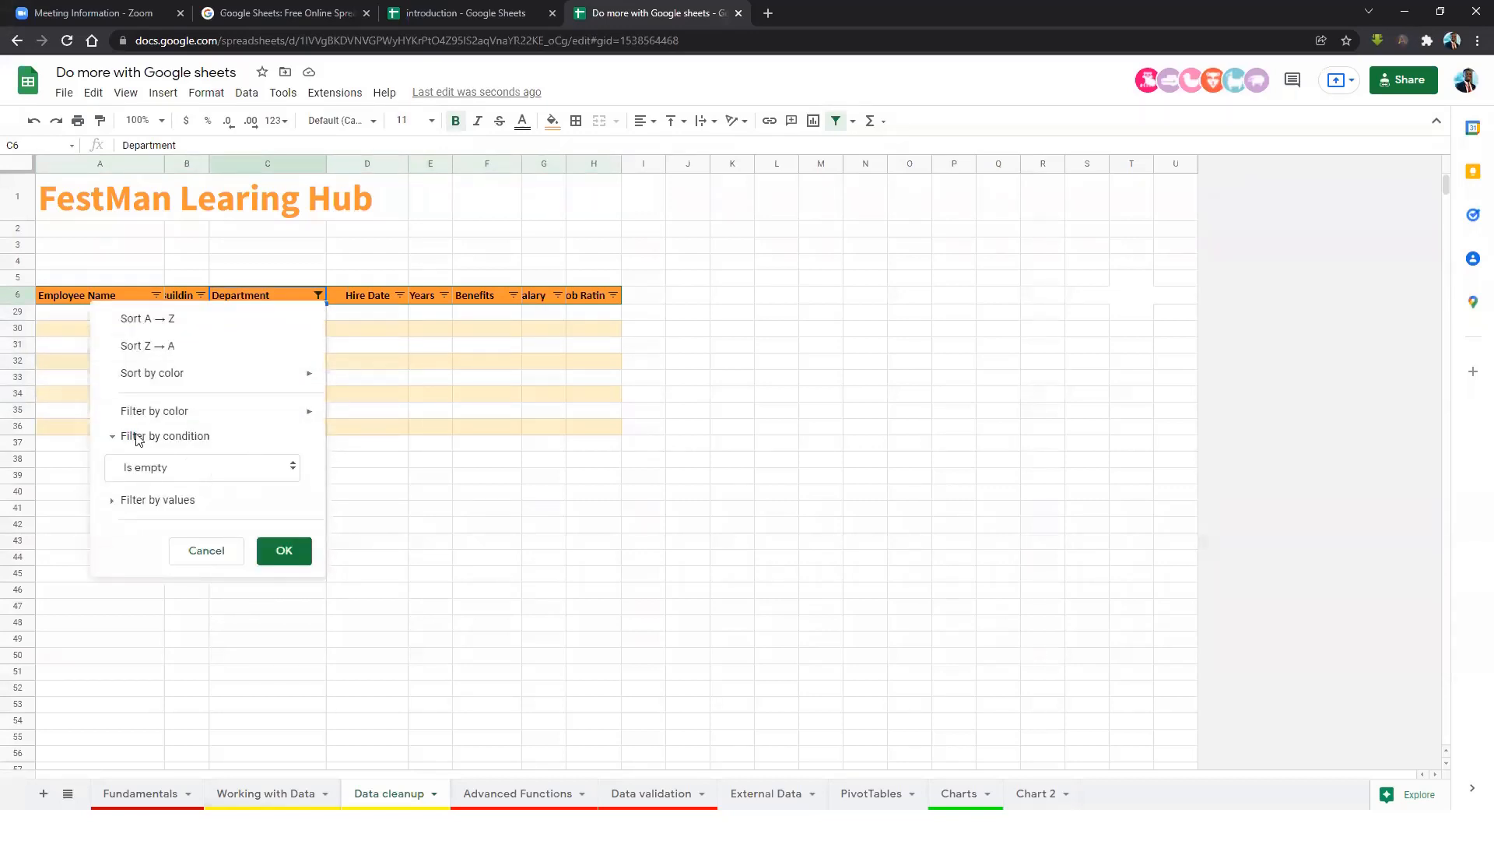
{"action": "left_click", "coordinate": [226, 553]}
{"action": "left_click", "coordinate": [487, 311]}
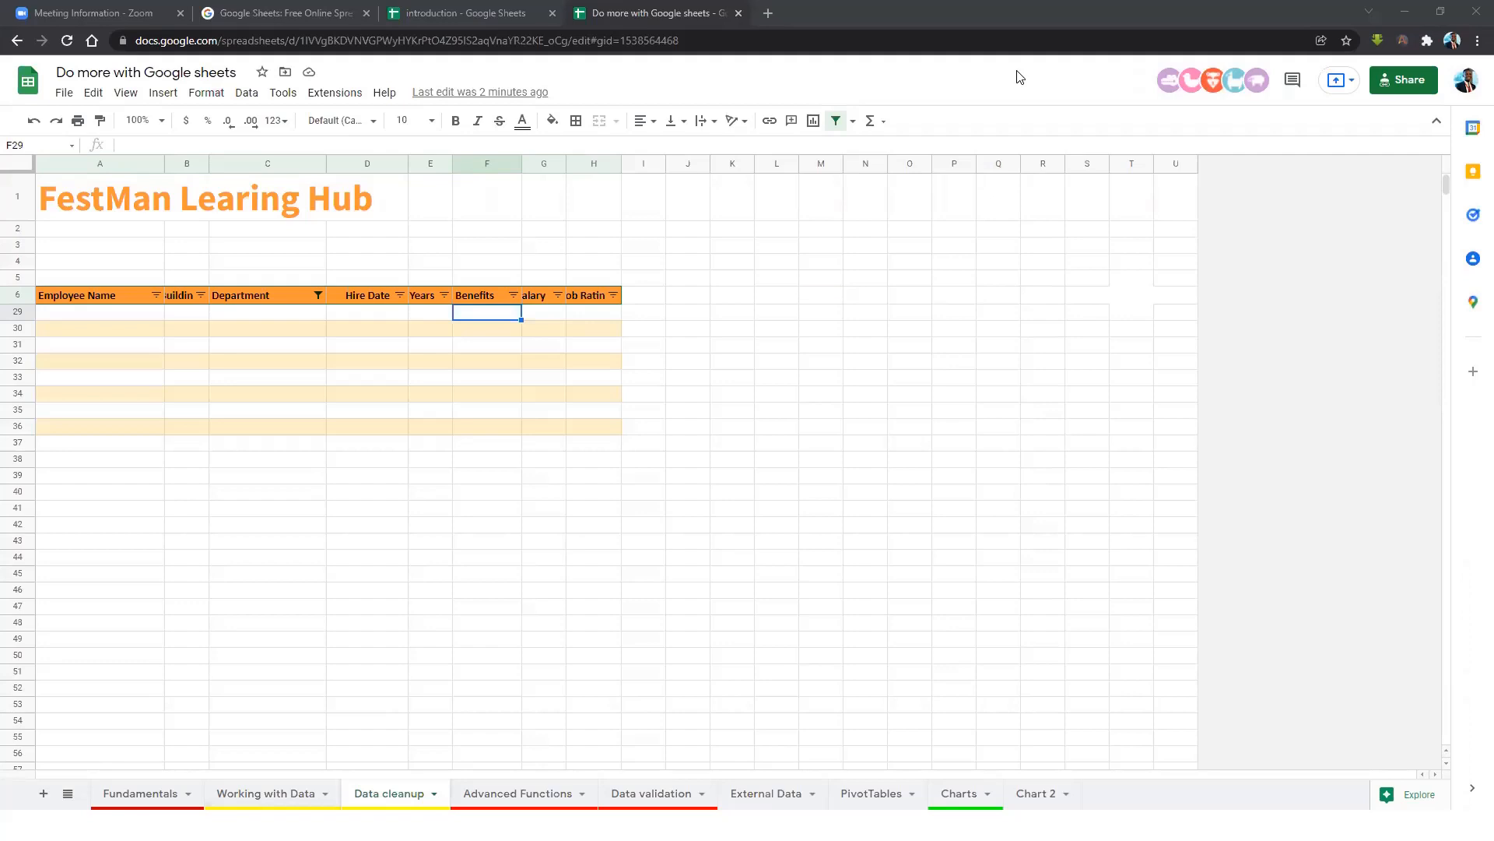
Switch to the Advanced Functions sheet and select a salary cell in column G.
{"action": "left_click", "coordinate": [517, 791]}
{"action": "left_click", "coordinate": [466, 426]}
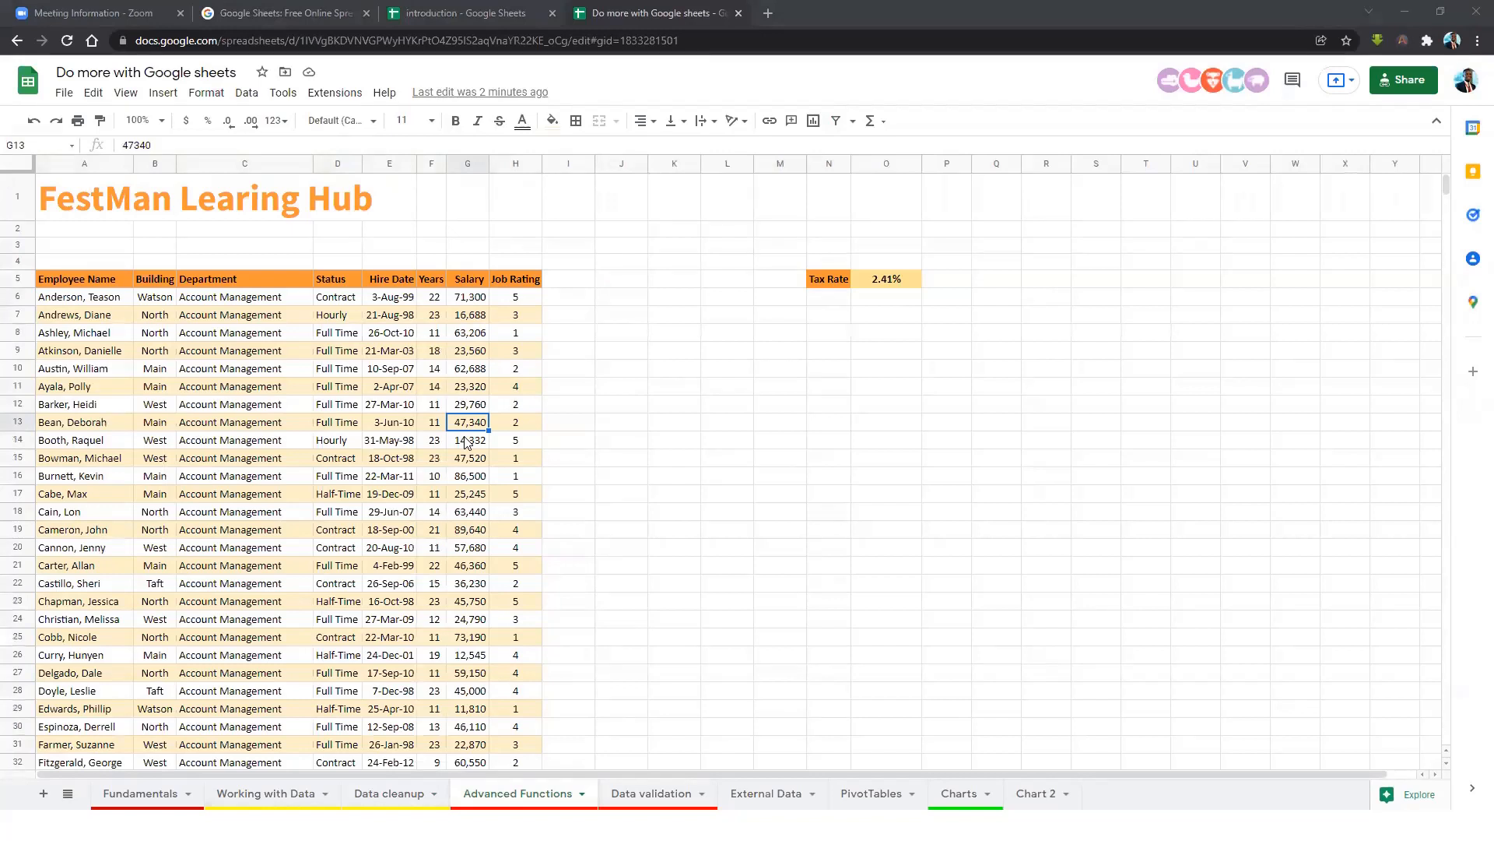
Enter =SUM(G6:G746) in M8 for a 37,867,107 salary total, and widen column M.
{"action": "left_click", "coordinate": [760, 339]}
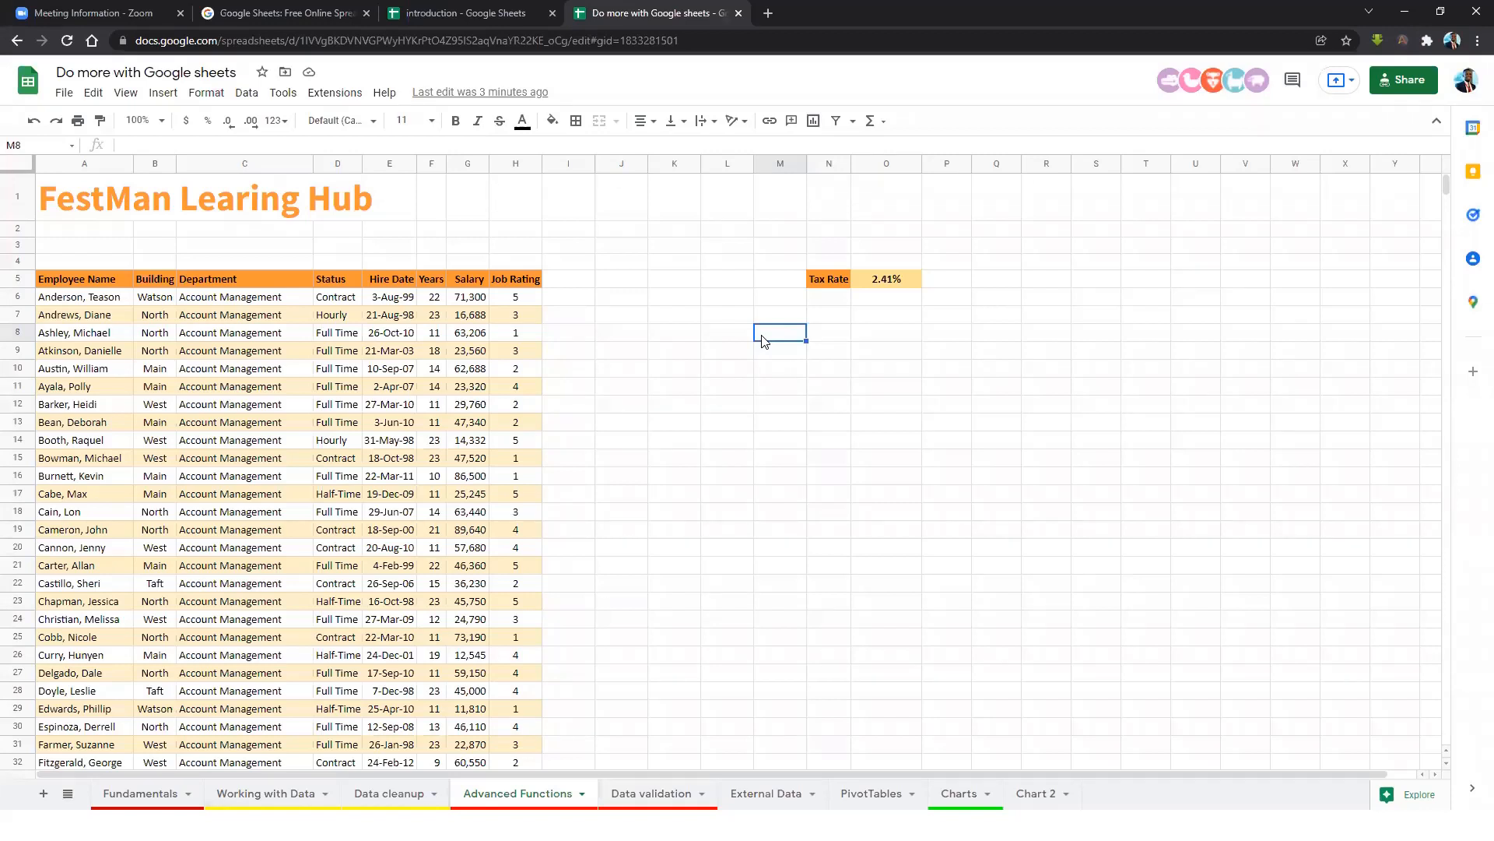
{"action": "type", "text": "=sum"}
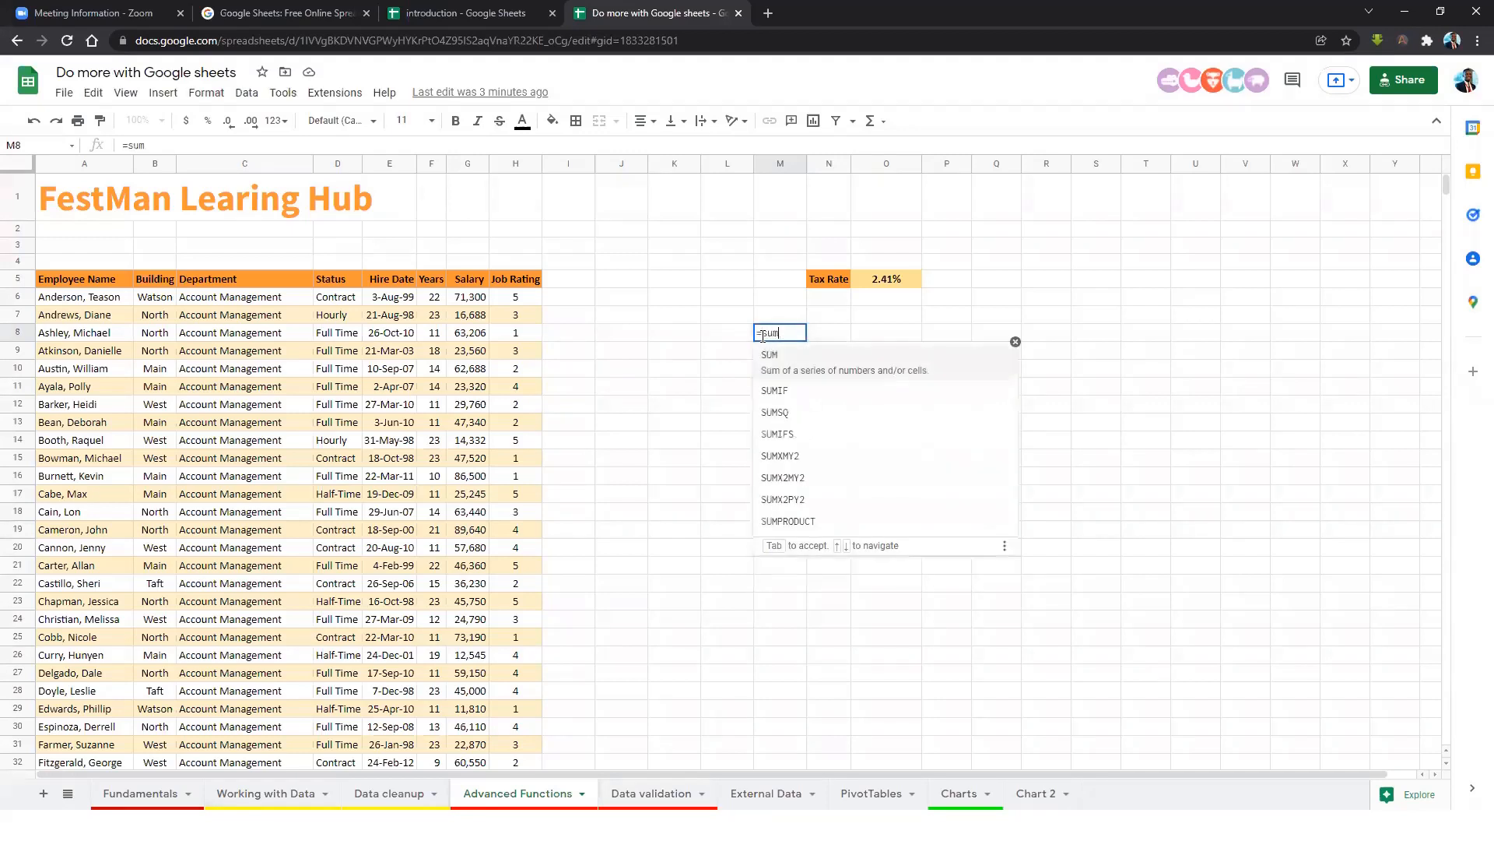
{"action": "left_click", "coordinate": [799, 364]}
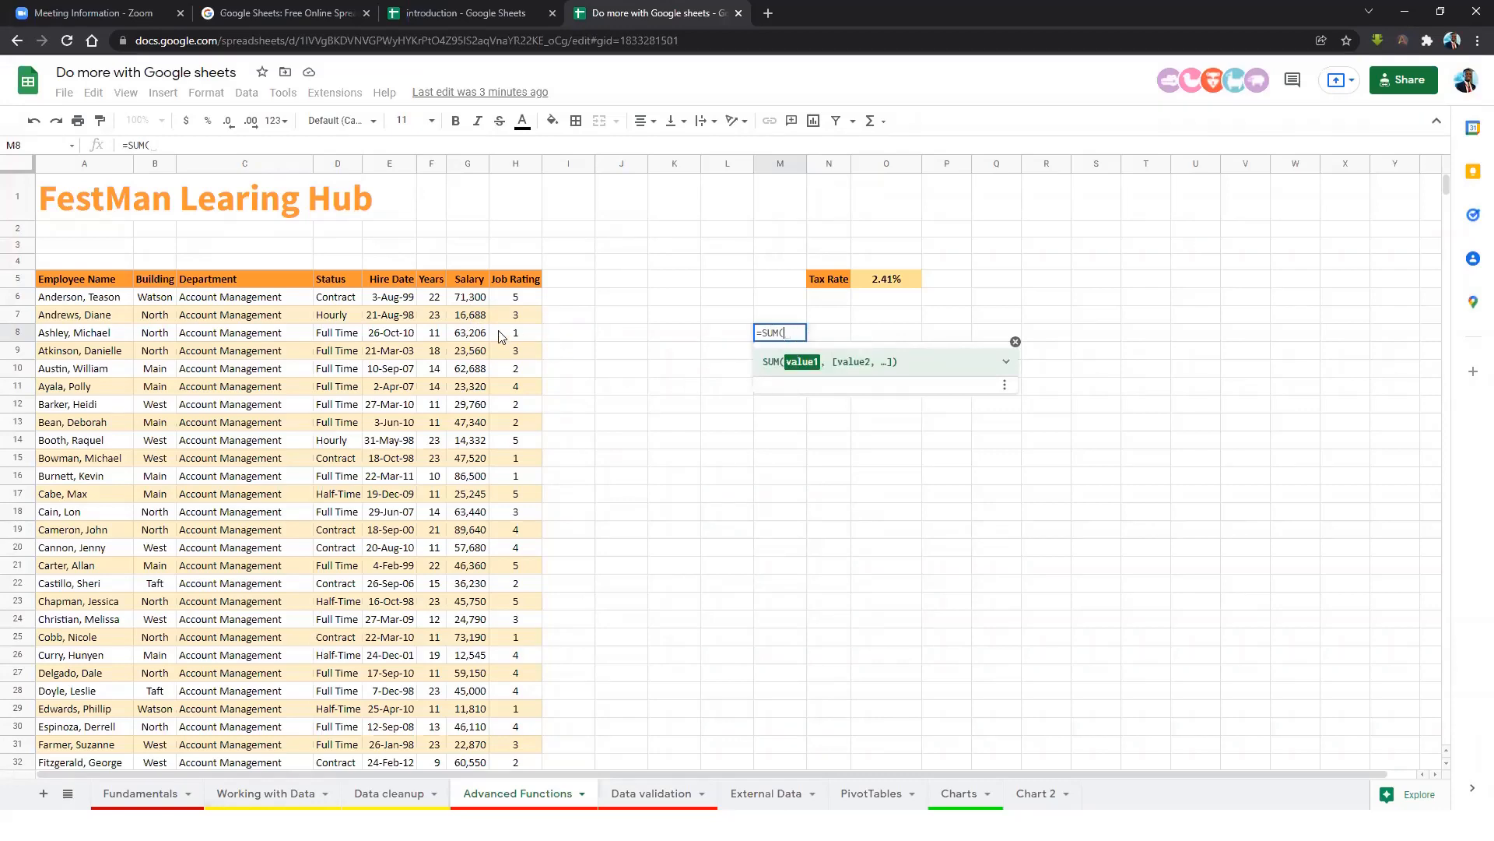
{"action": "left_click_drag", "start_coordinate": [469, 296], "coordinate": [478, 793]}
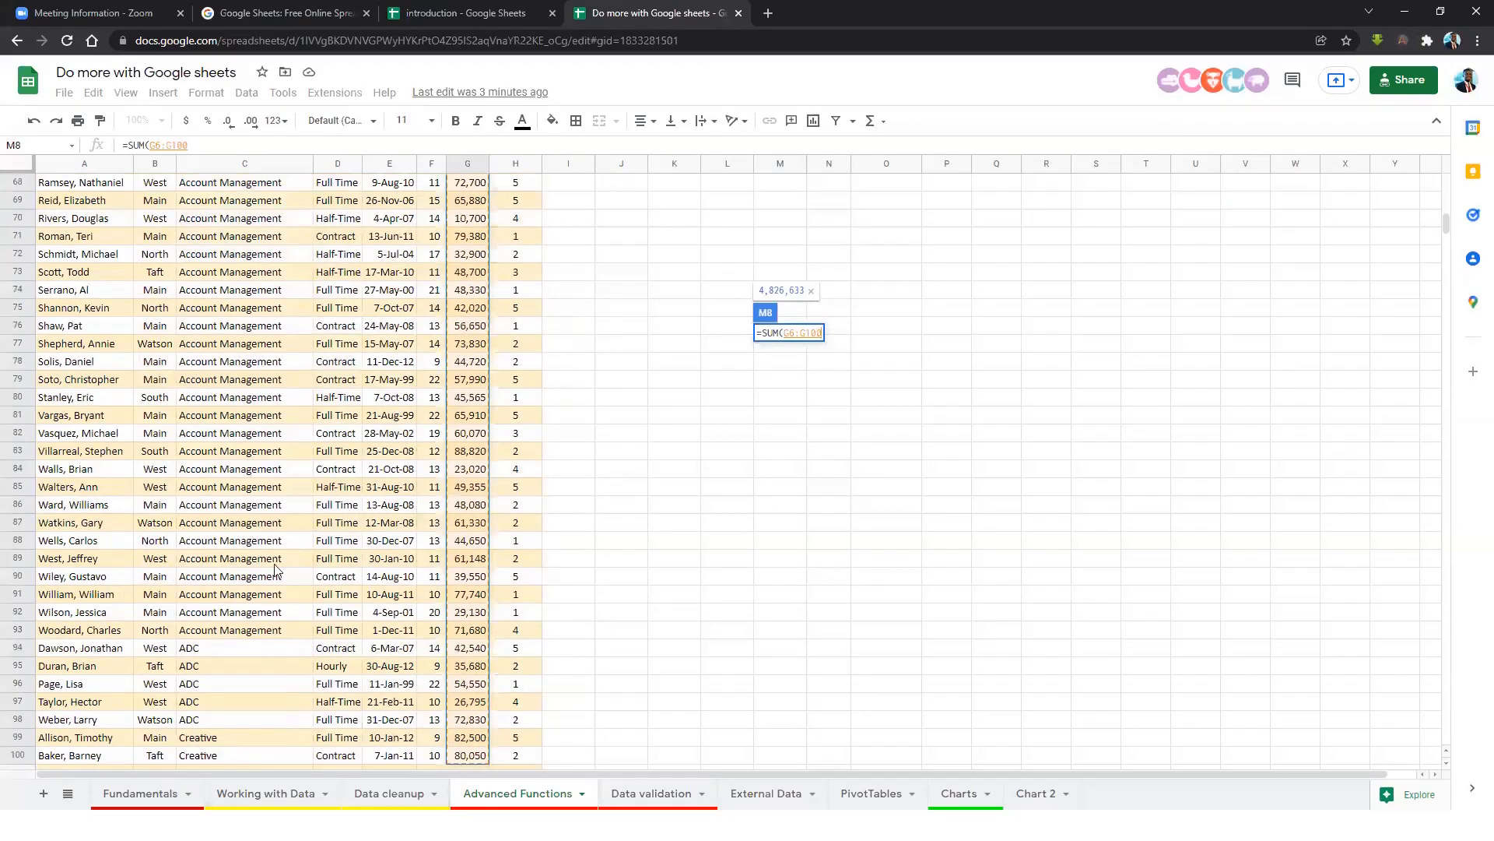
{"action": "scroll", "coordinate": [350, 572], "scroll_direction": "down", "scroll_amount": 2}
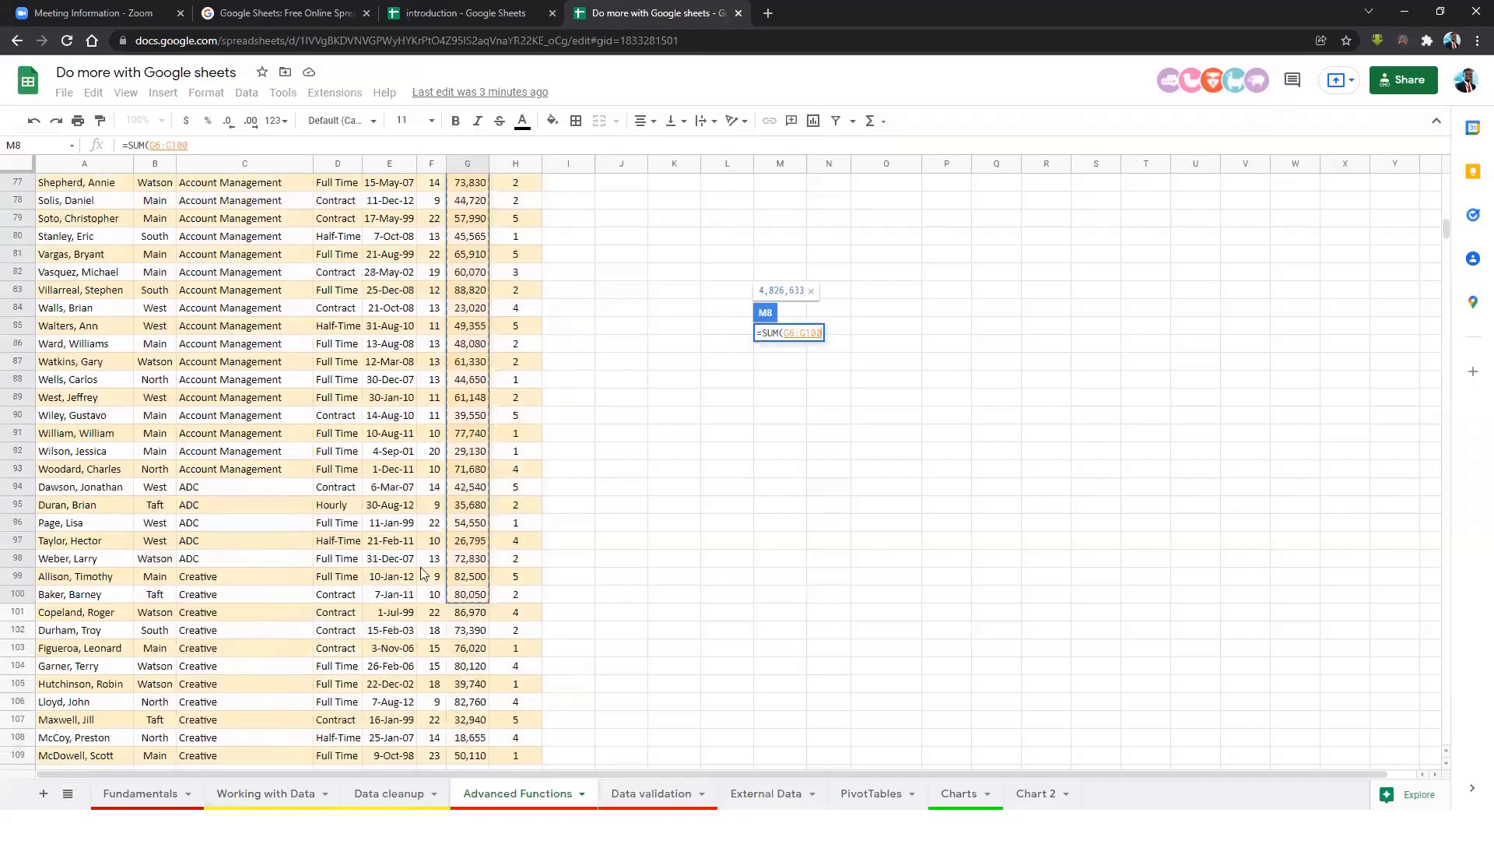
{"action": "key", "text": "ctrl+shift+Down"}
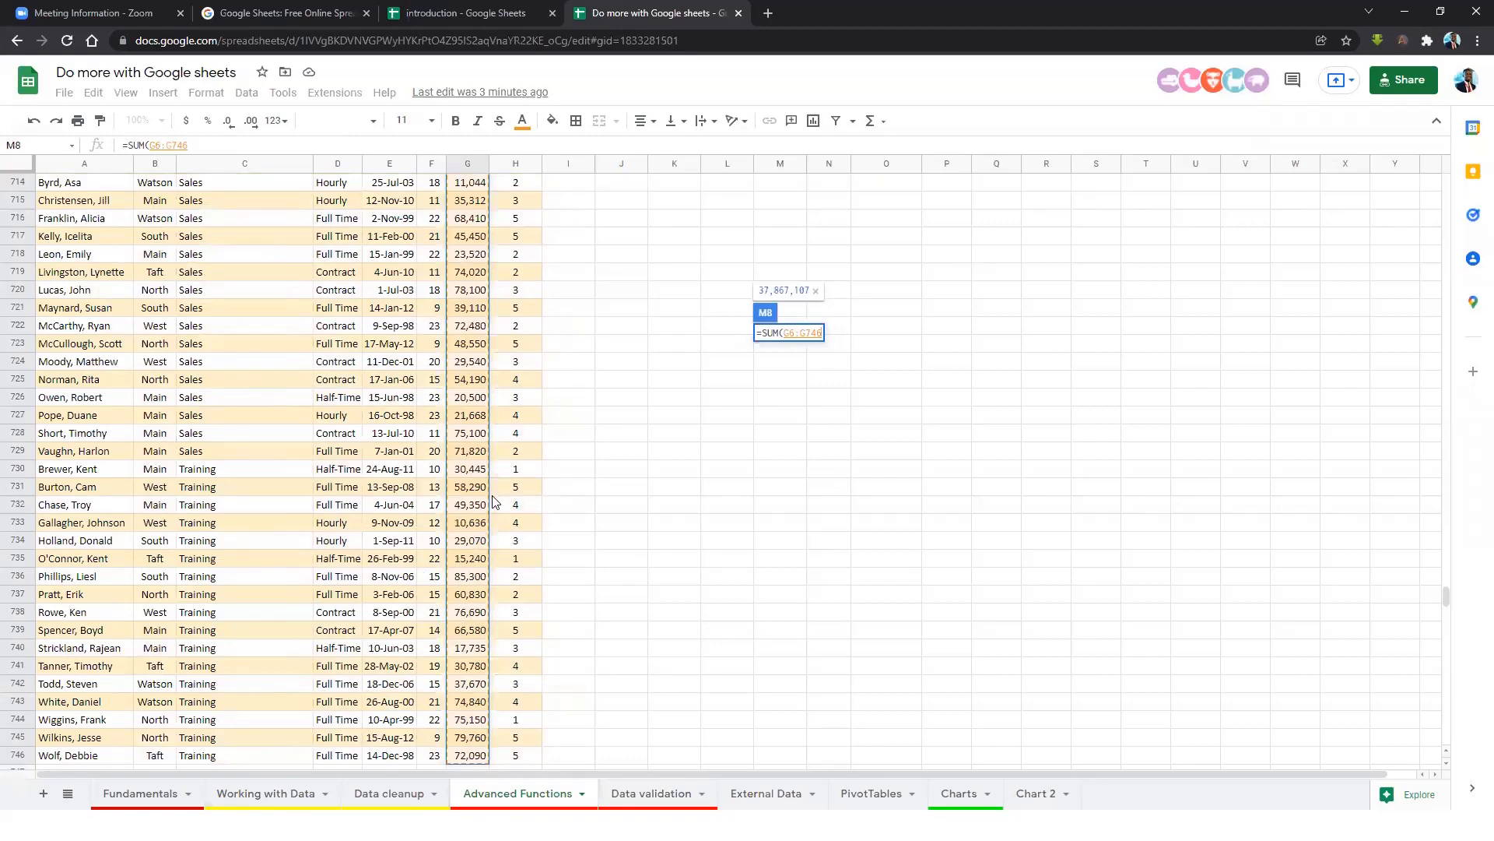
{"action": "scroll", "coordinate": [490, 467], "scroll_direction": "up", "scroll_amount": 3}
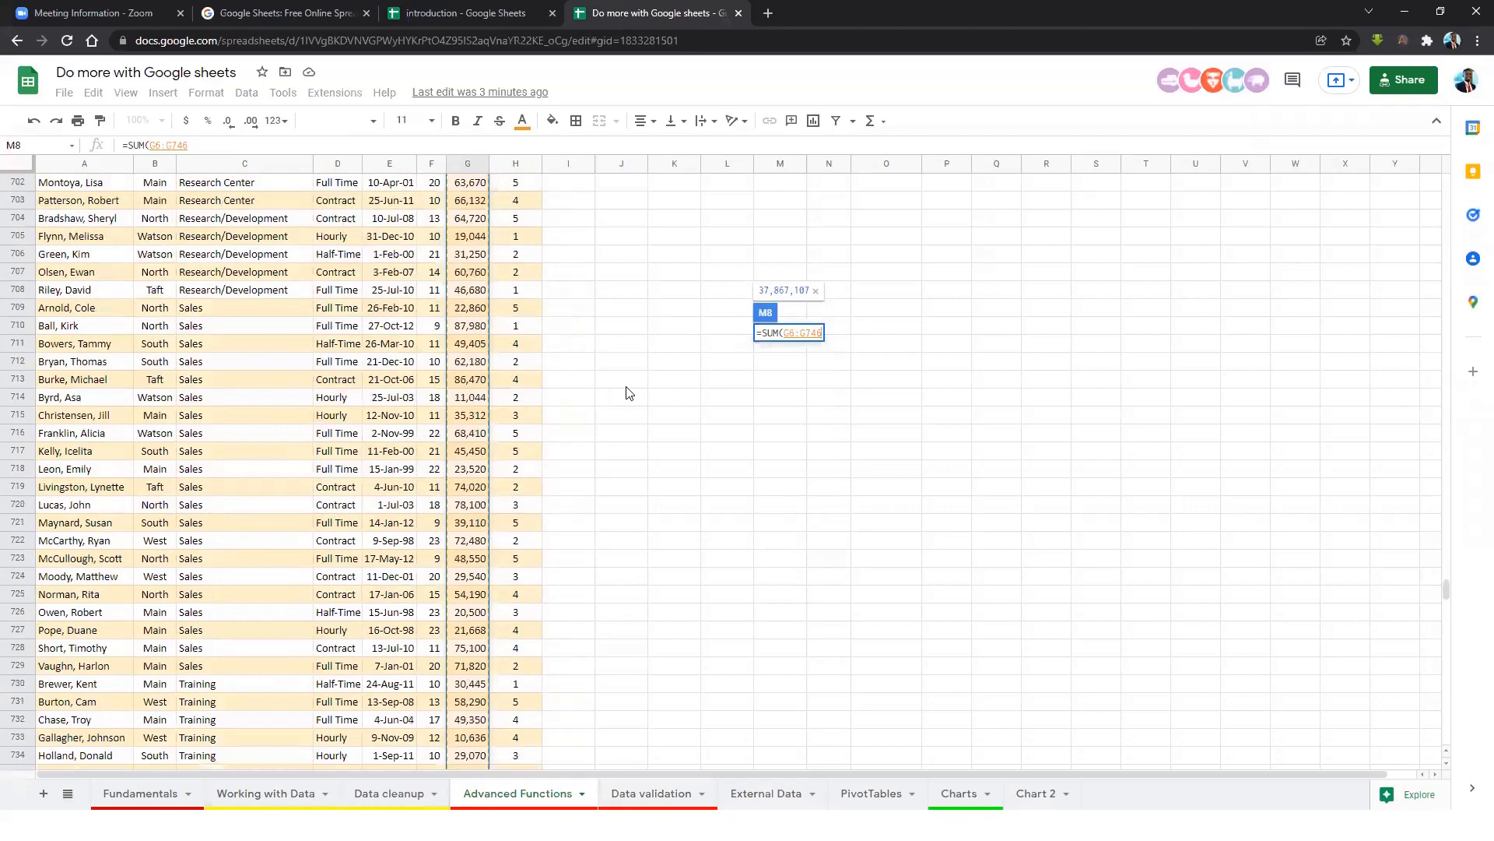
{"action": "key", "text": "Return"}
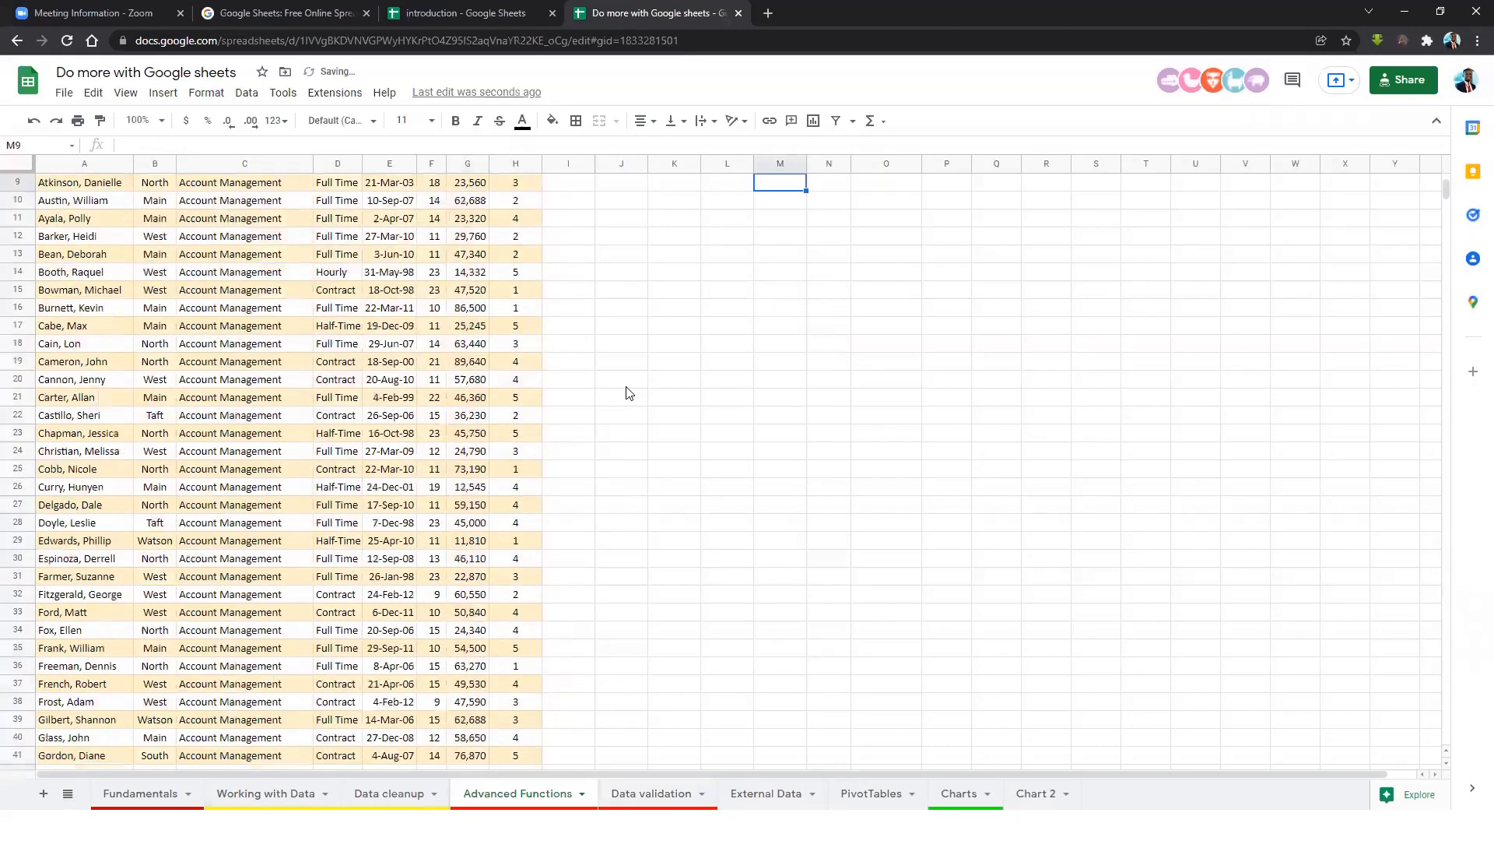
{"action": "scroll", "coordinate": [628, 393], "scroll_direction": "up", "scroll_amount": 3}
{"action": "left_click", "coordinate": [789, 335]}
{"action": "left_click_drag", "start_coordinate": [807, 167], "coordinate": [894, 171]}
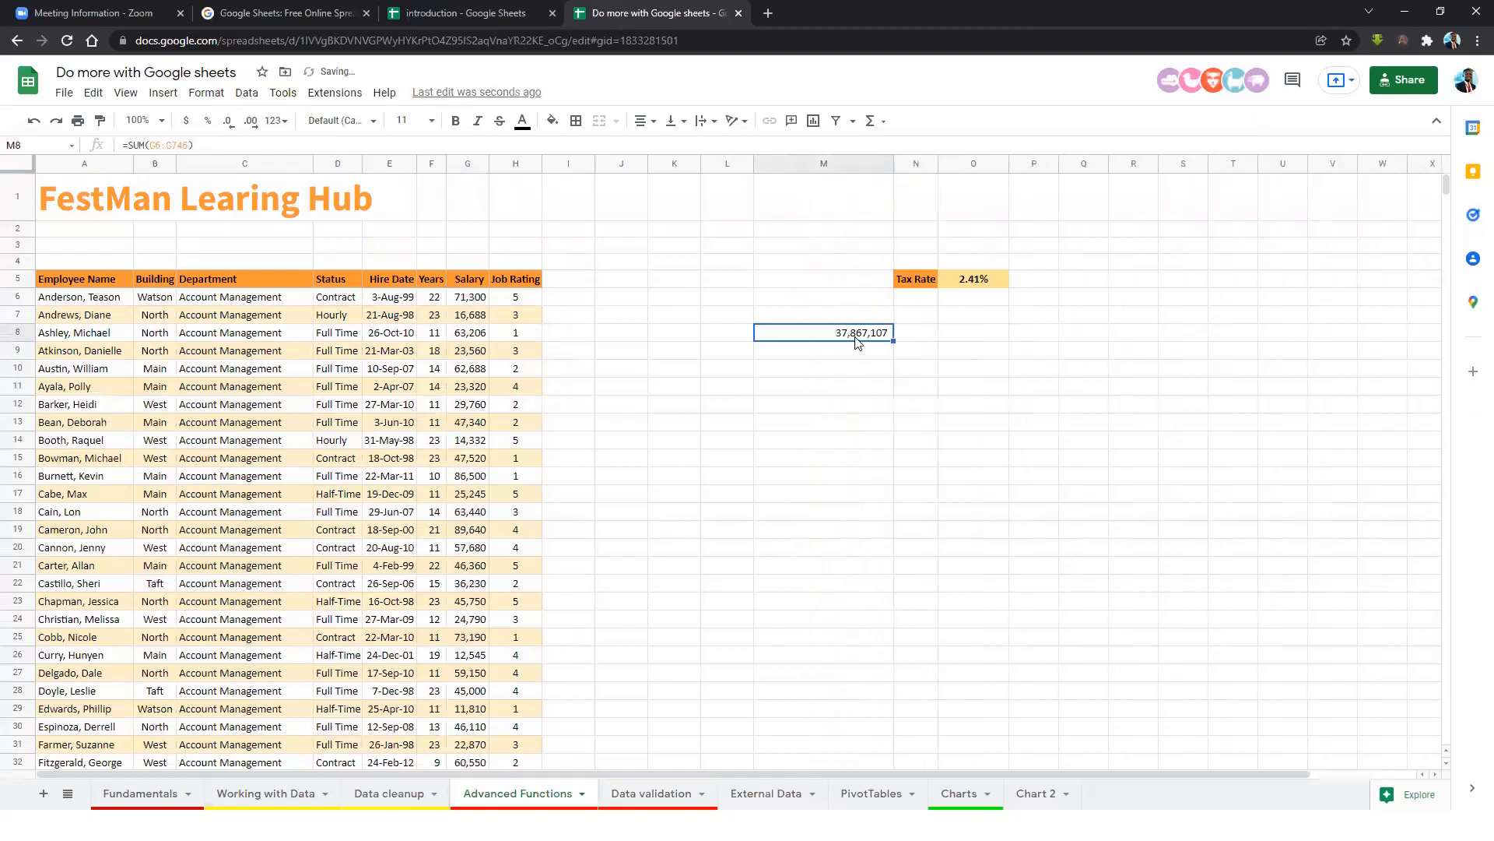
{"action": "left_click", "coordinate": [477, 300]}
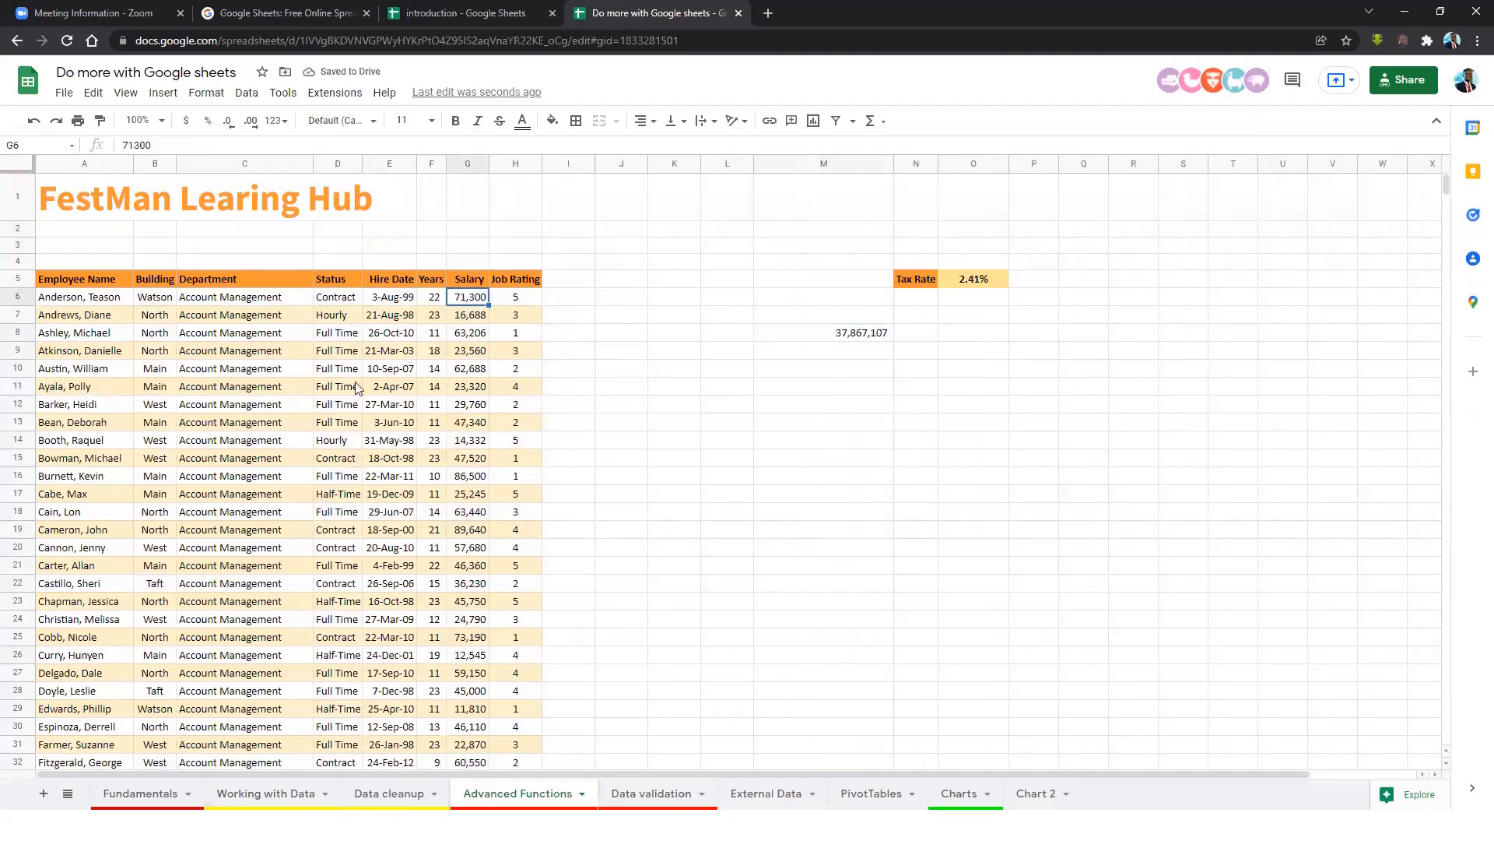
Enter =AVERAGE(G6:G746) in M9, giving an average salary of 51,103.
{"action": "left_click", "coordinate": [875, 337]}
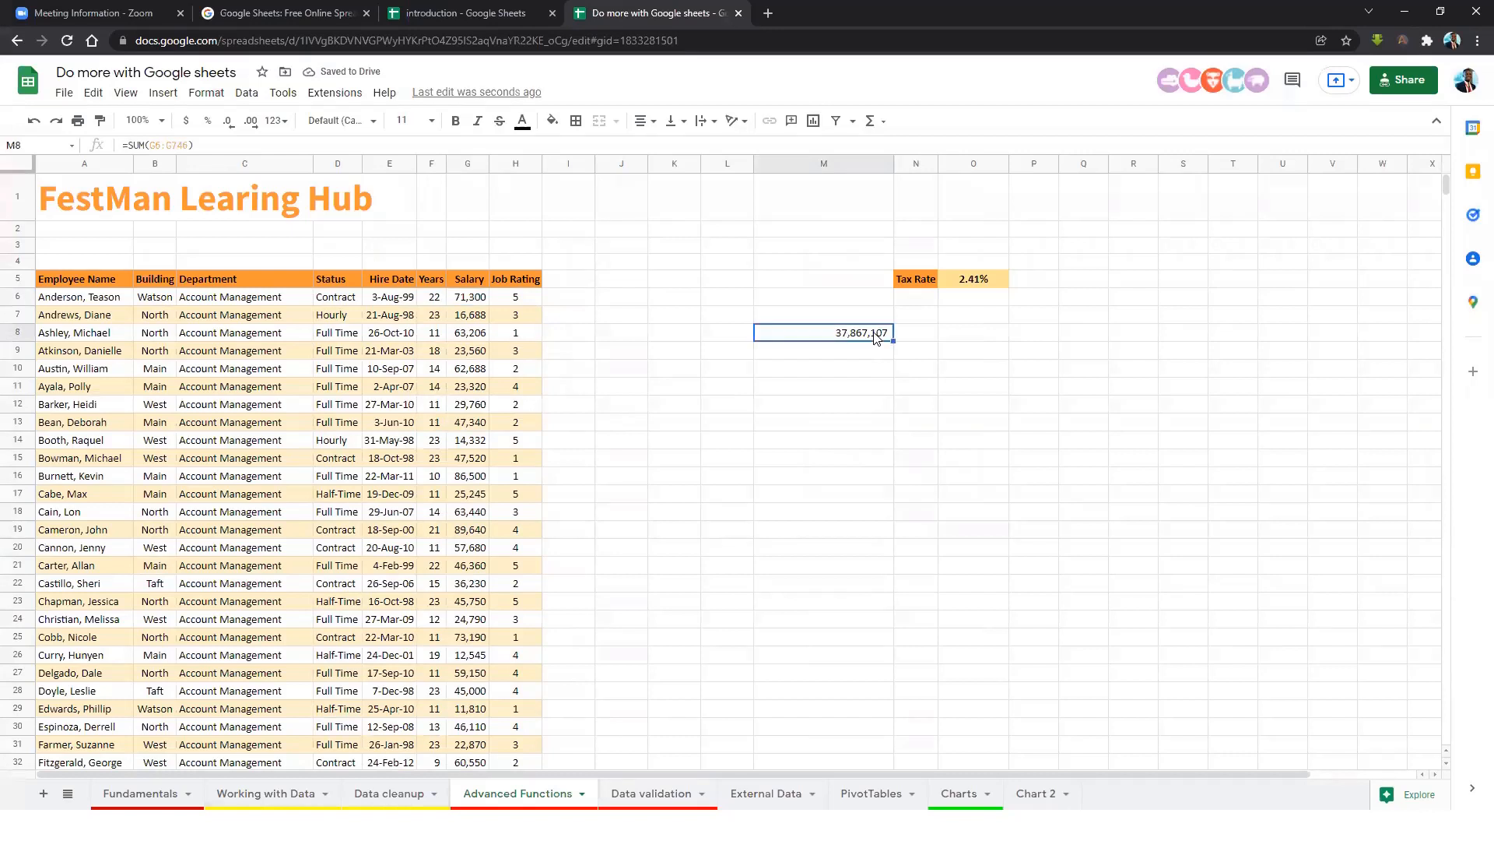
{"action": "key", "text": "Down"}
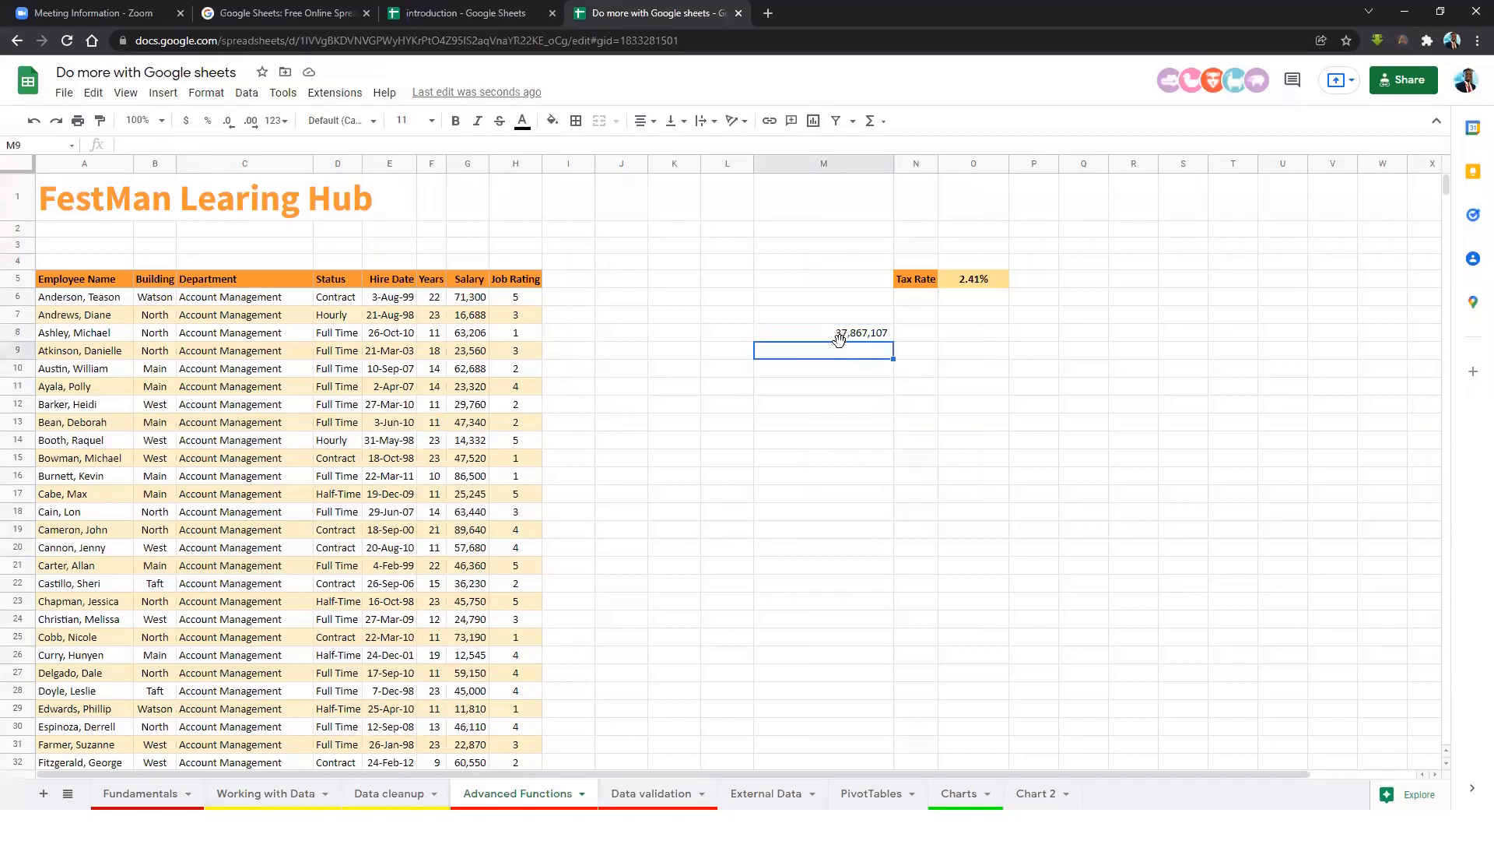
{"action": "type", "text": "="}
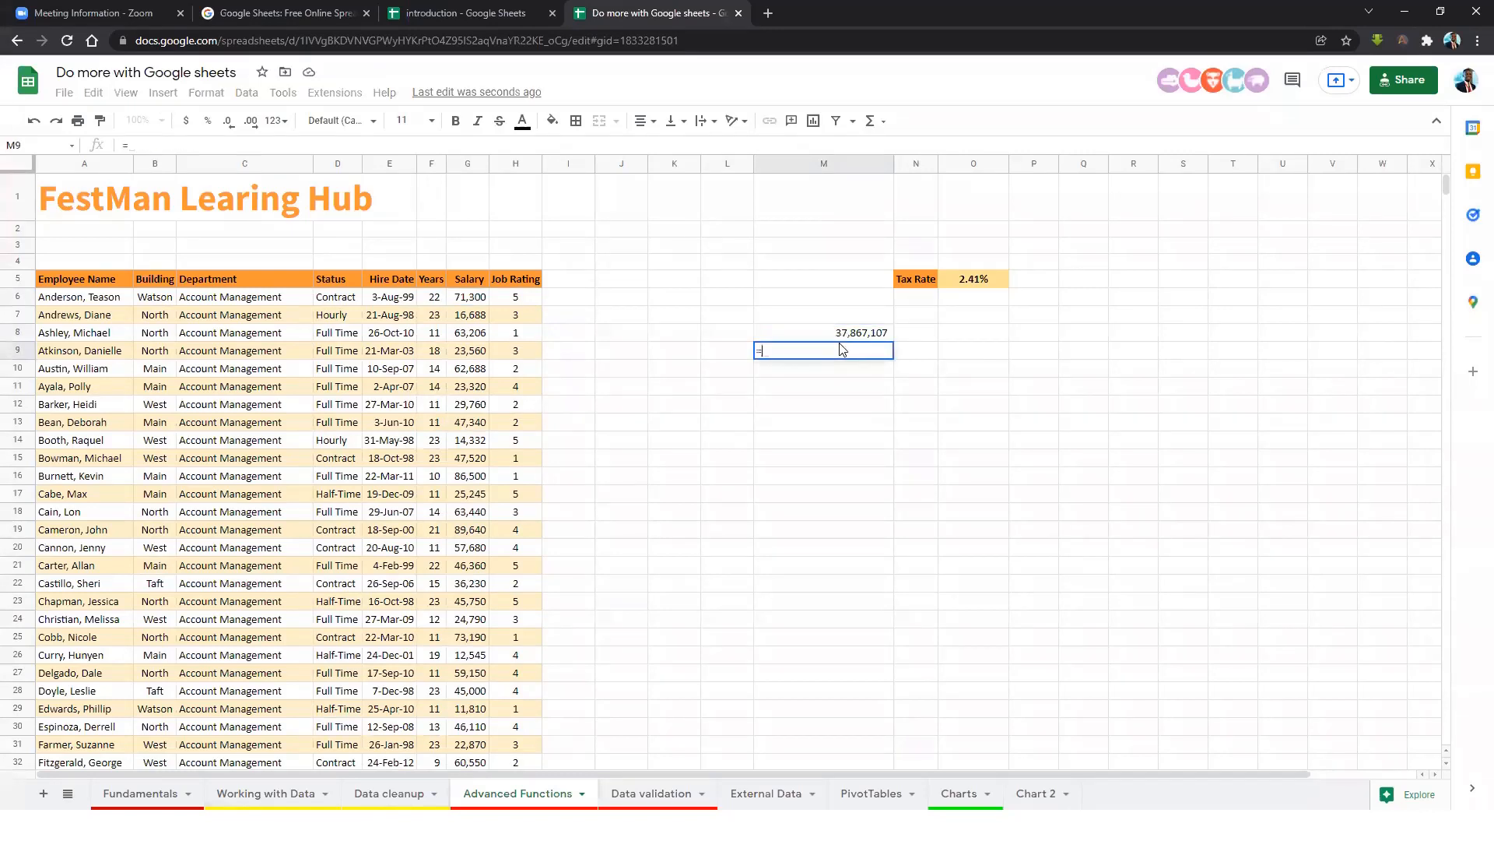
{"action": "type", "text": "aver"}
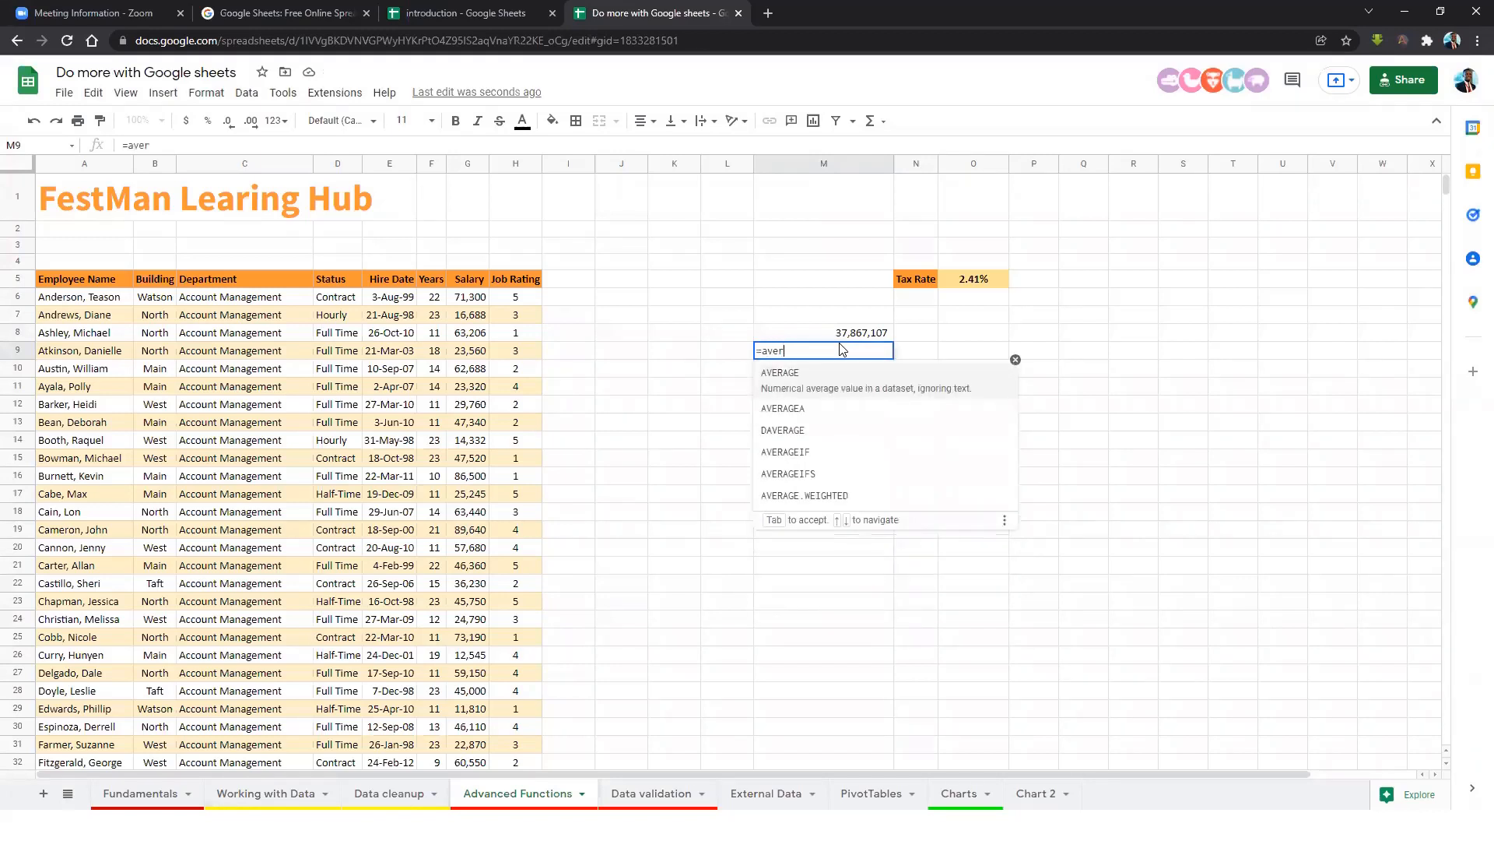
{"action": "left_click", "coordinate": [820, 385]}
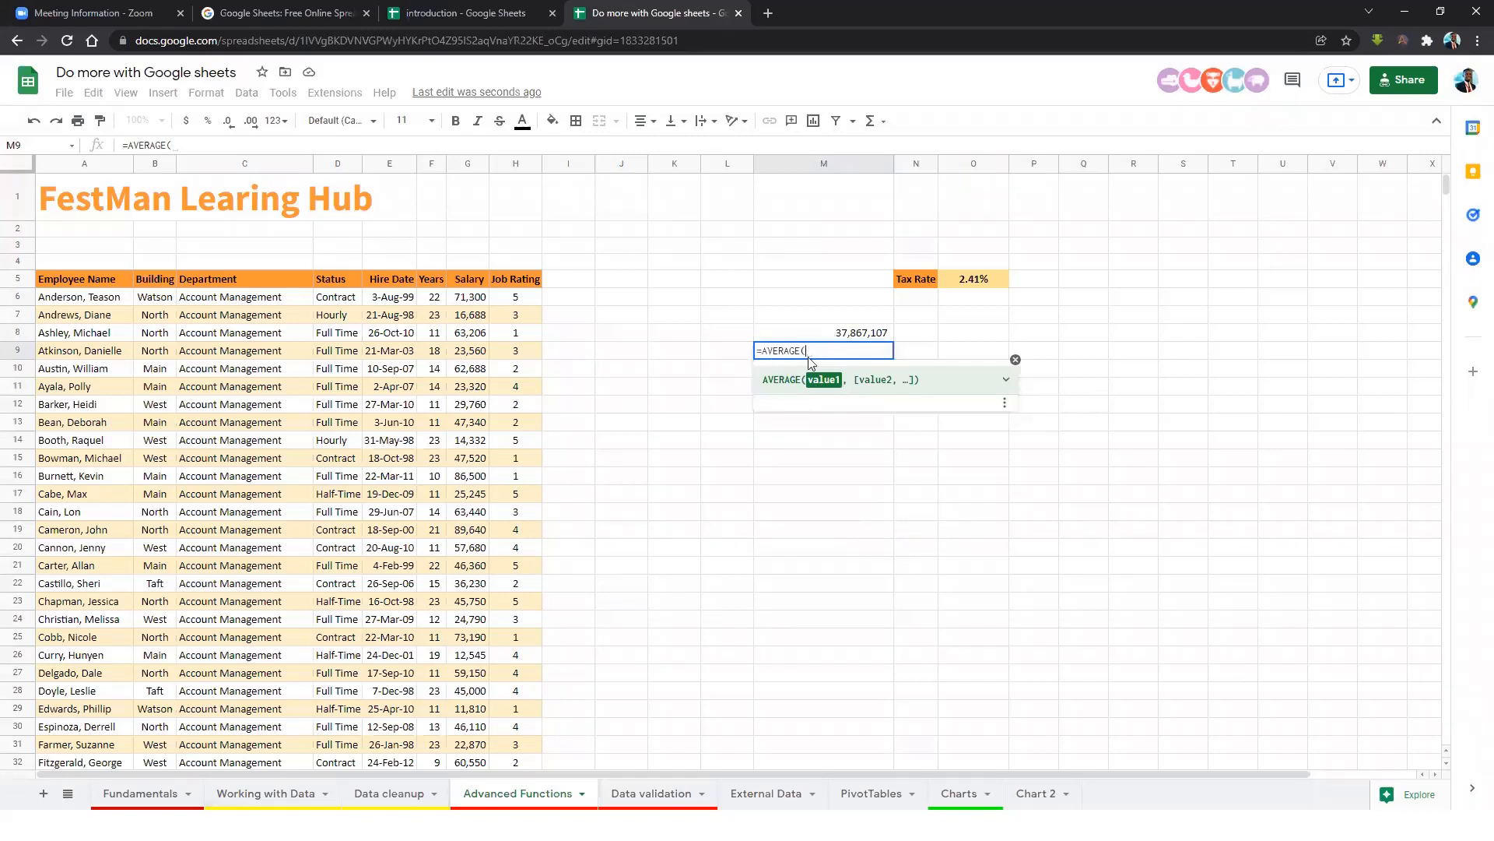
{"action": "left_click", "coordinate": [482, 301]}
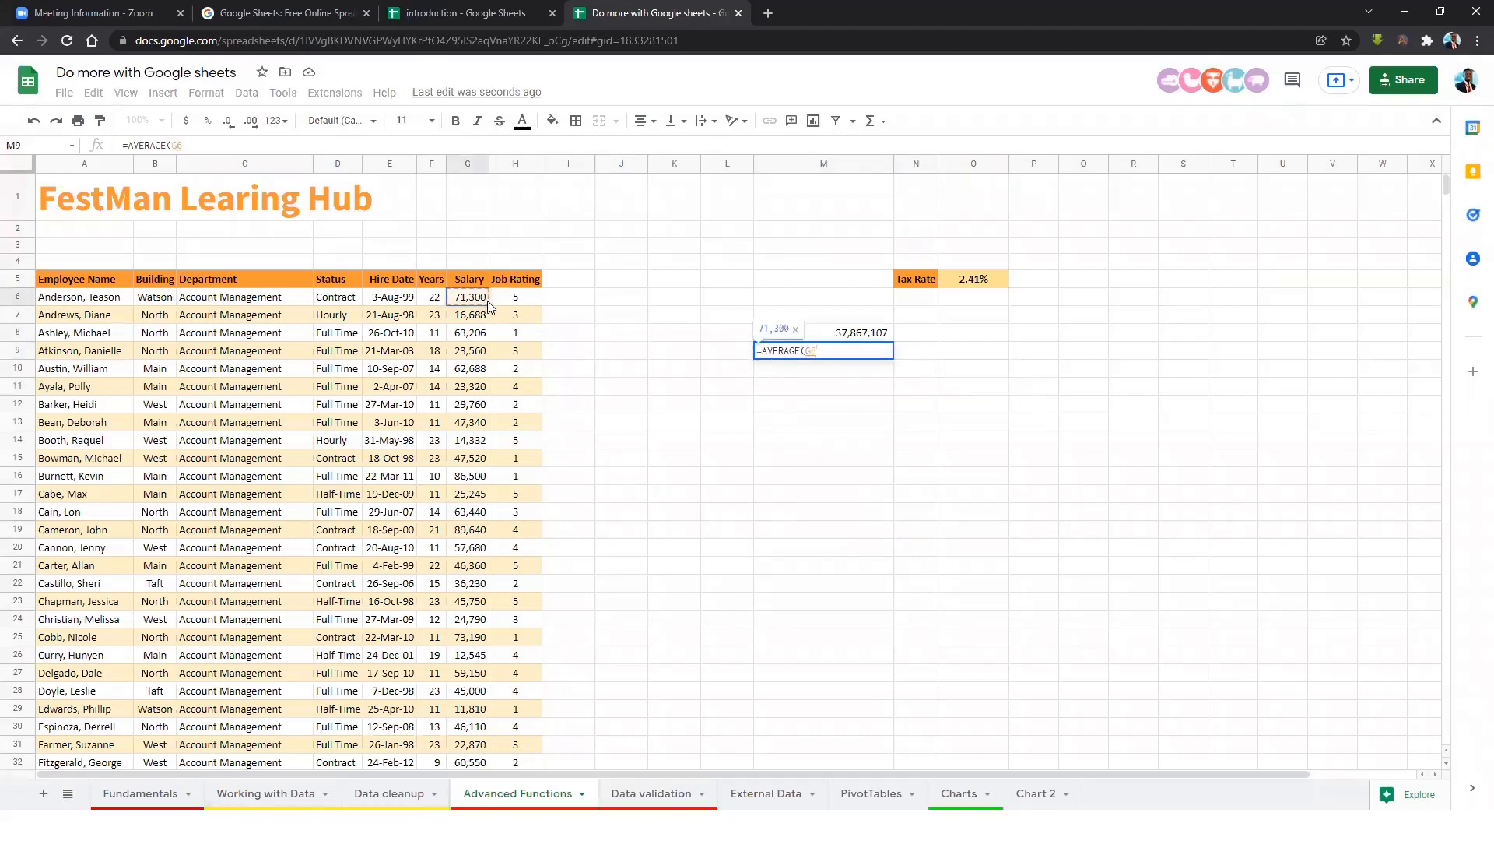
{"action": "key", "text": "ctrl+shift+Down"}
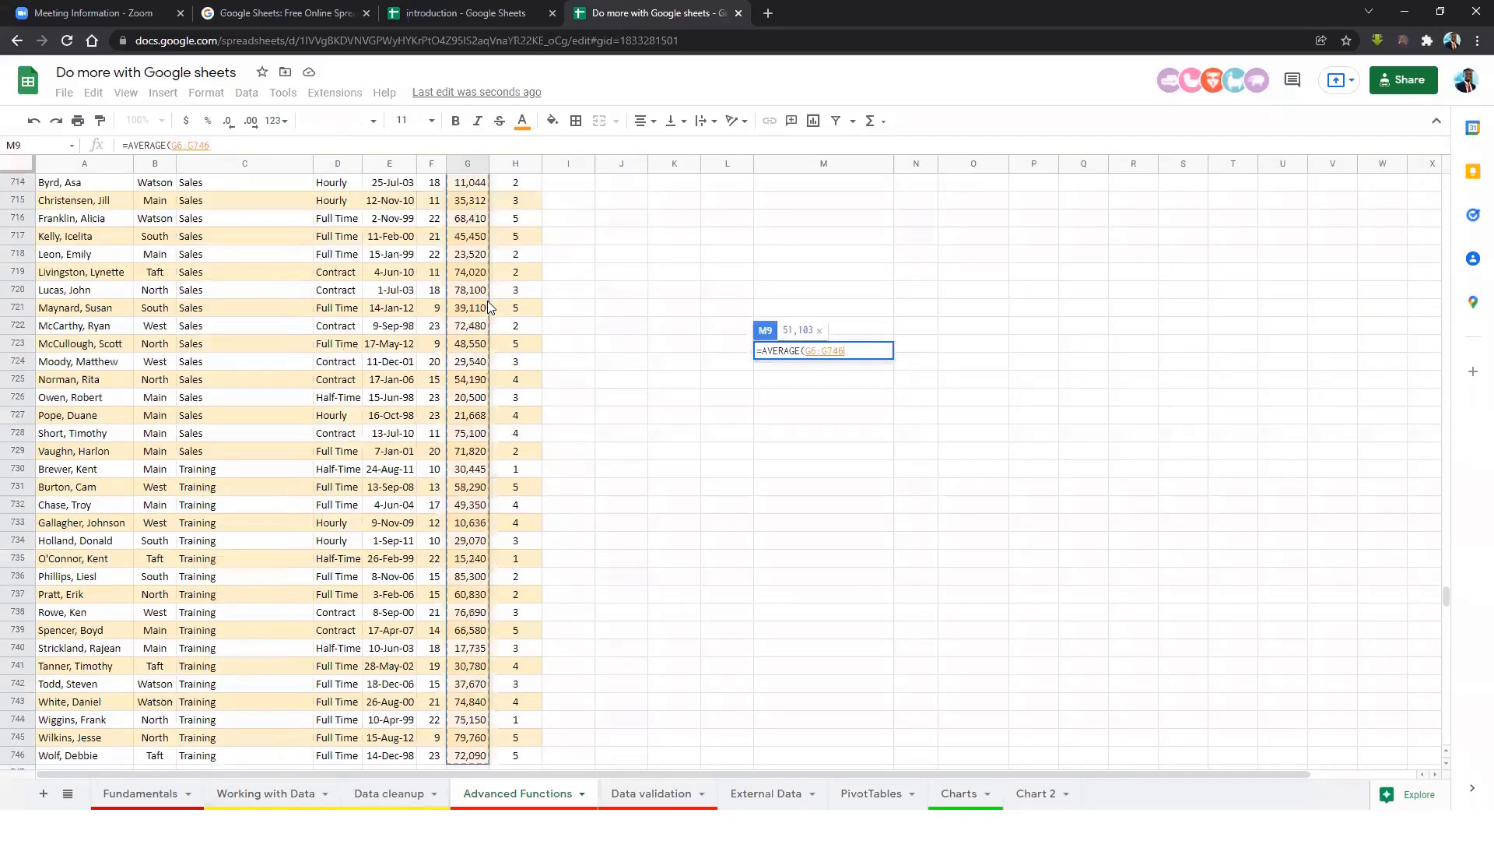
{"action": "type", "text": ")"}
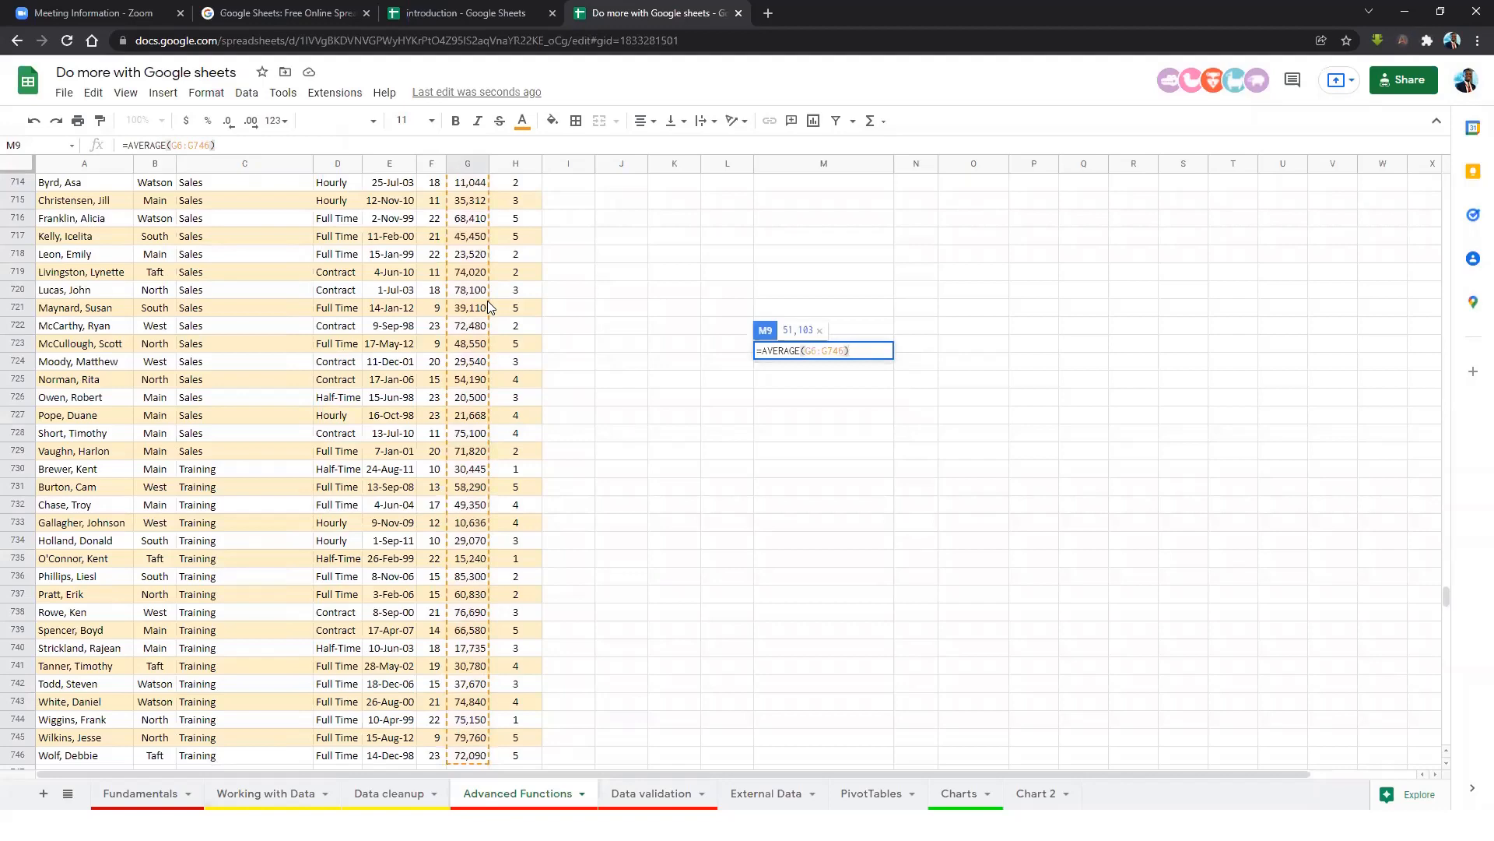
{"action": "key", "text": "Return"}
{"action": "scroll", "coordinate": [941, 324], "scroll_direction": "up", "scroll_amount": 2}
{"action": "left_click", "coordinate": [857, 285]}
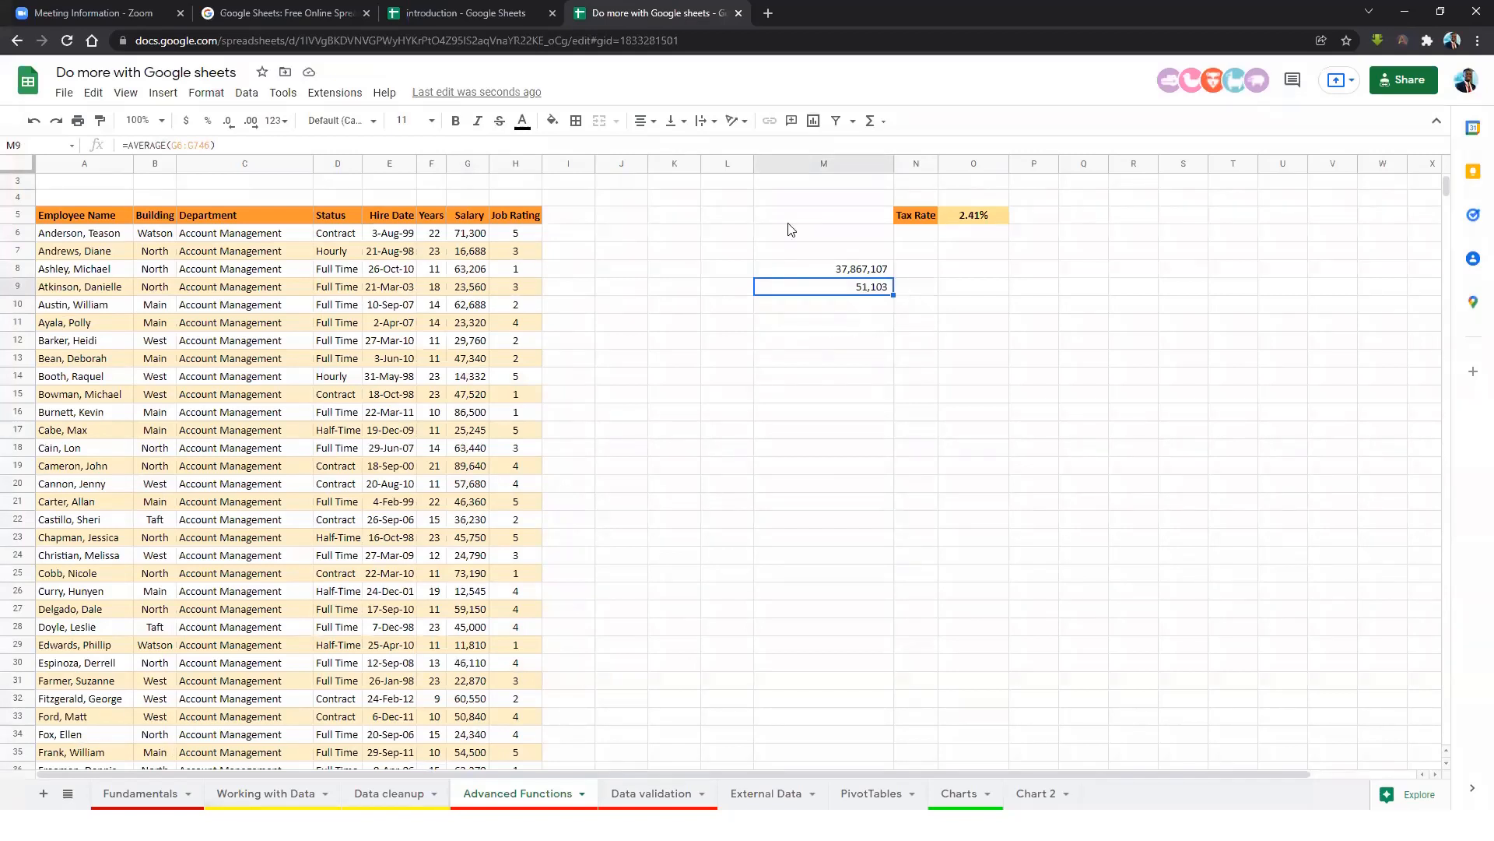
{"action": "left_click", "coordinate": [862, 312]}
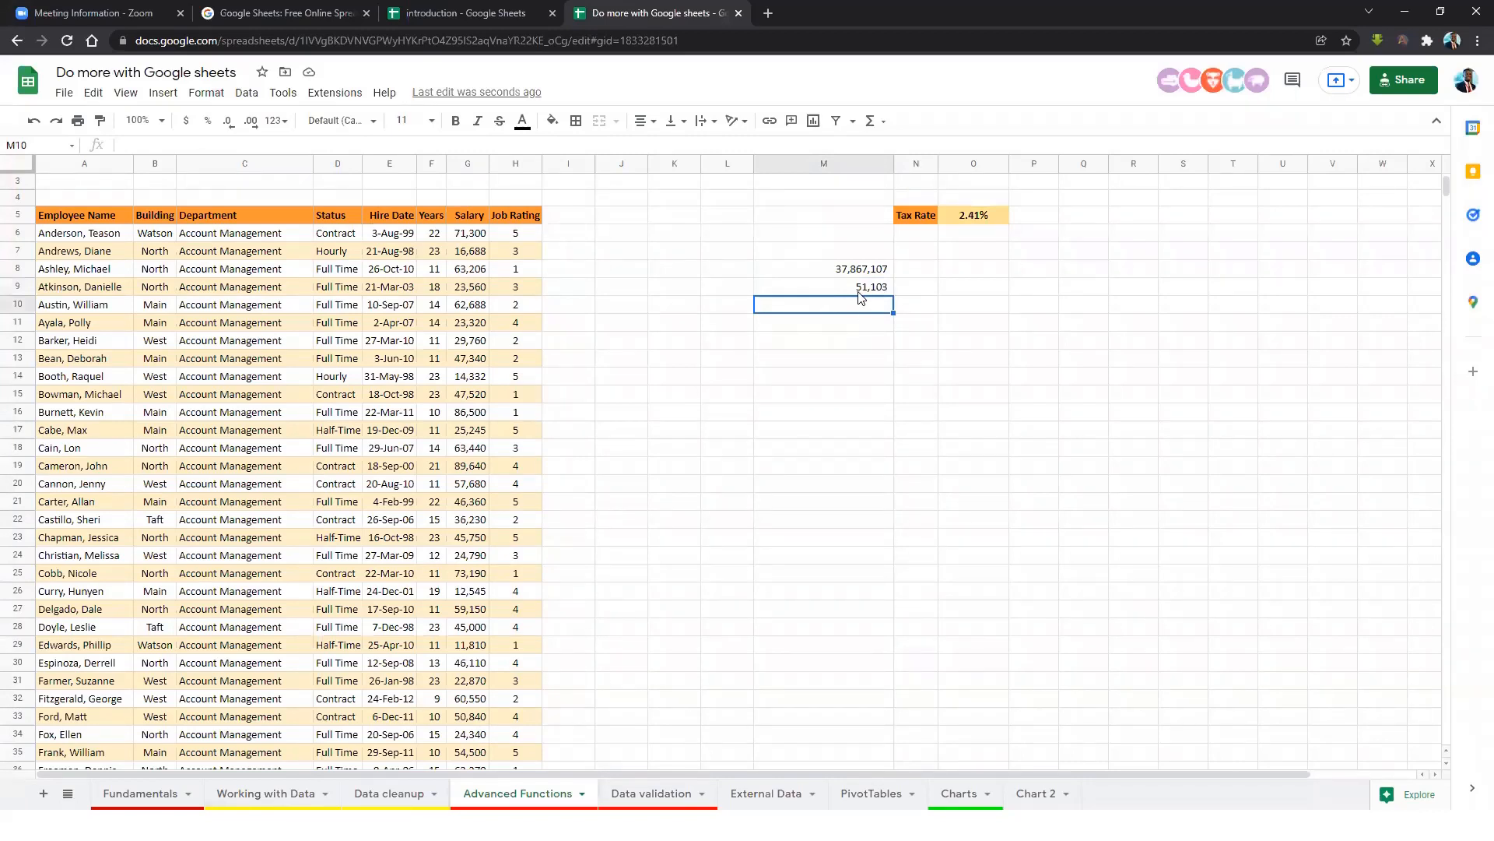
{"action": "left_click", "coordinate": [858, 289]}
{"action": "left_click", "coordinate": [850, 268]}
{"action": "left_click", "coordinate": [856, 288]}
{"action": "left_click", "coordinate": [849, 272]}
{"action": "left_click", "coordinate": [858, 289]}
{"action": "left_click_drag", "start_coordinate": [857, 272], "coordinate": [862, 294]}
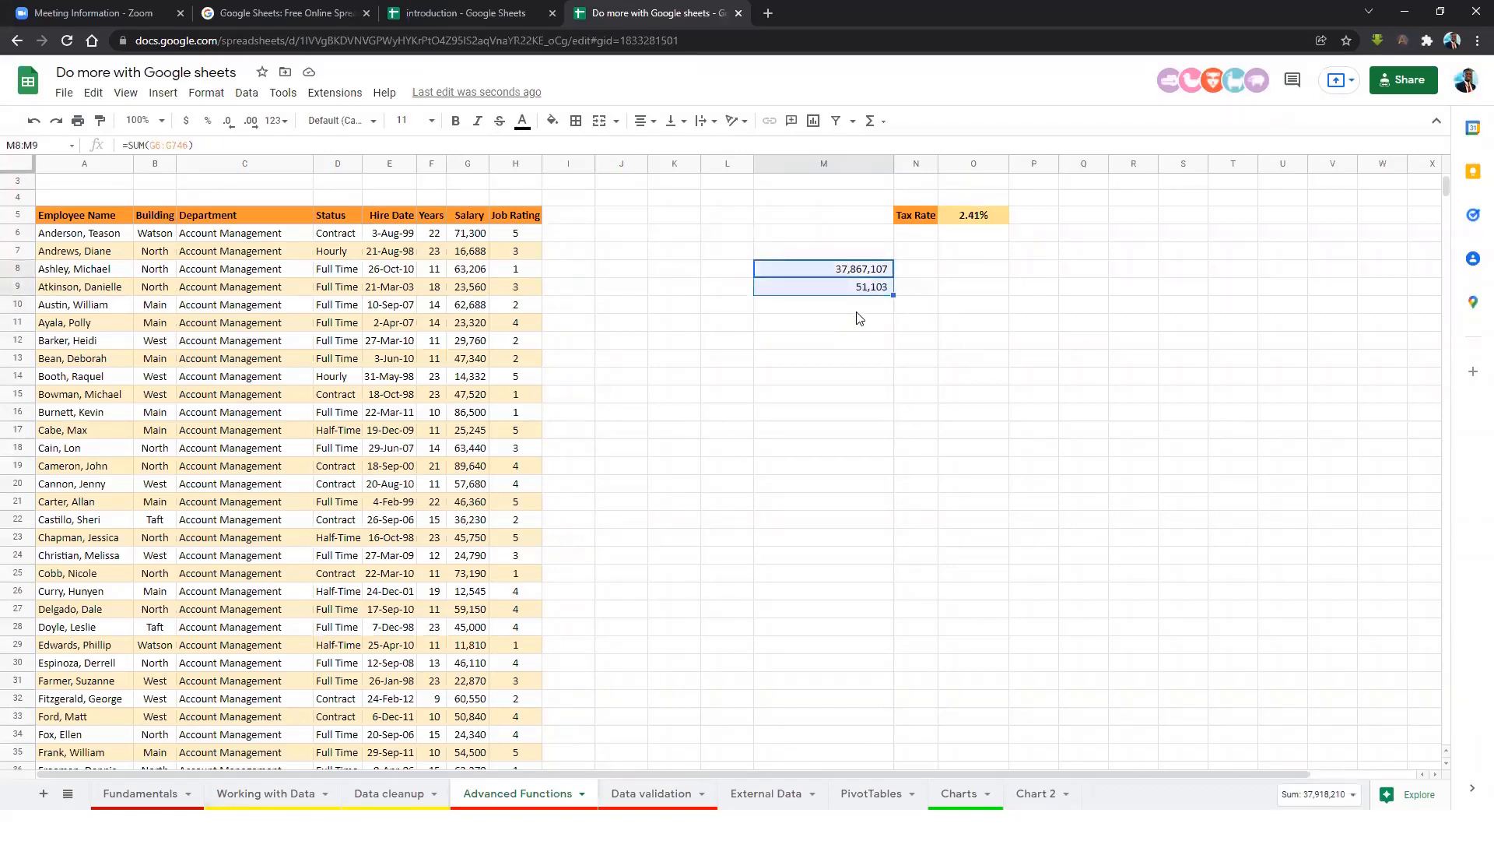
{"action": "left_click", "coordinate": [860, 305]}
{"action": "left_click", "coordinate": [823, 350]}
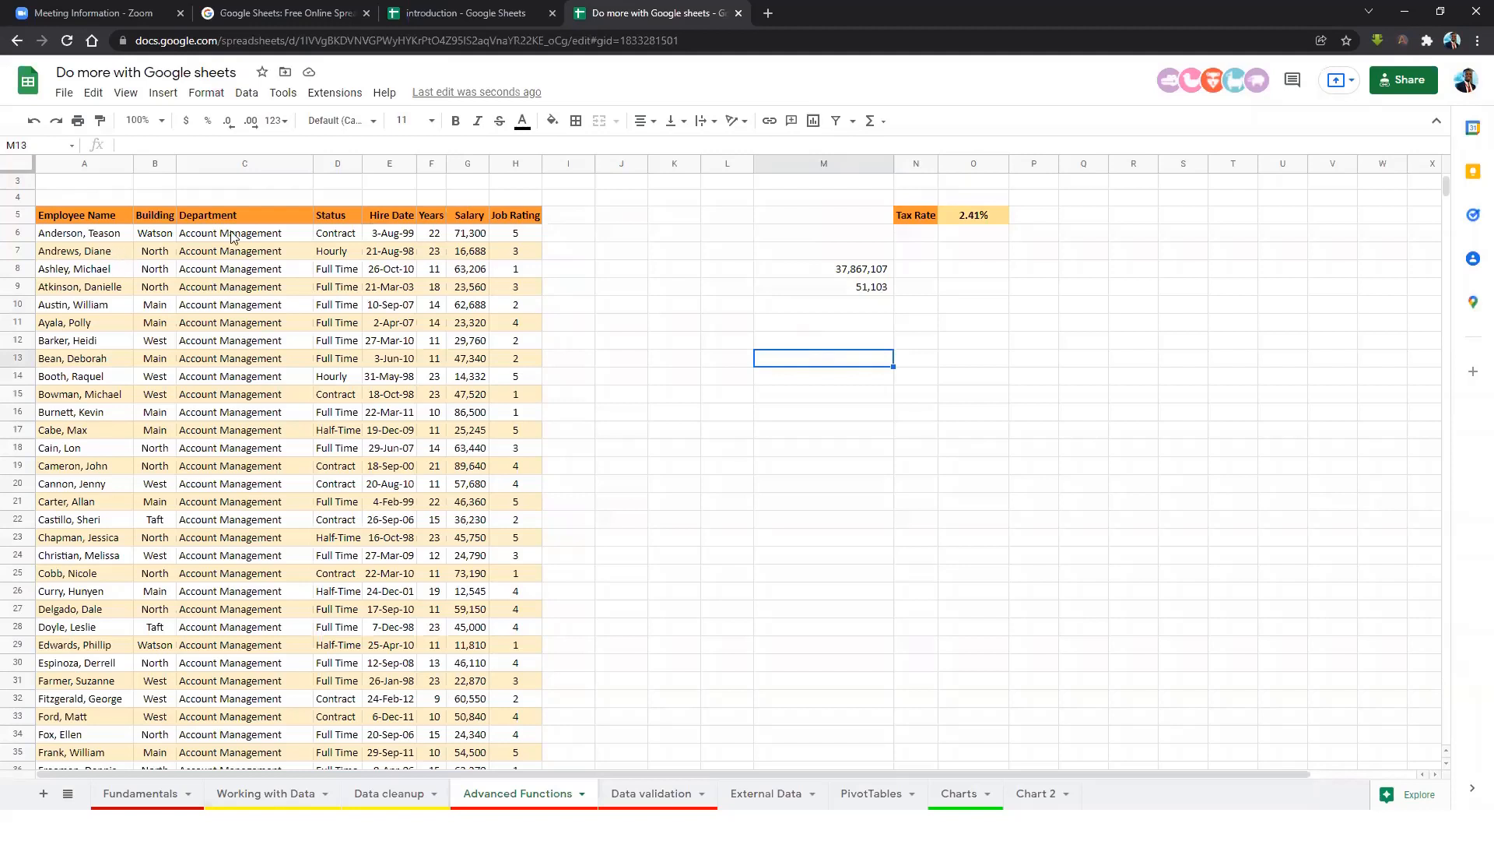
{"action": "left_click", "coordinate": [331, 236]}
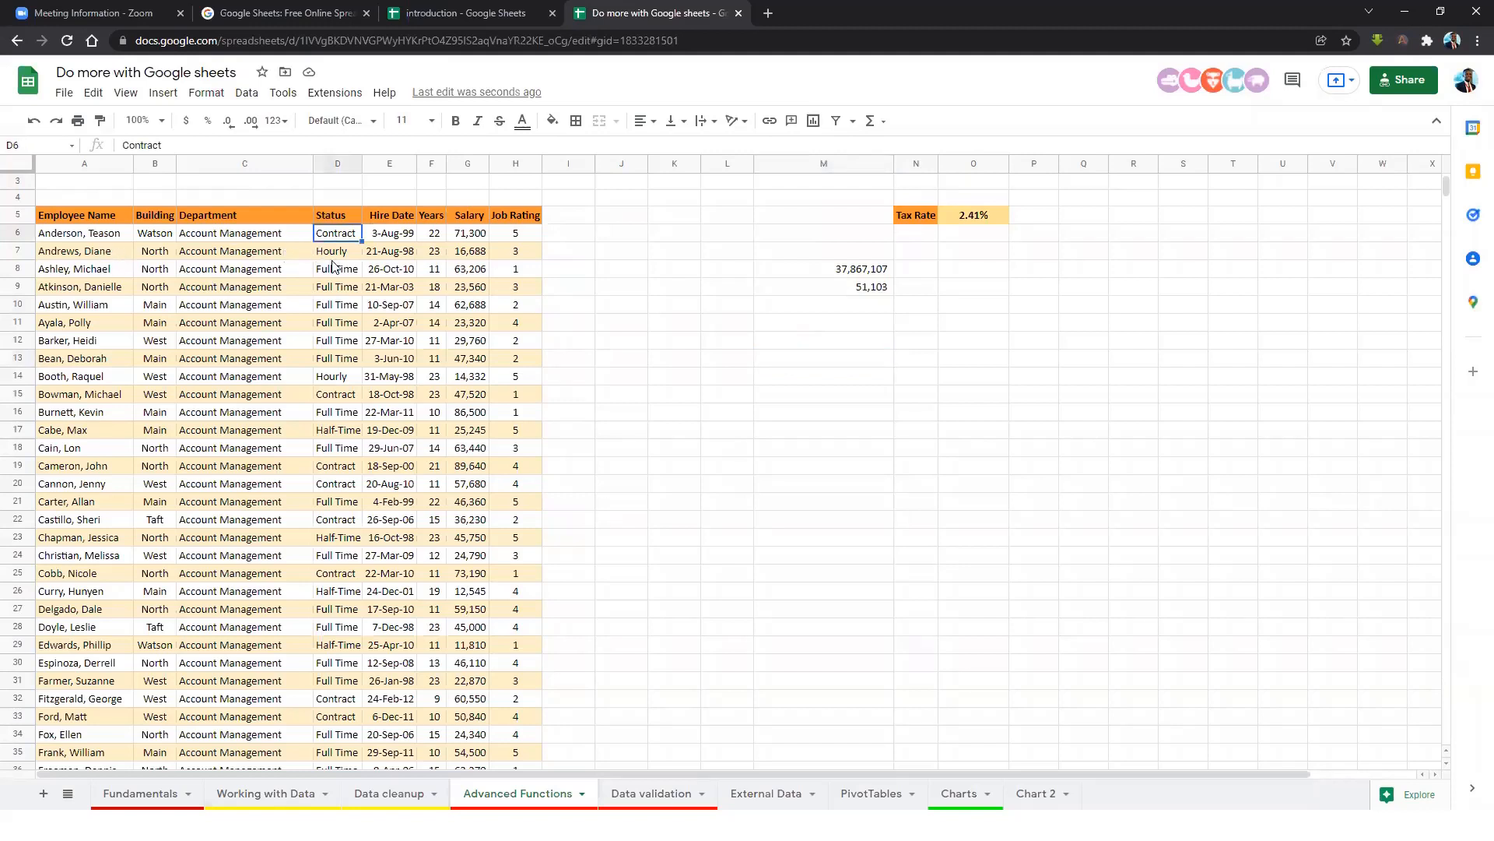
{"action": "left_click", "coordinate": [251, 217]}
{"action": "left_click_drag", "start_coordinate": [257, 236], "coordinate": [261, 595]}
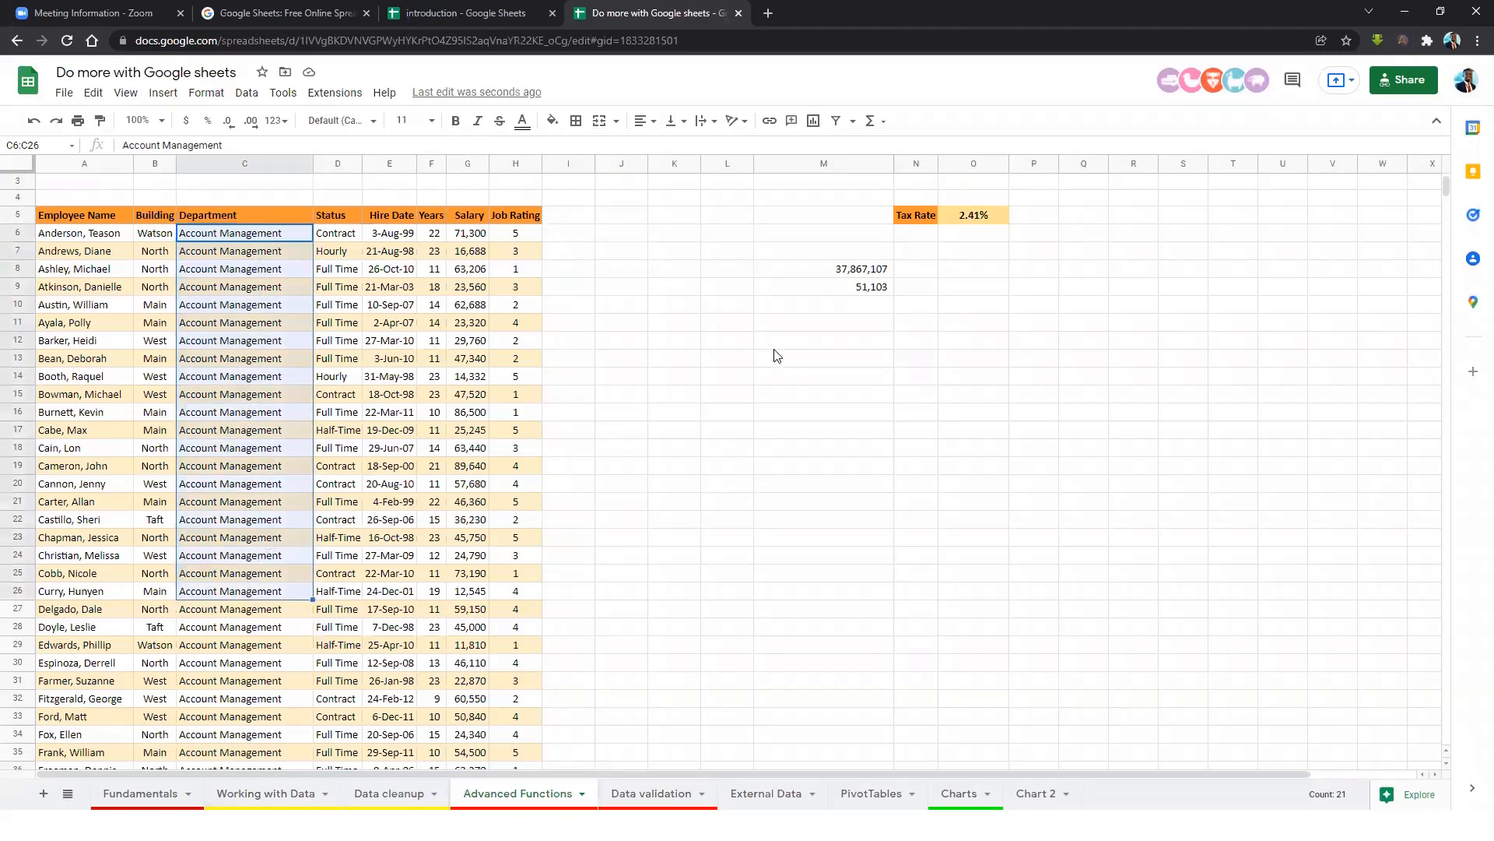
{"action": "left_click", "coordinate": [810, 336]}
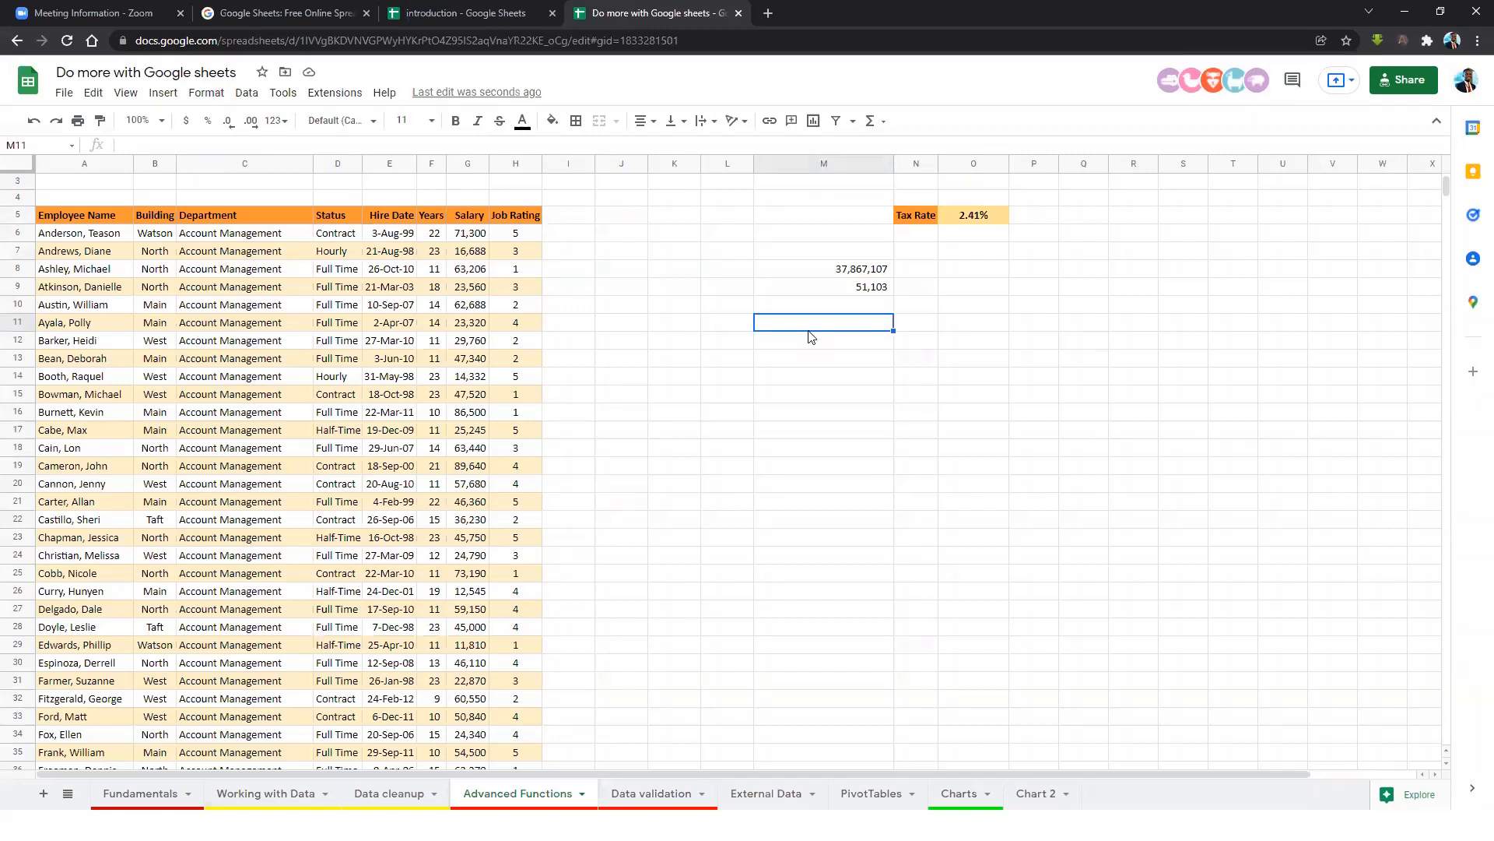
Enter =UNIQUE(C6:C746) in M11 to list the distinct departments.
{"action": "type", "text": "=uniqu"}
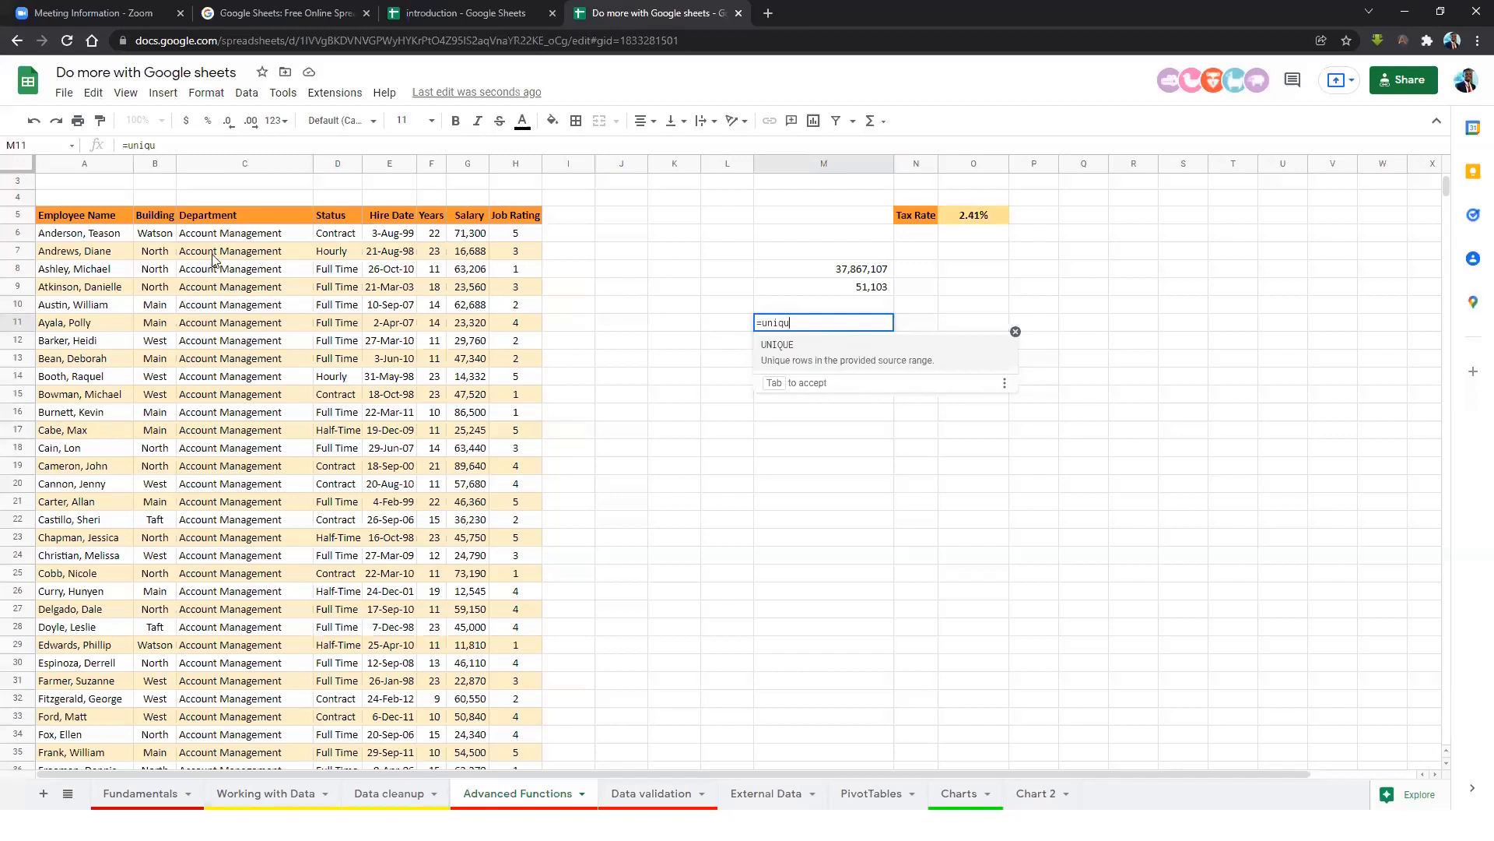
{"action": "left_click", "coordinate": [782, 354]}
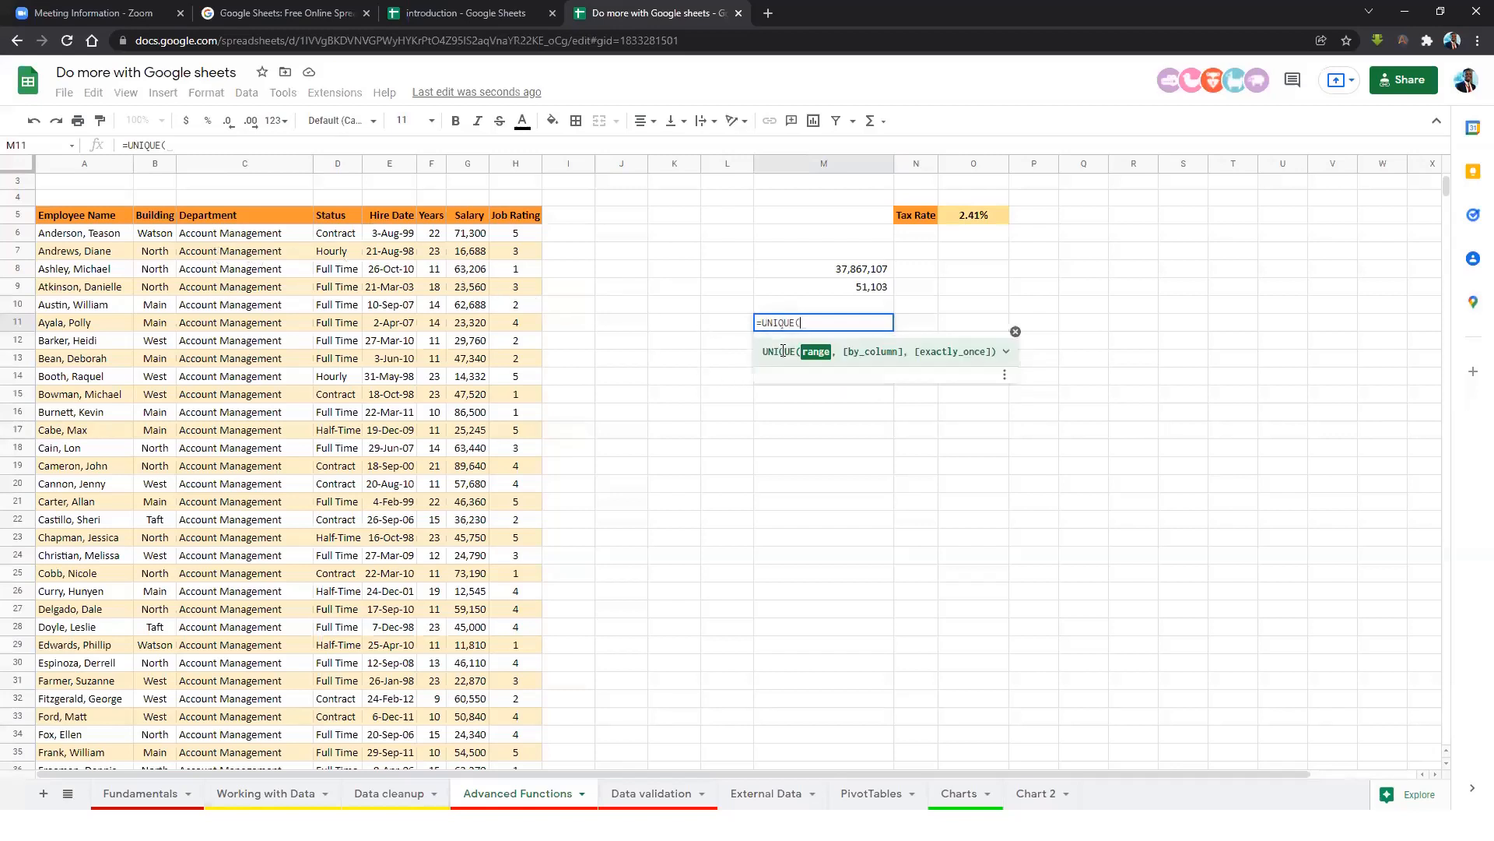
{"action": "left_click", "coordinate": [257, 233]}
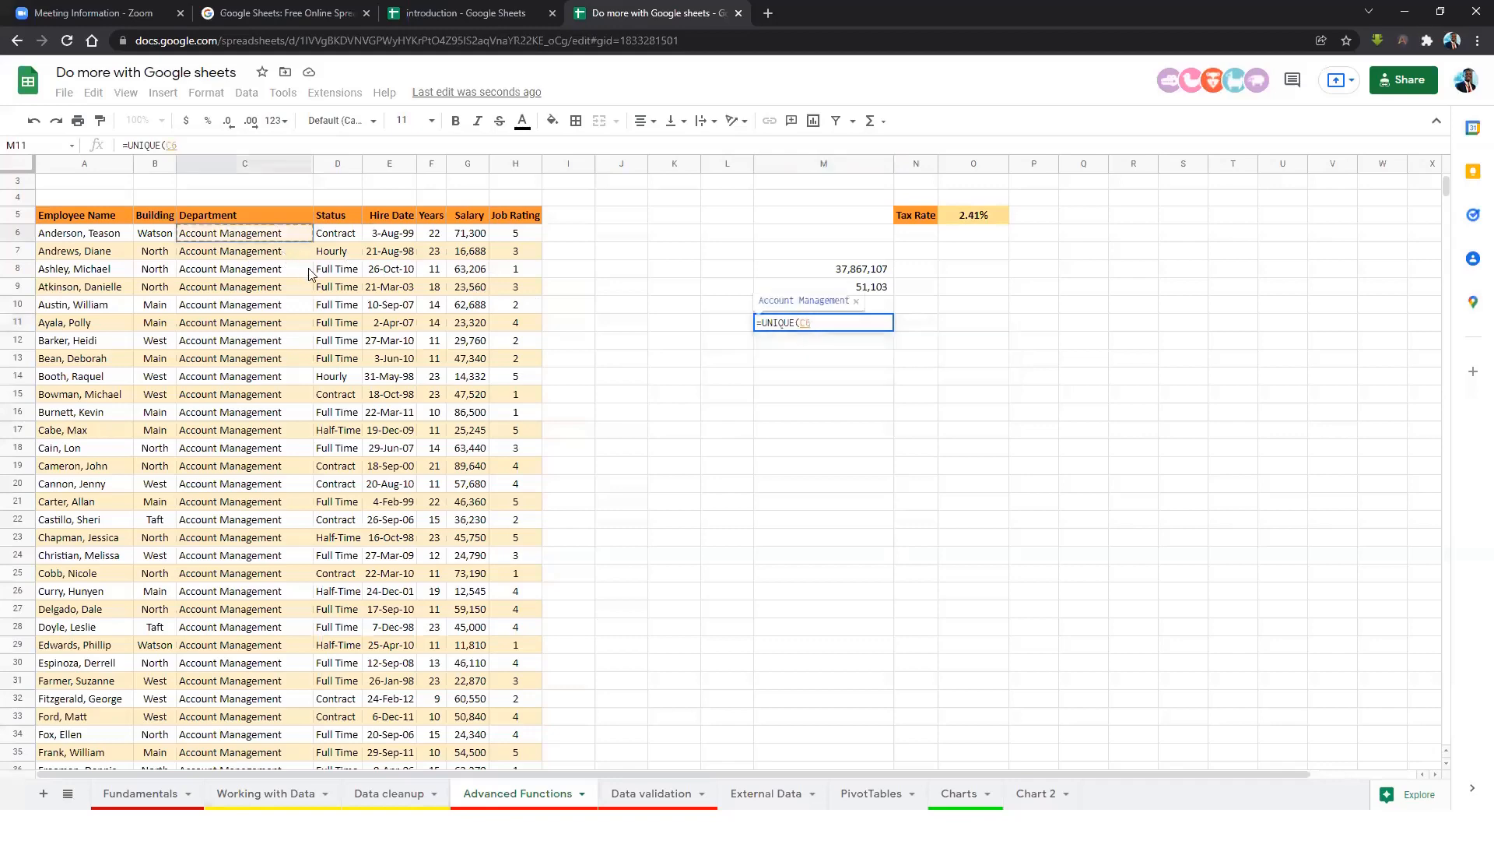
{"action": "key", "text": "ctrl+shift+Down"}
{"action": "type", "text": ")"}
{"action": "key", "text": "Return"}
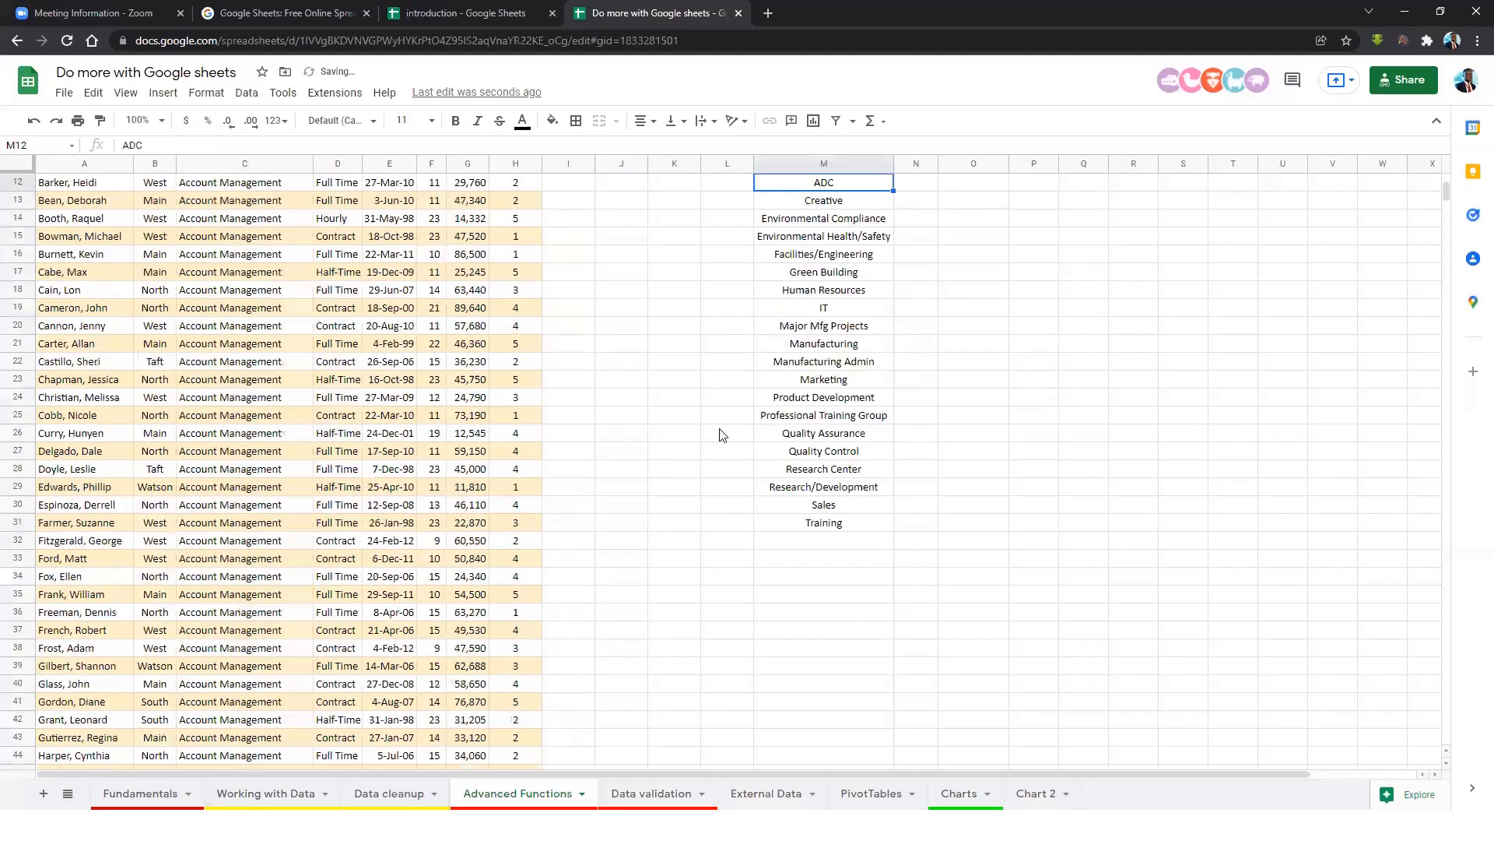
{"action": "scroll", "coordinate": [724, 432], "scroll_direction": "up", "scroll_amount": 3}
Left-align the department list in M11:M31.
{"action": "left_click_drag", "start_coordinate": [808, 343], "coordinate": [834, 695]}
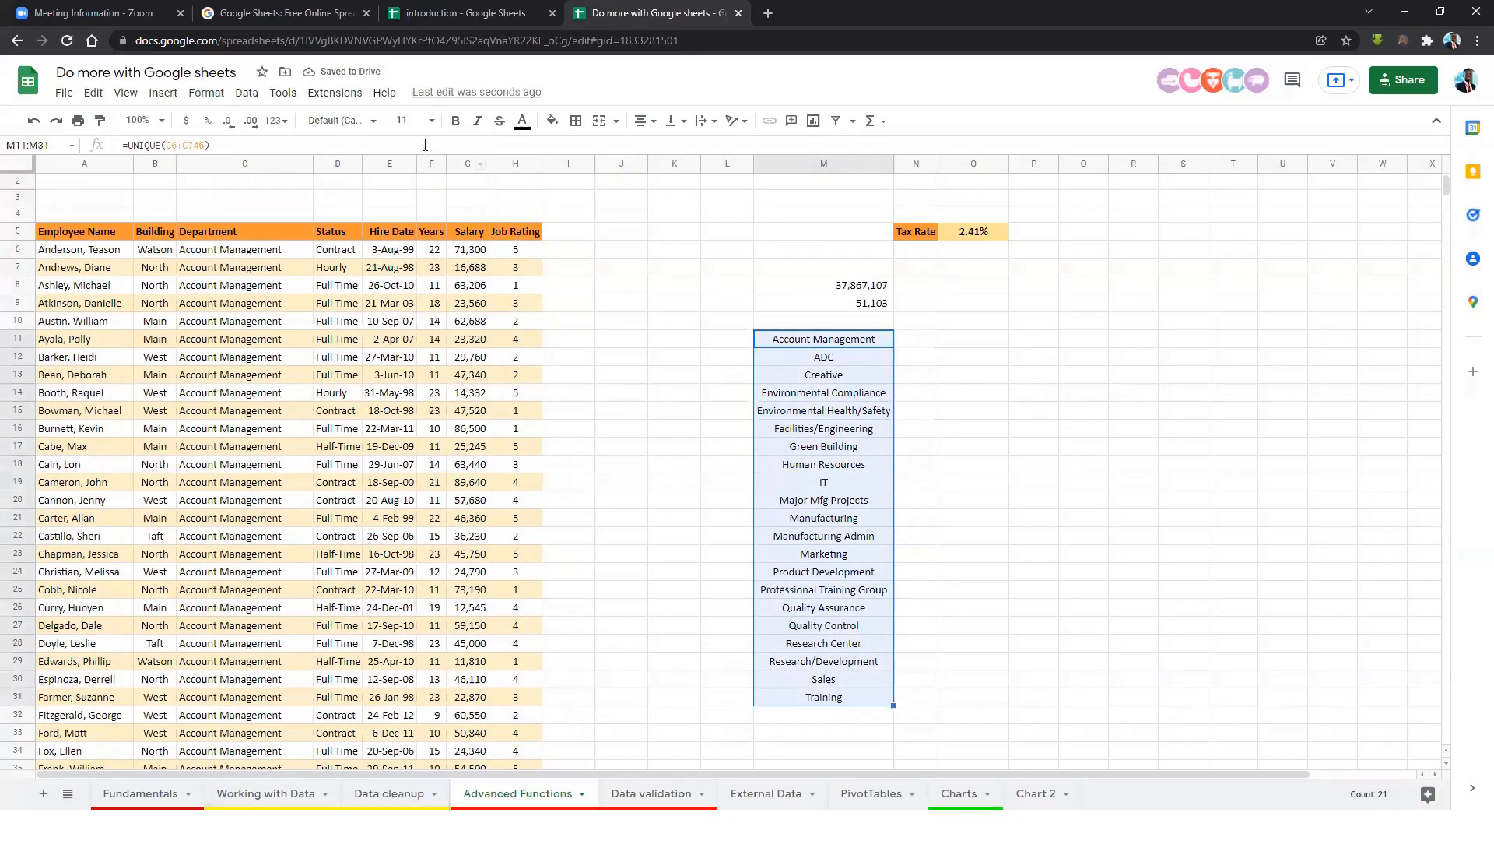
{"action": "left_click", "coordinate": [652, 121]}
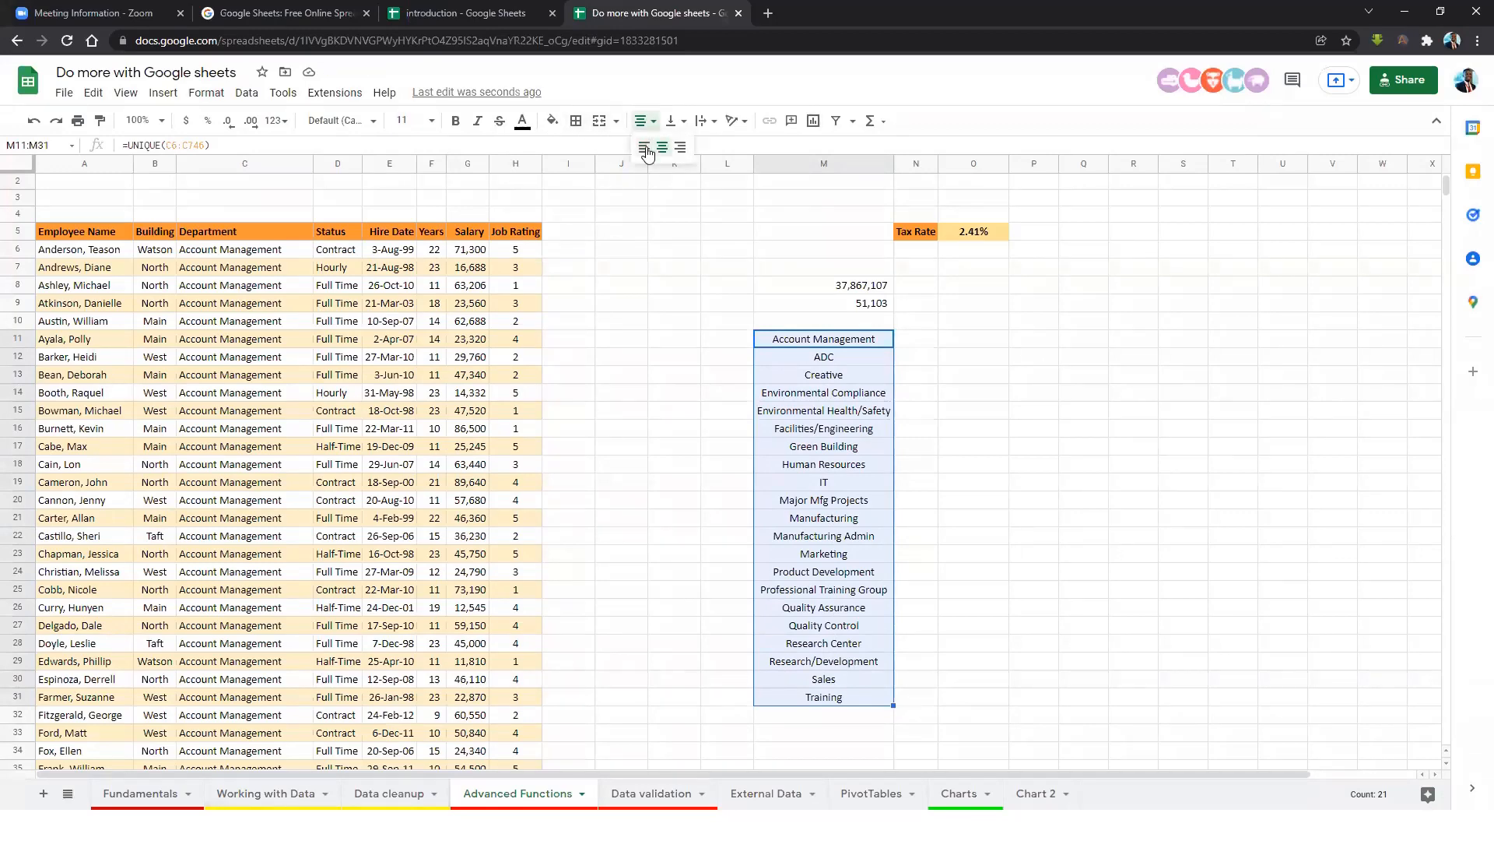
{"action": "left_click", "coordinate": [642, 152]}
{"action": "left_click", "coordinate": [848, 397]}
{"action": "left_click_drag", "start_coordinate": [808, 343], "coordinate": [811, 691]}
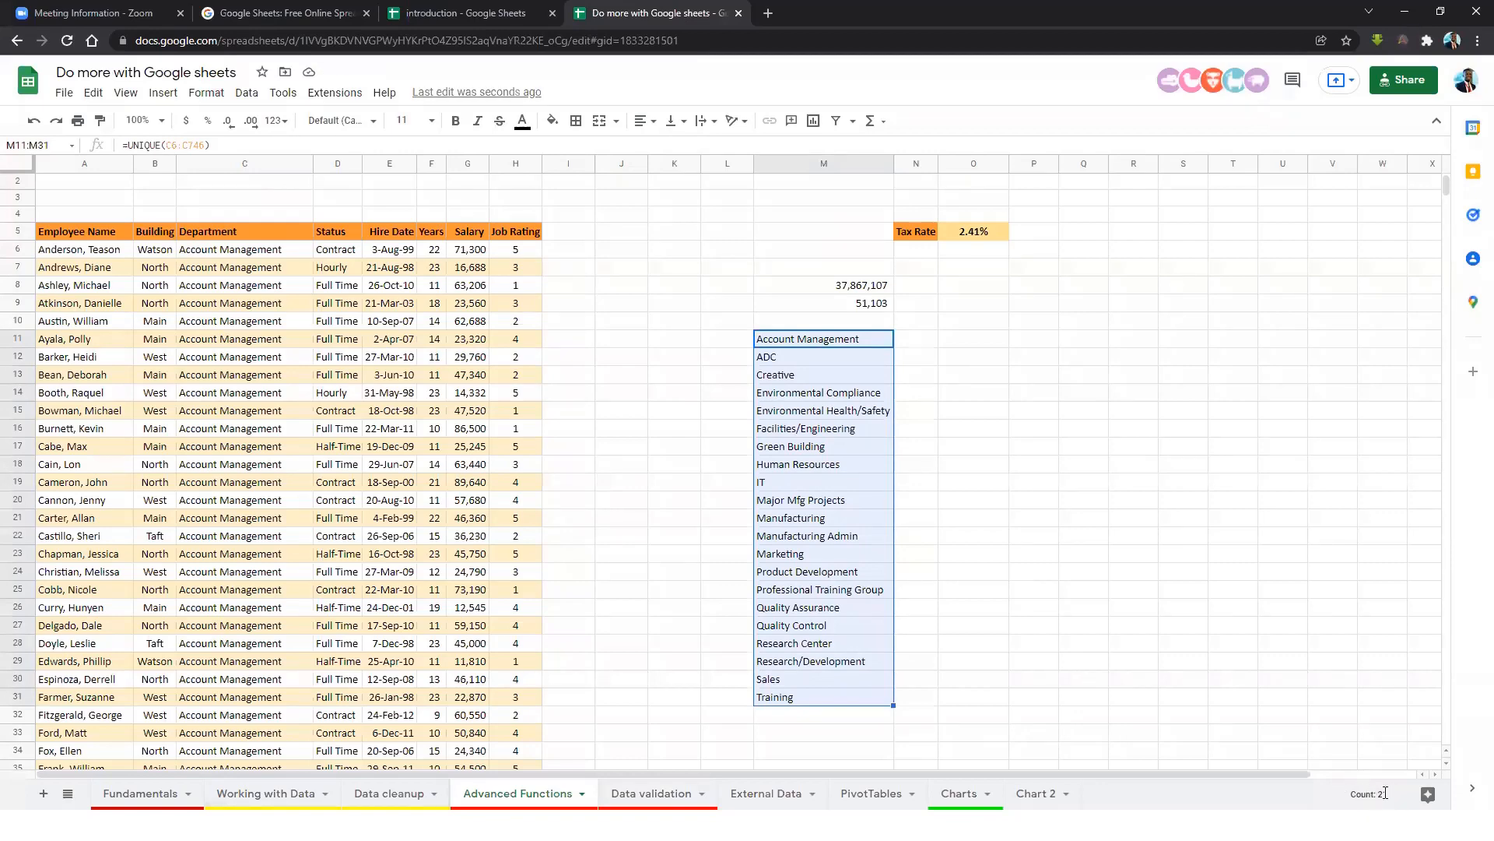
Select runs of departments in column C, such as C7:C19, for comparison.
{"action": "left_click", "coordinate": [278, 319]}
{"action": "left_click_drag", "start_coordinate": [256, 267], "coordinate": [265, 627]}
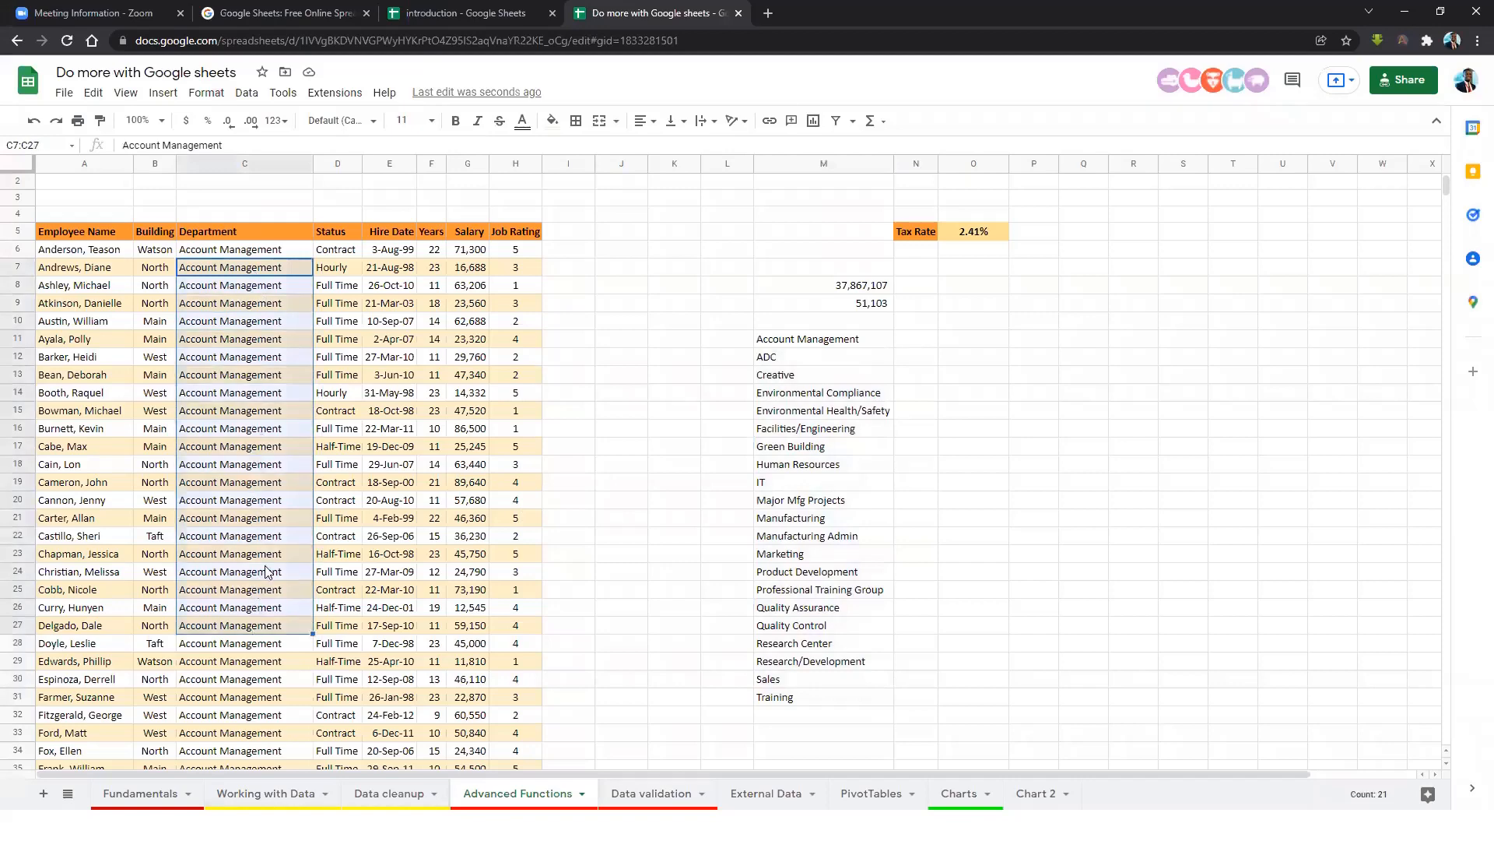
{"action": "left_click", "coordinate": [269, 555]}
{"action": "left_click", "coordinate": [261, 361]}
{"action": "left_click_drag", "start_coordinate": [246, 269], "coordinate": [252, 483]}
Review the unique departments down to Training, including Sales, Quality Control and Manufacturing.
{"action": "left_click", "coordinate": [794, 345]}
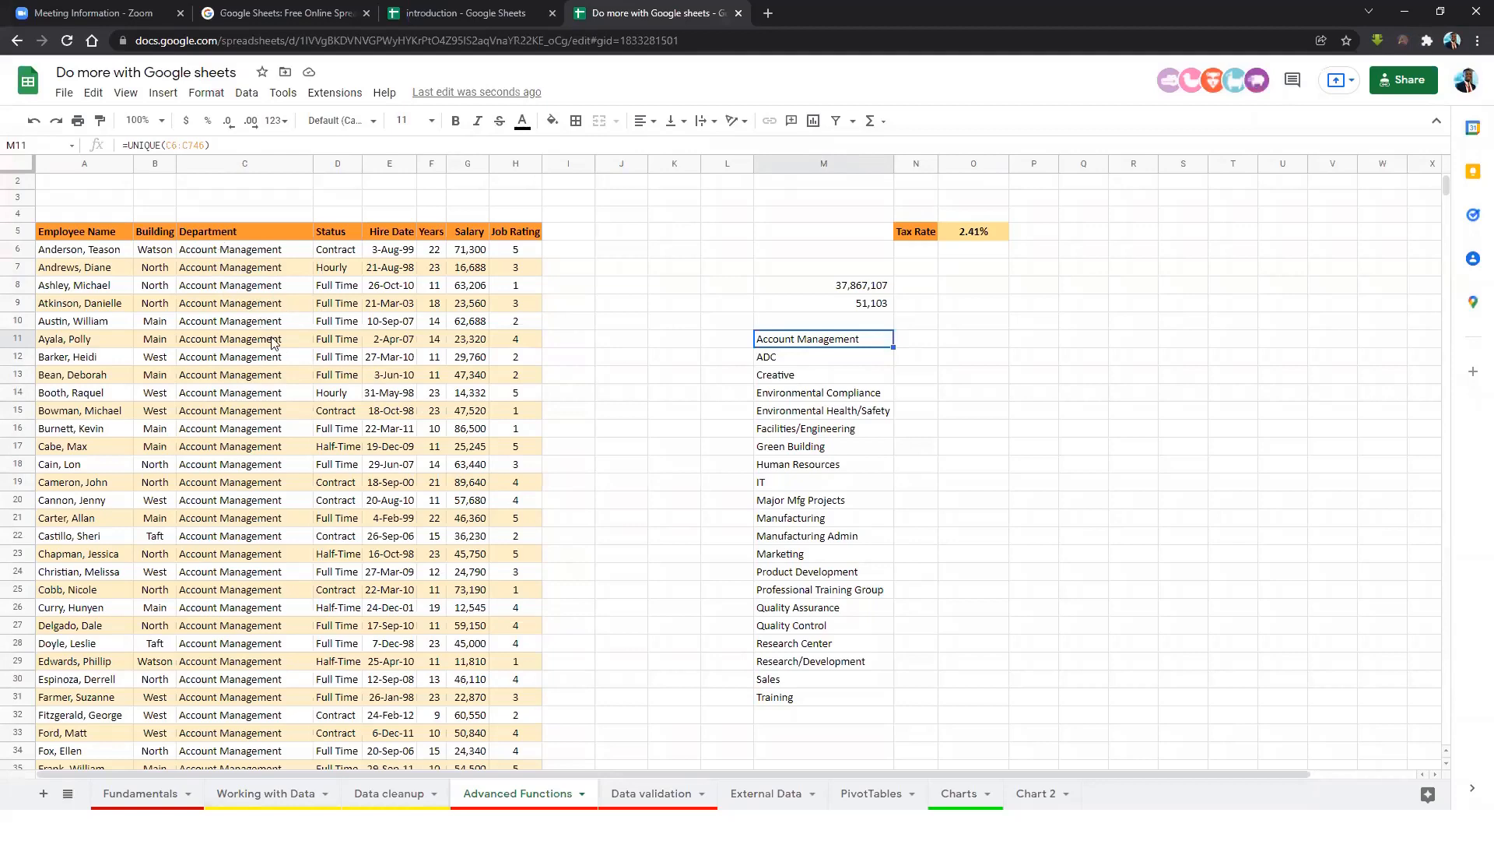
{"action": "left_click", "coordinate": [827, 357]}
{"action": "left_click", "coordinate": [821, 428]}
{"action": "left_click", "coordinate": [821, 518]}
{"action": "left_click", "coordinate": [825, 607]}
{"action": "left_click", "coordinate": [820, 681]}
{"action": "left_click", "coordinate": [822, 699]}
{"action": "left_click", "coordinate": [817, 678]}
{"action": "left_click", "coordinate": [826, 665]}
{"action": "left_click", "coordinate": [829, 652]}
{"action": "left_click", "coordinate": [825, 631]}
{"action": "left_click", "coordinate": [822, 537]}
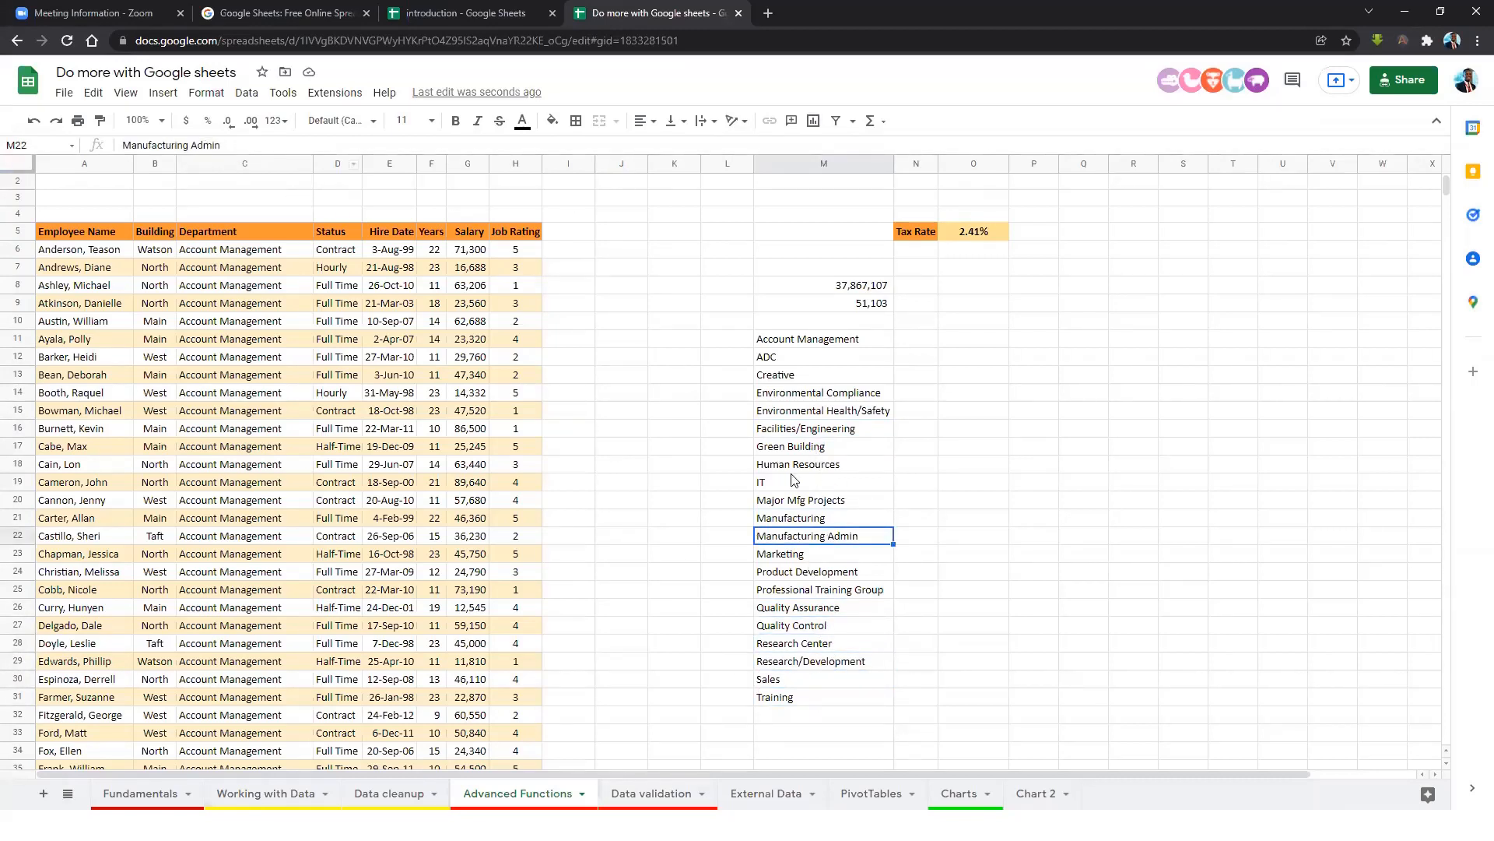
{"action": "left_click", "coordinate": [807, 520]}
{"action": "left_click", "coordinate": [814, 503]}
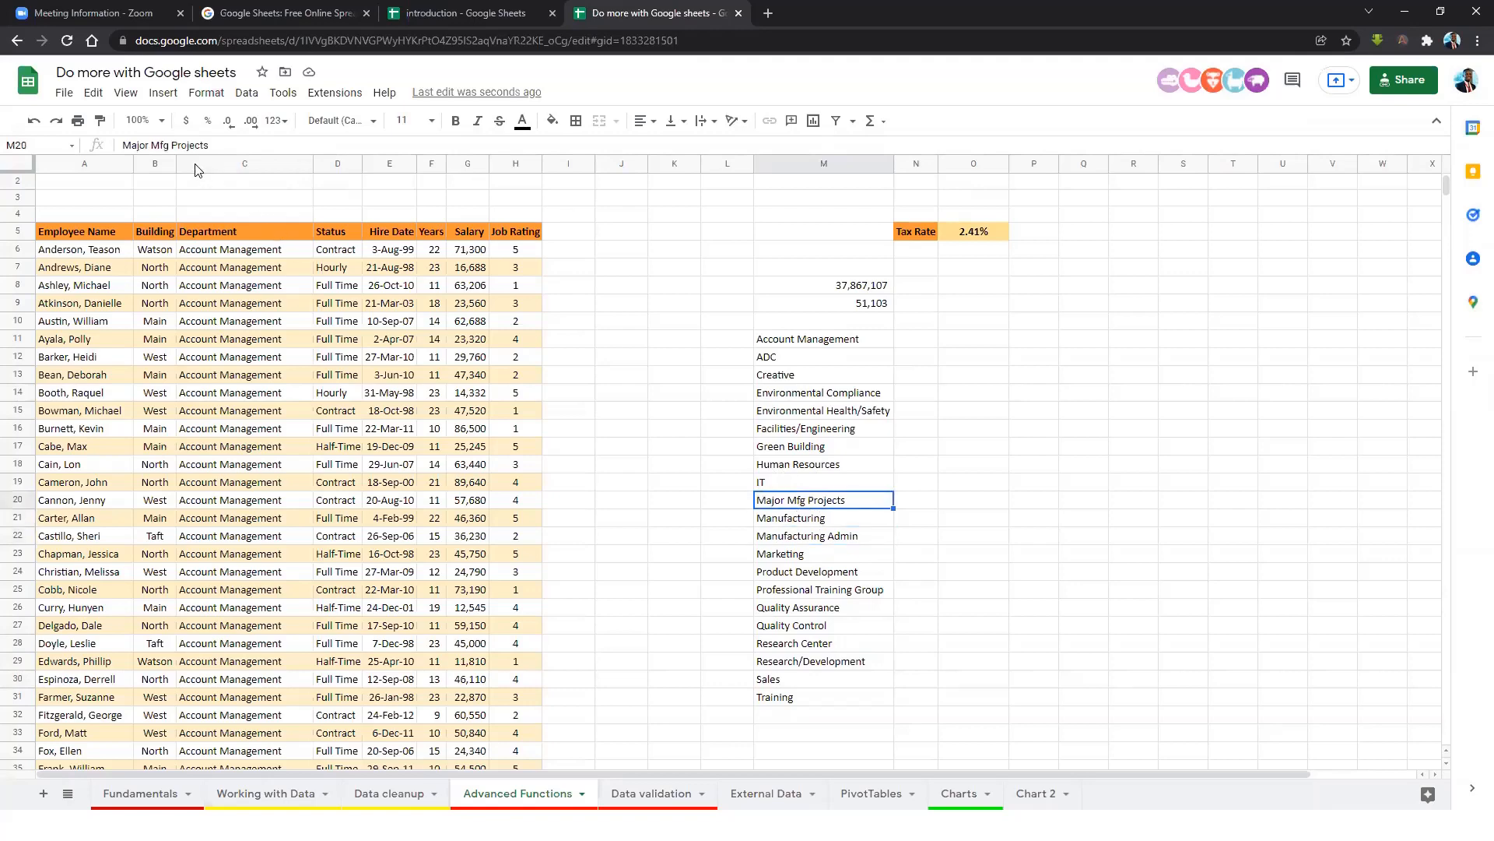
{"action": "left_click", "coordinate": [783, 347]}
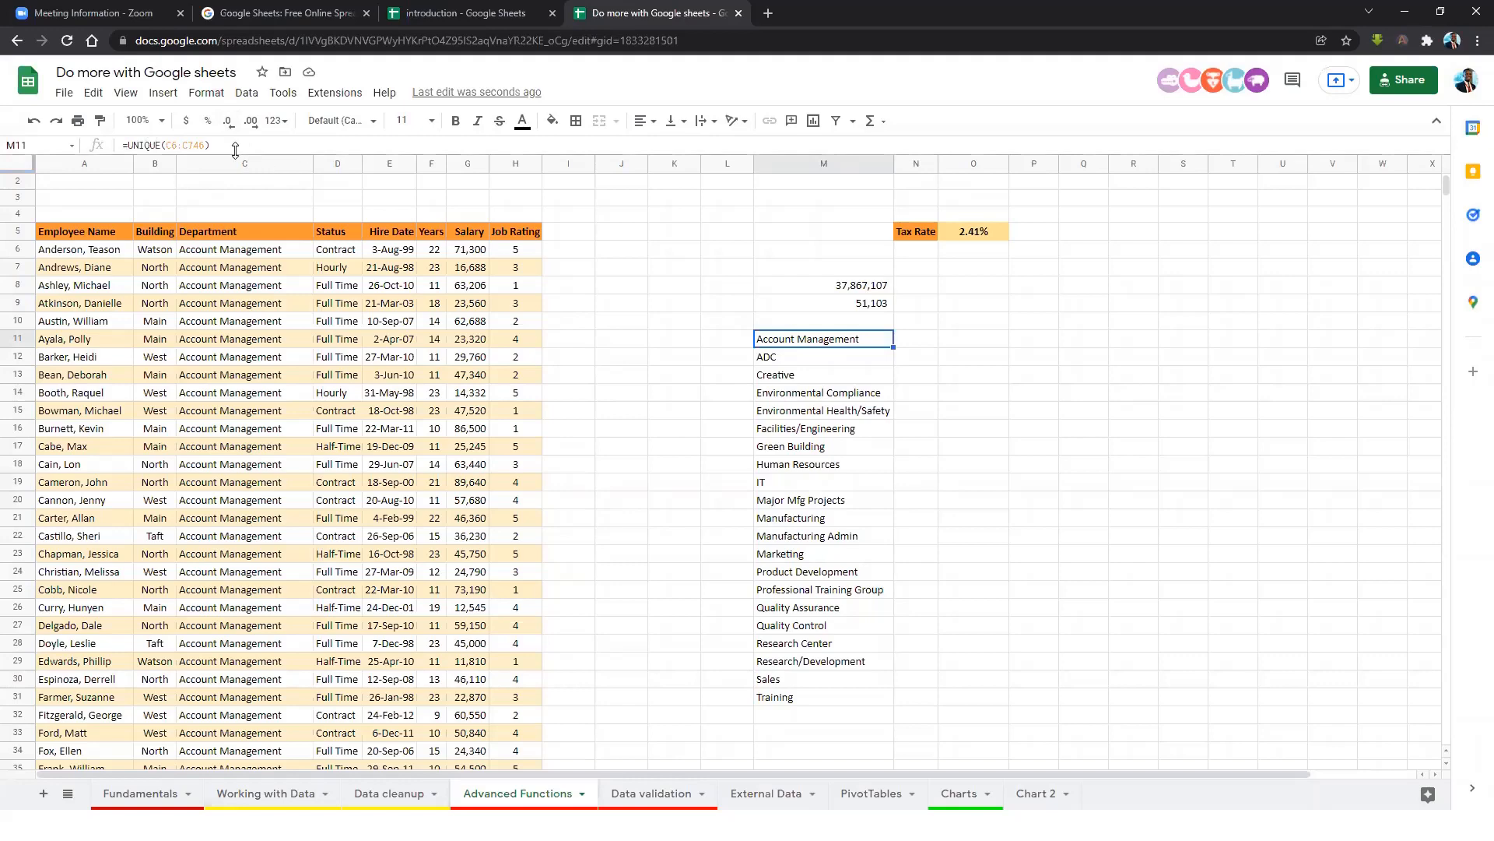
Step through the department list again and select its last six entries.
{"action": "left_click", "coordinate": [813, 396]}
{"action": "left_click", "coordinate": [817, 464]}
{"action": "left_click", "coordinate": [814, 517]}
{"action": "left_click", "coordinate": [817, 570]}
{"action": "left_click", "coordinate": [824, 608]}
{"action": "left_click", "coordinate": [822, 645]}
{"action": "left_click", "coordinate": [822, 697]}
{"action": "left_click", "coordinate": [820, 340]}
{"action": "left_click_drag", "start_coordinate": [819, 685], "coordinate": [817, 592]}
{"action": "left_click", "coordinate": [818, 349]}
Rebuild the UNIQUE formula in M11 over the range C6:C746.
{"action": "key", "text": "Delete"}
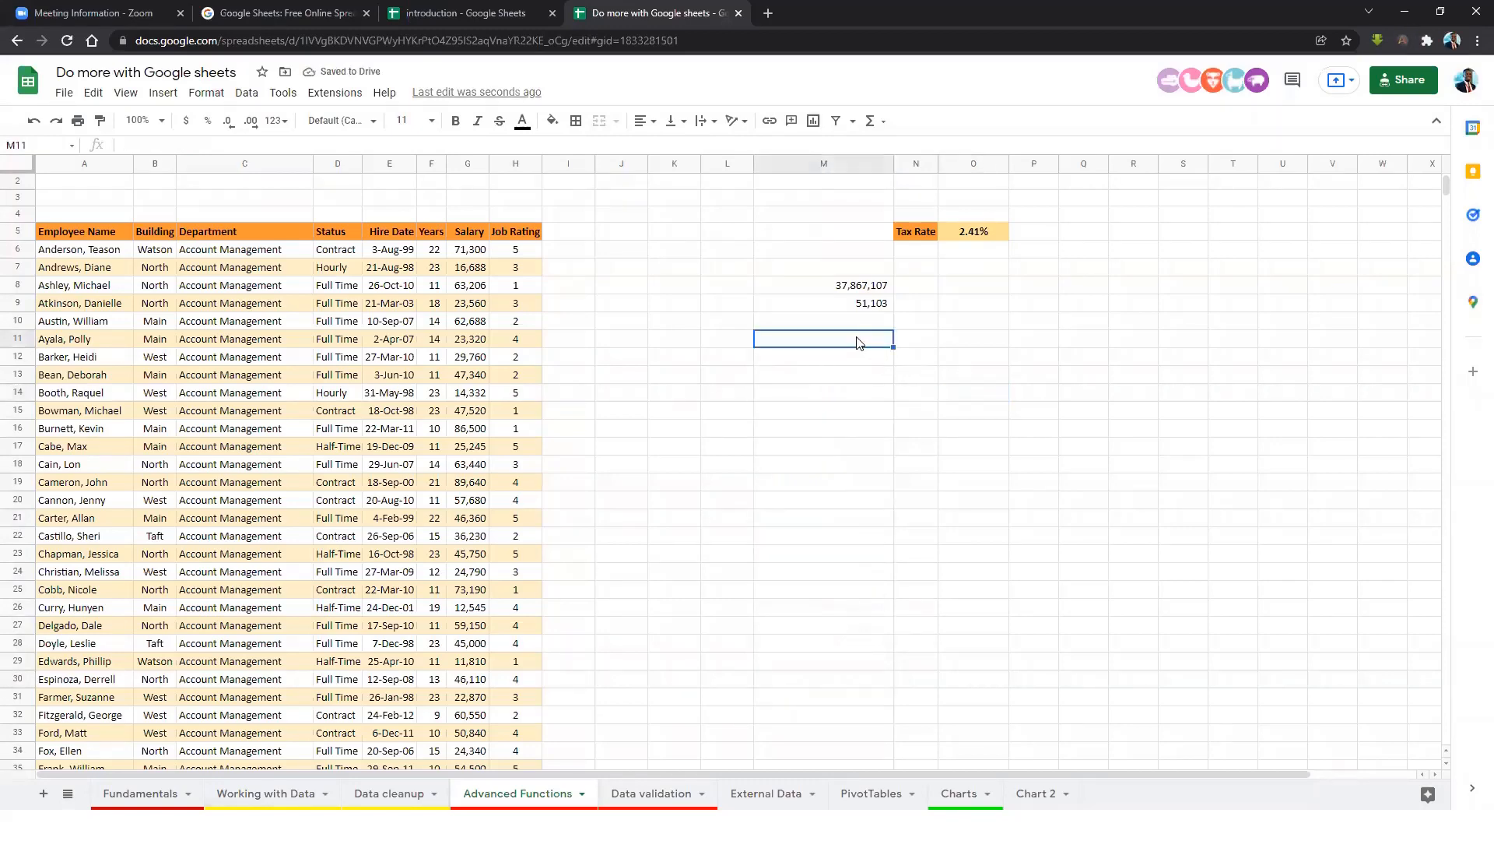
{"action": "type", "text": "=uni"}
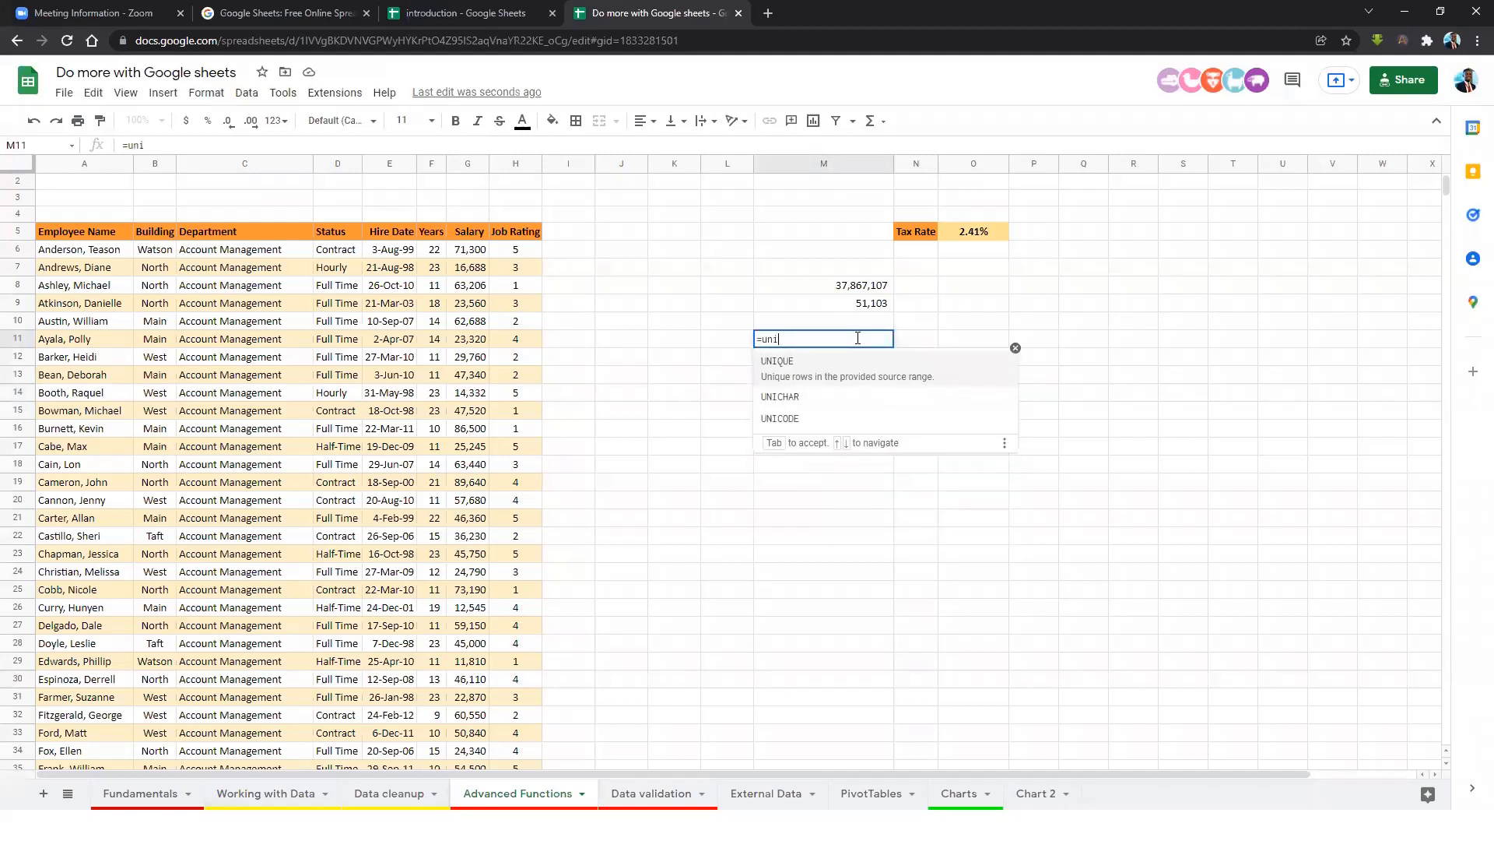
{"action": "left_click", "coordinate": [836, 361]}
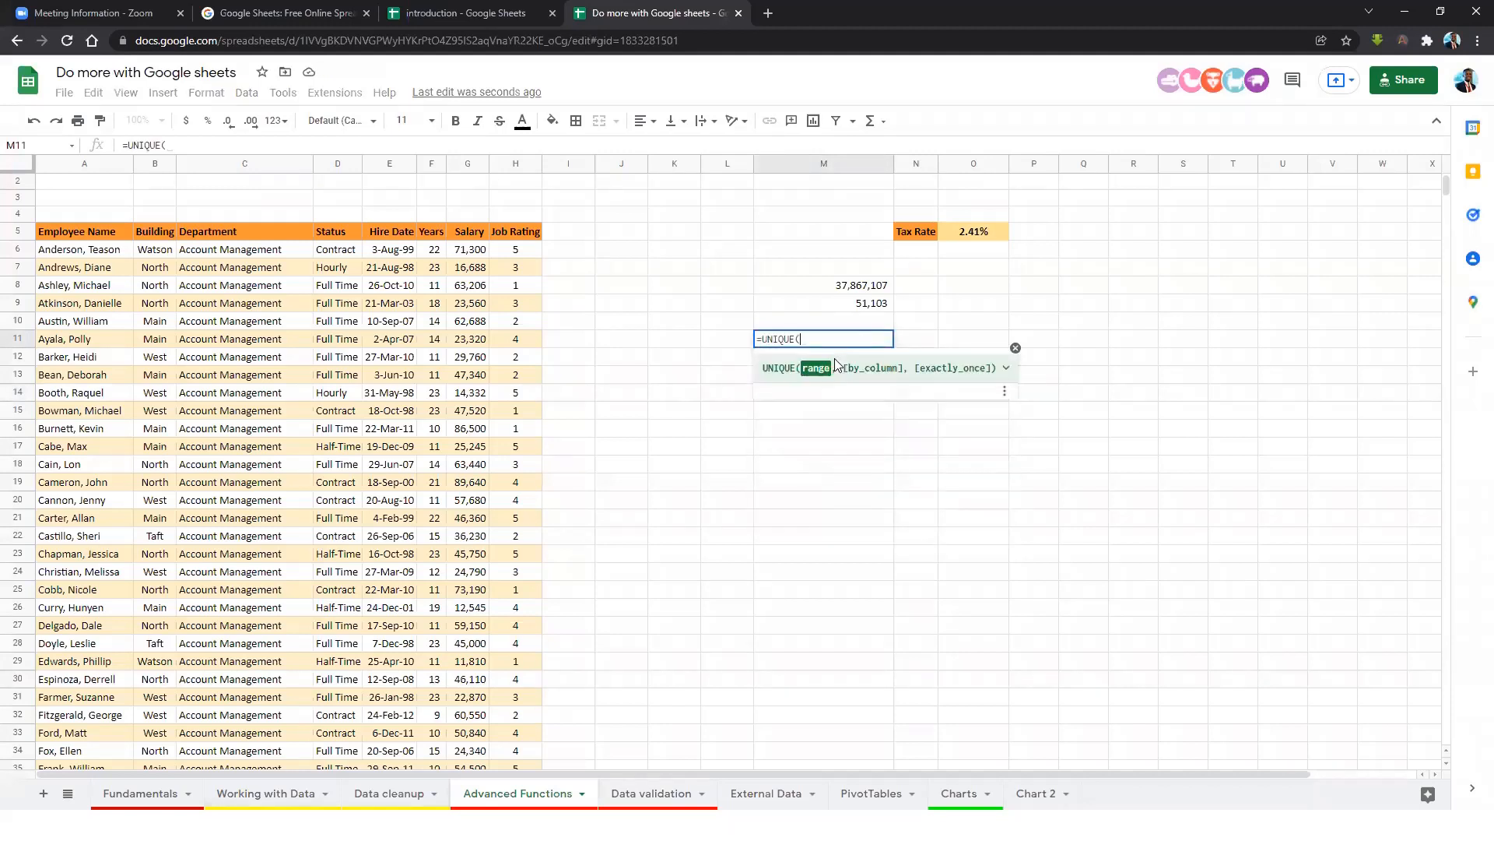
{"action": "left_click", "coordinate": [259, 250]}
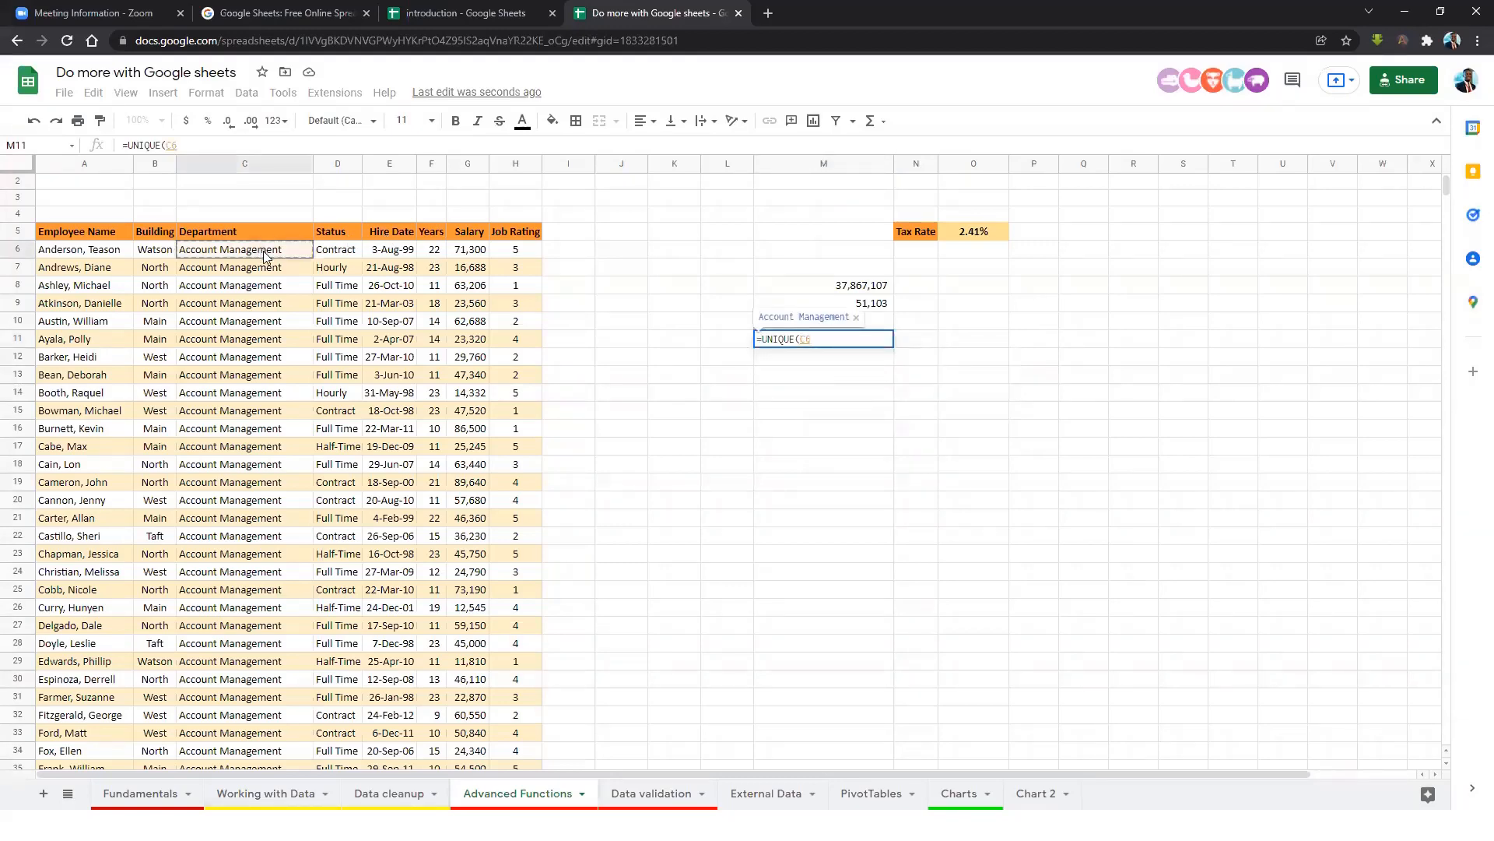
{"action": "key", "text": "ctrl+shift+Down"}
{"action": "key", "text": "Return"}
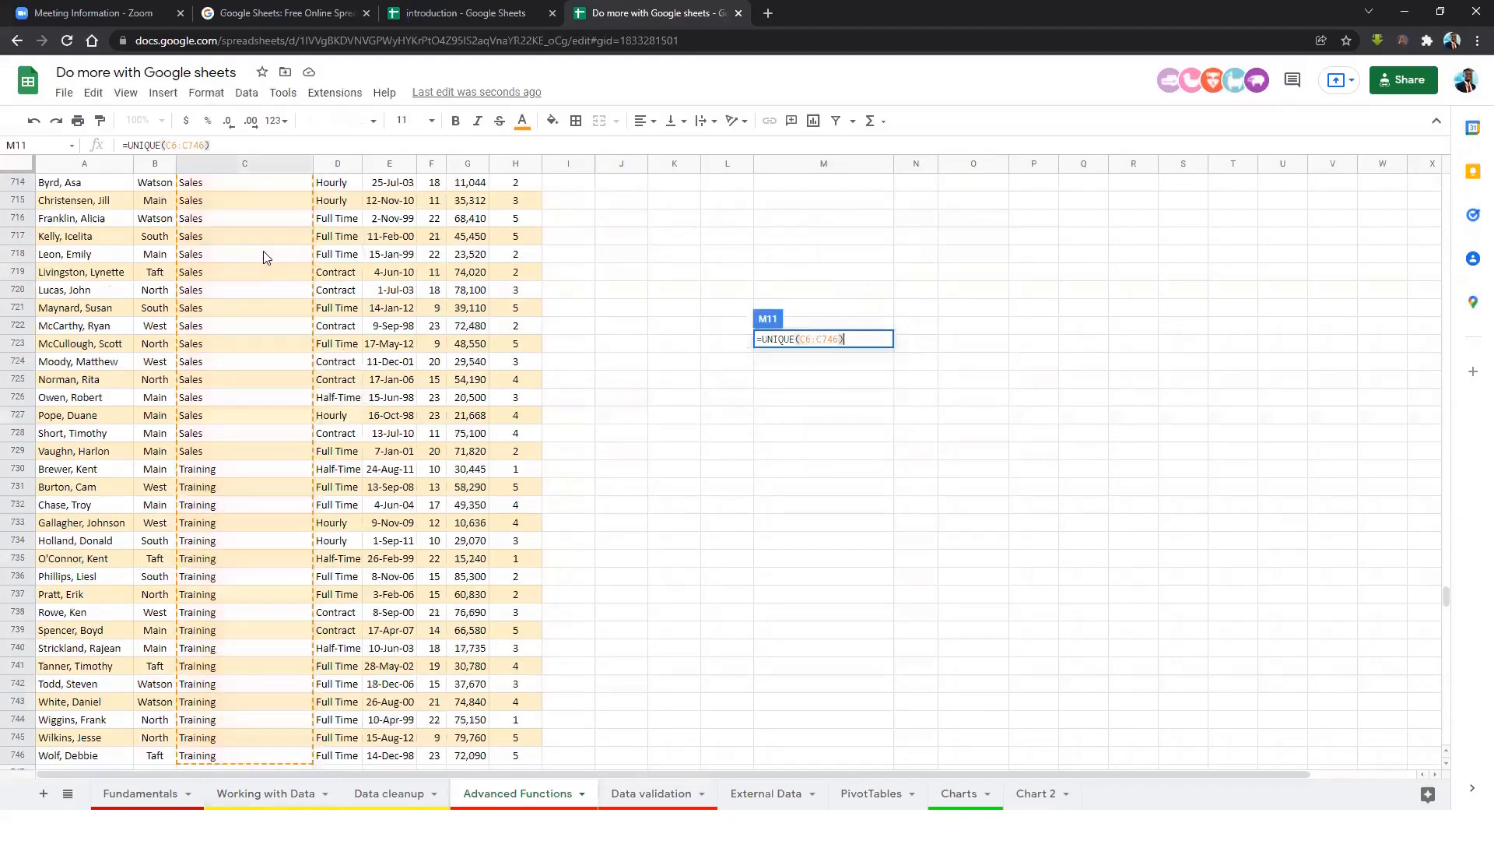
Review the department entries the UNIQUE list returns, such as Environmental Health/Safety and IT.
{"action": "left_click", "coordinate": [814, 324]}
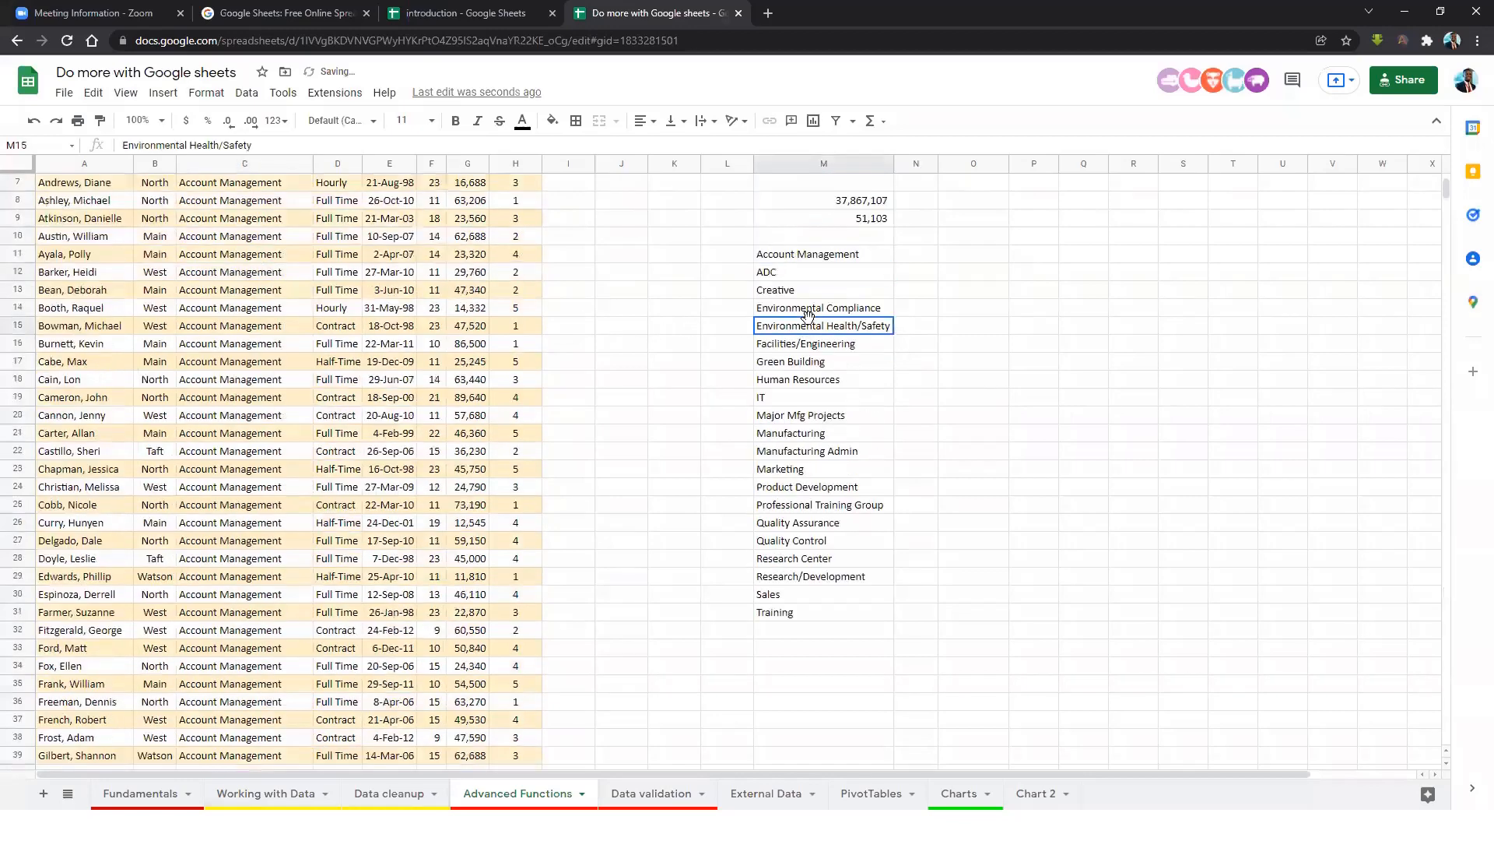
{"action": "left_click", "coordinate": [807, 252]}
{"action": "left_click", "coordinate": [802, 328]}
{"action": "left_click", "coordinate": [801, 399]}
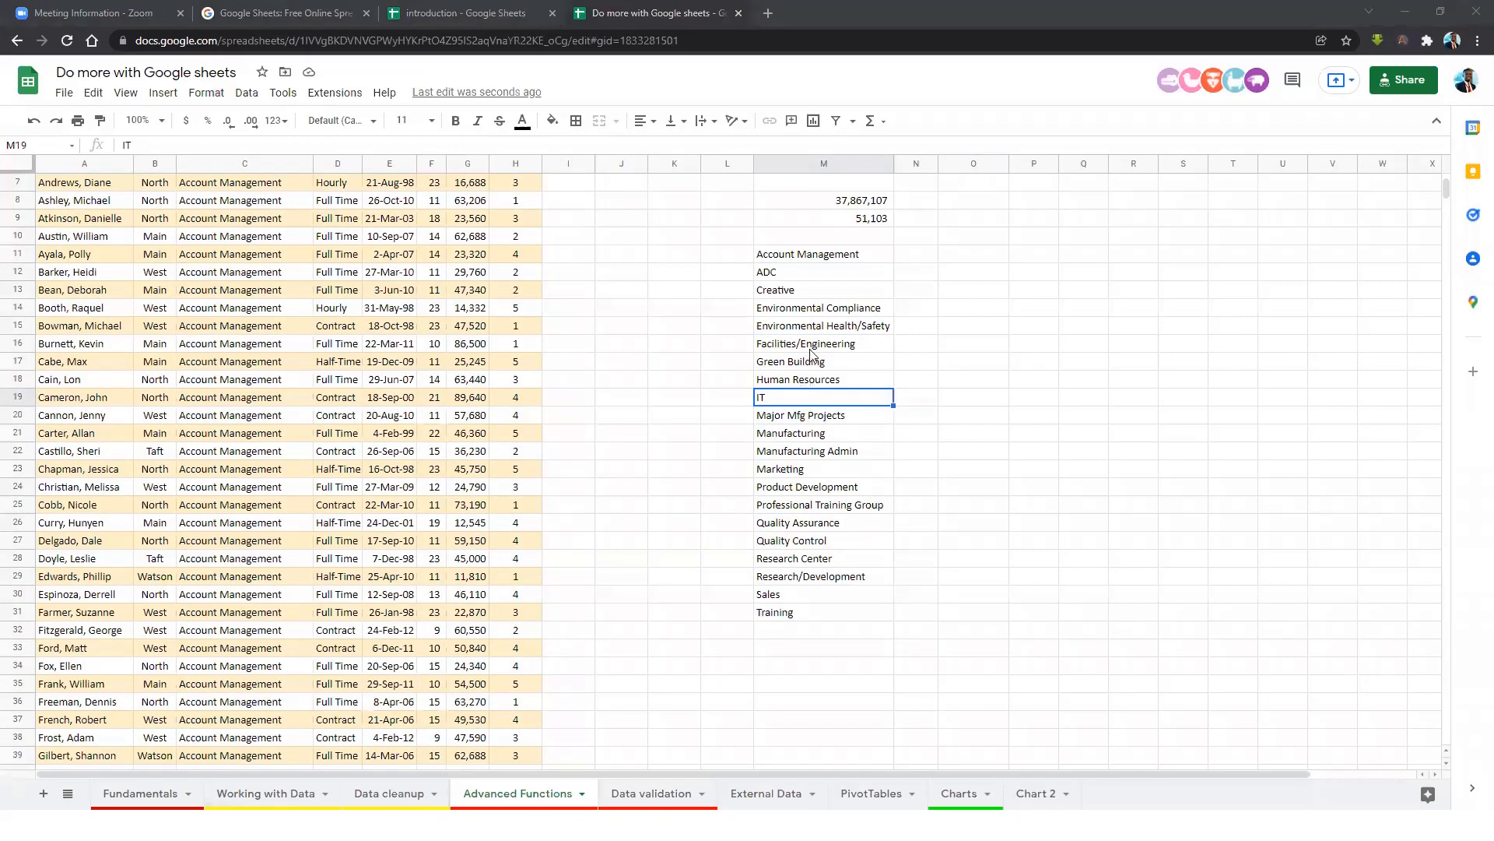
Select the unique department list from M11 down to M31 and clear it.
{"action": "scroll", "coordinate": [748, 321], "scroll_direction": "up", "scroll_amount": 3}
{"action": "left_click", "coordinate": [566, 284]}
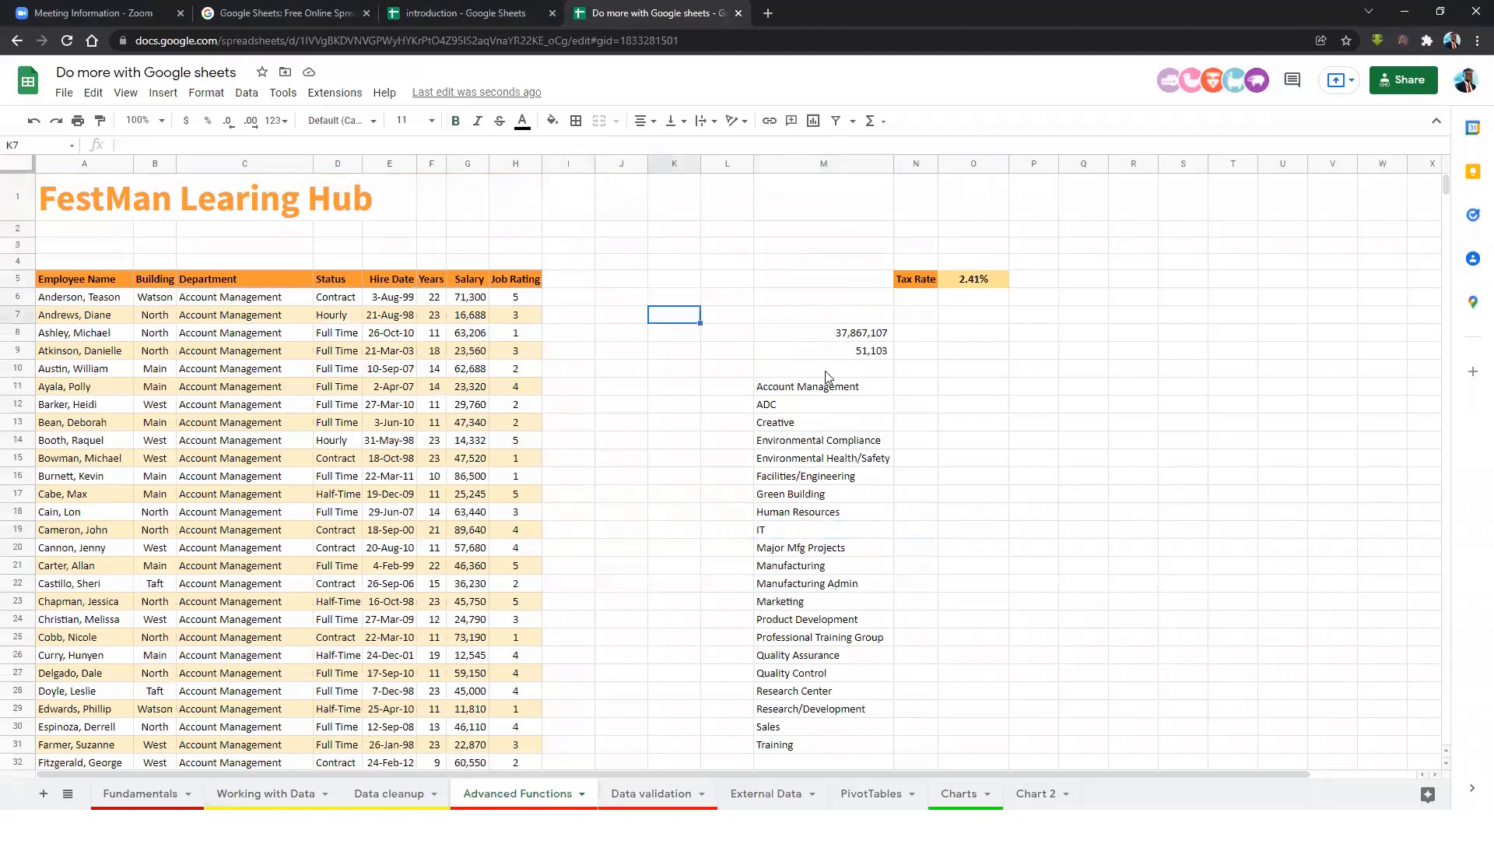
{"action": "left_click", "coordinate": [829, 391]}
{"action": "left_click", "coordinate": [854, 746], "text": "shift"}
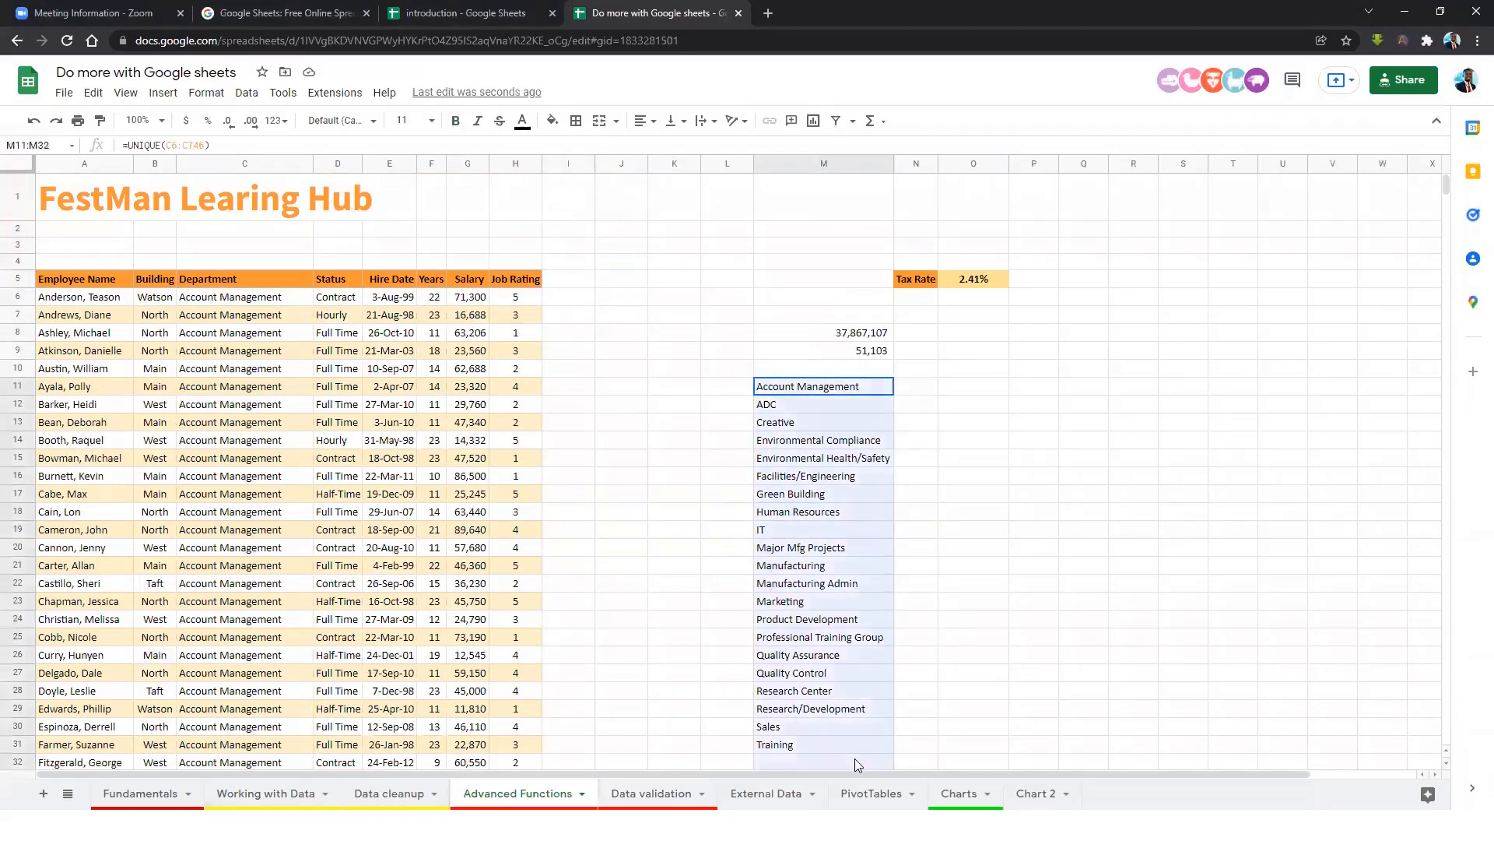
{"action": "key", "text": "Delete"}
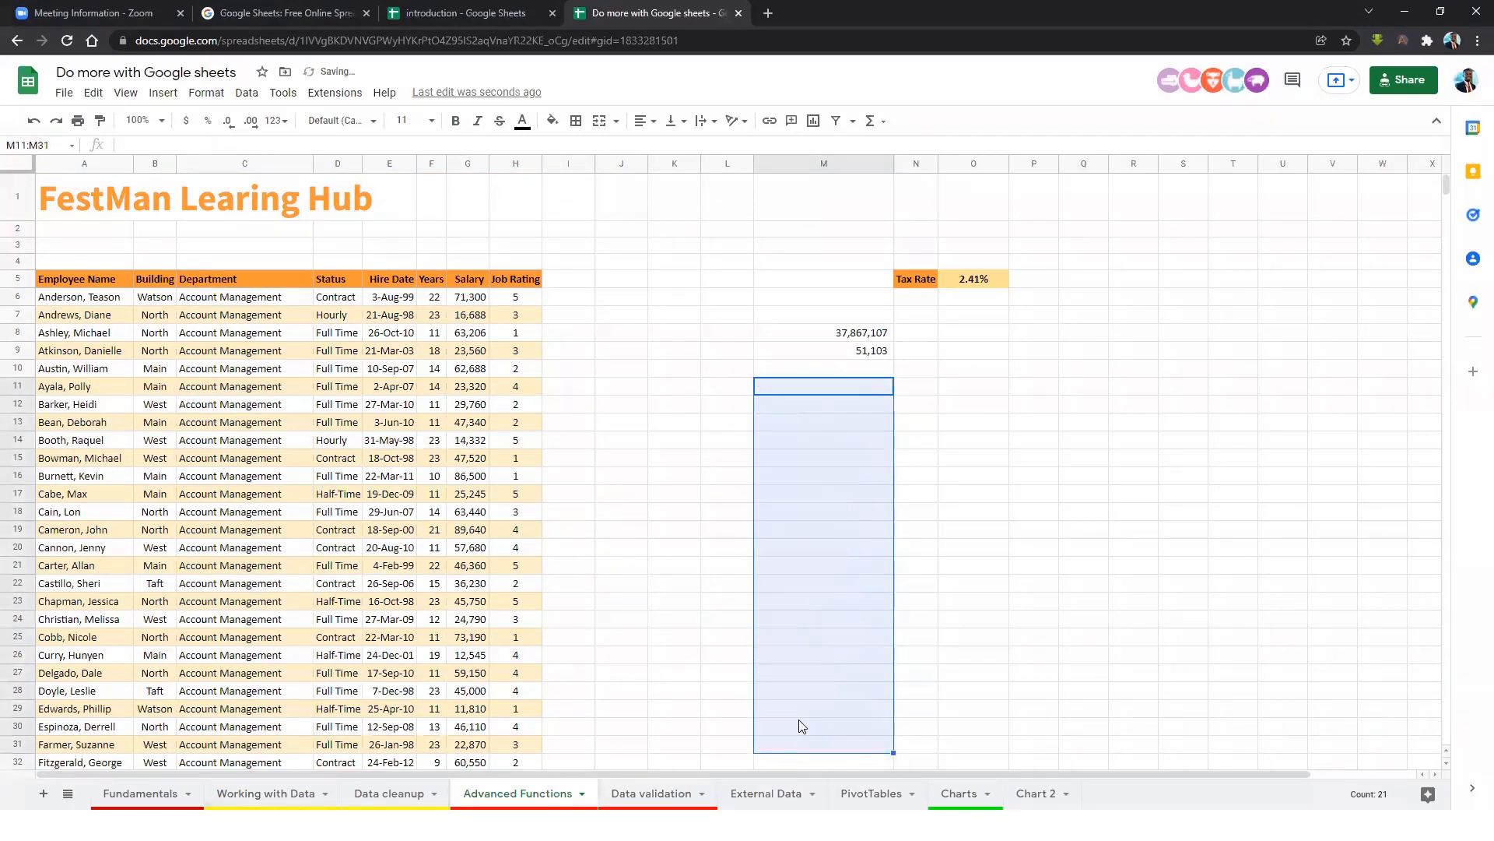
Check the Salary values, then widen the Status column D.
{"action": "left_click", "coordinate": [973, 333]}
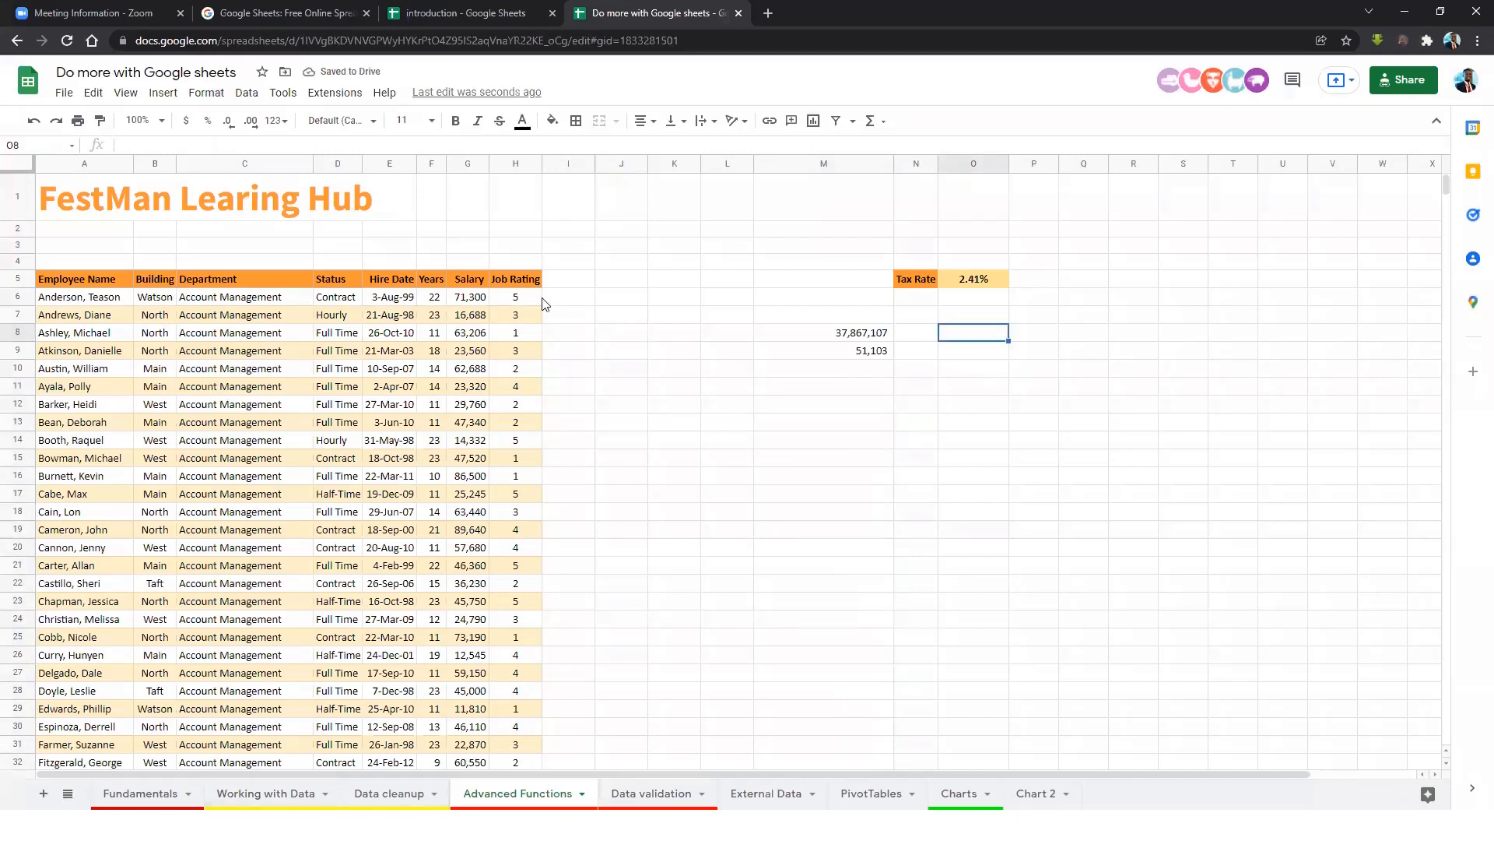
{"action": "left_click", "coordinate": [470, 283]}
{"action": "left_click", "coordinate": [477, 300]}
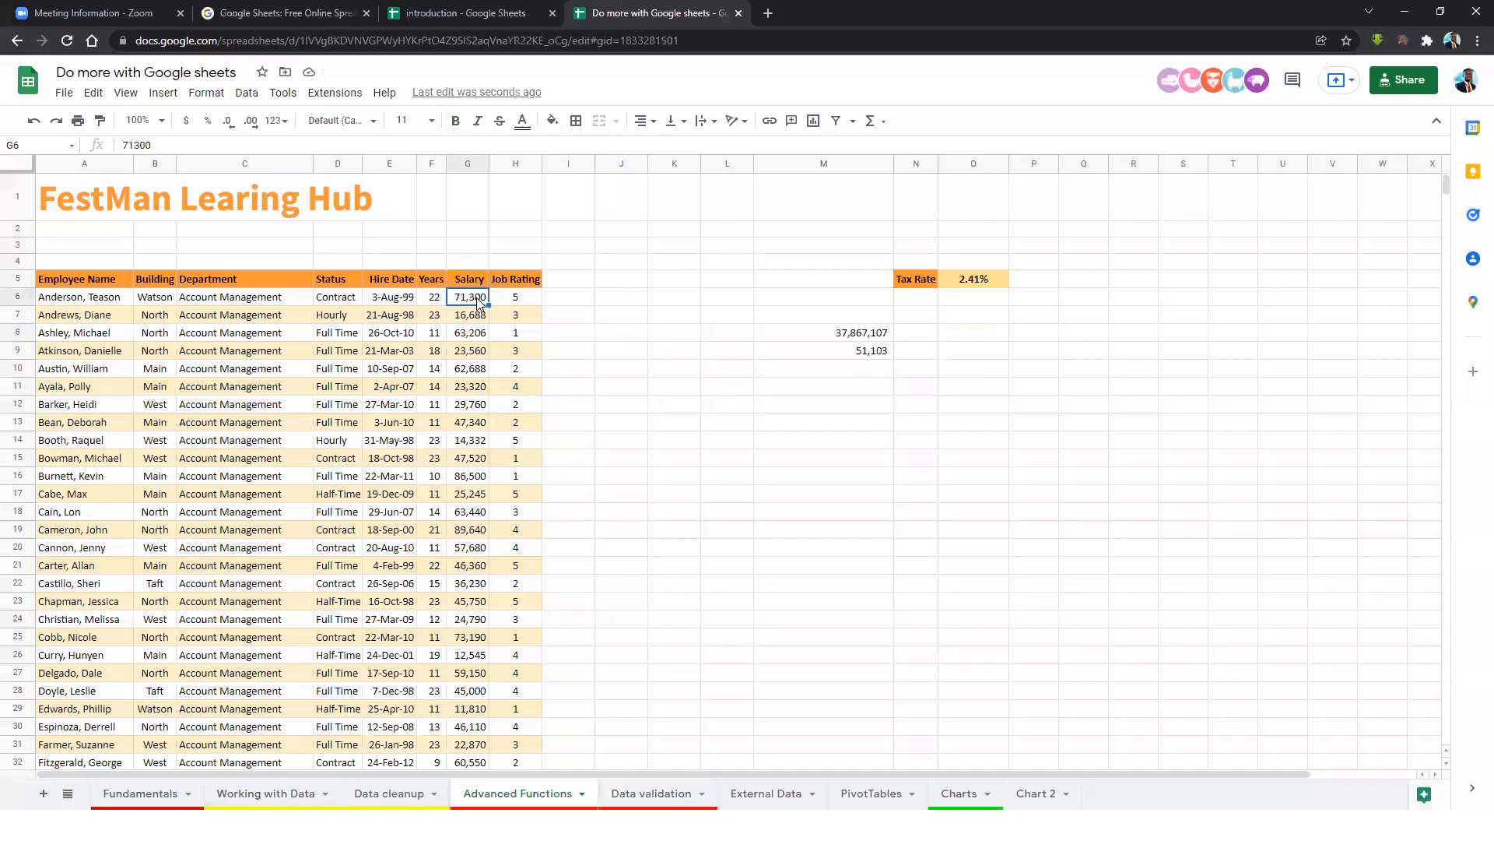
{"action": "left_click", "coordinate": [483, 337]}
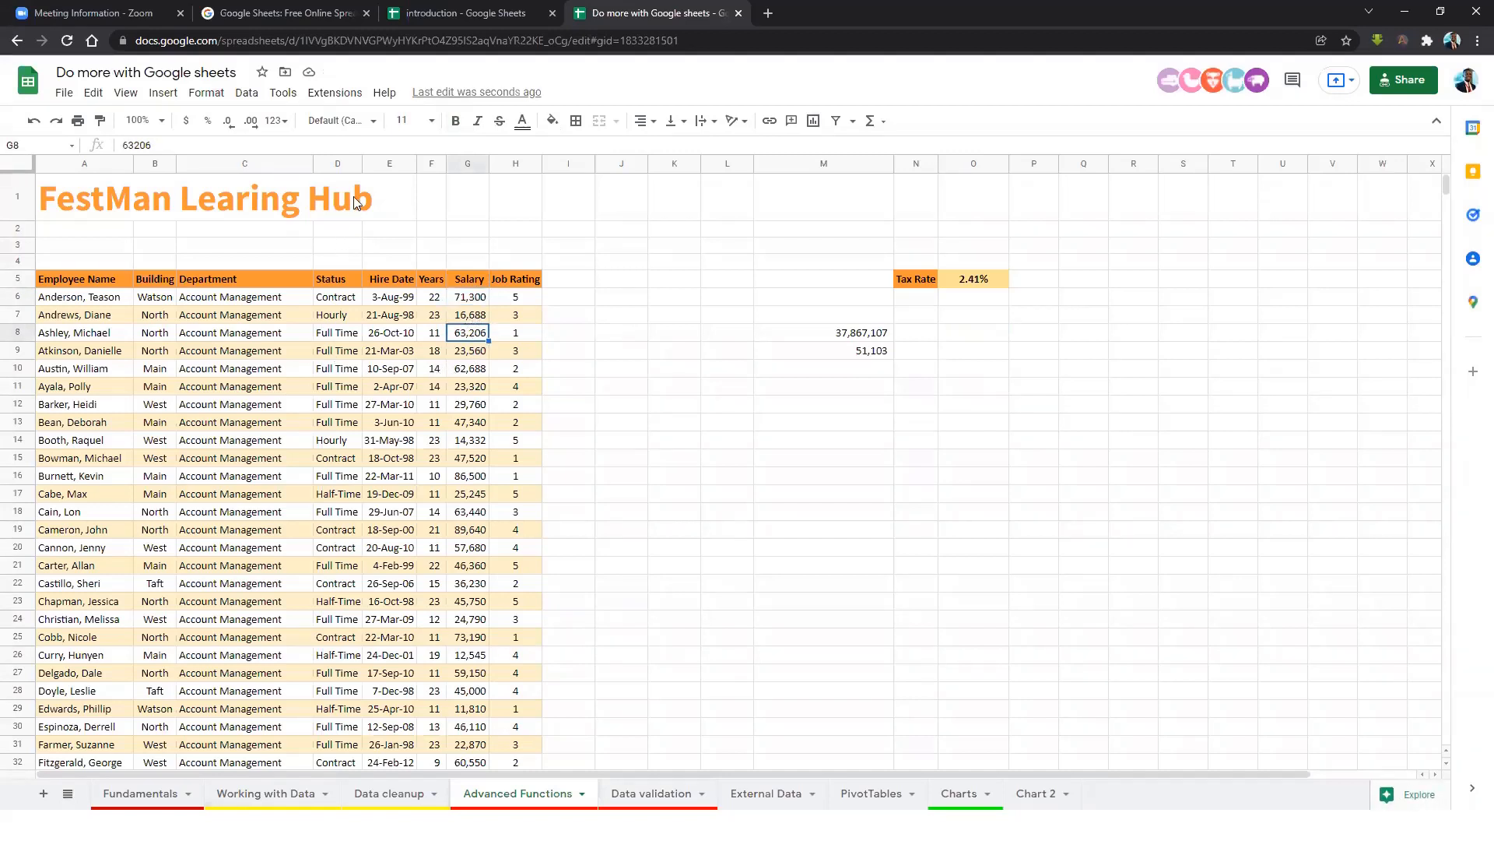
{"action": "left_click_drag", "start_coordinate": [361, 165], "coordinate": [421, 165]}
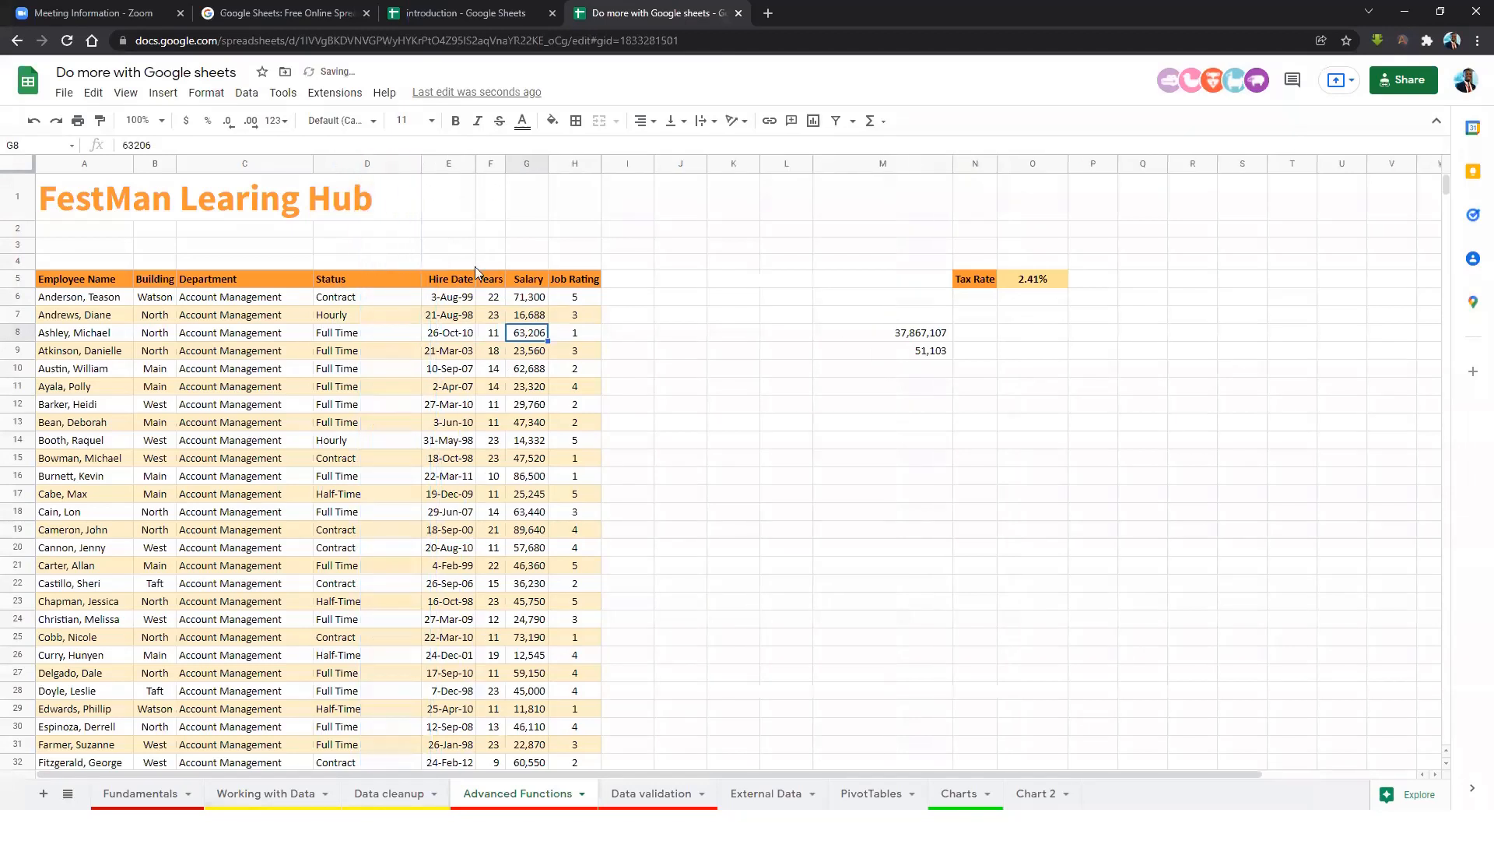
Check the Contract and Hourly status entries, then select cell M12.
{"action": "left_click", "coordinate": [376, 303]}
{"action": "left_click", "coordinate": [360, 320]}
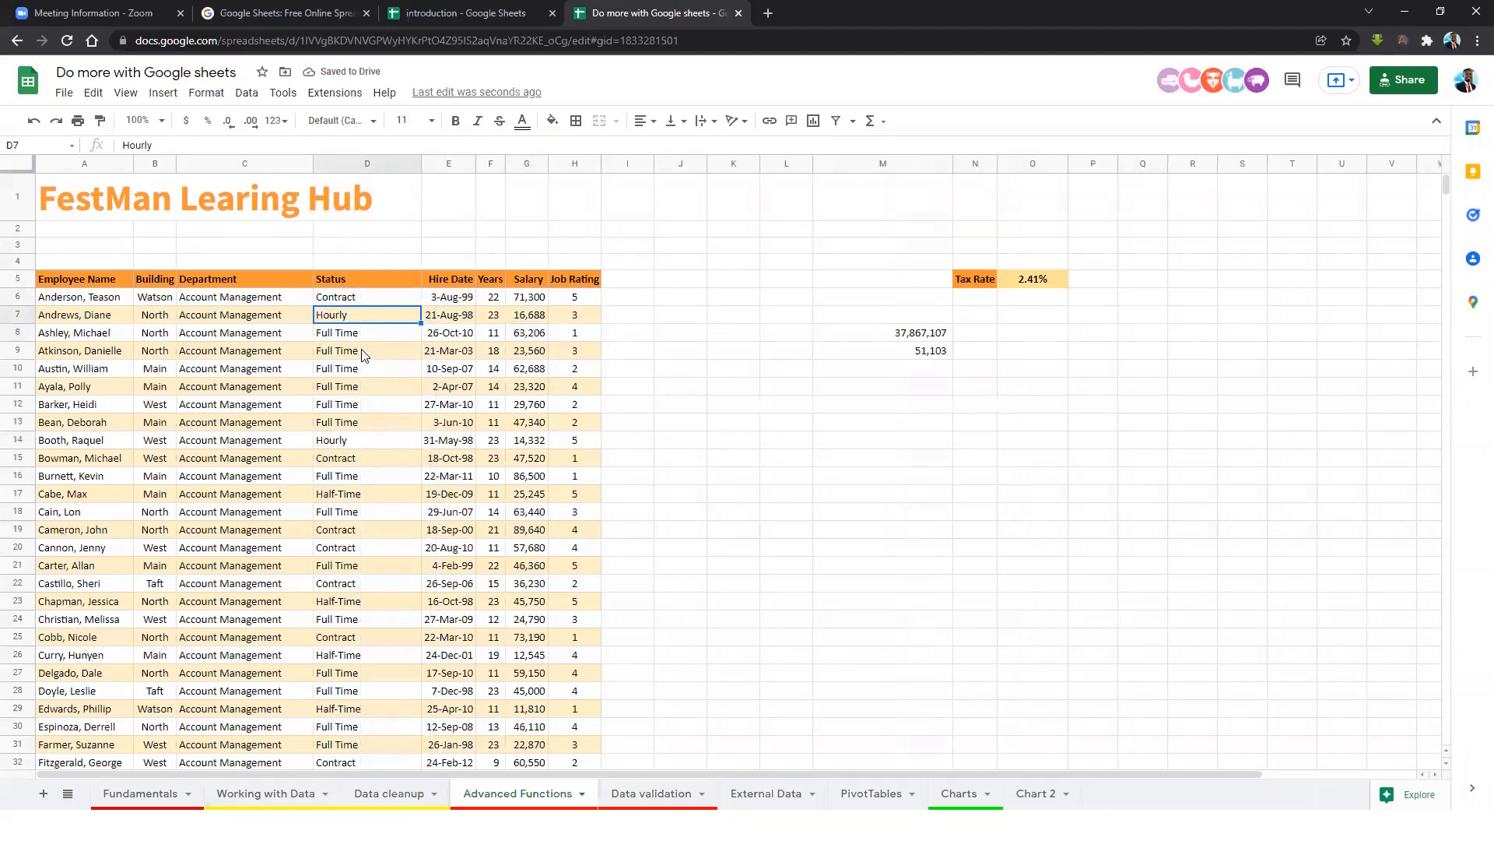
{"action": "left_click", "coordinate": [366, 457]}
{"action": "left_click", "coordinate": [365, 444]}
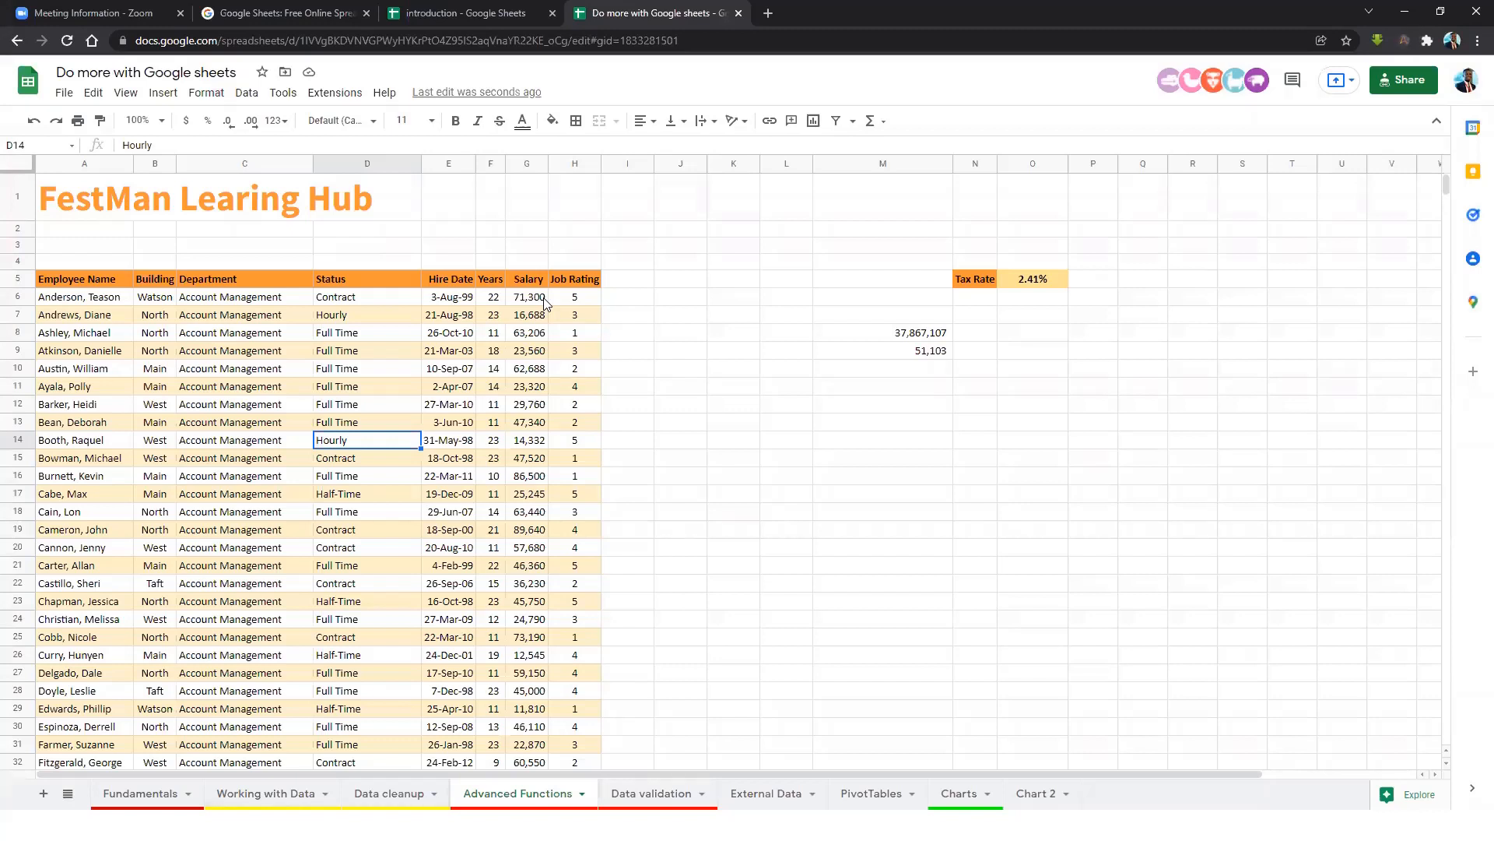
{"action": "left_click", "coordinate": [357, 301]}
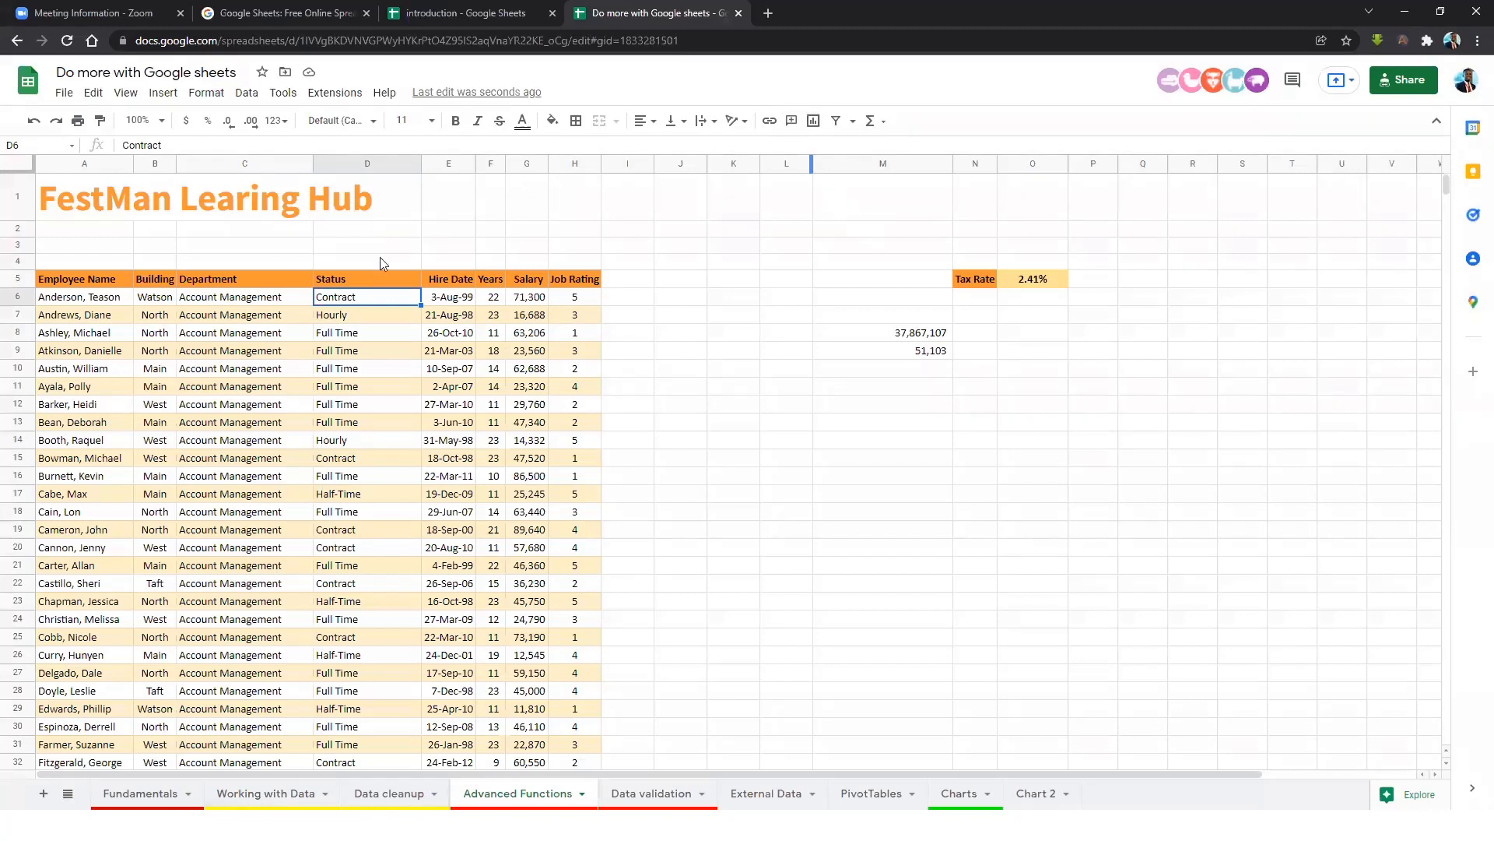
{"action": "left_click", "coordinate": [926, 404]}
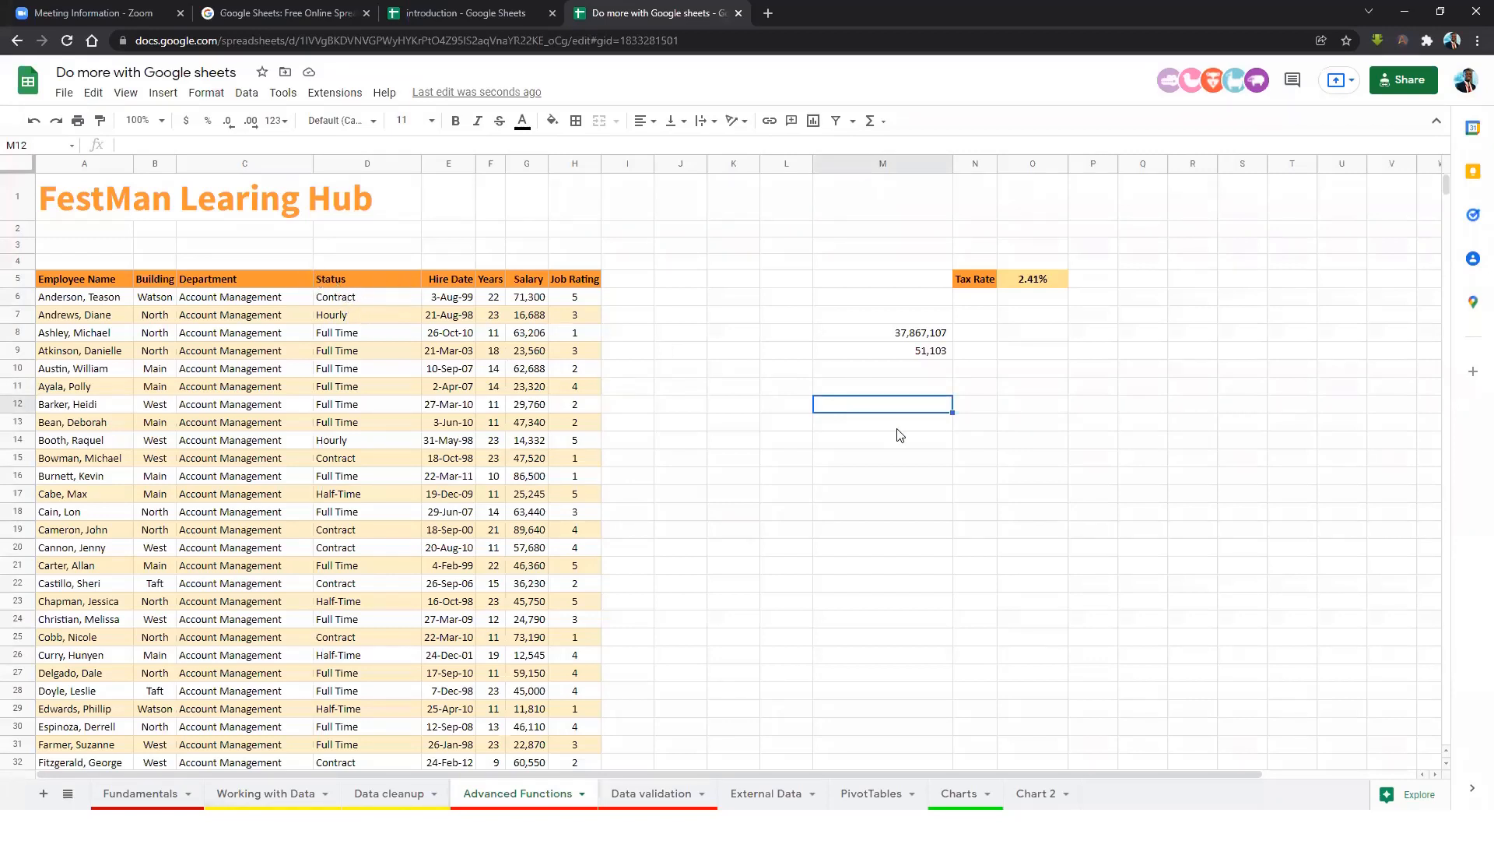
Enter =UNIQUE(D5:D746) in M12 to list the distinct statuses.
{"action": "type", "text": "="}
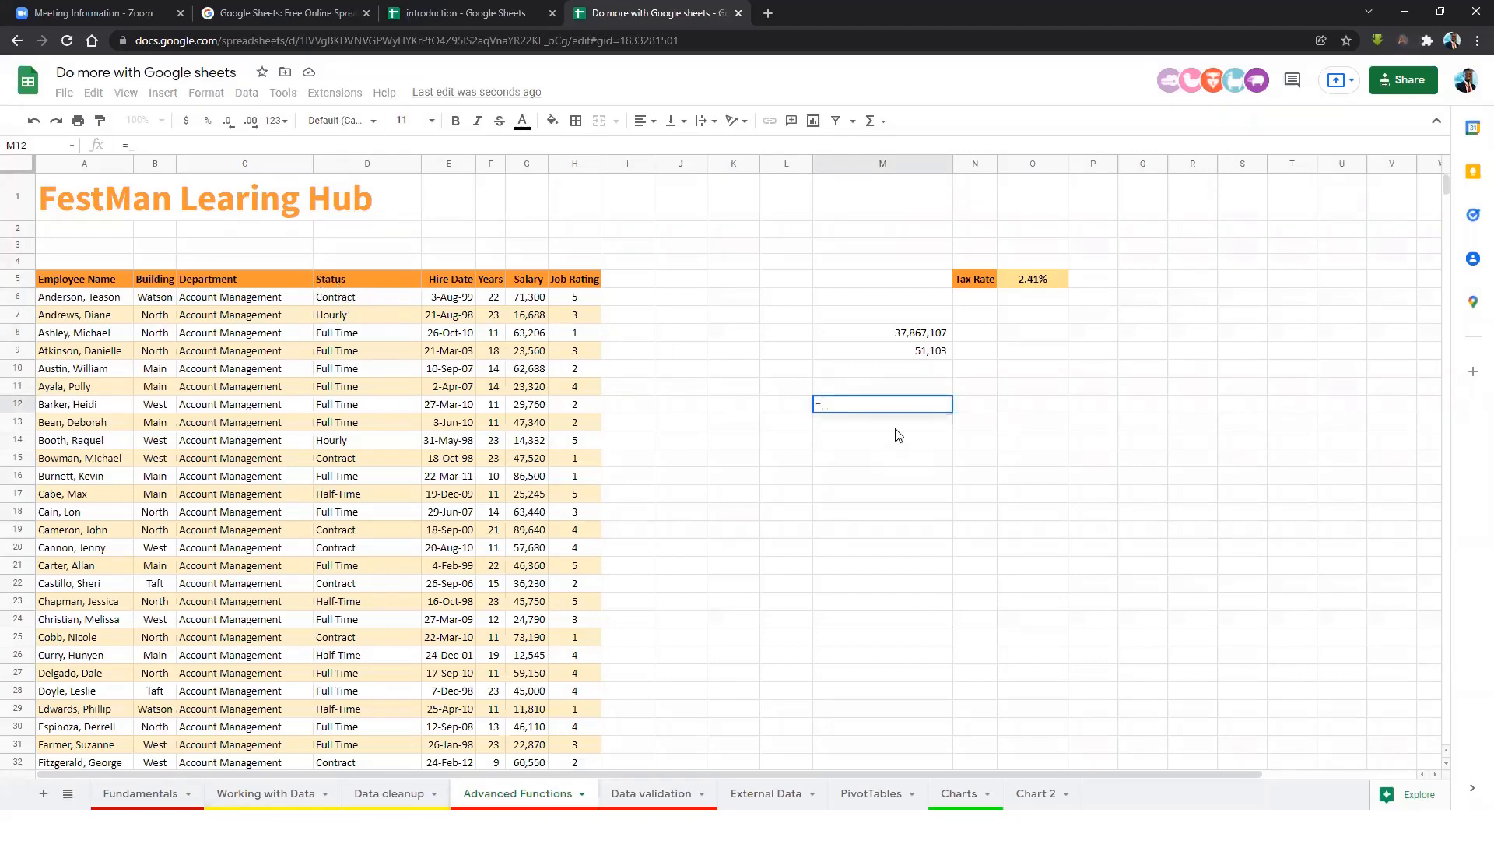
{"action": "type", "text": "uni"}
{"action": "left_click", "coordinate": [901, 430]}
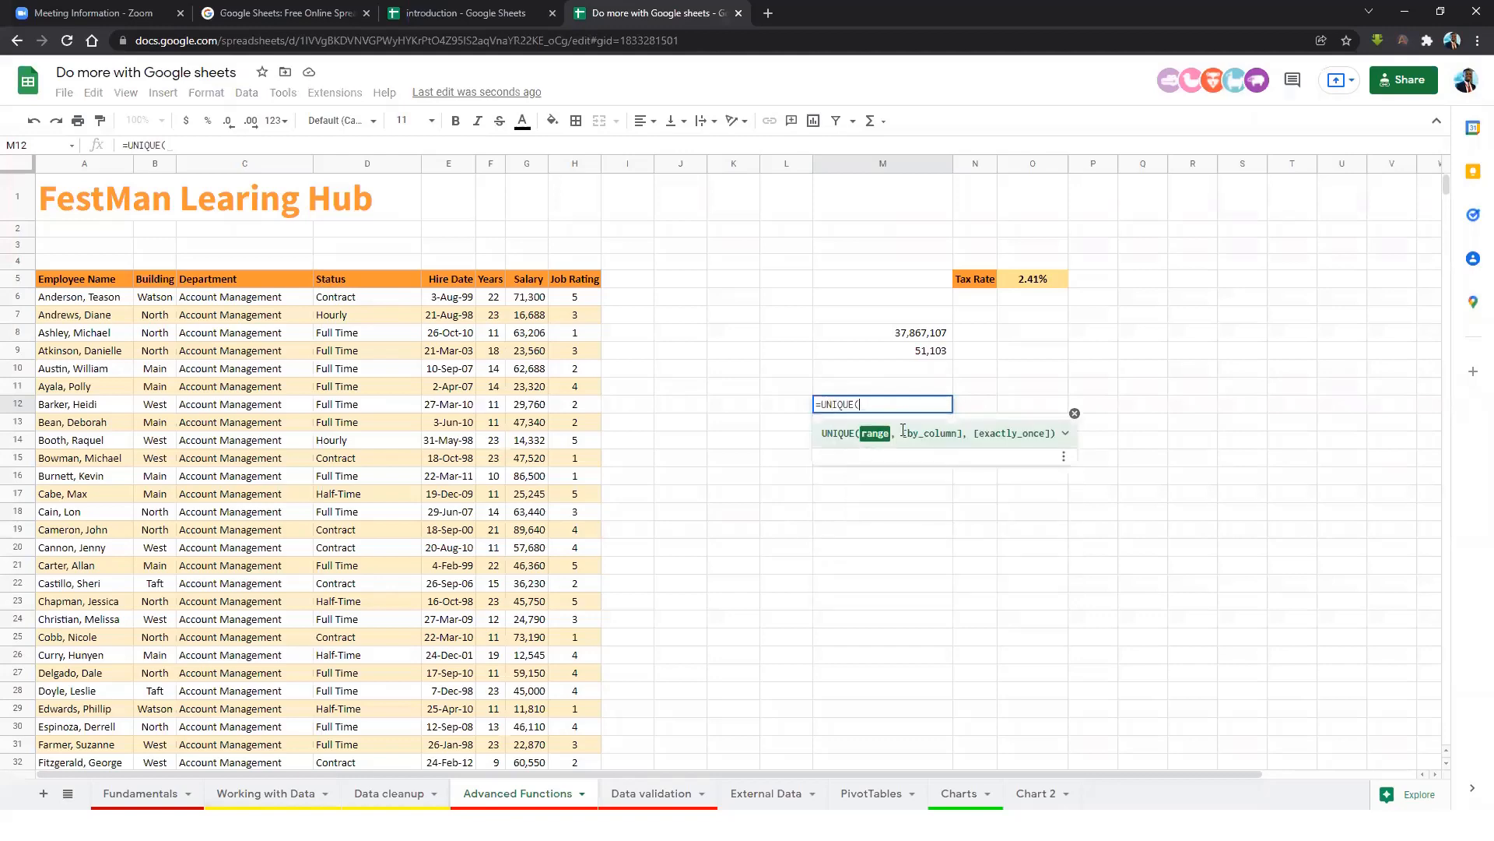
{"action": "left_click", "coordinate": [364, 279]}
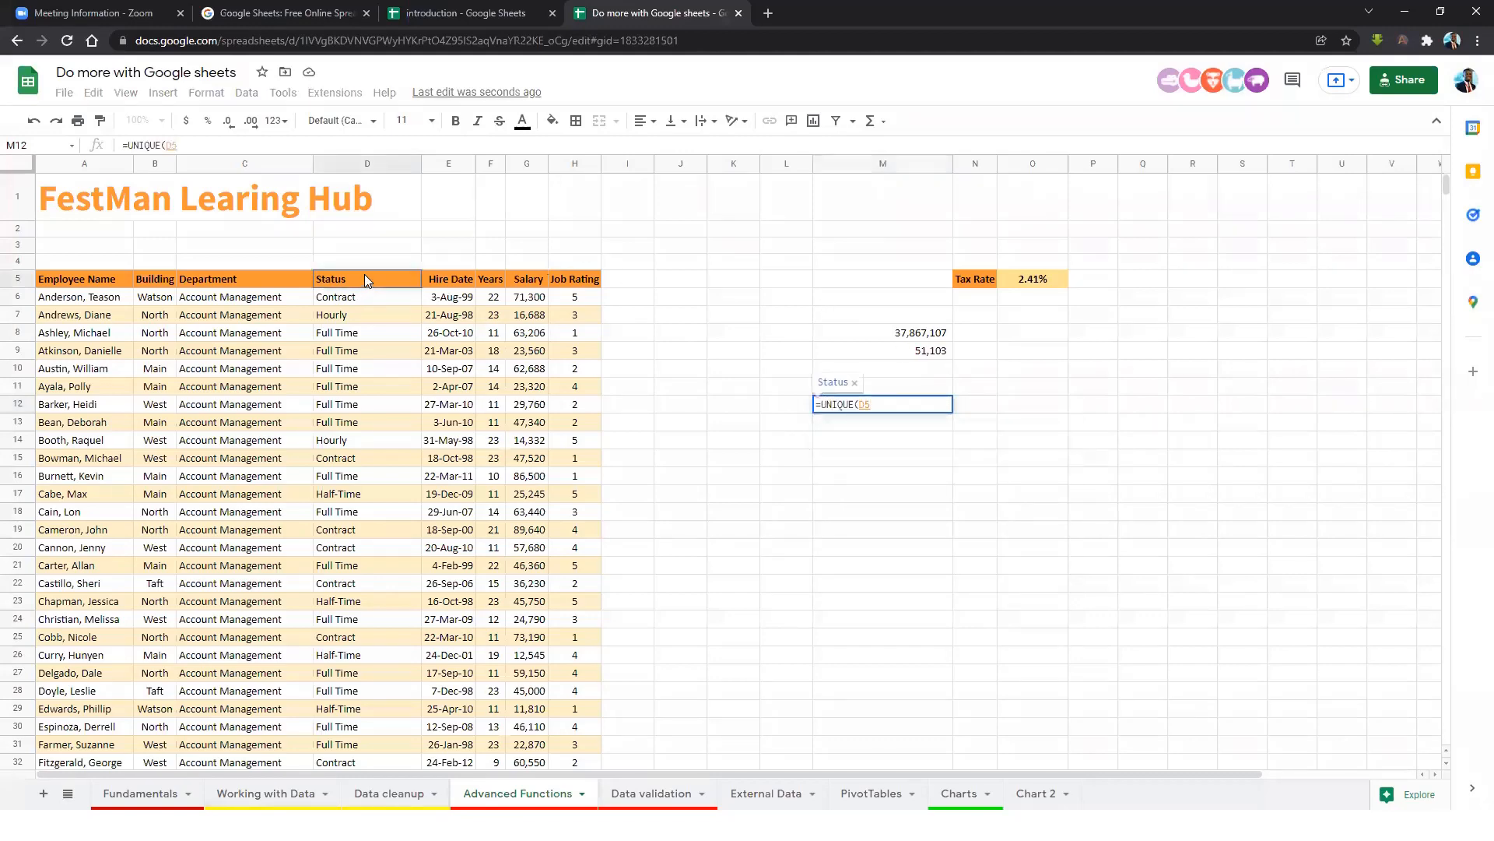
{"action": "key", "text": "ctrl+shift+Down"}
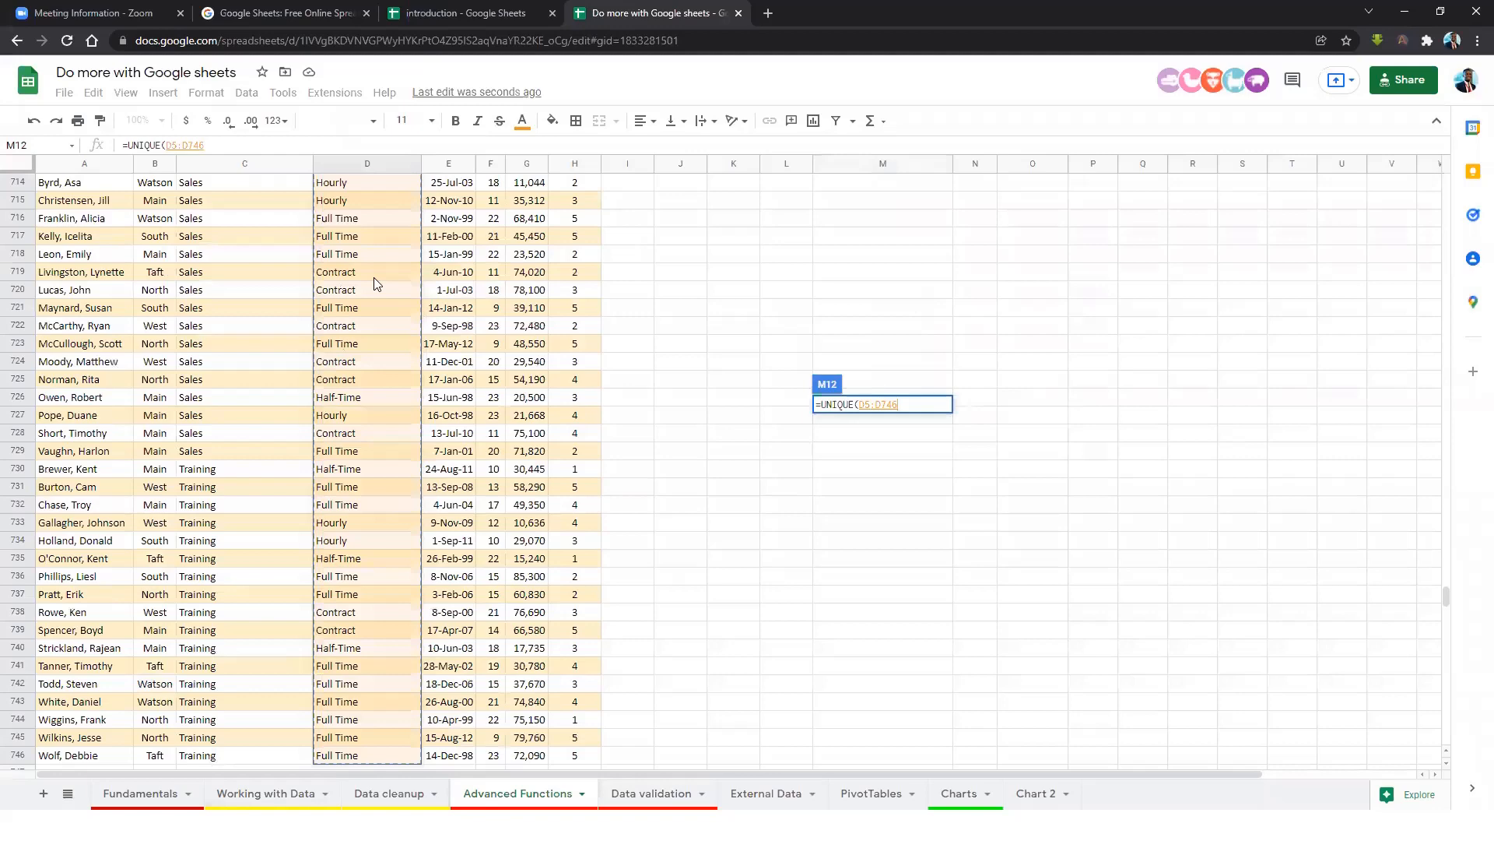
{"action": "key", "text": "Return"}
Bold the Status heading in M12 and review the listed statuses.
{"action": "left_click", "coordinate": [844, 294]}
{"action": "key", "text": "ctrl+b"}
{"action": "left_click", "coordinate": [845, 307]}
{"action": "left_click", "coordinate": [856, 343]}
{"action": "left_click", "coordinate": [973, 313]}
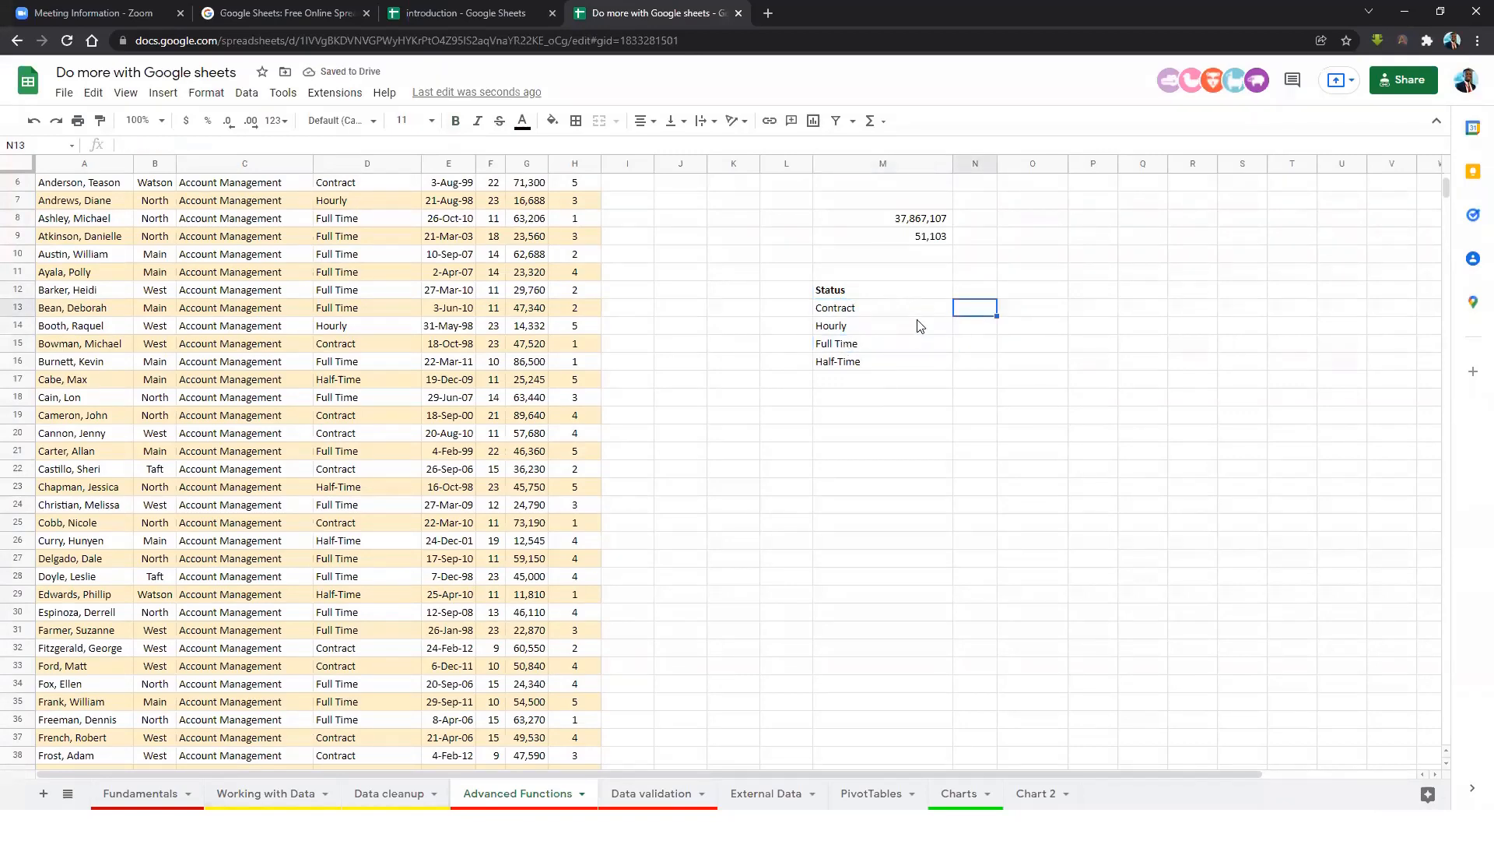
{"action": "scroll", "coordinate": [917, 334], "scroll_direction": "up", "scroll_amount": 3}
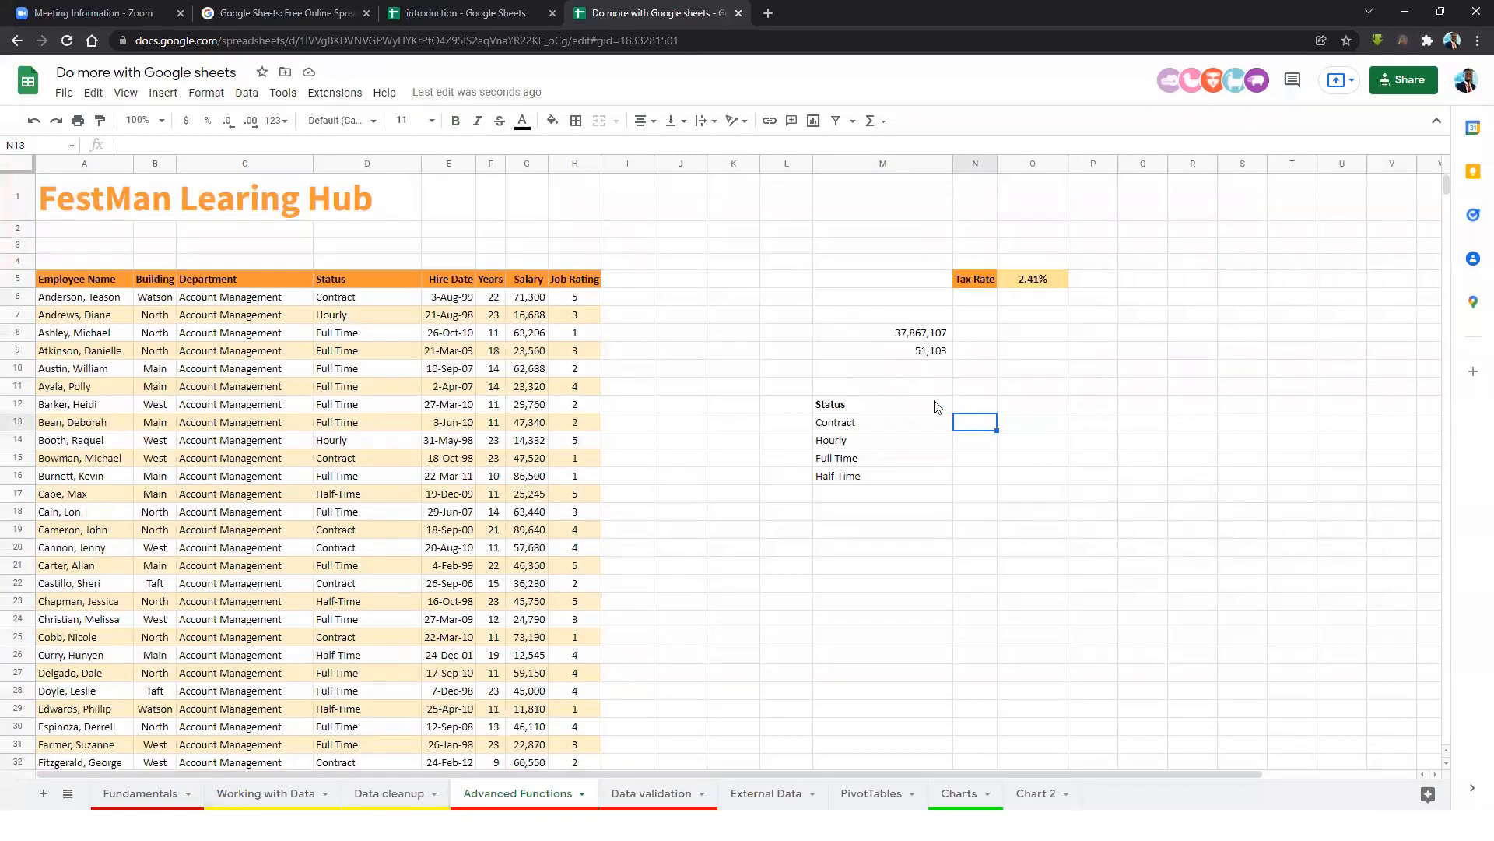
Enter increases of 5%, 2%, 20% and 2.5% in N13:N16 beside the statuses.
{"action": "type", "text": "0.0"}
{"action": "type", "text": "5"}
{"action": "key", "text": "Return"}
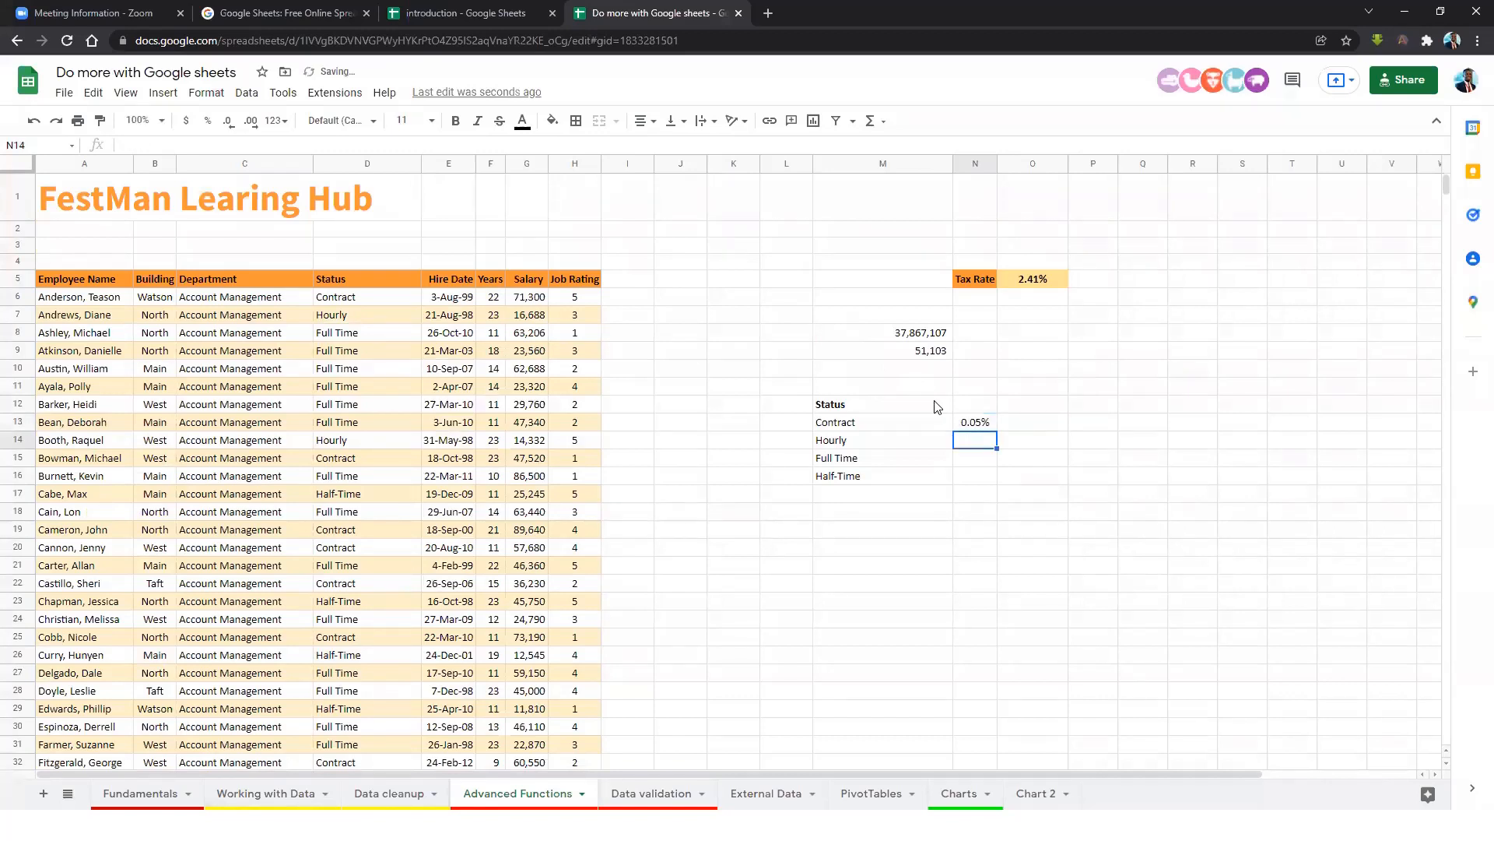
{"action": "left_click", "coordinate": [975, 422]}
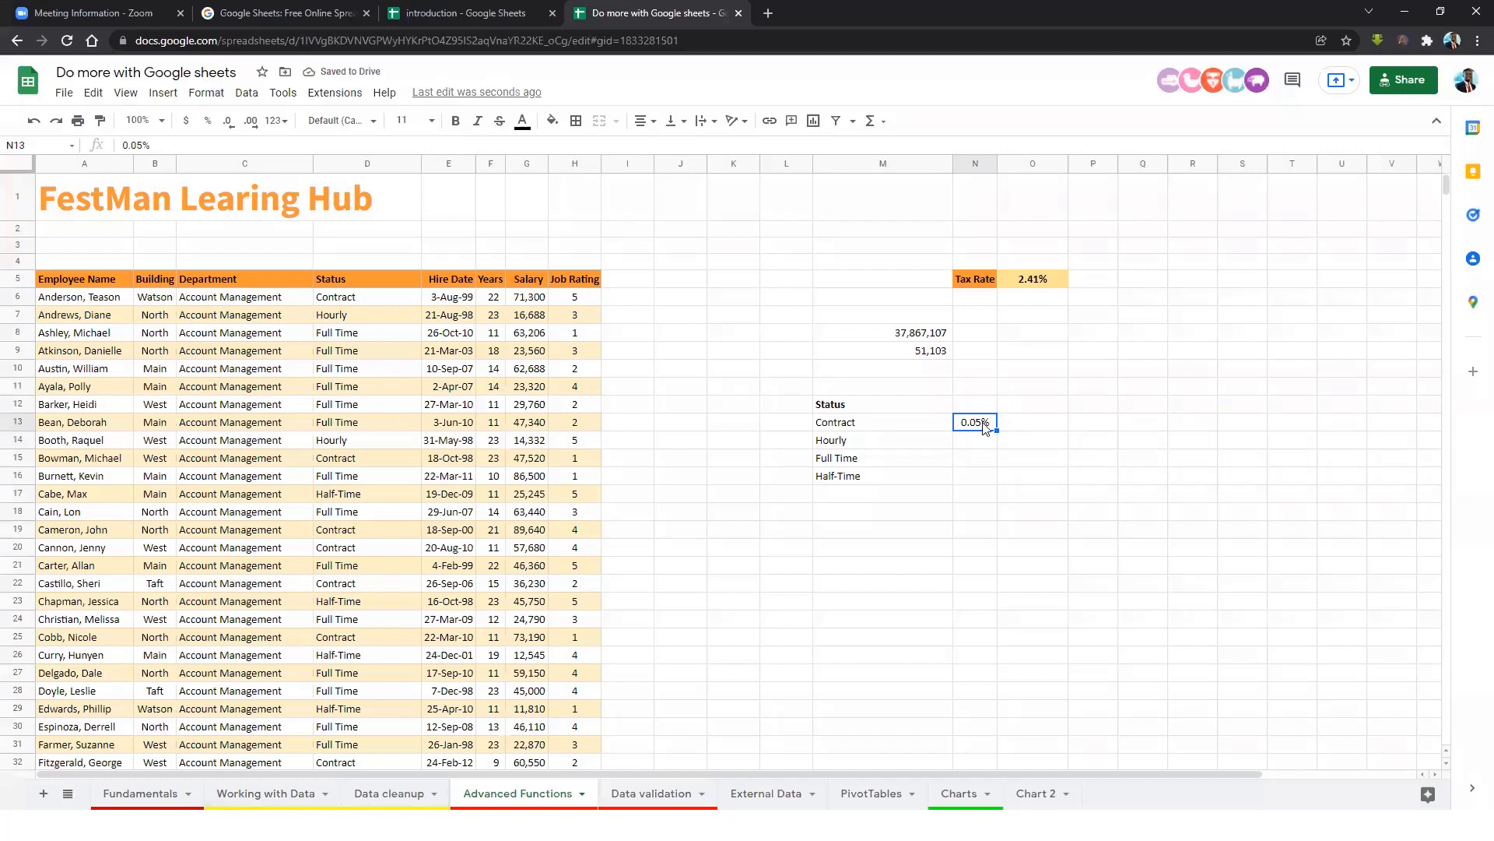
{"action": "type", "text": "5%"}
{"action": "key", "text": "Return"}
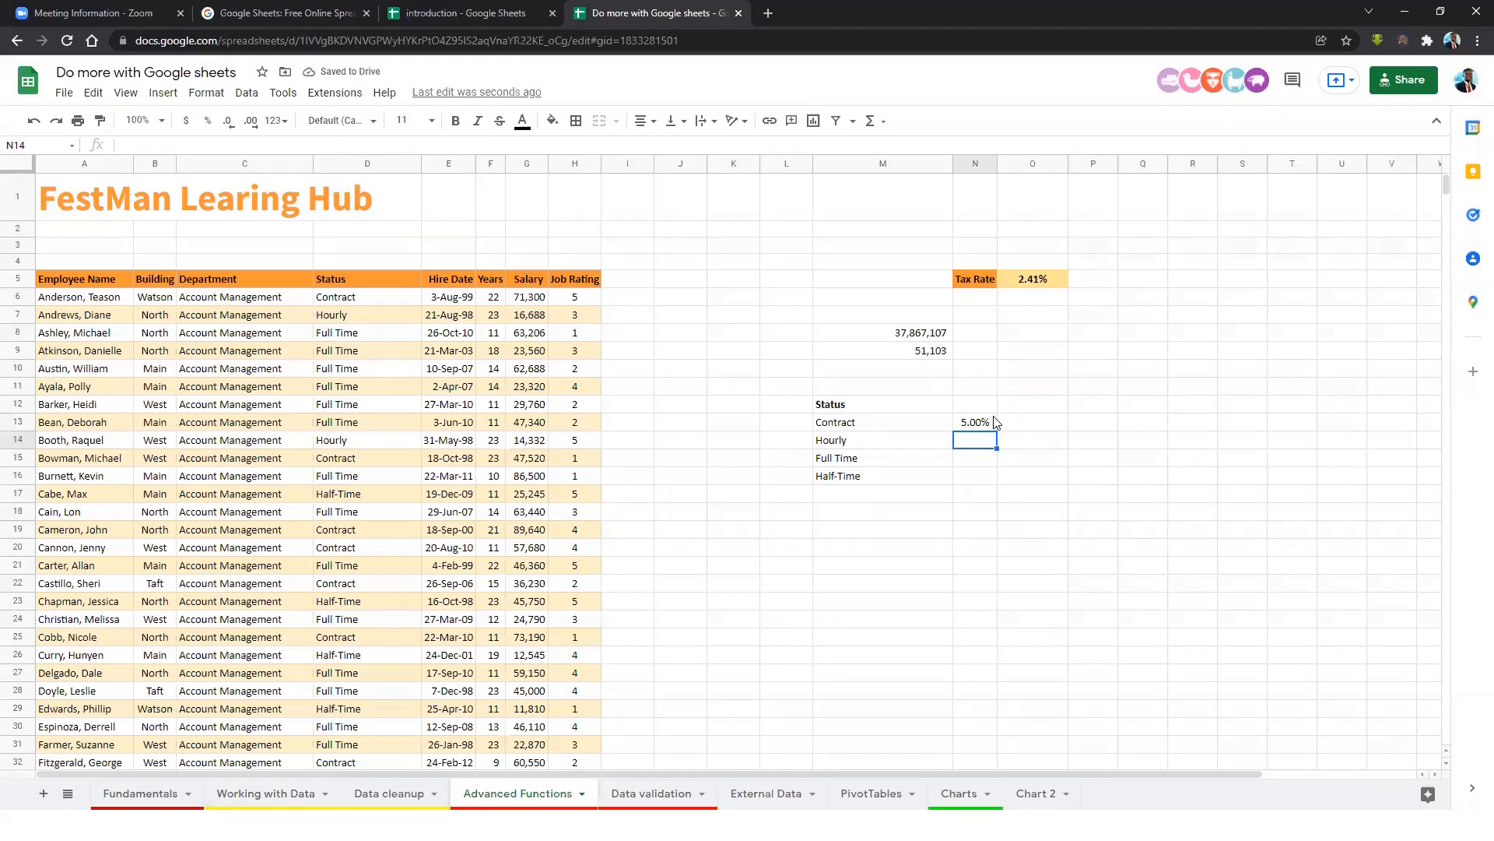
{"action": "type", "text": "2%"}
{"action": "key", "text": "Return"}
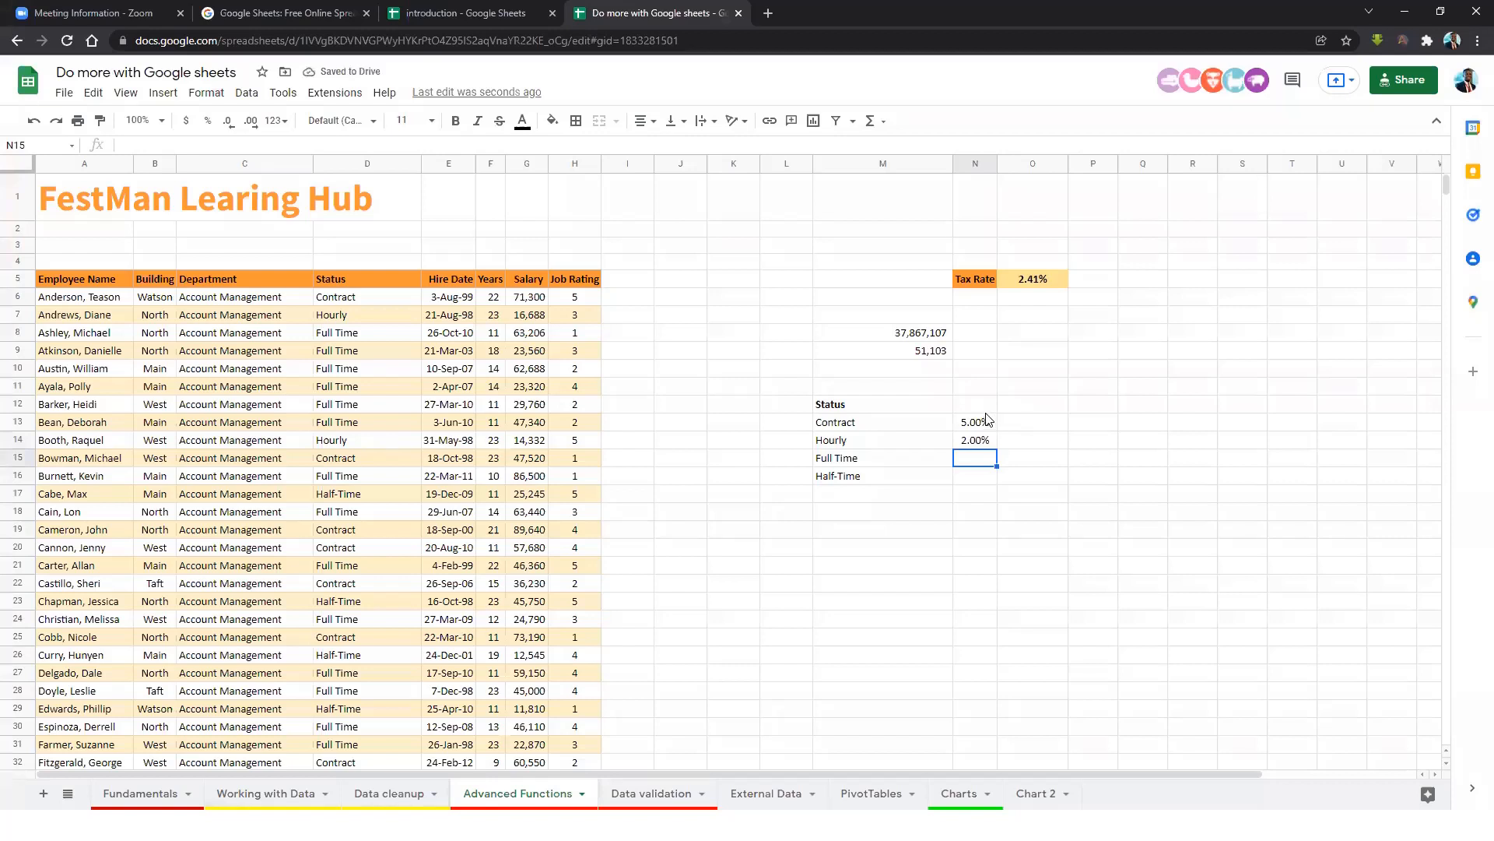
{"action": "type", "text": "10%"}
{"action": "key", "text": "BackSpace"}
{"action": "key", "text": "BackSpace"}
{"action": "key", "text": "BackSpace"}
{"action": "type", "text": "20%"}
{"action": "key", "text": "Return"}
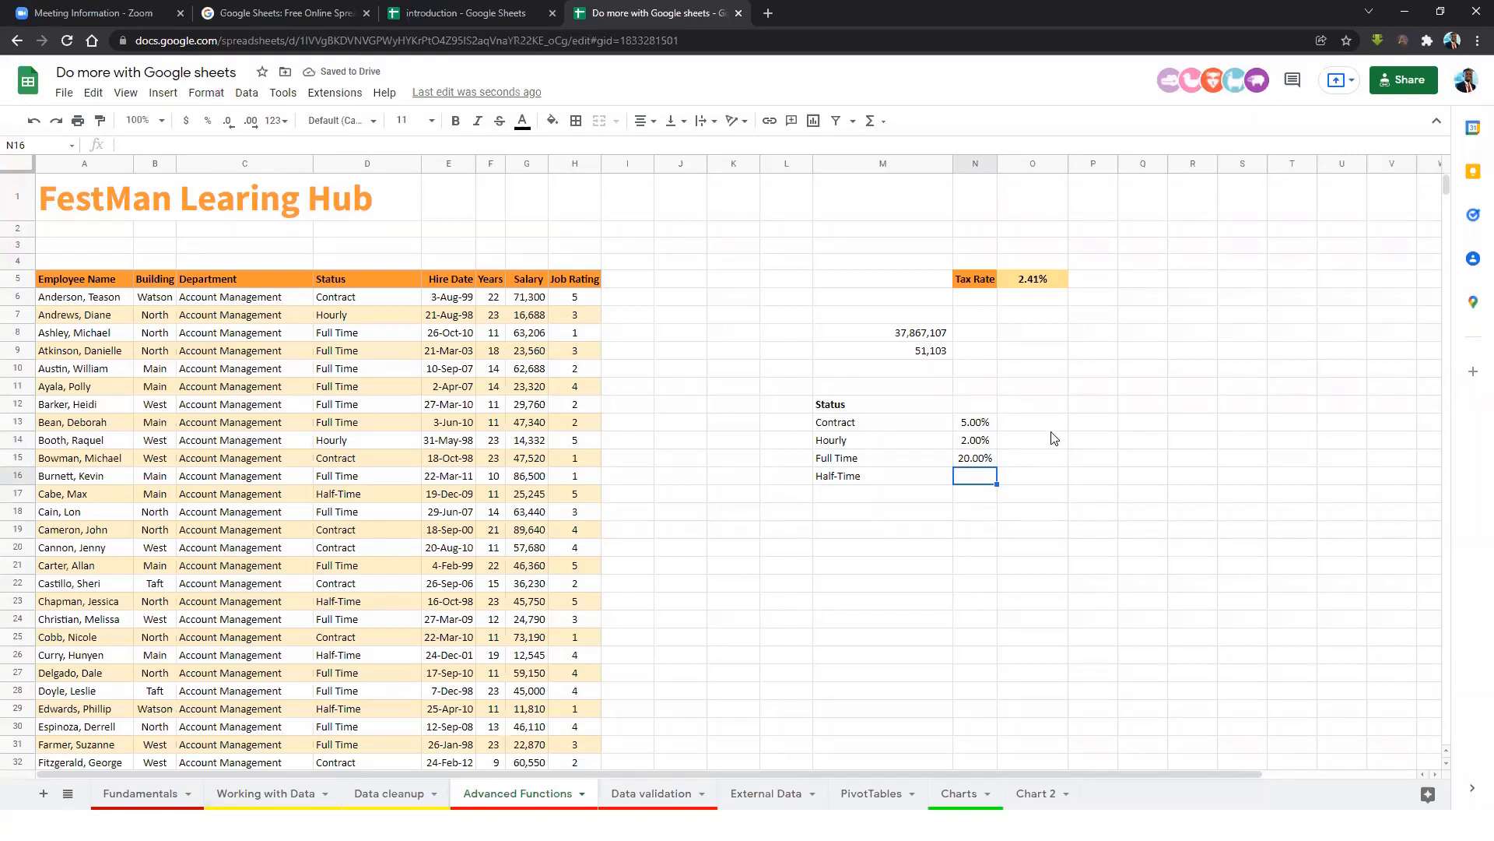
{"action": "type", "text": "2.5"}
{"action": "key", "text": "Return"}
Head the percentage column with 'increase' in N12.
{"action": "left_click_drag", "start_coordinate": [973, 427], "coordinate": [977, 477]}
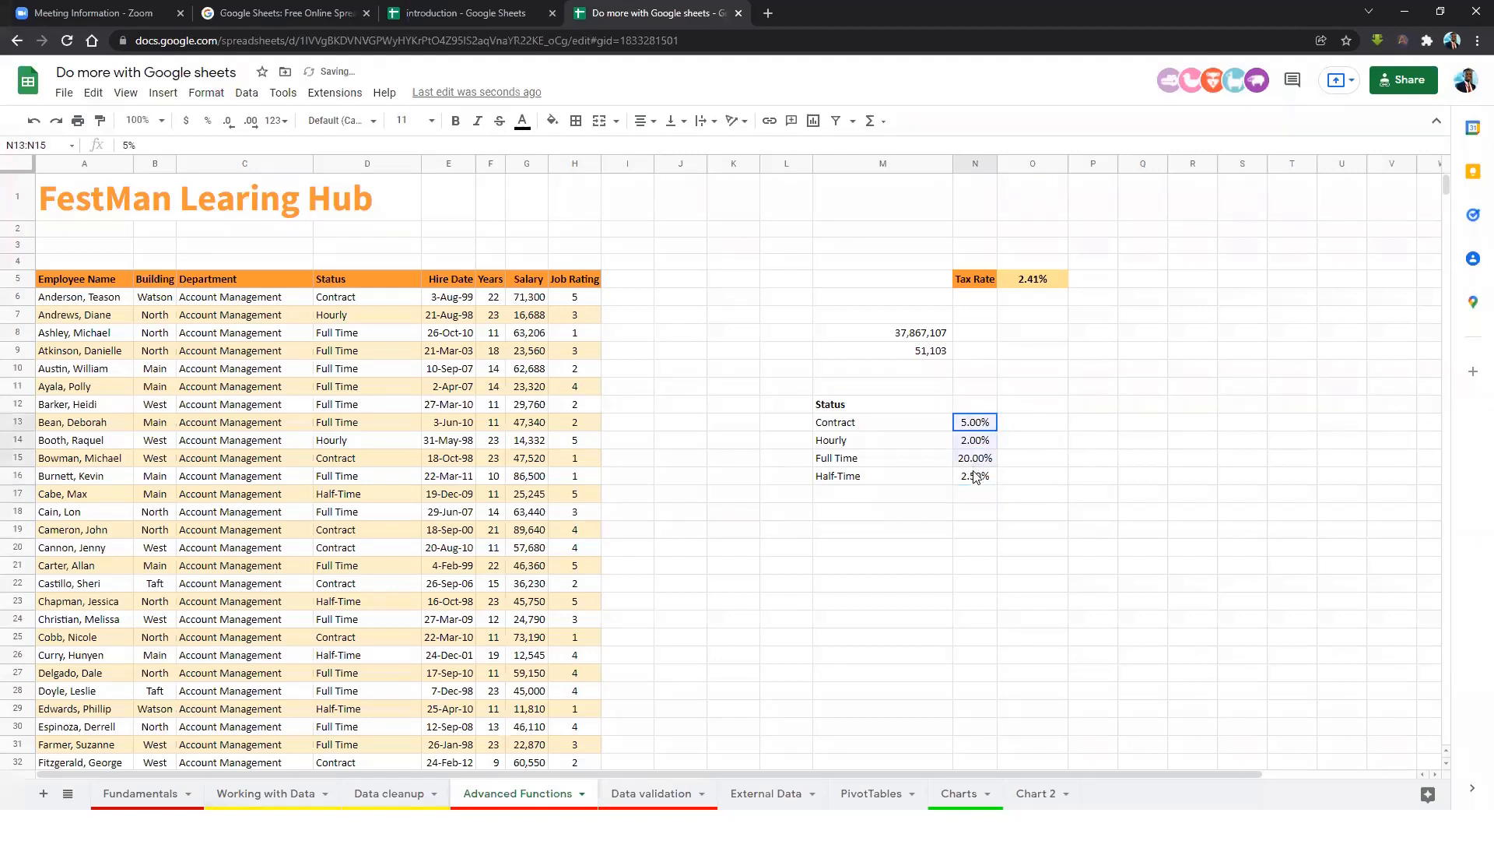
{"action": "left_click", "coordinate": [983, 405]}
{"action": "type", "text": "increase"}
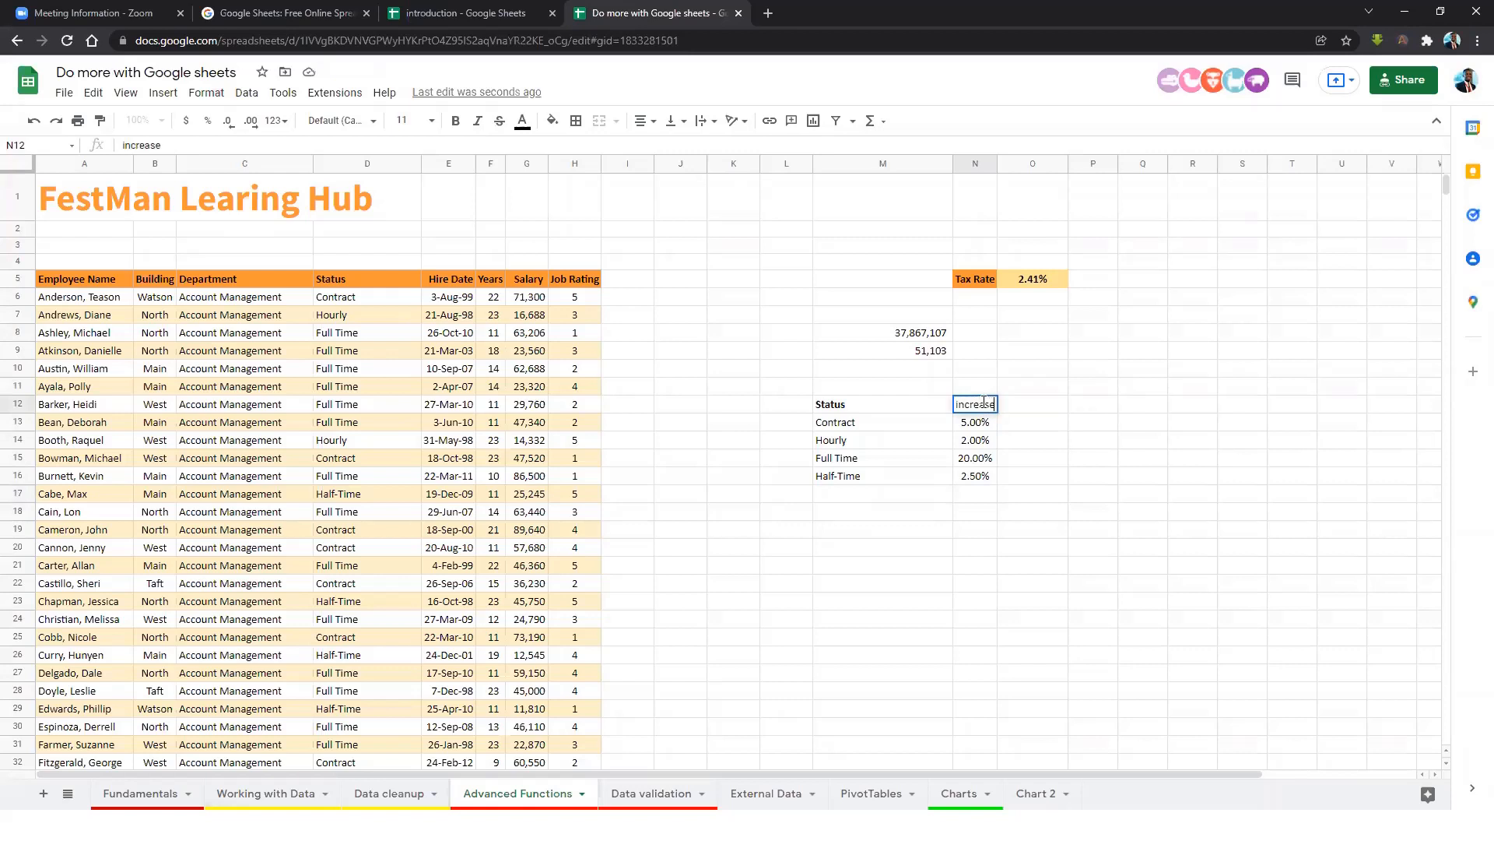
{"action": "key", "text": "Return"}
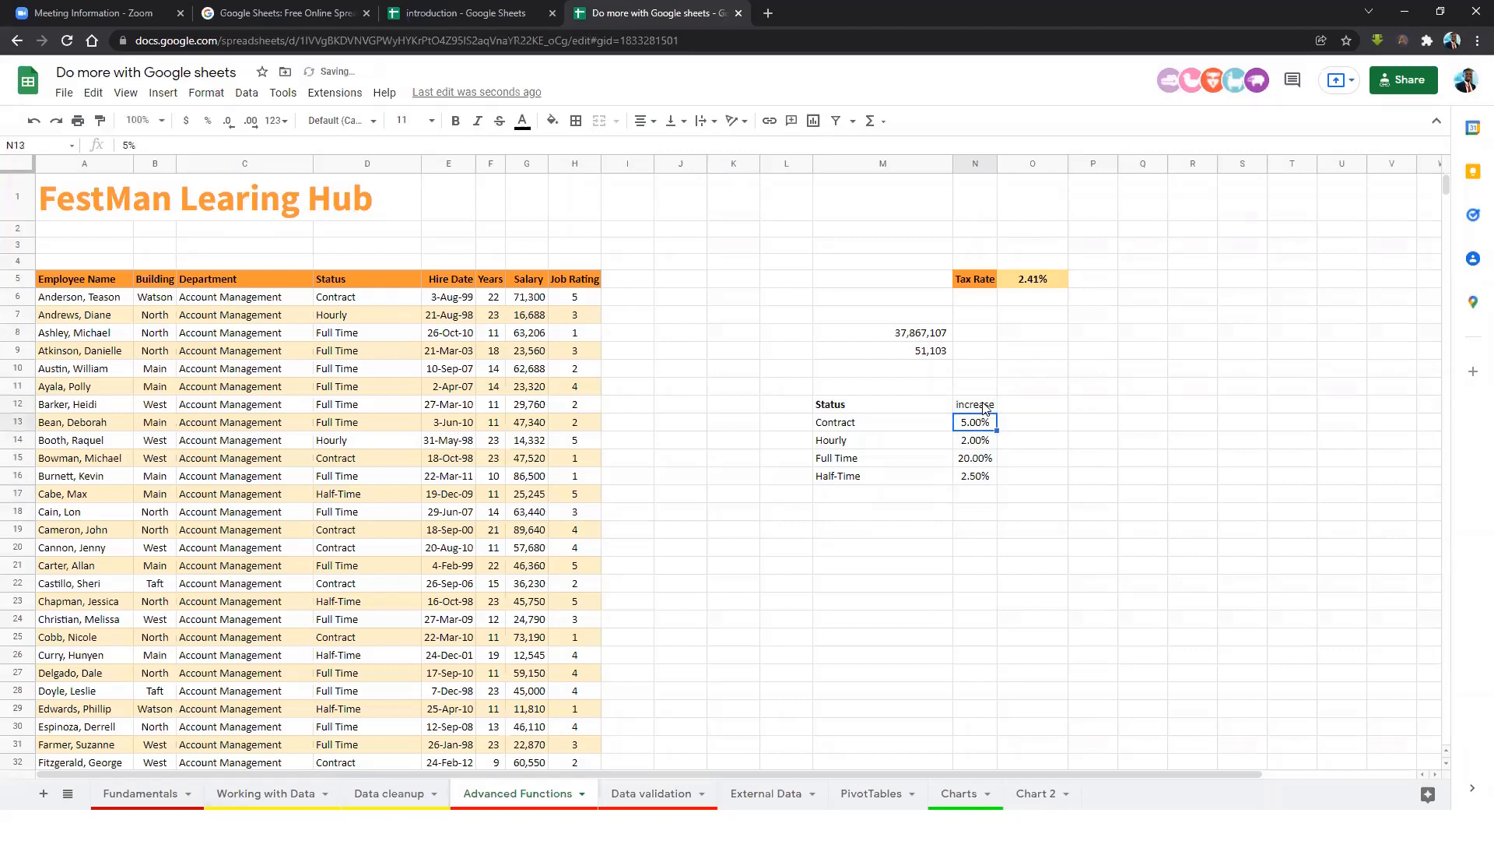
{"action": "left_click", "coordinate": [639, 285]}
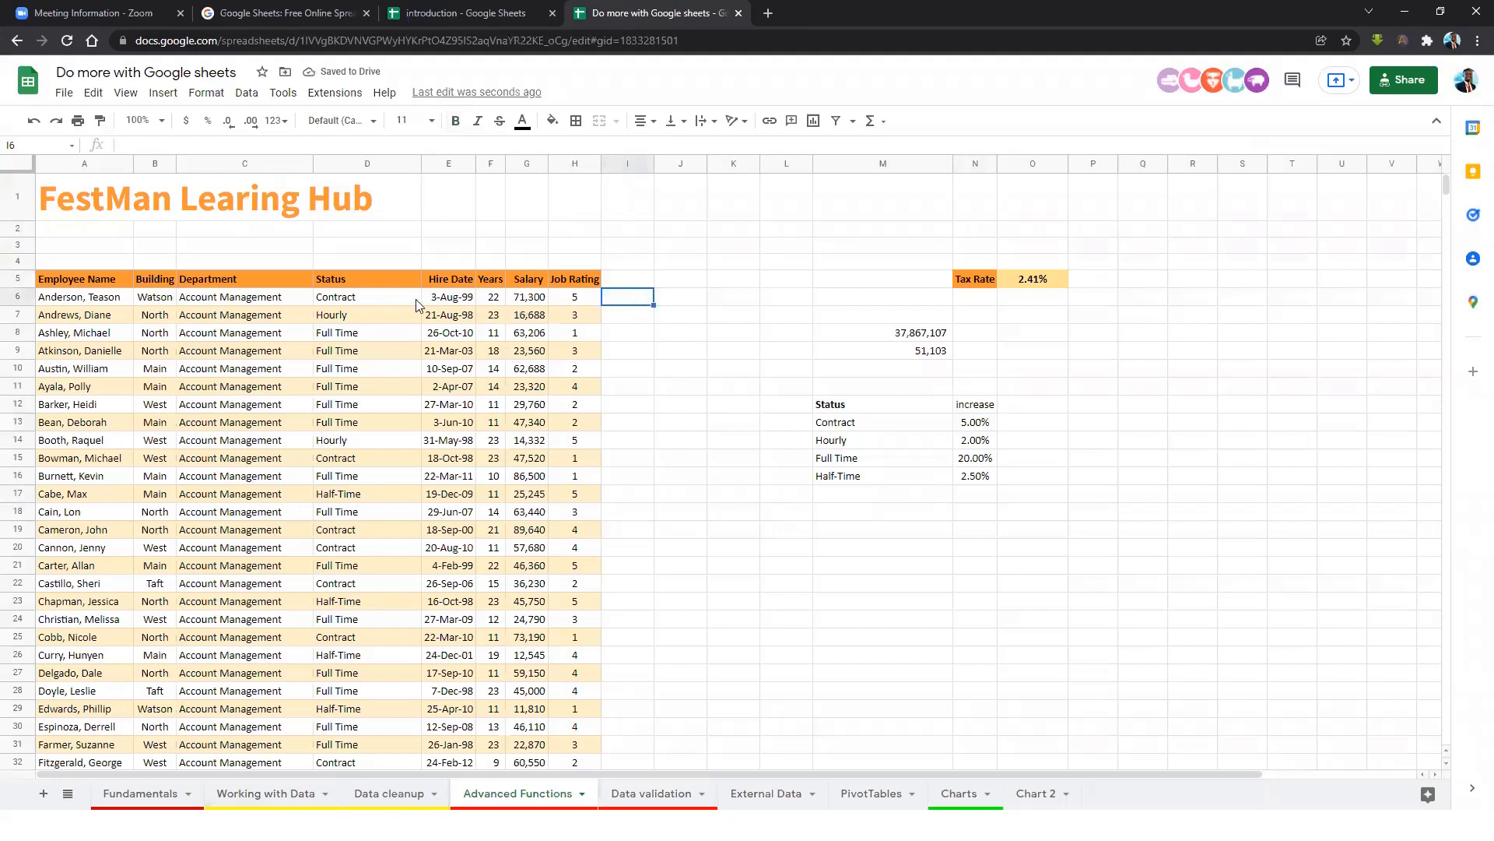
{"action": "left_click", "coordinate": [337, 301]}
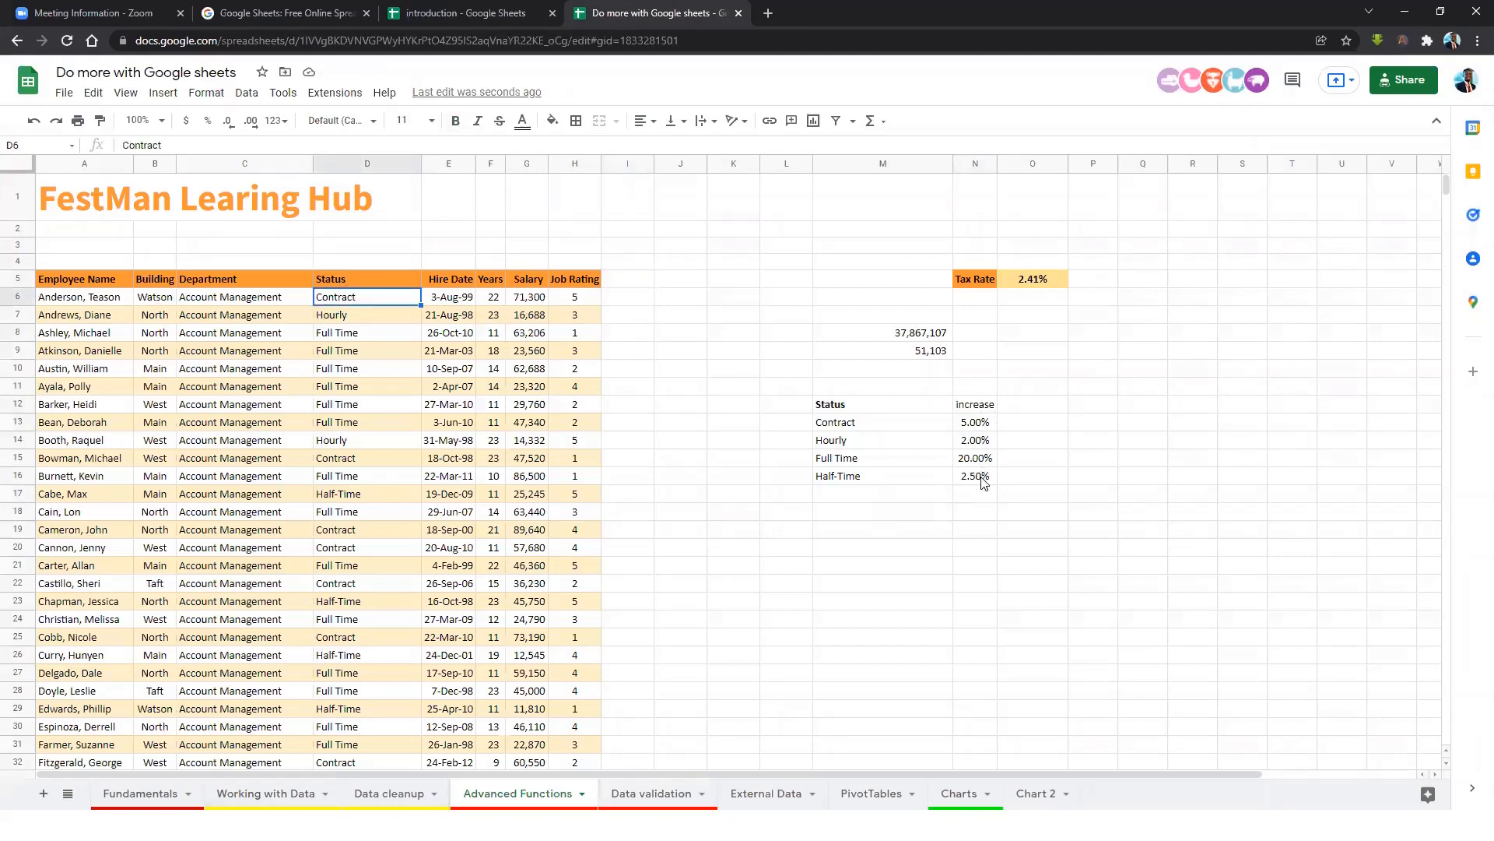
{"action": "left_click", "coordinate": [633, 299]}
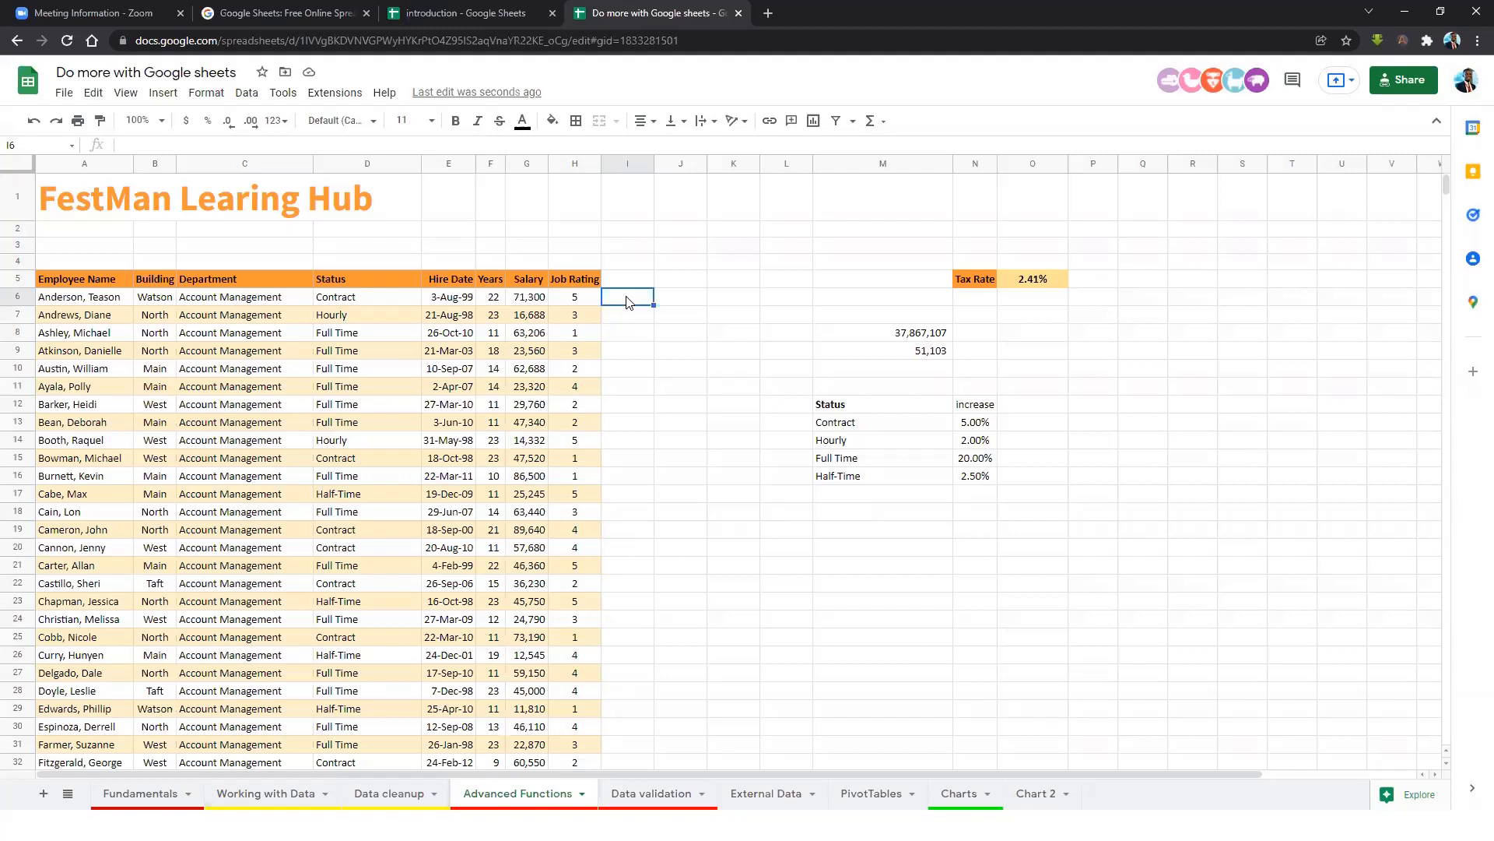
Compare employee statuses with the 5%, 2%, 20% and 2.5% increase rates in N13:N16.
{"action": "left_click", "coordinate": [628, 282]}
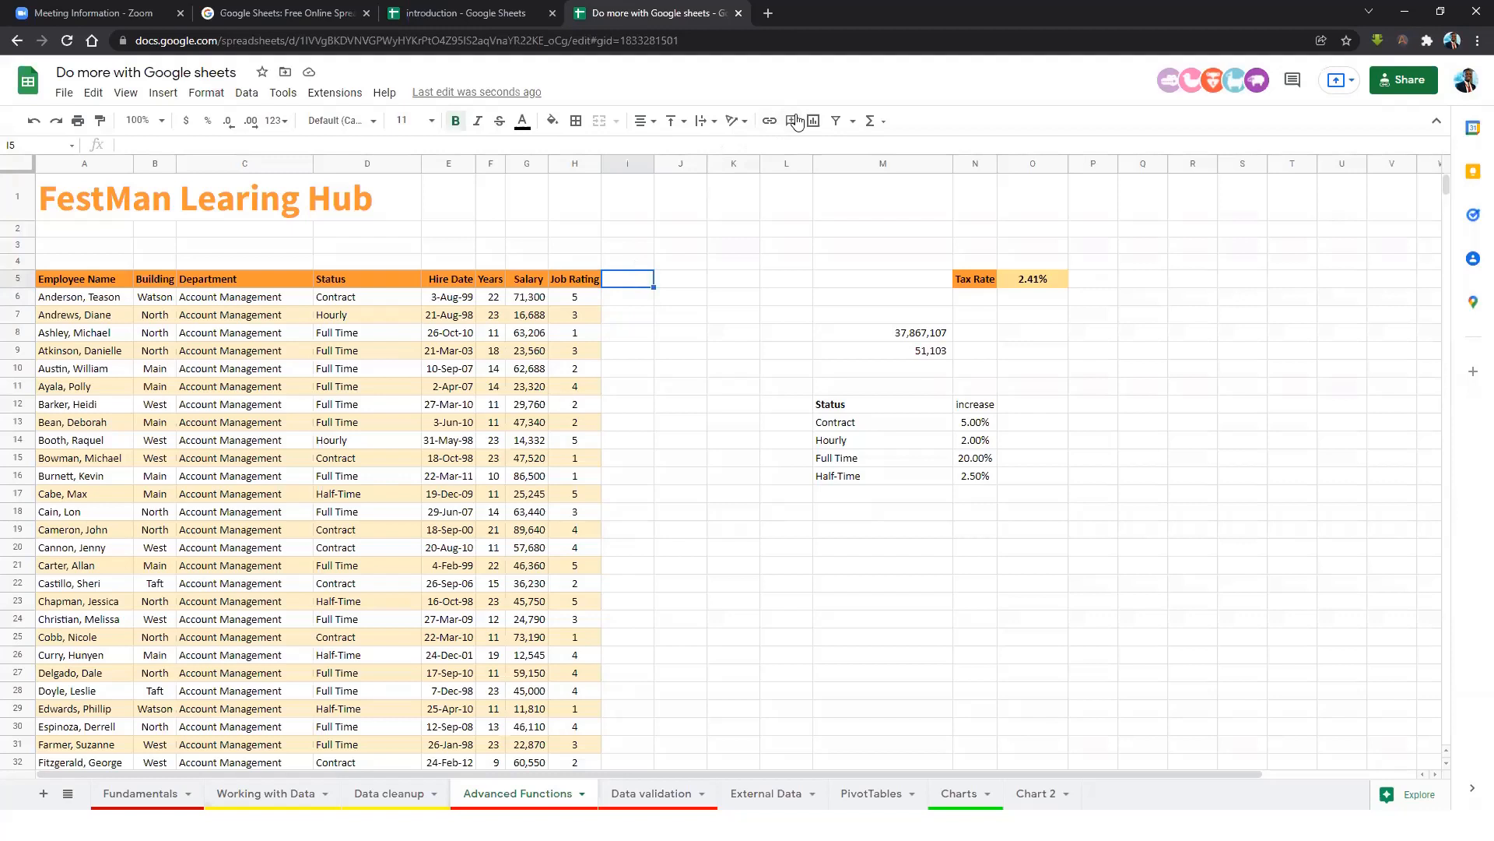
{"action": "left_click", "coordinate": [626, 301]}
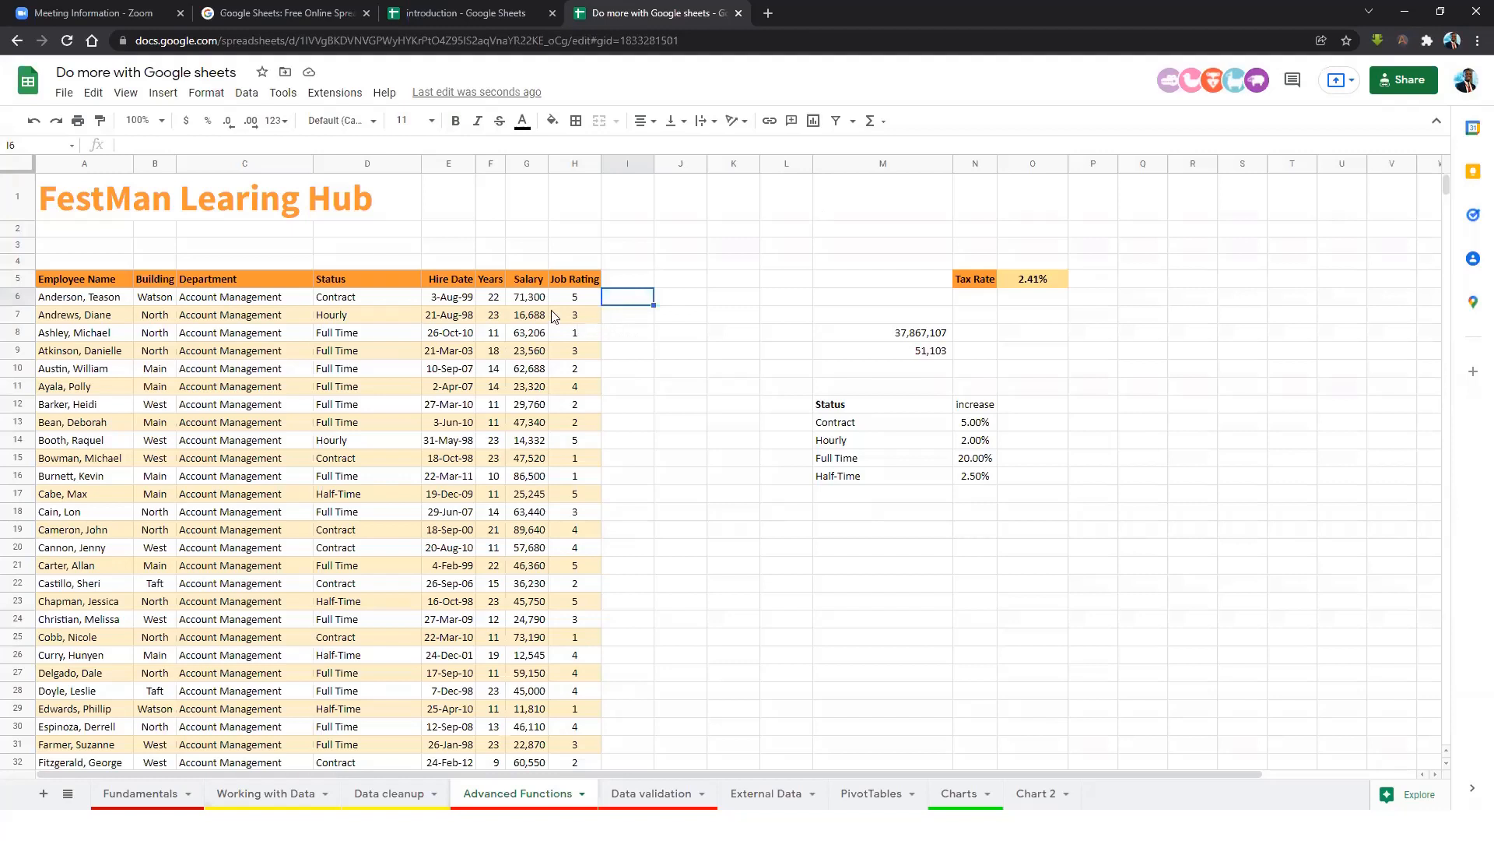
{"action": "left_click", "coordinate": [371, 301]}
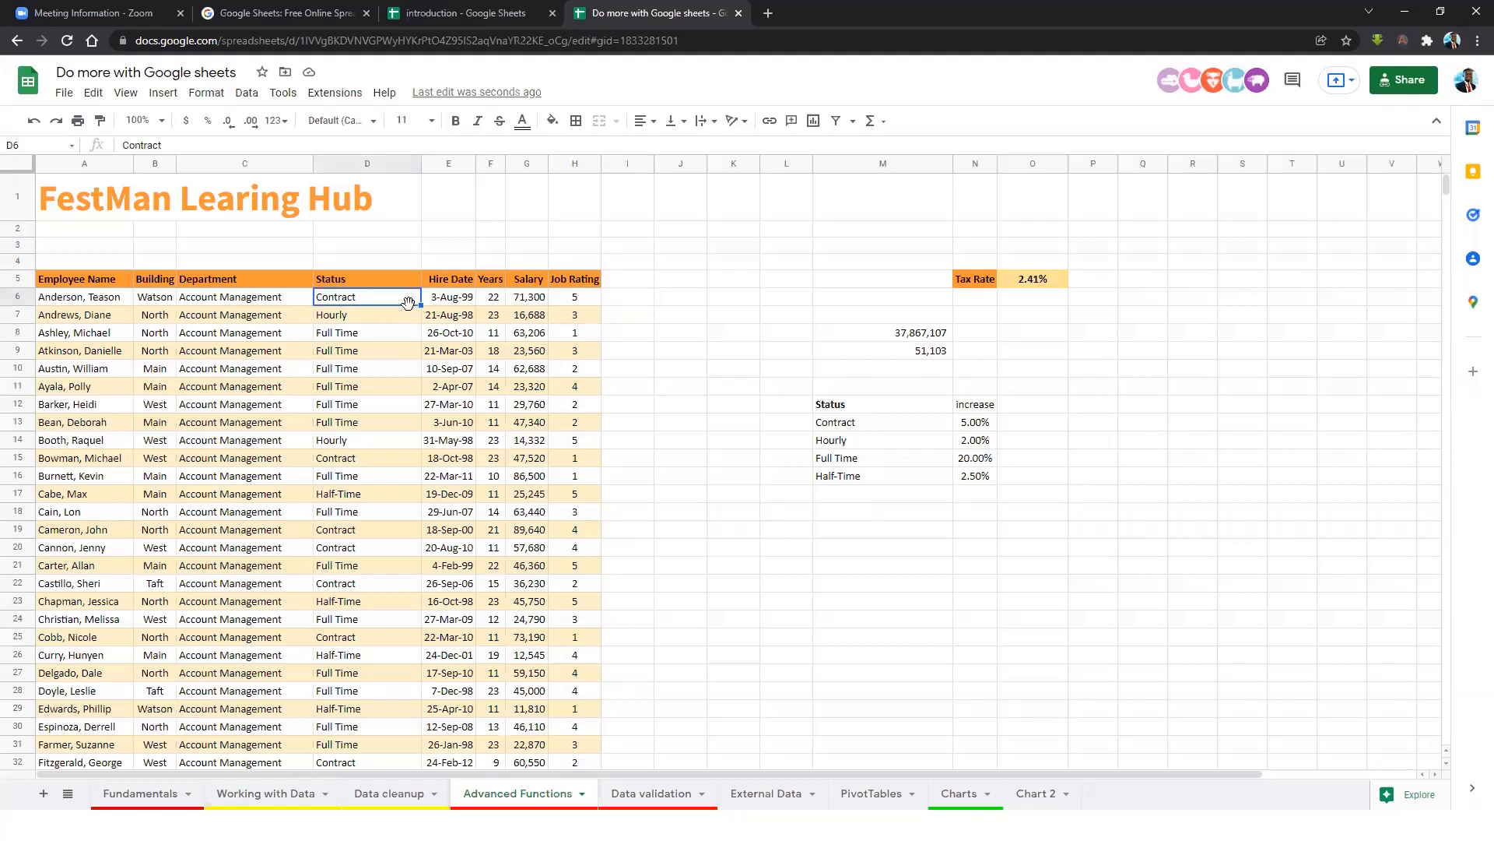
{"action": "left_click", "coordinate": [622, 305]}
{"action": "left_click", "coordinate": [984, 421]}
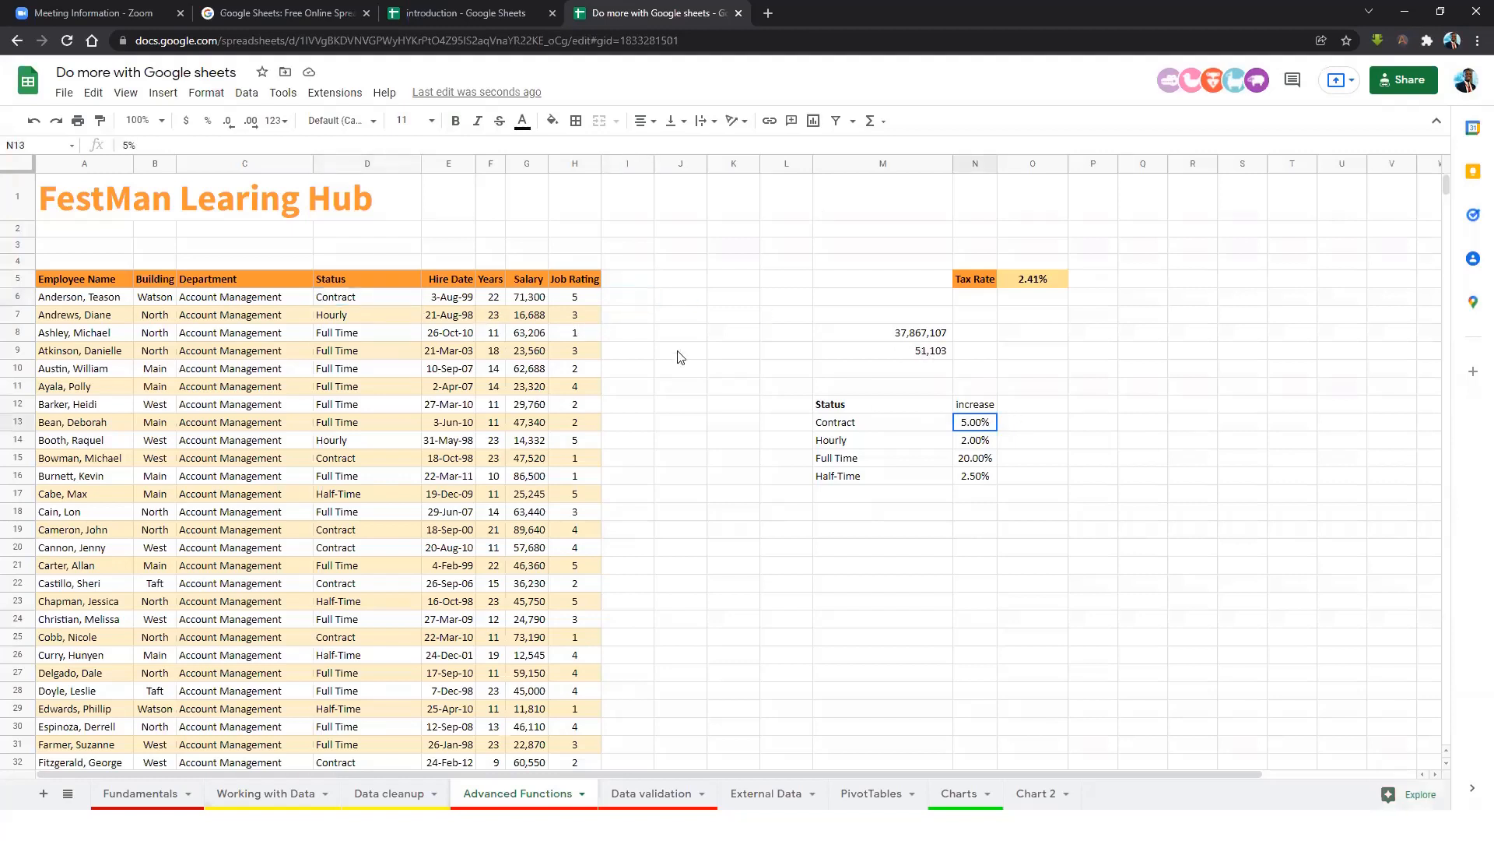
{"action": "left_click", "coordinate": [876, 442]}
{"action": "left_click", "coordinate": [979, 445]}
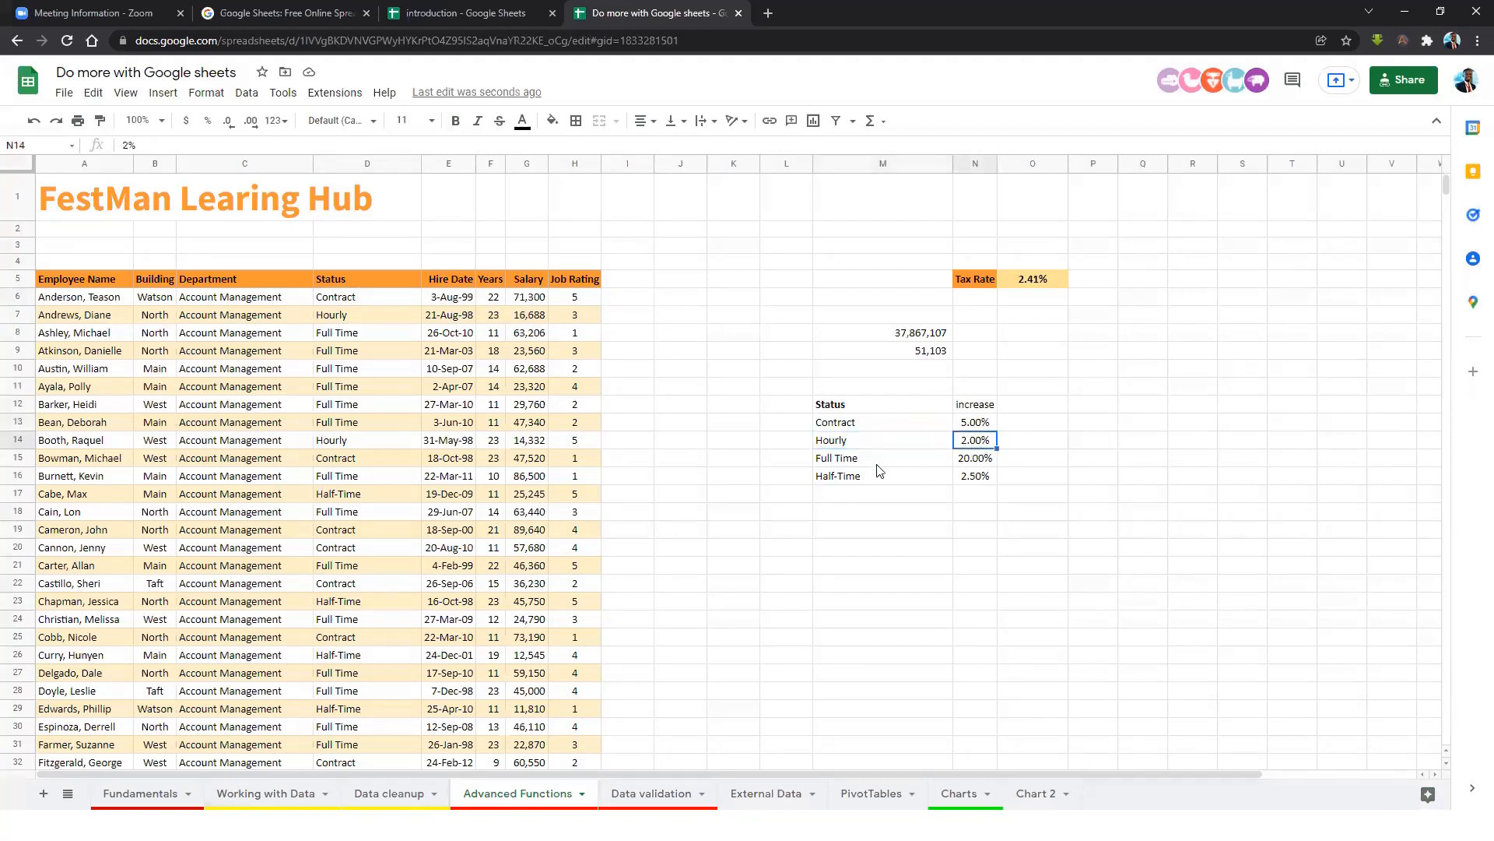
{"action": "left_click", "coordinate": [879, 466]}
{"action": "left_click", "coordinate": [966, 465]}
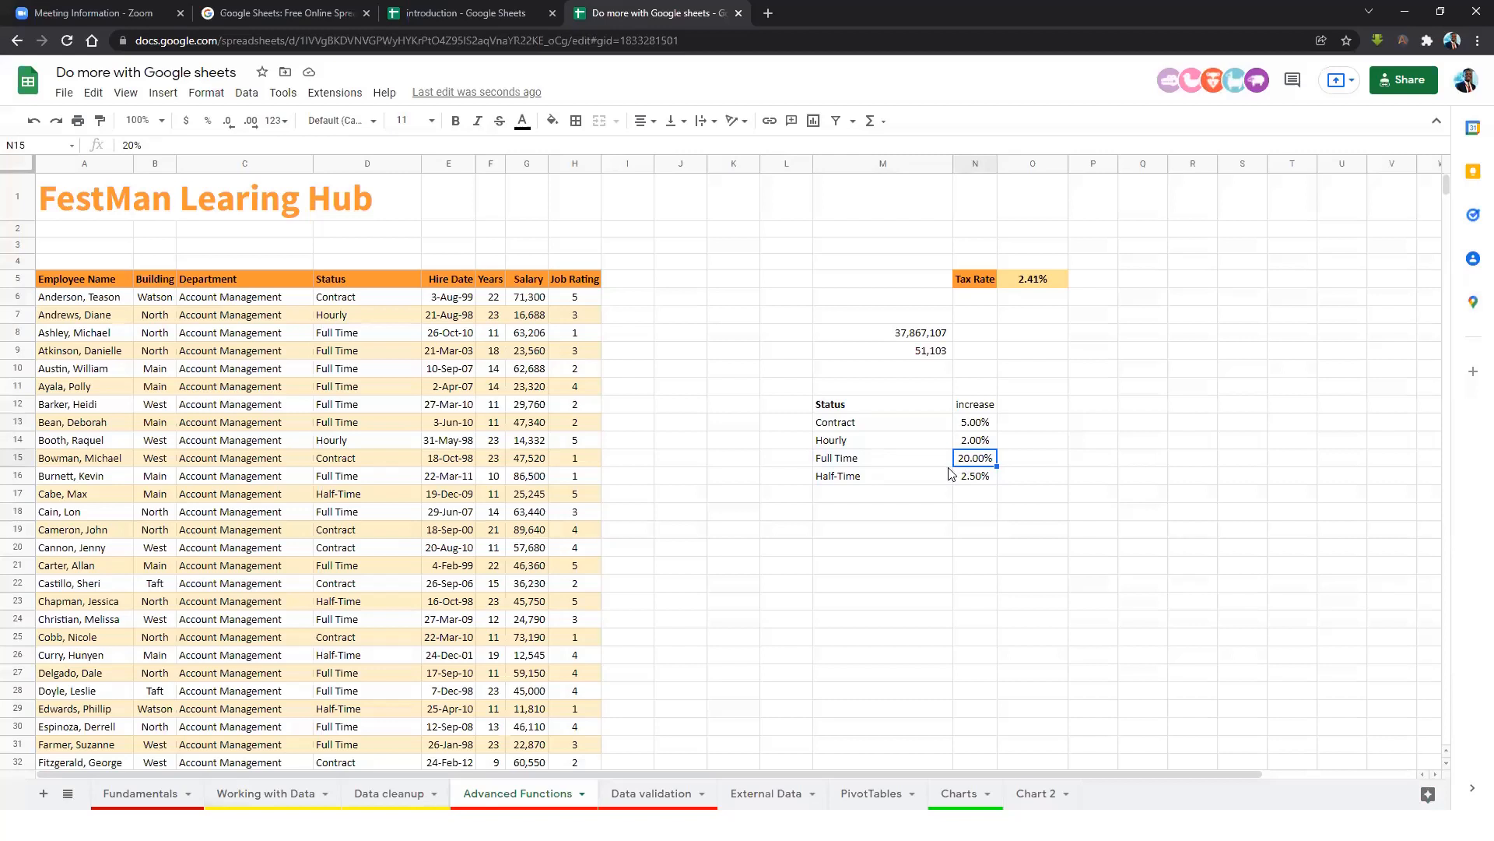
{"action": "left_click", "coordinate": [857, 480]}
{"action": "left_click", "coordinate": [976, 479]}
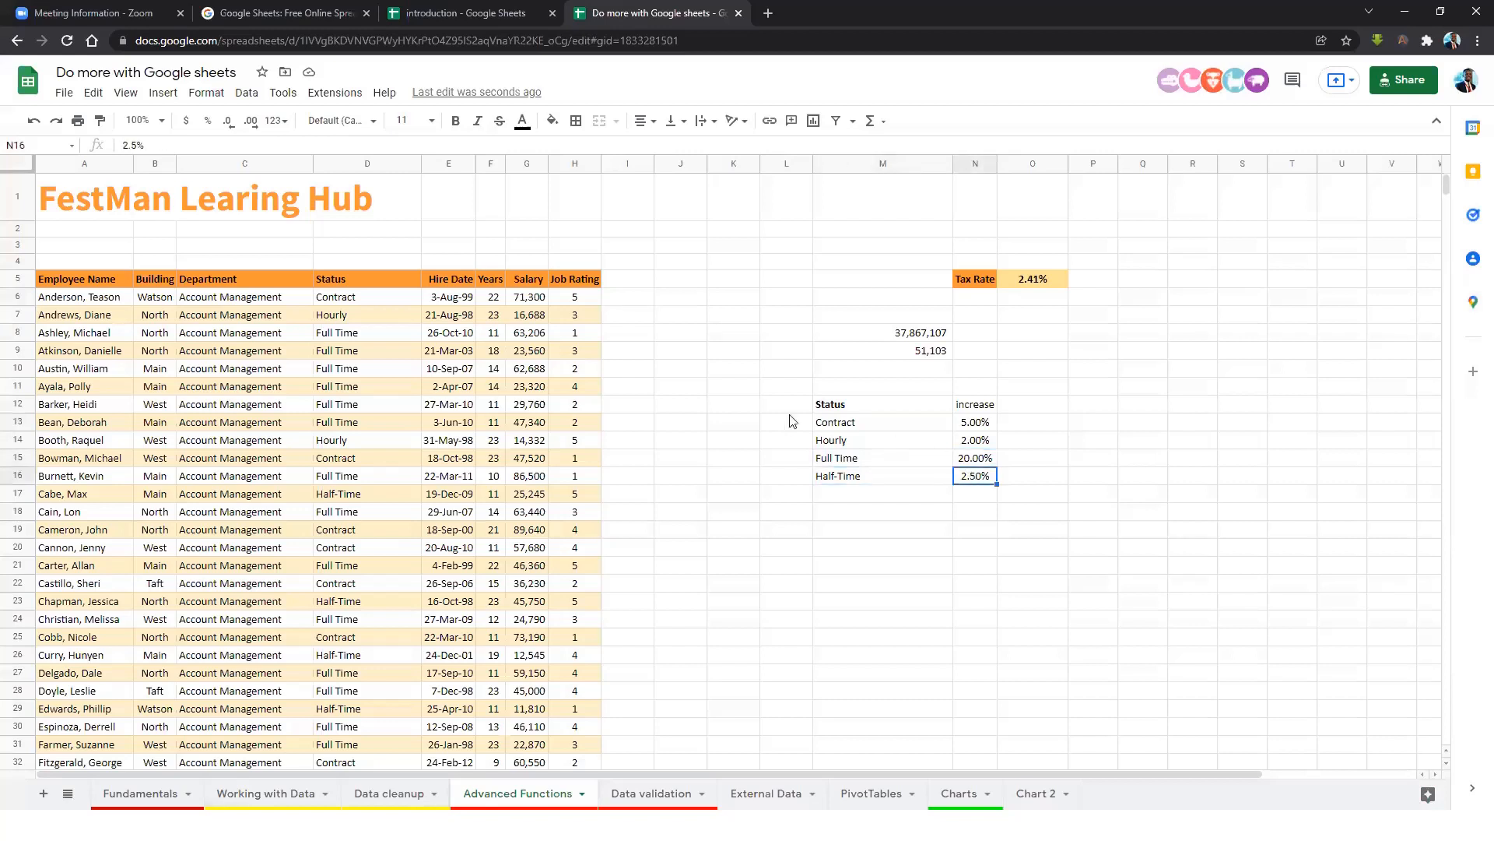
{"action": "left_click", "coordinate": [644, 302]}
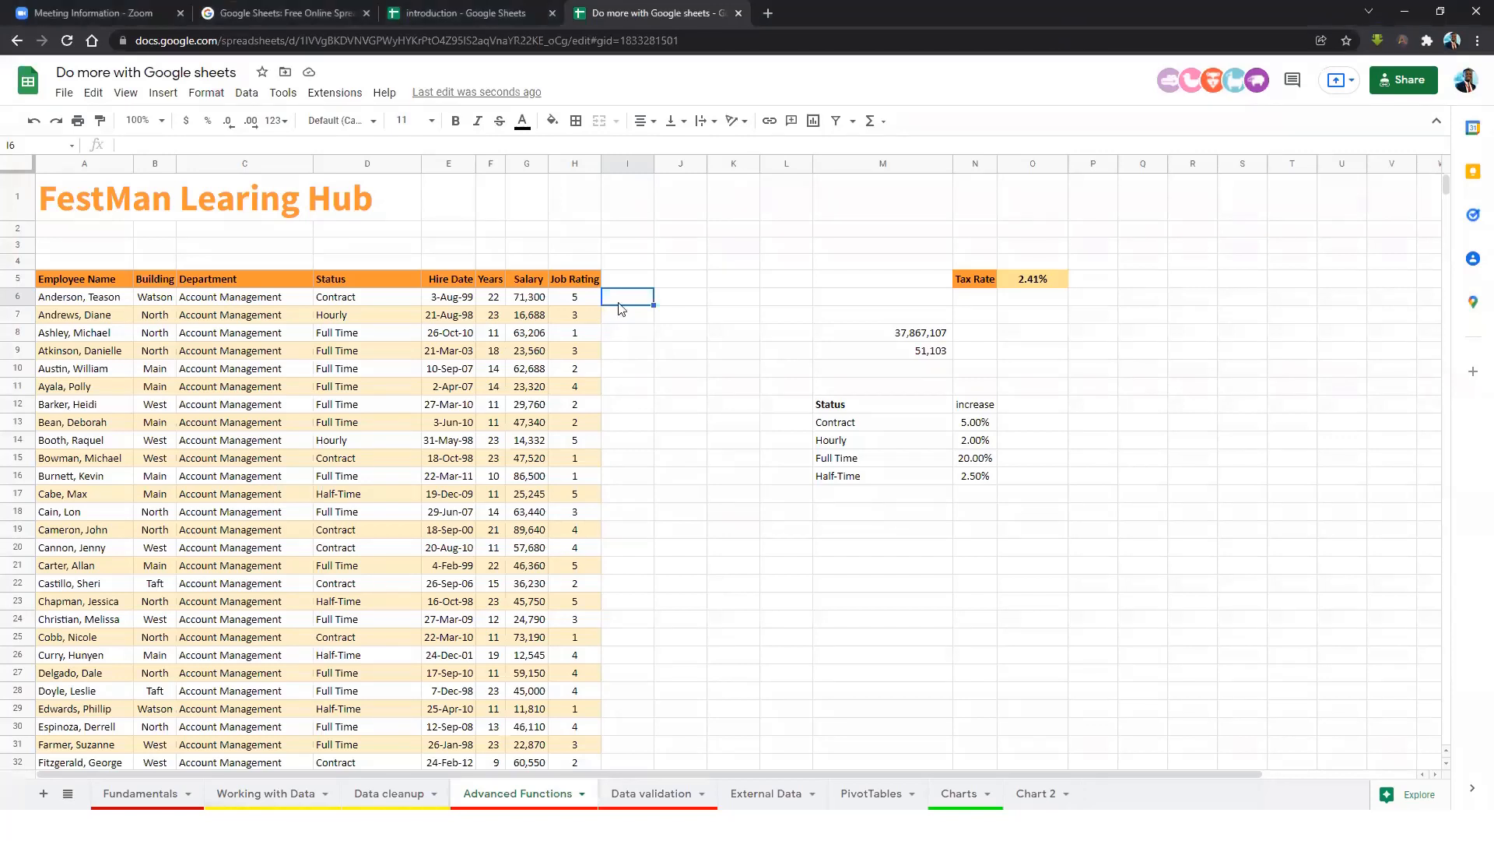
Enter the header 'Rate' in I5.
{"action": "left_click", "coordinate": [628, 283]}
{"action": "type", "text": "Rate"}
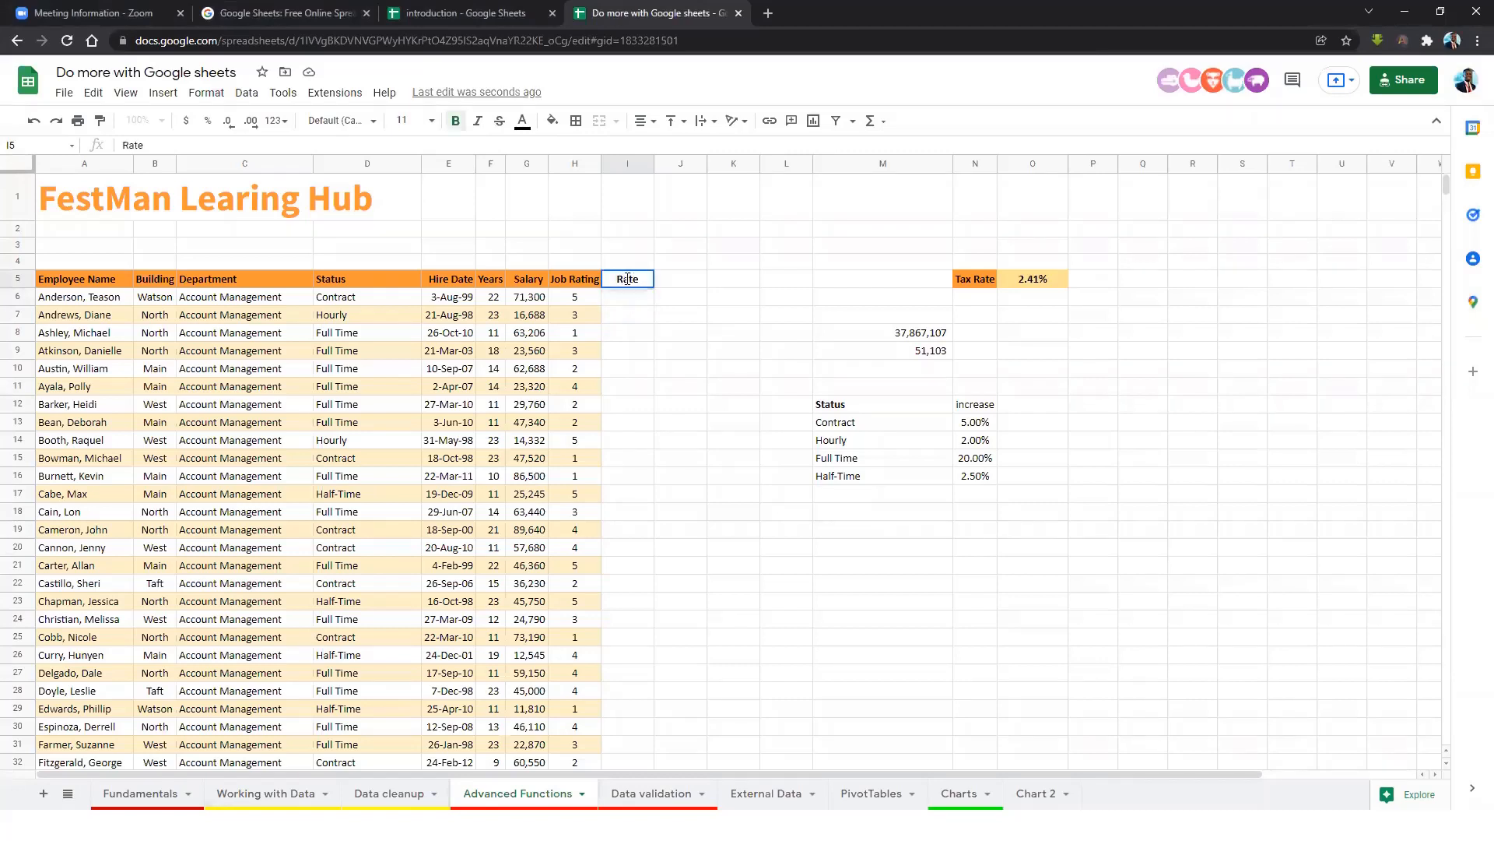
{"action": "key", "text": "Return"}
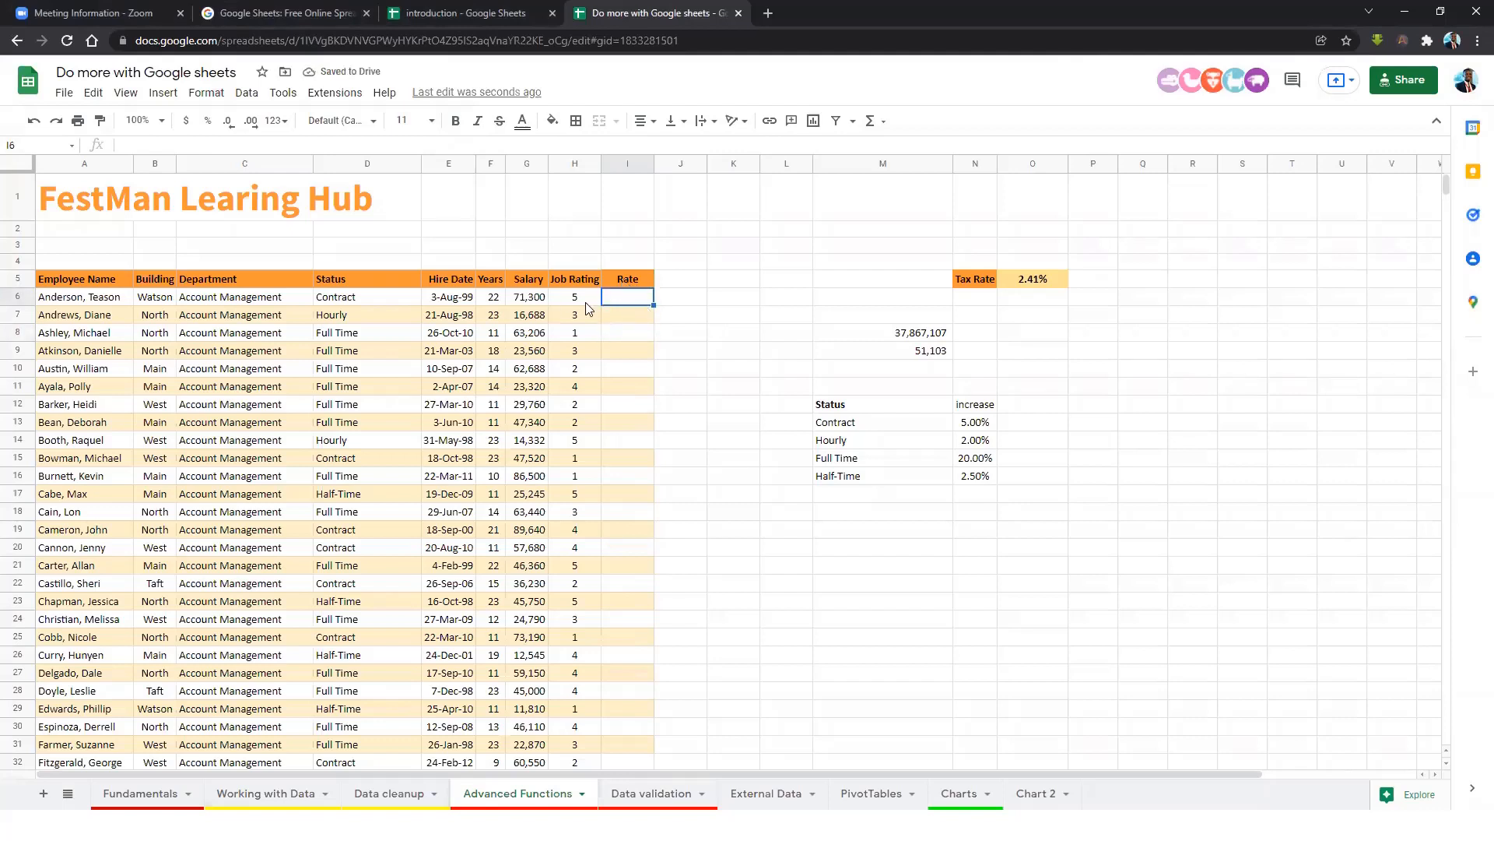
Match the first employees' Contract and Hourly statuses to their Contract, Hourly, Full Time and Half-Time rates.
{"action": "left_click", "coordinate": [354, 300]}
{"action": "left_click", "coordinate": [988, 426]}
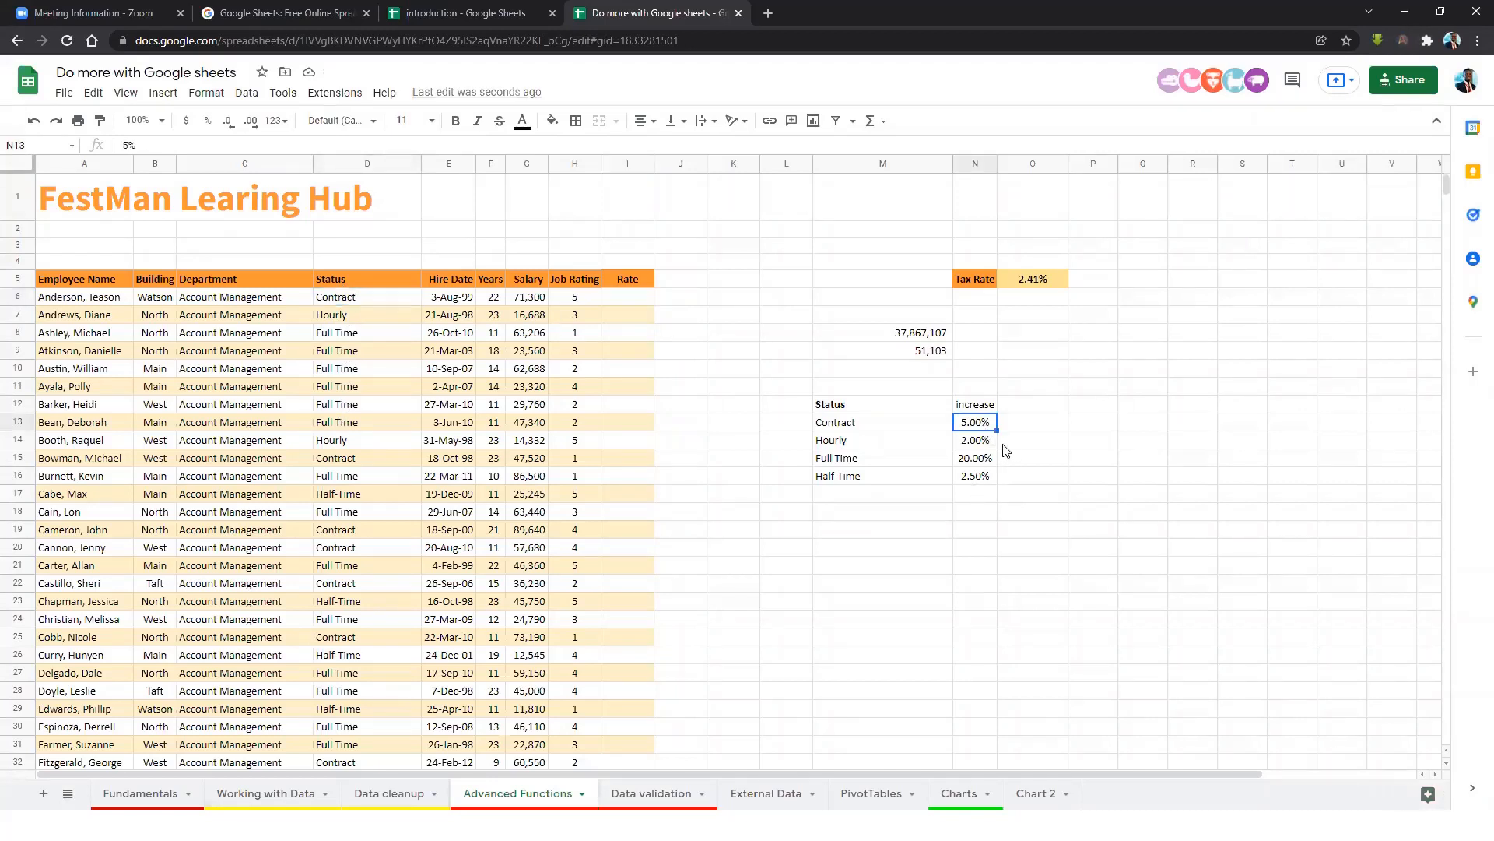
{"action": "left_click", "coordinate": [358, 316]}
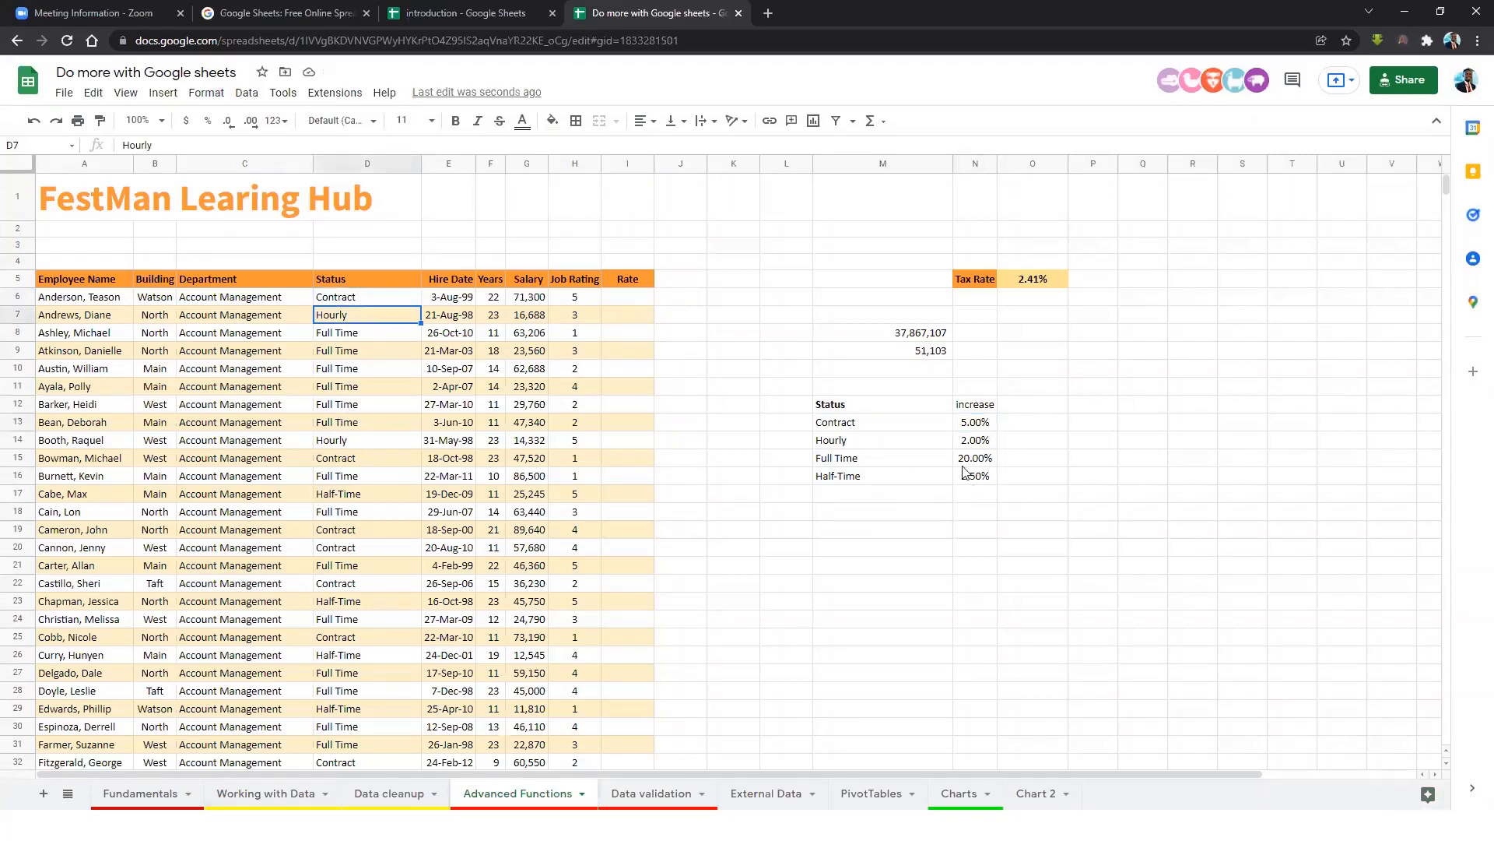
{"action": "left_click", "coordinate": [988, 442]}
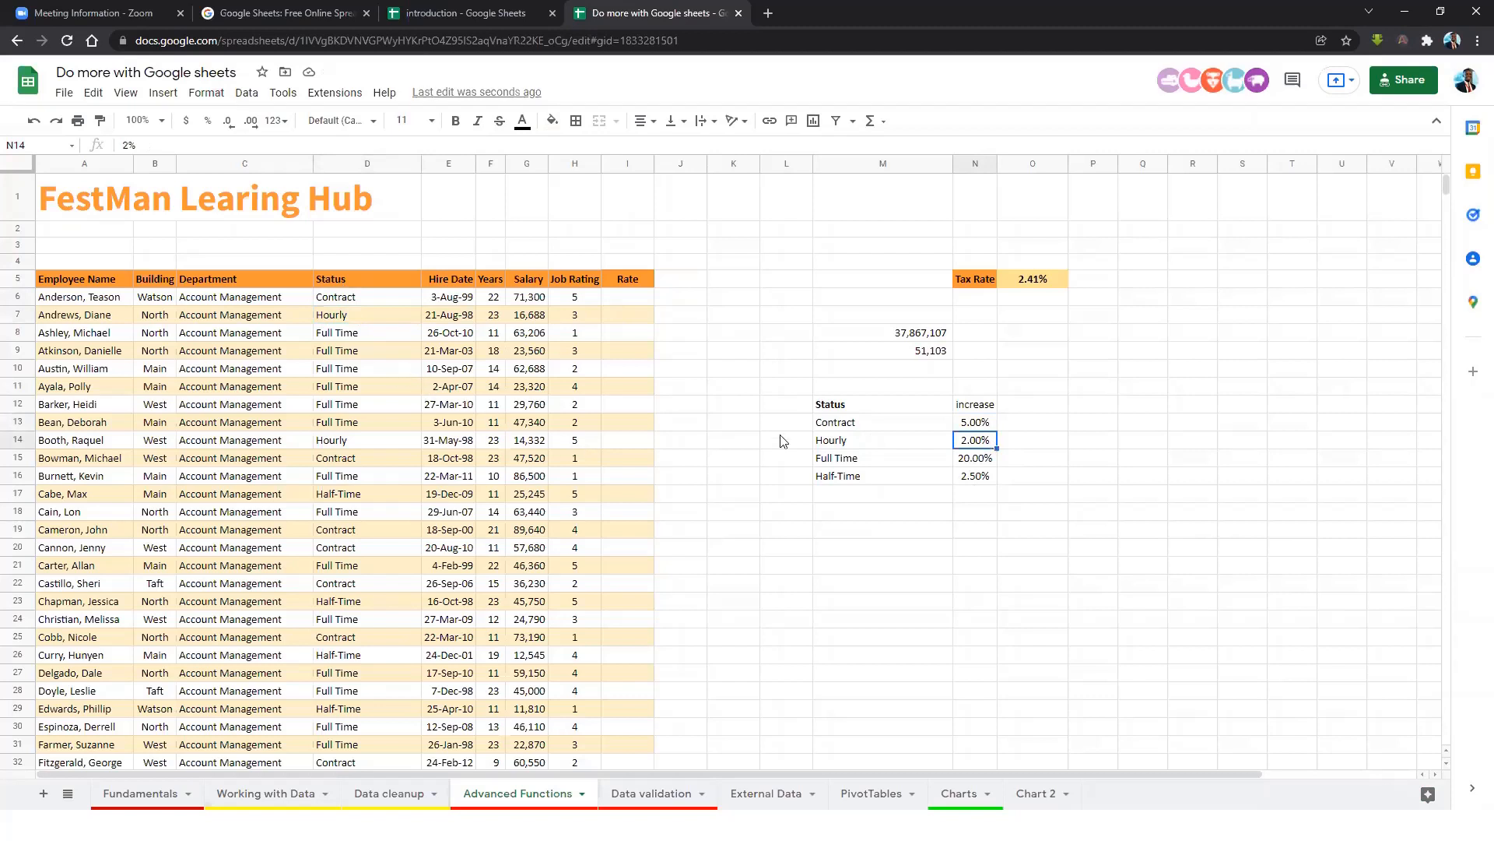
{"action": "left_click", "coordinate": [978, 460]}
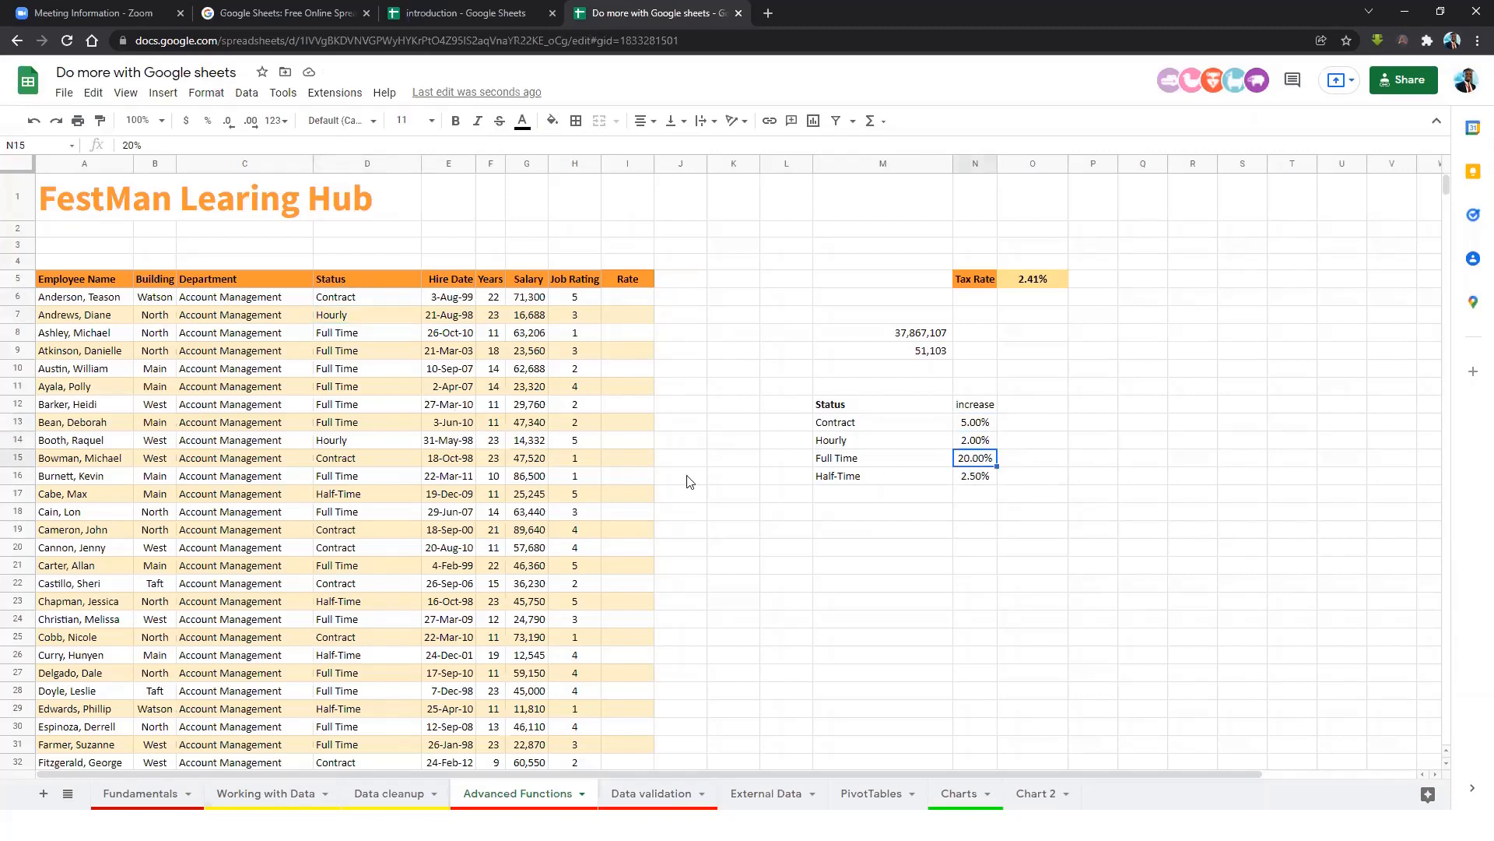
{"action": "left_click", "coordinate": [978, 476]}
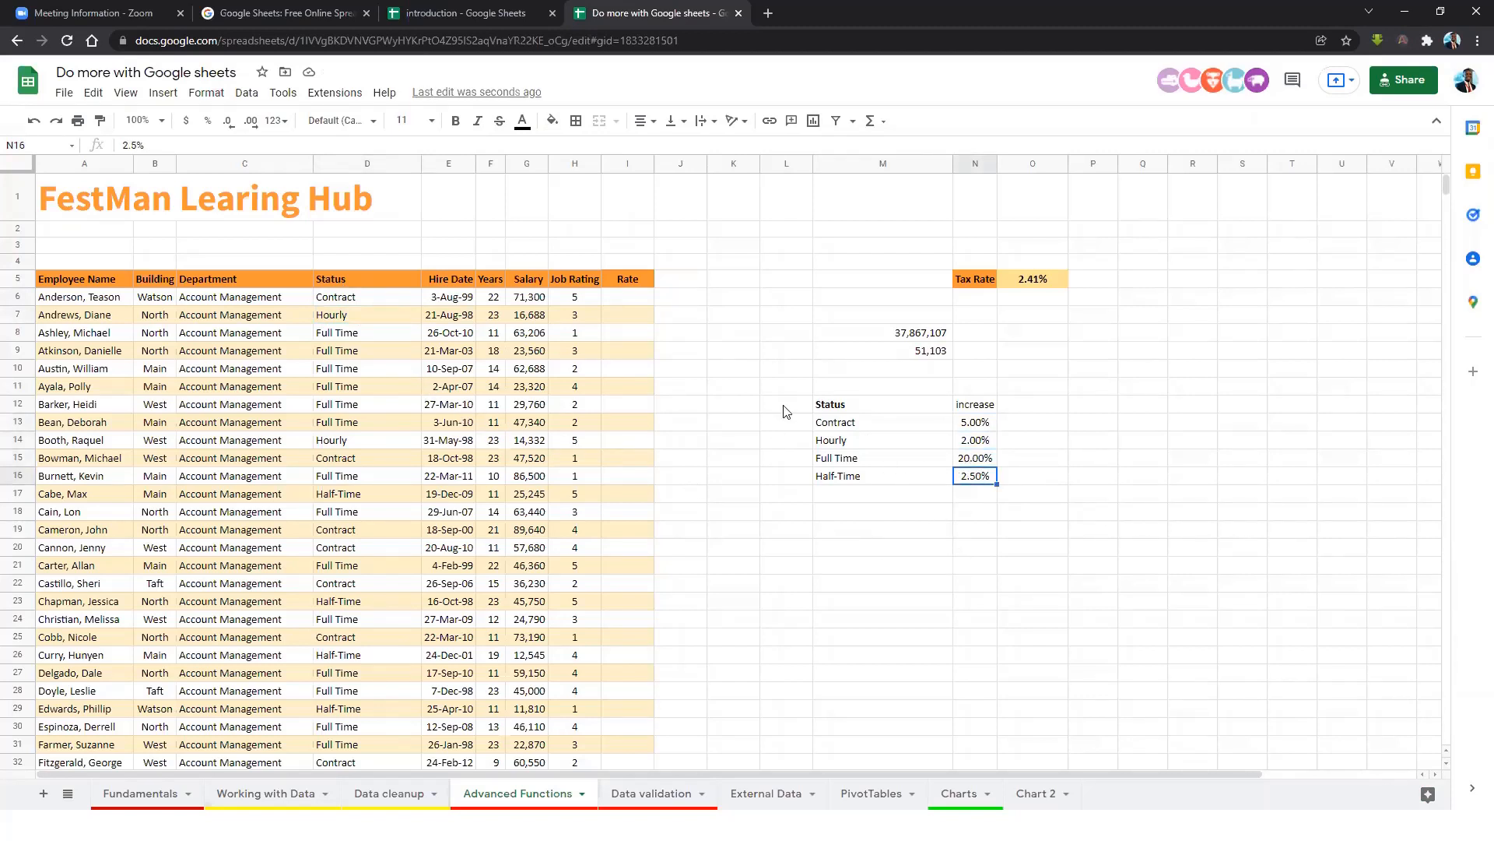
{"action": "left_click", "coordinate": [645, 302]}
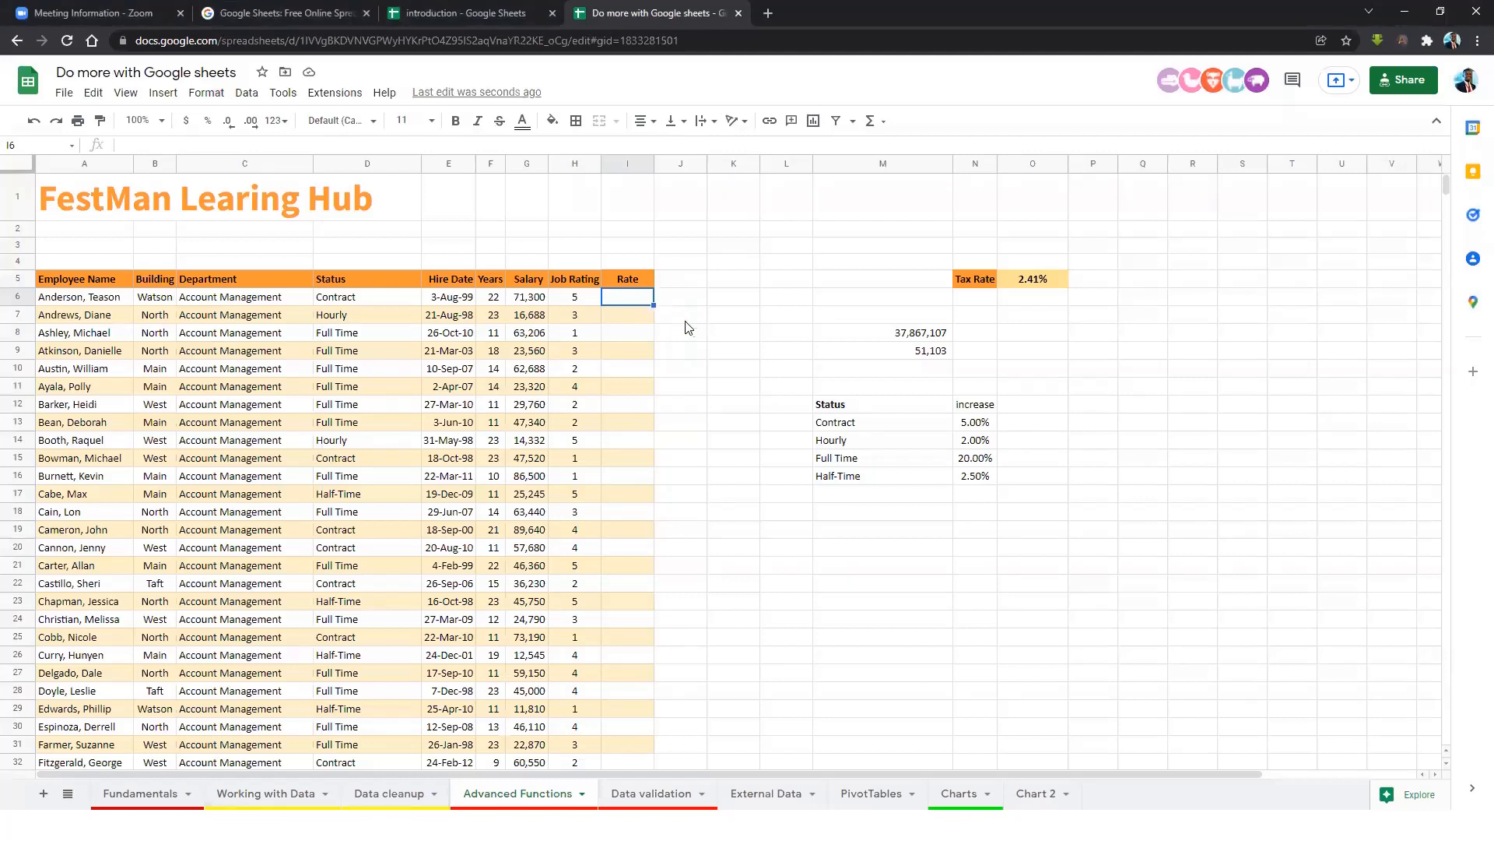
Start an IF formula in I6 testing whether D6 equals "Contract".
{"action": "type", "text": "="}
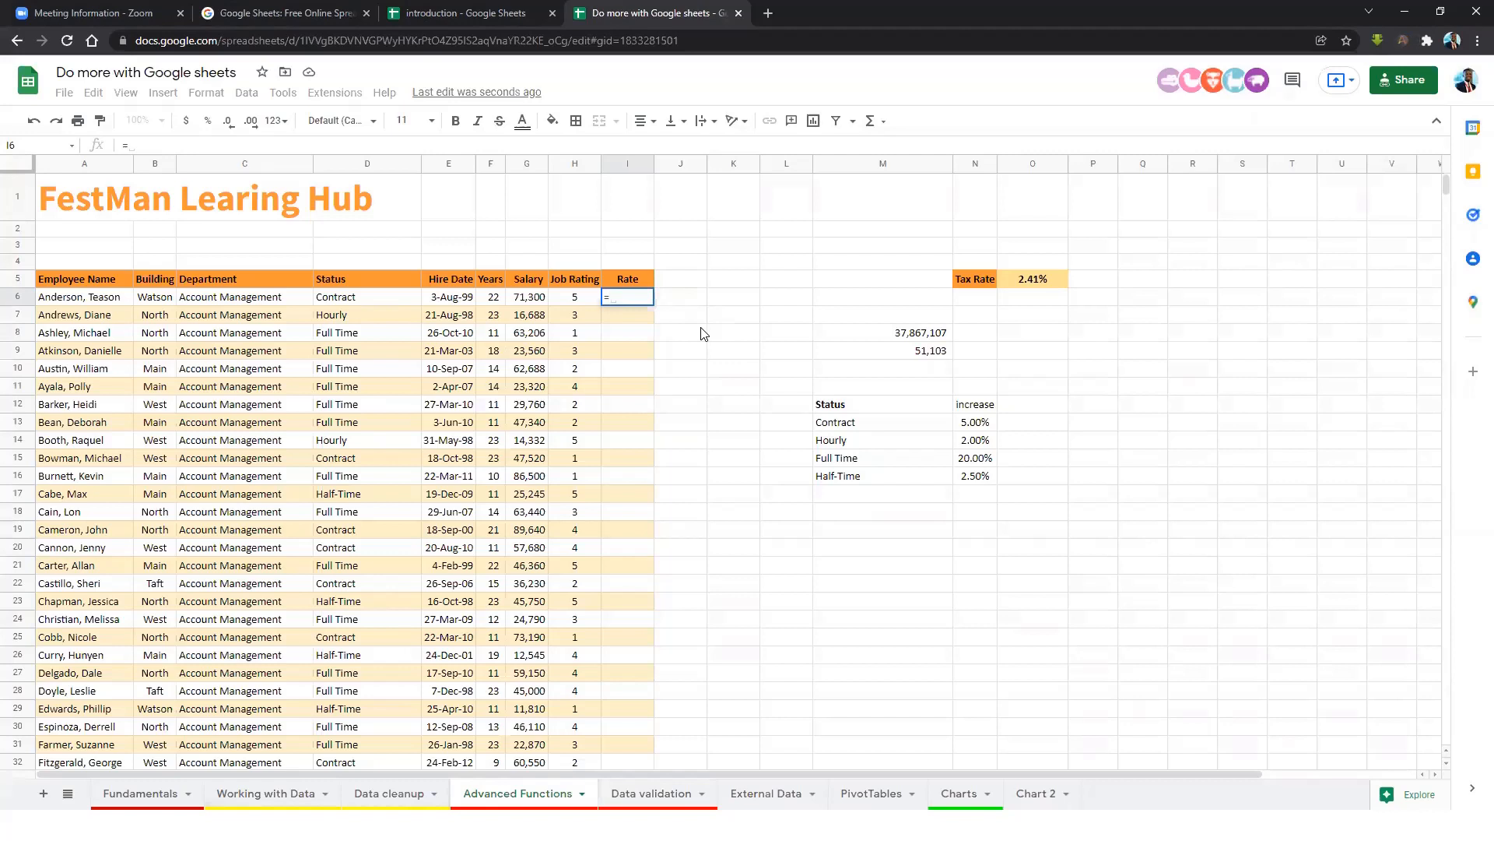
{"action": "type", "text": "if"}
{"action": "left_click", "coordinate": [702, 335]}
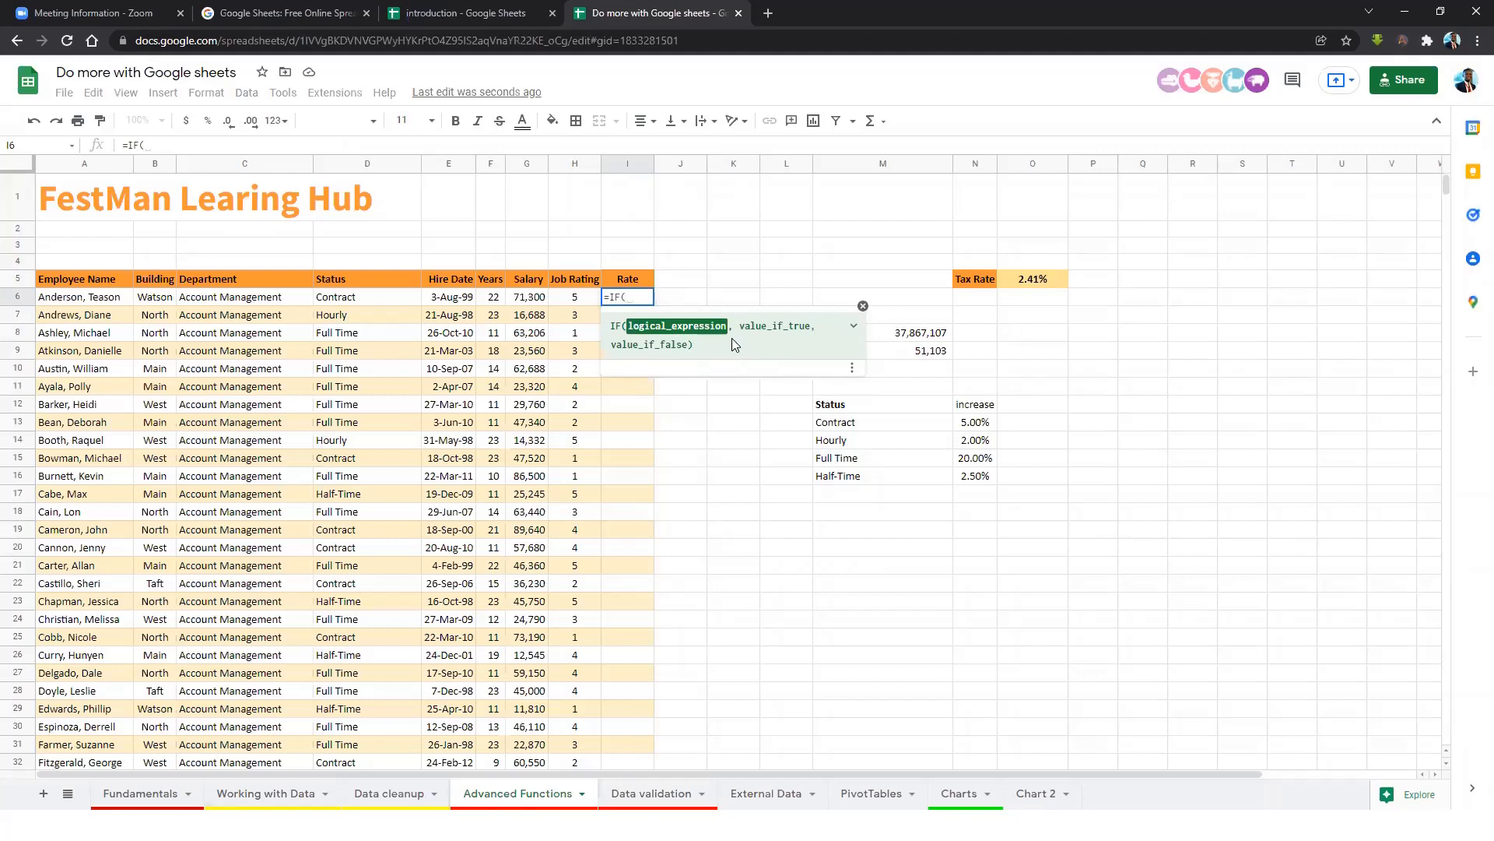
{"action": "left_click", "coordinate": [358, 301]}
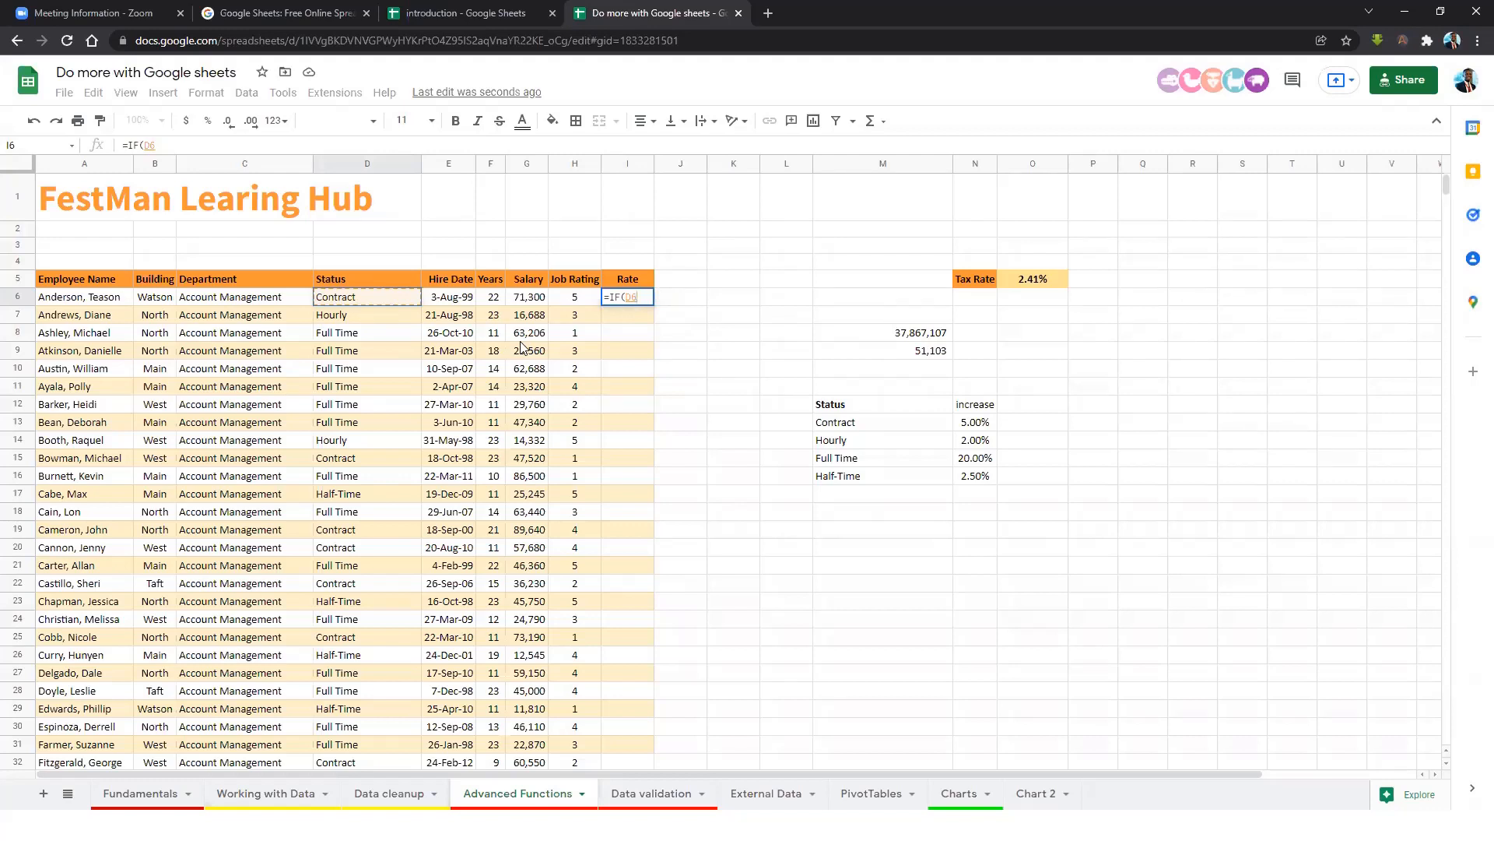
{"action": "type", "text": "=\"CO"}
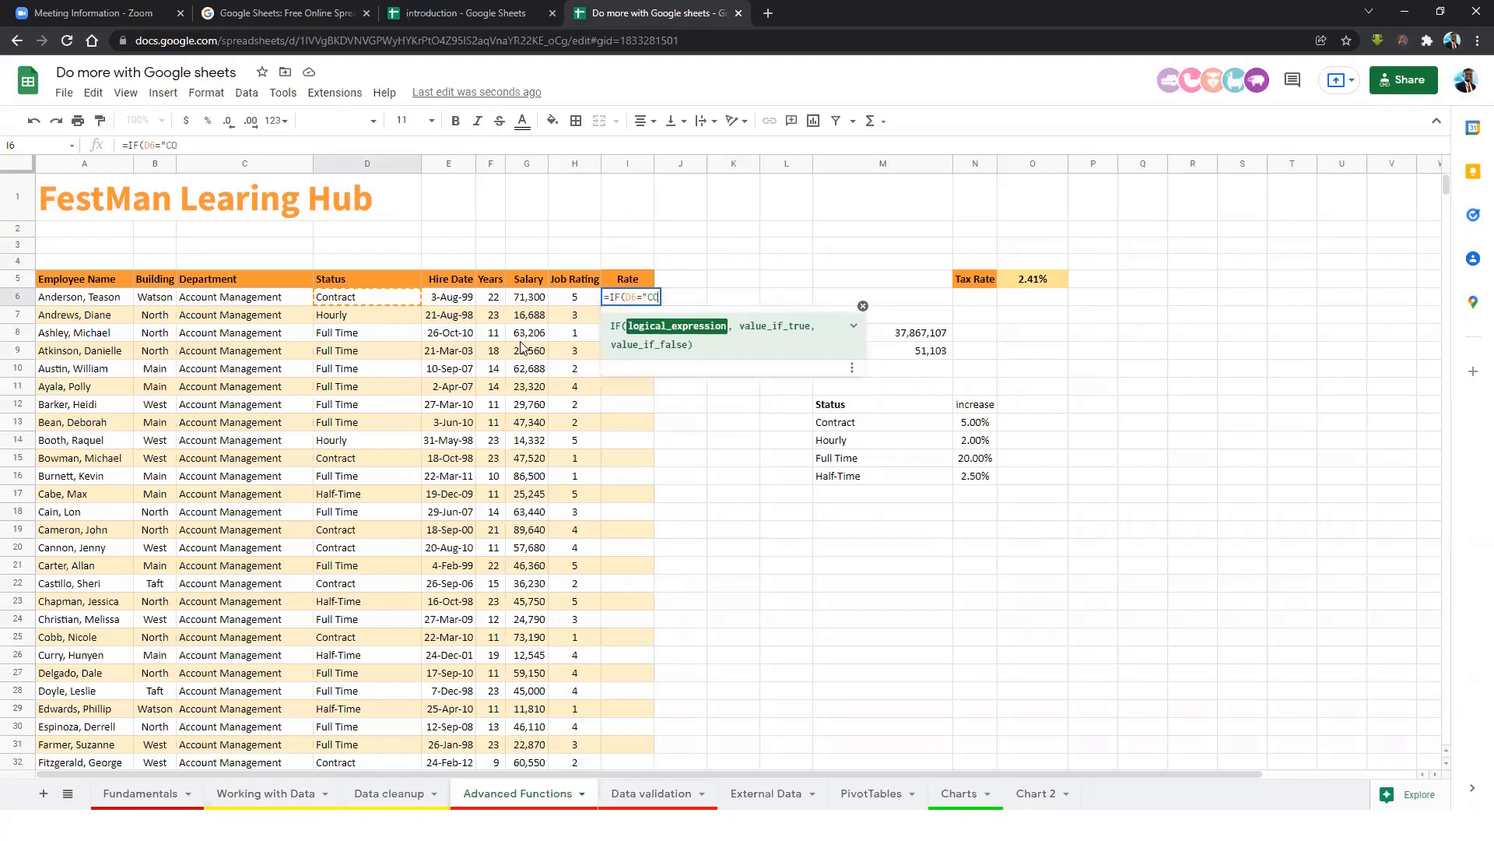
{"action": "type", "text": "ntract"}
{"action": "key", "text": "shift+Return"}
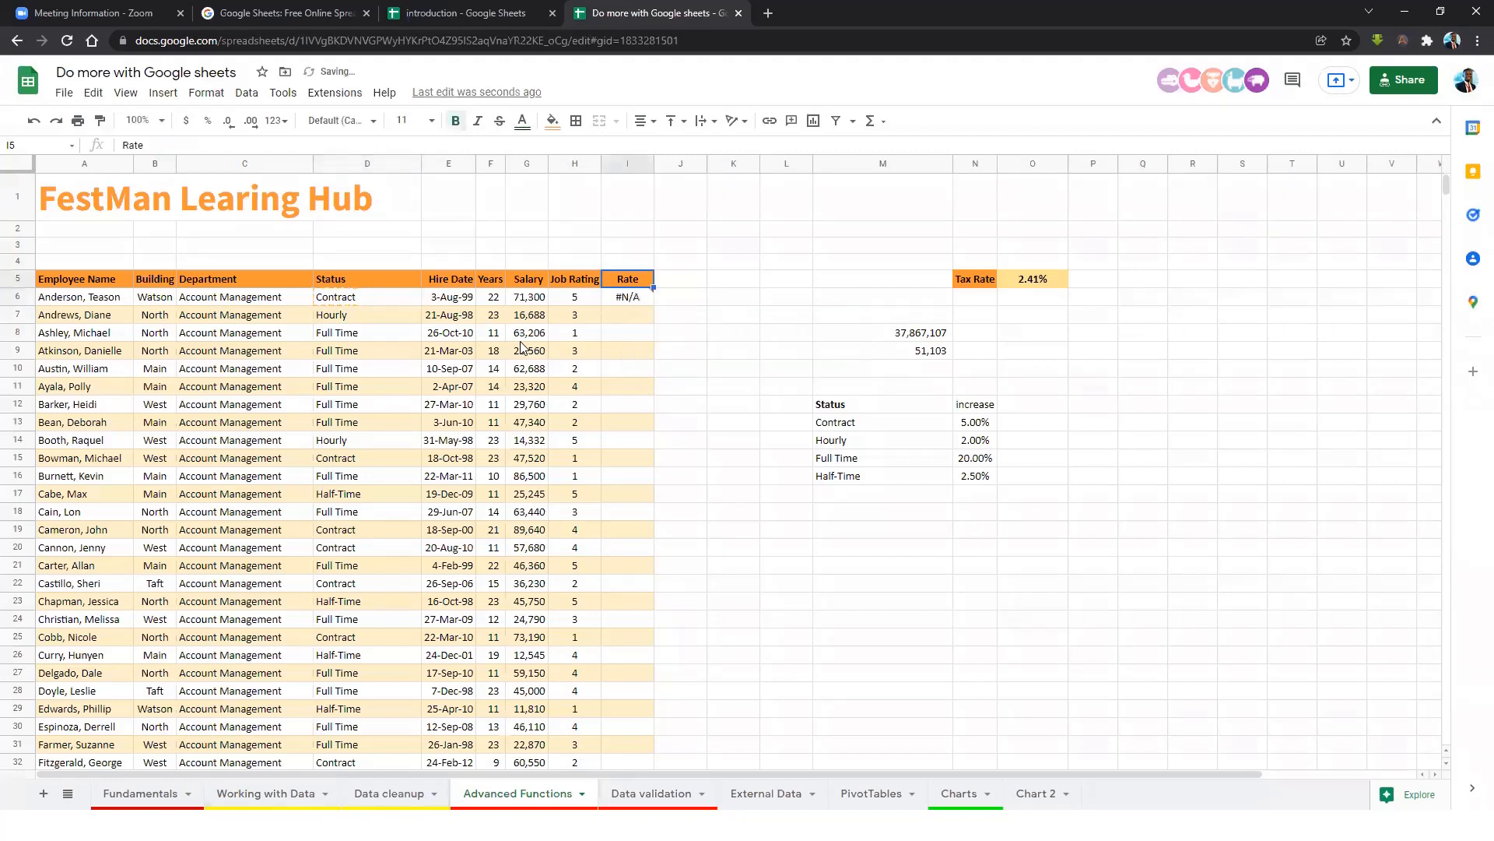
Extend I6's formula to return .05 for Contract and 0.02 for Hourly, opening a third IF.
{"action": "left_click", "coordinate": [632, 297]}
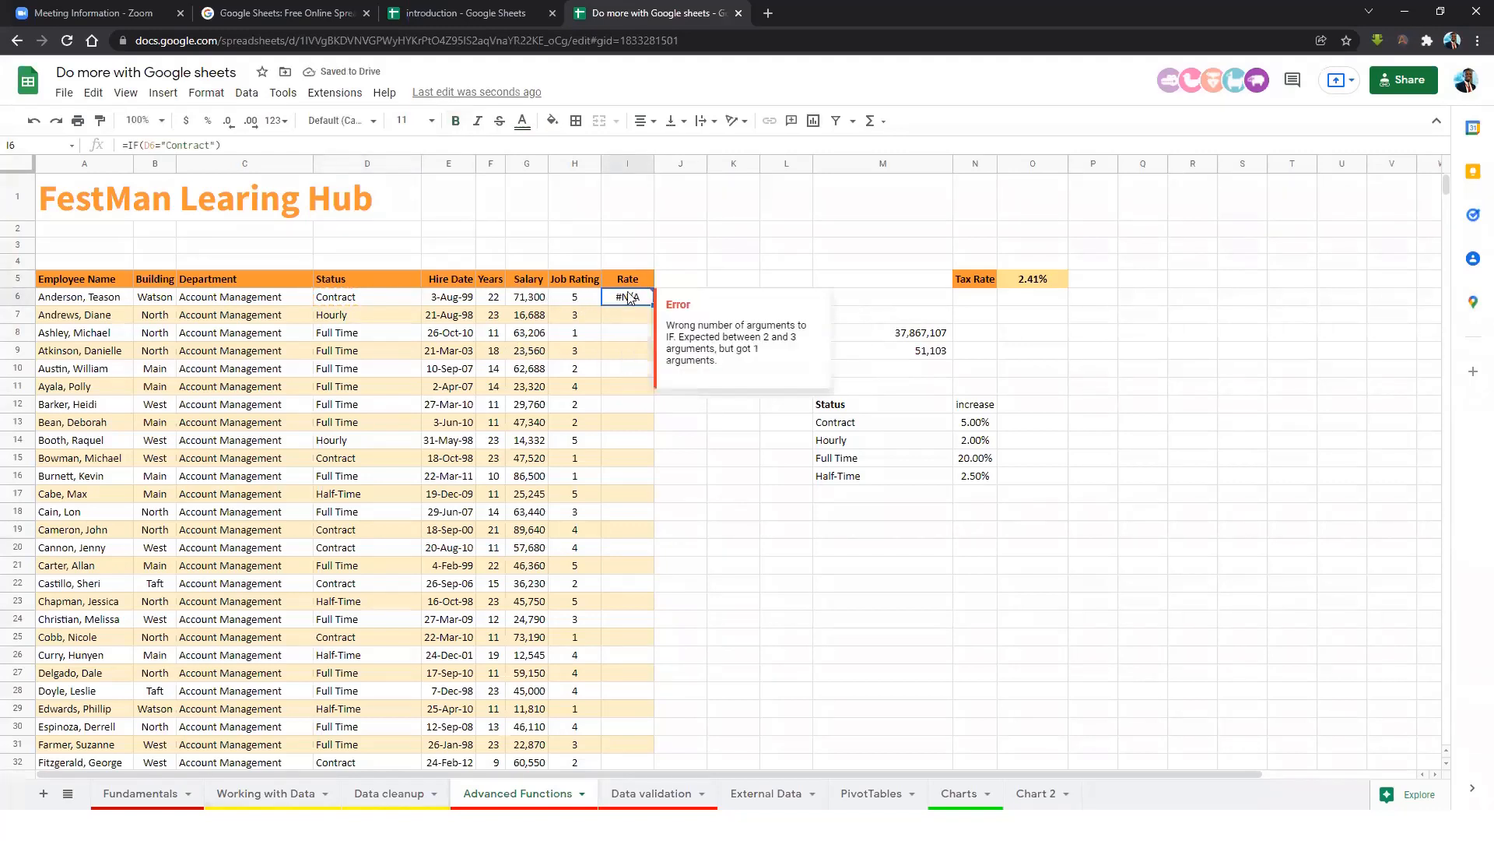
{"action": "double_click", "coordinate": [643, 298]}
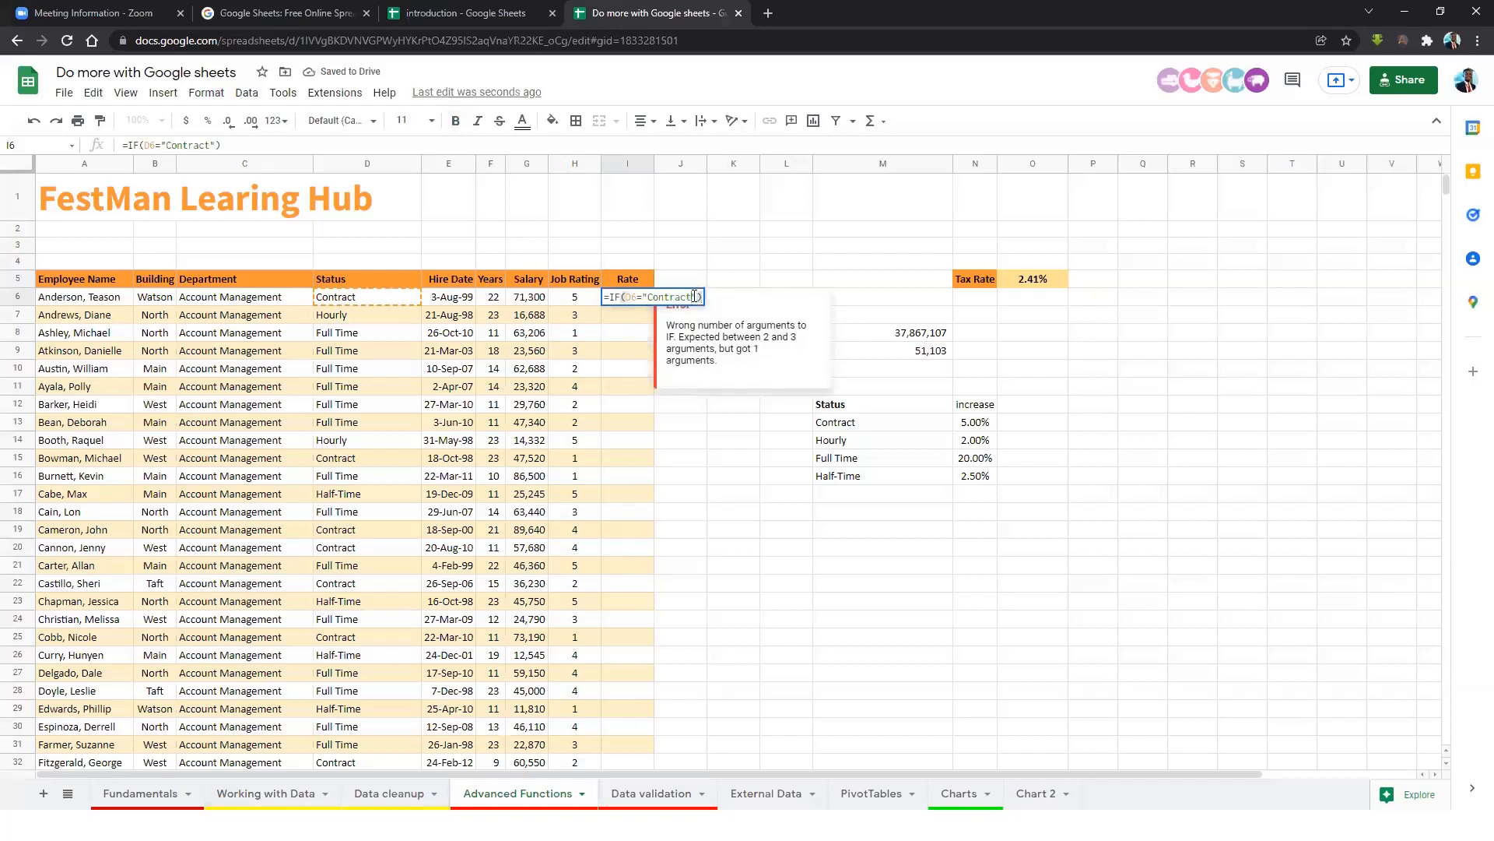
{"action": "type", "text": ","}
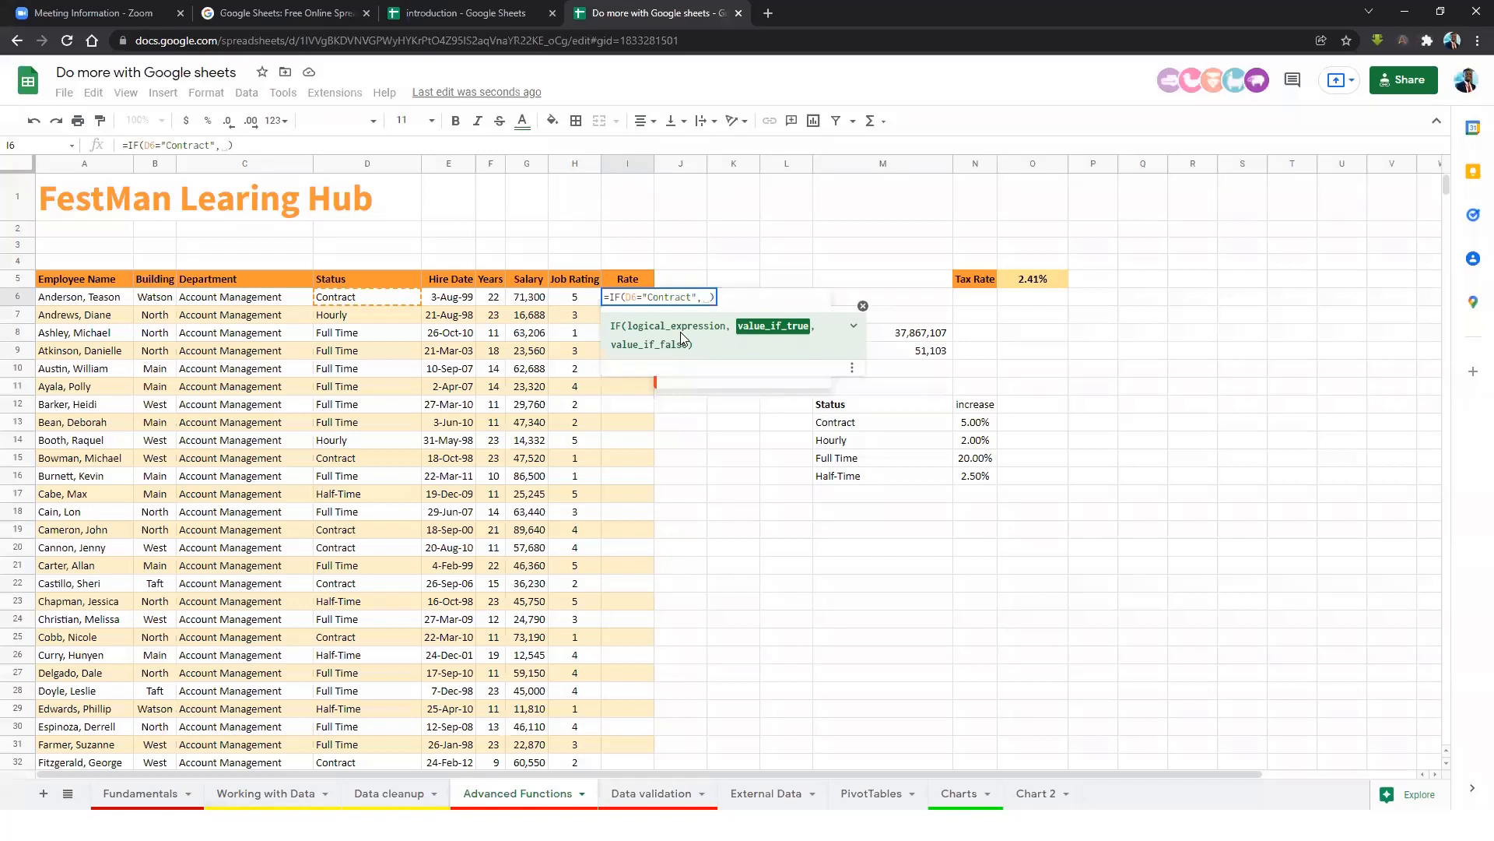
{"action": "key", "text": "BackSpace"}
{"action": "type", "text": ".05"}
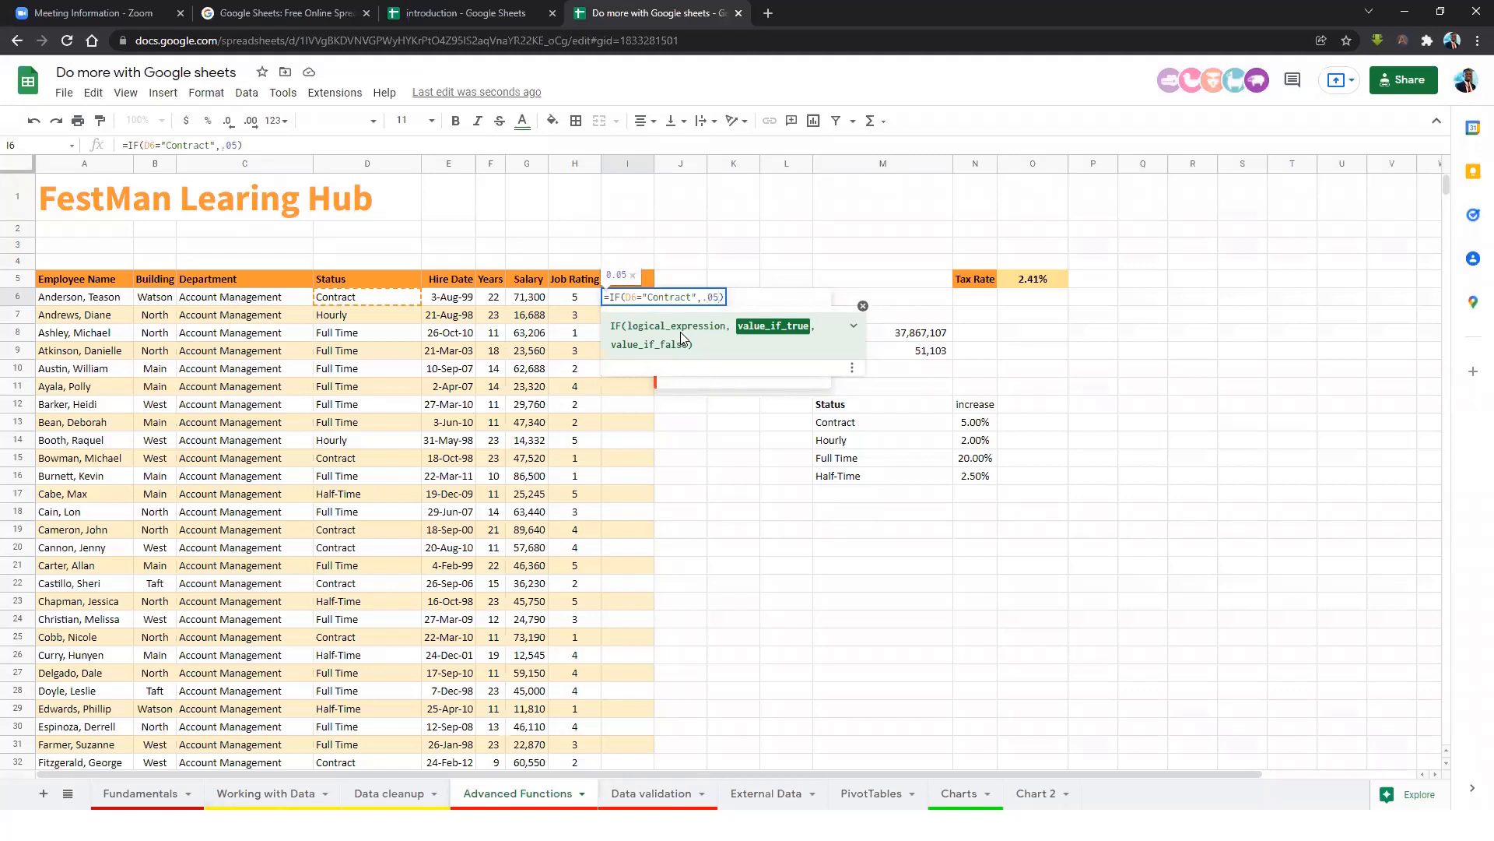
{"action": "type", "text": ","}
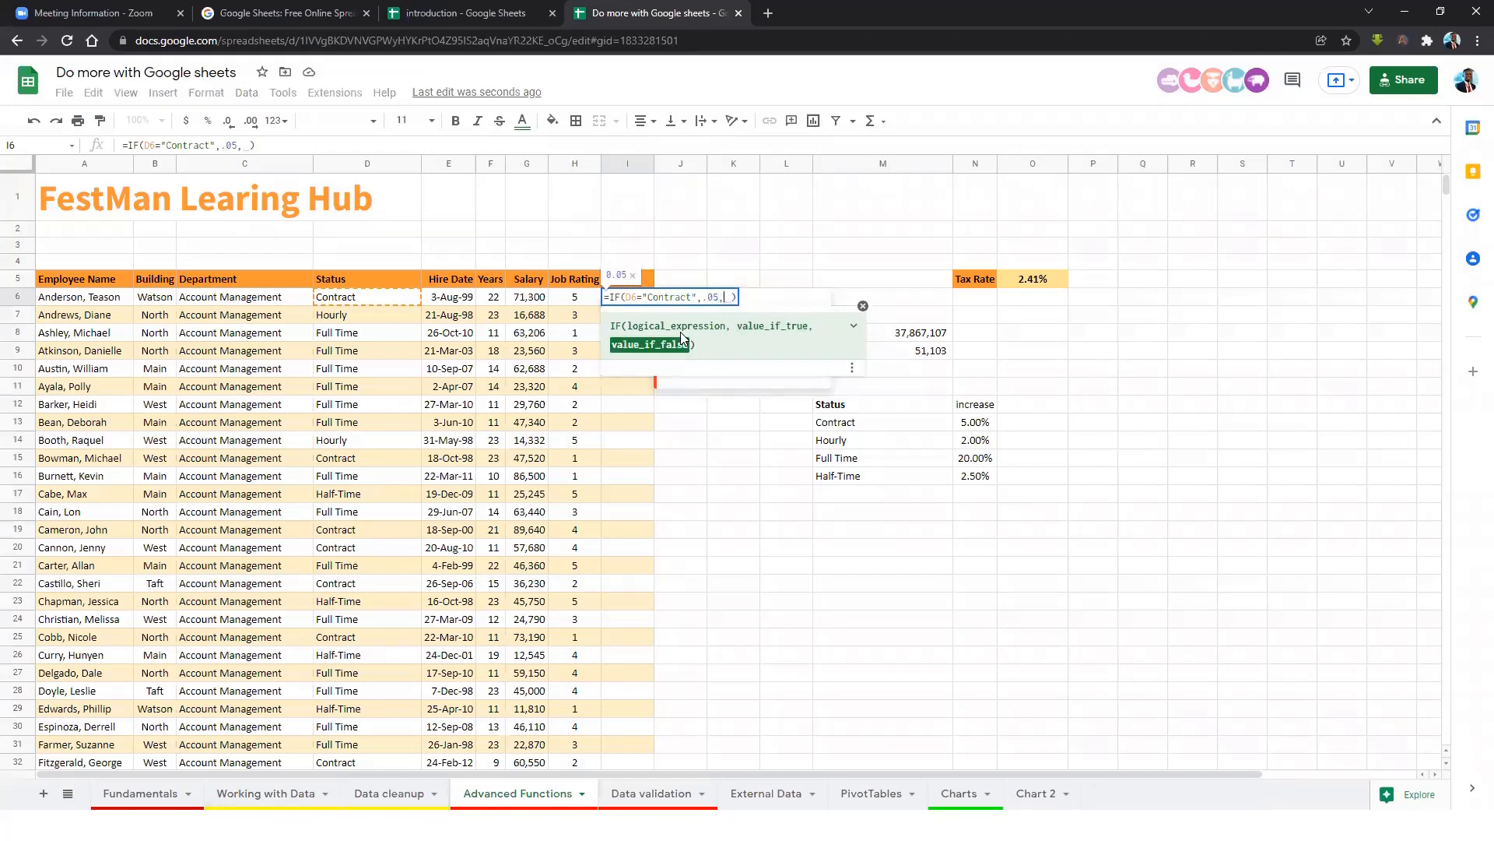
{"action": "key", "text": "BackSpace"}
{"action": "type", "text": "if"}
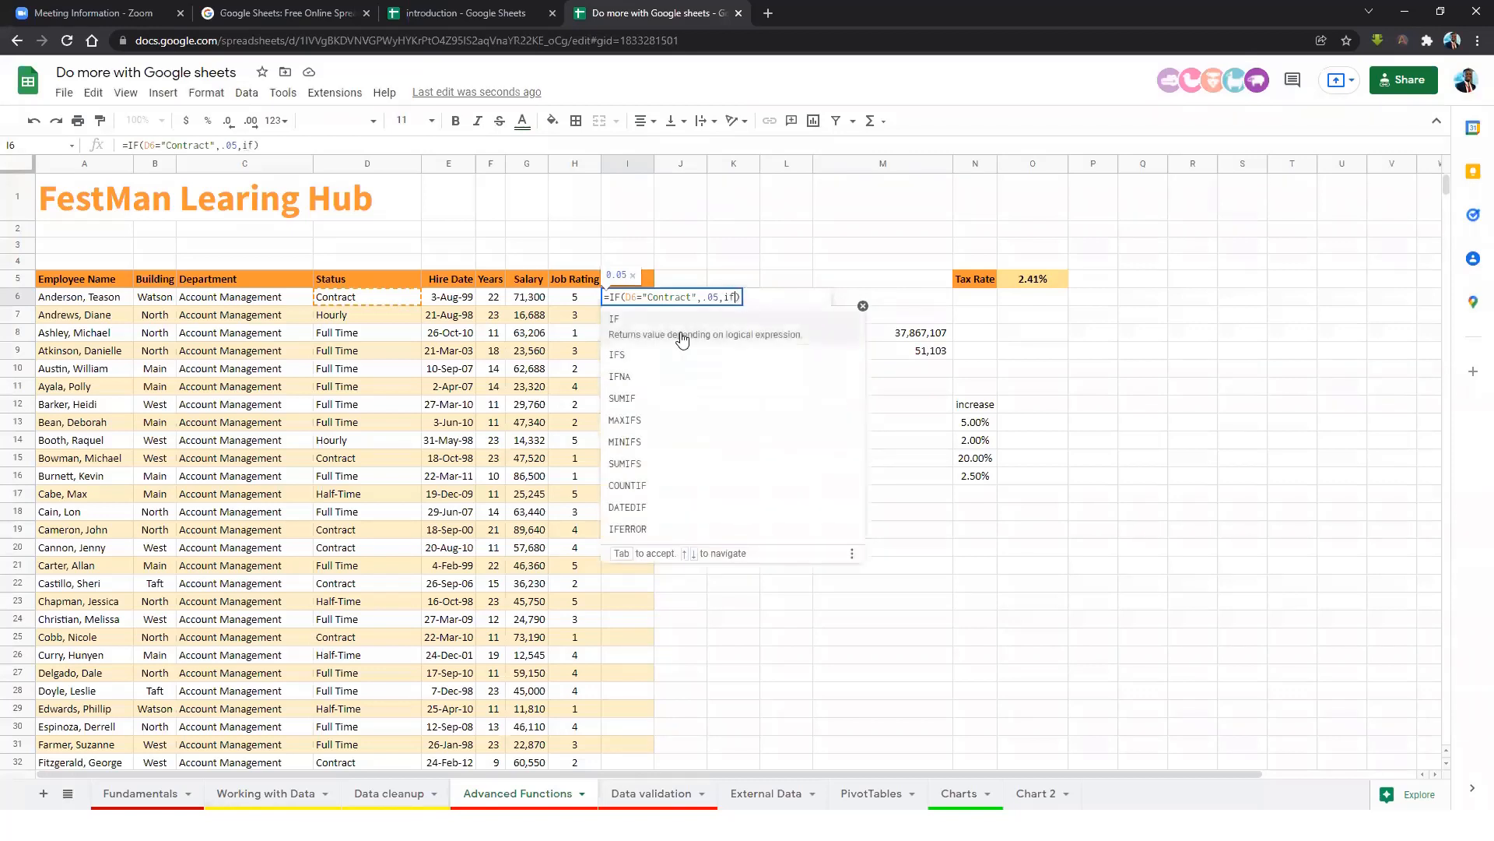
{"action": "left_click", "coordinate": [674, 336]}
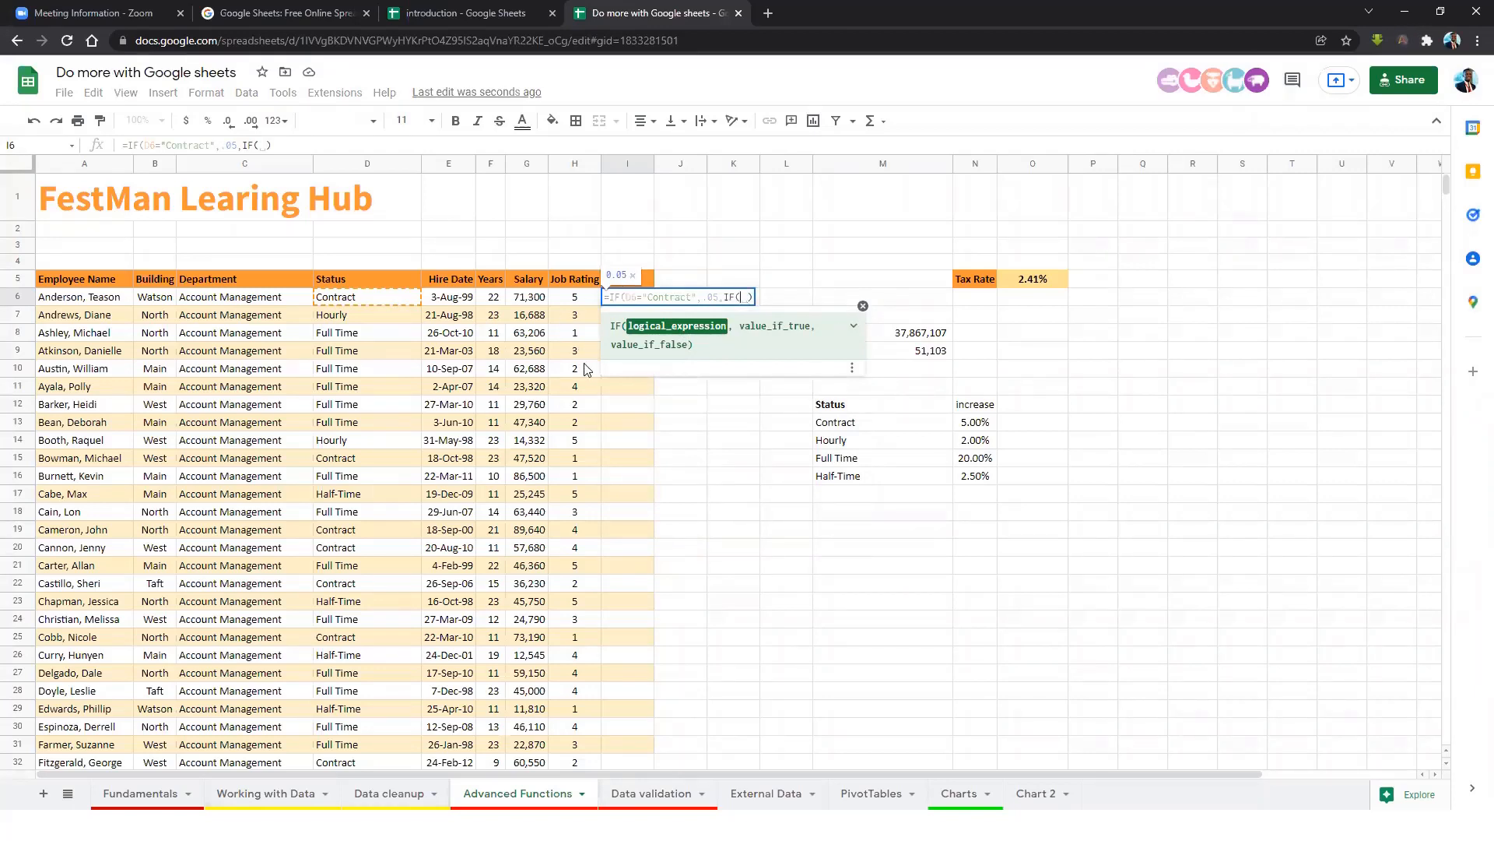
{"action": "left_click", "coordinate": [381, 302]}
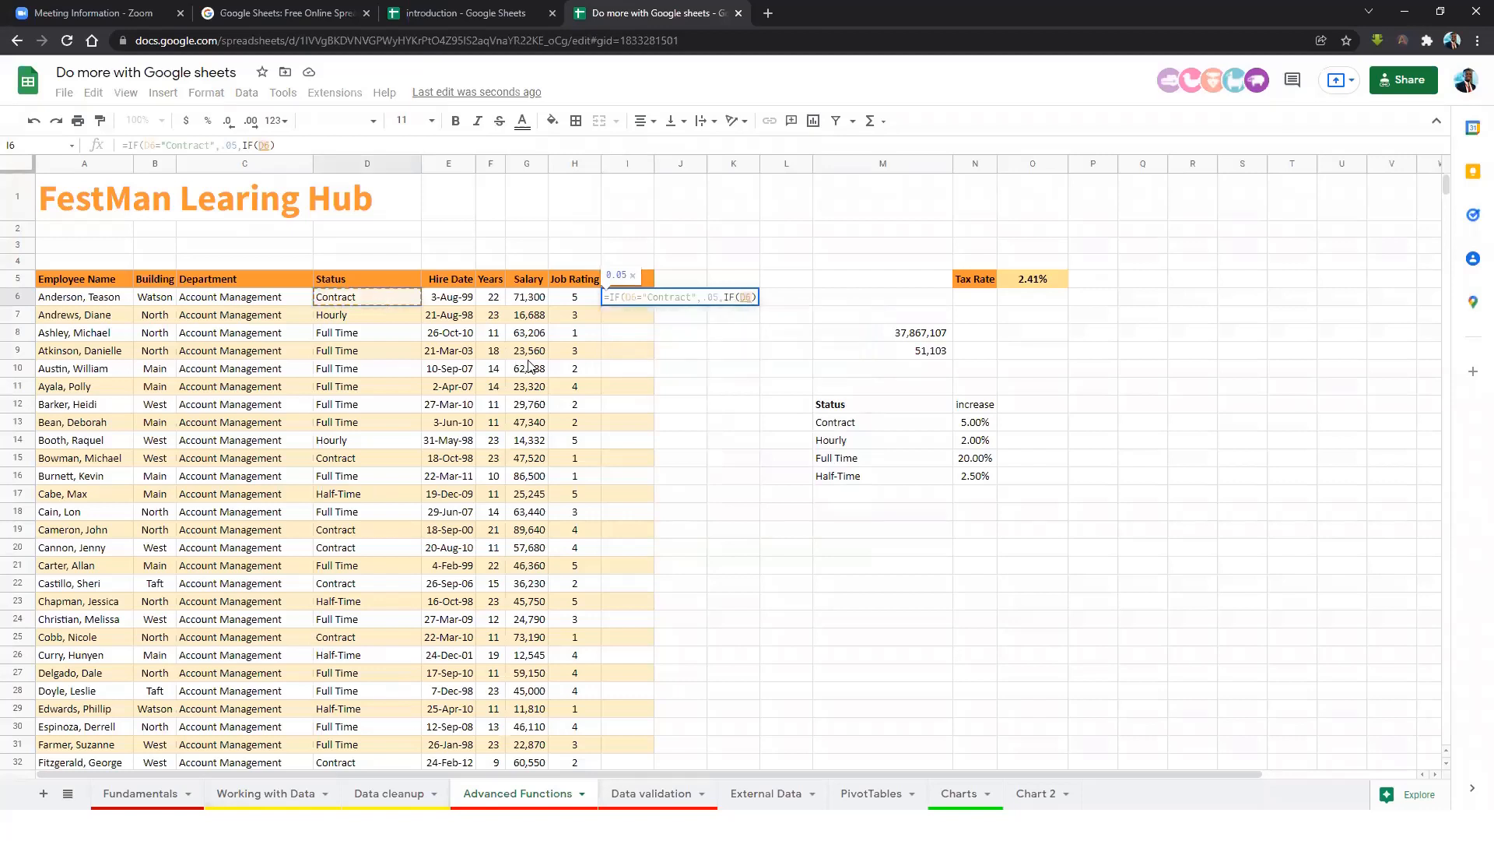
{"action": "type", "text": "= \"Hourly\", "}
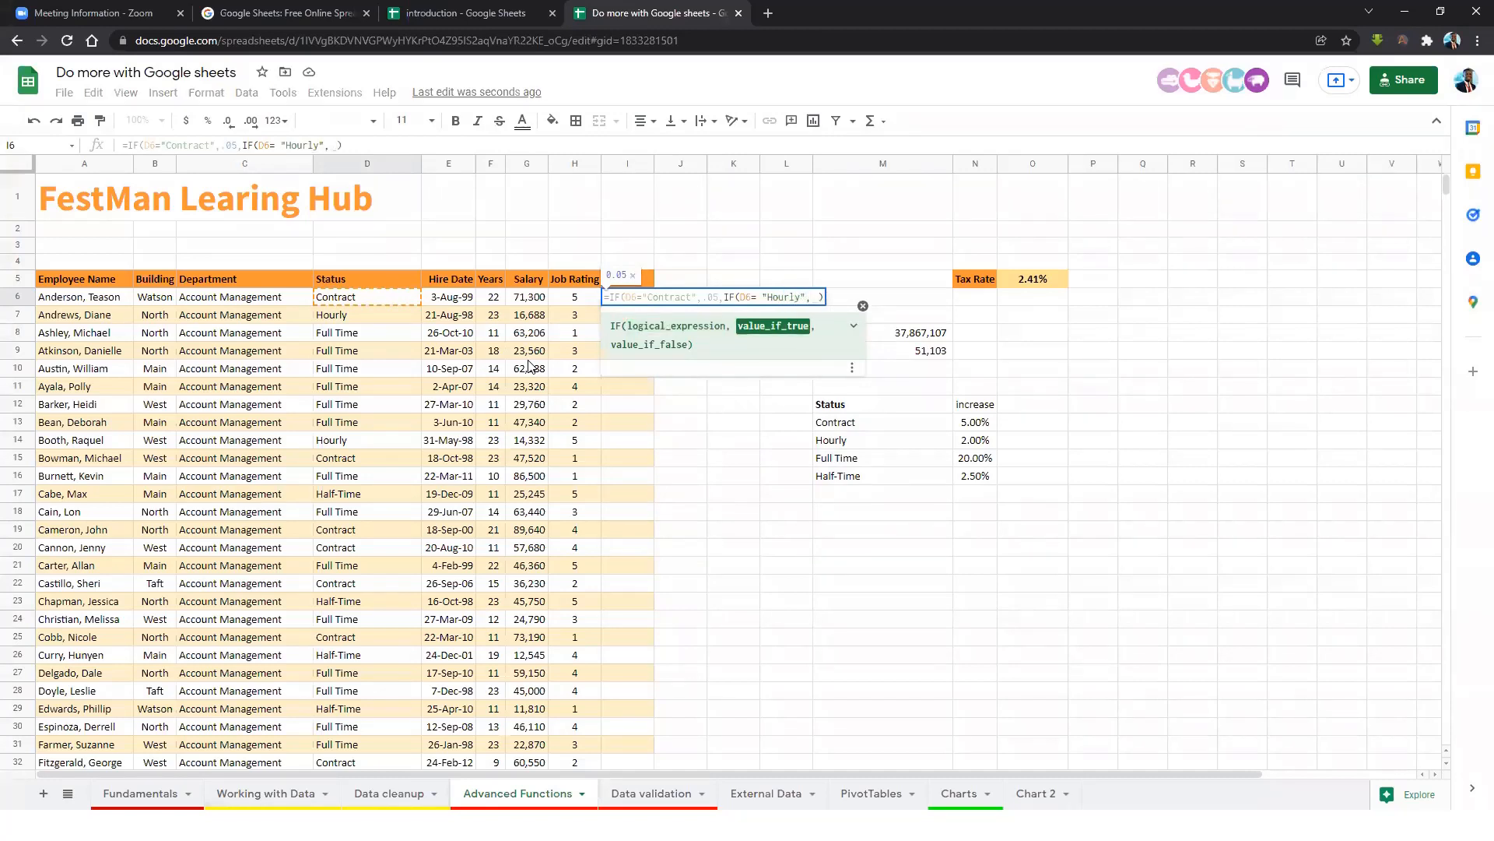
{"action": "type", "text": "0.02"}
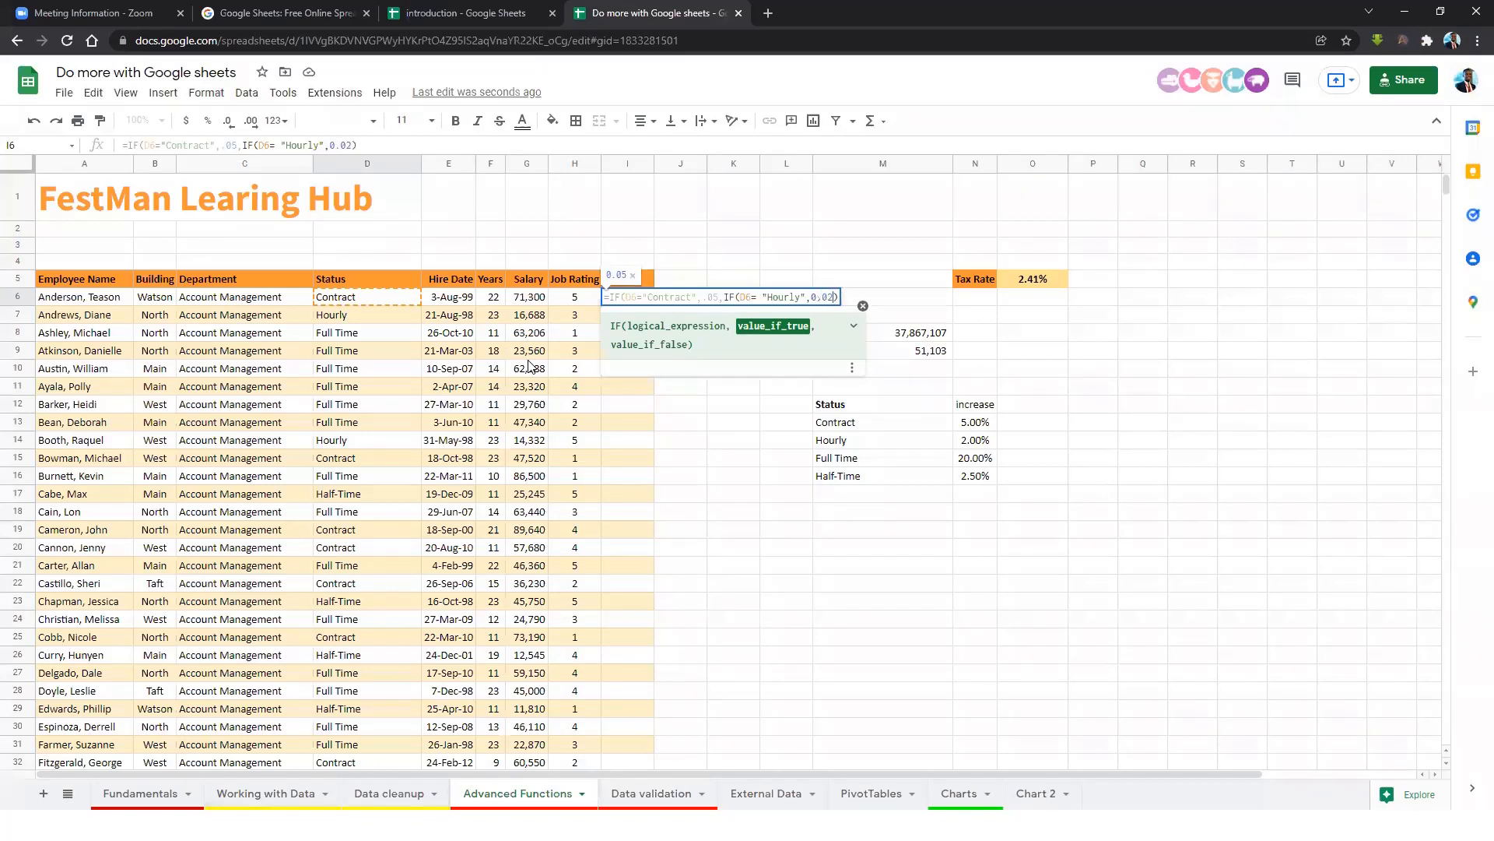
{"action": "type", "text": ", "}
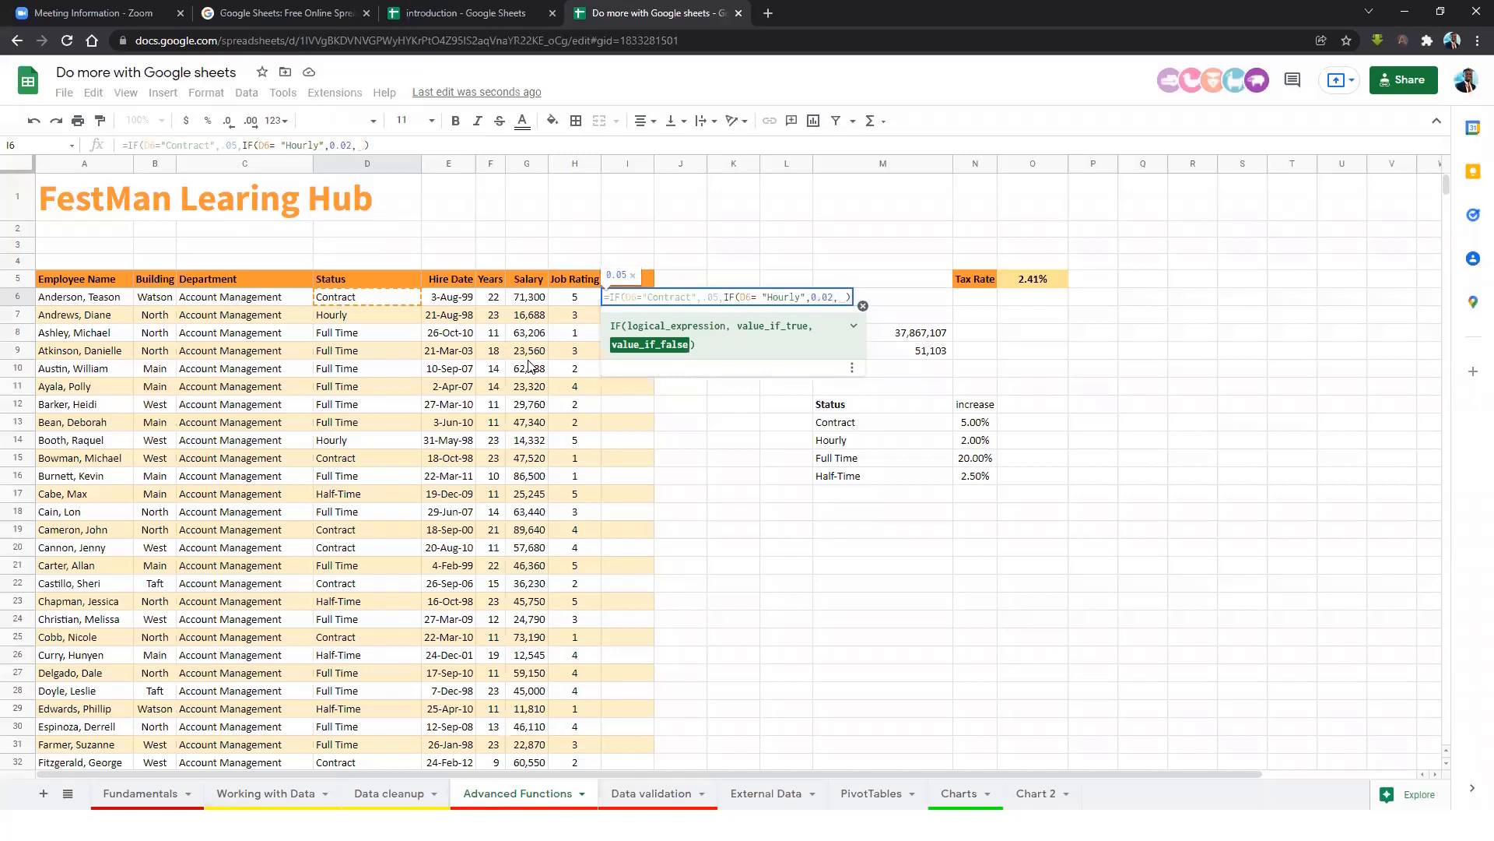
{"action": "type", "text": "if"}
{"action": "left_click", "coordinate": [635, 336]}
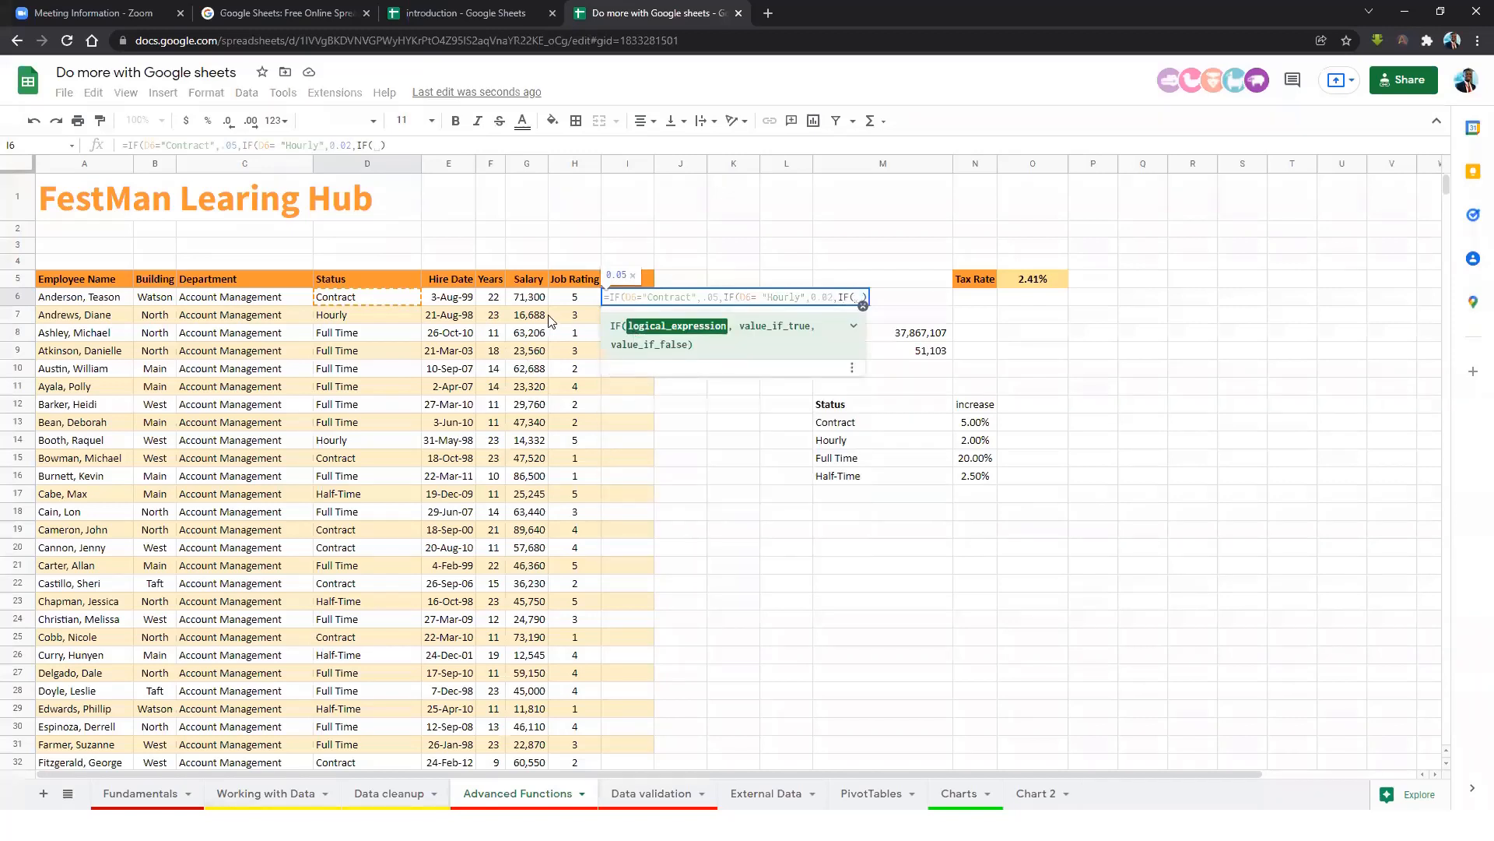
Finish I6's nested IF so D6 = "Full Time" returns .2 and anything else .025.
{"action": "left_click", "coordinate": [408, 302]}
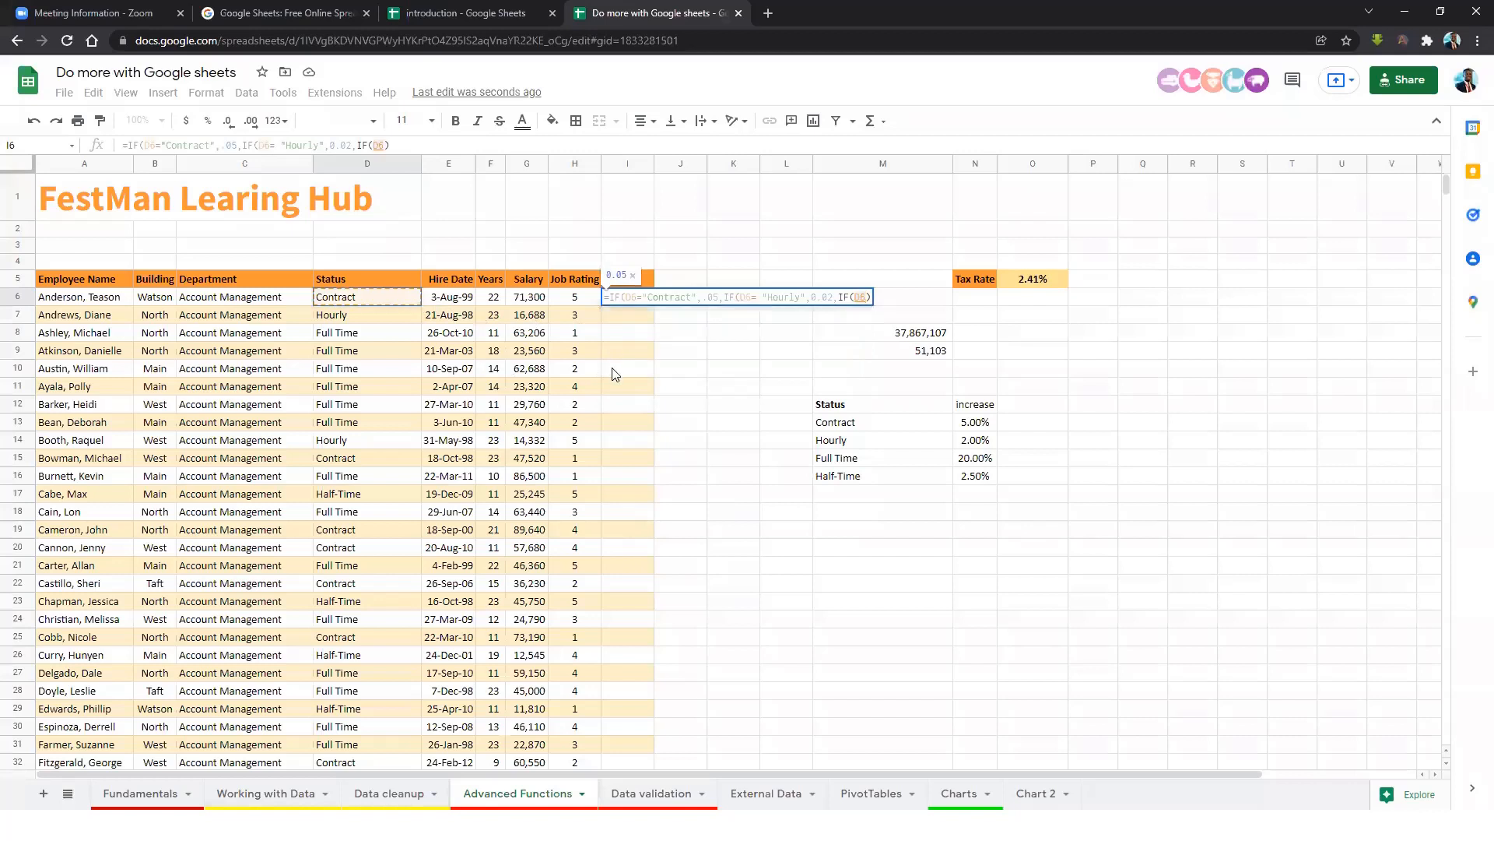
{"action": "type", "text": "= "}
{"action": "type", "text": "\"Full"}
{"action": "type", "text": " Time"}
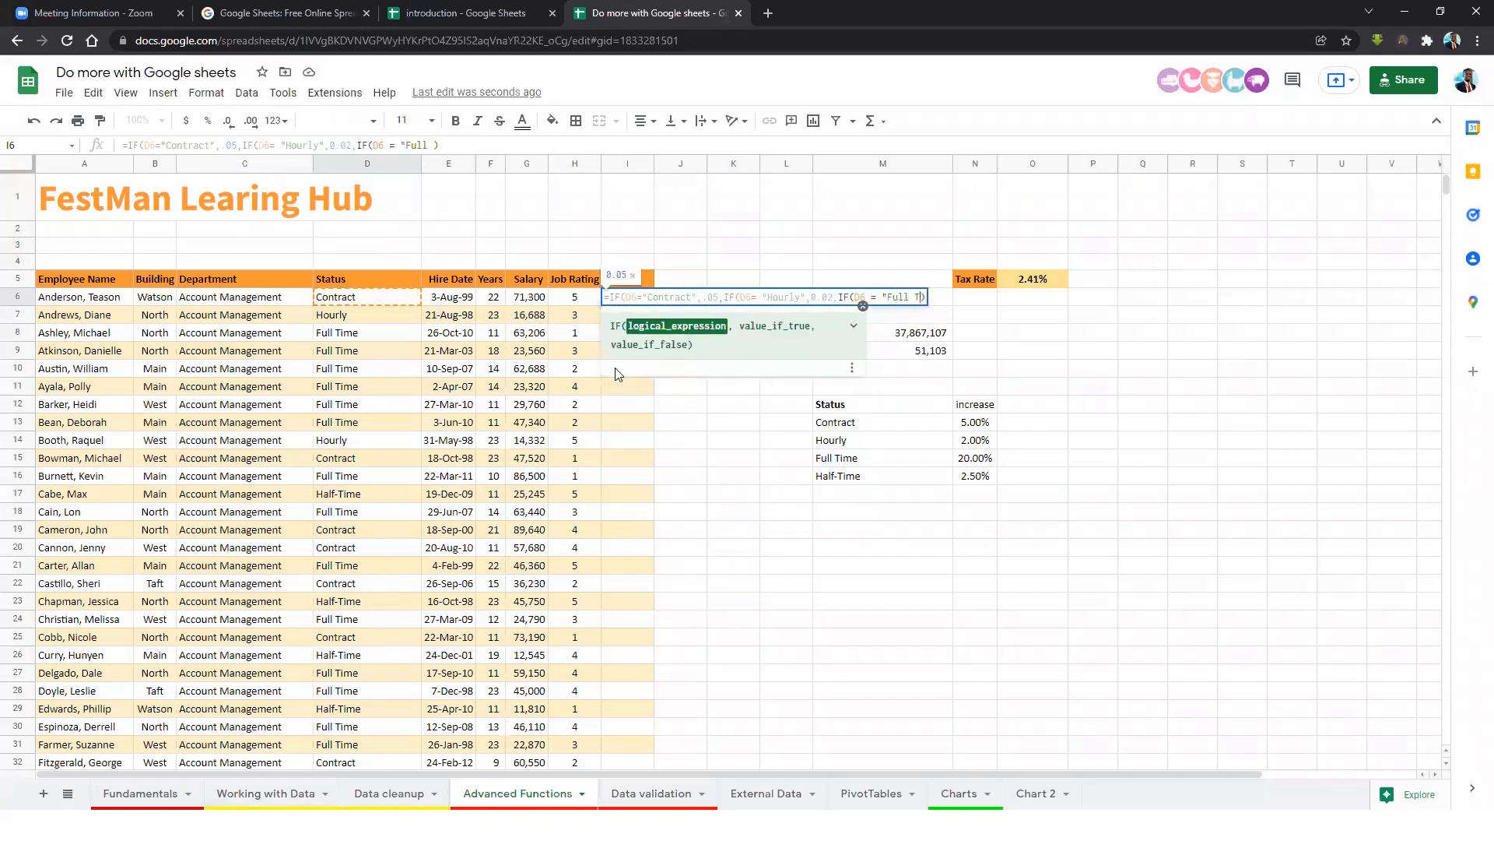
{"action": "type", "text": "\","}
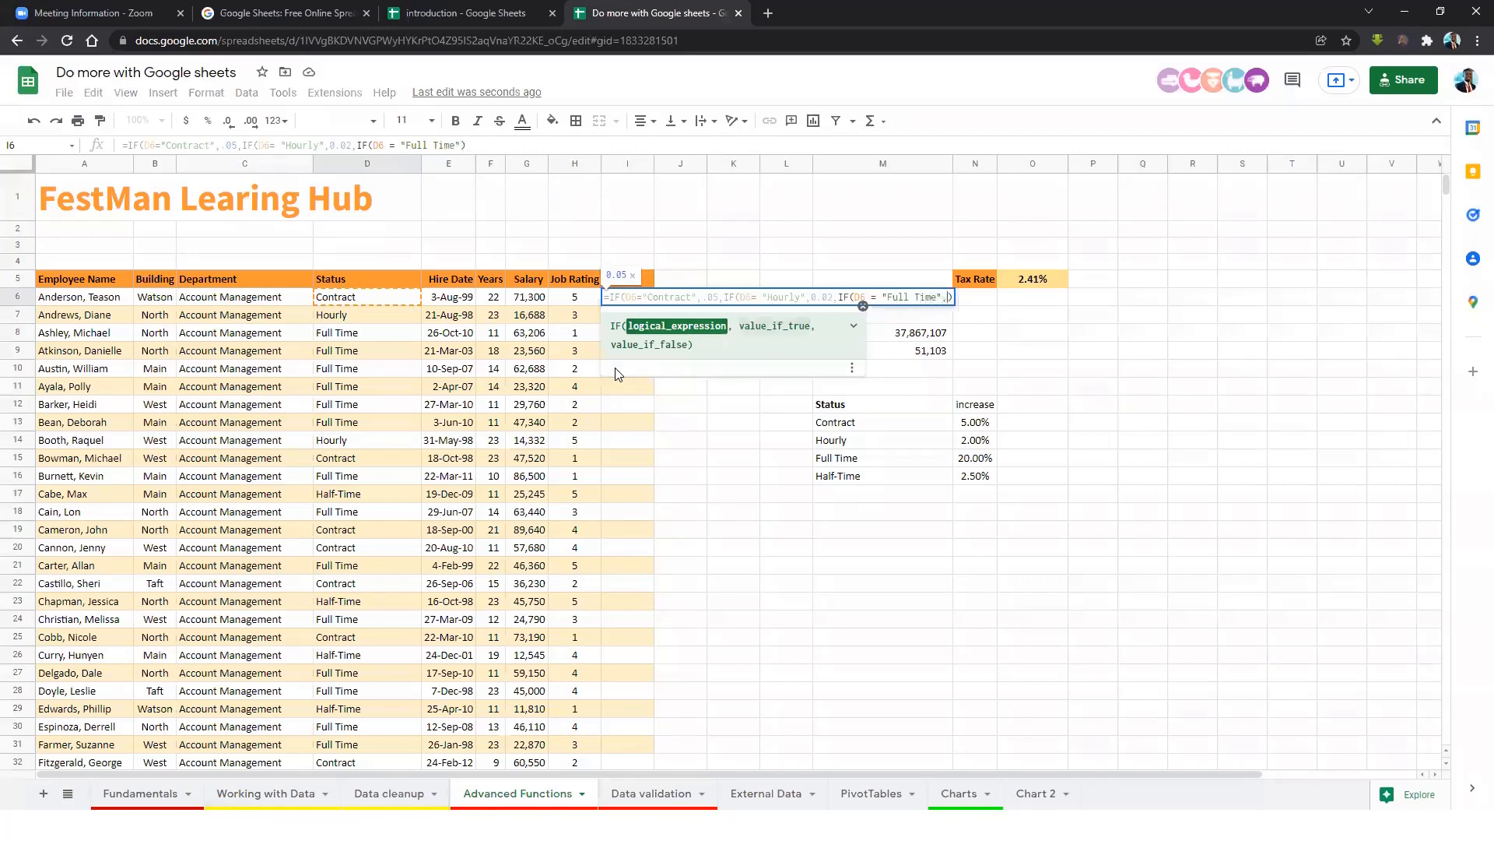
{"action": "key", "text": "BackSpace"}
{"action": "type", "text": ".02"}
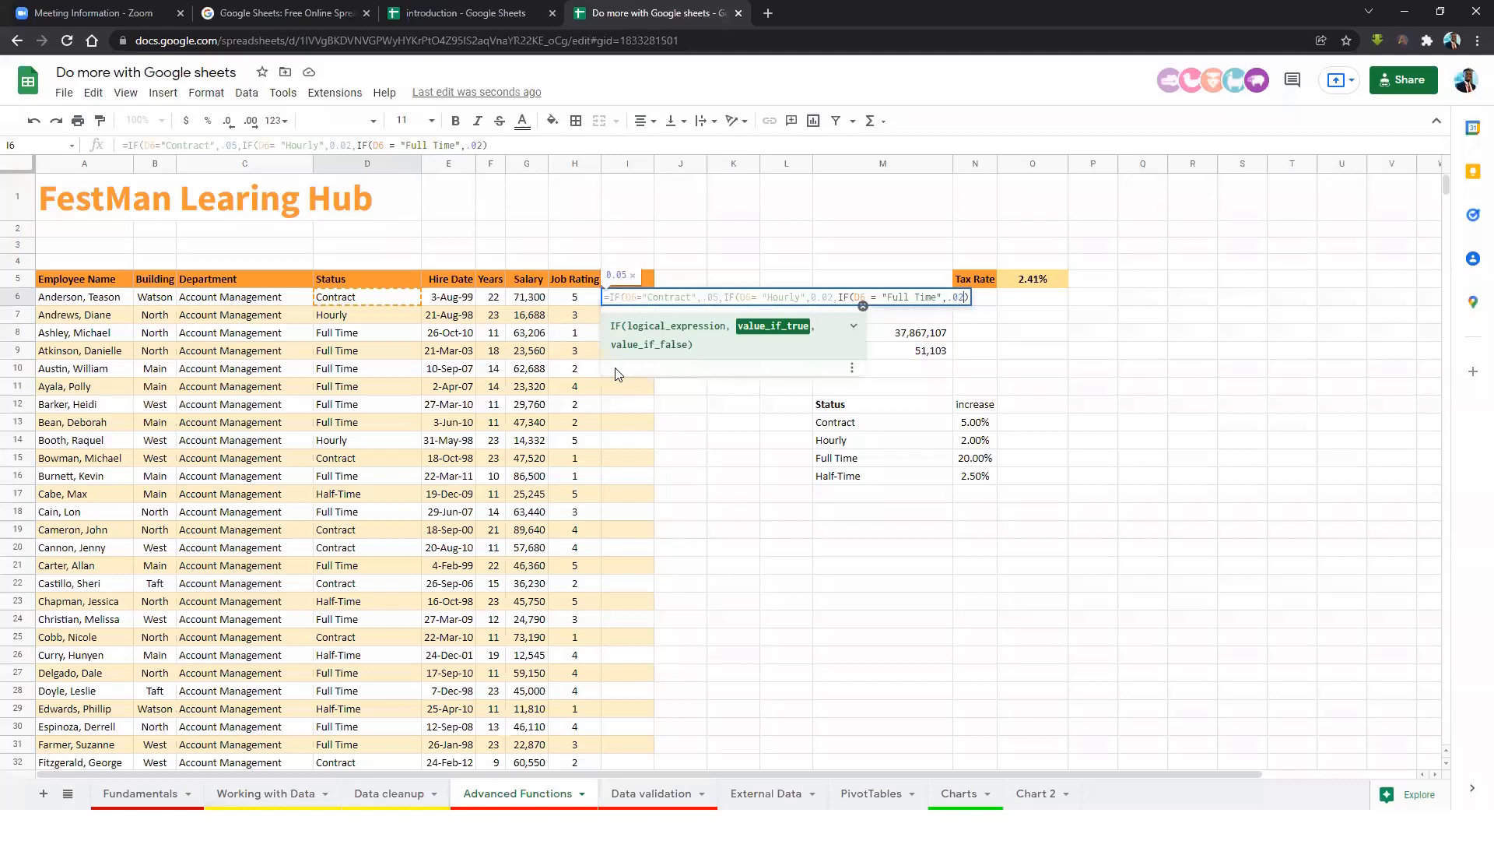
{"action": "type", "text": ","}
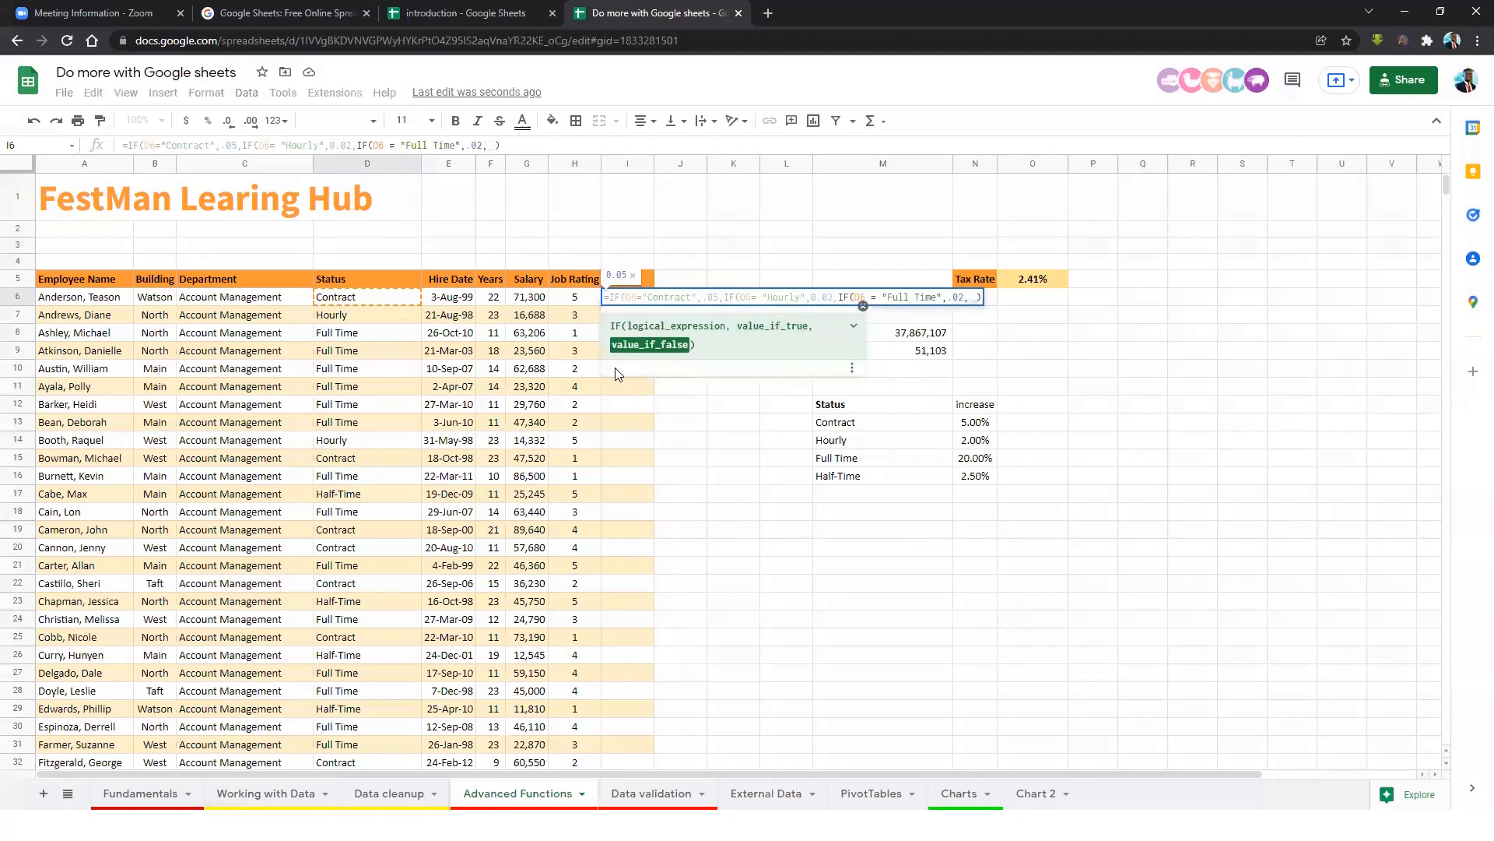
{"action": "key", "text": "BackSpace"}
{"action": "key", "text": "BackSpace"}
{"action": "key", "text": "BackSpace"}
{"action": "key", "text": "BackSpace"}
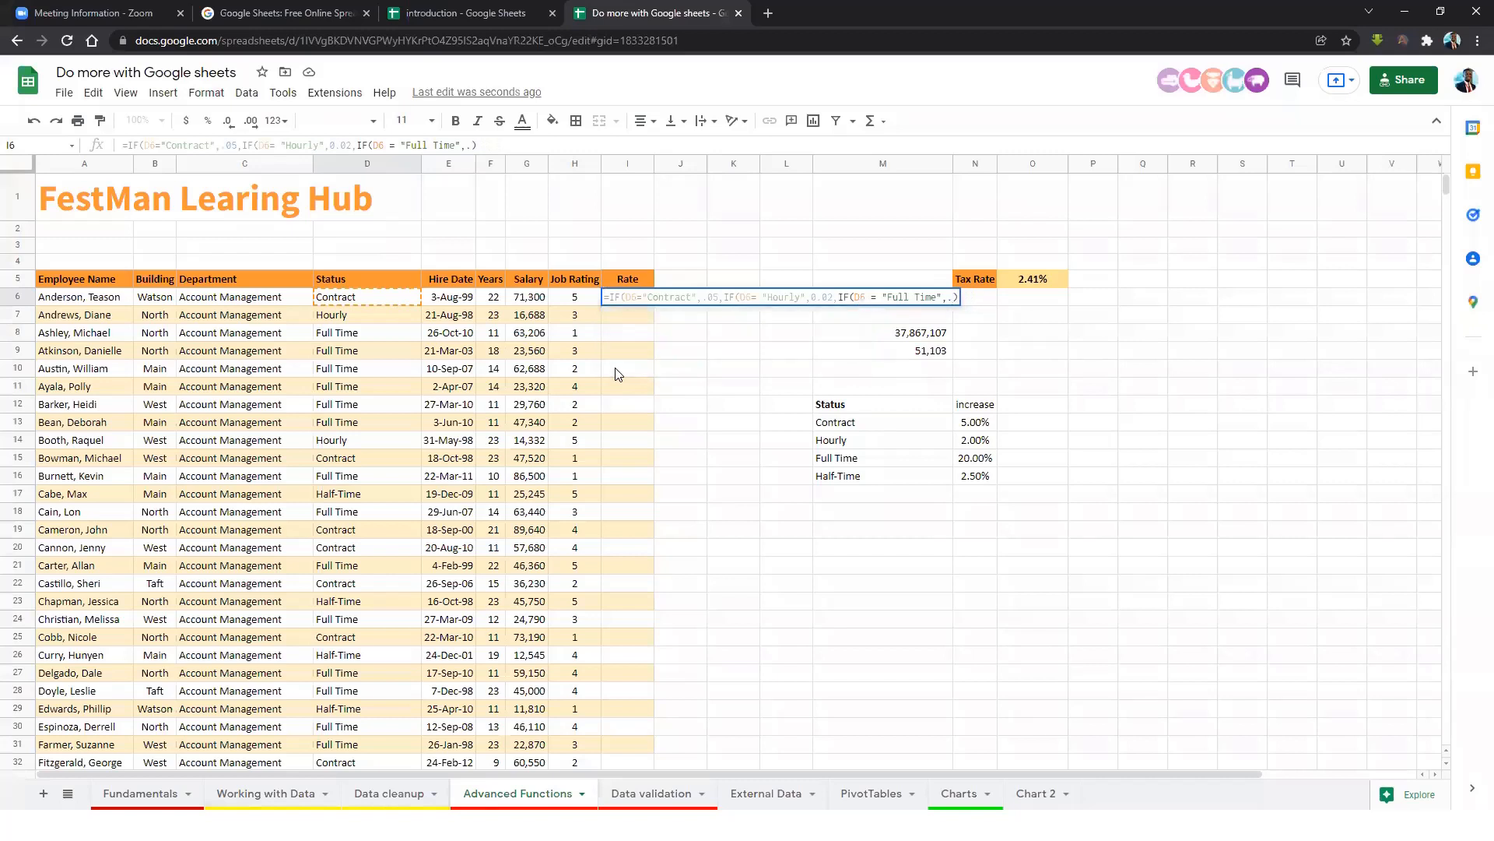
{"action": "type", "text": "2,"}
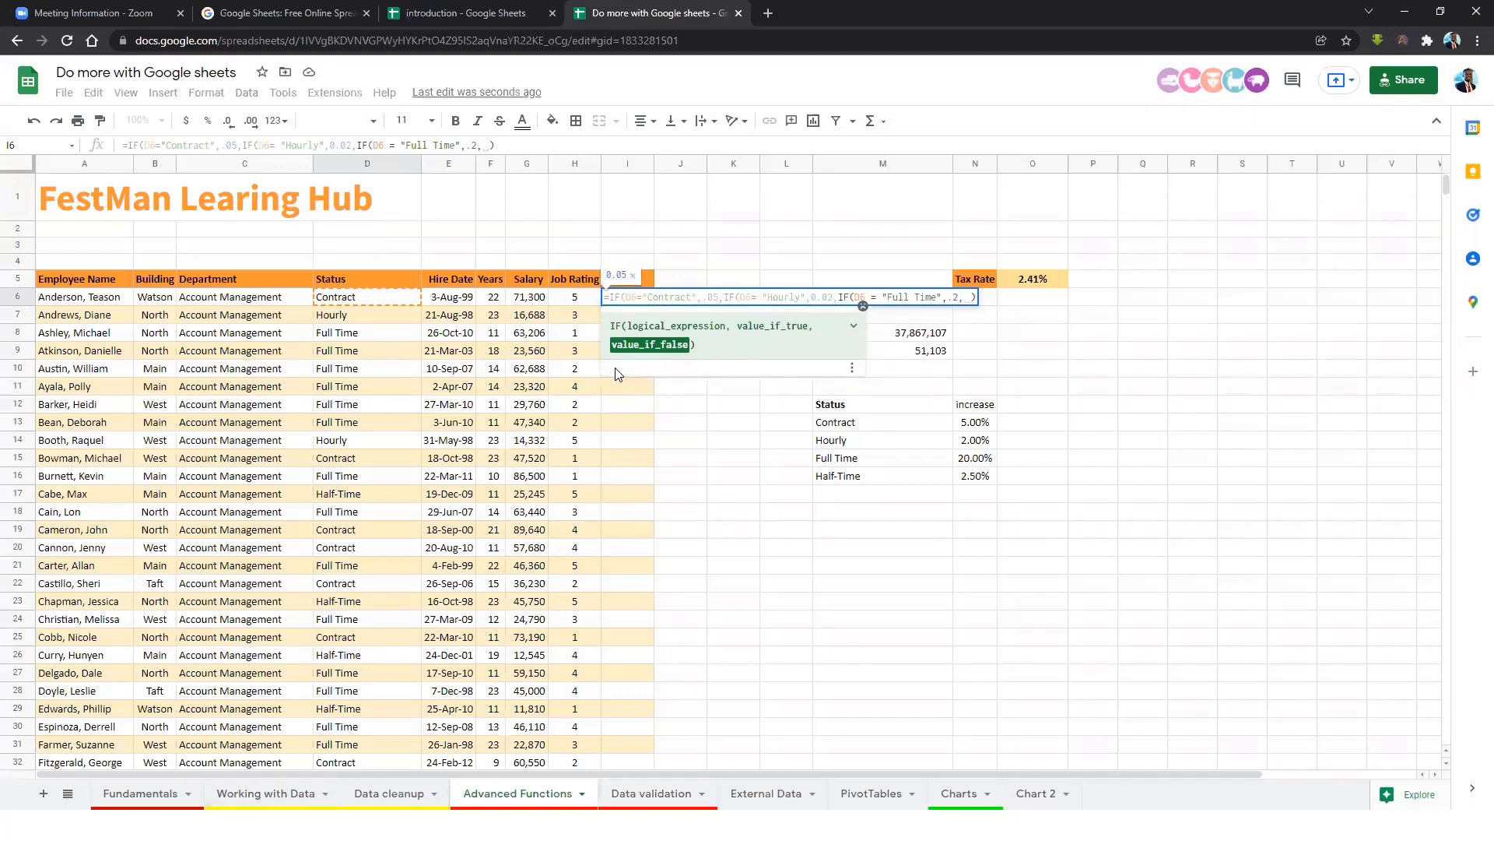
{"action": "type", "text": "."}
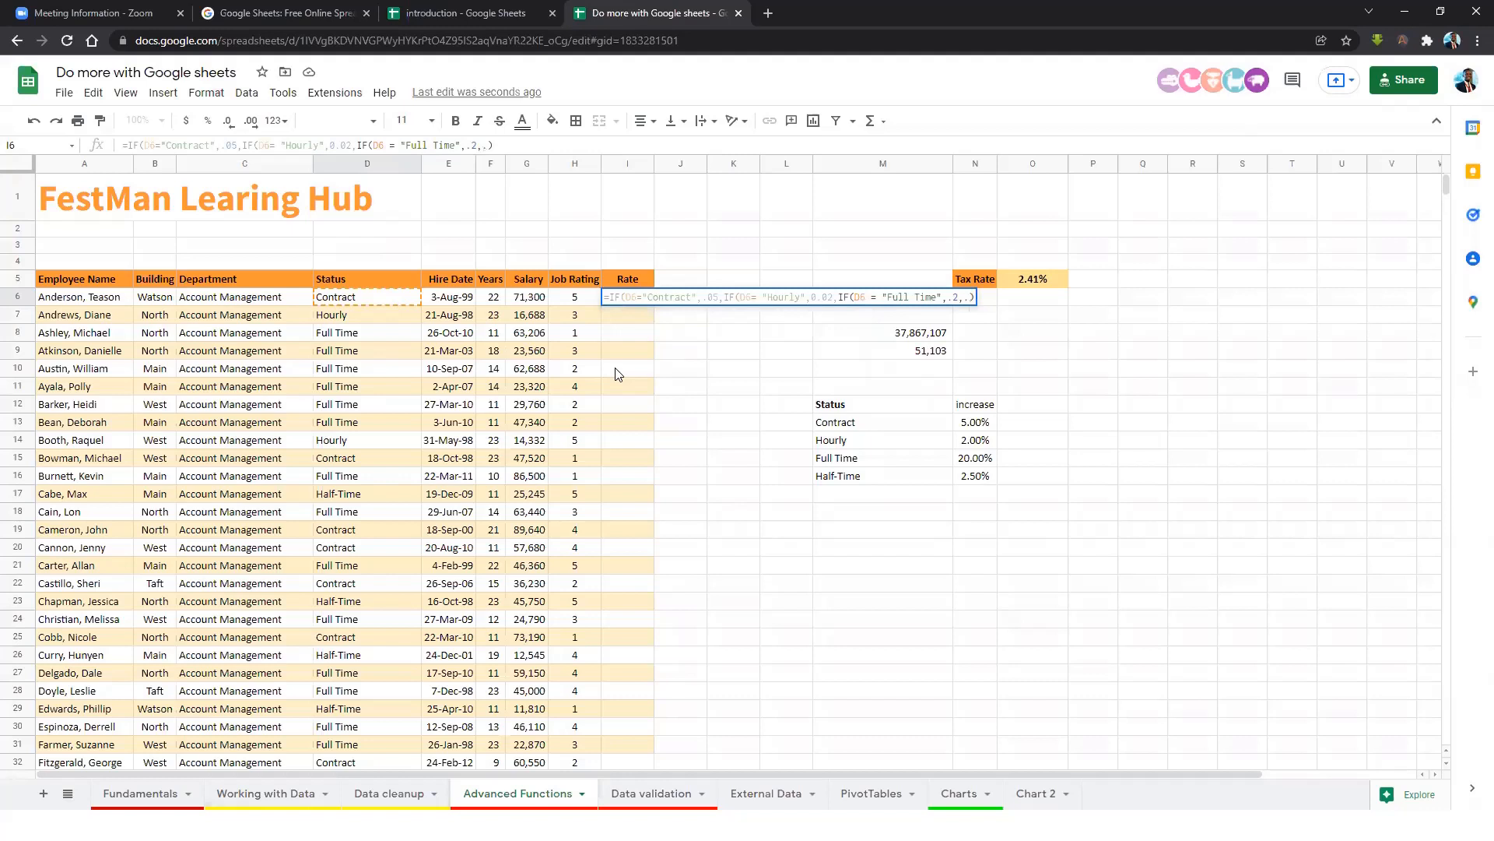
{"action": "type", "text": "025))"}
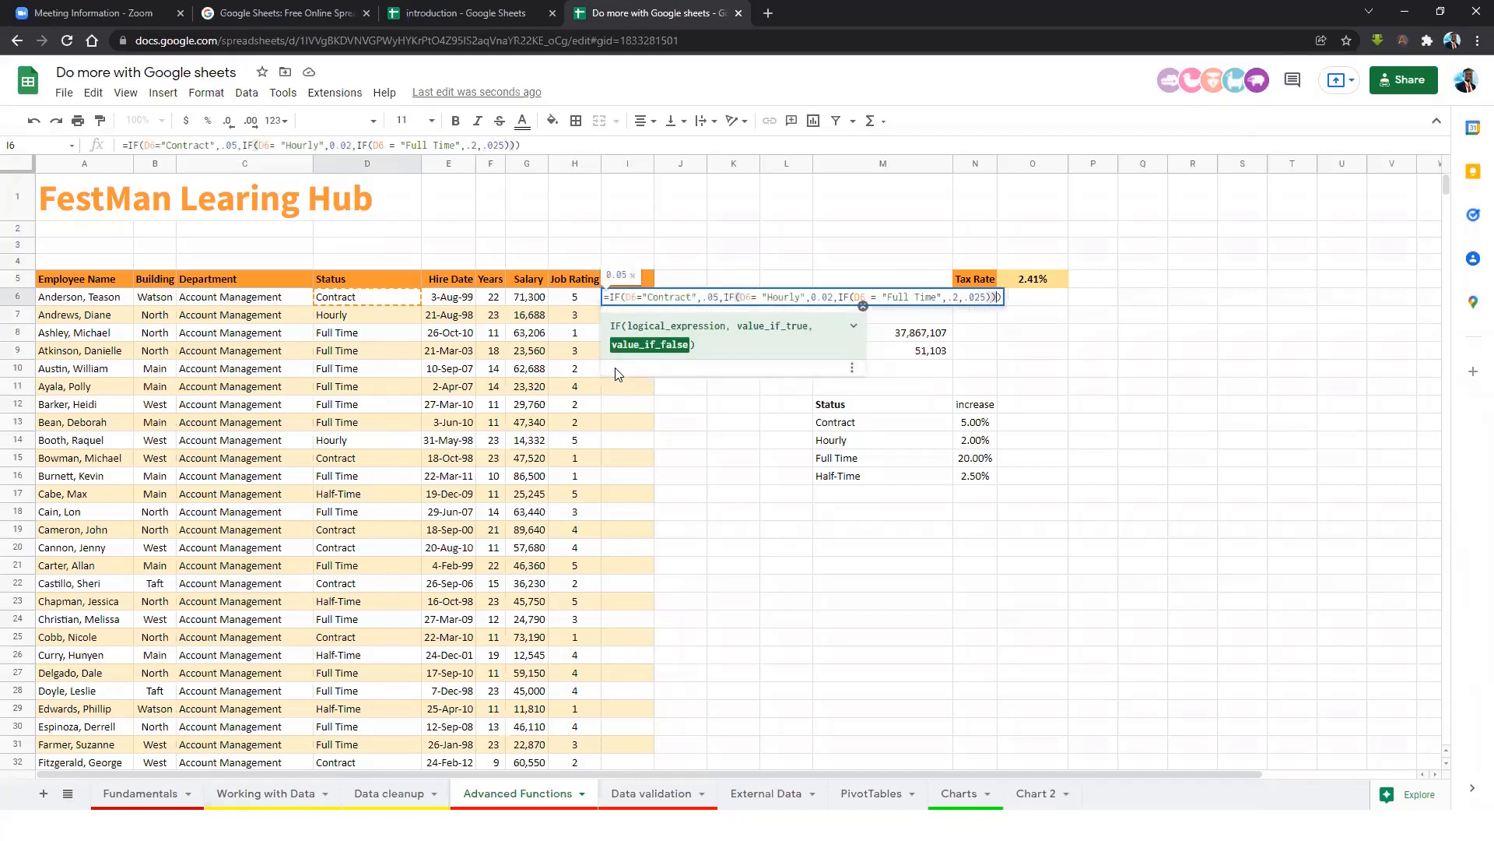
{"action": "key", "text": "Return"}
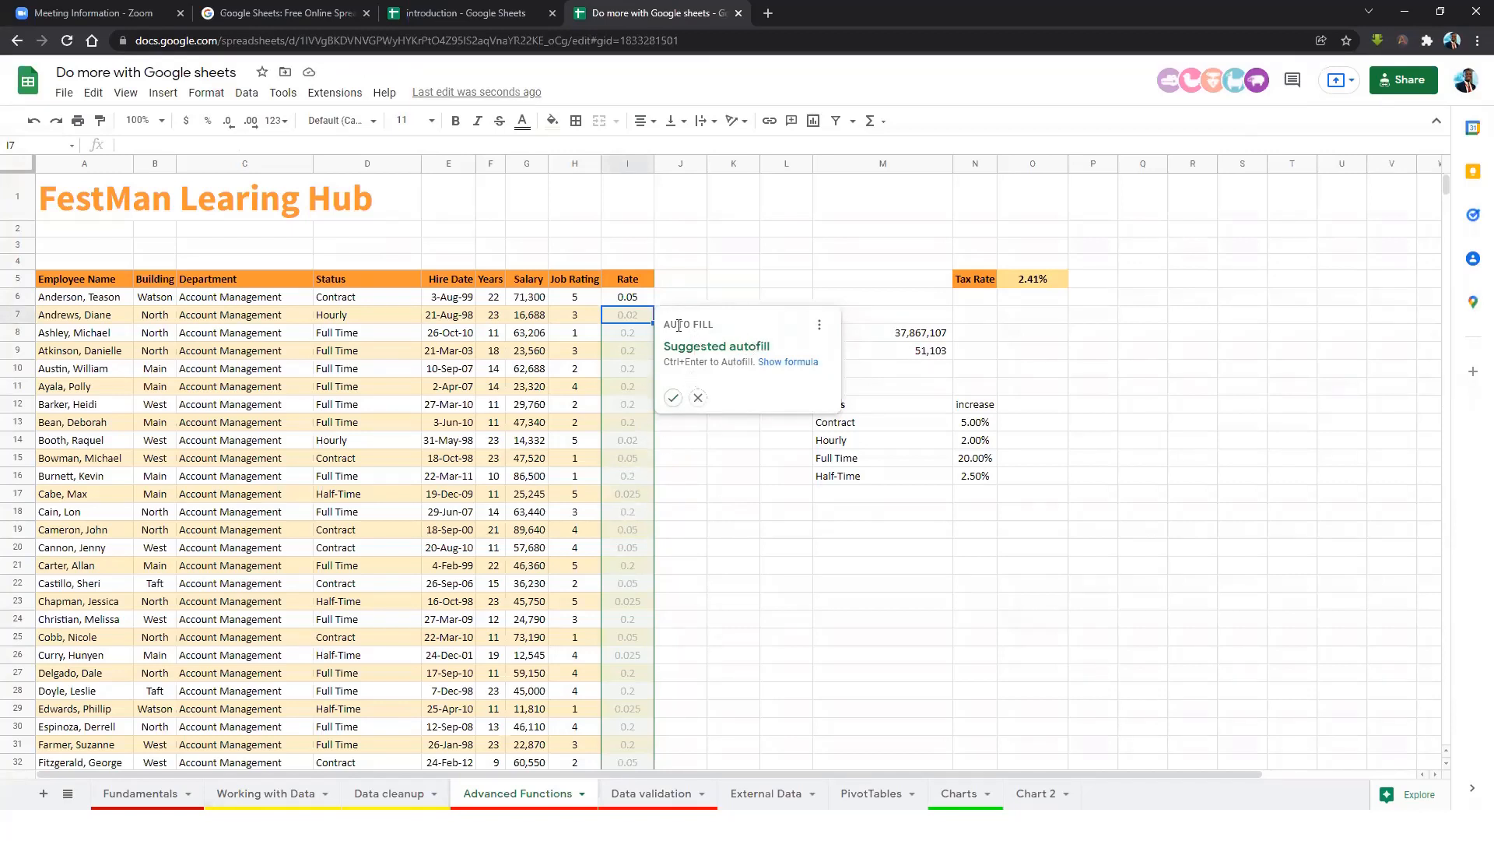
Accept the suggested autofill to copy the rate formula down column I and spot-check the results.
{"action": "left_click", "coordinate": [674, 398]}
{"action": "left_click", "coordinate": [642, 391]}
{"action": "left_click", "coordinate": [634, 457]}
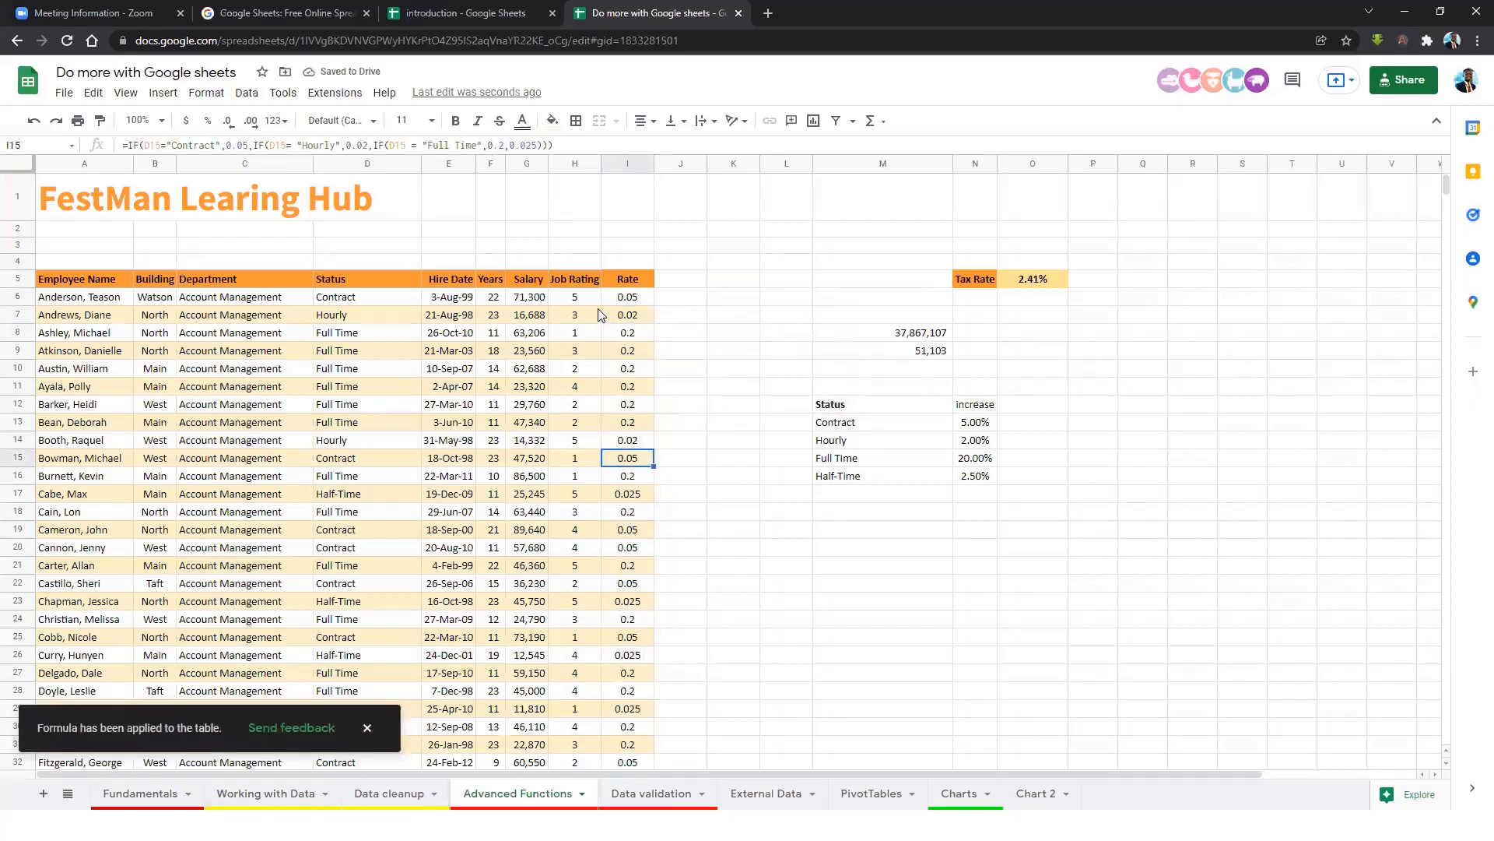
{"action": "left_click", "coordinate": [621, 300]}
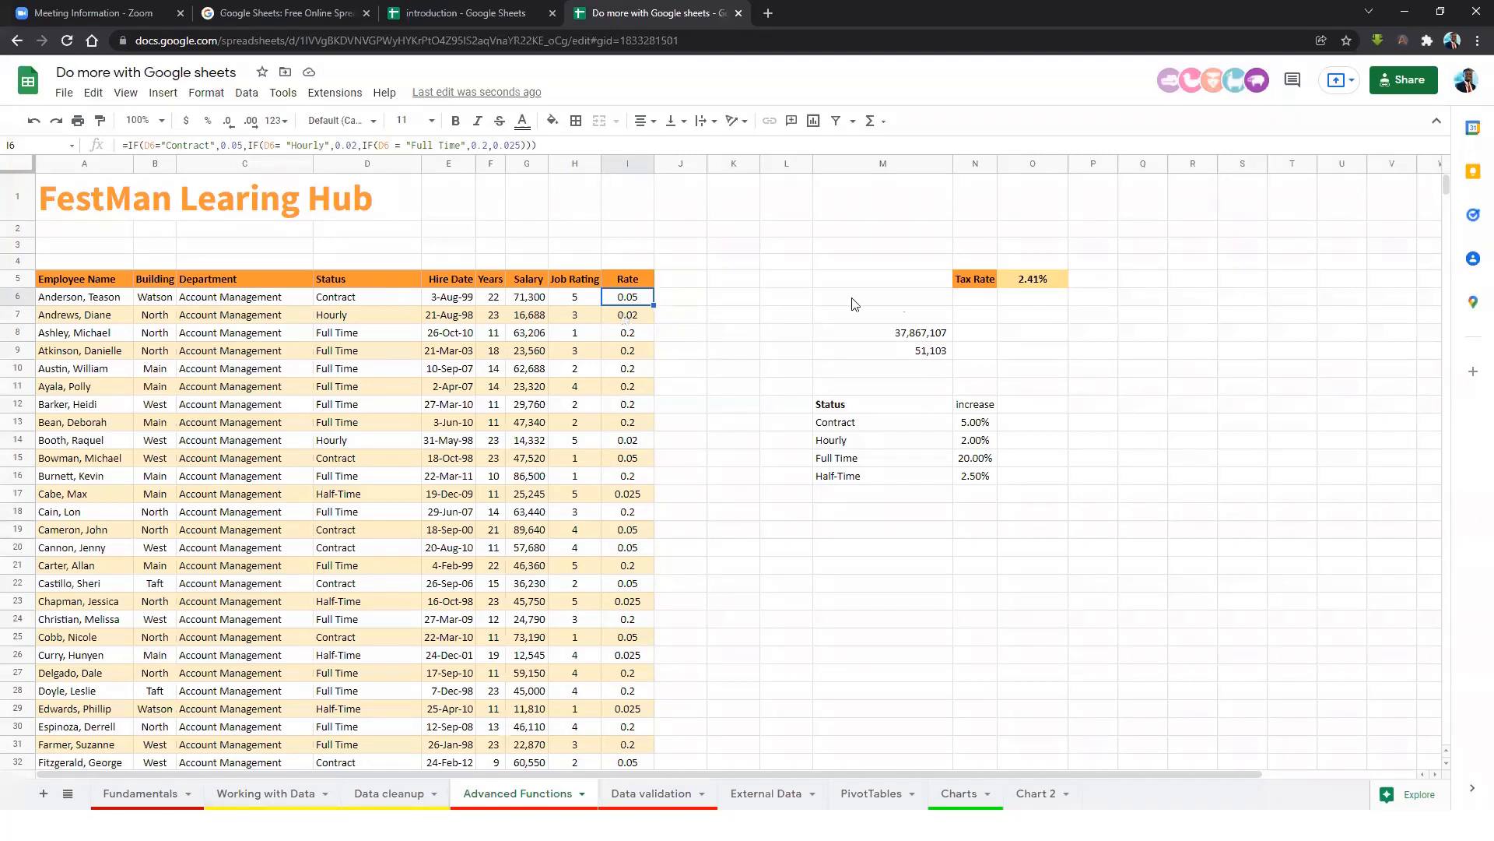
Enter MALE in Q7.
{"action": "left_click", "coordinate": [1155, 321]}
{"action": "type", "text": "MALE"}
{"action": "key", "text": "Return"}
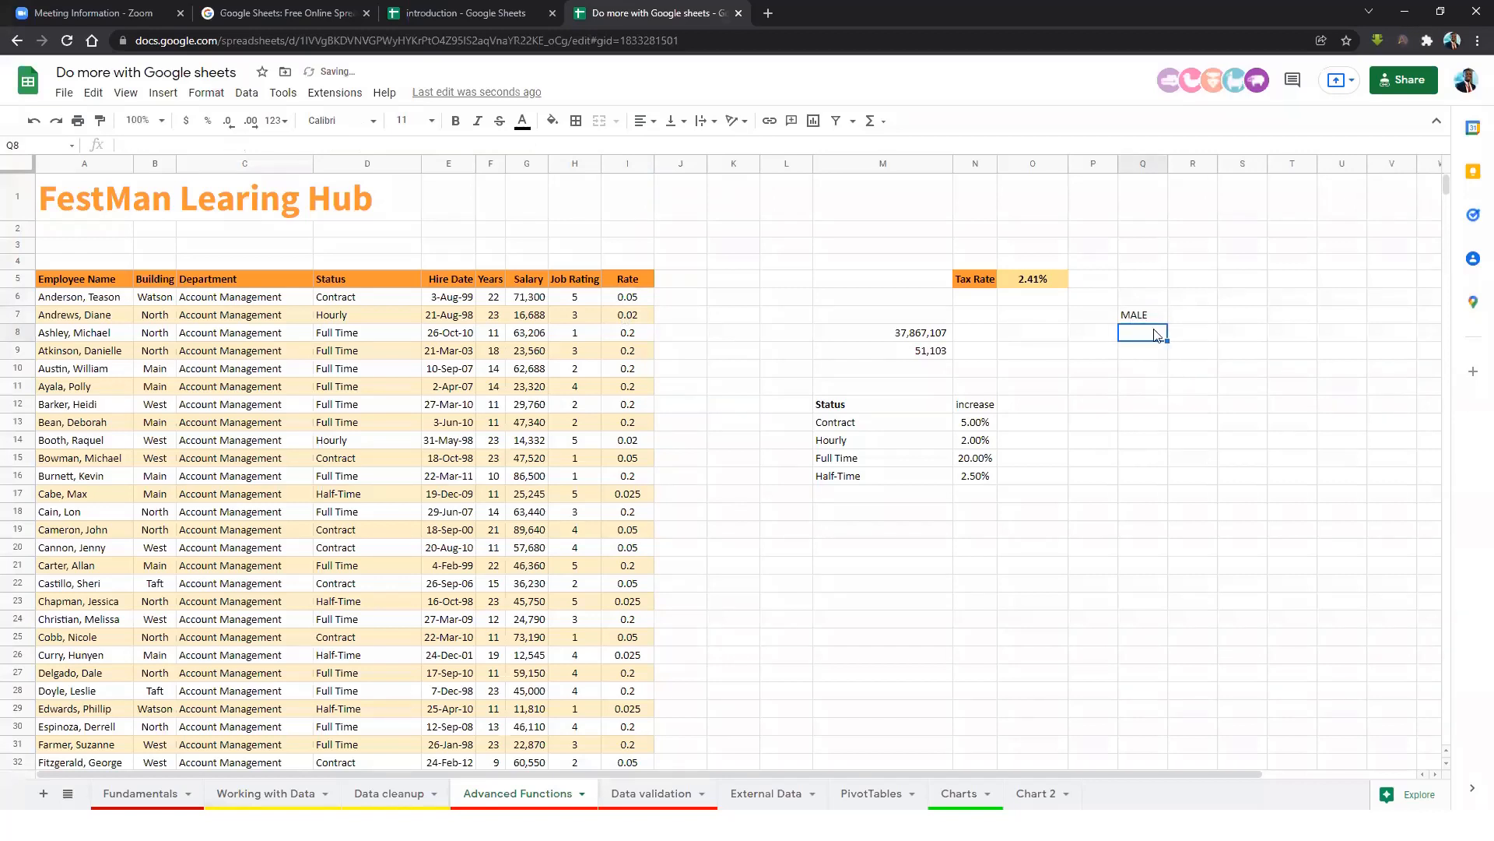
Enter =IF(Q7="Male","Yes","No") in R7.
{"action": "left_click", "coordinate": [1201, 320]}
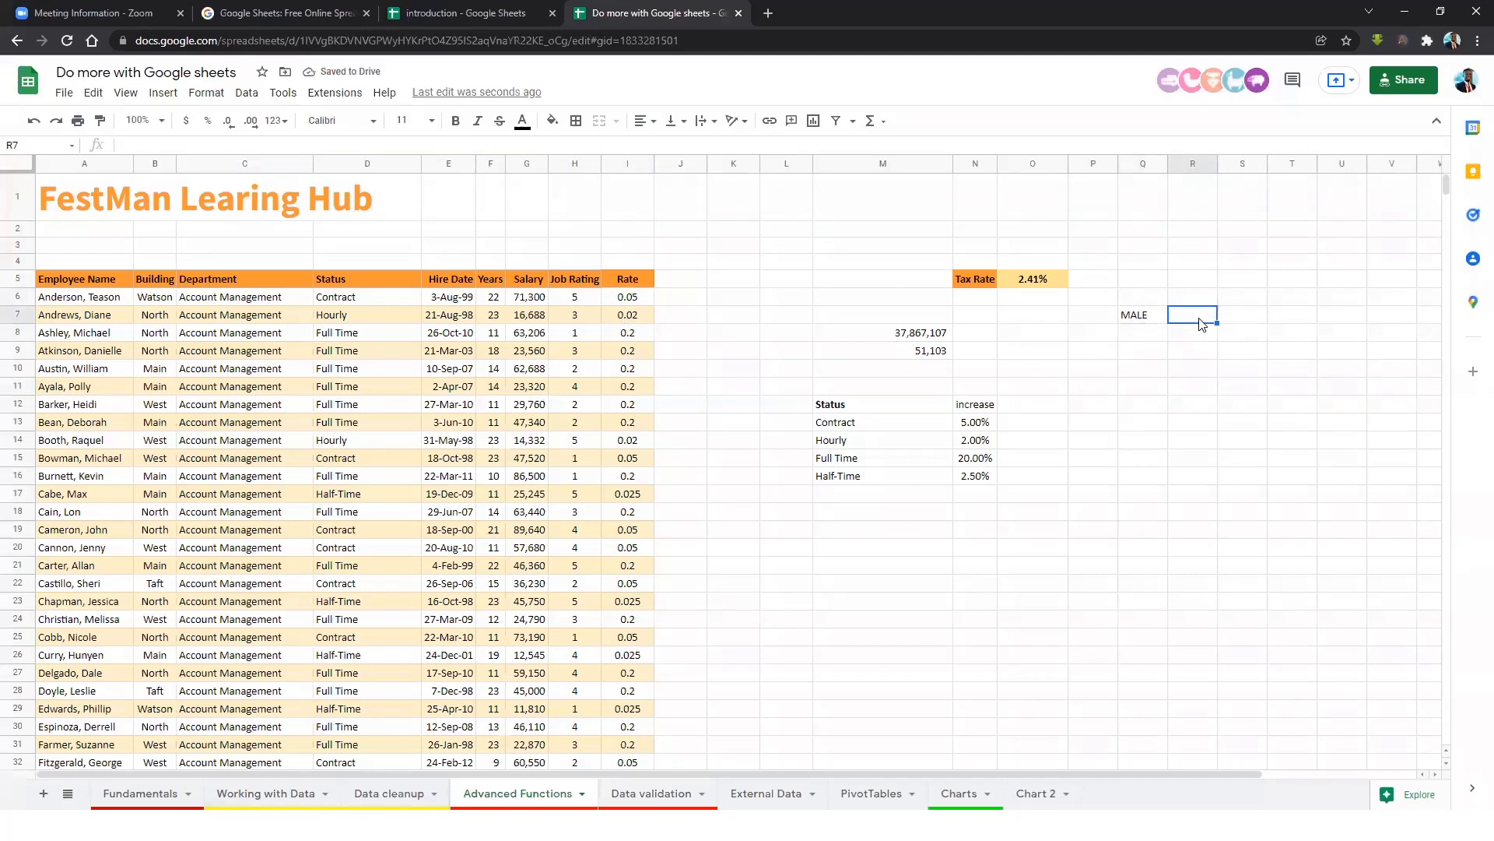
{"action": "type", "text": "=IF"}
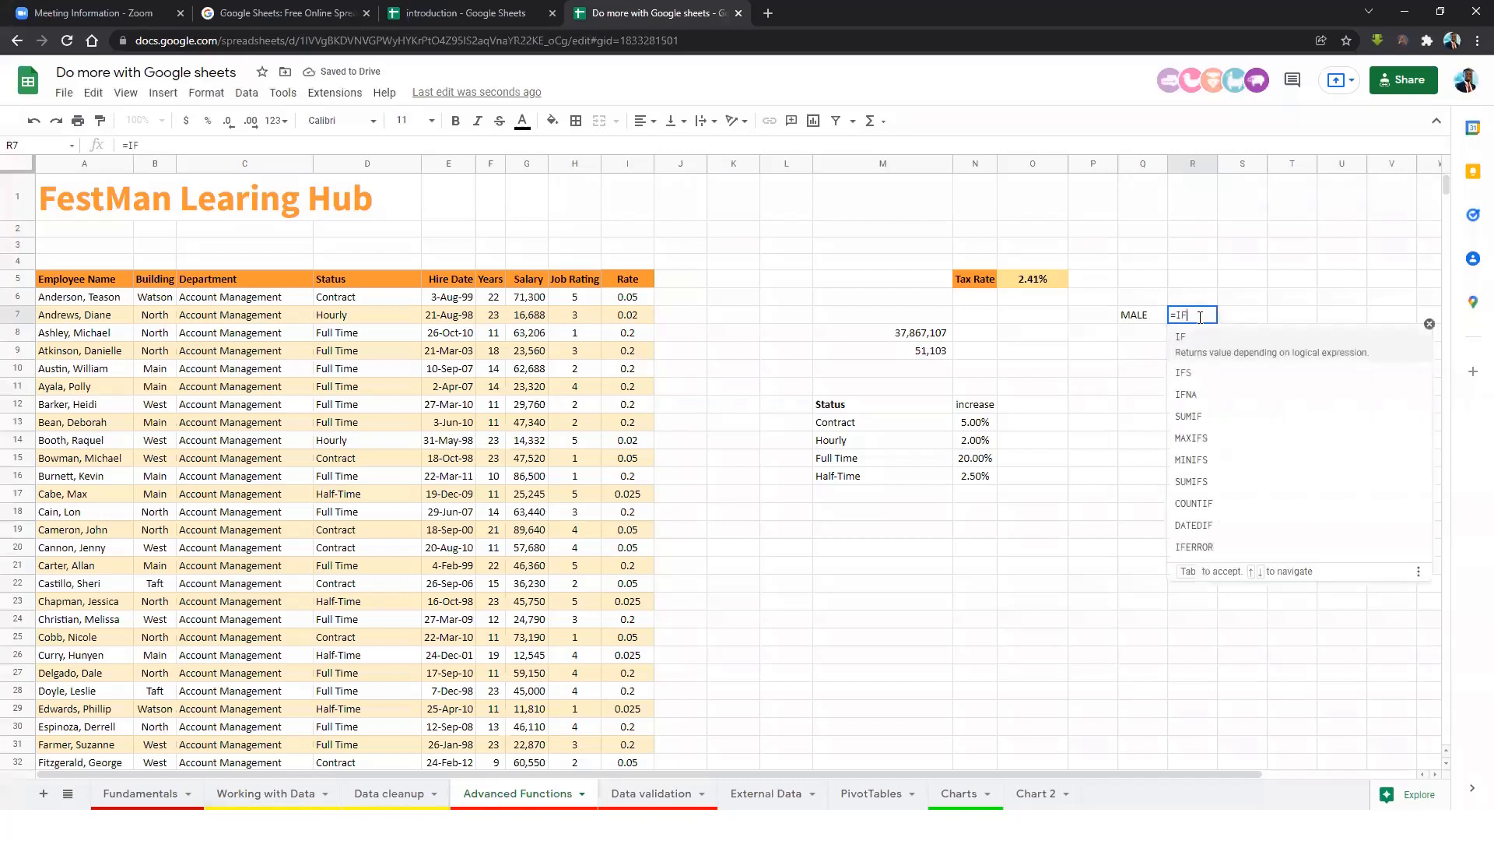
{"action": "type", "text": "("}
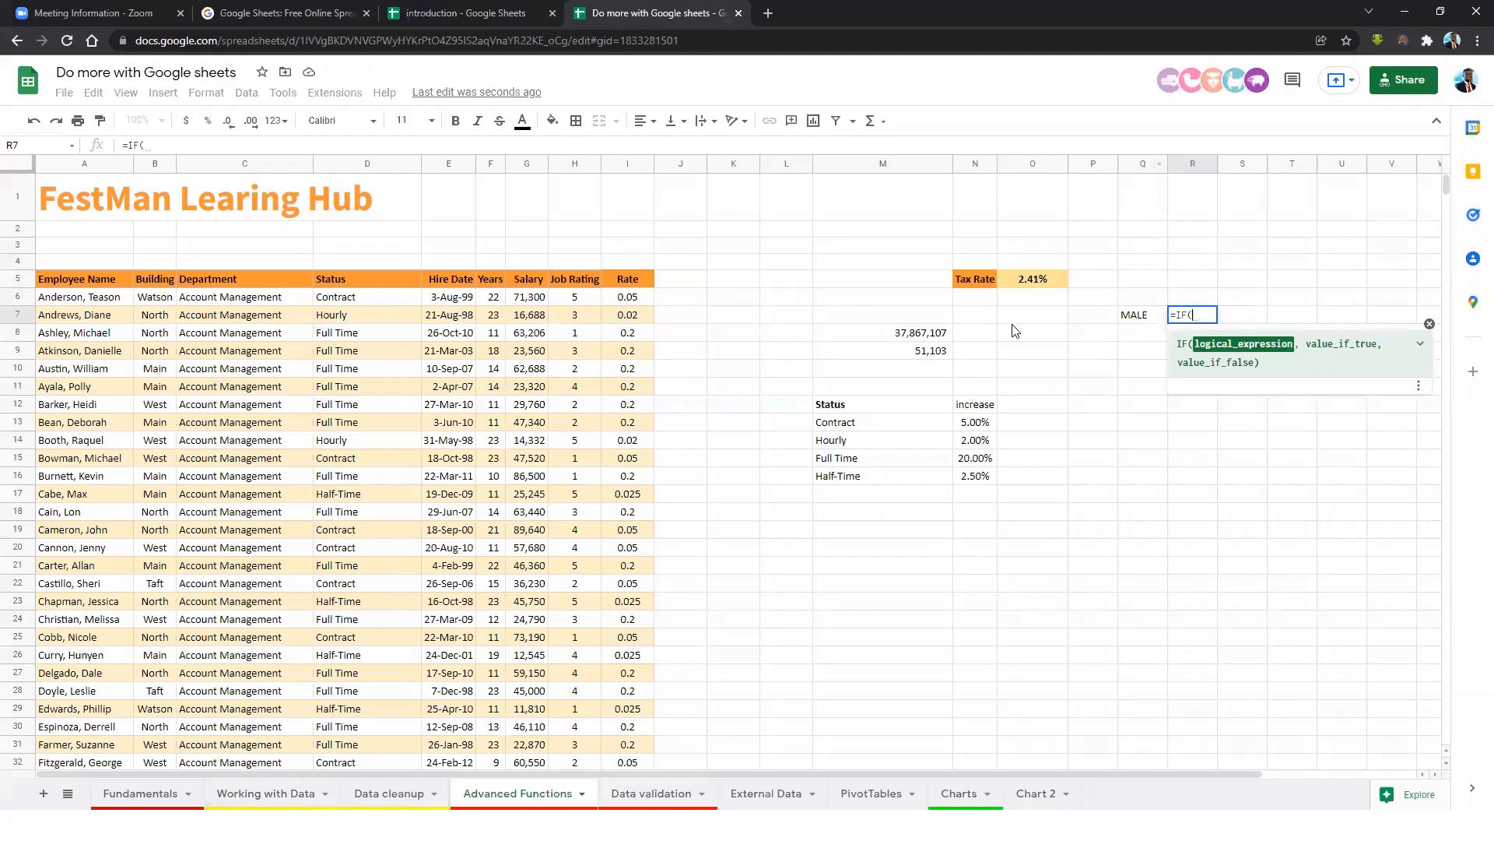
{"action": "left_click", "coordinate": [1149, 314]}
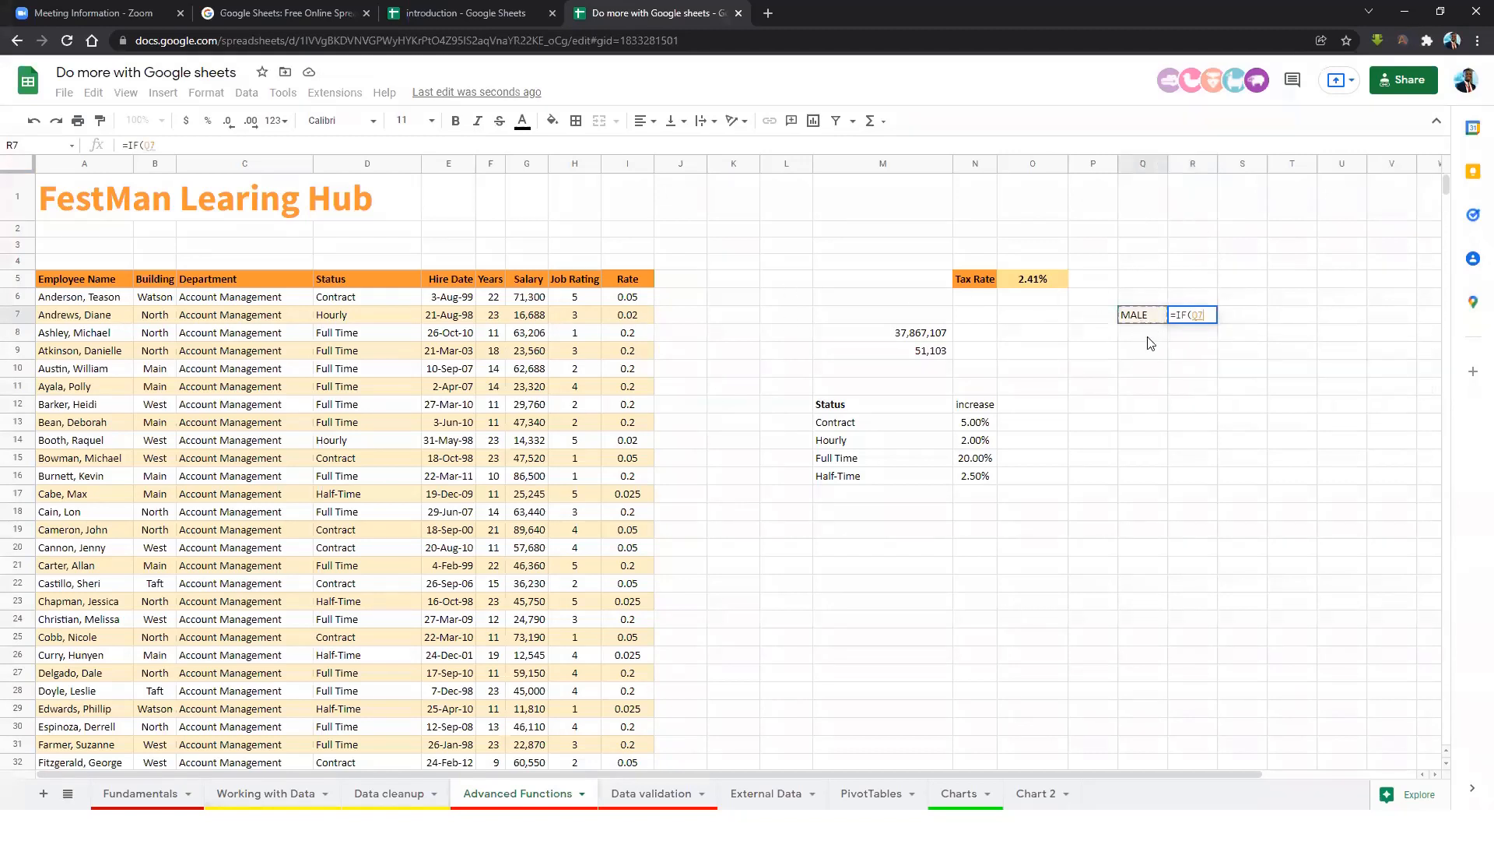
{"action": "type", "text": "="}
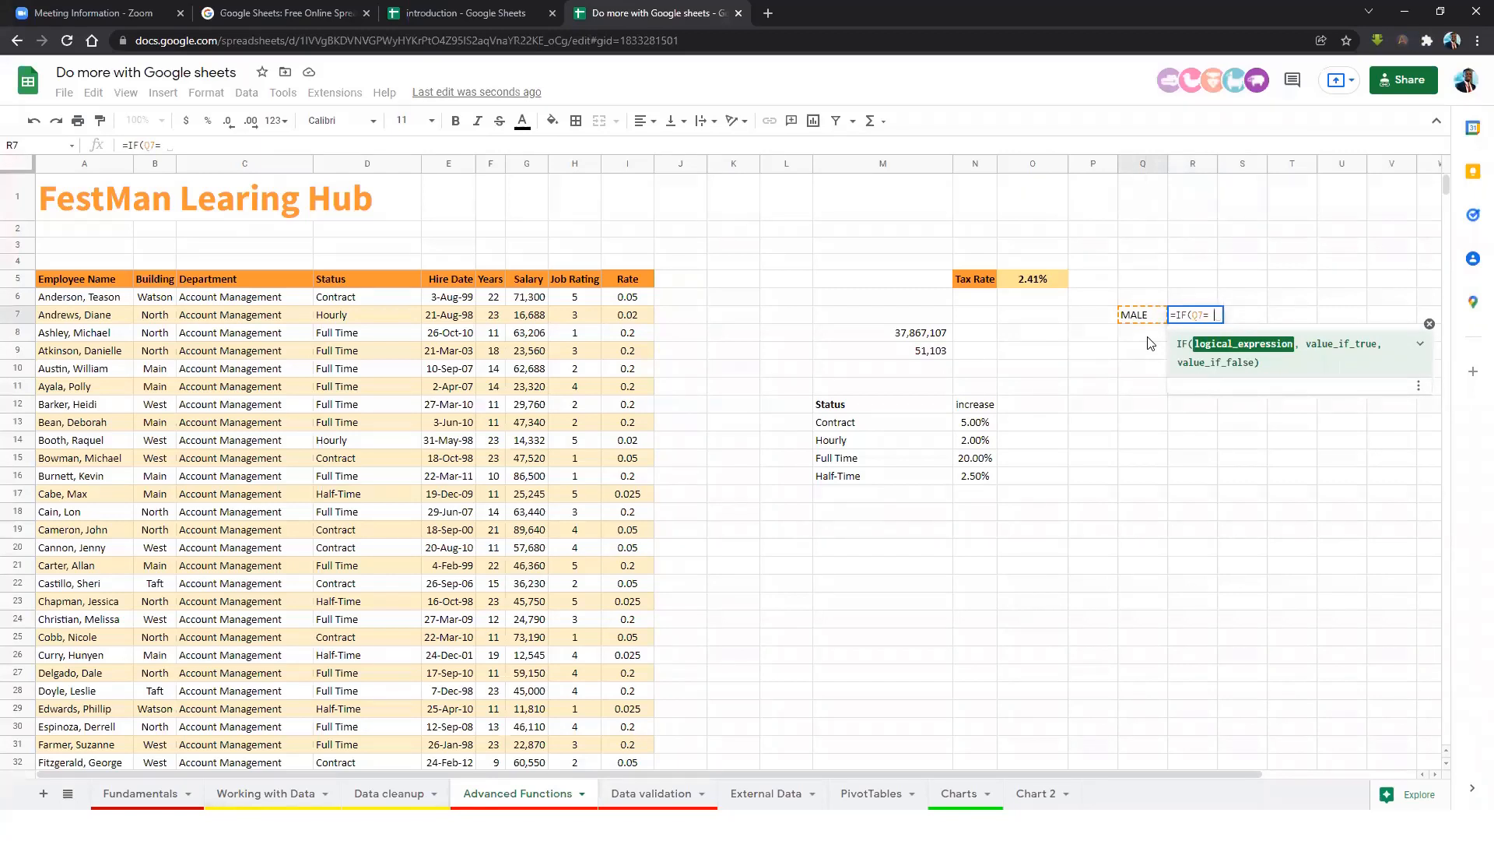
{"action": "type", "text": "\""}
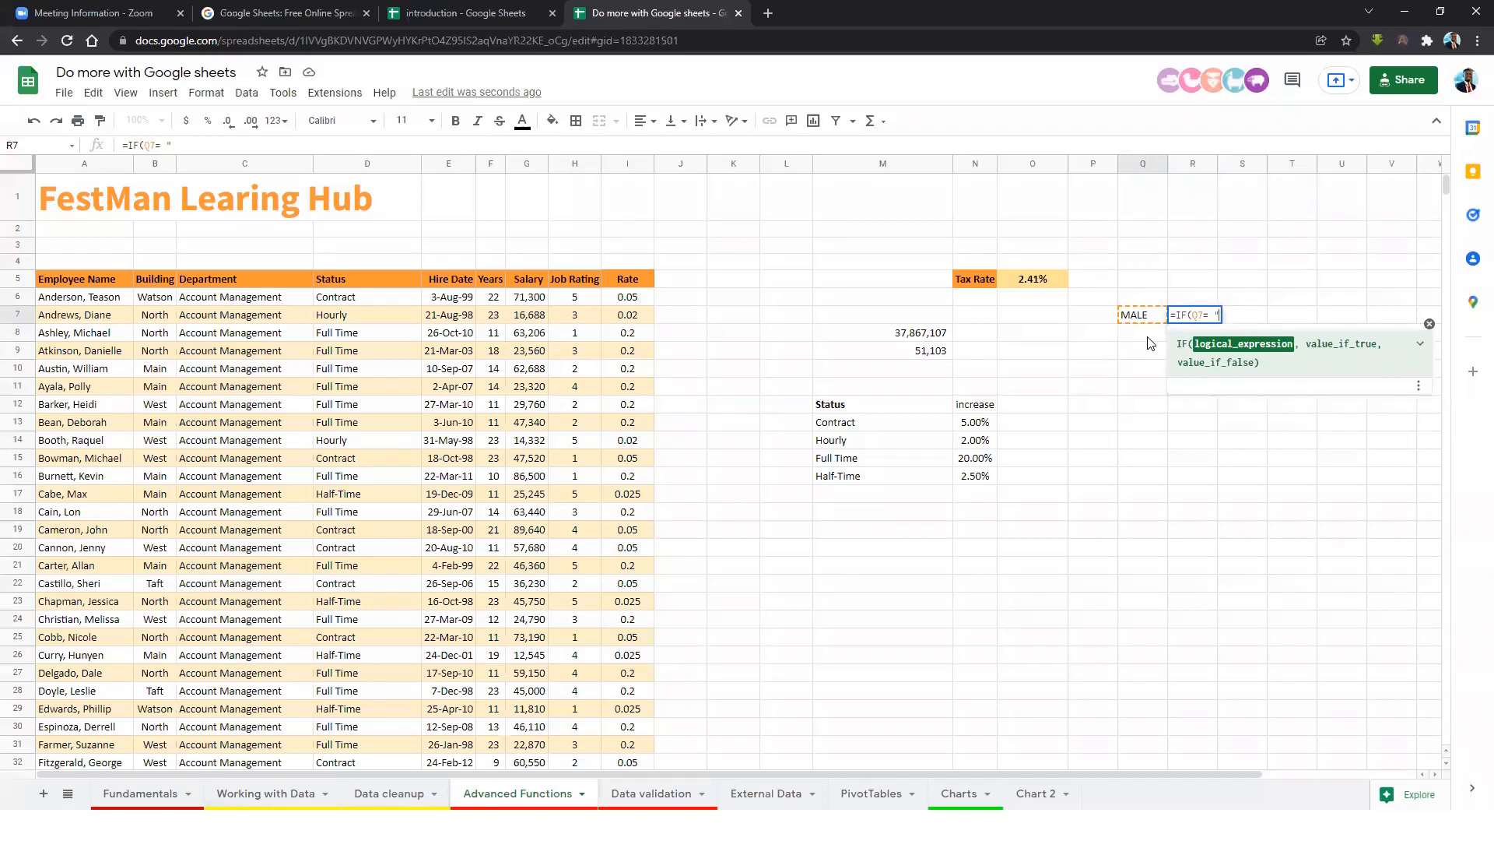
{"action": "type", "text": "Male\""}
{"action": "type", "text": ","}
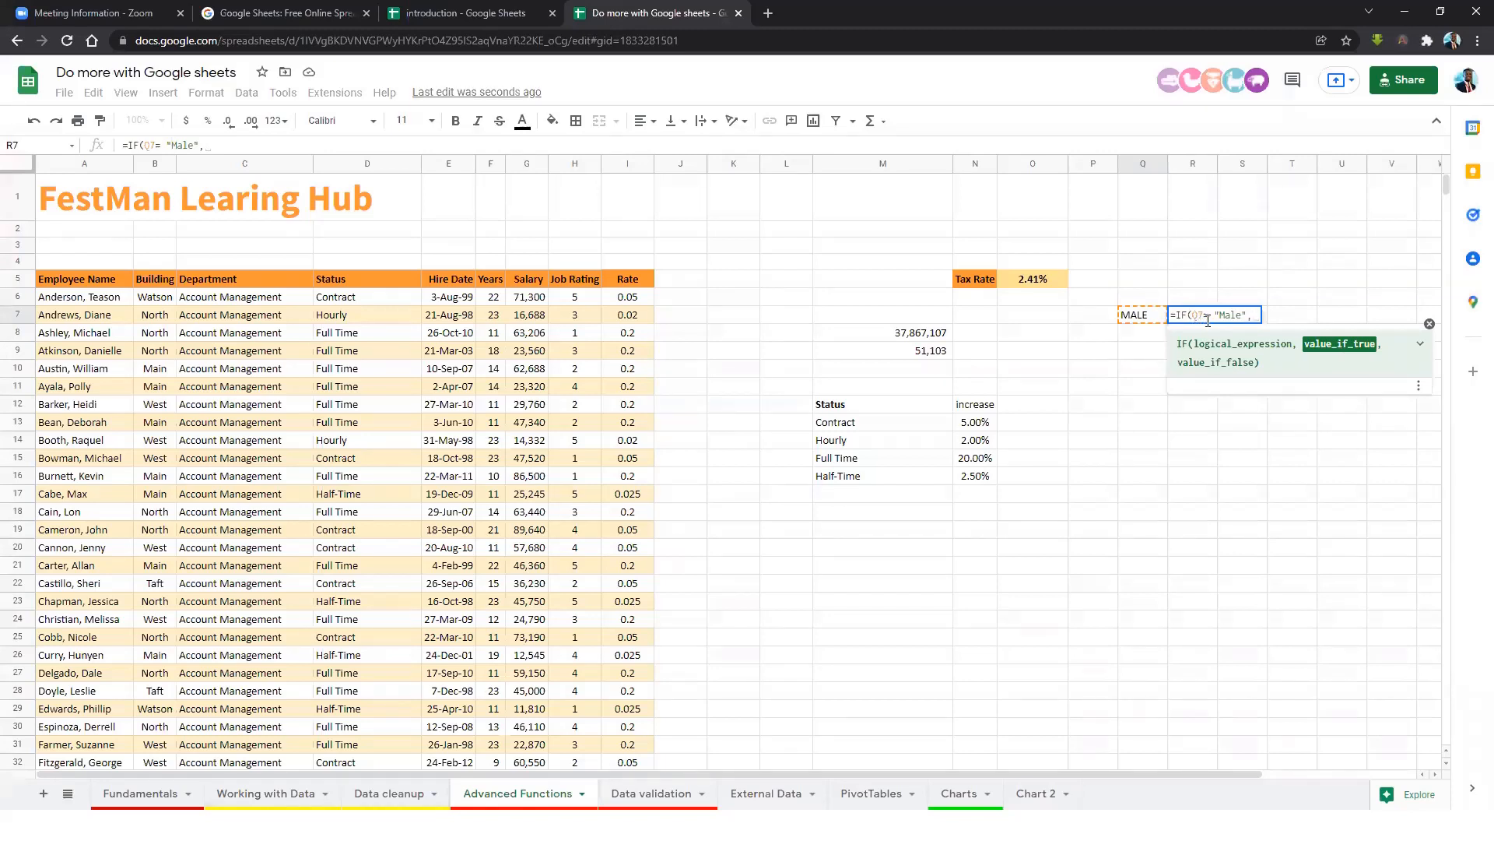
{"action": "type", "text": "\""}
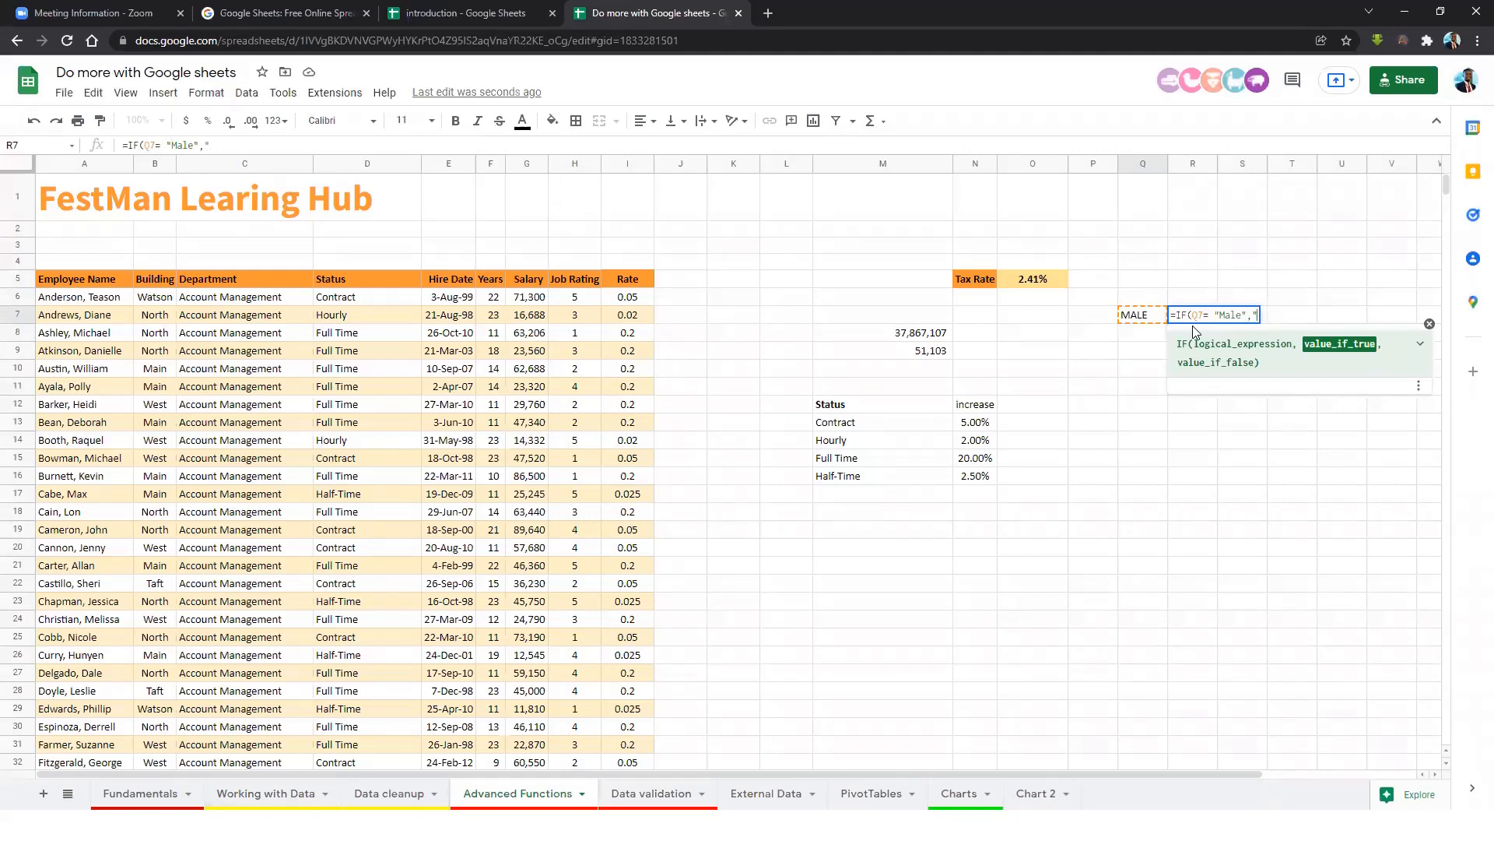
{"action": "type", "text": "Yes\","}
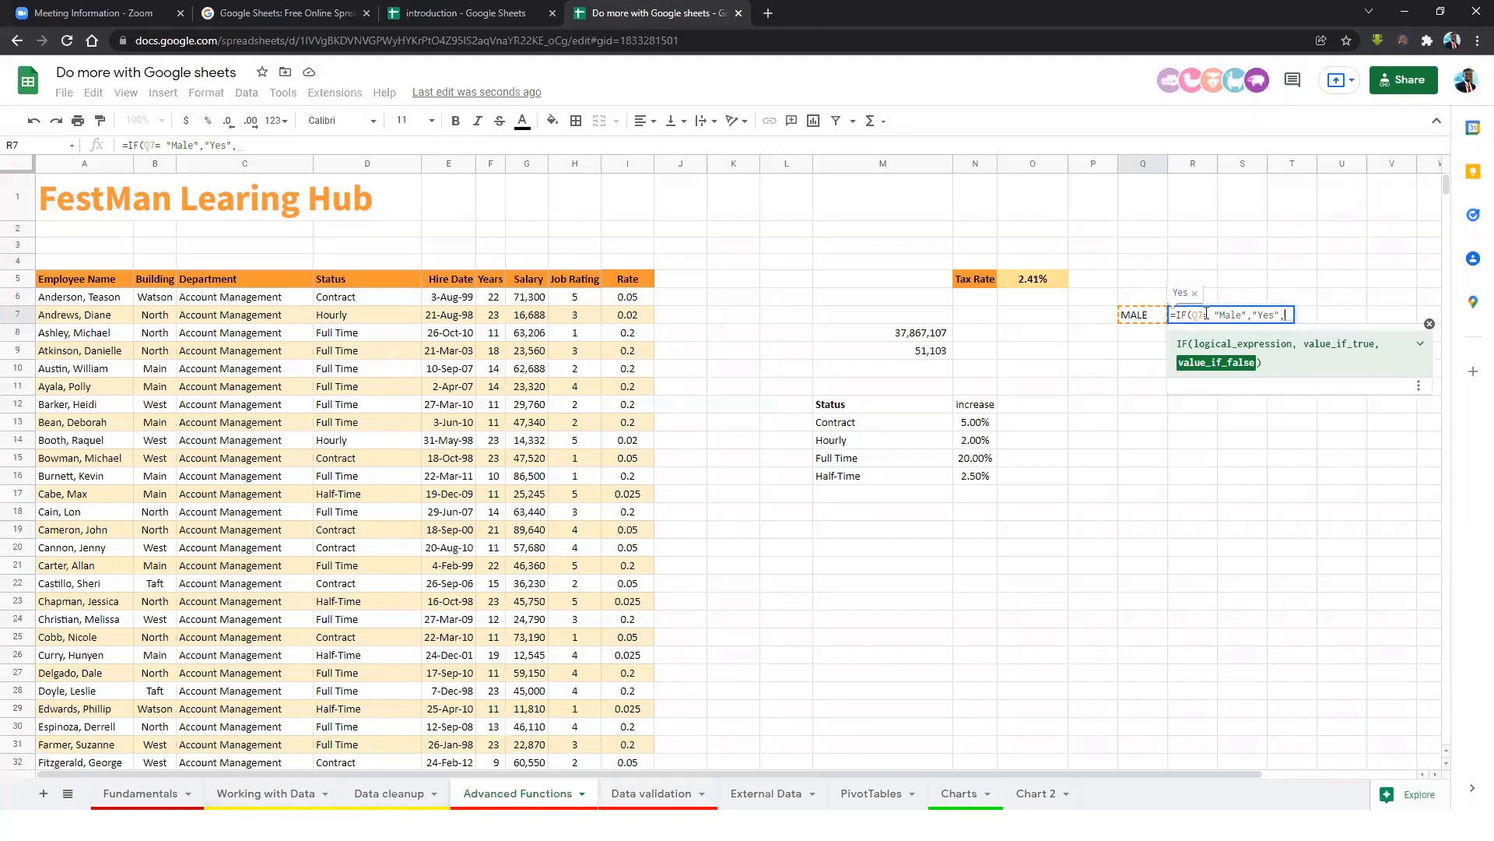
{"action": "type", "text": "\"No\""}
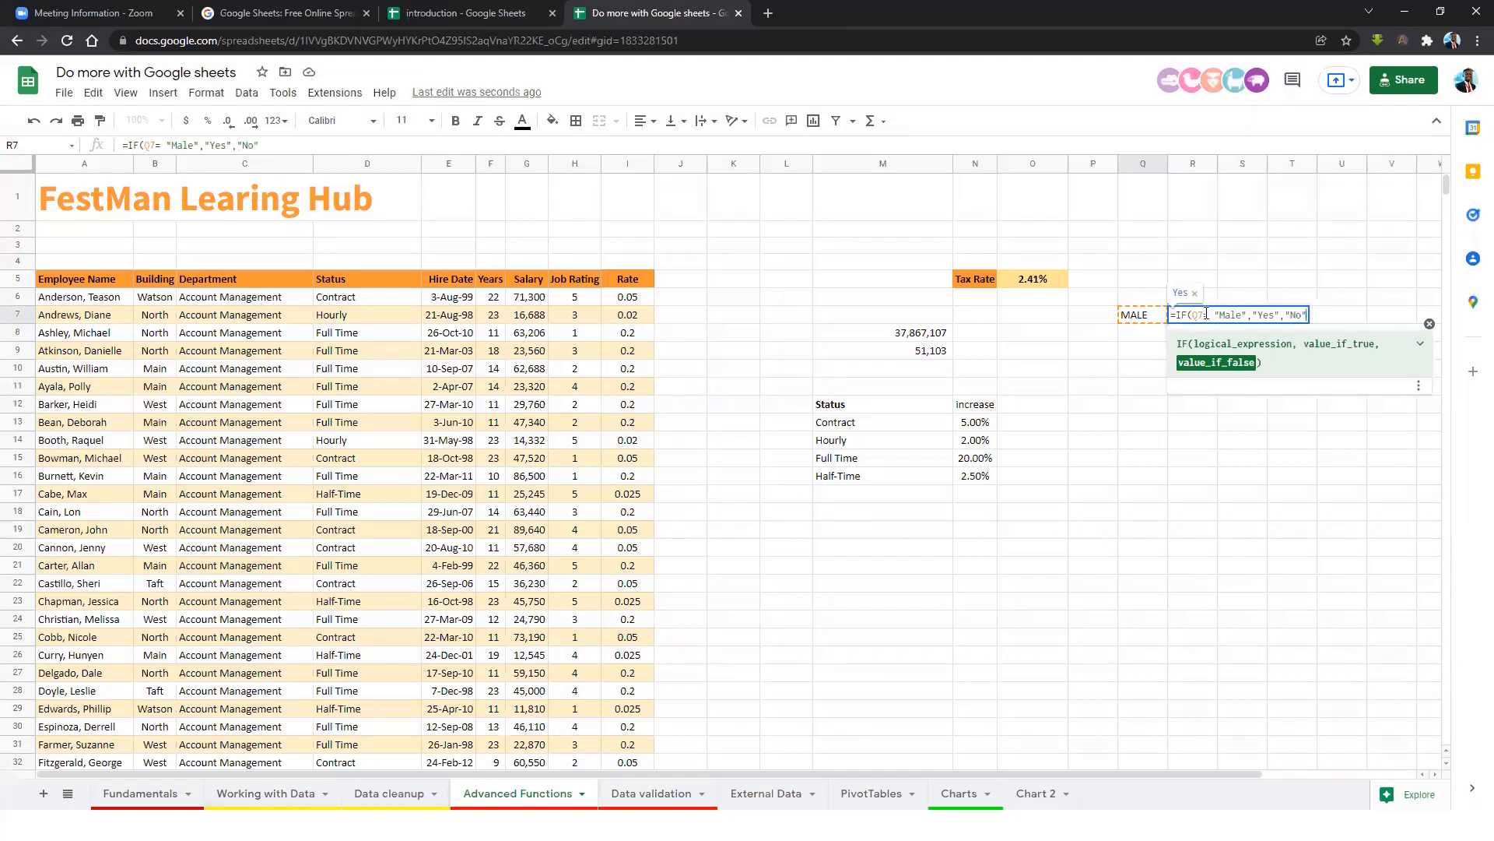
{"action": "type", "text": ")"}
{"action": "key", "text": "Return"}
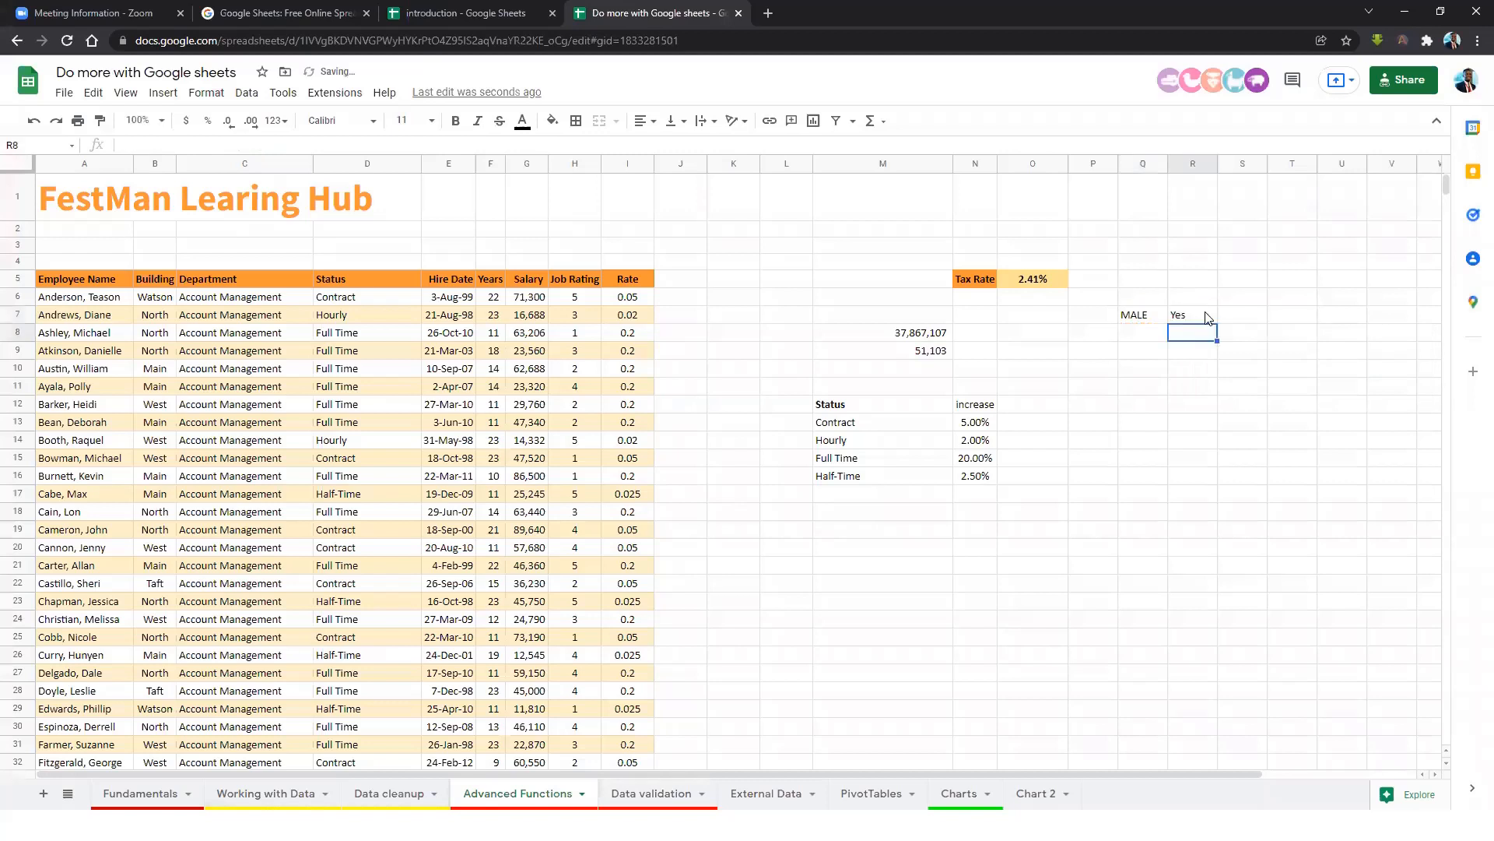
Replace Q7's value with fdggf and check that R7's formula now returns No.
{"action": "left_click", "coordinate": [1205, 316]}
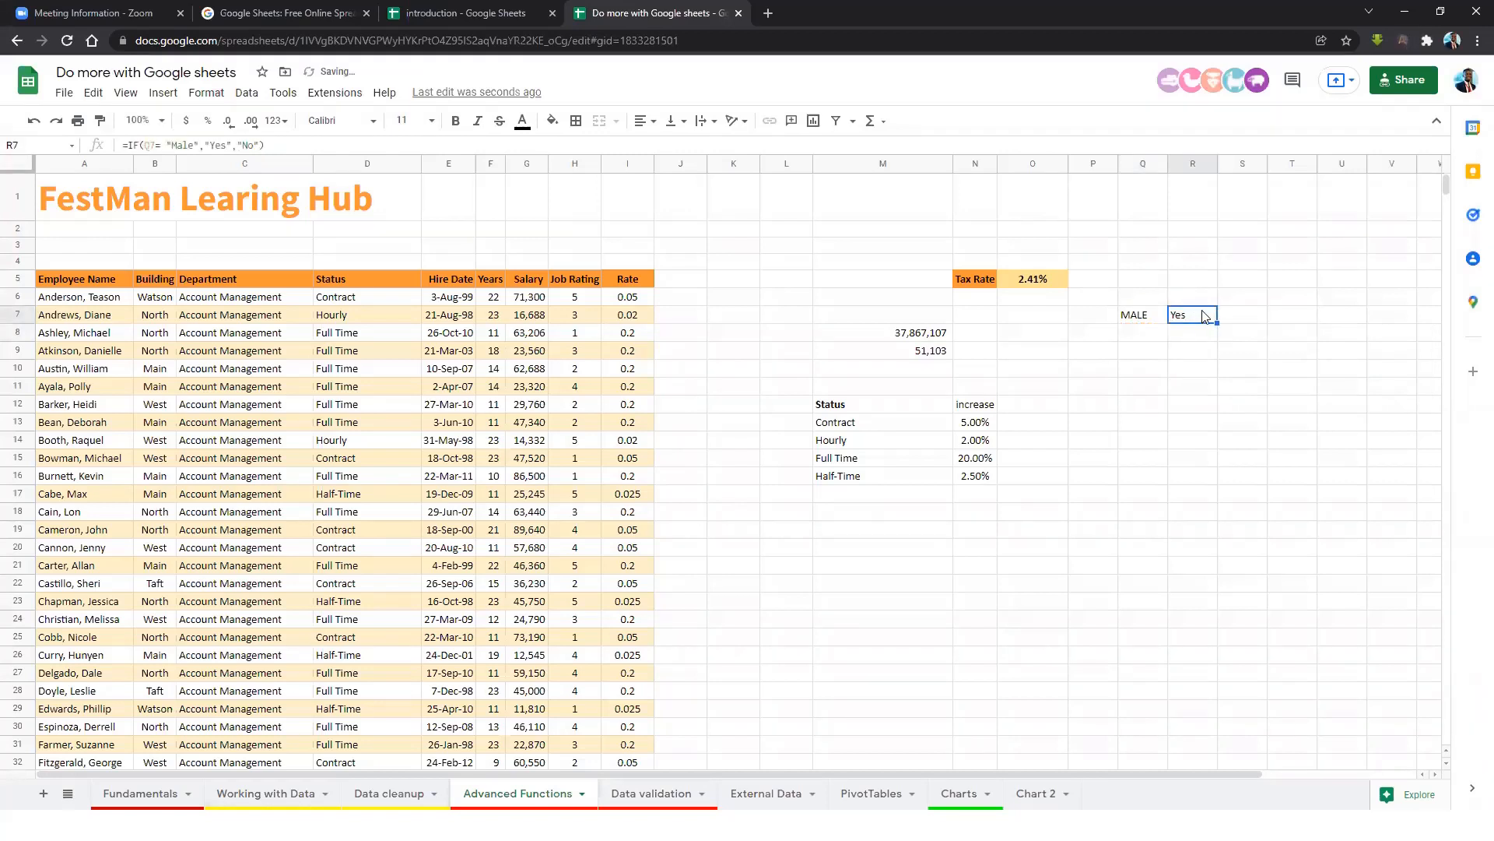
{"action": "left_click", "coordinate": [1147, 320]}
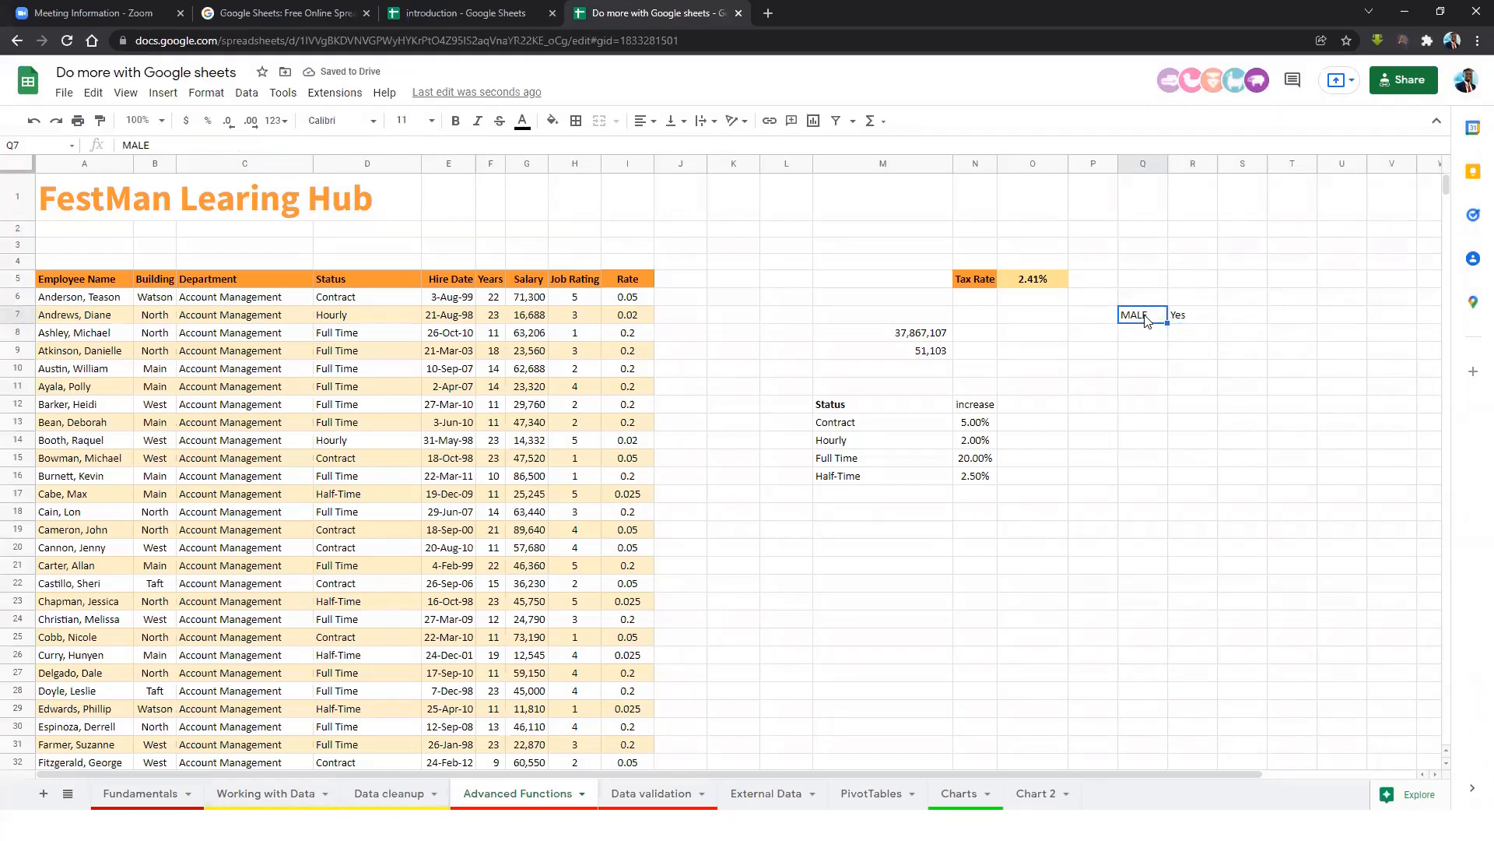
{"action": "type", "text": "fdggf"}
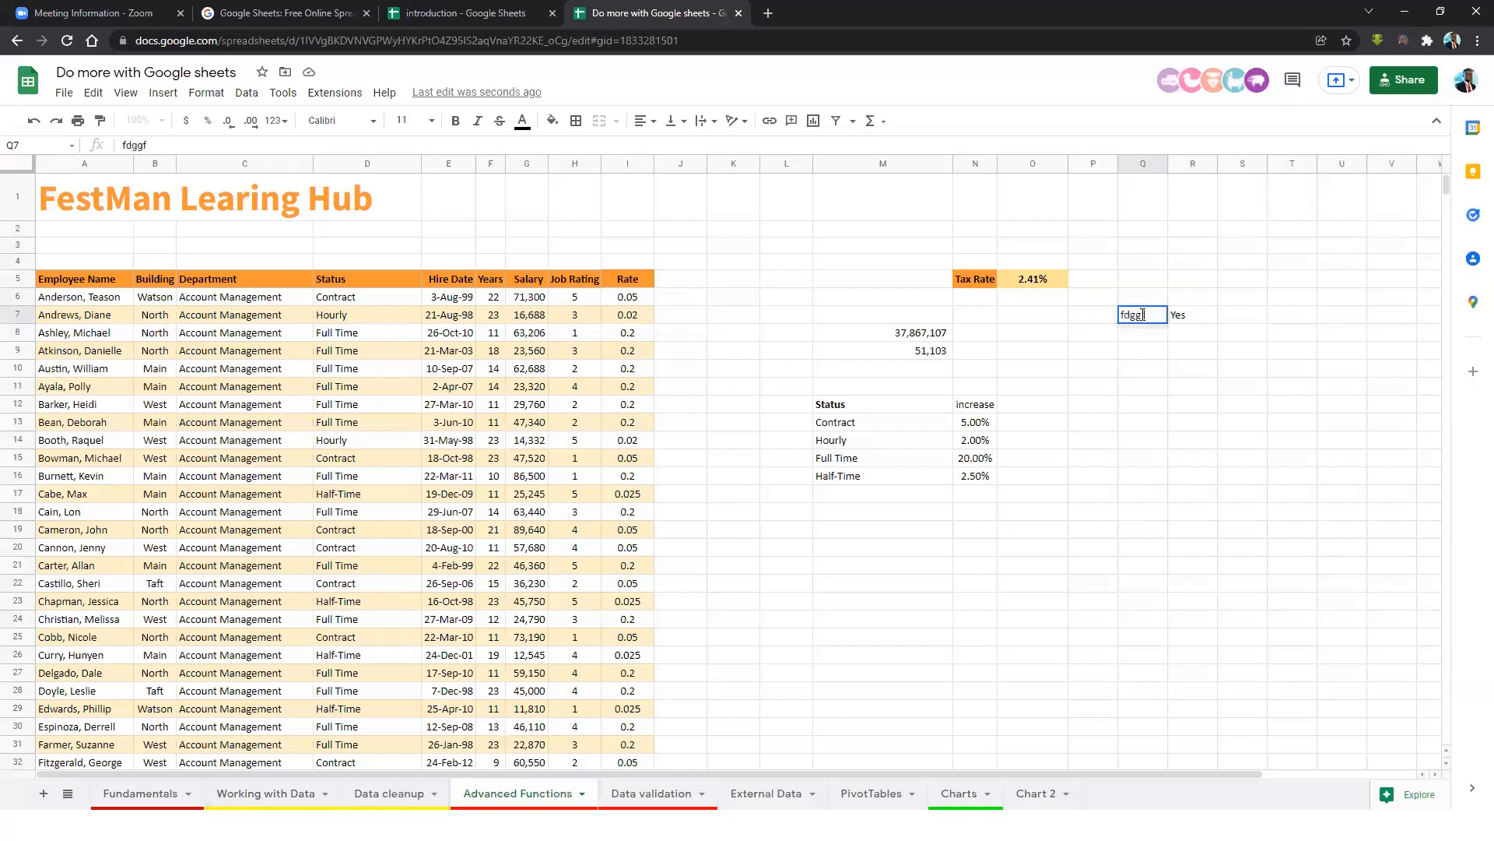
{"action": "left_click", "coordinate": [1175, 318]}
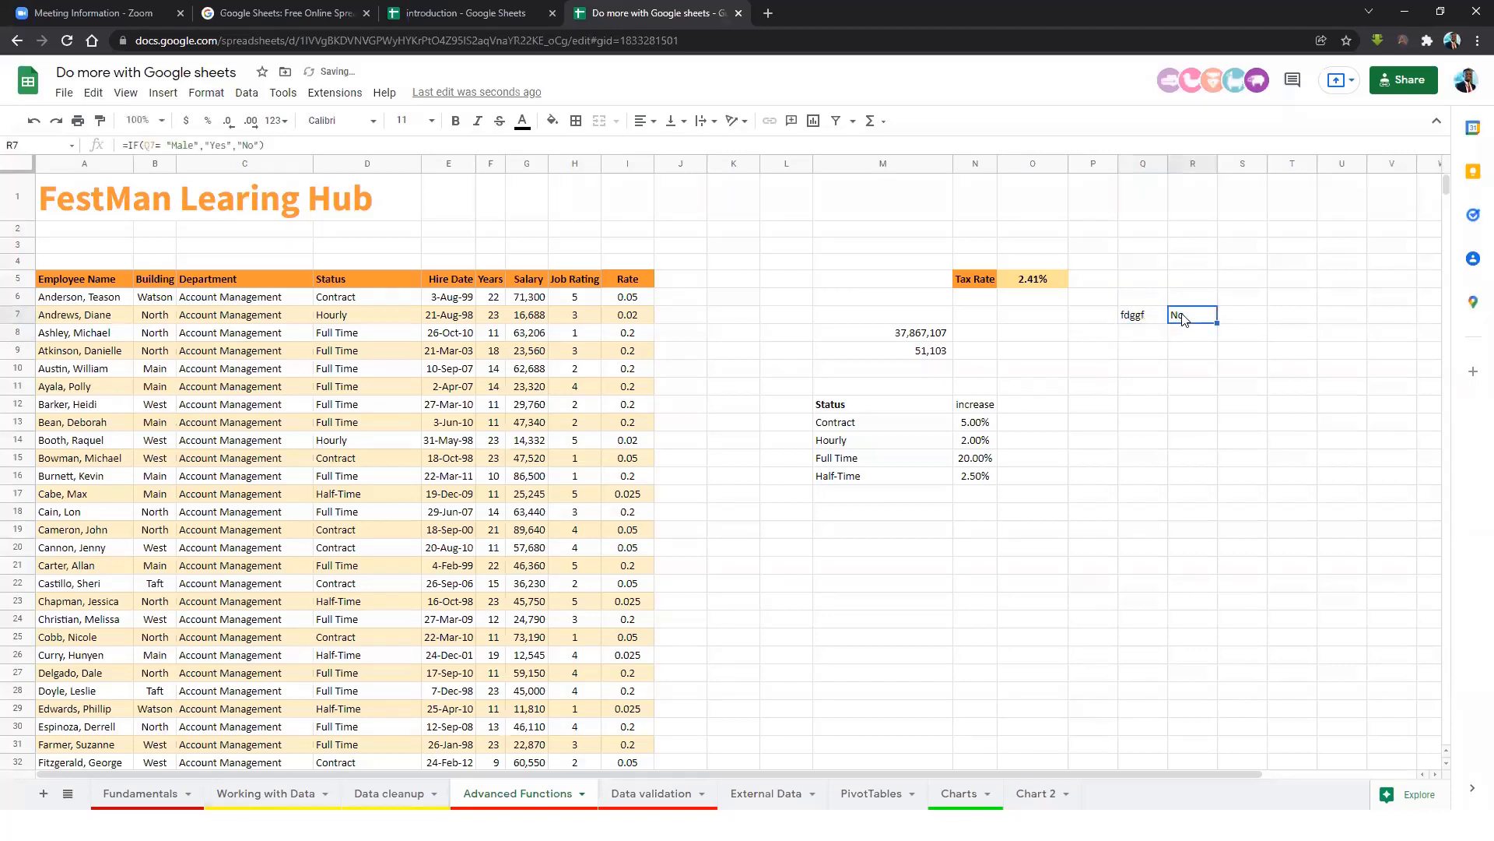
{"action": "left_click_drag", "start_coordinate": [200, 145], "coordinate": [145, 145]}
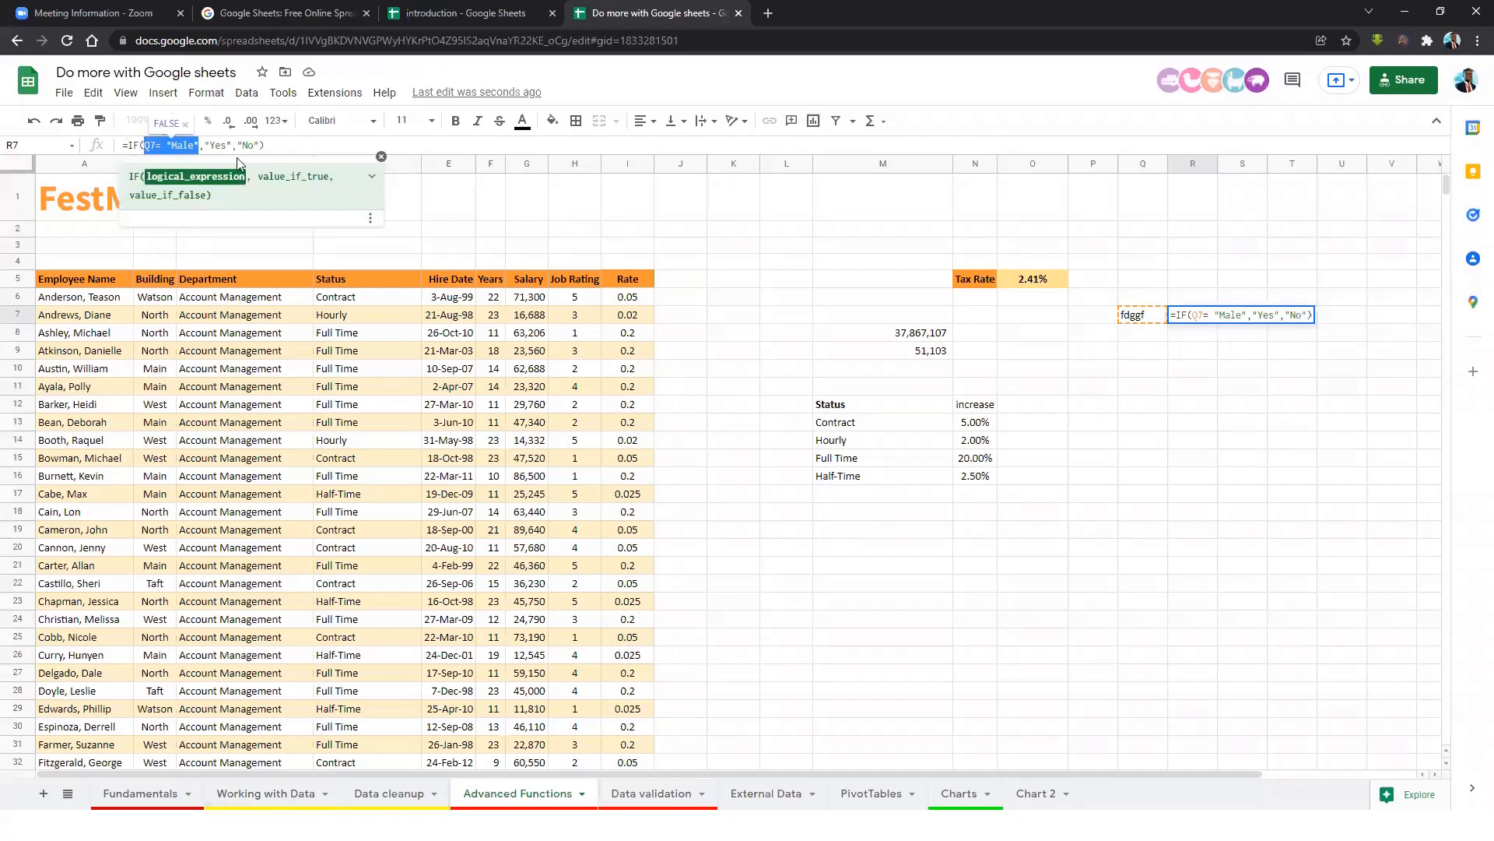
{"action": "left_click_drag", "start_coordinate": [259, 144], "coordinate": [242, 144]}
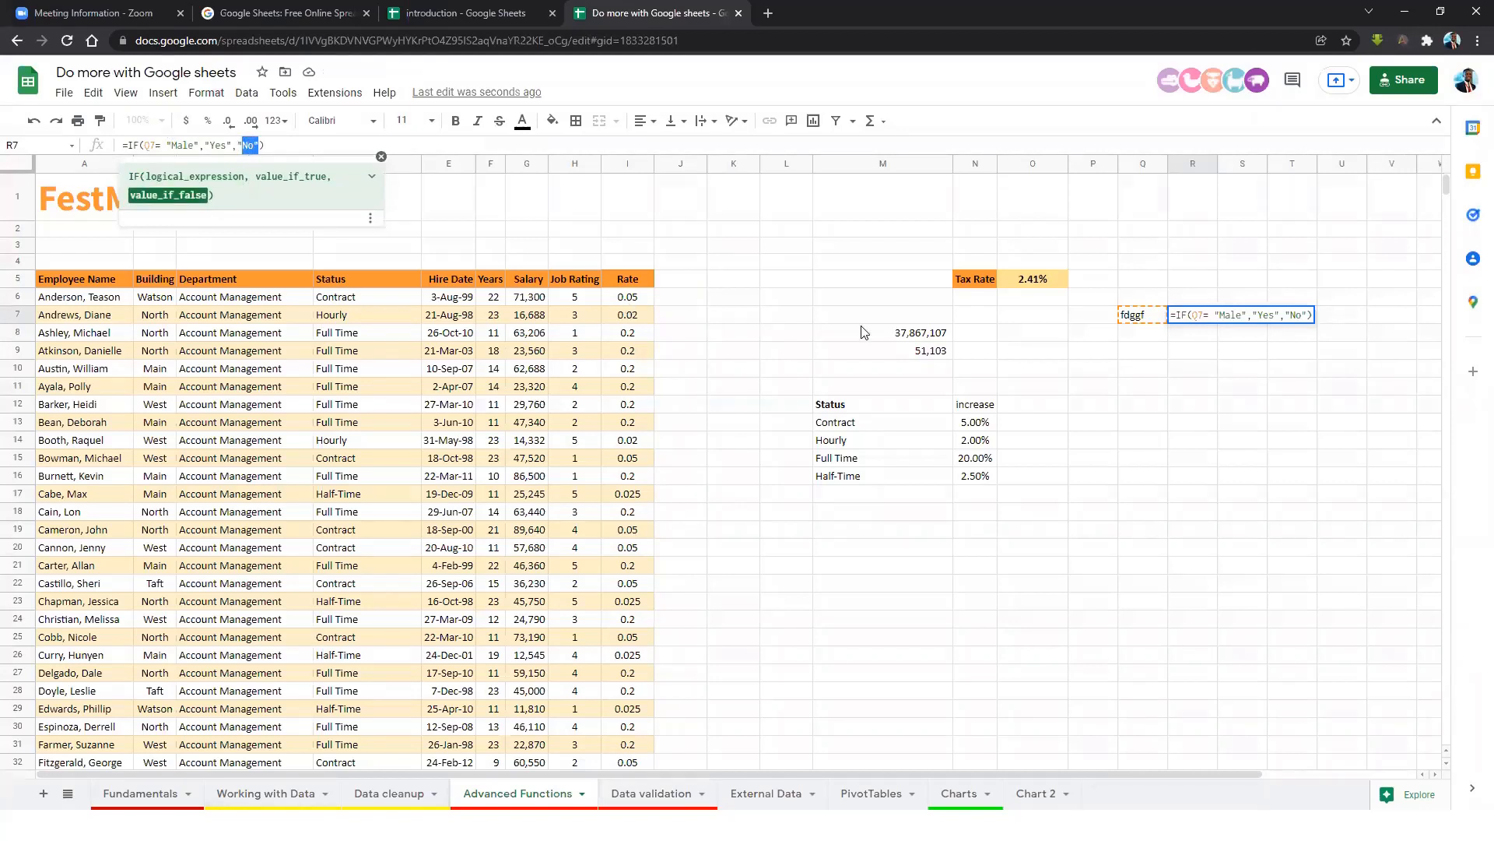
{"action": "key", "text": "Escape"}
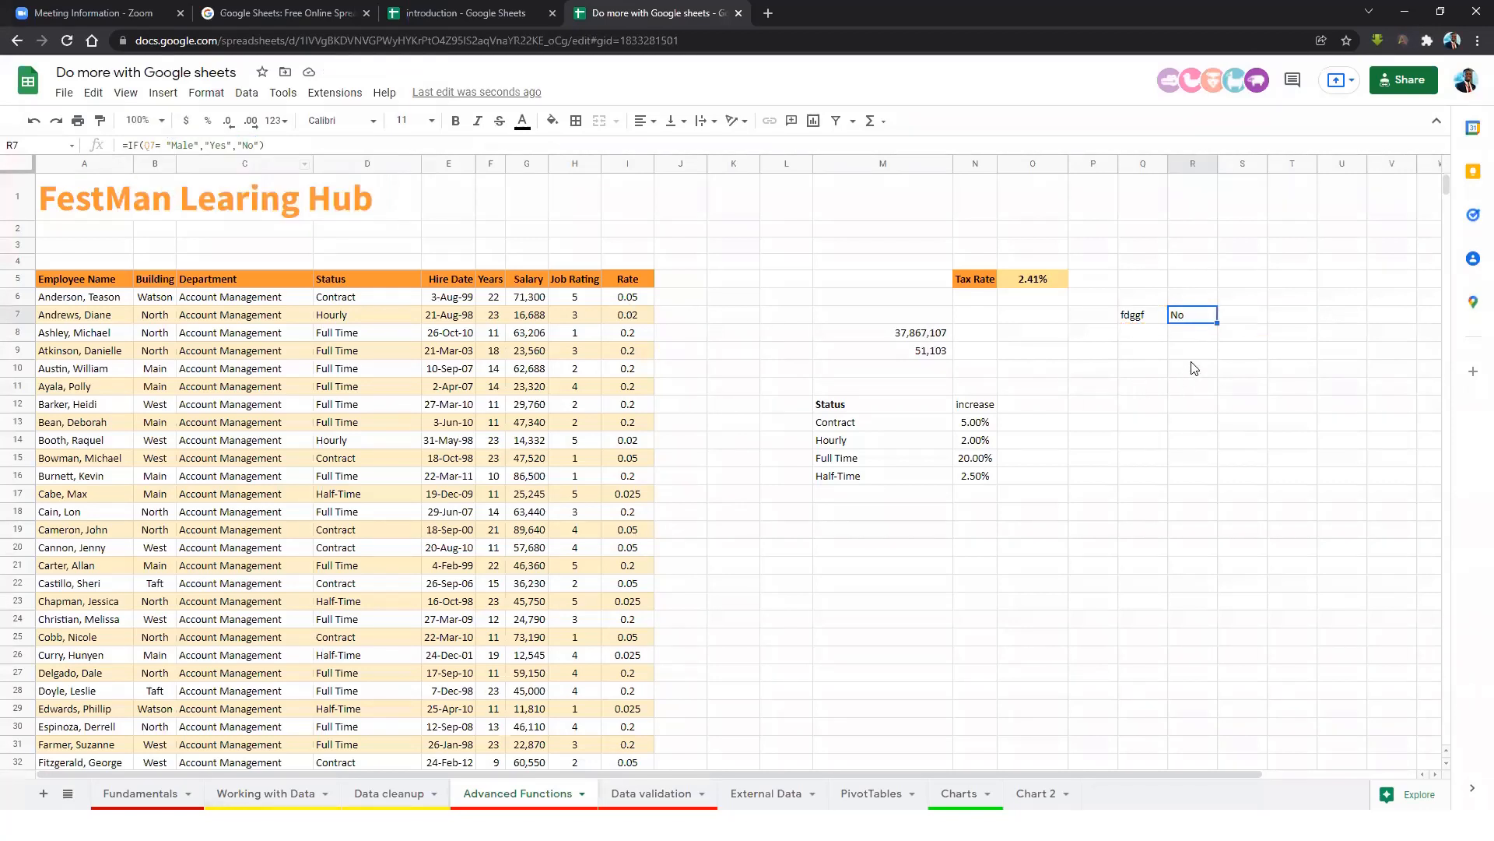
{"action": "left_click", "coordinate": [1141, 316]}
{"action": "left_click", "coordinate": [1145, 369]}
Enter 100 in Q10.
{"action": "type", "text": "100"}
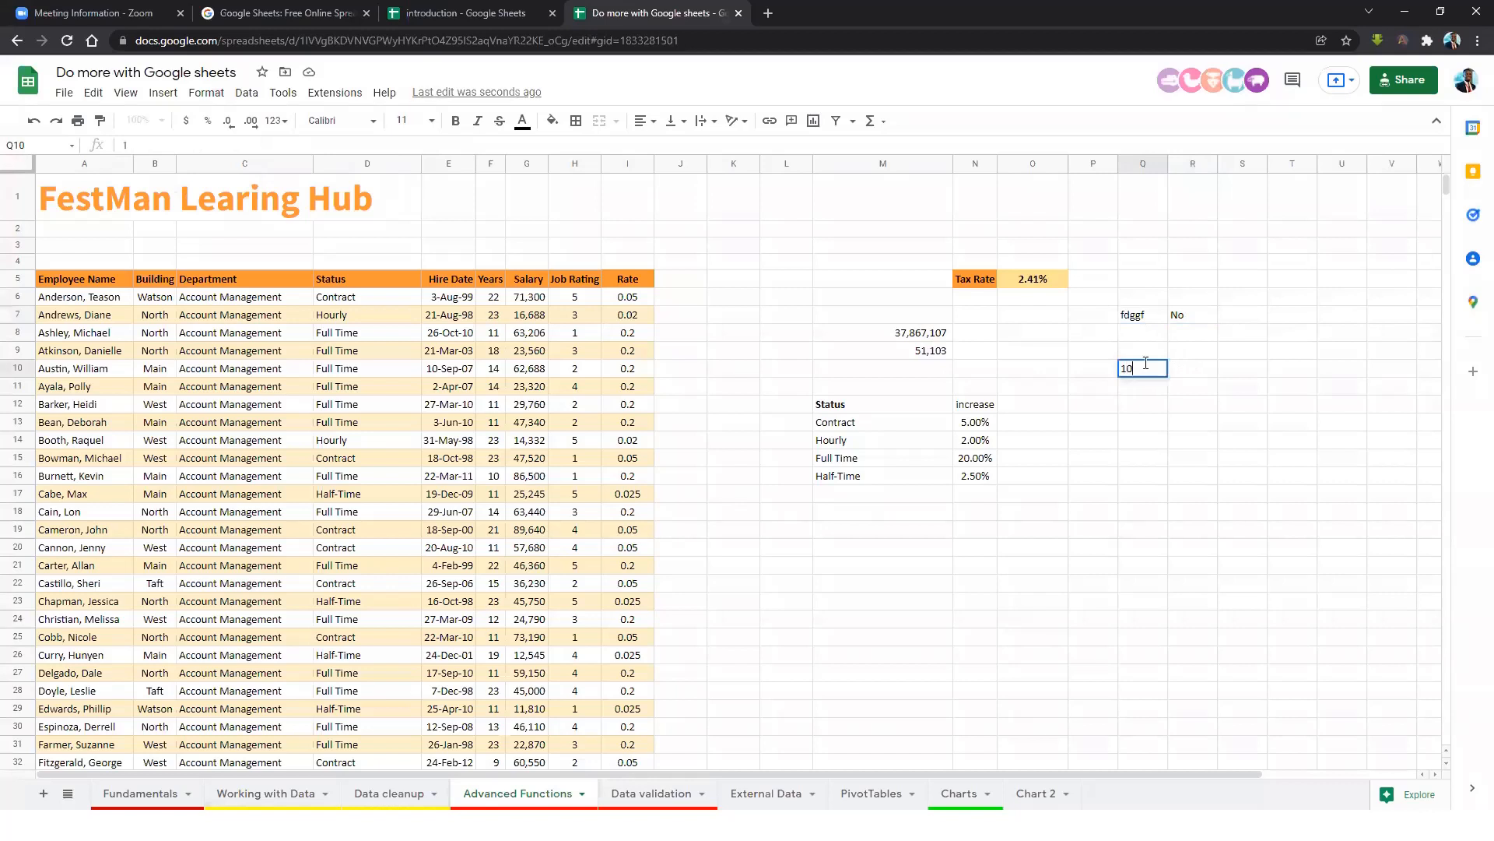
{"action": "left_click", "coordinate": [1208, 373]}
{"action": "left_click", "coordinate": [1160, 373]}
Enter =IF(Q10>100,"Greater than 100","Less than 100") in R10.
{"action": "left_click", "coordinate": [1187, 372]}
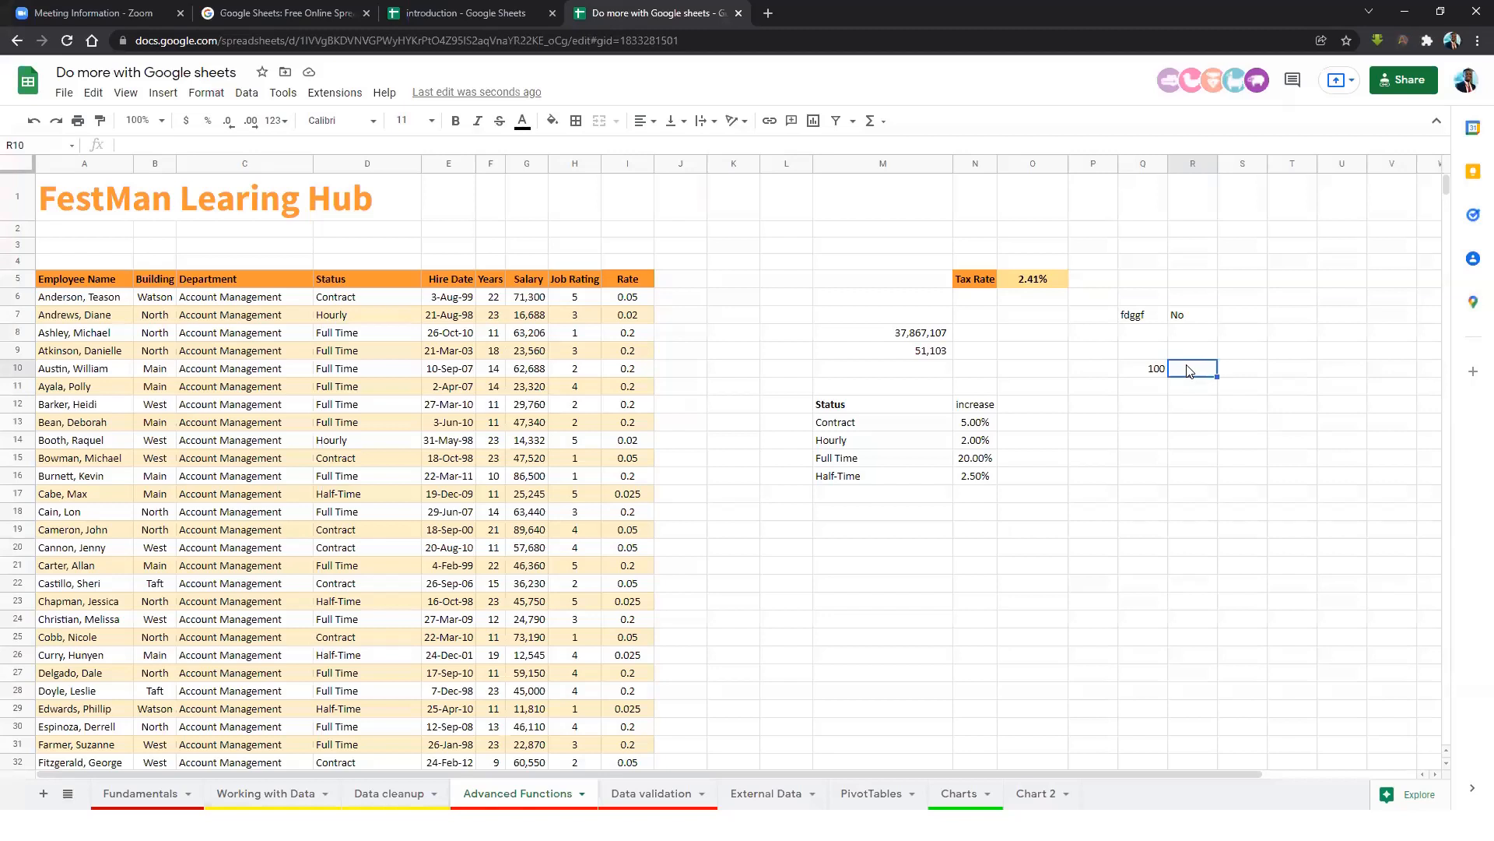
{"action": "type", "text": "="}
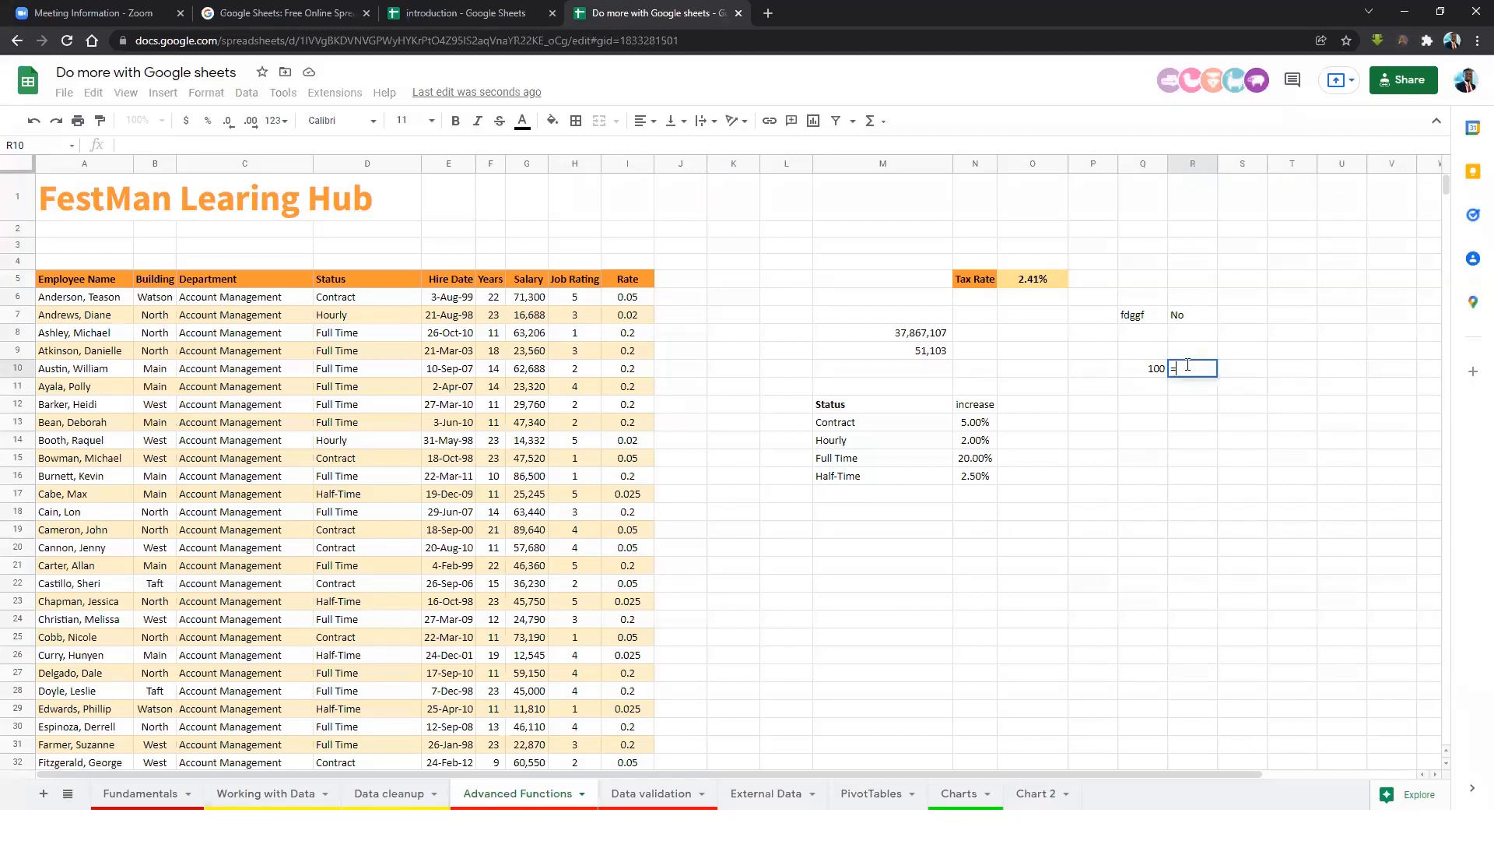
{"action": "type", "text": "if"}
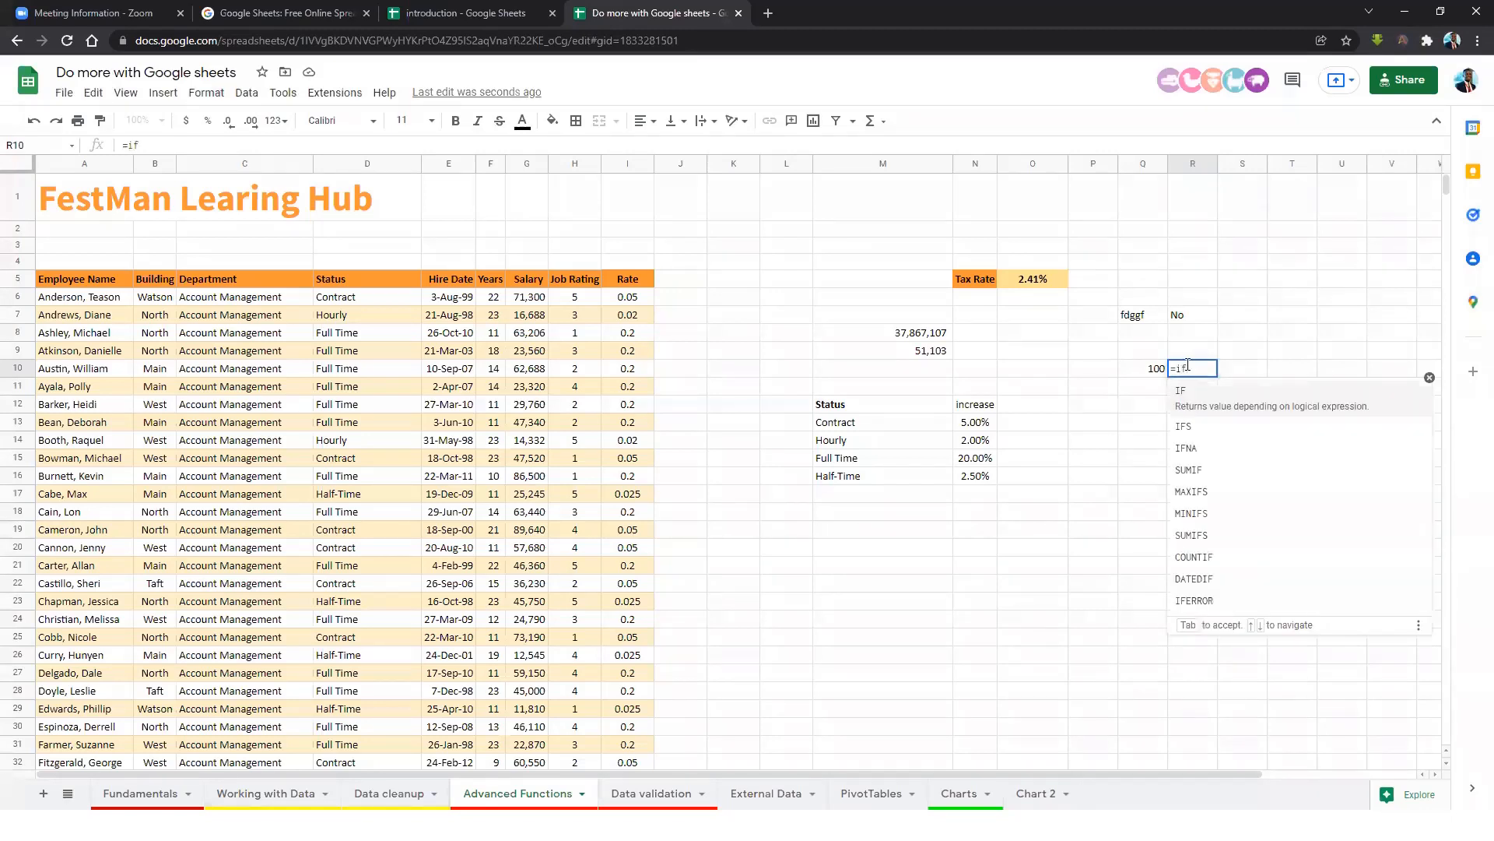
{"action": "key", "text": "Tab"}
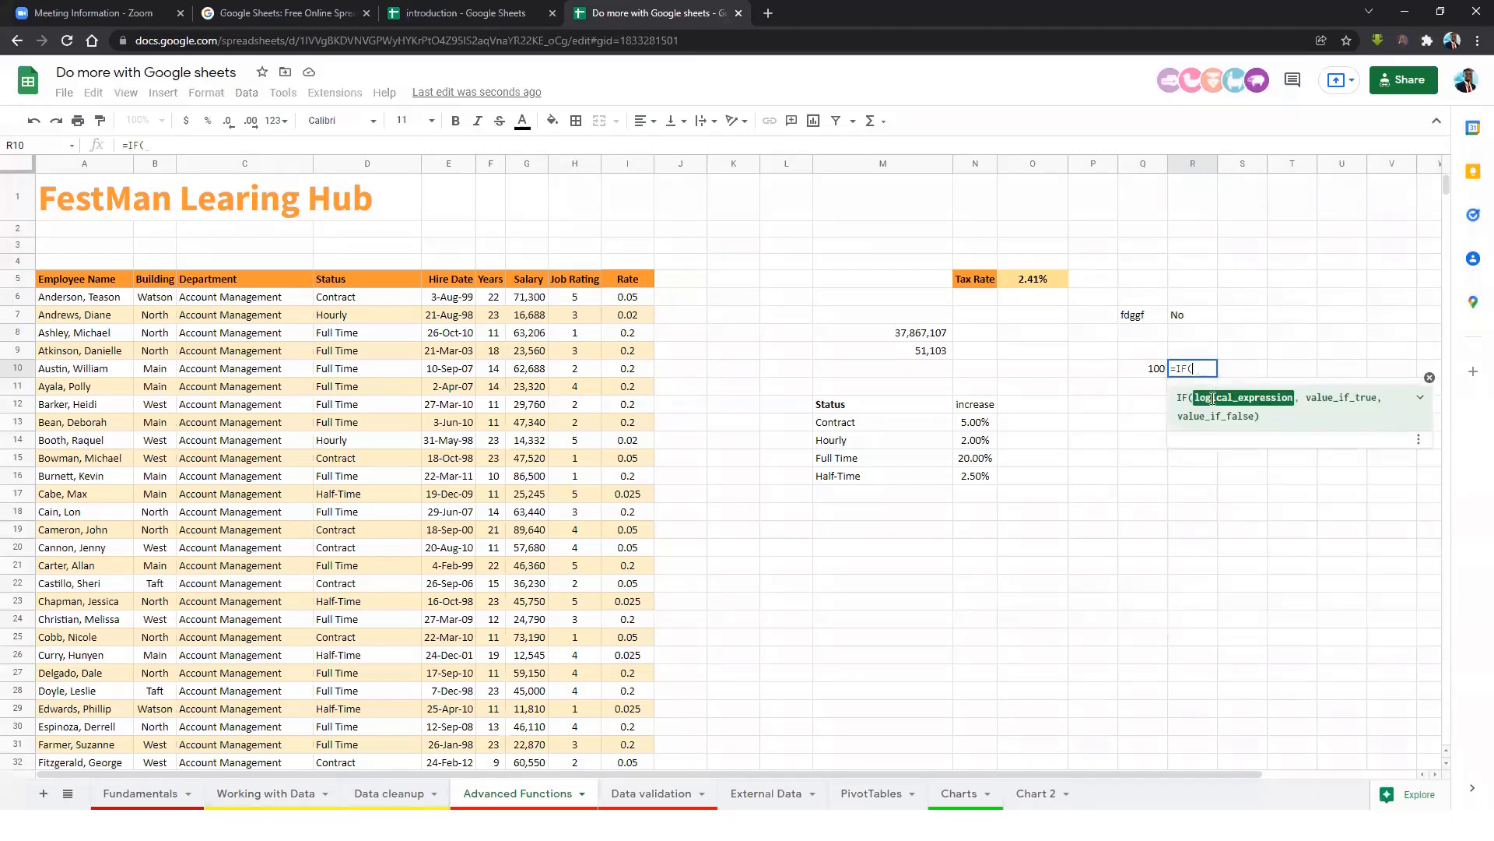
{"action": "left_click", "coordinate": [1147, 373]}
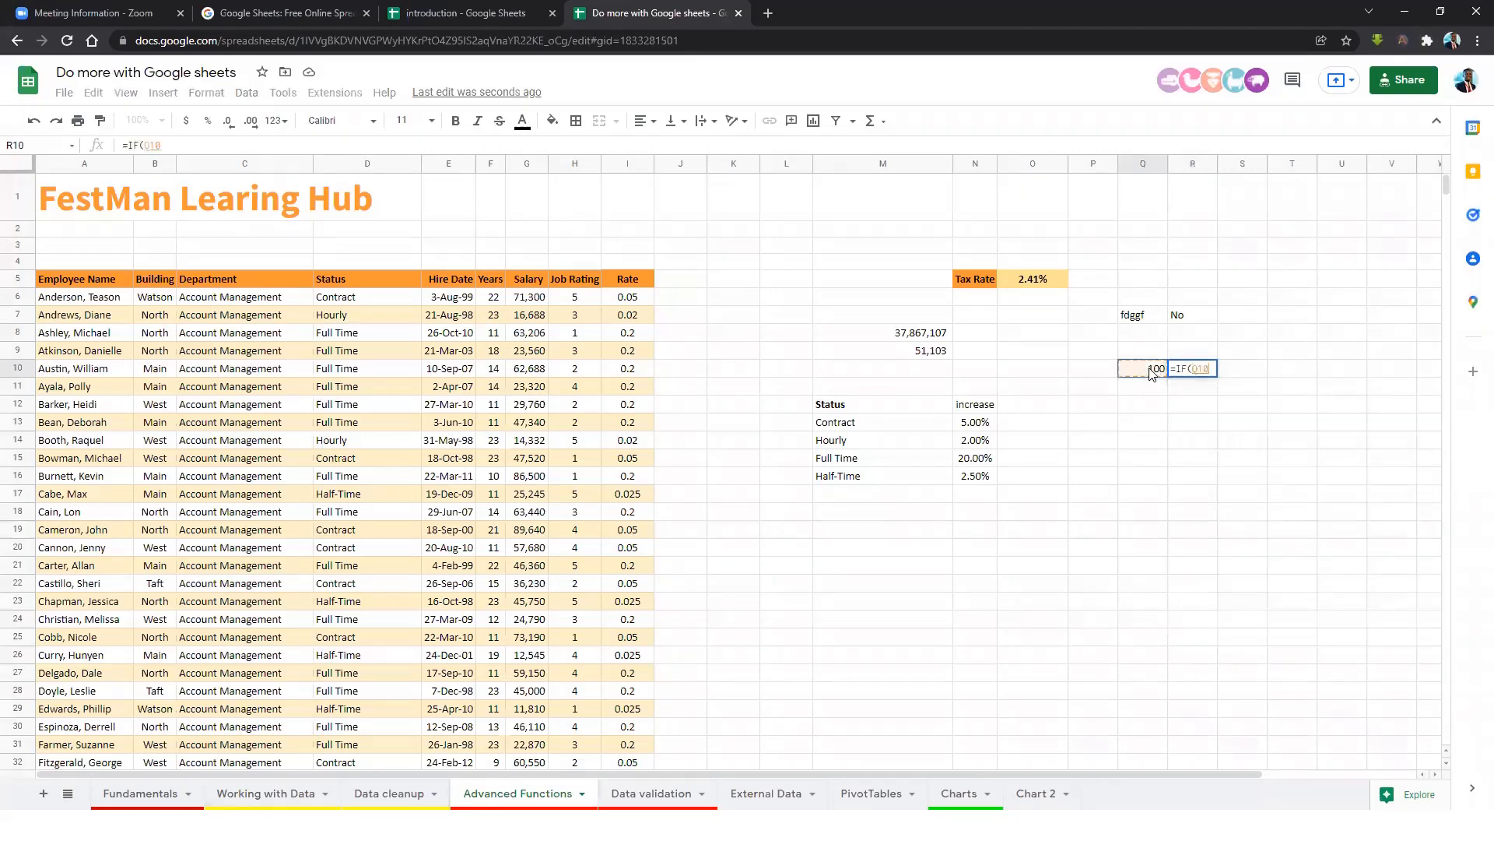
{"action": "type", "text": ">100"}
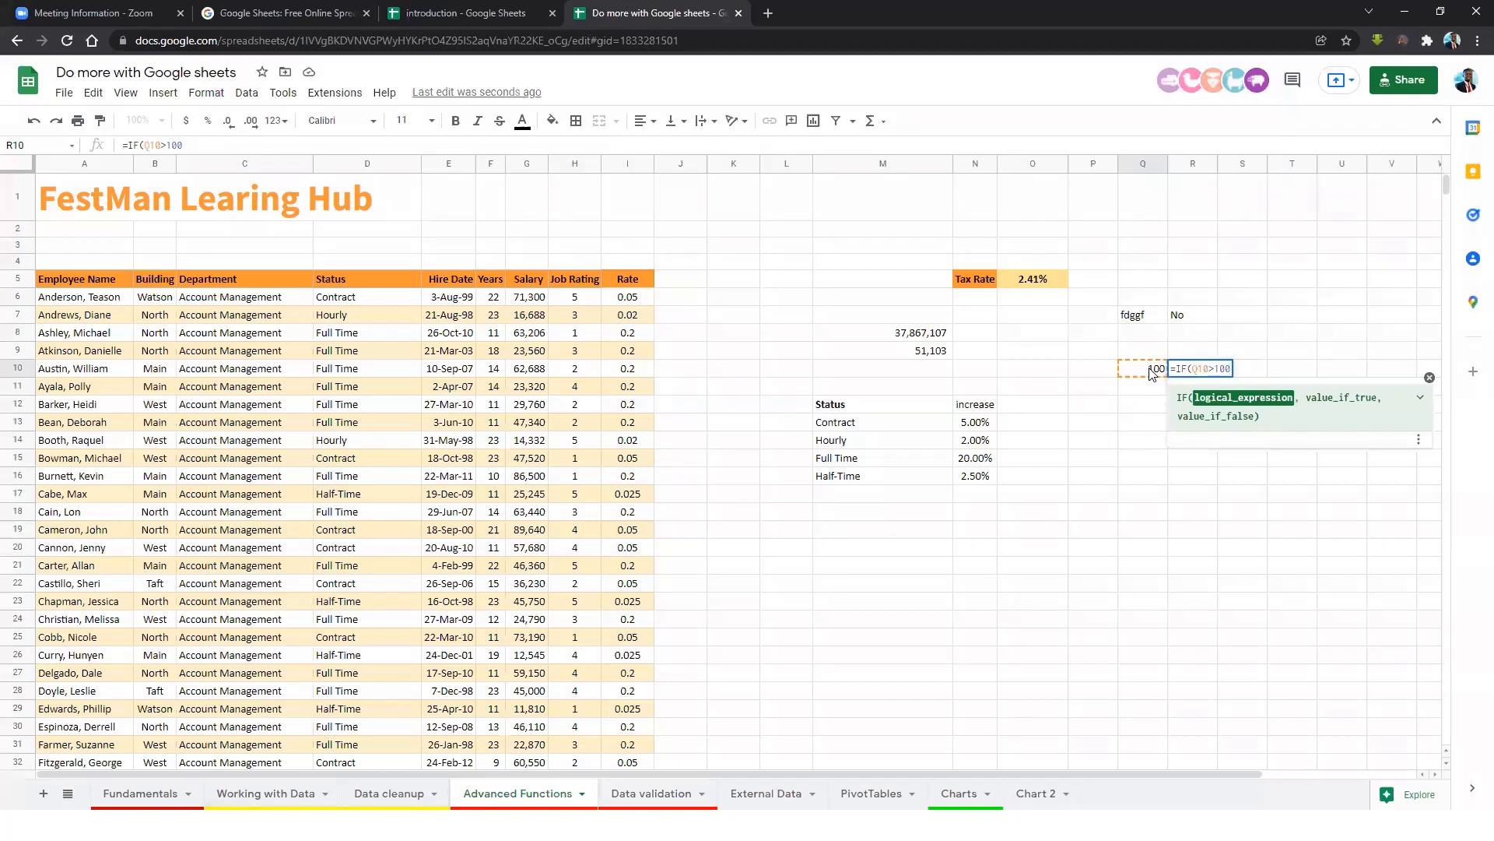
{"action": "type", "text": ","}
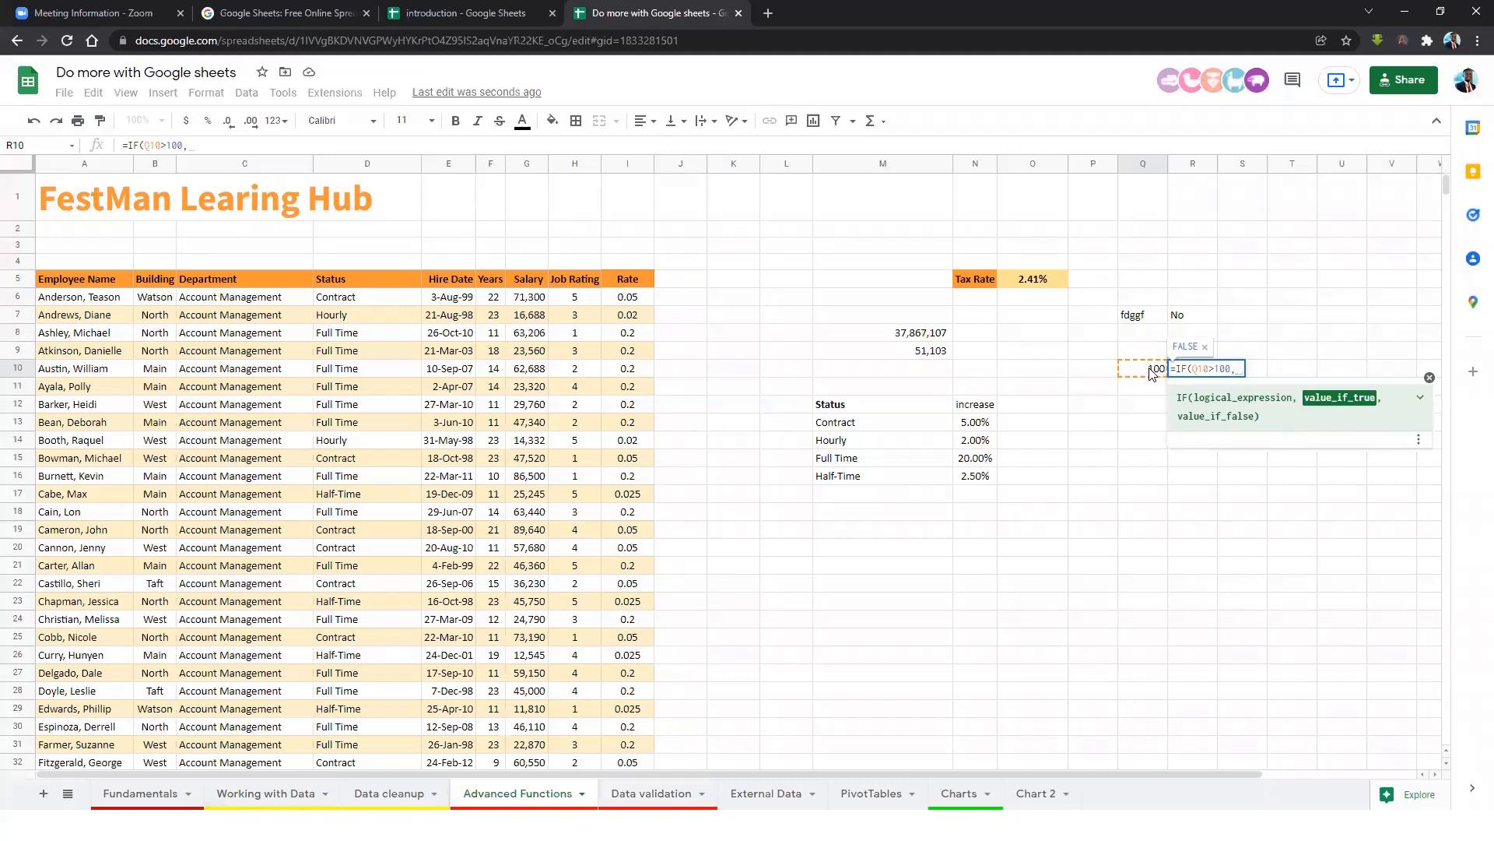
{"action": "type", "text": "Grea"}
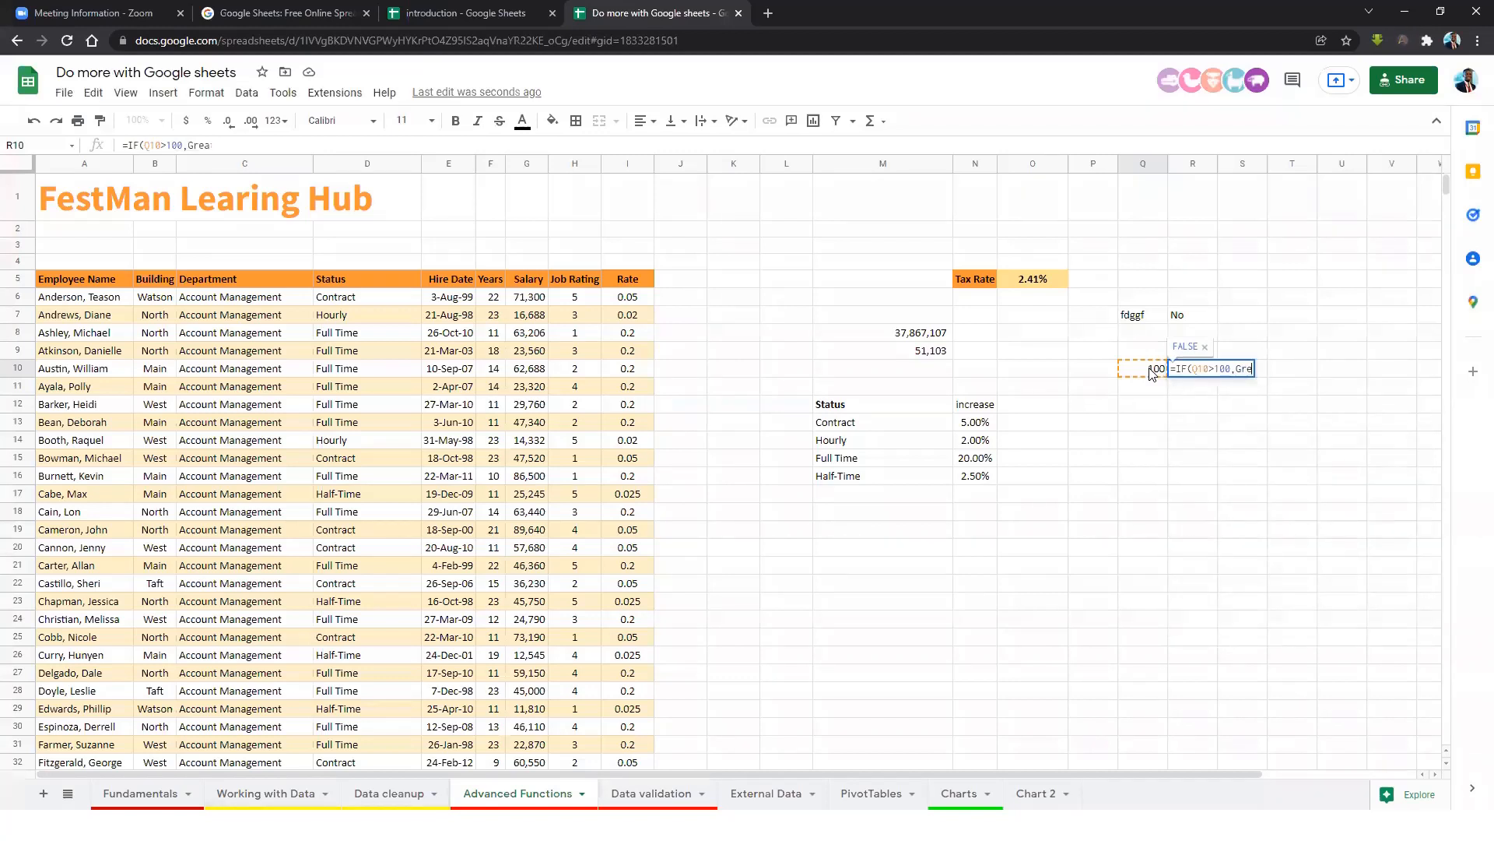
{"action": "key", "text": "BackSpace"}
{"action": "key", "text": "BackSpace"}
{"action": "key", "text": "BackSpace"}
{"action": "key", "text": "BackSpace"}
{"action": "type", "text": "\"T"}
{"action": "key", "text": "BackSpace"}
{"action": "type", "text": "Gr"}
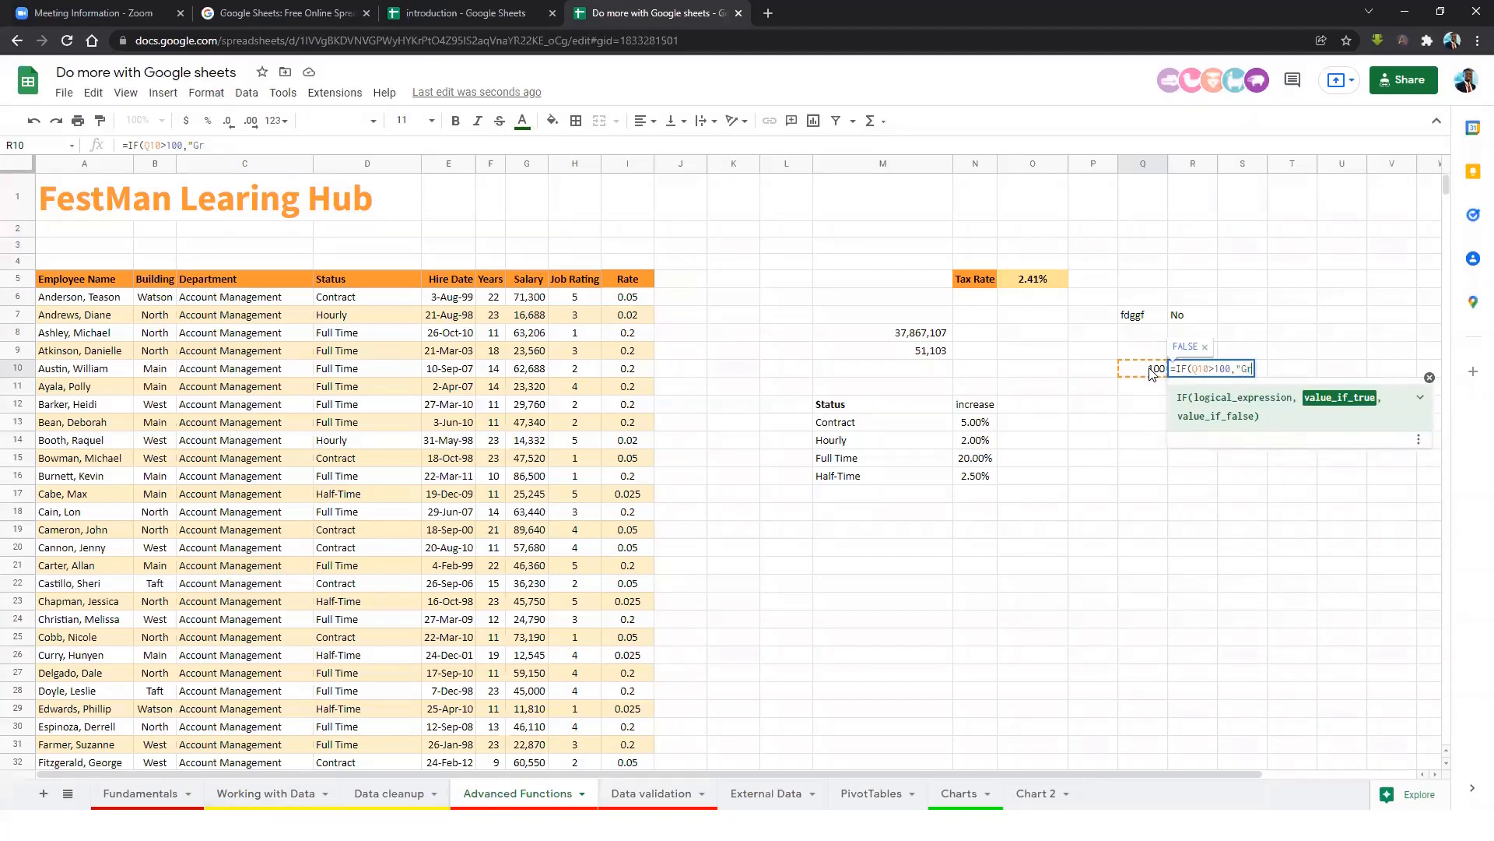
{"action": "type", "text": "eater than 100\","}
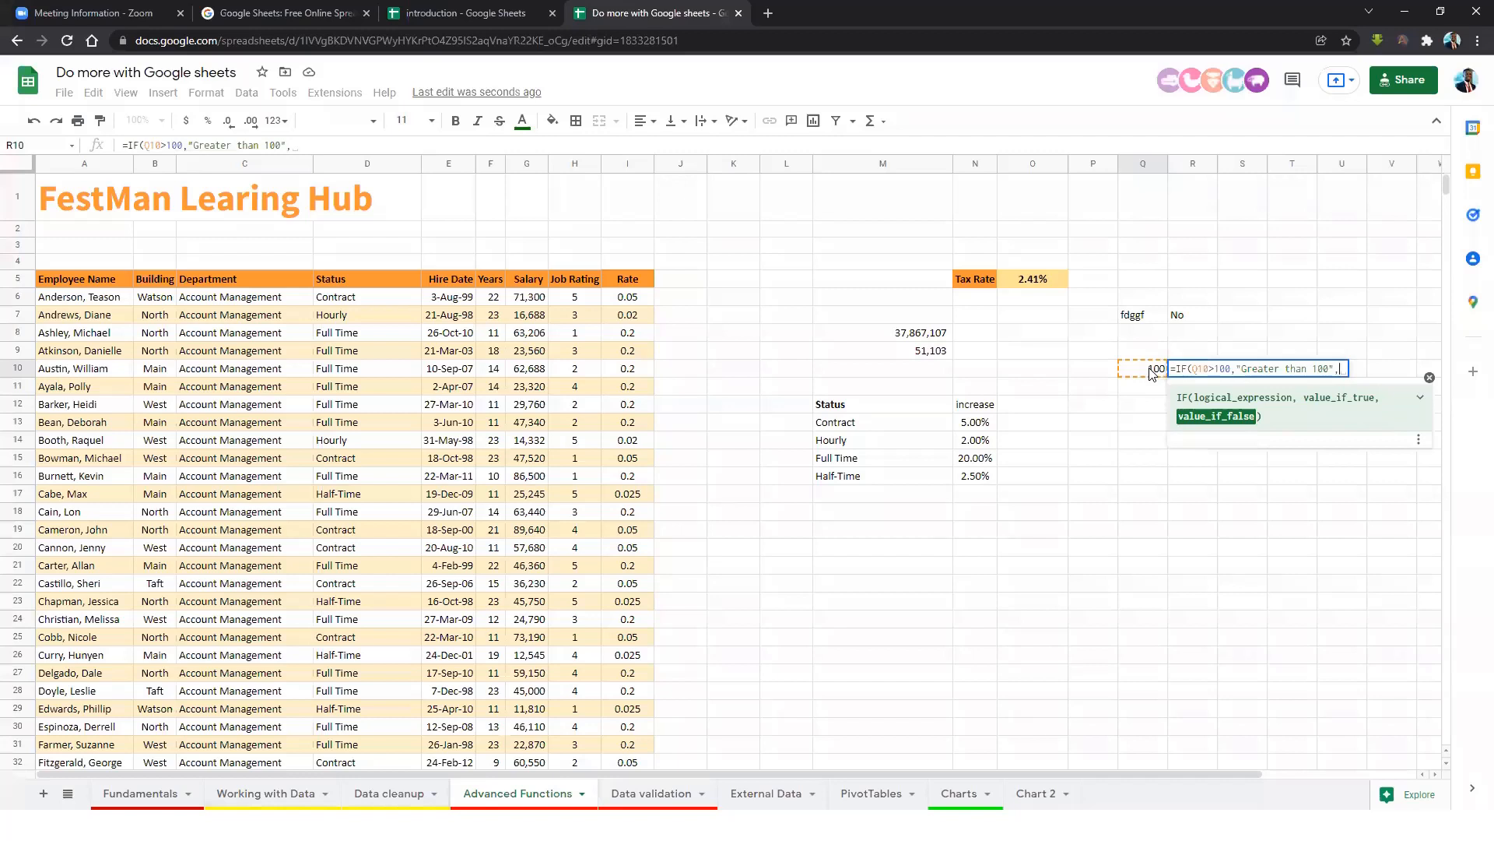
{"action": "type", "text": "\"Less than 100\""}
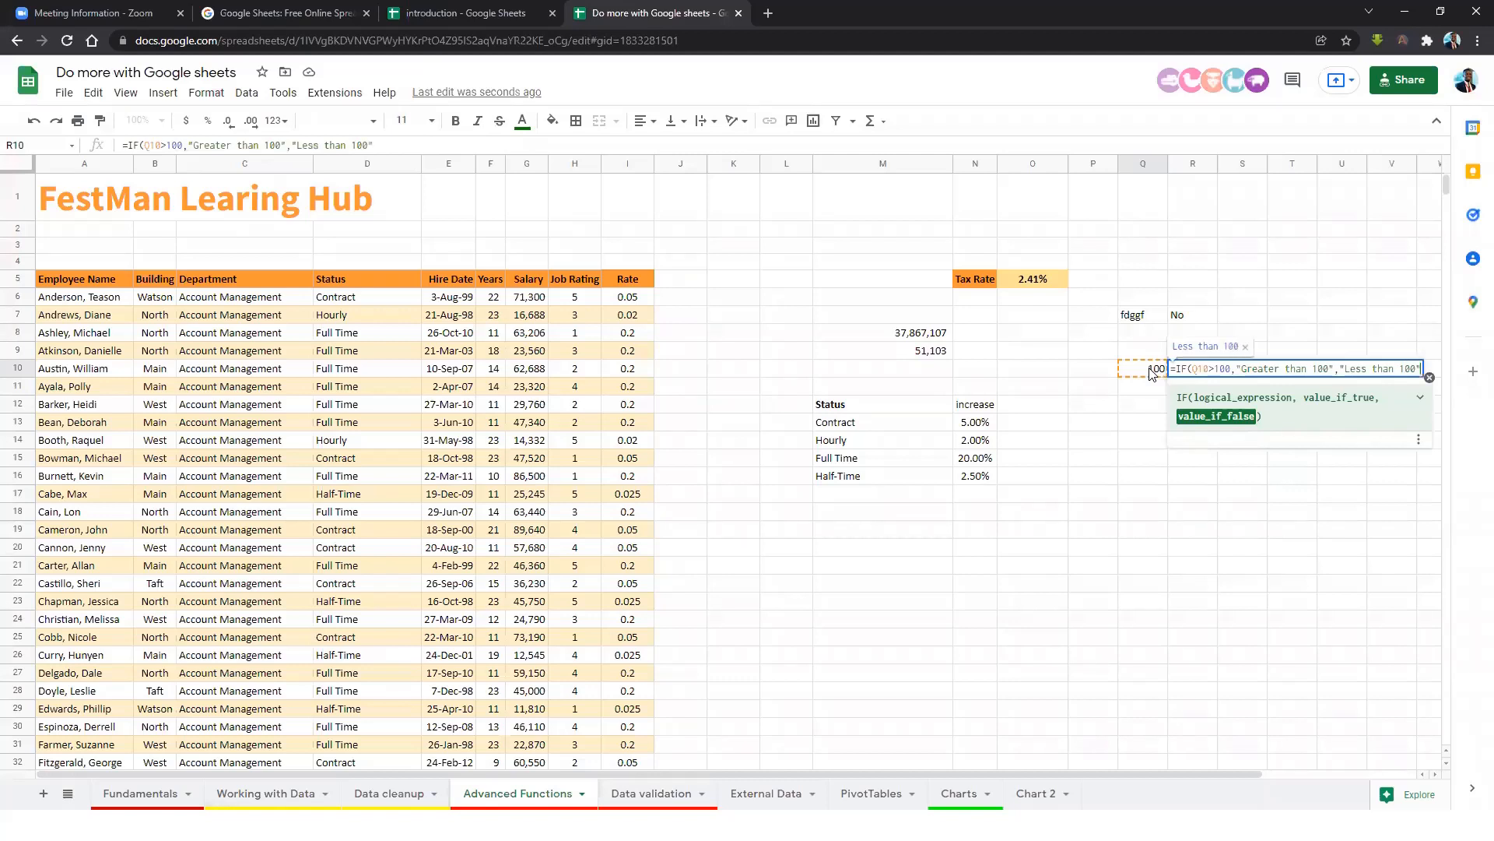
{"action": "type", "text": ")"}
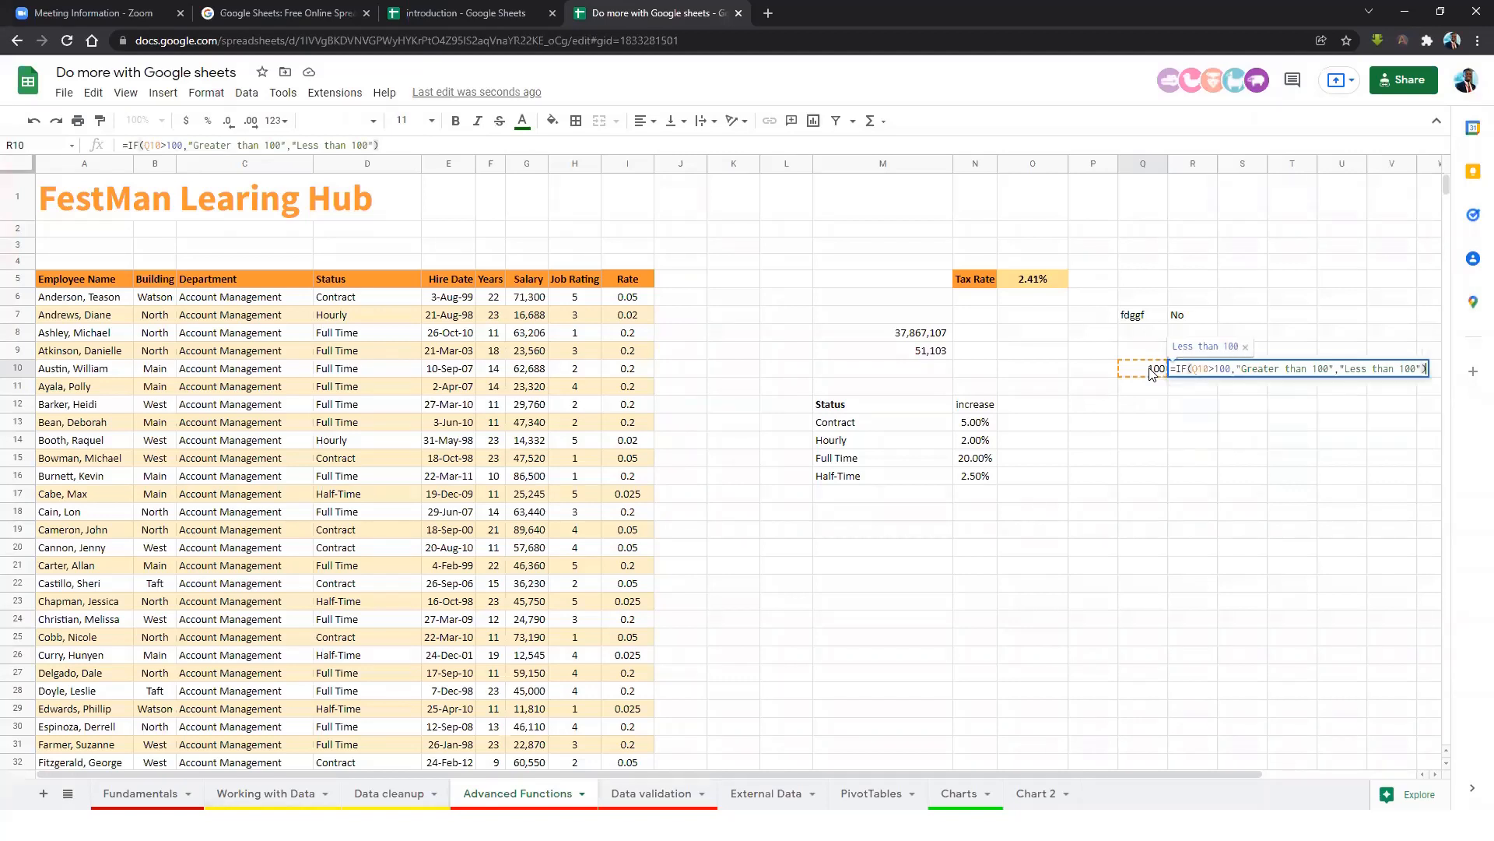
{"action": "key", "text": "Return"}
{"action": "left_click", "coordinate": [1177, 372]}
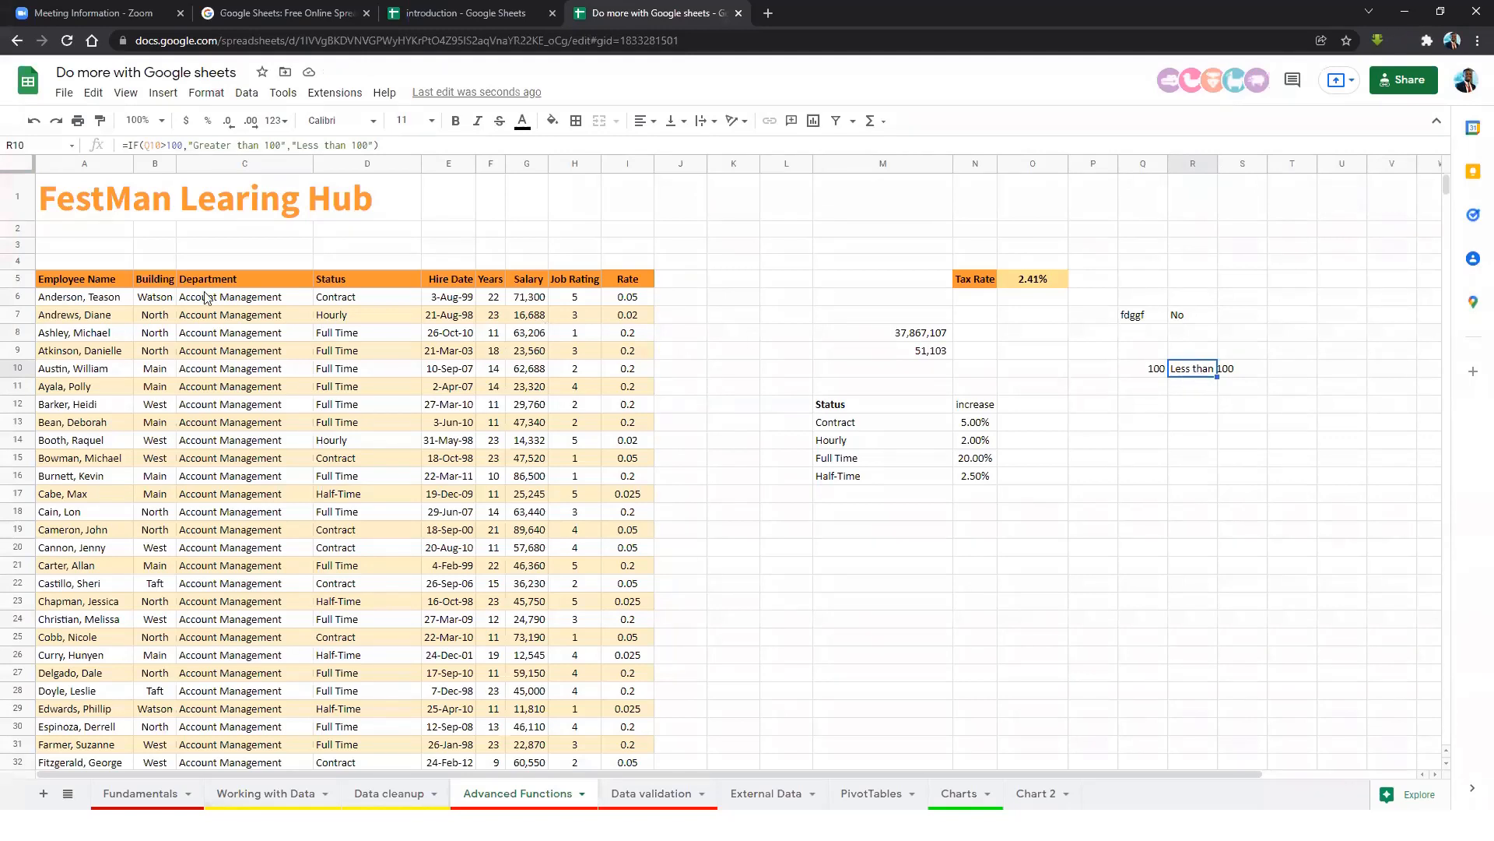
Change R10's threshold and both labels from 100 to 99, and widen column R.
{"action": "left_click", "coordinate": [169, 145]}
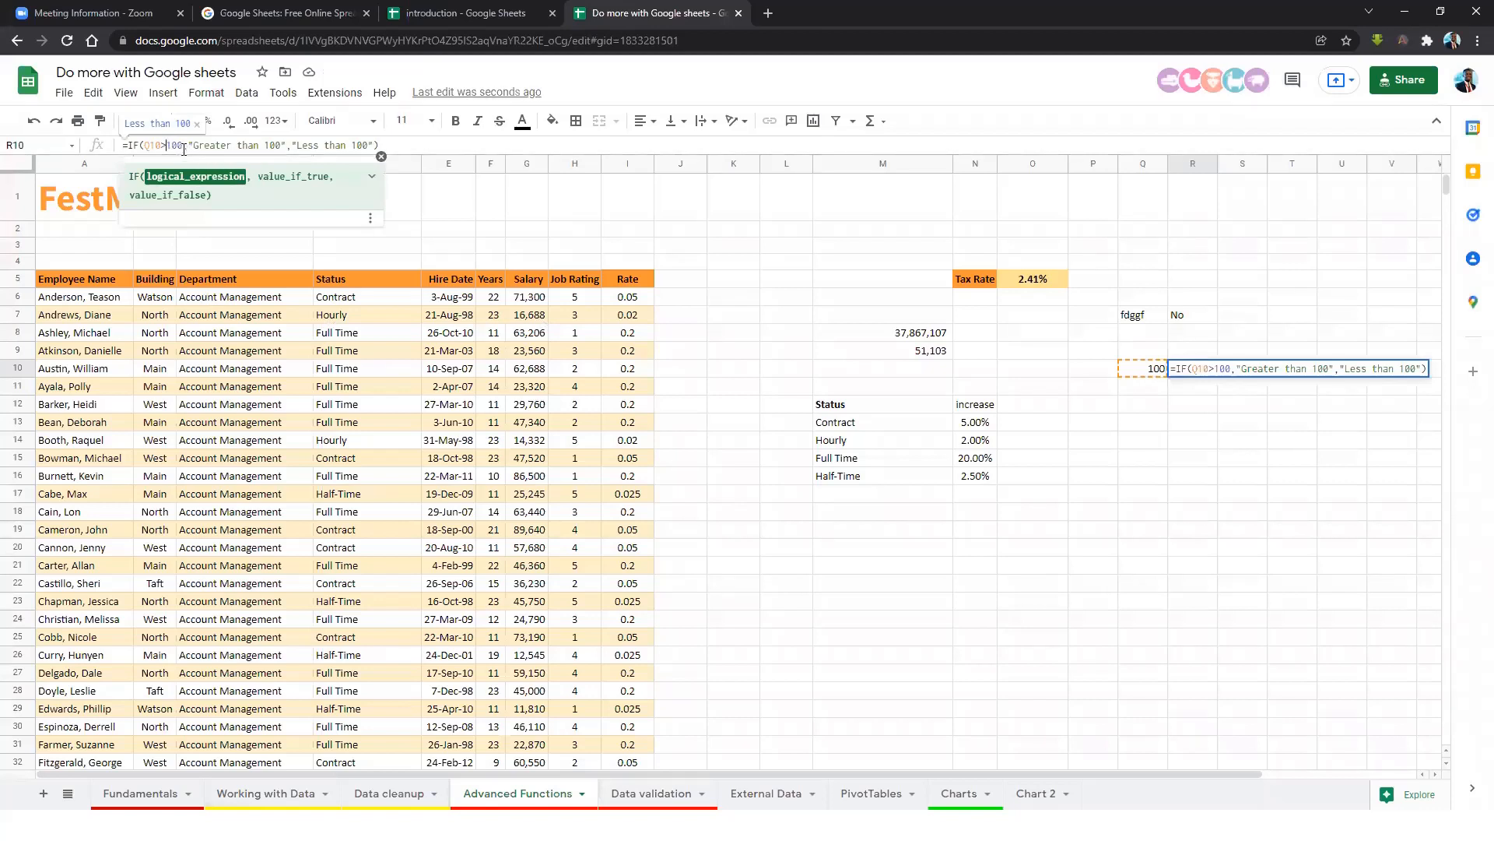
{"action": "double_click", "coordinate": [169, 142]}
{"action": "key", "text": "Return"}
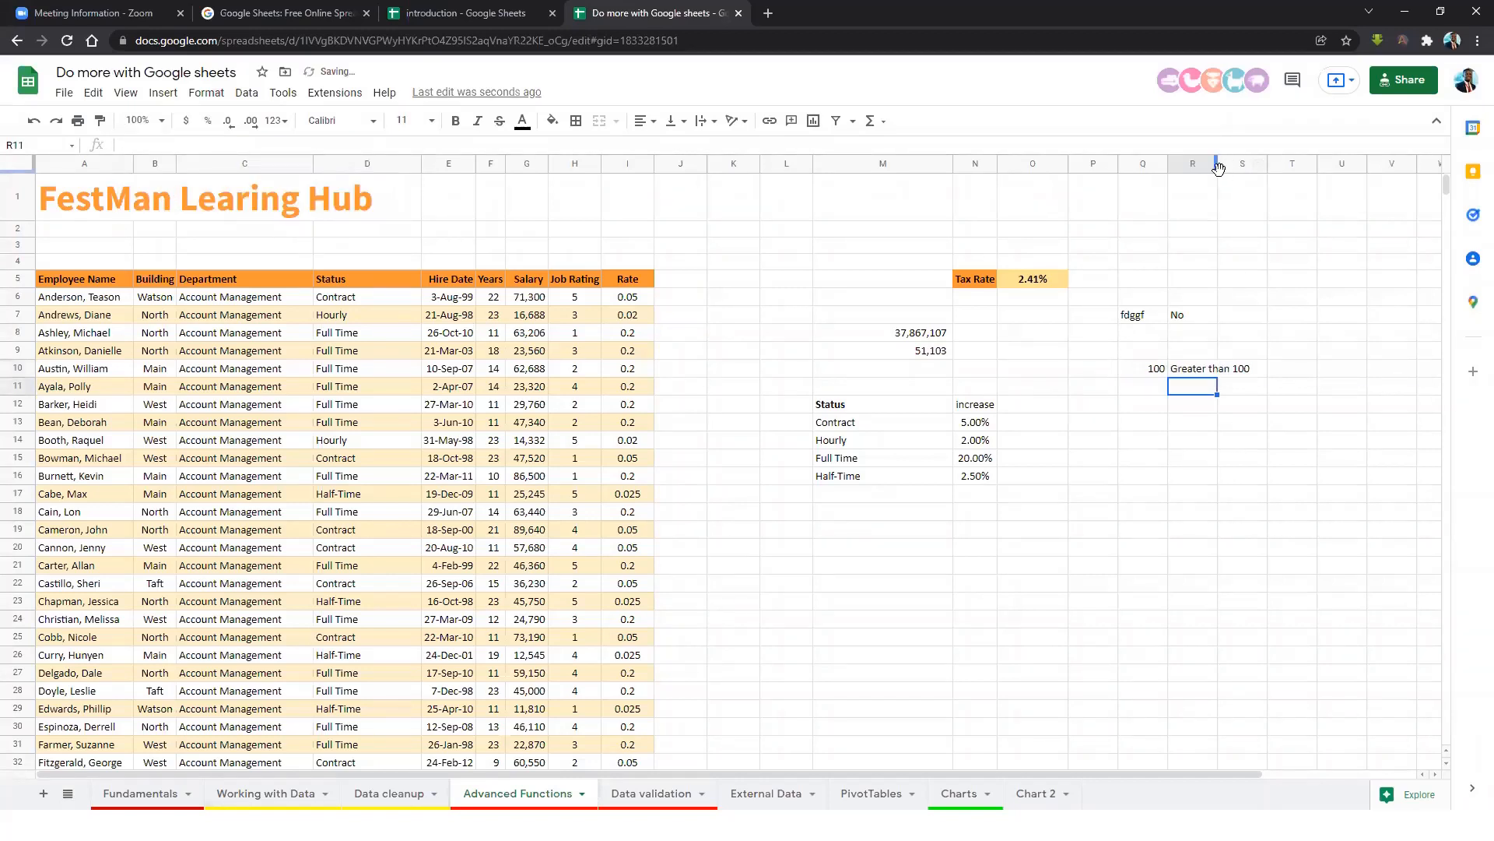
{"action": "left_click_drag", "start_coordinate": [1218, 167], "coordinate": [1255, 167]}
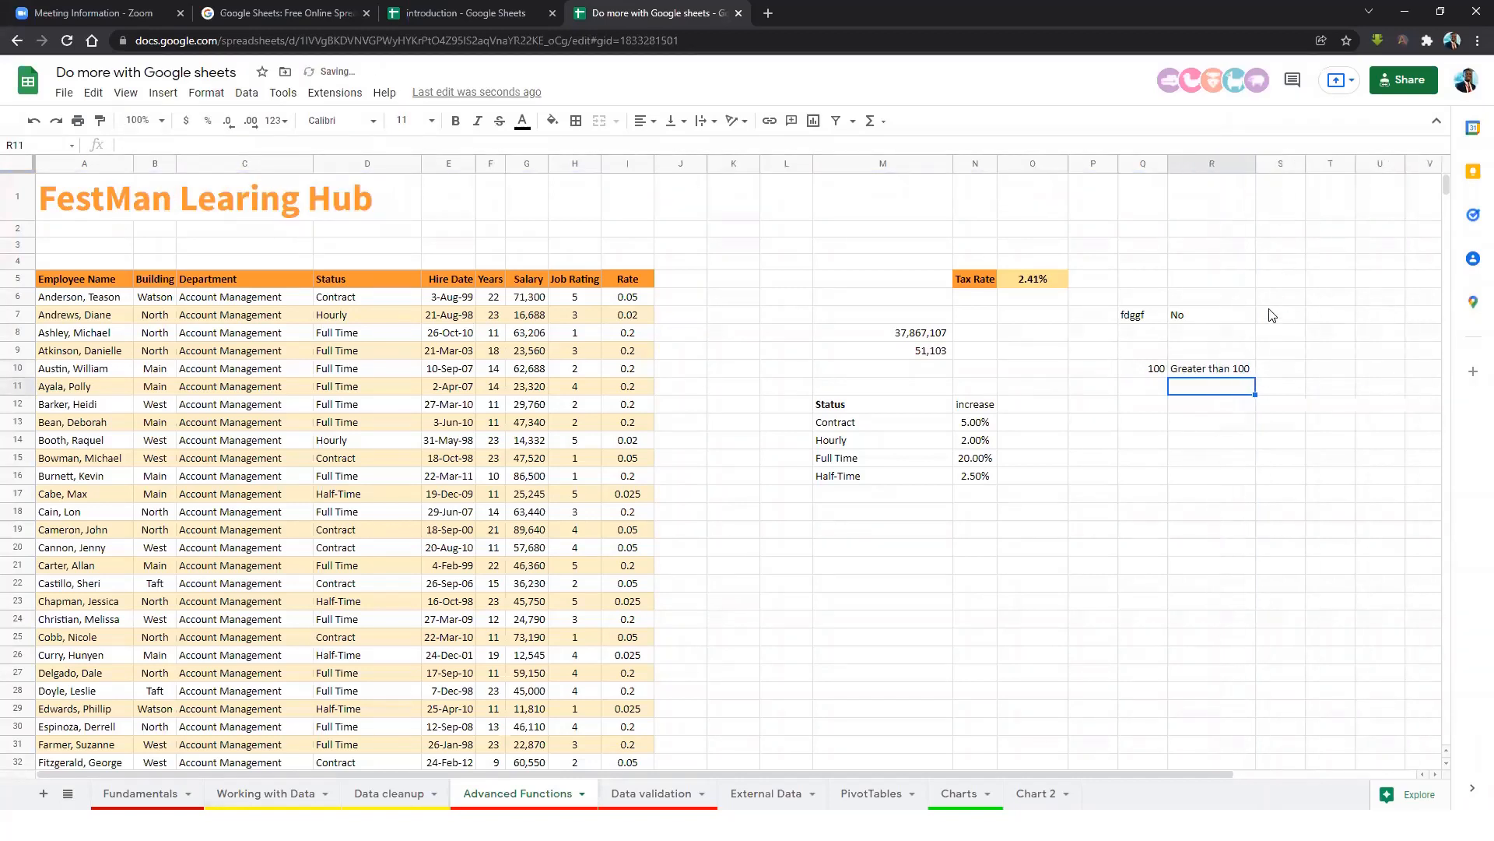
{"action": "left_click", "coordinate": [1225, 367]}
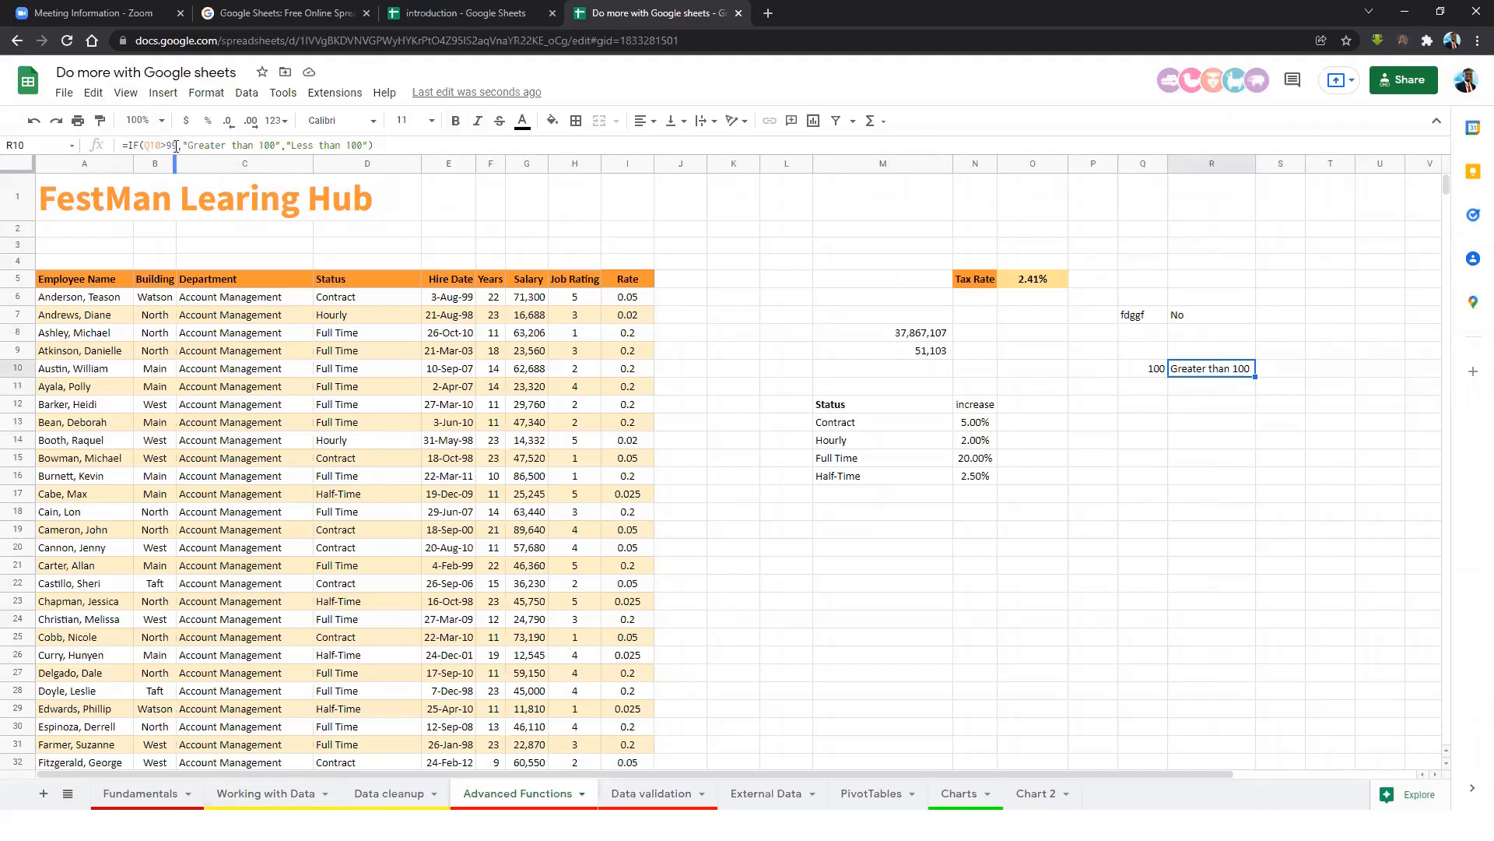
{"action": "left_click_drag", "start_coordinate": [276, 149], "coordinate": [261, 146]}
{"action": "type", "text": "99"}
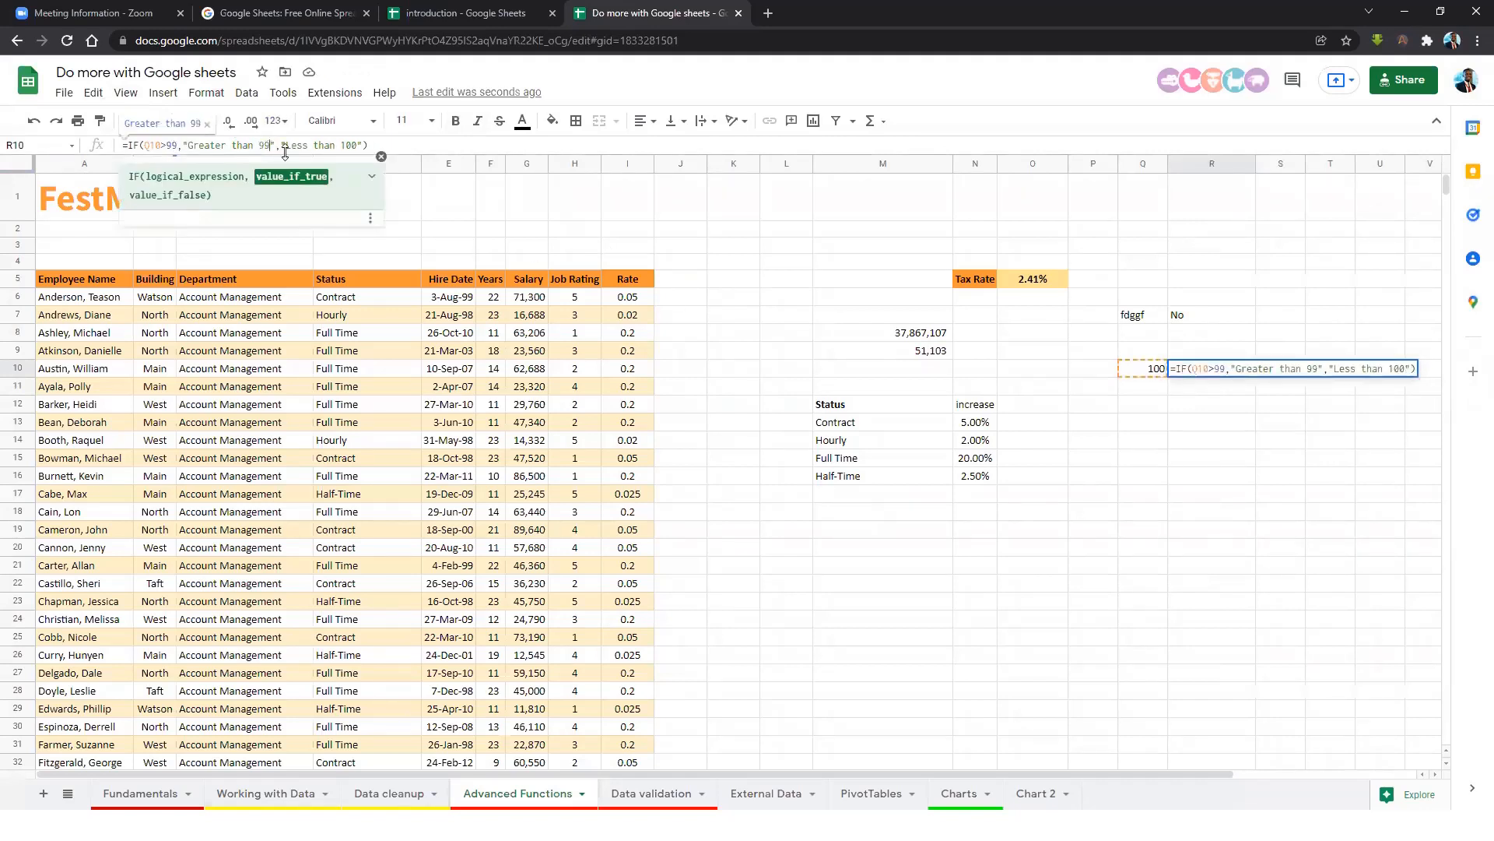
{"action": "double_click", "coordinate": [343, 145]}
{"action": "type", "text": "99"}
{"action": "key", "text": "Return"}
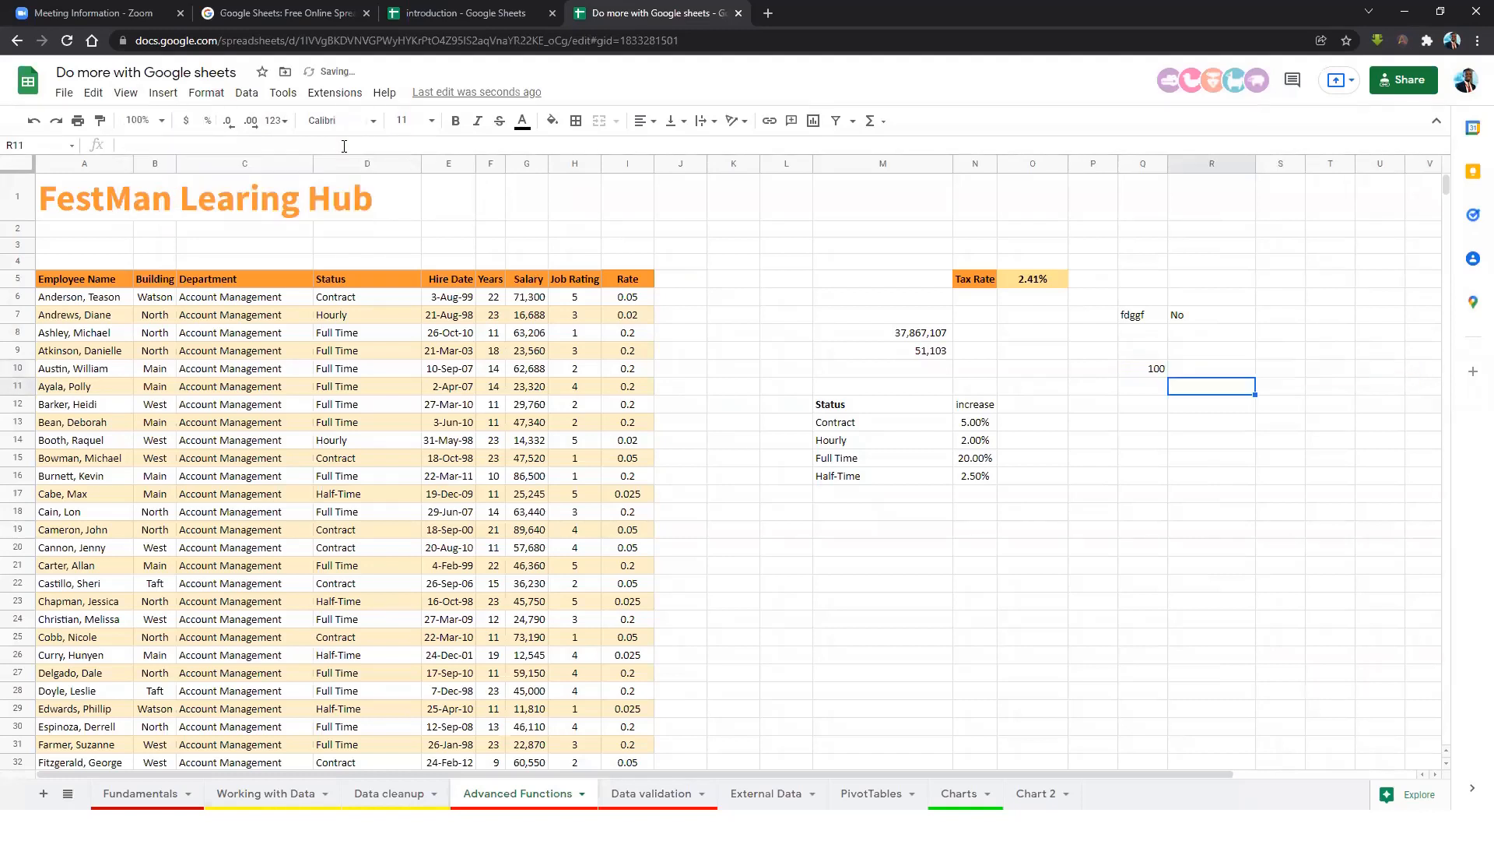
Enter 50.3 in Q10 so R10 shows Less than 99.
{"action": "left_click", "coordinate": [1140, 367]}
{"action": "left_click", "coordinate": [1229, 373]}
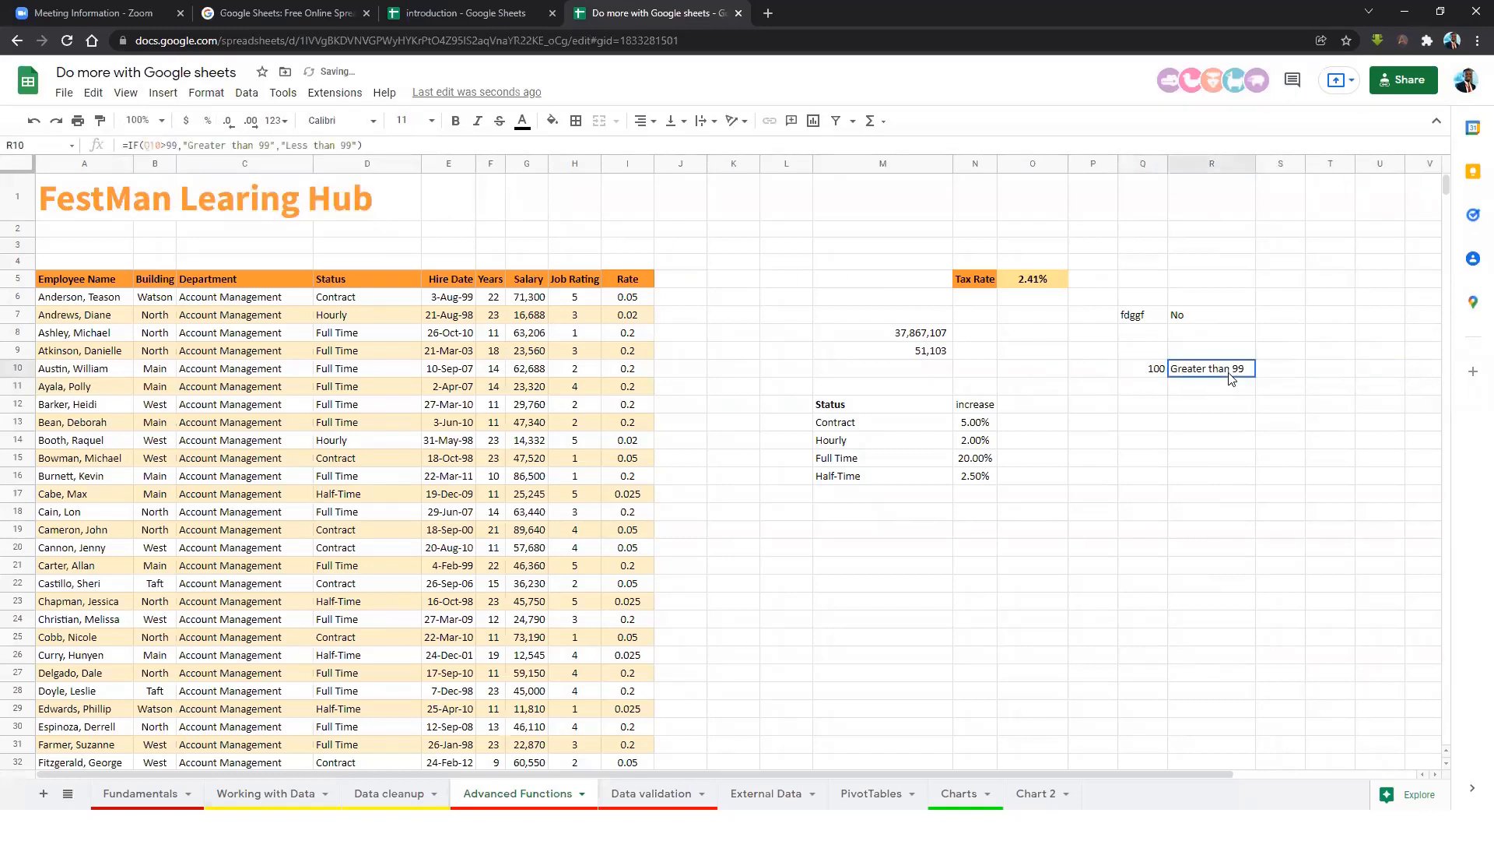
{"action": "left_click", "coordinate": [1139, 367]}
{"action": "type", "text": "50.3"}
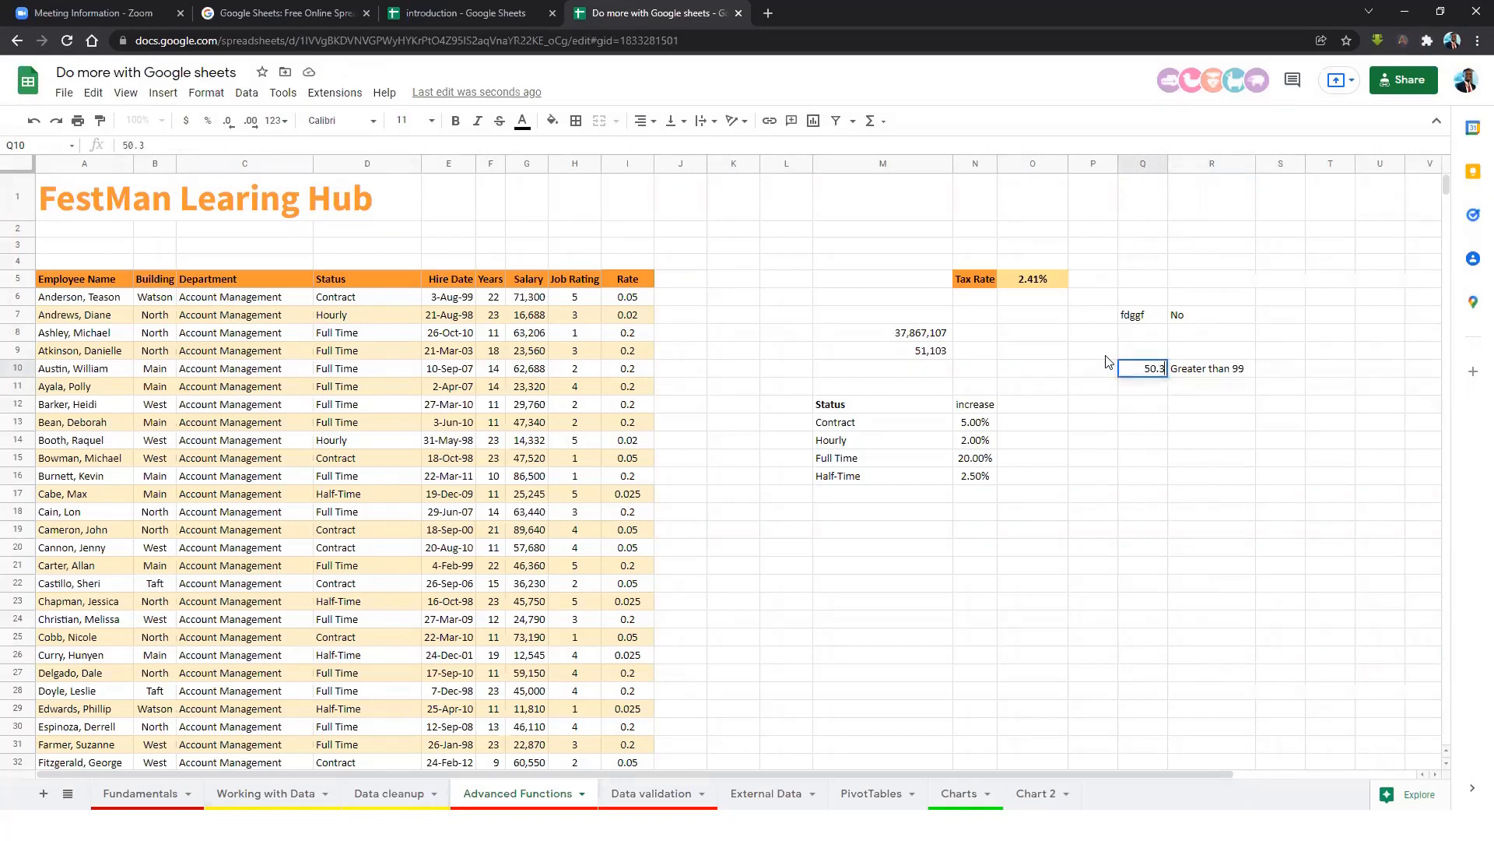
{"action": "key", "text": "Return"}
{"action": "left_click", "coordinate": [1176, 373]}
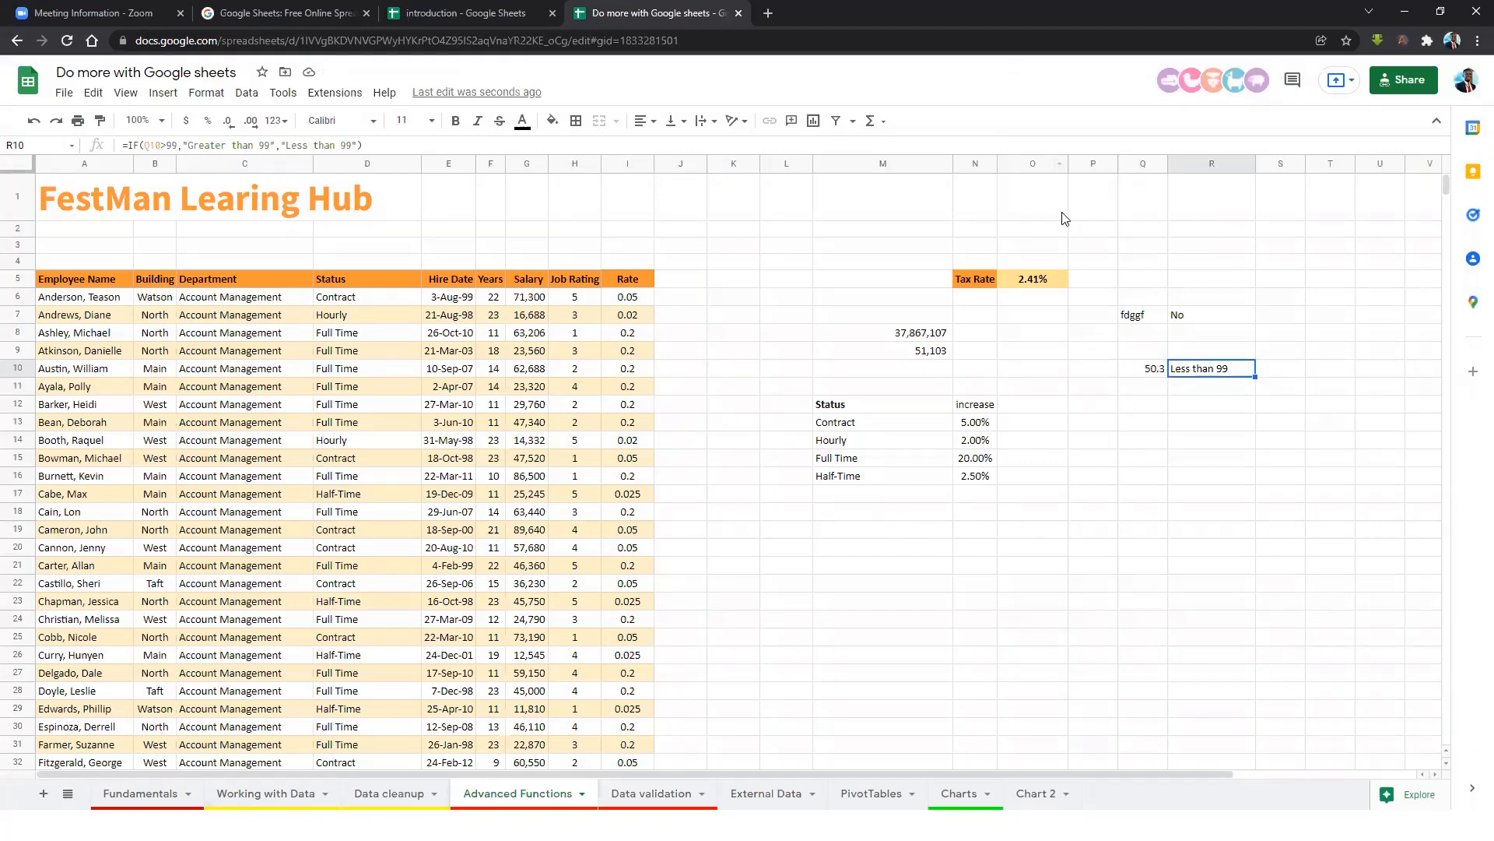
{"action": "left_click", "coordinate": [1126, 405]}
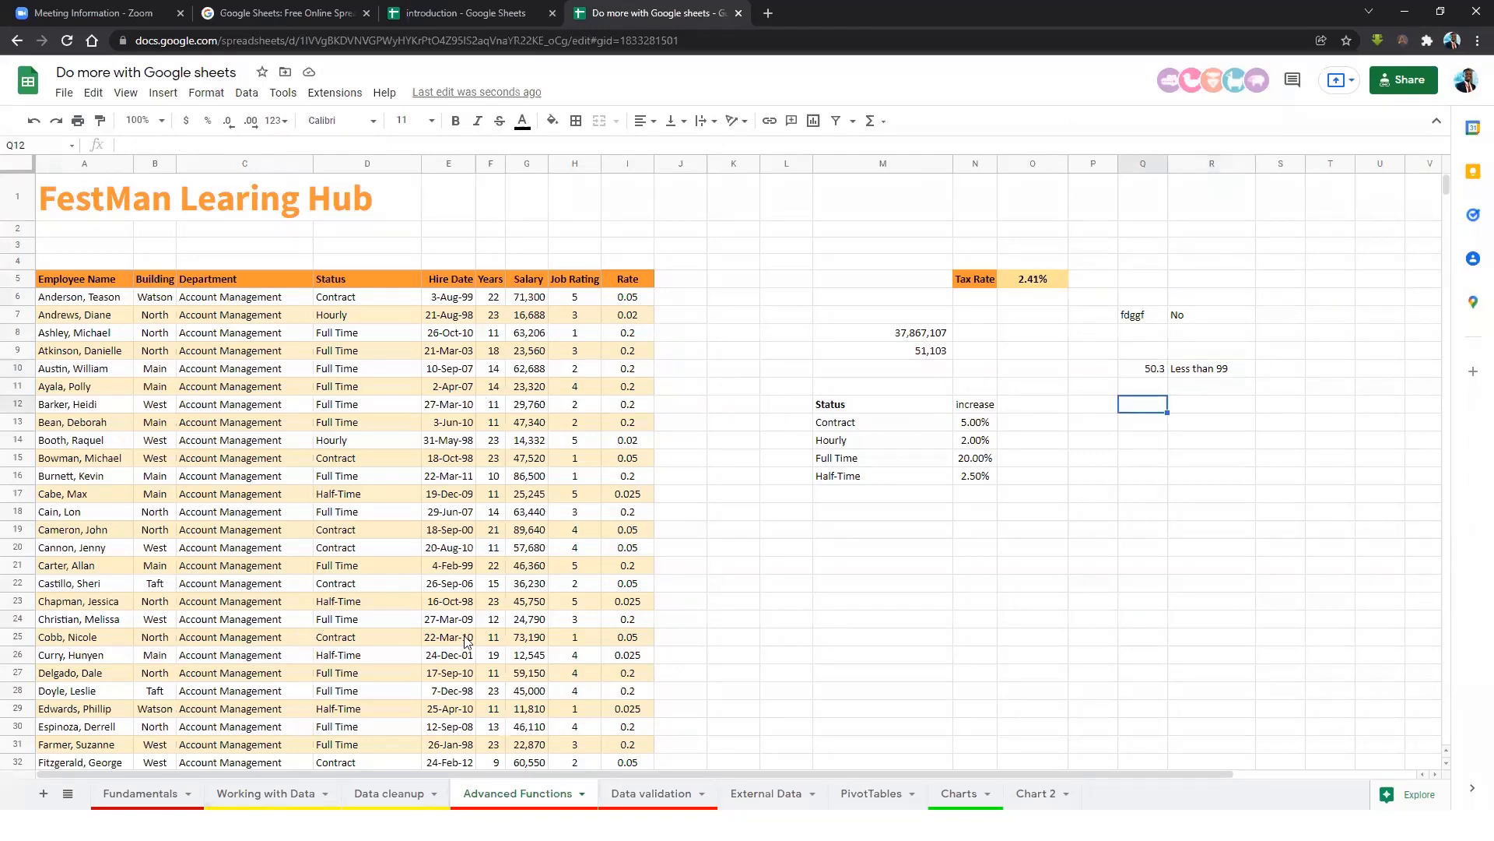
Open hub.festman.io in a new tab and go to its courses page.
{"action": "left_click", "coordinate": [767, 13]}
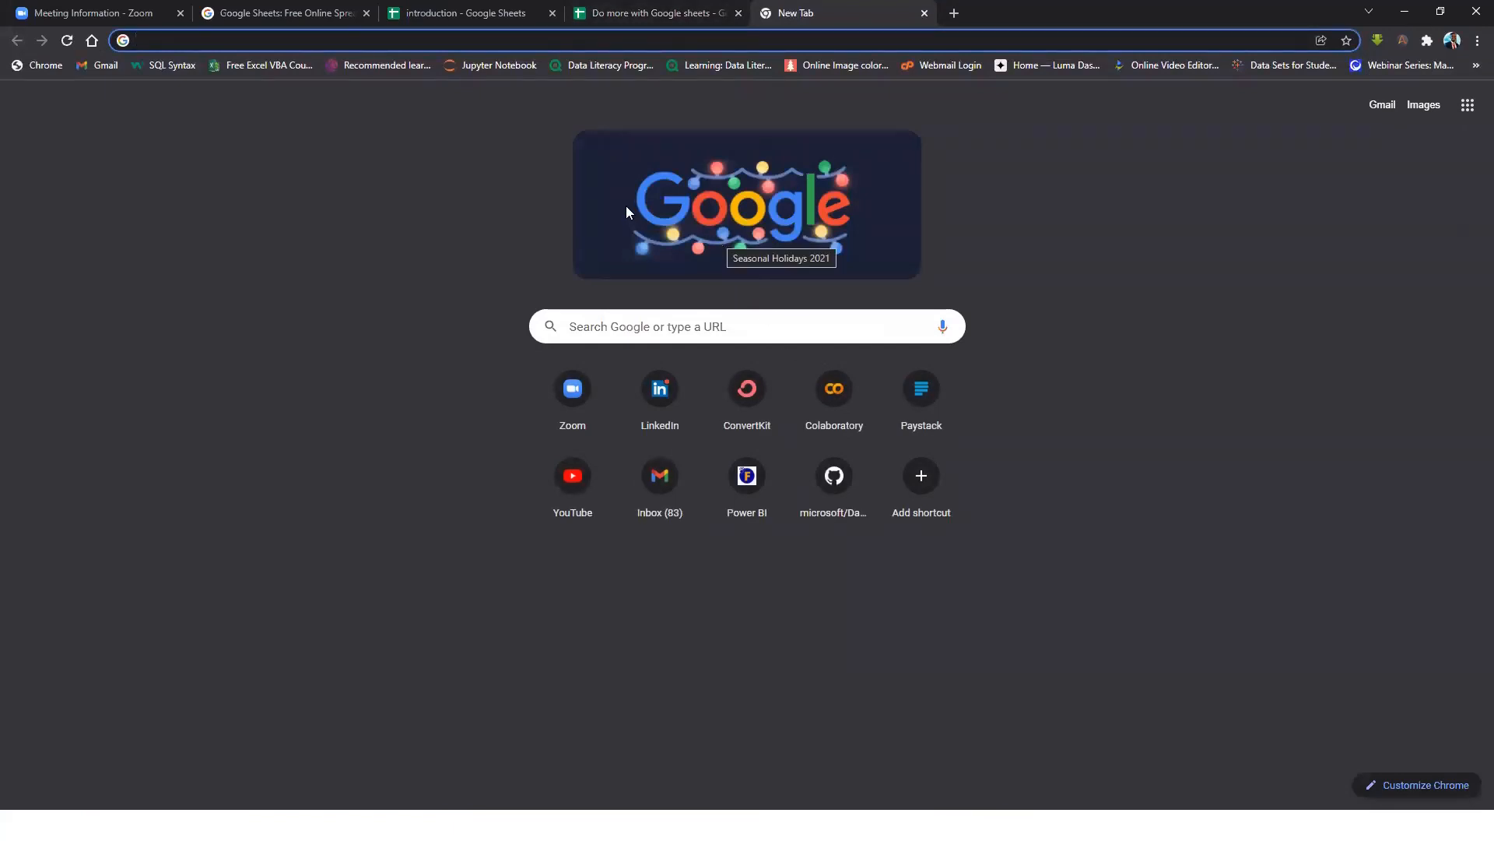
{"action": "type", "text": "HUB"}
{"action": "key", "text": "Return"}
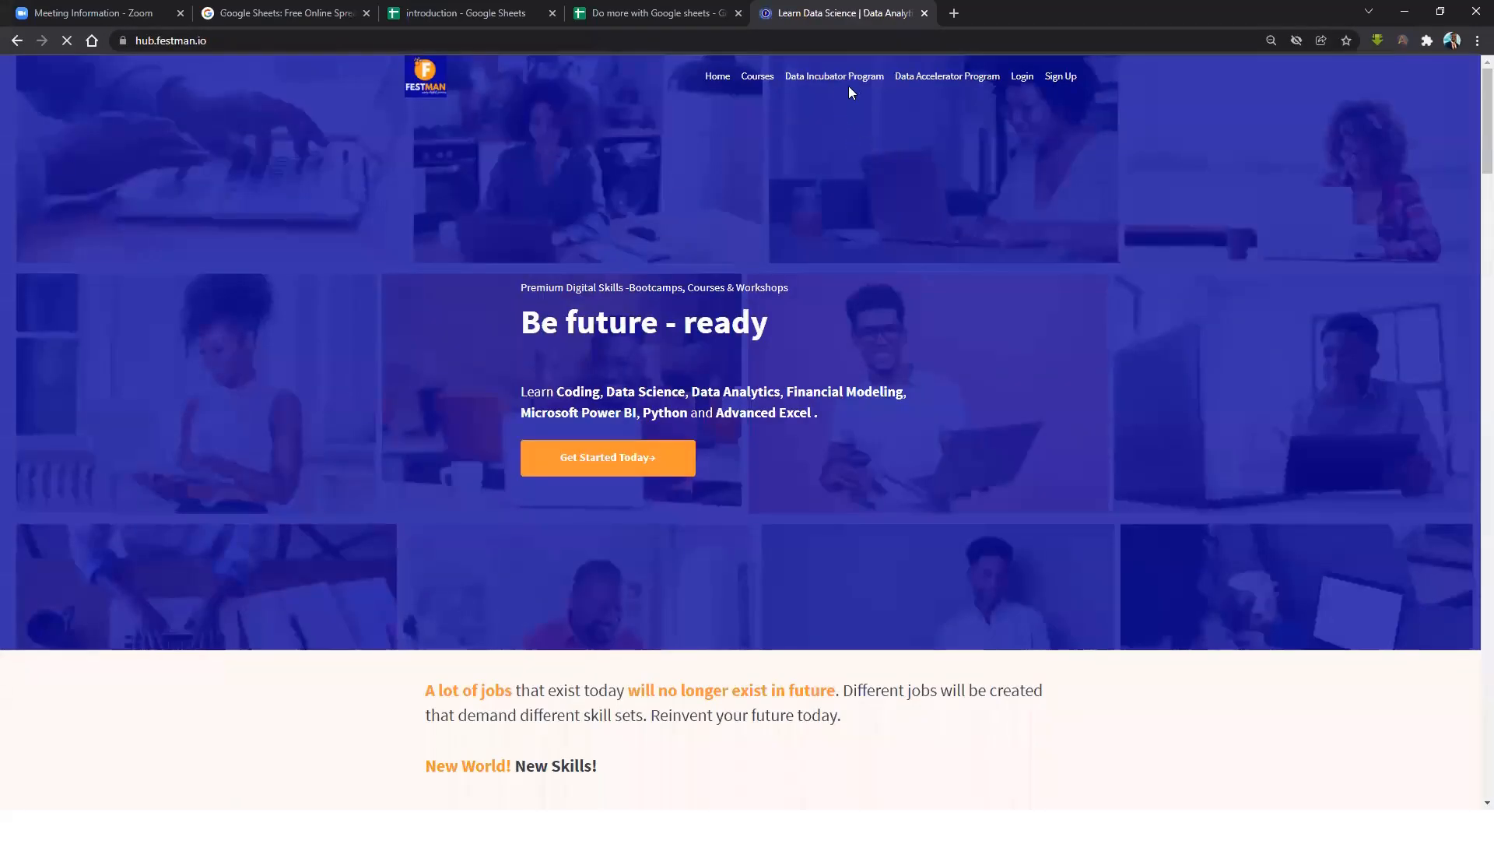
{"action": "left_click", "coordinate": [765, 78]}
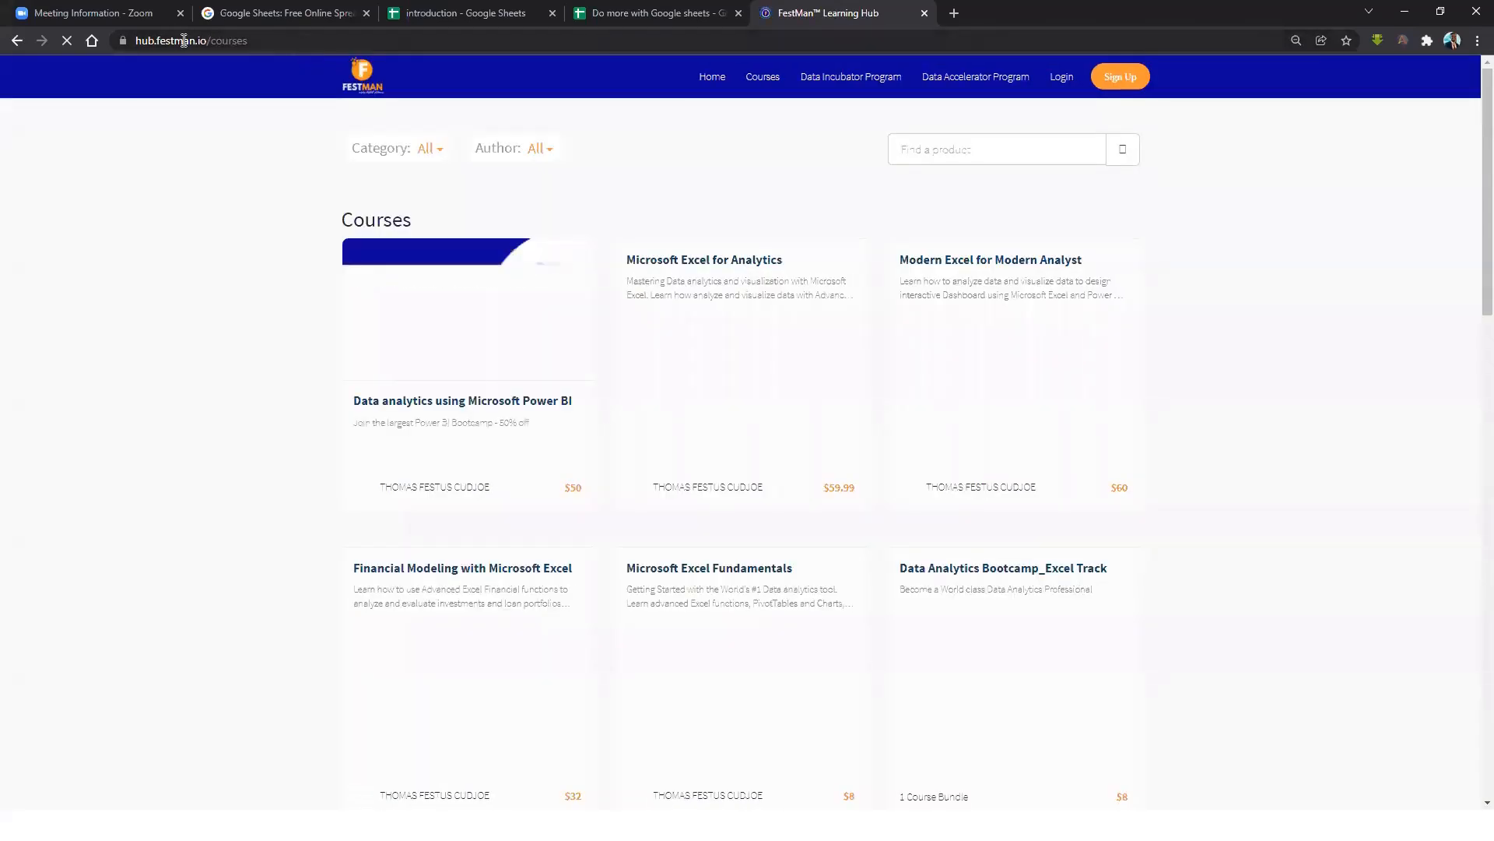
{"action": "left_click_drag", "start_coordinate": [274, 42], "coordinate": [148, 44]}
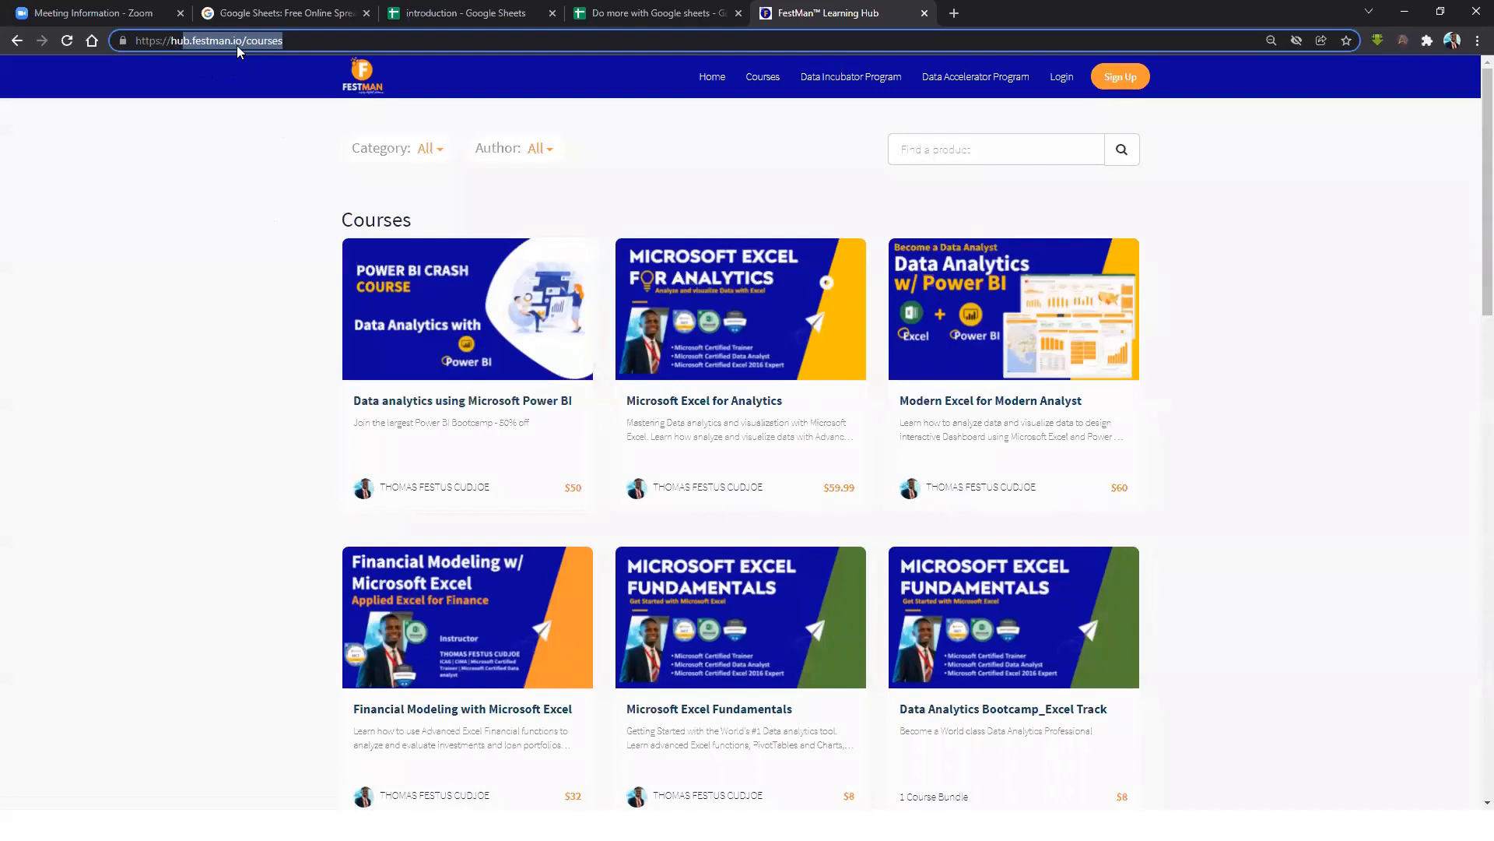
{"action": "left_click", "coordinate": [171, 42]}
{"action": "scroll", "coordinate": [880, 376], "scroll_direction": "down", "scroll_amount": 4}
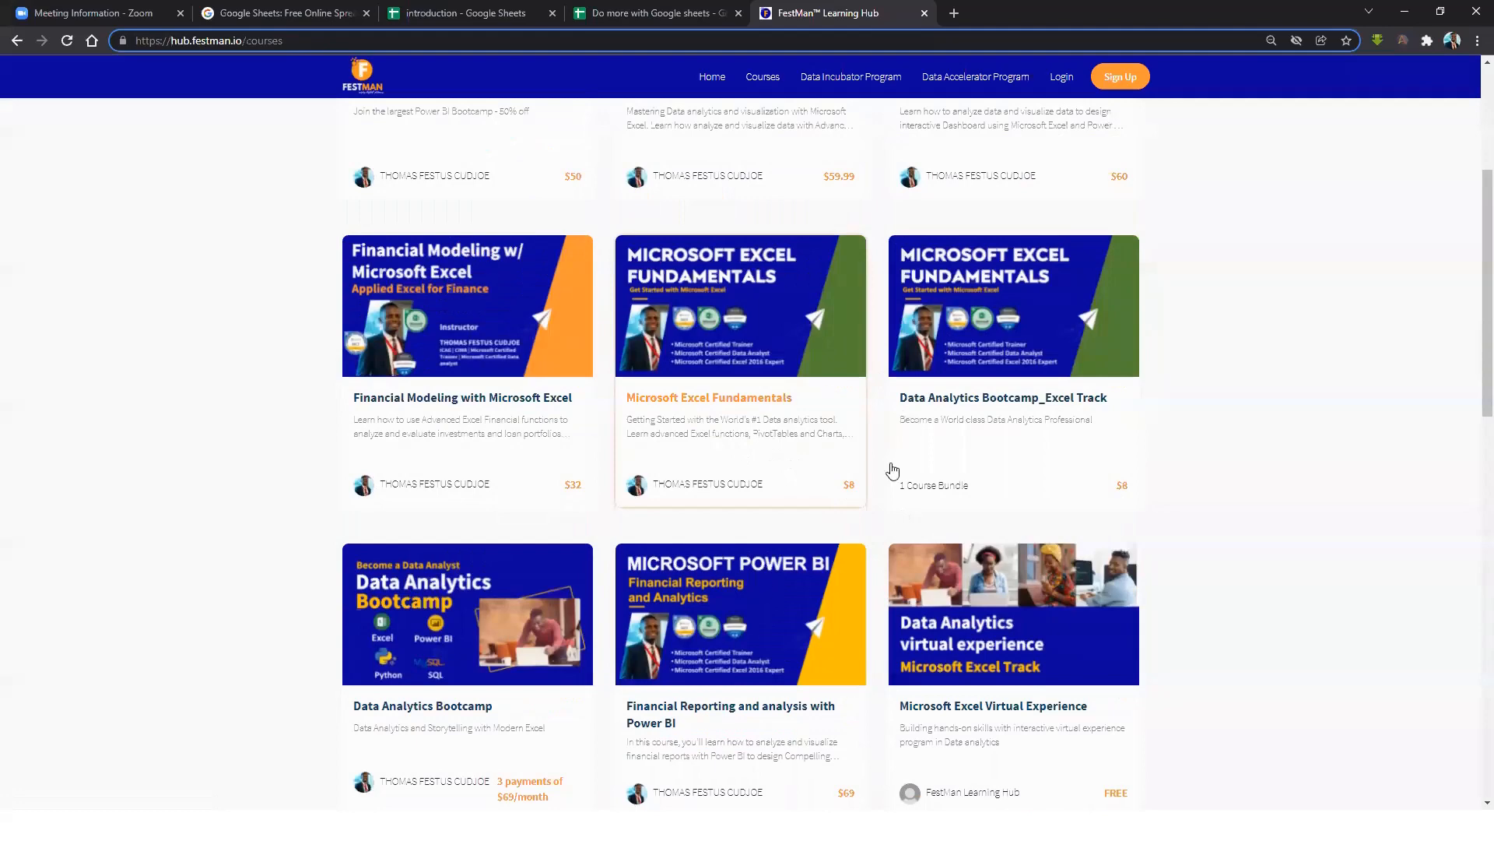
View the Microsoft Excel Fundamentals course page, then close it to return to the spreadsheet.
{"action": "left_click", "coordinate": [719, 404]}
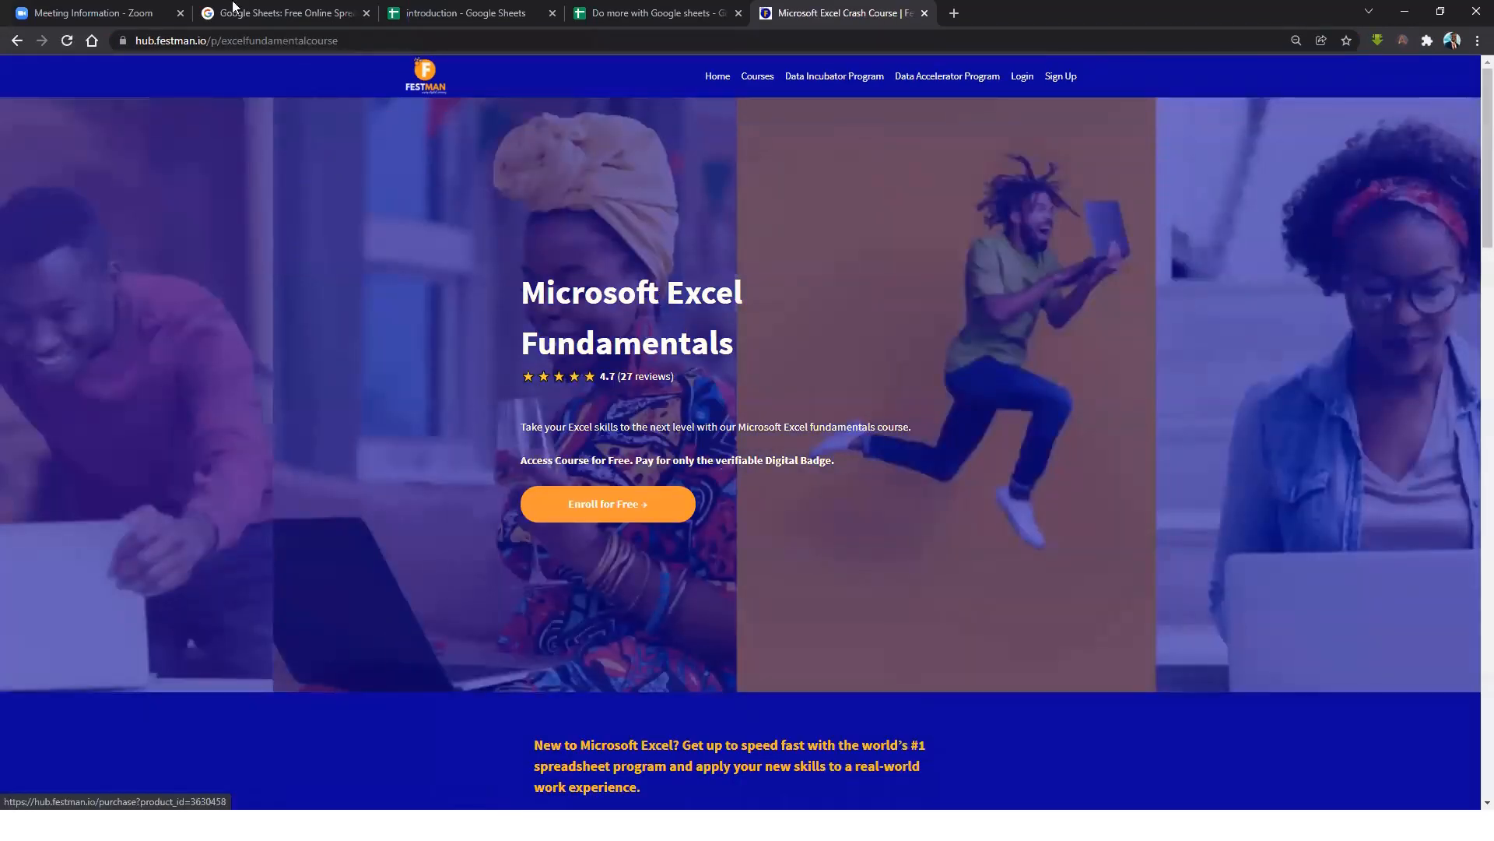
{"action": "left_click", "coordinate": [345, 45]}
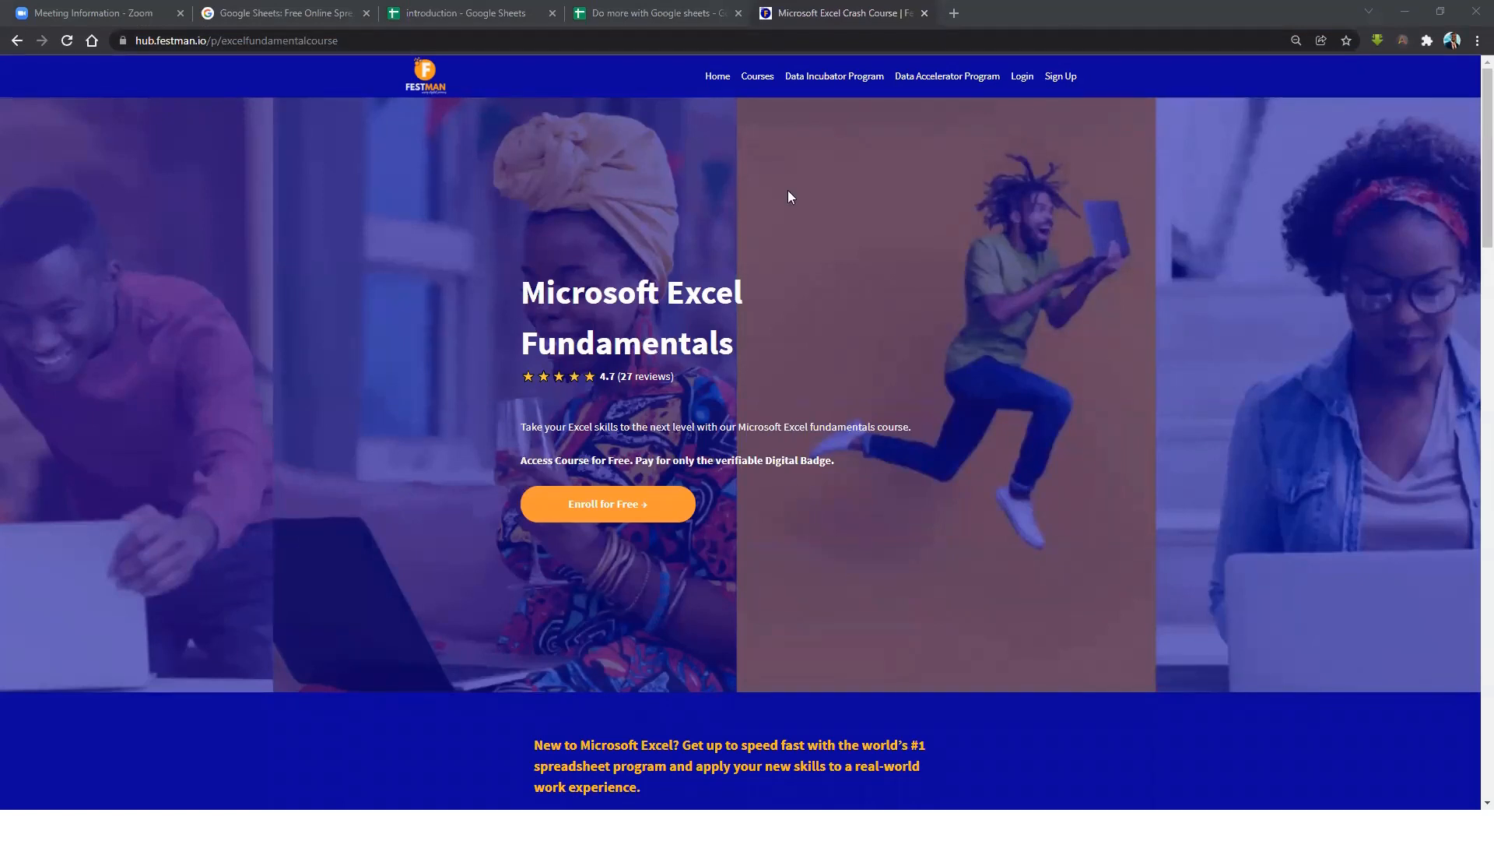
{"action": "left_click", "coordinate": [646, 21]}
{"action": "left_click", "coordinate": [1179, 370]}
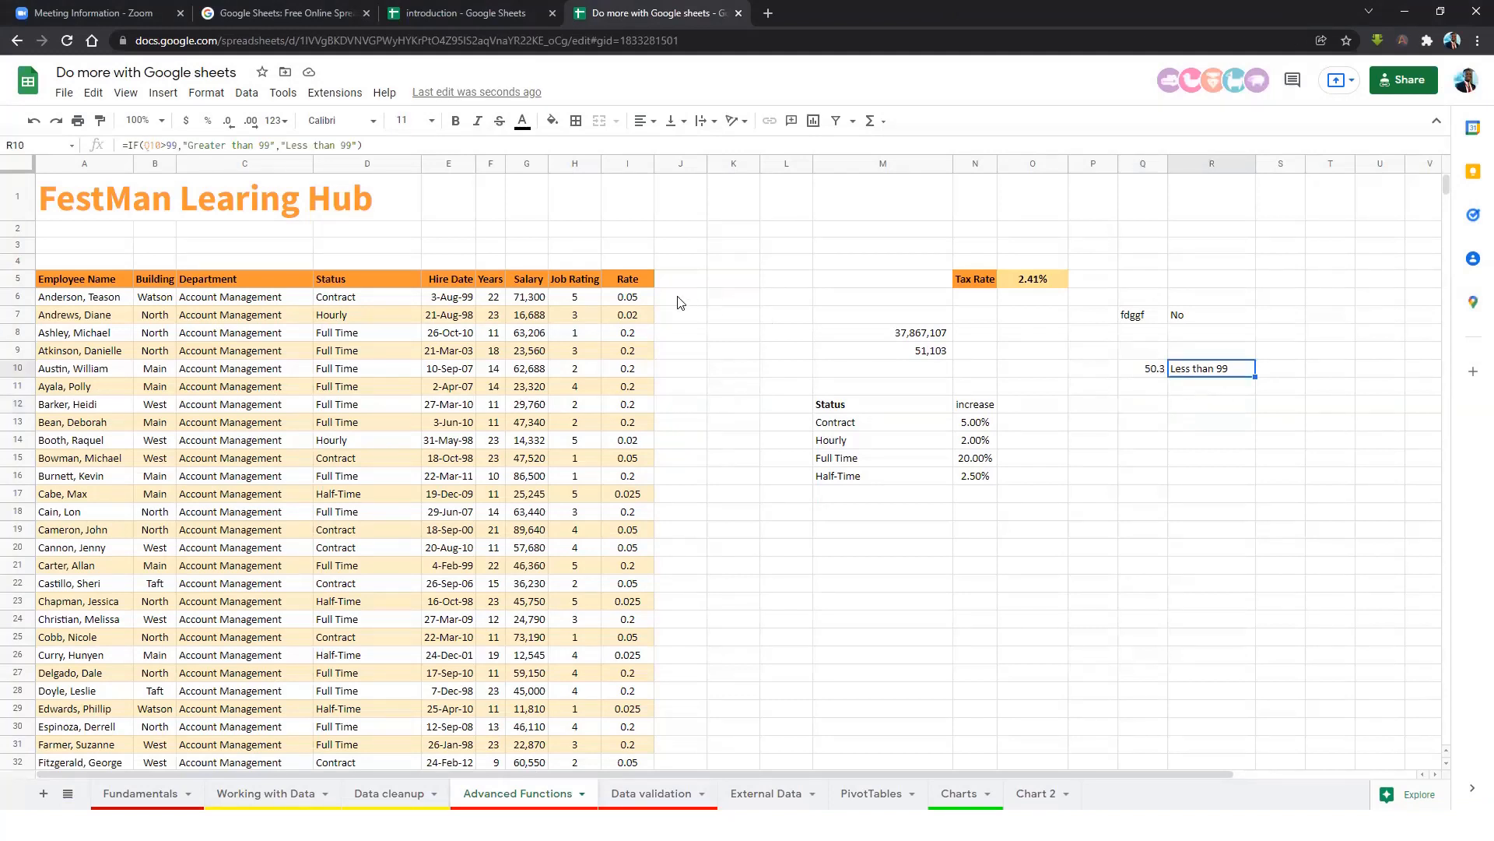
{"action": "left_click", "coordinate": [643, 299]}
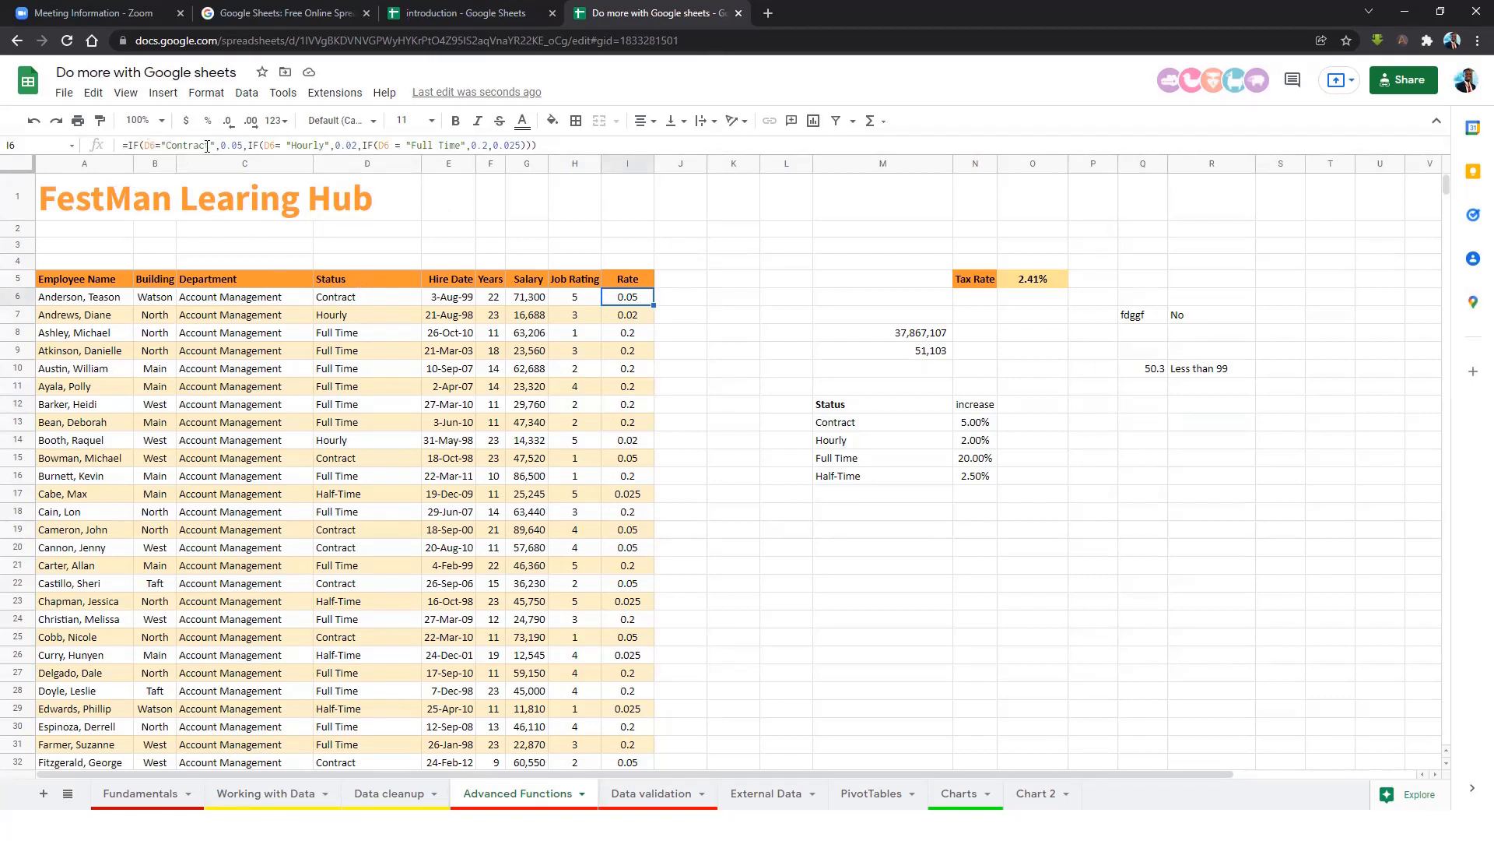
{"action": "double_click", "coordinate": [235, 147]}
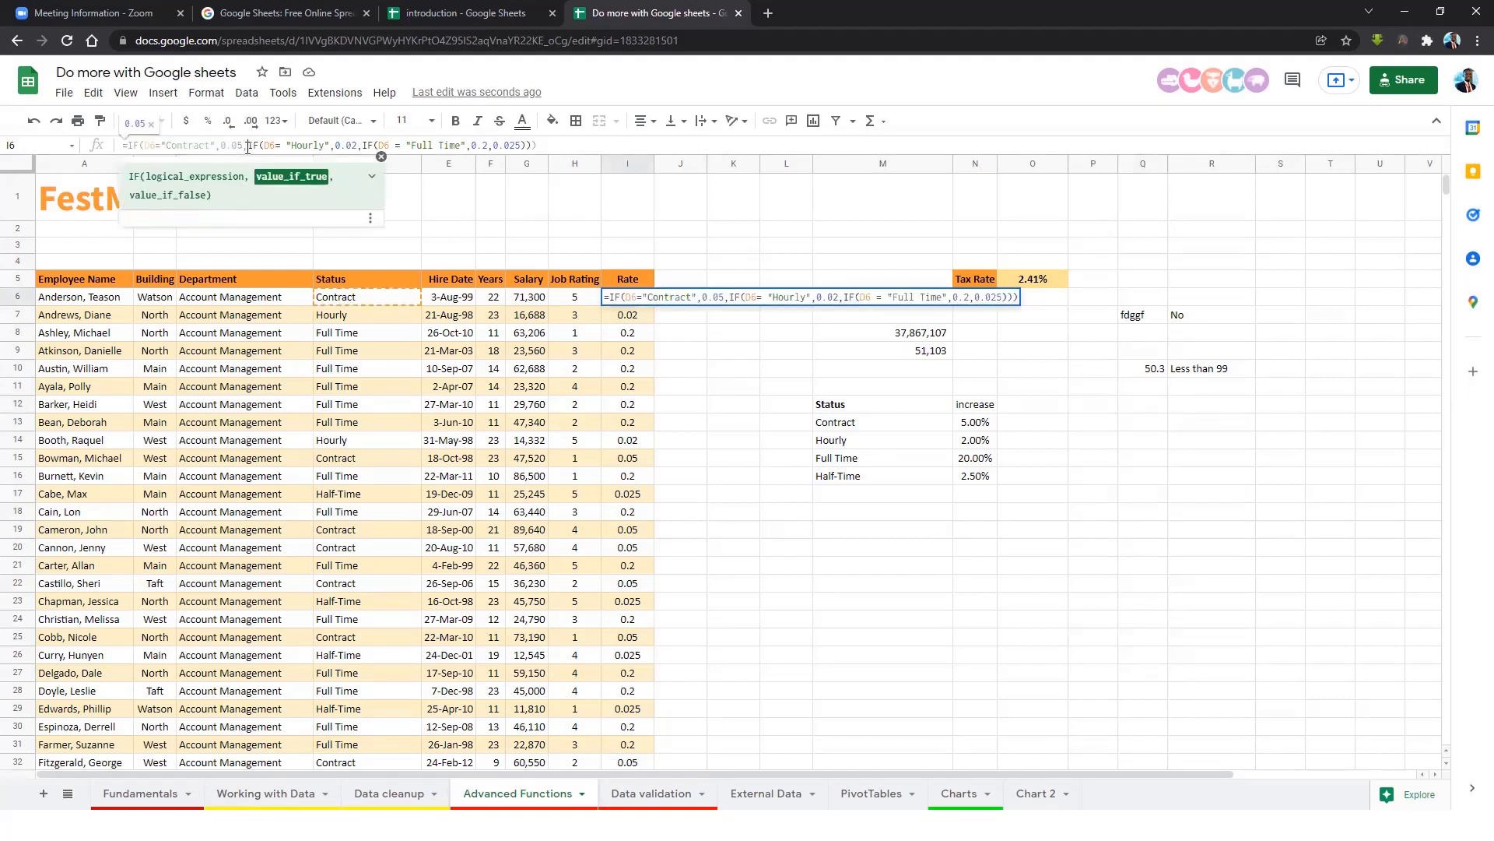
{"action": "left_click", "coordinate": [285, 147]}
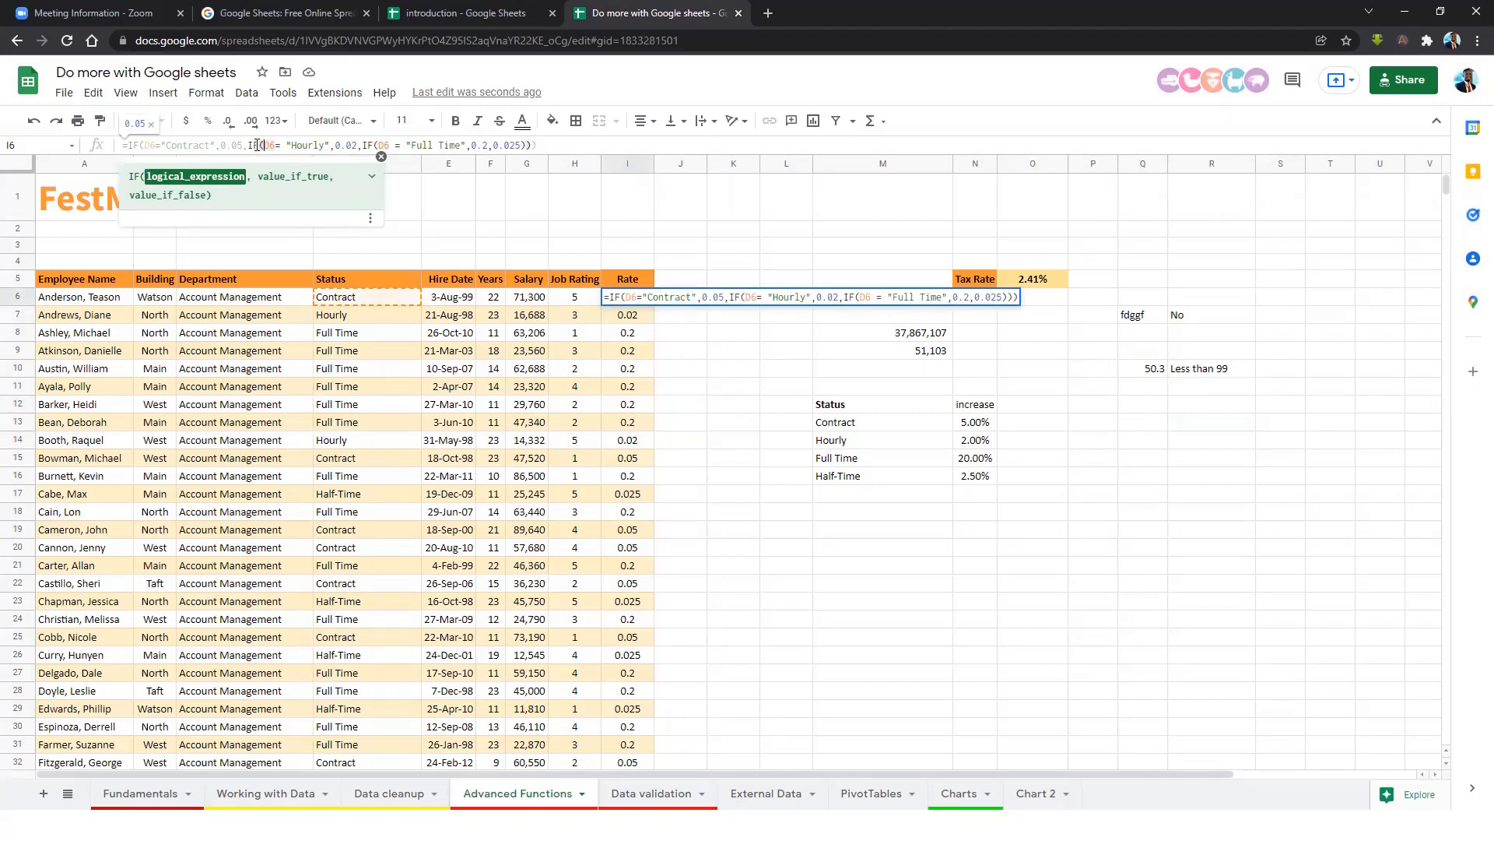
{"action": "left_click_drag", "start_coordinate": [244, 146], "coordinate": [144, 146]}
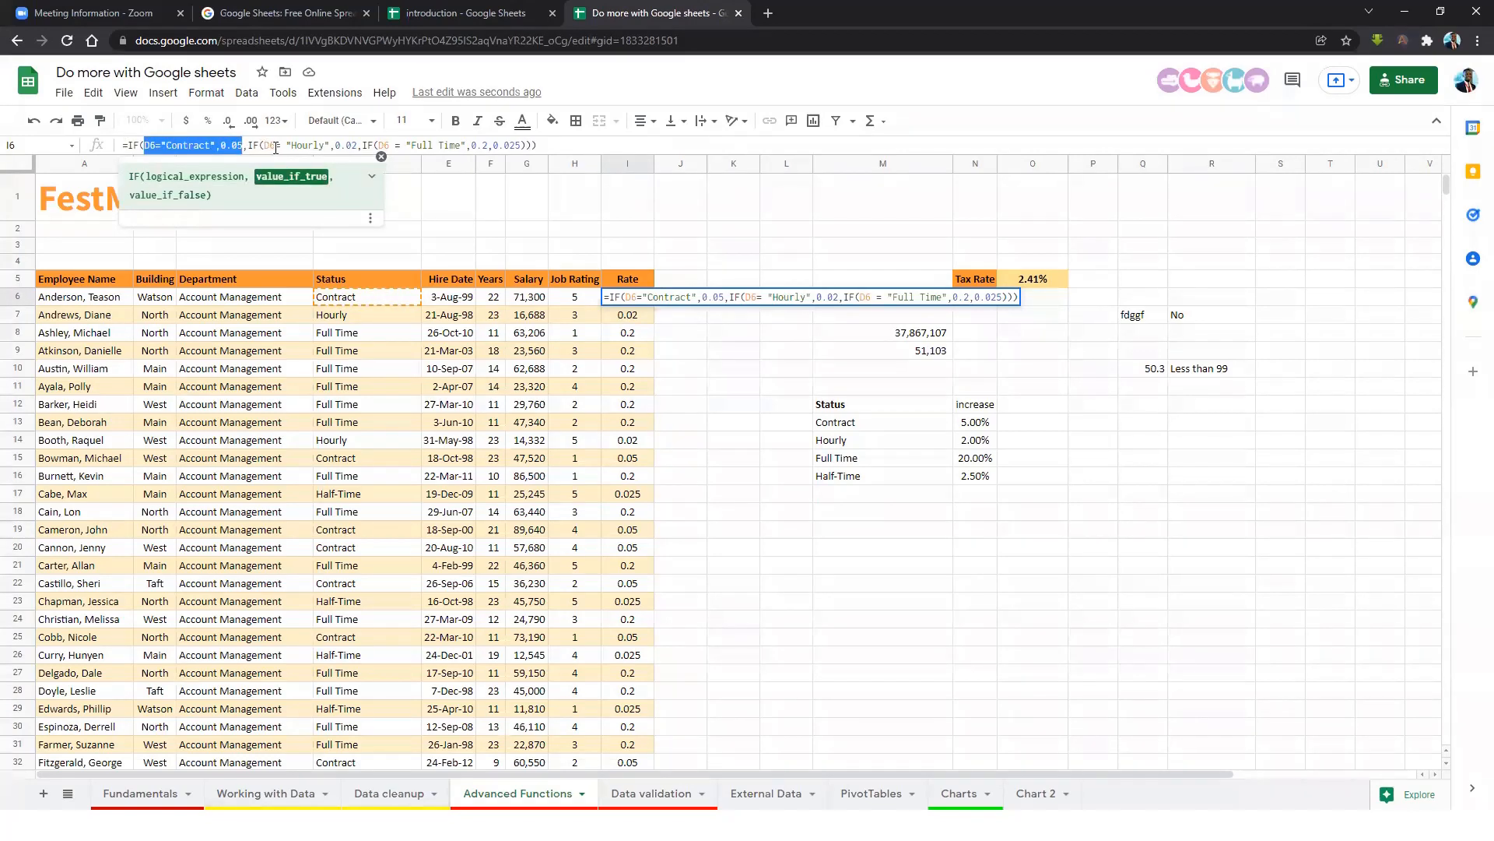
{"action": "left_click", "coordinate": [249, 145]}
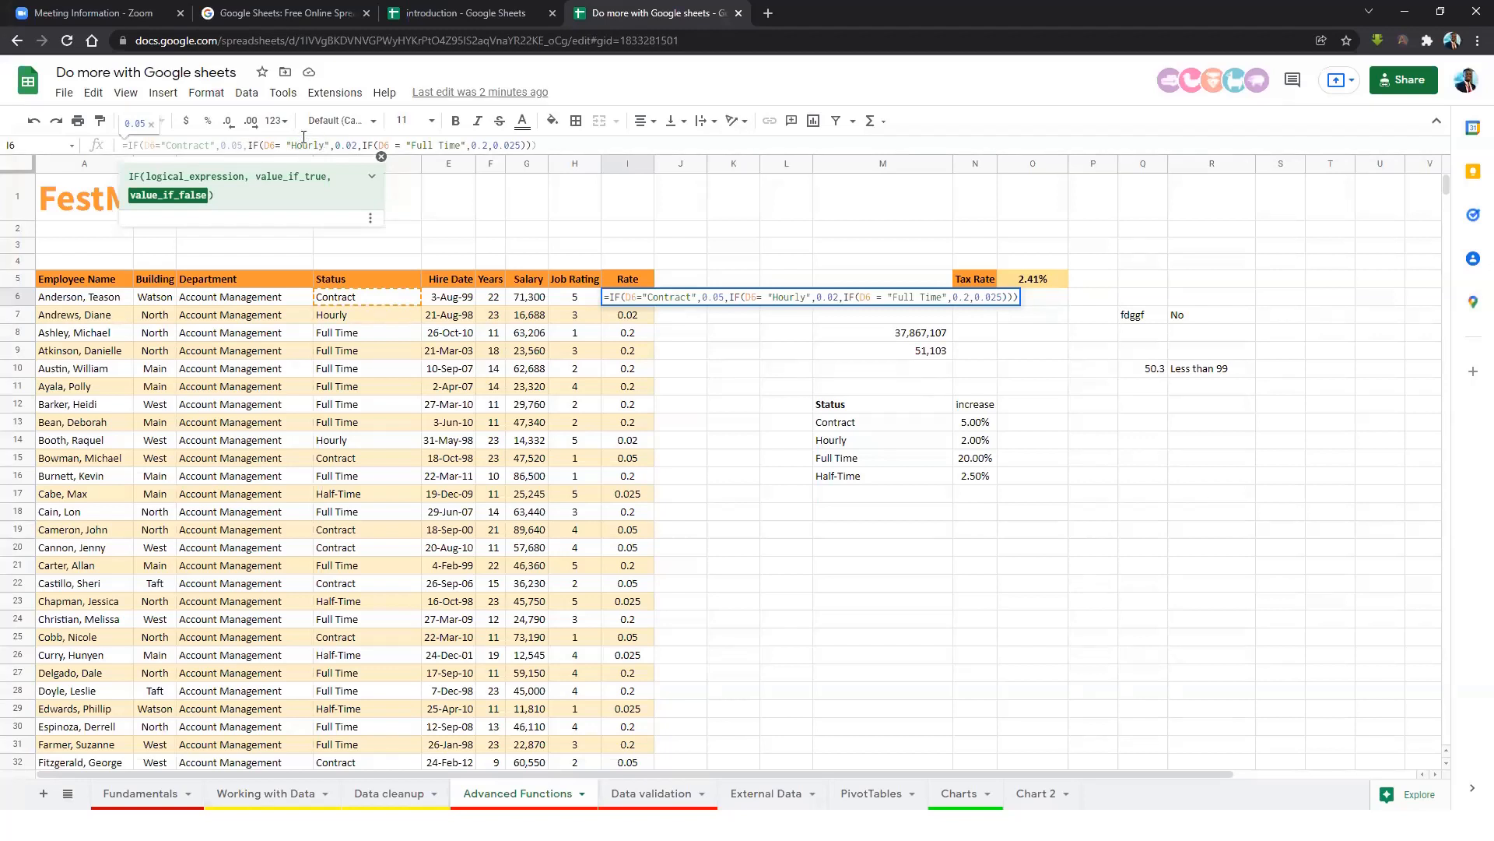
{"action": "left_click", "coordinate": [358, 145]}
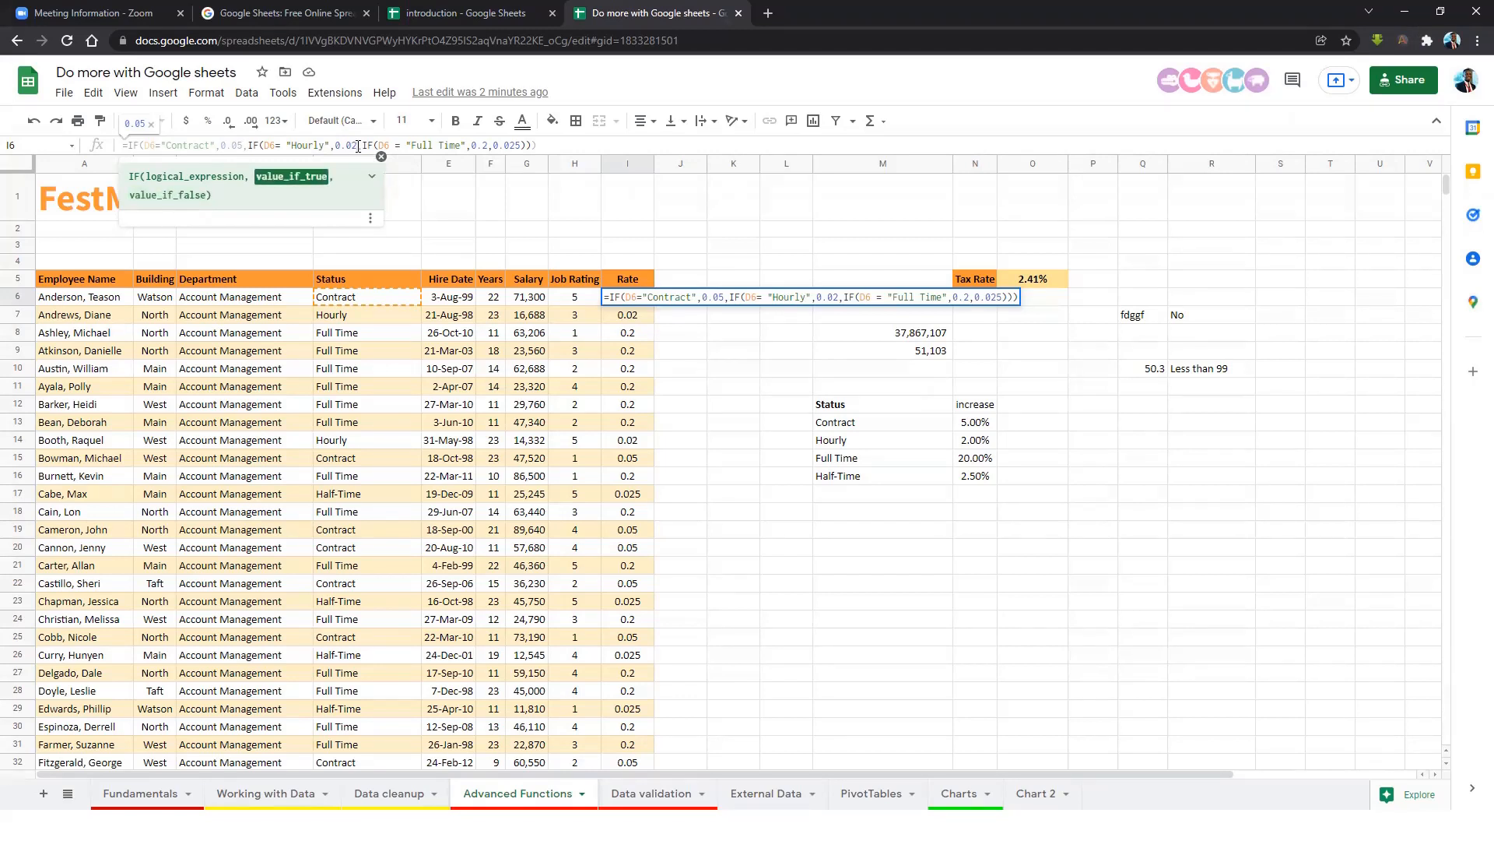
{"action": "left_click", "coordinate": [367, 145]}
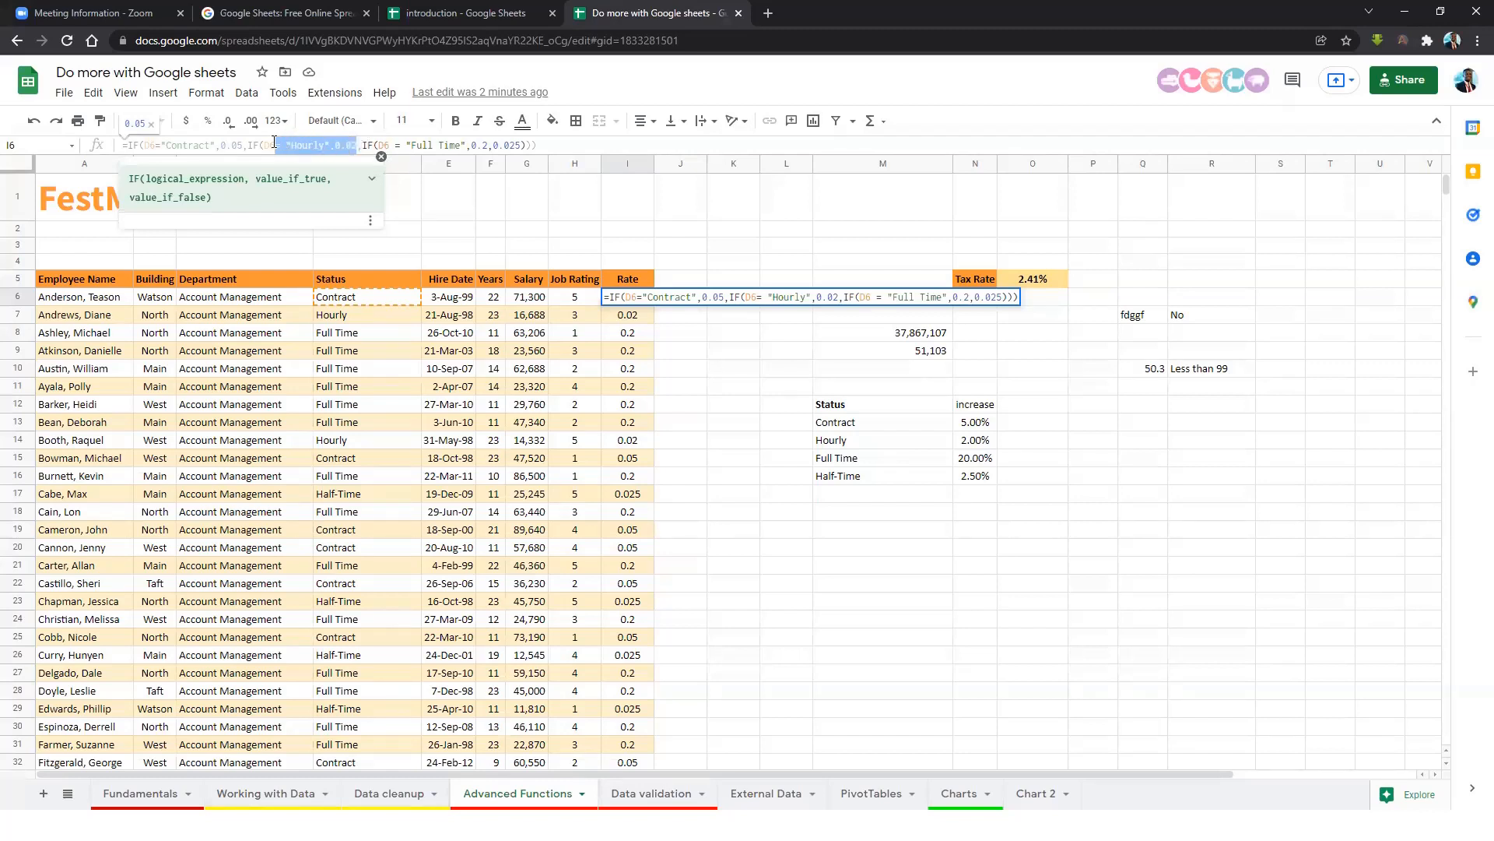
{"action": "left_click_drag", "start_coordinate": [260, 146], "coordinate": [466, 148]}
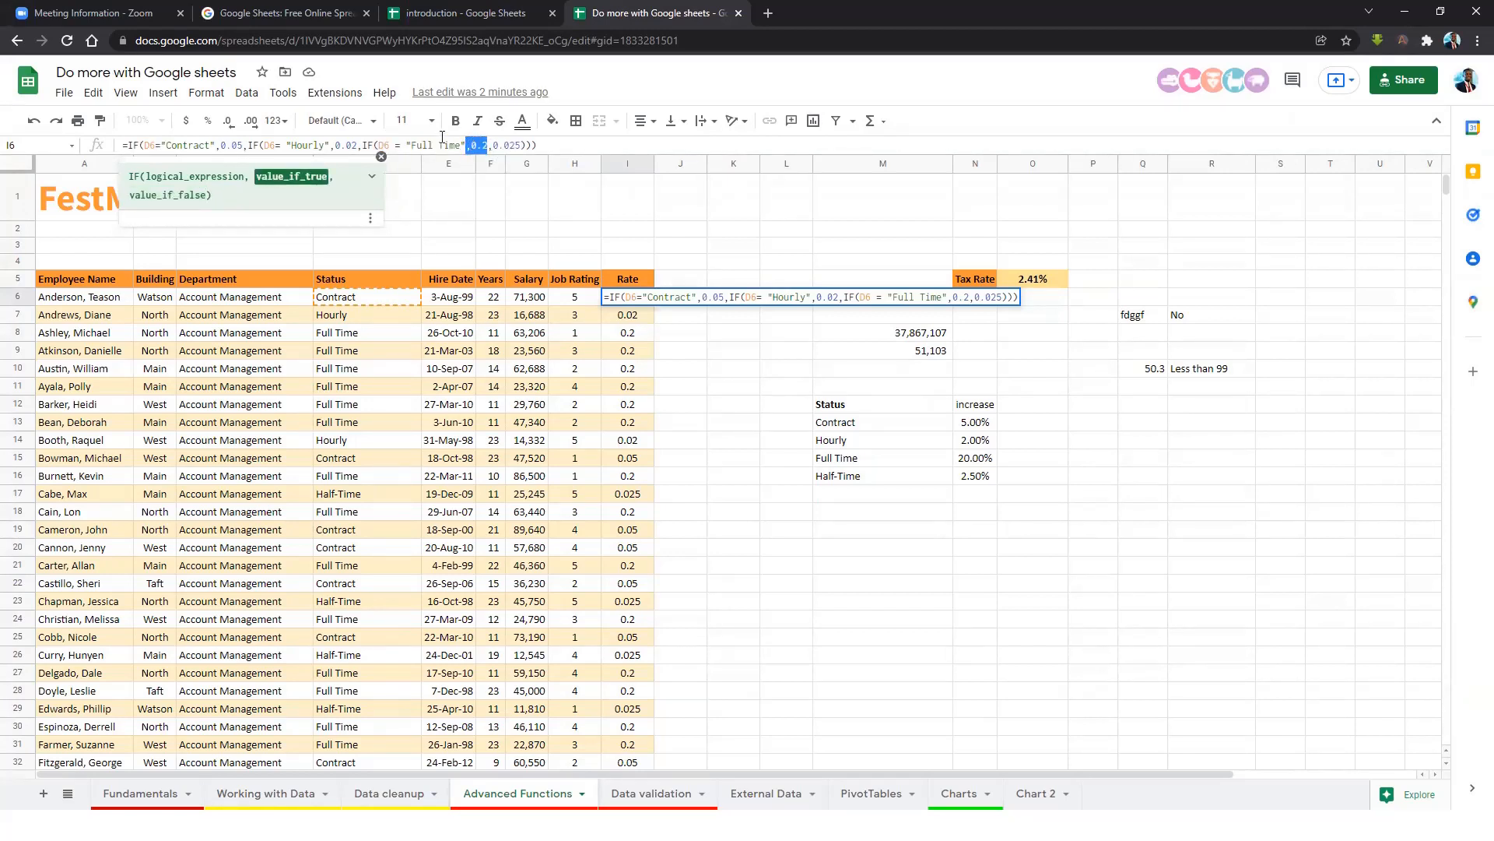
{"action": "left_click", "coordinate": [505, 146]}
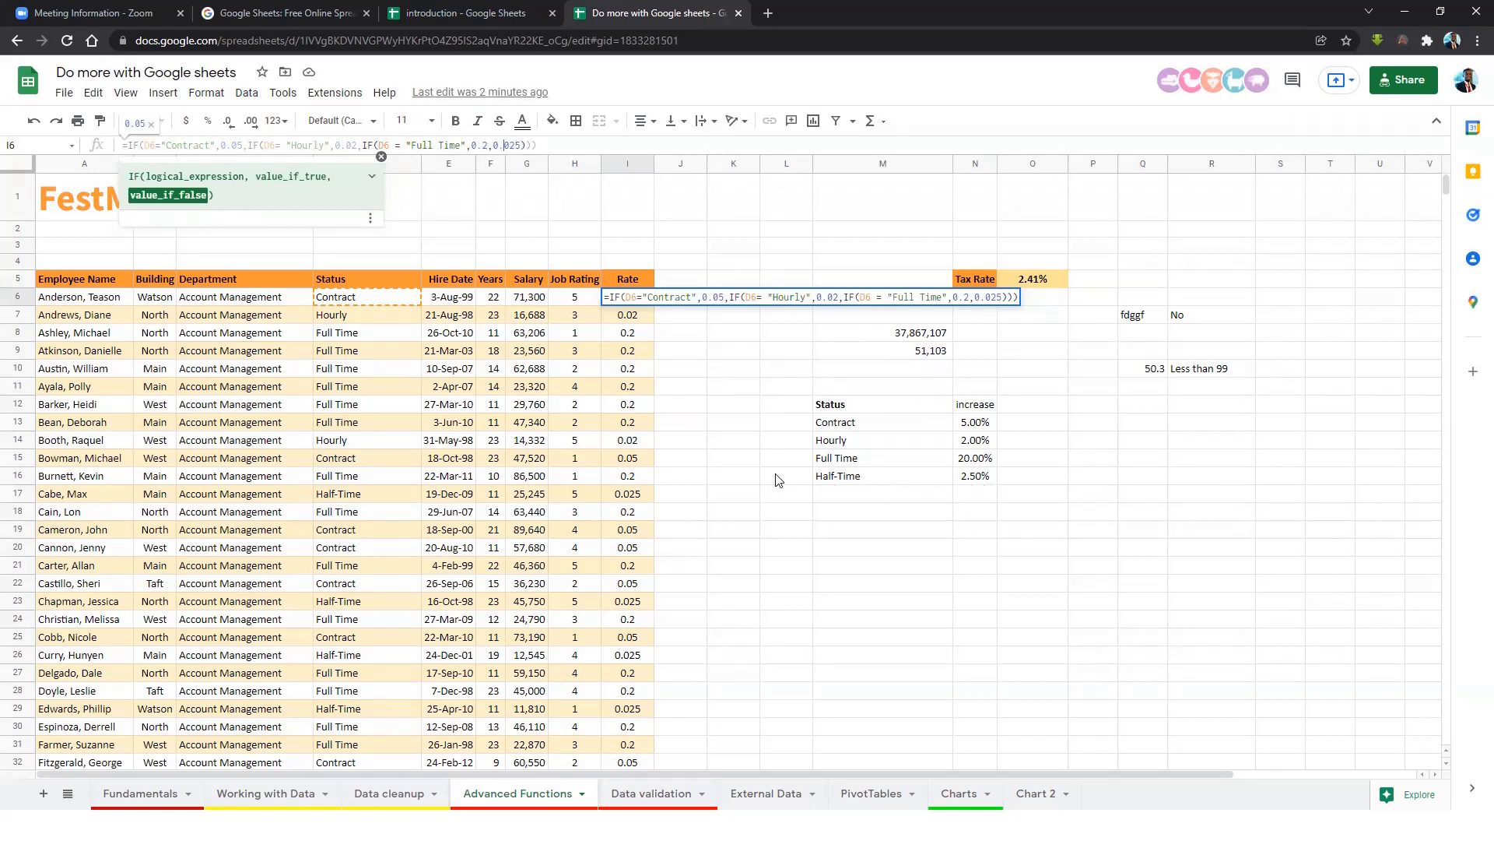
{"action": "key", "text": "Return"}
{"action": "left_click", "coordinate": [628, 298]}
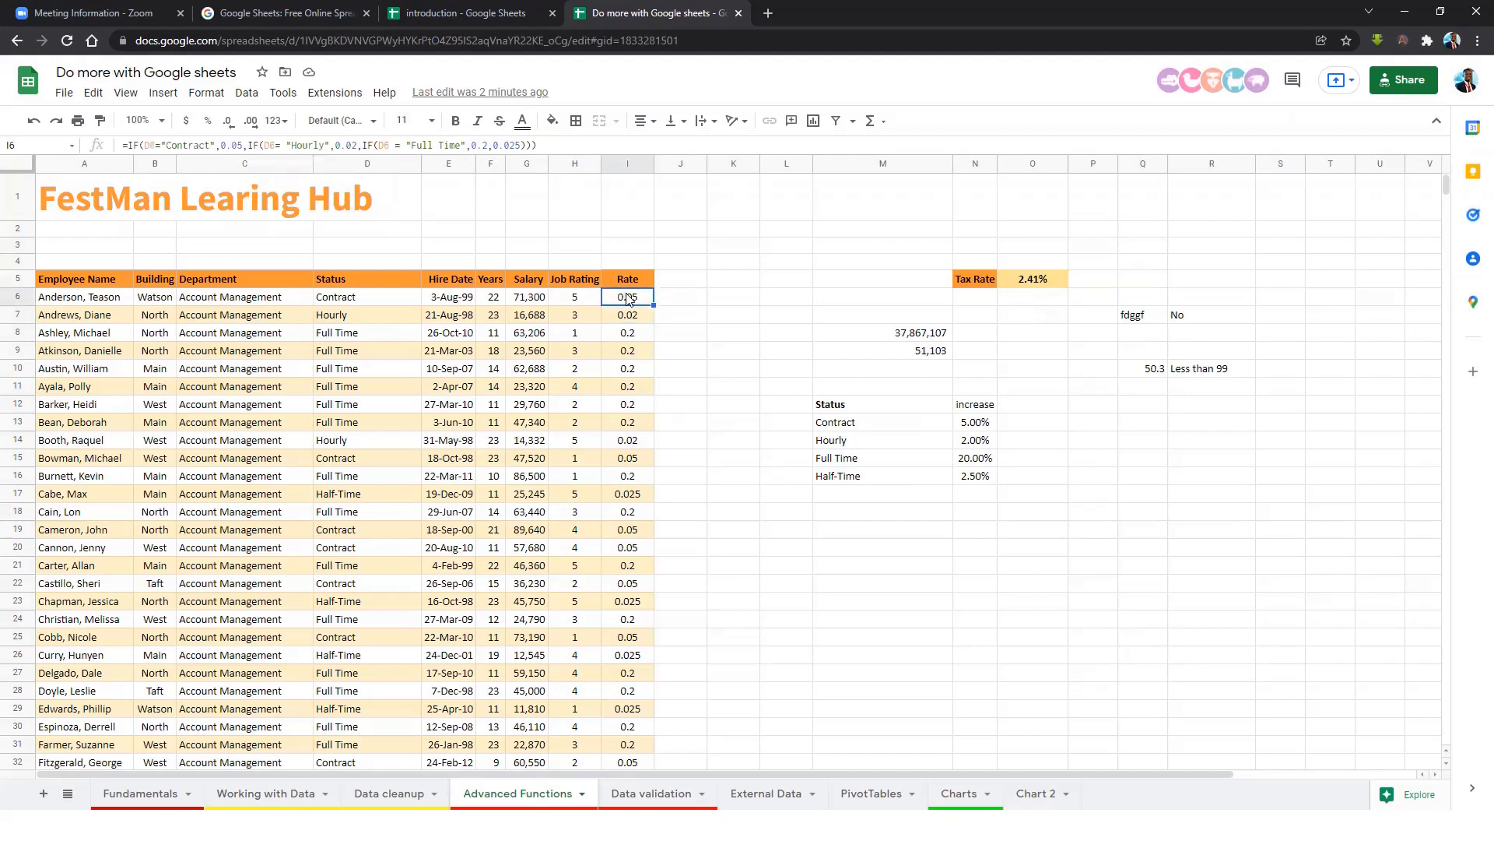
Format the Rate values I6:I746 as percentages.
{"action": "key", "text": "ctrl+shift+Down"}
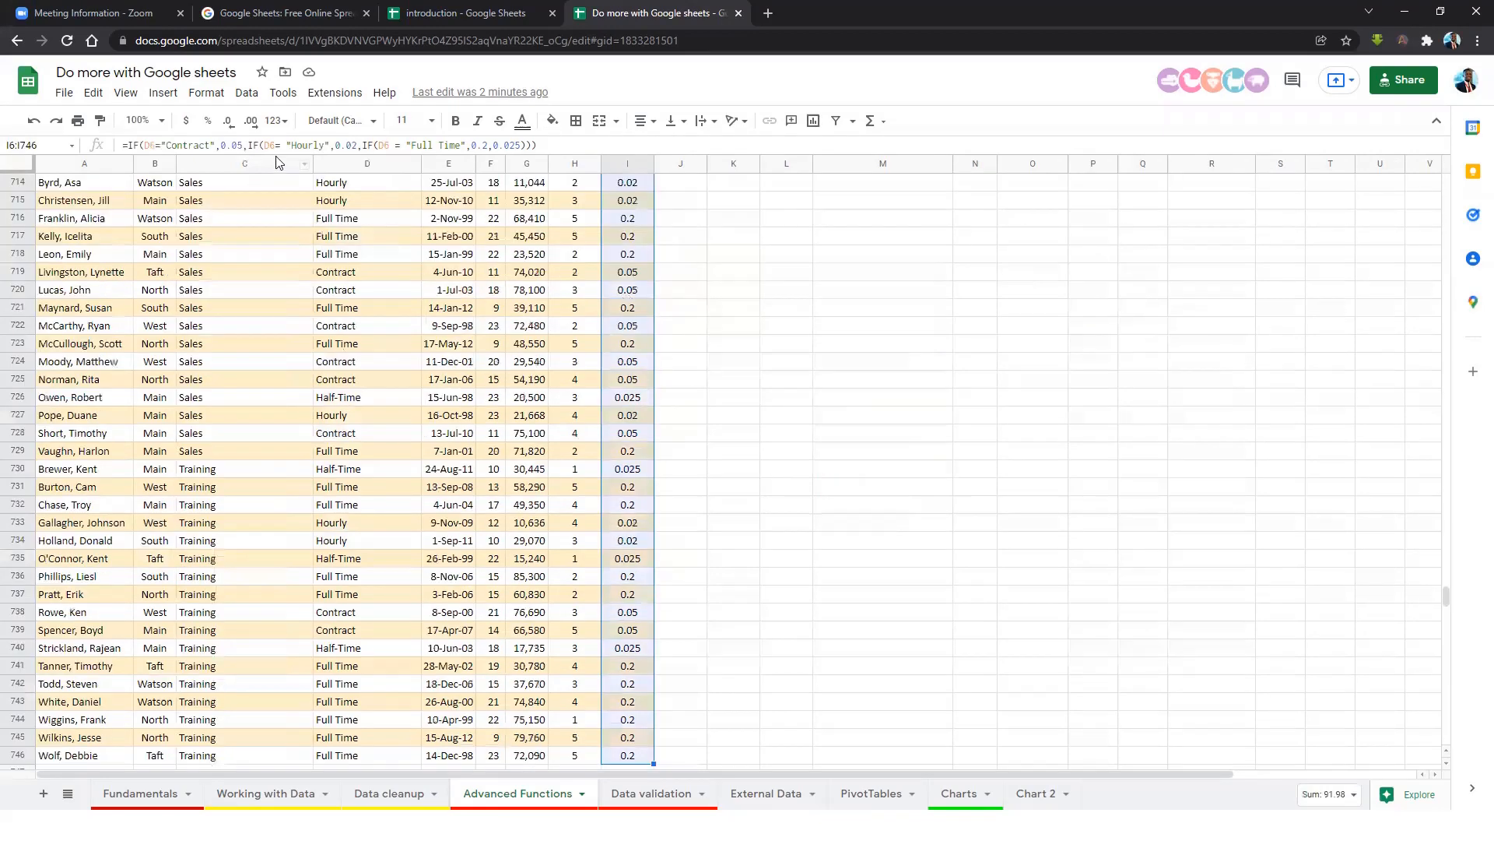
{"action": "left_click", "coordinate": [209, 121]}
{"action": "scroll", "coordinate": [650, 292], "scroll_direction": "up", "scroll_amount": 12}
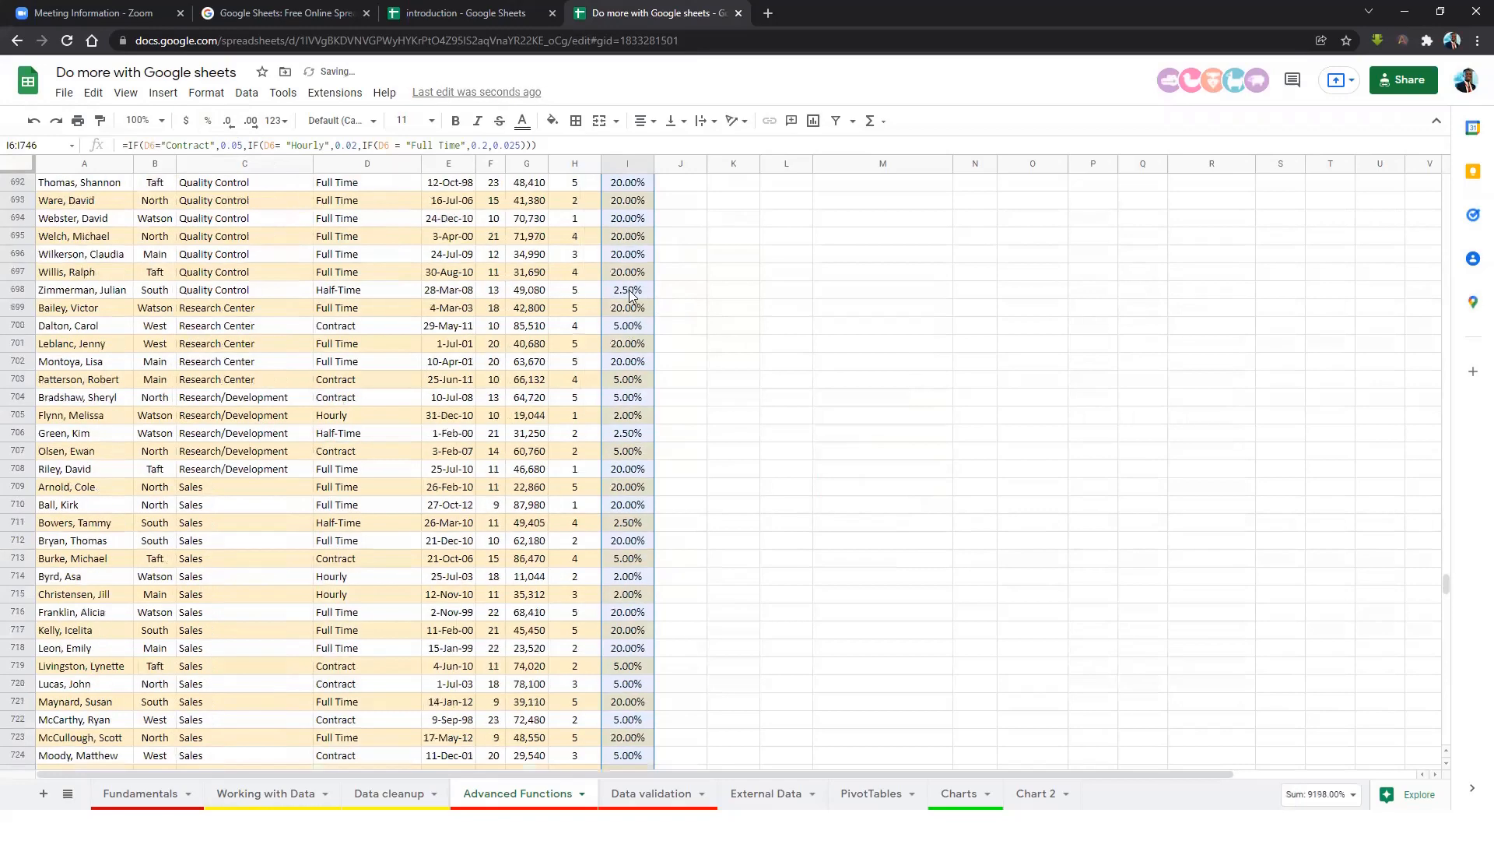
{"action": "left_click", "coordinate": [646, 284]}
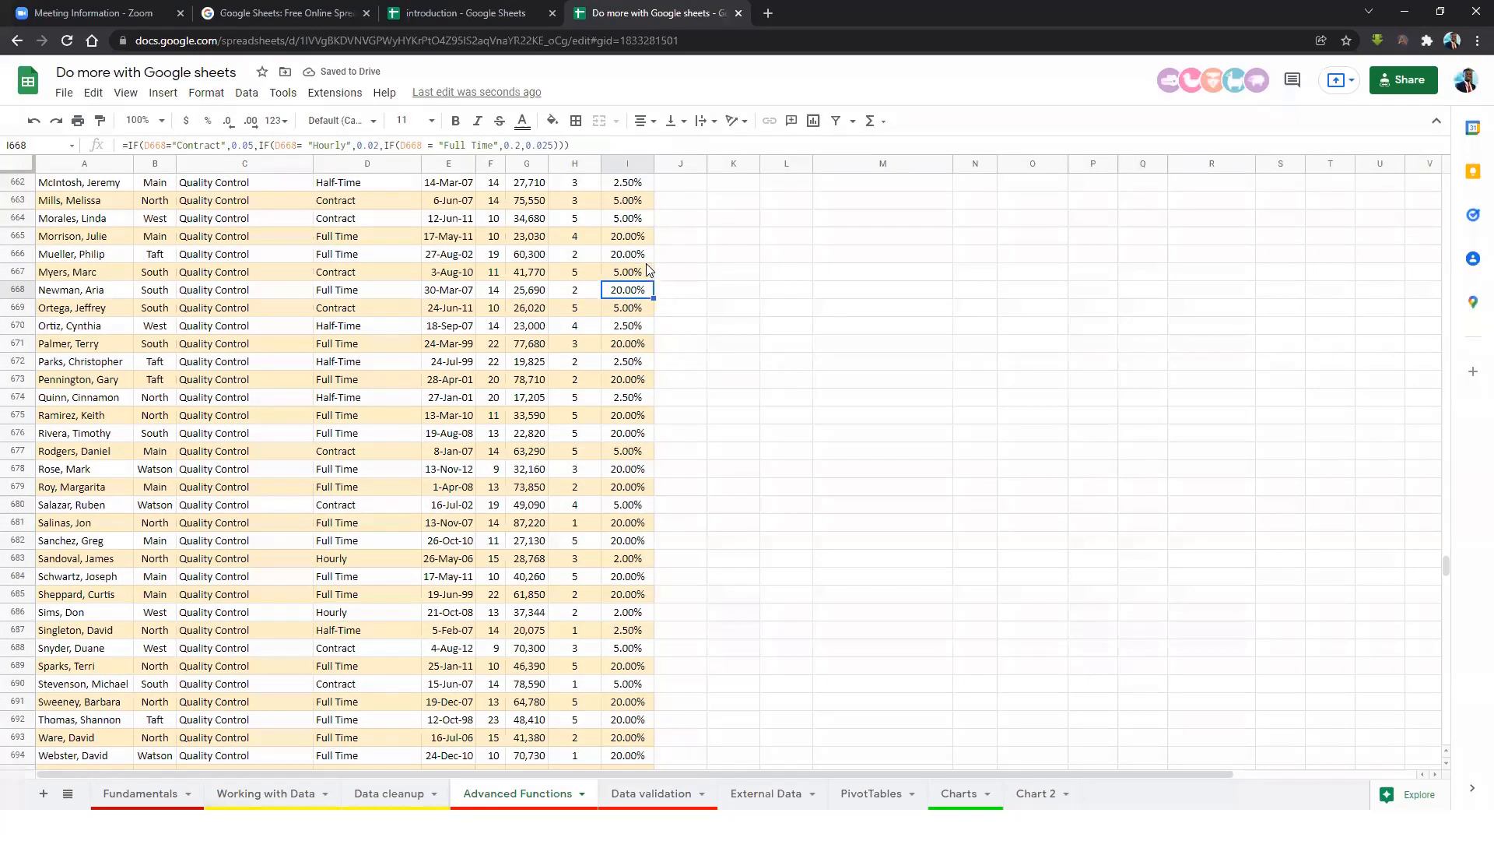
Review the rates in I7 and I10 and I6's nested IF formula, then pick J5.
{"action": "scroll", "coordinate": [642, 296], "scroll_direction": "up", "scroll_amount": 1}
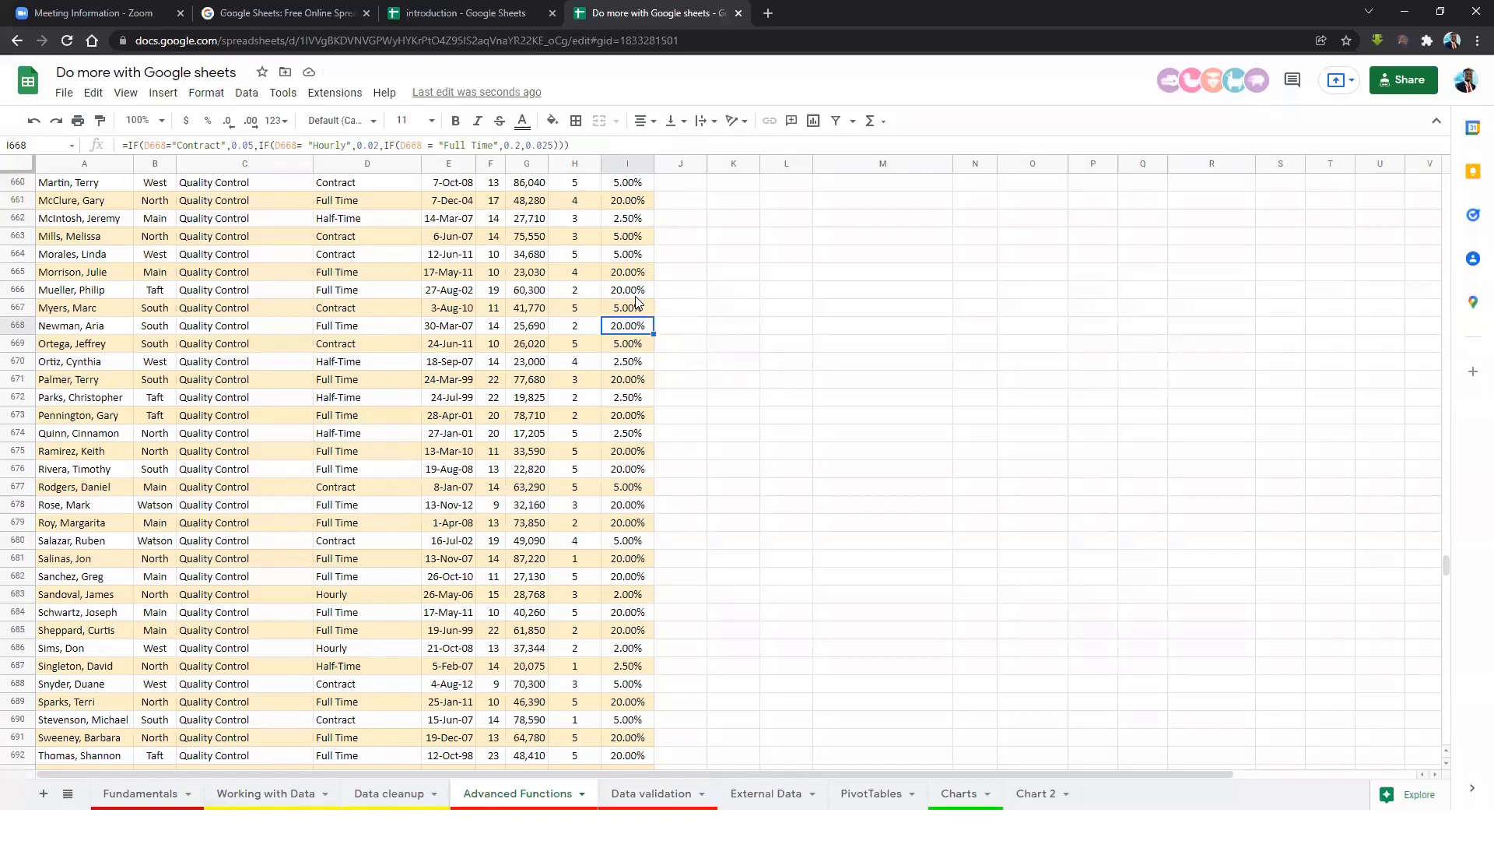
{"action": "key", "text": "ctrl+Home"}
{"action": "left_click", "coordinate": [631, 315]}
{"action": "left_click", "coordinate": [626, 372]}
{"action": "left_click", "coordinate": [621, 281]}
{"action": "left_click", "coordinate": [614, 298]}
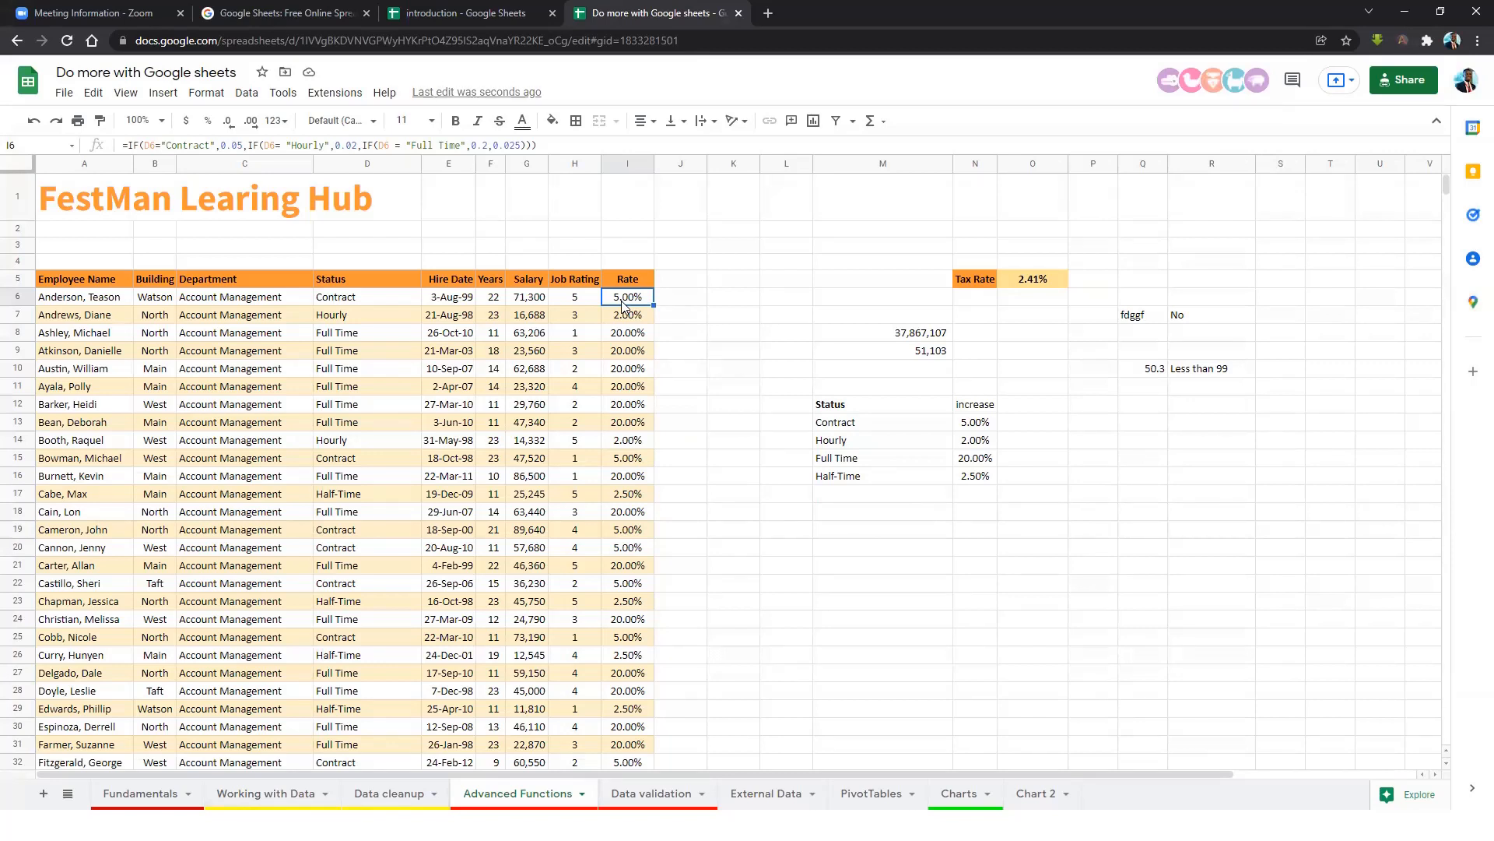
{"action": "left_click", "coordinate": [697, 279]}
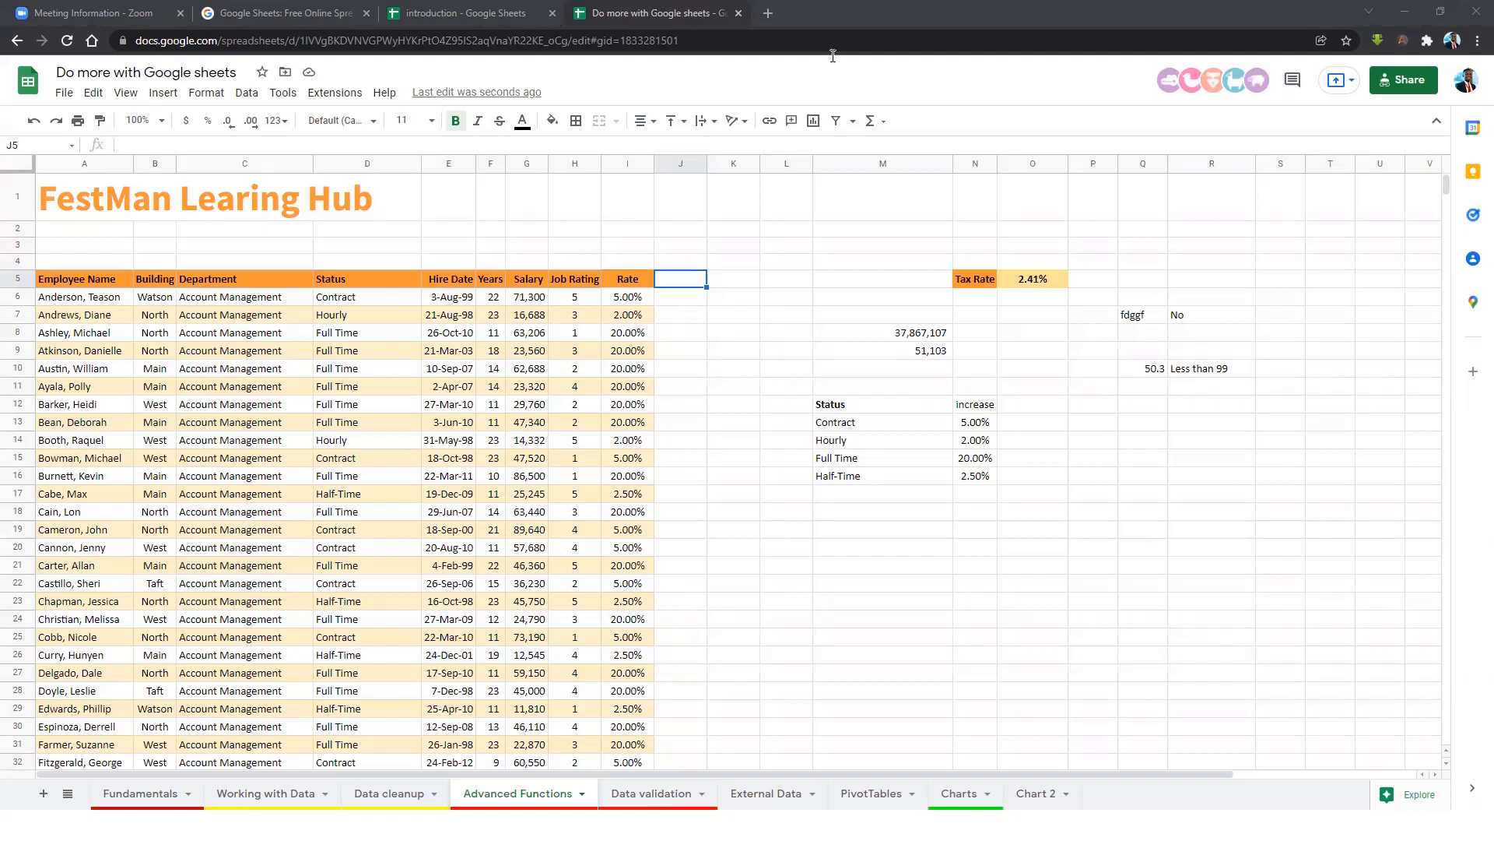
Enter the header RATE1 in J5 and move to J6.
{"action": "type", "text": "RATE1"}
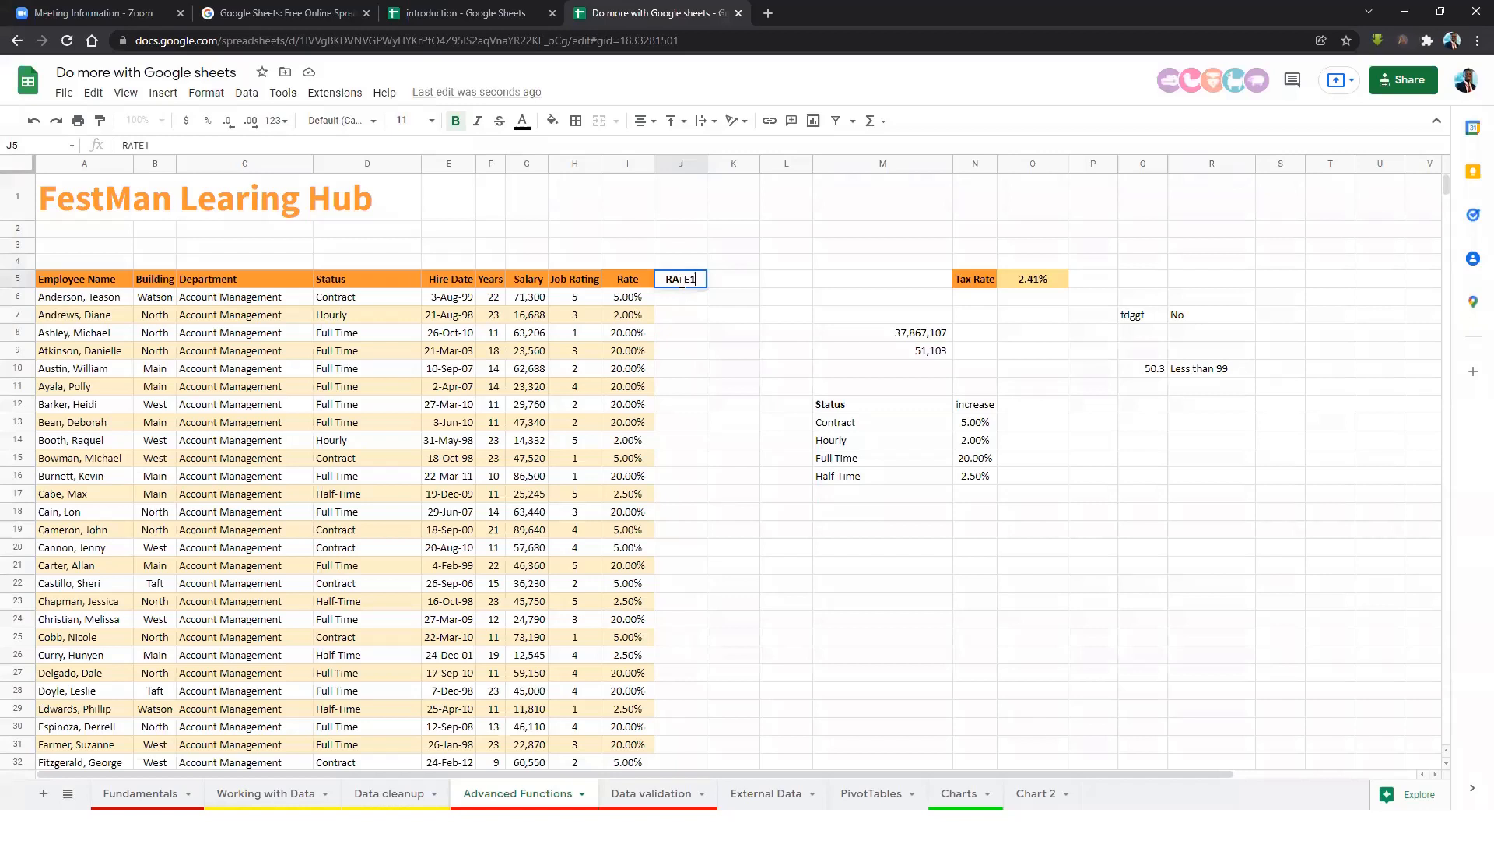
{"action": "key", "text": "Return"}
{"action": "left_click", "coordinate": [637, 303]}
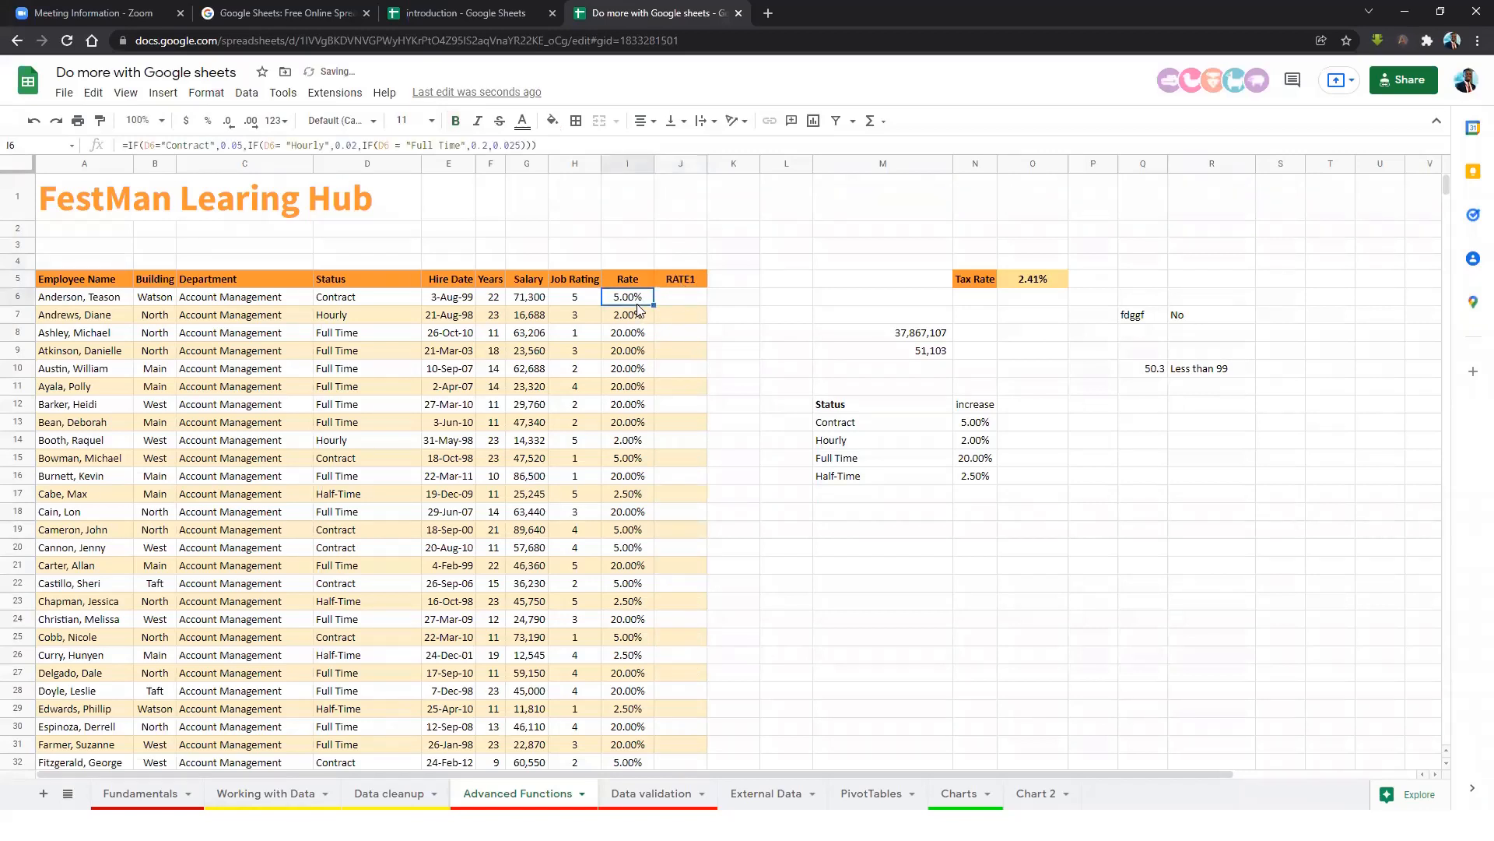
{"action": "left_click", "coordinate": [674, 303]}
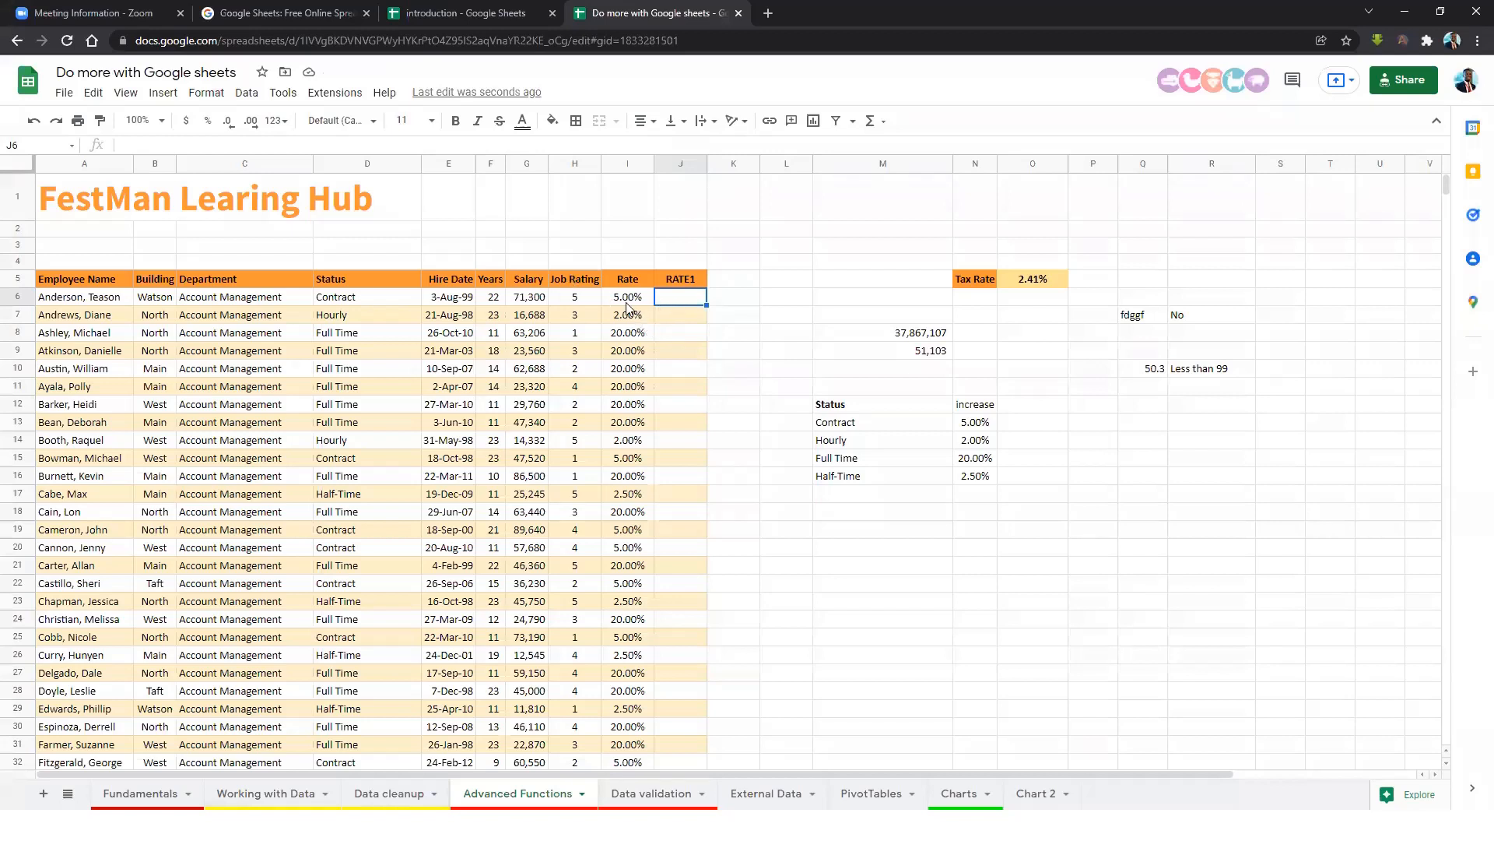
Start an IFS formula in J6 for Contract .005, Hourly 0.02 and Full Time .2.
{"action": "type", "text": "=IFS"}
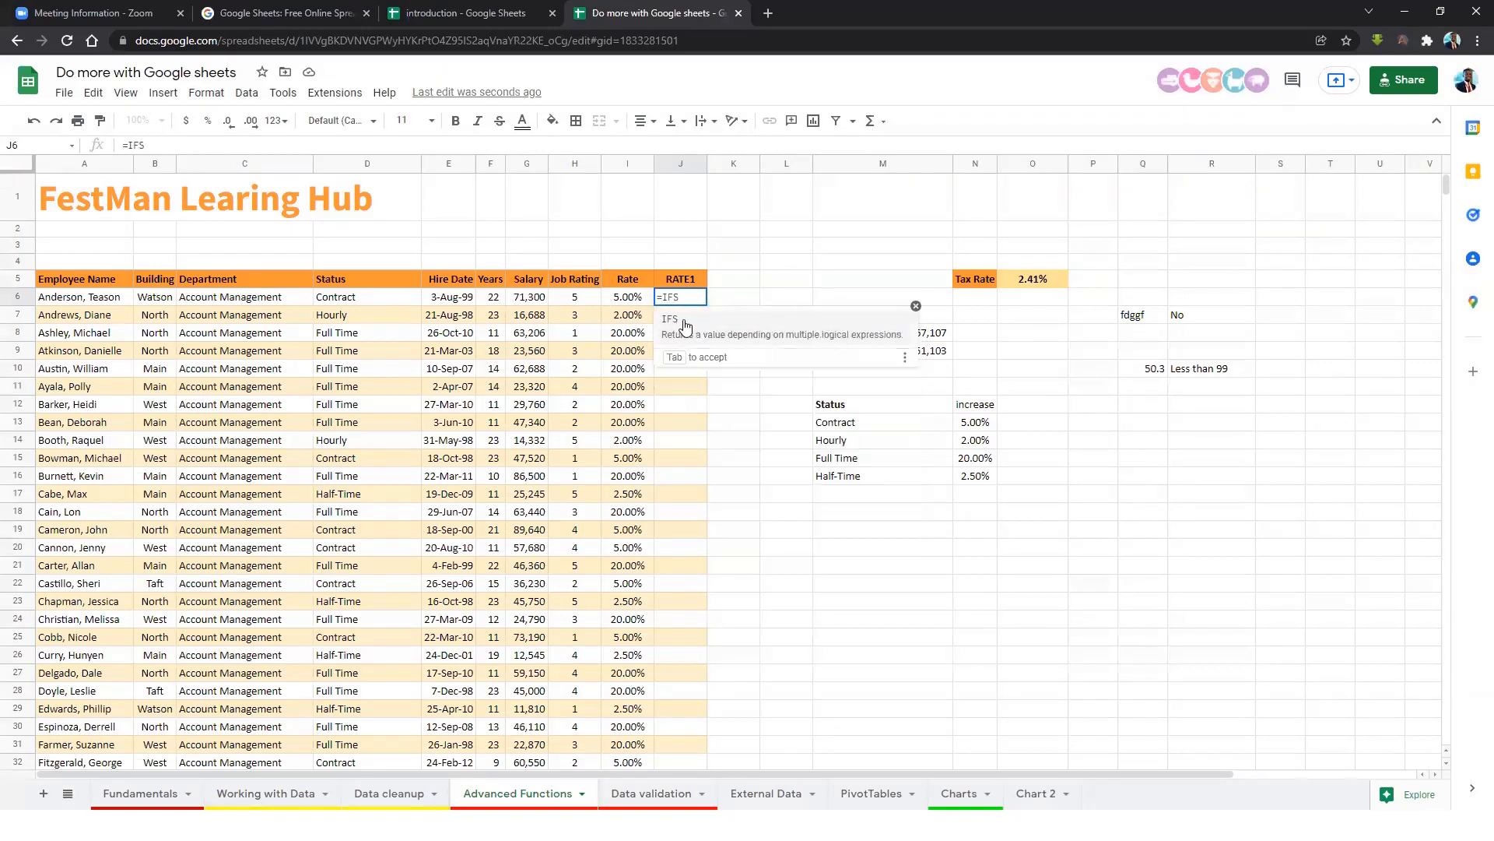
{"action": "left_click", "coordinate": [709, 336]}
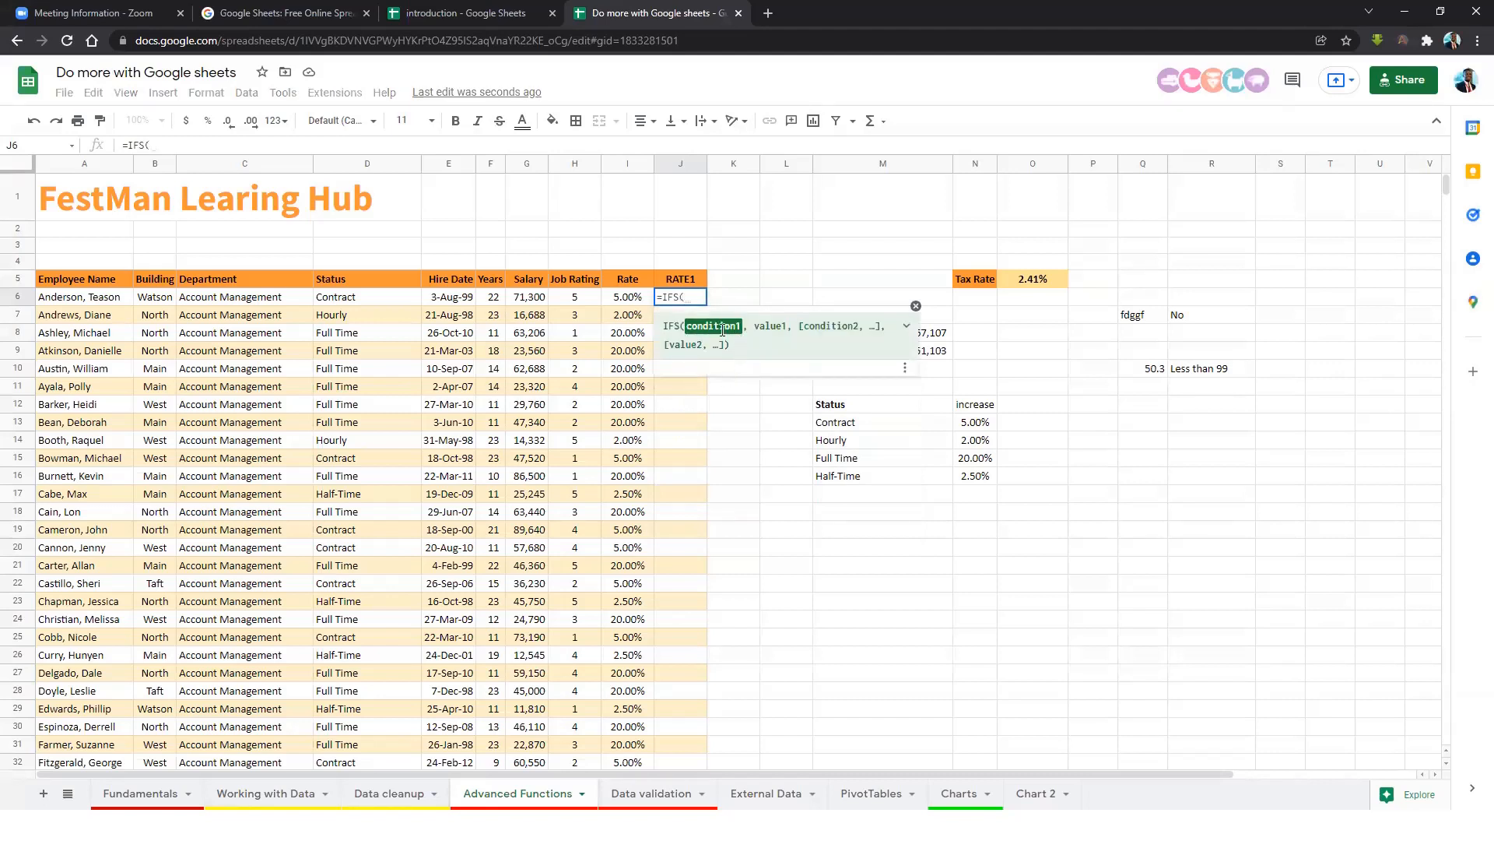
{"action": "left_click", "coordinate": [372, 305]}
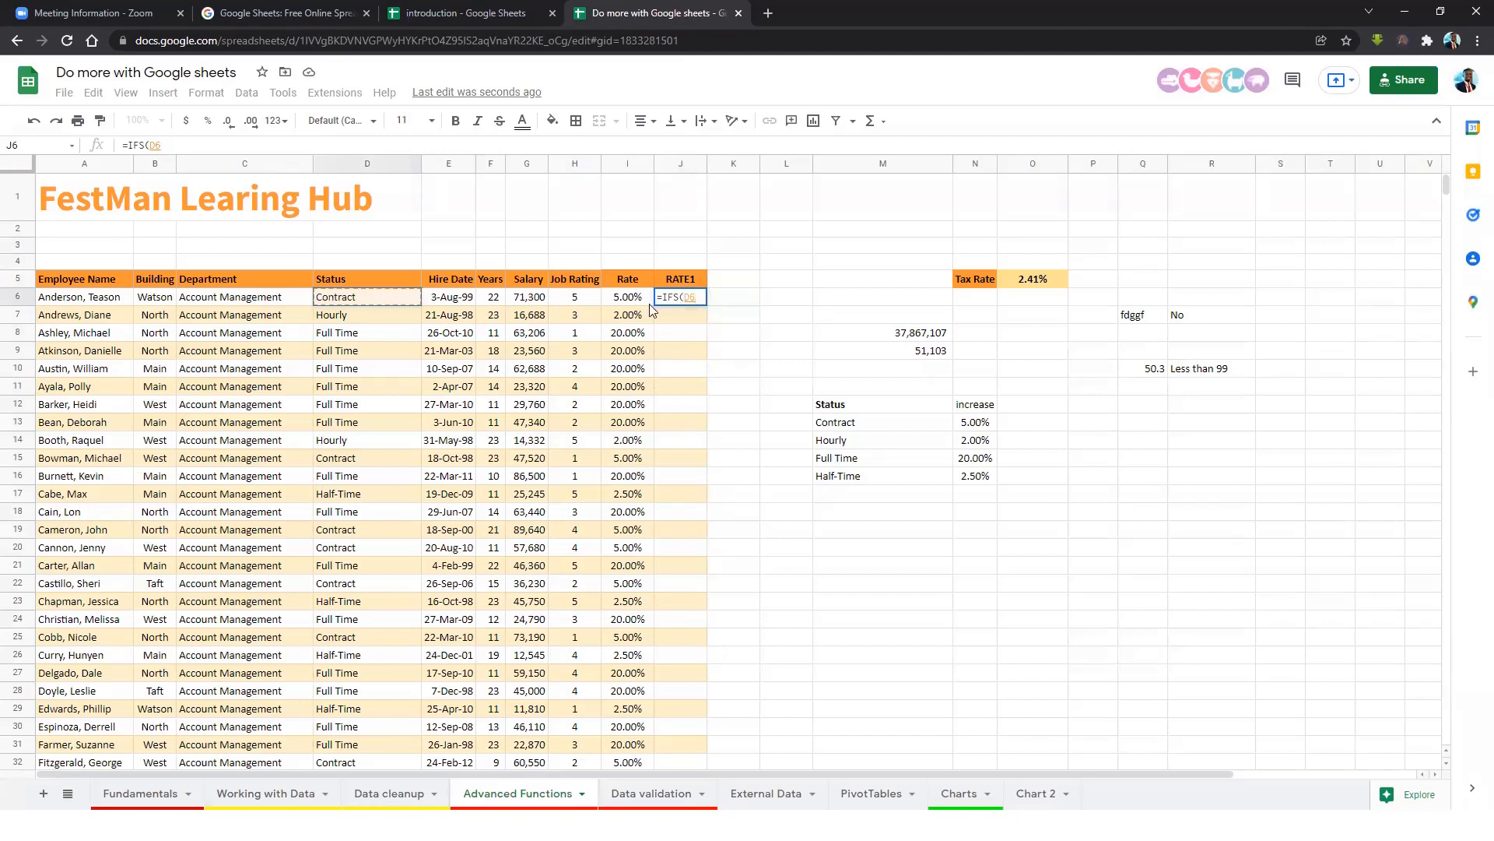
{"action": "type", "text": ","}
{"action": "type", "text": "="}
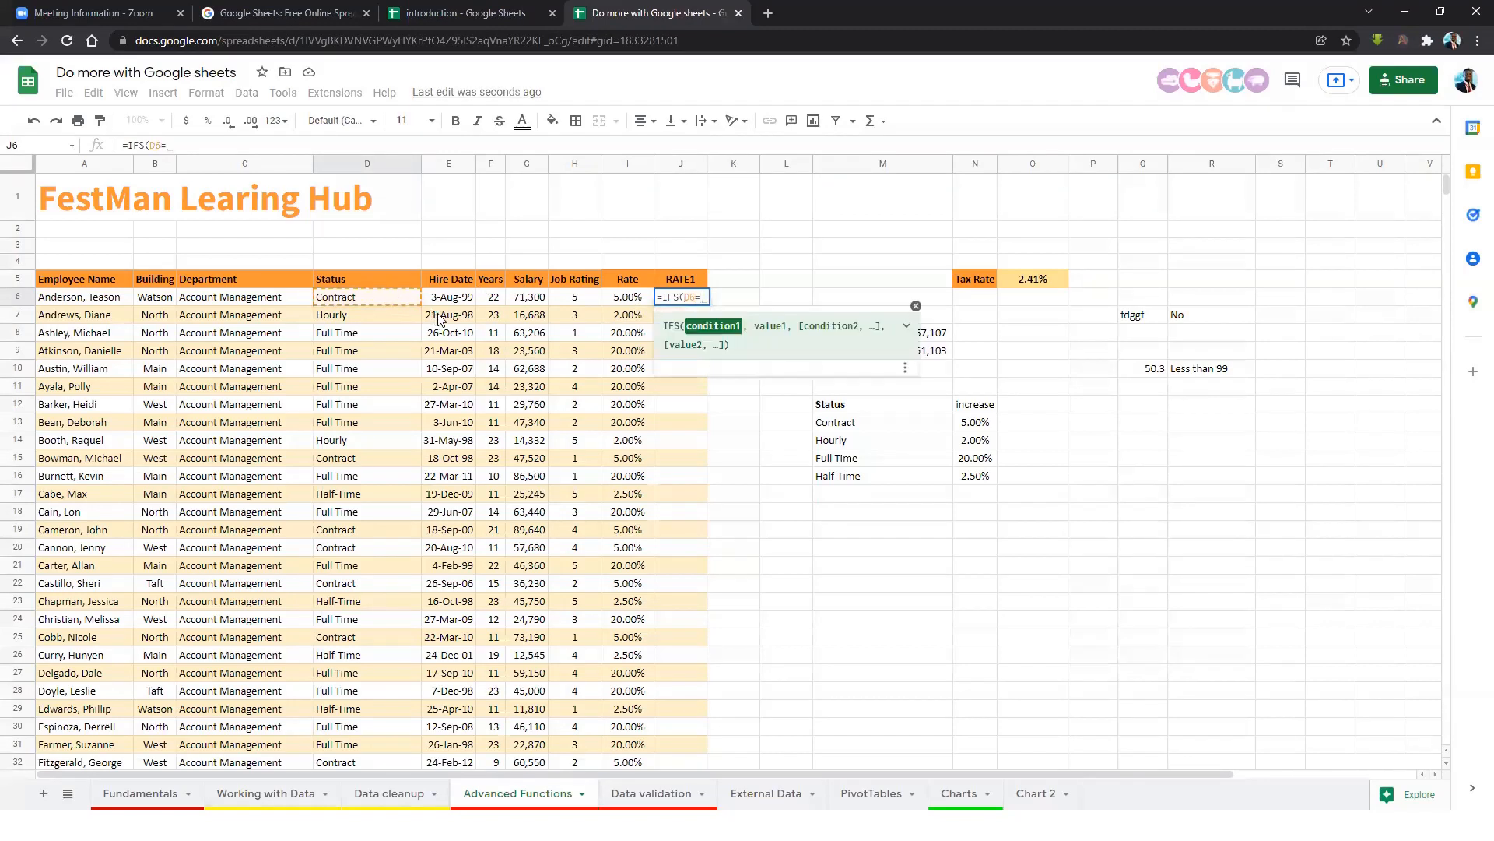
{"action": "type", "text": "\"Contract\","}
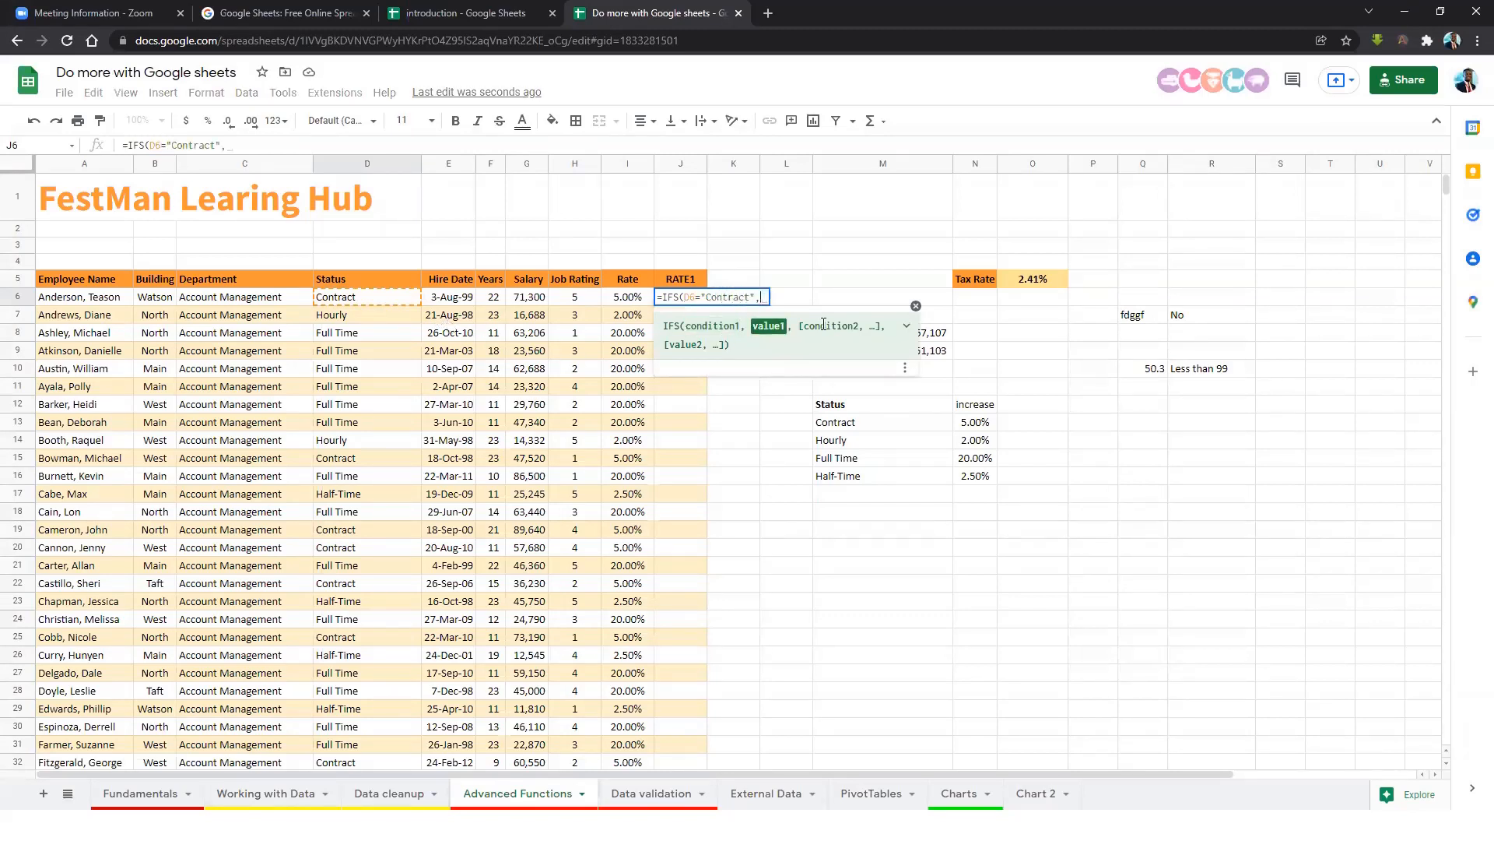
{"action": "type", "text": "."}
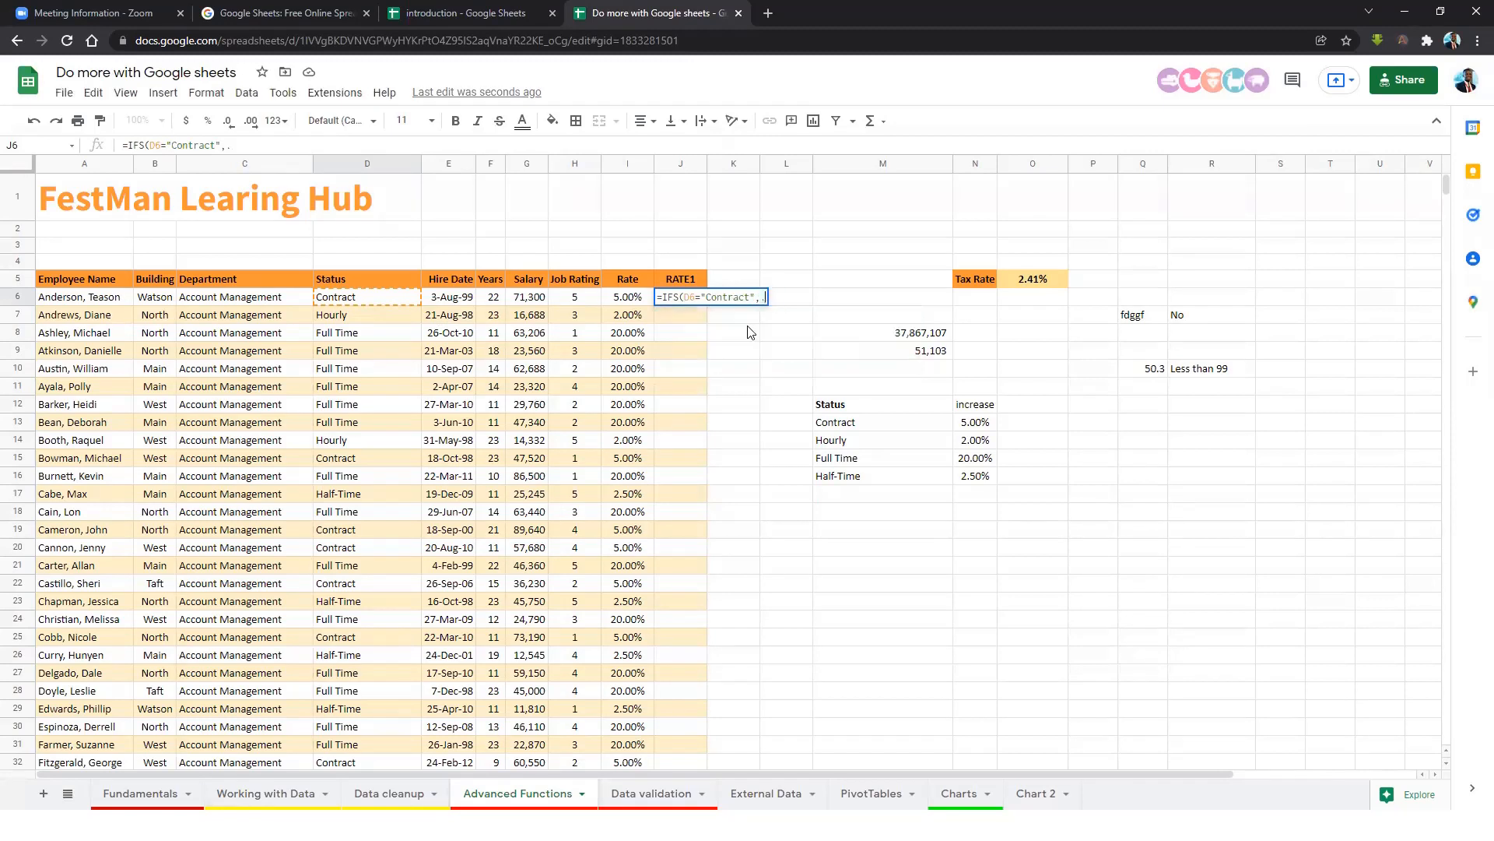
{"action": "type", "text": "005"}
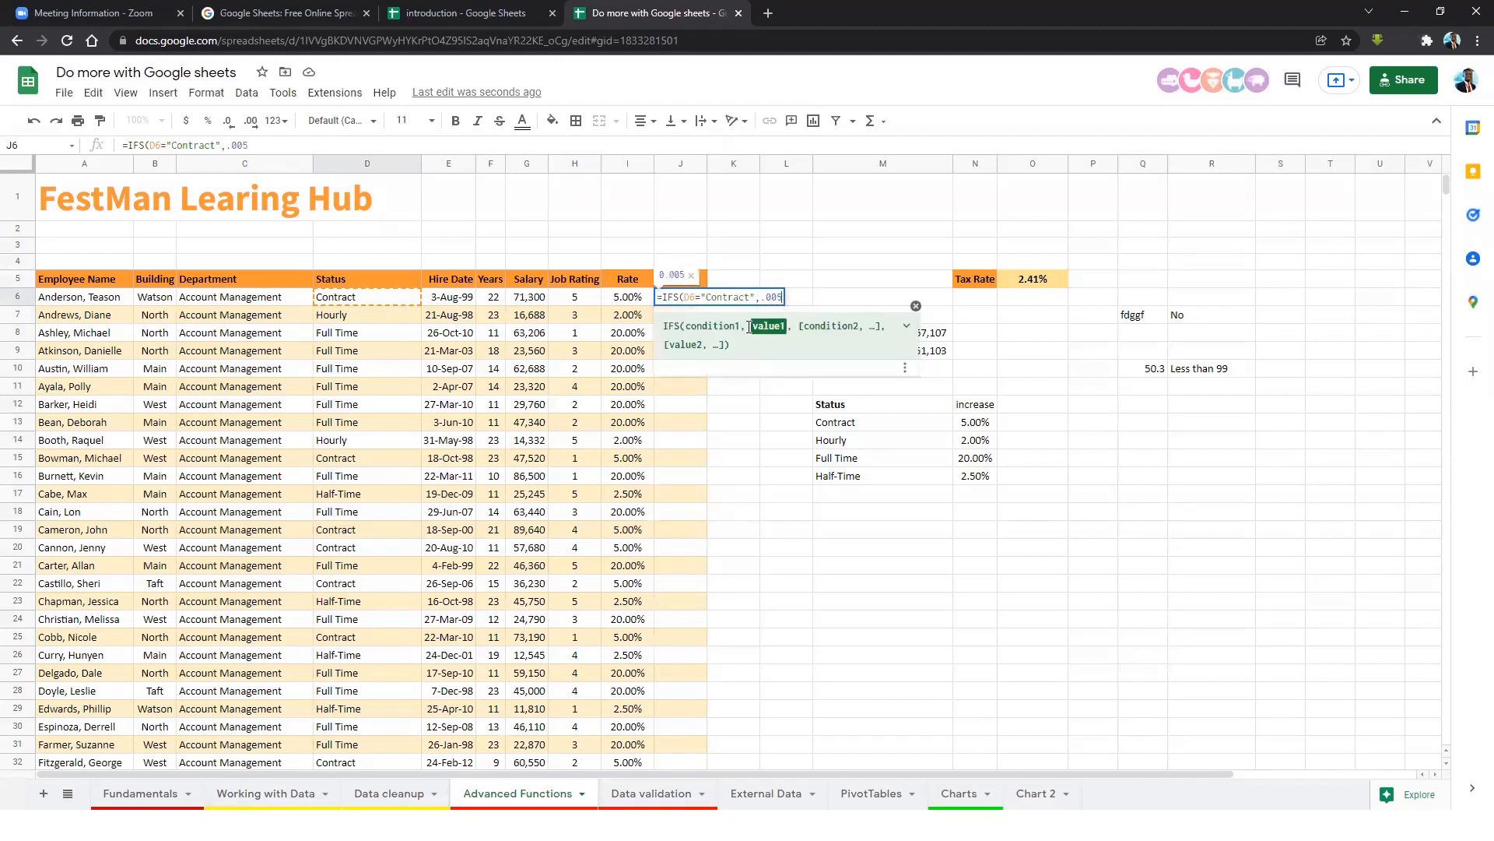
{"action": "type", "text": ","}
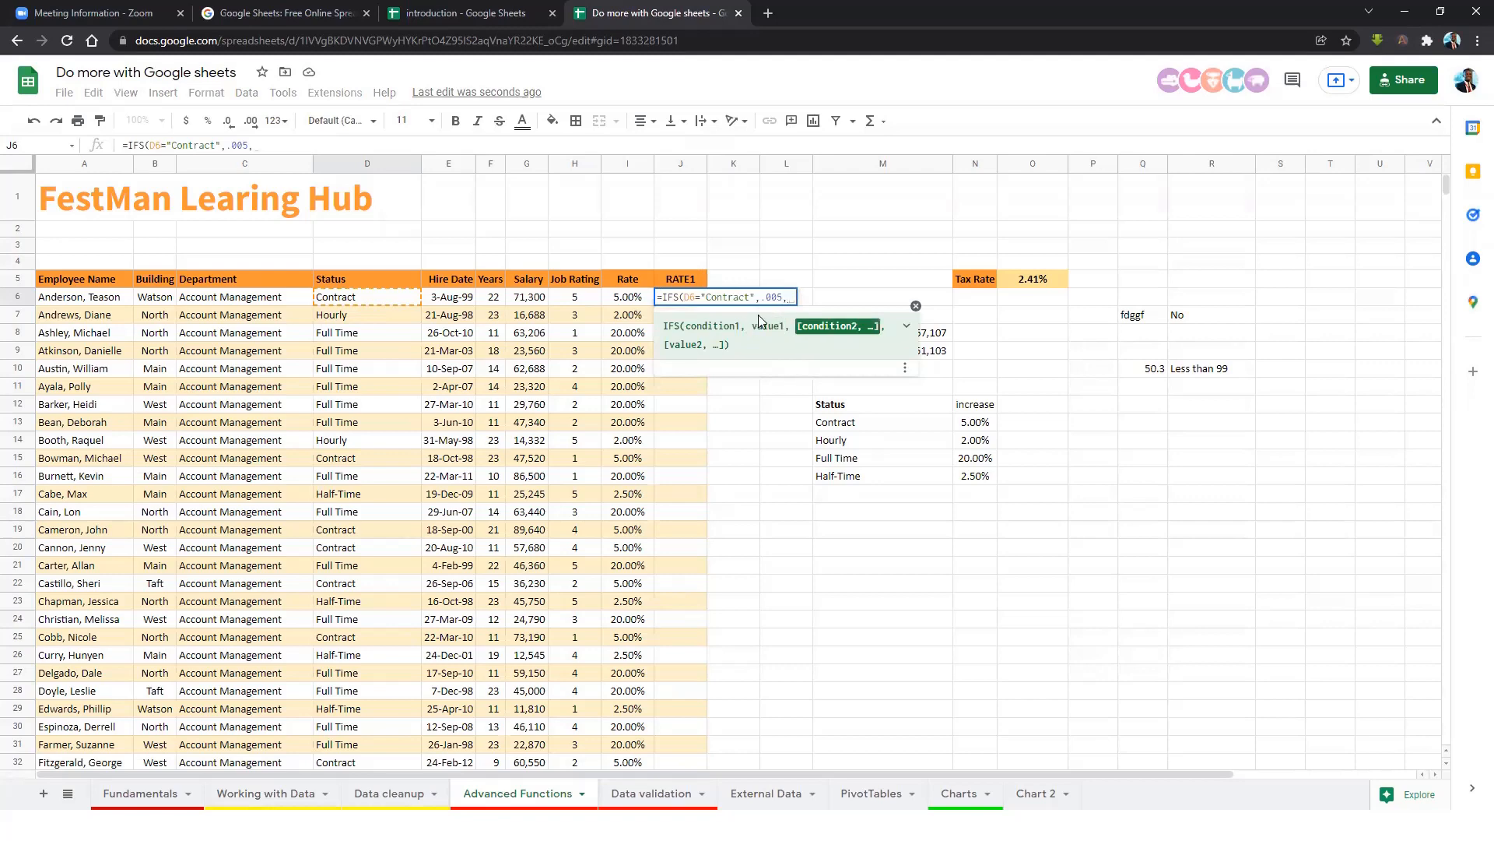
{"action": "left_click", "coordinate": [367, 298]}
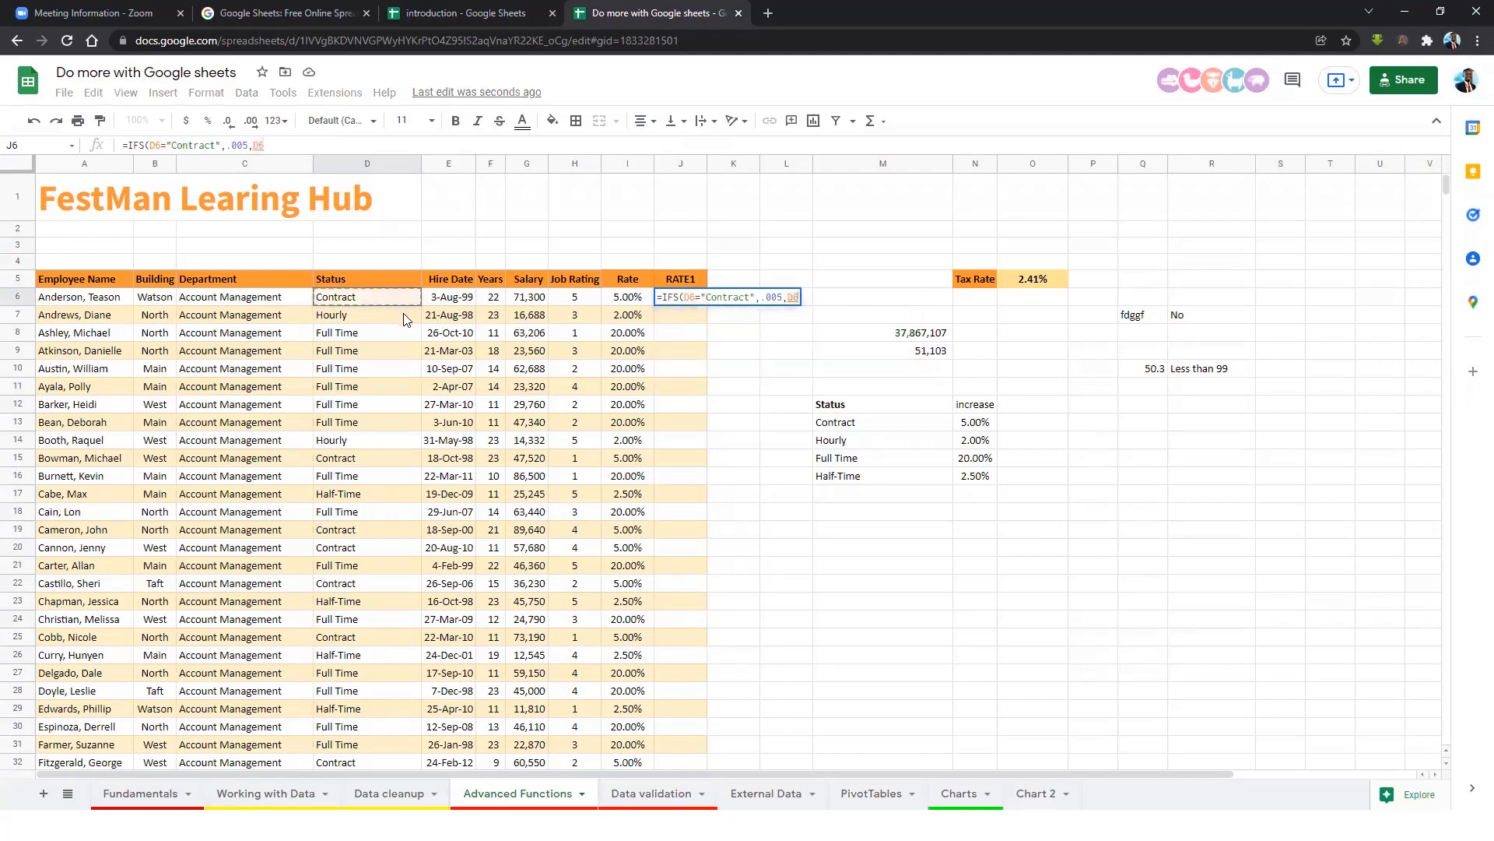
{"action": "type", "text": "= \""}
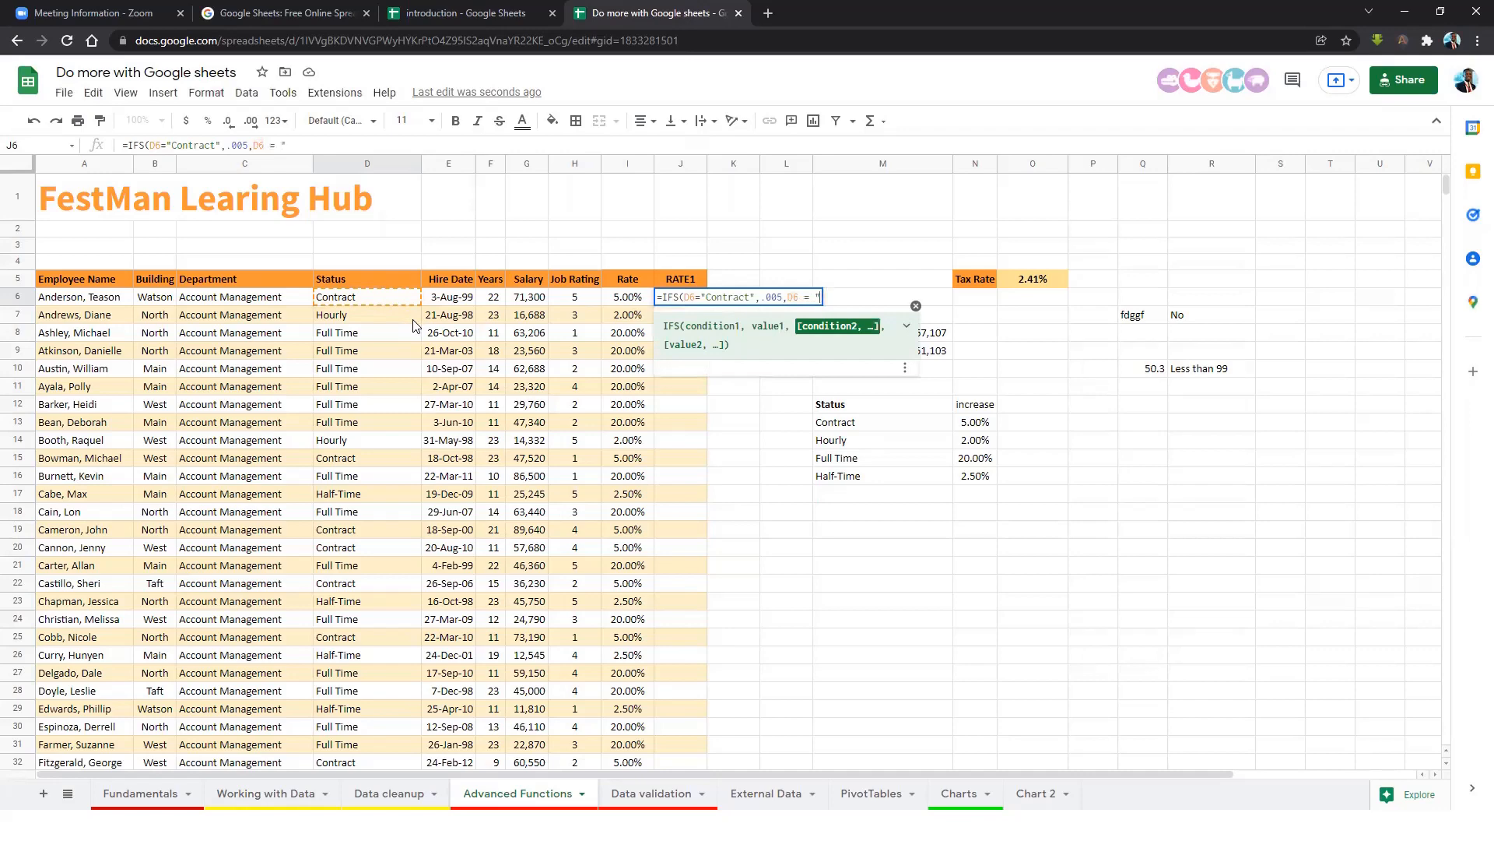
{"action": "type", "text": "Hourly\","}
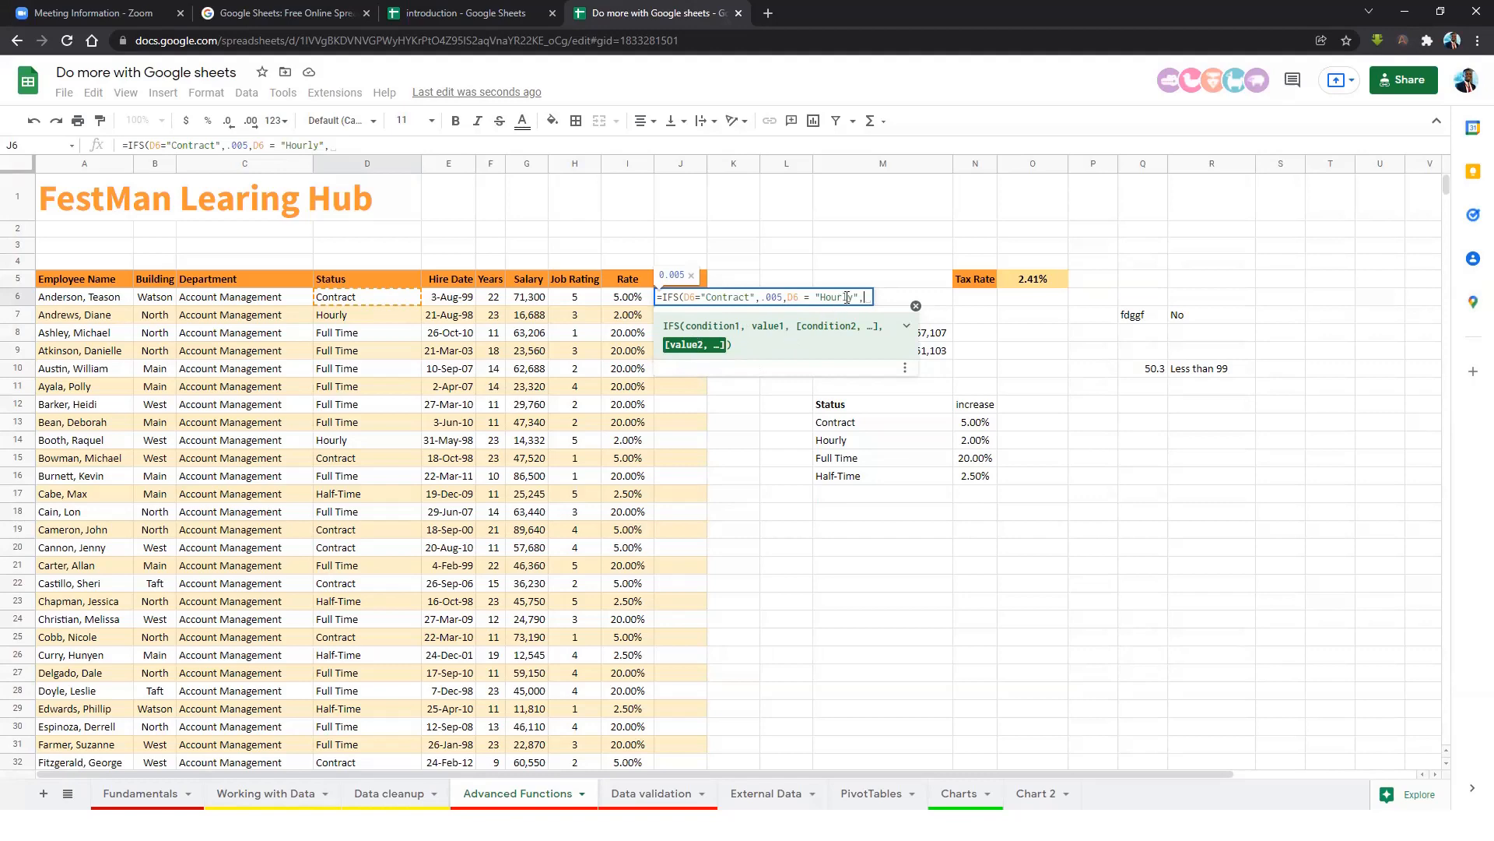
{"action": "type", "text": ".02"}
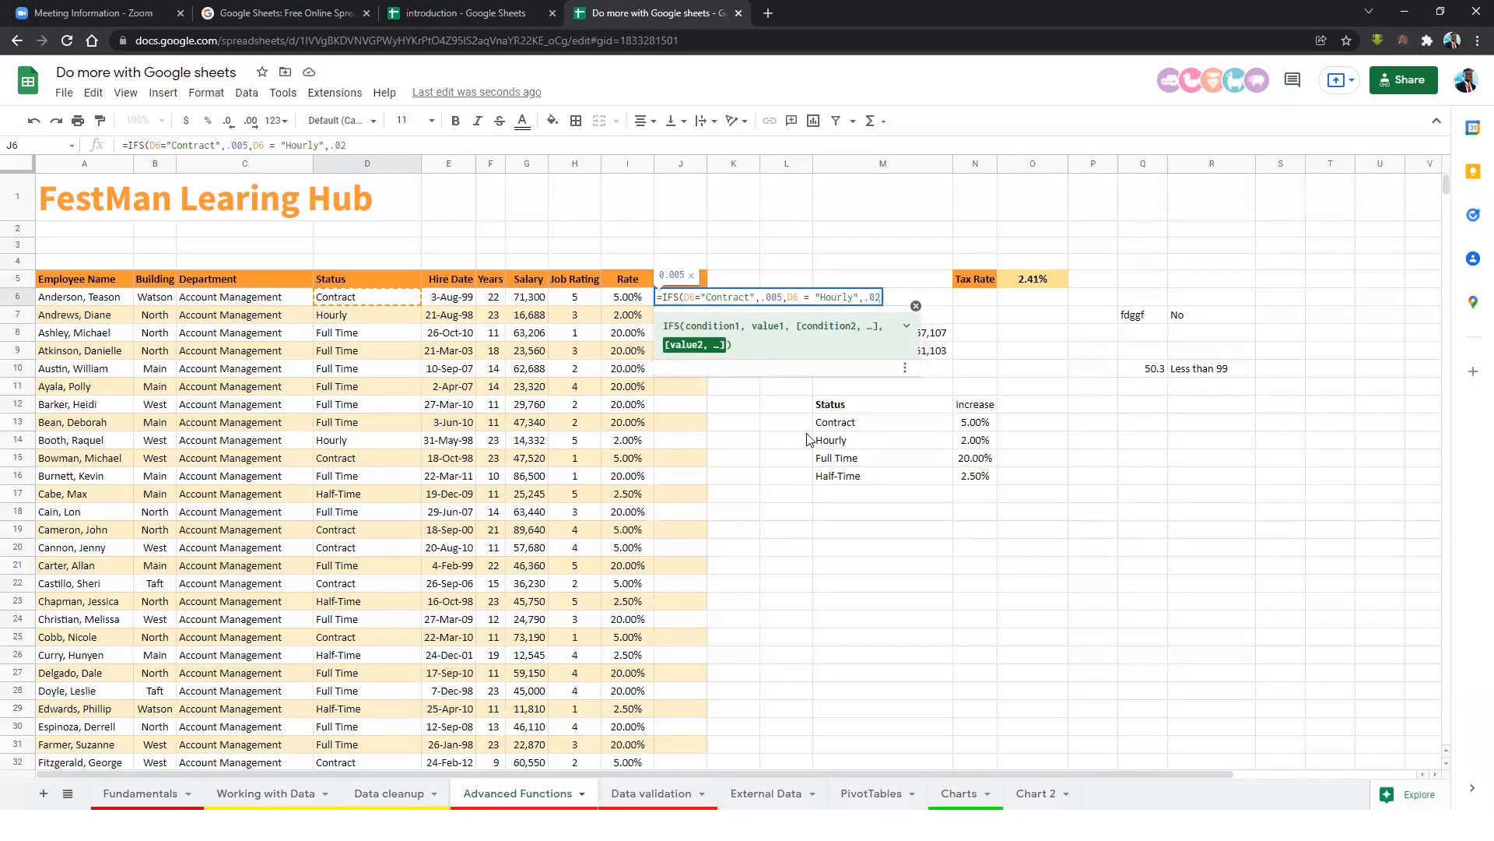
{"action": "type", "text": ","}
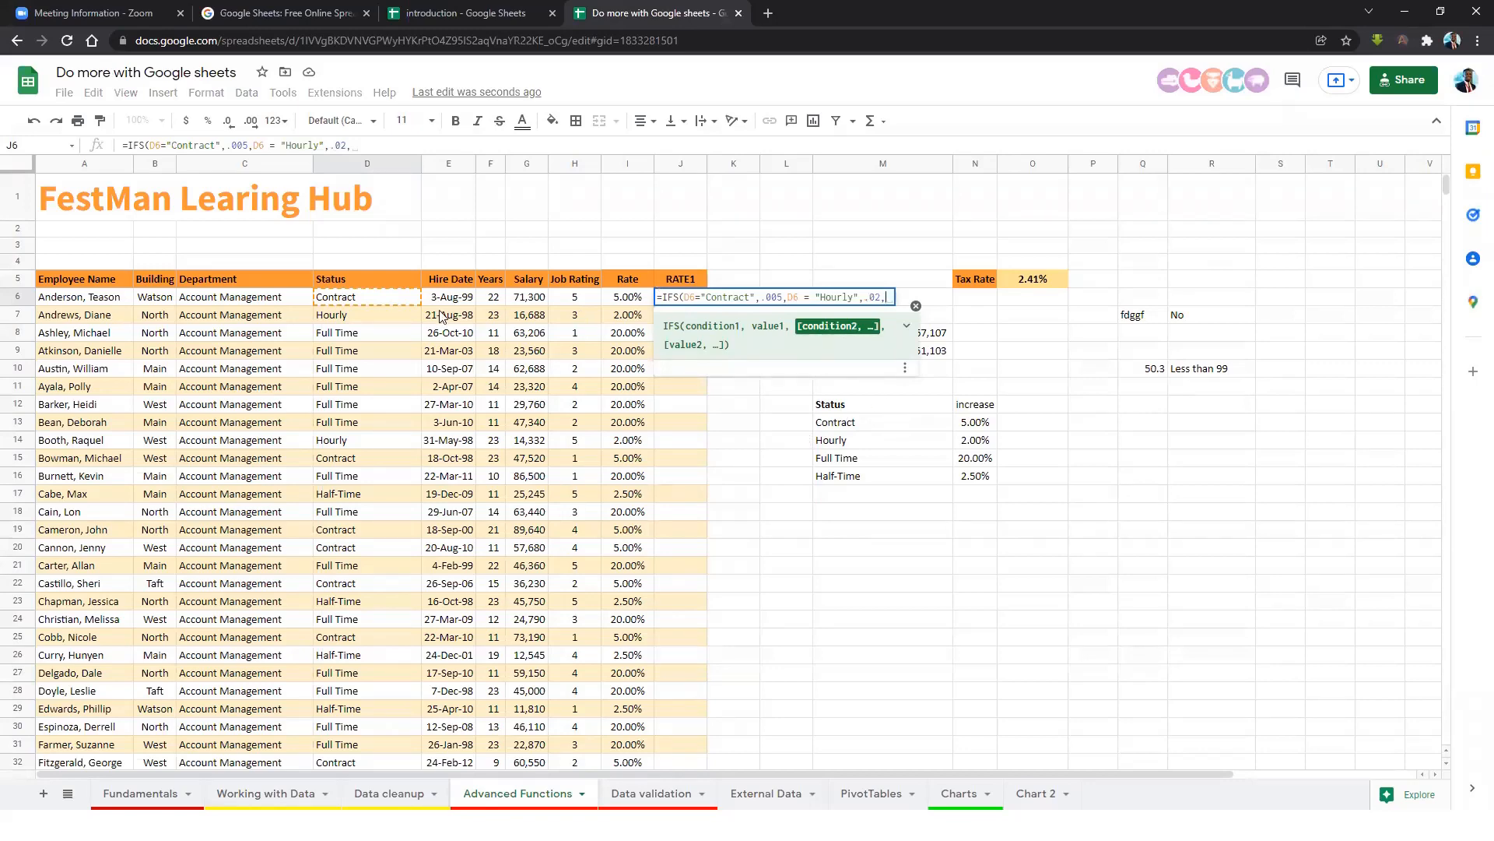
{"action": "left_click", "coordinate": [390, 304]}
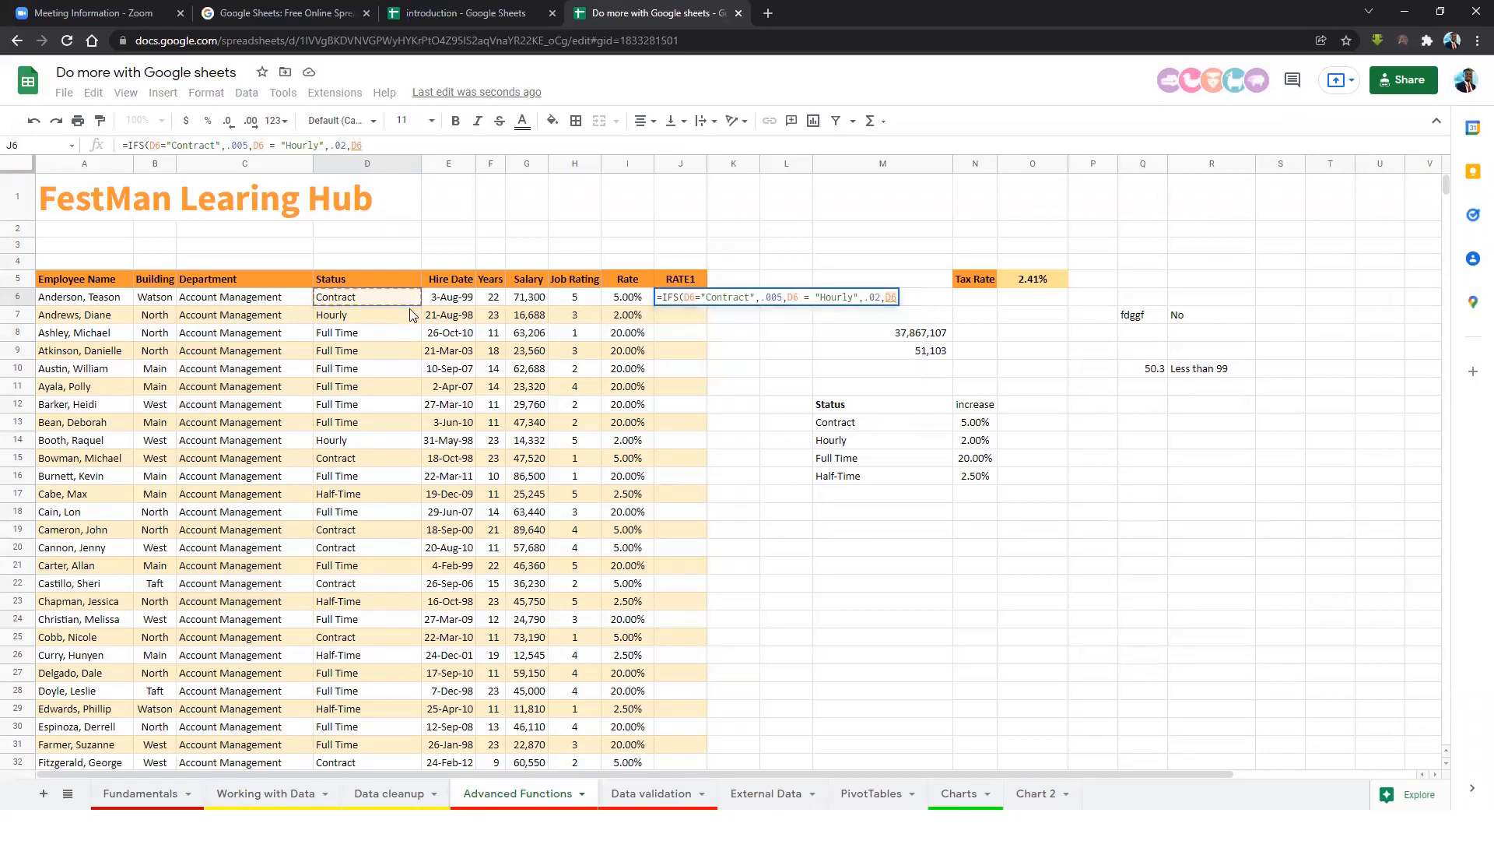
{"action": "type", "text": "=\""}
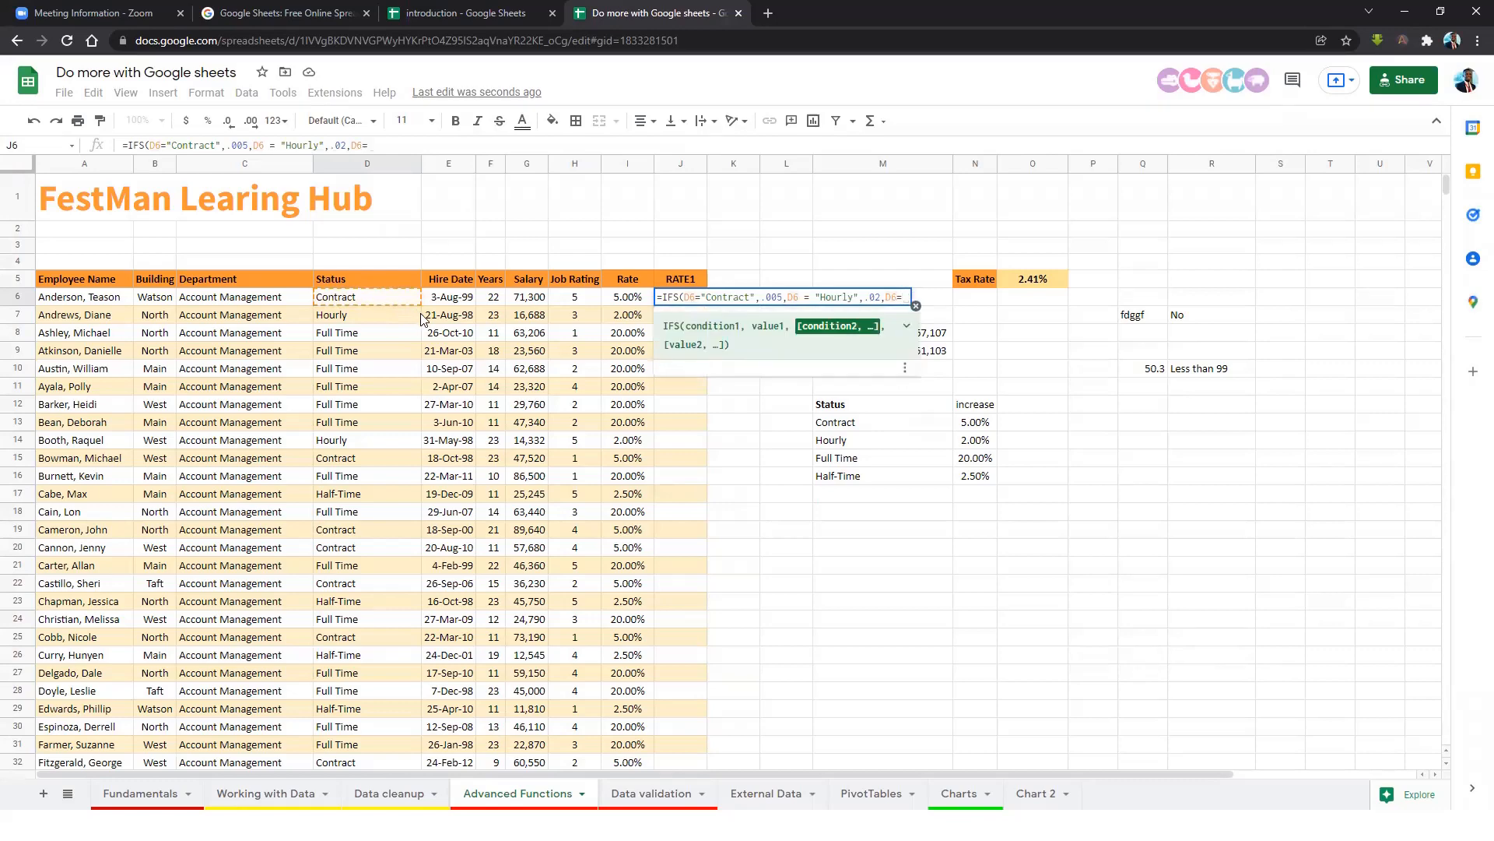
{"action": "type", "text": "Full"}
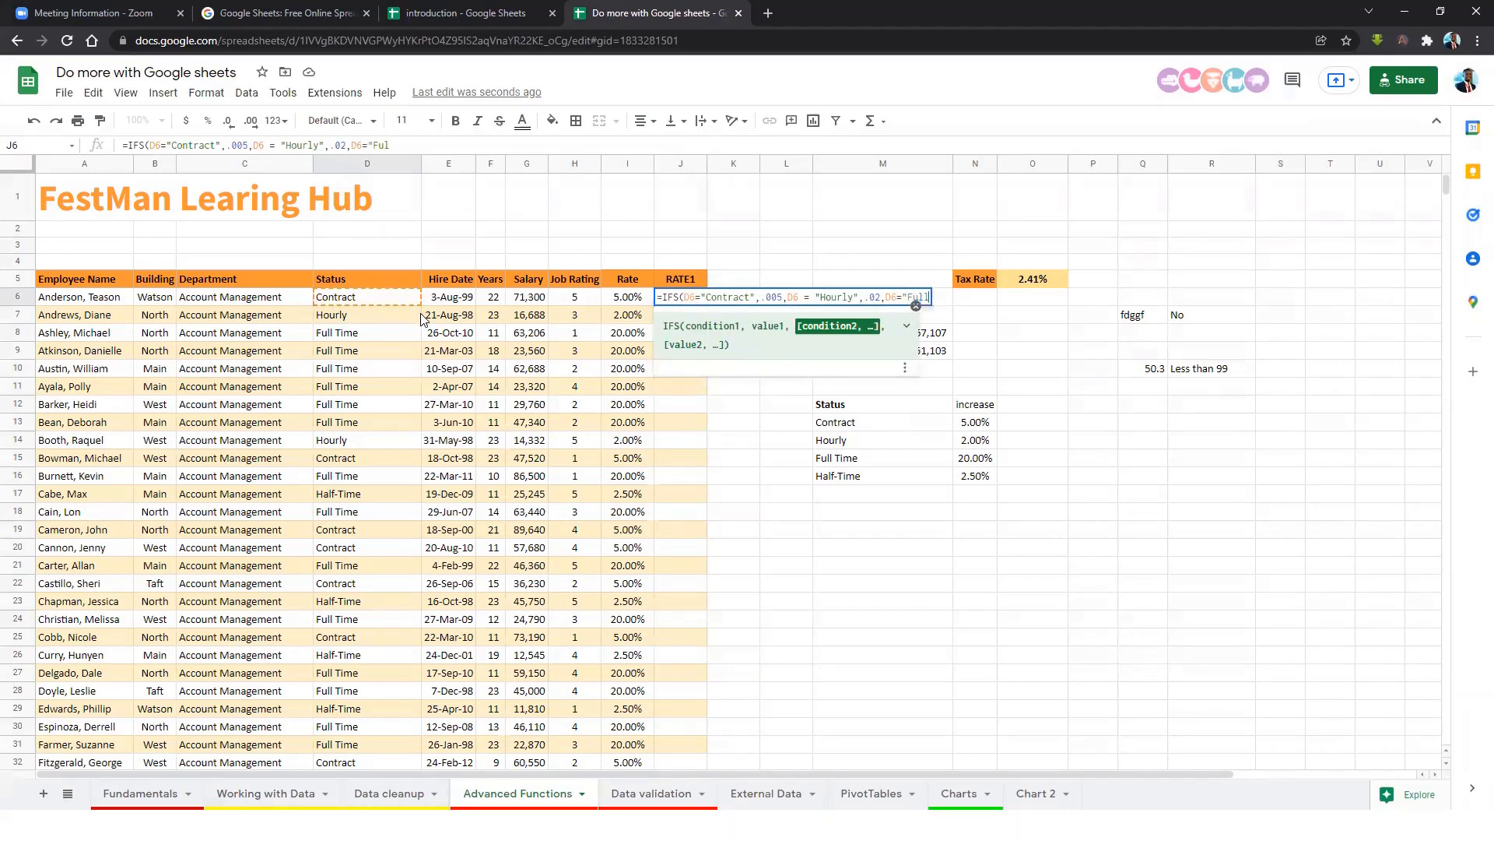
{"action": "type", "text": " Time:,.2,"}
{"action": "left_click", "coordinate": [387, 304]}
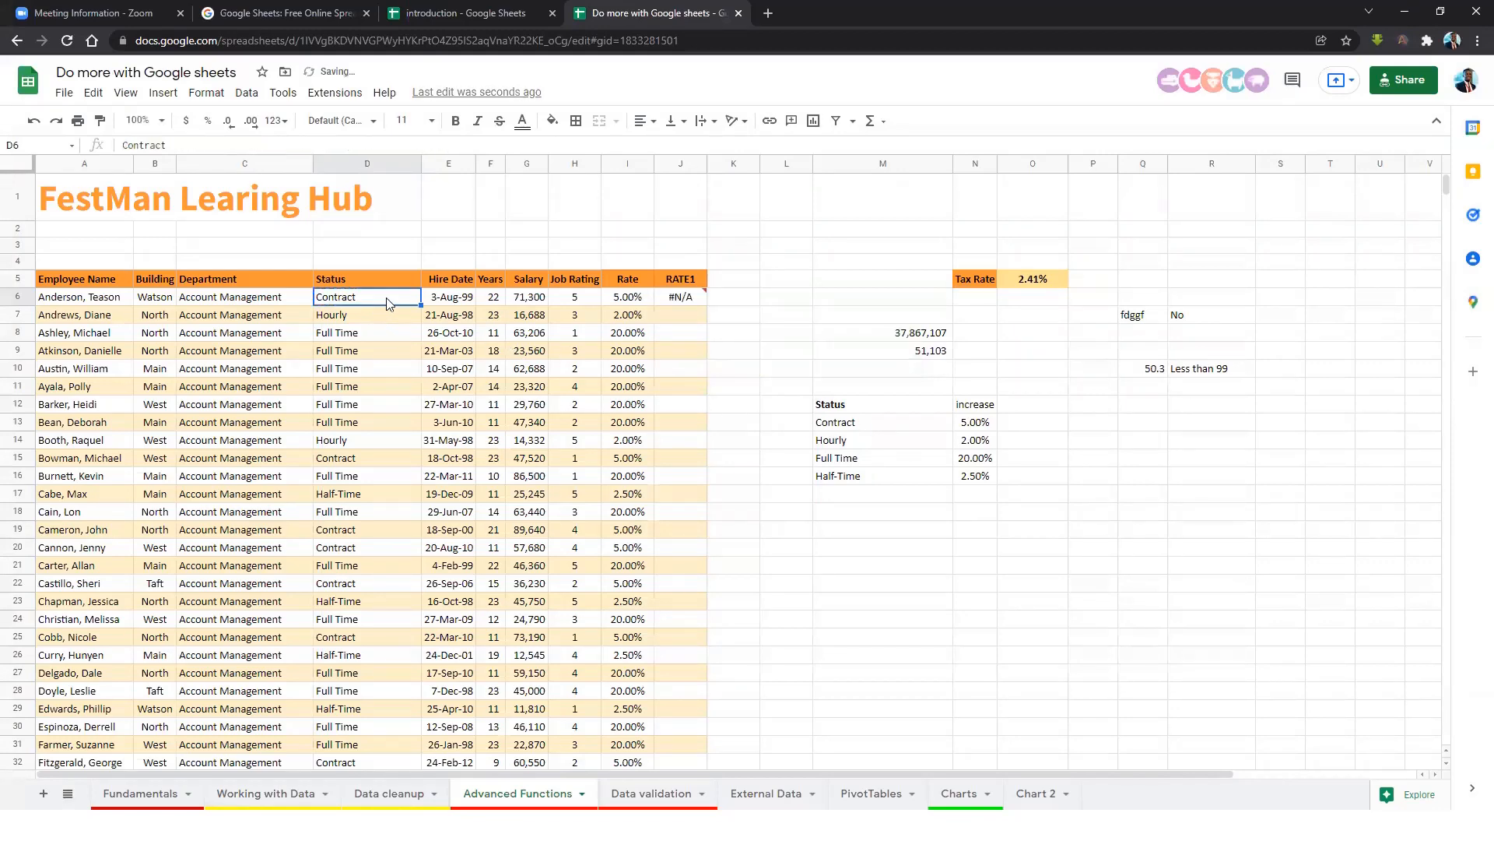
Reopen J6's formula and add the "Half-Time" condition.
{"action": "left_click", "coordinate": [675, 301]}
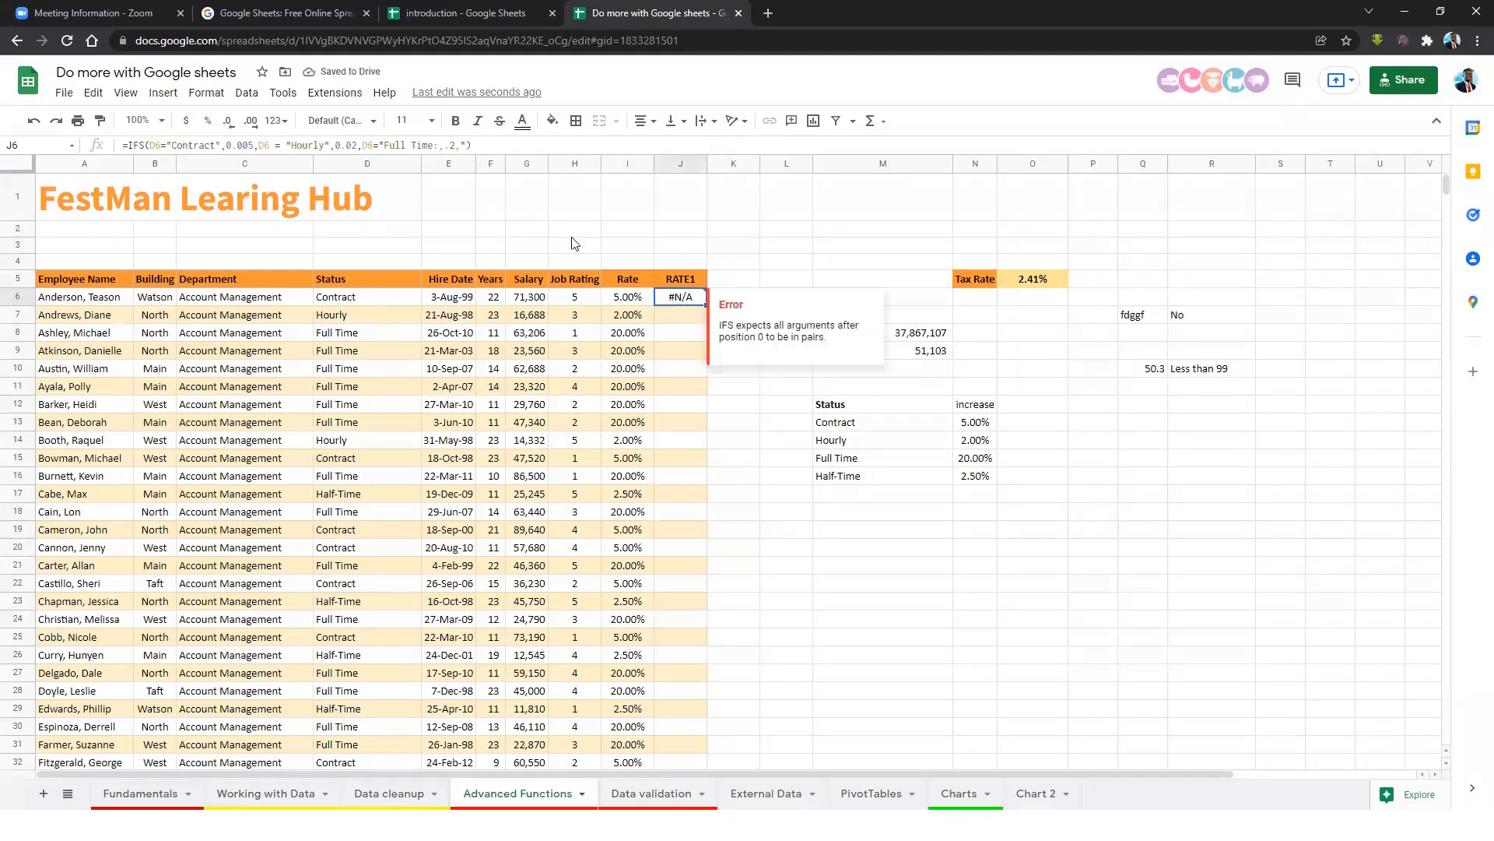
{"action": "double_click", "coordinate": [677, 302]}
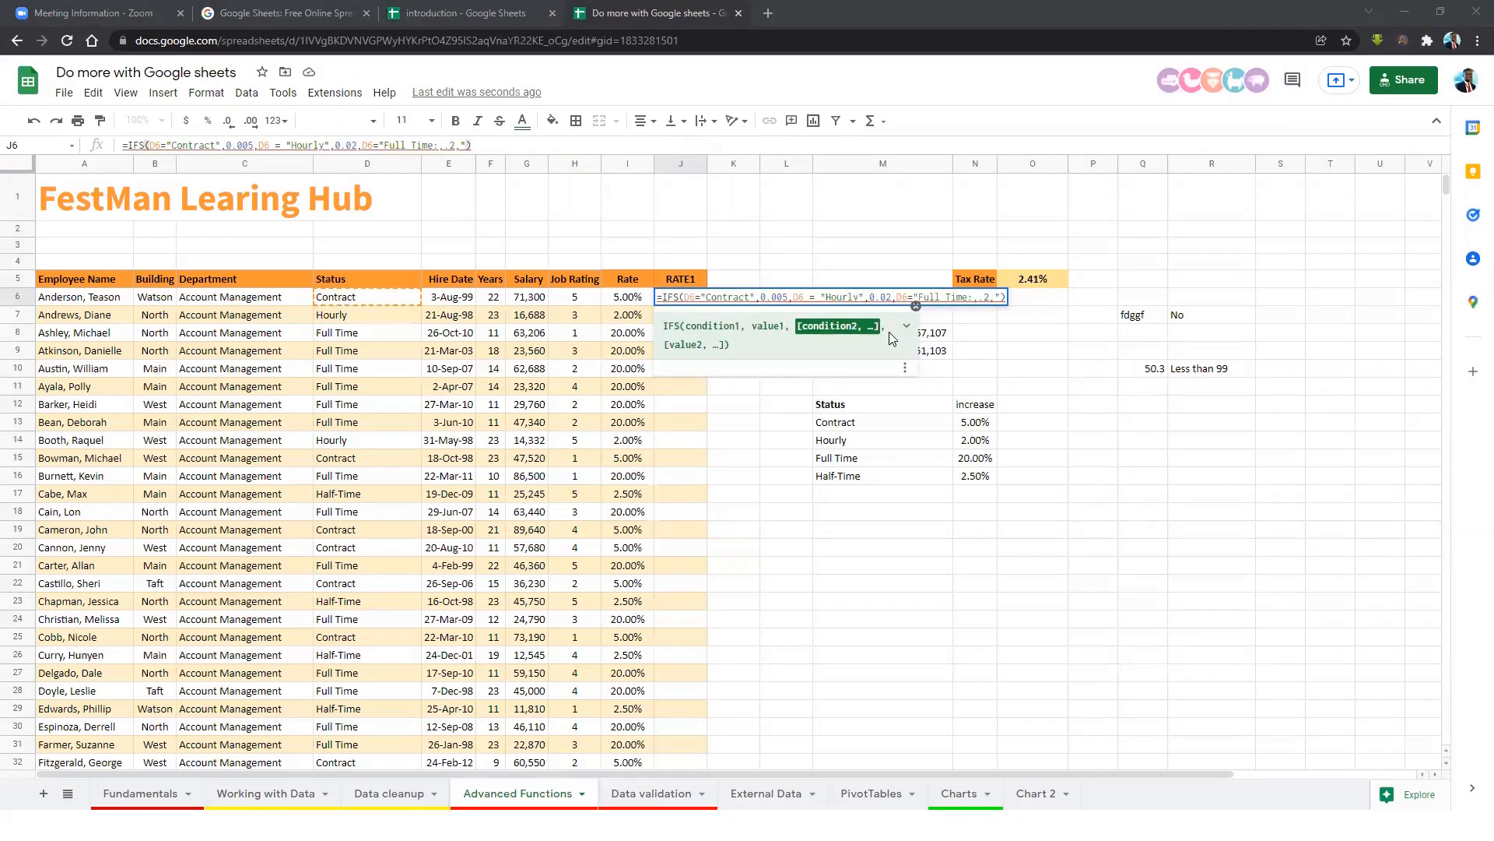
{"action": "left_click", "coordinate": [866, 328]}
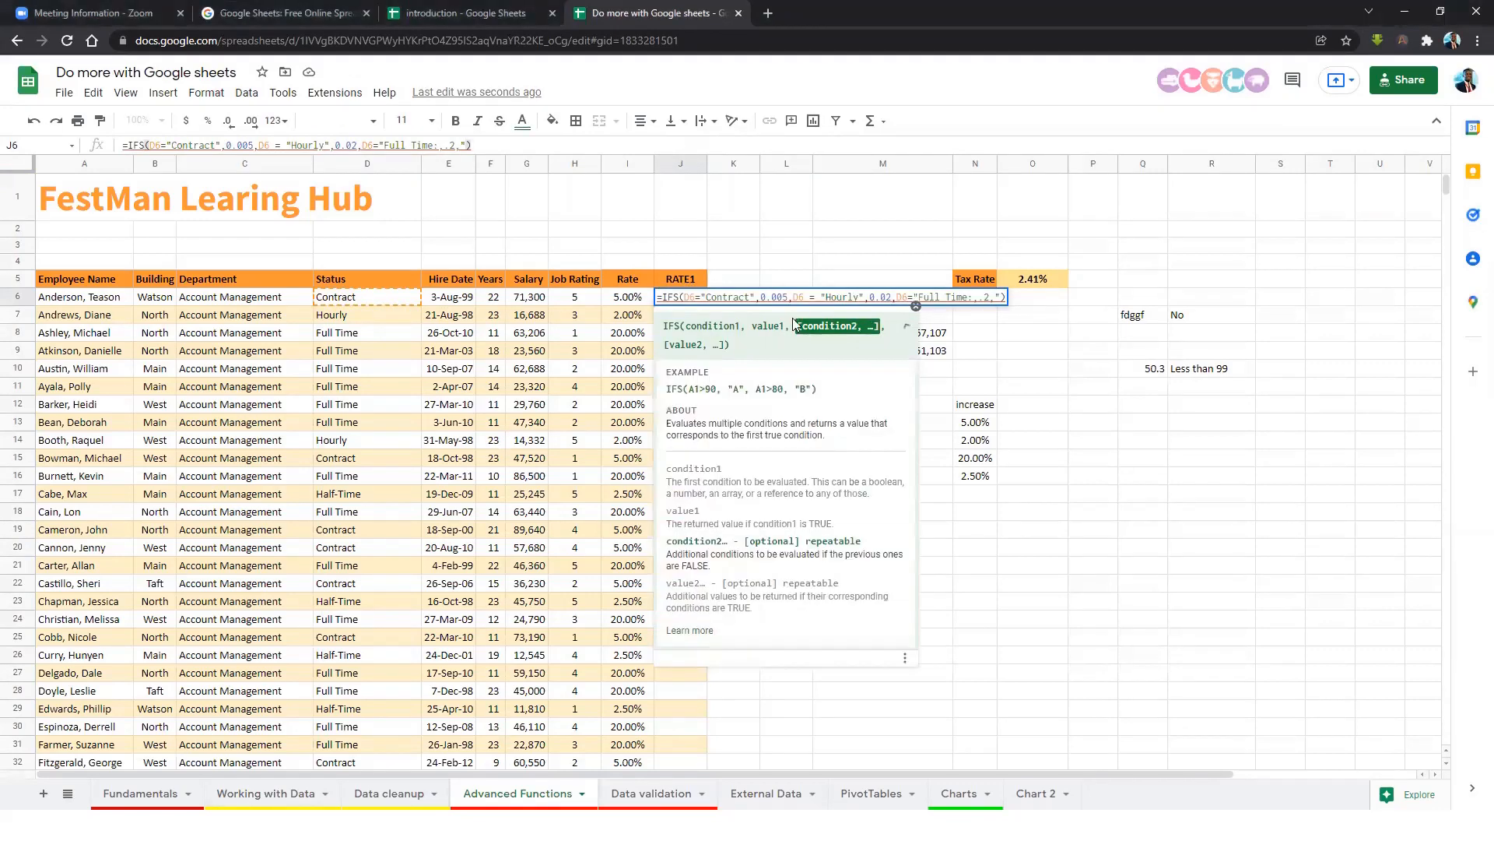
{"action": "left_click", "coordinate": [1002, 300]}
{"action": "left_click", "coordinate": [909, 325]}
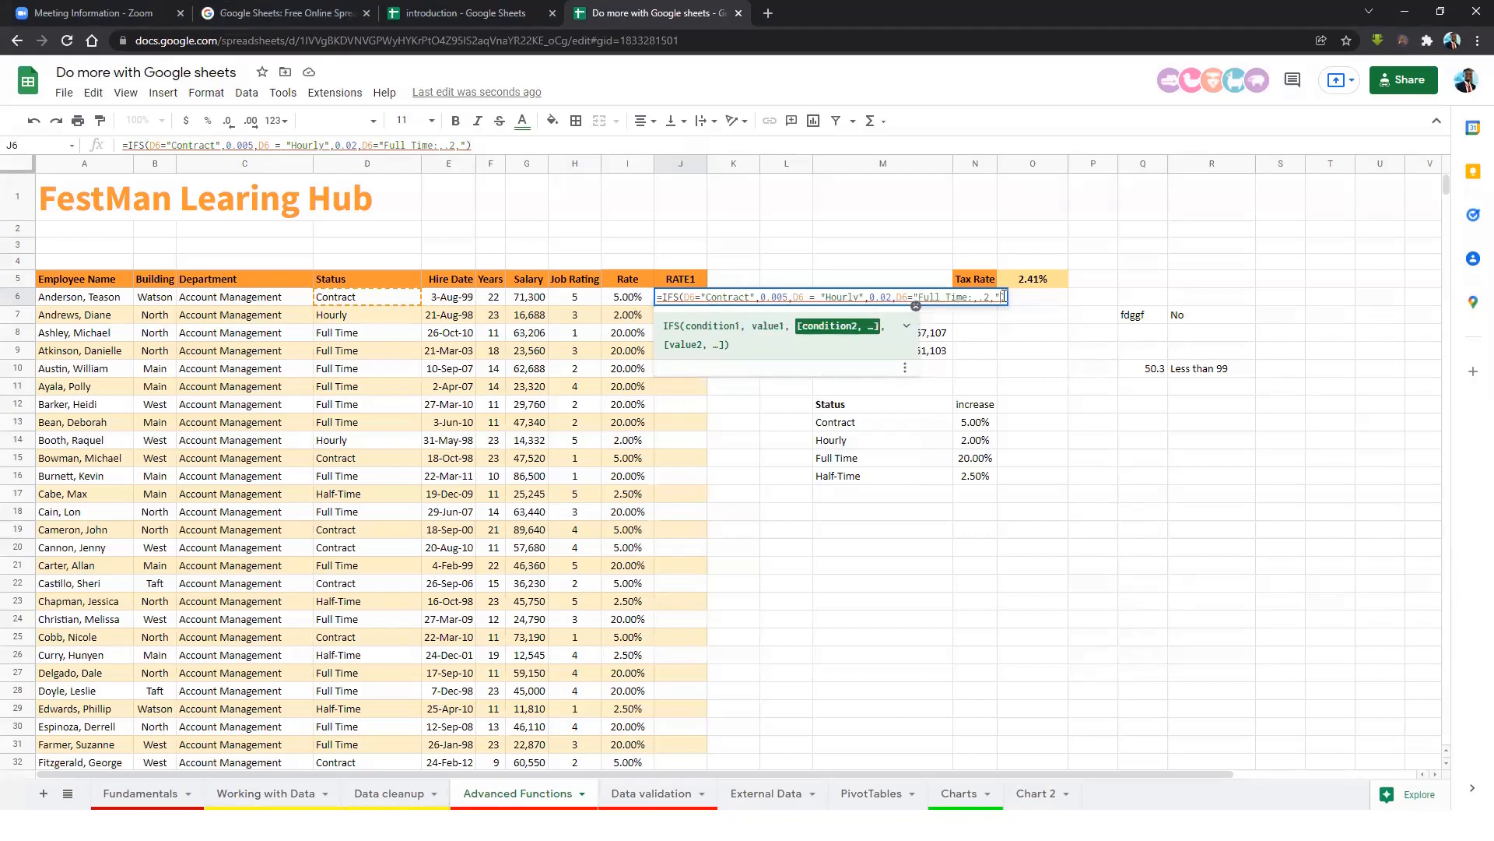
{"action": "type", "text": "Half-"}
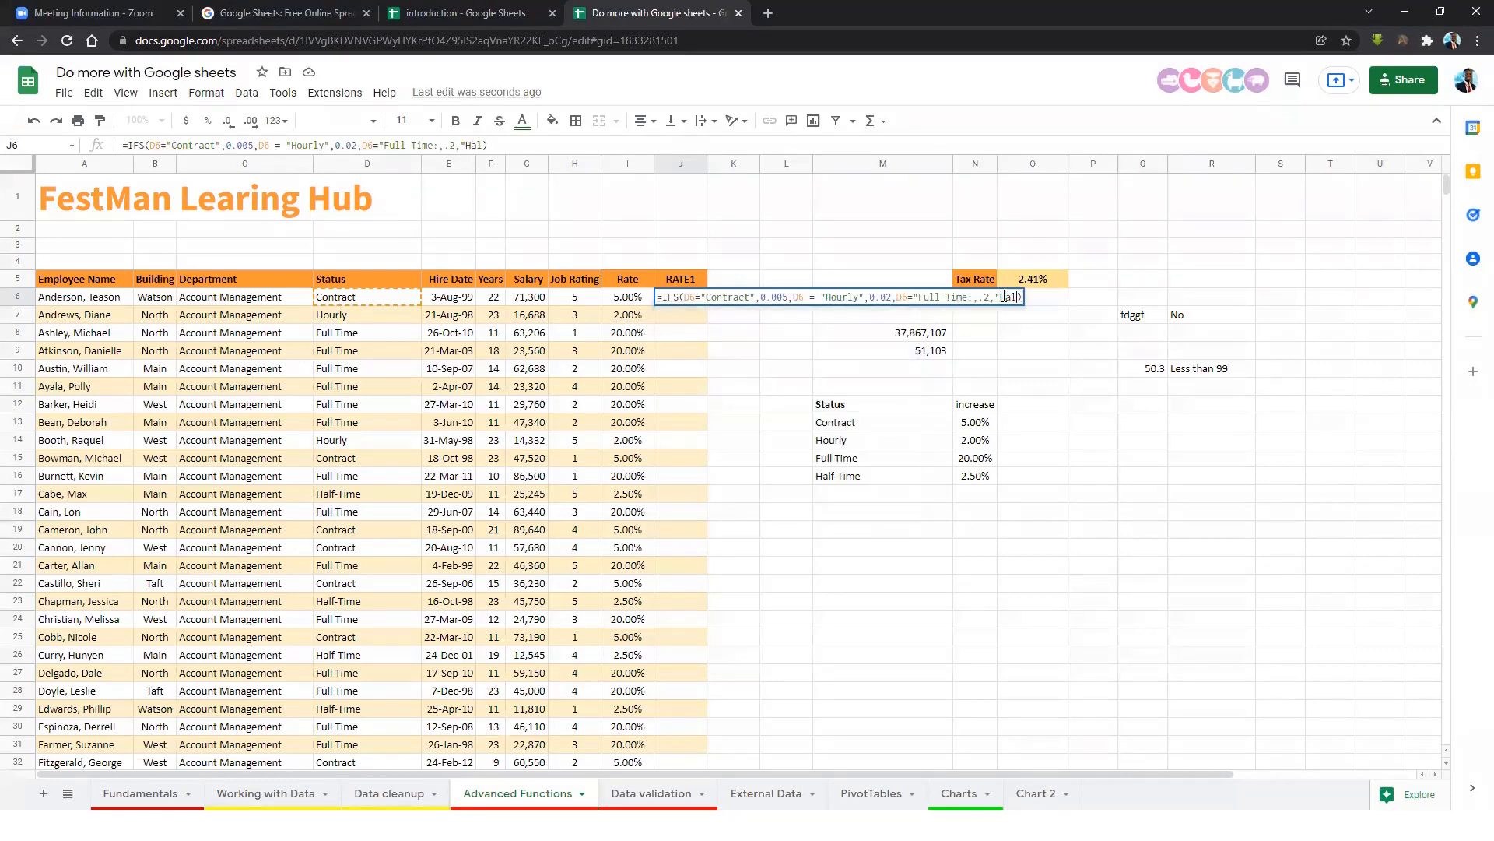
{"action": "type", "text": "Time"}
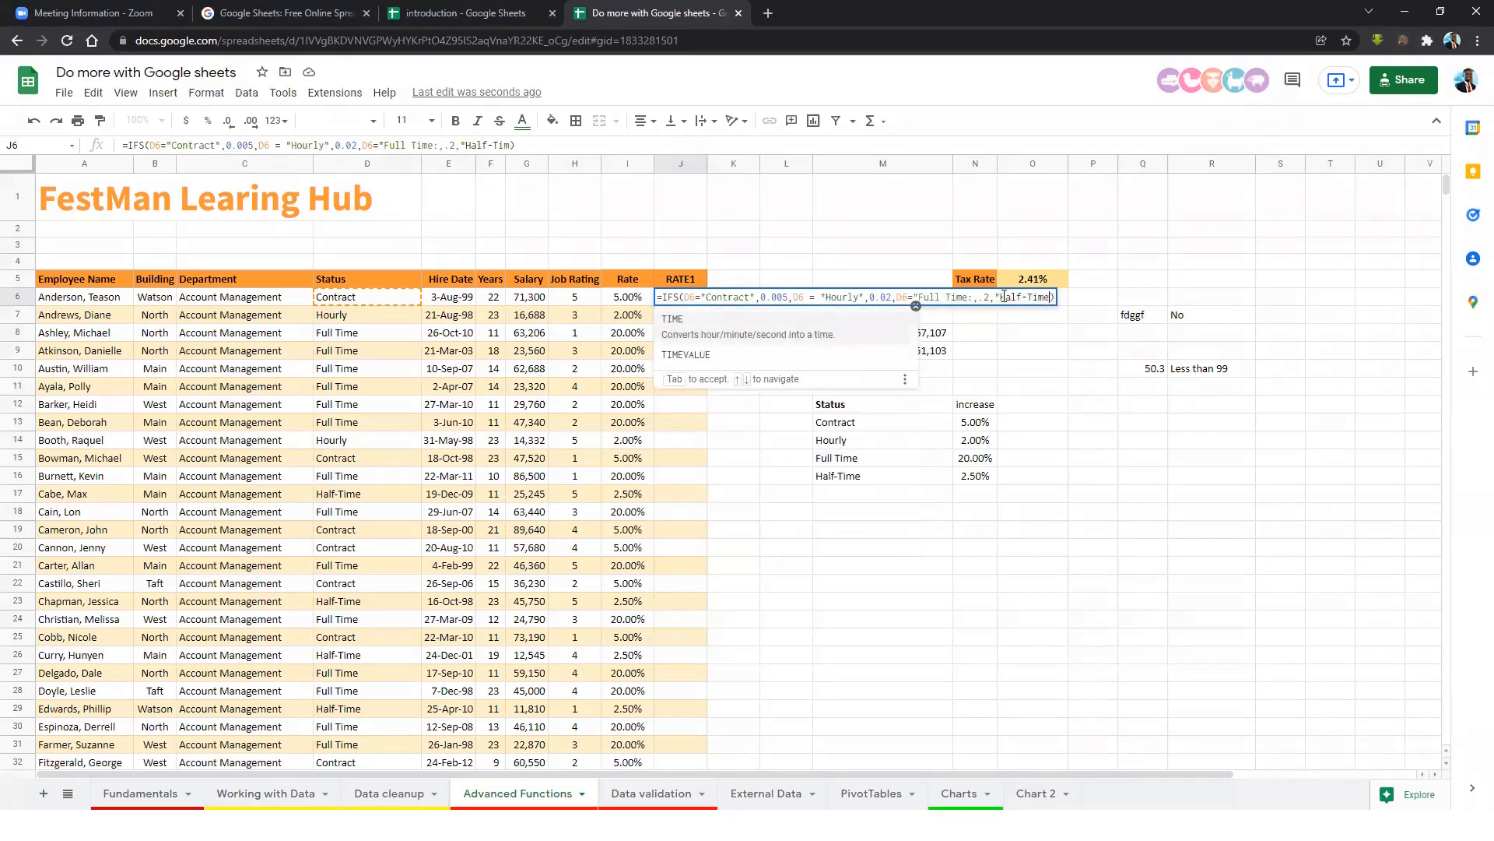
{"action": "type", "text": ":,"}
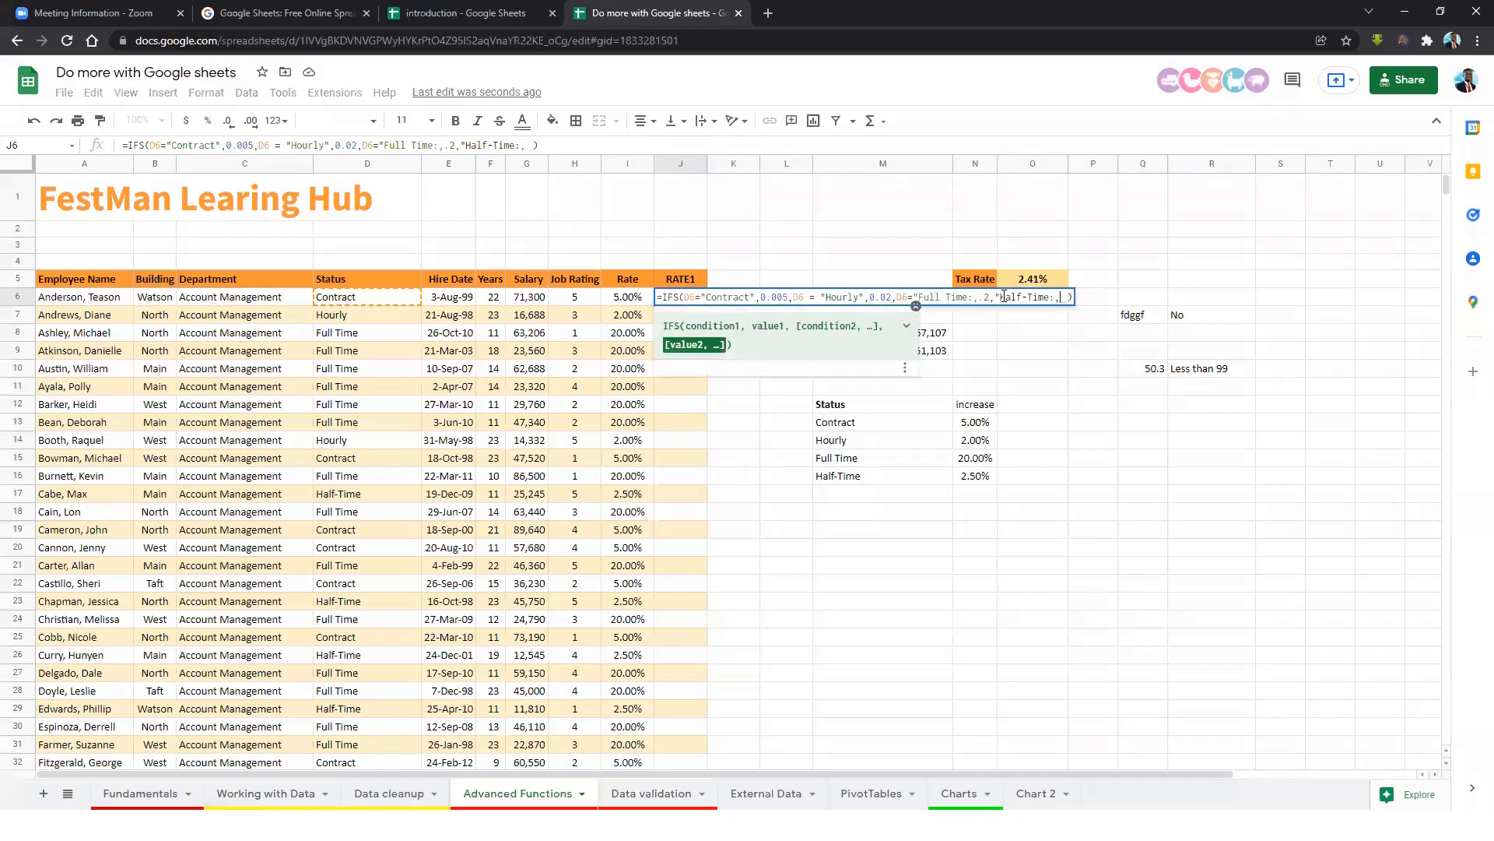
{"action": "key", "text": "BackSpace"}
{"action": "key", "text": "BackSpace"}
{"action": "key", "text": "BackSpace"}
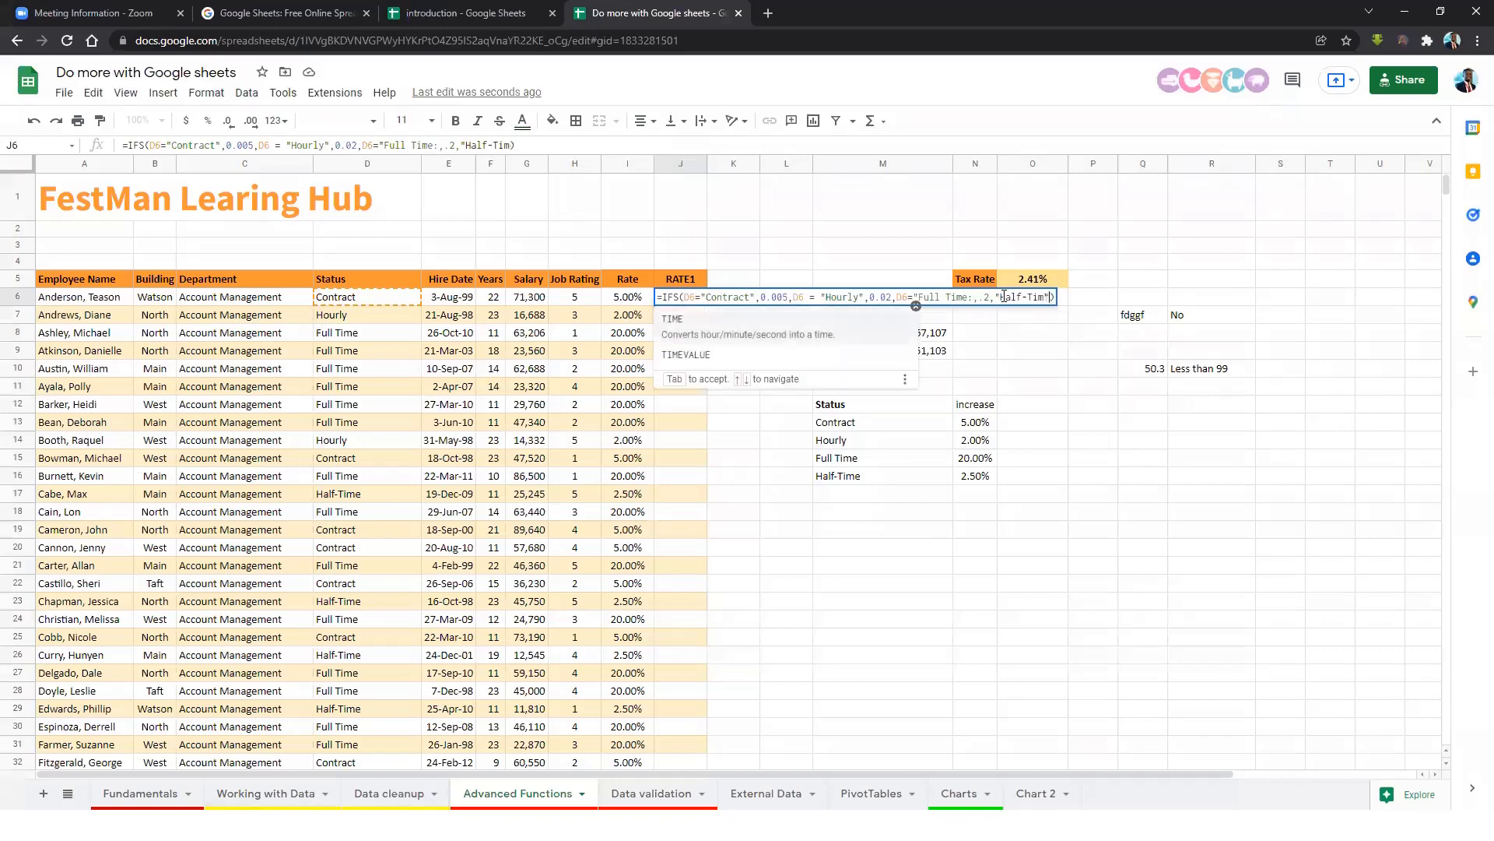
{"action": "type", "text": "\""}
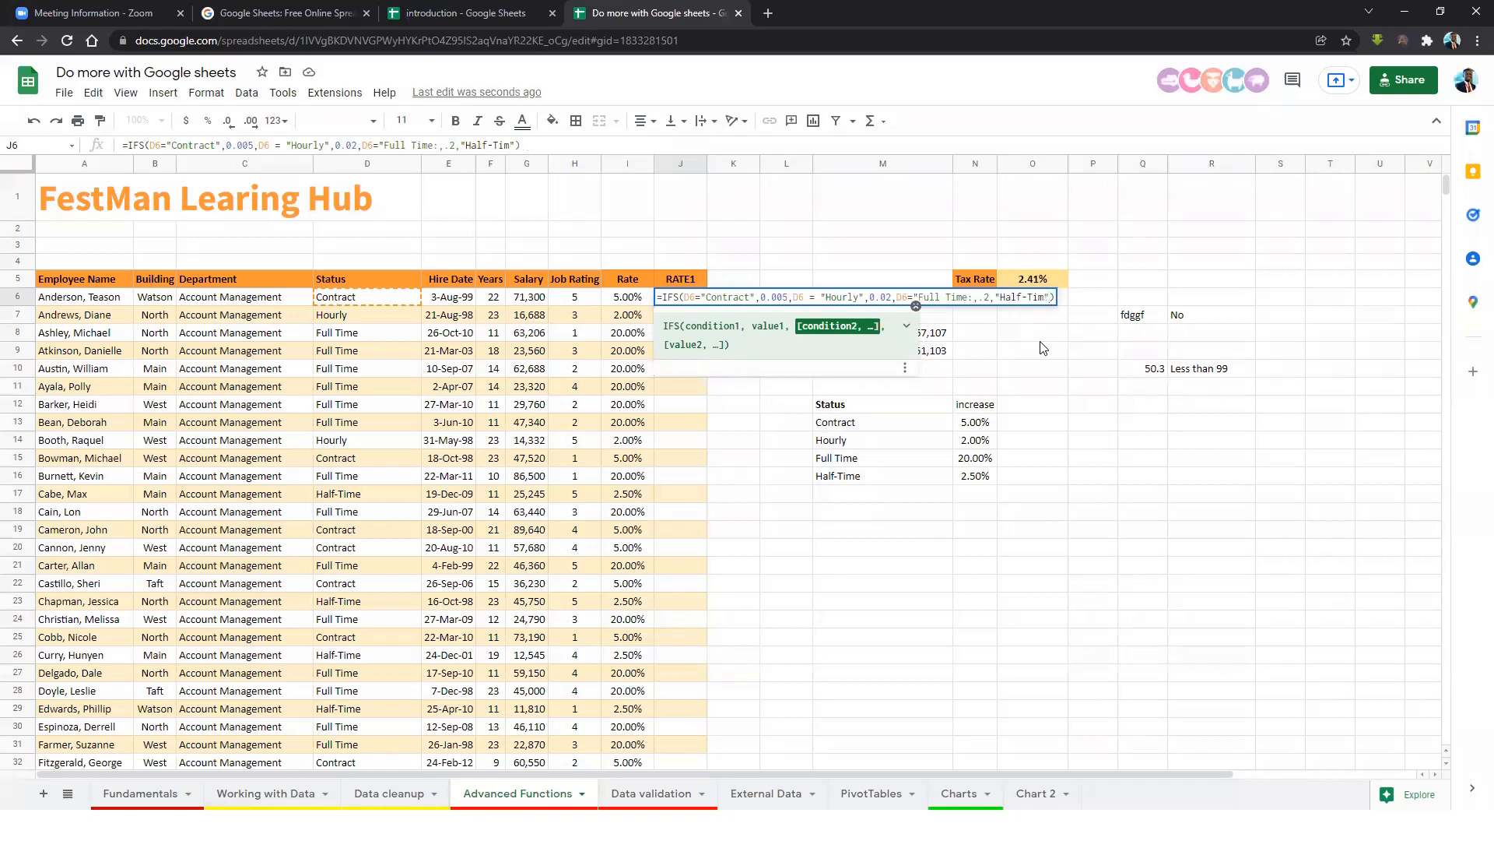
{"action": "key", "text": "BackSpace"}
{"action": "type", "text": "e\","}
Fix the Full Time quote, finish with 0.025 and enter the IFS formula.
{"action": "left_click", "coordinate": [974, 296]}
{"action": "key", "text": "BackSpace"}
{"action": "type", "text": "\""}
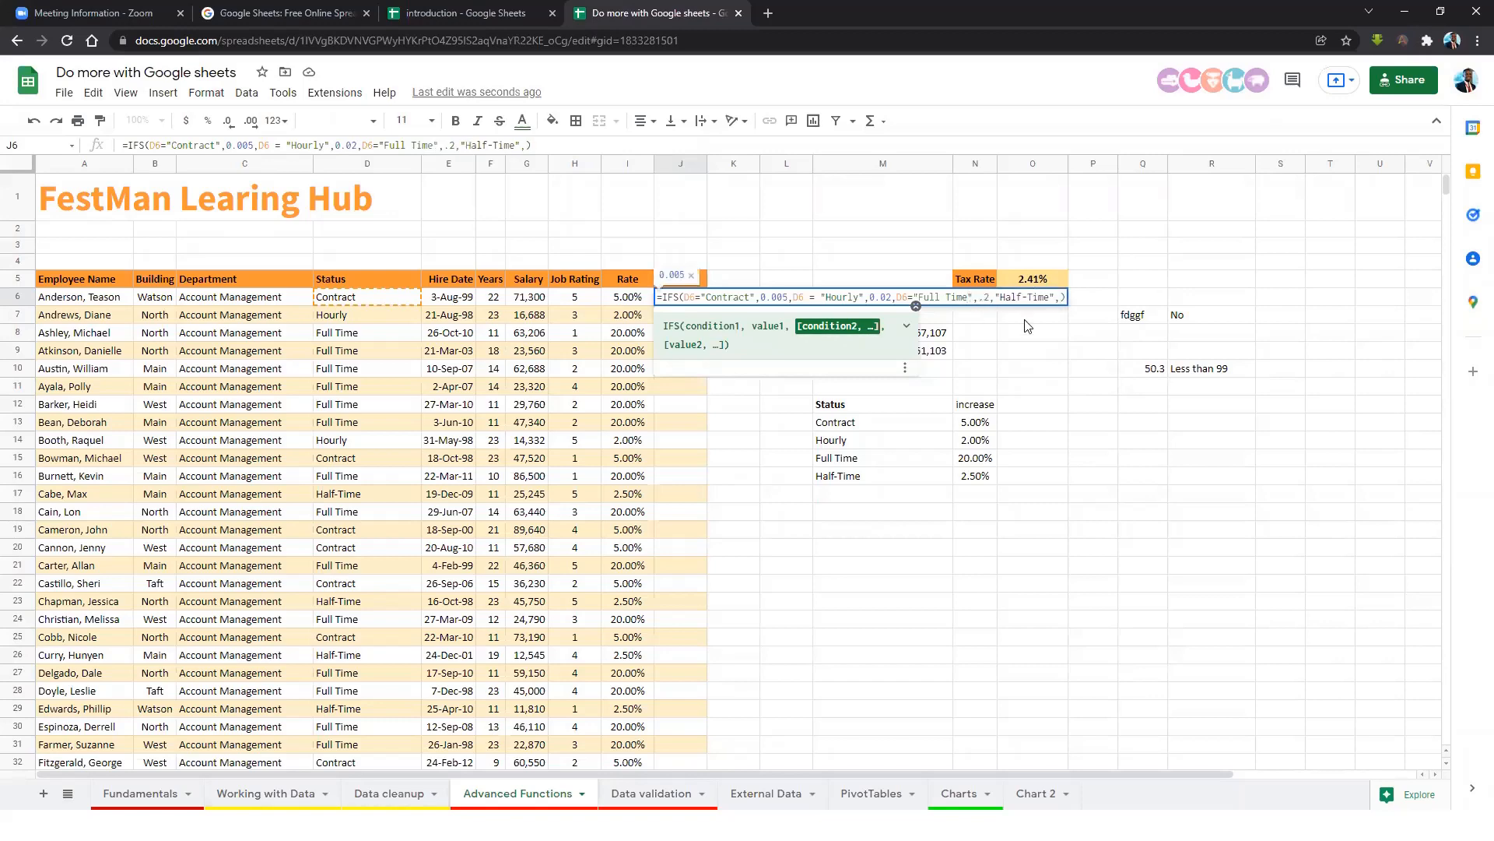
{"action": "left_click", "coordinate": [1060, 298]}
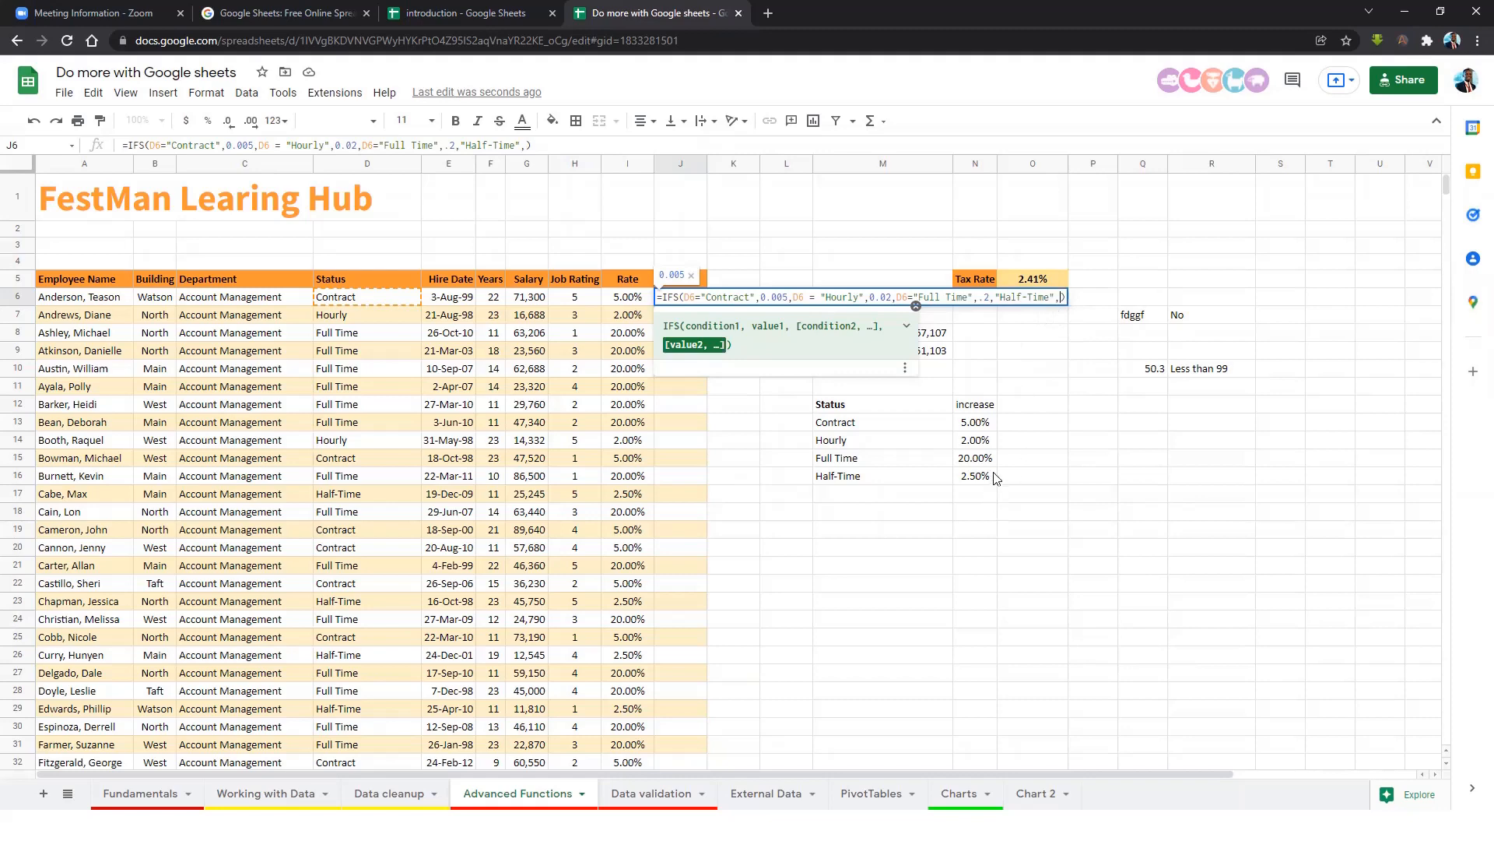
{"action": "type", "text": "0.25"}
{"action": "key", "text": "BackSpace"}
{"action": "key", "text": "BackSpace"}
{"action": "type", "text": "025)"}
{"action": "key", "text": "Return"}
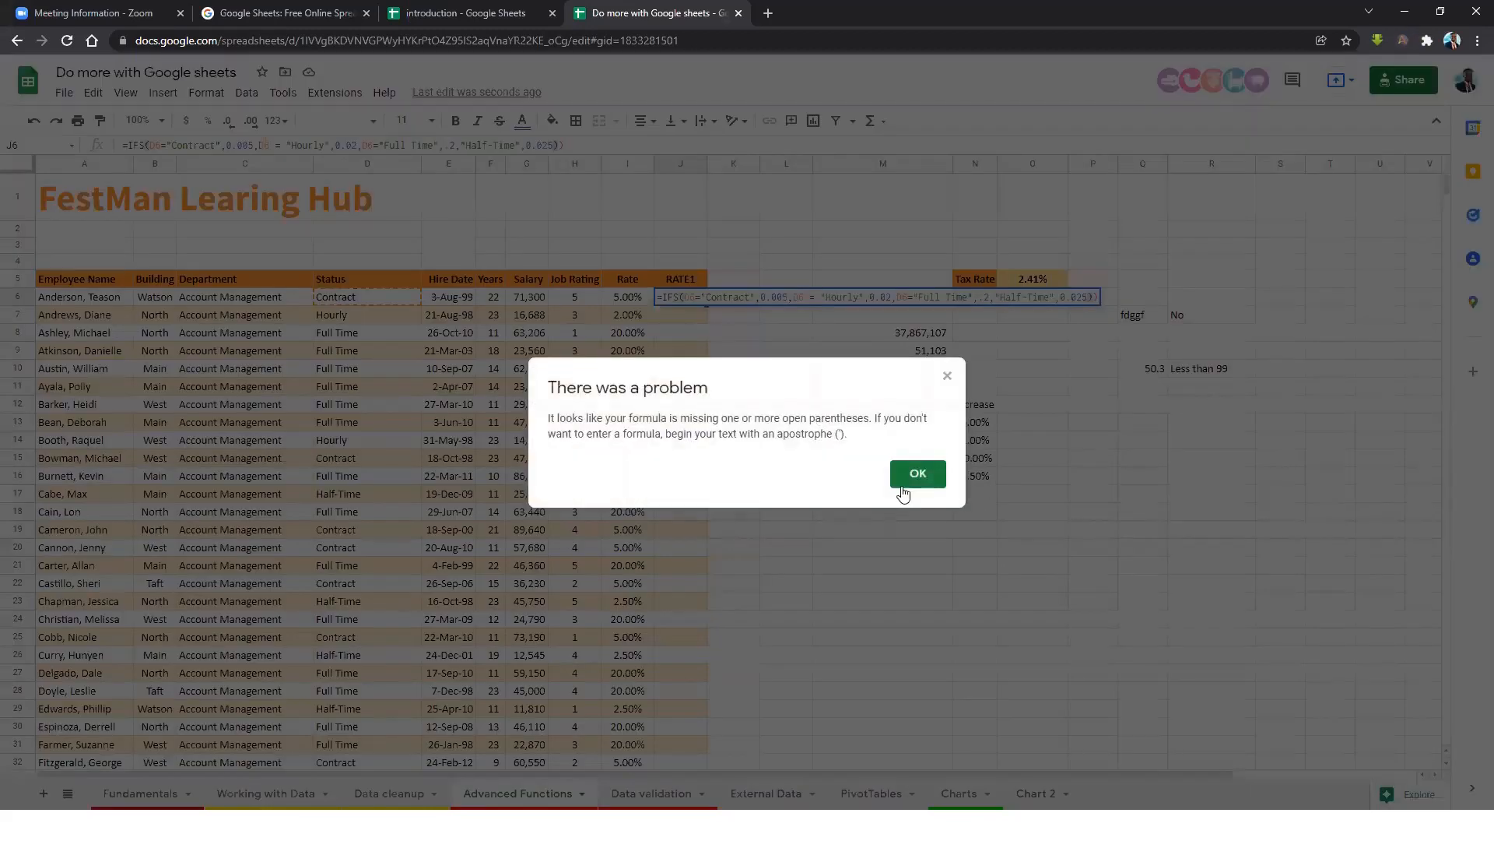
Dismiss the parentheses error, remove the extra closing parenthesis and re-enter J6's formula.
{"action": "left_click", "coordinate": [918, 481]}
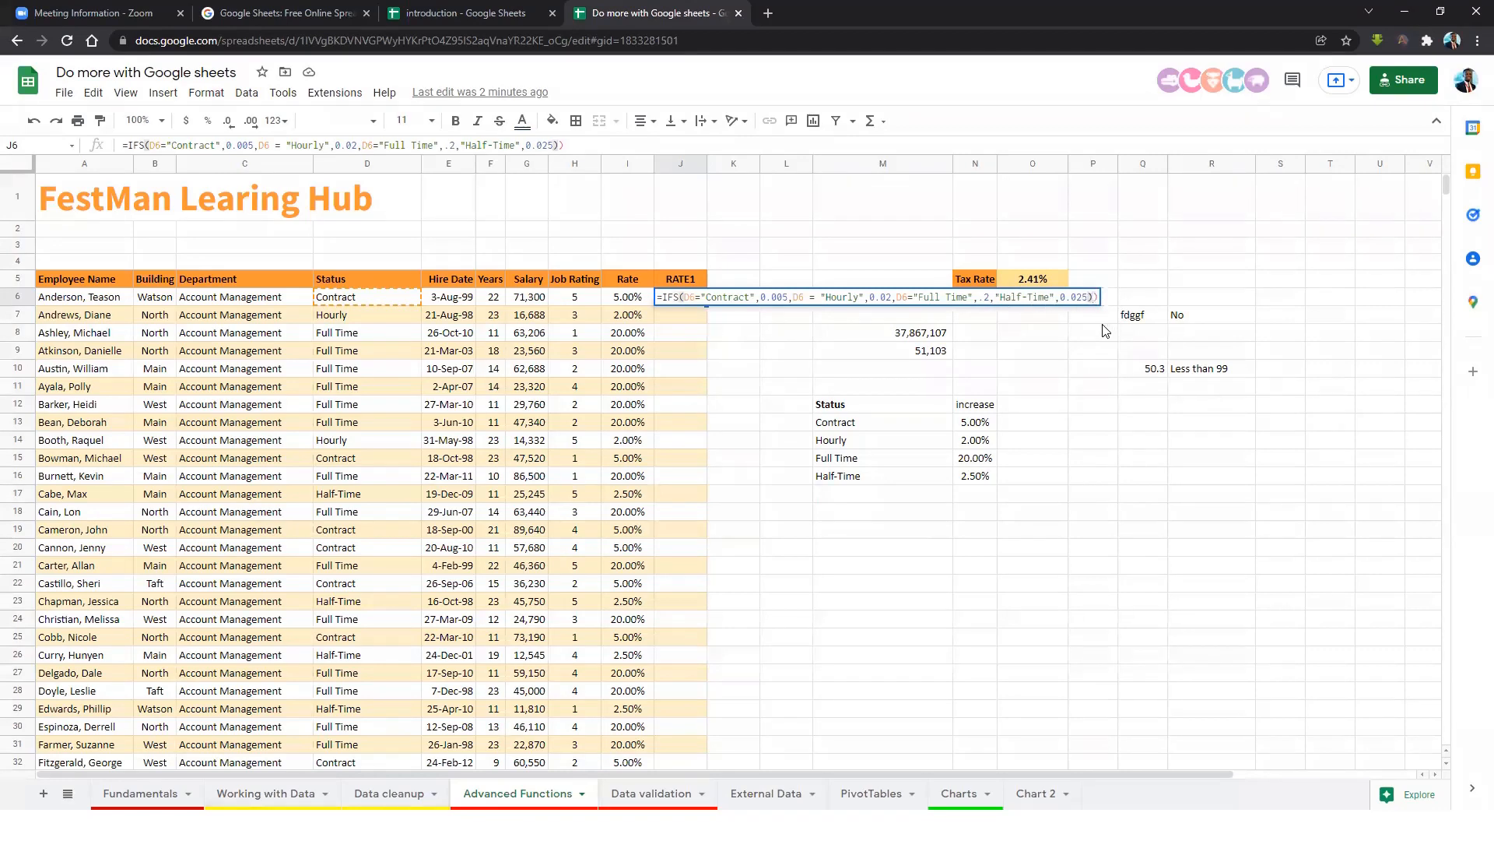
{"action": "key", "text": "BackSpace"}
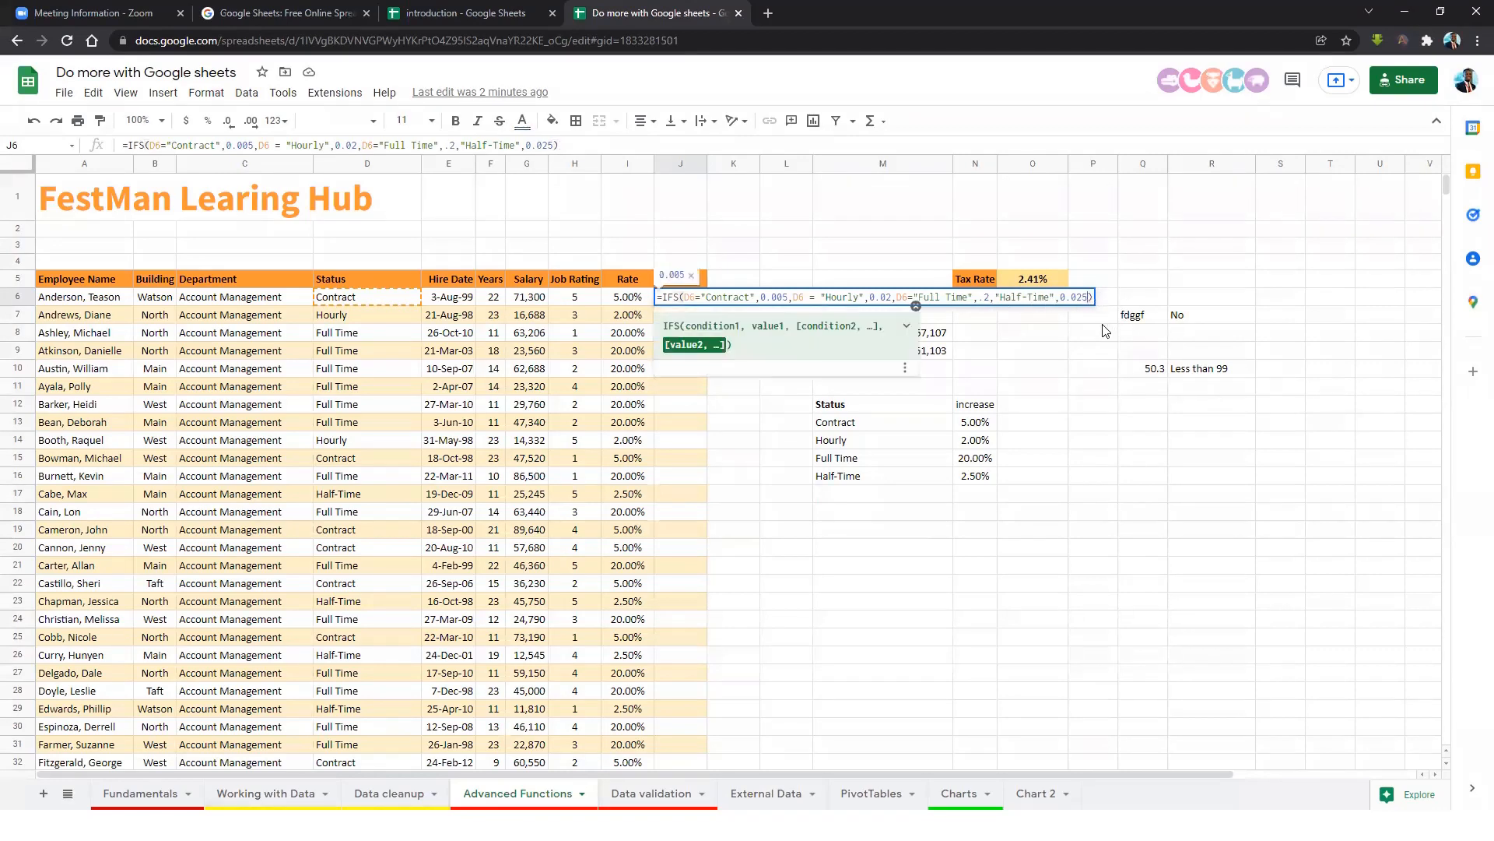
{"action": "key", "text": "Return"}
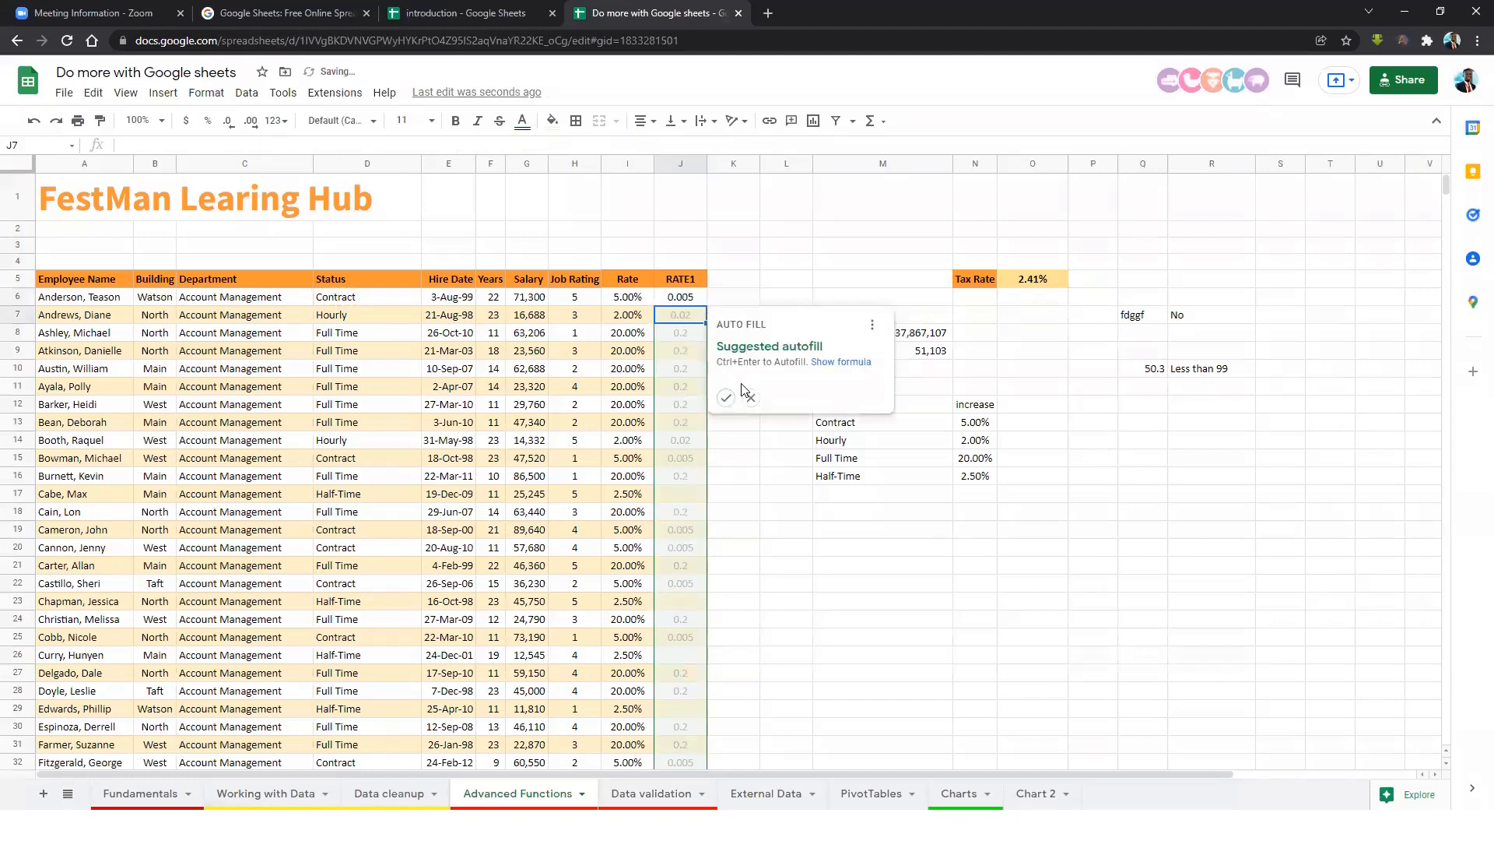
Autofill the IFS formula down column J and inspect the #VALUE! error in J17.
{"action": "left_click", "coordinate": [725, 398]}
{"action": "left_click", "coordinate": [681, 374]}
{"action": "left_click", "coordinate": [684, 495]}
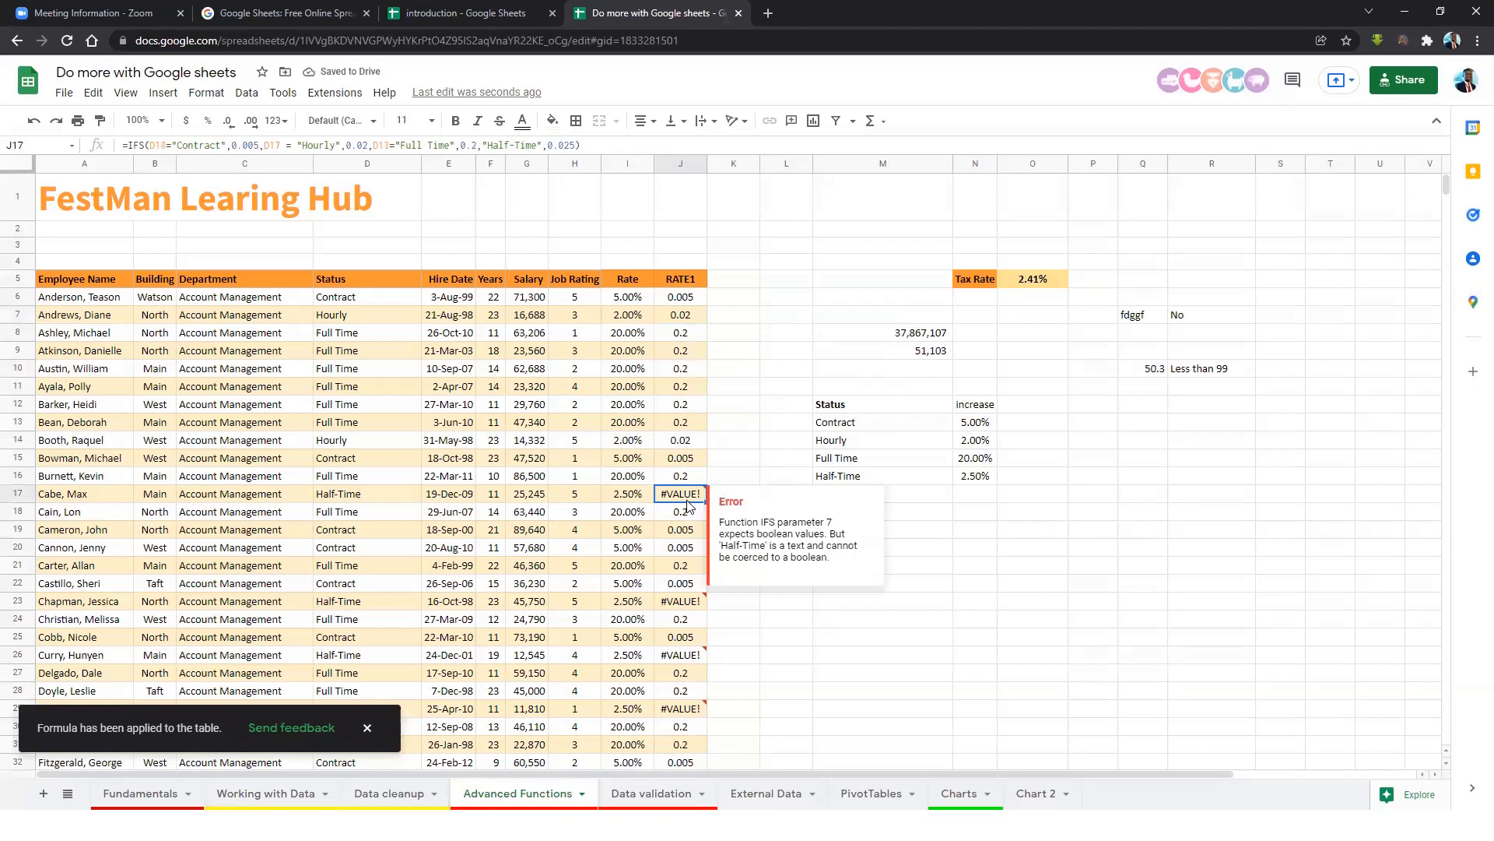
{"action": "left_click", "coordinate": [677, 302]}
Change Full Time to Full-Time in J6's formula and refill it down column J.
{"action": "left_click", "coordinate": [415, 146]}
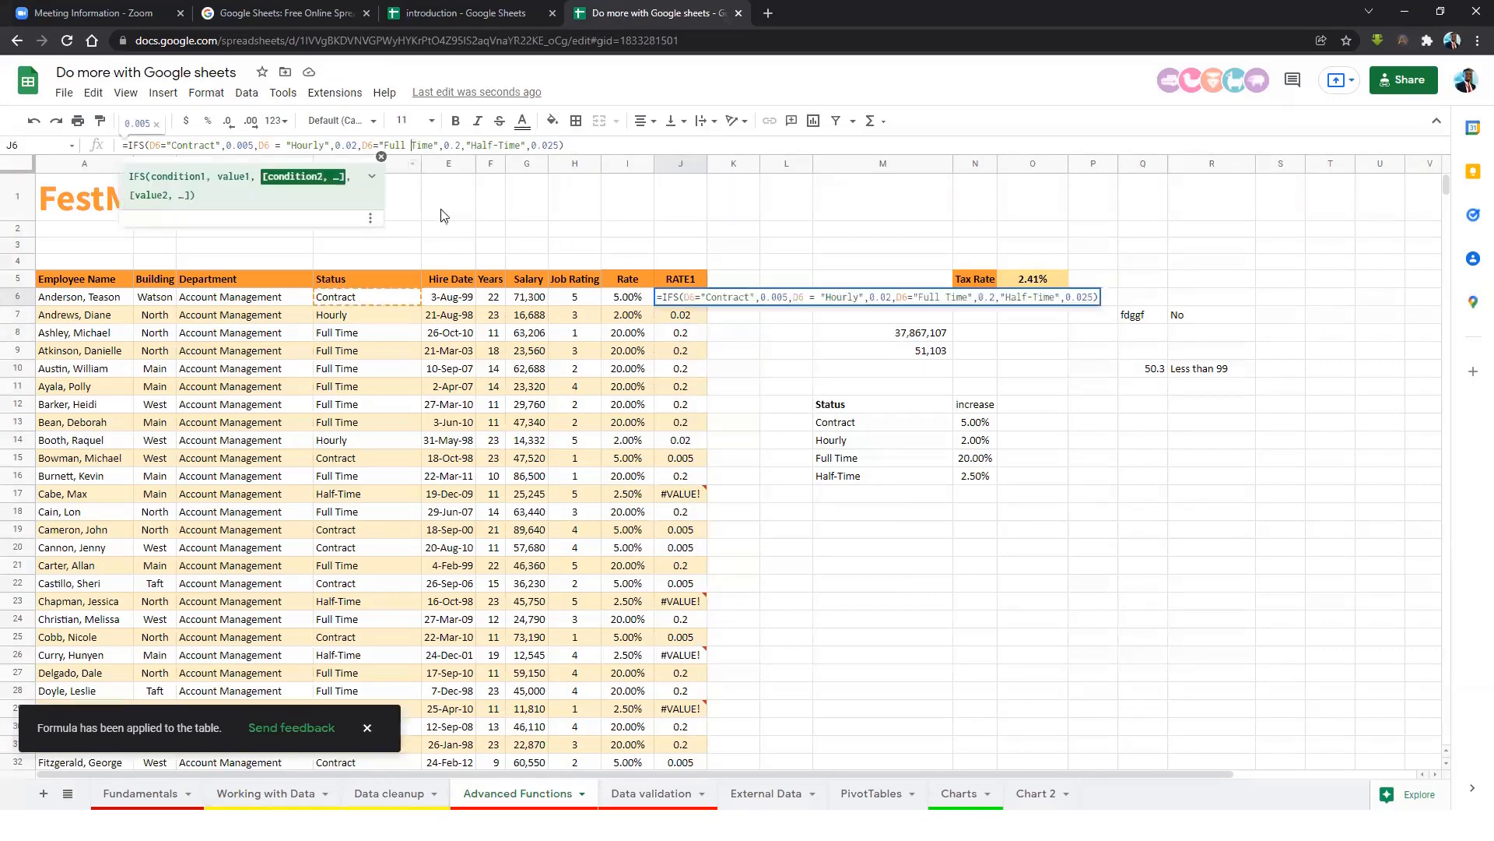
{"action": "key", "text": "BackSpace"}
{"action": "type", "text": "-"}
{"action": "key", "text": "Return"}
{"action": "left_click", "coordinate": [683, 300]}
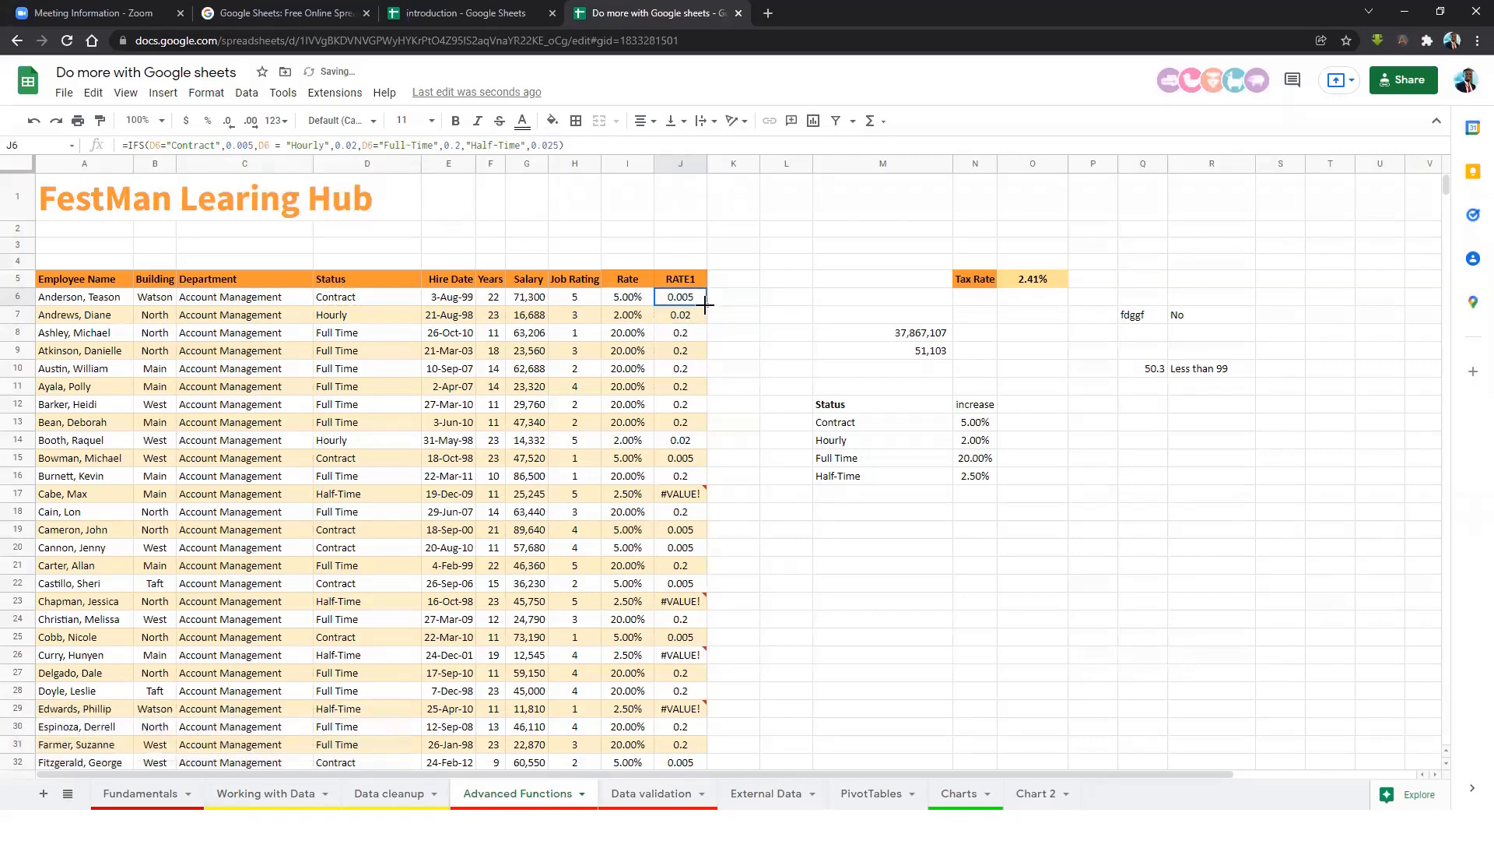
{"action": "double_click", "coordinate": [707, 306]}
{"action": "scroll", "coordinate": [701, 325], "scroll_direction": "down", "scroll_amount": 20}
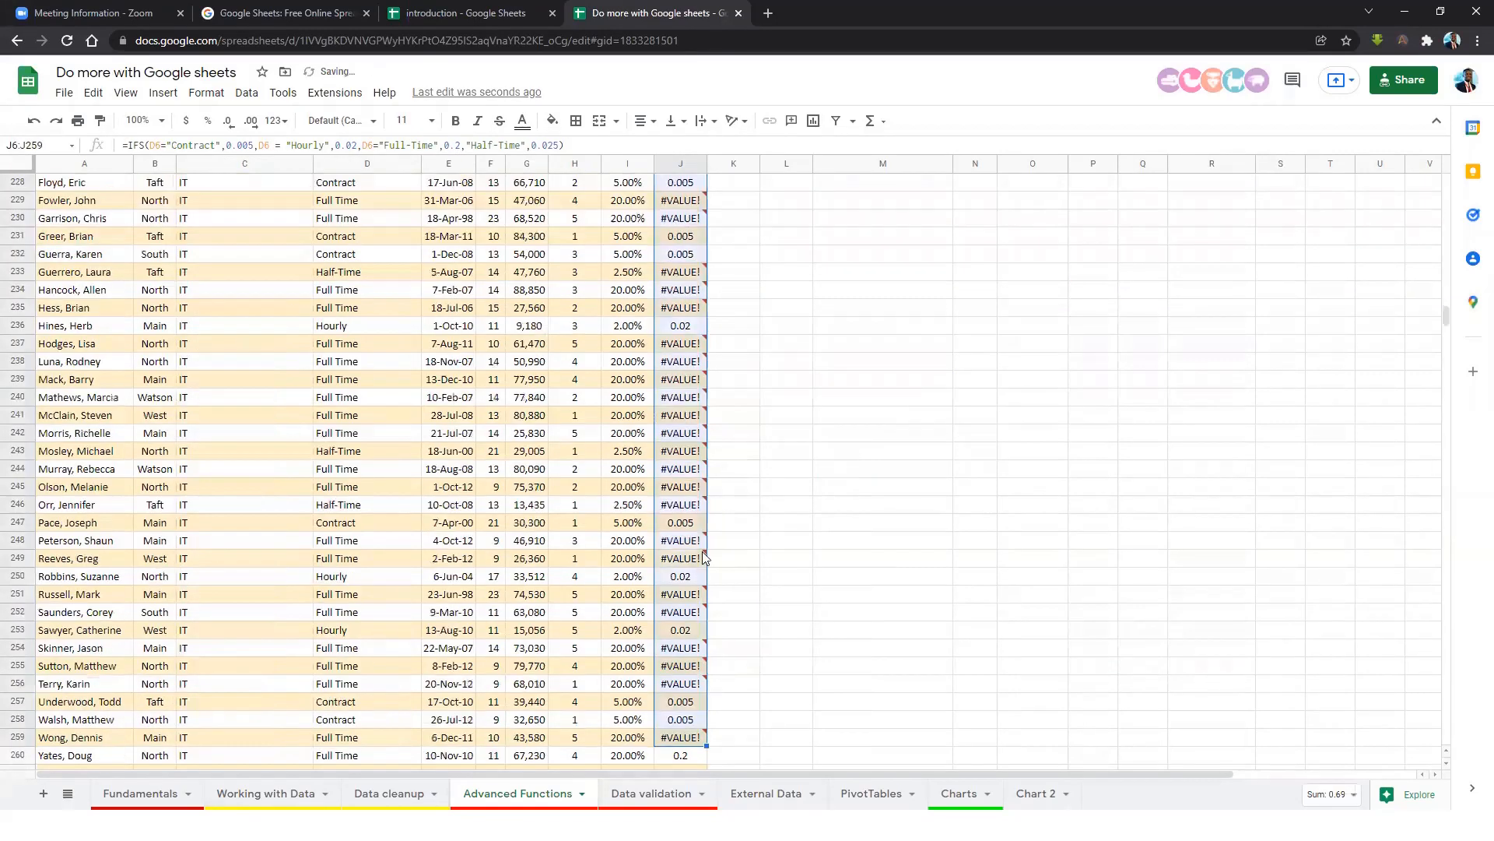
{"action": "left_click_drag", "start_coordinate": [1445, 302], "coordinate": [1443, 181]}
{"action": "left_click", "coordinate": [680, 292]}
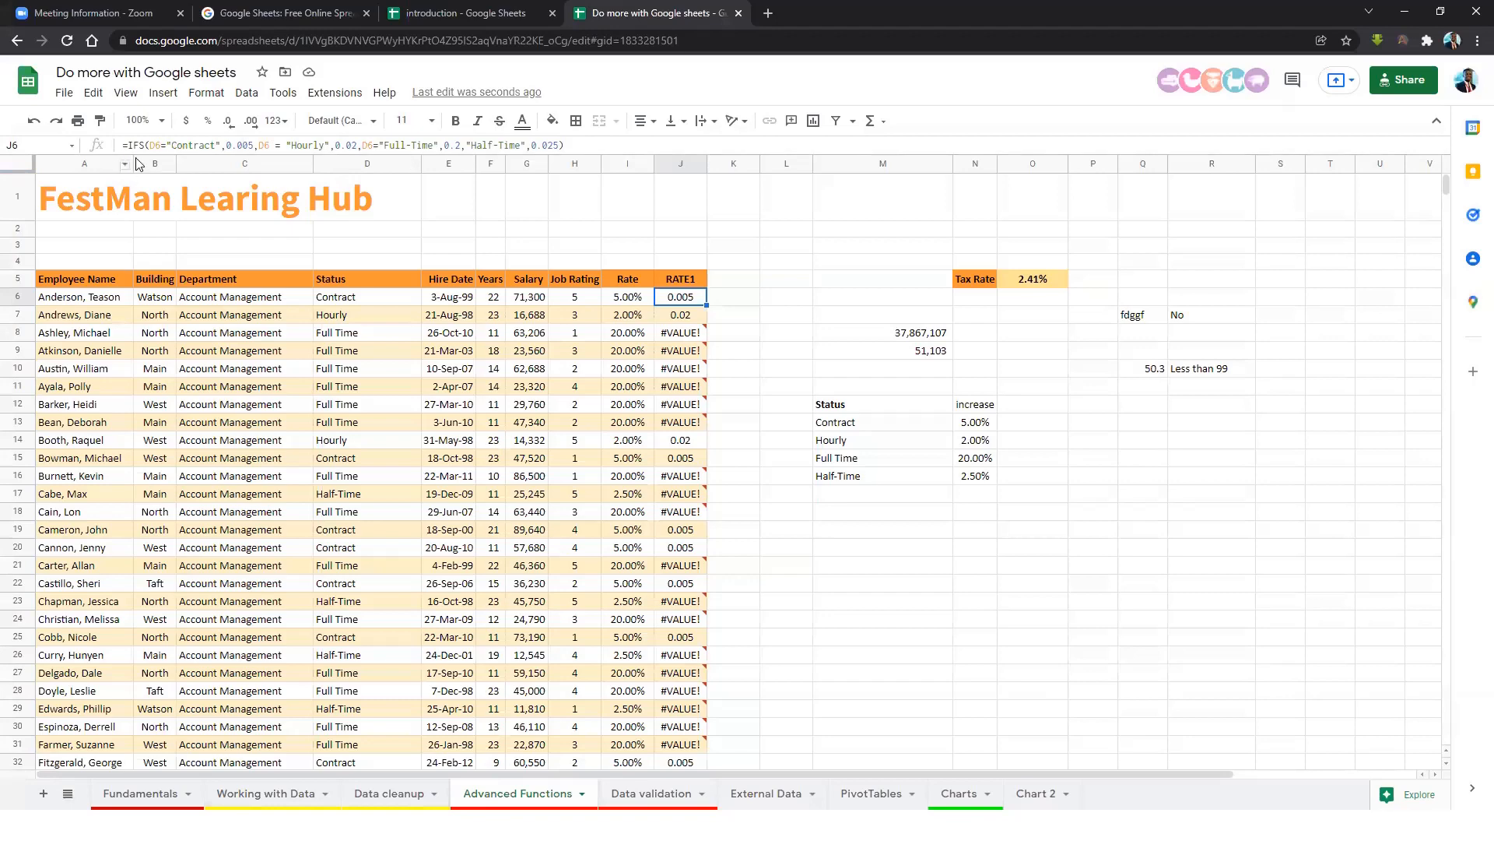
Change J6's Contract rate to 0.05, add D6 before "Half-Time", and fill to J17.
{"action": "left_click", "coordinate": [251, 146]}
{"action": "key", "text": "BackSpace"}
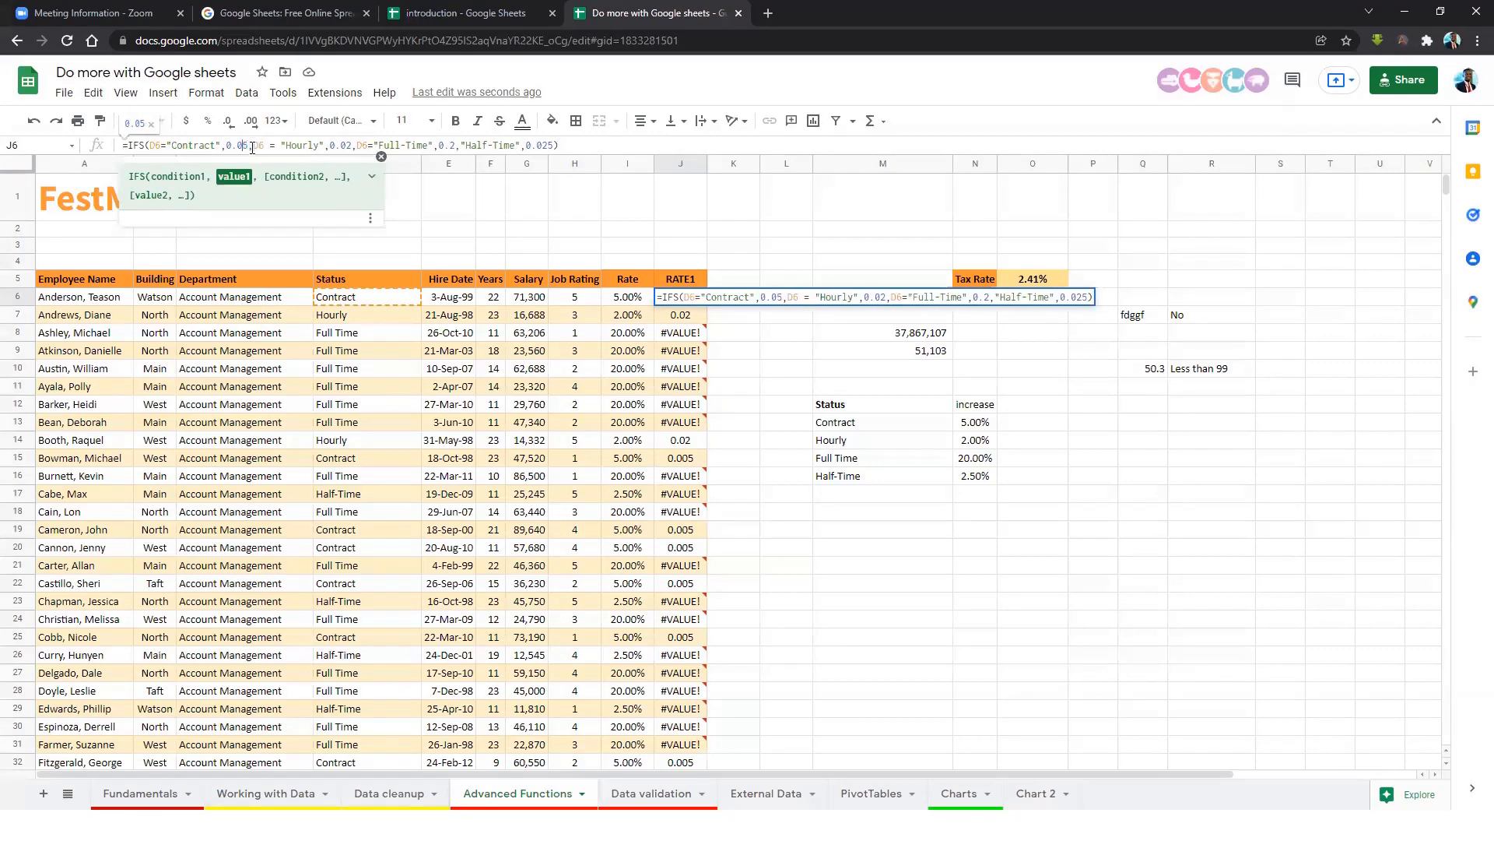
{"action": "key", "text": "Right"}
{"action": "key", "text": "Right"}
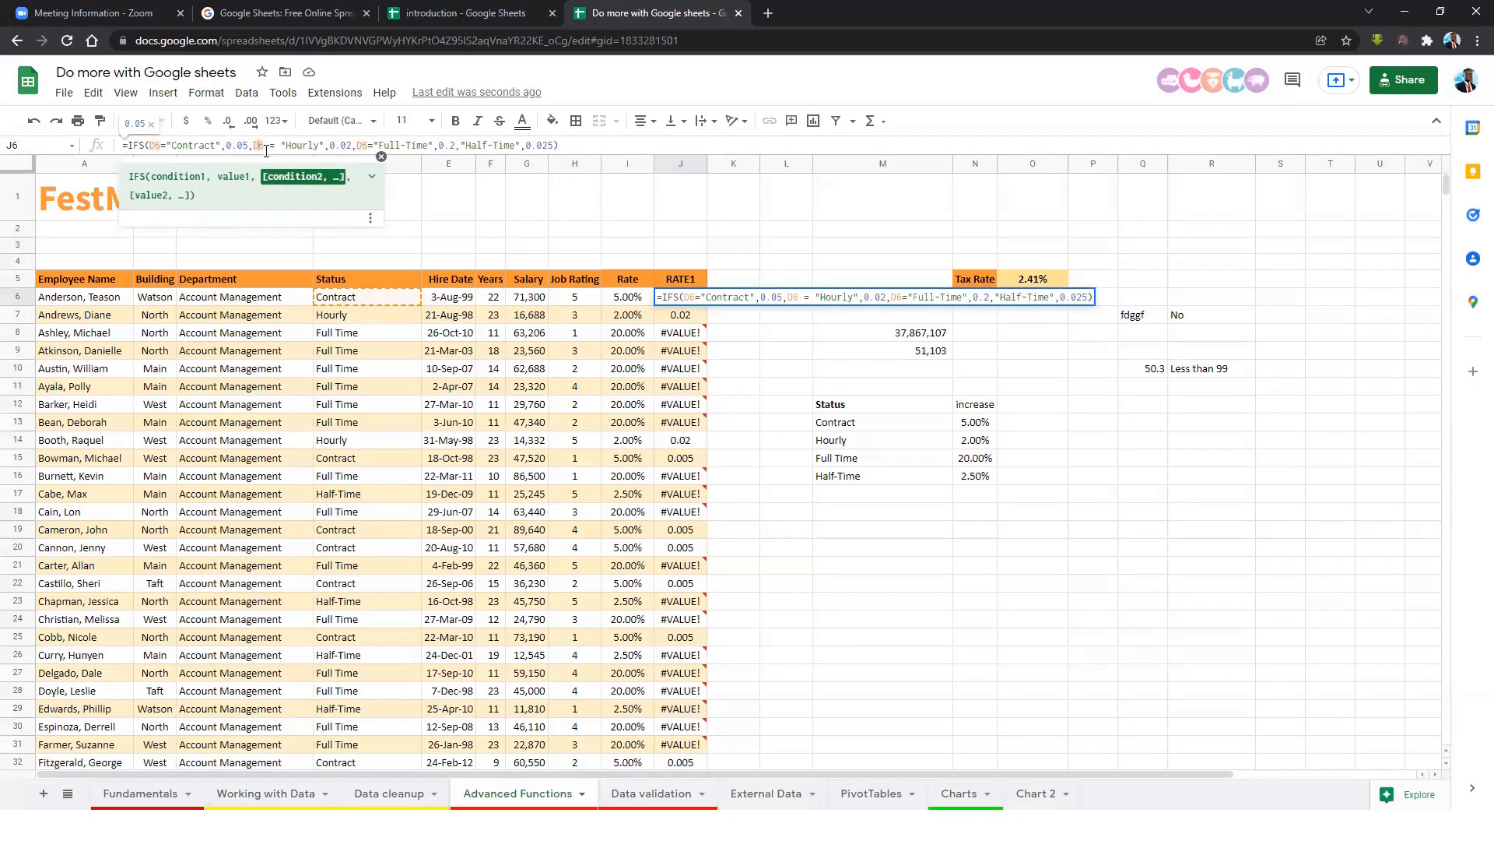
{"action": "left_click", "coordinate": [347, 146]}
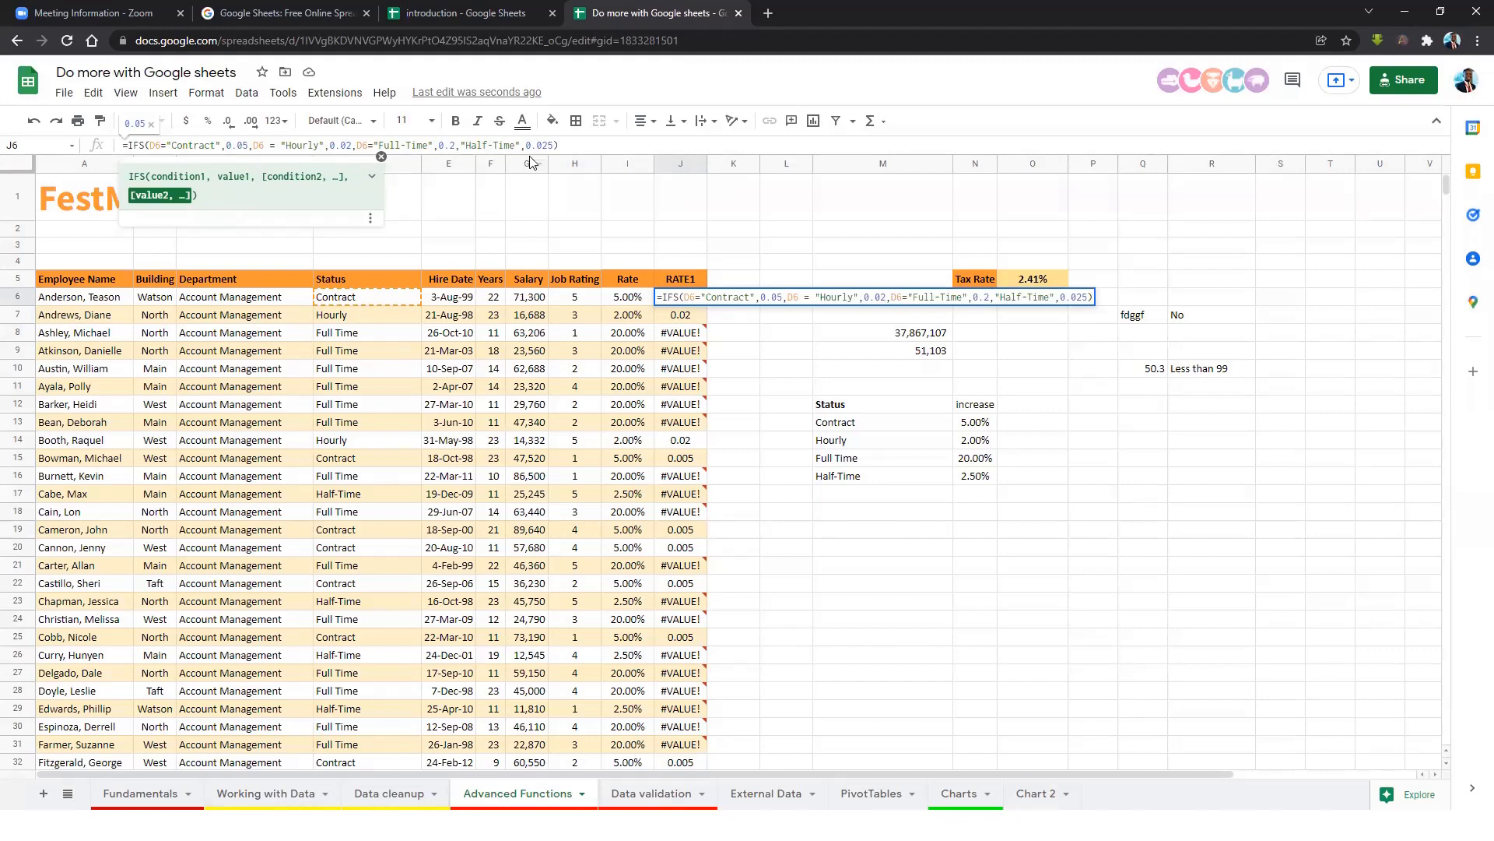
{"action": "left_click", "coordinate": [581, 148]}
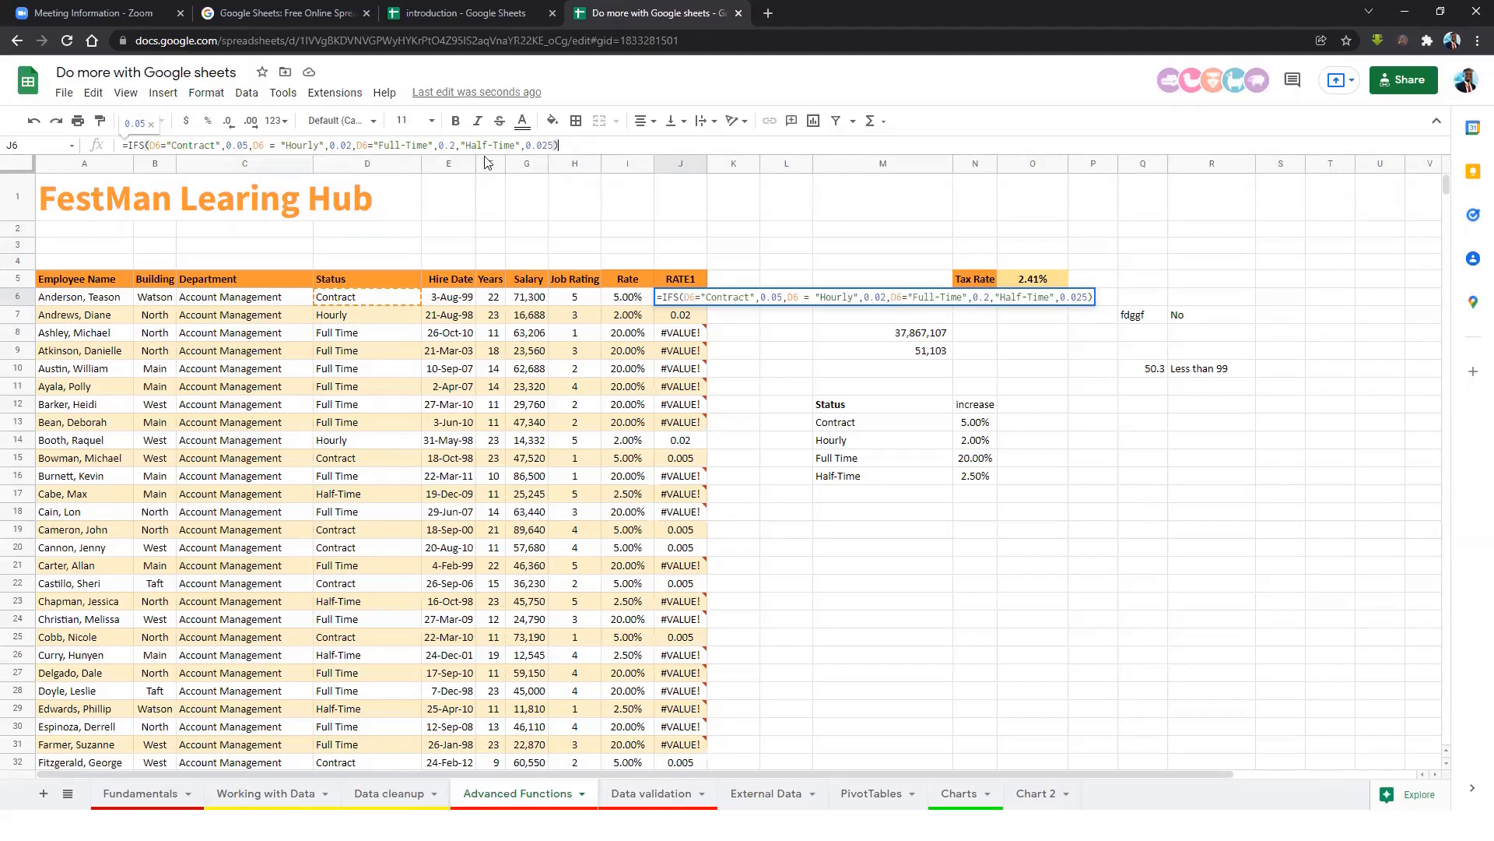
{"action": "left_click", "coordinate": [463, 145]}
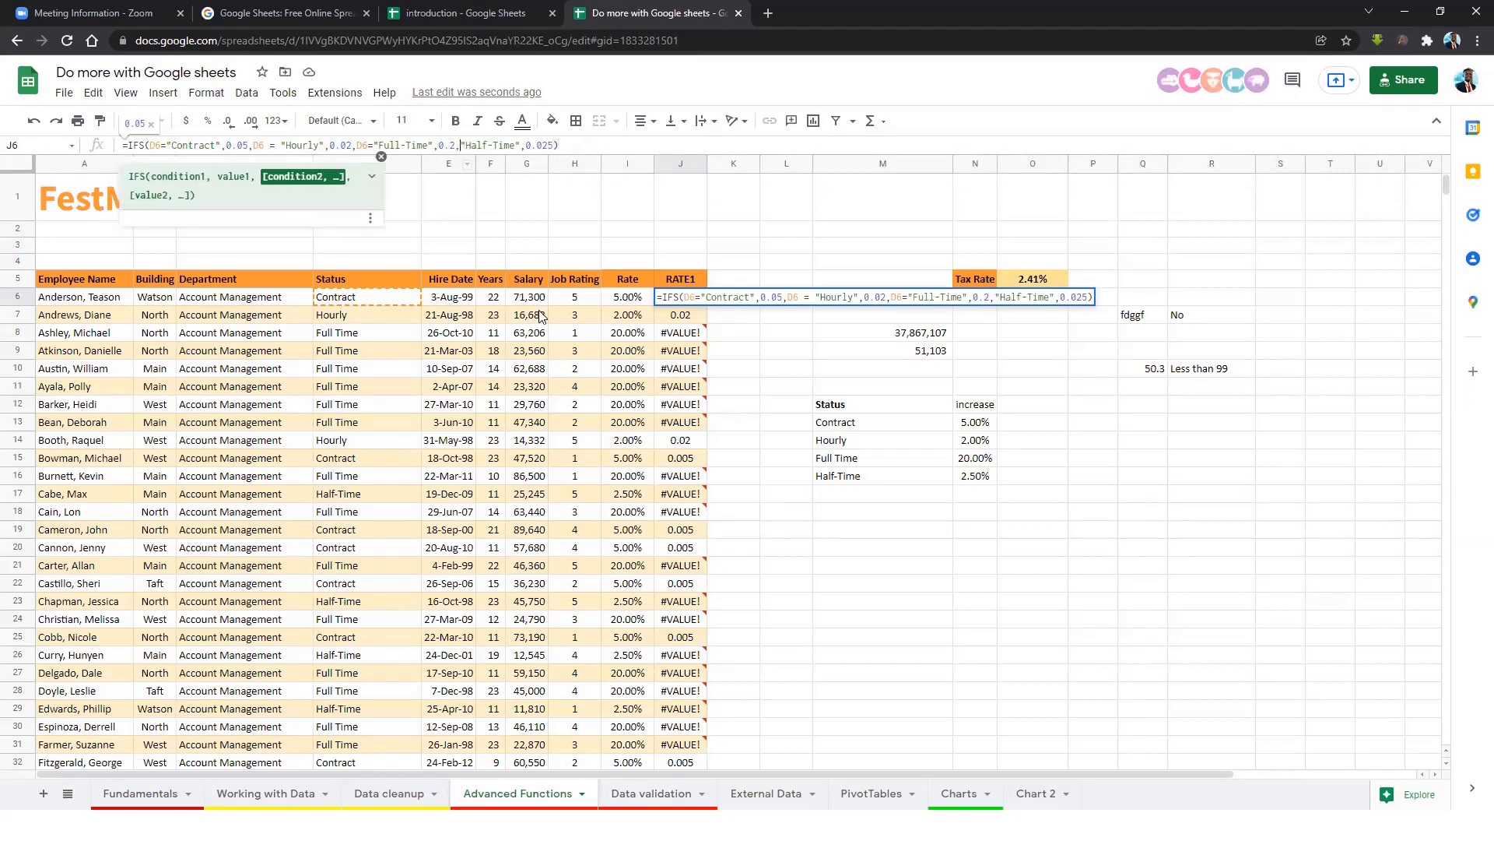
{"action": "left_click", "coordinate": [363, 301]}
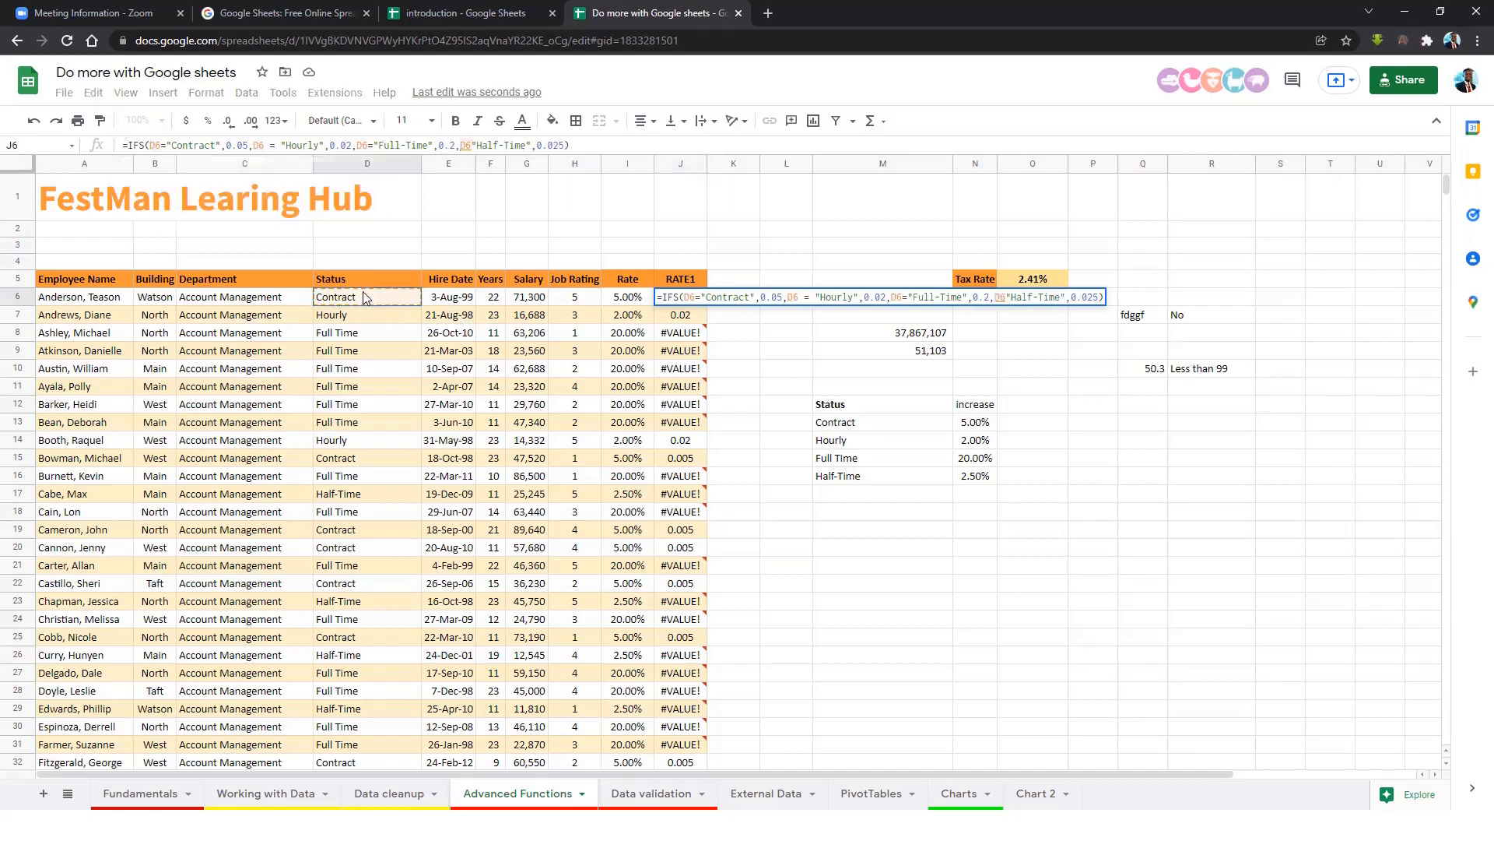
{"action": "key", "text": "Return"}
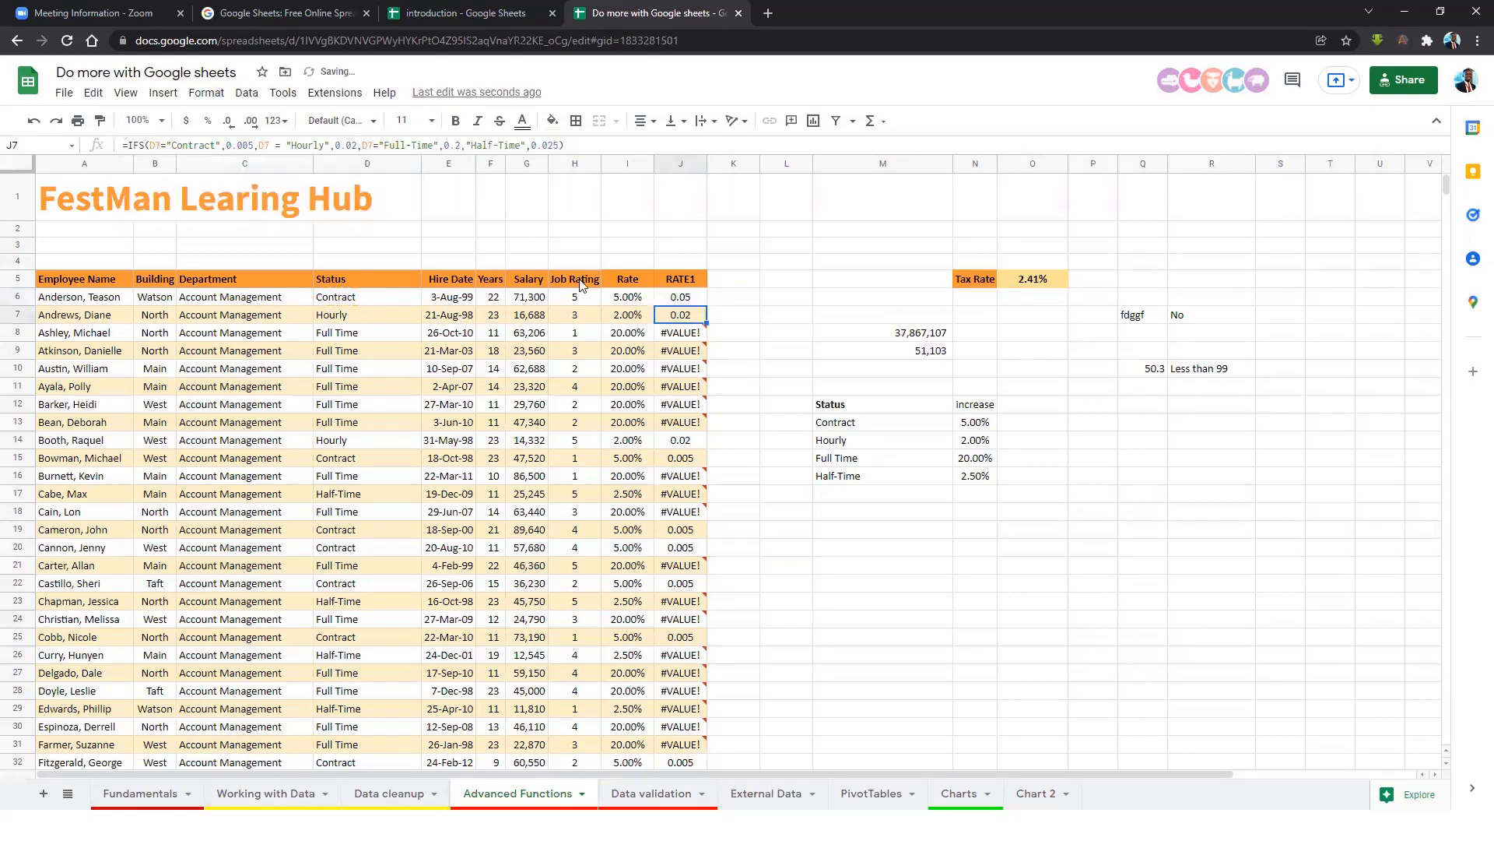
{"action": "left_click", "coordinate": [681, 301]}
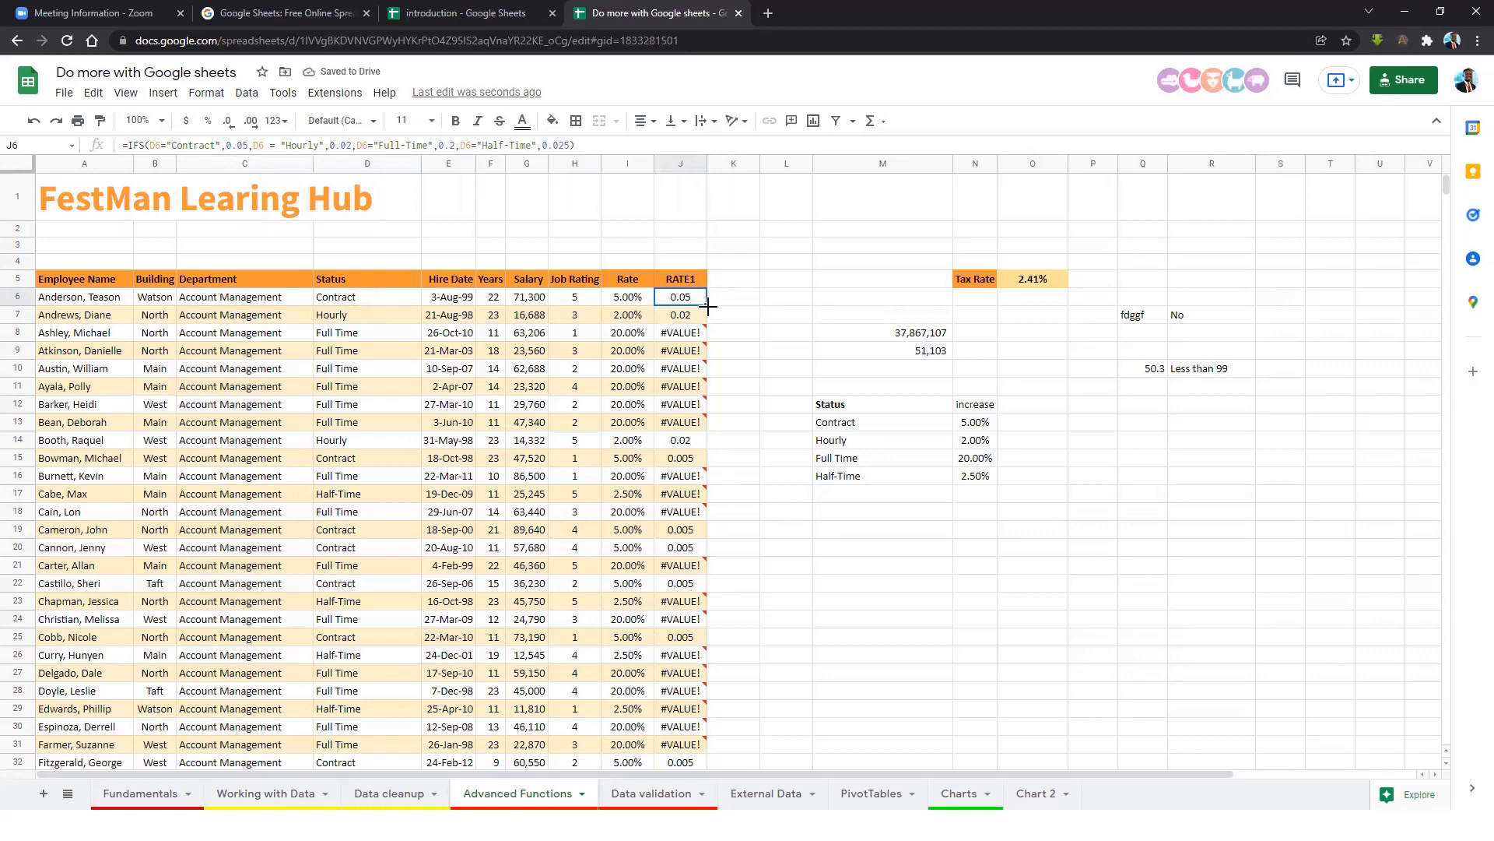
{"action": "left_click_drag", "start_coordinate": [706, 306], "coordinate": [704, 500]}
Clear all RATE1 values from J6 down to J746.
{"action": "left_click", "coordinate": [690, 300]}
{"action": "key", "text": "Delete"}
{"action": "key", "text": "ctrl+z"}
{"action": "key", "text": "Delete"}
{"action": "key", "text": "shift+Down"}
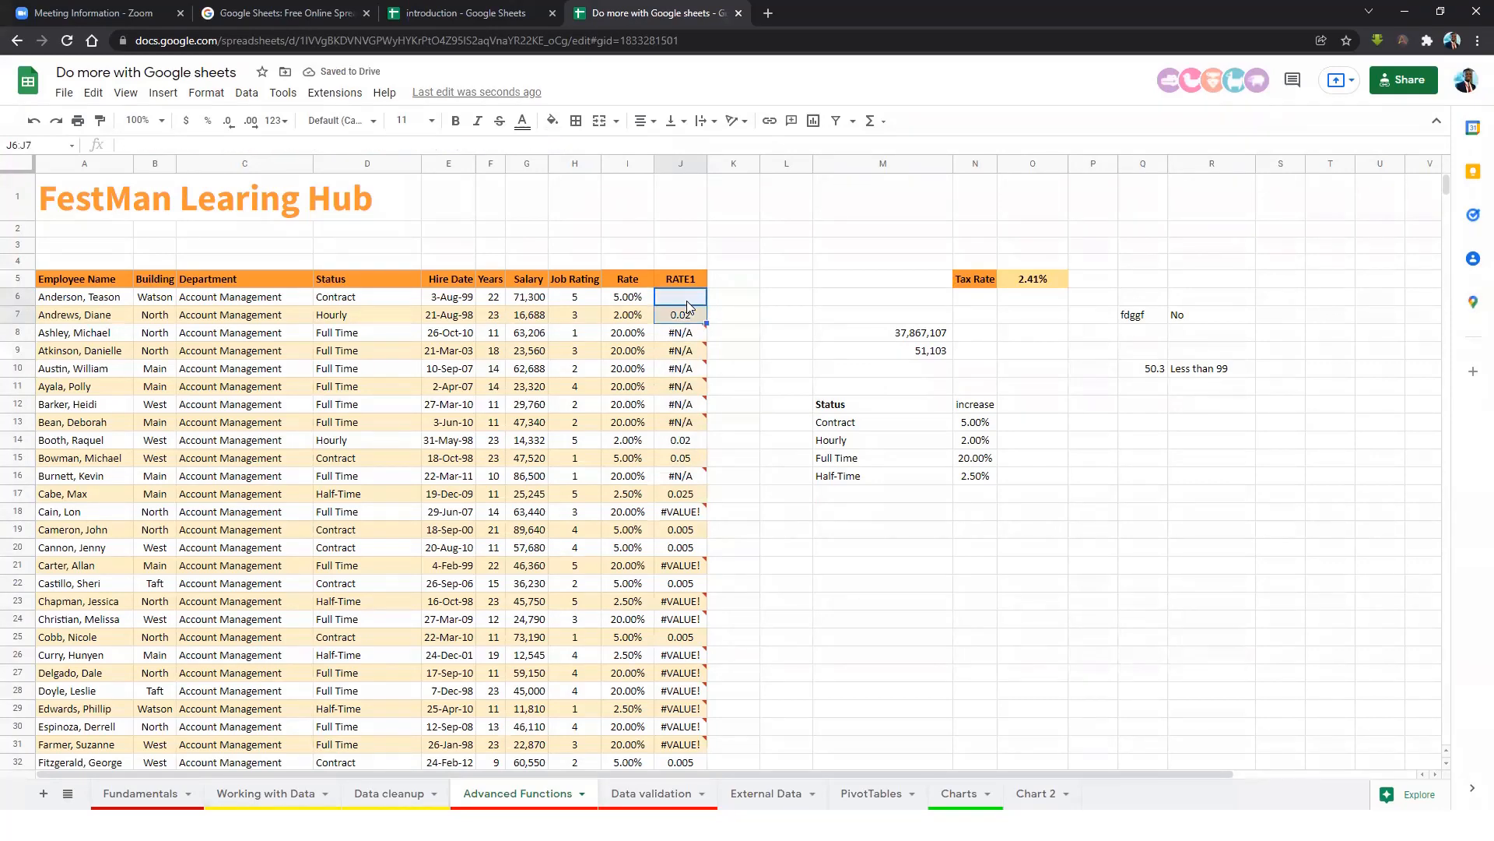
{"action": "key", "text": "ctrl+shift+Down"}
{"action": "key", "text": "Delete"}
{"action": "key", "text": "ctrl+BackSpace"}
Start a new IFS formula in J6 with Contract 0.05 and Hourly 0.02.
{"action": "left_click", "coordinate": [695, 304]}
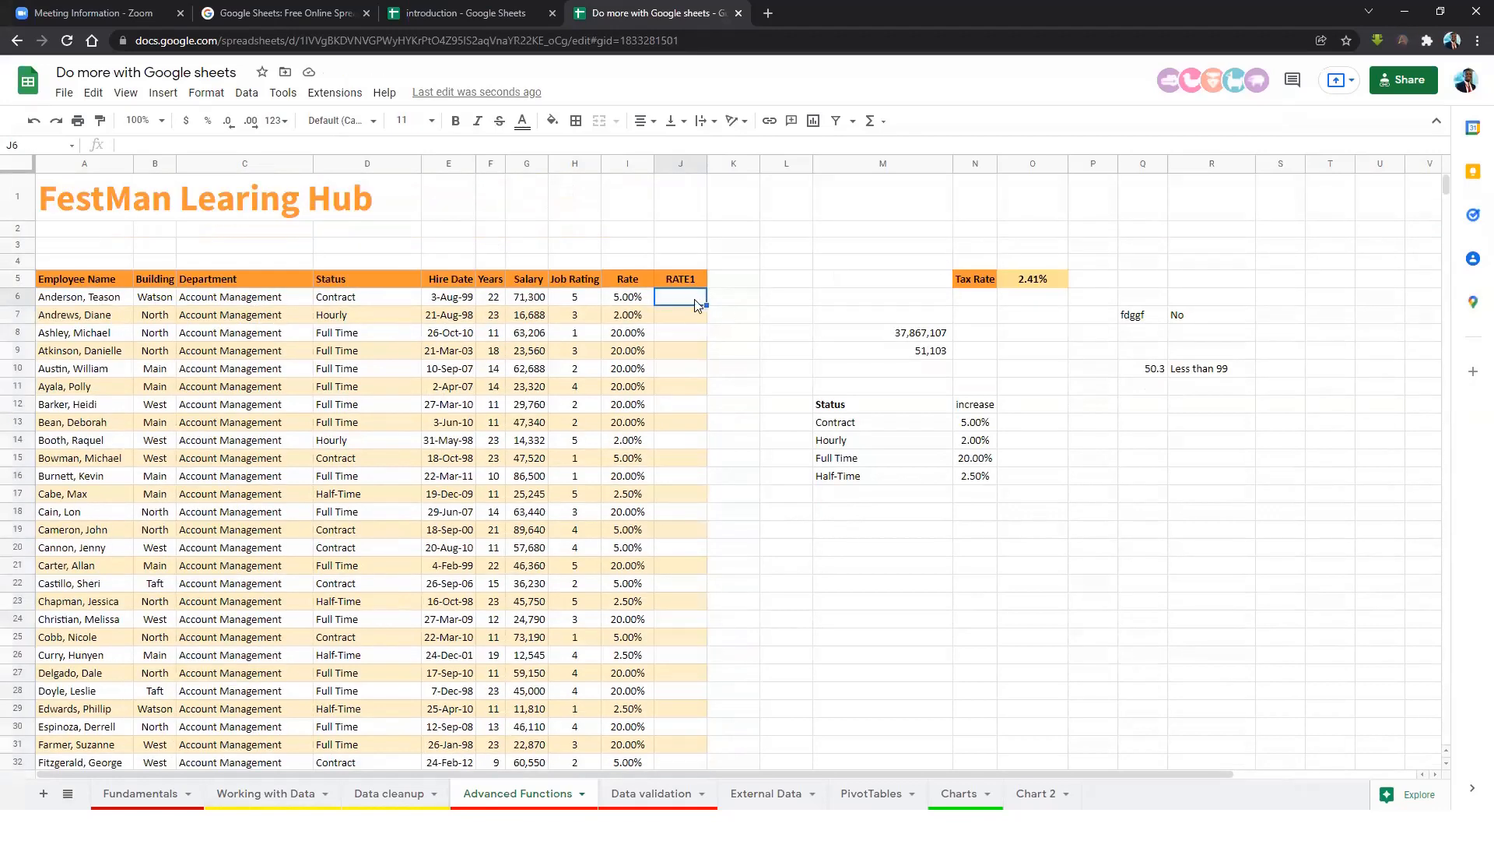
{"action": "type", "text": "="}
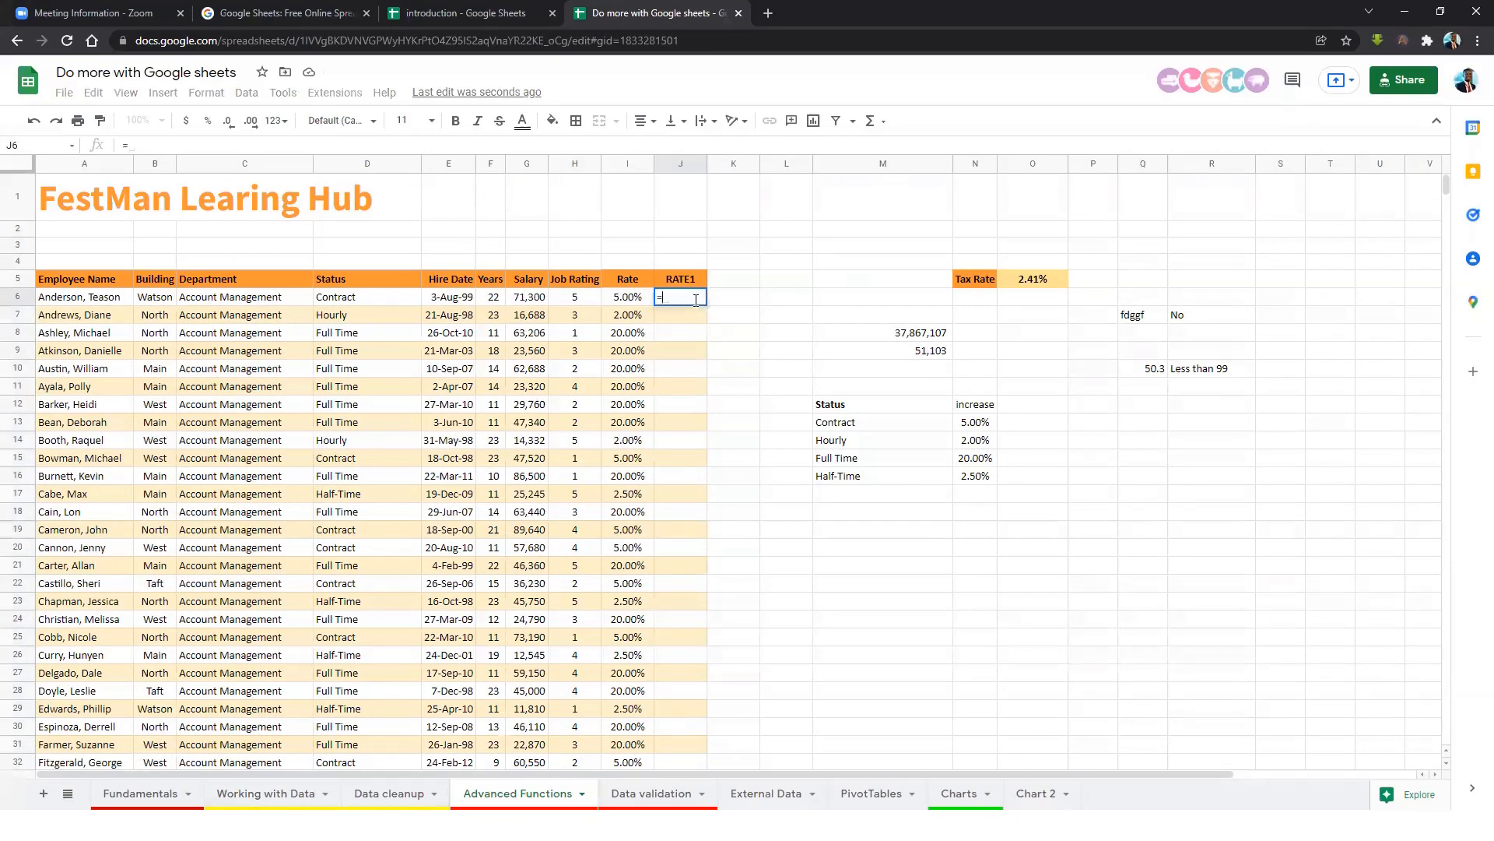
{"action": "type", "text": "ifs"}
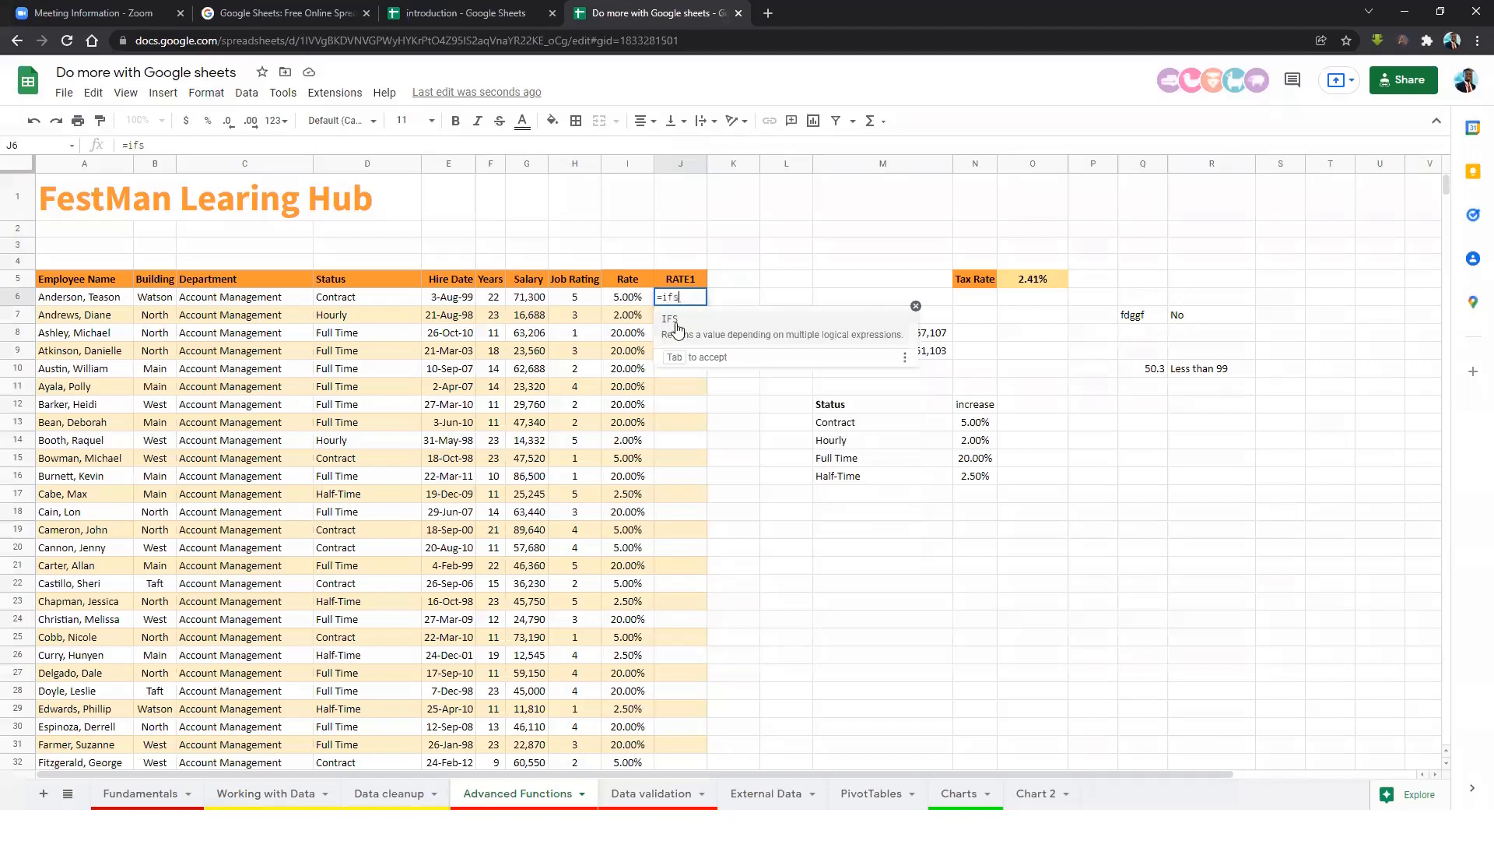
{"action": "left_click", "coordinate": [674, 320]}
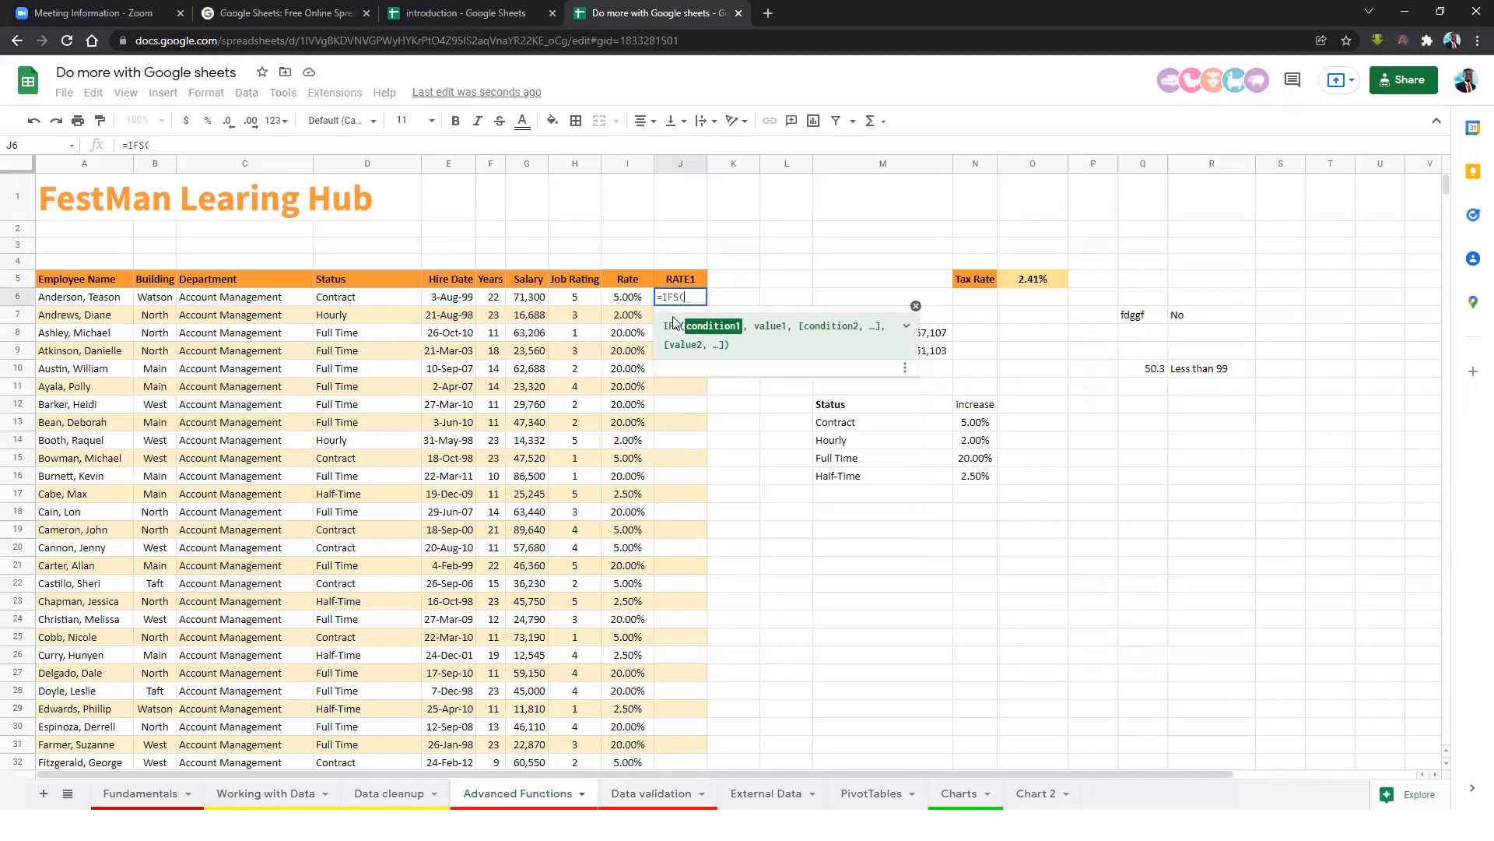
{"action": "left_click", "coordinate": [379, 300]}
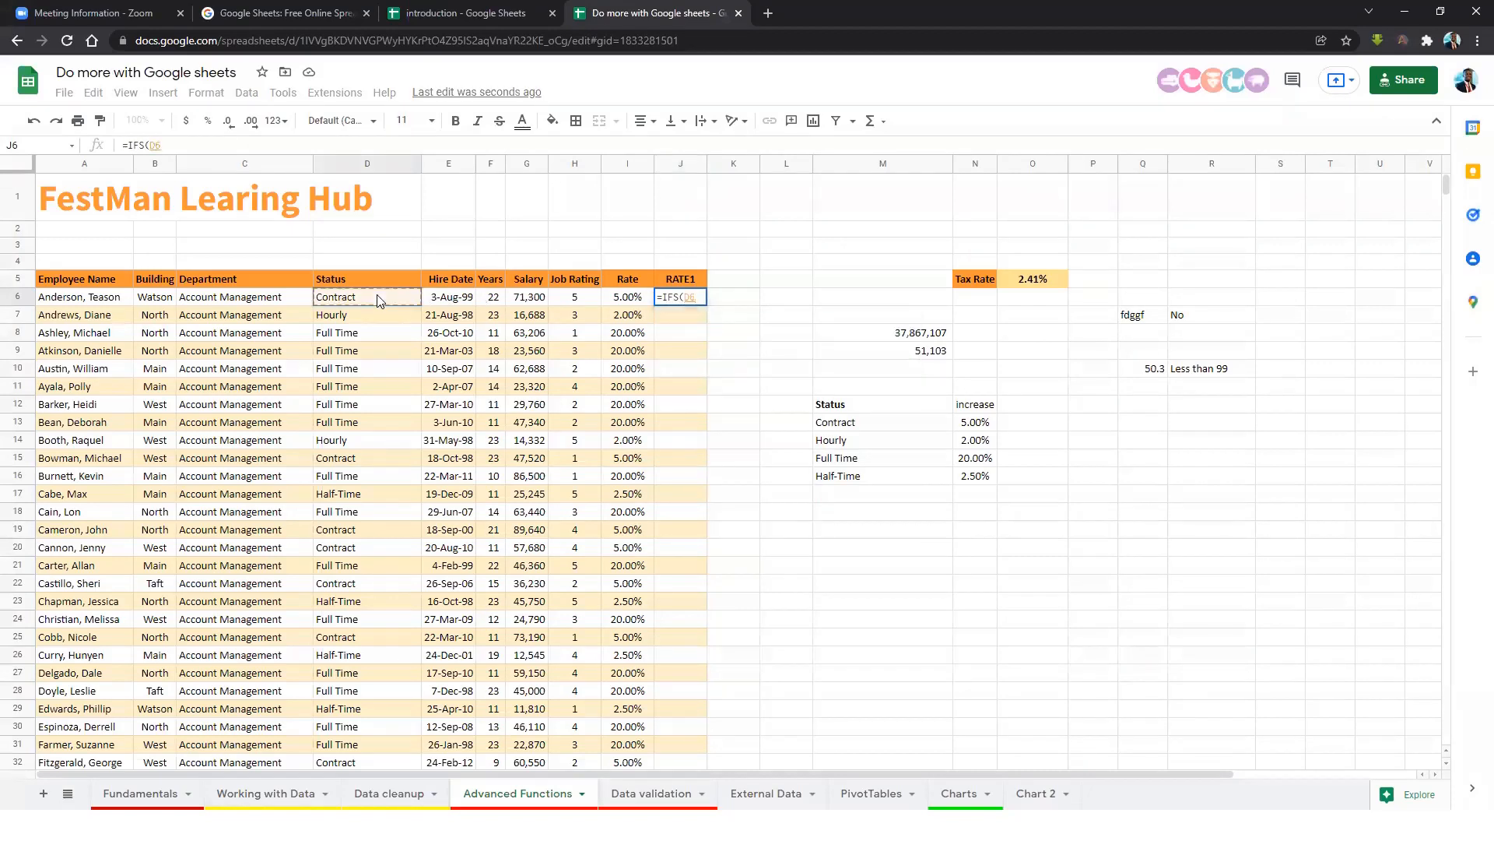
{"action": "type", "text": "=\"C"}
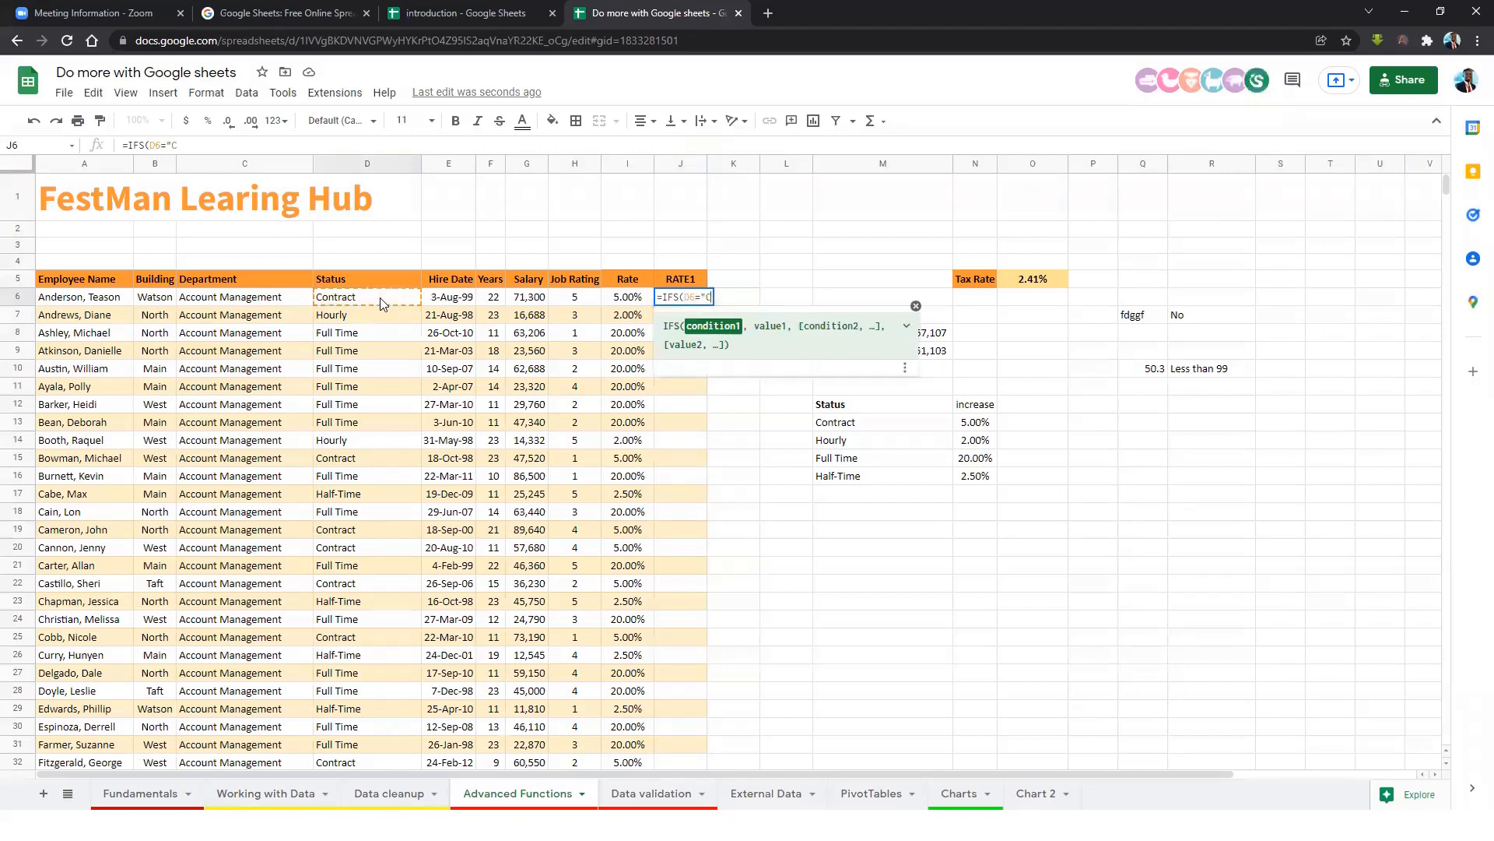
{"action": "type", "text": "ontract\",0."}
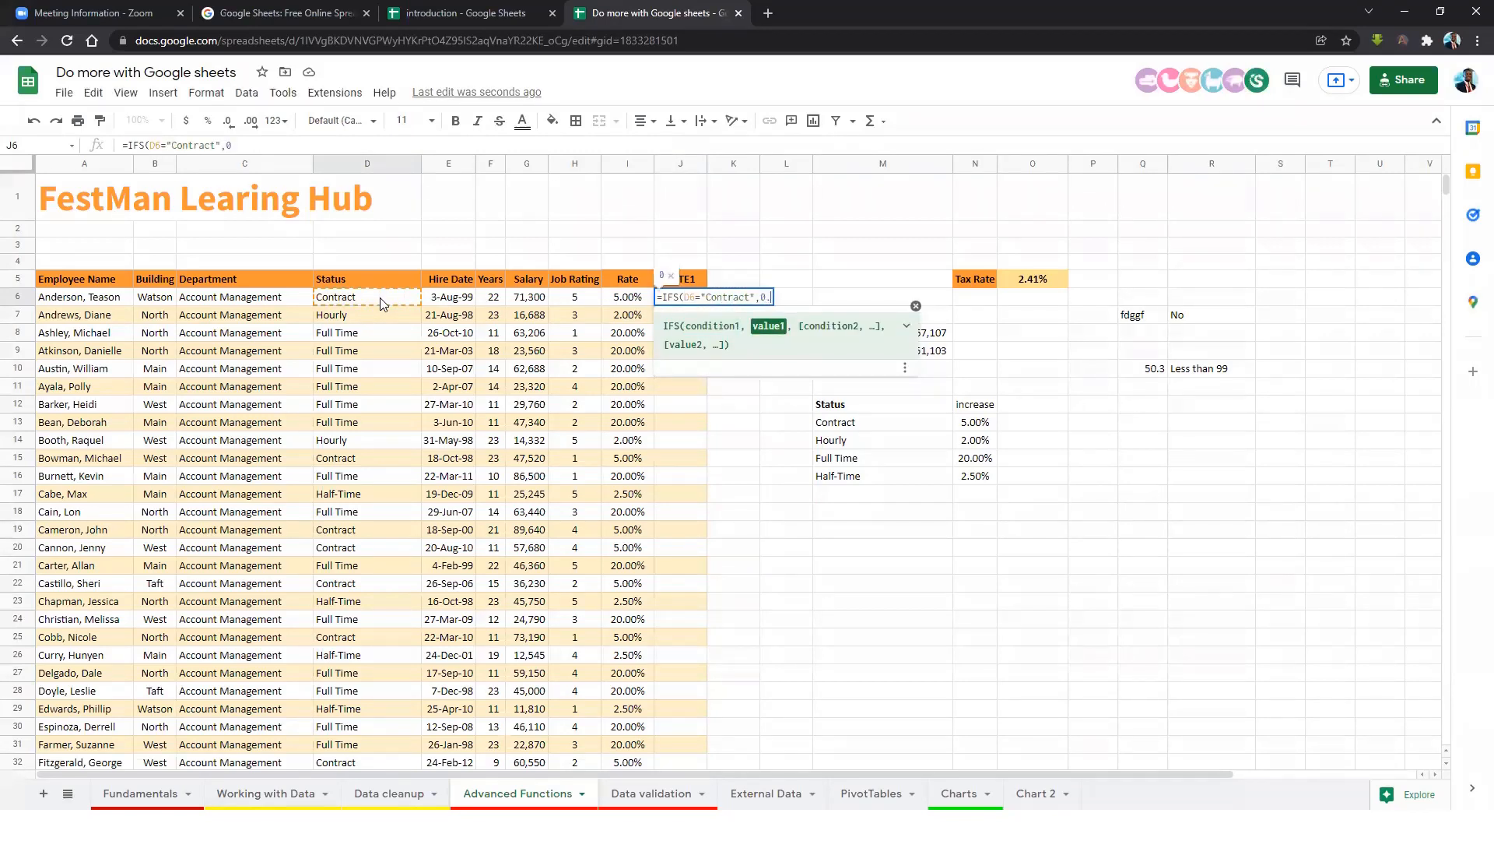
{"action": "type", "text": "05,"}
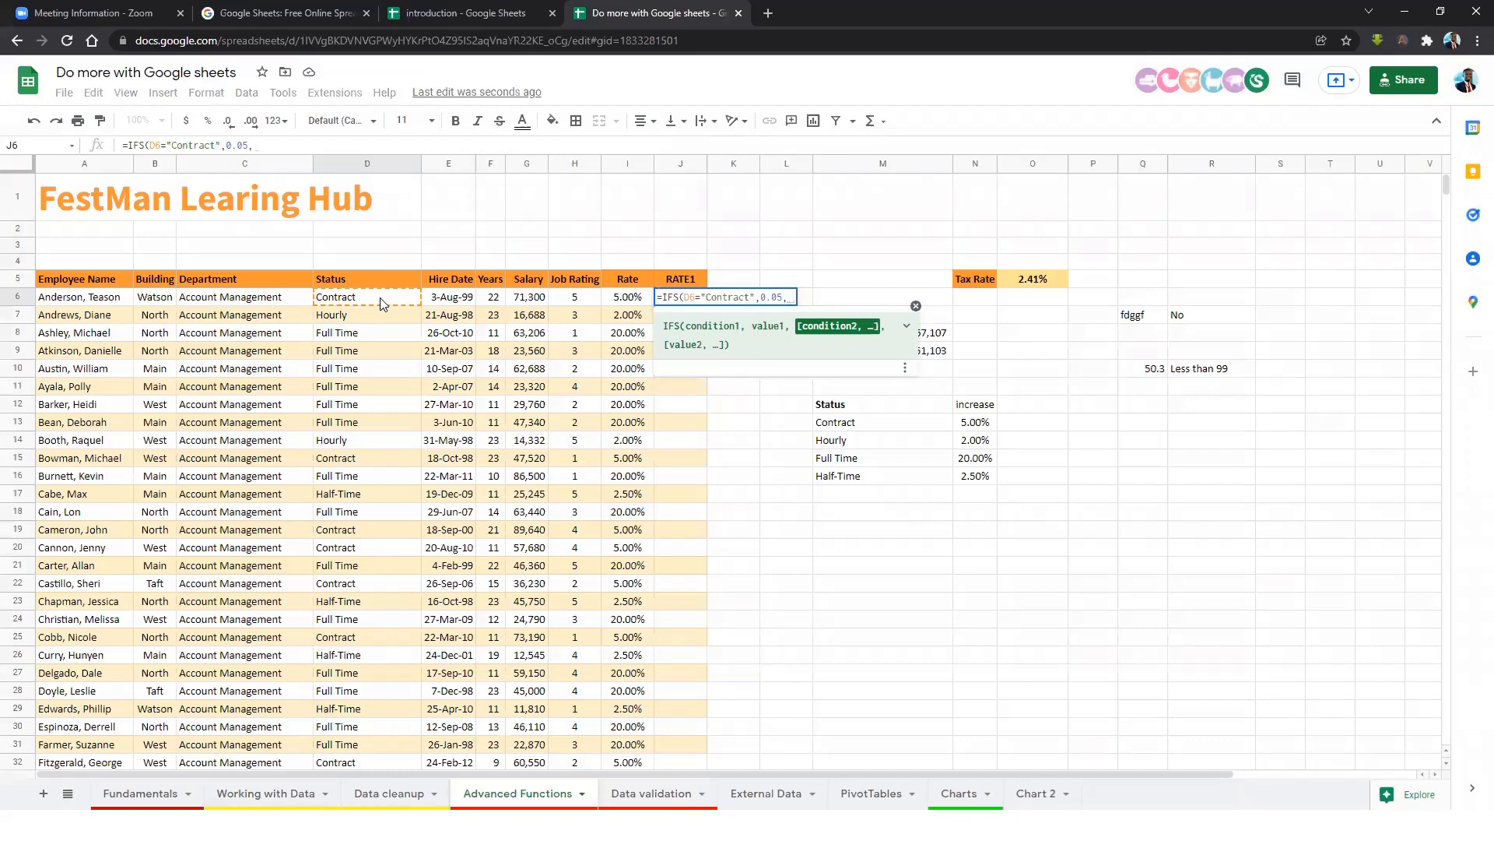
{"action": "left_click", "coordinate": [382, 302]}
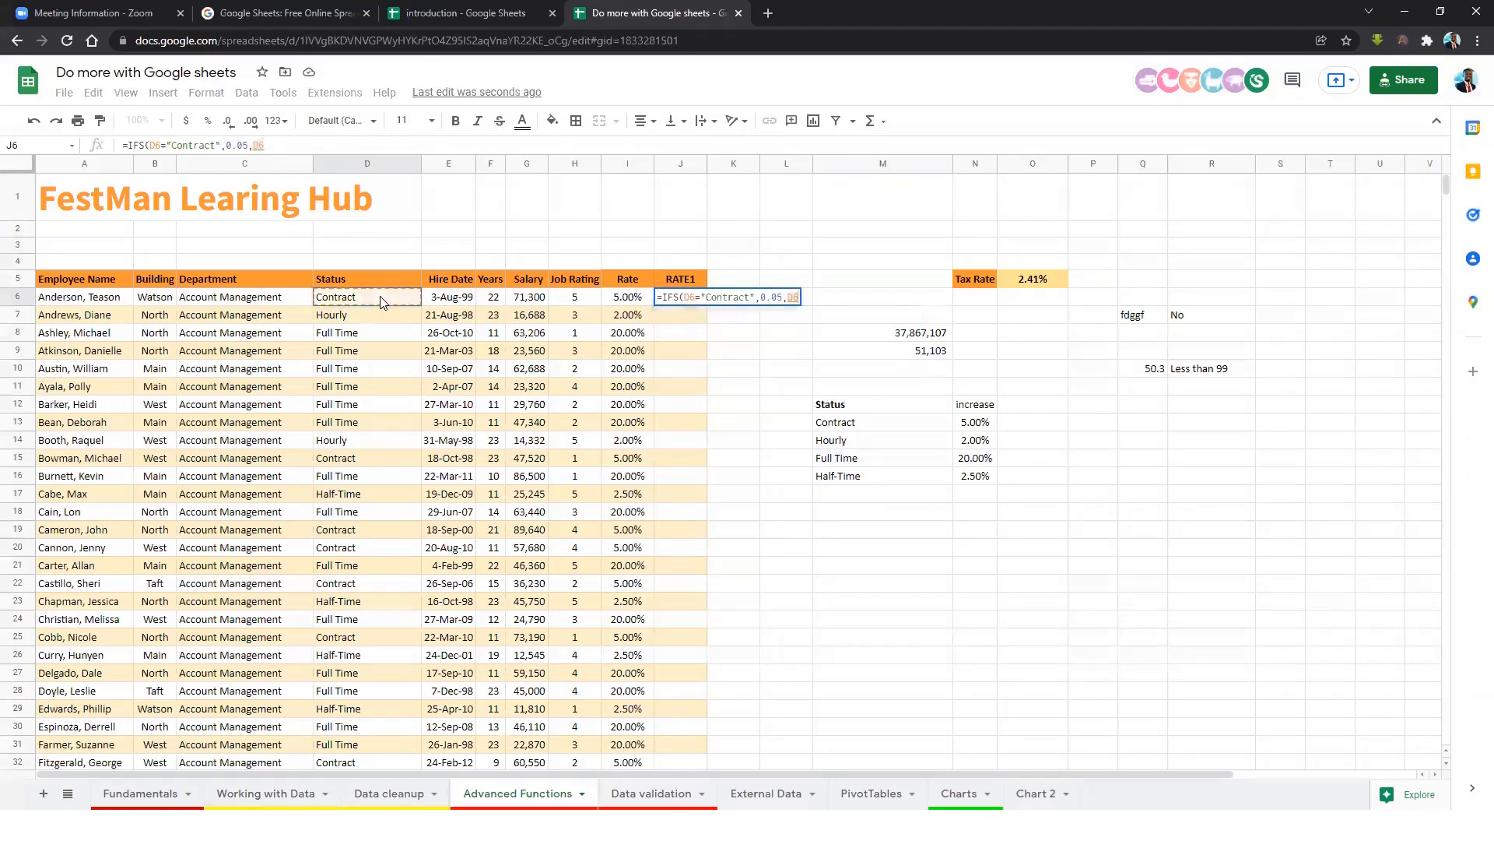
{"action": "type", "text": "="}
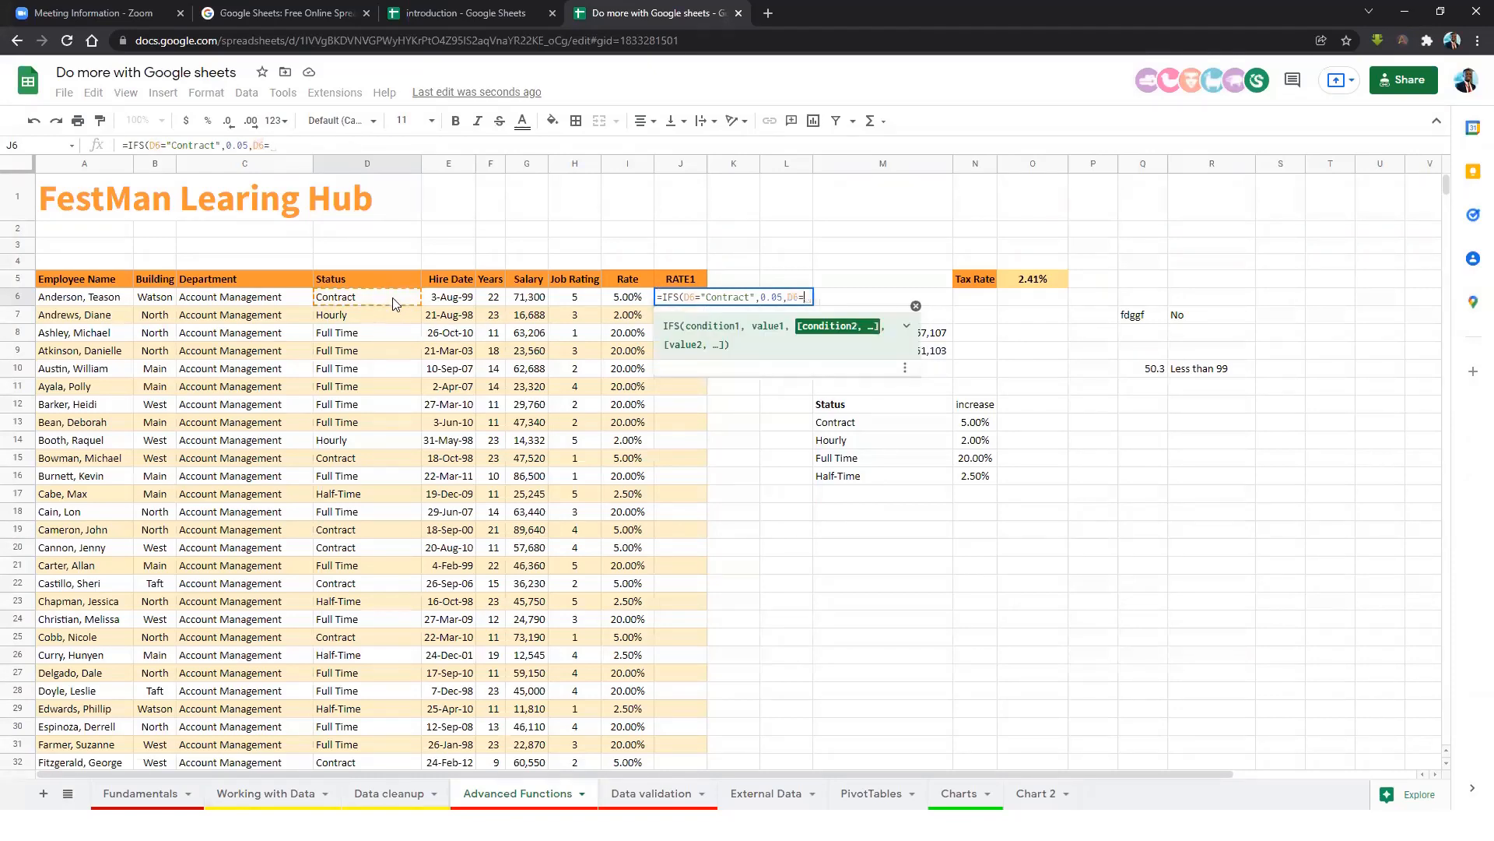
{"action": "type", "text": "\""}
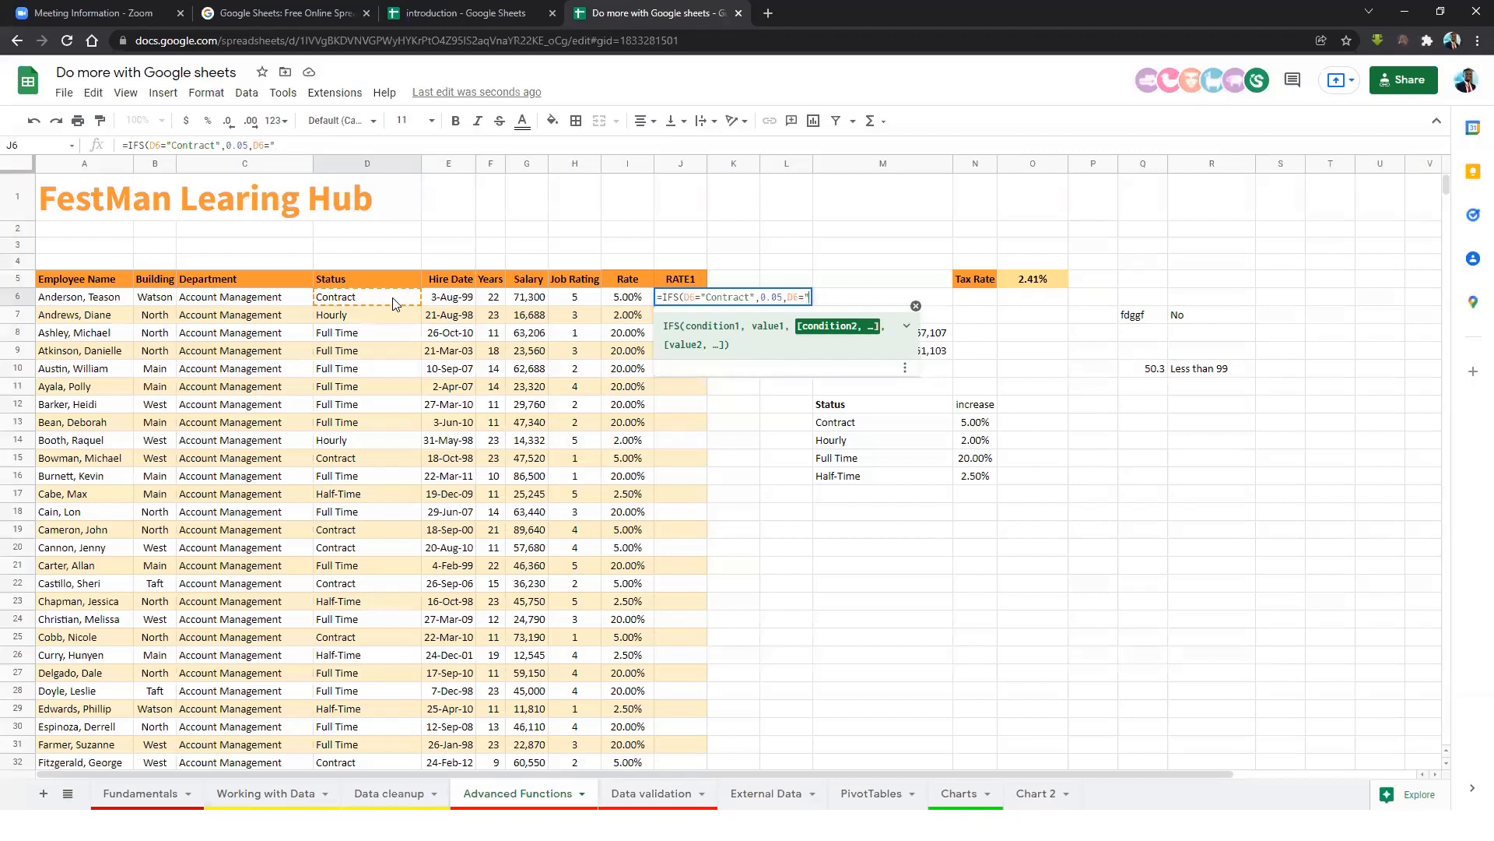
{"action": "type", "text": "Hourly\","}
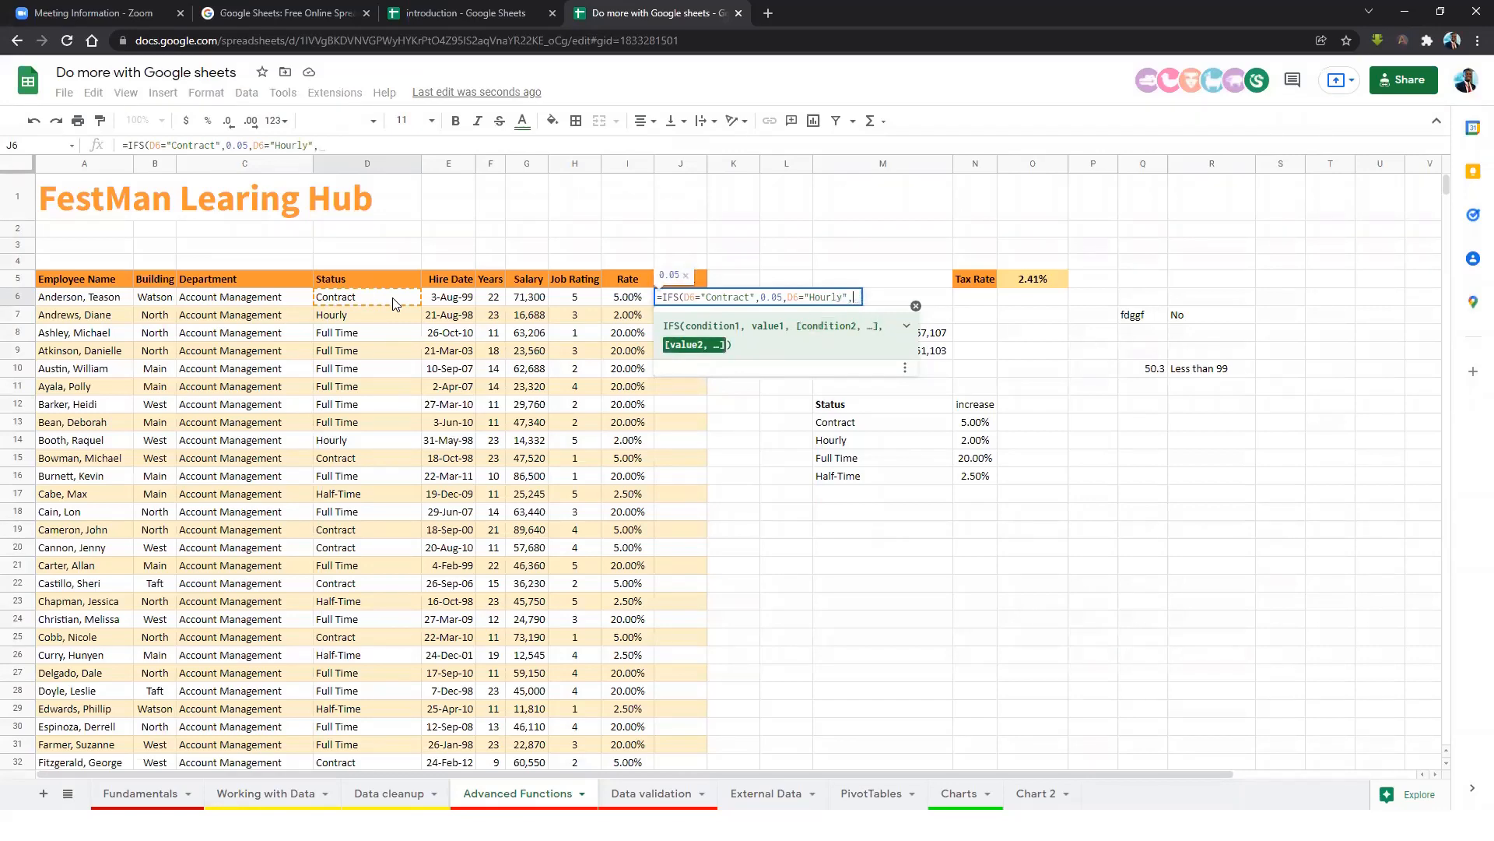
{"action": "type", "text": "0.02"}
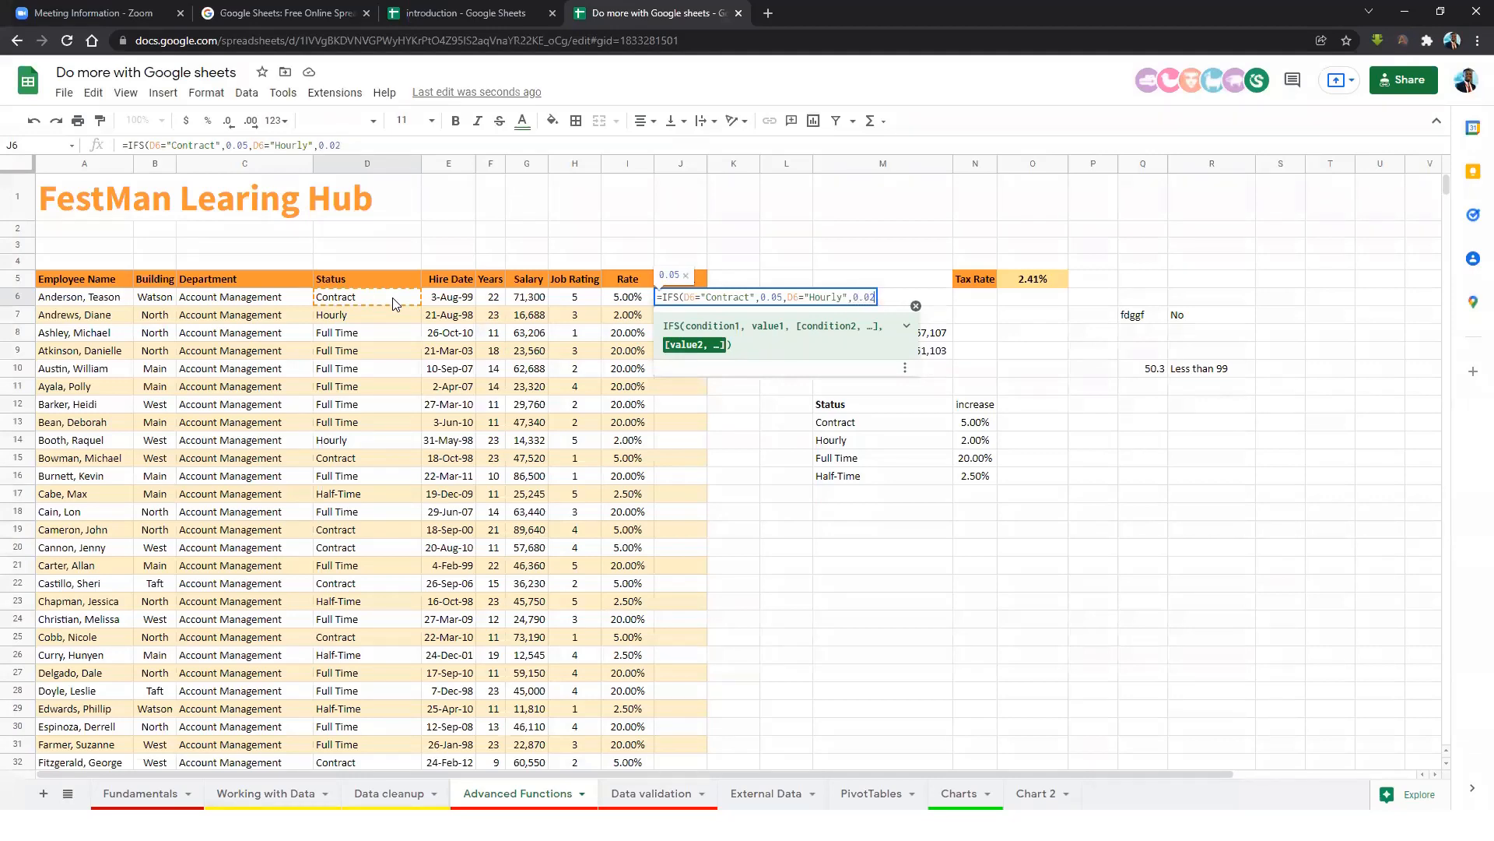
{"action": "type", "text": ","}
Add Full Time .2 and Half-Time 0.025, enter it, and autofill down column J.
{"action": "left_click", "coordinate": [371, 302]}
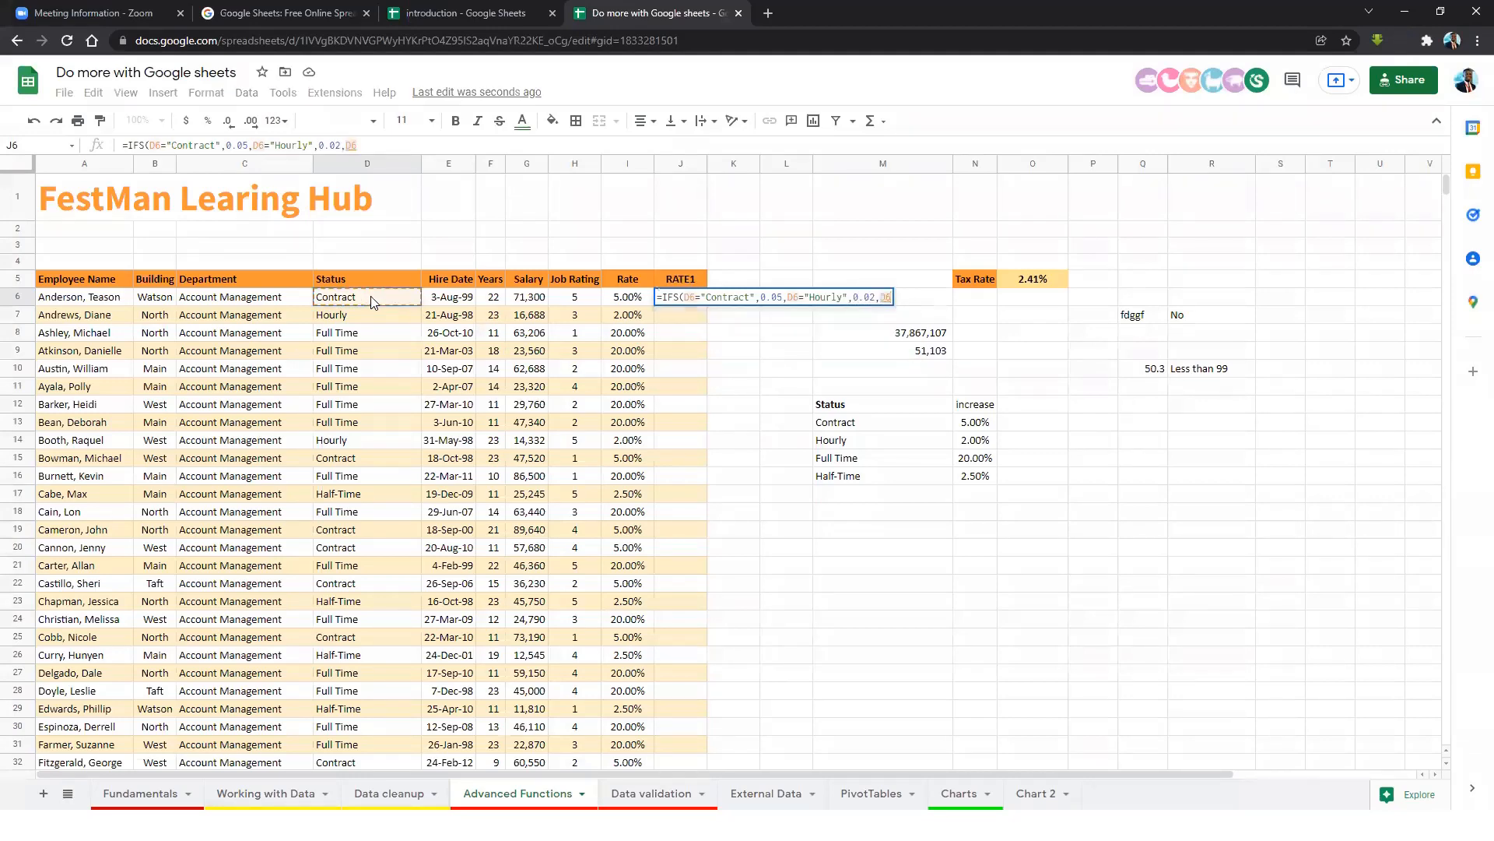
{"action": "type", "text": "="}
{"action": "type", "text": "\""}
{"action": "type", "text": "Full"}
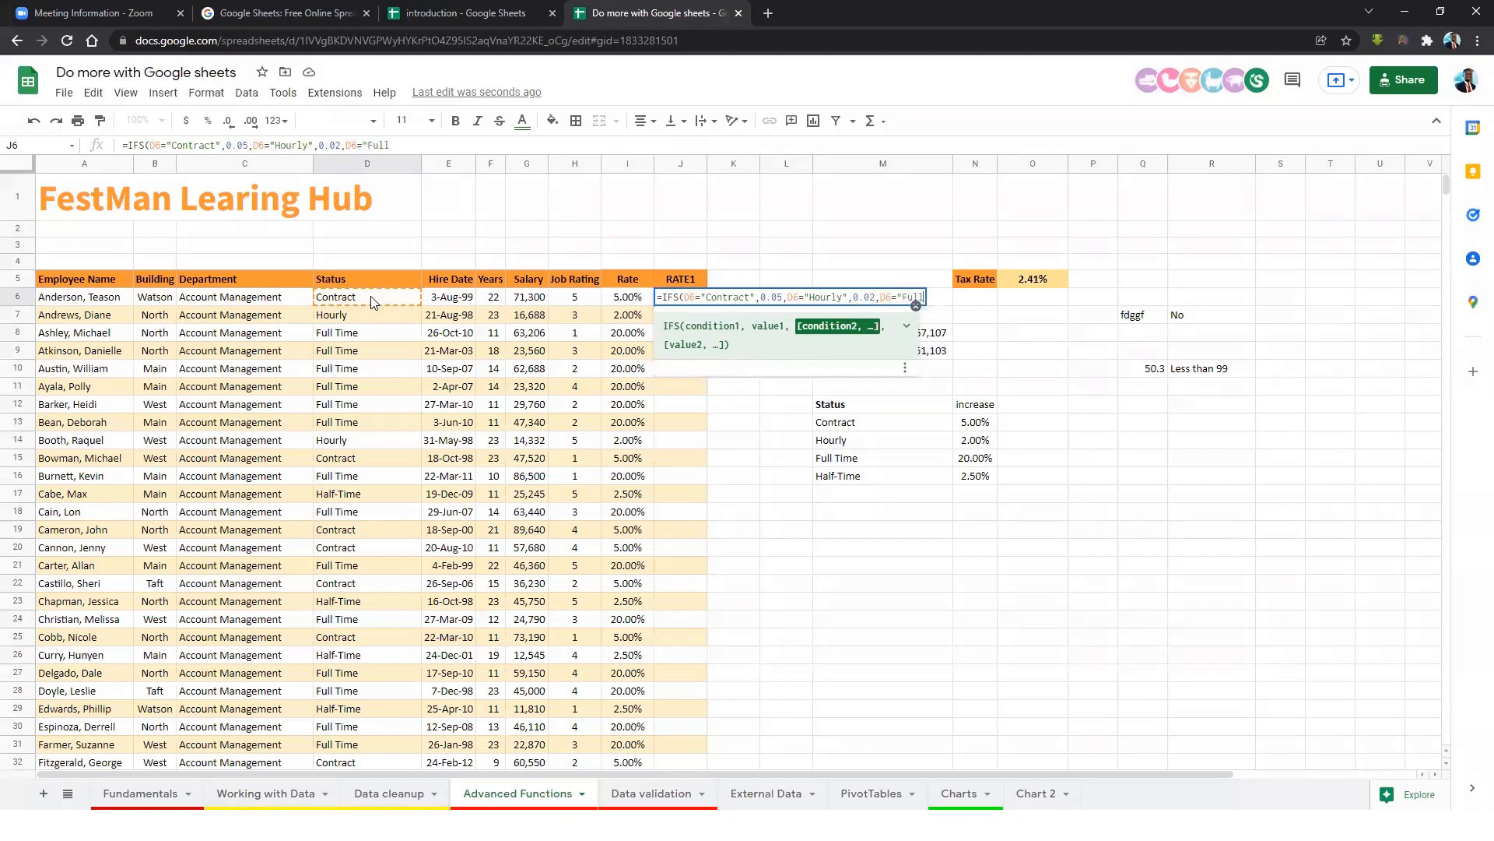
{"action": "type", "text": " Time\",.2,"}
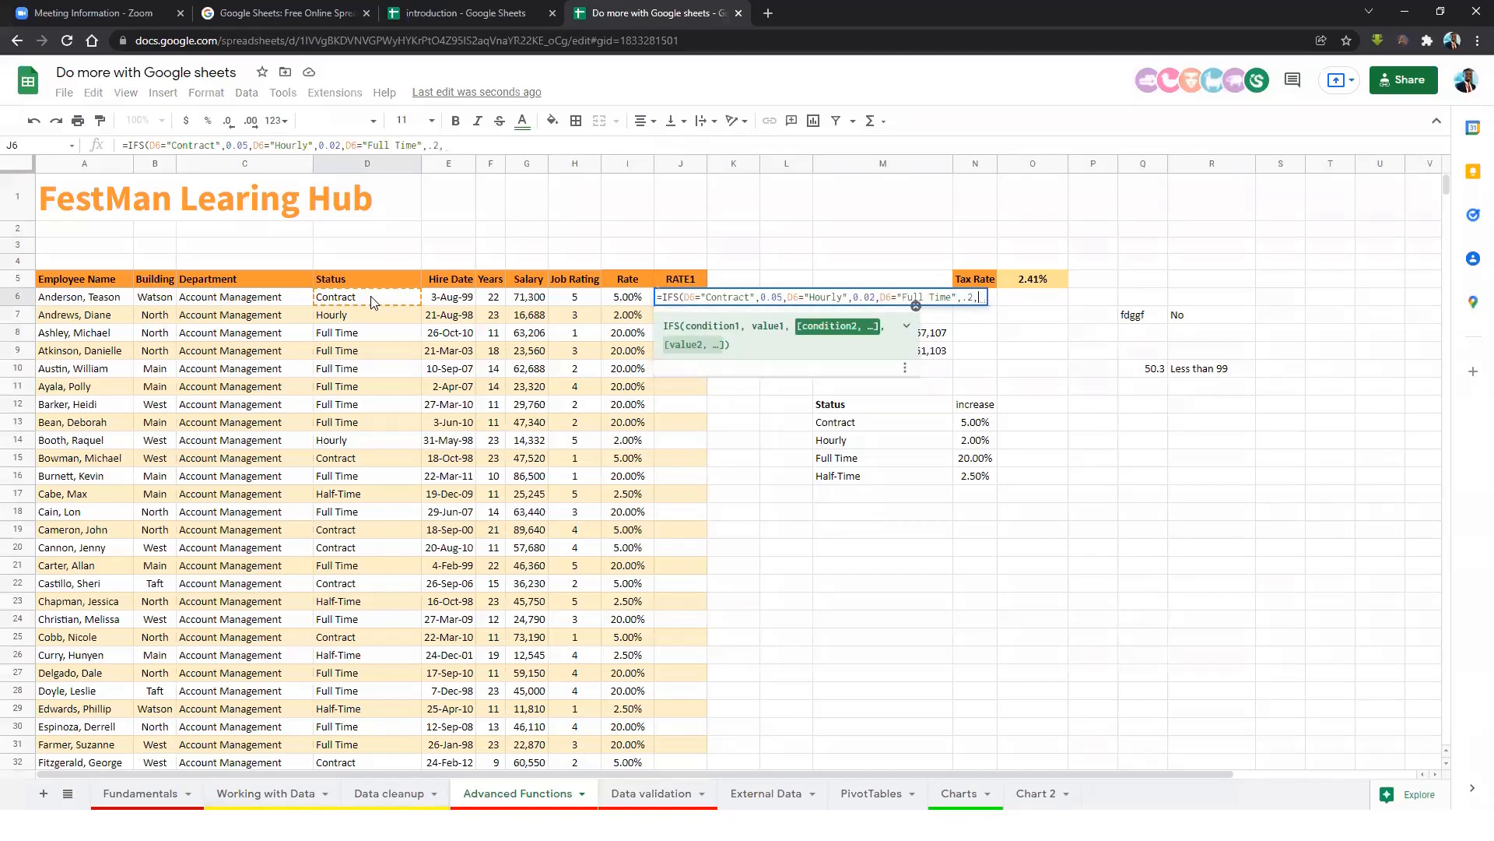
{"action": "left_click", "coordinate": [372, 302]}
{"action": "type", "text": "="}
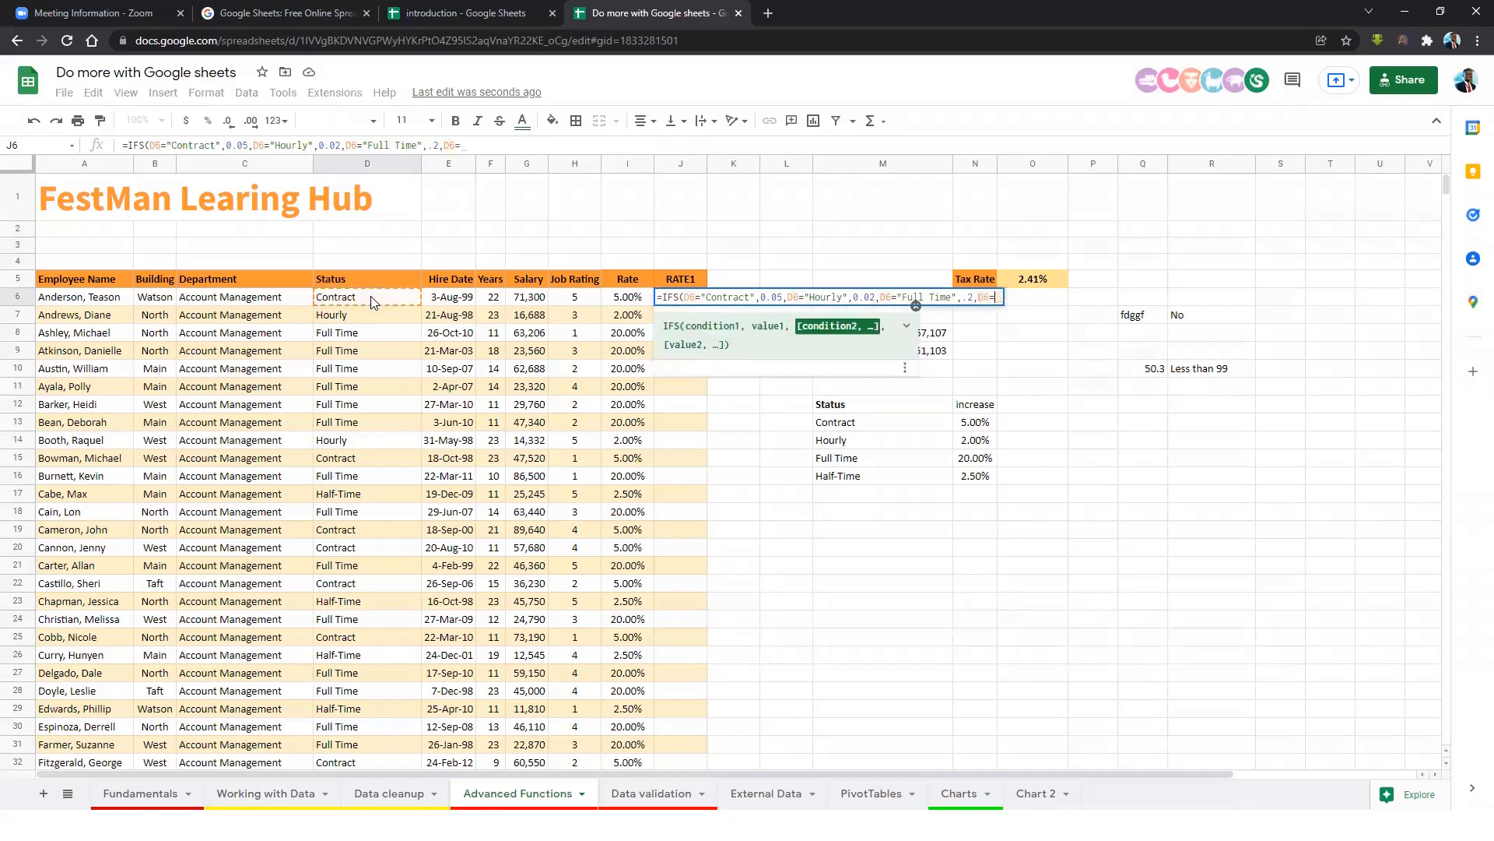
{"action": "type", "text": "\"Half-T"}
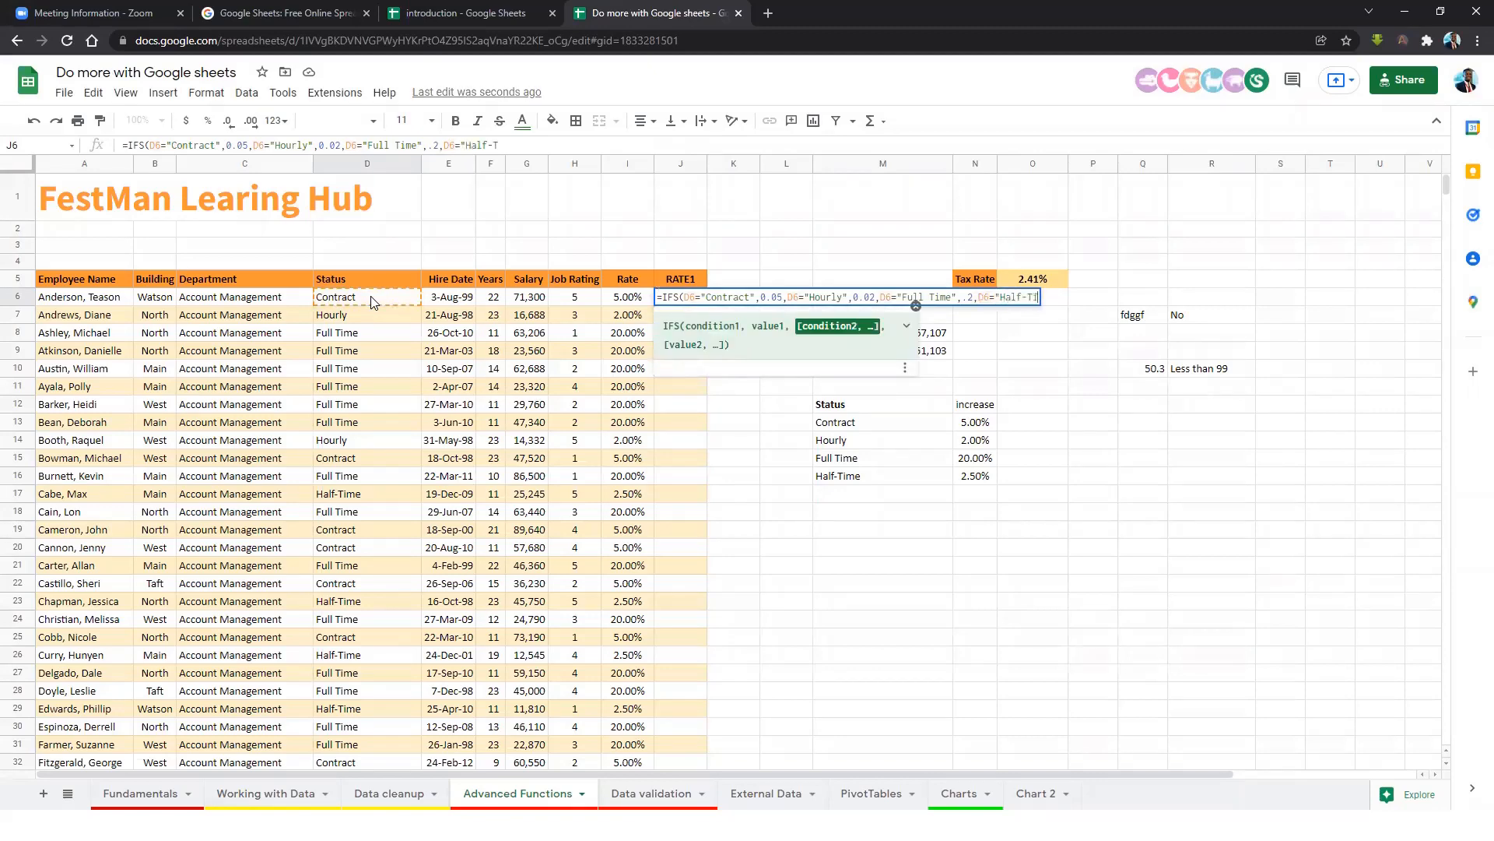
{"action": "type", "text": "ime\",0.025"}
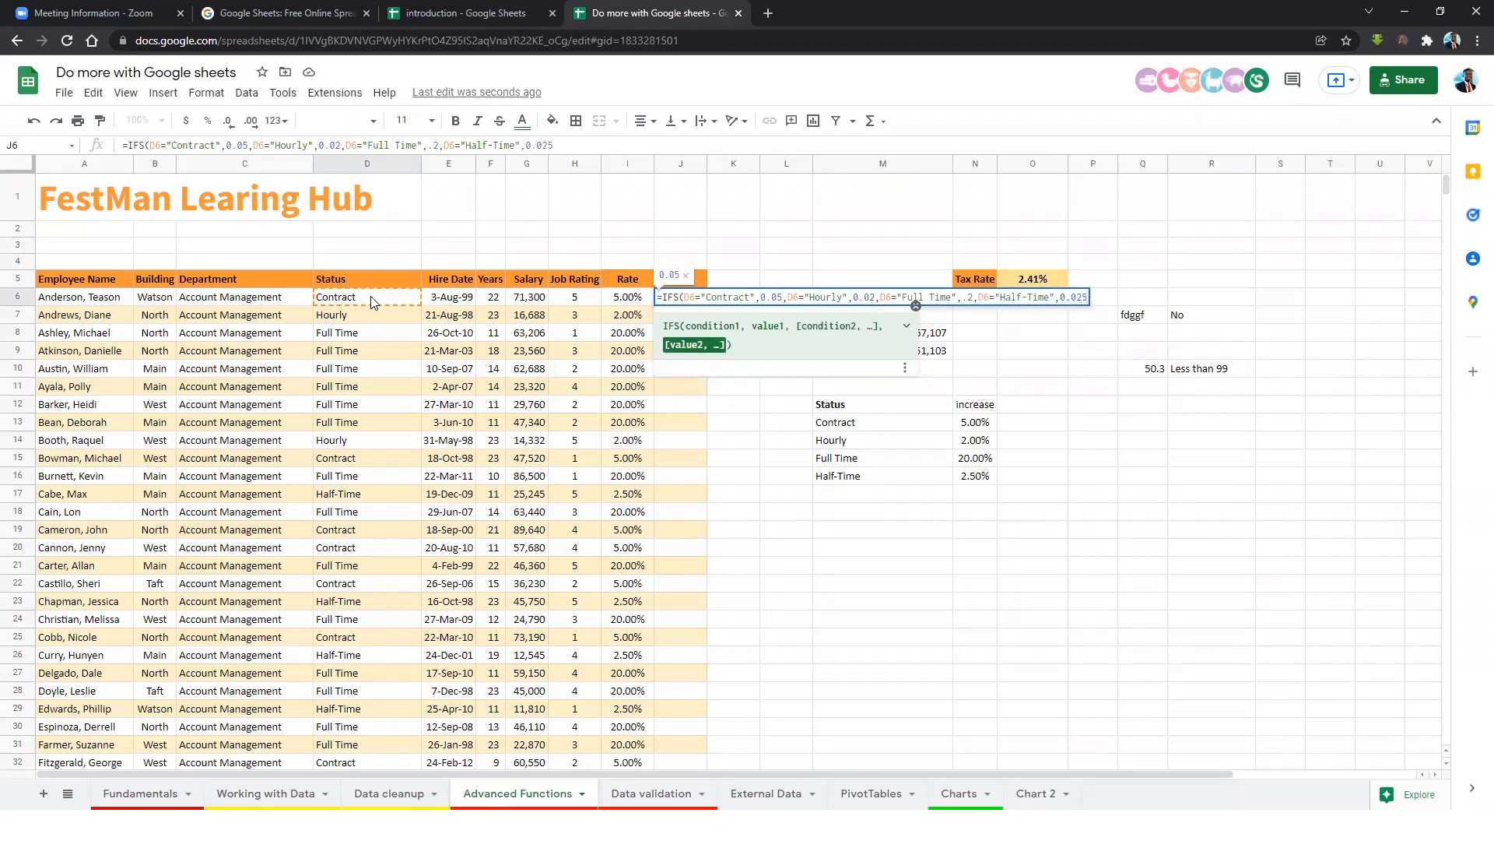
{"action": "type", "text": ")"}
{"action": "key", "text": "Return"}
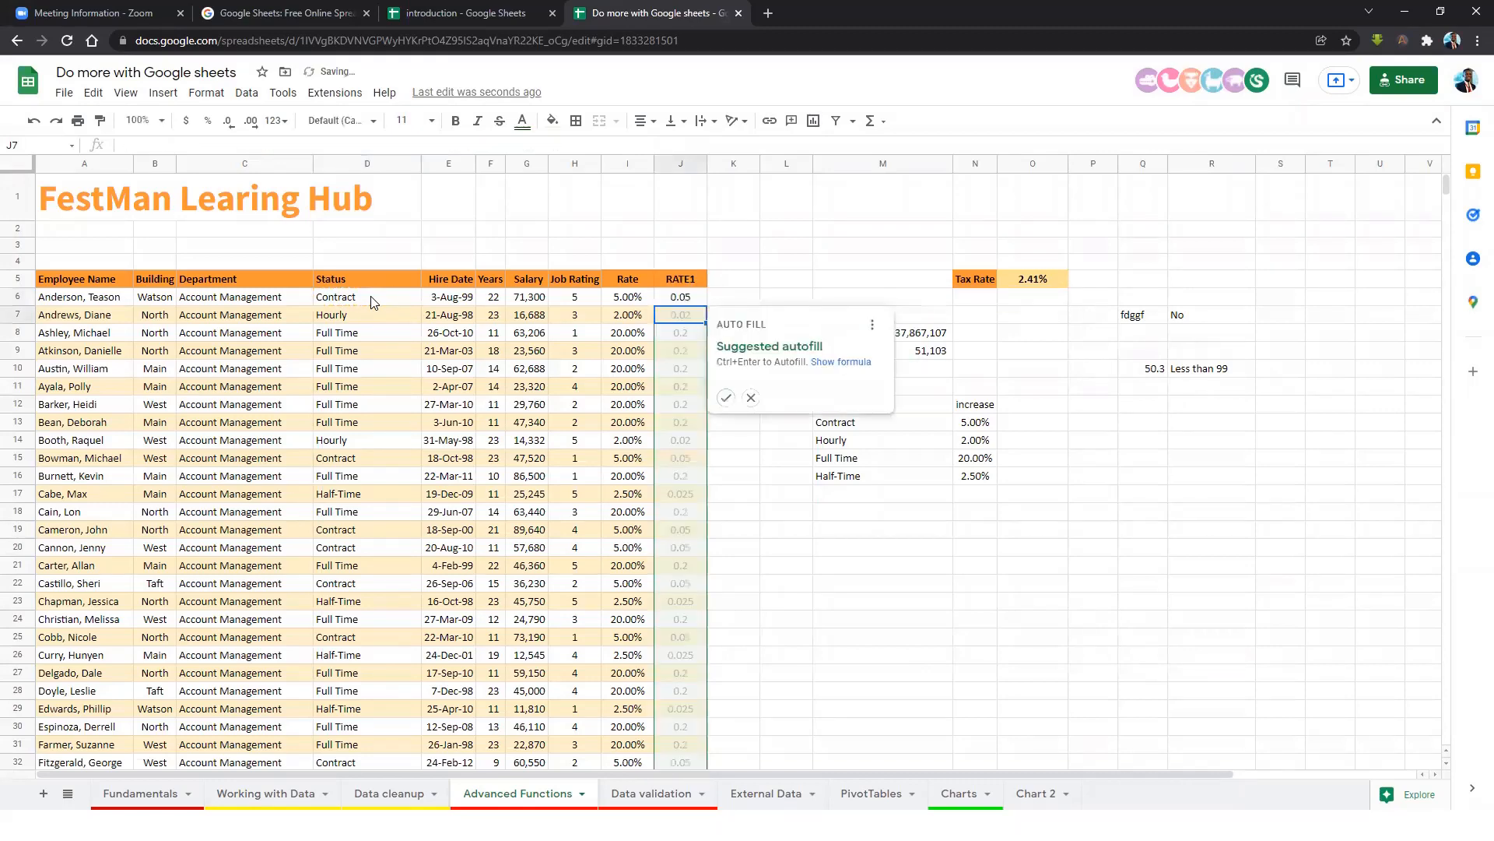
{"action": "left_click", "coordinate": [724, 398]}
{"action": "left_click", "coordinate": [676, 404]}
Format the RATE1 values J6:J746 as percentages.
{"action": "scroll", "coordinate": [674, 412], "scroll_direction": "down", "scroll_amount": 3}
{"action": "scroll", "coordinate": [669, 321], "scroll_direction": "up", "scroll_amount": 3}
{"action": "left_click", "coordinate": [687, 298]}
{"action": "key", "text": "ctrl+shift+Down"}
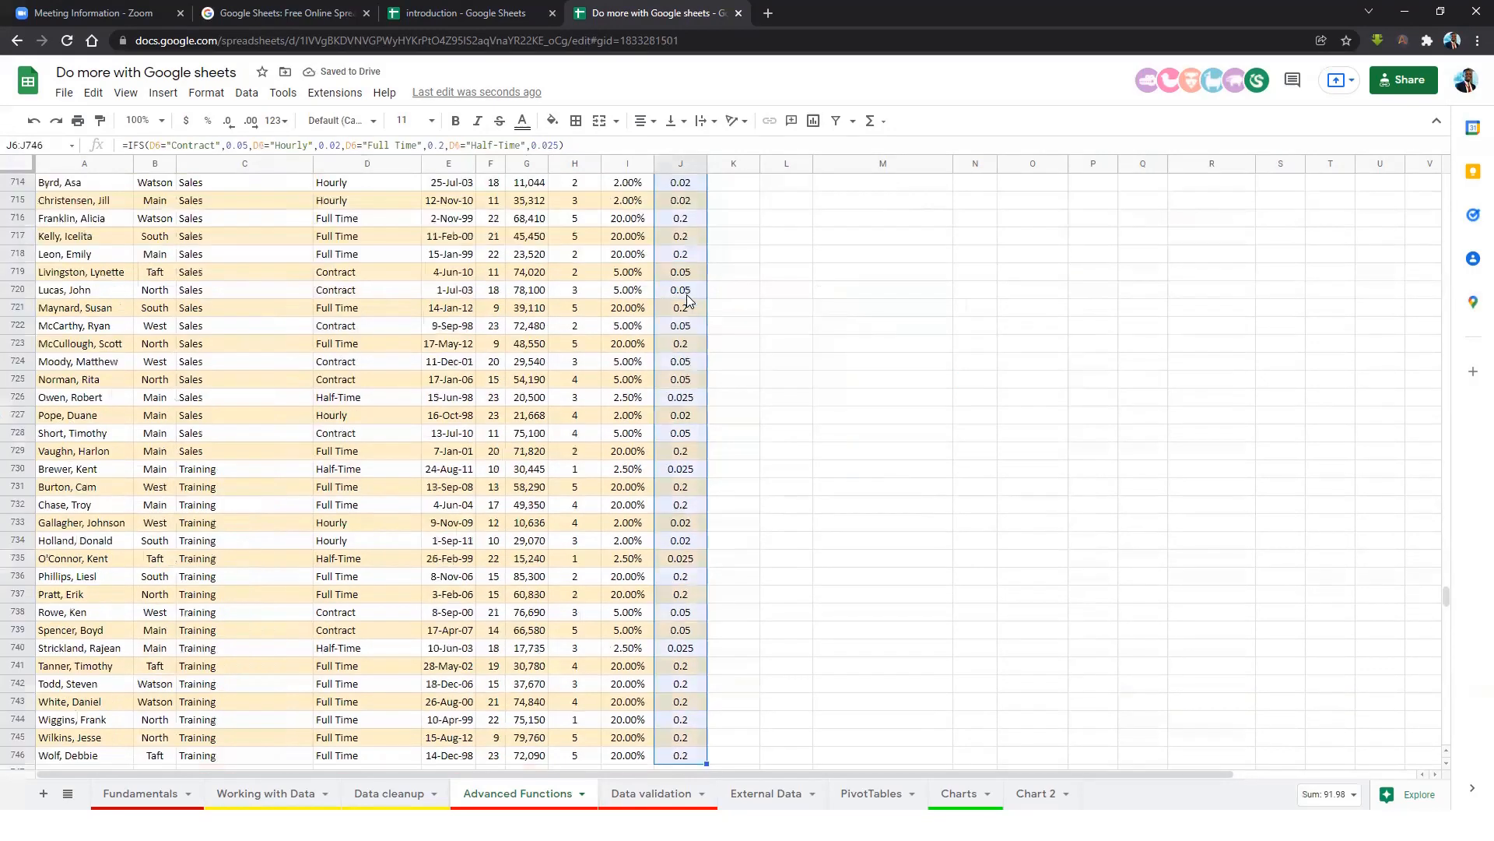
{"action": "left_click", "coordinate": [208, 121]}
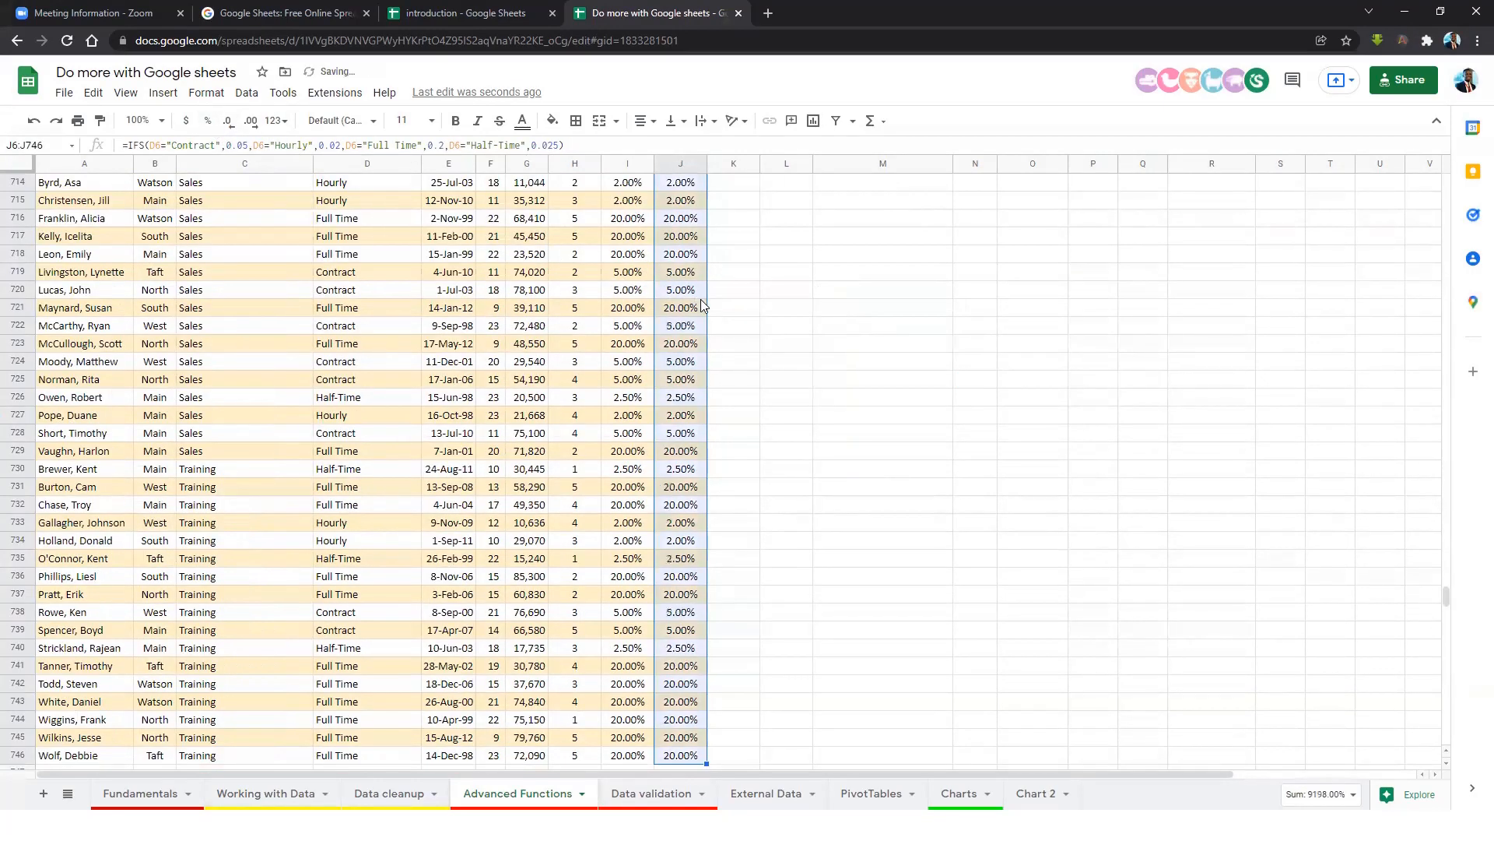
{"action": "scroll", "coordinate": [681, 285], "scroll_direction": "up", "scroll_amount": 15}
{"action": "left_click", "coordinate": [680, 278]}
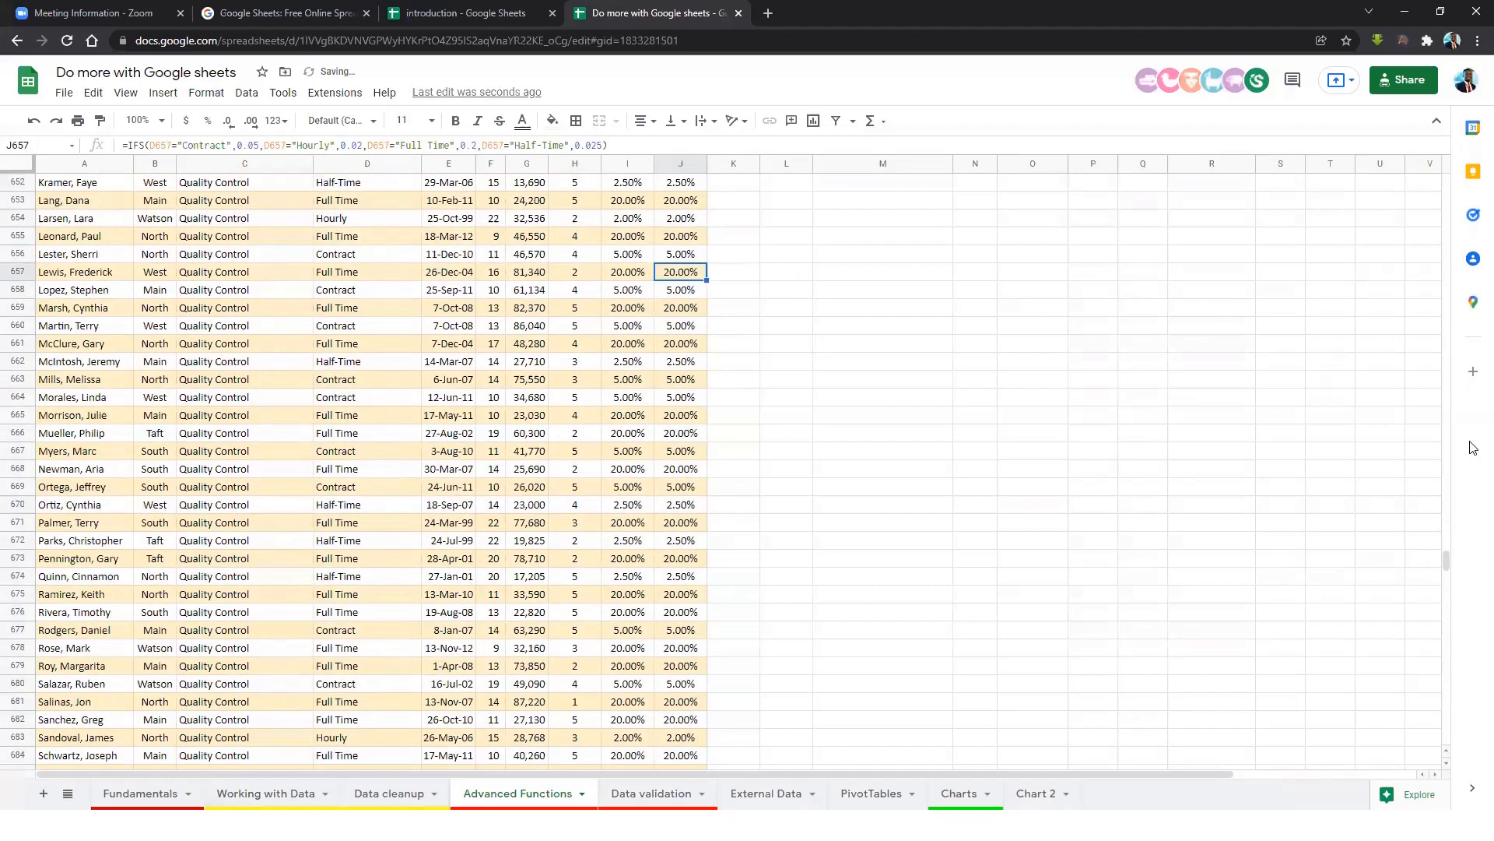
Compare the IFS results in J6, J8 and J16 with the nested IF formulas in column I.
{"action": "left_click_drag", "start_coordinate": [1447, 556], "coordinate": [1422, 186]}
{"action": "left_click", "coordinate": [682, 302]}
{"action": "left_click", "coordinate": [684, 336]}
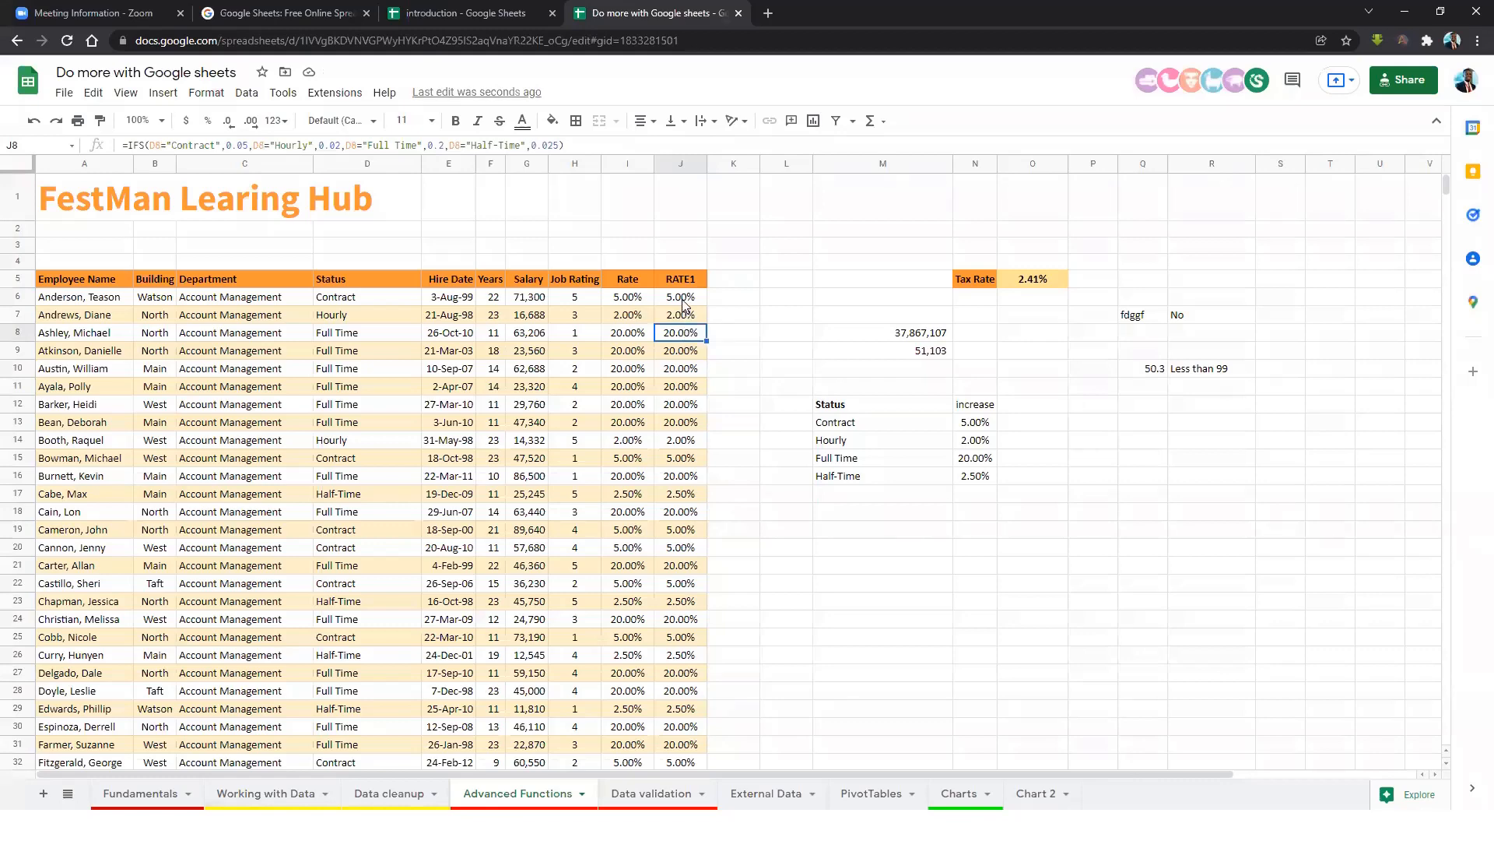
{"action": "left_click", "coordinate": [637, 301]}
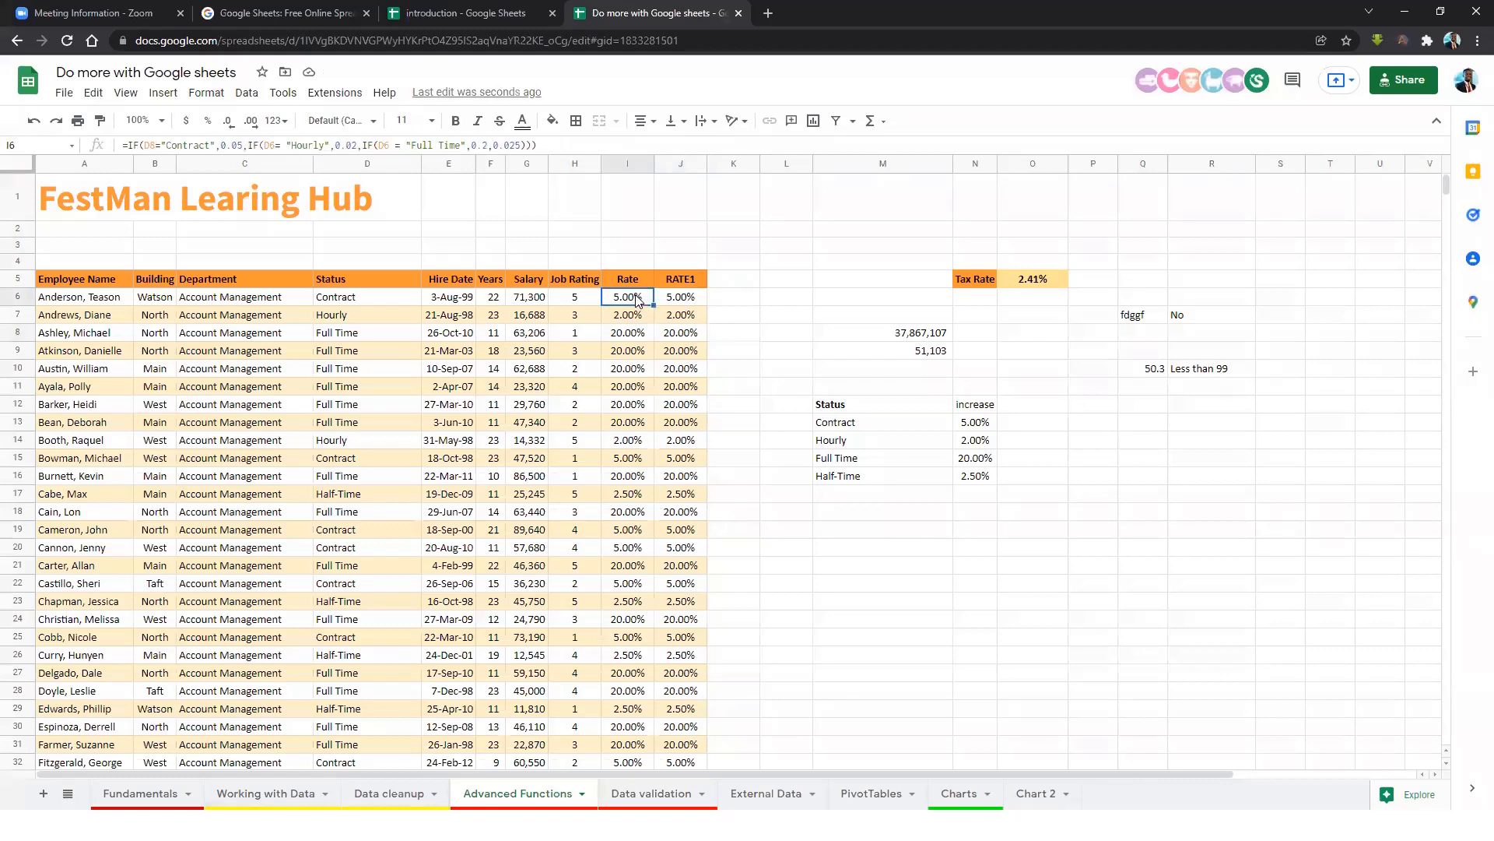
{"action": "left_click", "coordinate": [682, 302]}
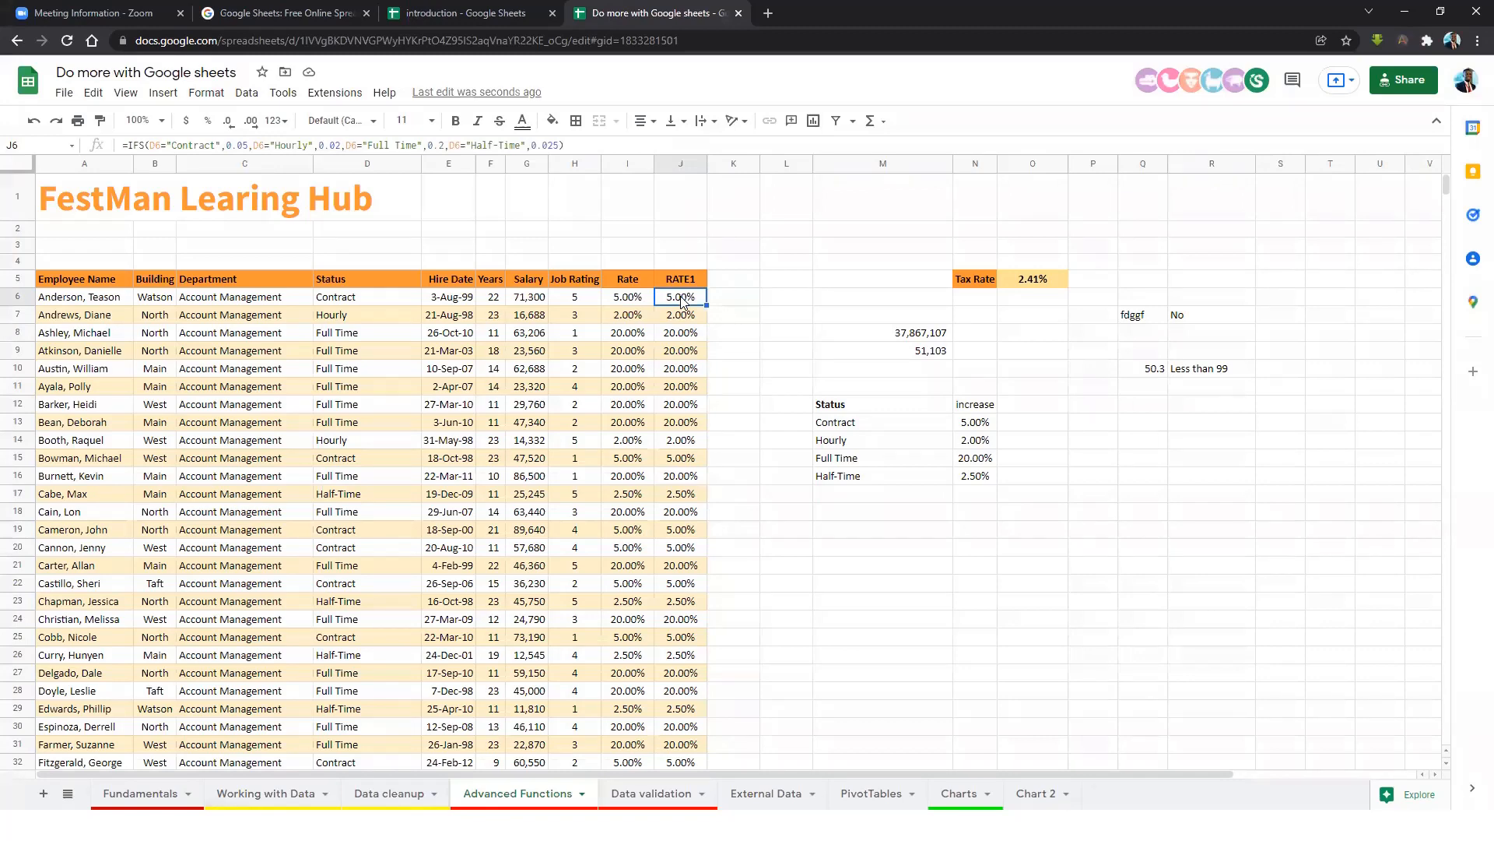
{"action": "left_click", "coordinate": [681, 471]}
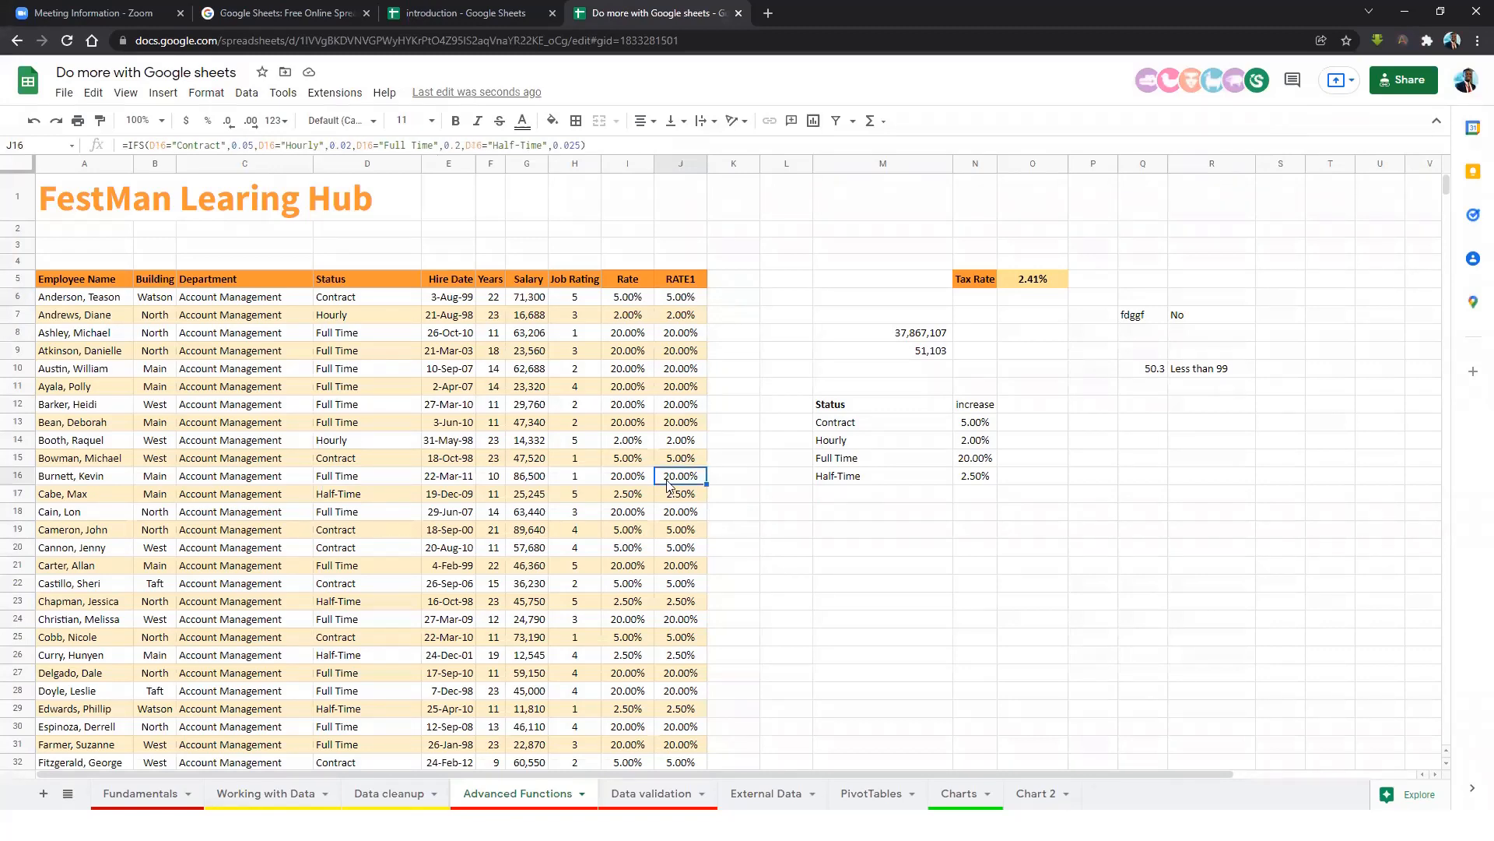
{"action": "left_click", "coordinate": [644, 498]}
Head column K as rate3 and begin a =swit formula in K6.
{"action": "left_click", "coordinate": [734, 281]}
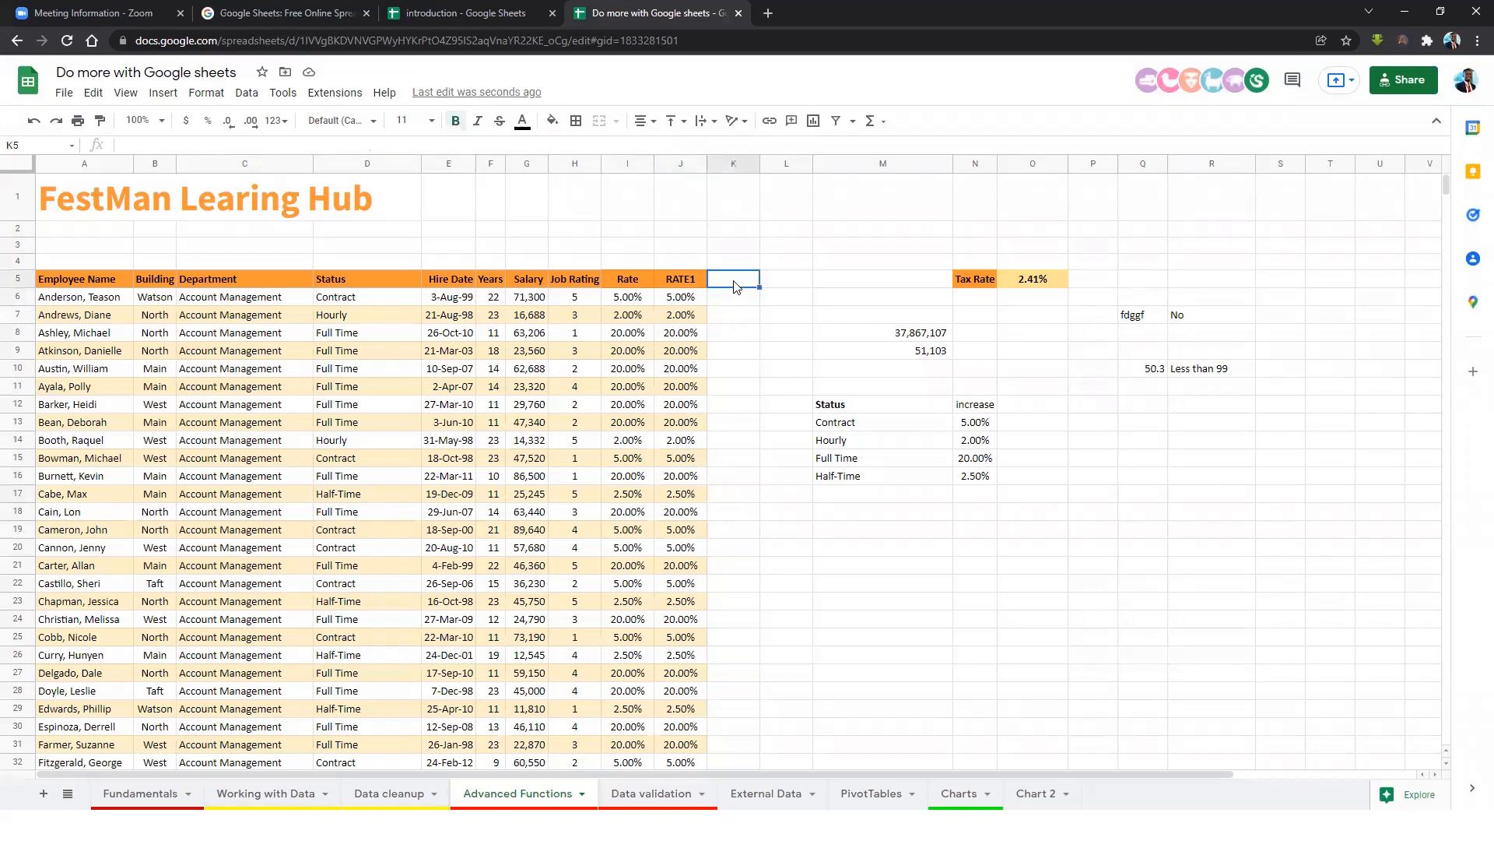
{"action": "type", "text": "rate"}
{"action": "key", "text": "Return"}
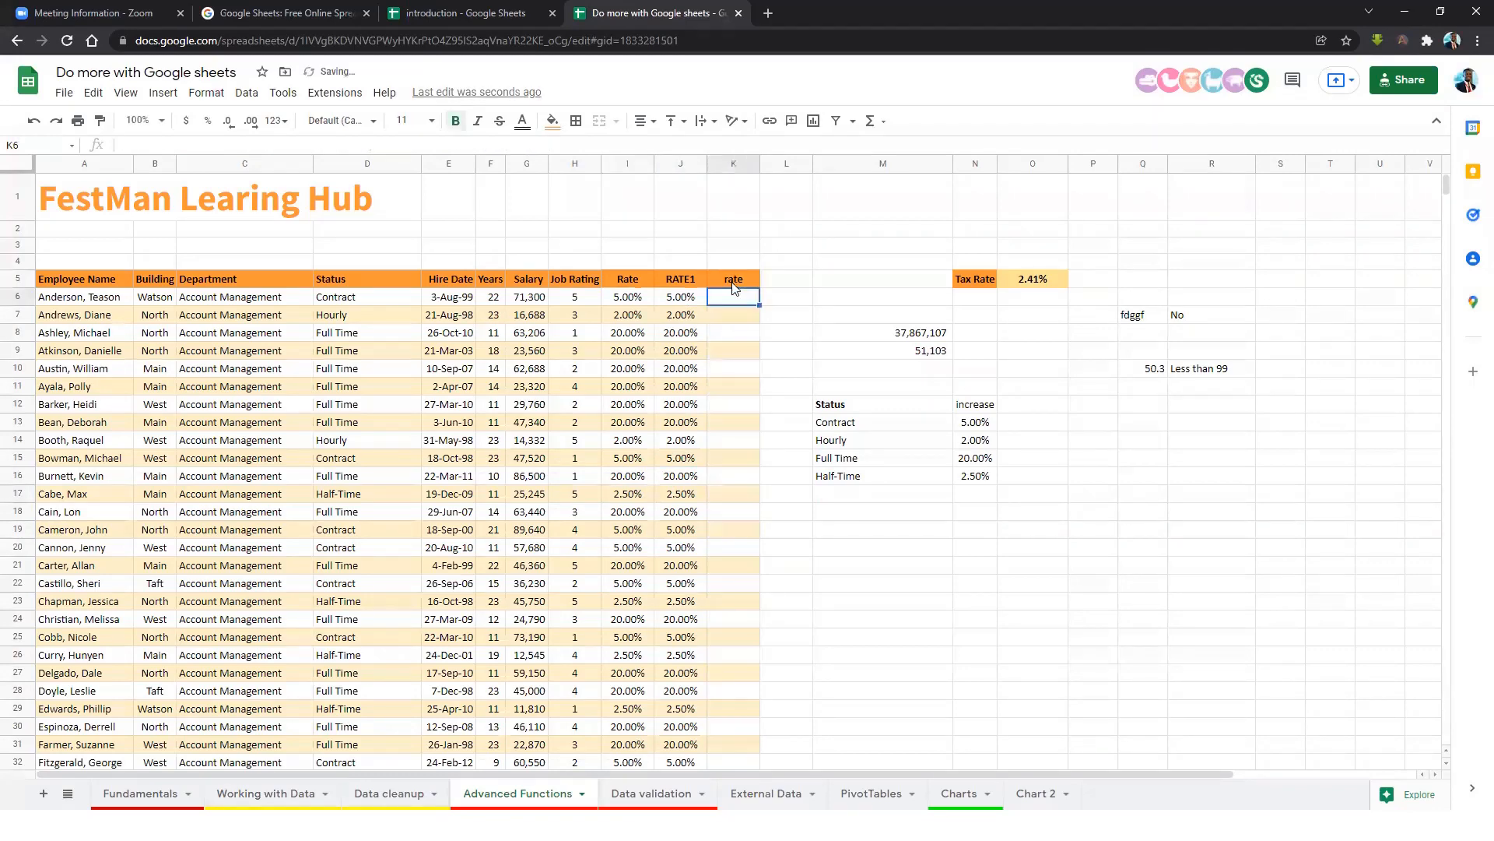
{"action": "left_click", "coordinate": [732, 281]}
{"action": "type", "text": "3"}
{"action": "key", "text": "Return"}
{"action": "type", "text": "=swit"}
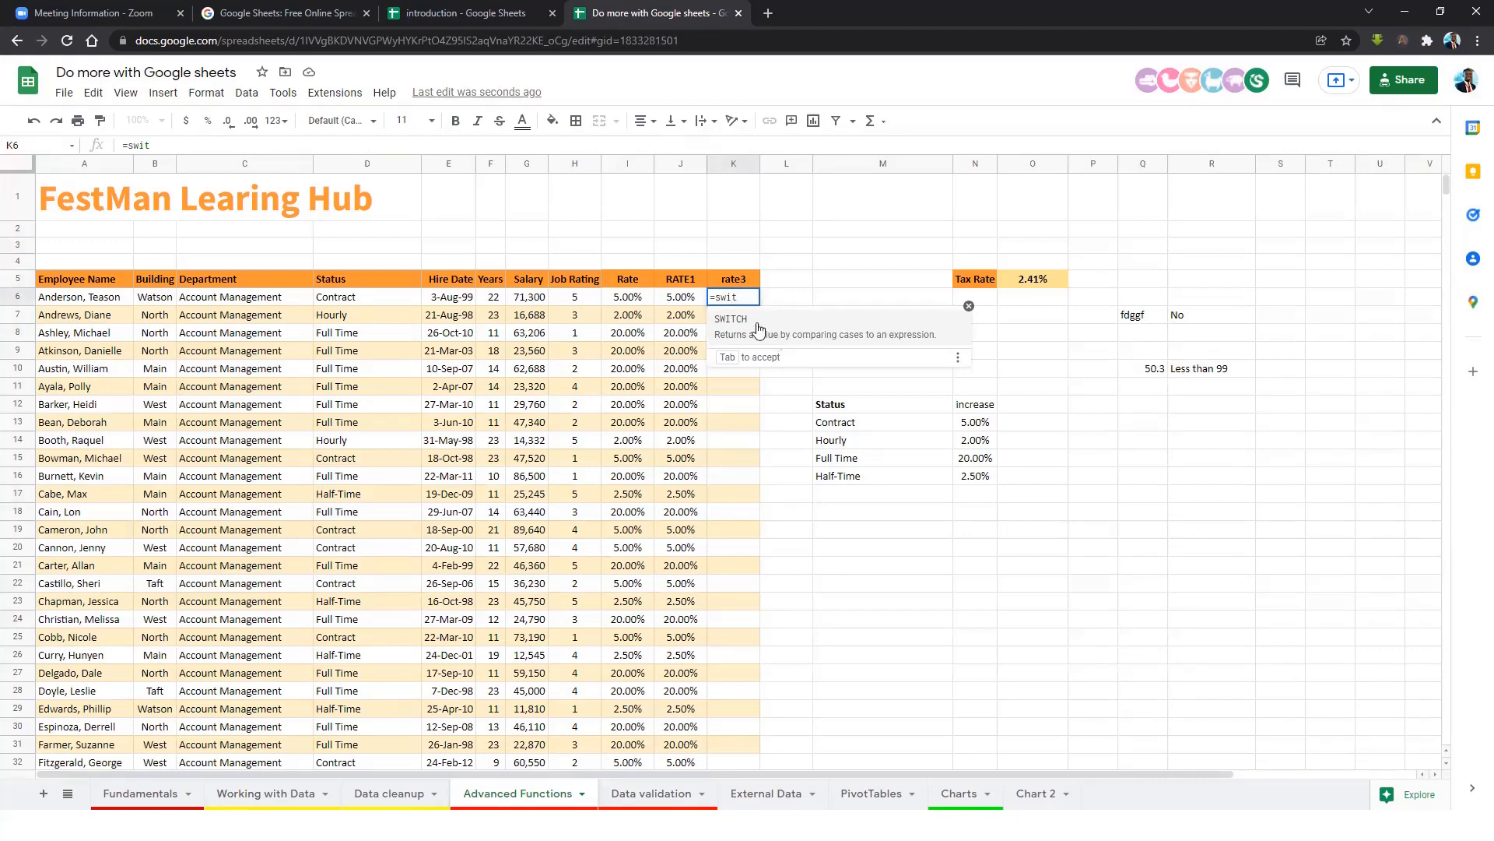
Enter =SWITCH(D6,"Contract",0.05,"Hourly",0.02,"Full Time",.2,0.025) in K6 and autofill column K.
{"action": "left_click", "coordinate": [759, 324]}
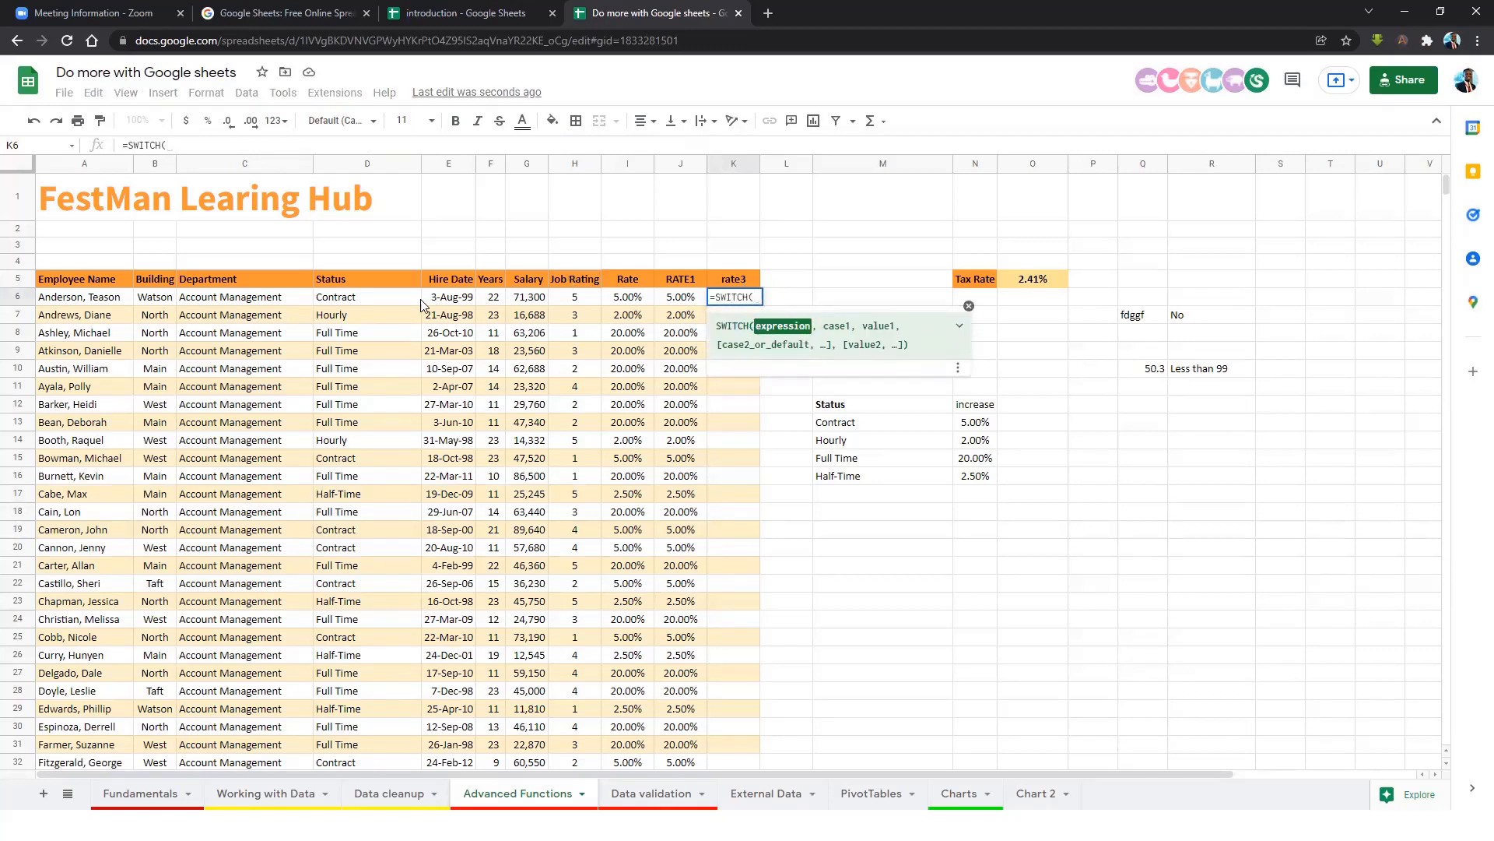
{"action": "left_click", "coordinate": [381, 302]}
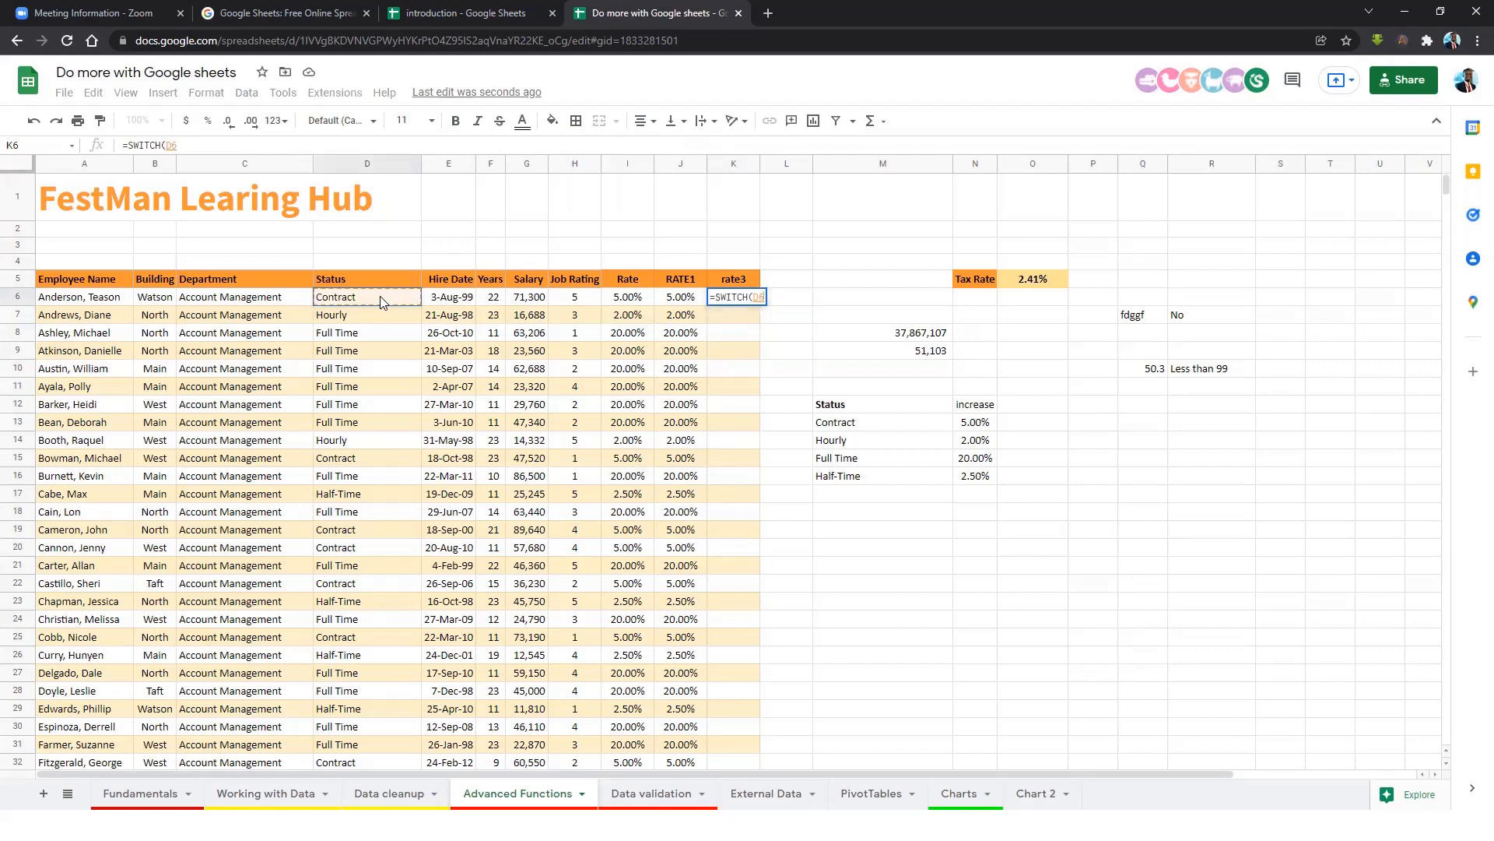
{"action": "type", "text": ","}
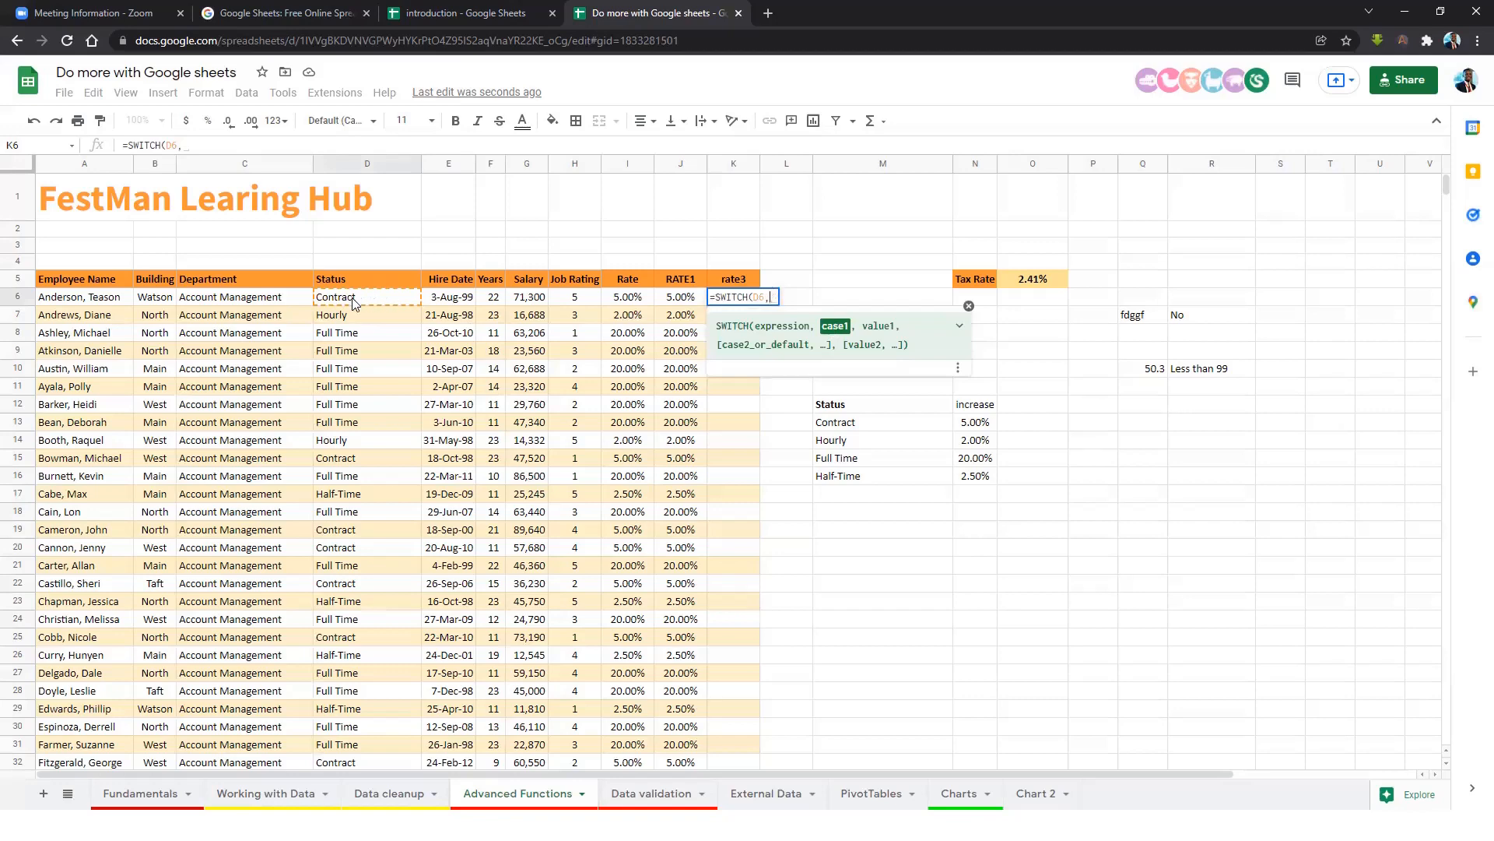
{"action": "type", "text": "\"Contract\""}
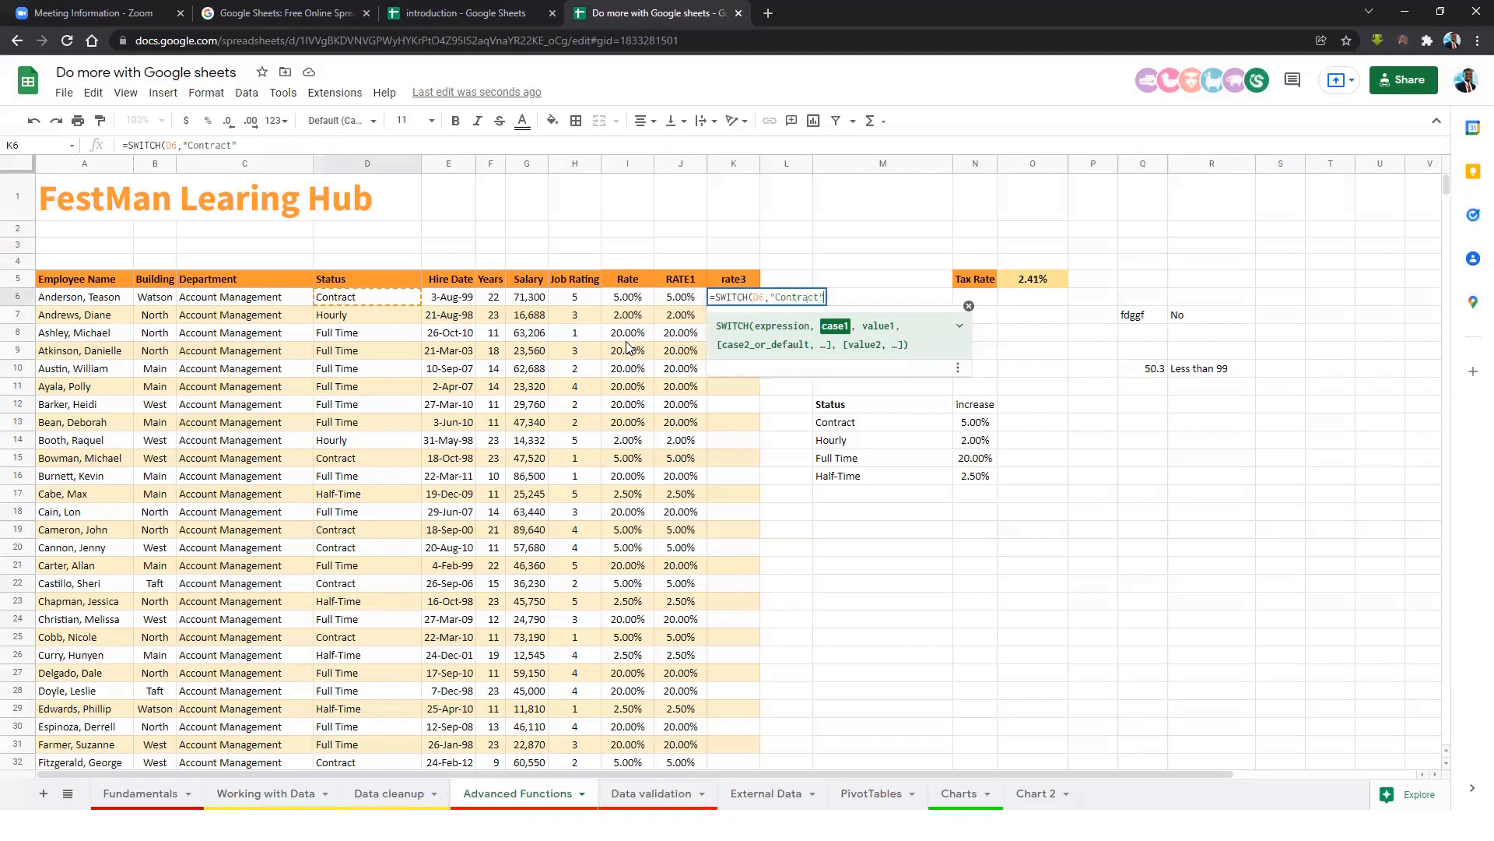
{"action": "type", "text": ","}
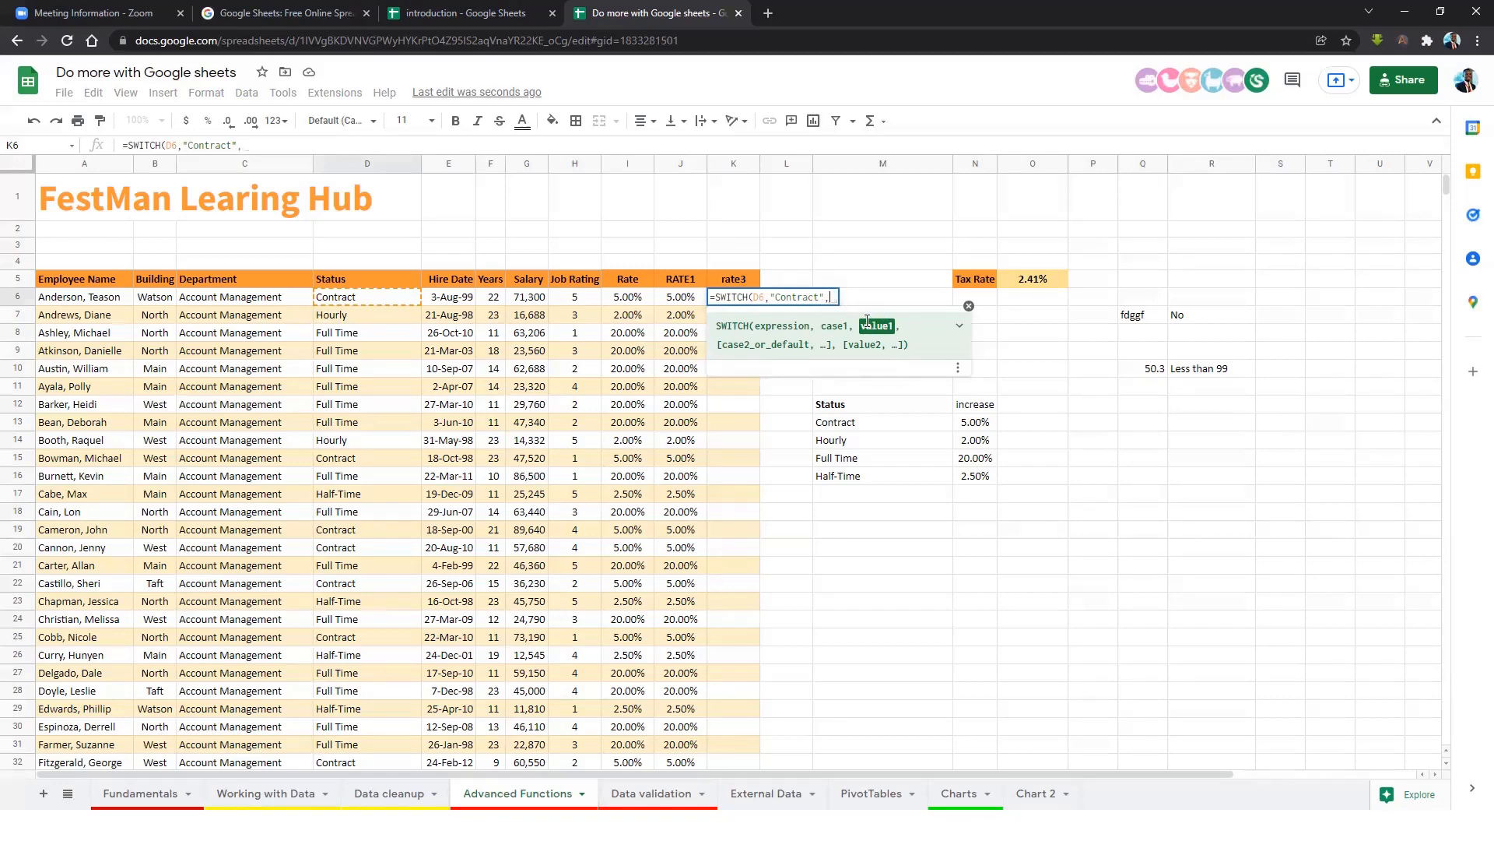
{"action": "type", "text": "0.05, "}
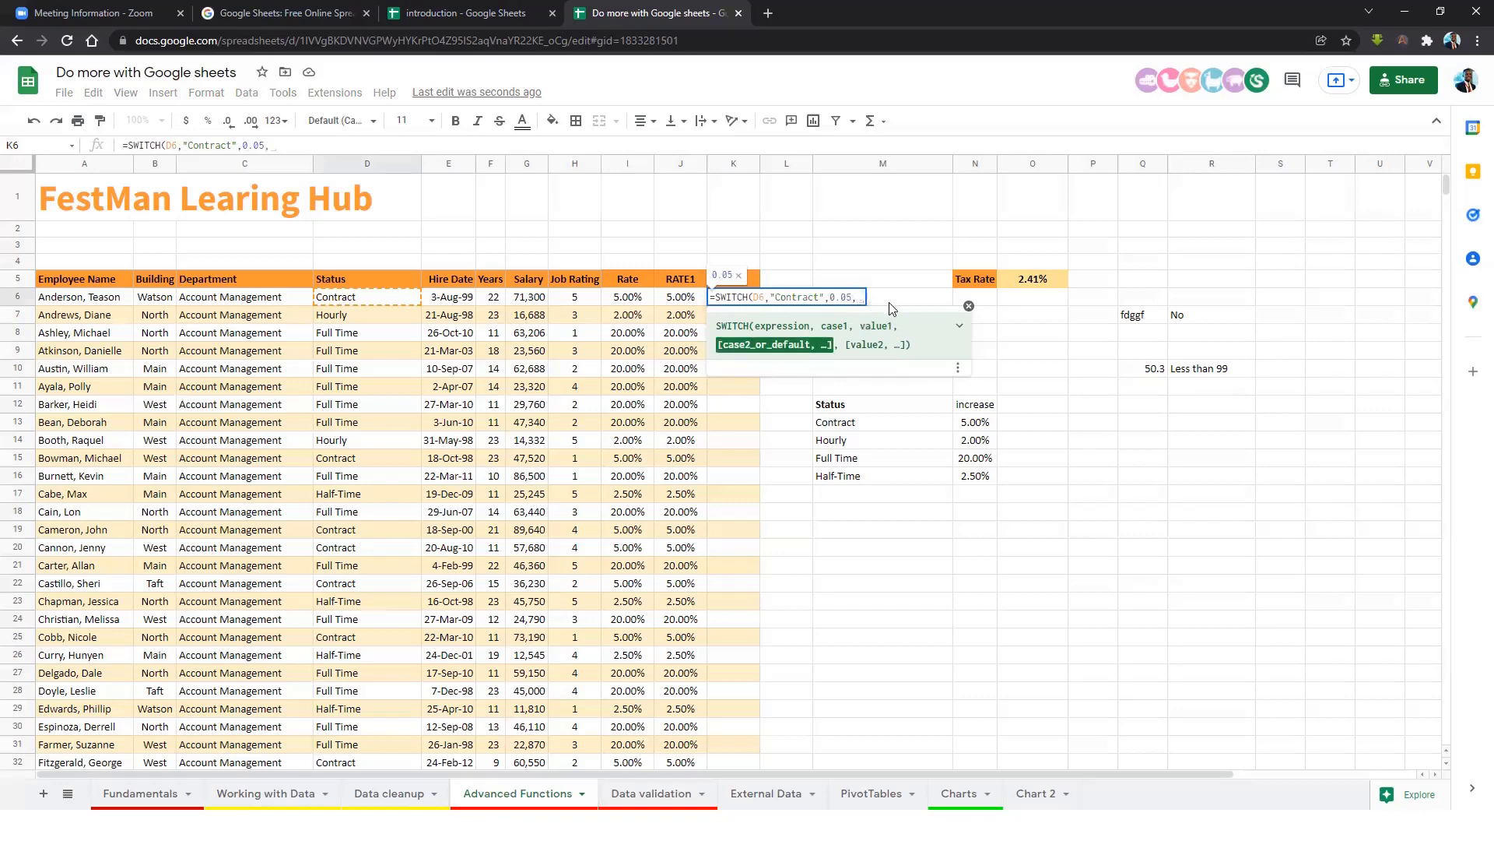
{"action": "type", "text": "\""}
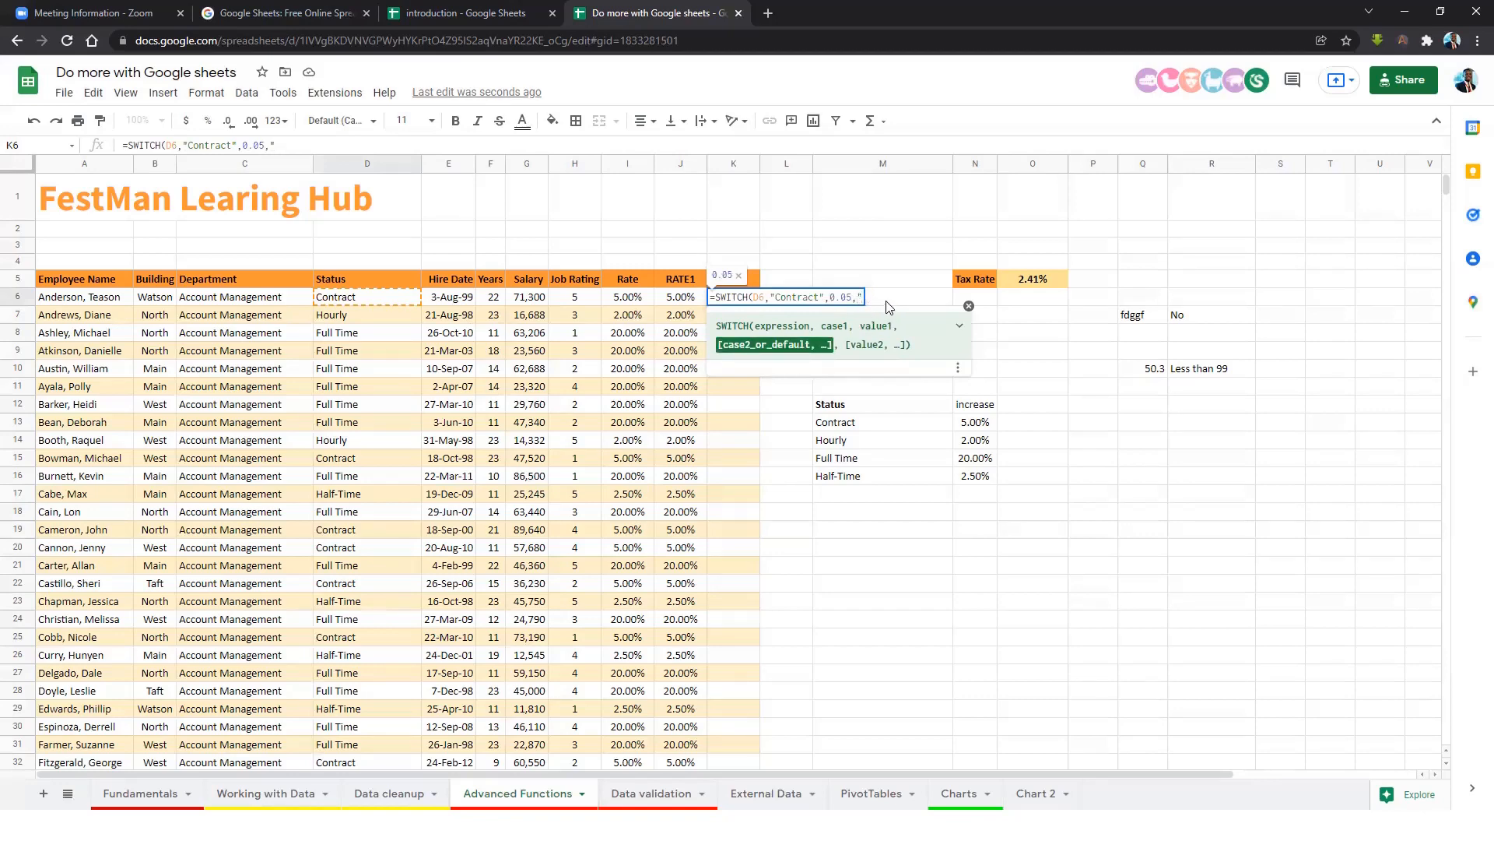
{"action": "type", "text": "Hourly\","}
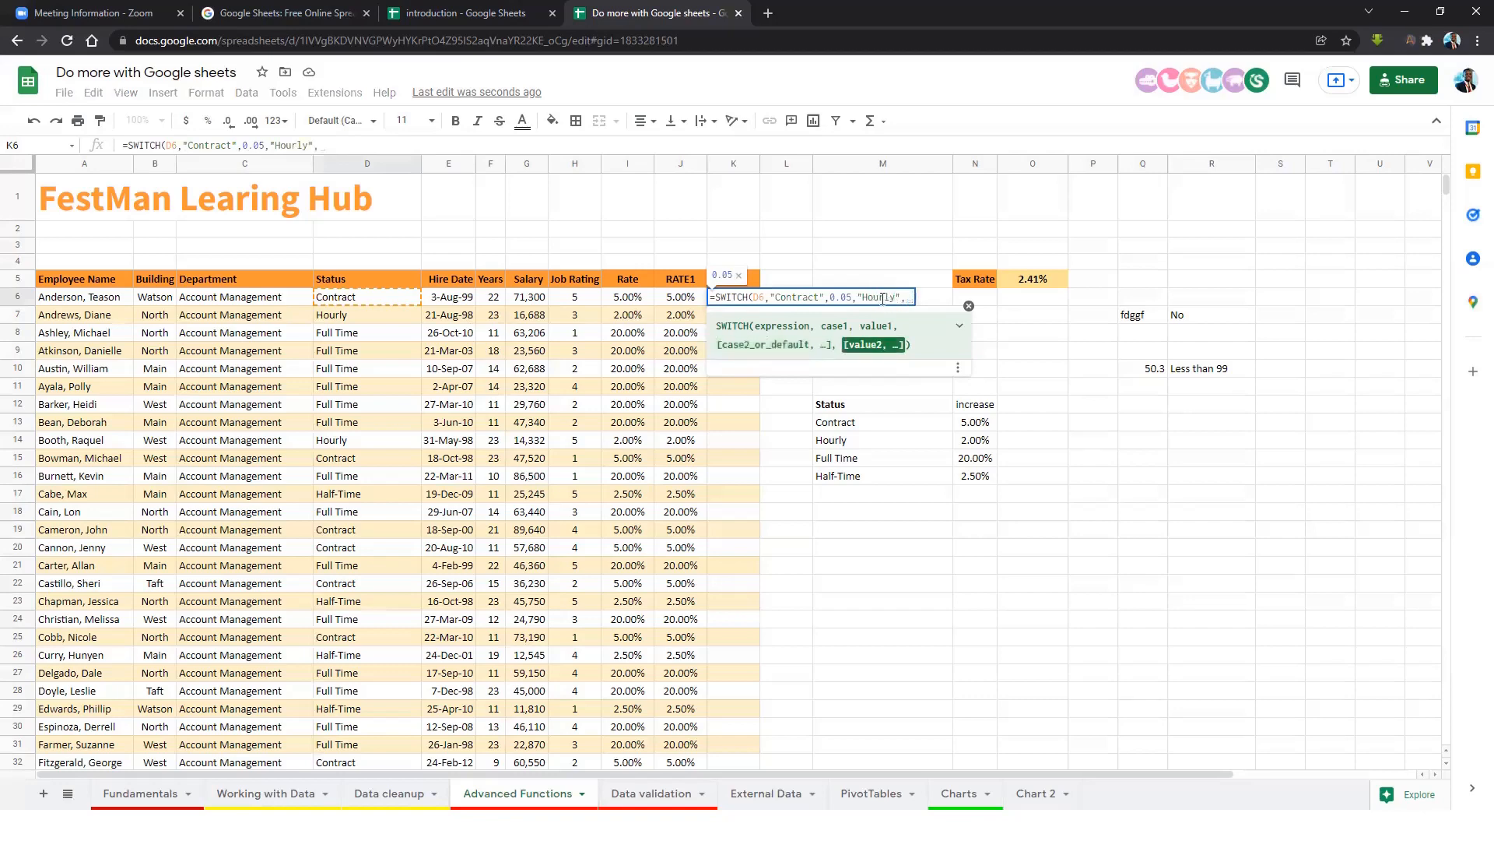
{"action": "type", "text": "0."}
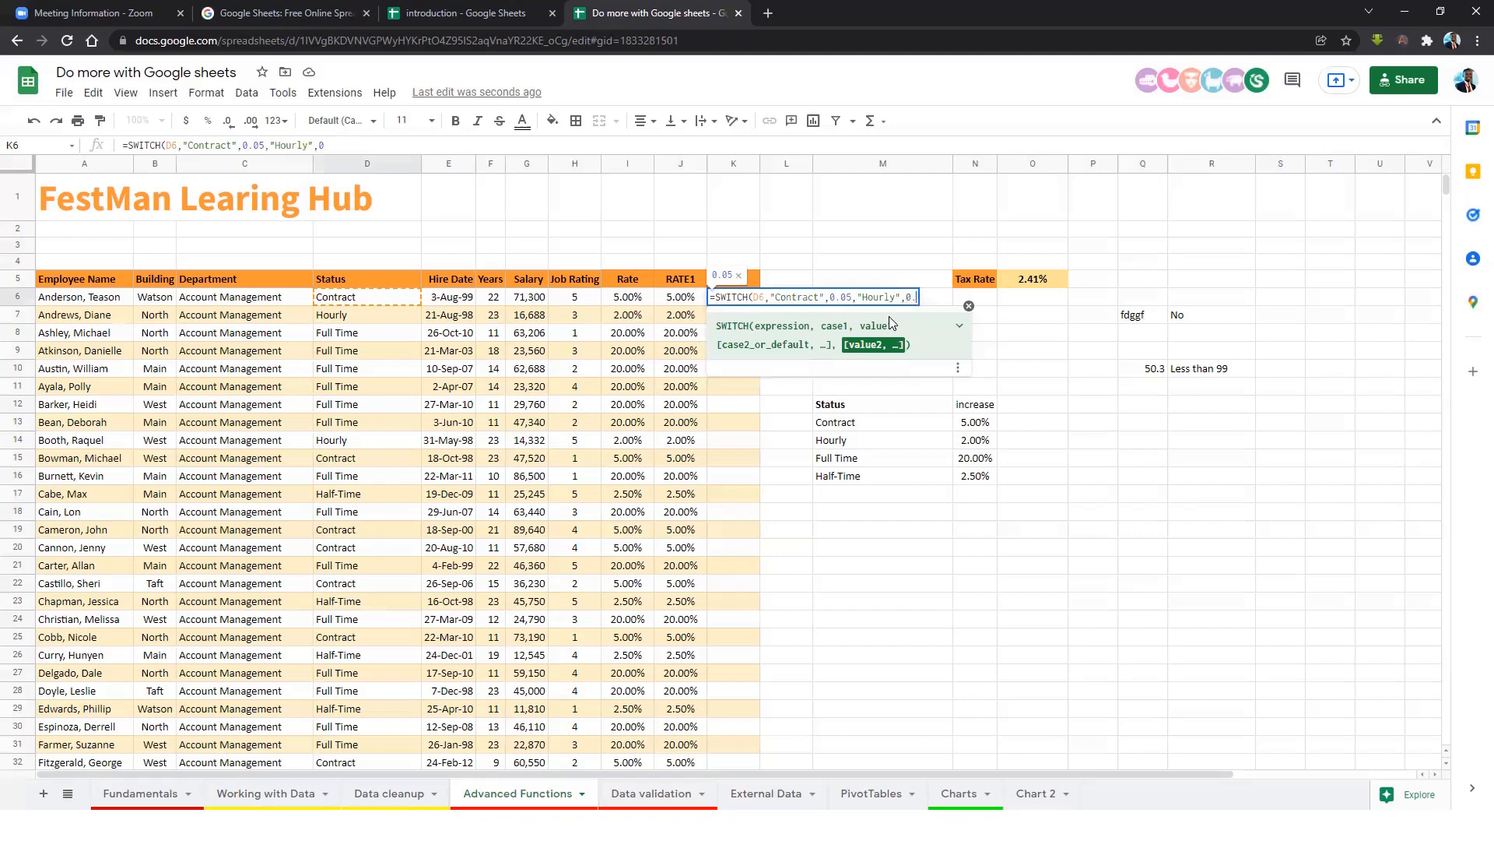
{"action": "type", "text": "02,"}
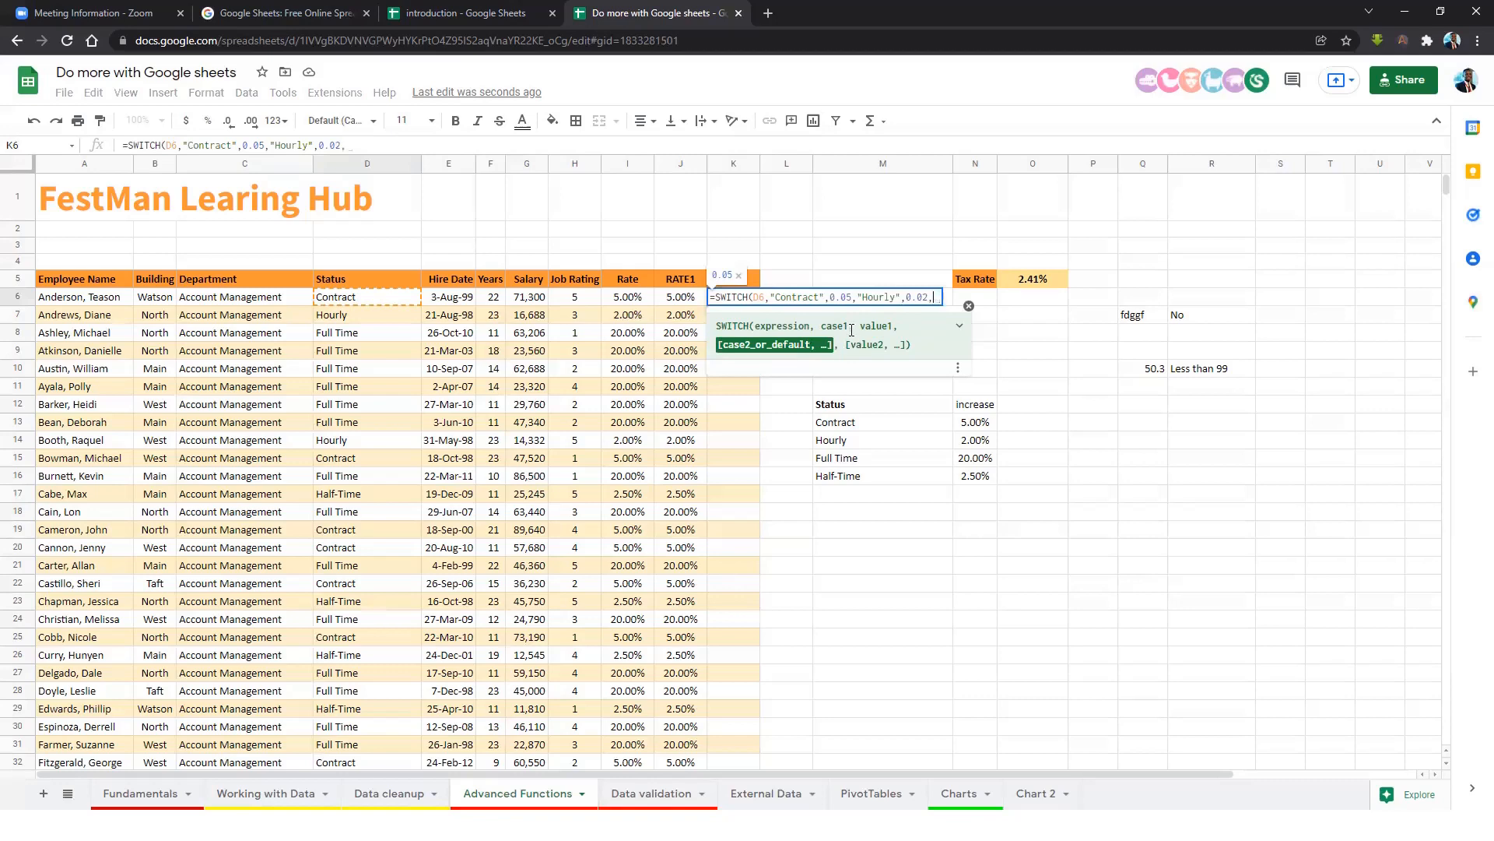
{"action": "type", "text": "\"Full "}
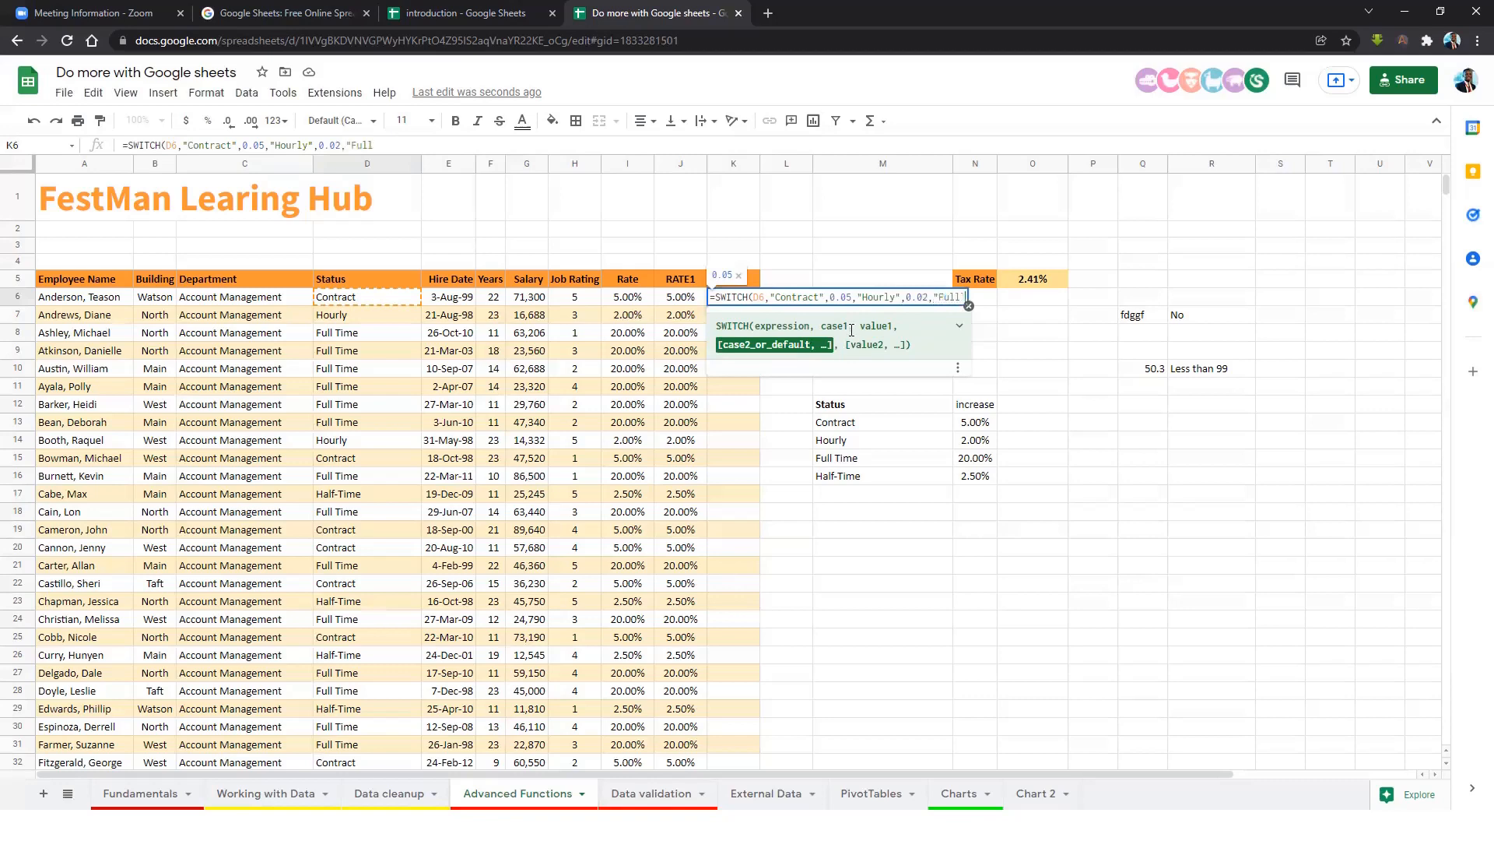
{"action": "type", "text": "Time\","}
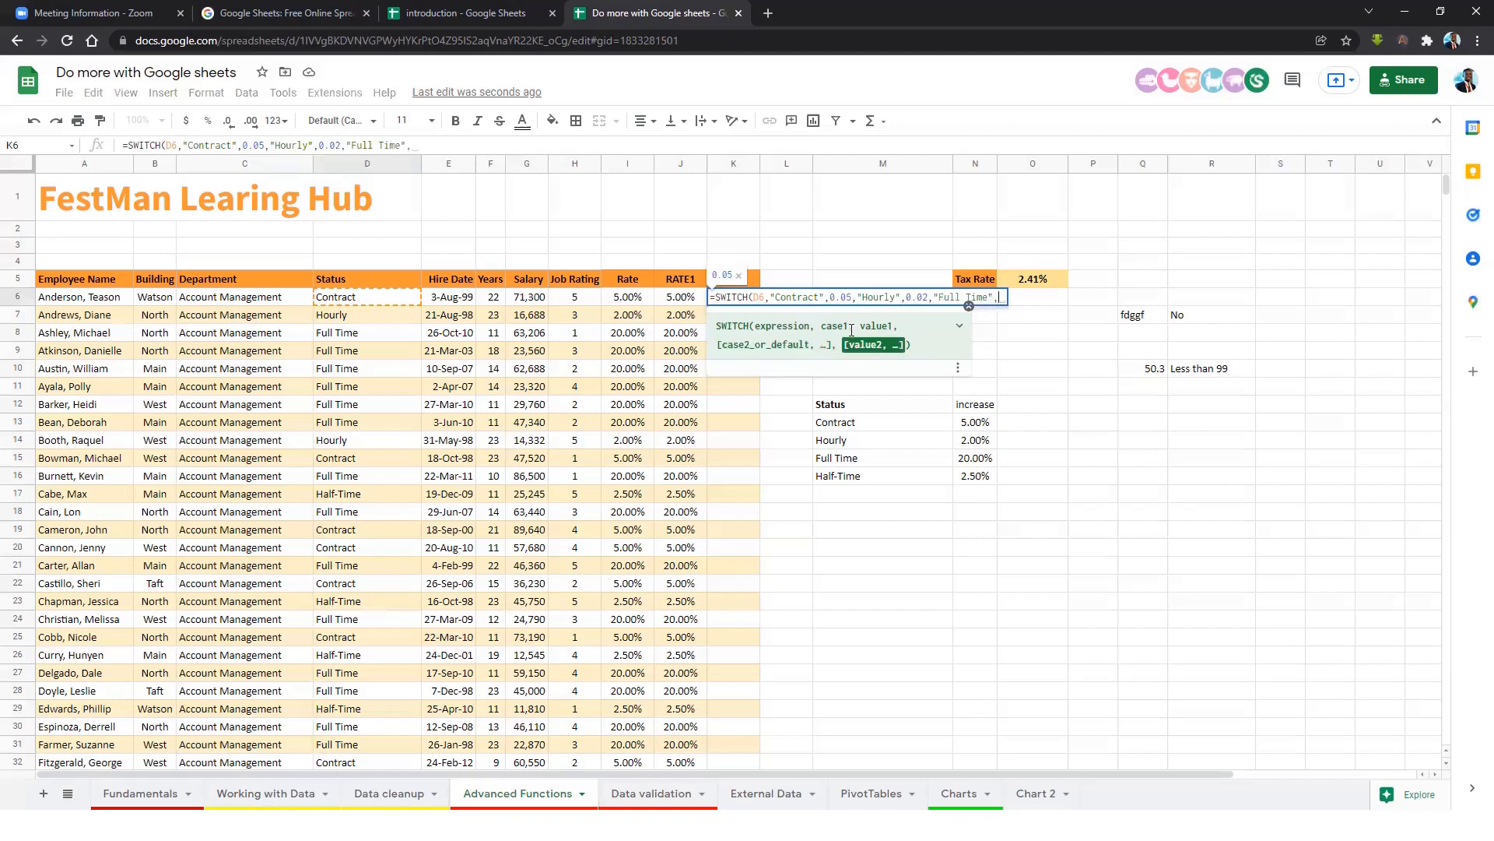
{"action": "type", "text": "."}
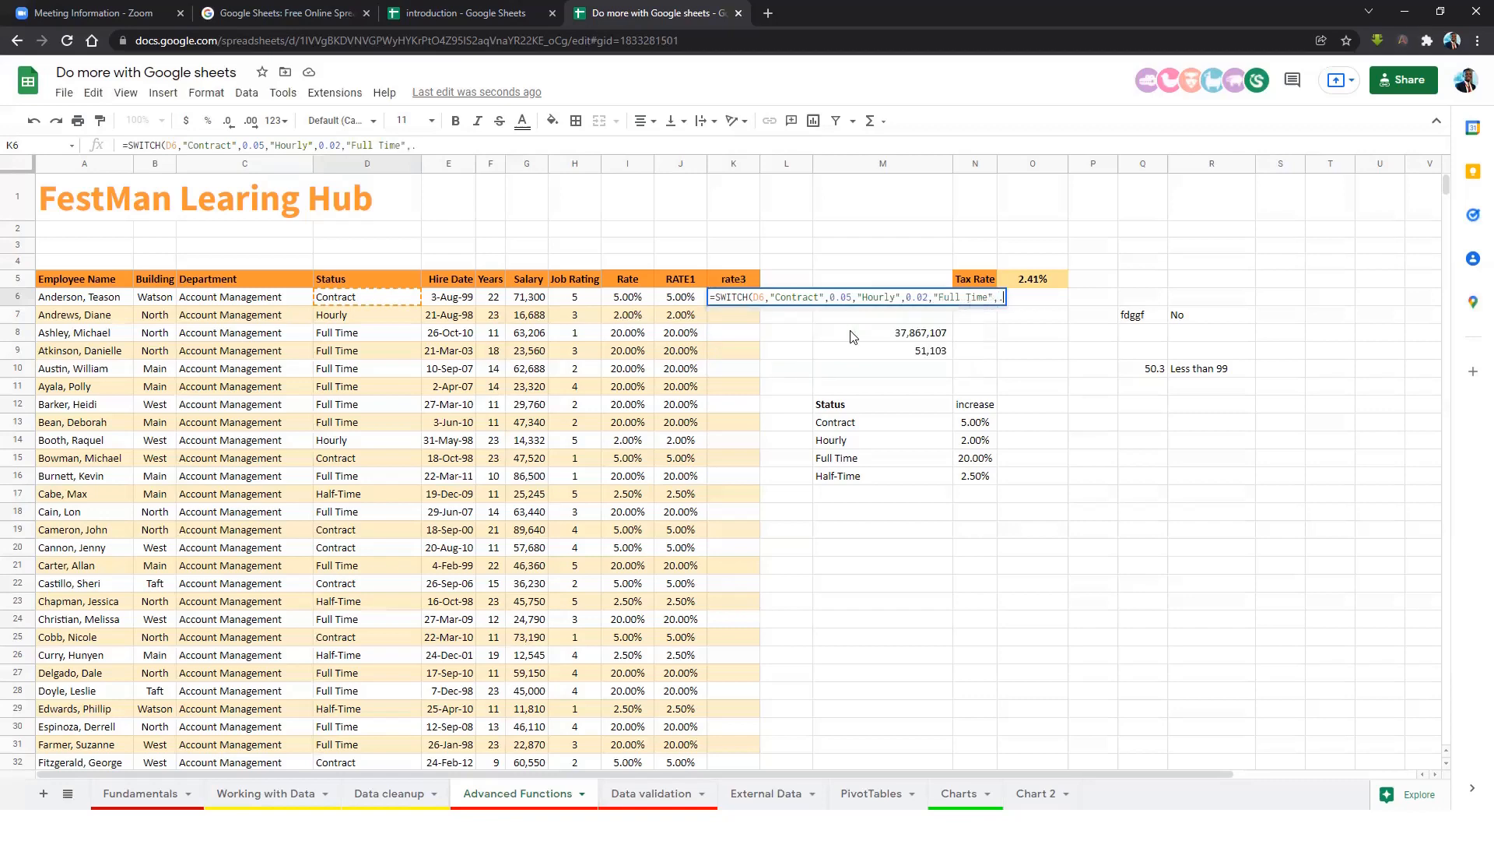
{"action": "type", "text": "2,"}
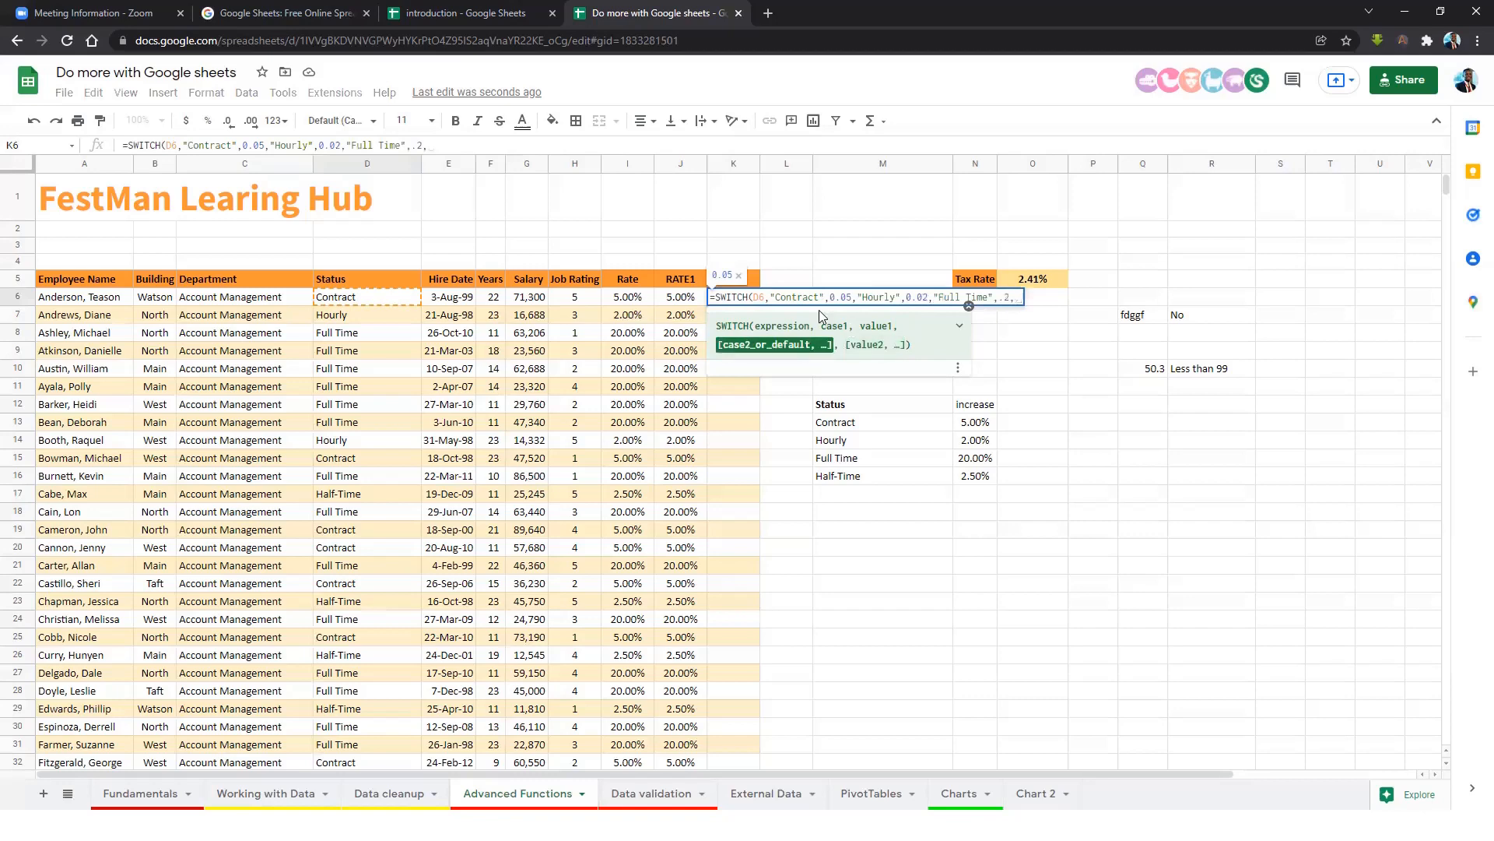
{"action": "type", "text": "\""}
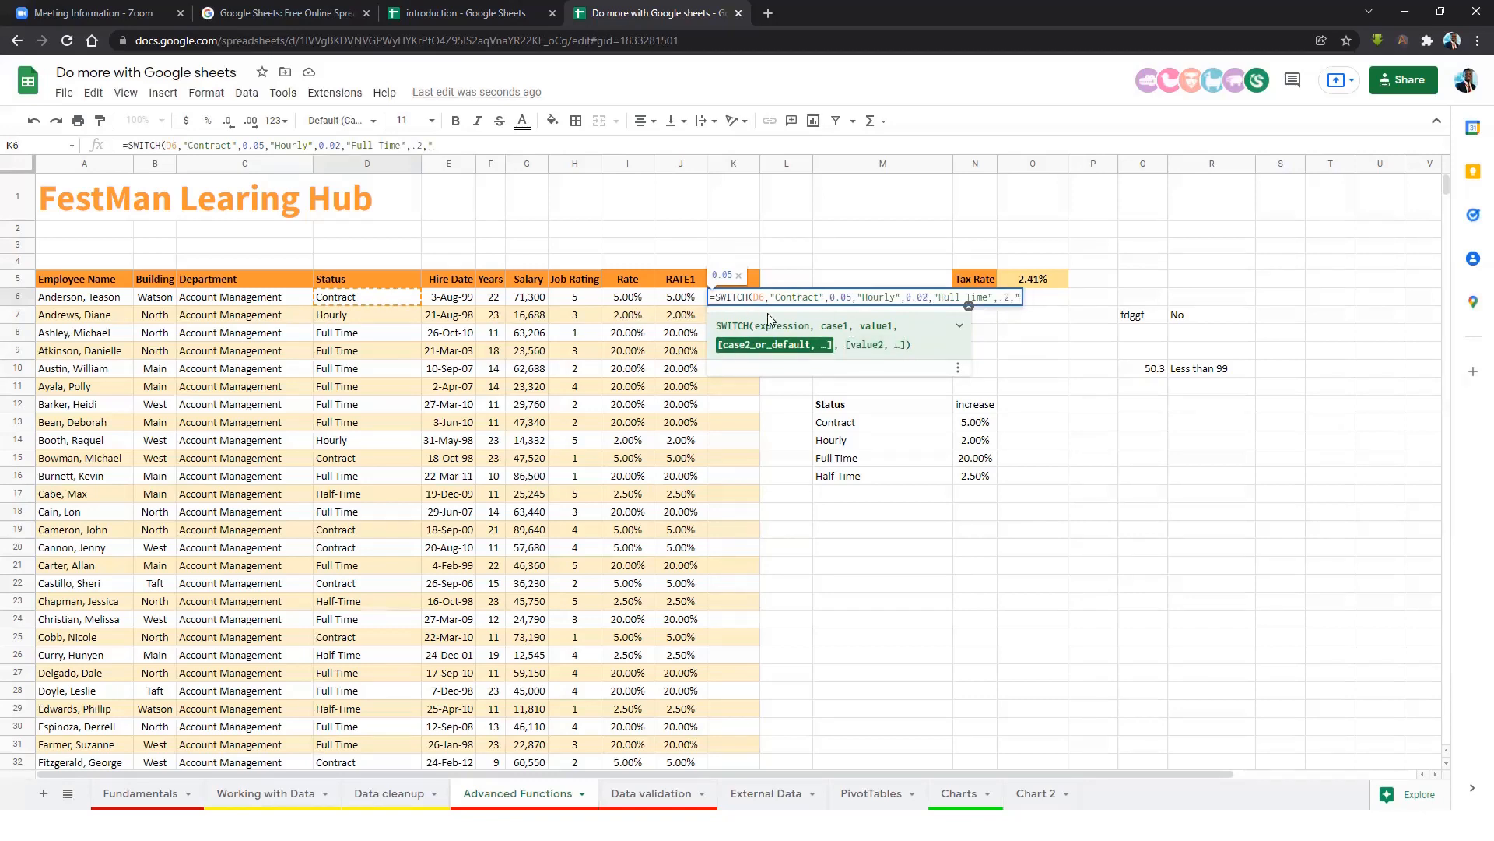
{"action": "type", "text": "Half-"}
{"action": "key", "text": "BackSpace"}
{"action": "key", "text": "BackSpace"}
{"action": "key", "text": "BackSpace"}
{"action": "key", "text": "BackSpace"}
{"action": "key", "text": "BackSpace"}
{"action": "key", "text": "BackSpace"}
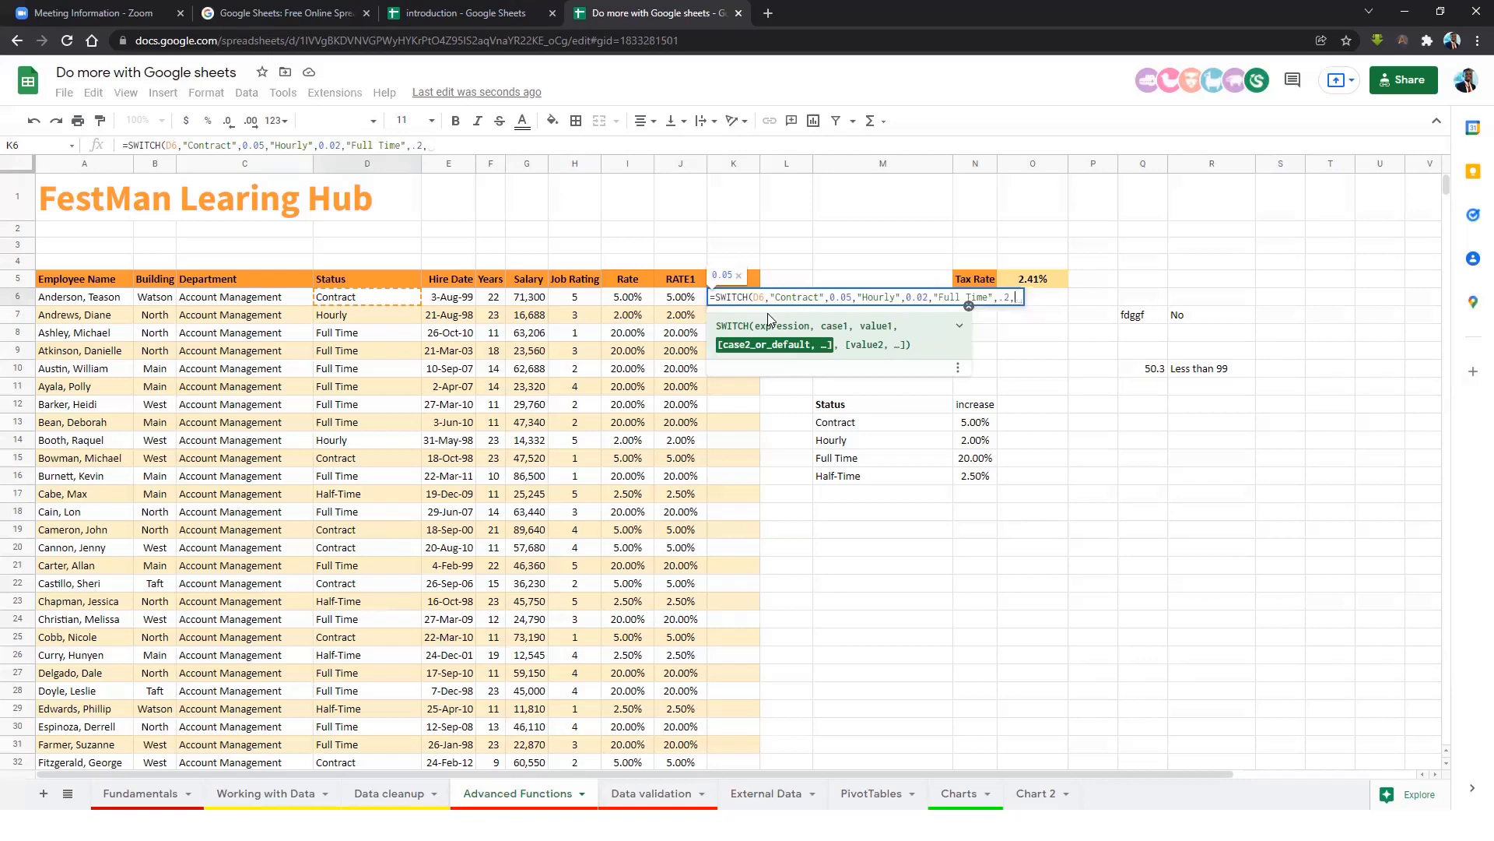
{"action": "type", "text": "2"}
{"action": "key", "text": "BackSpace"}
{"action": "type", "text": "0"}
{"action": "type", "text": ".0"}
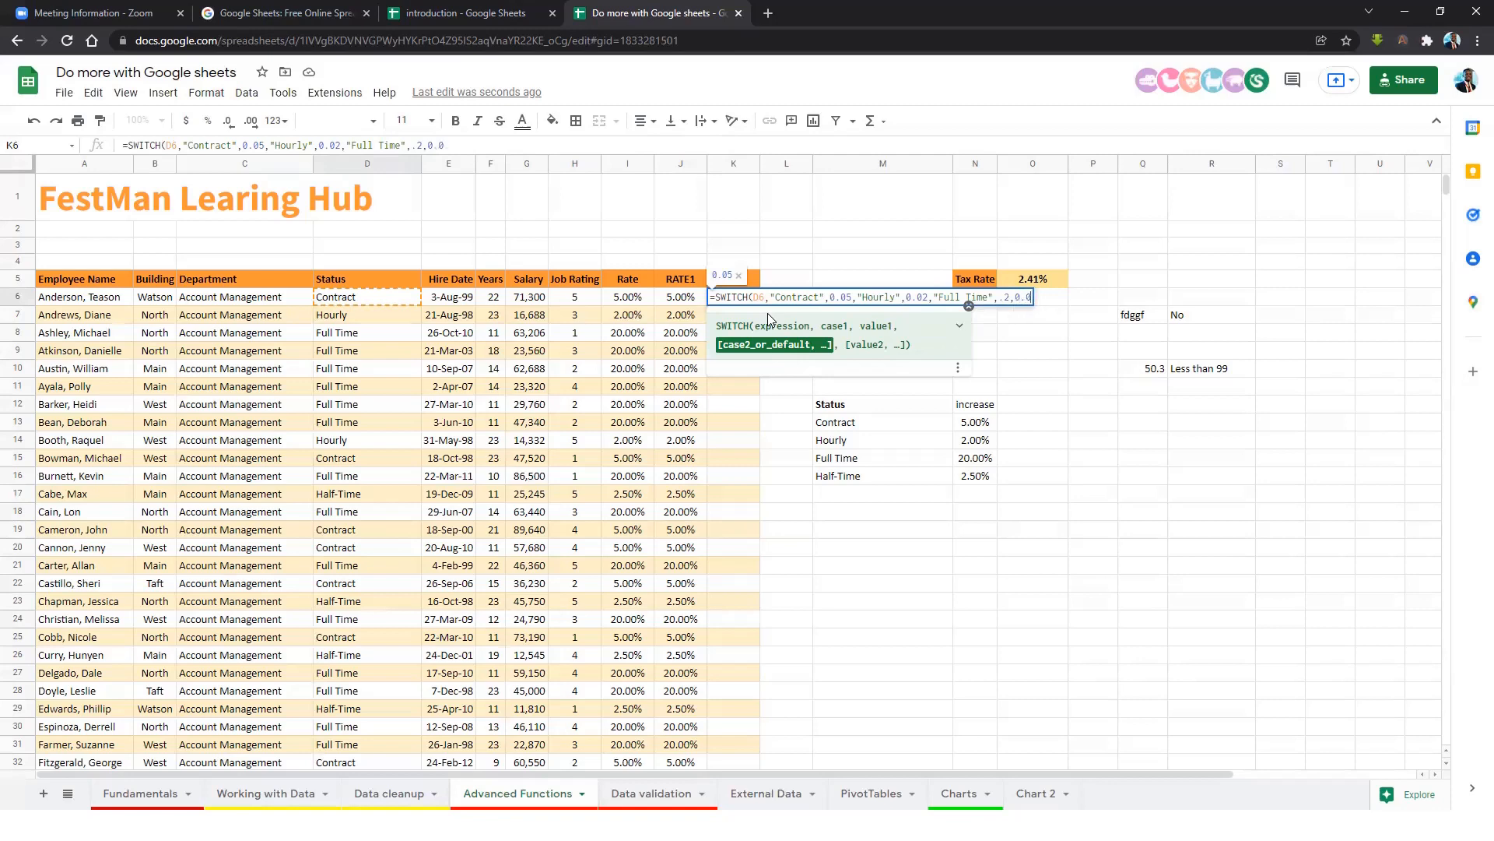
{"action": "type", "text": "25)"}
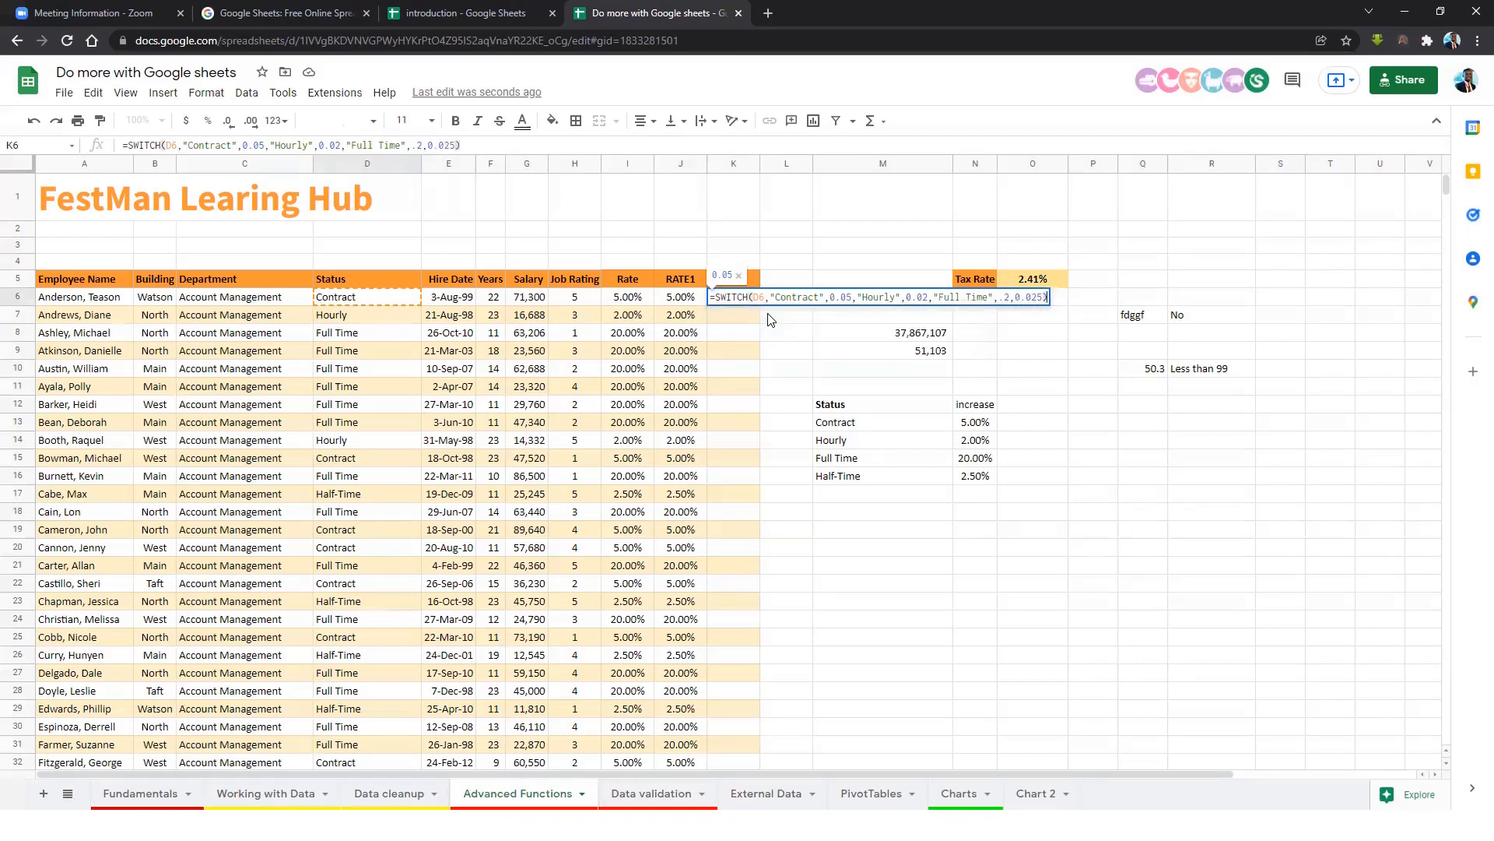
{"action": "key", "text": "Return"}
{"action": "left_click", "coordinate": [780, 398]}
{"action": "left_click", "coordinate": [736, 441]}
Select the rate3 values K6:K746 and spot-check the results in K9 and K6.
{"action": "key", "text": "Down"}
{"action": "key", "text": "Down"}
{"action": "key", "text": "Down"}
{"action": "left_click", "coordinate": [736, 299]}
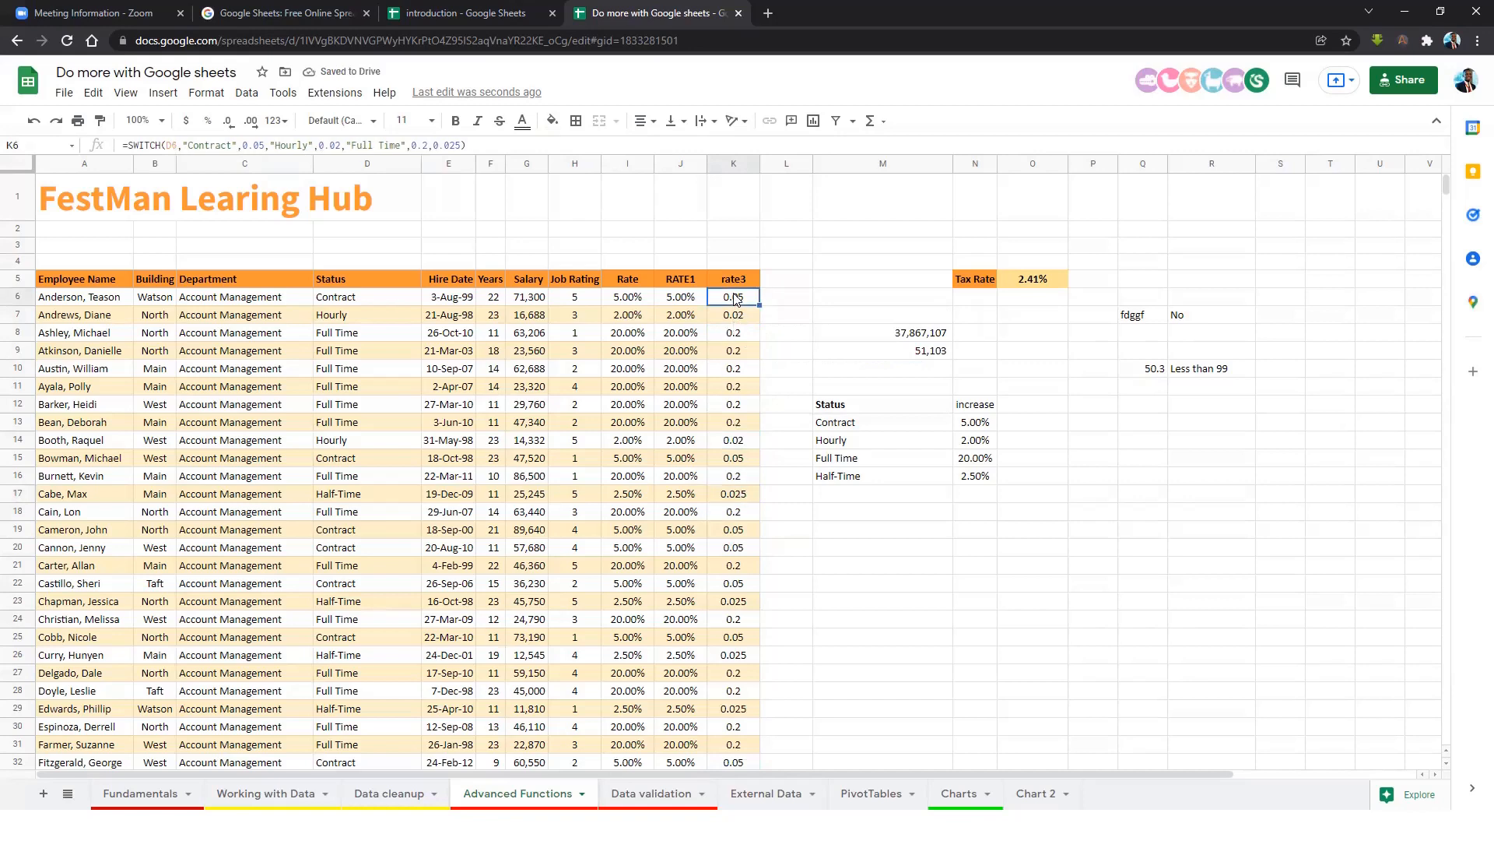
{"action": "key", "text": "ctrl+shift+Down"}
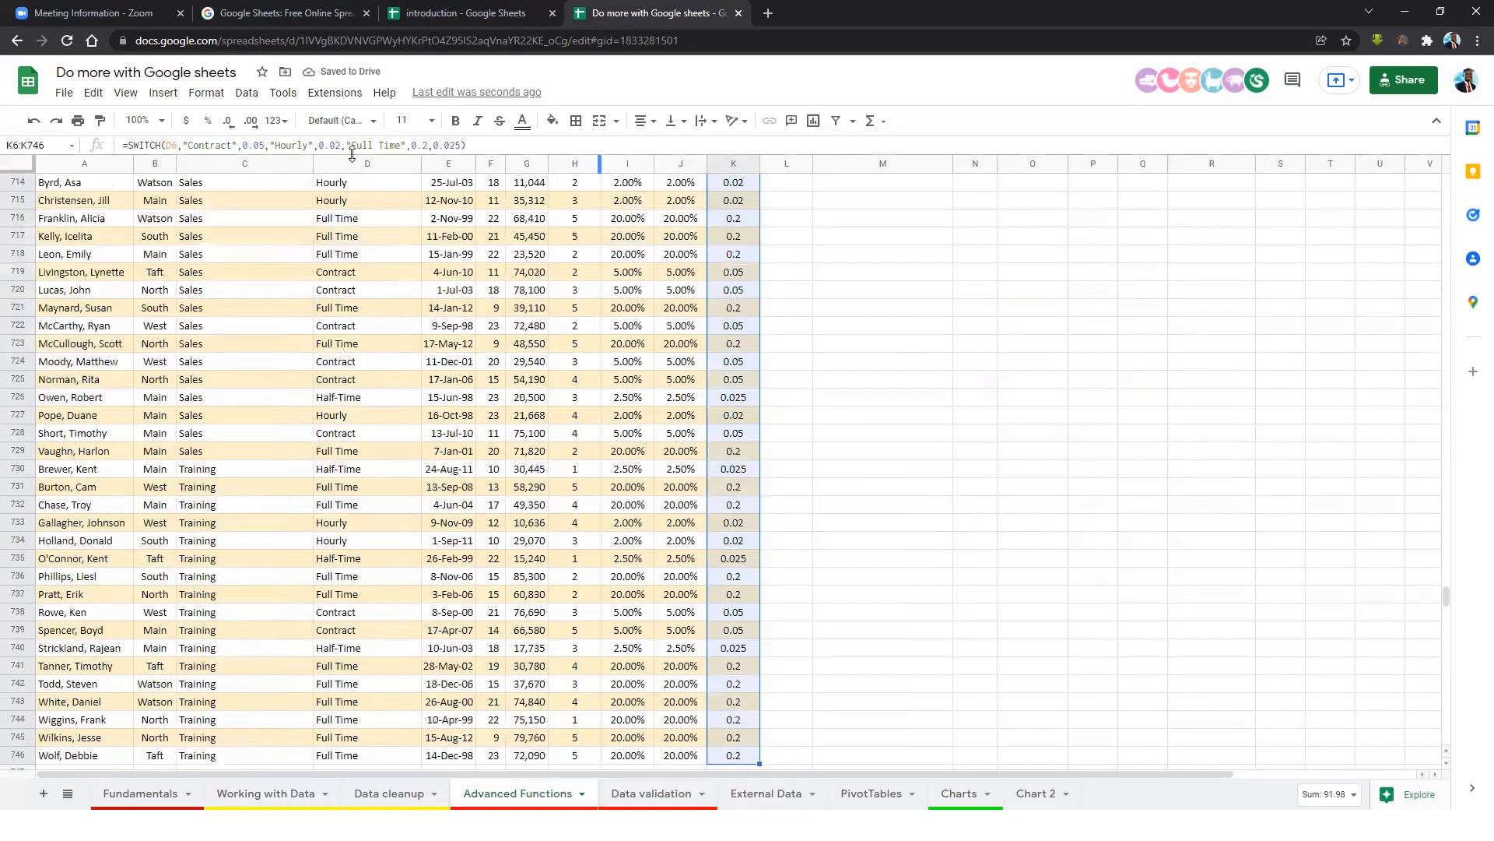
{"action": "scroll", "coordinate": [806, 321], "scroll_direction": "up", "scroll_amount": 15}
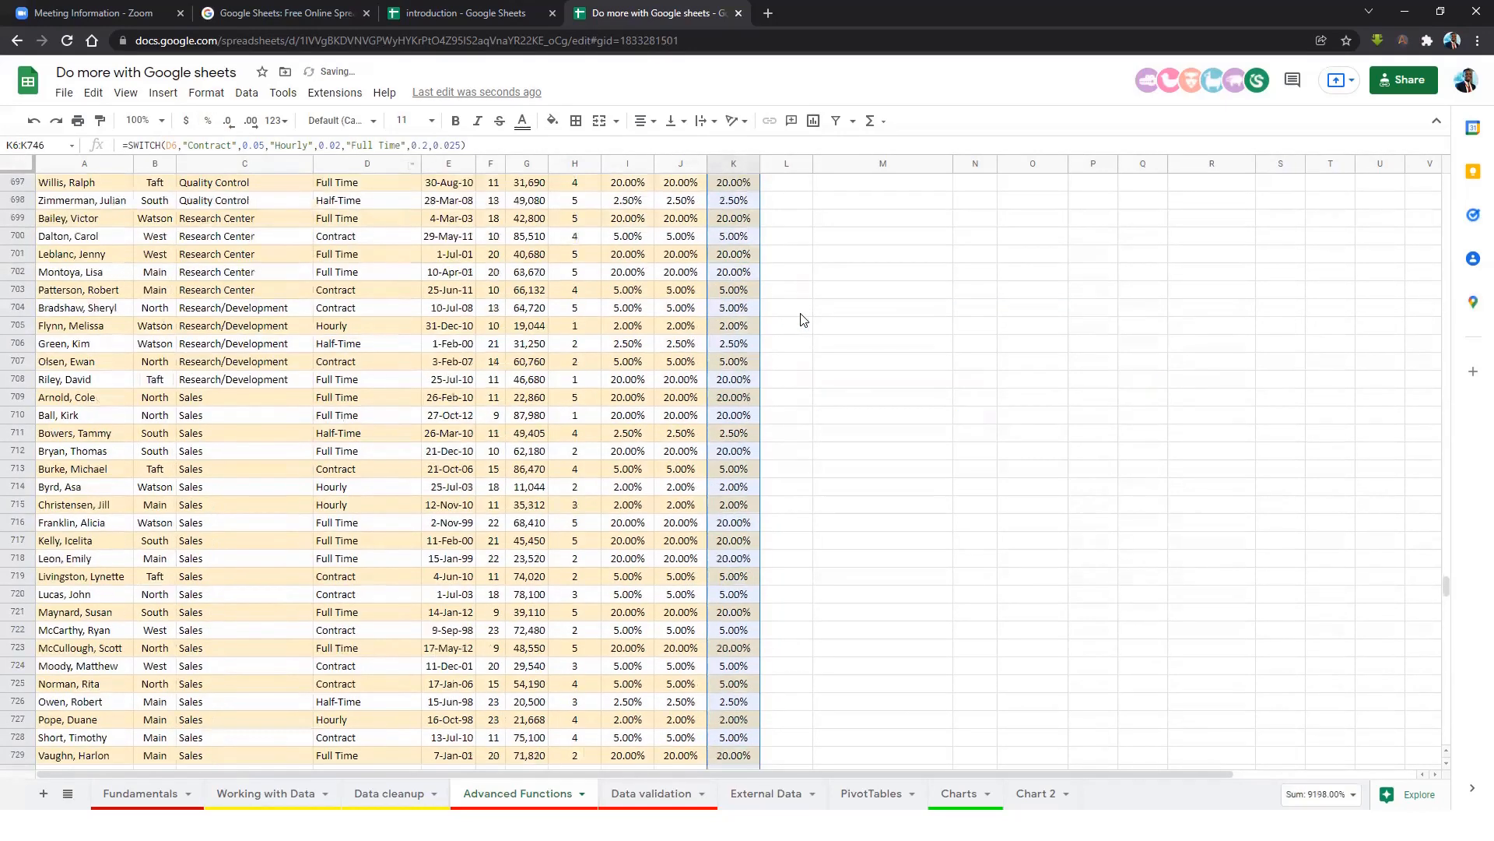
{"action": "left_click_drag", "start_coordinate": [1446, 558], "coordinate": [1443, 342]}
{"action": "left_click_drag", "start_coordinate": [1419, 265], "coordinate": [1427, 173]}
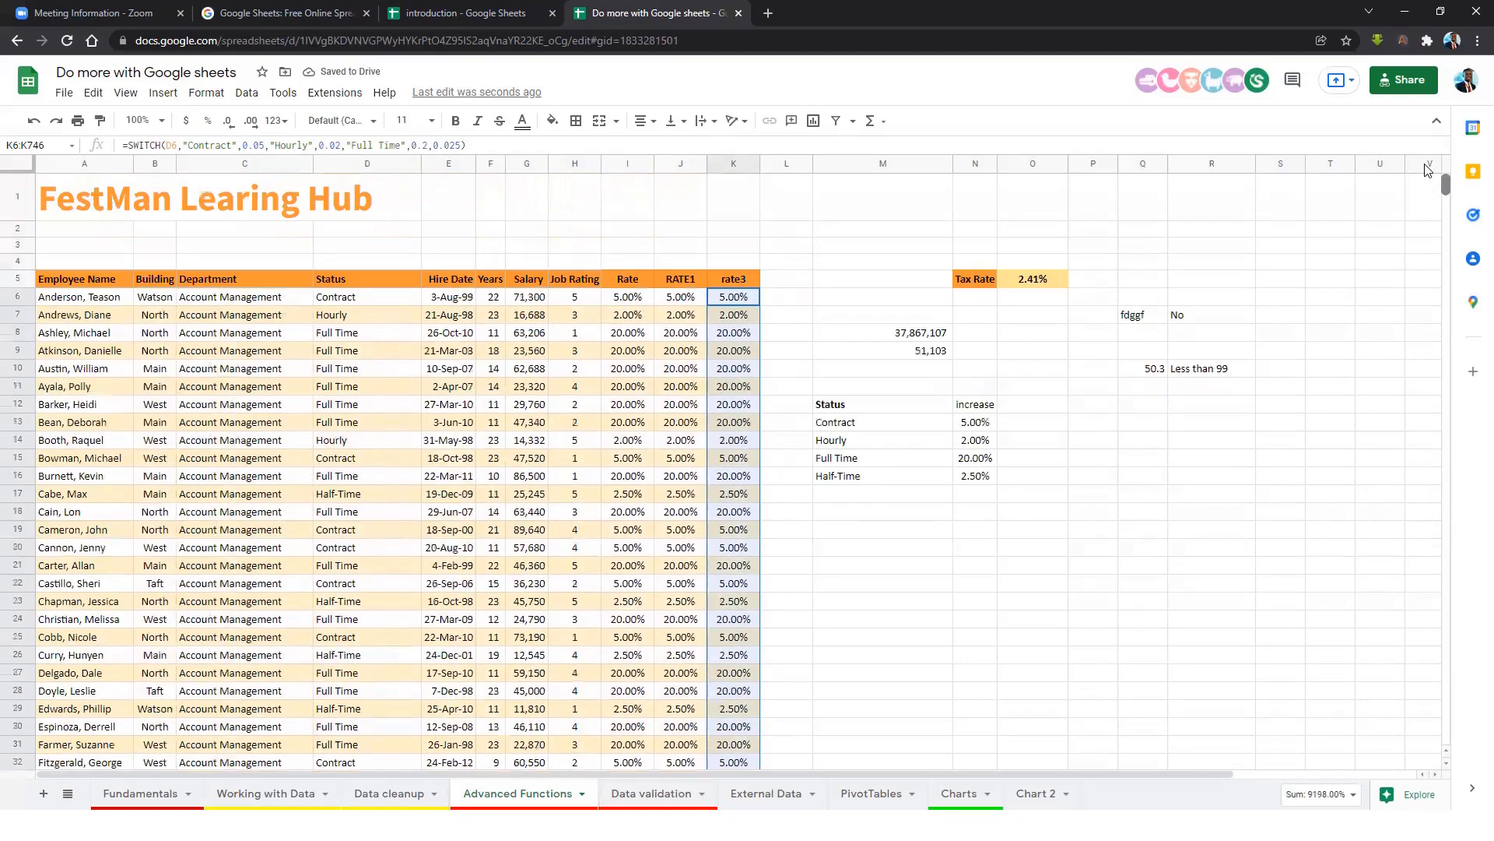
{"action": "left_click", "coordinate": [751, 319]}
{"action": "left_click", "coordinate": [732, 350]}
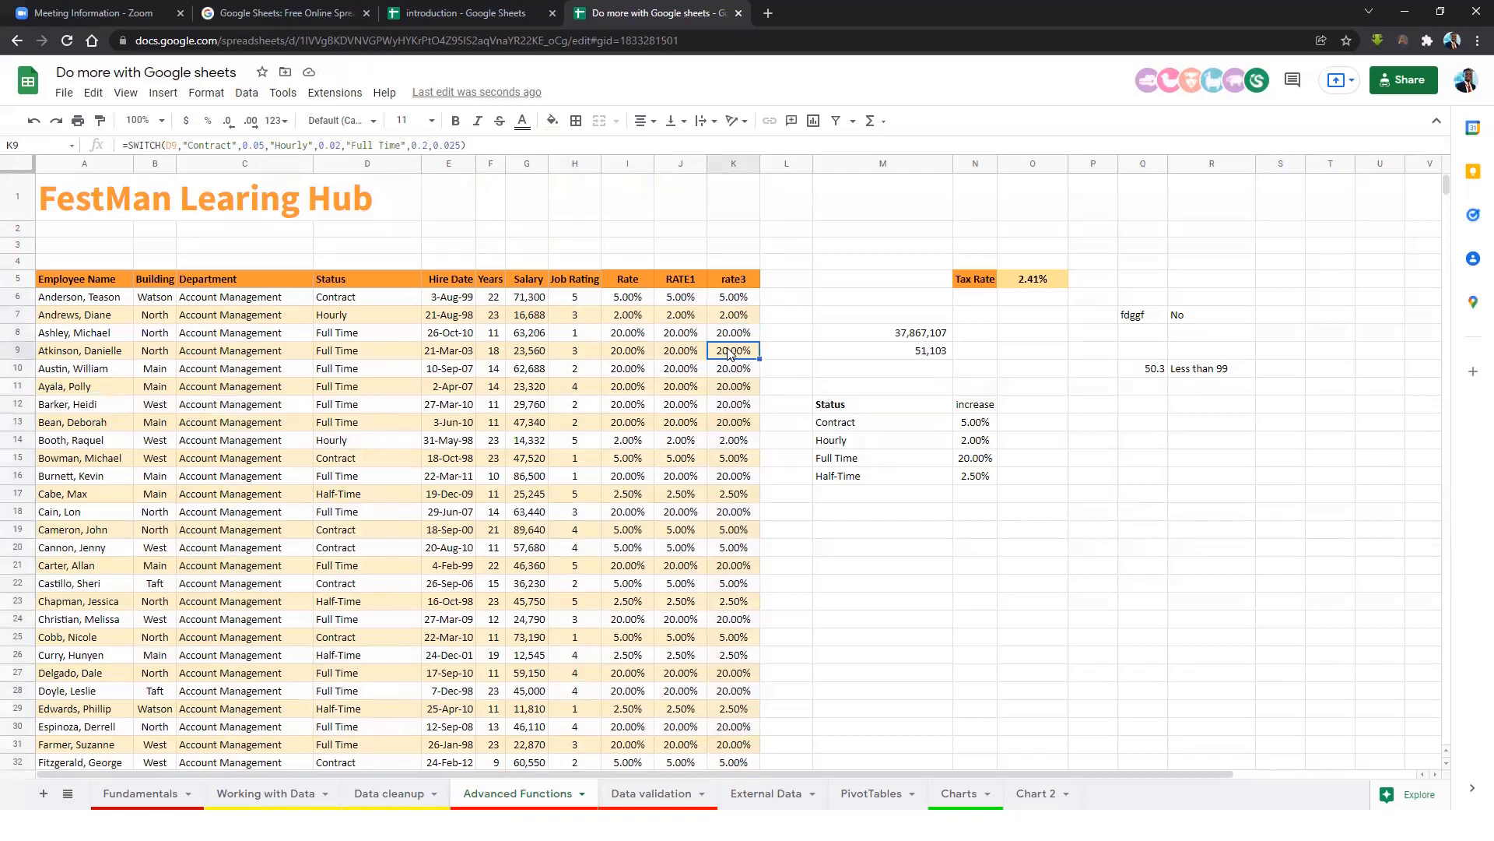
{"action": "left_click", "coordinate": [725, 302]}
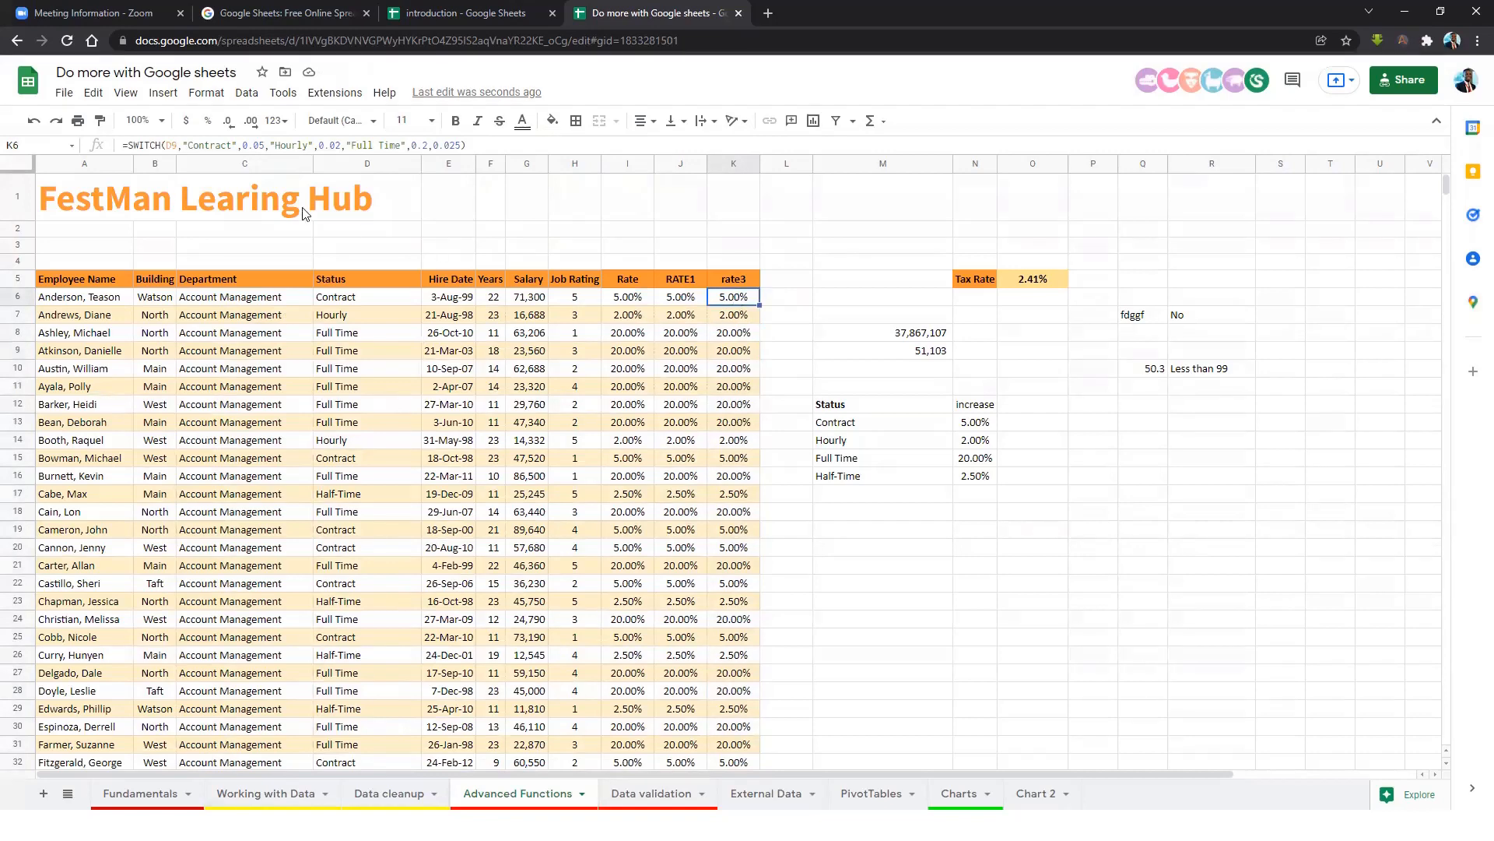
Review K6's SWITCH cases, Contract, Hourly and the 0.025 default, leaving it unchanged.
{"action": "left_click", "coordinate": [174, 145]}
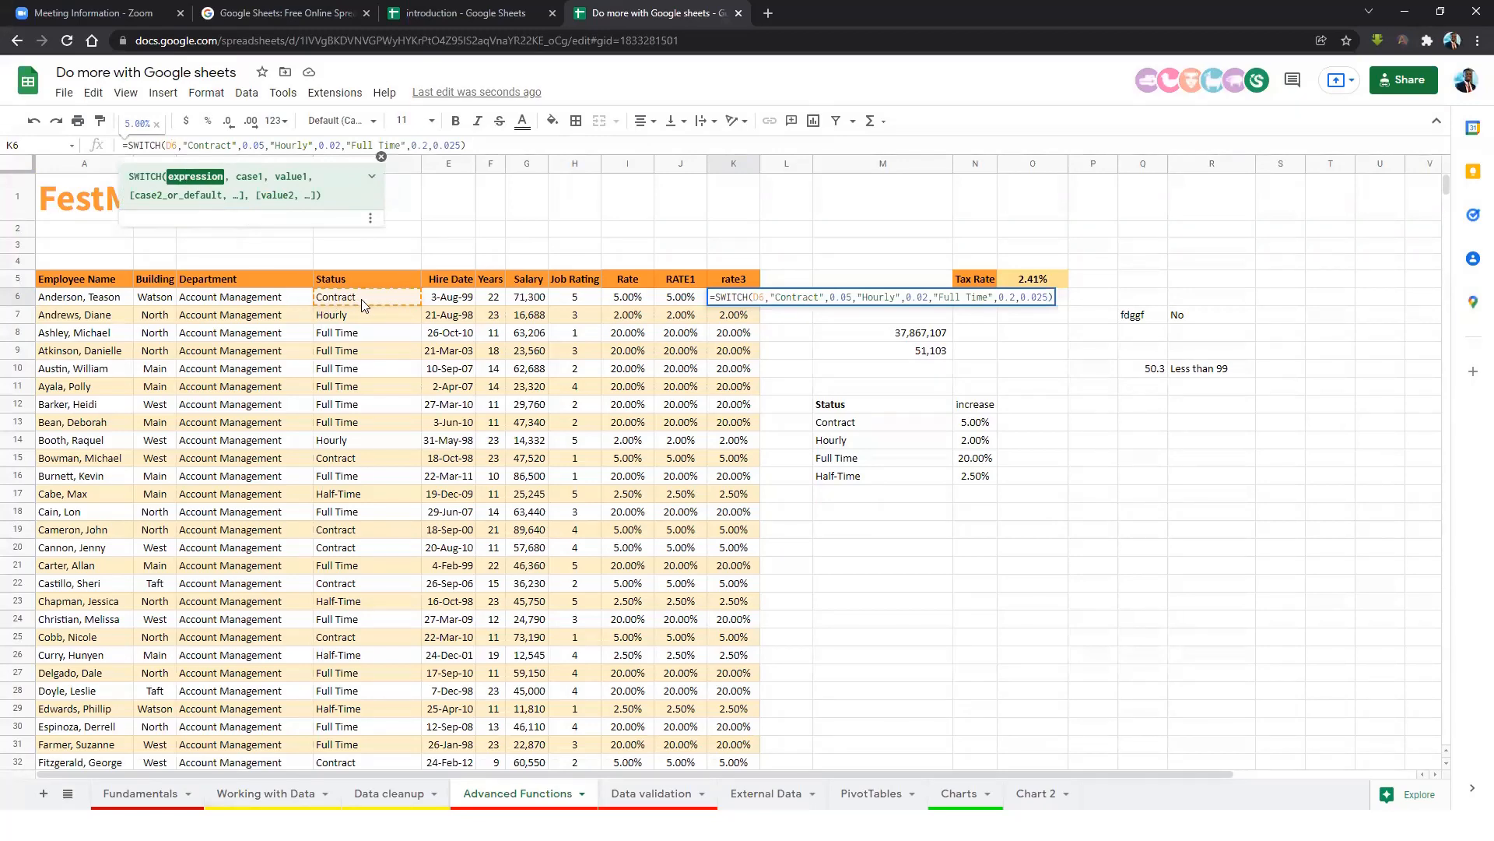
{"action": "left_click", "coordinate": [189, 145]}
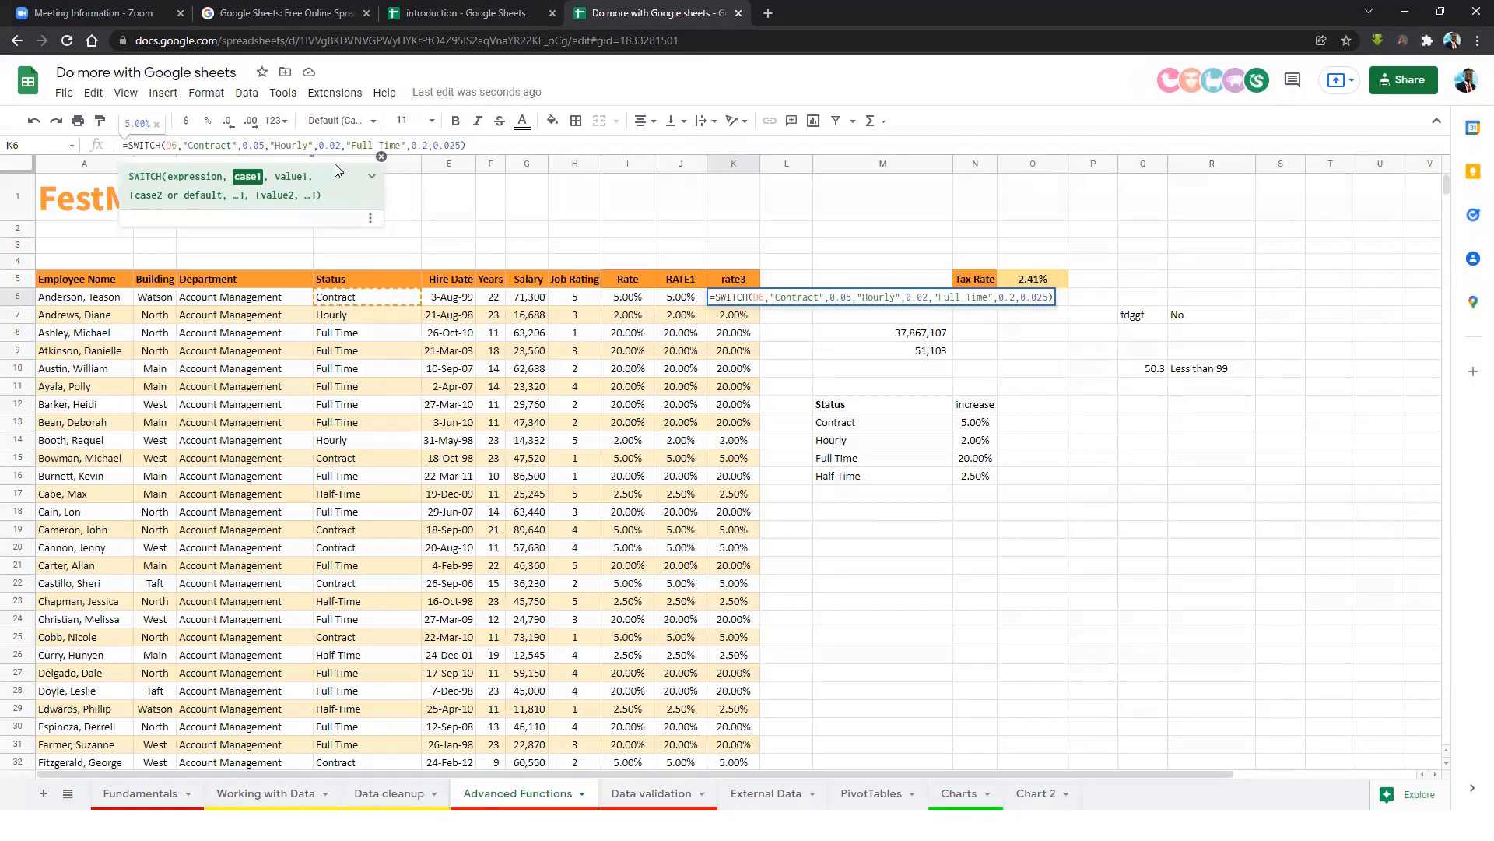
{"action": "left_click_drag", "start_coordinate": [345, 147], "coordinate": [432, 145]}
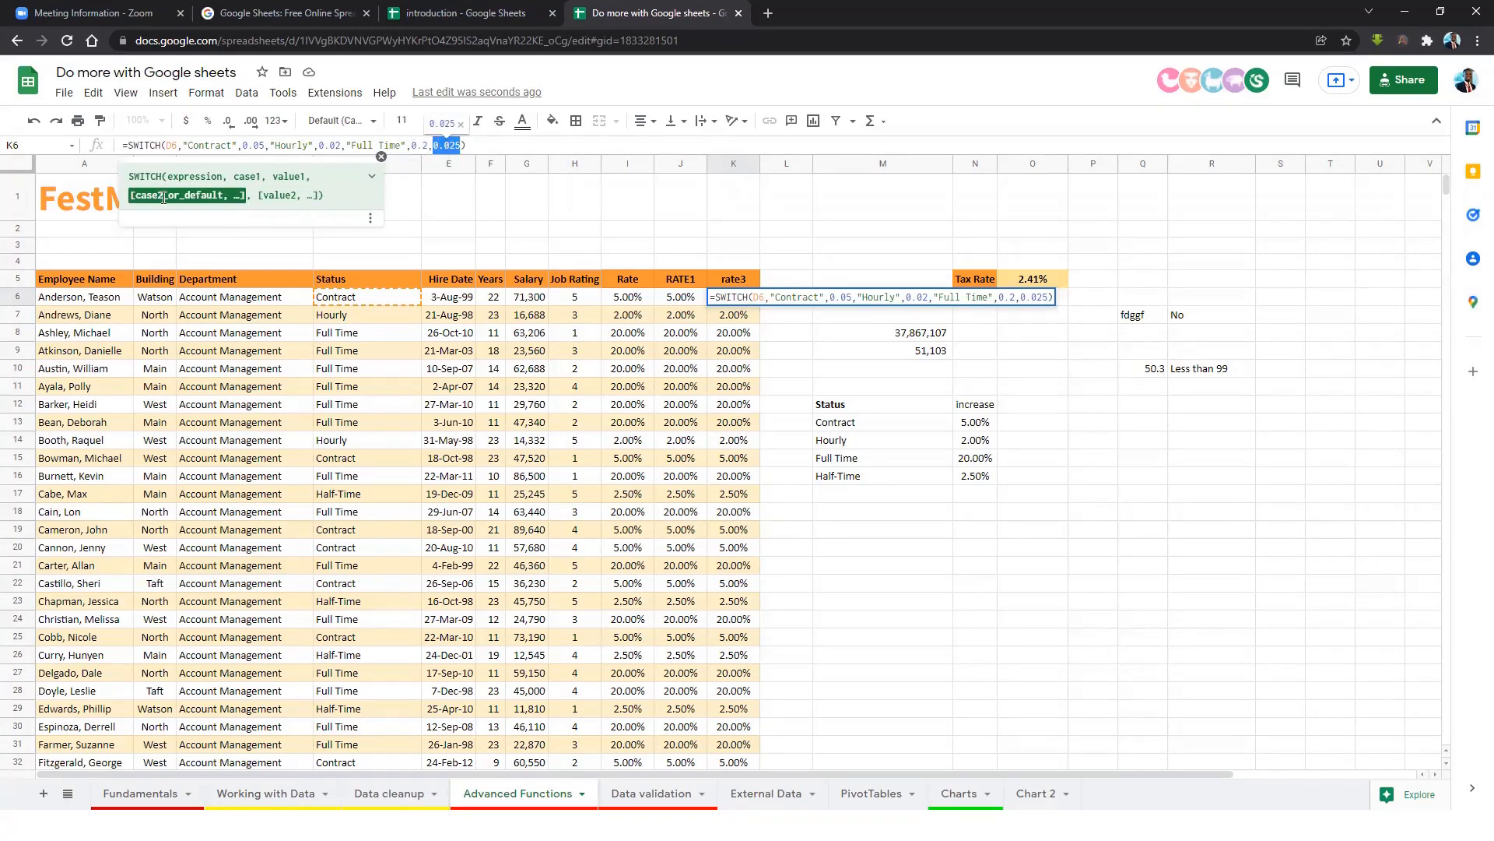
{"action": "left_click", "coordinate": [451, 145]}
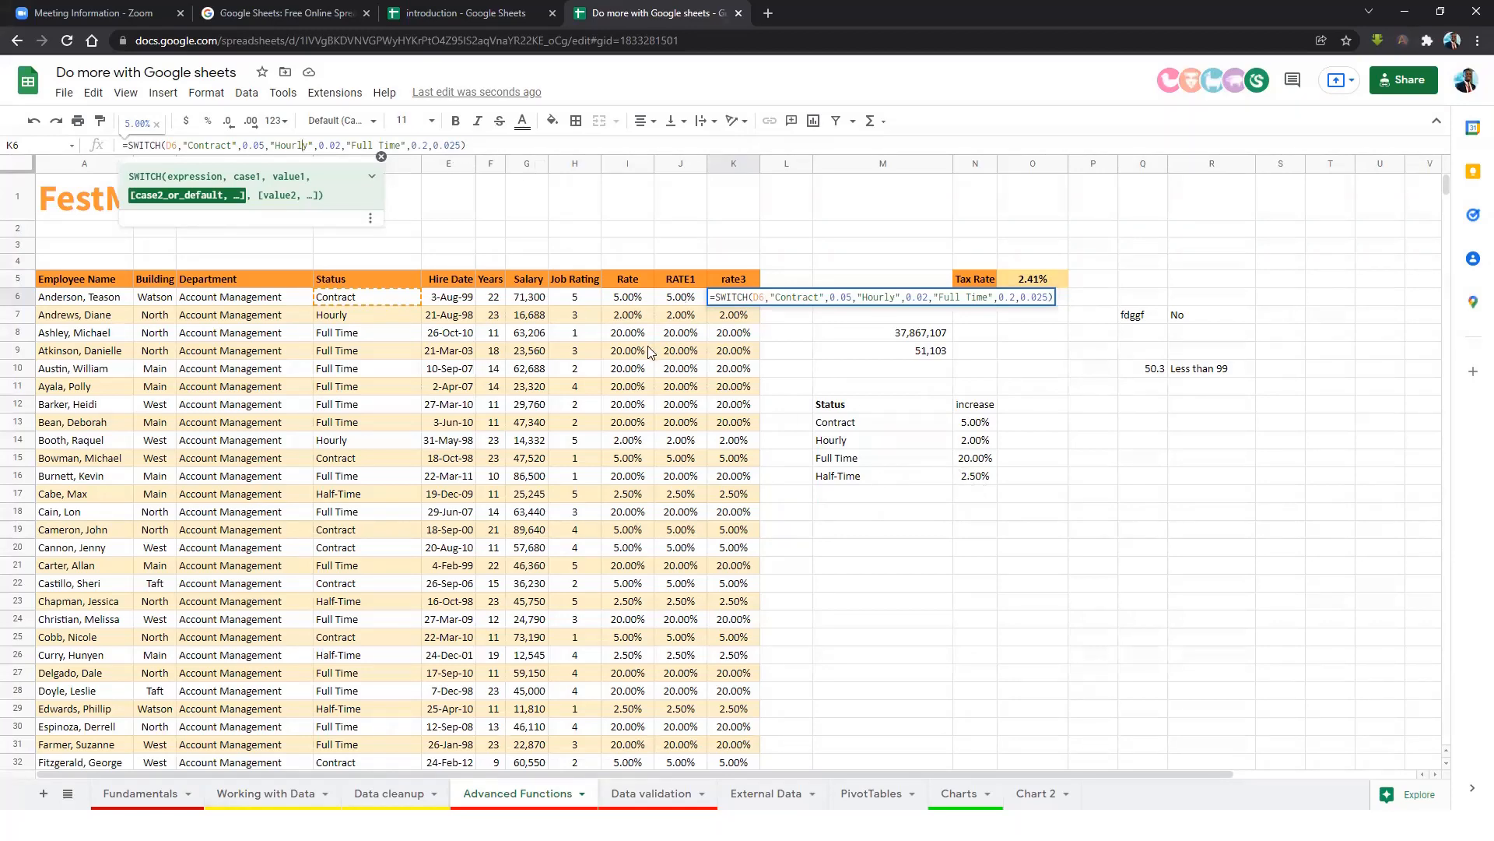
{"action": "key", "text": "Return"}
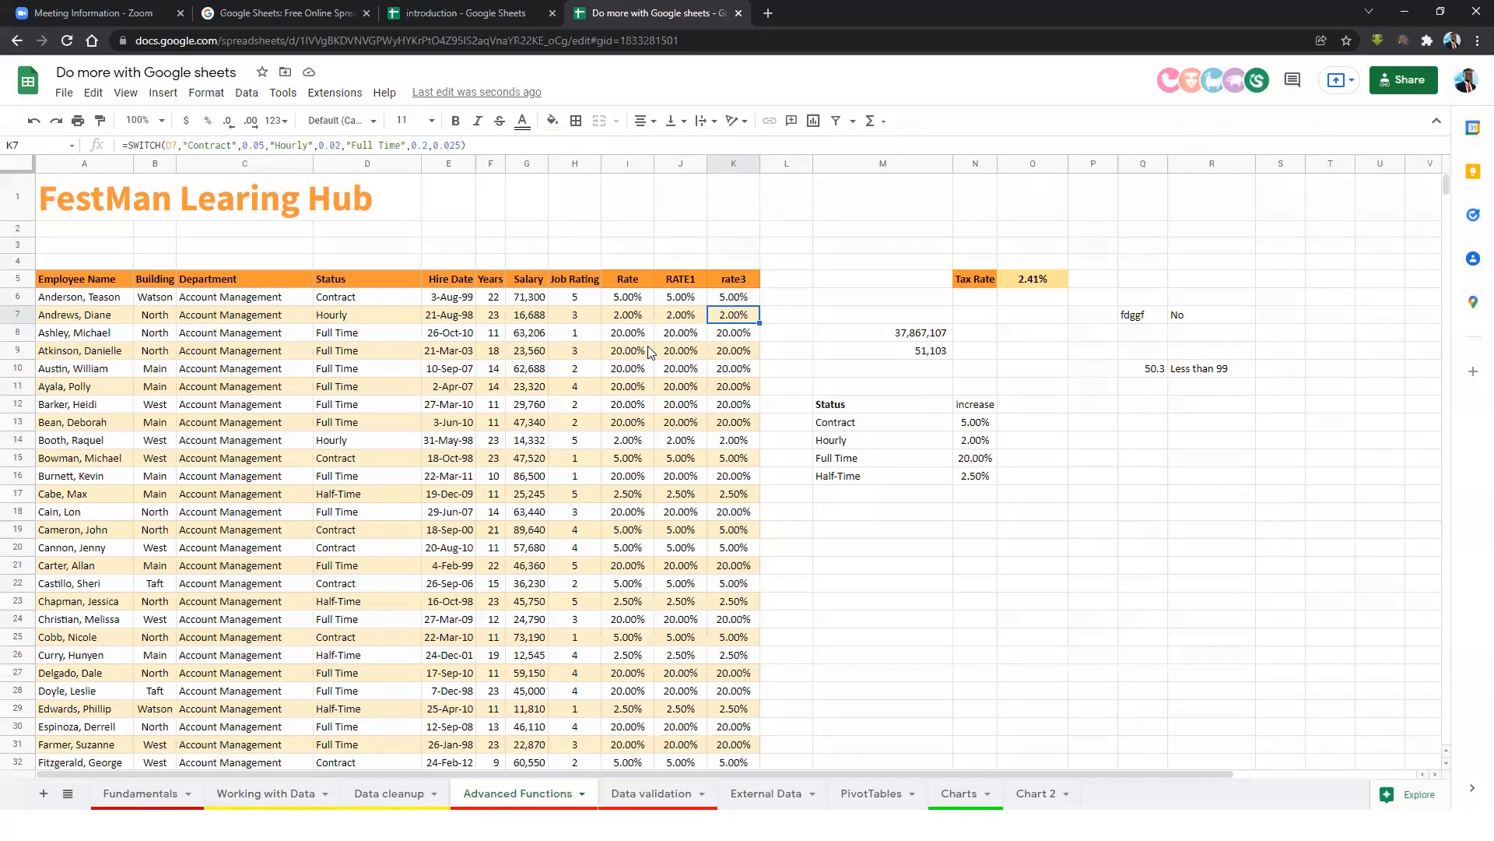
{"action": "left_click", "coordinate": [732, 300]}
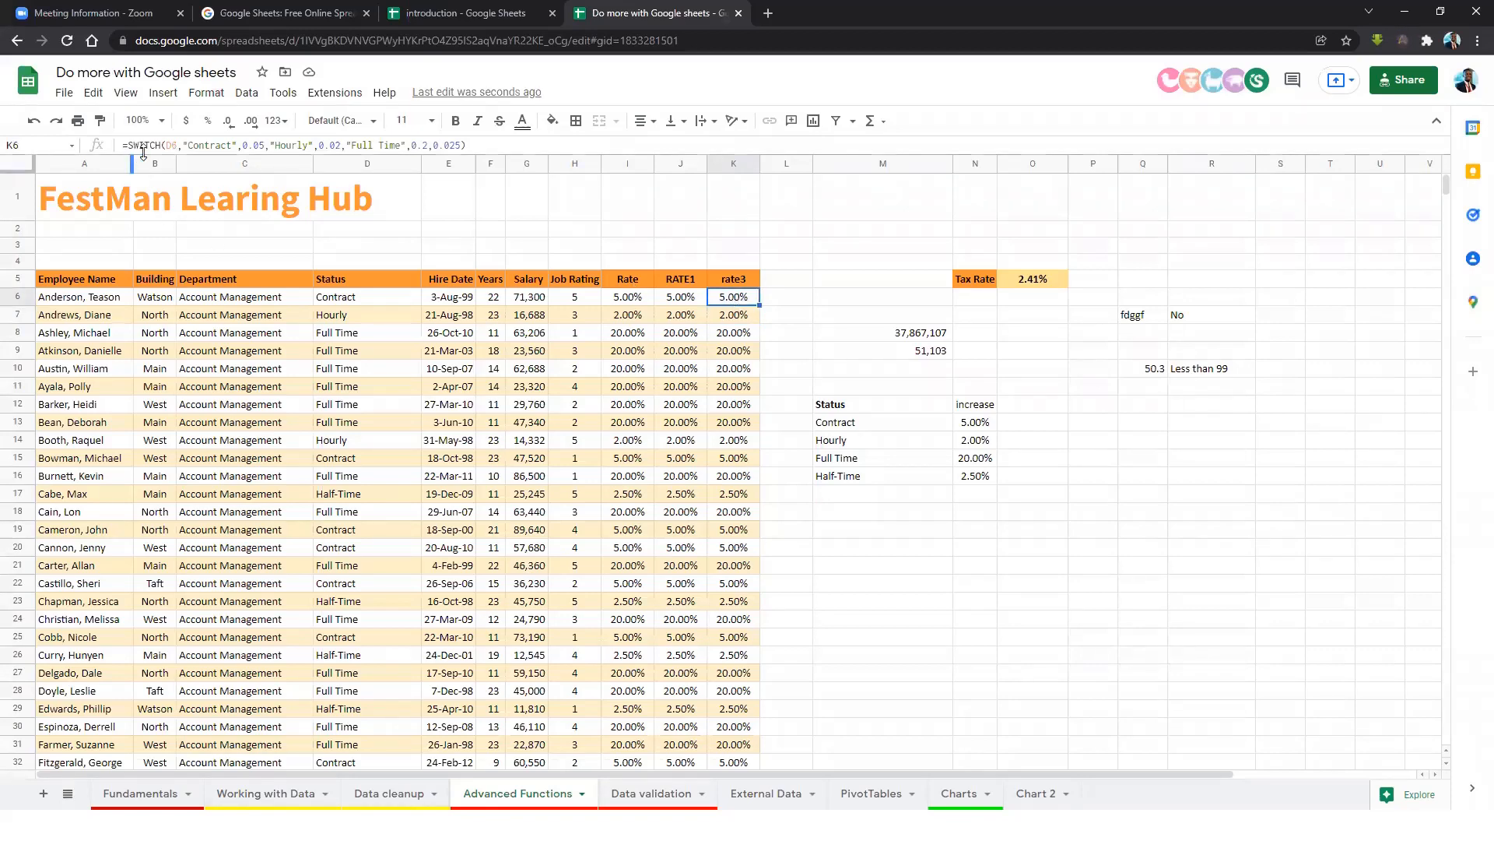
{"action": "left_click", "coordinate": [673, 302]}
{"action": "left_click", "coordinate": [724, 304]}
{"action": "left_click", "coordinate": [688, 304]}
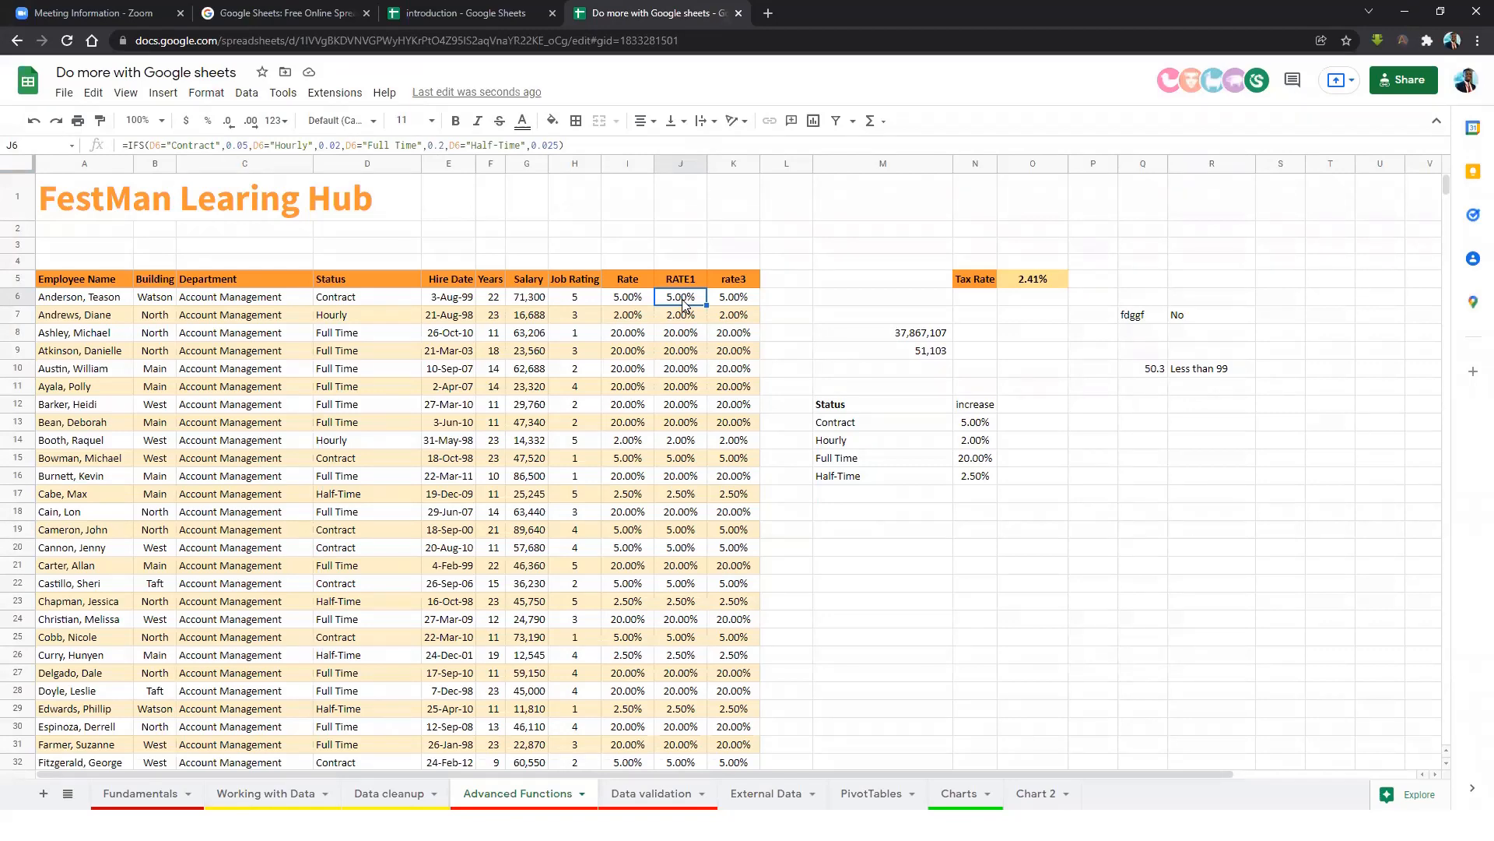
{"action": "left_click", "coordinate": [724, 305]}
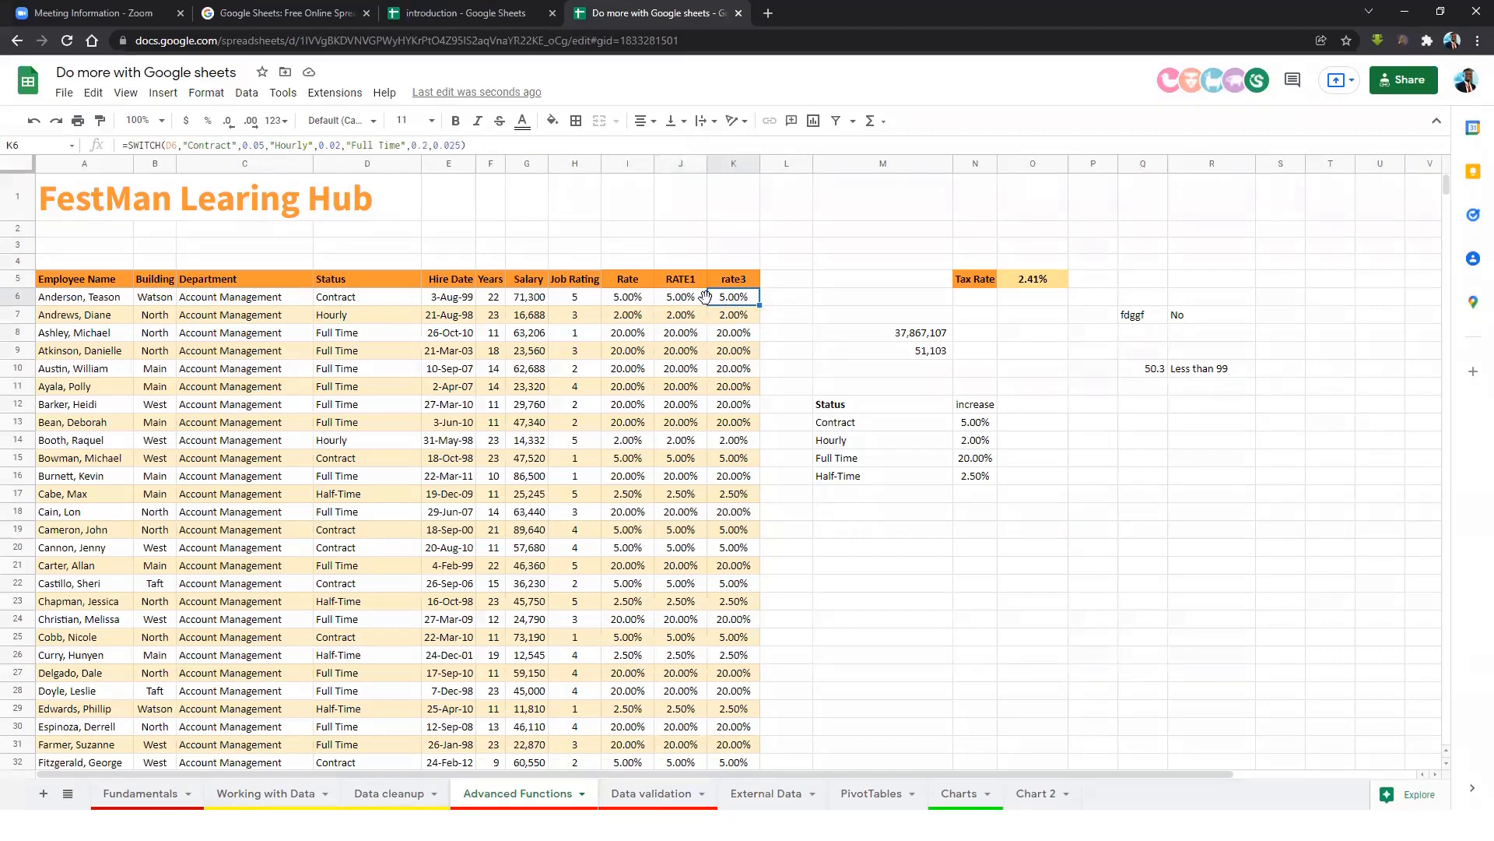
{"action": "left_click", "coordinate": [868, 338]}
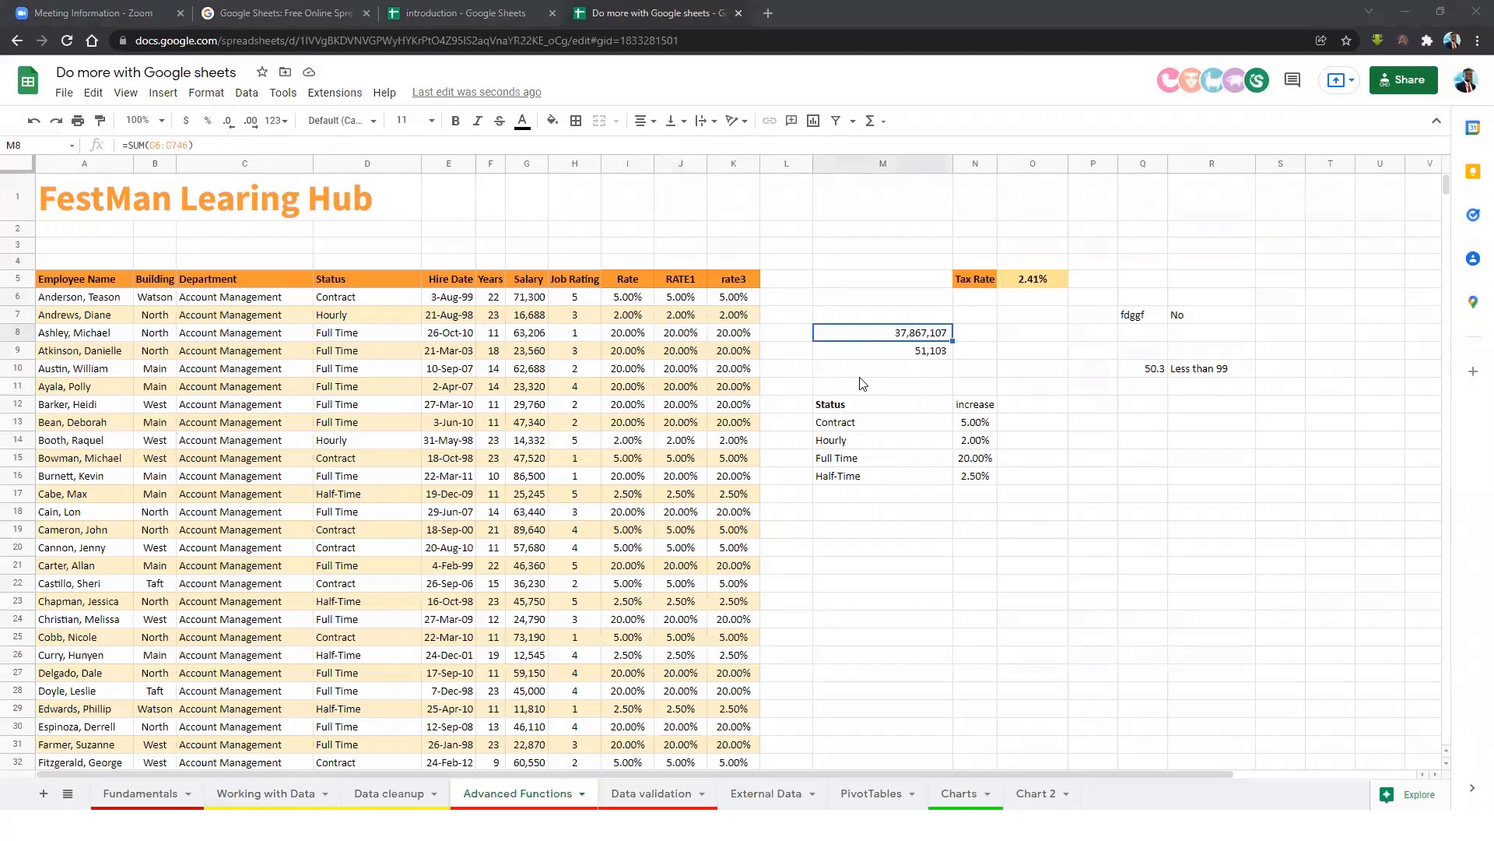
{"action": "left_click", "coordinate": [862, 383]}
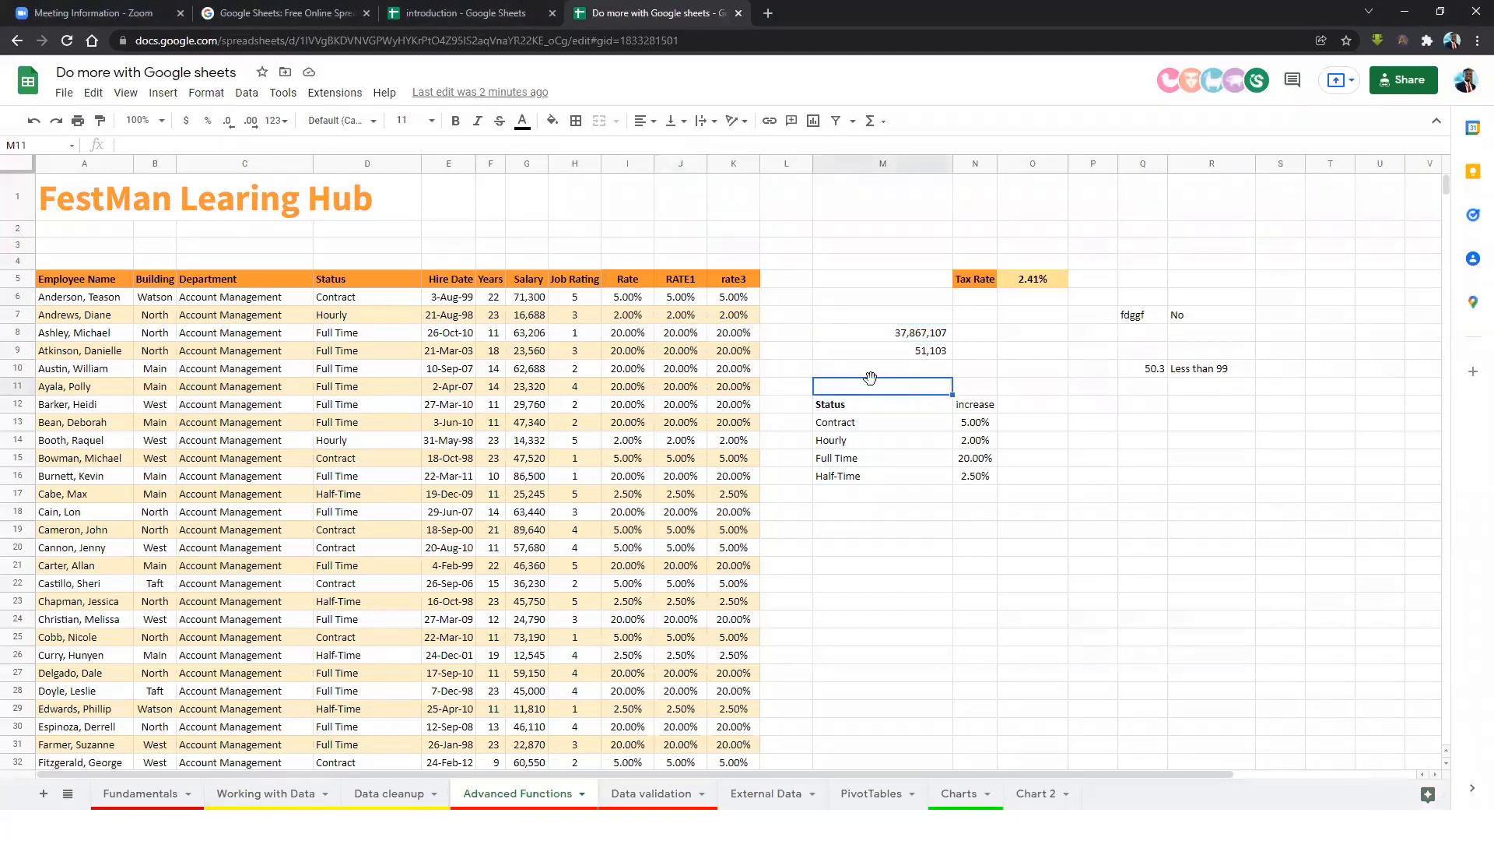
{"action": "left_click", "coordinate": [629, 315]}
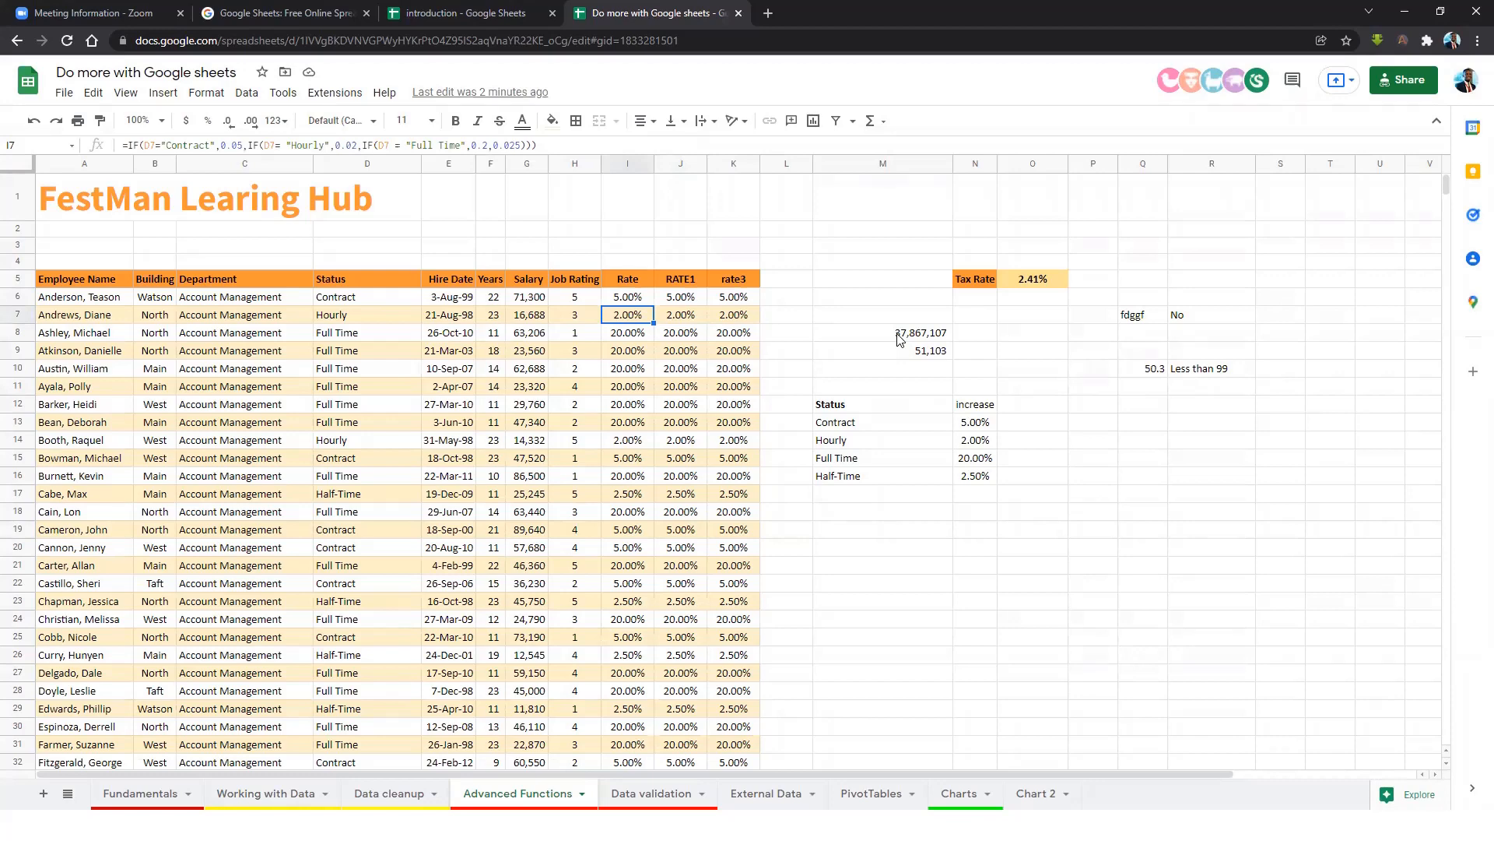
{"action": "left_click", "coordinate": [860, 280]}
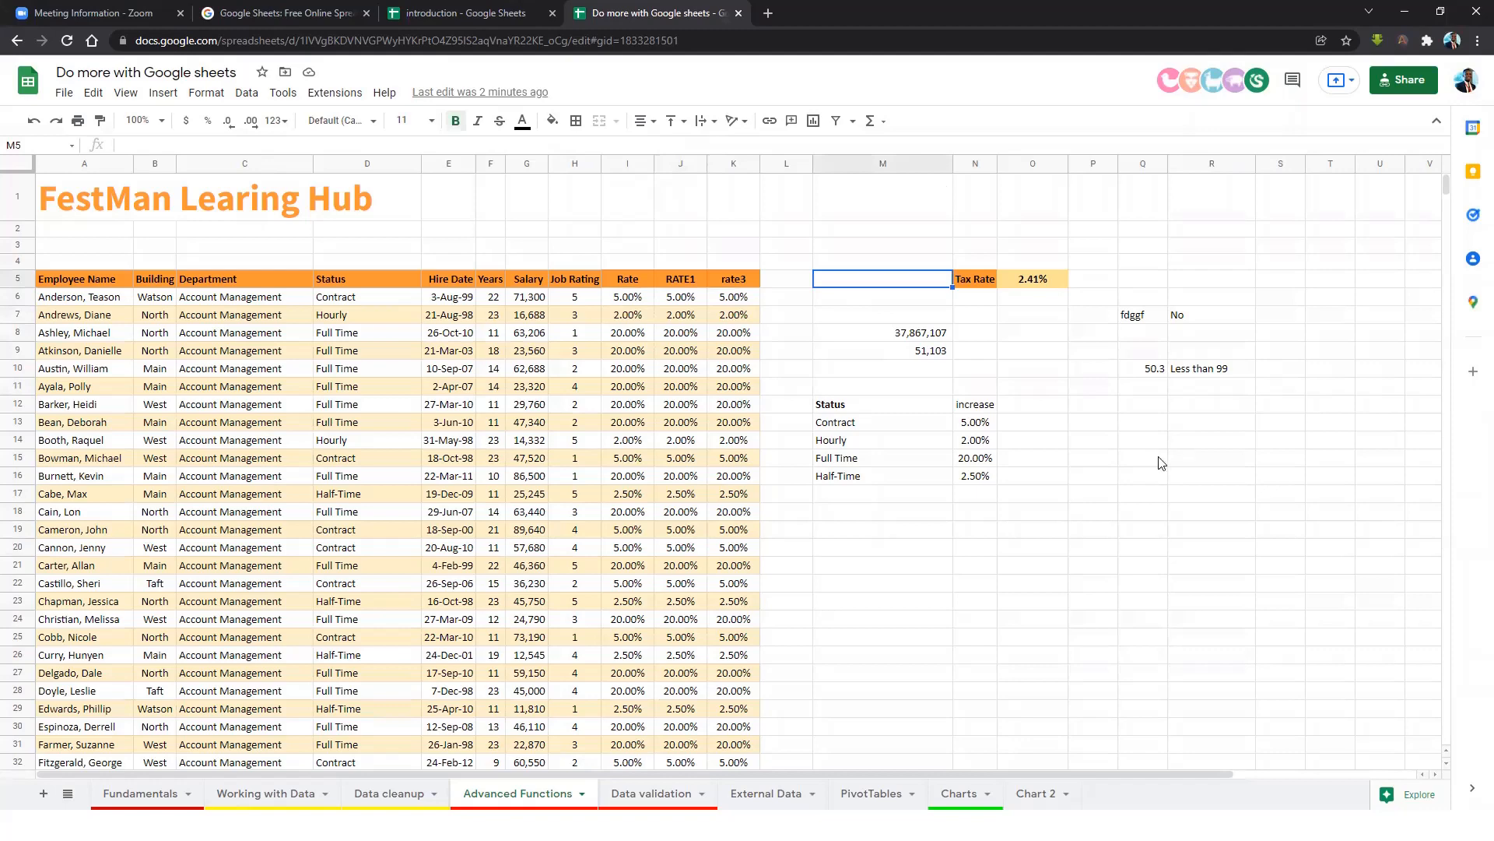
{"action": "left_click", "coordinate": [1319, 627], "text": "shift"}
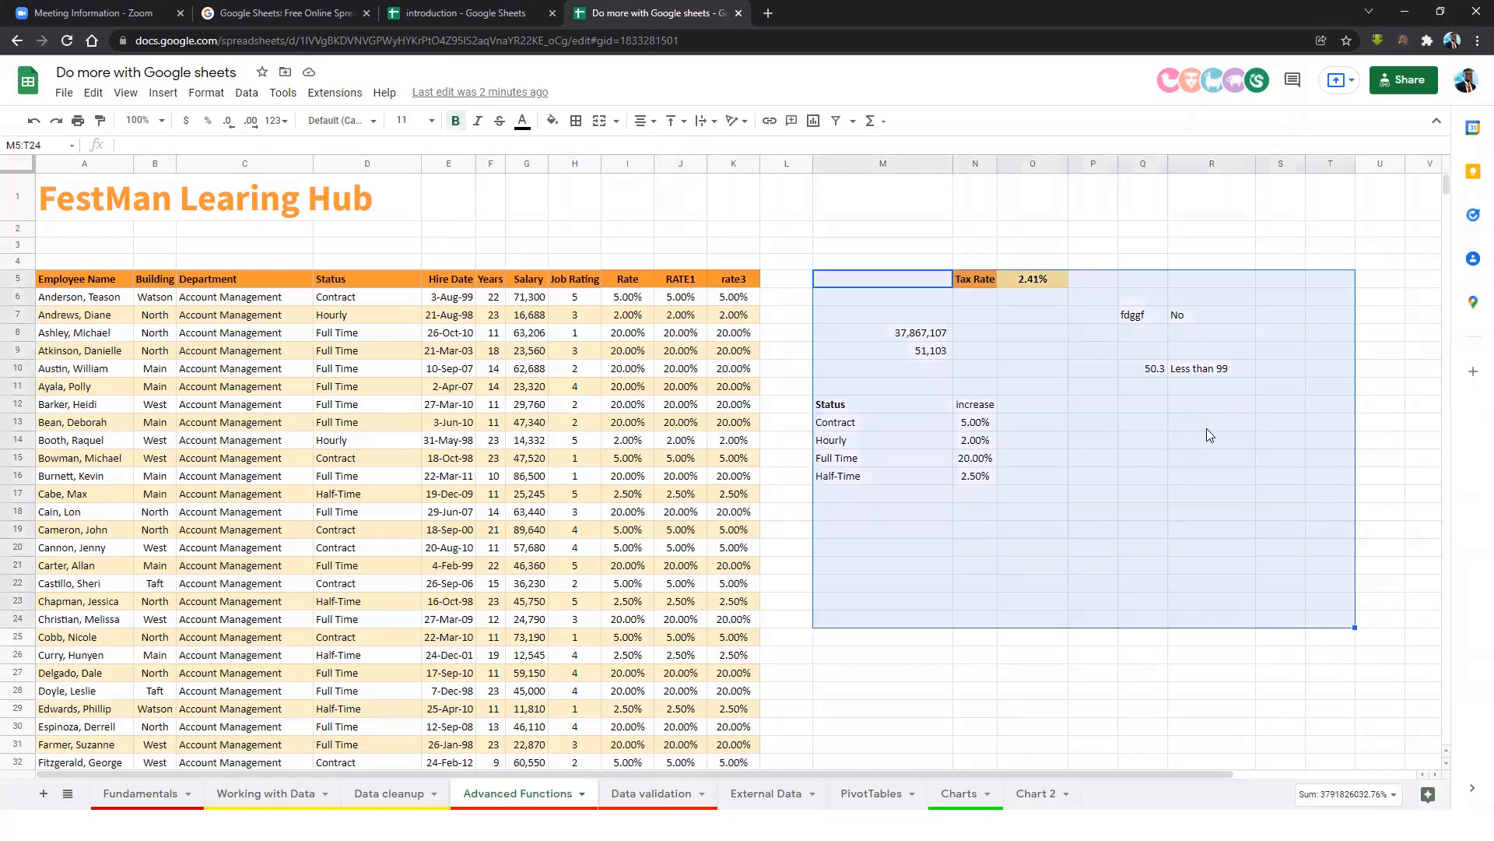
{"action": "right_click", "coordinate": [1207, 428]}
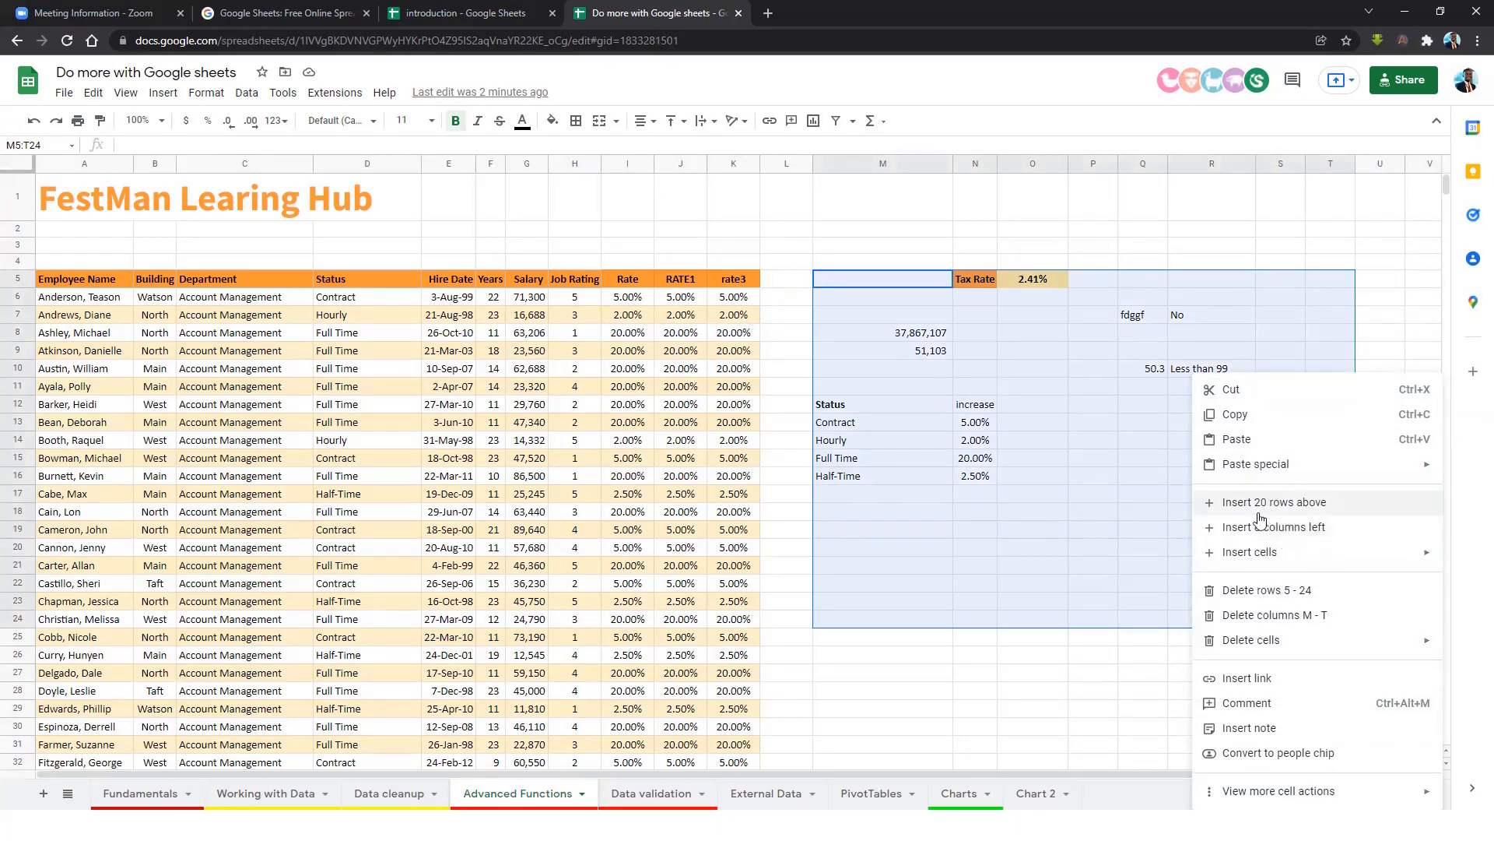
{"action": "left_click", "coordinate": [1267, 590]}
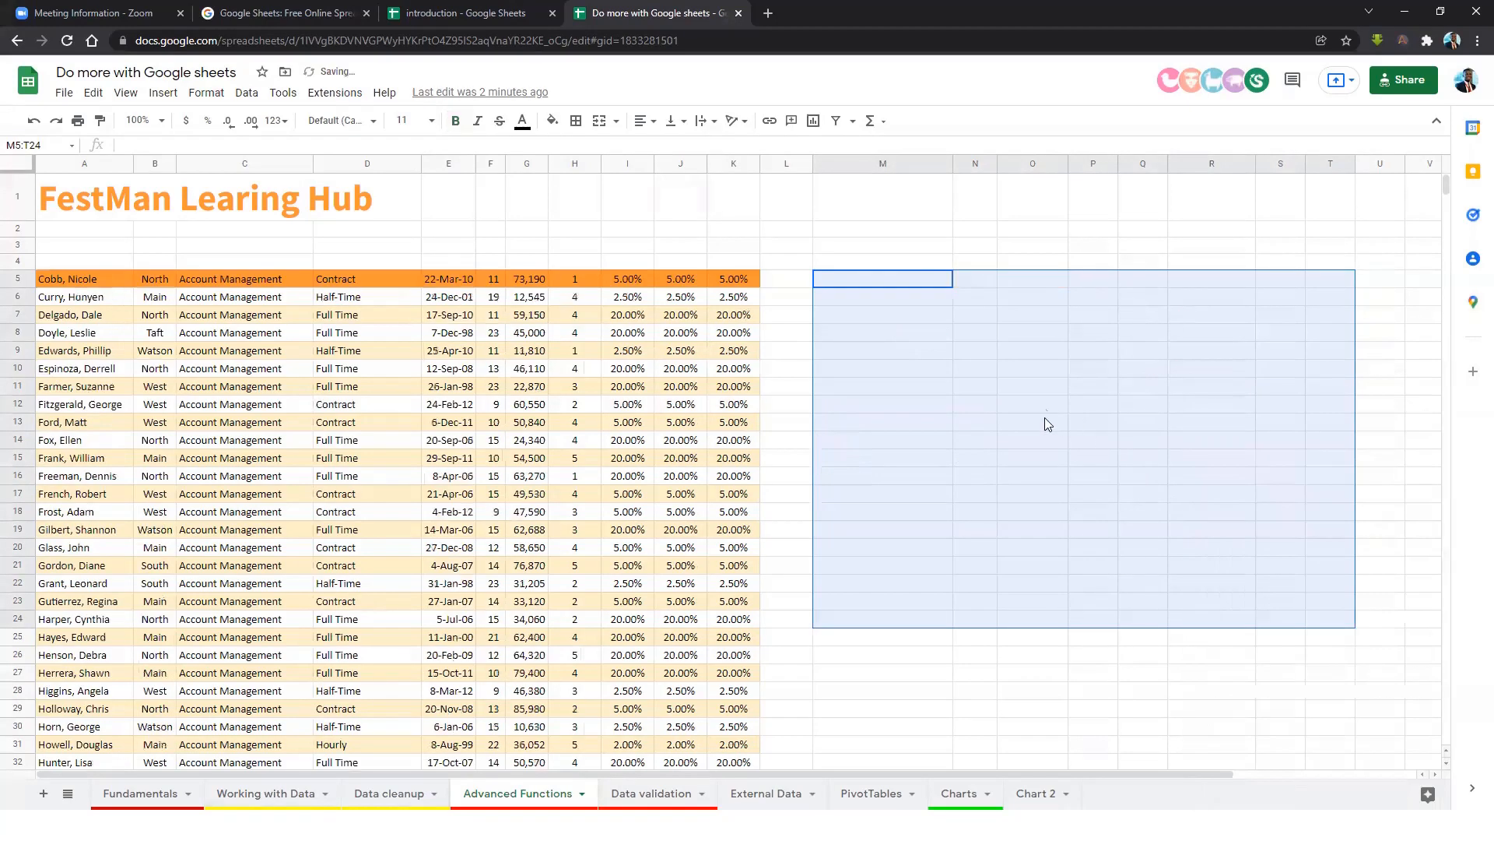
{"action": "left_click", "coordinate": [1031, 386]}
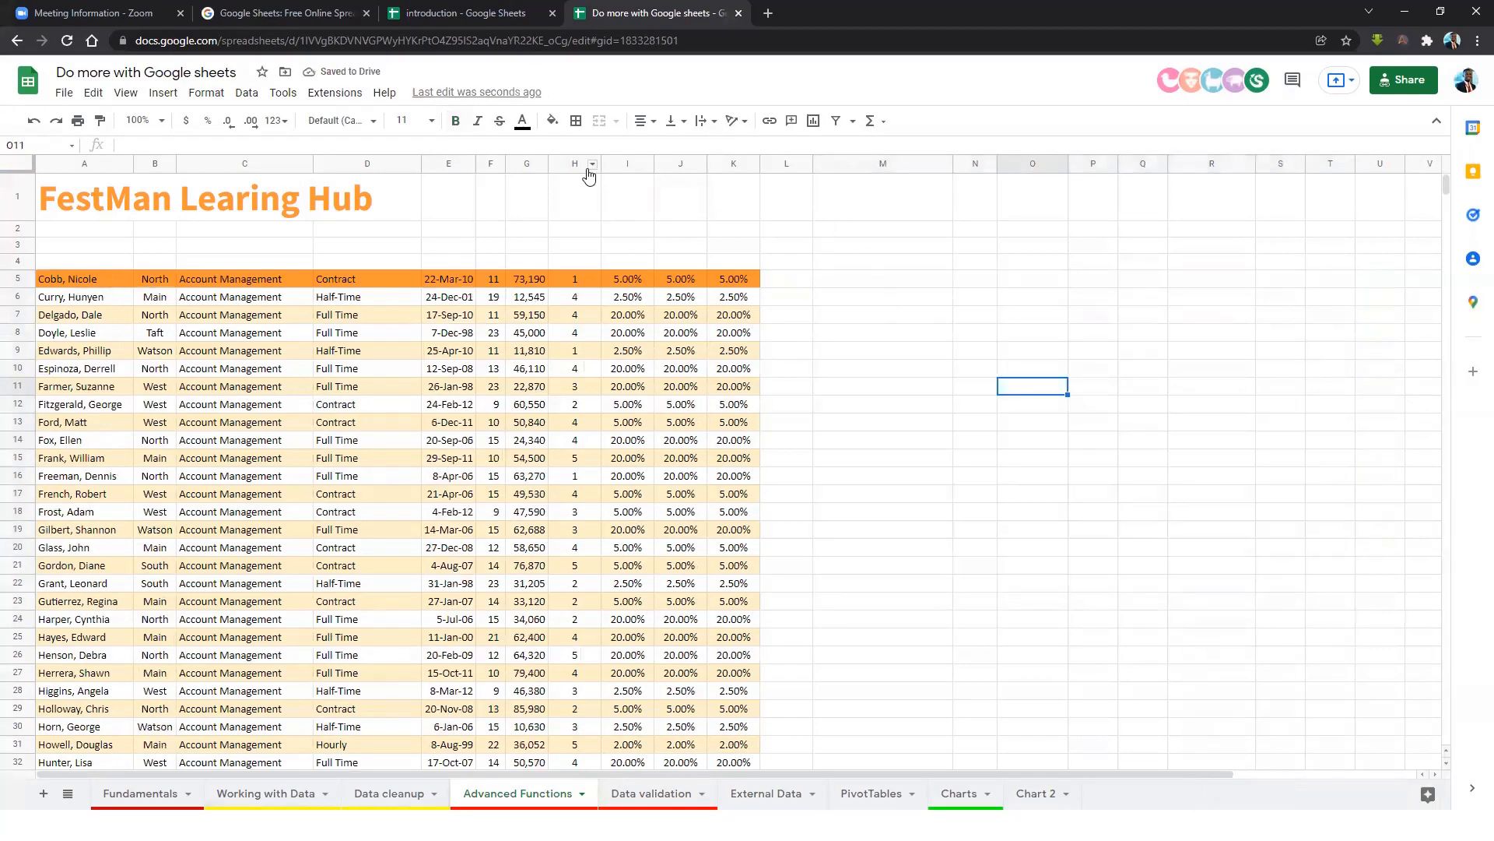
{"action": "left_click_drag", "start_coordinate": [575, 164], "coordinate": [741, 211]}
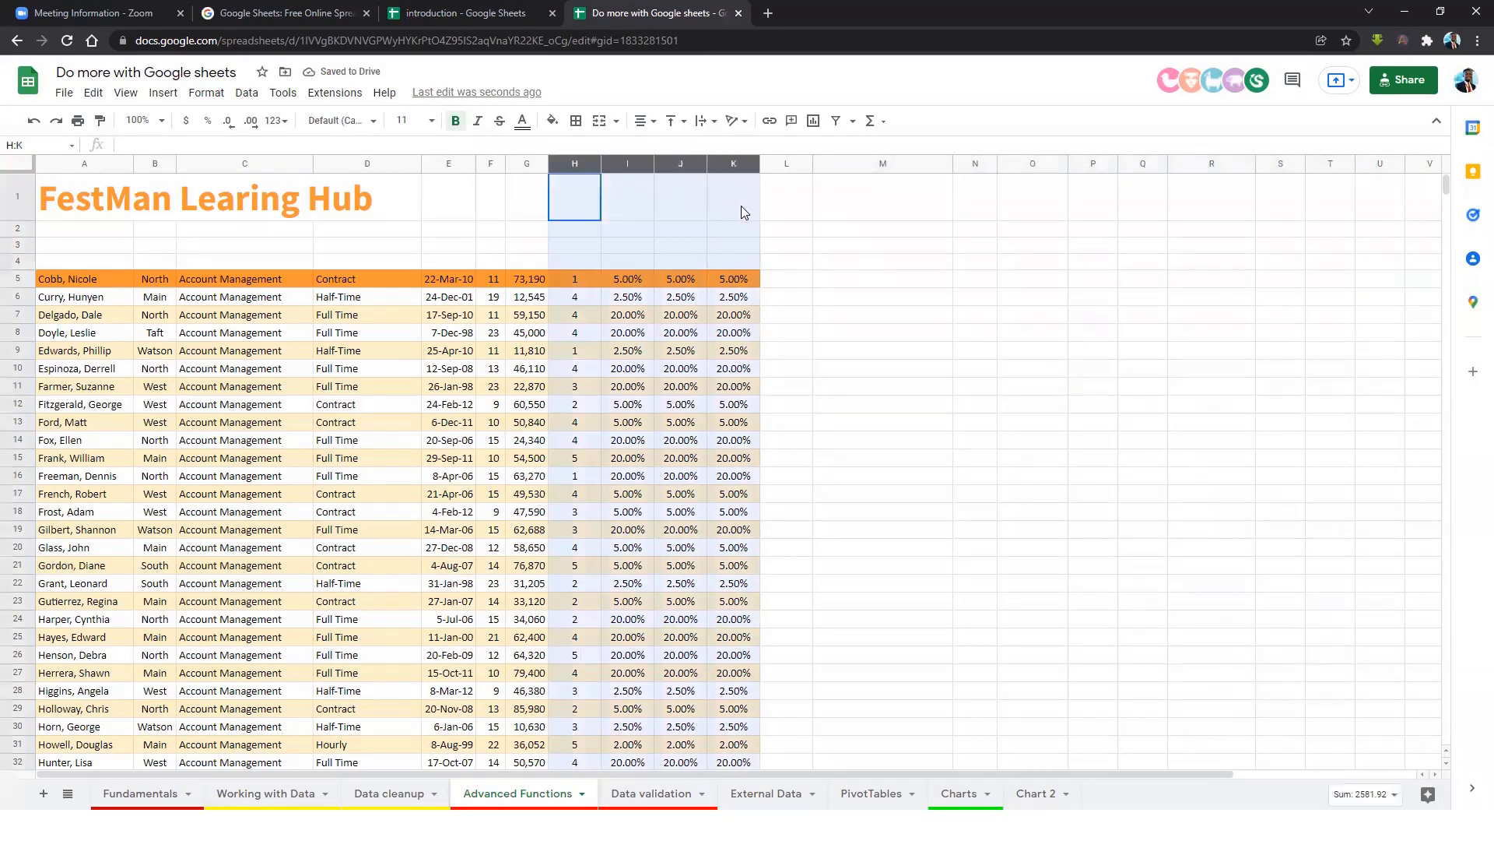
{"action": "right_click", "coordinate": [738, 278]}
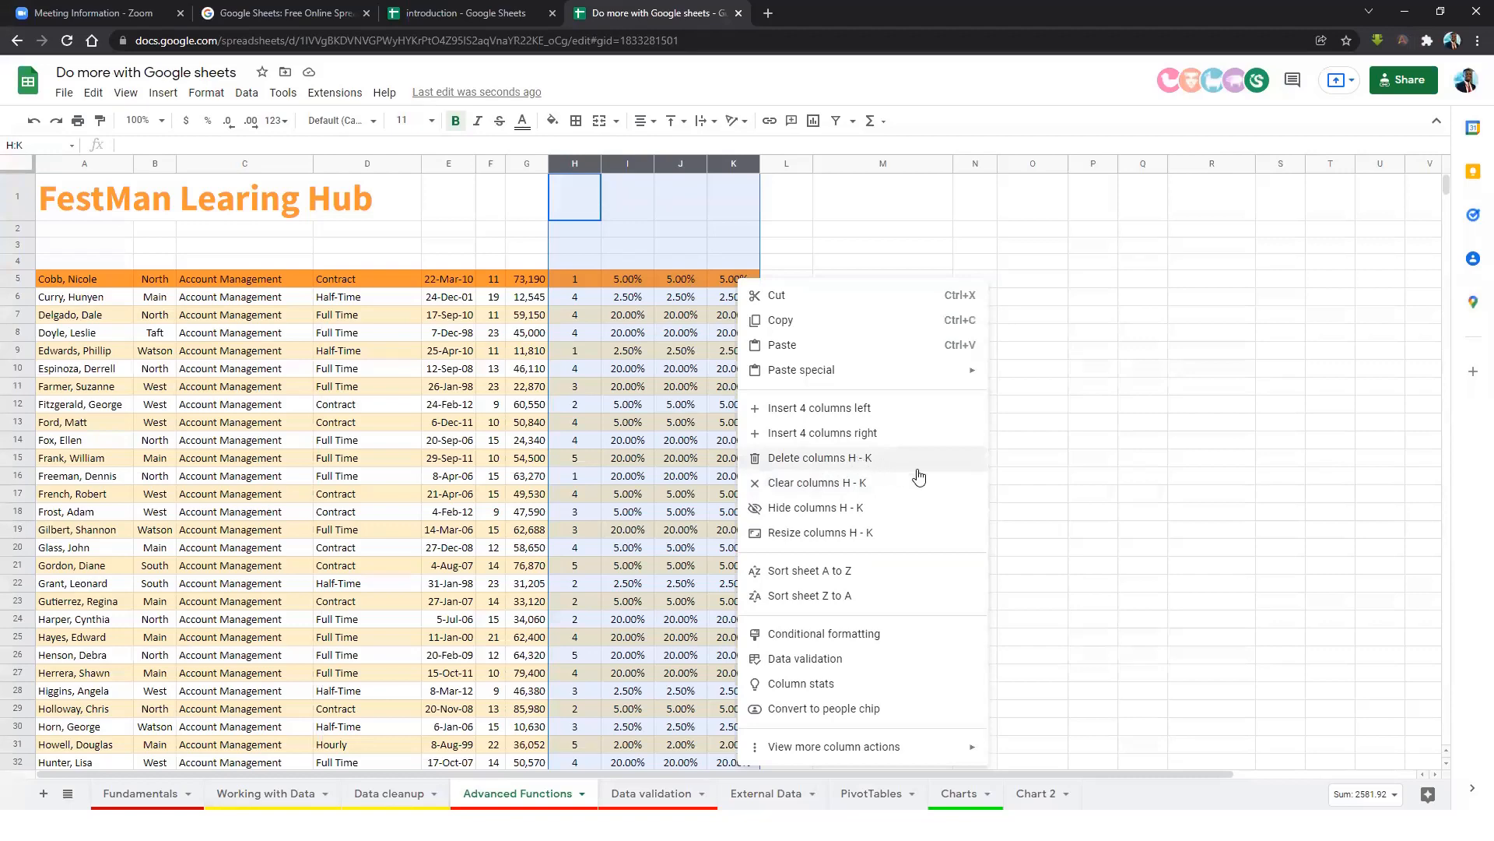
{"action": "left_click", "coordinate": [825, 467]}
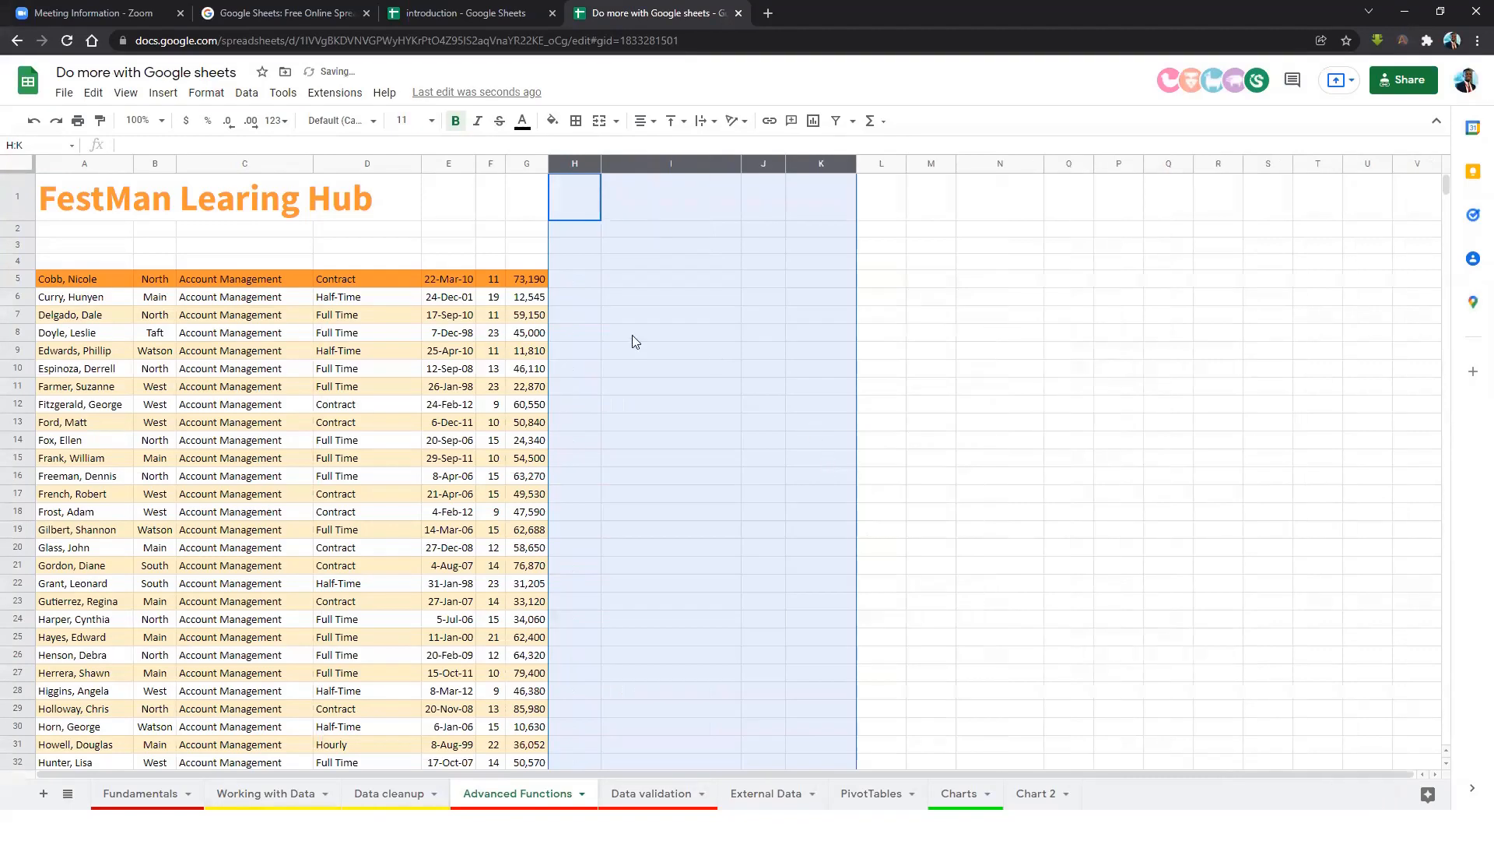
{"action": "left_click", "coordinate": [632, 335]}
{"action": "left_click", "coordinate": [483, 337]}
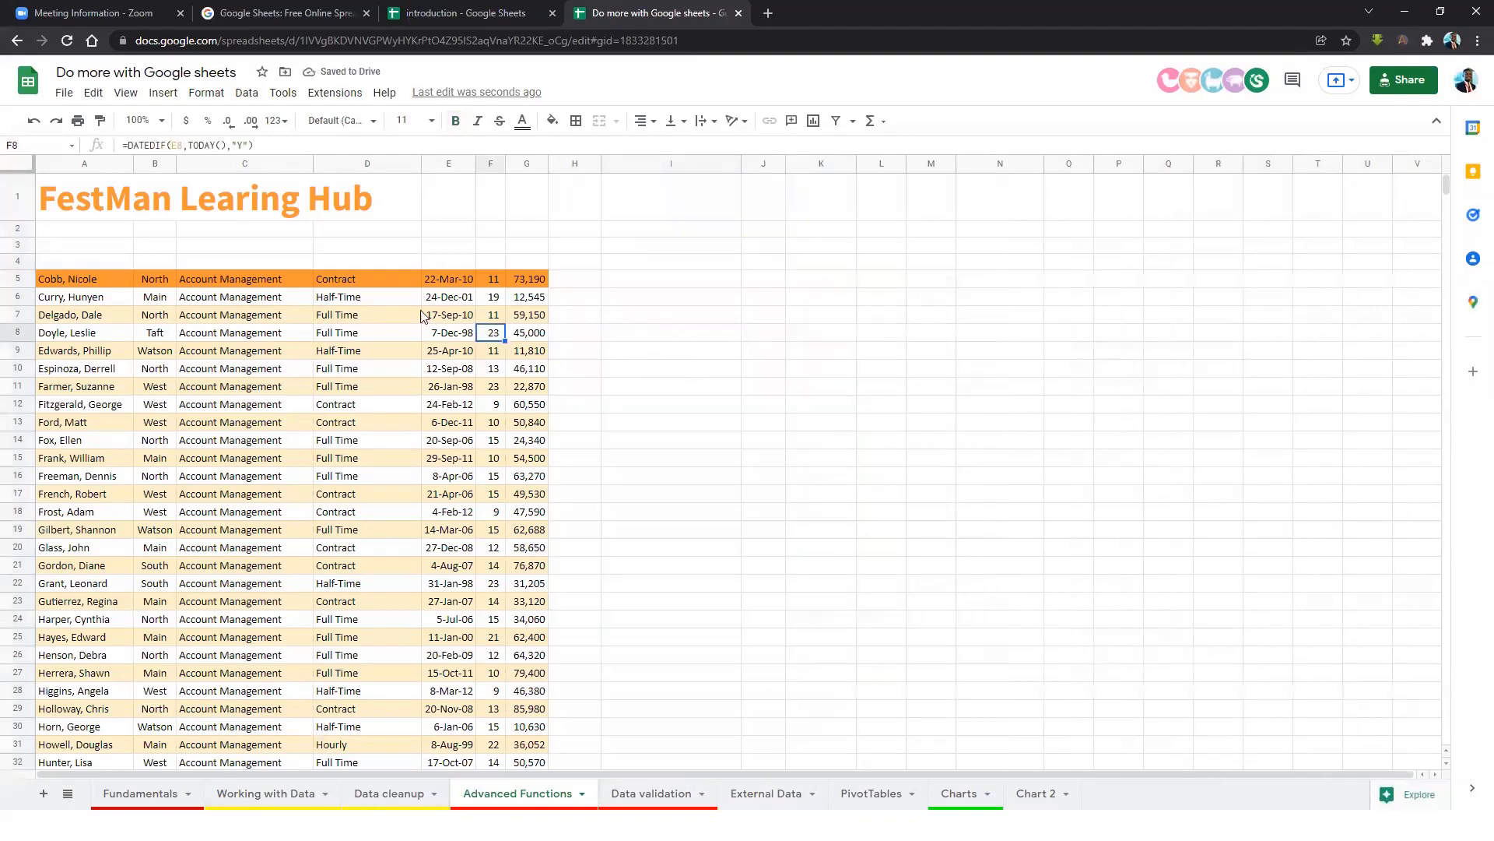
{"action": "left_click", "coordinate": [532, 315]}
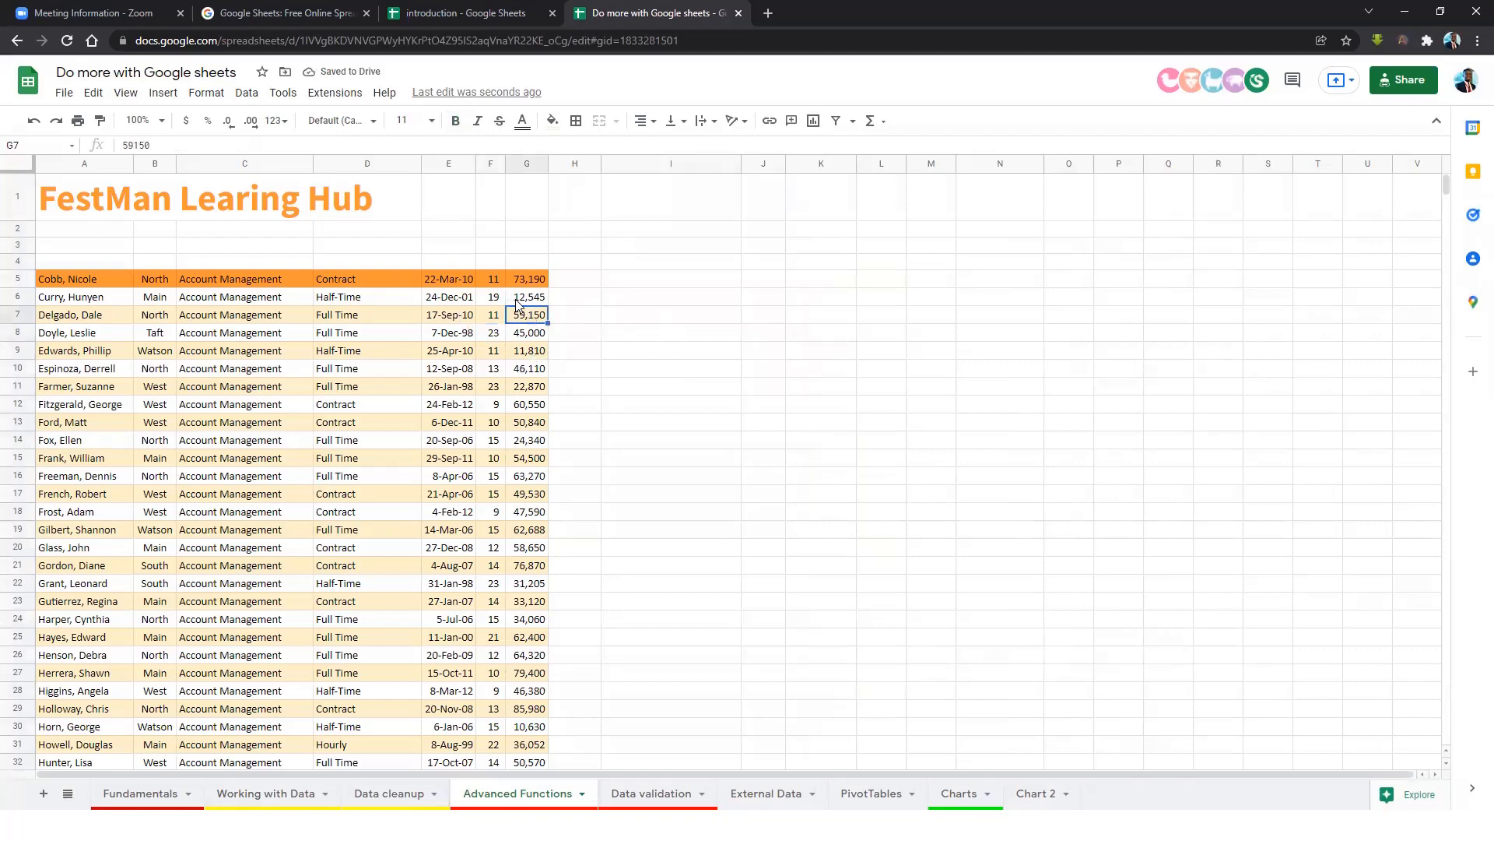
{"action": "key", "text": "Left"}
{"action": "key", "text": "Left"}
{"action": "left_click", "coordinate": [520, 302]}
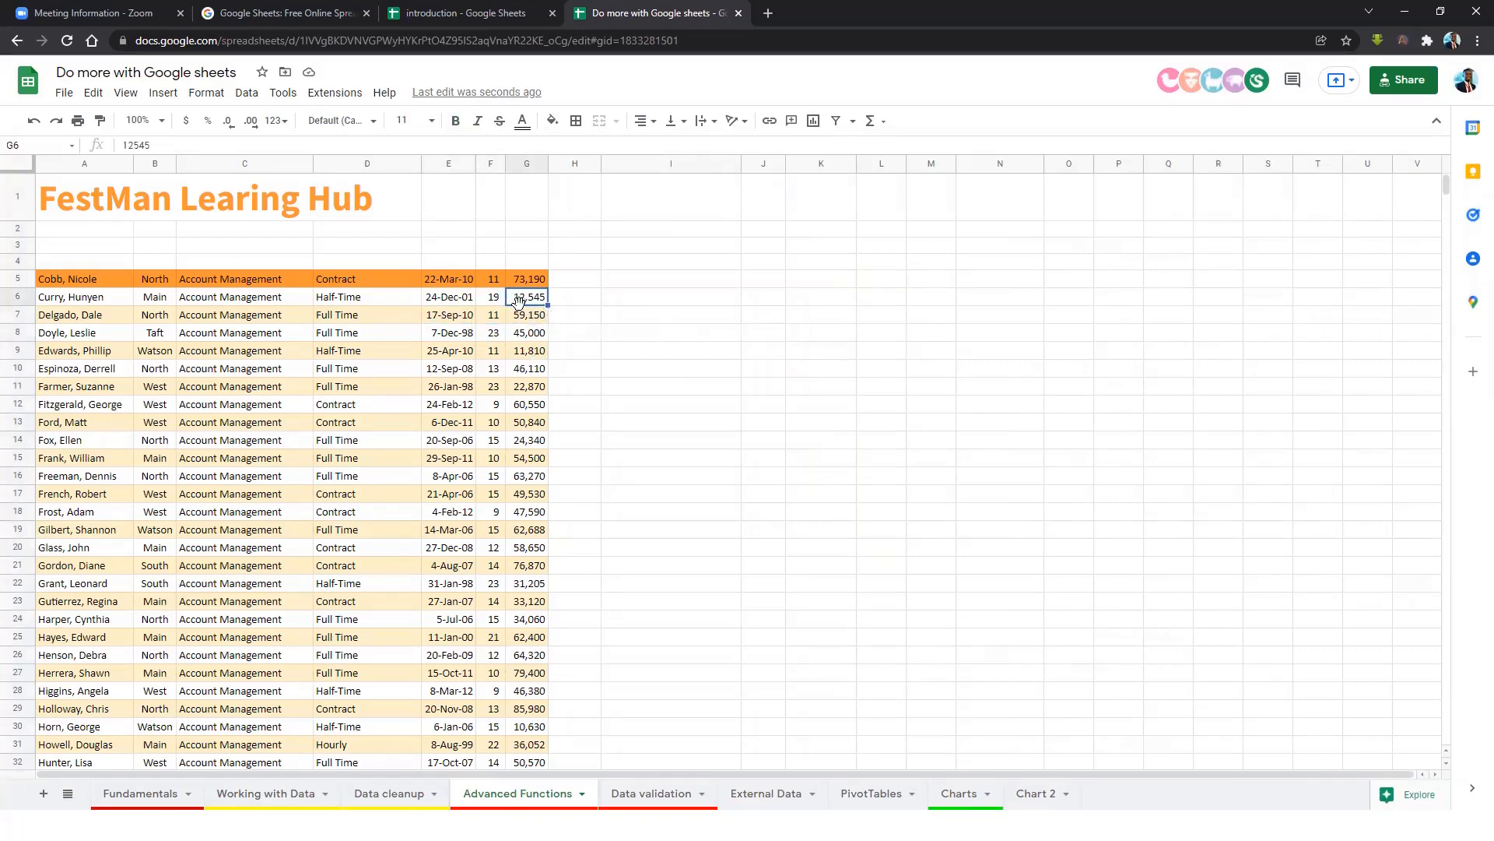
{"action": "key", "text": "ctrl+z"}
{"action": "key", "text": "ctrl+z"}
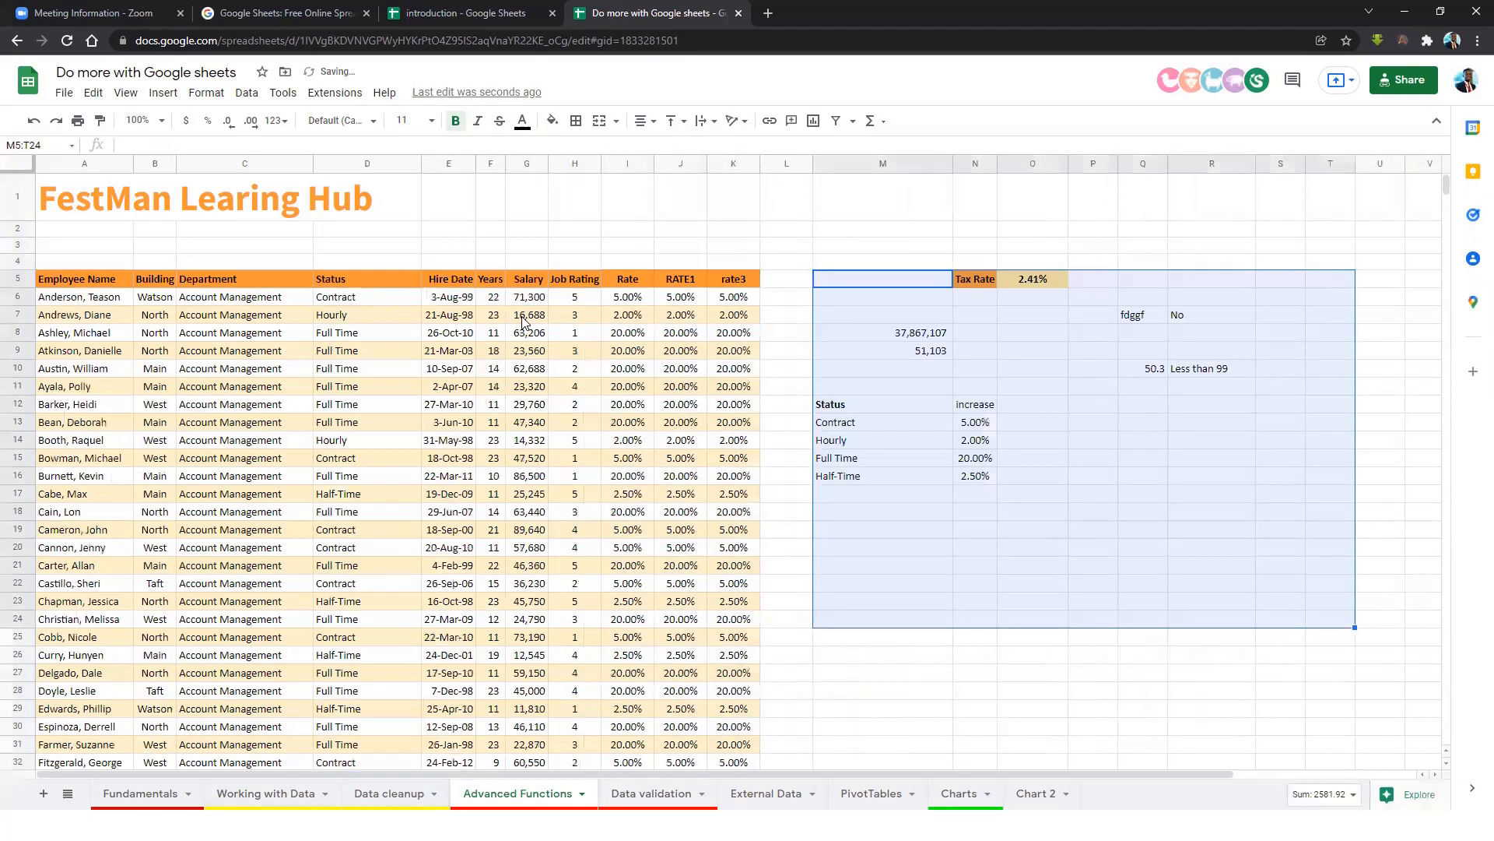
Clear the helper block M5:R17 and remove the fill colour from N5:O5.
{"action": "left_click_drag", "start_coordinate": [922, 281], "coordinate": [1221, 502]}
{"action": "key", "text": "Delete"}
{"action": "left_click_drag", "start_coordinate": [982, 282], "coordinate": [1047, 290]}
{"action": "left_click", "coordinate": [553, 121]}
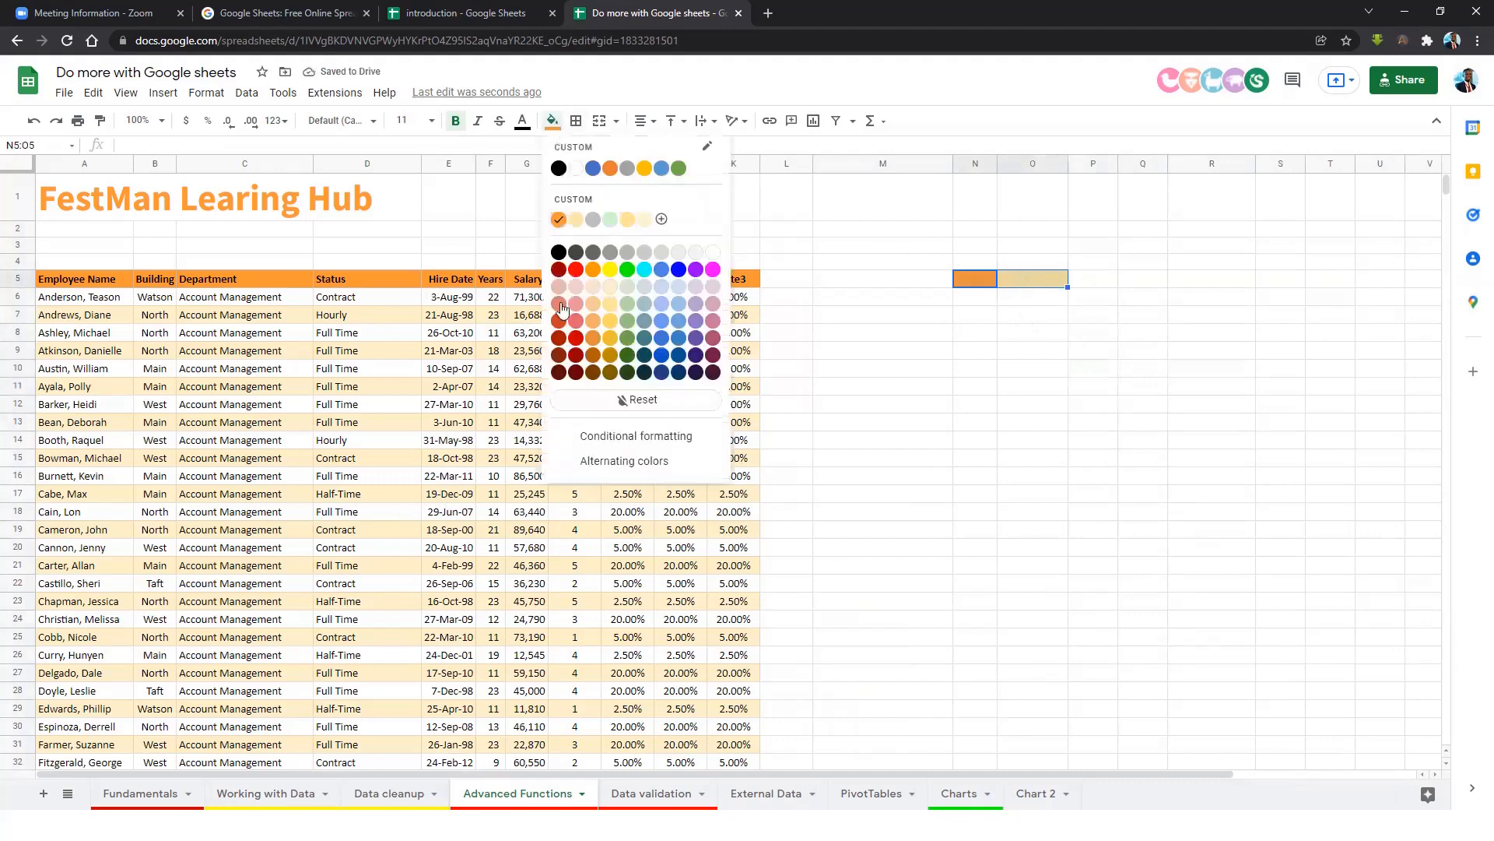
{"action": "left_click", "coordinate": [642, 399]}
{"action": "left_click", "coordinate": [973, 341]}
{"action": "left_click", "coordinate": [899, 409]}
Delete columns I through K, check the Years formula in F10, then select cell M5.
{"action": "left_click_drag", "start_coordinate": [627, 163], "coordinate": [733, 165]}
{"action": "right_click", "coordinate": [749, 184]}
{"action": "left_click", "coordinate": [747, 435]}
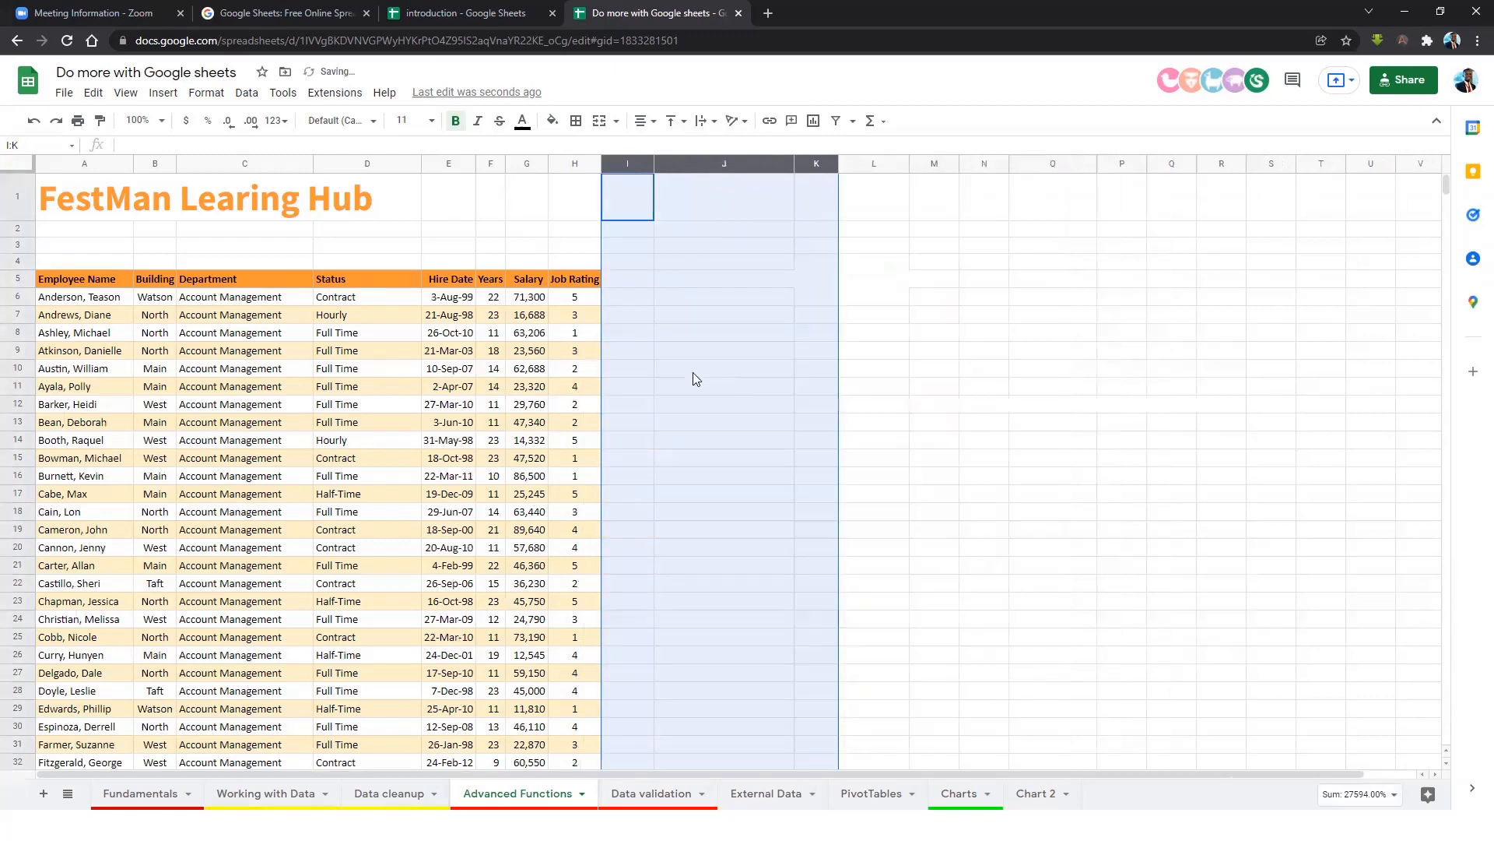
{"action": "left_click", "coordinate": [719, 356]}
{"action": "left_click", "coordinate": [535, 302]}
{"action": "left_click", "coordinate": [503, 368]}
{"action": "left_click", "coordinate": [524, 387]}
{"action": "left_click", "coordinate": [934, 281]}
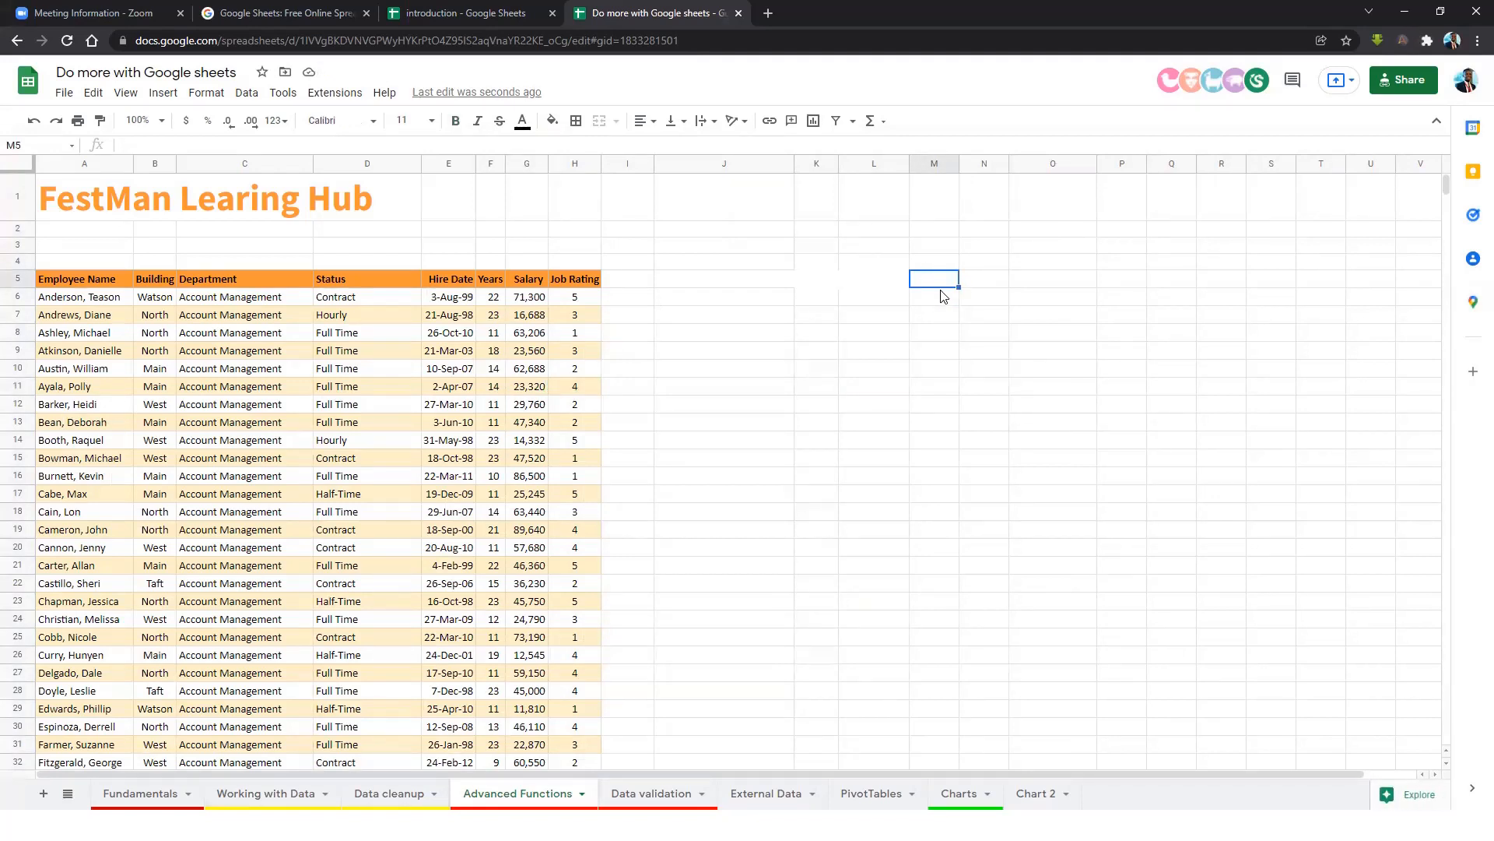
Start =SORT( in M5 using the employee range A5:H746 as its first argument.
{"action": "type", "text": "=SO"}
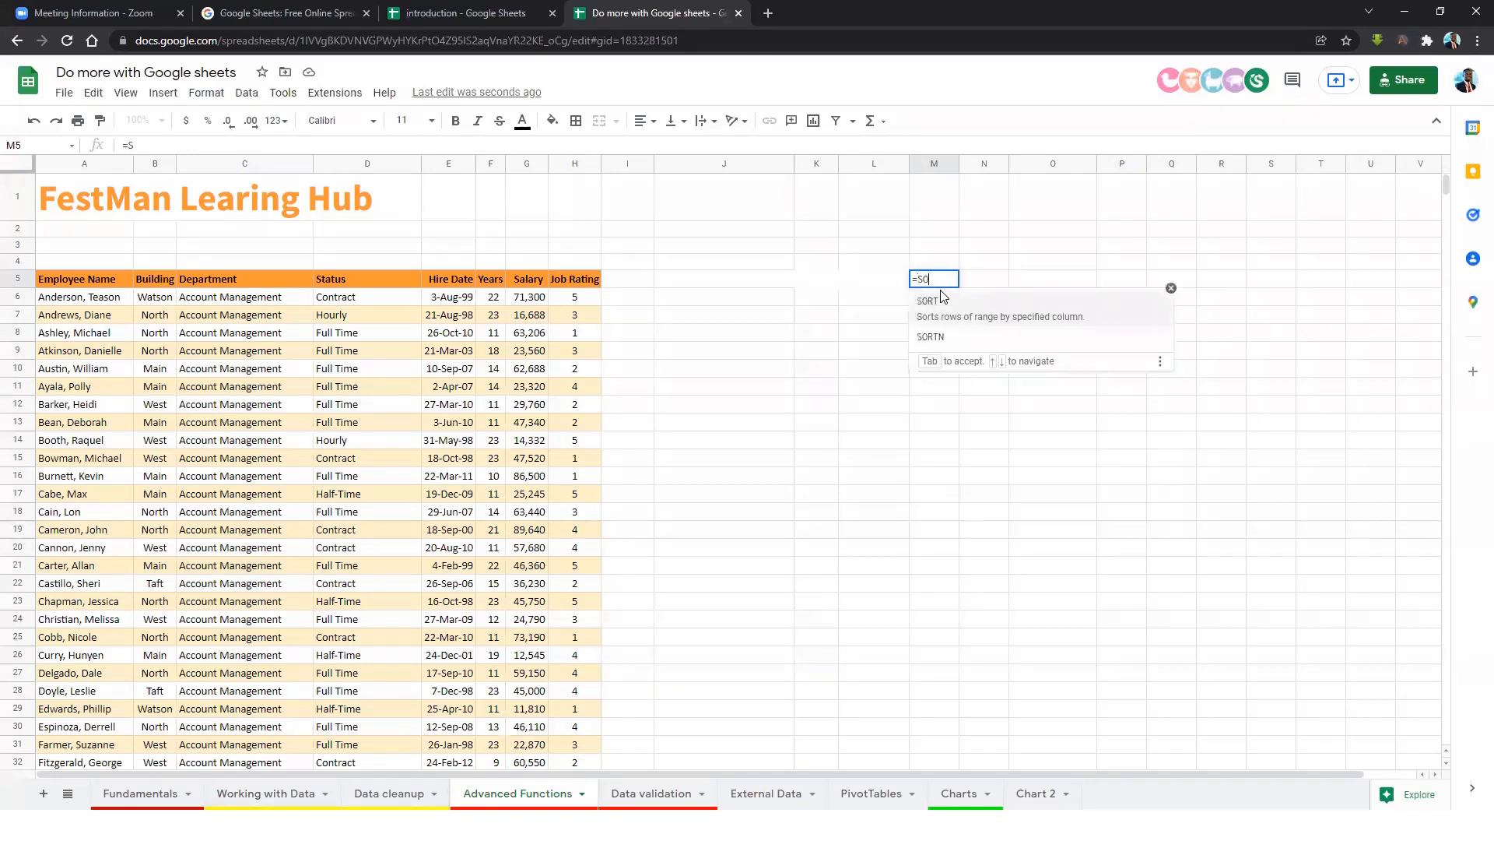
{"action": "type", "text": "RT("}
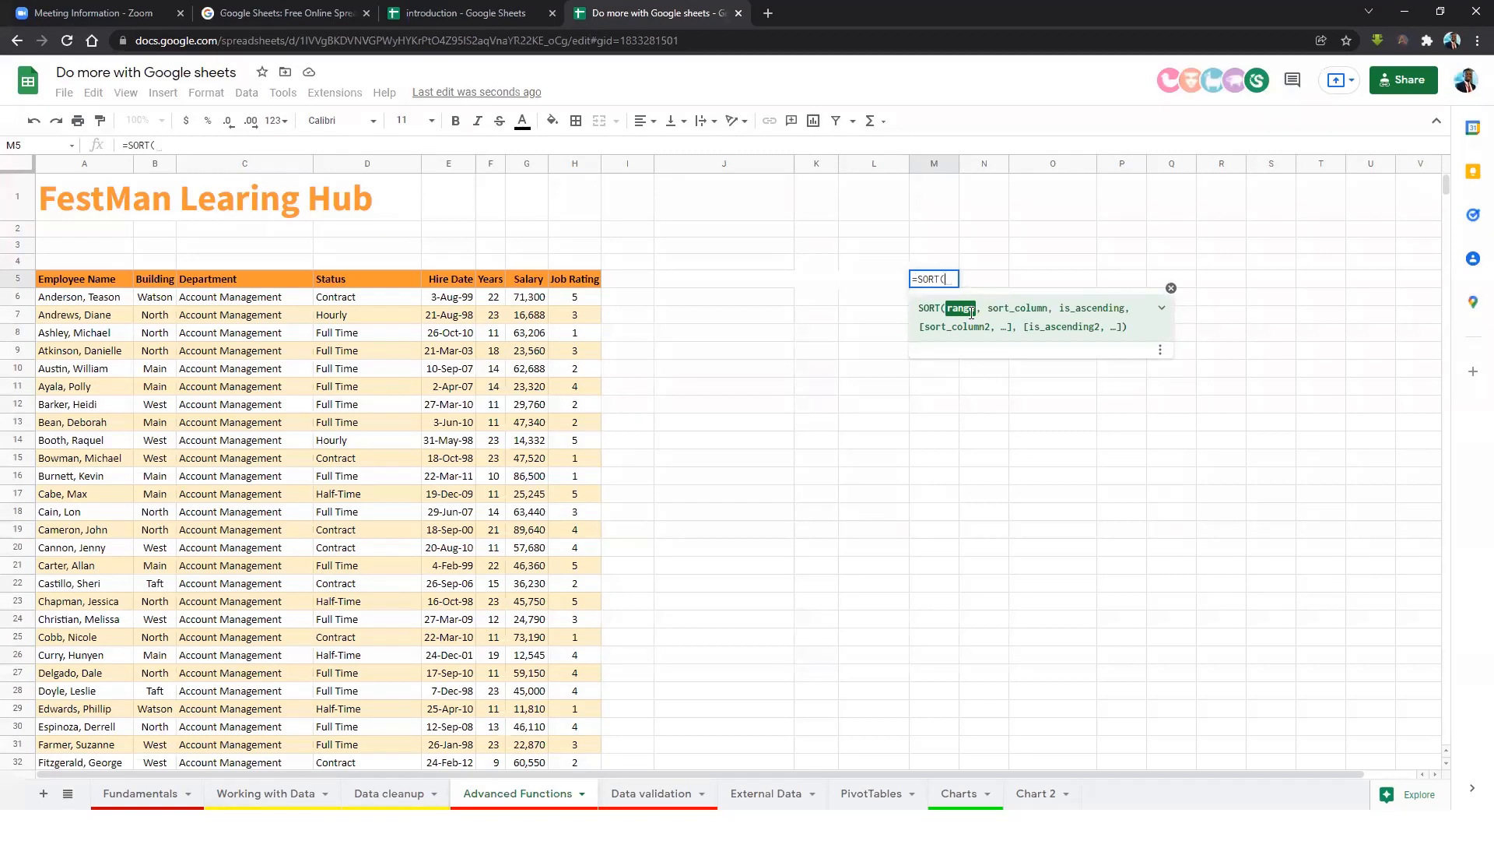
{"action": "left_click_drag", "start_coordinate": [89, 281], "coordinate": [579, 285]}
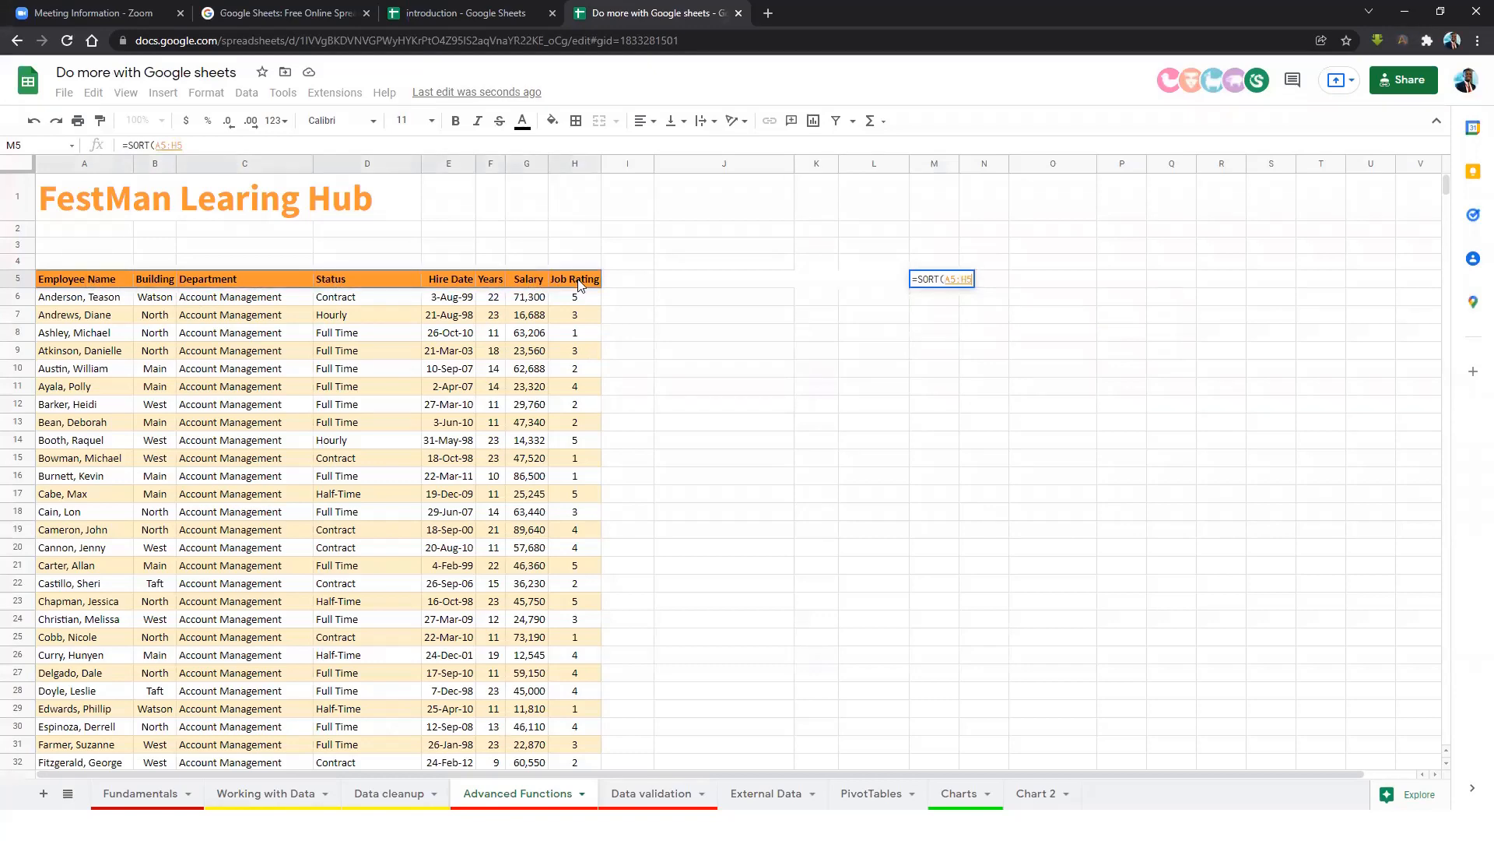
{"action": "key", "text": "ctrl+shift+Down"}
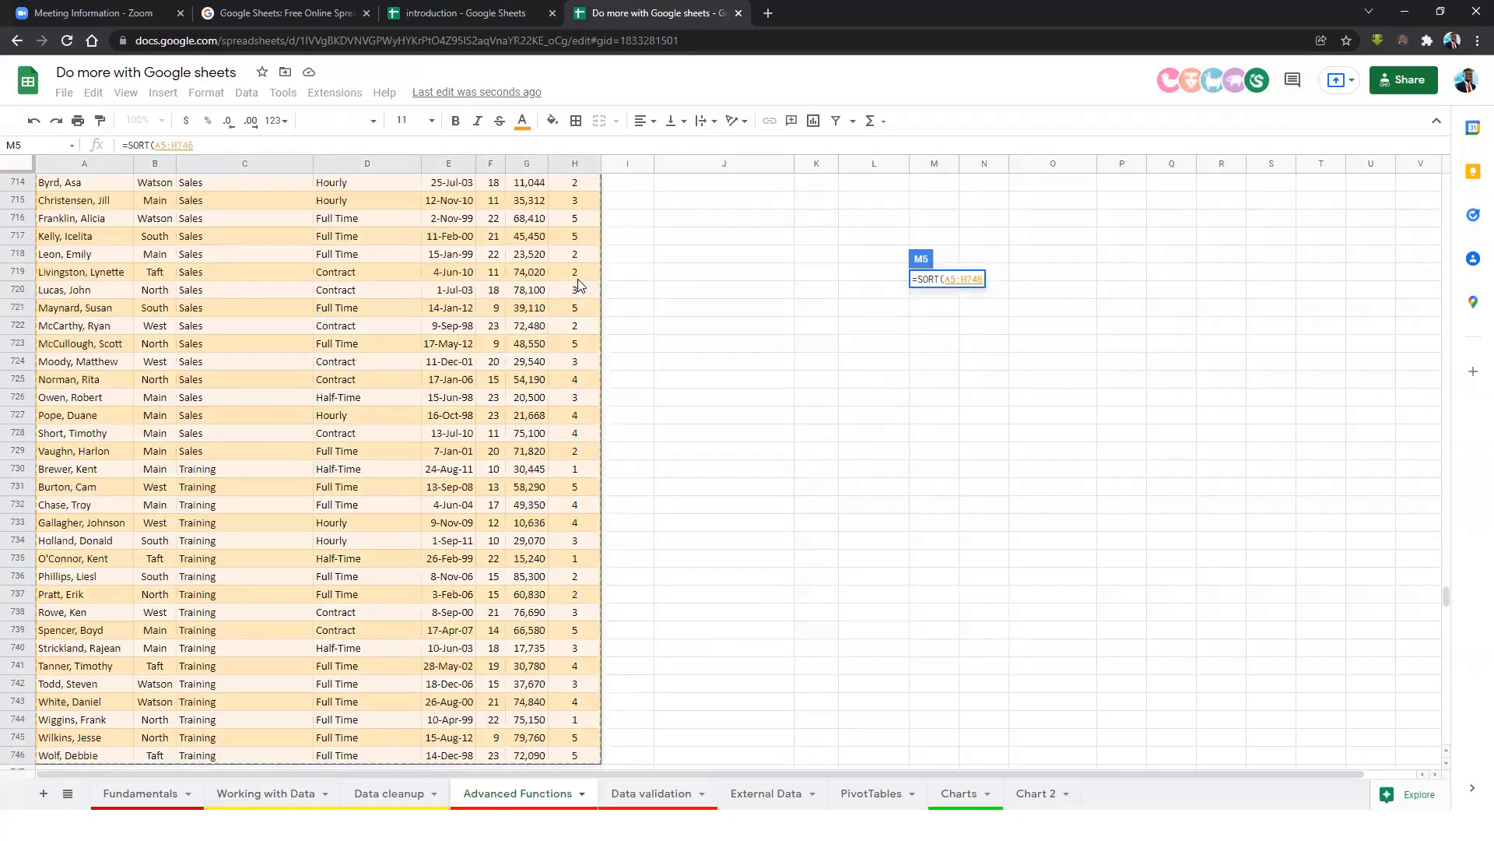
{"action": "type", "text": ","}
Add sort column G5:G746 and False for descending order, completing =SORT(A5:H746,G5:G746,False).
{"action": "scroll", "coordinate": [1013, 280], "scroll_direction": "up", "scroll_amount": 2}
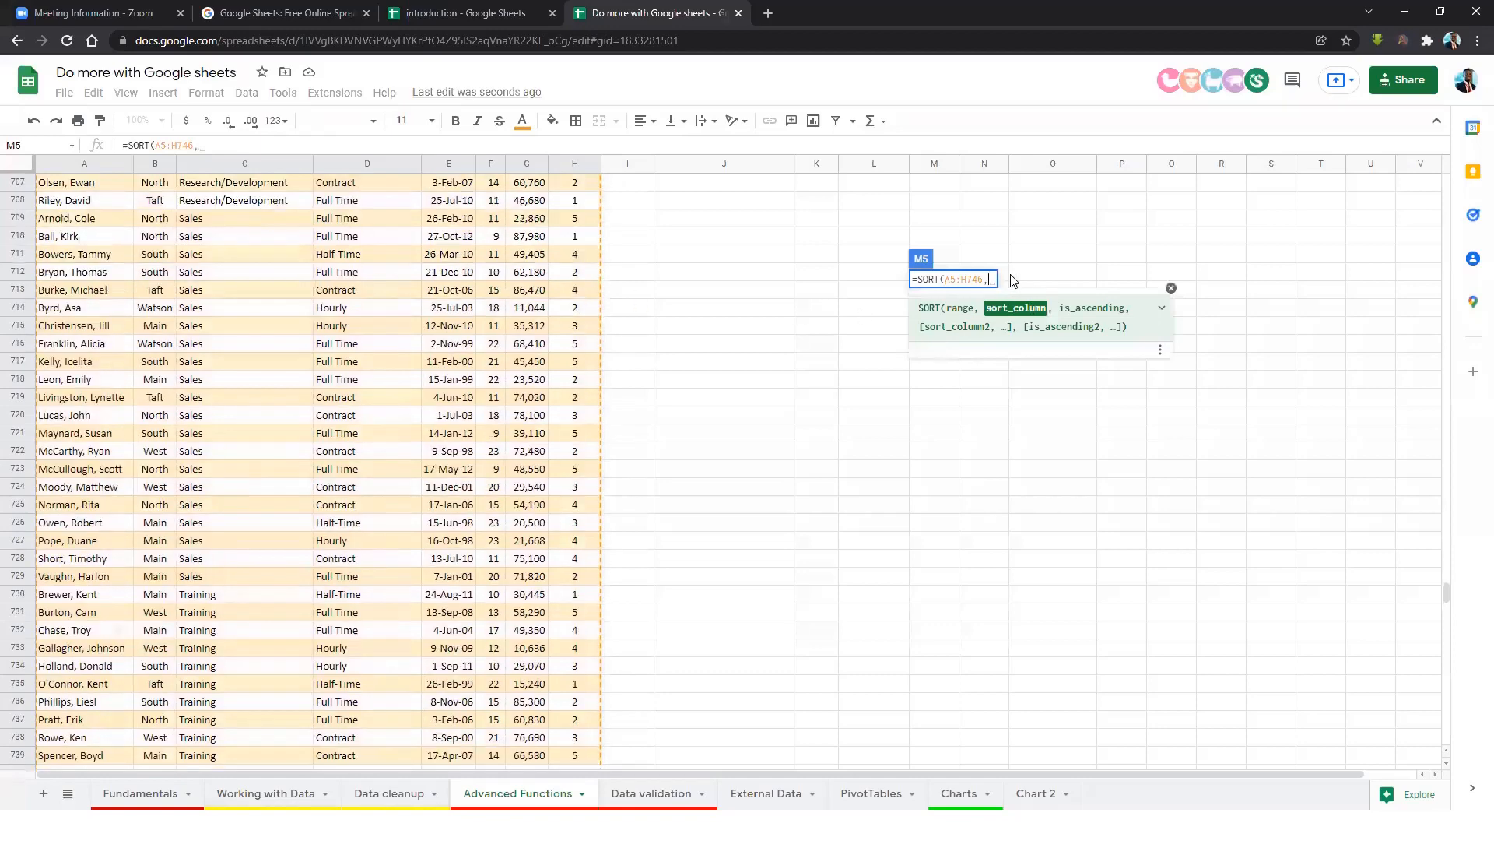
{"action": "left_click_drag", "start_coordinate": [1445, 598], "coordinate": [1446, 540]}
{"action": "left_click_drag", "start_coordinate": [1441, 297], "coordinate": [1432, 161]}
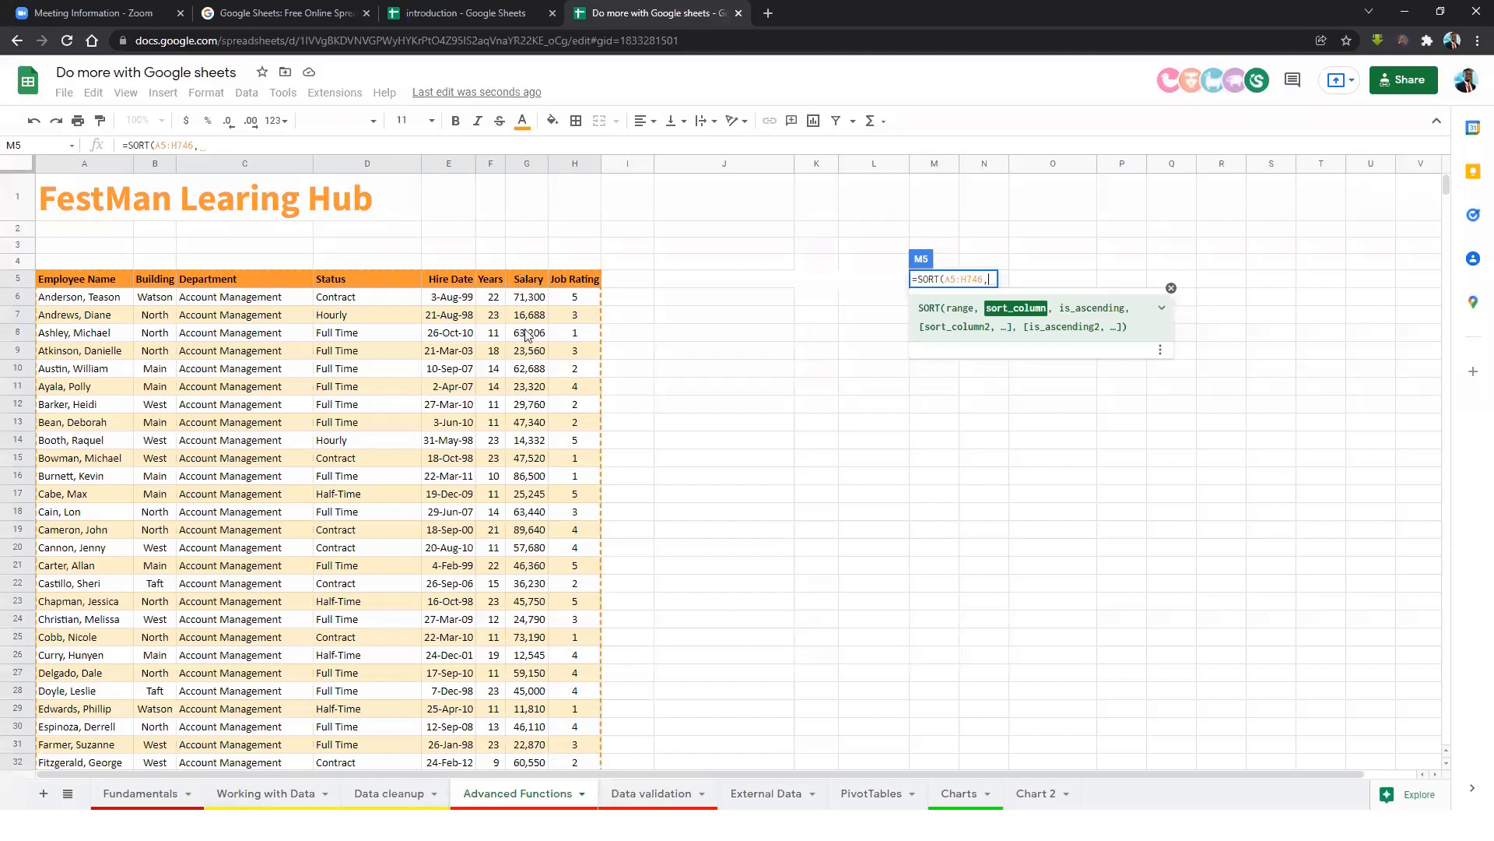
{"action": "left_click", "coordinate": [532, 282]}
{"action": "key", "text": "ctrl+shift+Down"}
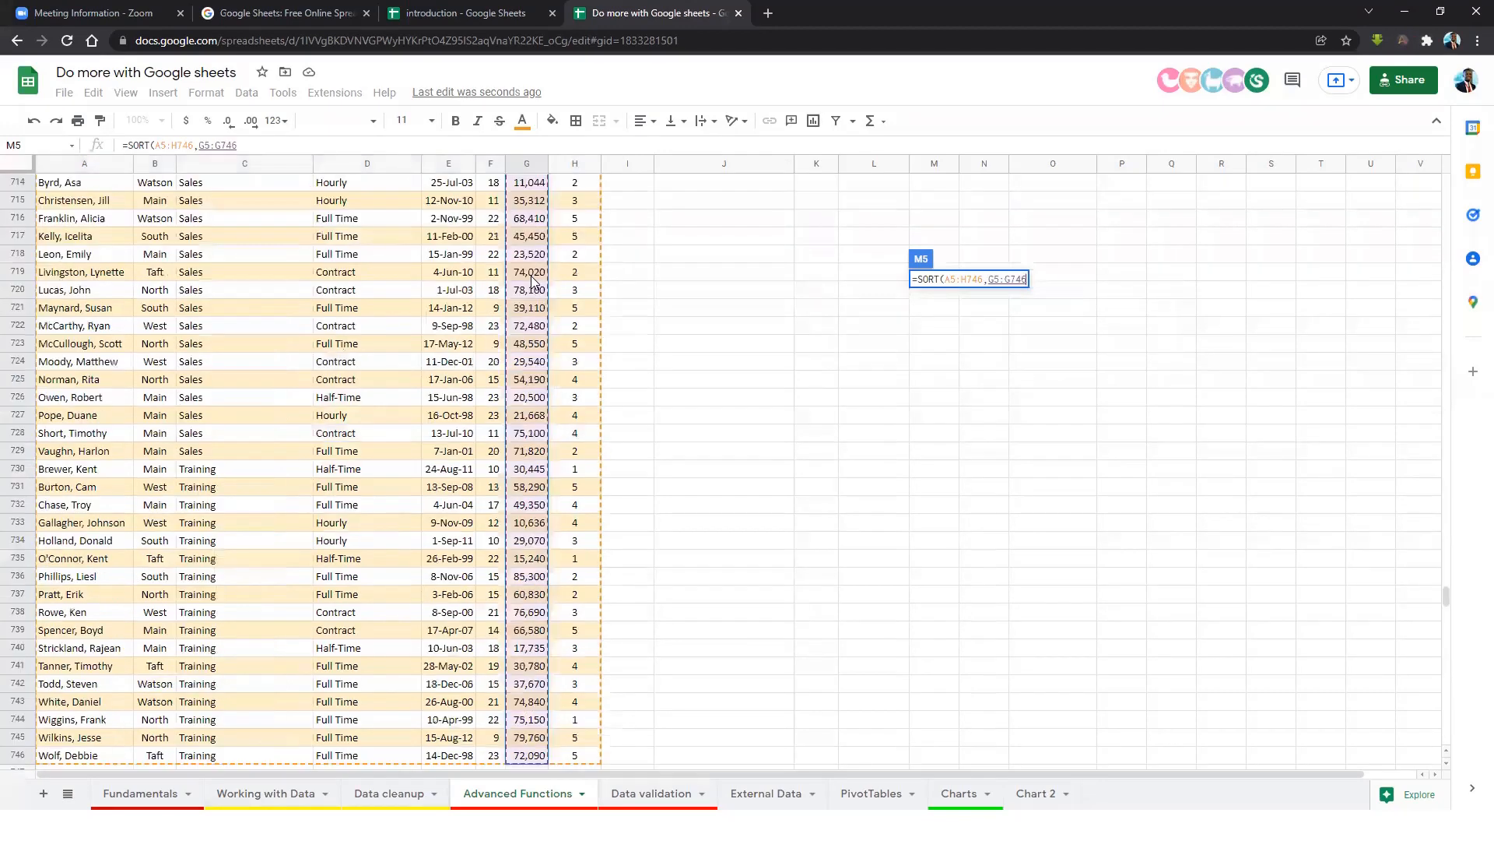
{"action": "type", "text": ","}
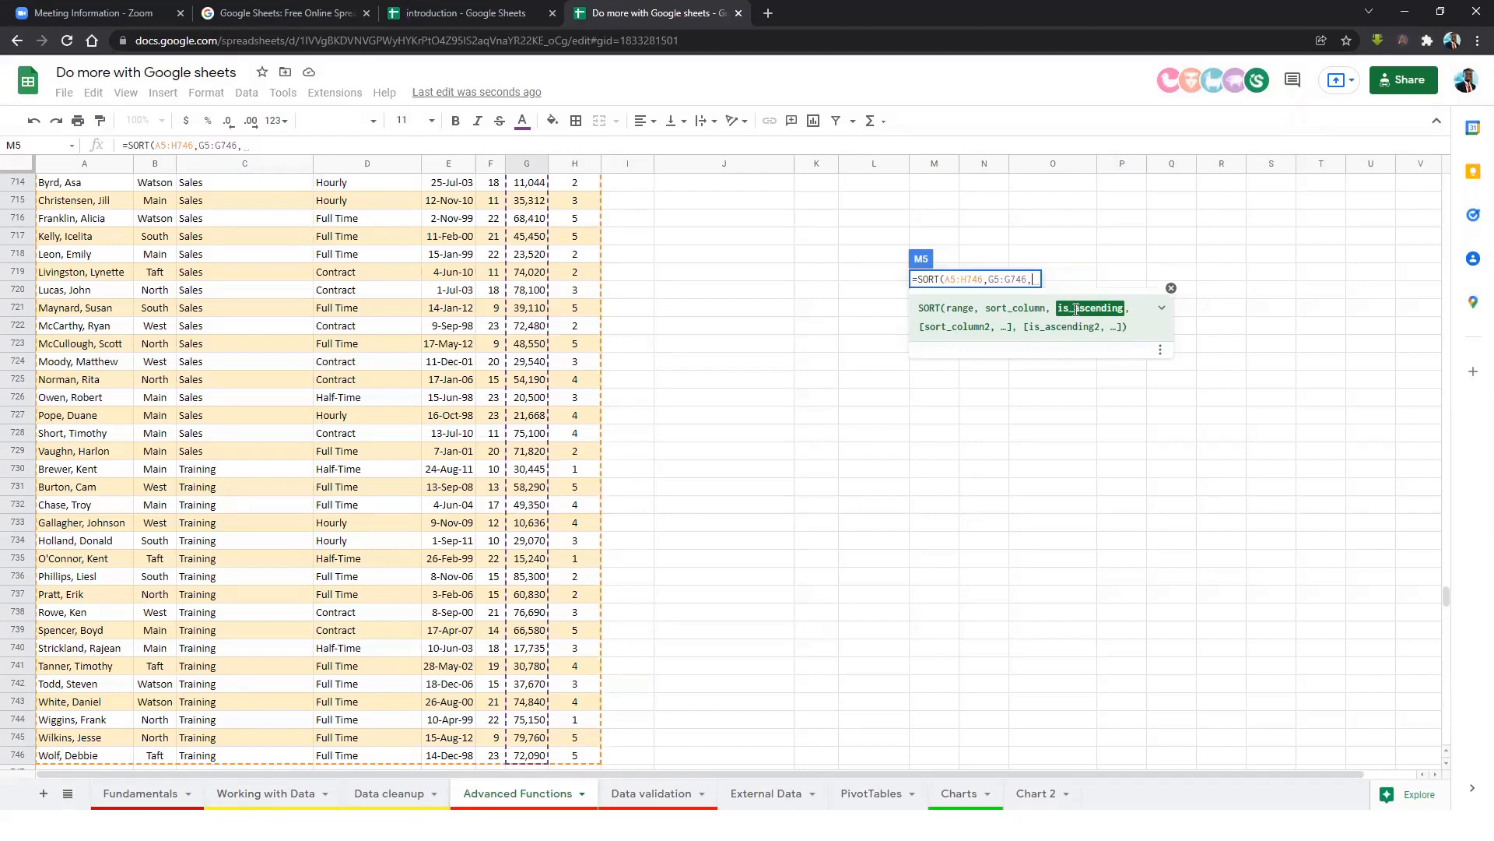
{"action": "type", "text": "Flse"}
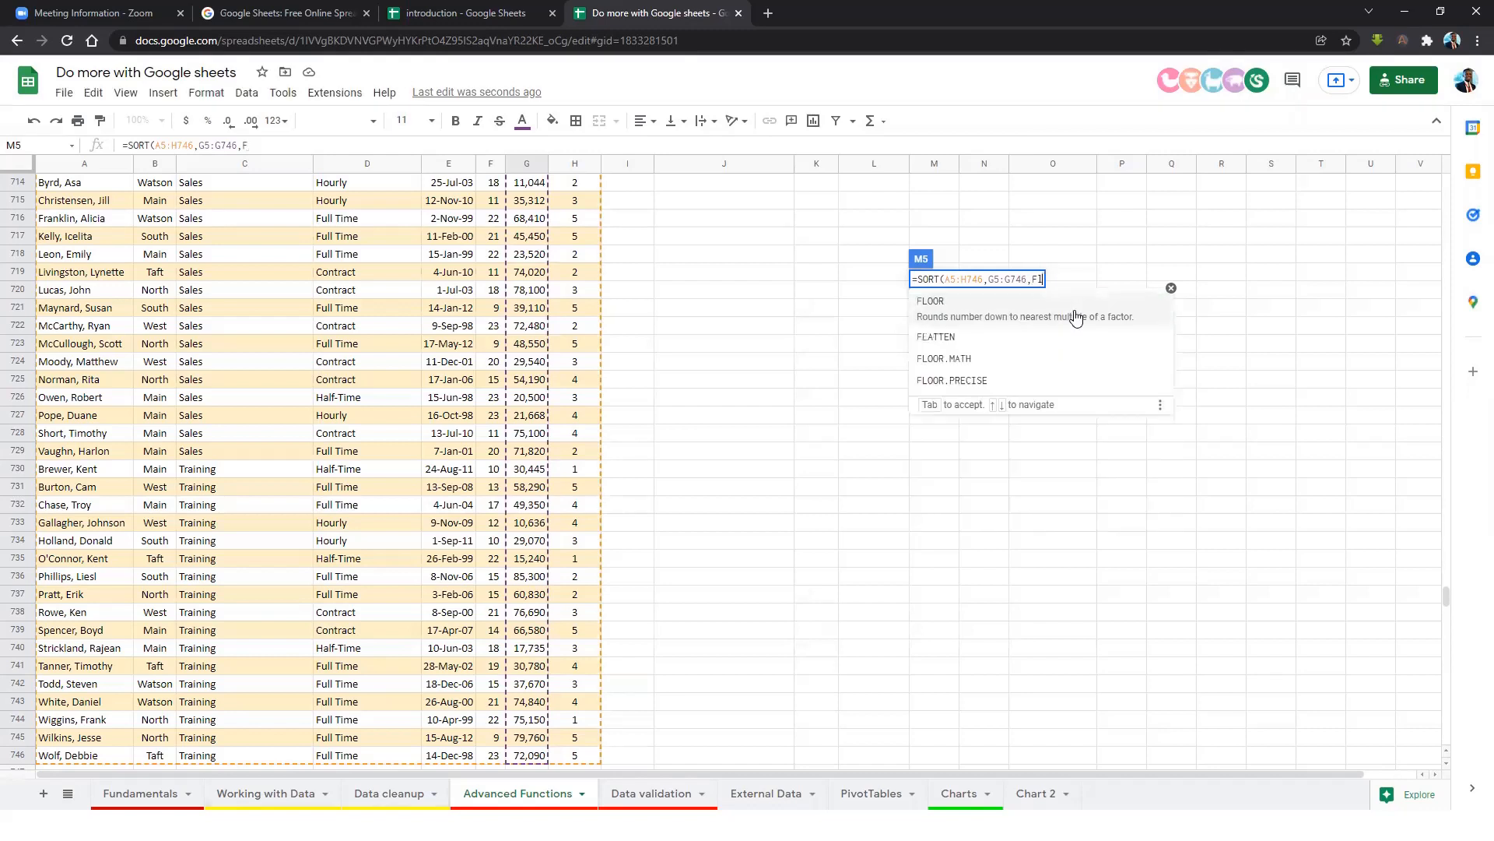
{"action": "key", "text": "BackSpace"}
{"action": "key", "text": "BackSpace"}
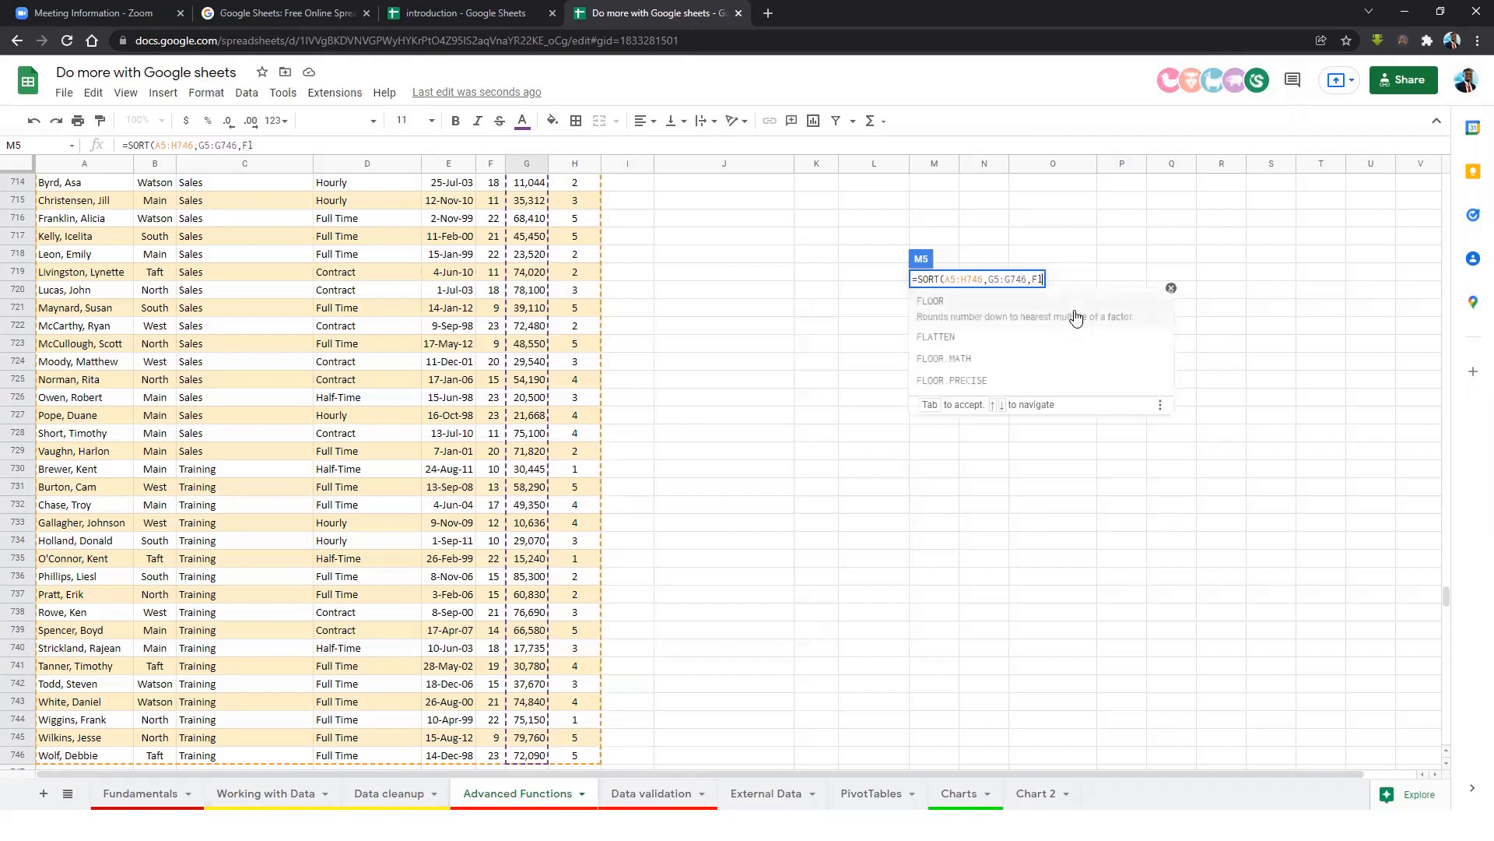
{"action": "type", "text": "ase"}
{"action": "key", "text": "BackSpace"}
{"action": "key", "text": "BackSpace"}
{"action": "key", "text": "BackSpace"}
{"action": "key", "text": "BackSpace"}
{"action": "type", "text": "alse"}
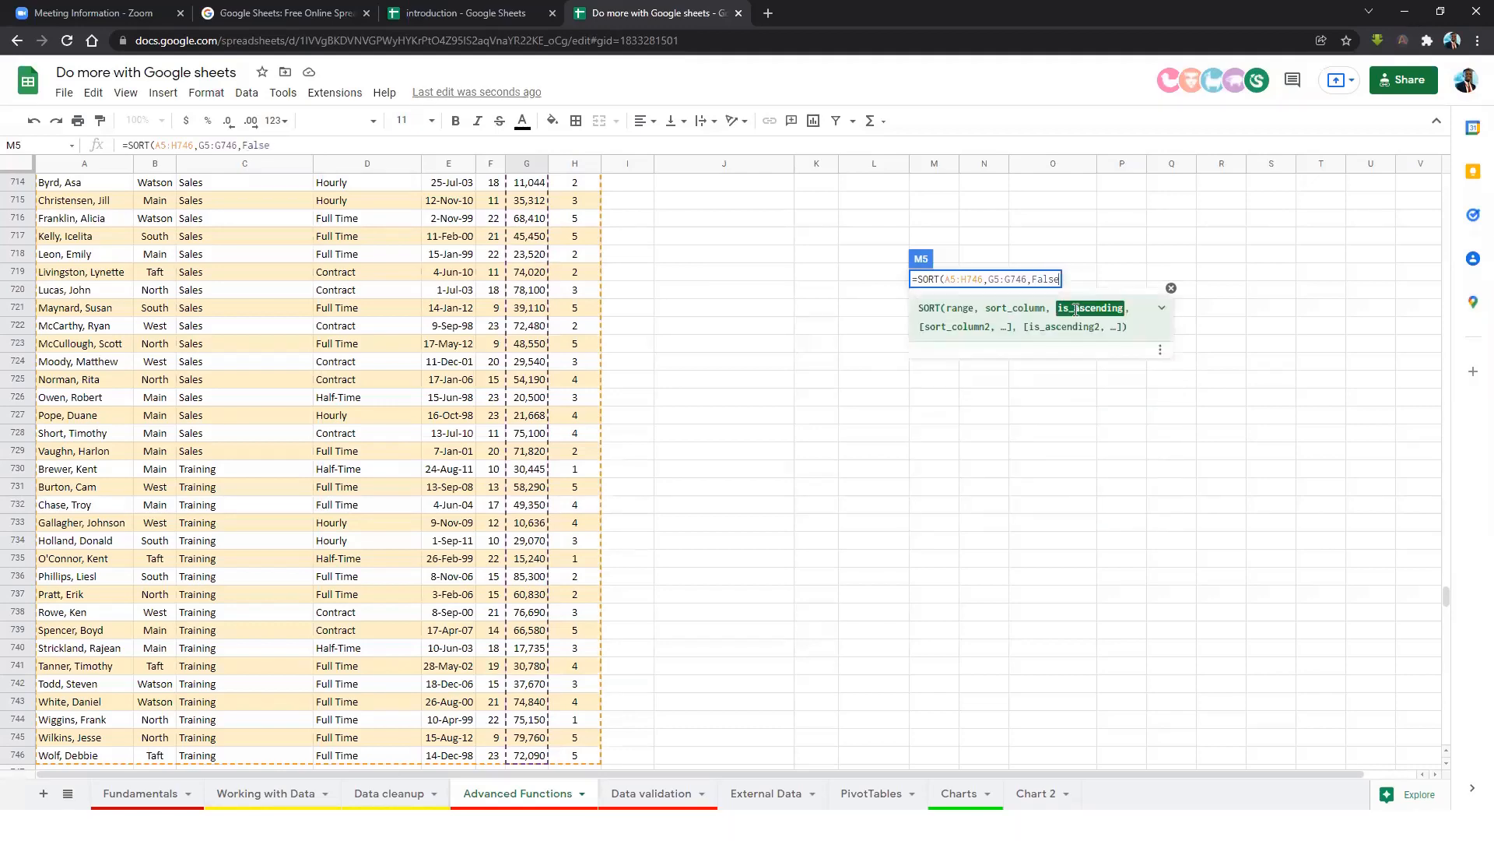
{"action": "type", "text": ")"}
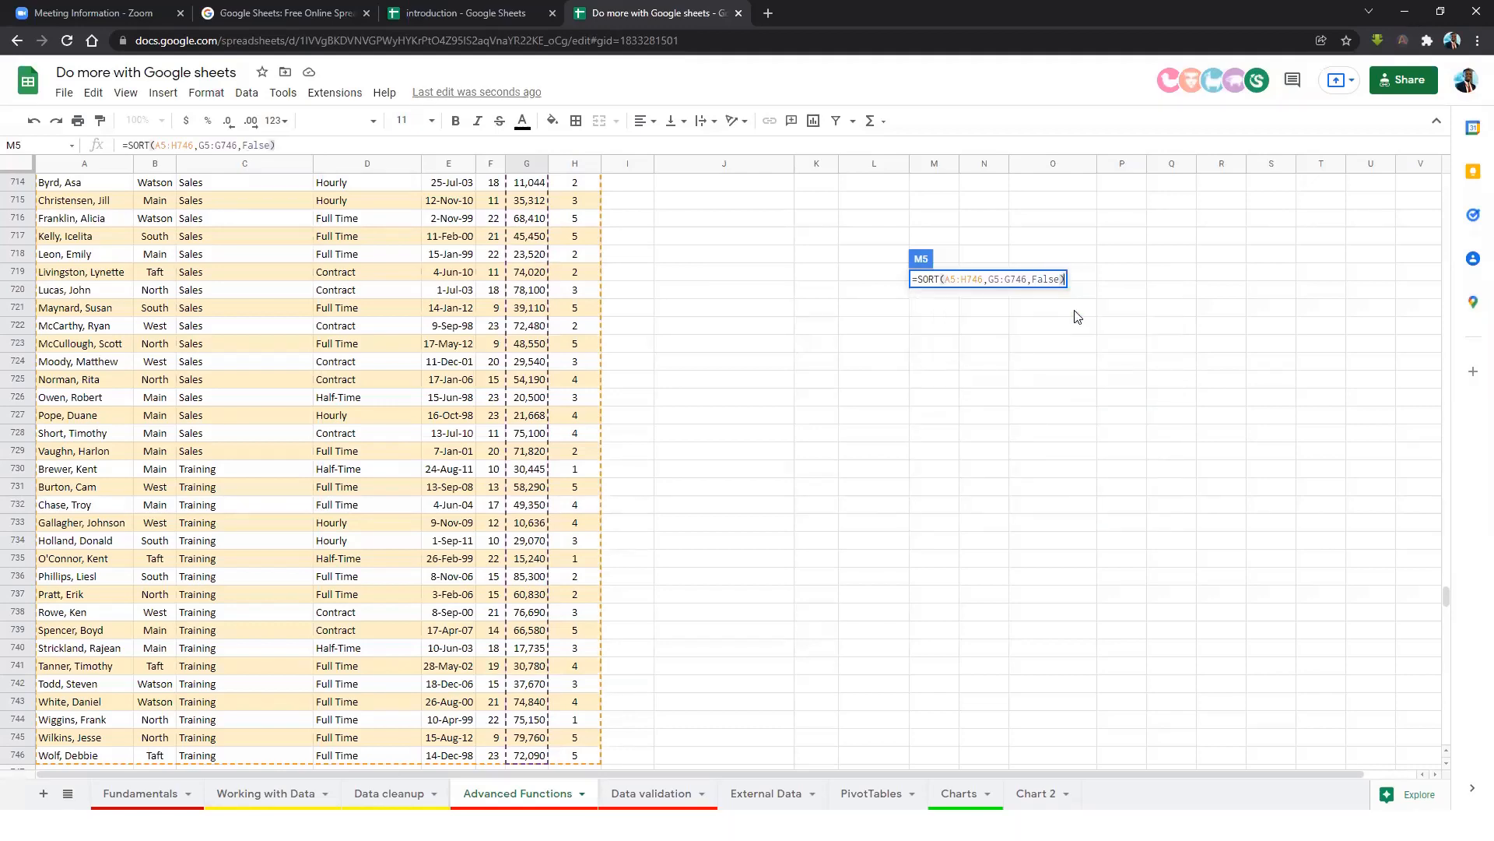
{"action": "key", "text": "Return"}
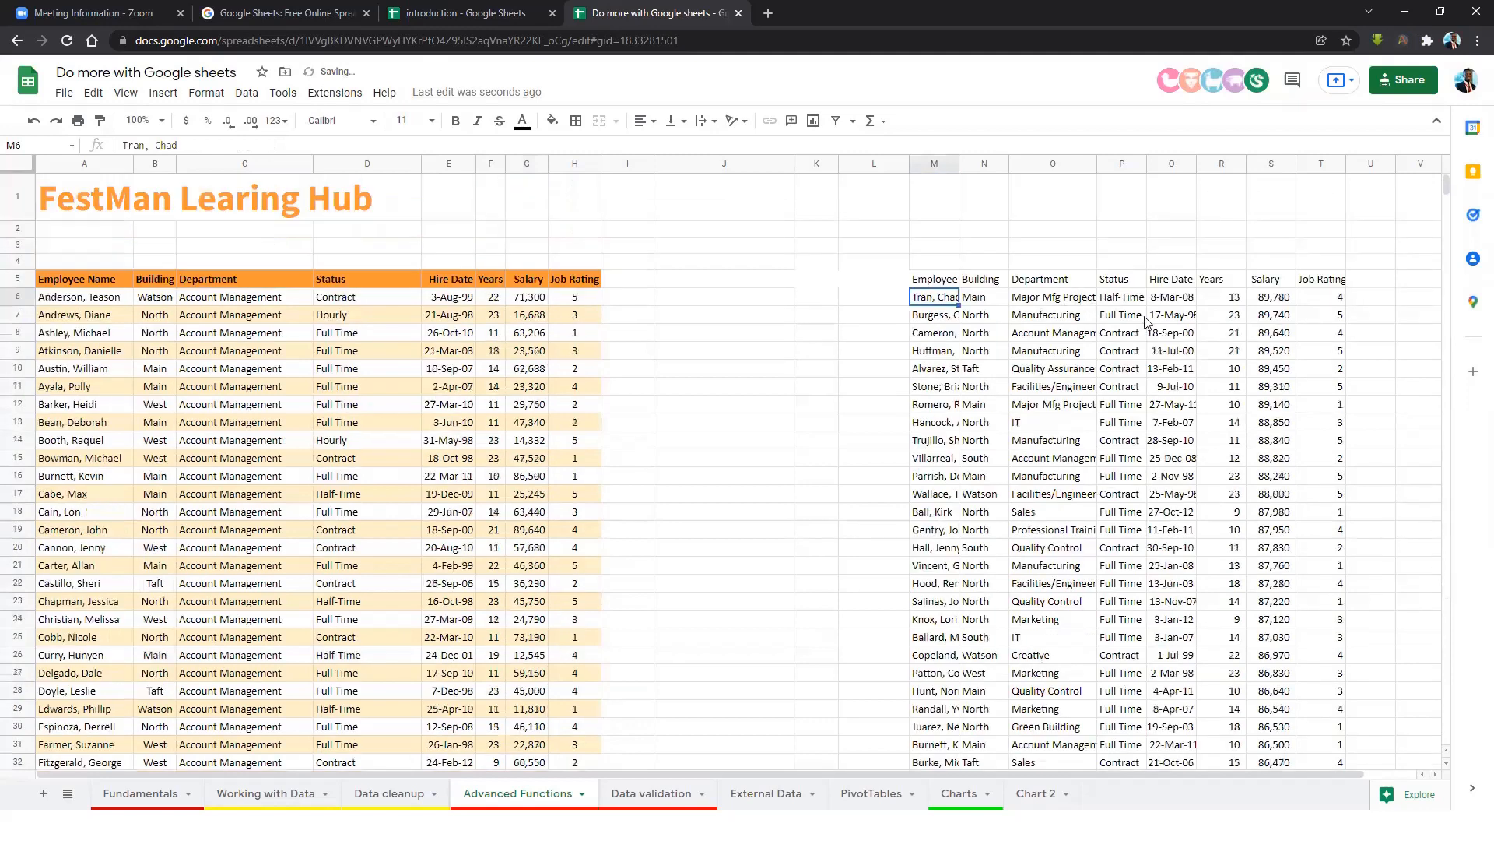
Widen column M so the employees' full names are visible.
{"action": "left_click", "coordinate": [931, 280]}
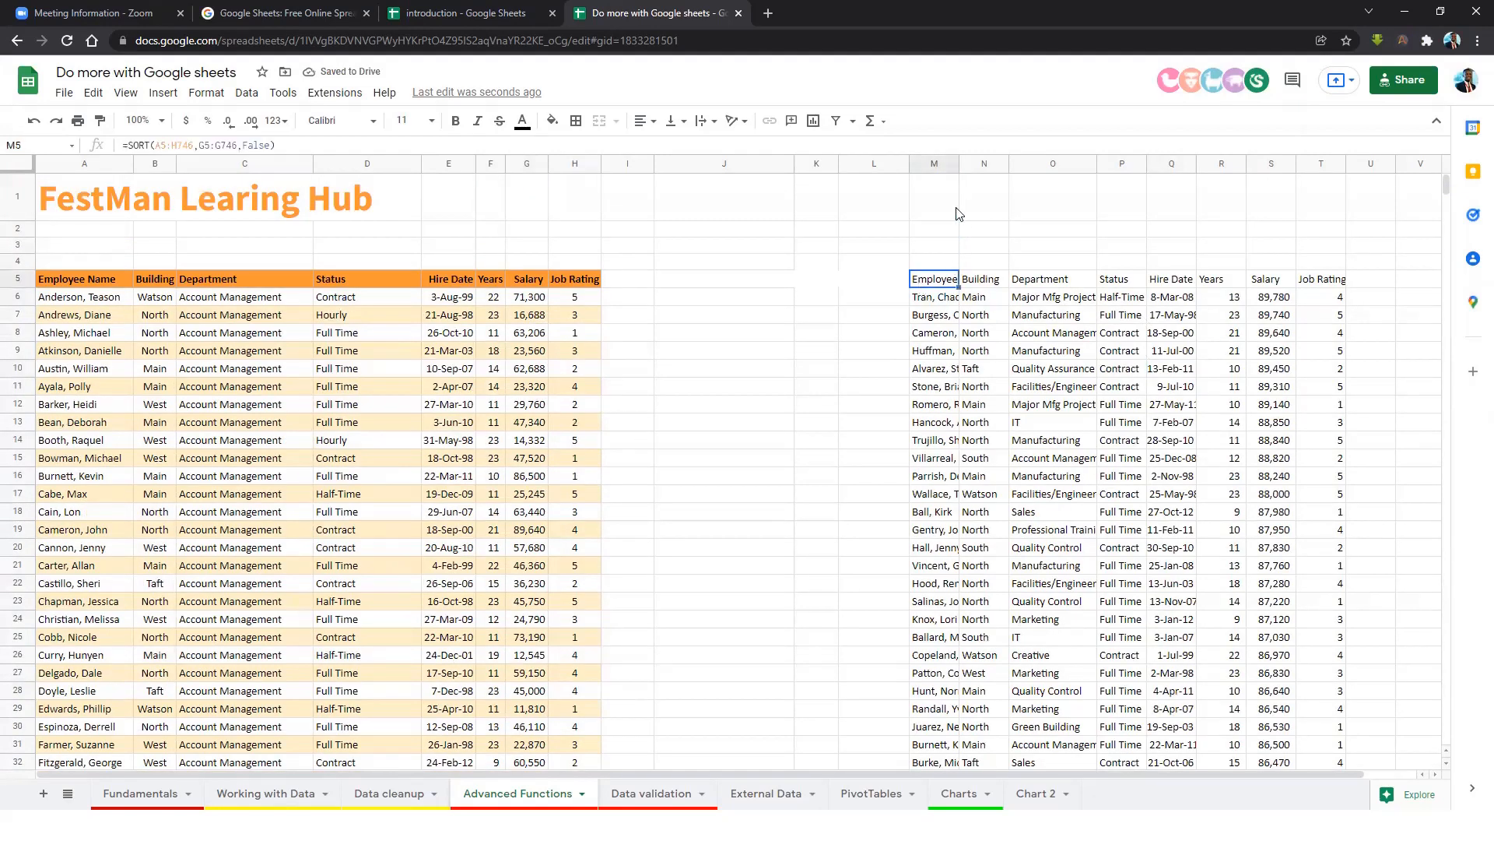
{"action": "left_click_drag", "start_coordinate": [958, 171], "coordinate": [1005, 171]}
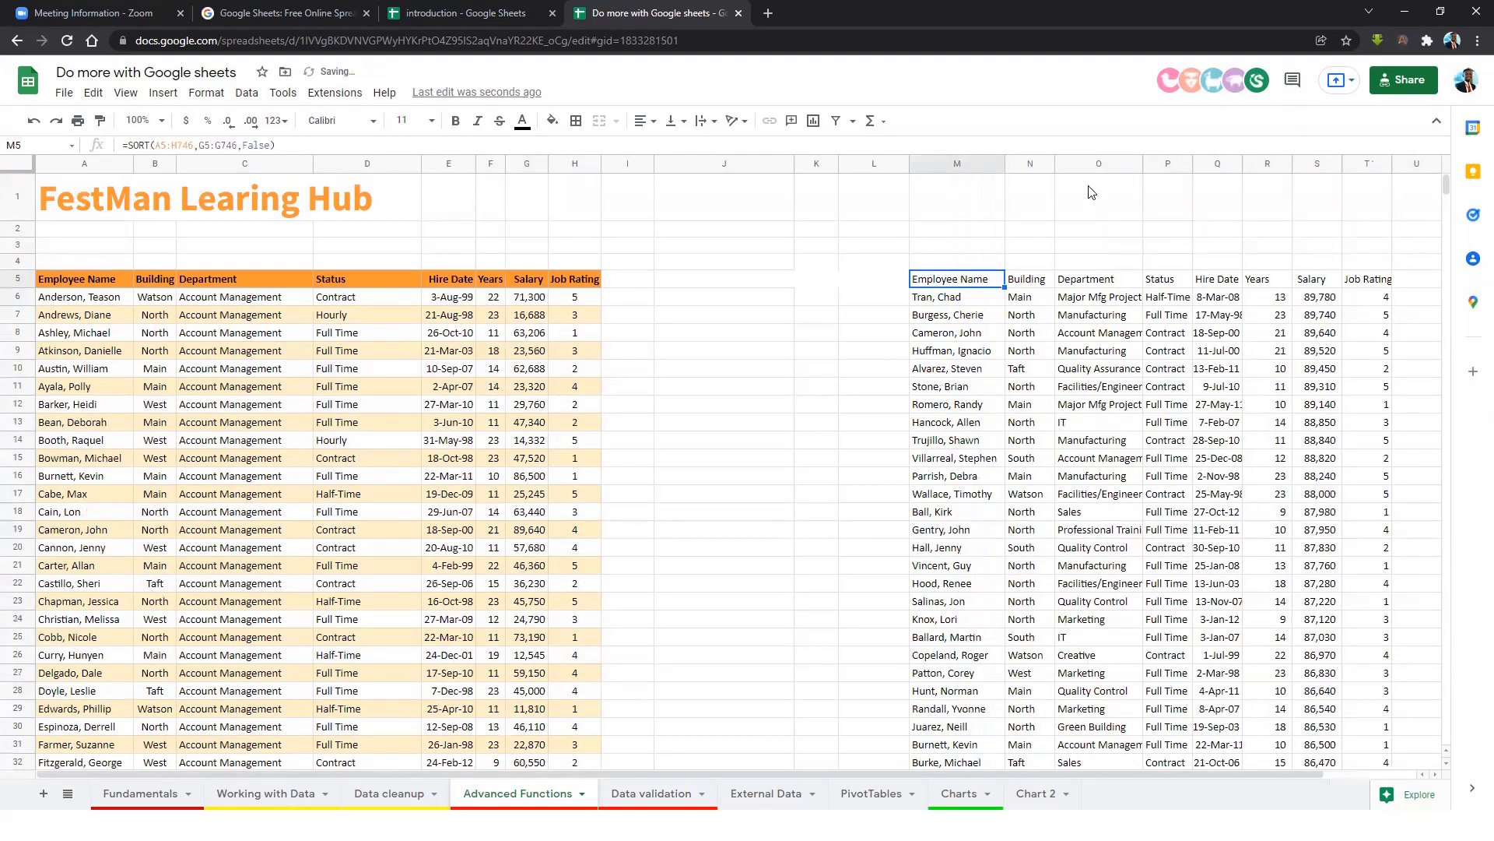
{"action": "left_click", "coordinate": [1136, 164]}
Inspect the sorted results, confirming the highest-paid employee (89,780 salary) is listed first.
{"action": "left_click", "coordinate": [1314, 282]}
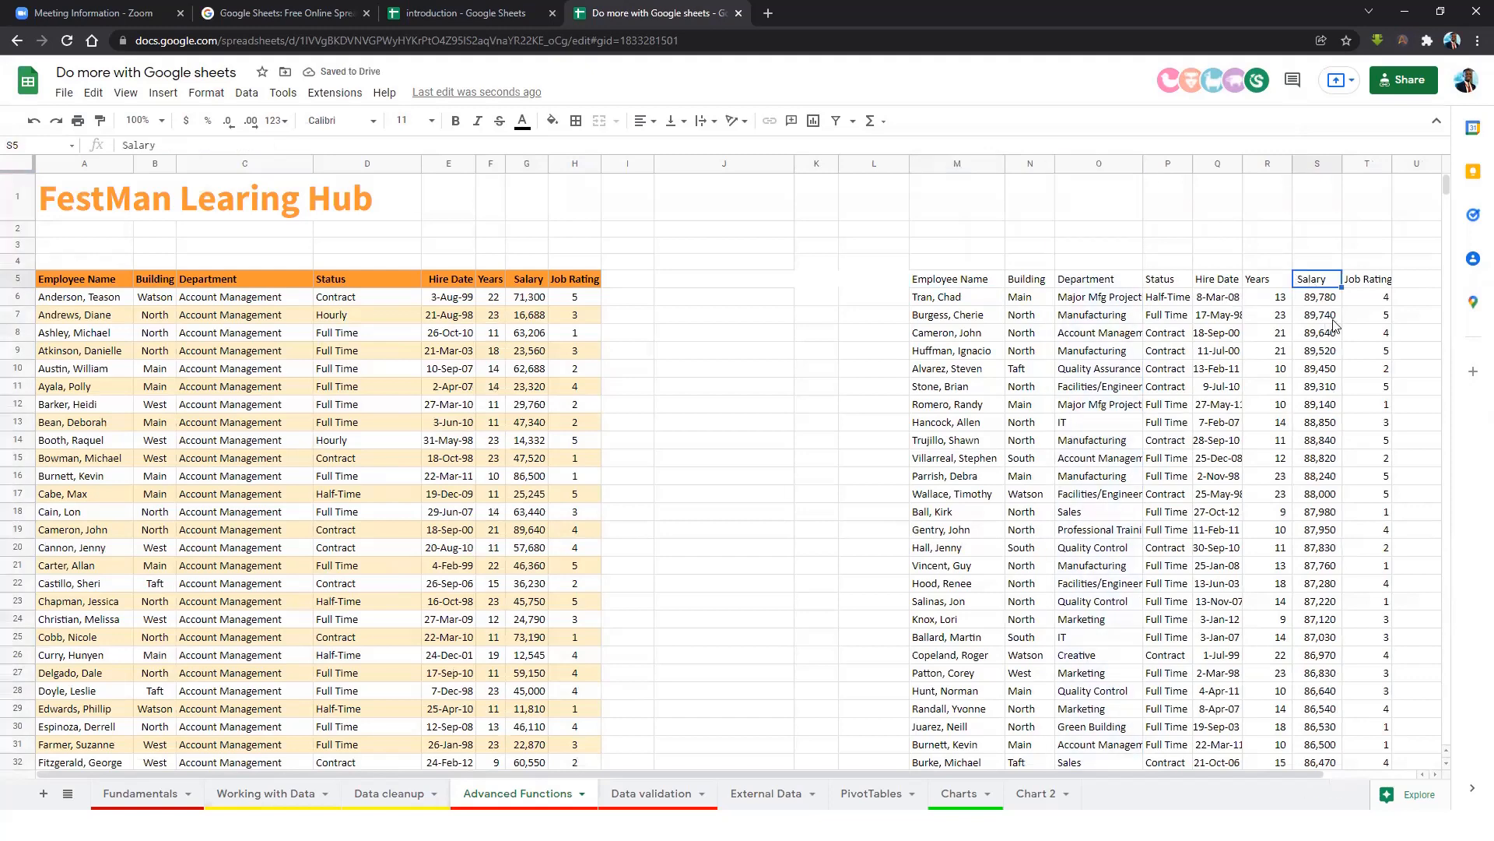
{"action": "left_click", "coordinate": [1318, 351]}
{"action": "left_click", "coordinate": [1356, 461]}
{"action": "left_click", "coordinate": [1048, 380]}
{"action": "left_click", "coordinate": [955, 279]}
{"action": "left_click", "coordinate": [987, 333]}
{"action": "left_click_drag", "start_coordinate": [962, 296], "coordinate": [1165, 529]}
{"action": "scroll", "coordinate": [1218, 588], "scroll_direction": "down", "scroll_amount": 3}
{"action": "scroll", "coordinate": [1165, 529], "scroll_direction": "up", "scroll_amount": 3}
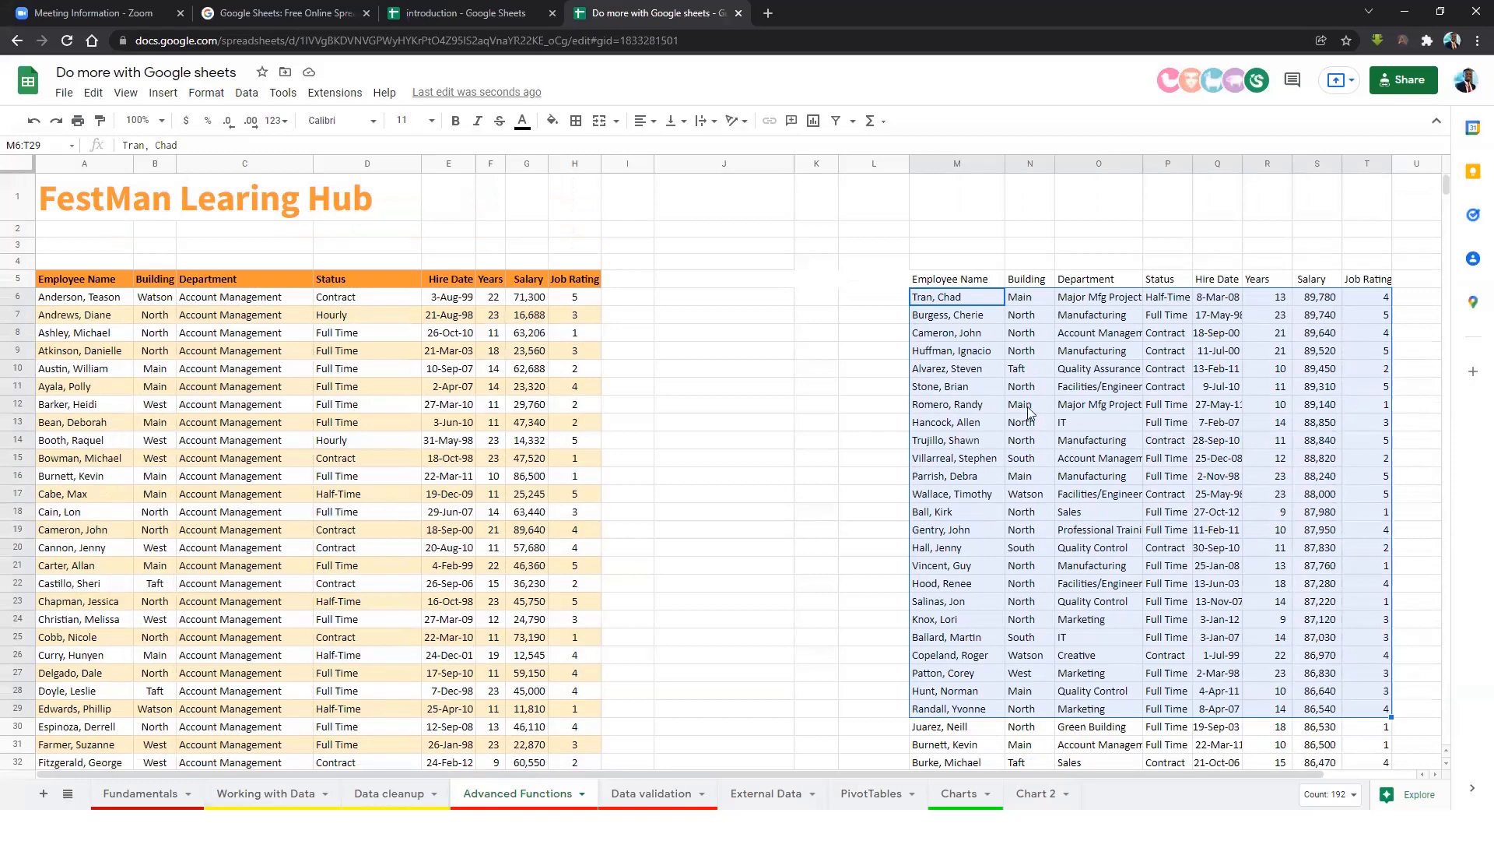
{"action": "left_click", "coordinate": [978, 371]}
{"action": "left_click", "coordinate": [950, 282]}
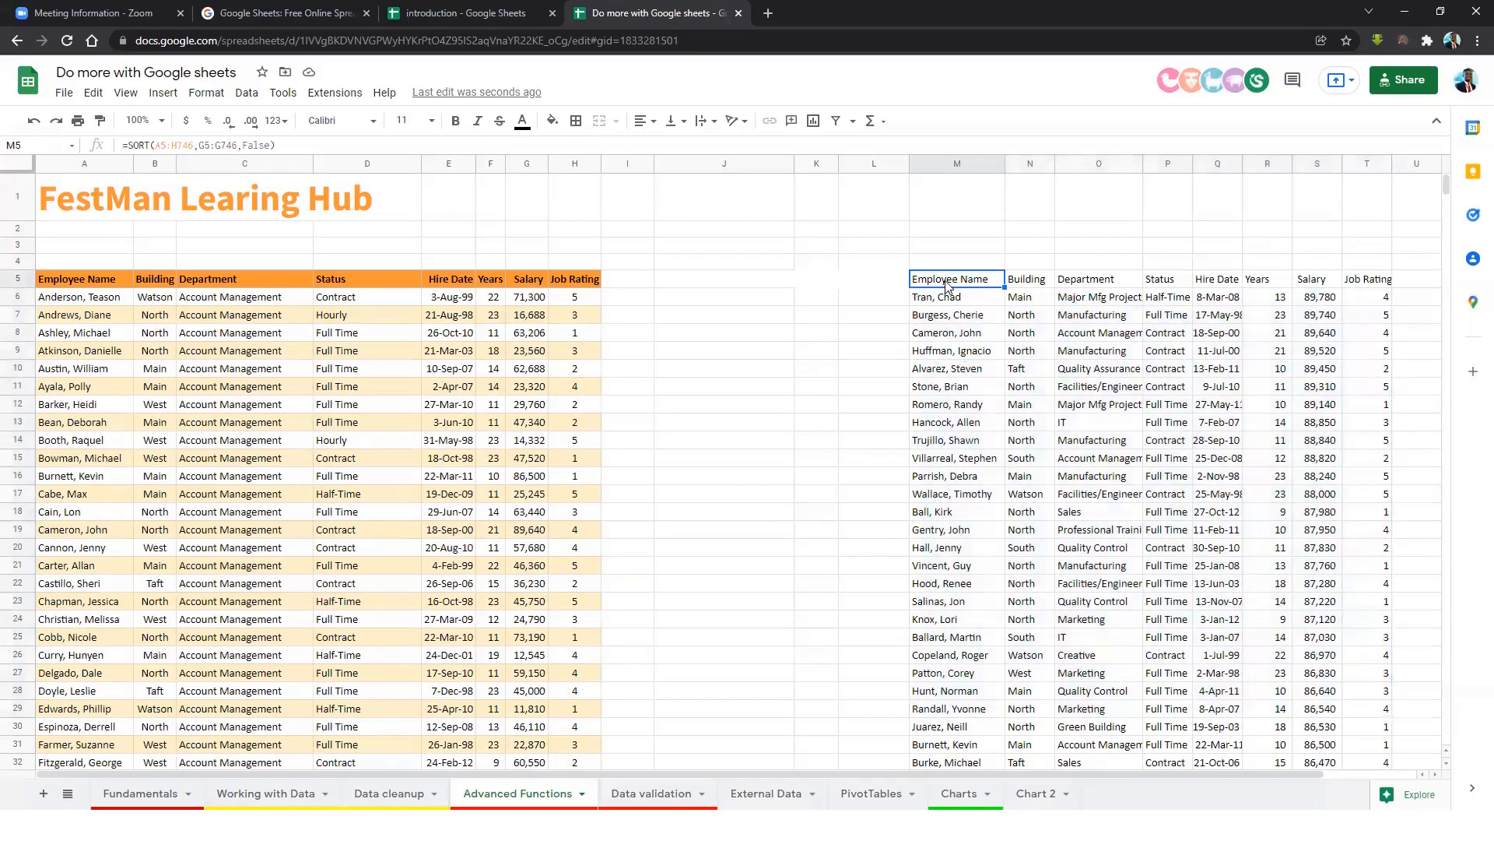
{"action": "left_click", "coordinate": [953, 300]}
{"action": "left_click", "coordinate": [958, 287]}
Review the SORT arguments A5:H746, G5:G746 and False in the formula bar without changes.
{"action": "left_click_drag", "start_coordinate": [194, 147], "coordinate": [159, 145]}
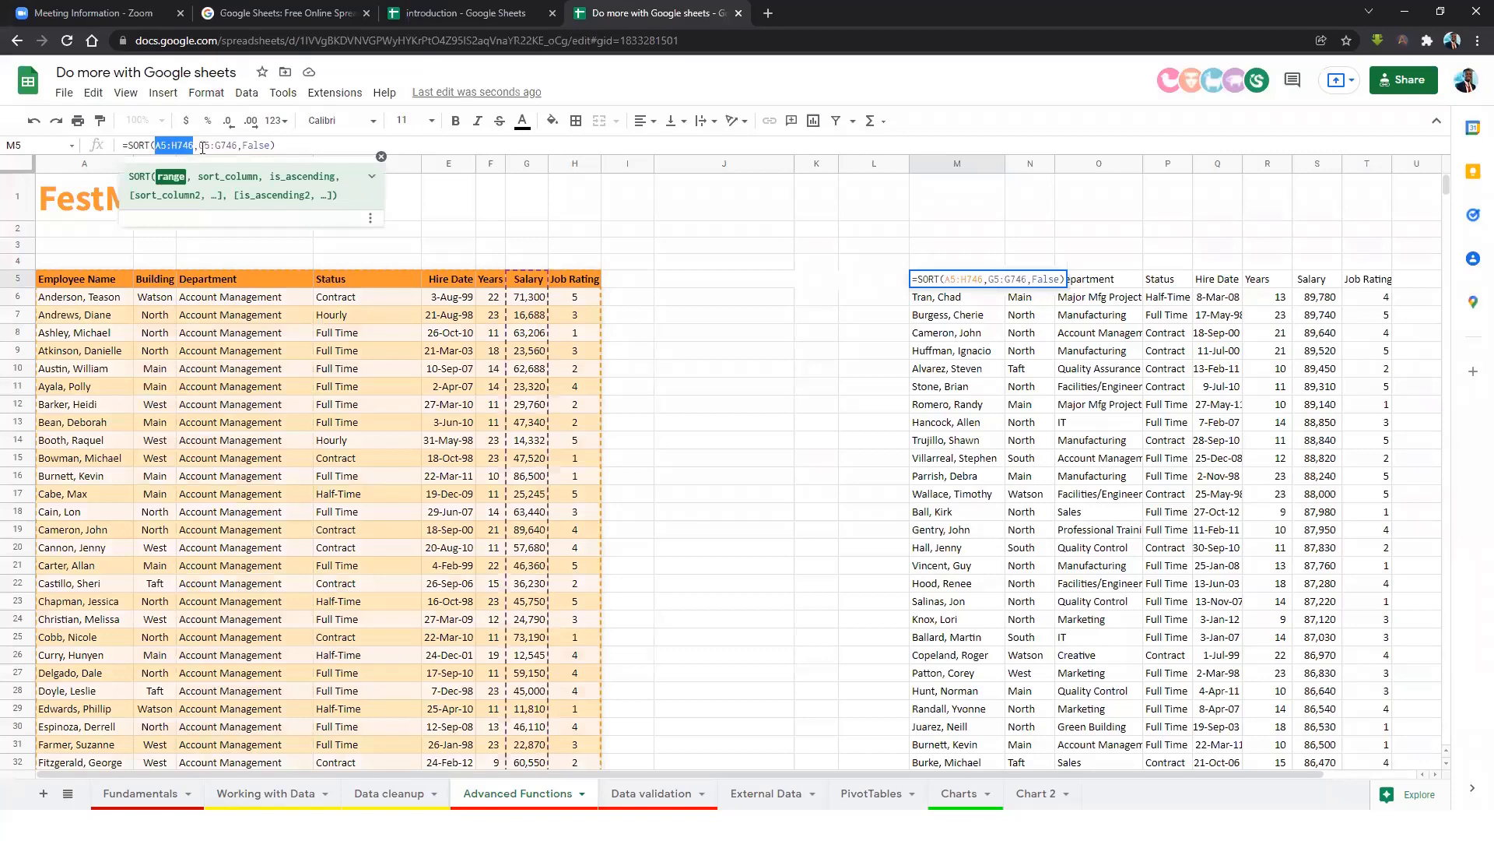
{"action": "left_click_drag", "start_coordinate": [238, 146], "coordinate": [199, 149]}
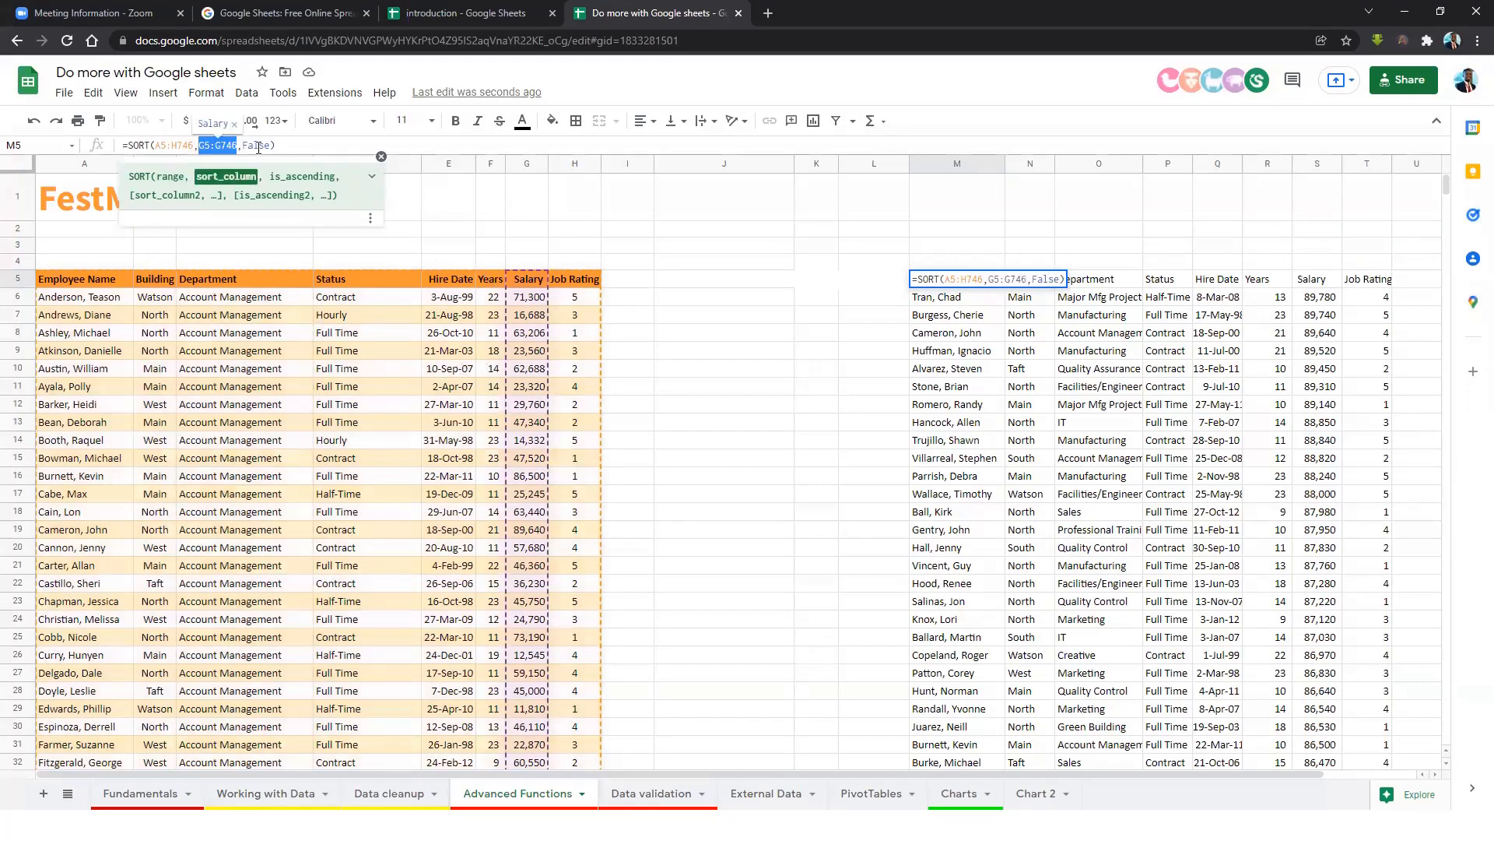
{"action": "left_click", "coordinate": [261, 145]}
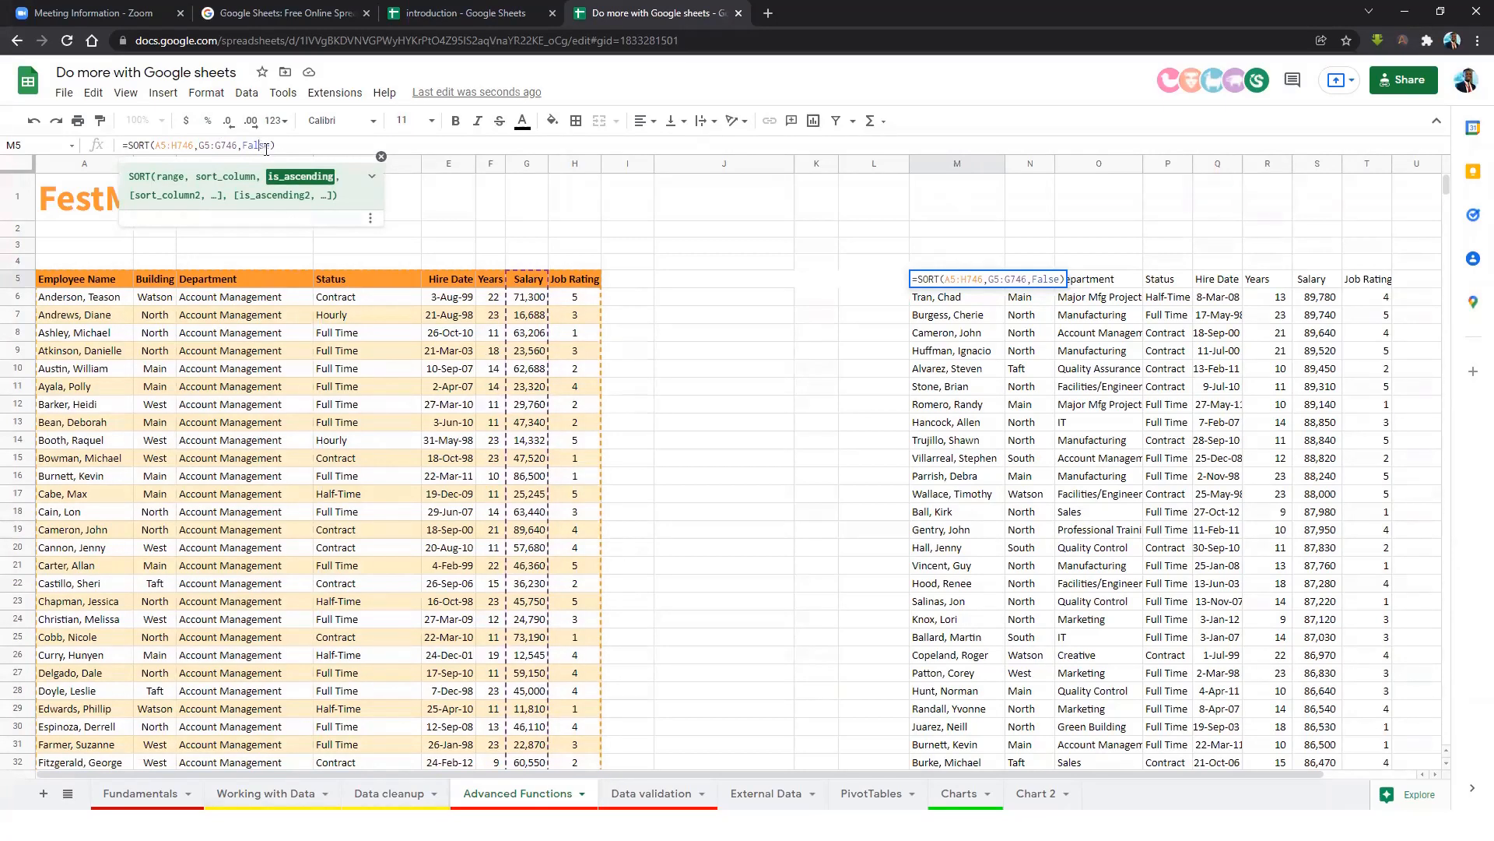
{"action": "left_click_drag", "start_coordinate": [270, 146], "coordinate": [246, 143]}
{"action": "left_click", "coordinate": [243, 145]}
{"action": "key", "text": "Escape"}
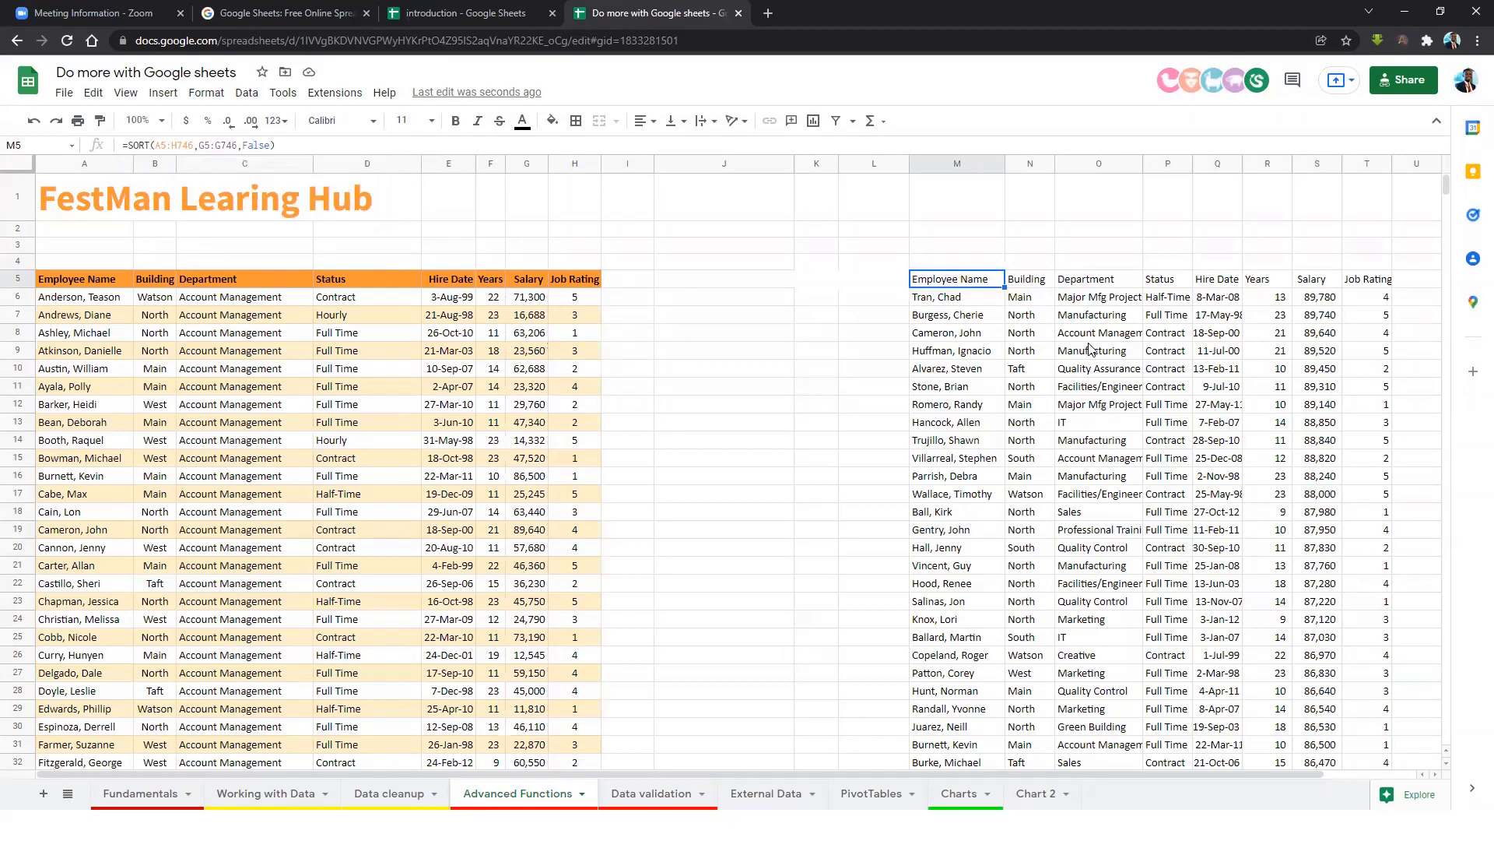
{"action": "left_click_drag", "start_coordinate": [944, 285], "coordinate": [1384, 565]}
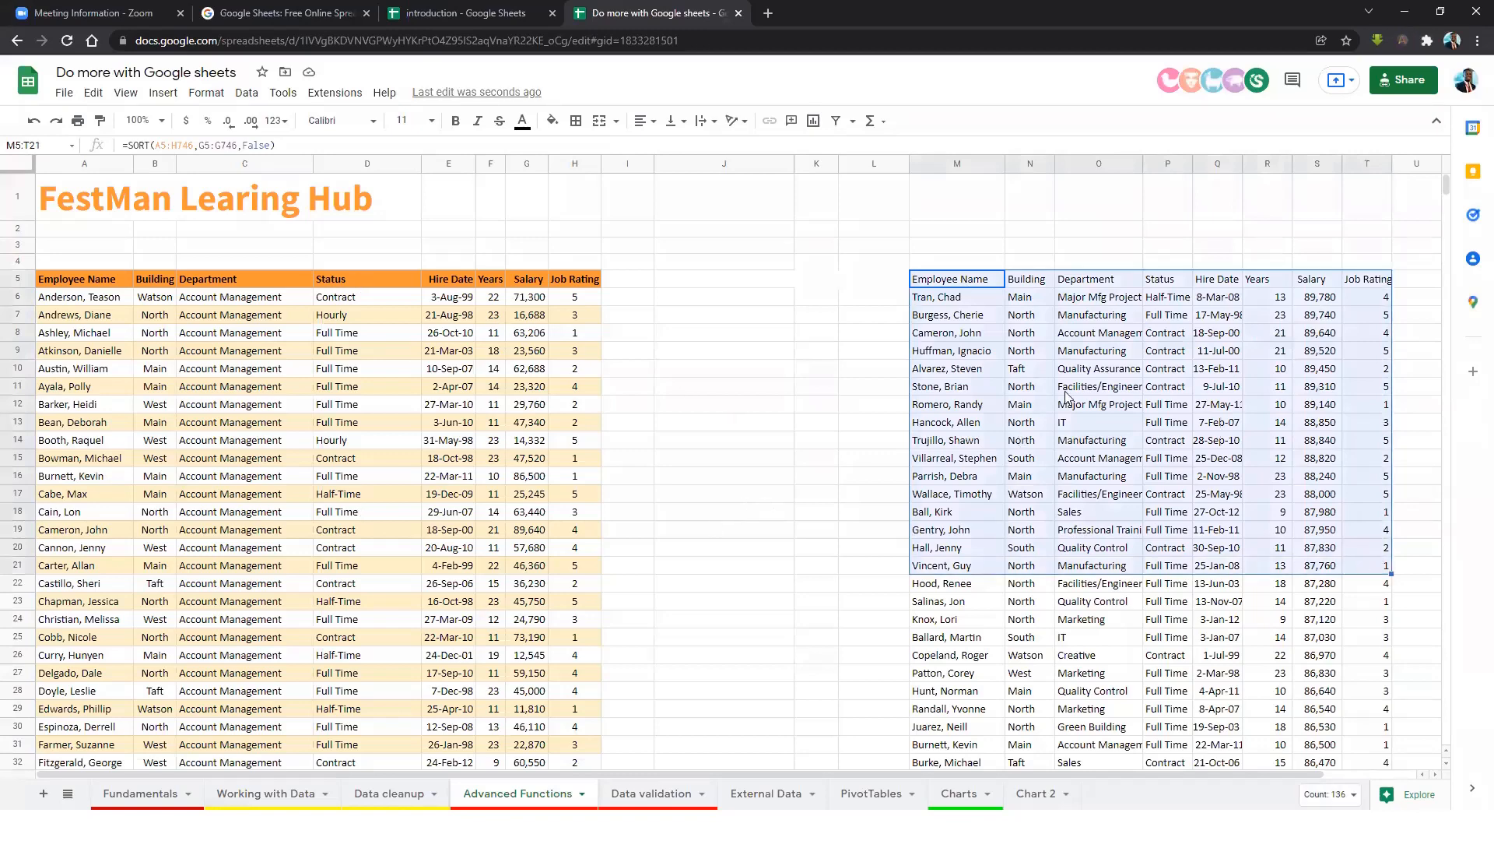
{"action": "left_click", "coordinate": [1090, 387]}
{"action": "left_click", "coordinate": [953, 284]}
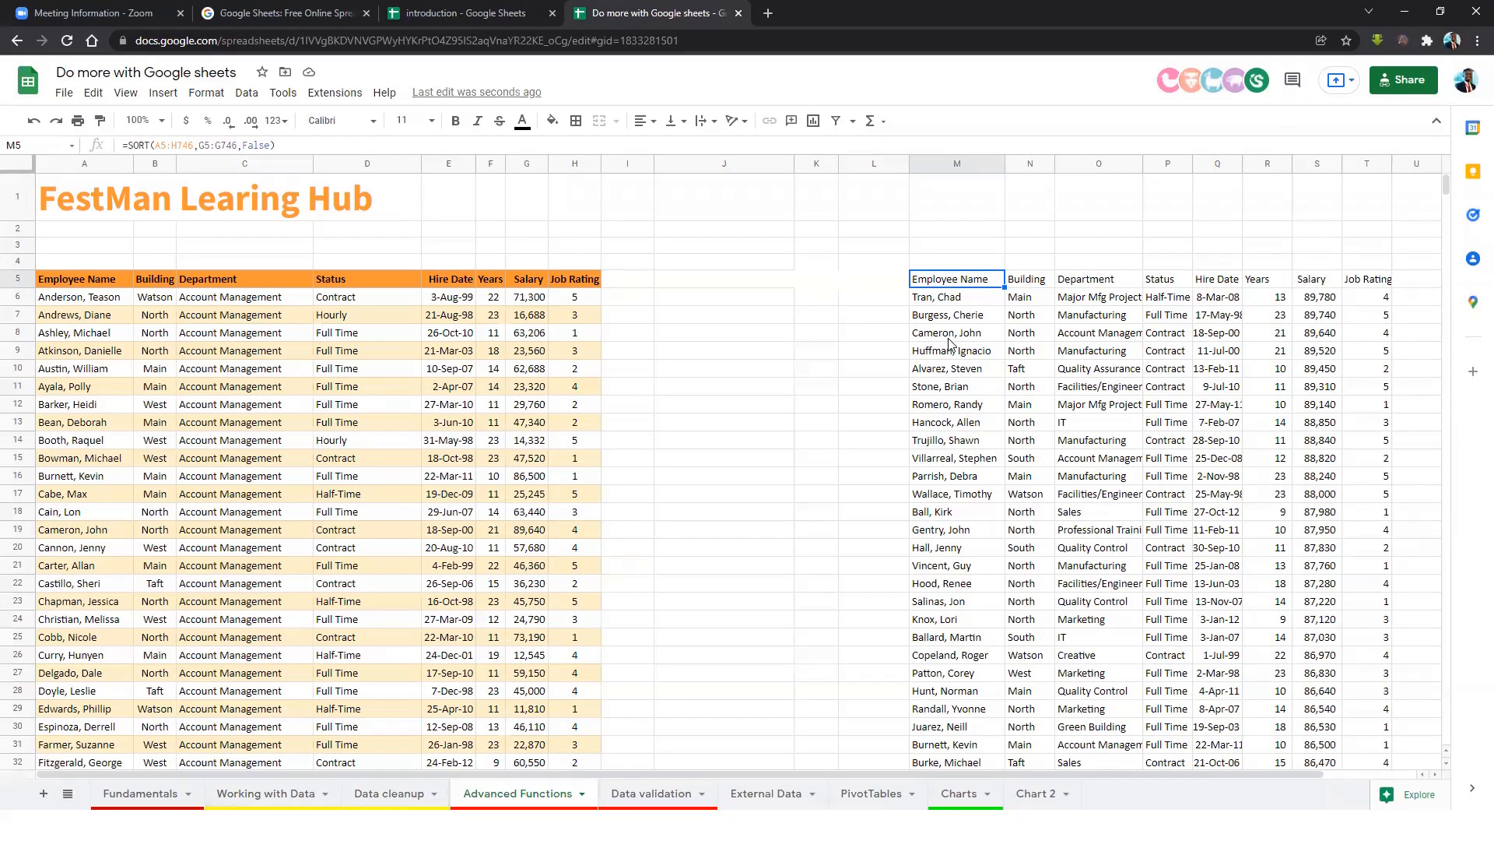
Delete the old SORT formula and start =SORTN in M5 over A5:H746.
{"action": "key", "text": "Delete"}
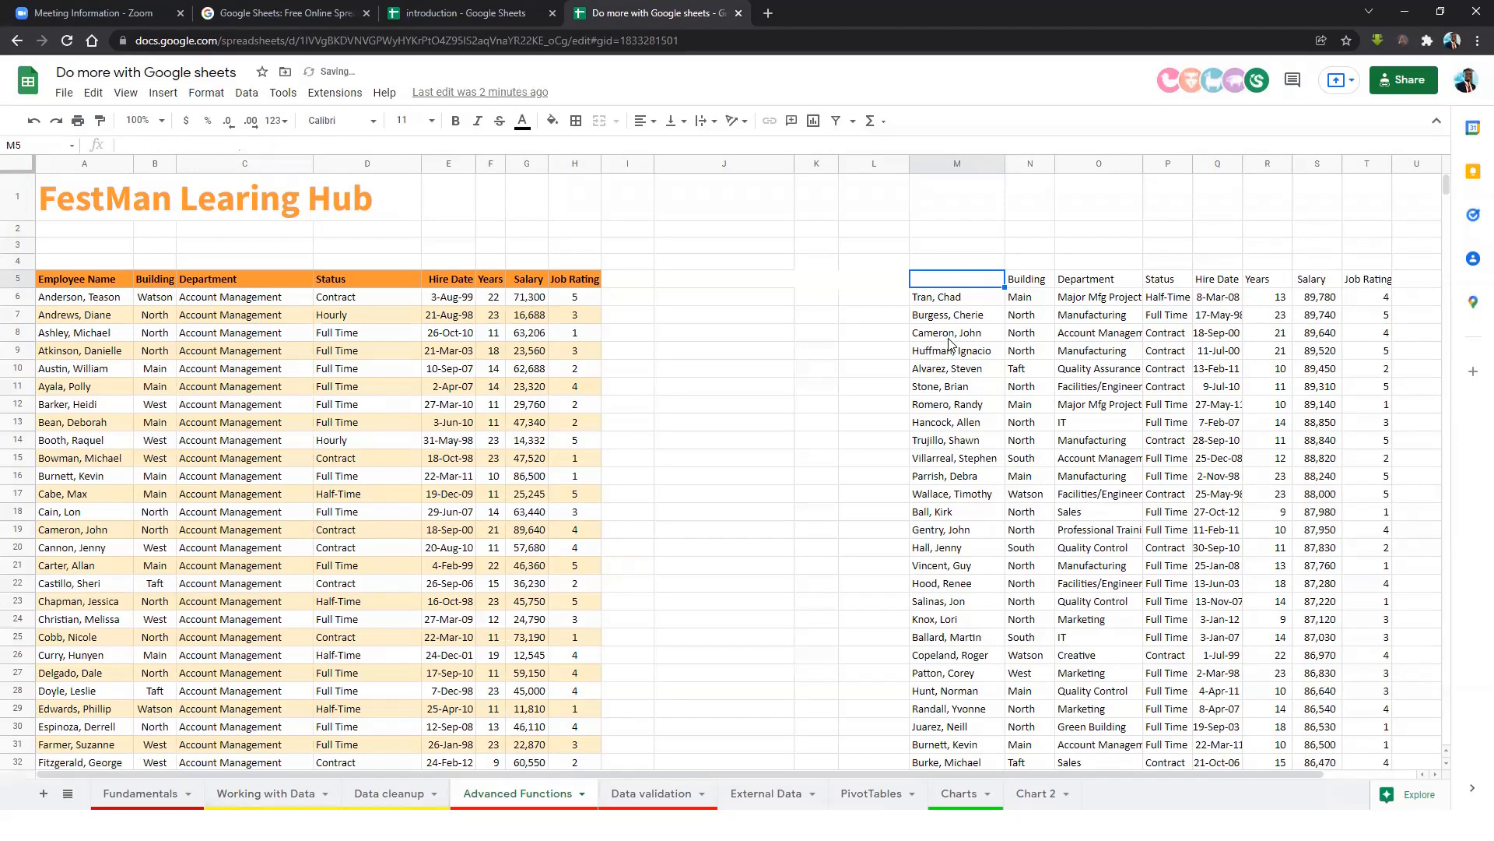
{"action": "left_click", "coordinate": [949, 347]}
{"action": "left_click", "coordinate": [982, 280]}
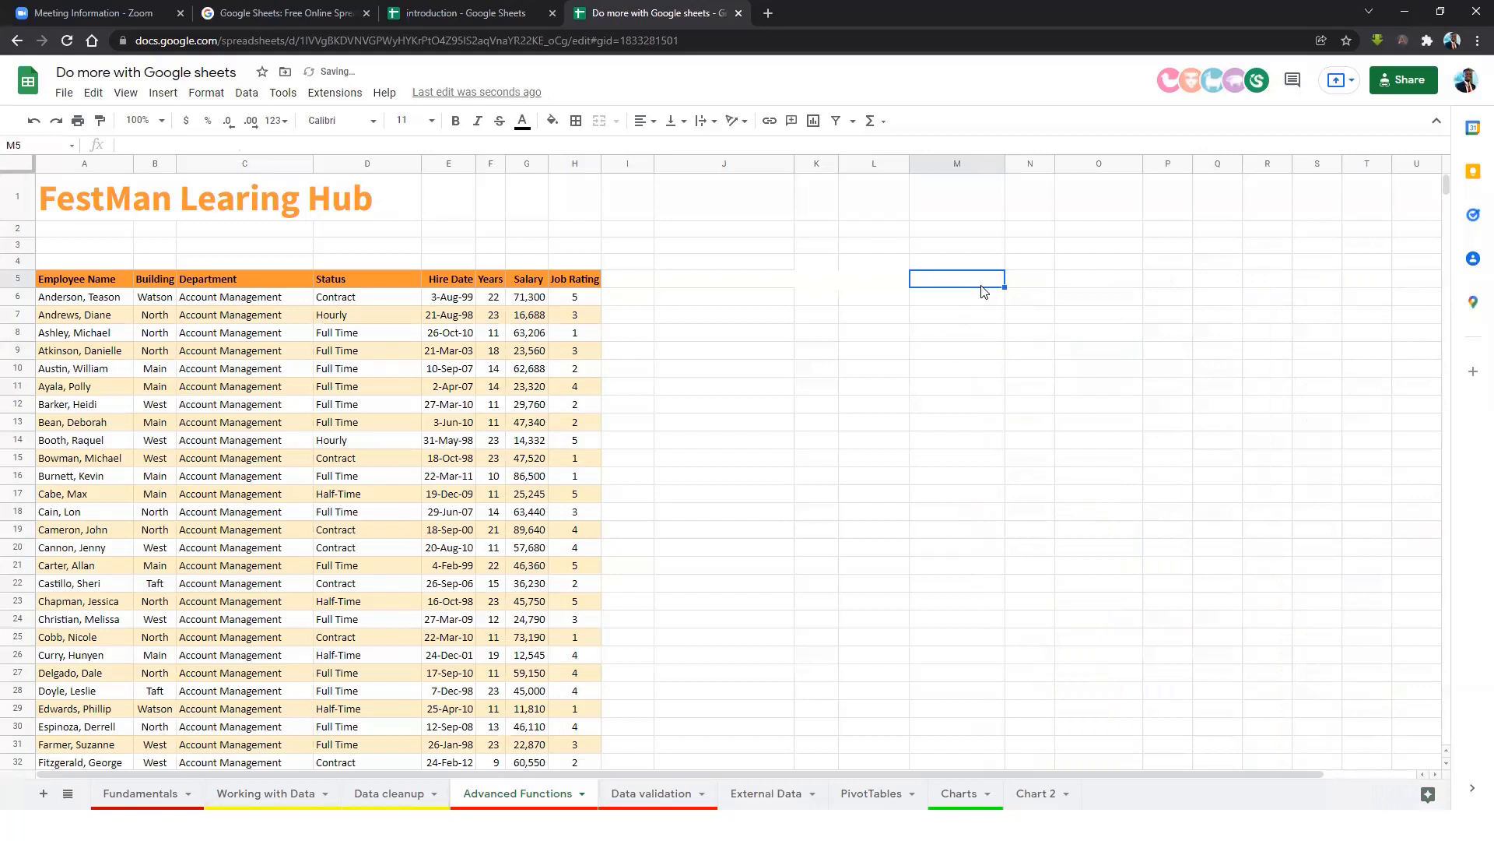
{"action": "type", "text": "=sortn"}
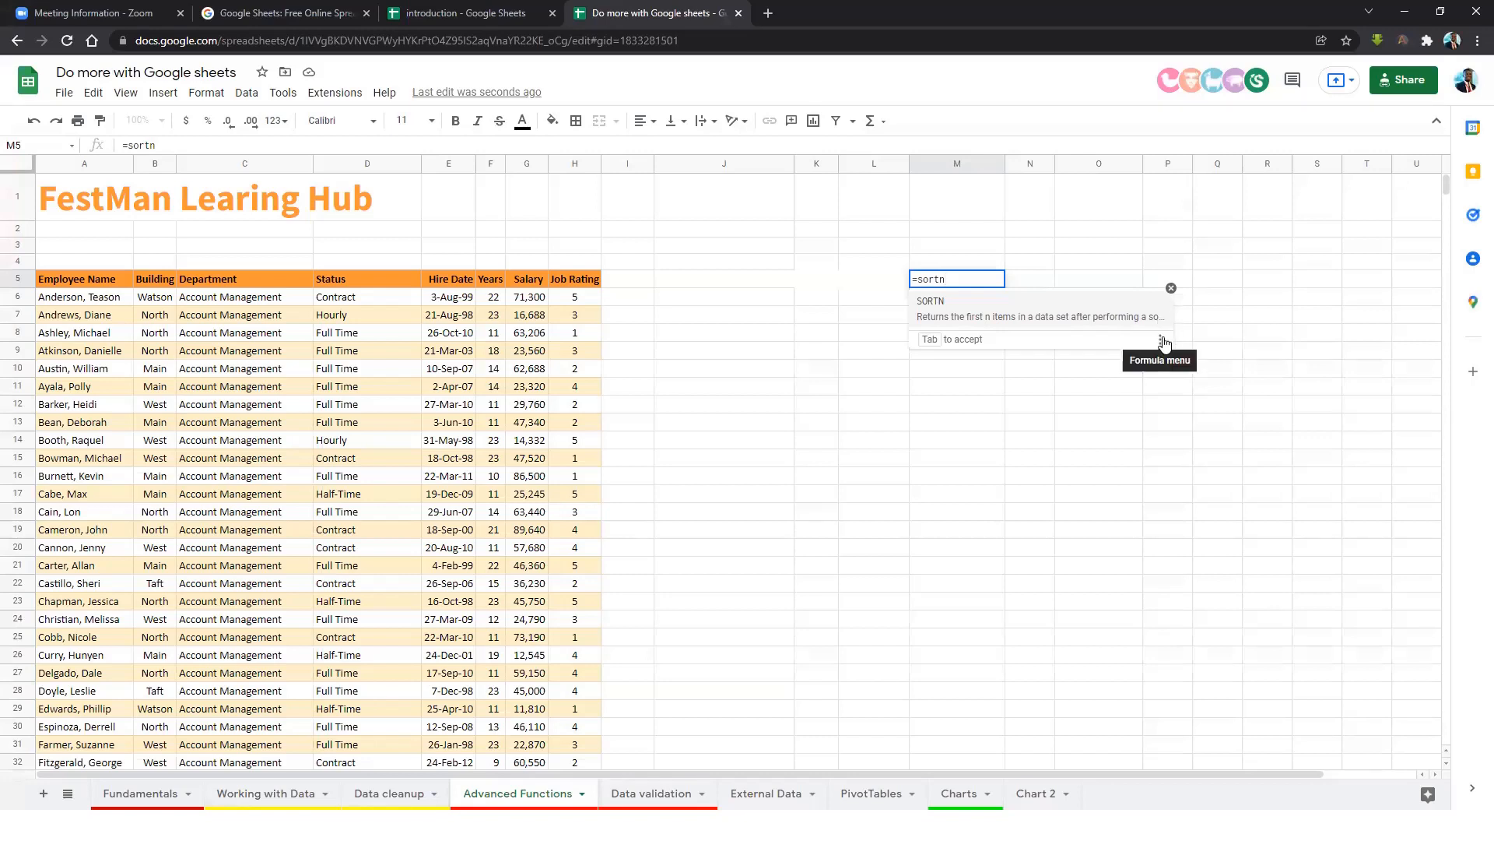
{"action": "left_click", "coordinate": [944, 313]}
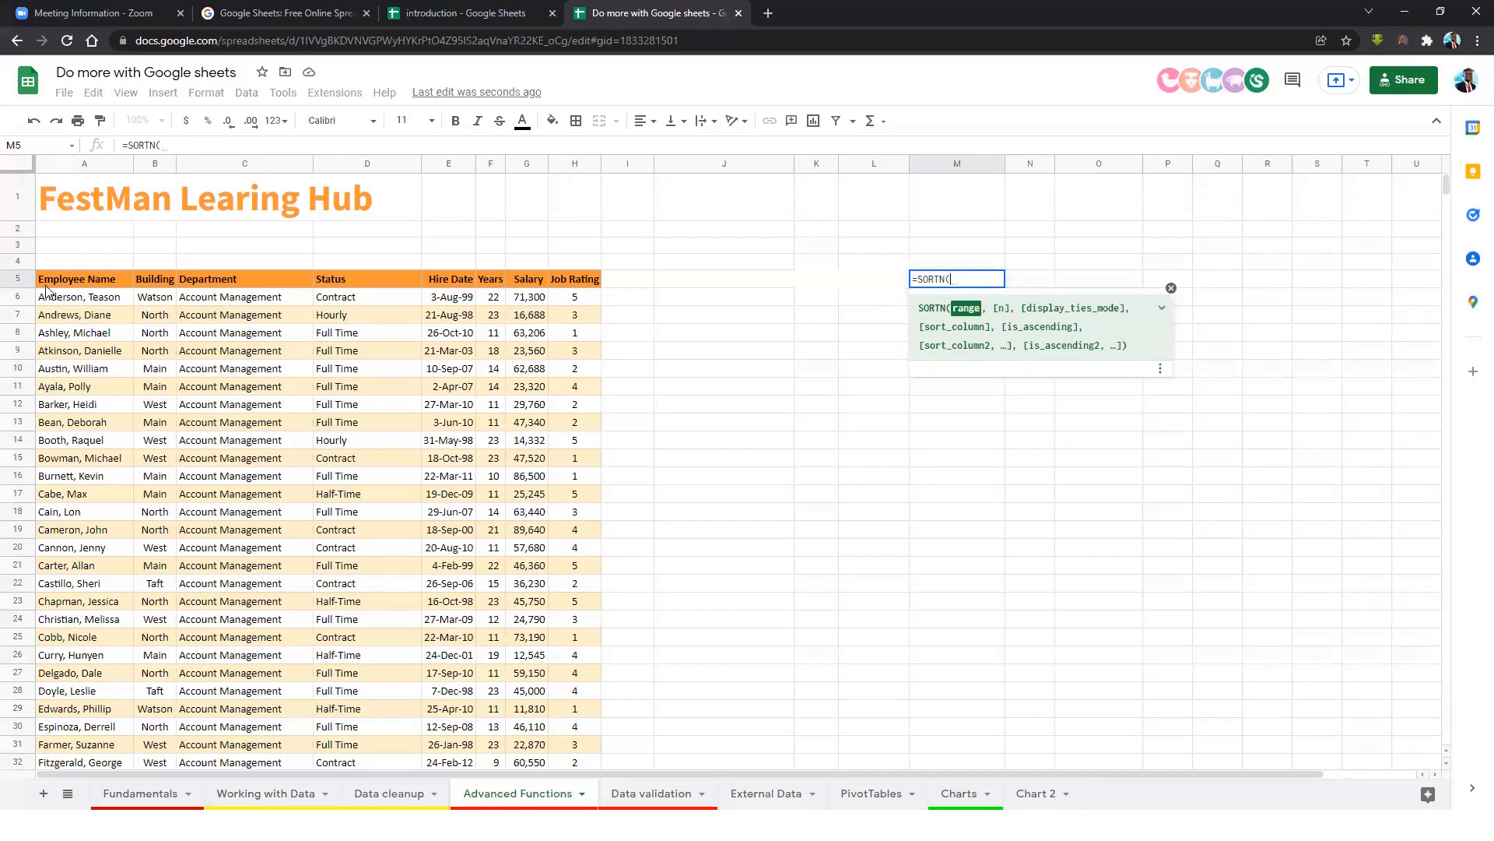
{"action": "left_click_drag", "start_coordinate": [48, 280], "coordinate": [560, 287]}
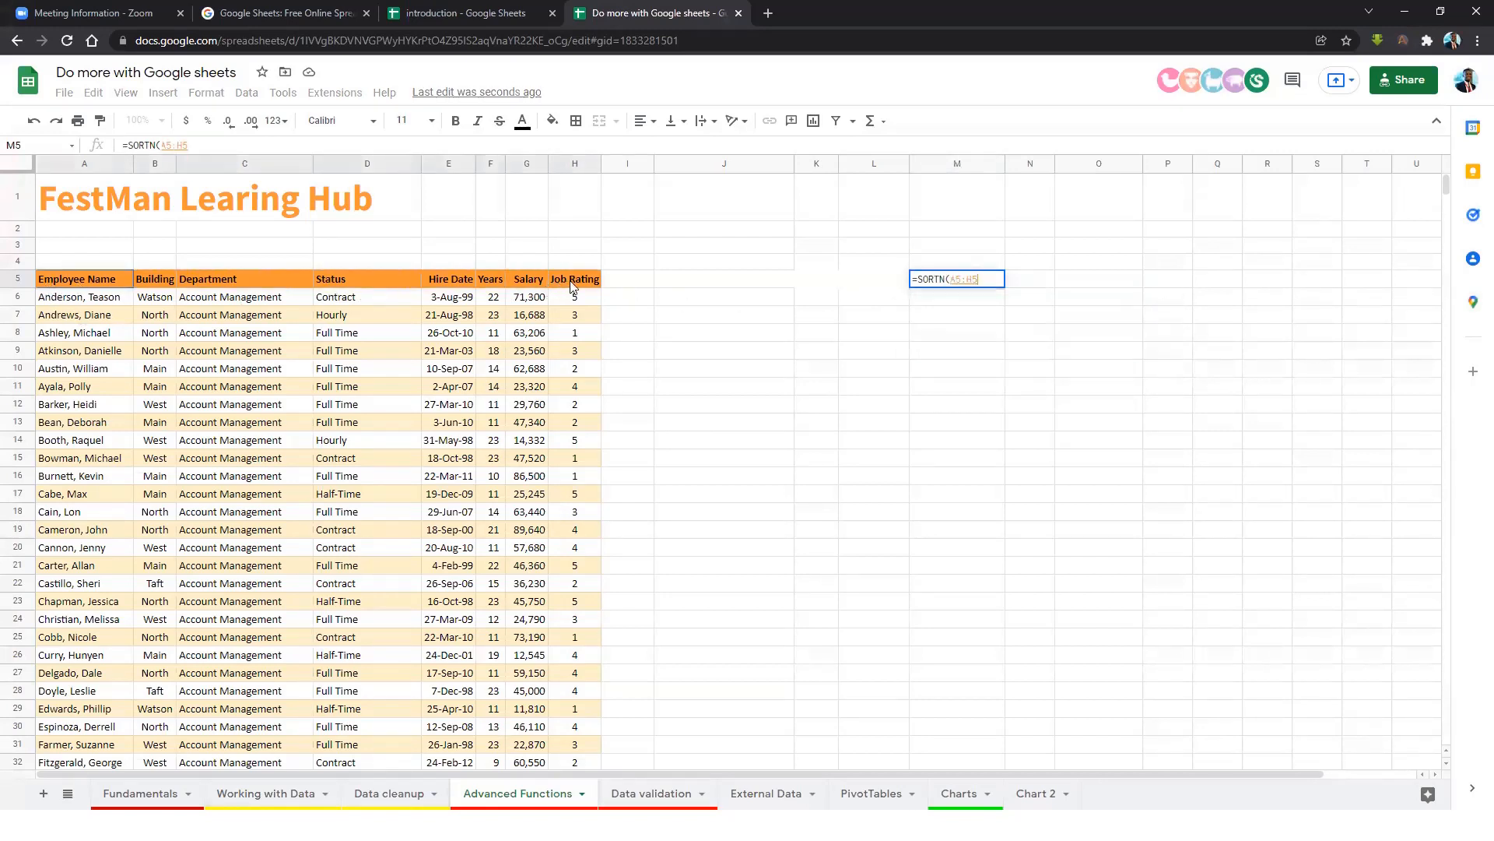
{"action": "key", "text": "ctrl+shift+Down"}
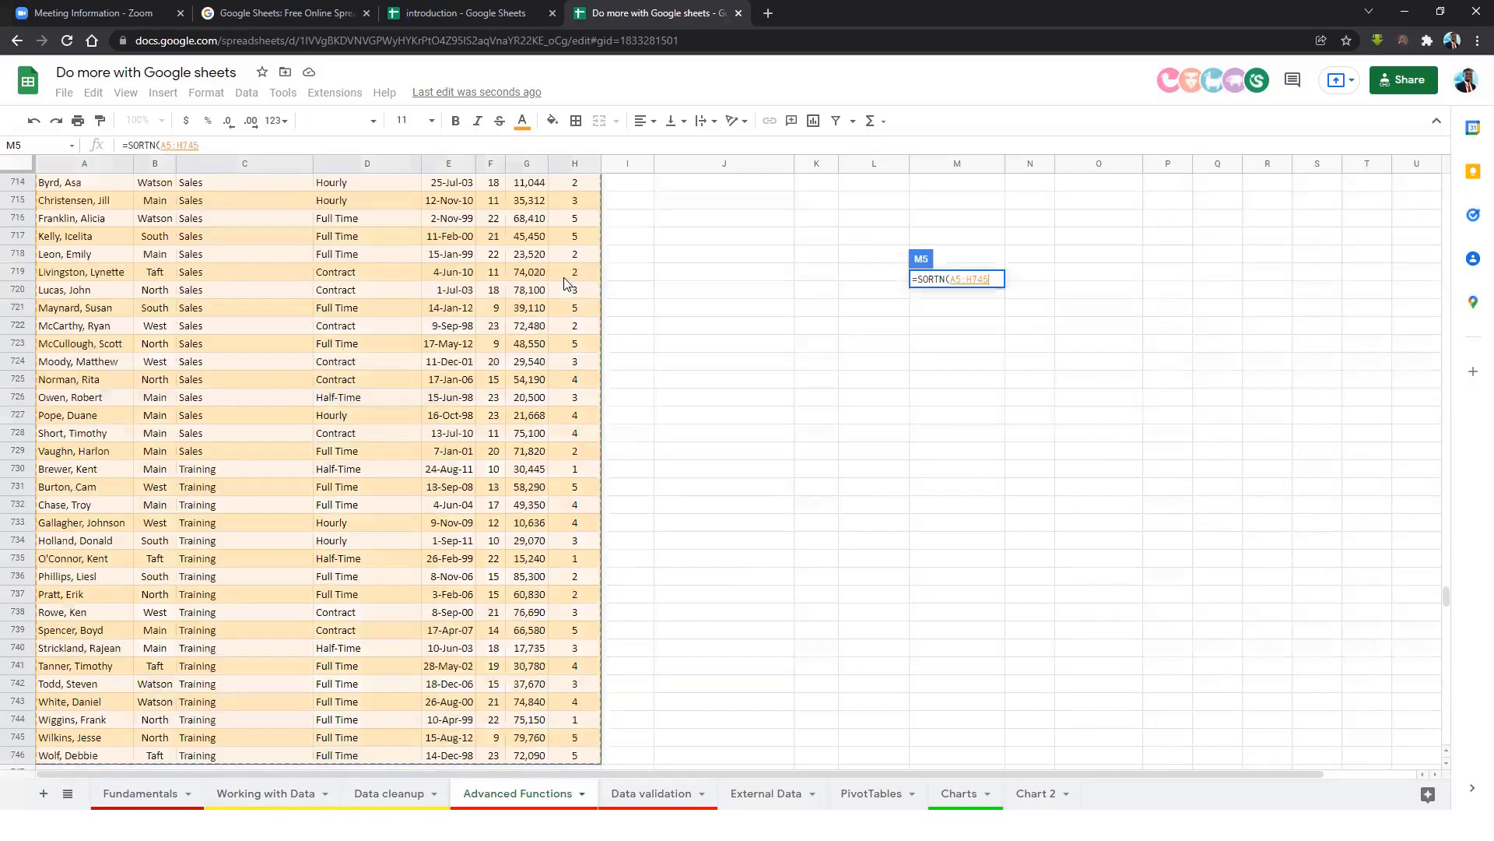
Add SORTN arguments: 10 rows, default ties mode, sort column G5:G746, false.
{"action": "type", "text": ","}
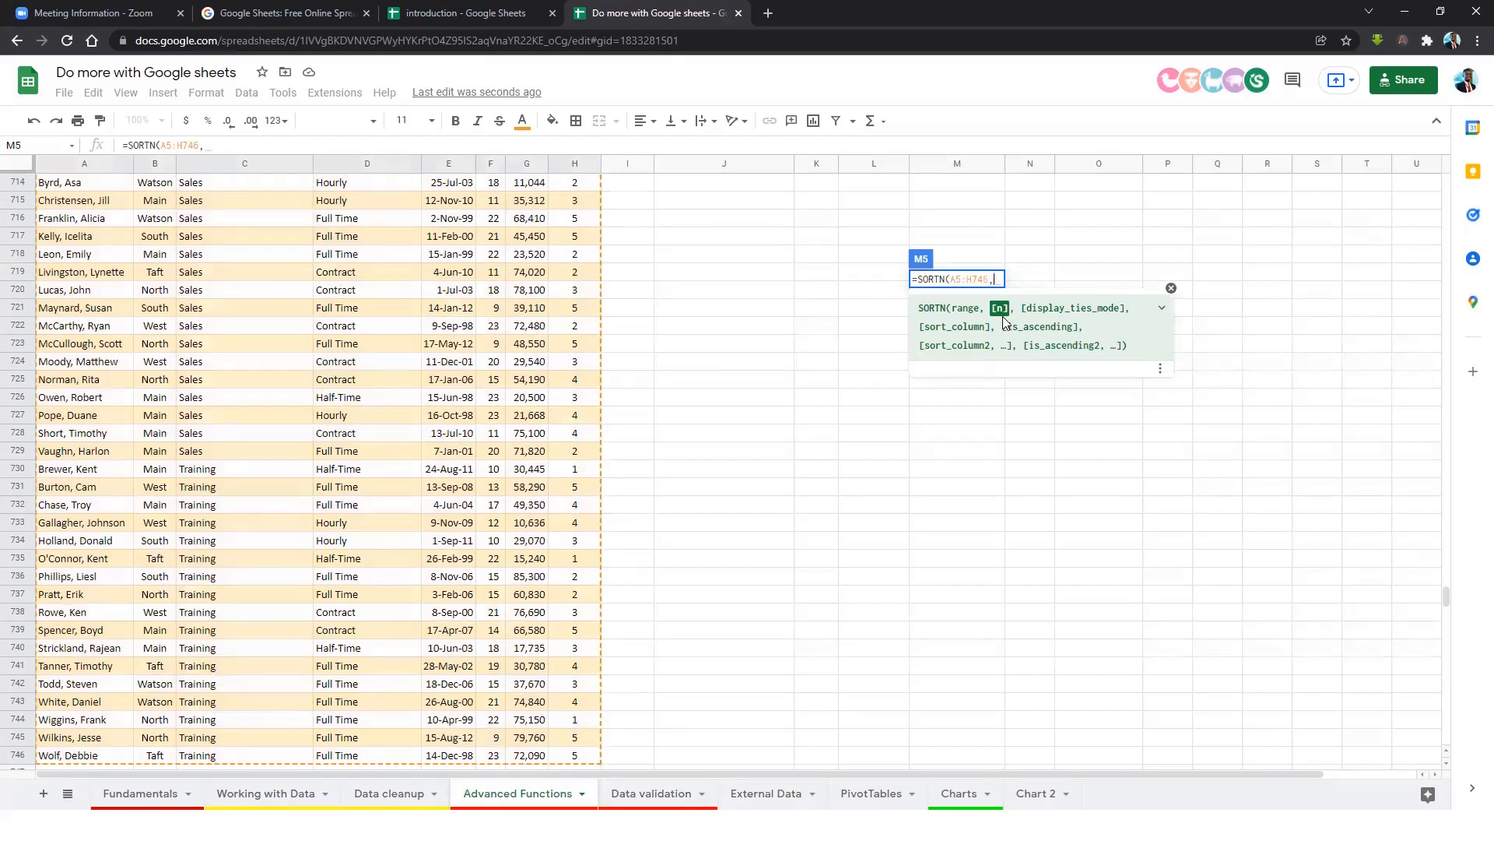
{"action": "type", "text": "10"}
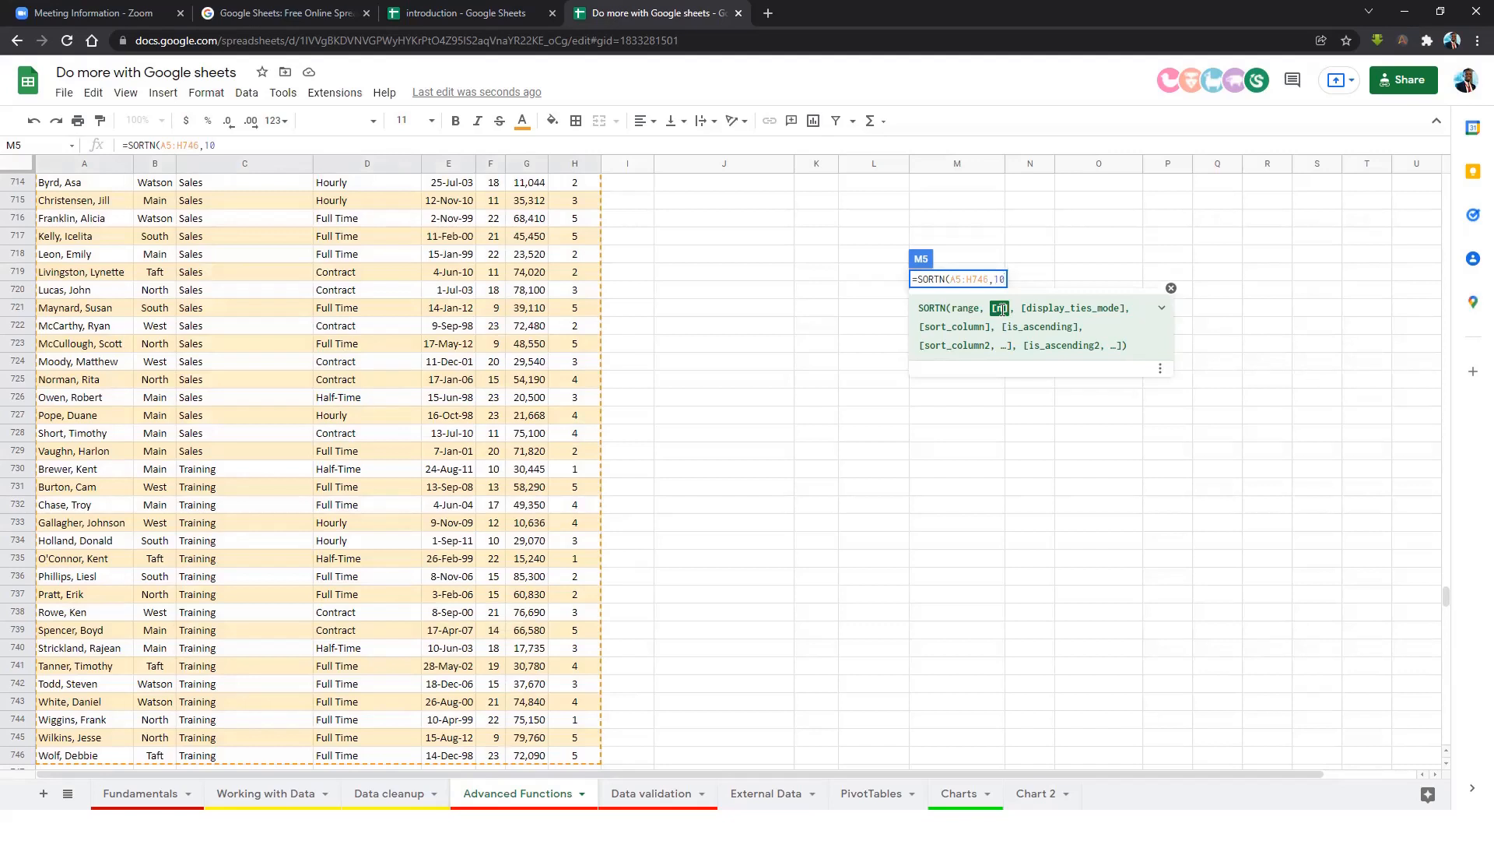
{"action": "type", "text": ","}
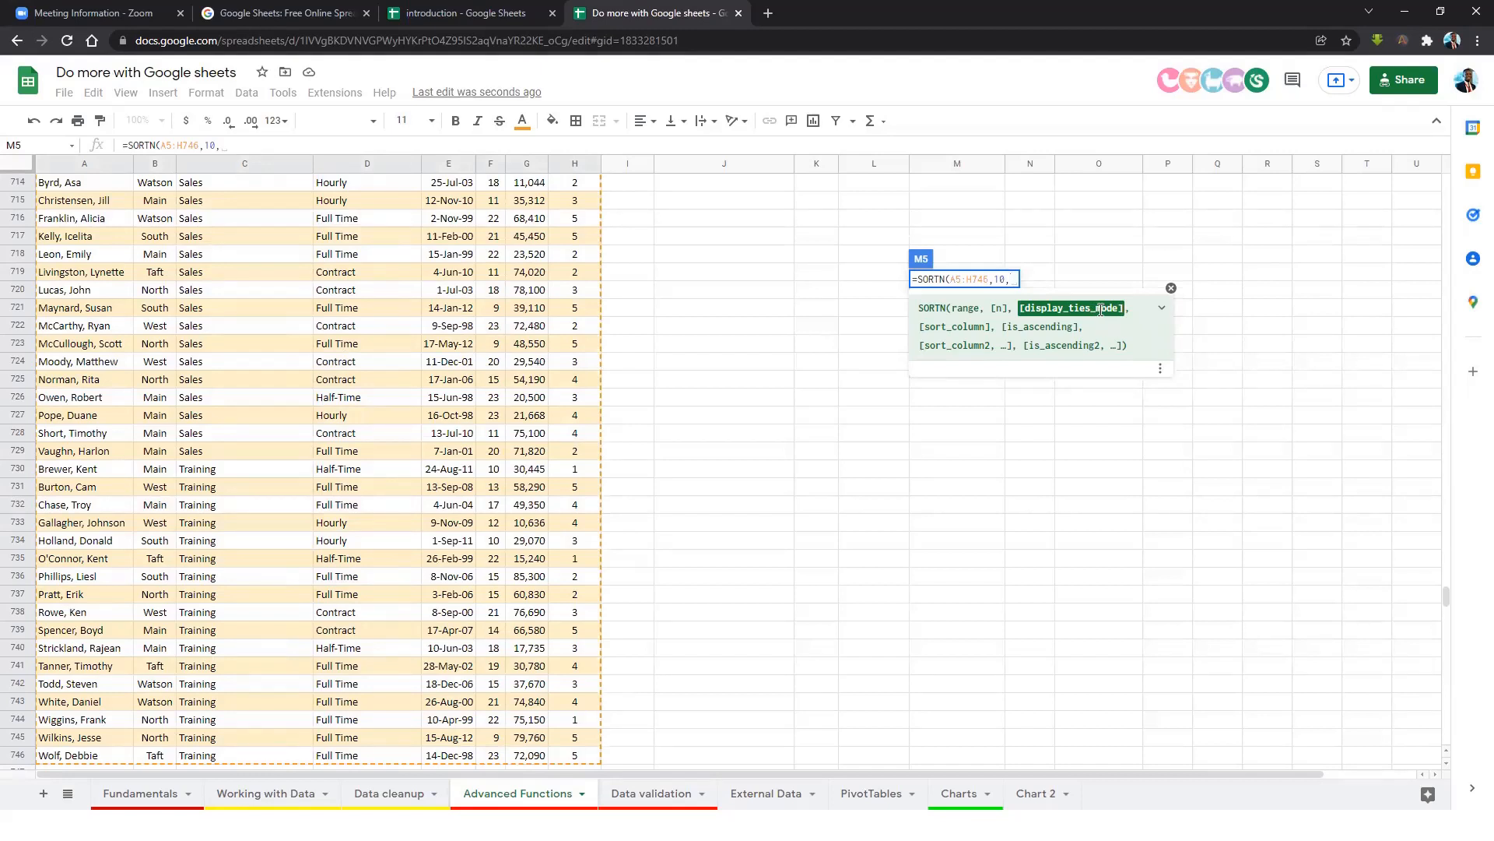
{"action": "type", "text": ","}
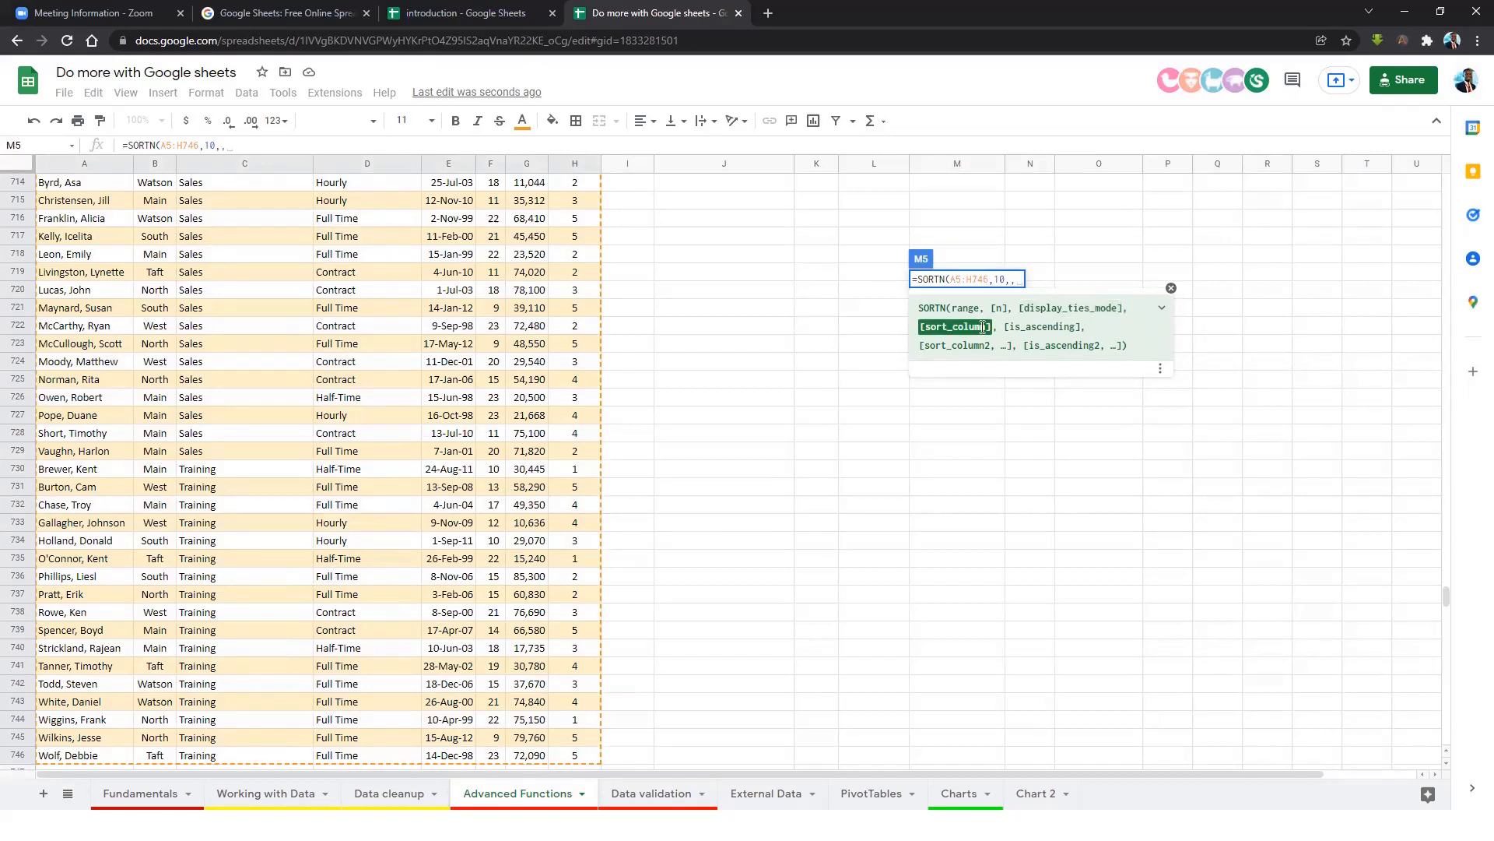
{"action": "left_click_drag", "start_coordinate": [1445, 596], "coordinate": [1441, 499]}
{"action": "left_click_drag", "start_coordinate": [1412, 183], "coordinate": [1407, 153]}
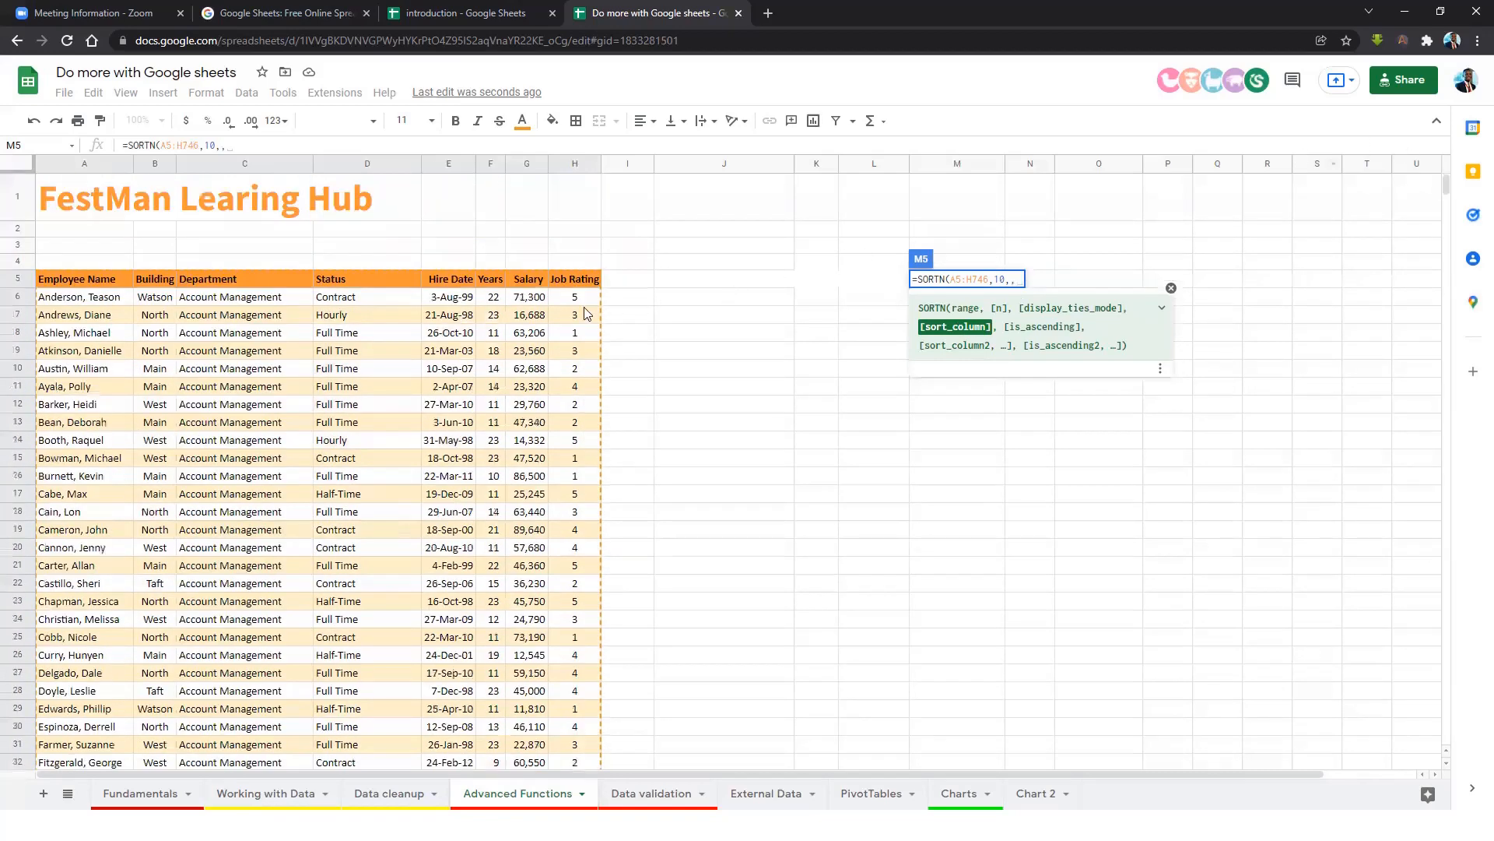
{"action": "left_click", "coordinate": [522, 280]}
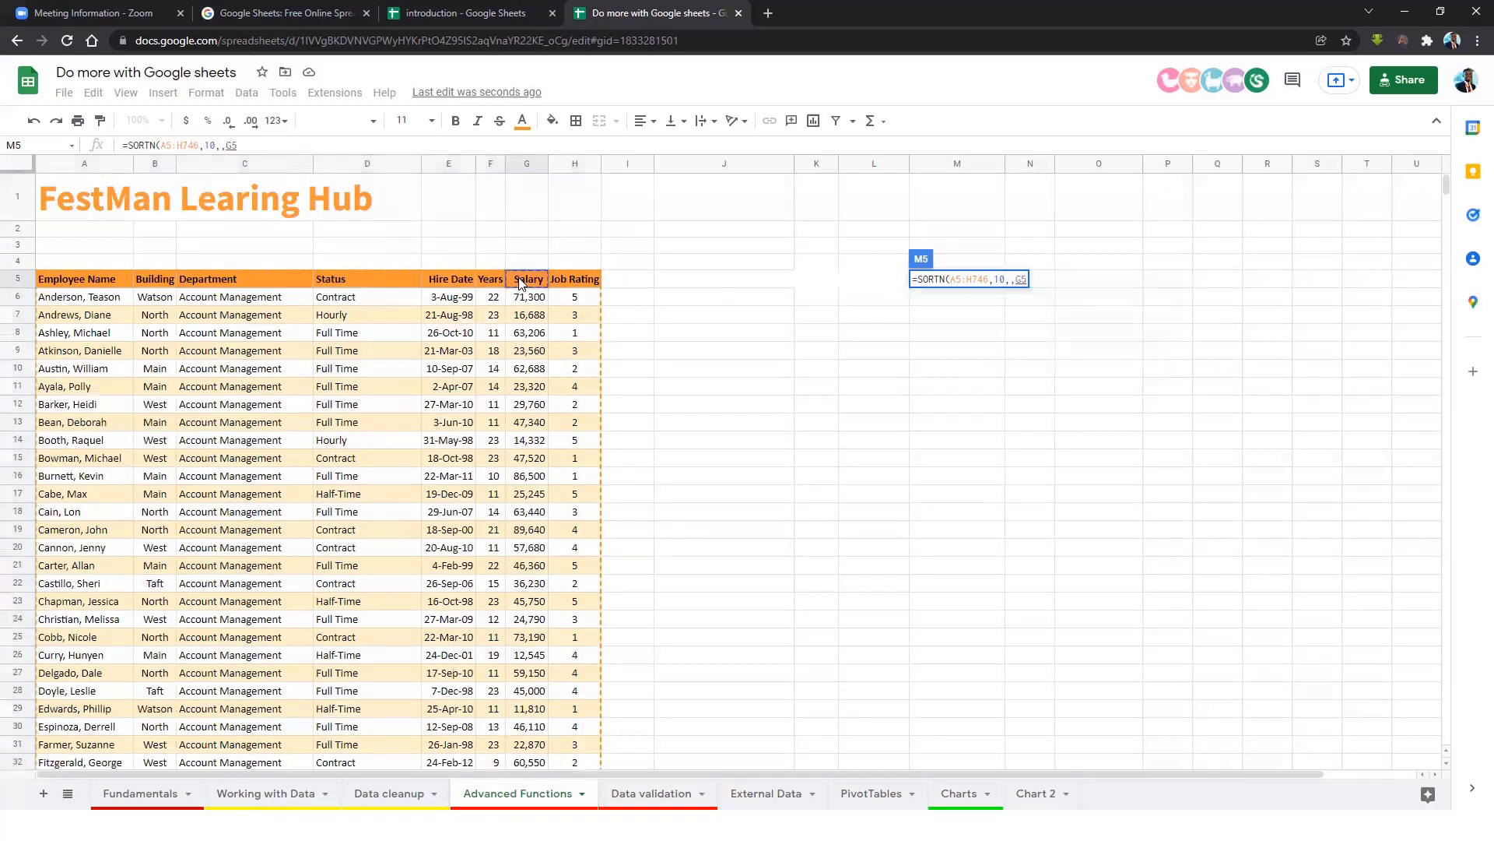
{"action": "key", "text": "ctrl+shift+Down"}
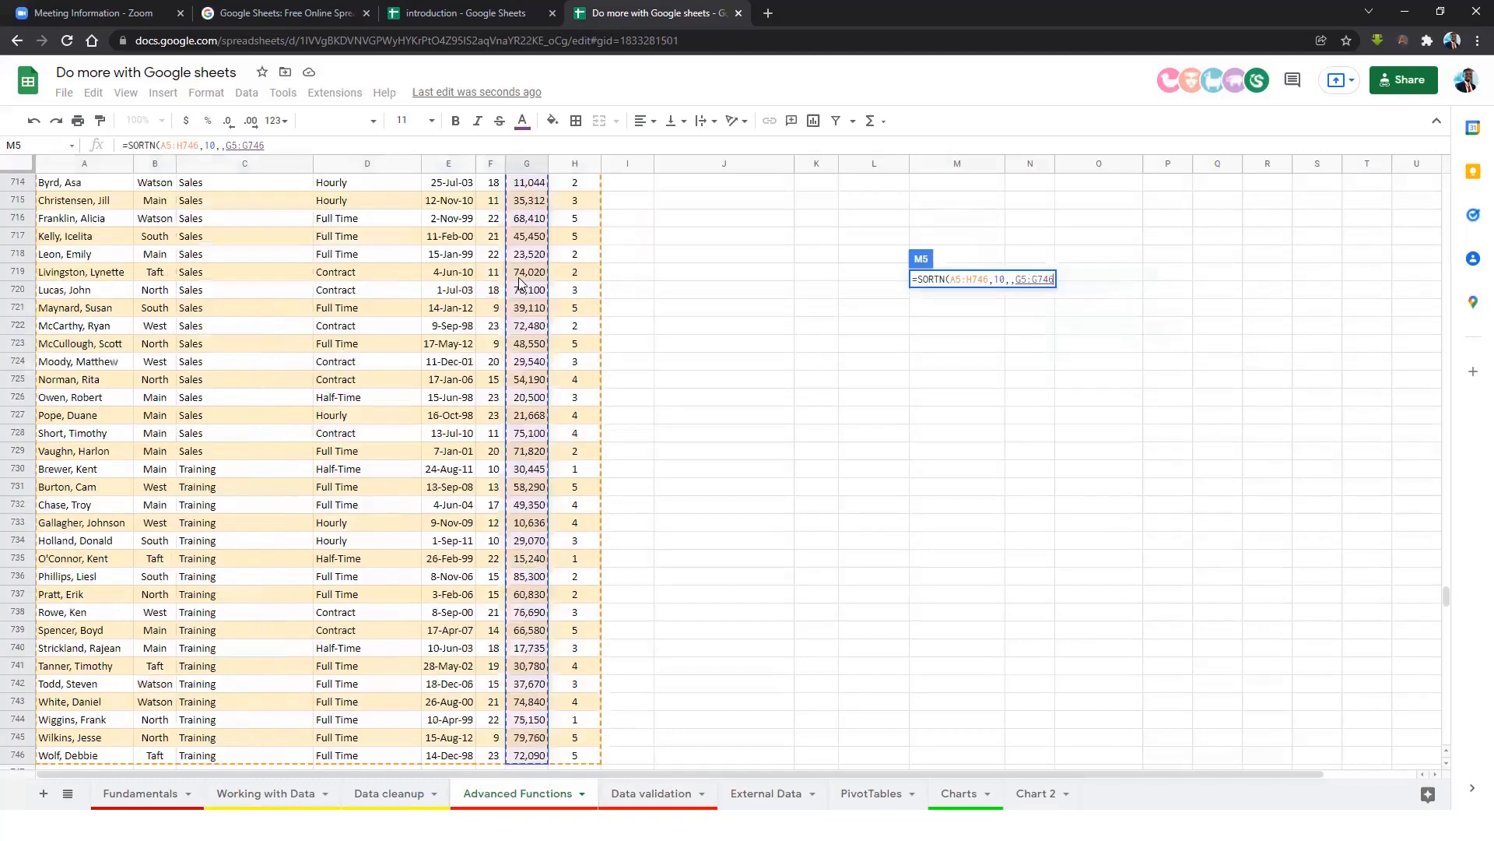
{"action": "type", "text": ","}
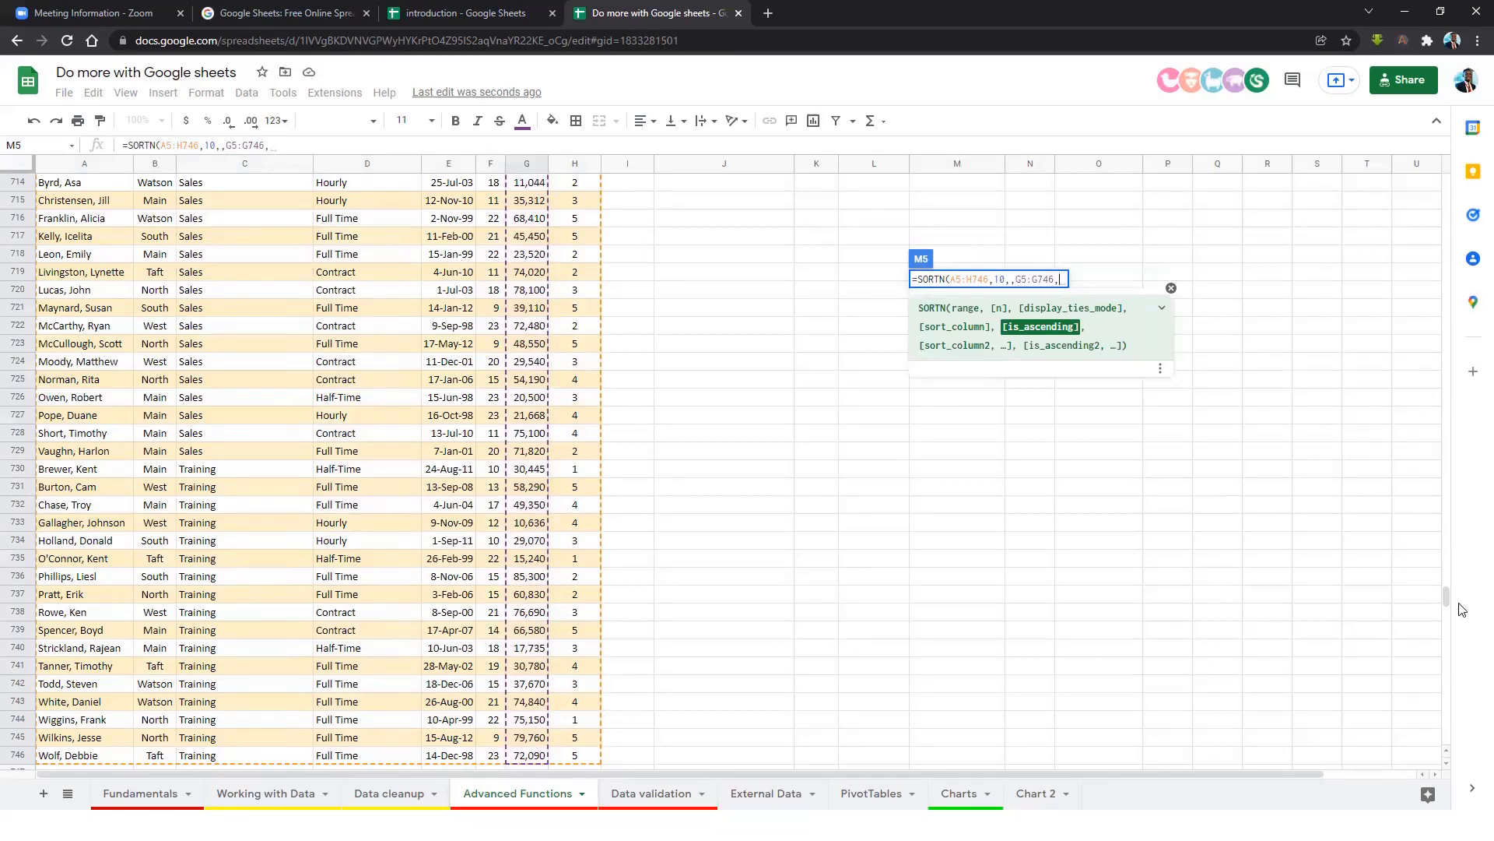
{"action": "left_click_drag", "start_coordinate": [1445, 598], "coordinate": [1404, 190]}
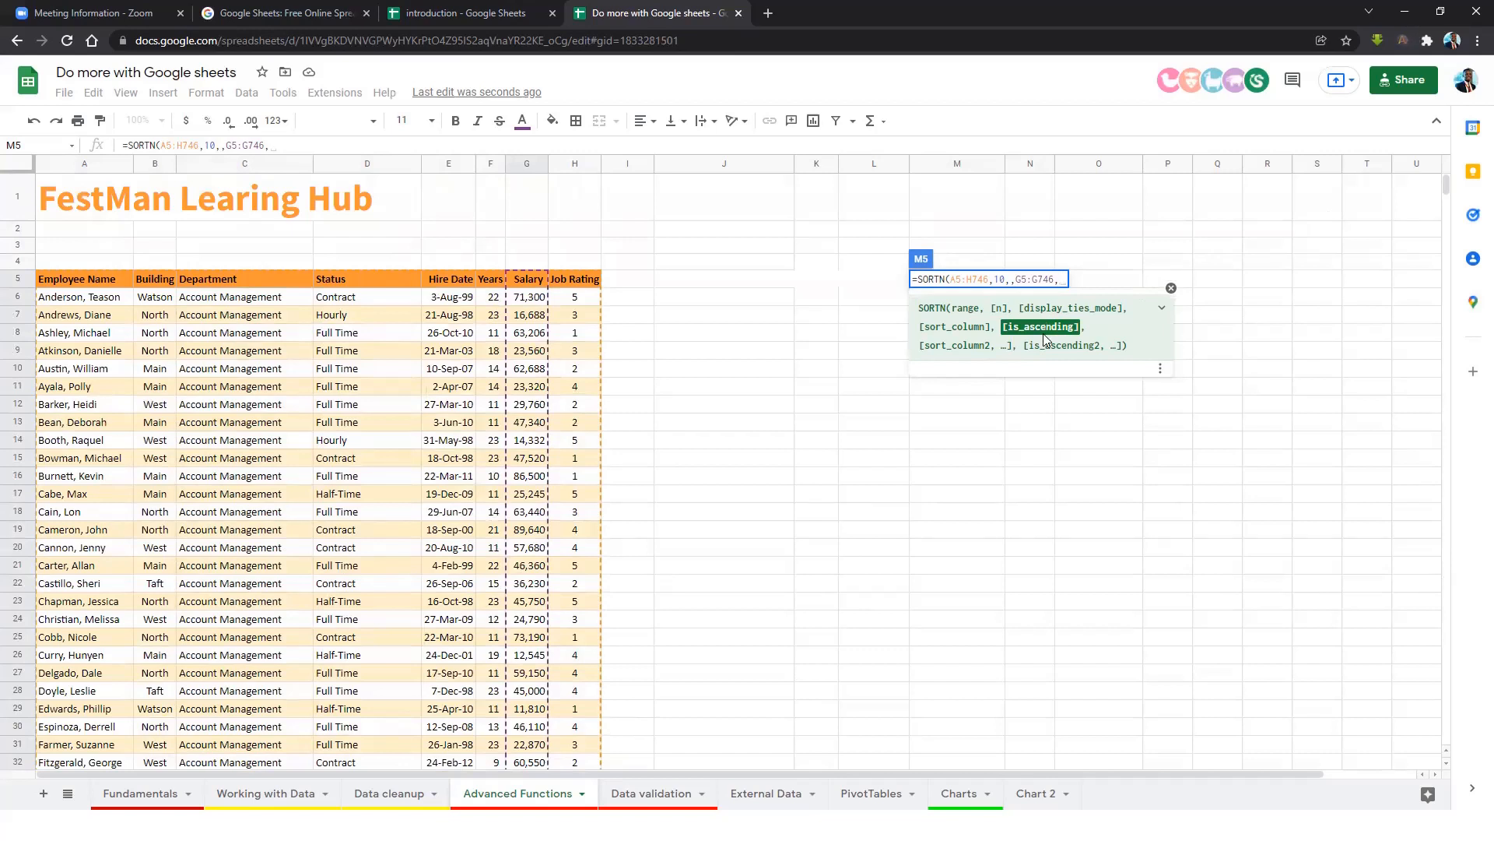
{"action": "type", "text": "false"}
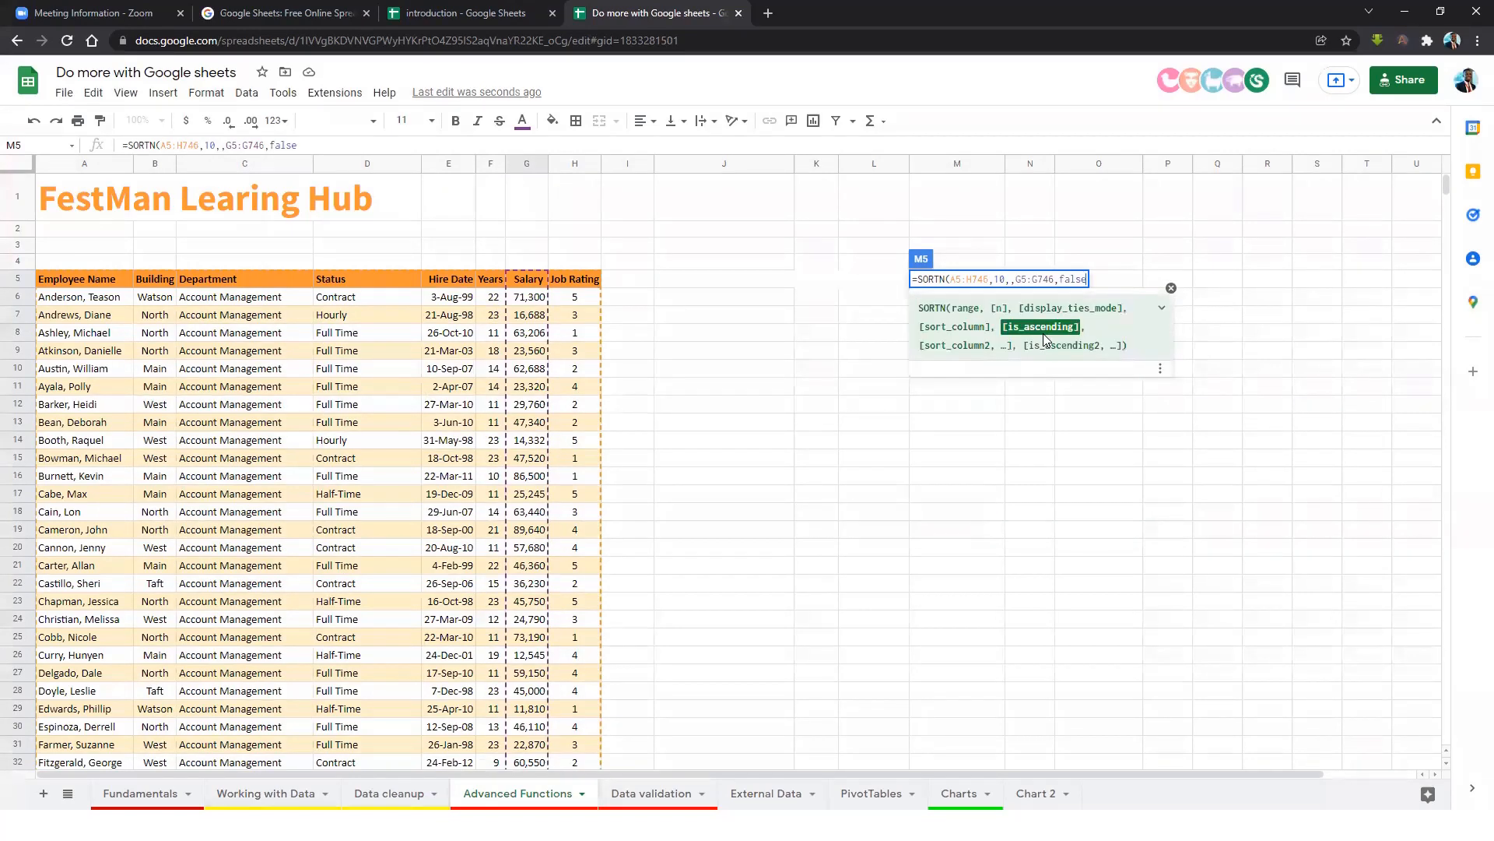
{"action": "type", "text": ")"}
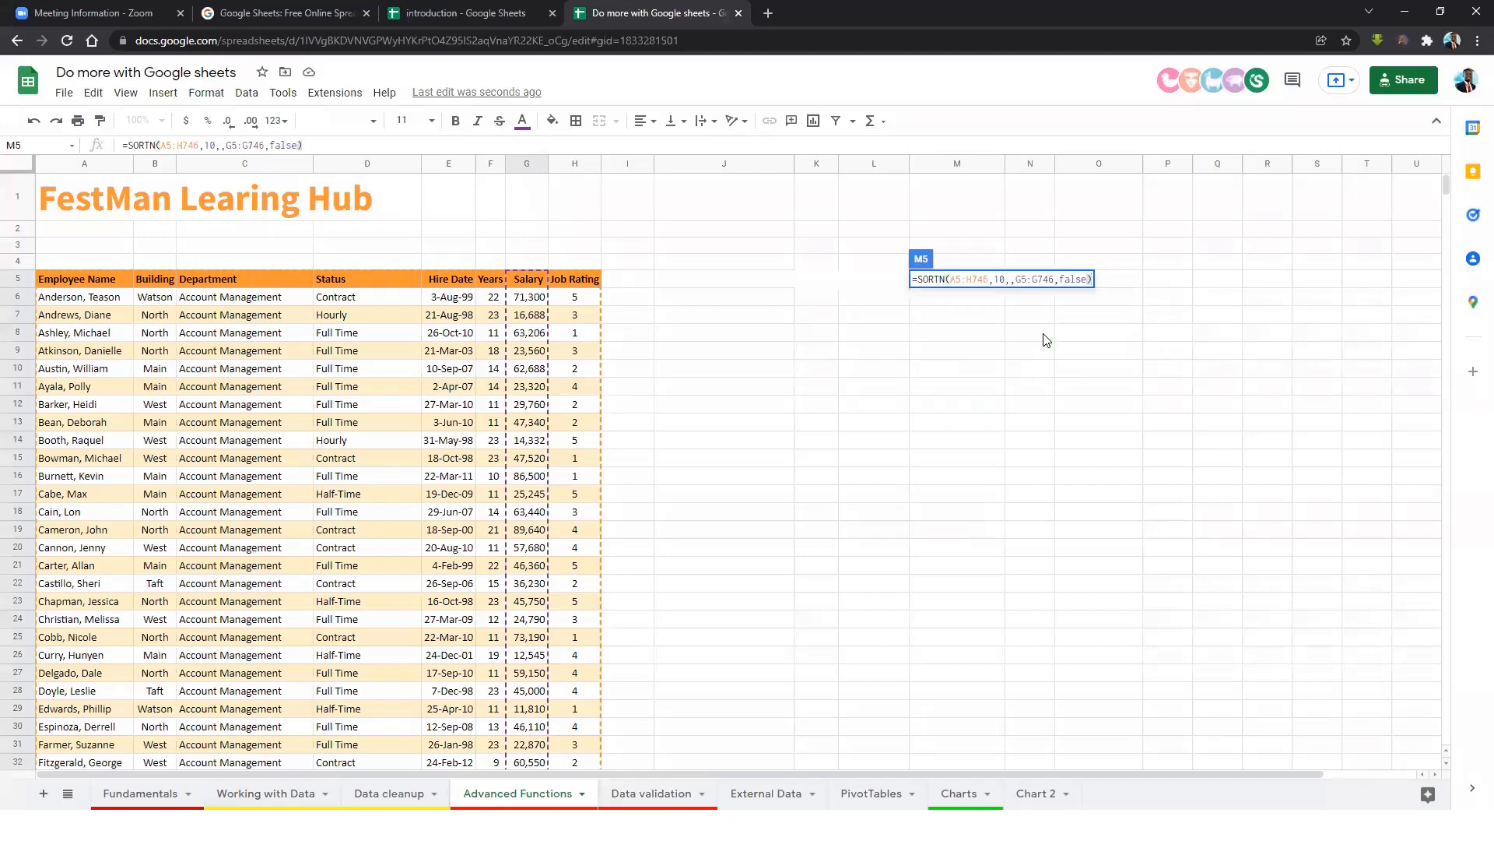
Commit the SORTN formula, then change its row count from 10 to 11.
{"action": "key", "text": "Return"}
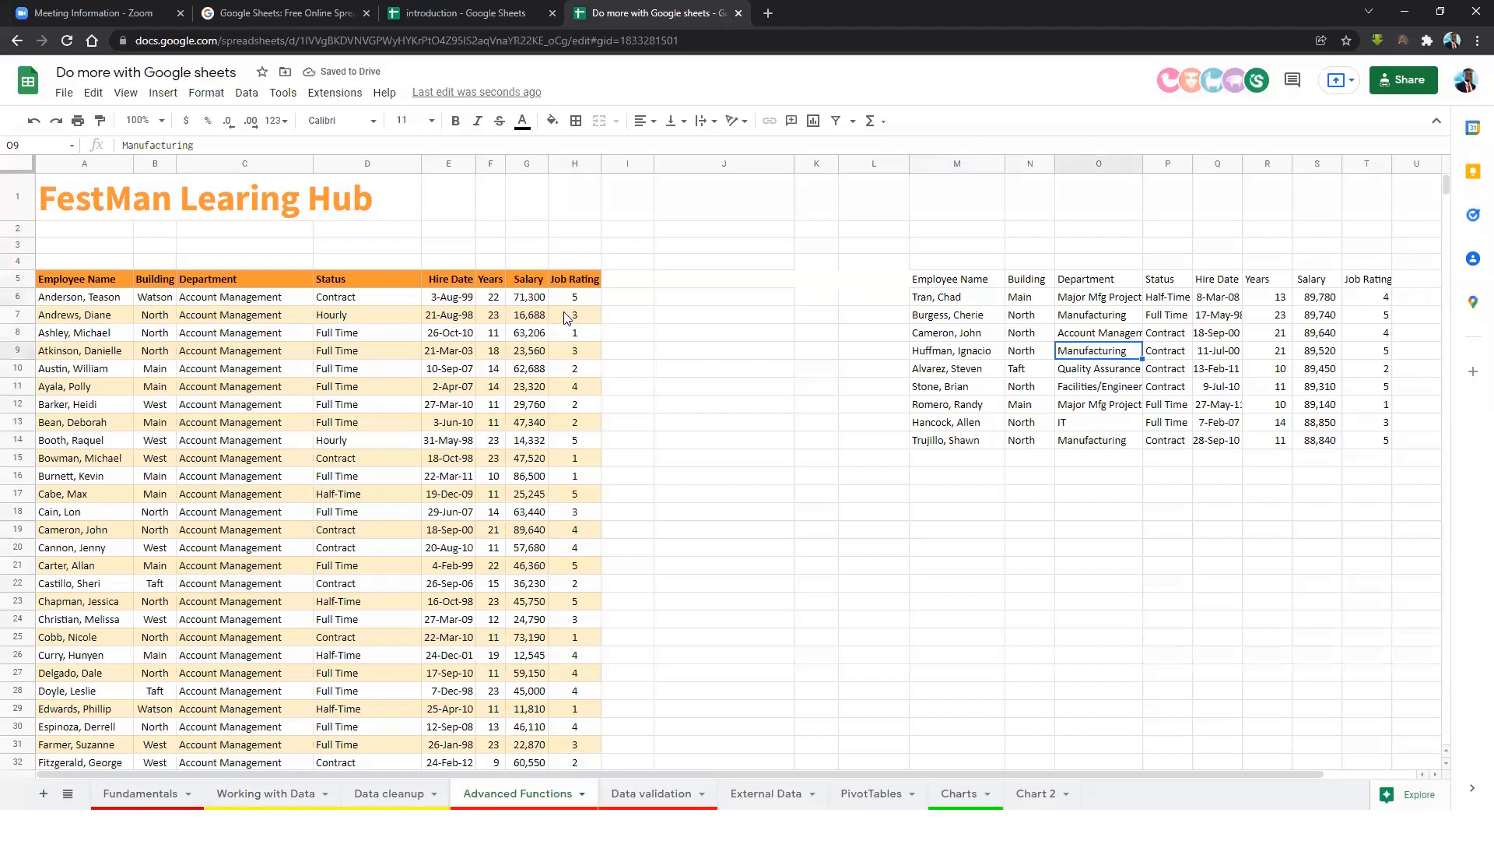
{"action": "left_click_drag", "start_coordinate": [945, 297], "coordinate": [951, 444]}
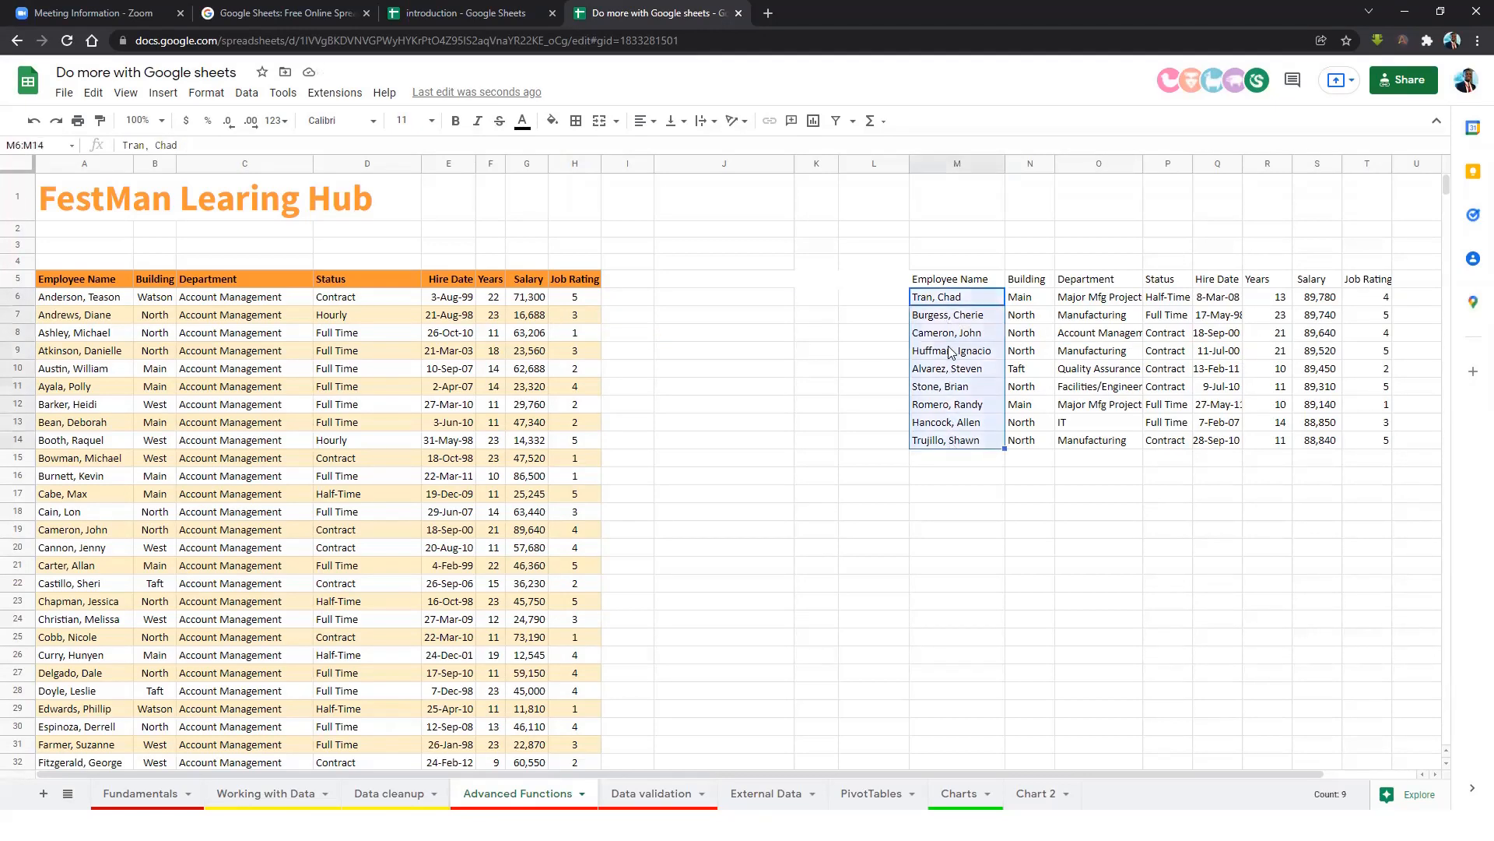
{"action": "left_click", "coordinate": [951, 282]}
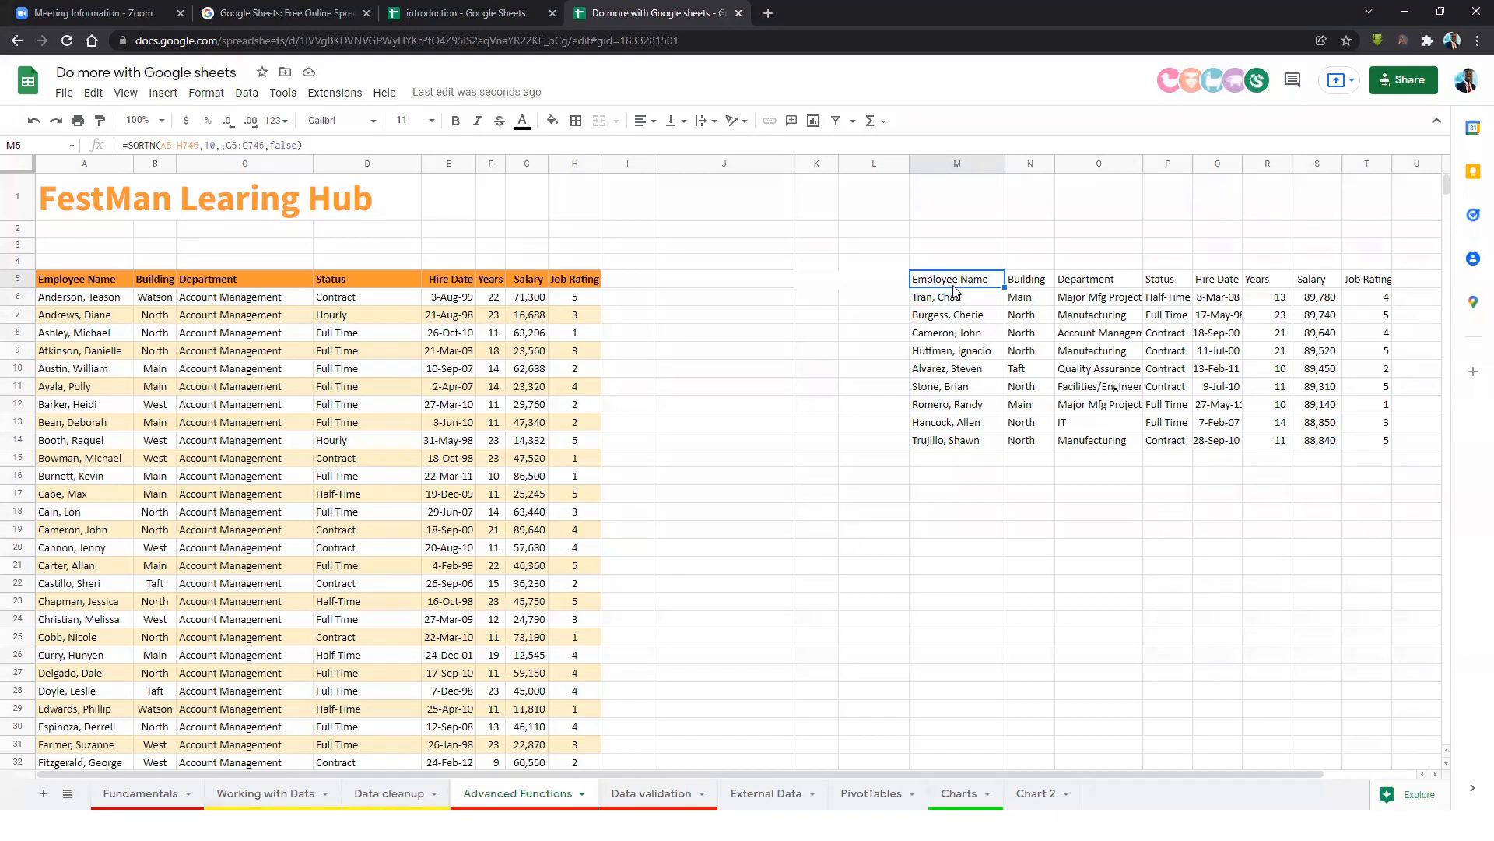
{"action": "left_click", "coordinate": [213, 146]}
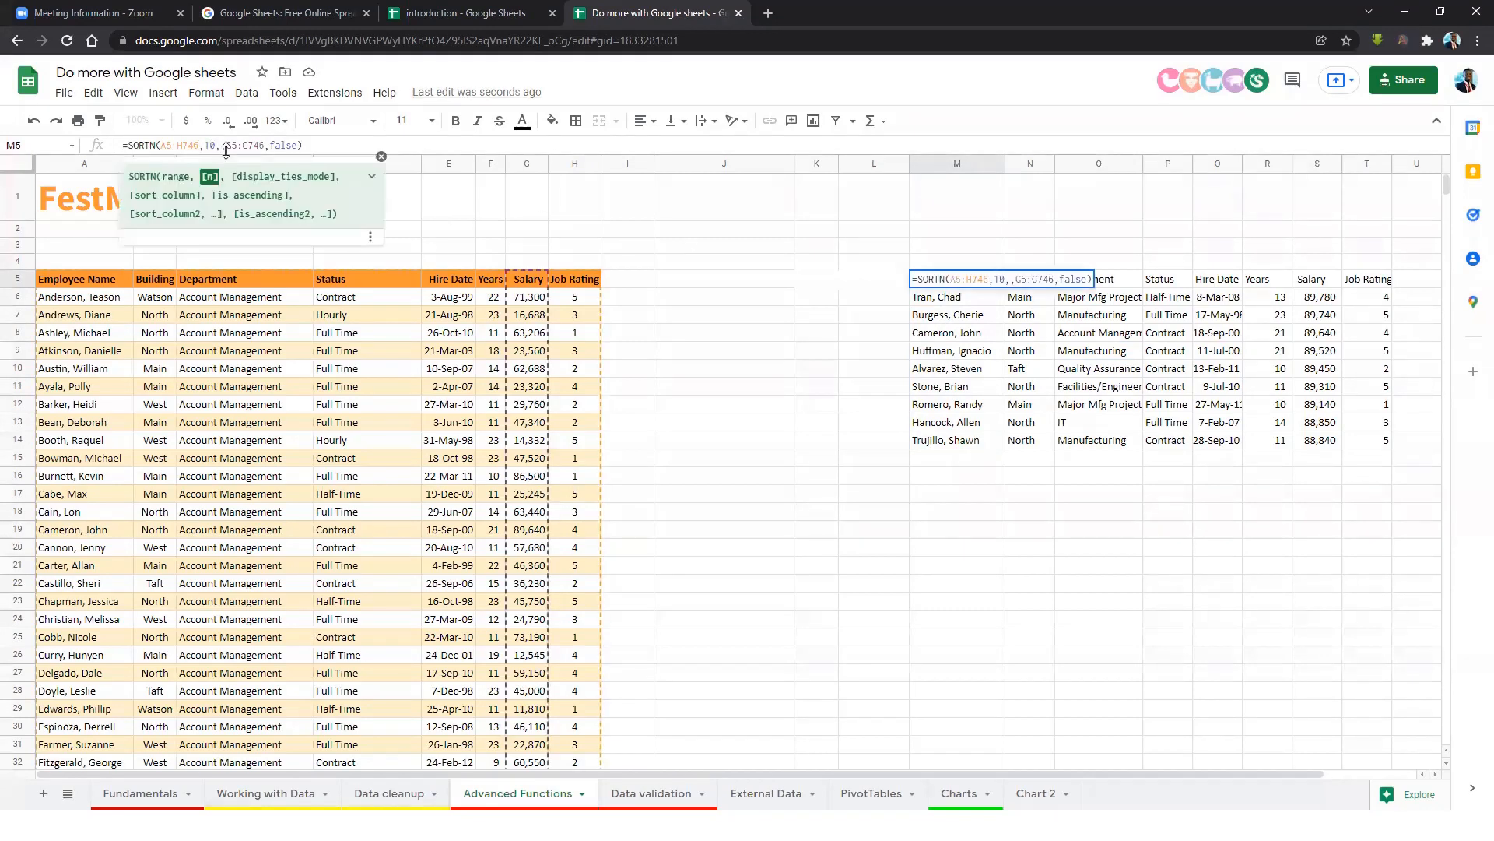
{"action": "key", "text": "BackSpace"}
{"action": "type", "text": "1"}
{"action": "key", "text": "Return"}
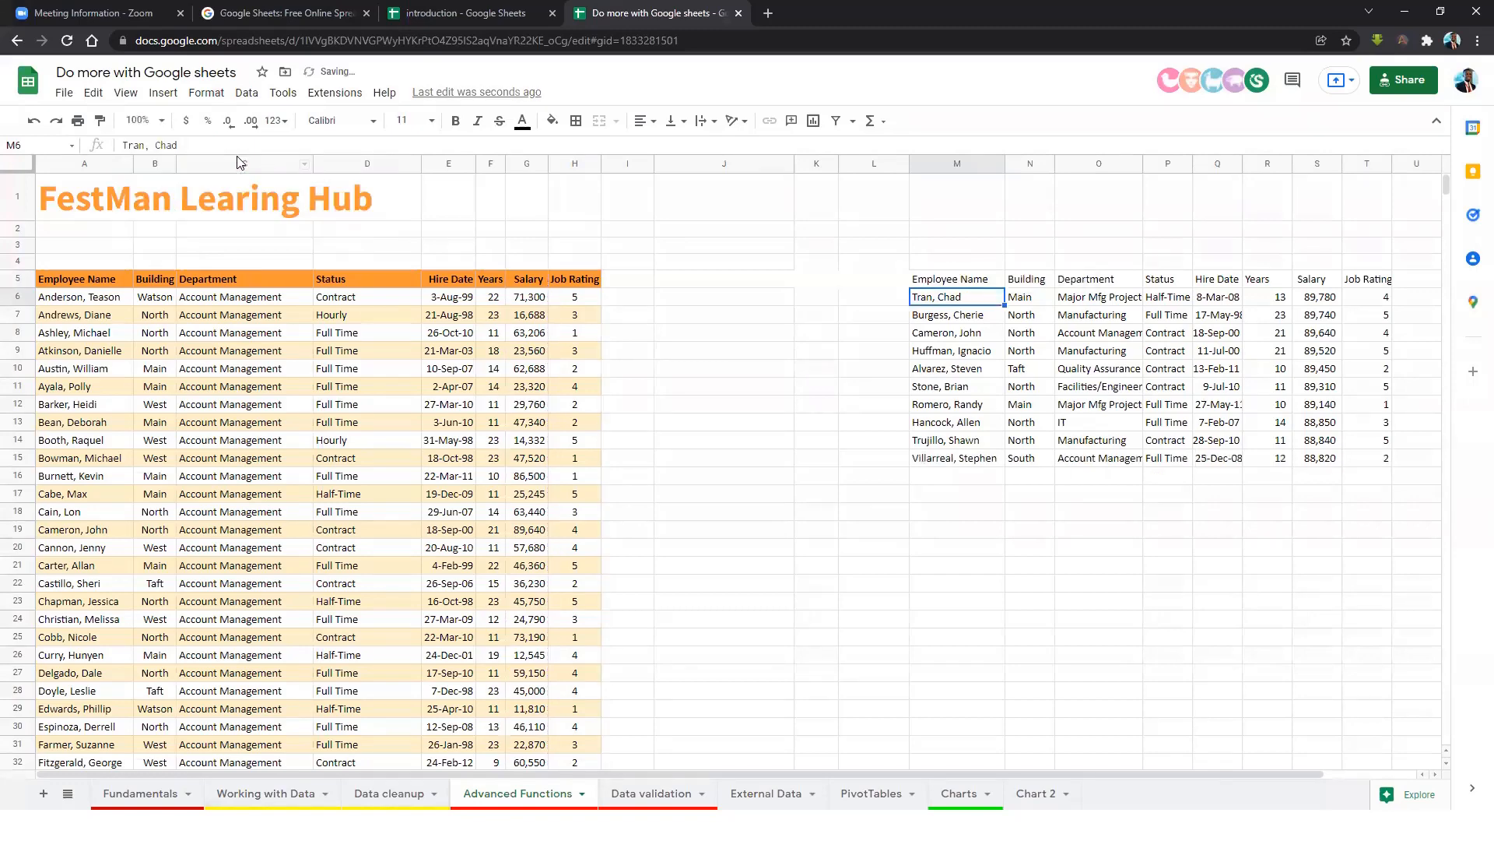
Check the ten top salaries from 89,780 down and select M5:T15.
{"action": "left_click", "coordinate": [1118, 461]}
{"action": "left_click", "coordinate": [1250, 461]}
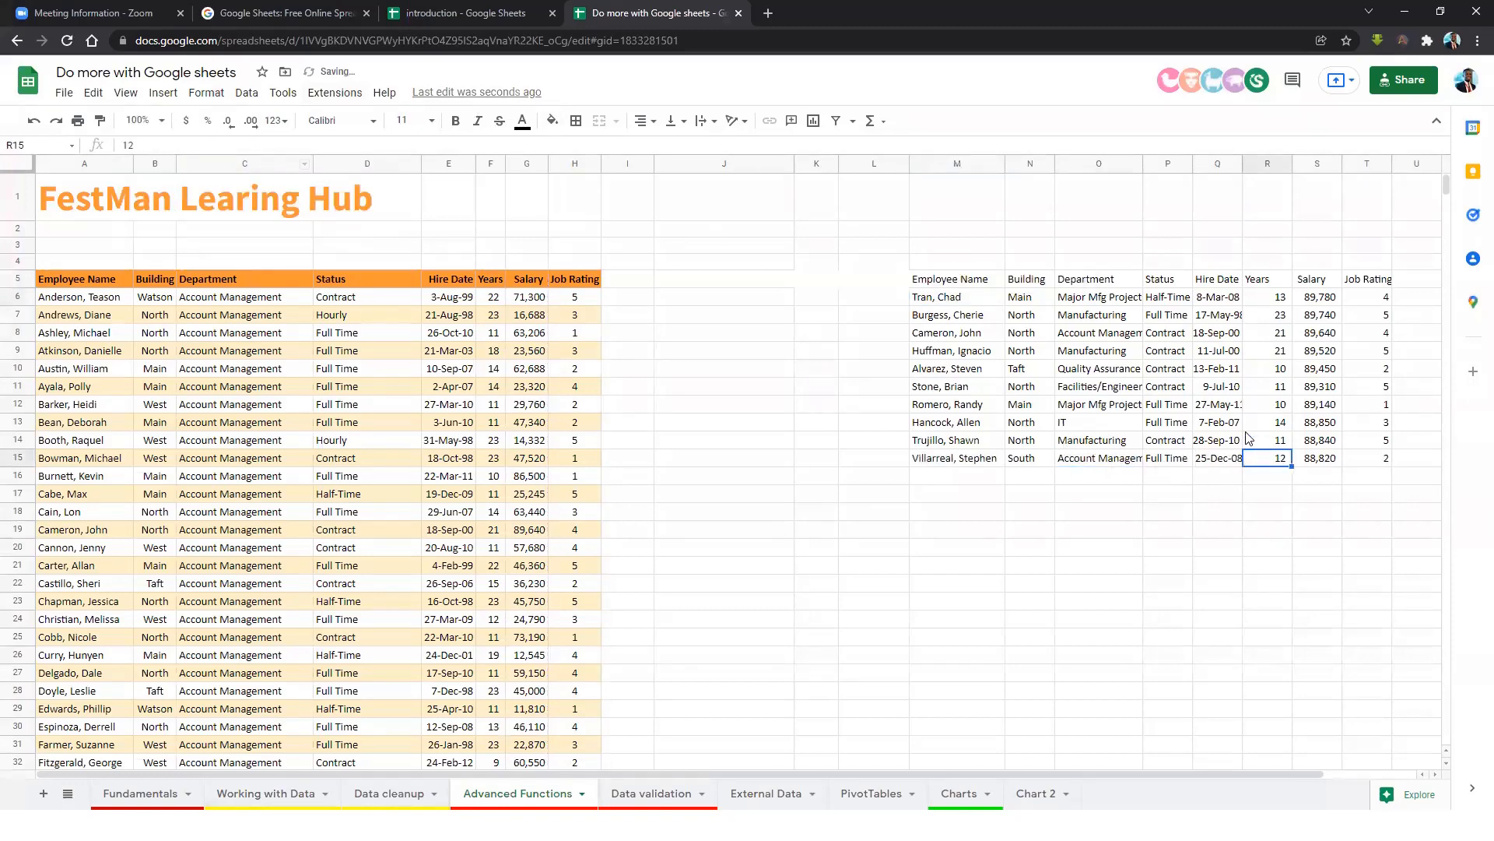
{"action": "left_click_drag", "start_coordinate": [945, 303], "coordinate": [951, 461]}
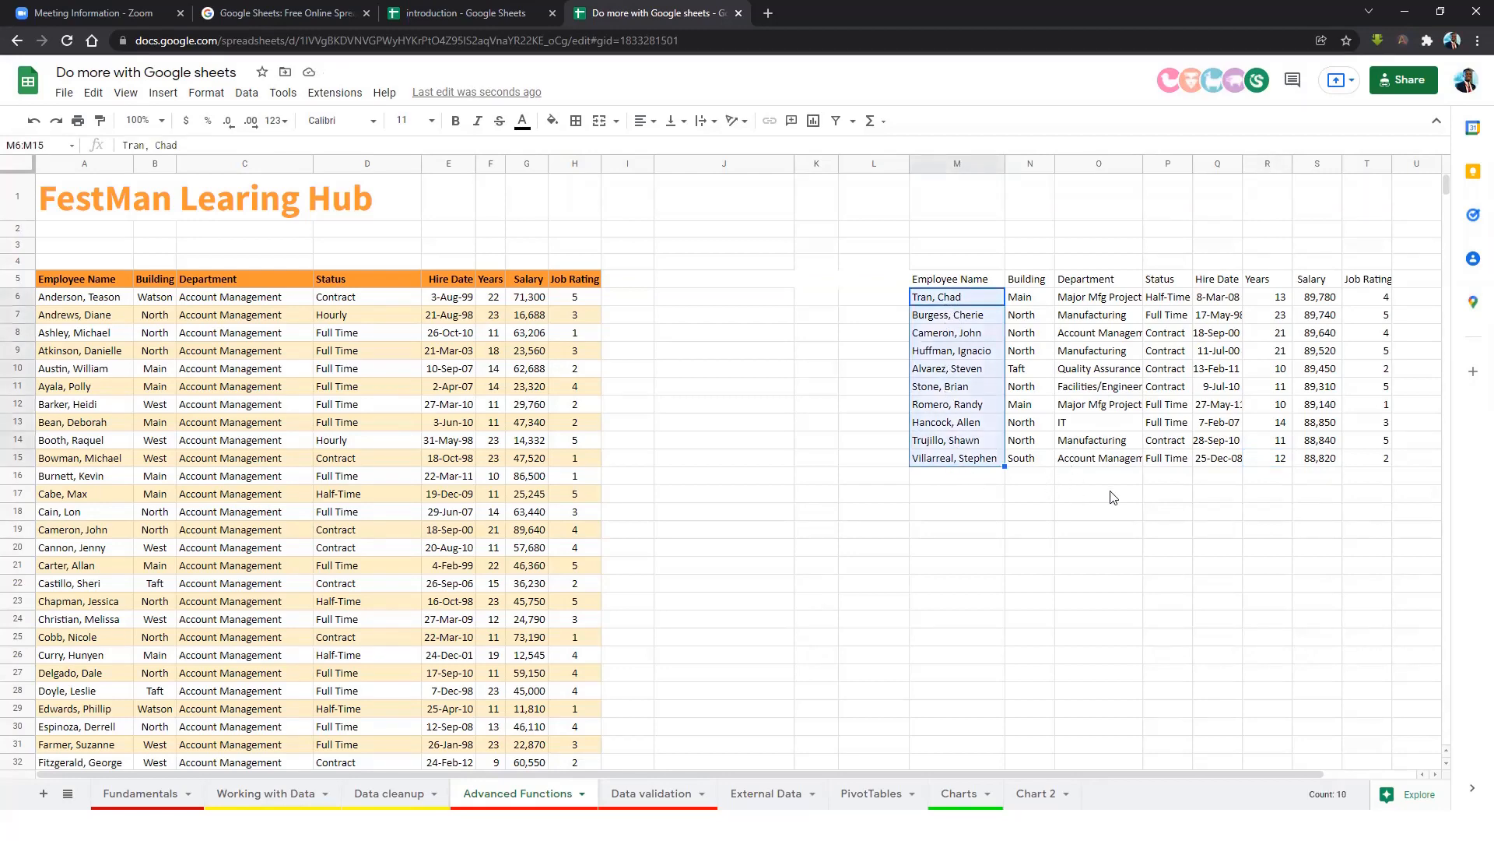
{"action": "left_click", "coordinate": [1313, 299]}
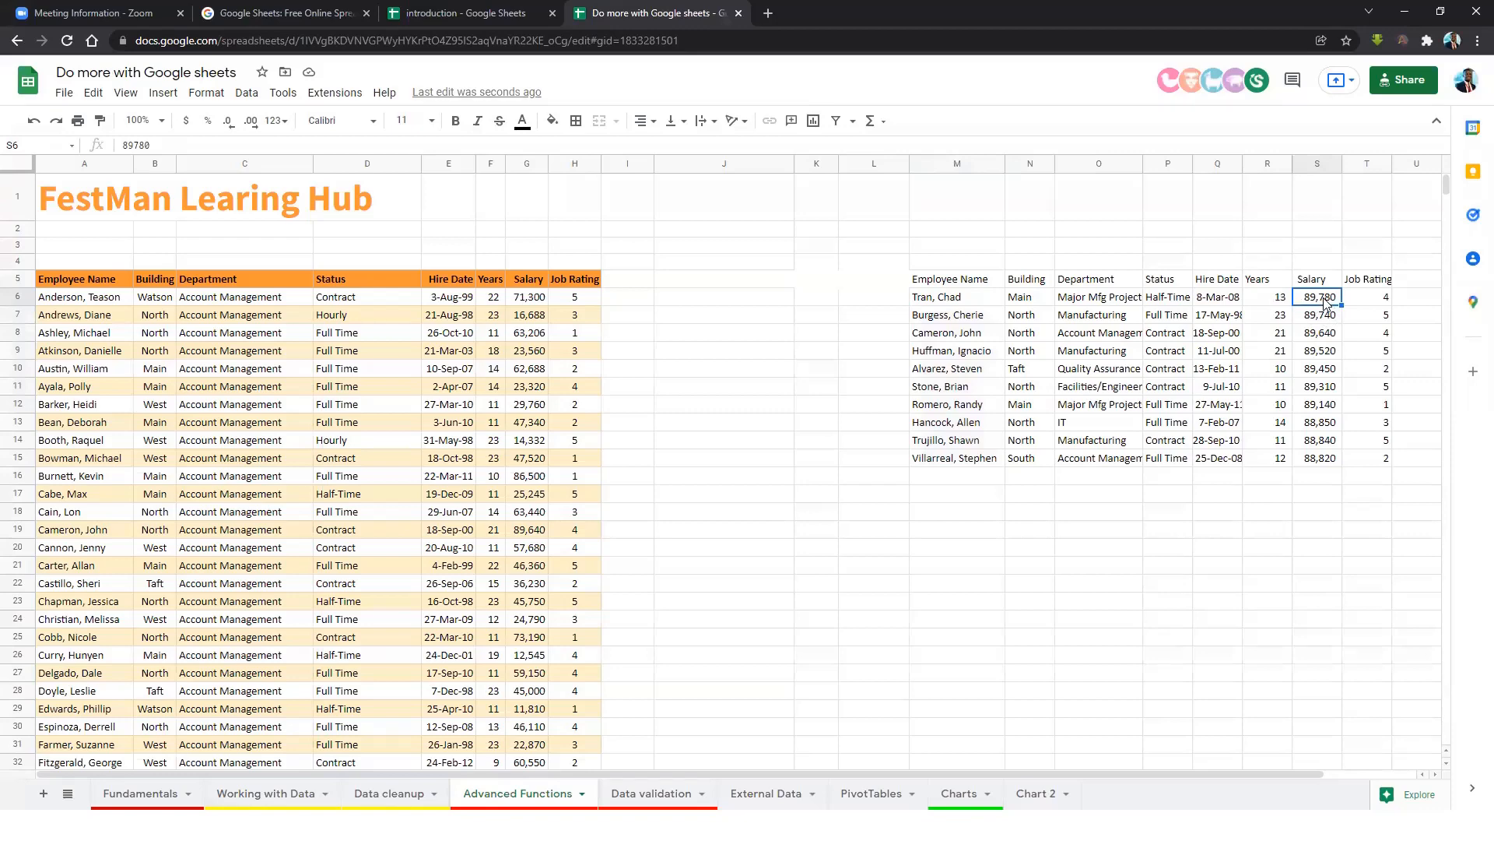
{"action": "left_click", "coordinate": [1323, 320]}
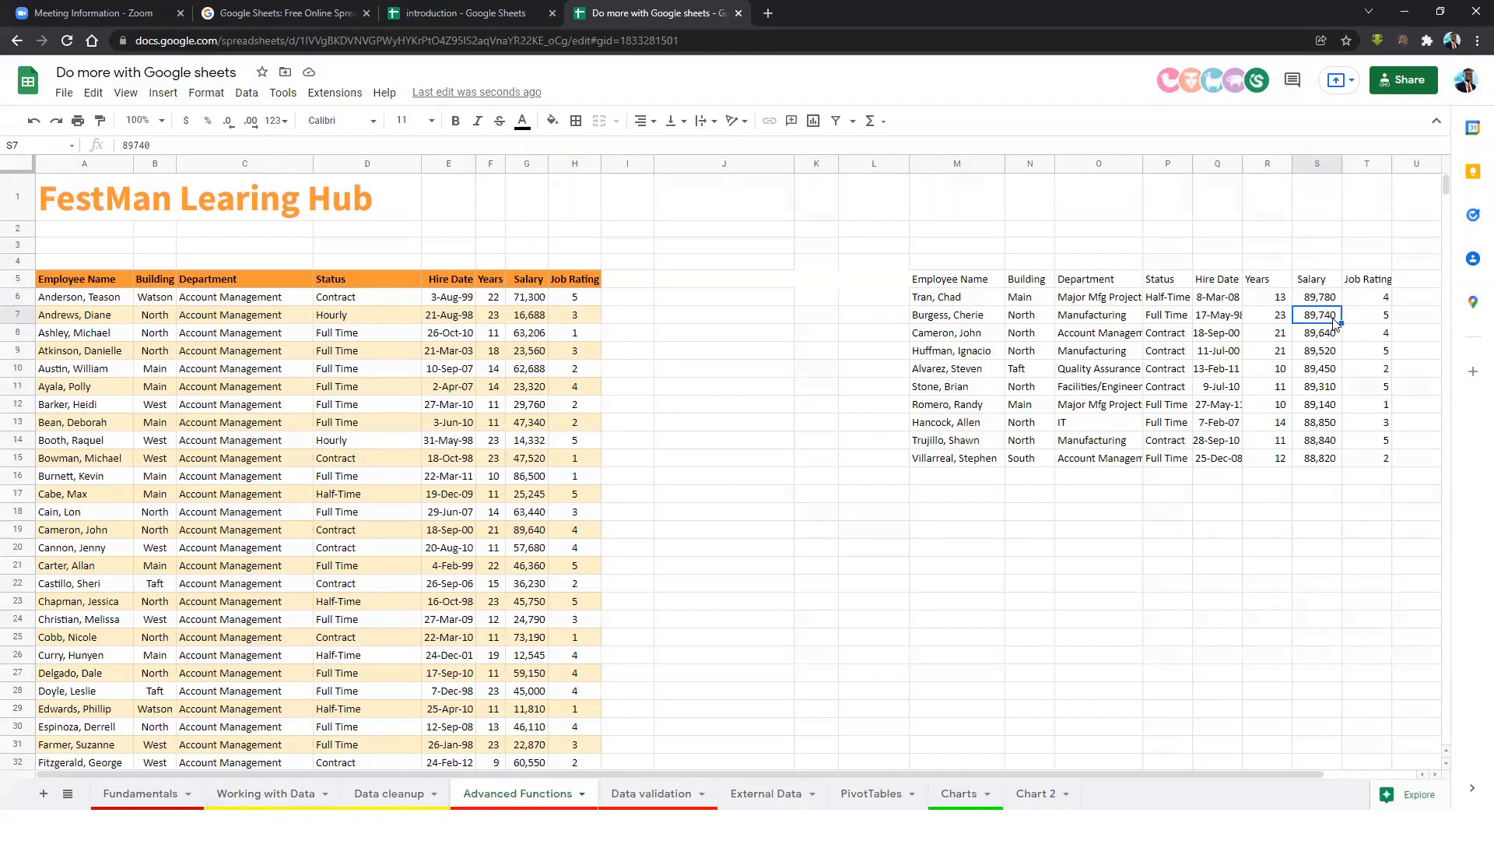
{"action": "left_click_drag", "start_coordinate": [961, 280], "coordinate": [1374, 462]}
Apply green alternating colours to the SORTN result table.
{"action": "left_click", "coordinate": [552, 120]}
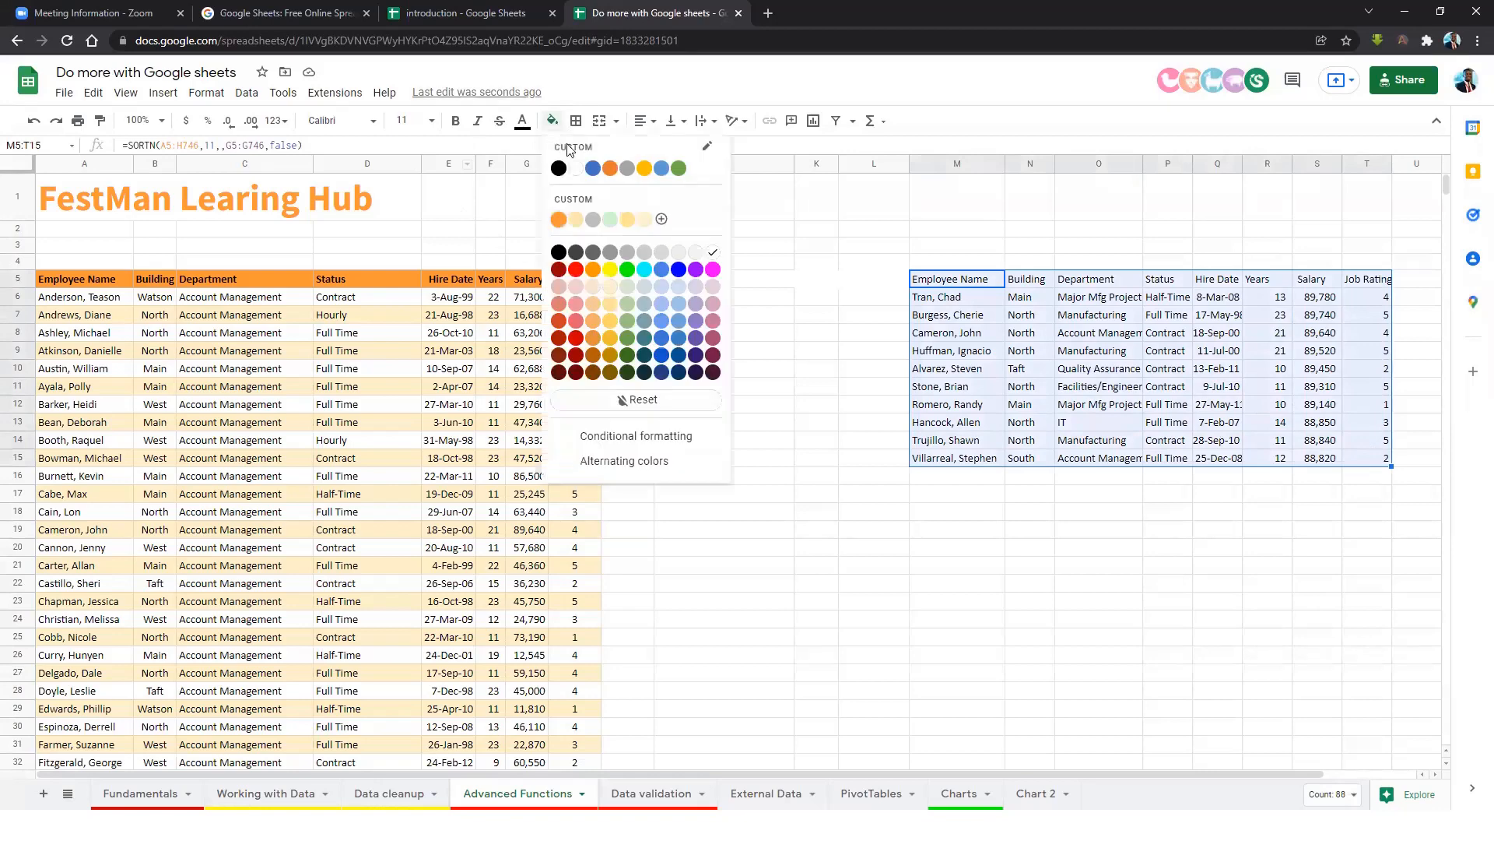
{"action": "left_click", "coordinate": [643, 462]}
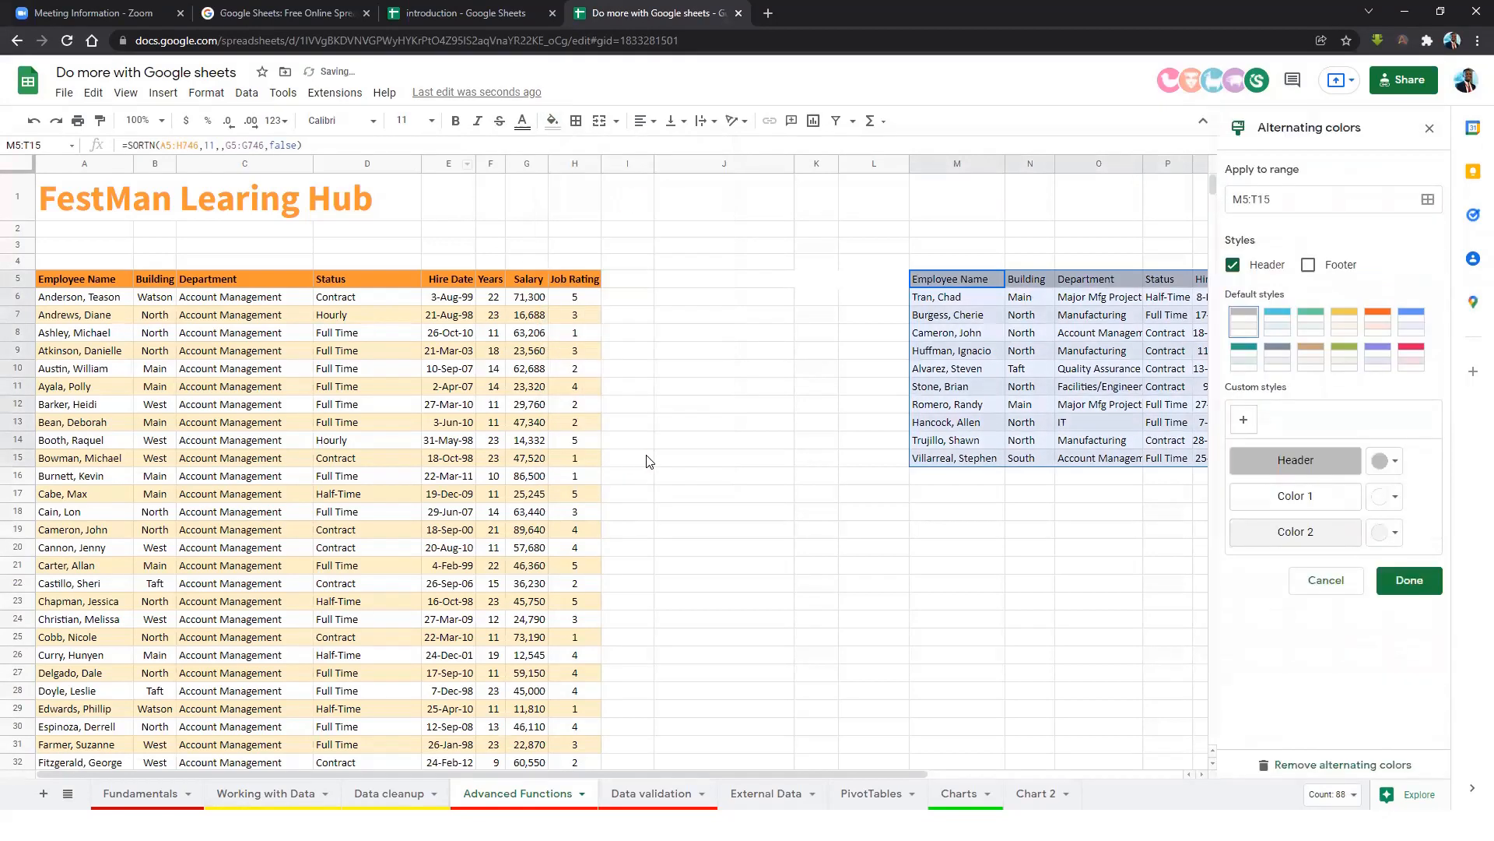
{"action": "left_click", "coordinate": [1345, 358]}
{"action": "left_click", "coordinate": [1397, 580]}
{"action": "left_click", "coordinate": [1086, 326]}
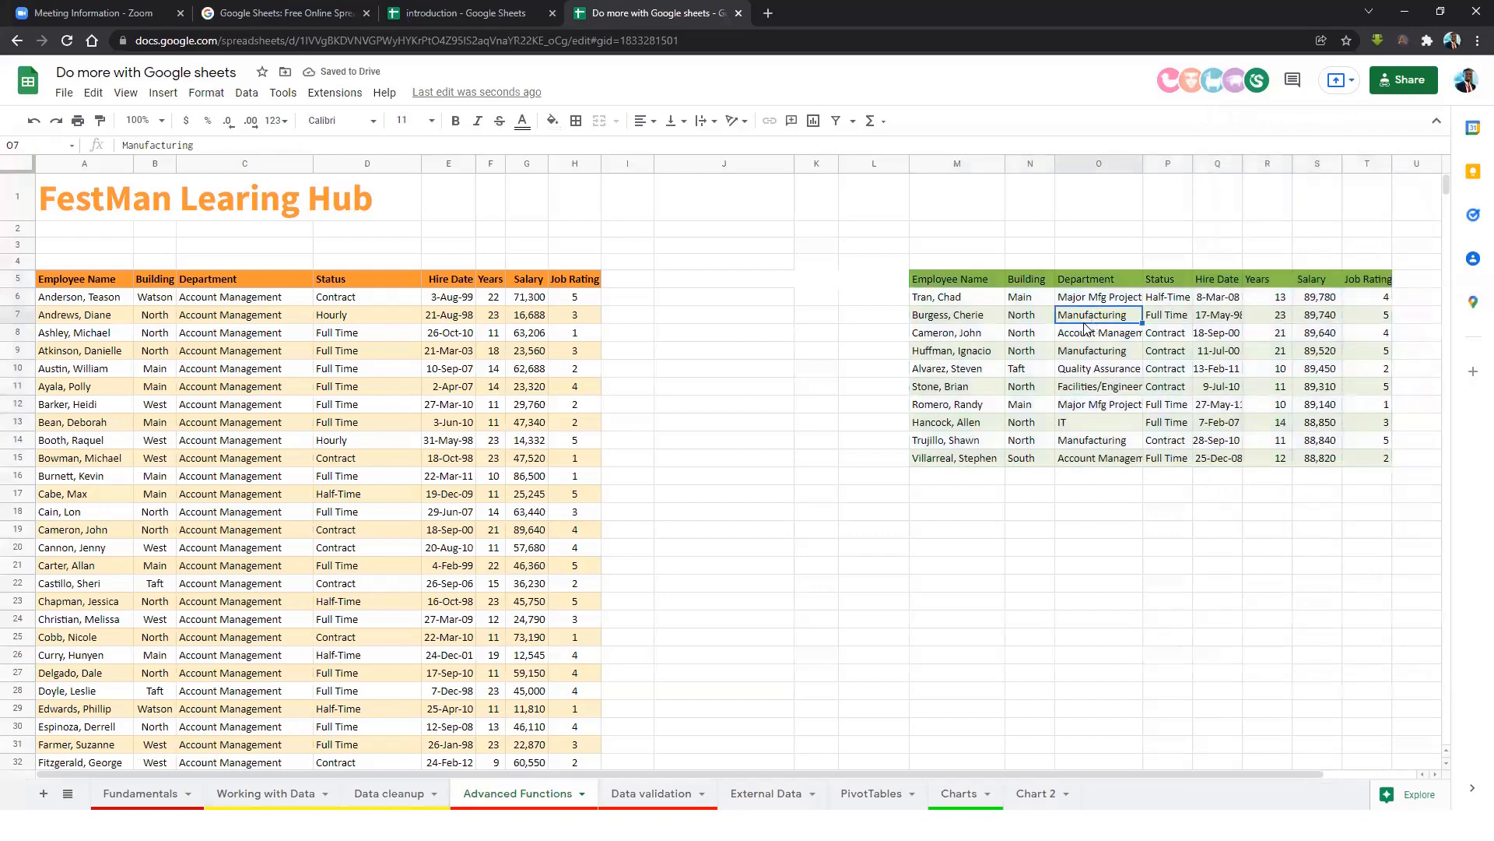
Delete the SORTN formula in M5, clearing its top-salary results.
{"action": "left_click", "coordinate": [905, 281]}
{"action": "left_click", "coordinate": [962, 282]}
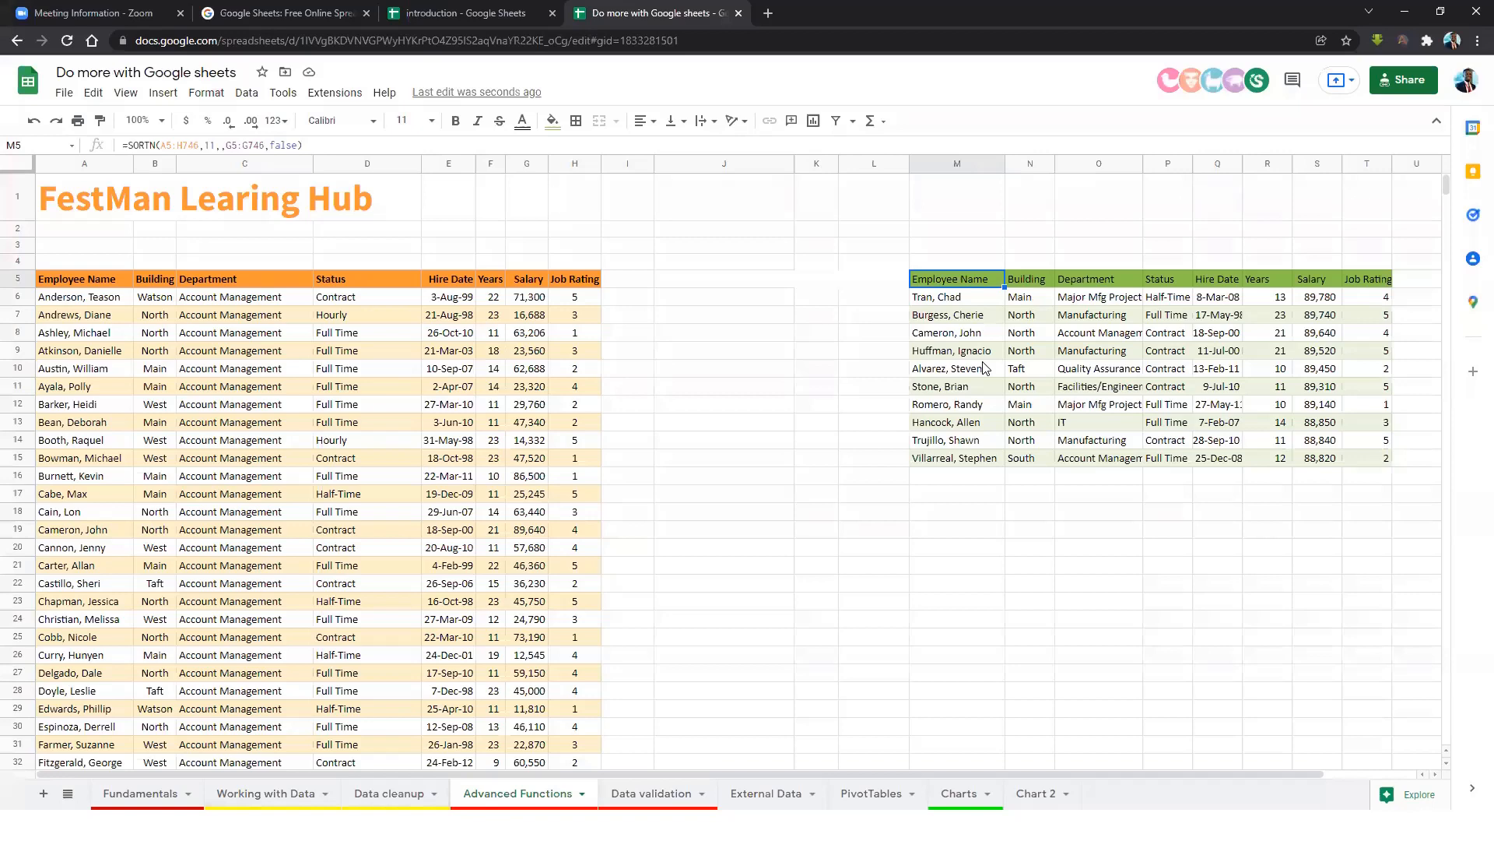
{"action": "key", "text": "ctrl+a"}
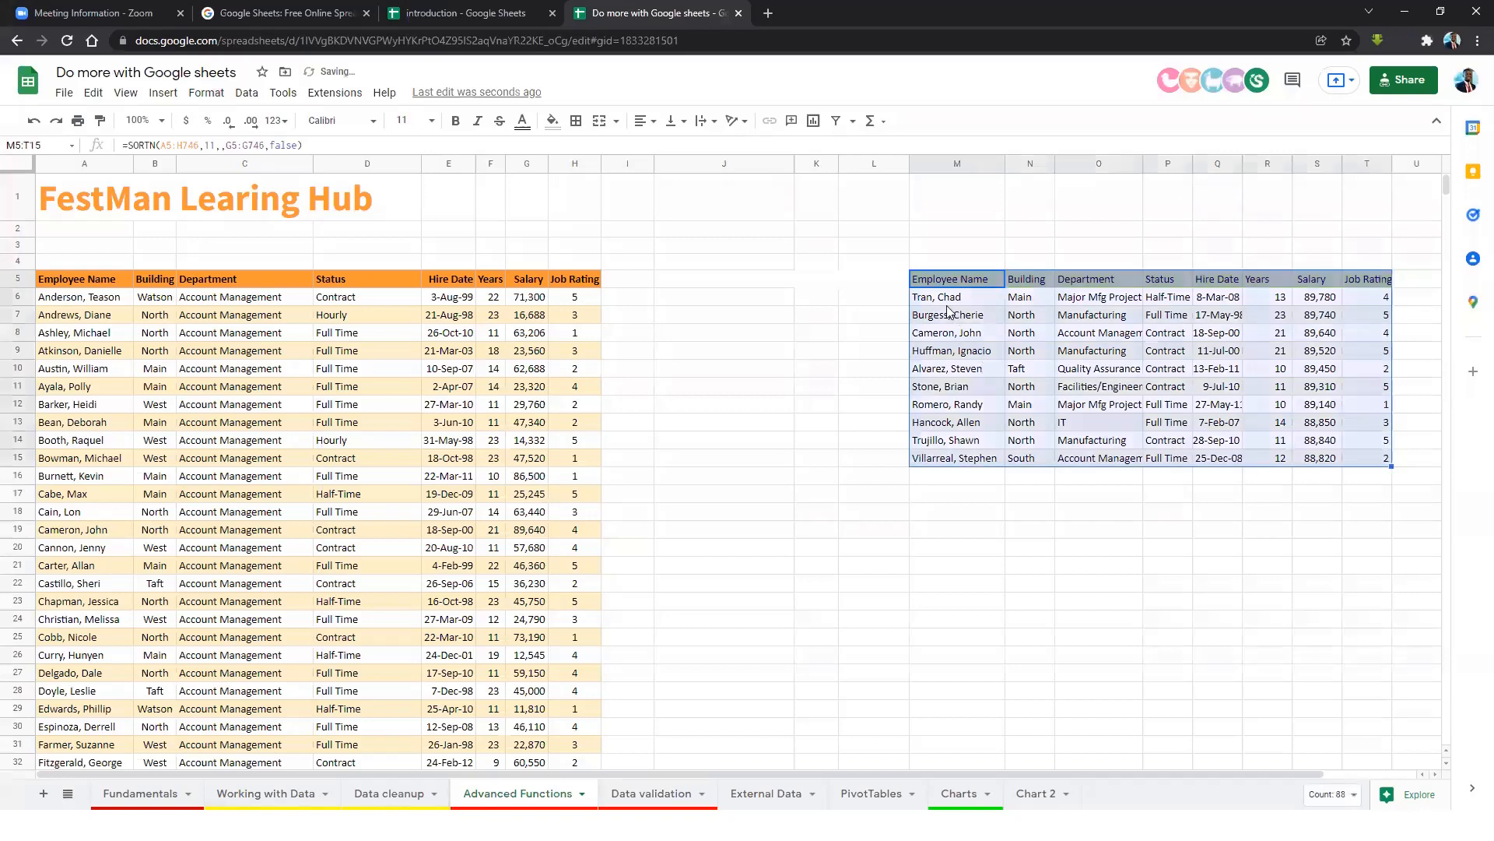
{"action": "key", "text": "Delete"}
{"action": "left_click", "coordinate": [956, 295]}
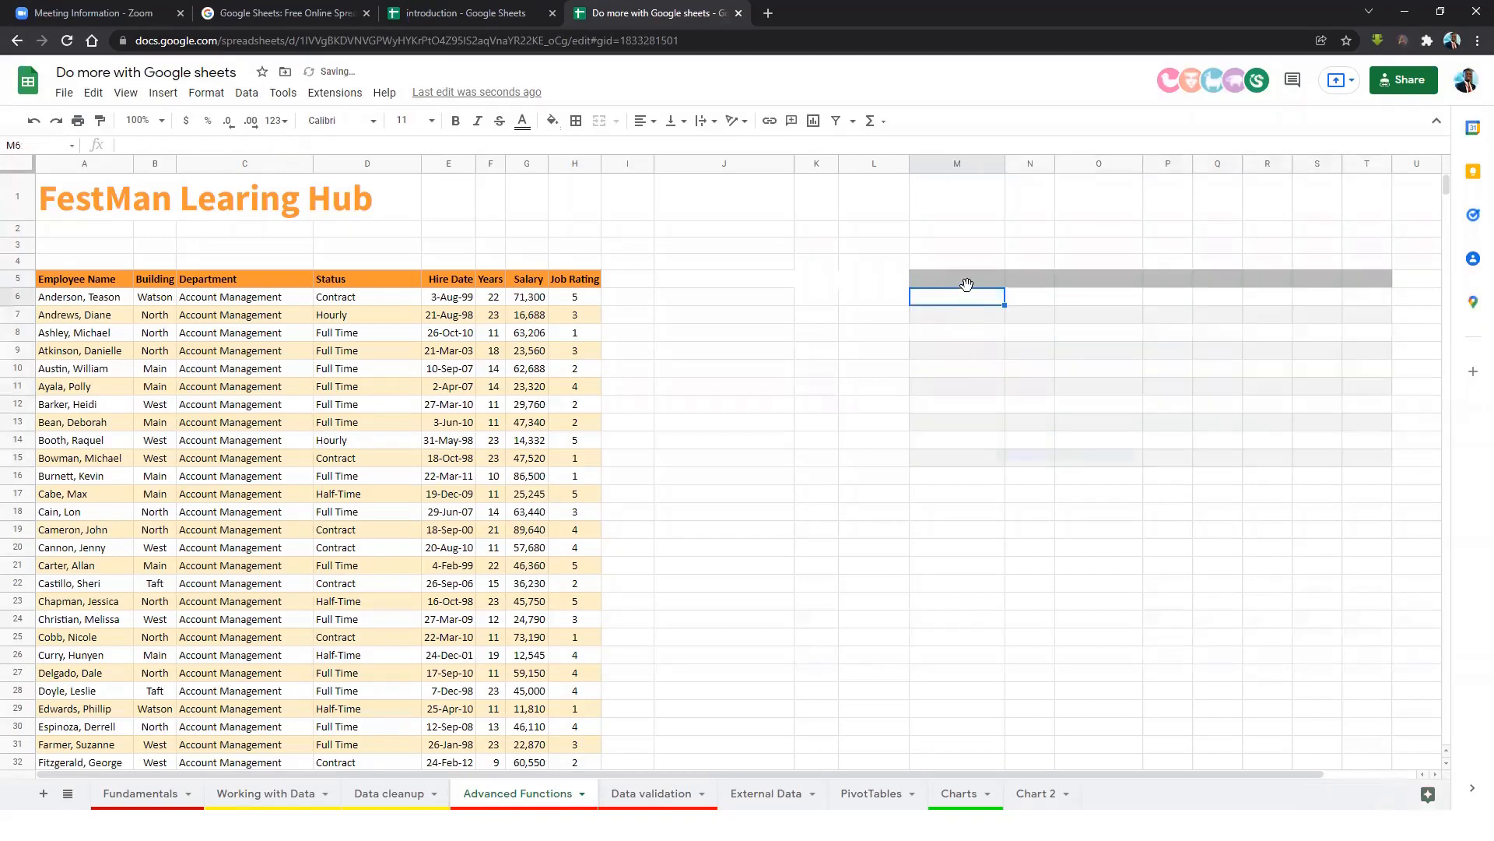
{"action": "key", "text": "ctrl+z"}
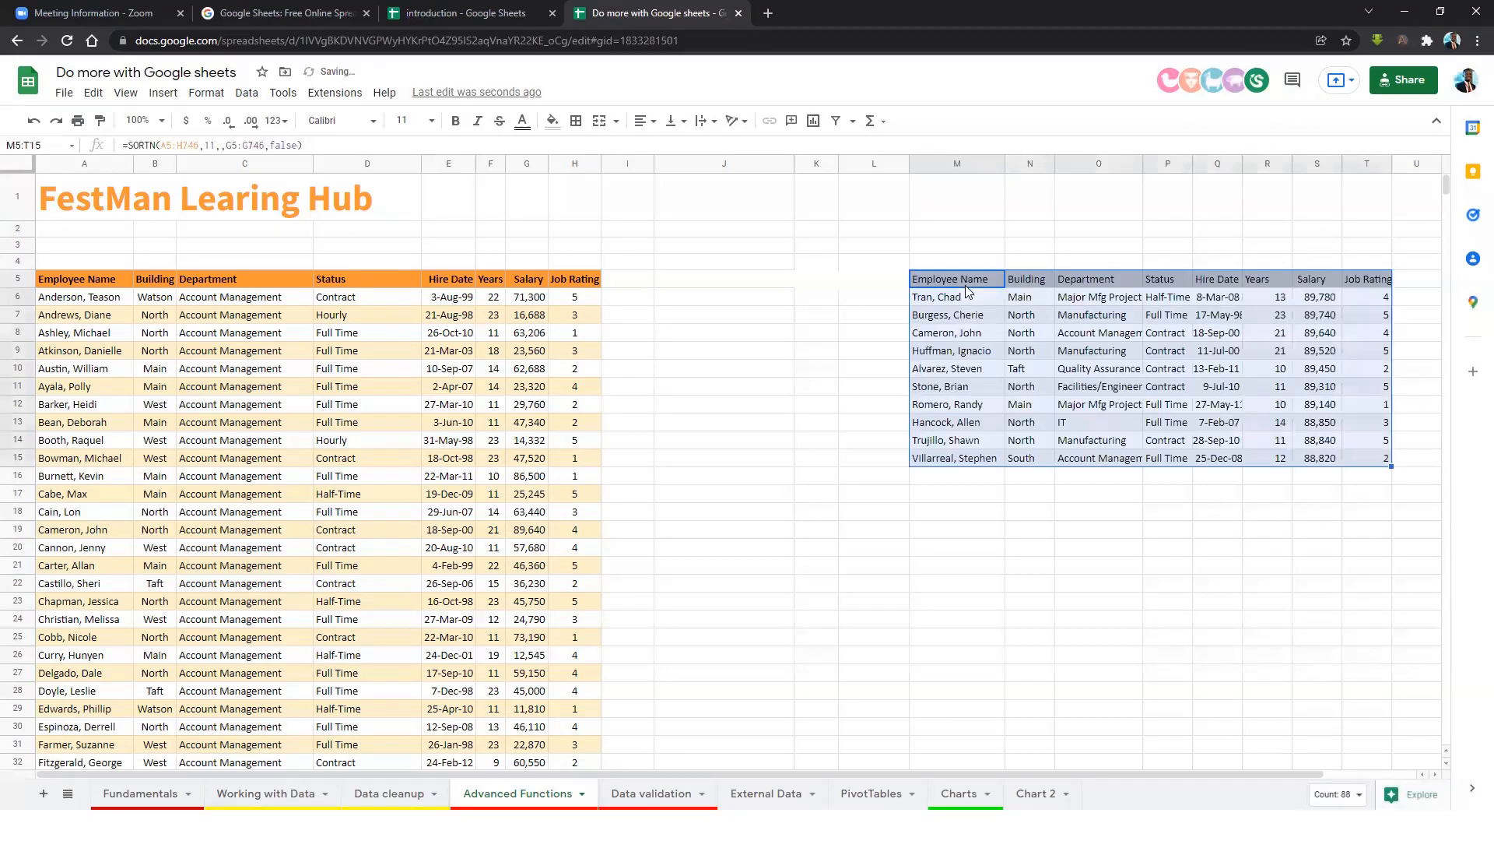
{"action": "left_click", "coordinate": [987, 333]}
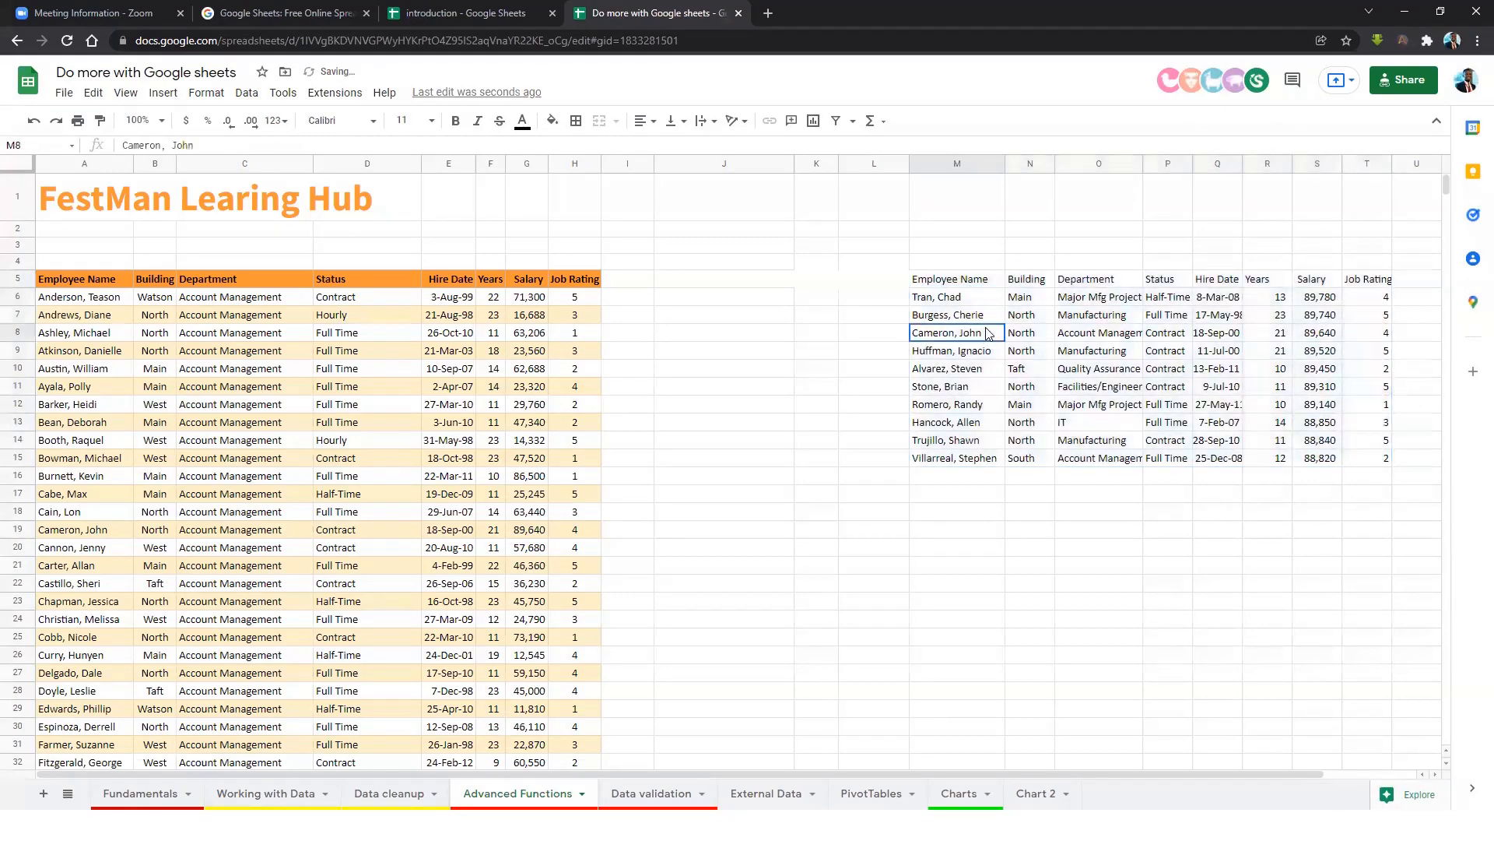
{"action": "left_click", "coordinate": [956, 286]}
{"action": "key", "text": "Delete"}
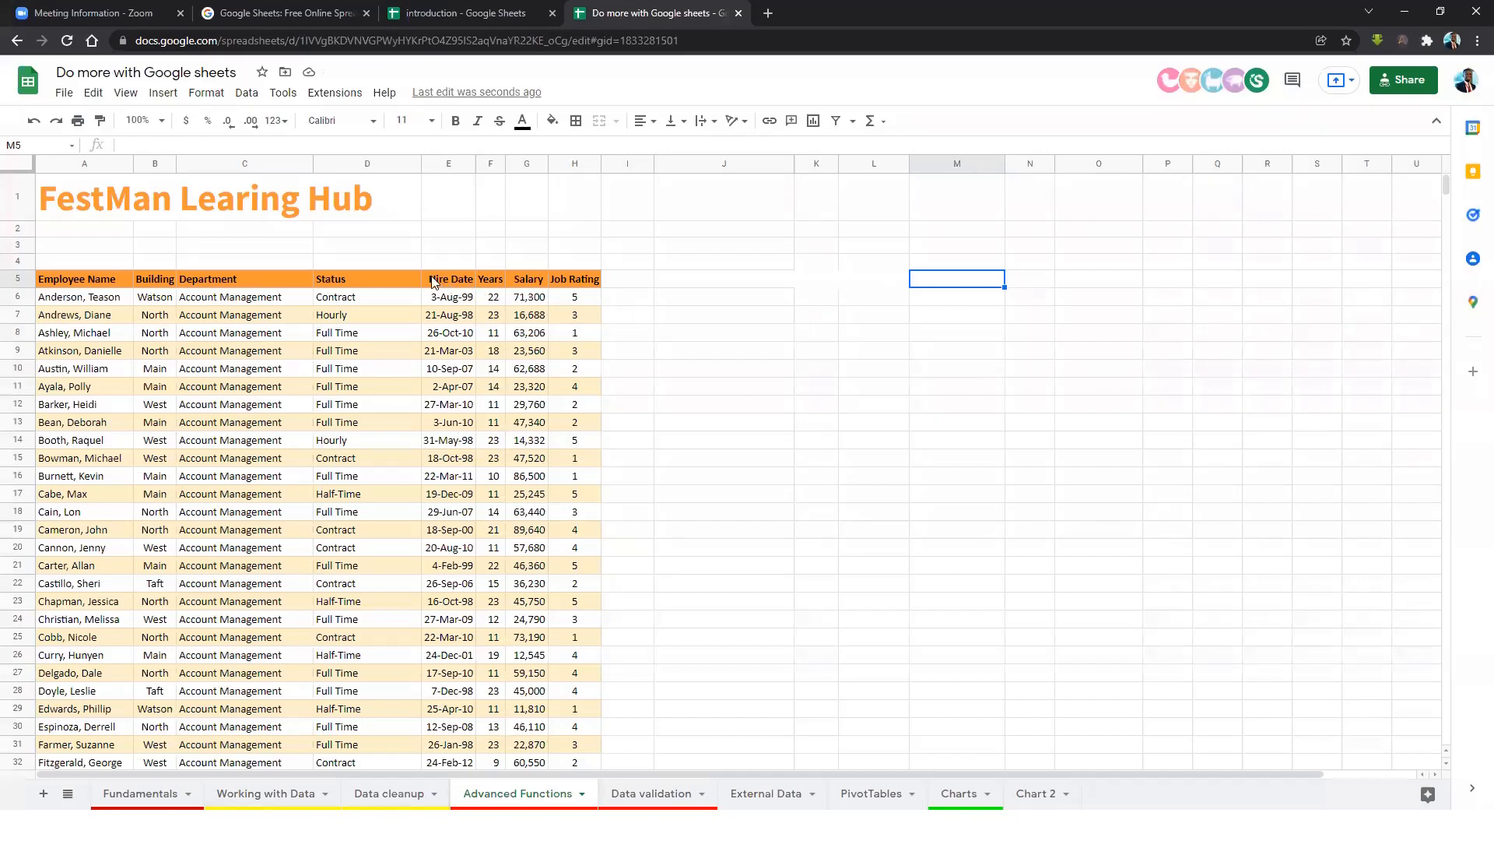
Copy 'Account Management' from C7 into M4 as the filter criterion.
{"action": "left_click", "coordinate": [972, 263]}
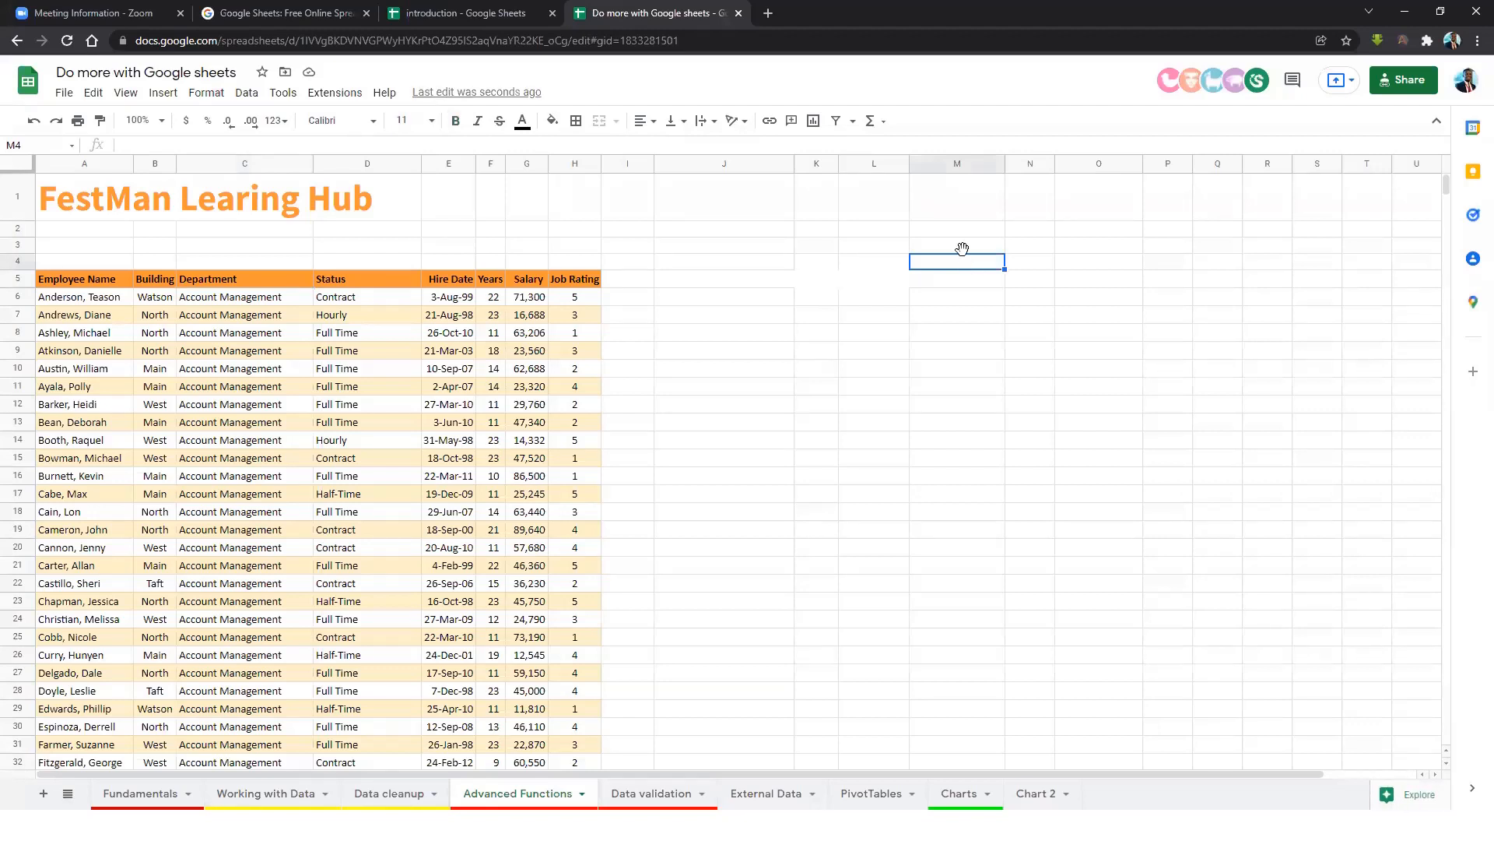
{"action": "left_click", "coordinate": [973, 234]}
{"action": "left_click", "coordinate": [241, 320]}
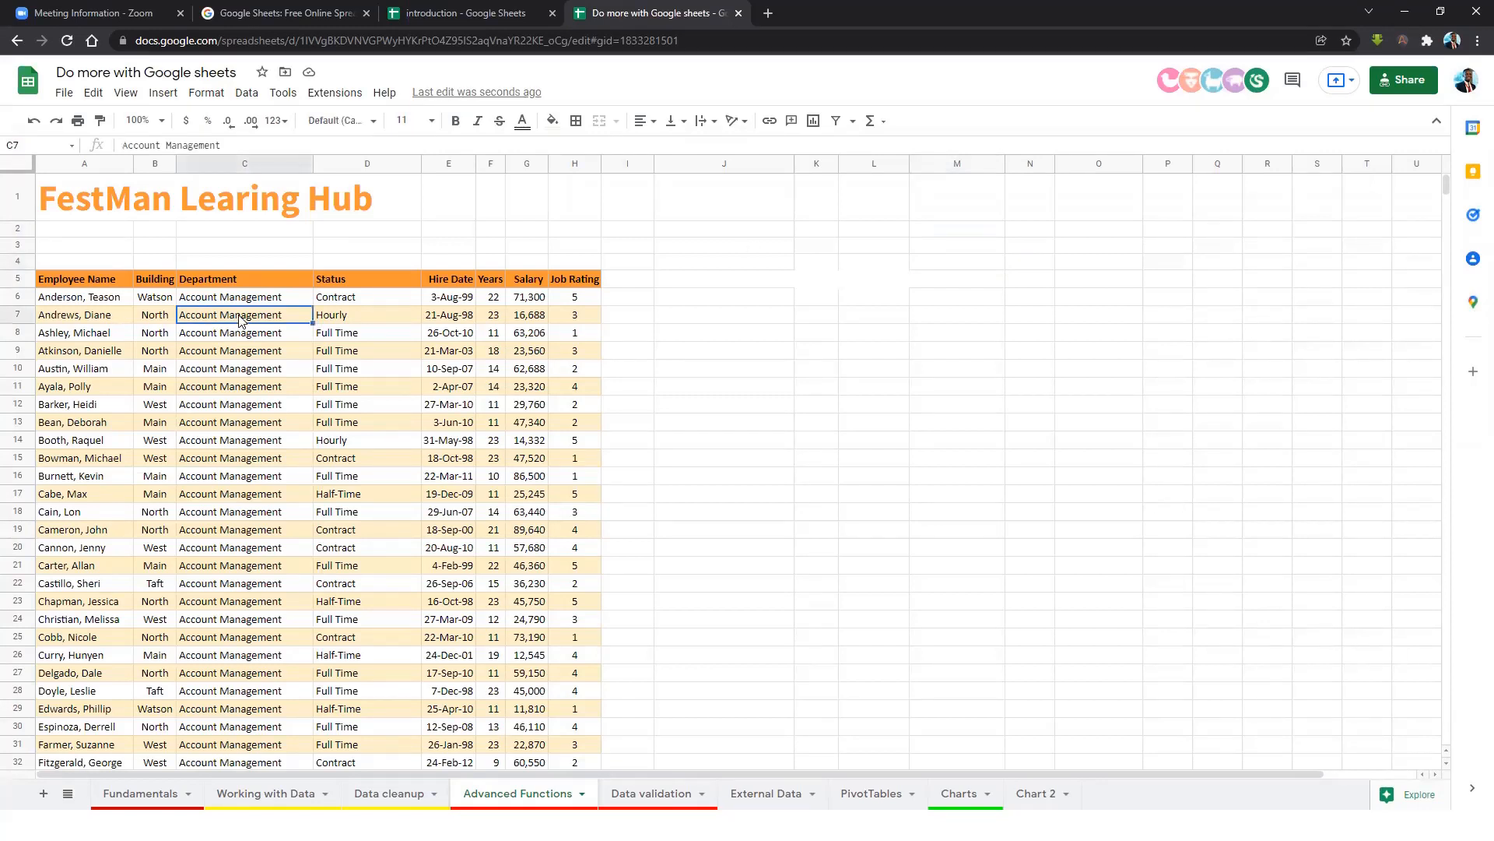
{"action": "key", "text": "ctrl+c"}
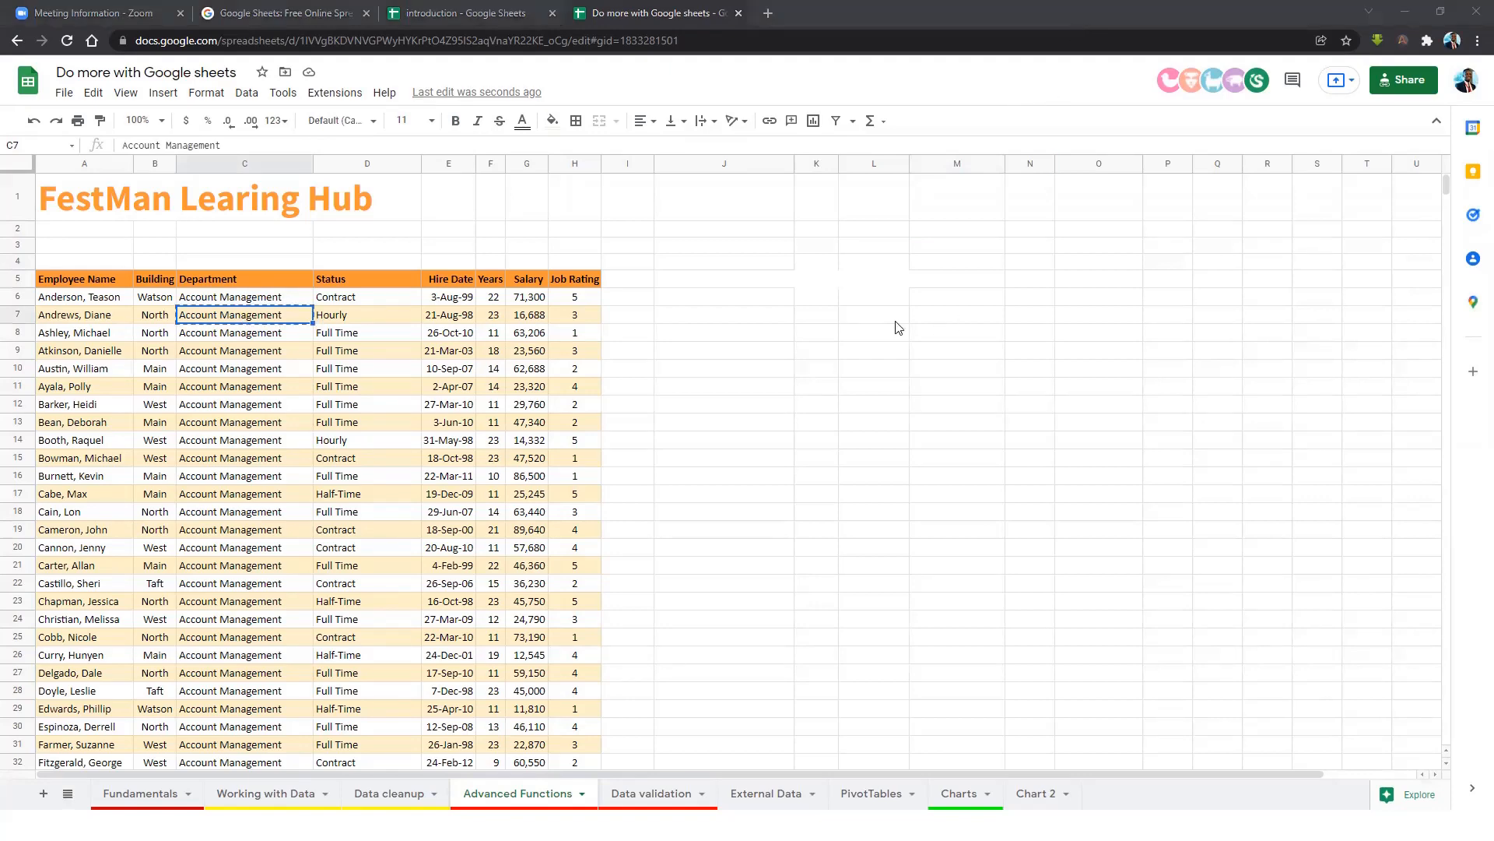
{"action": "right_click", "coordinate": [982, 269]}
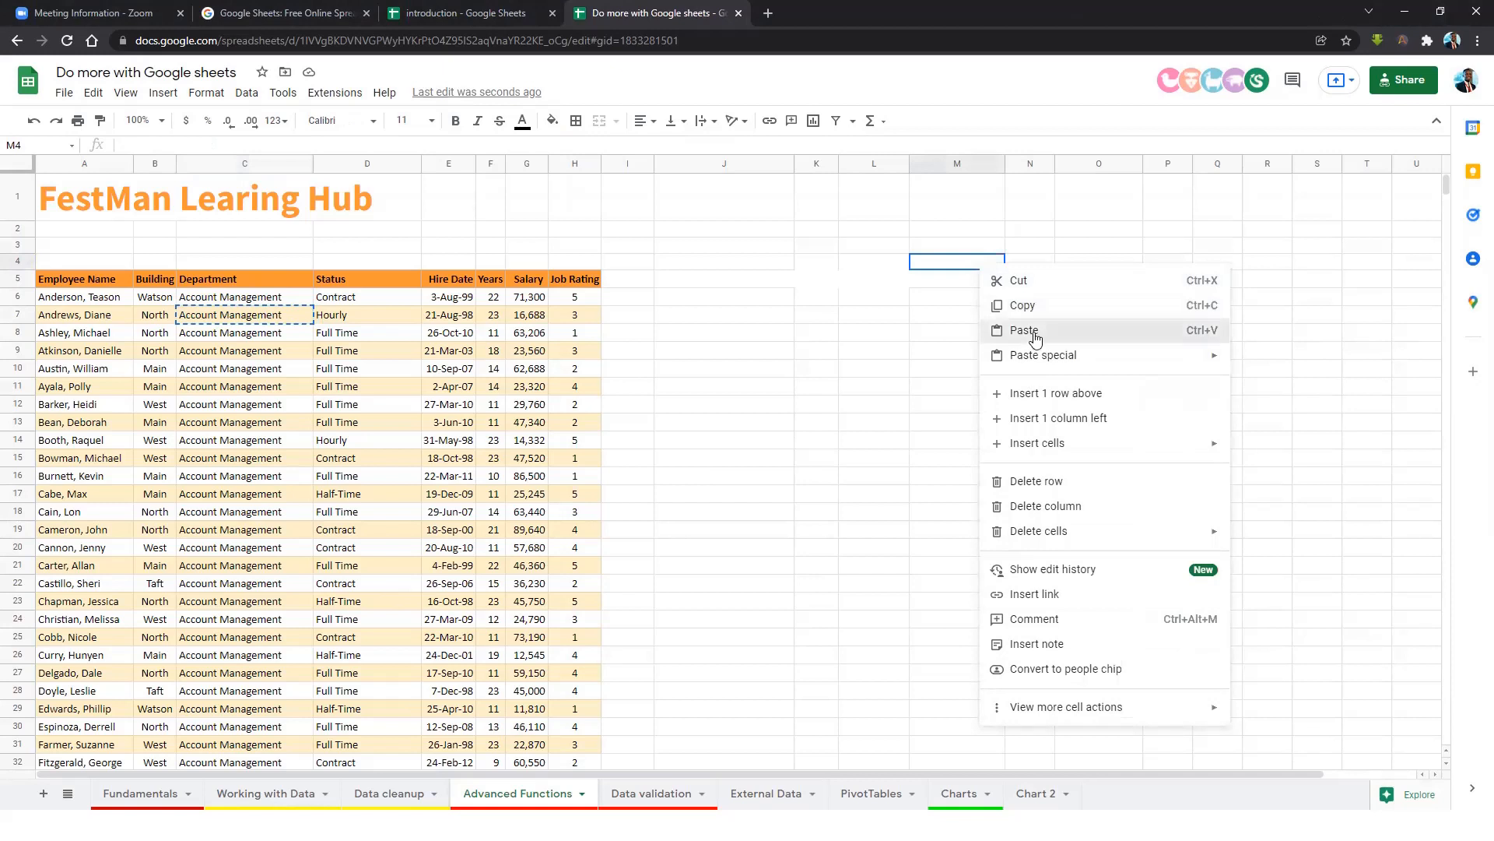
{"action": "left_click", "coordinate": [1029, 332]}
{"action": "left_click", "coordinate": [974, 311]}
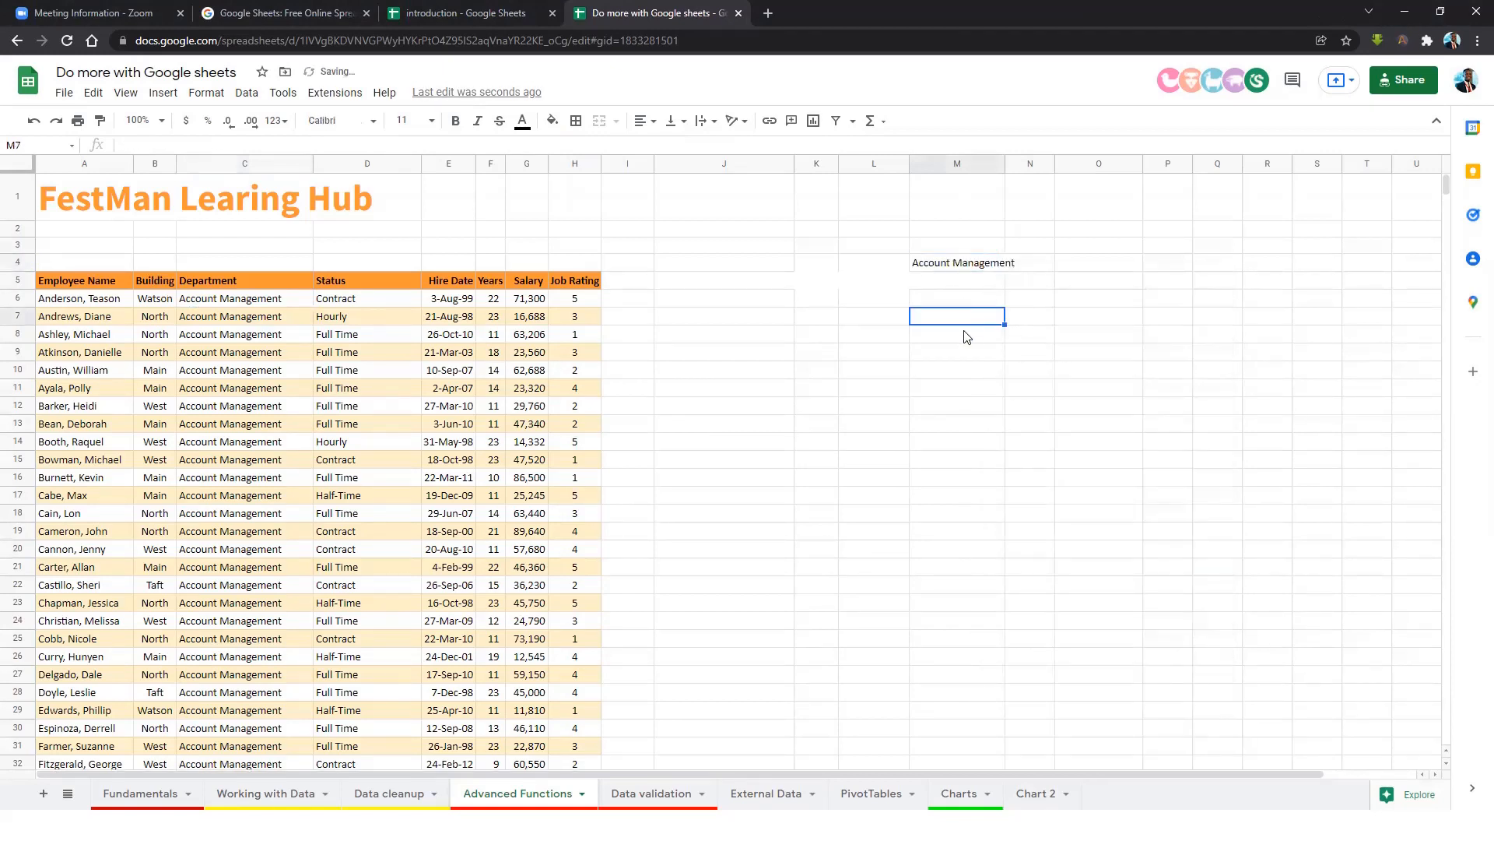
{"action": "left_click", "coordinate": [939, 265]}
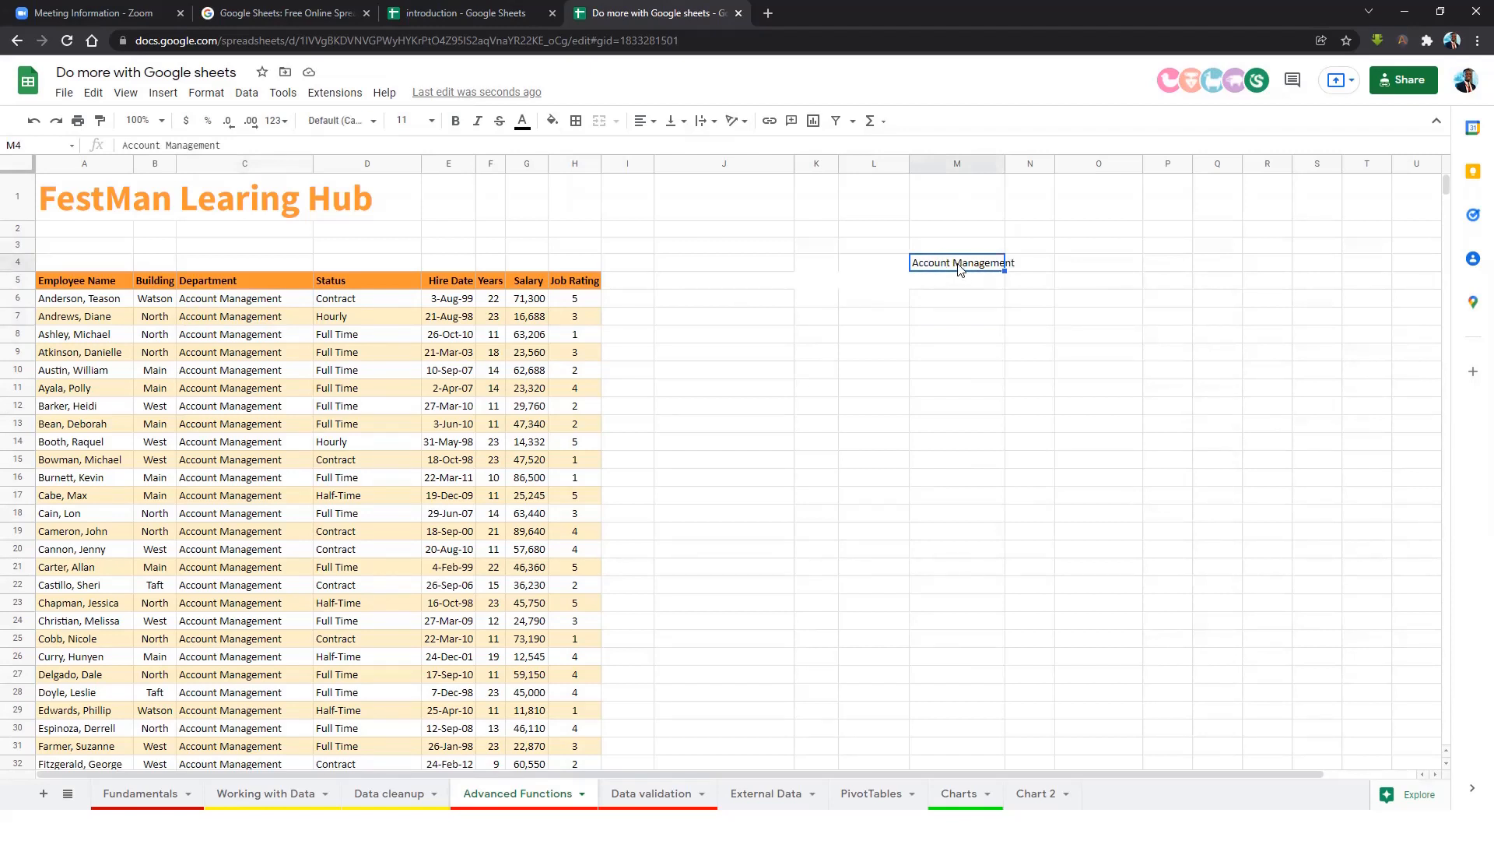
{"action": "left_click", "coordinate": [886, 318]}
Start a =FILTER formula in L7 over the range A5:H746.
{"action": "type", "text": "=filter"}
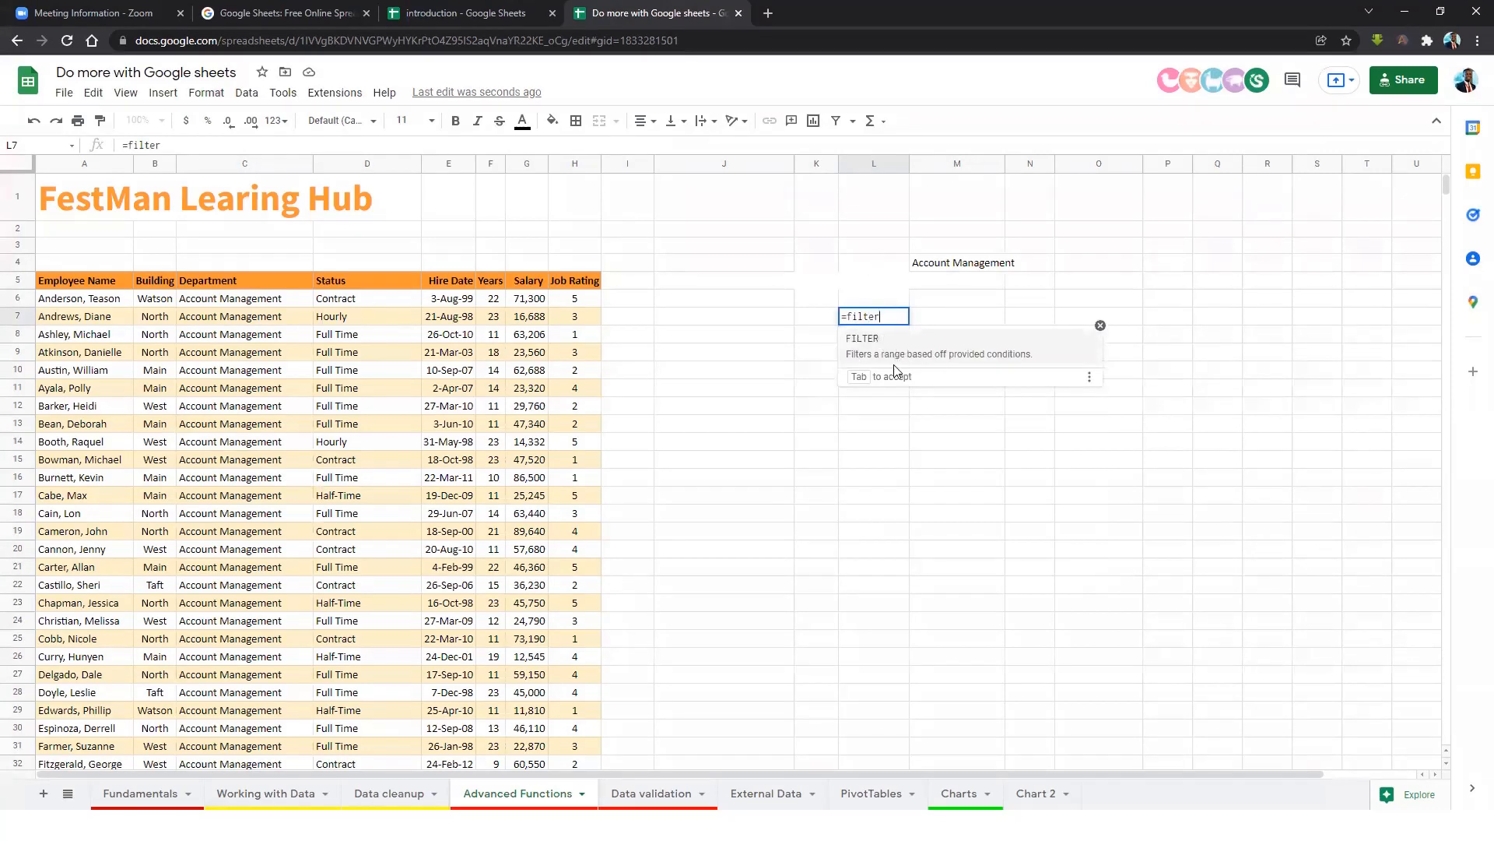
{"action": "left_click", "coordinate": [965, 357]}
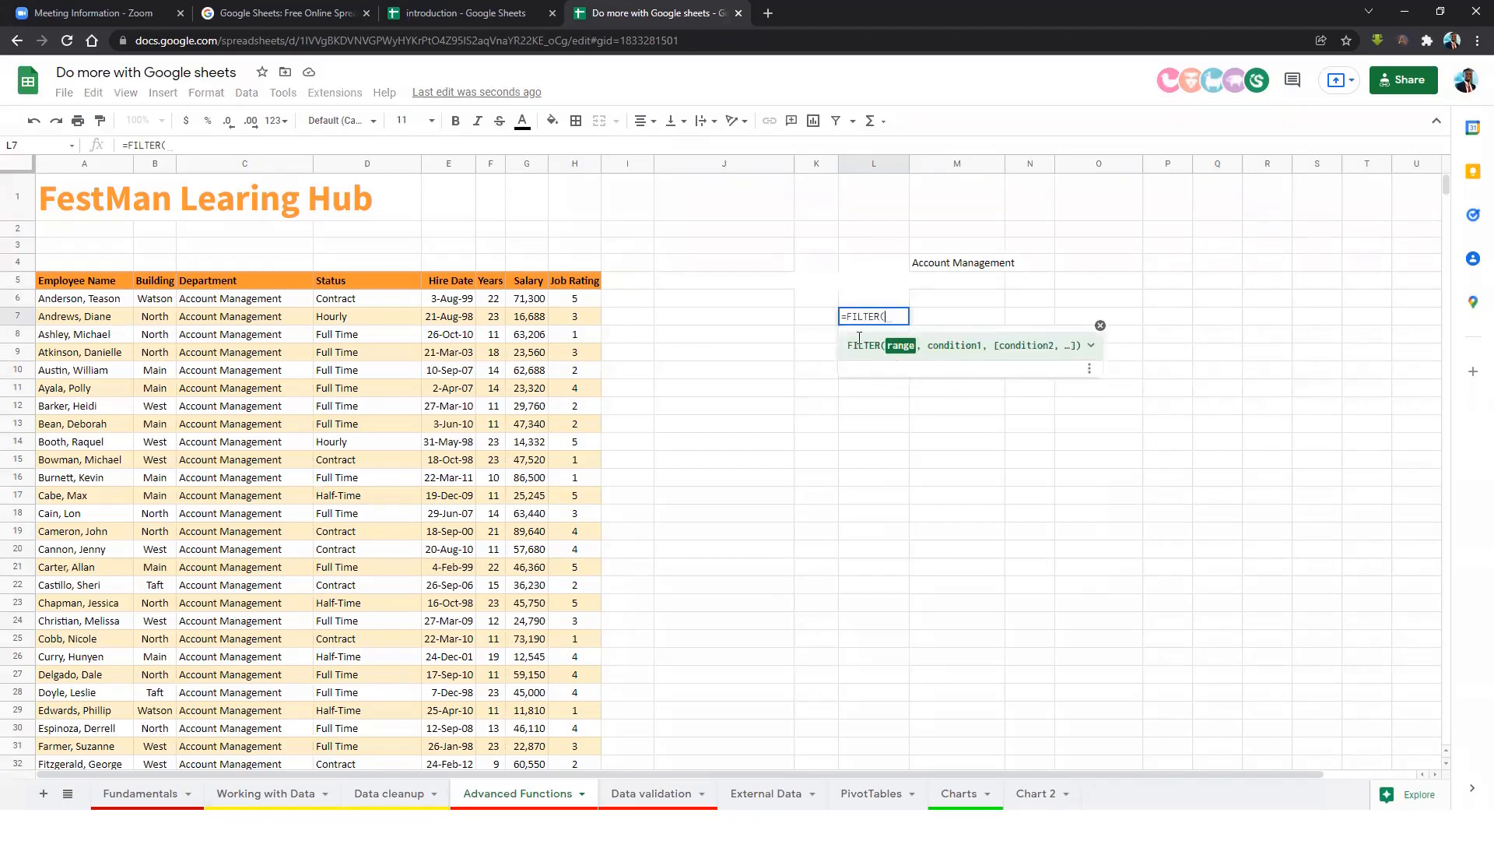
{"action": "left_click_drag", "start_coordinate": [86, 282], "coordinate": [580, 286]}
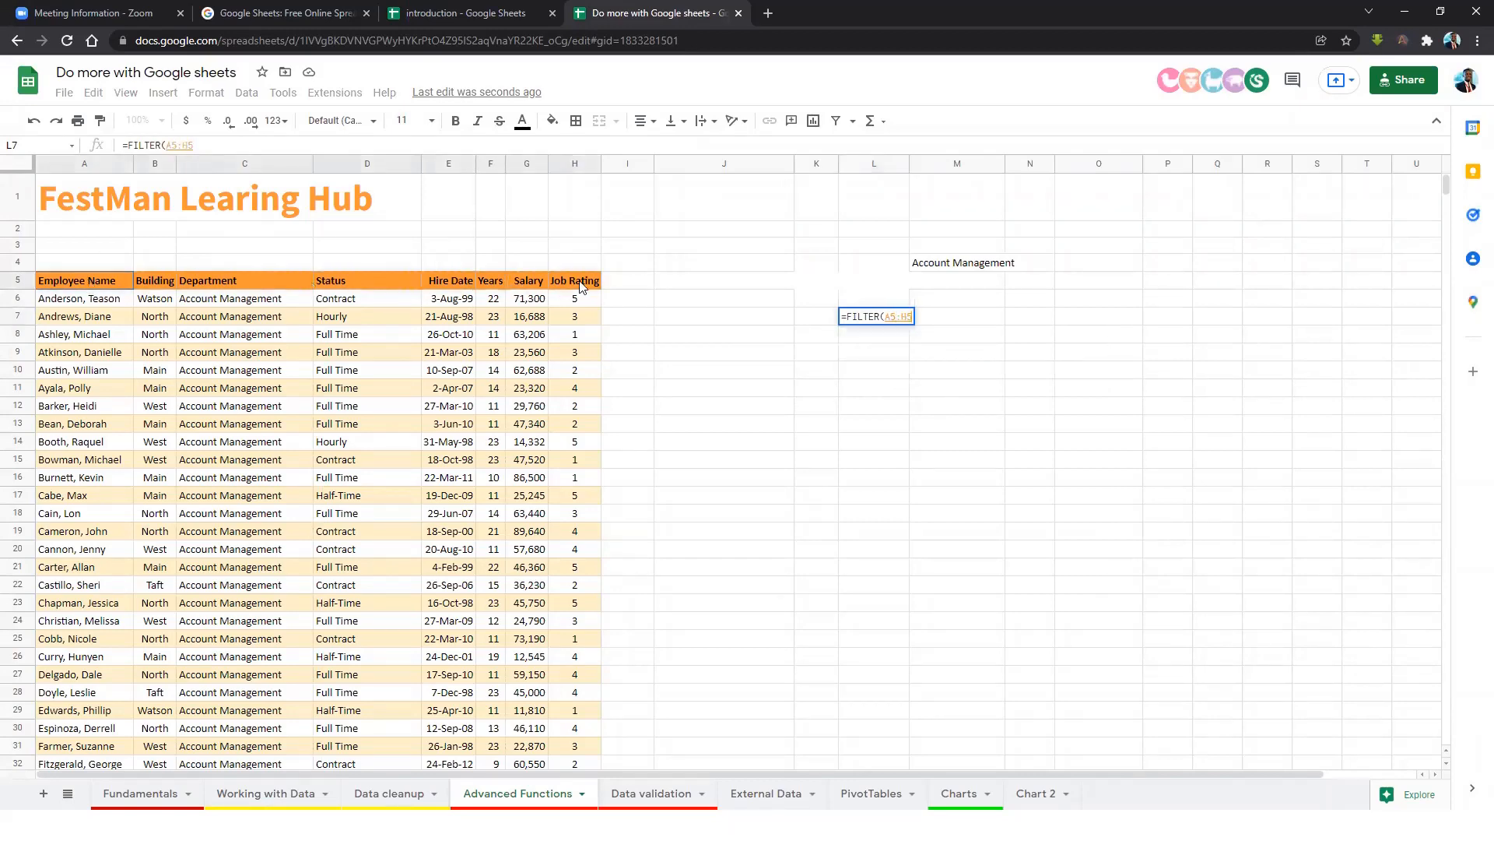
{"action": "key", "text": "ctrl+shift+Down"}
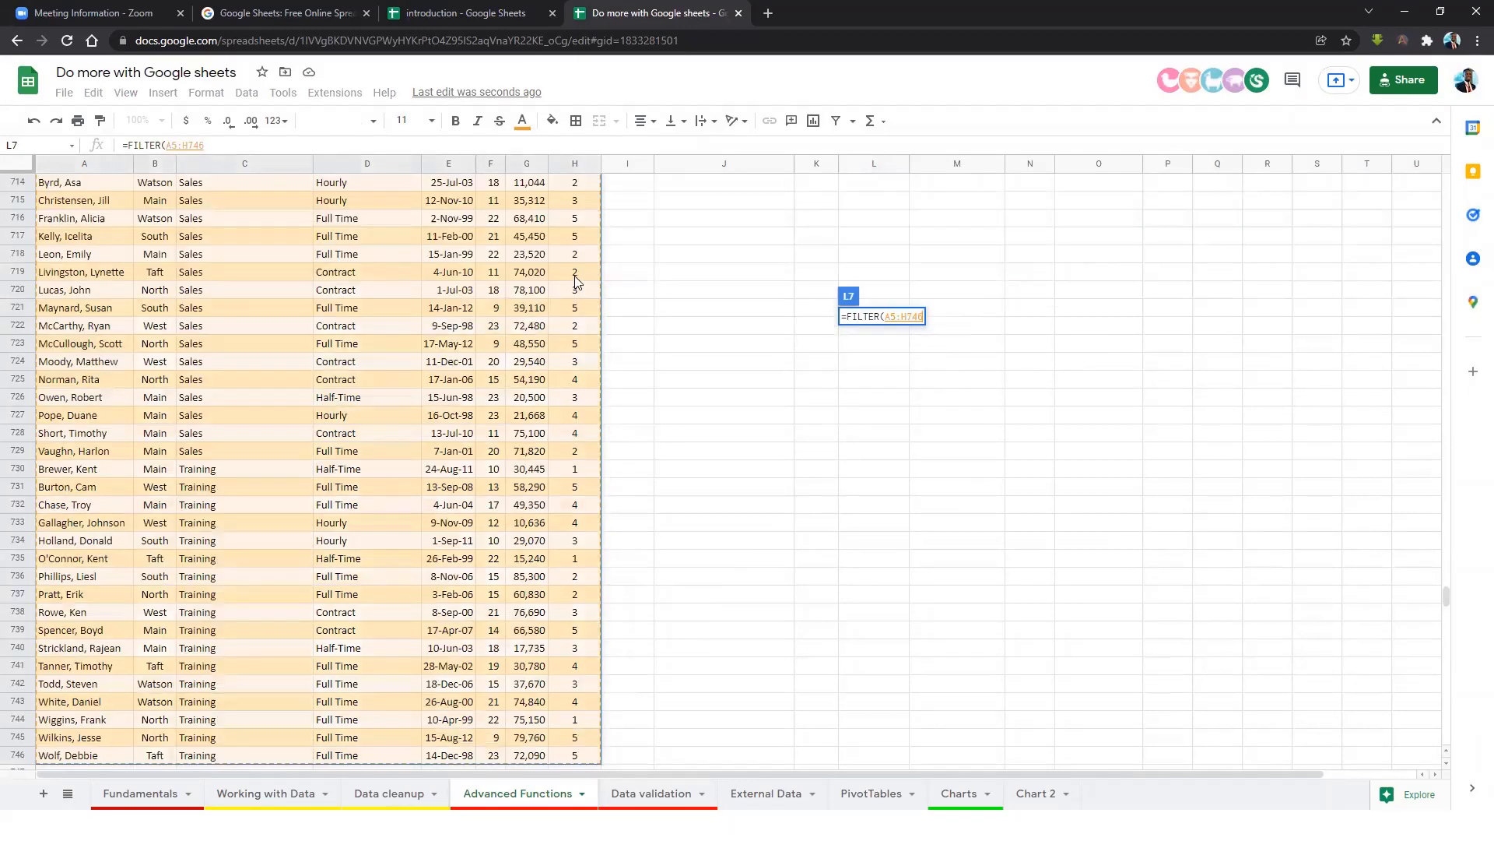
{"action": "type", "text": ","}
Add the condition C5:C746=M4 and commit the FILTER formula.
{"action": "scroll", "coordinate": [1026, 294], "scroll_direction": "up", "scroll_amount": 3}
{"action": "scroll", "coordinate": [1026, 294], "scroll_direction": "up", "scroll_amount": 3}
{"action": "left_click_drag", "start_coordinate": [1446, 588], "coordinate": [1434, 185]}
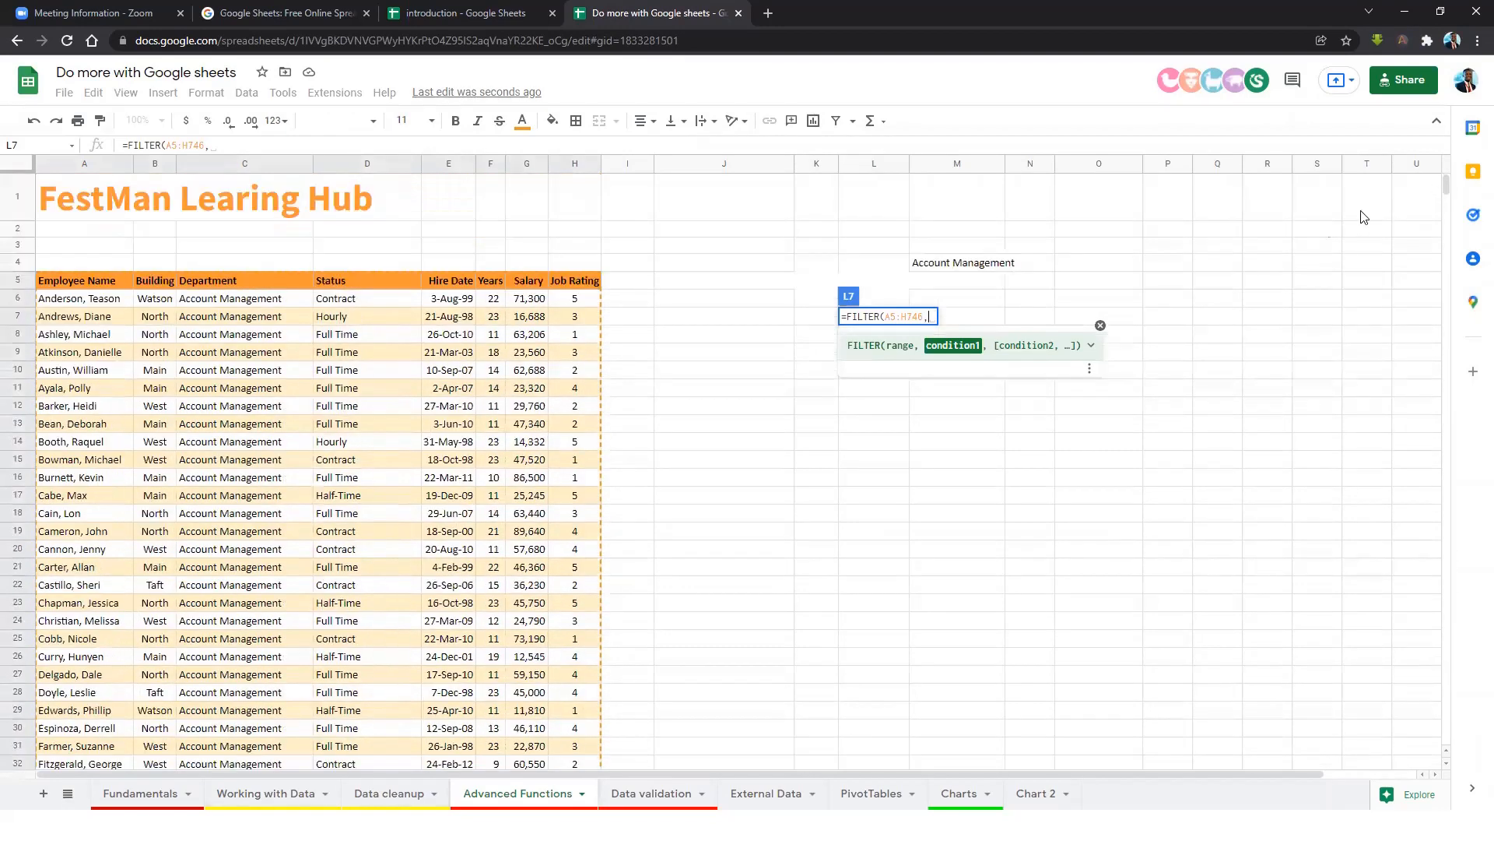
{"action": "left_click", "coordinate": [249, 282]}
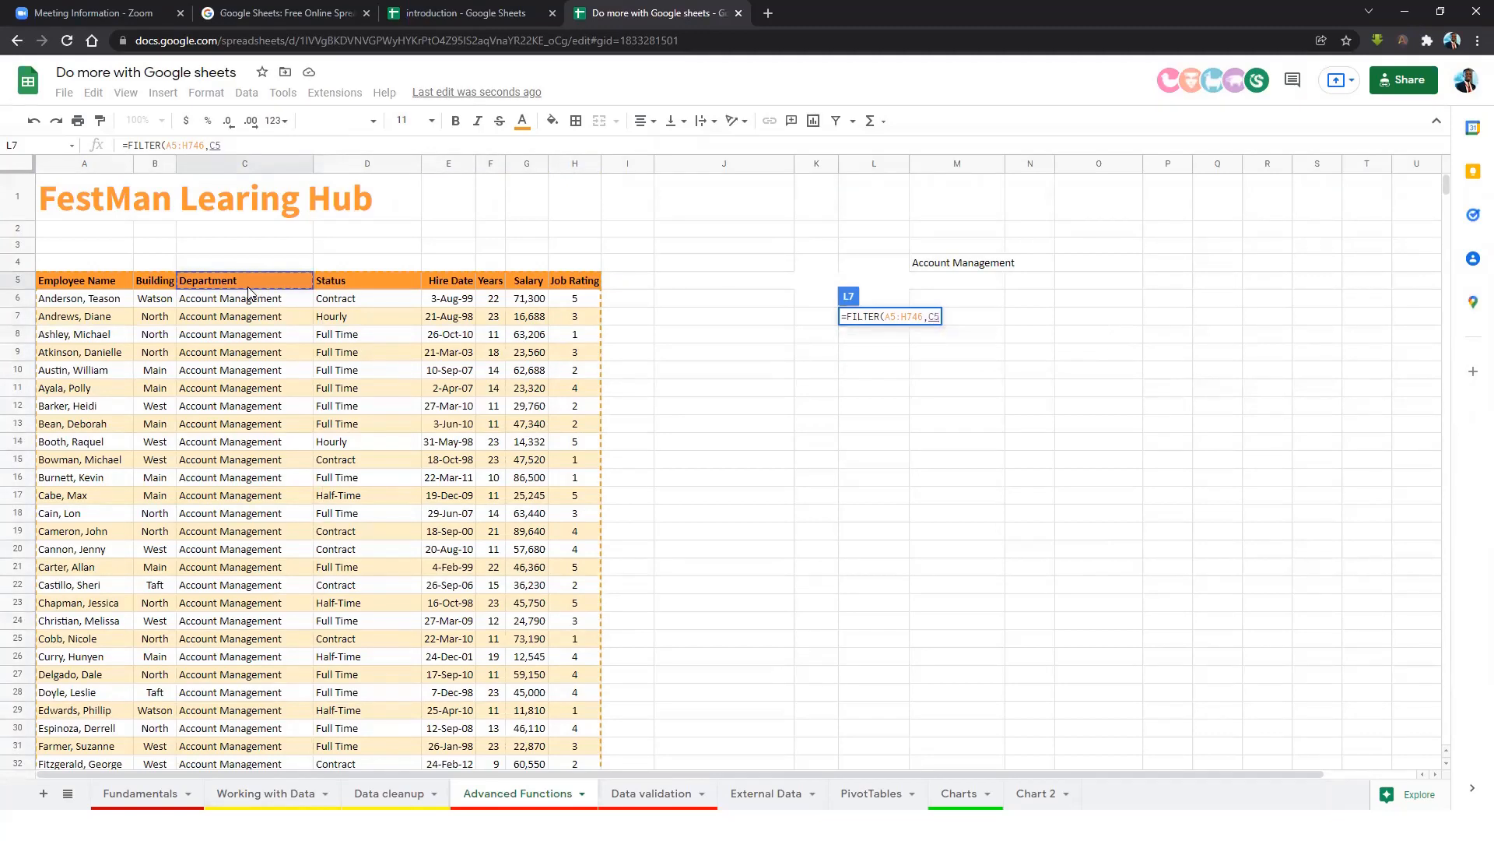
{"action": "key", "text": "ctrl+shift+Down"}
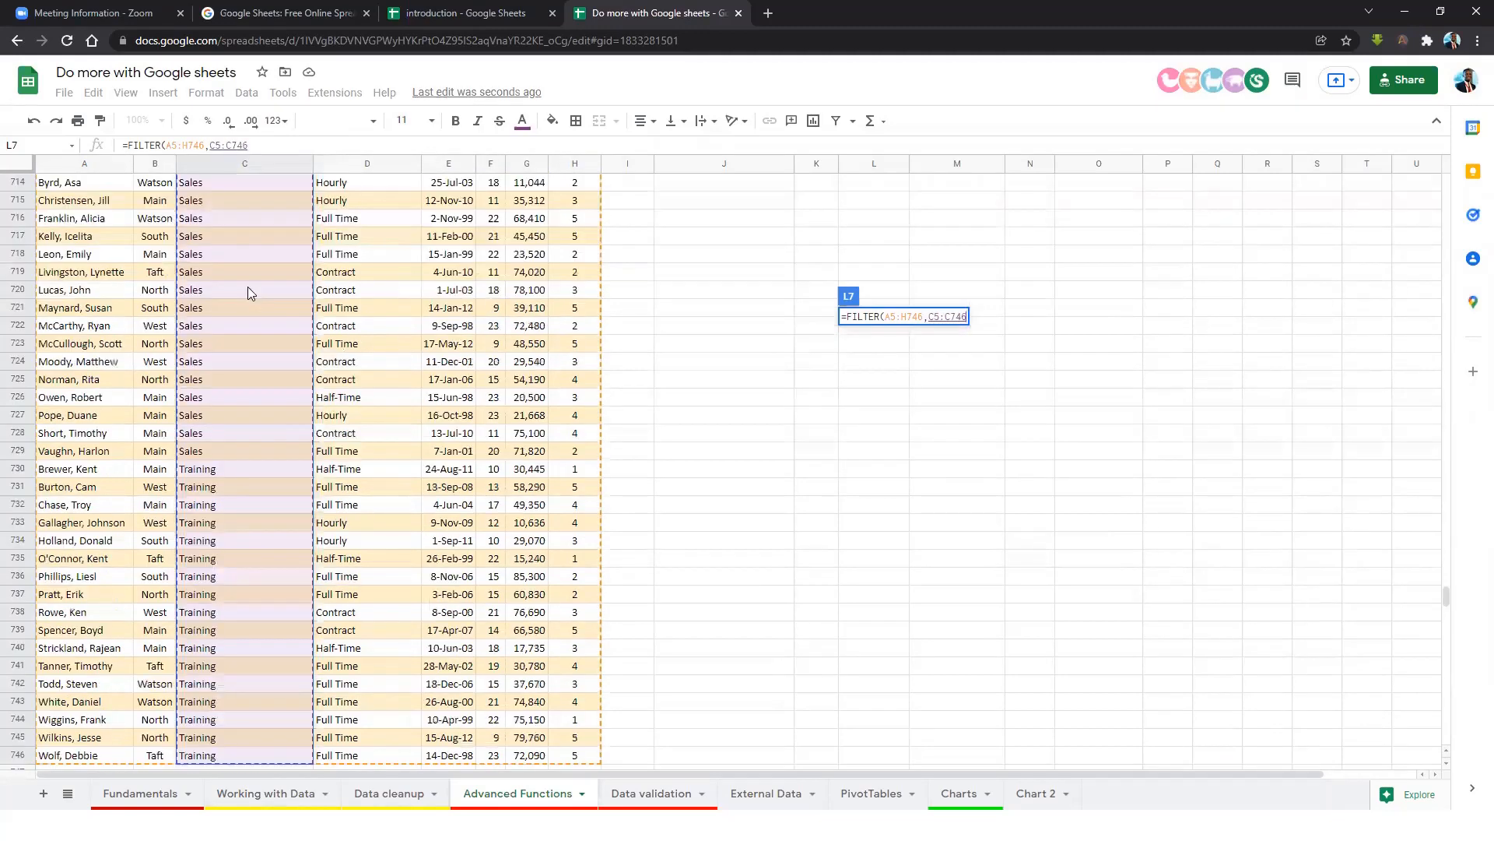
{"action": "type", "text": "="}
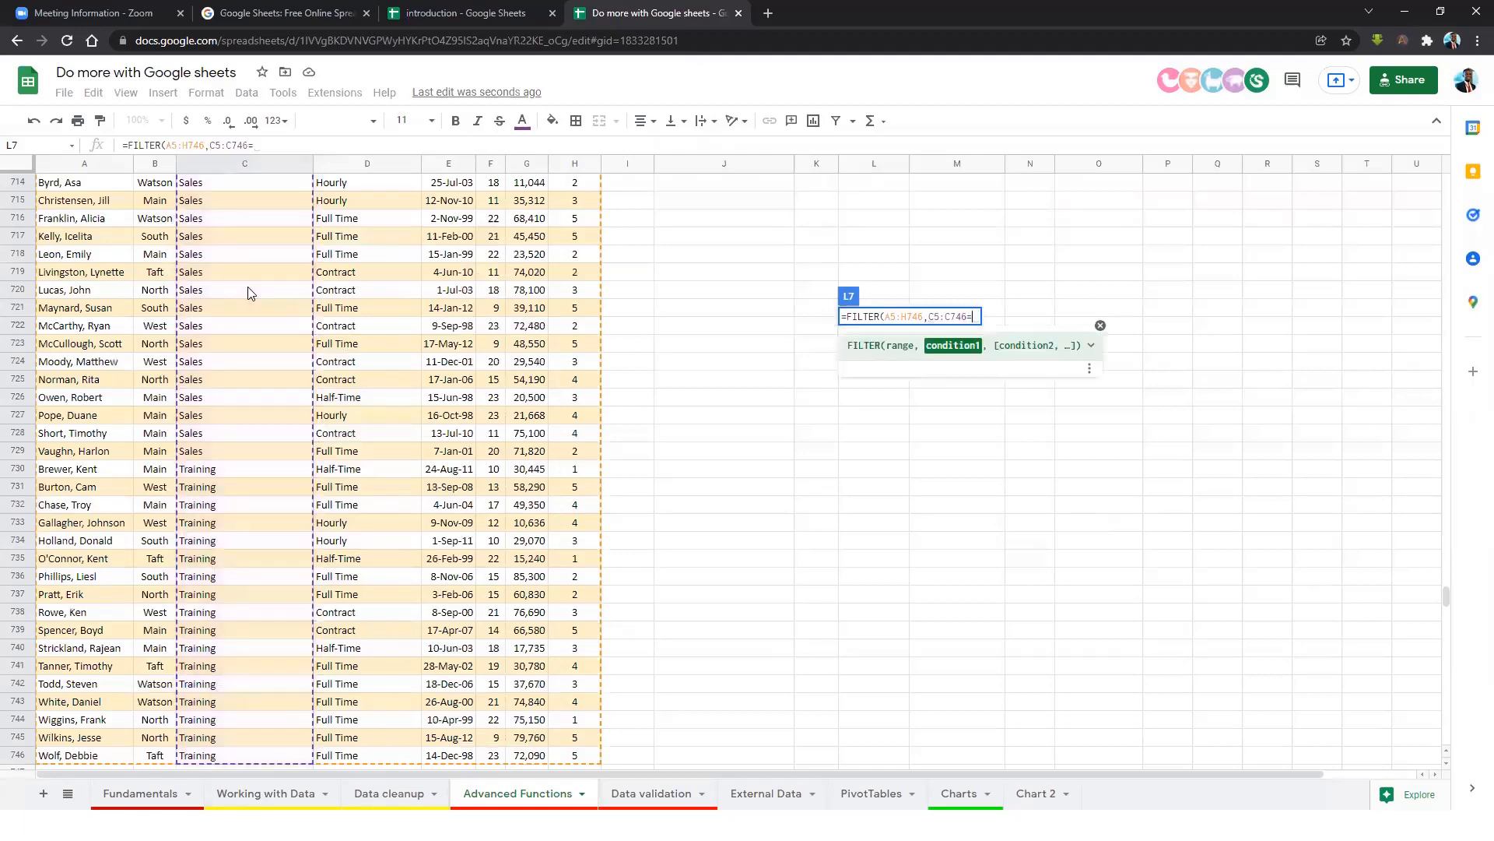
{"action": "left_click_drag", "start_coordinate": [1446, 598], "coordinate": [1446, 175]}
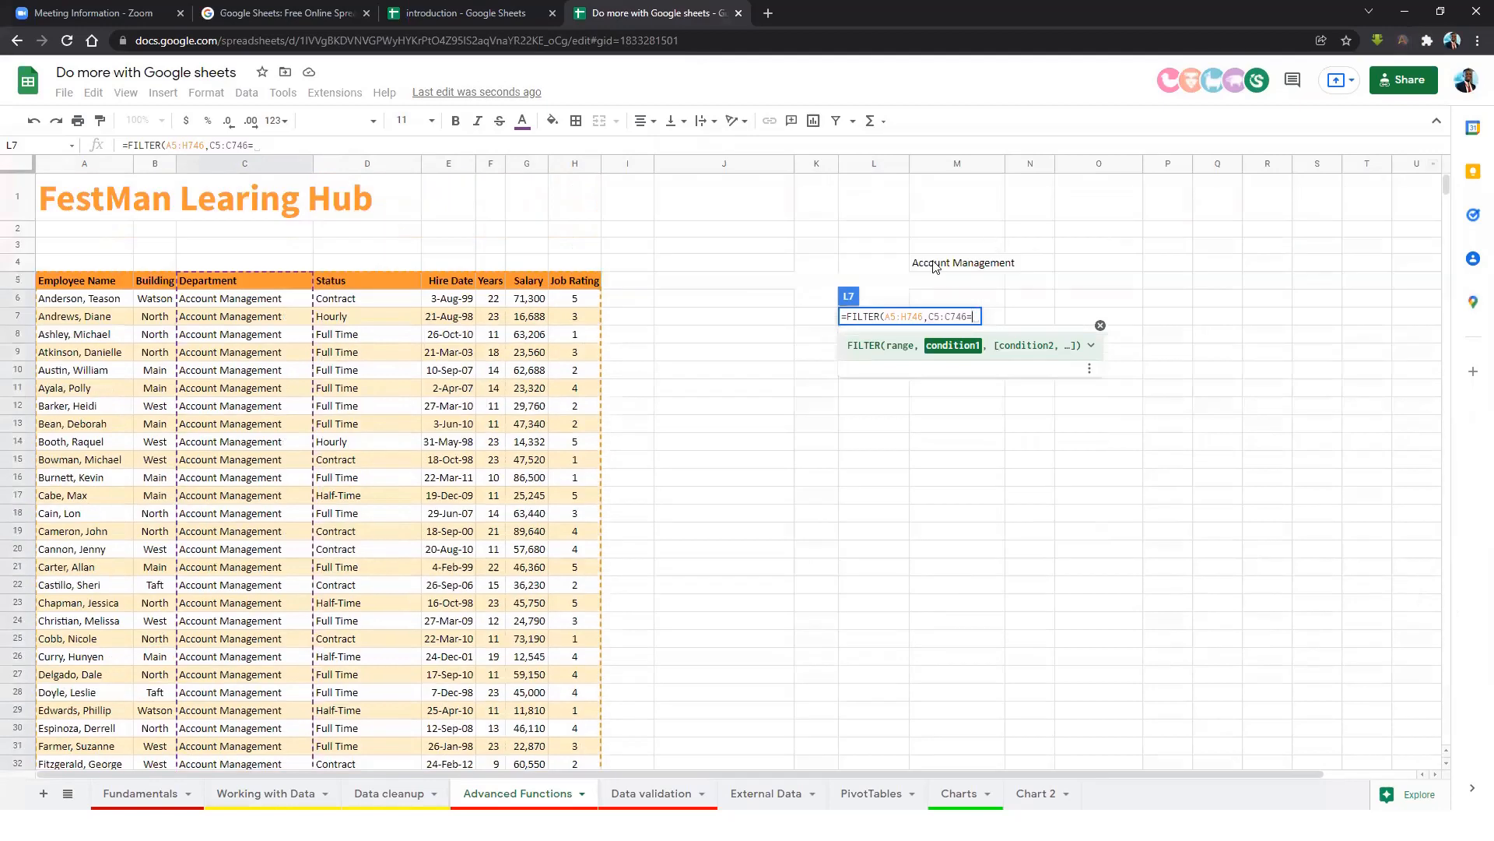
{"action": "left_click", "coordinate": [936, 264]}
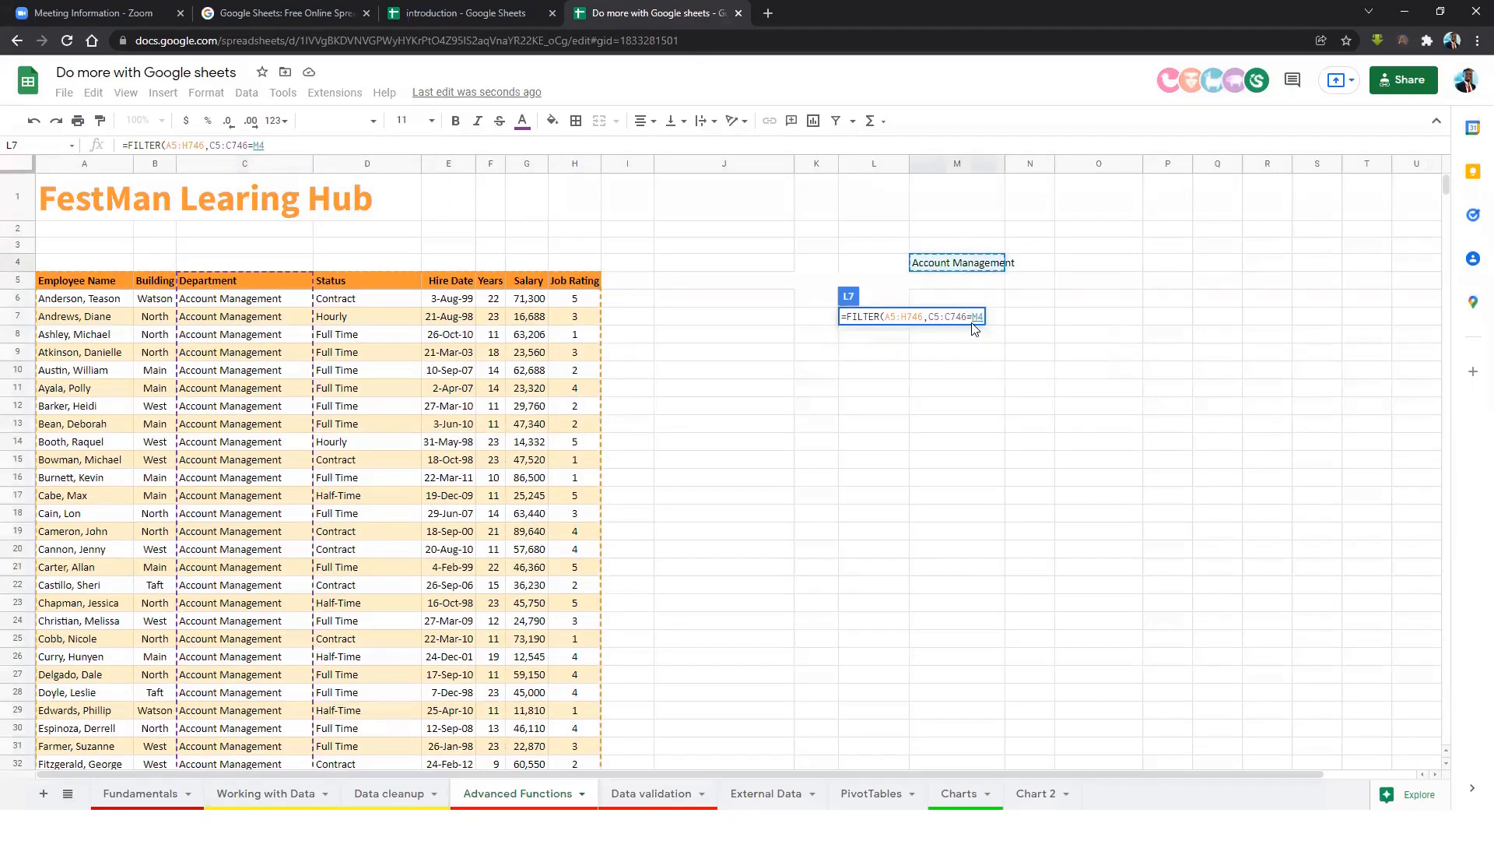
{"action": "left_click", "coordinate": [904, 314]}
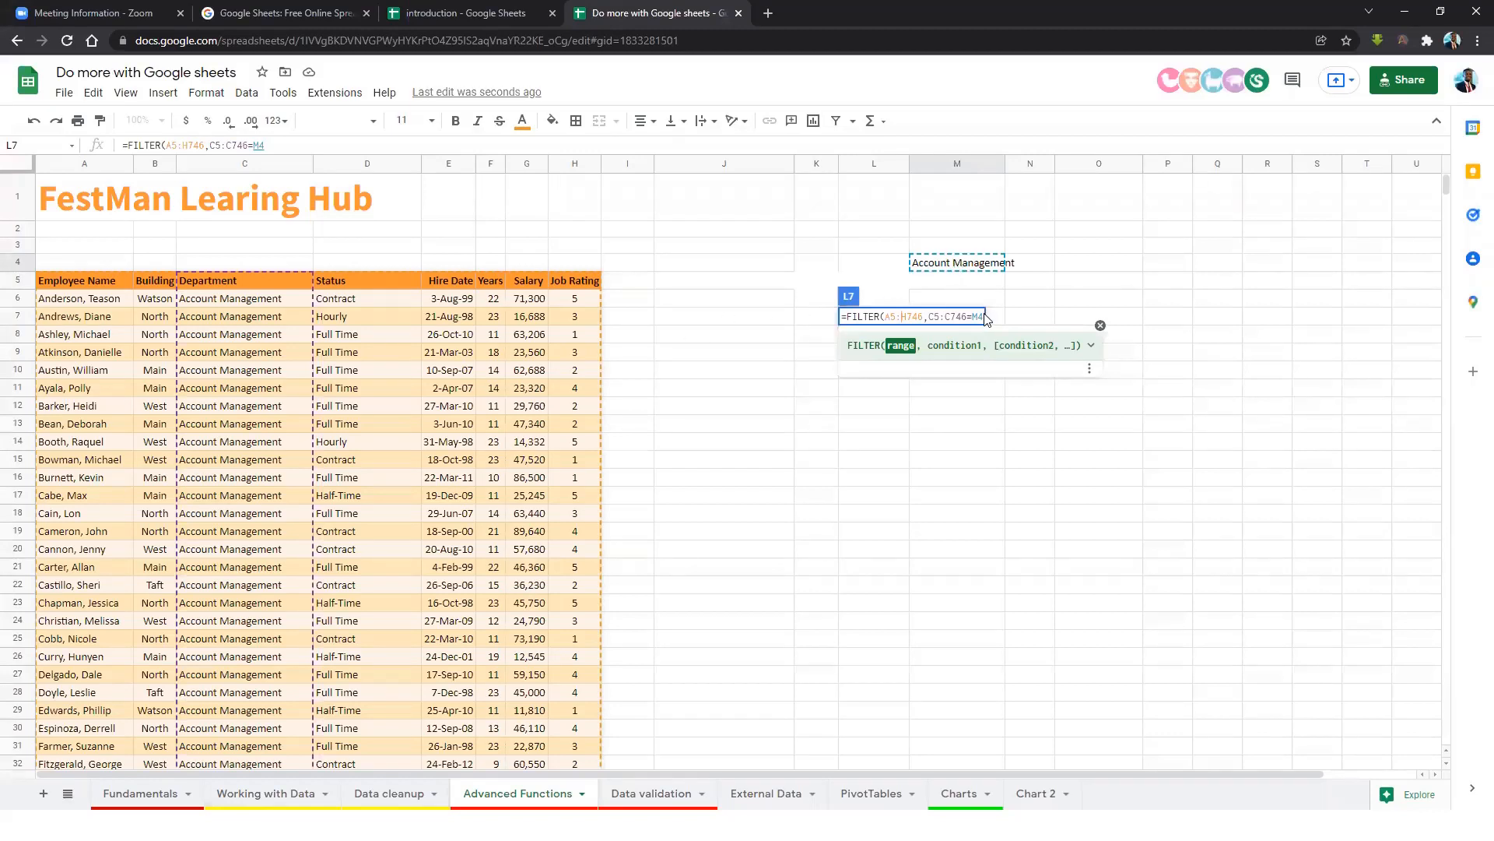
{"action": "type", "text": ")"}
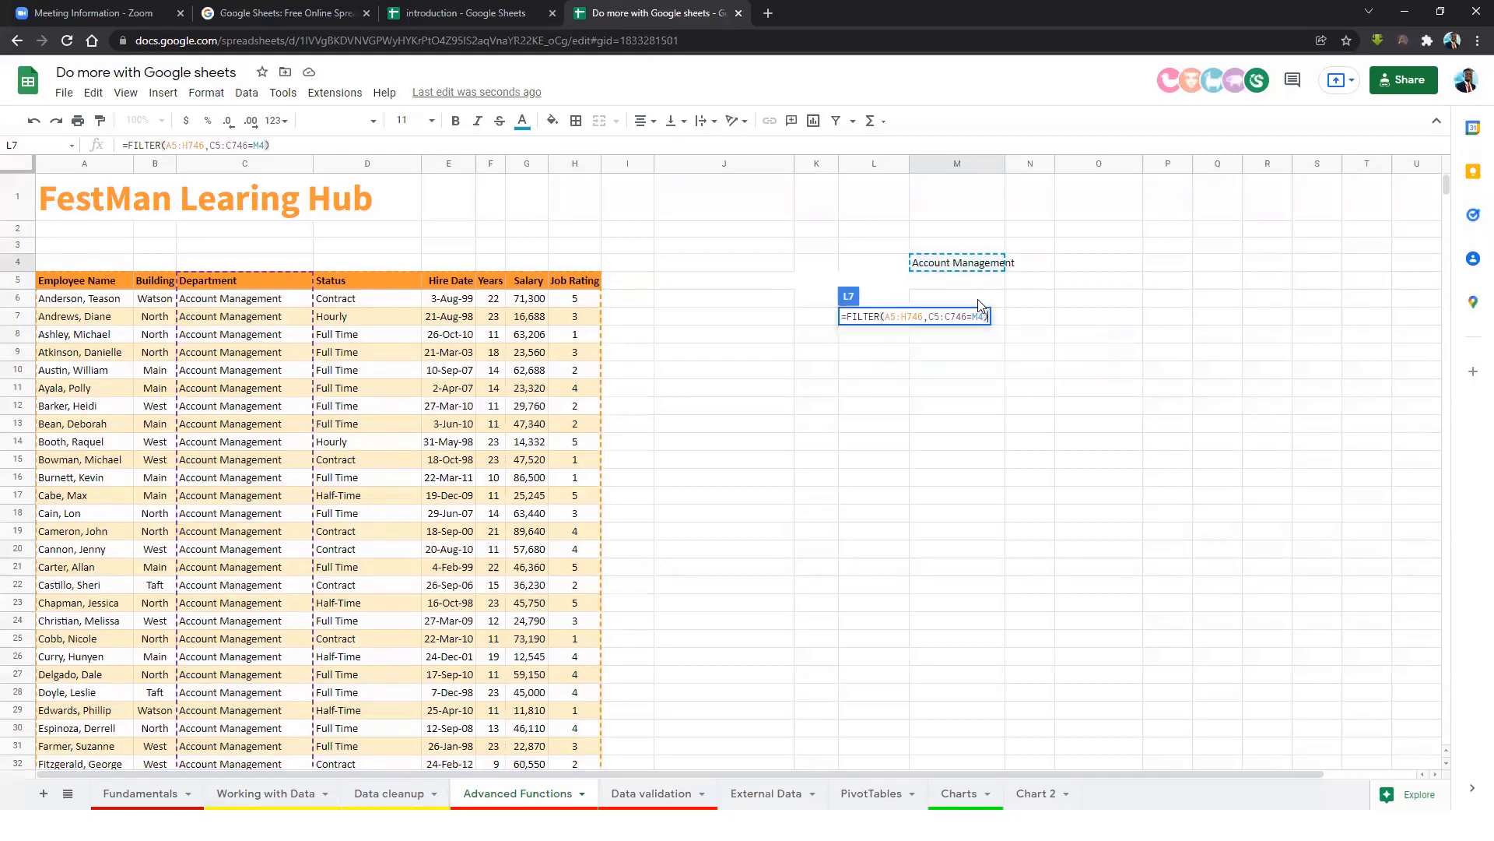
{"action": "key", "text": "Return"}
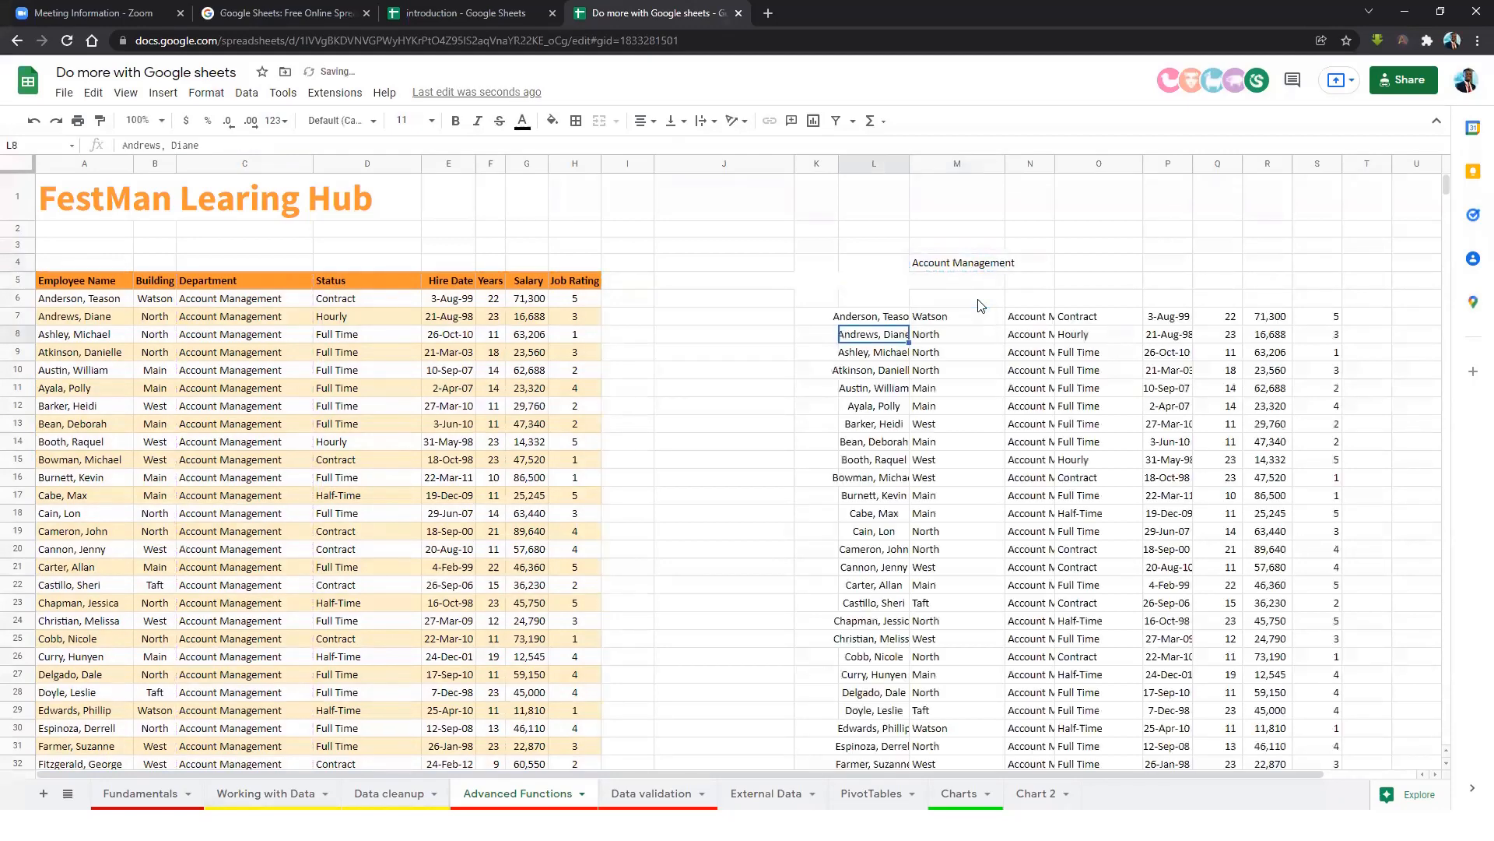
Copy the header row A5:H5 into L6:S6 above the FILTER results.
{"action": "left_click", "coordinate": [1110, 375]}
{"action": "left_click", "coordinate": [943, 335]}
{"action": "left_click", "coordinate": [880, 318]}
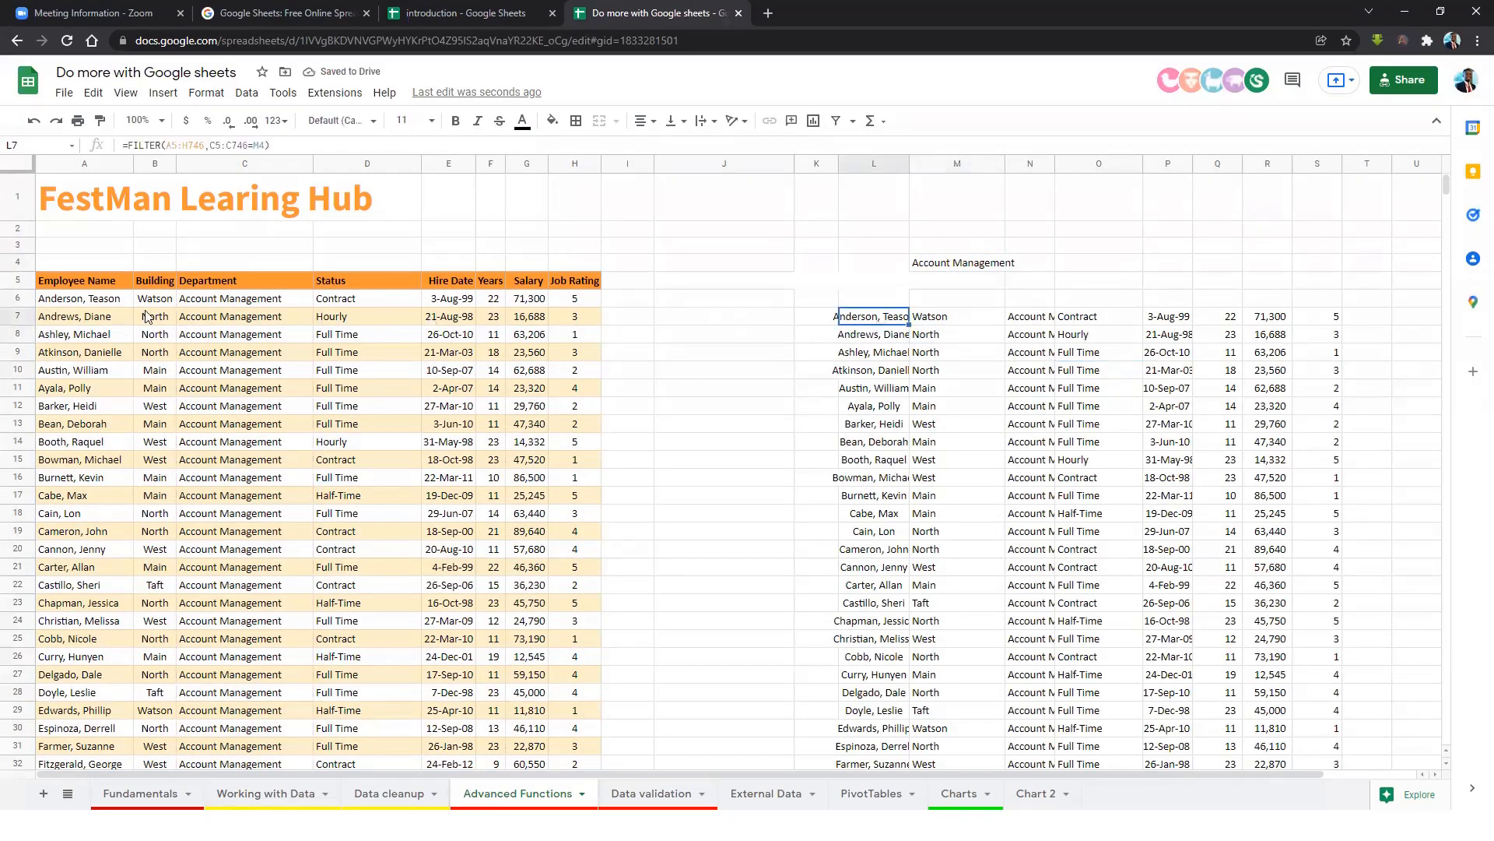
{"action": "left_click_drag", "start_coordinate": [99, 279], "coordinate": [574, 284]}
{"action": "key", "text": "ctrl+c"}
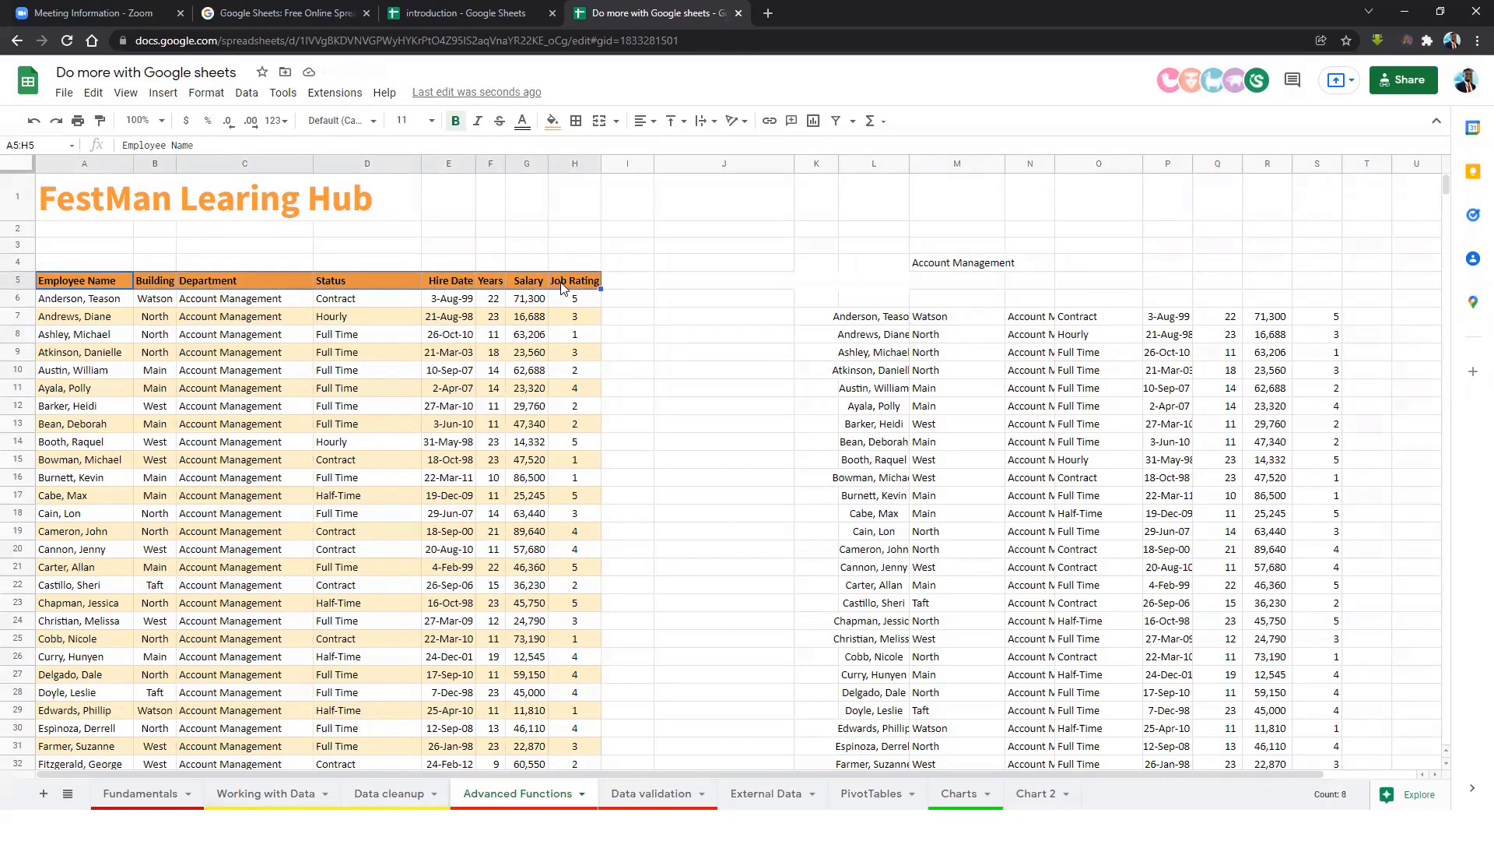
{"action": "left_click", "coordinate": [859, 300]}
{"action": "right_click", "coordinate": [870, 303]}
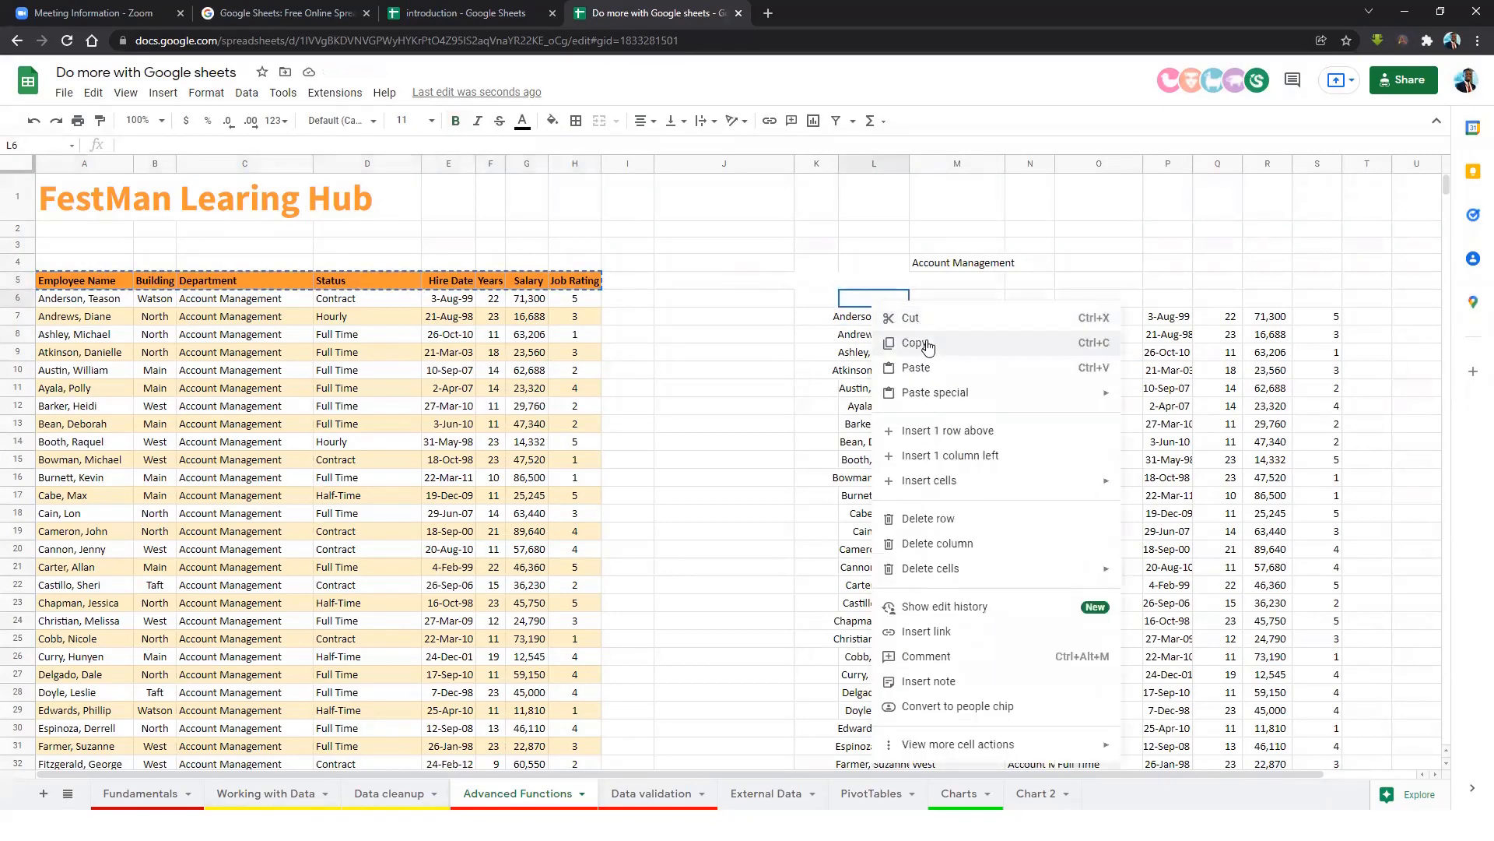
{"action": "left_click", "coordinate": [931, 368]}
Auto-fit columns L and N to show full names and department names.
{"action": "left_click", "coordinate": [1121, 371]}
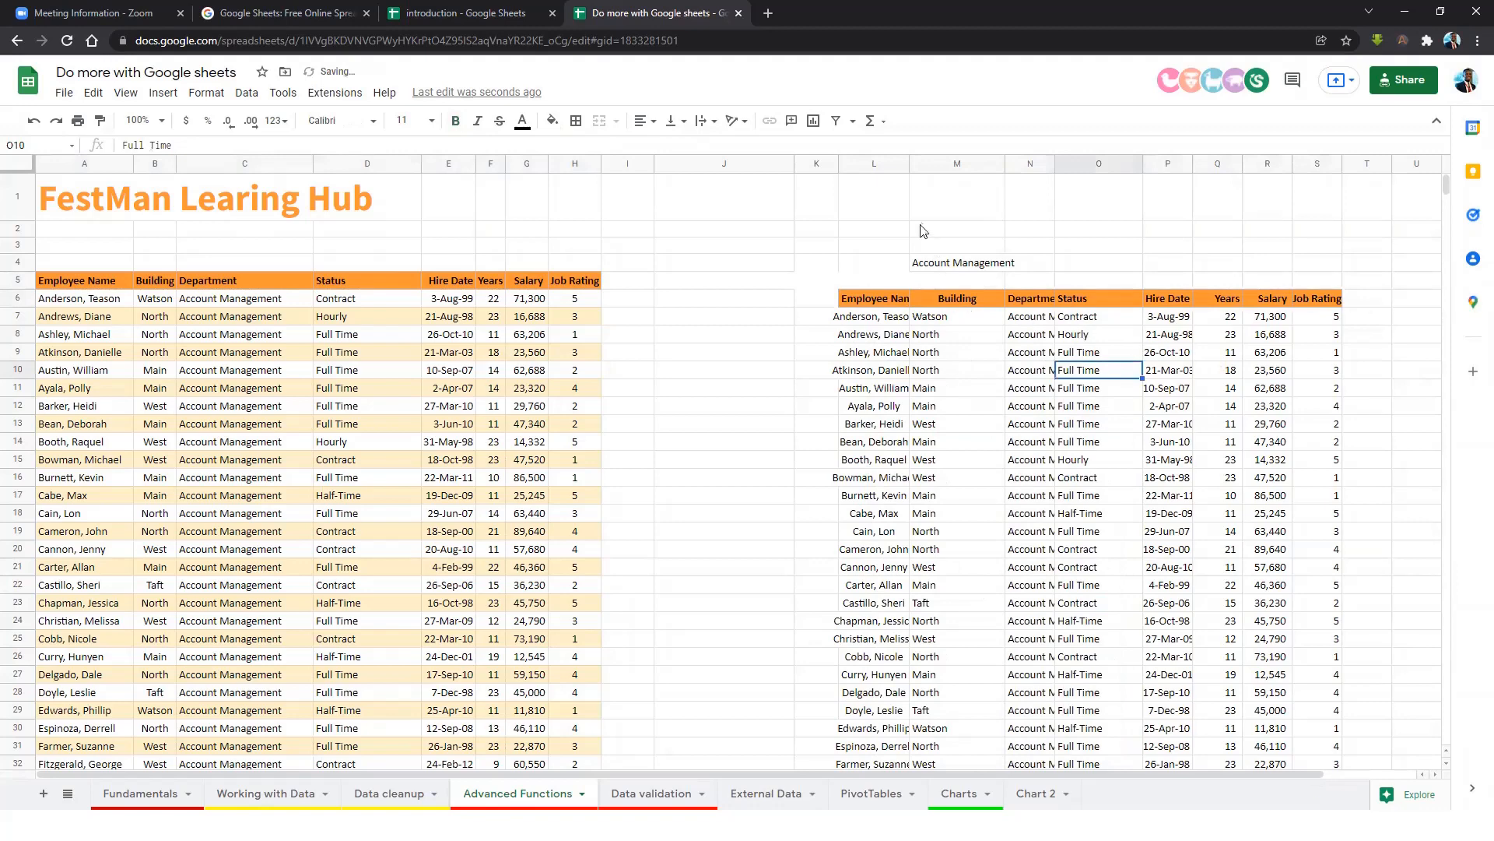
{"action": "double_click", "coordinate": [909, 163]}
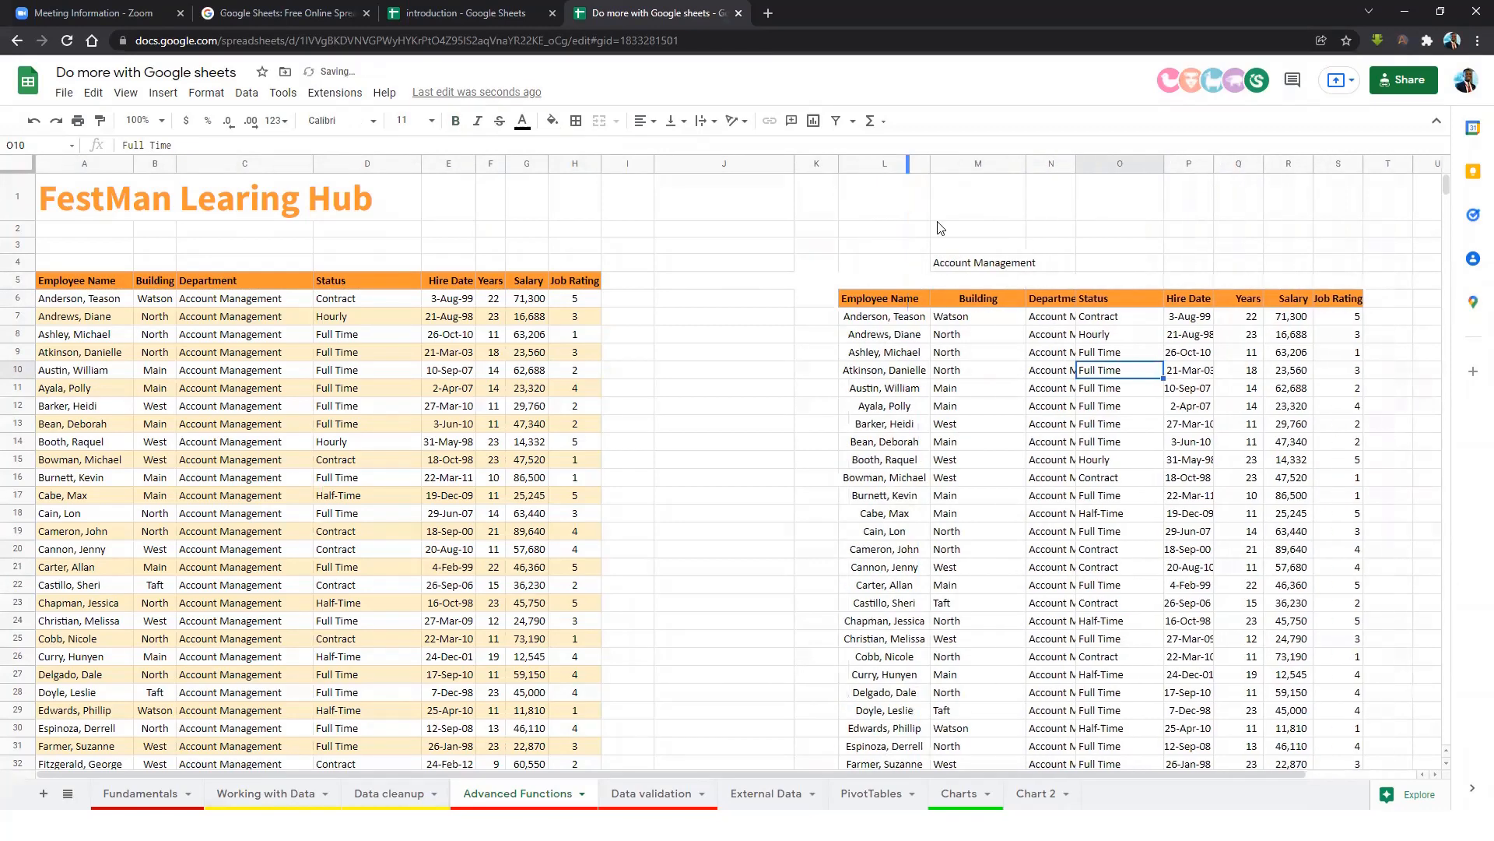
{"action": "left_click", "coordinate": [1055, 391]}
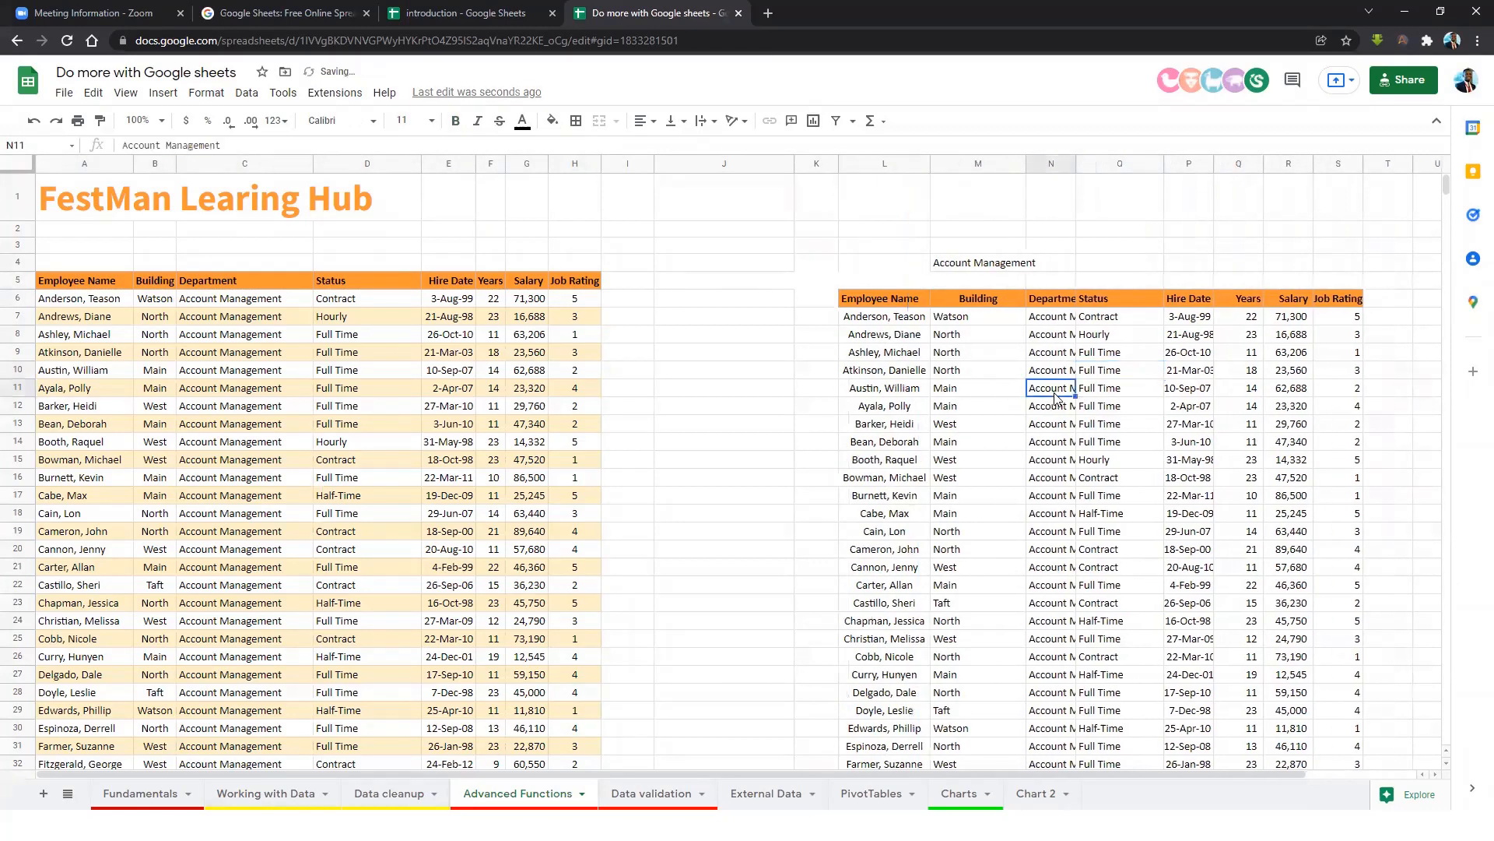
{"action": "double_click", "coordinate": [1075, 164]}
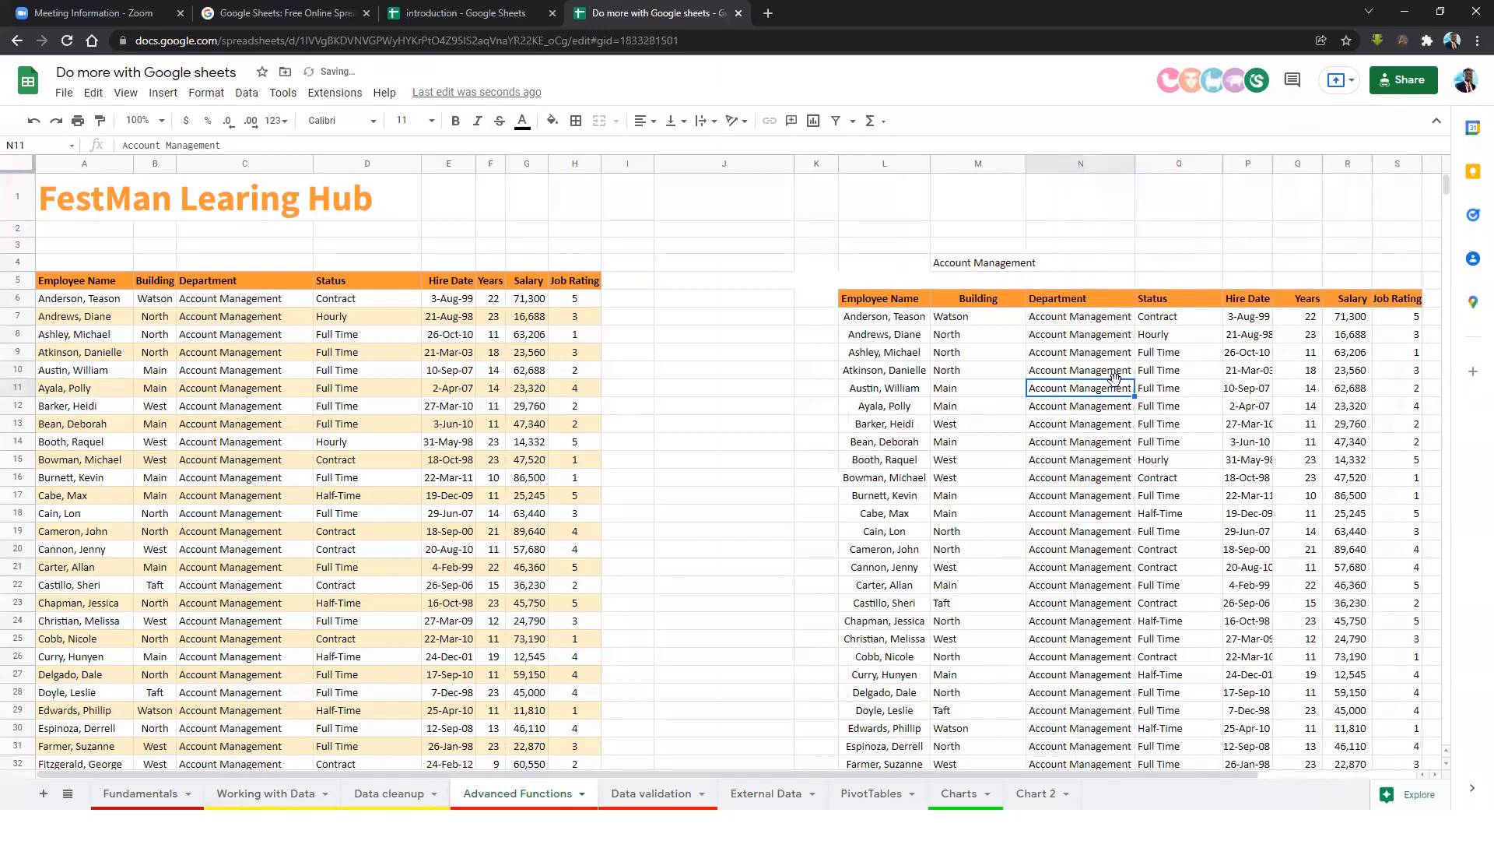
{"action": "scroll", "coordinate": [1097, 497], "scroll_direction": "down", "scroll_amount": 2}
{"action": "scroll", "coordinate": [1098, 497], "scroll_direction": "down", "scroll_amount": 9}
{"action": "scroll", "coordinate": [1099, 560], "scroll_direction": "down", "scroll_amount": 12}
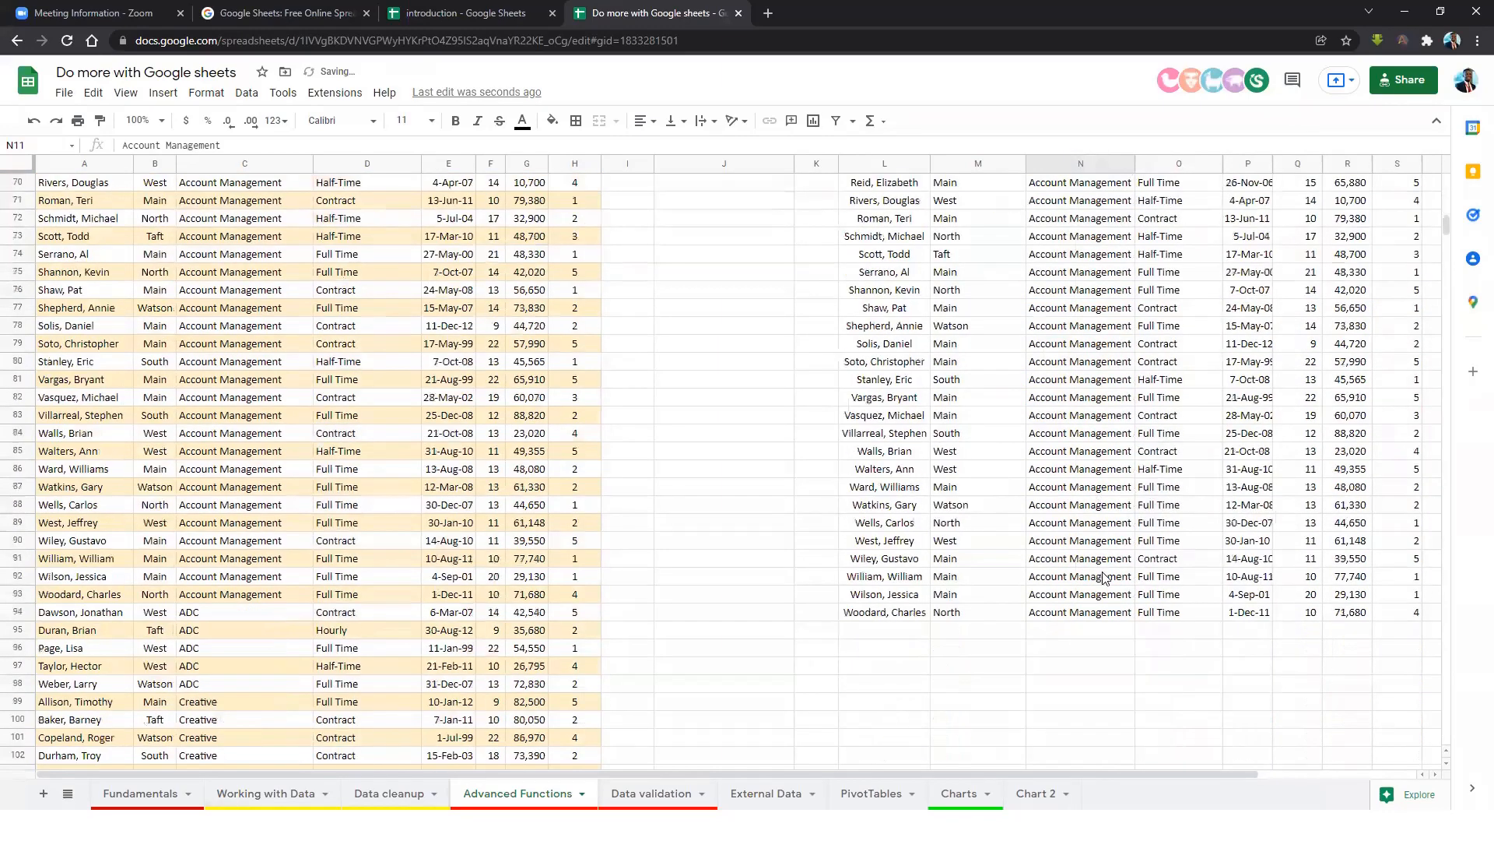
{"action": "scroll", "coordinate": [1090, 529], "scroll_direction": "up", "scroll_amount": 18}
{"action": "scroll", "coordinate": [1043, 476], "scroll_direction": "up", "scroll_amount": 6}
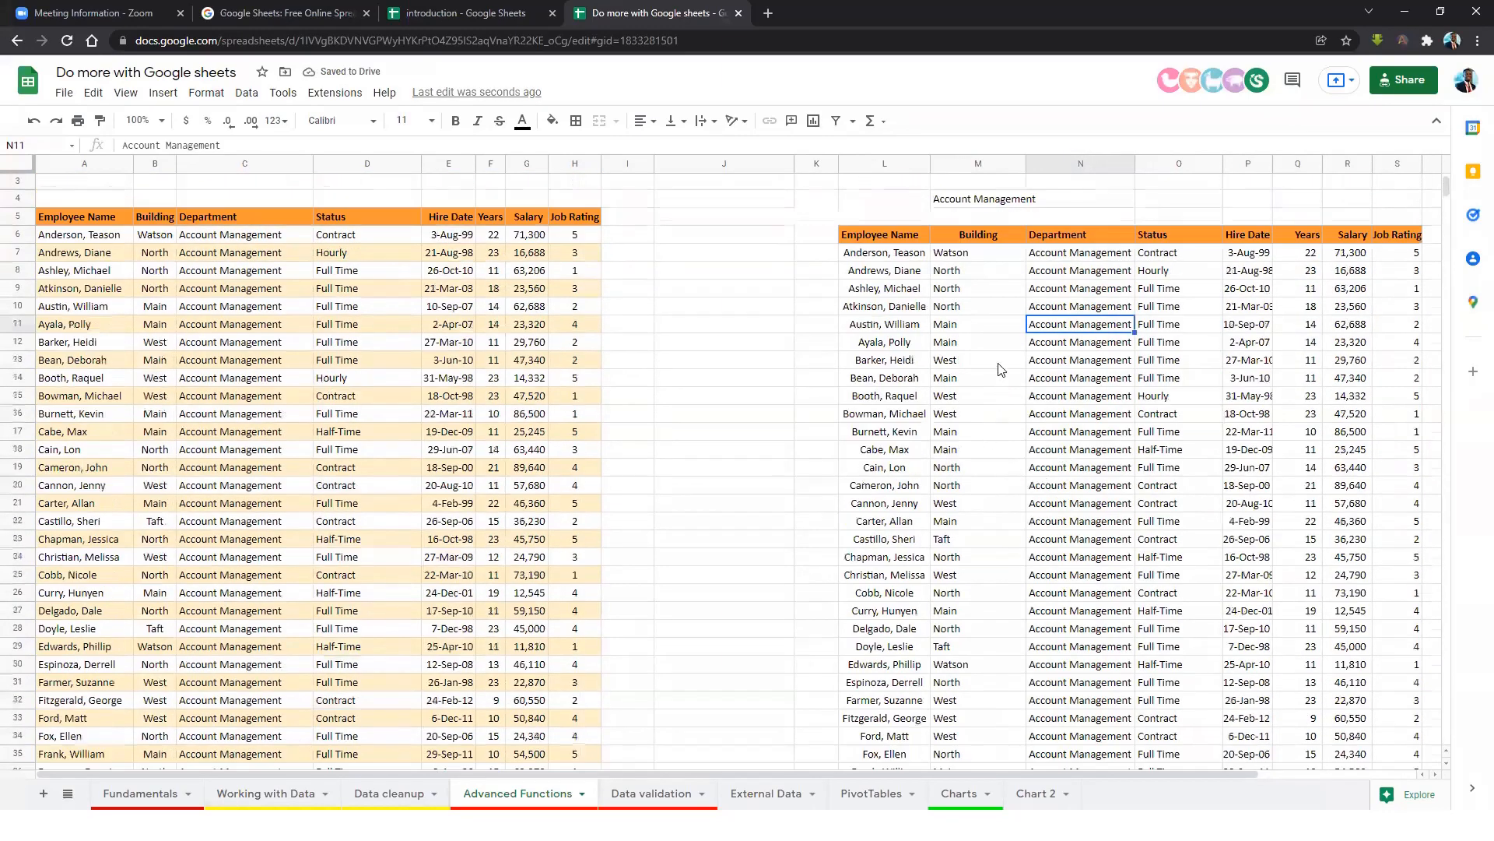
Filter by Human Resources, then IT, via the M4 criterion and check the results.
{"action": "left_click", "coordinate": [969, 267]}
{"action": "type", "text": "H"}
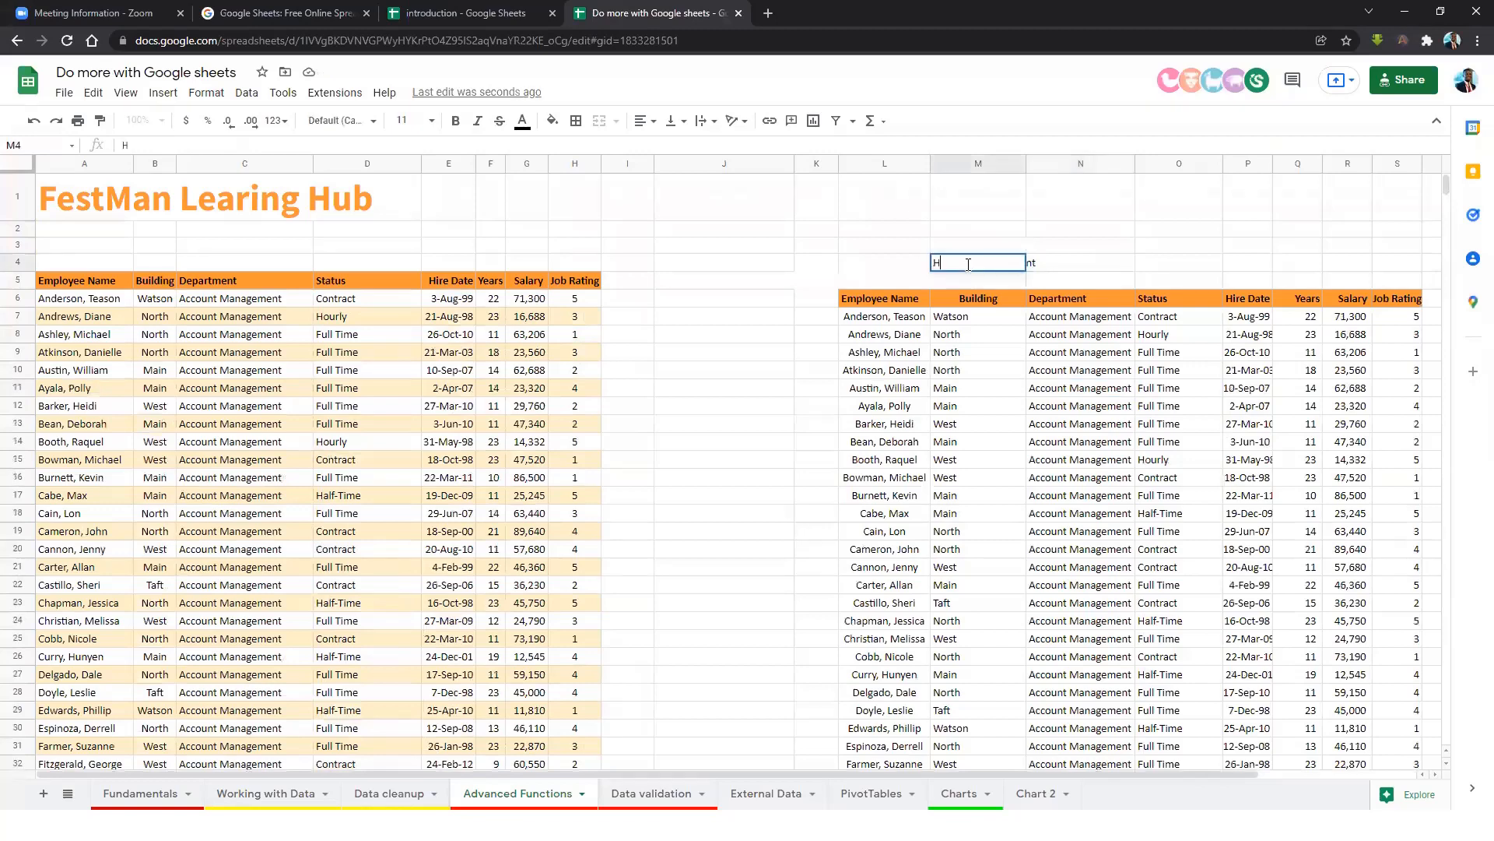
{"action": "type", "text": "una"}
{"action": "type", "text": "man"}
{"action": "type", "text": " Resources"}
{"action": "key", "text": "Return"}
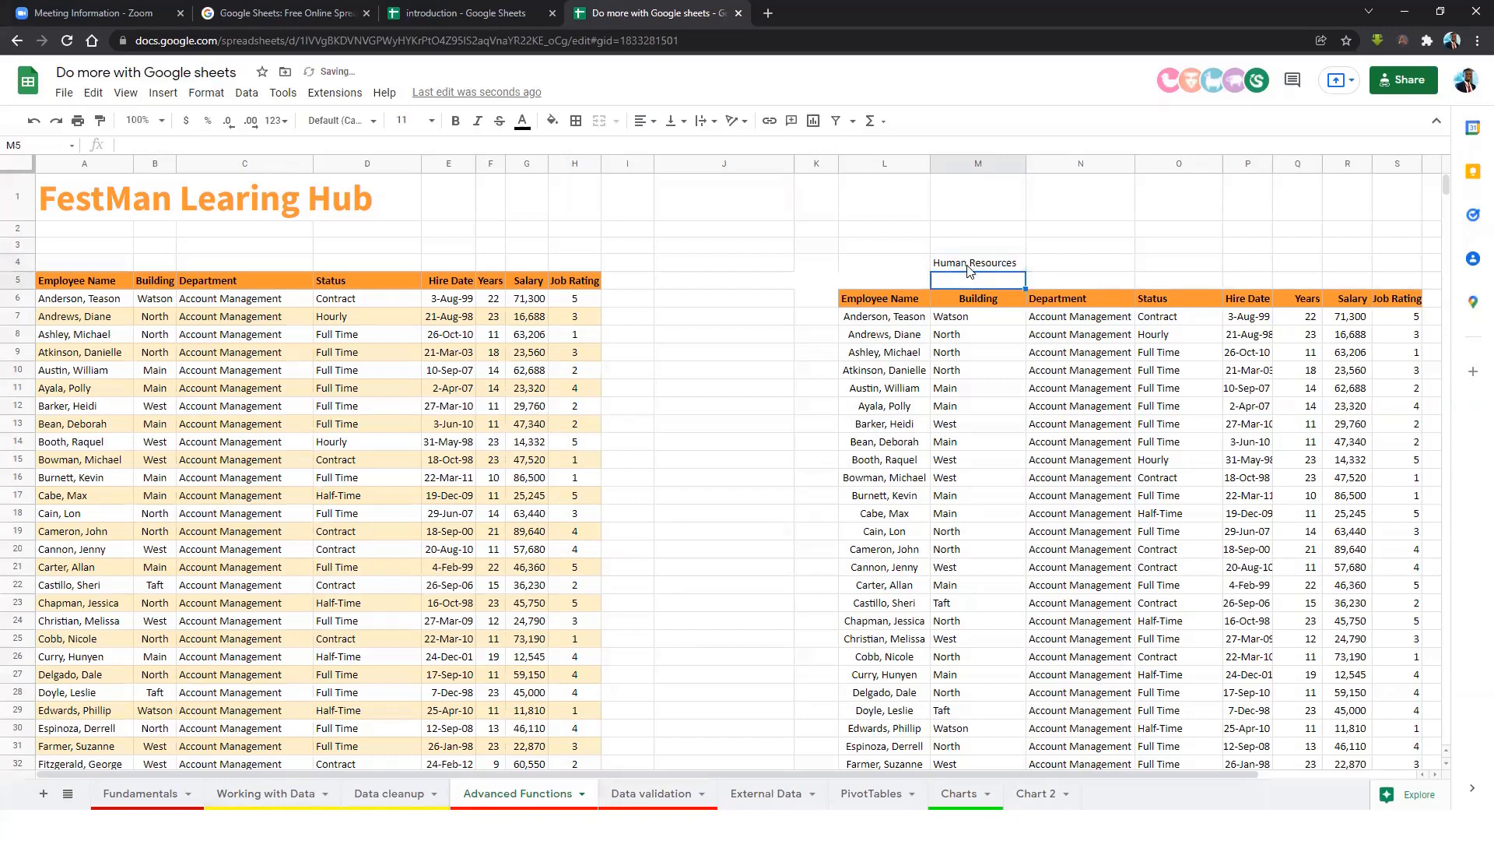
{"action": "left_click", "coordinate": [1084, 338]}
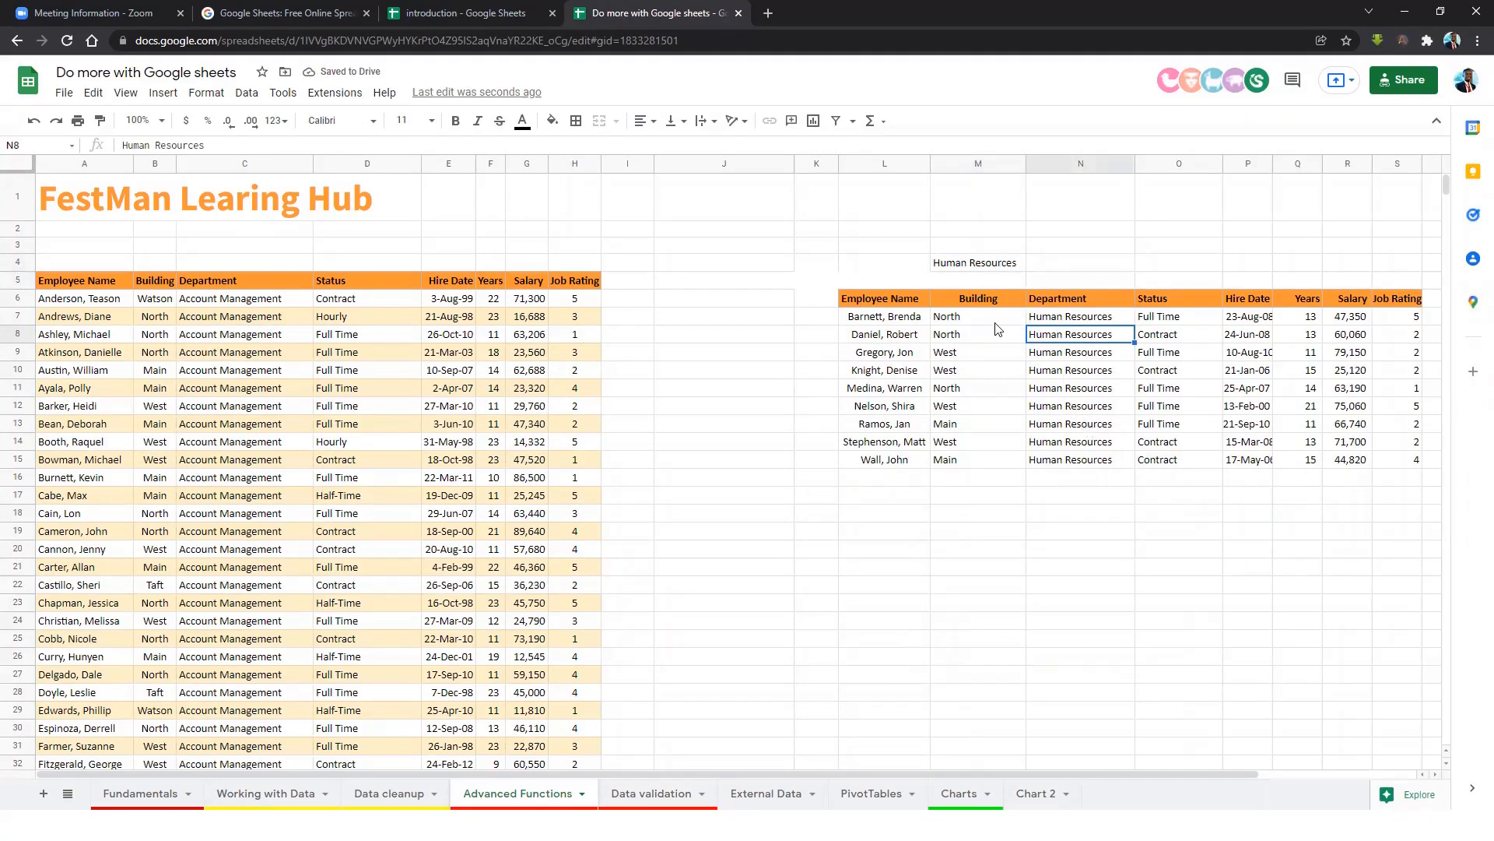
{"action": "left_click", "coordinate": [975, 265]}
{"action": "type", "text": "IT"}
{"action": "key", "text": "Return"}
{"action": "scroll", "coordinate": [1067, 496], "scroll_direction": "down", "scroll_amount": 5}
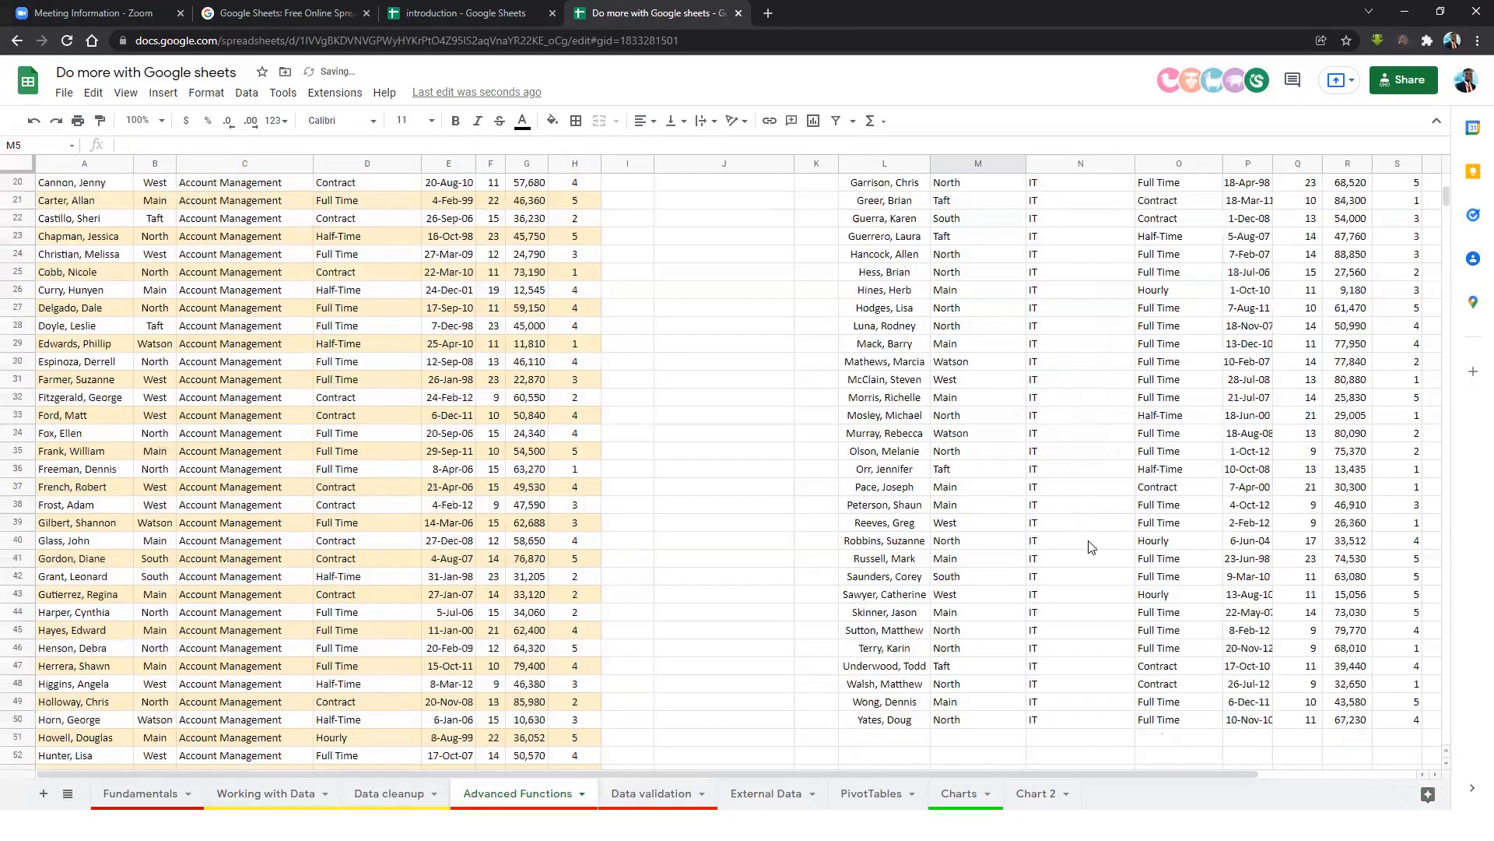
{"action": "scroll", "coordinate": [1095, 547], "scroll_direction": "up", "scroll_amount": 5}
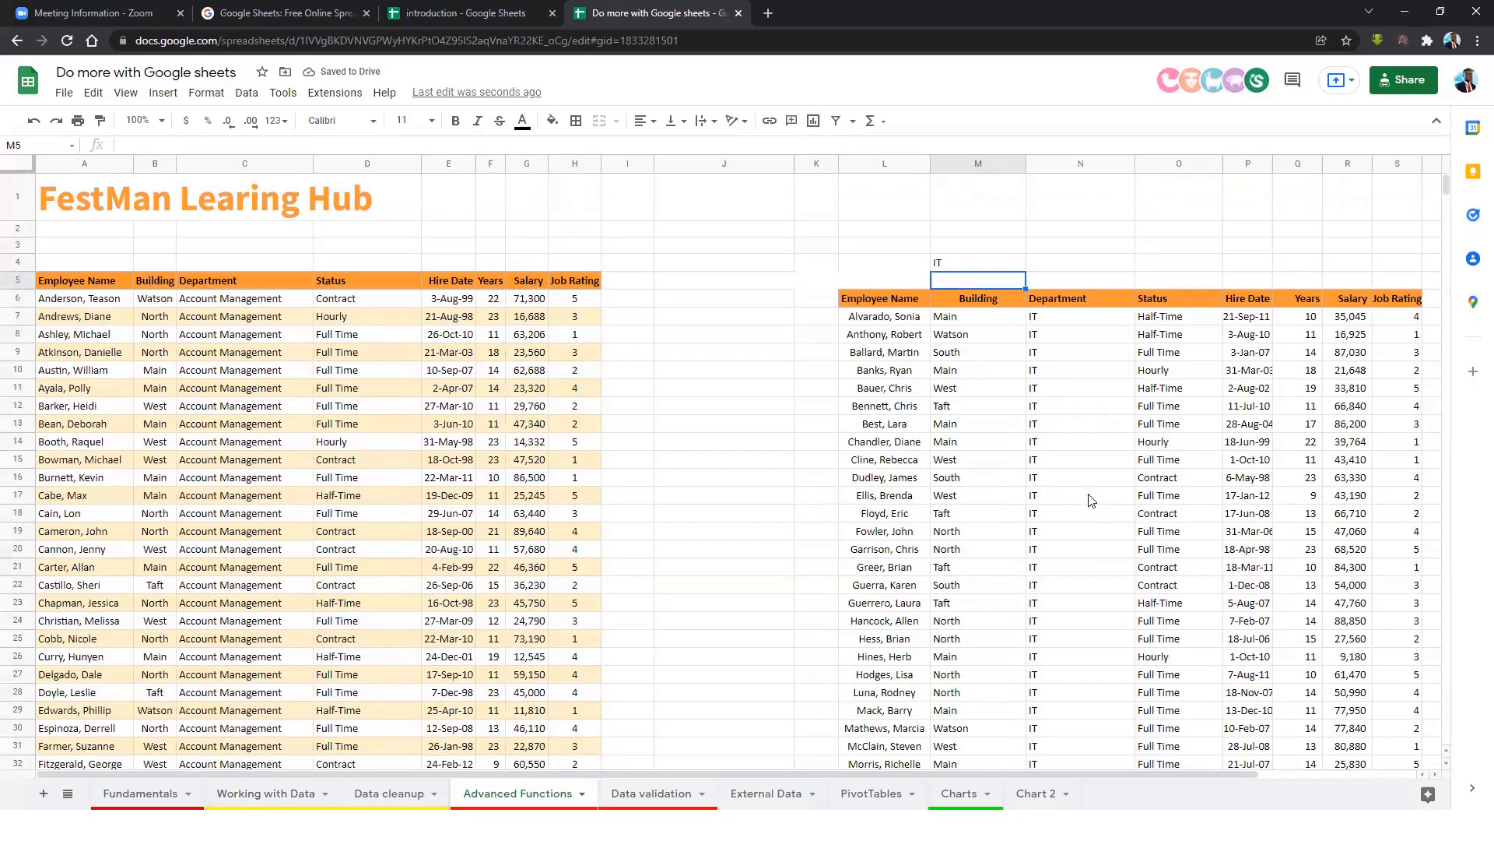
Change the M4 criterion to finance and review the filtered rows.
{"action": "left_click", "coordinate": [960, 265]}
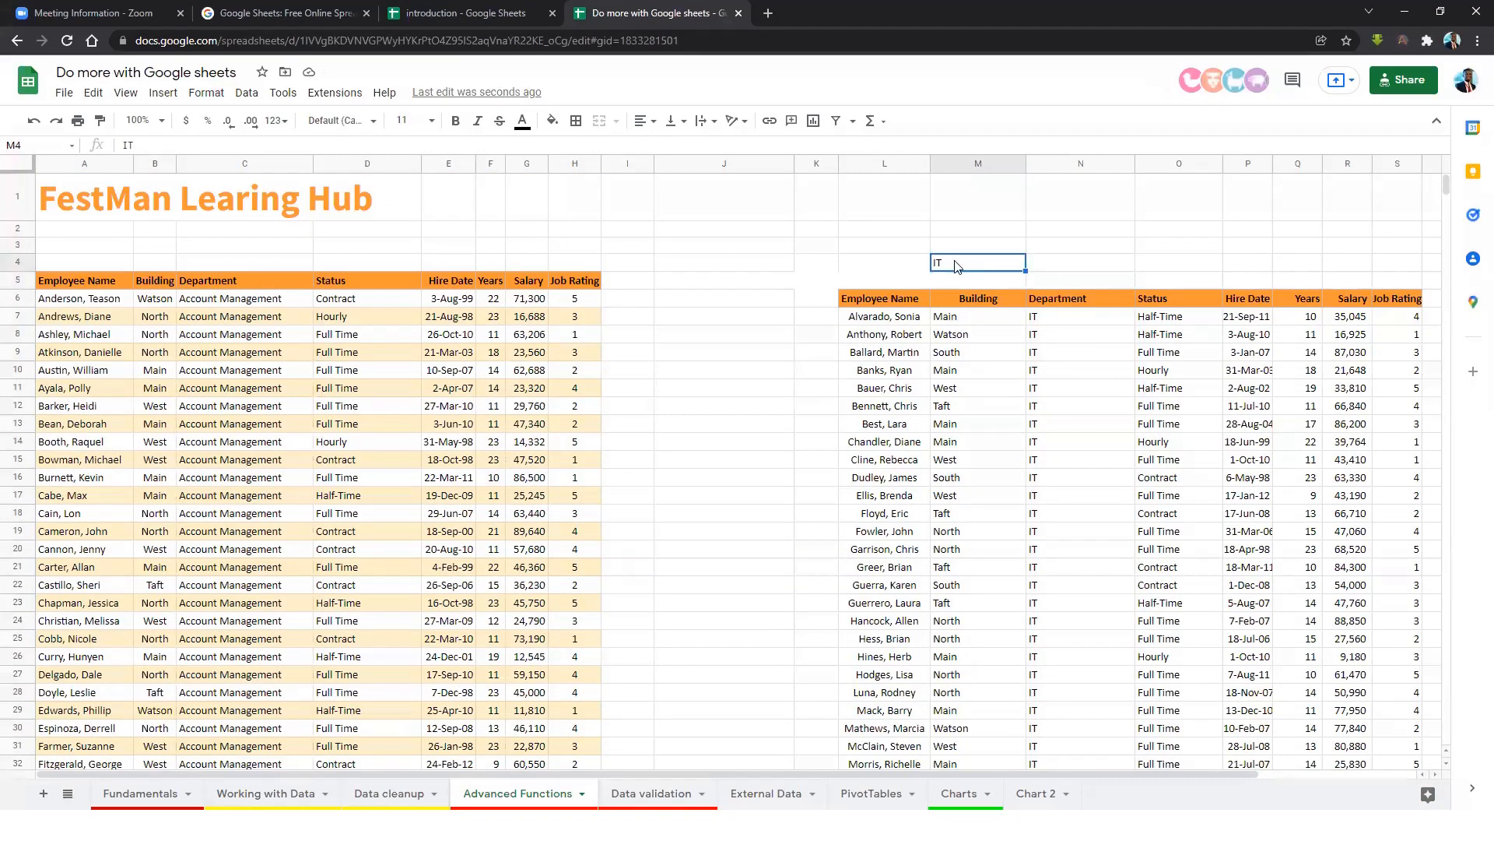
{"action": "type", "text": "Marketing"}
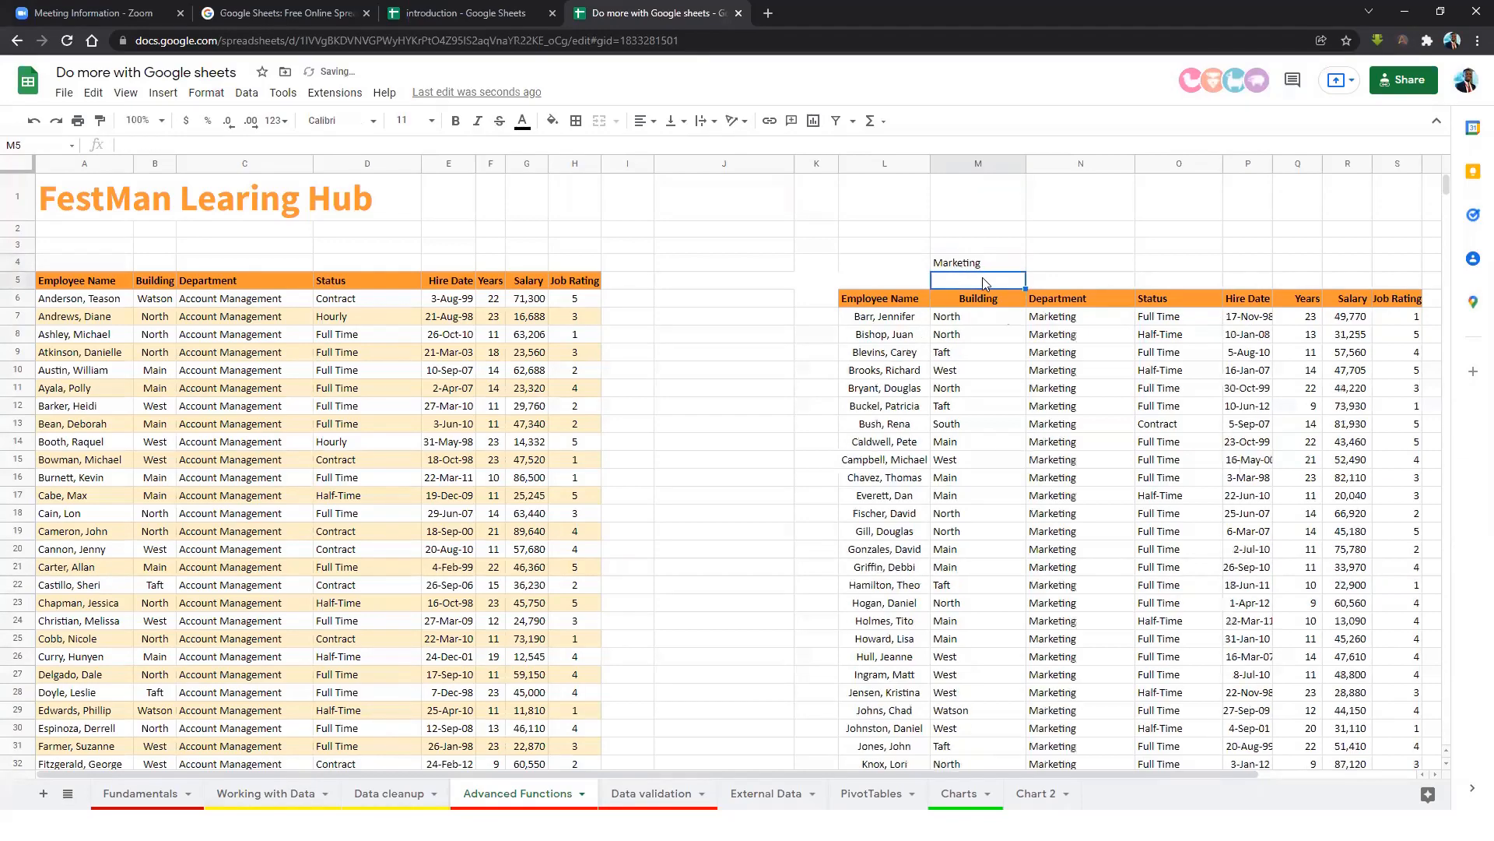
{"action": "scroll", "coordinate": [982, 282], "scroll_direction": "down", "scroll_amount": 6}
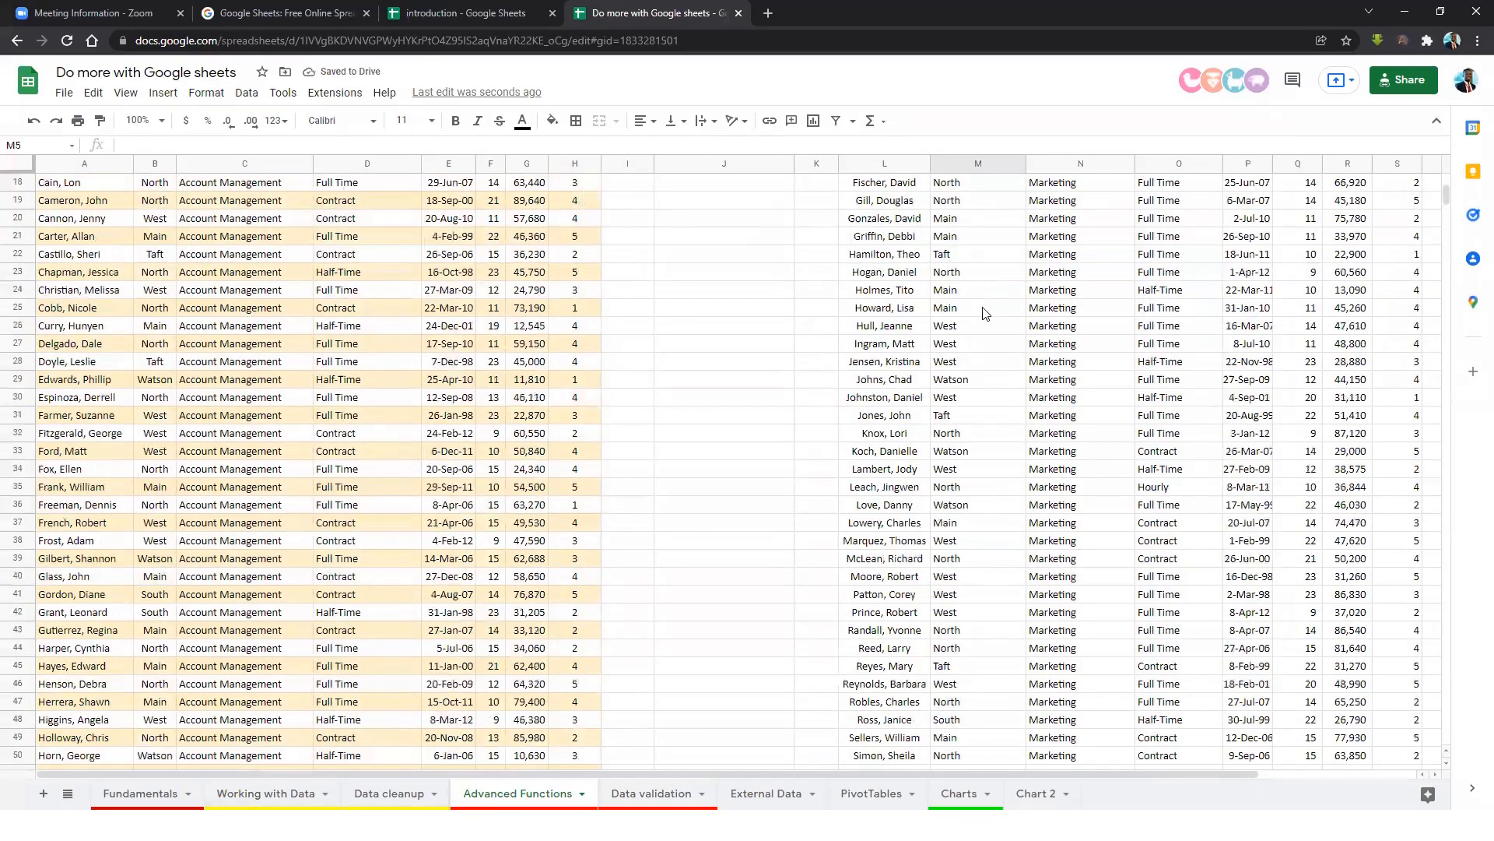
{"action": "scroll", "coordinate": [983, 313], "scroll_direction": "up", "scroll_amount": 6}
{"action": "left_click", "coordinate": [975, 262]}
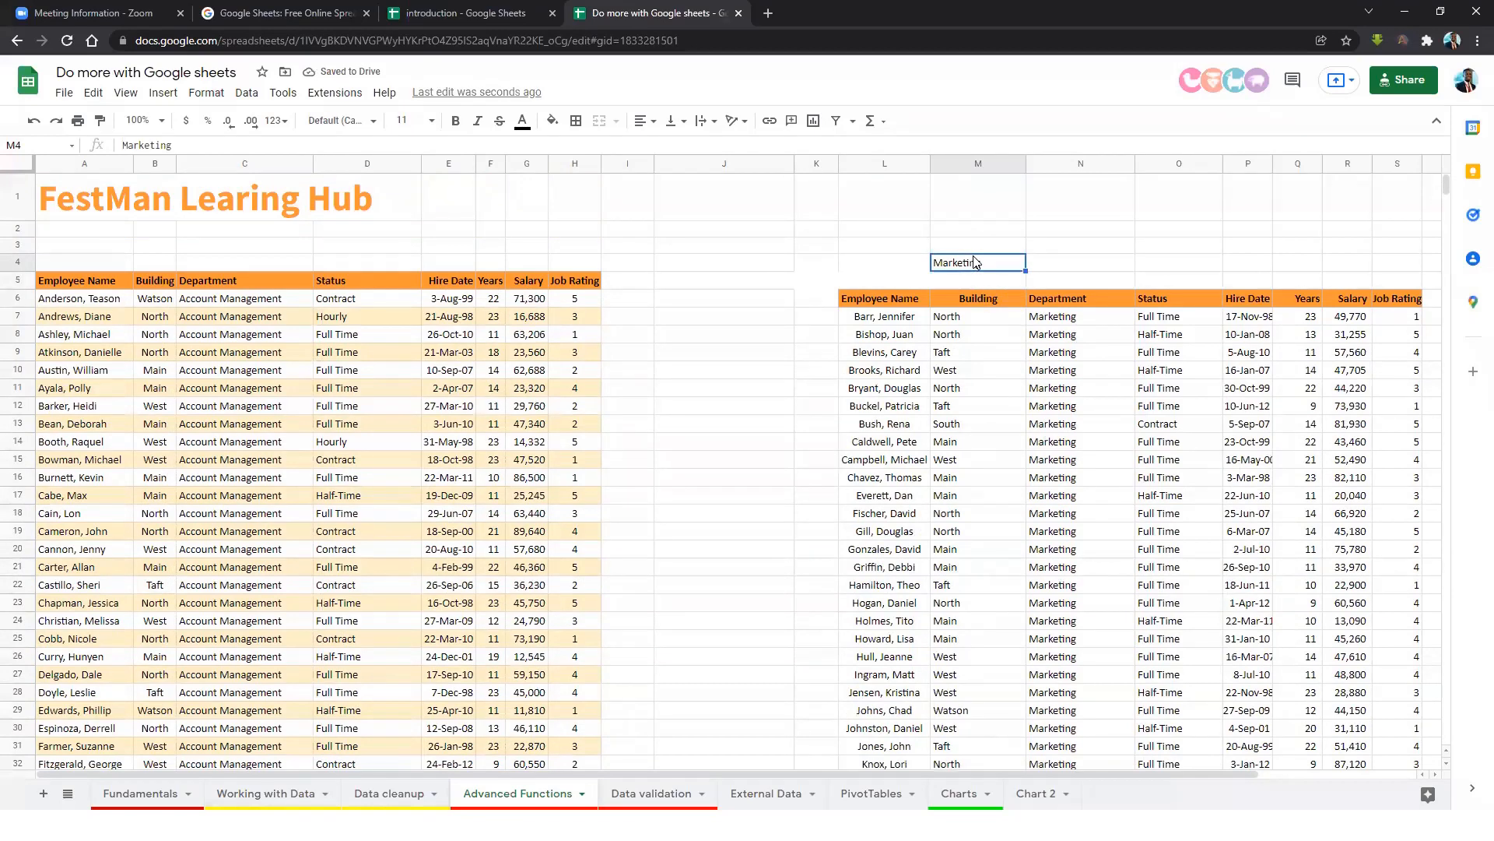
{"action": "type", "text": "financ"}
{"action": "key", "text": "Return"}
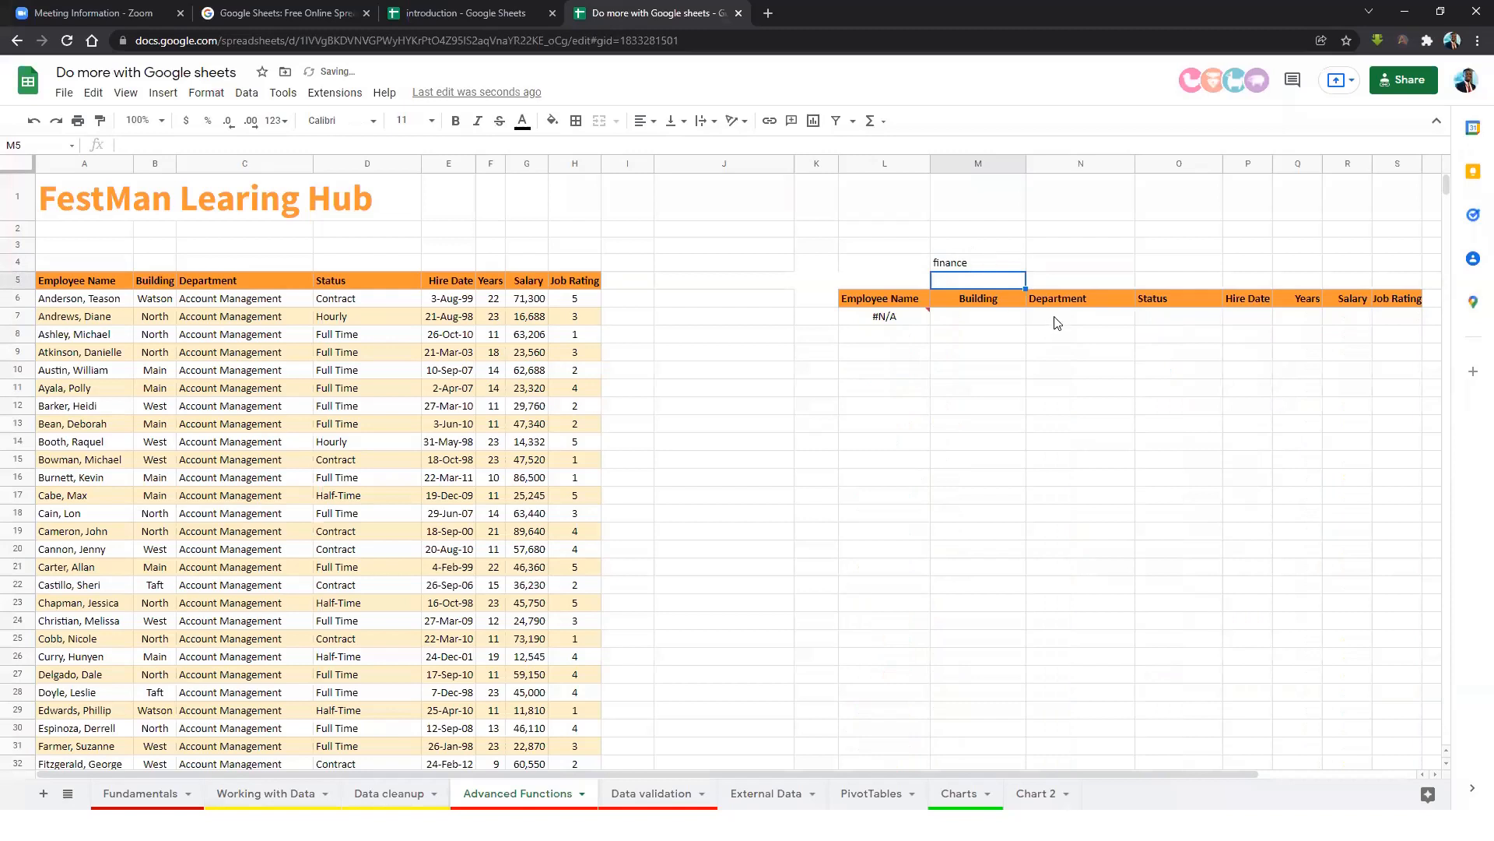
Set M4 to Marketing so only Marketing employees are listed.
{"action": "left_click", "coordinate": [1062, 322]}
{"action": "left_click", "coordinate": [987, 268]}
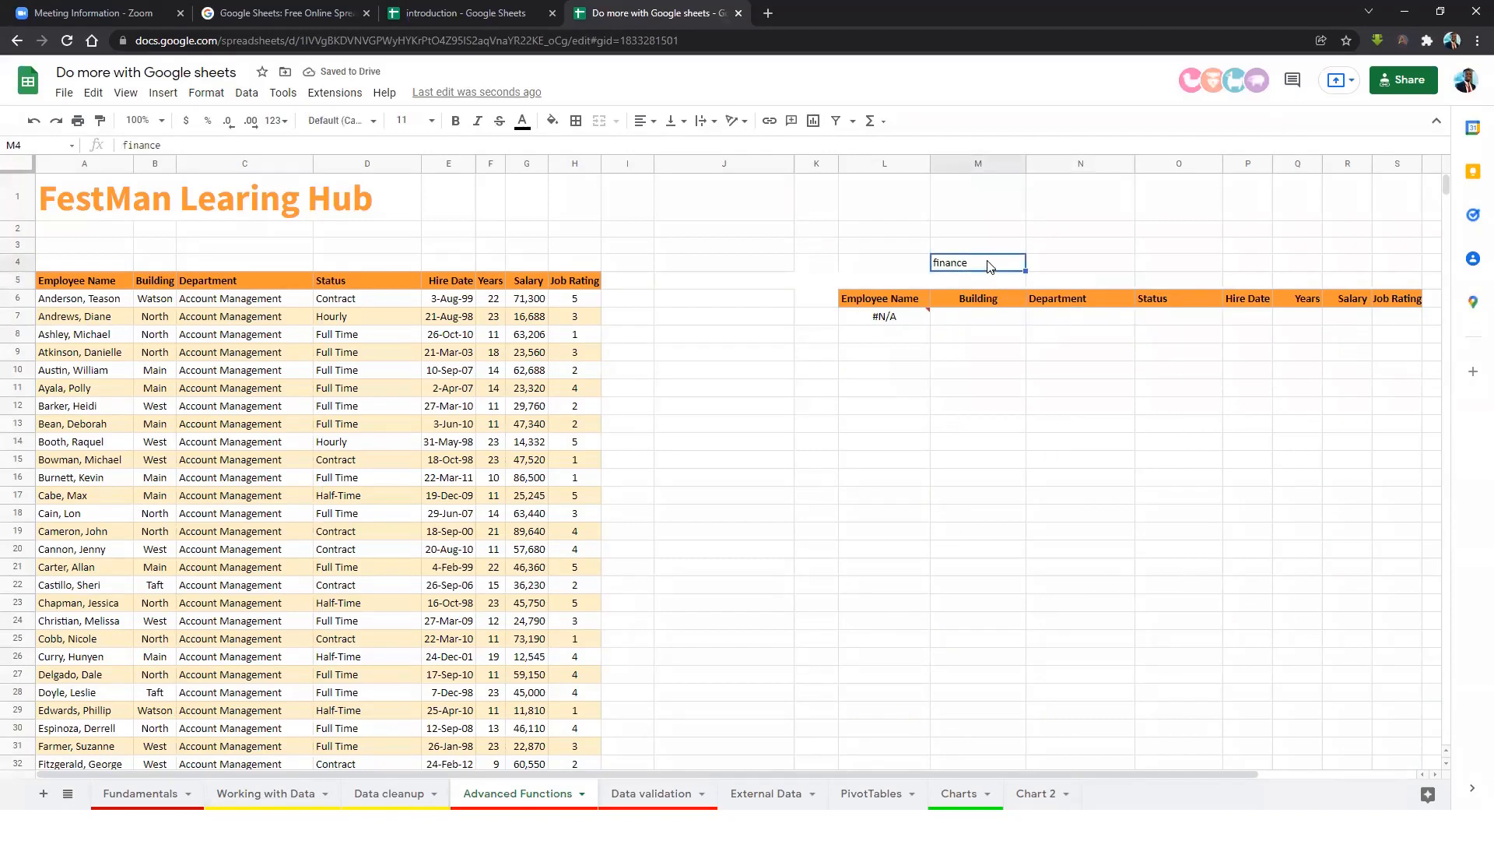
{"action": "type", "text": "Marketi"}
{"action": "key", "text": "Return"}
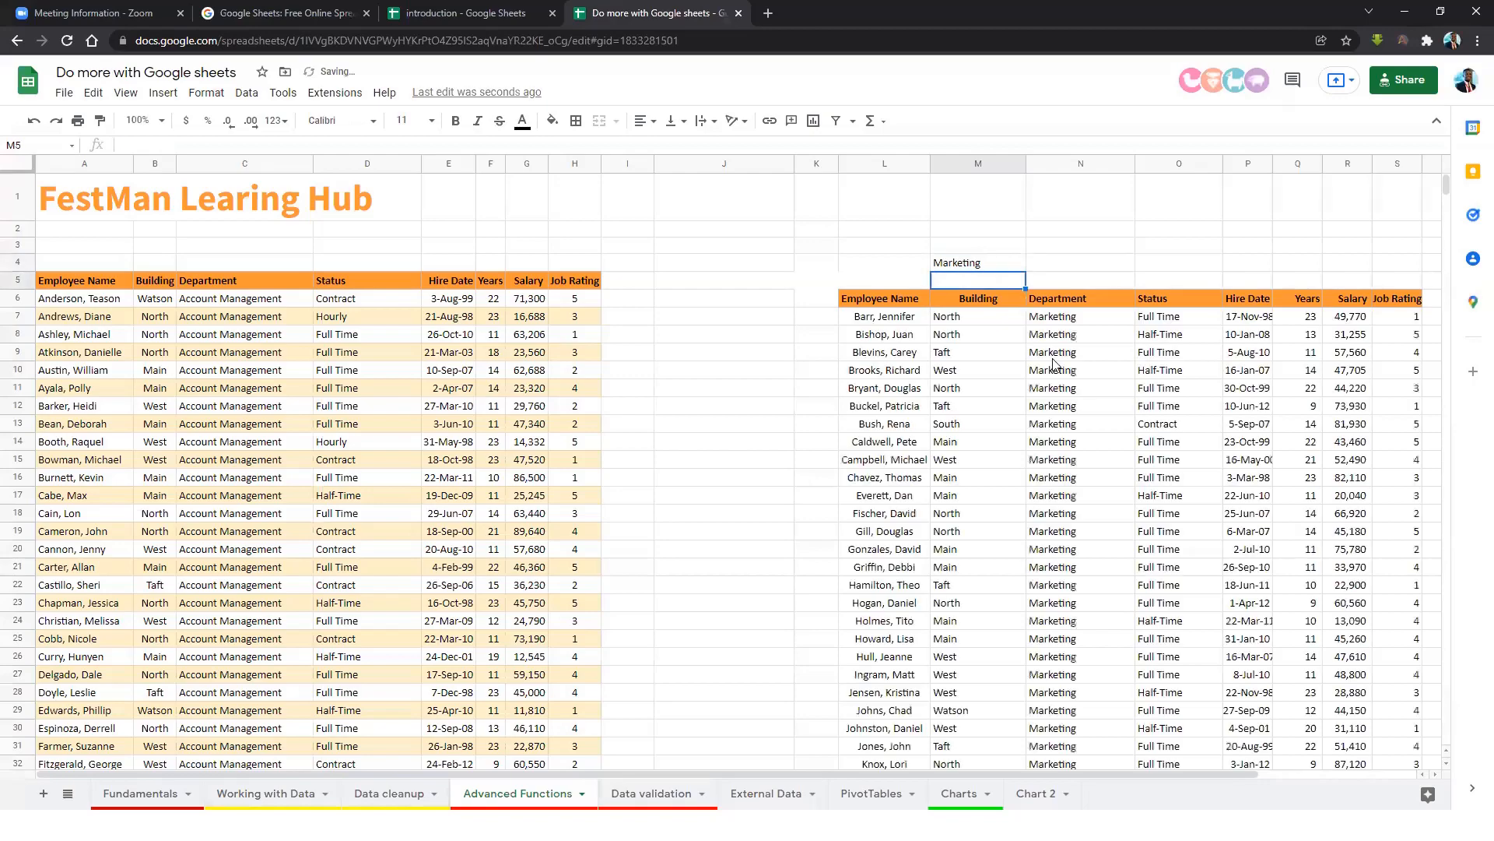
{"action": "scroll", "coordinate": [1058, 374], "scroll_direction": "down", "scroll_amount": 6}
{"action": "scroll", "coordinate": [1068, 397], "scroll_direction": "up", "scroll_amount": 6}
{"action": "left_click", "coordinate": [977, 262]}
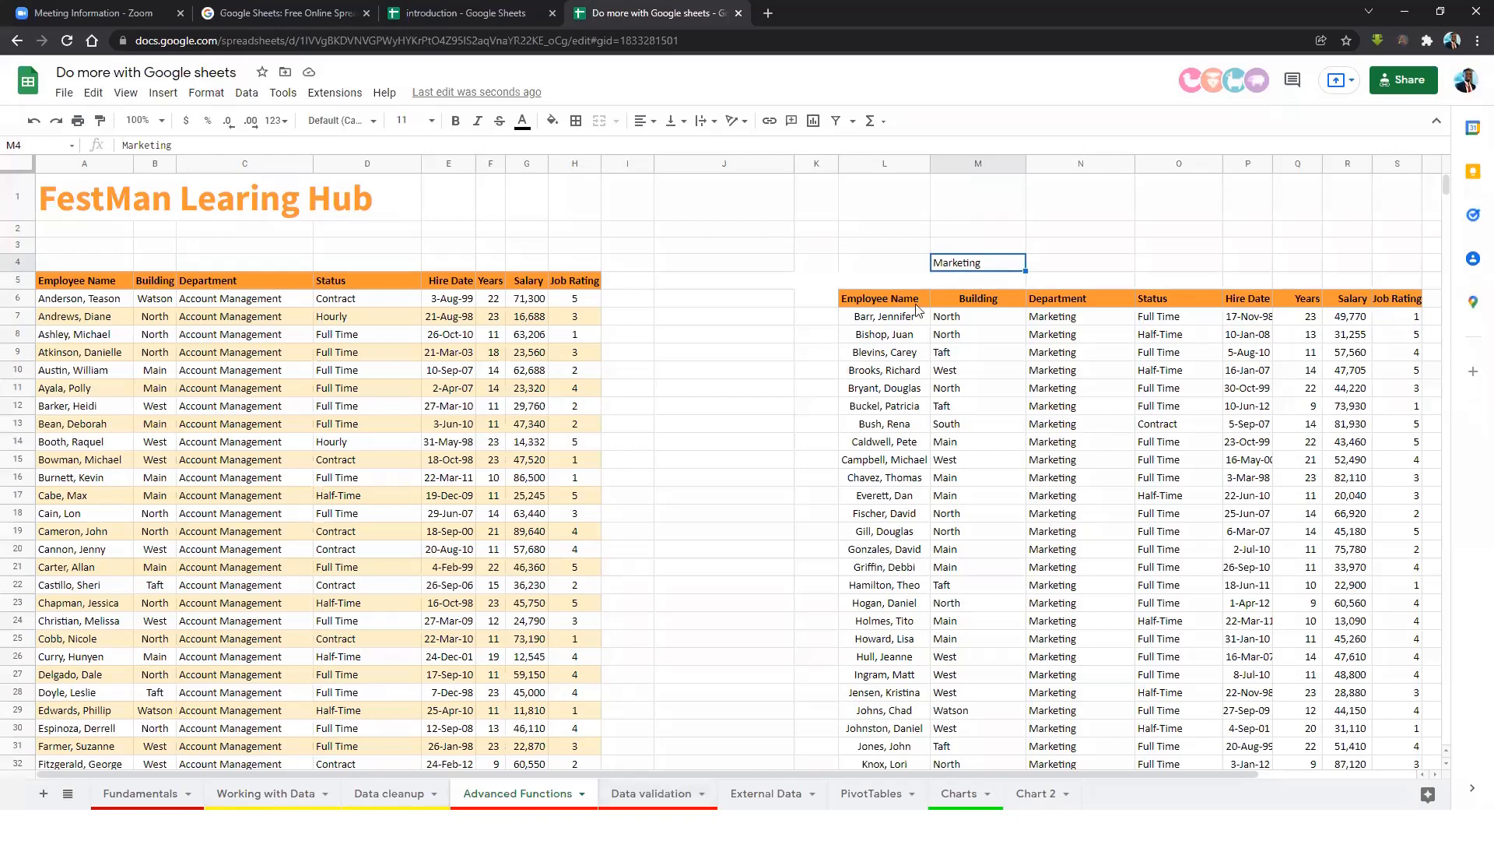
Go to the Data validation sheet and clear a test entry from K5.
{"action": "left_click", "coordinate": [660, 793]}
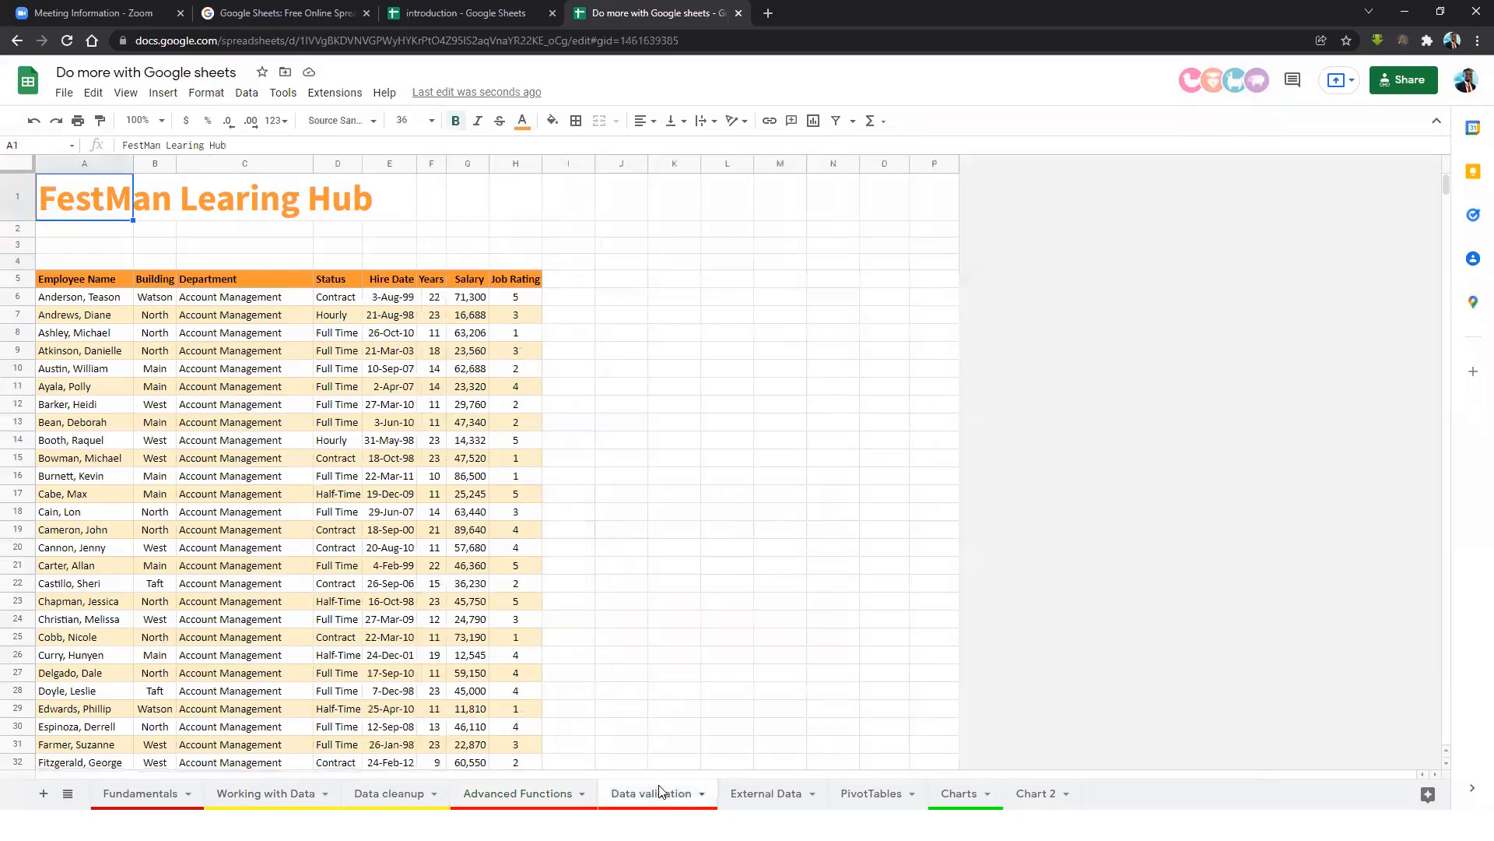
{"action": "left_click", "coordinate": [672, 455]}
{"action": "left_click", "coordinate": [513, 354]}
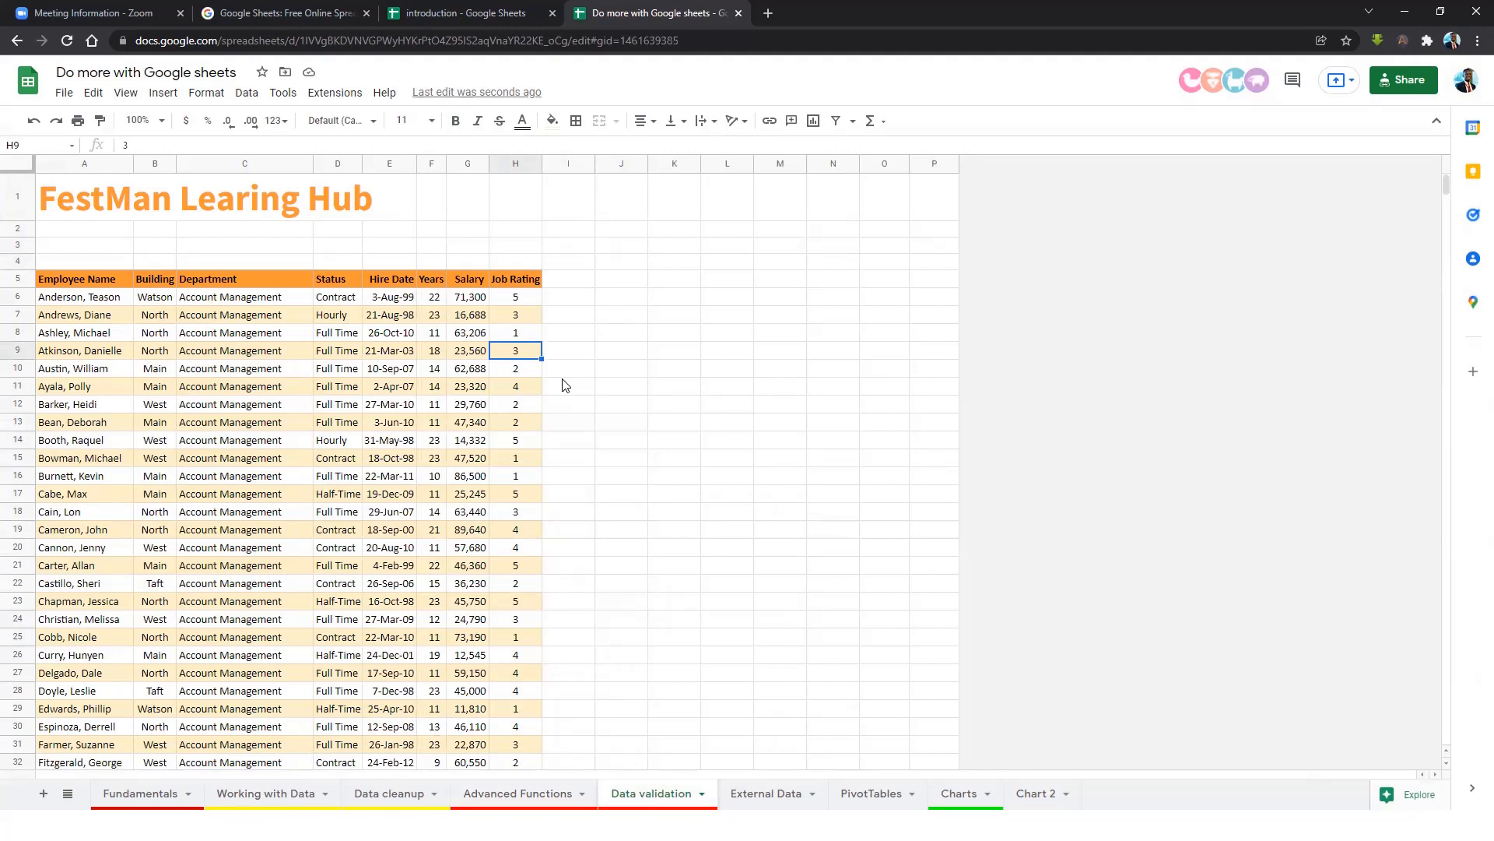
{"action": "left_click", "coordinate": [683, 288]}
{"action": "type", "text": "reeet"}
{"action": "left_click", "coordinate": [697, 319]}
{"action": "left_click", "coordinate": [690, 287]}
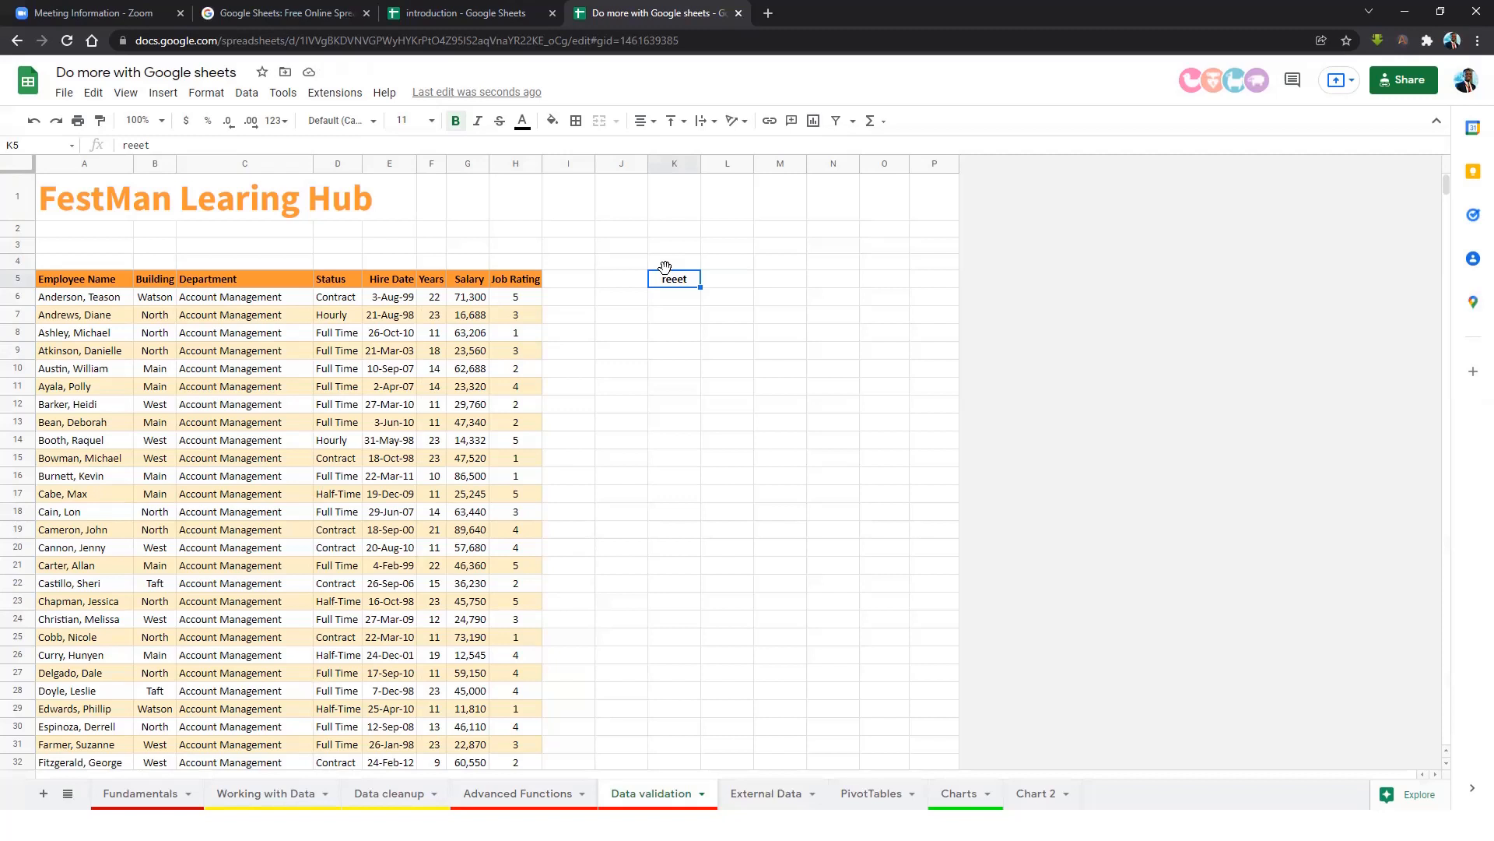
{"action": "key", "text": "Delete"}
{"action": "left_click", "coordinate": [684, 326]}
{"action": "left_click", "coordinate": [605, 356]}
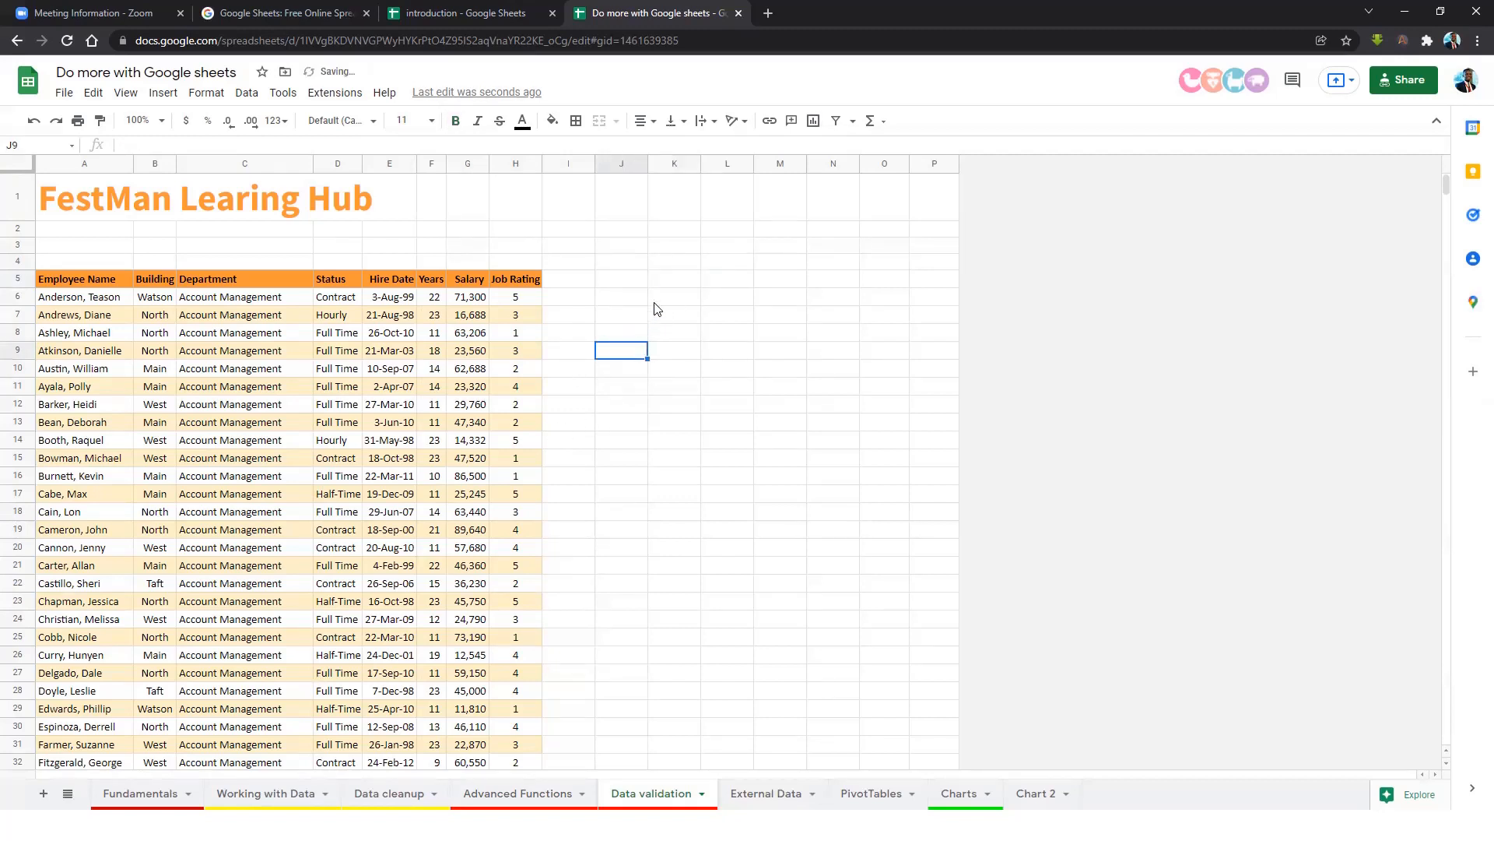
Enter =UNIQUE over the Department column from C6 in K5 and auto-fit column K.
{"action": "left_click_drag", "start_coordinate": [214, 299], "coordinate": [245, 585]}
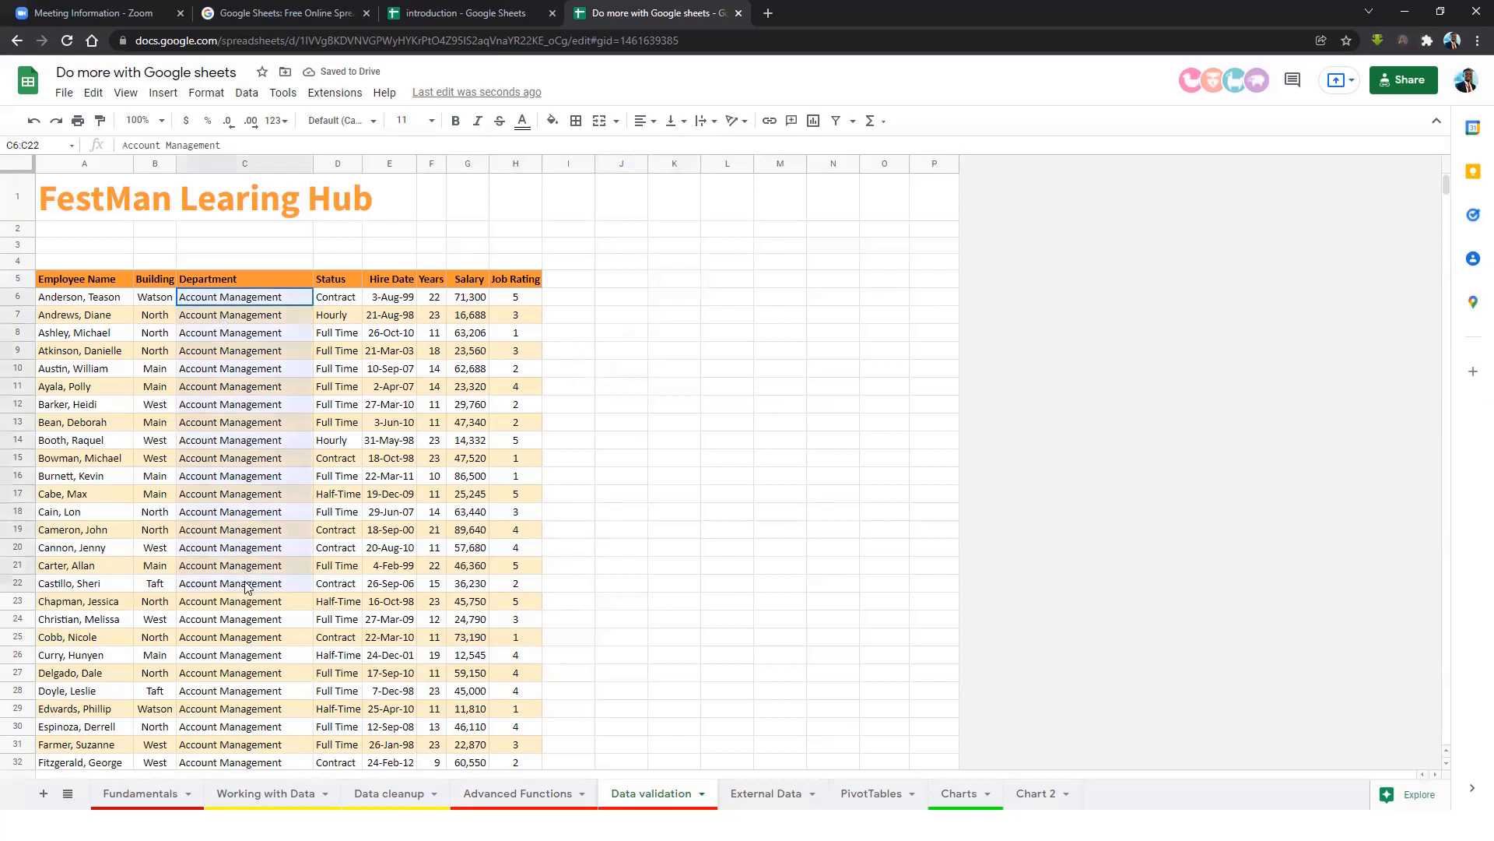
{"action": "left_click", "coordinate": [727, 279]}
{"action": "left_click", "coordinate": [745, 316]}
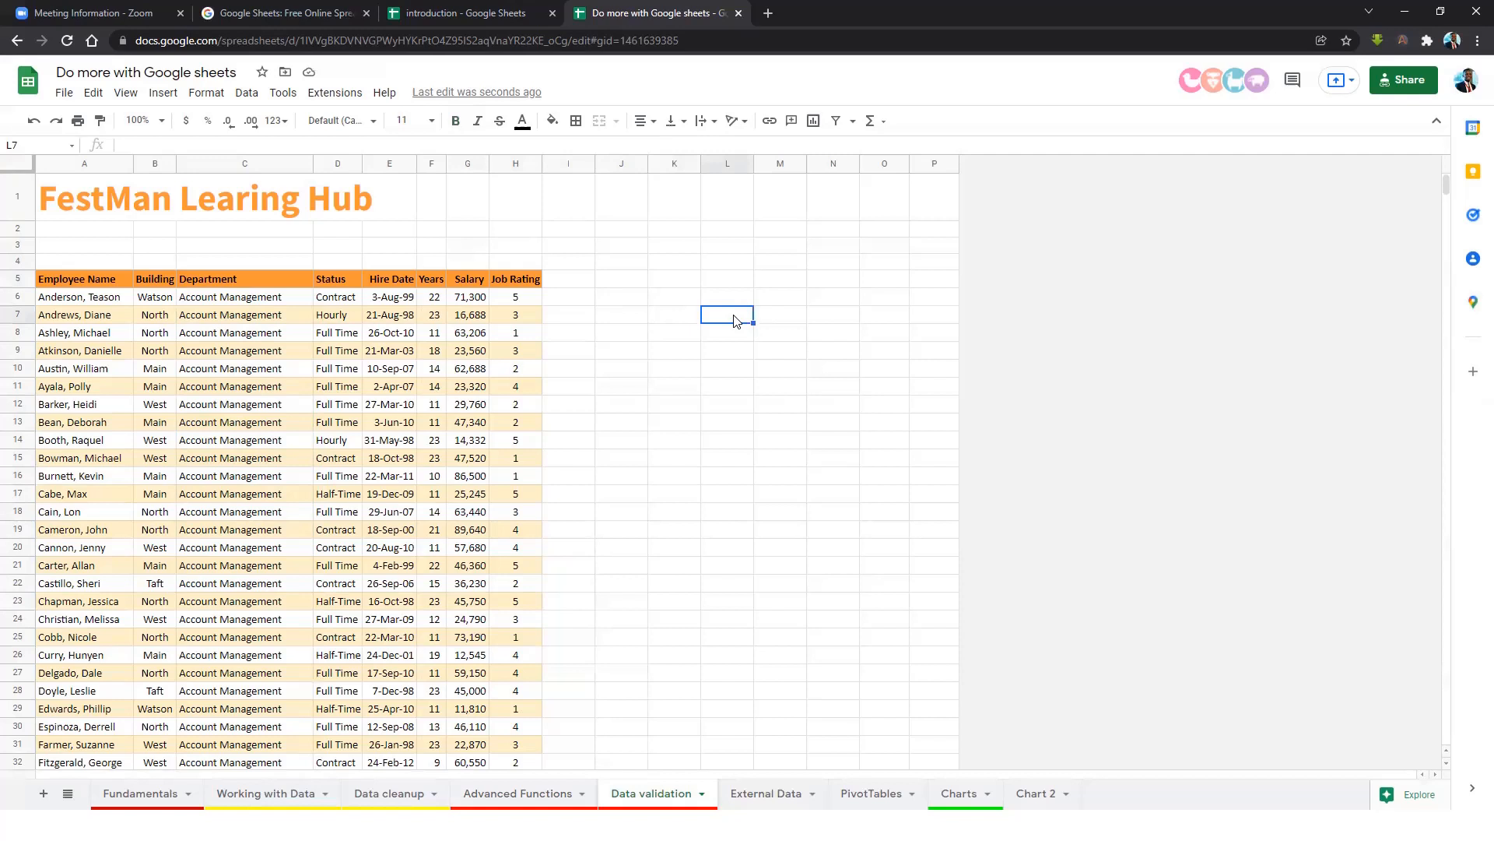
{"action": "left_click", "coordinate": [687, 284]}
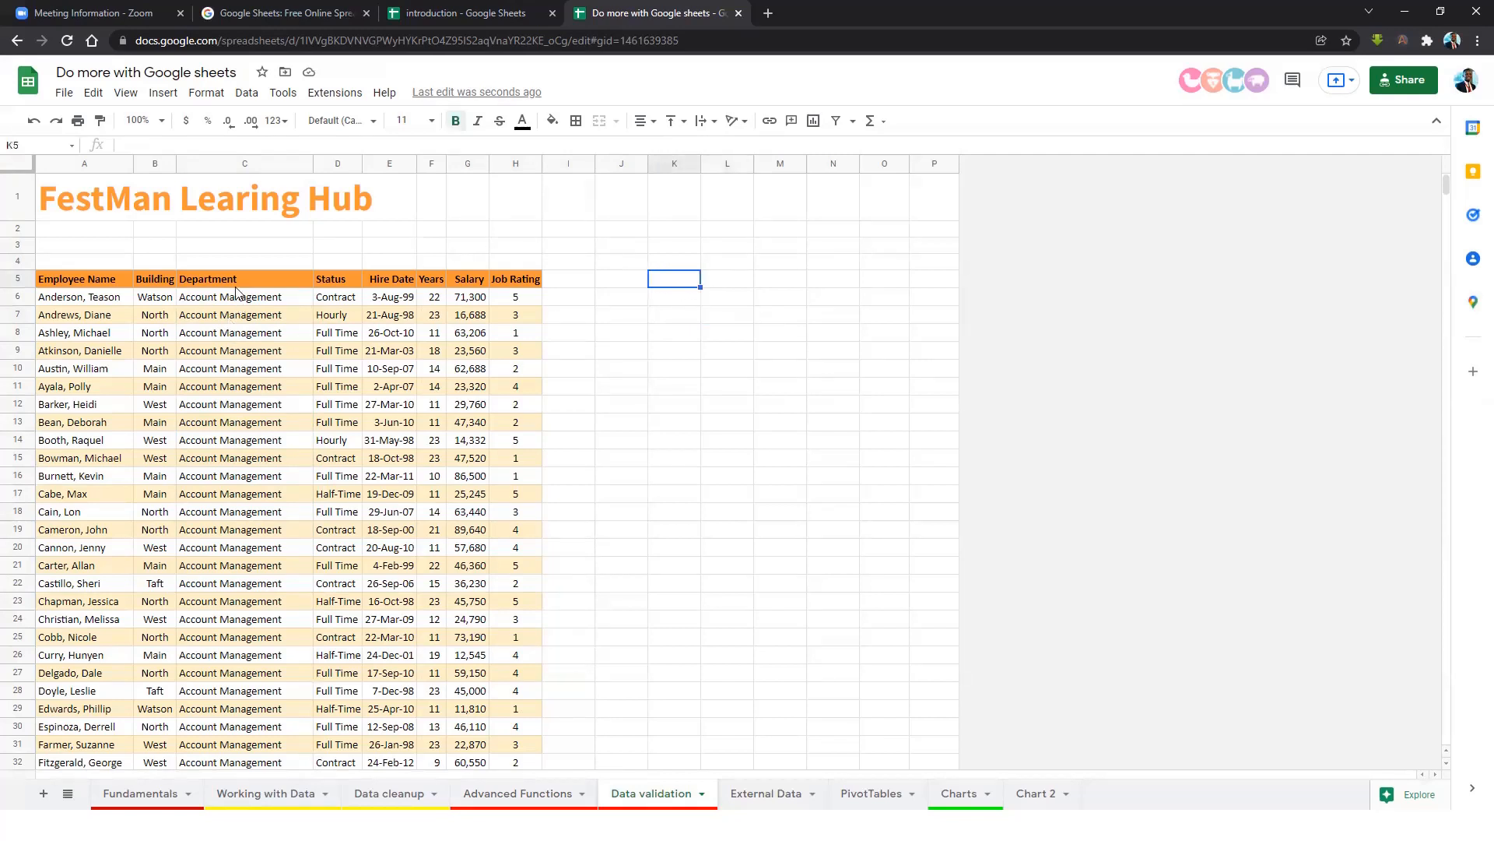
{"action": "type", "text": "=uniqu"}
{"action": "left_click", "coordinate": [710, 308]}
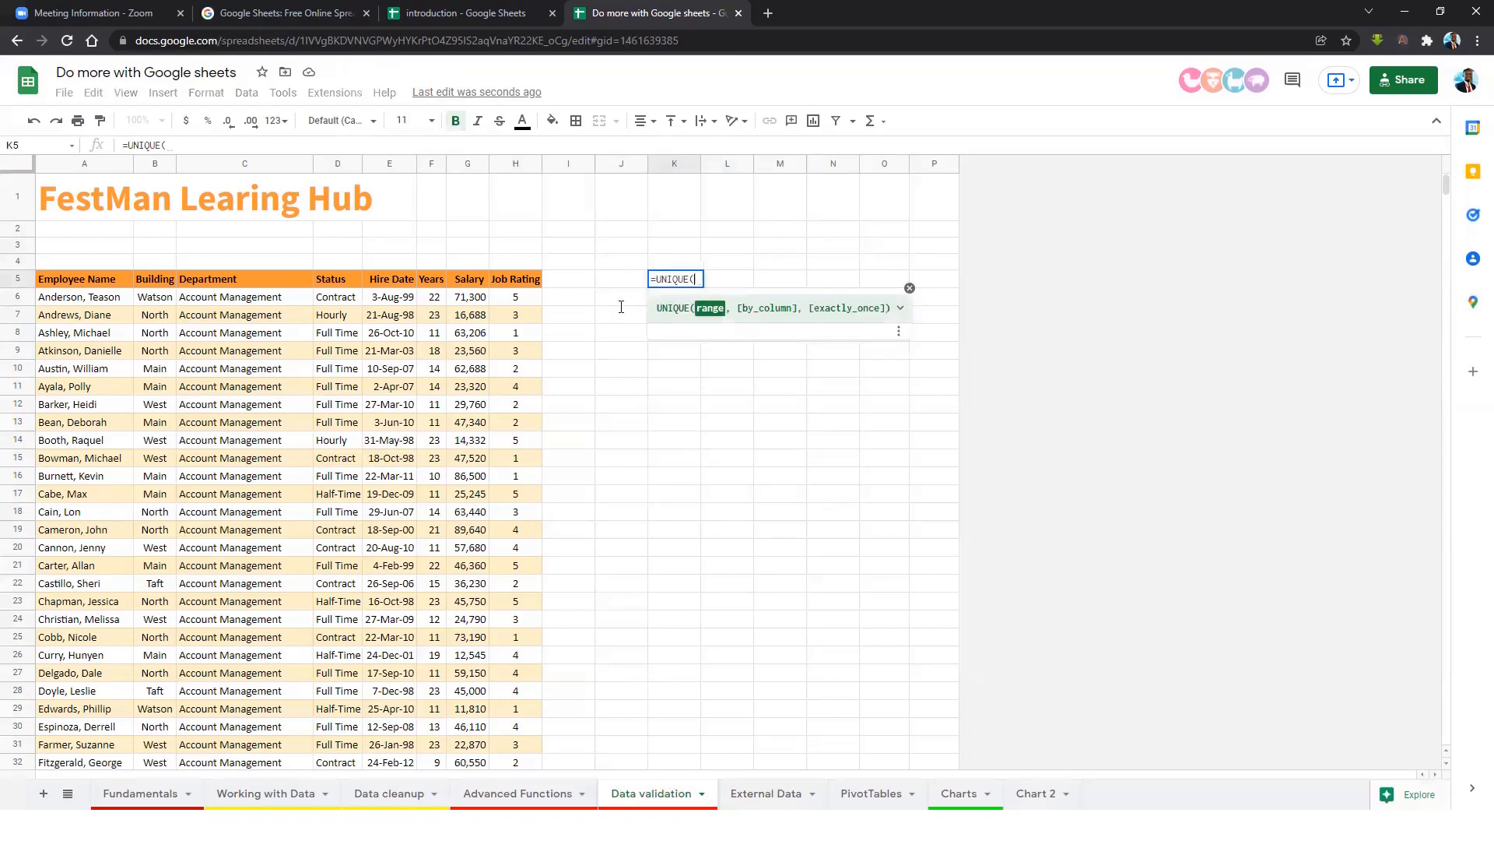
{"action": "left_click", "coordinate": [251, 302]}
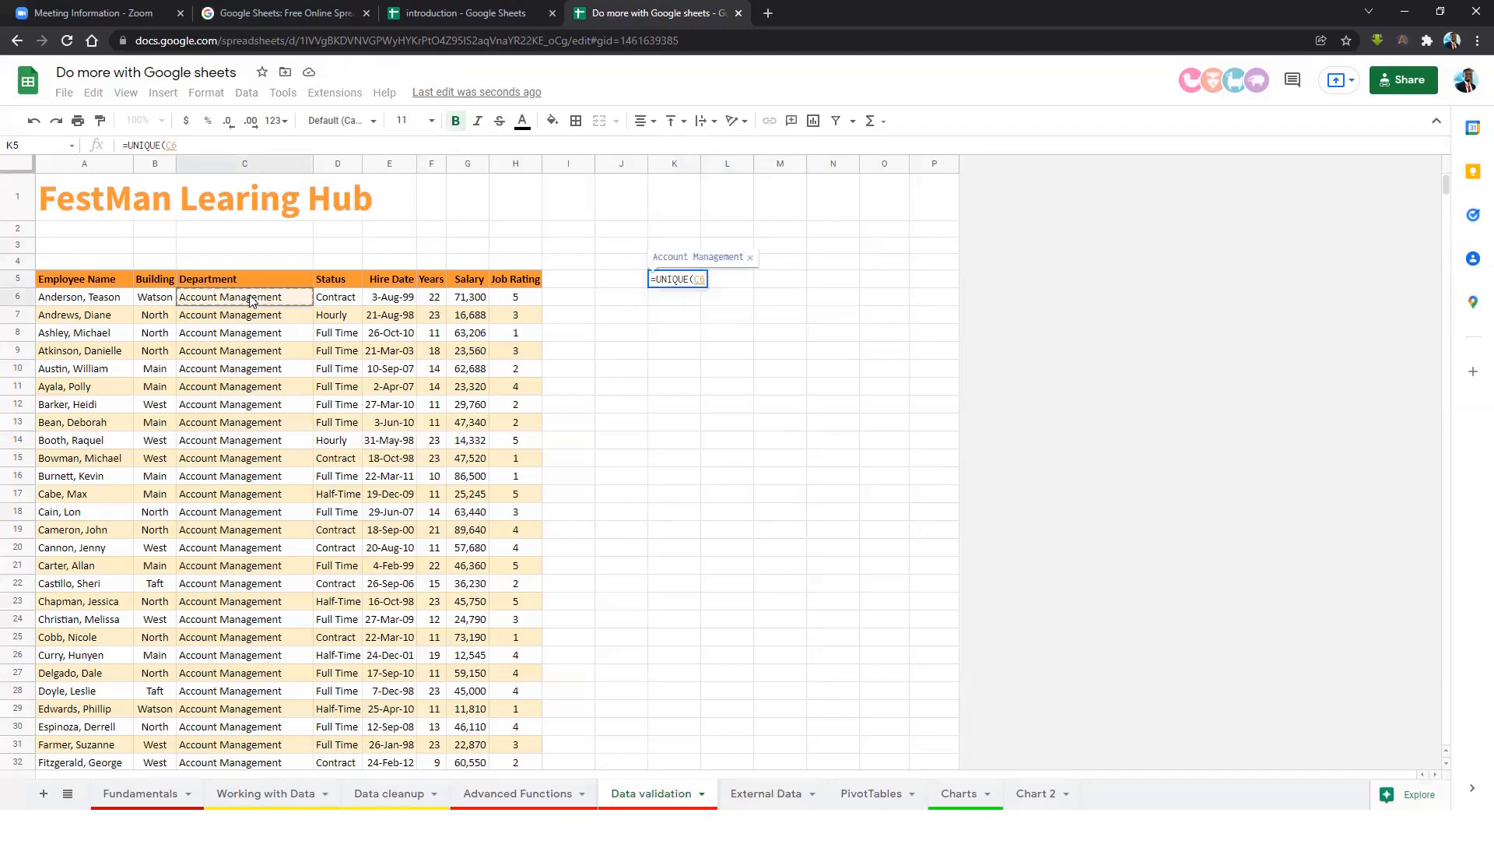
{"action": "key", "text": "ctrl+shift+Down"}
{"action": "key", "text": "Return"}
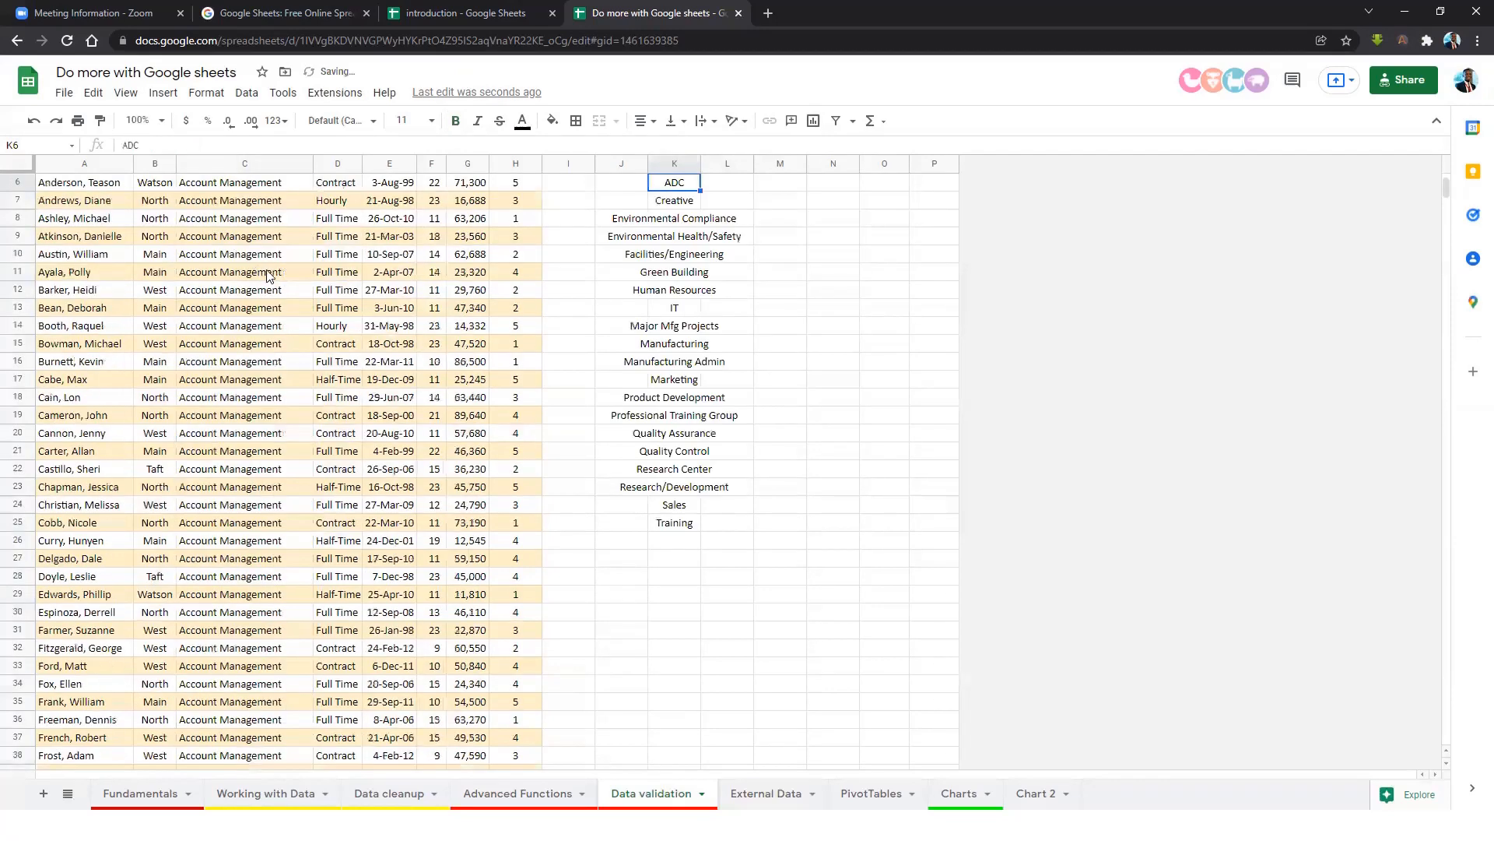
{"action": "double_click", "coordinate": [700, 164]}
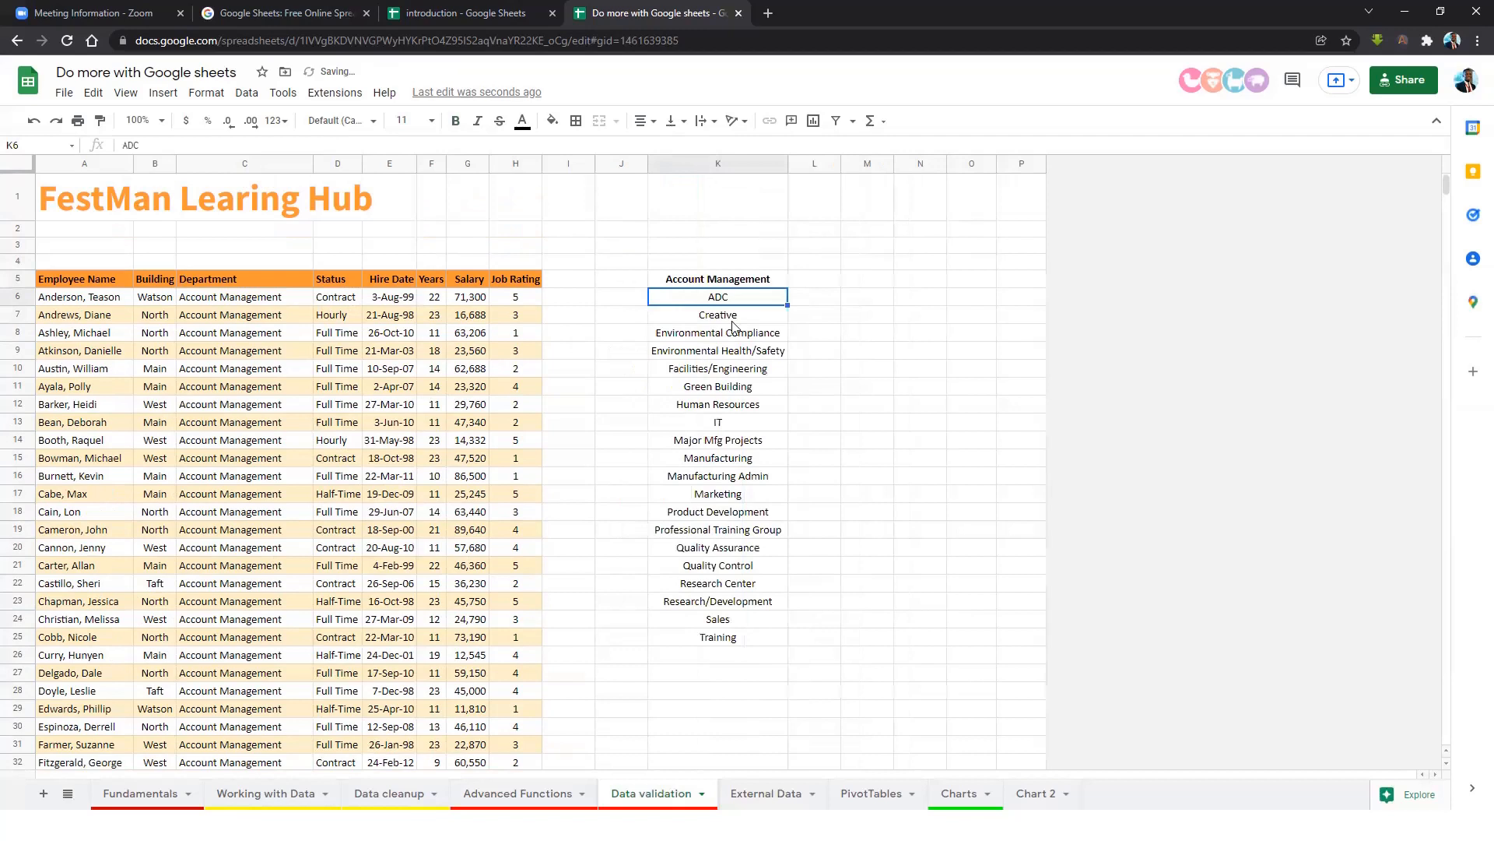
{"action": "left_click", "coordinate": [831, 302]}
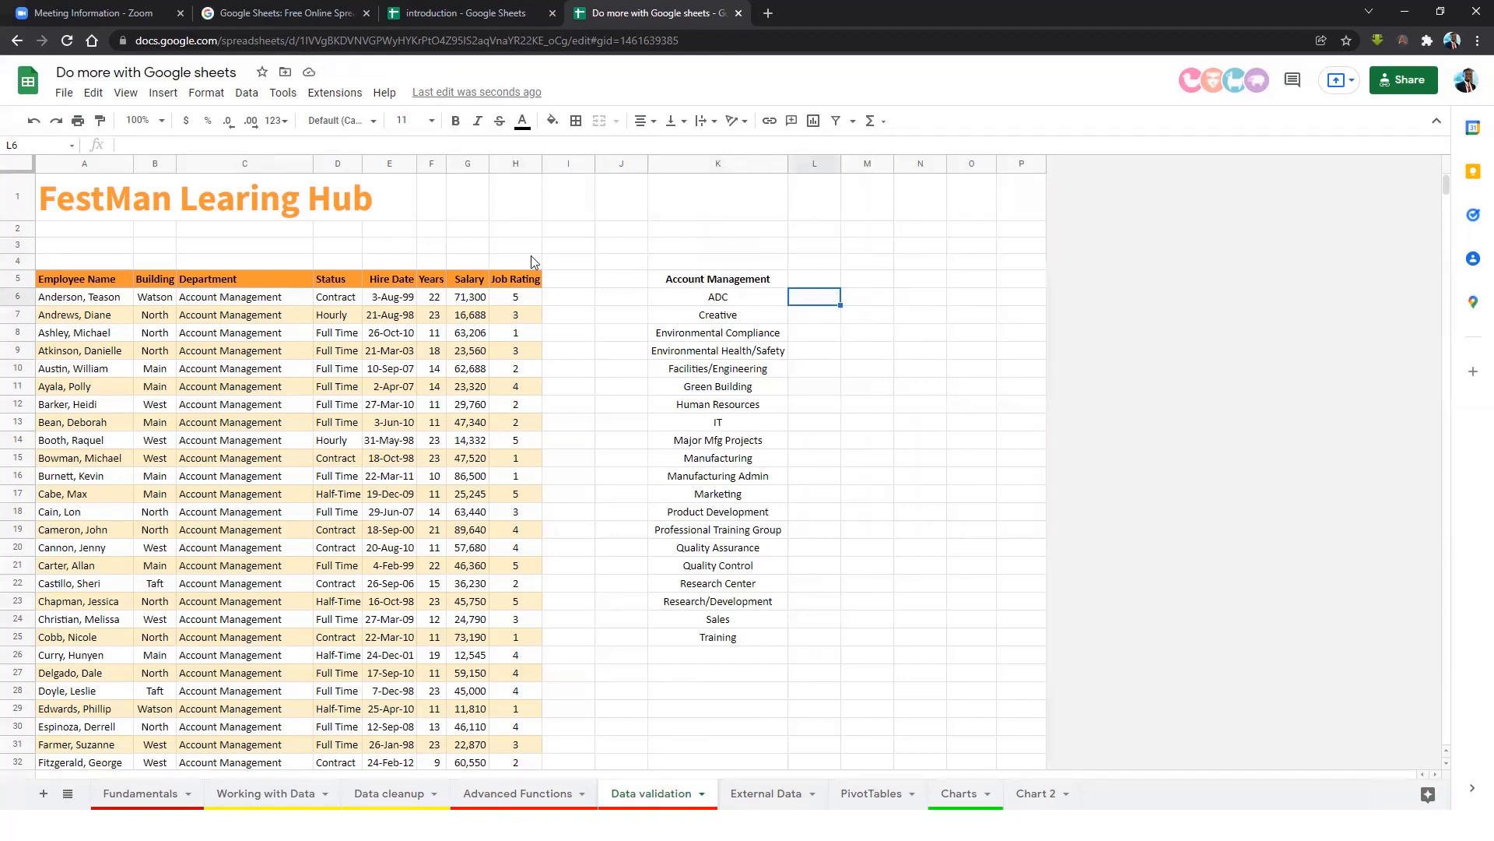
{"action": "left_click", "coordinate": [247, 92]}
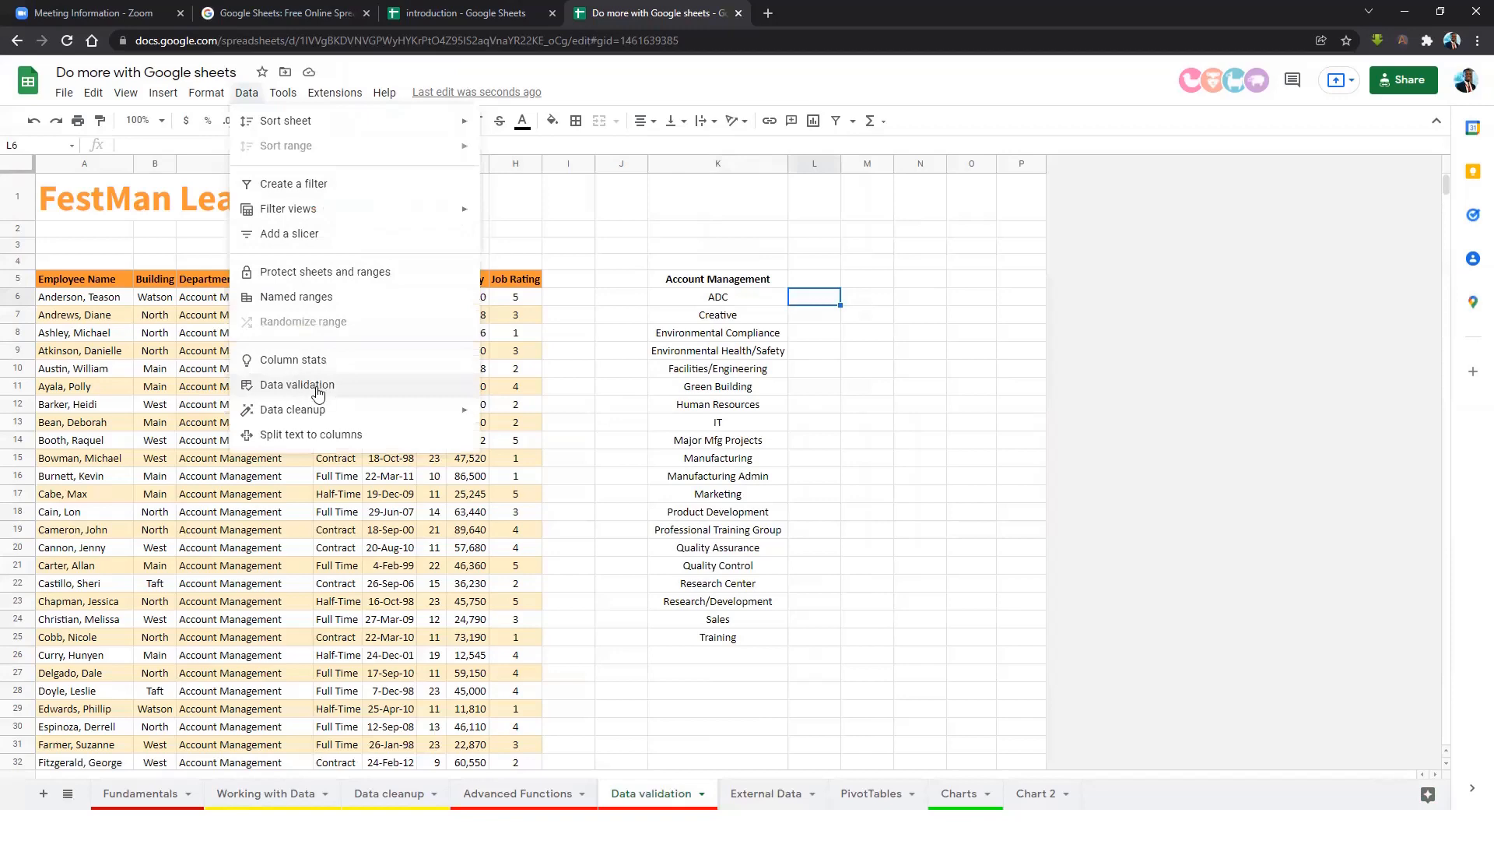
Open data validation for L6 and choose List from a range as the criteria.
{"action": "left_click", "coordinate": [308, 384]}
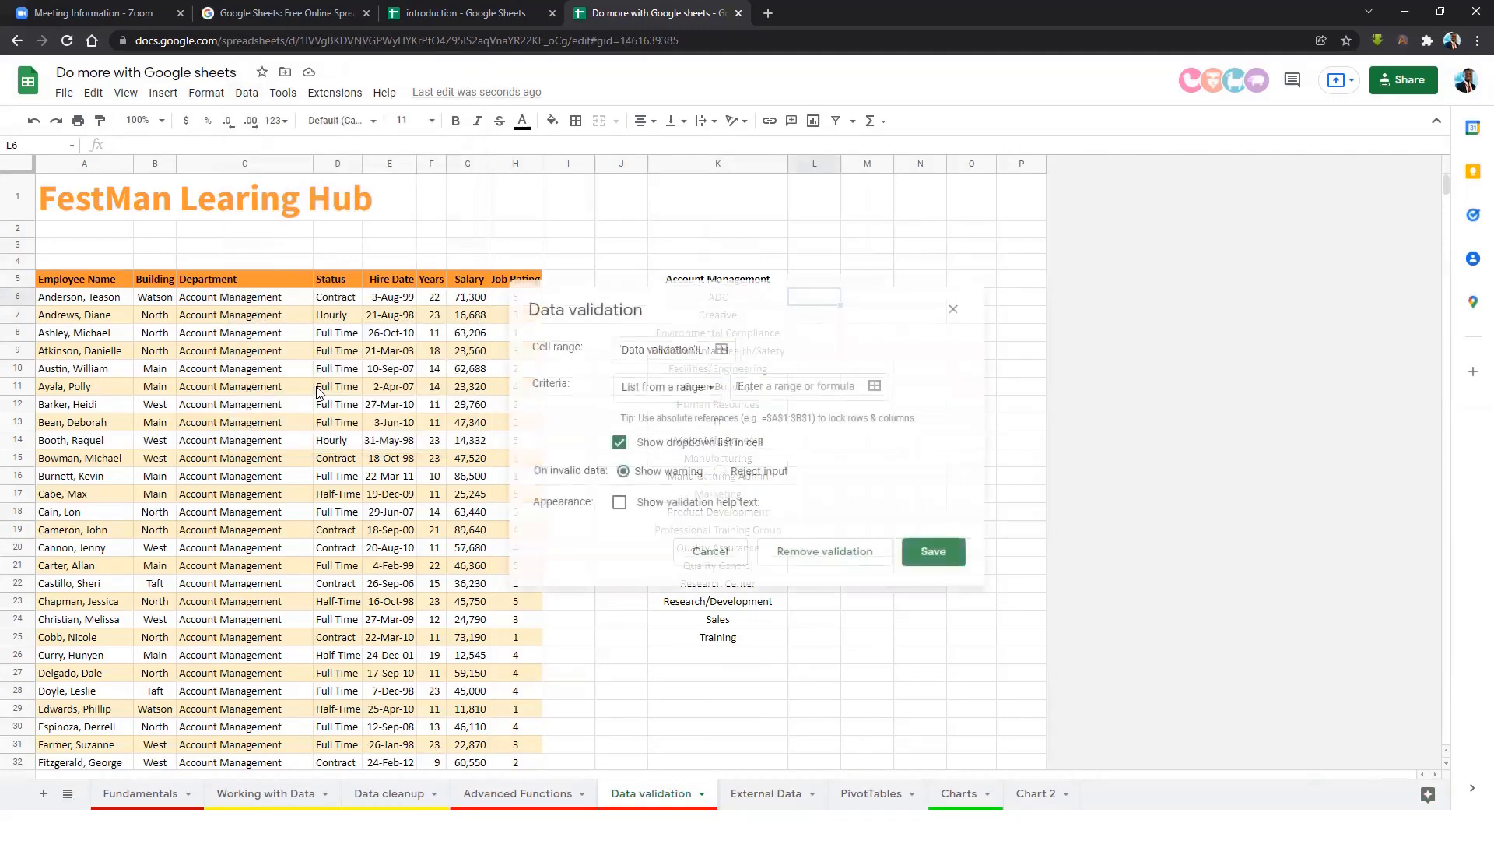
{"action": "left_click_drag", "start_coordinate": [689, 321], "coordinate": [1131, 253]}
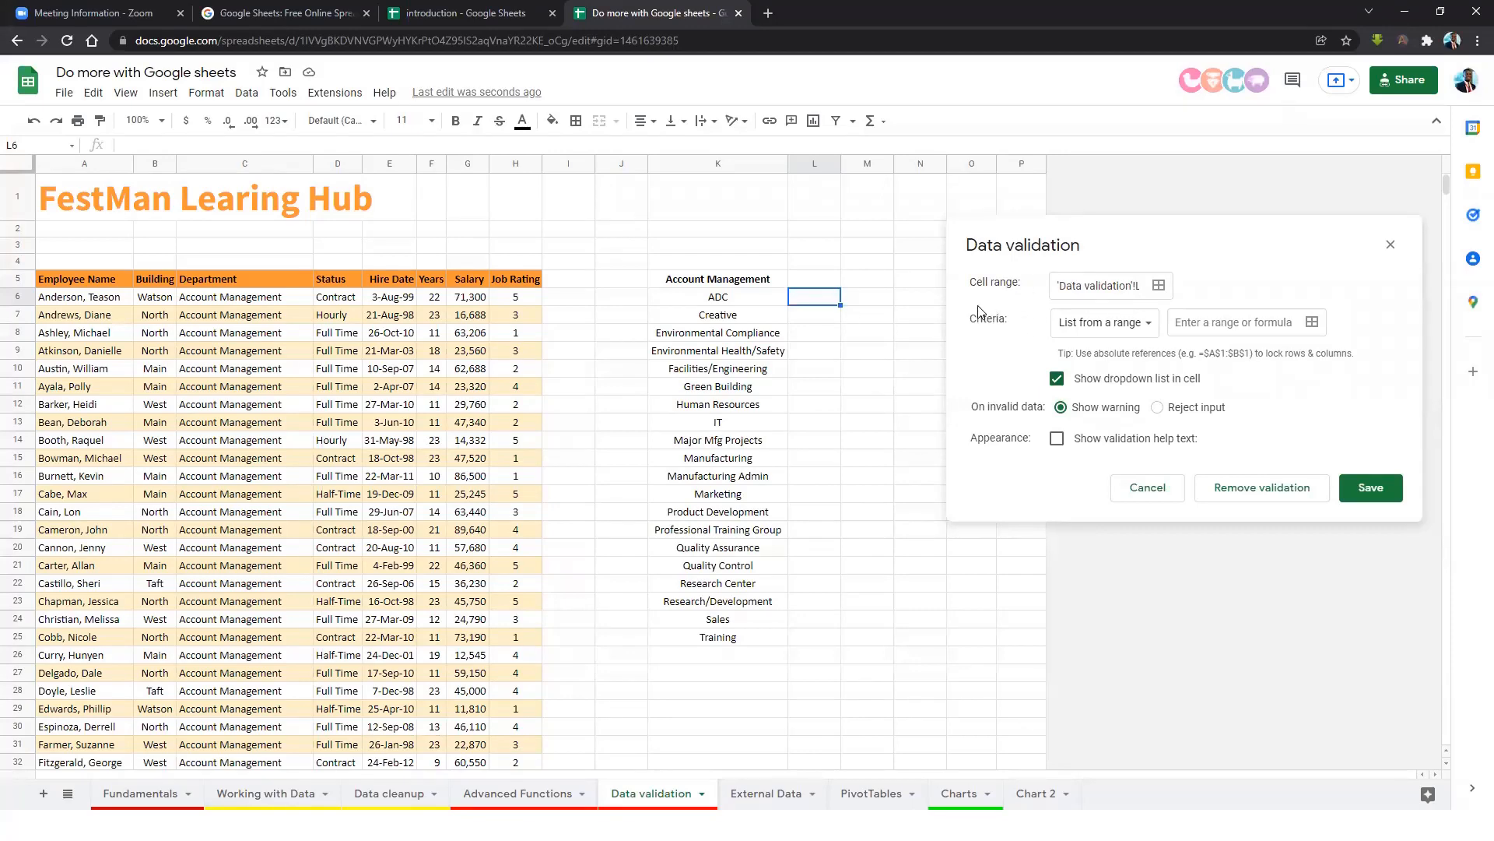
{"action": "left_click", "coordinate": [1150, 323]}
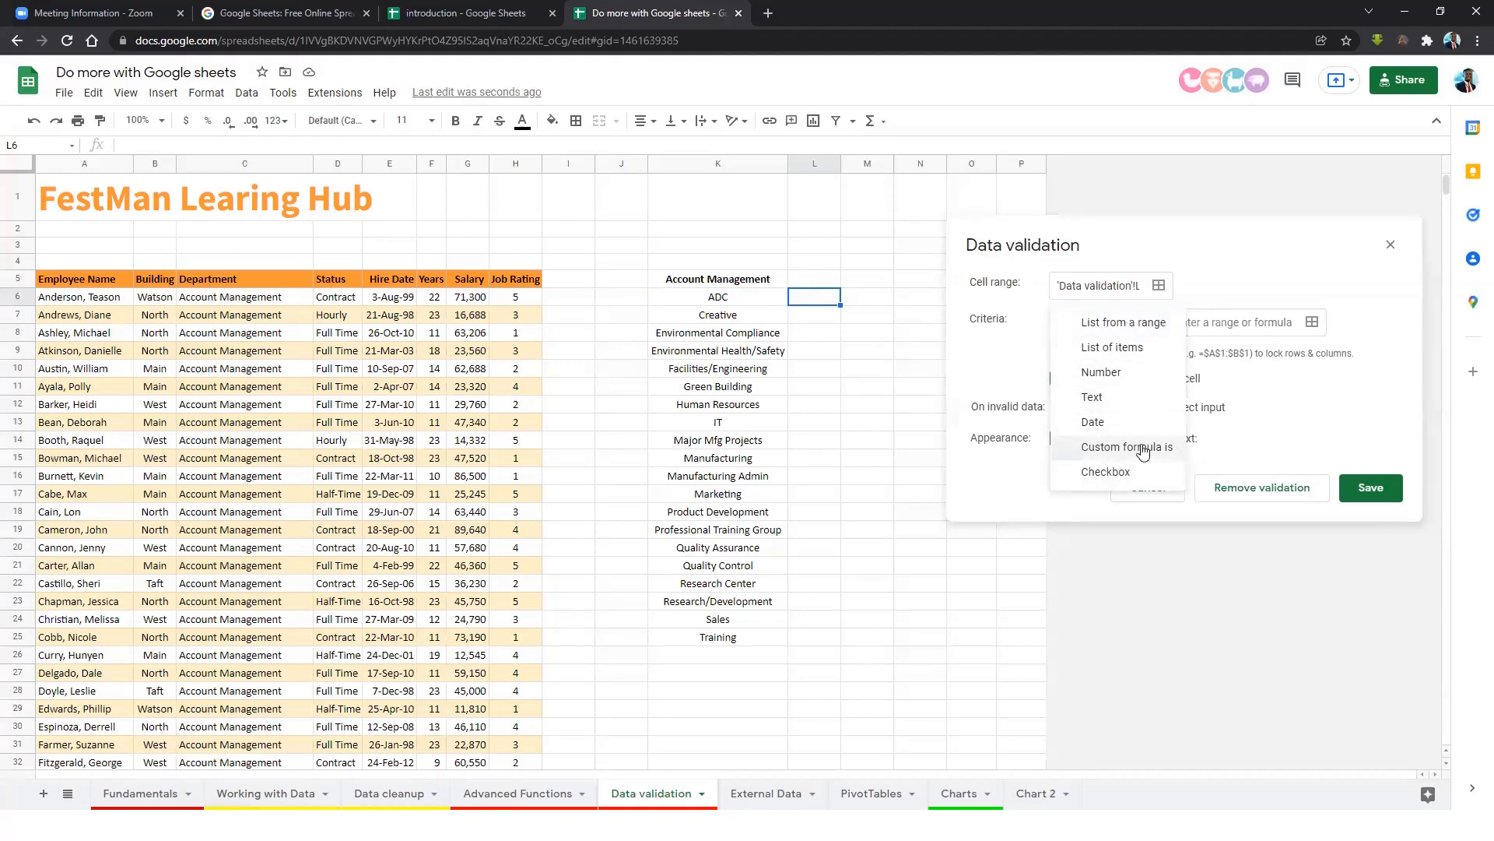
{"action": "left_click", "coordinate": [1119, 325]}
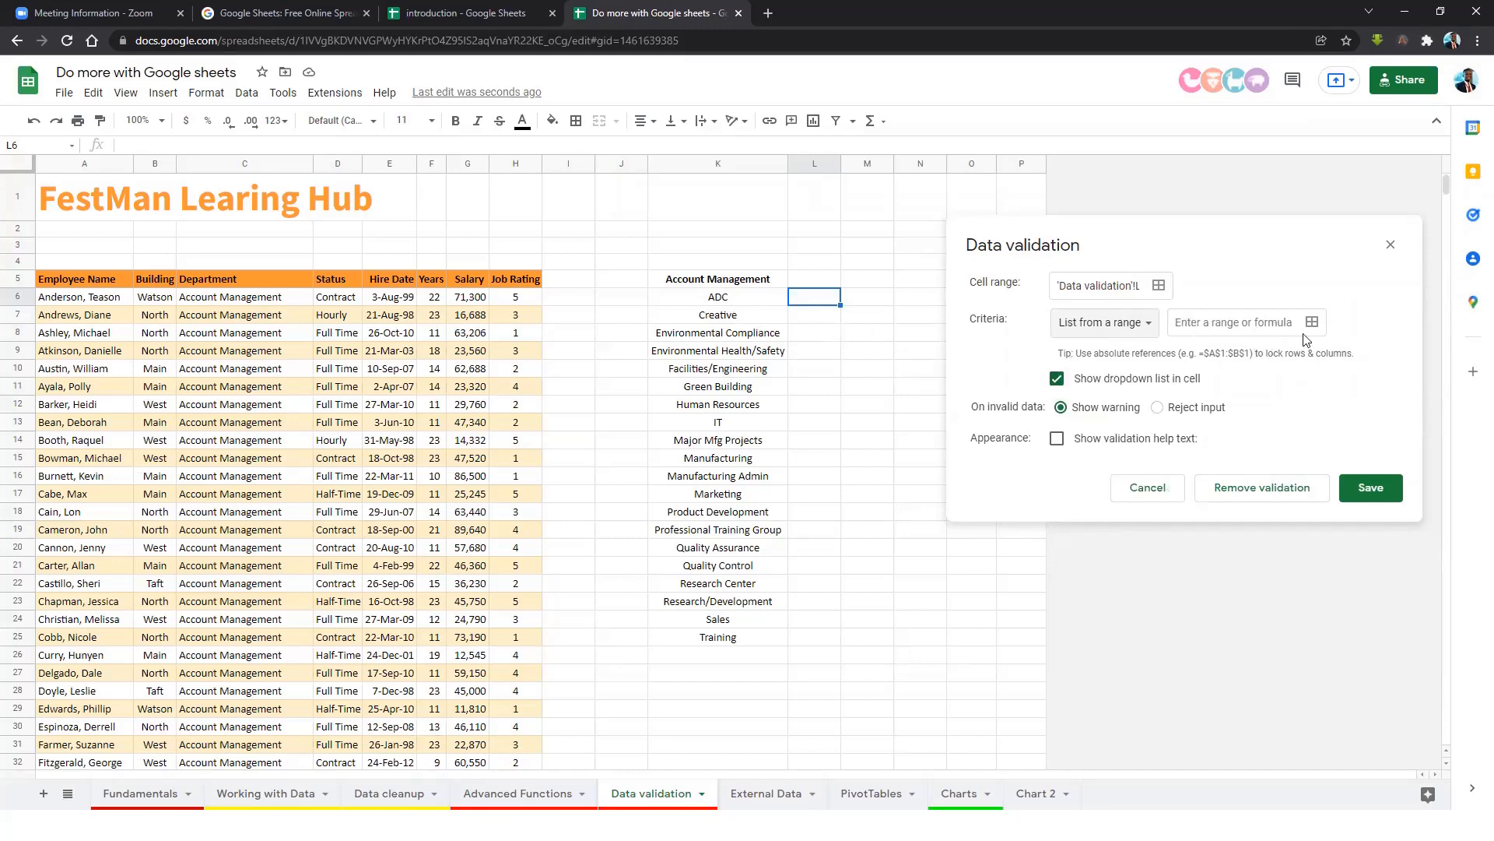
Set the list source to K6:K25, reject invalid input, and save the rule.
{"action": "left_click", "coordinate": [1284, 323]}
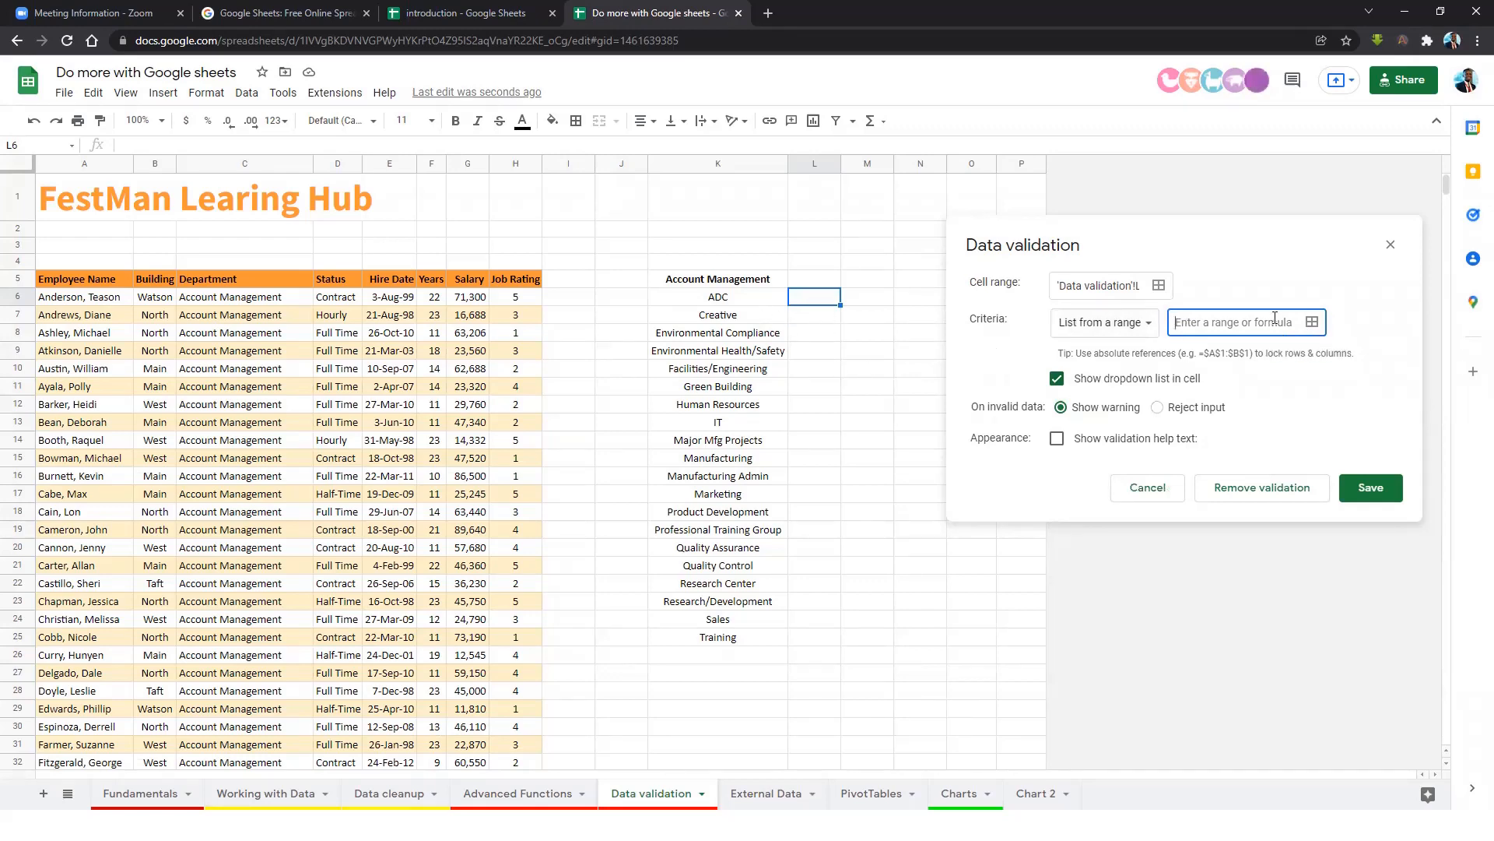
{"action": "left_click", "coordinate": [1312, 322]}
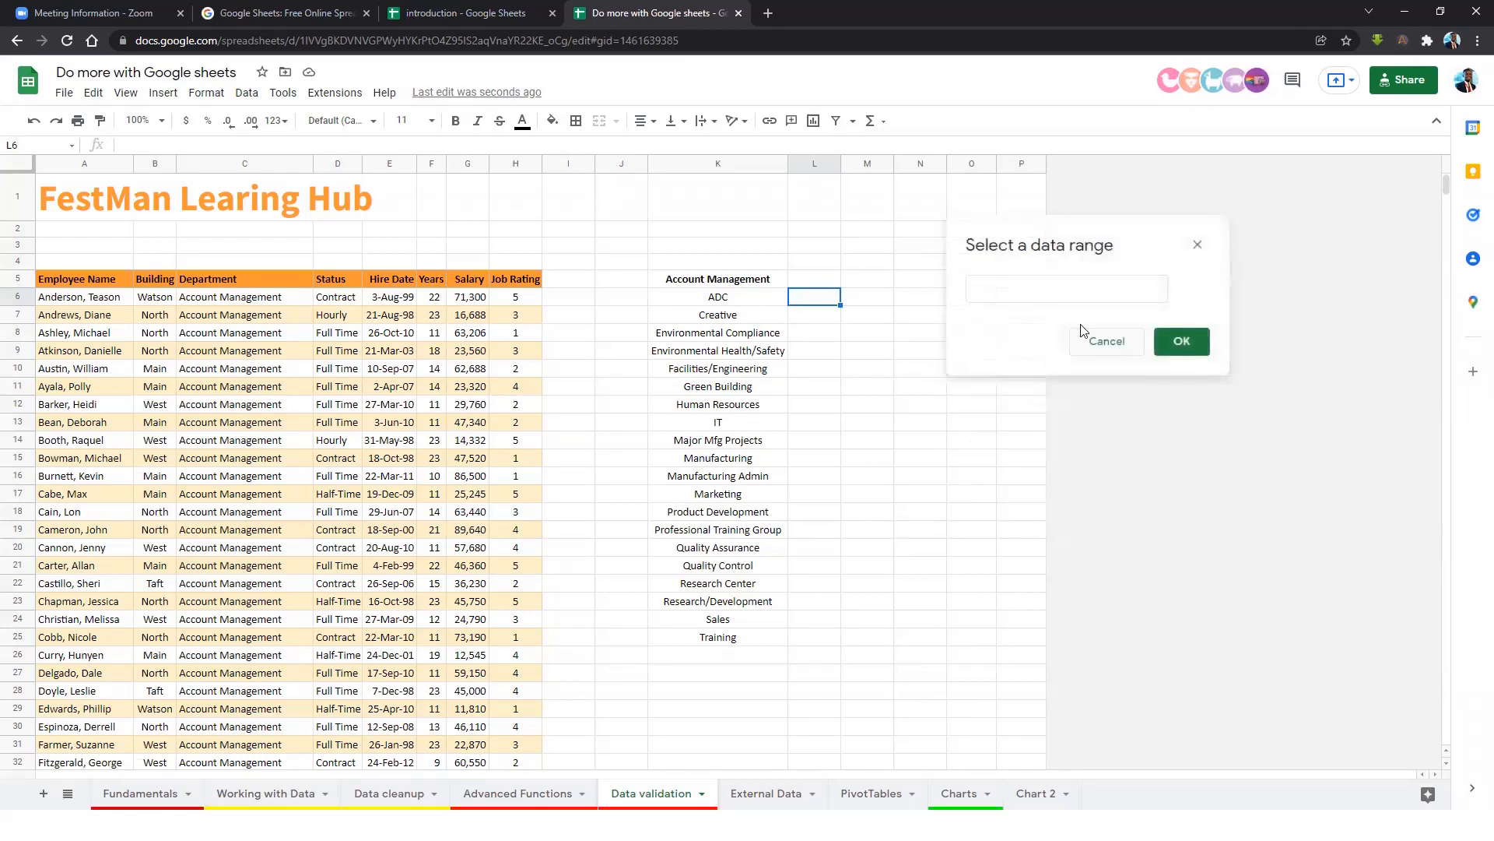
{"action": "left_click", "coordinate": [731, 301]}
{"action": "left_click_drag", "start_coordinate": [732, 300], "coordinate": [740, 636]}
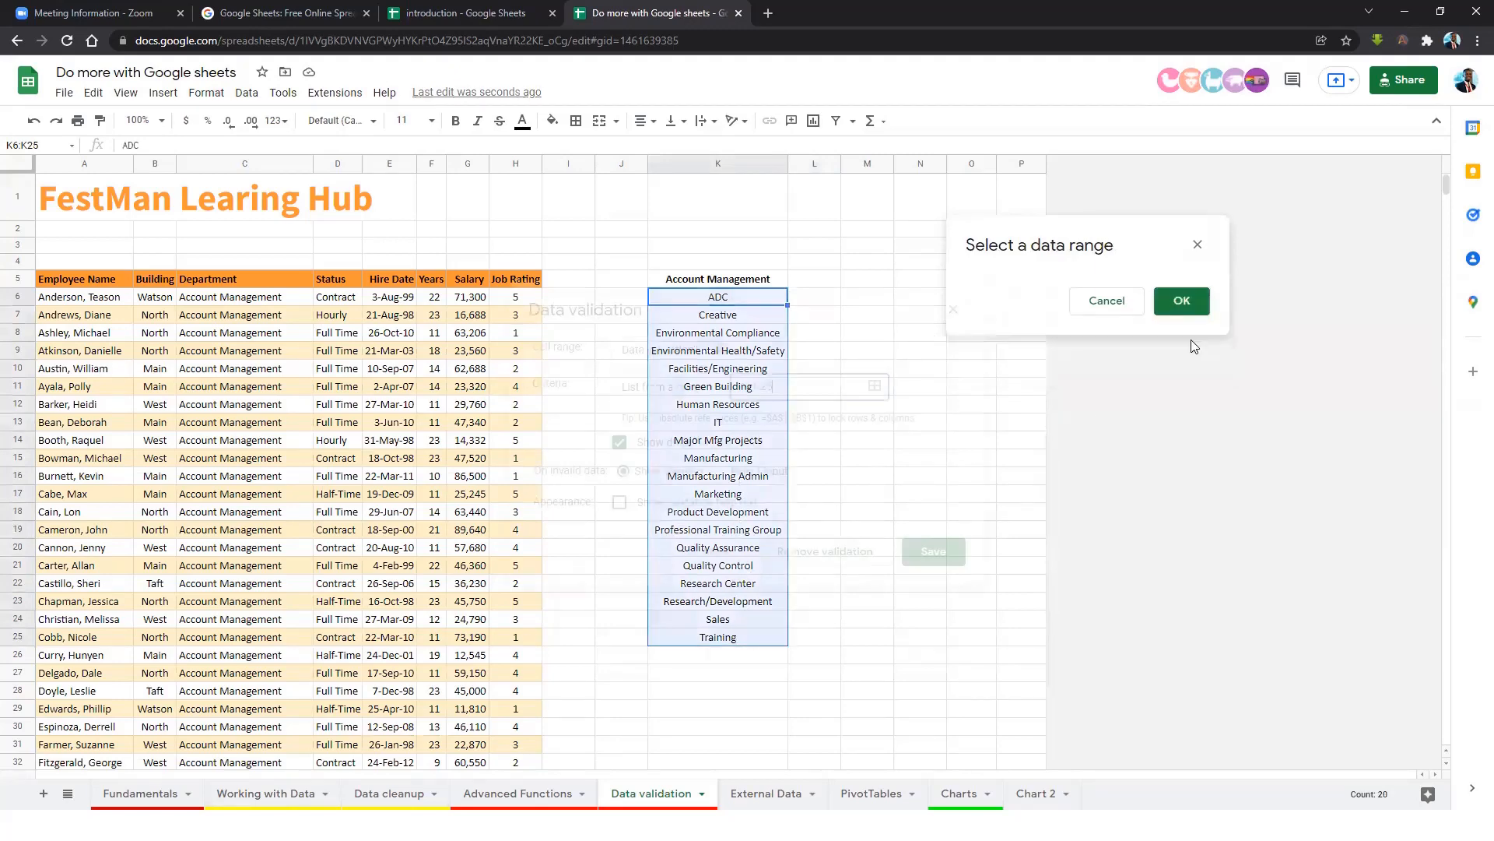
{"action": "left_click", "coordinate": [1181, 343]}
{"action": "left_click_drag", "start_coordinate": [781, 327], "coordinate": [923, 356]}
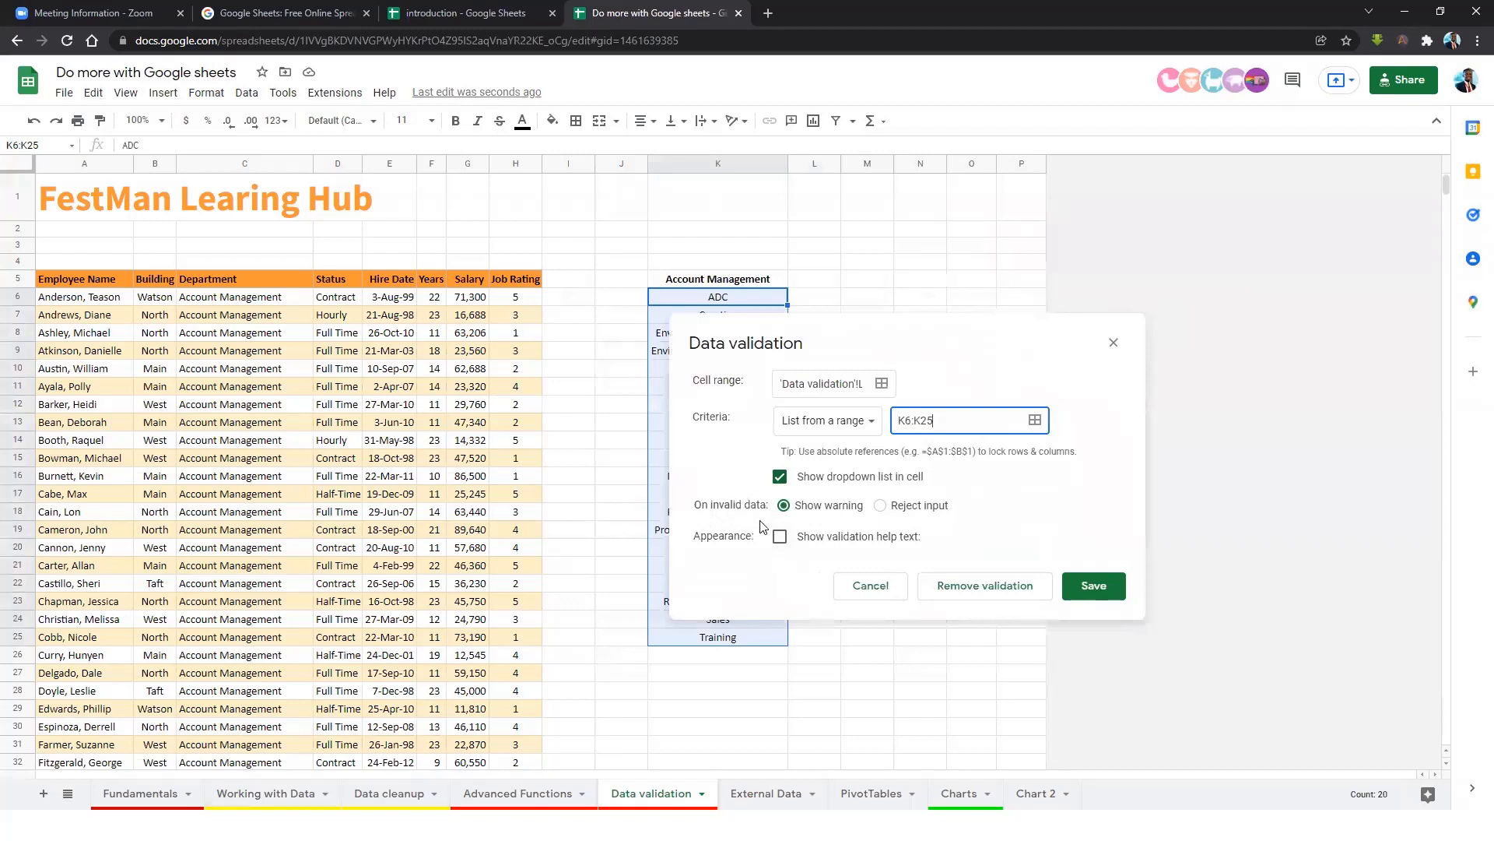
{"action": "left_click", "coordinate": [1046, 353]}
{"action": "left_click", "coordinate": [881, 507]}
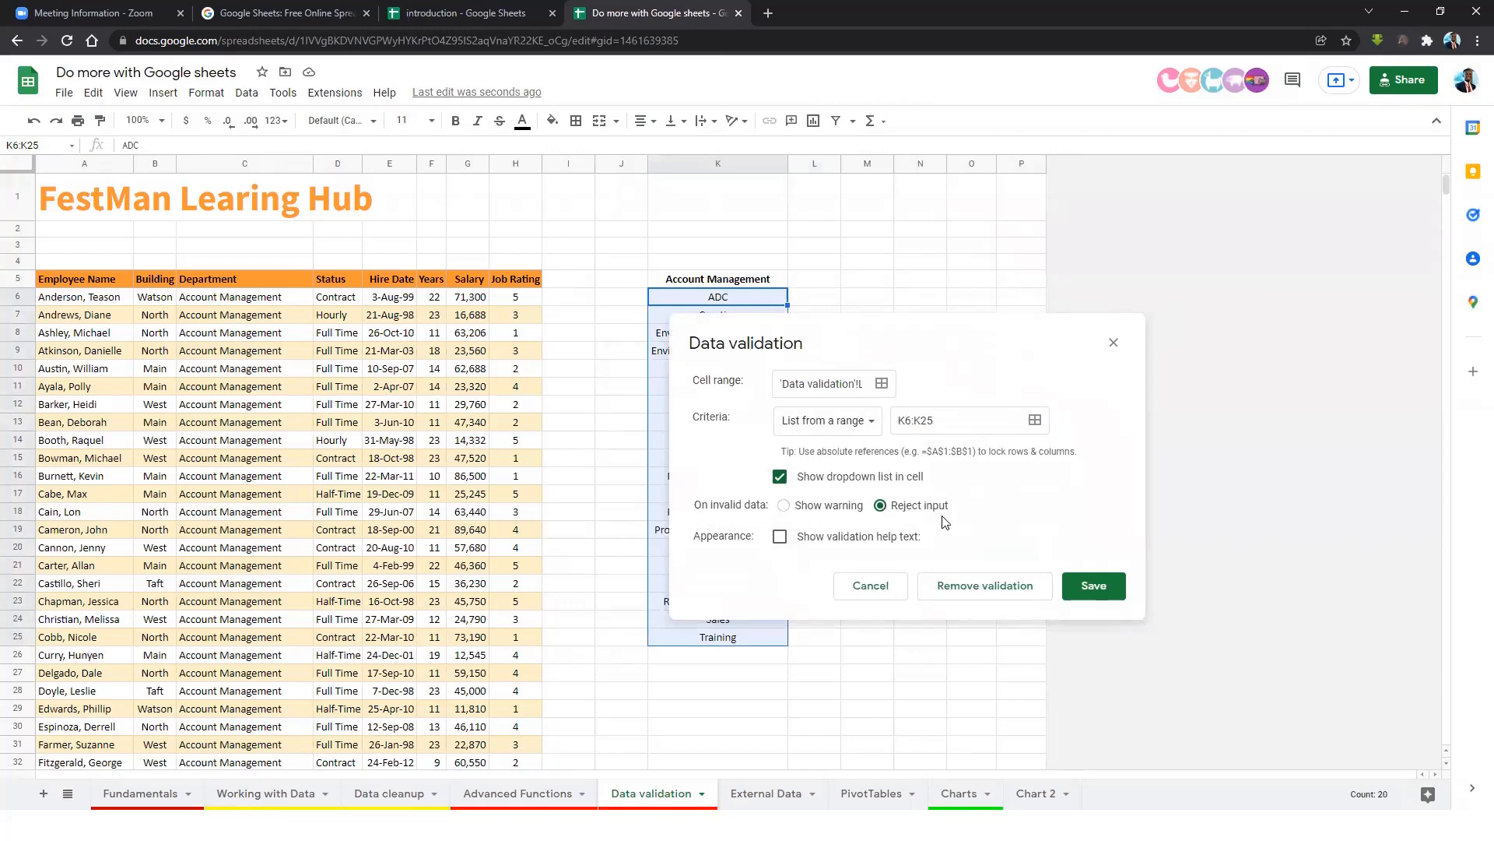
{"action": "left_click", "coordinate": [1094, 587]}
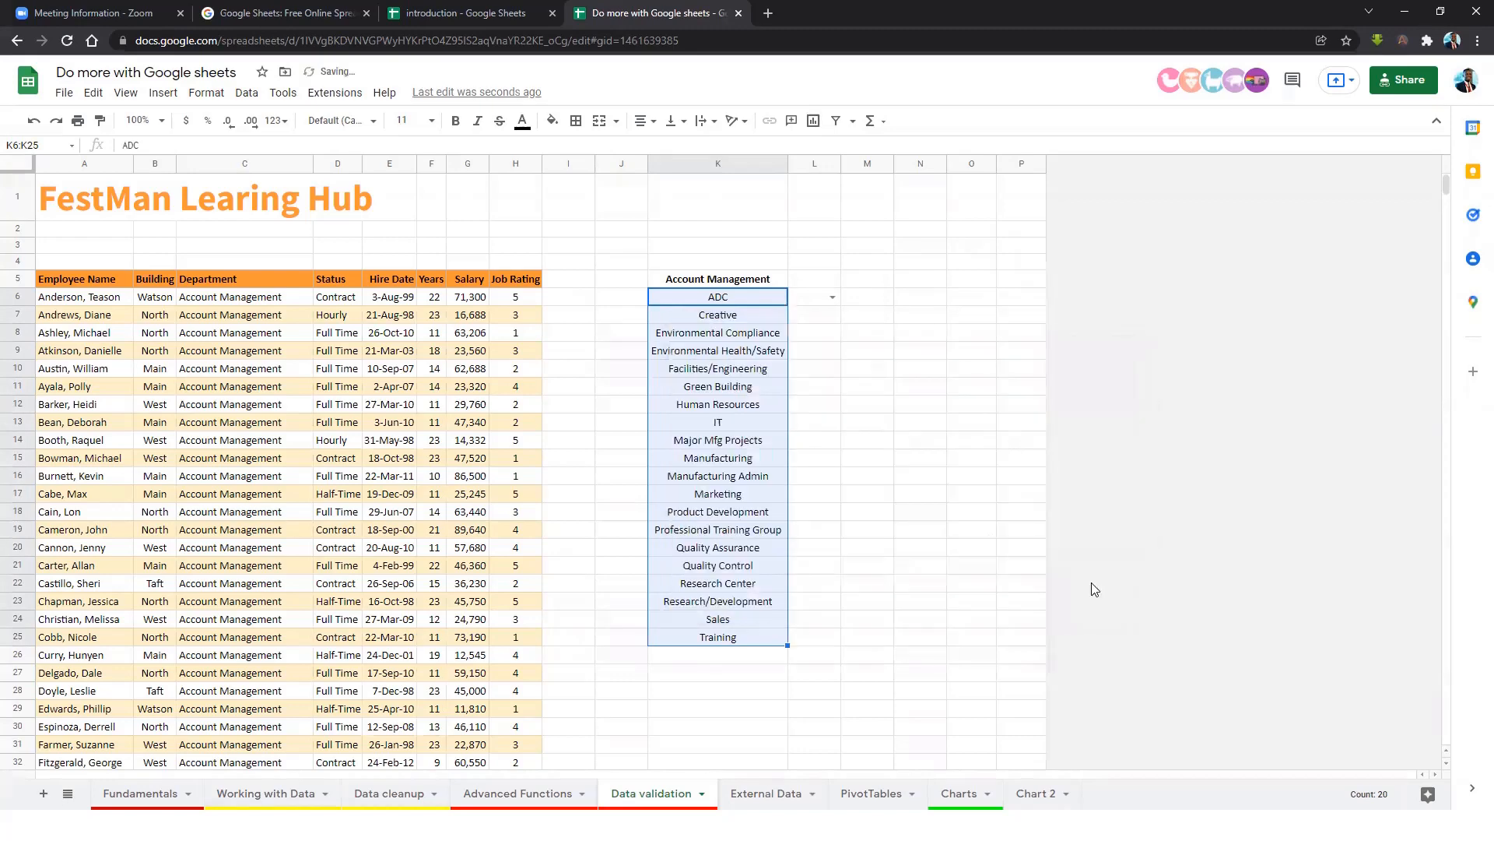
Check L6's dropdown, then copy the validation rule down column L to L25.
{"action": "left_click", "coordinate": [833, 298]}
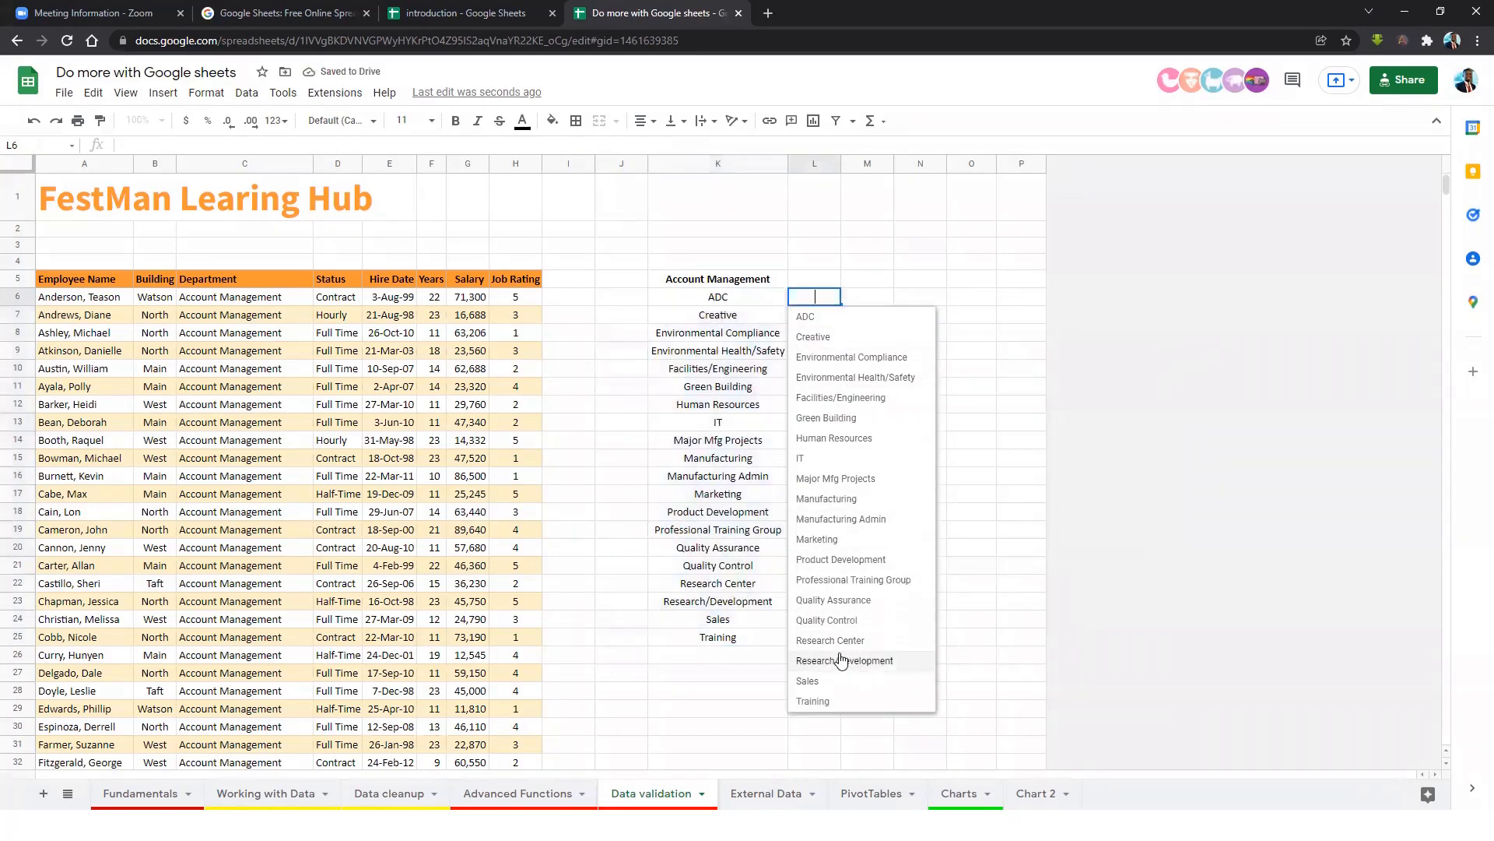
{"action": "left_click", "coordinate": [938, 211]}
{"action": "left_click", "coordinate": [821, 300]}
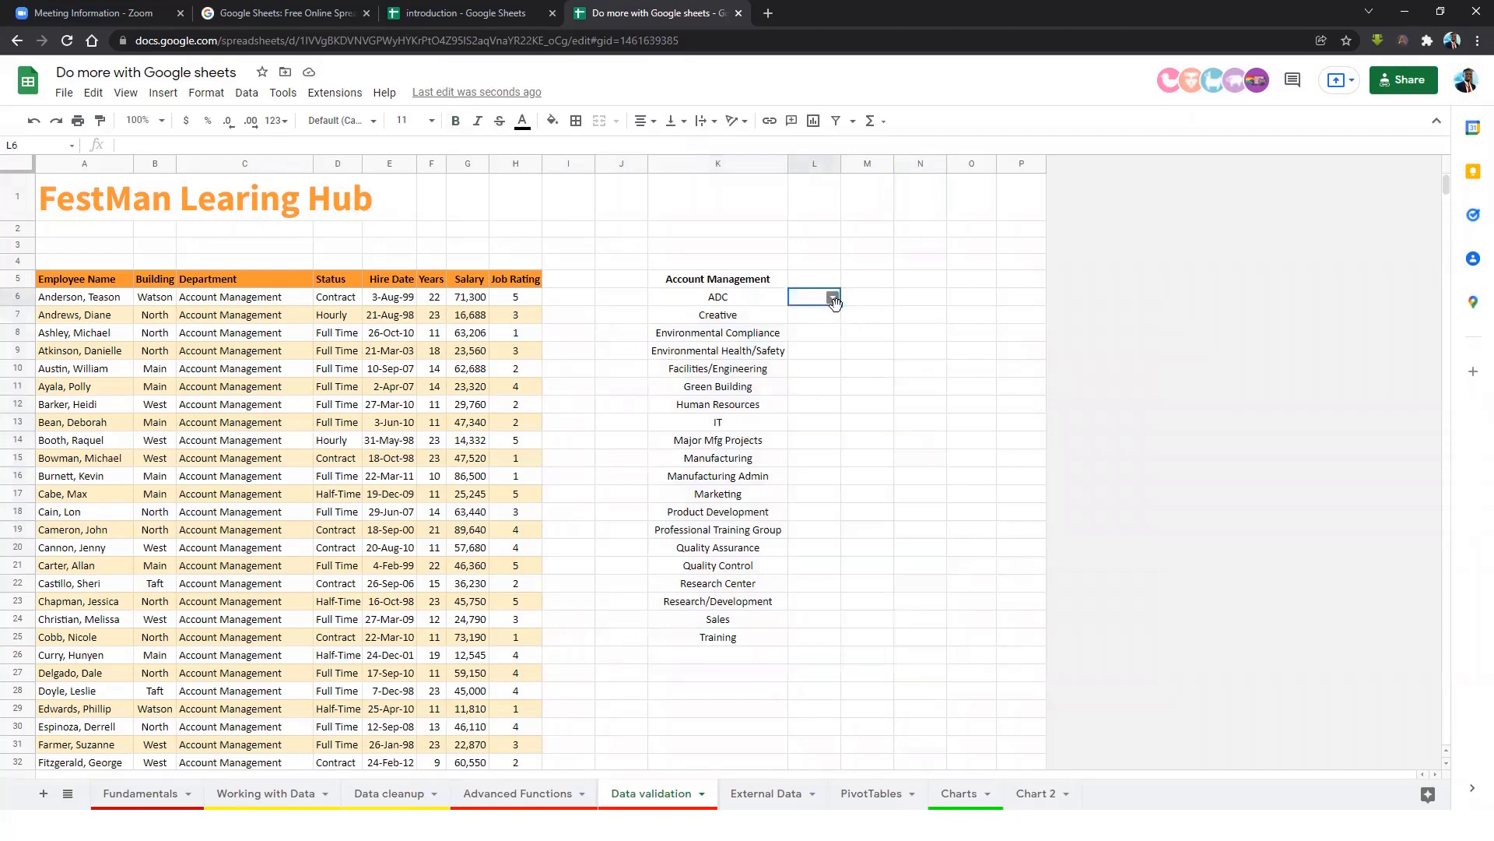
{"action": "left_click_drag", "start_coordinate": [841, 306], "coordinate": [843, 640]}
{"action": "left_click", "coordinate": [934, 457]}
{"action": "left_click", "coordinate": [814, 300]}
Set L7 to Environmental Compliance and widen column L to fit department names.
{"action": "left_click", "coordinate": [819, 385]}
{"action": "left_click", "coordinate": [832, 314]}
{"action": "left_click", "coordinate": [848, 375]}
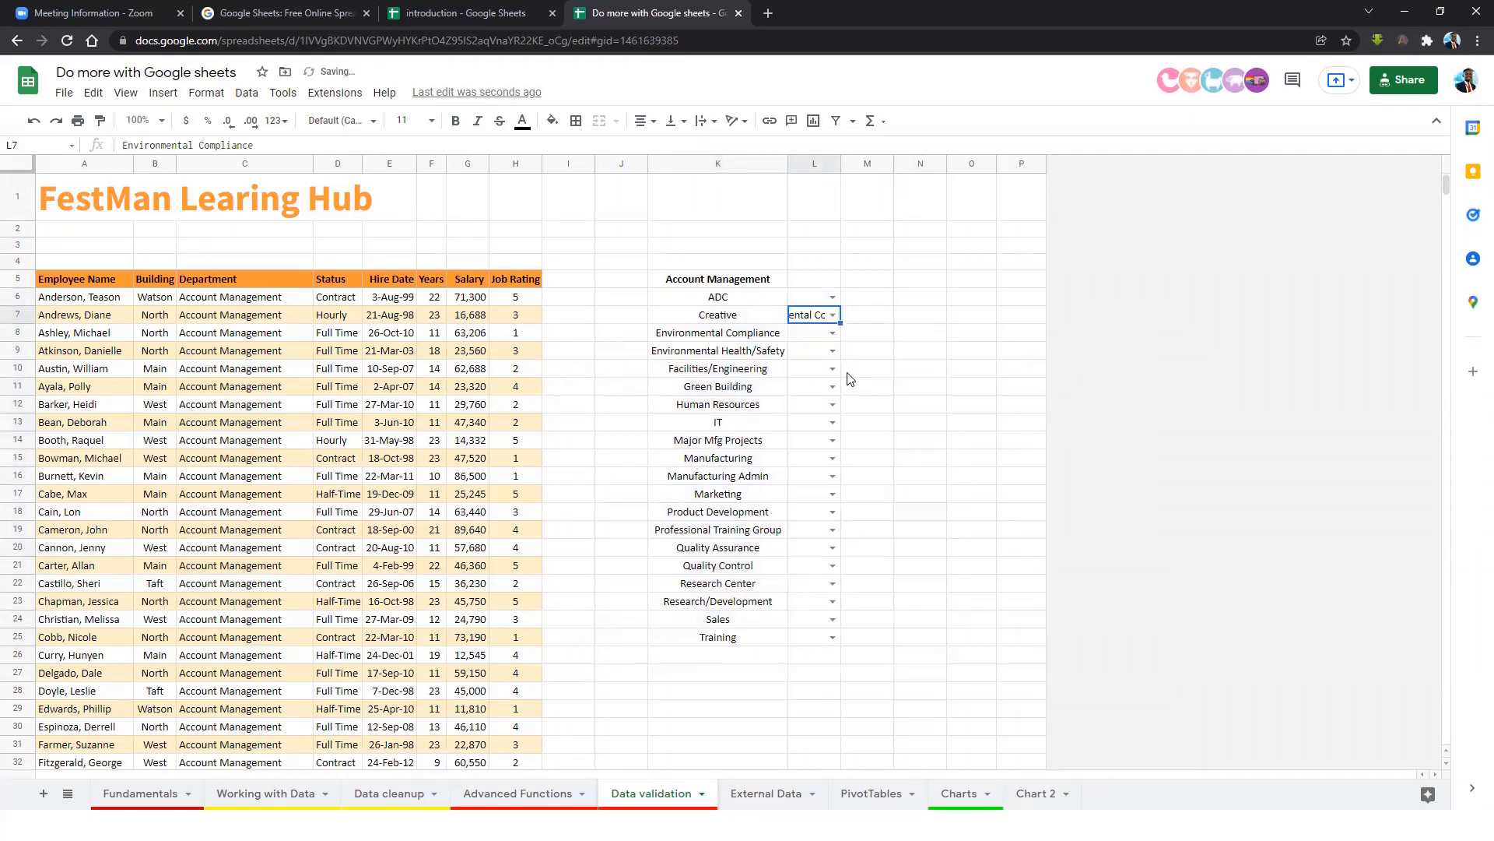
{"action": "left_click_drag", "start_coordinate": [840, 167], "coordinate": [1044, 166]}
Pick Marketing for L8, Manufacturing for L9 and Marketing for L10 from the dropdowns.
{"action": "left_click", "coordinate": [1027, 366]}
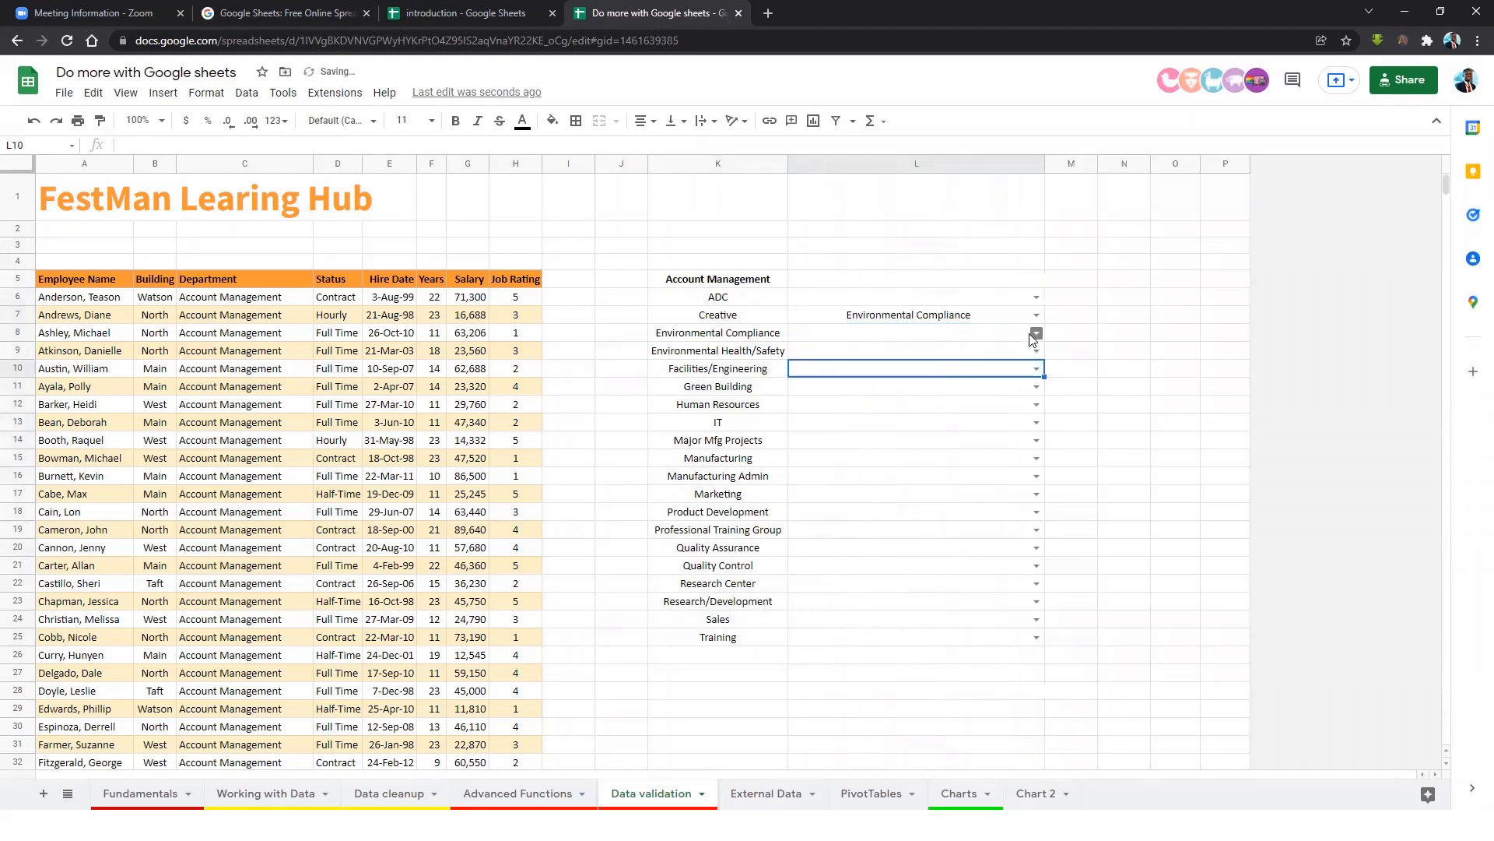
{"action": "left_click", "coordinate": [1032, 334]}
{"action": "left_click", "coordinate": [871, 568]}
{"action": "left_click", "coordinate": [1036, 350]}
{"action": "left_click", "coordinate": [868, 535]}
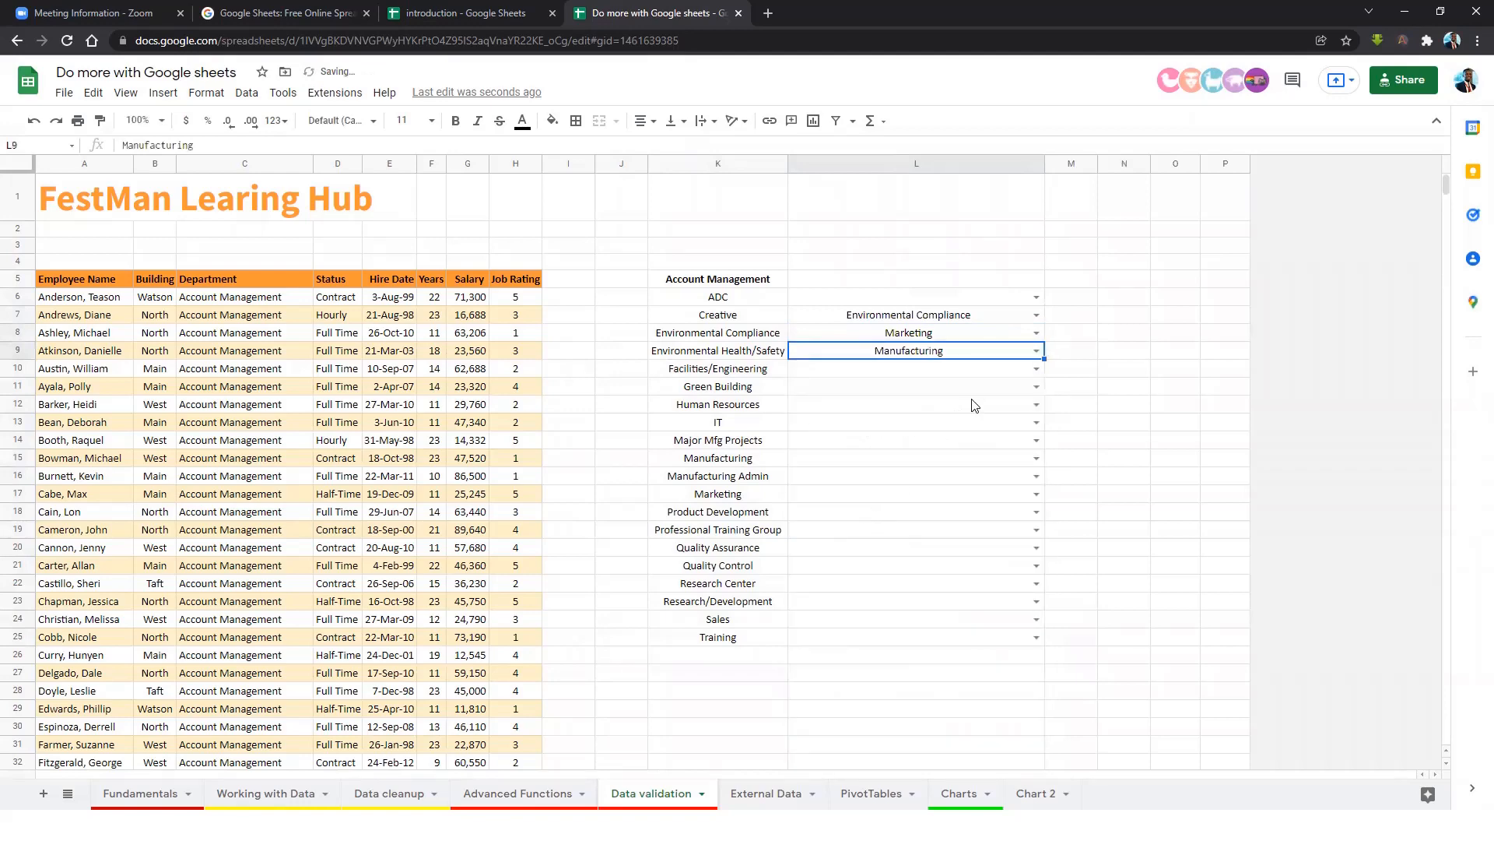
{"action": "left_click", "coordinate": [1036, 369]}
{"action": "left_click", "coordinate": [869, 619]}
Type 'hum' into L11 and accept the Human Resources suggestion.
{"action": "left_click", "coordinate": [962, 389]}
{"action": "double_click", "coordinate": [957, 383]}
{"action": "type", "text": "hum"}
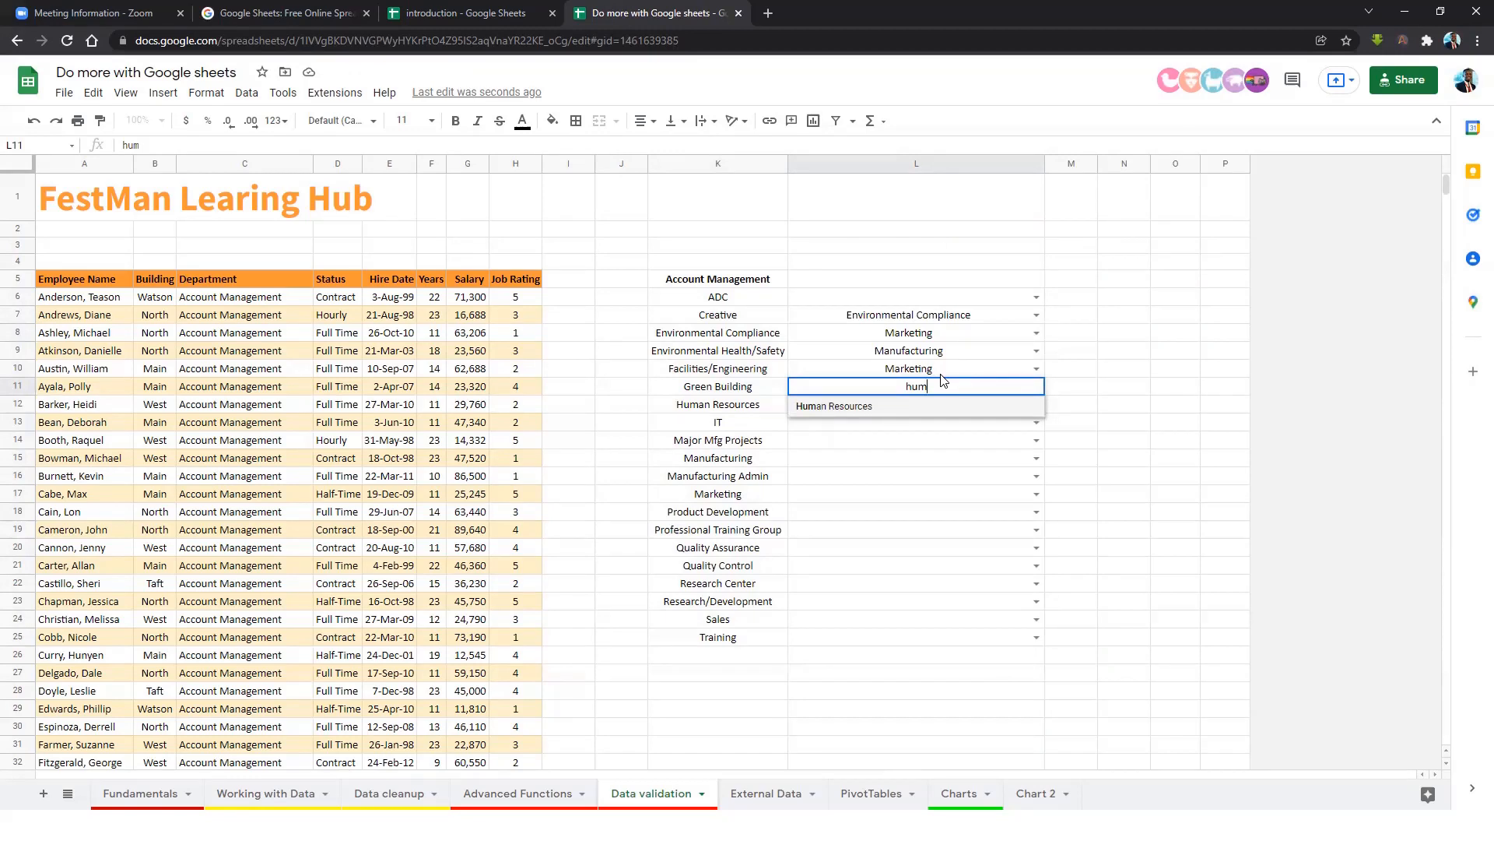
{"action": "left_click", "coordinate": [839, 408]}
{"action": "key", "text": "Return"}
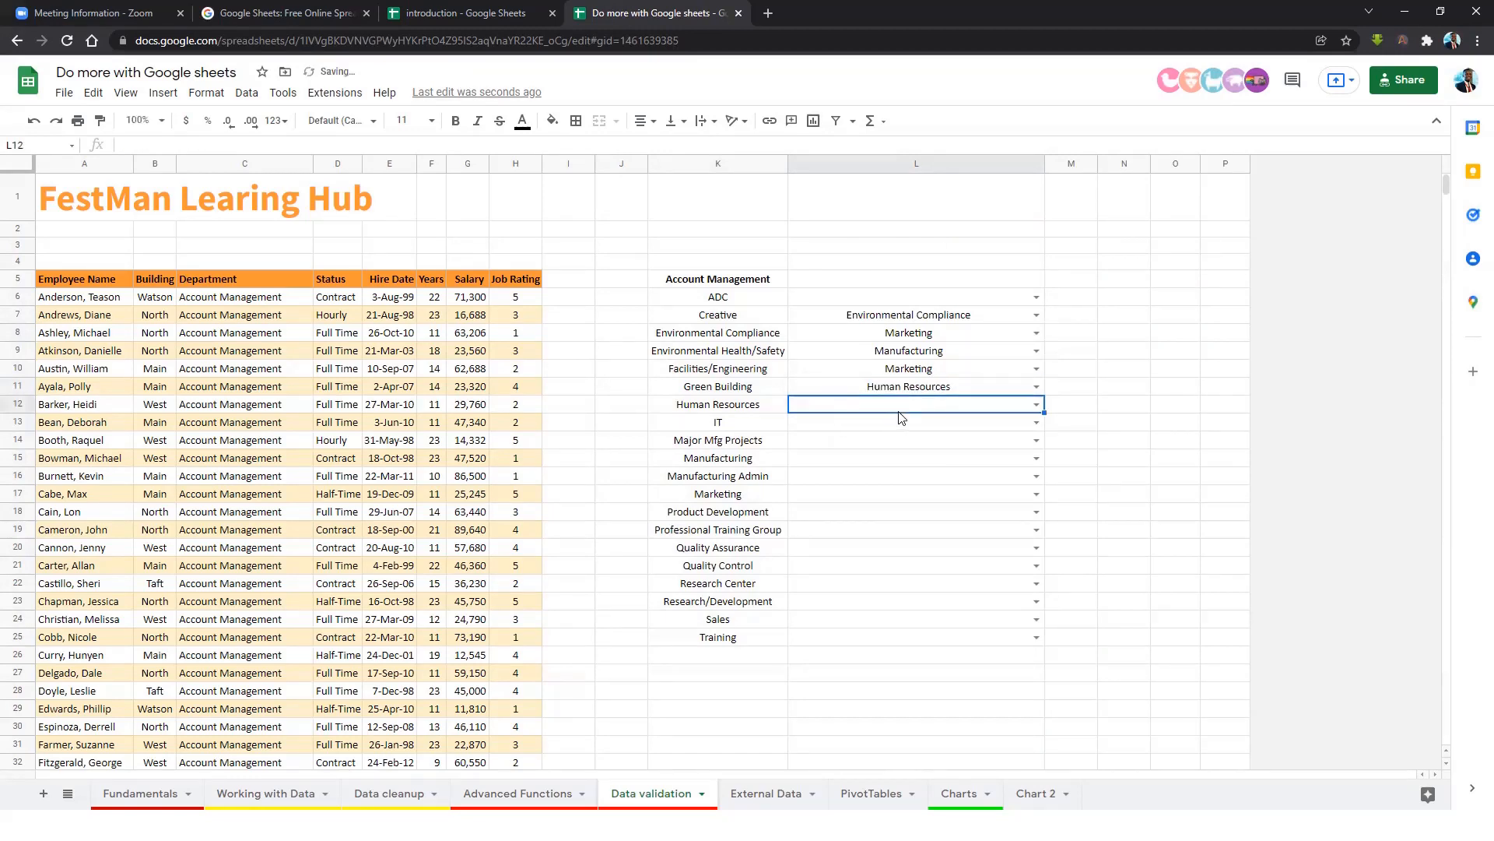
Enter Creative in L12 via autocomplete, then browse L13's department list.
{"action": "type", "text": "acc"}
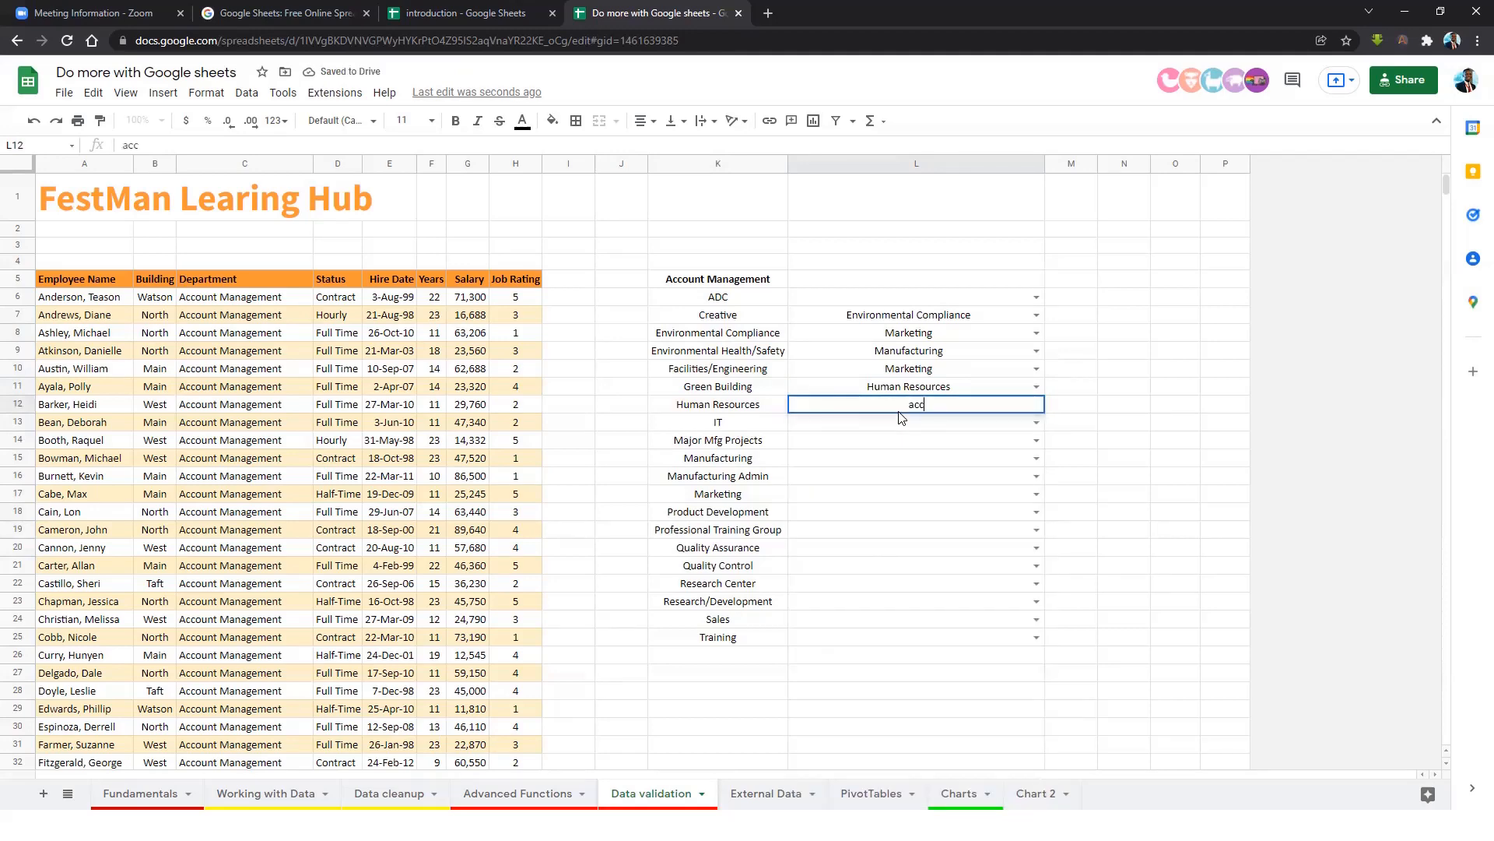
{"action": "type", "text": "oun"}
{"action": "key", "text": "BackSpace"}
{"action": "key", "text": "BackSpace"}
{"action": "key", "text": "BackSpace"}
{"action": "key", "text": "BackSpace"}
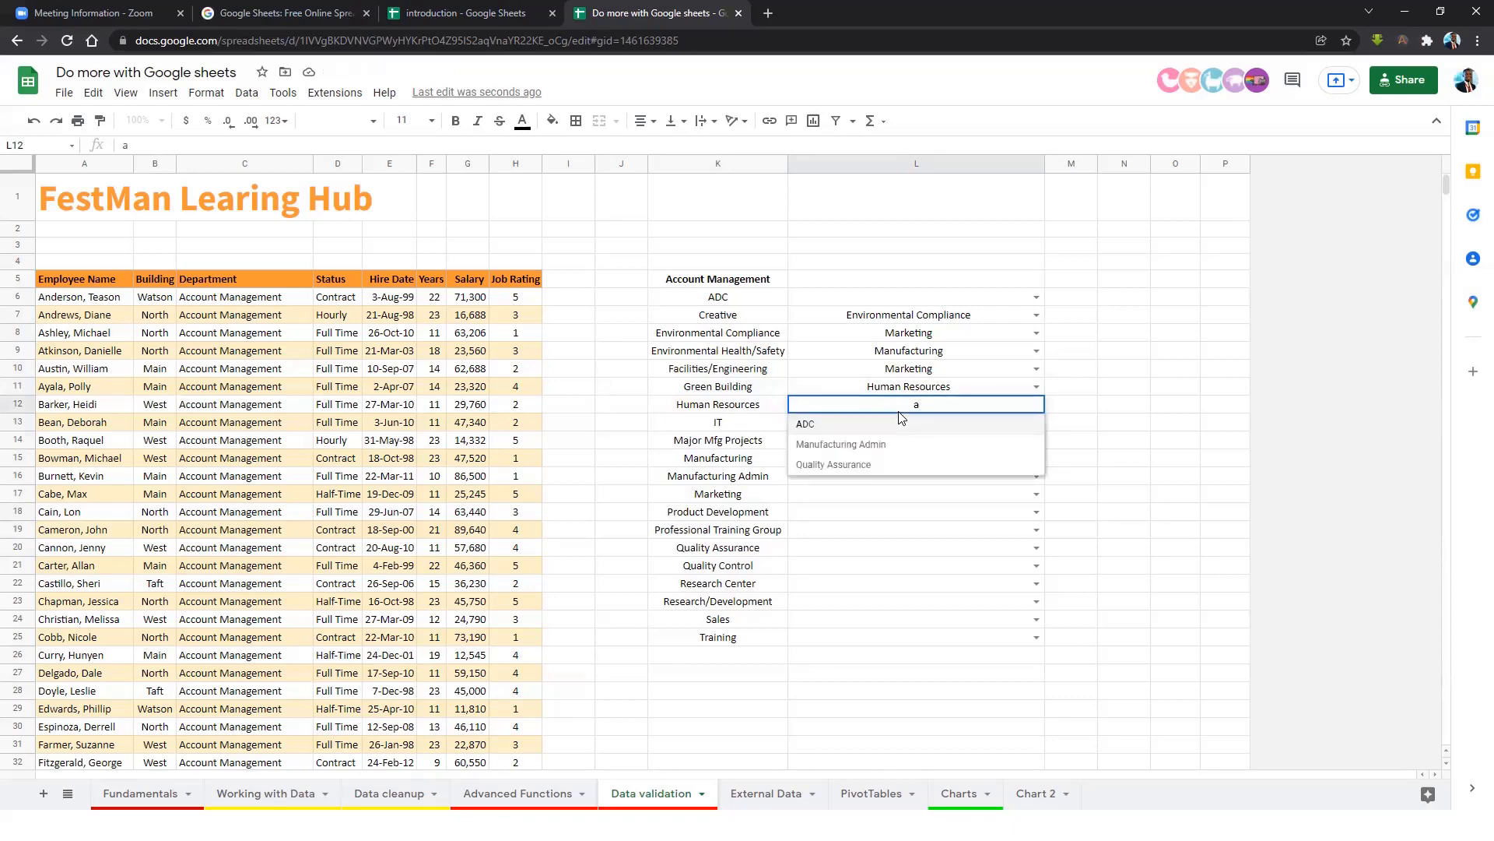
{"action": "key", "text": "BackSpace"}
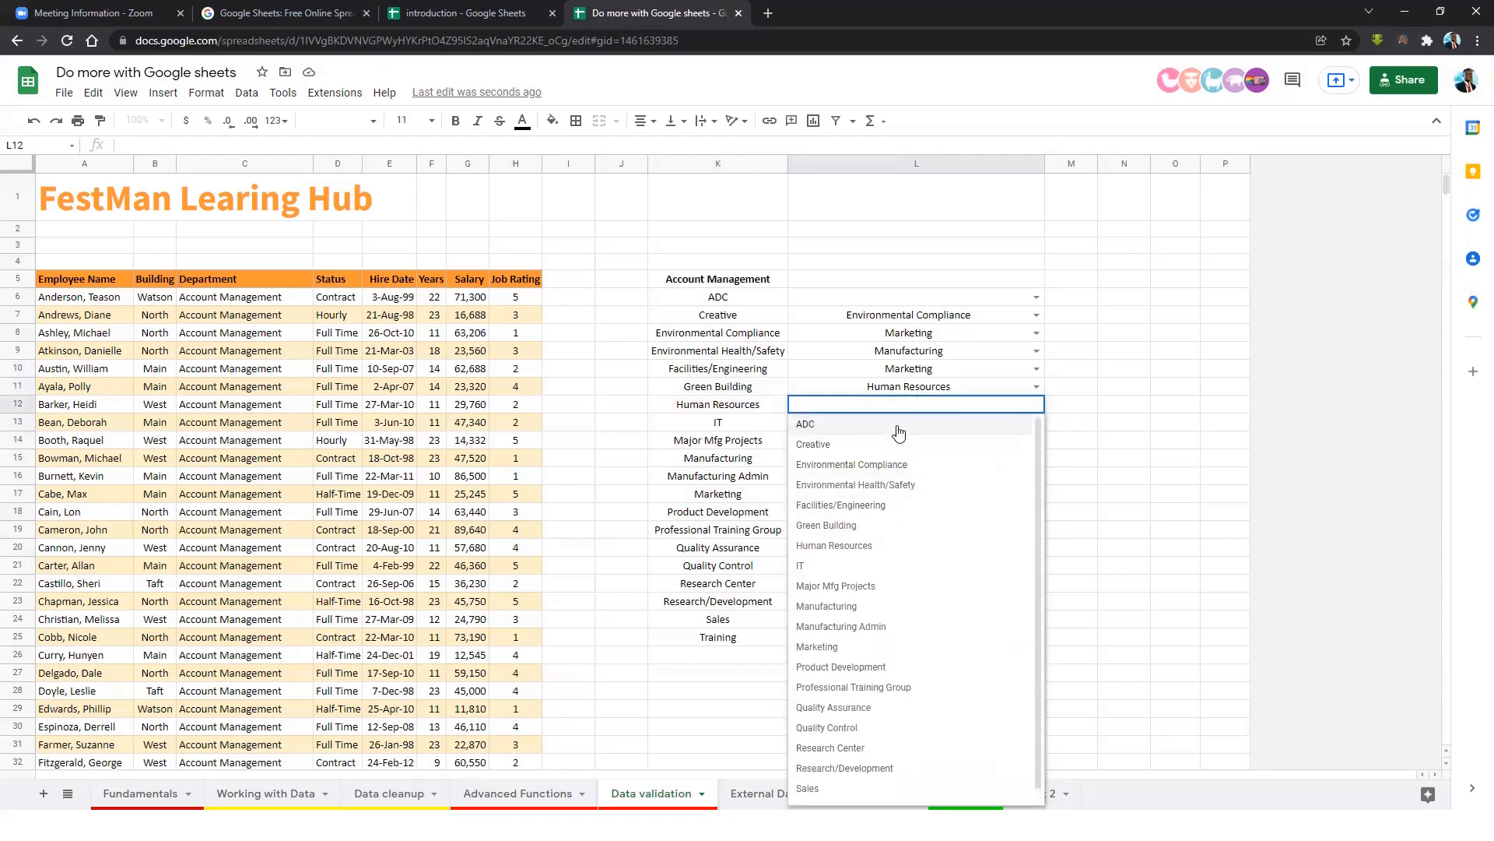
{"action": "key", "text": "Escape"}
{"action": "type", "text": "crea"}
{"action": "left_click", "coordinate": [838, 425]}
{"action": "left_click", "coordinate": [928, 425]}
{"action": "left_click", "coordinate": [1036, 424]}
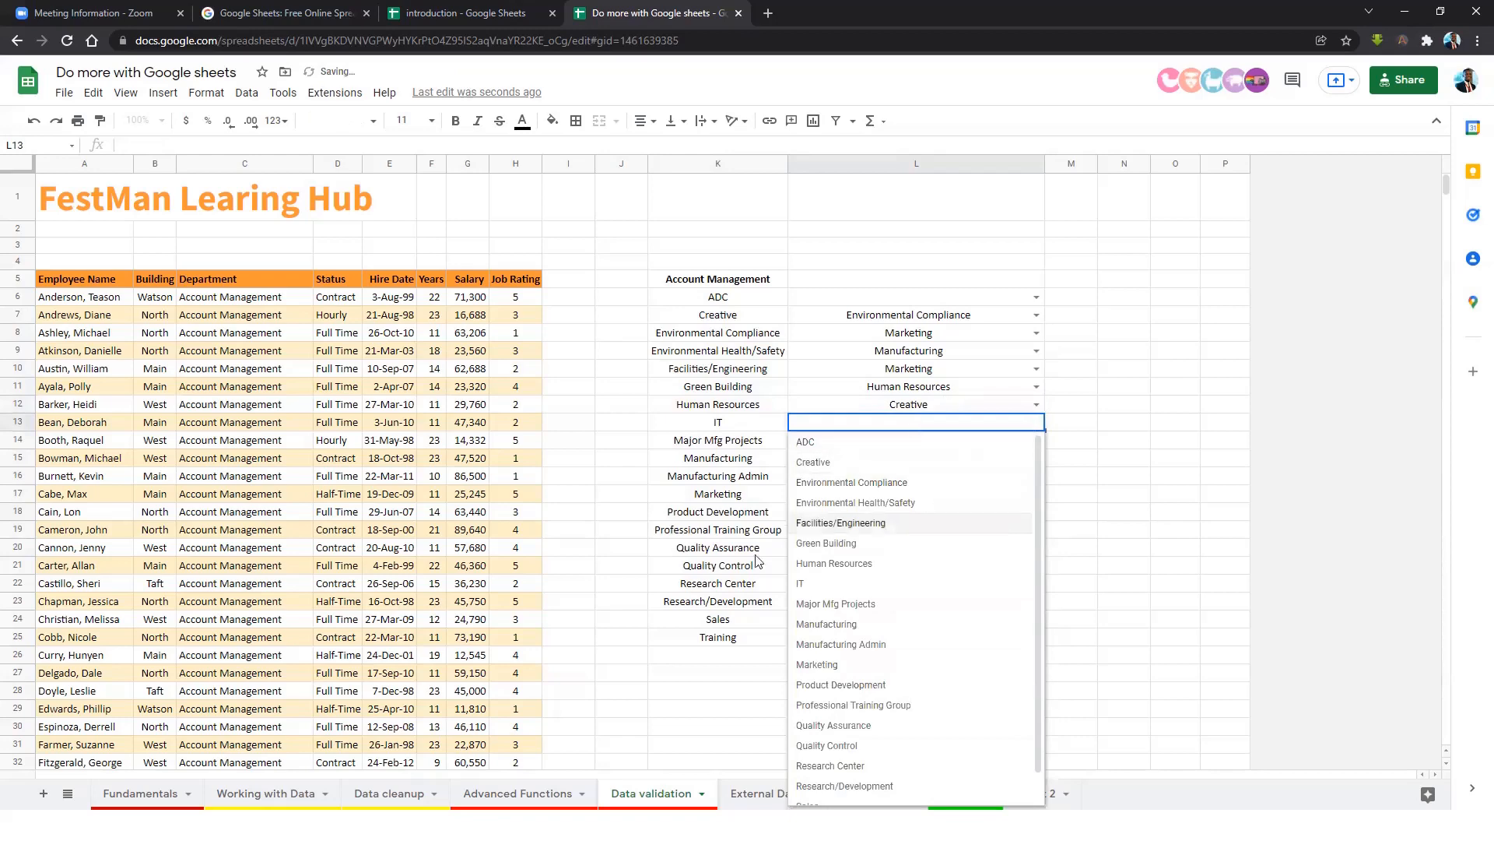
{"action": "scroll", "coordinate": [875, 622], "scroll_direction": "down", "scroll_amount": 1}
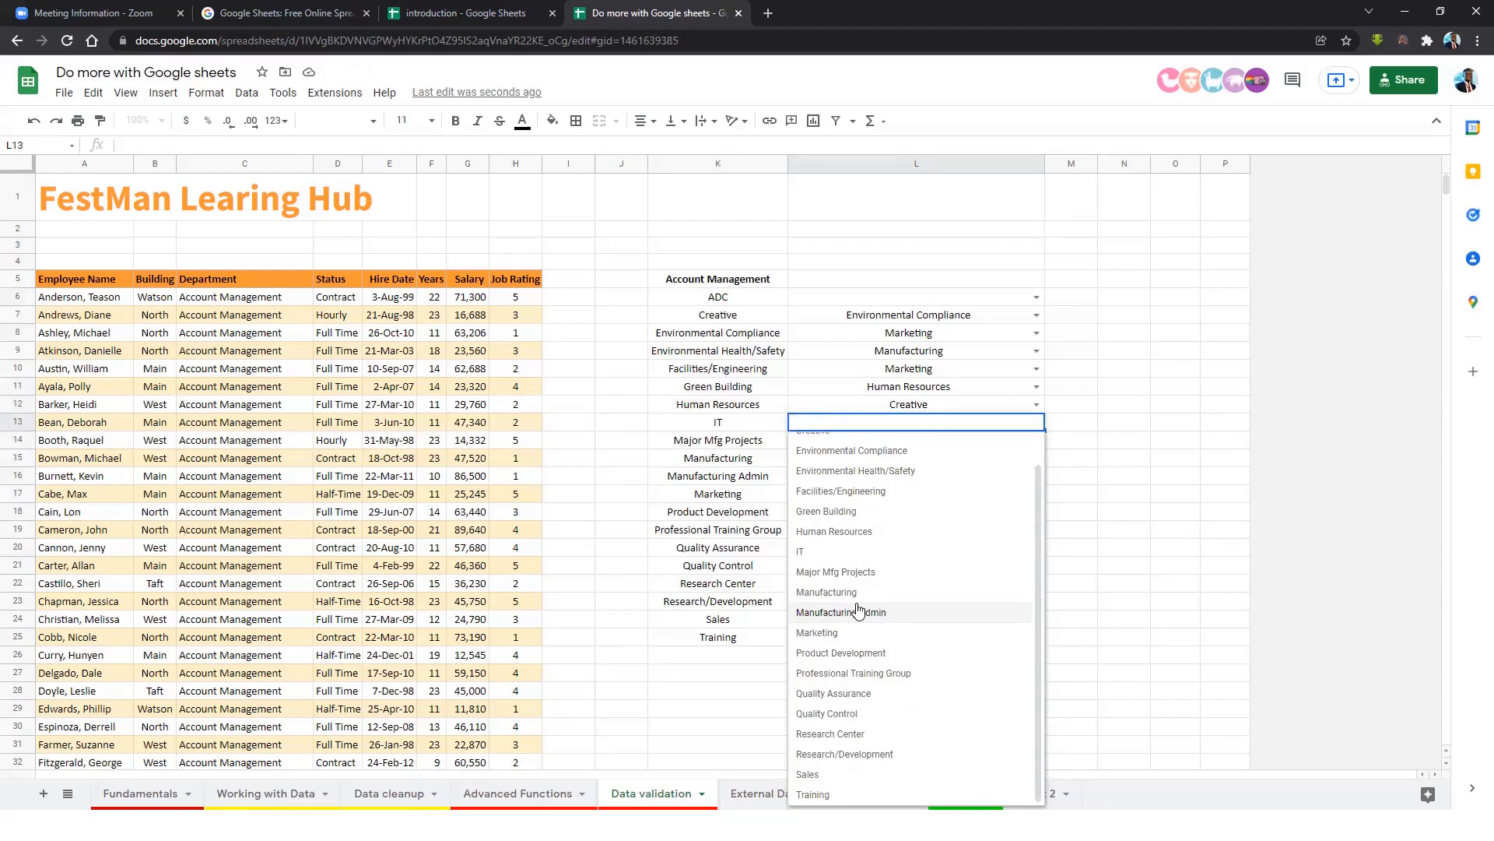
Try entering 'ucc' in L13, dismiss the rejection error, and confirm L13 stays empty.
{"action": "type", "text": "ucc"}
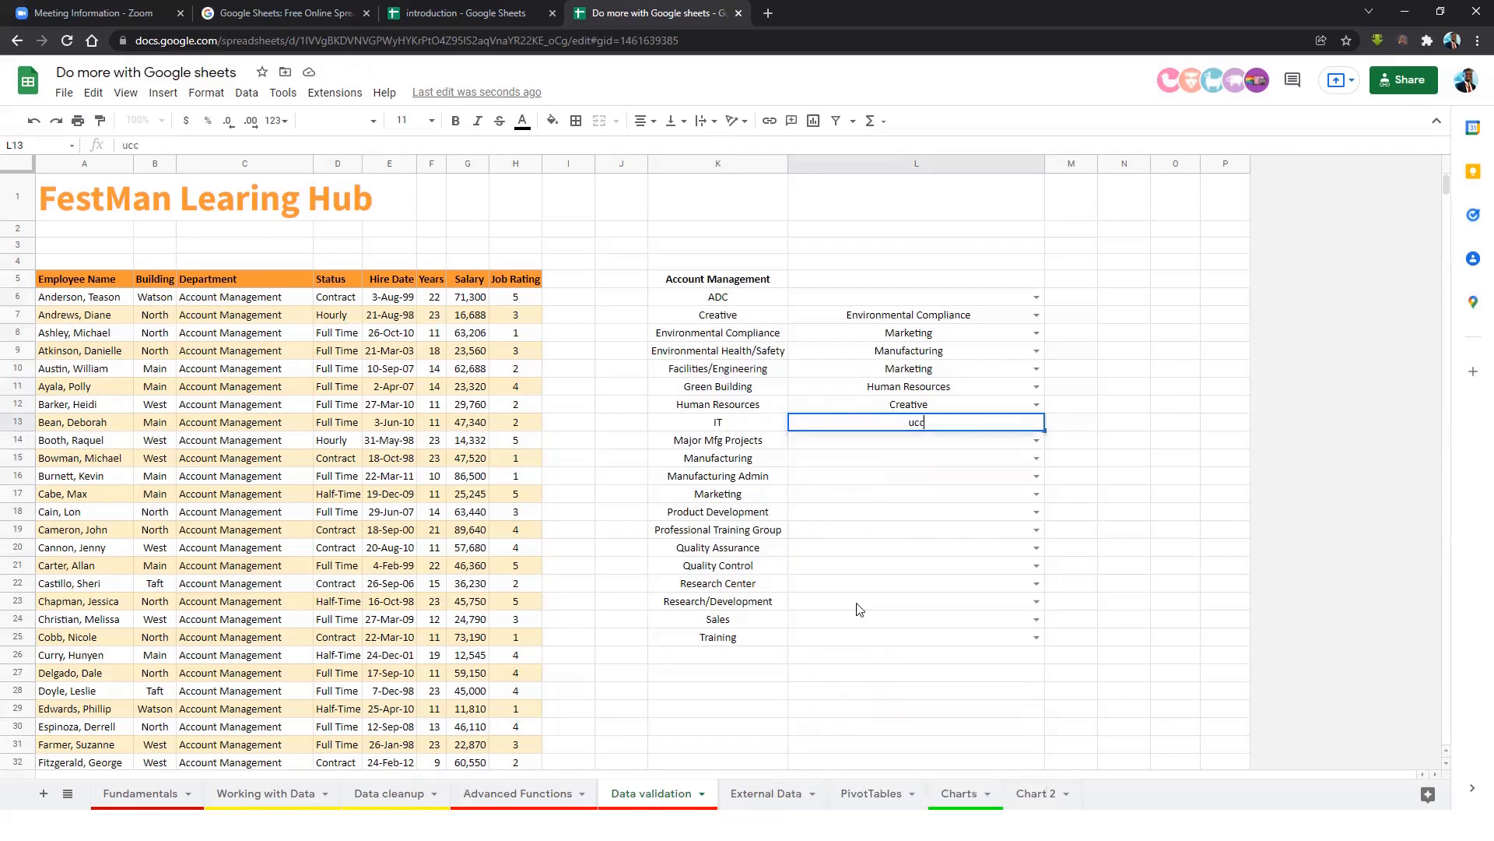
{"action": "key", "text": "Return"}
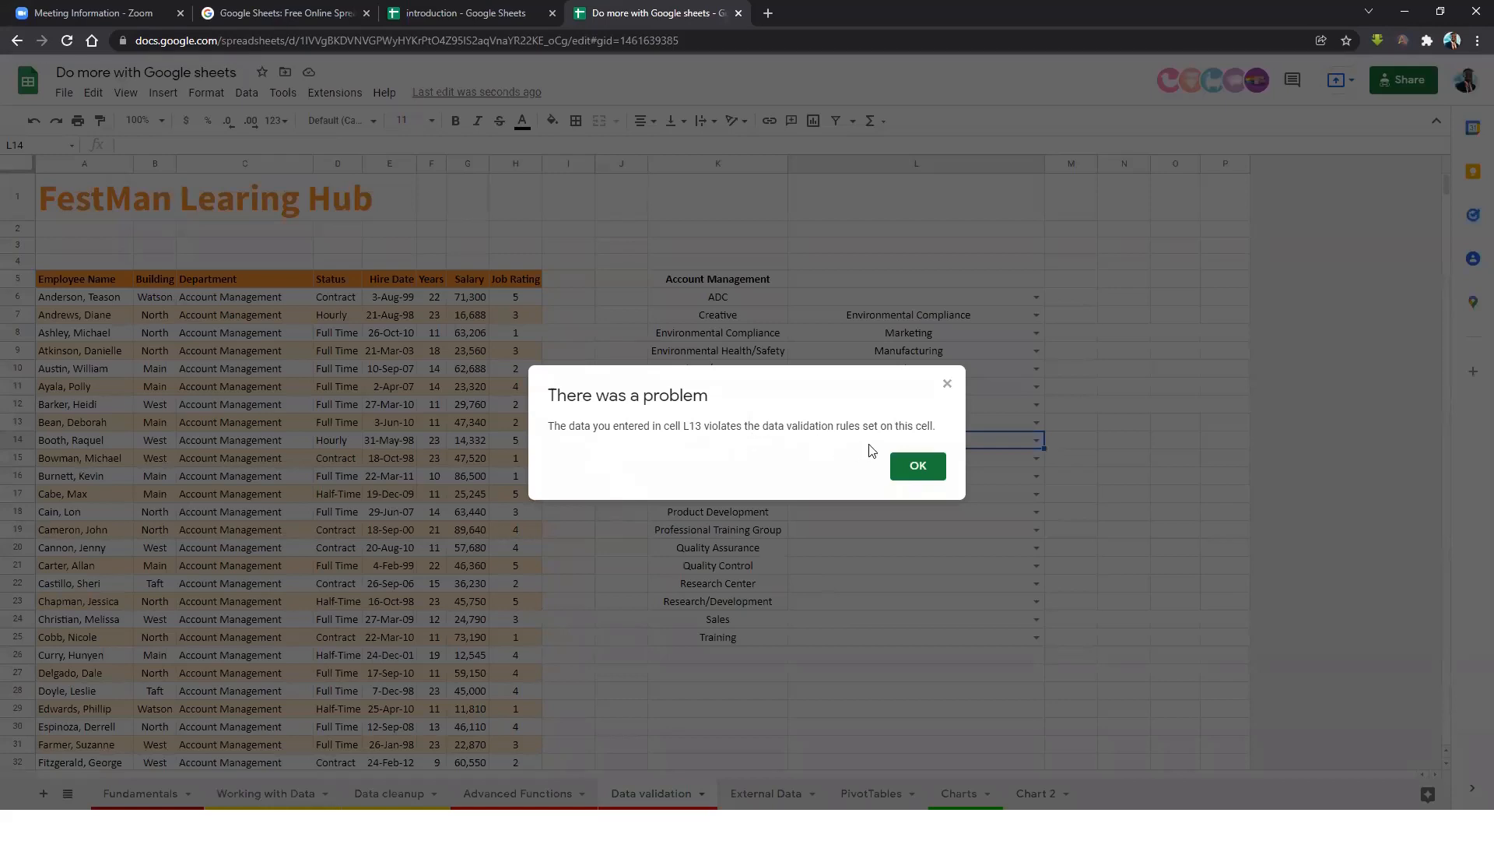
{"action": "left_click", "coordinate": [930, 464]}
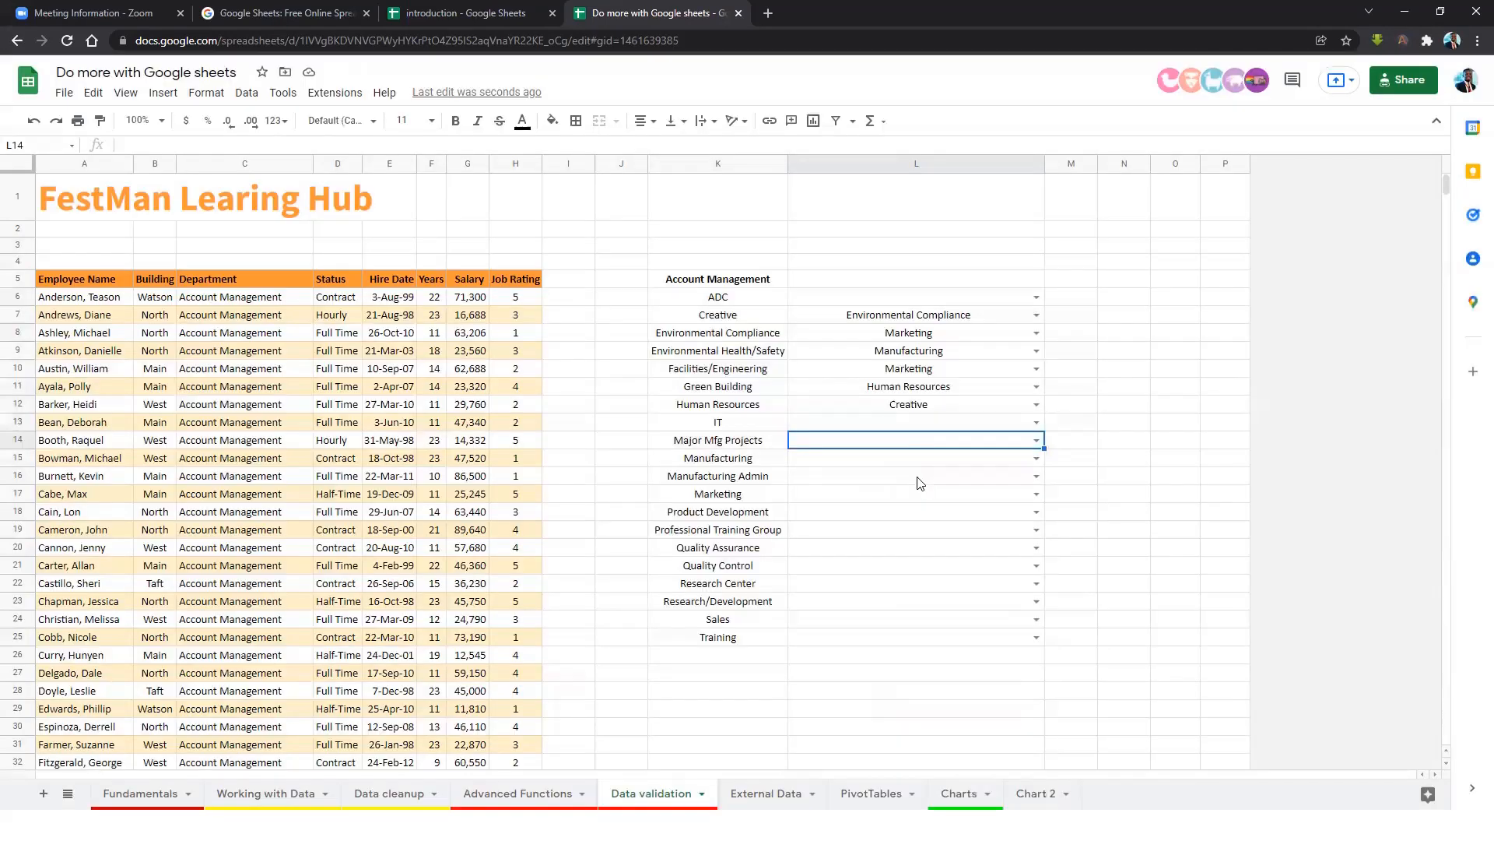
{"action": "left_click", "coordinate": [976, 468]}
{"action": "left_click", "coordinate": [954, 432]}
{"action": "left_click", "coordinate": [973, 427]}
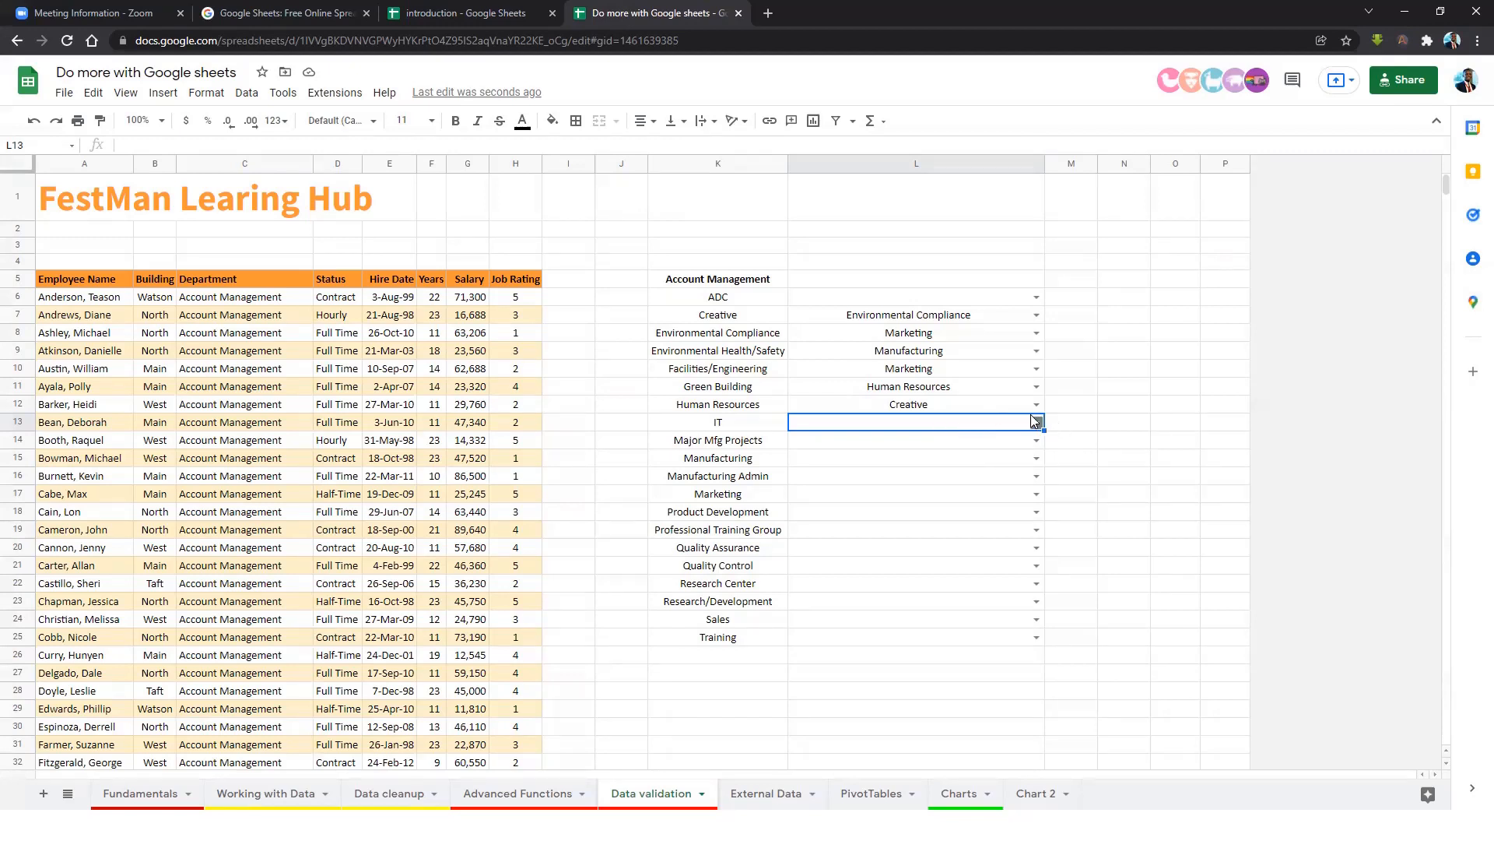
{"action": "left_click", "coordinate": [1068, 300]}
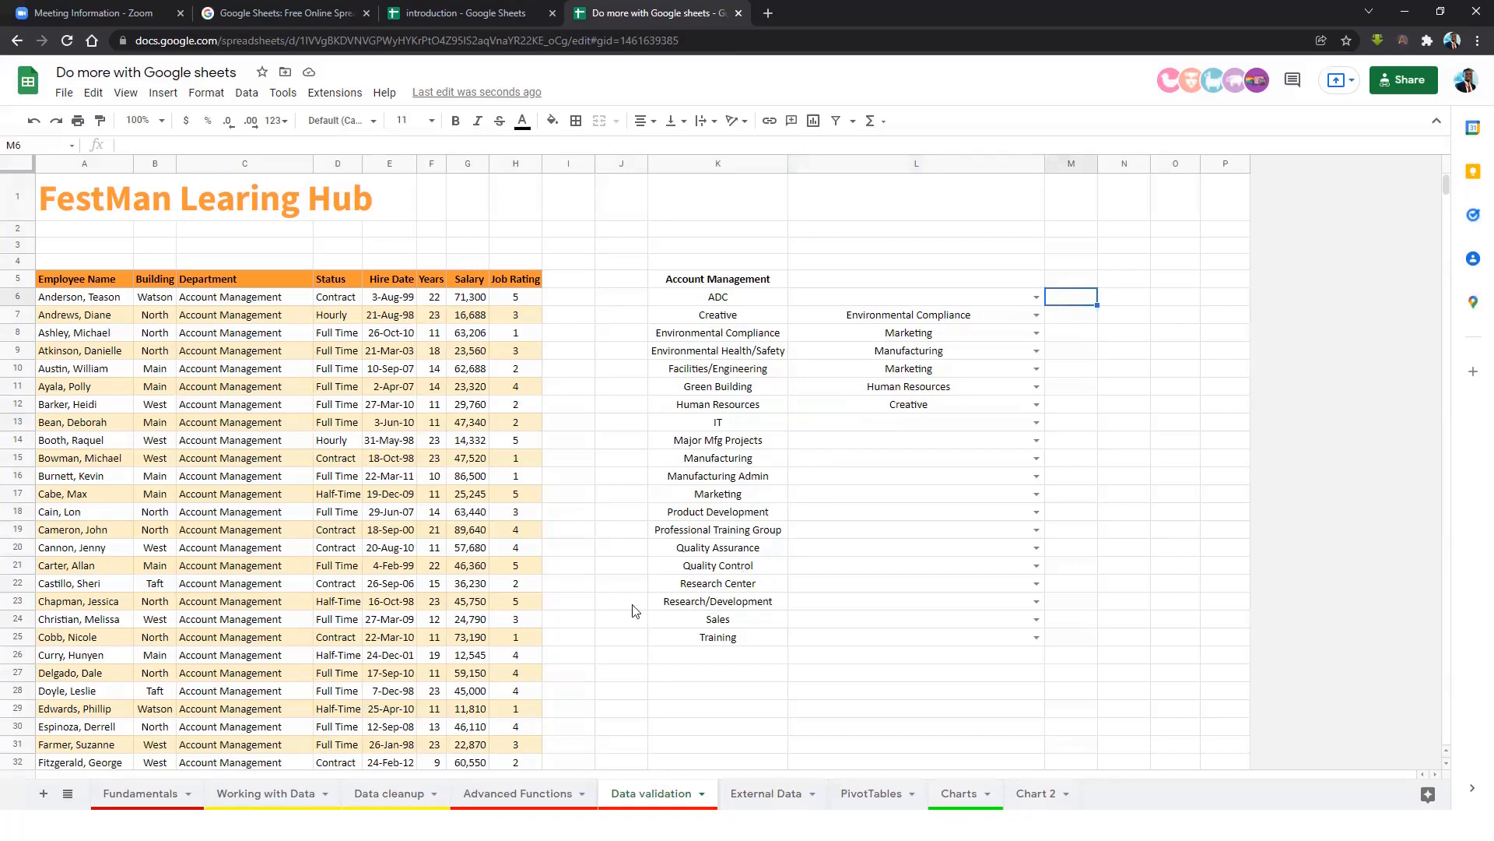
On Advanced Functions, clear M4's Marketing criterion and open data validation for it.
{"action": "left_click", "coordinate": [537, 792]}
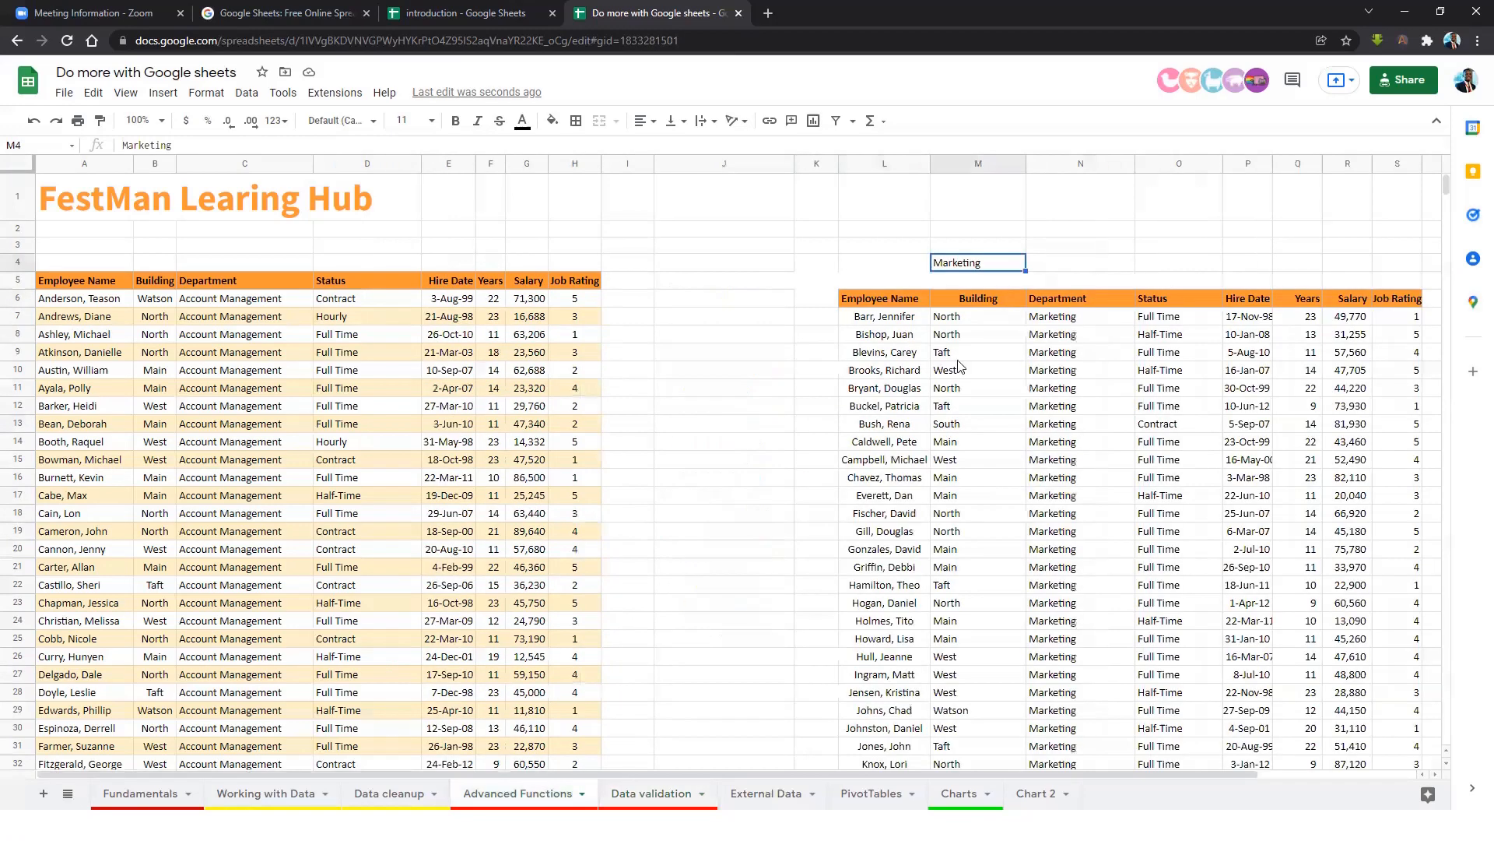
{"action": "left_click", "coordinate": [956, 303]}
{"action": "left_click", "coordinate": [970, 266]}
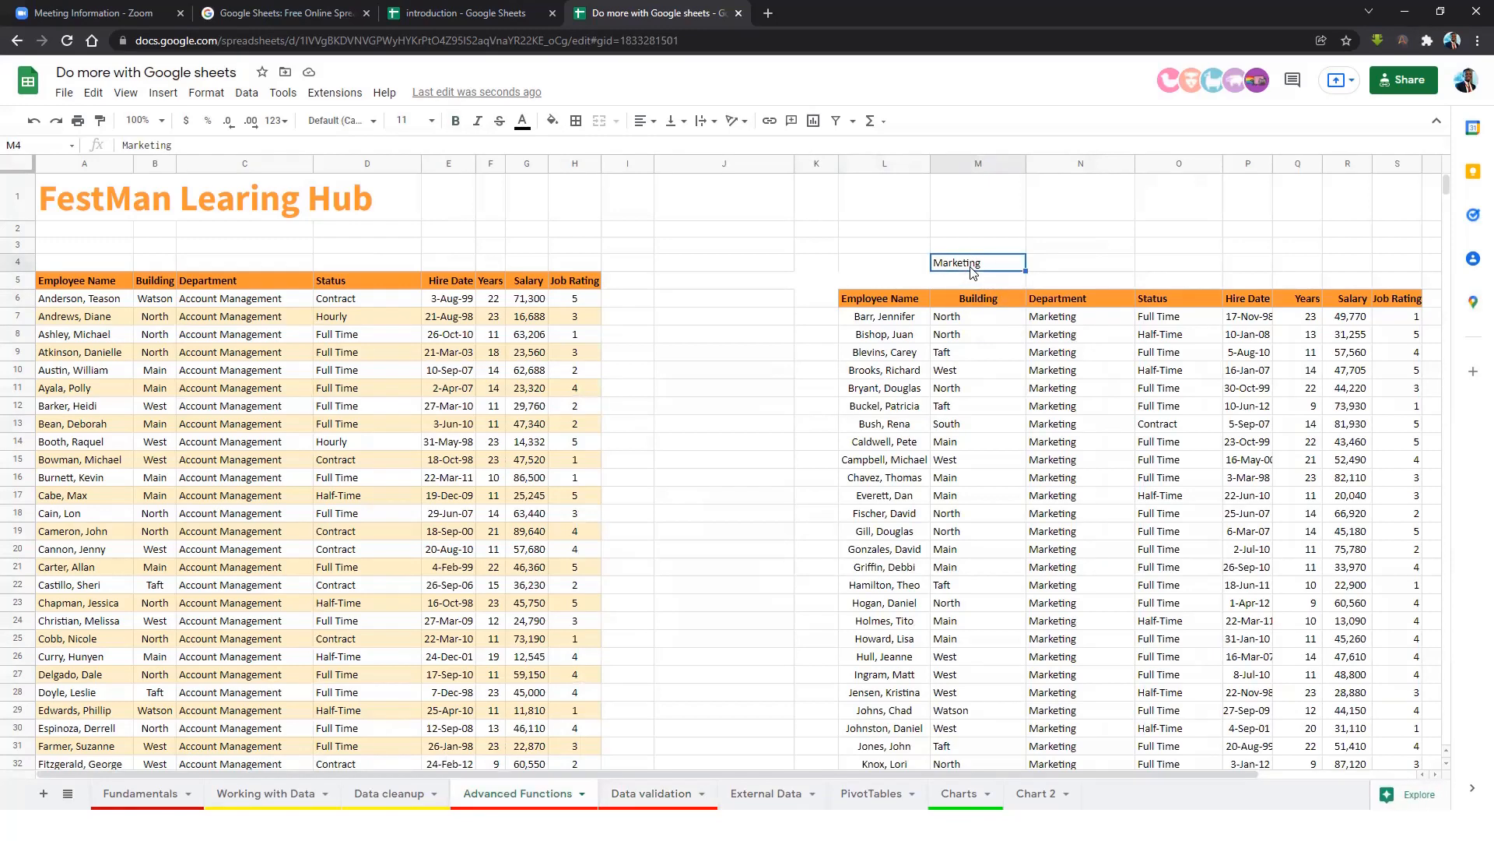
{"action": "key", "text": "Delete"}
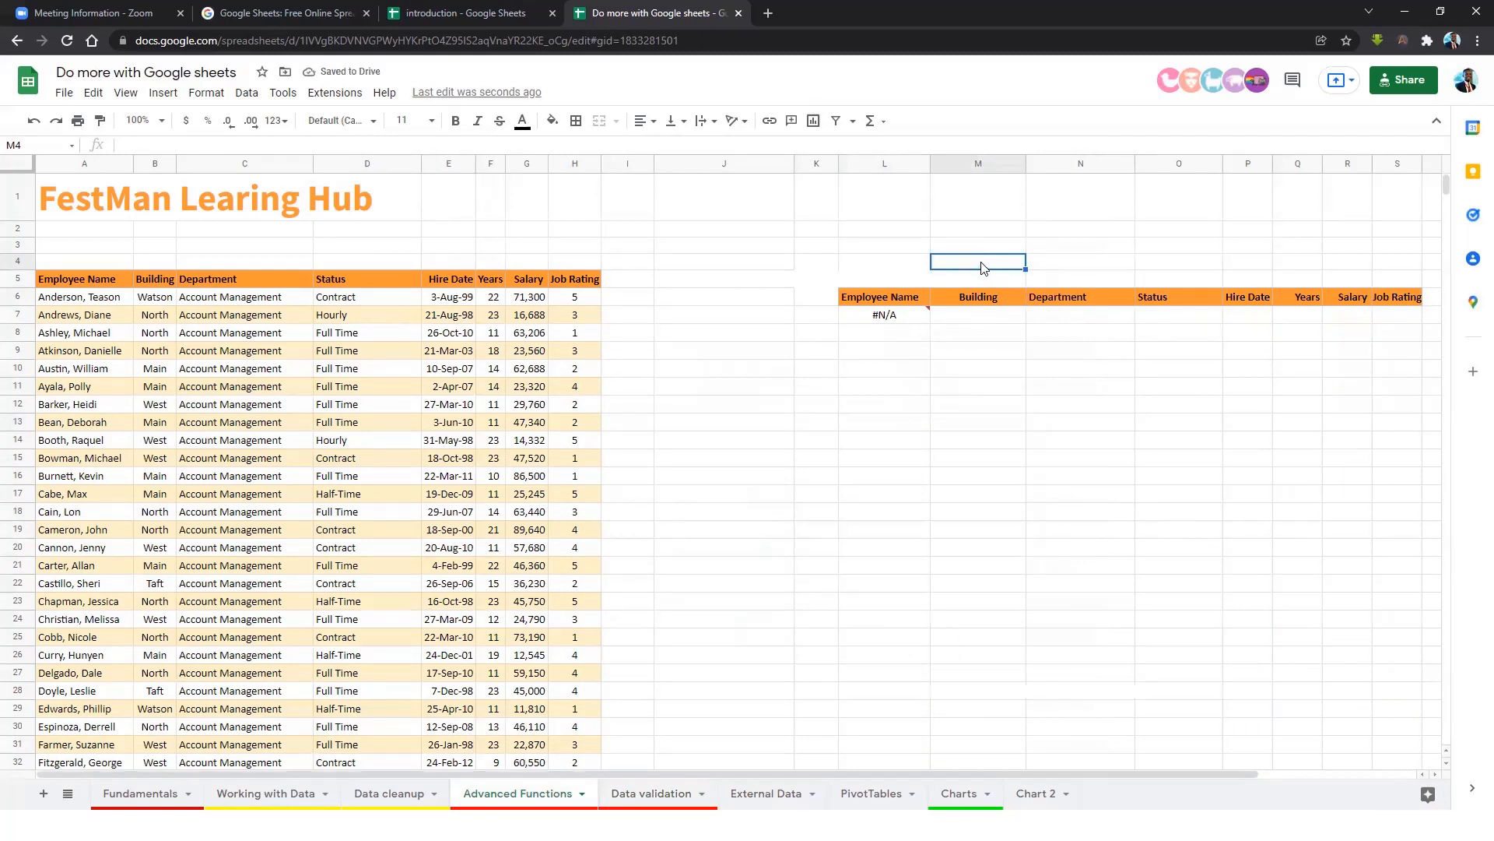
{"action": "left_click", "coordinate": [253, 99]}
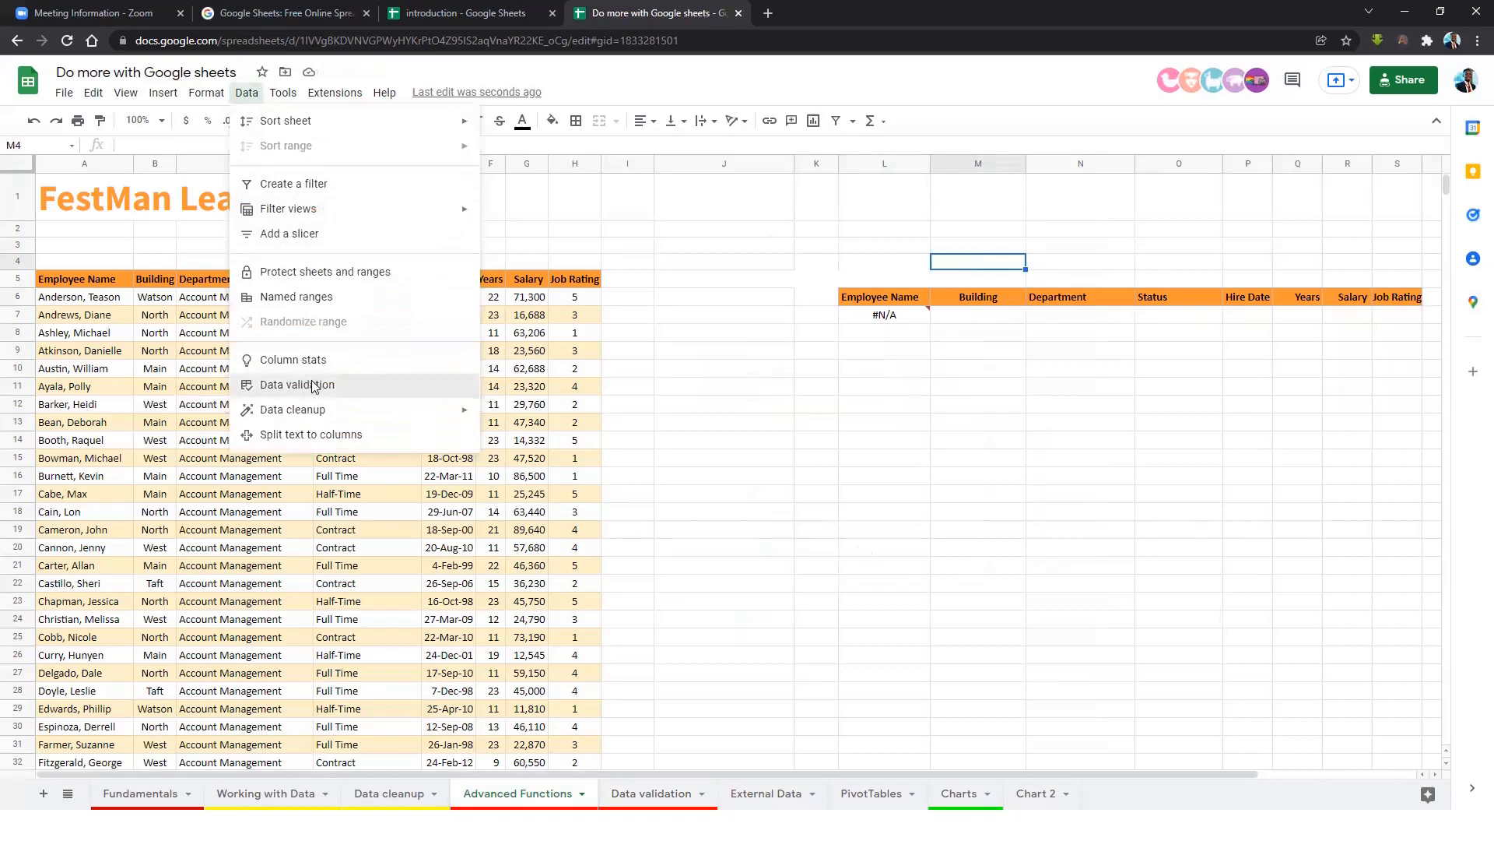
{"action": "left_click", "coordinate": [343, 385]}
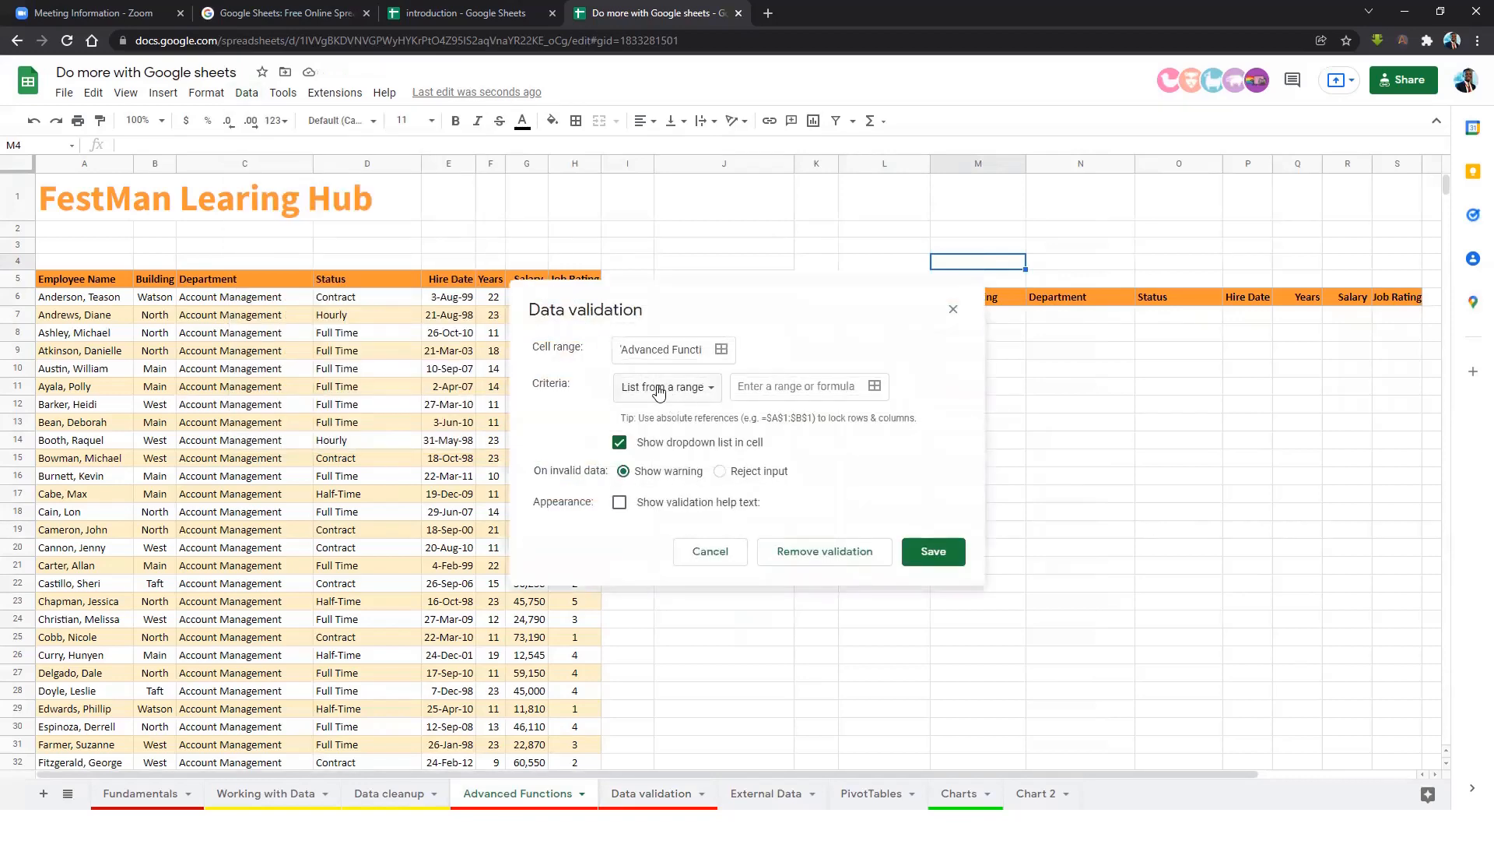
Set the list source to 'Data validation'!K5:K25, reject invalid input, and save.
{"action": "left_click", "coordinate": [874, 386]}
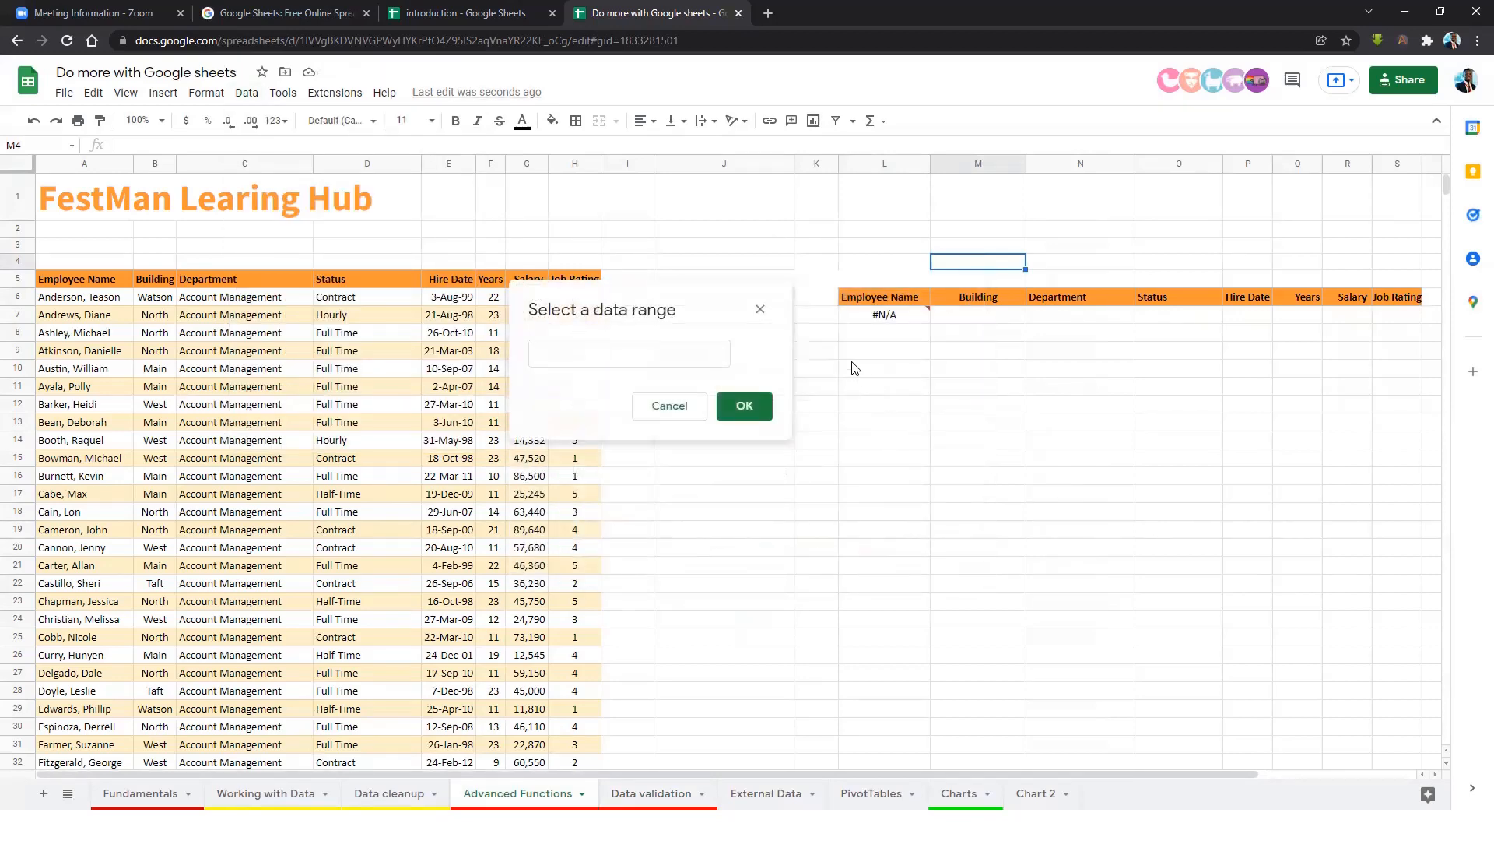
{"action": "left_click", "coordinate": [656, 790]}
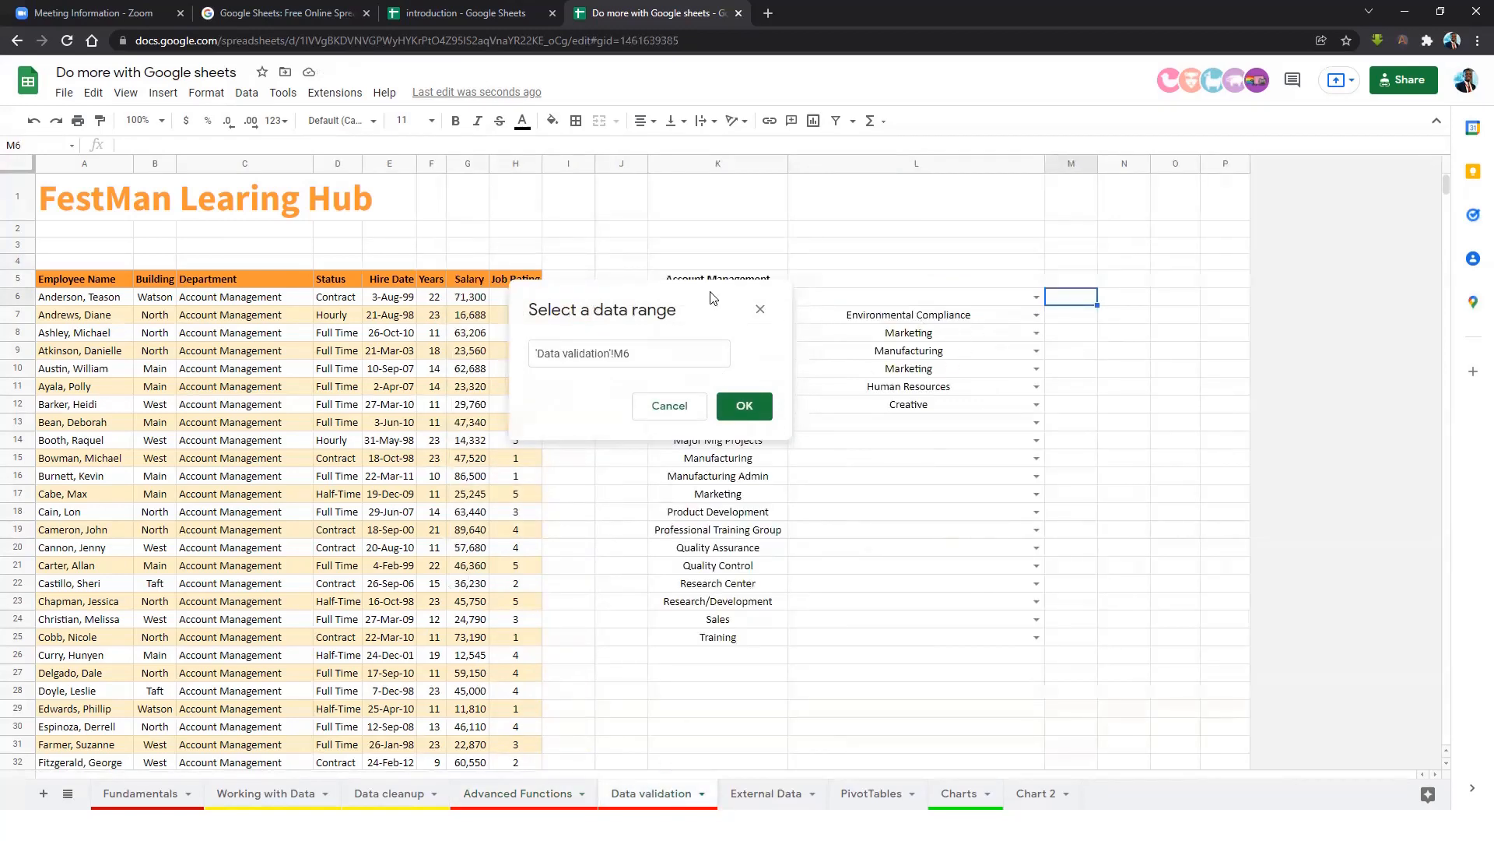
{"action": "left_click_drag", "start_coordinate": [714, 299], "coordinate": [1209, 233]}
{"action": "left_click_drag", "start_coordinate": [740, 283], "coordinate": [716, 638]}
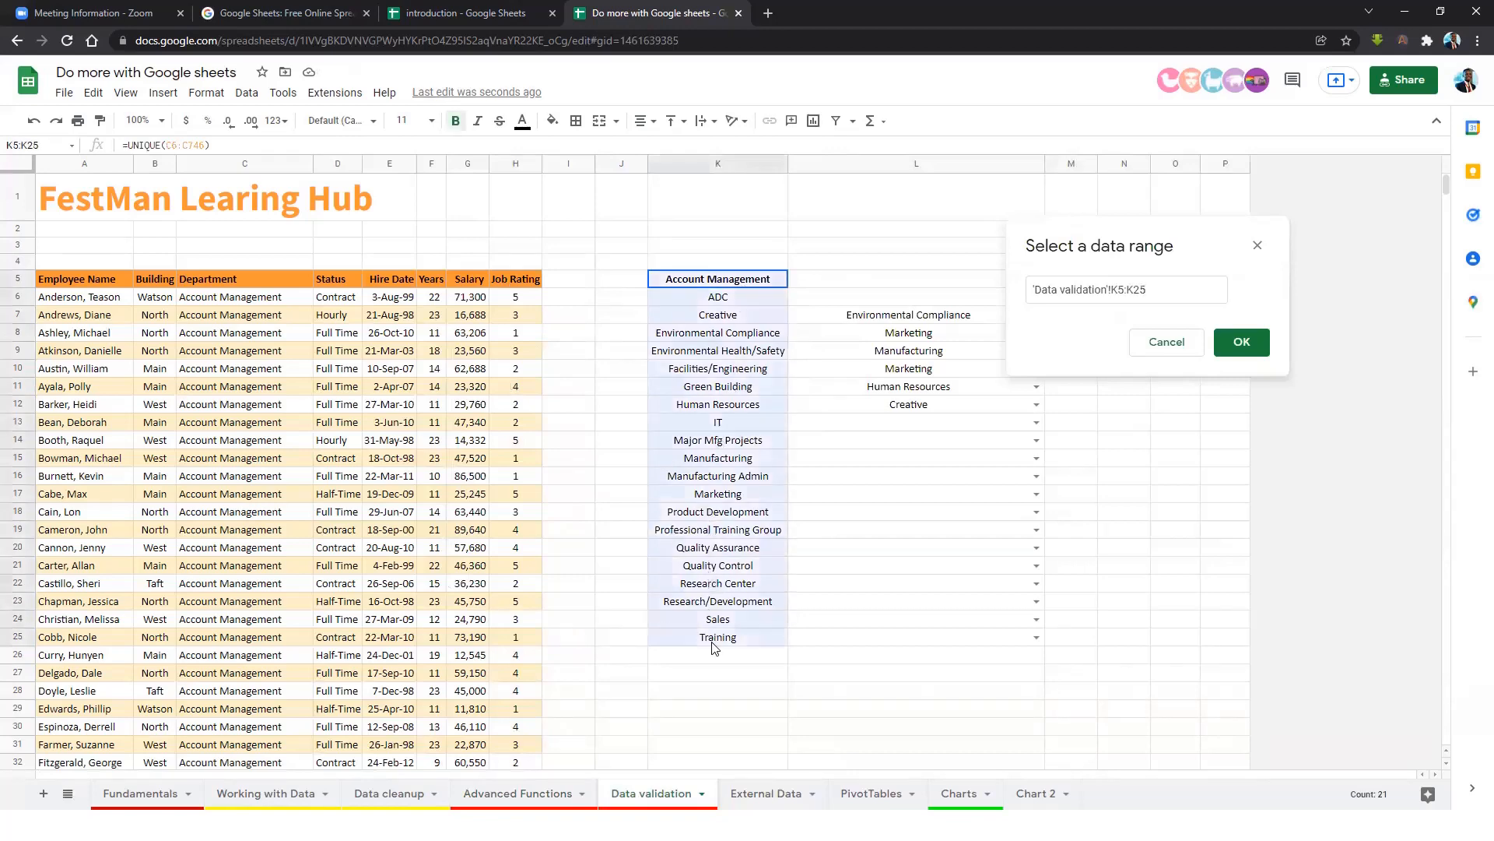
{"action": "left_click", "coordinate": [1244, 342]}
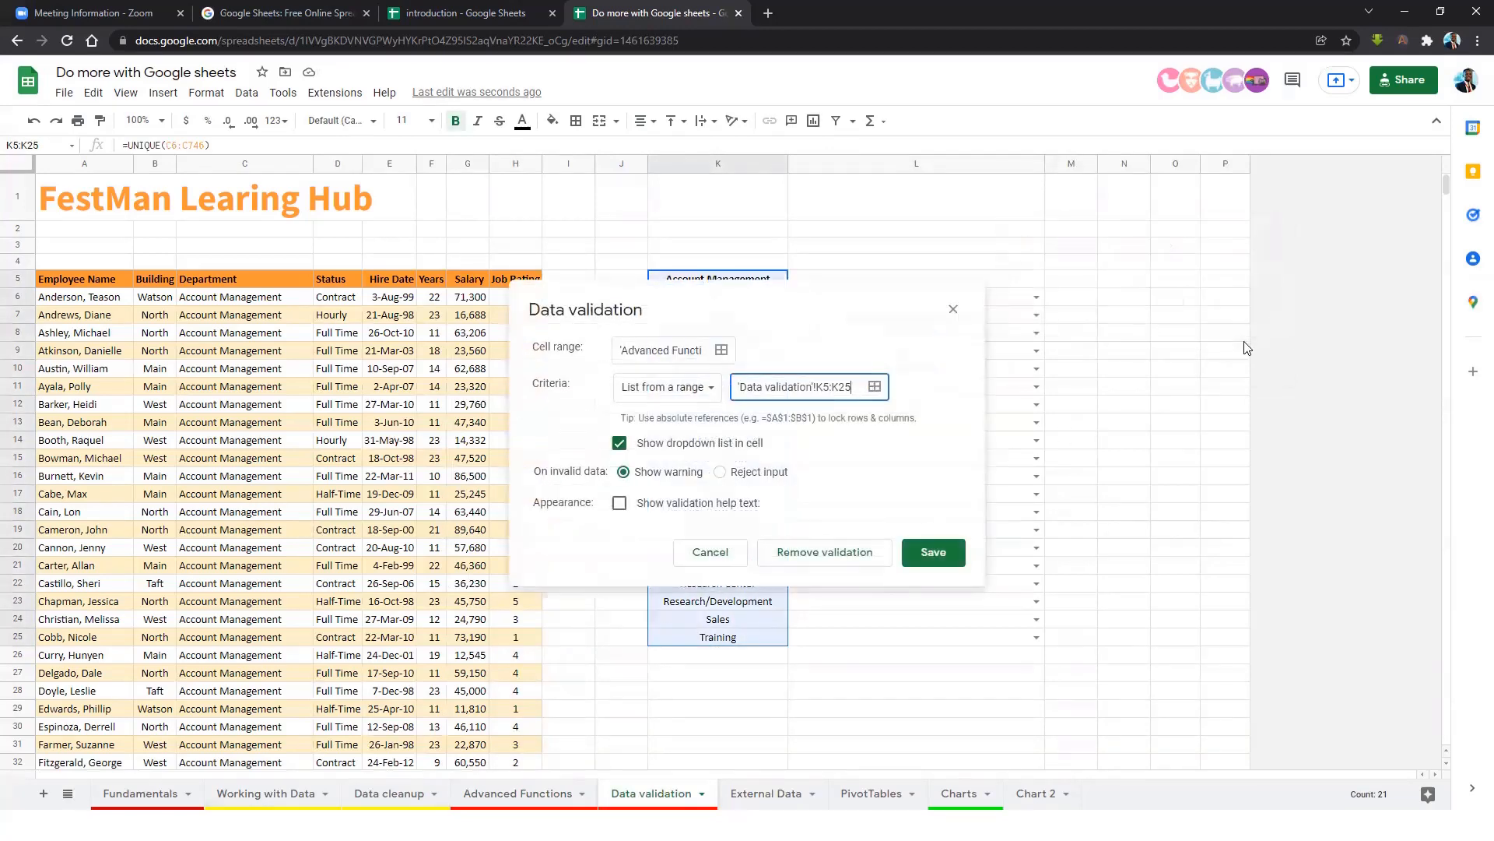
{"action": "left_click", "coordinate": [723, 472]}
{"action": "left_click", "coordinate": [934, 562]}
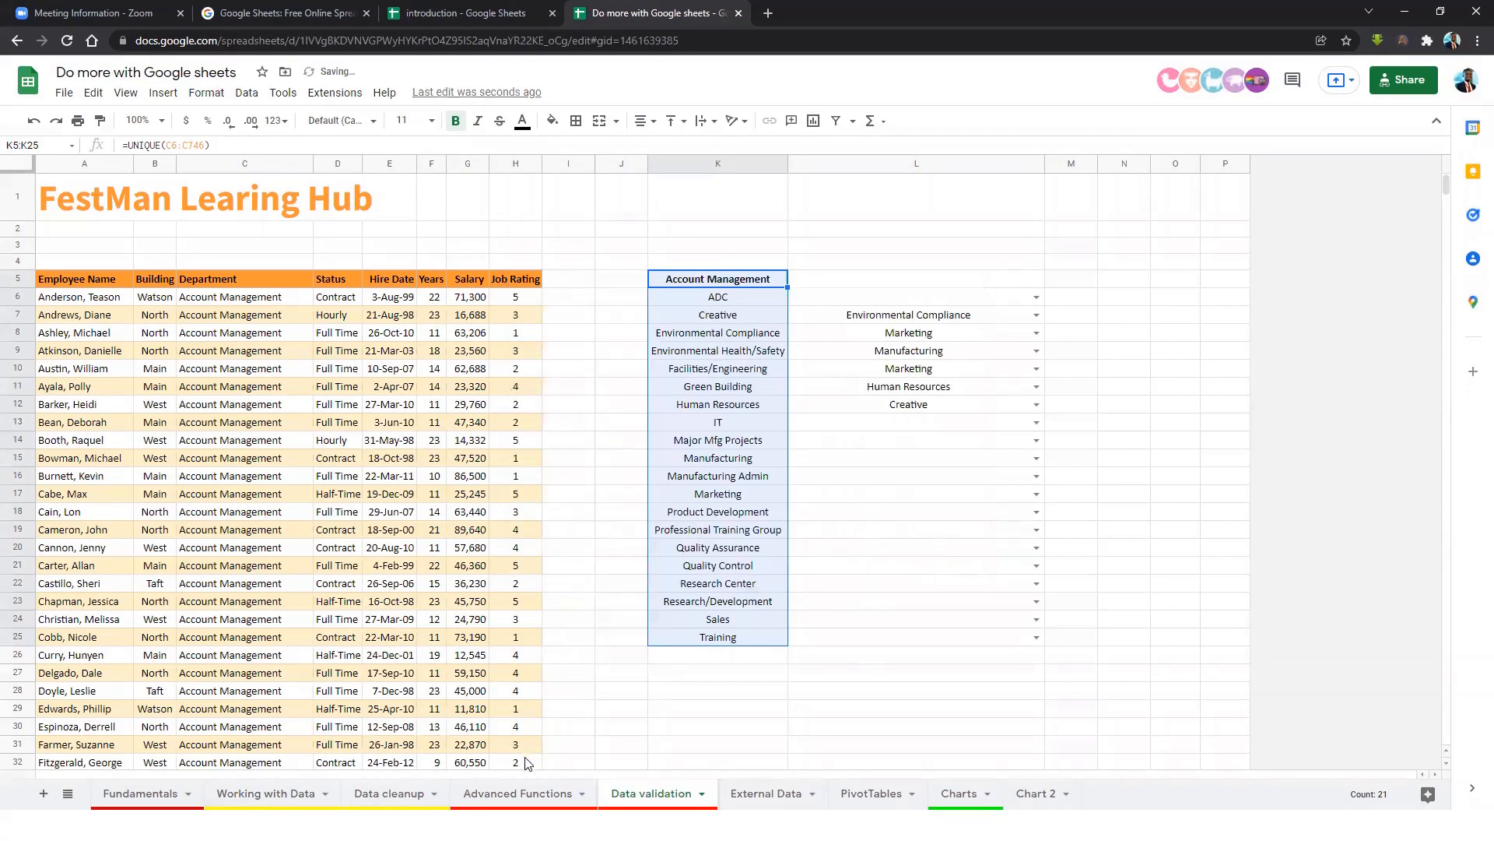
On Advanced Functions, switch M4 through Account Management, ADC, Creative and IT.
{"action": "left_click", "coordinate": [524, 792]}
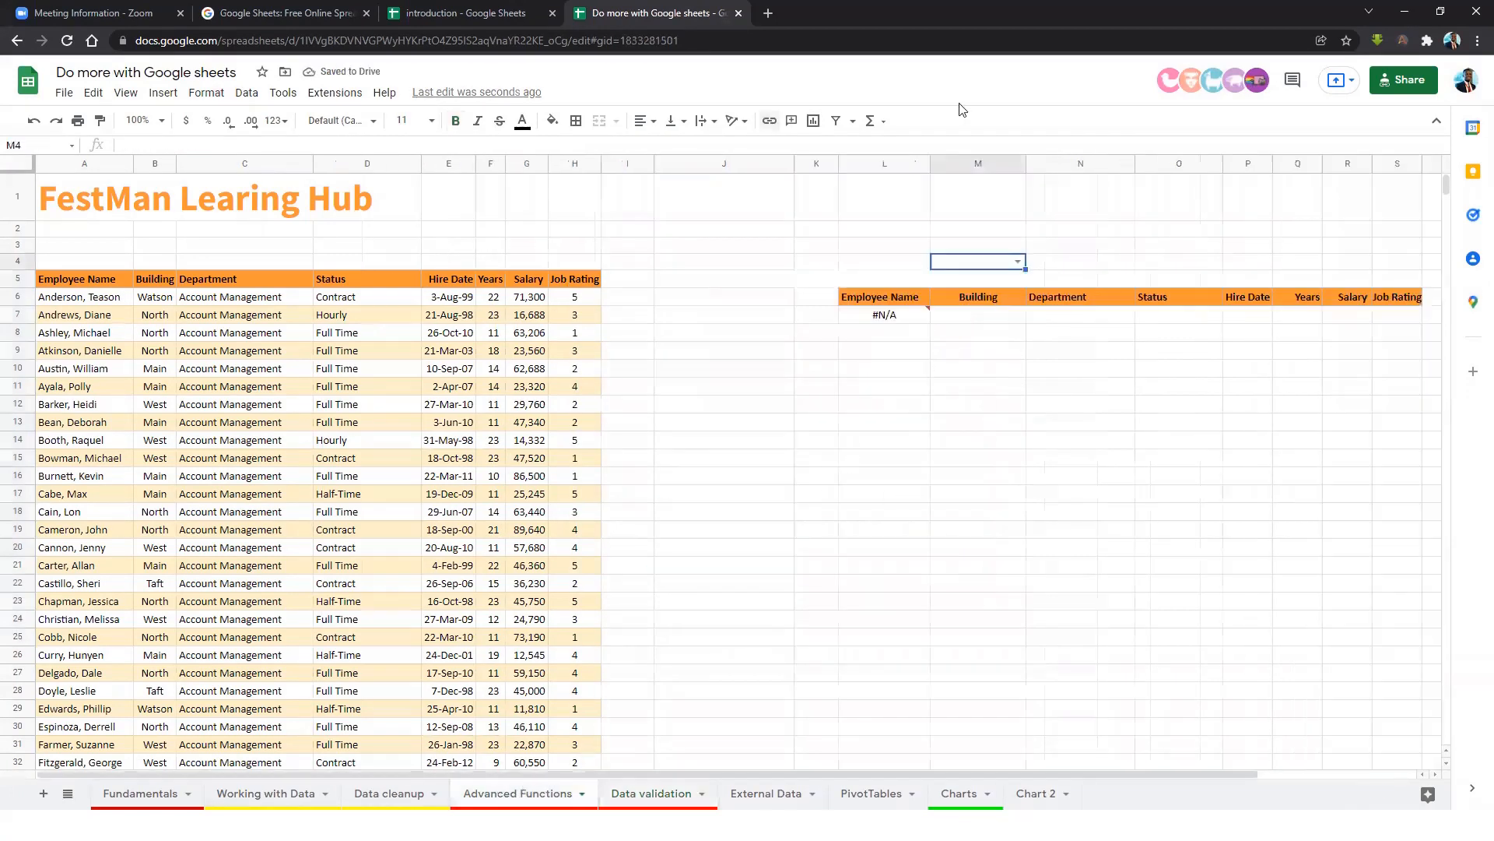
{"action": "left_click", "coordinate": [1017, 262]}
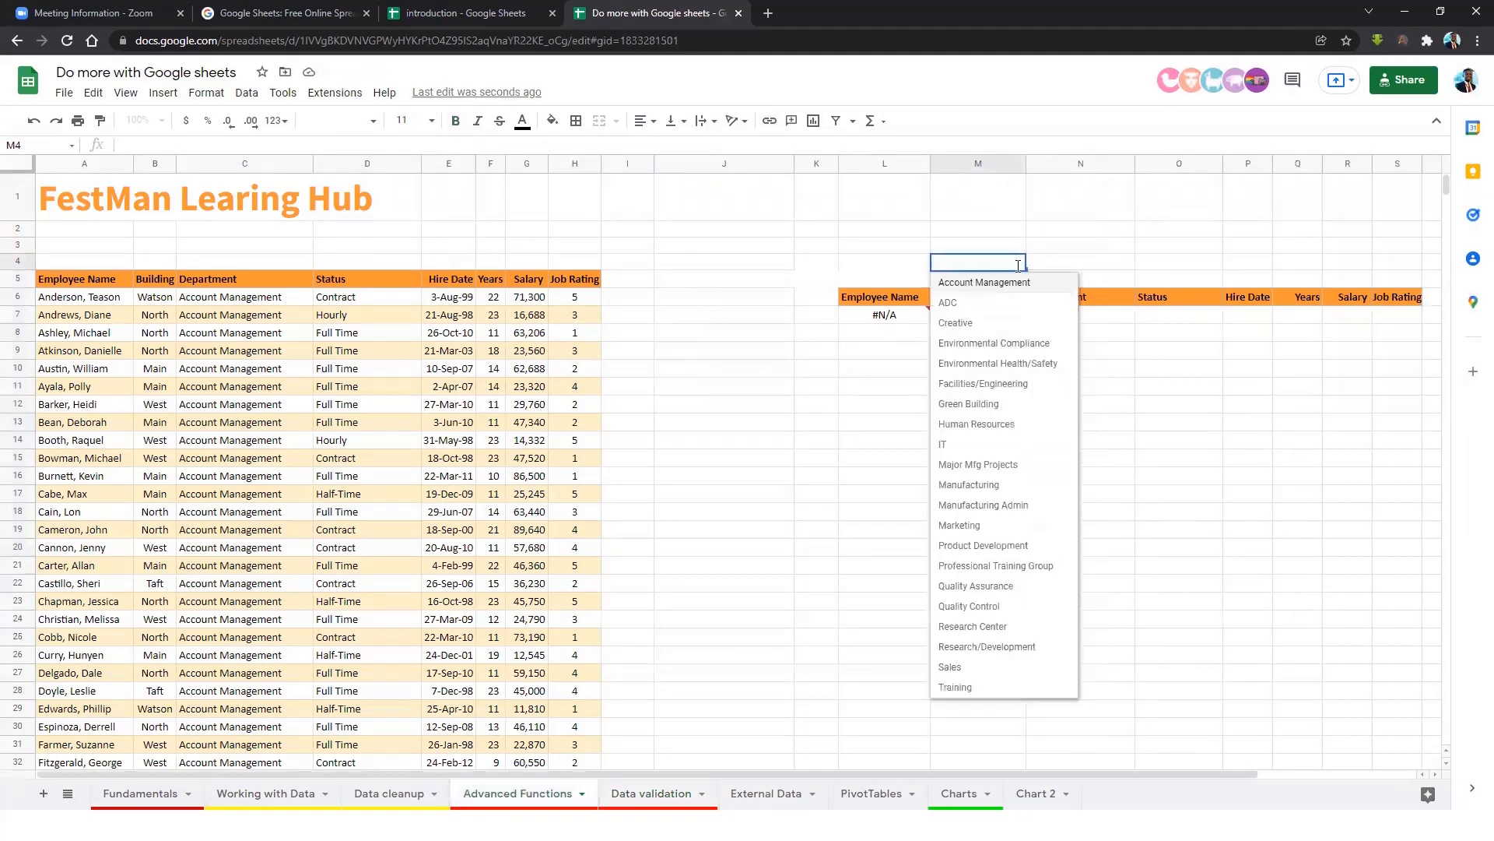
{"action": "left_click", "coordinate": [1009, 292]}
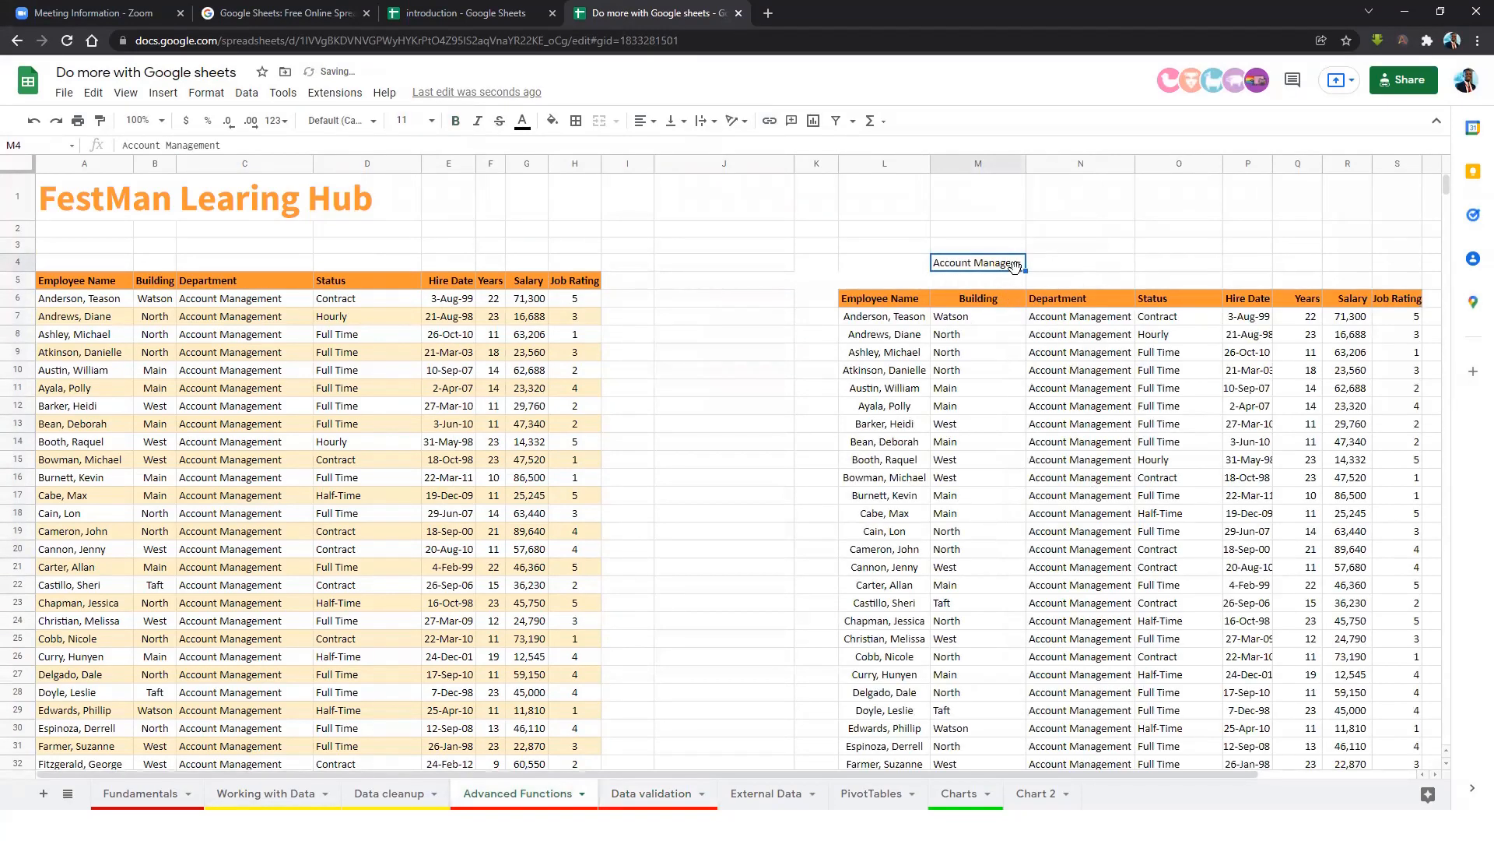
{"action": "double_click", "coordinate": [1016, 269]}
{"action": "left_click", "coordinate": [982, 303]}
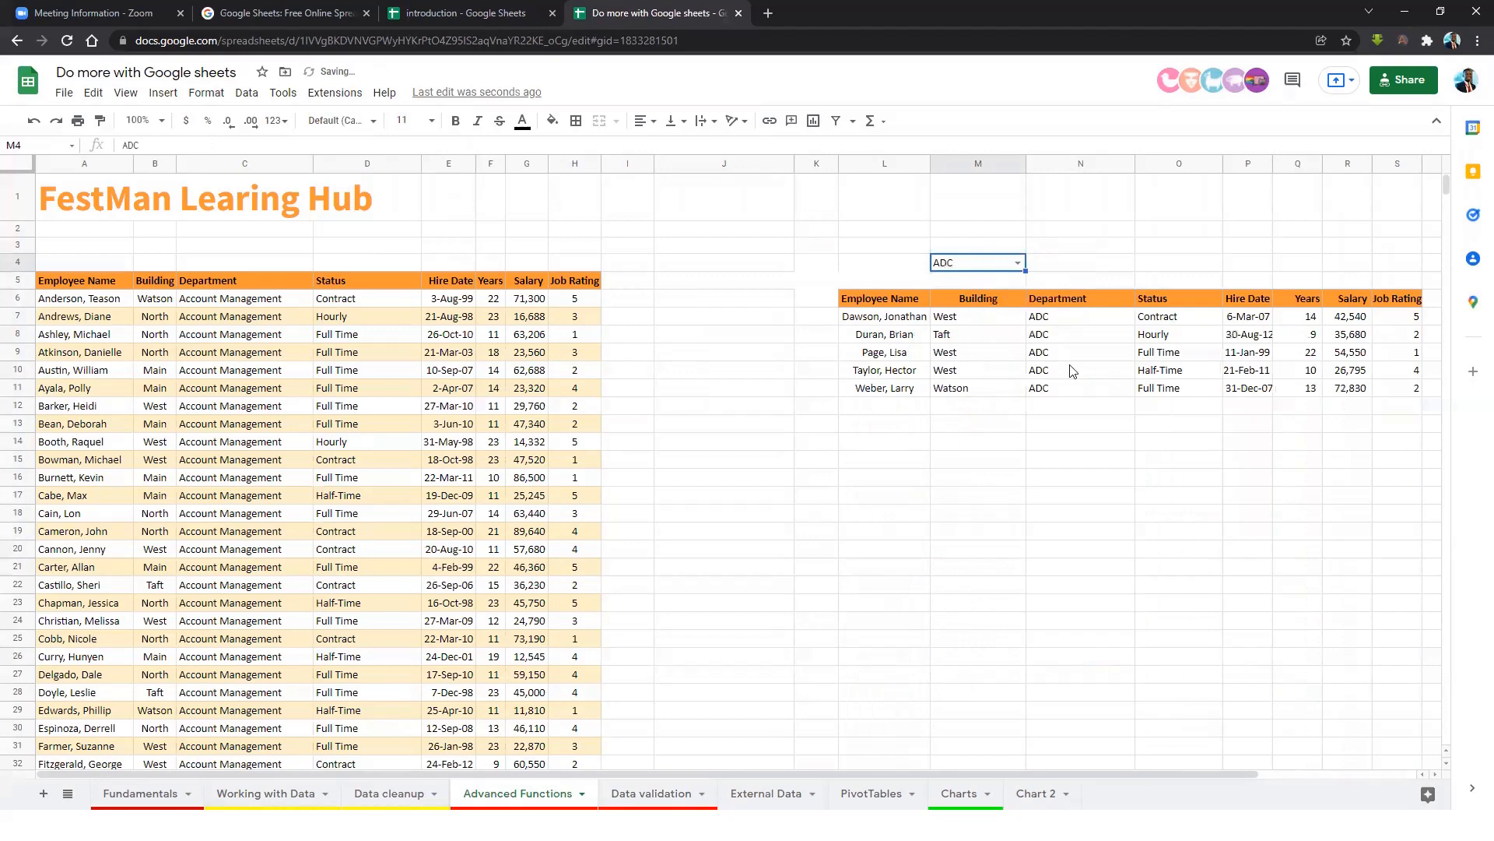
{"action": "left_click", "coordinate": [1017, 263]}
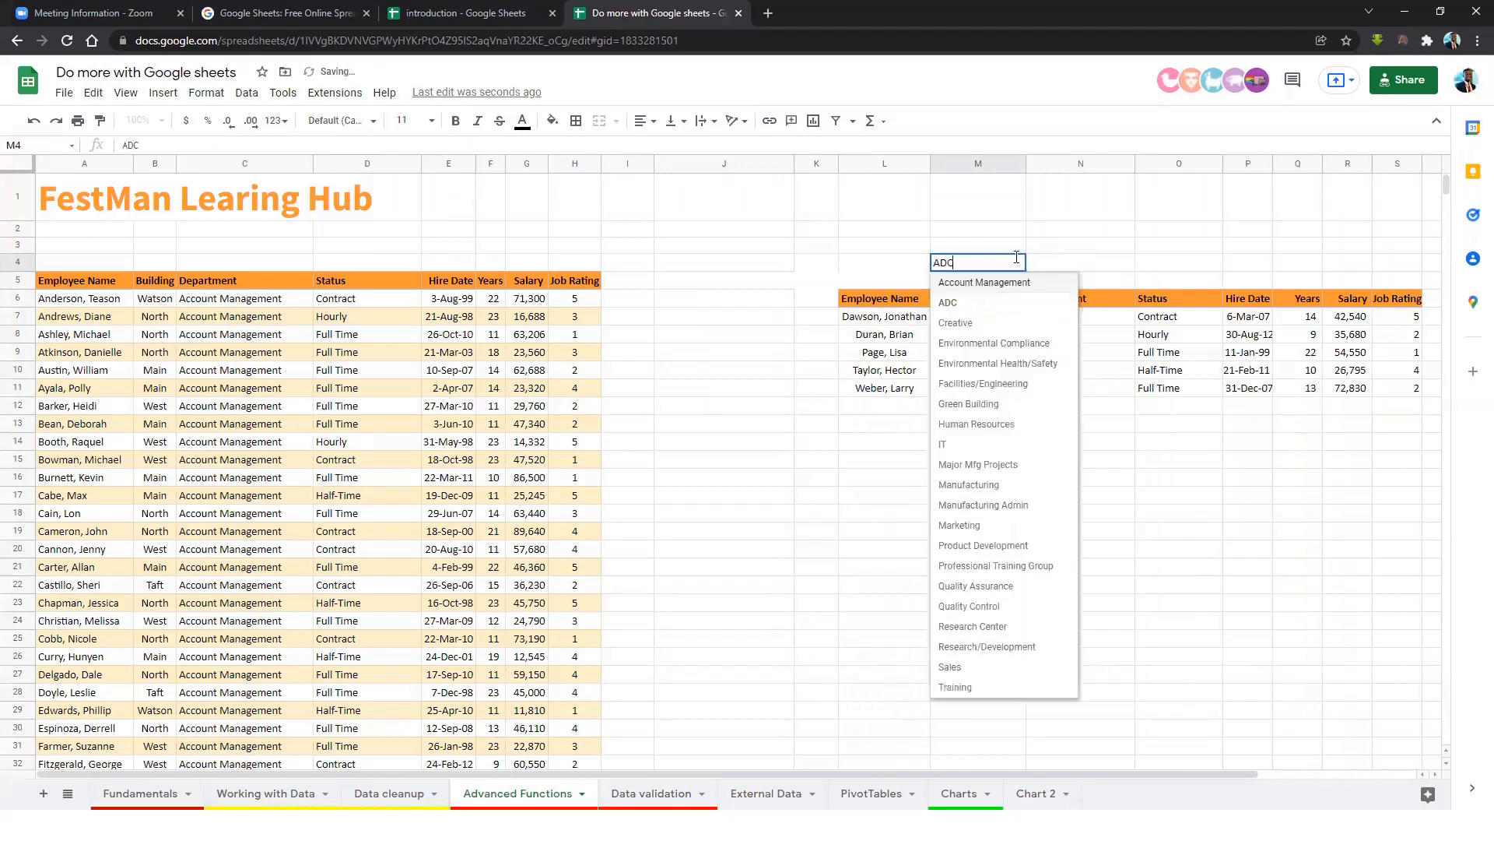
{"action": "left_click", "coordinate": [981, 329]}
{"action": "double_click", "coordinate": [1012, 264]}
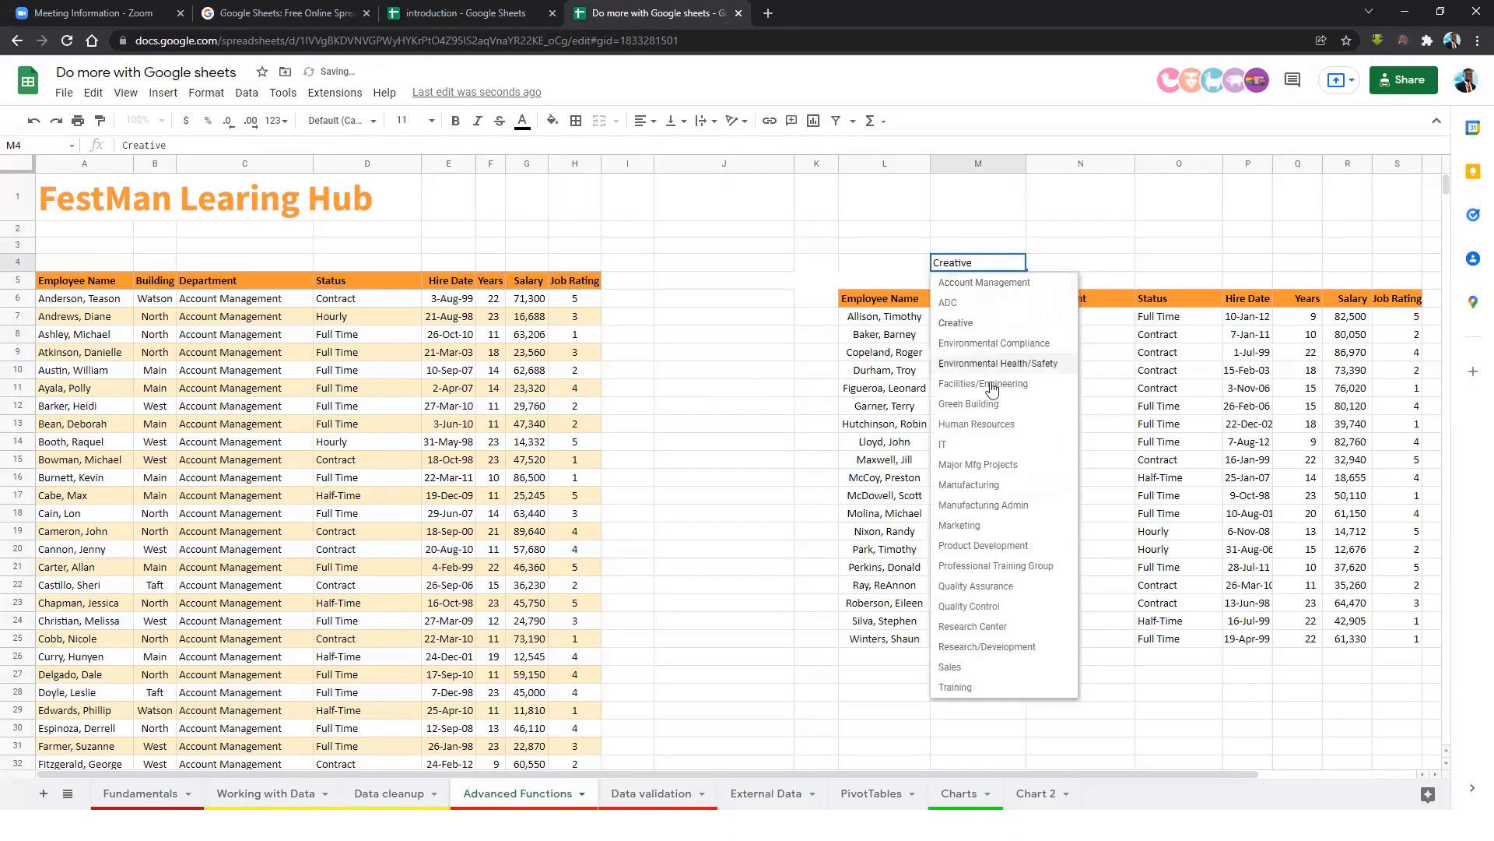
{"action": "left_click", "coordinate": [963, 445]}
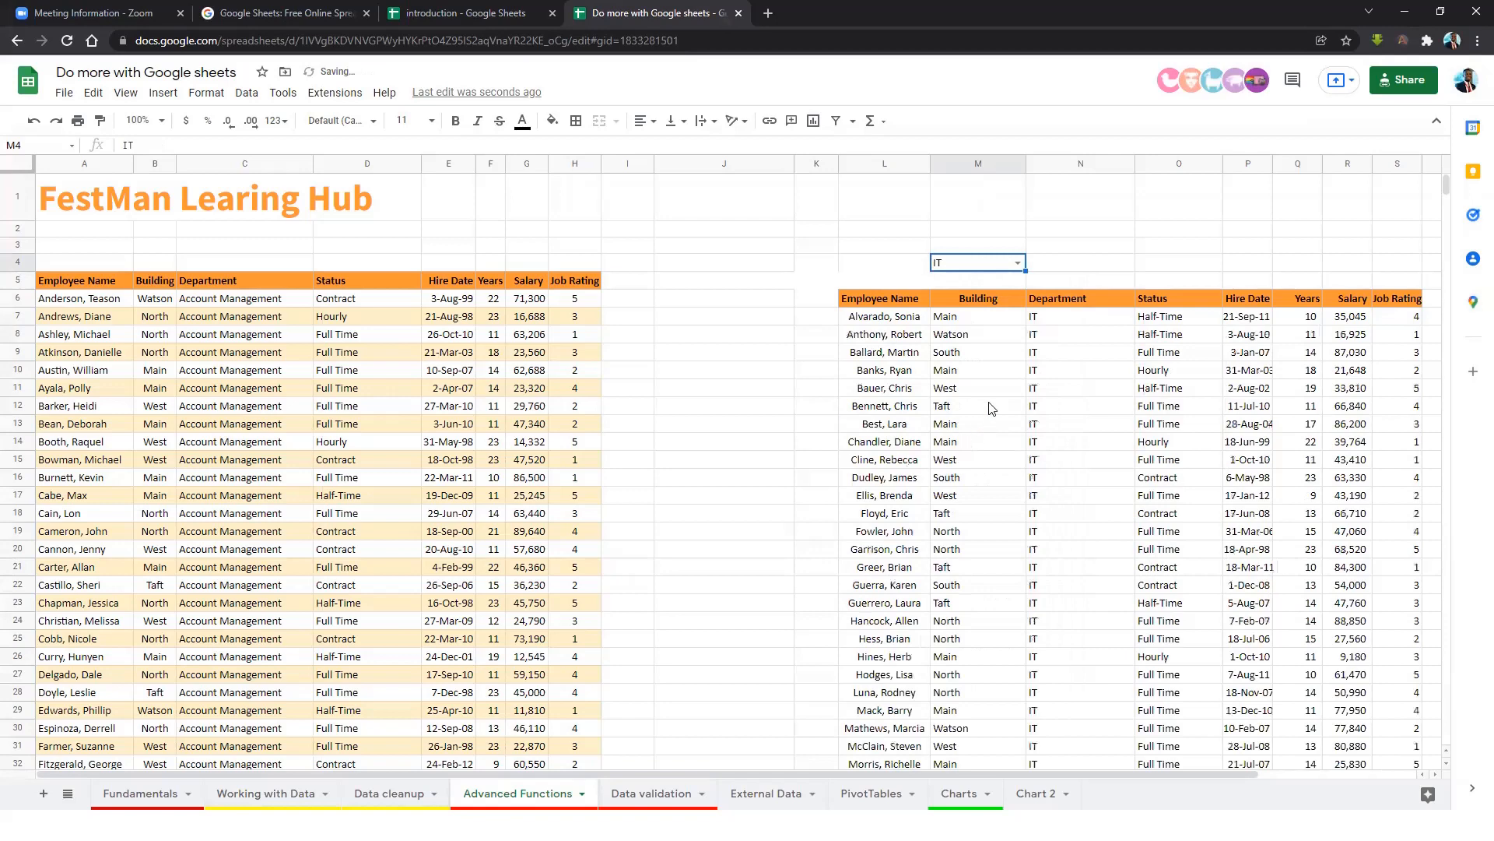
Try Manufacturing Admin and Training in M4, ending on Manufacturing, then return to Data validation.
{"action": "left_click", "coordinate": [1018, 263]}
{"action": "left_click", "coordinate": [973, 505]}
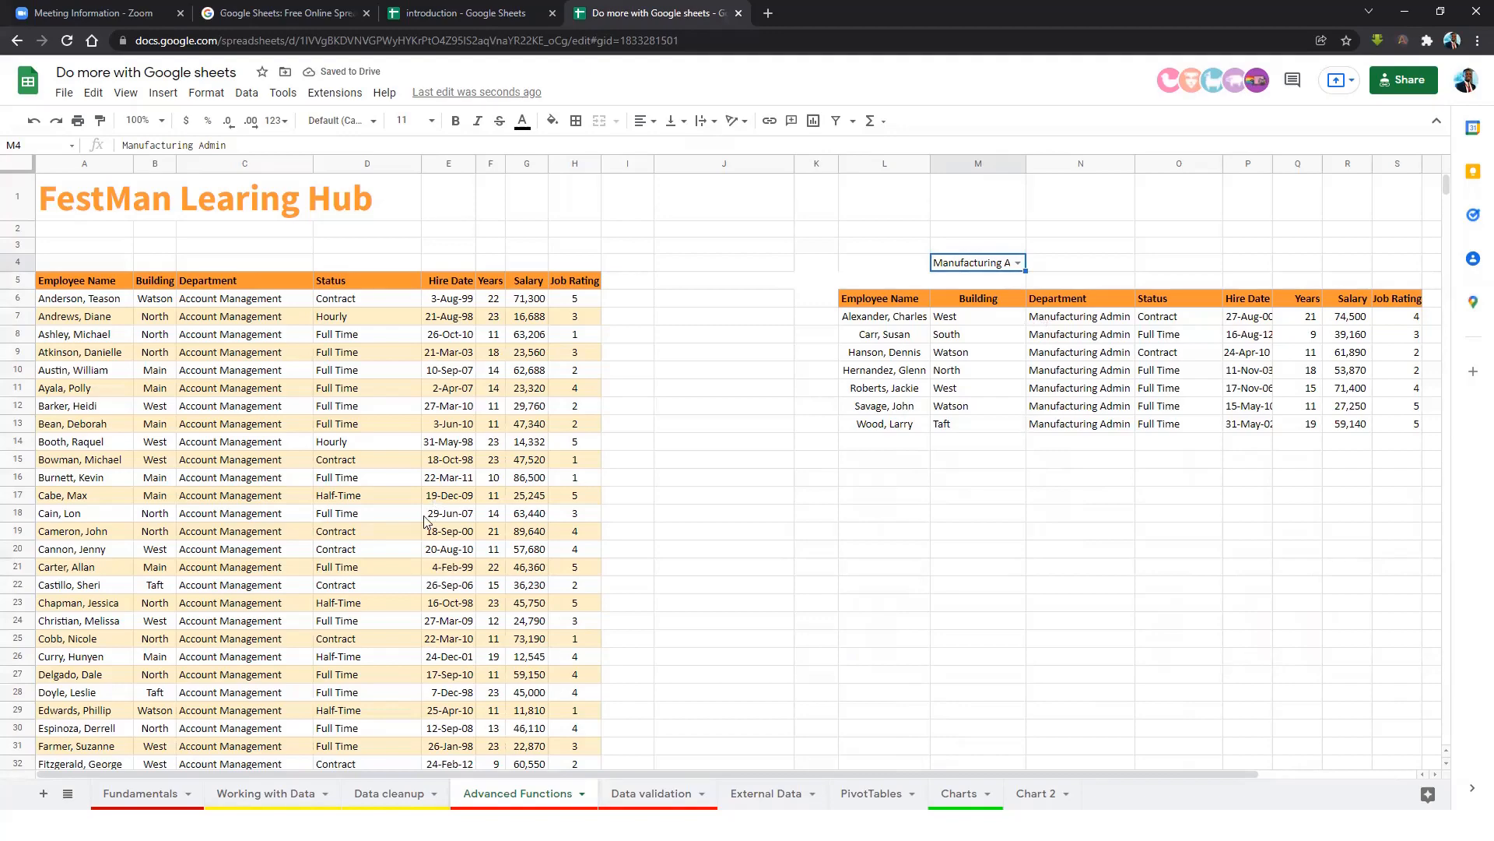
{"action": "scroll", "coordinate": [424, 520], "scroll_direction": "down", "scroll_amount": 10}
{"action": "scroll", "coordinate": [1024, 341], "scroll_direction": "up", "scroll_amount": 10}
{"action": "double_click", "coordinate": [1020, 196]}
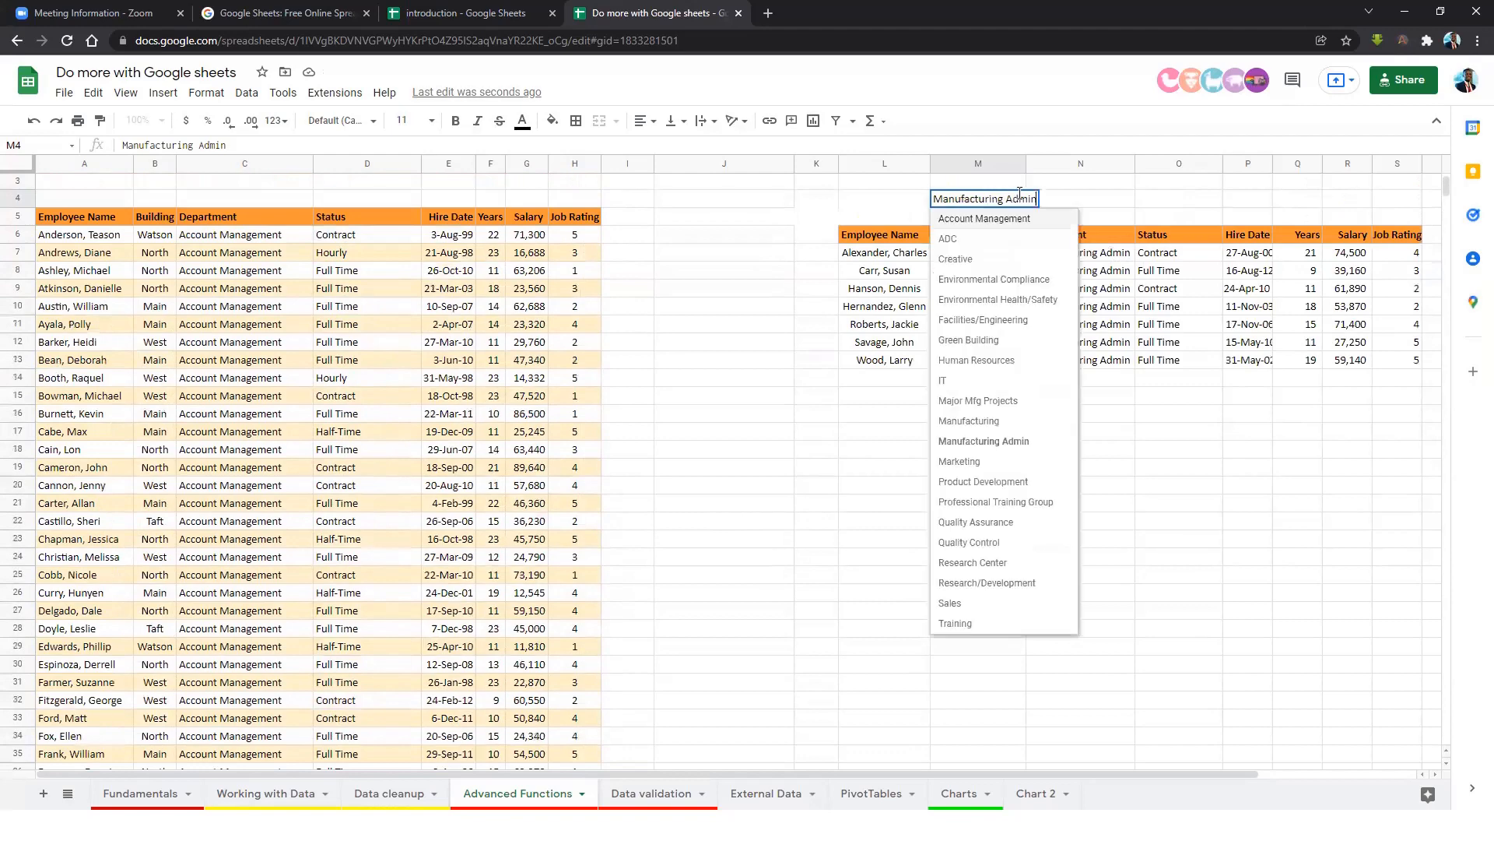
{"action": "left_click", "coordinate": [957, 623]}
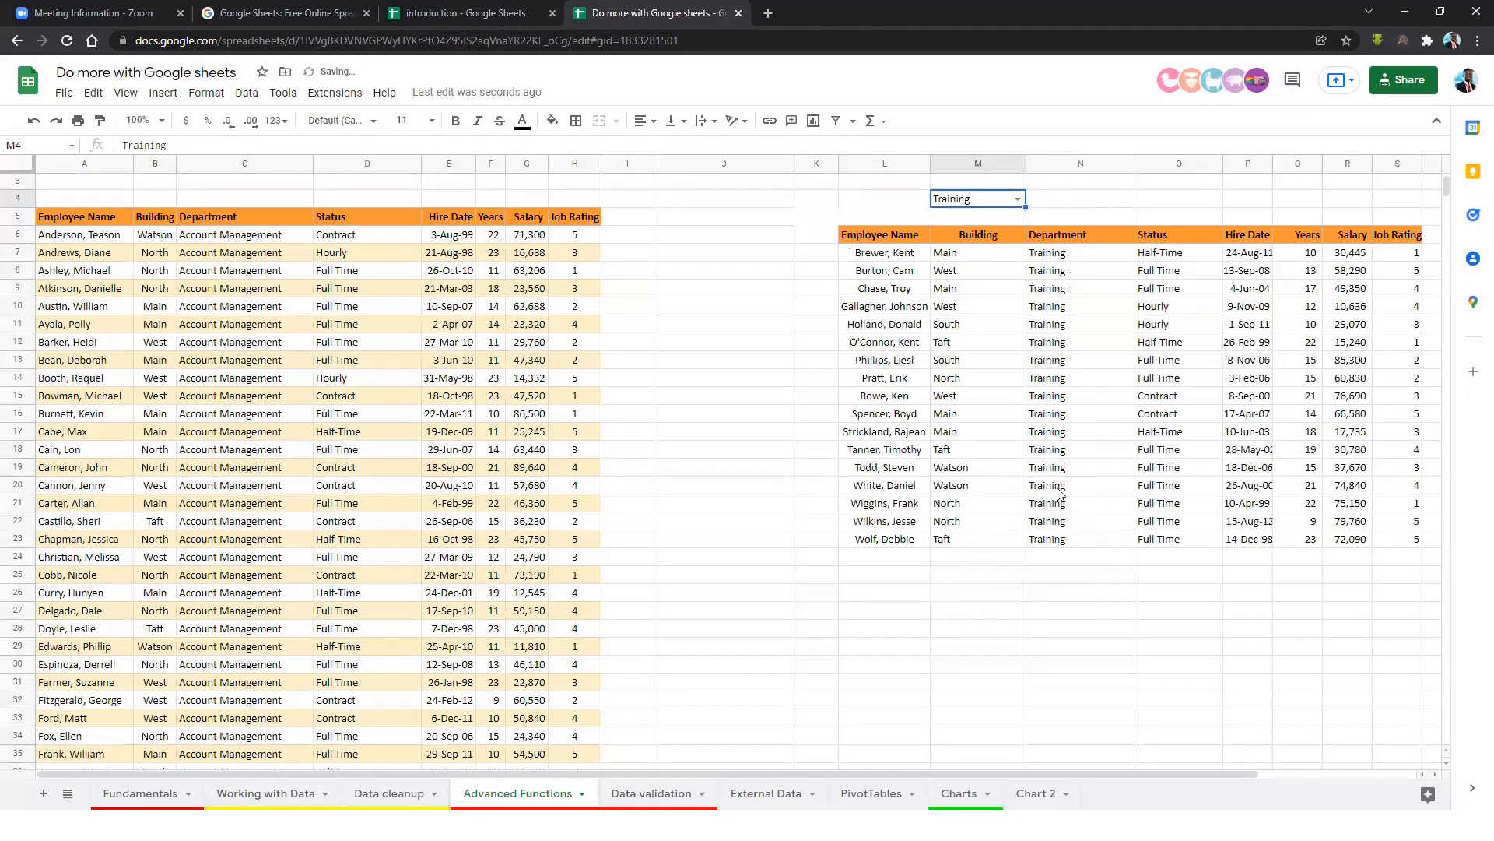
{"action": "left_click", "coordinate": [1018, 199]}
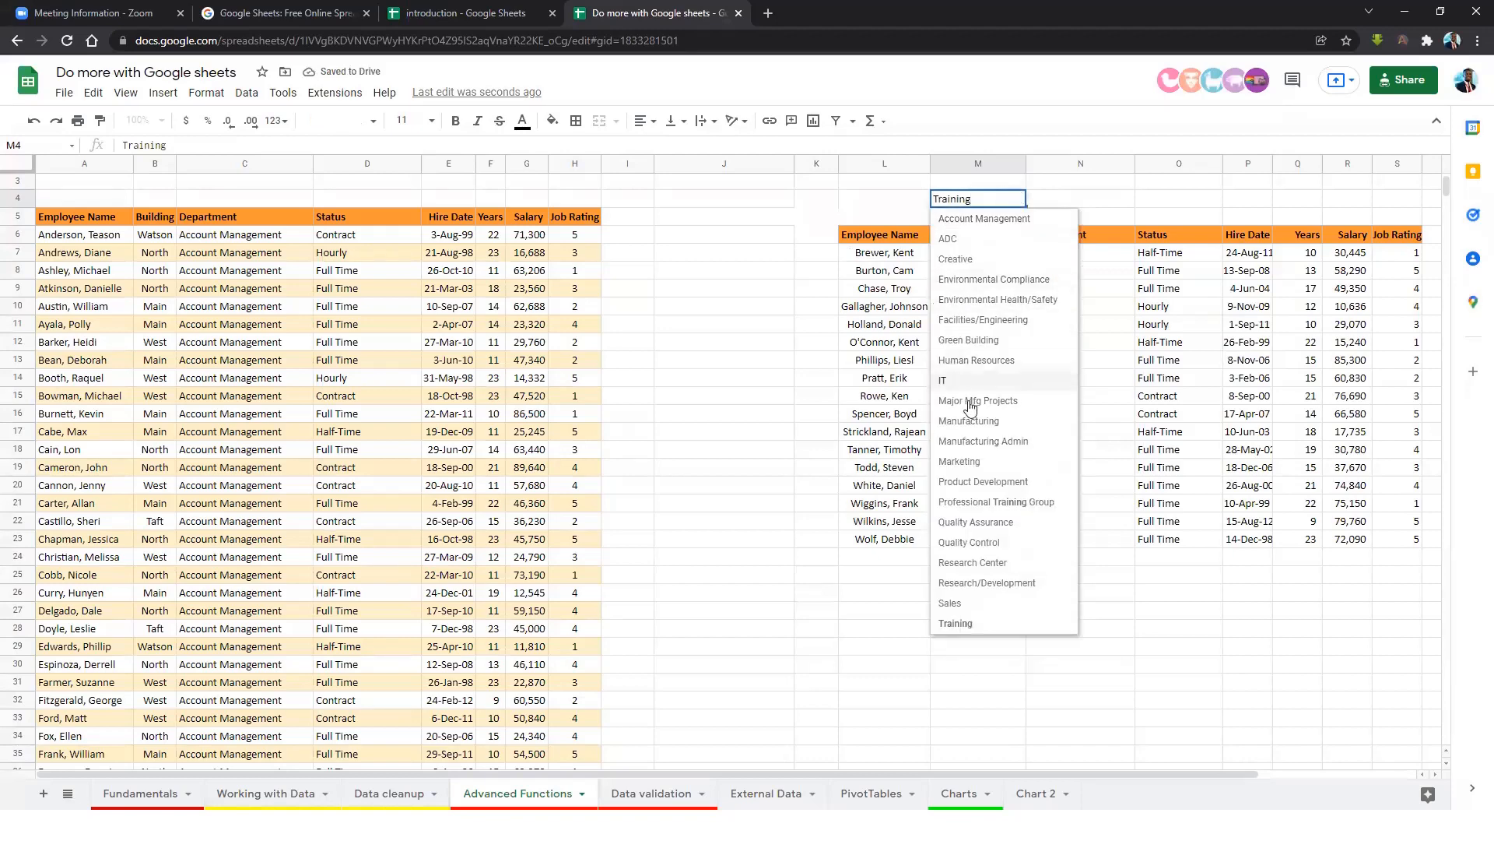
{"action": "left_click", "coordinate": [1007, 421]}
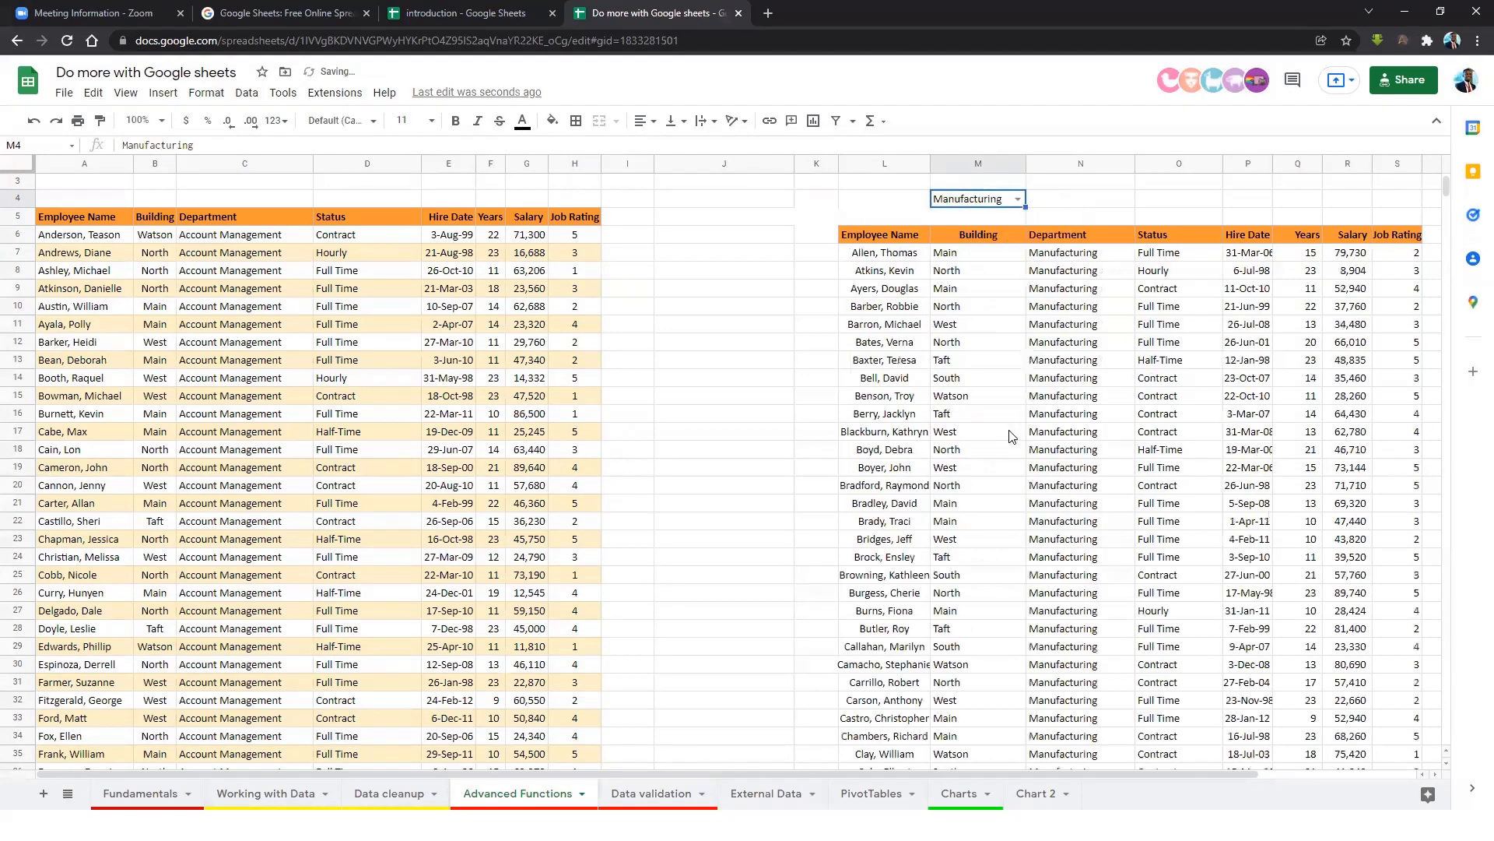
{"action": "left_click", "coordinate": [1014, 380]}
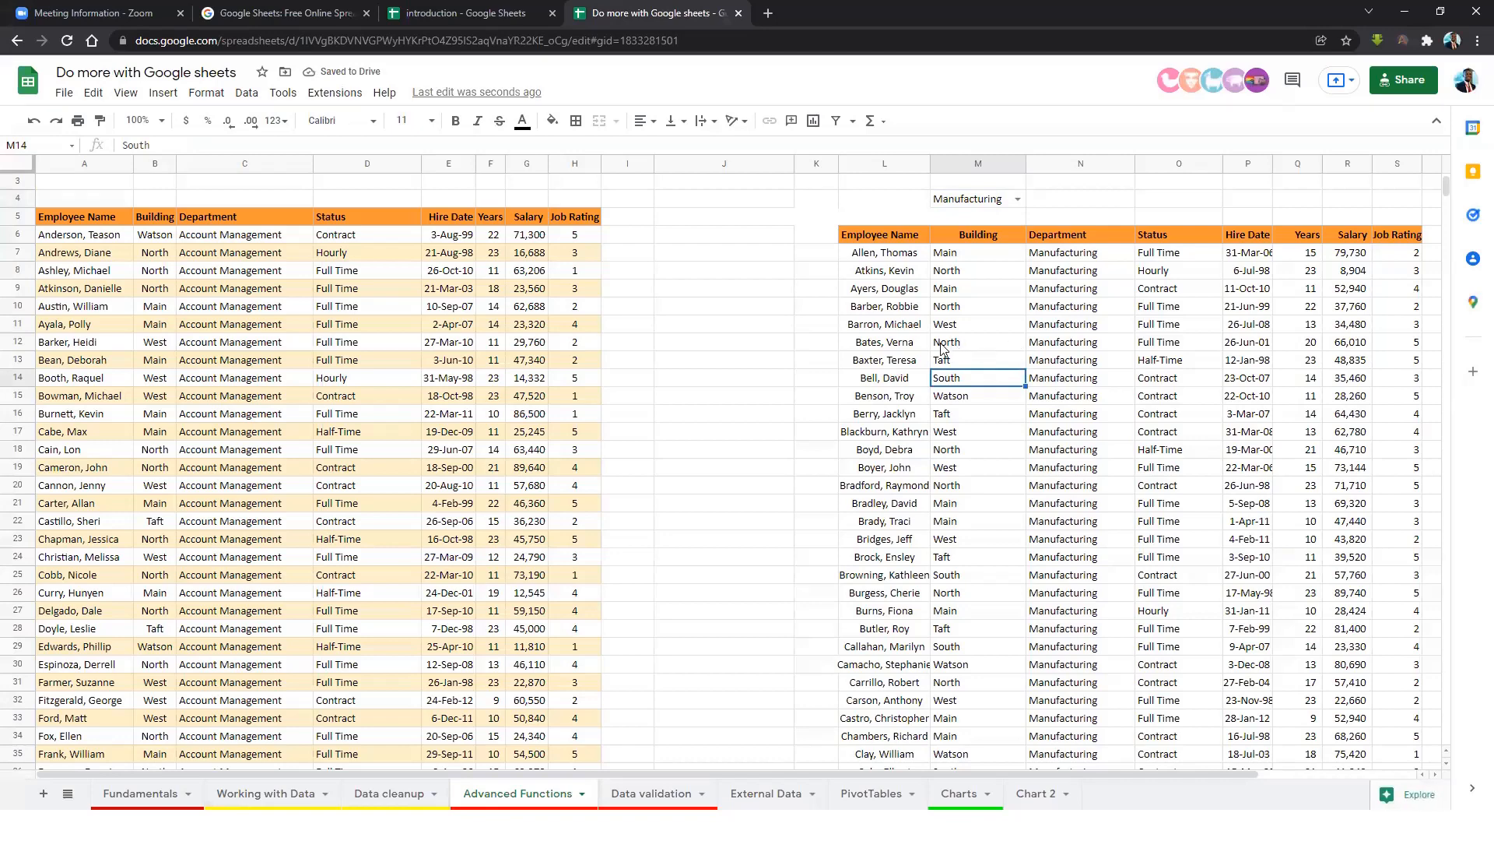
{"action": "left_click", "coordinate": [637, 792]}
Select cells M6 through M25 on the Data validation sheet.
{"action": "left_click", "coordinate": [1082, 302]}
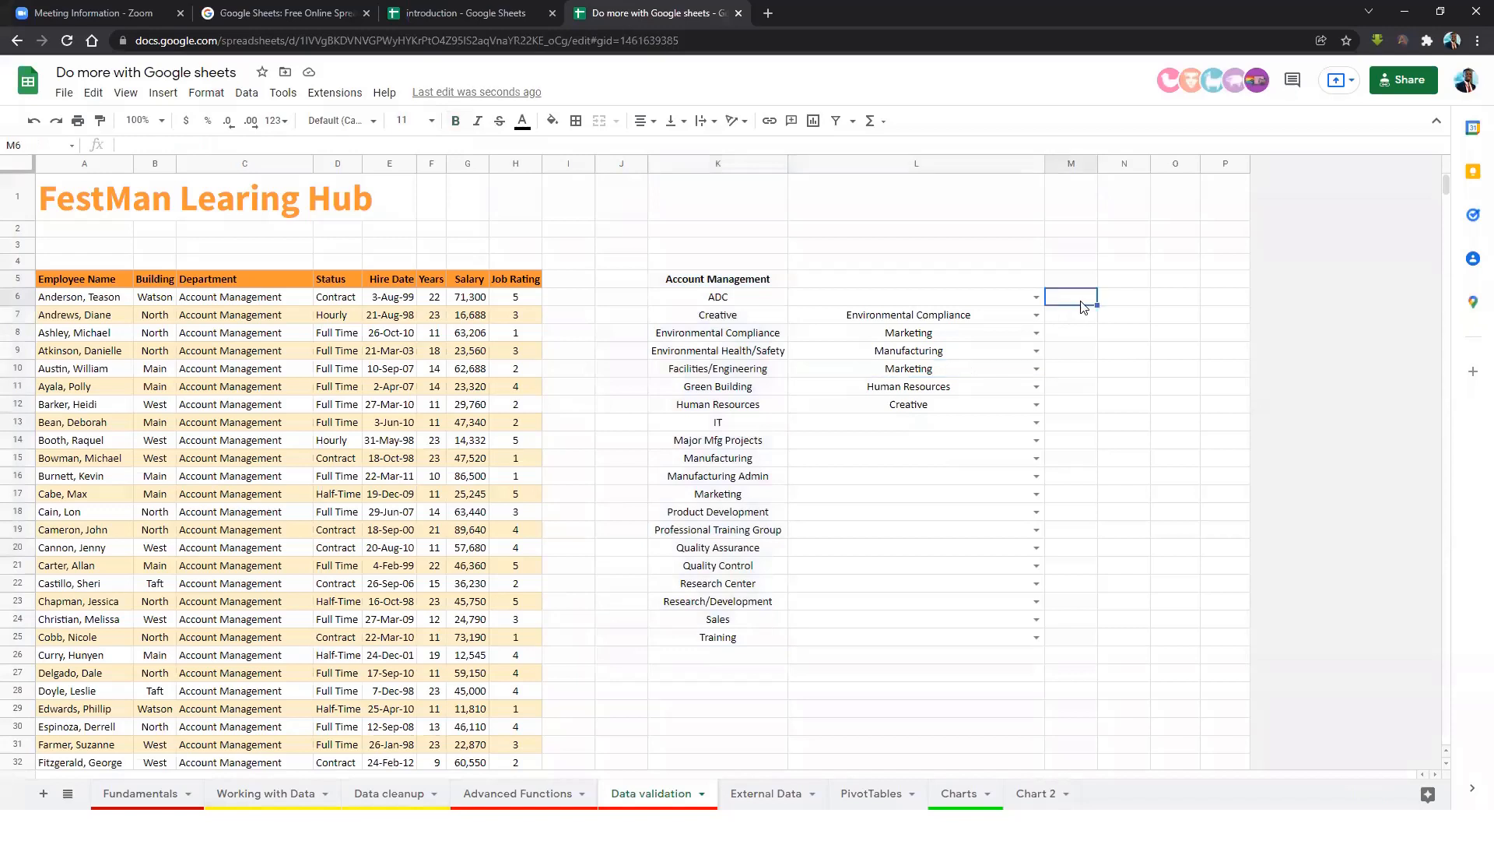
{"action": "left_click_drag", "start_coordinate": [1080, 302], "coordinate": [1075, 628]}
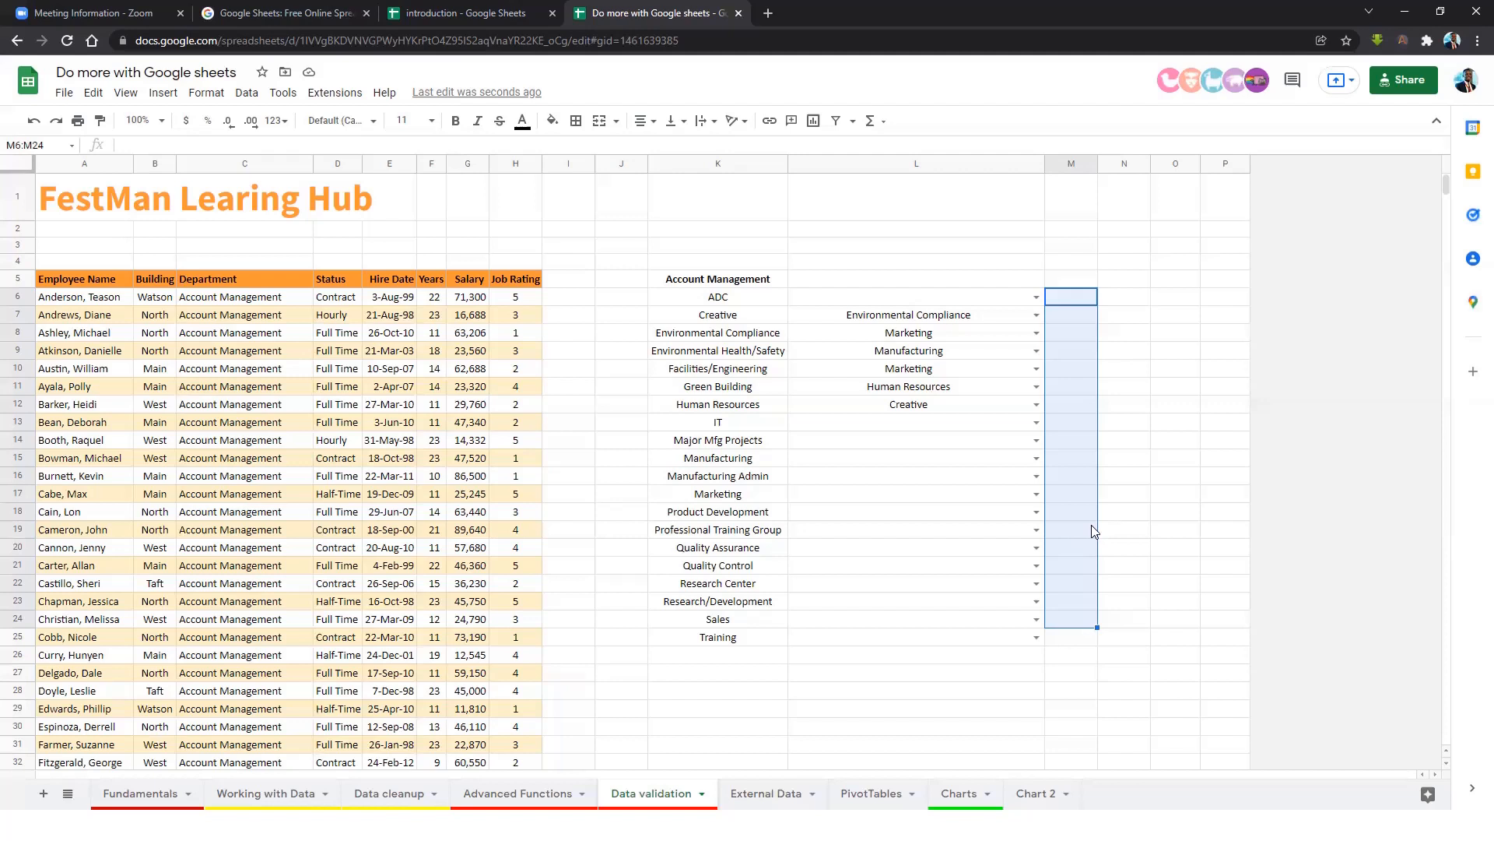
{"action": "left_click_drag", "start_coordinate": [1071, 302], "coordinate": [1069, 634]}
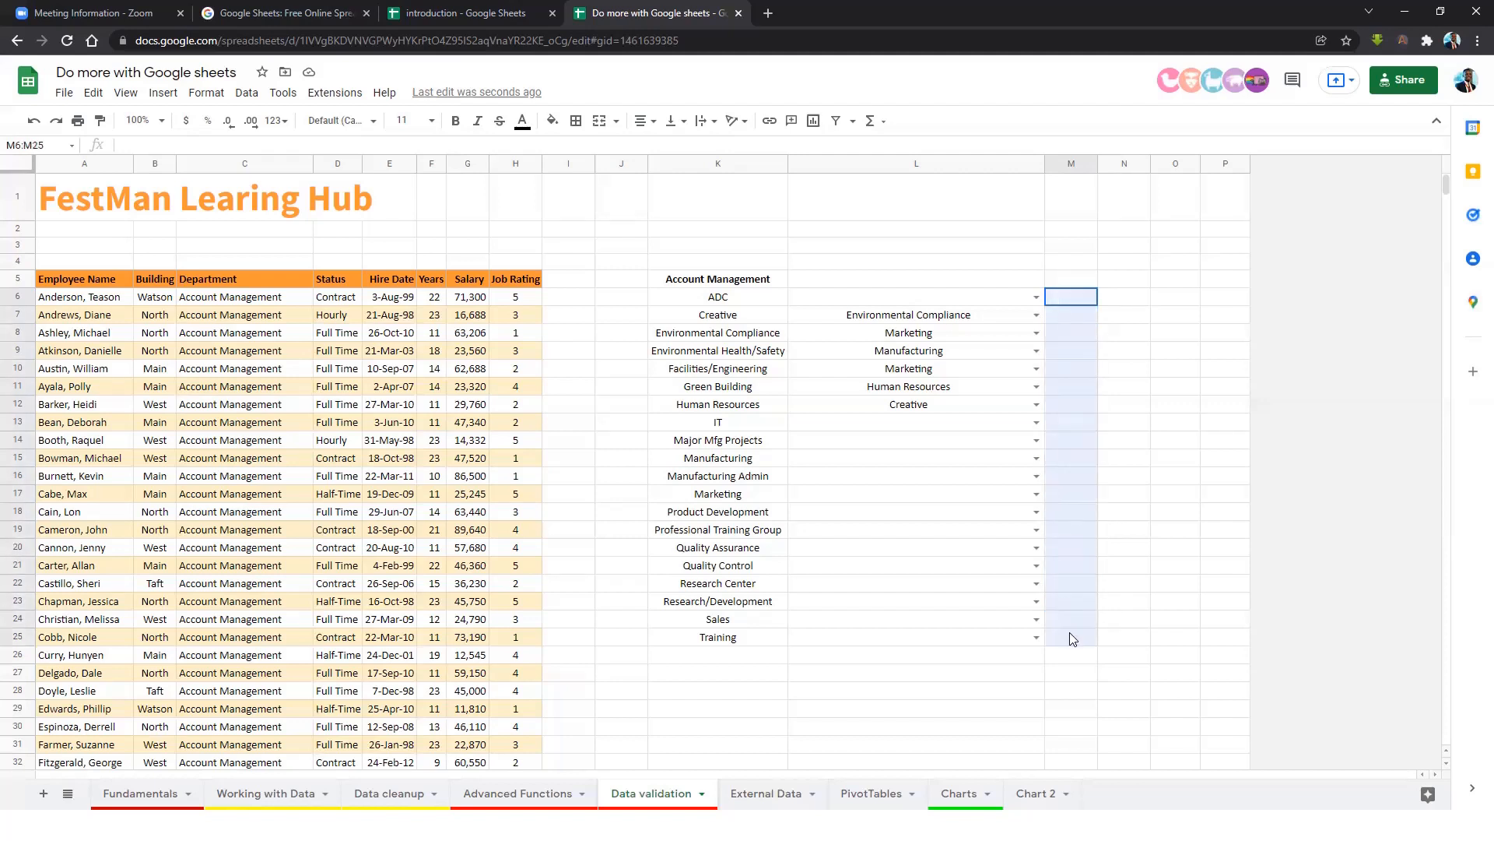
Give M6:M25 a date rule requiring dates after 1/1/2022, rejecting invalid input.
{"action": "left_click", "coordinate": [257, 100]}
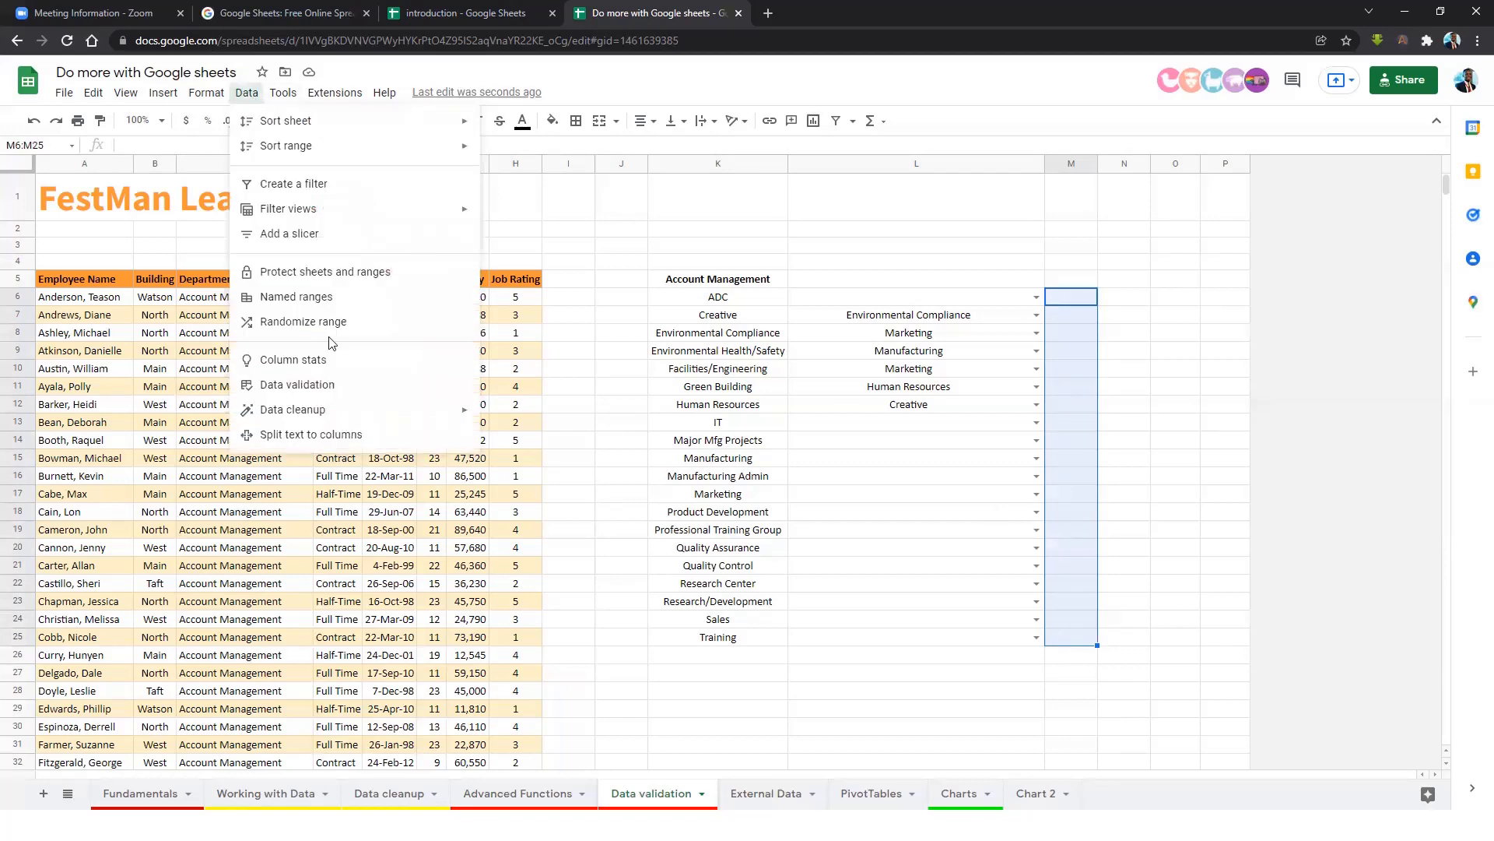
{"action": "left_click", "coordinate": [302, 386]}
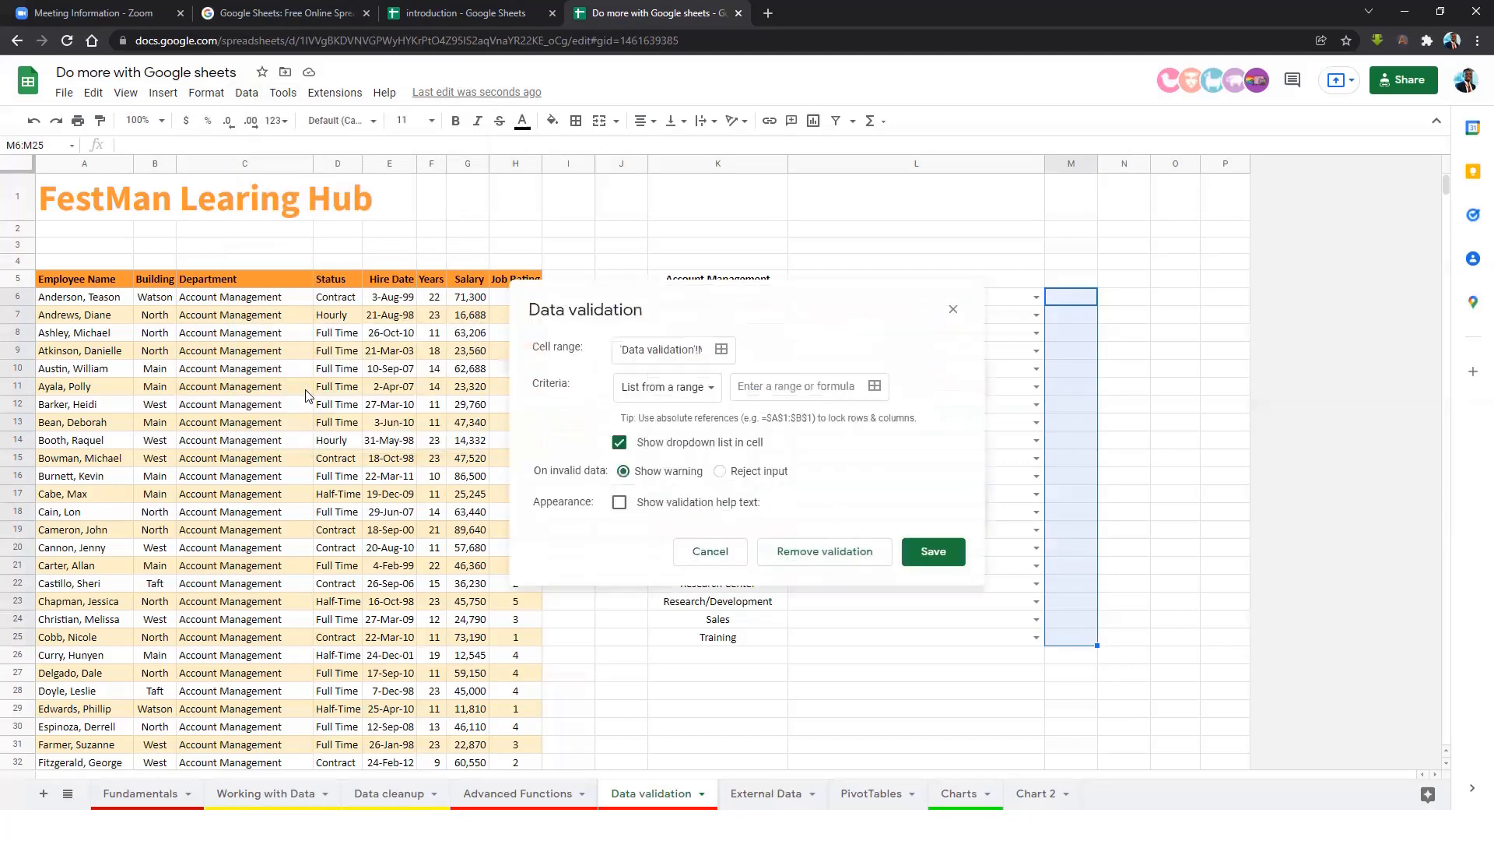
{"action": "left_click", "coordinate": [711, 403]}
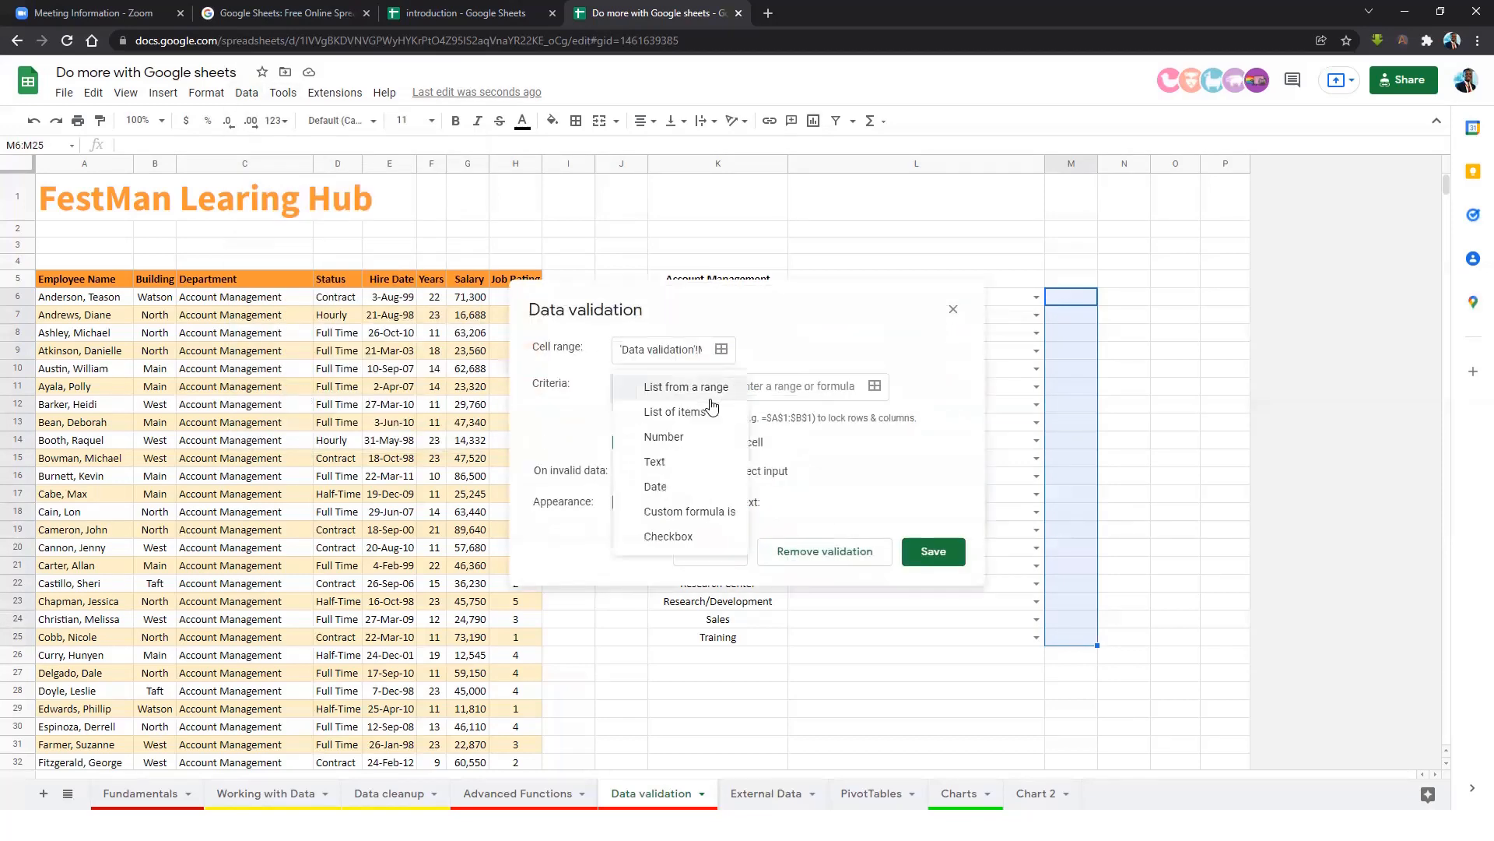
{"action": "left_click", "coordinate": [663, 487]}
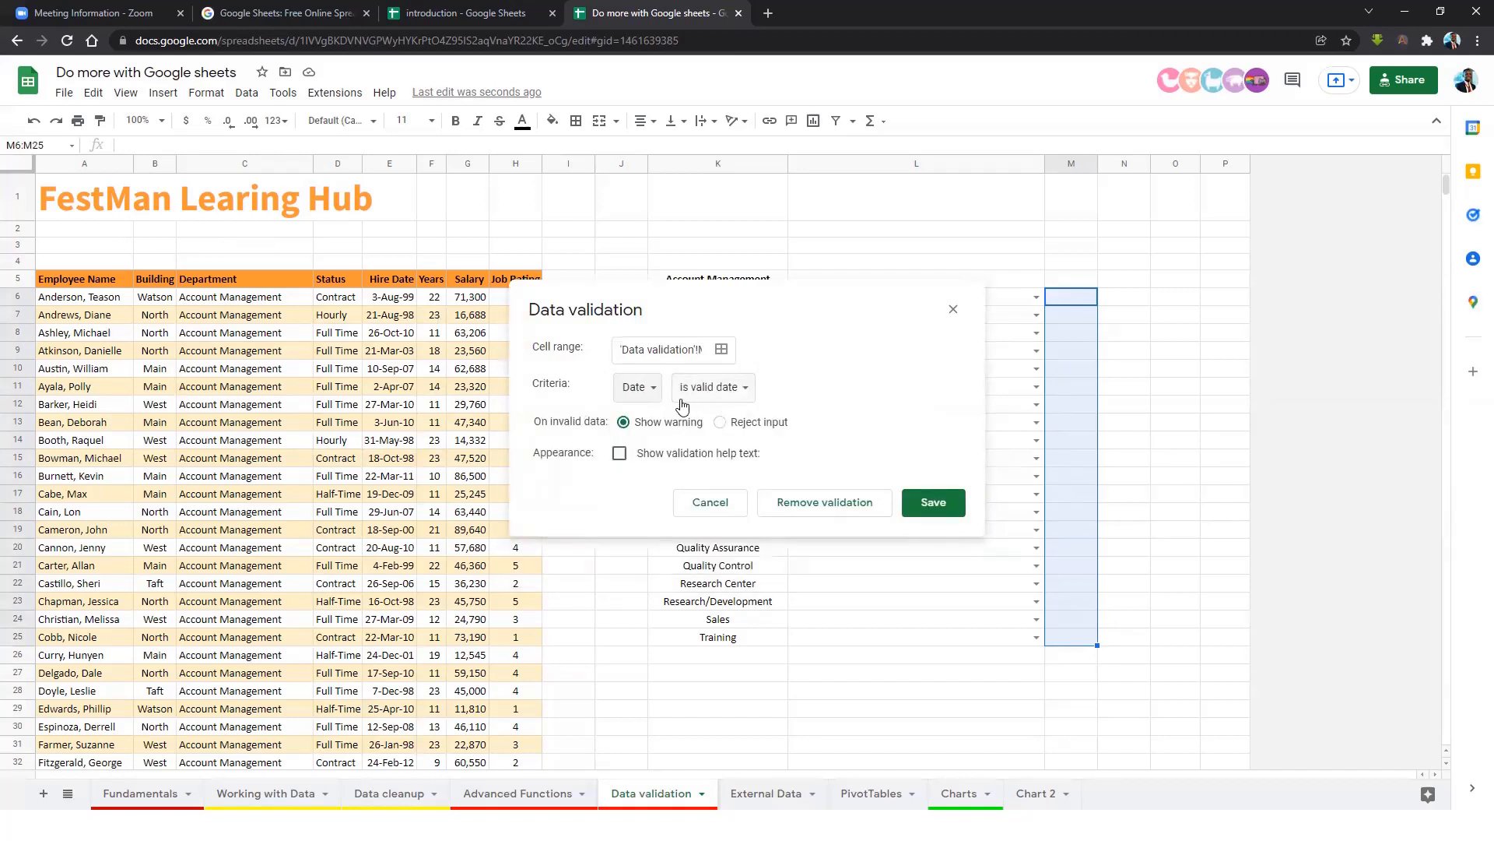
{"action": "left_click", "coordinate": [745, 392]}
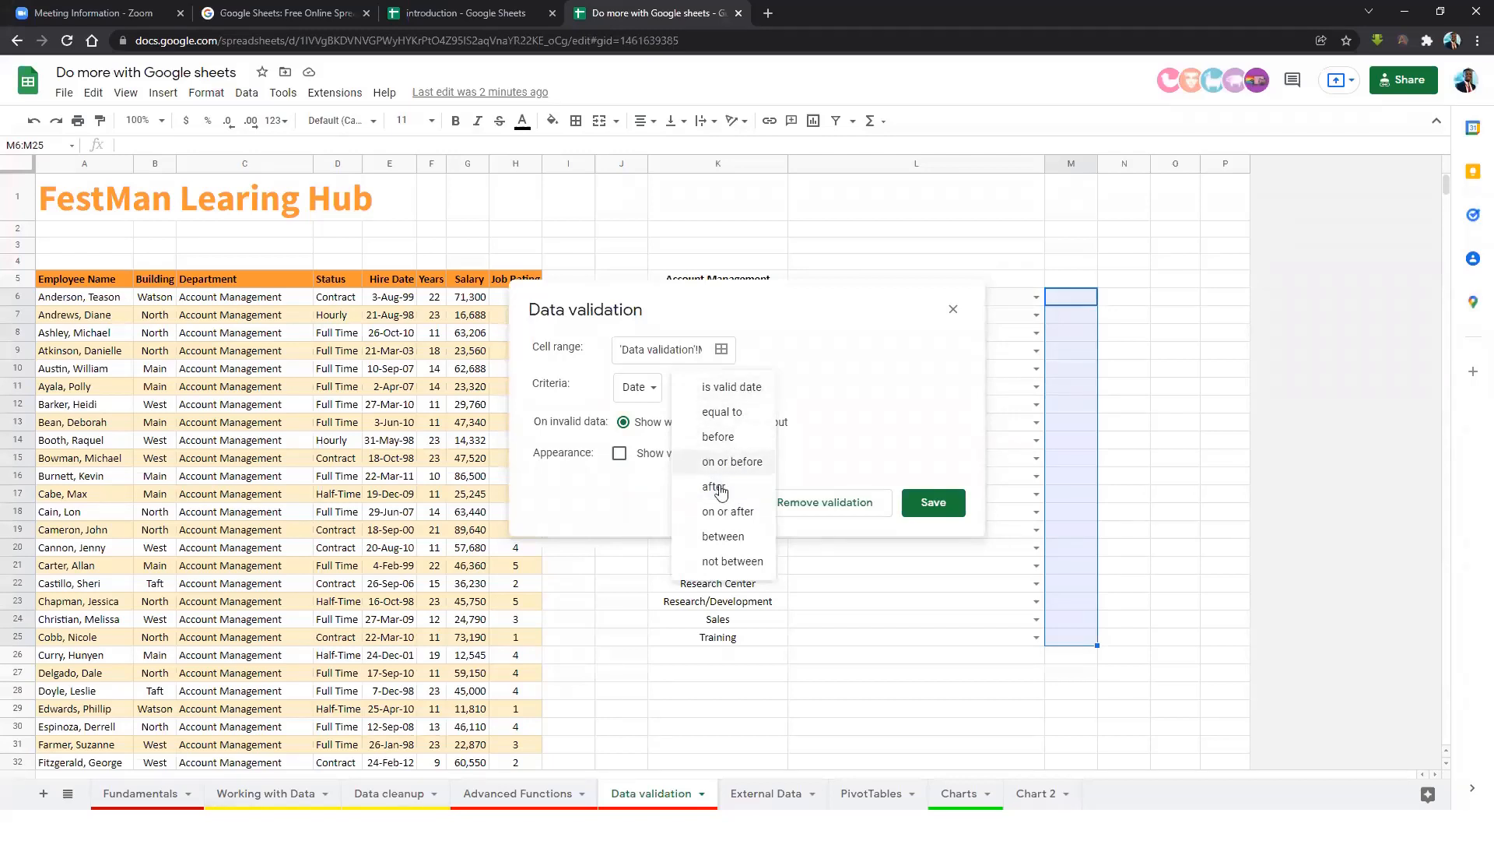
{"action": "left_click", "coordinate": [716, 437]}
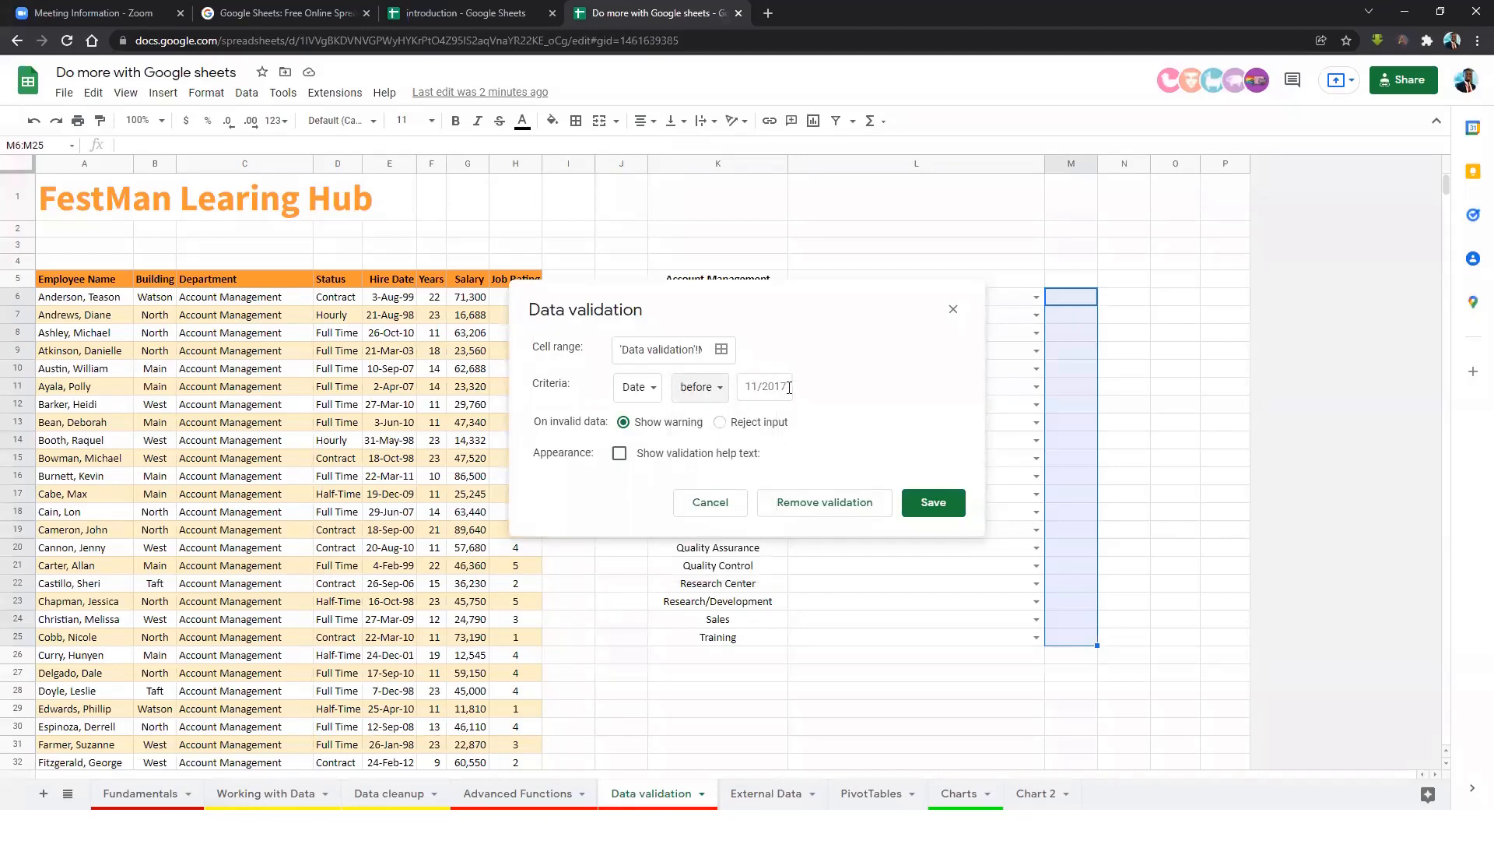
{"action": "left_click", "coordinate": [717, 387]}
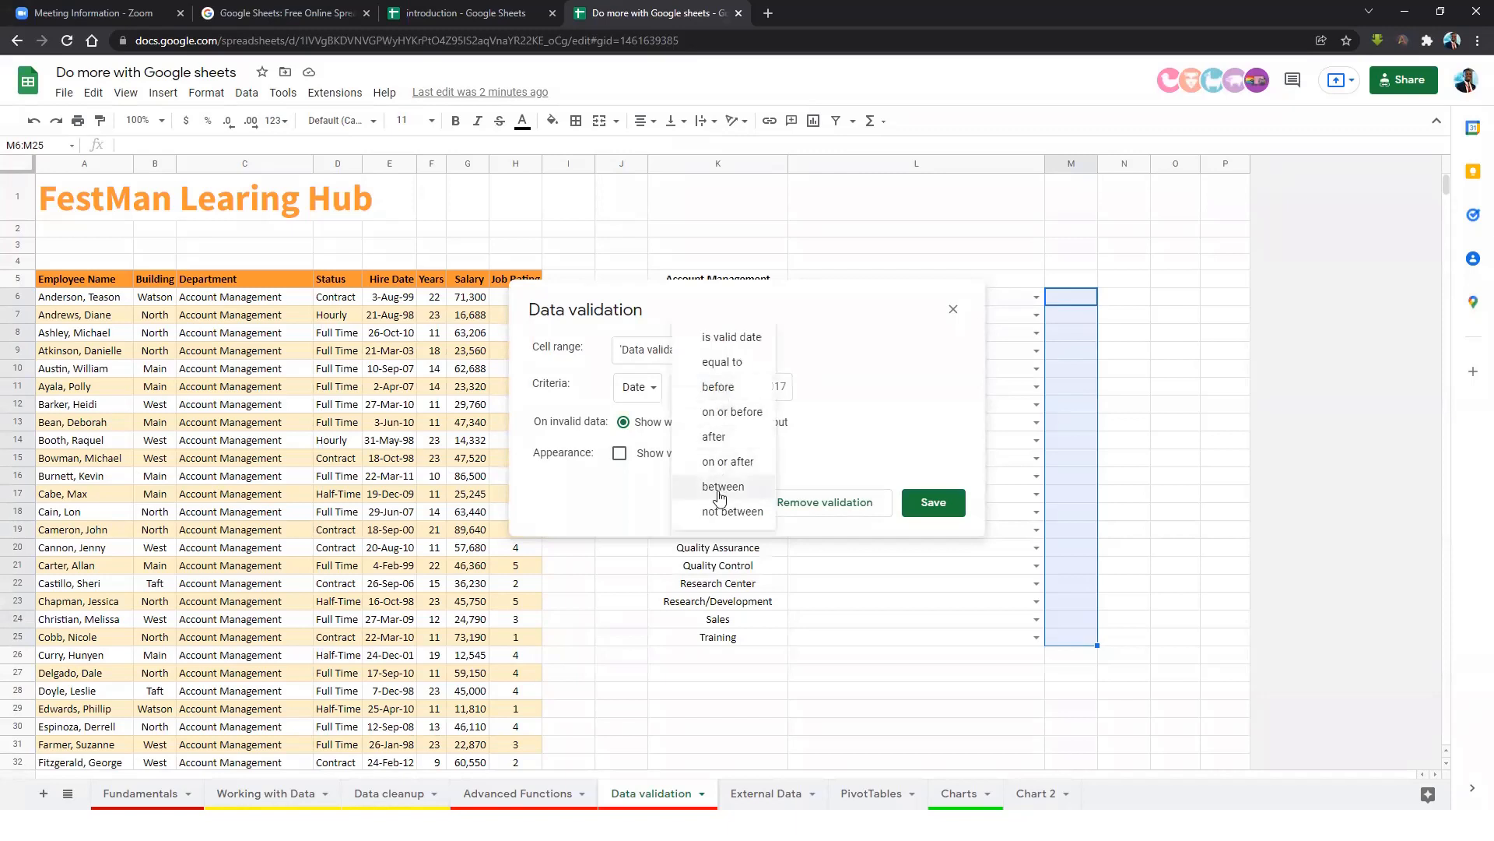
{"action": "left_click", "coordinate": [719, 436]}
{"action": "left_click", "coordinate": [778, 386]}
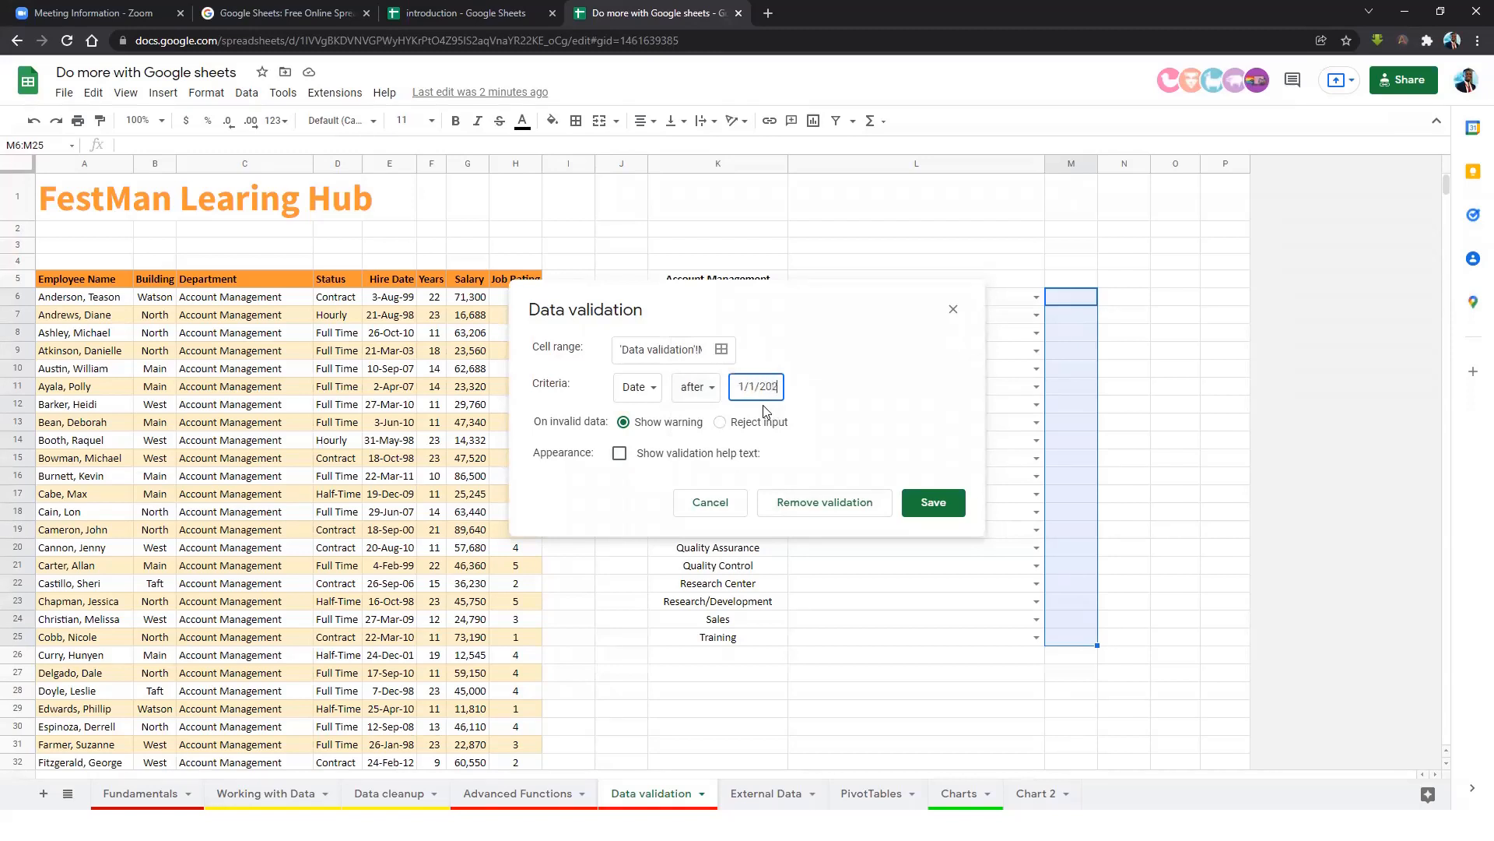
{"action": "left_click", "coordinate": [728, 426]}
{"action": "left_click", "coordinate": [933, 502]}
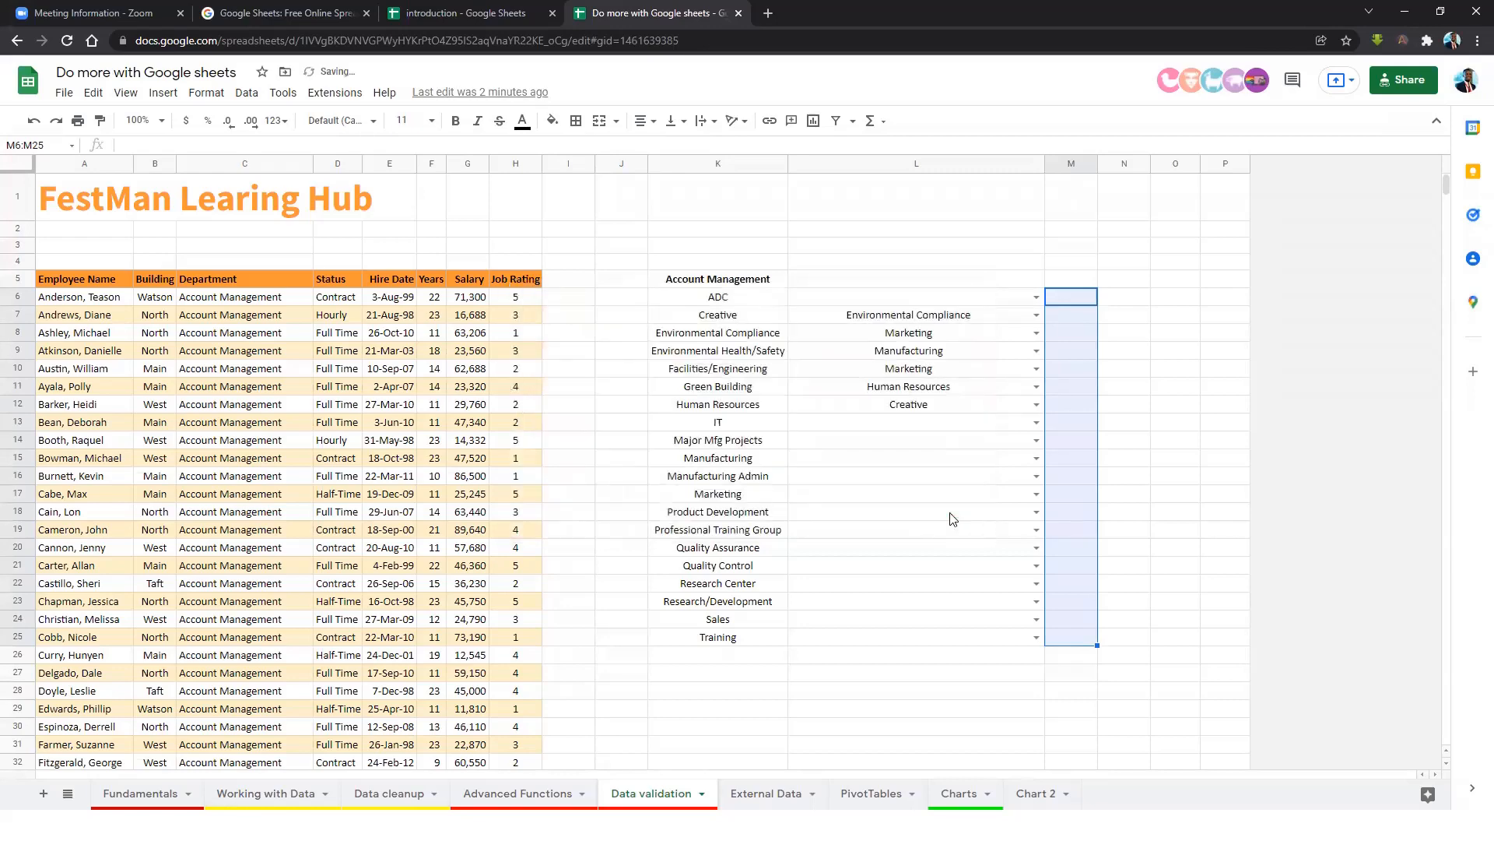
Test M6 with a rejected December 2021 date, then enter 2022-01-21.
{"action": "left_click", "coordinate": [1067, 298]}
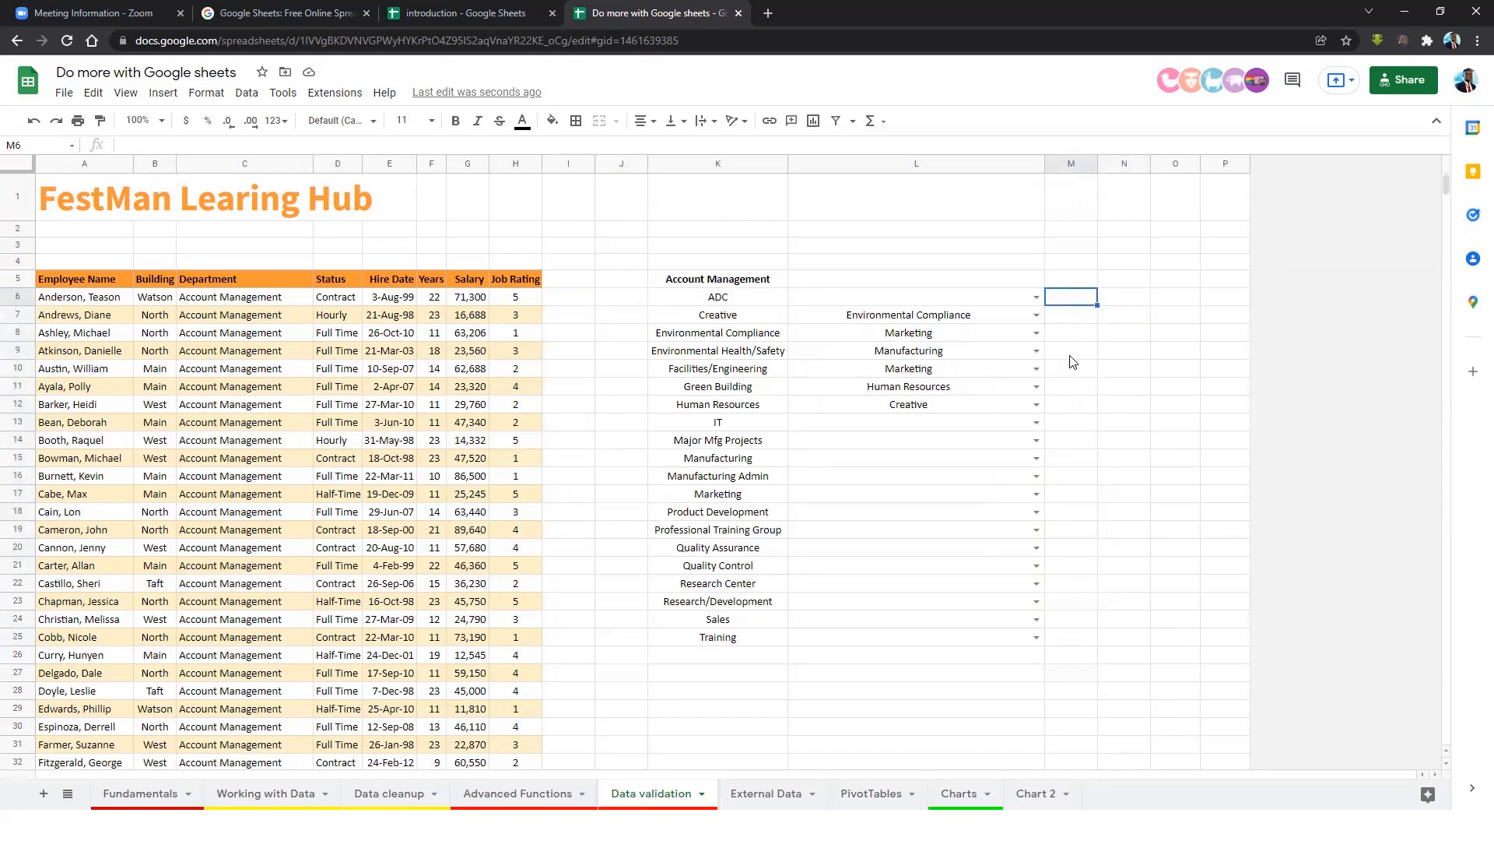
{"action": "double_click", "coordinate": [1075, 303]}
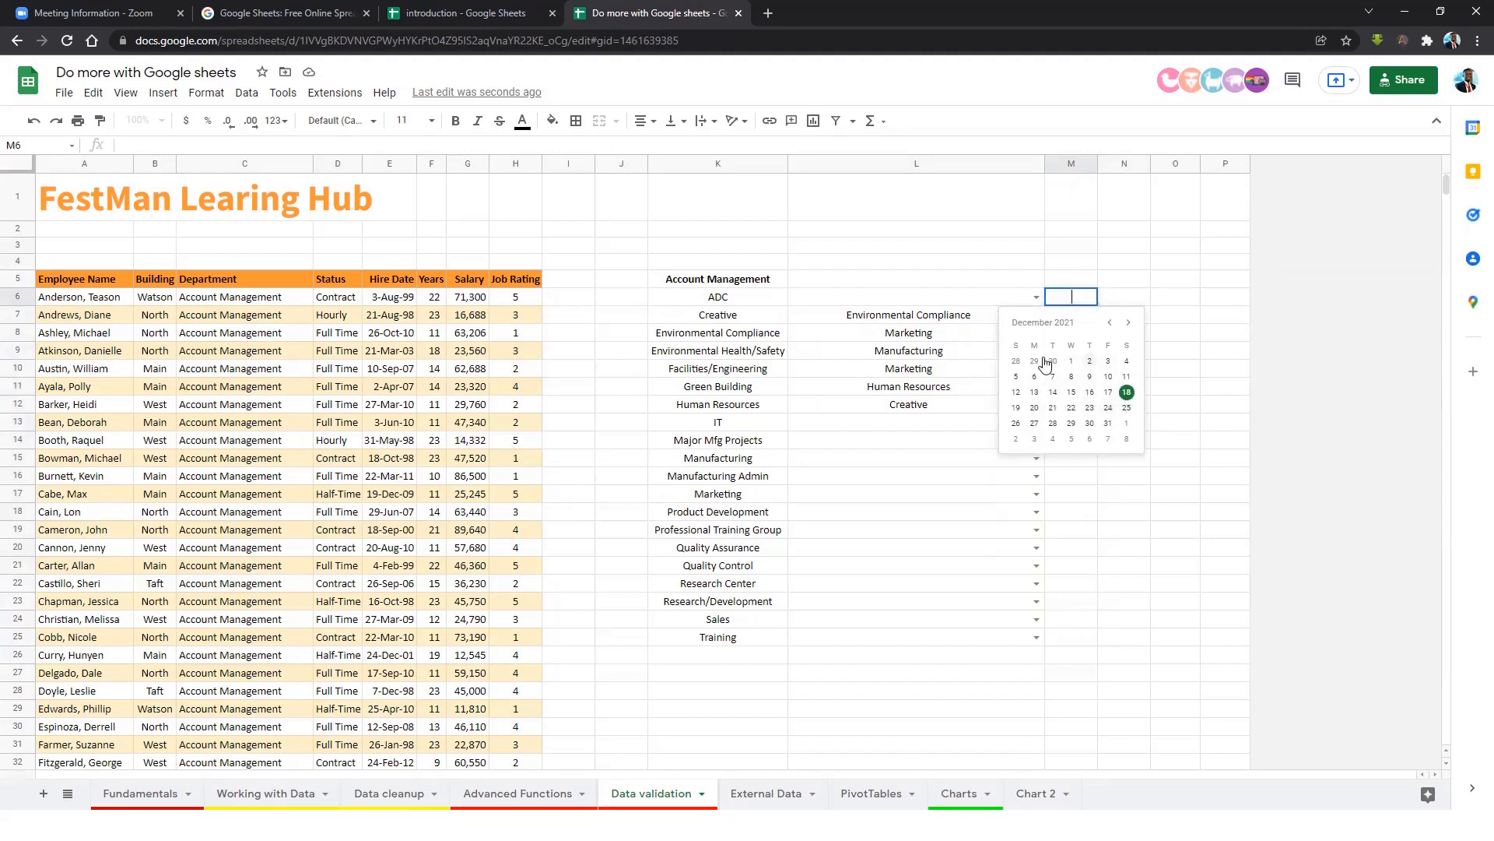
{"action": "left_click", "coordinate": [1084, 380]}
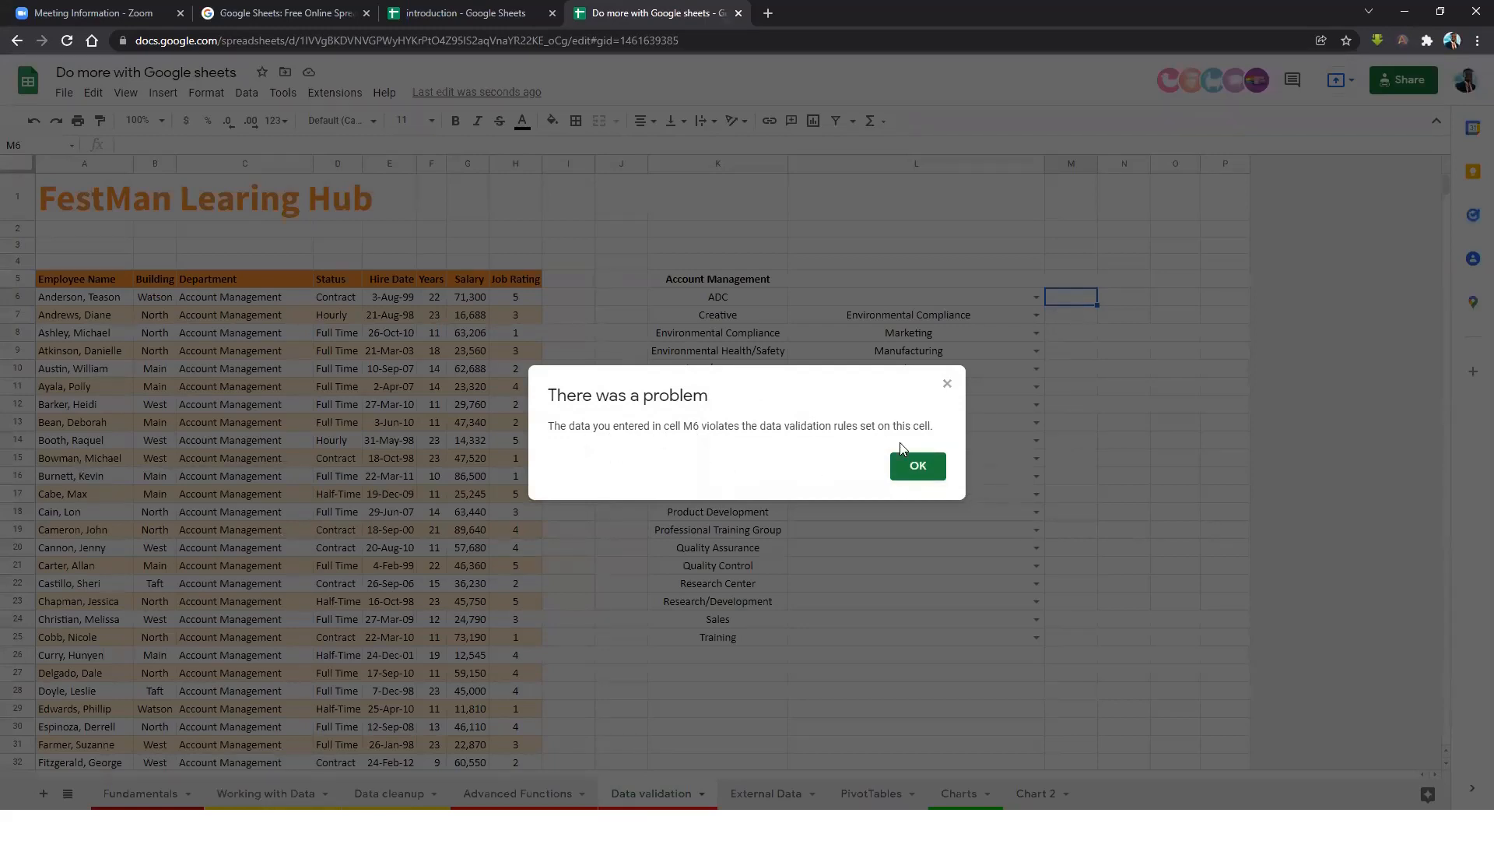
{"action": "left_click", "coordinate": [918, 465]}
{"action": "double_click", "coordinate": [1085, 302]}
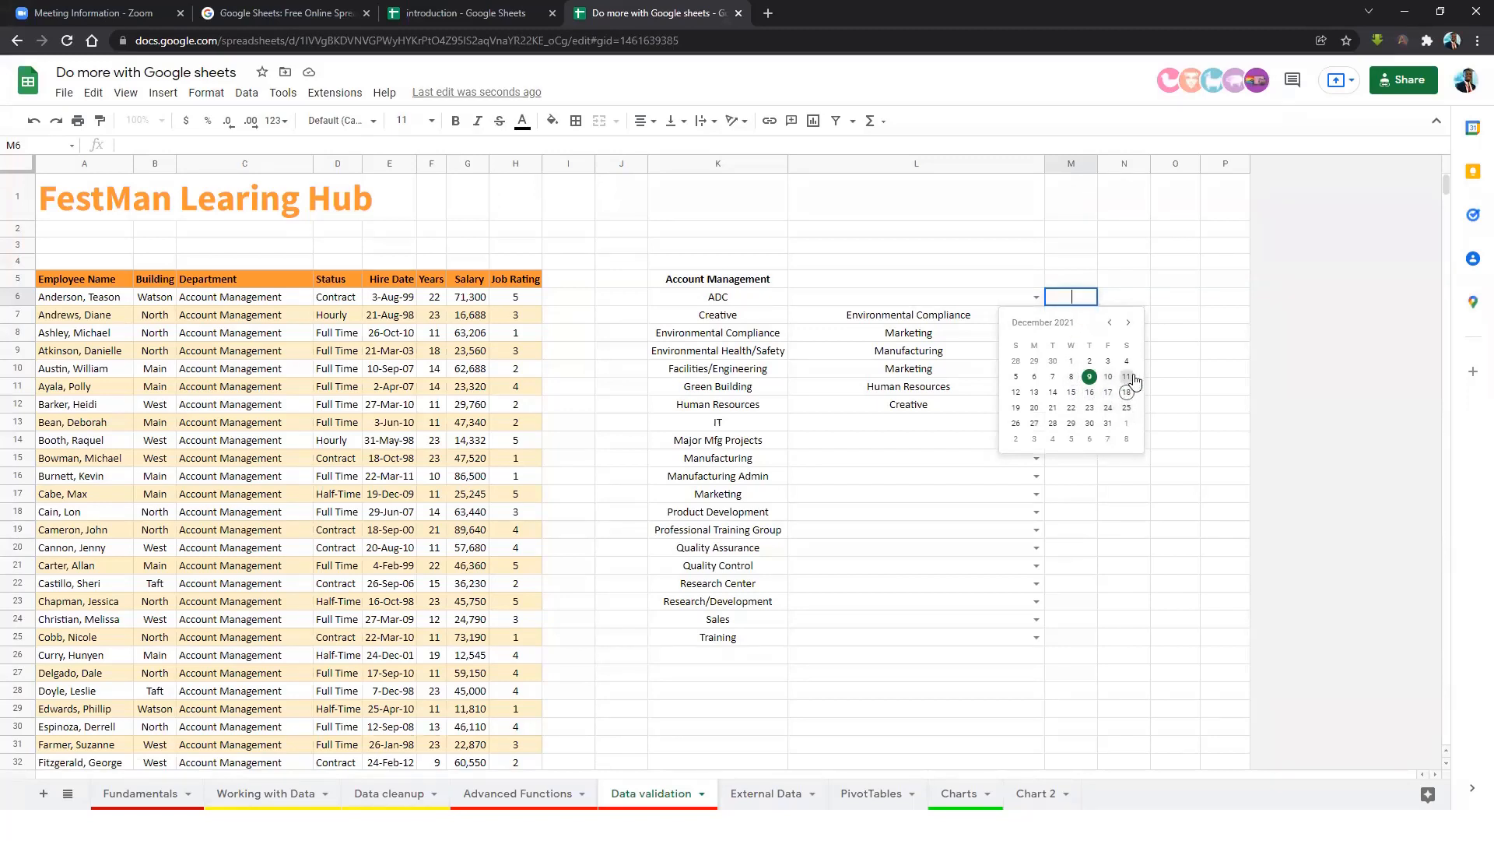
{"action": "left_click", "coordinate": [1127, 323]}
{"action": "left_click", "coordinate": [1108, 407]}
{"action": "left_click", "coordinate": [1093, 365]}
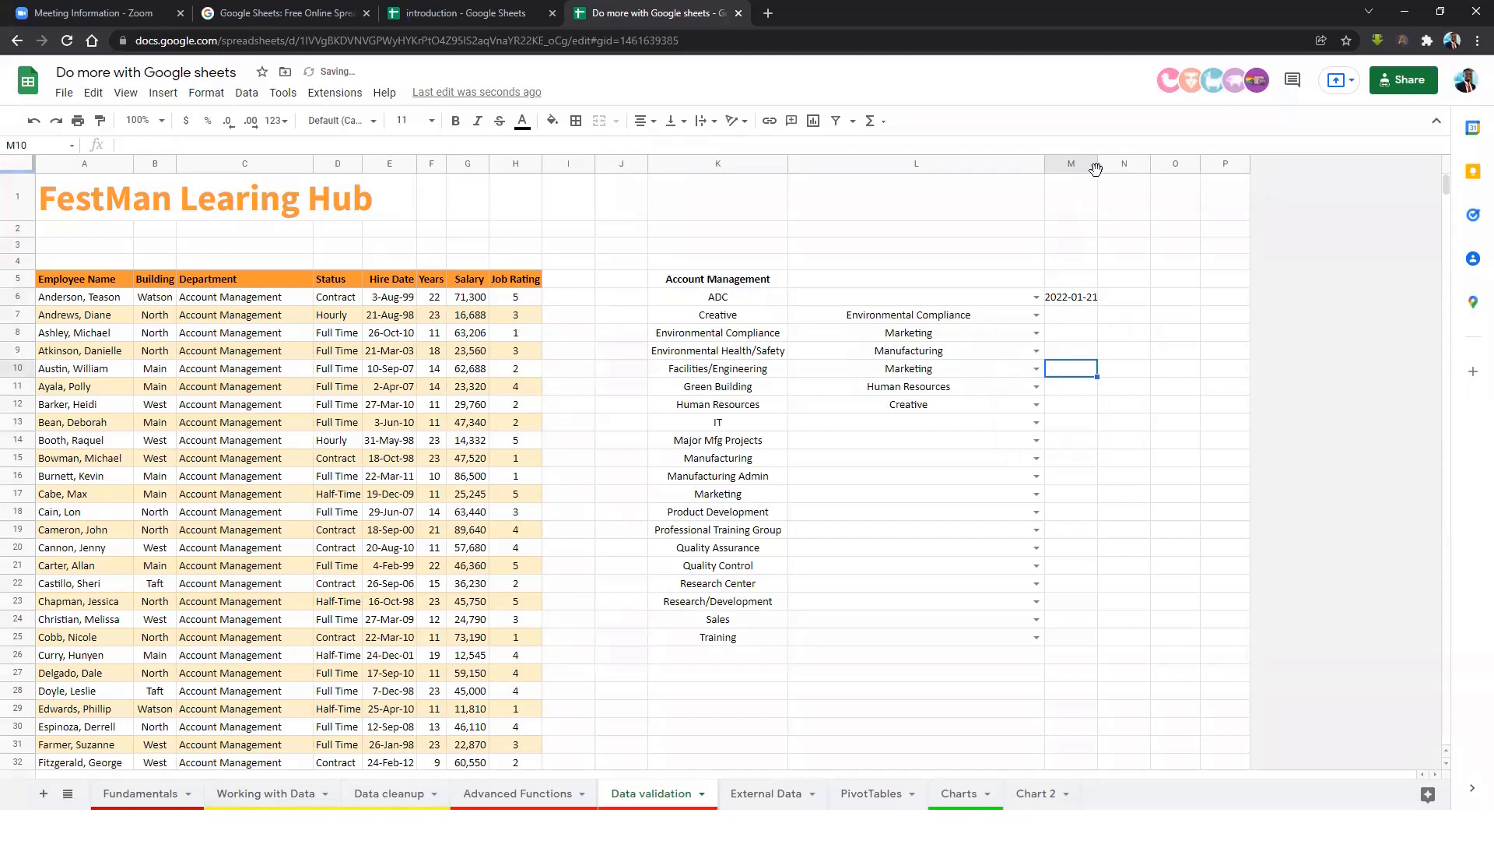
Widen column M and enter 2022-01-19 in M7.
{"action": "left_click_drag", "start_coordinate": [1097, 165], "coordinate": [1187, 185]}
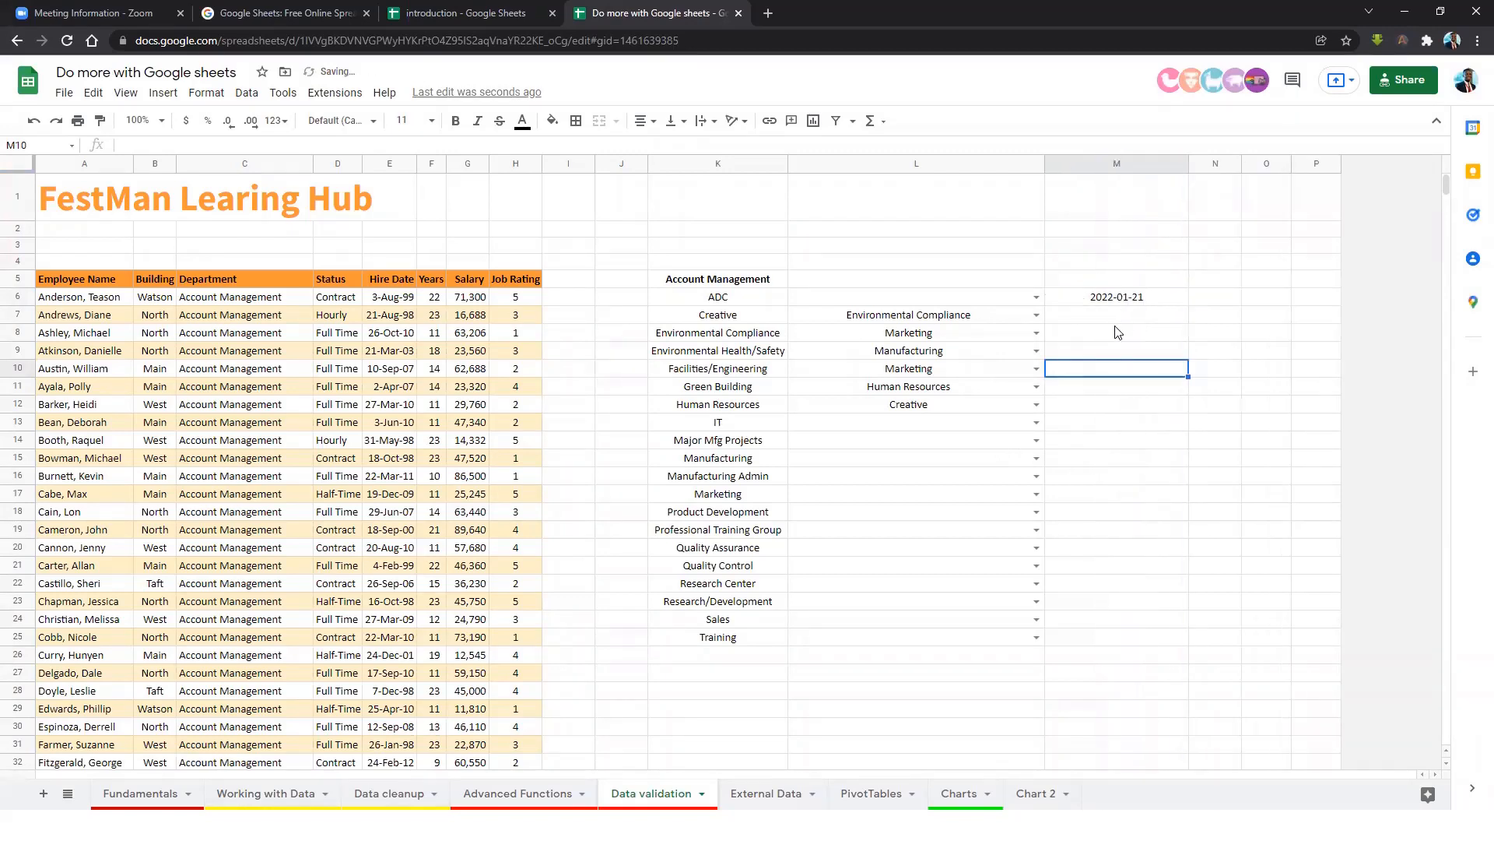
{"action": "double_click", "coordinate": [1142, 316]}
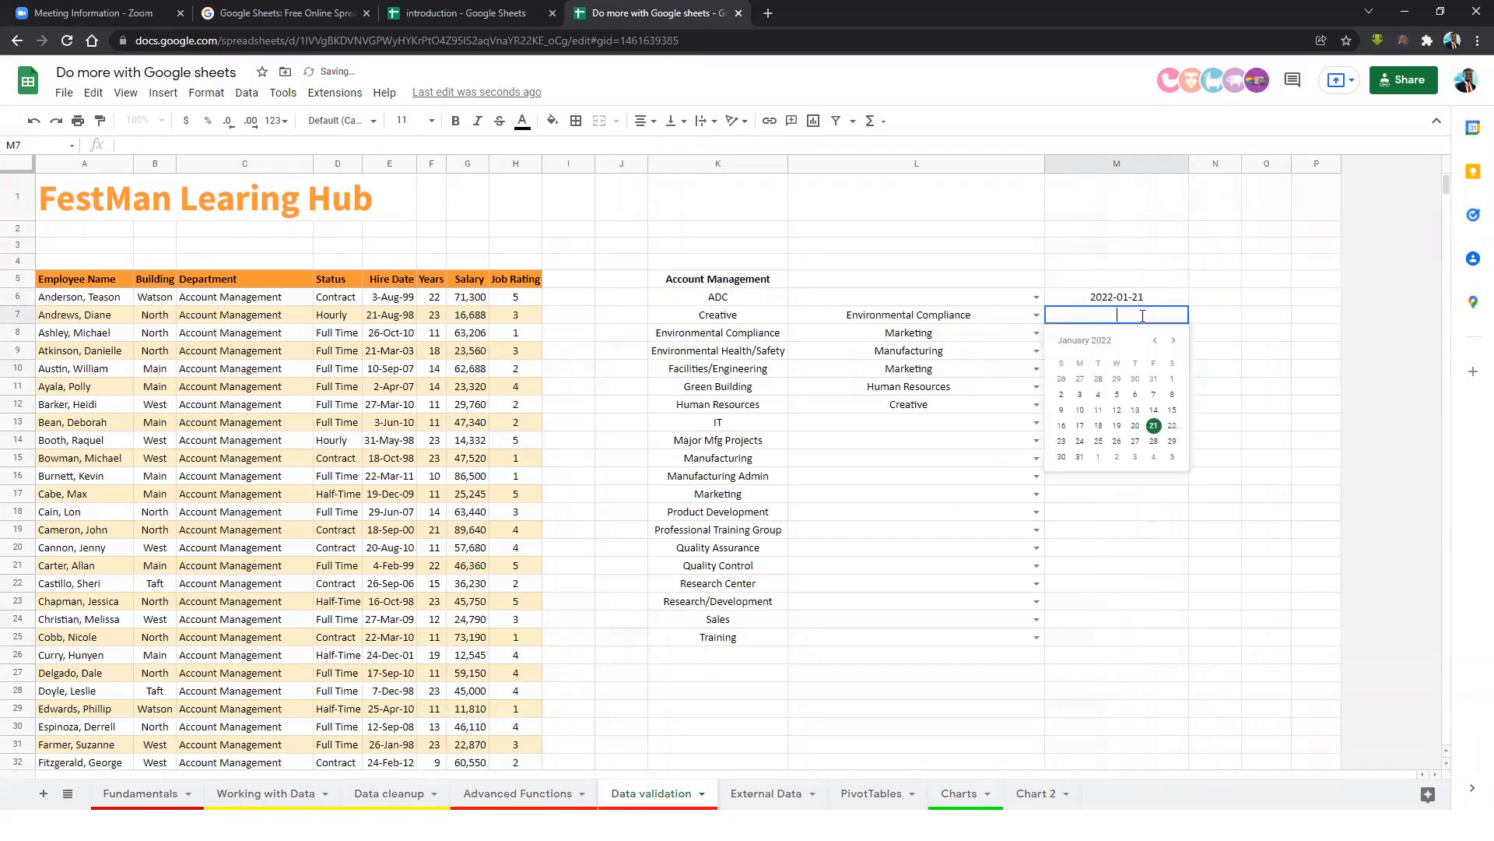
{"action": "left_click", "coordinate": [1117, 426]}
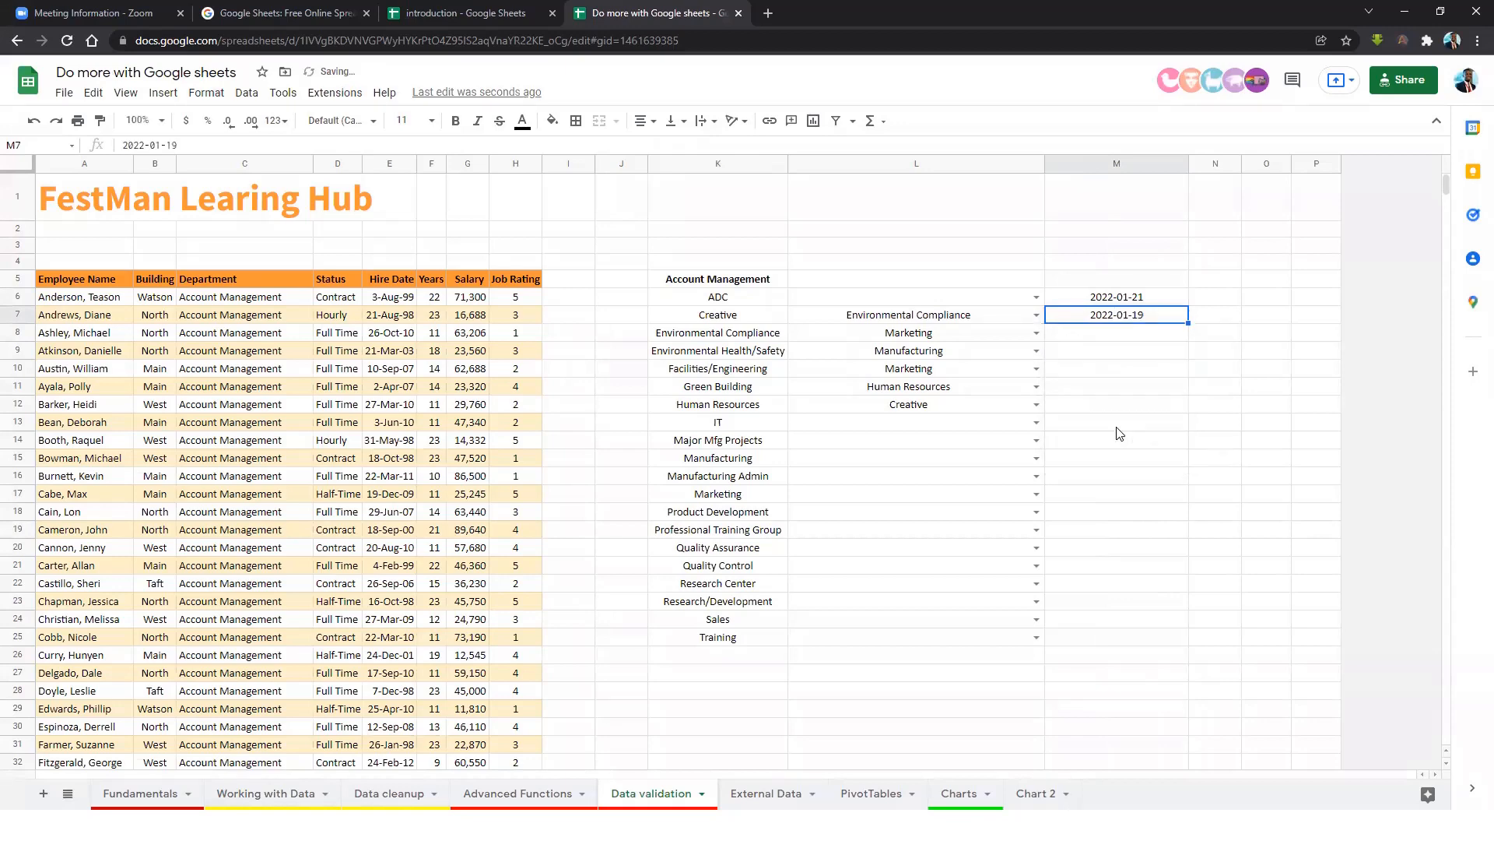
{"action": "key", "text": "Return"}
Enter 2022-02-18 in M8 after a disallowed date is rejected.
{"action": "double_click", "coordinate": [1152, 340]}
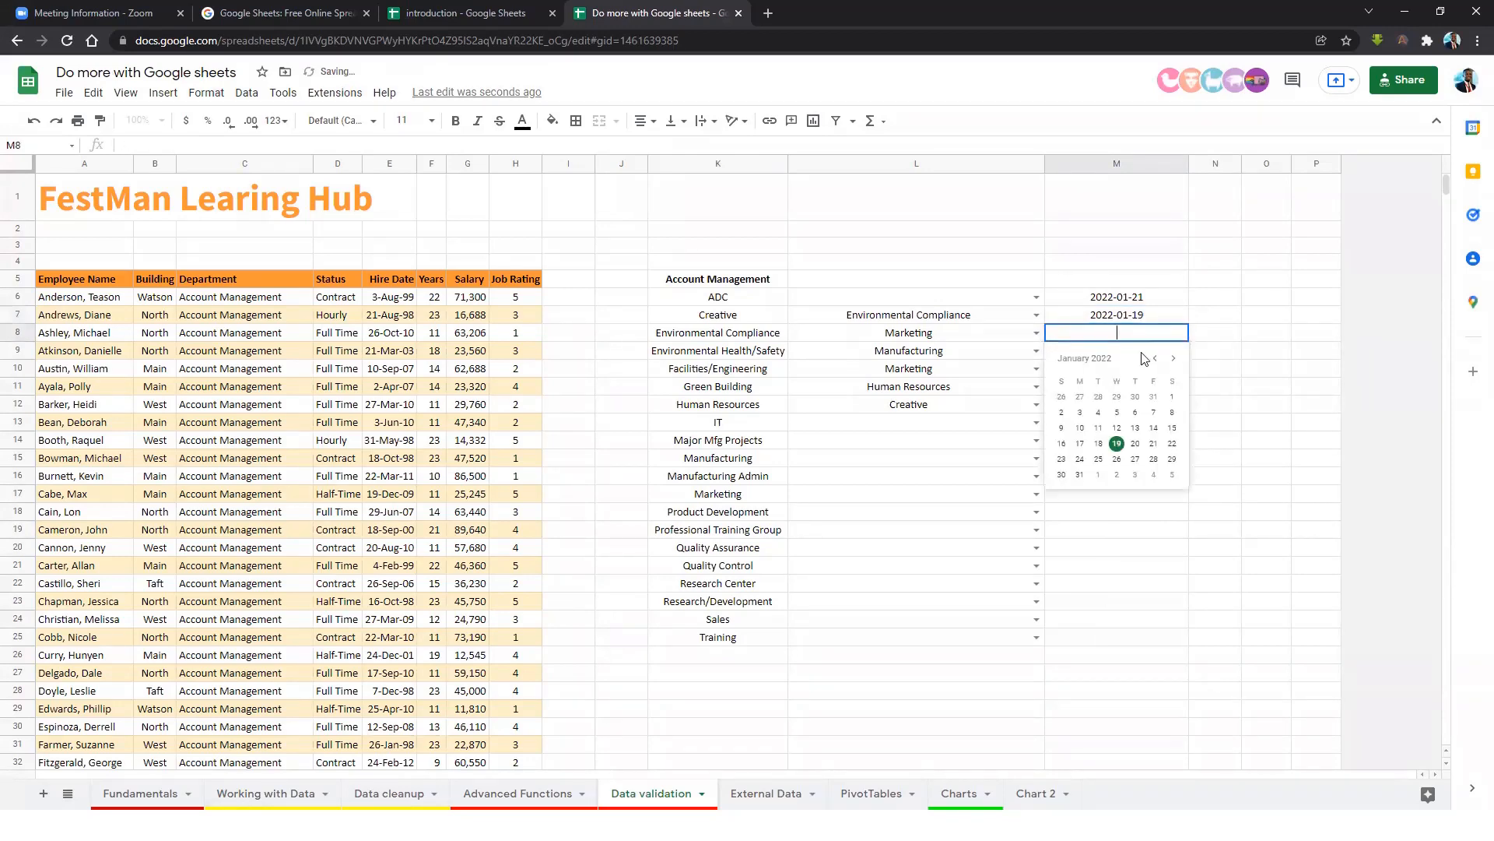
{"action": "left_click", "coordinate": [1124, 436]}
{"action": "left_click", "coordinate": [933, 468]}
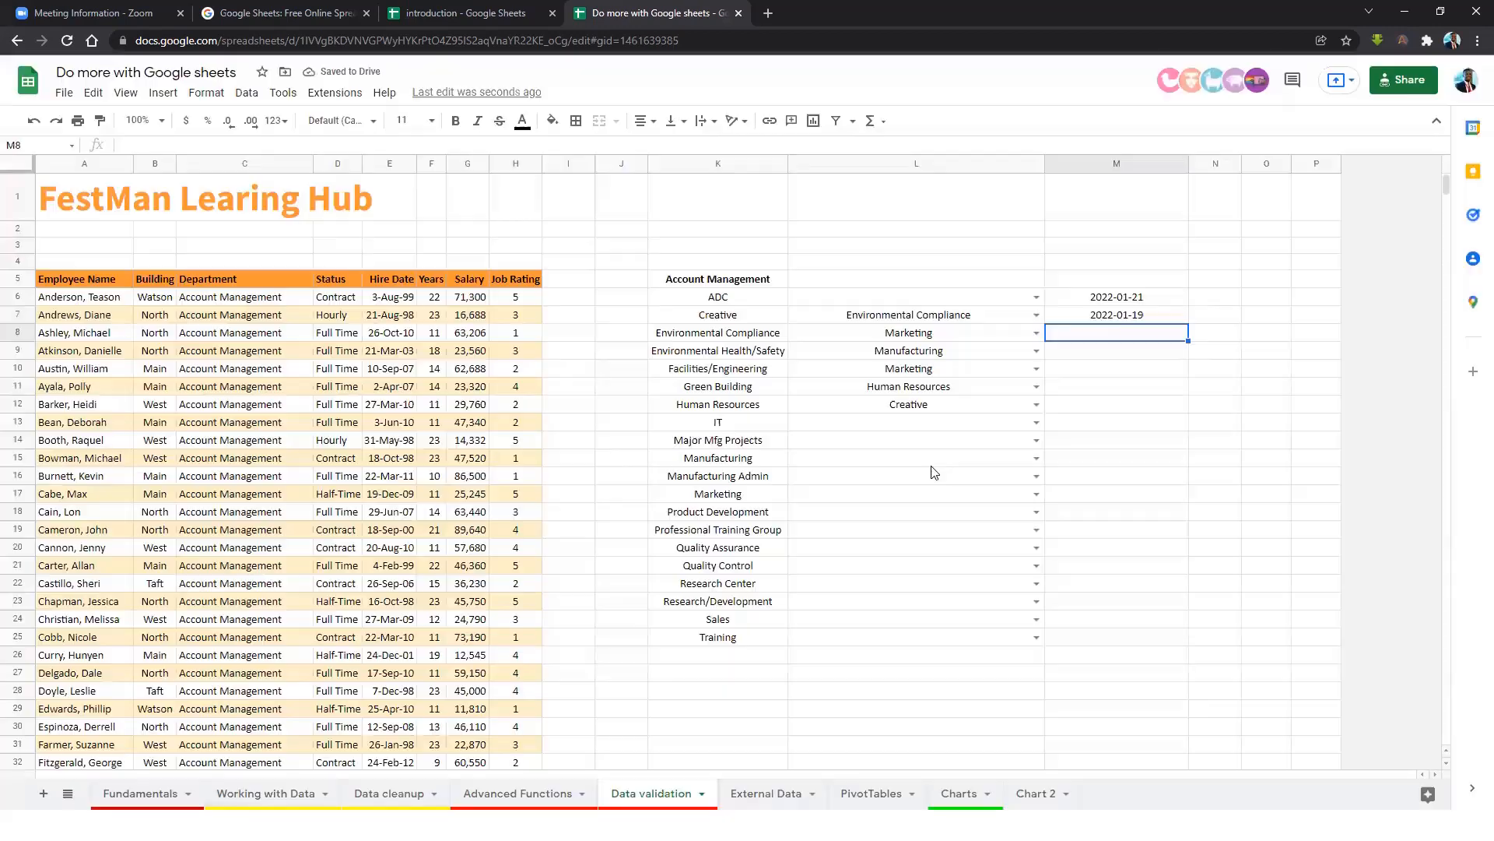
{"action": "double_click", "coordinate": [1152, 339]}
{"action": "left_click", "coordinate": [1173, 360]}
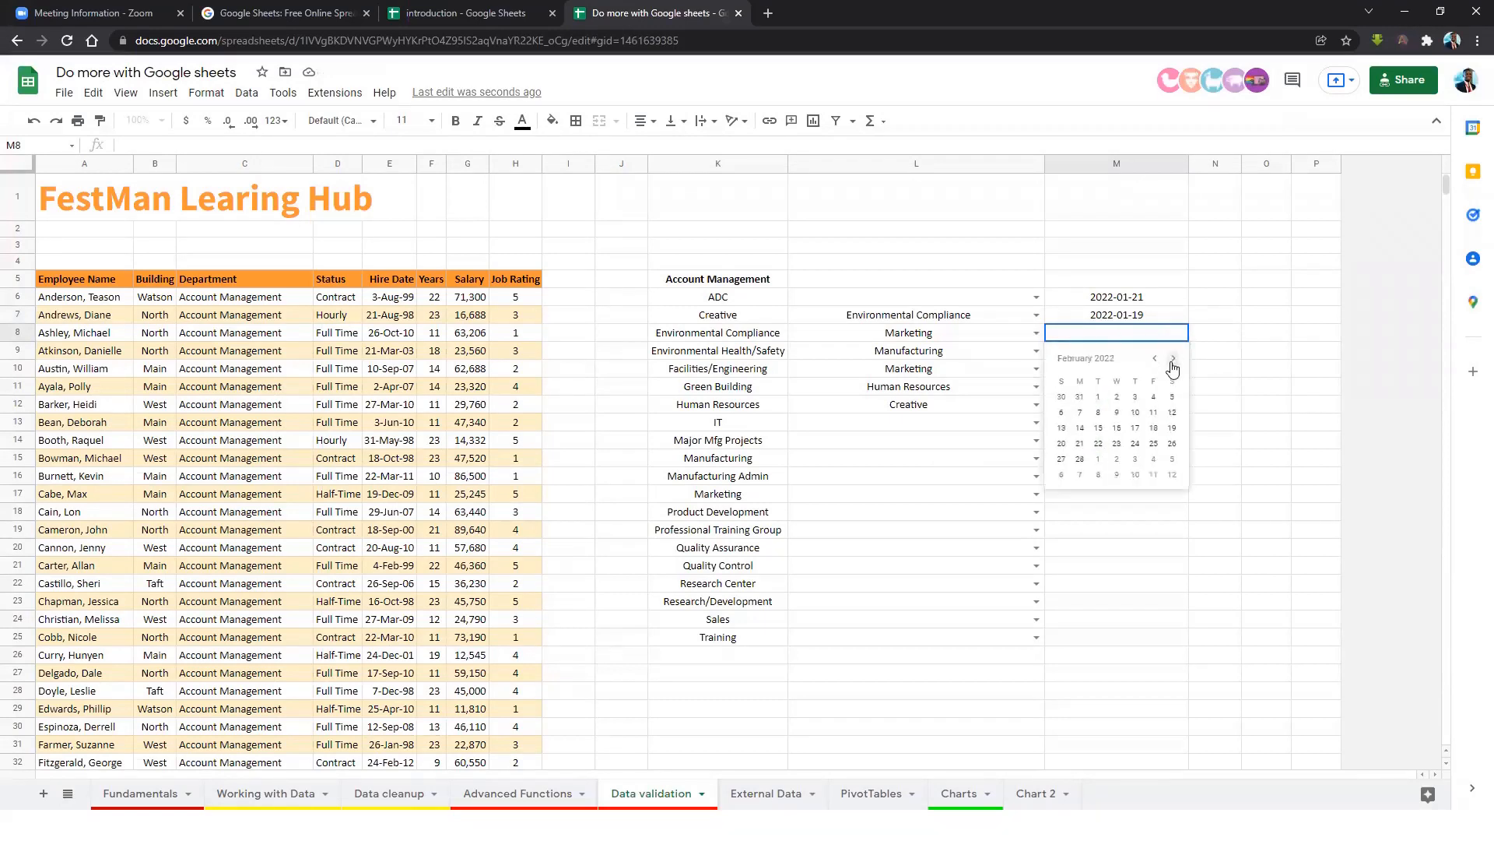
{"action": "left_click", "coordinate": [1153, 427]}
{"action": "left_click", "coordinate": [1141, 366]}
{"action": "left_click", "coordinate": [1132, 338]}
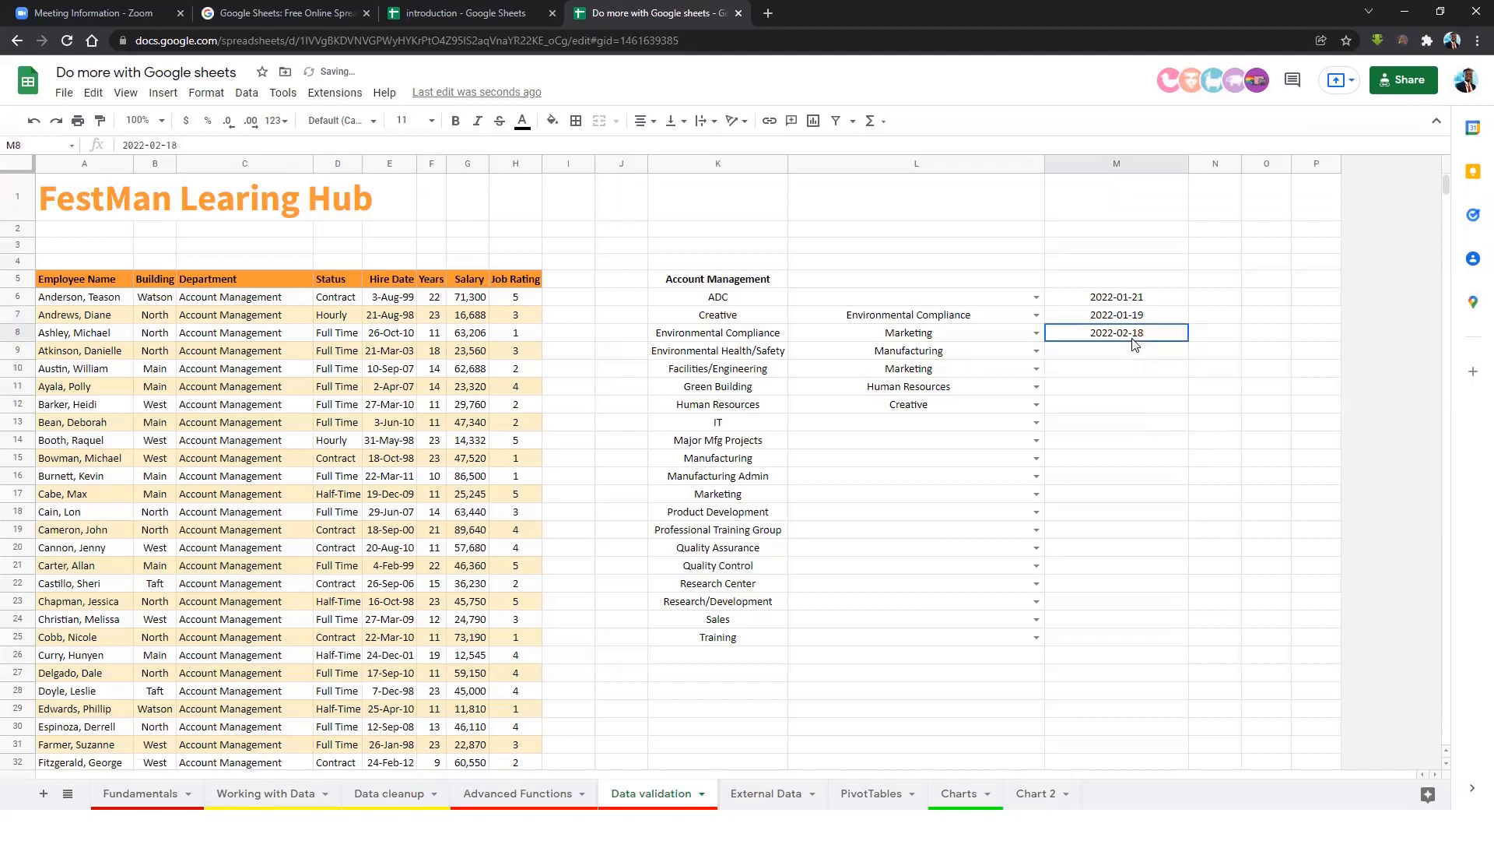
{"action": "left_click", "coordinate": [1131, 394]}
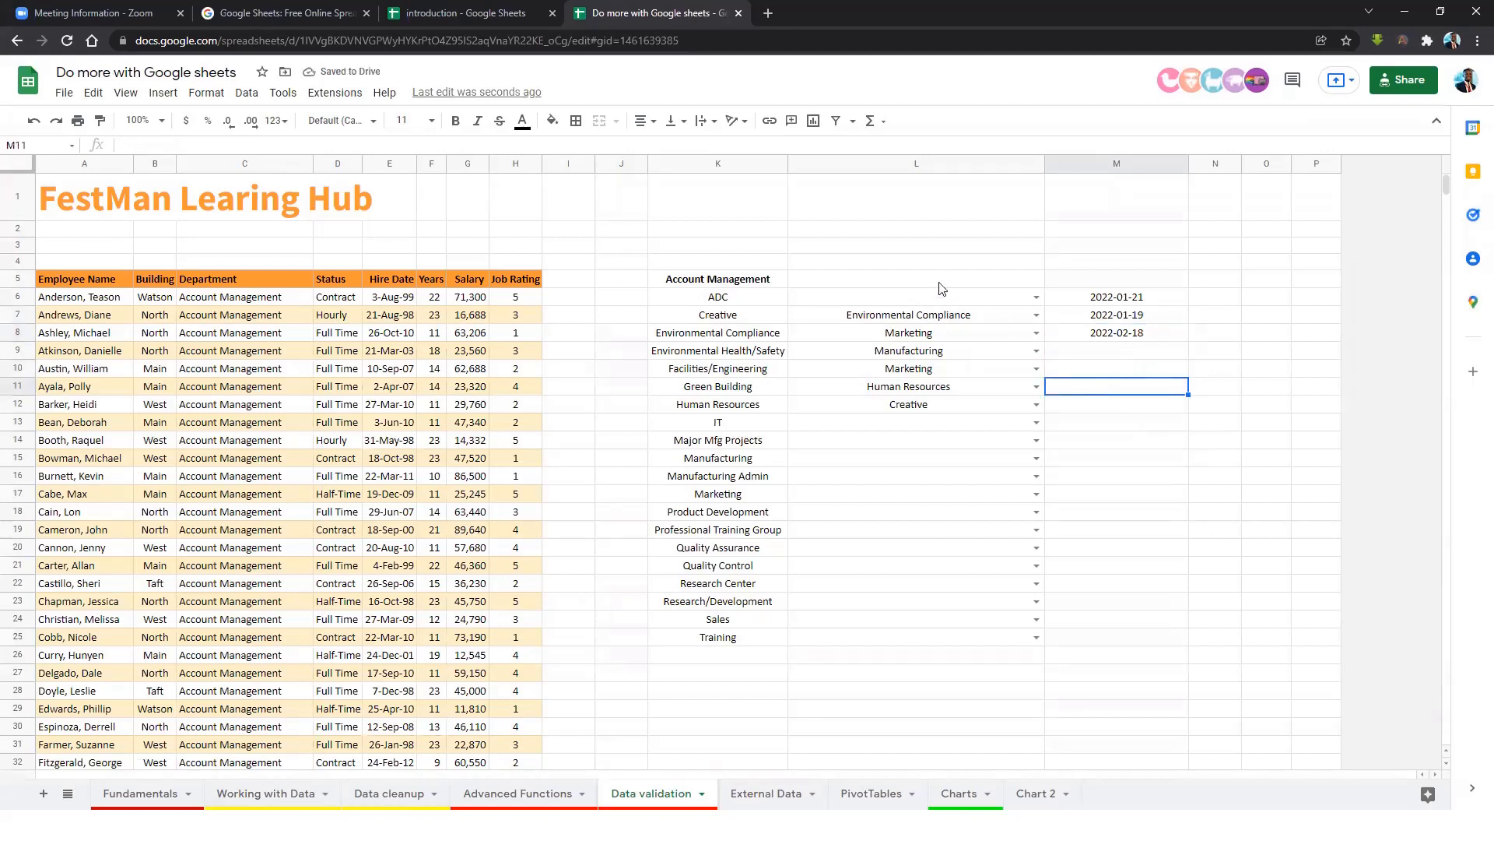
{"action": "left_click", "coordinate": [740, 230]}
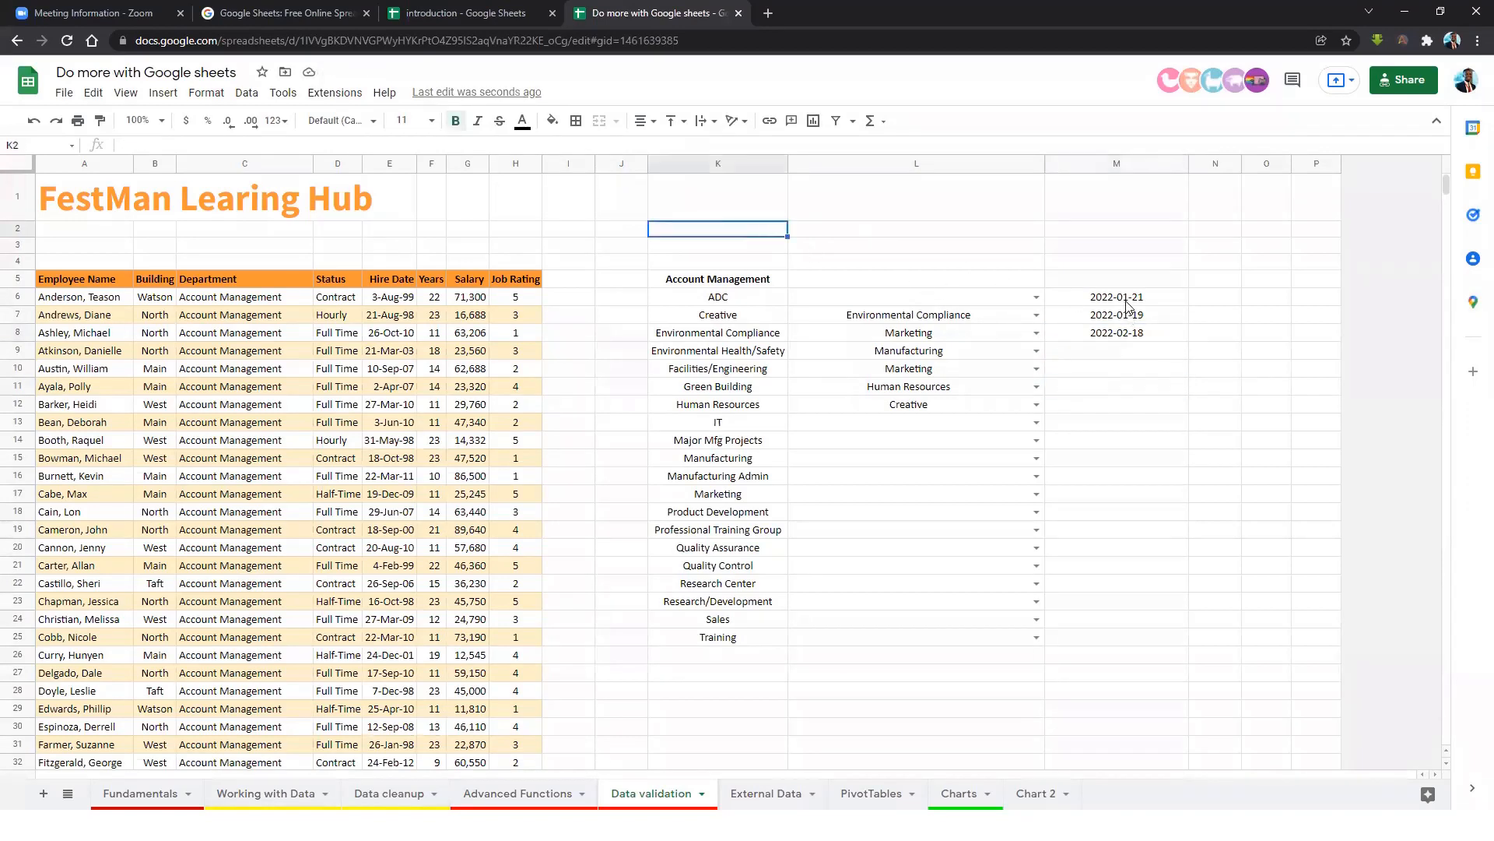
Enter the date 1/1/2020 in K2.
{"action": "left_click_drag", "start_coordinate": [1130, 300], "coordinate": [1127, 340]}
{"action": "left_click", "coordinate": [734, 233]}
{"action": "type", "text": "1/1/"}
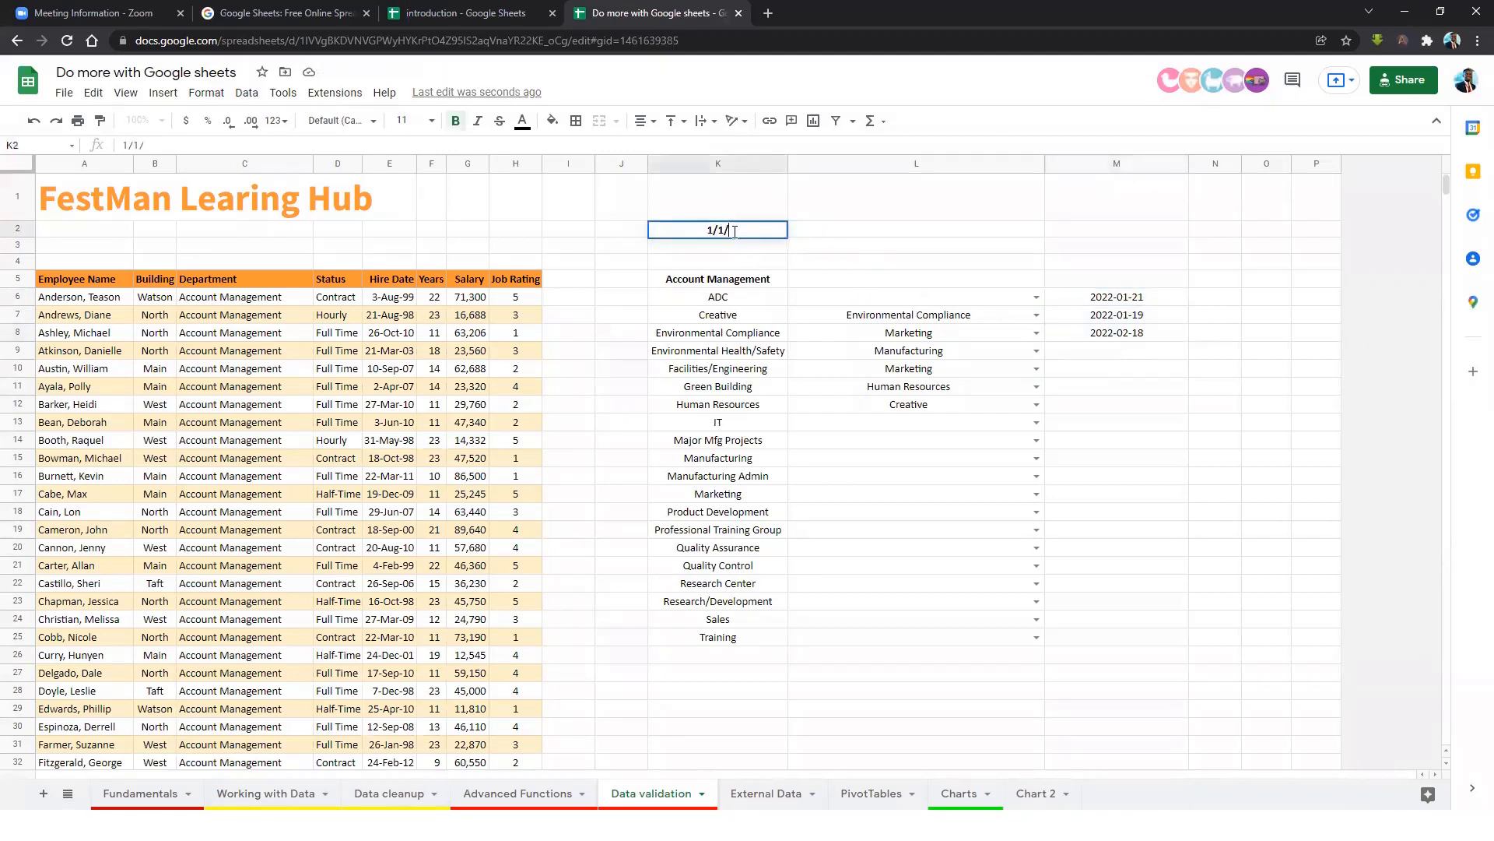
{"action": "type", "text": "2020"}
{"action": "key", "text": "Return"}
Use K2's date picker to try 1/14, 1/1, 1/24 and 1/29/2020.
{"action": "left_click", "coordinate": [734, 236]}
{"action": "double_click", "coordinate": [753, 233]}
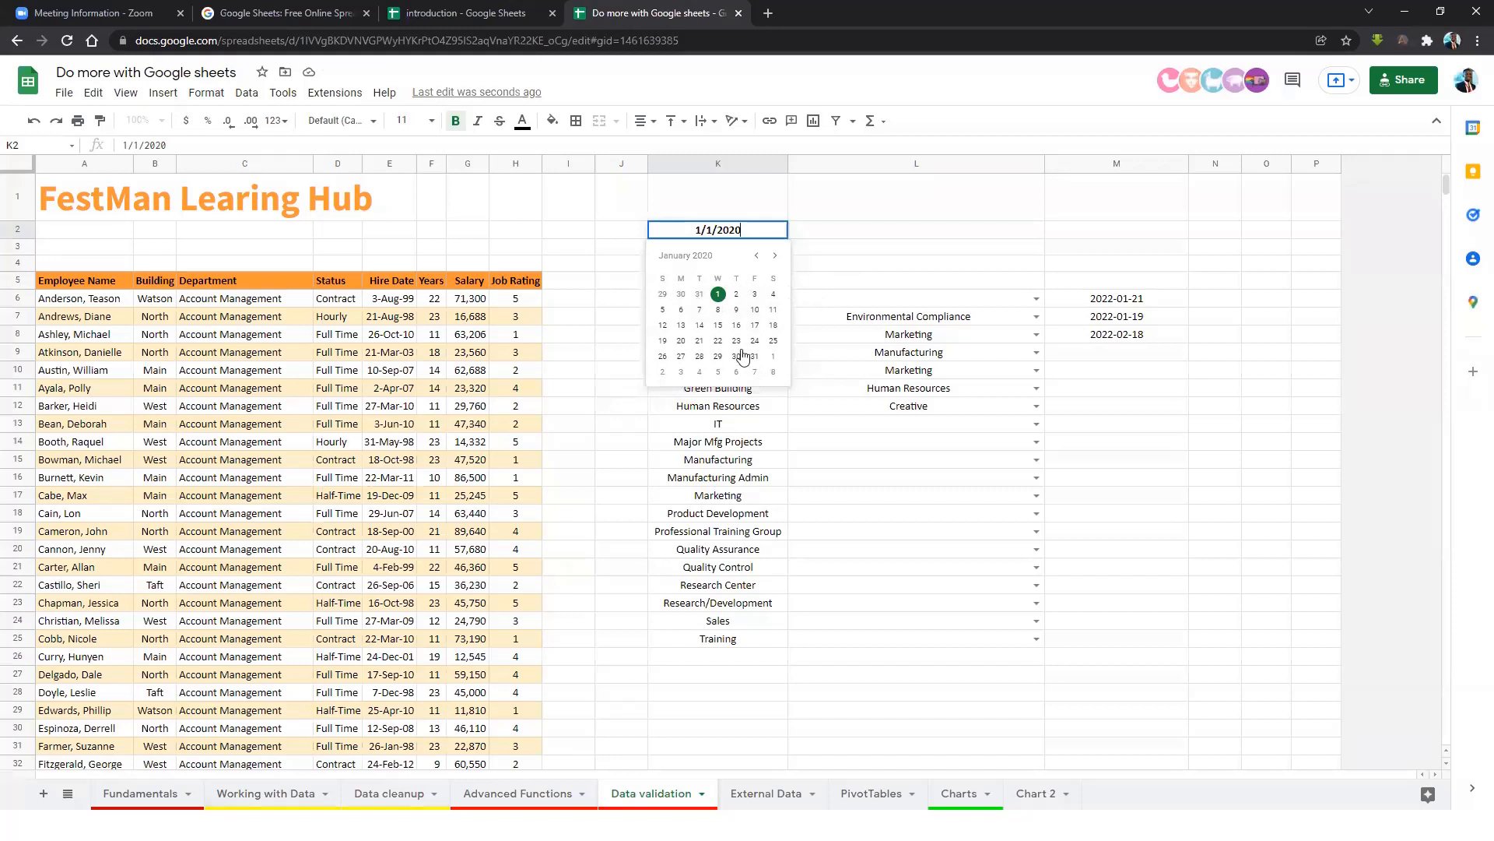
{"action": "left_click", "coordinate": [700, 326]}
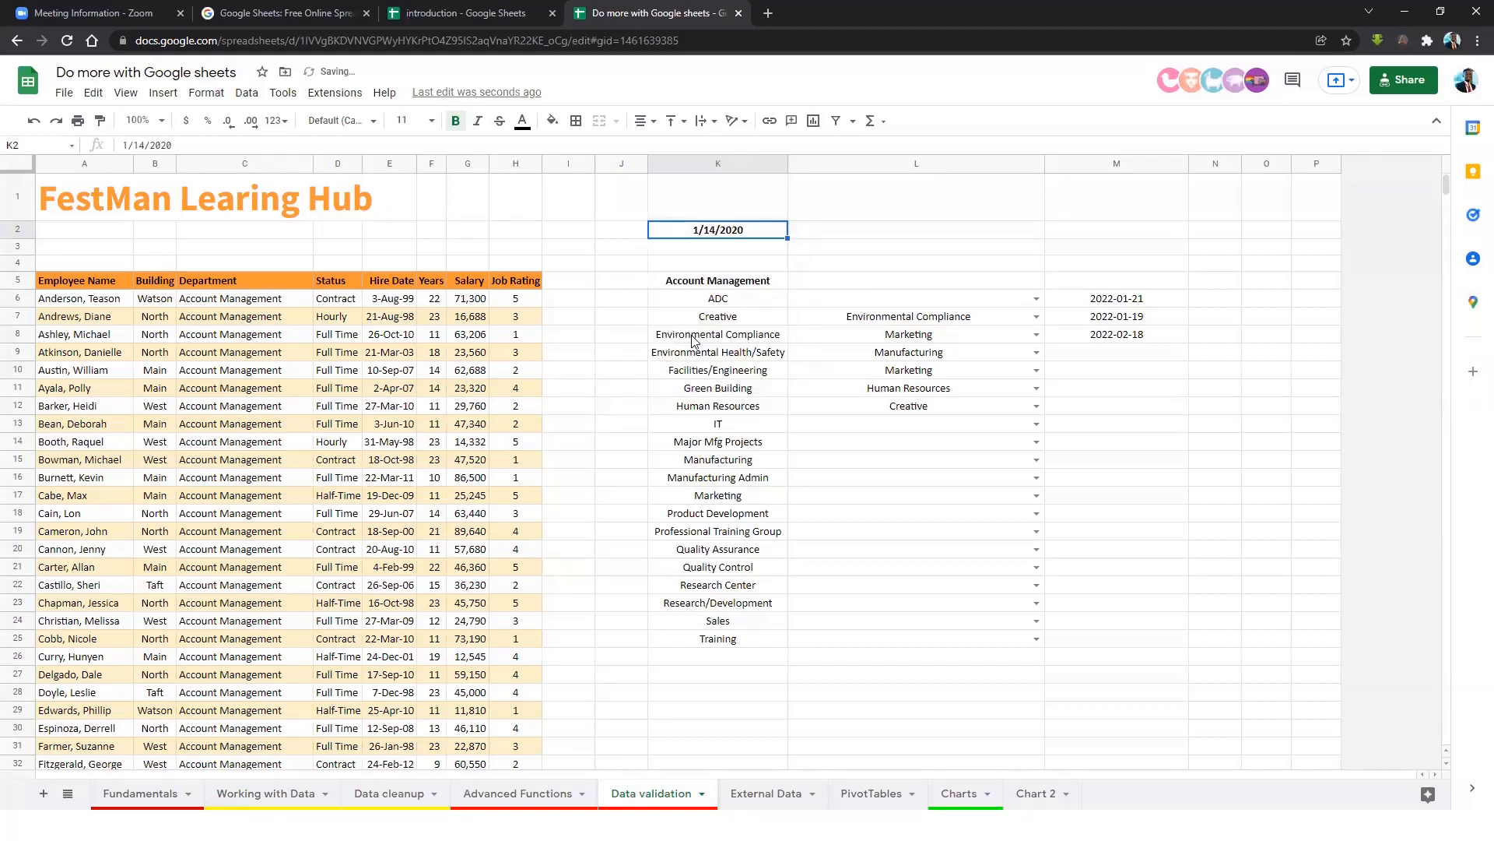
{"action": "double_click", "coordinate": [738, 236]}
{"action": "left_click", "coordinate": [721, 296]}
{"action": "double_click", "coordinate": [722, 232]}
{"action": "left_click", "coordinate": [759, 341]}
{"action": "double_click", "coordinate": [730, 236]}
{"action": "left_click", "coordinate": [721, 358]}
After trying 1/6 and 1/30, settle K2 on 1/9/2020 and select M6:M14.
{"action": "double_click", "coordinate": [743, 236]}
{"action": "left_click", "coordinate": [684, 312]}
{"action": "double_click", "coordinate": [755, 244]}
{"action": "left_click", "coordinate": [740, 358]}
{"action": "double_click", "coordinate": [753, 241]}
{"action": "left_click", "coordinate": [739, 312]}
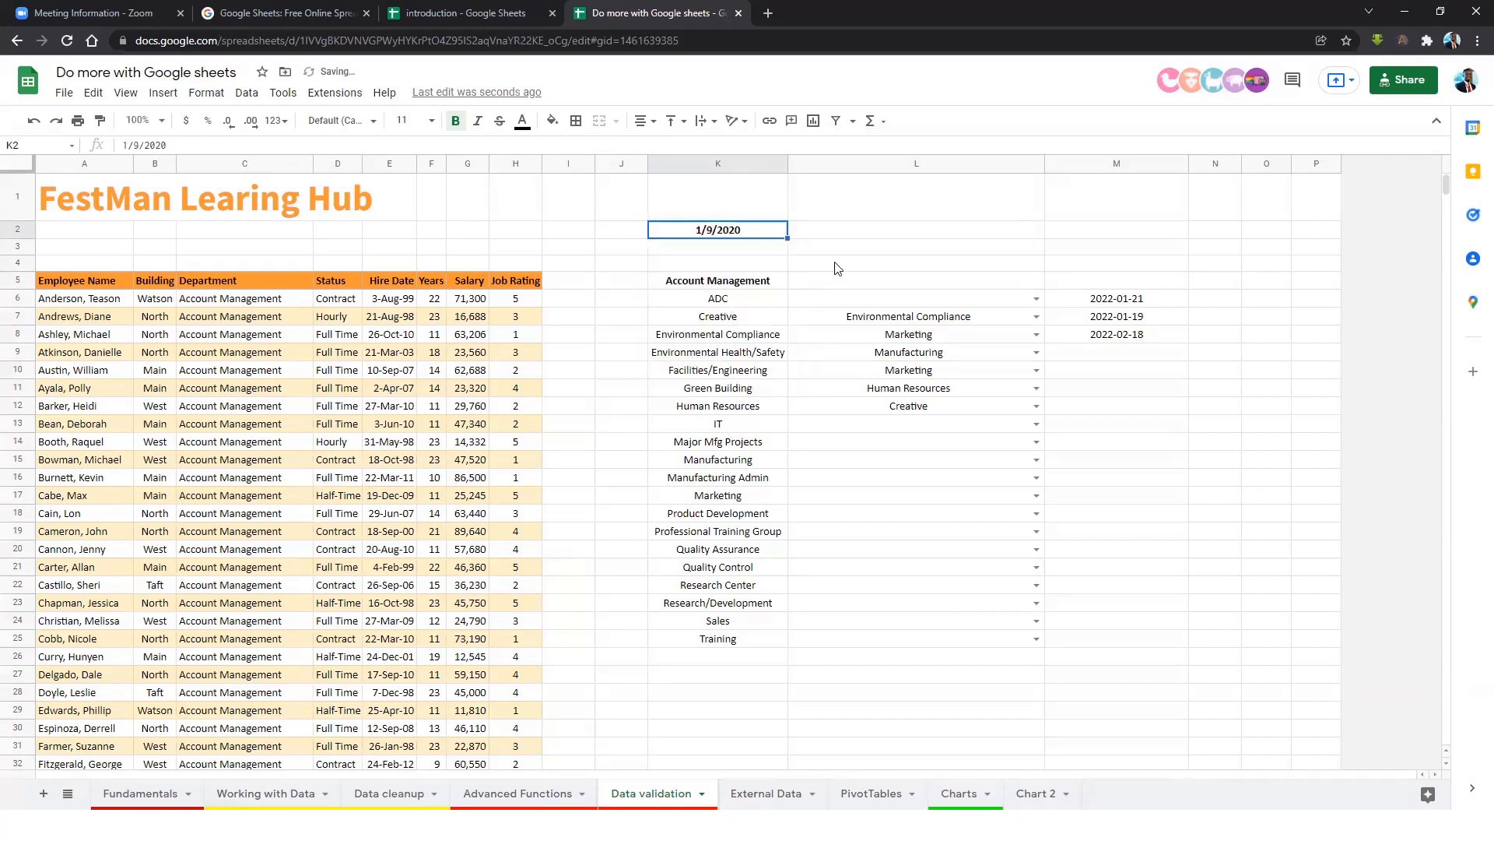
{"action": "left_click", "coordinate": [1121, 335]}
{"action": "left_click_drag", "start_coordinate": [1119, 300], "coordinate": [1117, 449]}
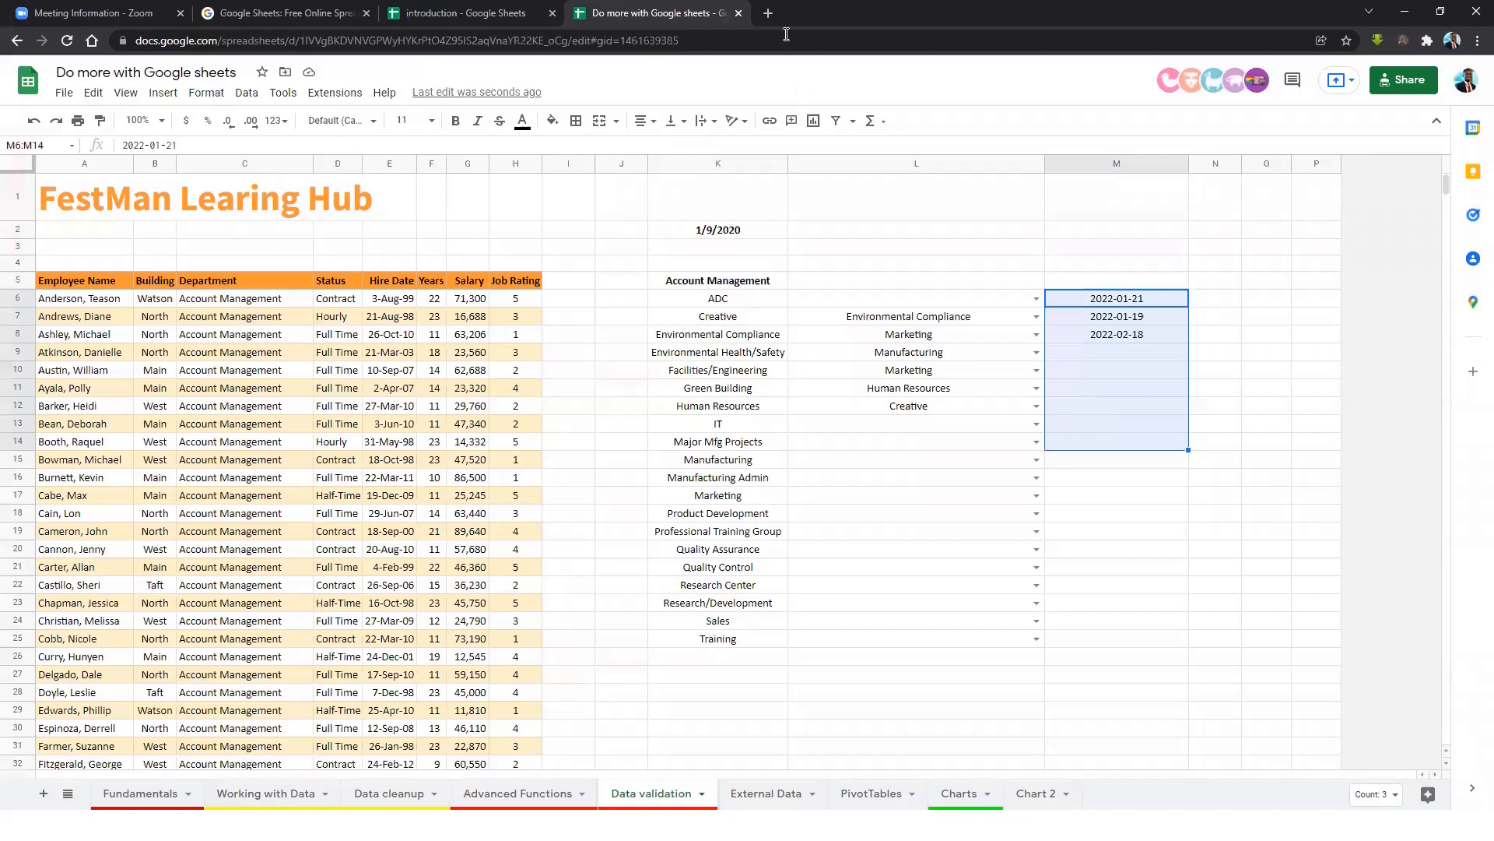
Switch to the empty External Data sheet and select cell D4.
{"action": "left_click", "coordinate": [766, 793]}
{"action": "left_click", "coordinate": [332, 220]}
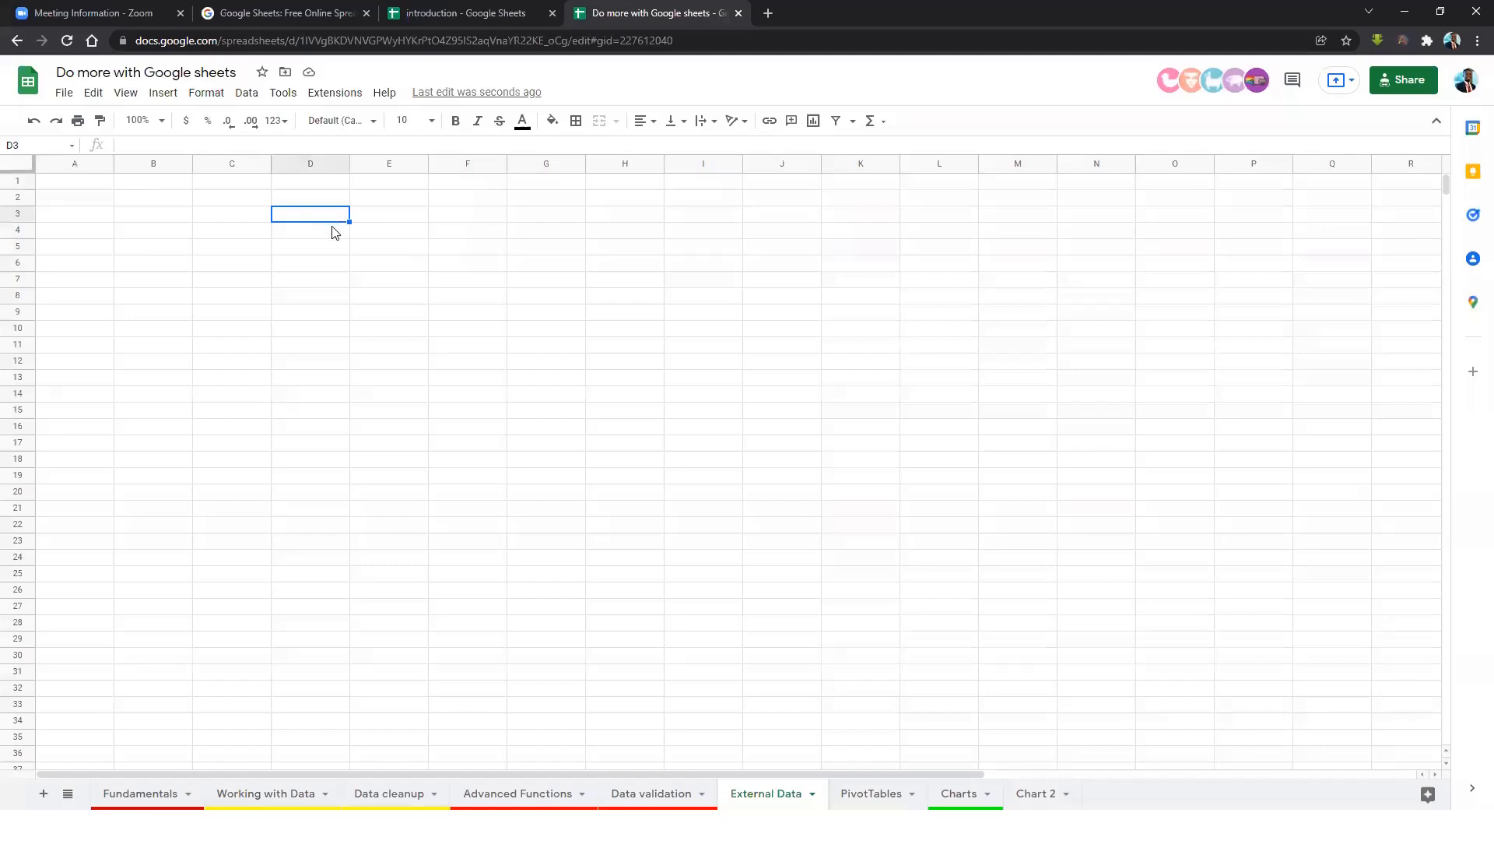
{"action": "left_click", "coordinate": [333, 236]}
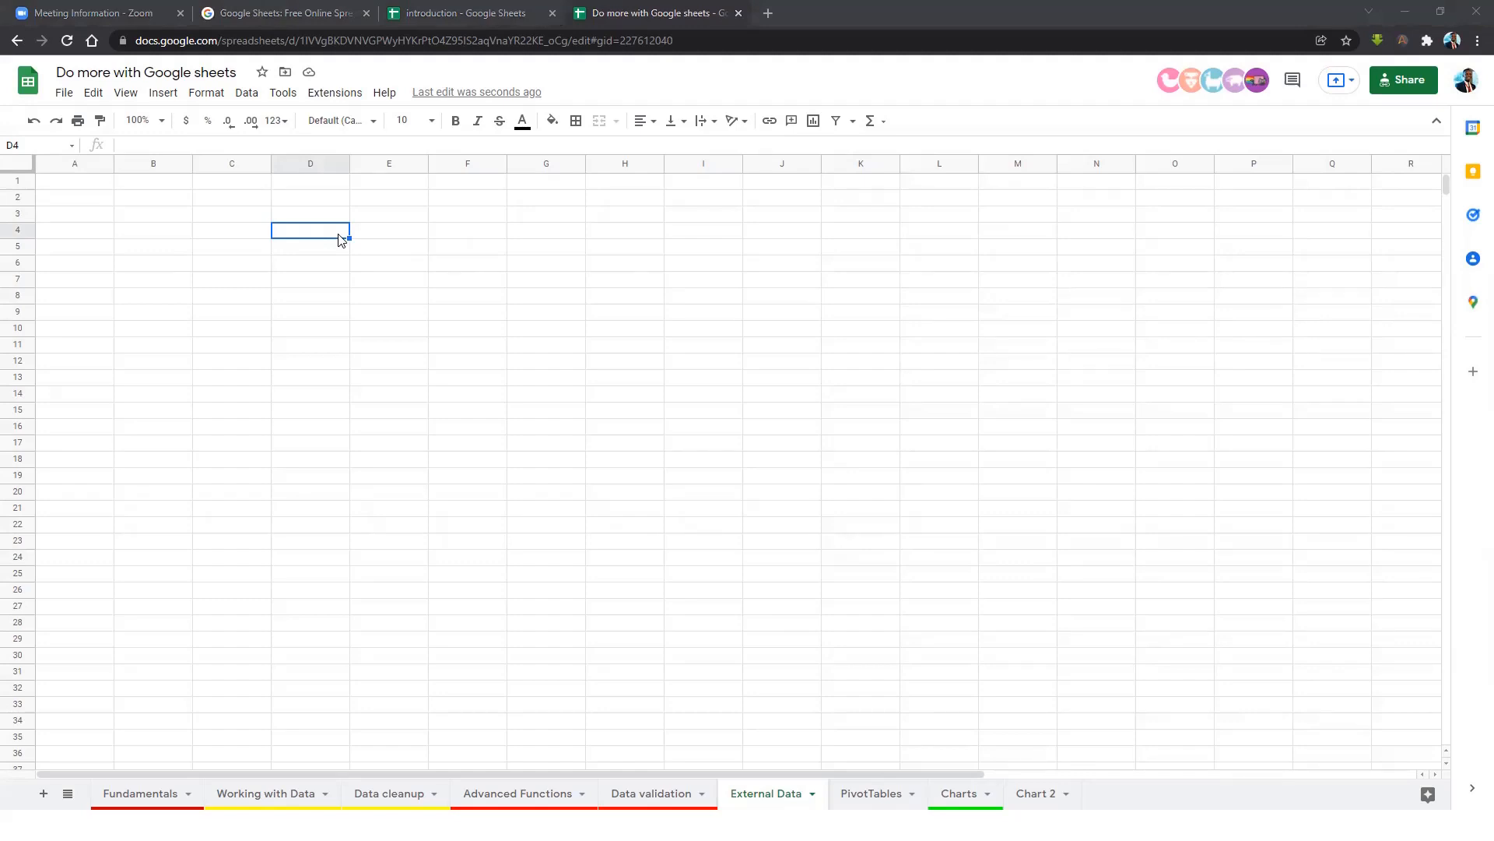
In a new Chrome tab, search 'world population 2021' and open Worldometer's countries-by-population page.
{"action": "key", "text": "ctrl+t"}
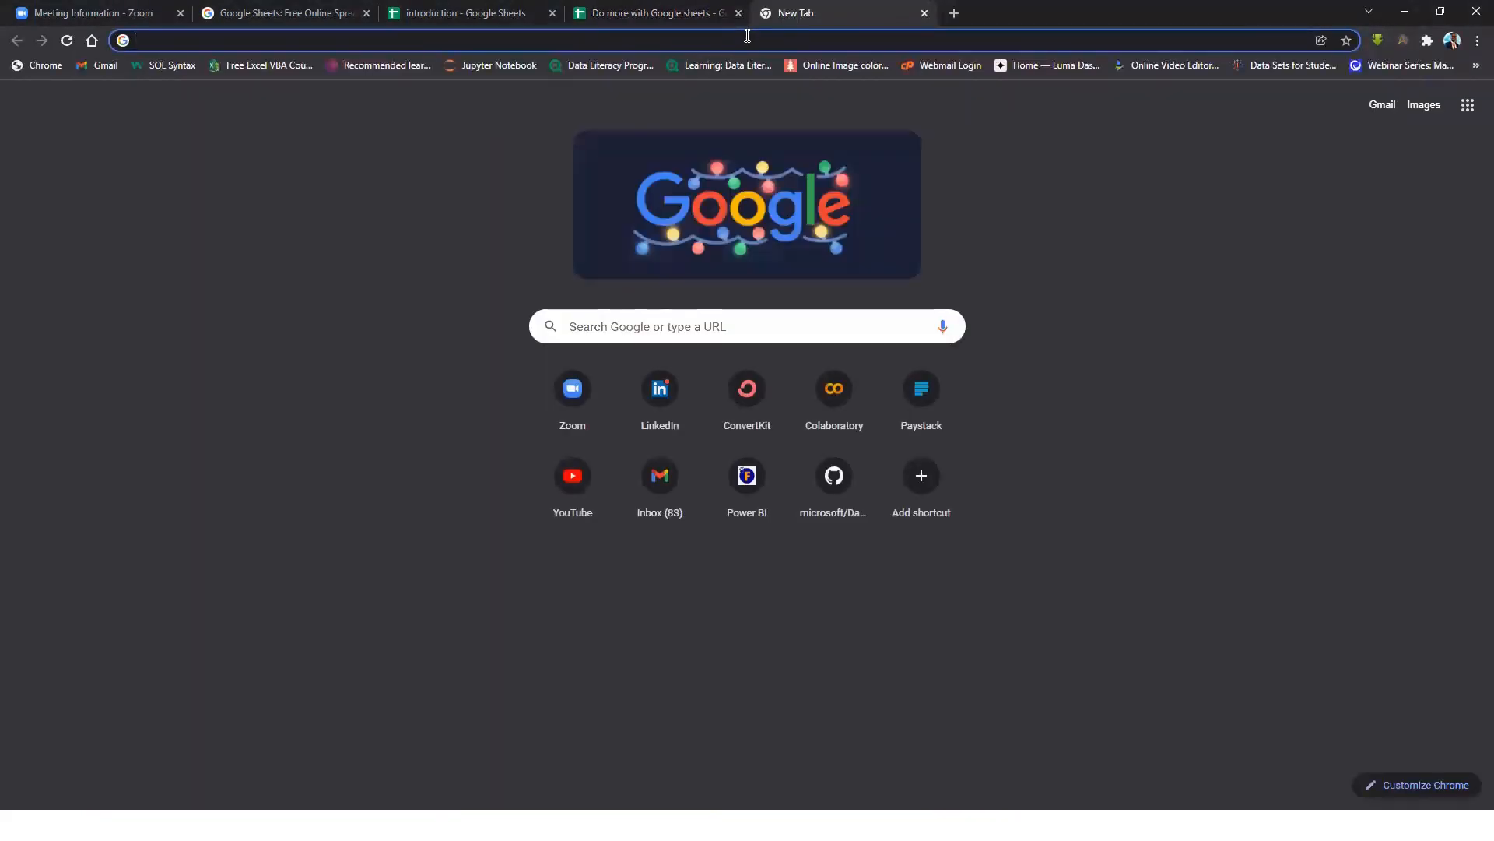
{"action": "type", "text": "world"}
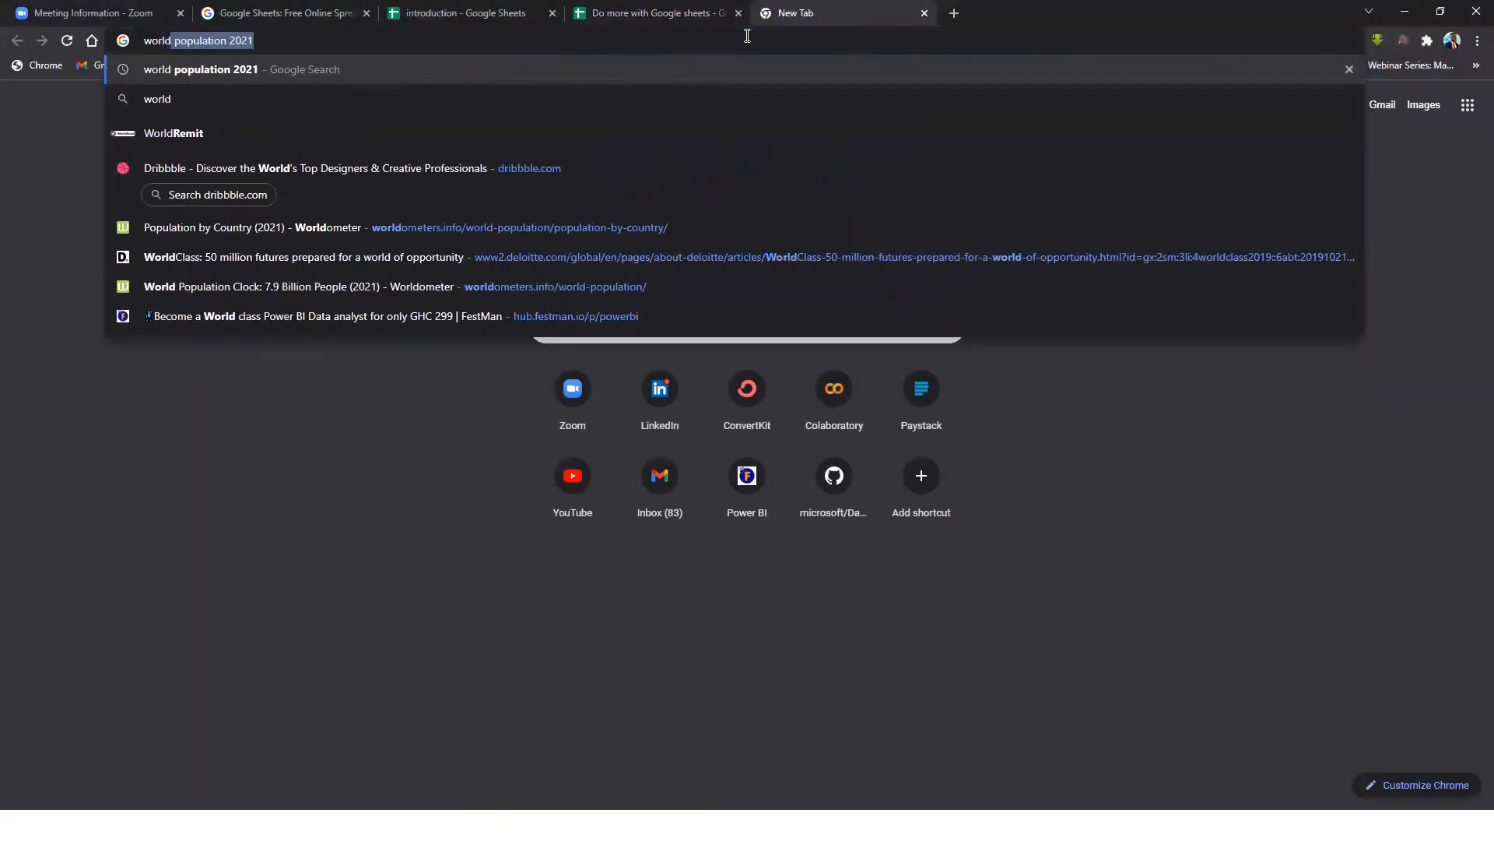
{"action": "key", "text": "Return"}
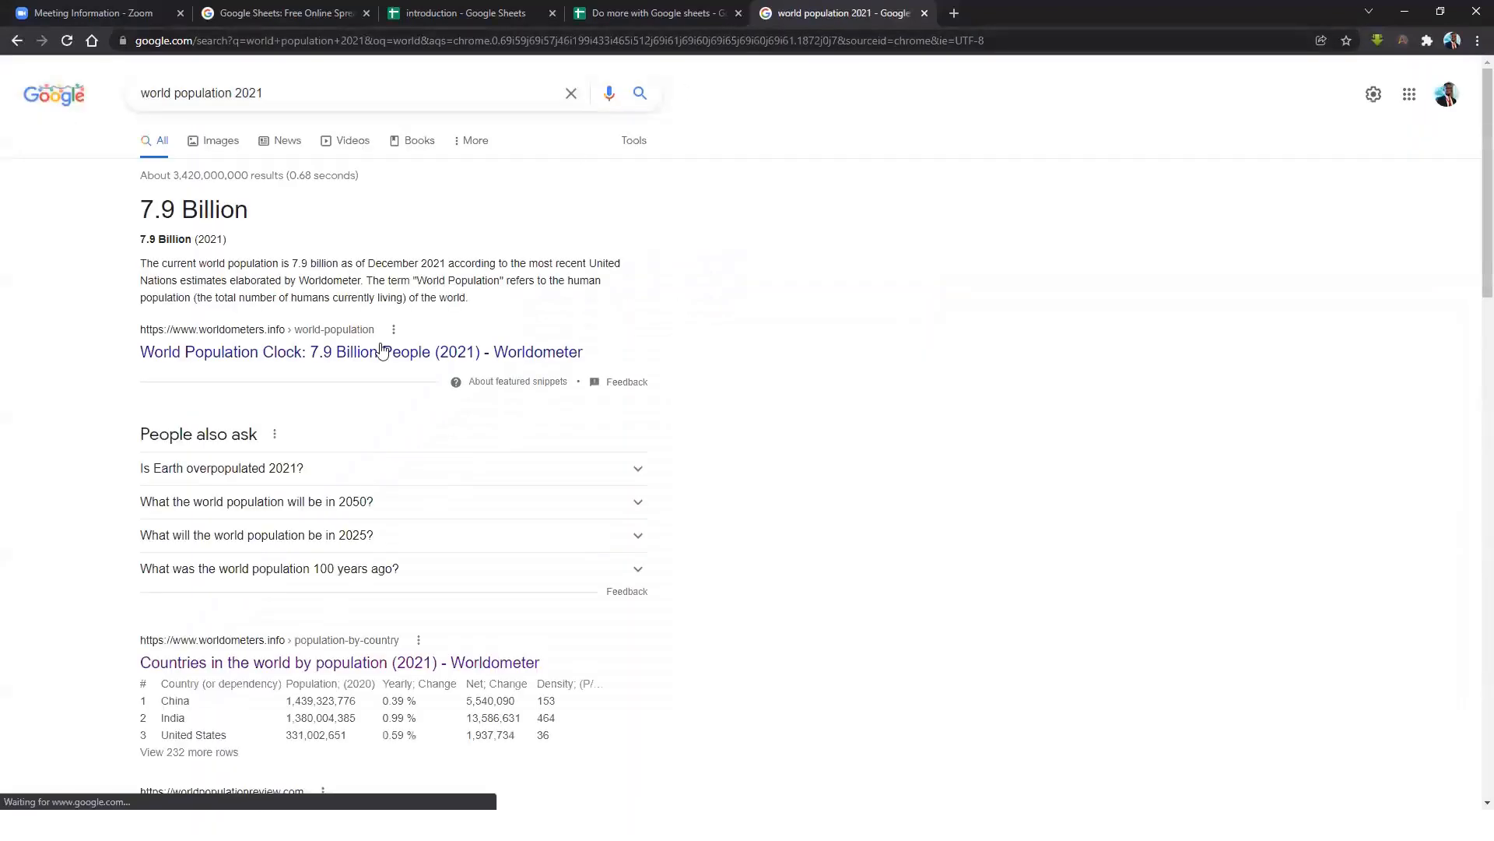
{"action": "scroll", "coordinate": [400, 423], "scroll_direction": "down", "scroll_amount": 3}
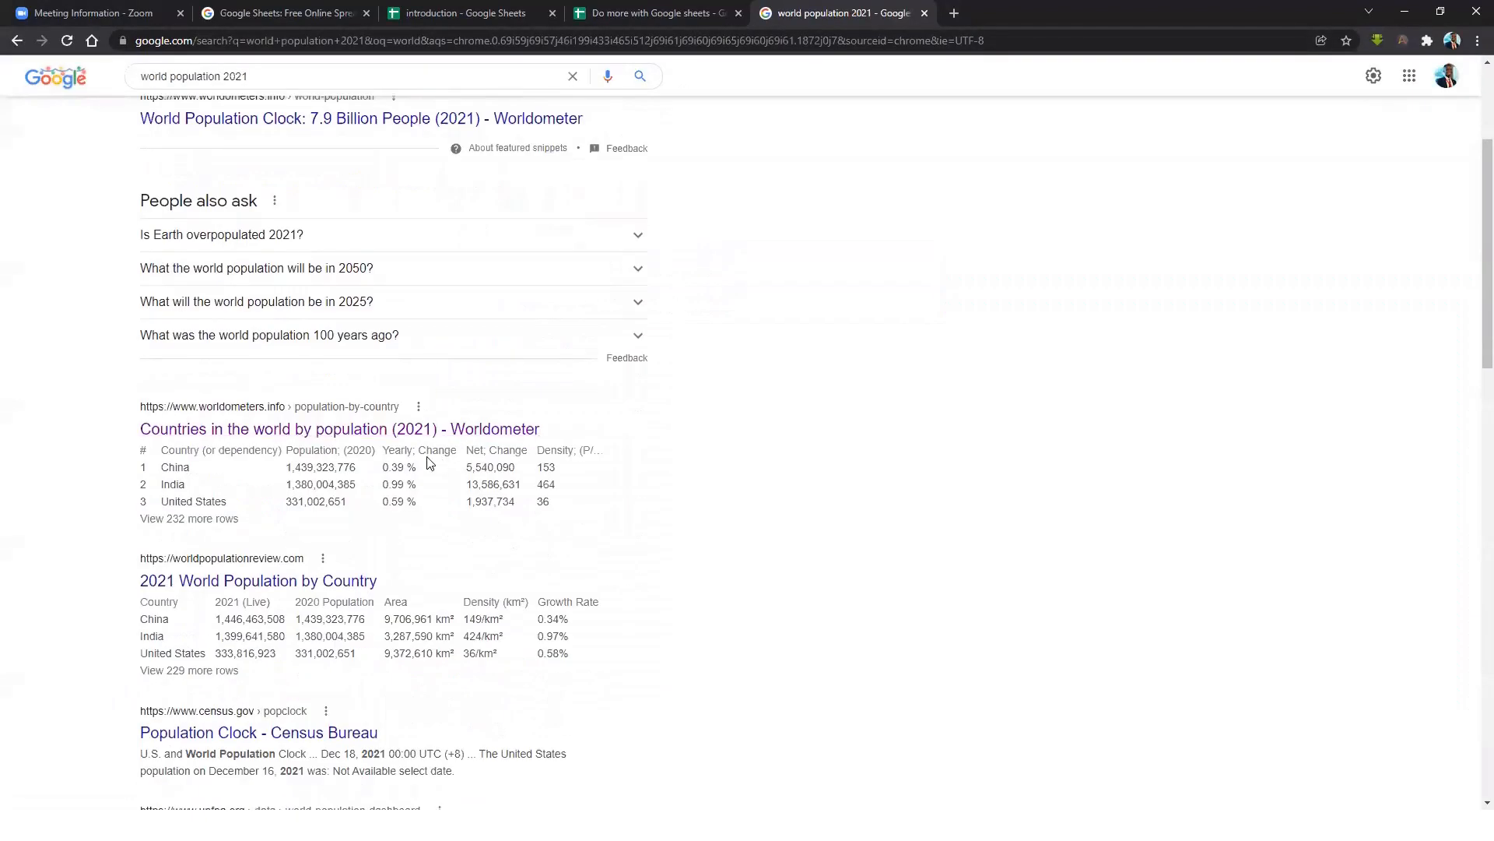
{"action": "left_click", "coordinate": [380, 430]}
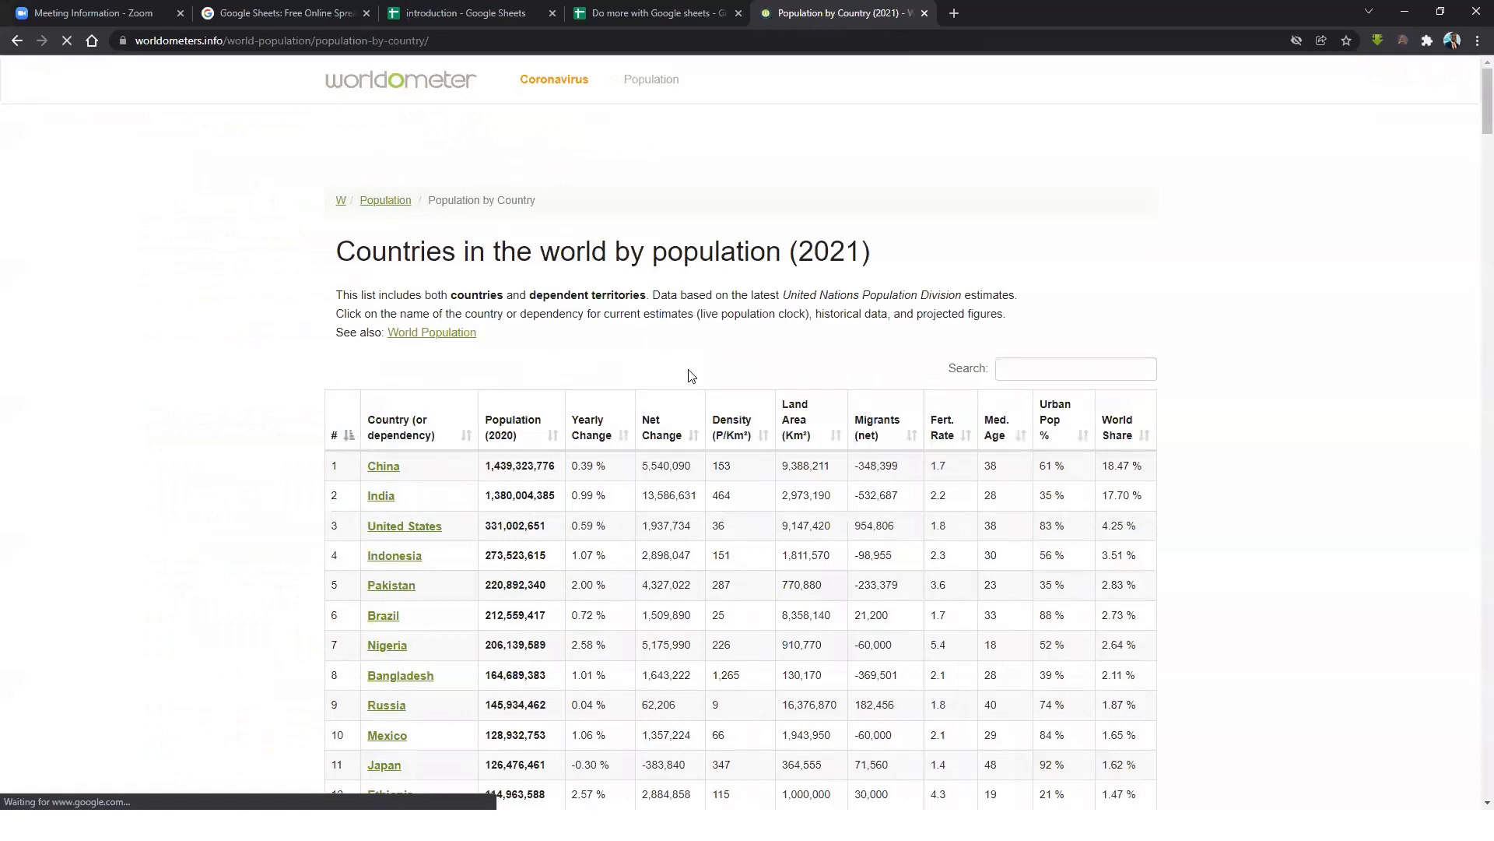
Look over the 2021 population table and select the page's web address.
{"action": "left_click_drag", "start_coordinate": [337, 251], "coordinate": [856, 274]}
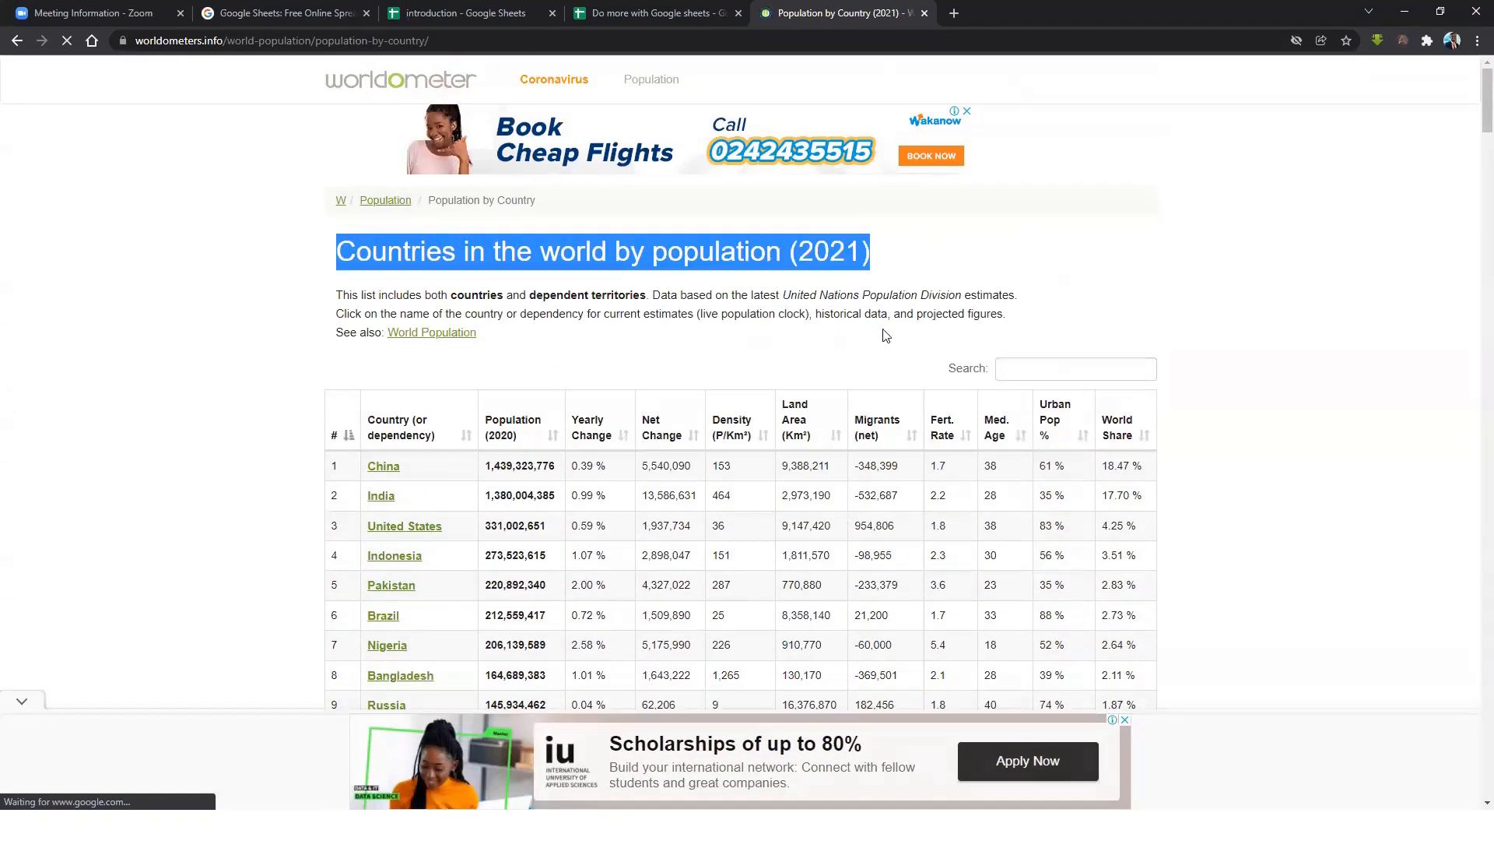
{"action": "scroll", "coordinate": [872, 338], "scroll_direction": "down", "scroll_amount": 8}
{"action": "scroll", "coordinate": [841, 362], "scroll_direction": "down", "scroll_amount": 17}
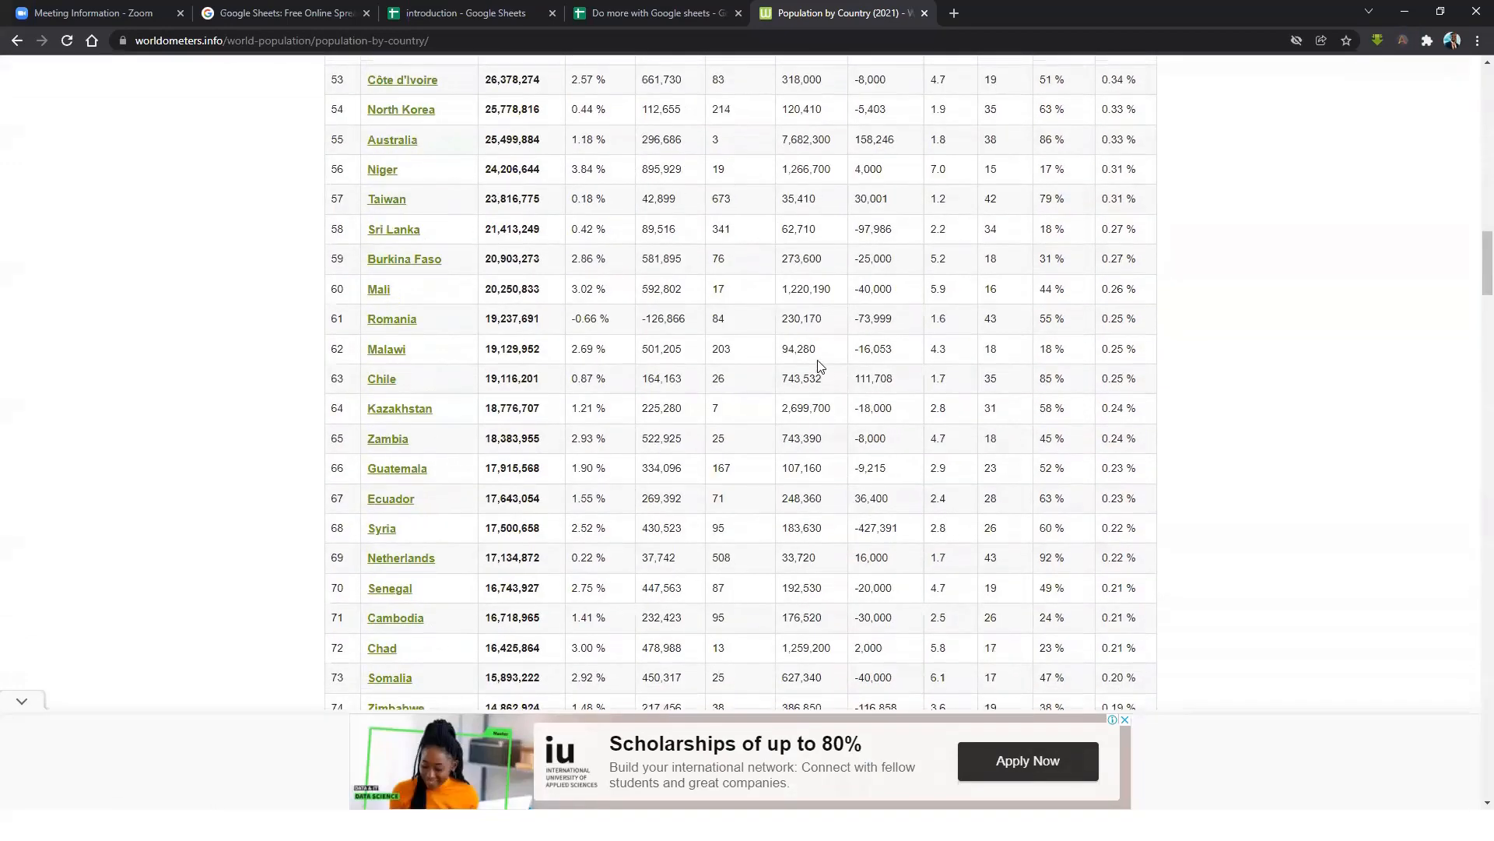
{"action": "scroll", "coordinate": [826, 381], "scroll_direction": "up", "scroll_amount": 9}
{"action": "left_click_drag", "start_coordinate": [465, 39], "coordinate": [134, 55]}
{"action": "key", "text": "ctrl+c"}
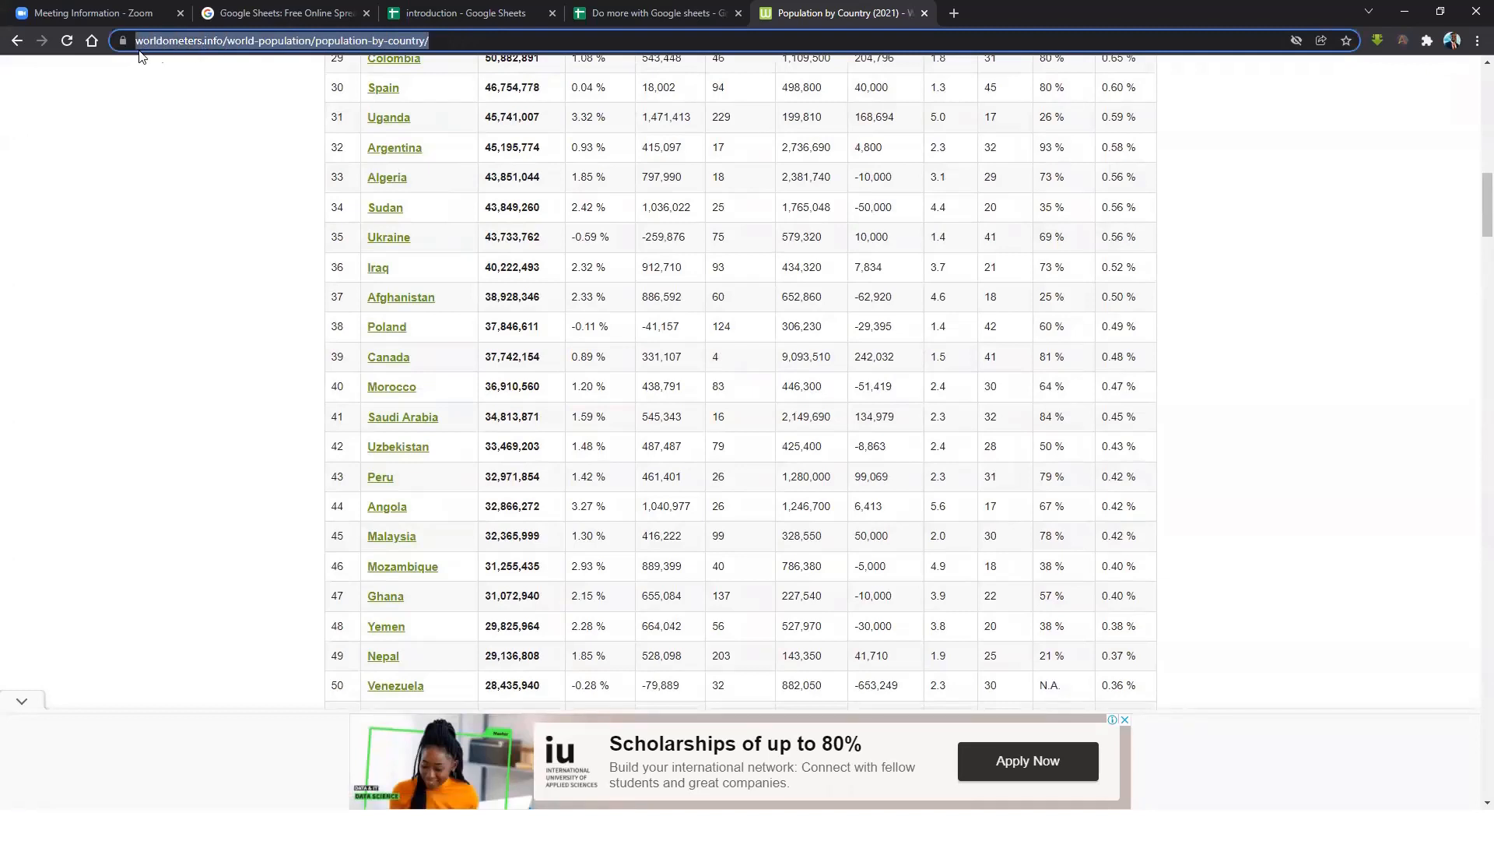
{"action": "left_click", "coordinate": [660, 13]}
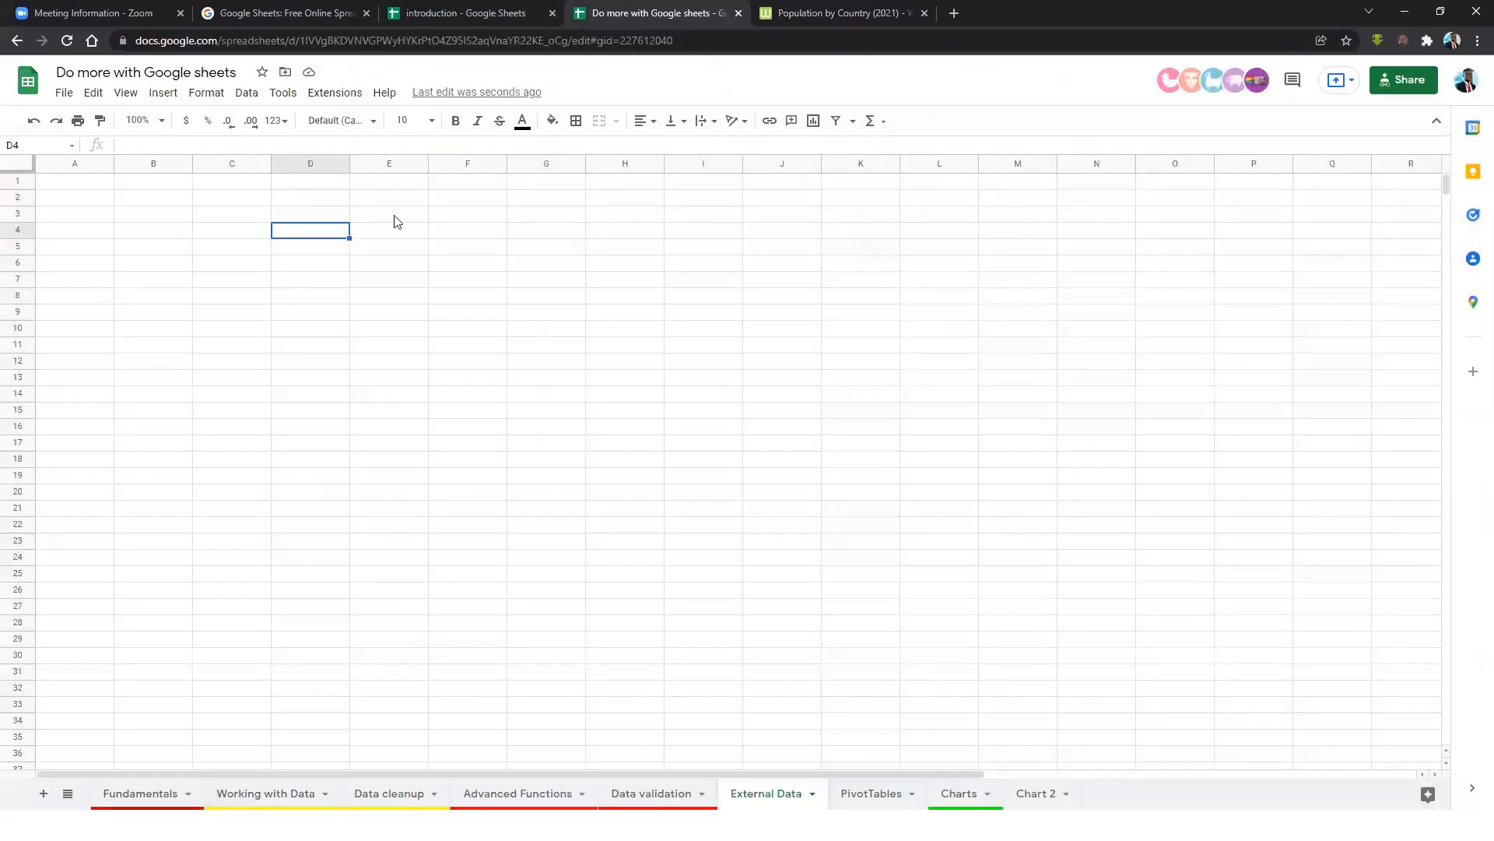
In cell E7, start an IMPORTHTML formula with the pasted Worldometers URL in quotes.
{"action": "left_click", "coordinate": [381, 281]}
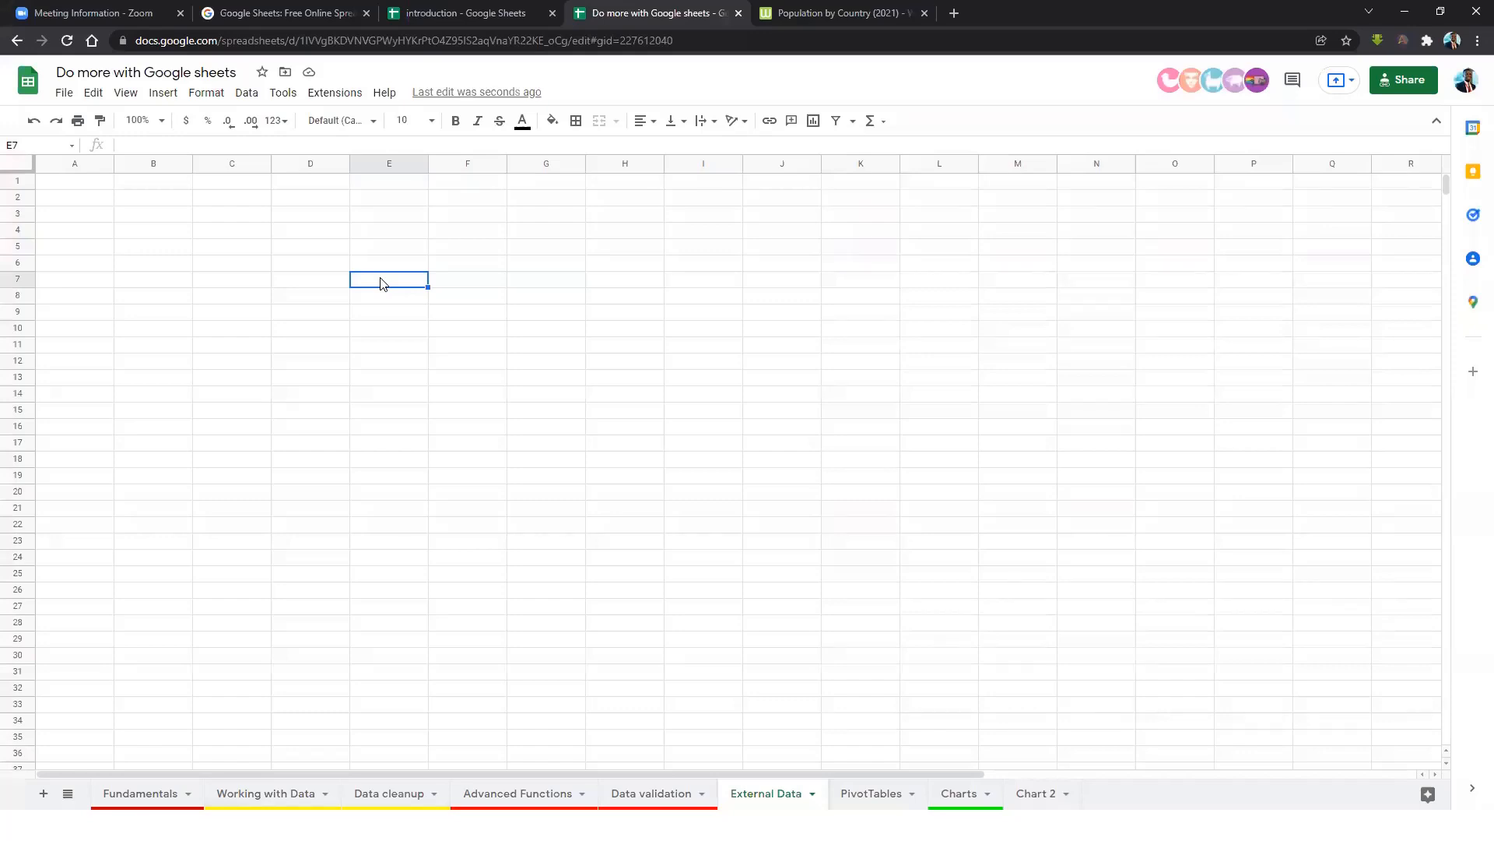
{"action": "type", "text": "=import"}
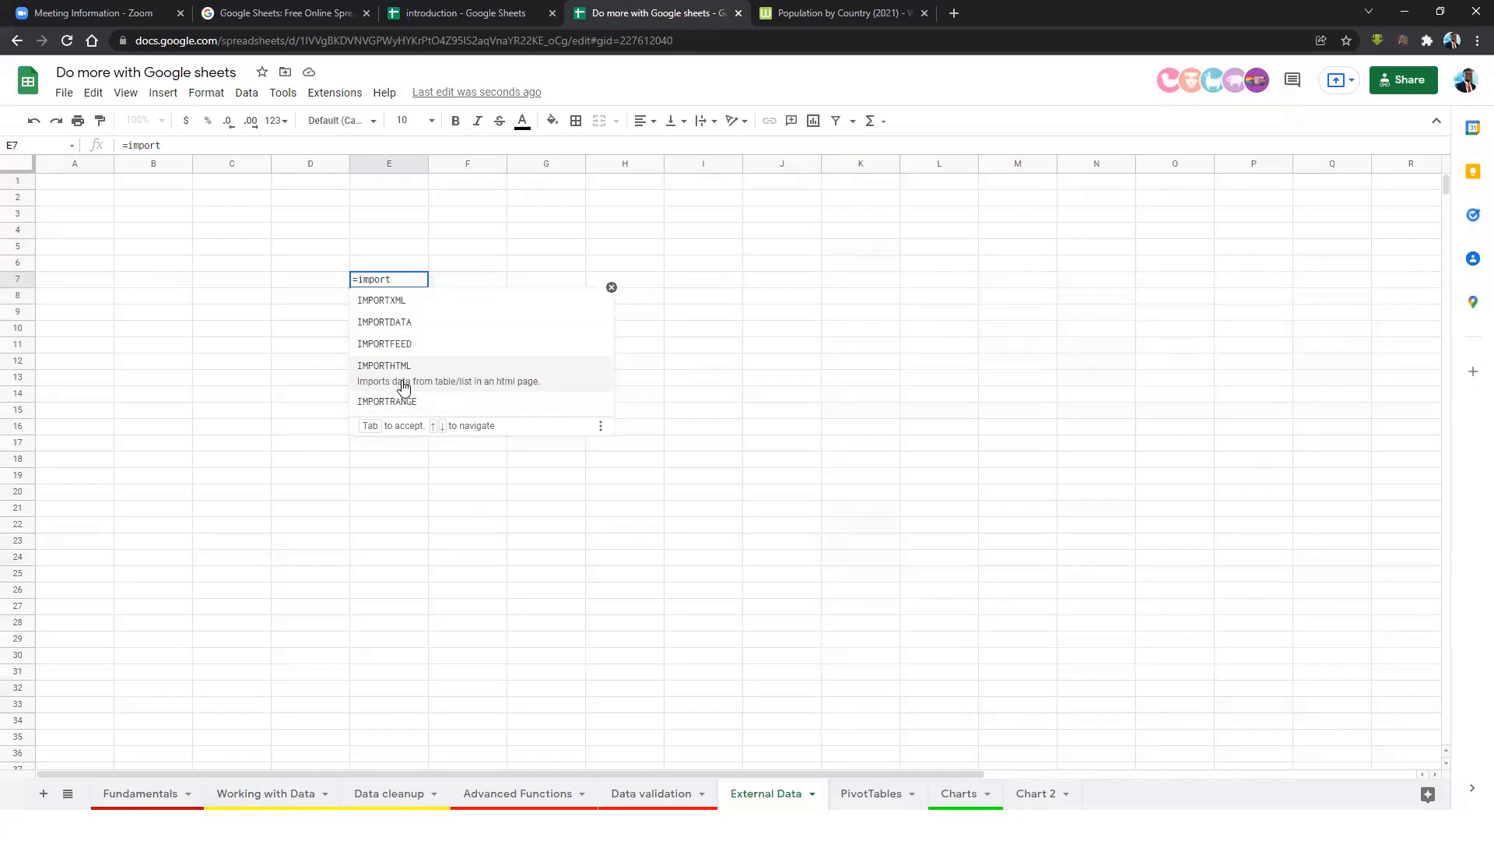
{"action": "left_click", "coordinate": [404, 385]}
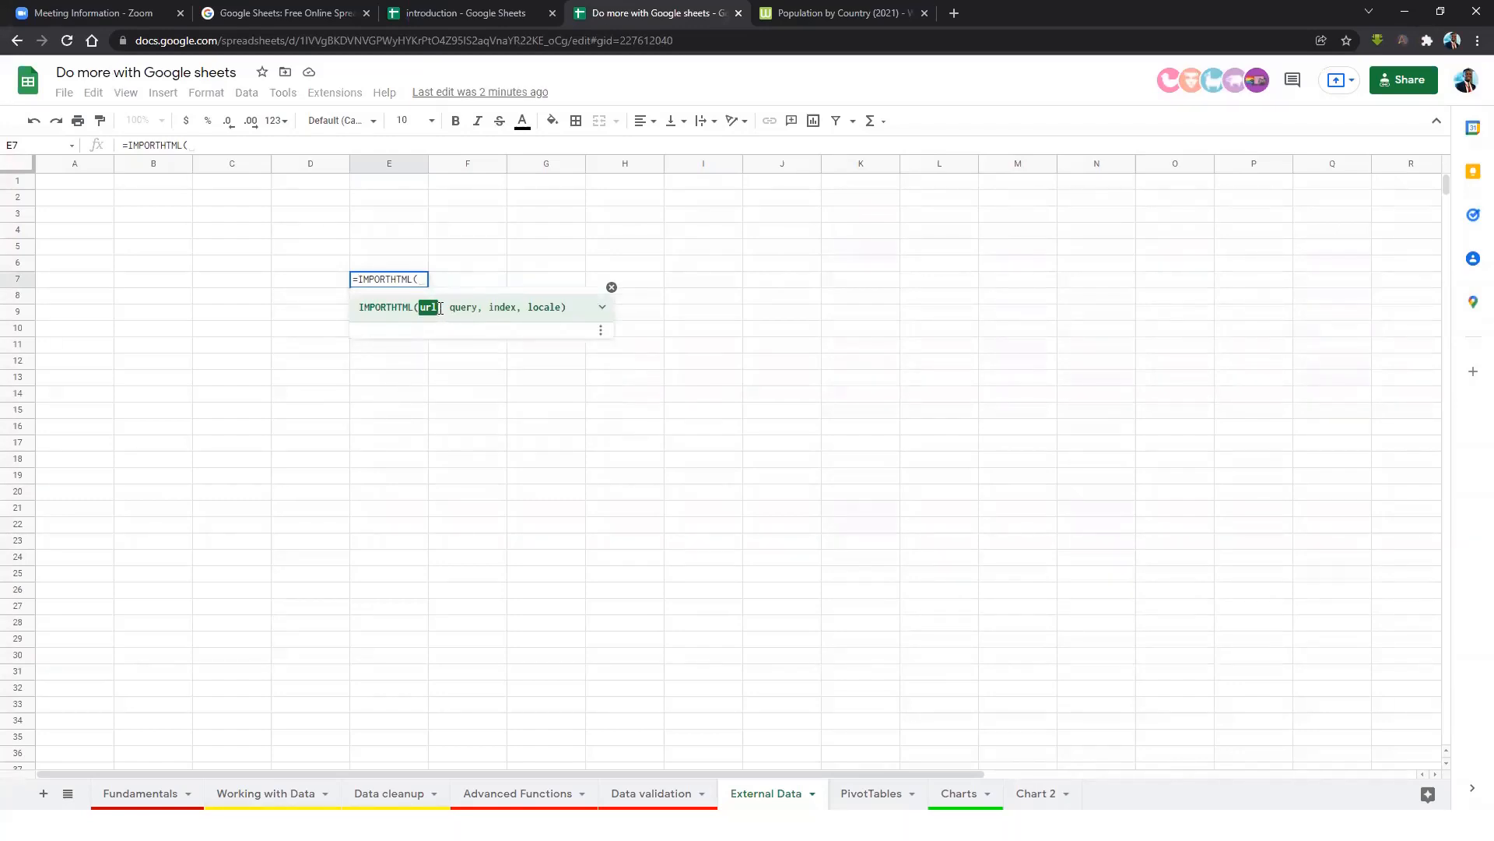
{"action": "type", "text": "\""}
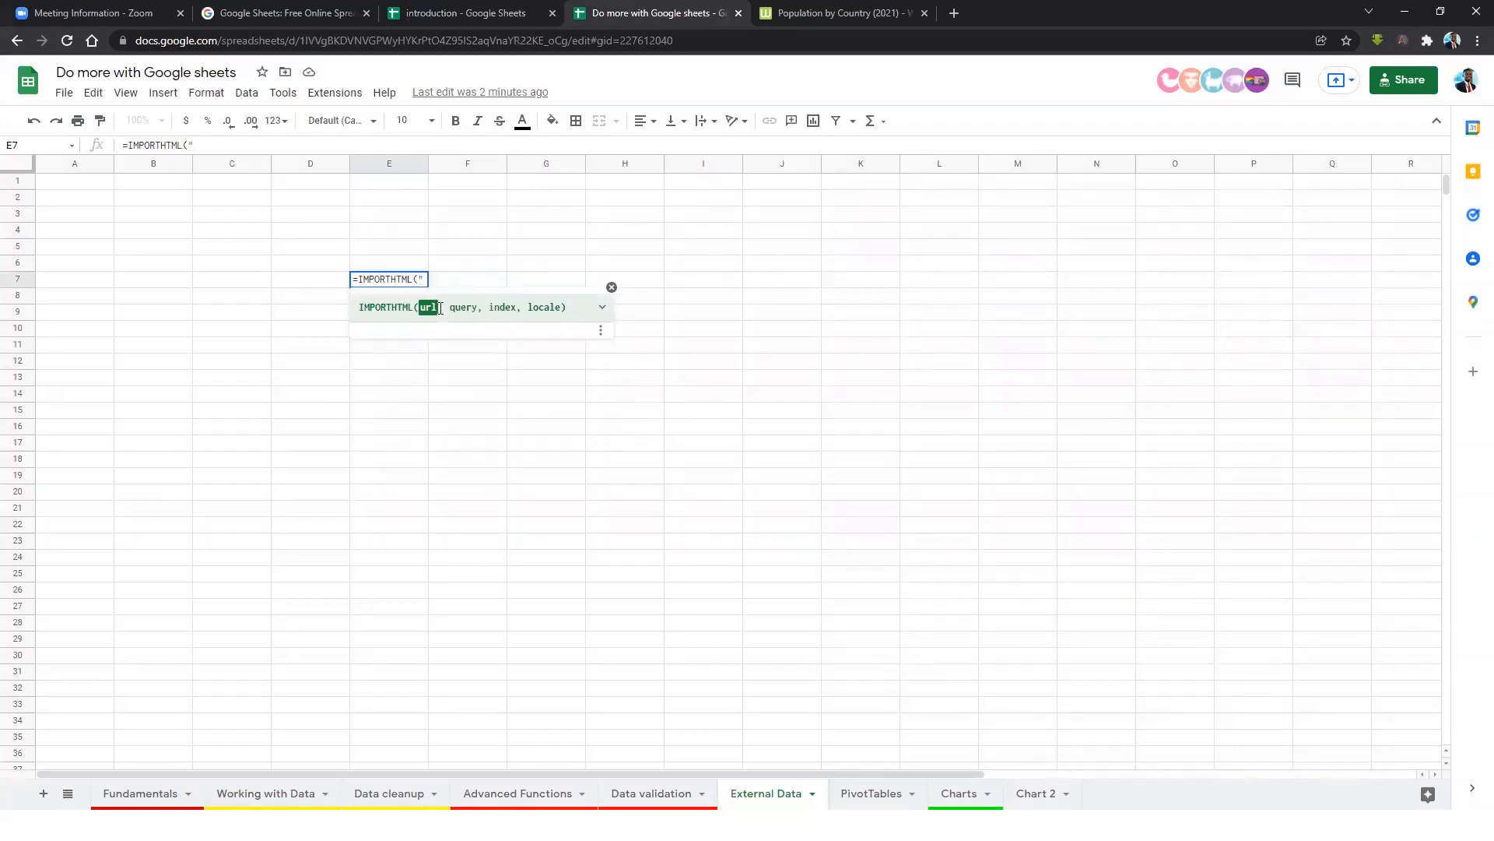
{"action": "key", "text": "ctrl+v"}
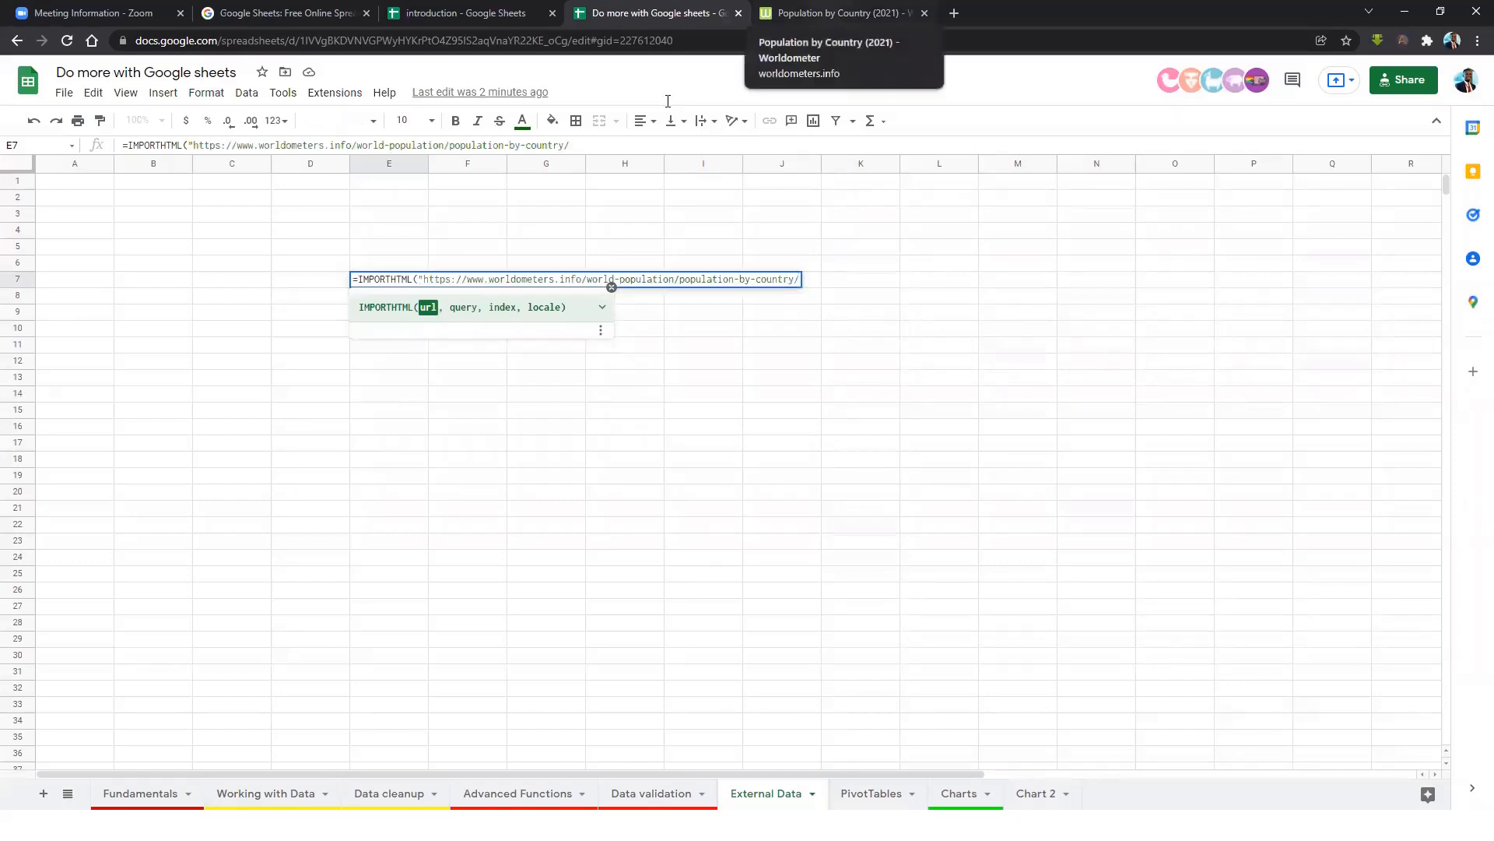
{"action": "type", "text": "\""}
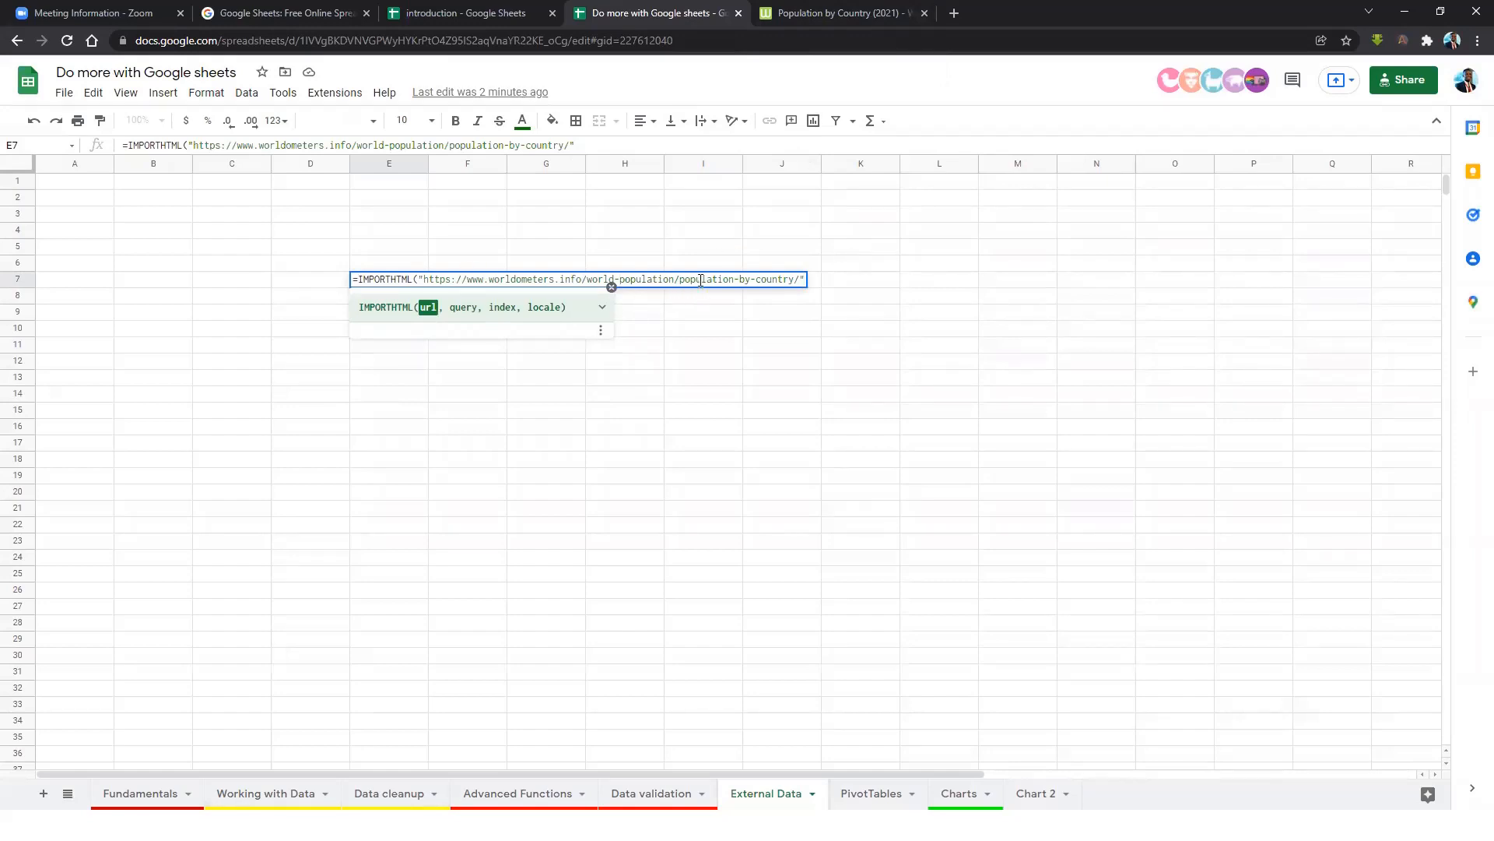
{"action": "type", "text": ","}
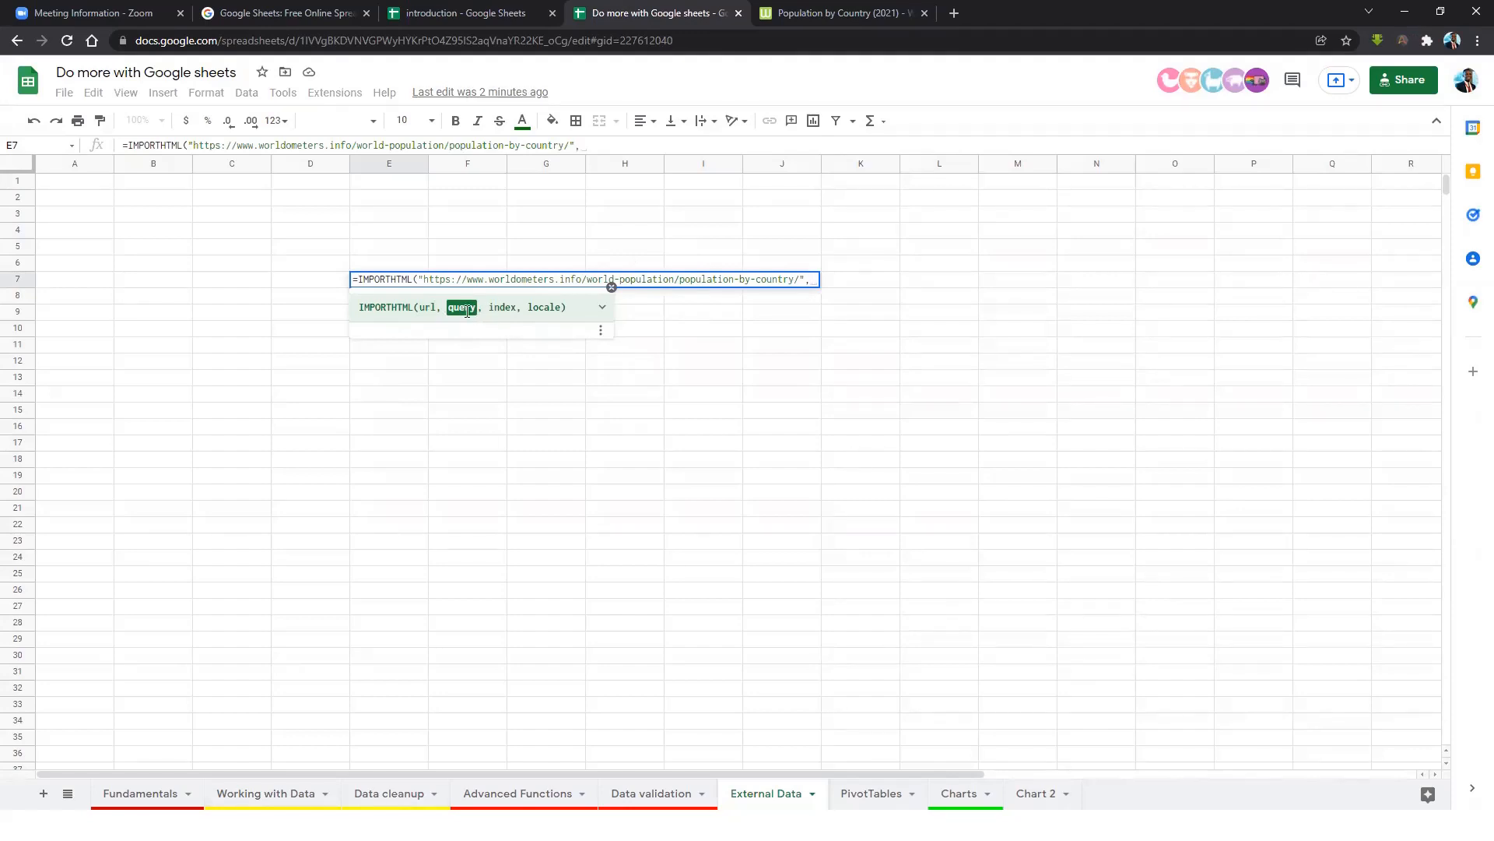
Check the Worldometers page, then add "table" as the formula's query argument.
{"action": "left_click", "coordinate": [900, 22]}
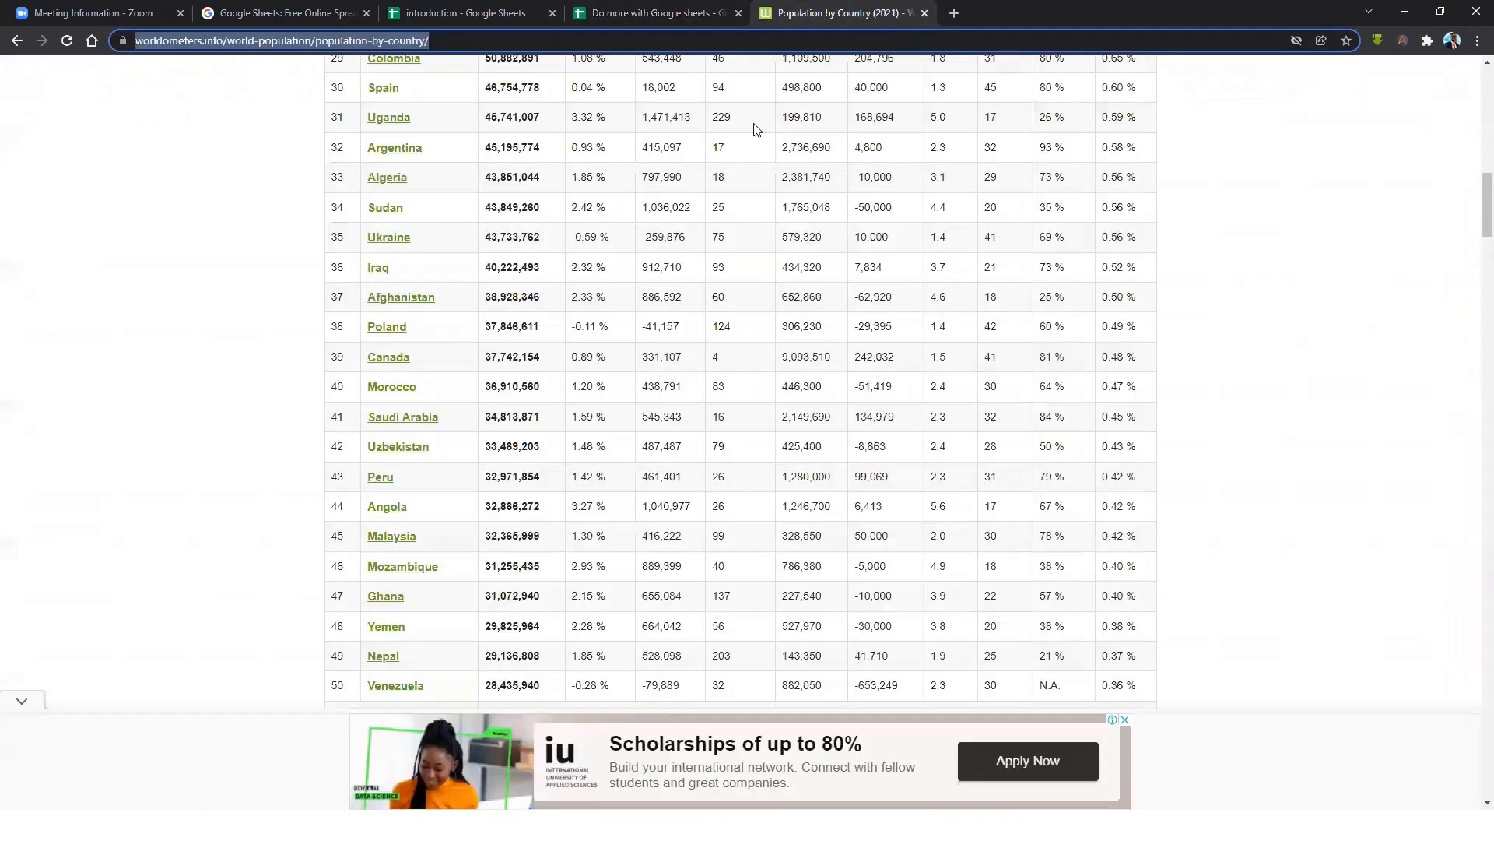
{"action": "scroll", "coordinate": [340, 331], "scroll_direction": "up", "scroll_amount": 4}
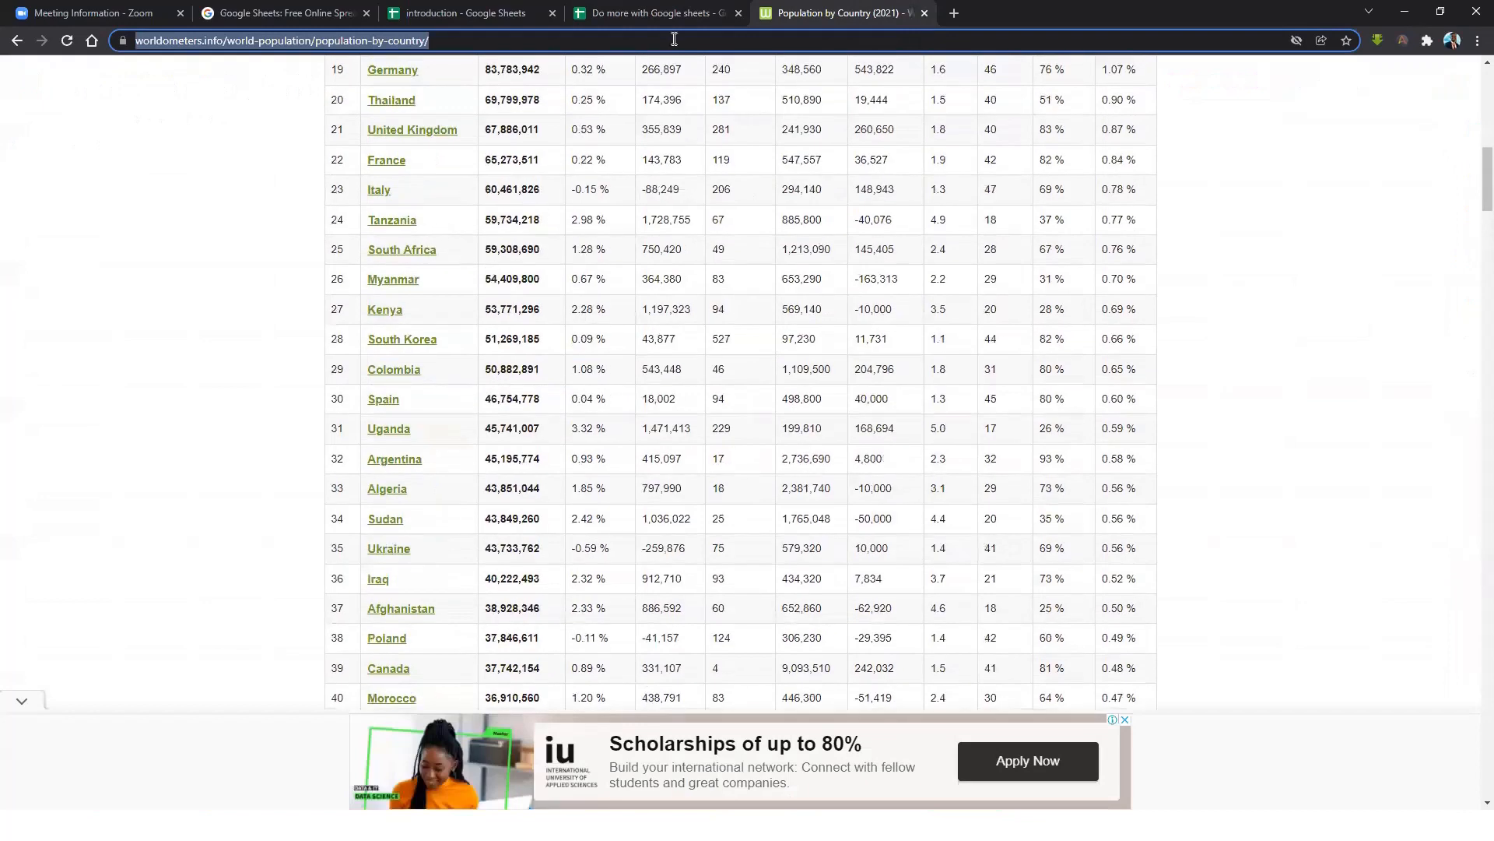
{"action": "left_click", "coordinate": [634, 14]}
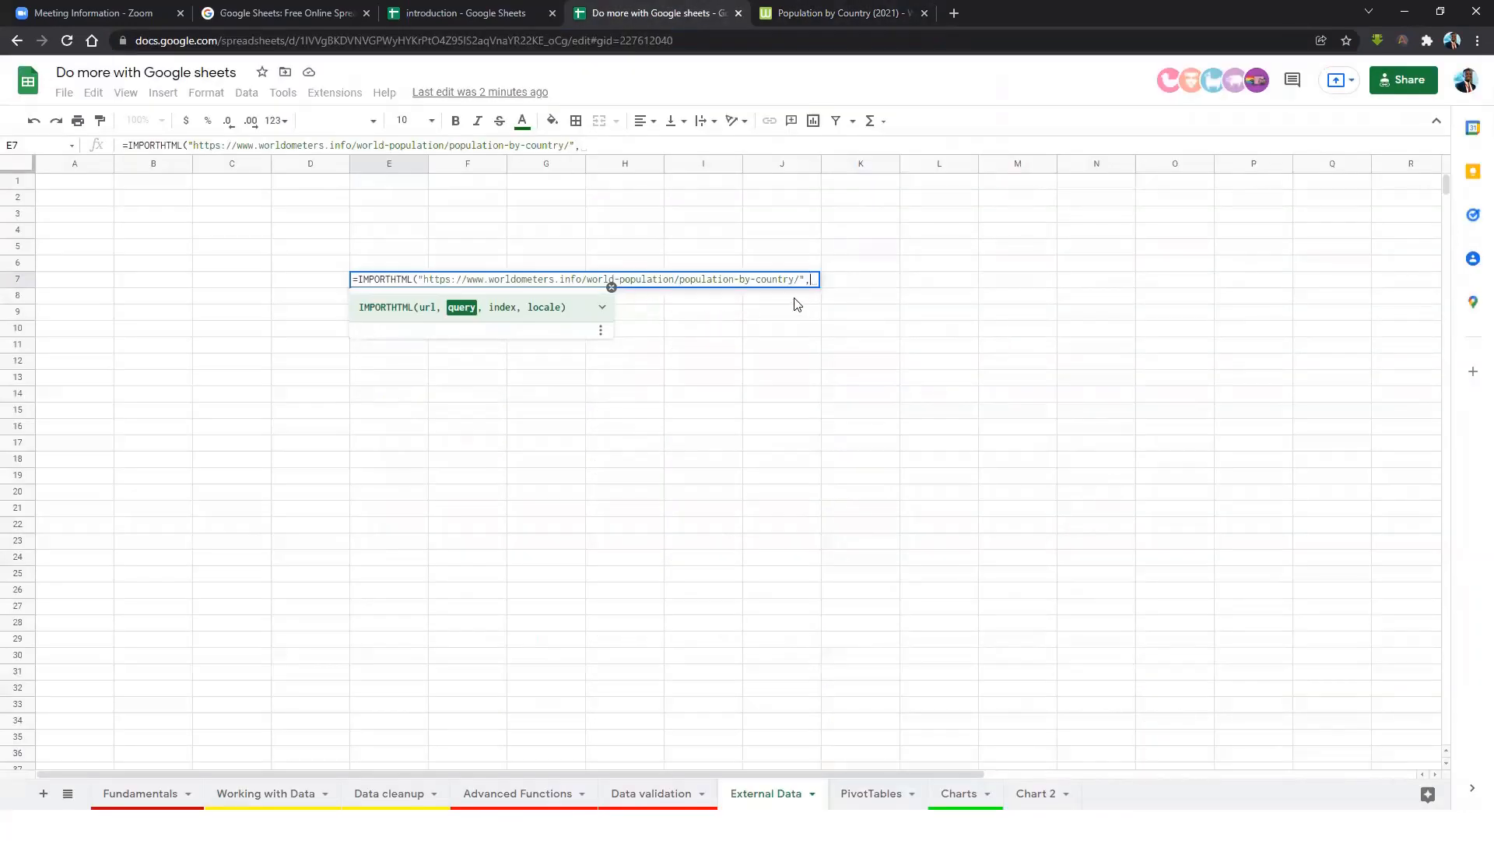
{"action": "type", "text": "\"table"}
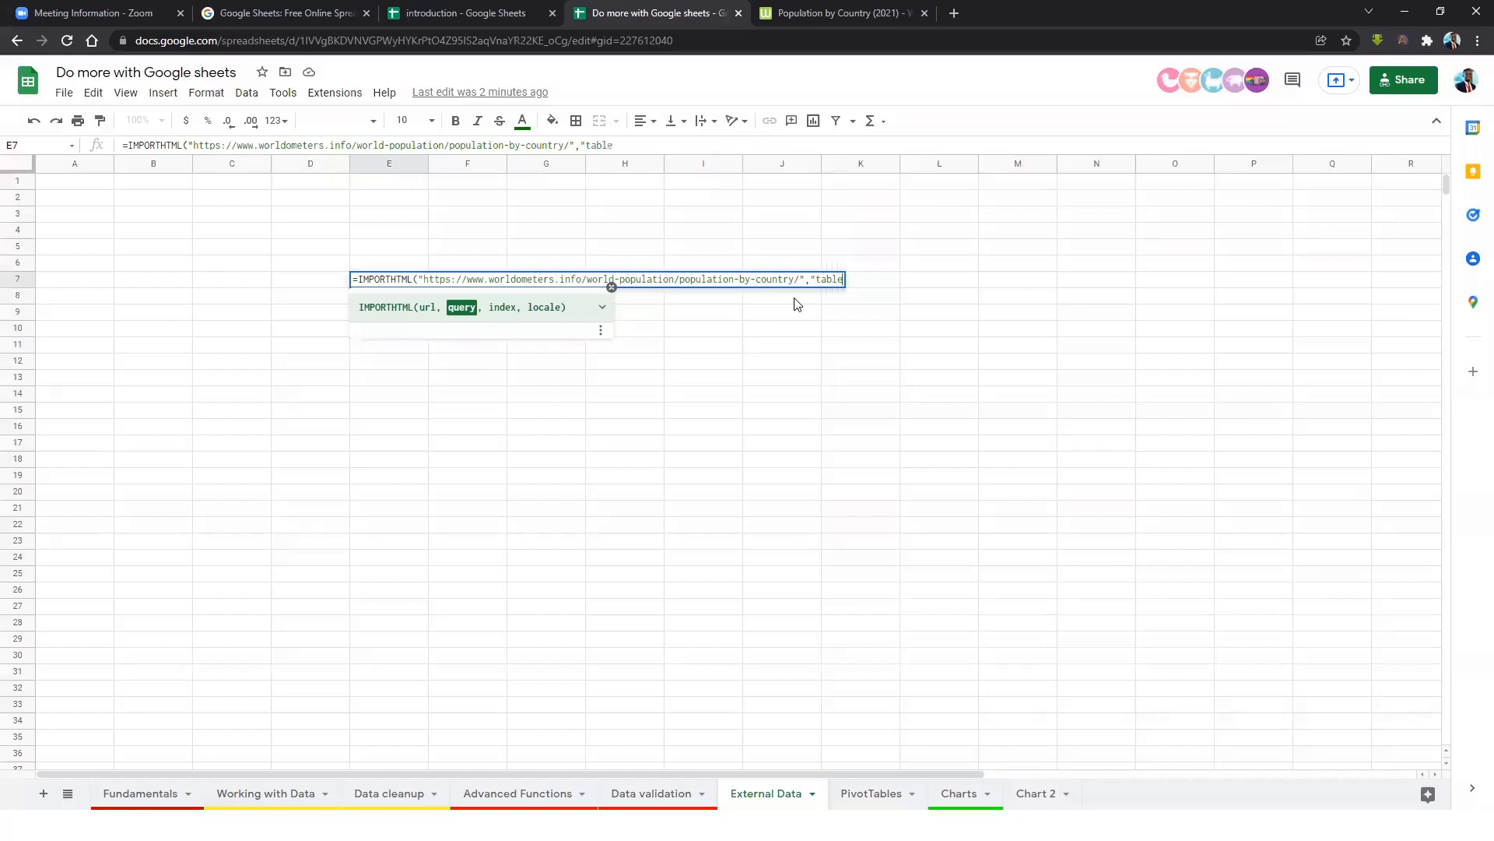
{"action": "type", "text": "\","}
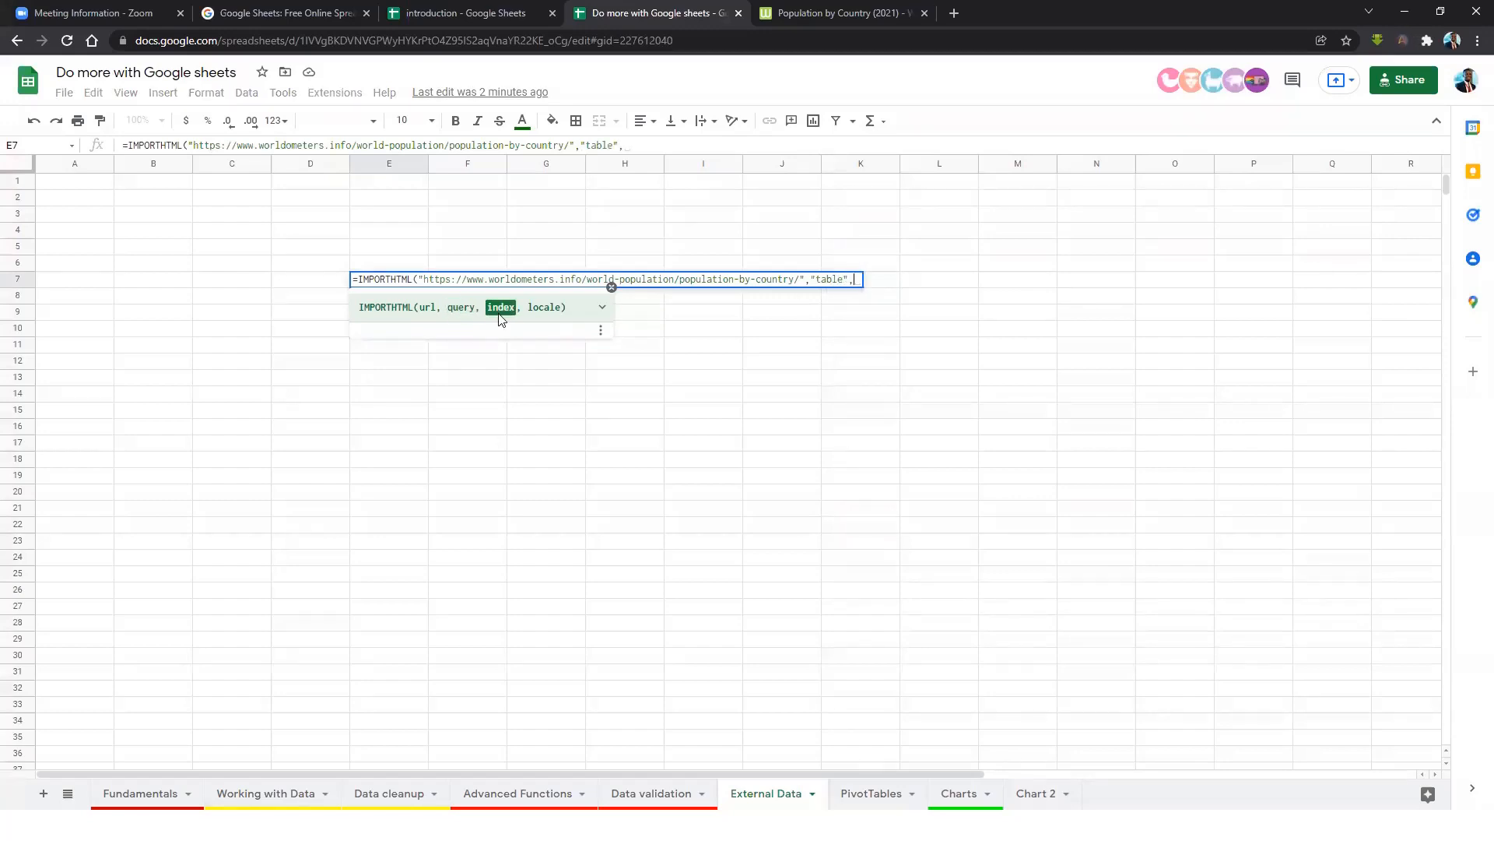
Recheck the page's table and close the formula with index 1.
{"action": "left_click", "coordinate": [860, 23]}
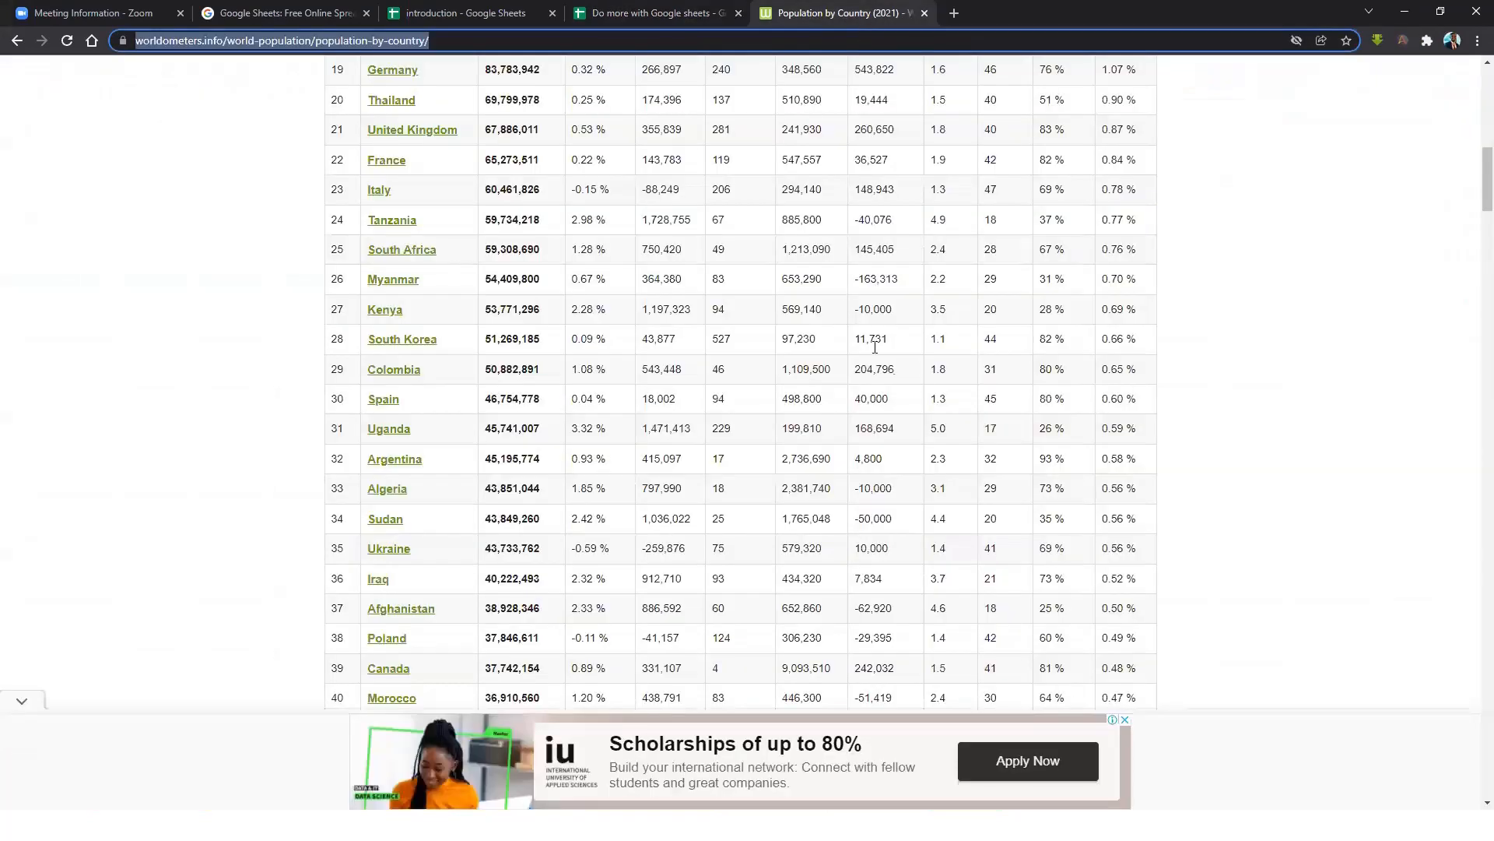
{"action": "scroll", "coordinate": [875, 348], "scroll_direction": "up", "scroll_amount": 9}
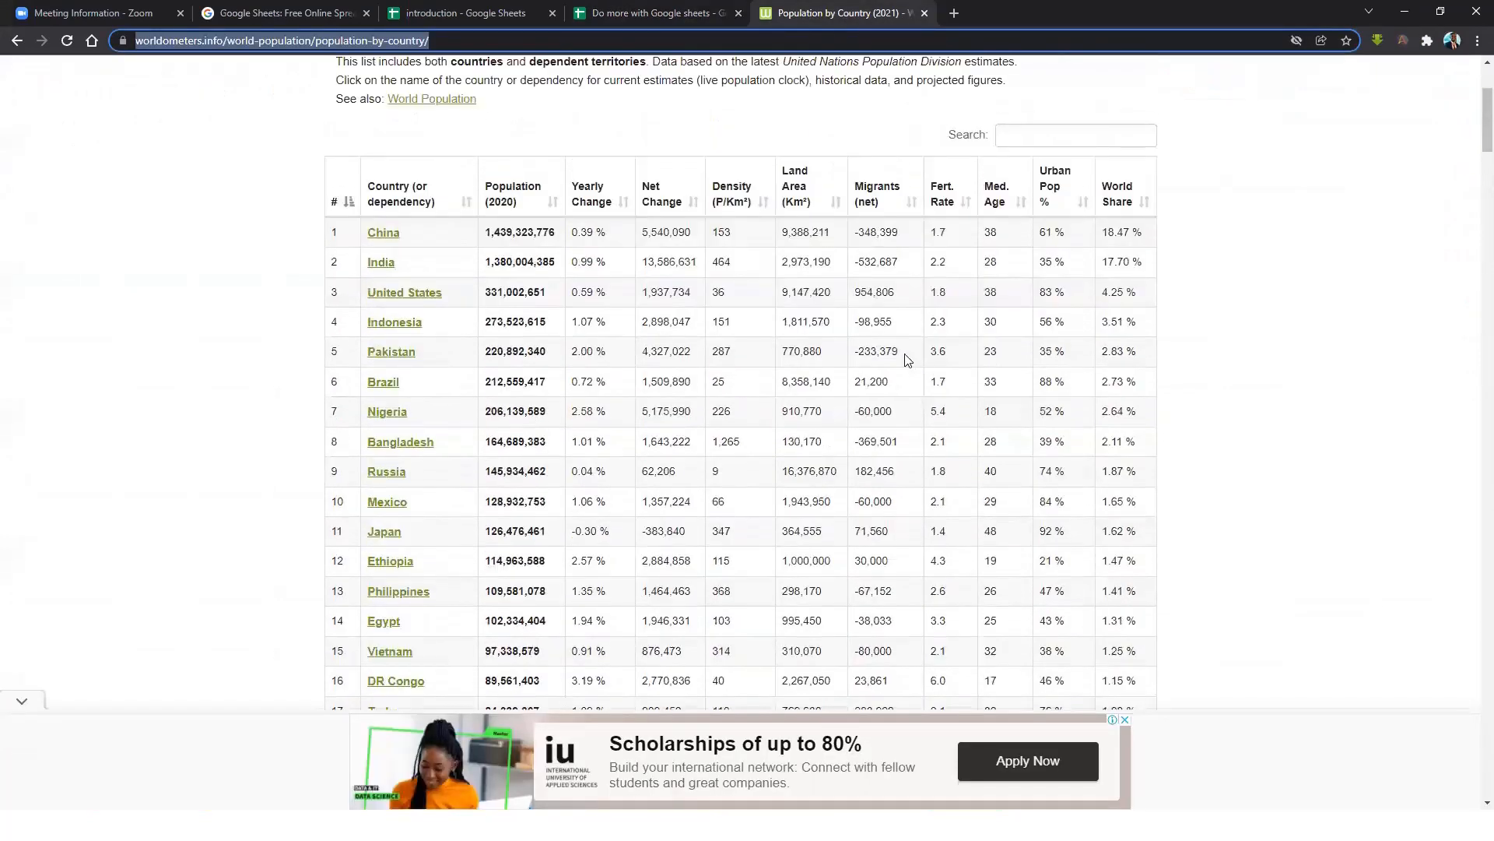
{"action": "scroll", "coordinate": [908, 360], "scroll_direction": "up", "scroll_amount": 2}
{"action": "scroll", "coordinate": [879, 358], "scroll_direction": "down", "scroll_amount": 13}
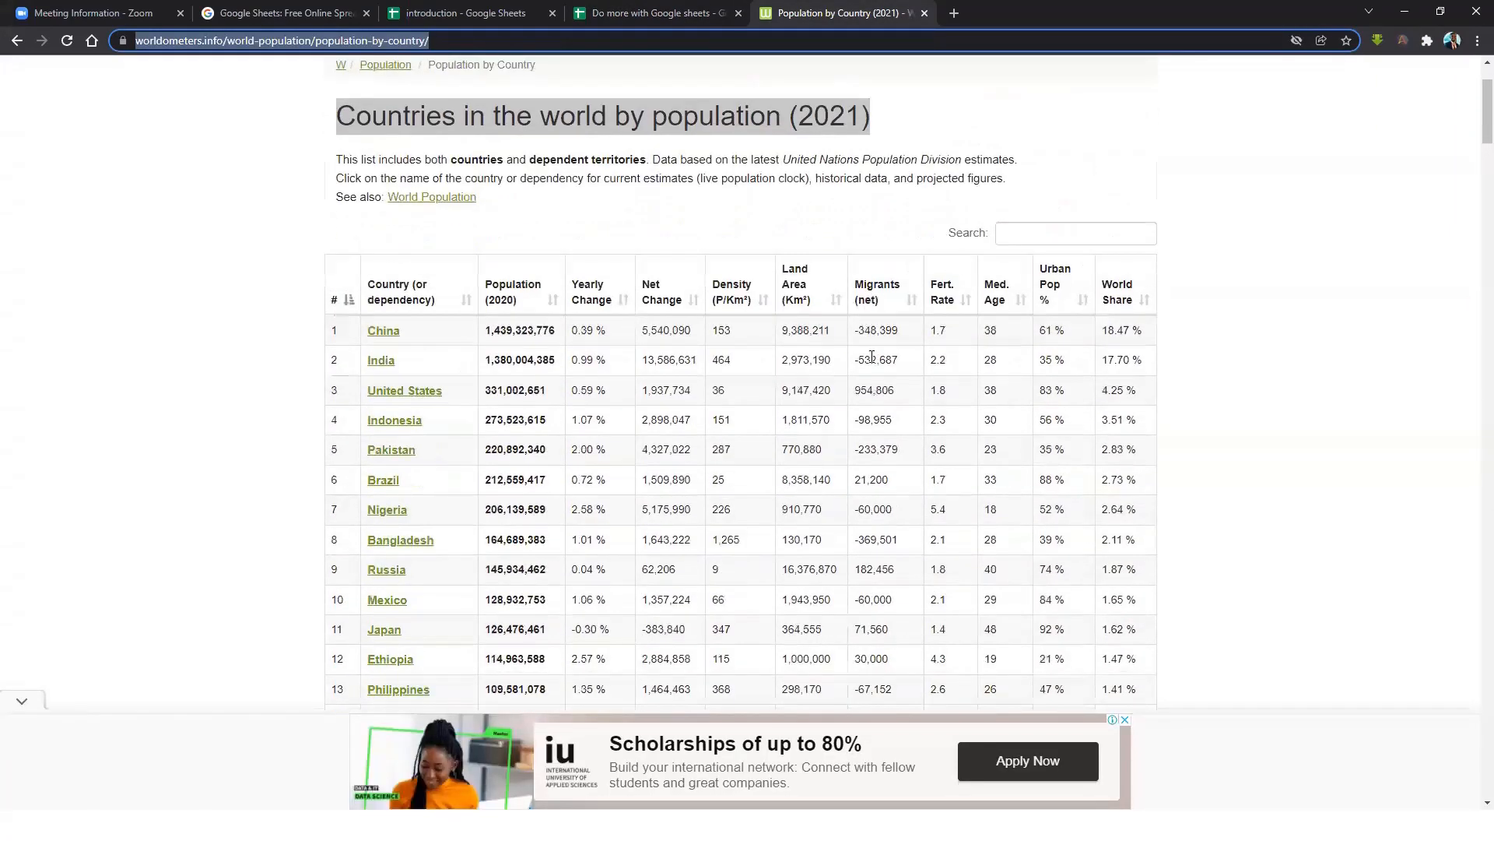
{"action": "scroll", "coordinate": [872, 358], "scroll_direction": "down", "scroll_amount": 12}
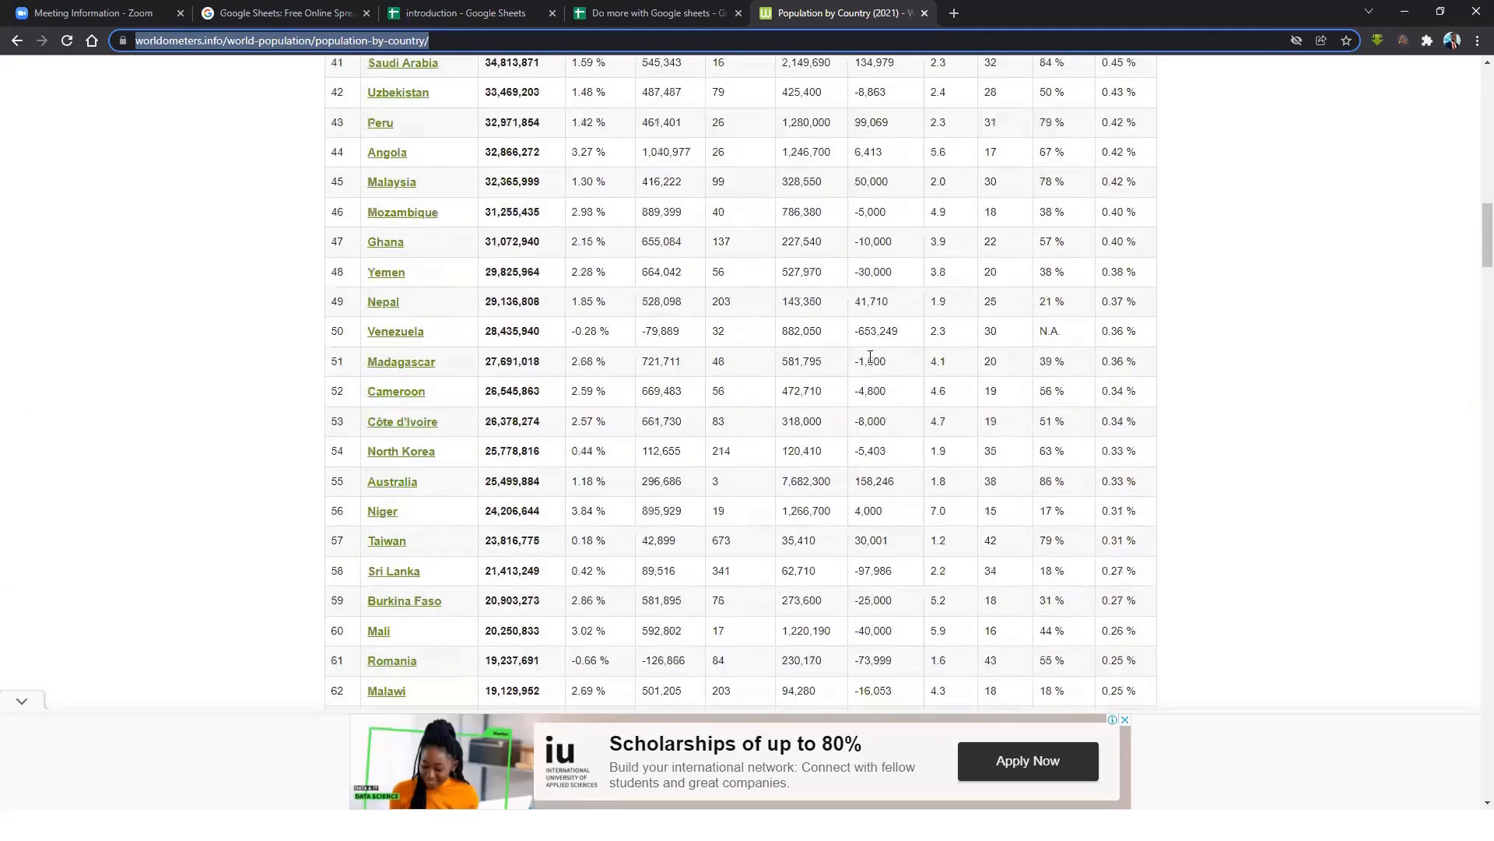
{"action": "scroll", "coordinate": [871, 362], "scroll_direction": "down", "scroll_amount": 20}
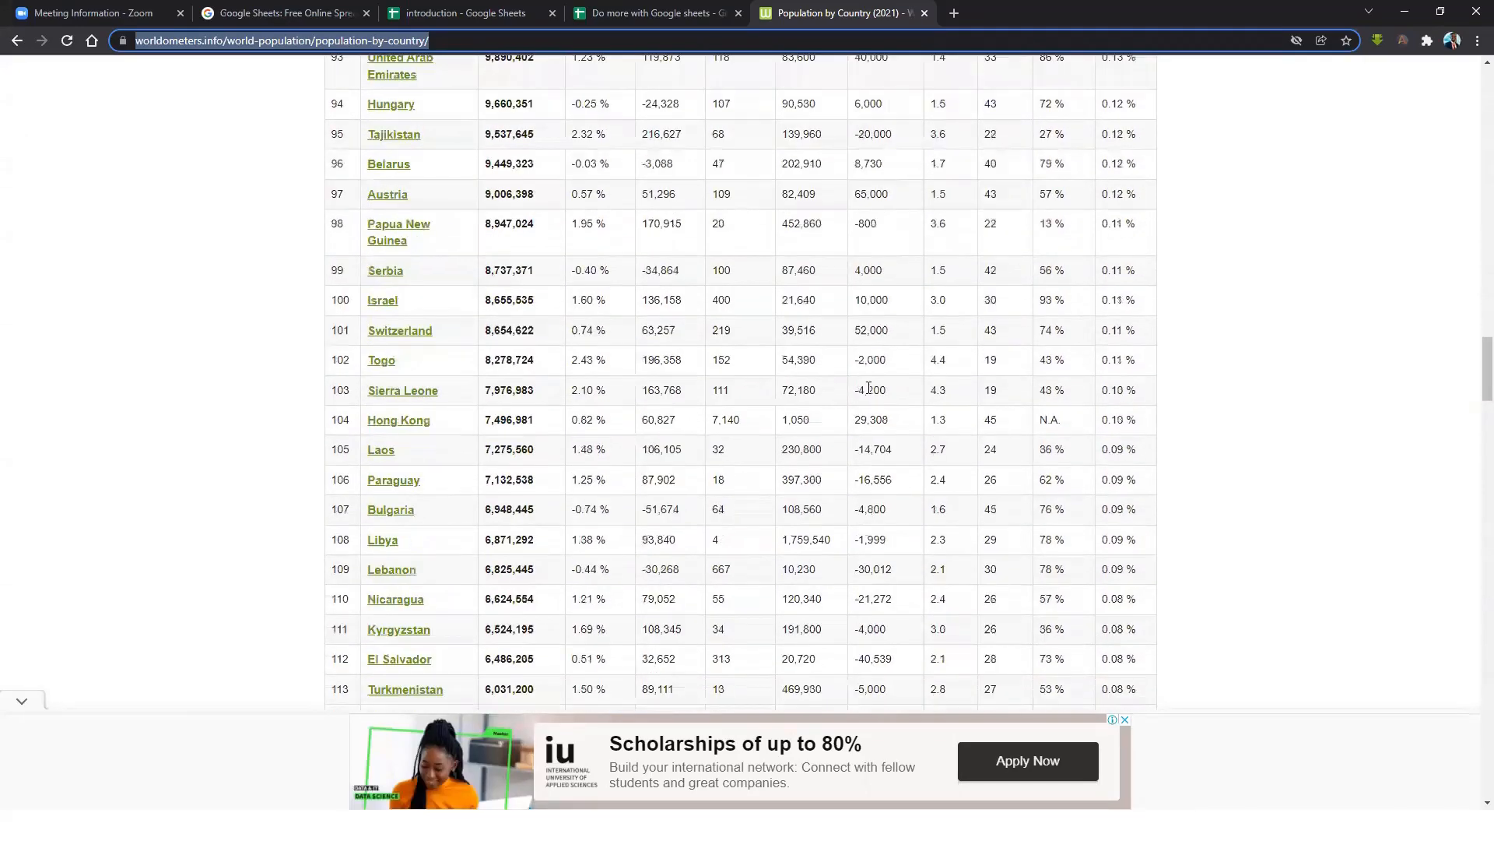
{"action": "scroll", "coordinate": [860, 375], "scroll_direction": "up", "scroll_amount": 20}
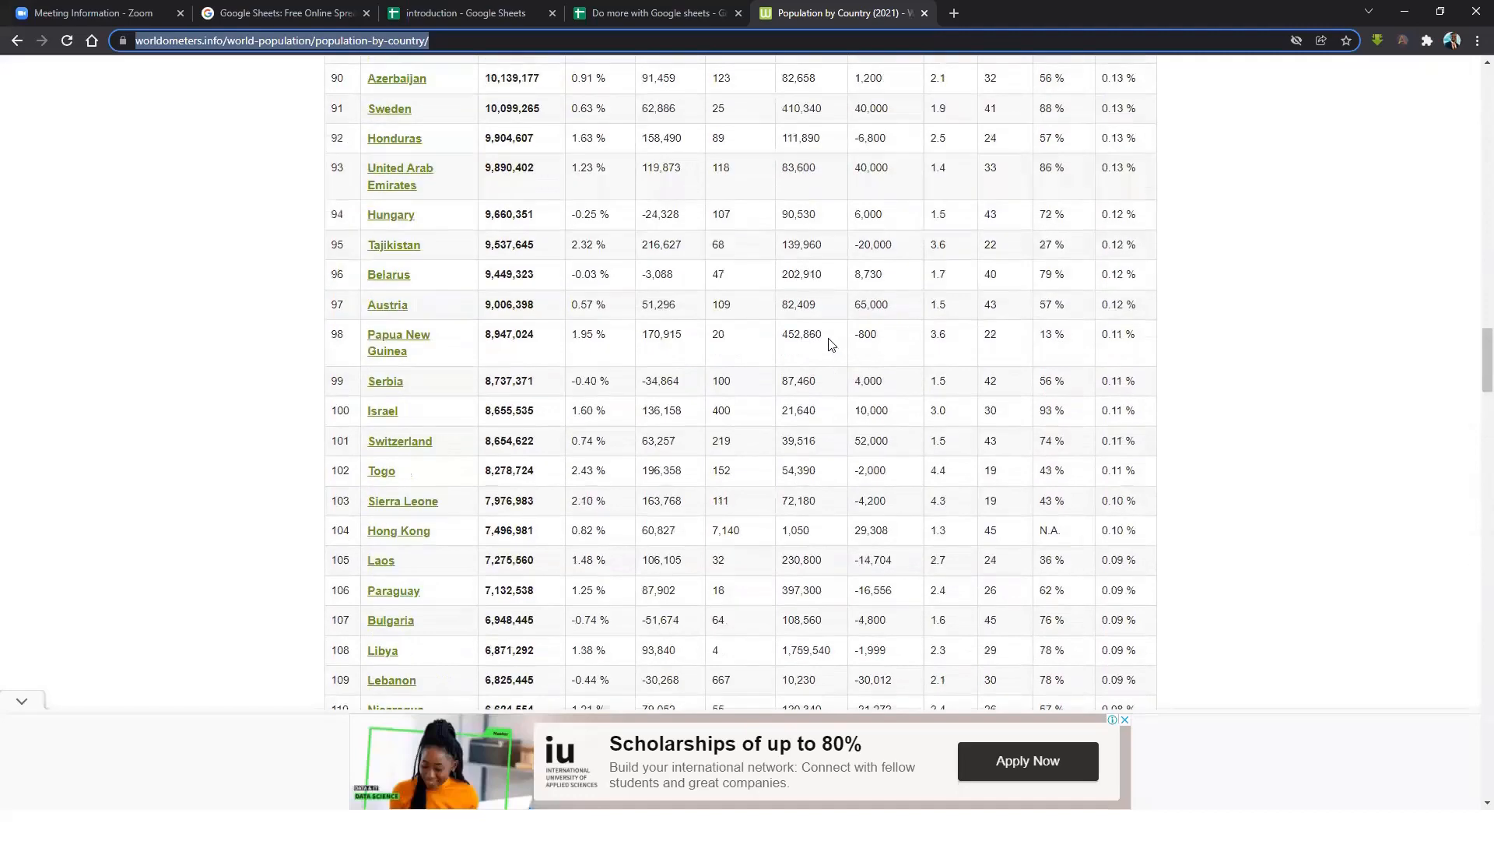
{"action": "scroll", "coordinate": [767, 298], "scroll_direction": "up", "scroll_amount": 12}
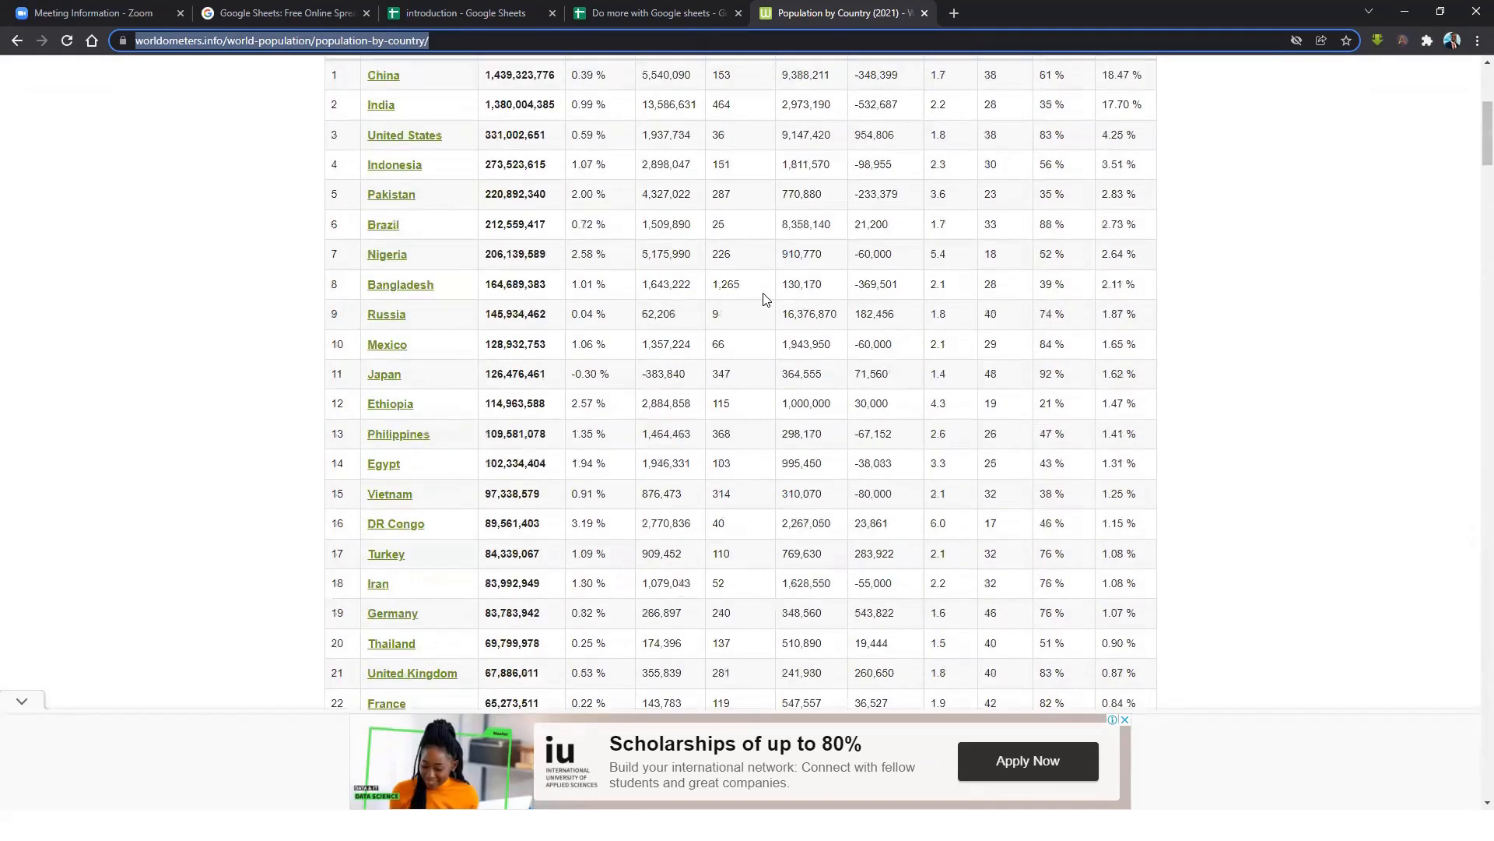
{"action": "left_click", "coordinate": [669, 17]}
{"action": "type", "text": "1)"}
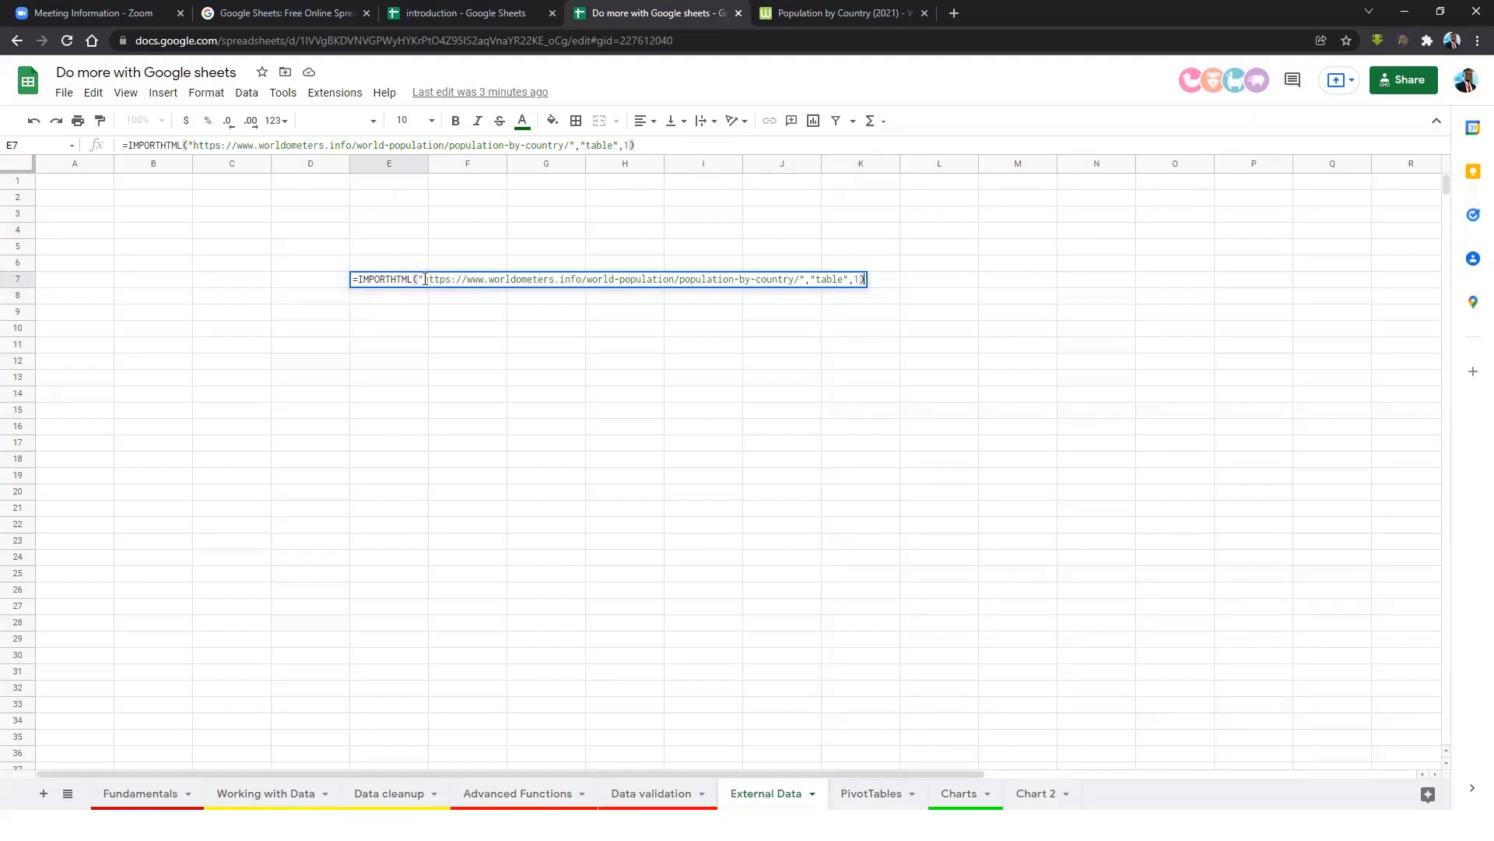
{"action": "left_click", "coordinate": [830, 283]}
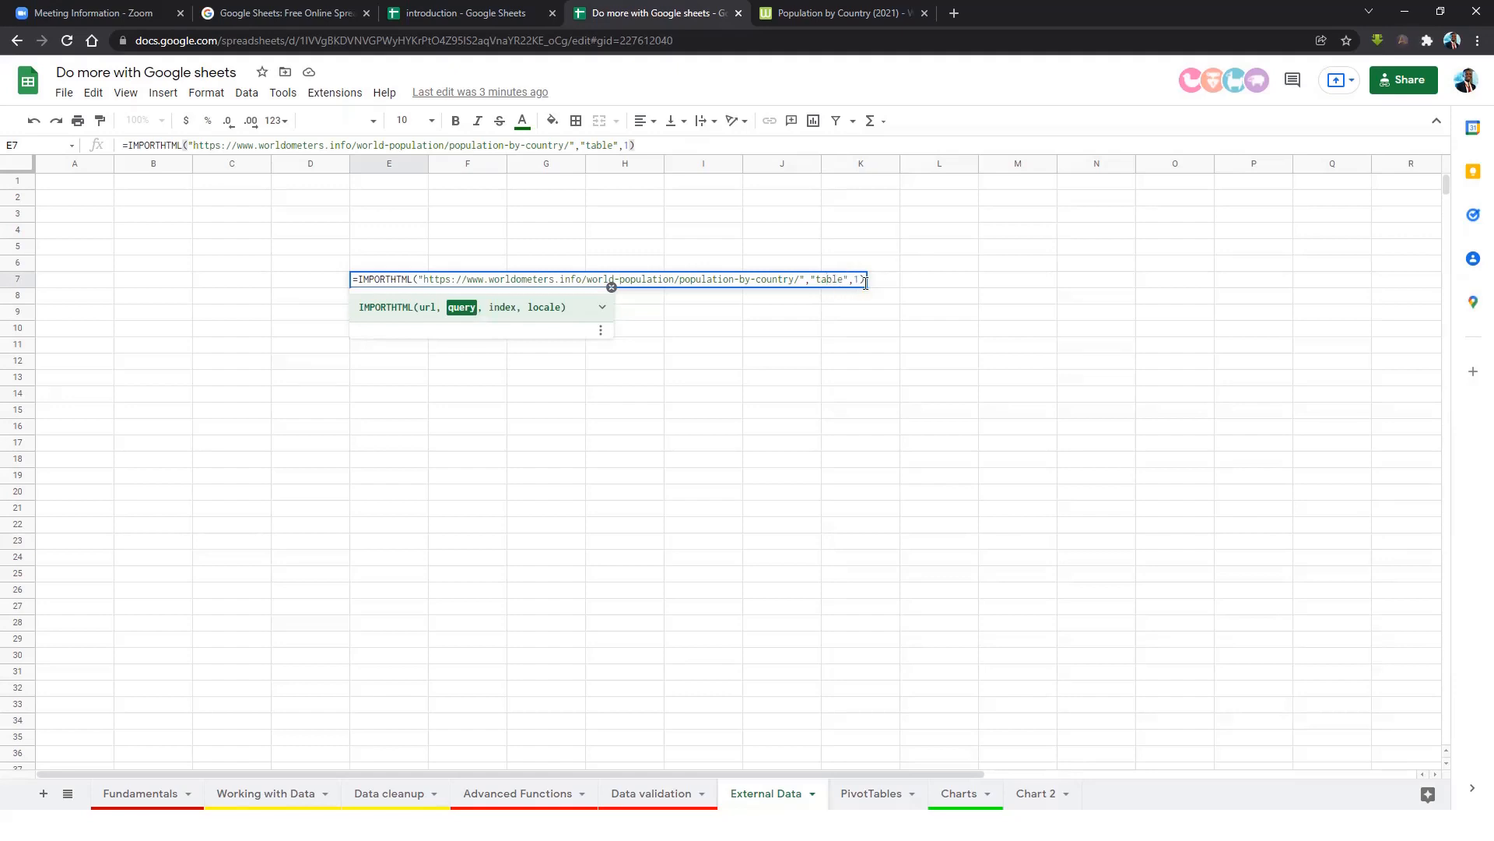
{"action": "left_click", "coordinate": [861, 280]}
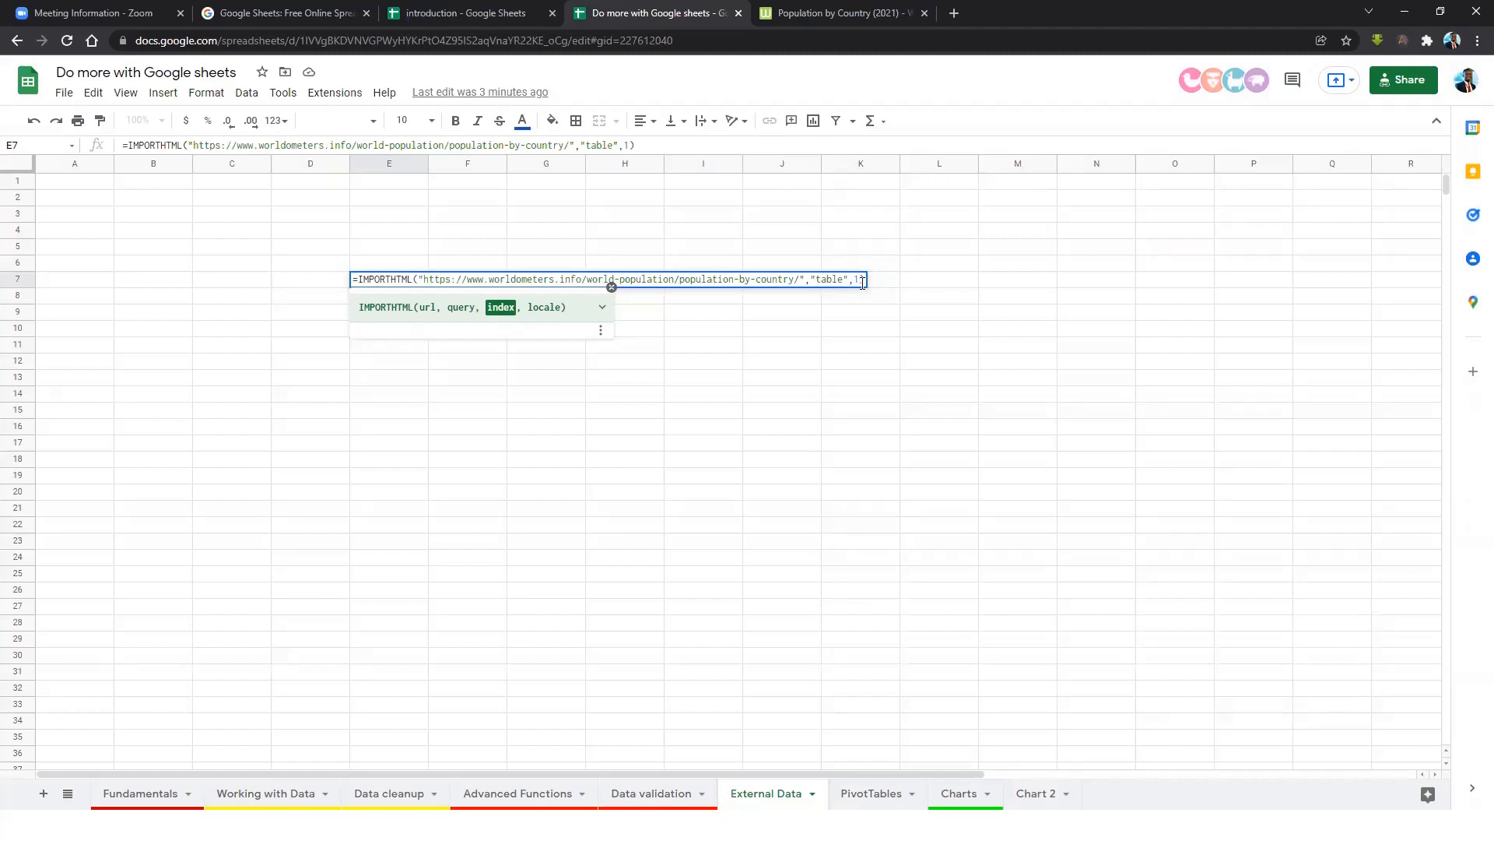
Commit the IMPORTHTML formula and scroll through the imported population table.
{"action": "key", "text": "Return"}
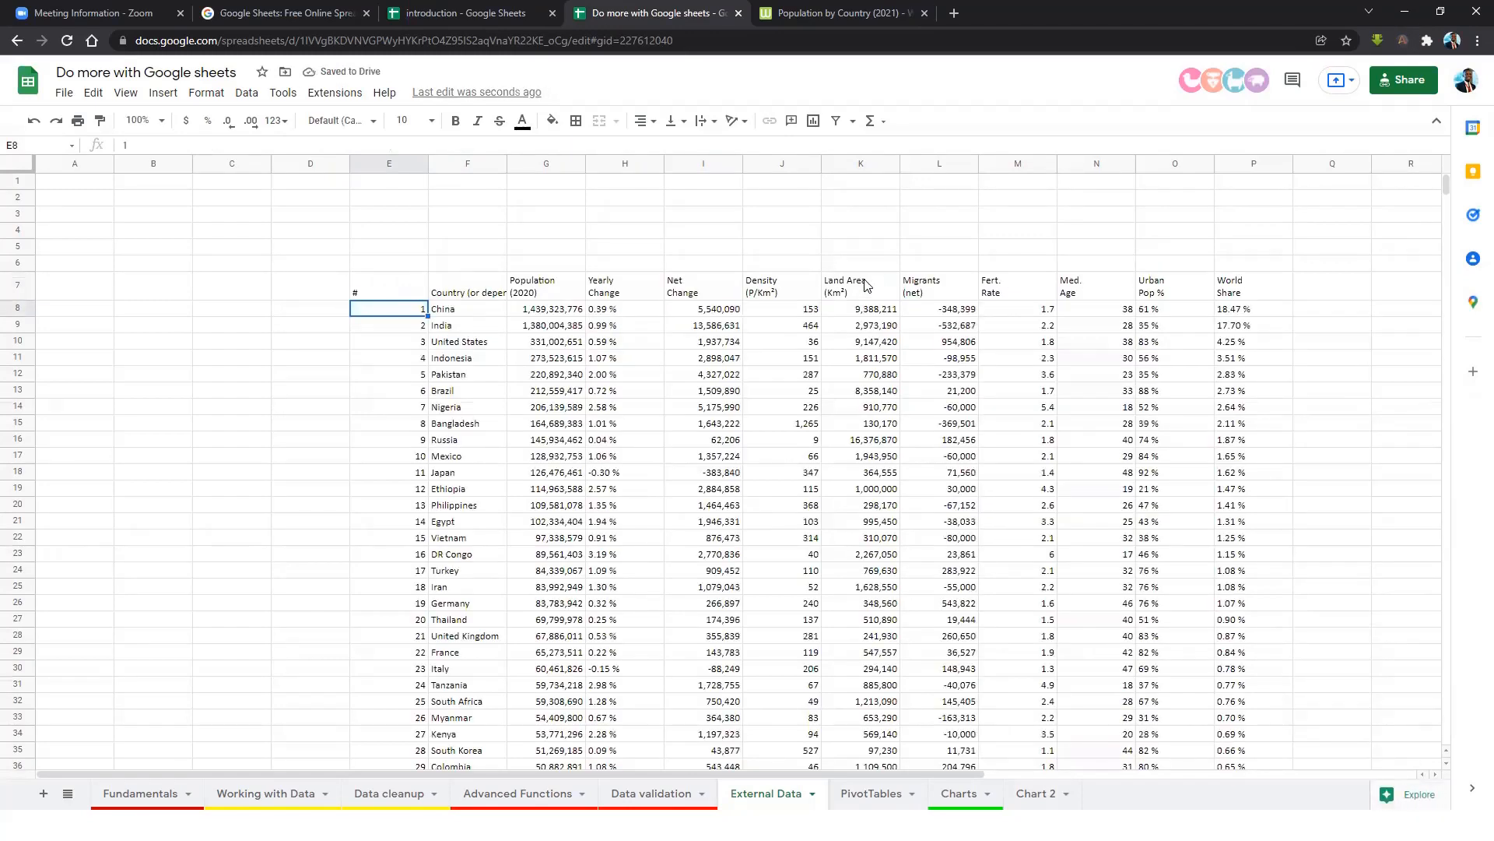
{"action": "scroll", "coordinate": [950, 469], "scroll_direction": "down", "scroll_amount": 8}
{"action": "scroll", "coordinate": [949, 467], "scroll_direction": "up", "scroll_amount": 8}
{"action": "left_click", "coordinate": [550, 294]}
{"action": "scroll", "coordinate": [971, 461], "scroll_direction": "down", "scroll_amount": 5}
{"action": "scroll", "coordinate": [972, 461], "scroll_direction": "down", "scroll_amount": 20}
{"action": "scroll", "coordinate": [938, 511], "scroll_direction": "down", "scroll_amount": 20}
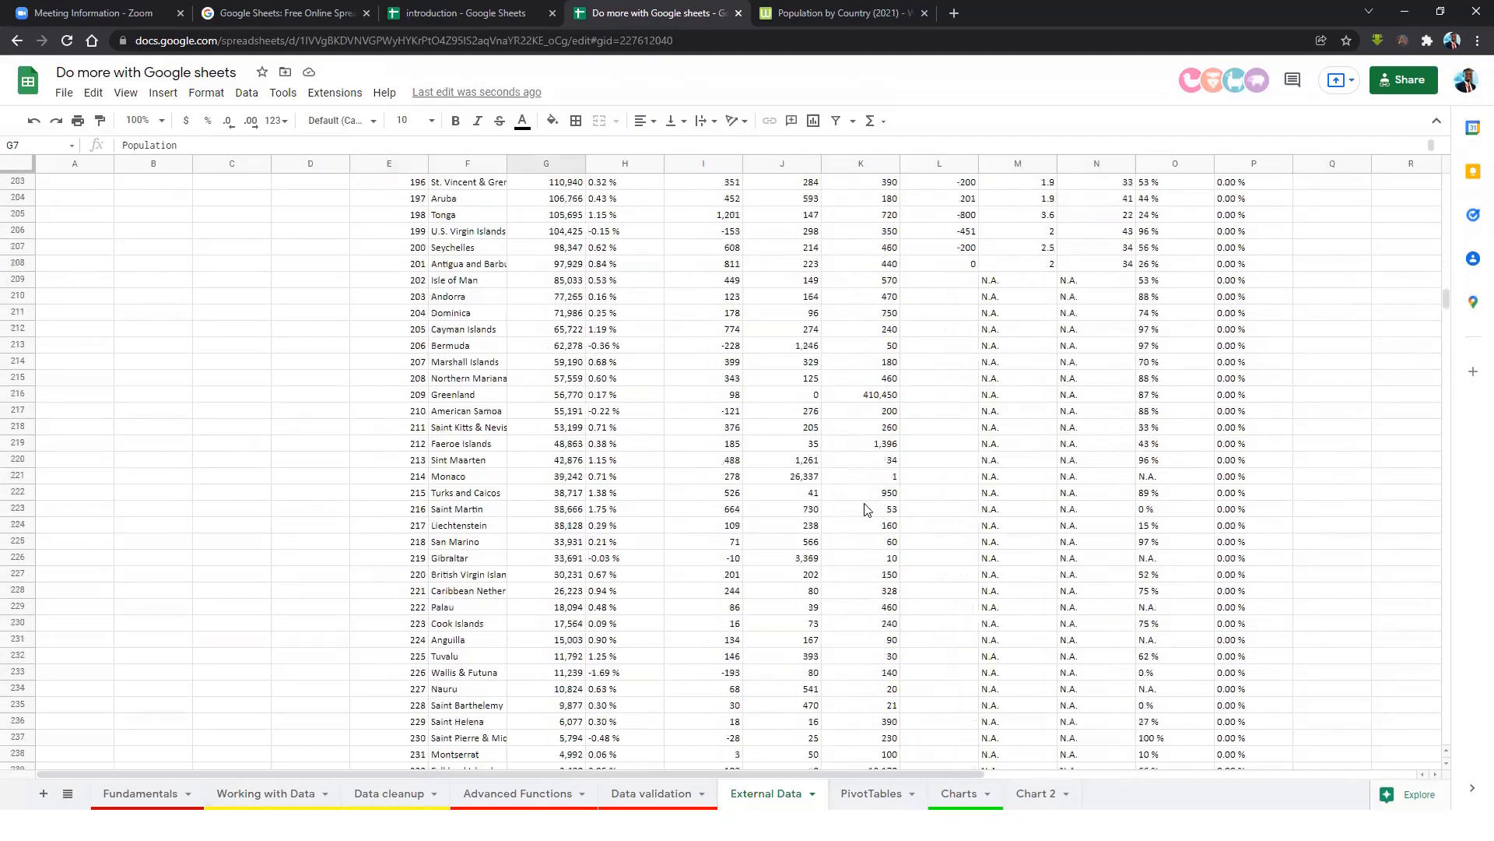
{"action": "scroll", "coordinate": [856, 508], "scroll_direction": "down", "scroll_amount": 6}
{"action": "scroll", "coordinate": [787, 454], "scroll_direction": "up", "scroll_amount": 20}
{"action": "scroll", "coordinate": [708, 397], "scroll_direction": "up", "scroll_amount": 20}
{"action": "scroll", "coordinate": [625, 340], "scroll_direction": "up", "scroll_amount": 20}
Select the whole imported table E7:P242, from the header down to Holy See.
{"action": "left_click_drag", "start_coordinate": [356, 292], "coordinate": [1225, 318]}
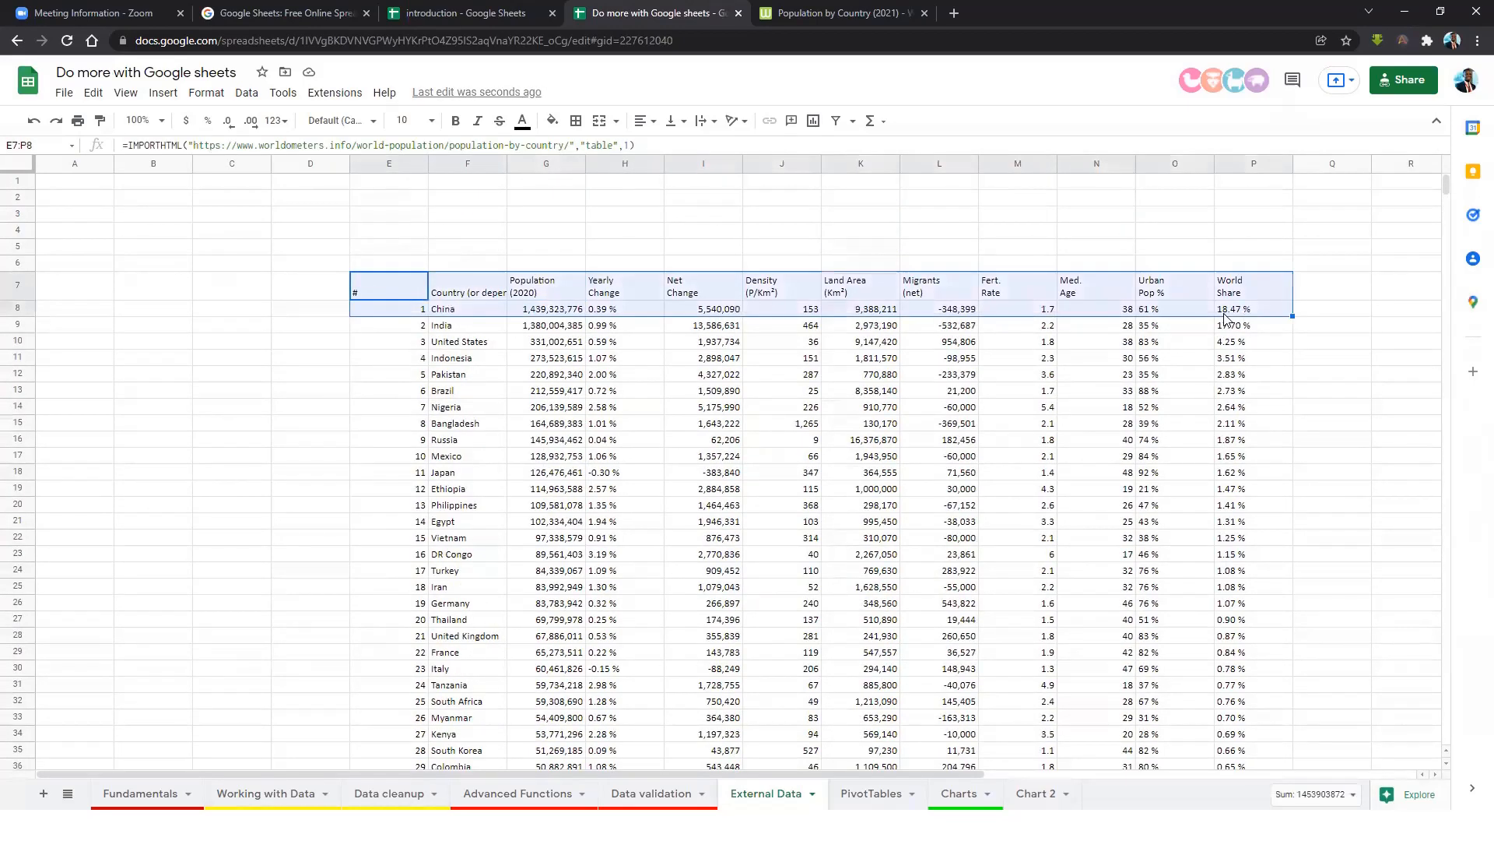
{"action": "key", "text": "ctrl+shift+Down"}
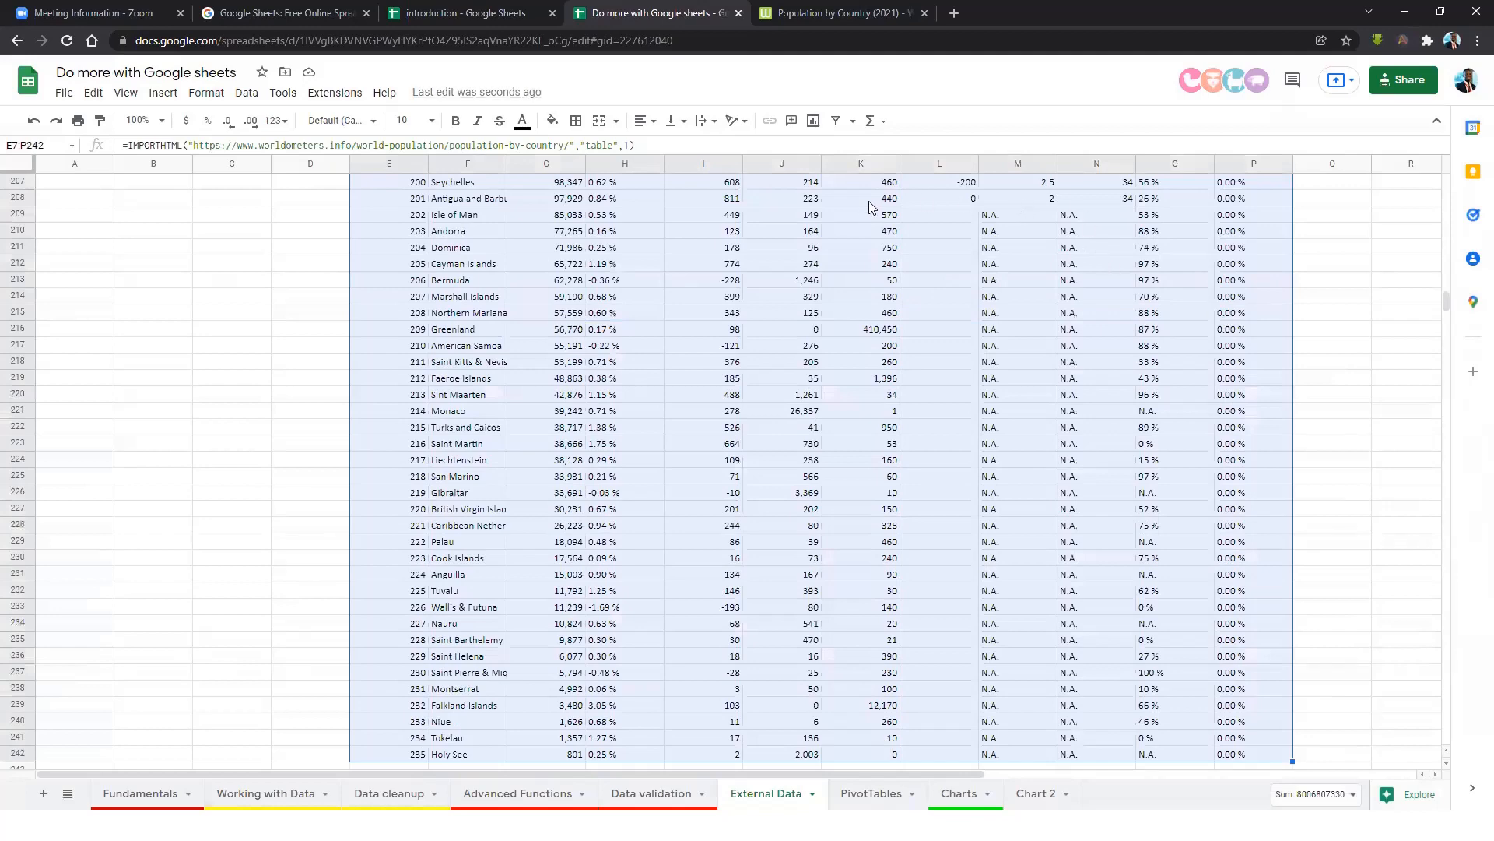
{"action": "scroll", "coordinate": [706, 284], "scroll_direction": "up", "scroll_amount": 5}
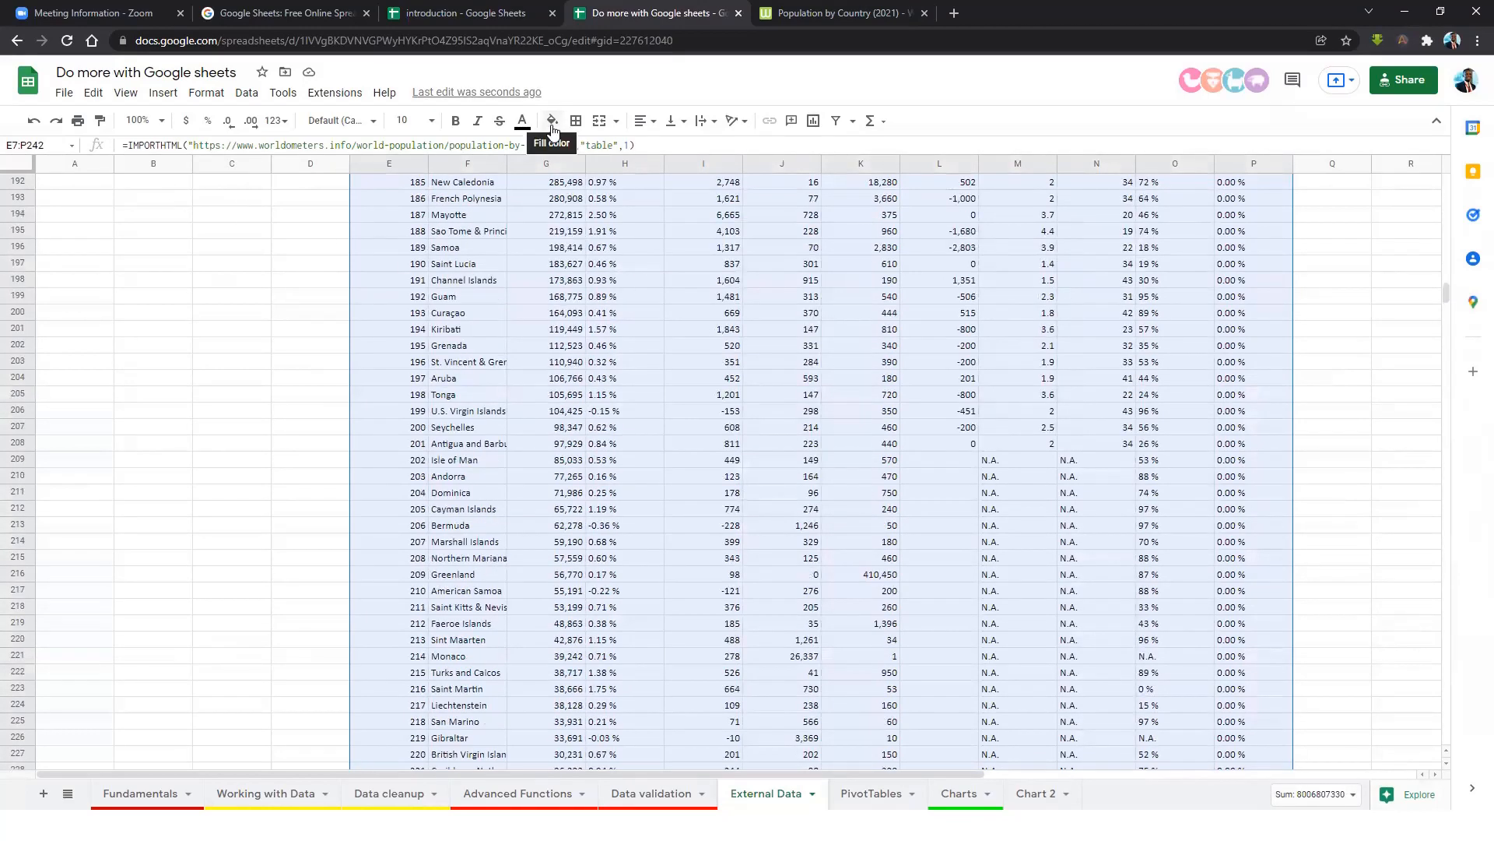
Apply the orange alternating colour style to the imported population table.
{"action": "left_click", "coordinate": [221, 96]}
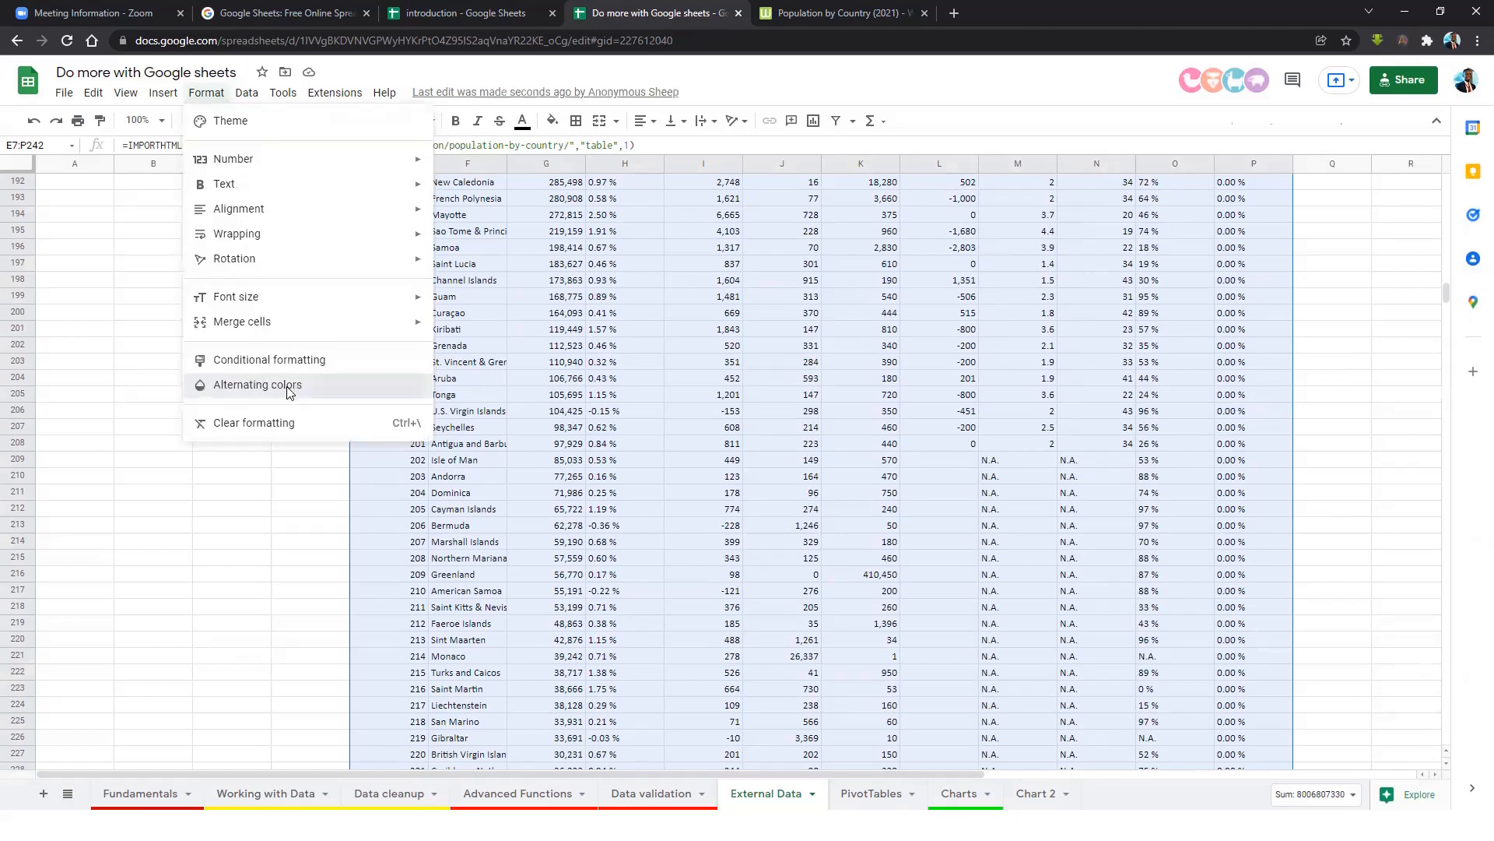
{"action": "left_click", "coordinate": [289, 394]}
{"action": "left_click", "coordinate": [1345, 327]}
{"action": "left_click", "coordinate": [1384, 330]}
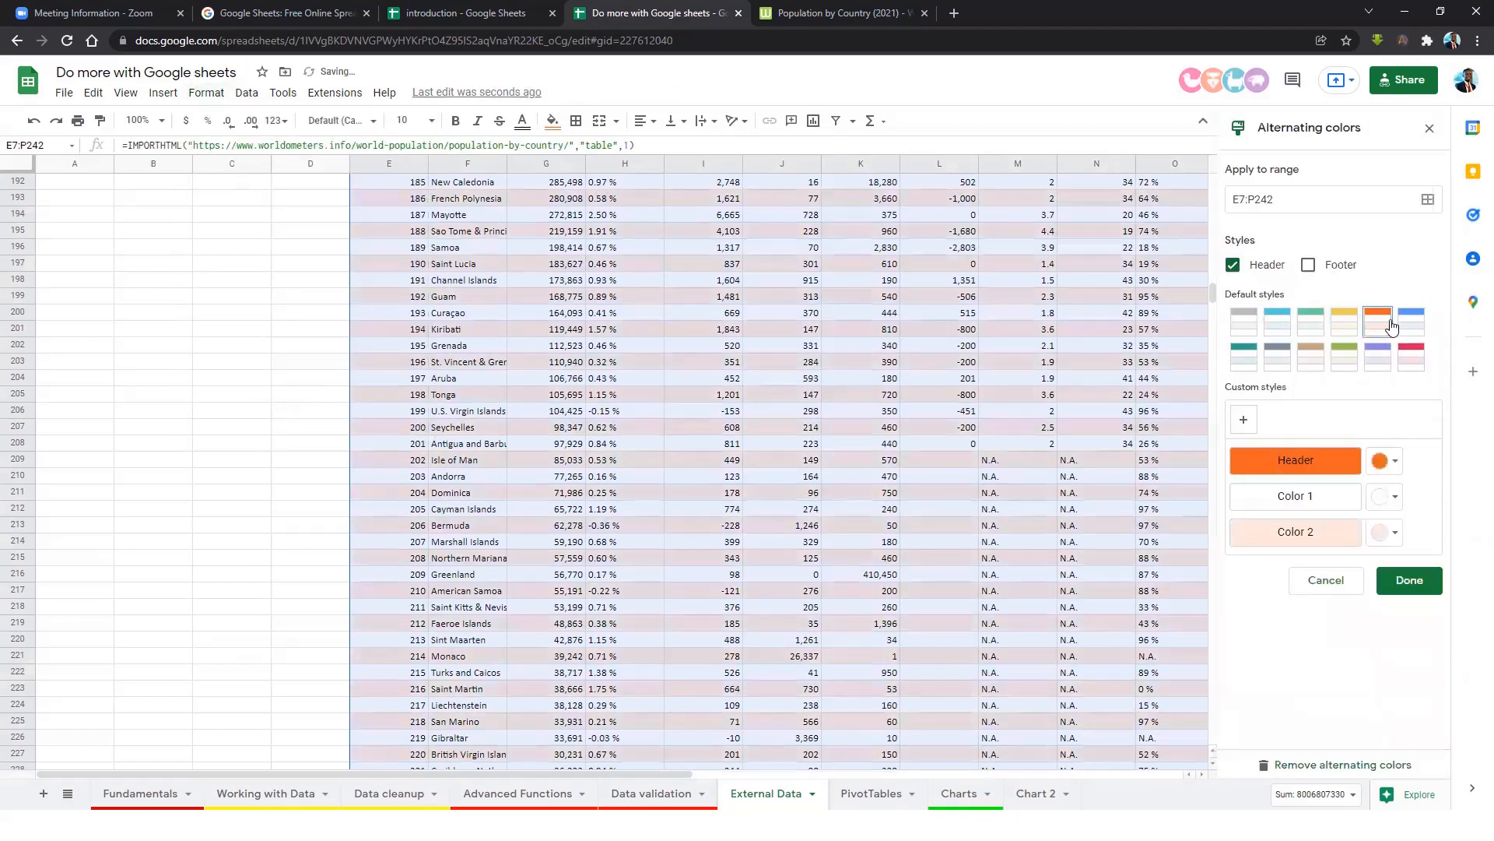
{"action": "left_click", "coordinate": [1425, 591]}
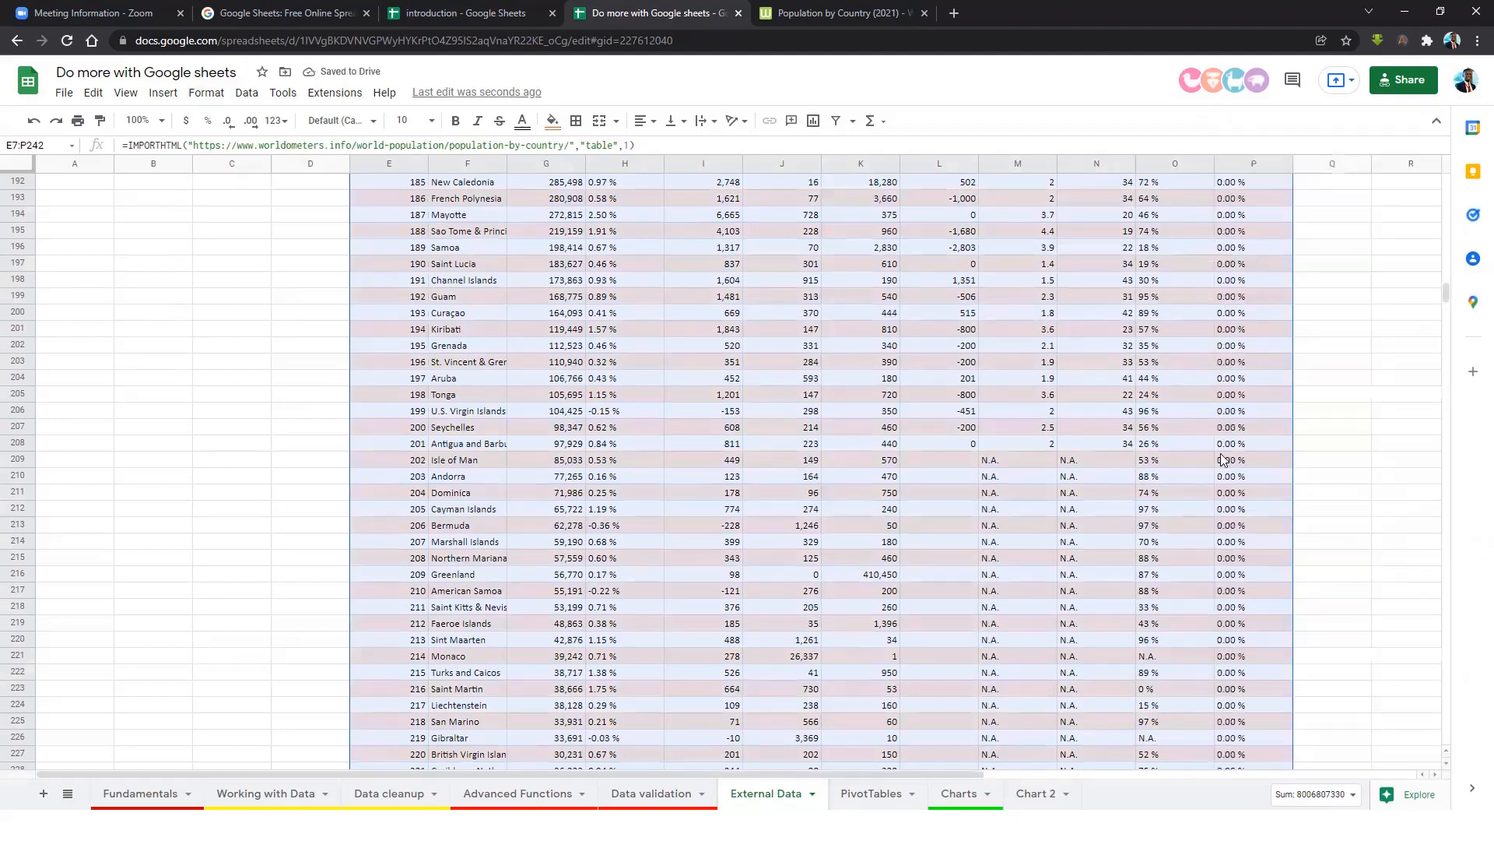
Clear the table selection and switch to the PivotTables sheet.
{"action": "scroll", "coordinate": [1318, 350], "scroll_direction": "up", "scroll_amount": 4}
{"action": "left_click_drag", "start_coordinate": [1448, 280], "coordinate": [1447, 181]}
{"action": "left_click", "coordinate": [940, 472]}
{"action": "scroll", "coordinate": [818, 499], "scroll_direction": "down", "scroll_amount": 5}
{"action": "scroll", "coordinate": [810, 499], "scroll_direction": "up", "scroll_amount": 5}
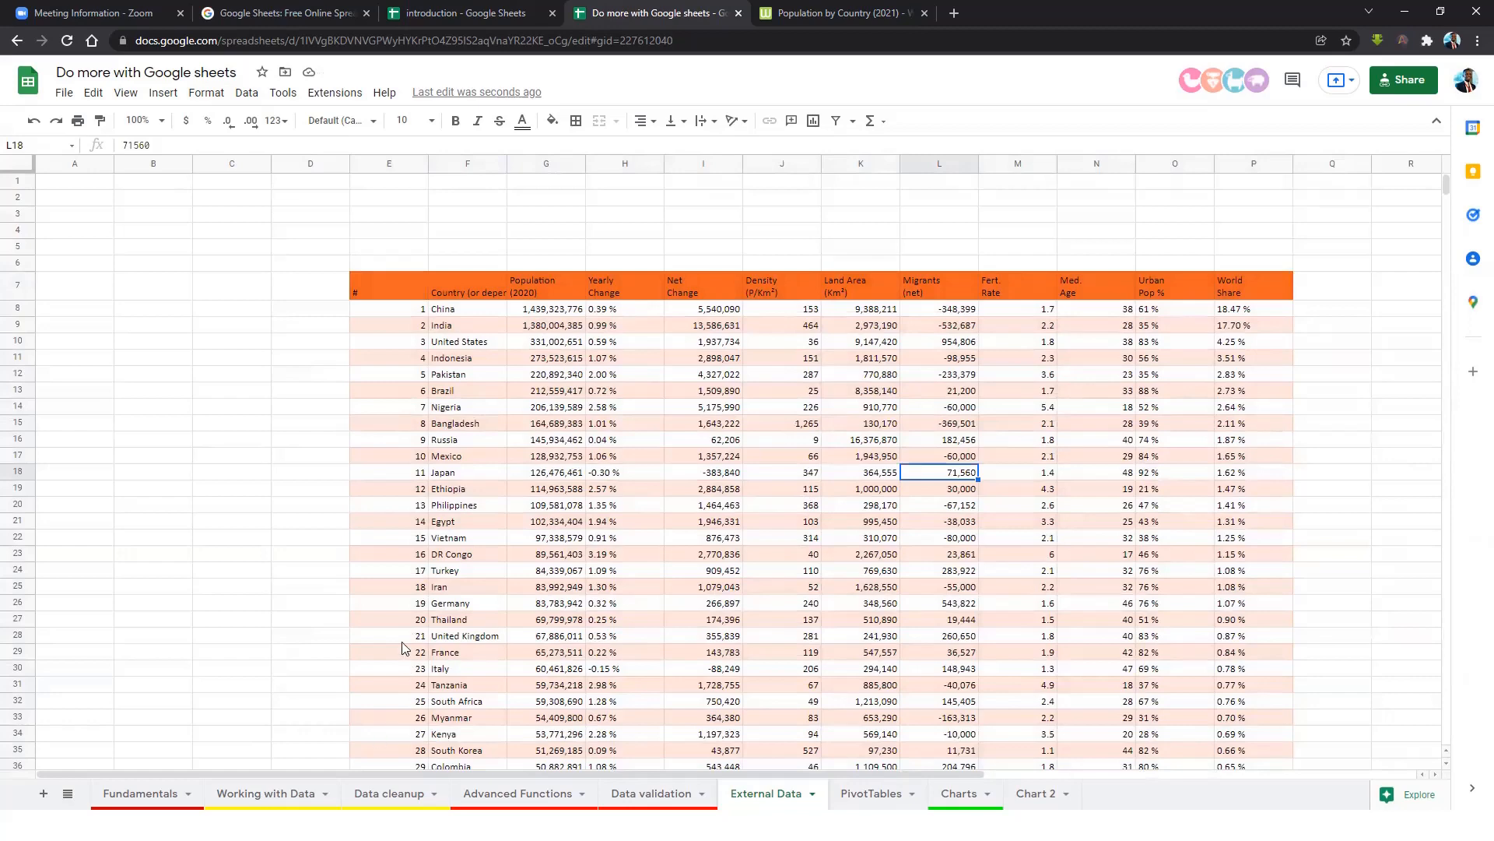
{"action": "left_click", "coordinate": [681, 459]}
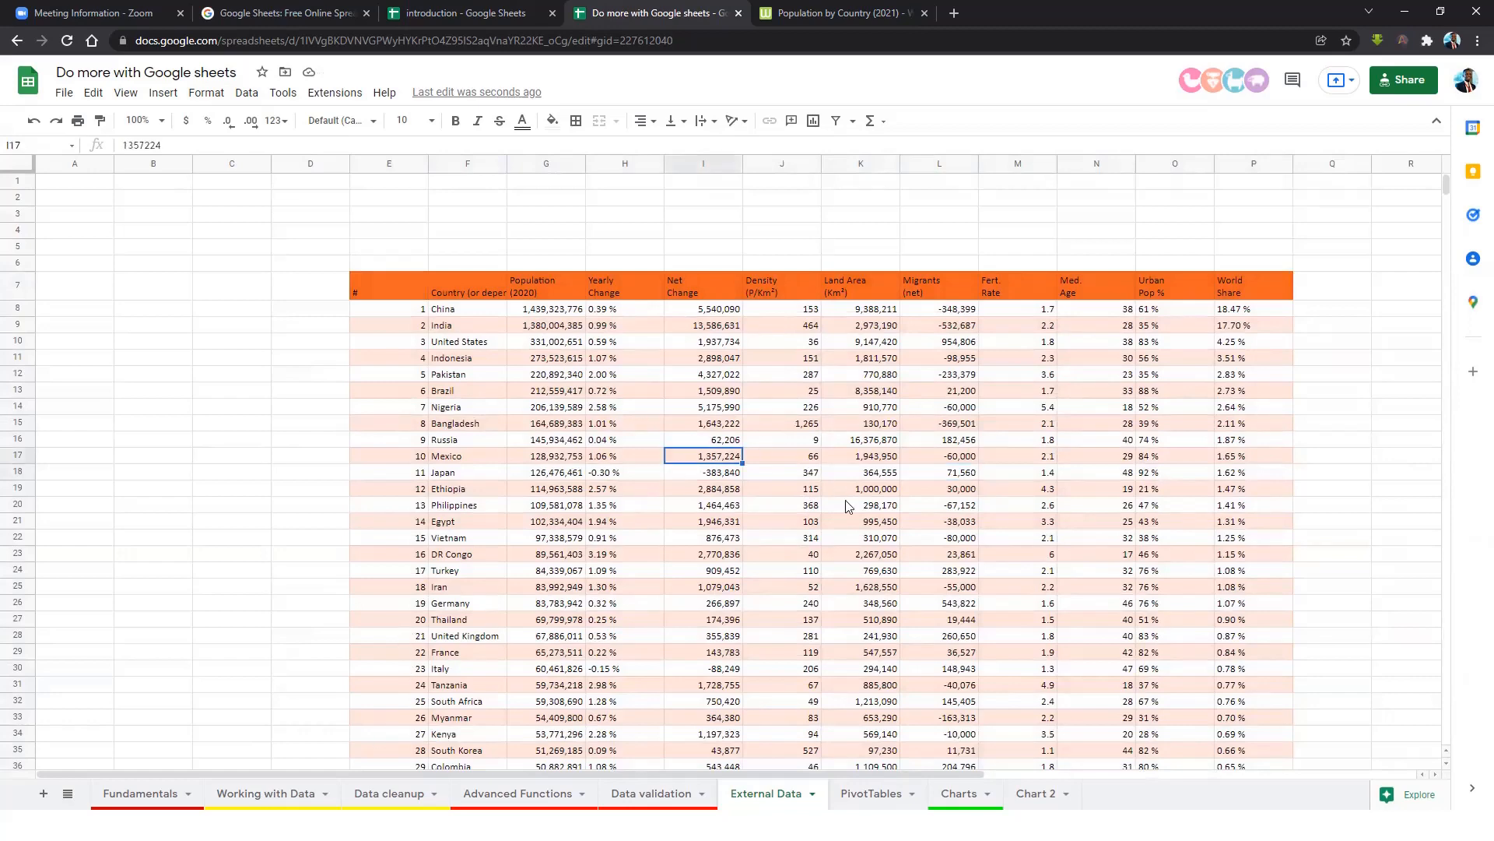
{"action": "left_click", "coordinate": [876, 792]}
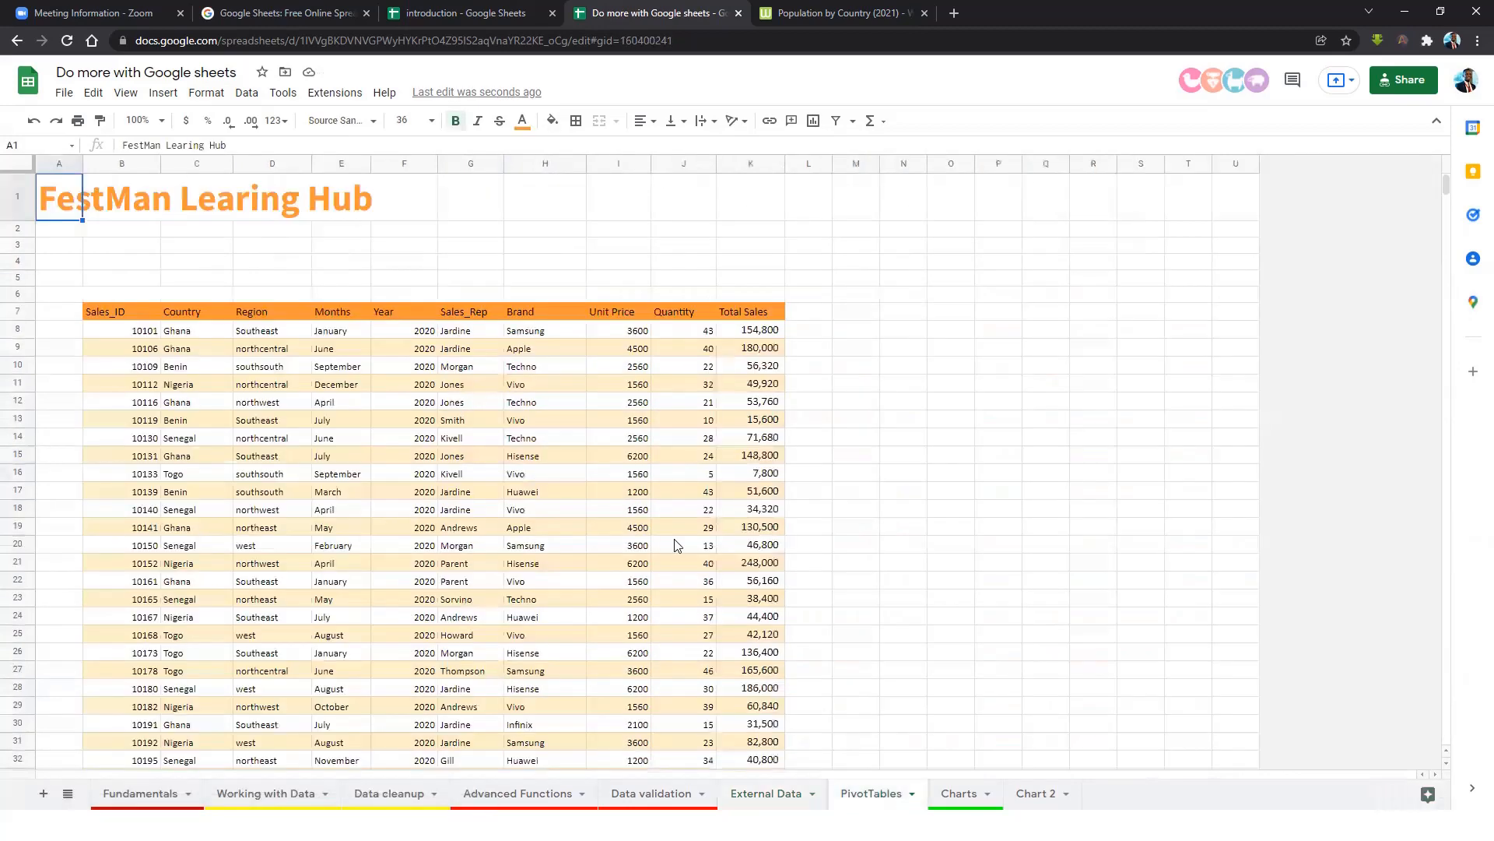
Look over the sales table's columns, from Sales_ID to Total Sales, then deselect.
{"action": "left_click", "coordinate": [617, 493]}
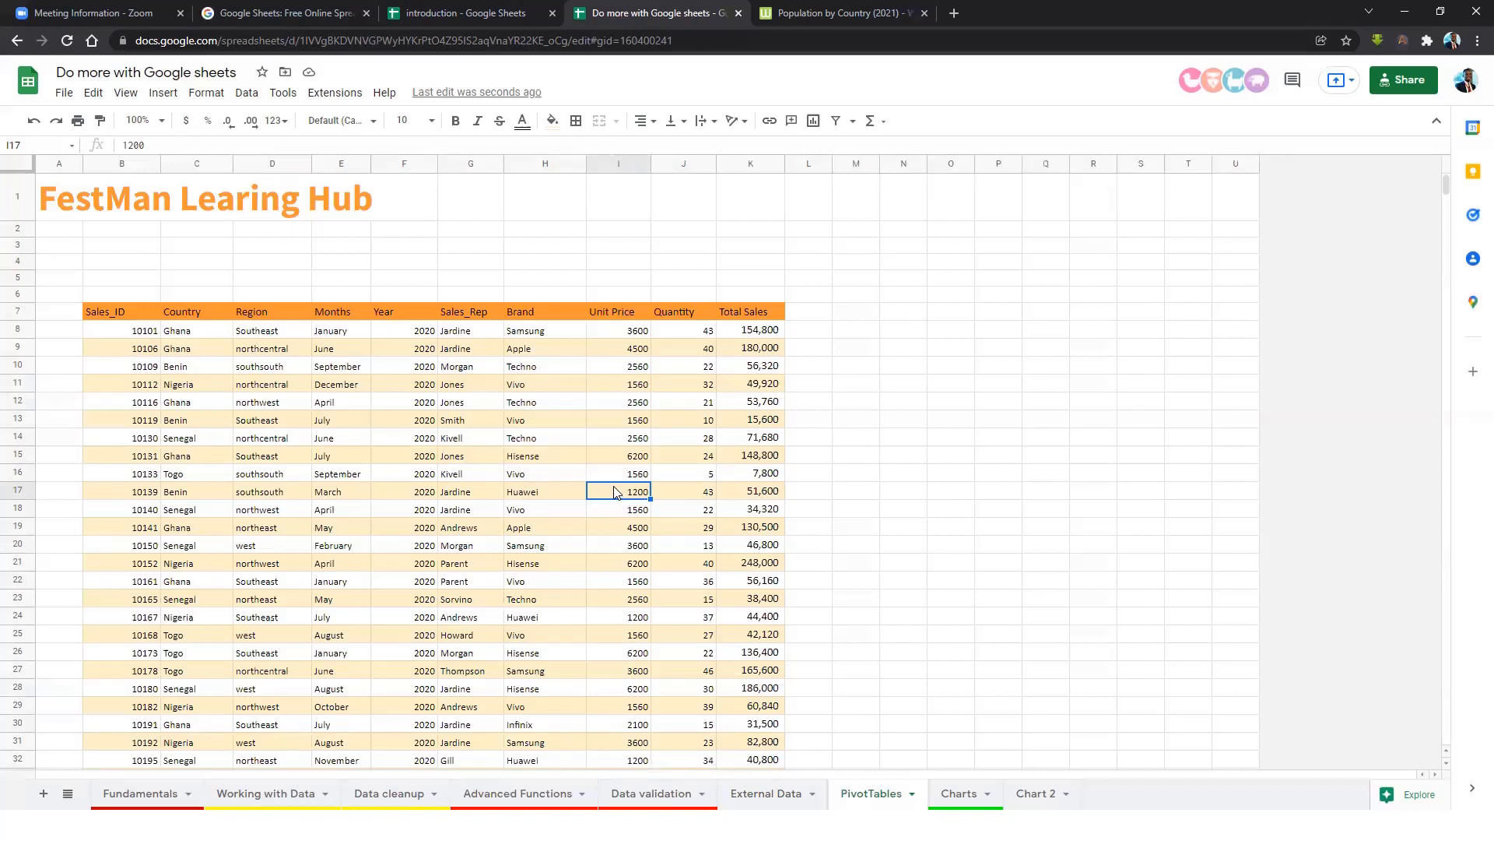
{"action": "left_click", "coordinate": [149, 317]}
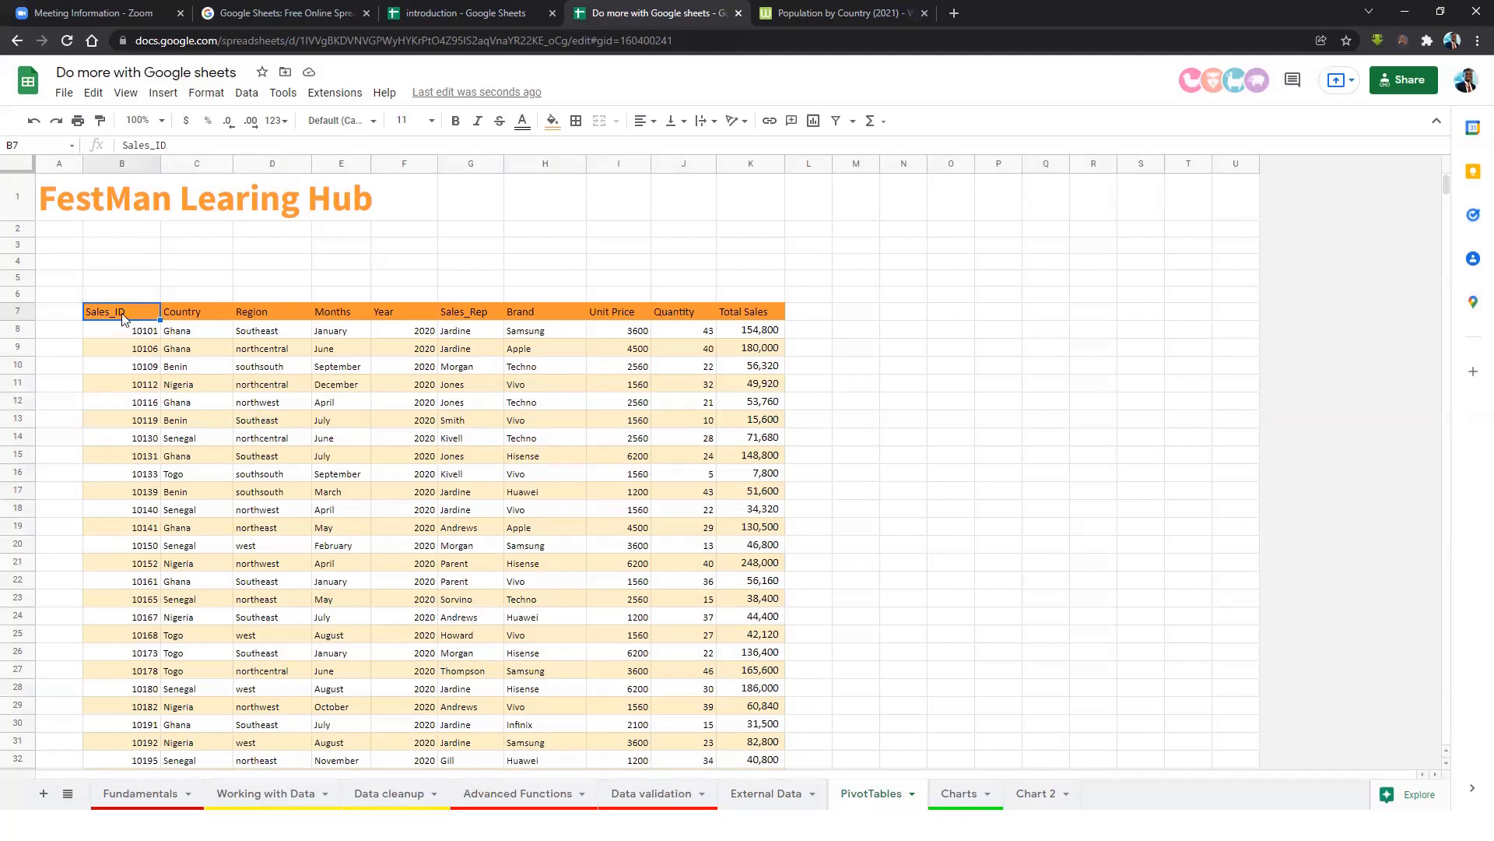
{"action": "left_click_drag", "start_coordinate": [191, 313], "coordinate": [191, 438]}
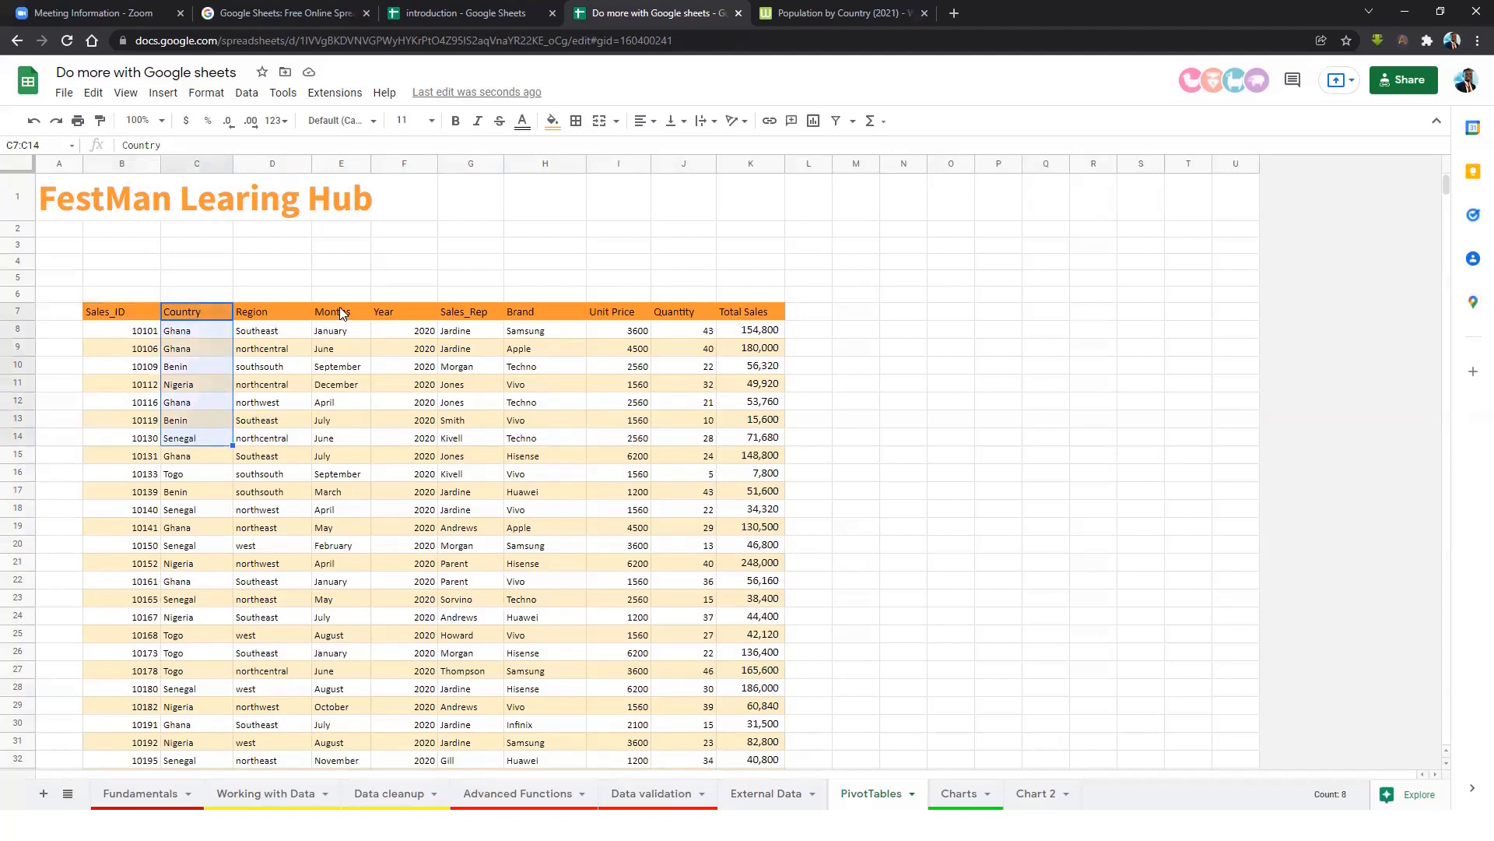
{"action": "left_click_drag", "start_coordinate": [339, 312], "coordinate": [341, 422]}
{"action": "left_click_drag", "start_coordinate": [466, 312], "coordinate": [472, 471]}
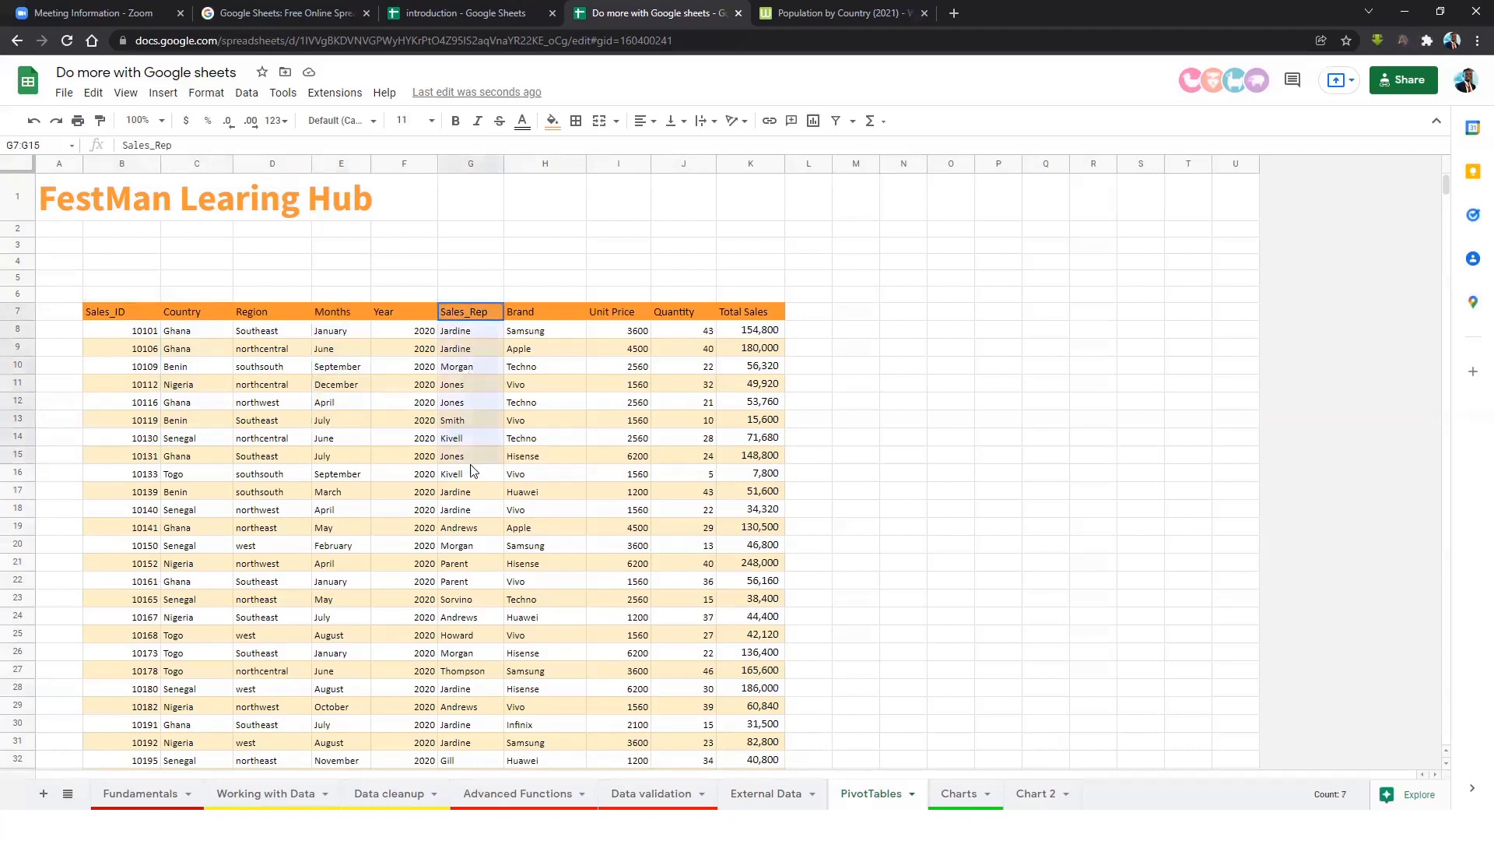
{"action": "left_click", "coordinate": [554, 401]}
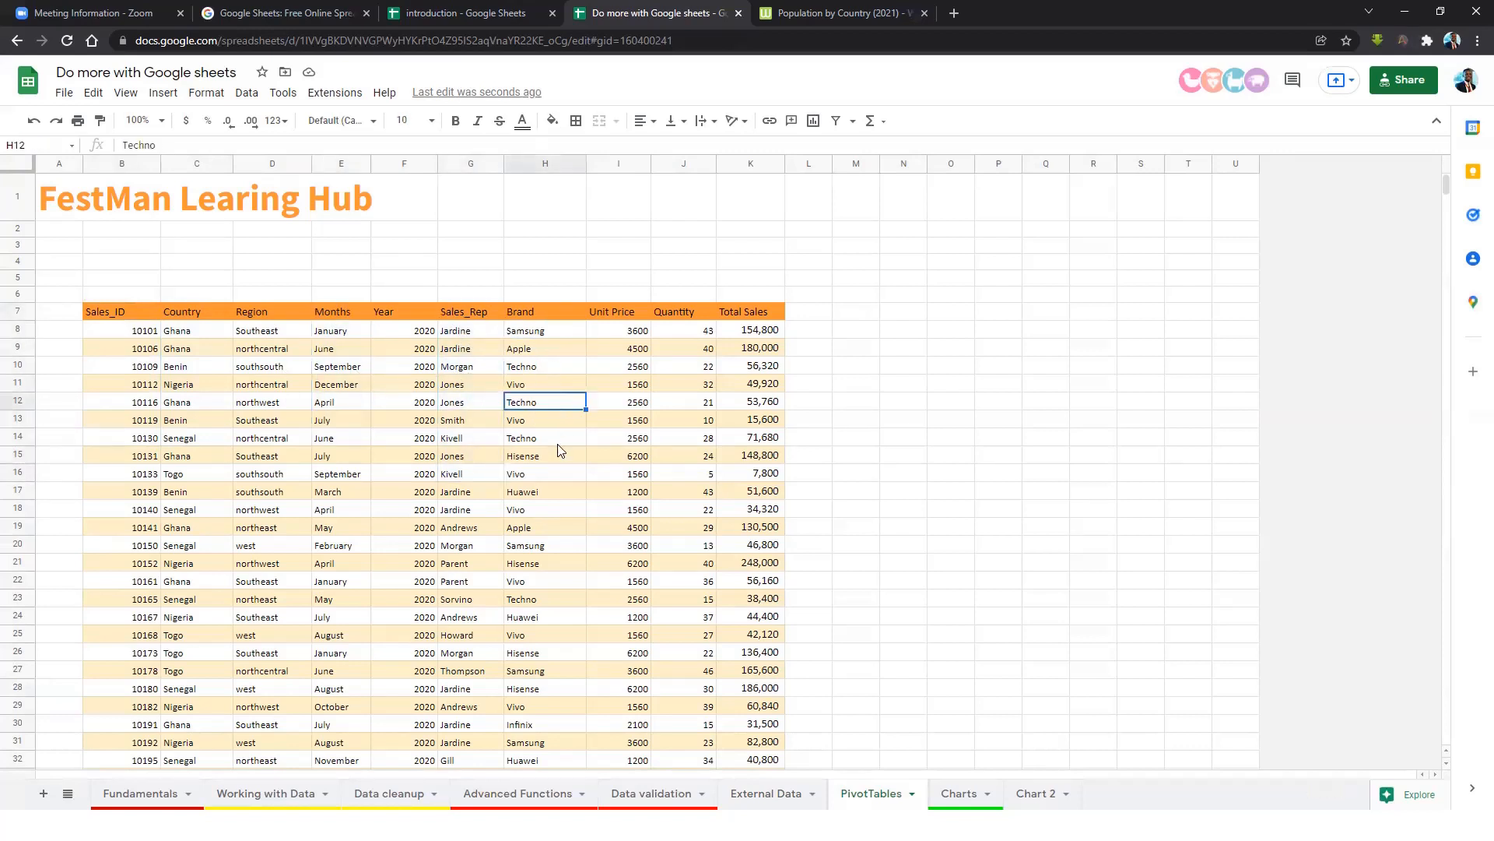
{"action": "left_click_drag", "start_coordinate": [618, 293], "coordinate": [775, 565]}
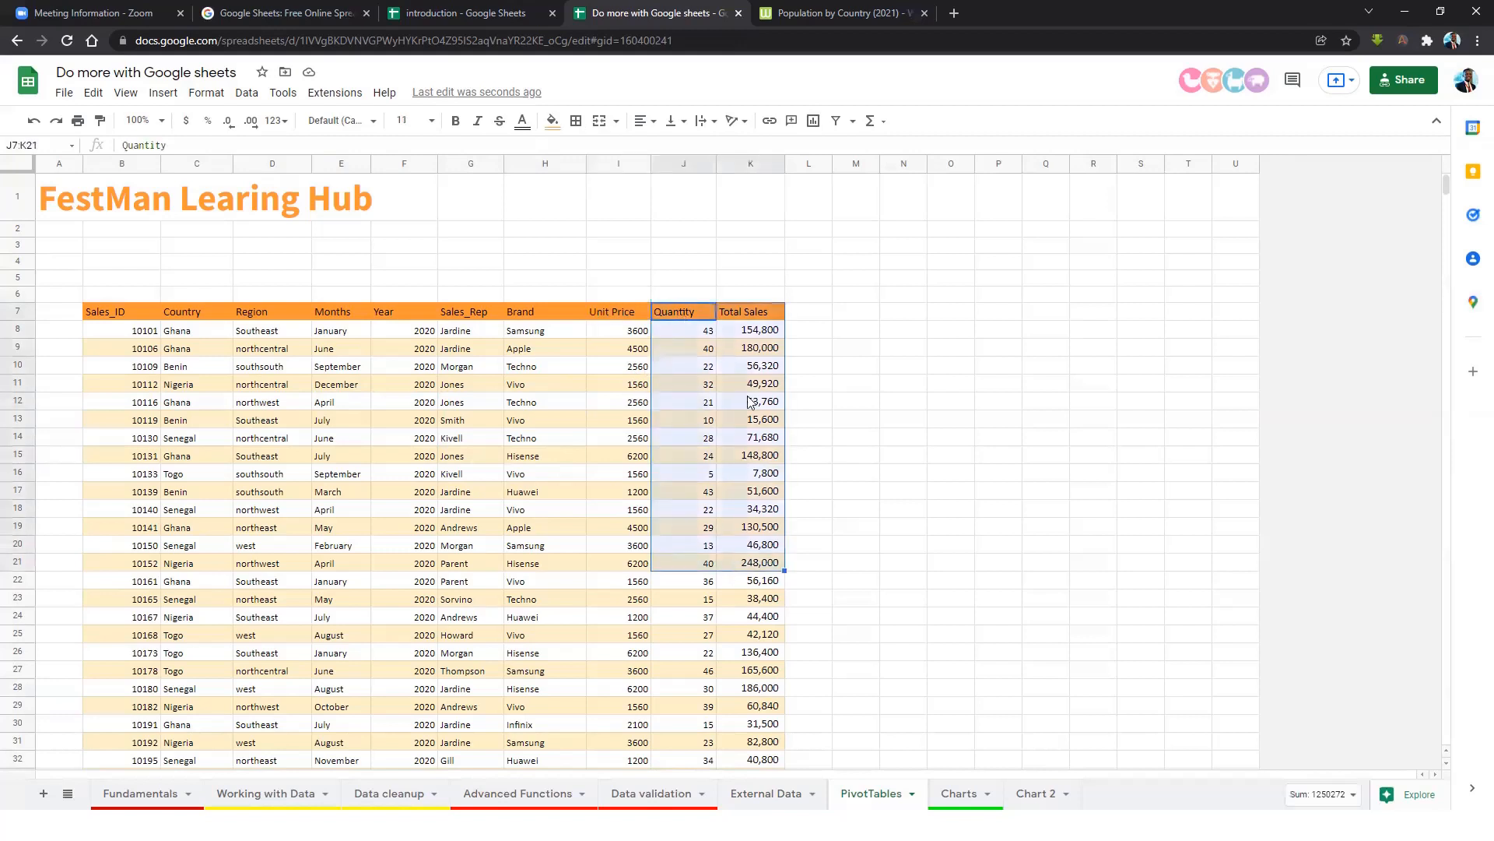
{"action": "double_click", "coordinate": [762, 312]}
{"action": "left_click", "coordinate": [376, 399]}
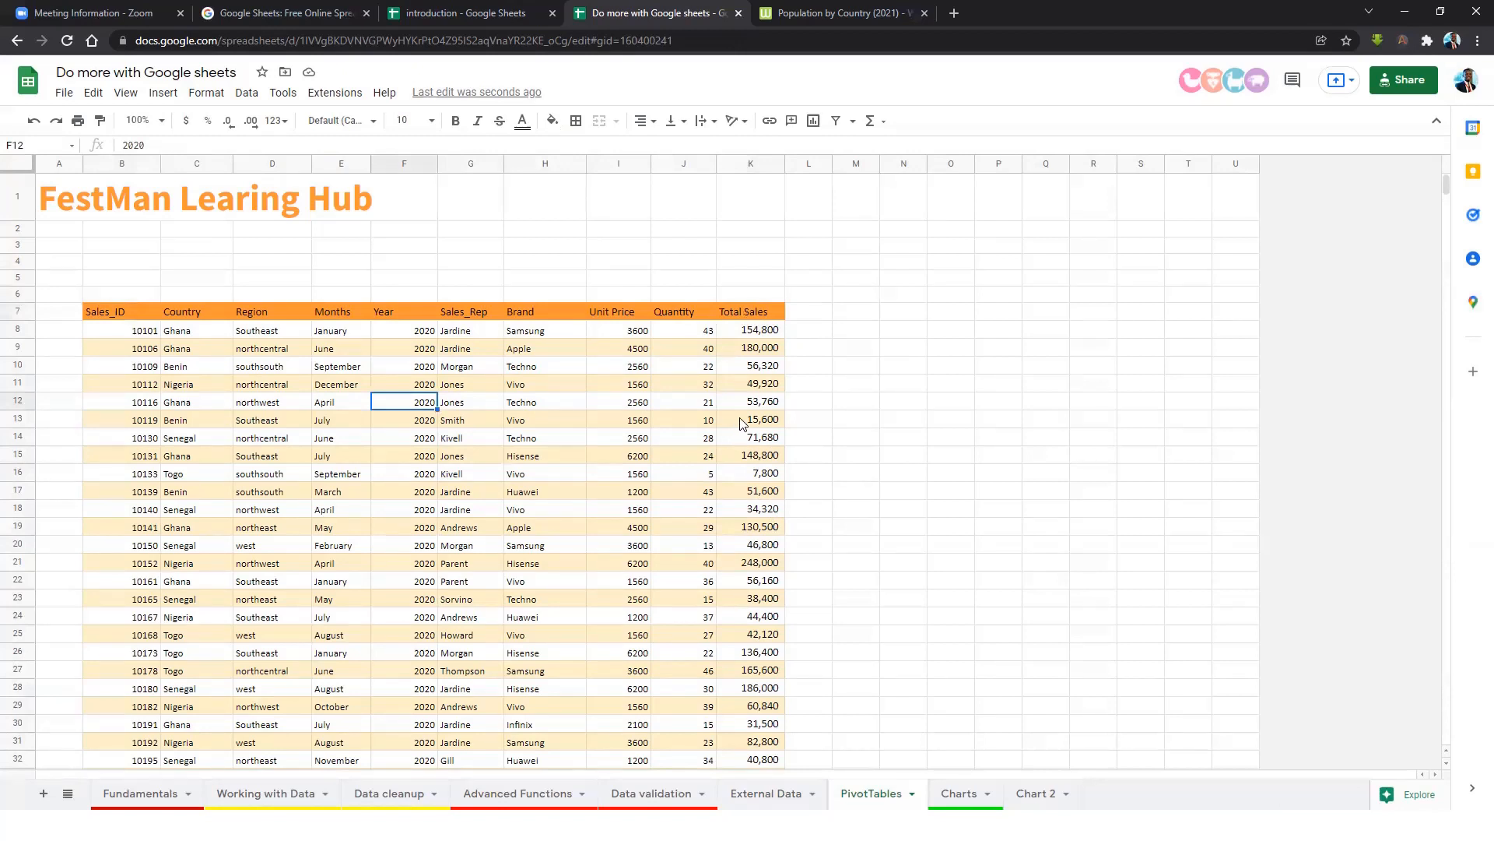
{"action": "left_click", "coordinate": [529, 330]}
{"action": "left_click", "coordinate": [543, 364]}
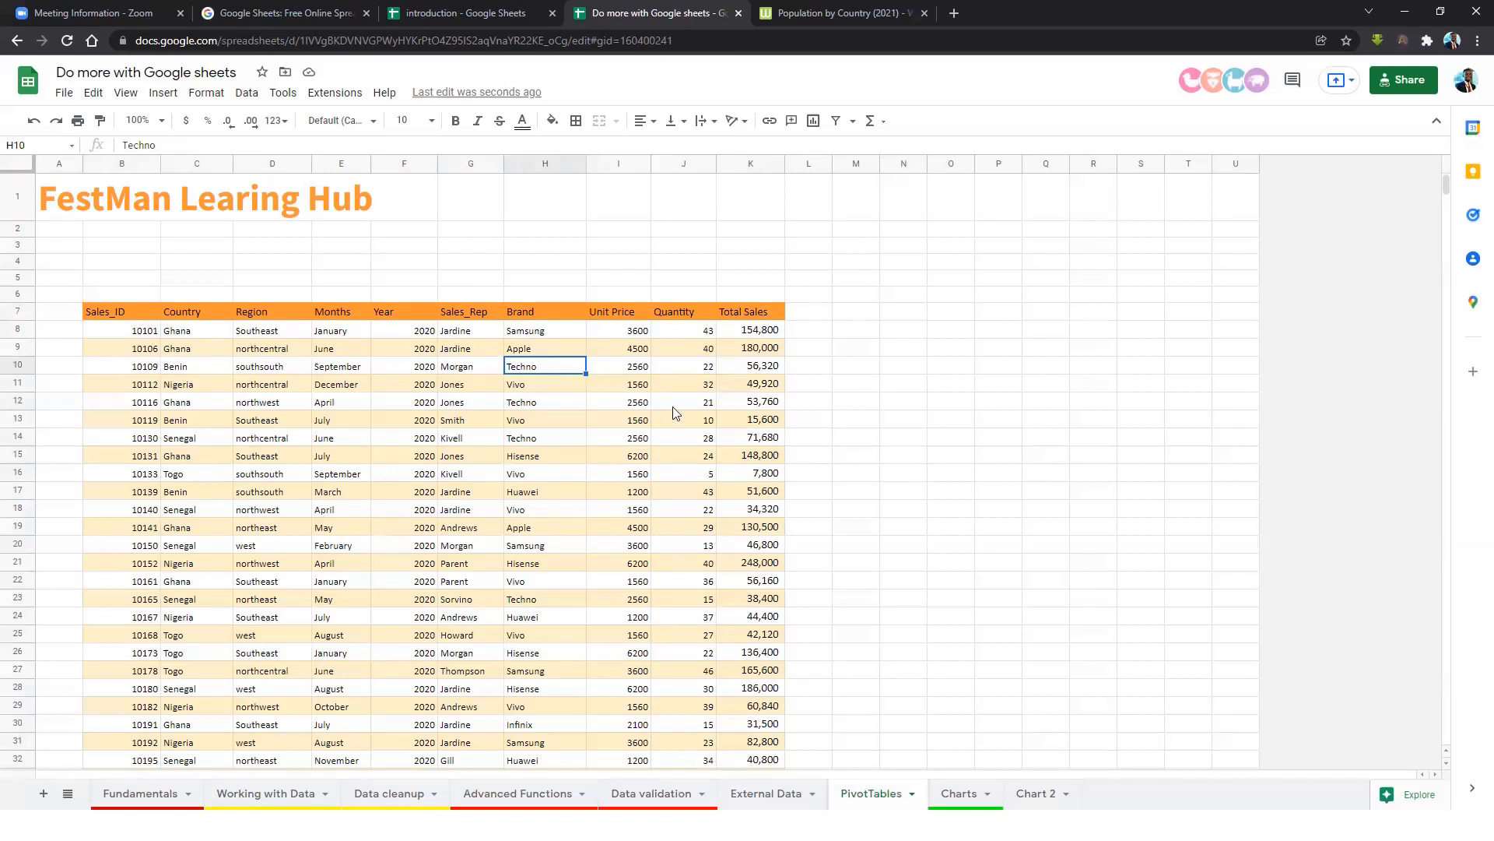
{"action": "left_click", "coordinate": [940, 327]}
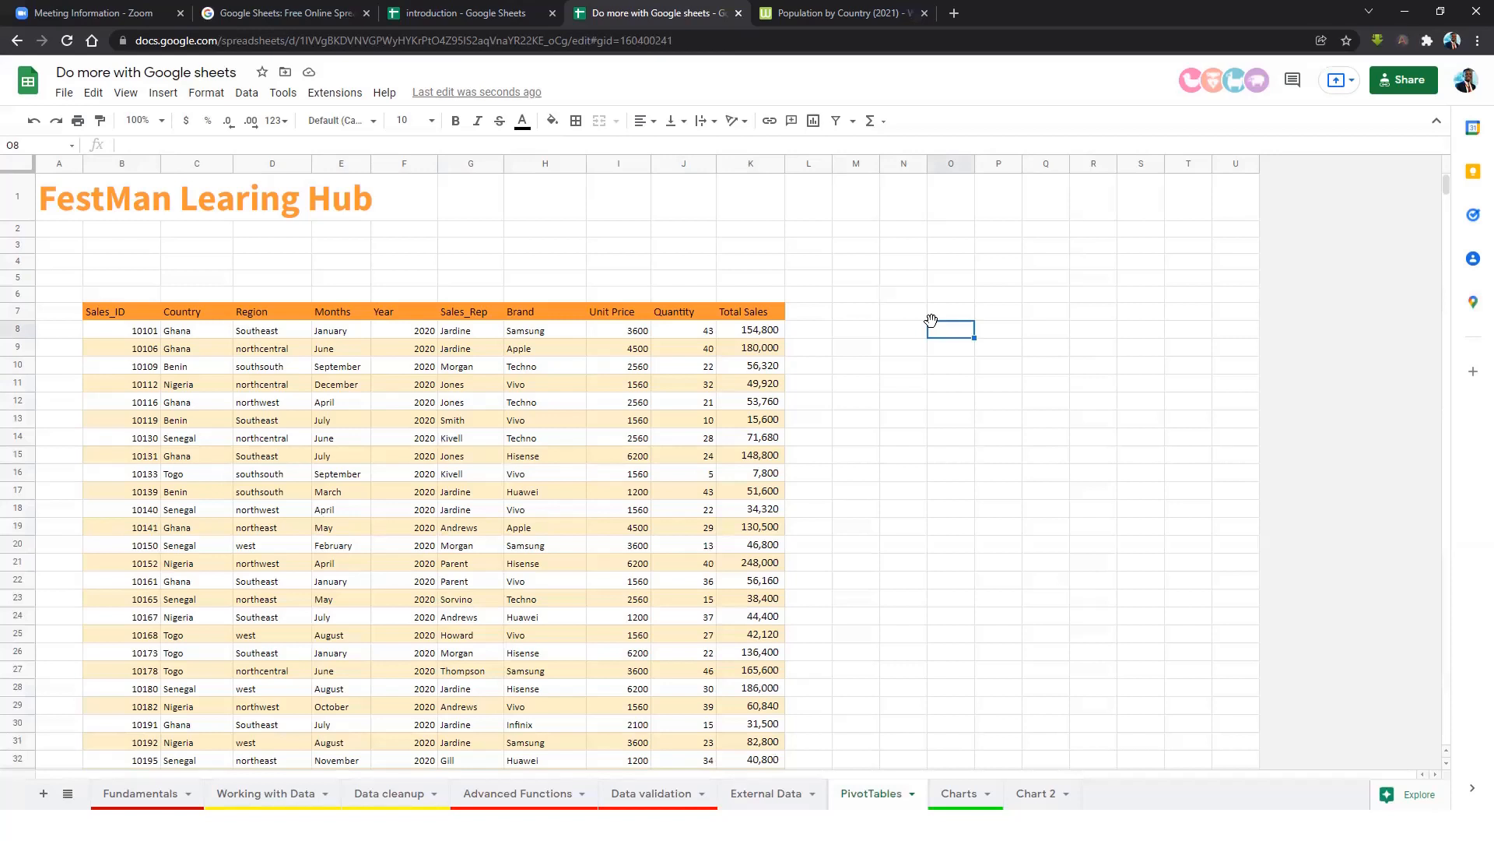
Select the entire sales table B7:K1054, starting from the Sales_ID header.
{"action": "left_click", "coordinate": [92, 314]}
{"action": "key", "text": "ctrl+shift+Right"}
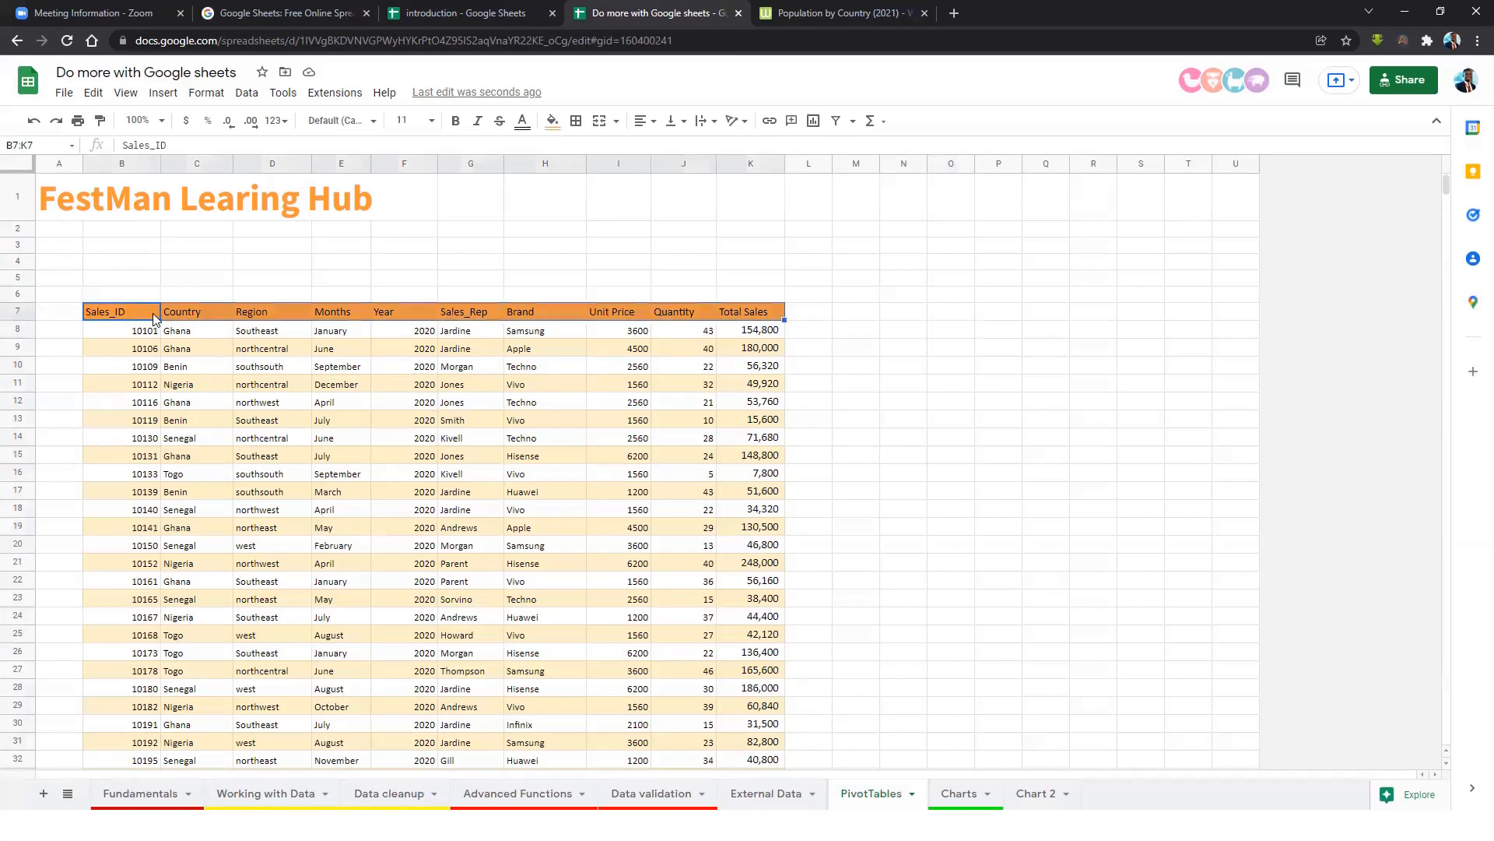
{"action": "key", "text": "ctrl+shift+Down"}
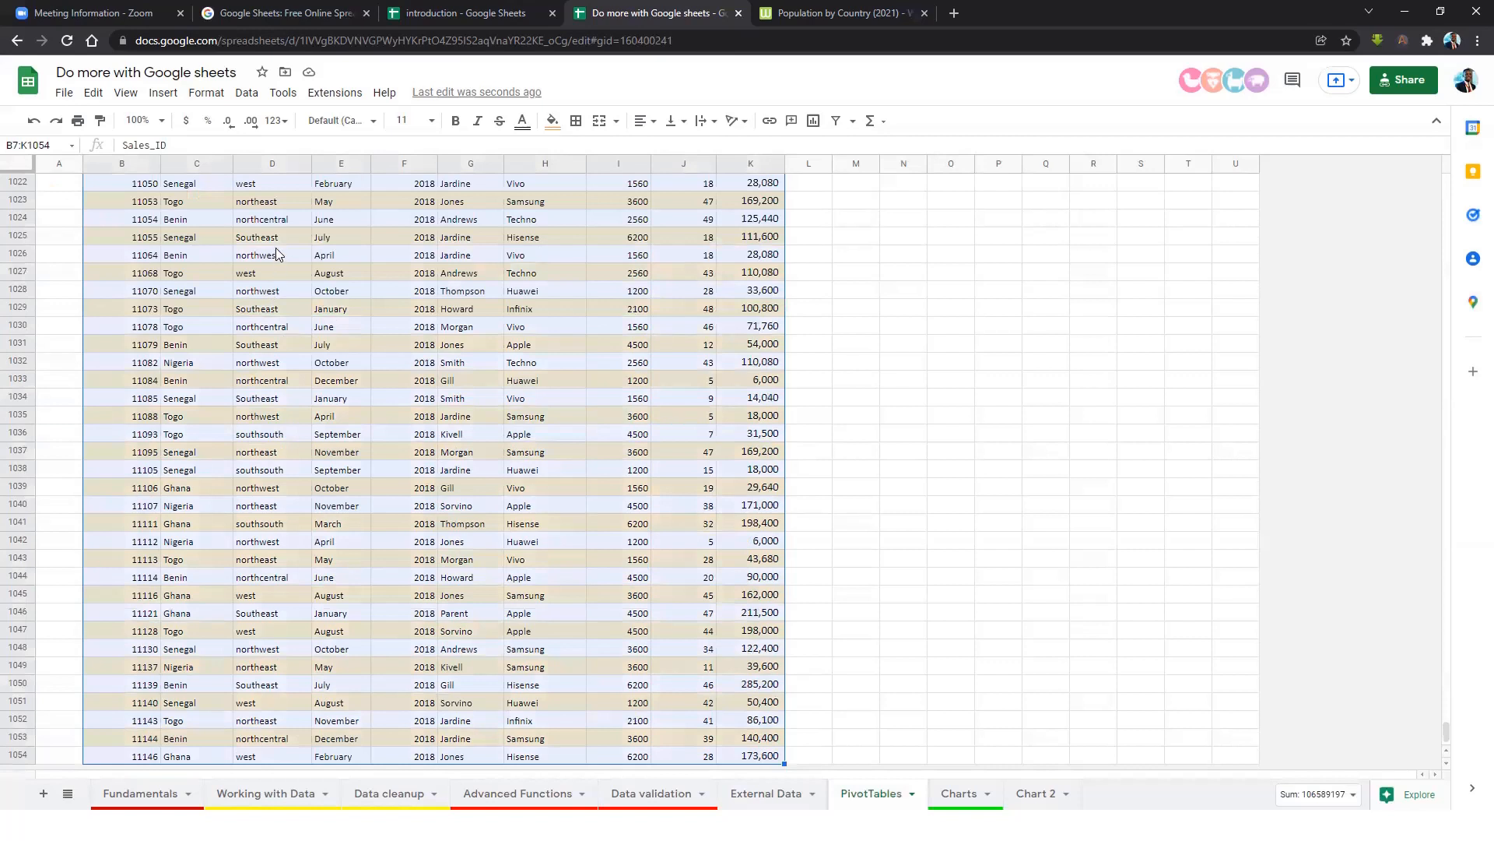
{"action": "left_click", "coordinate": [165, 93]}
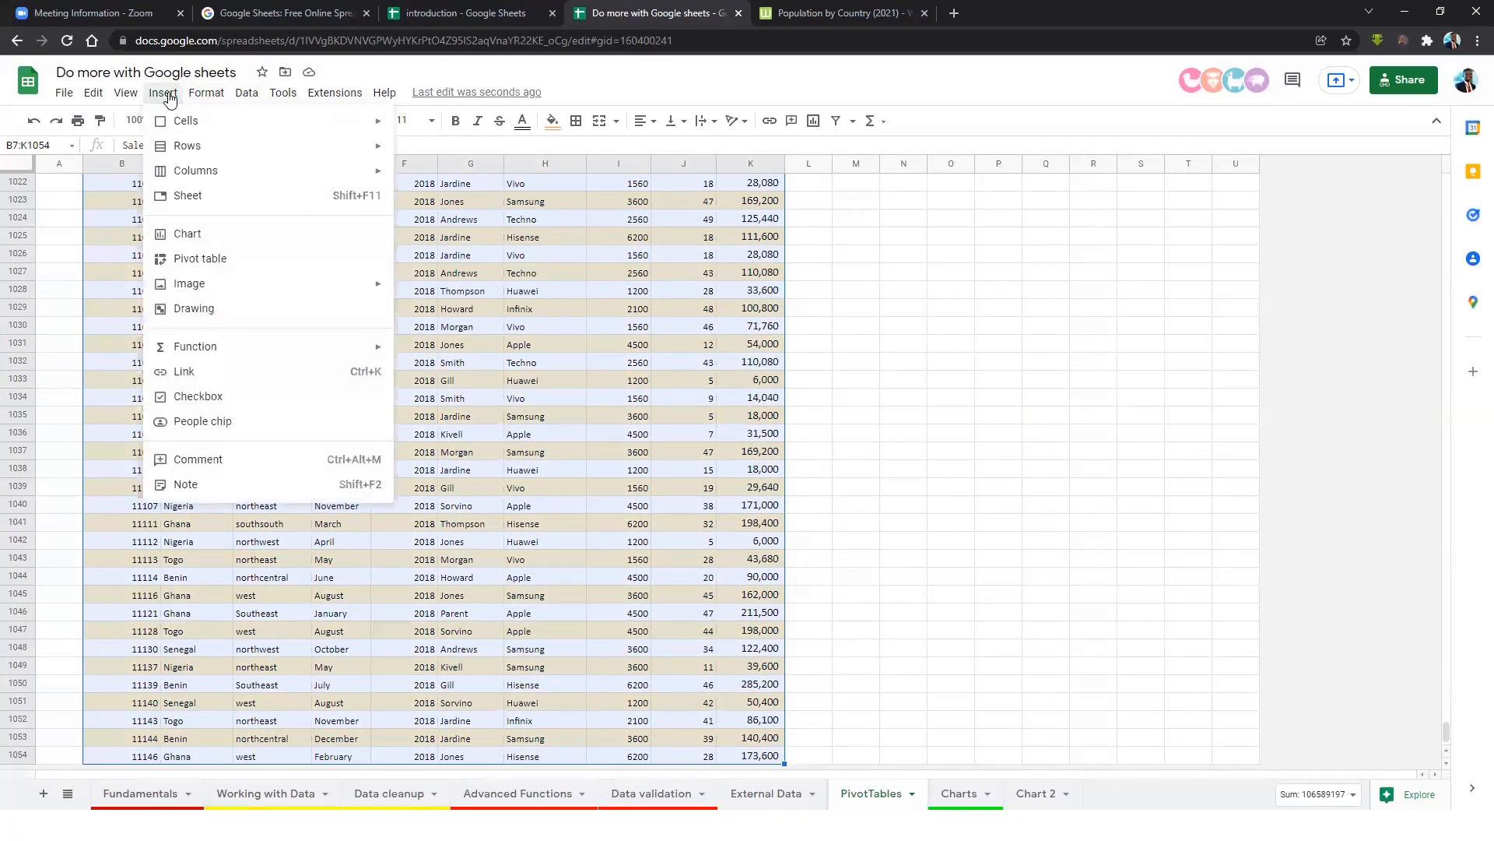
Create a pivot table from B7:K1054 placed at cell P7 on the existing PivotTables sheet.
{"action": "left_click", "coordinate": [217, 263]}
{"action": "left_click", "coordinate": [738, 387]}
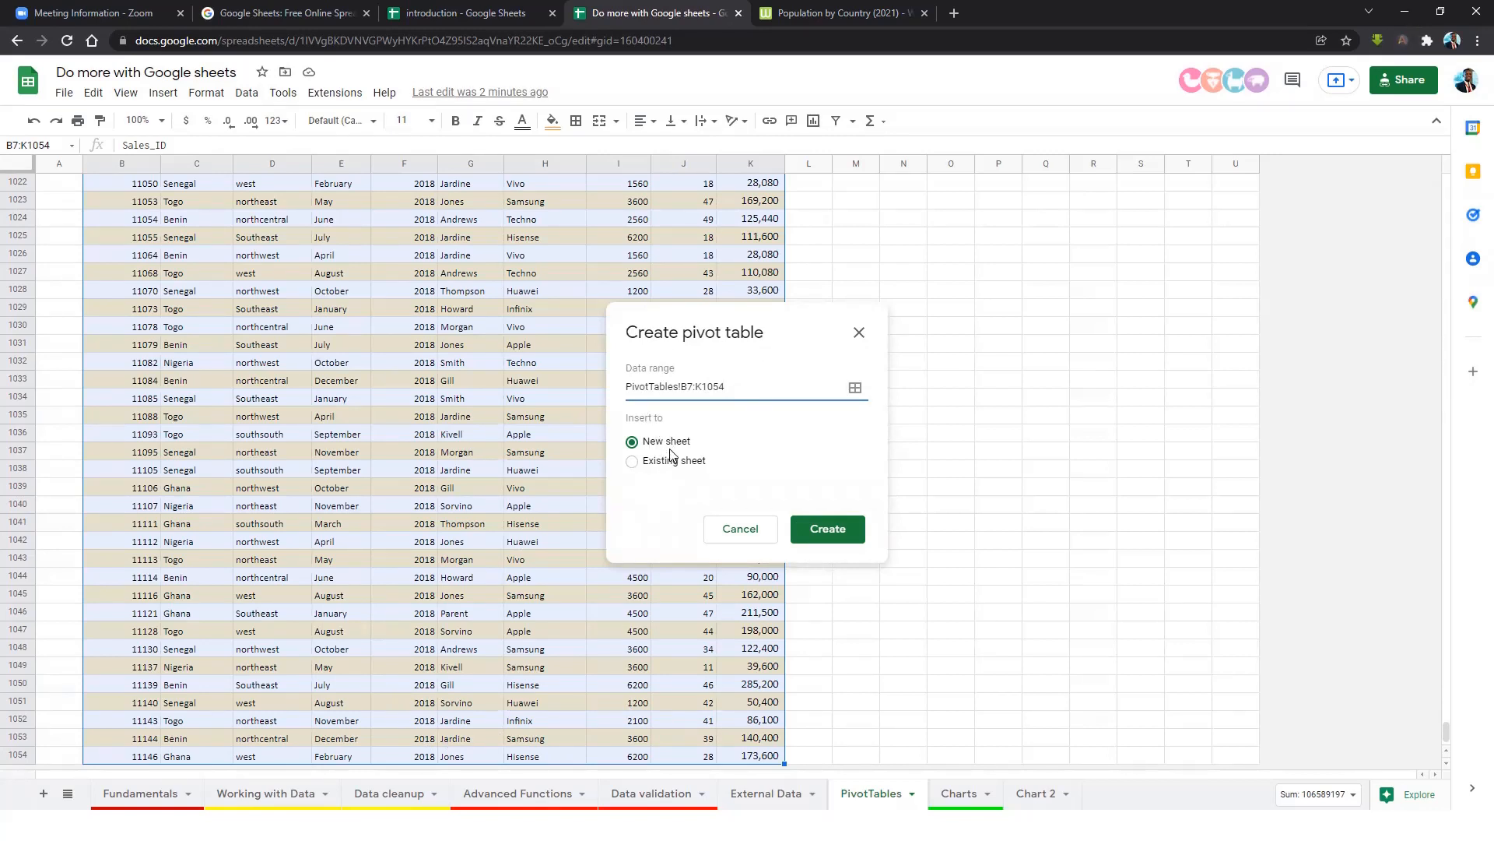
{"action": "scroll", "coordinate": [985, 393], "scroll_direction": "up", "scroll_amount": 8}
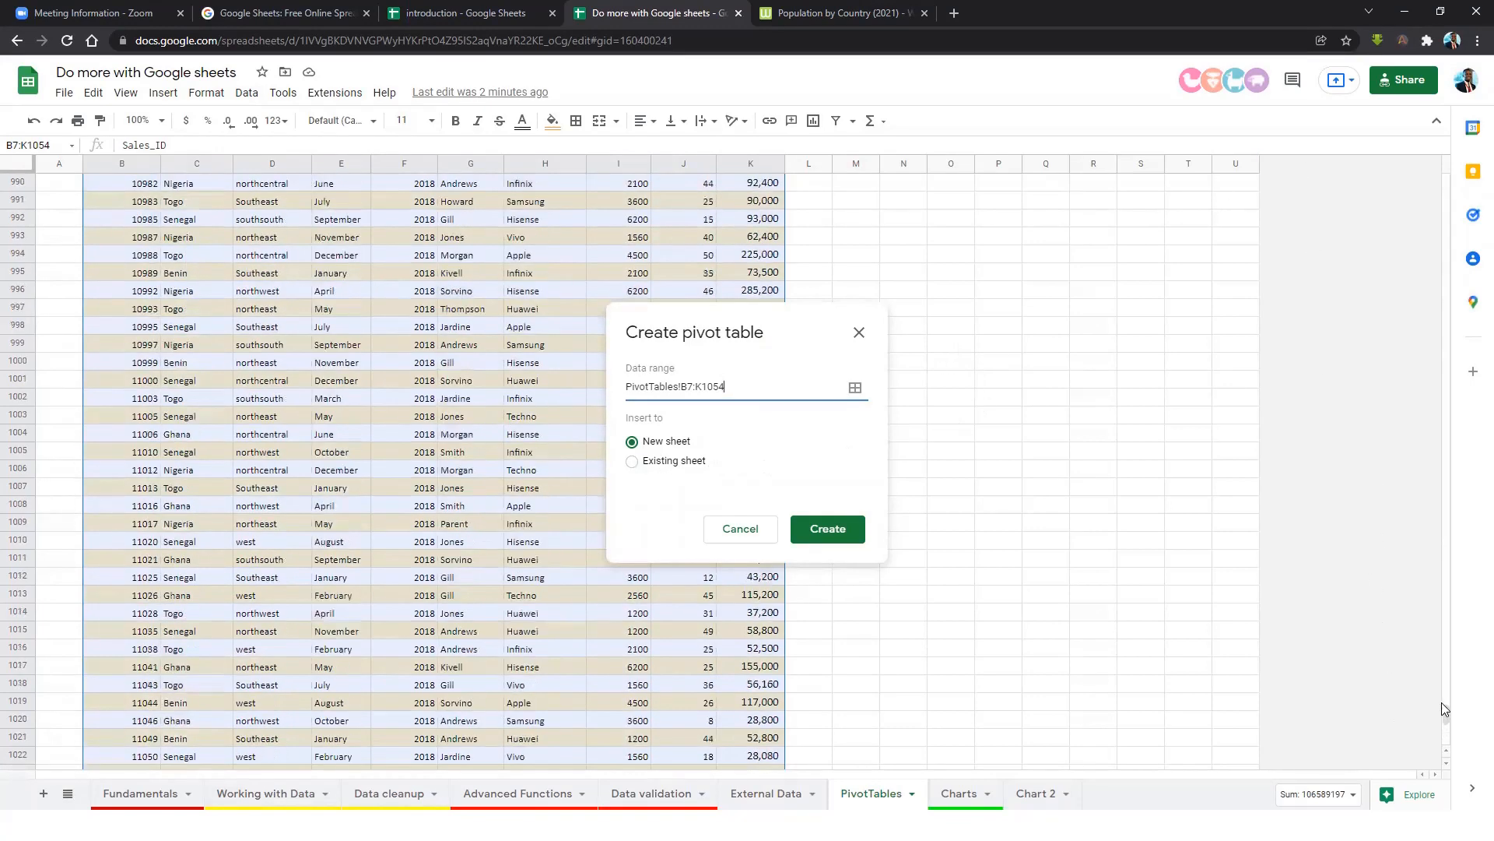
{"action": "left_click_drag", "start_coordinate": [1443, 702], "coordinate": [1432, 177]}
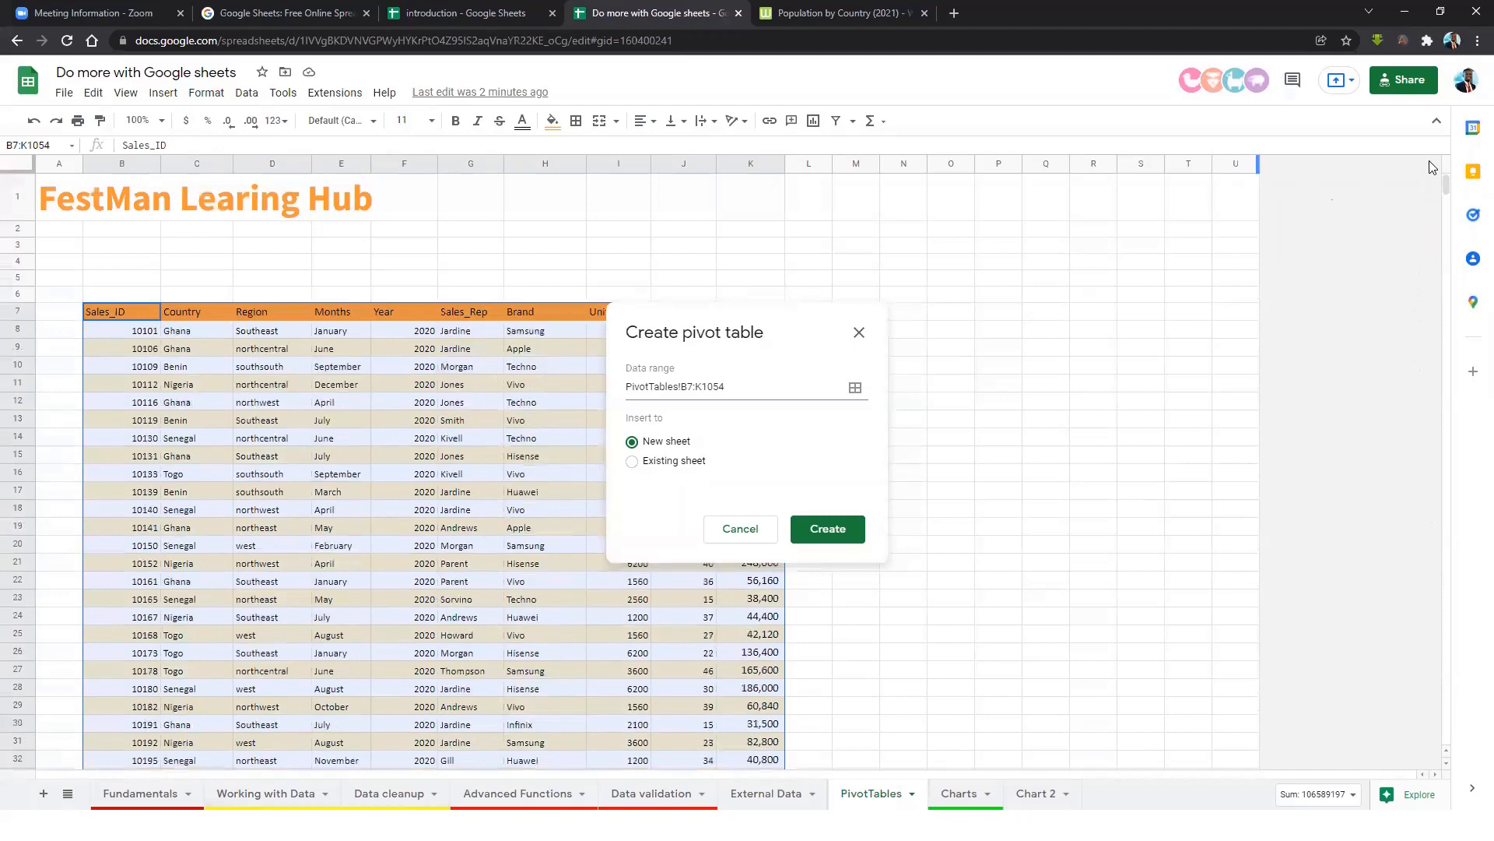
{"action": "left_click", "coordinate": [641, 466]}
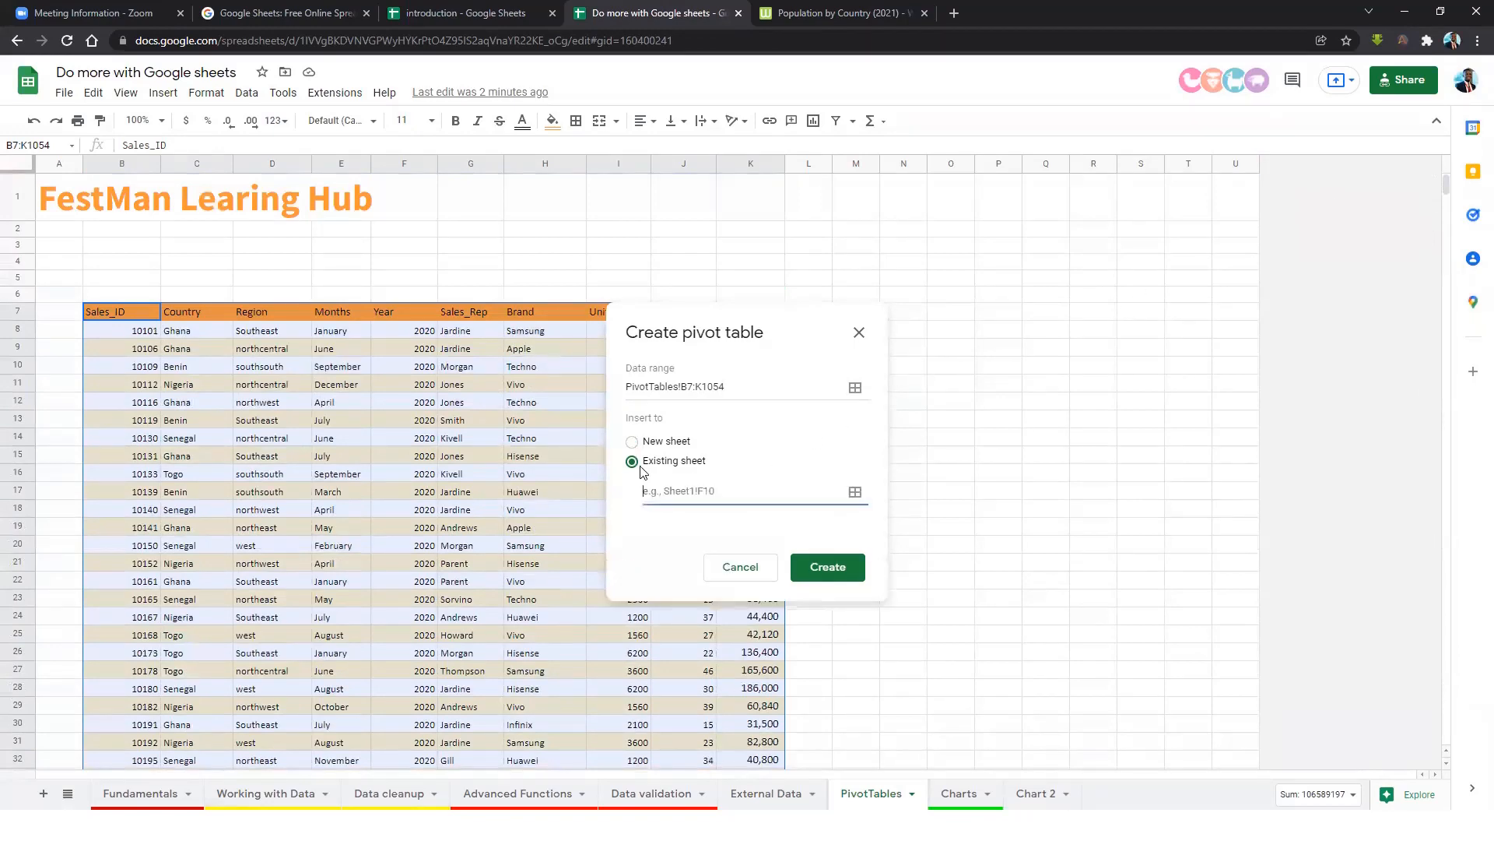
{"action": "left_click", "coordinate": [1004, 313]}
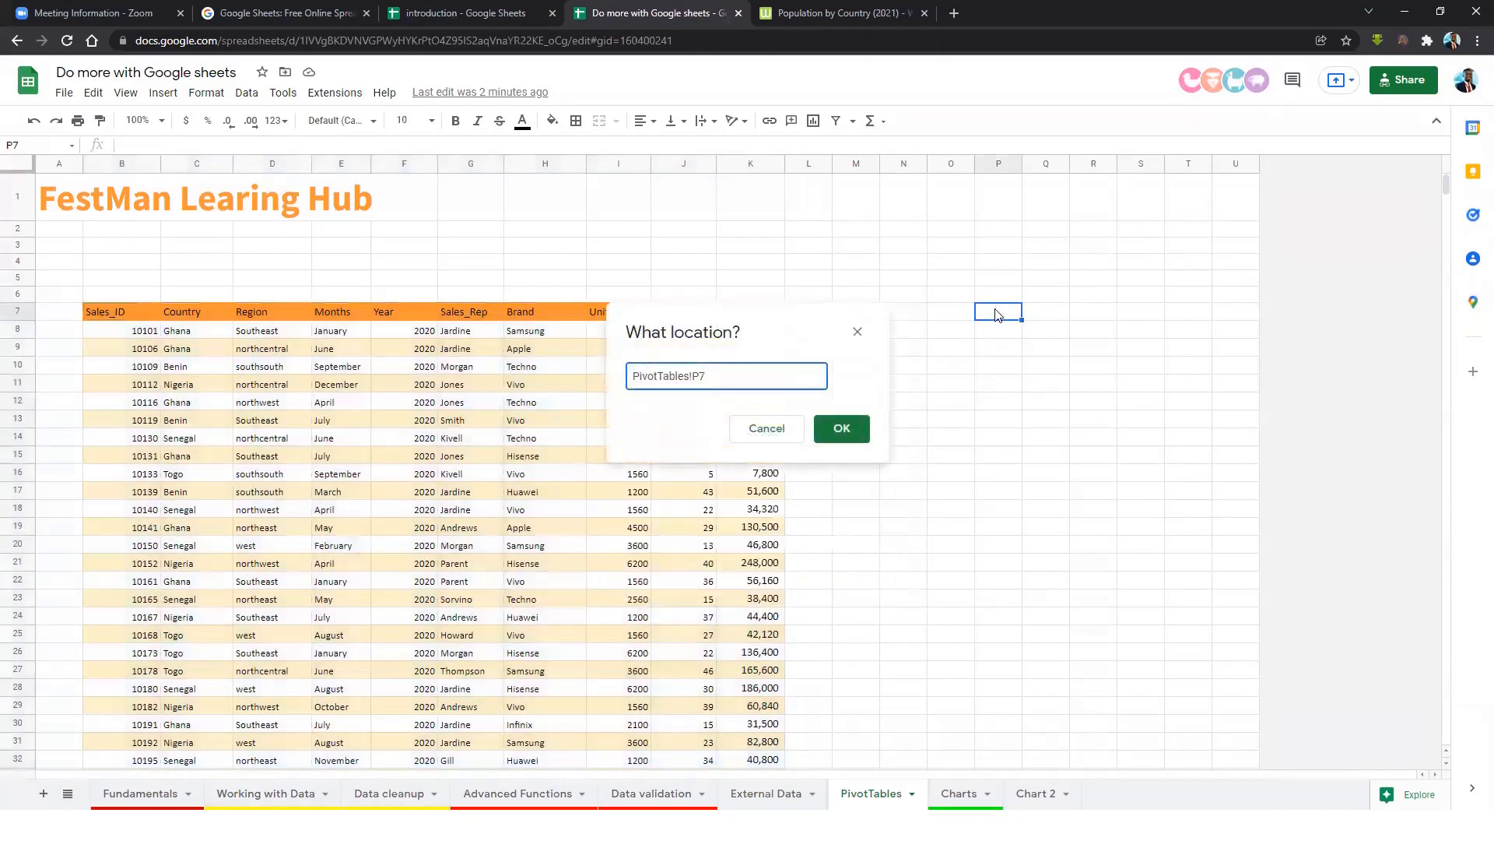
{"action": "left_click", "coordinate": [842, 428]}
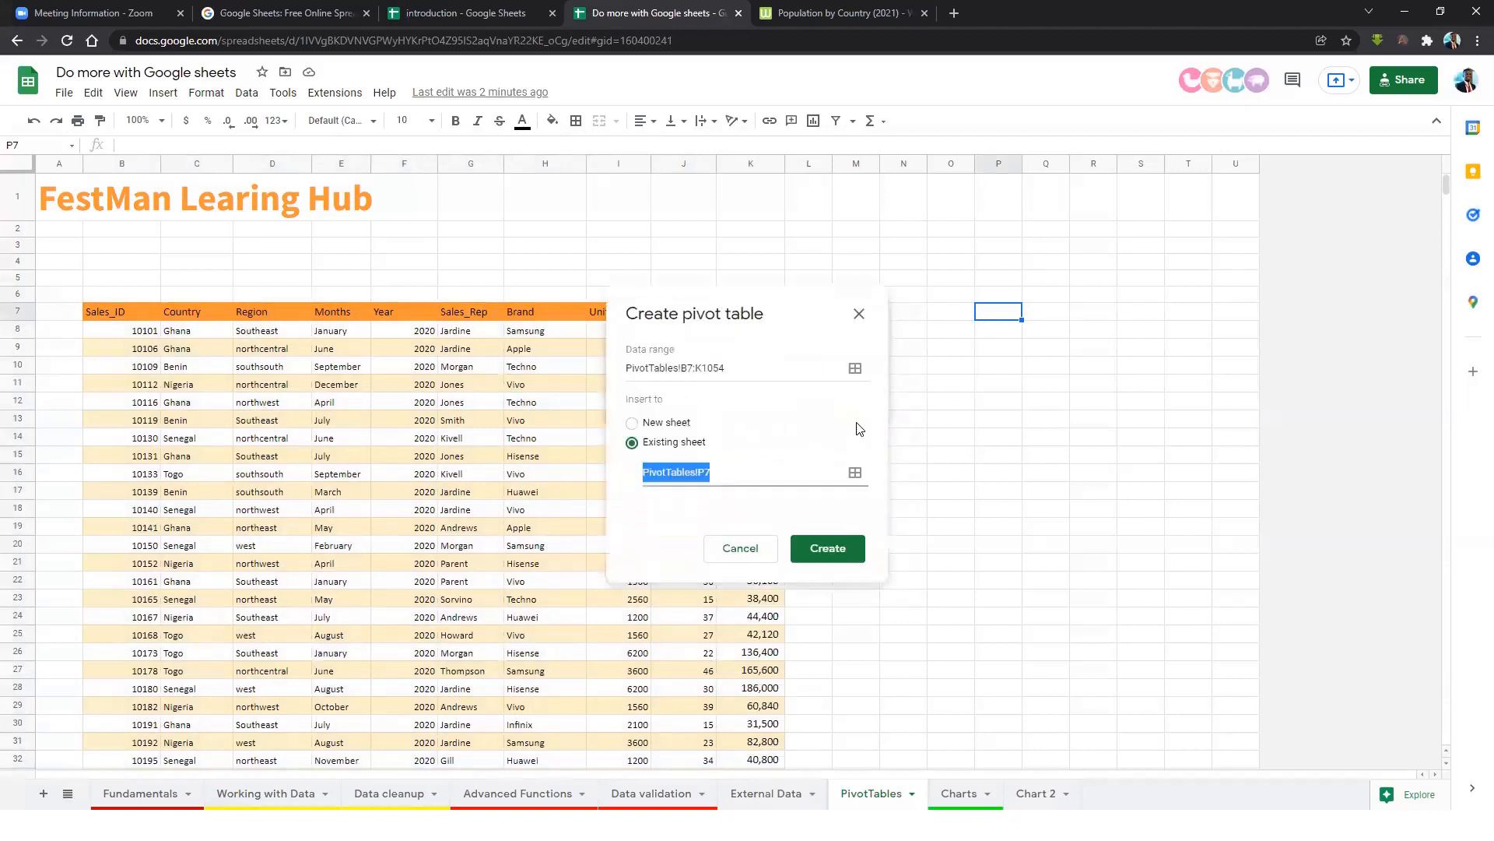
{"action": "left_click", "coordinate": [830, 550]}
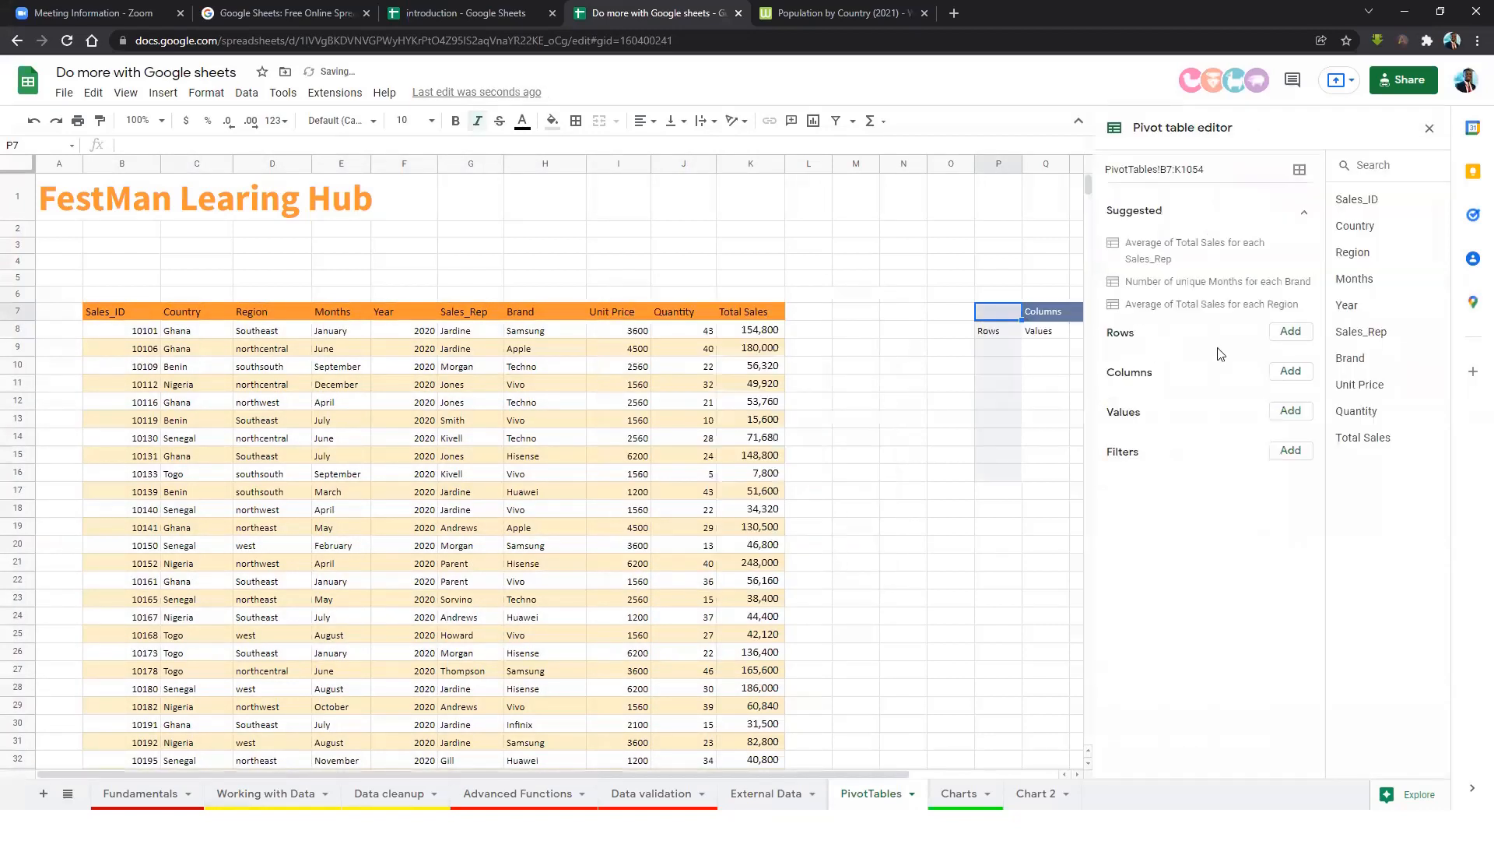
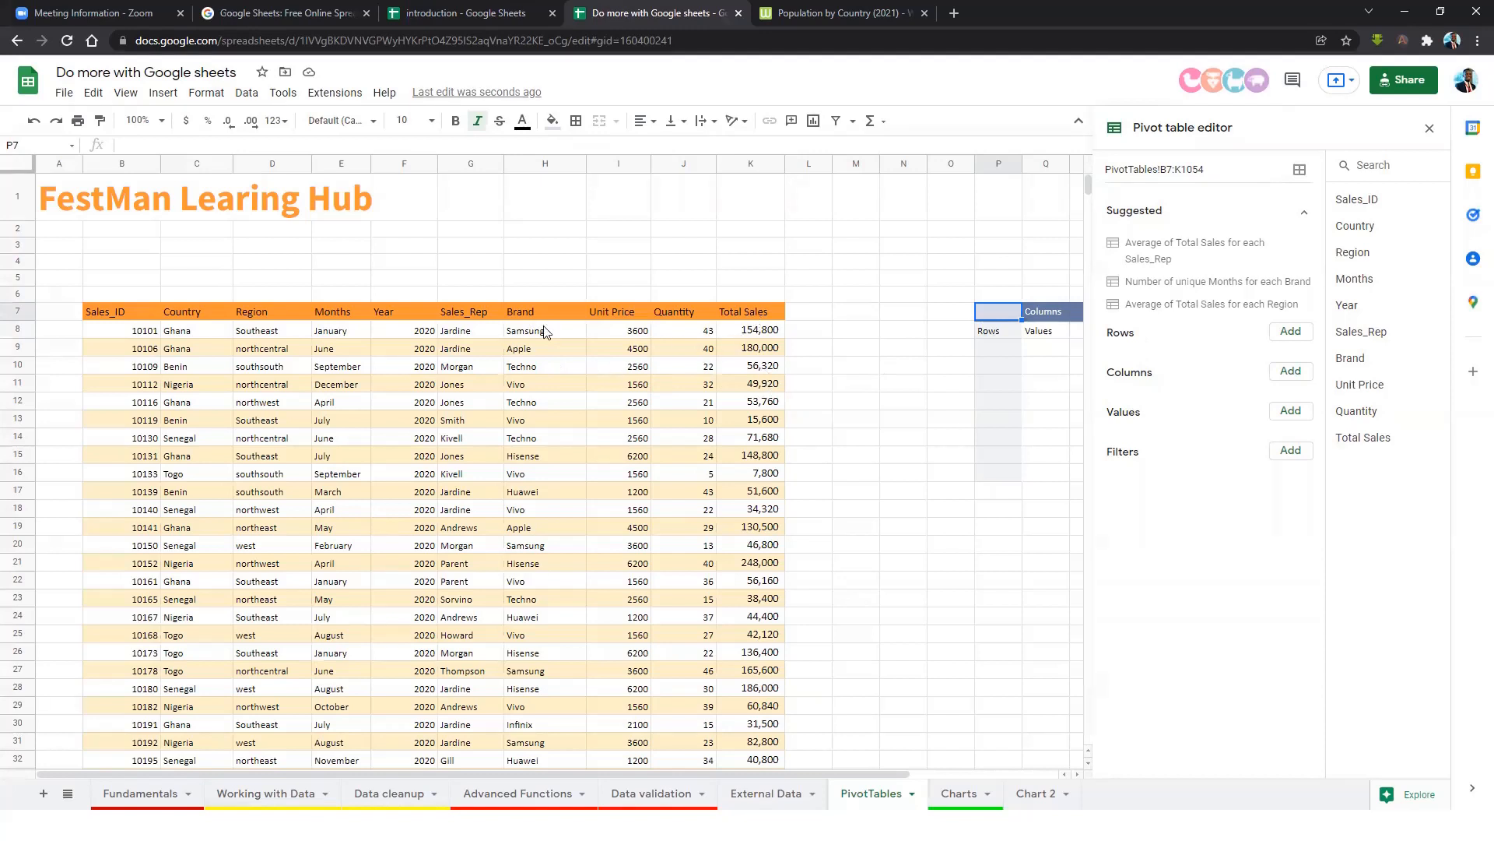
Build the P7 pivot table with Brand as rows and SUM of Total Sales as values.
{"action": "left_click", "coordinate": [1288, 334]}
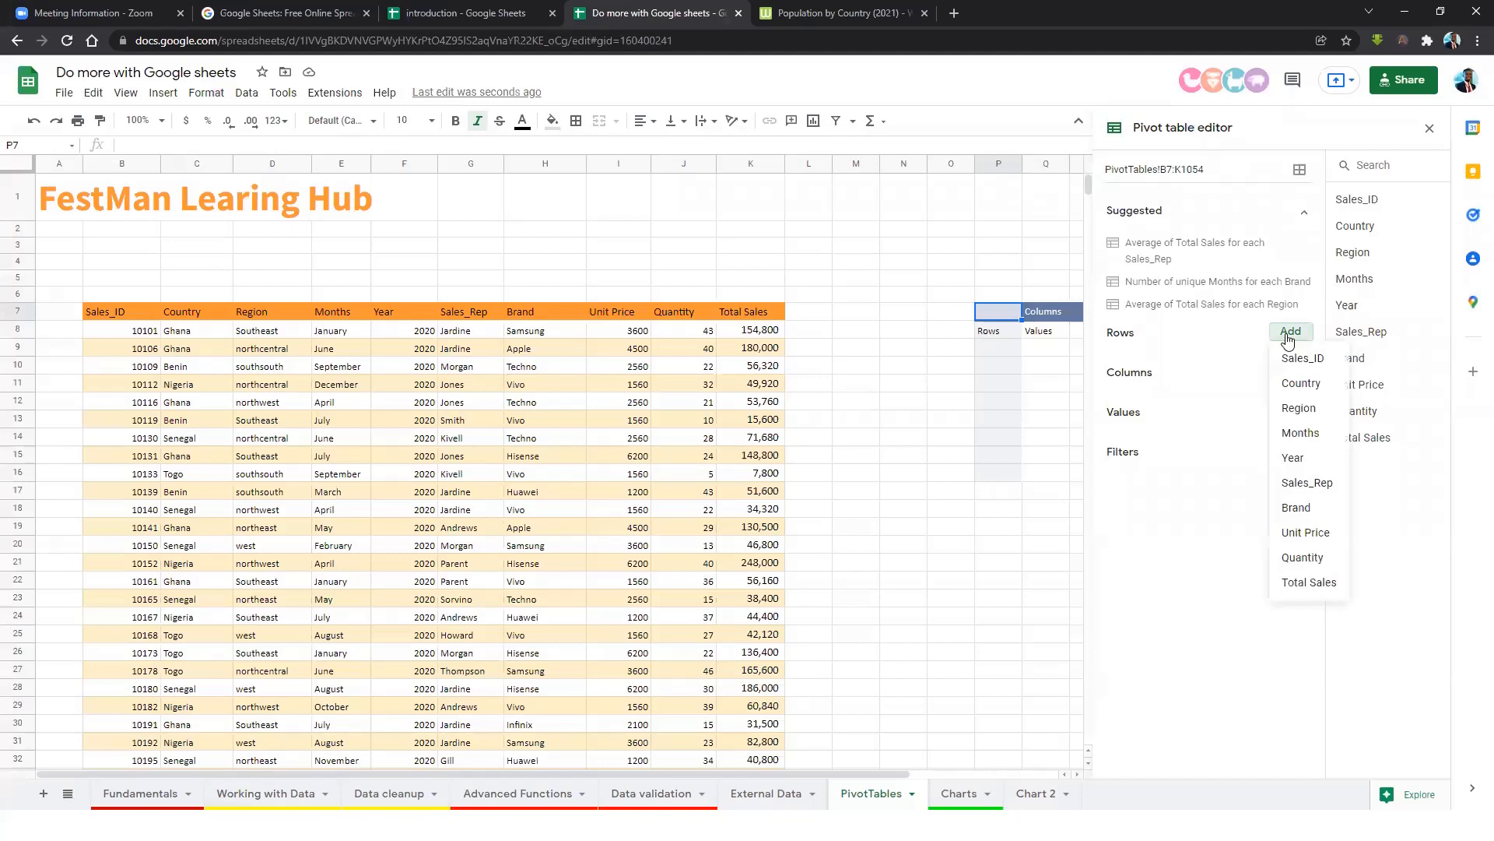
{"action": "left_click", "coordinate": [1308, 512]}
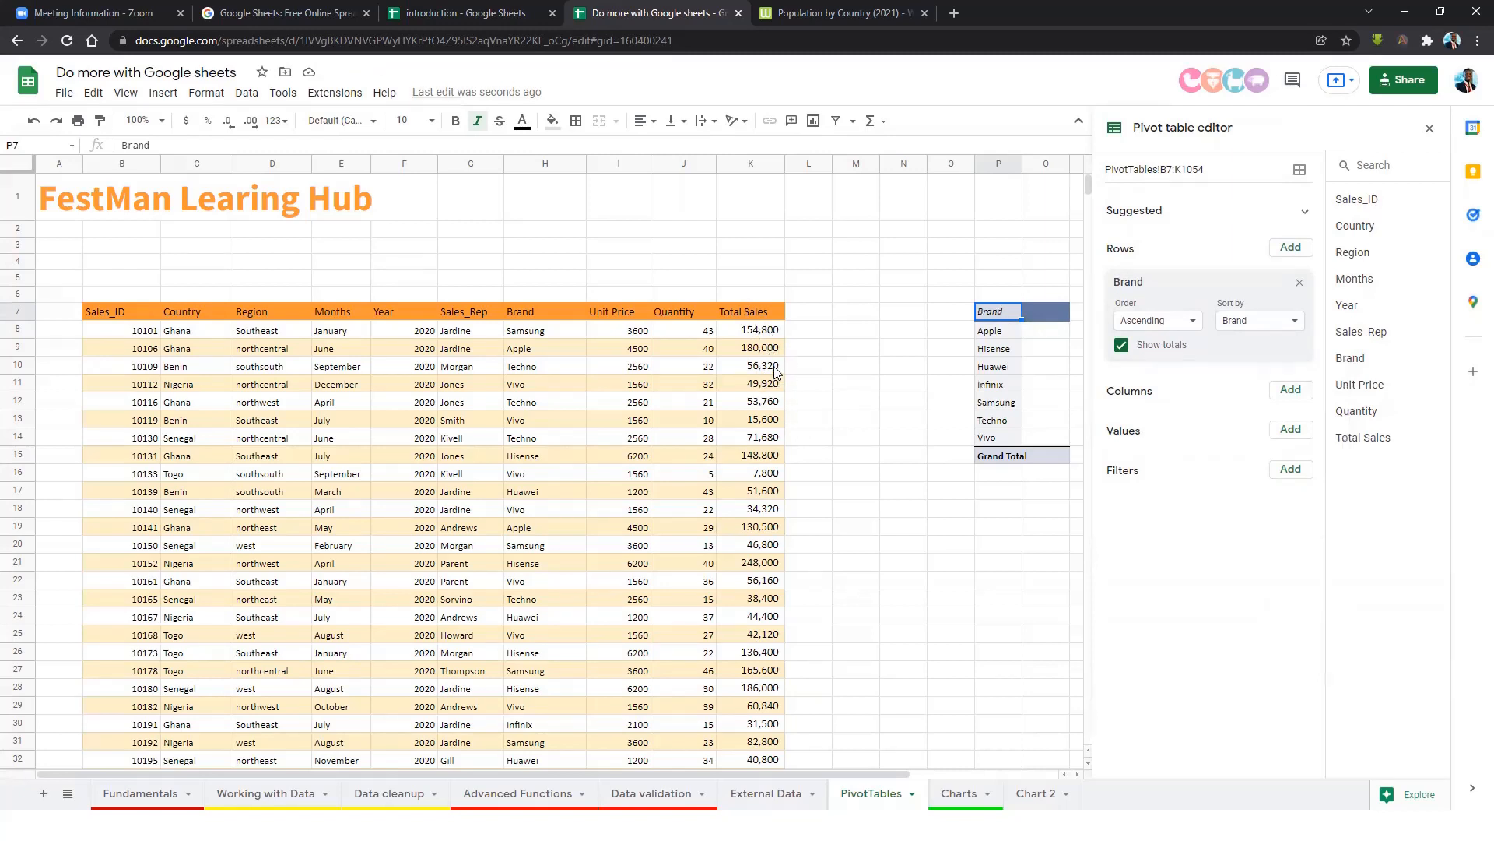
{"action": "left_click", "coordinate": [1290, 430]}
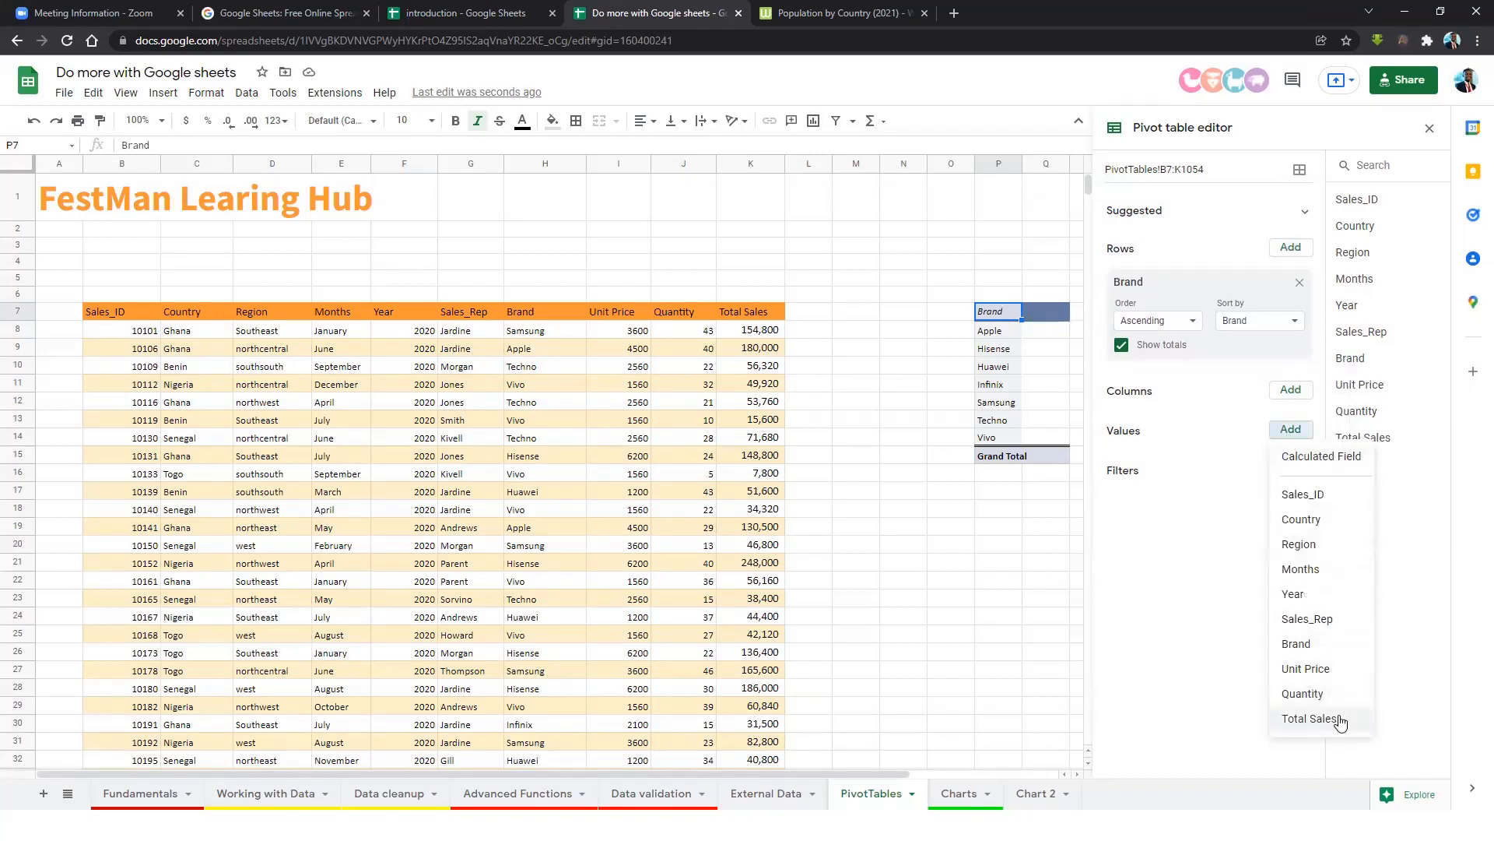
{"action": "left_click", "coordinate": [1339, 721]}
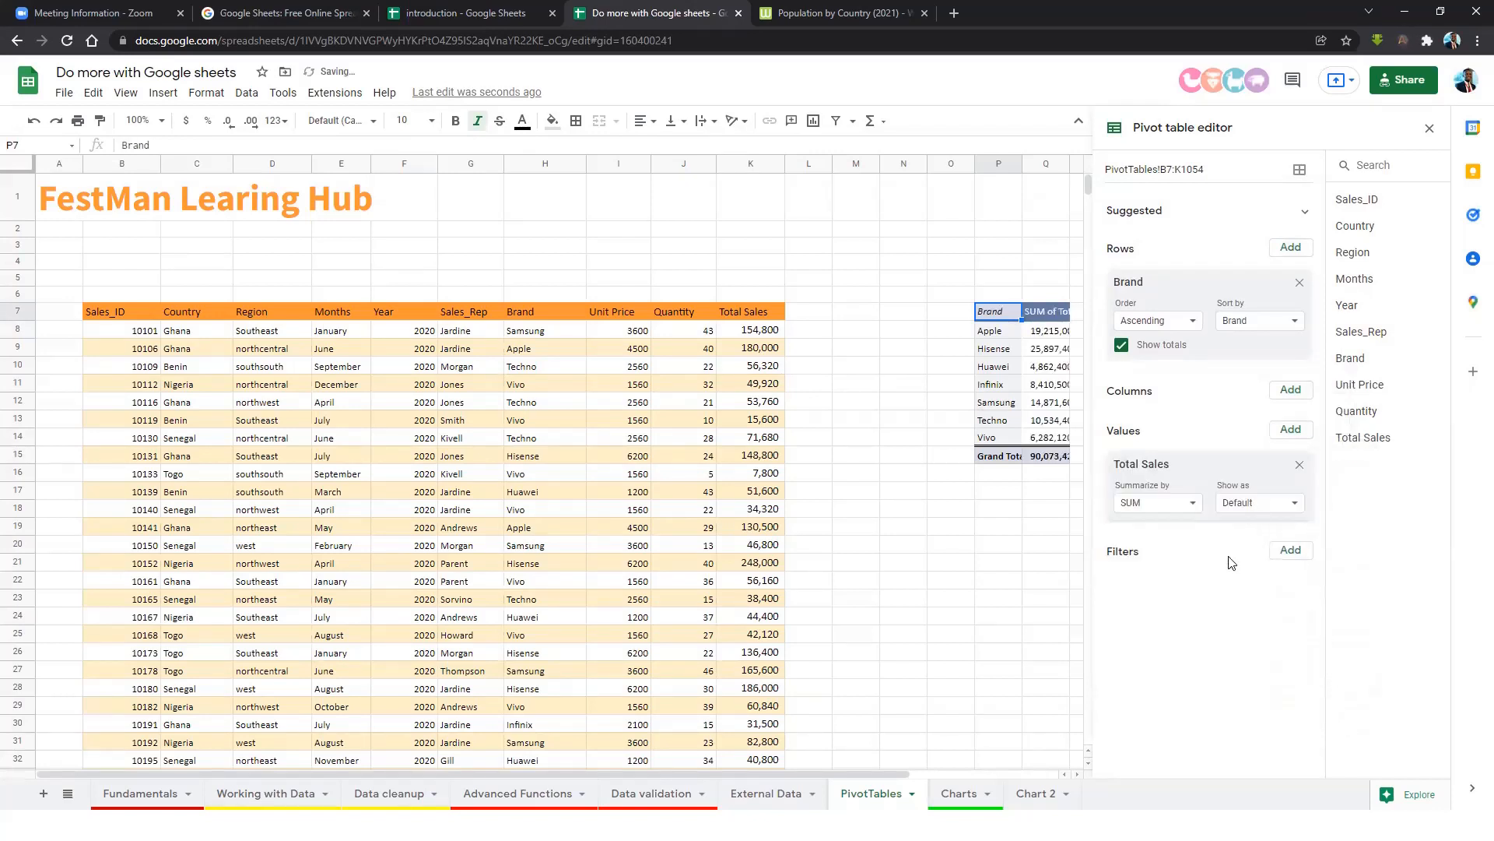
Close the pivot editor and widen column Q so the brand sums show fully.
{"action": "left_click", "coordinate": [926, 369]}
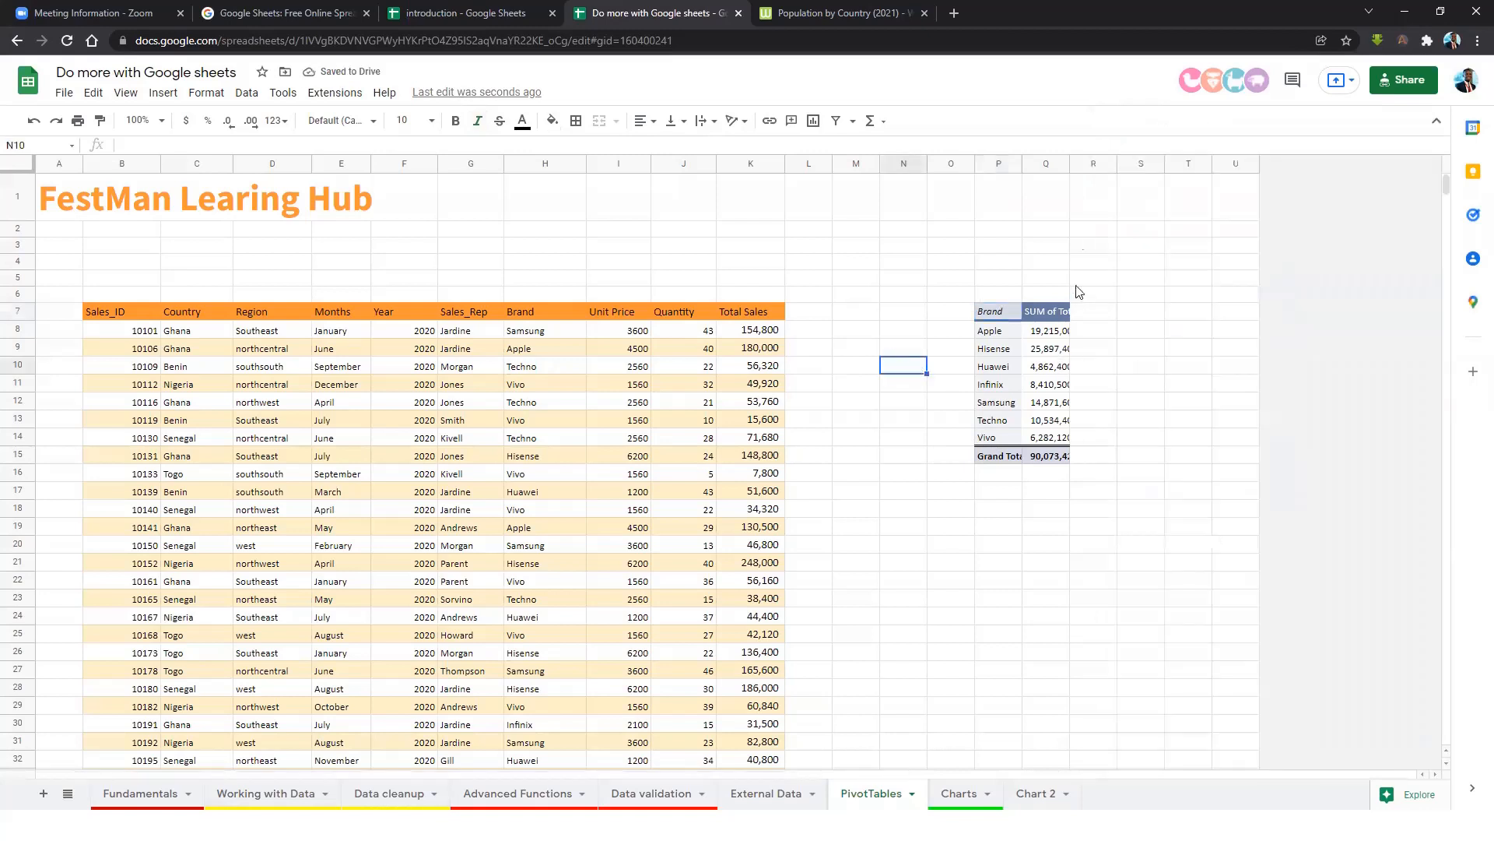
{"action": "left_click_drag", "start_coordinate": [1068, 168], "coordinate": [1173, 167]}
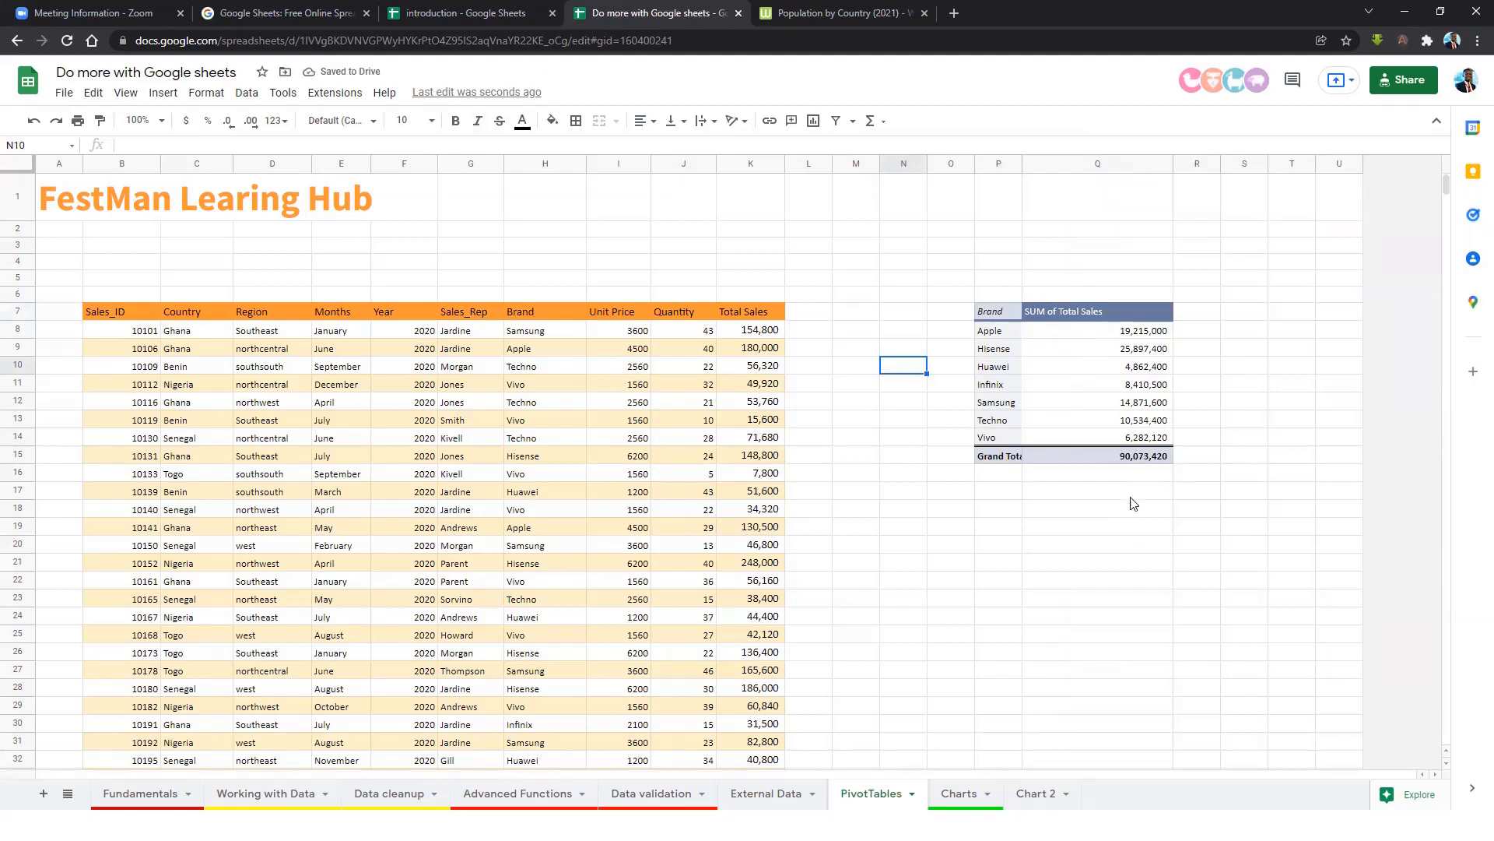
{"action": "left_click", "coordinate": [1105, 311]}
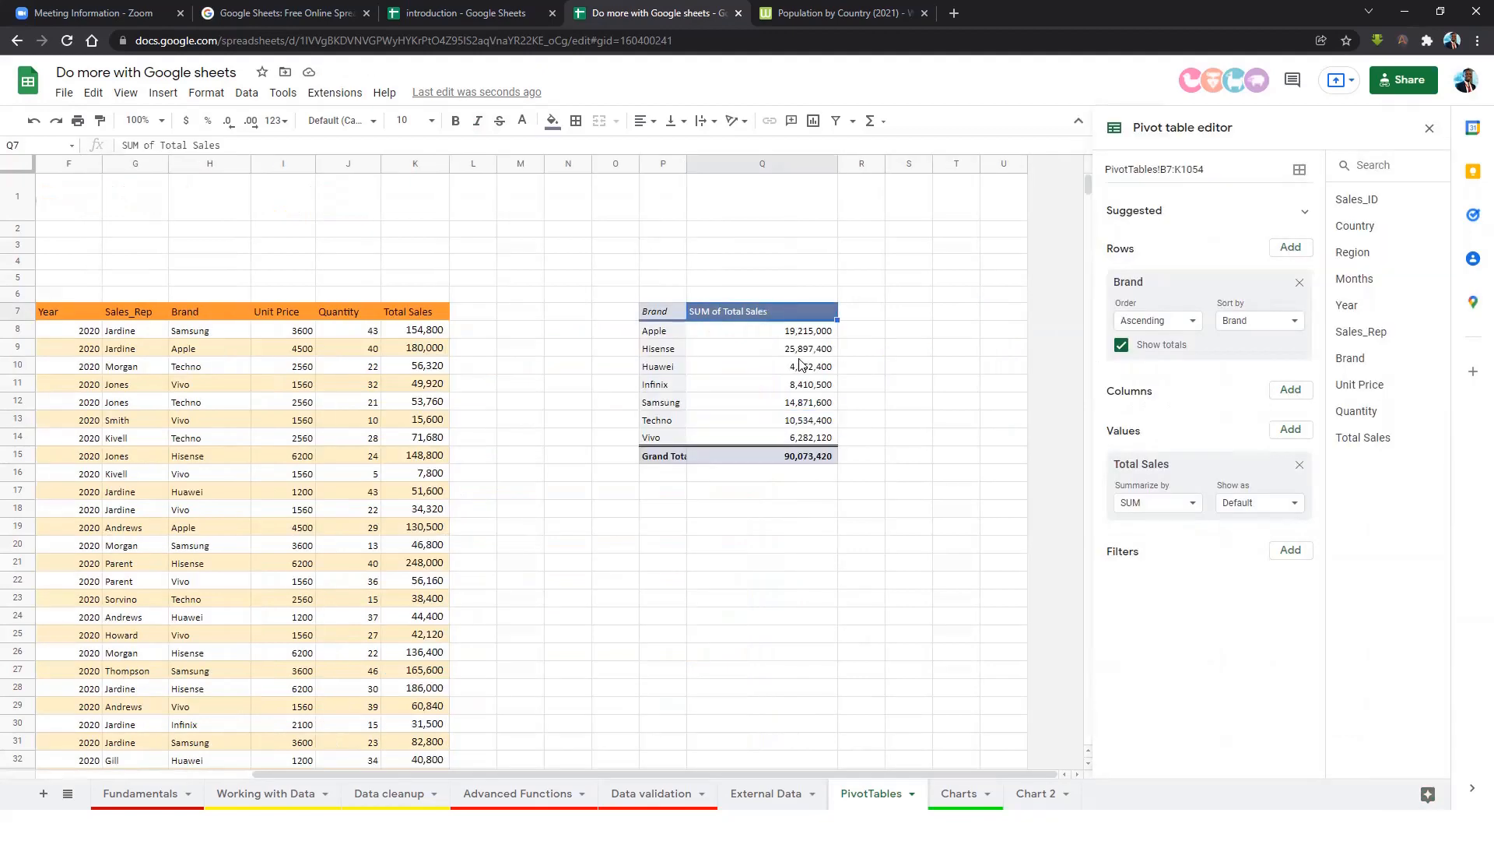
{"action": "left_click", "coordinate": [1429, 128]}
{"action": "left_click", "coordinate": [1129, 346]}
{"action": "left_click", "coordinate": [903, 436]}
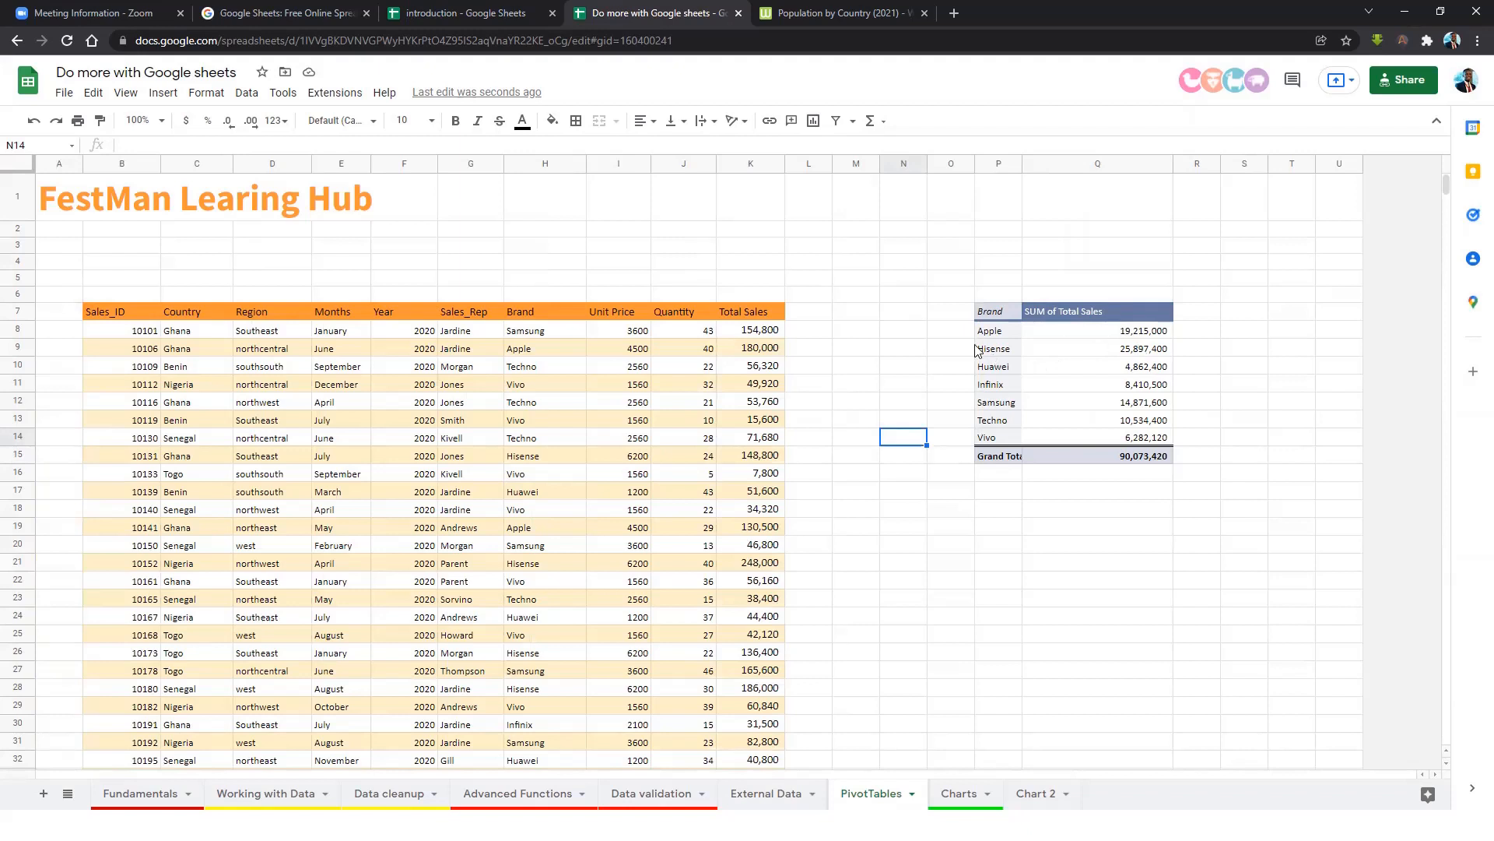
{"action": "left_click", "coordinate": [750, 438]}
Create a new empty pivot table from the sales data at PivotTables!P19.
{"action": "left_click", "coordinate": [618, 438]}
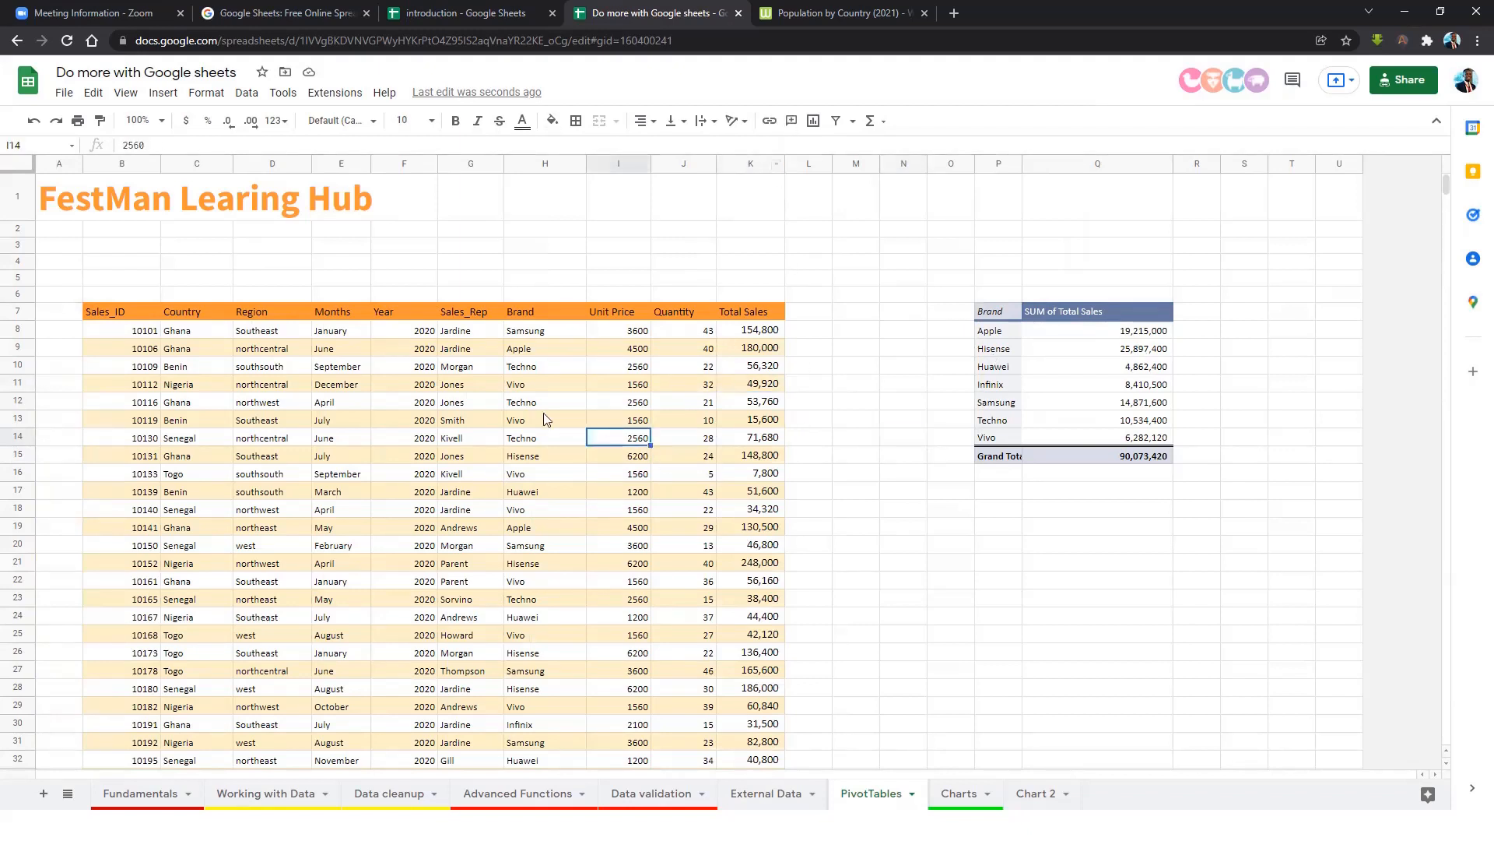
{"action": "left_click", "coordinate": [163, 92]}
{"action": "left_click", "coordinate": [197, 262]}
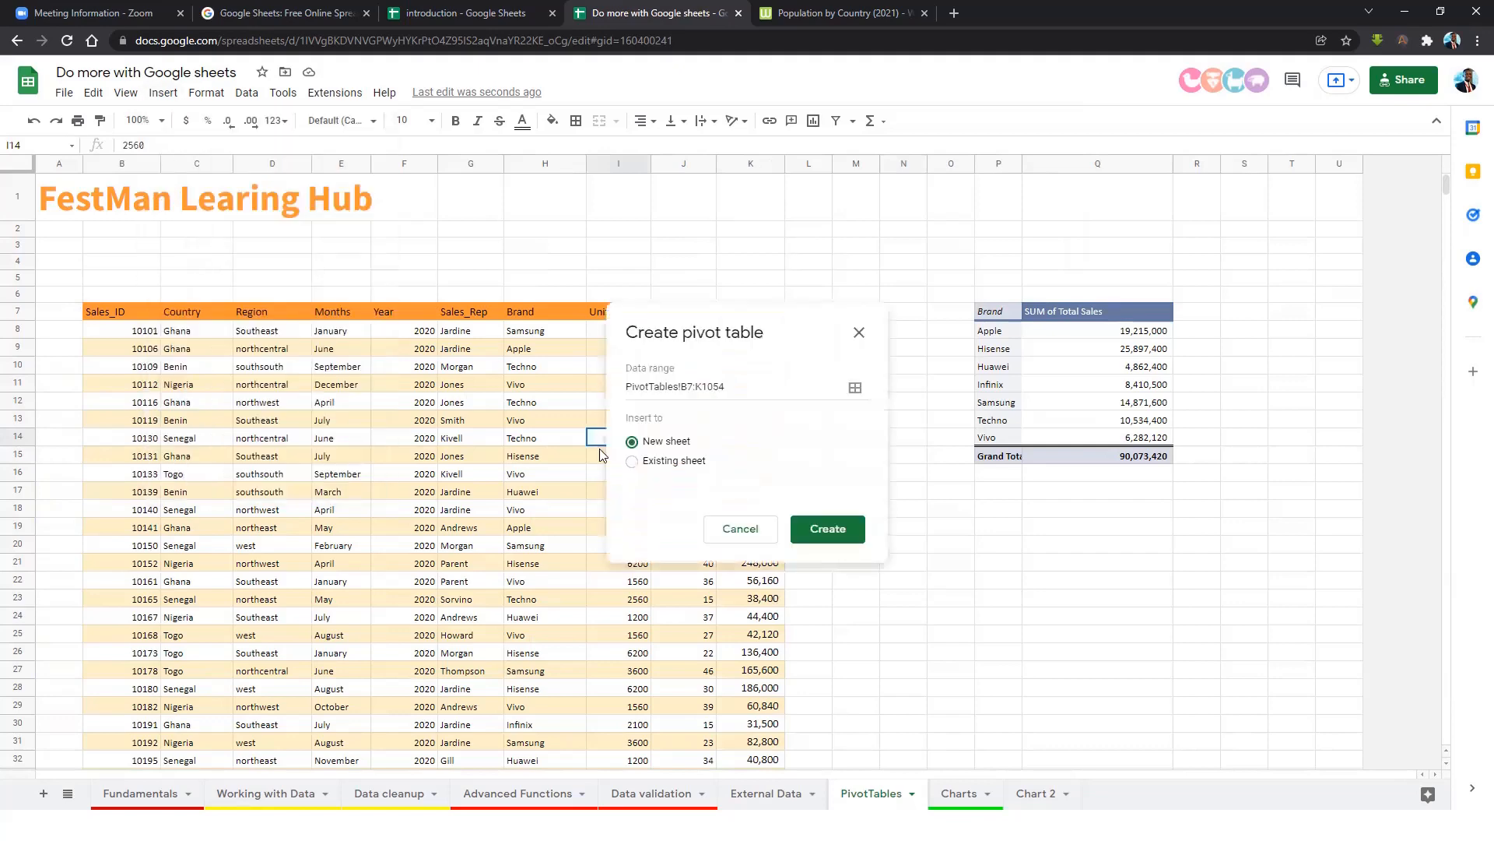
{"action": "left_click", "coordinate": [632, 461]}
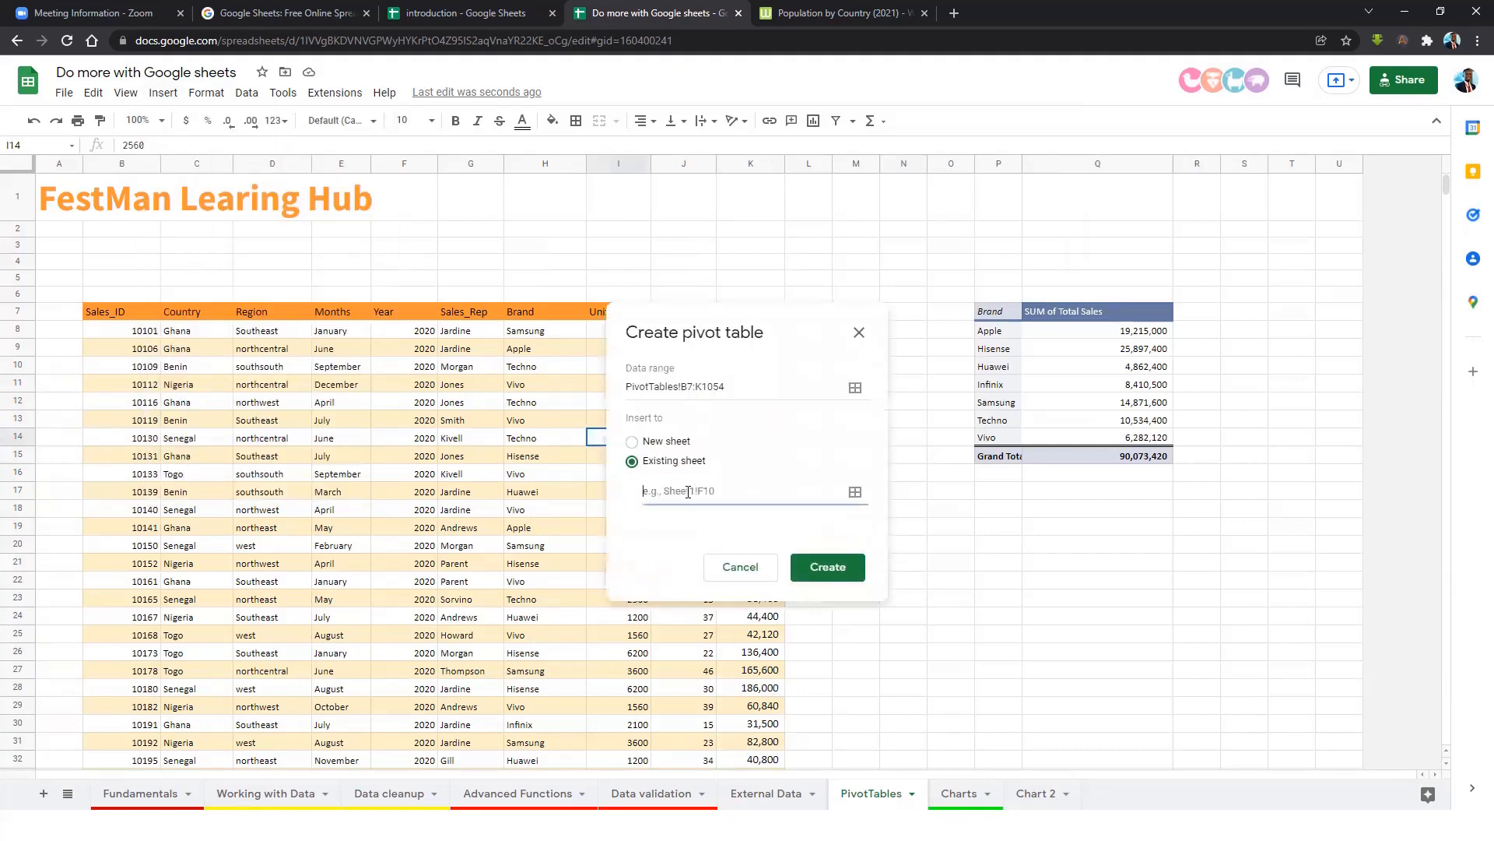
{"action": "left_click", "coordinate": [1012, 528]}
{"action": "left_click", "coordinate": [858, 448]}
{"action": "left_click", "coordinate": [842, 548]}
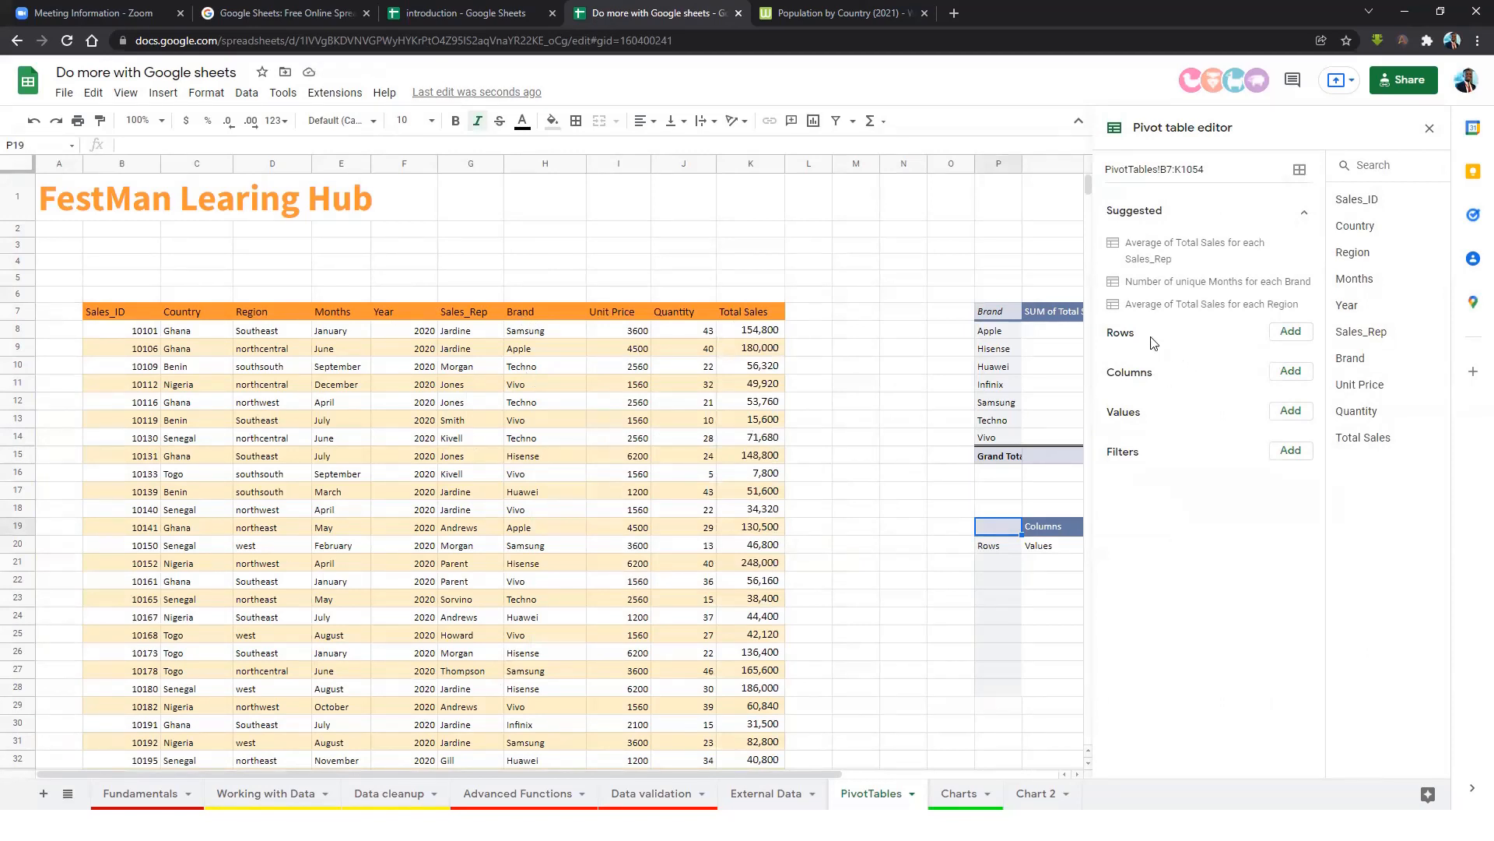
Set the new pivot to Brand rows, Year columns and SUM of Total Sales values.
{"action": "left_click", "coordinate": [1290, 334]}
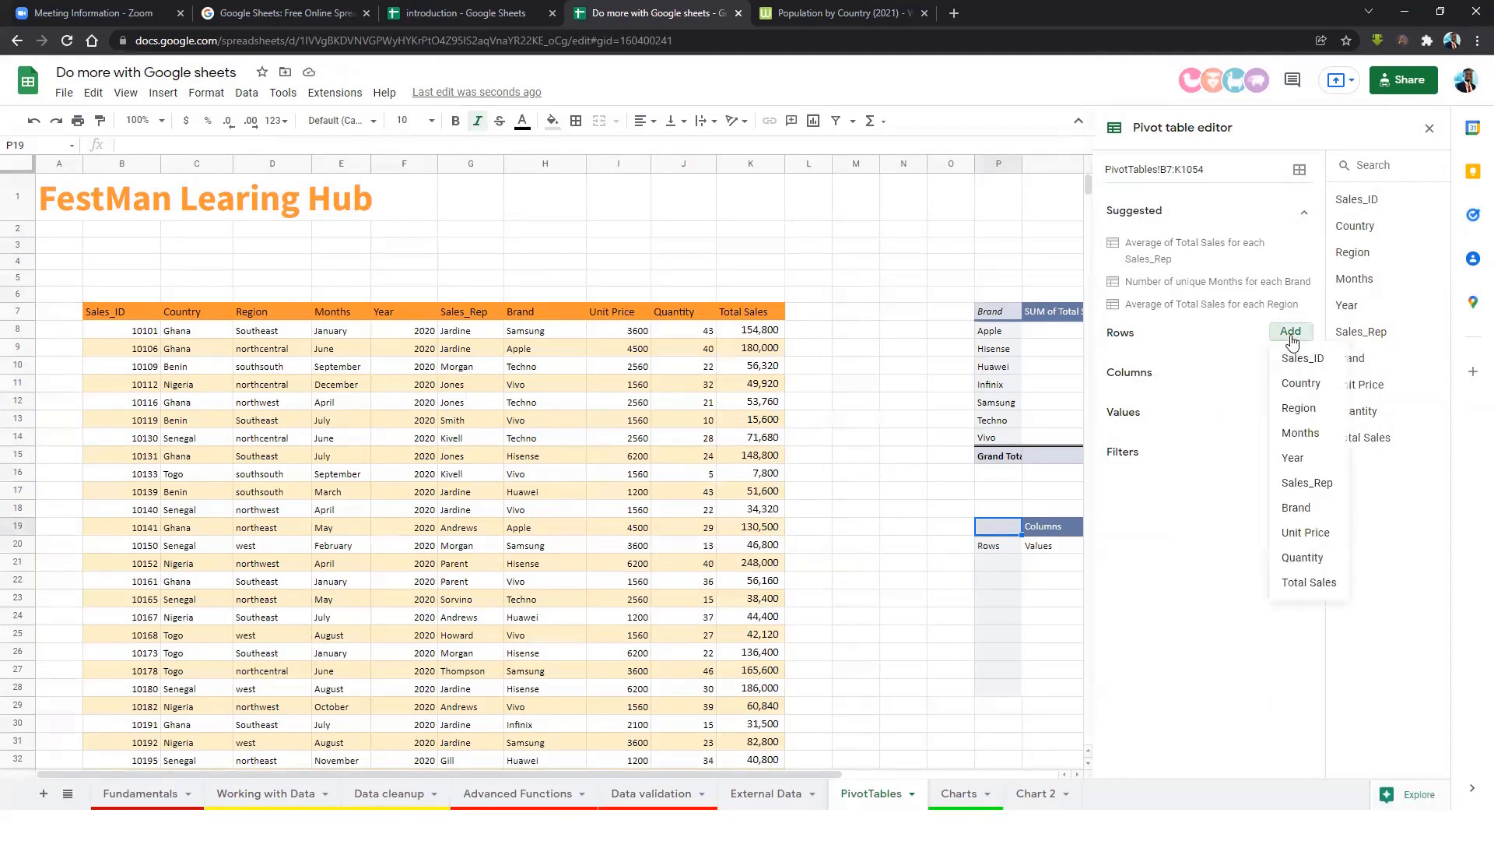
{"action": "left_click", "coordinate": [1311, 509]}
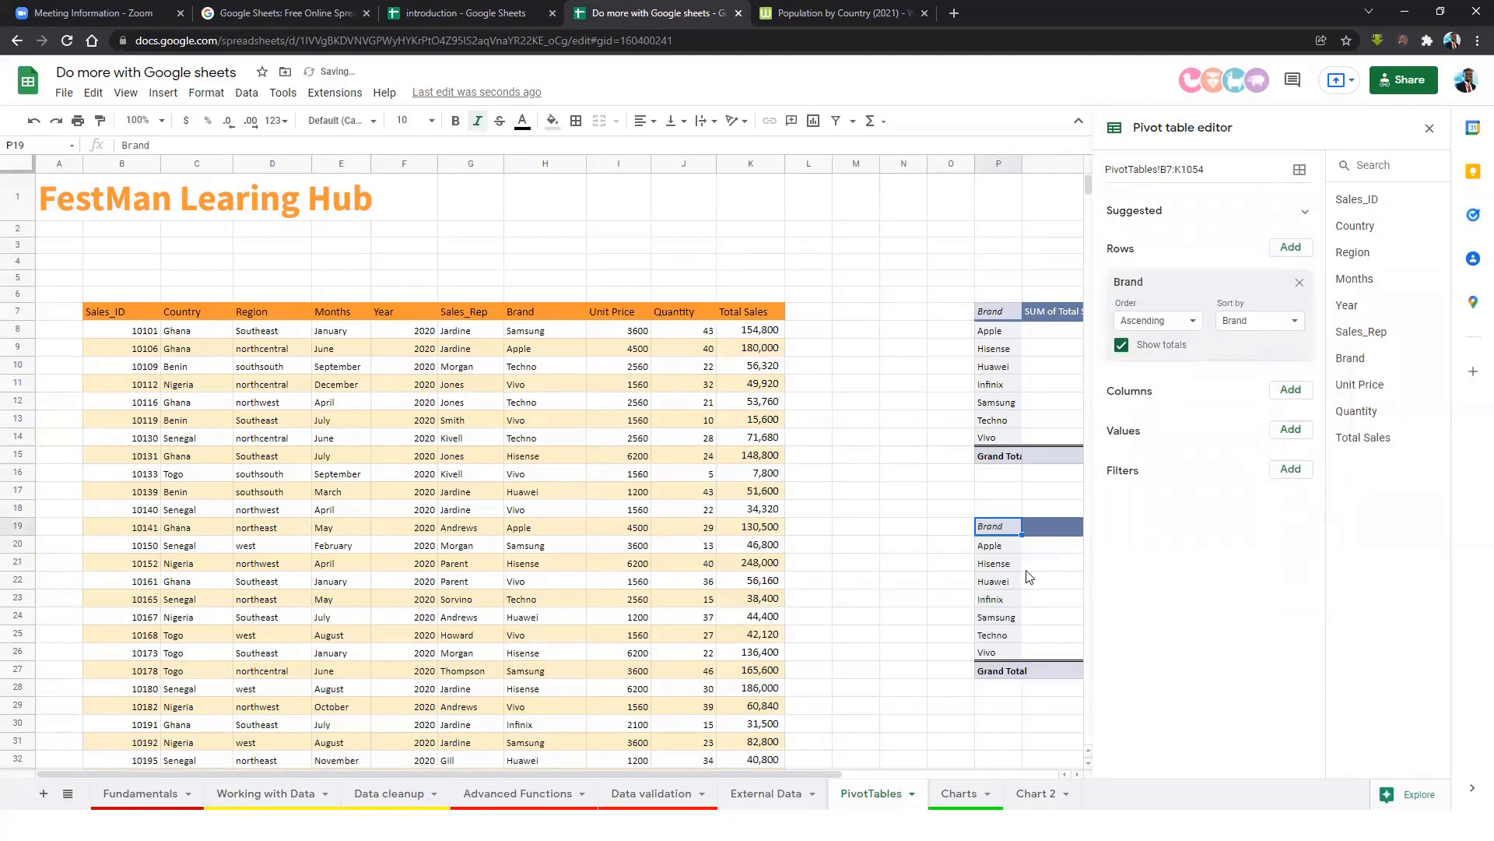
{"action": "left_click", "coordinate": [1298, 398]}
{"action": "left_click", "coordinate": [1292, 518]}
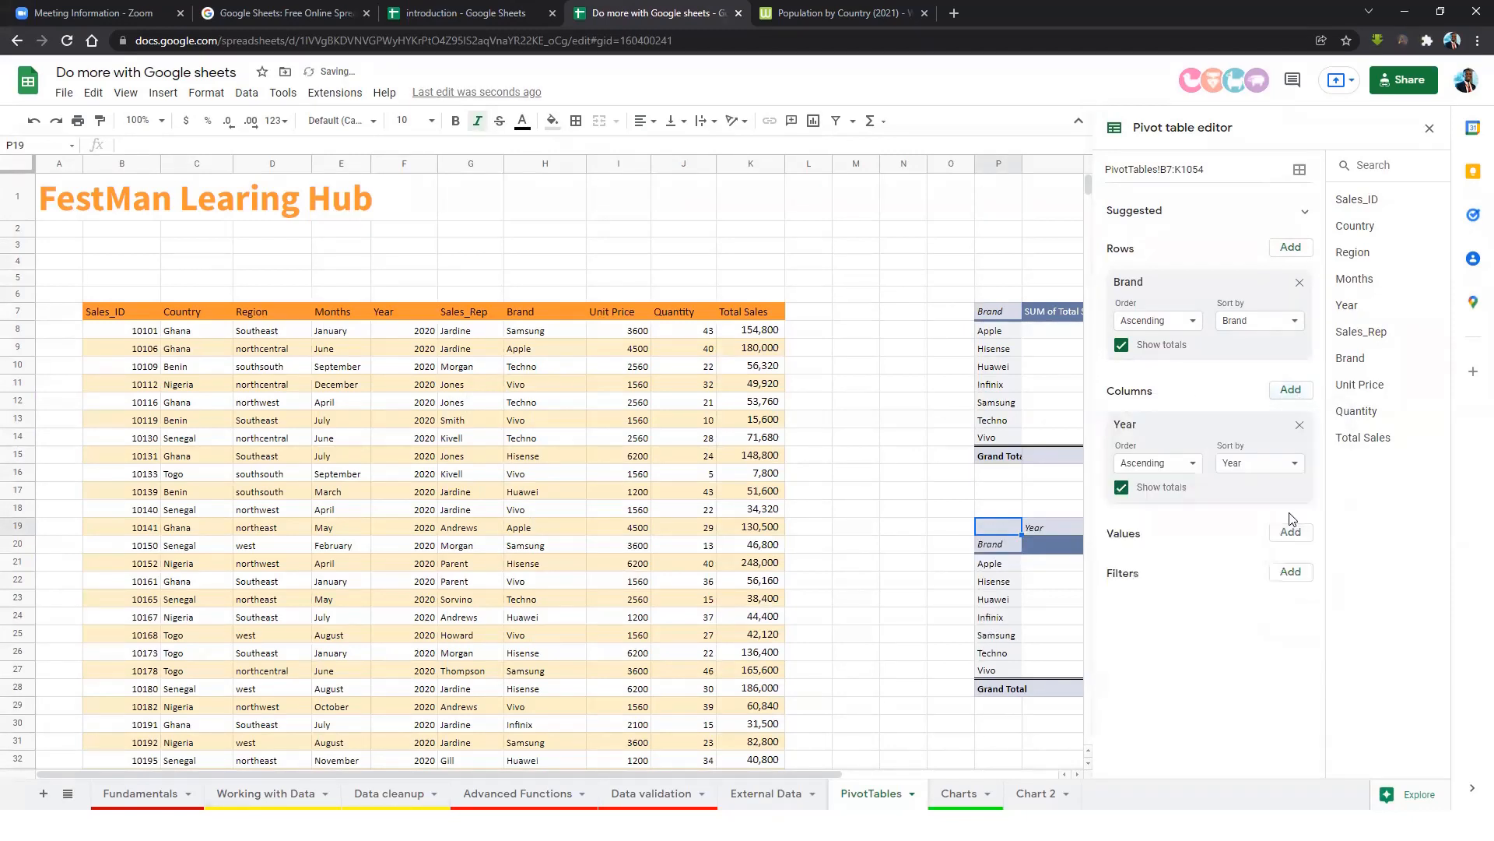
{"action": "left_click", "coordinate": [1077, 775]}
{"action": "left_click", "coordinate": [1077, 774]}
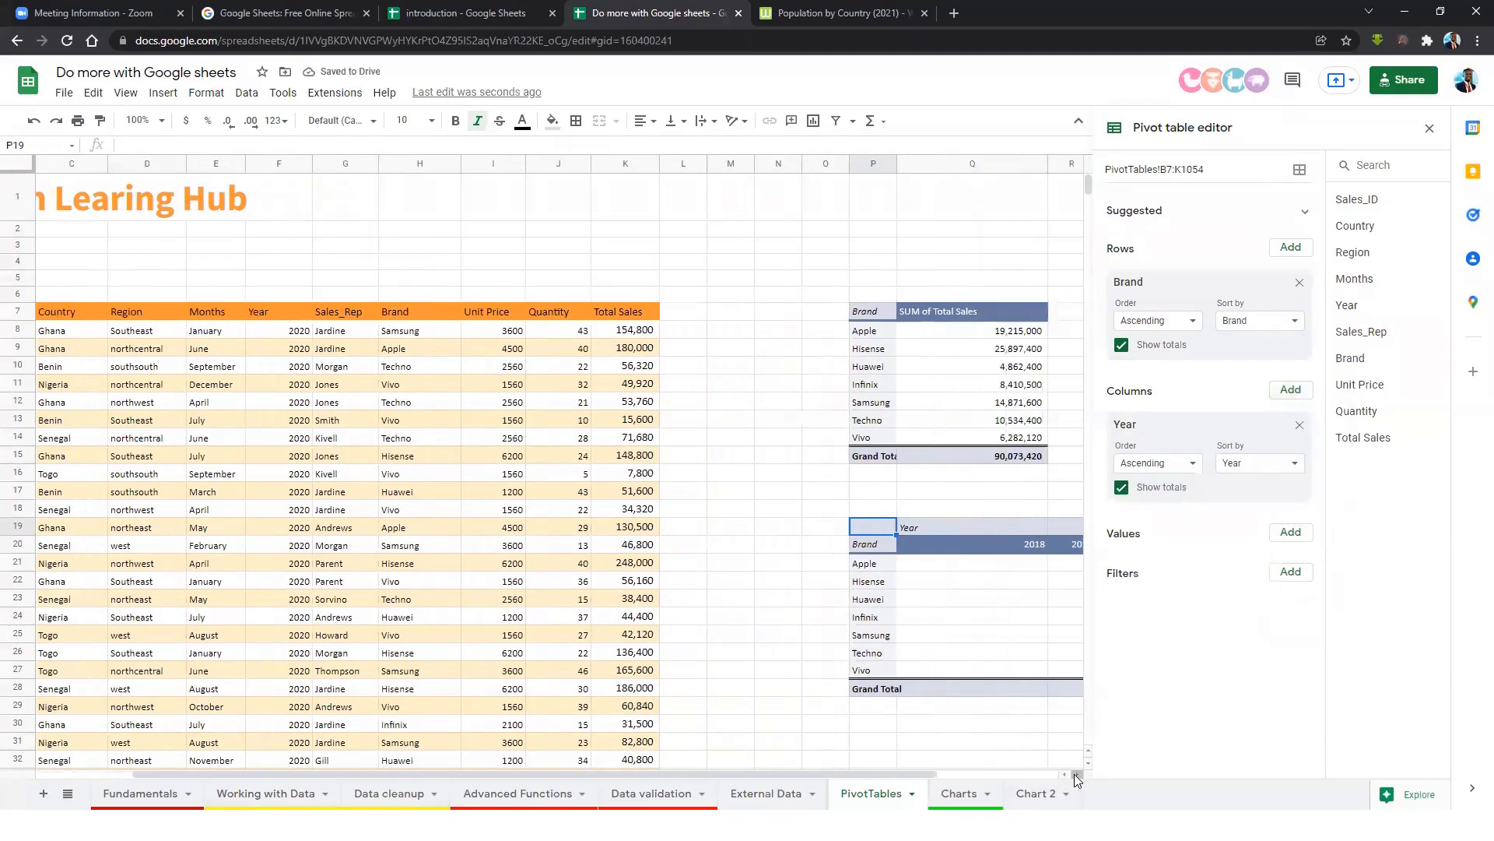
{"action": "left_click", "coordinate": [1077, 774]}
{"action": "left_click", "coordinate": [1077, 774]}
{"action": "left_click", "coordinate": [1077, 775]}
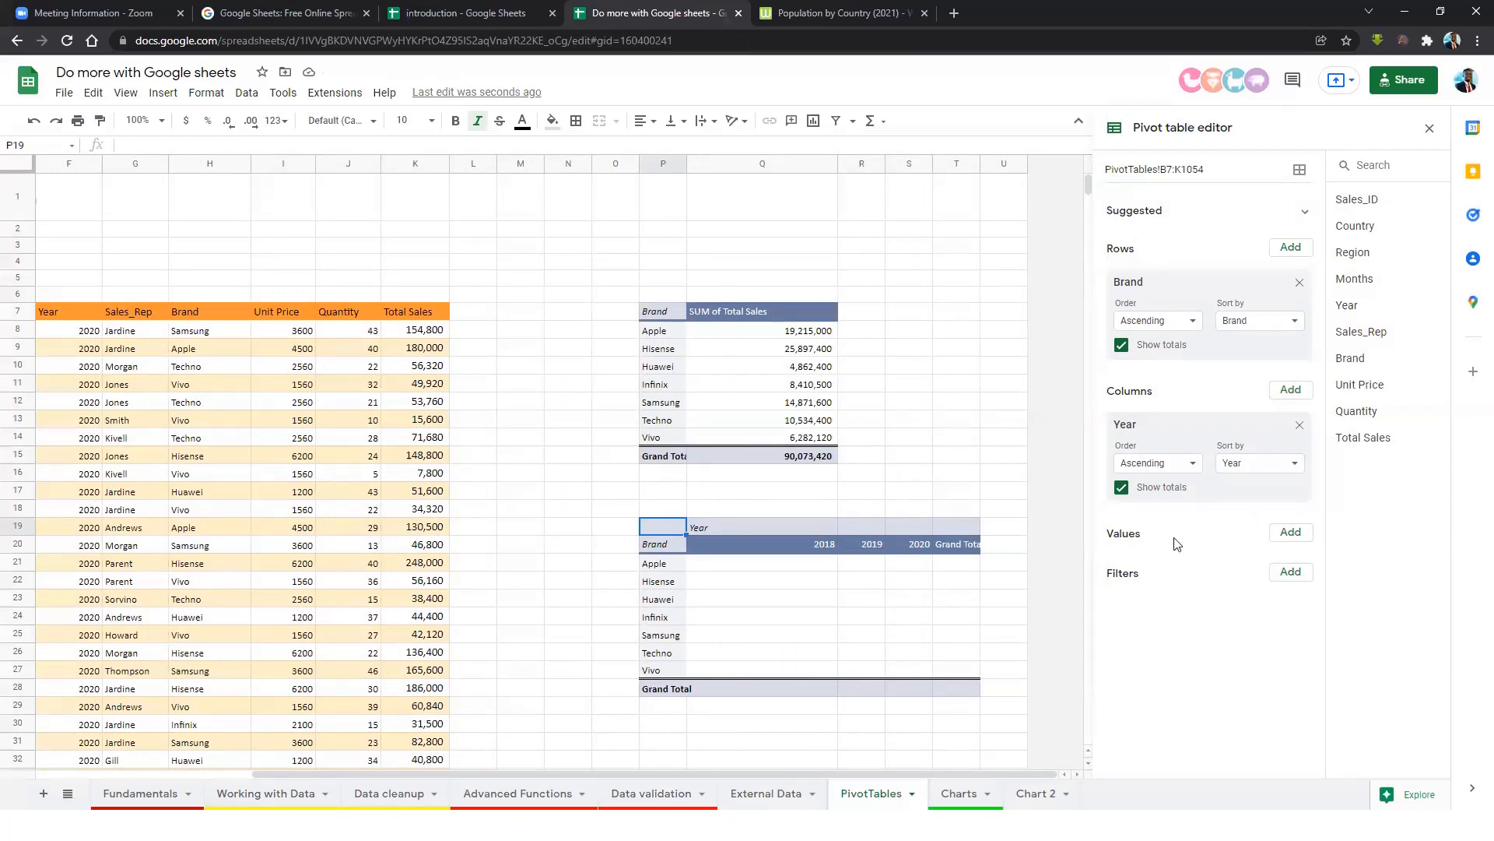
{"action": "left_click", "coordinate": [1291, 534]}
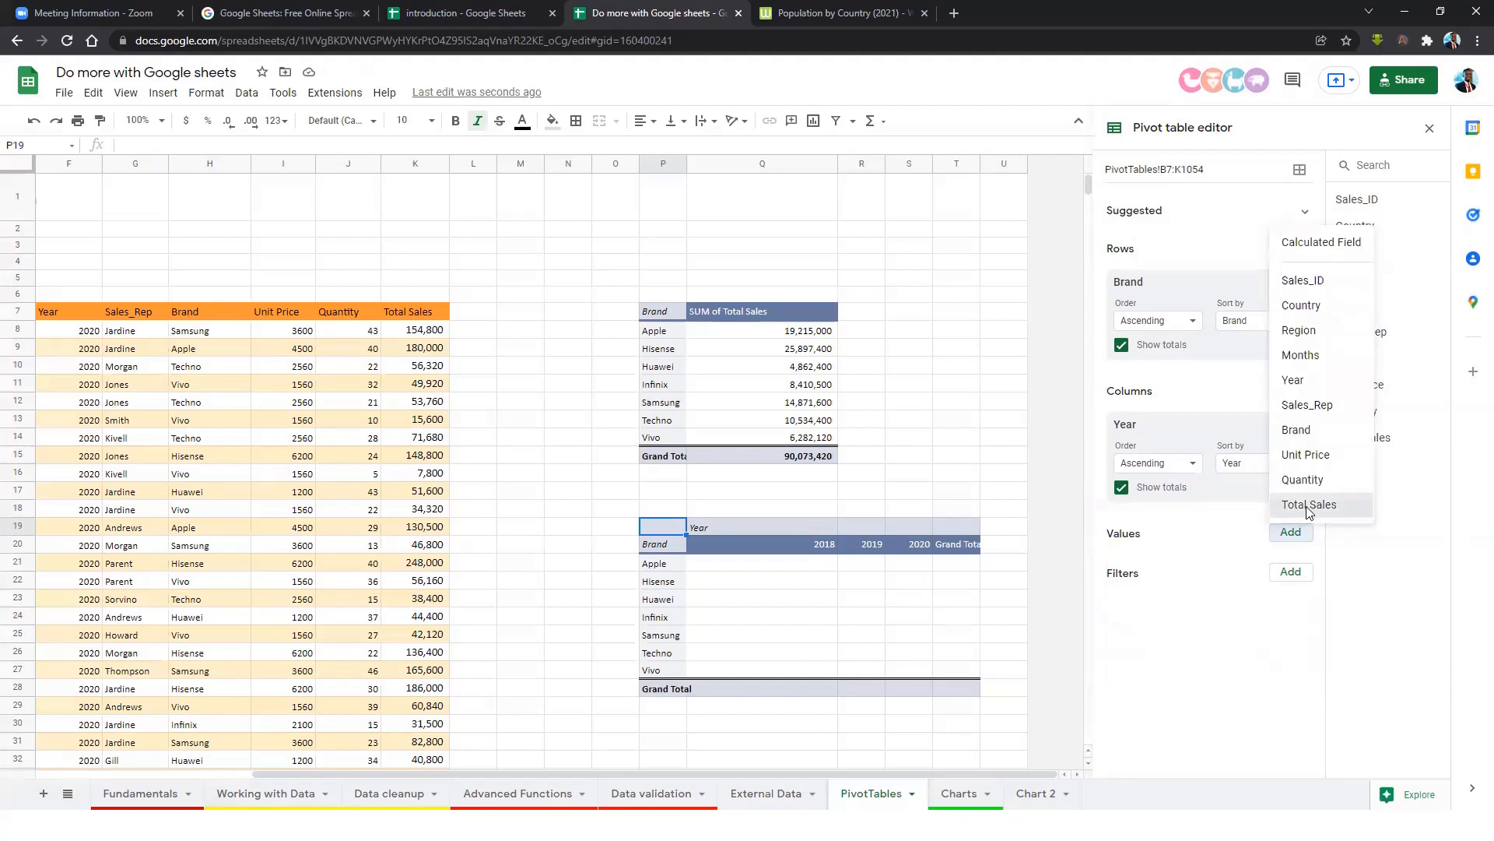
{"action": "left_click", "coordinate": [1308, 506]}
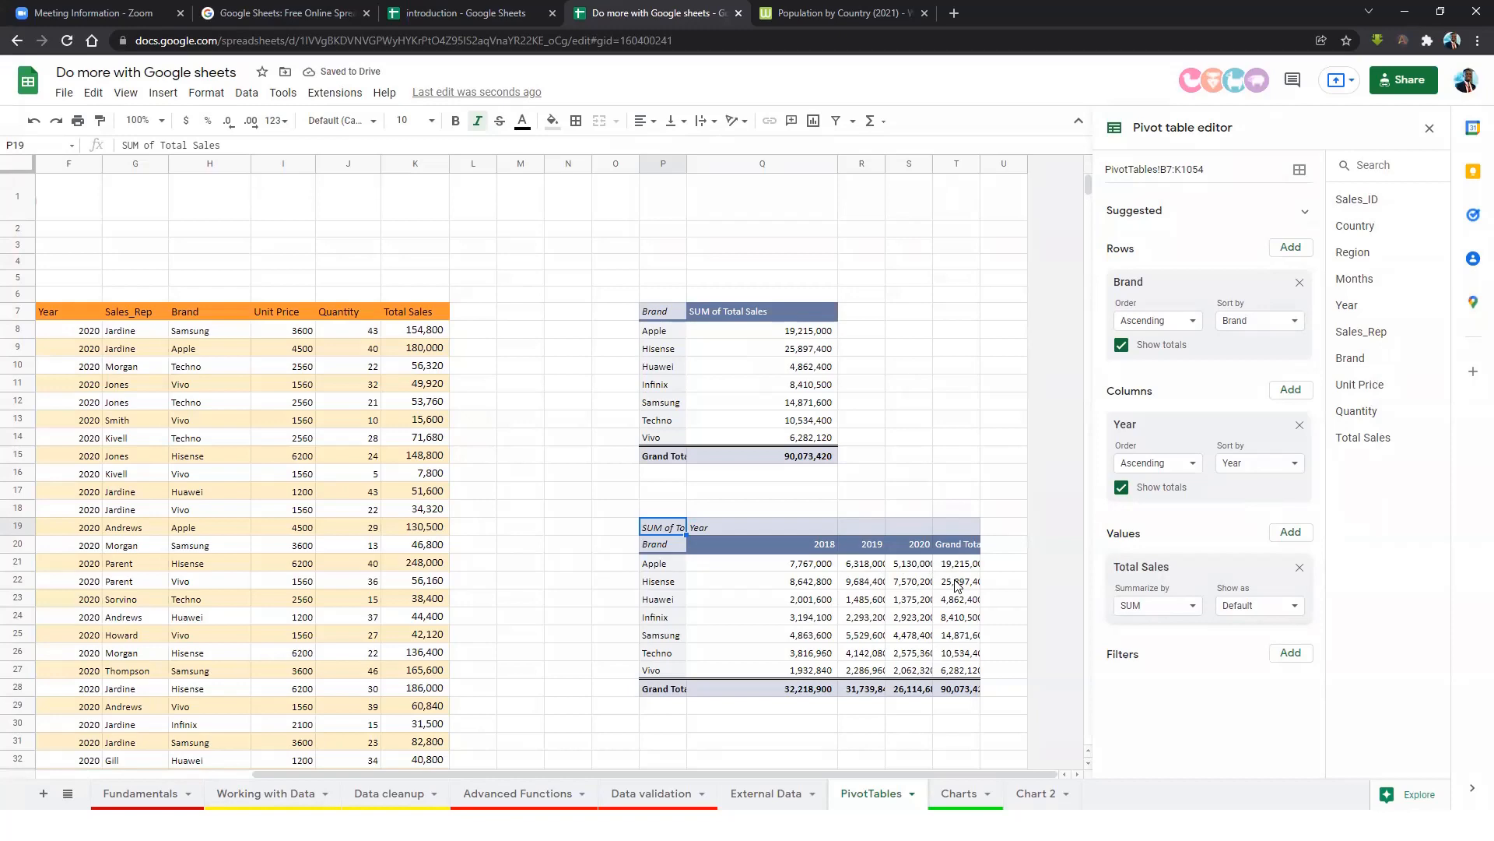
Widen the pivot's year and Grand Total columns so all values fit.
{"action": "left_click", "coordinate": [878, 730]}
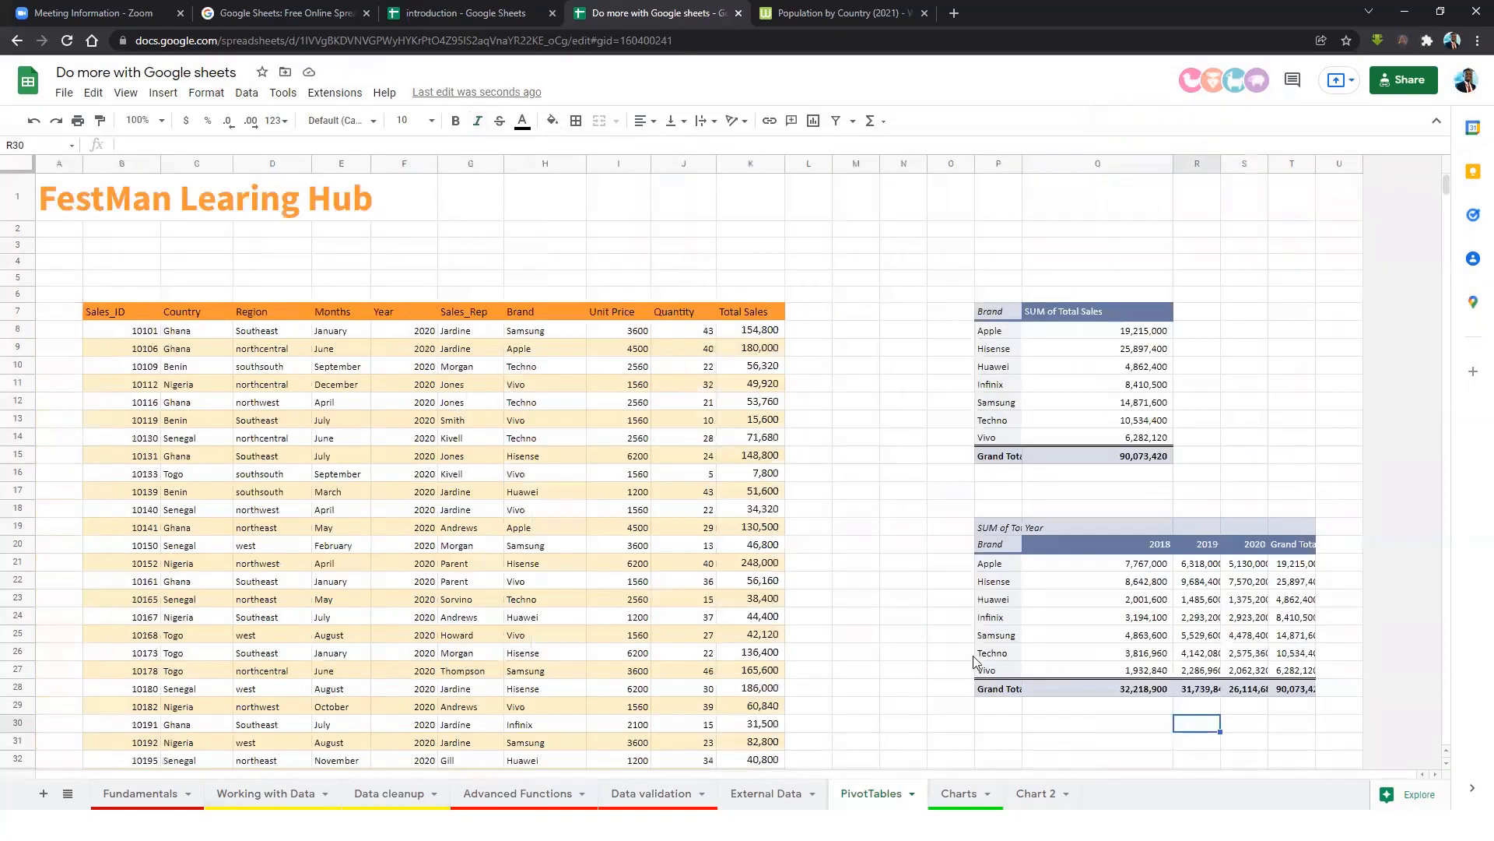
{"action": "mouse_move", "coordinate": [1314, 166]}
{"action": "left_mouse_down"}
{"action": "mouse_move", "coordinate": [1345, 167]}
{"action": "mouse_move", "coordinate": [1299, 166]}
{"action": "left_mouse_up"}
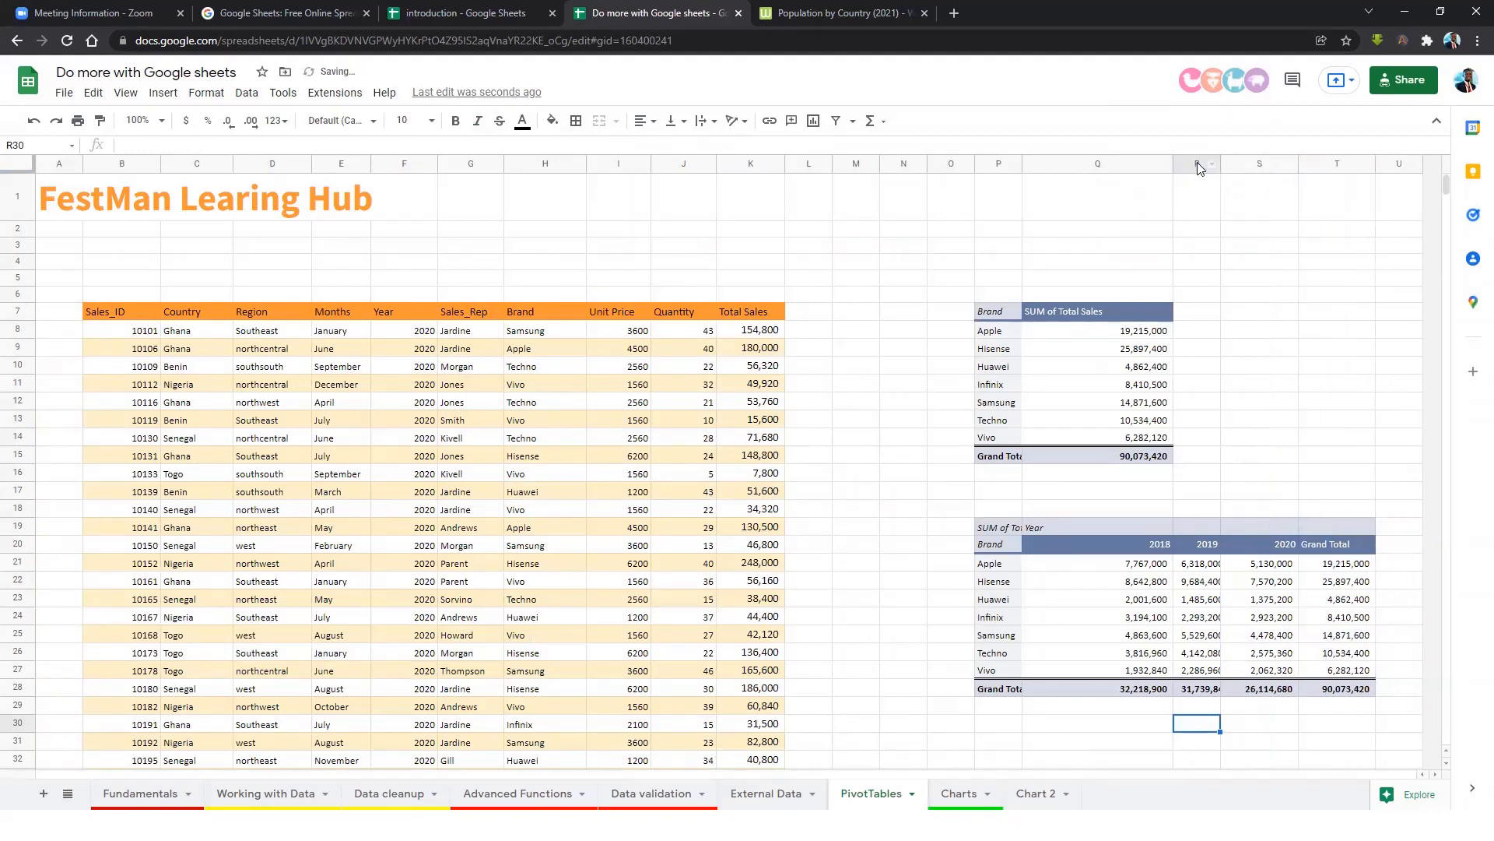
{"action": "left_click_drag", "start_coordinate": [1172, 163], "coordinate": [1240, 166]}
{"action": "left_click", "coordinate": [1314, 620]}
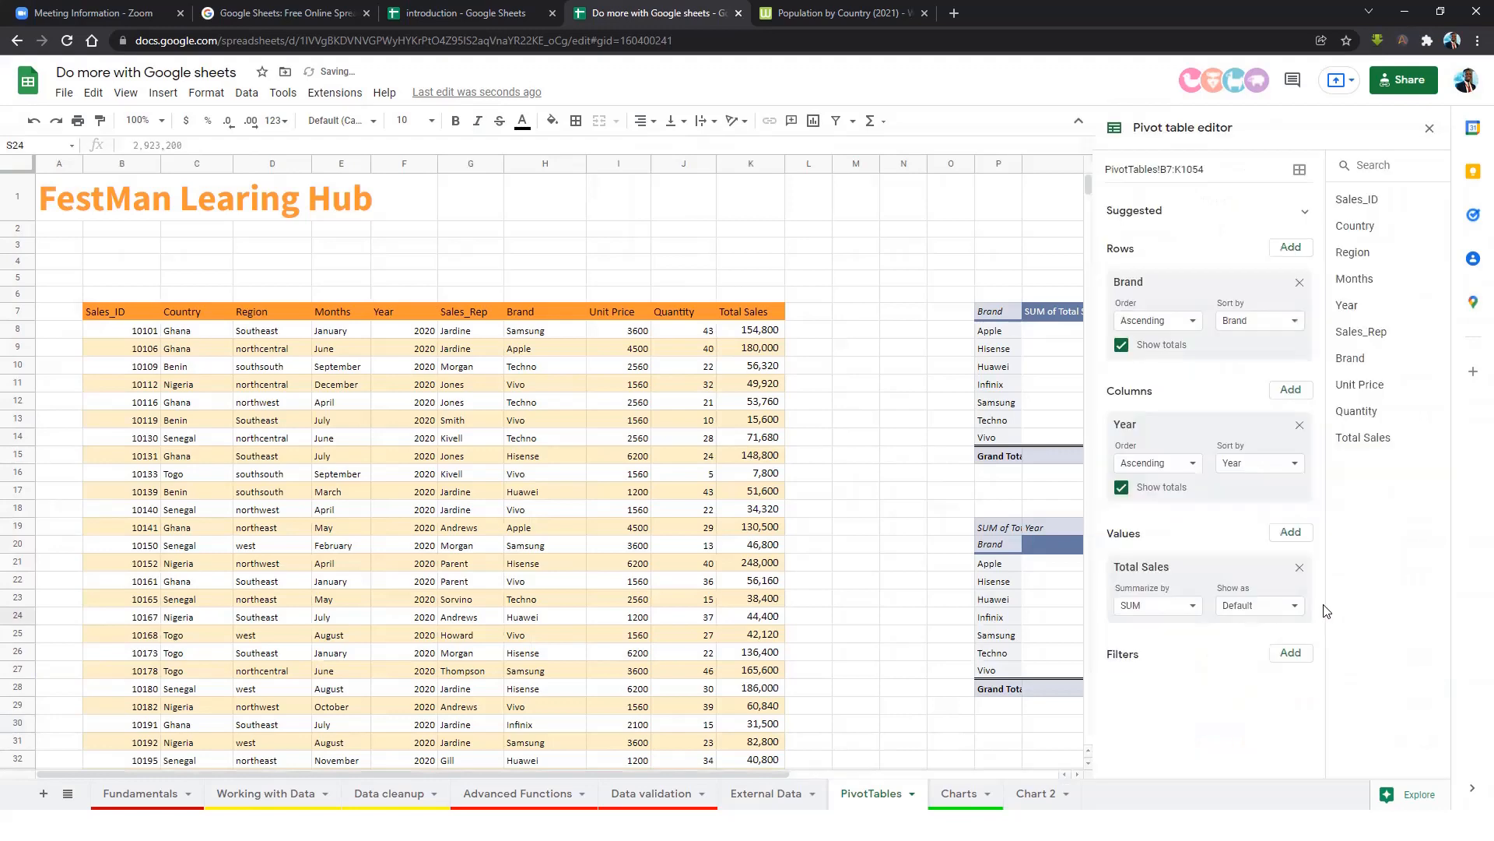
{"action": "left_click", "coordinate": [915, 461]}
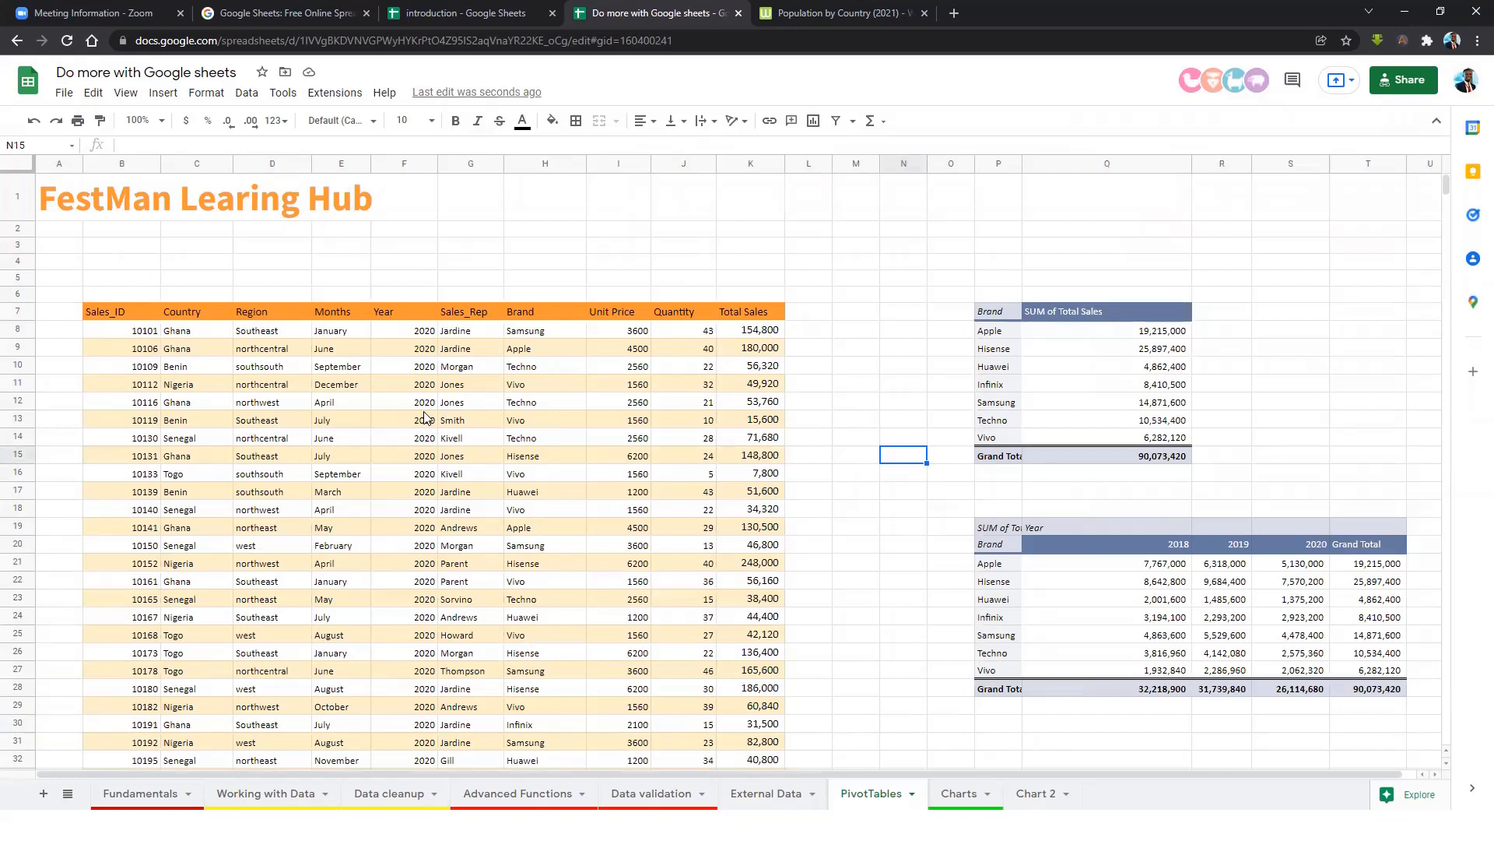
On the Charts sheet, insert a chart from the Brand and Total Sales table B5:C12.
{"action": "left_click", "coordinate": [965, 793]}
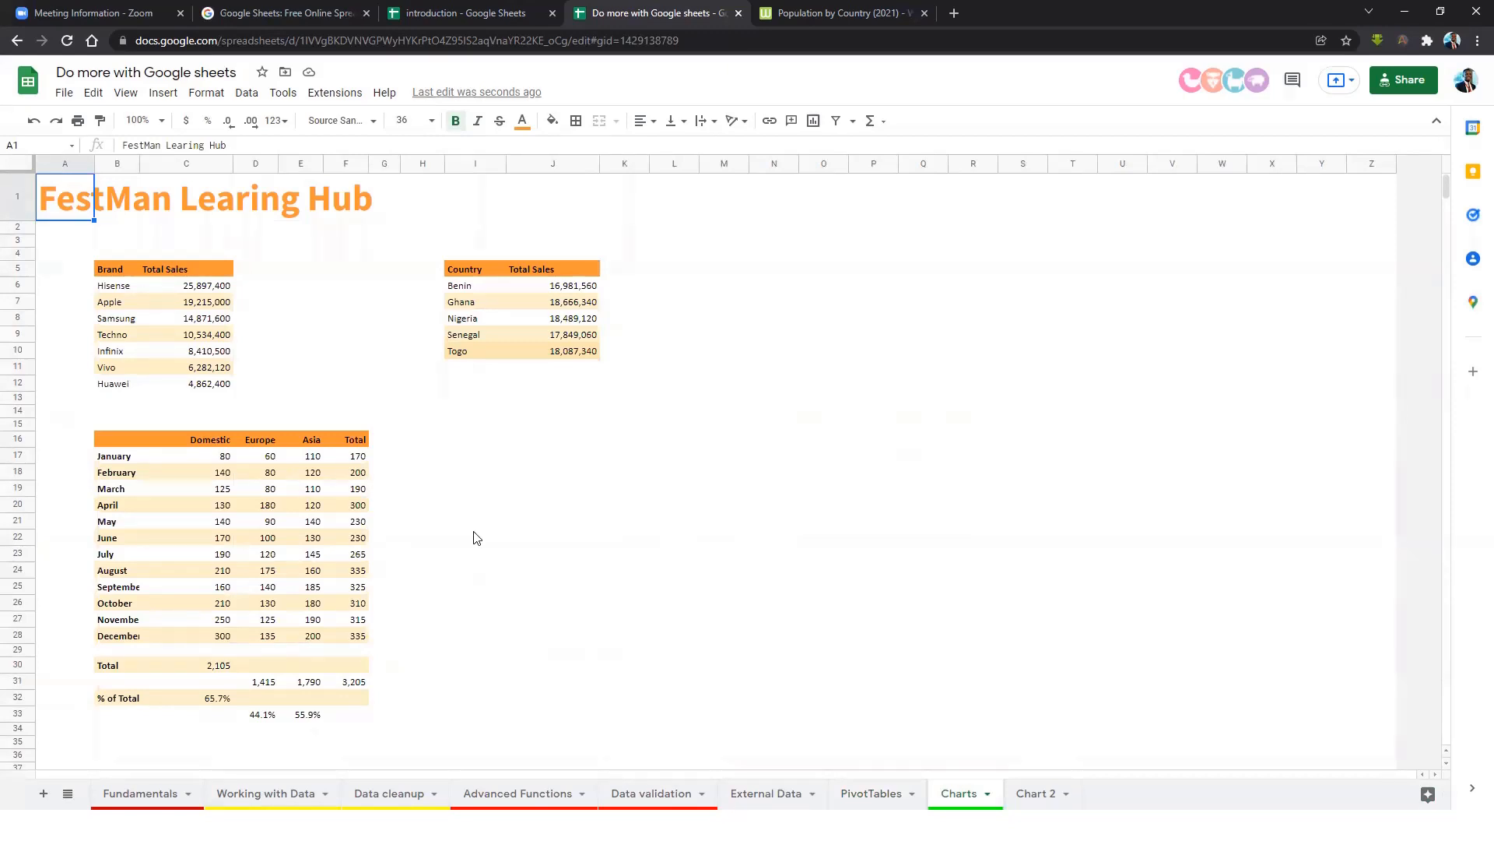
{"action": "left_click", "coordinate": [105, 272]}
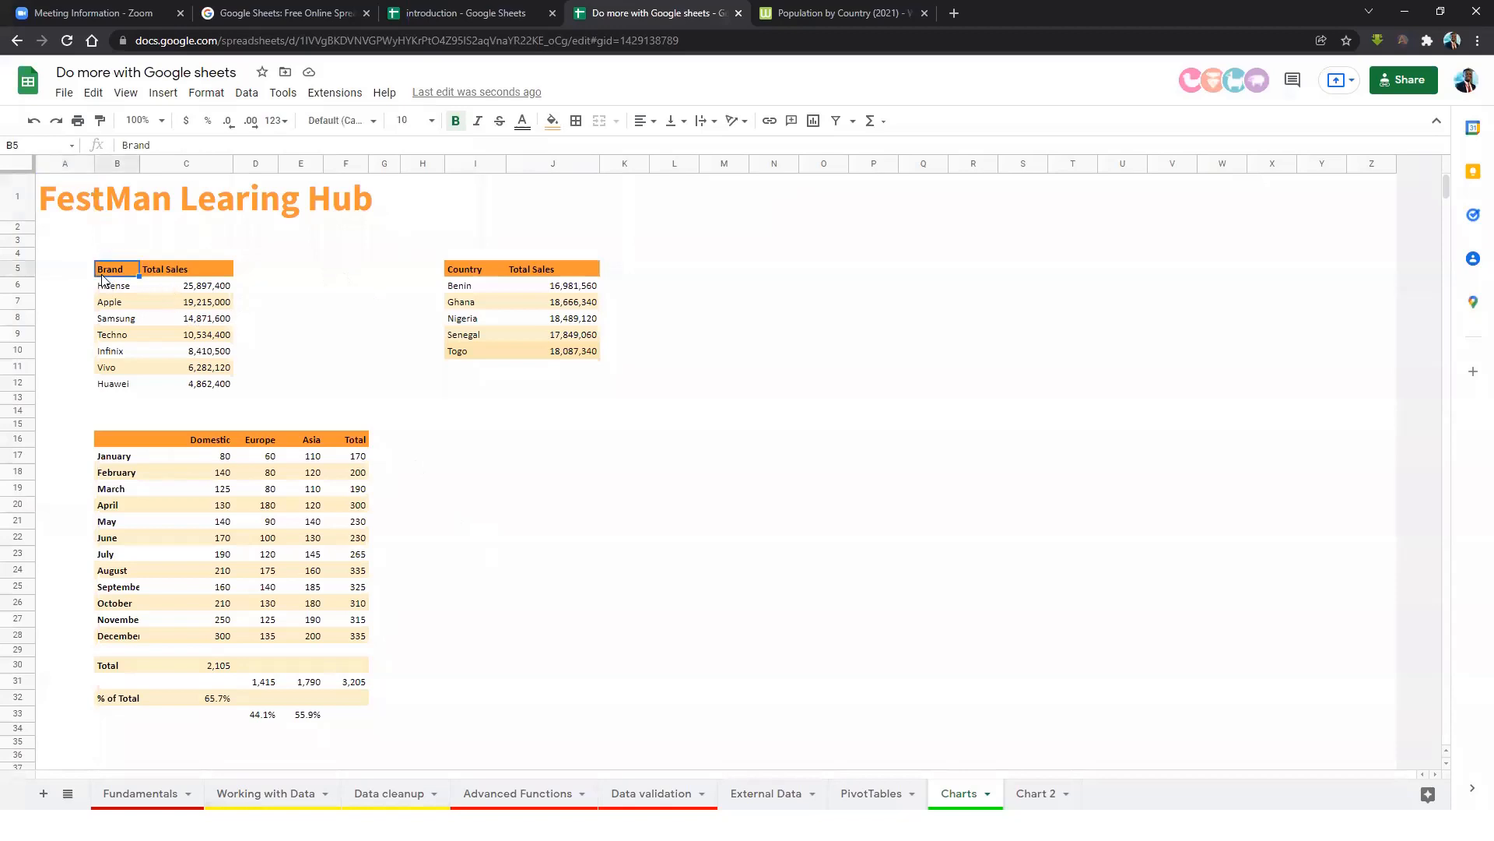
{"action": "left_click", "coordinate": [176, 272]}
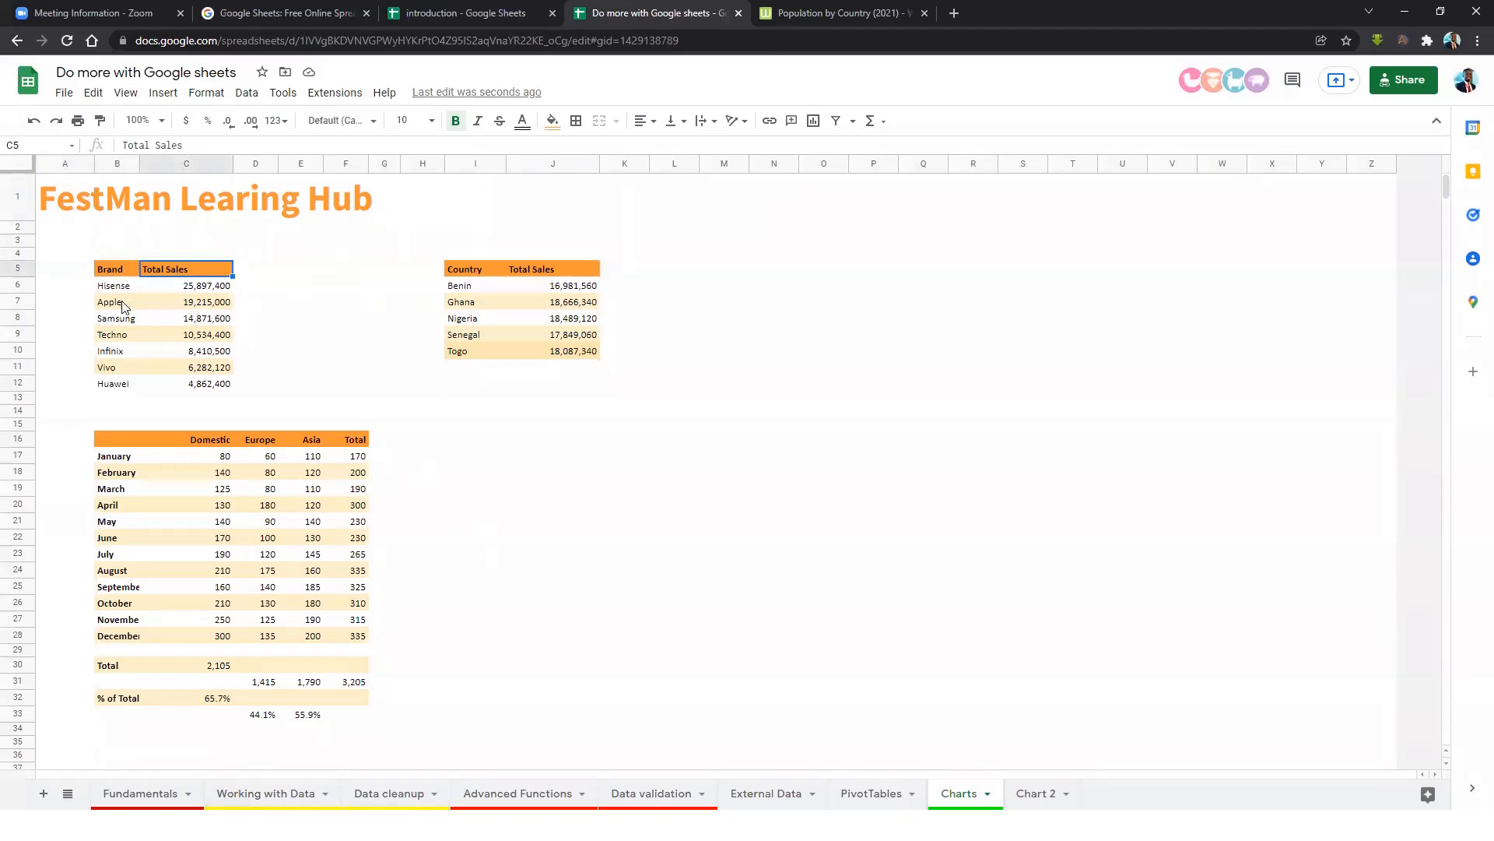
{"action": "left_click_drag", "start_coordinate": [112, 271], "coordinate": [223, 386]}
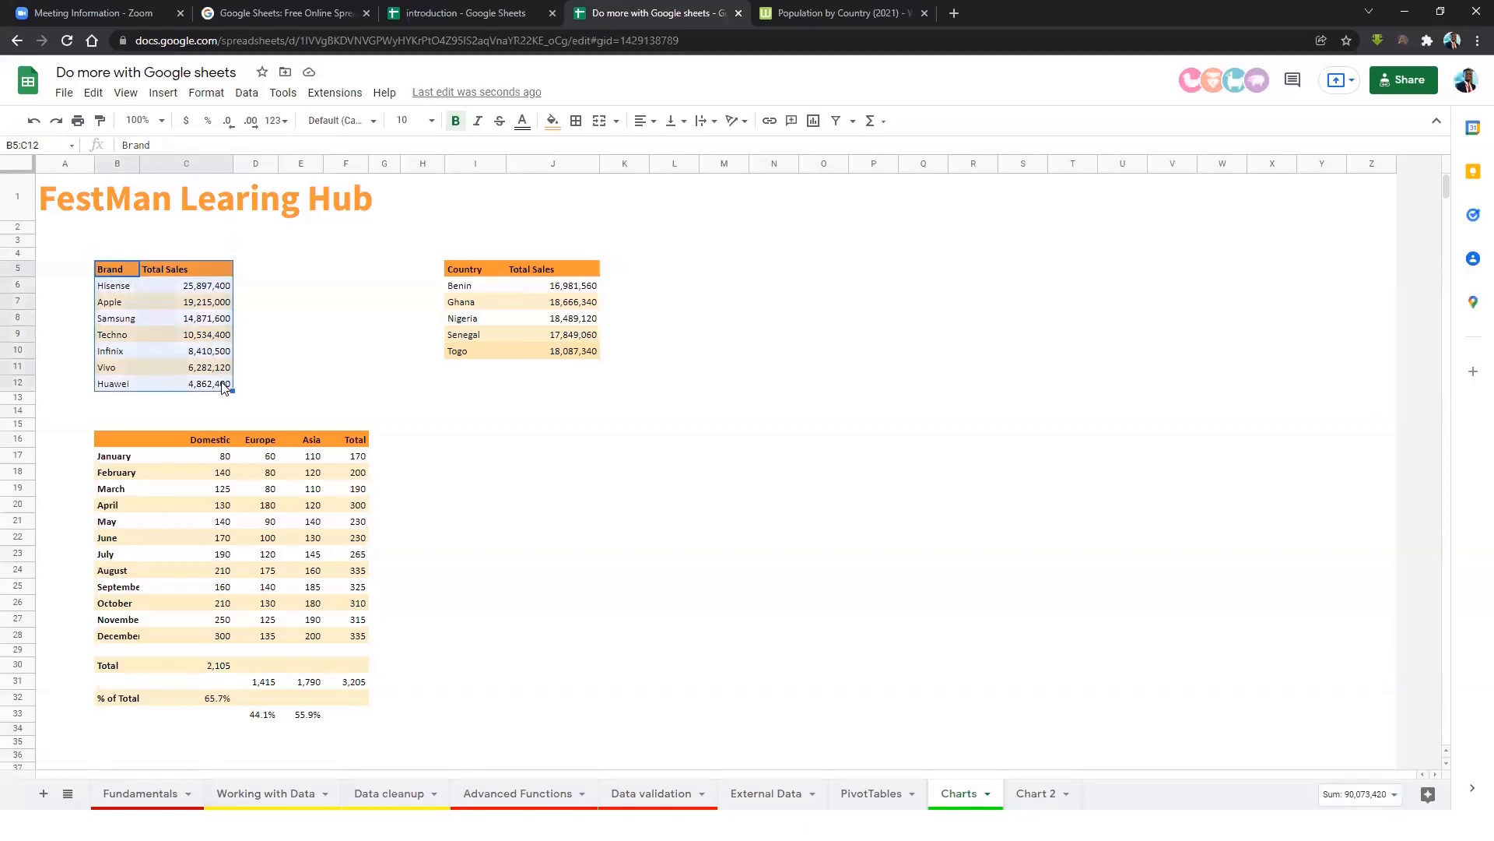
{"action": "left_click", "coordinate": [163, 93]}
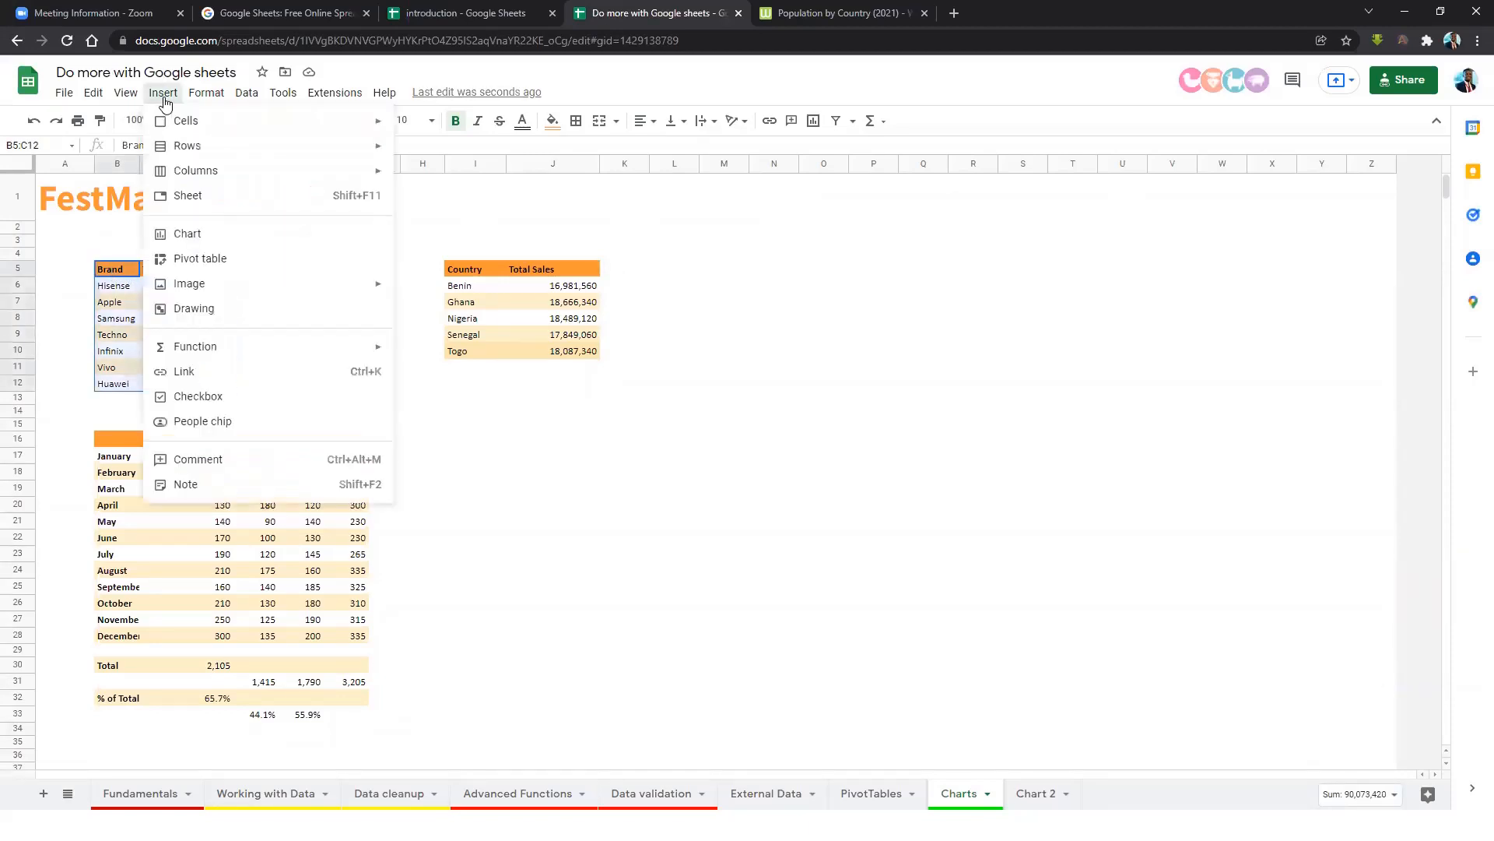
{"action": "left_click", "coordinate": [201, 237]}
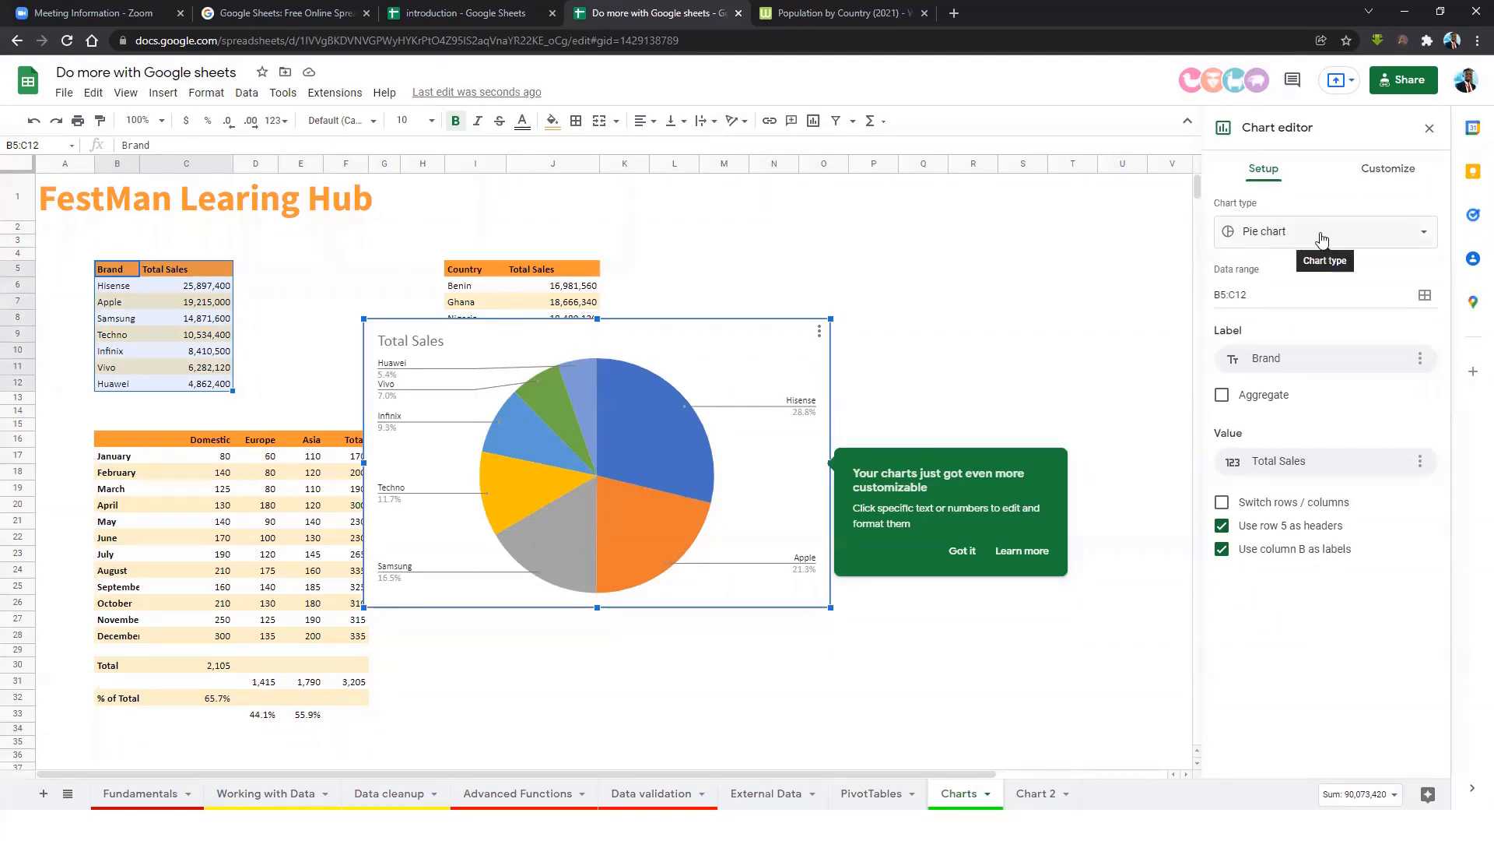
Change the pie chart into a Total Sales vs. Brand column chart and show its customization options.
{"action": "left_click", "coordinate": [1405, 241]}
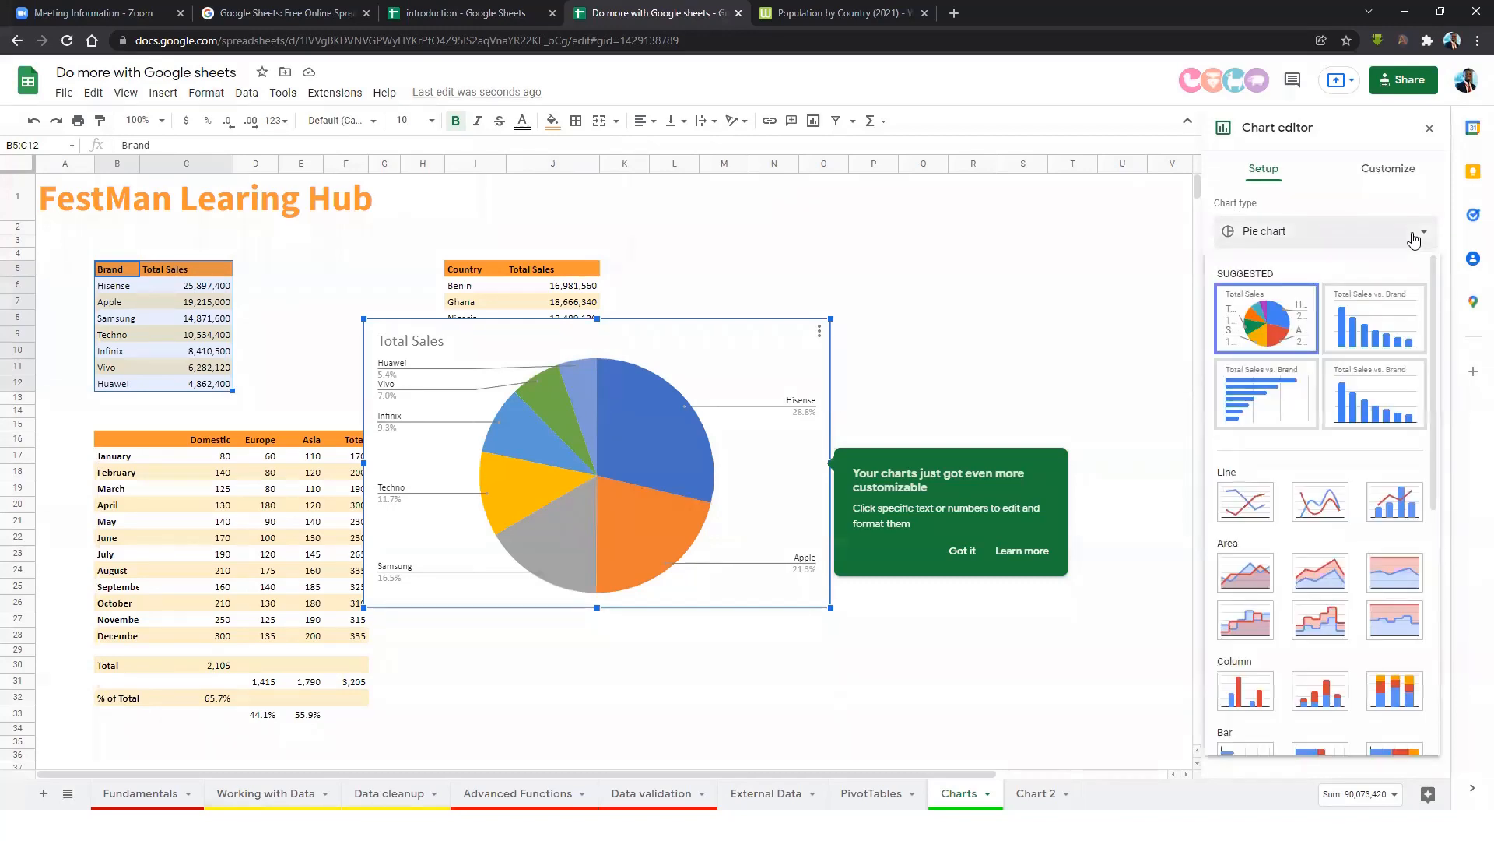
{"action": "left_click", "coordinate": [1378, 343]}
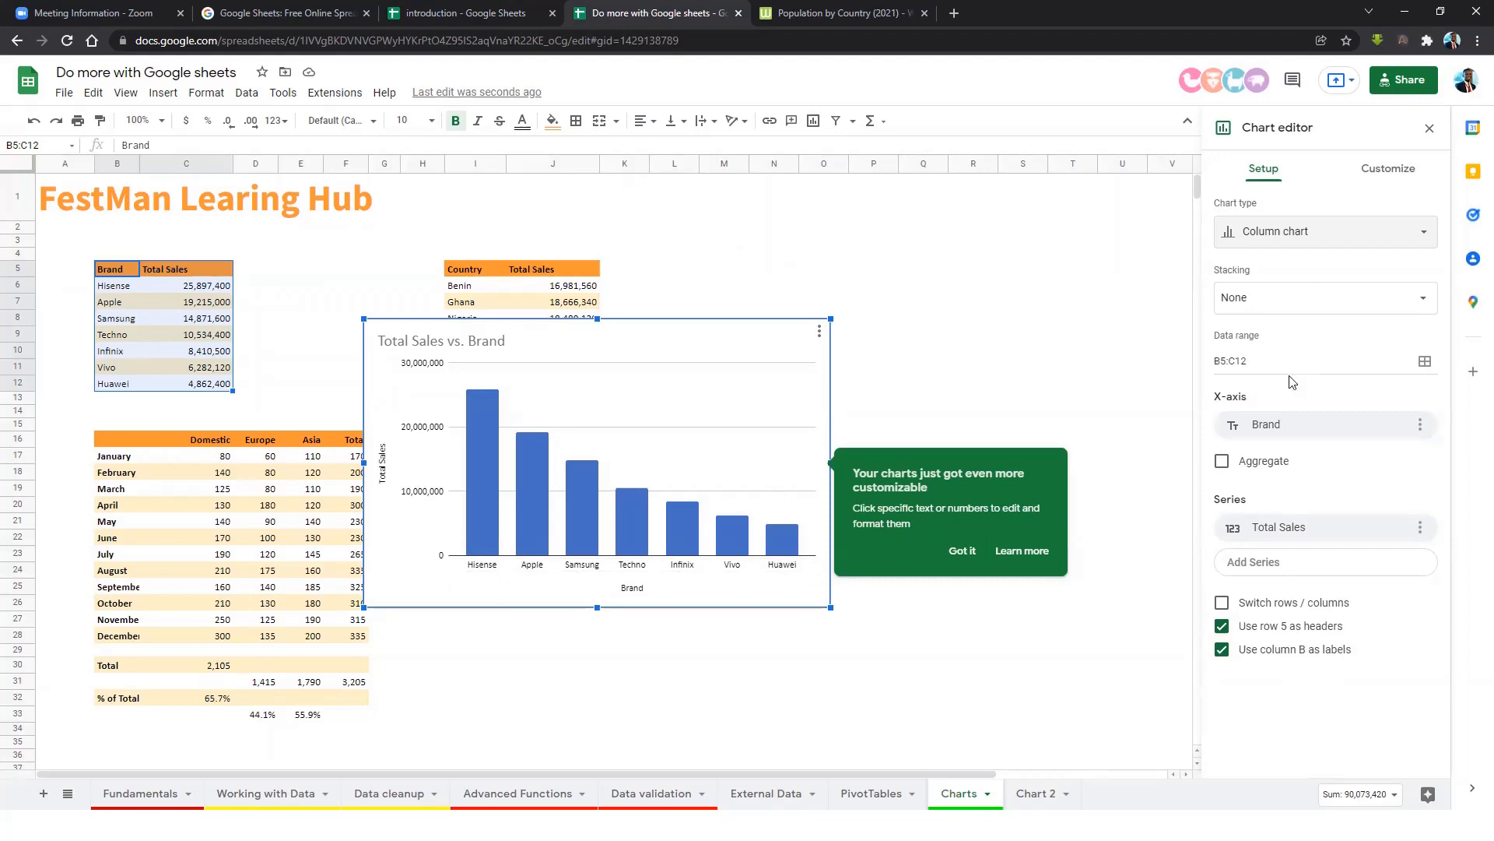
{"action": "left_click", "coordinate": [1399, 176]}
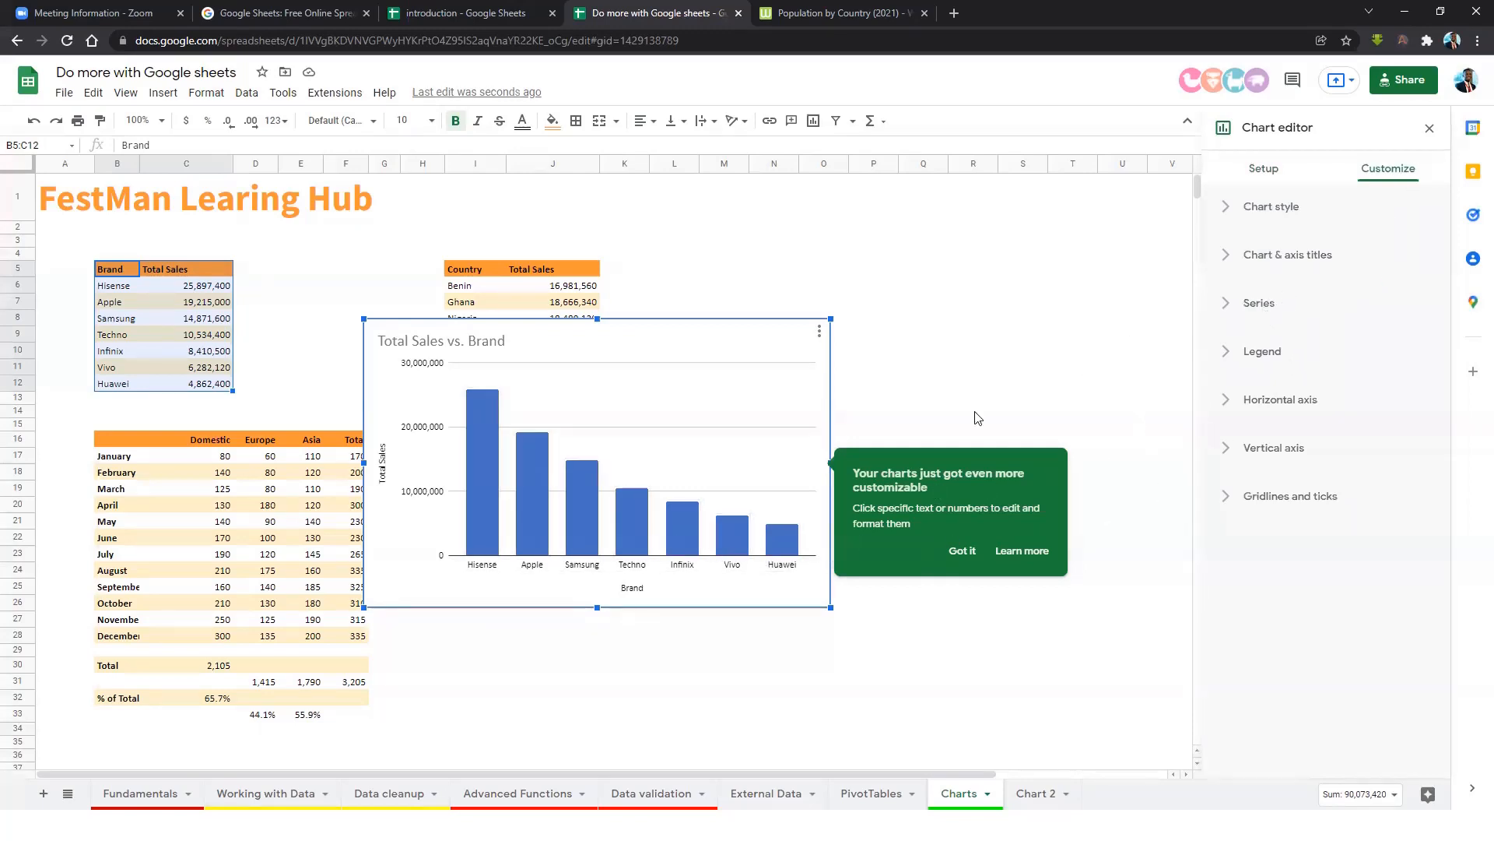
Colour the chart bars orange and the Hisense bar dark grey.
{"action": "left_click", "coordinate": [1271, 306]}
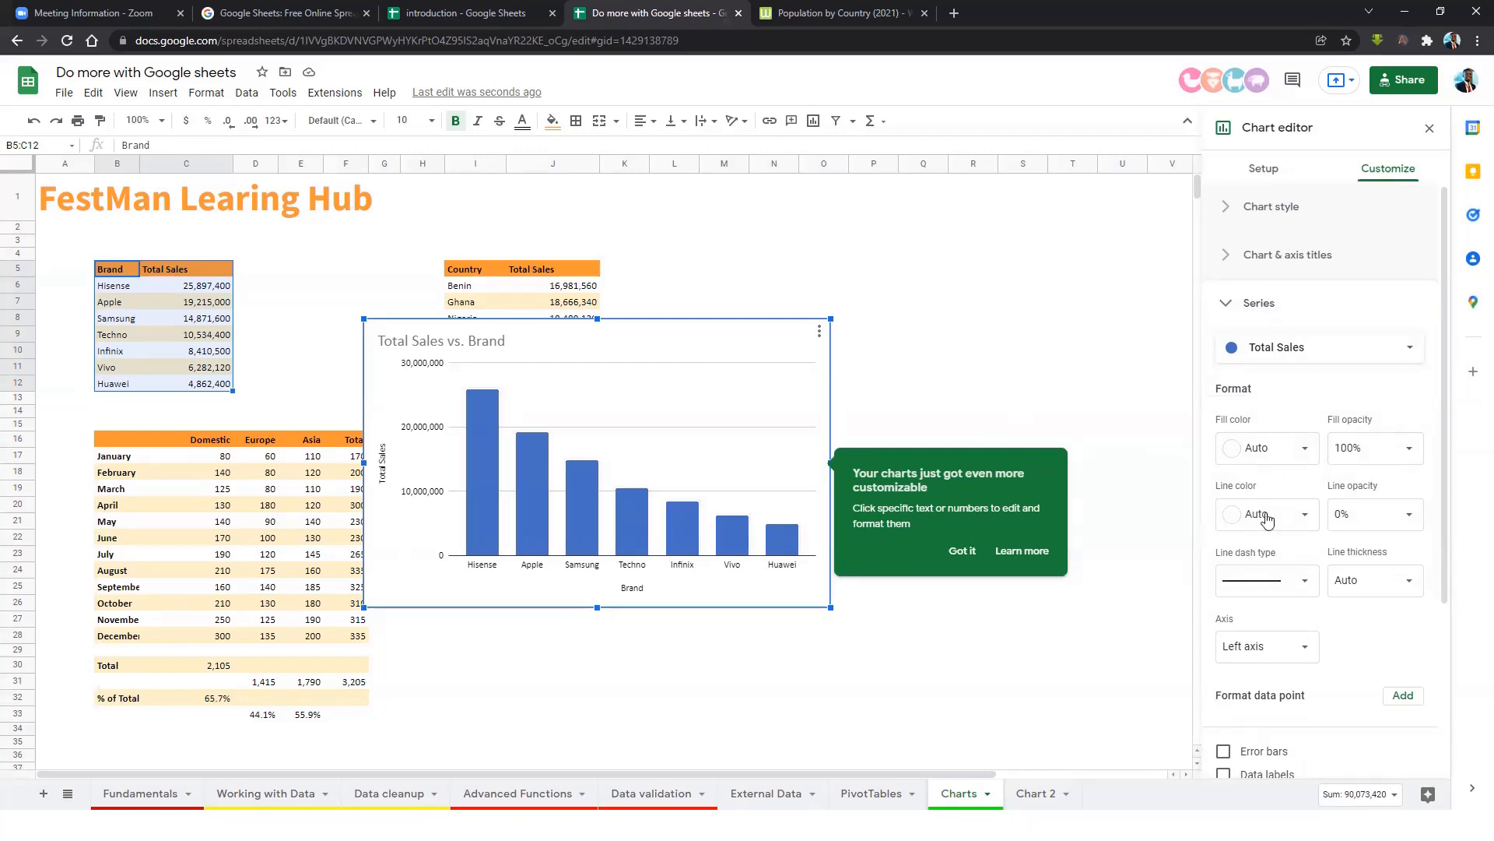
{"action": "left_click", "coordinate": [1303, 459]}
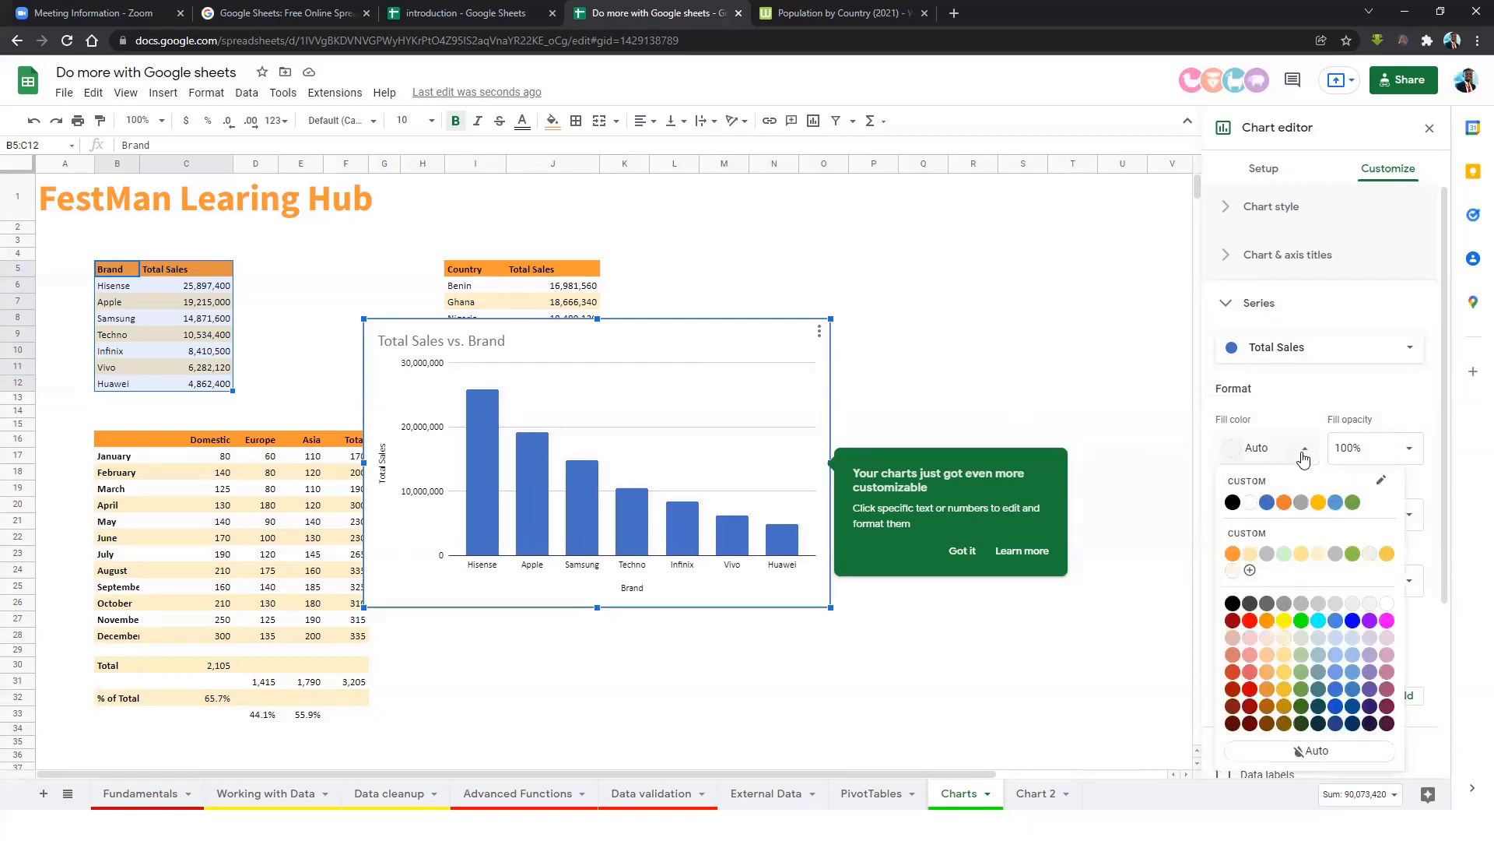
{"action": "left_click", "coordinate": [1232, 559]}
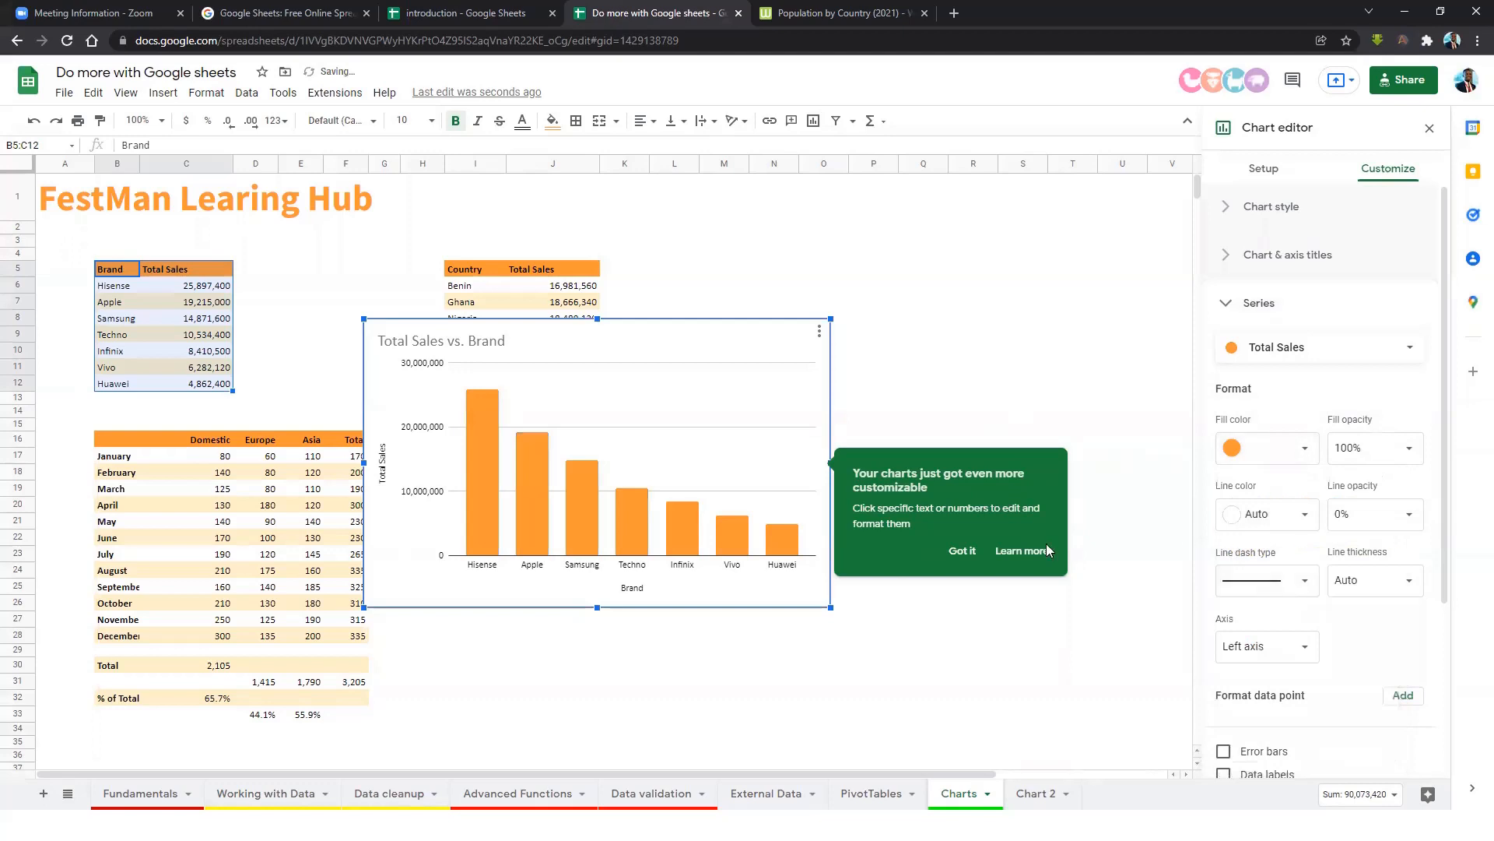
{"action": "scroll", "coordinate": [1295, 562], "scroll_direction": "down", "scroll_amount": 3}
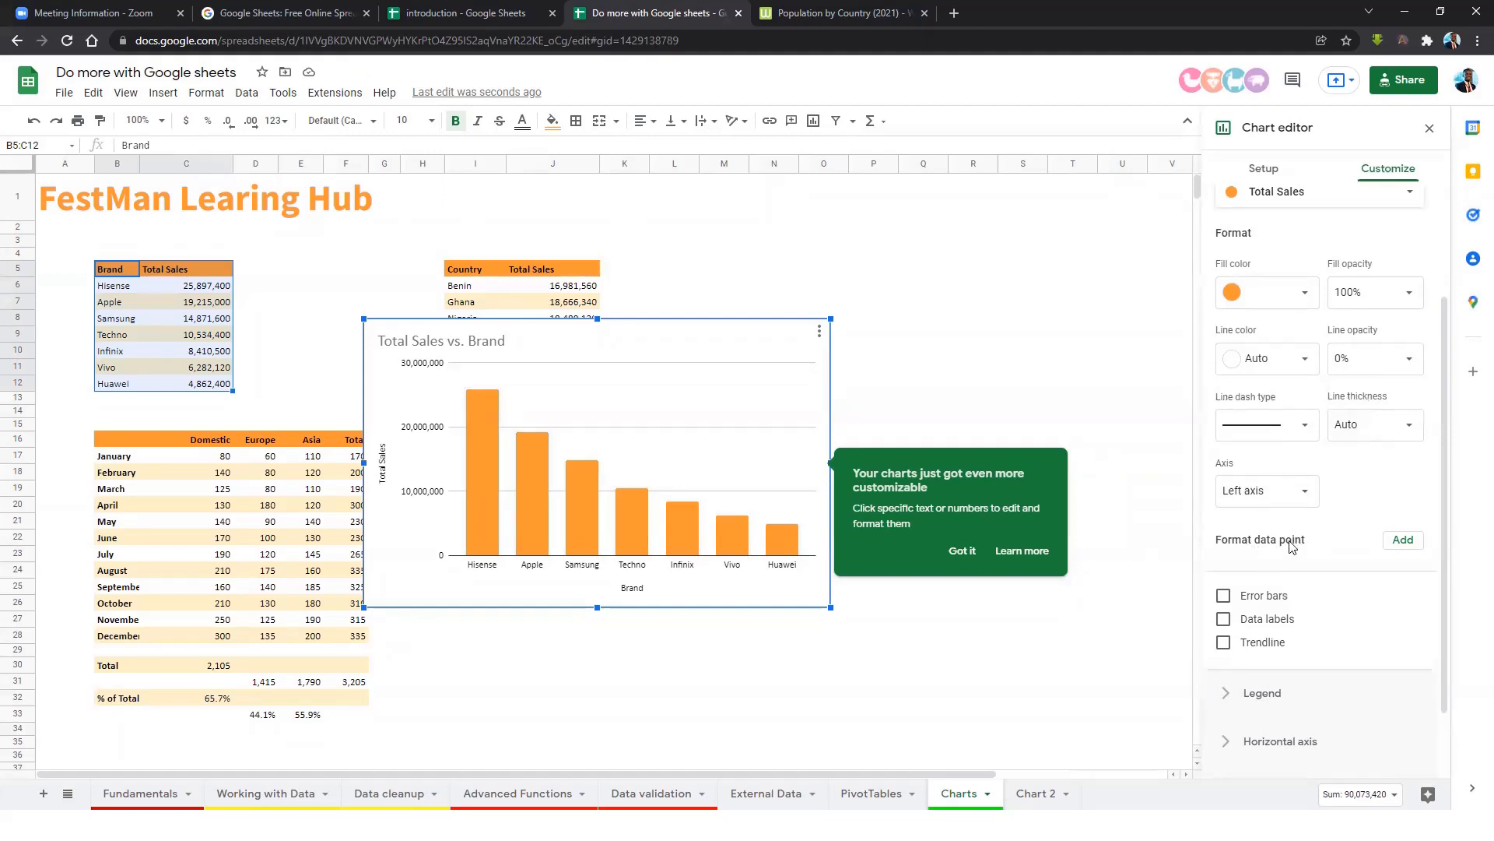
{"action": "left_click", "coordinate": [1402, 545]}
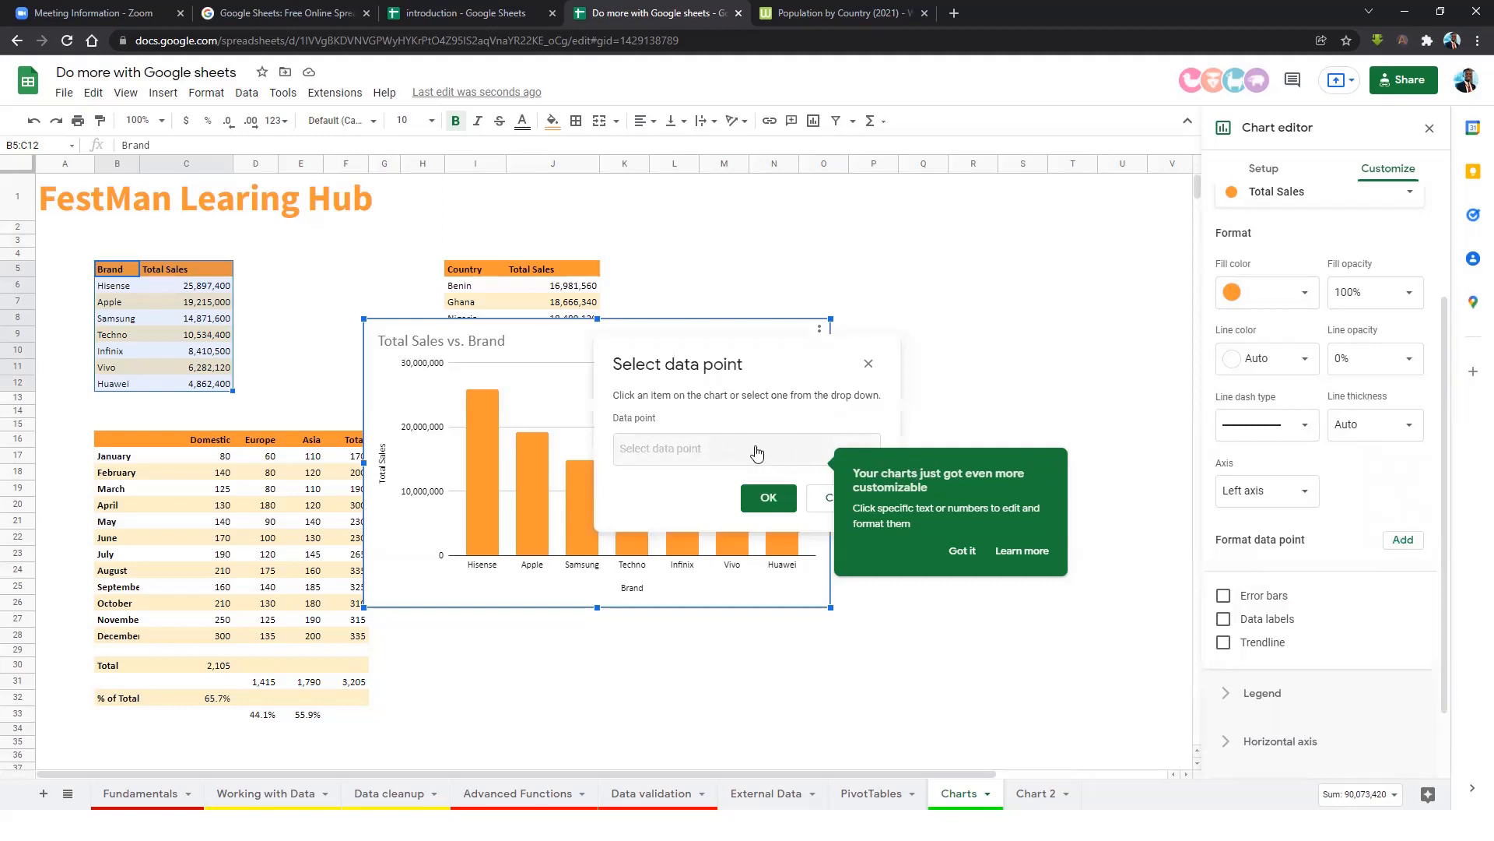
{"action": "left_click", "coordinate": [702, 455]}
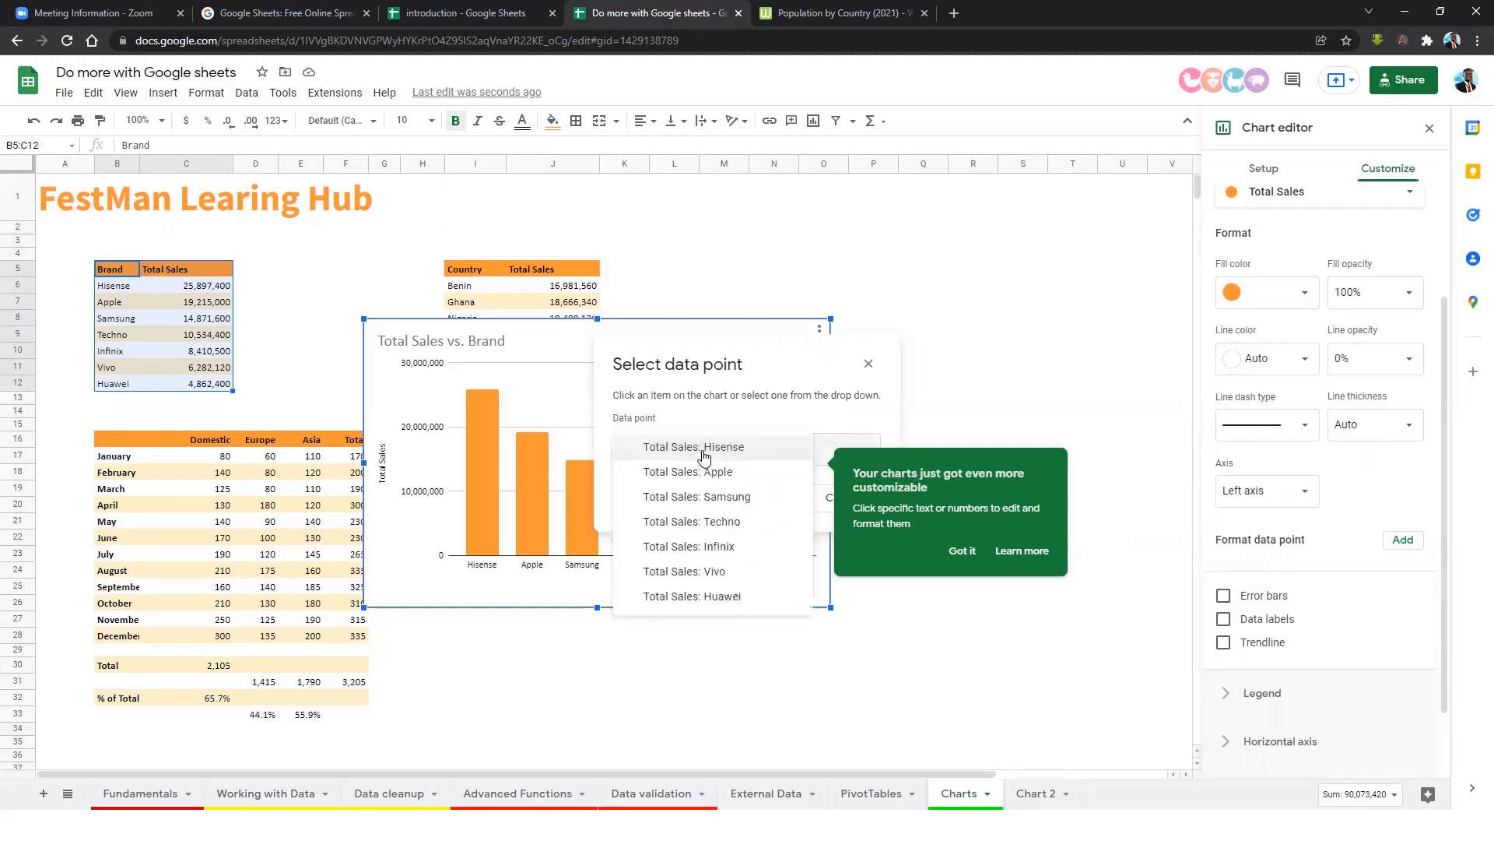
{"action": "left_click", "coordinate": [725, 447]}
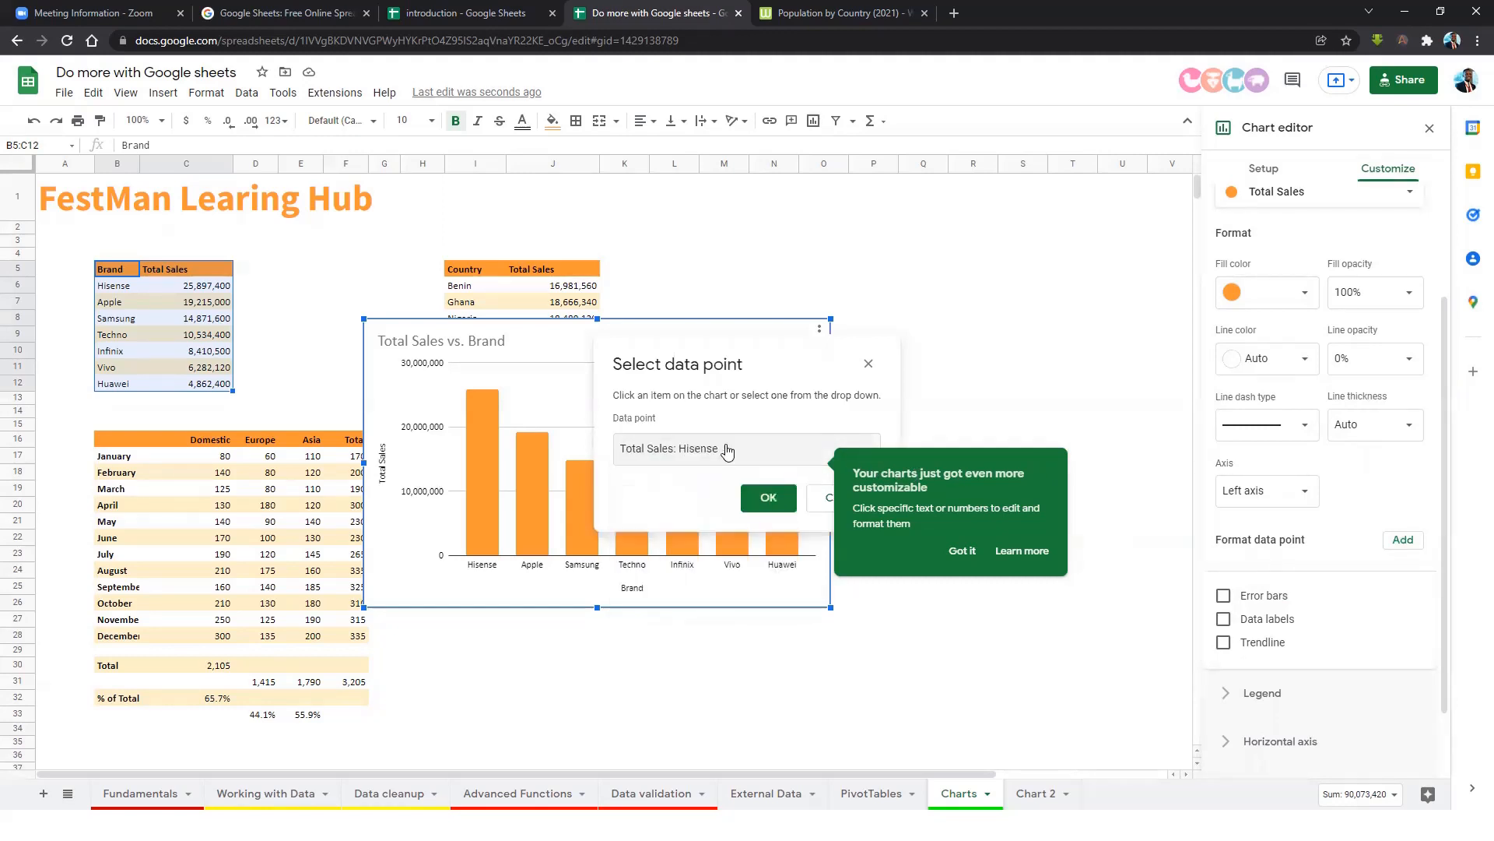
{"action": "left_click", "coordinate": [768, 498]}
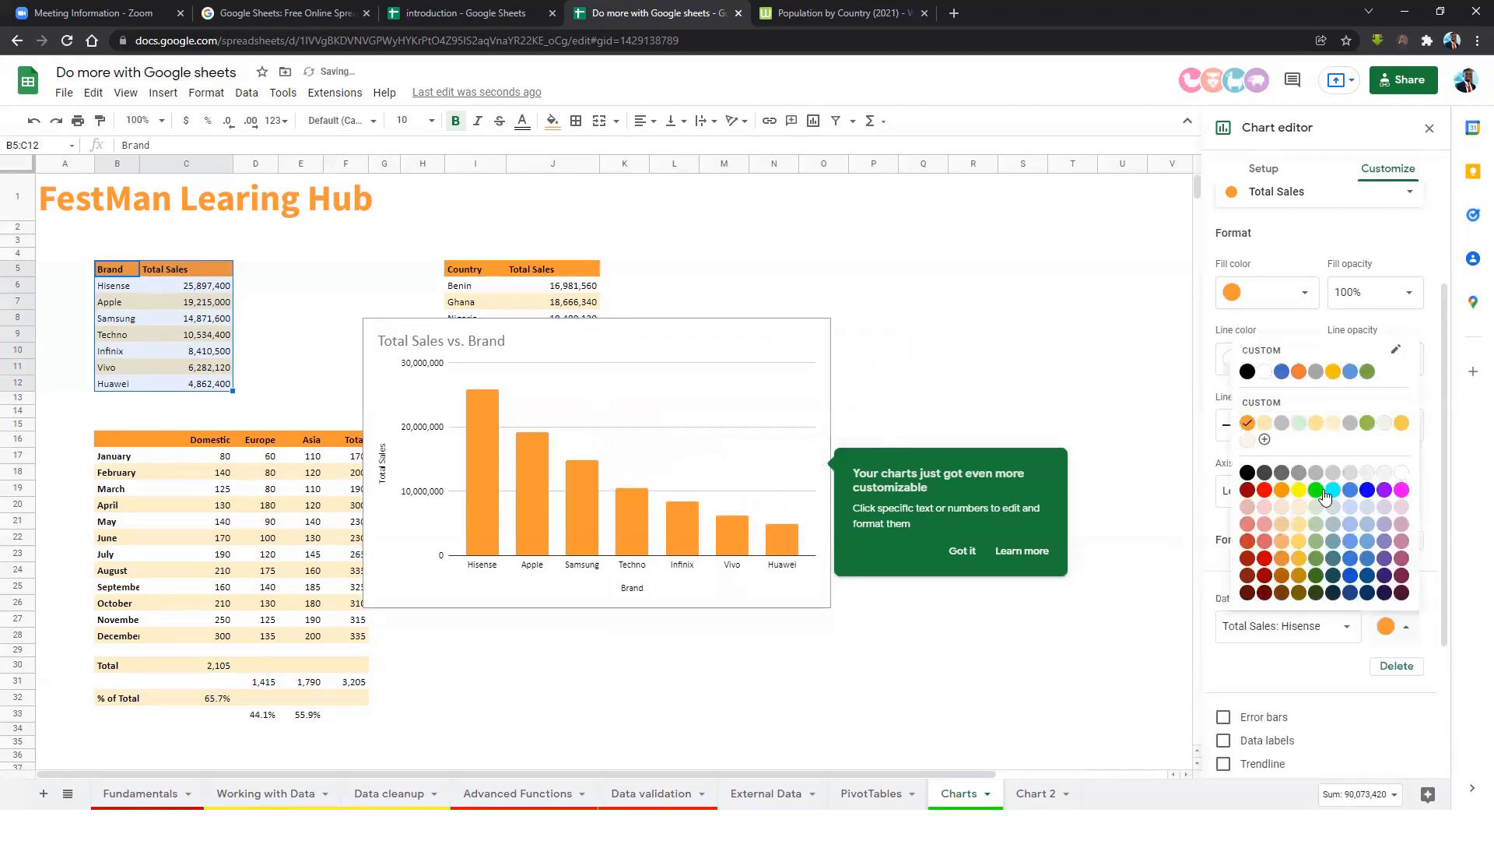
{"action": "left_click", "coordinate": [1282, 472]}
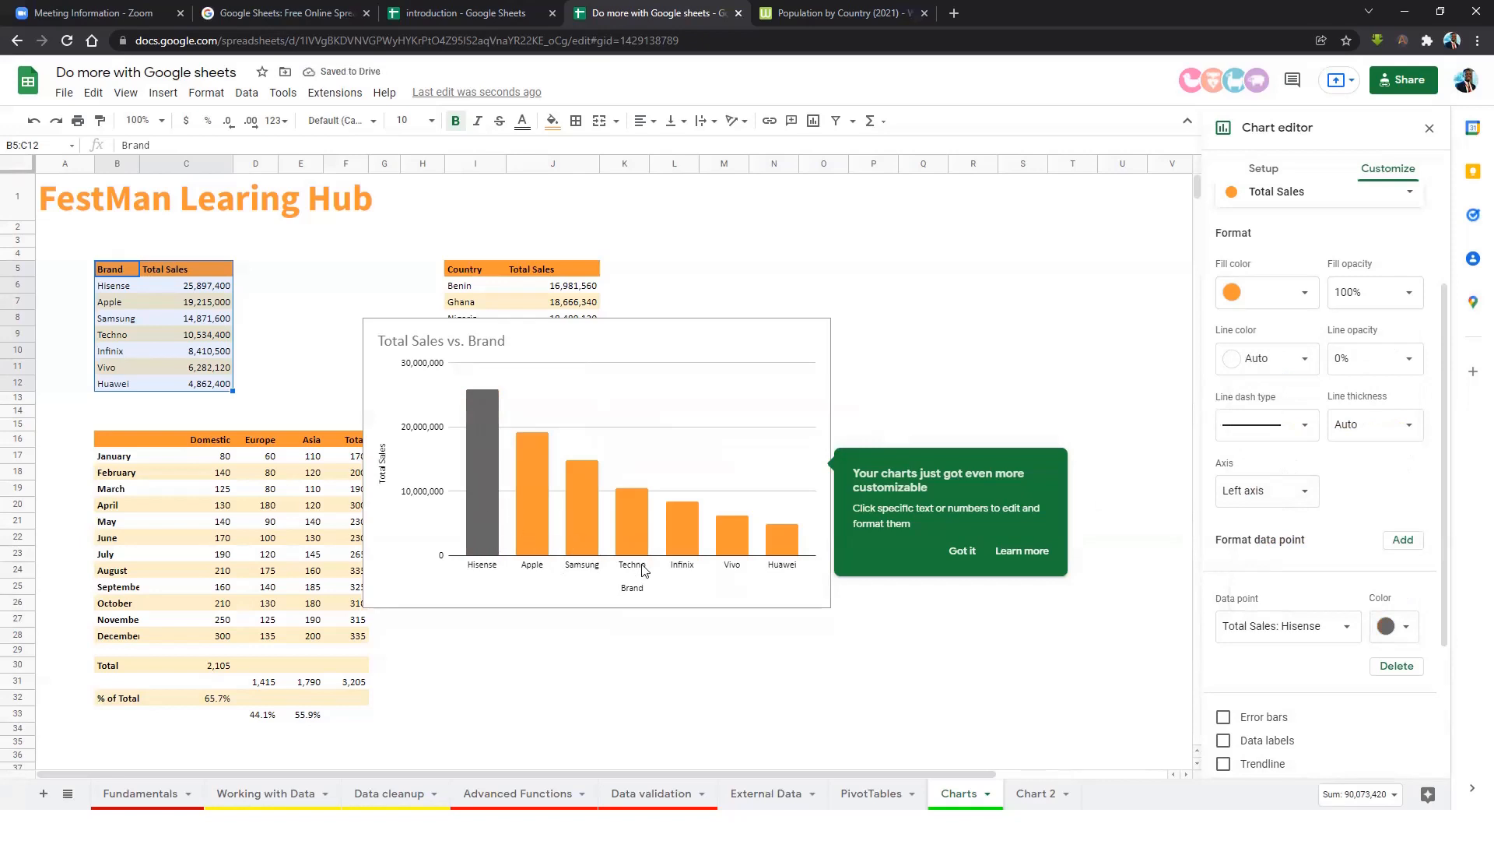
{"action": "left_click", "coordinate": [962, 550]}
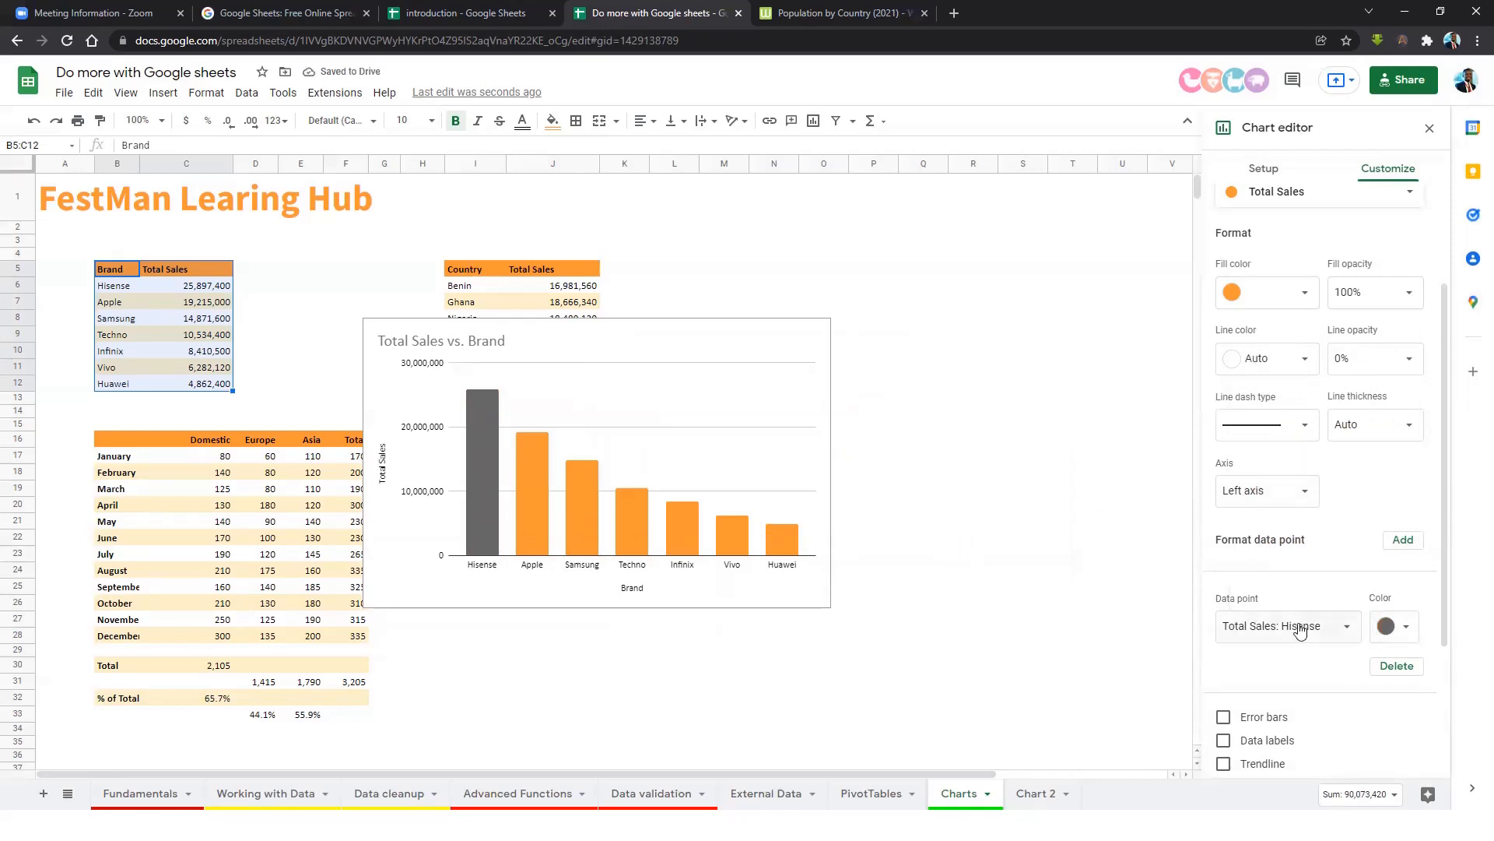
Add value labels, remove major gridlines, and move the chart beside the Country table.
{"action": "scroll", "coordinate": [1337, 606], "scroll_direction": "down", "scroll_amount": 3}
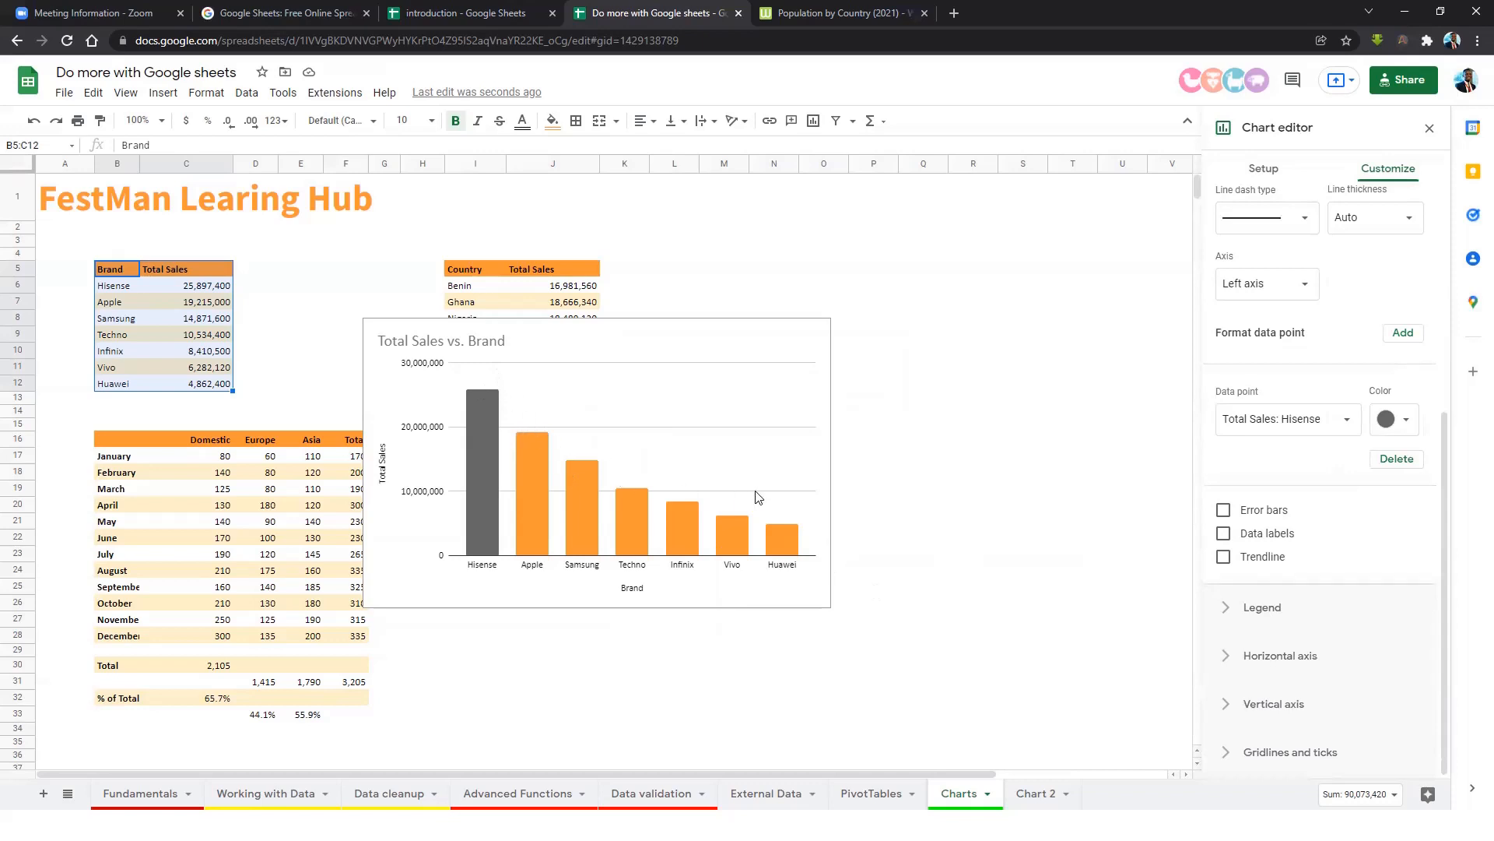
{"action": "left_click", "coordinate": [1224, 534]}
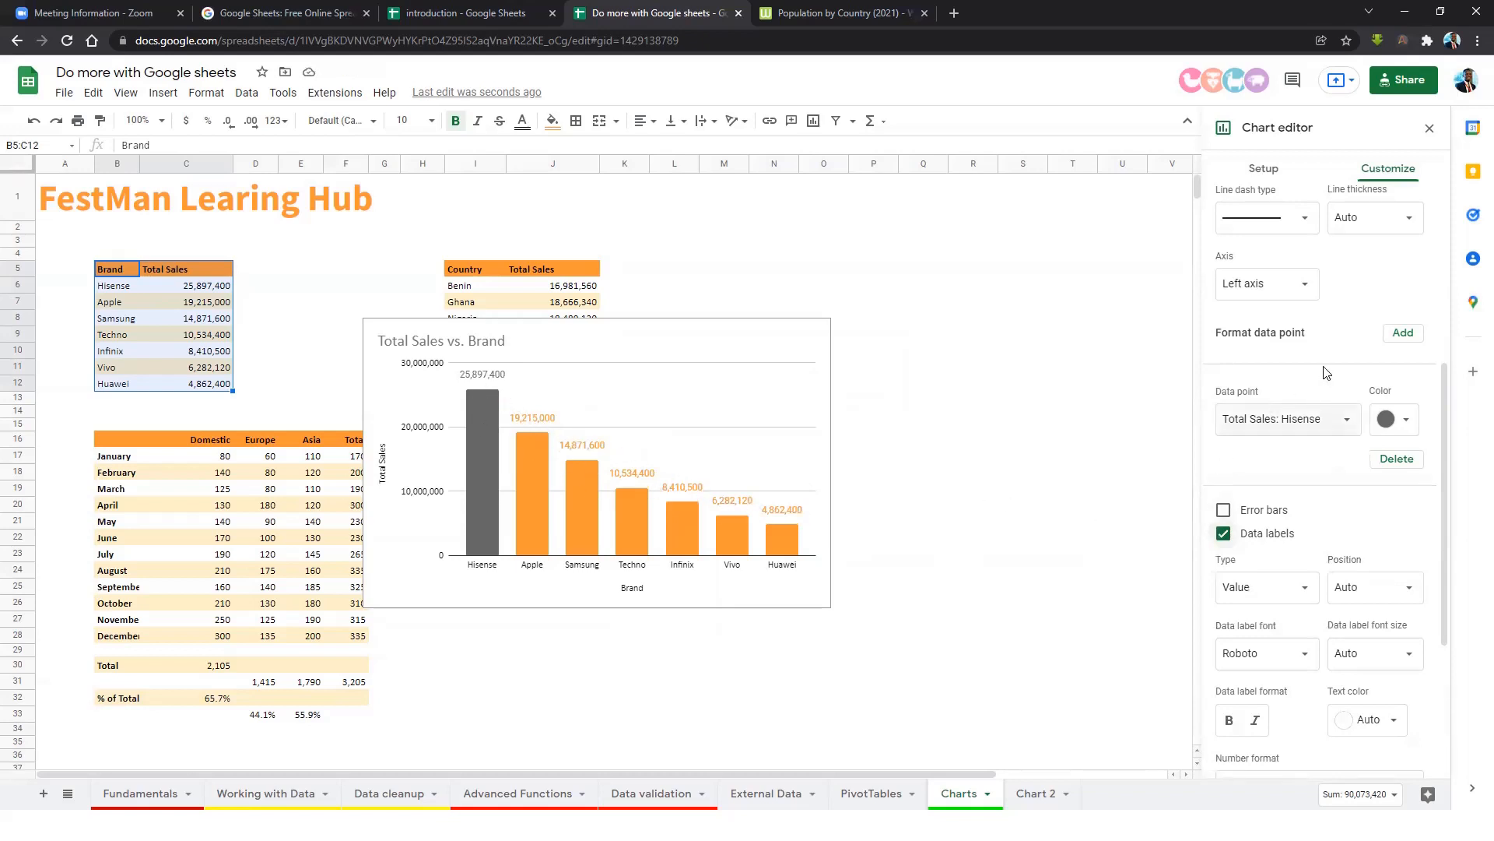
{"action": "scroll", "coordinate": [1245, 335], "scroll_direction": "up", "scroll_amount": 5}
{"action": "left_click", "coordinate": [1247, 306]}
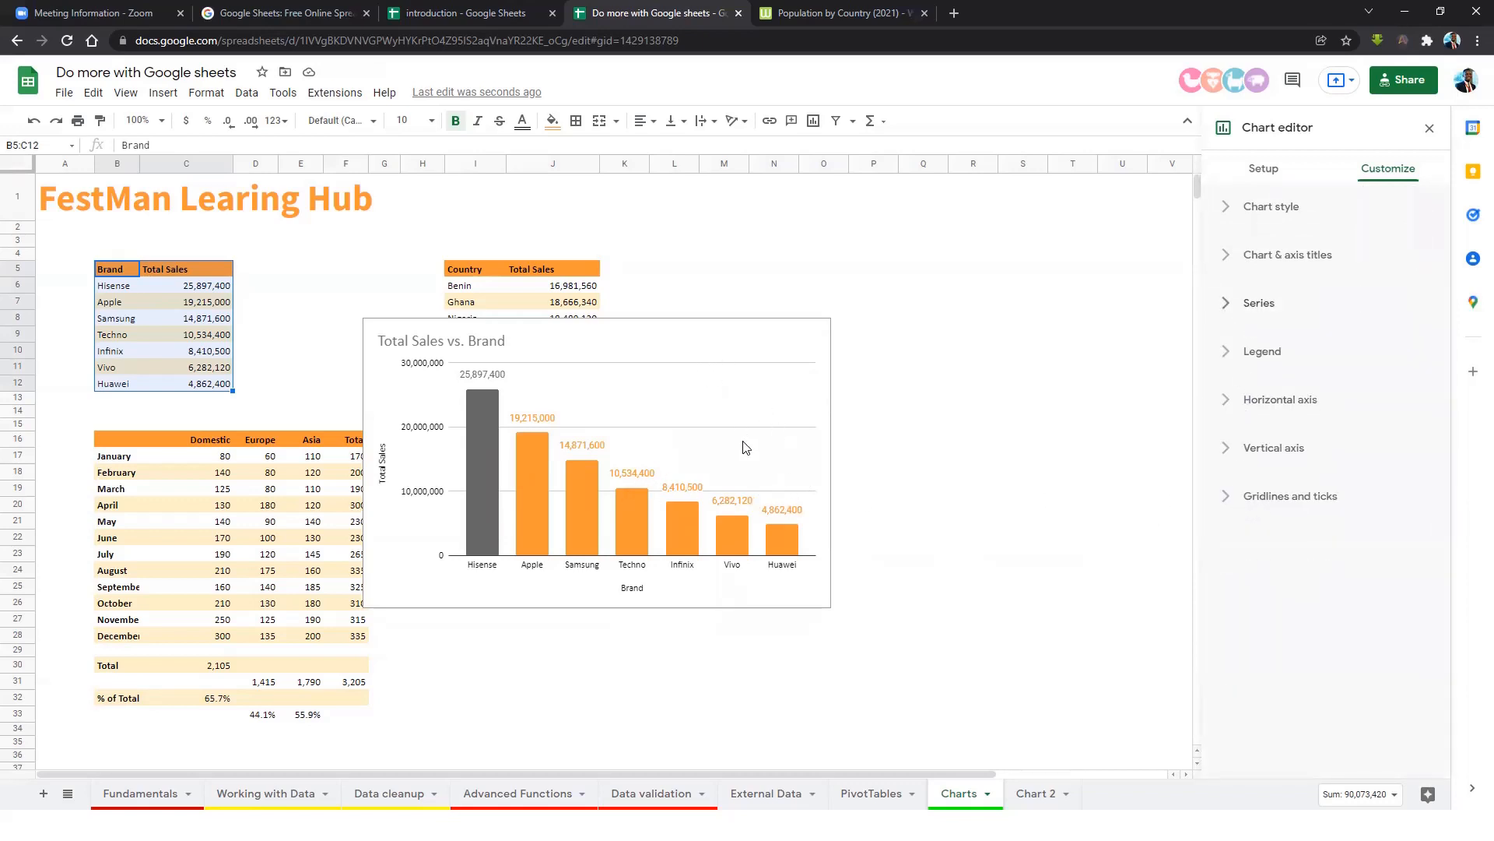
{"action": "left_click", "coordinate": [1259, 498]}
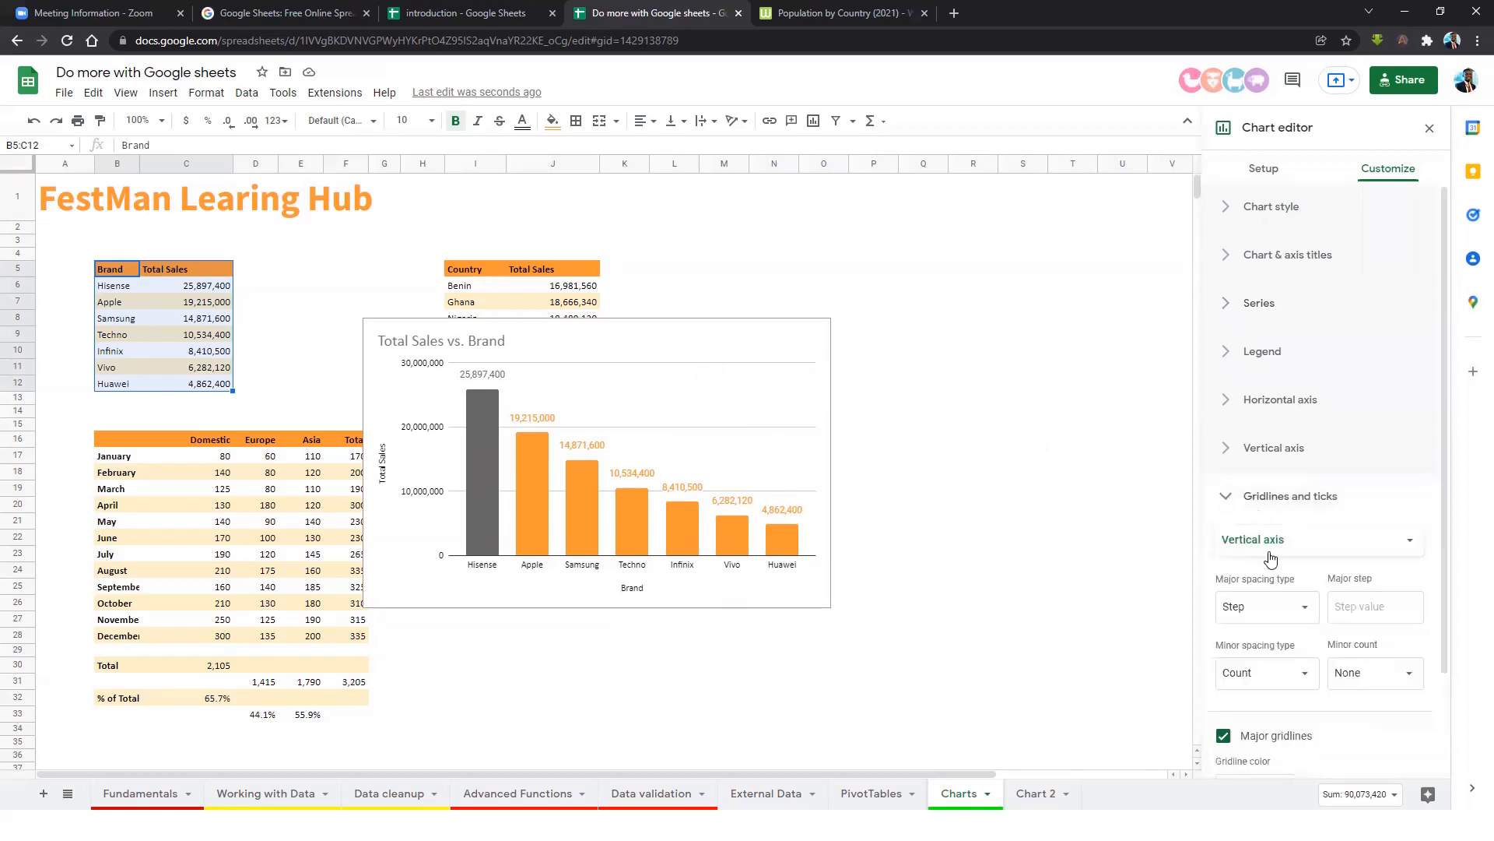
{"action": "scroll", "coordinate": [1306, 573], "scroll_direction": "down", "scroll_amount": 2}
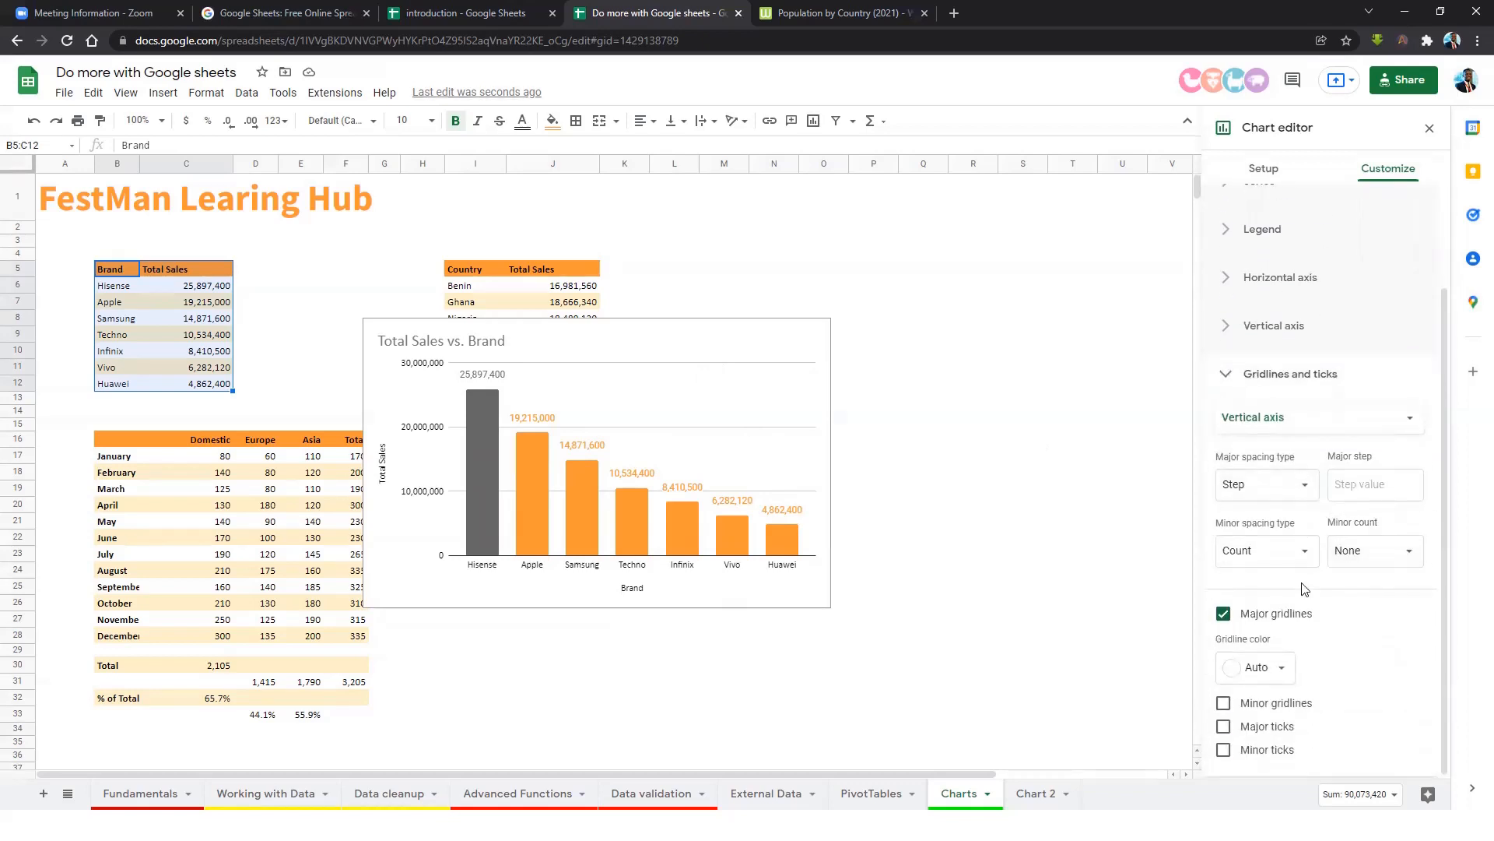
{"action": "left_click", "coordinate": [1227, 612]}
{"action": "left_click", "coordinate": [713, 333]}
{"action": "left_click_drag", "start_coordinate": [711, 325], "coordinate": [990, 221]}
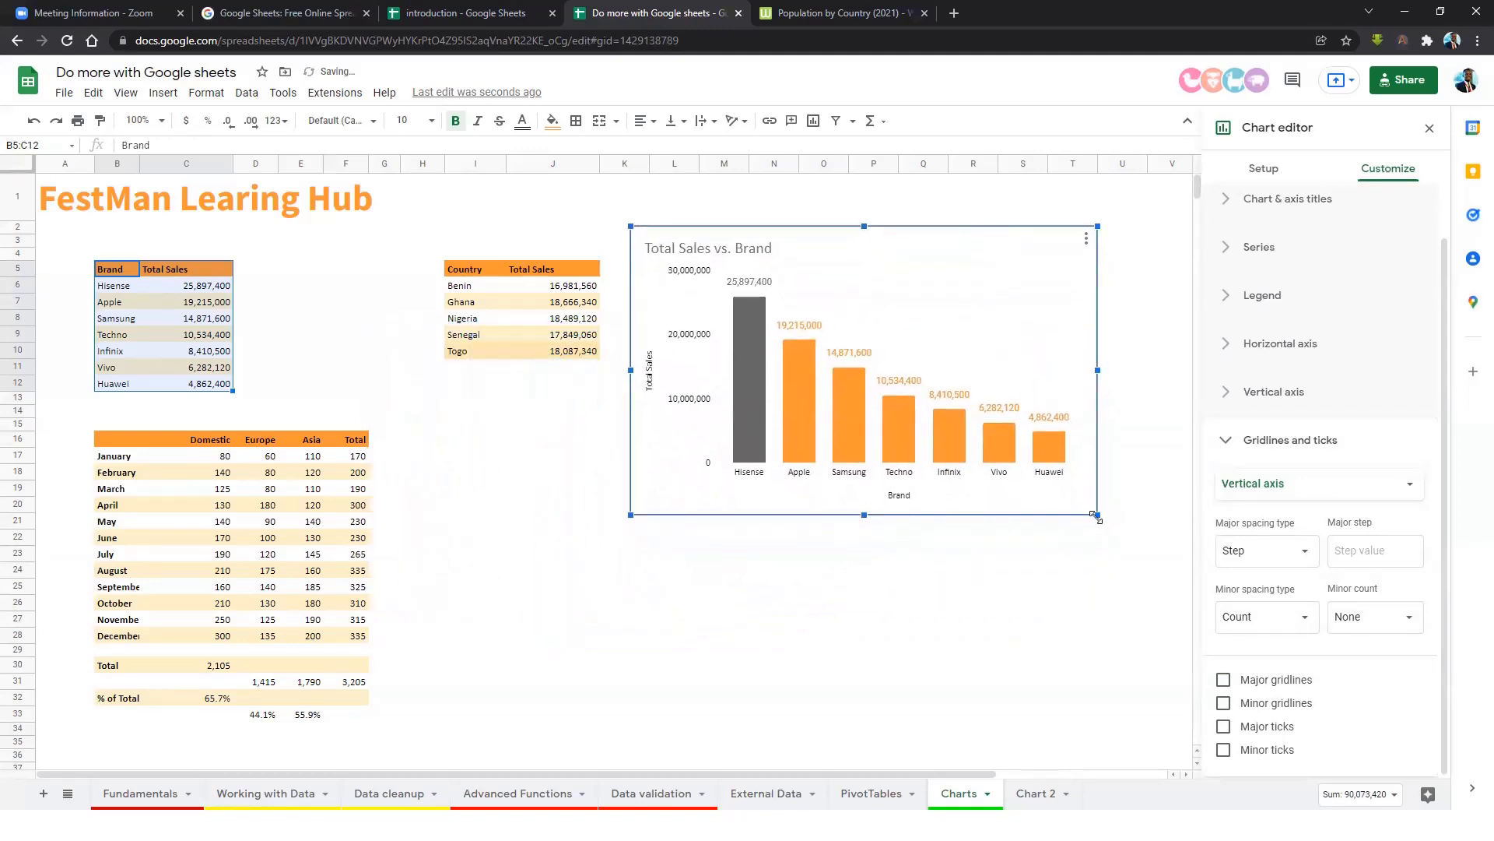
Resize and reposition the column chart to the right of the Country table, closing its editor.
{"action": "mouse_move", "coordinate": [1097, 515]}
{"action": "left_mouse_down"}
{"action": "mouse_move", "coordinate": [1186, 570]}
{"action": "mouse_move", "coordinate": [965, 411]}
{"action": "mouse_move", "coordinate": [996, 490]}
{"action": "mouse_move", "coordinate": [1052, 486]}
{"action": "mouse_move", "coordinate": [1089, 514]}
{"action": "mouse_move", "coordinate": [973, 432]}
{"action": "mouse_move", "coordinate": [1167, 558]}
{"action": "mouse_move", "coordinate": [1084, 507]}
{"action": "left_mouse_up"}
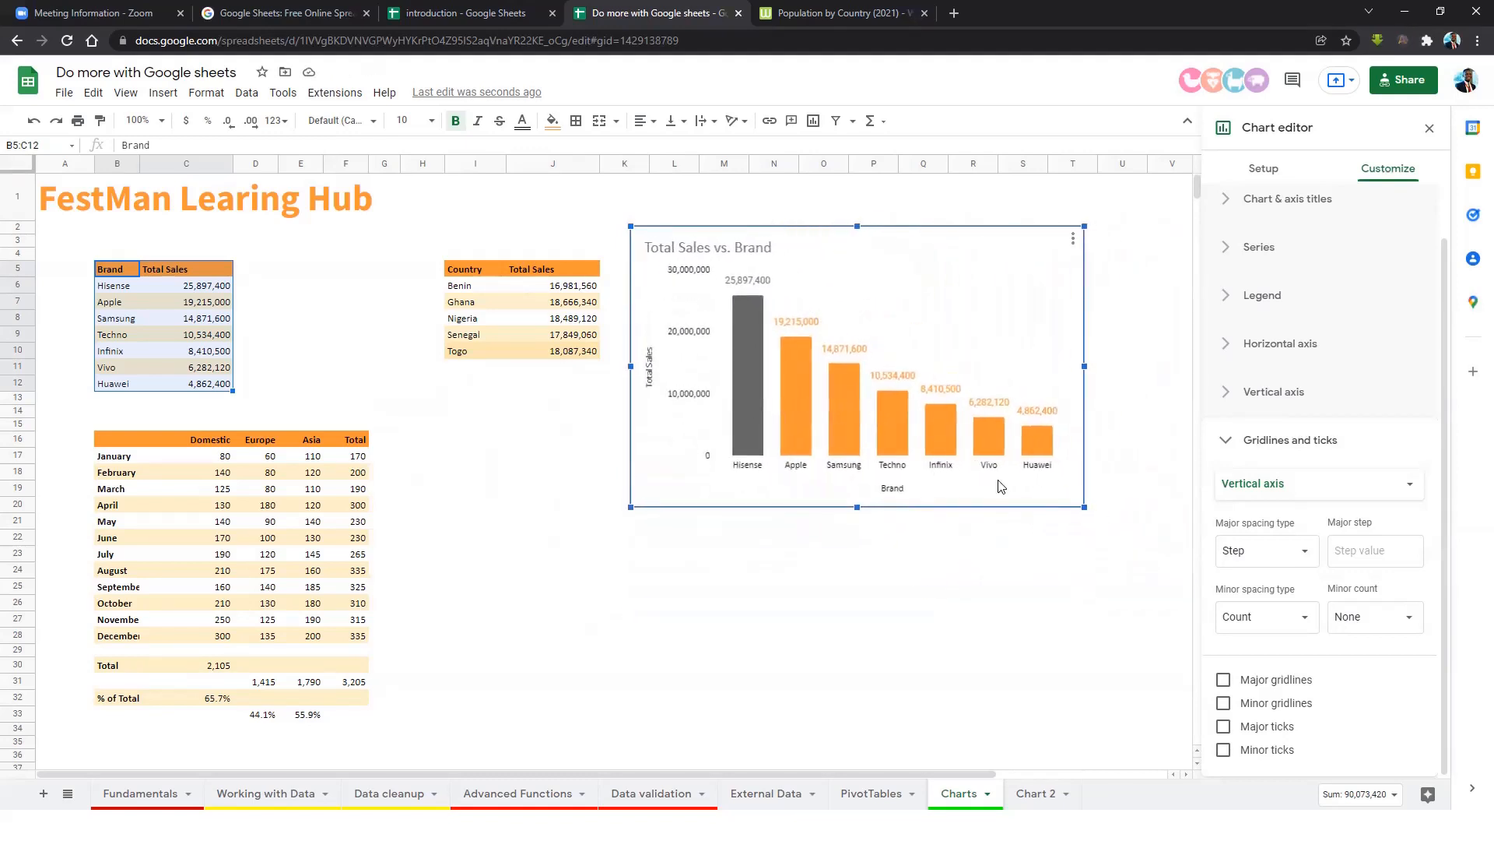
{"action": "left_click_drag", "start_coordinate": [887, 282], "coordinate": [841, 268]}
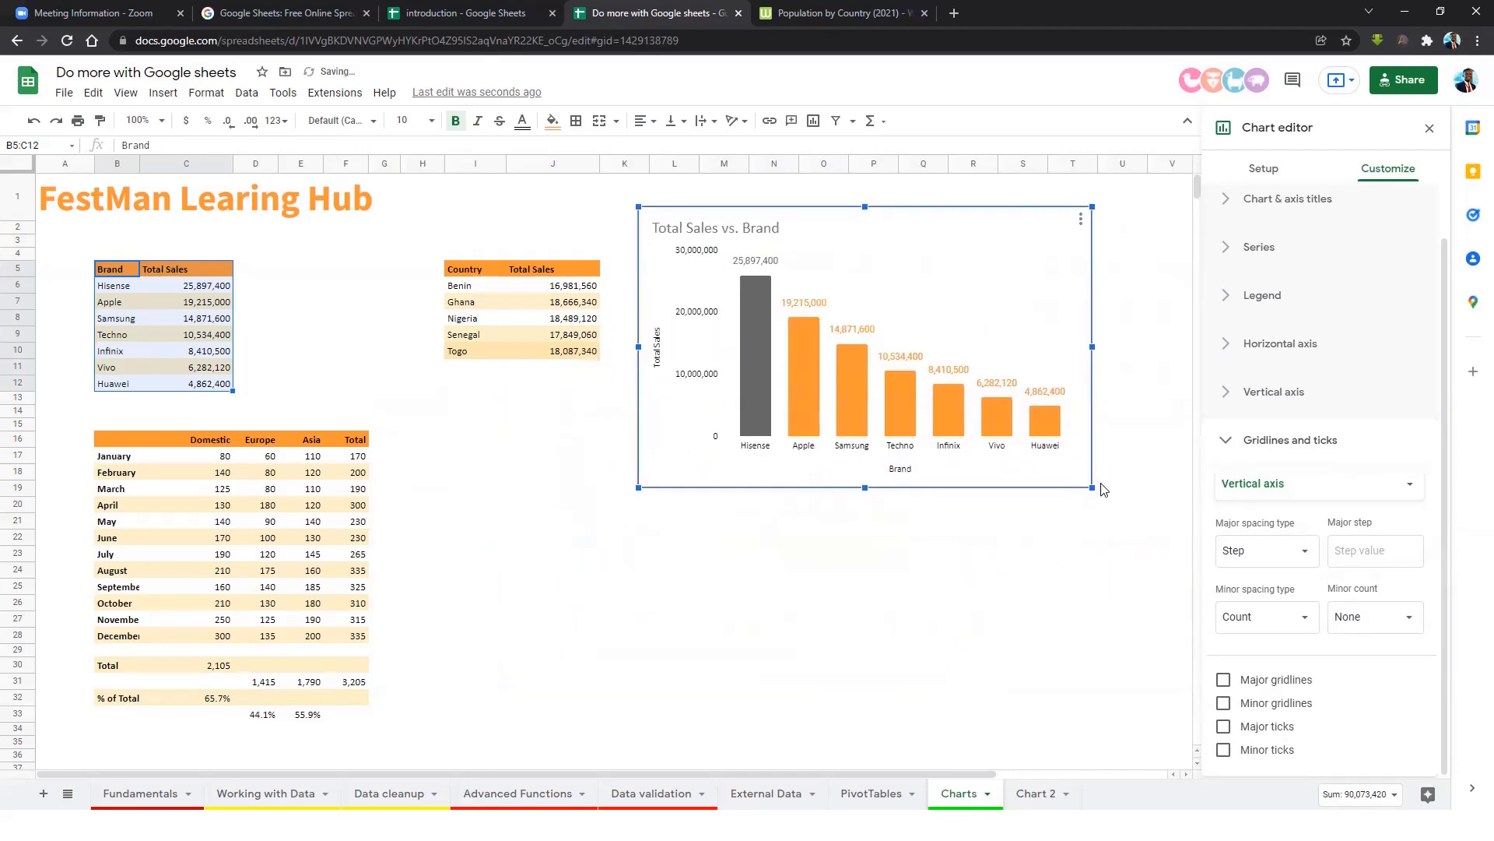
{"action": "left_click_drag", "start_coordinate": [1079, 476], "coordinate": [1052, 460]}
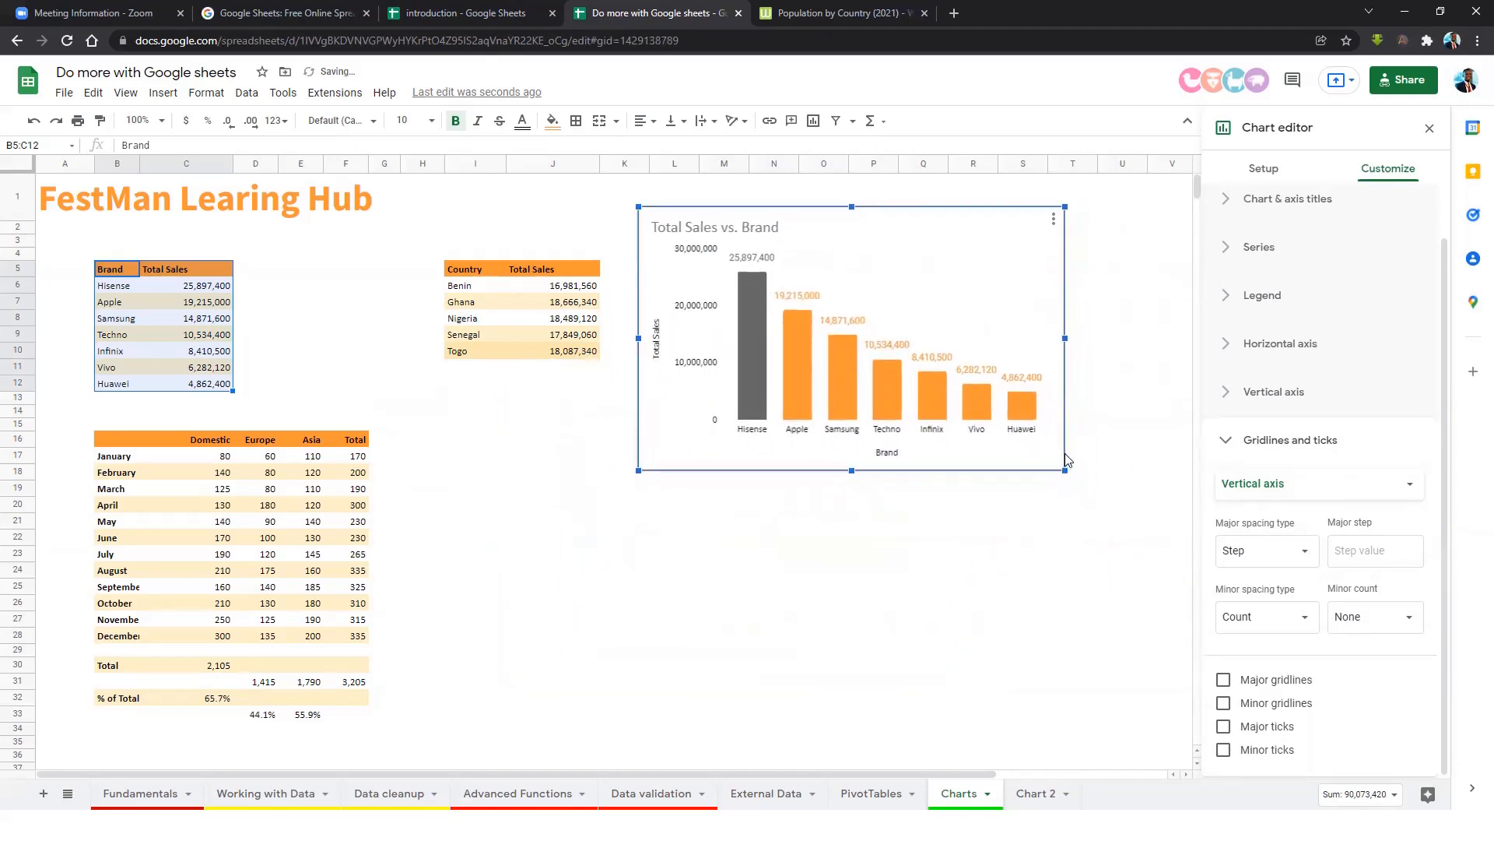
{"action": "left_click", "coordinate": [938, 506]}
{"action": "left_click", "coordinate": [737, 236]}
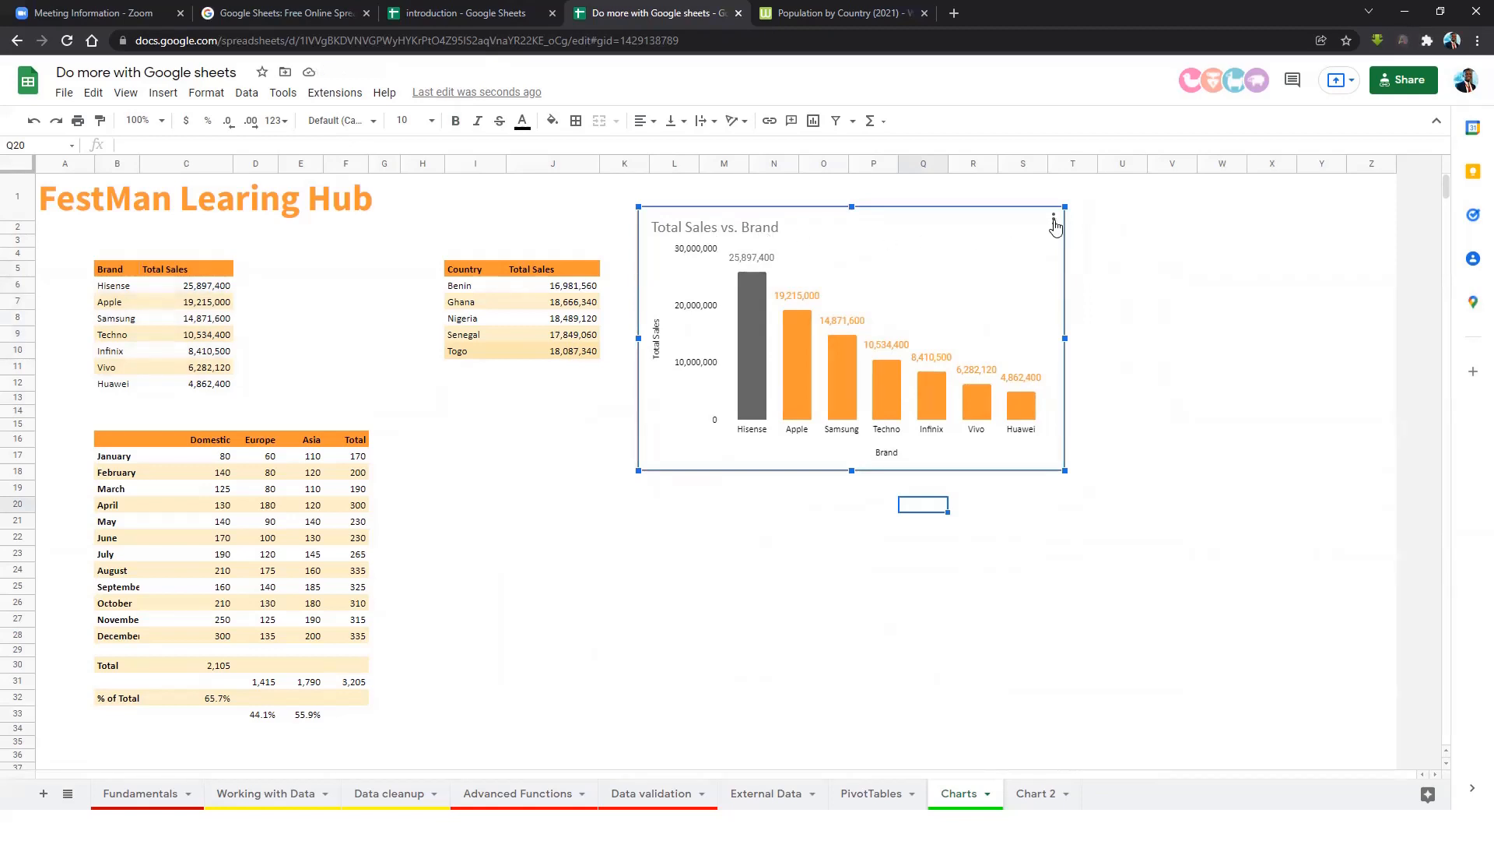
Reopen the chart editor and try 3D bars in Chart style, then revert to flat bars.
{"action": "left_click", "coordinate": [1054, 220]}
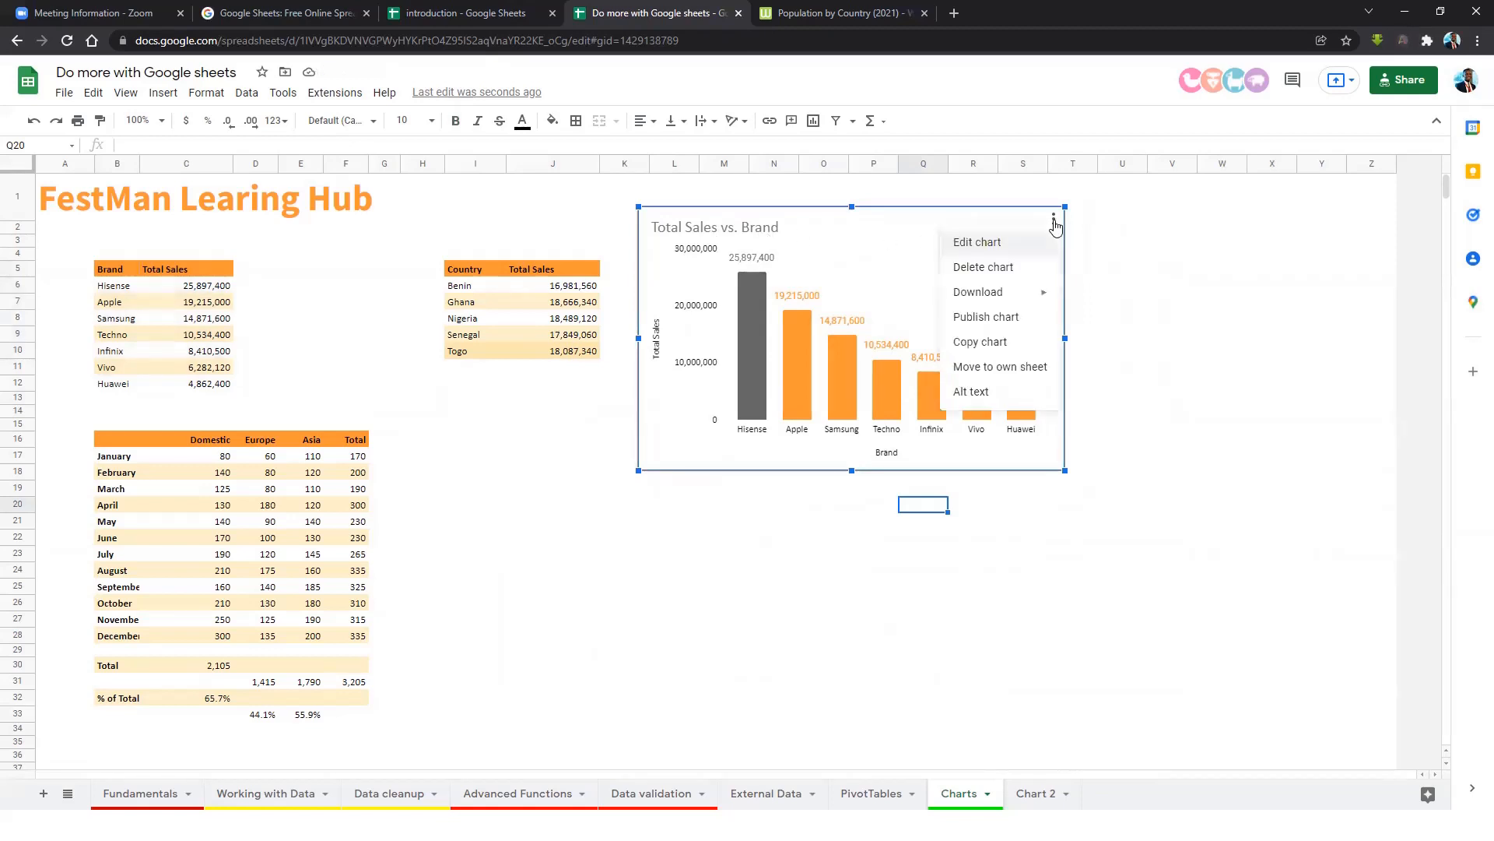
{"action": "left_click", "coordinate": [977, 243]}
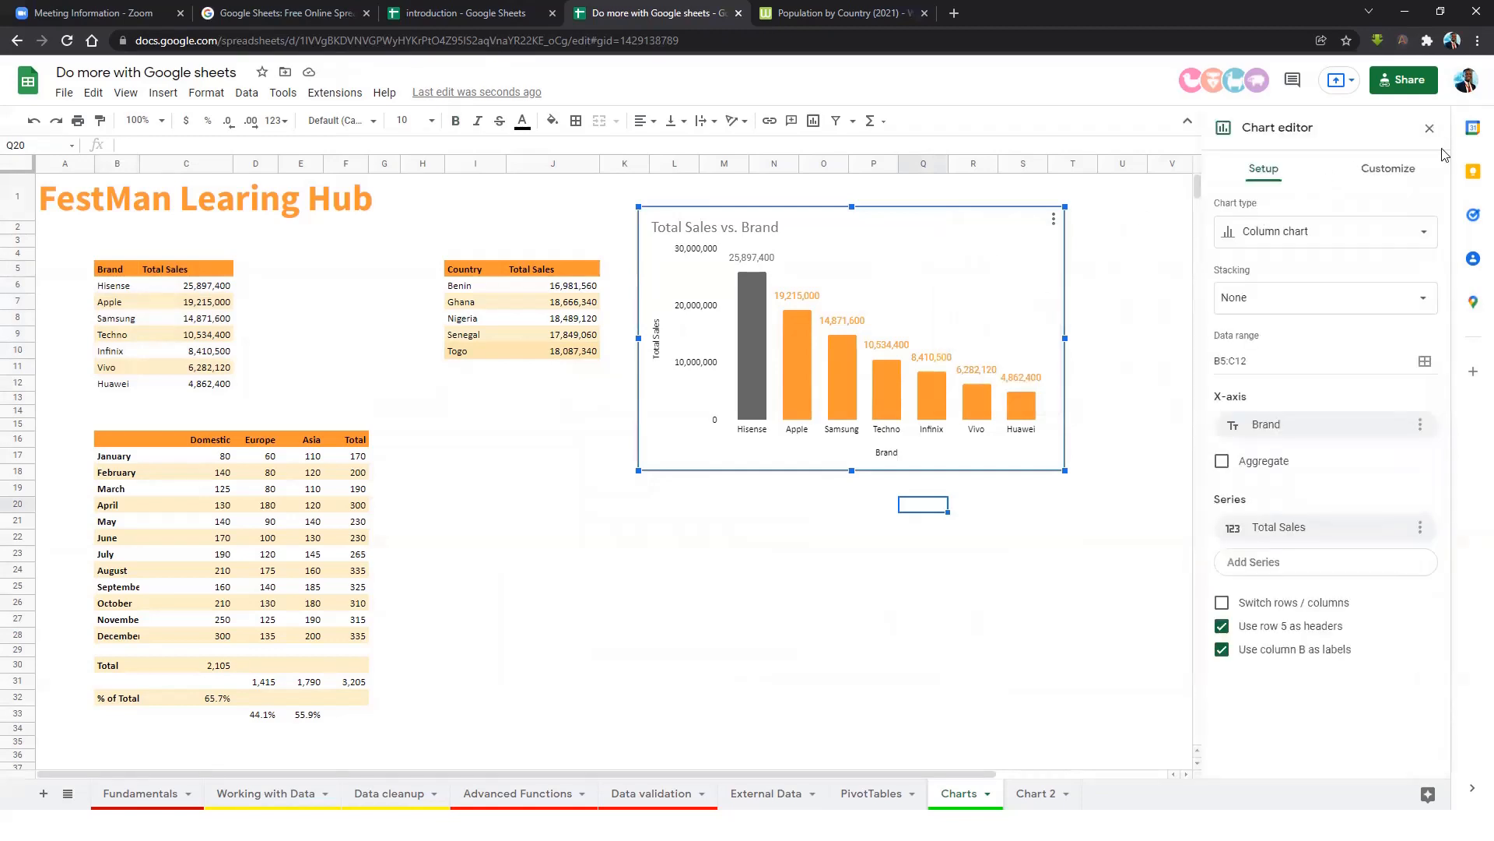
{"action": "left_click", "coordinate": [1389, 173]}
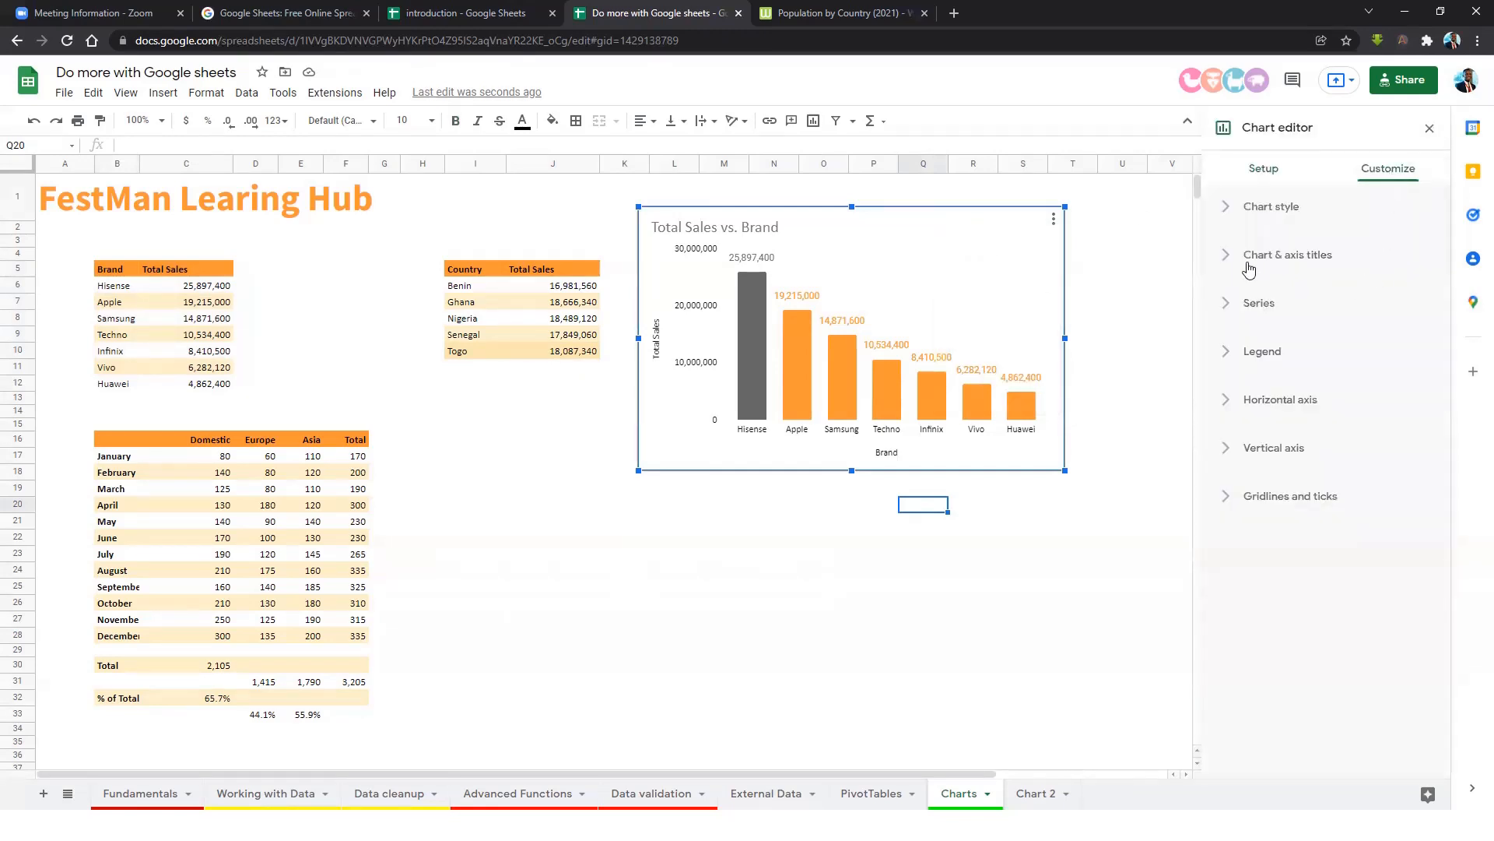
{"action": "left_click", "coordinate": [1249, 209]}
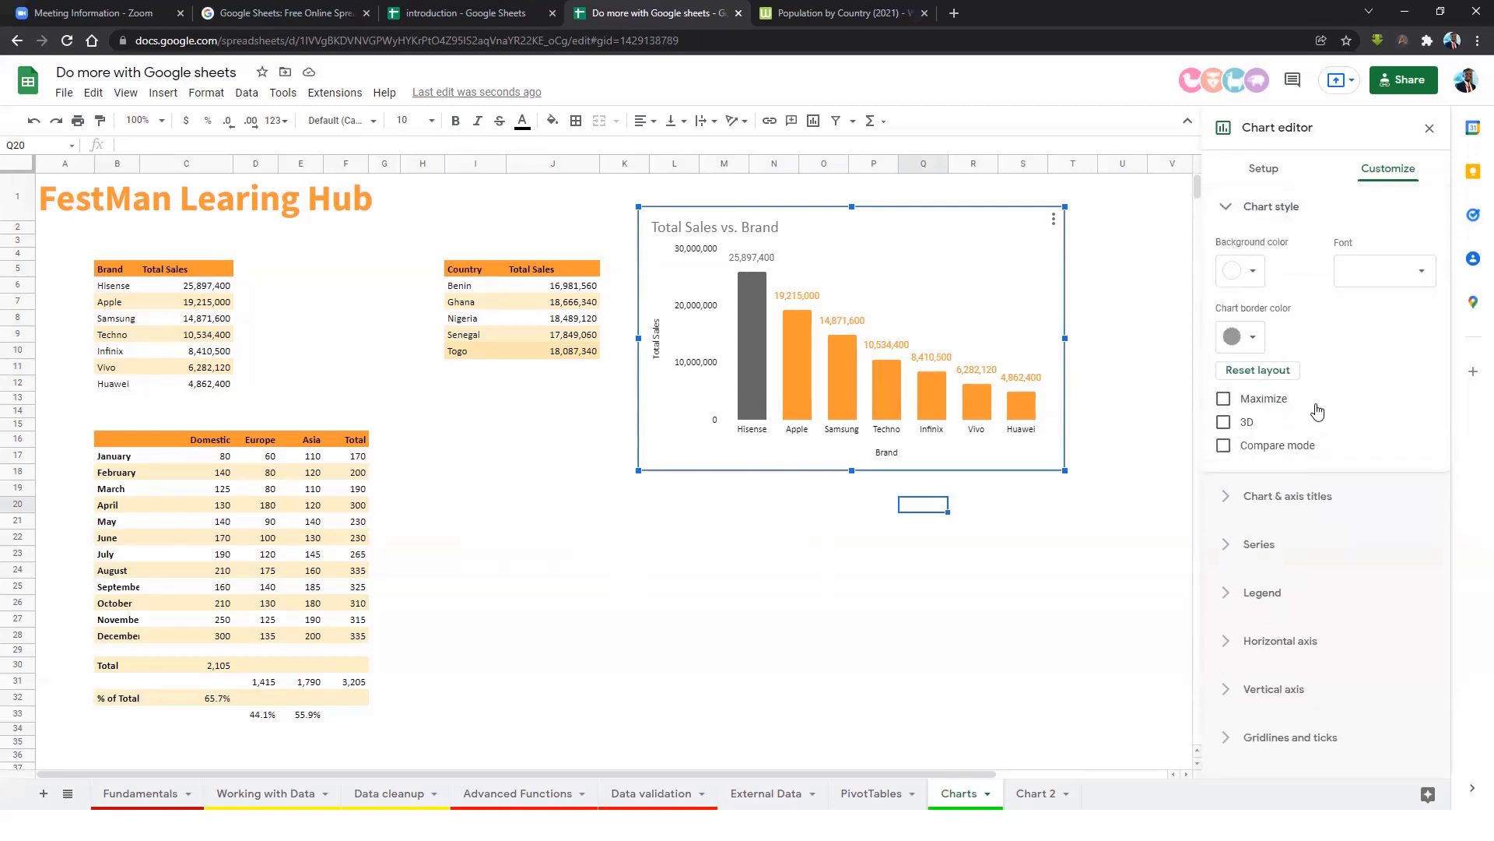
{"action": "left_click", "coordinate": [1224, 423]}
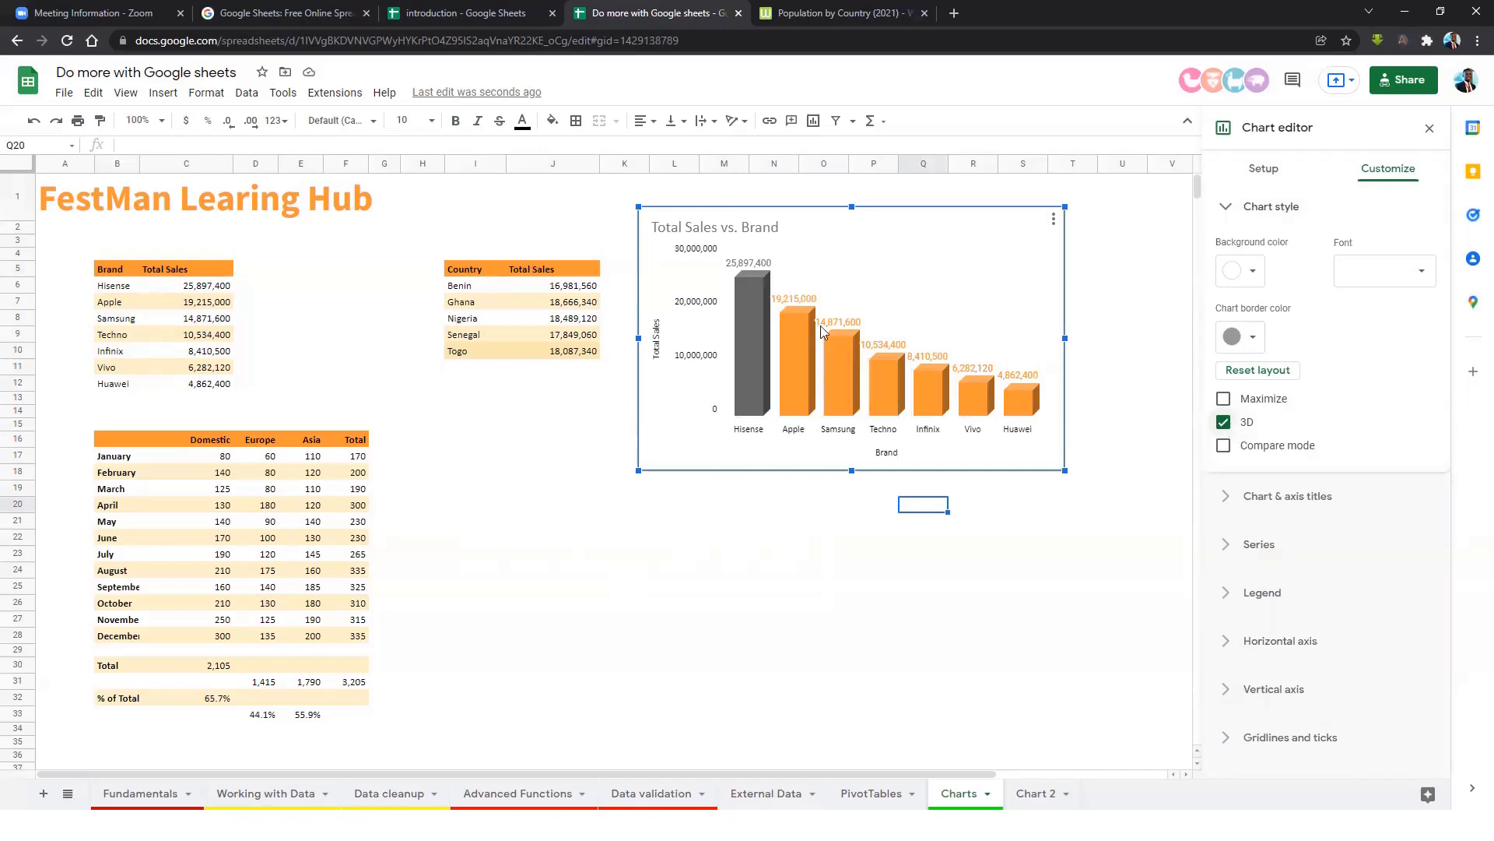
{"action": "left_click", "coordinate": [1222, 423]}
{"action": "left_click", "coordinate": [1249, 499]}
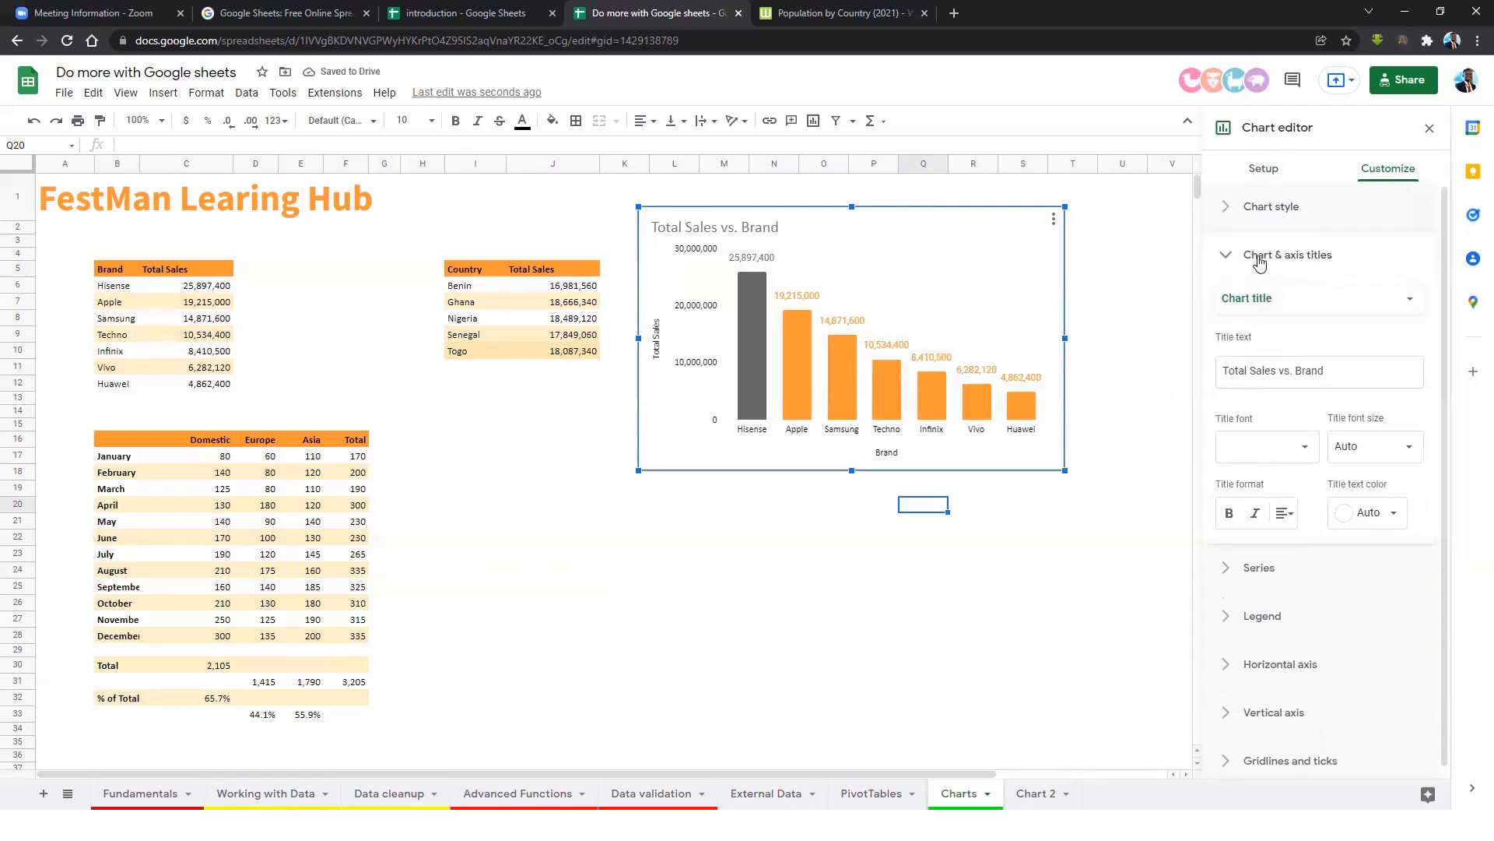
Change the chart title from 'Total Sales vs. Brand' to 'Total Sales by Brands'.
{"action": "left_click", "coordinate": [1295, 304]}
{"action": "left_click", "coordinate": [1280, 322]}
{"action": "left_click", "coordinate": [1280, 312]}
{"action": "left_click", "coordinate": [1263, 274]}
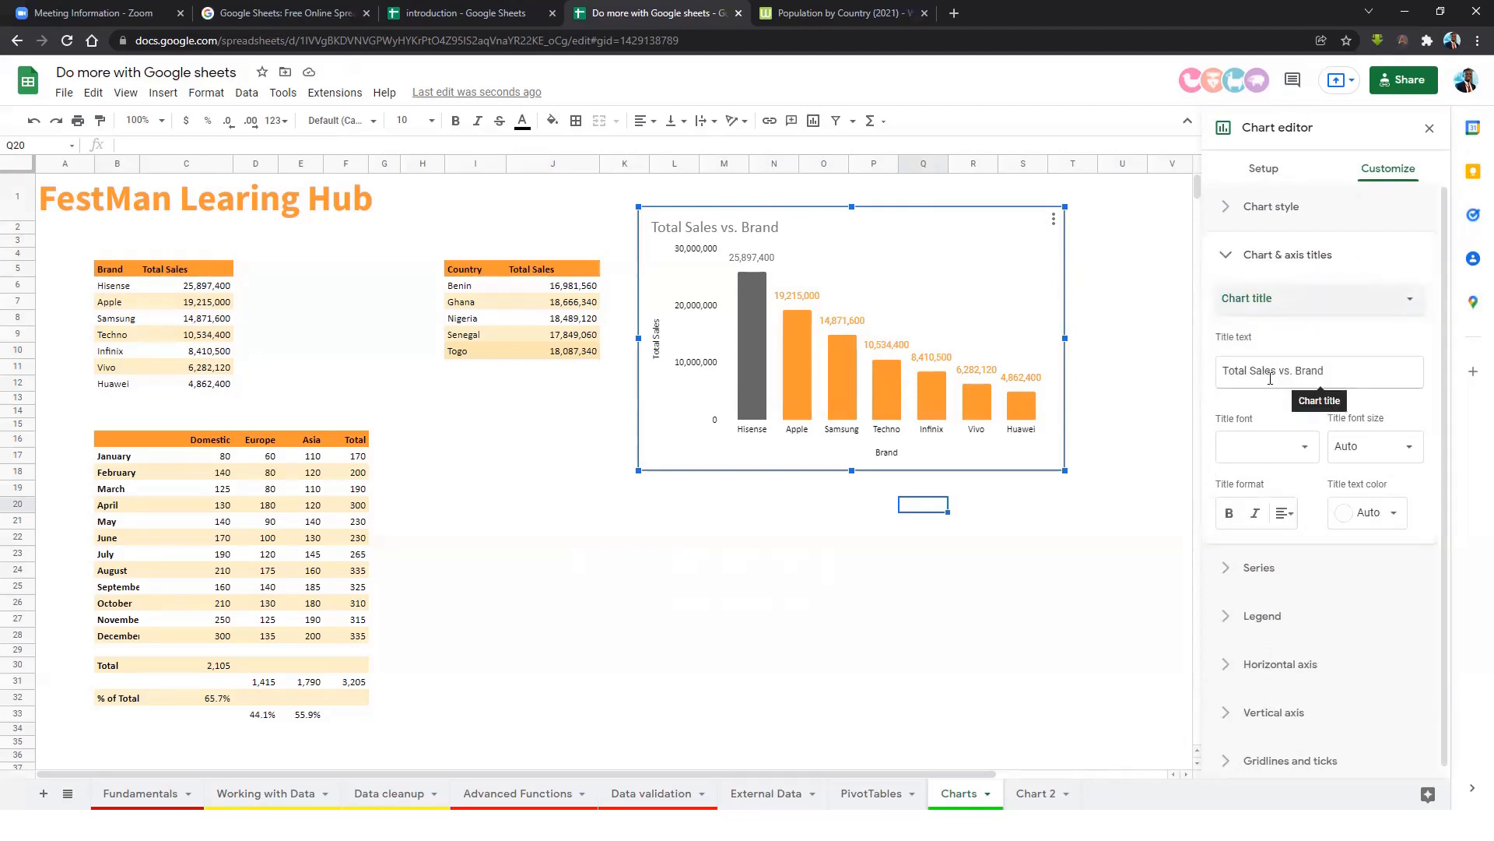
{"action": "left_click", "coordinate": [1315, 379]}
{"action": "left_click_drag", "start_coordinate": [1318, 374], "coordinate": [1214, 376]}
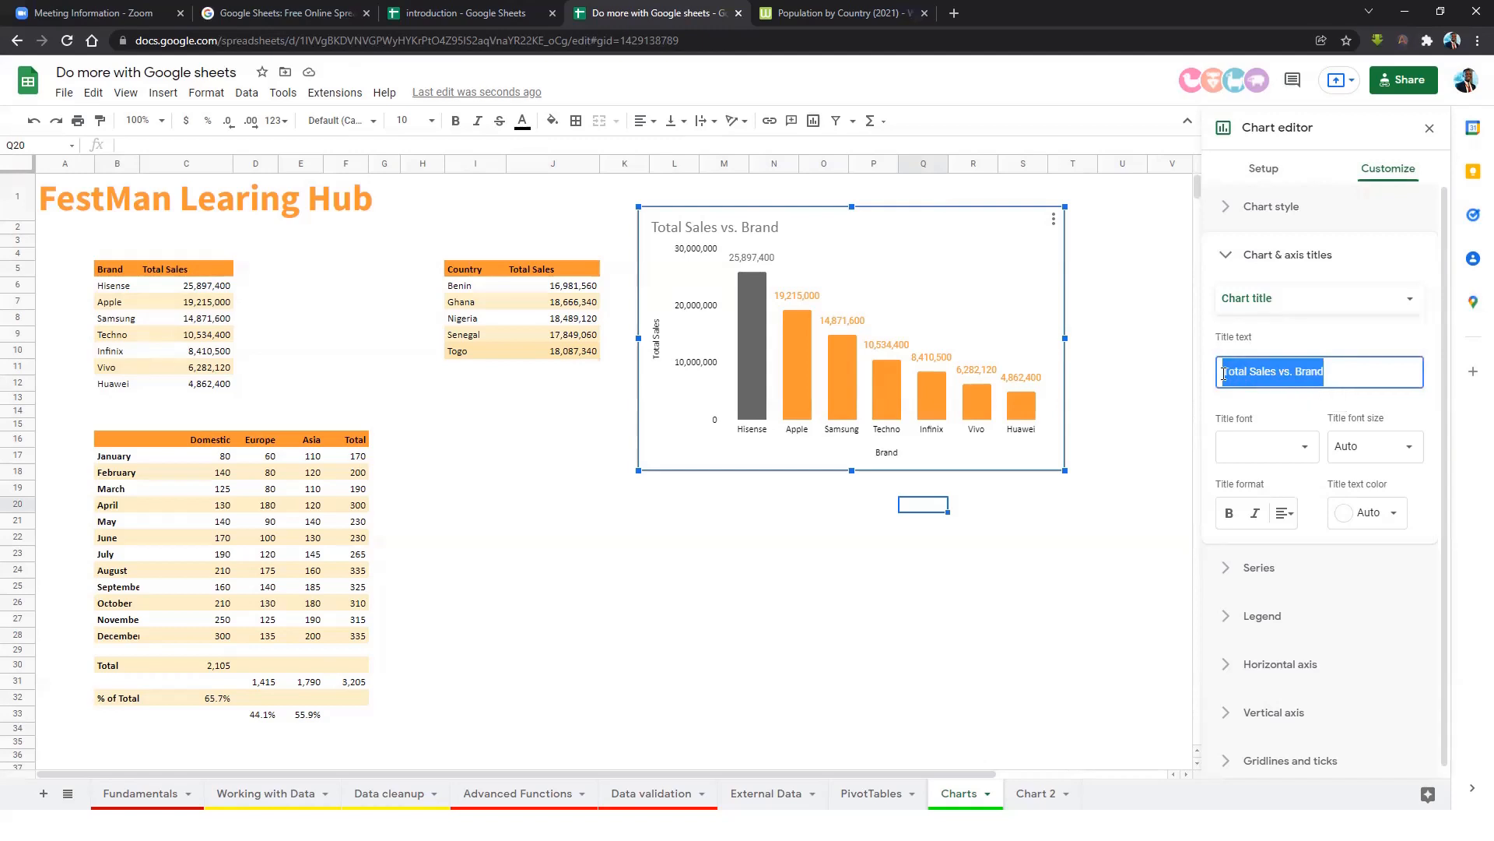
{"action": "type", "text": "To"}
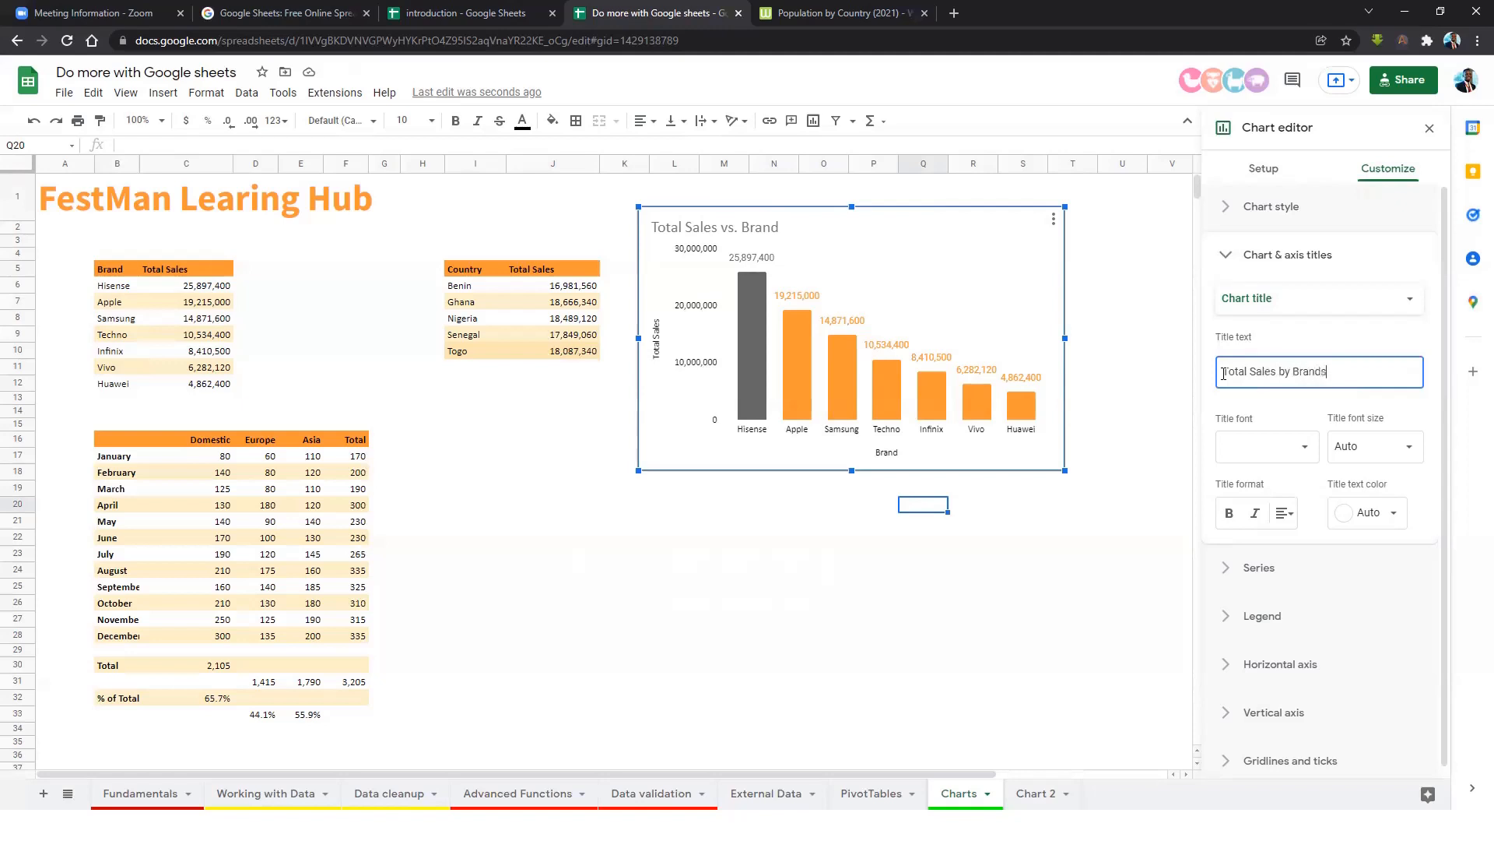
{"action": "left_click", "coordinate": [1283, 348]}
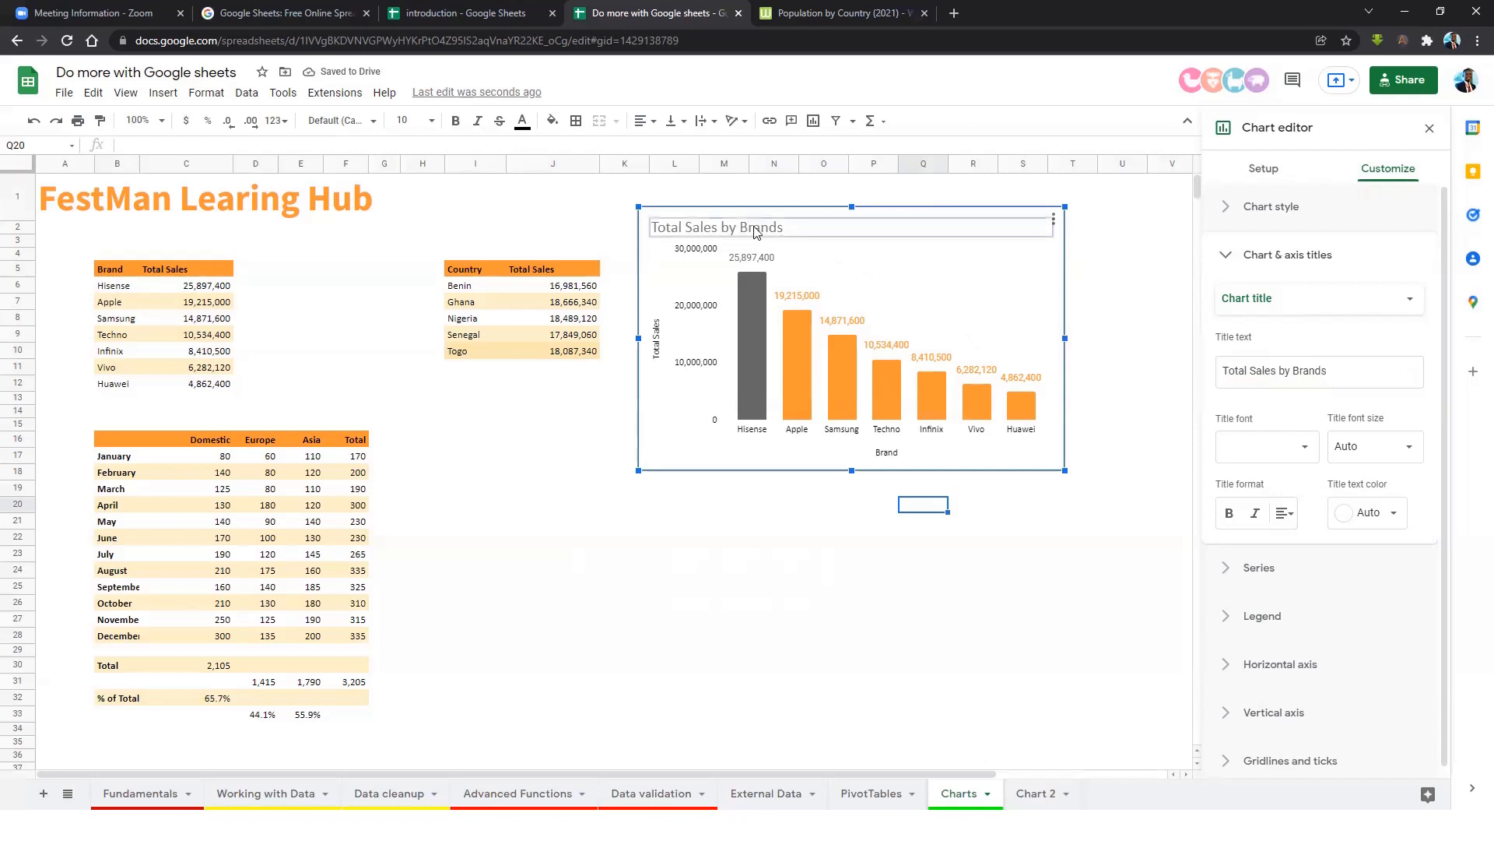
{"action": "left_click", "coordinate": [976, 525]}
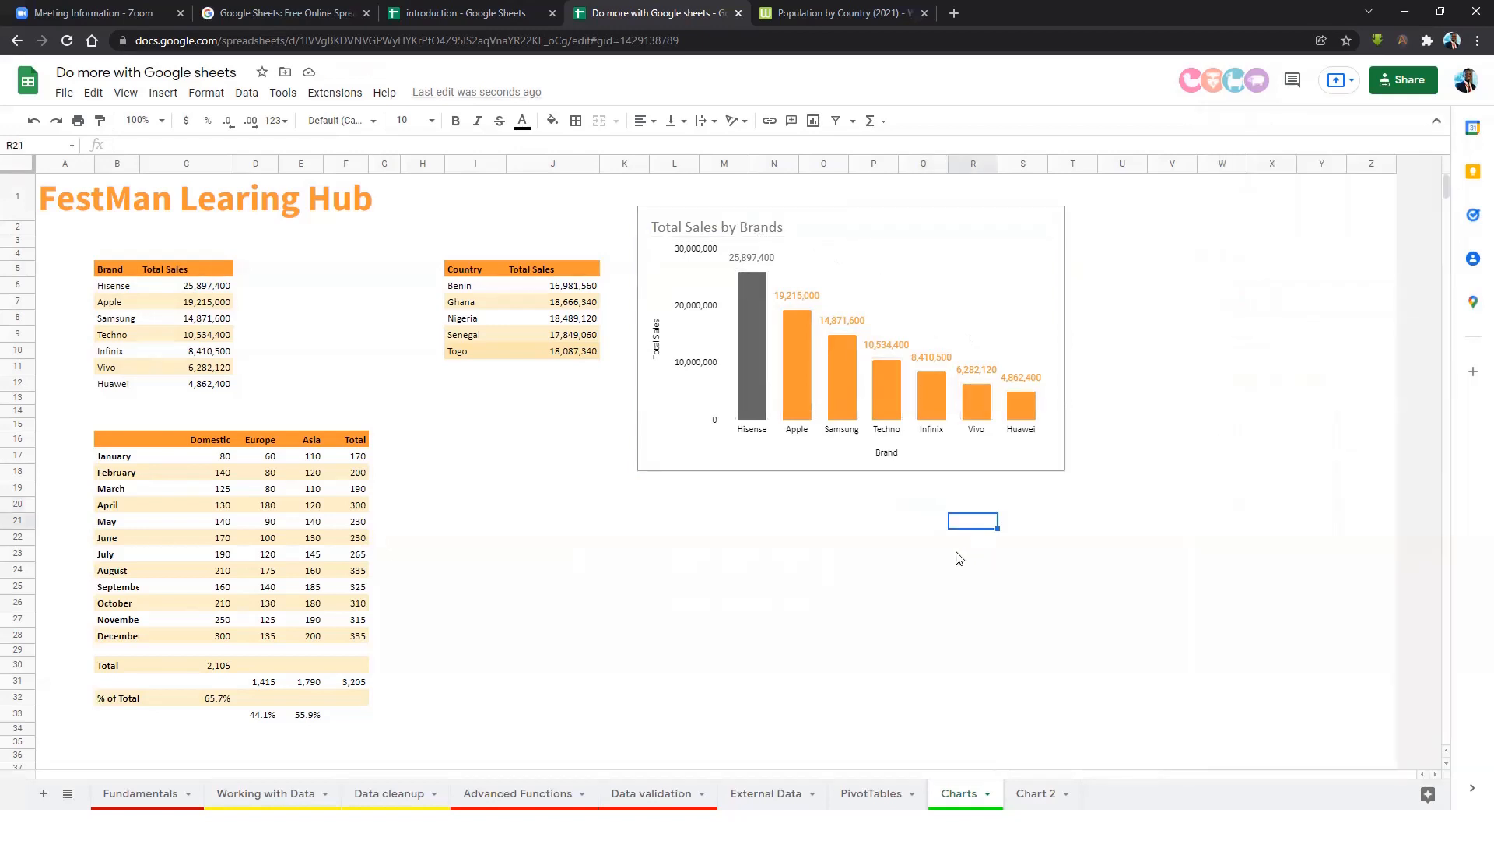
Move the brand sales chart to the top right of the sheet.
{"action": "left_click", "coordinate": [893, 278]}
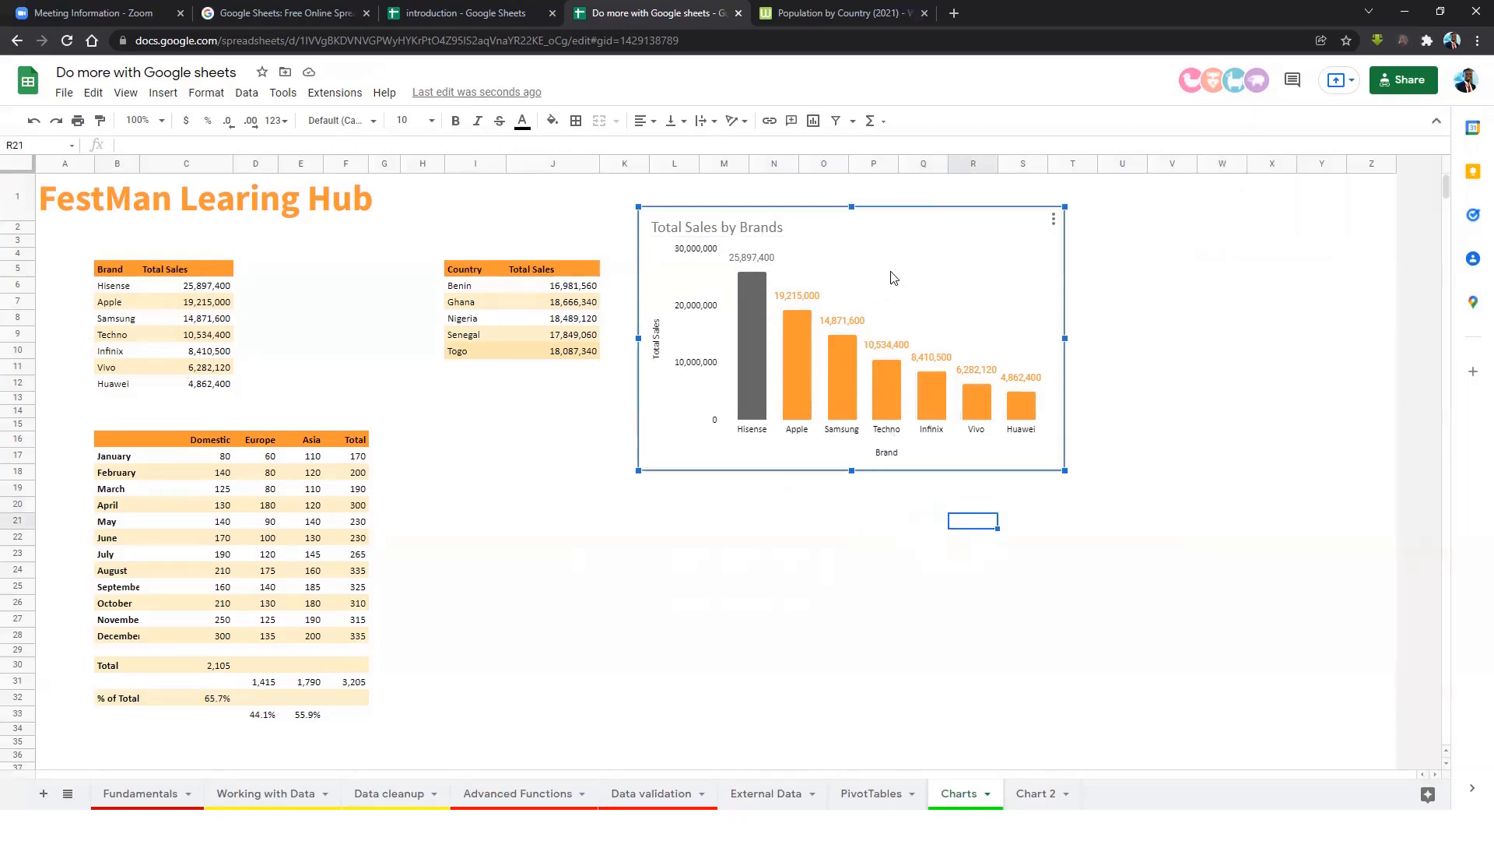
{"action": "left_click_drag", "start_coordinate": [913, 220], "coordinate": [1171, 196]}
{"action": "left_click", "coordinate": [625, 410]}
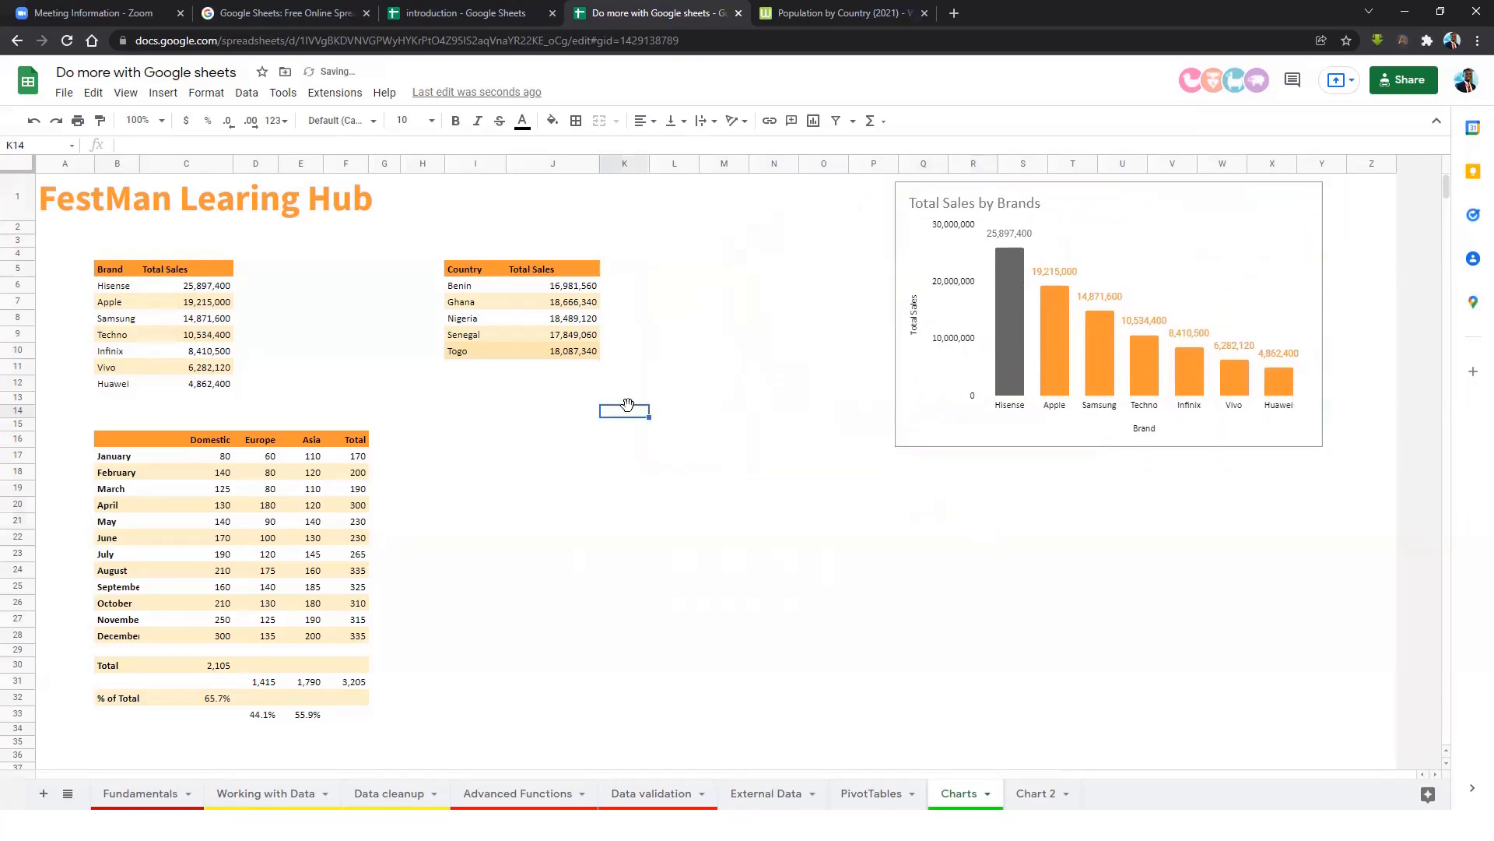
Insert a Total Sales vs. Country column chart from the country table I5:J10.
{"action": "left_click", "coordinate": [464, 334]}
{"action": "key", "text": "Up"}
{"action": "key", "text": "Up"}
{"action": "key", "text": "Up"}
{"action": "key", "text": "Right"}
{"action": "key", "text": "Right"}
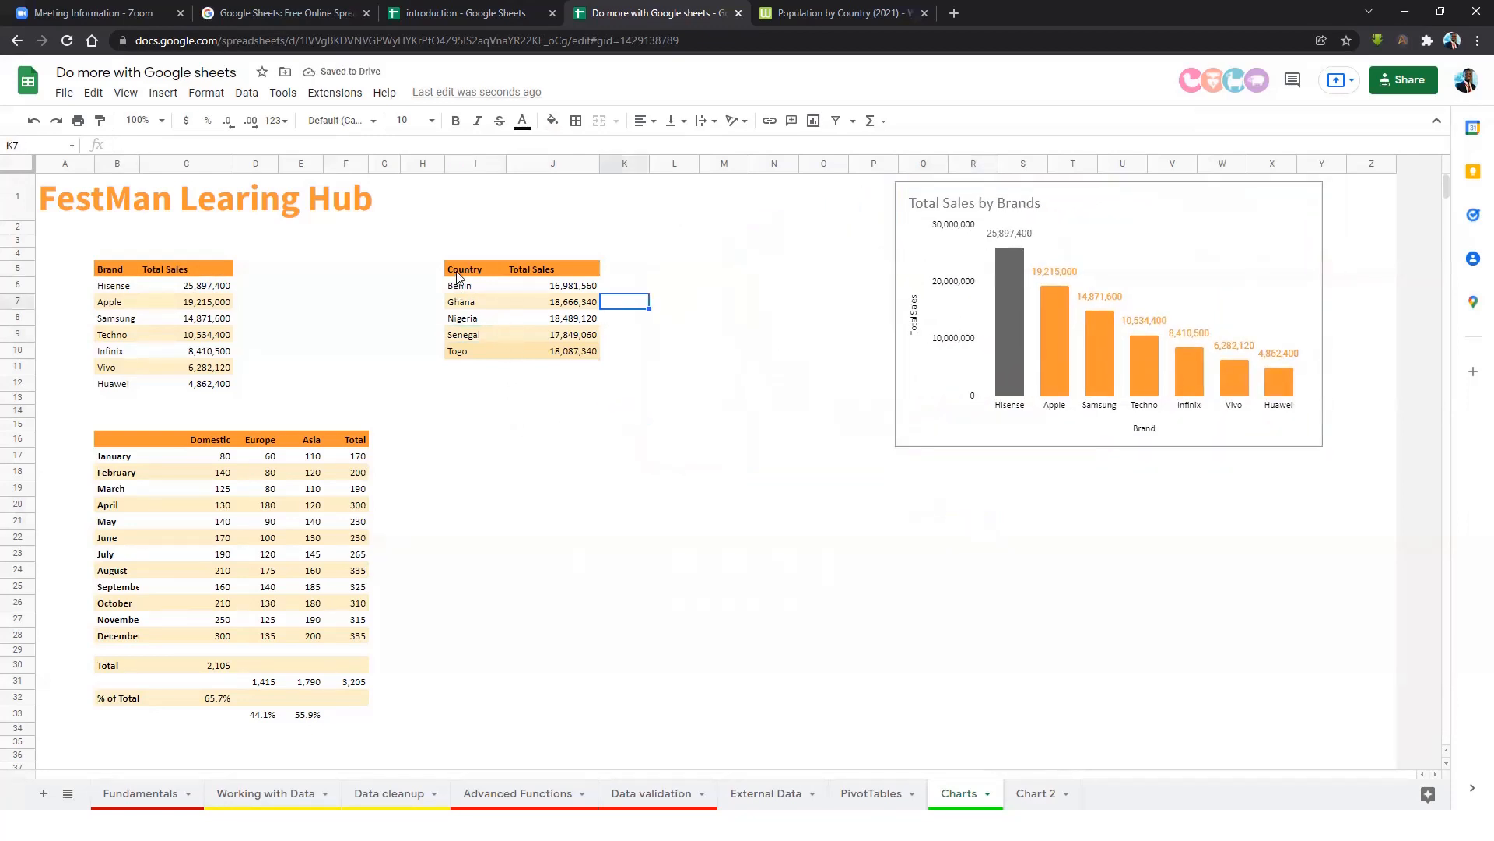
{"action": "left_click_drag", "start_coordinate": [460, 276], "coordinate": [466, 350]}
{"action": "left_click_drag", "start_coordinate": [523, 273], "coordinate": [543, 355]}
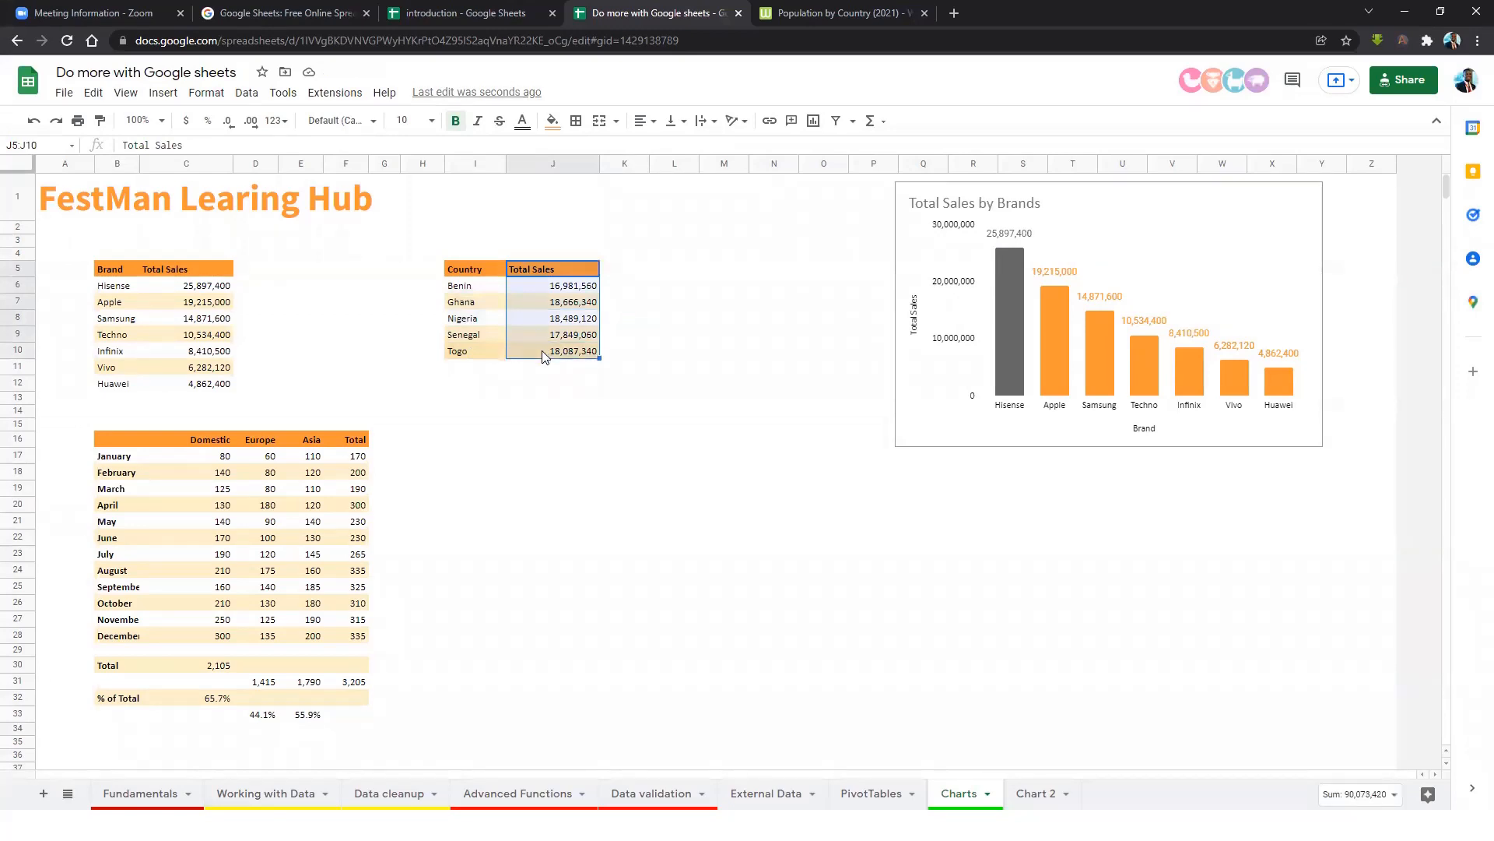
{"action": "left_click_drag", "start_coordinate": [464, 274], "coordinate": [566, 357]}
{"action": "left_click", "coordinate": [162, 93]}
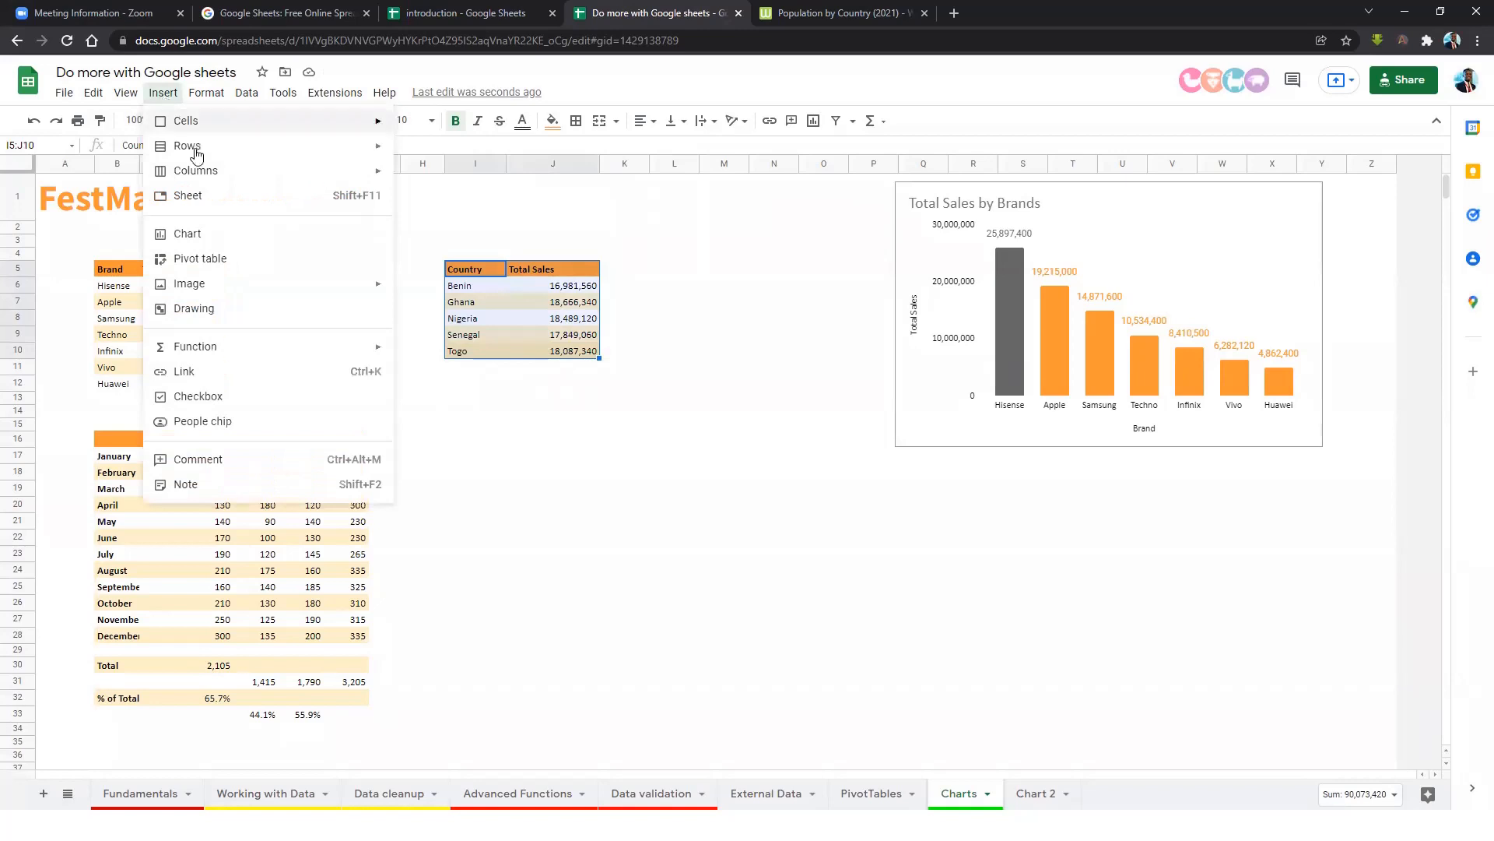
{"action": "left_click", "coordinate": [208, 235]}
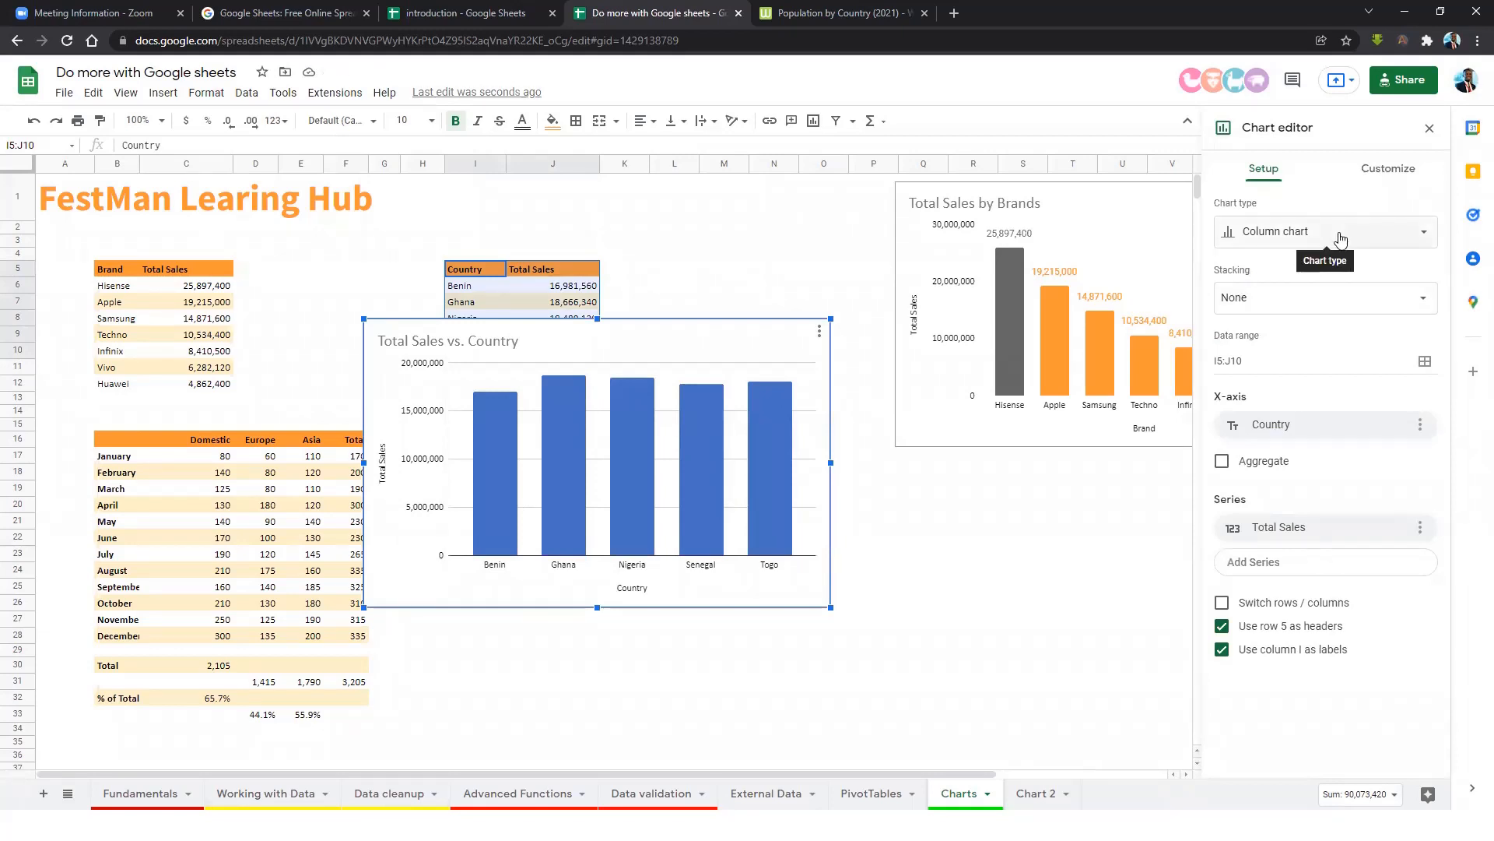
Make the country chart a doughnut chart and place it below the Total Sales by Brands chart.
{"action": "left_click", "coordinate": [1339, 239]}
{"action": "scroll", "coordinate": [1378, 412], "scroll_direction": "down", "scroll_amount": 5}
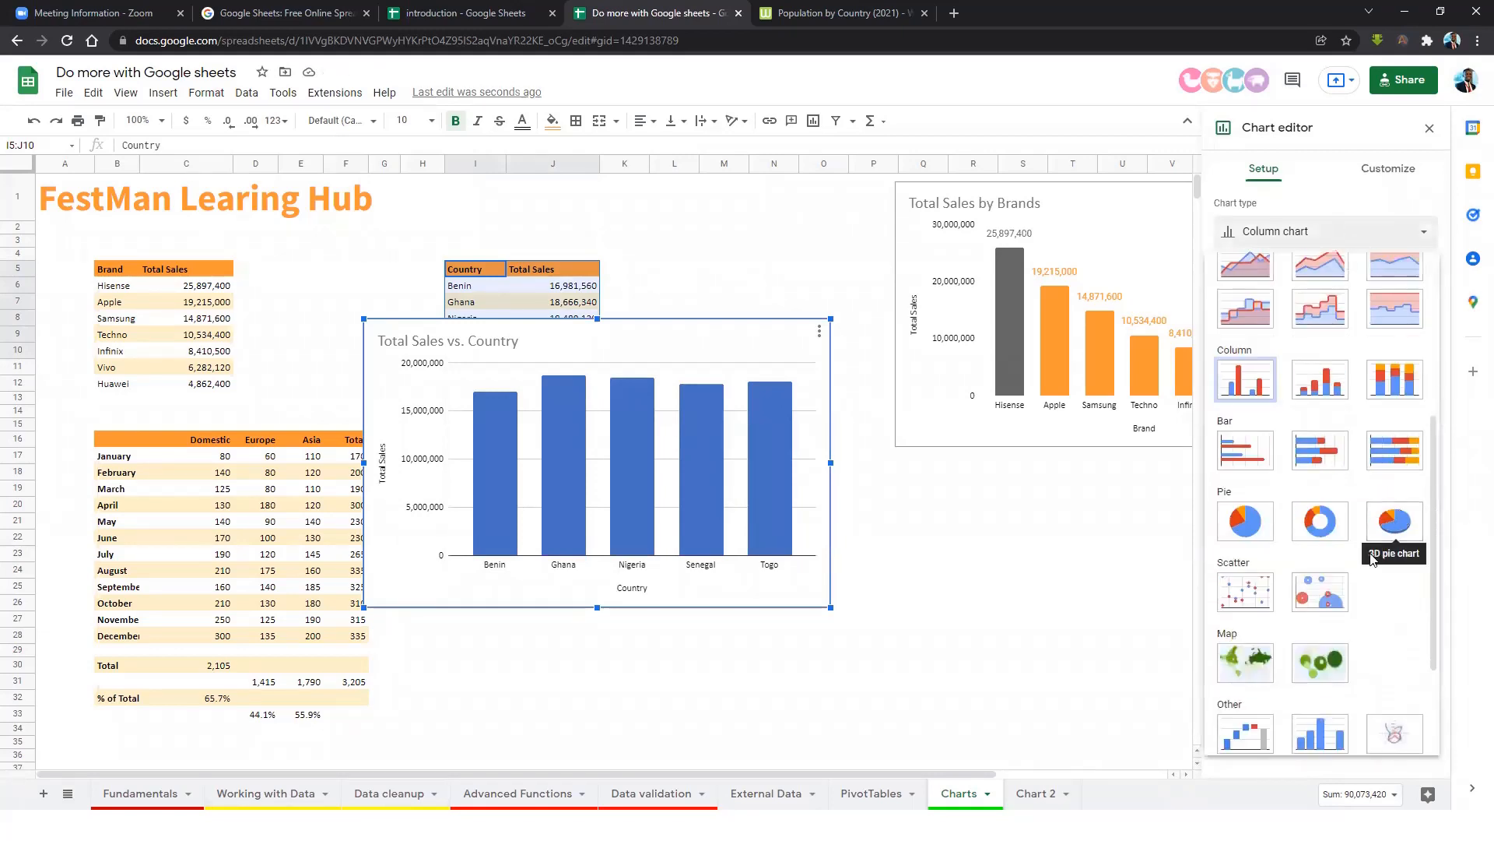
{"action": "scroll", "coordinate": [1321, 489], "scroll_direction": "up", "scroll_amount": 5}
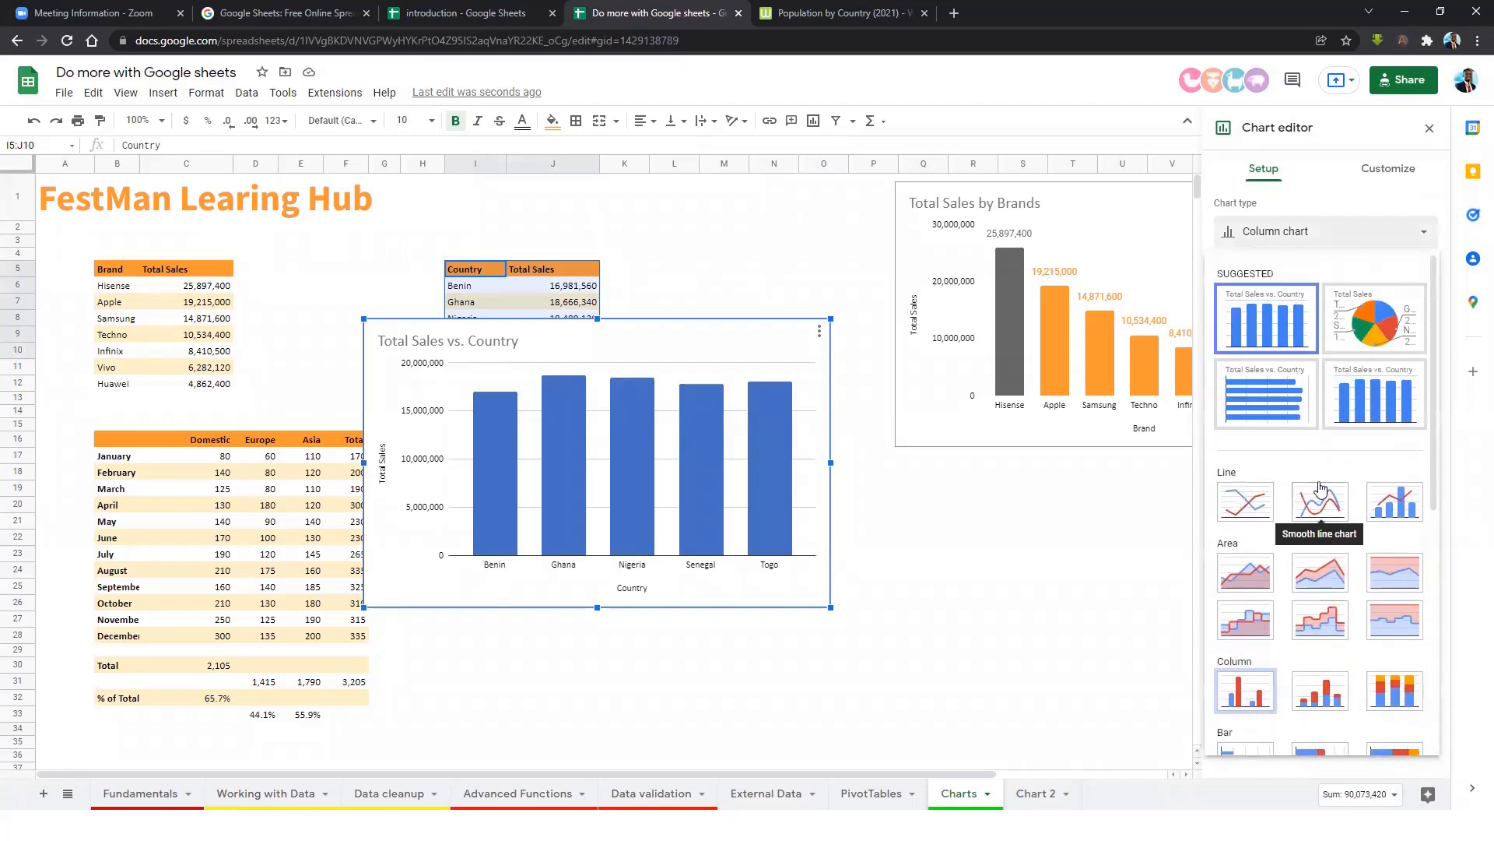
{"action": "scroll", "coordinate": [1309, 484], "scroll_direction": "down", "scroll_amount": 2}
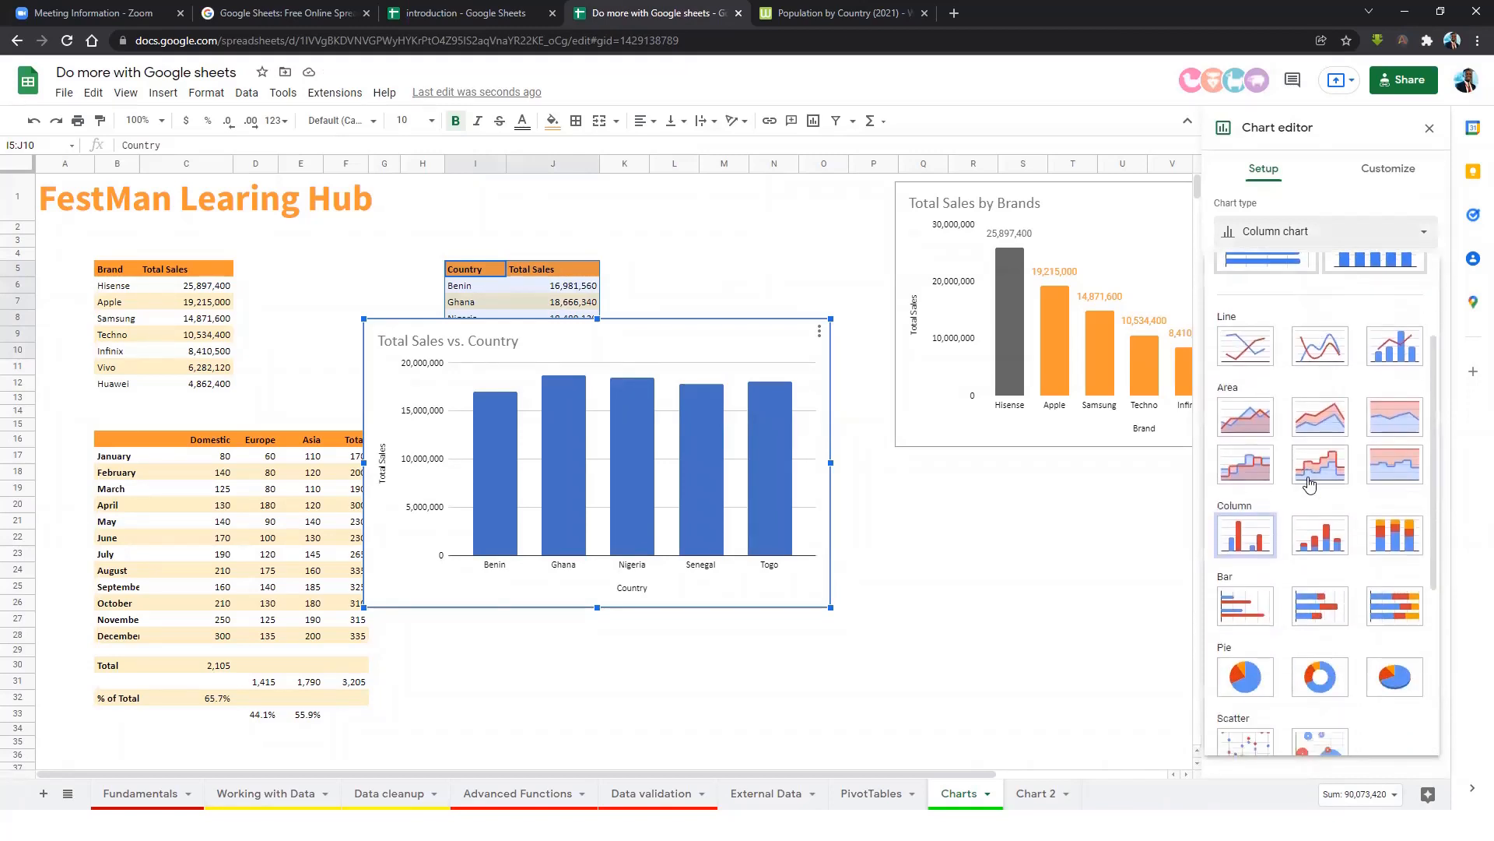
{"action": "scroll", "coordinate": [1269, 419], "scroll_direction": "down", "scroll_amount": 2}
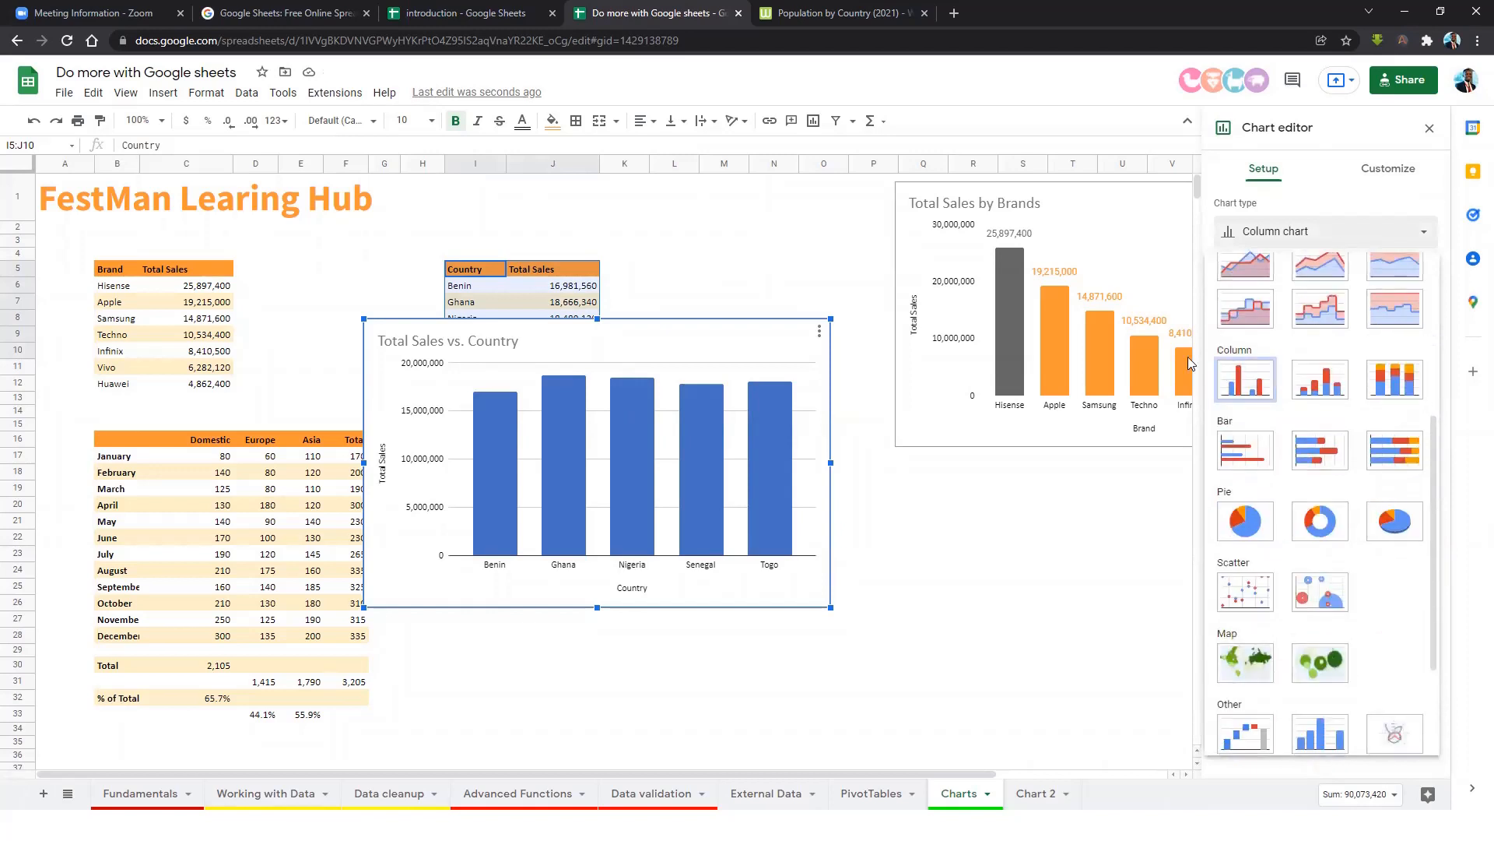
{"action": "scroll", "coordinate": [1268, 467], "scroll_direction": "down", "scroll_amount": 1}
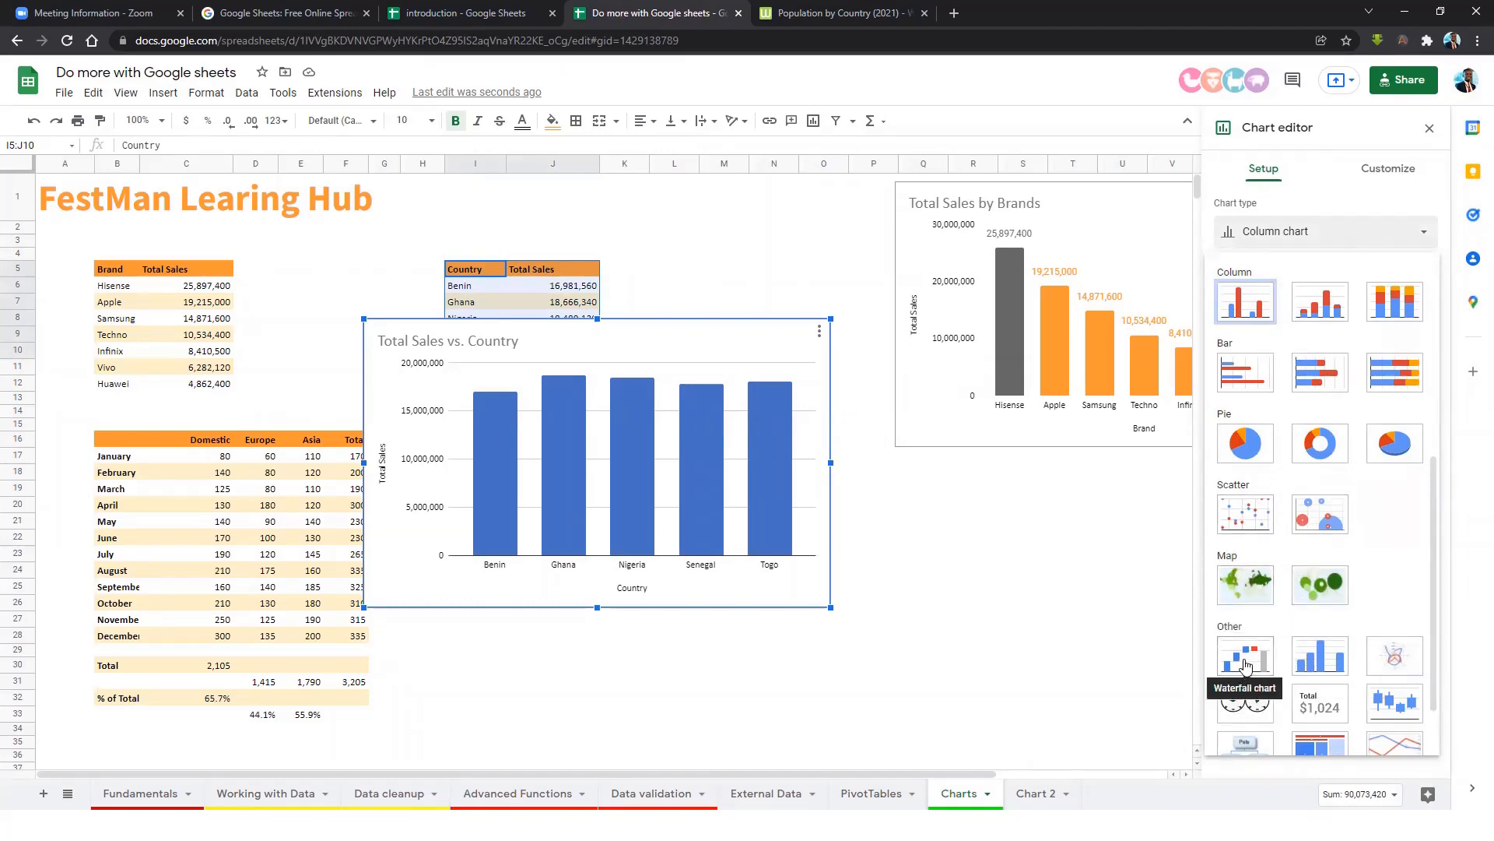
{"action": "scroll", "coordinate": [1344, 662], "scroll_direction": "down", "scroll_amount": 1}
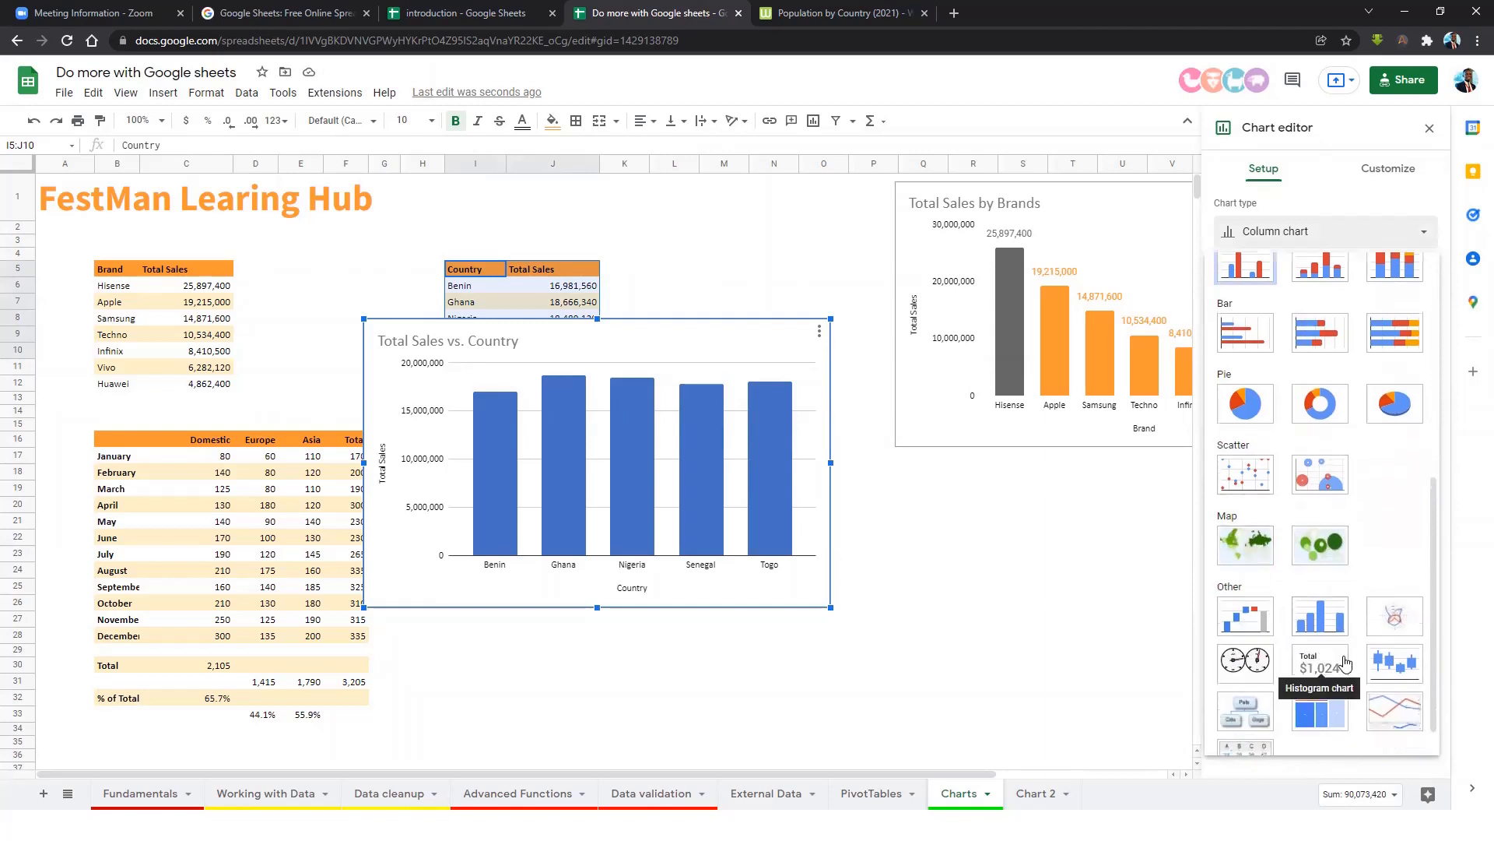
{"action": "scroll", "coordinate": [1344, 662], "scroll_direction": "down", "scroll_amount": 1}
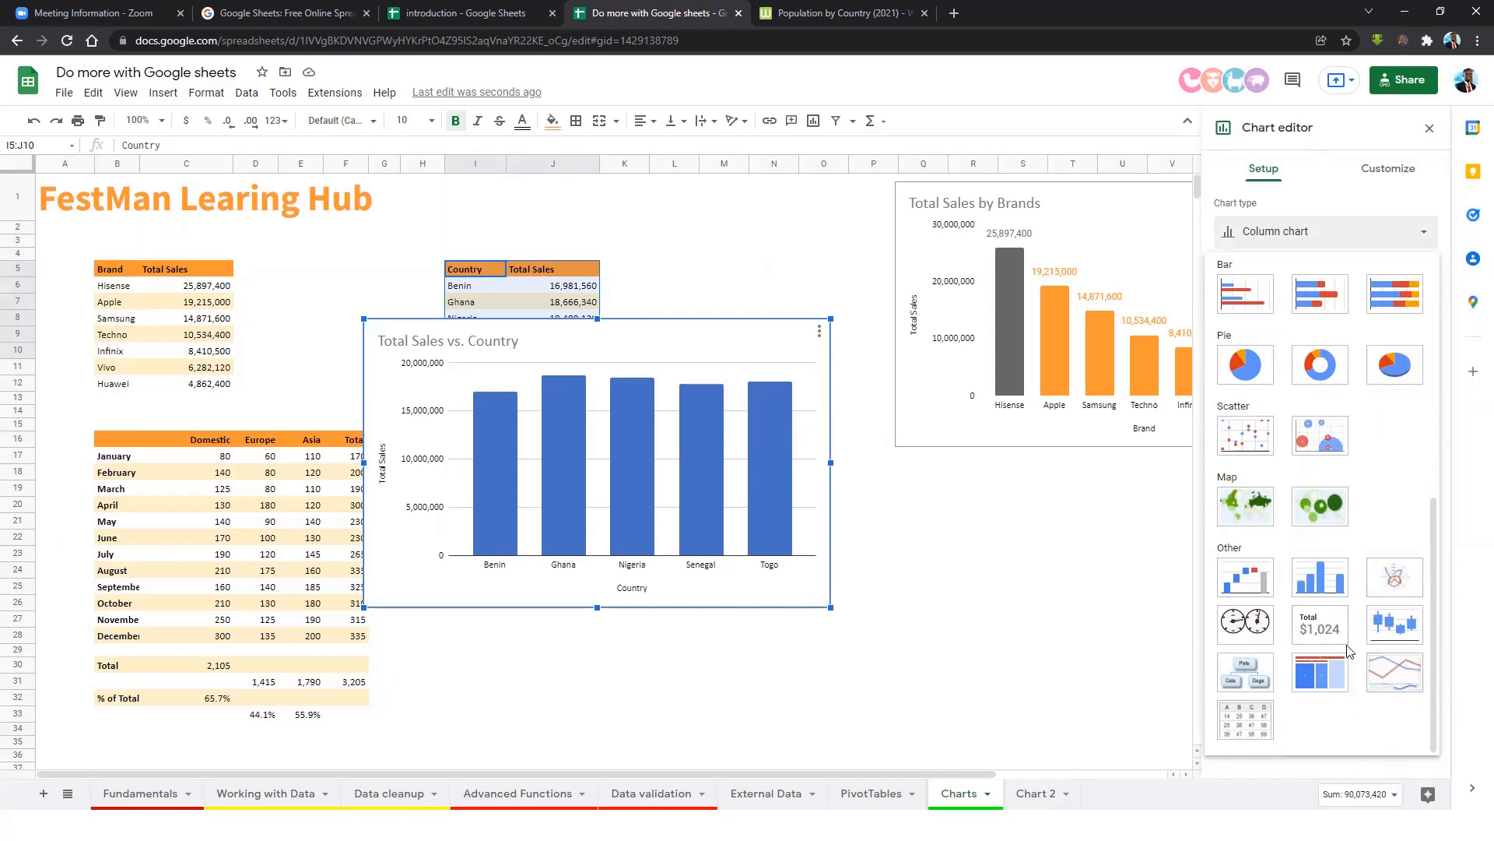
{"action": "scroll", "coordinate": [1332, 531], "scroll_direction": "up", "scroll_amount": 2}
{"action": "left_click", "coordinate": [1323, 526]}
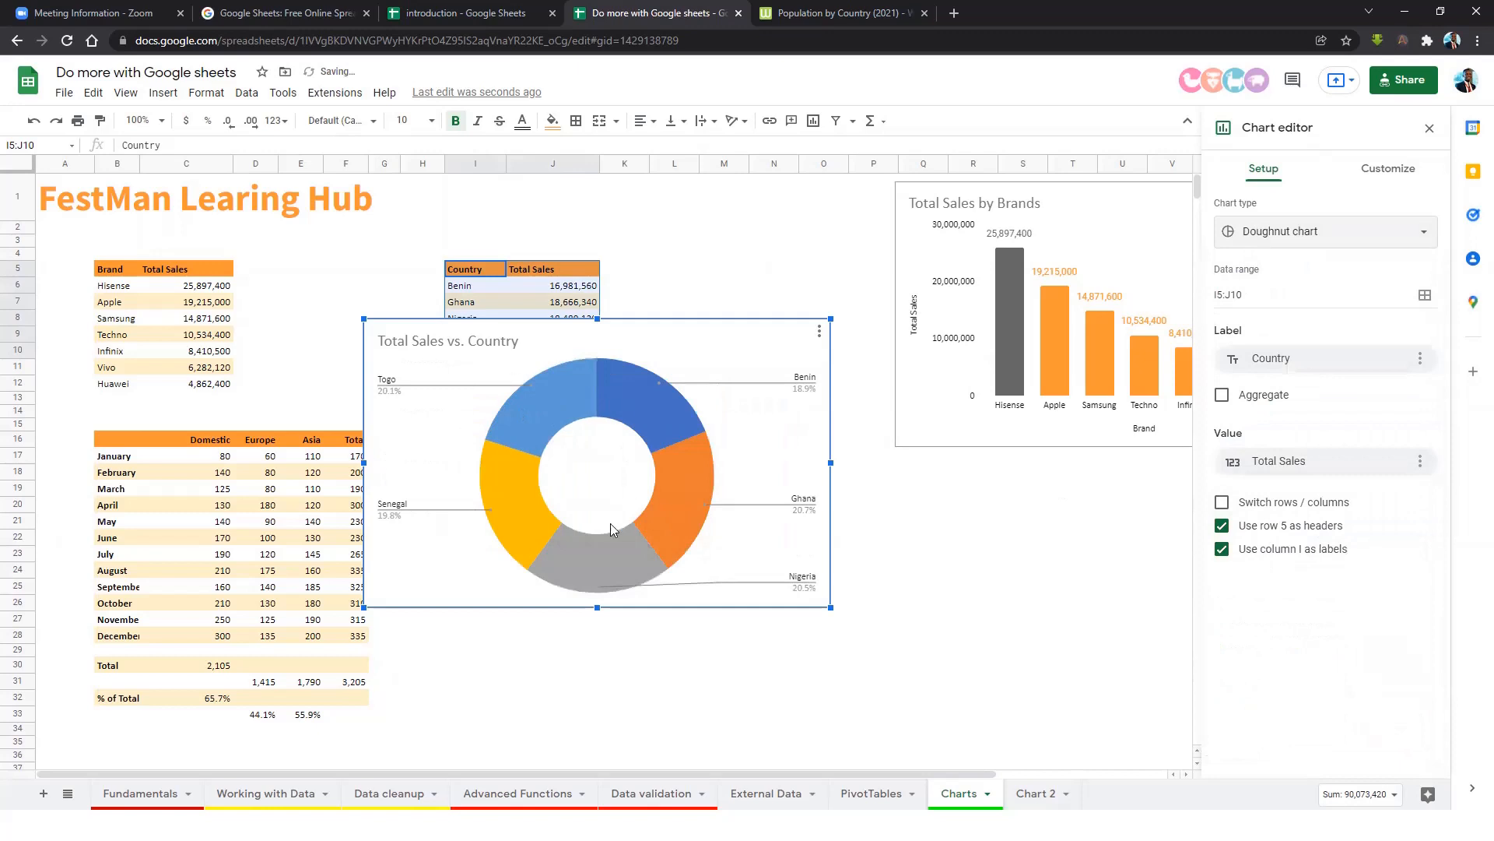
{"action": "left_click_drag", "start_coordinate": [735, 364], "coordinate": [1165, 503]}
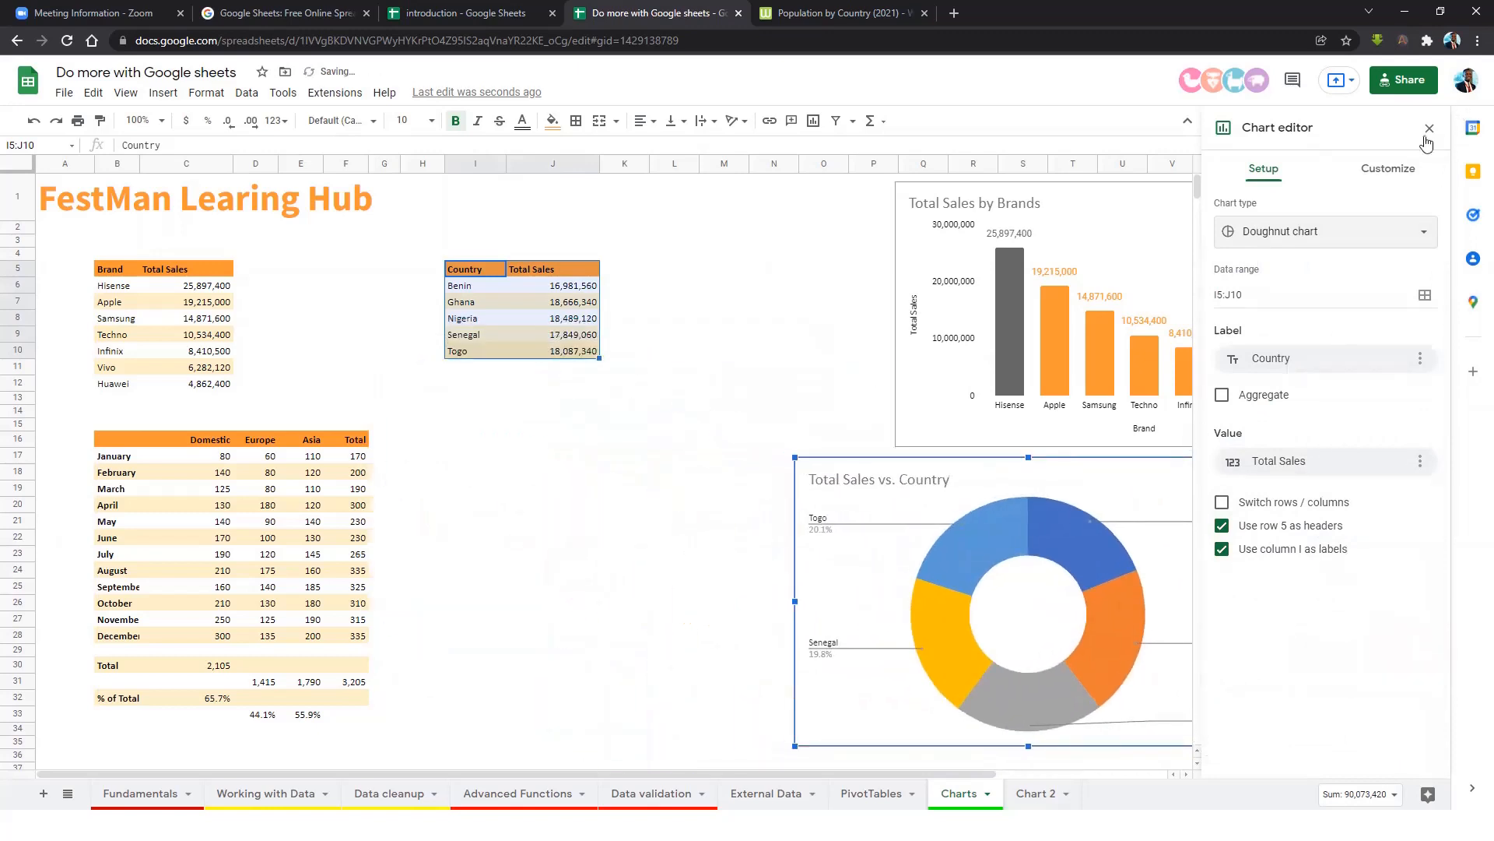
Close the chart editor and line the doughnut chart up beneath the brands bar chart.
{"action": "left_click", "coordinate": [1429, 129]}
{"action": "left_click", "coordinate": [1045, 479]}
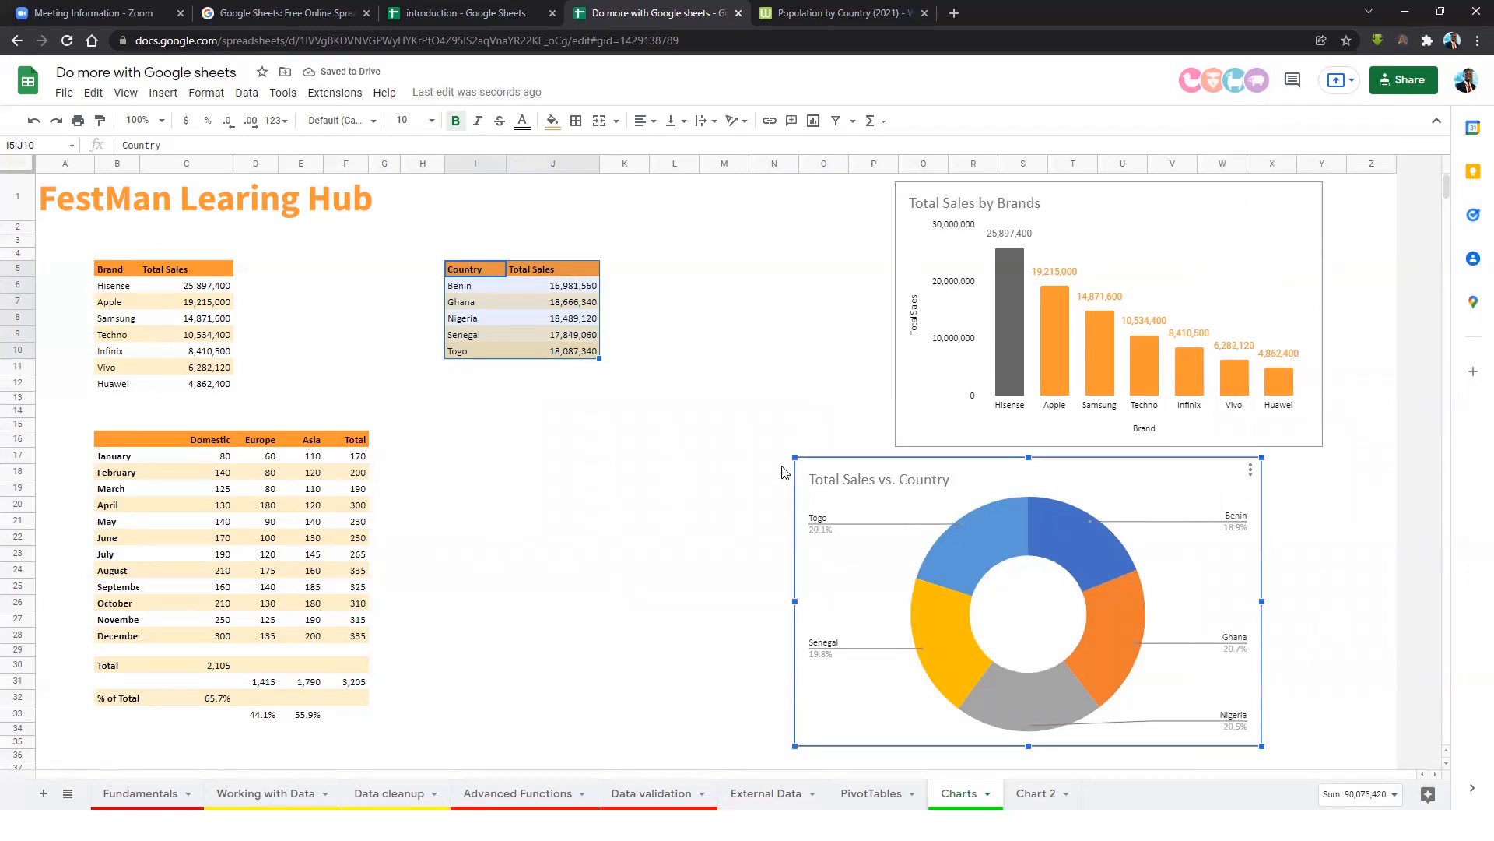
{"action": "left_click_drag", "start_coordinate": [824, 459], "coordinate": [905, 455]}
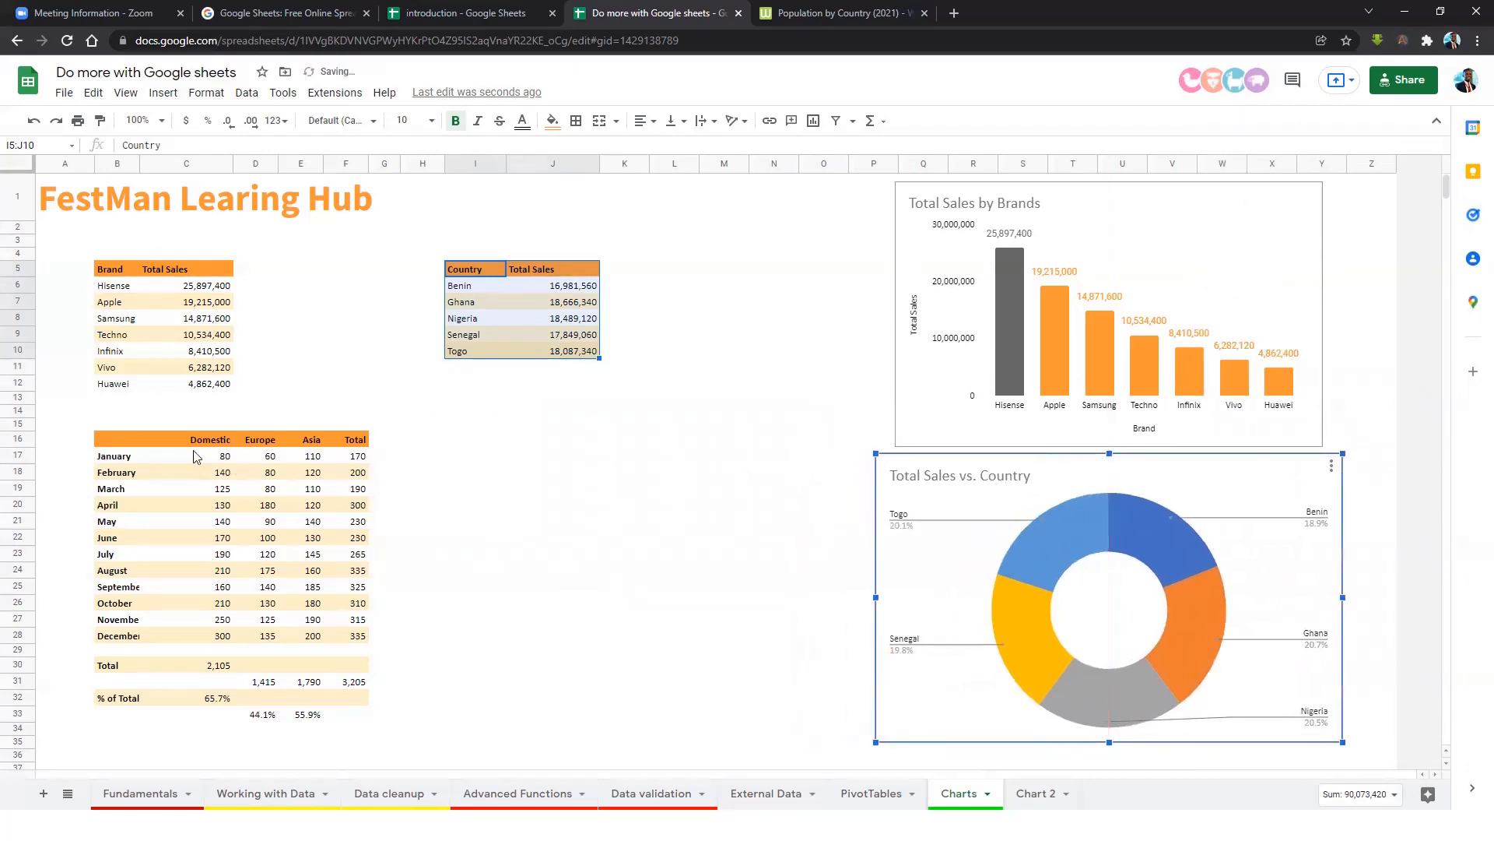
{"action": "left_click", "coordinate": [152, 439]}
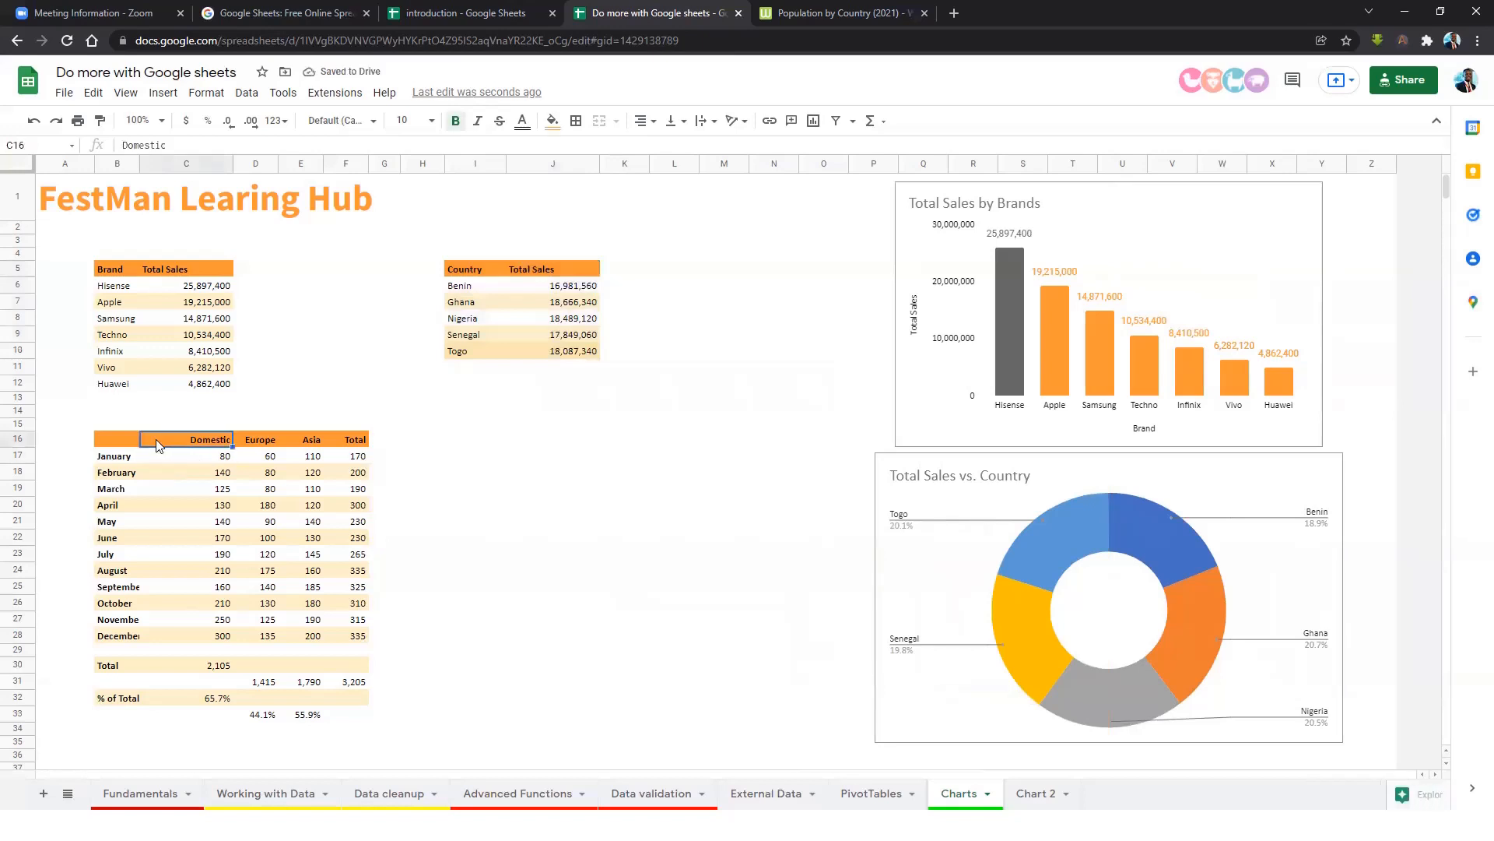
Select the monthly table with the months and the Domestic, Europe and Asia columns.
{"action": "left_click_drag", "start_coordinate": [110, 439], "coordinate": [362, 640]}
{"action": "left_click_drag", "start_coordinate": [115, 456], "coordinate": [117, 650]}
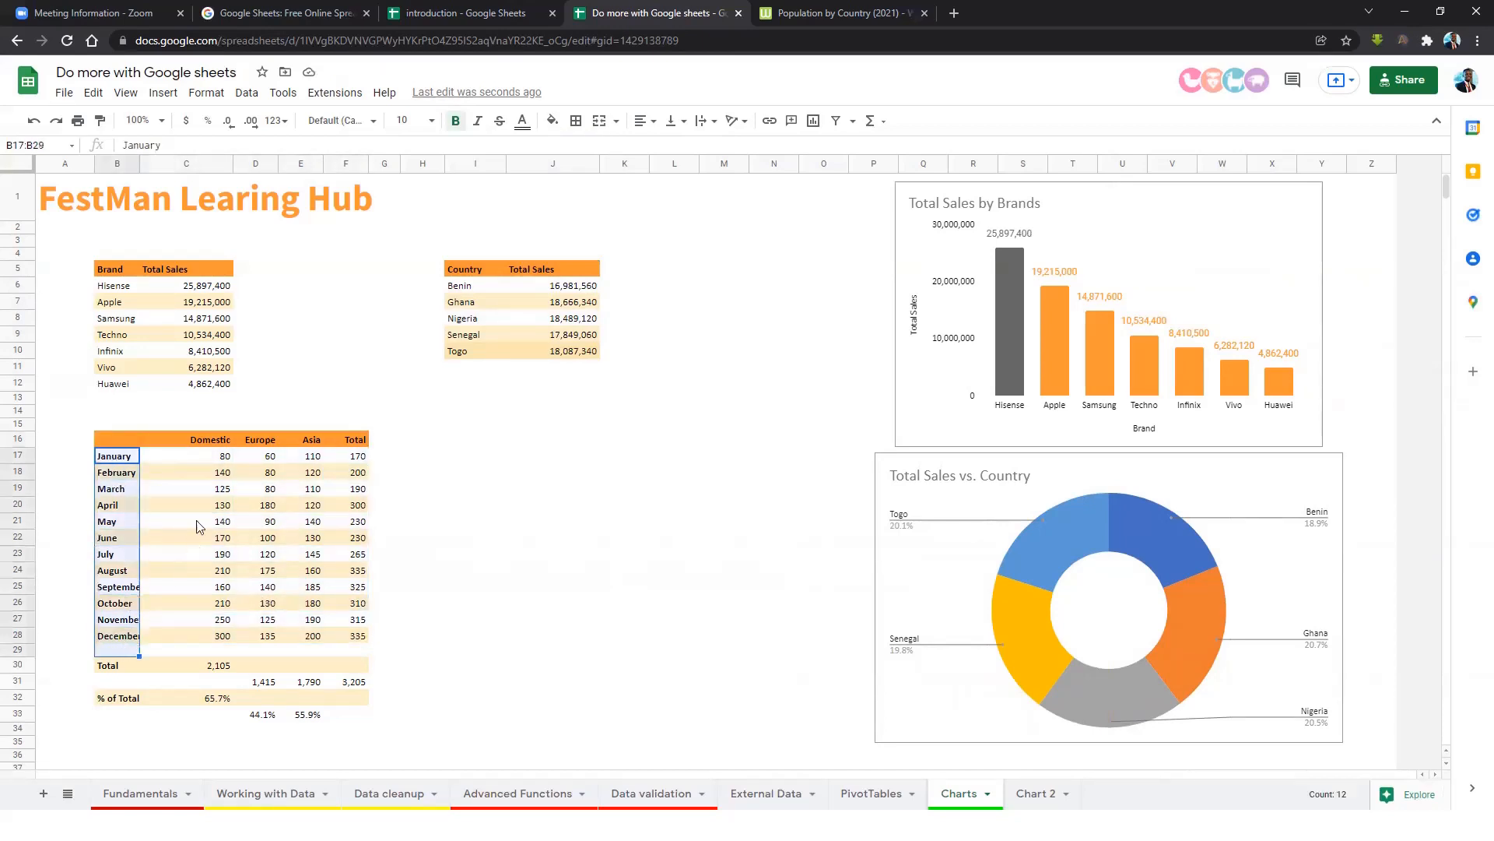
{"action": "left_click", "coordinate": [215, 443]}
{"action": "left_click", "coordinate": [270, 443]}
{"action": "left_click", "coordinate": [309, 440]}
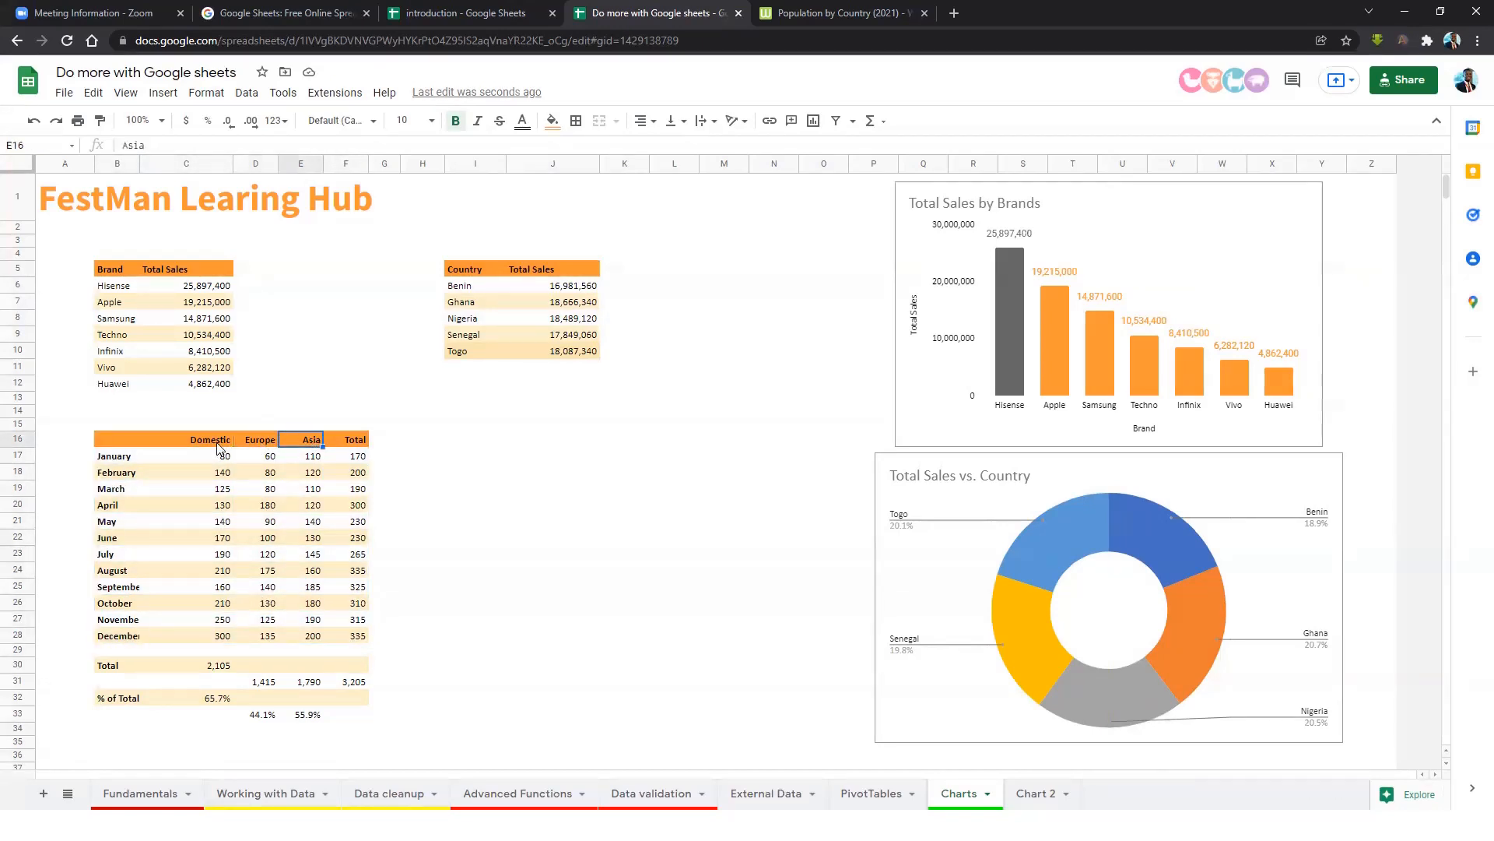
{"action": "left_click_drag", "start_coordinate": [218, 442], "coordinate": [221, 575]}
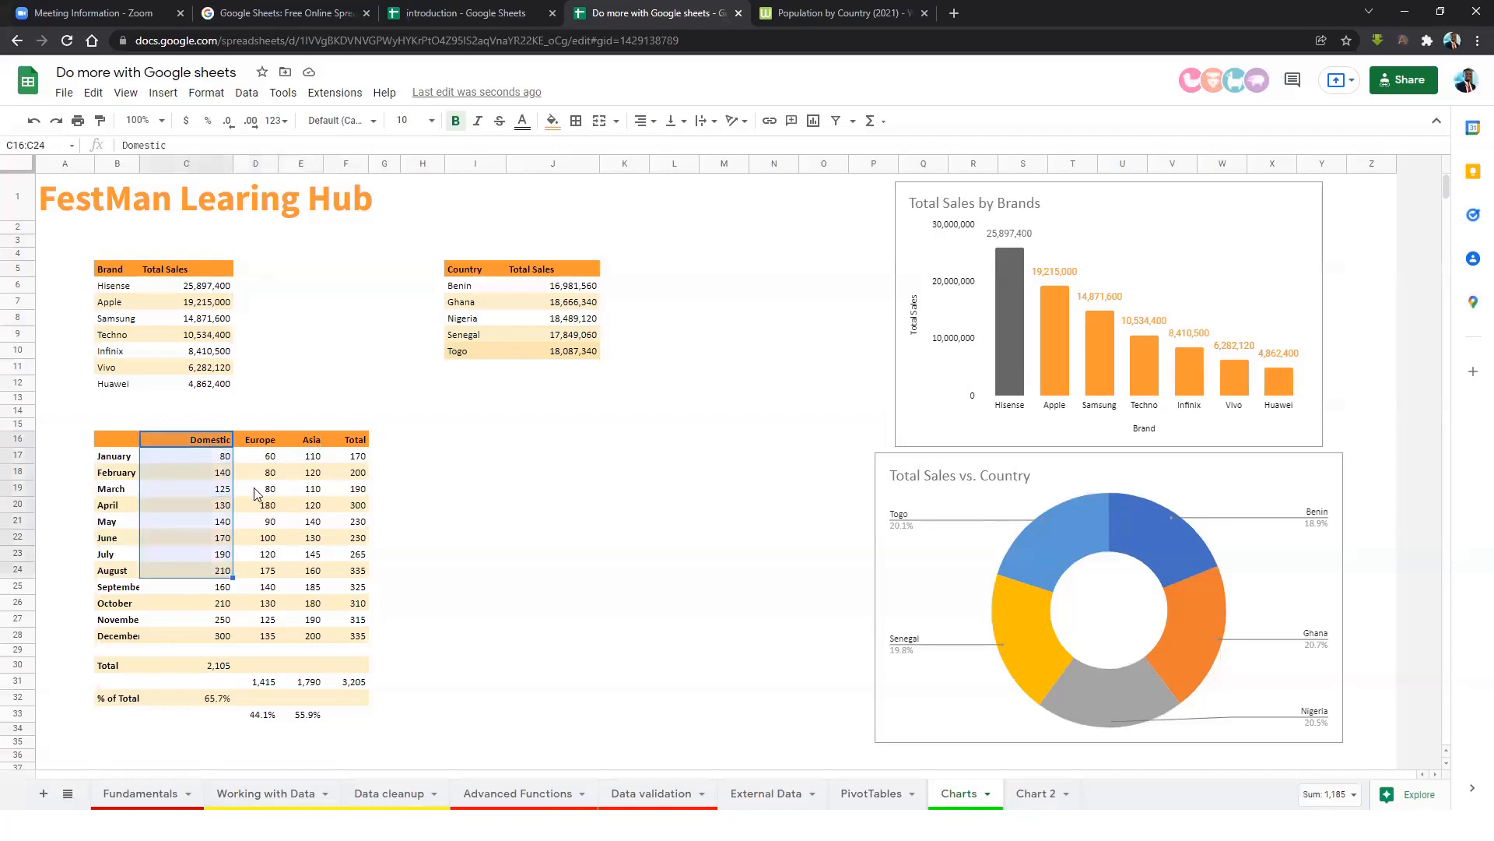
{"action": "left_click_drag", "start_coordinate": [260, 440], "coordinate": [264, 472]}
{"action": "left_click_drag", "start_coordinate": [137, 438], "coordinate": [316, 637]}
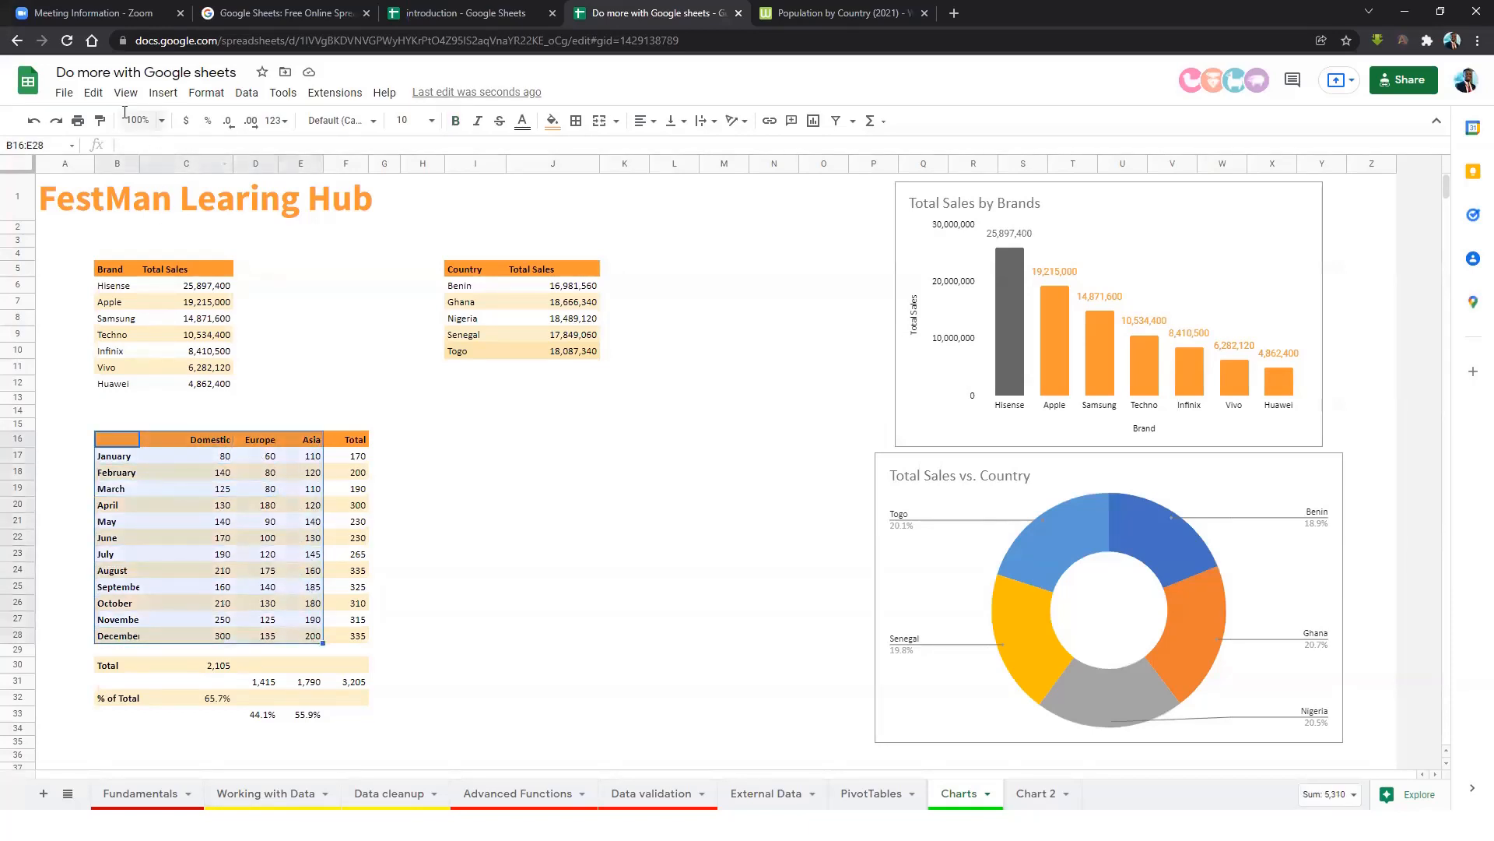
Insert a chart from the monthly B16:E28 data and enlarge it.
{"action": "left_click", "coordinate": [161, 93]}
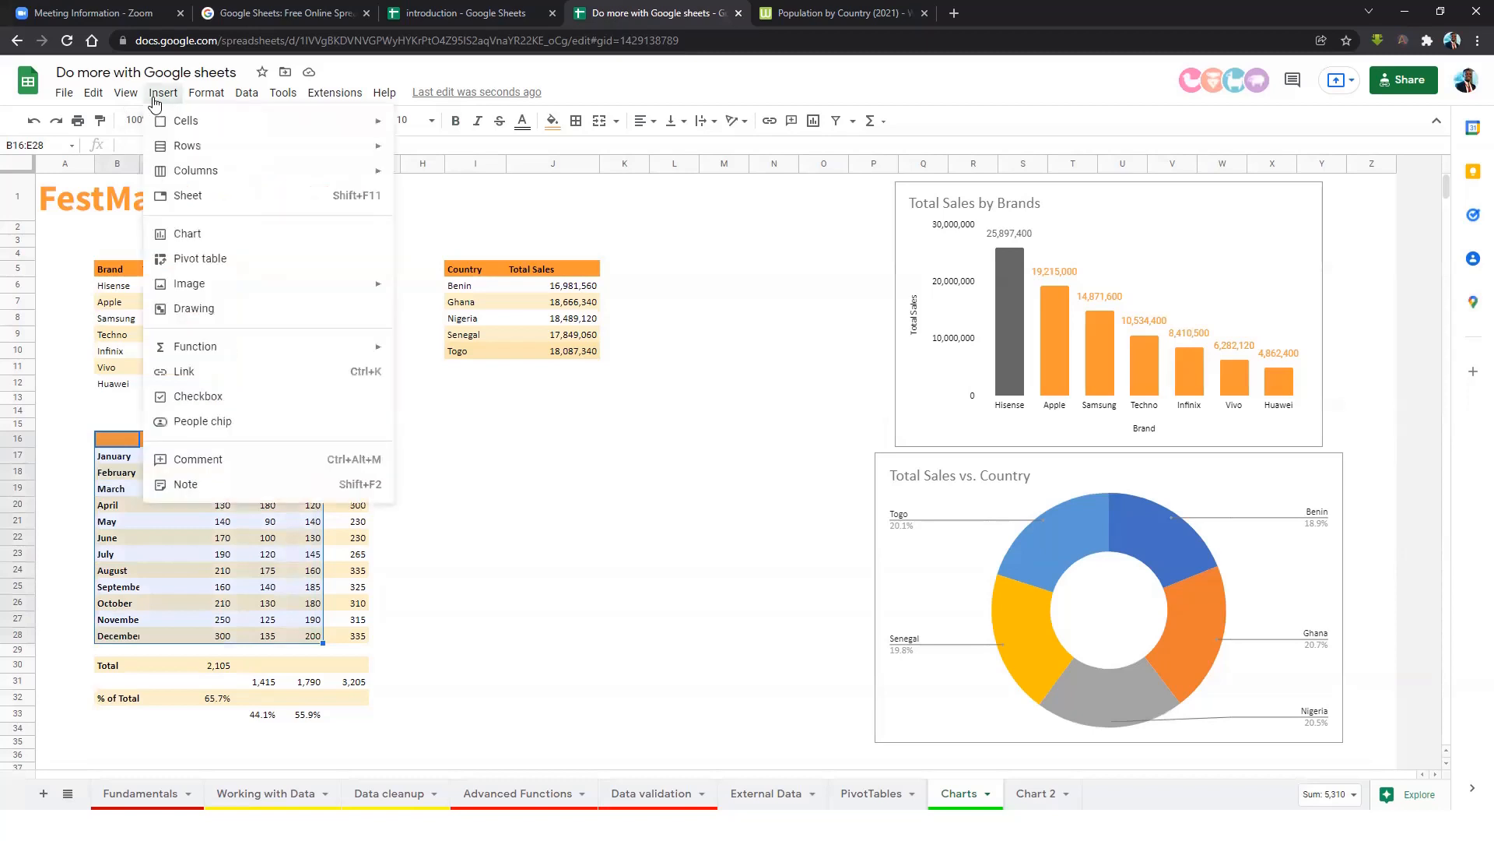
{"action": "left_click", "coordinate": [204, 243]}
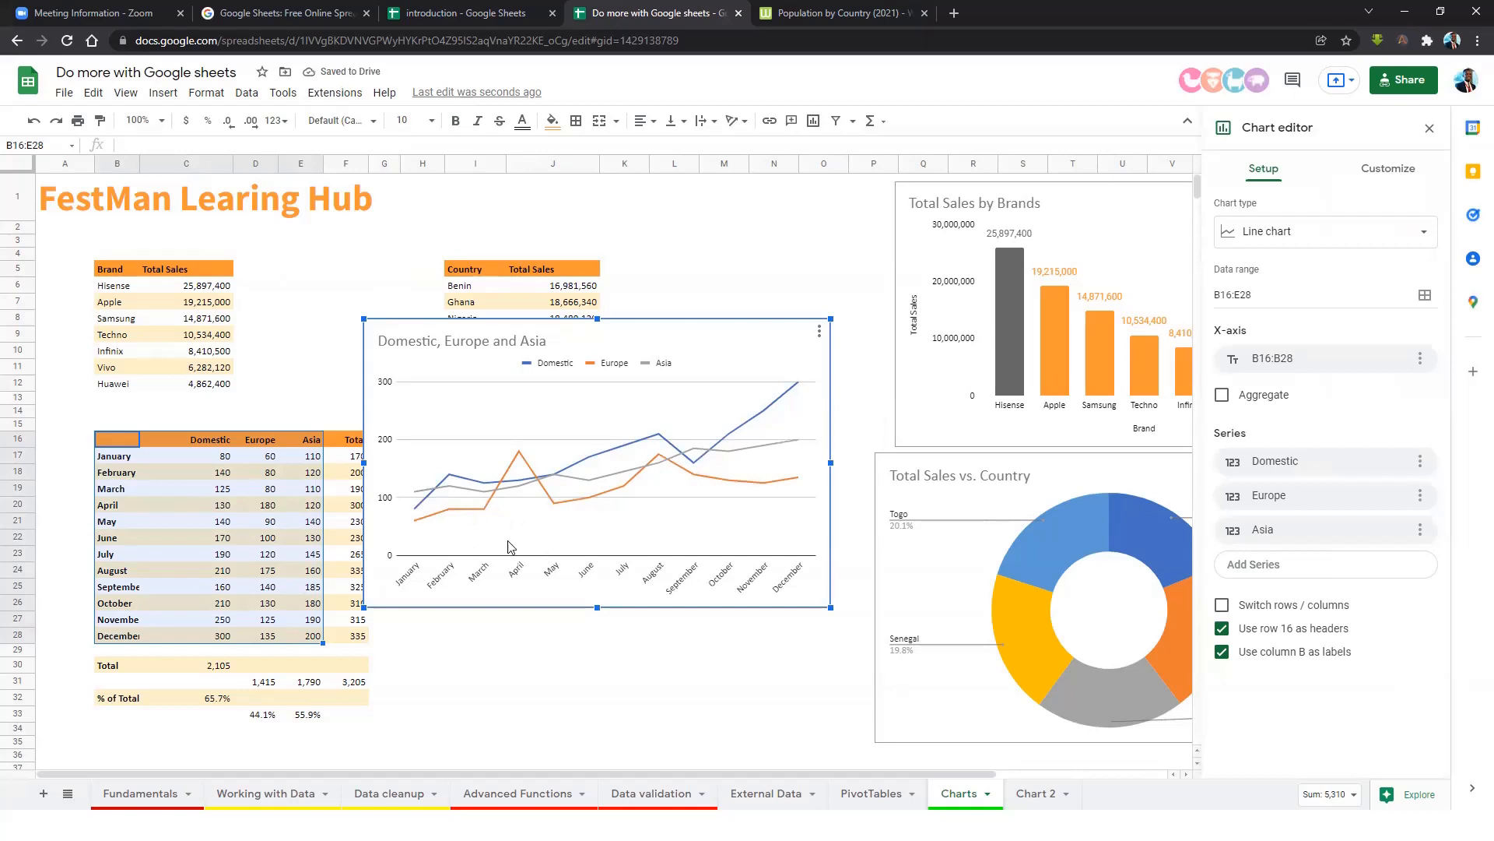
{"action": "left_click_drag", "start_coordinate": [831, 608], "coordinate": [962, 688]}
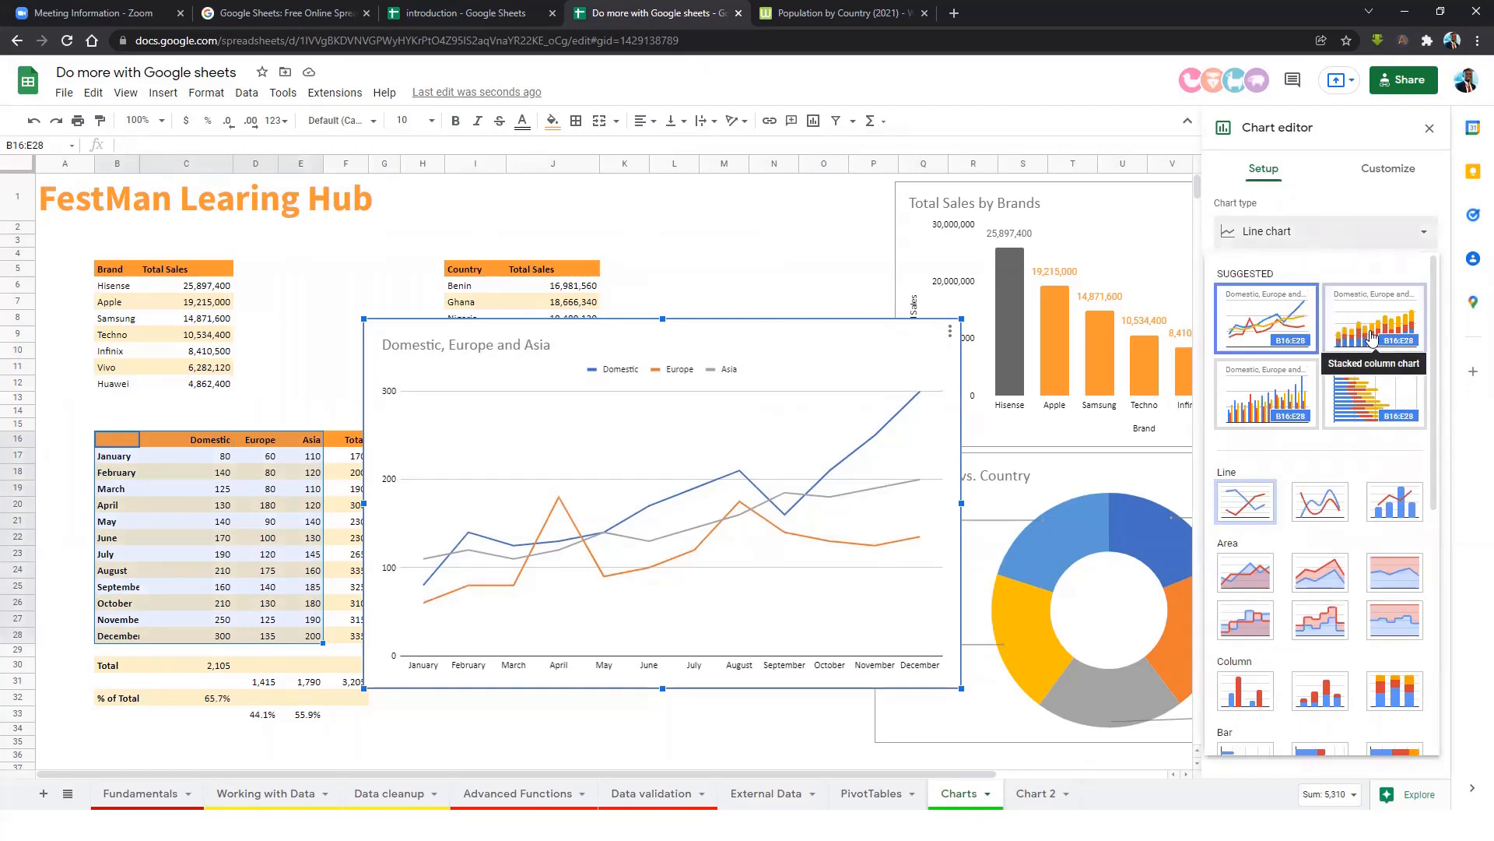
Change the chart type to a smooth line chart.
{"action": "left_click", "coordinate": [1372, 337]}
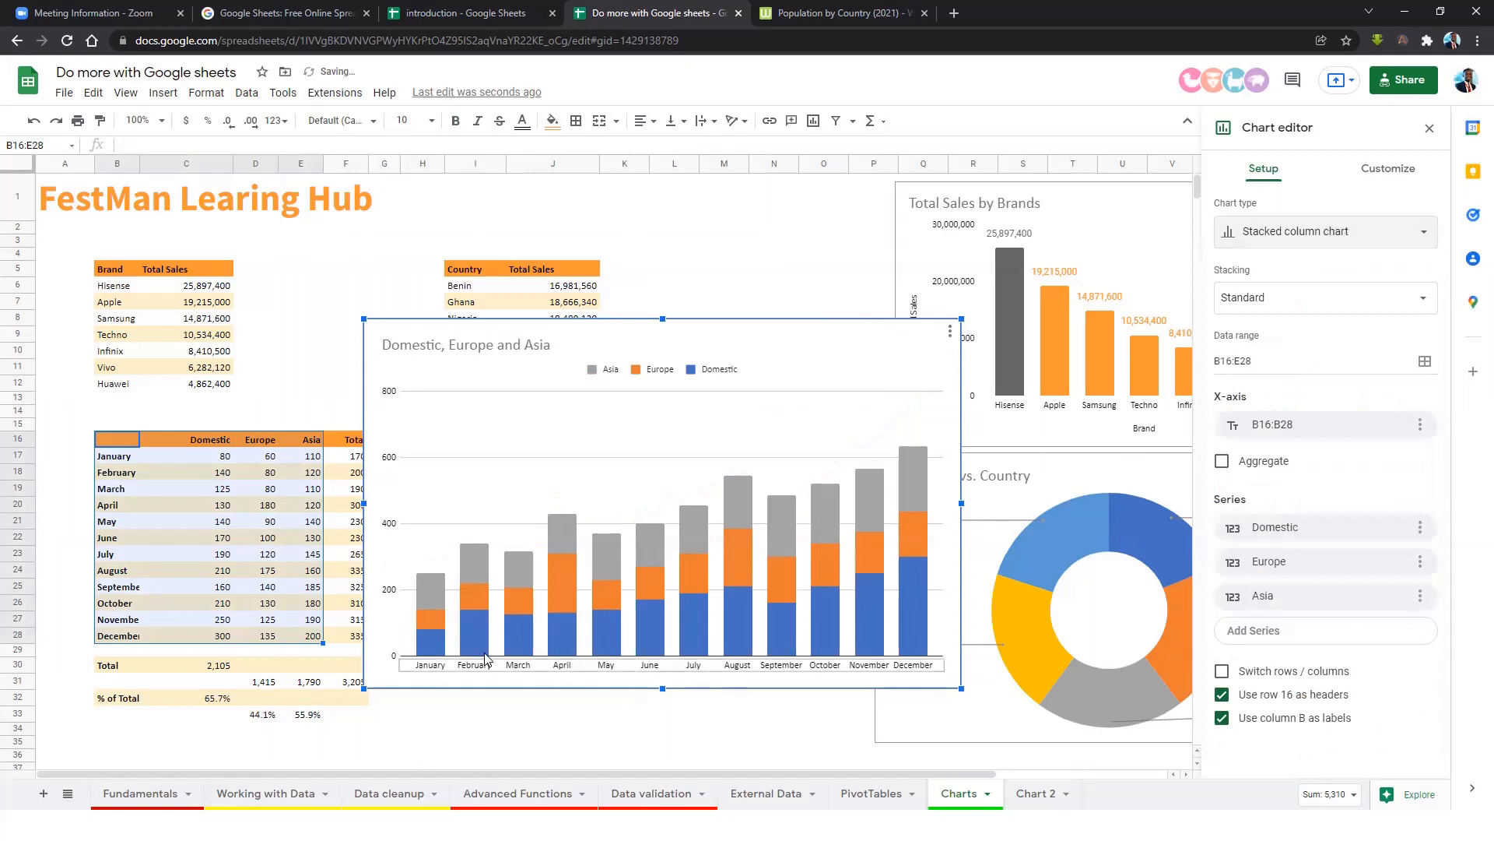
{"action": "left_click", "coordinate": [1245, 239]}
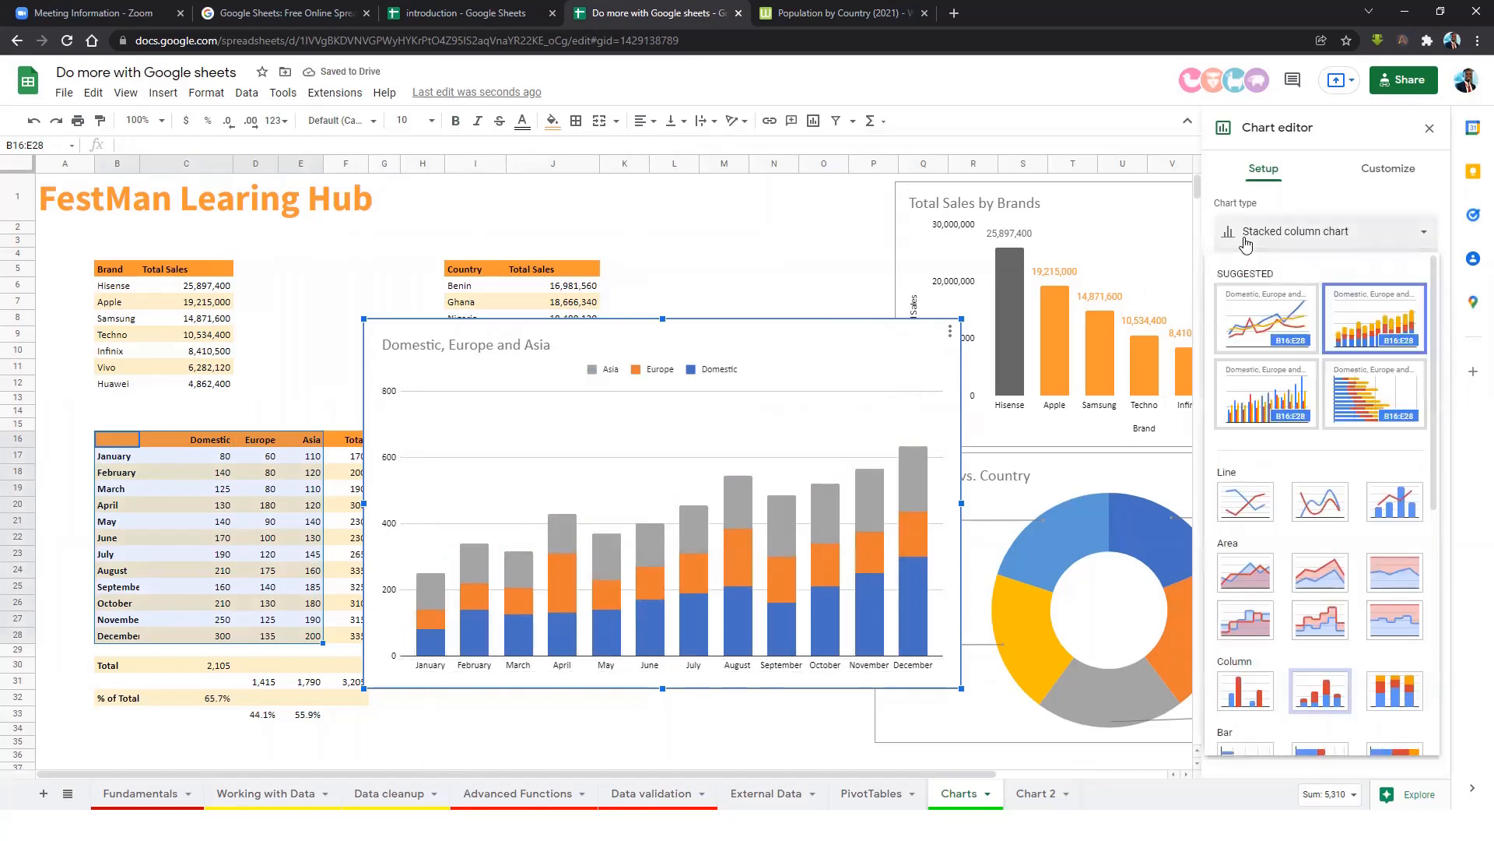
{"action": "left_click", "coordinate": [1288, 333]}
{"action": "left_click", "coordinate": [1314, 245]}
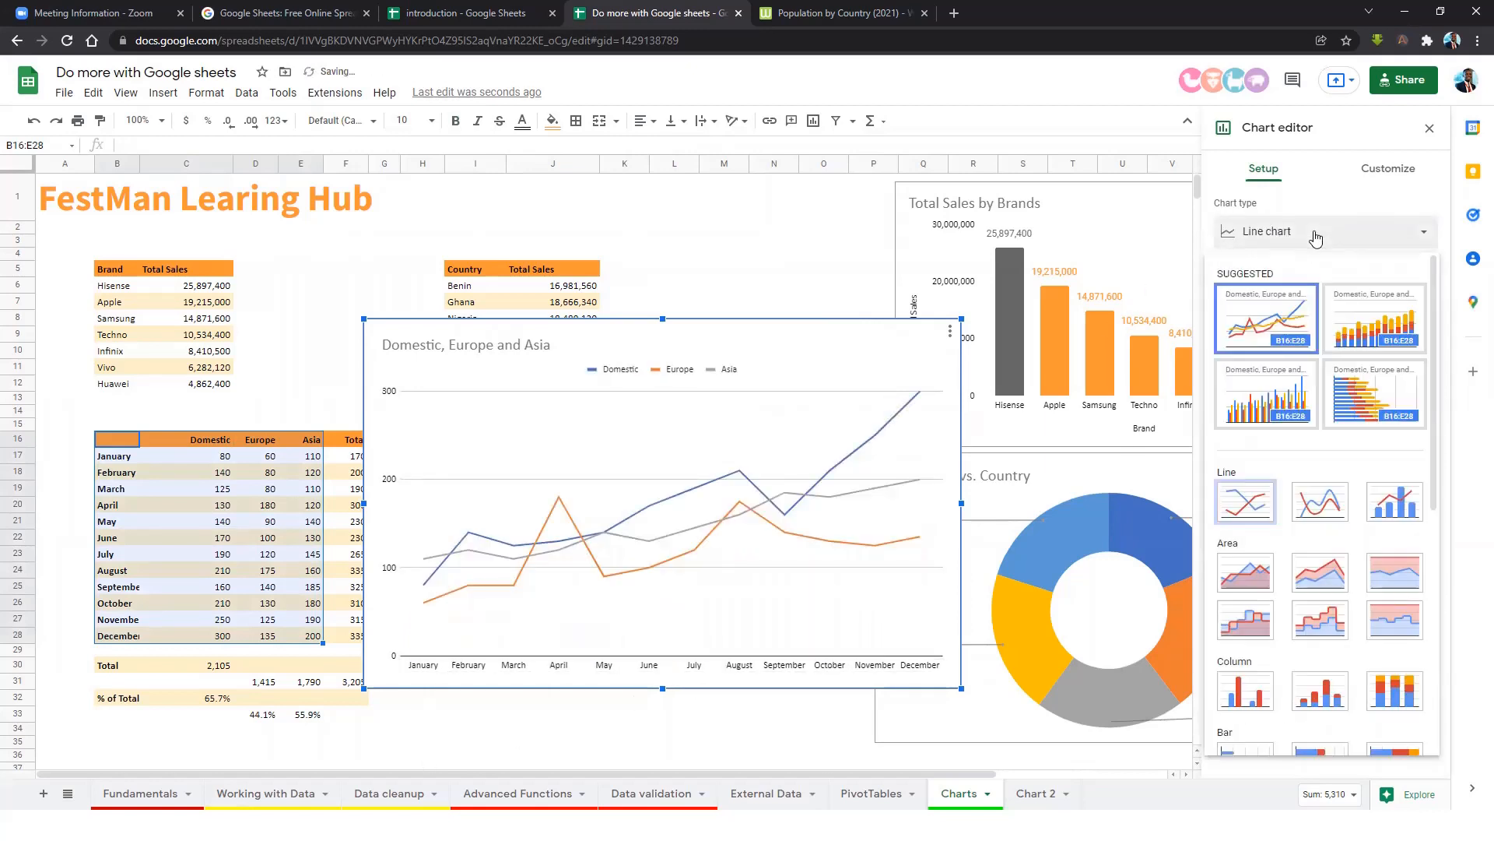
{"action": "left_click", "coordinate": [1321, 498]}
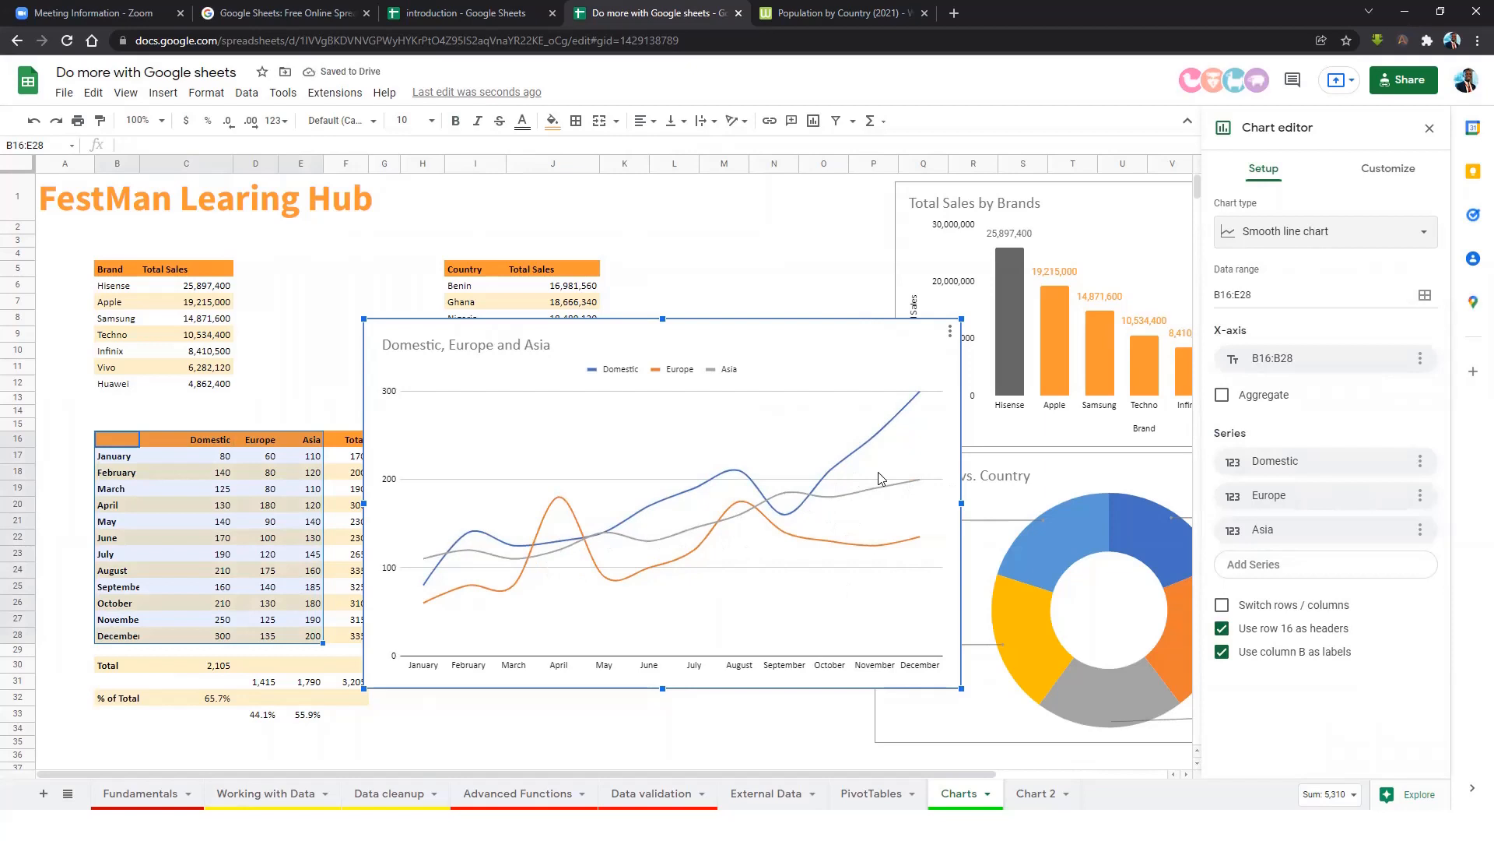
Try data labels and trendlines on the series, leaving both turned off.
{"action": "left_click", "coordinate": [1399, 175]}
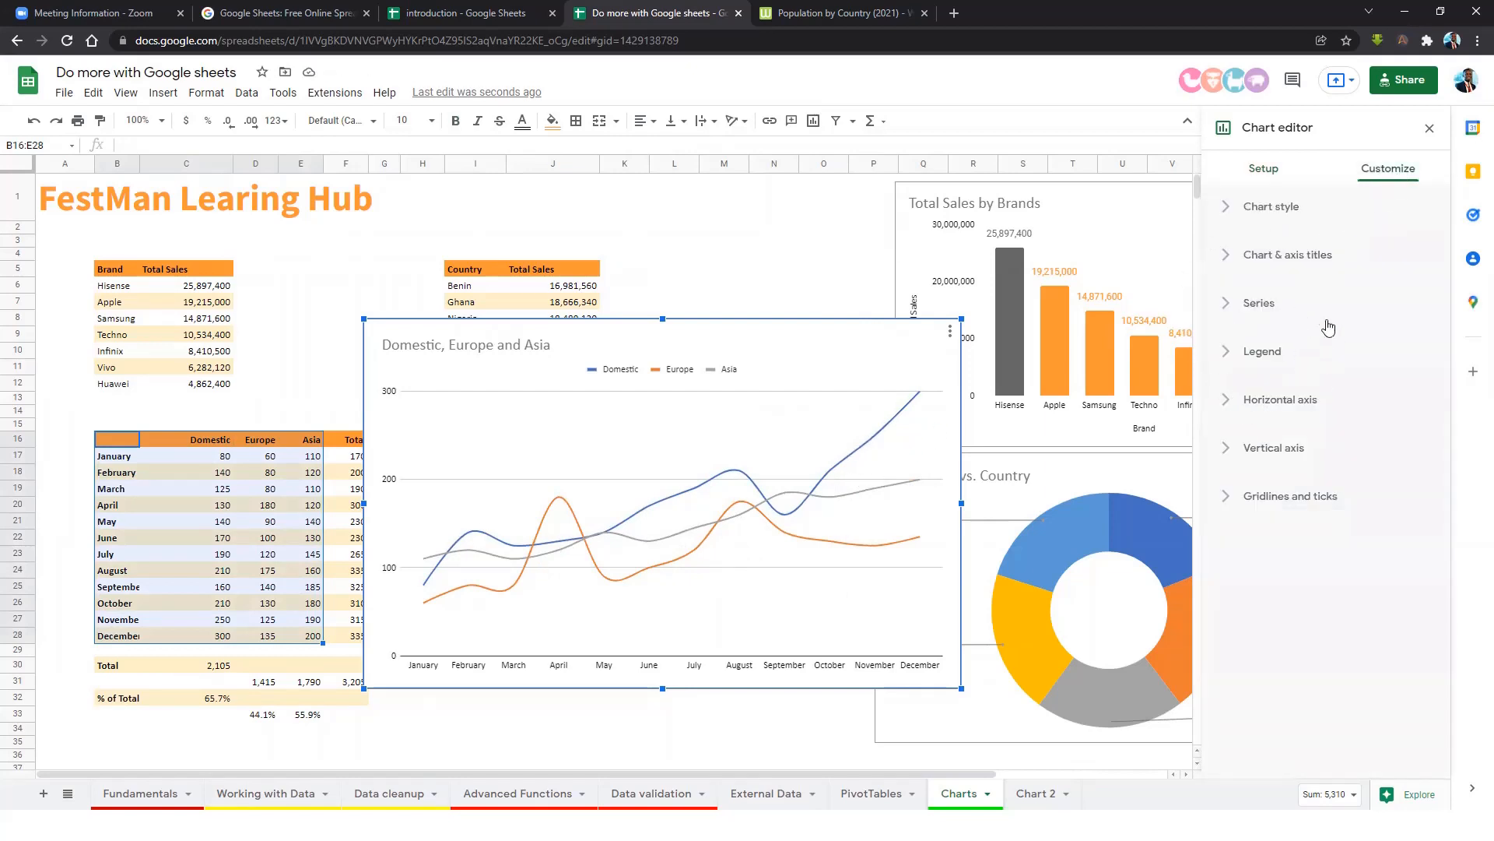
{"action": "left_click", "coordinate": [1242, 311]}
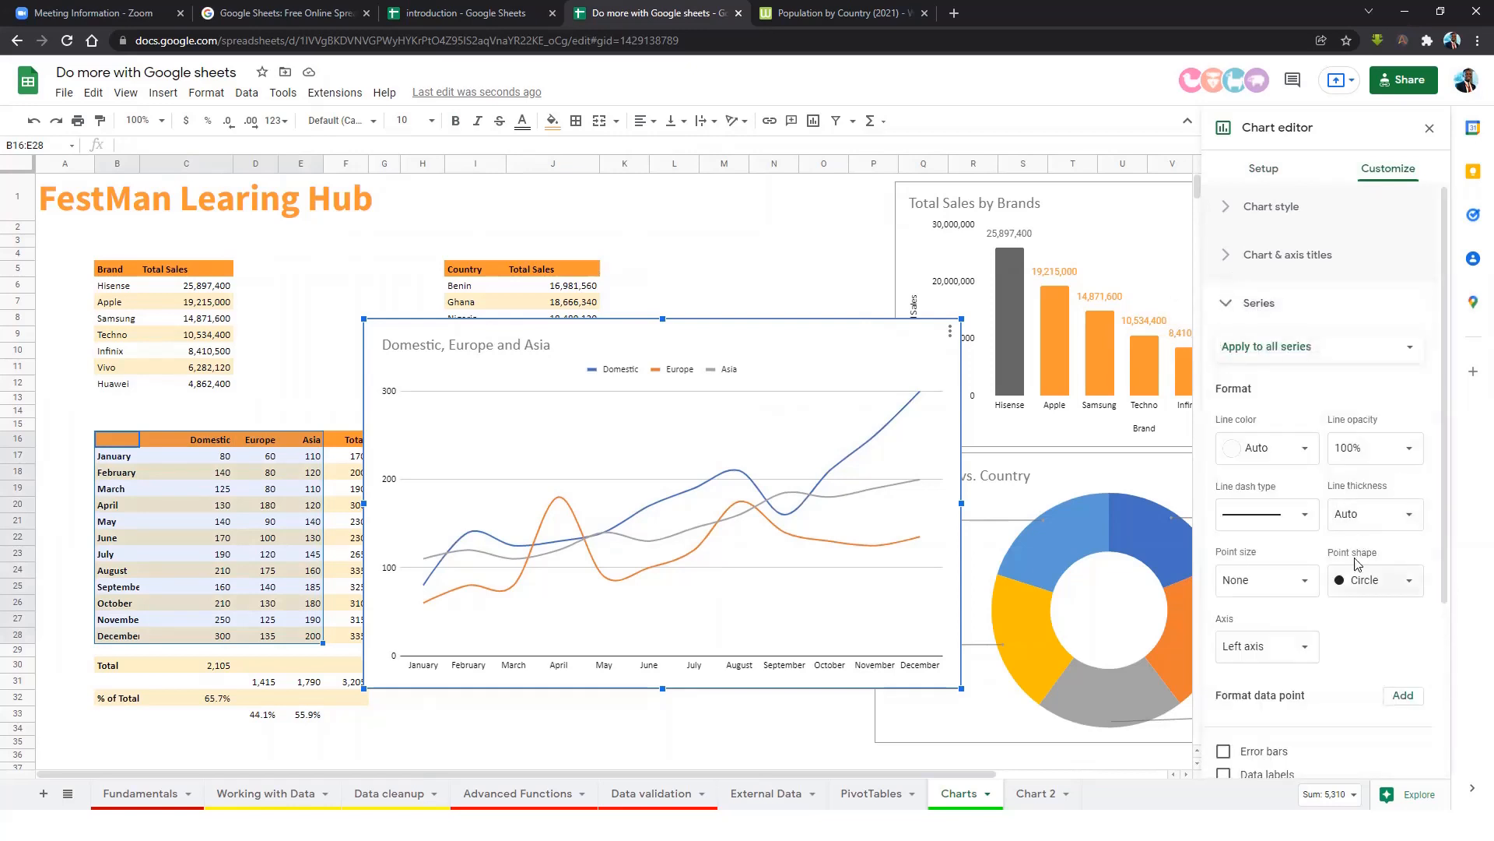
{"action": "scroll", "coordinate": [1337, 570], "scroll_direction": "down", "scroll_amount": 2}
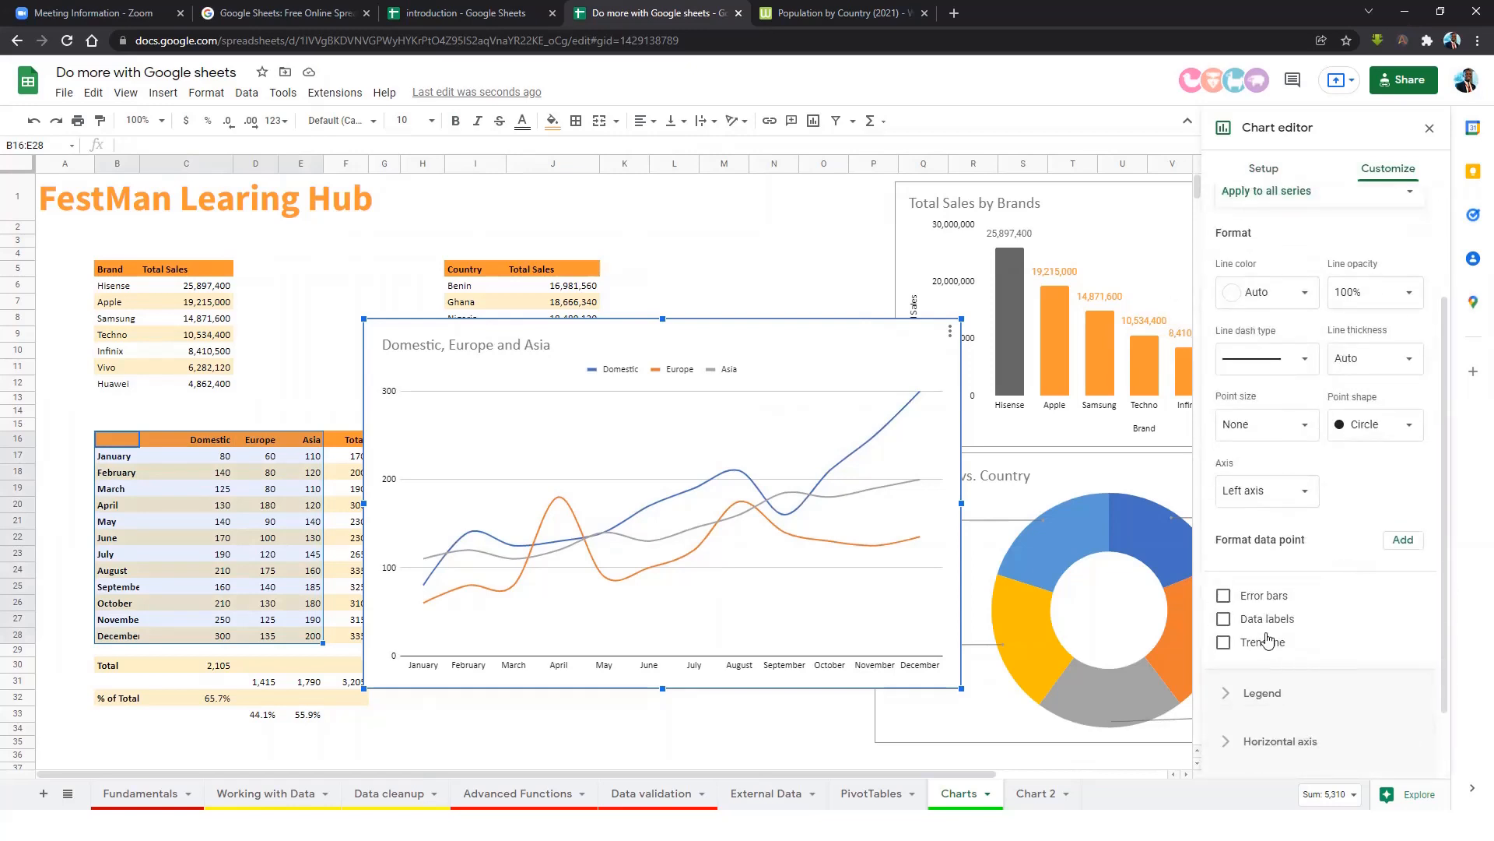
{"action": "left_click", "coordinate": [1224, 620]}
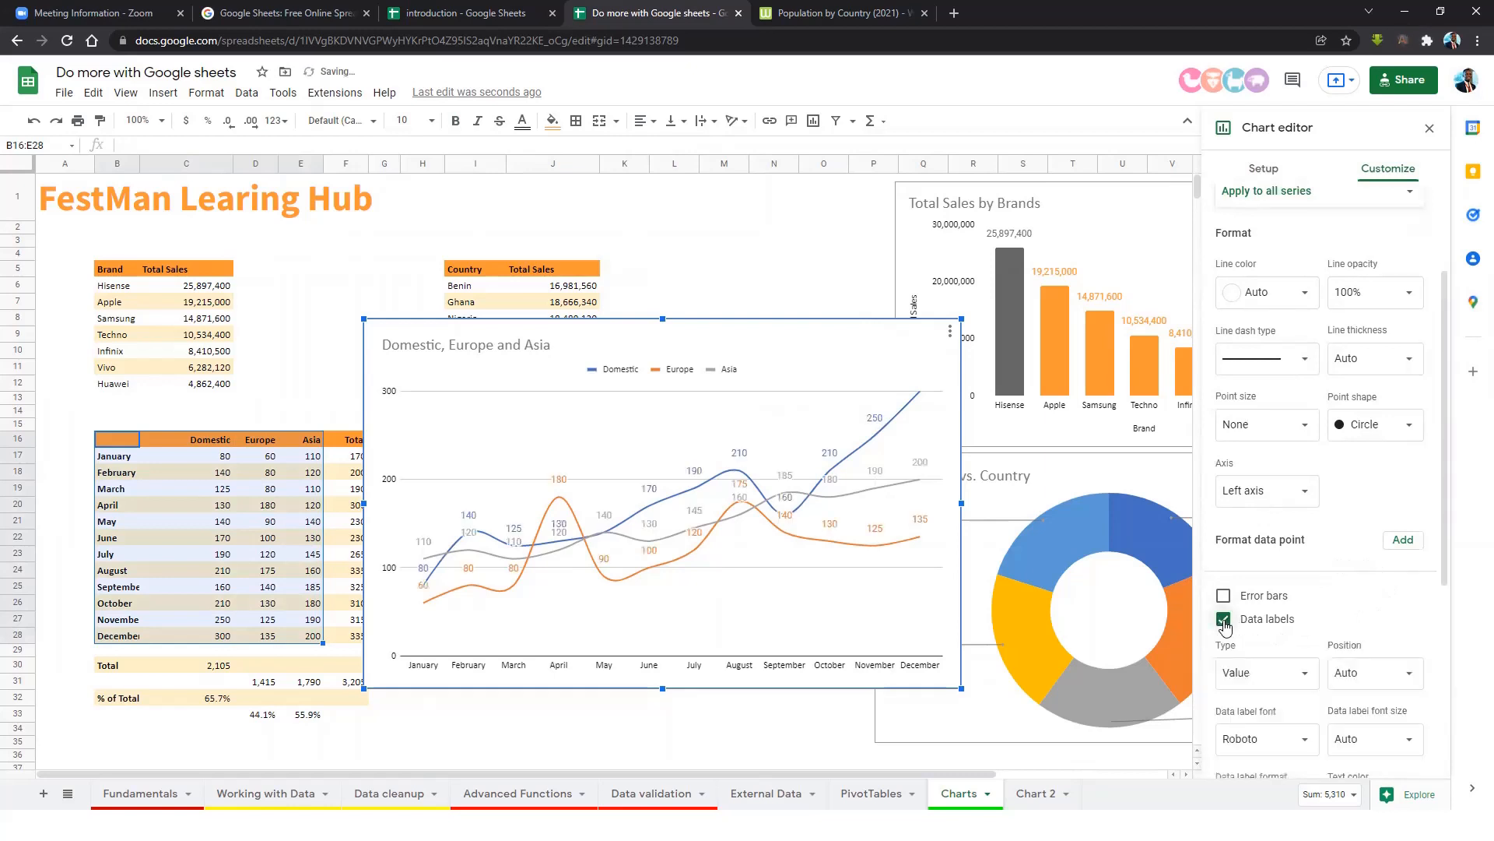
{"action": "left_click", "coordinate": [1223, 619]}
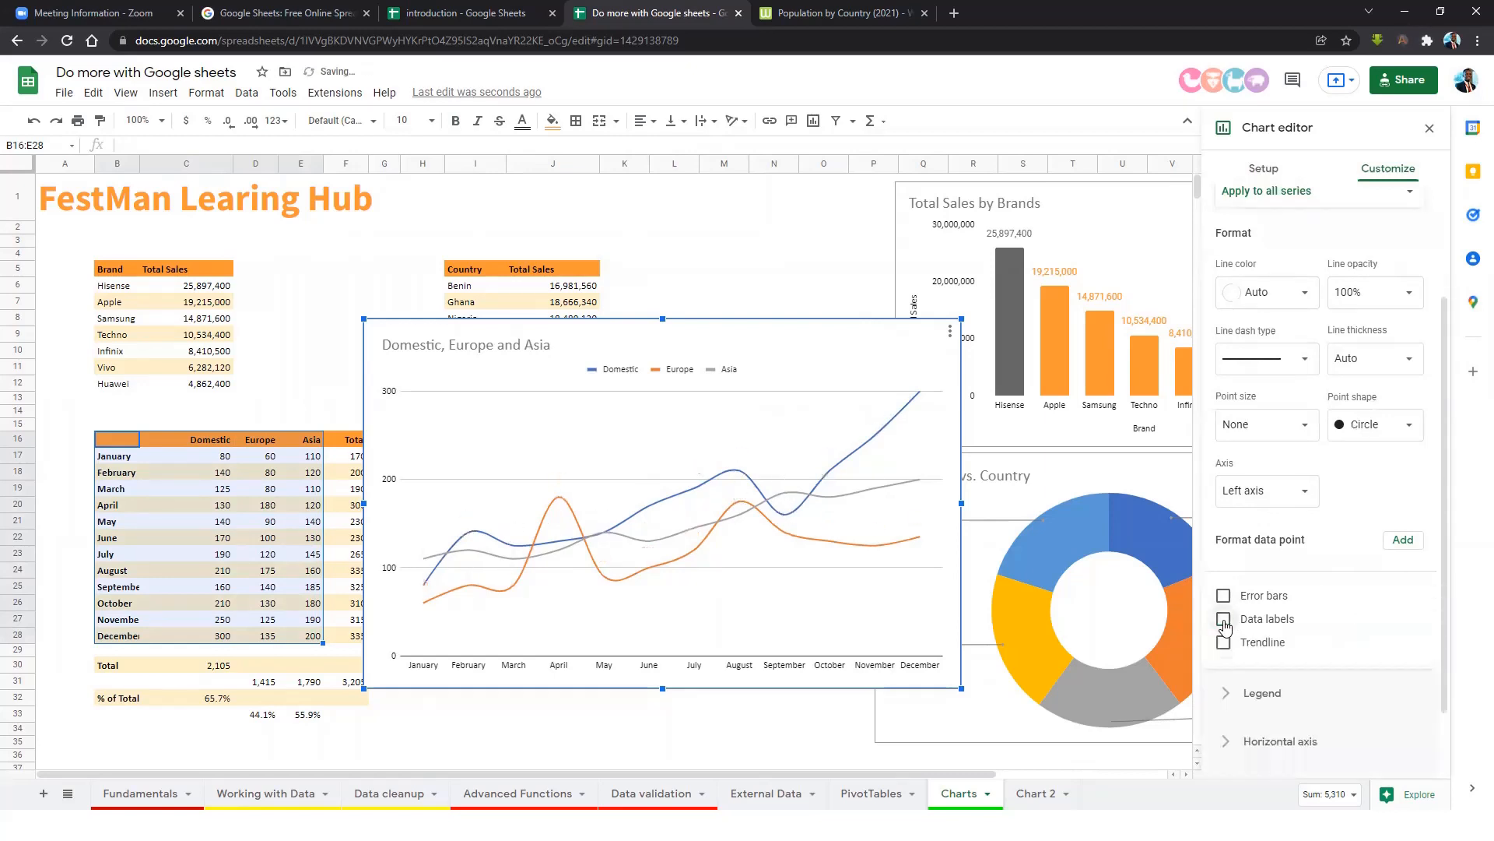
{"action": "left_click", "coordinate": [1225, 643]}
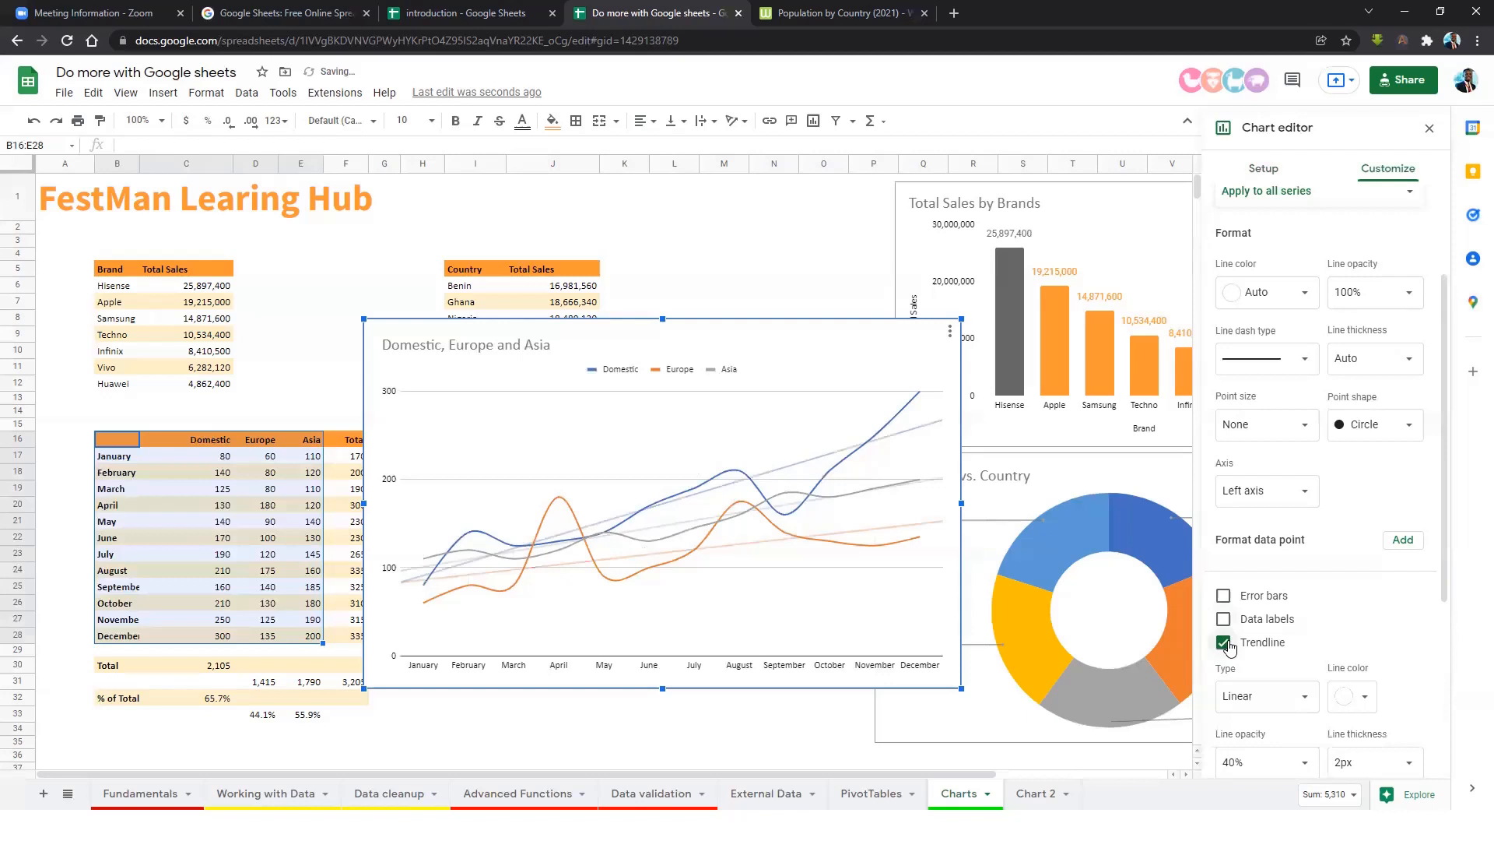
{"action": "left_click", "coordinate": [1225, 644]}
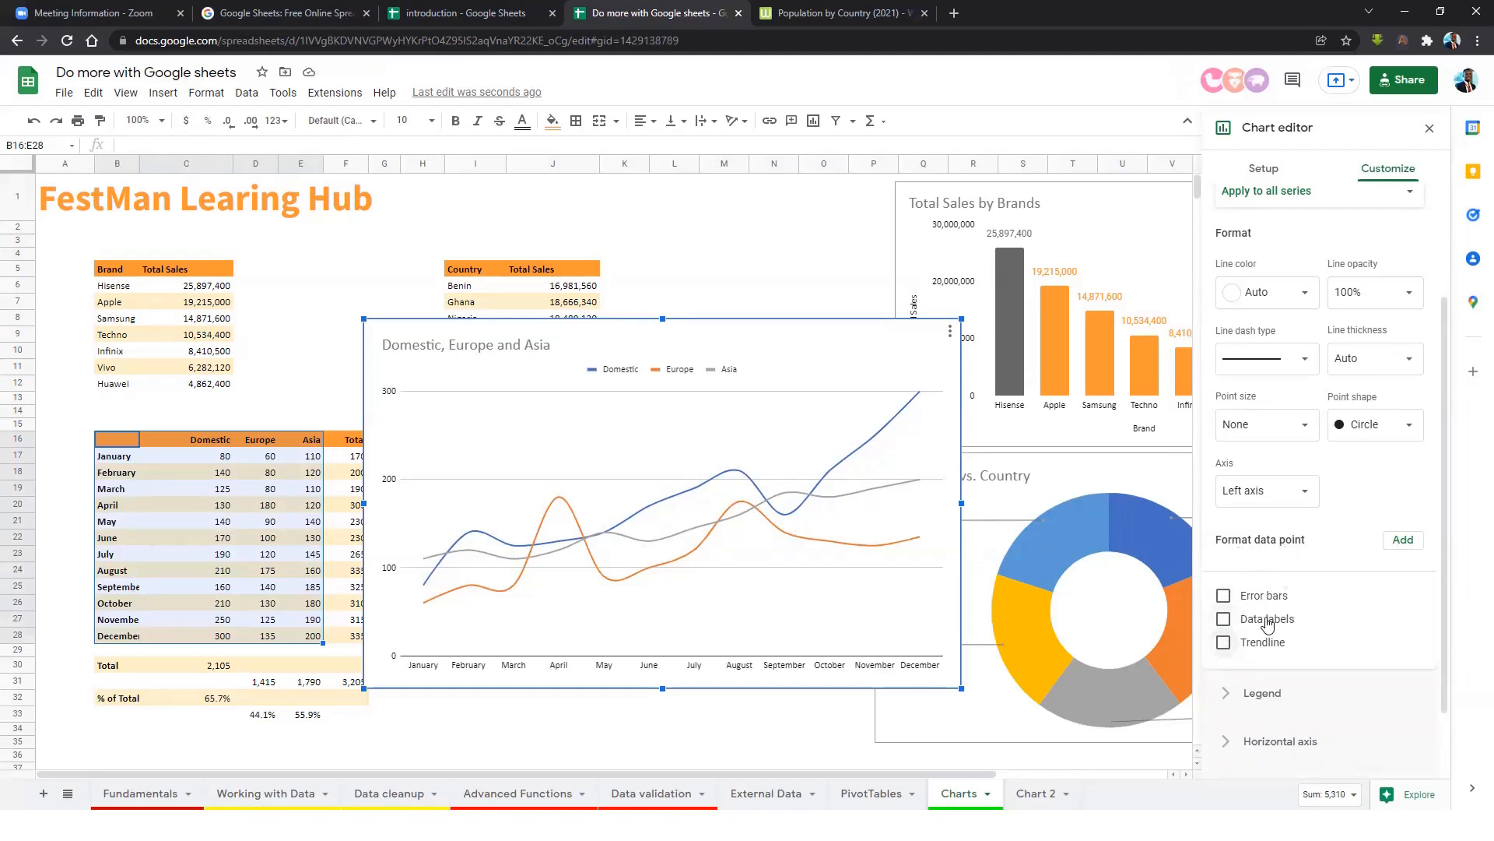
{"action": "scroll", "coordinate": [1323, 565], "scroll_direction": "down", "scroll_amount": 1}
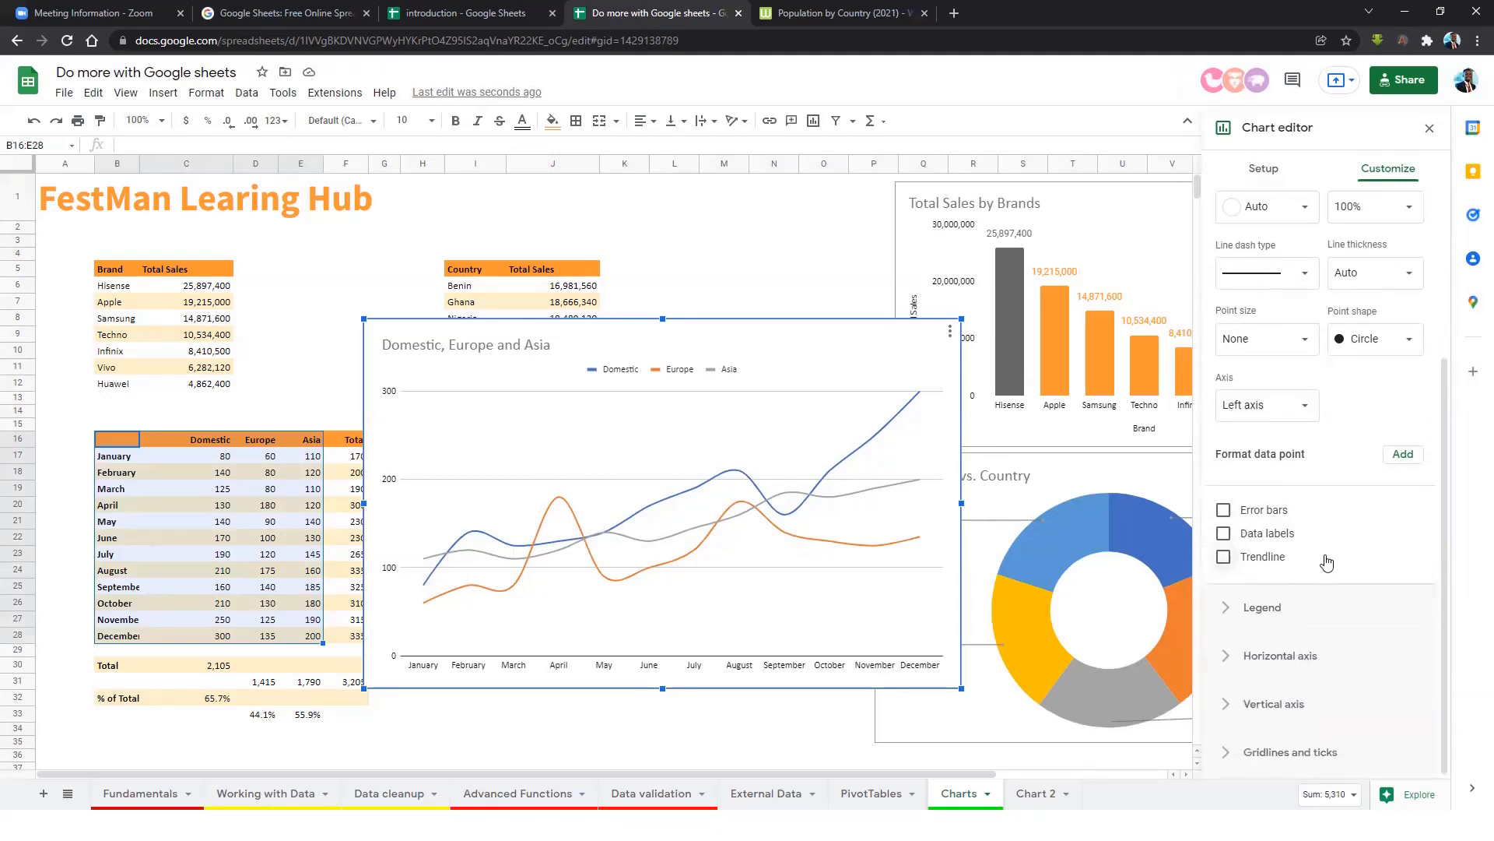
{"action": "left_click", "coordinate": [1254, 609]}
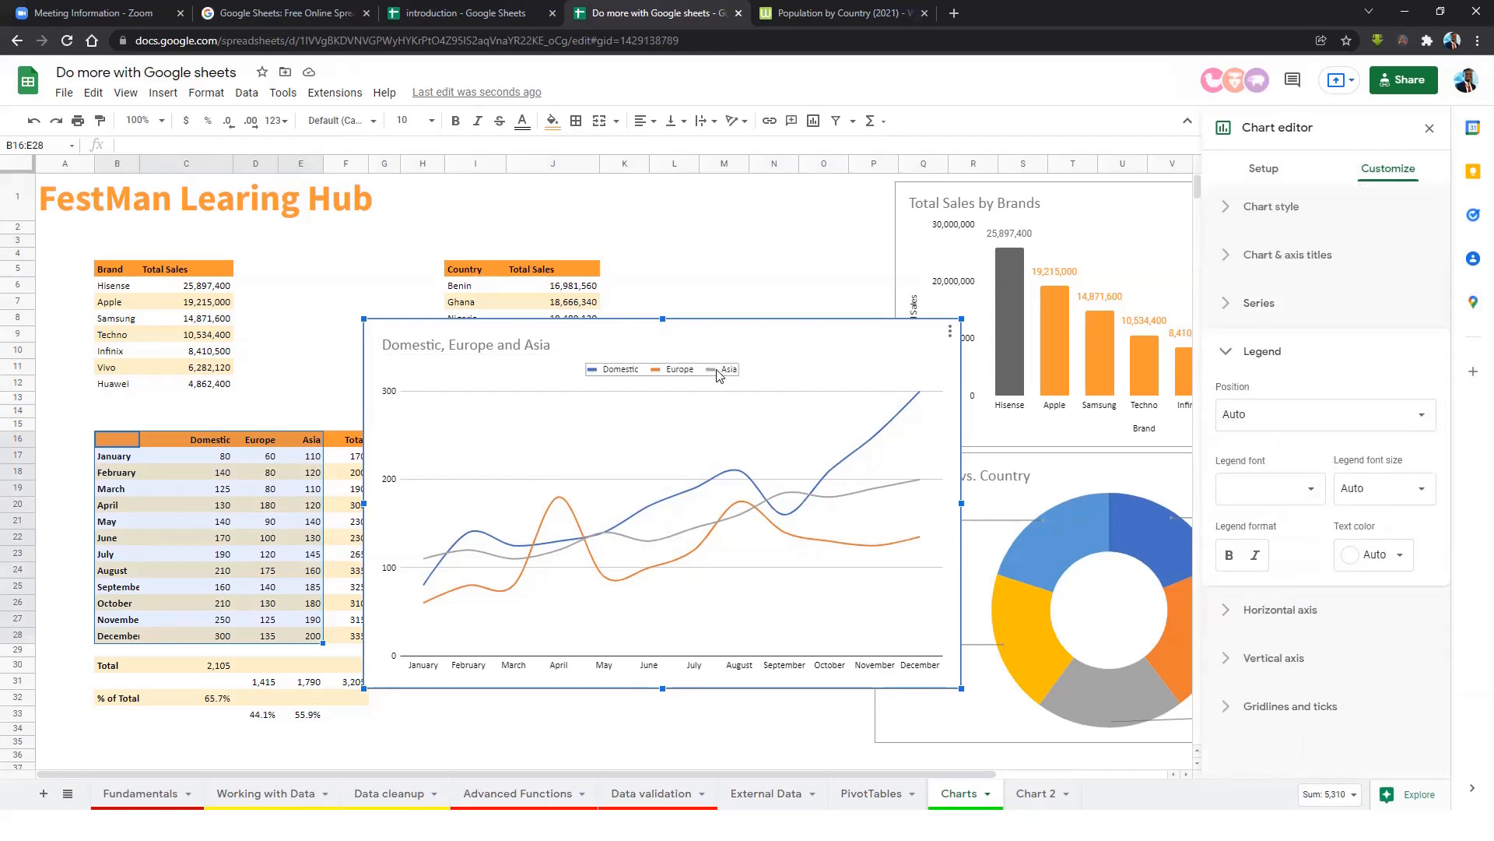
{"action": "left_click", "coordinate": [1291, 610]}
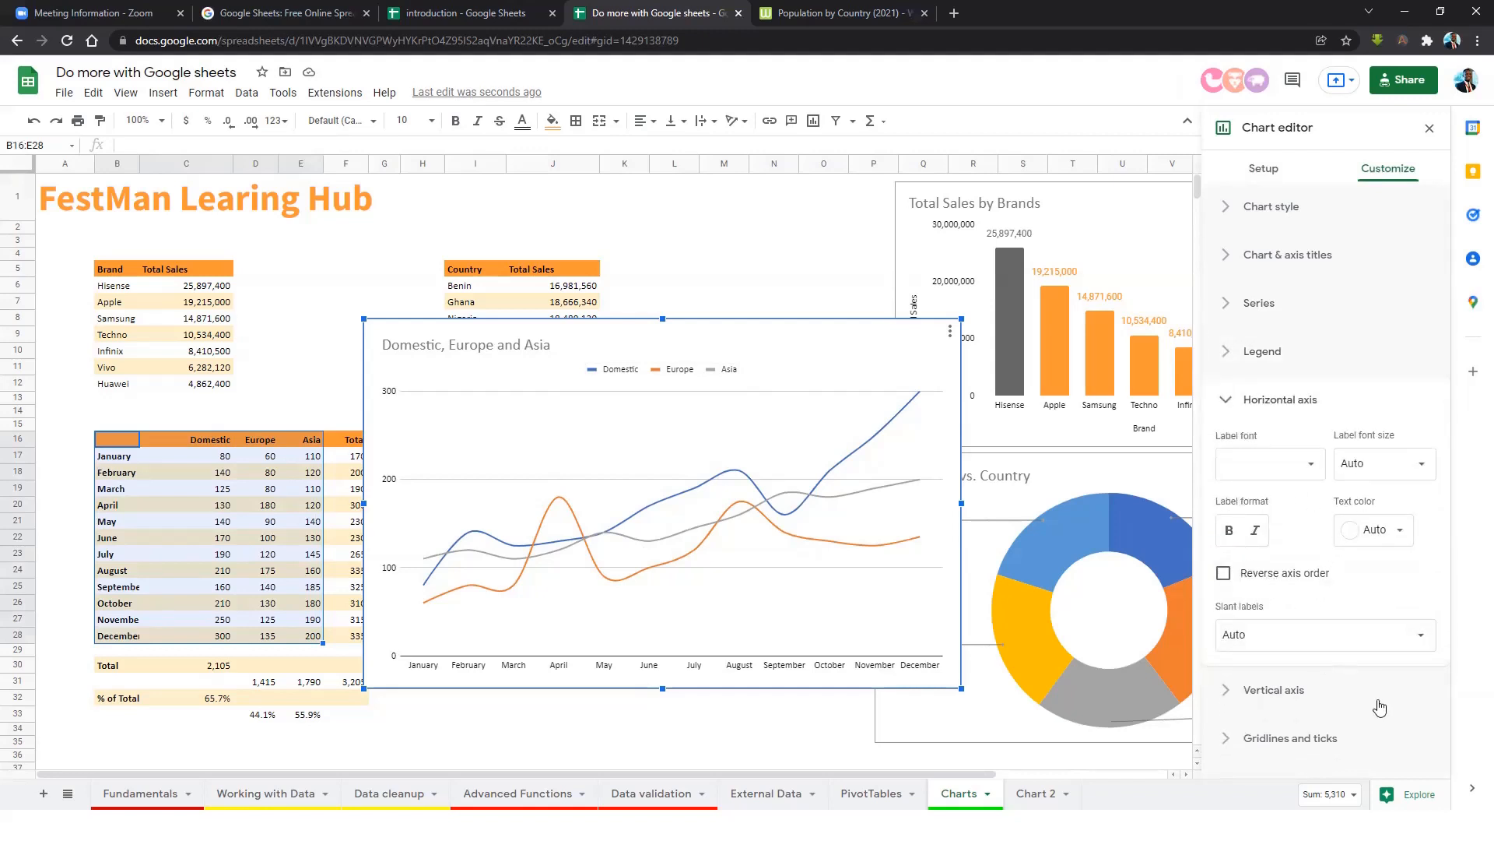
{"action": "left_click", "coordinate": [1299, 701]}
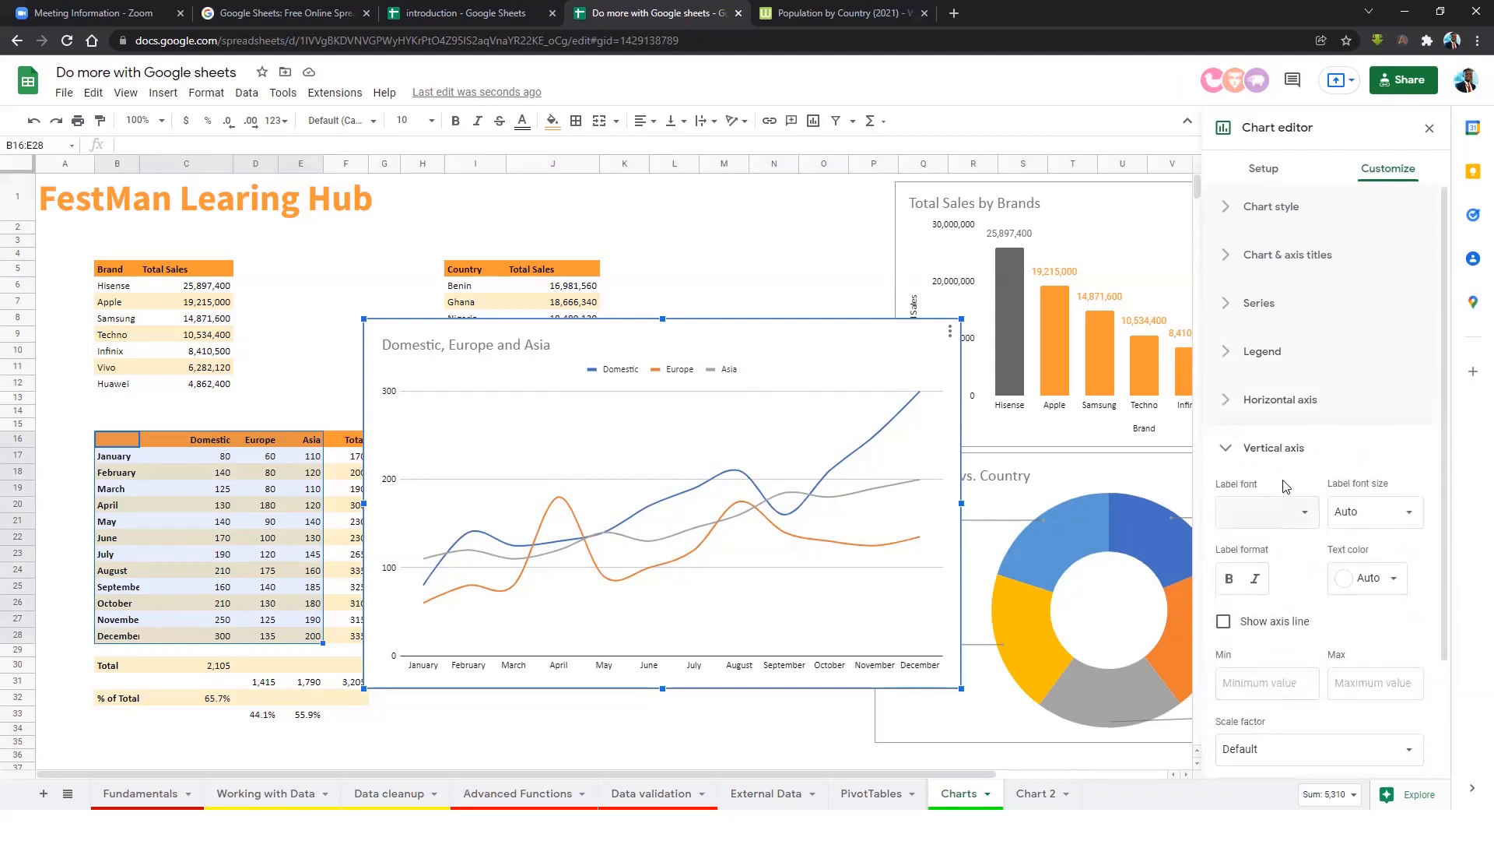
{"action": "left_click", "coordinate": [1262, 218]}
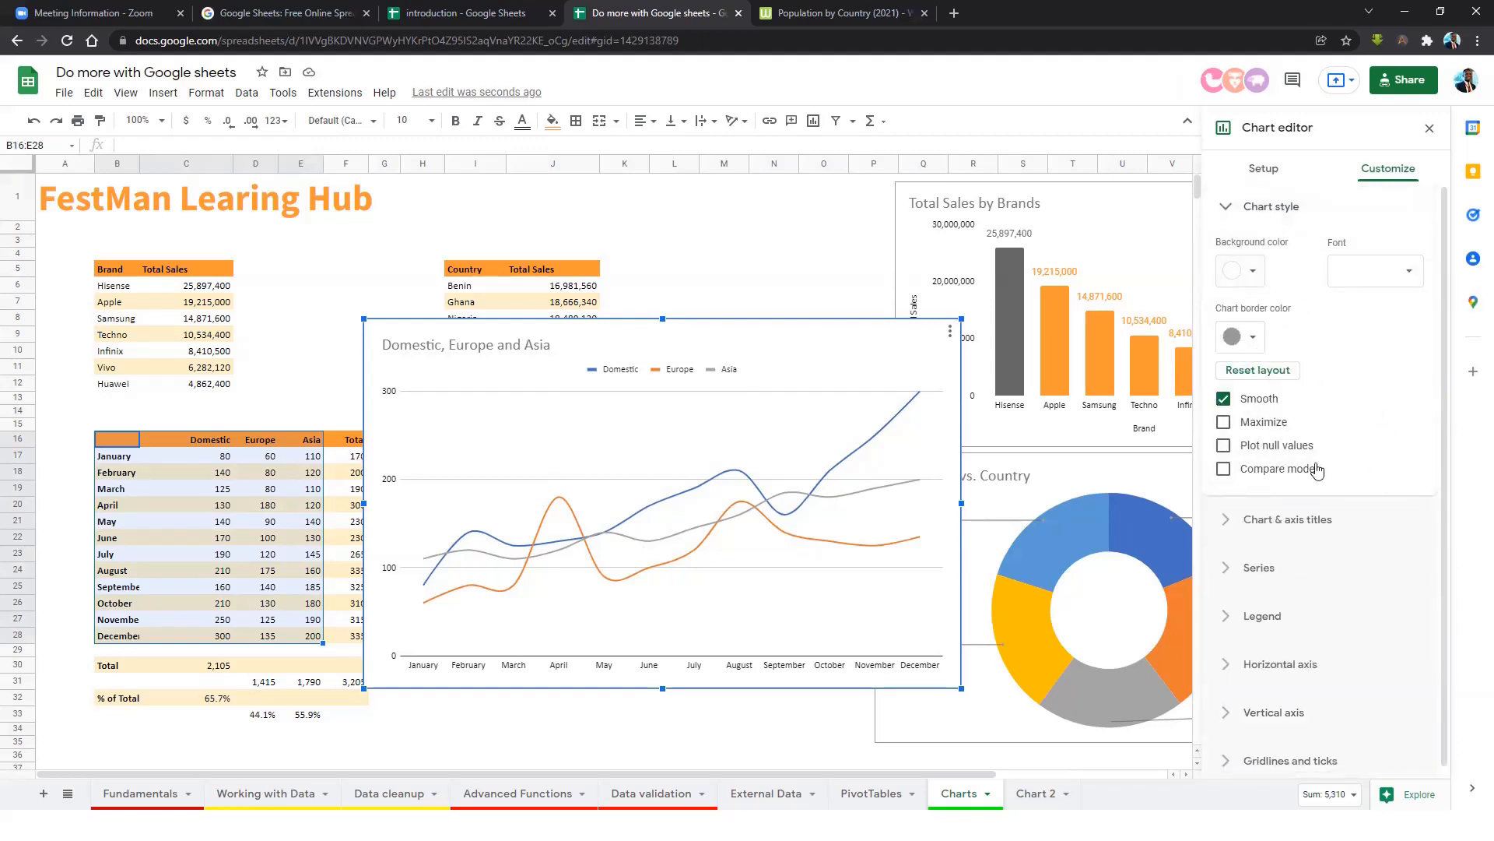
{"action": "left_click", "coordinate": [1265, 171]}
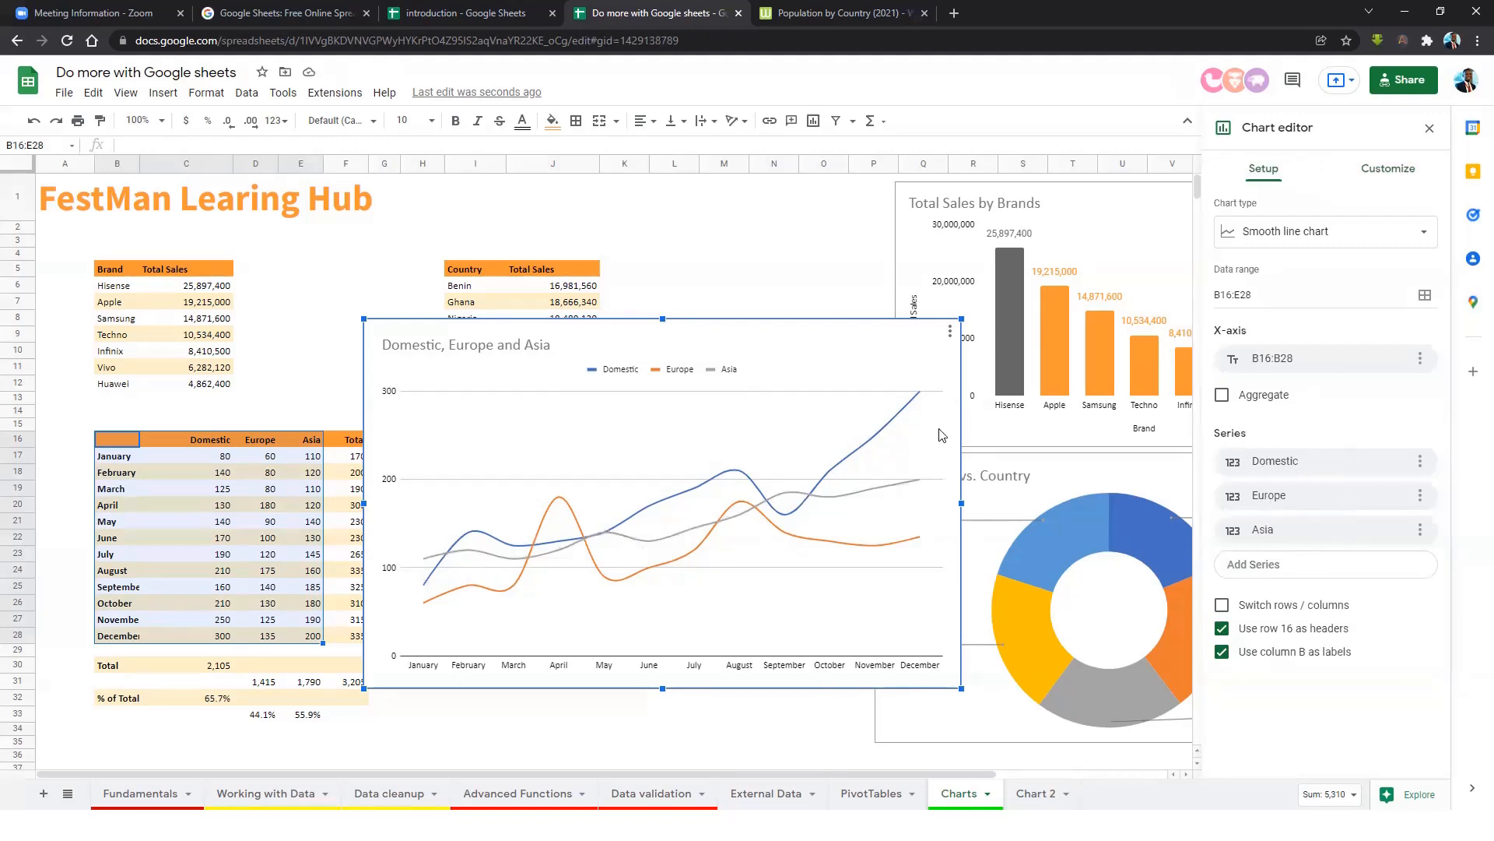
Convert the Domestic, Europe and Asia line chart into a smaller table chart.
{"action": "left_click_drag", "start_coordinate": [882, 666], "coordinate": [893, 630]}
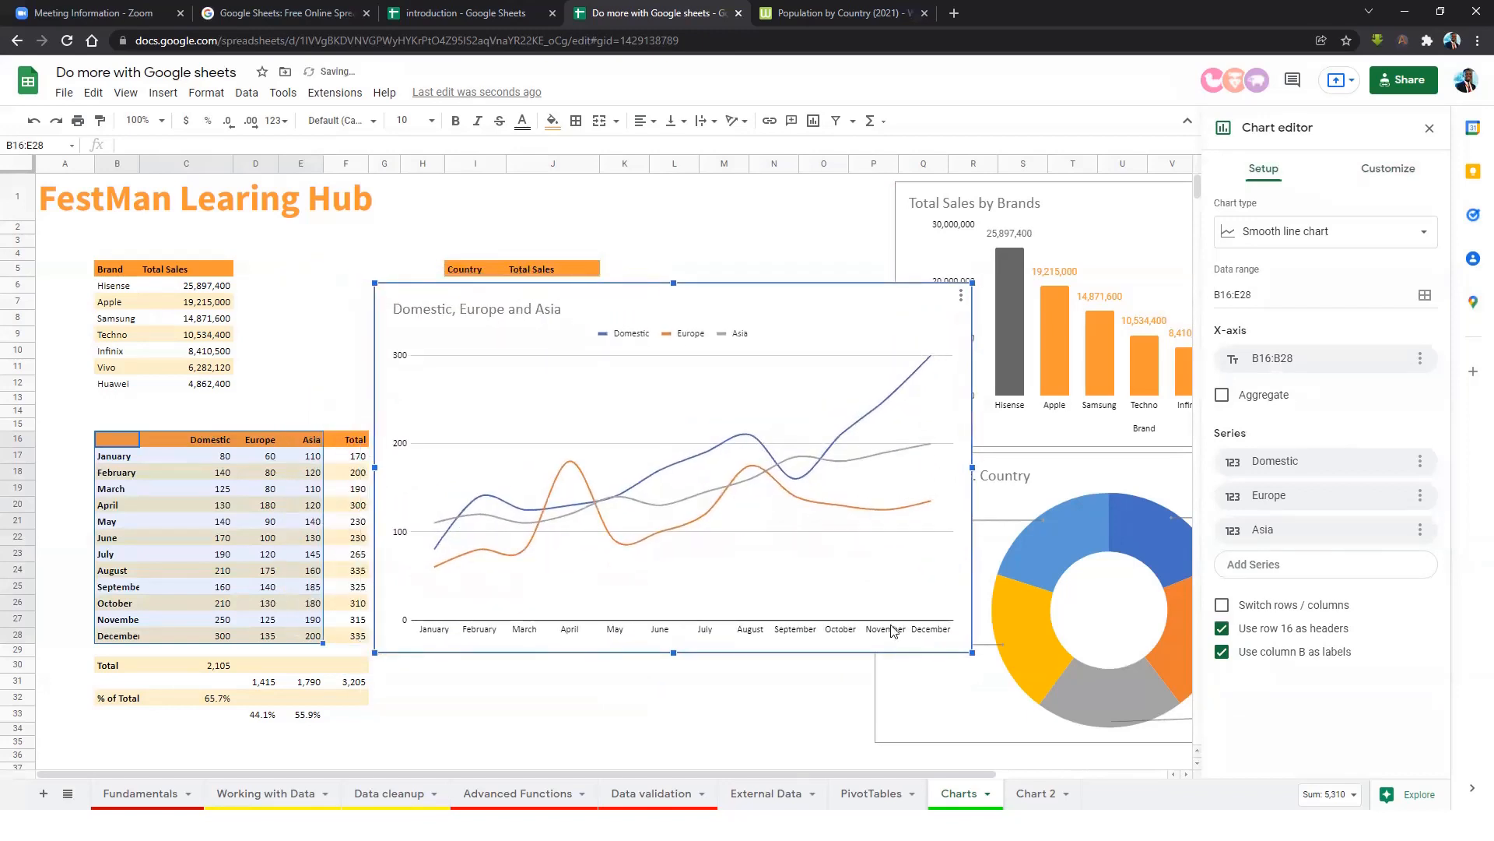
{"action": "left_click", "coordinate": [1332, 236]}
{"action": "scroll", "coordinate": [1333, 505], "scroll_direction": "down", "scroll_amount": 10}
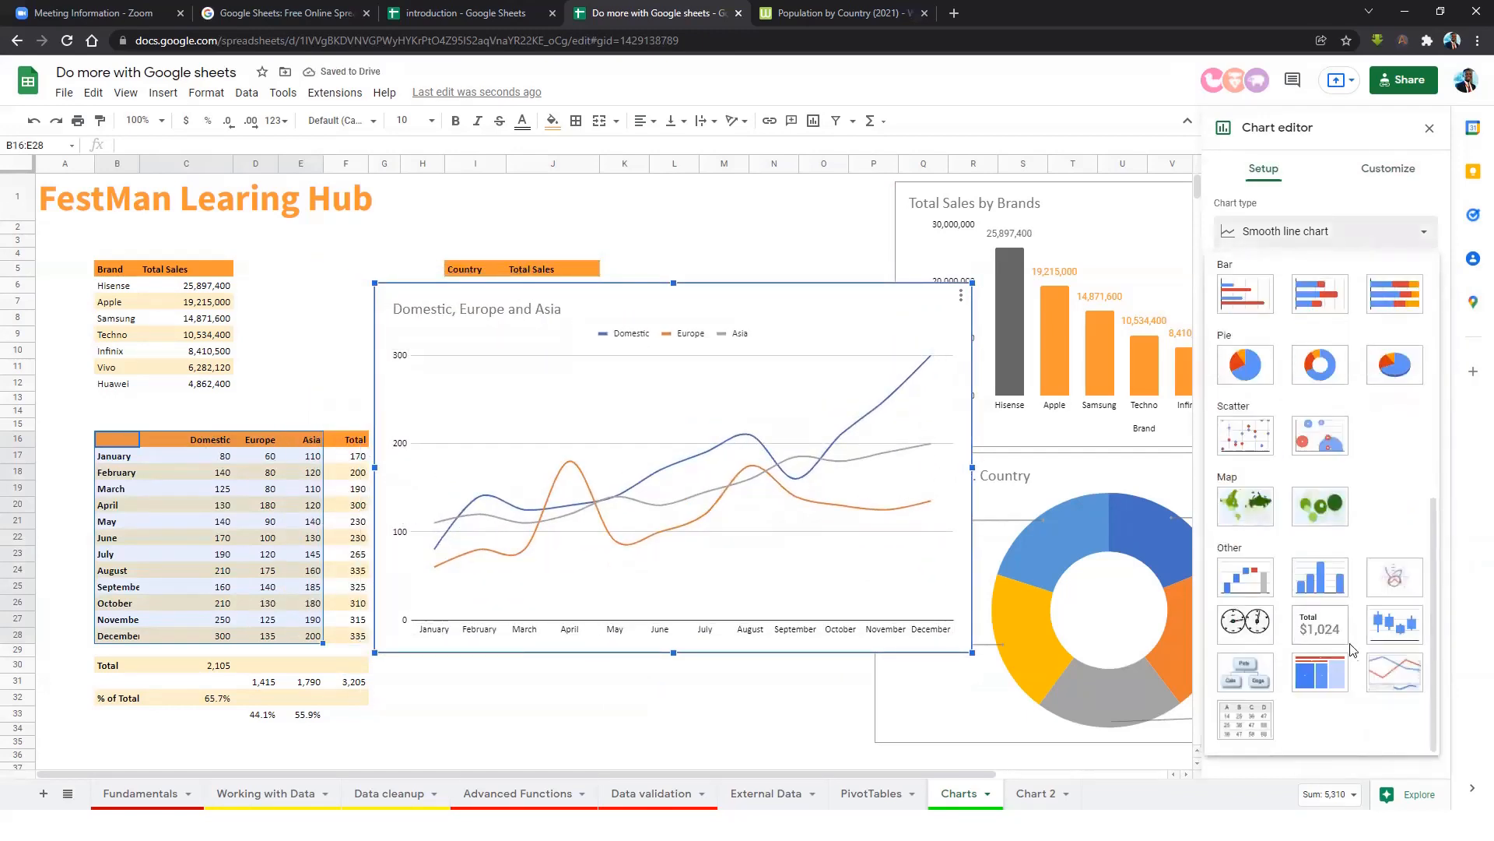
{"action": "left_click", "coordinate": [1262, 723]}
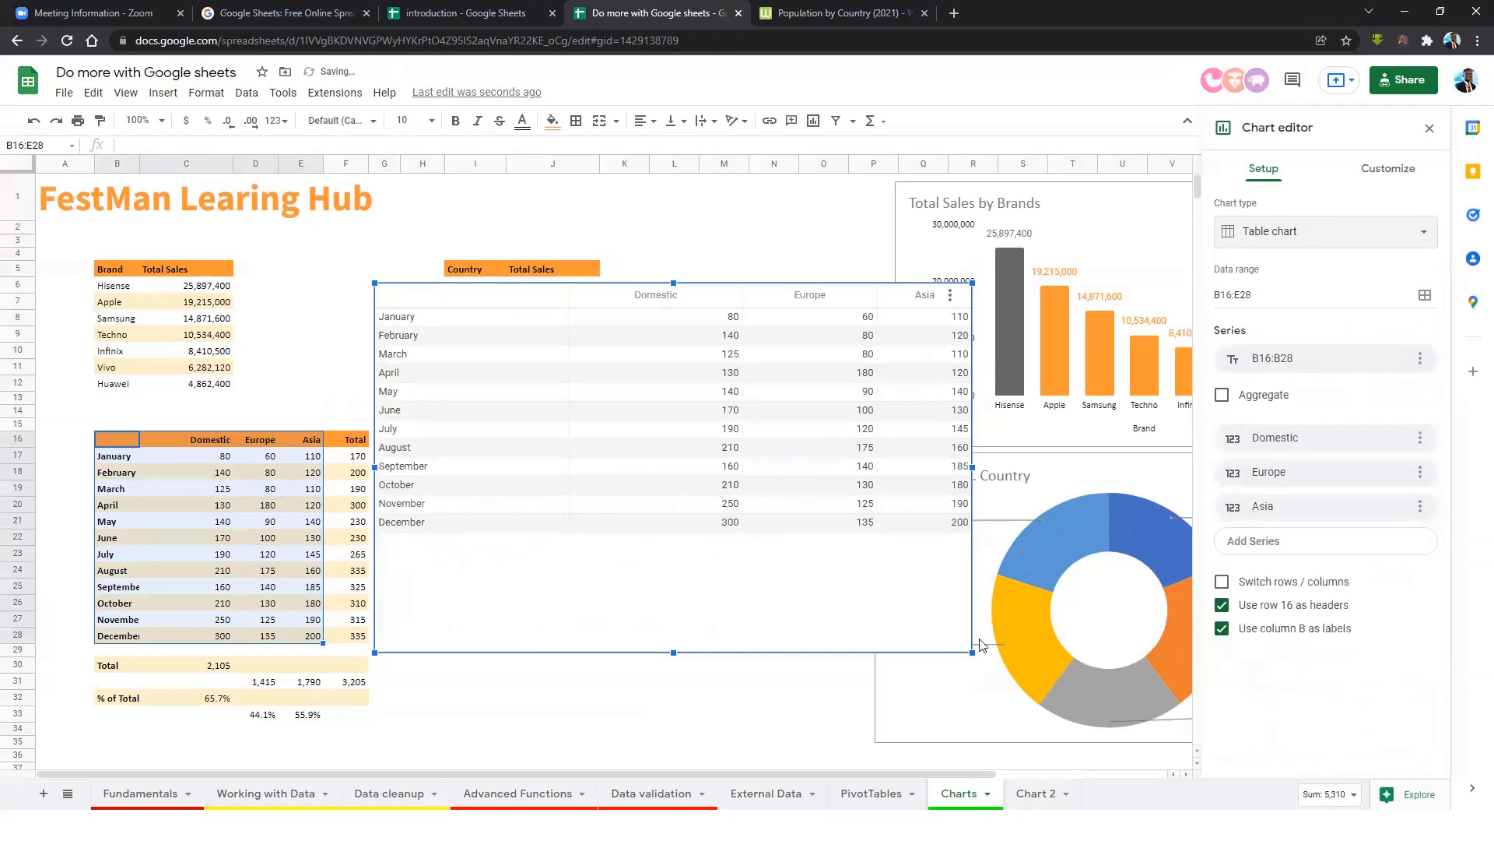
{"action": "left_click_drag", "start_coordinate": [972, 654], "coordinate": [816, 556]}
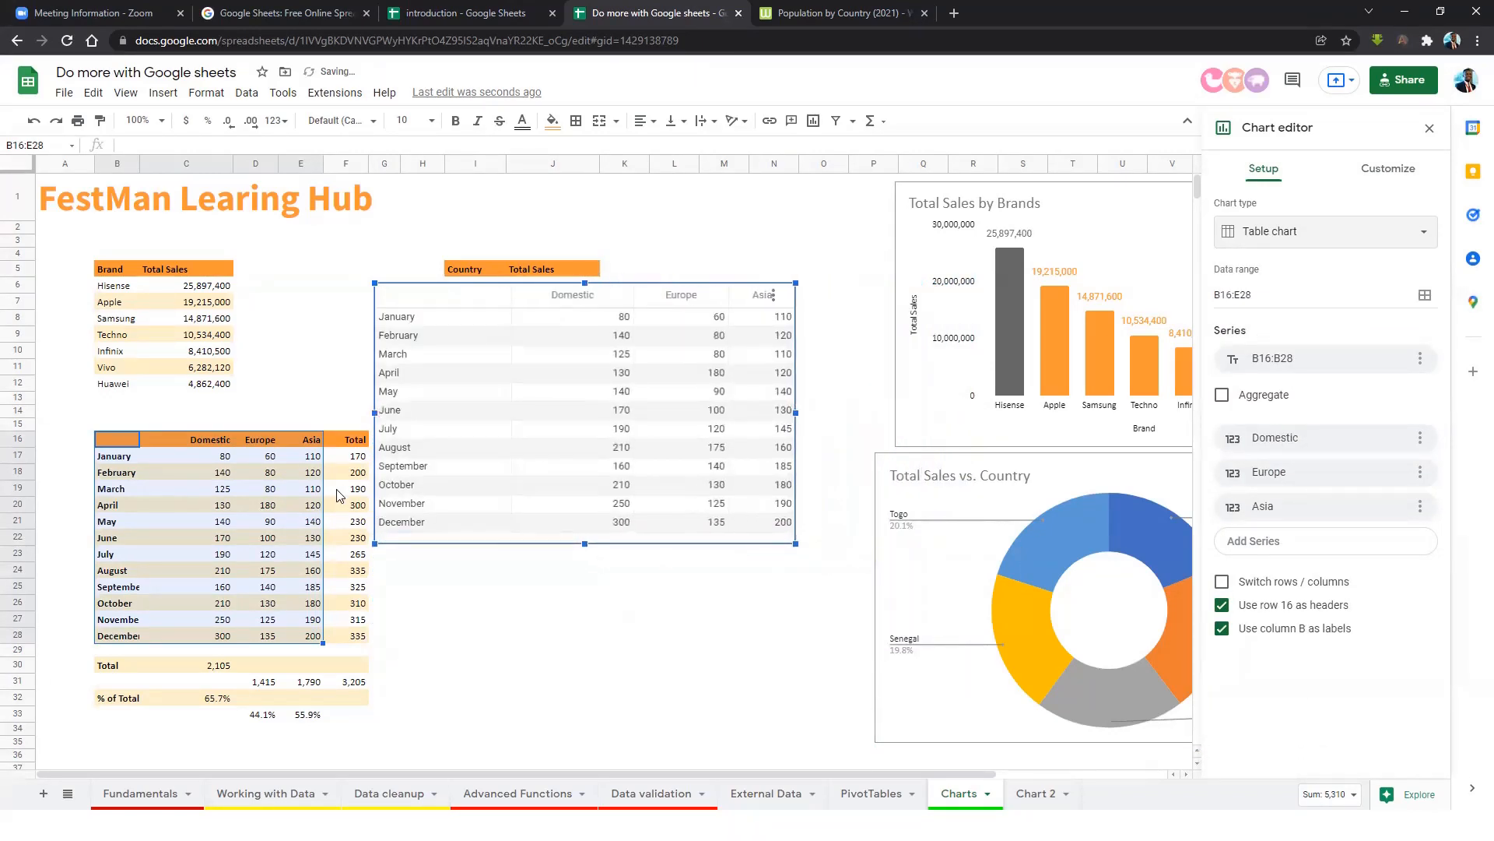
Resize the table chart and position it just below the Country table.
{"action": "left_click", "coordinate": [227, 472]}
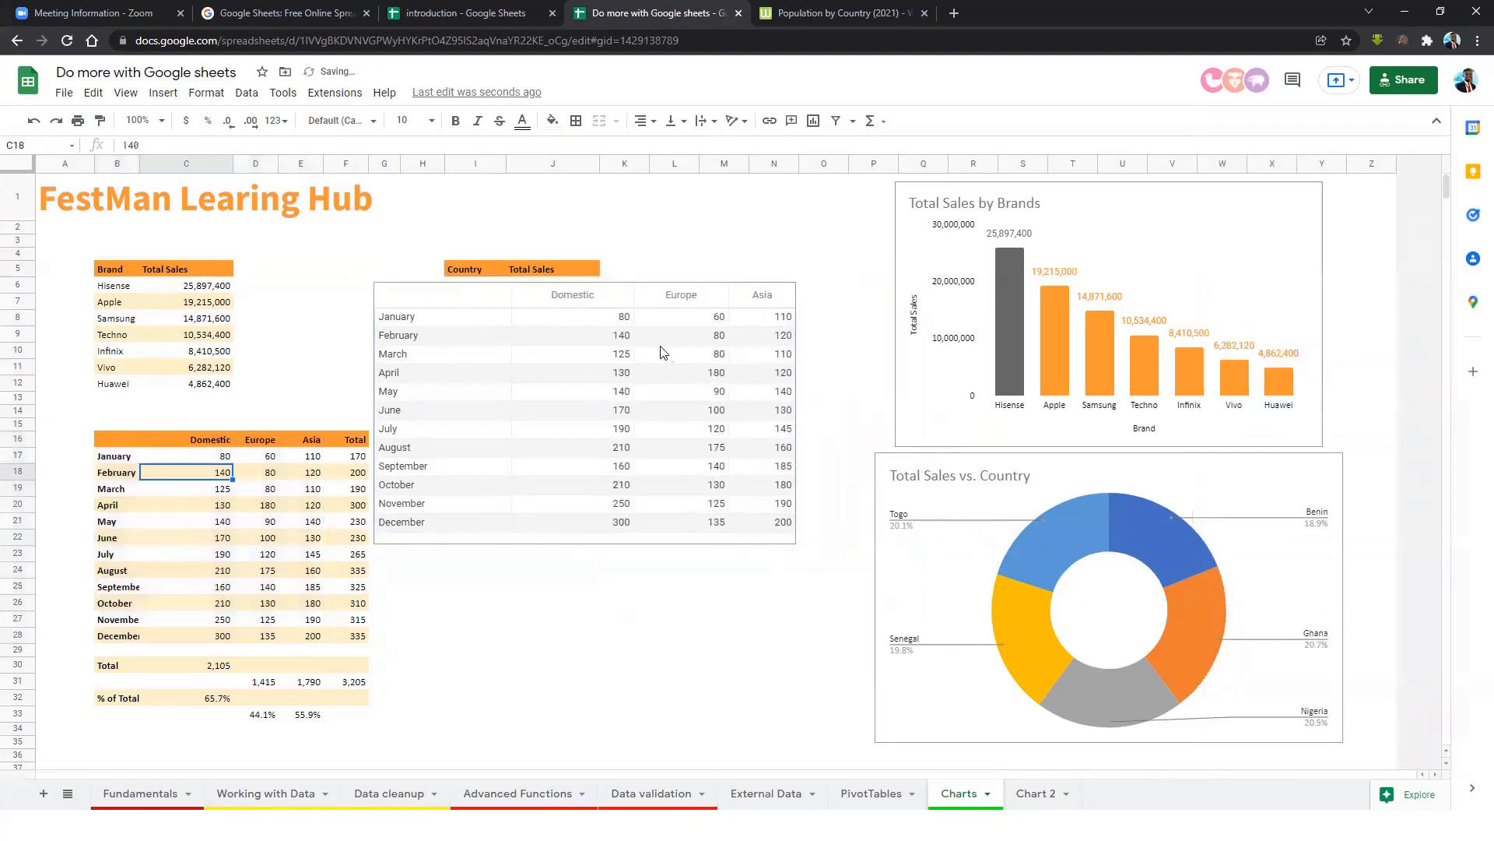
{"action": "left_click", "coordinate": [676, 302]}
{"action": "left_click_drag", "start_coordinate": [667, 281], "coordinate": [798, 381]}
{"action": "left_click", "coordinate": [700, 293]}
{"action": "left_click_drag", "start_coordinate": [698, 288], "coordinate": [798, 377]}
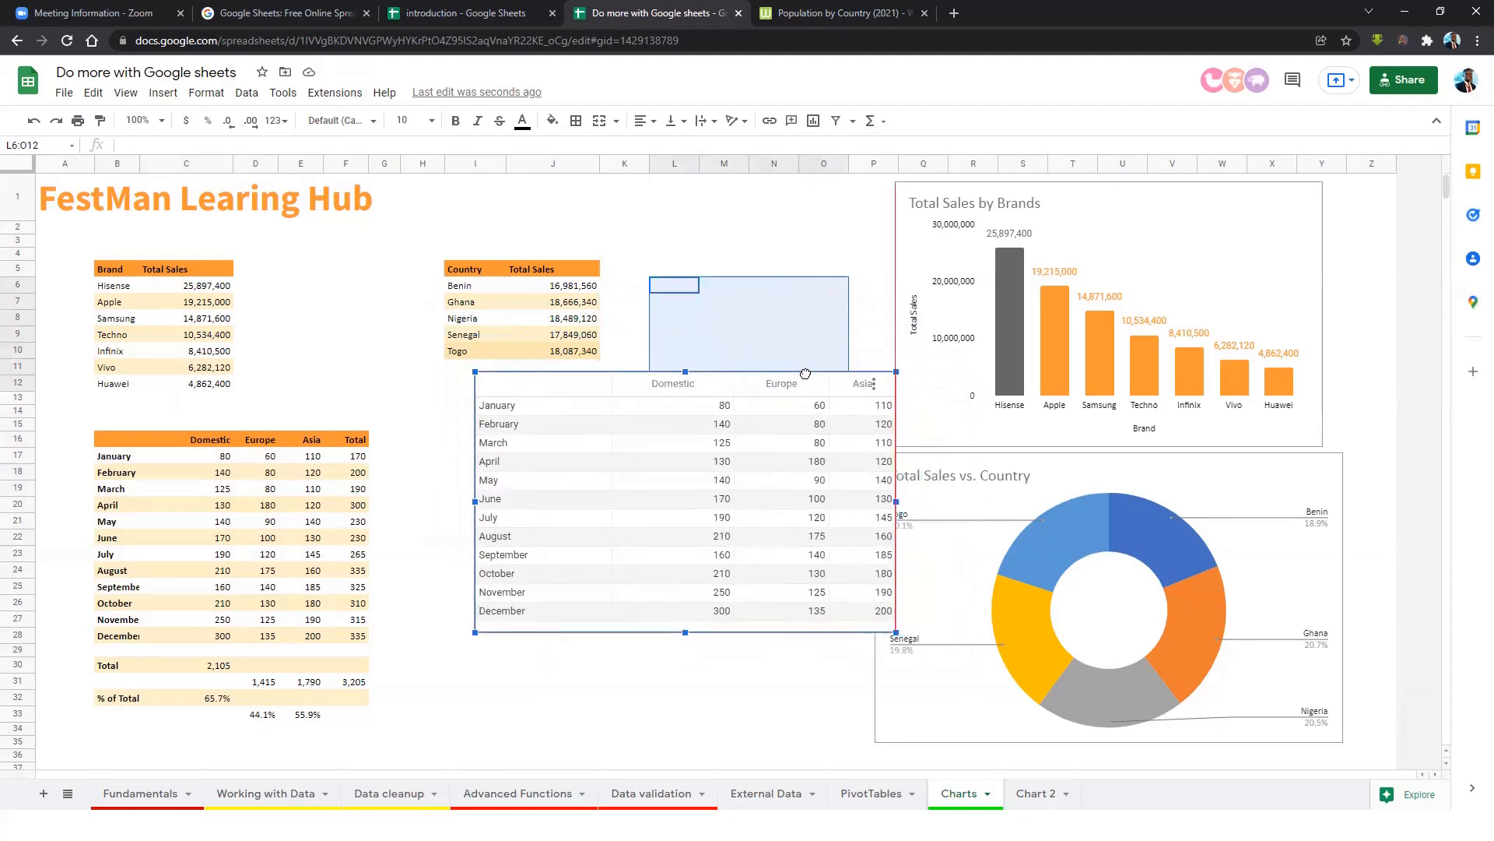
{"action": "left_click_drag", "start_coordinate": [894, 632], "coordinate": [963, 673]}
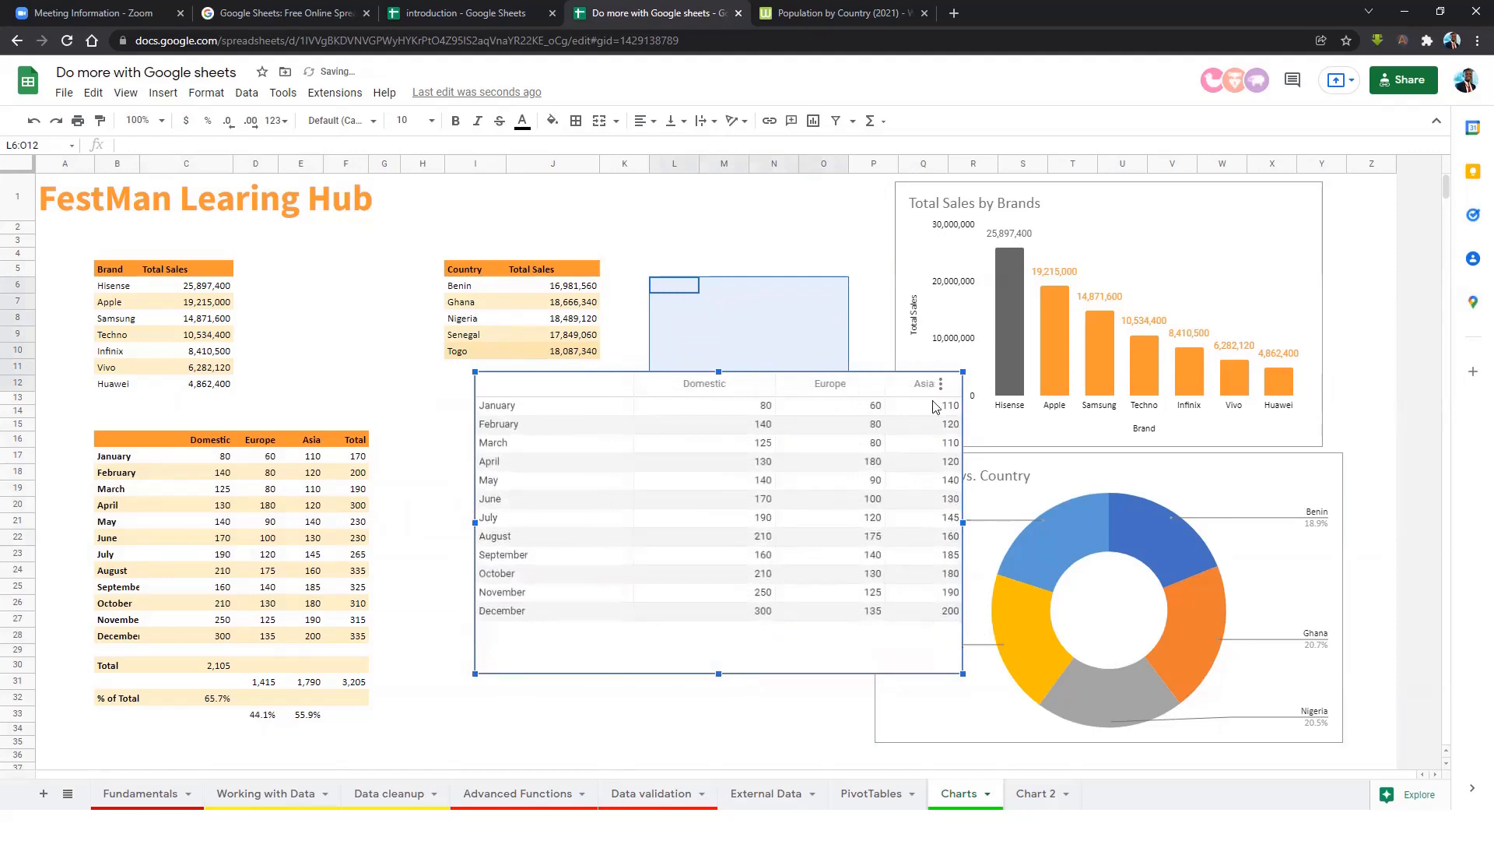
{"action": "left_click_drag", "start_coordinate": [735, 386], "coordinate": [644, 365]}
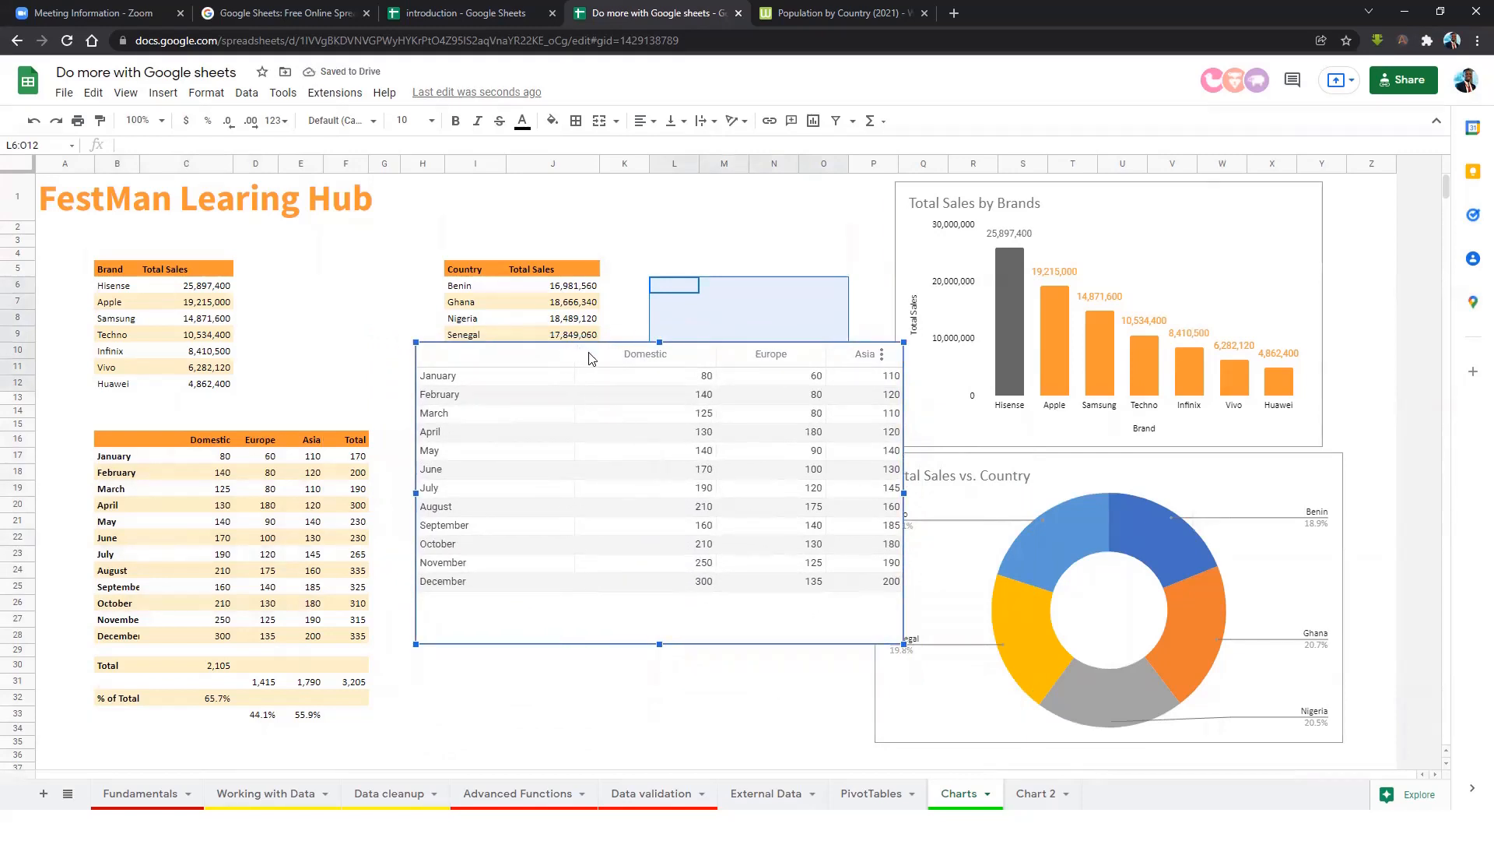
{"action": "left_click_drag", "start_coordinate": [564, 359], "coordinate": [583, 402]}
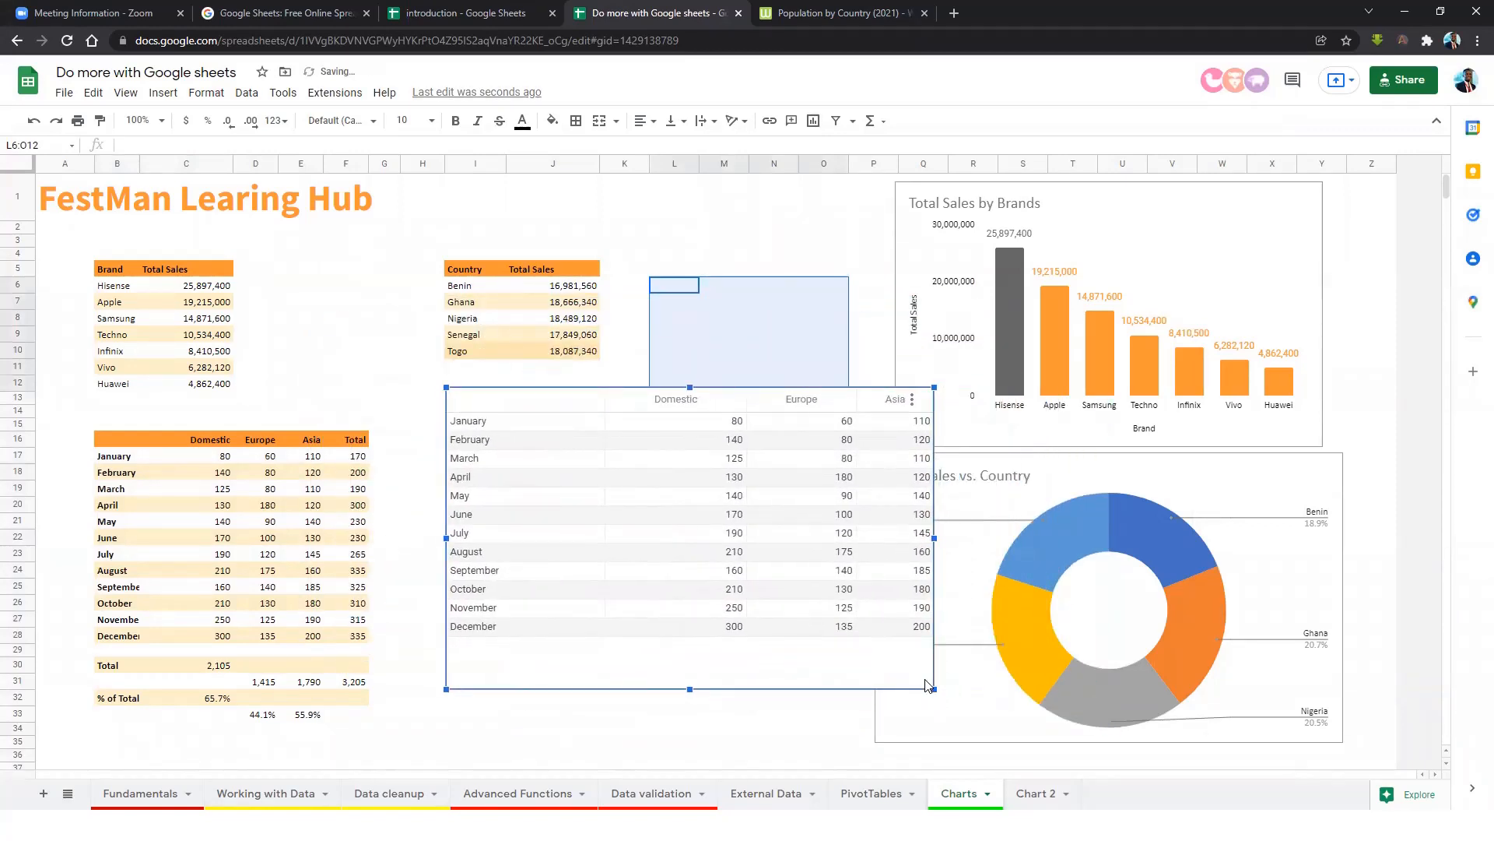
{"action": "left_click_drag", "start_coordinate": [926, 682], "coordinate": [905, 669]}
{"action": "left_click_drag", "start_coordinate": [677, 678], "coordinate": [676, 643]}
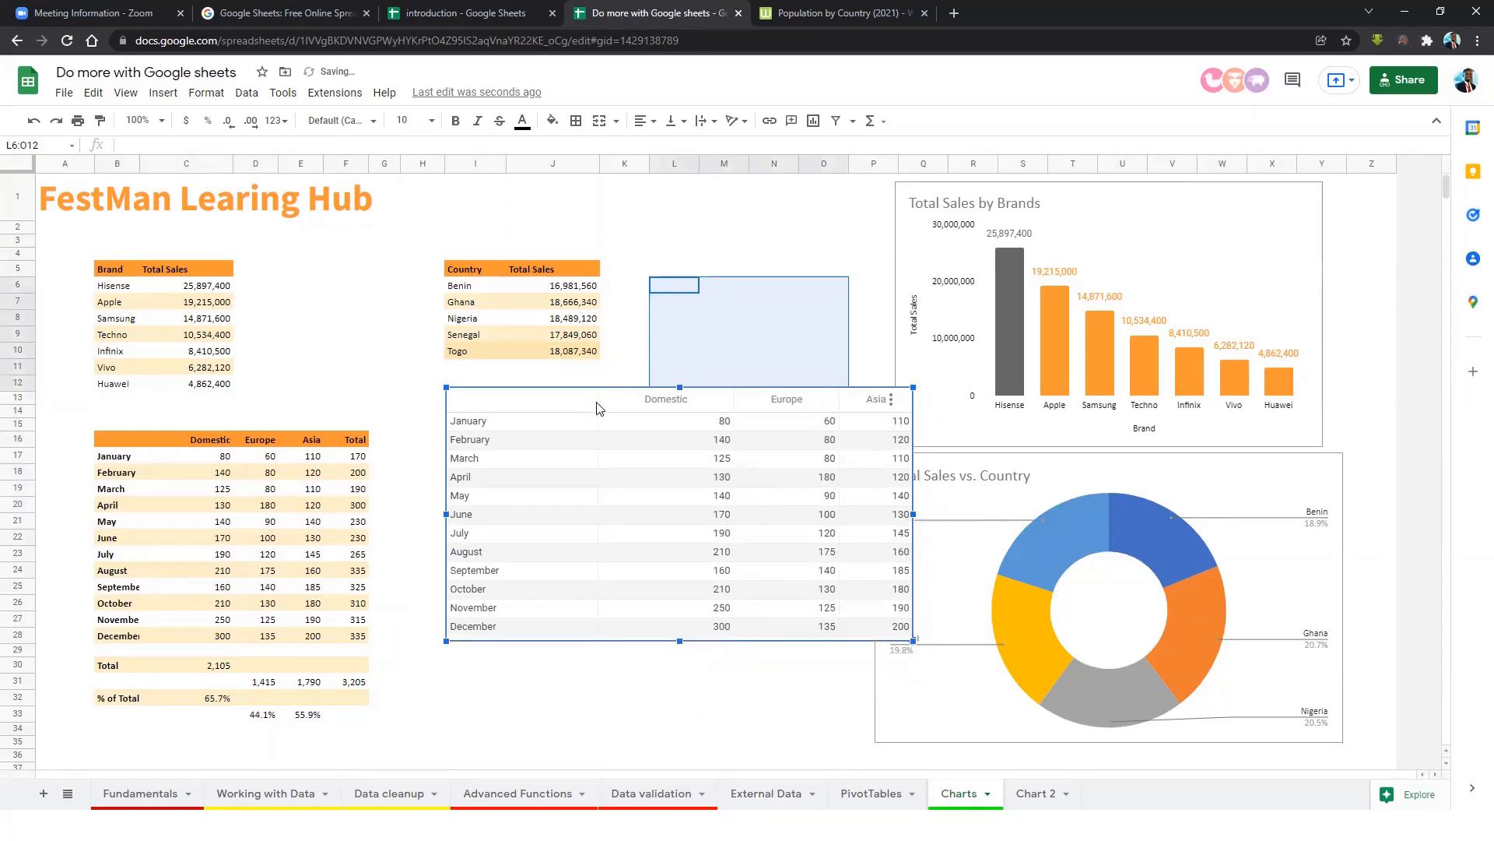
{"action": "left_click_drag", "start_coordinate": [599, 407], "coordinate": [593, 404]}
Reopen the table chart's editor on the Customize options.
{"action": "left_click", "coordinate": [885, 397]}
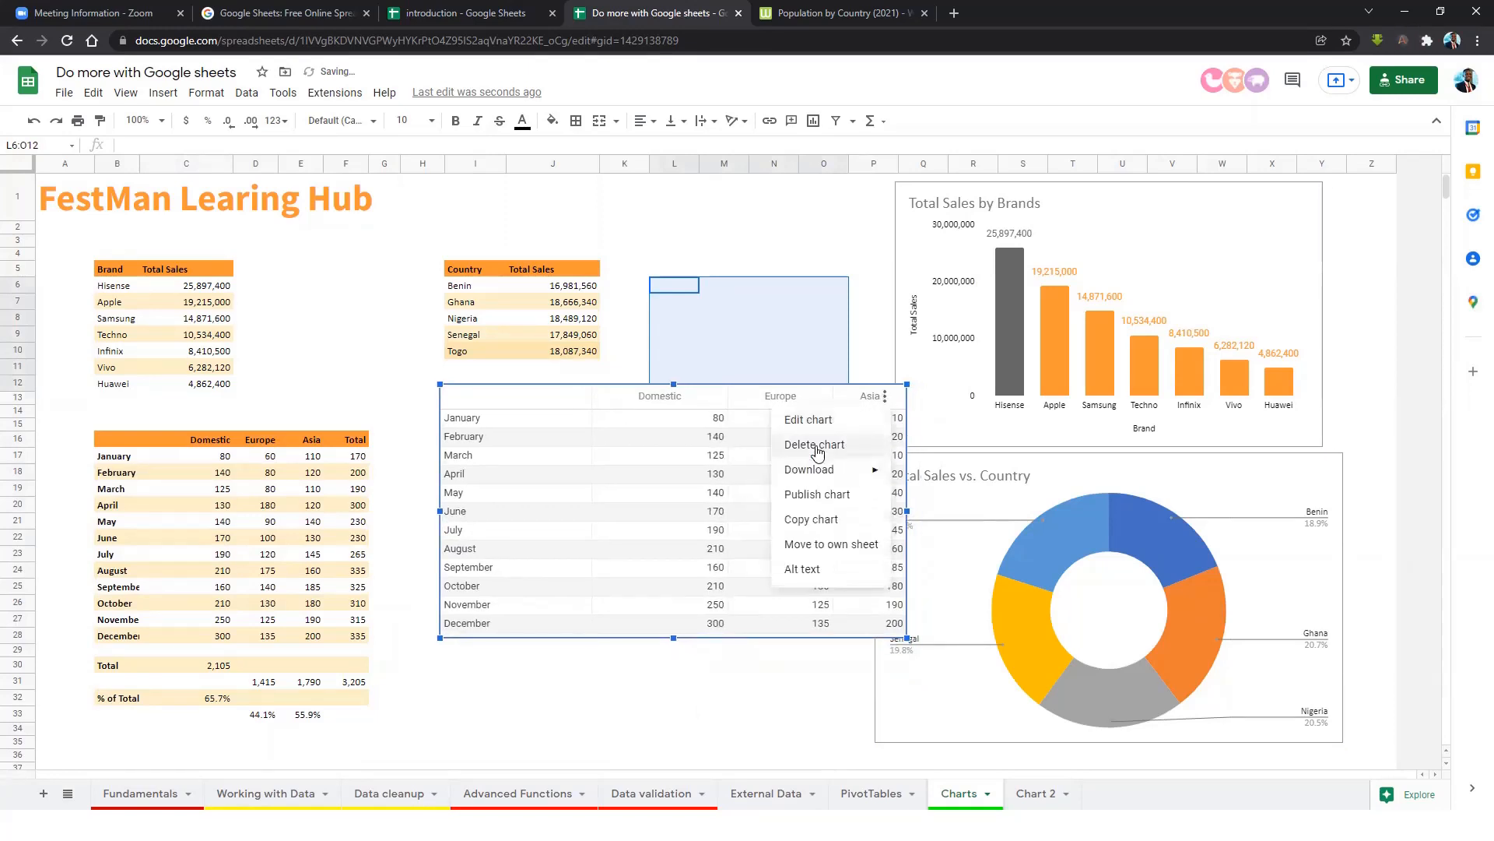
{"action": "left_click", "coordinate": [808, 420]}
{"action": "left_click", "coordinate": [1384, 178]}
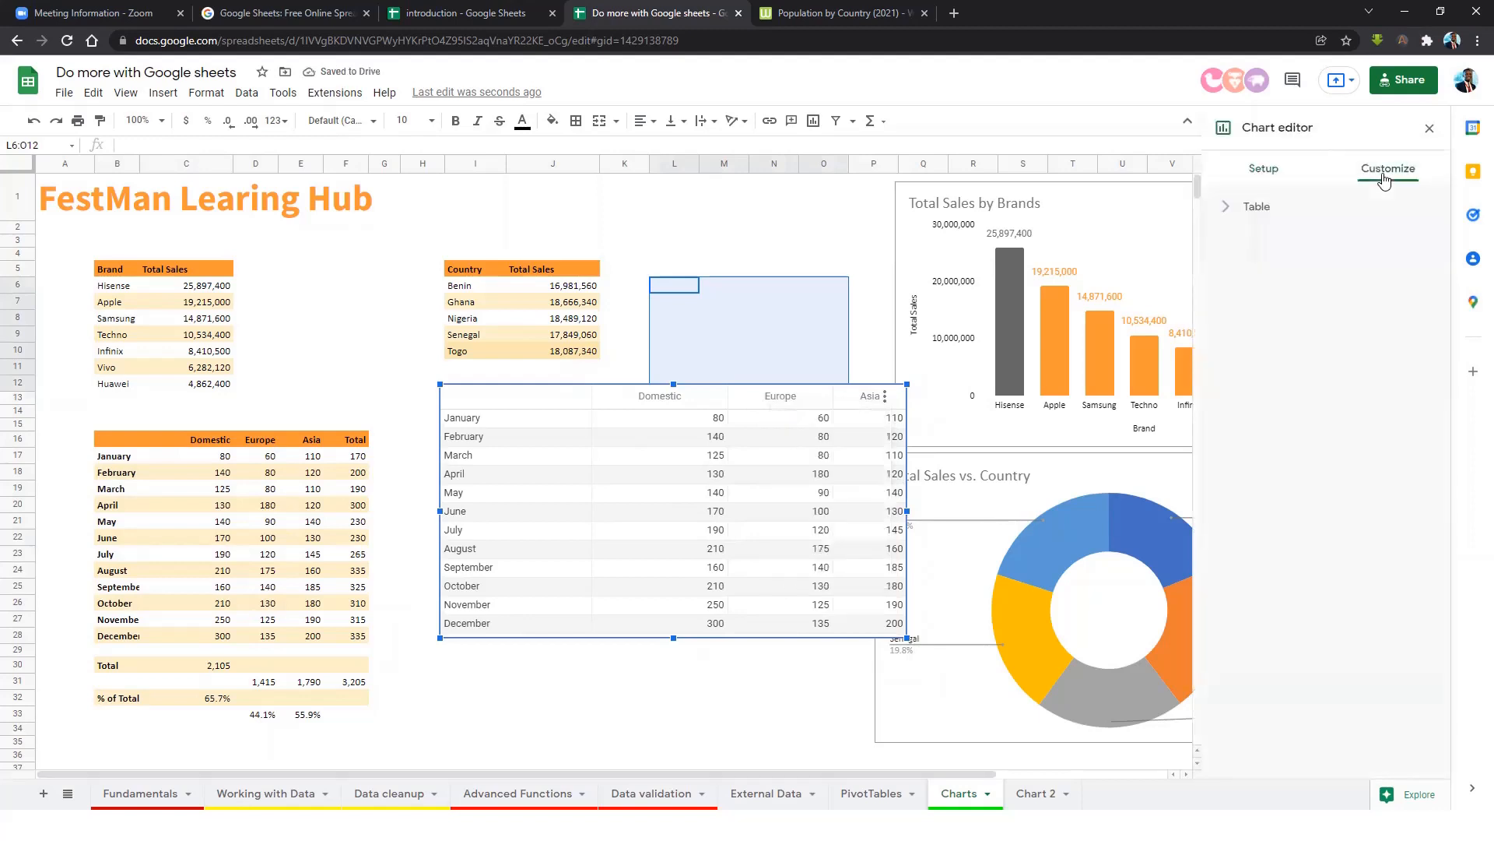
{"action": "left_click", "coordinate": [1261, 207]}
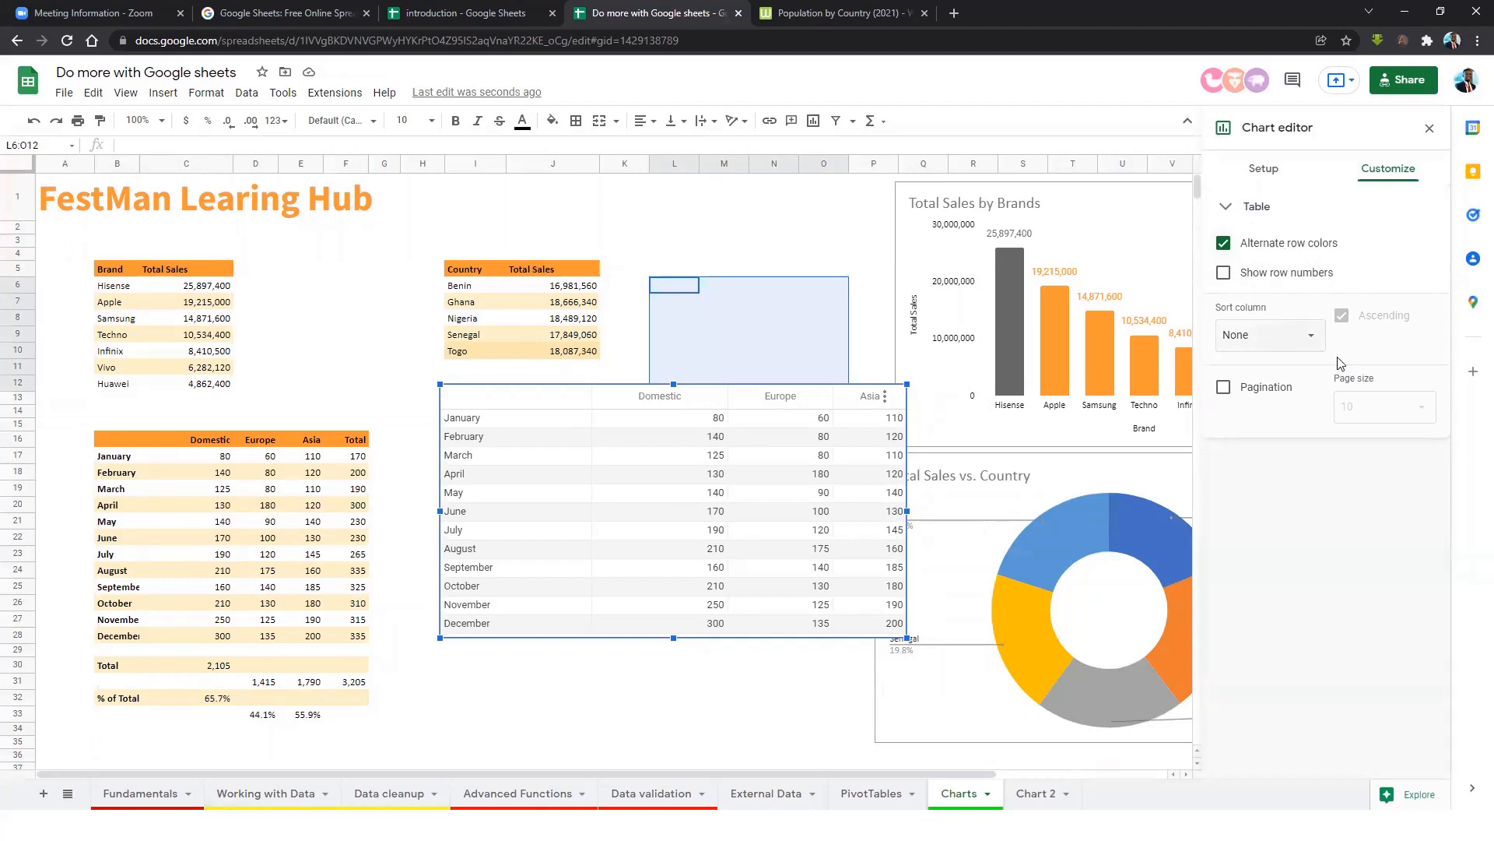
{"action": "left_click", "coordinate": [1224, 388]}
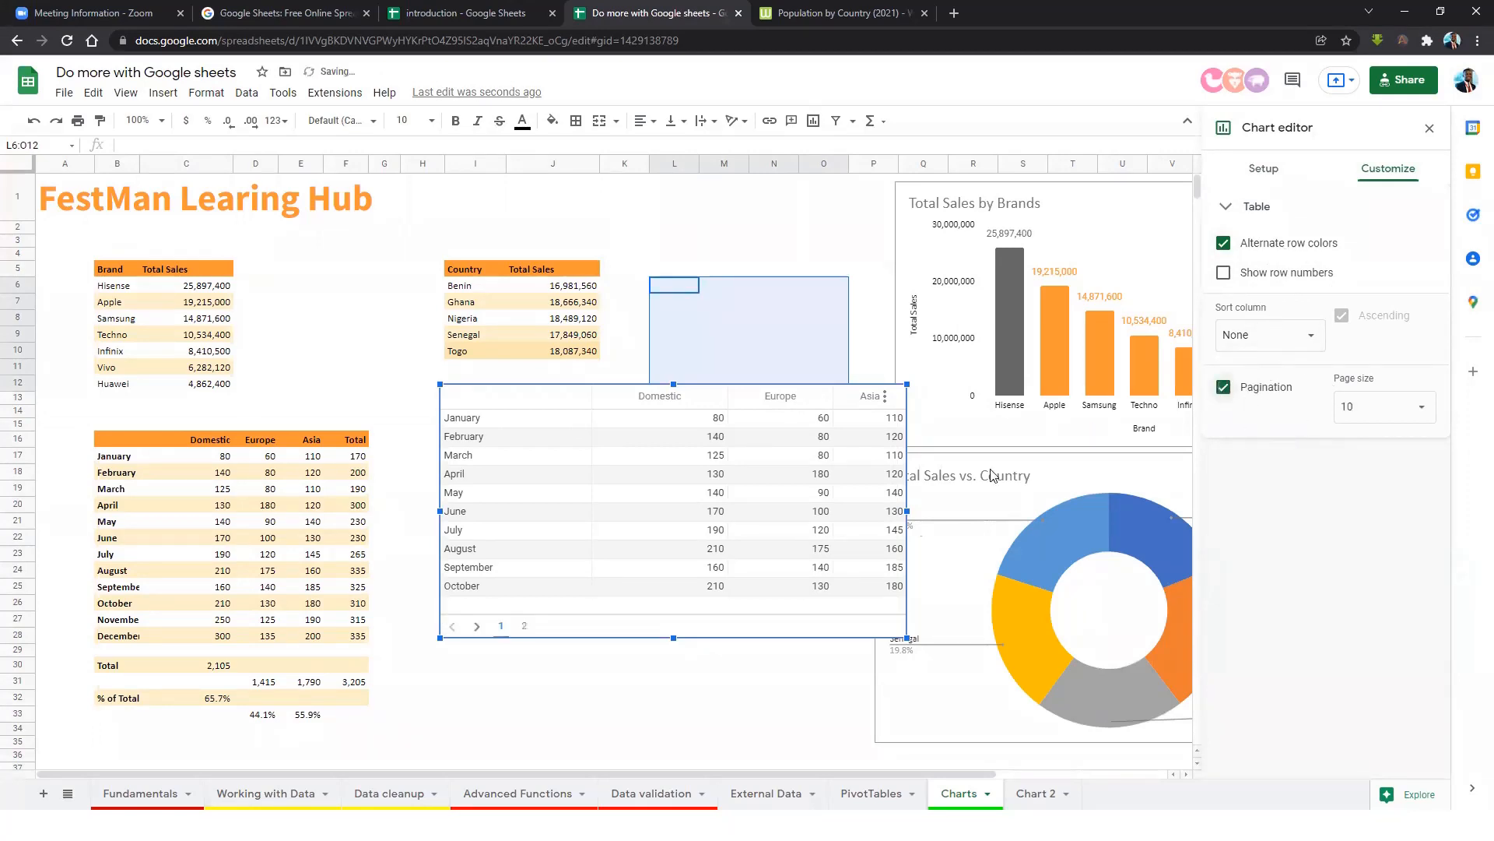
{"action": "left_click", "coordinate": [524, 627]}
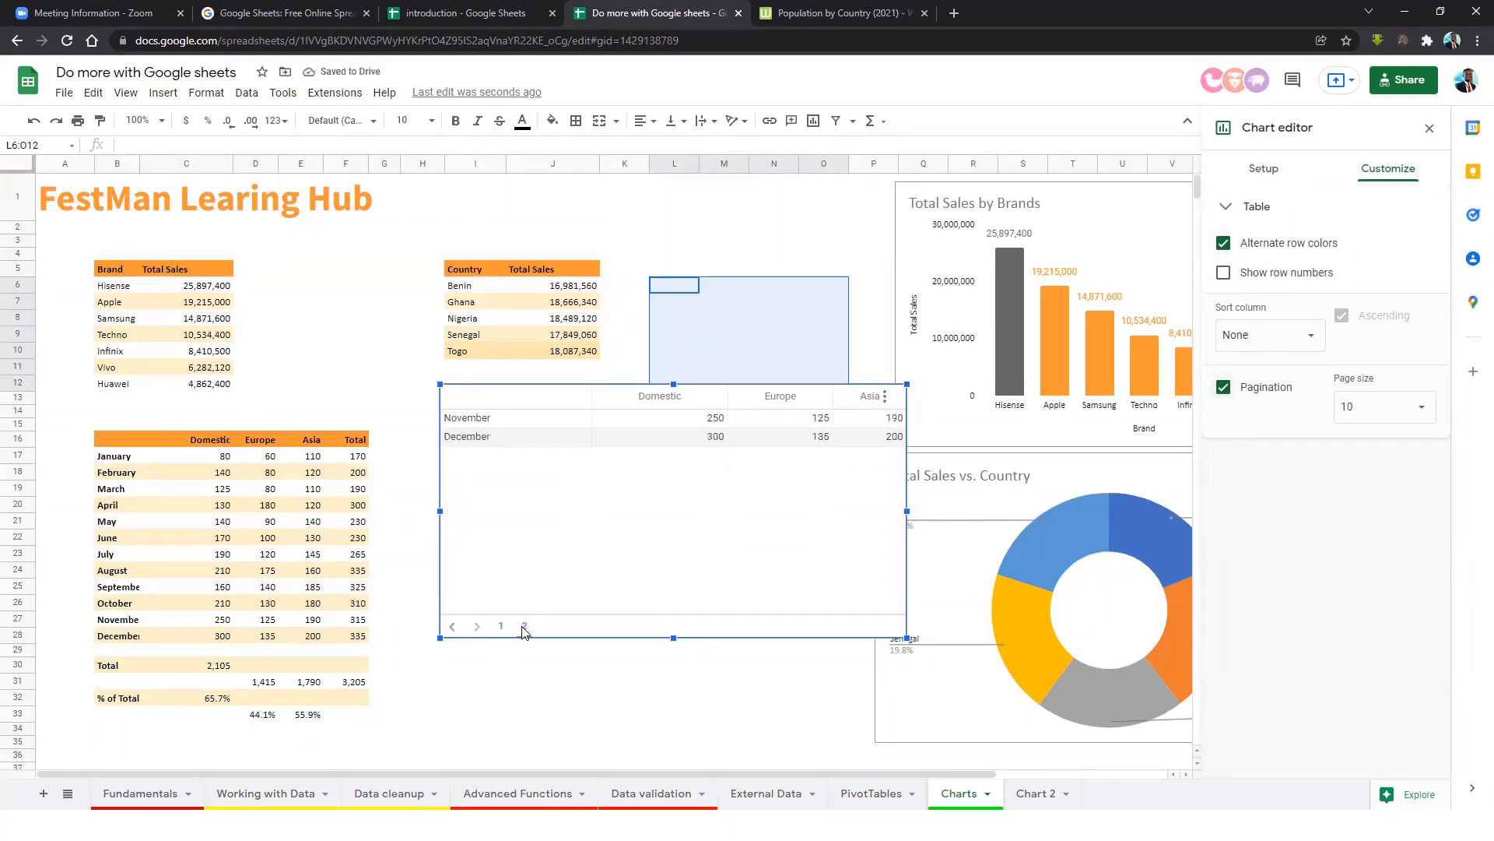
{"action": "left_click", "coordinate": [504, 628]}
{"action": "left_click", "coordinate": [517, 628]}
{"action": "left_click", "coordinate": [502, 627]}
{"action": "left_click", "coordinate": [524, 628]}
{"action": "left_click", "coordinate": [502, 627]}
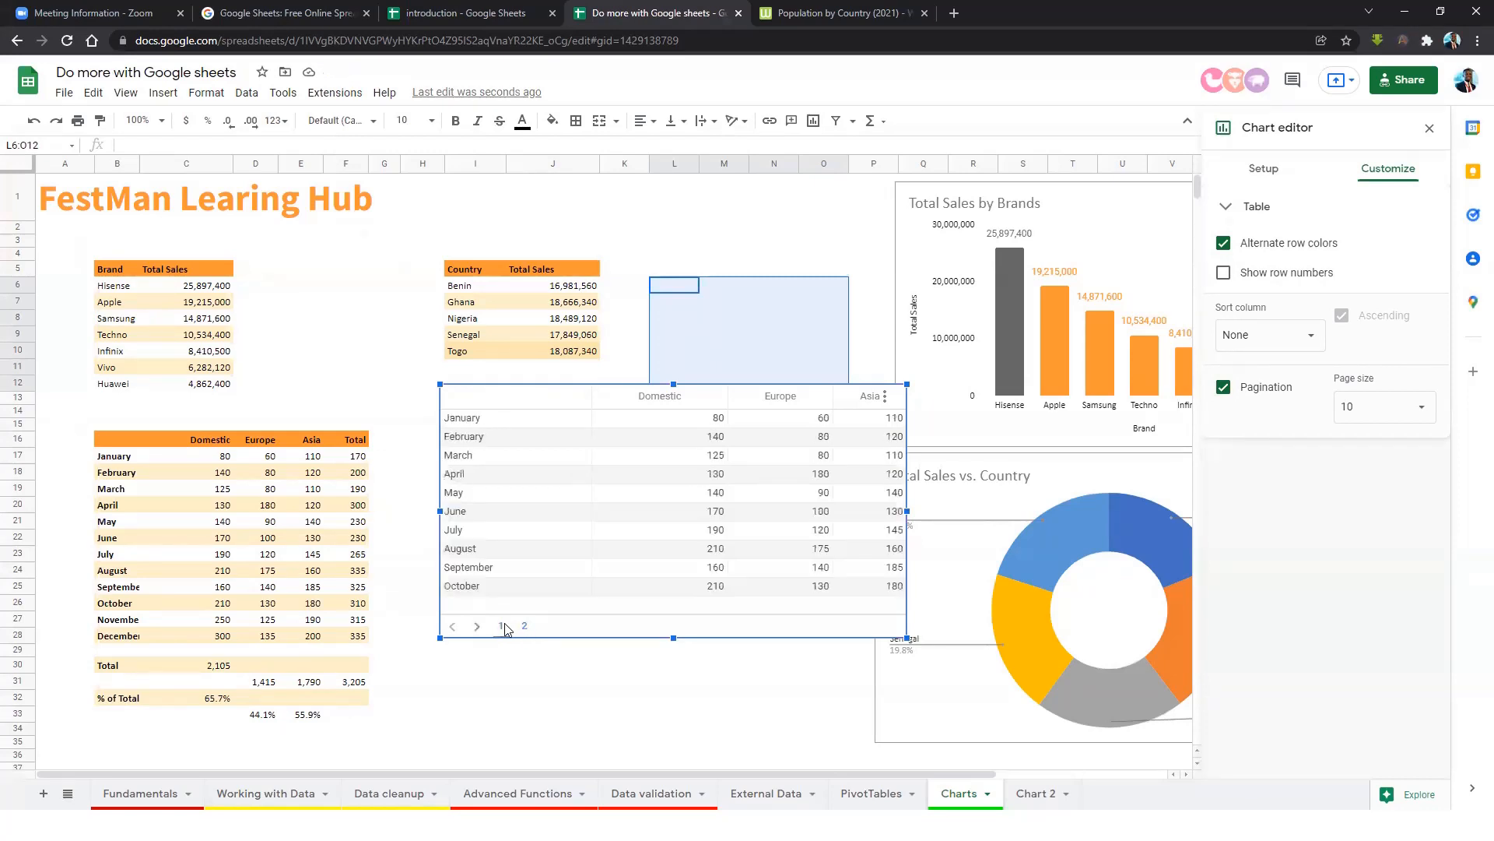
{"action": "left_click", "coordinate": [524, 627]}
{"action": "left_click", "coordinate": [502, 628]}
Go to the Chart 2 sheet and look over its sales table.
{"action": "left_click", "coordinate": [1029, 793]}
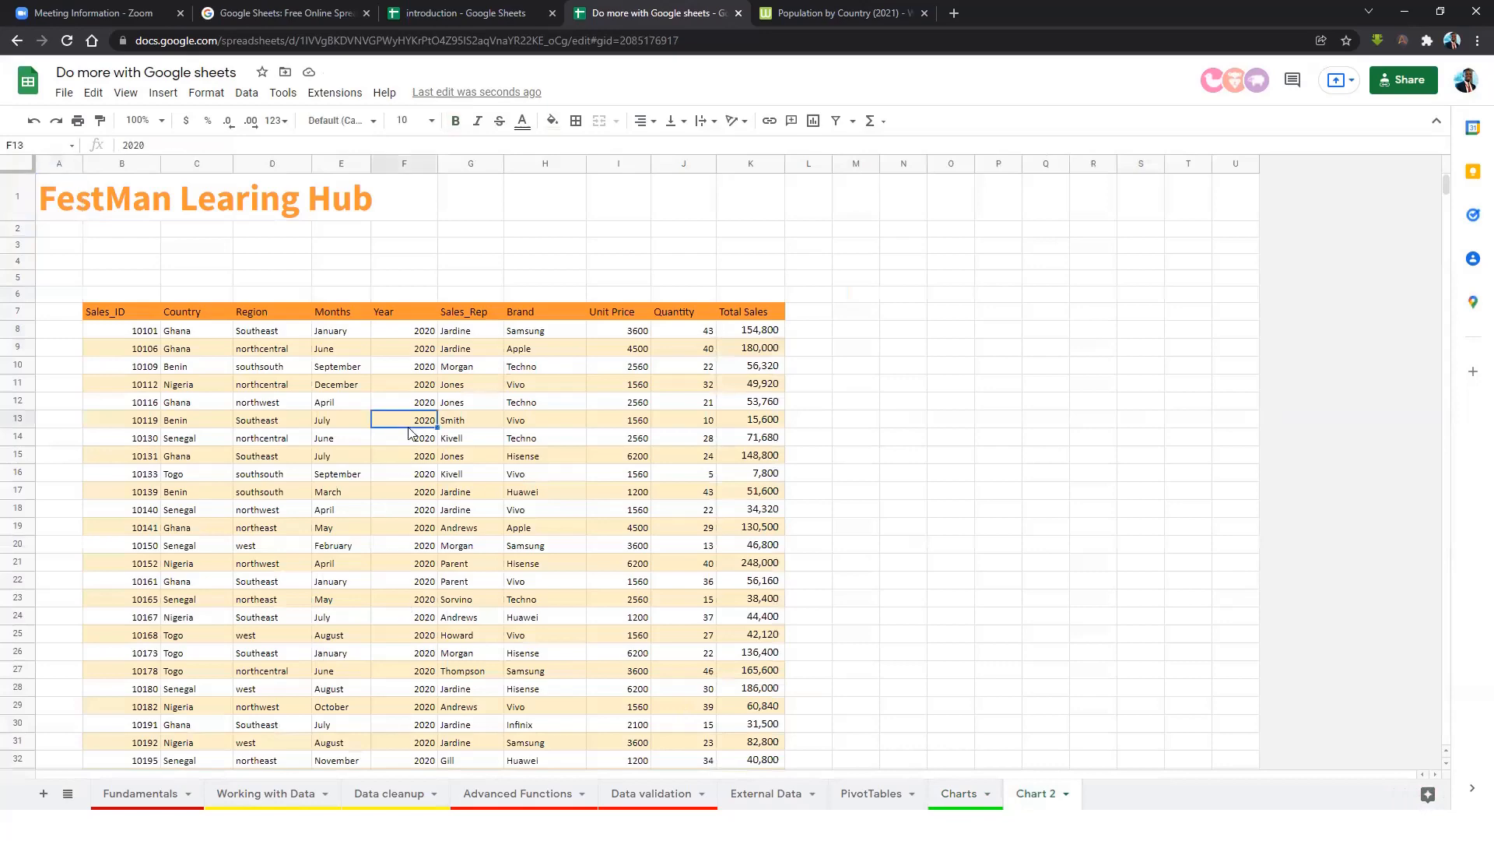
{"action": "scroll", "coordinate": [472, 454], "scroll_direction": "down", "scroll_amount": 5}
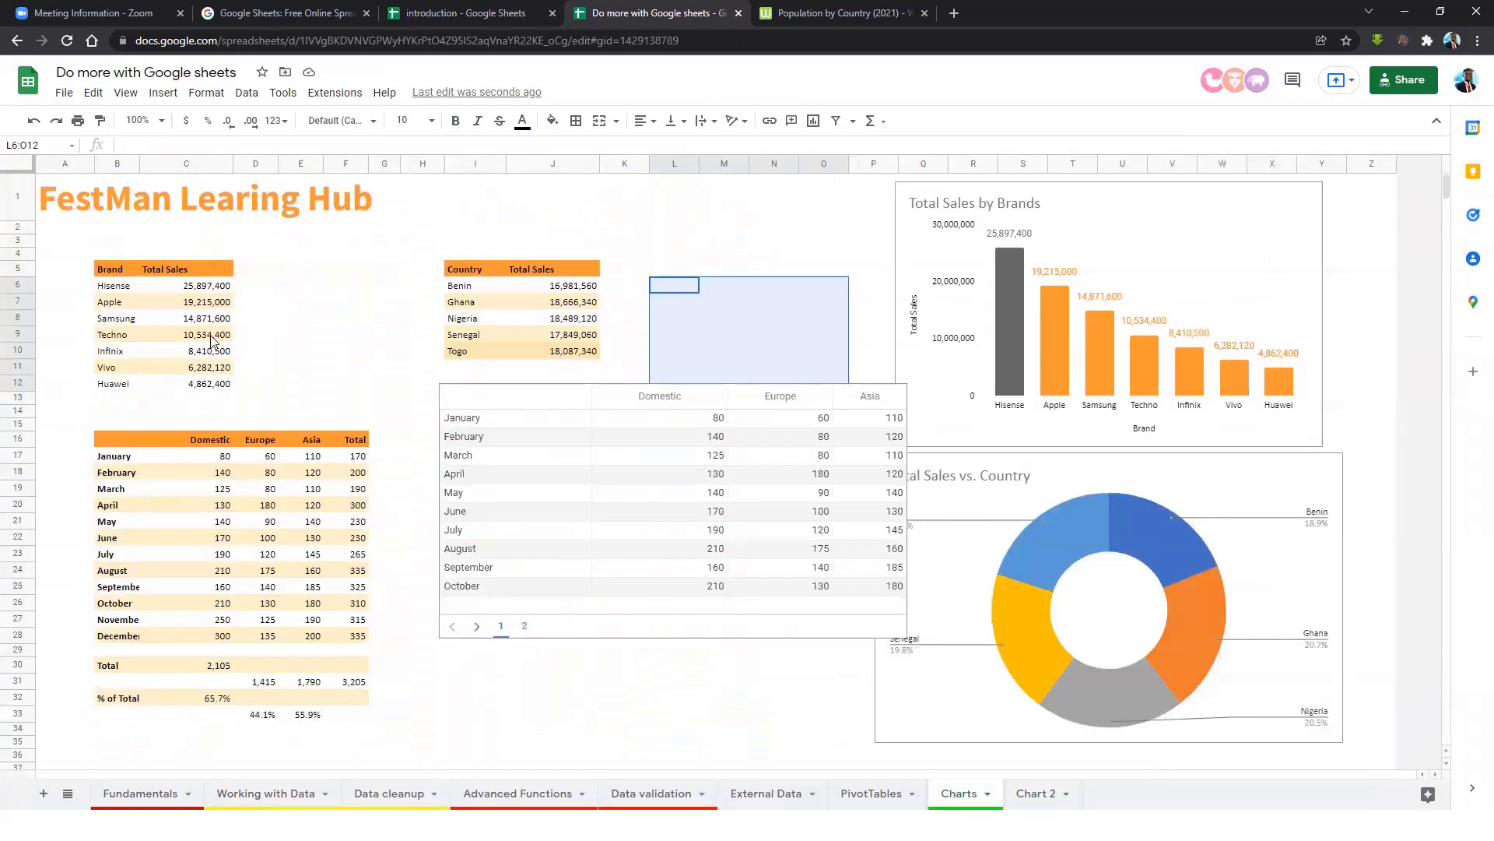
{"action": "left_click_drag", "start_coordinate": [110, 270], "coordinate": [219, 374]}
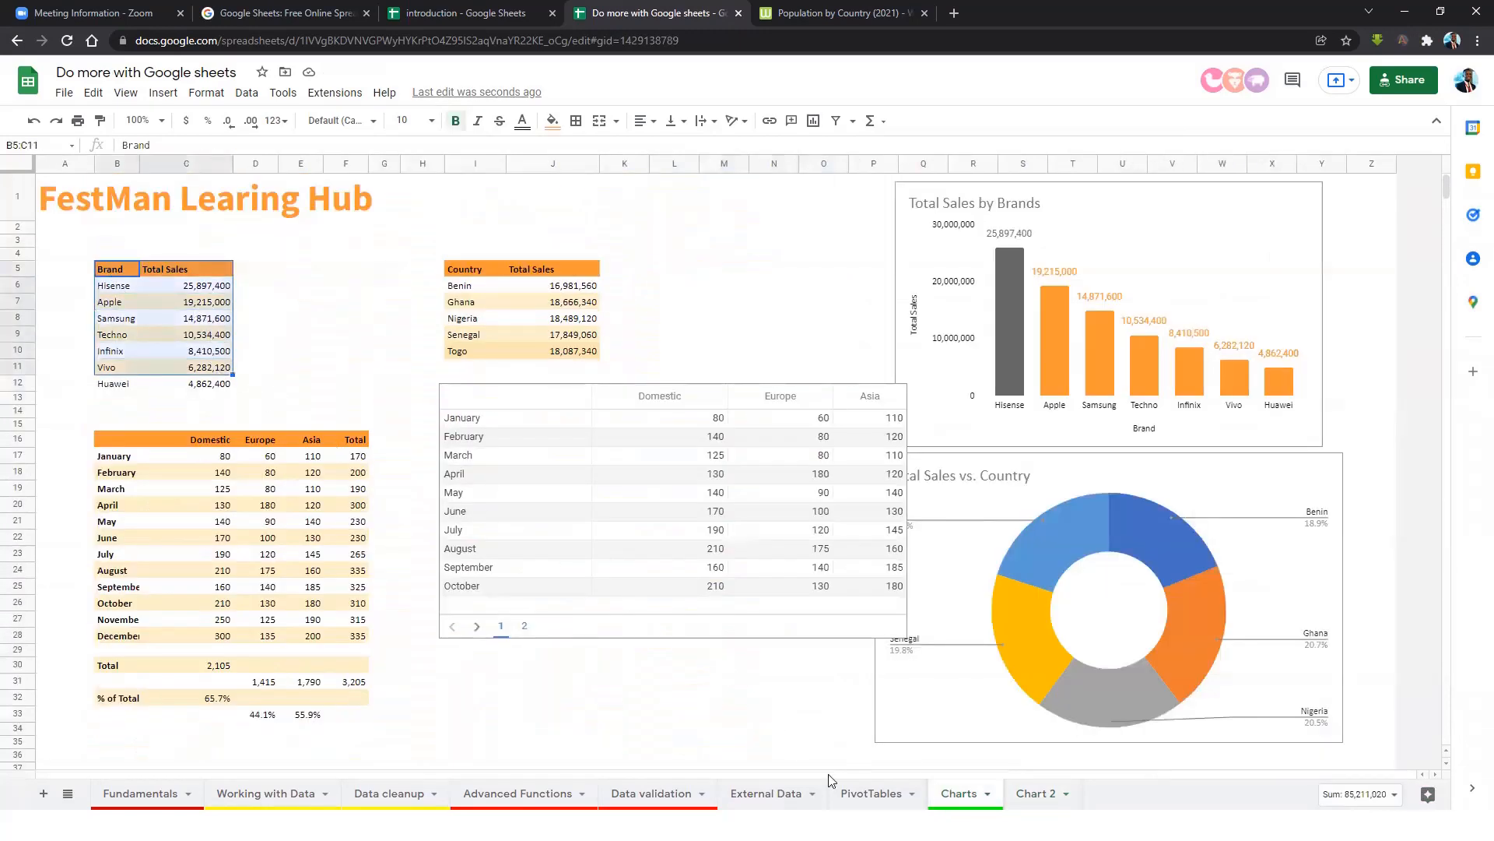
{"action": "left_click", "coordinate": [1025, 794]}
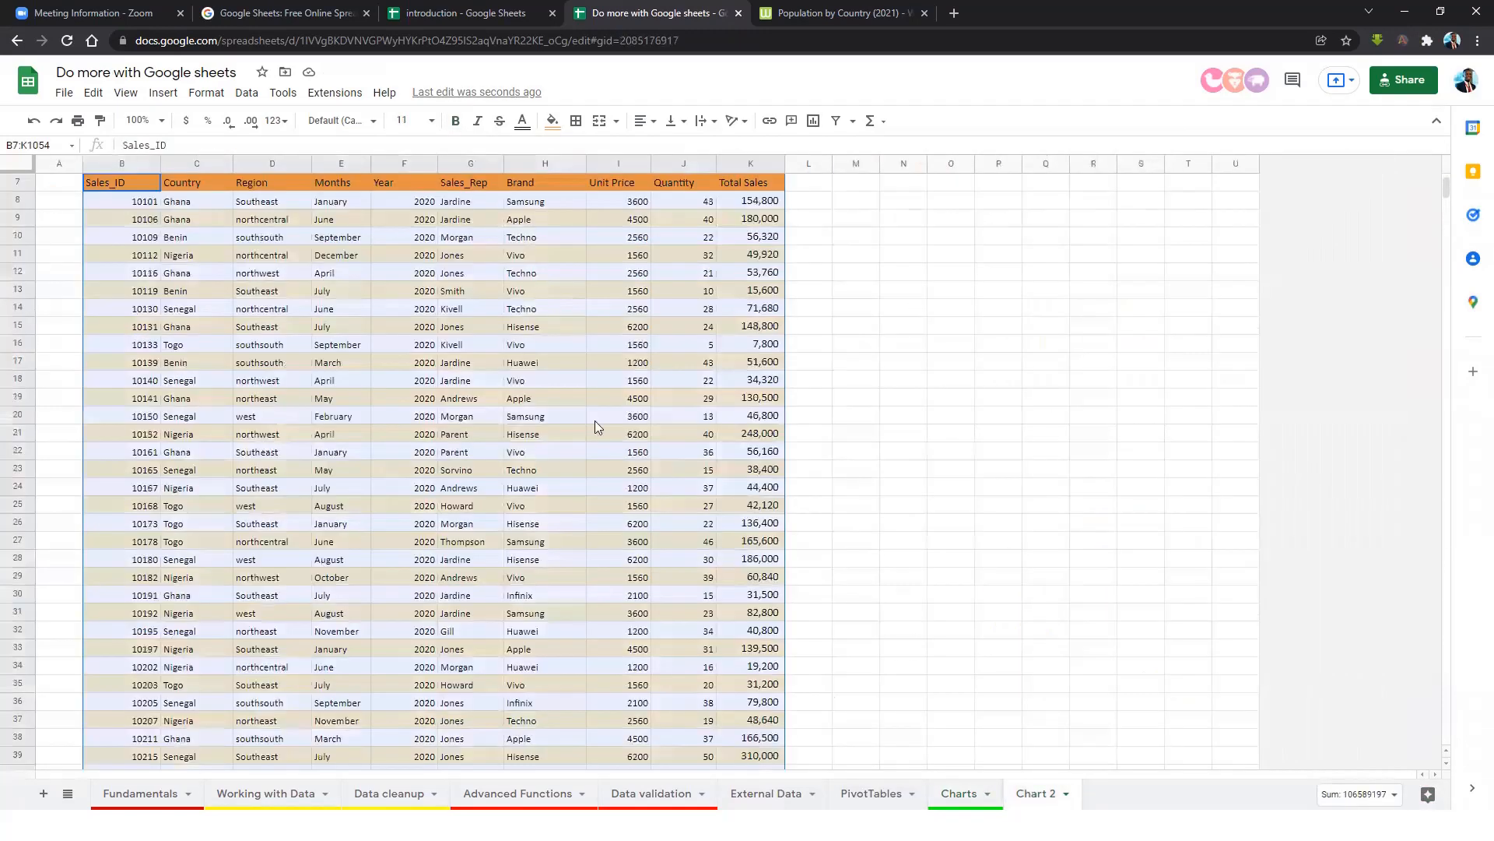
{"action": "left_click", "coordinate": [595, 420]}
{"action": "scroll", "coordinate": [424, 281], "scroll_direction": "up", "scroll_amount": 2}
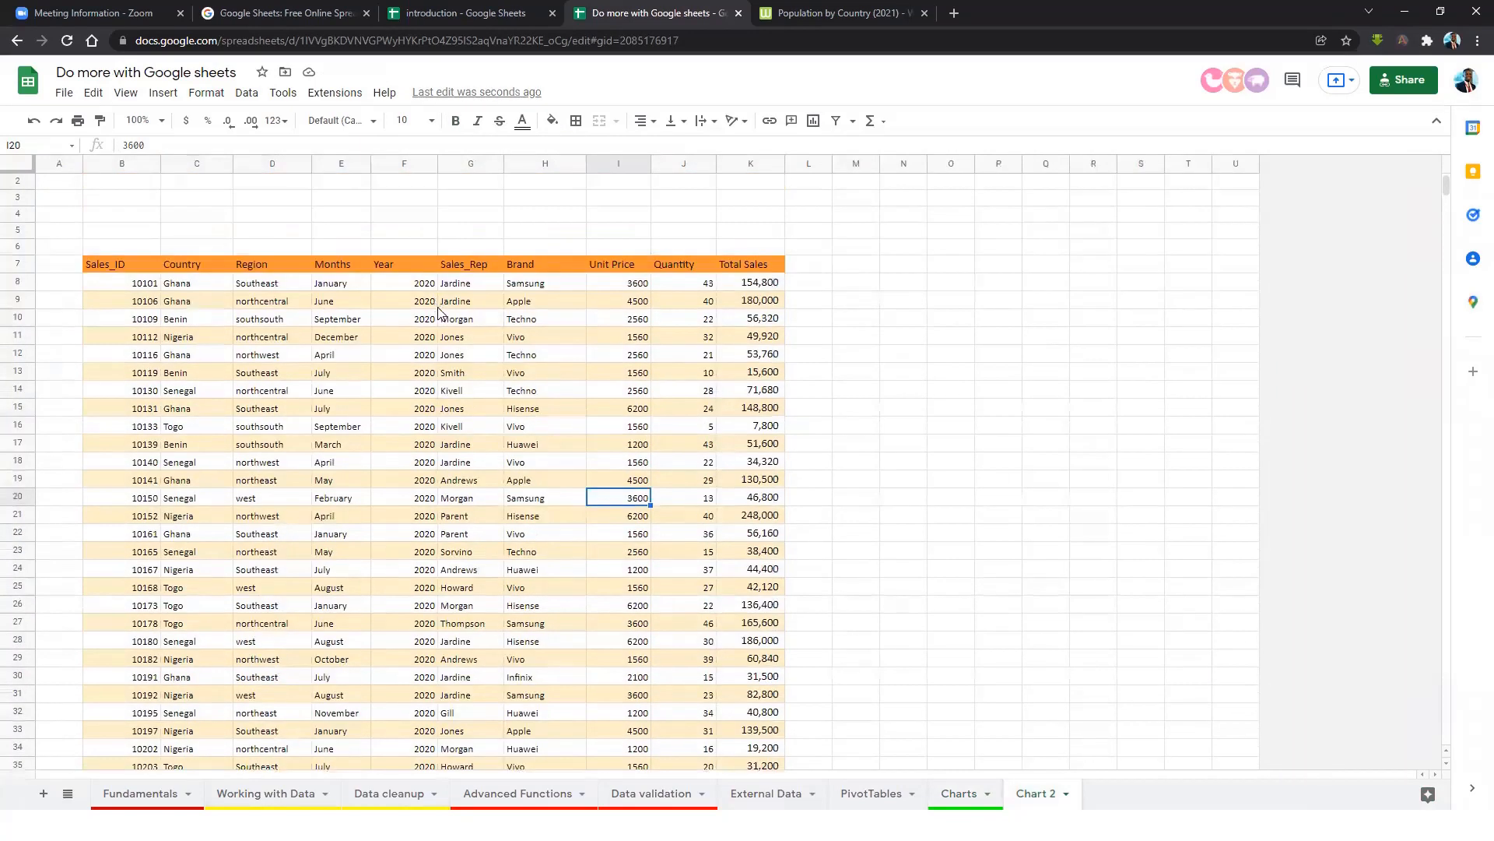
Select the header row B7:K7 and extend it down to the full range B7:K1054.
{"action": "left_click", "coordinate": [546, 288]}
{"action": "left_click", "coordinate": [534, 306]}
{"action": "left_click_drag", "start_coordinate": [739, 269], "coordinate": [751, 408]}
{"action": "left_click", "coordinate": [523, 296]}
{"action": "left_click", "coordinate": [531, 357]}
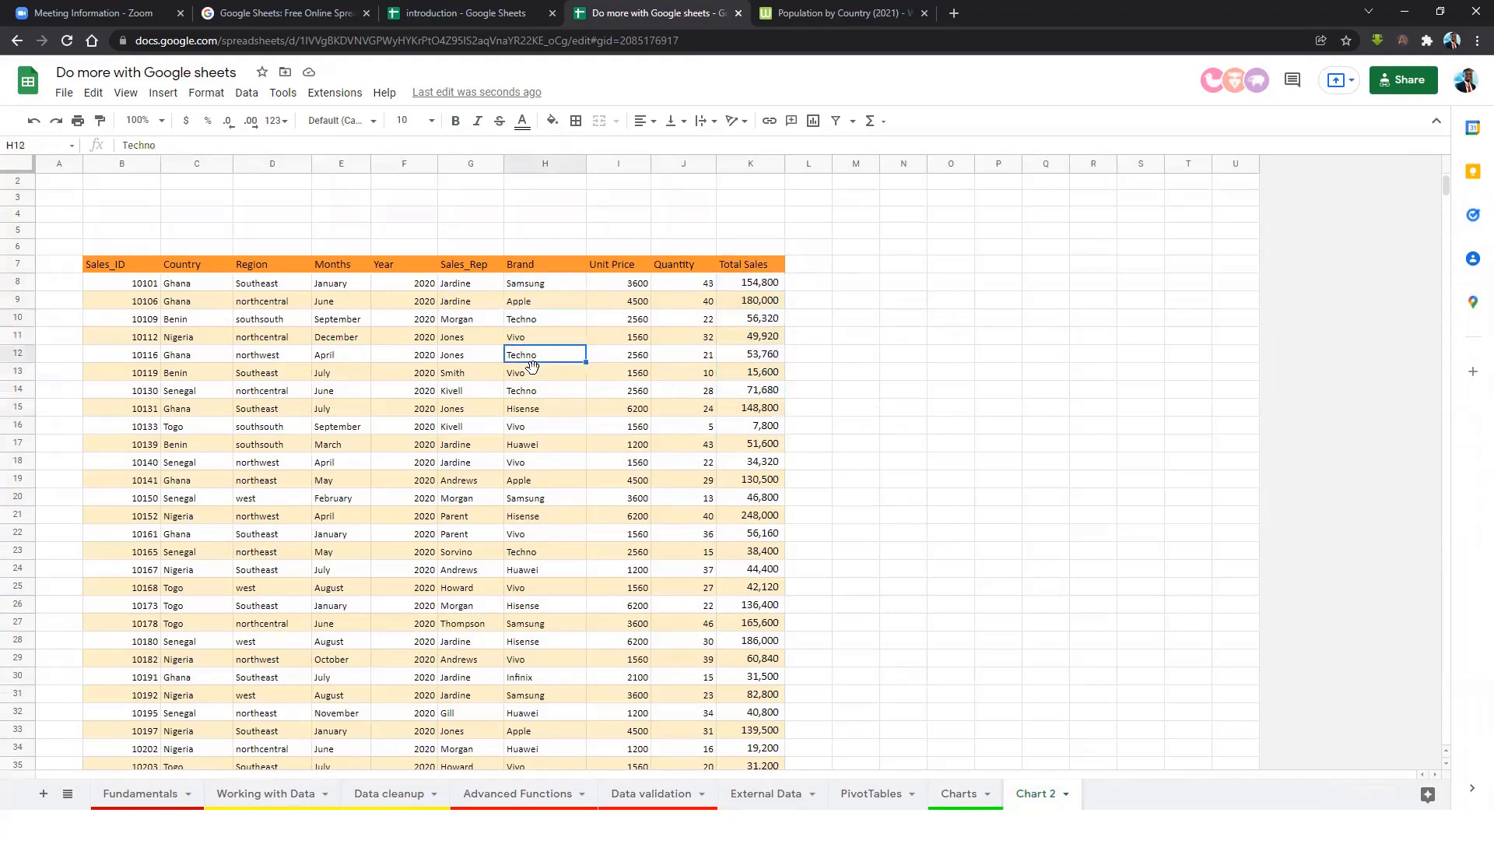
{"action": "left_click_drag", "start_coordinate": [531, 285], "coordinate": [523, 693]}
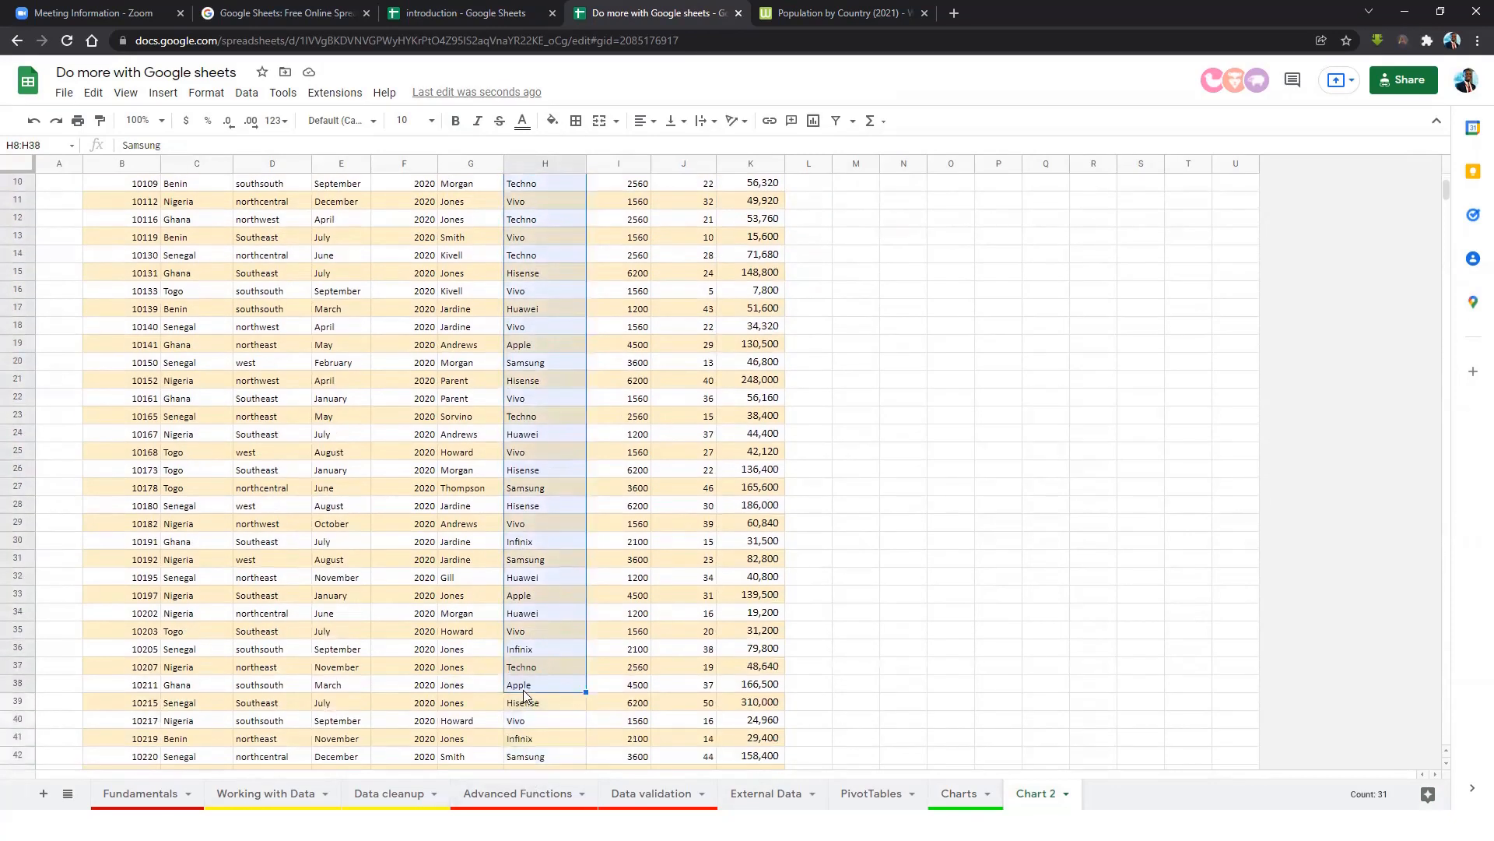
{"action": "scroll", "coordinate": [533, 595], "scroll_direction": "up", "scroll_amount": 4}
{"action": "left_click", "coordinate": [563, 495]}
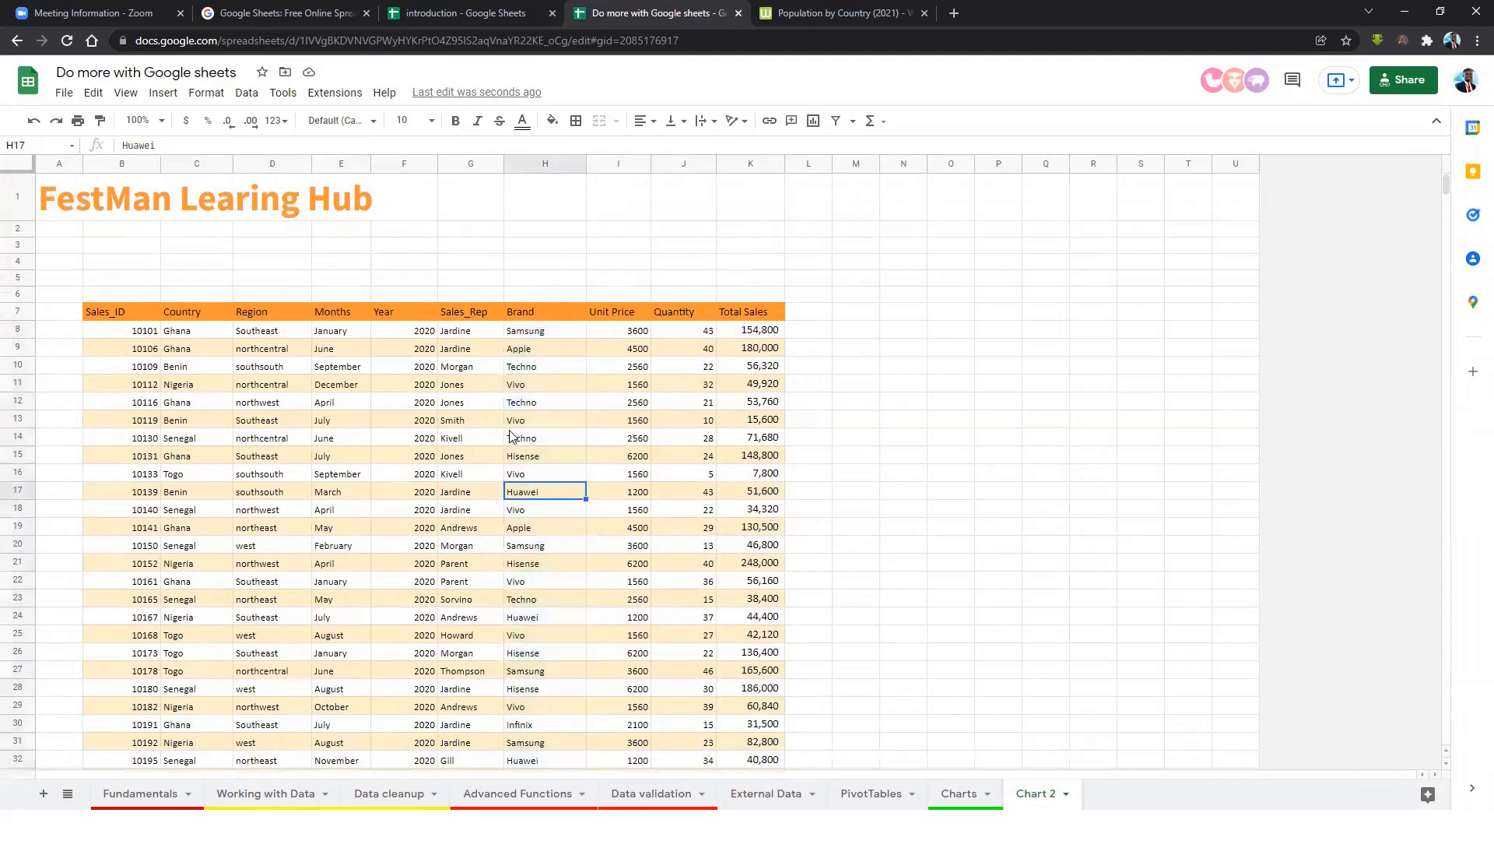
{"action": "left_click", "coordinate": [534, 367]}
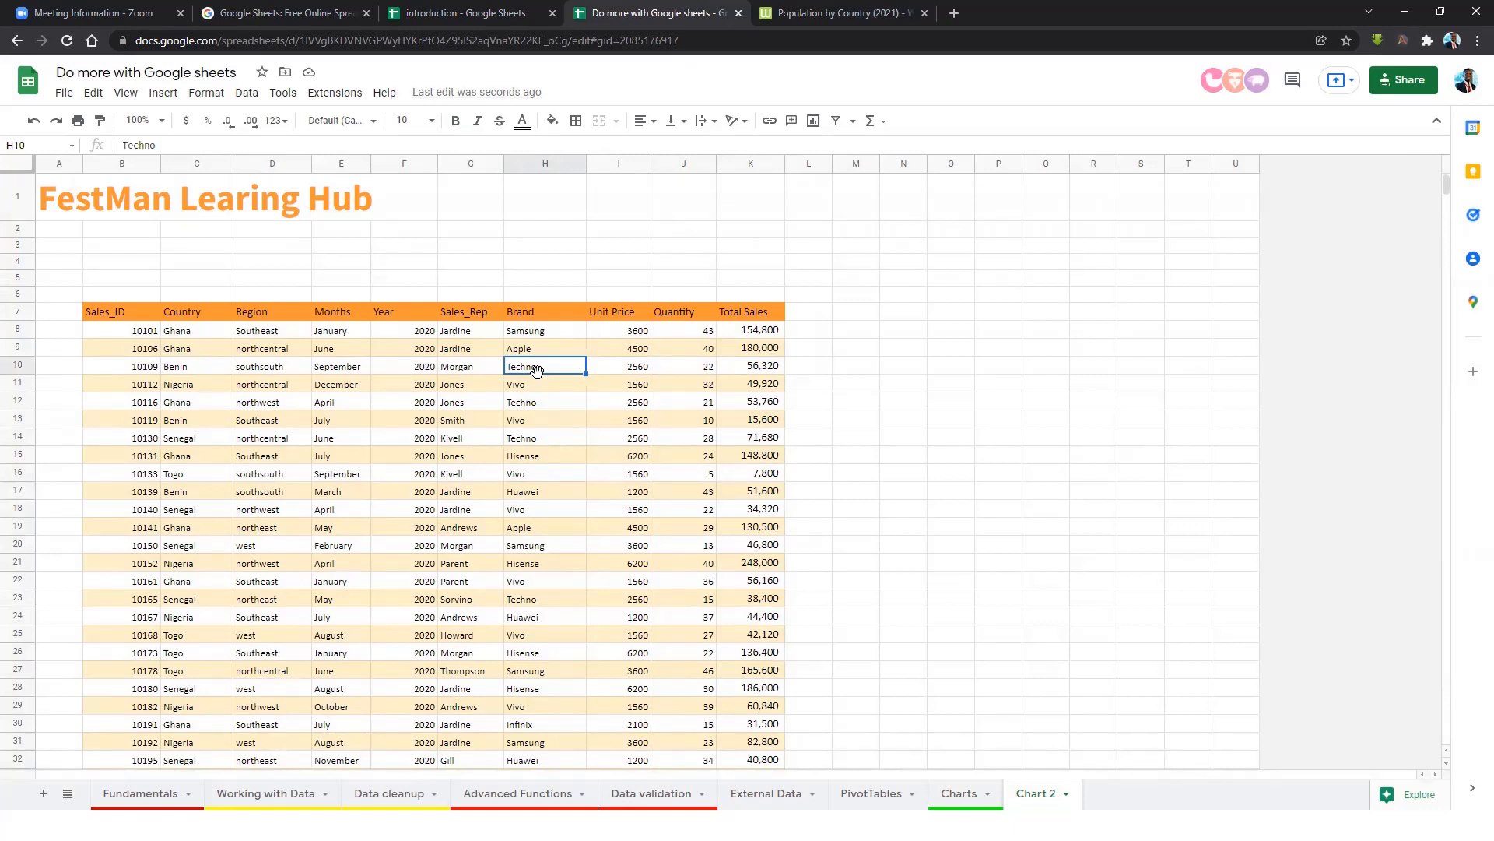
{"action": "left_click", "coordinate": [560, 402]}
{"action": "left_click_drag", "start_coordinate": [119, 319], "coordinate": [755, 325]}
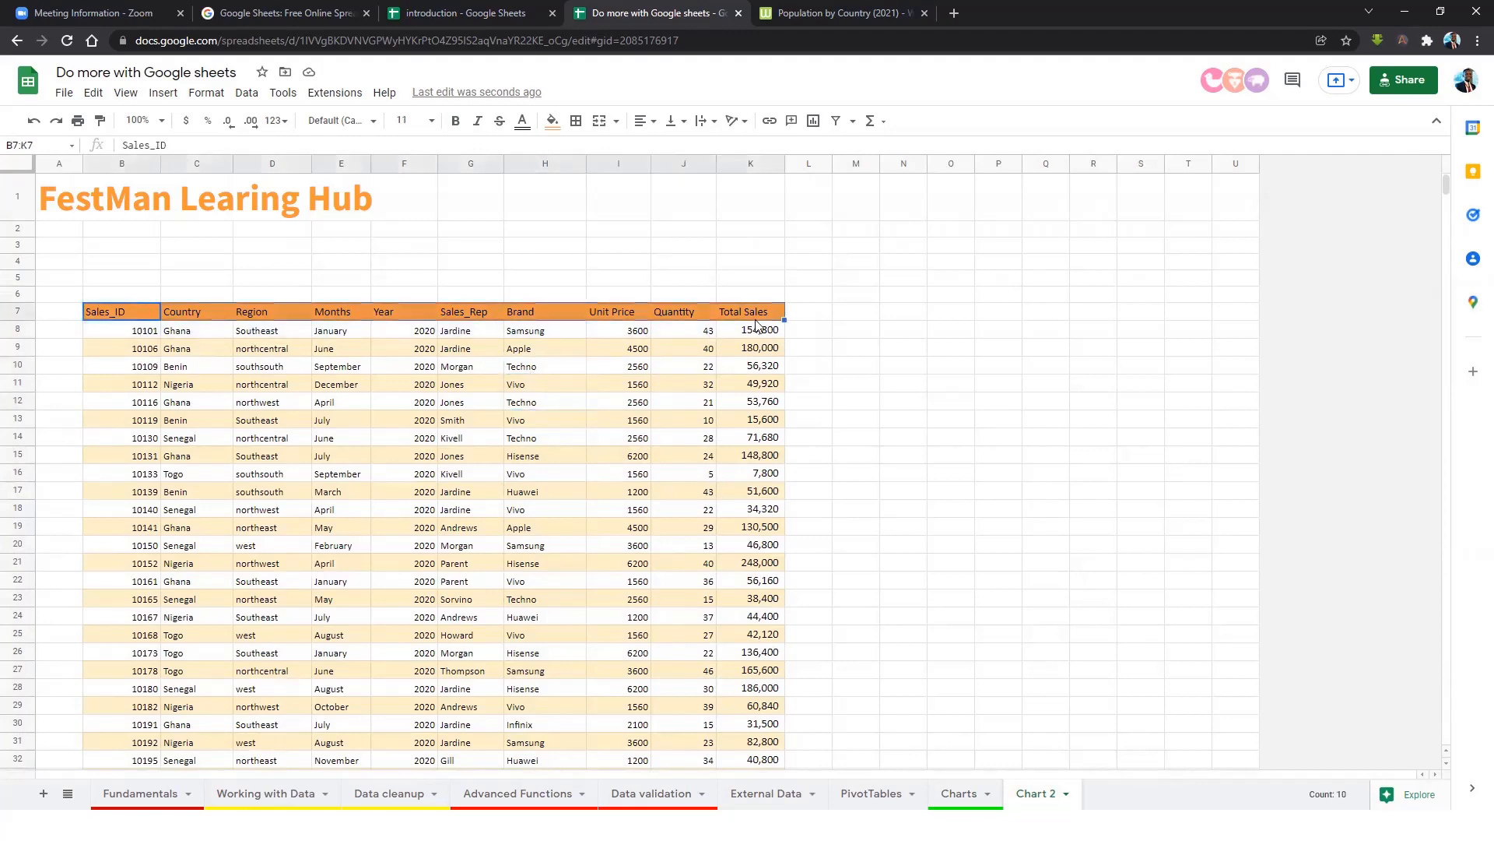
{"action": "key", "text": "ctrl+shift+Down"}
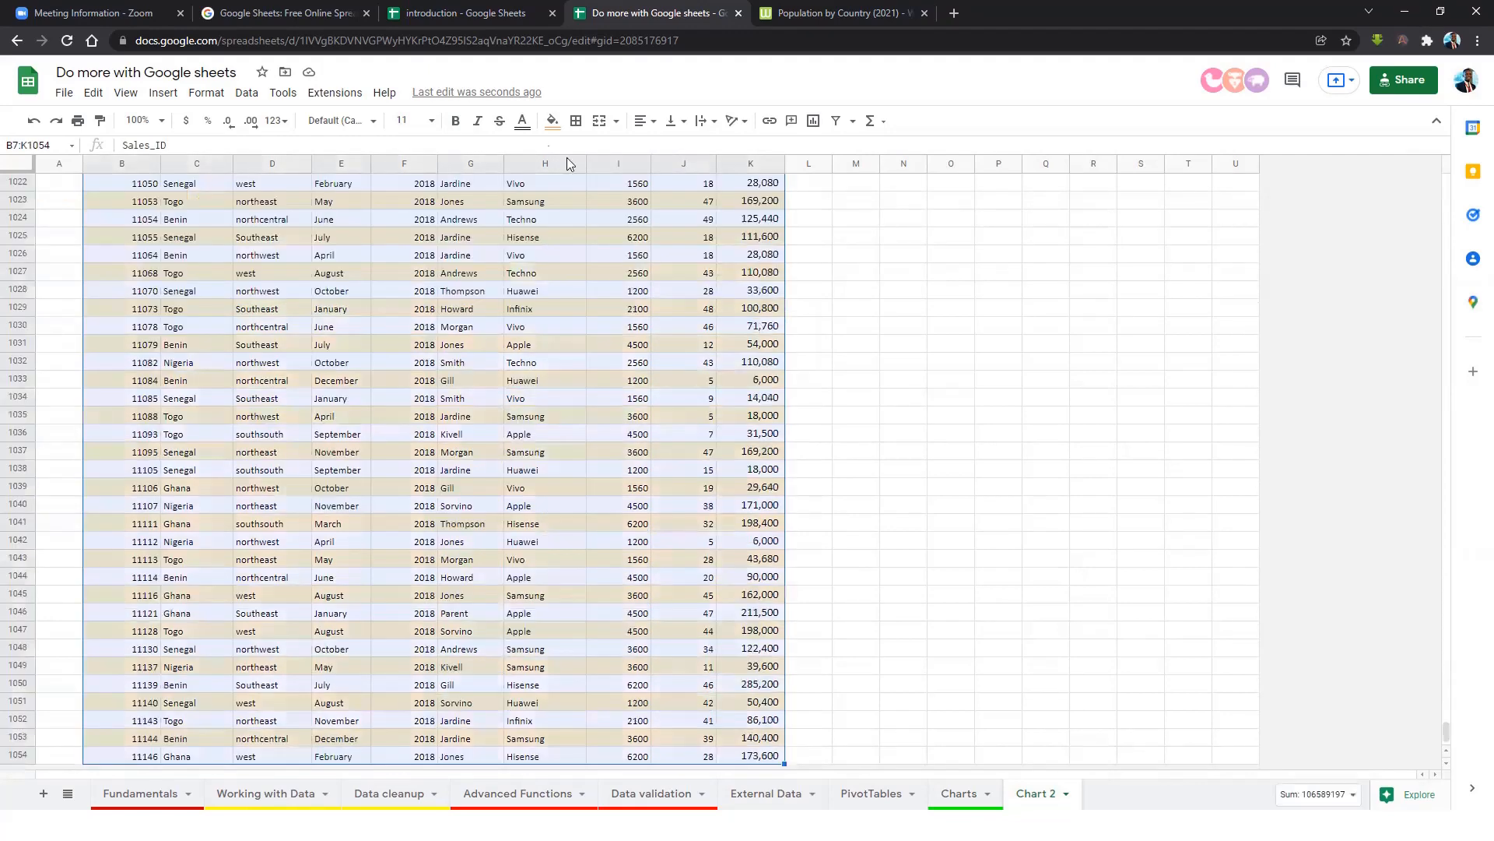
{"action": "left_click", "coordinate": [163, 93]}
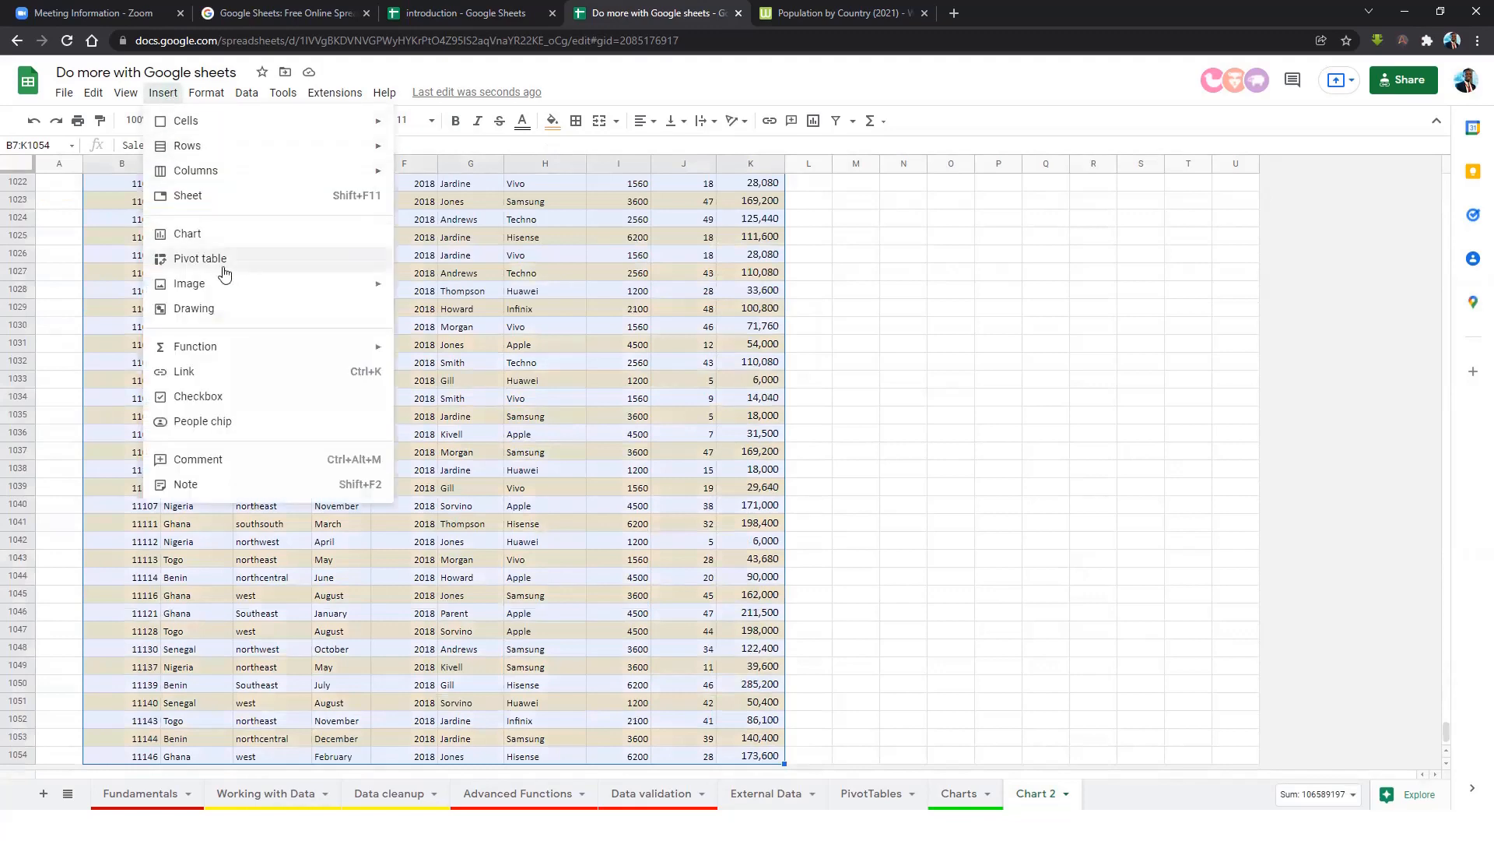
{"action": "left_click", "coordinate": [202, 235]}
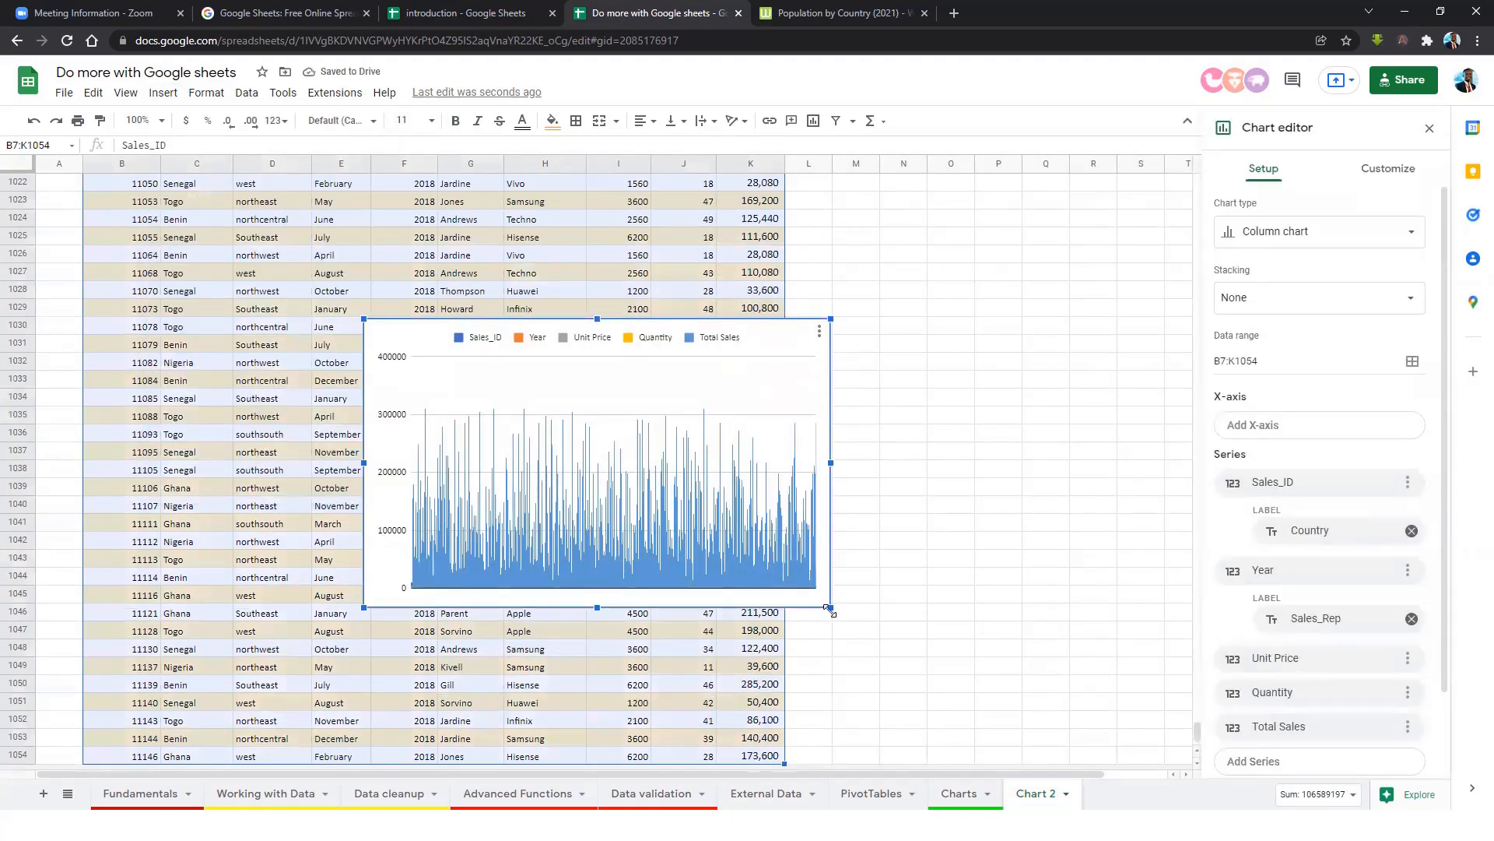
{"action": "left_click_drag", "start_coordinate": [856, 622], "coordinate": [973, 695]}
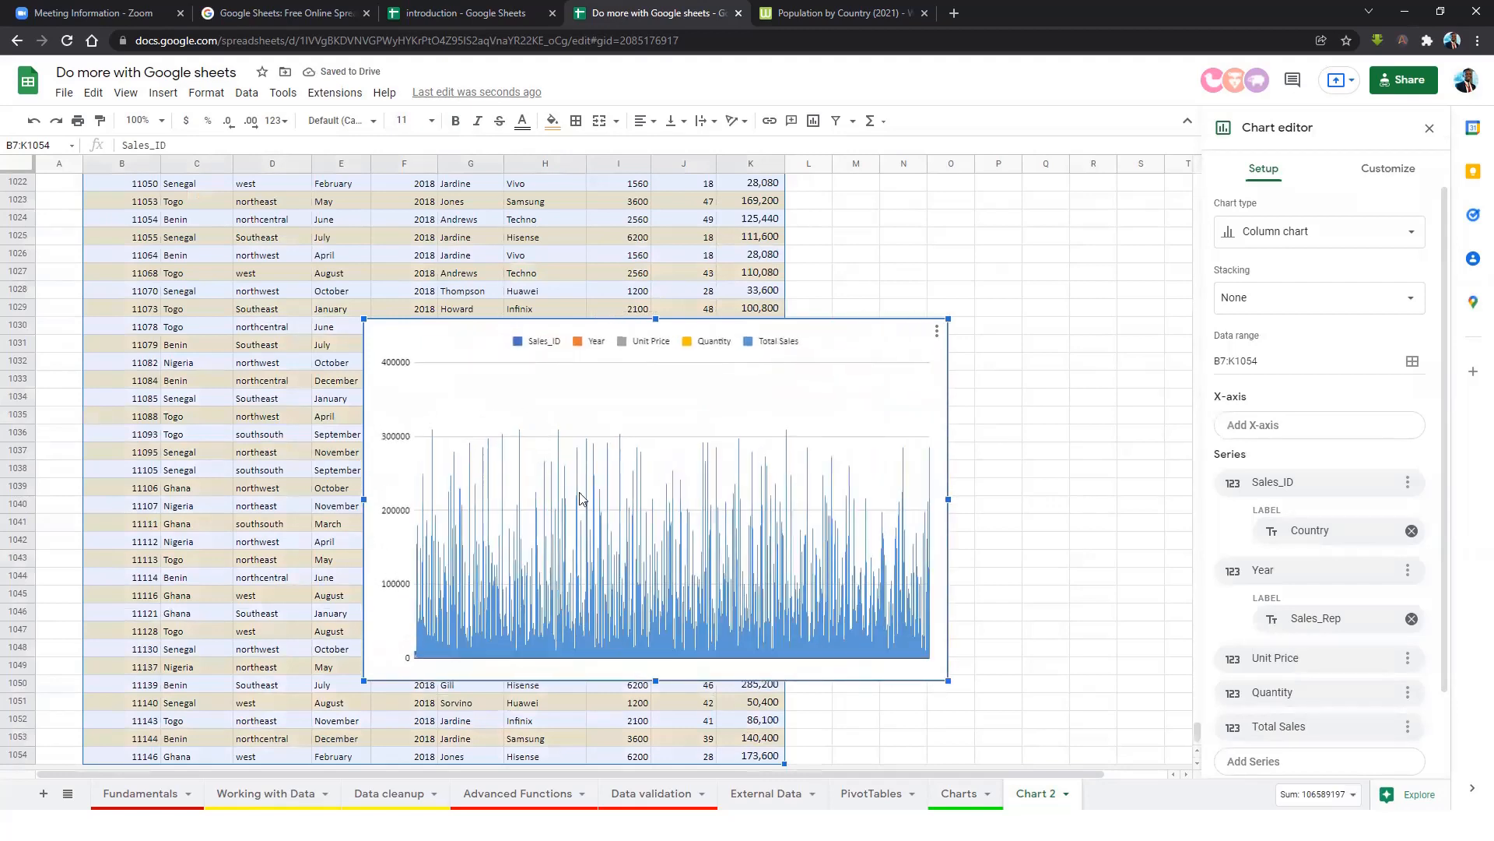
{"action": "left_click_drag", "start_coordinate": [464, 345], "coordinate": [680, 329]}
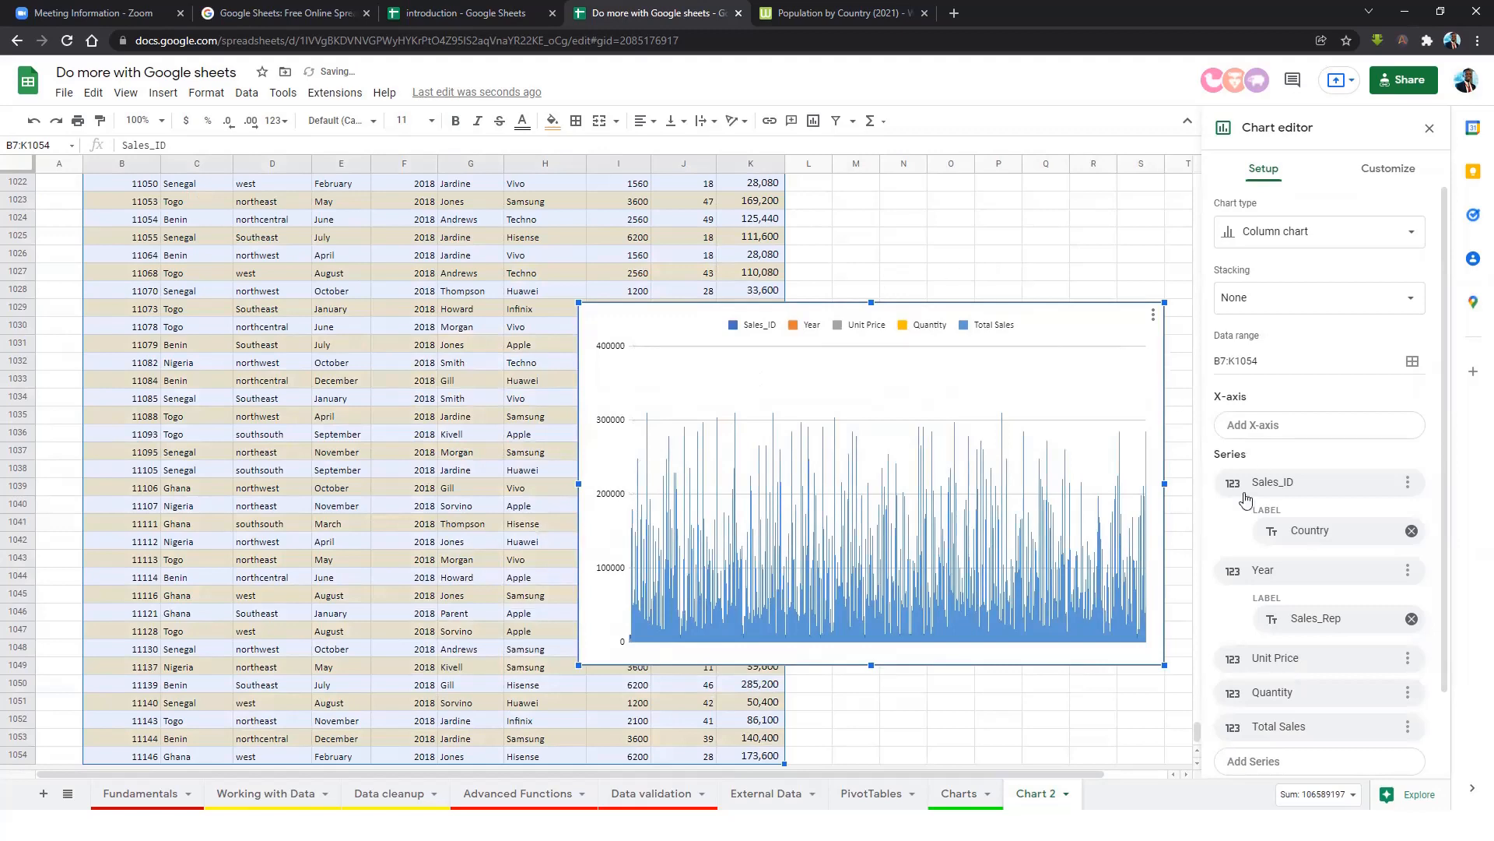
{"action": "mouse_move", "coordinate": [1201, 735]}
{"action": "left_mouse_down"}
{"action": "mouse_move", "coordinate": [1179, 307]}
{"action": "mouse_move", "coordinate": [1183, 759]}
{"action": "left_mouse_up"}
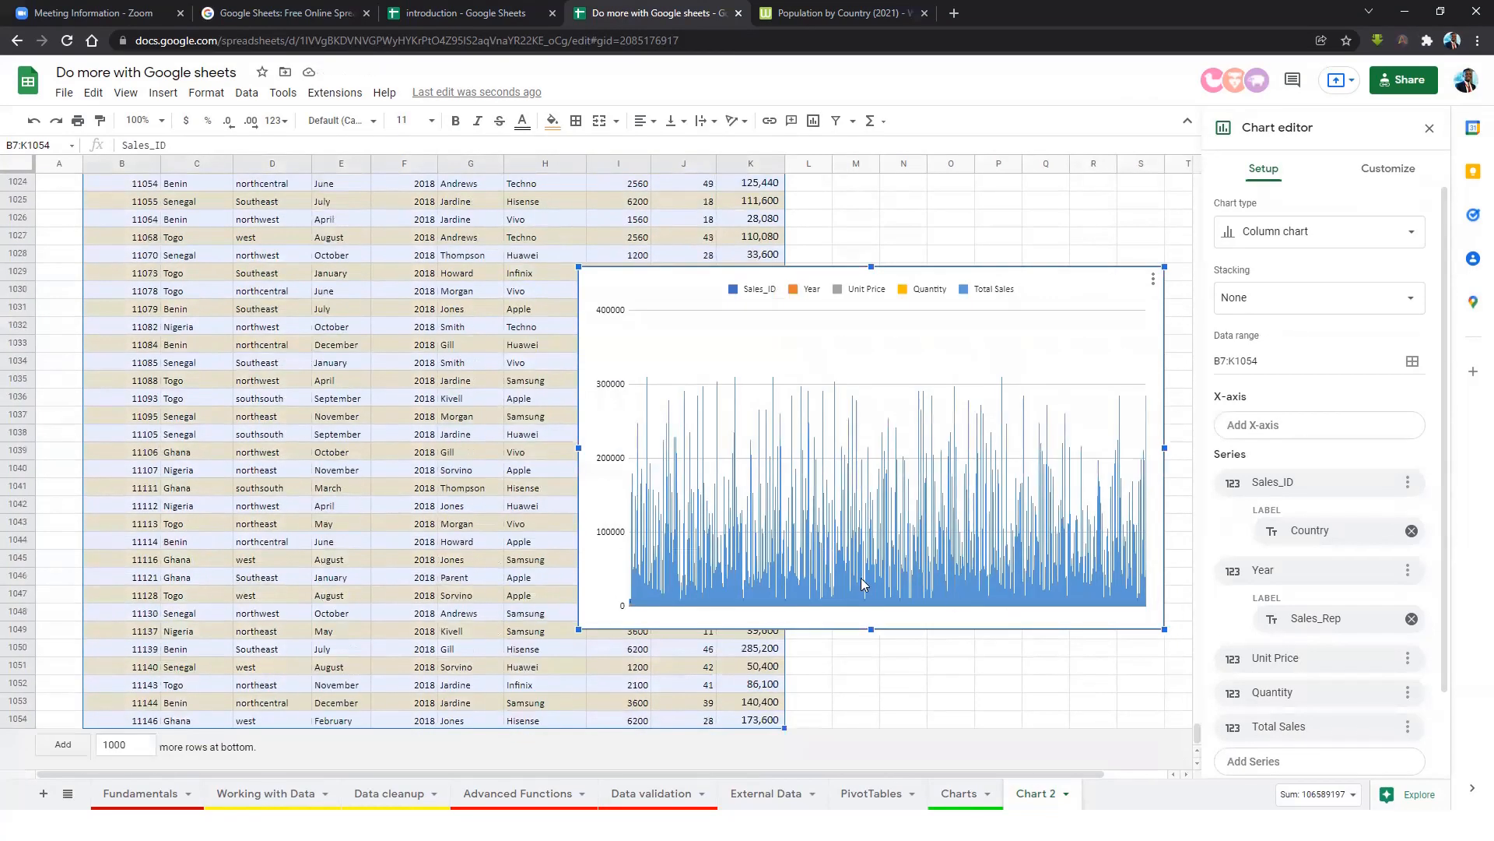
{"action": "left_click_drag", "start_coordinate": [972, 566], "coordinate": [973, 167]}
{"action": "left_click_drag", "start_coordinate": [971, 80], "coordinate": [958, 465]}
{"action": "scroll", "coordinate": [957, 464], "scroll_direction": "up", "scroll_amount": 1}
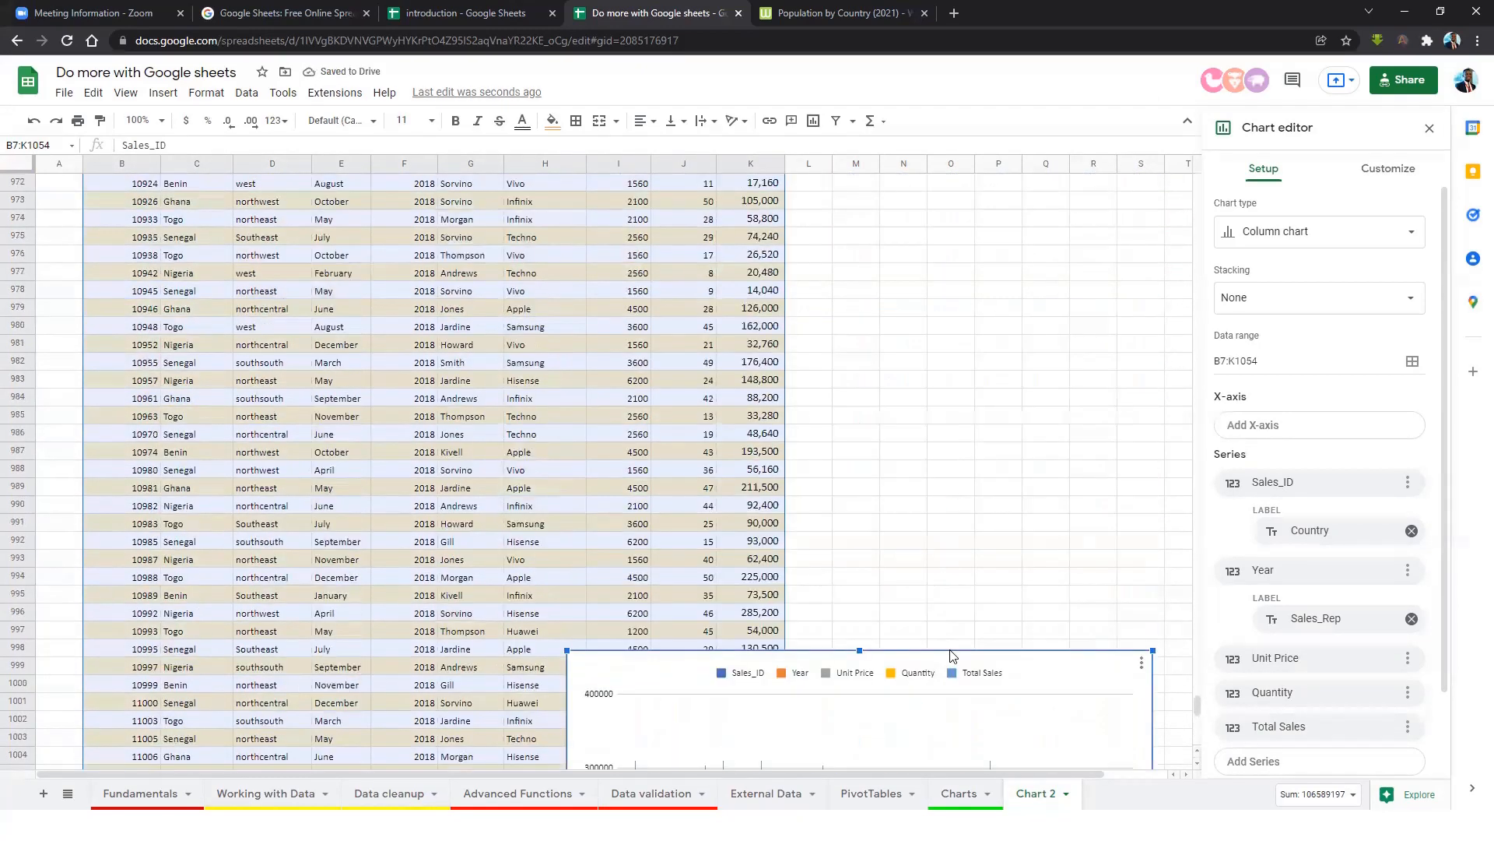
{"action": "left_click", "coordinate": [1033, 649]}
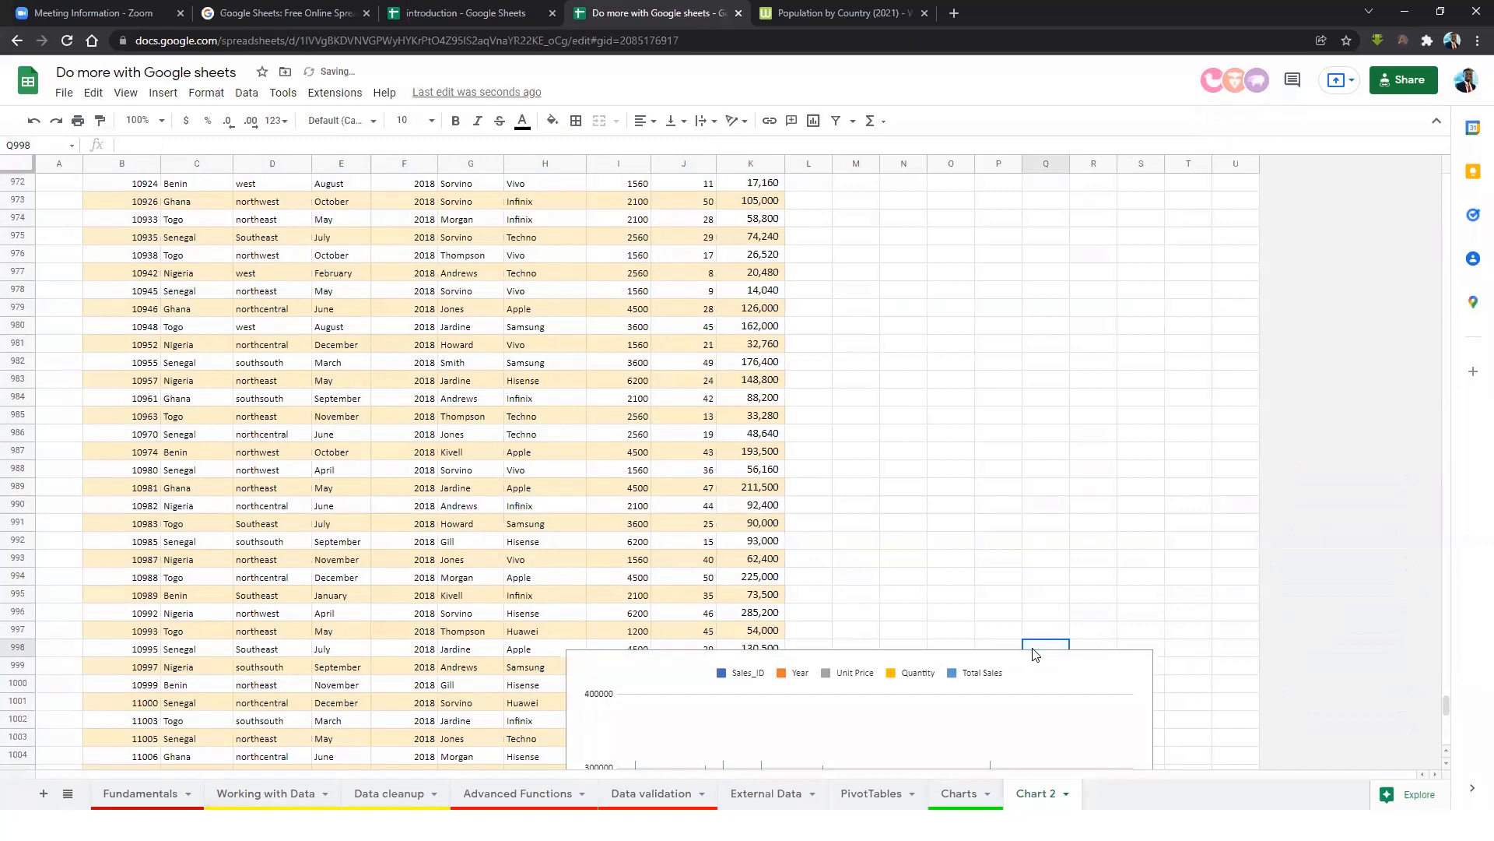
{"action": "left_click", "coordinate": [1007, 654]}
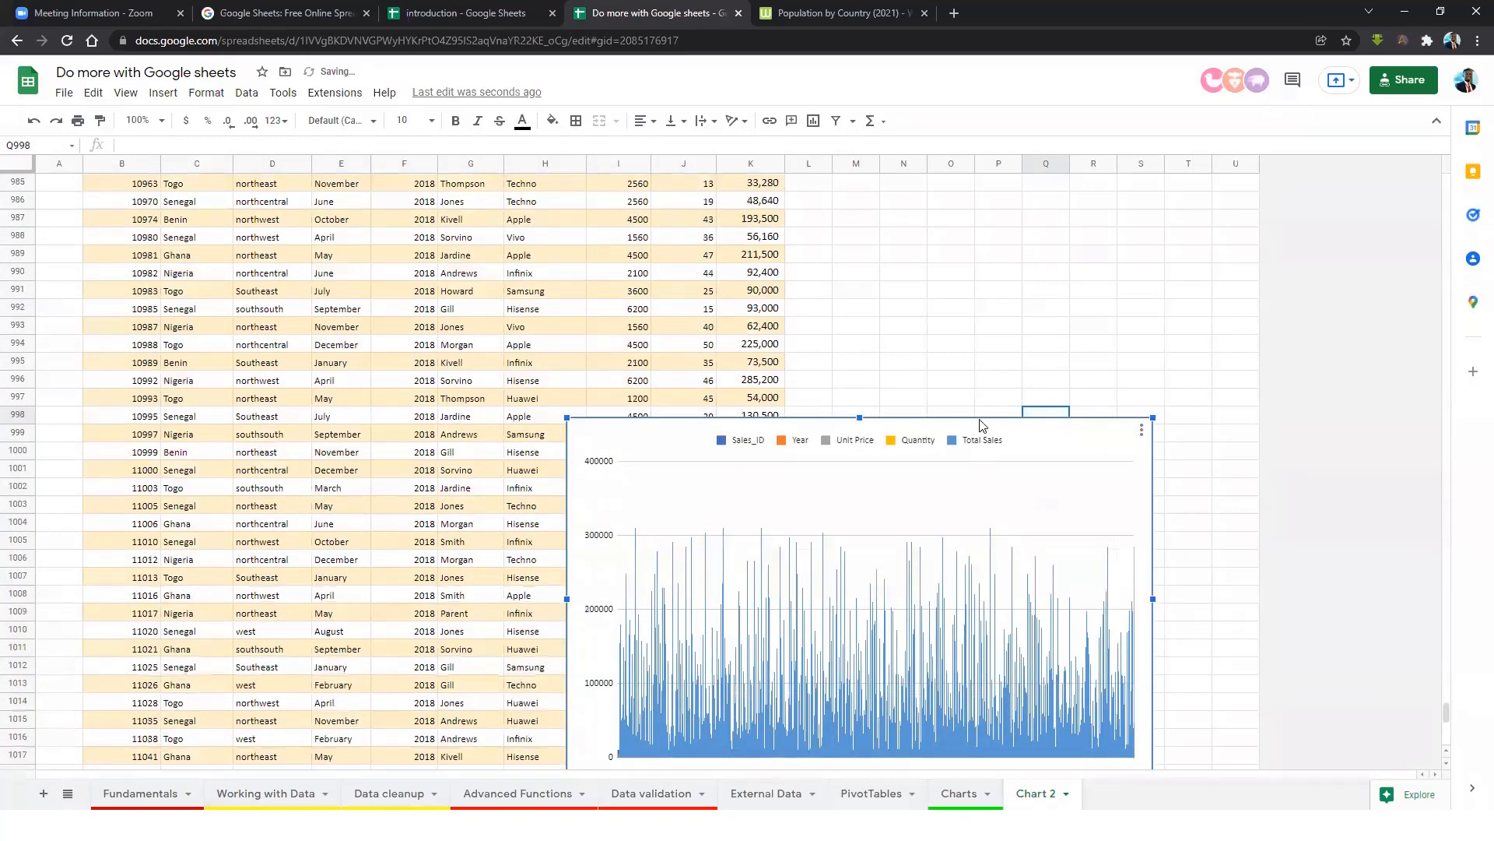
{"action": "key", "text": "Delete"}
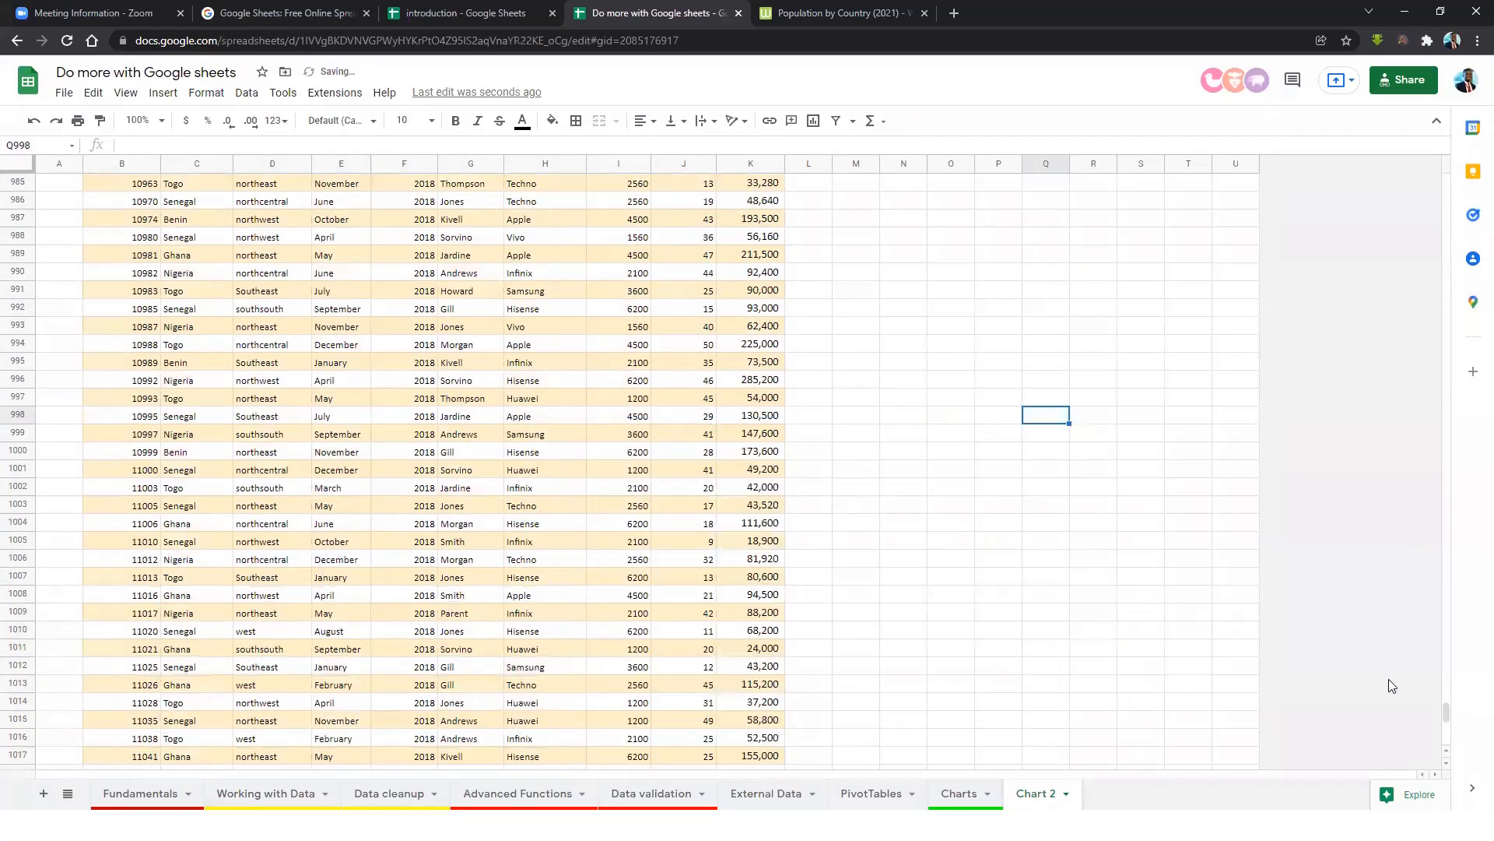
{"action": "left_click", "coordinate": [469, 488]}
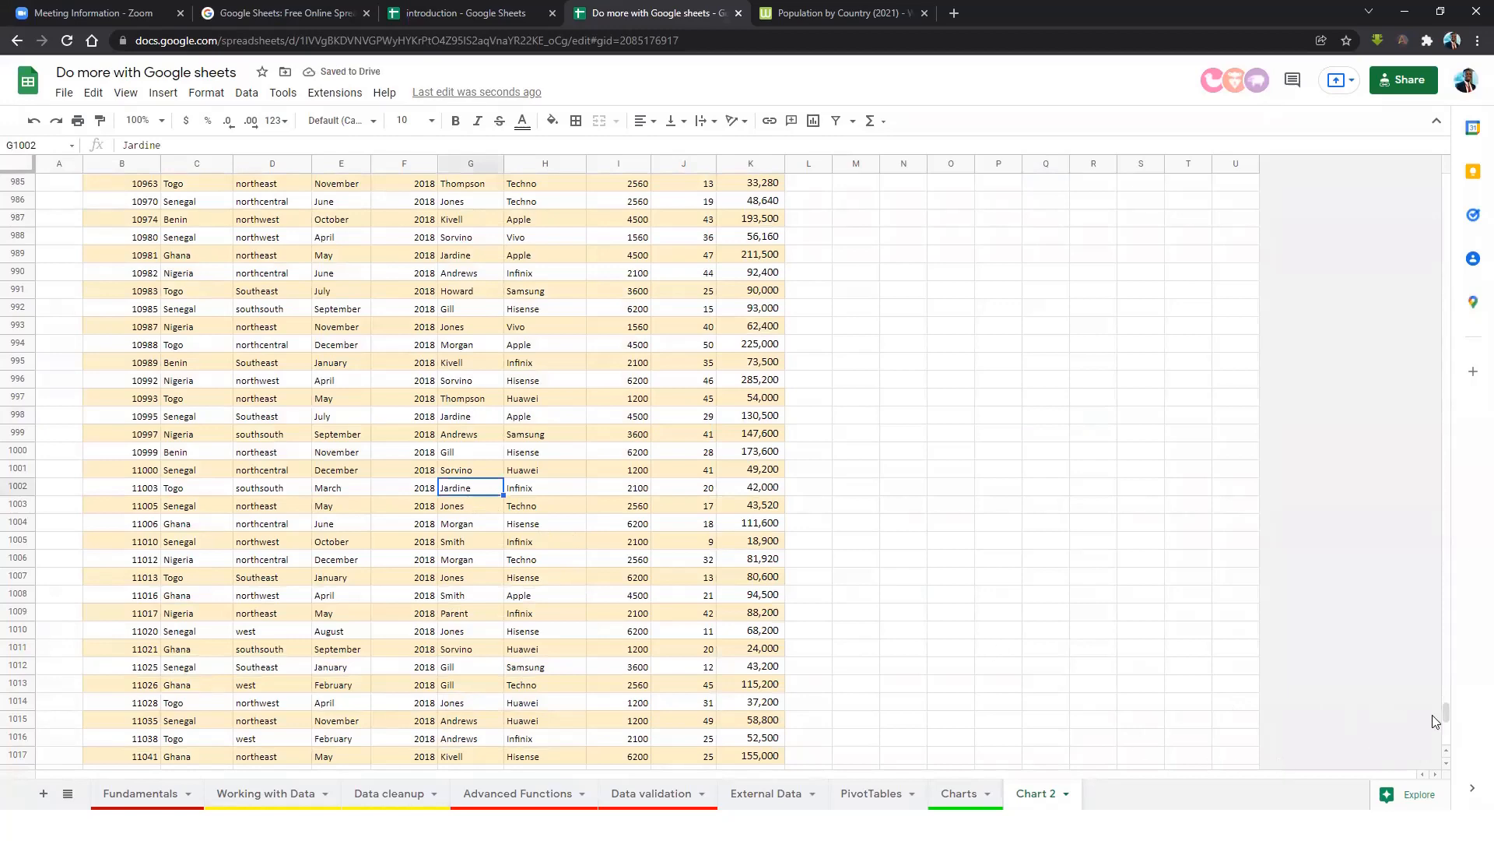
{"action": "left_click_drag", "start_coordinate": [1442, 699], "coordinate": [1359, 202]}
{"action": "left_click", "coordinate": [463, 439]}
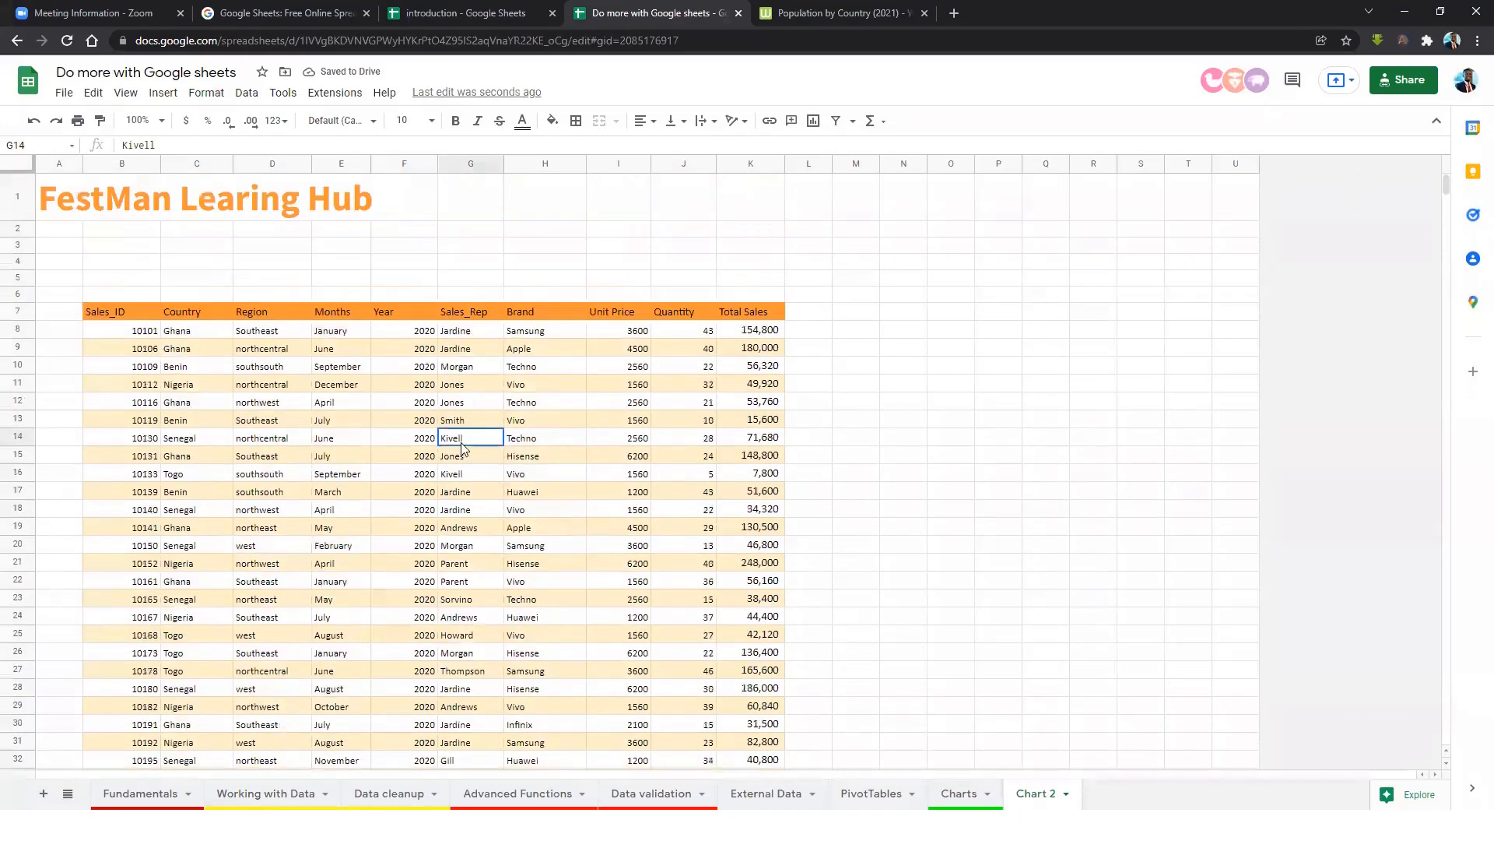
{"action": "key", "text": "ctrl+a"}
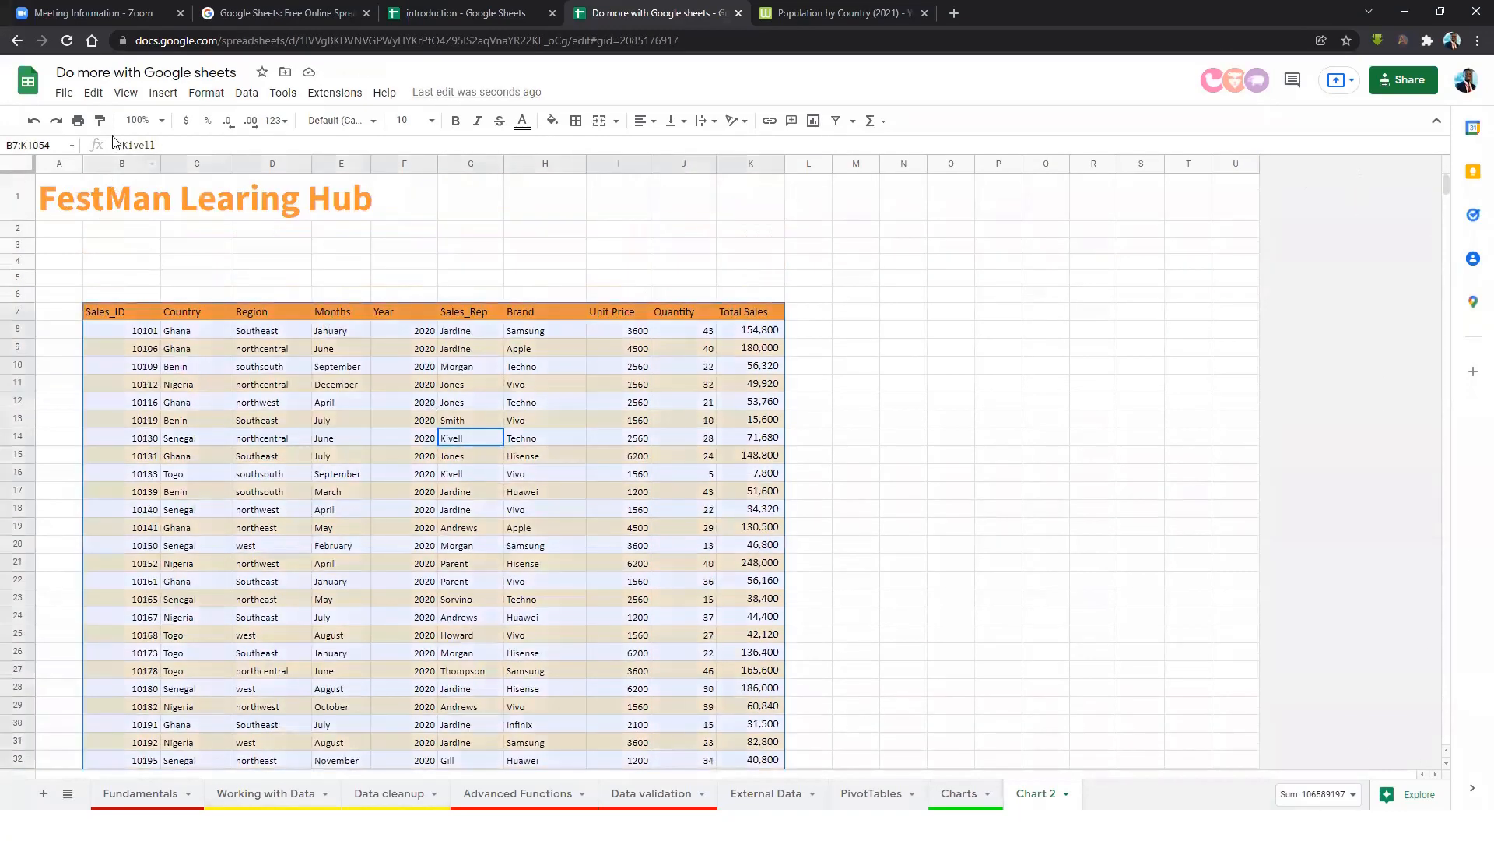
Insert a chart from the B7:K1054 sales data.
{"action": "left_click", "coordinate": [163, 92]}
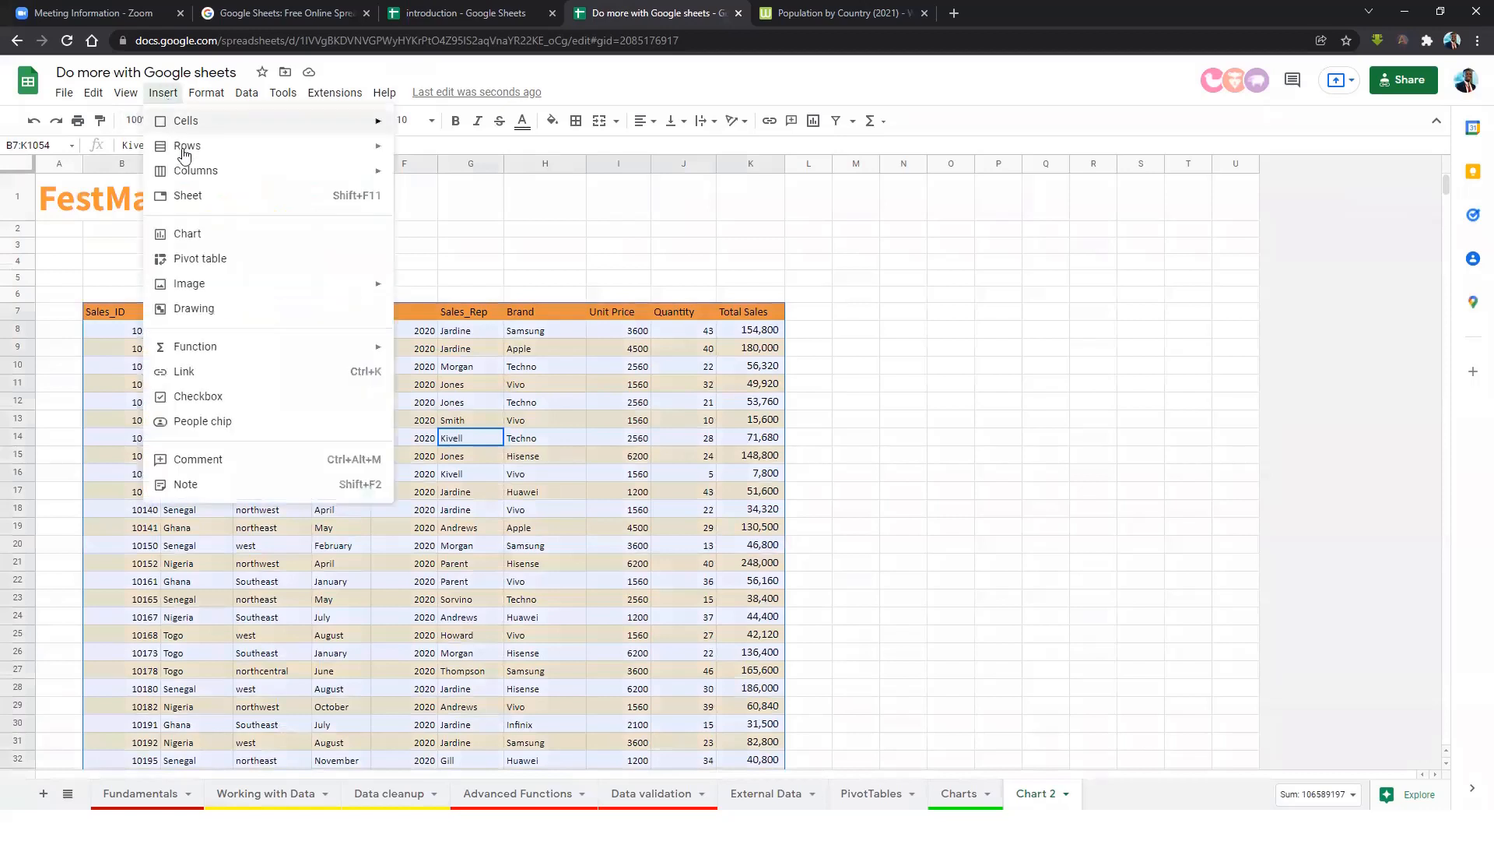
{"action": "left_click", "coordinate": [207, 241]}
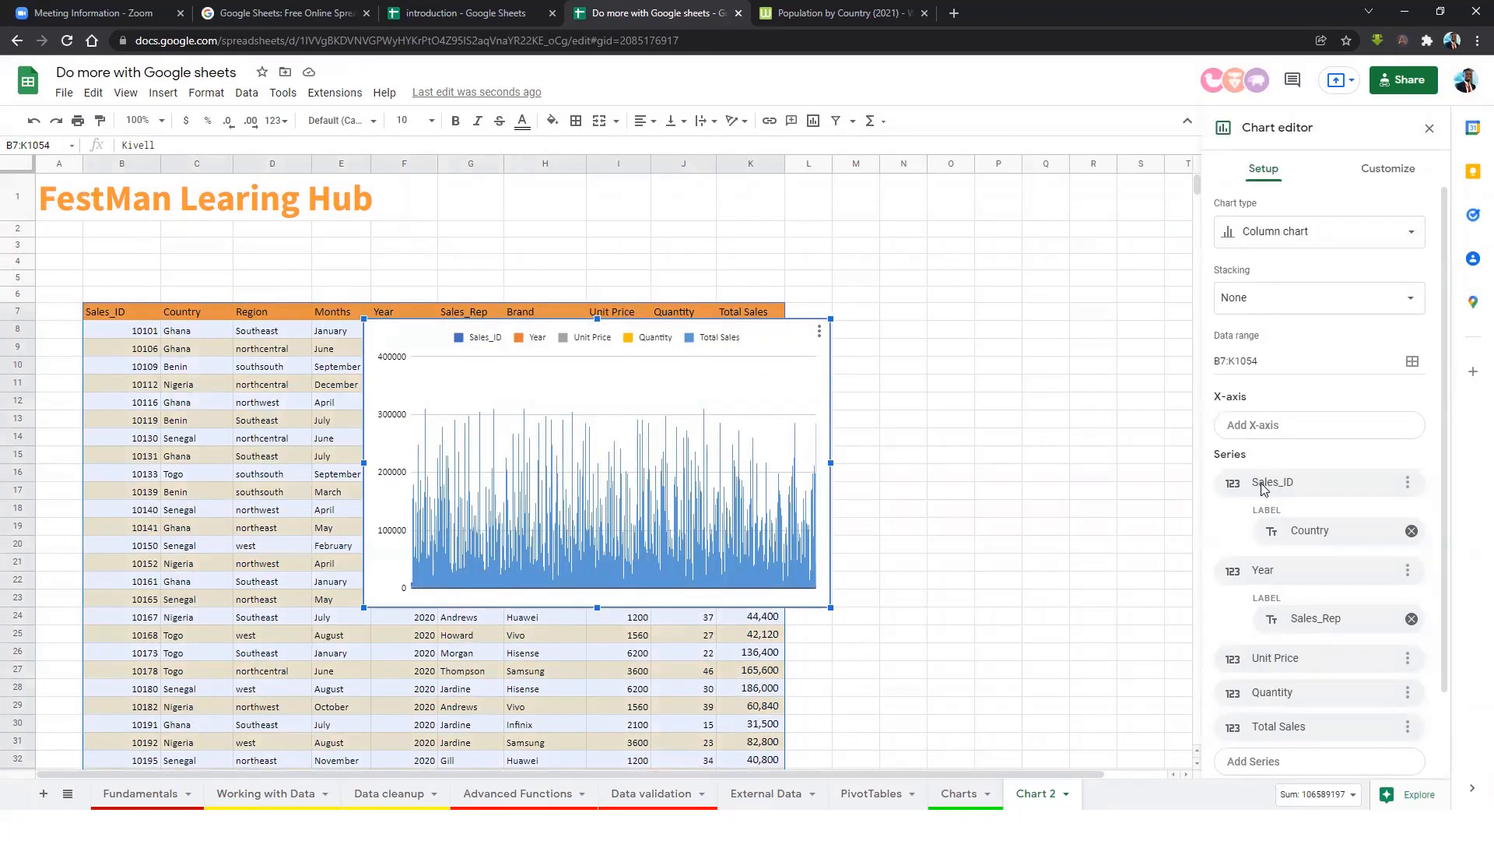
{"action": "scroll", "coordinate": [1264, 487], "scroll_direction": "down", "scroll_amount": 1}
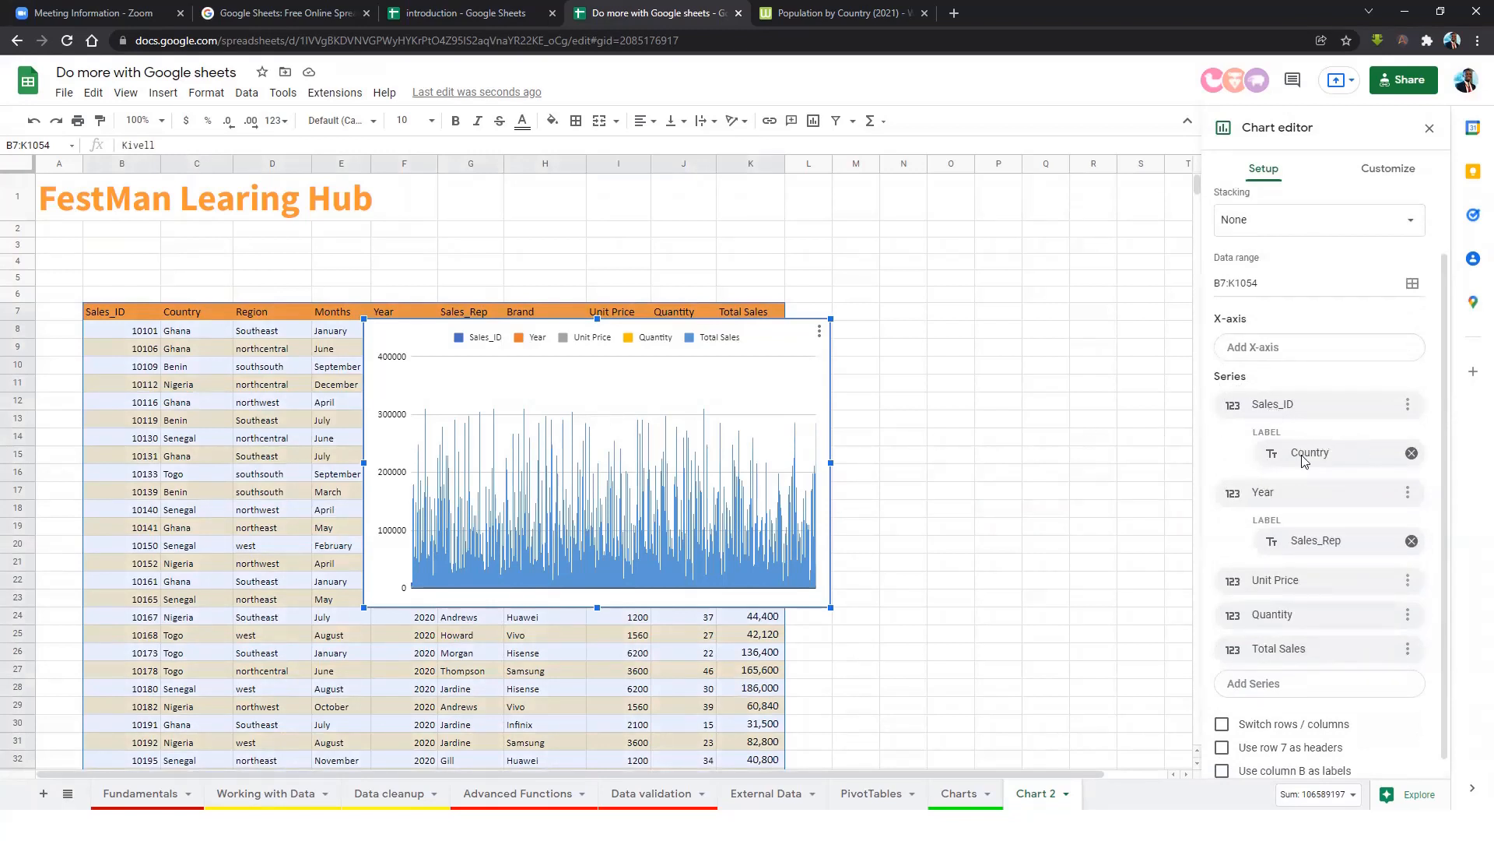
Remove the Sales_ID labels and then all series, leaving the chart empty.
{"action": "left_click", "coordinate": [1412, 455]}
{"action": "left_click", "coordinate": [1412, 454]}
{"action": "left_click", "coordinate": [1408, 404]}
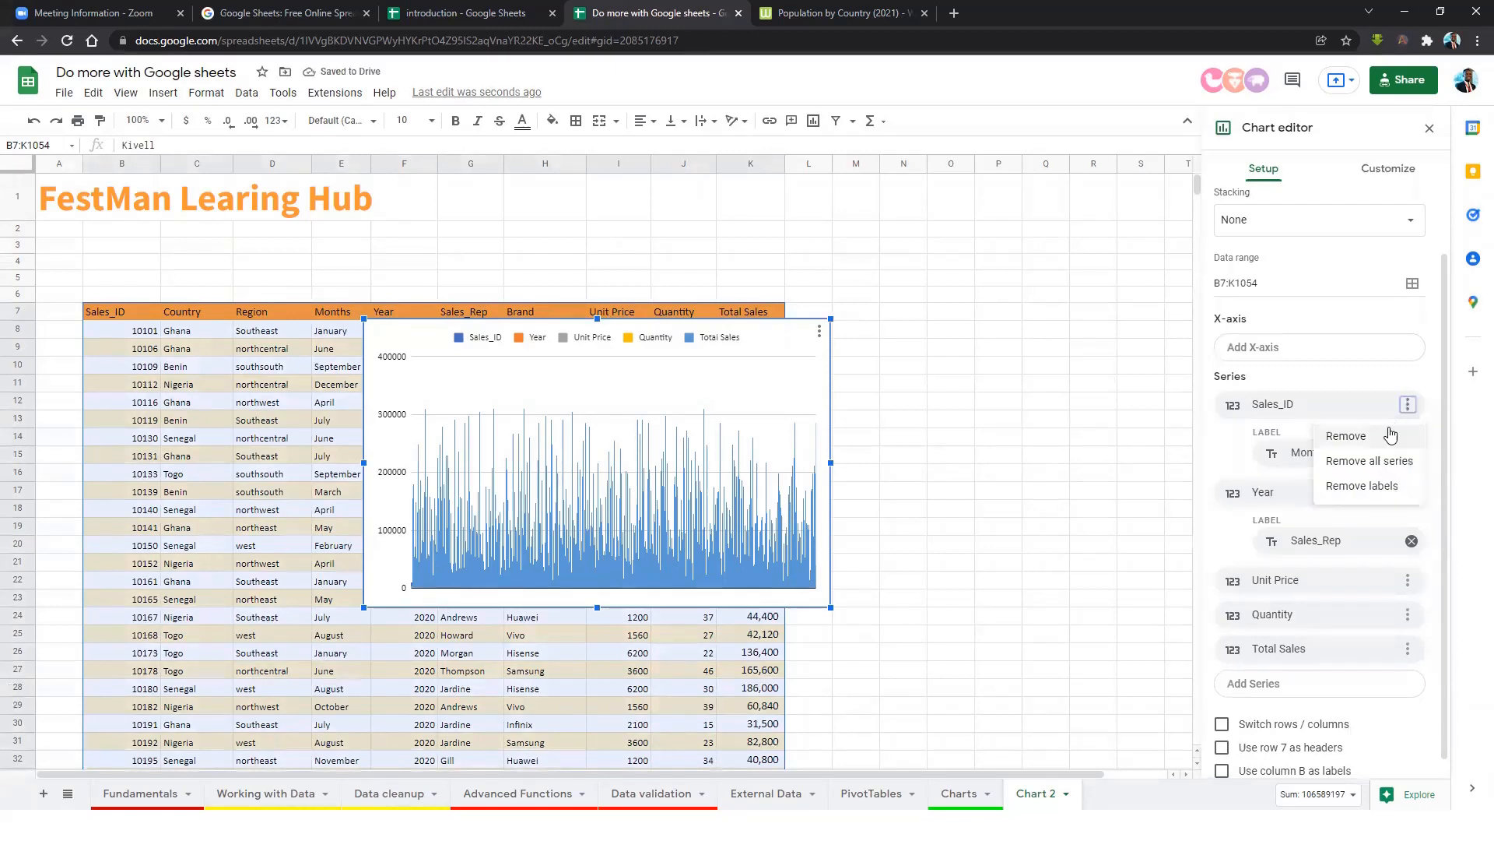
{"action": "left_click", "coordinate": [1370, 459]}
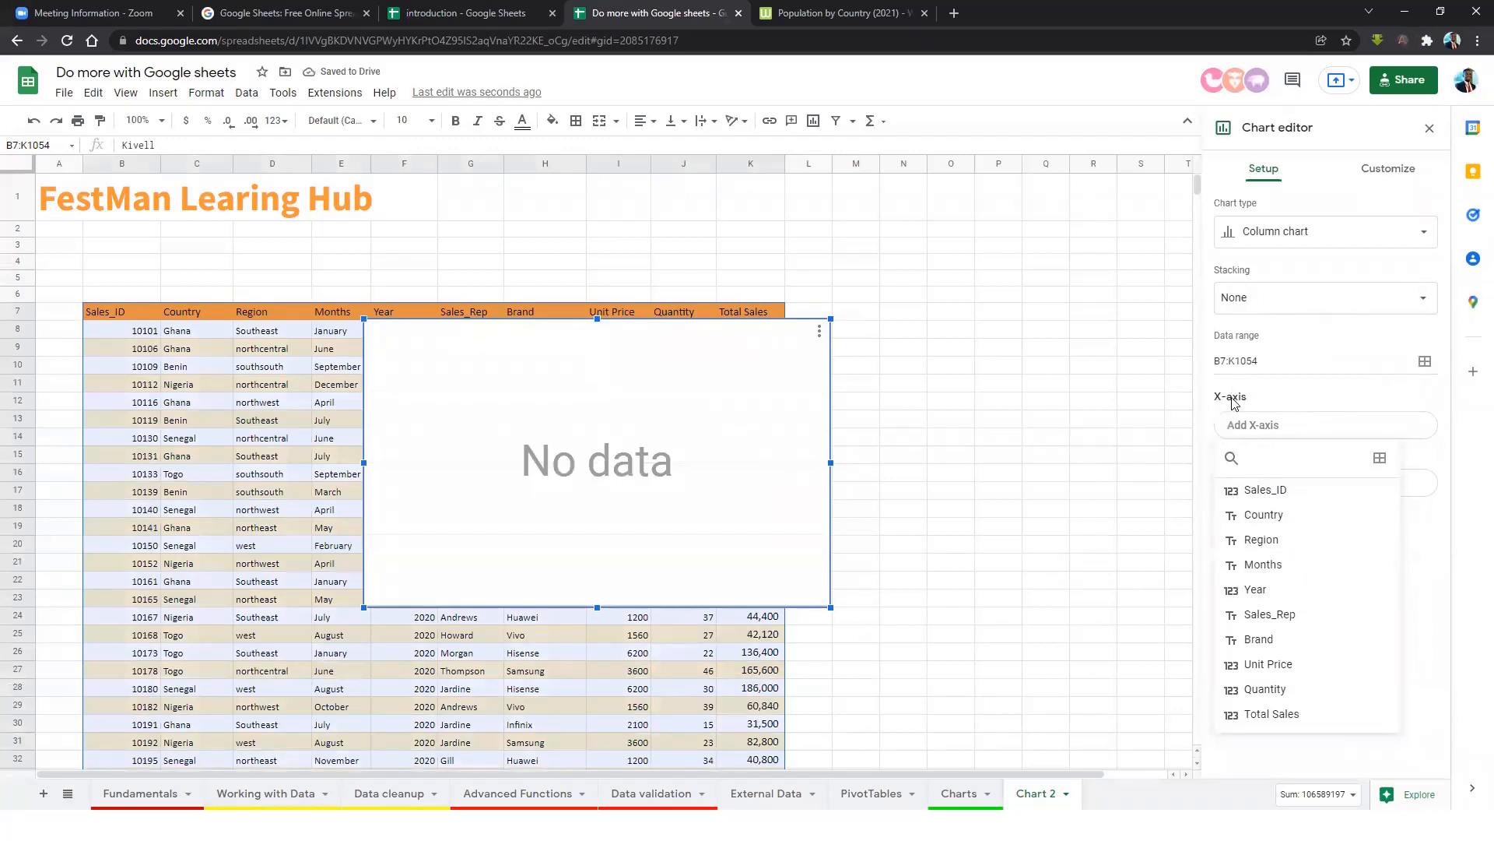
Plot Total Sales against Brand on the X-axis and enlarge the chart across the table.
{"action": "left_click", "coordinate": [1275, 643]}
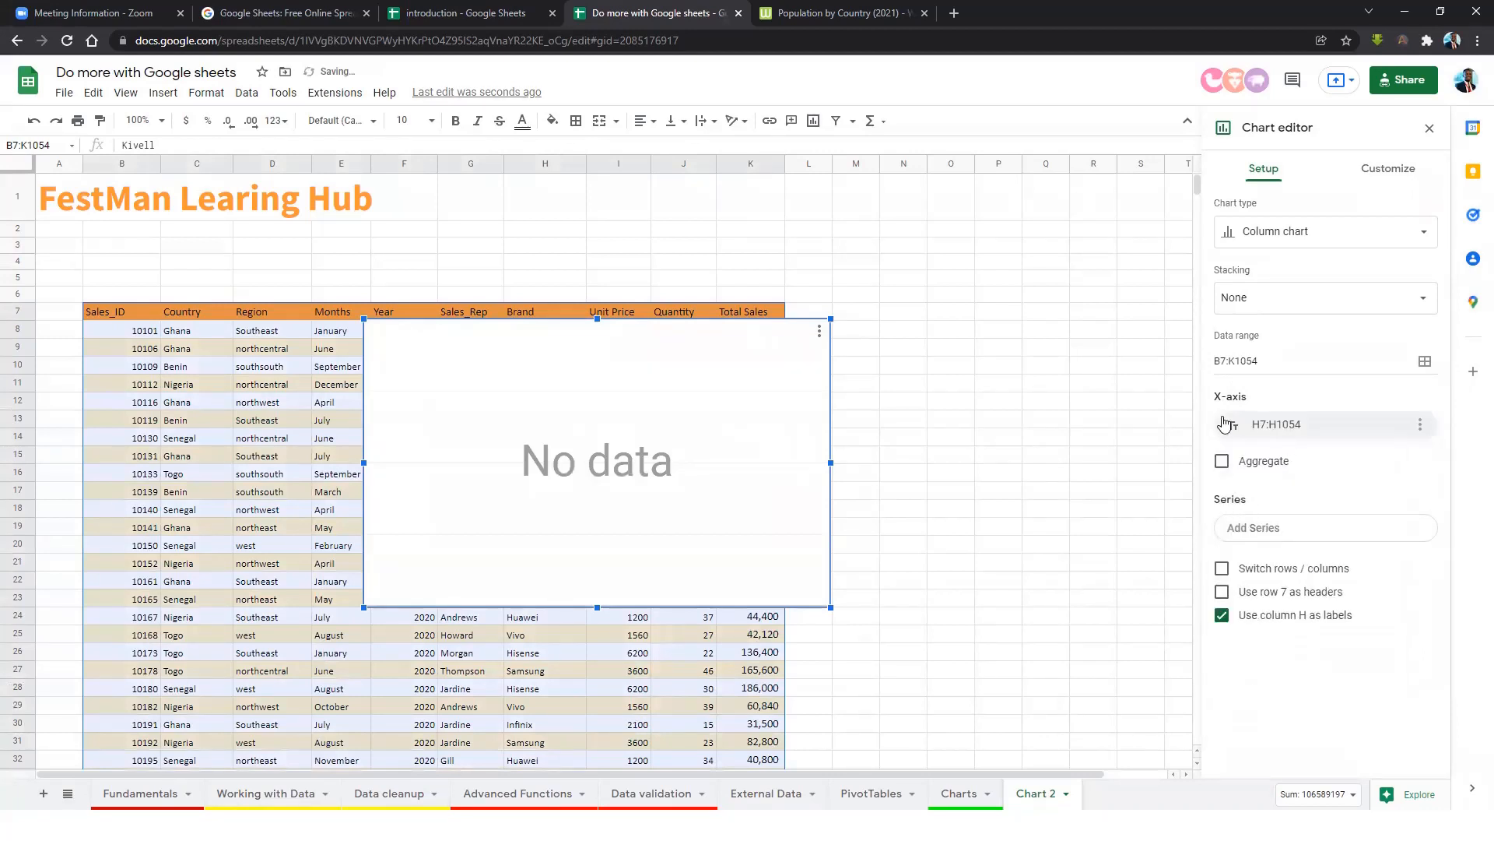
{"action": "left_click", "coordinate": [1281, 536]}
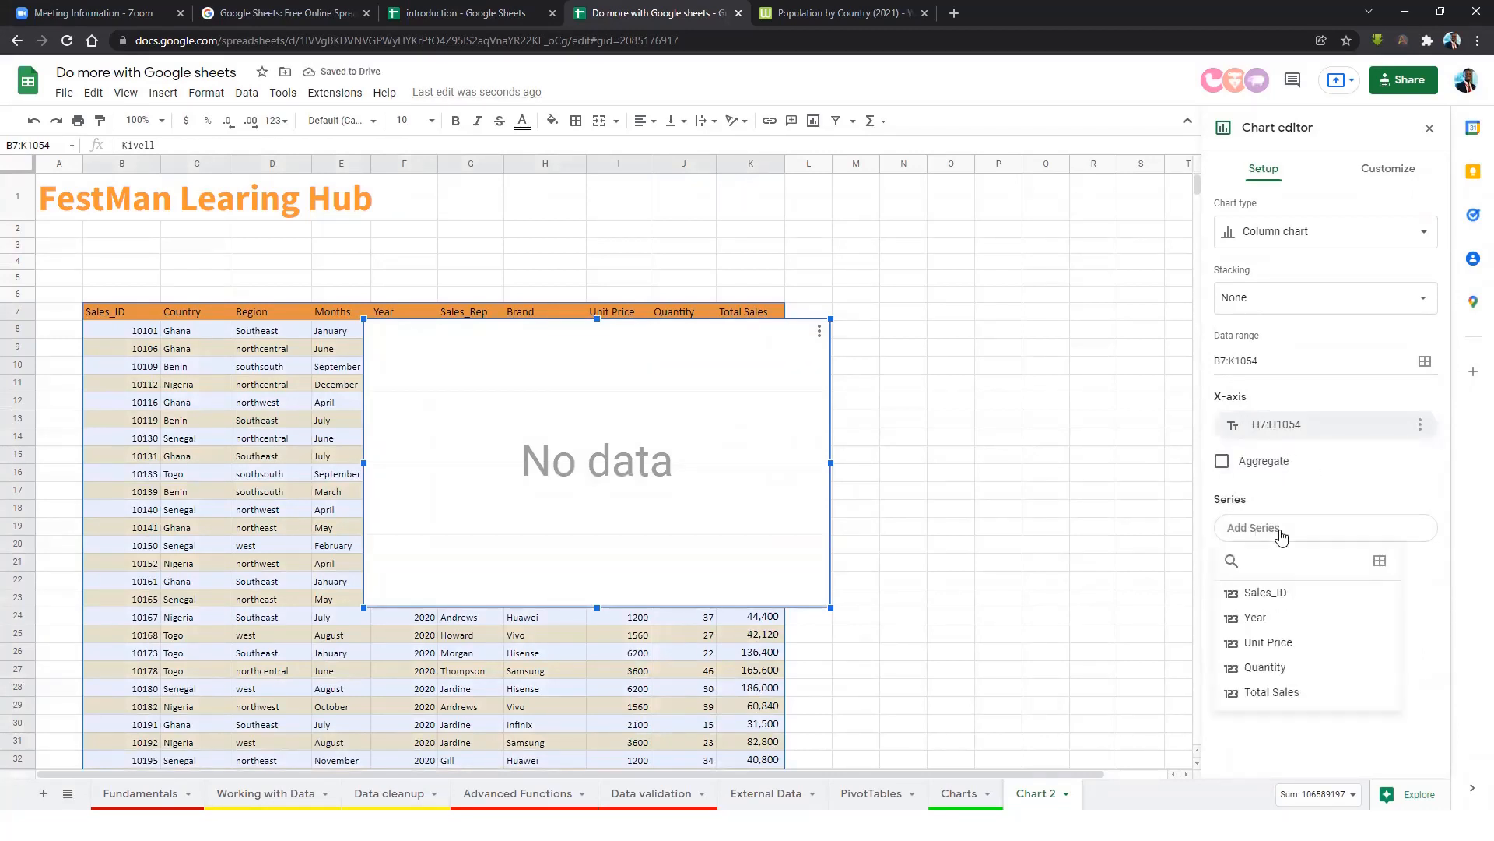
{"action": "left_click", "coordinate": [1292, 694]}
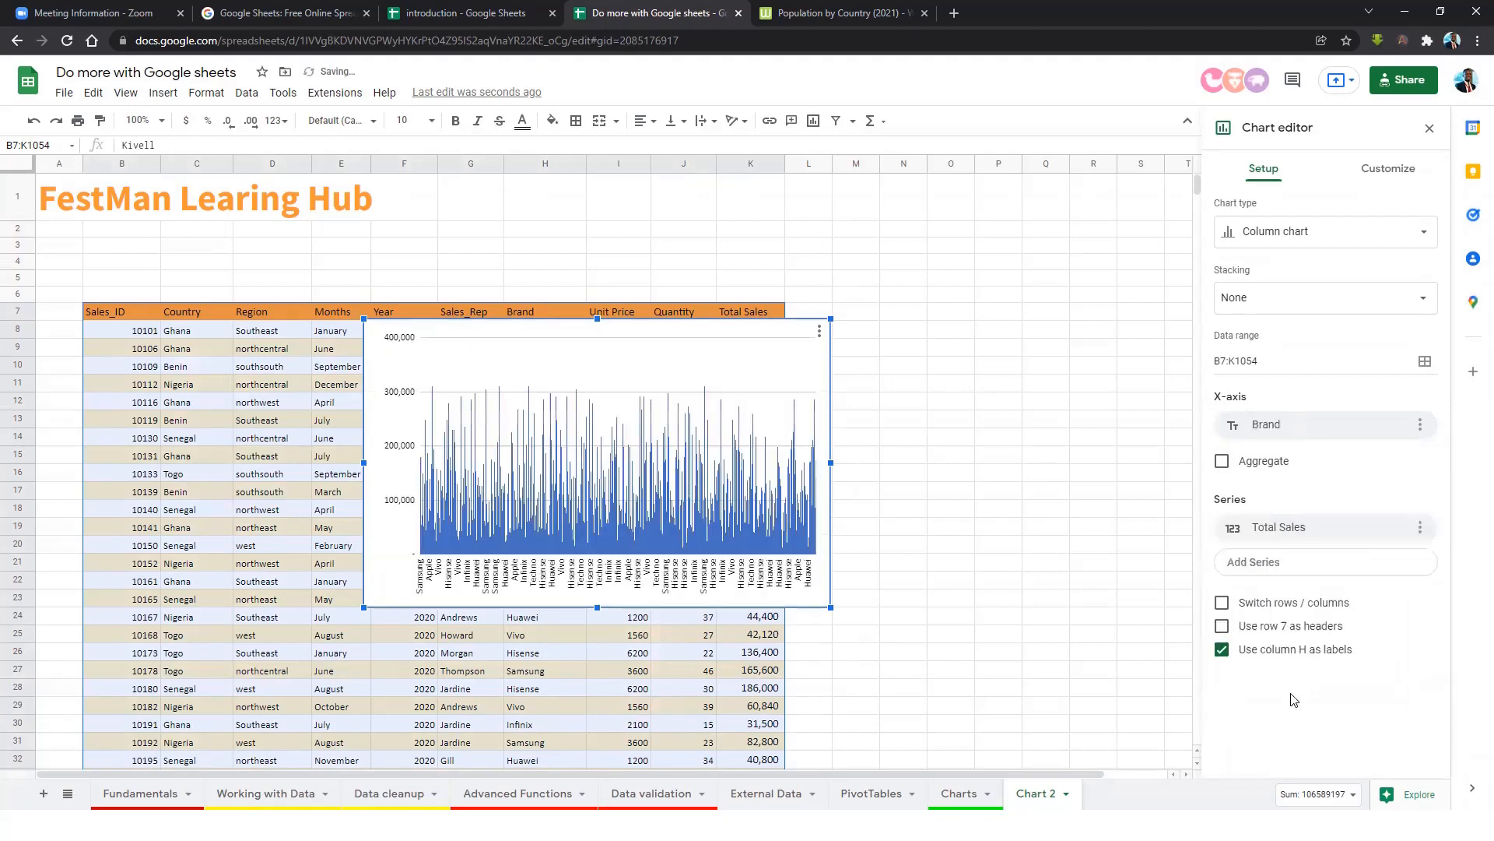
{"action": "left_click_drag", "start_coordinate": [831, 607], "coordinate": [1031, 624]}
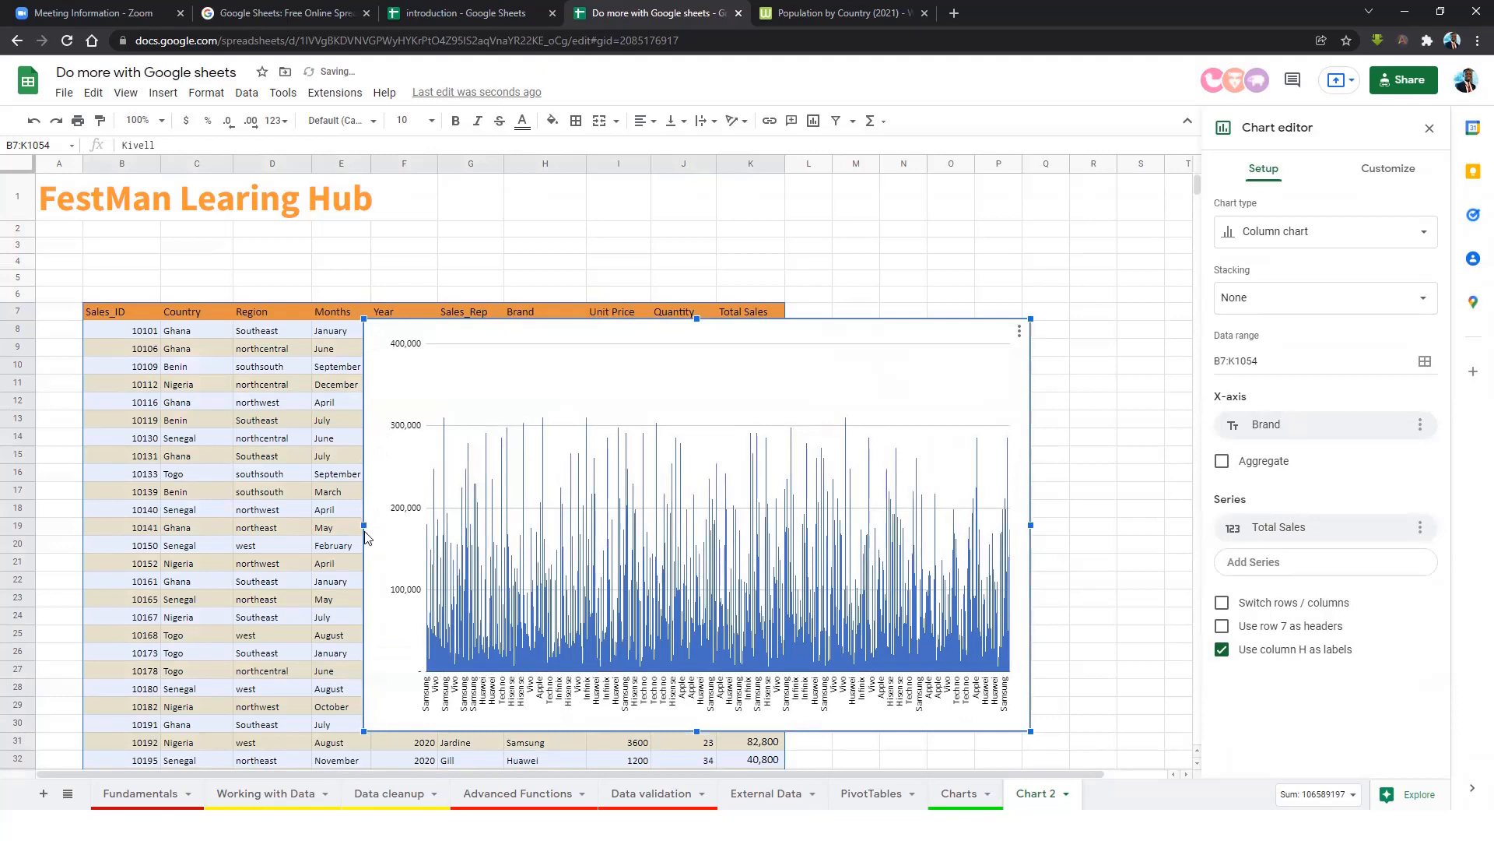
{"action": "left_click_drag", "start_coordinate": [364, 528], "coordinate": [100, 481]}
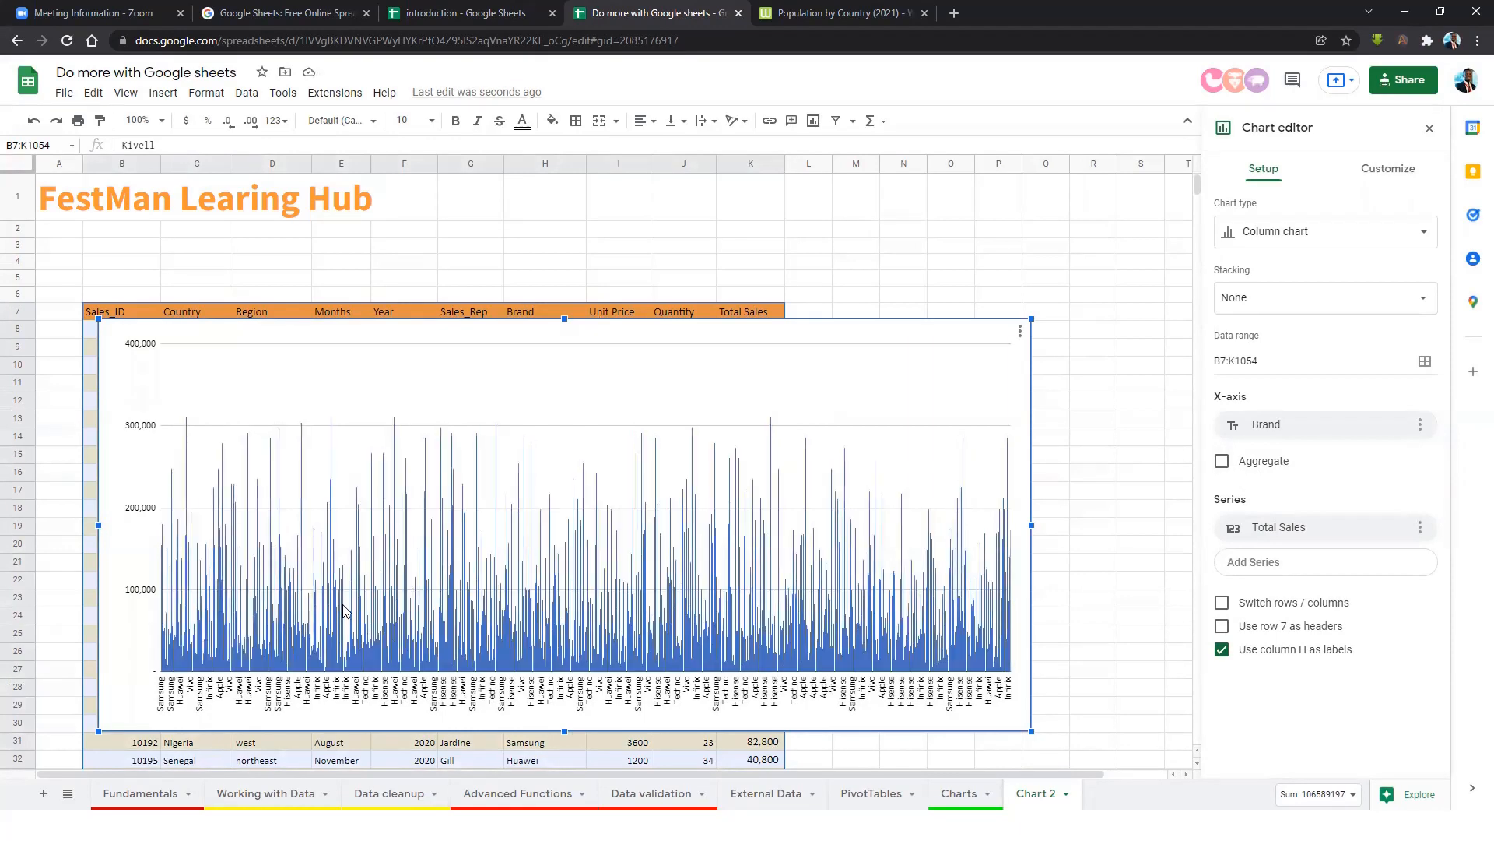
Aggregate Total Sales per brand, trying Average, Max, Min and Median before settling on Sum.
{"action": "left_click", "coordinate": [1222, 462]}
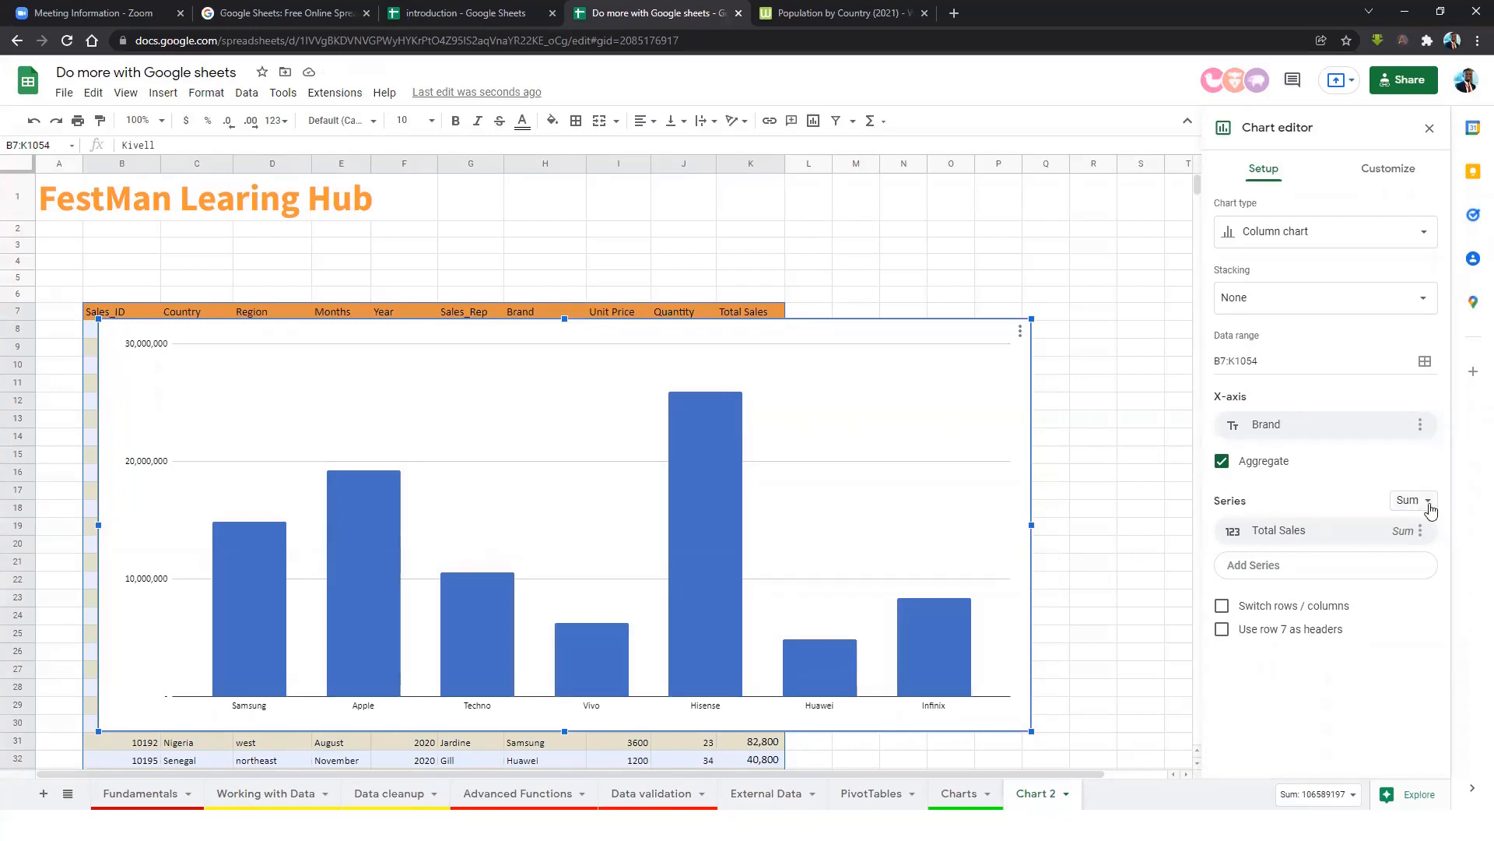
{"action": "left_click", "coordinate": [1332, 504]}
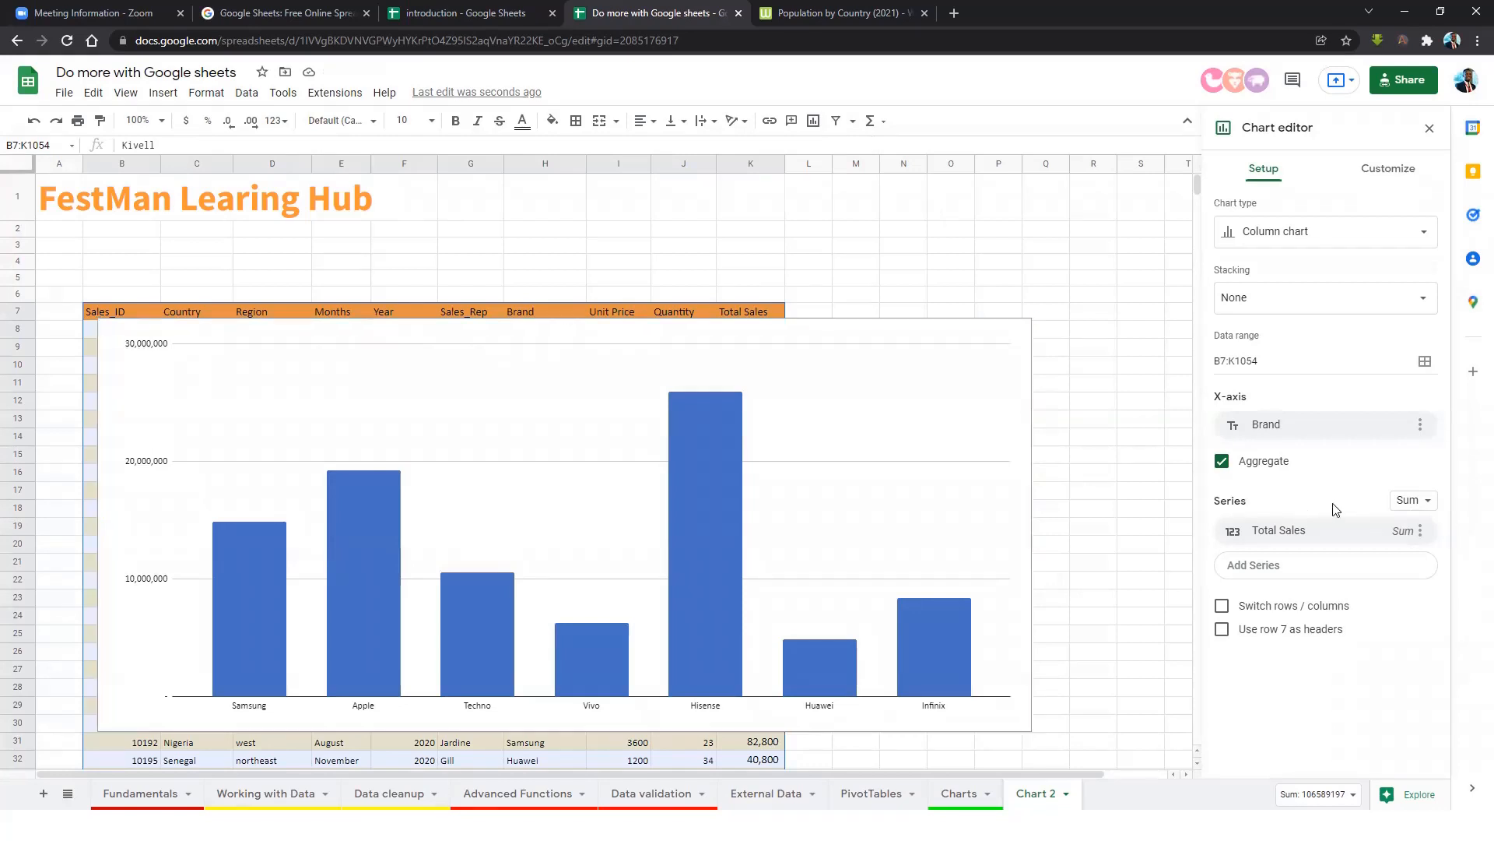
{"action": "left_click", "coordinate": [1424, 506]}
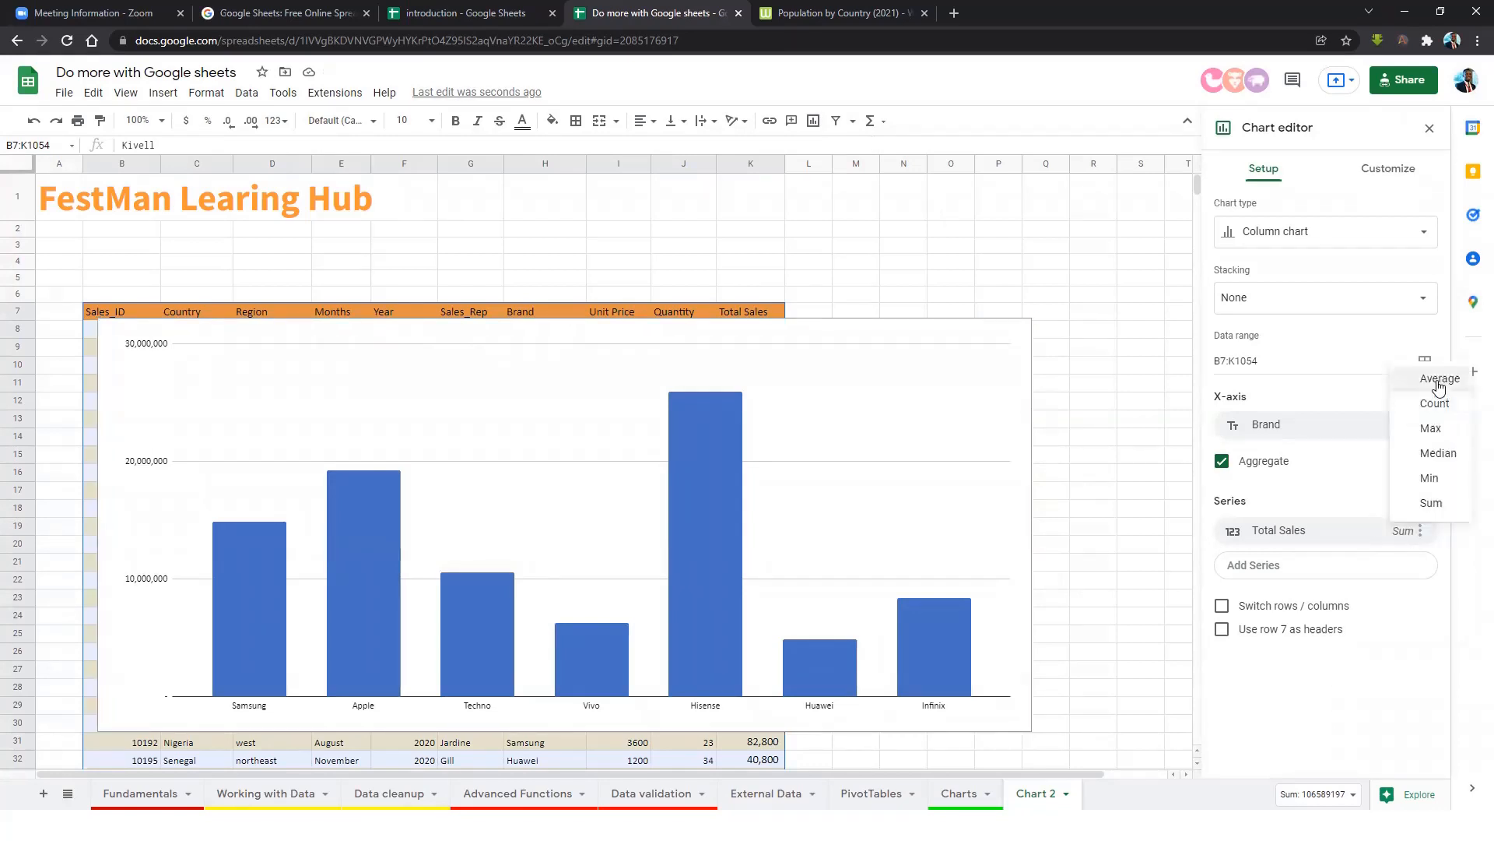
{"action": "left_click", "coordinate": [1440, 387]}
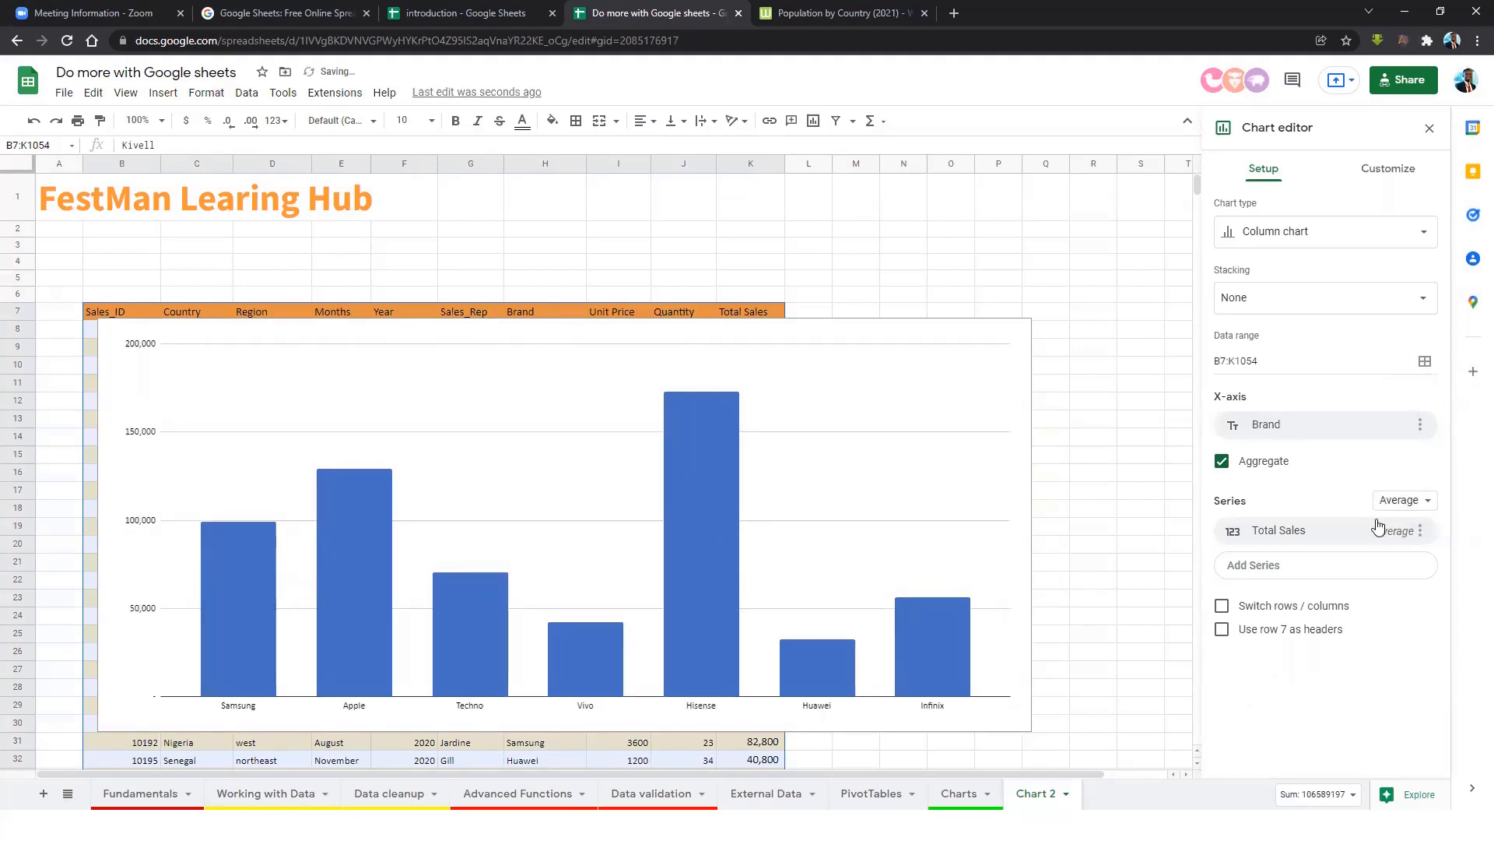
{"action": "left_click", "coordinate": [1399, 501]}
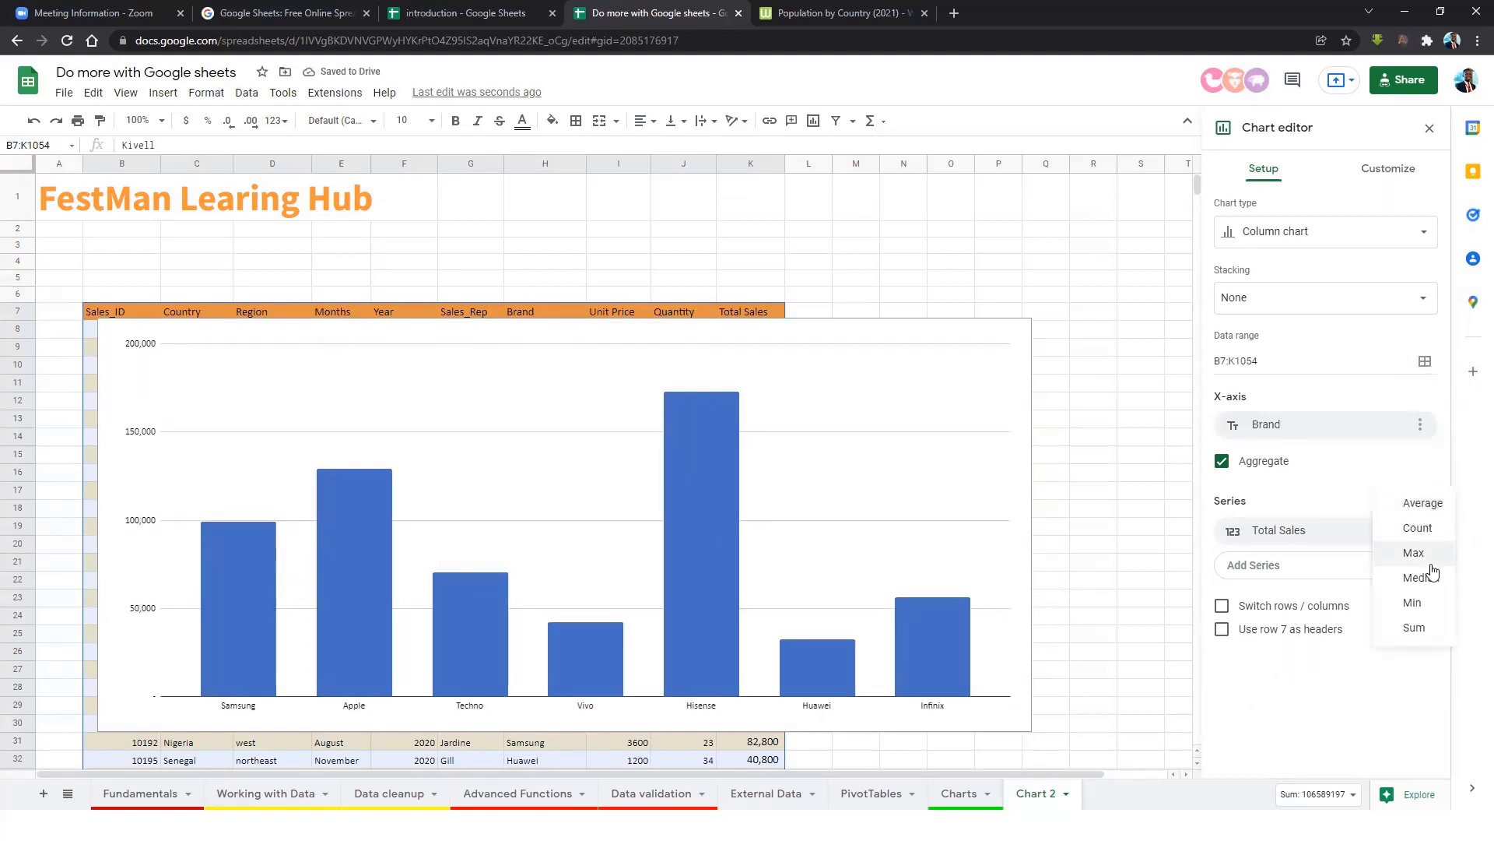
{"action": "left_click", "coordinate": [1414, 554]}
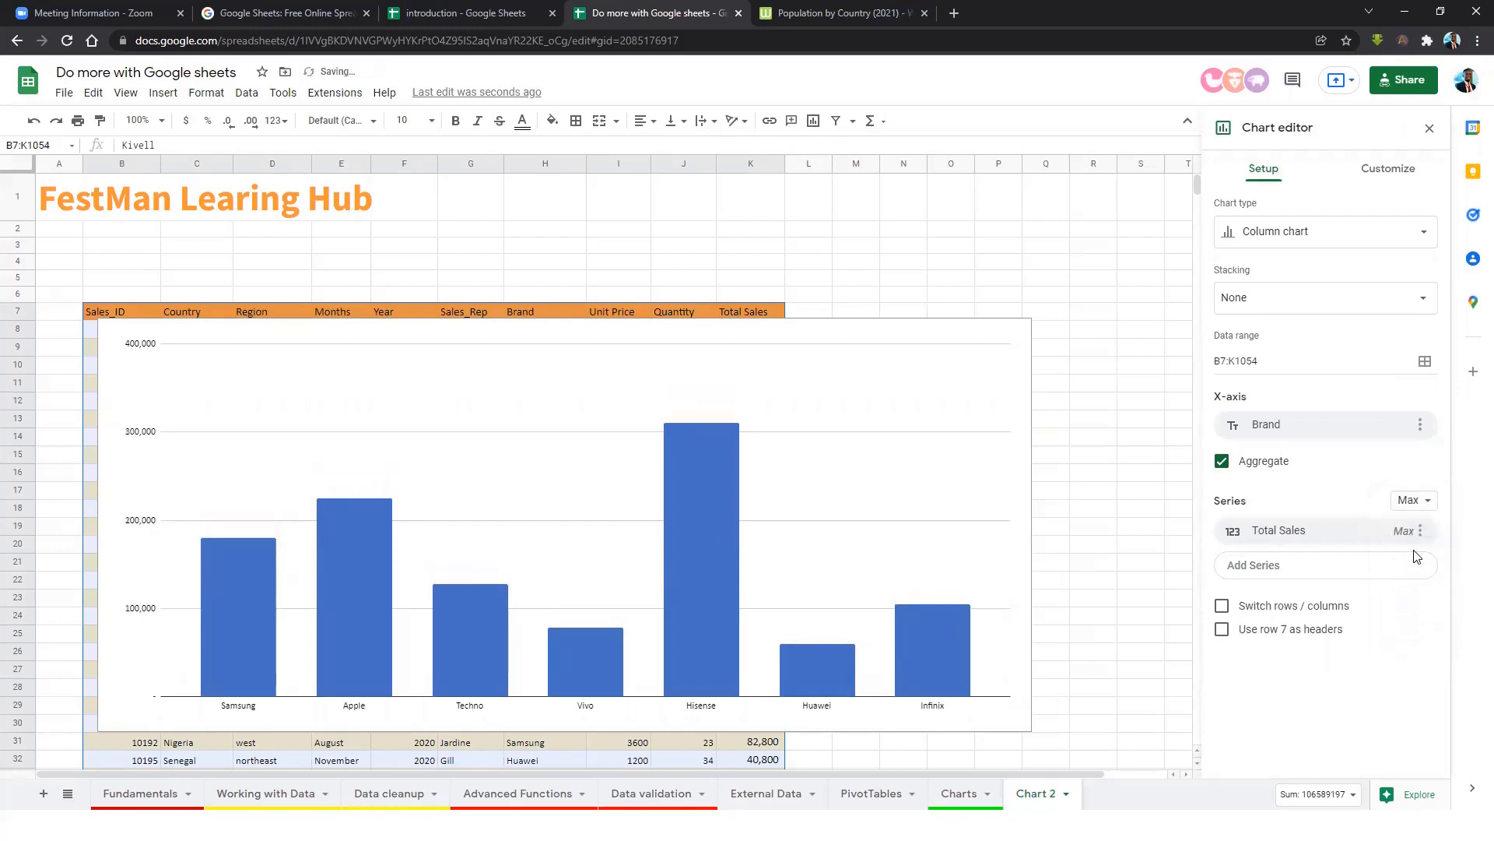
{"action": "left_click", "coordinate": [1409, 500]}
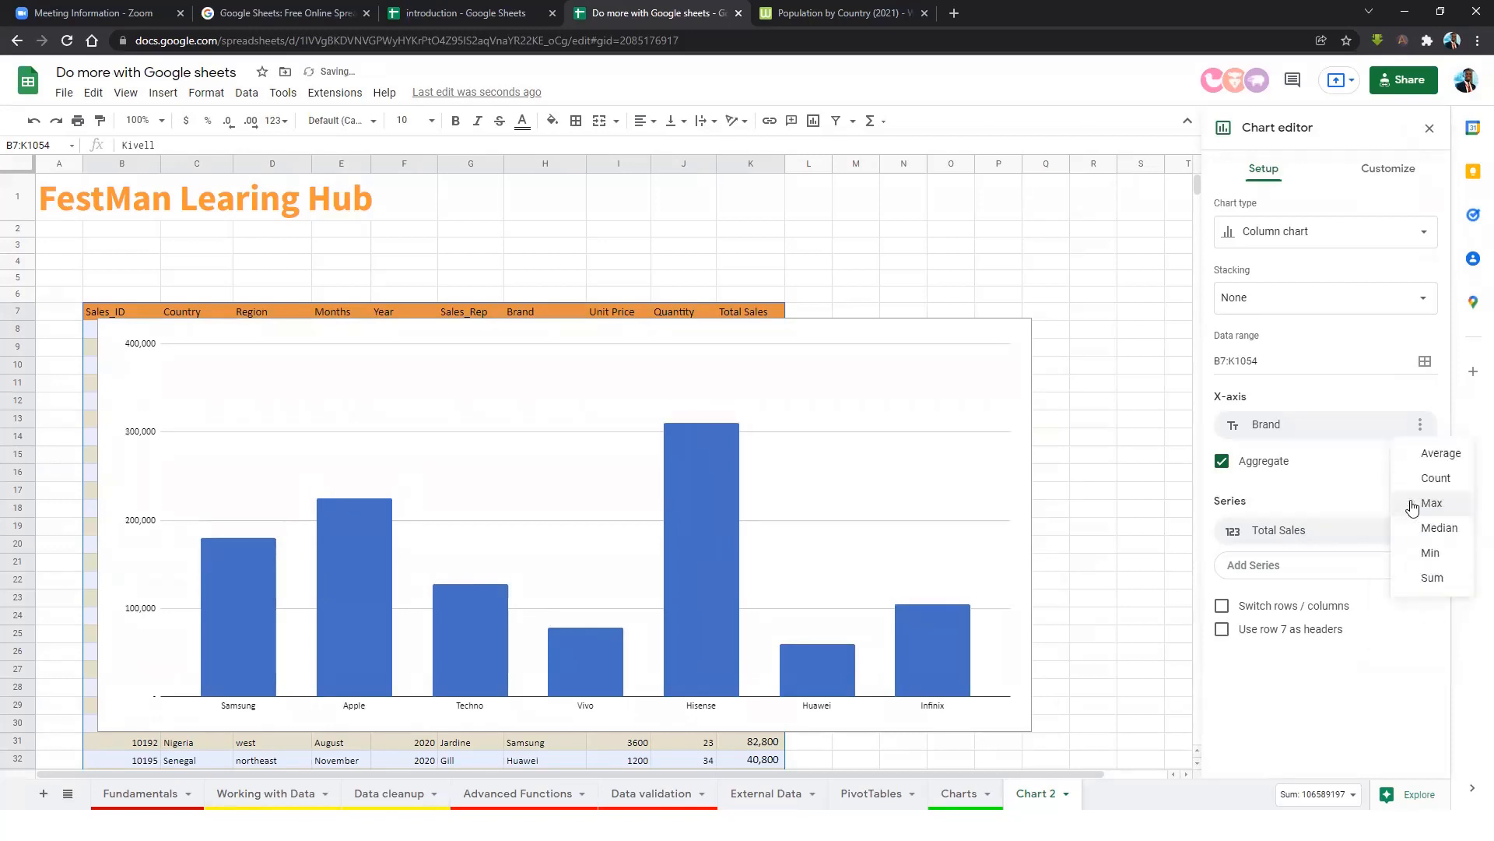
{"action": "left_click", "coordinate": [1436, 559]}
{"action": "left_click", "coordinate": [1414, 510]}
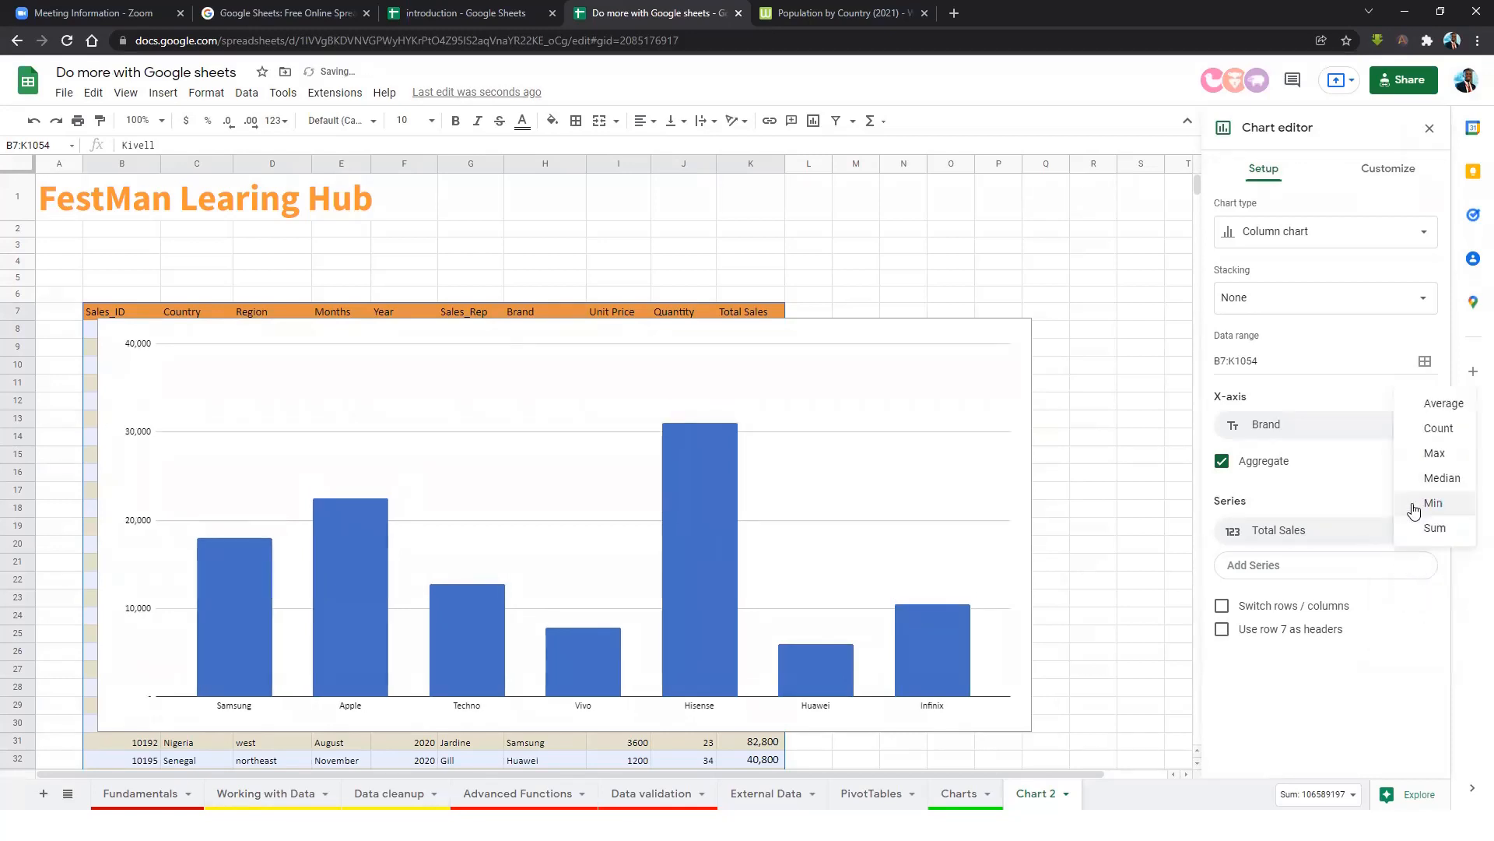
{"action": "left_click", "coordinate": [1432, 479]}
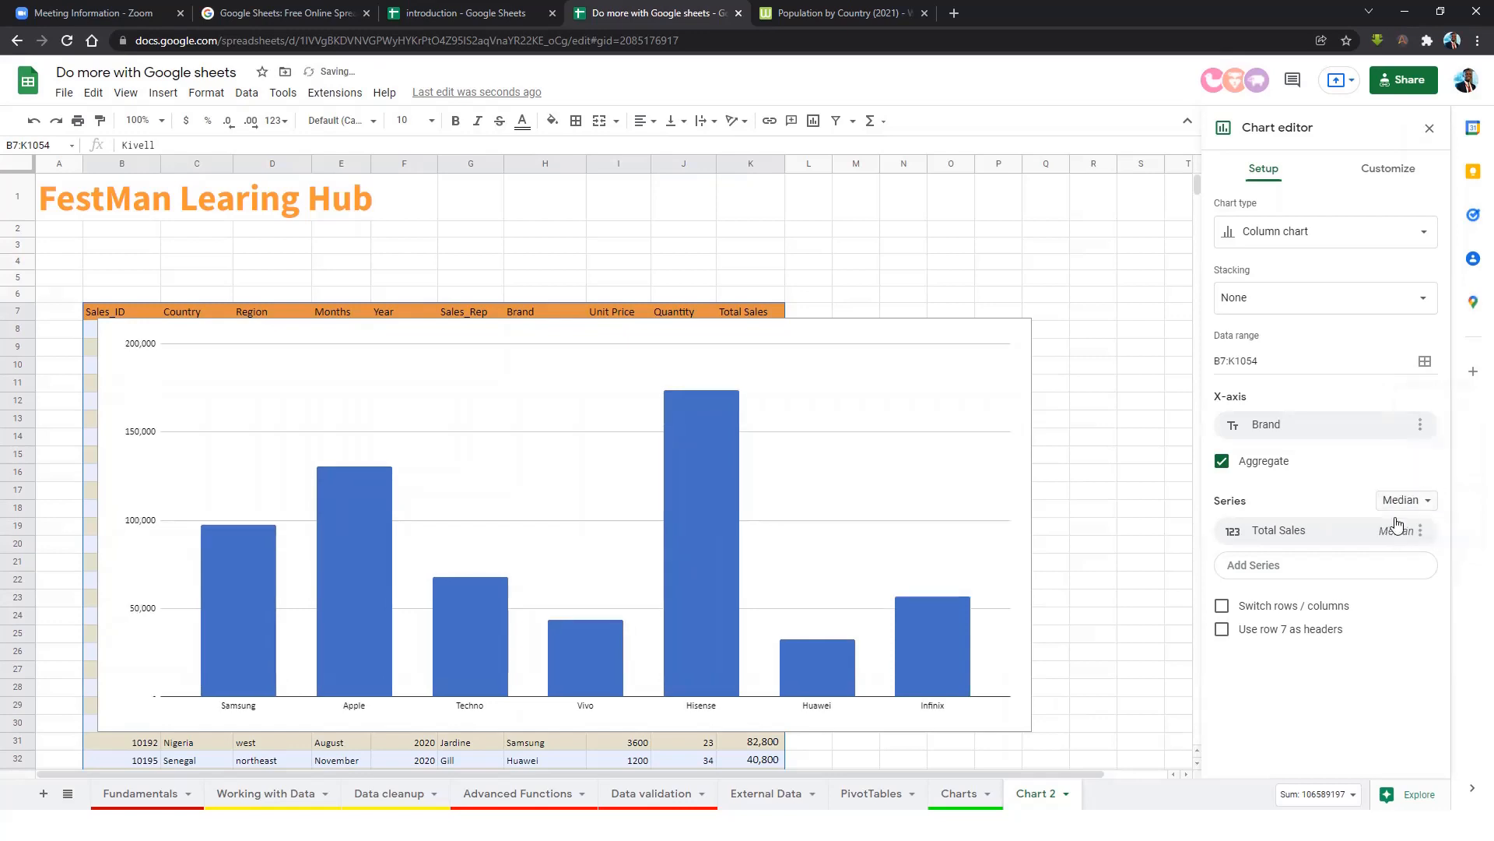
{"action": "left_click", "coordinate": [1417, 507]}
{"action": "left_click", "coordinate": [1417, 552]}
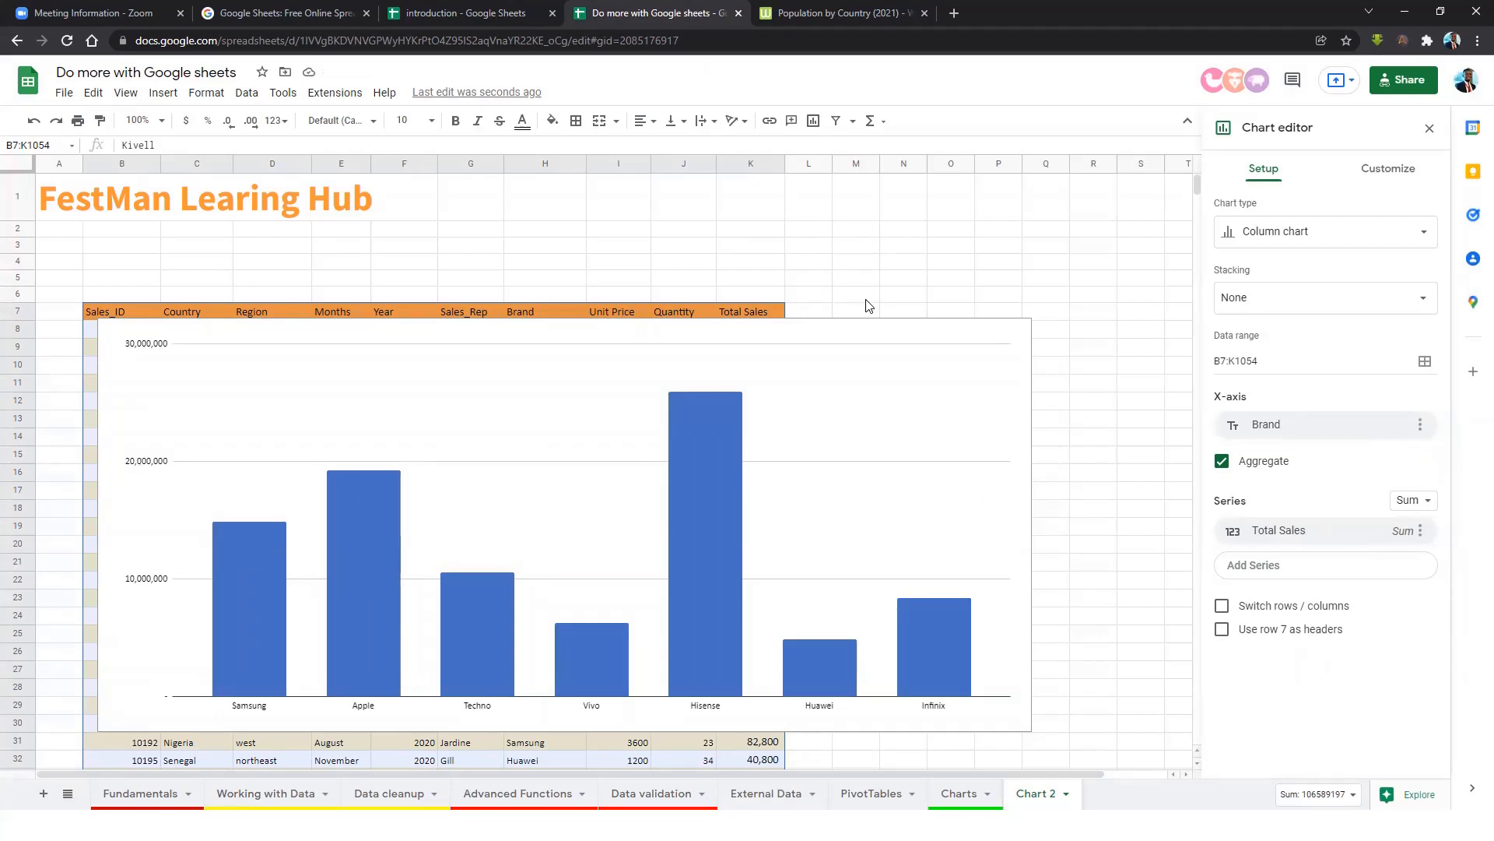
{"action": "left_click", "coordinate": [347, 339]}
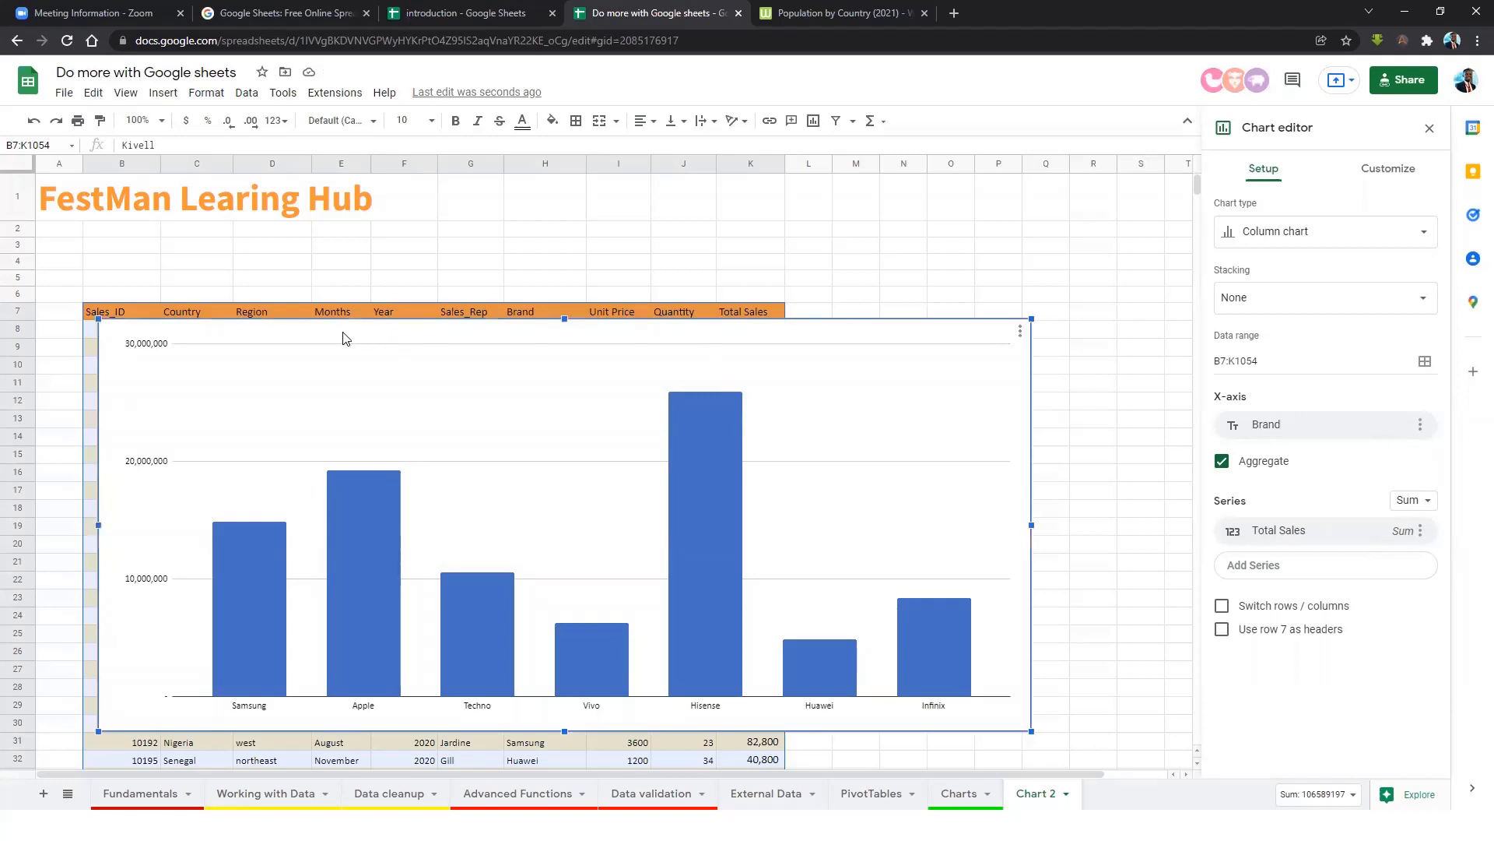
Shrink the brand sales chart and move it up and left over the table's middle rows.
{"action": "left_click_drag", "start_coordinate": [98, 318], "coordinate": [425, 464]}
{"action": "left_click", "coordinate": [1050, 514]}
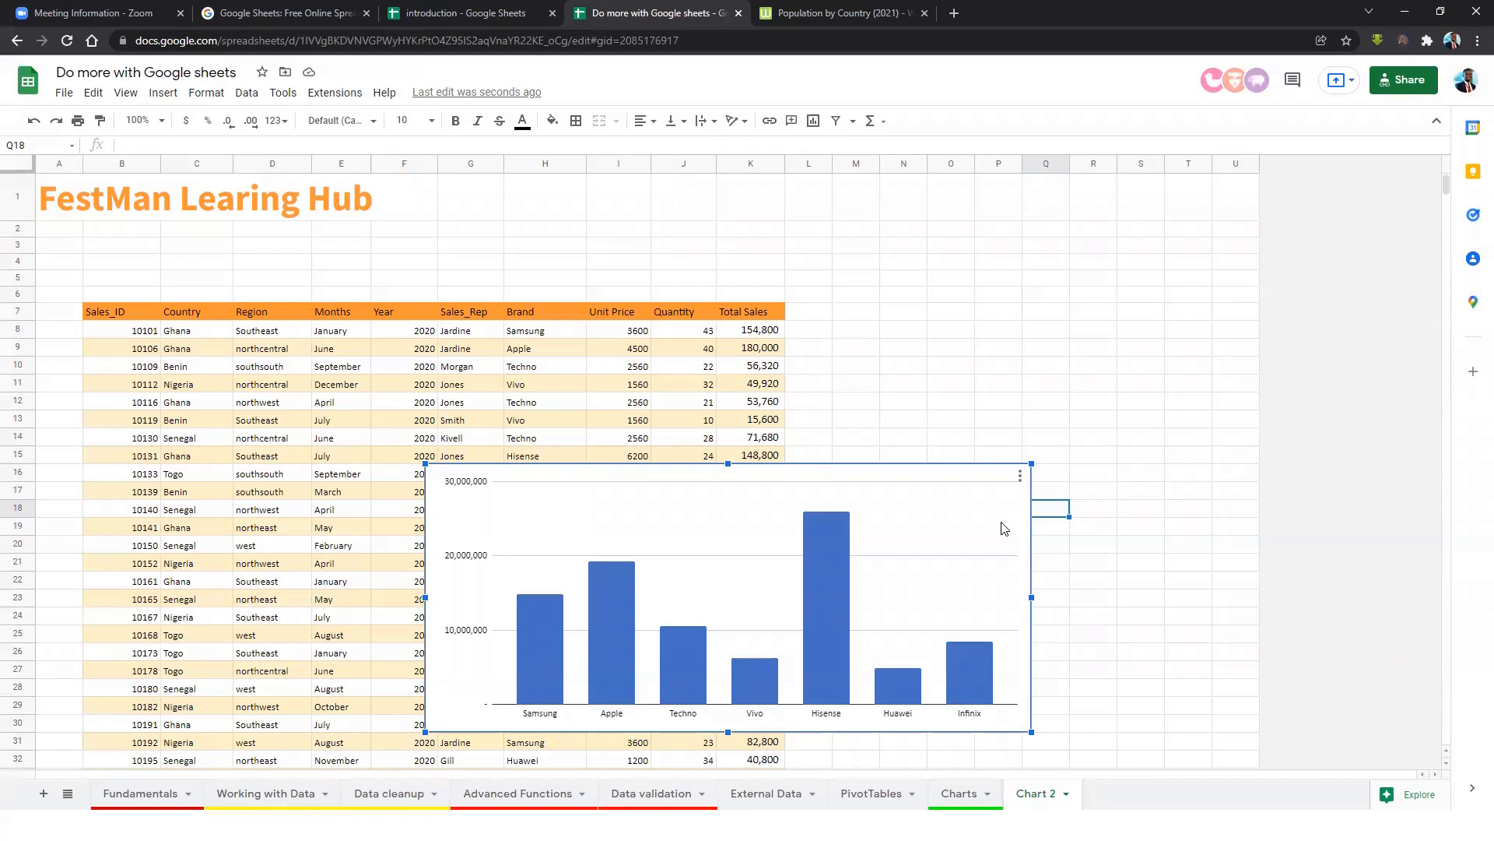
{"action": "left_click_drag", "start_coordinate": [956, 490], "coordinate": [788, 454]}
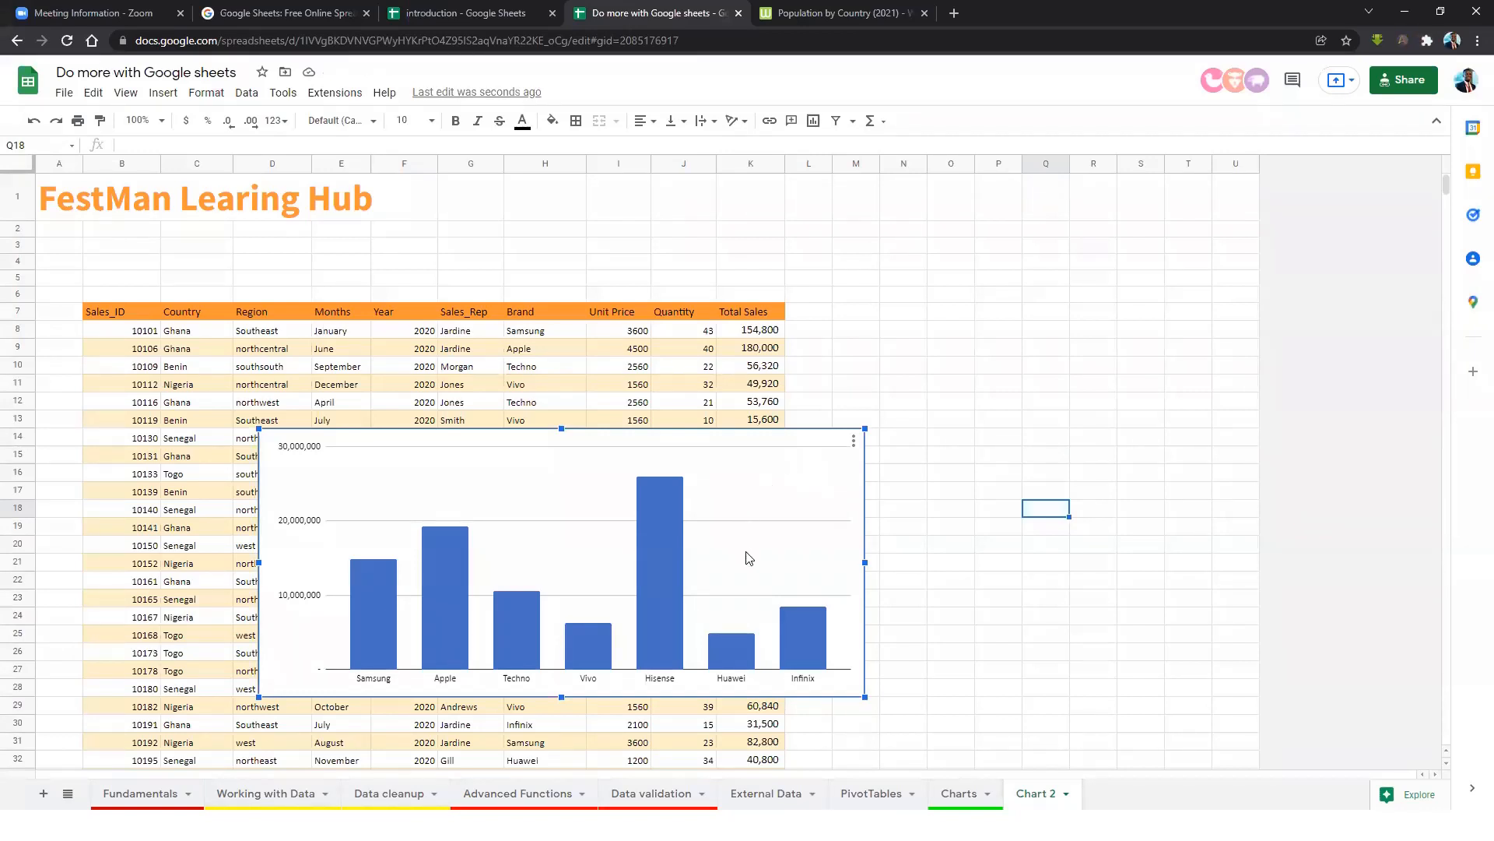
{"action": "left_click", "coordinate": [683, 337]}
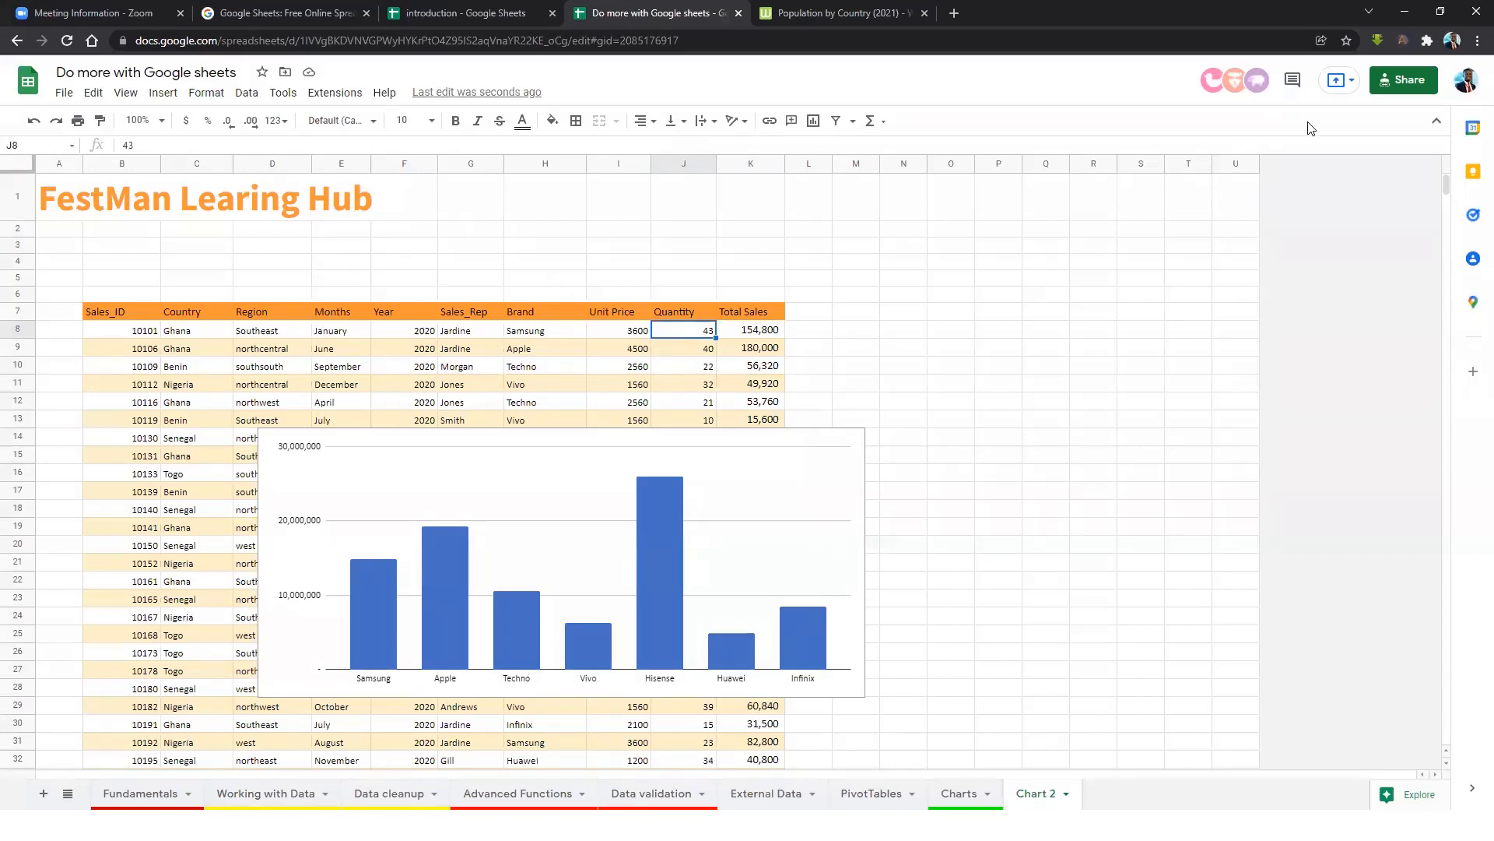
{"action": "left_click", "coordinate": [1407, 84]}
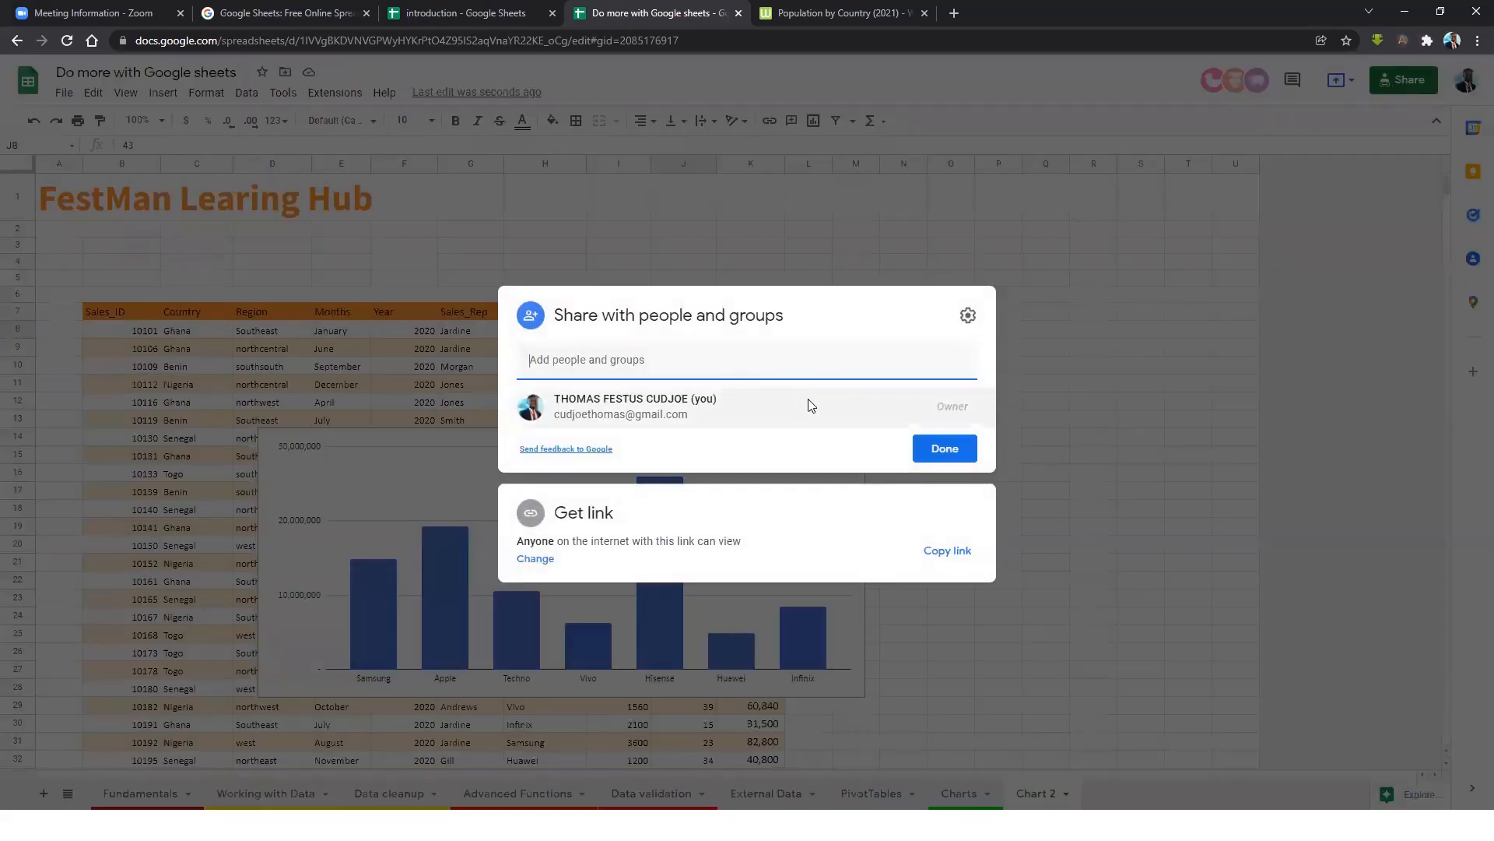
Share the workbook with the suggested collaborator's account as an Editor.
{"action": "left_click", "coordinate": [567, 359]}
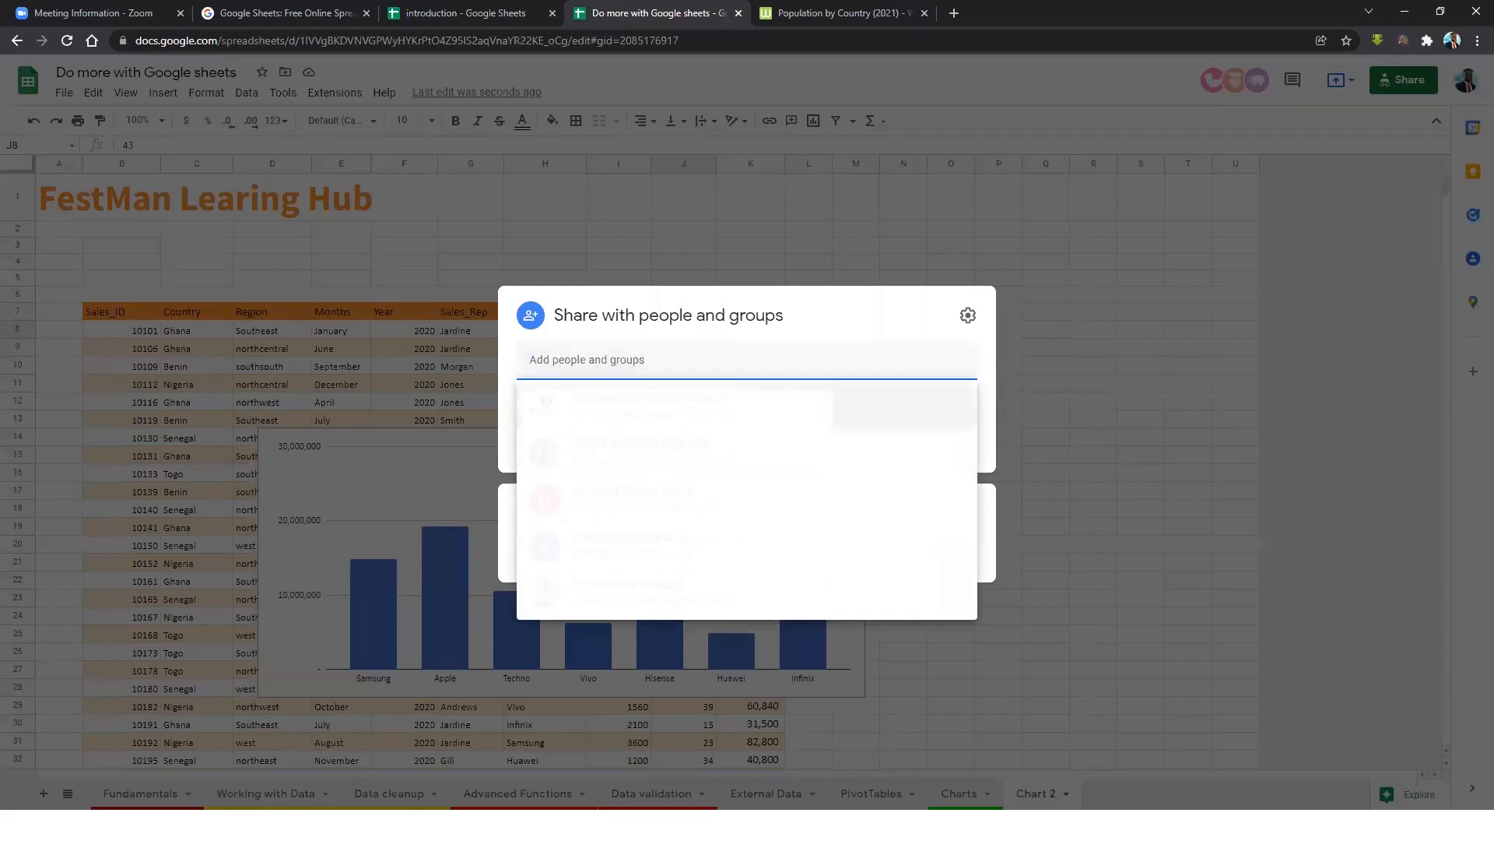
{"action": "left_click", "coordinate": [653, 403]}
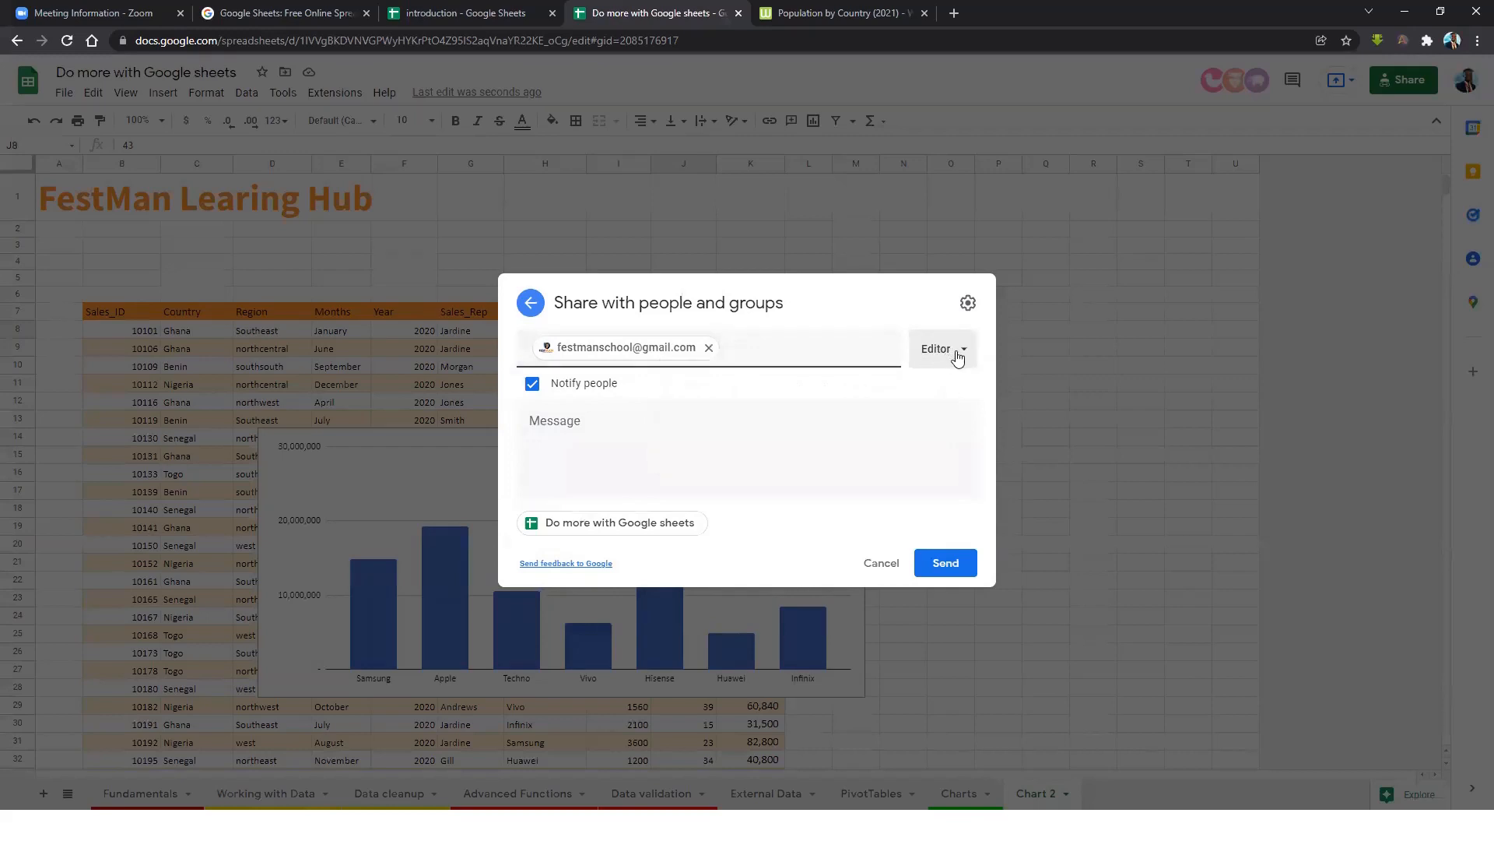
{"action": "left_click", "coordinate": [958, 358]}
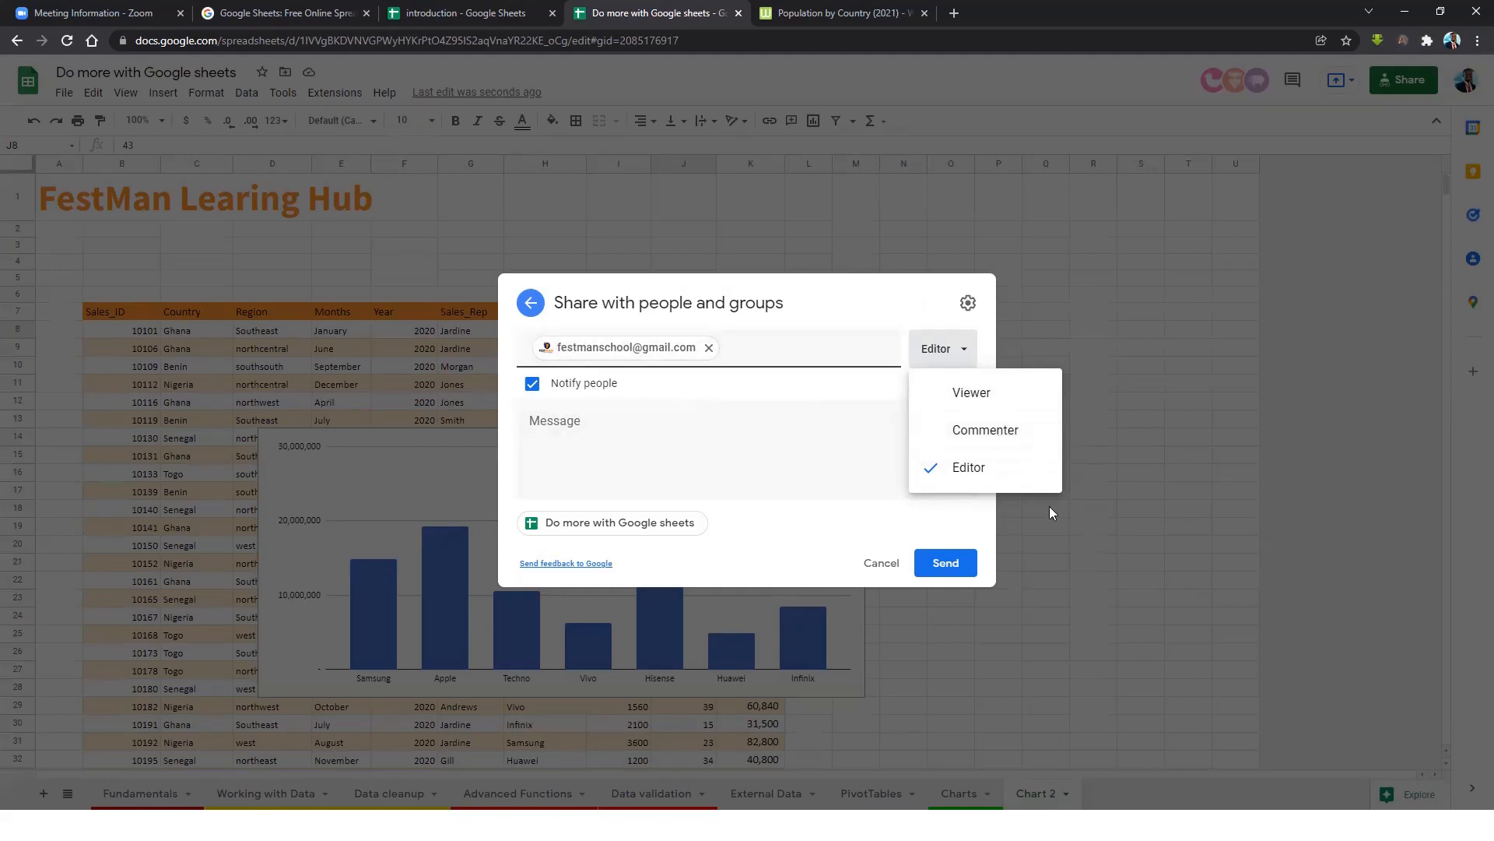
{"action": "left_click", "coordinate": [960, 565]}
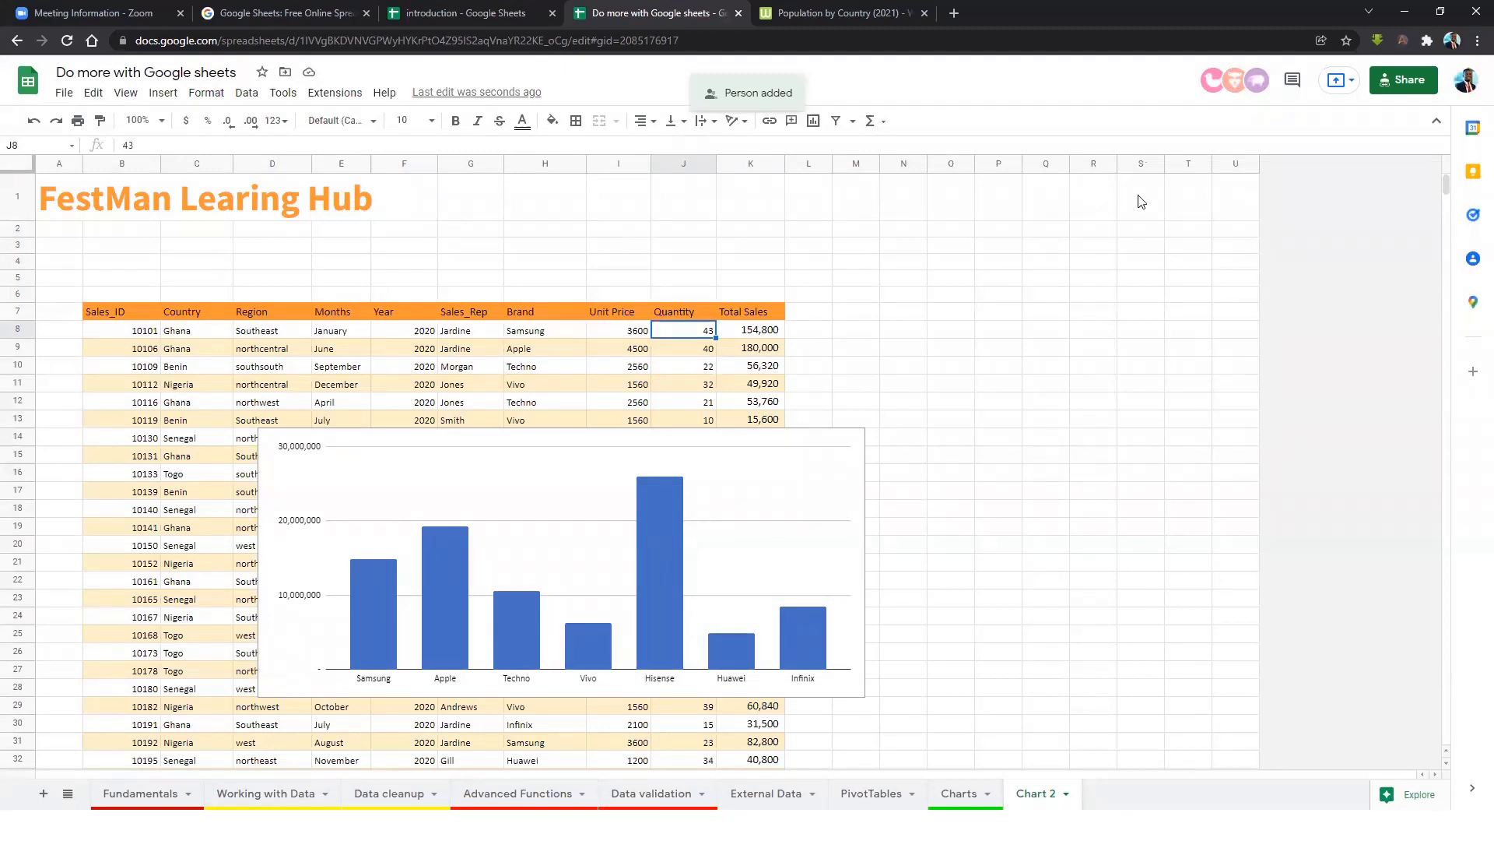
{"action": "left_click", "coordinate": [1016, 28]}
Open Gmail in a new tab and open the shared workbook from the 'Spreadsheet shared with you' email.
{"action": "key", "text": "ctrl+t"}
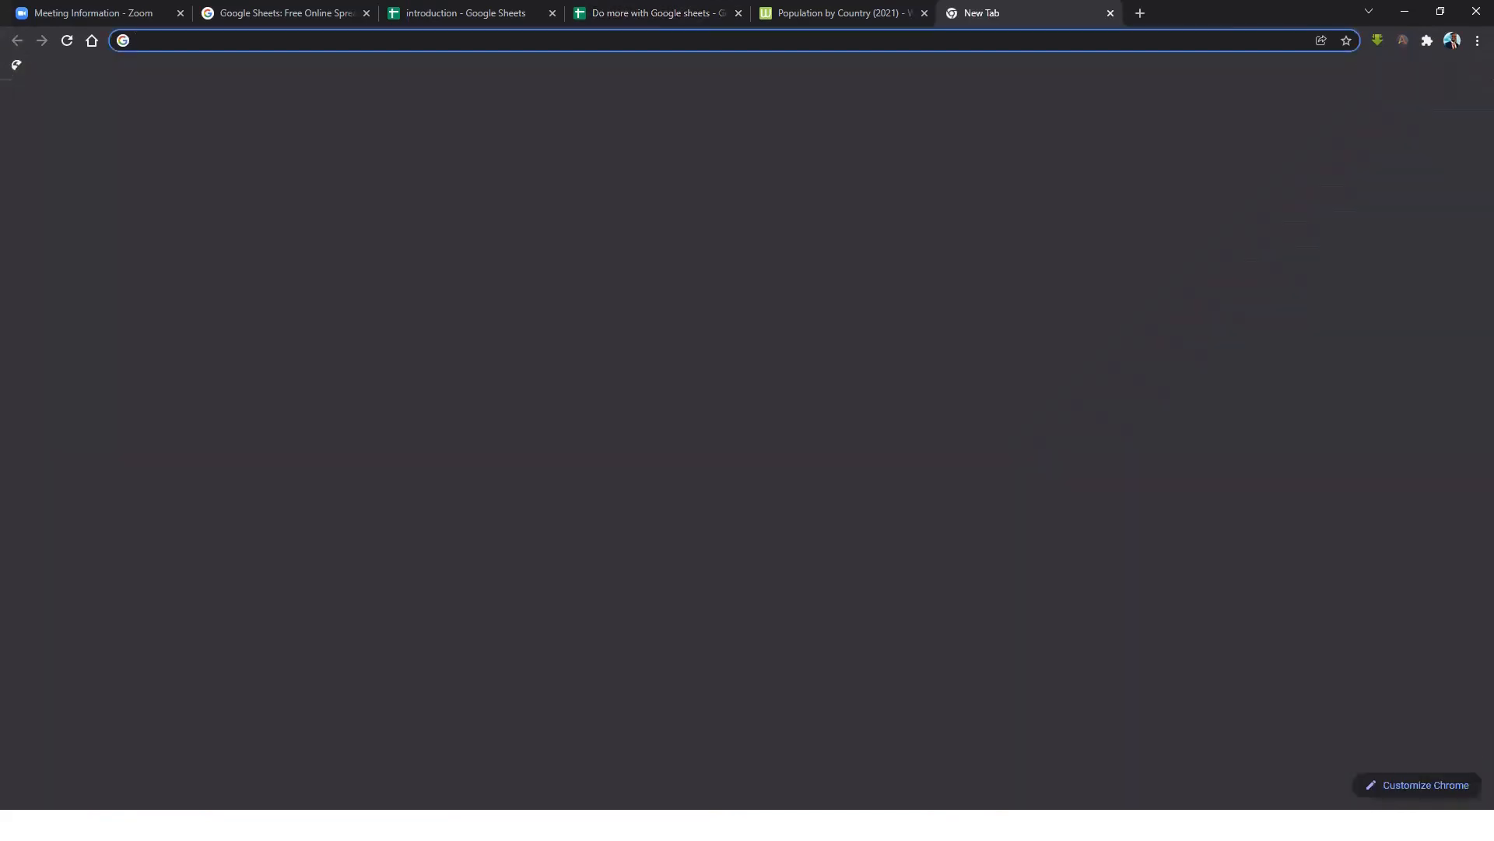
{"action": "type", "text": "gmail.com"}
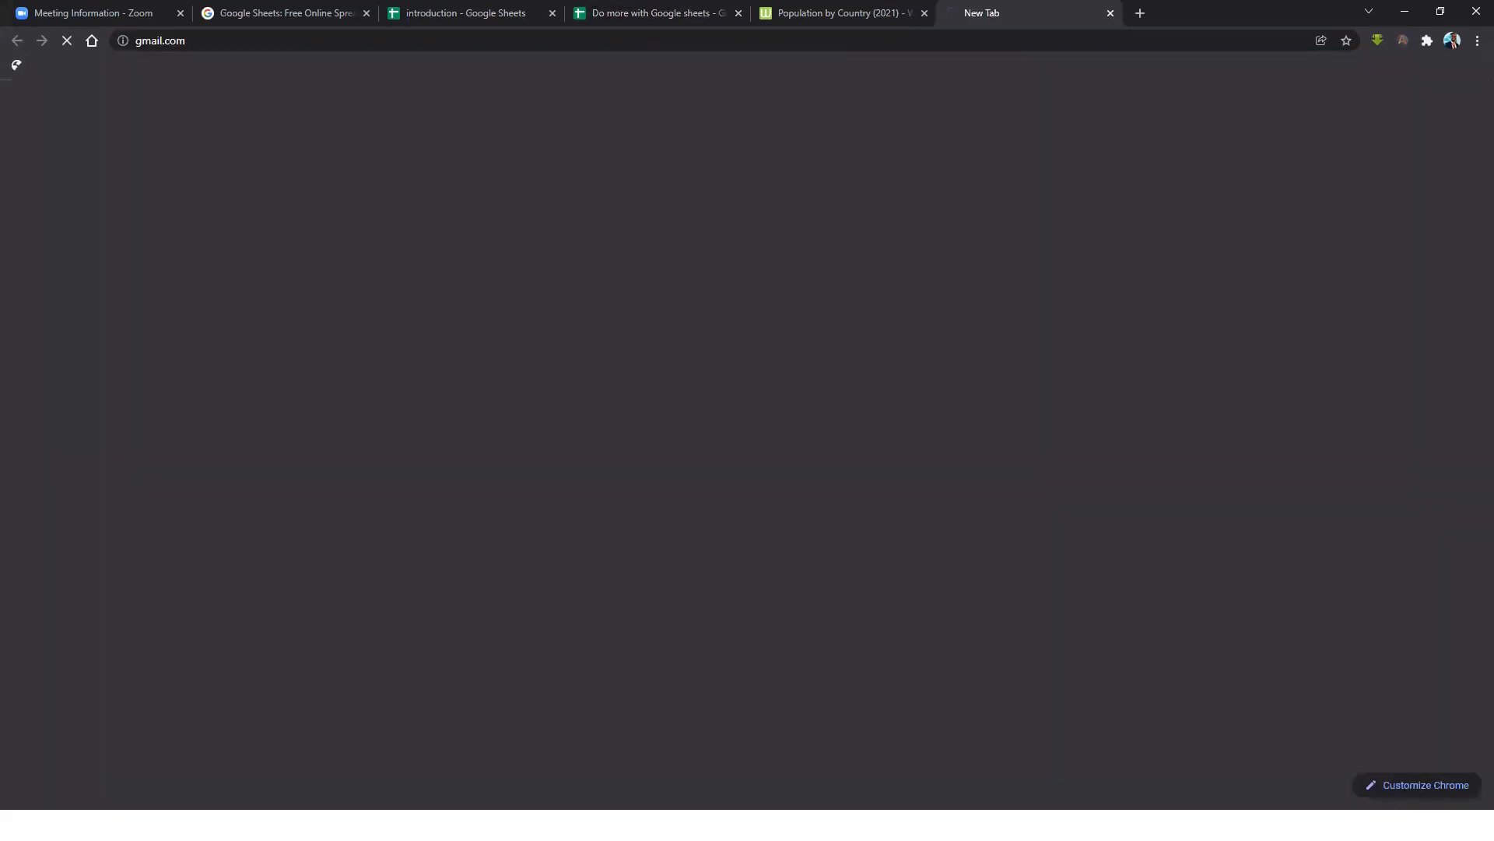
{"action": "key", "text": "Return"}
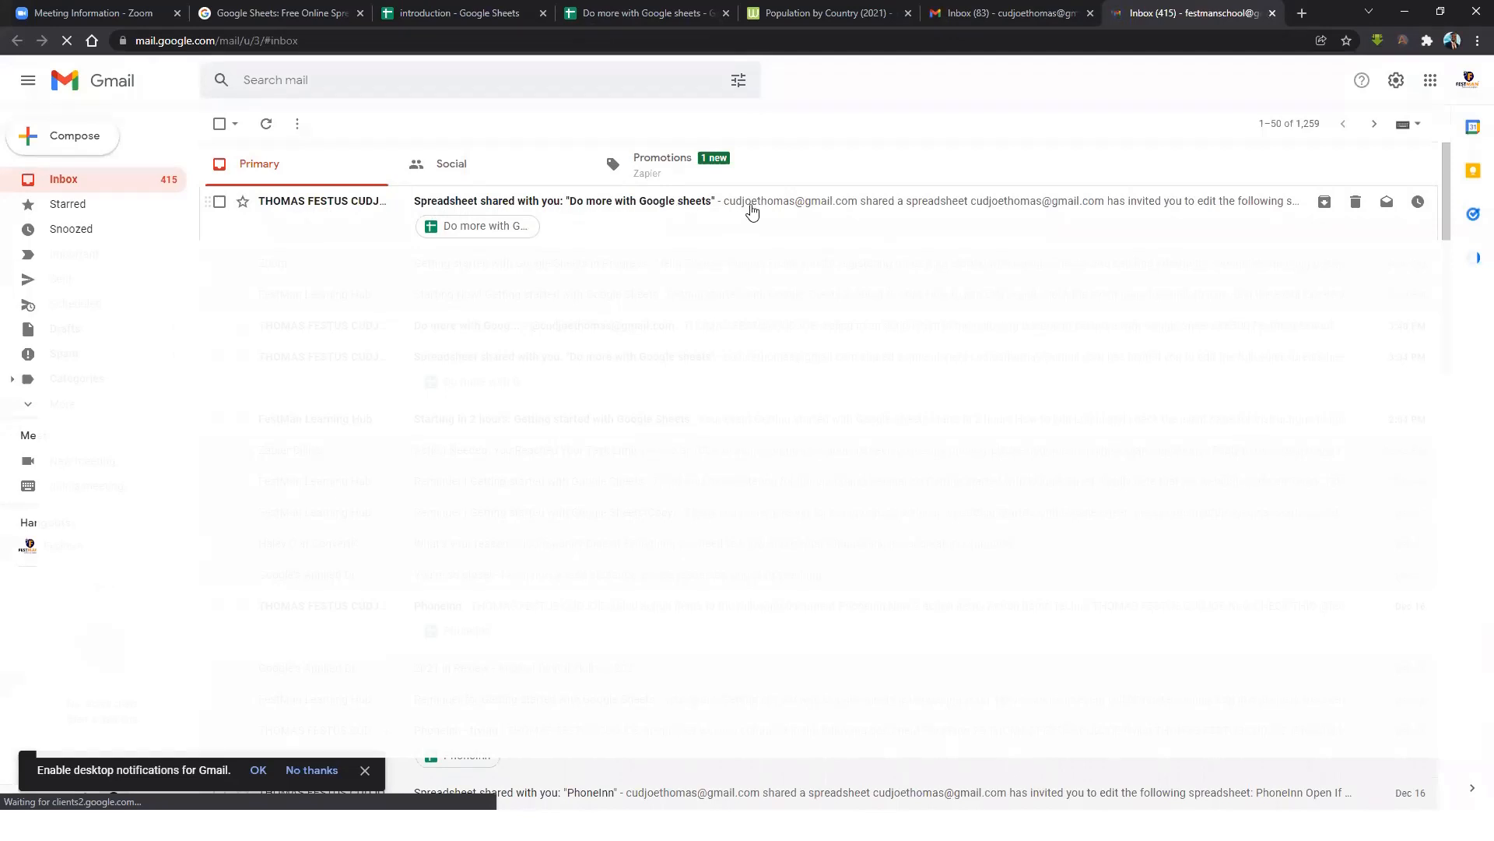
{"action": "left_click", "coordinate": [677, 207]}
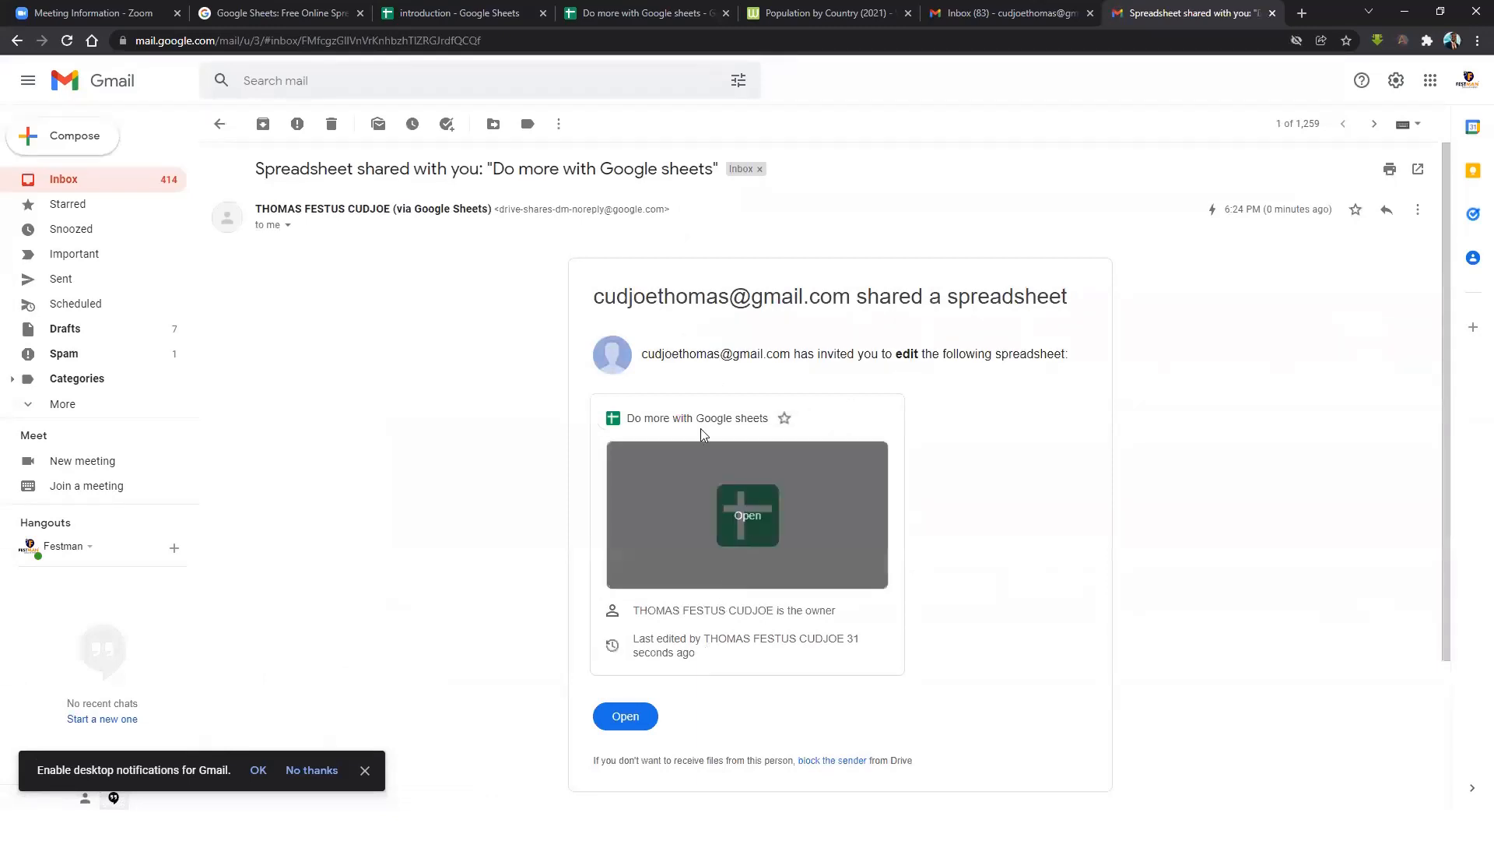
{"action": "left_click", "coordinate": [625, 714]}
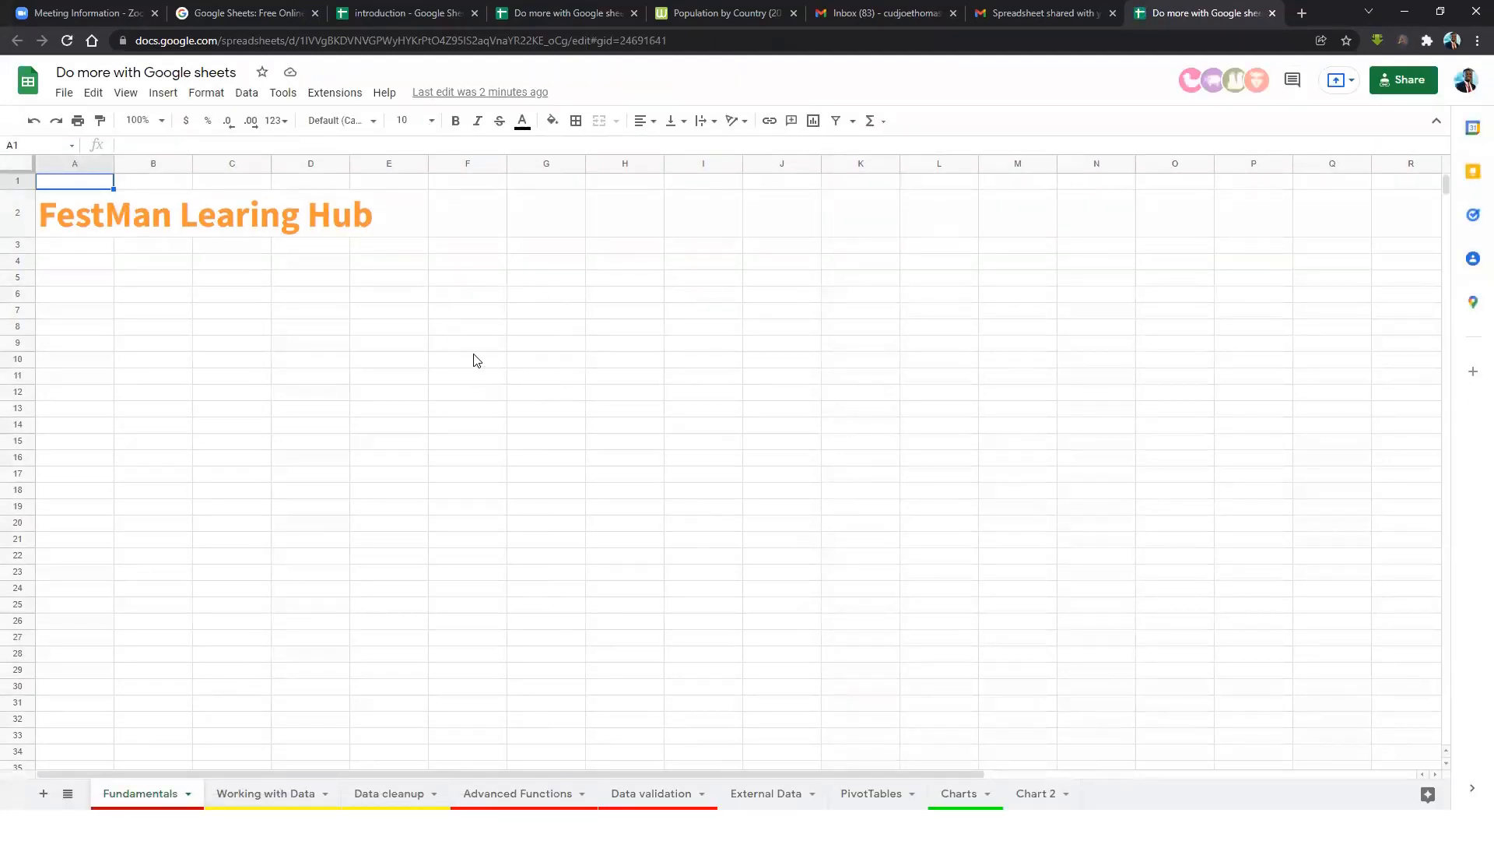
Reopen the workbook under the second Google account and dismiss the sign-in notice.
{"action": "left_click", "coordinate": [544, 420]}
{"action": "left_click", "coordinate": [389, 393]}
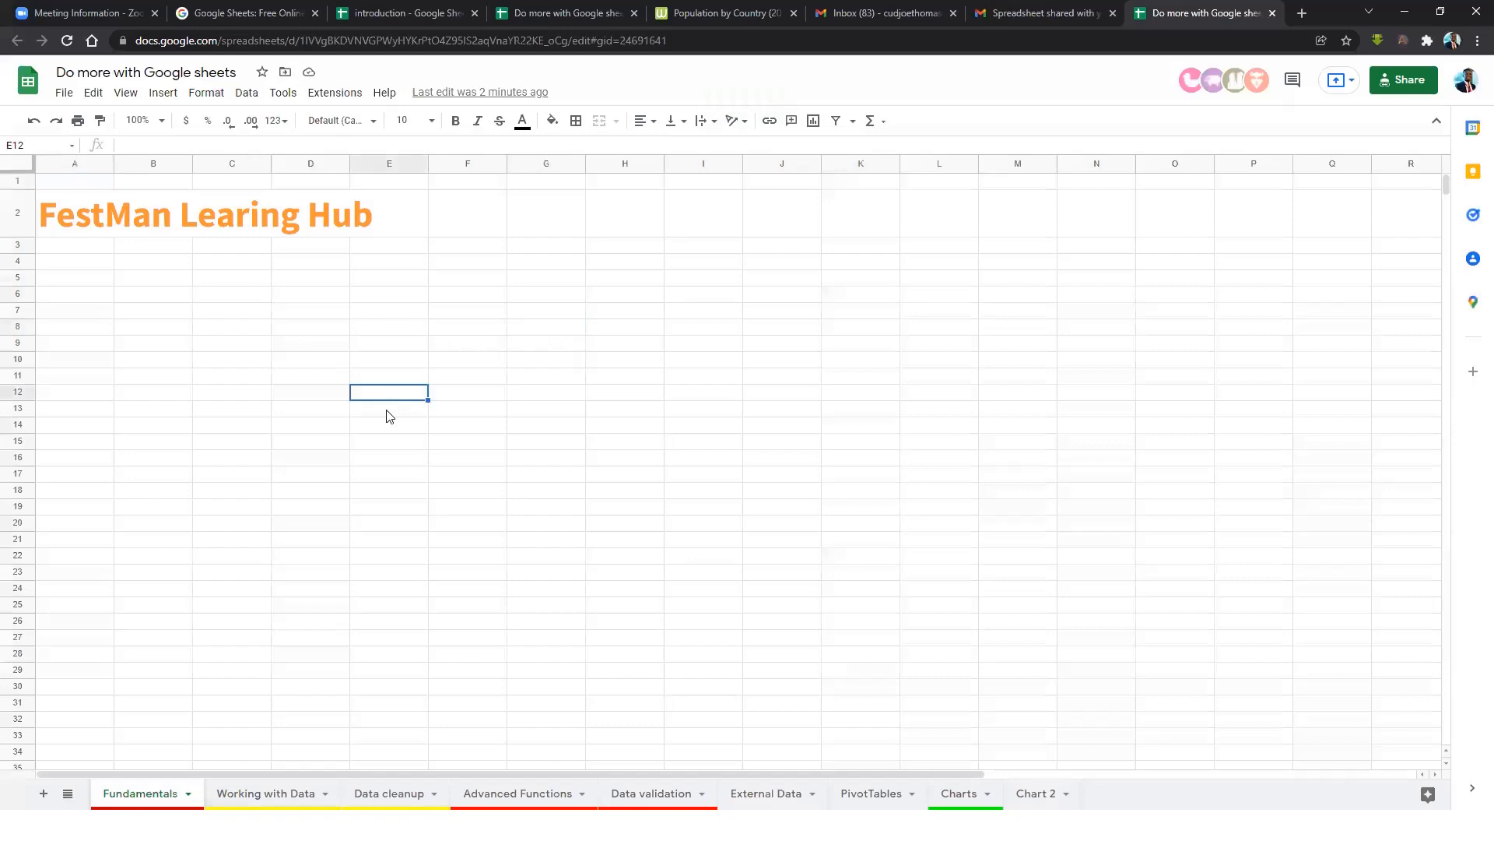
{"action": "left_click", "coordinate": [1465, 86]}
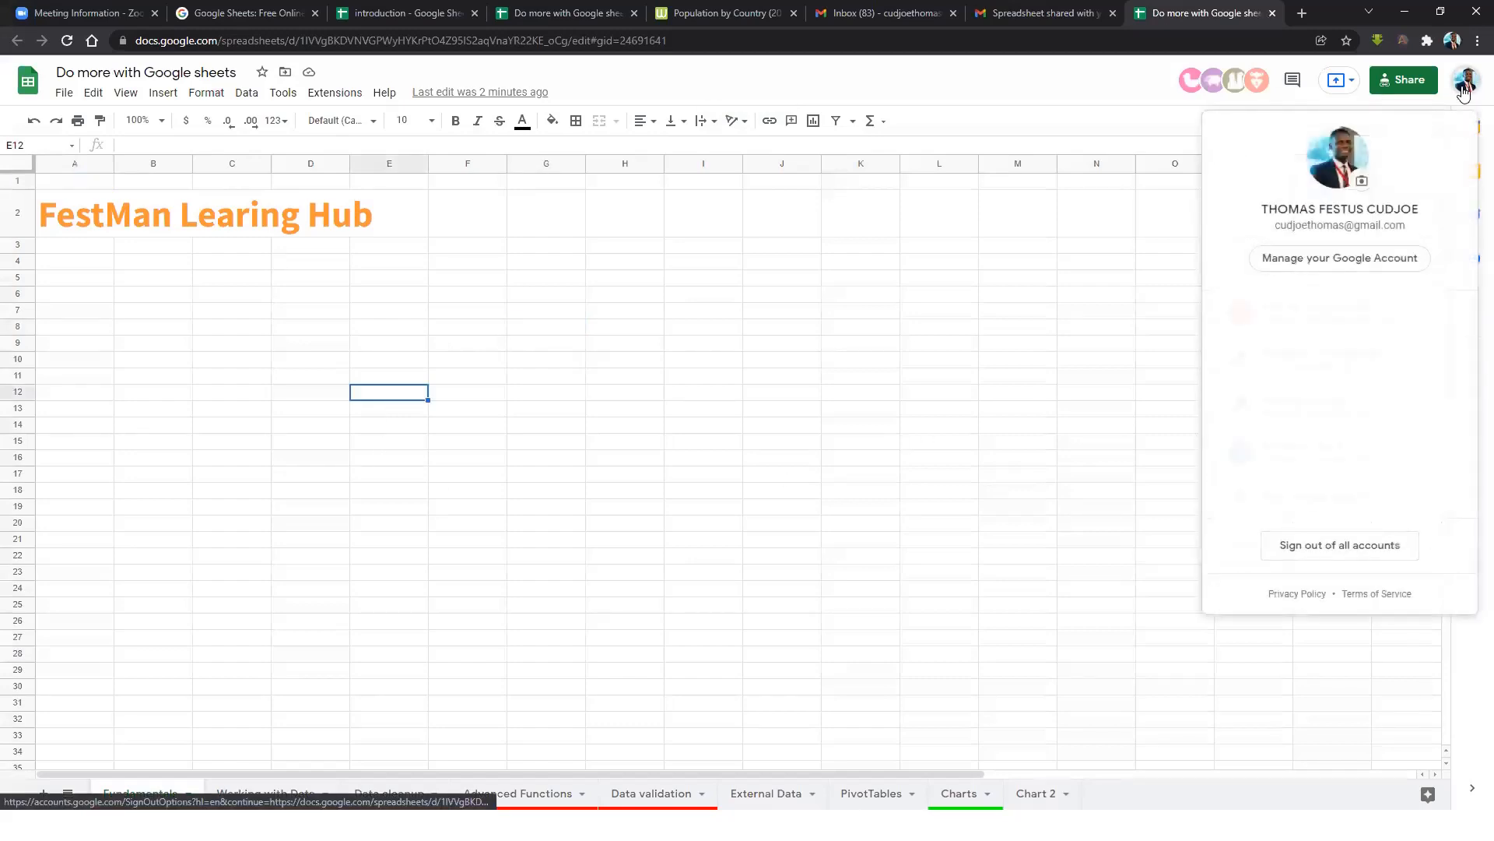
{"action": "left_click", "coordinate": [1312, 310]}
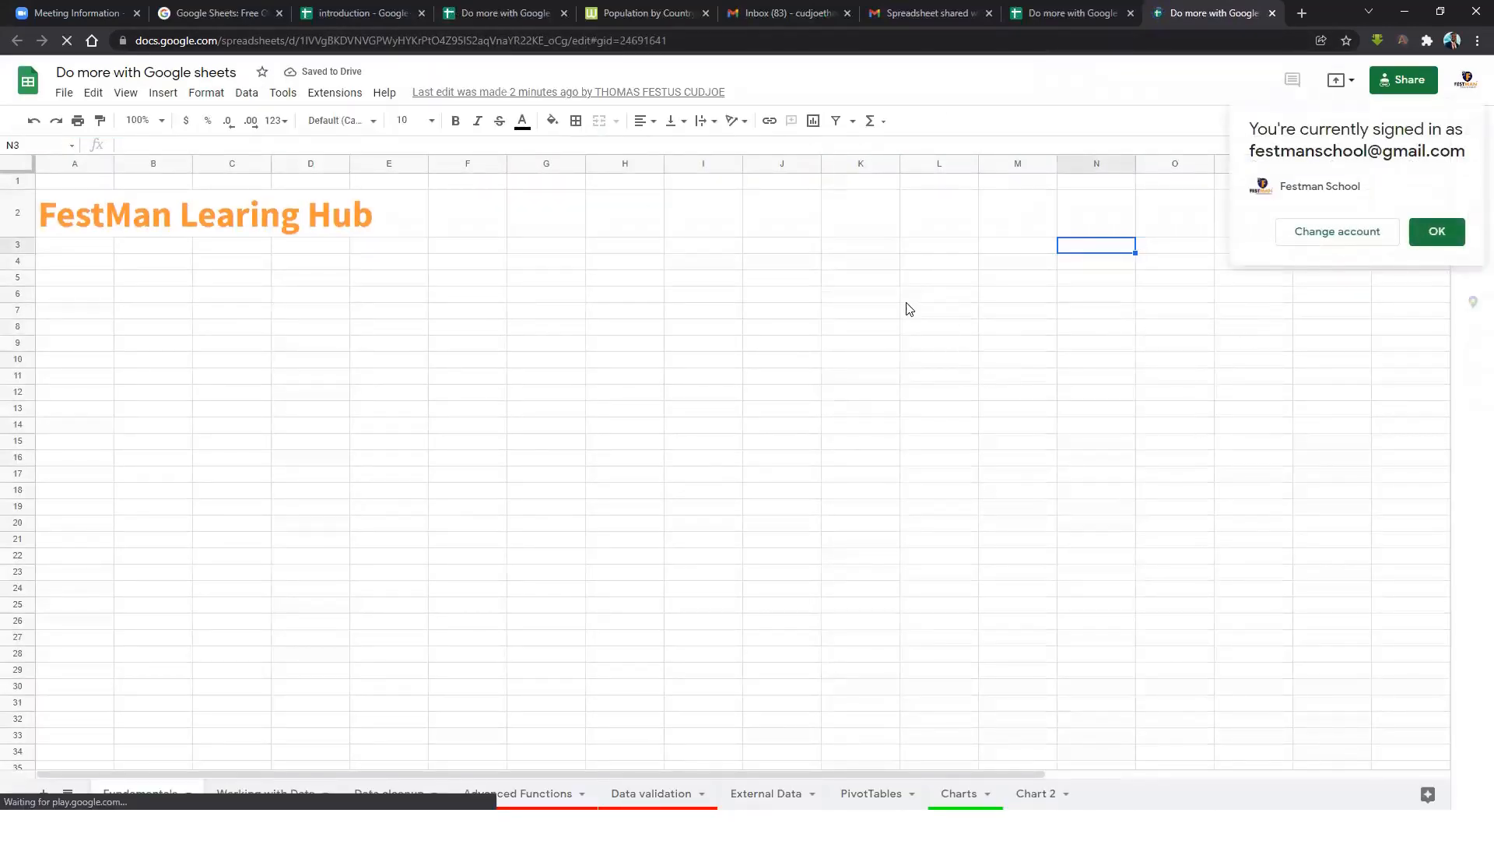
{"action": "left_click", "coordinate": [1437, 237]}
{"action": "left_click", "coordinate": [779, 294]}
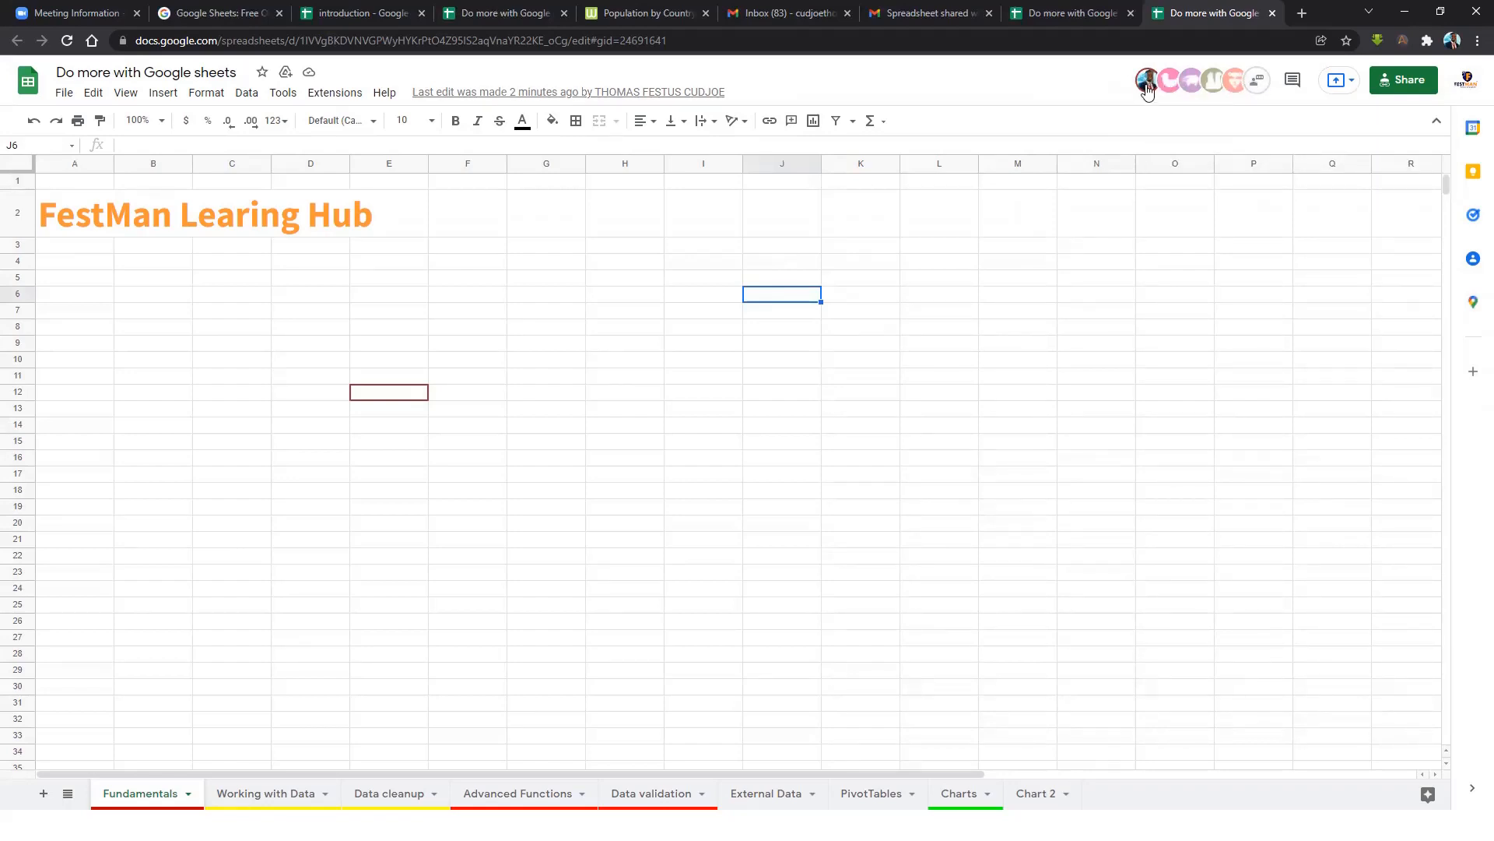
Switch to the Working with Data sheet and inspect salary cells, ending on I9 (47,340).
{"action": "left_click", "coordinate": [285, 792]}
{"action": "left_click", "coordinate": [827, 385]}
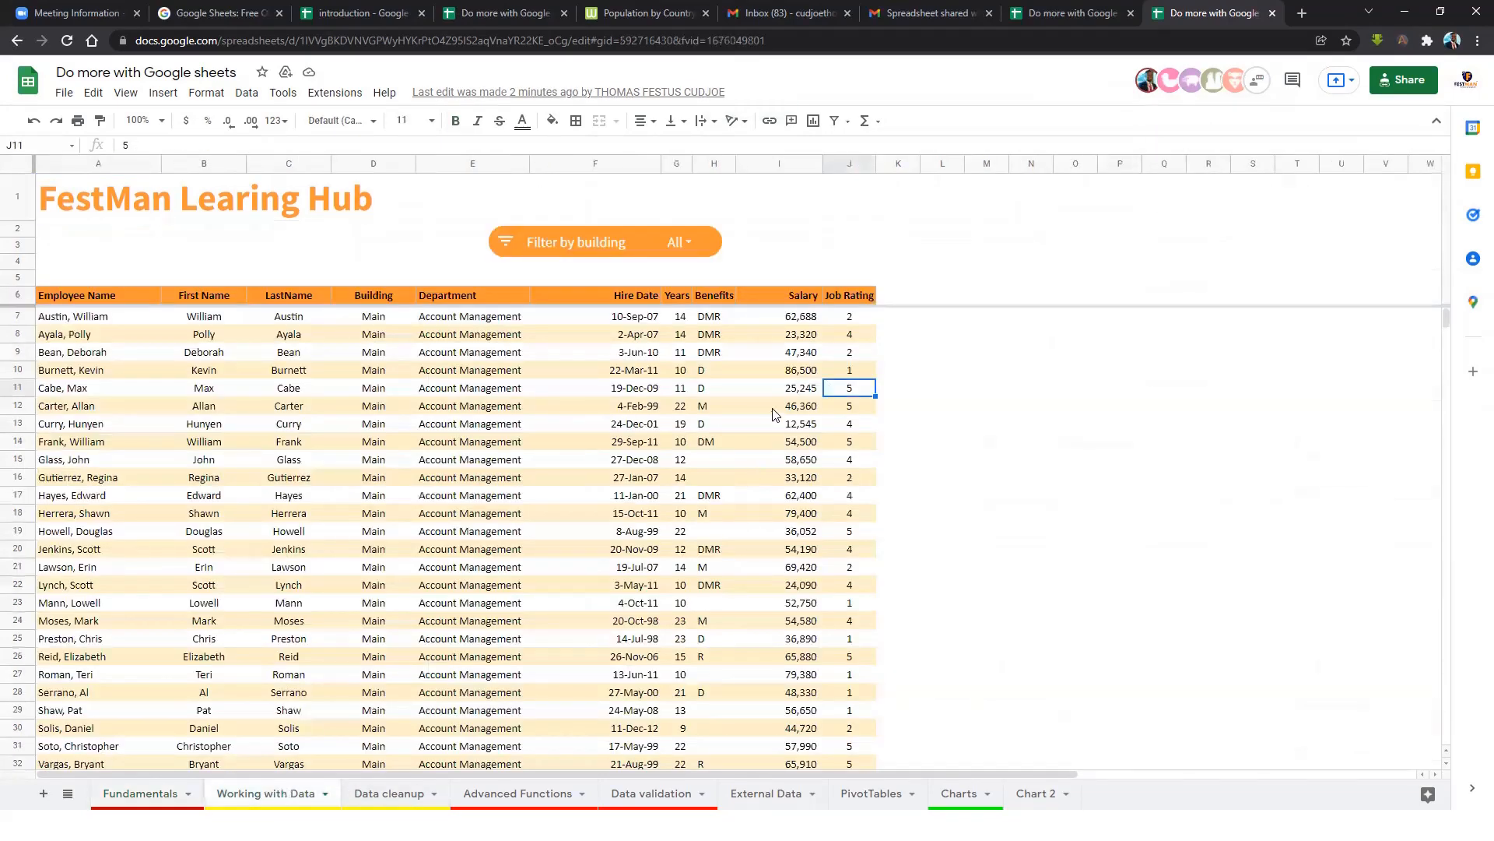
{"action": "left_click", "coordinate": [757, 392]}
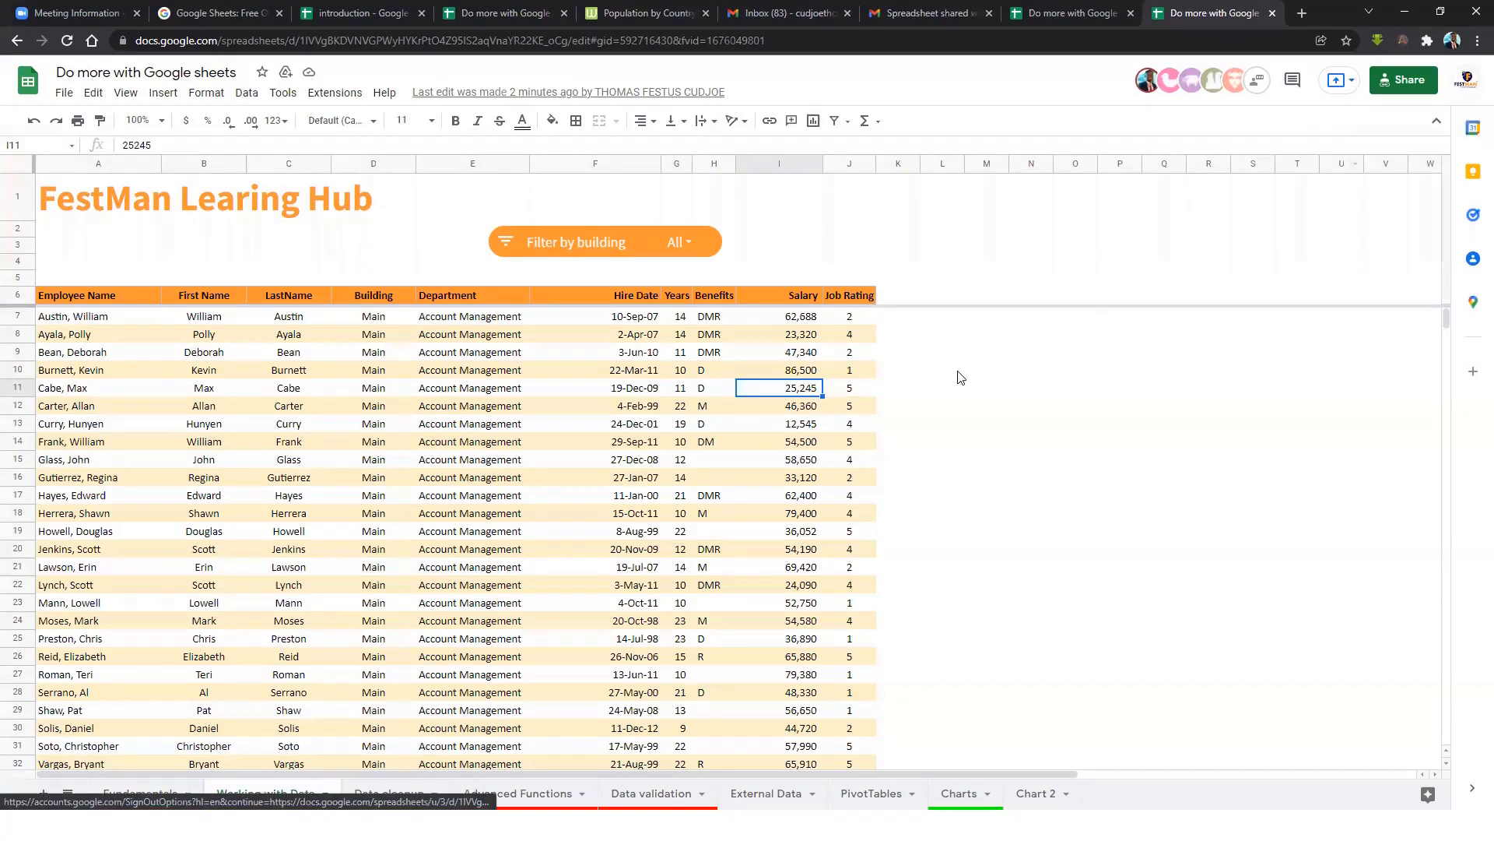
{"action": "left_click", "coordinate": [669, 387]}
{"action": "left_click", "coordinate": [807, 358]}
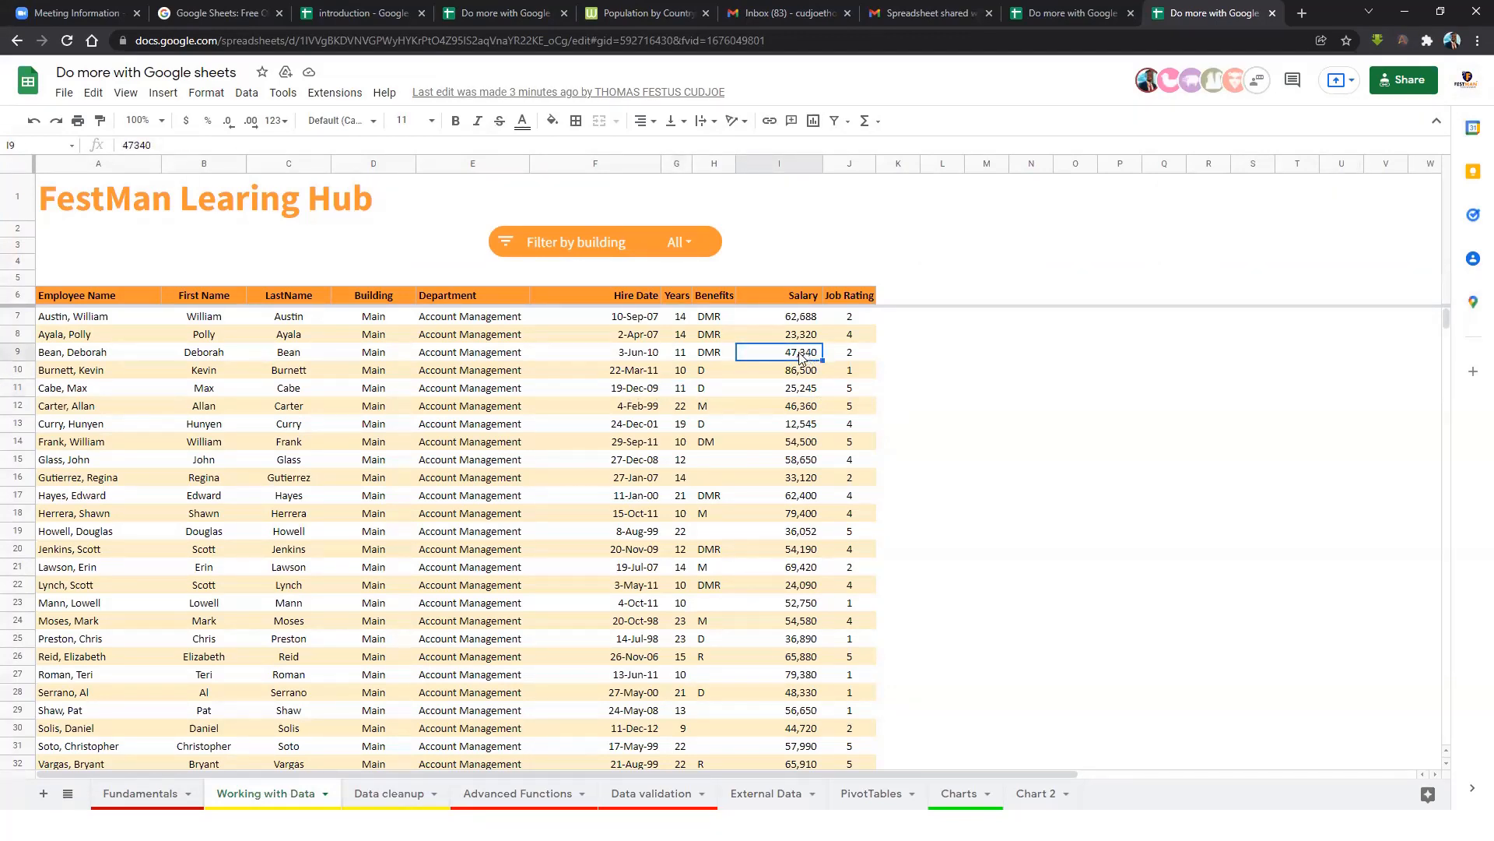
Comment 'Please confirm this figure' on I9, @-mentioning the collaborator and assigning it to them.
{"action": "right_click", "coordinate": [800, 359]}
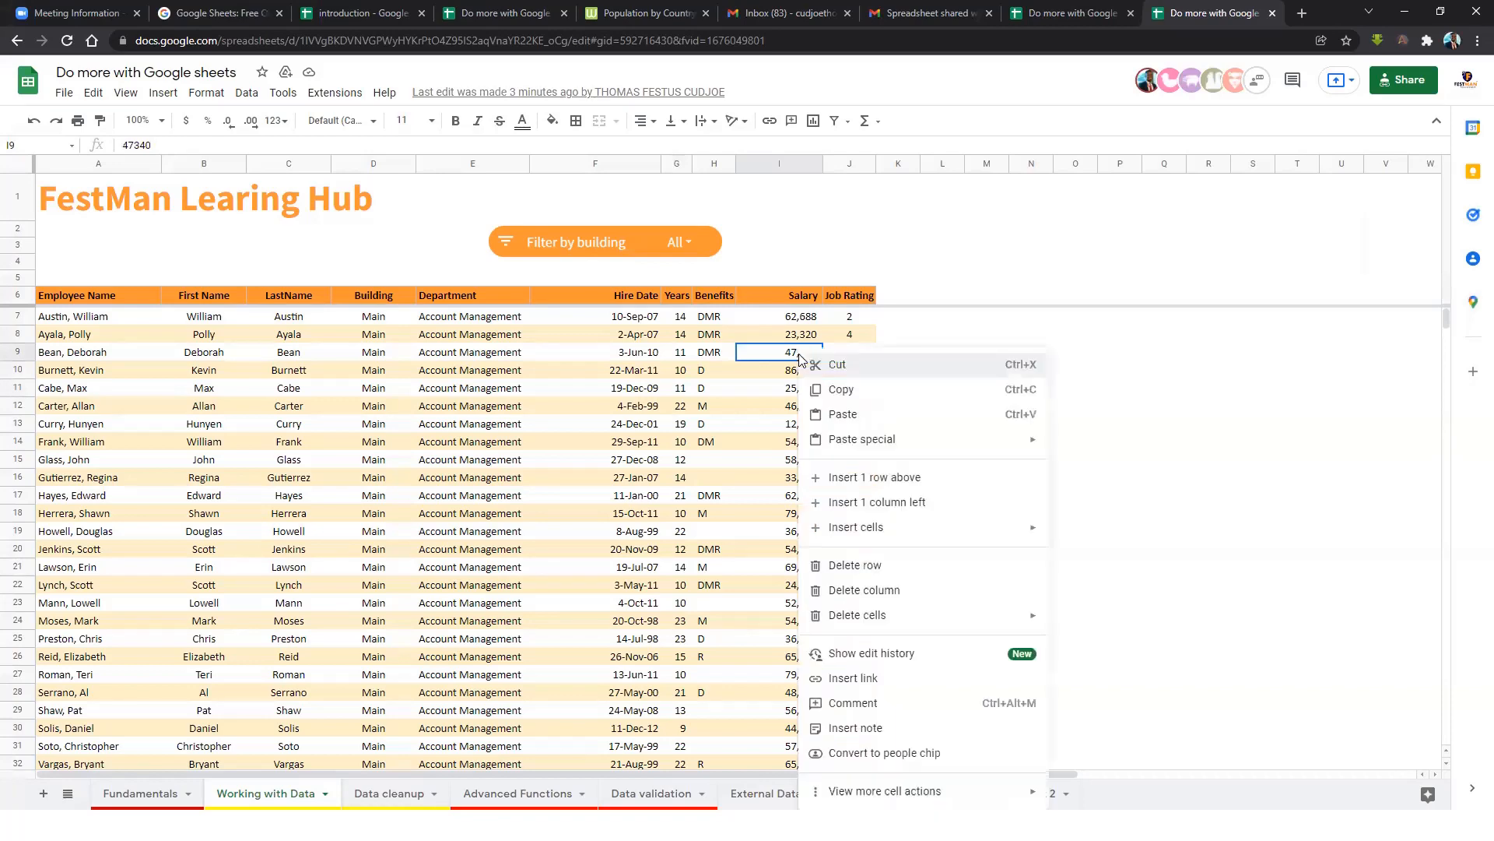
{"action": "left_click", "coordinate": [875, 703]}
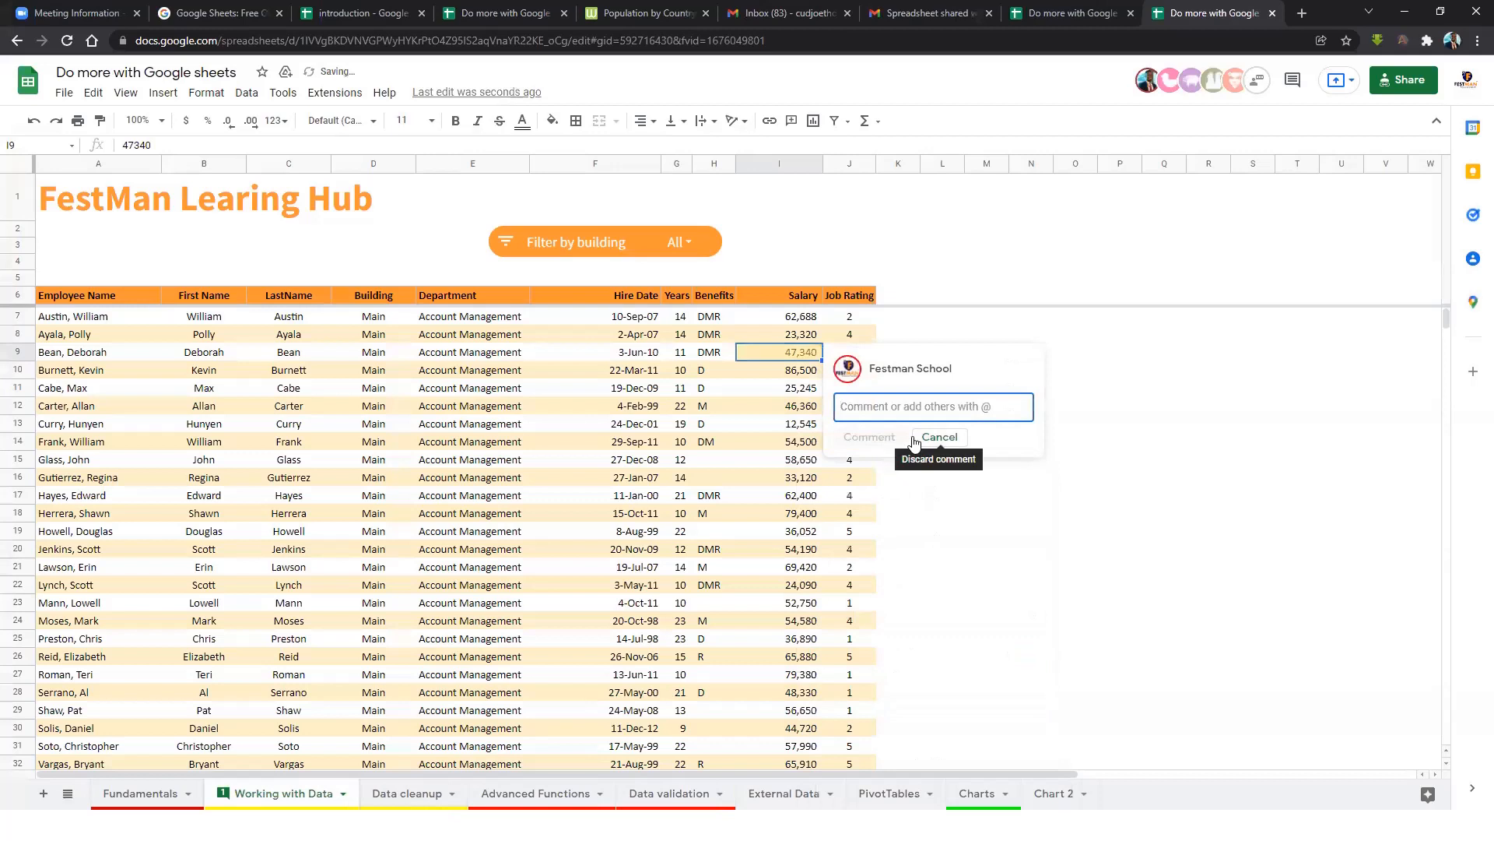
{"action": "type", "text": "Please confirm this figure"}
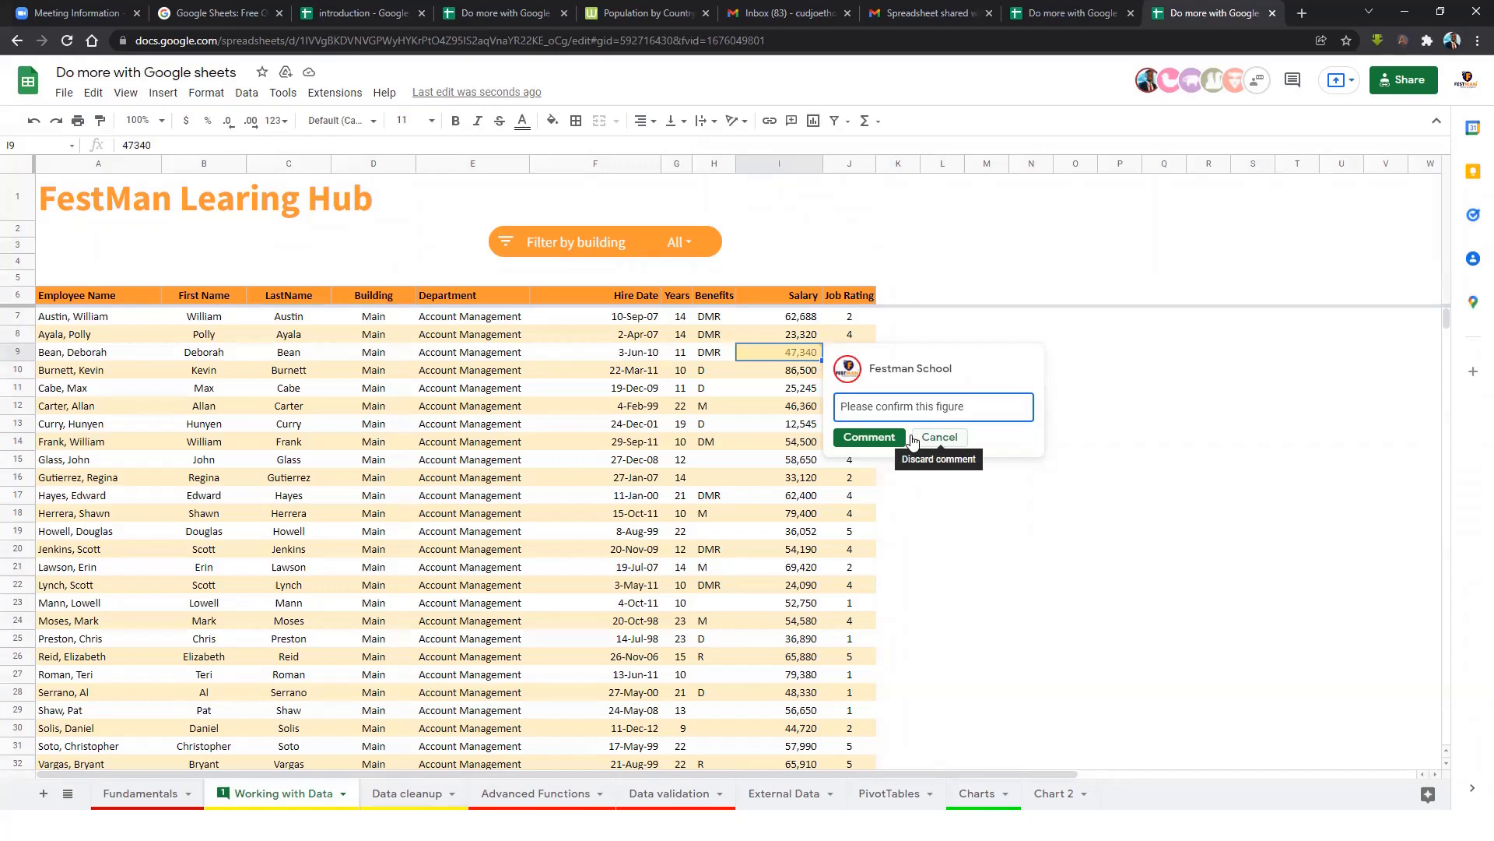
{"action": "type", "text": "@"}
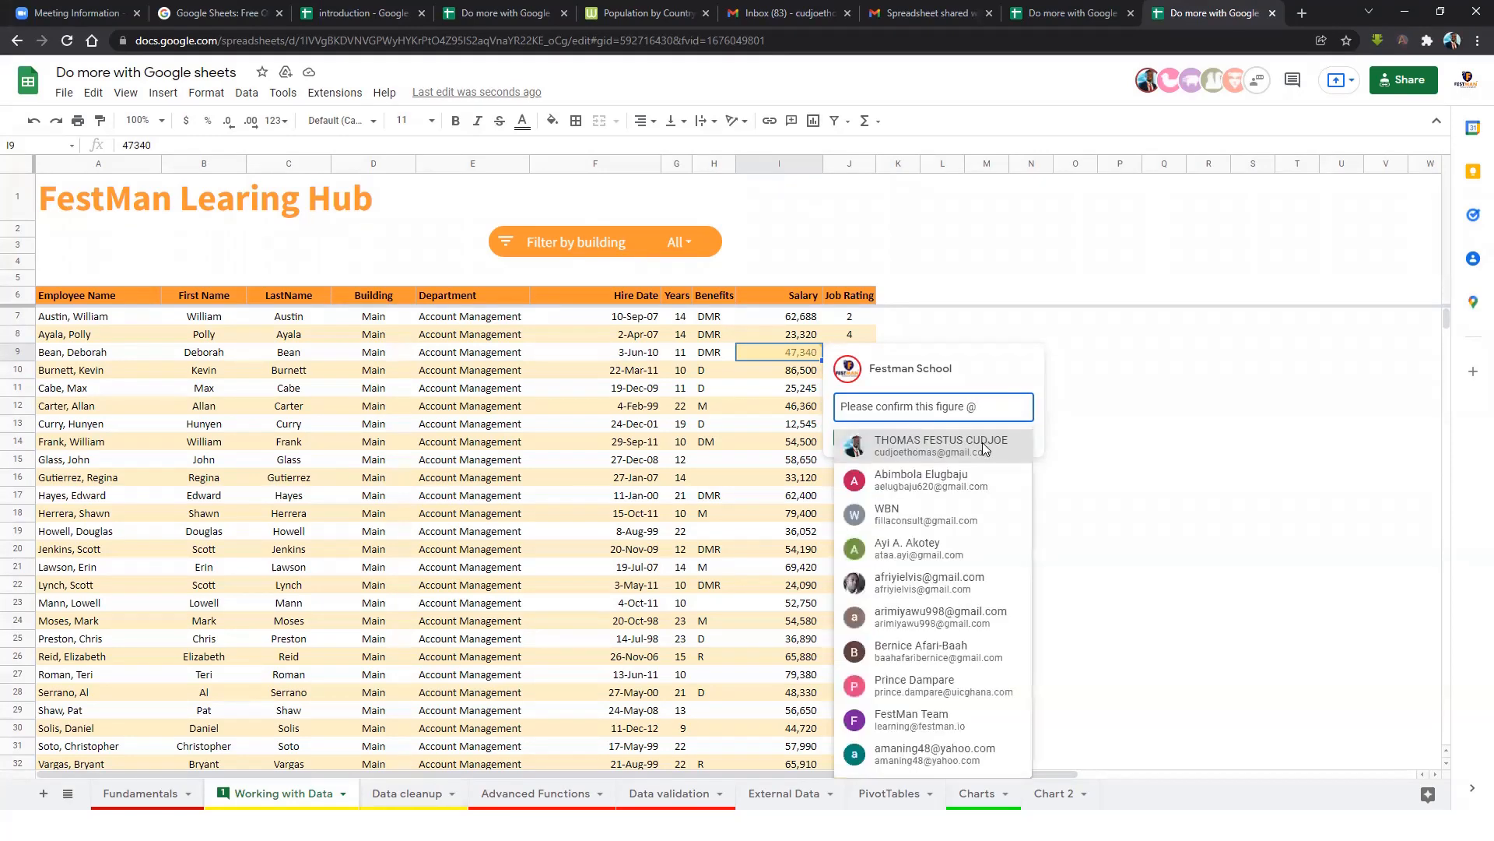
{"action": "left_click", "coordinate": [968, 442]}
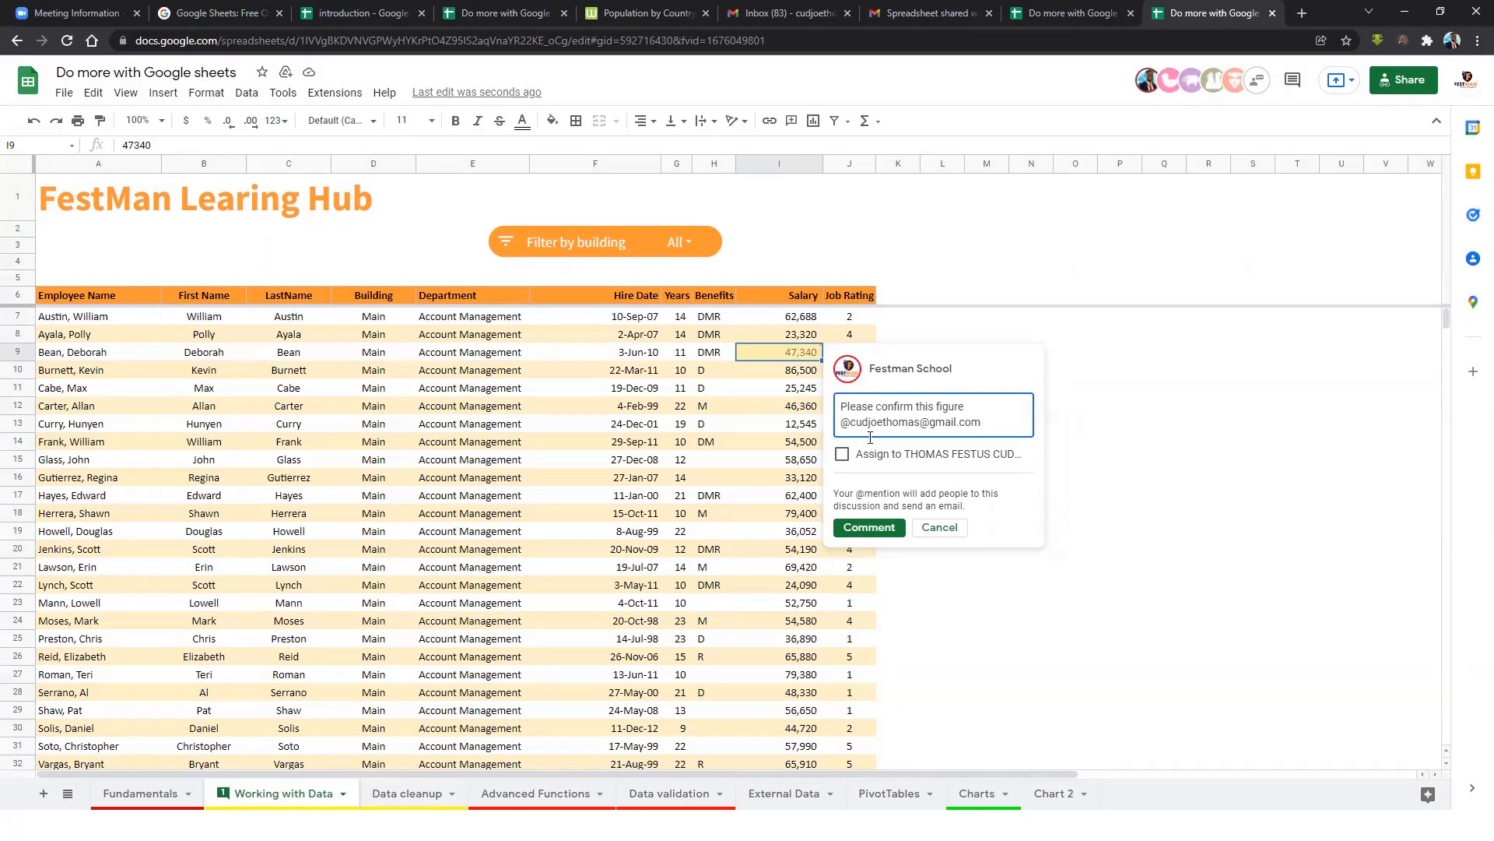
{"action": "left_click", "coordinate": [844, 455]}
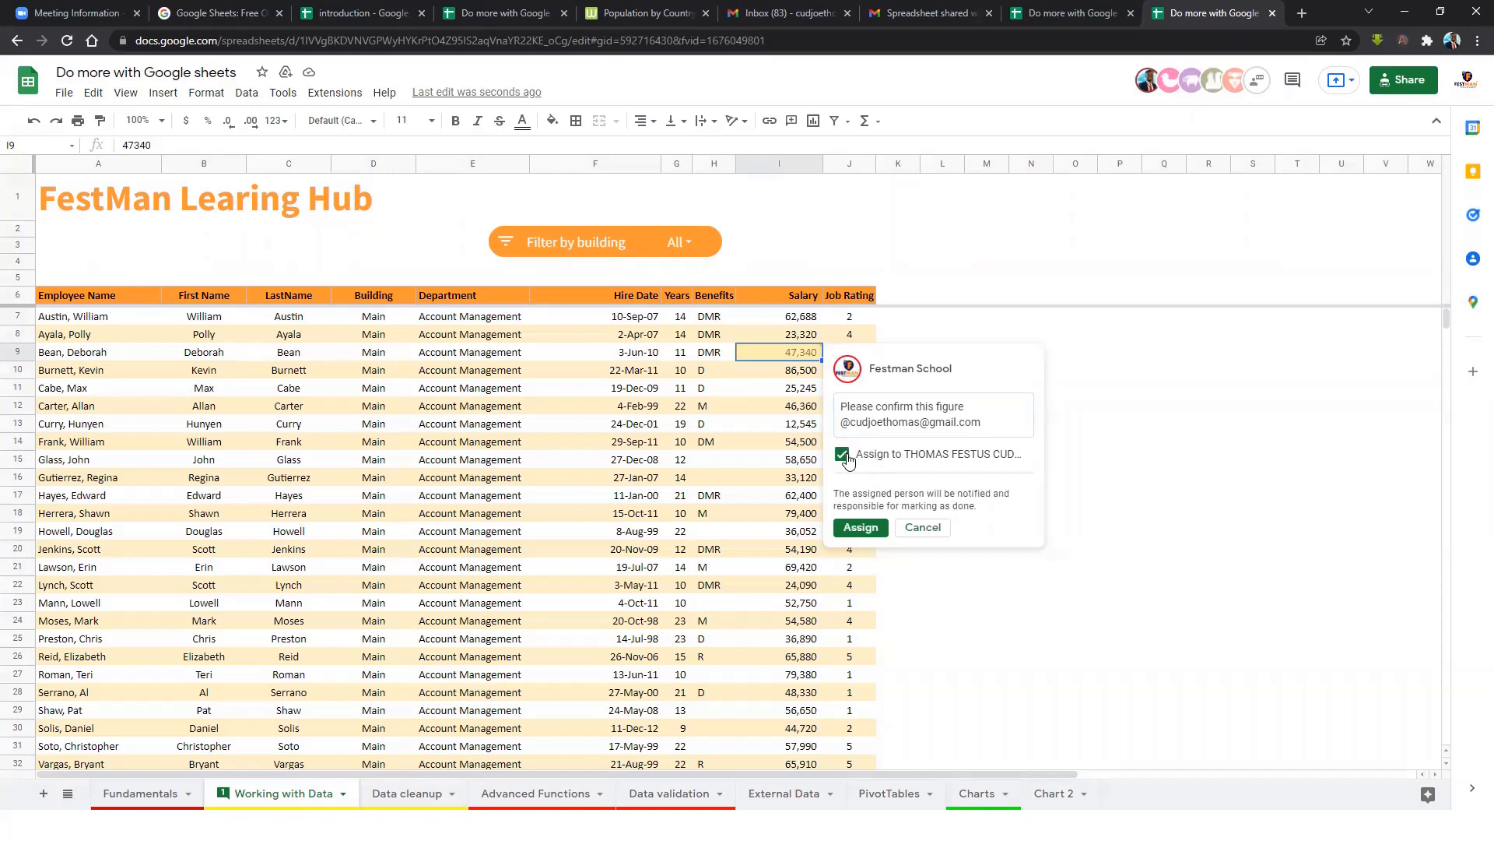
{"action": "left_click", "coordinate": [860, 527]}
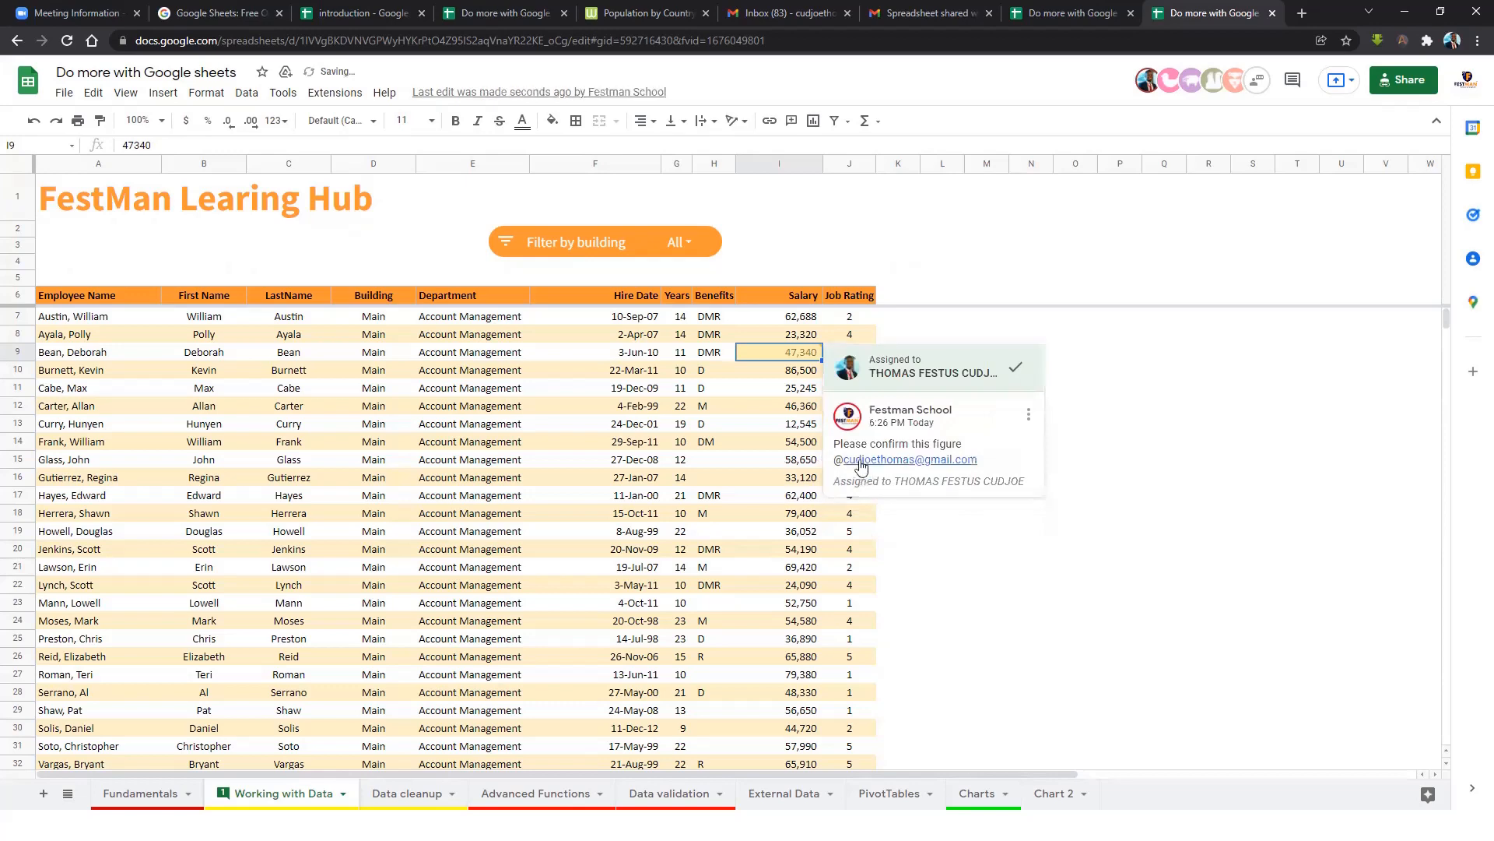
{"action": "left_click", "coordinate": [780, 441]}
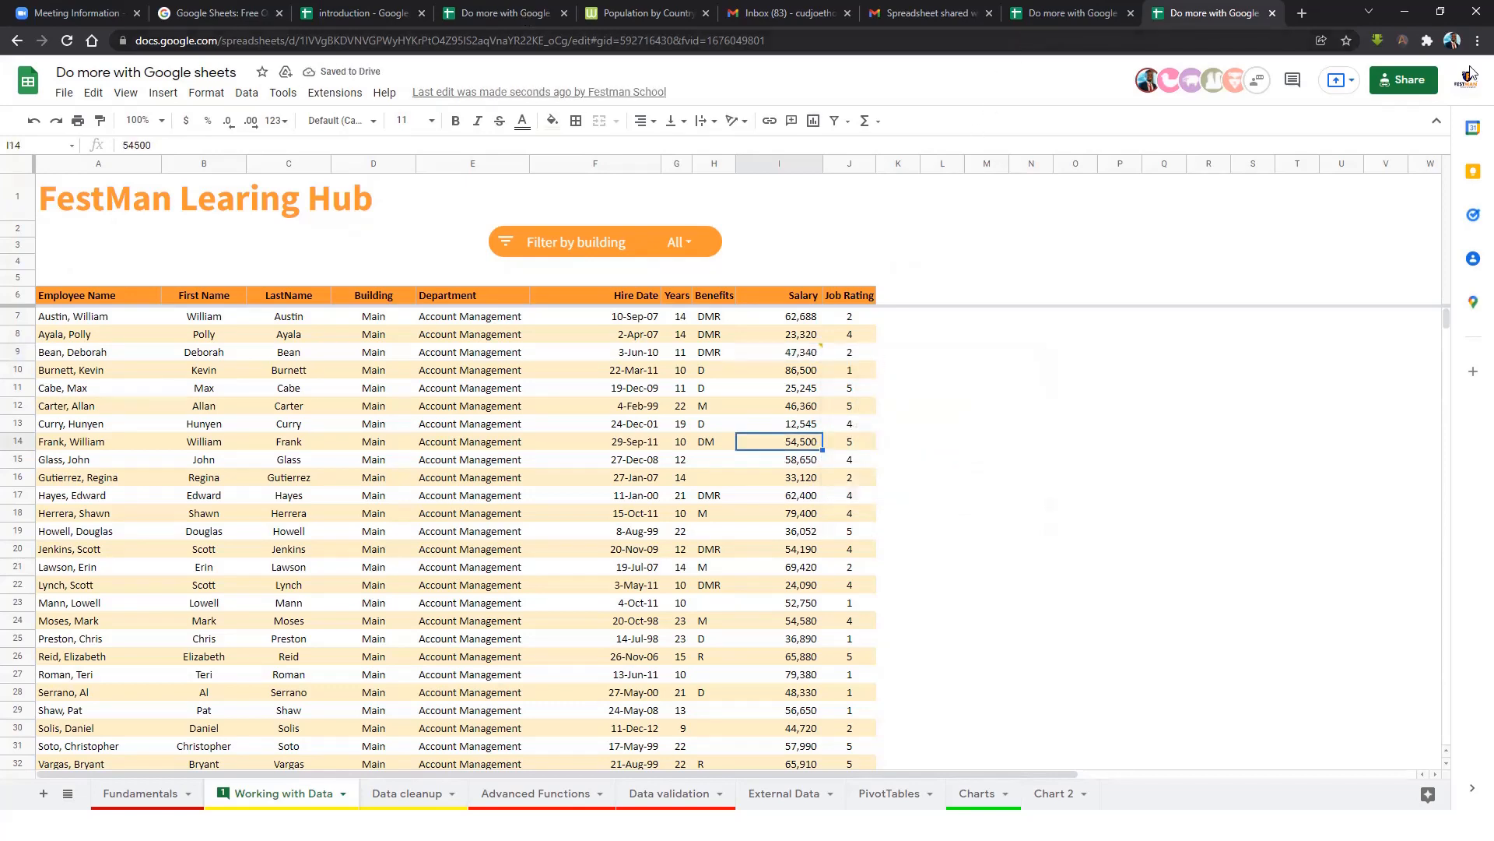
In the collaborator's copy, view the Working with Data salary cells around rows 430–461.
{"action": "left_click", "coordinate": [505, 13]}
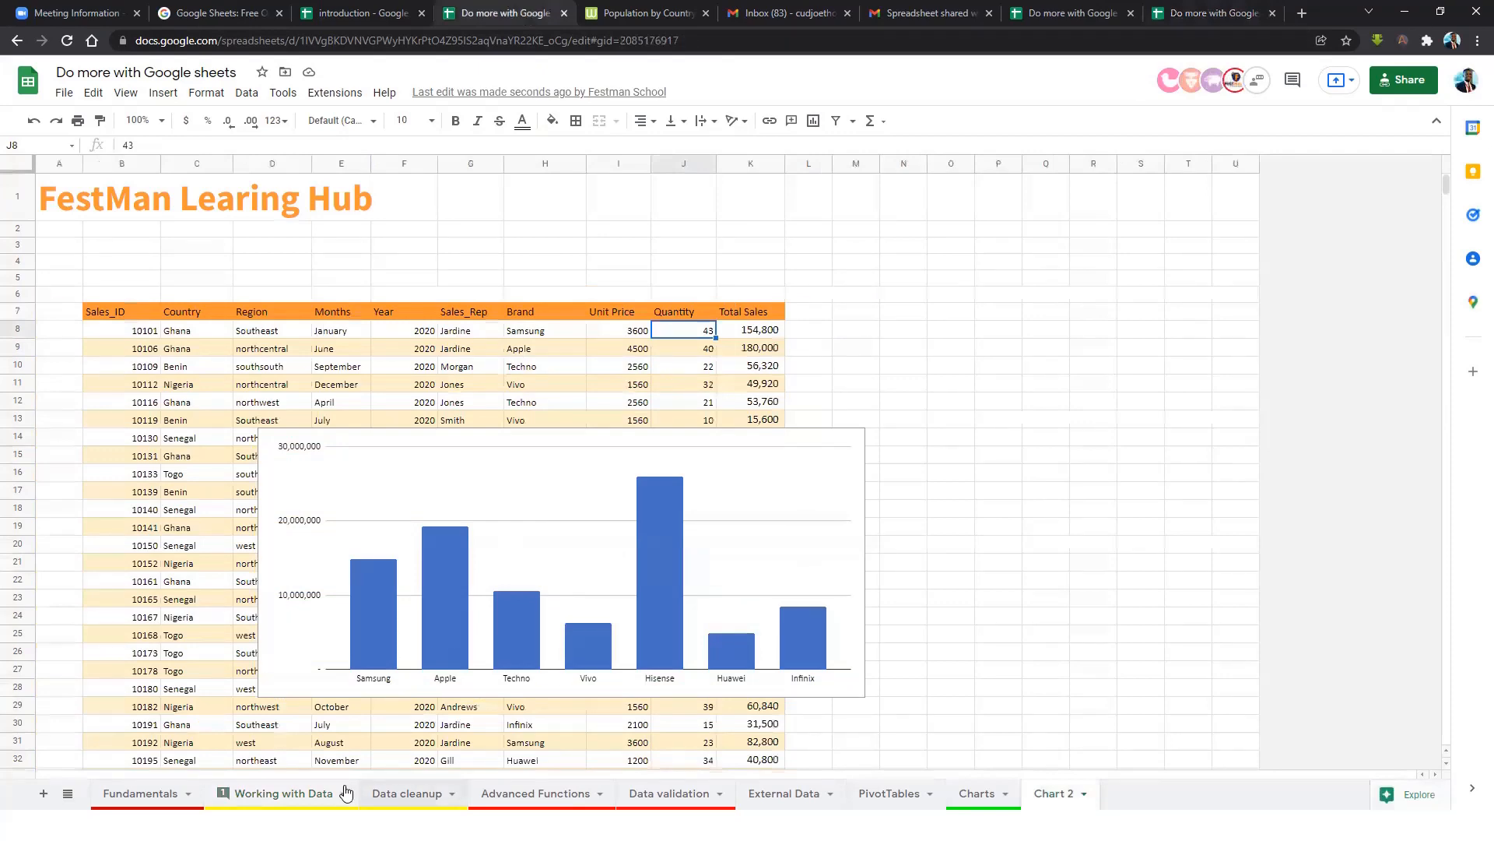
{"action": "left_click", "coordinate": [226, 793]}
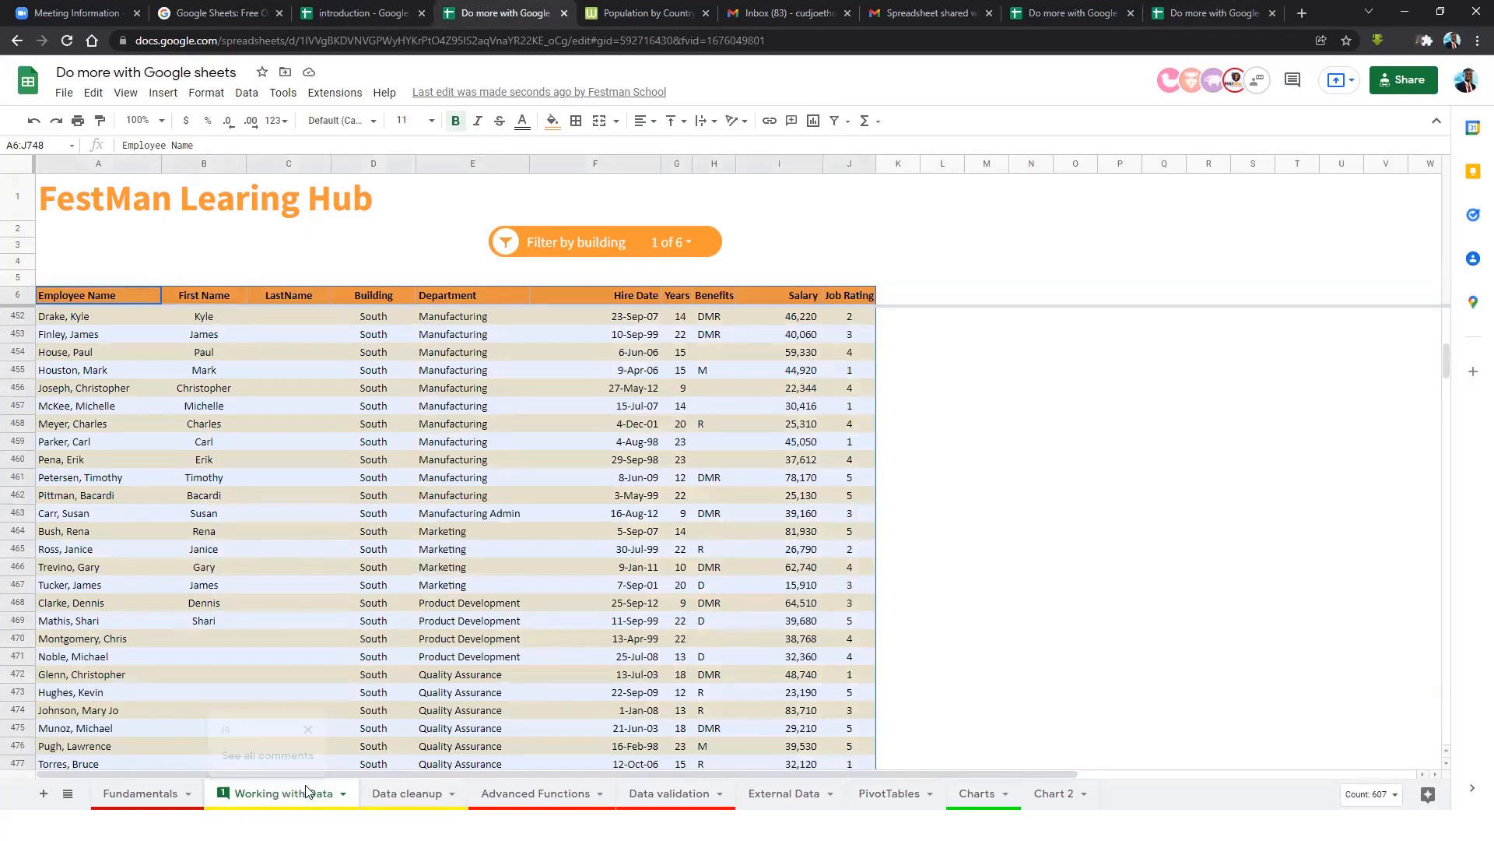
{"action": "left_click", "coordinate": [756, 372]}
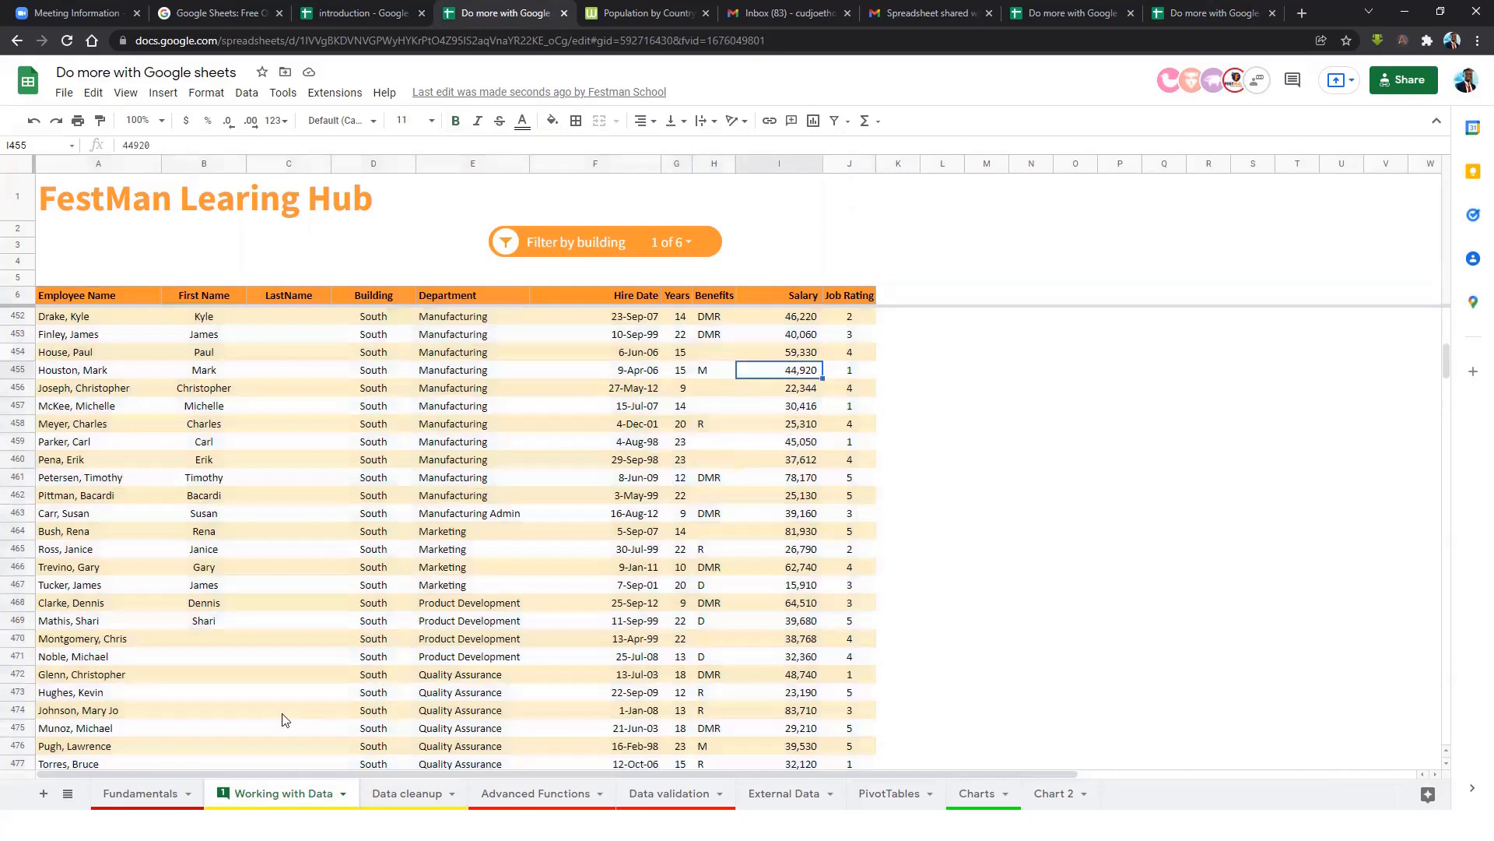
{"action": "left_click", "coordinate": [763, 477]}
{"action": "scroll", "coordinate": [794, 386], "scroll_direction": "up", "scroll_amount": 8}
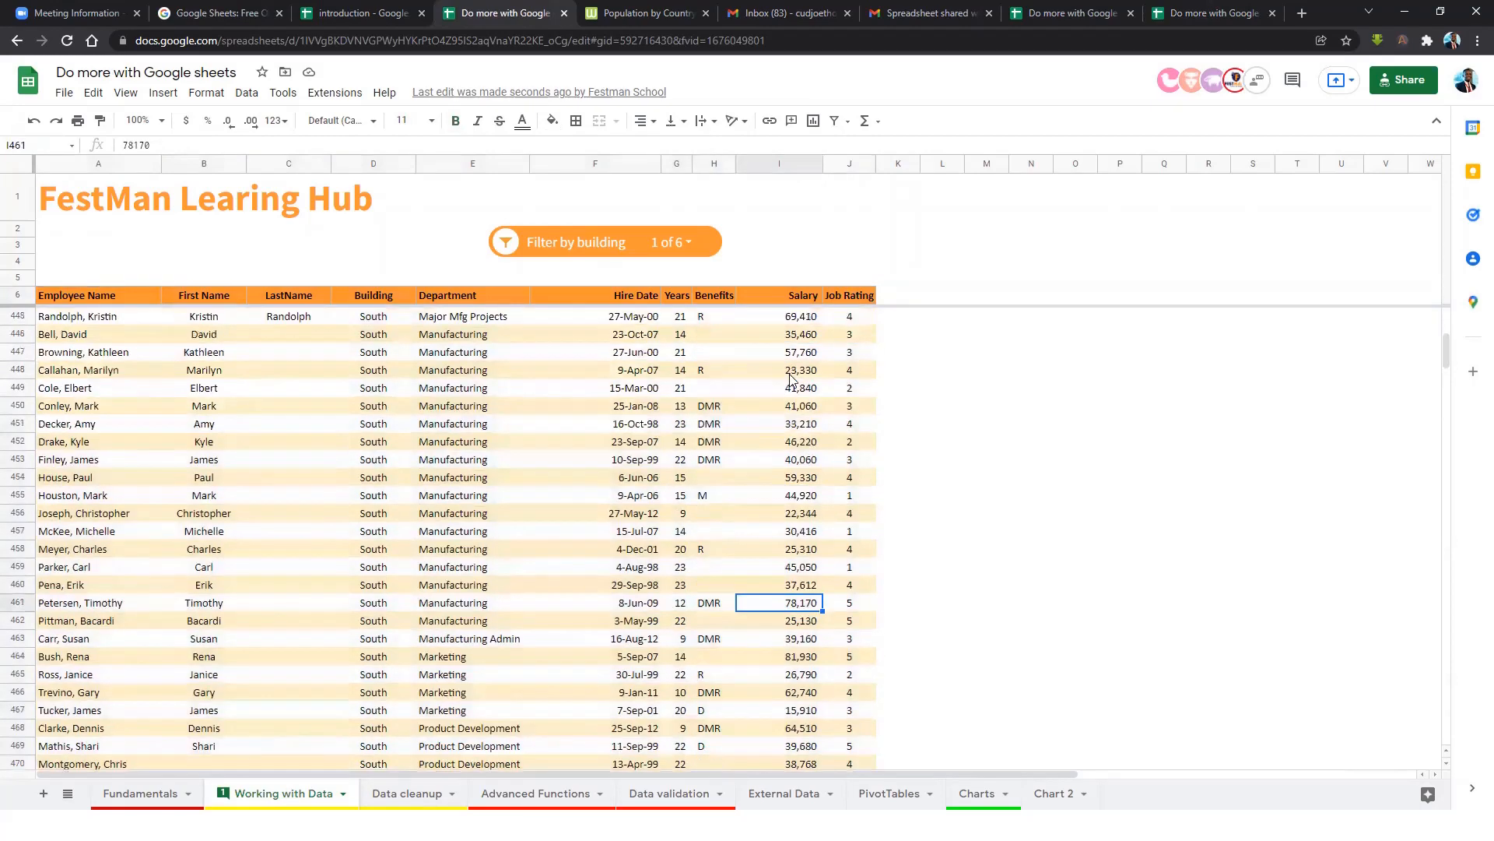
{"action": "left_click", "coordinate": [803, 351]}
{"action": "left_click", "coordinate": [795, 389]}
{"action": "left_click", "coordinate": [681, 406]}
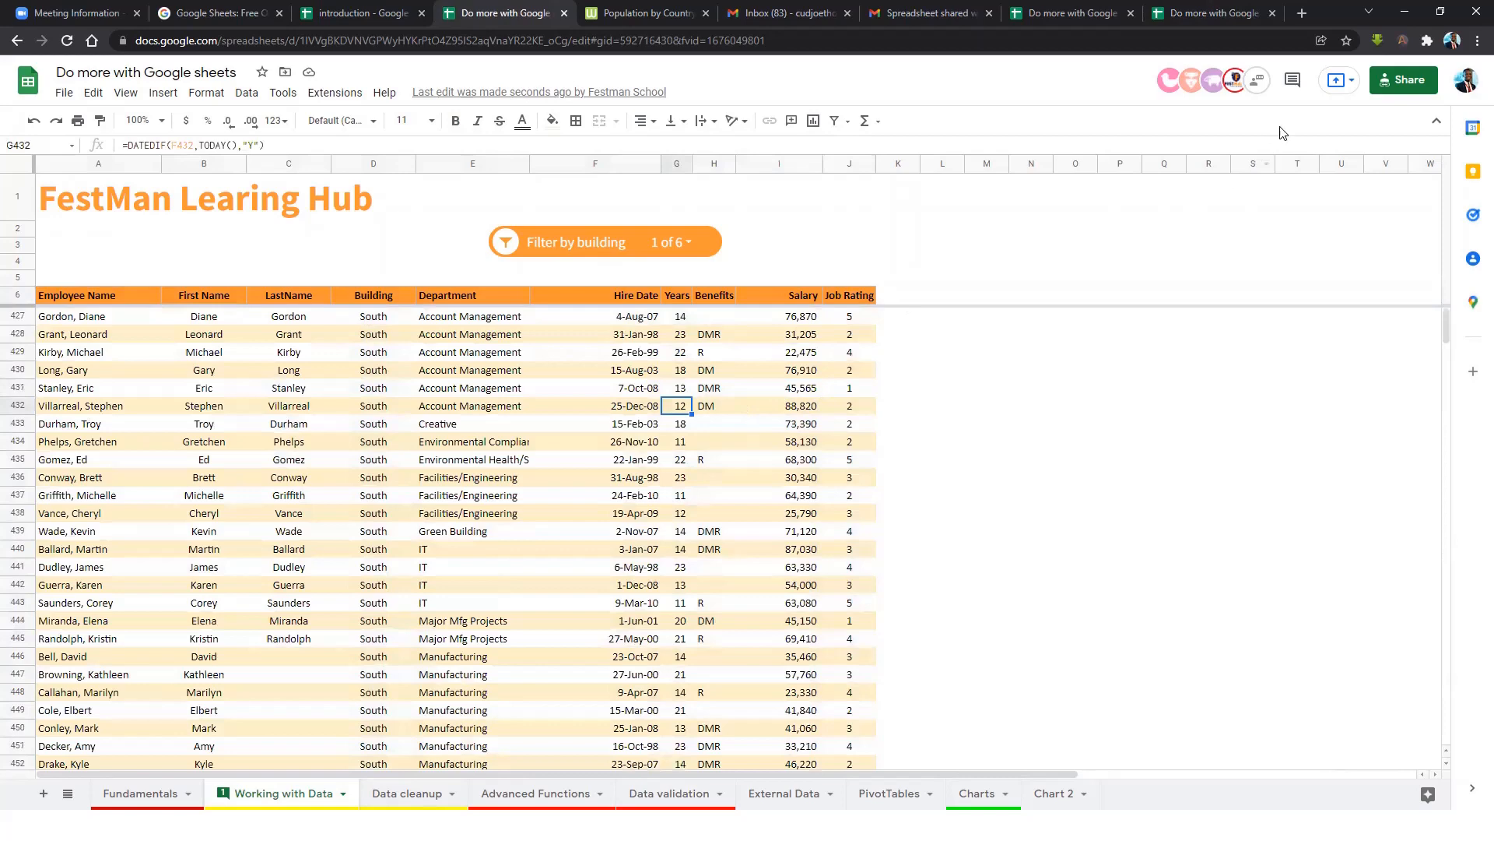
Reply 'Okay SIR' to the I9 comment thread from the Comments panel.
{"action": "left_click", "coordinate": [1292, 80]}
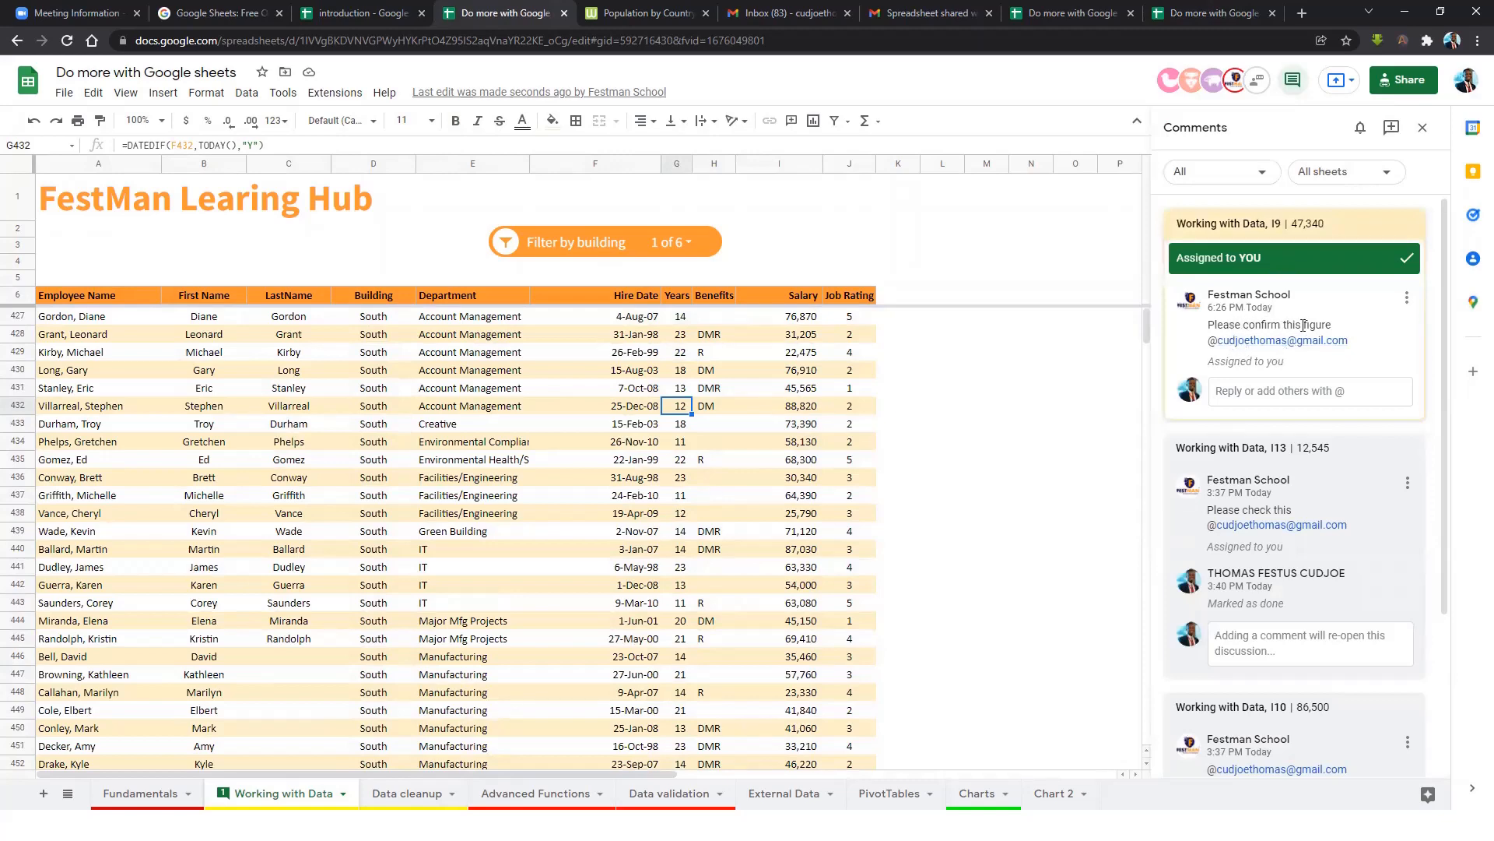
{"action": "left_click", "coordinate": [1249, 393]}
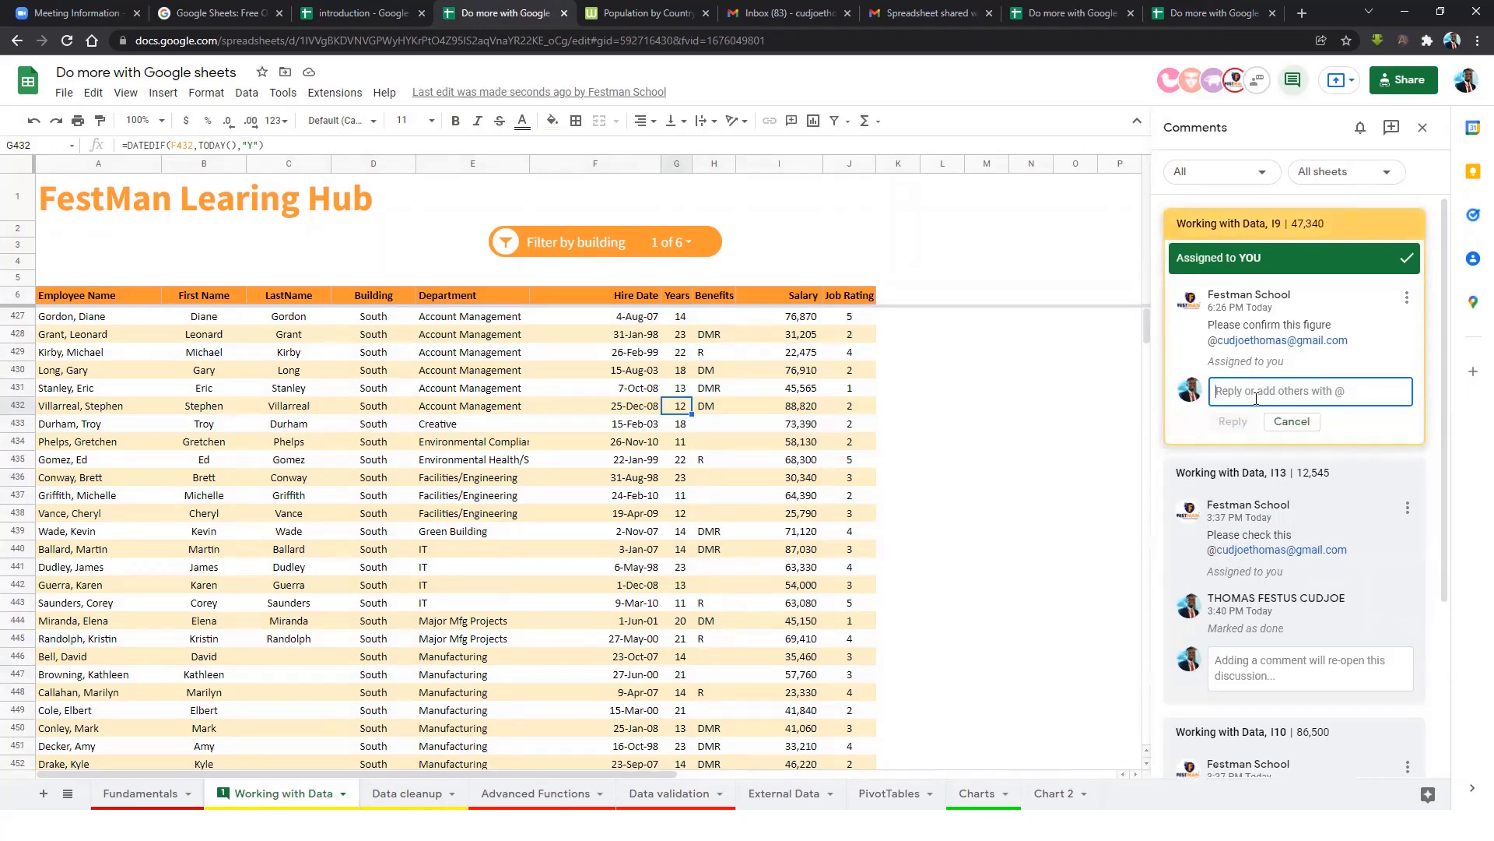
{"action": "type", "text": "Okay S"}
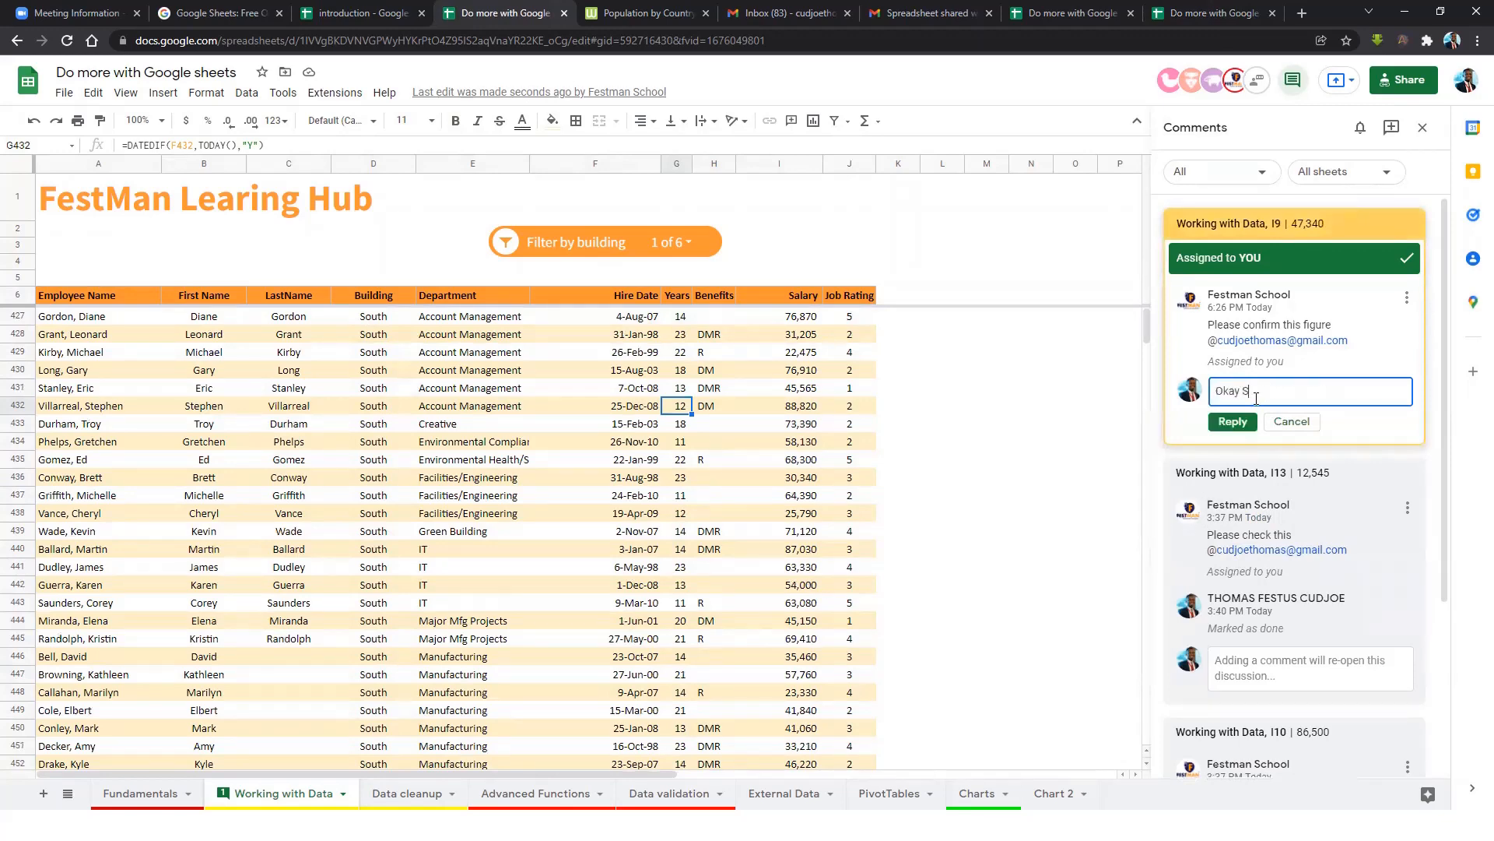
{"action": "left_click", "coordinate": [1232, 421]}
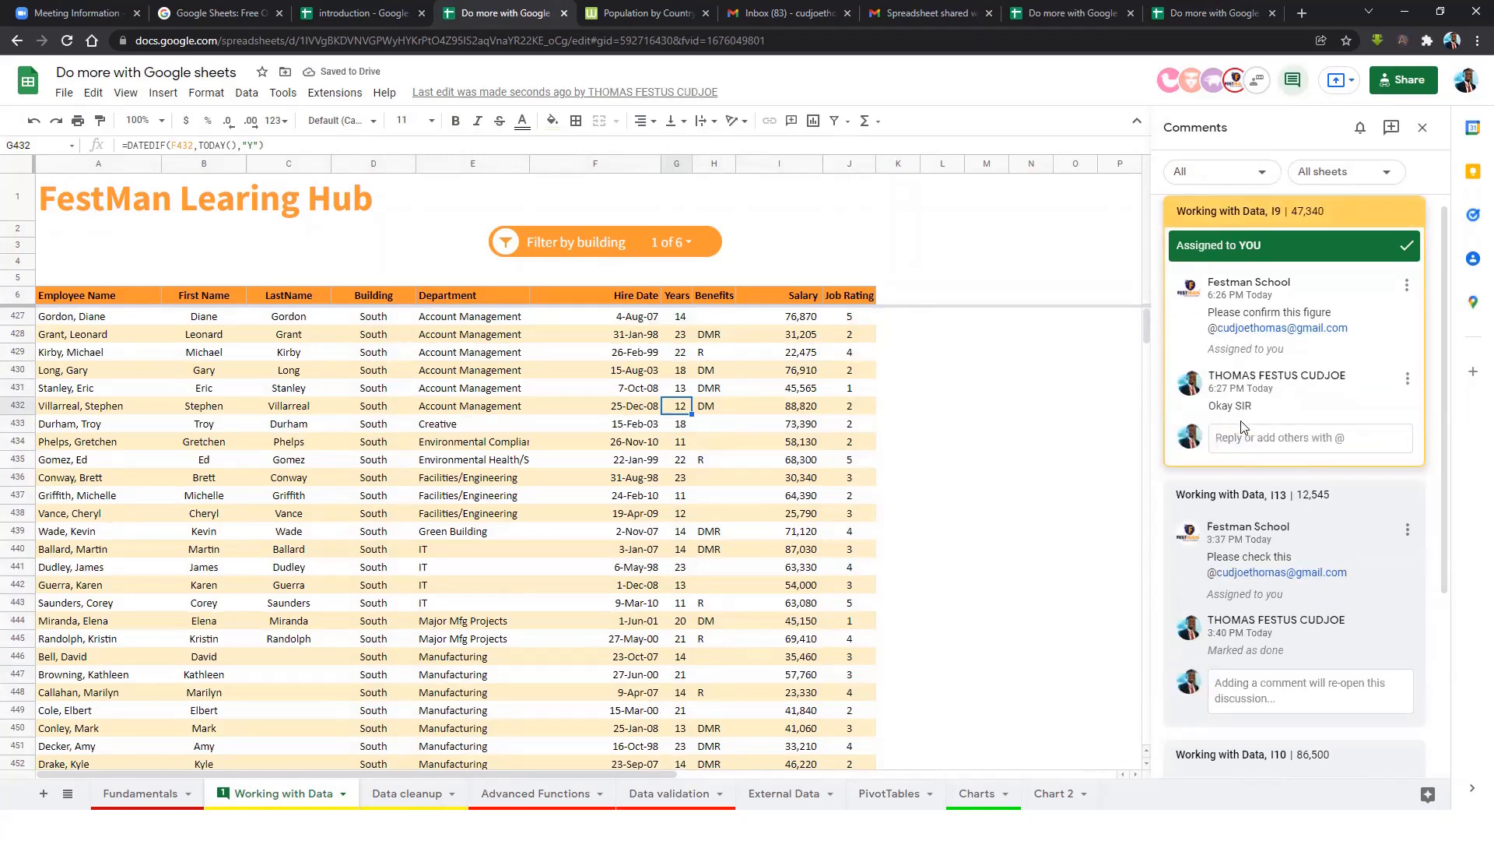
{"action": "left_click", "coordinate": [788, 410]}
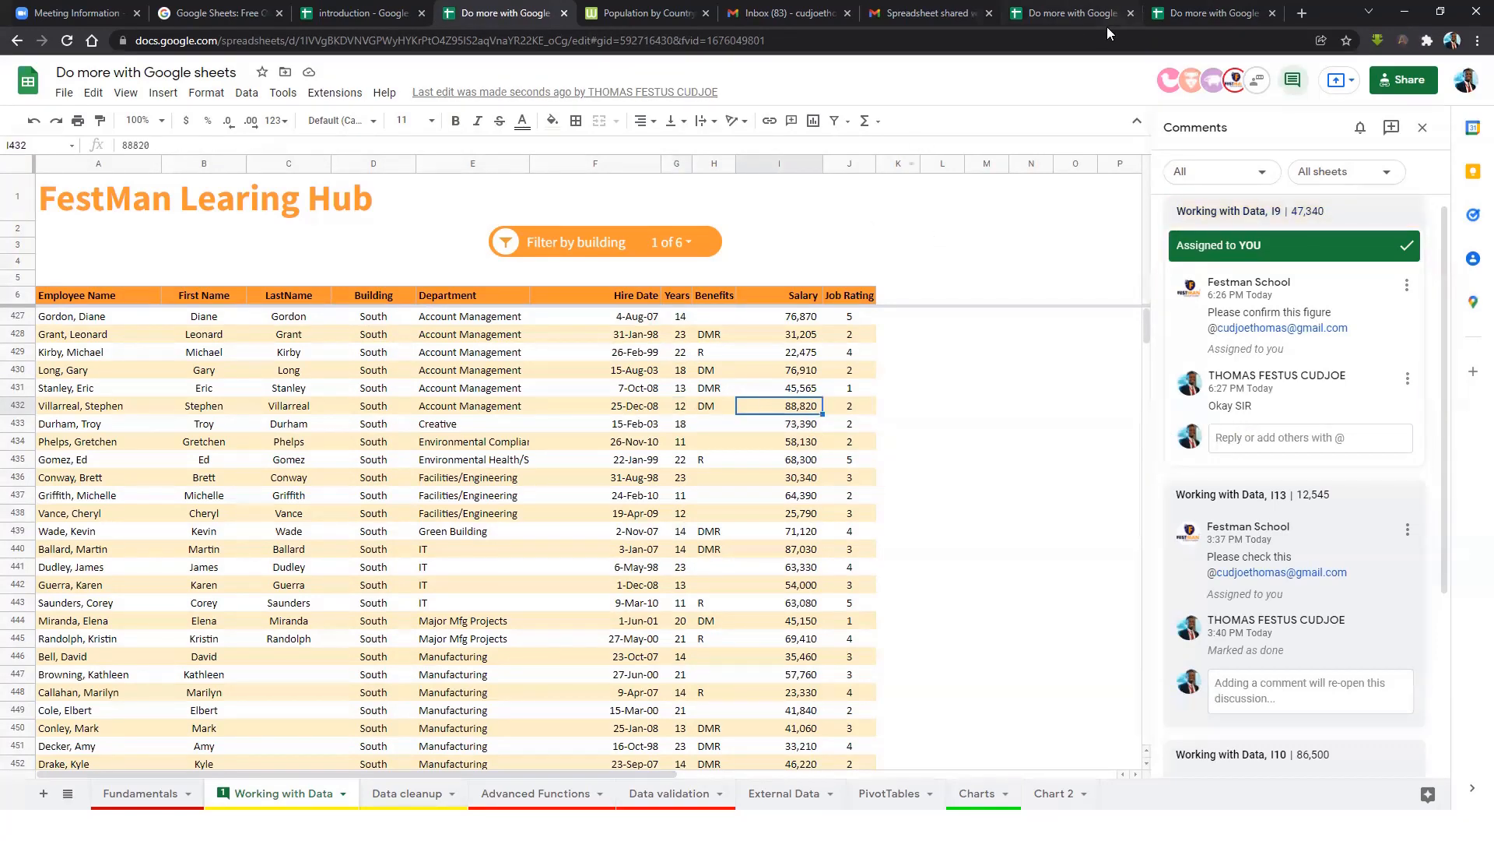
Back in the owner's copy, post the follow-up reply 'OKay' on the I9 comment thread.
{"action": "left_click", "coordinate": [1219, 16]}
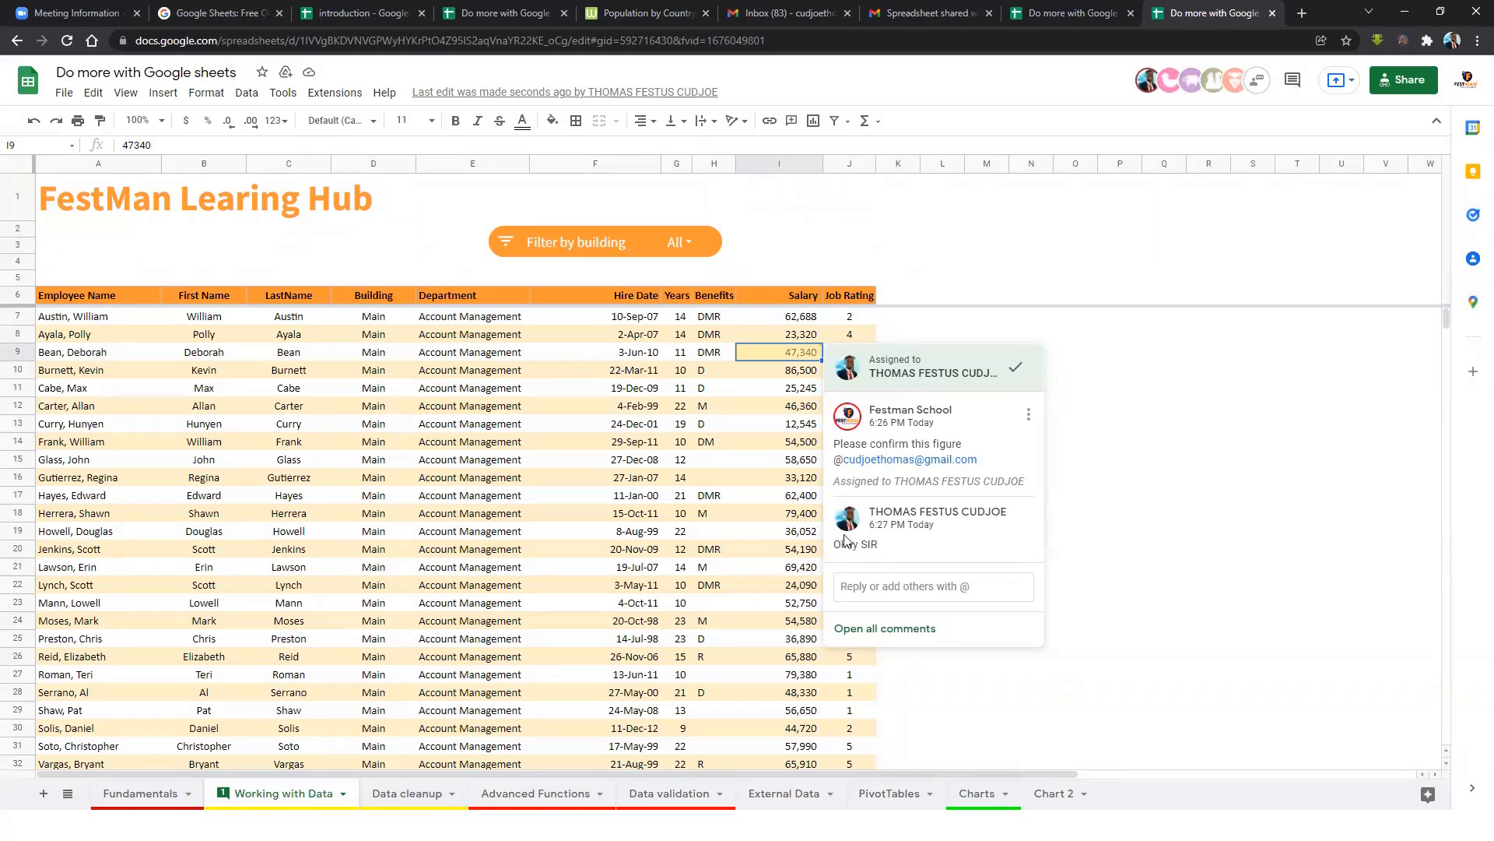
{"action": "left_click", "coordinate": [890, 587]}
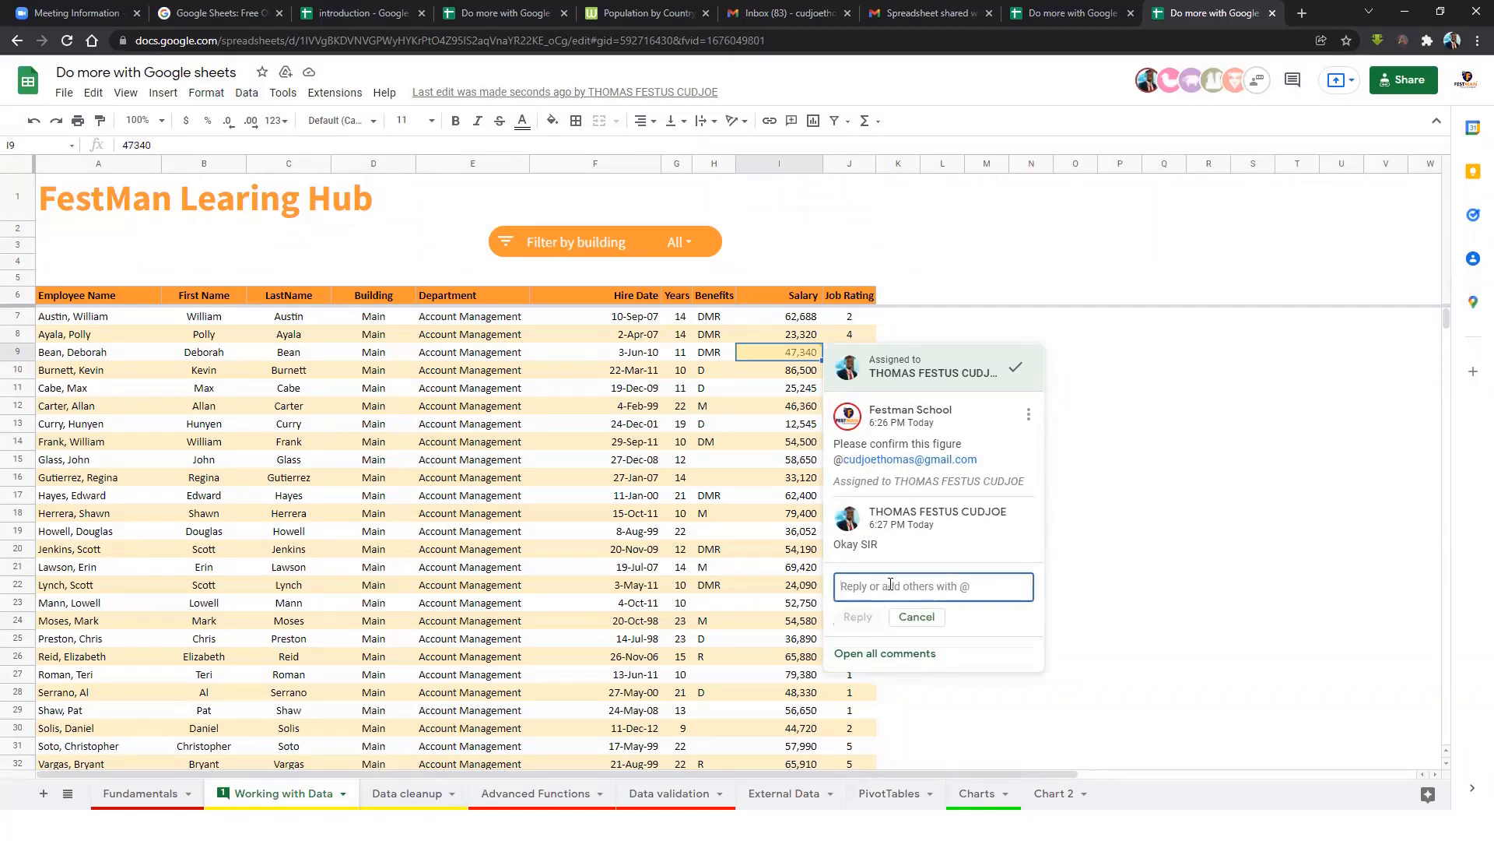
{"action": "type", "text": "OKay"}
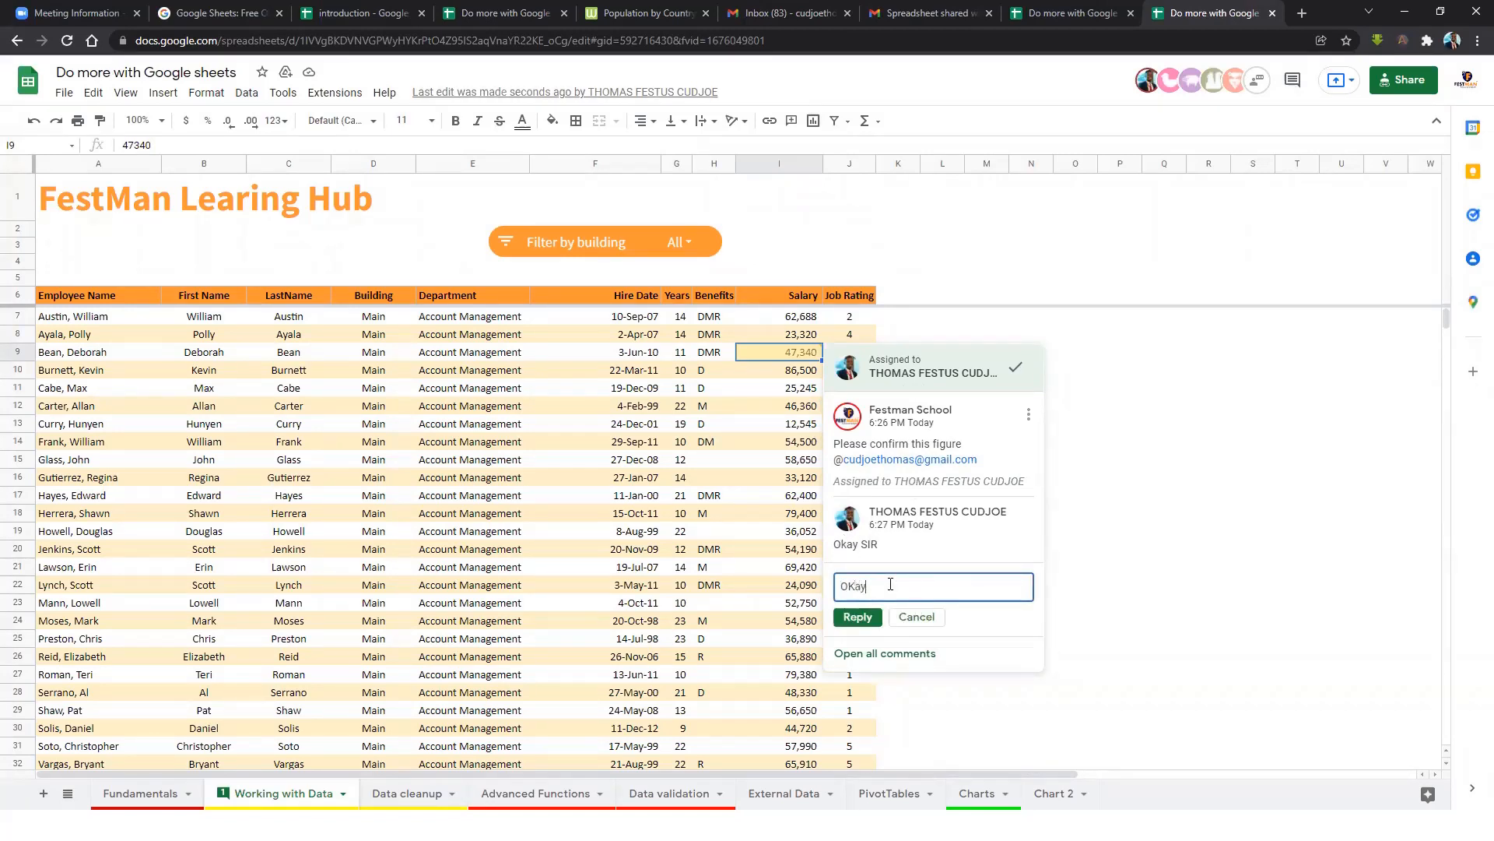
{"action": "left_click", "coordinate": [858, 616]}
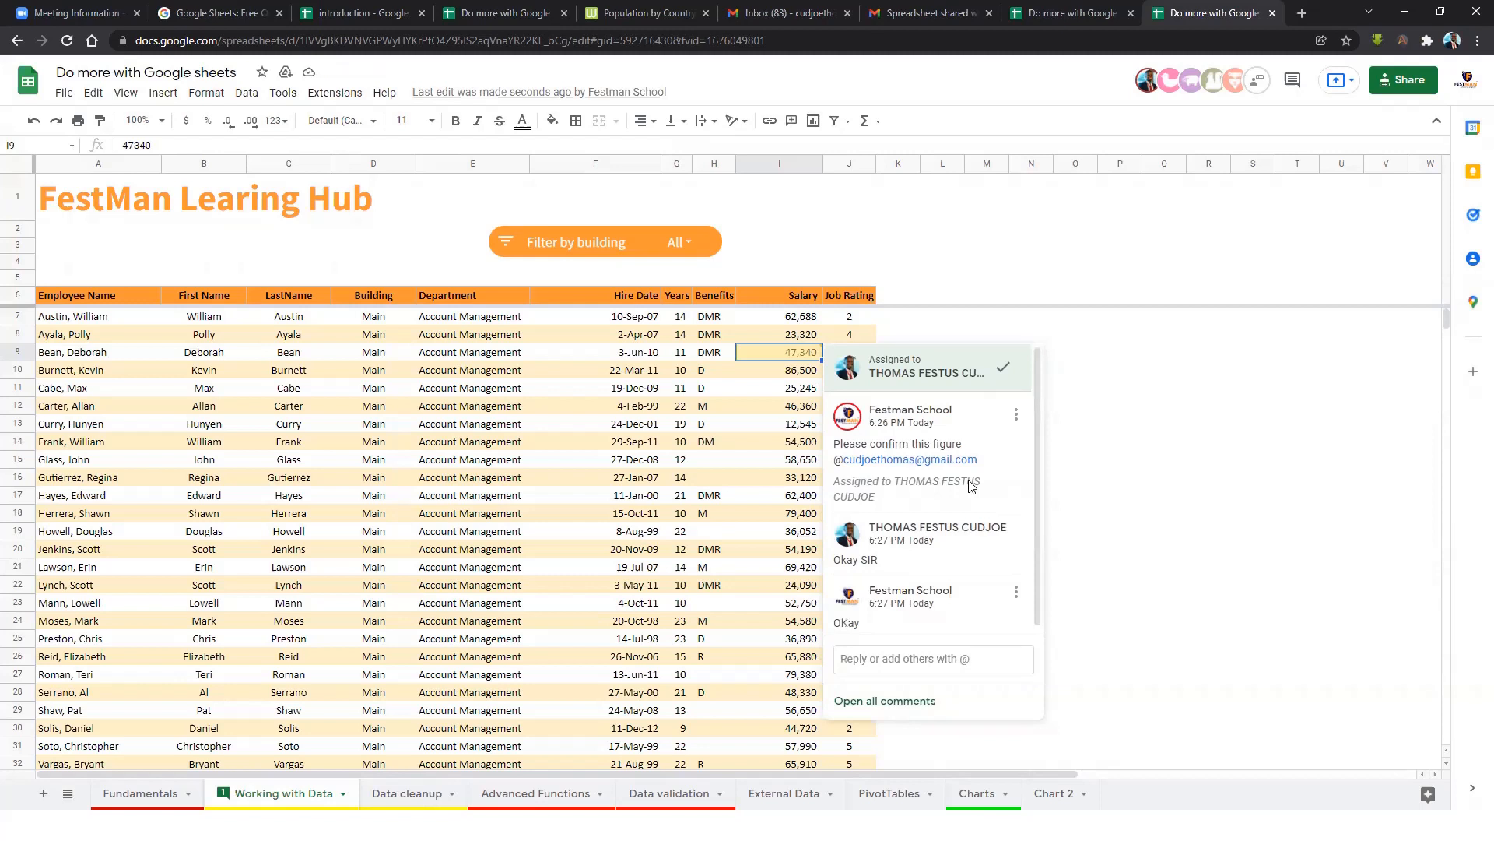
{"action": "left_click", "coordinate": [796, 444]}
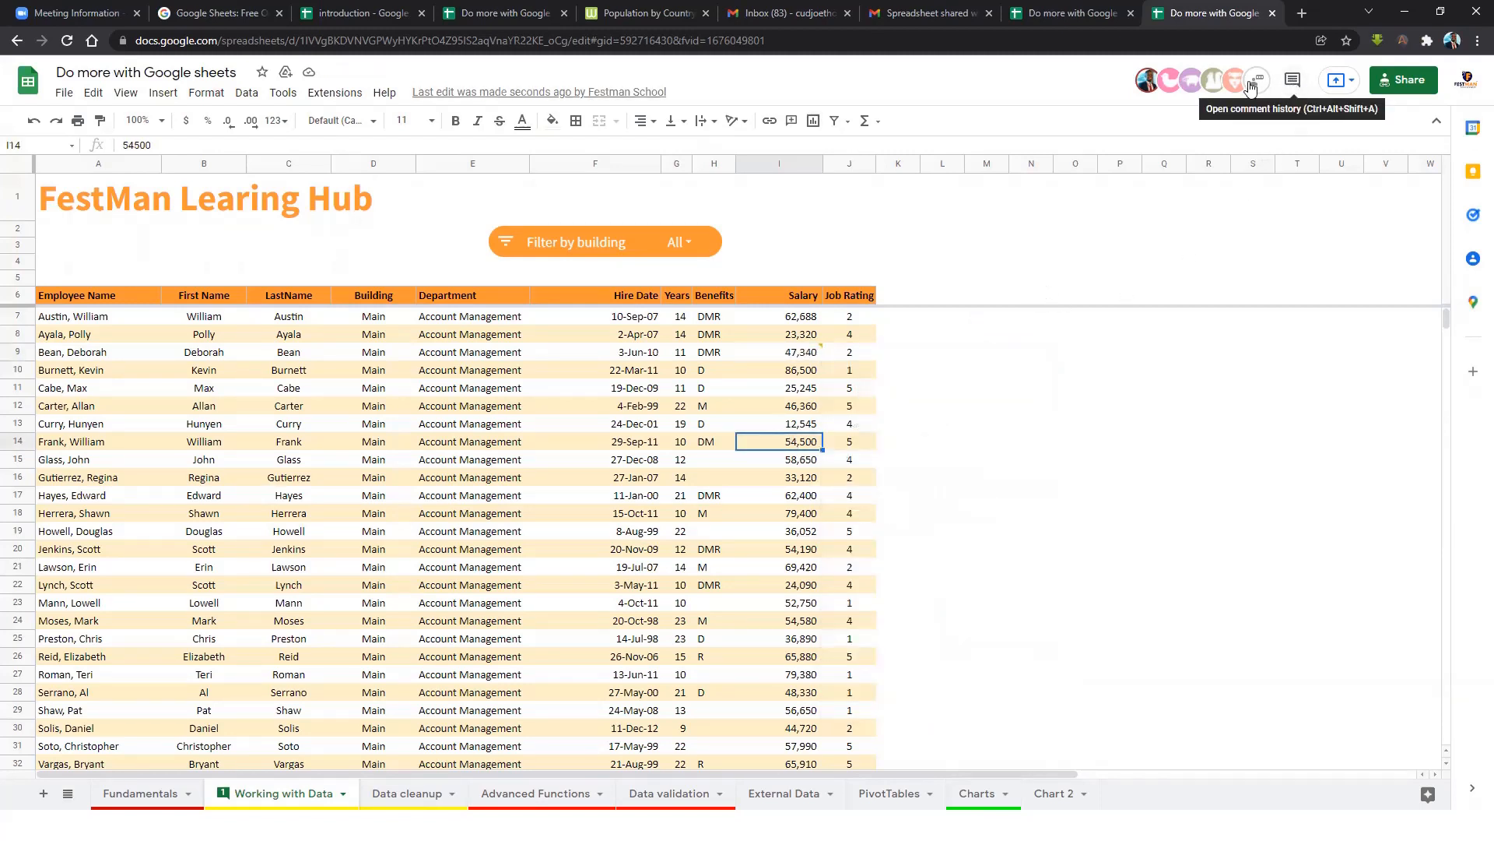
Start a Google Chat from the first collaborator's profile card, then close it and return to the workbook.
{"action": "left_click", "coordinate": [1145, 87]}
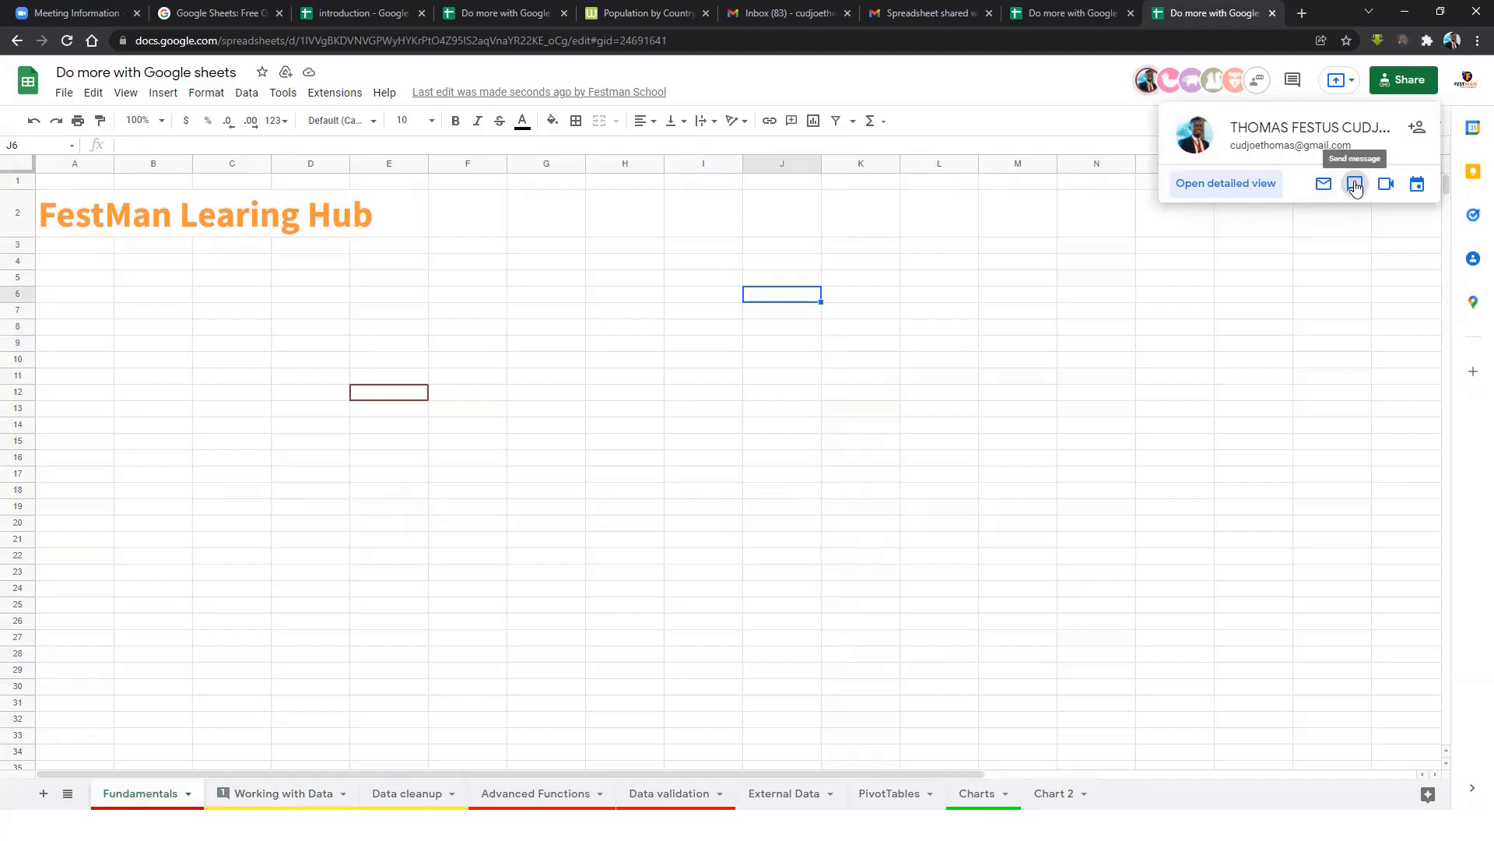
{"action": "left_click", "coordinate": [1355, 185]}
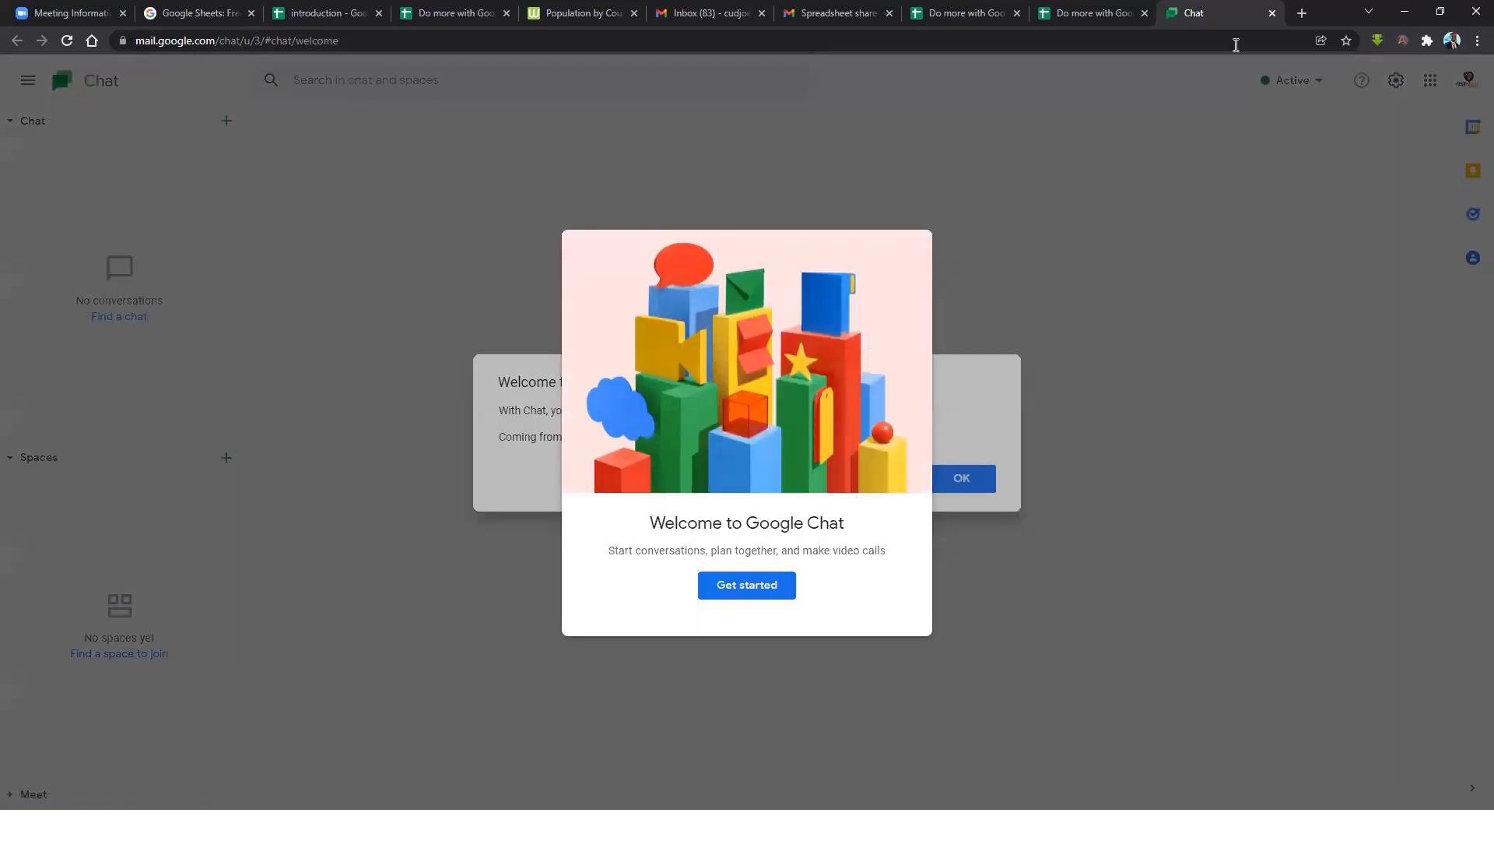
{"action": "left_click", "coordinate": [1270, 14]}
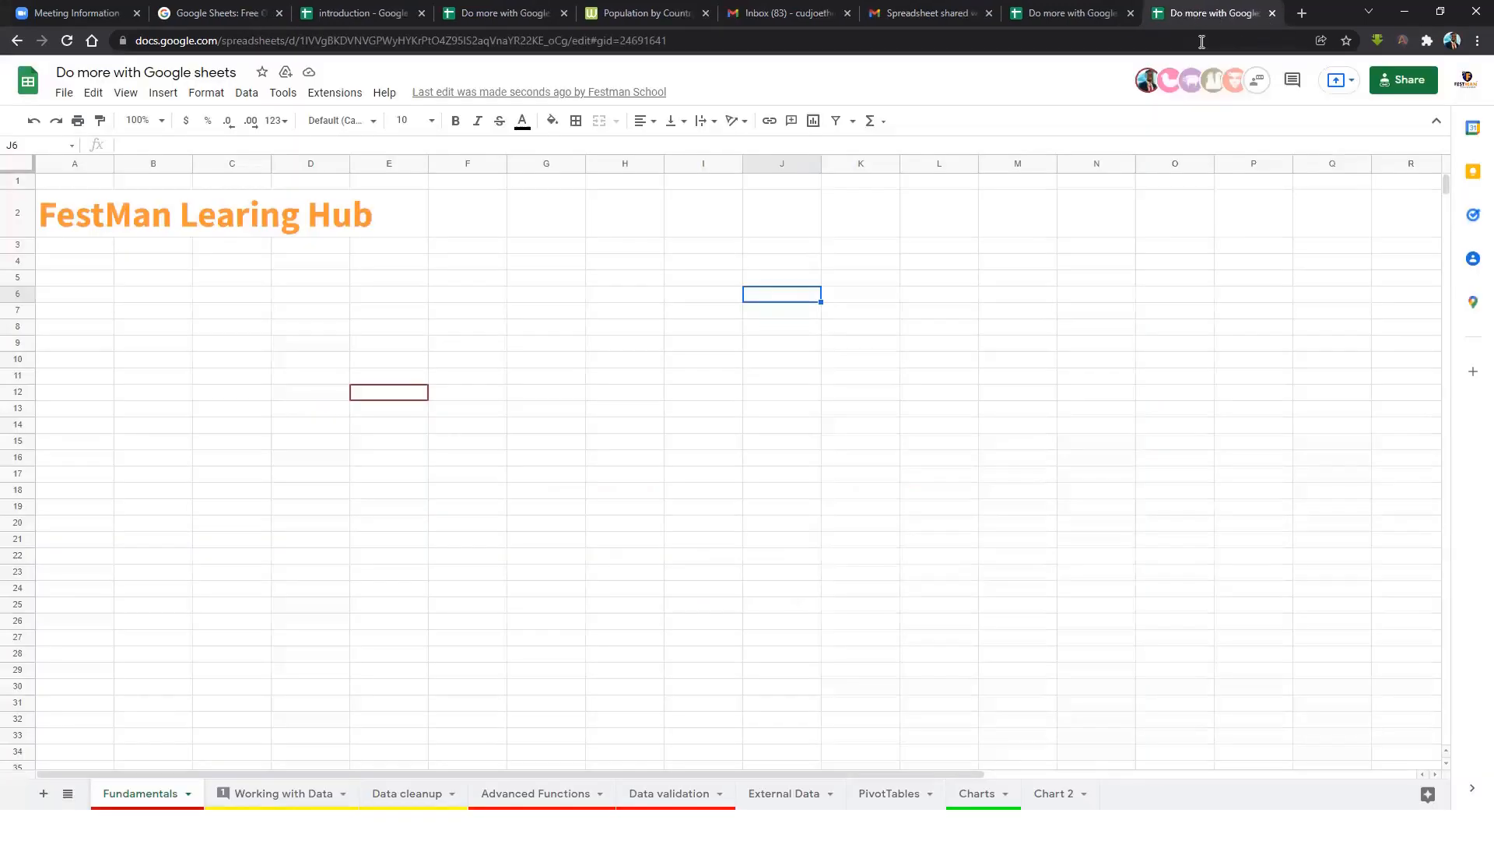
{"action": "left_click", "coordinate": [1080, 17]}
Send a 'Hello Guys' message in the document chat beside the Working with Data sheet.
{"action": "left_click", "coordinate": [498, 13]}
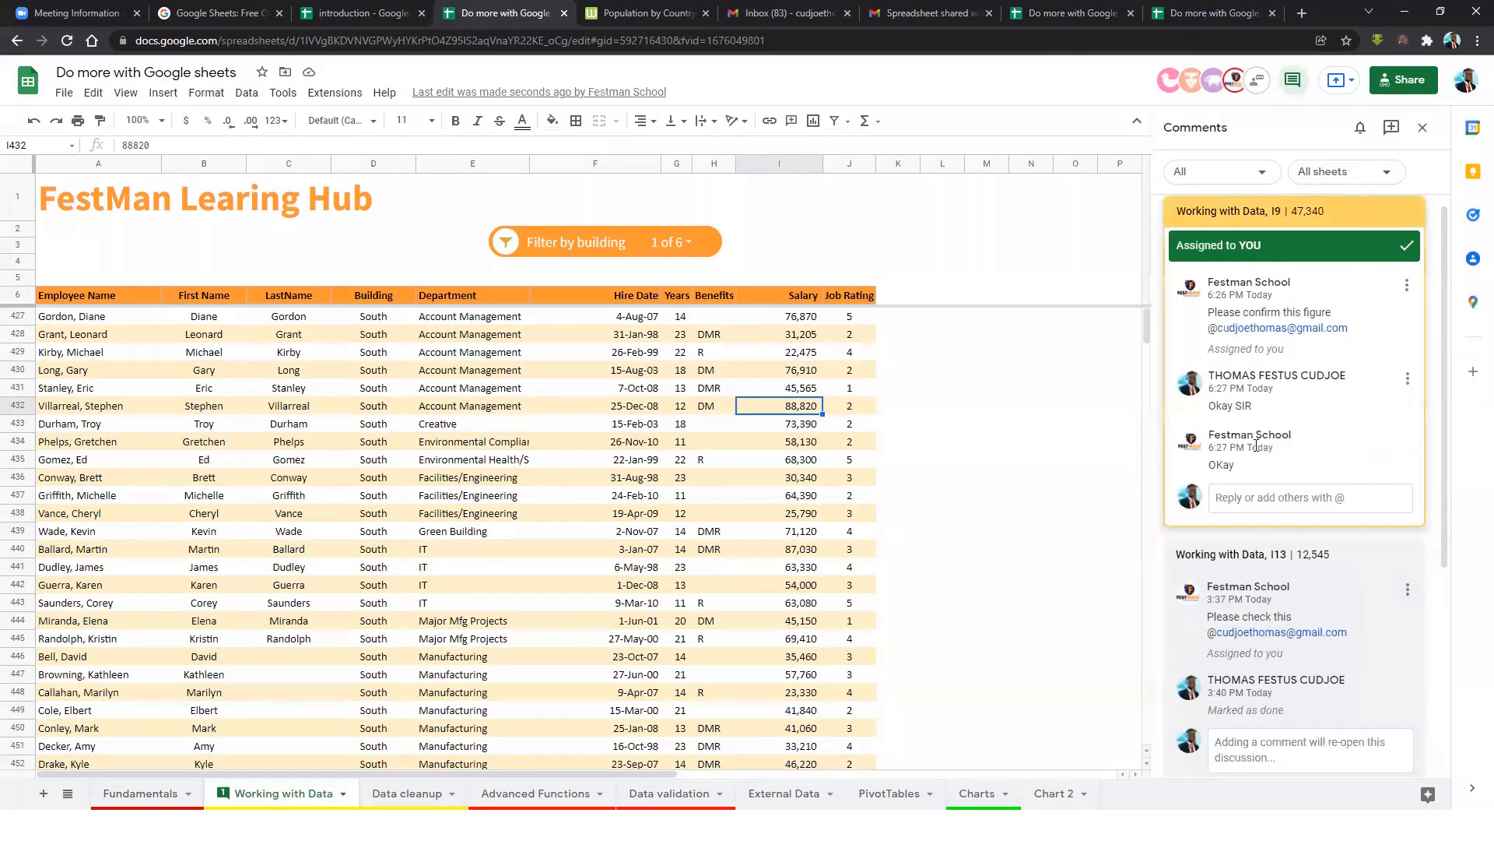
{"action": "scroll", "coordinate": [1253, 405], "scroll_direction": "down", "scroll_amount": 2}
{"action": "scroll", "coordinate": [1245, 366], "scroll_direction": "up", "scroll_amount": 3}
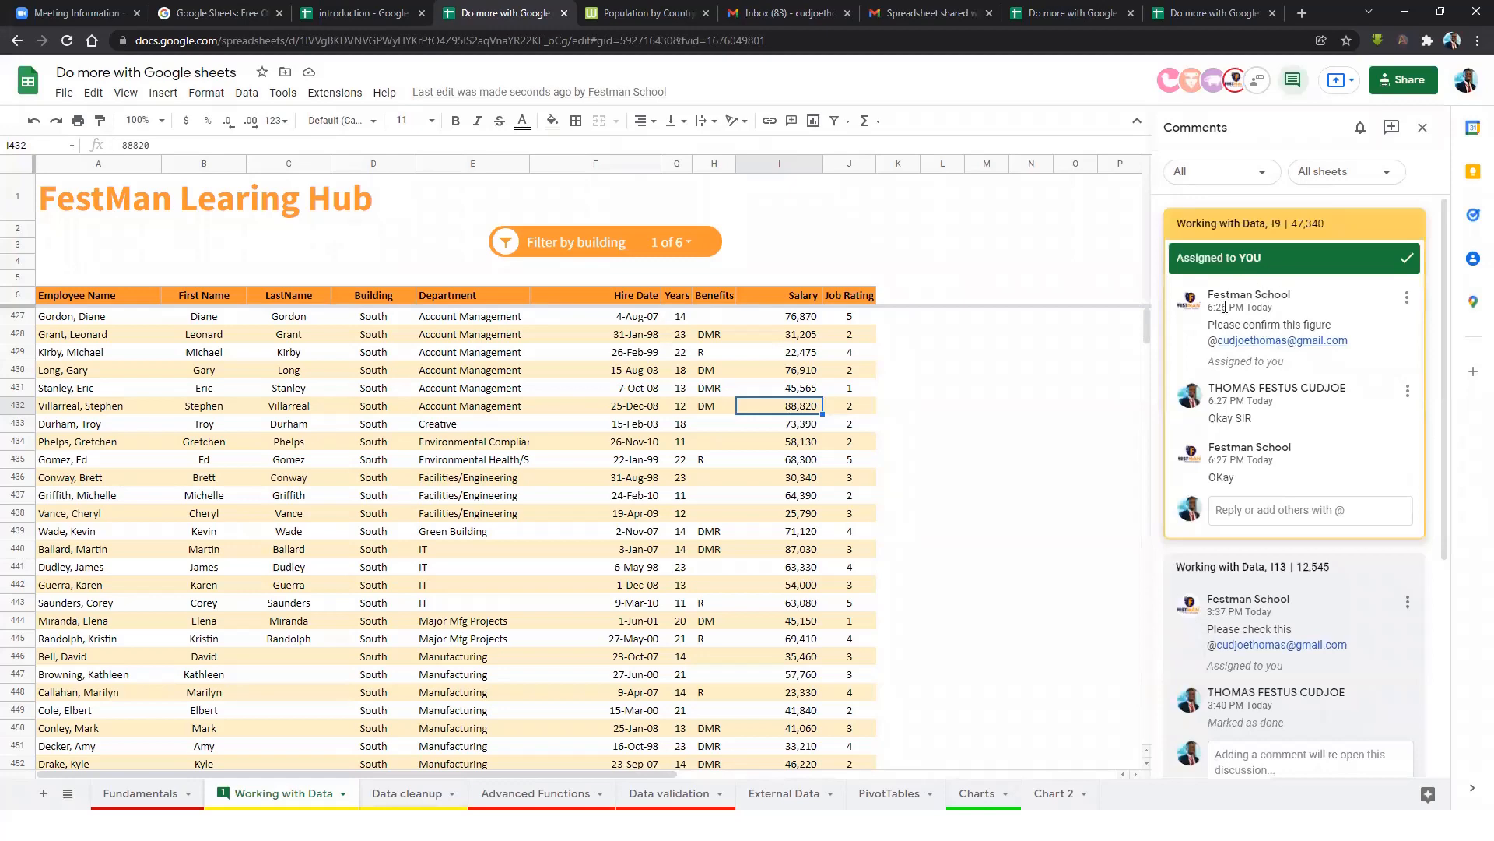
{"action": "mouse_move", "coordinate": [846, 405]}
{"action": "left_mouse_down"}
{"action": "mouse_move", "coordinate": [833, 413]}
{"action": "mouse_move", "coordinate": [847, 424]}
{"action": "left_mouse_up"}
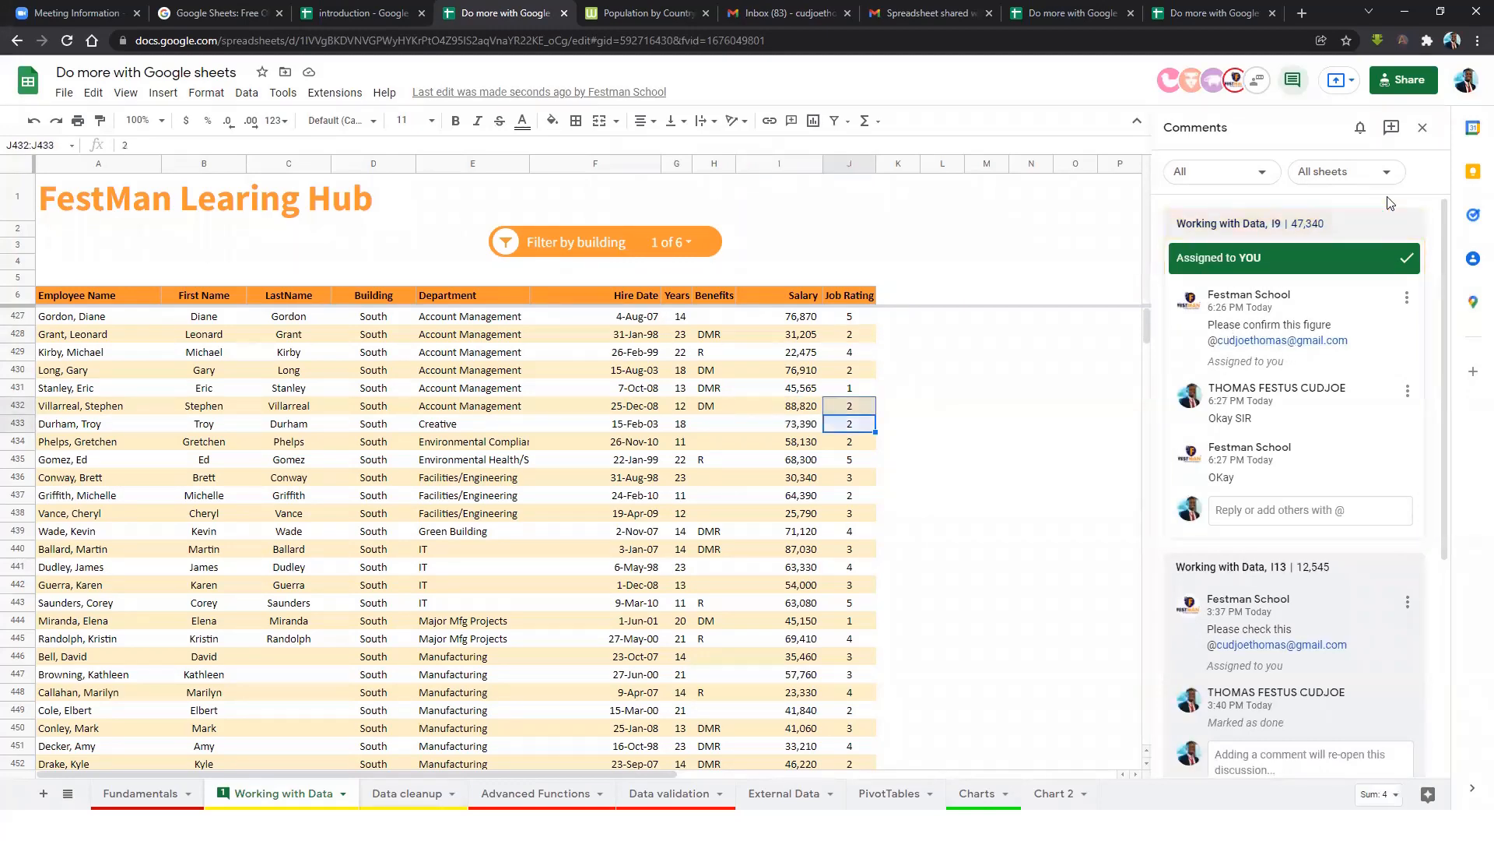
{"action": "left_click", "coordinate": [1258, 80]}
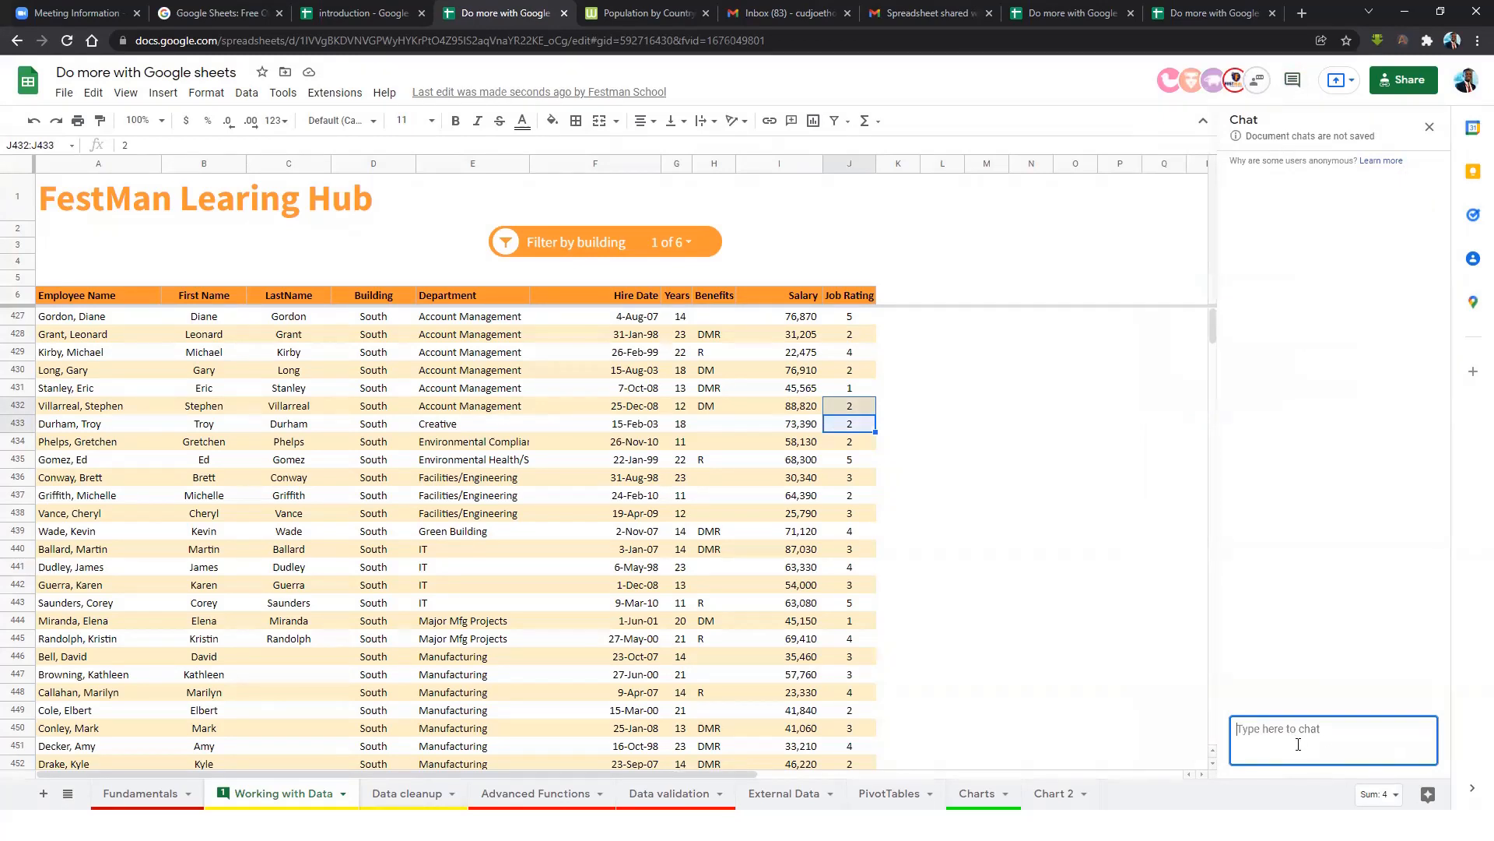
{"action": "type", "text": "@"}
{"action": "left_click_drag", "start_coordinate": [1301, 739], "coordinate": [1227, 744]}
{"action": "key", "text": "Return"}
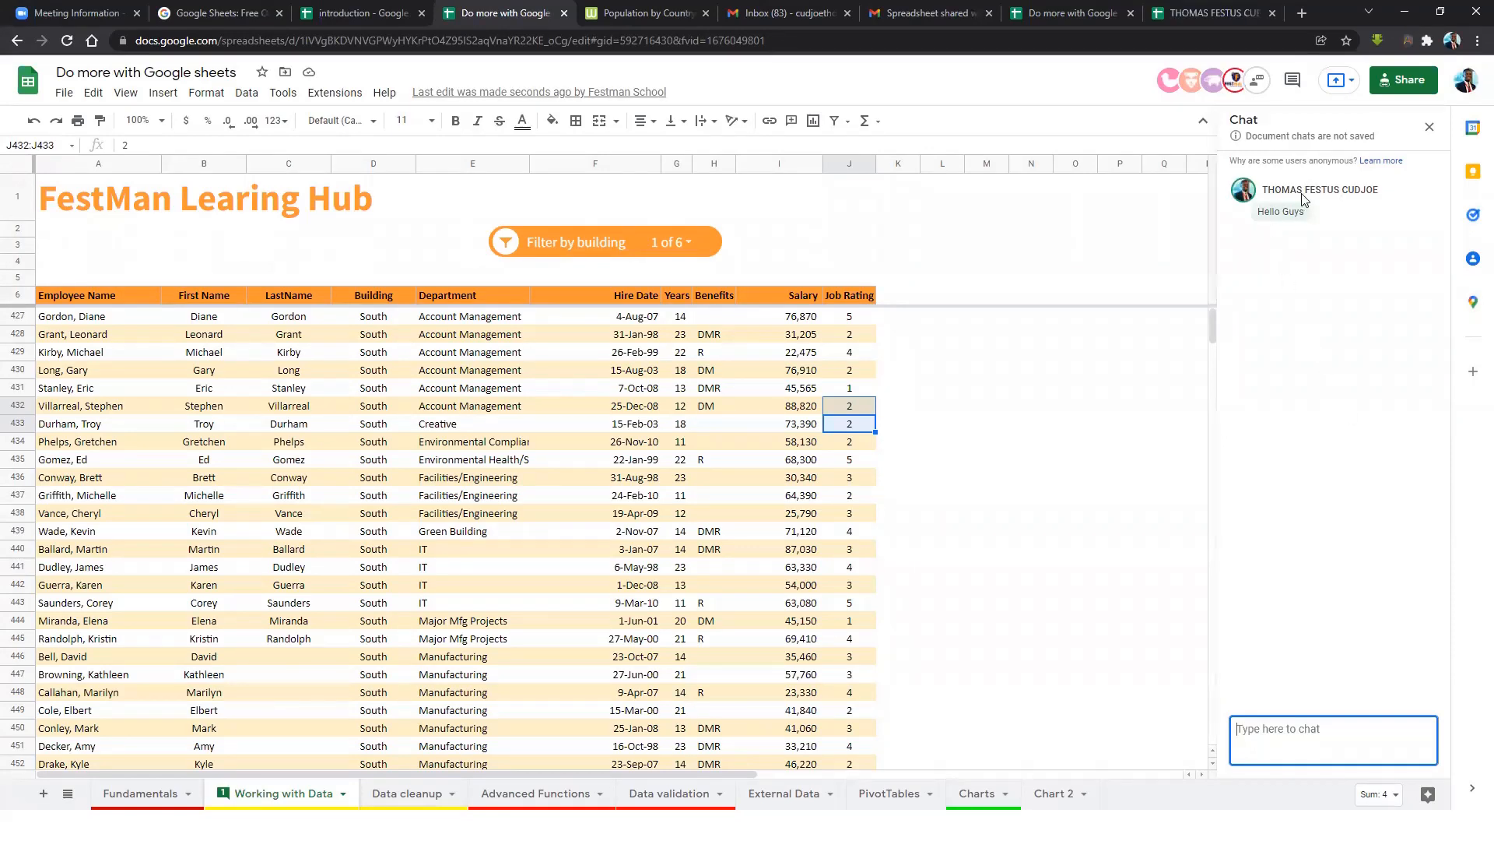
From the collaborator's copy, answer in the chat with a greeting addressed to the other collaborator.
{"action": "left_click", "coordinate": [1196, 17]}
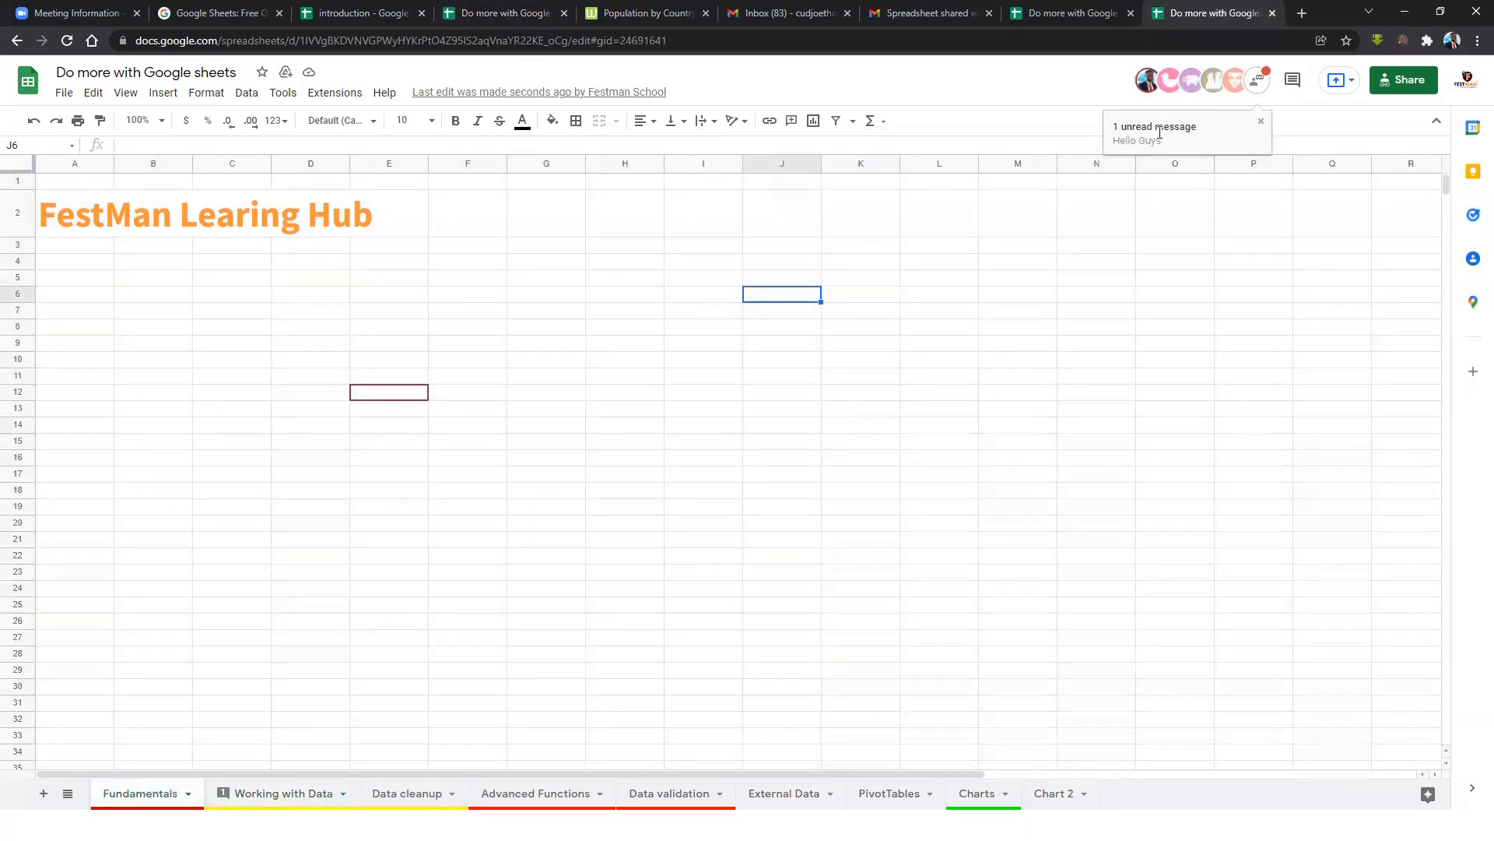
{"action": "left_click", "coordinate": [1257, 80]}
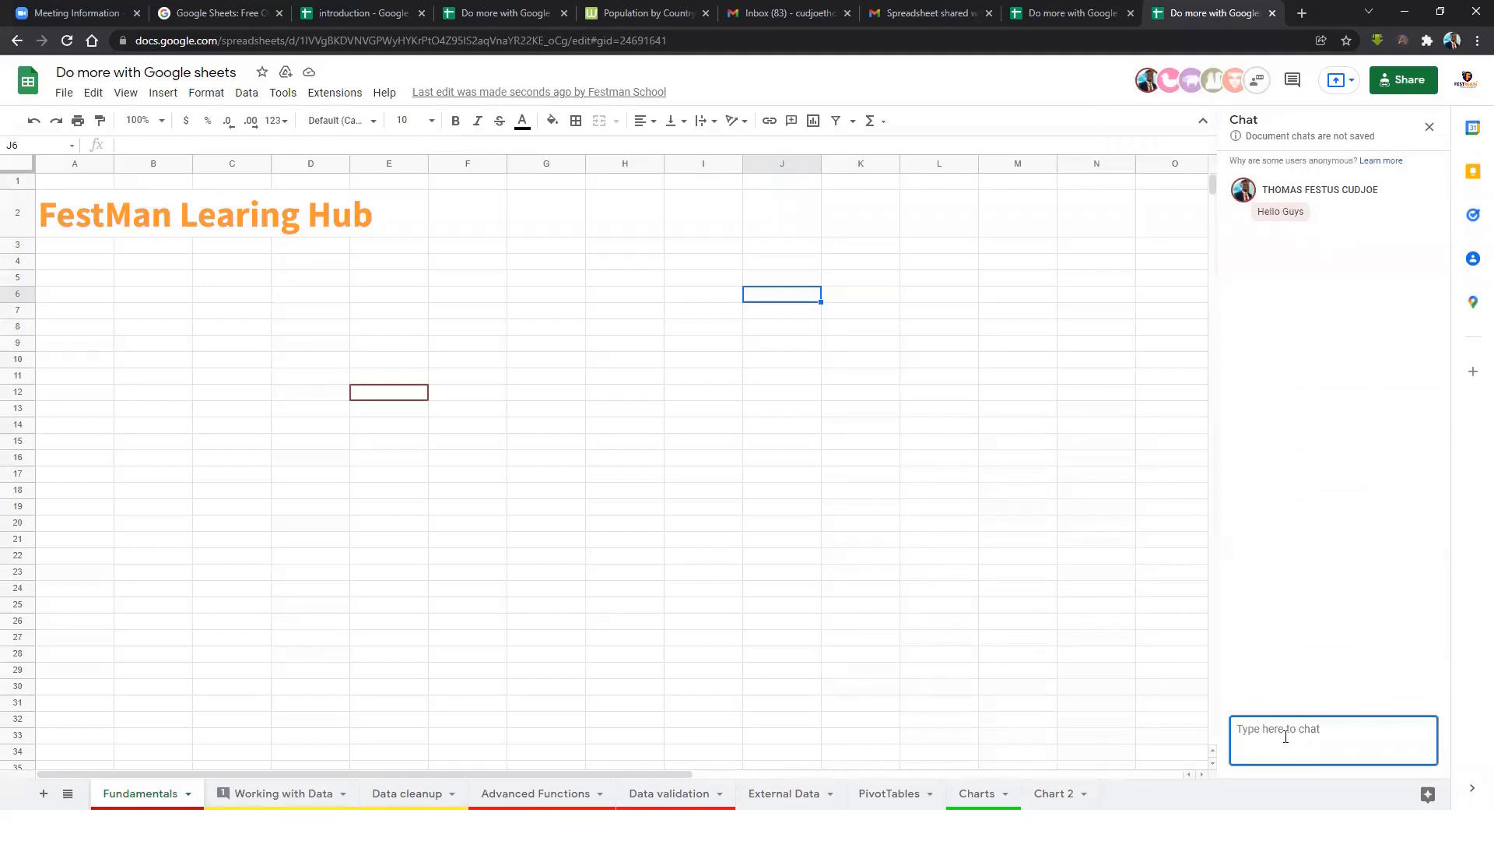
{"action": "type", "text": "Hi Festus"}
{"action": "key", "text": "Return"}
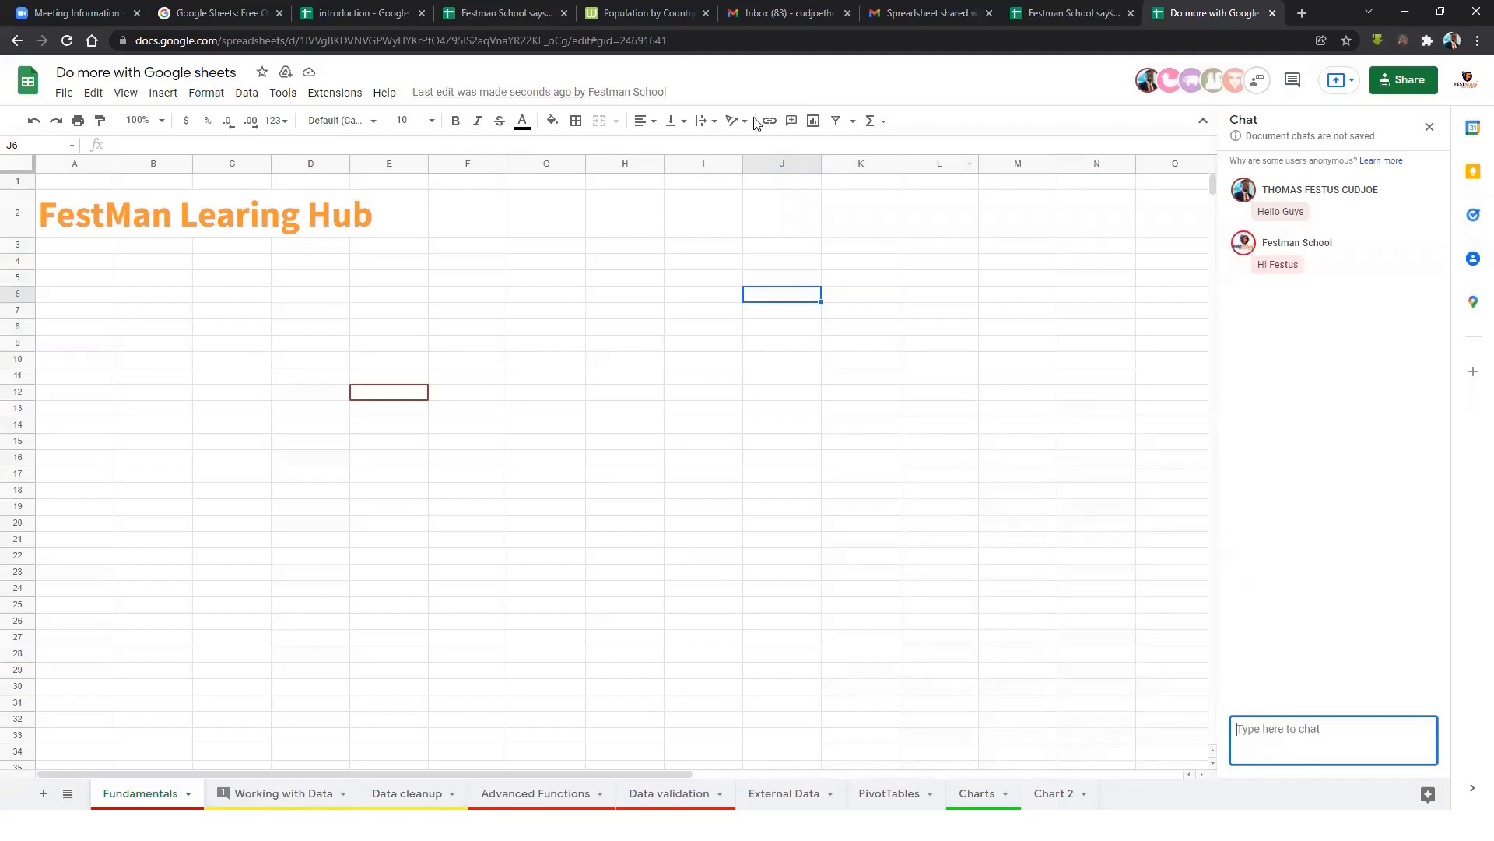
{"action": "left_click", "coordinate": [503, 16]}
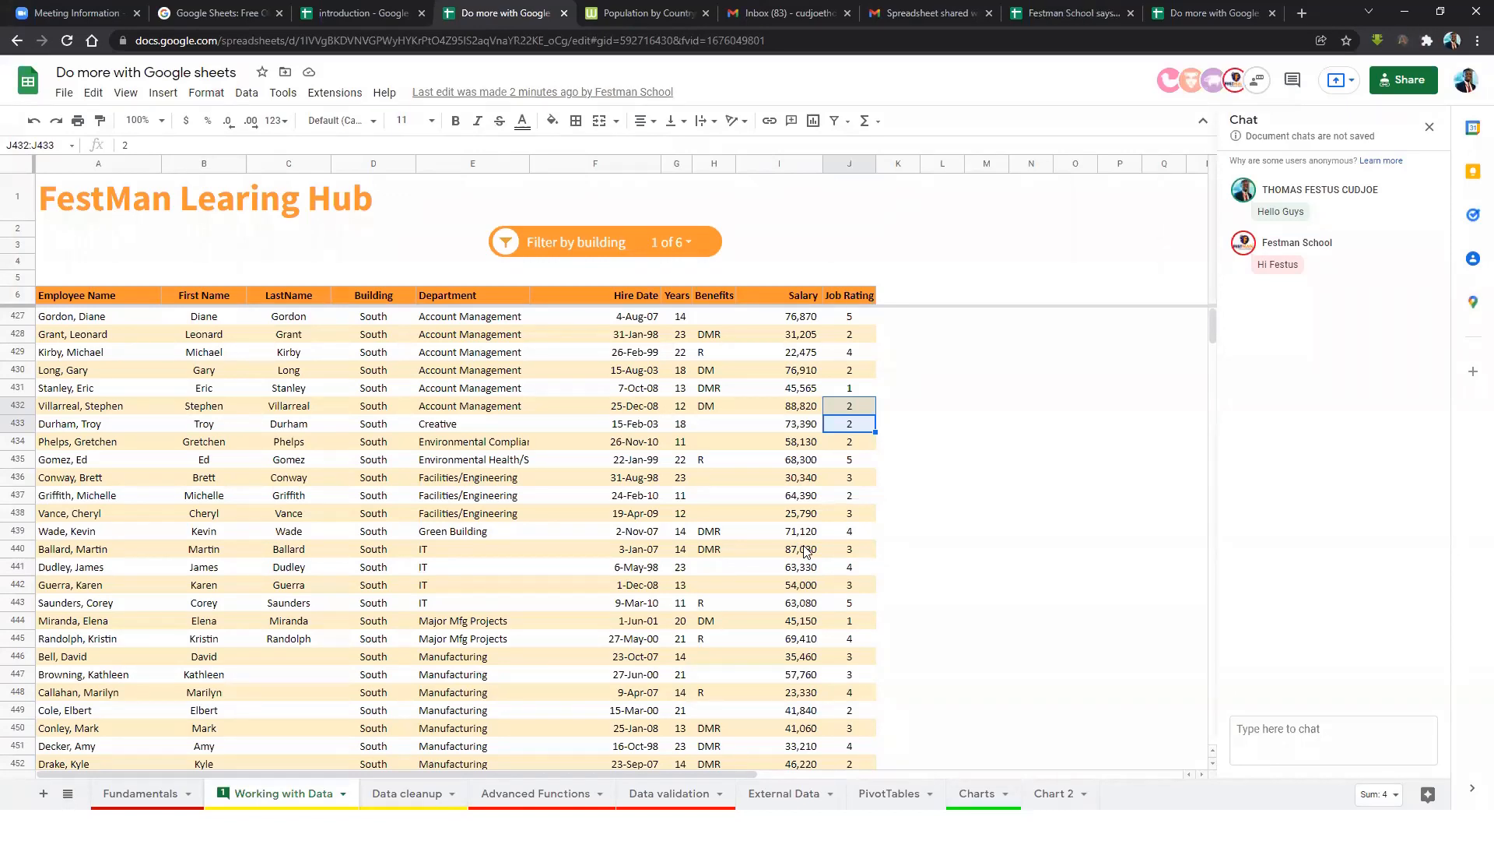
Download the workbook as a Web Page (.html) zip file.
{"action": "left_click", "coordinate": [506, 466]}
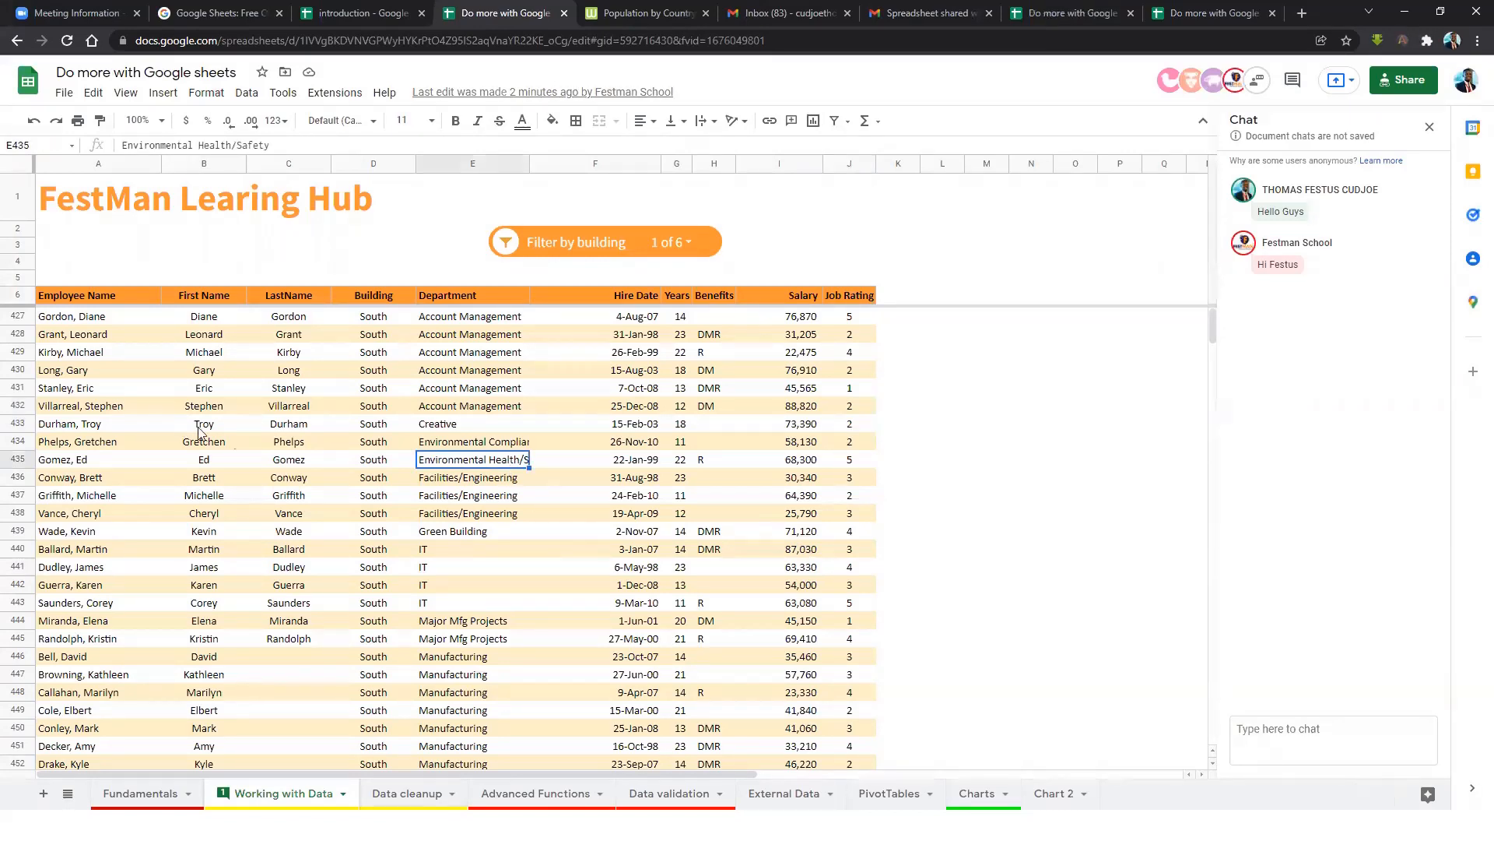
{"action": "left_click", "coordinate": [63, 93]}
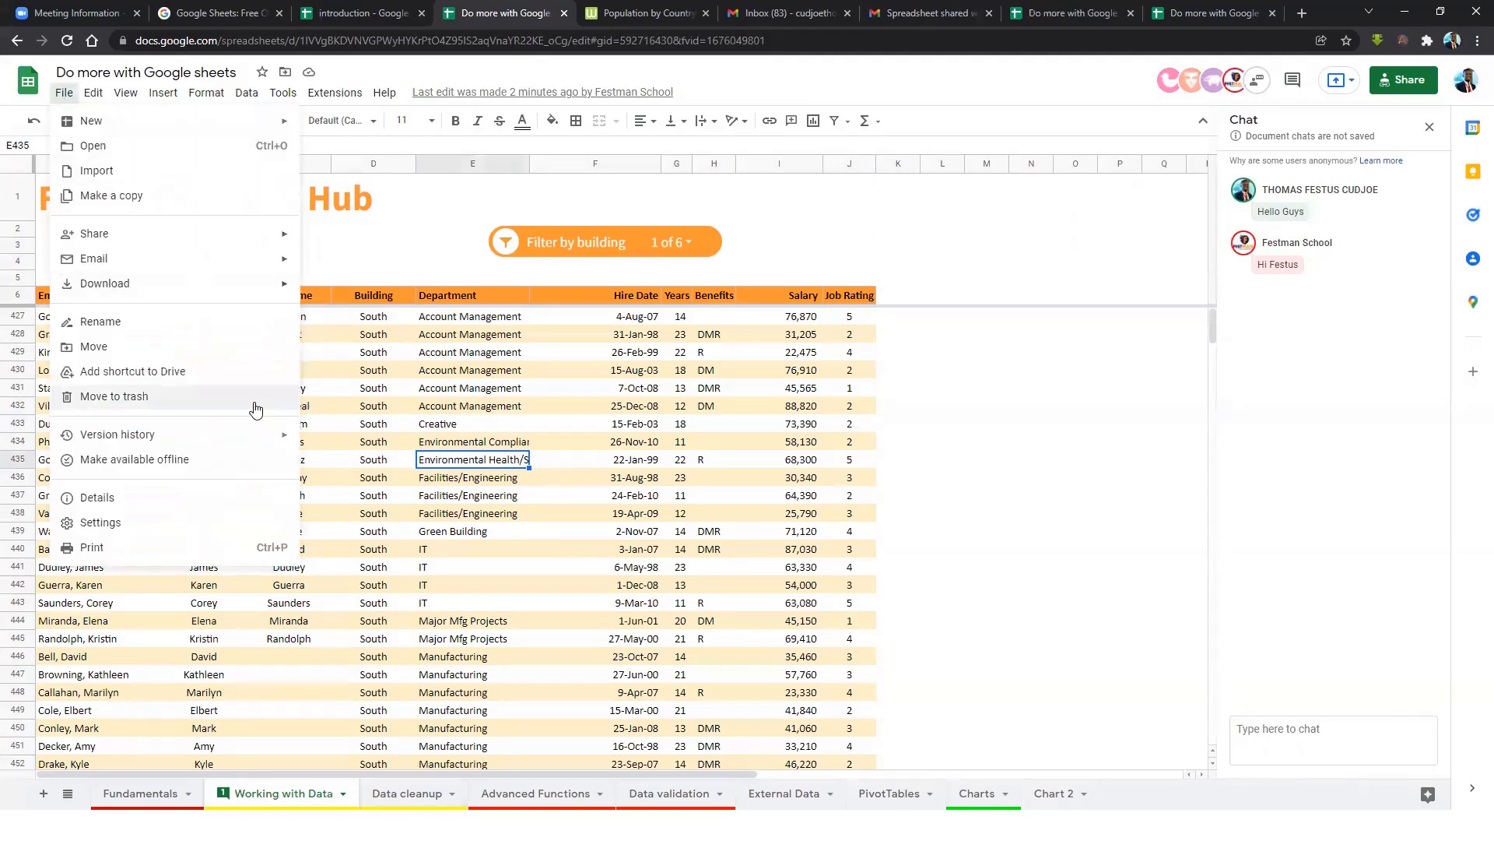
{"action": "mouse_move", "coordinate": [140, 291]}
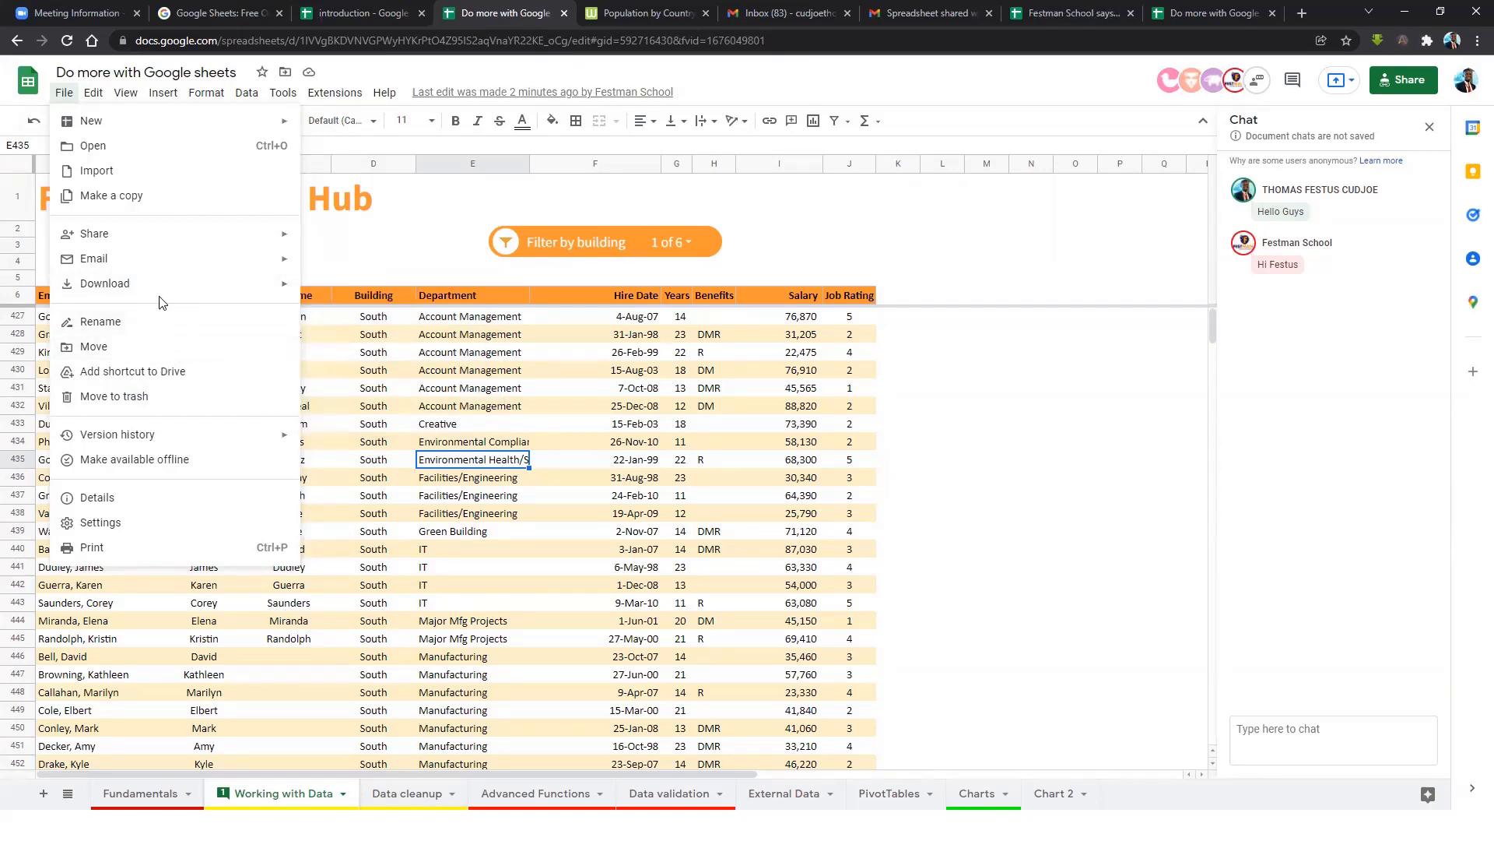
{"action": "mouse_move", "coordinate": [201, 288]}
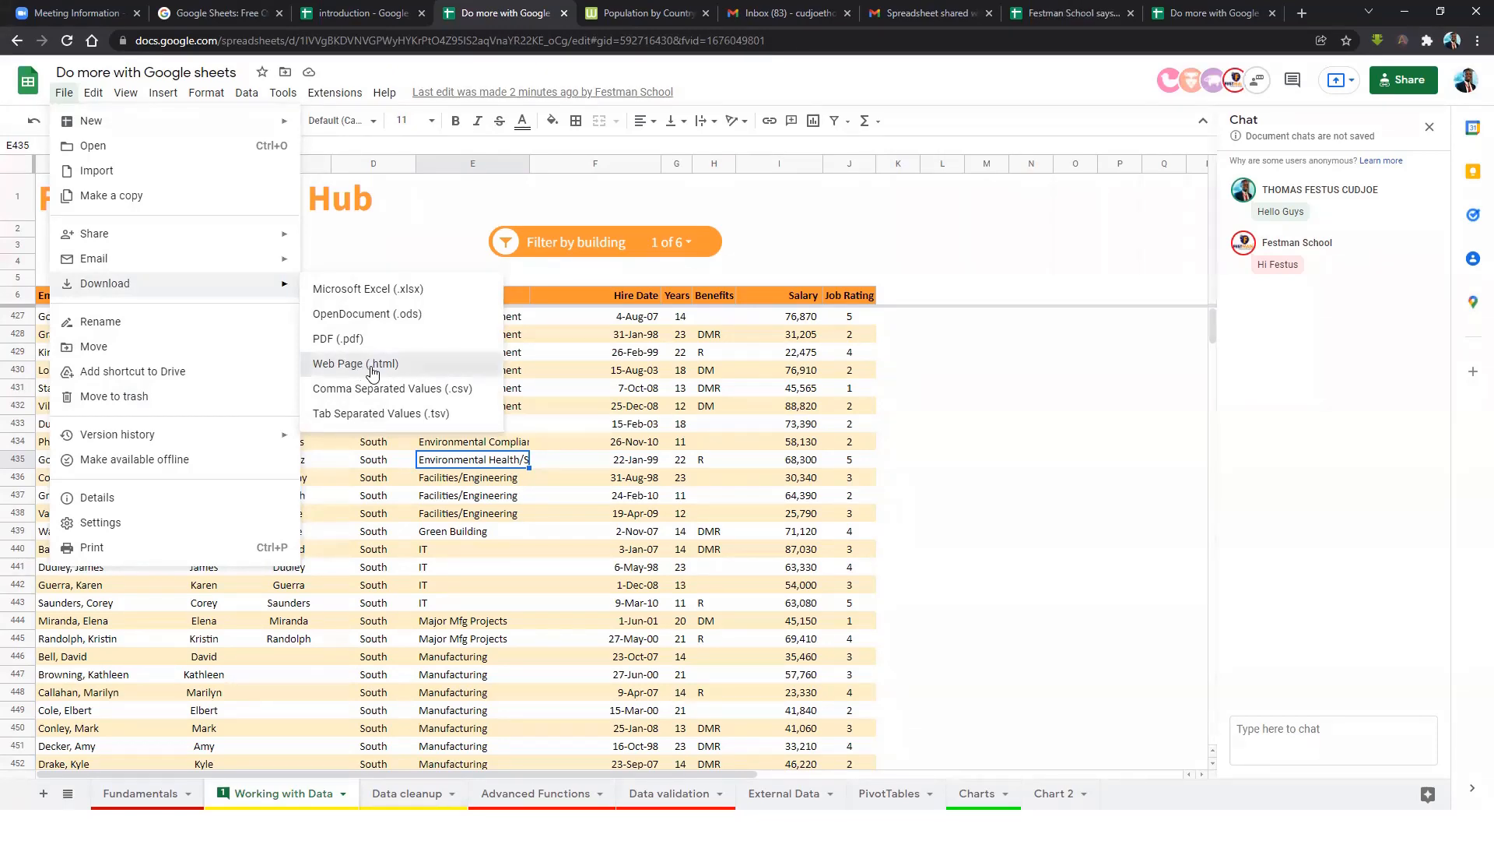
{"action": "left_click", "coordinate": [369, 370]}
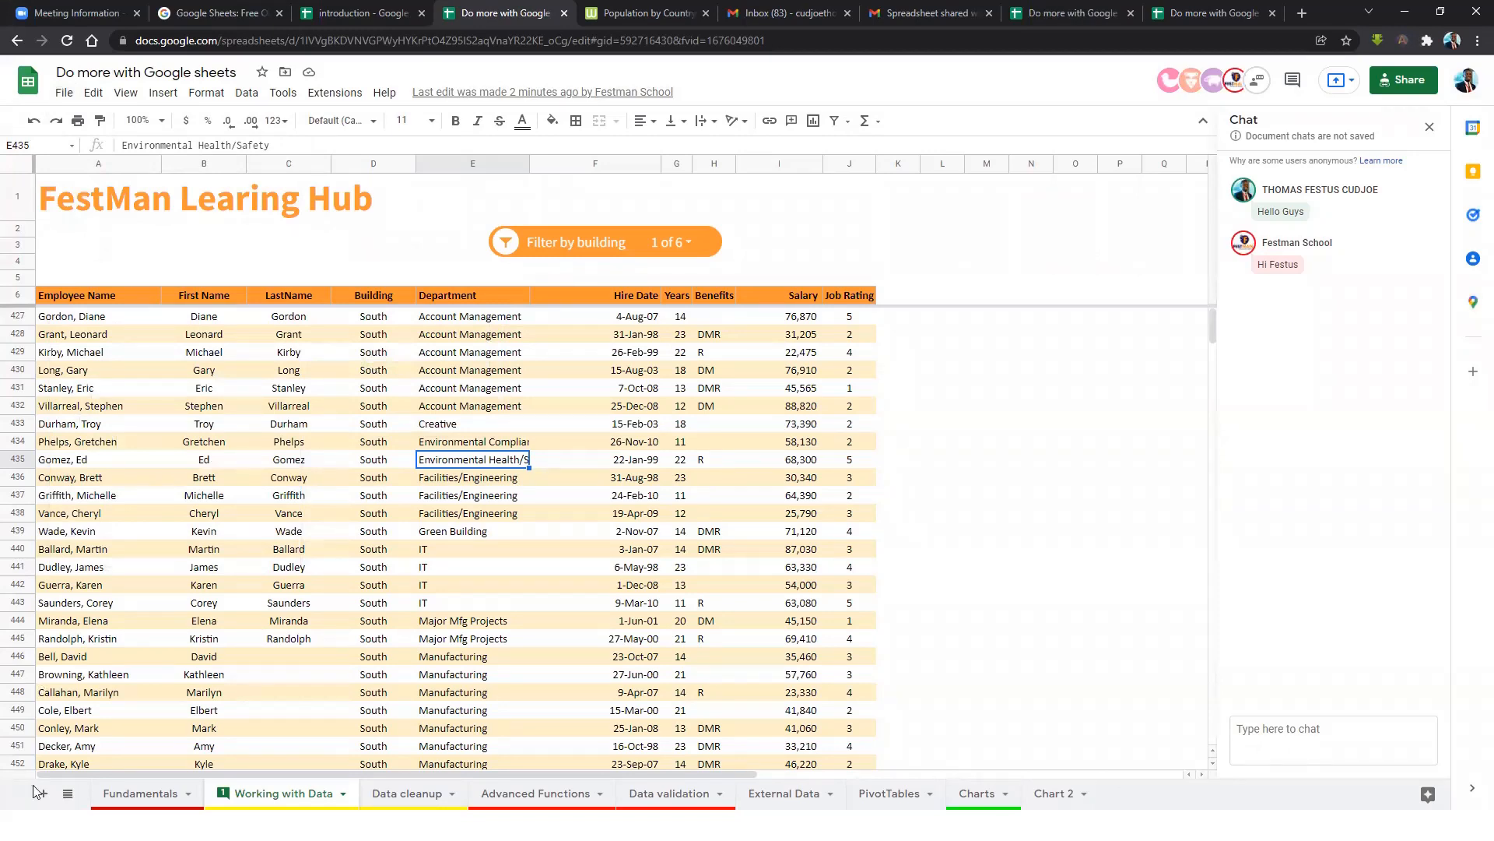
Bring up the File menu's Share options to reach Publish to web.
{"action": "left_click", "coordinate": [348, 429]}
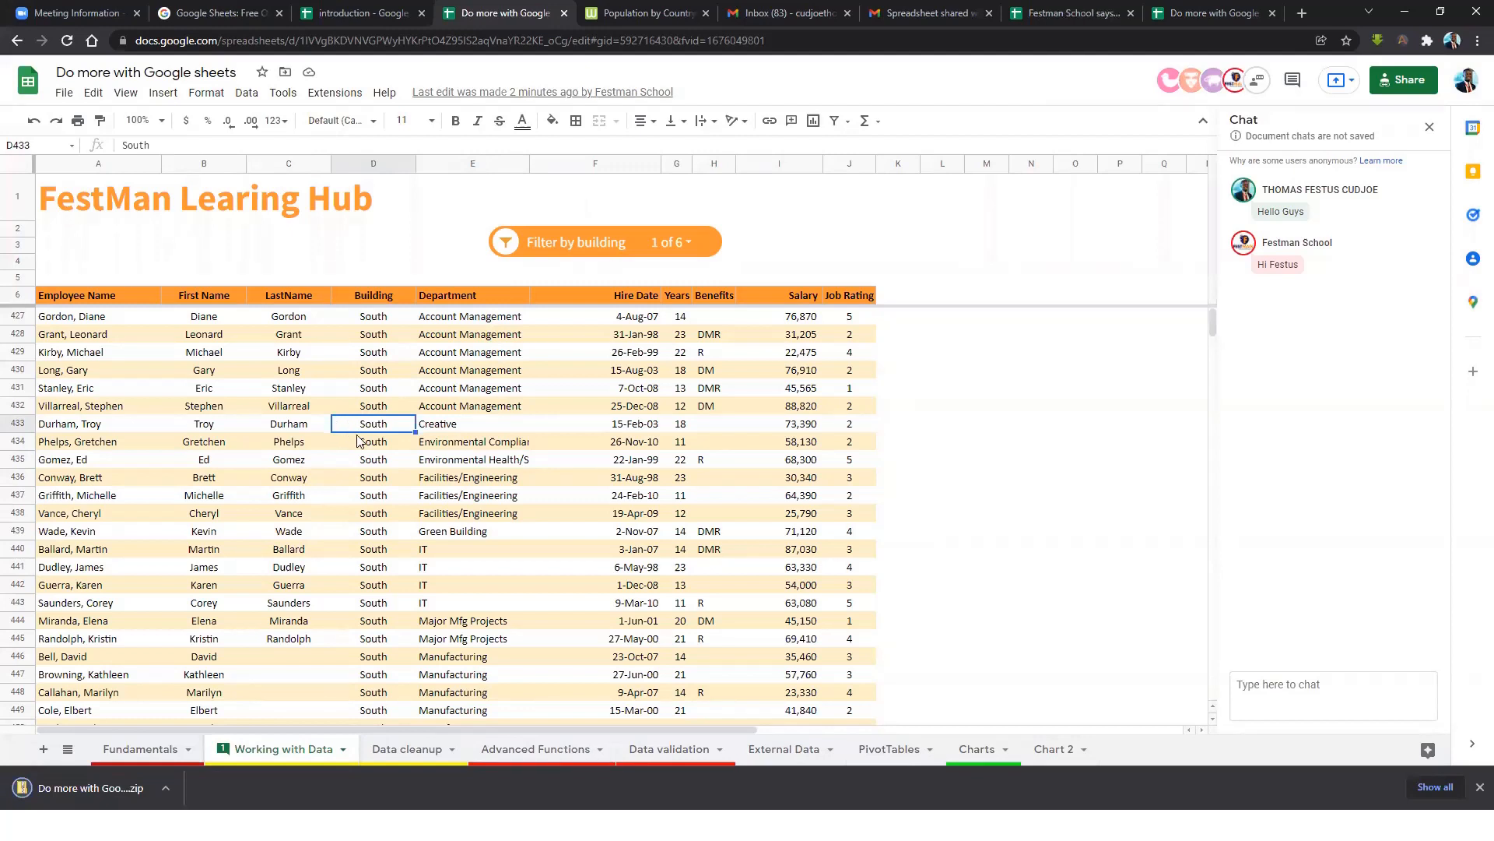
{"action": "left_click", "coordinate": [64, 94]}
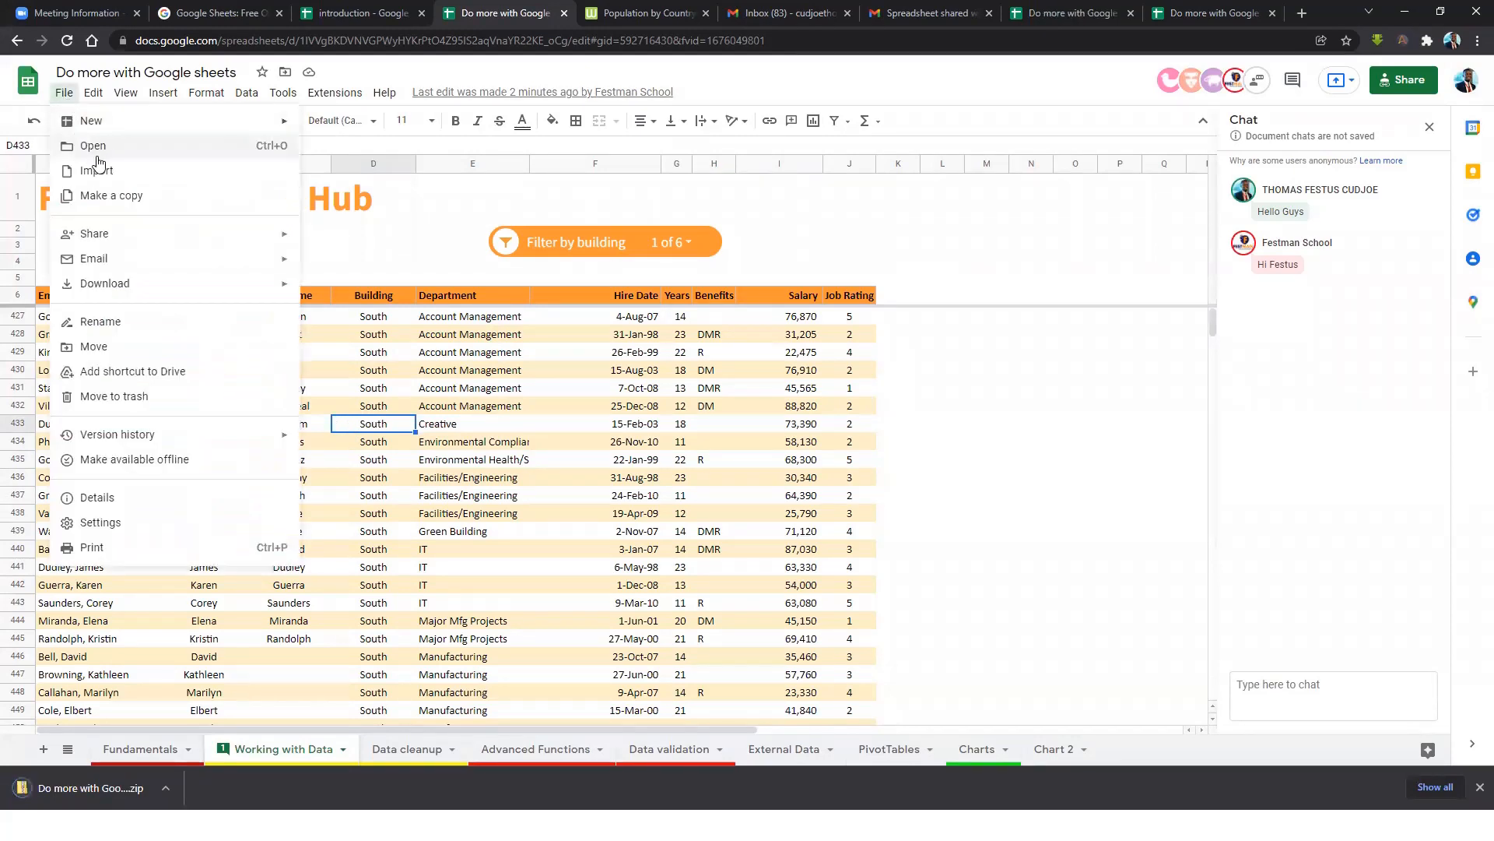
{"action": "mouse_move", "coordinate": [195, 242]}
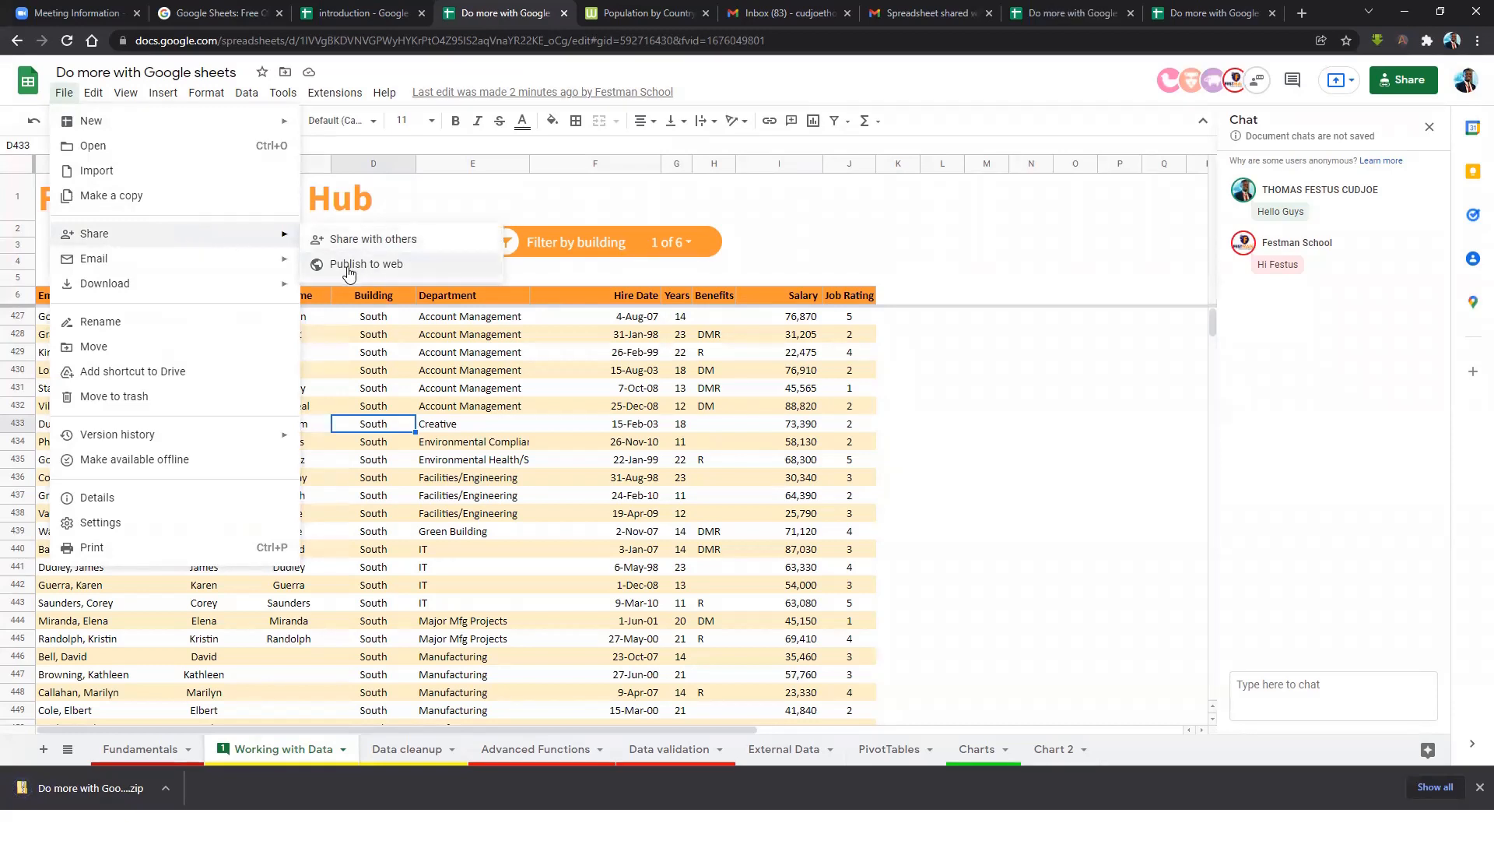
In Publish to the web, embed the Charts sheet and expand Published content & settings, keeping Entire Document.
{"action": "left_click", "coordinate": [399, 265]}
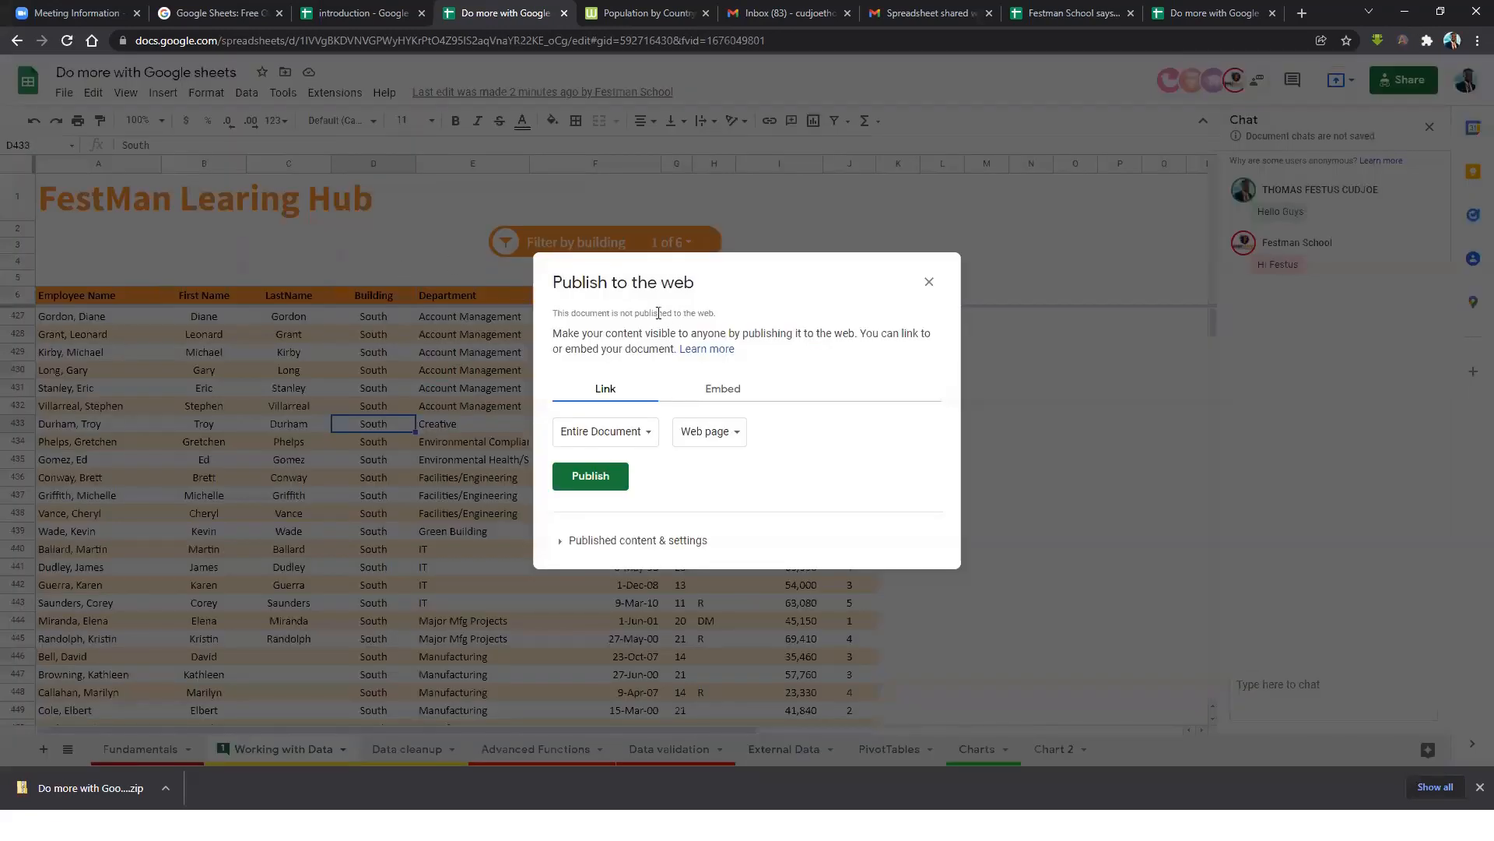
{"action": "left_click", "coordinate": [615, 438]}
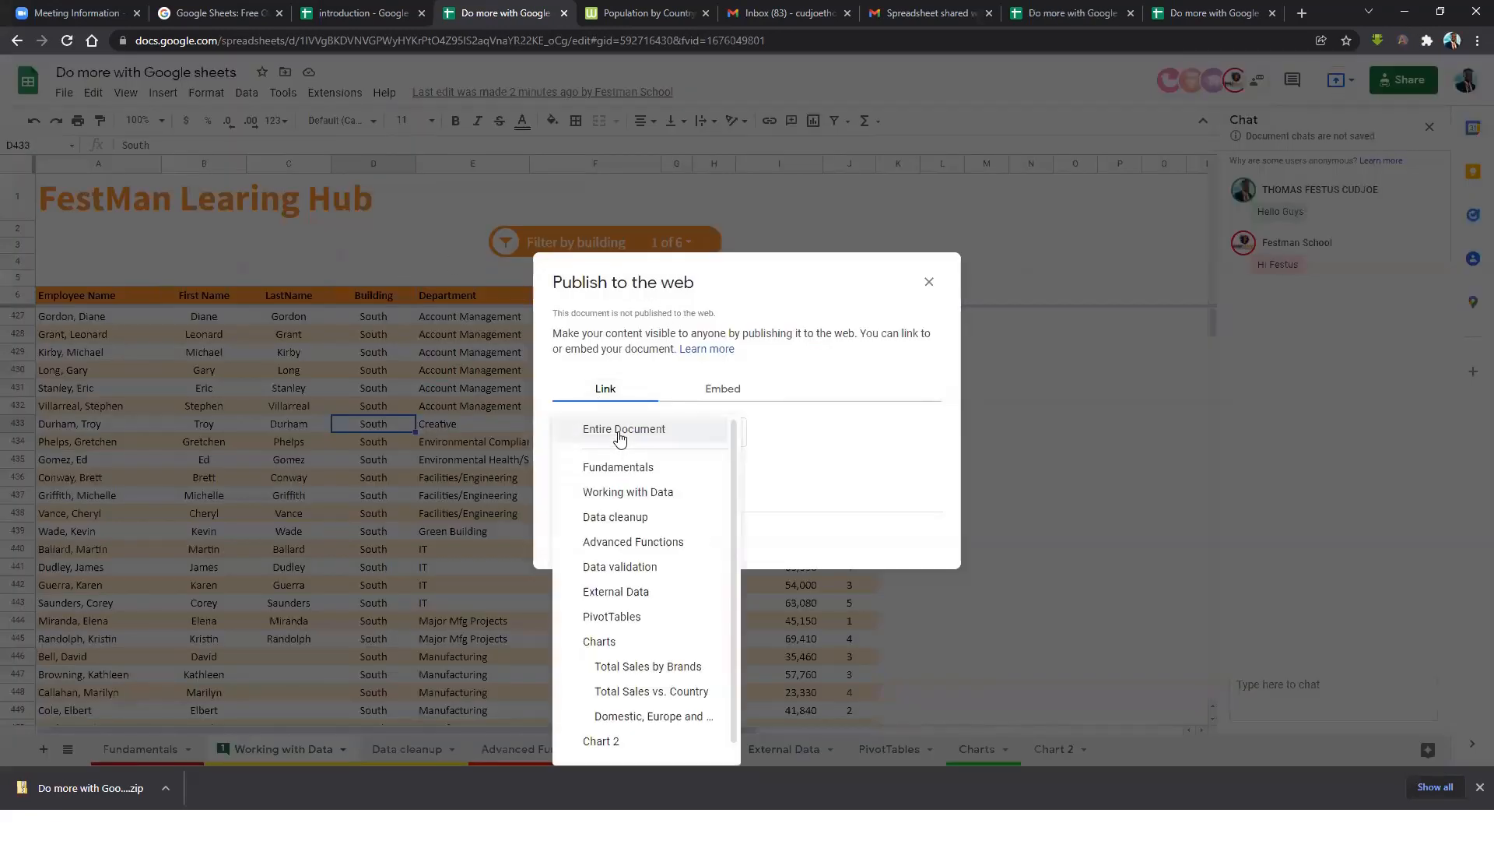
{"action": "left_click", "coordinate": [809, 440]}
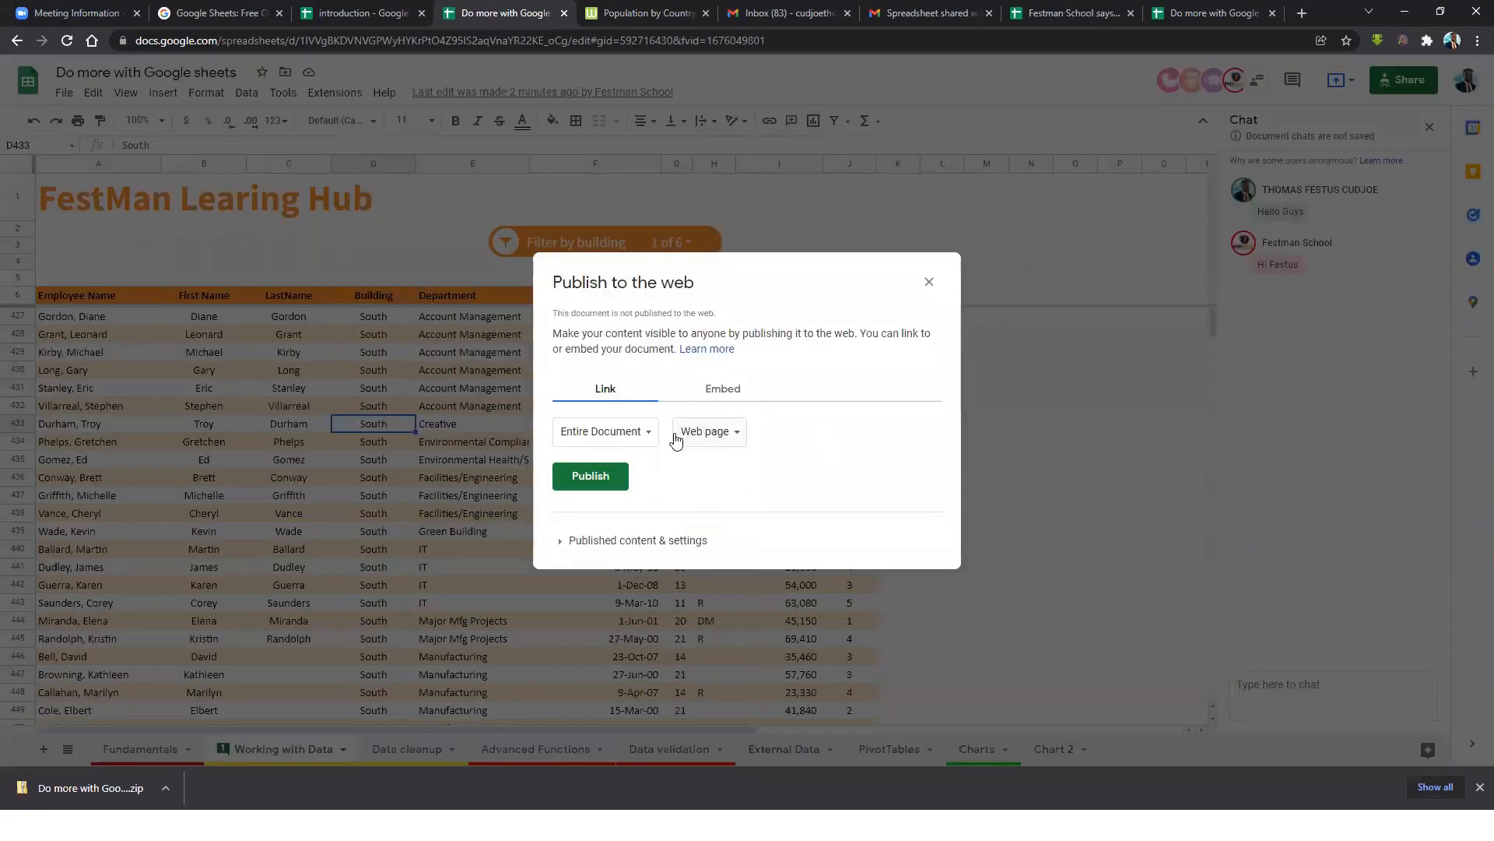
{"action": "left_click", "coordinate": [726, 390]}
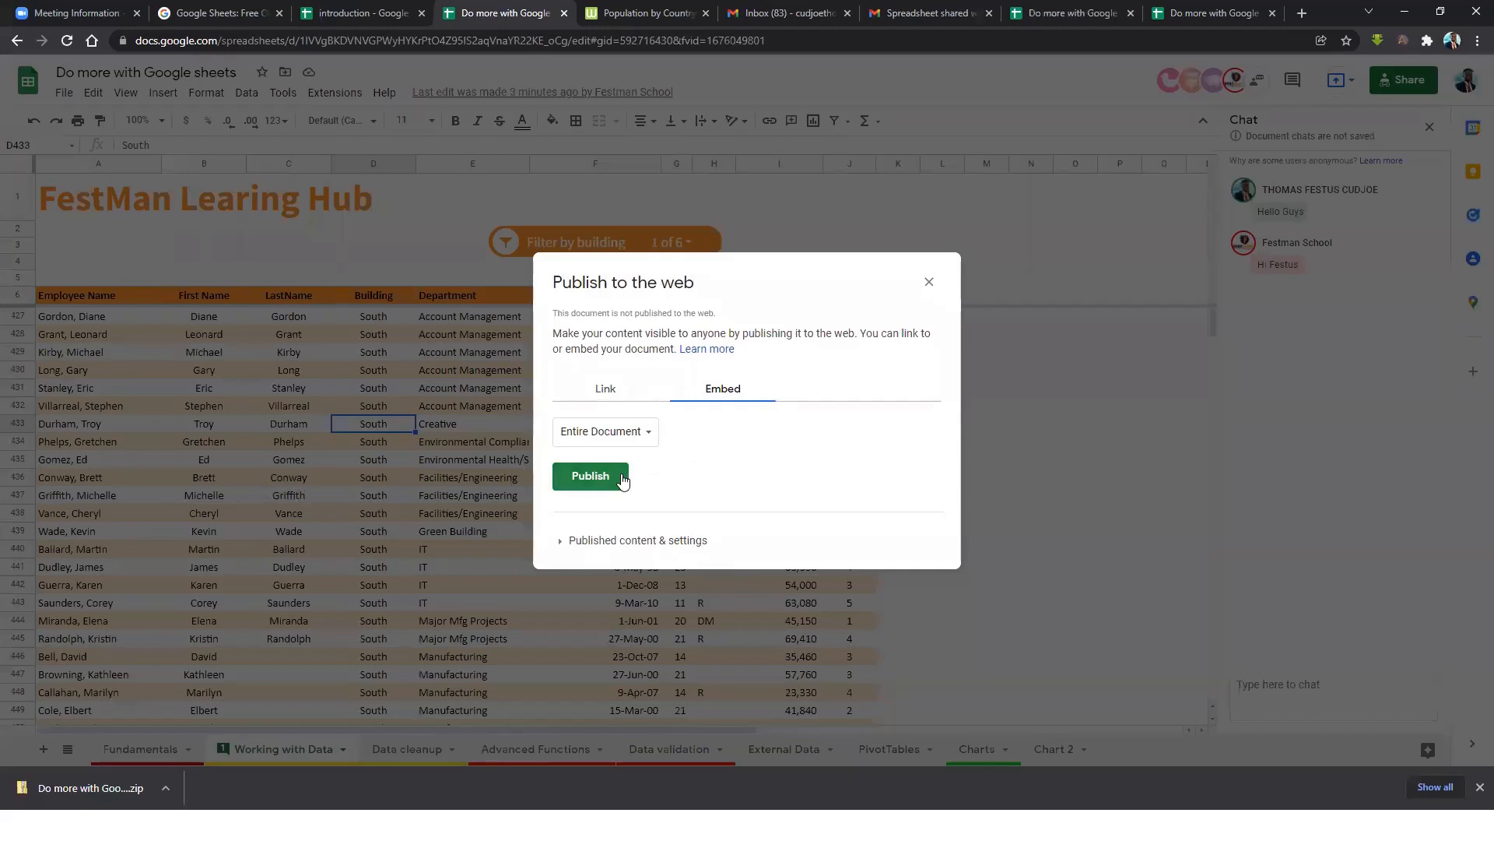
{"action": "left_click", "coordinate": [627, 433]}
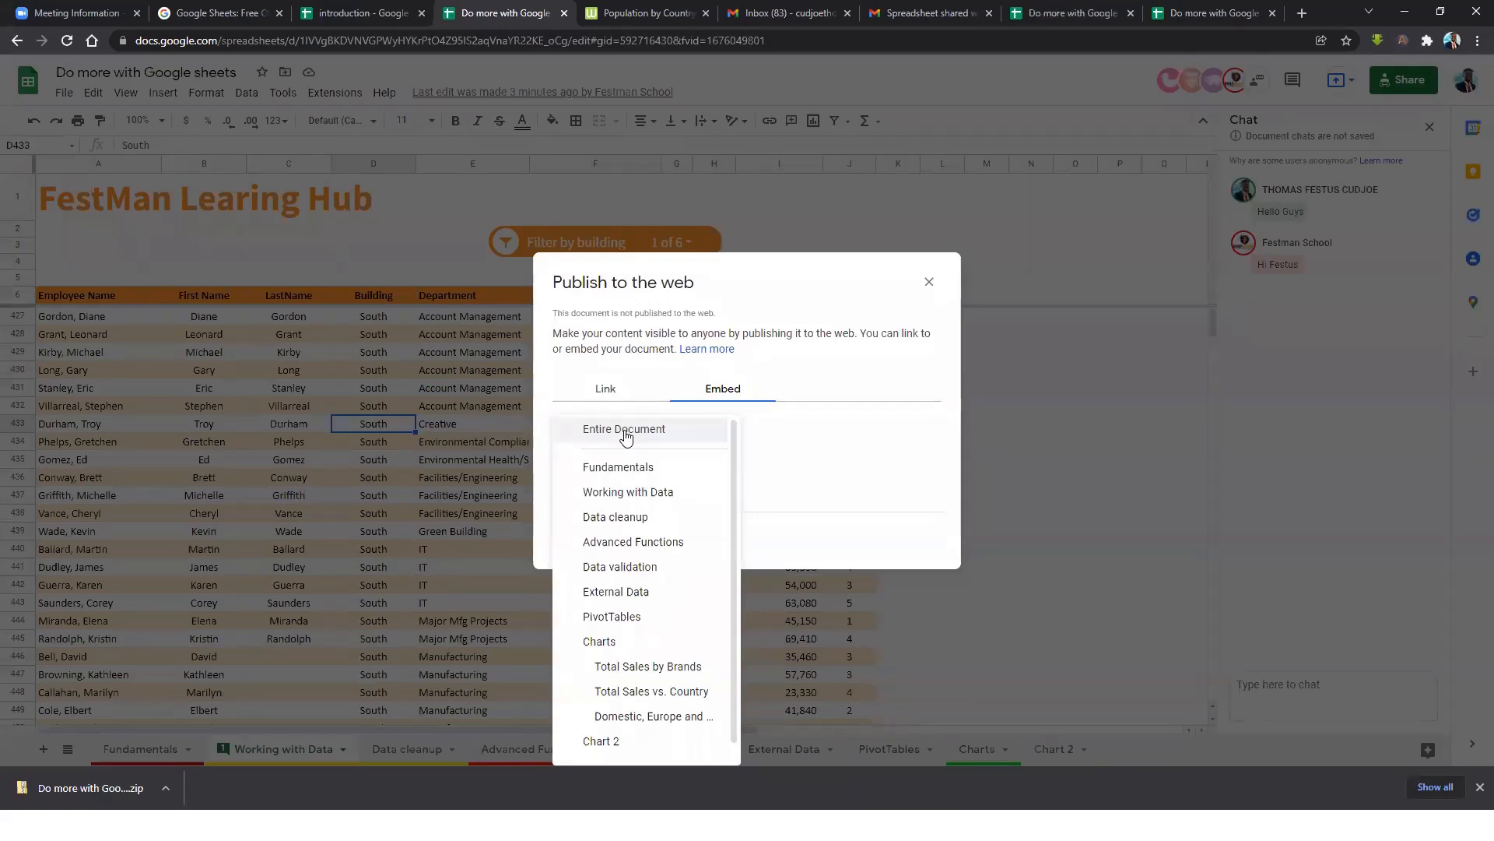
{"action": "scroll", "coordinate": [637, 623], "scroll_direction": "down", "scroll_amount": 1}
{"action": "left_click", "coordinate": [624, 626]}
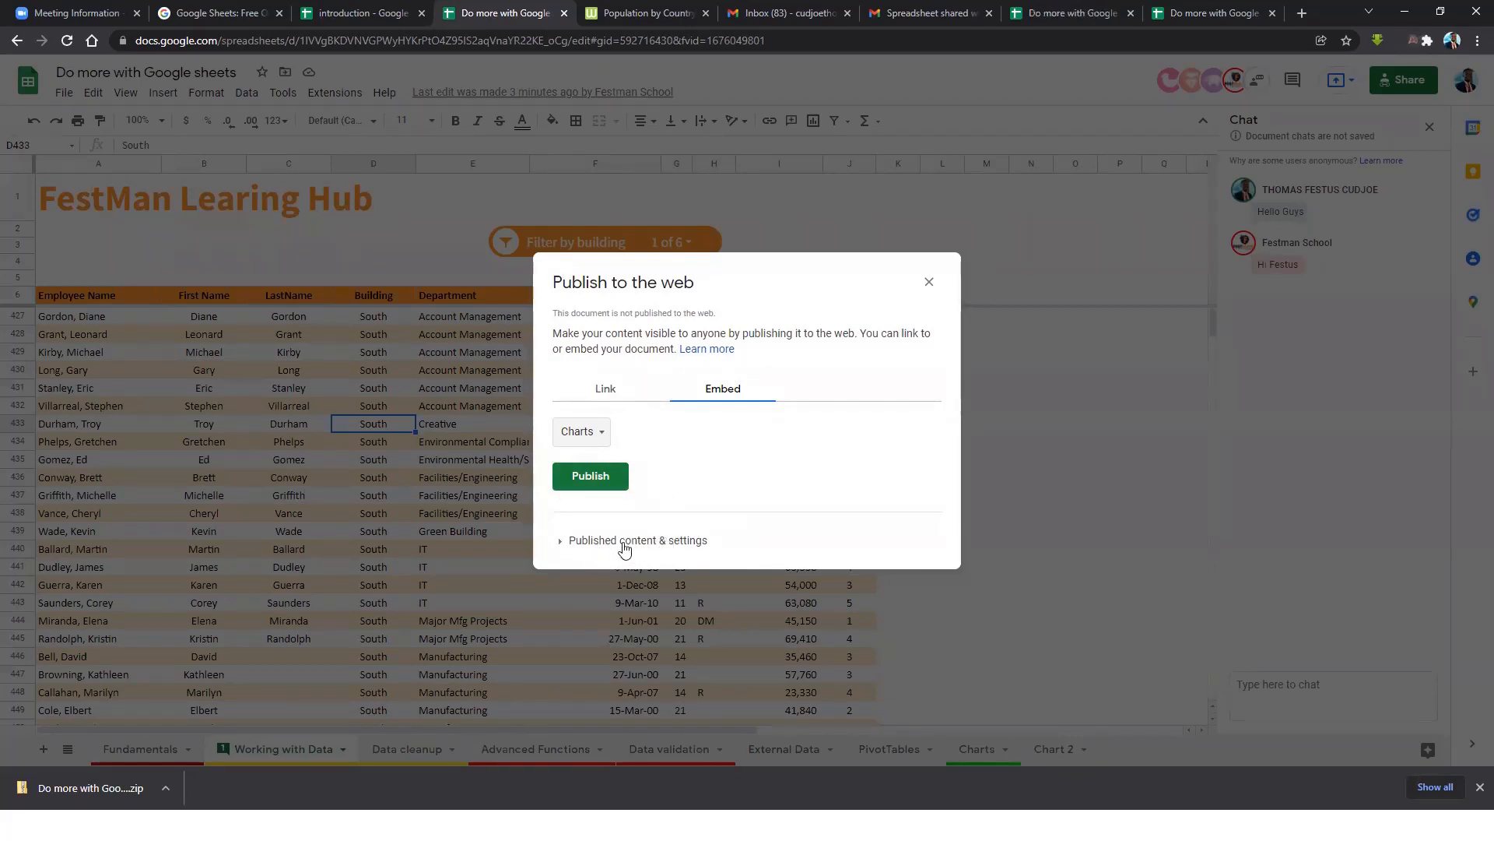
{"action": "left_click", "coordinate": [568, 544]}
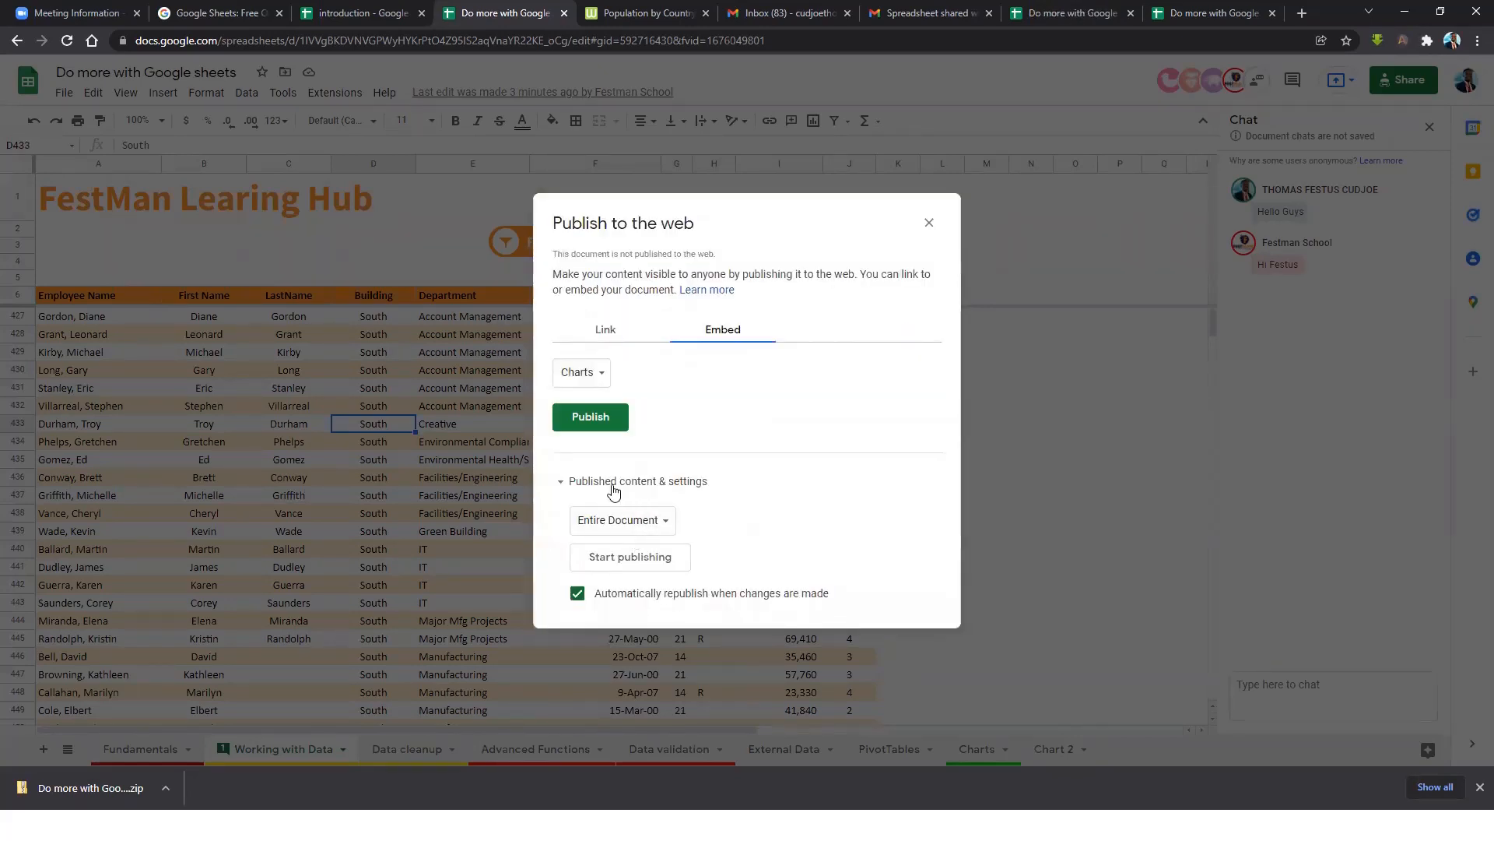
{"action": "left_click", "coordinate": [657, 521]}
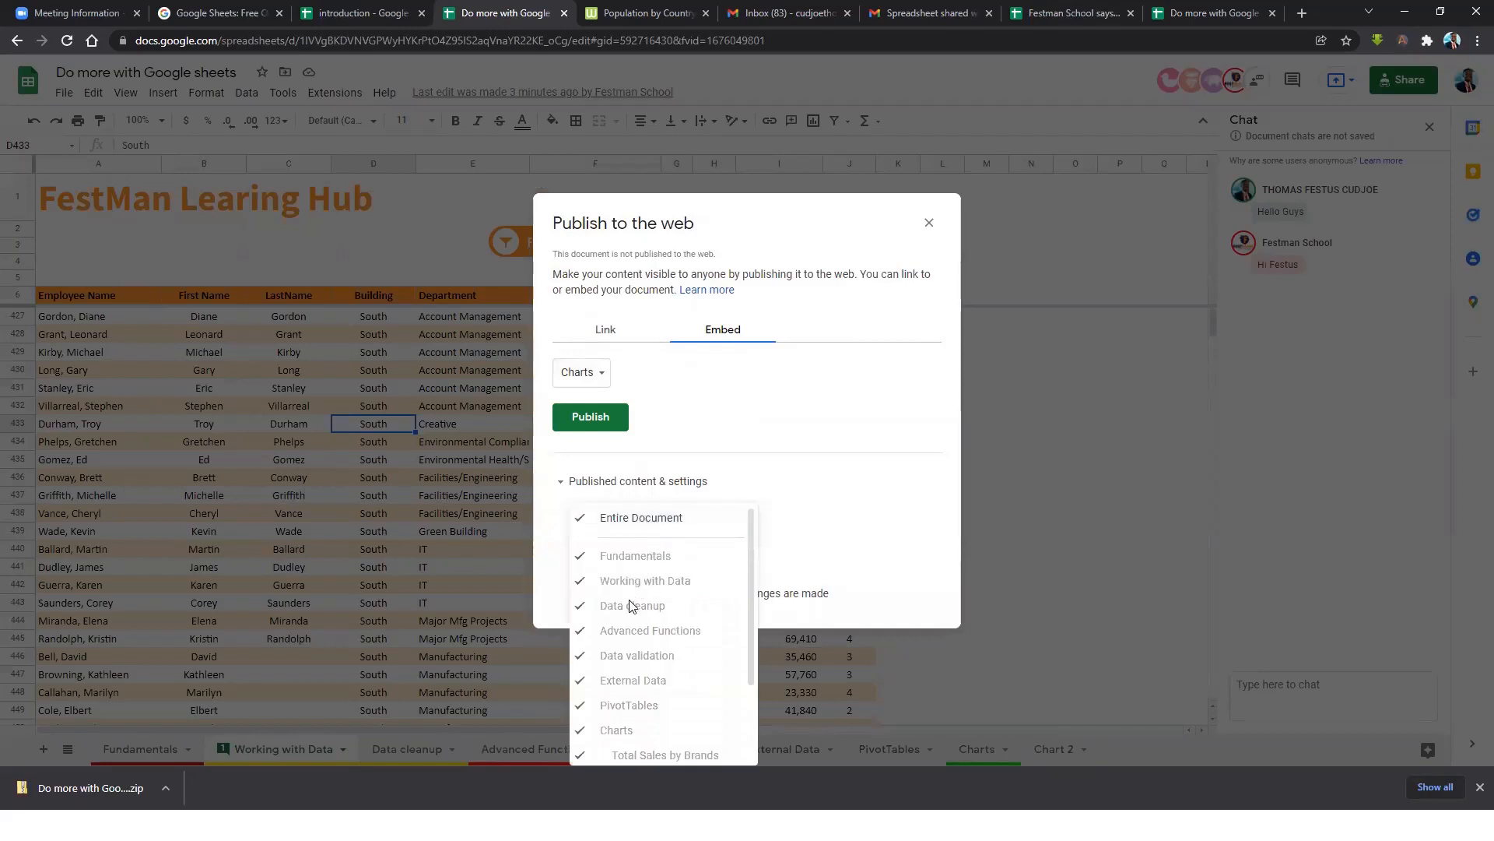
{"action": "left_click", "coordinate": [787, 512]}
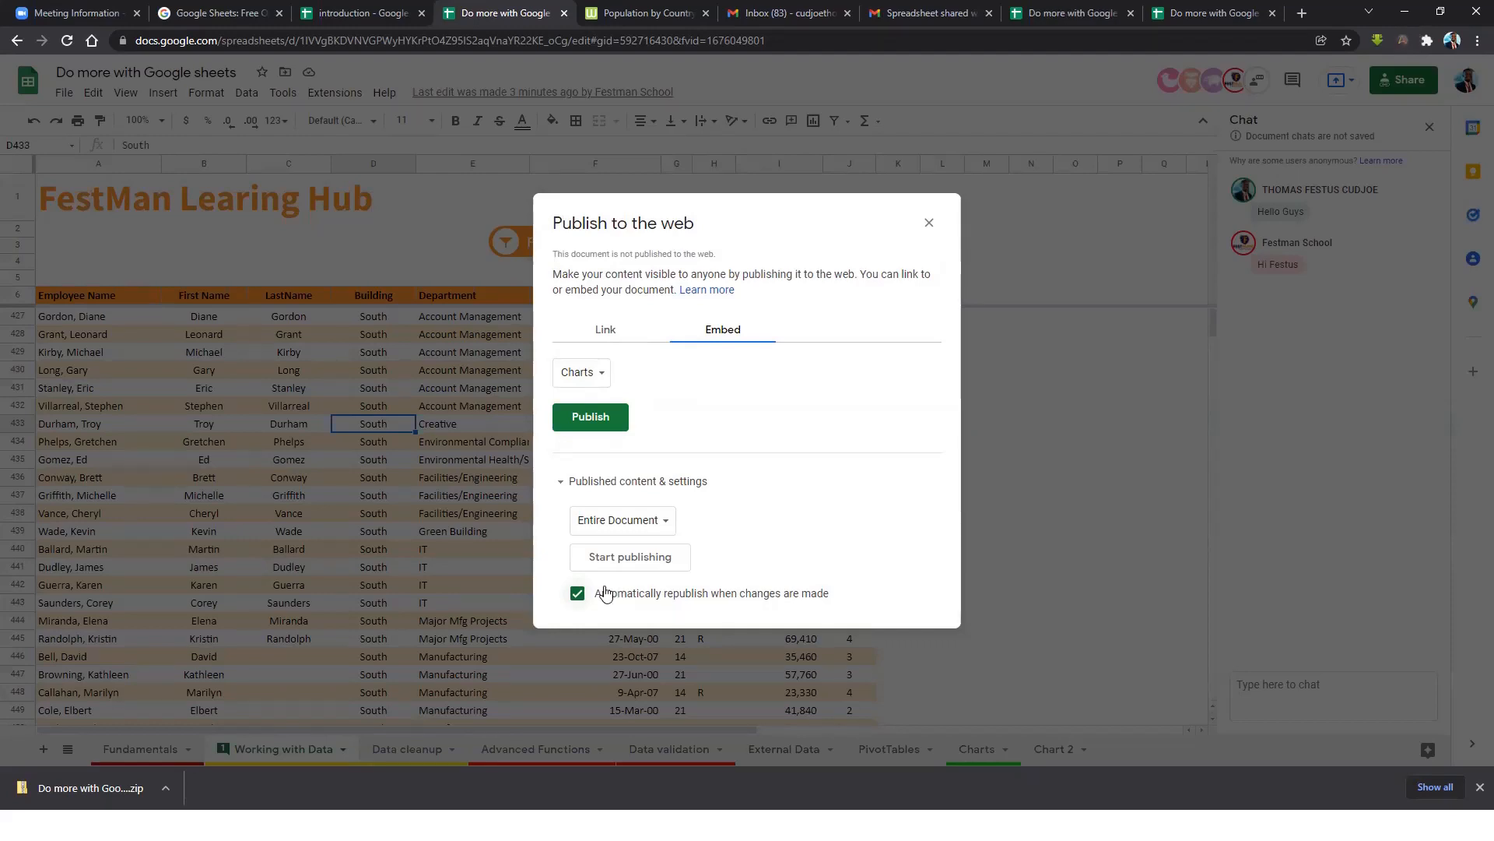
On the Link tab, choose the Charts sheet with Web page as the format.
{"action": "left_click", "coordinate": [609, 330]}
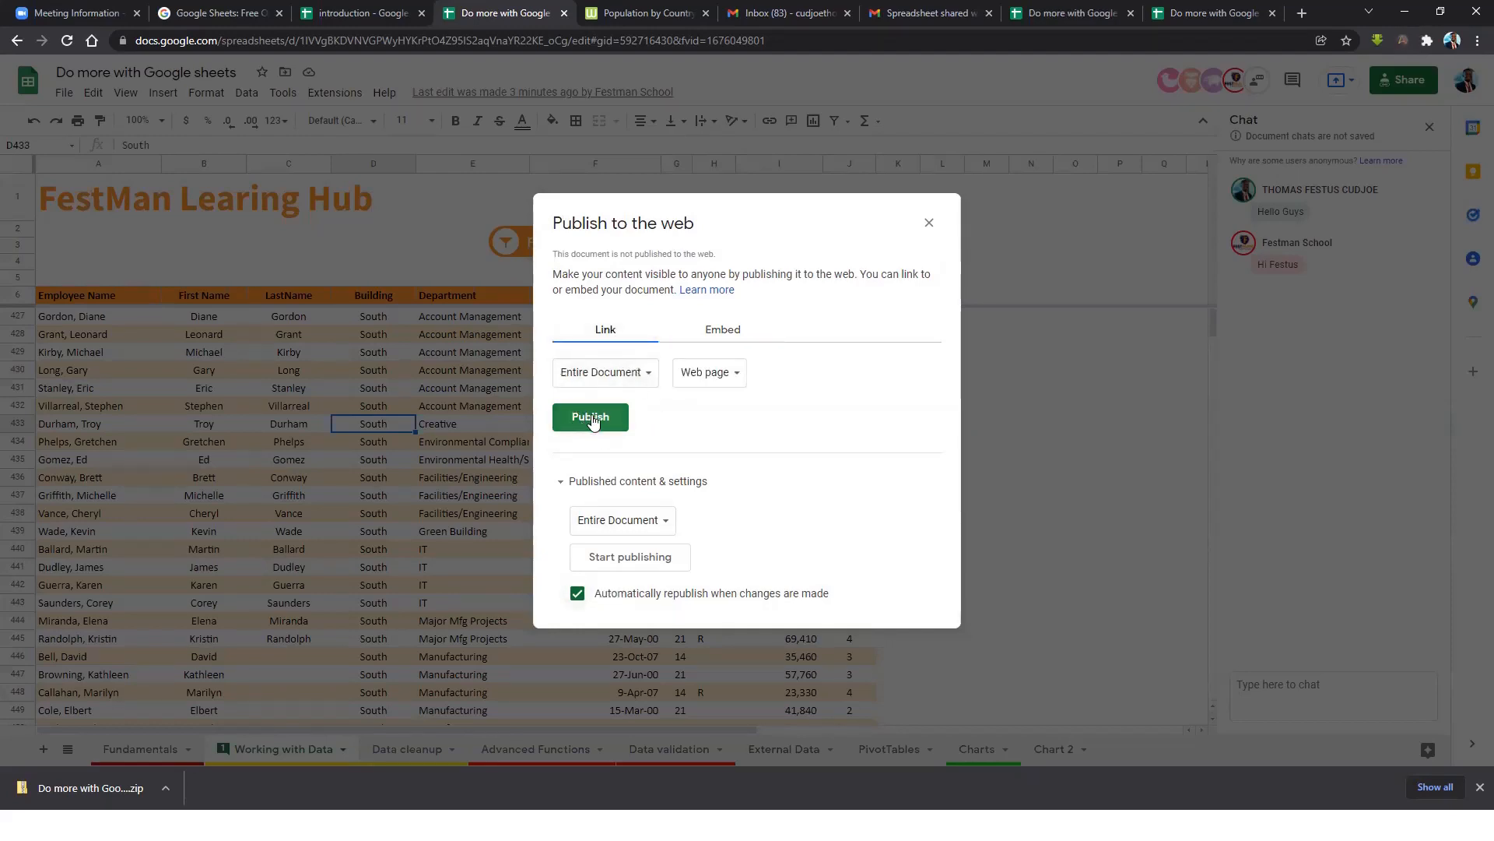
{"action": "left_click", "coordinate": [624, 375]}
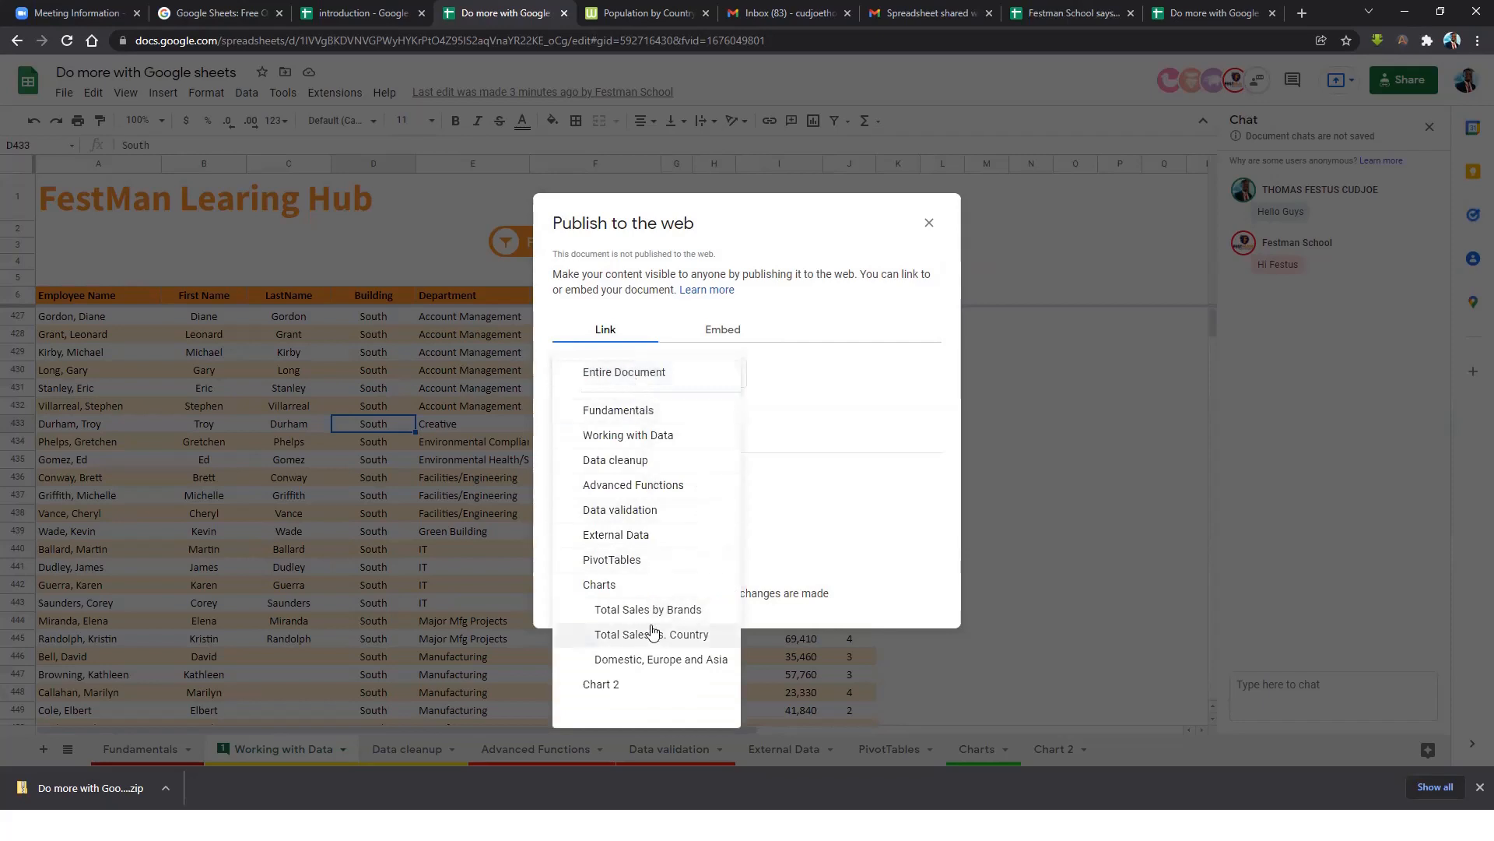
{"action": "left_click", "coordinate": [604, 589]}
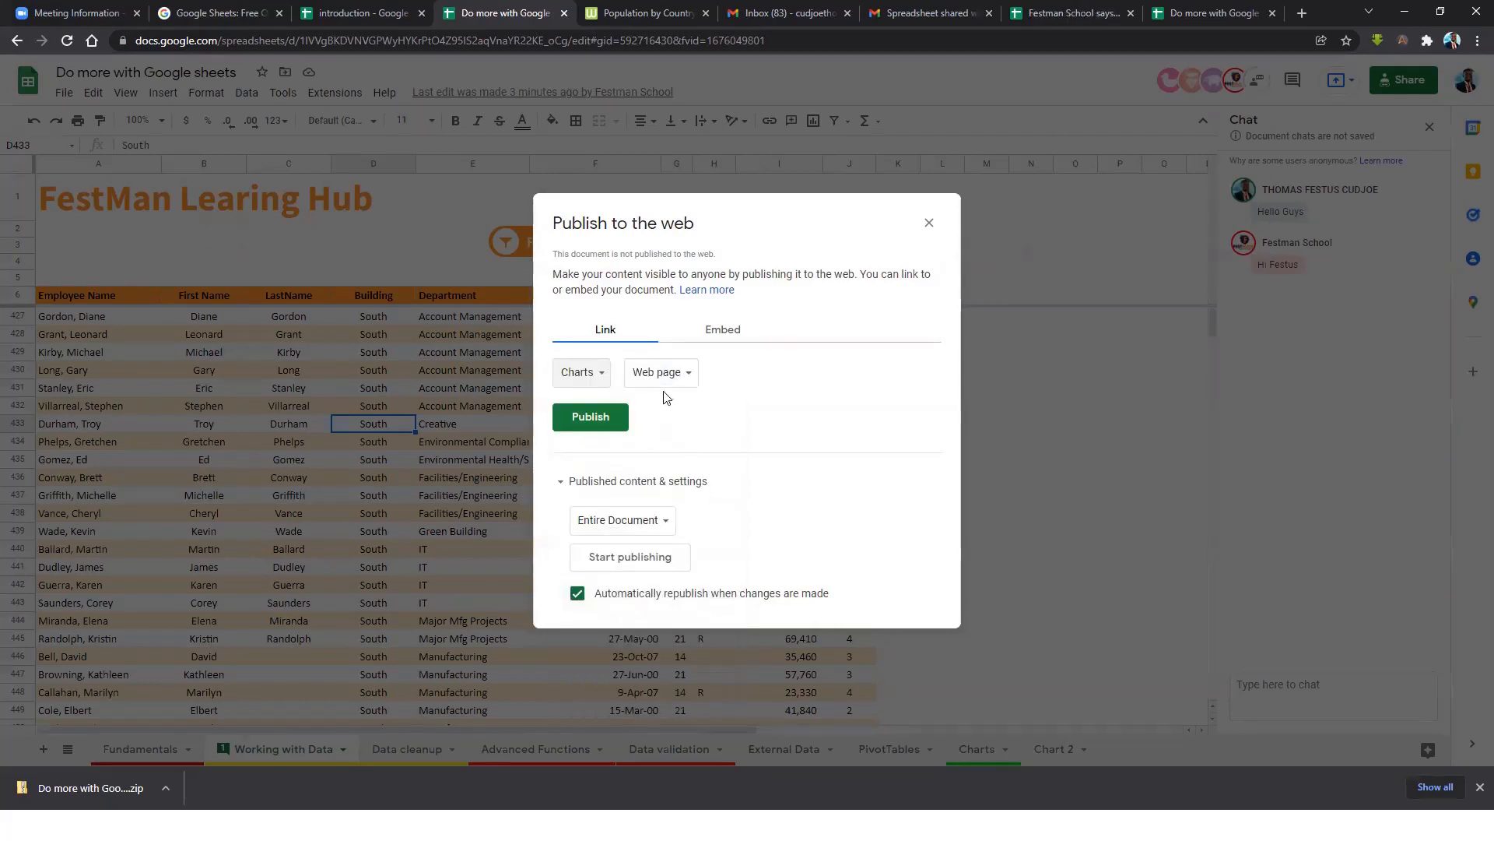
{"action": "left_click", "coordinate": [675, 374]}
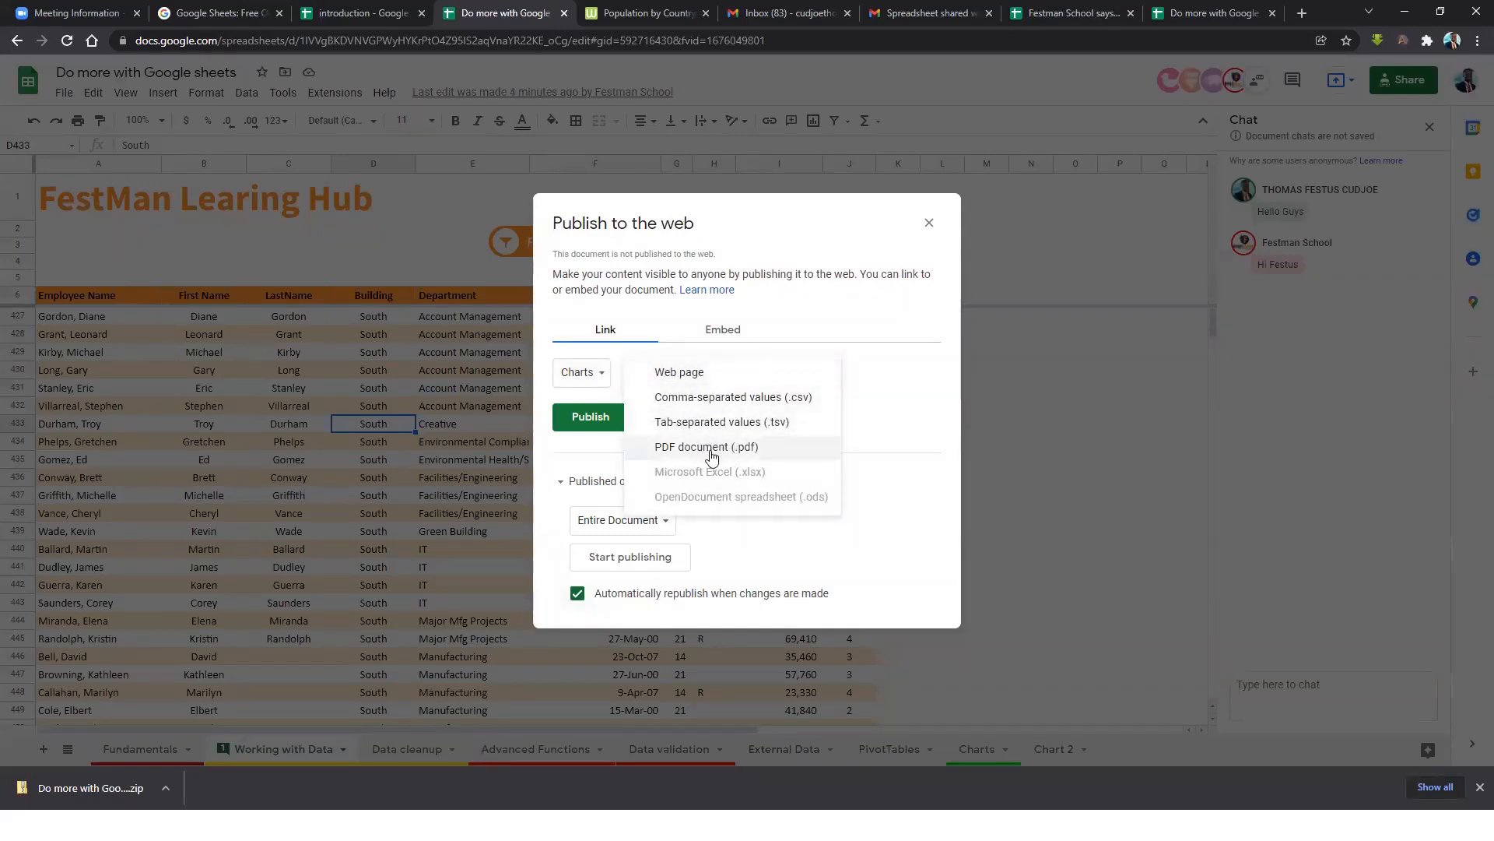
{"action": "left_click", "coordinate": [689, 374]}
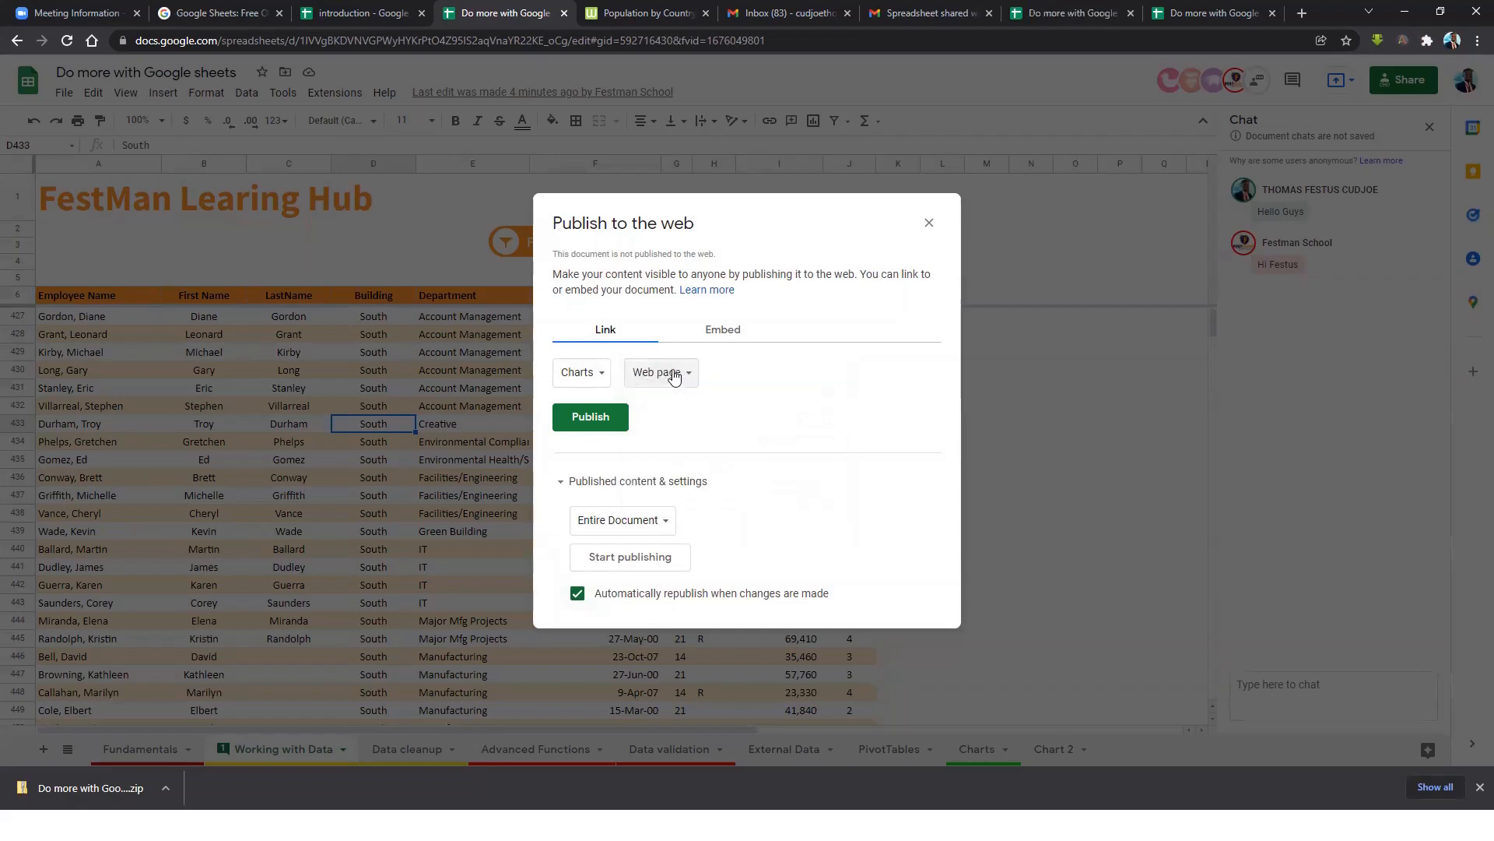
Limit the published content to the Charts sheet instead of the entire document.
{"action": "left_click", "coordinate": [640, 531]}
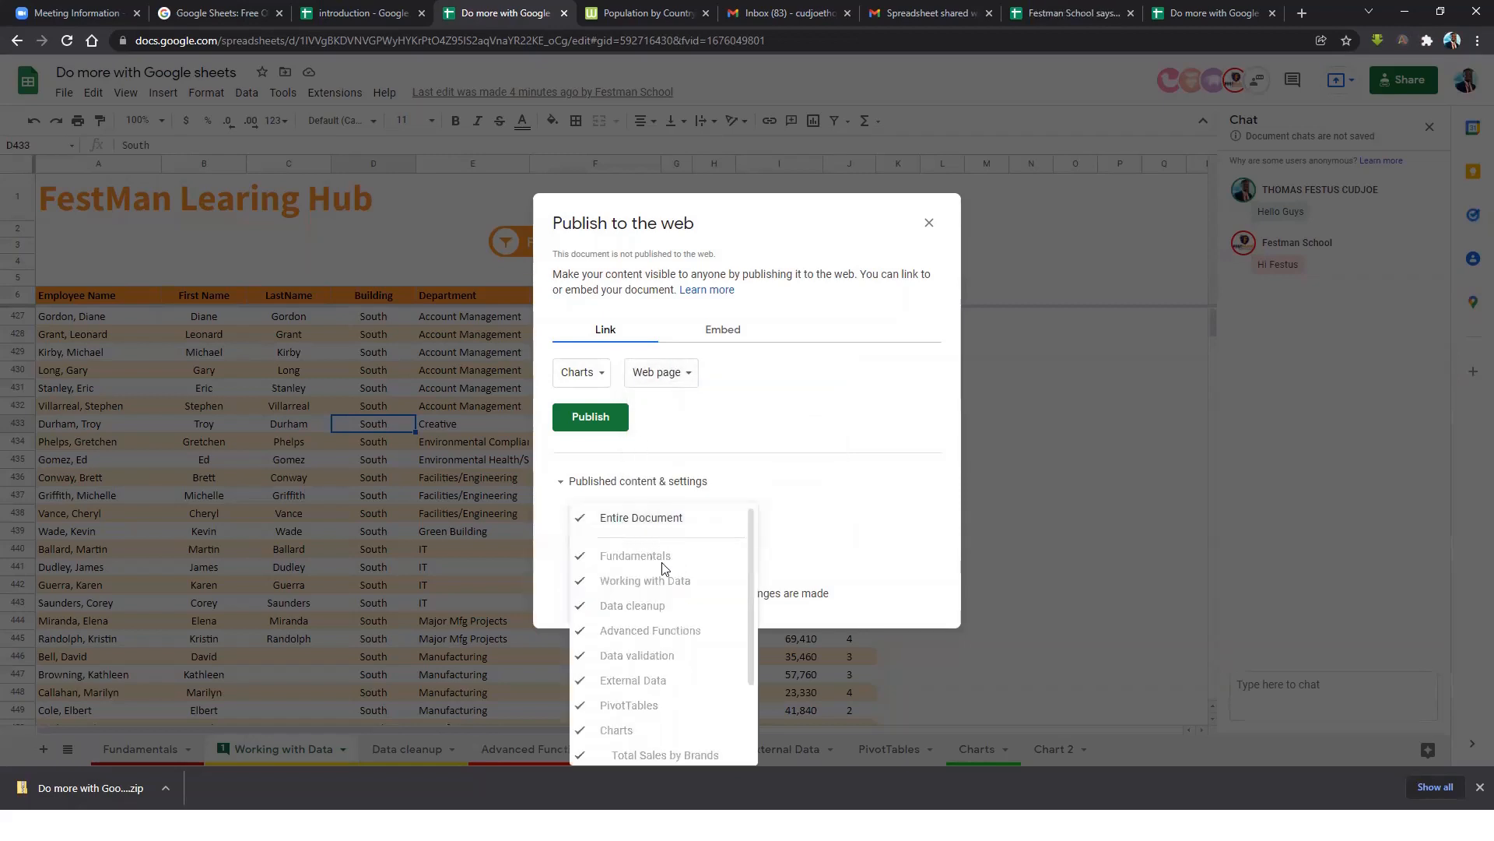
{"action": "left_click", "coordinate": [604, 536]}
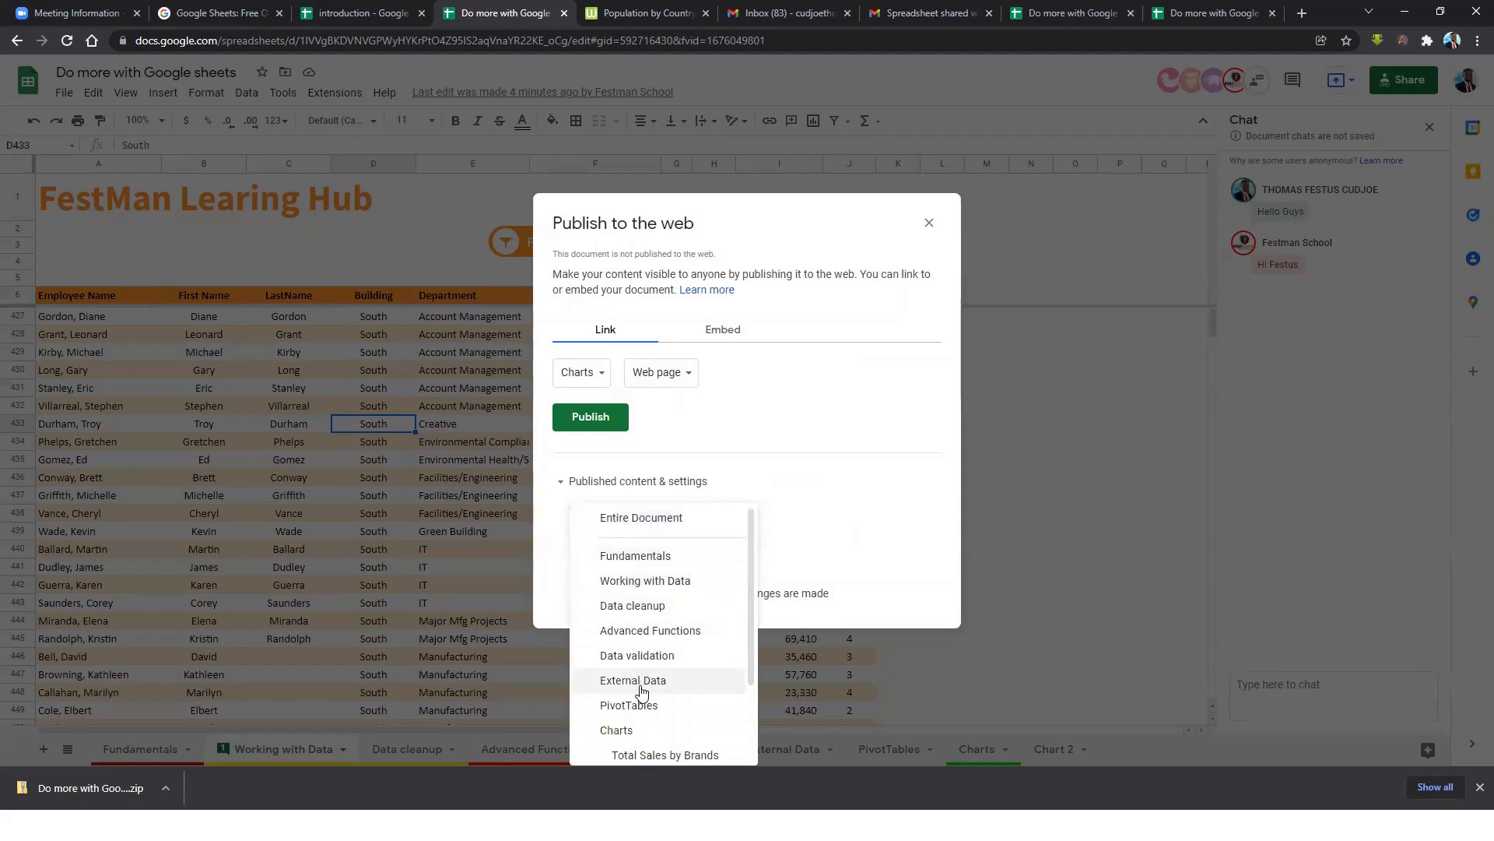
{"action": "scroll", "coordinate": [631, 701], "scroll_direction": "down", "scroll_amount": 3}
{"action": "left_click", "coordinate": [626, 622]}
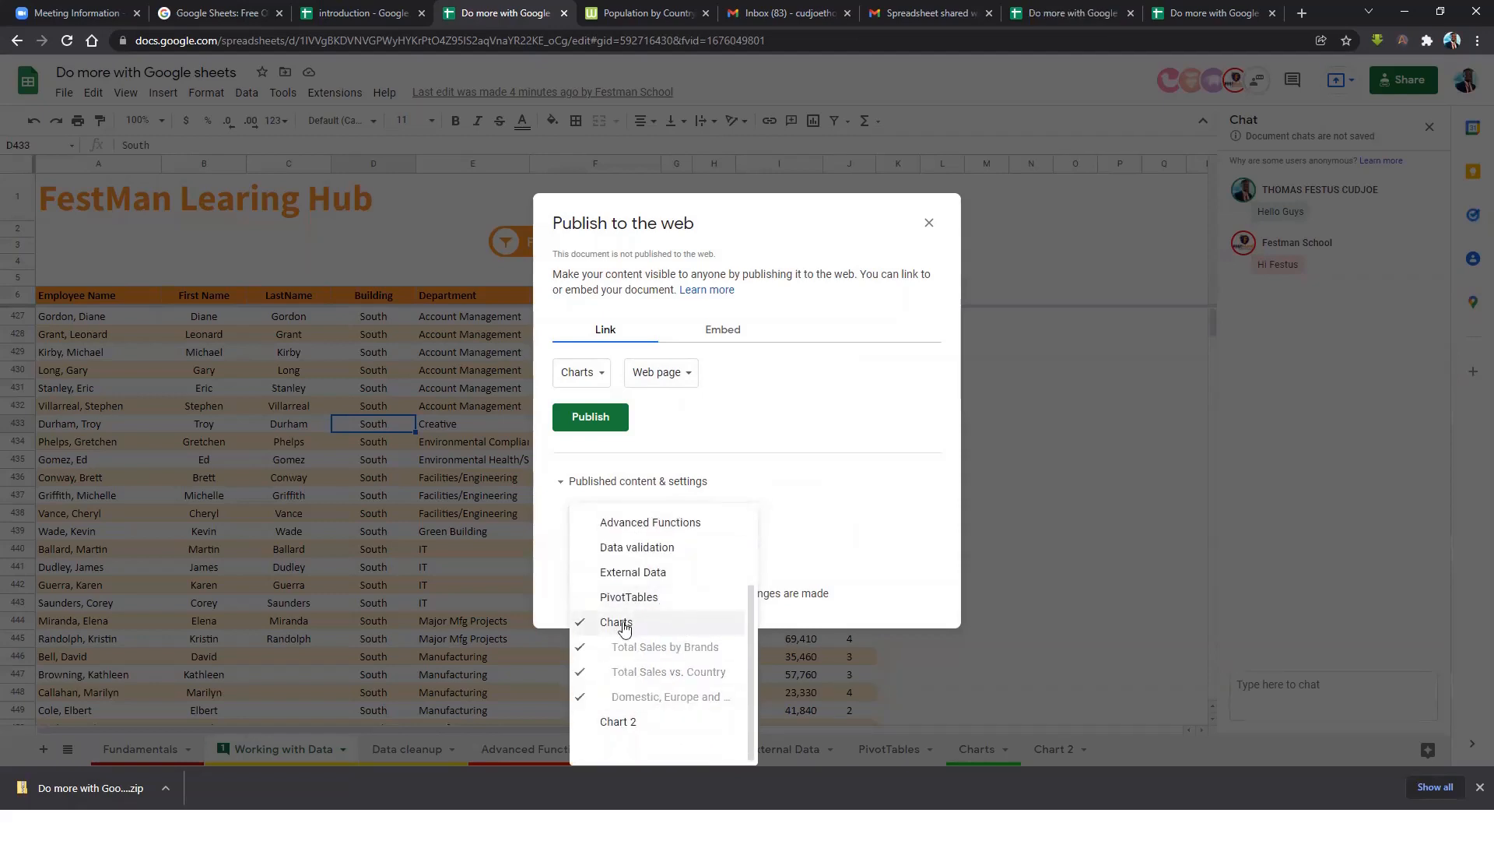
{"action": "left_click", "coordinate": [792, 504]}
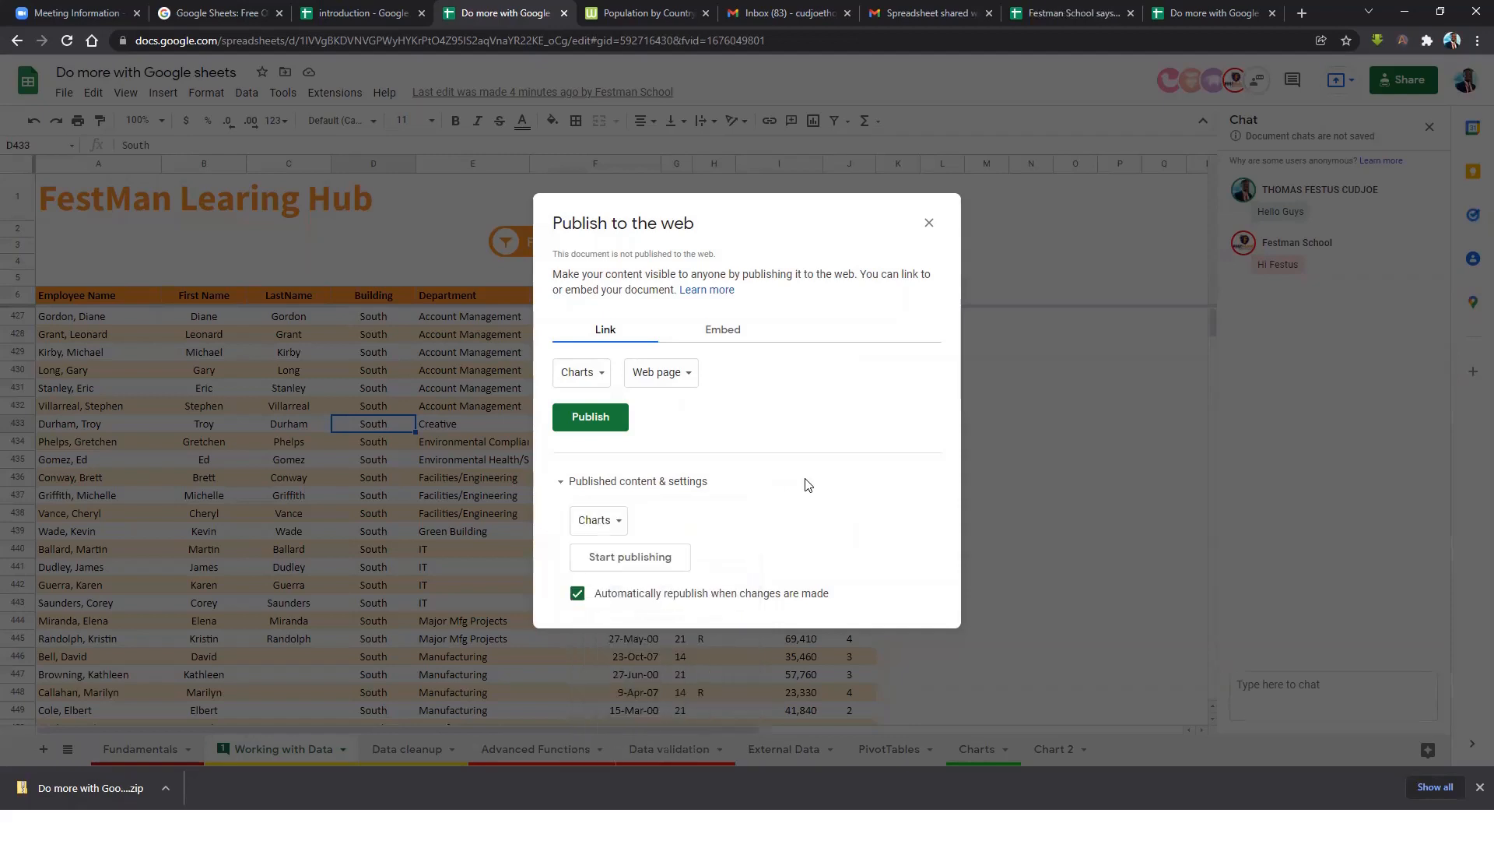
{"action": "left_click", "coordinate": [613, 527]}
{"action": "scroll", "coordinate": [624, 685], "scroll_direction": "down", "scroll_amount": 3}
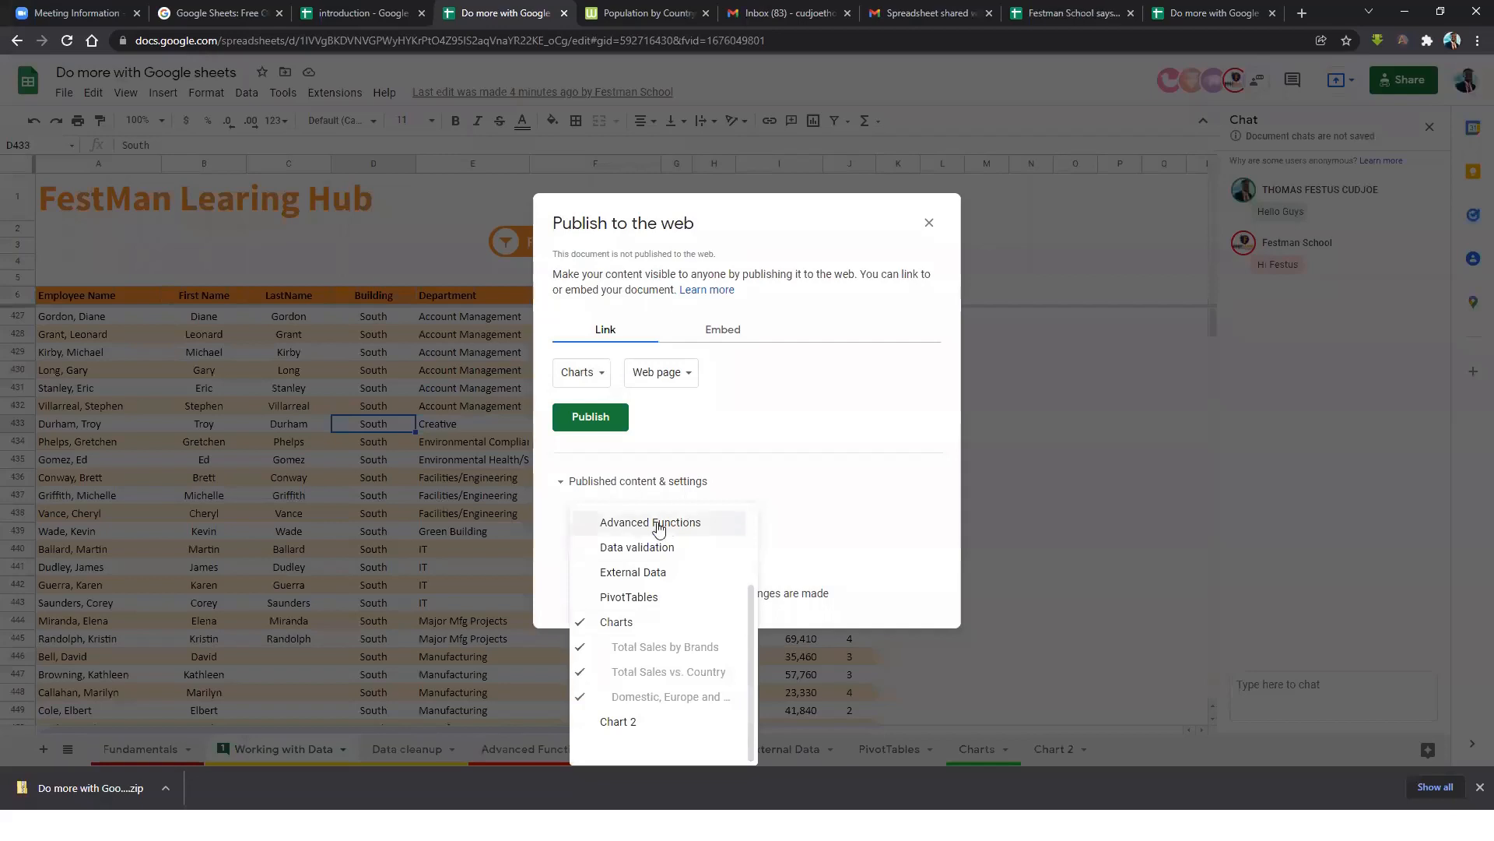
{"action": "left_click", "coordinate": [765, 480]}
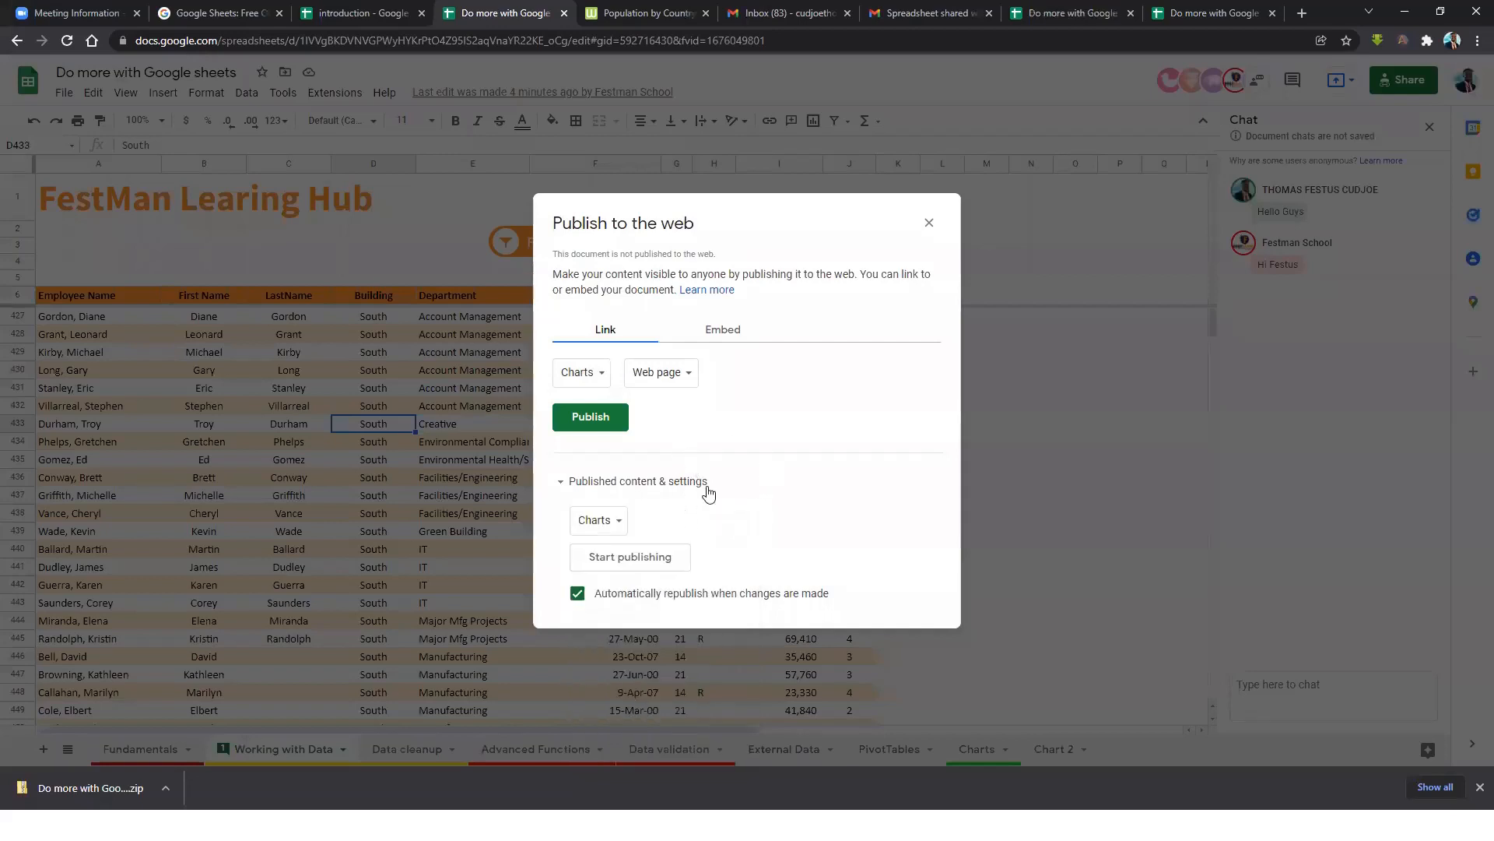
Publish the Charts sheet, confirm, and select the generated public link.
{"action": "left_click", "coordinate": [605, 420]}
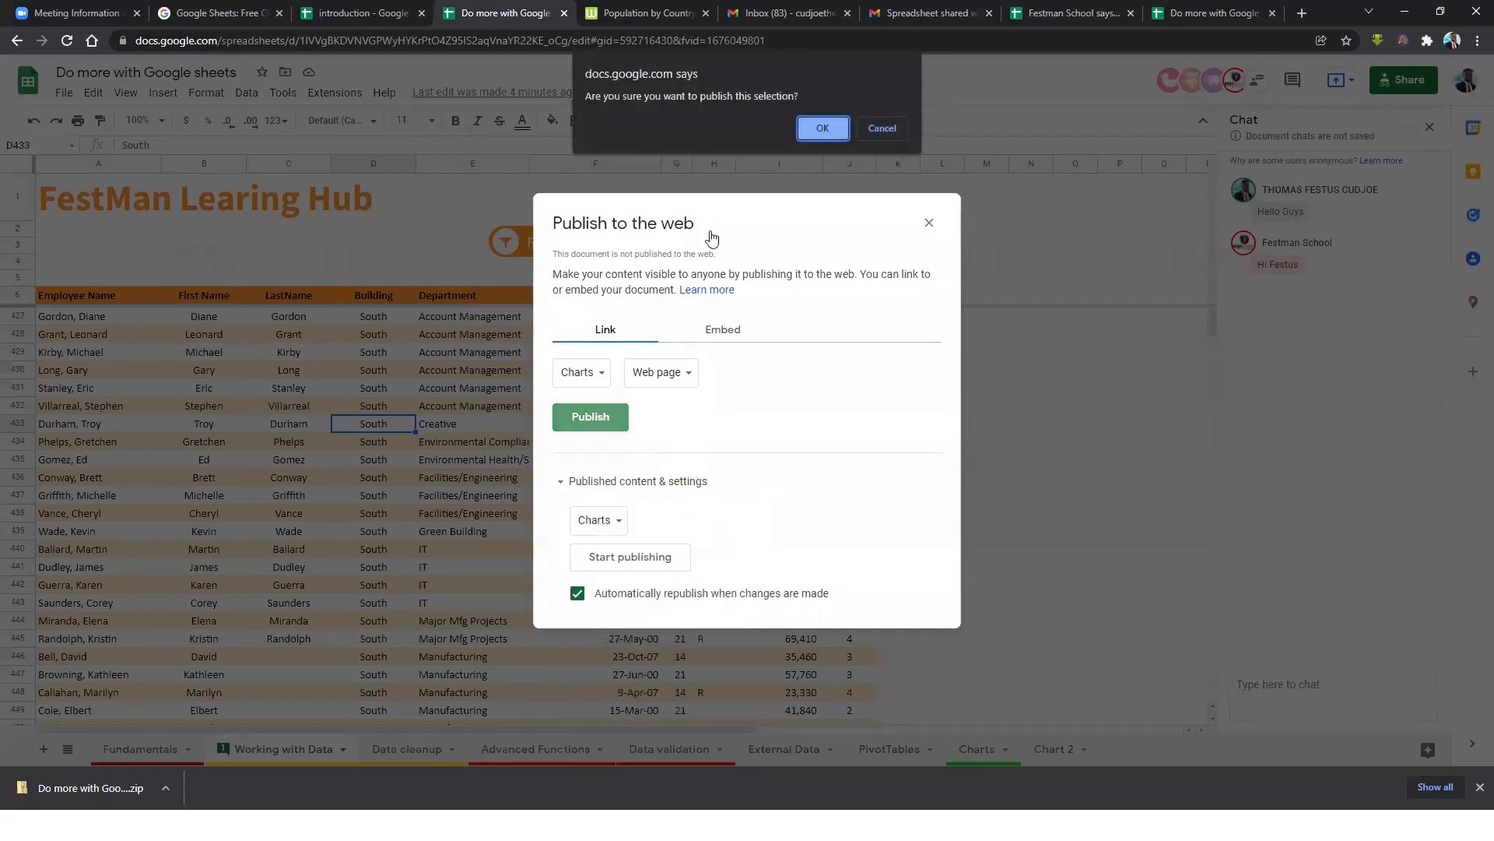
{"action": "left_click", "coordinate": [814, 127]}
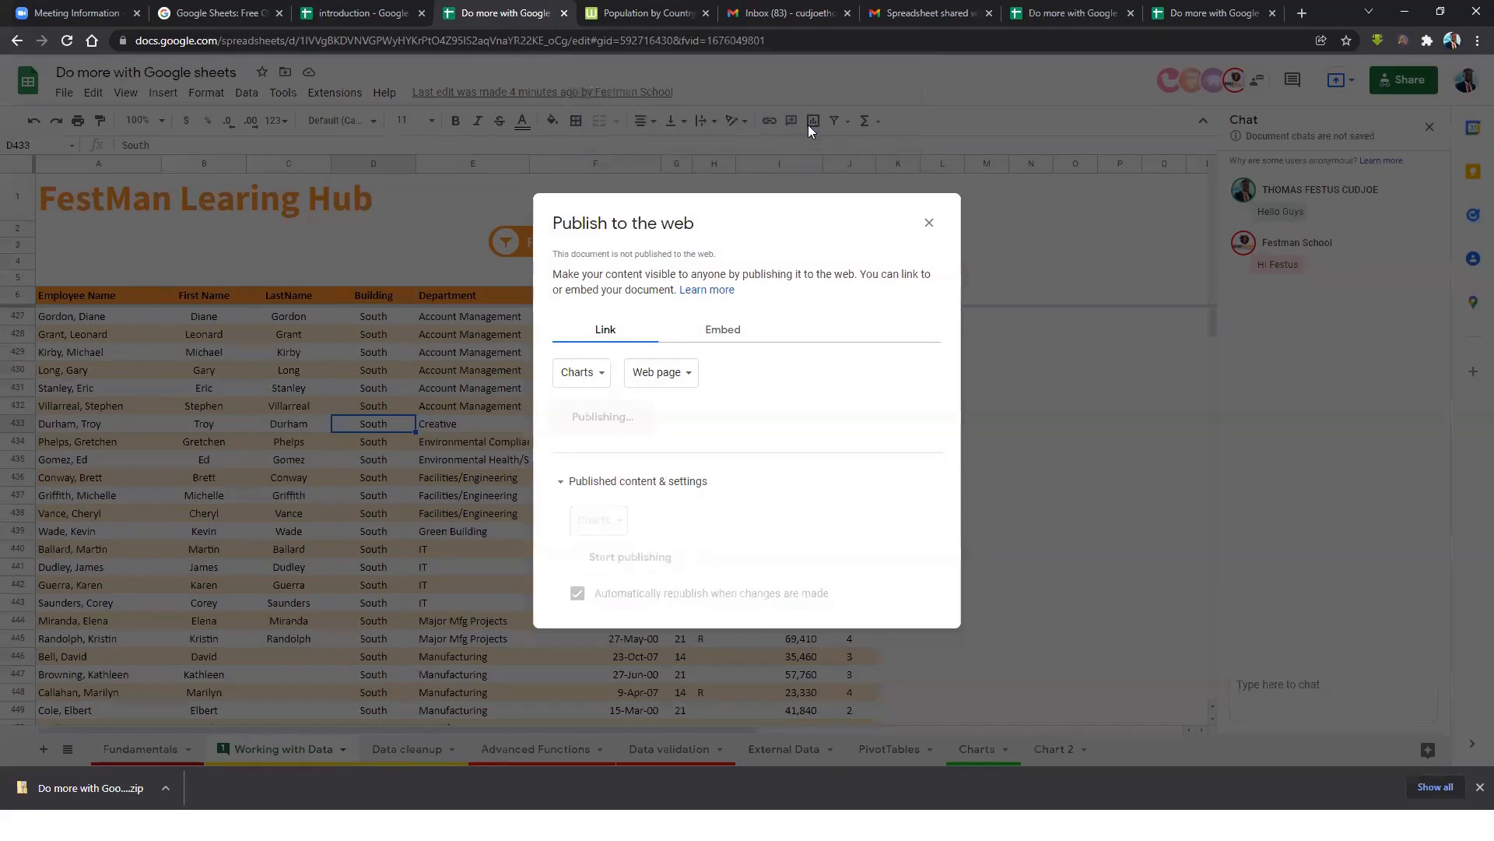
{"action": "left_click", "coordinate": [644, 359]}
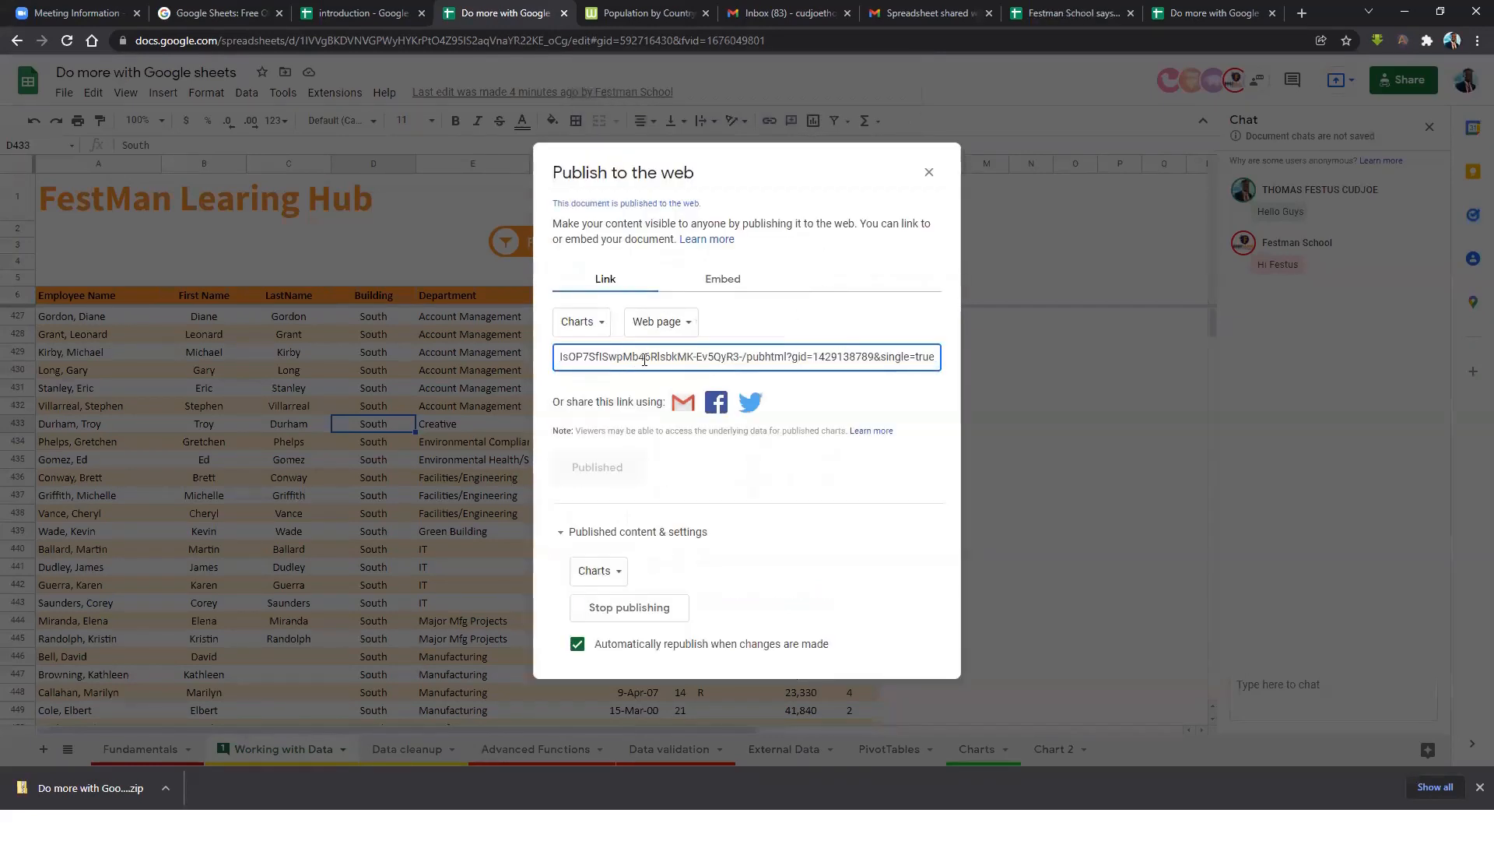
{"action": "triple_click", "coordinate": [642, 359]}
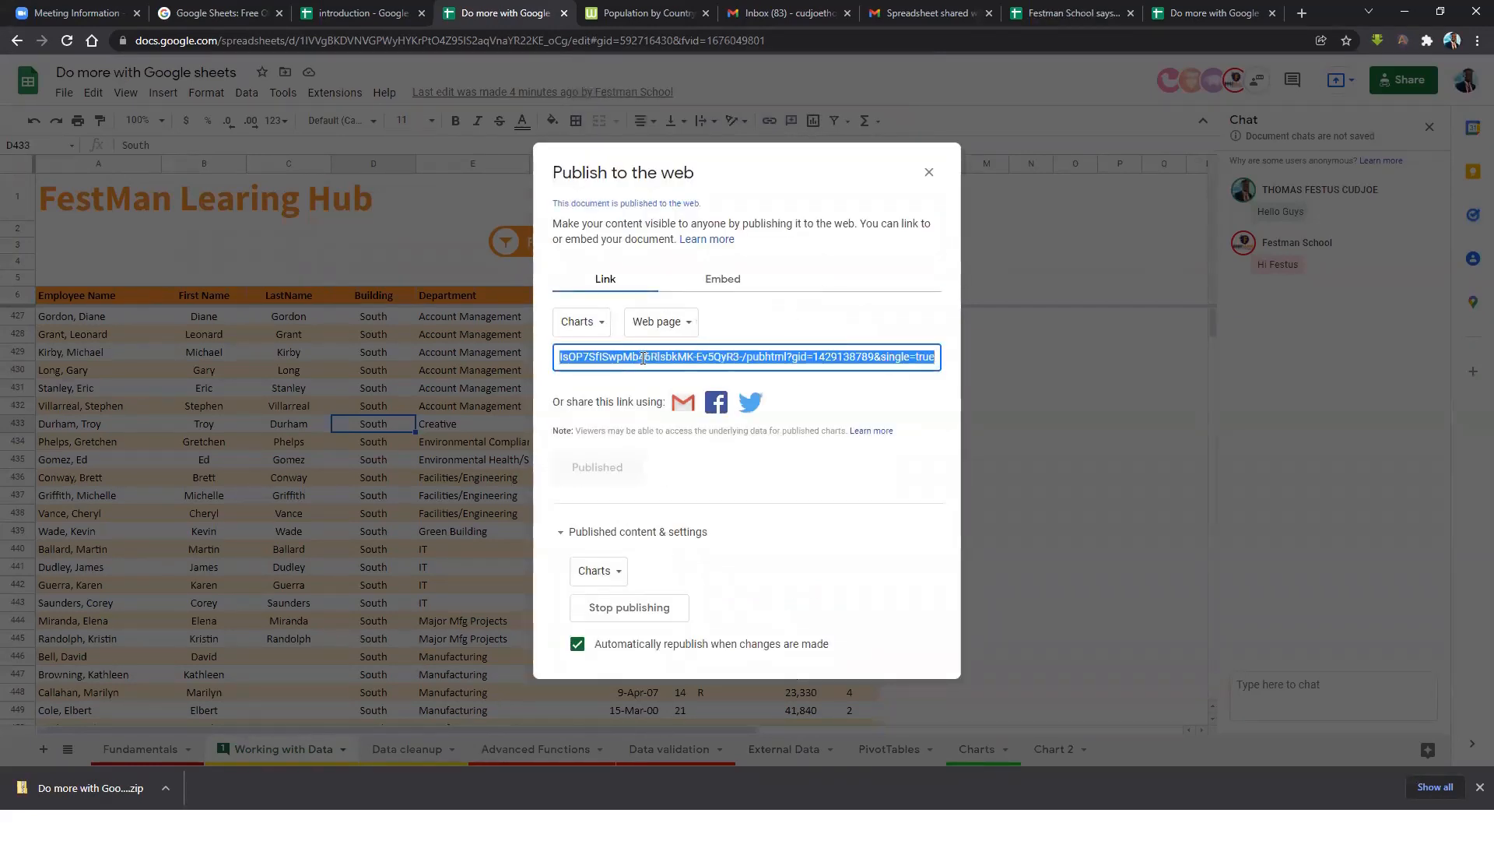
Close the publish dialog and load the published Charts link in a new browser tab.
{"action": "left_click", "coordinate": [929, 172]}
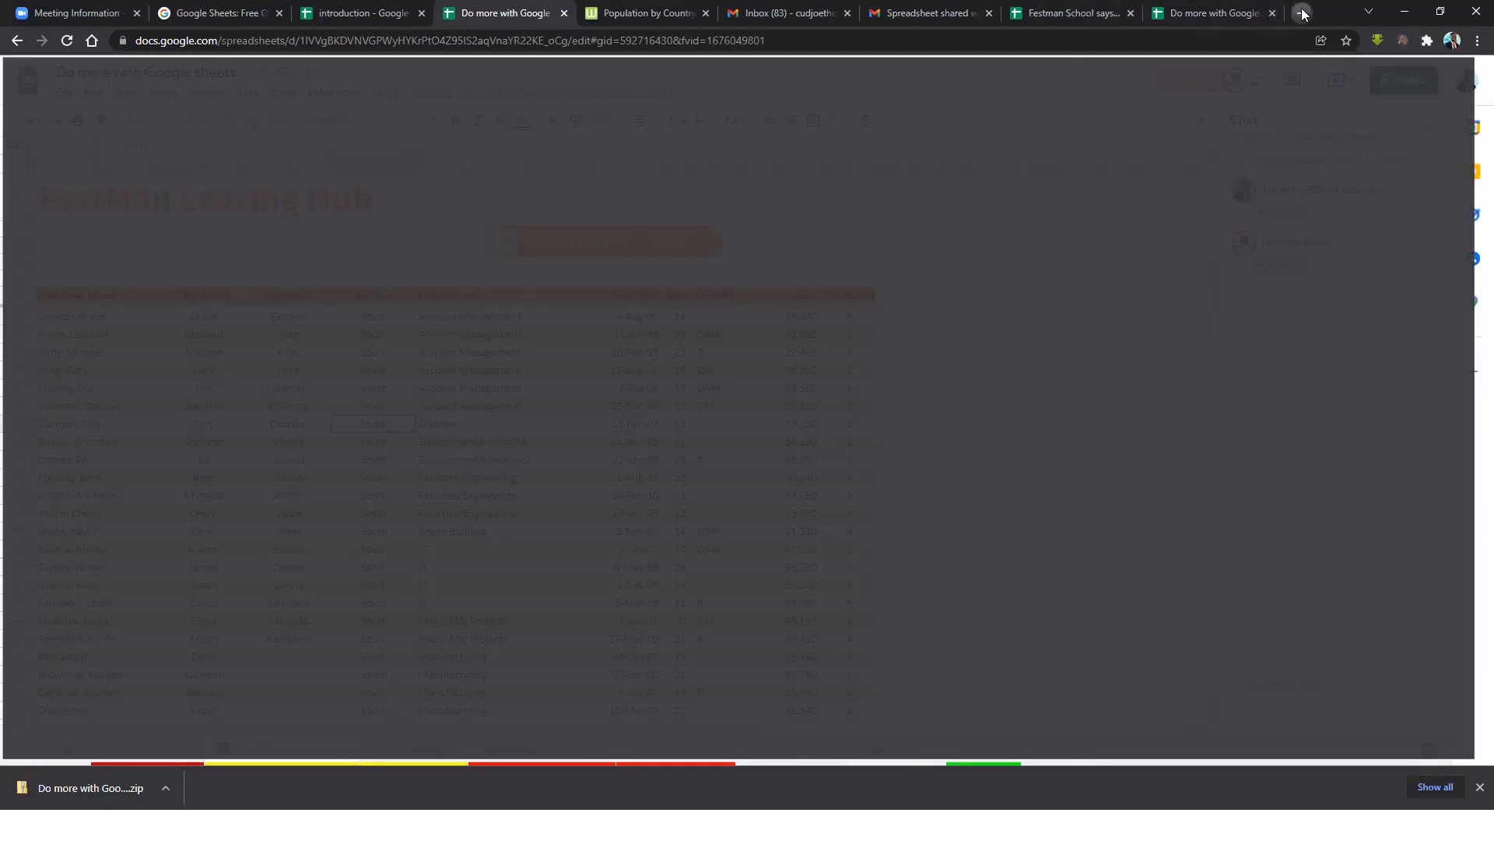
{"action": "left_click", "coordinate": [1301, 14]}
{"action": "key", "text": "ctrl+v"}
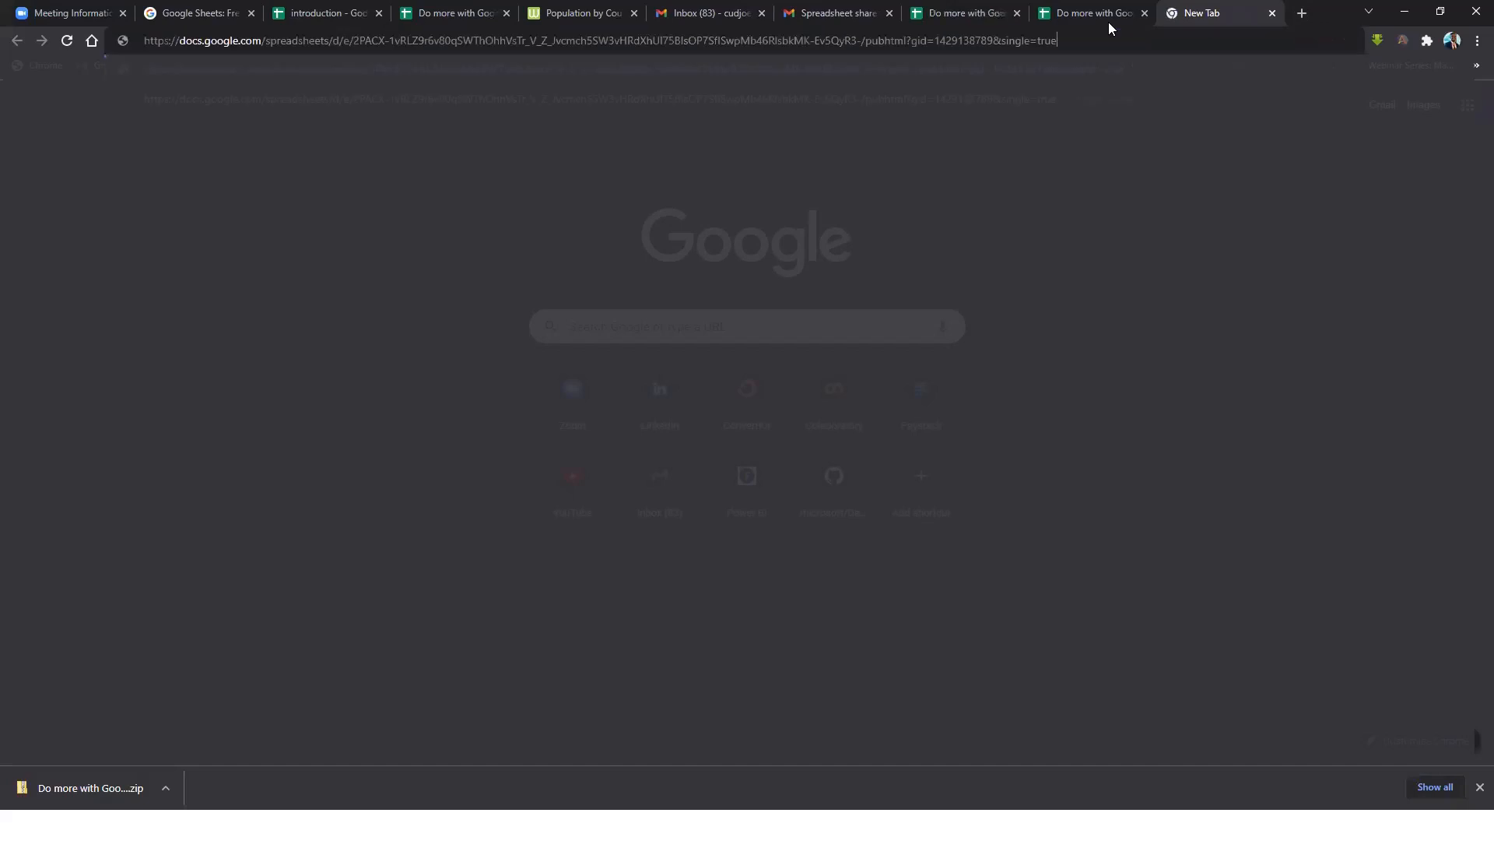
{"action": "key", "text": "Return"}
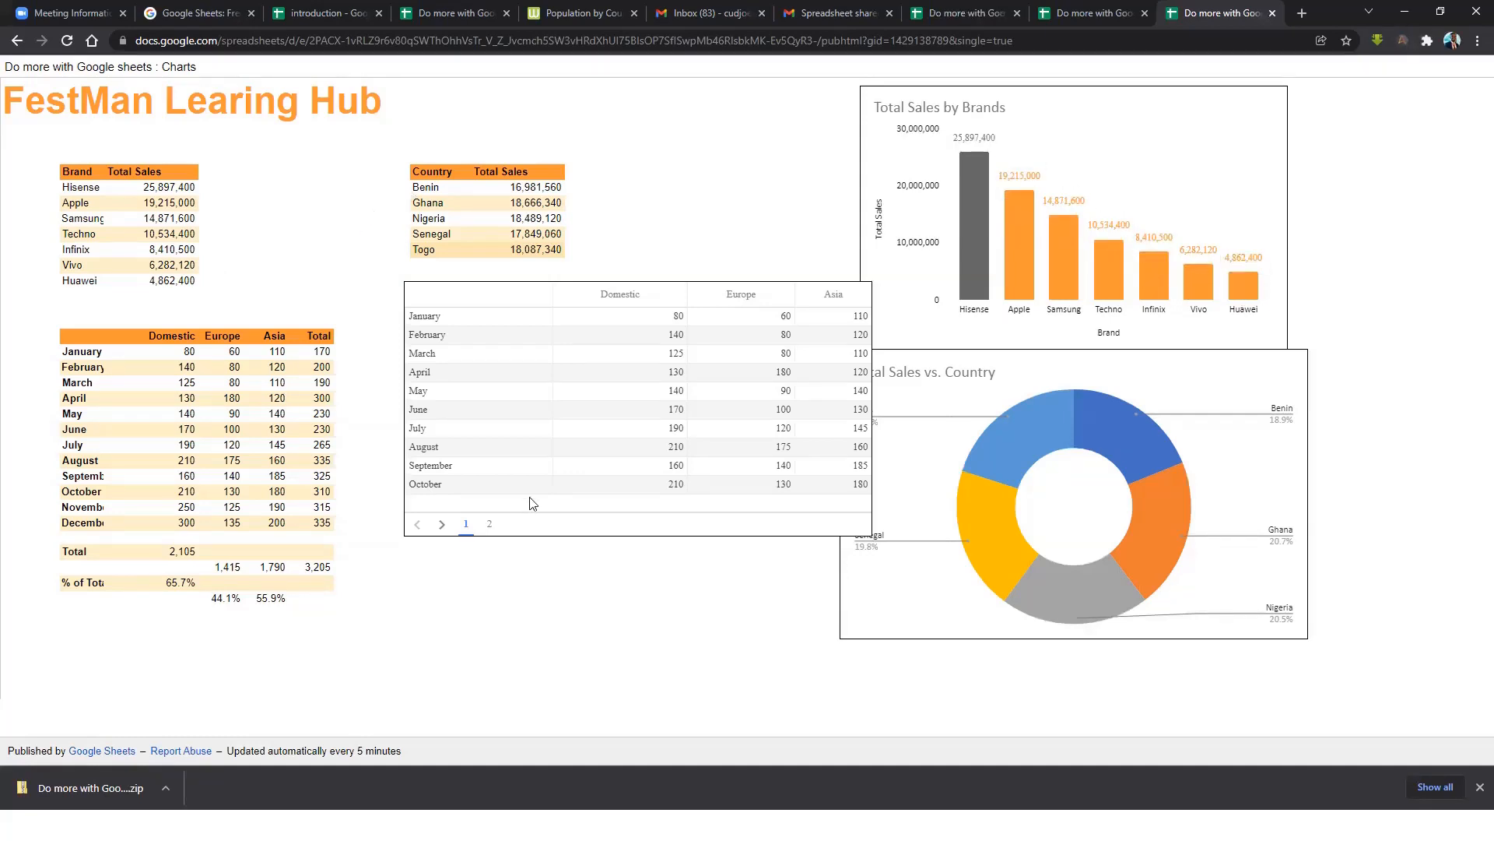
Page through the monthly table chart to show November and December.
{"action": "left_click", "coordinate": [490, 524]}
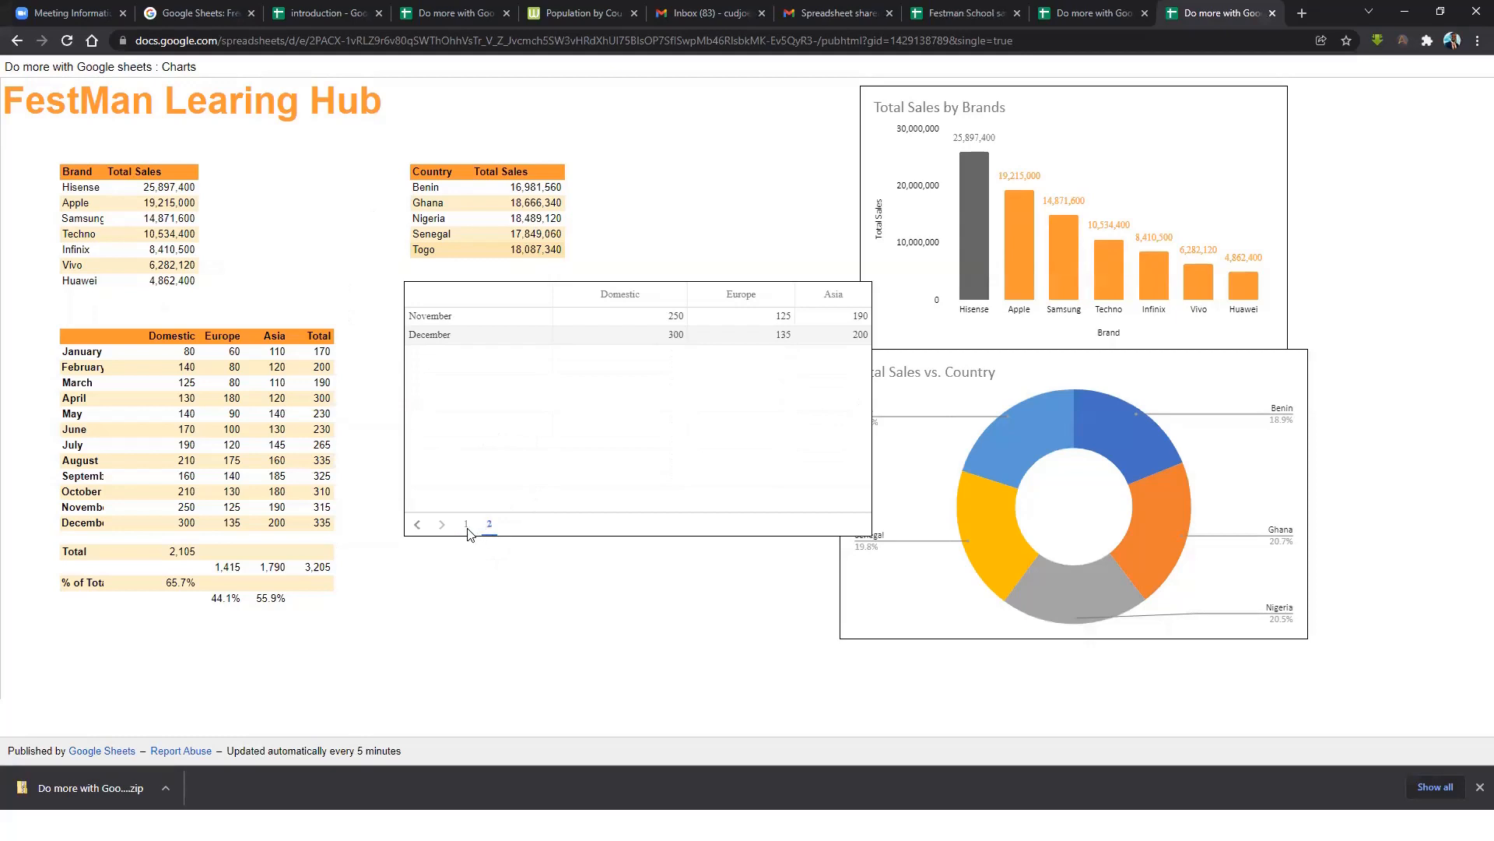
{"action": "left_click", "coordinate": [469, 530]}
{"action": "left_click", "coordinate": [489, 524]}
{"action": "mouse_move", "coordinate": [1171, 487]}
Back in the workbook, view the External Data and PivotTables sheets, then reopen Charts.
{"action": "left_click", "coordinate": [433, 18]}
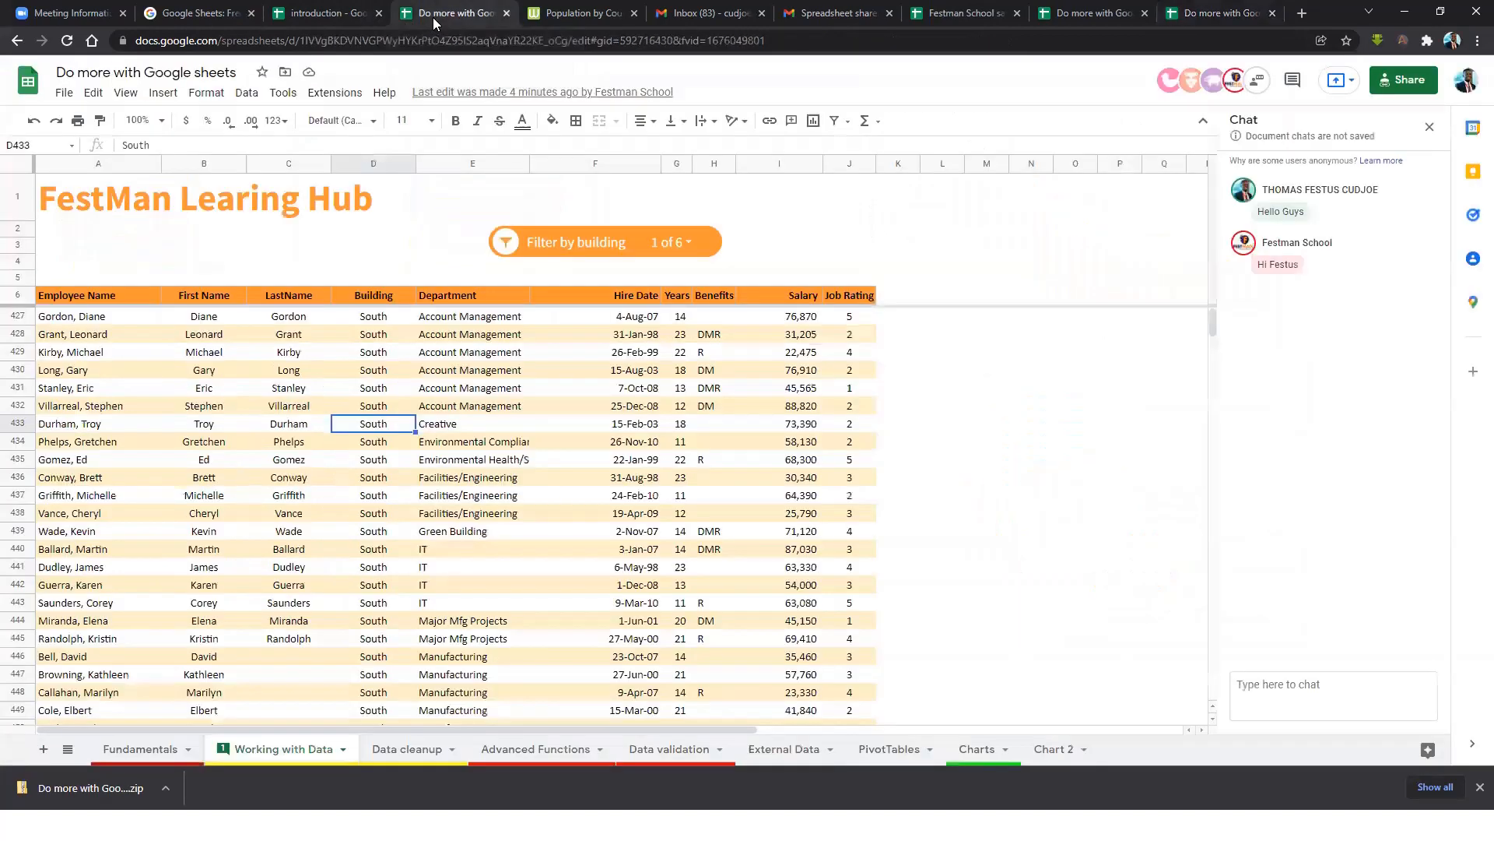
{"action": "left_click", "coordinate": [974, 751]}
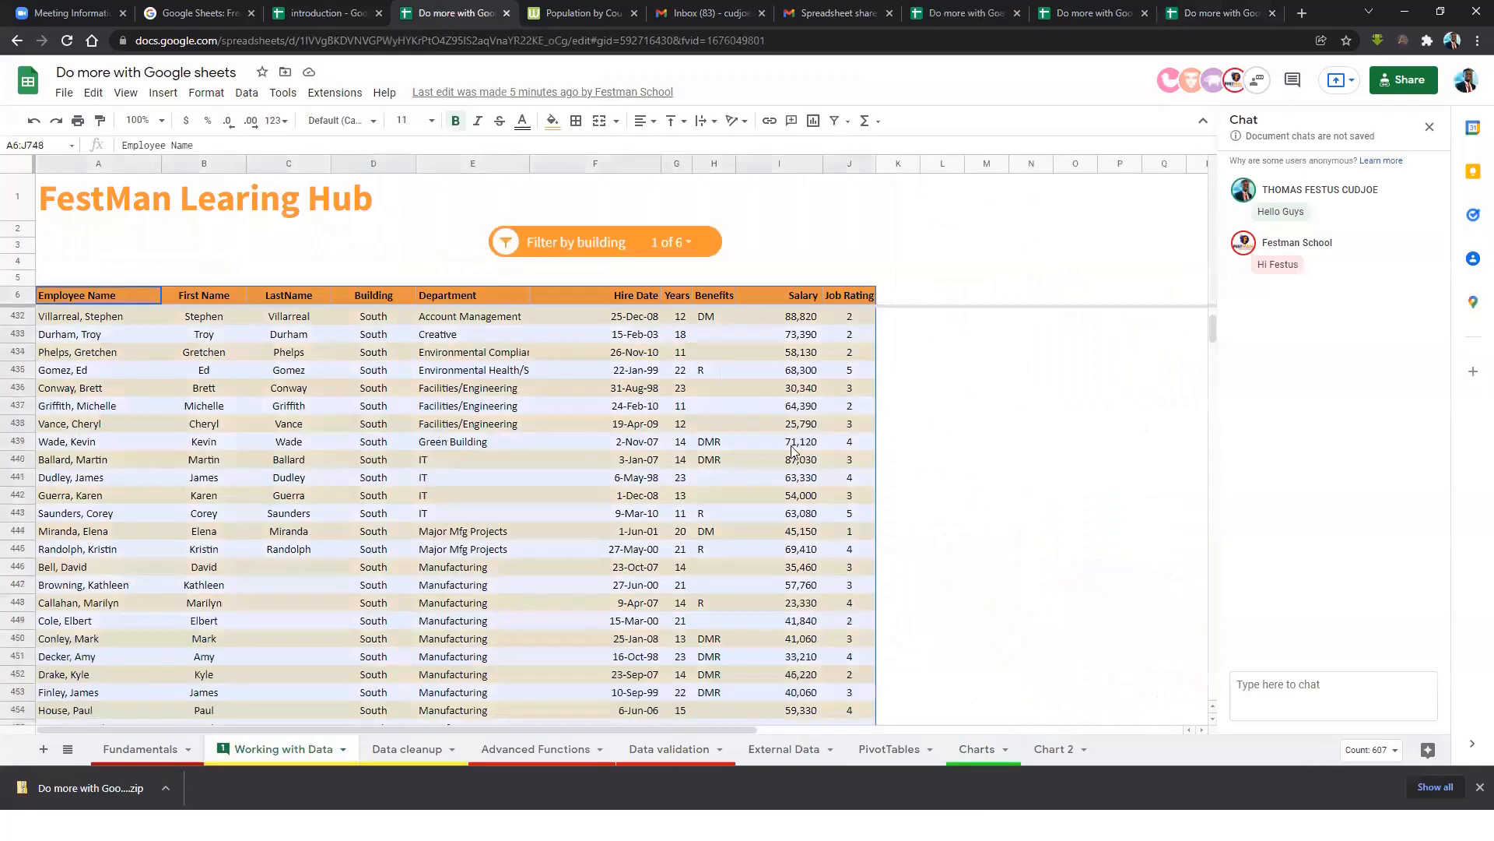
{"action": "left_click", "coordinate": [973, 750]}
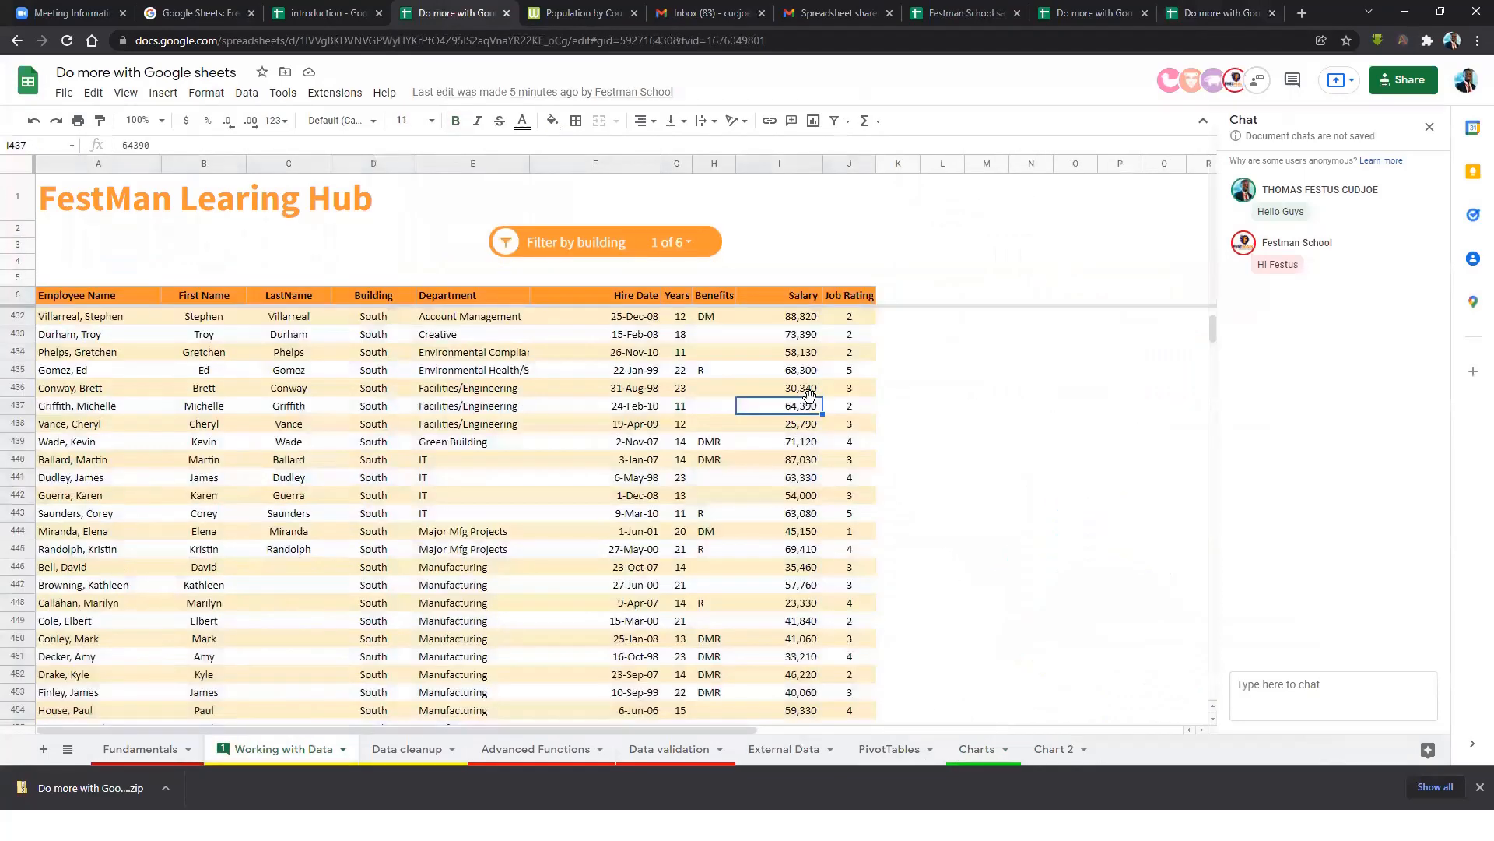
{"action": "left_click", "coordinate": [802, 751]}
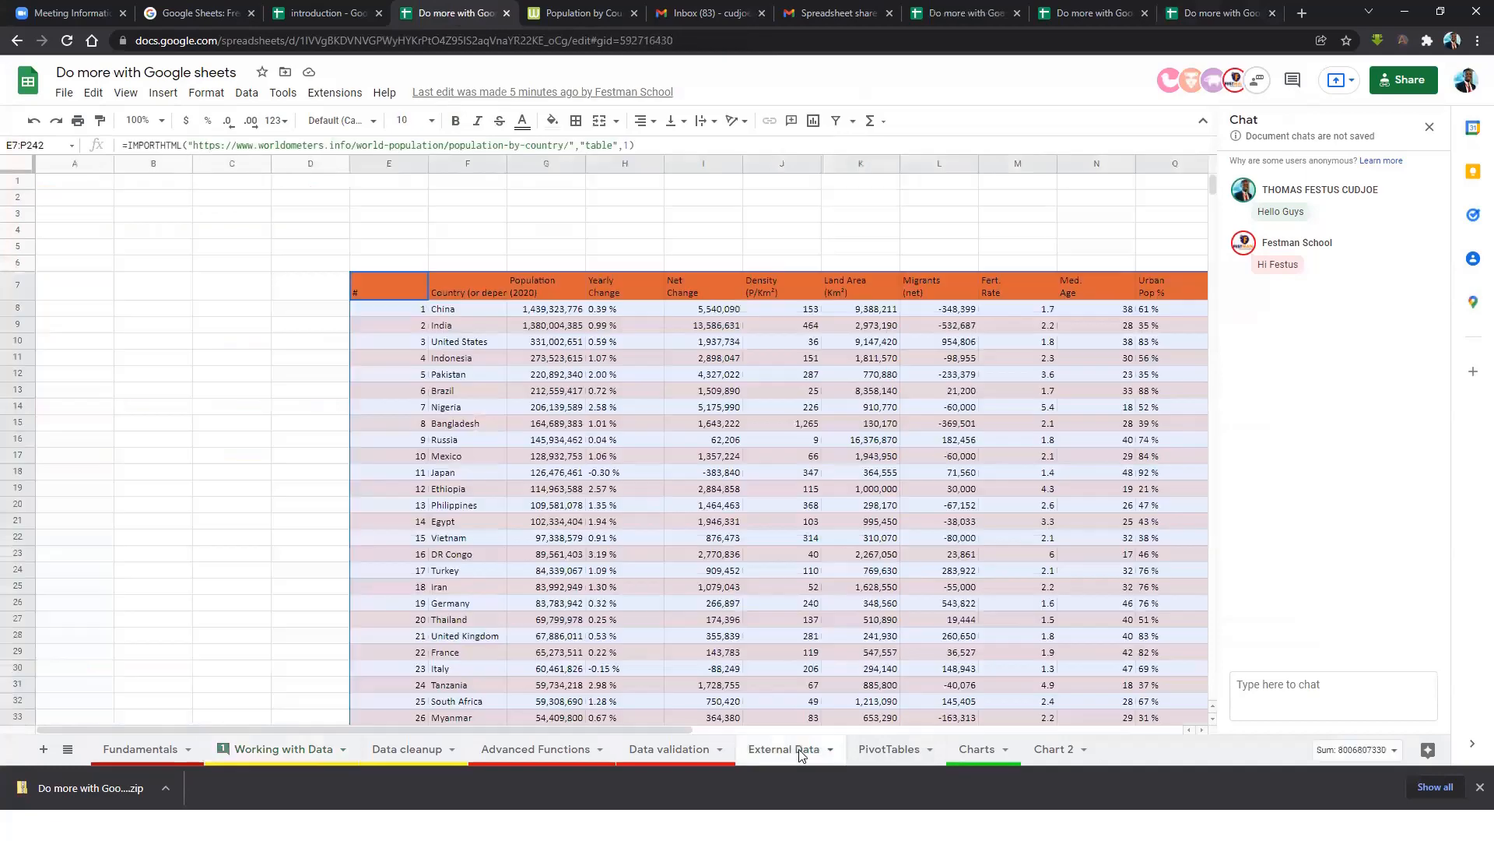
{"action": "left_click", "coordinate": [900, 750]}
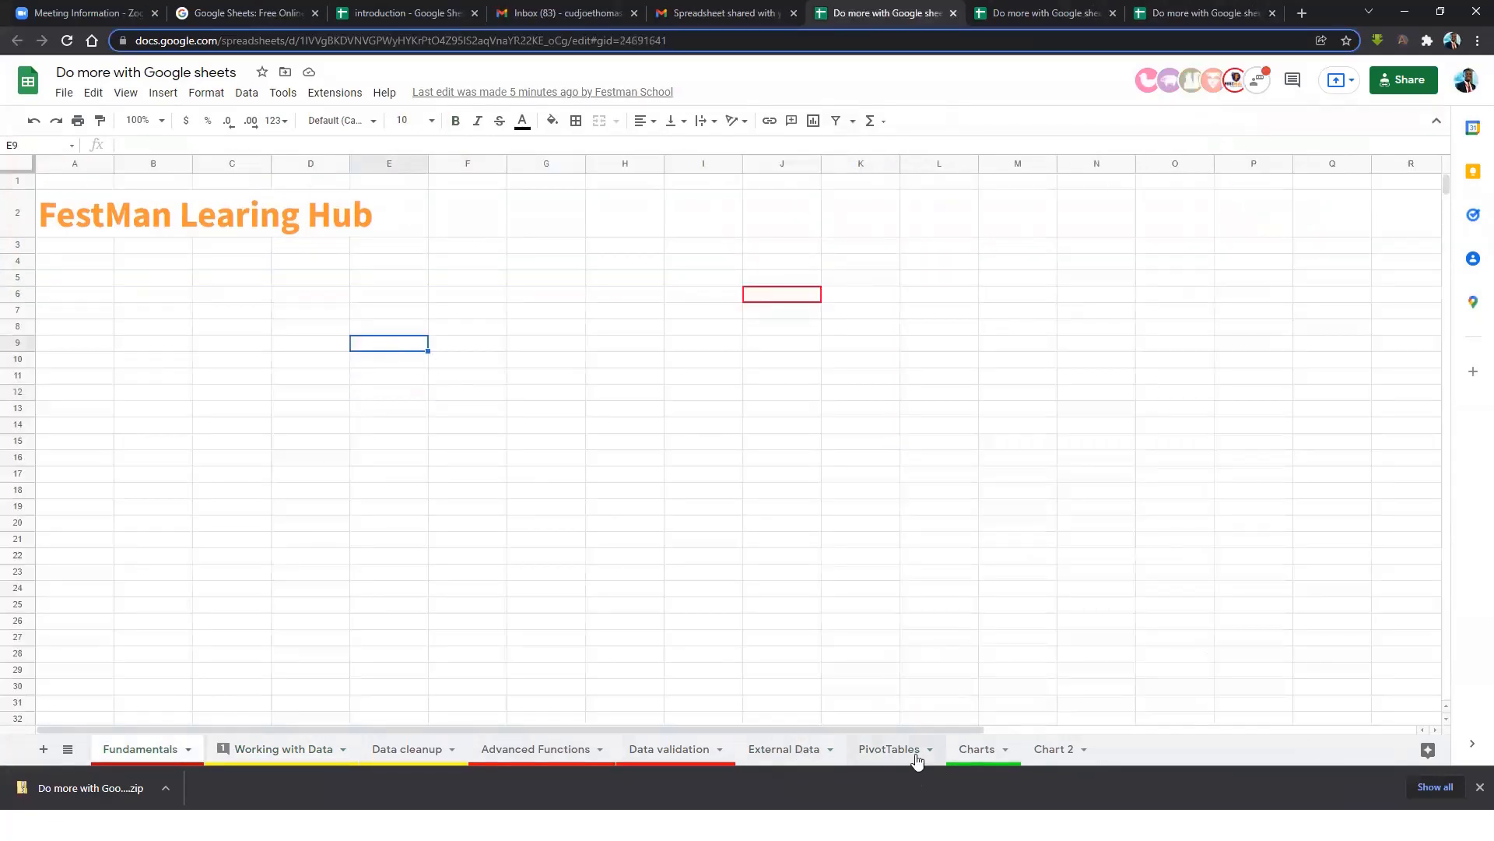
{"action": "left_click", "coordinate": [983, 750]}
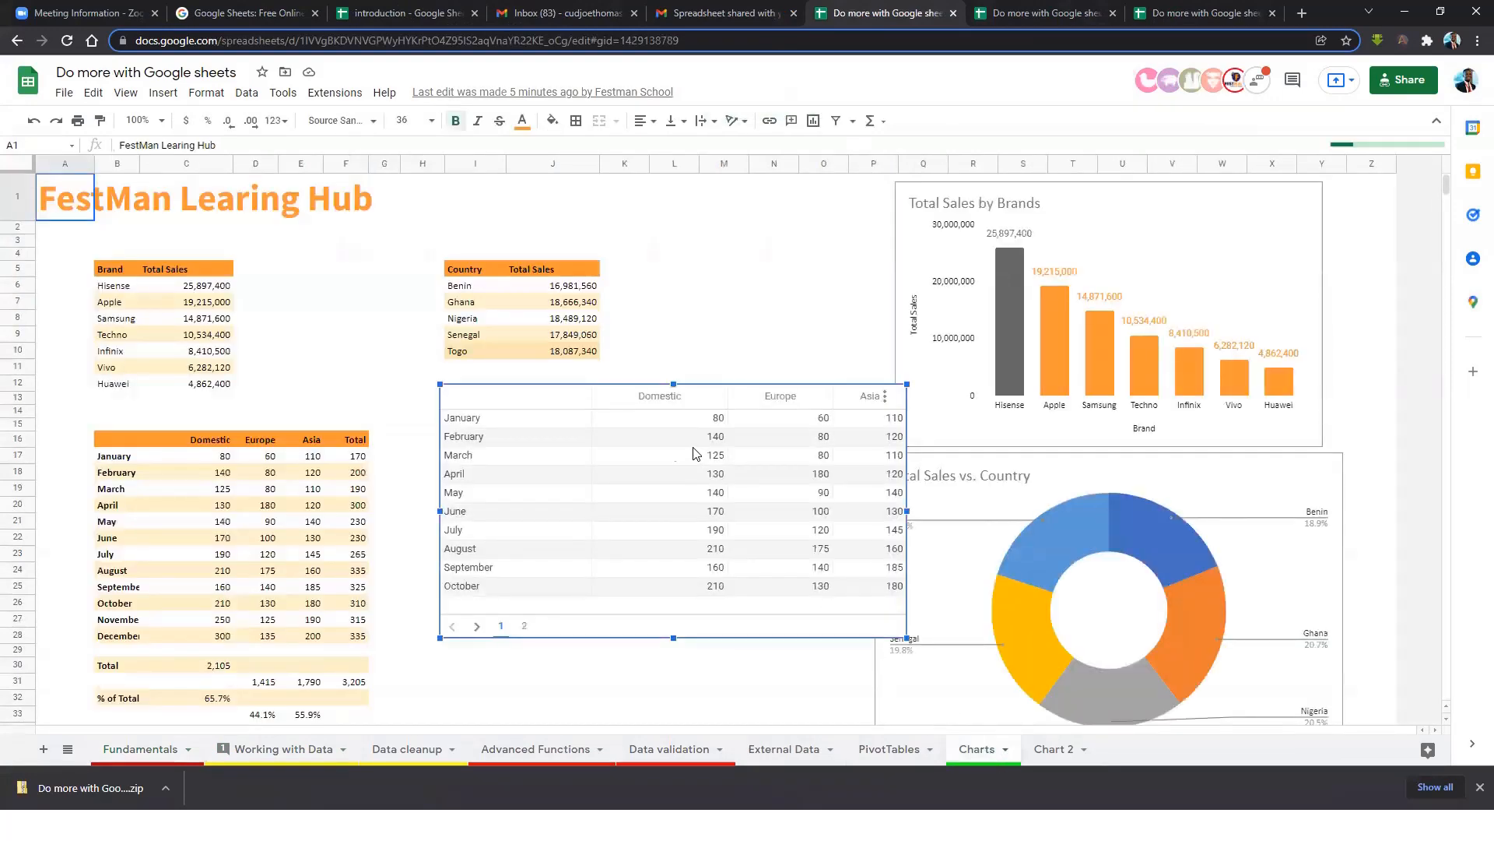
Move the monthly table chart lower left and the Total Sales by Brands chart further left.
{"action": "left_click_drag", "start_coordinate": [720, 481], "coordinate": [629, 459]}
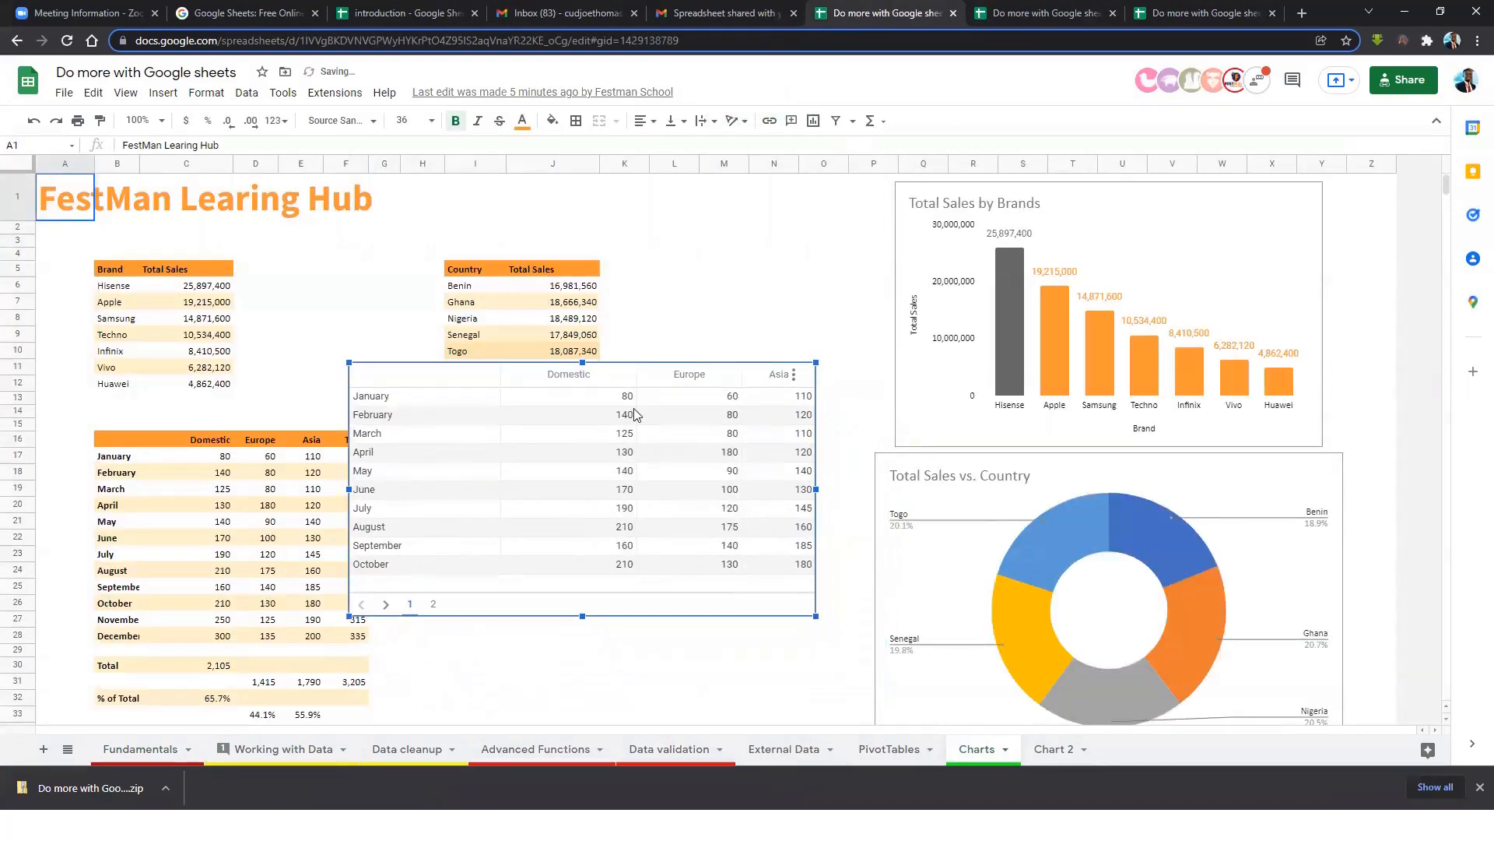
{"action": "left_click_drag", "start_coordinate": [513, 469], "coordinate": [421, 516]}
{"action": "left_click", "coordinate": [960, 386]}
{"action": "left_click_drag", "start_coordinate": [959, 387], "coordinate": [792, 390]}
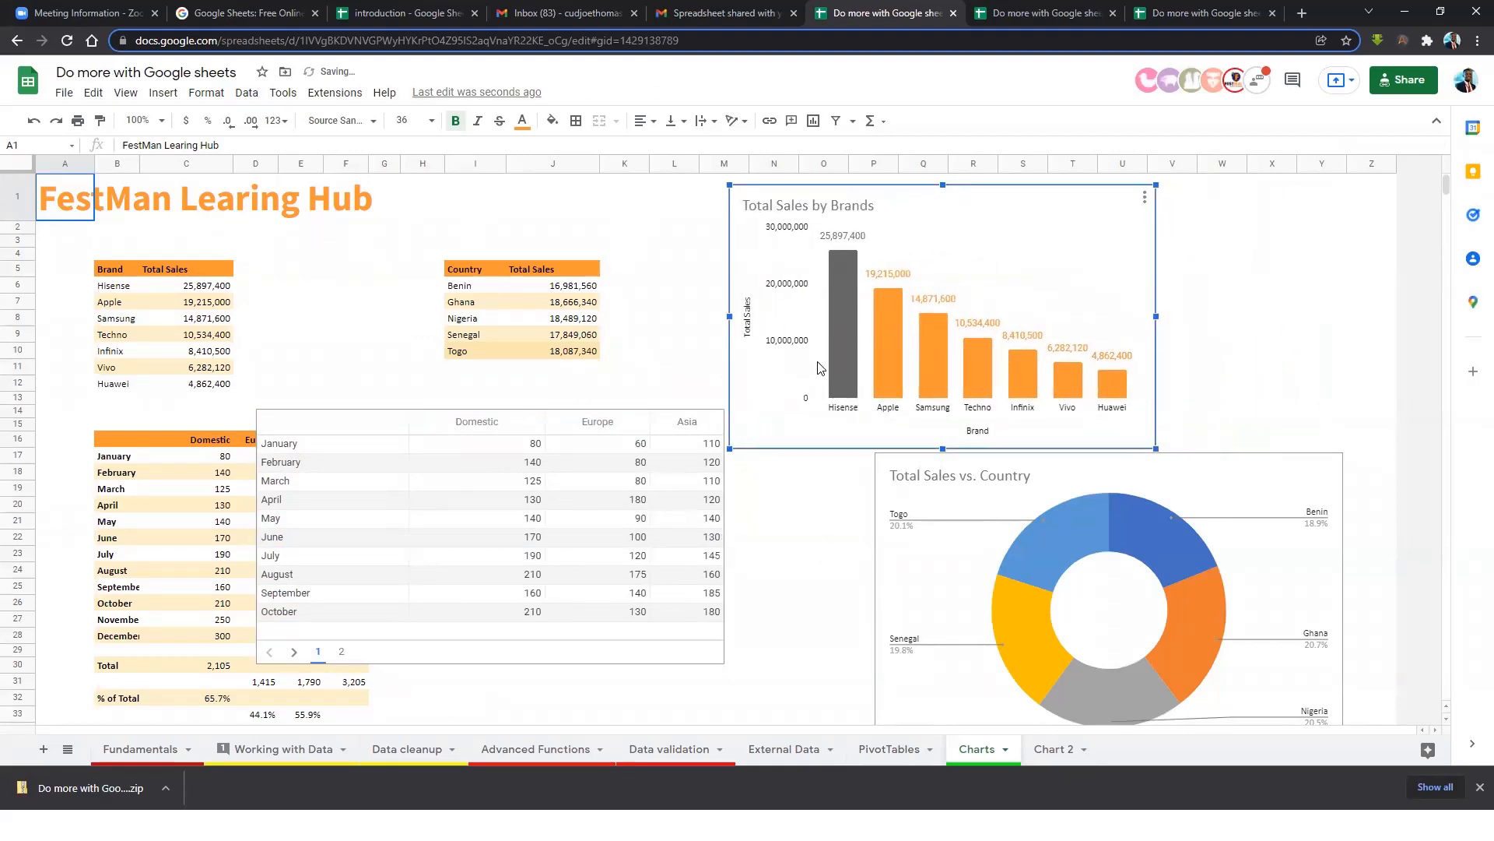
Change the Total Sales by Brands chart type to a smooth line chart.
{"action": "left_click", "coordinate": [1143, 200]}
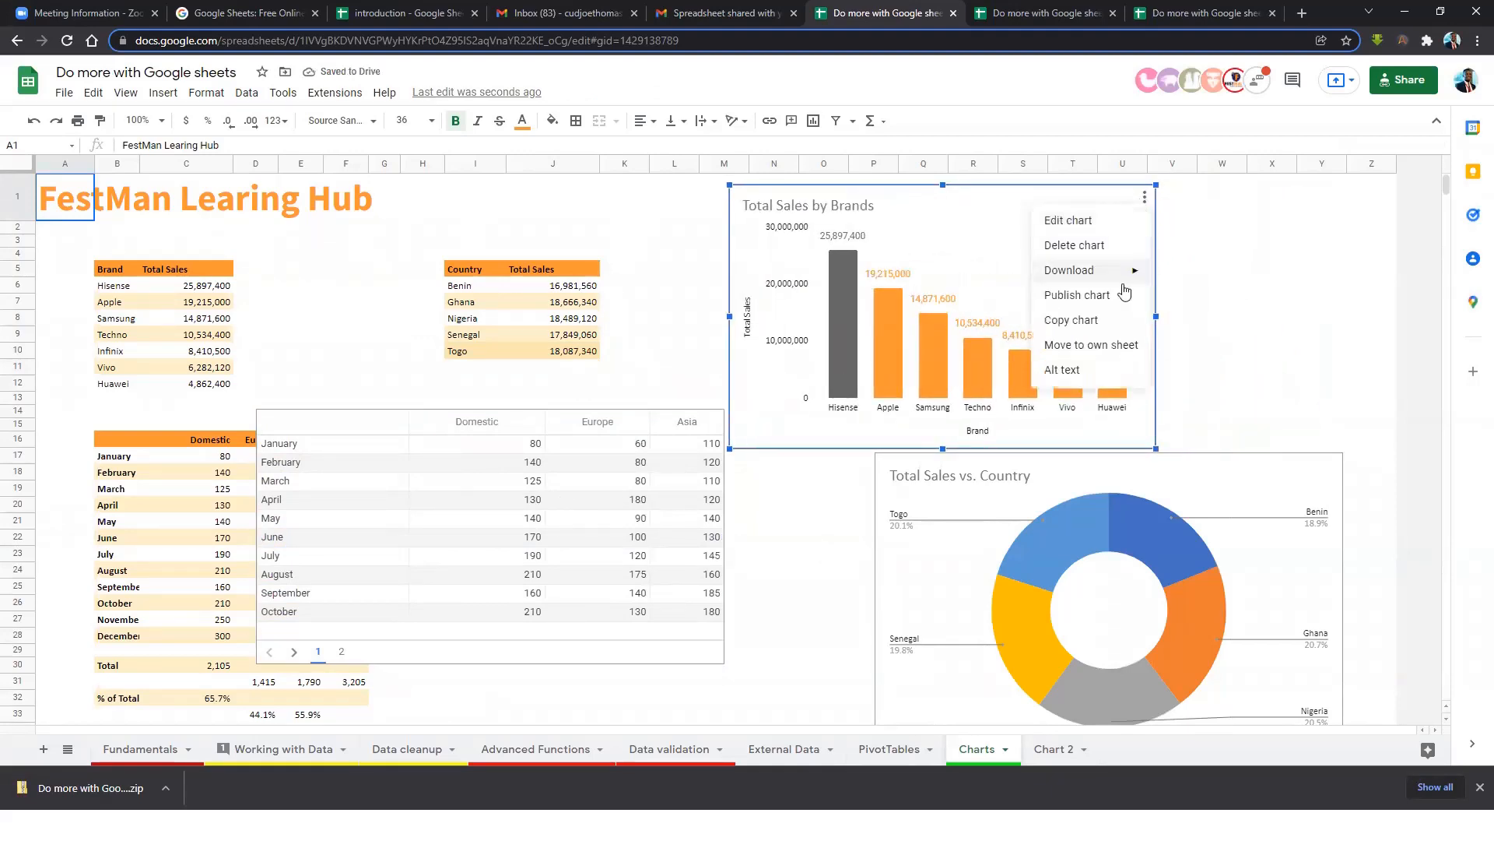
{"action": "left_click", "coordinate": [1083, 226]}
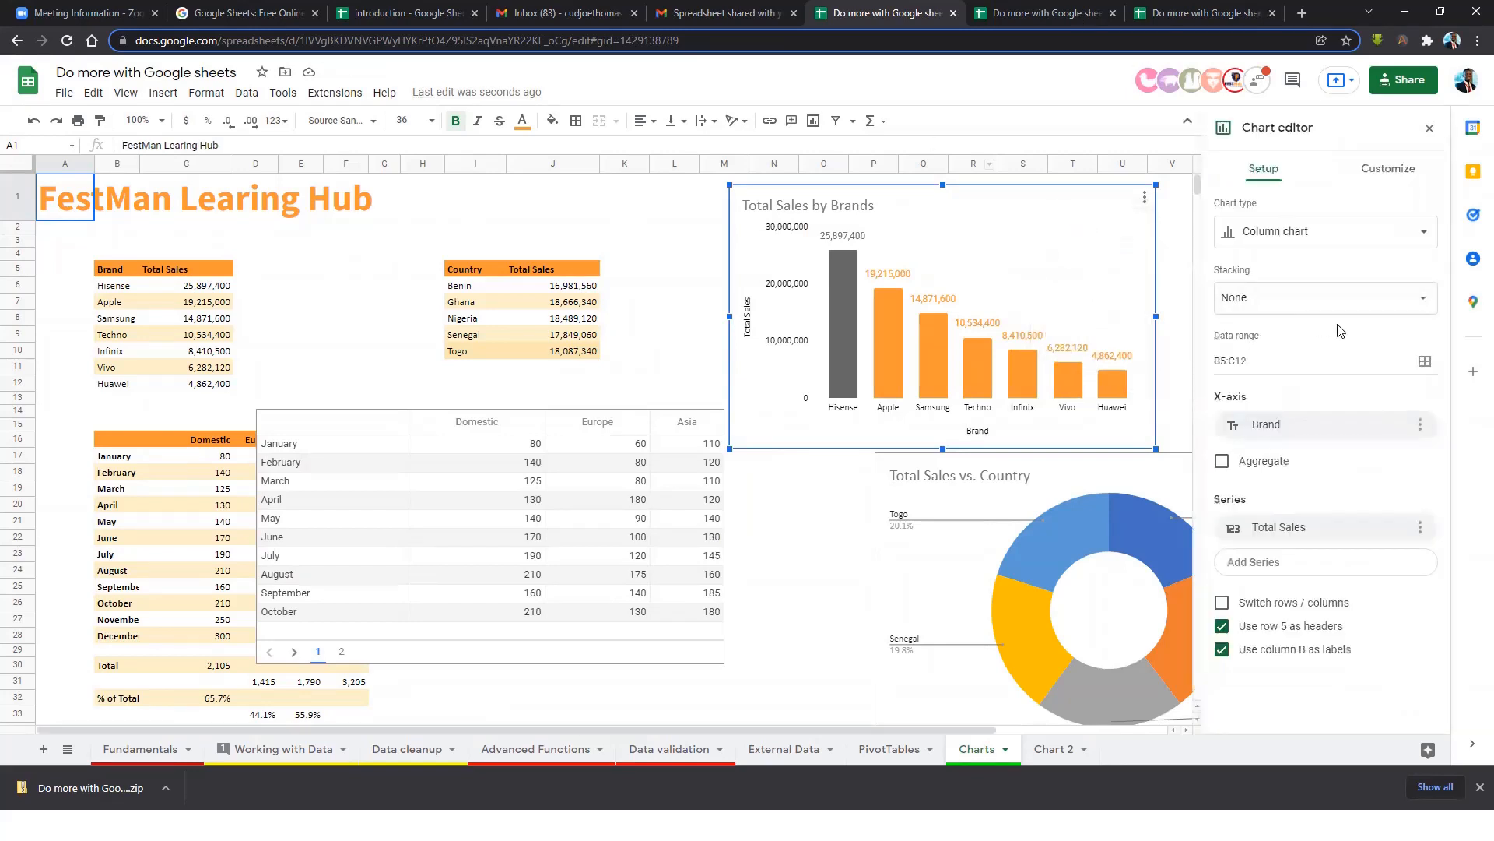
{"action": "left_click", "coordinate": [1322, 243]}
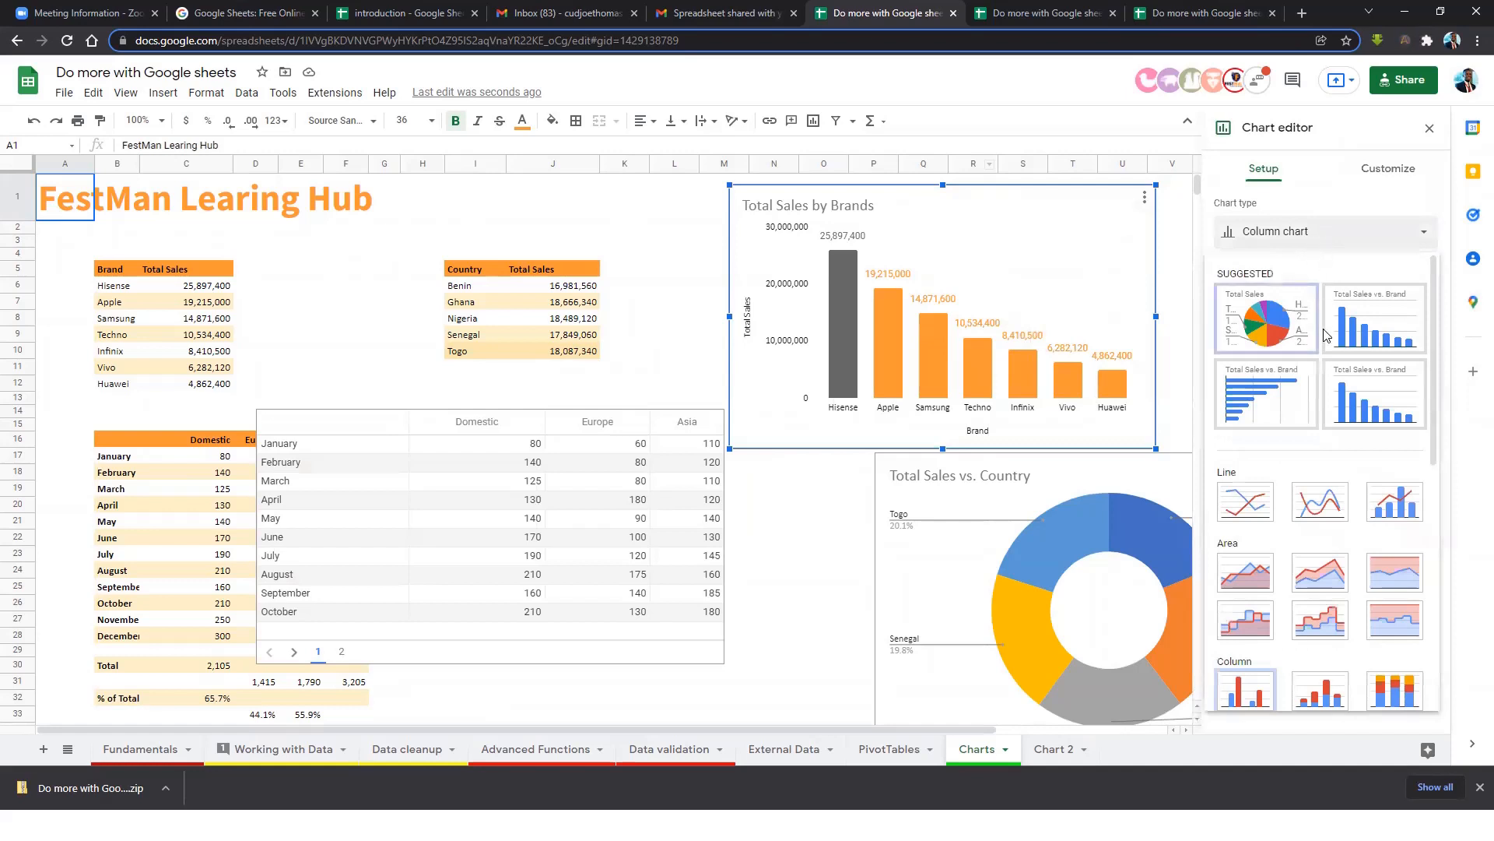
{"action": "left_click", "coordinate": [1321, 513]}
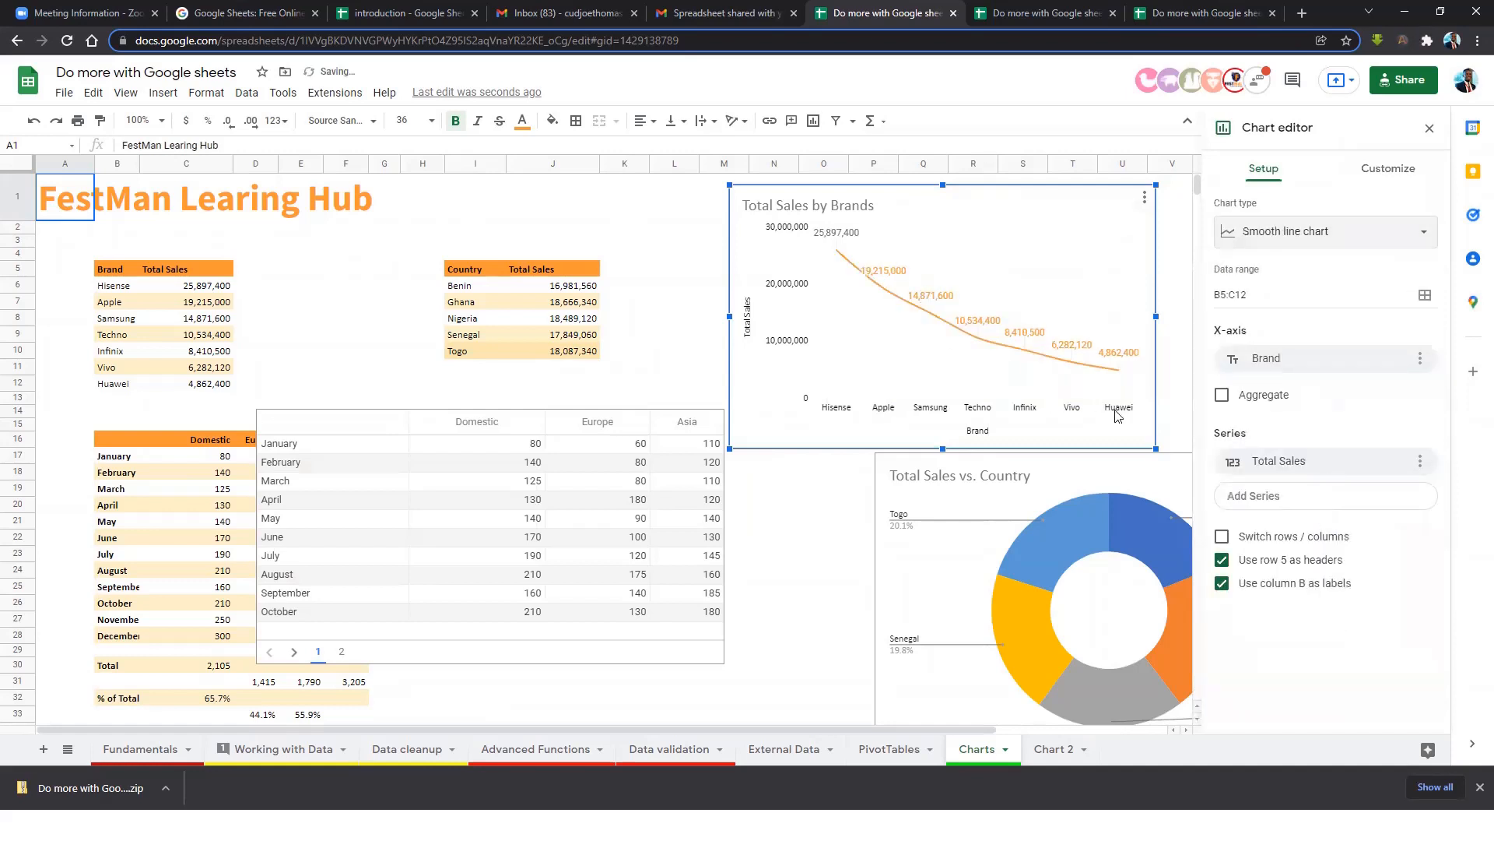
{"action": "left_click", "coordinate": [1276, 248]}
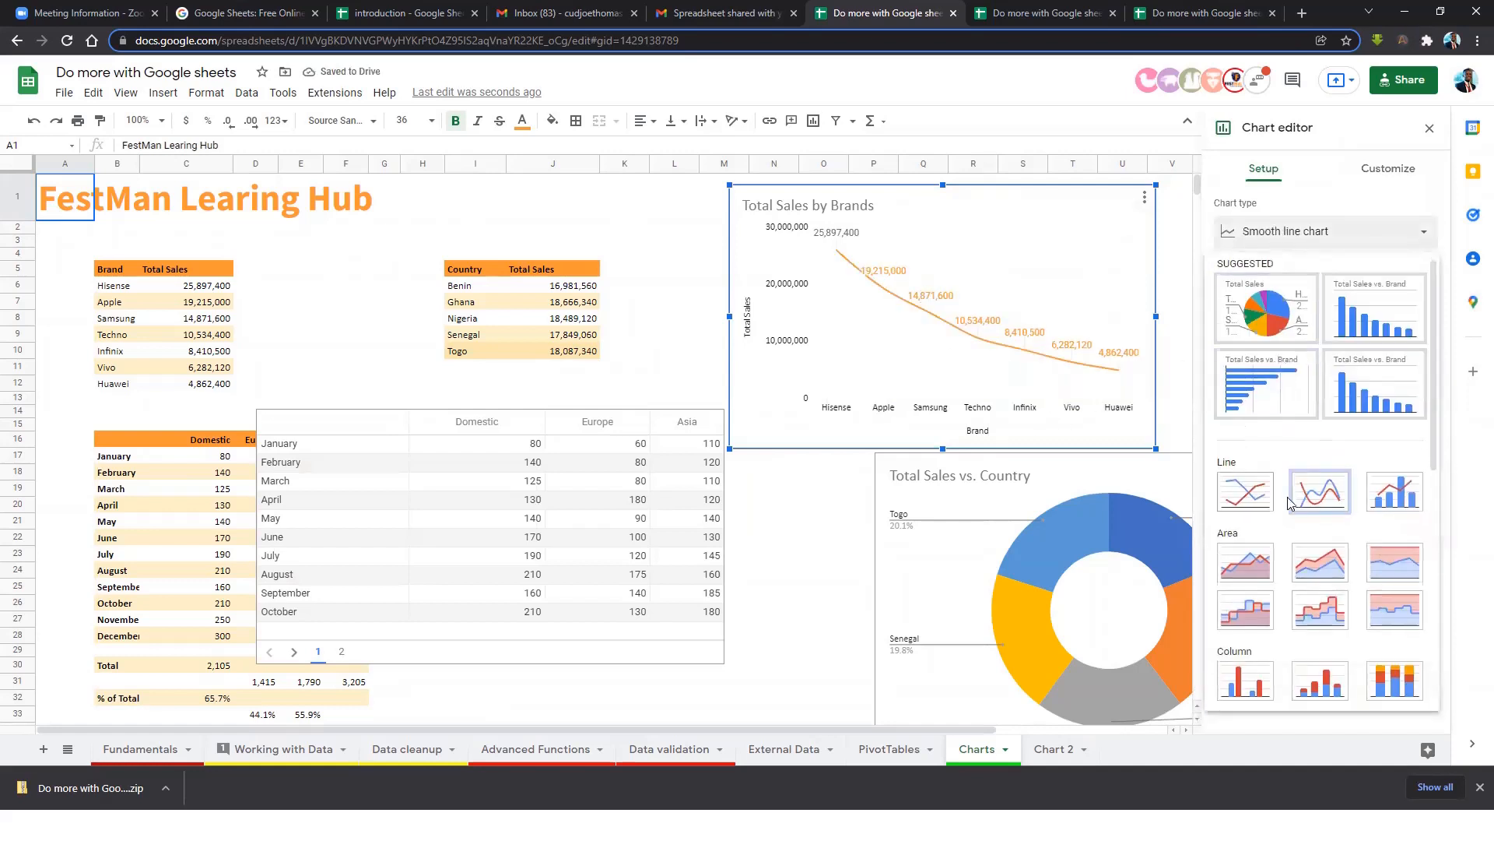
Switch the brands chart to a stacked bar chart and close the chart editor.
{"action": "scroll", "coordinate": [1288, 498], "scroll_direction": "down", "scroll_amount": 5}
{"action": "left_click", "coordinate": [1323, 455]}
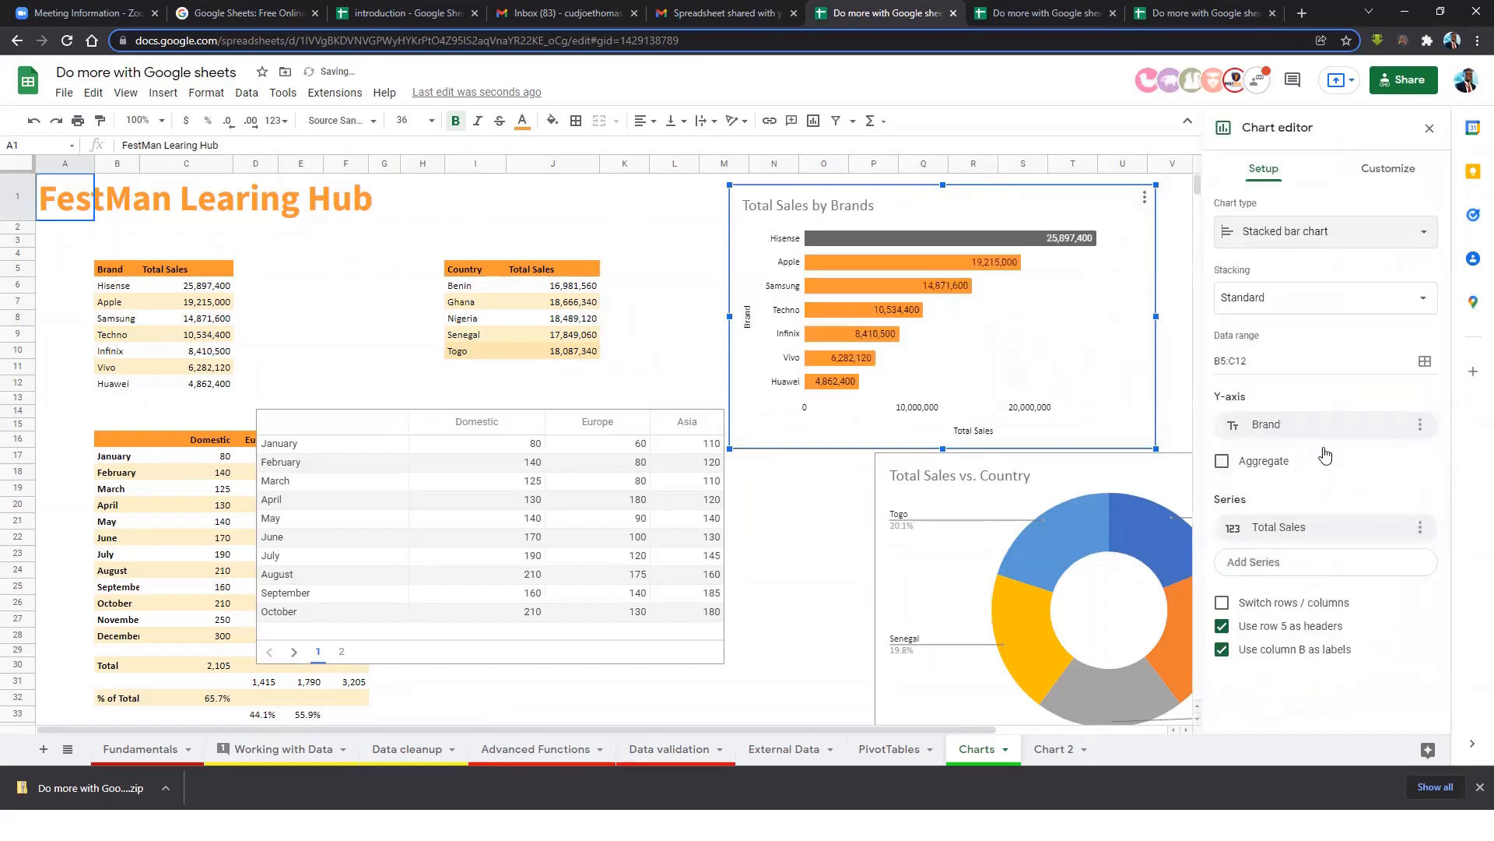
{"action": "left_click", "coordinate": [837, 521]}
Load the published Charts link in a new tab to check it.
{"action": "left_click", "coordinate": [1301, 13]}
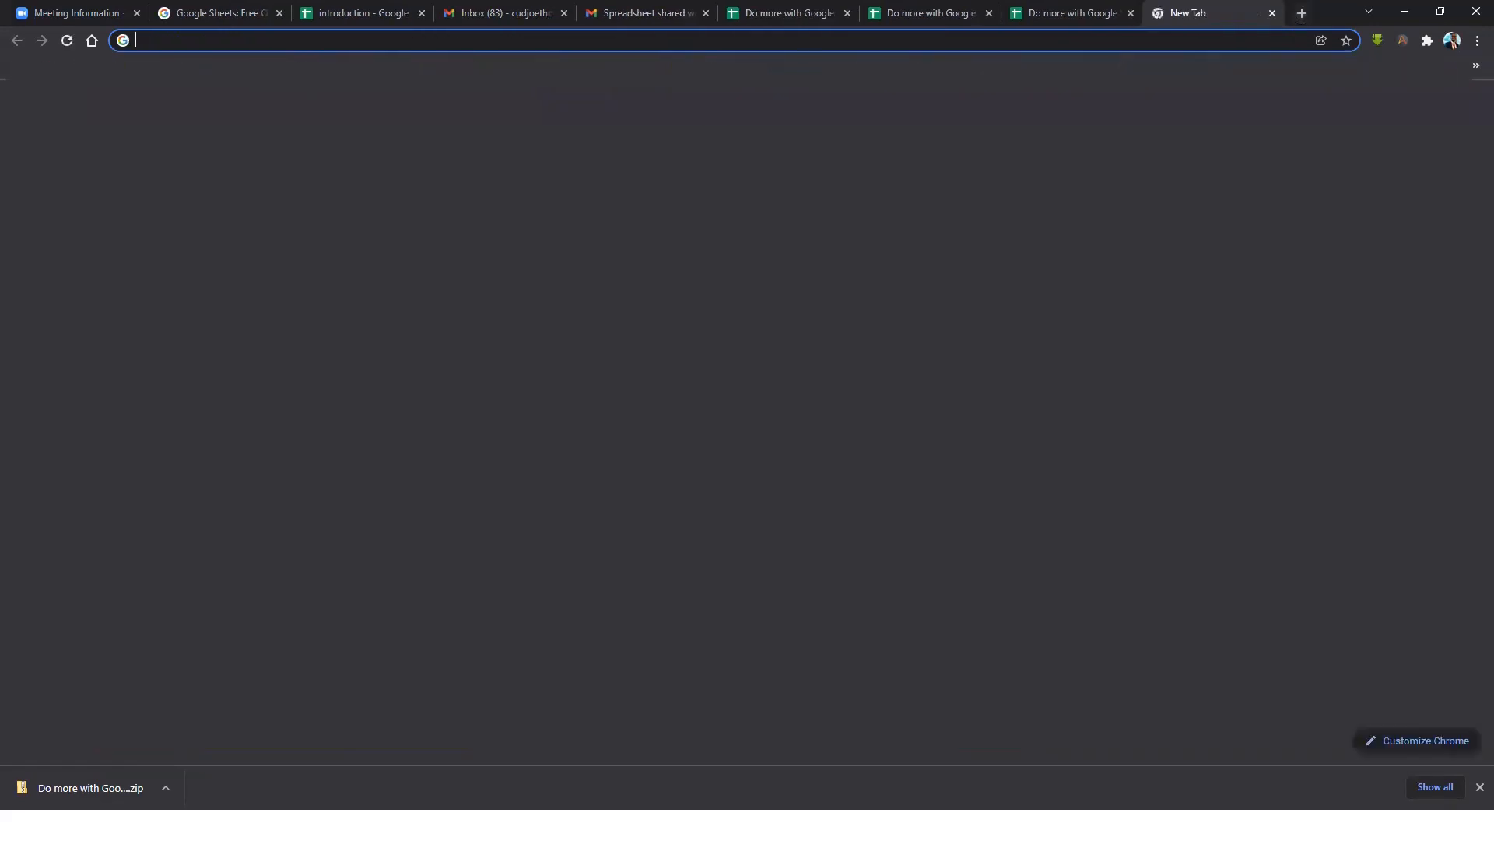
{"action": "key", "text": "ctrl+v"}
{"action": "key", "text": "Return"}
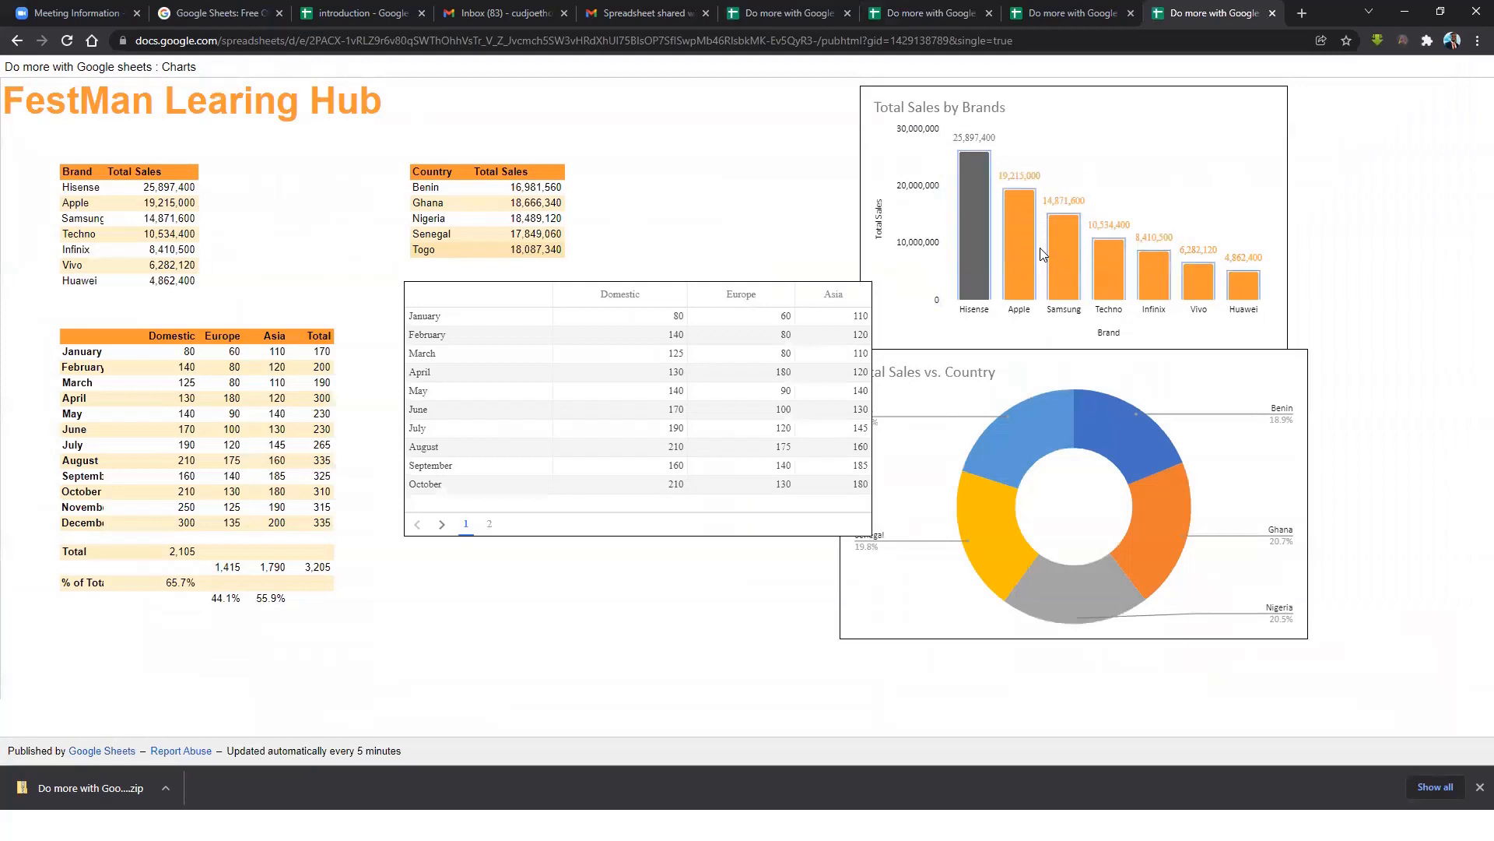
{"action": "right_click", "coordinate": [822, 302]}
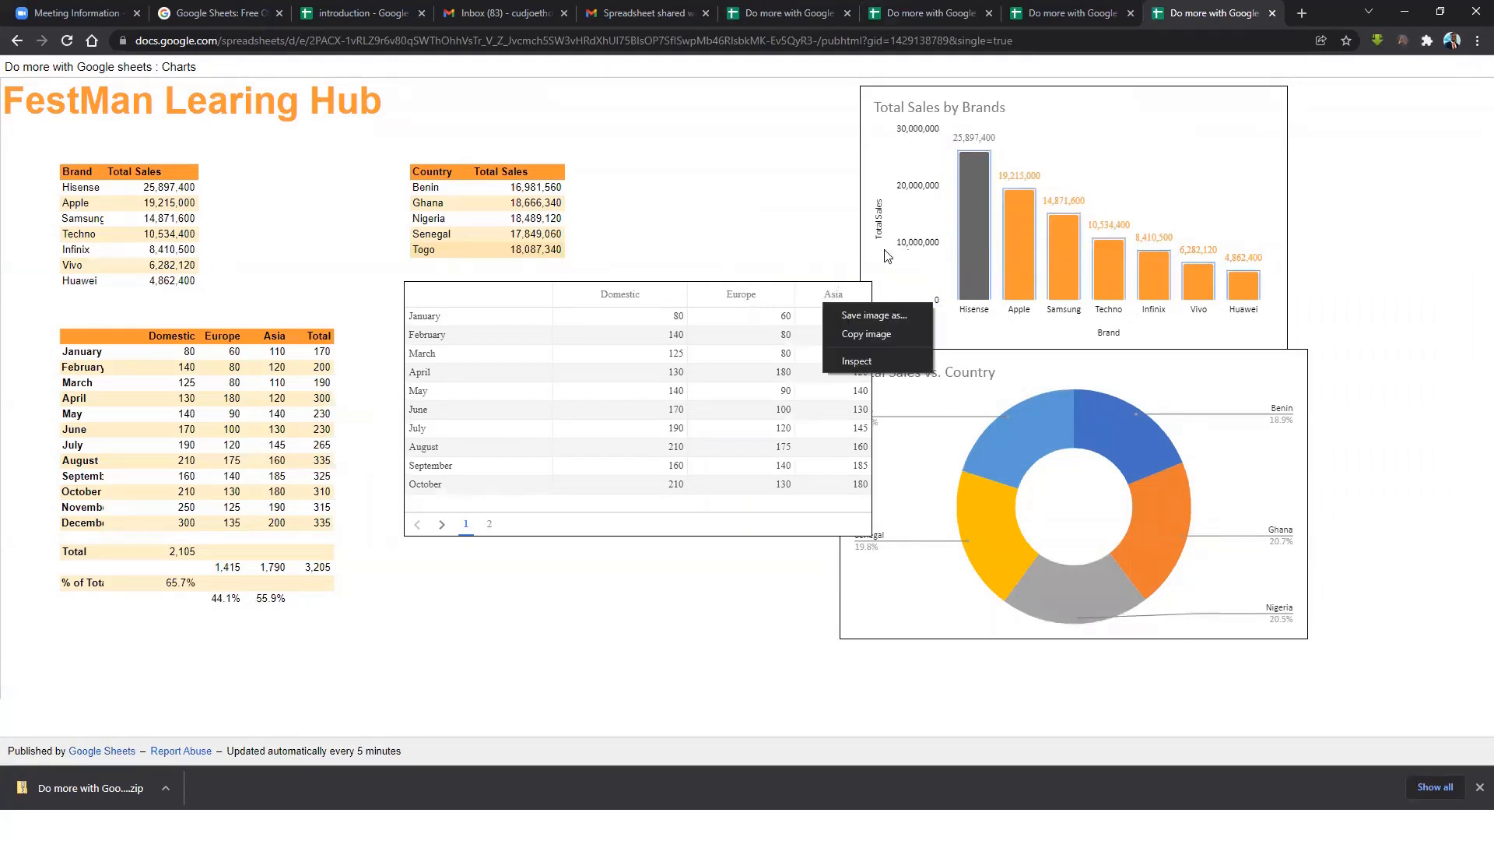
{"action": "left_click", "coordinate": [994, 193]}
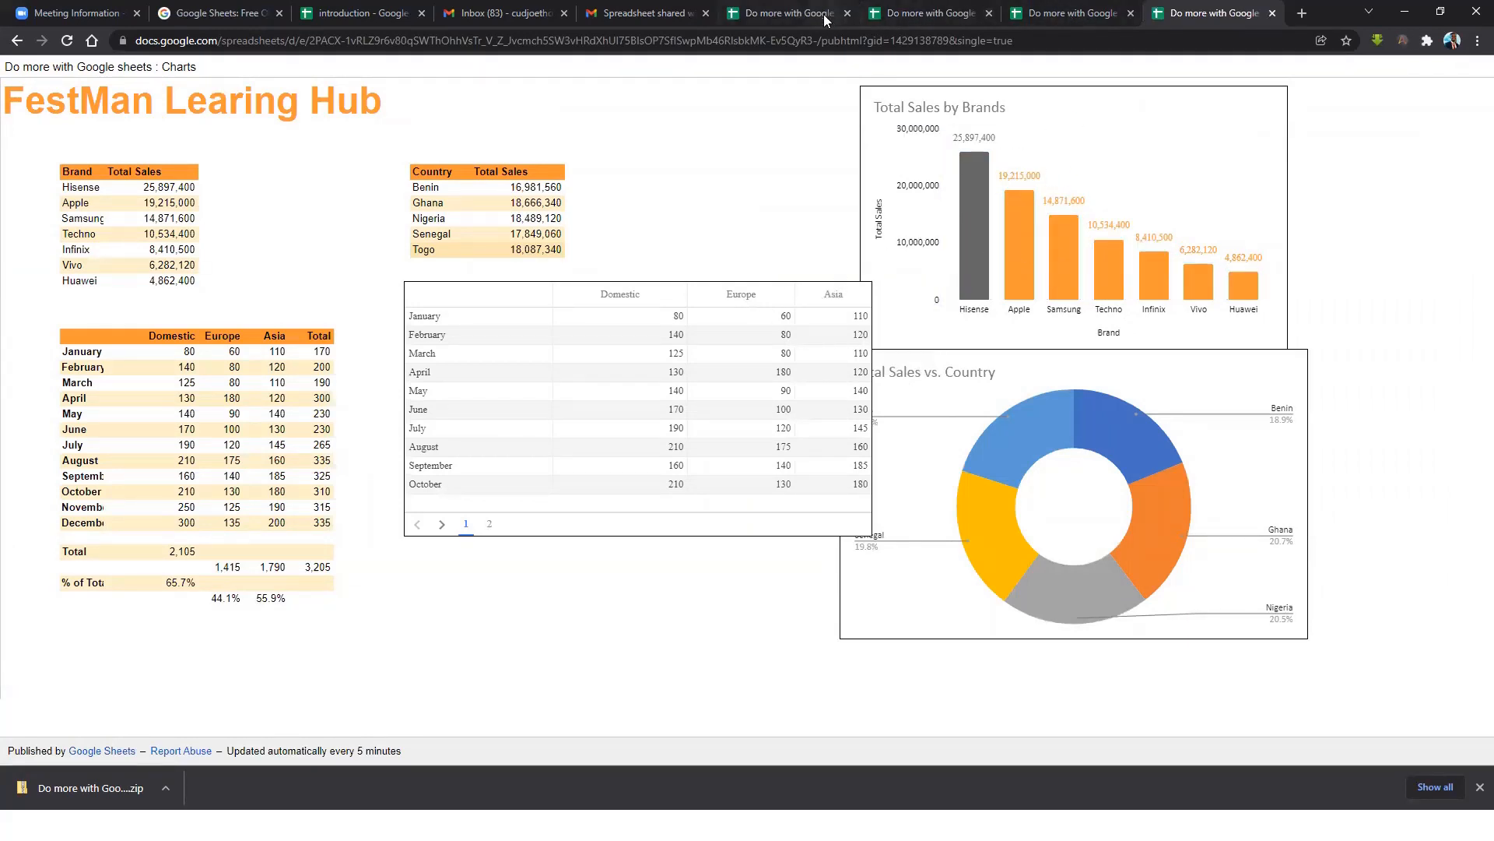
Reload the published Charts page to check whether the bar chart change appears.
{"action": "left_click", "coordinate": [790, 14]}
{"action": "left_click", "coordinate": [1130, 342]}
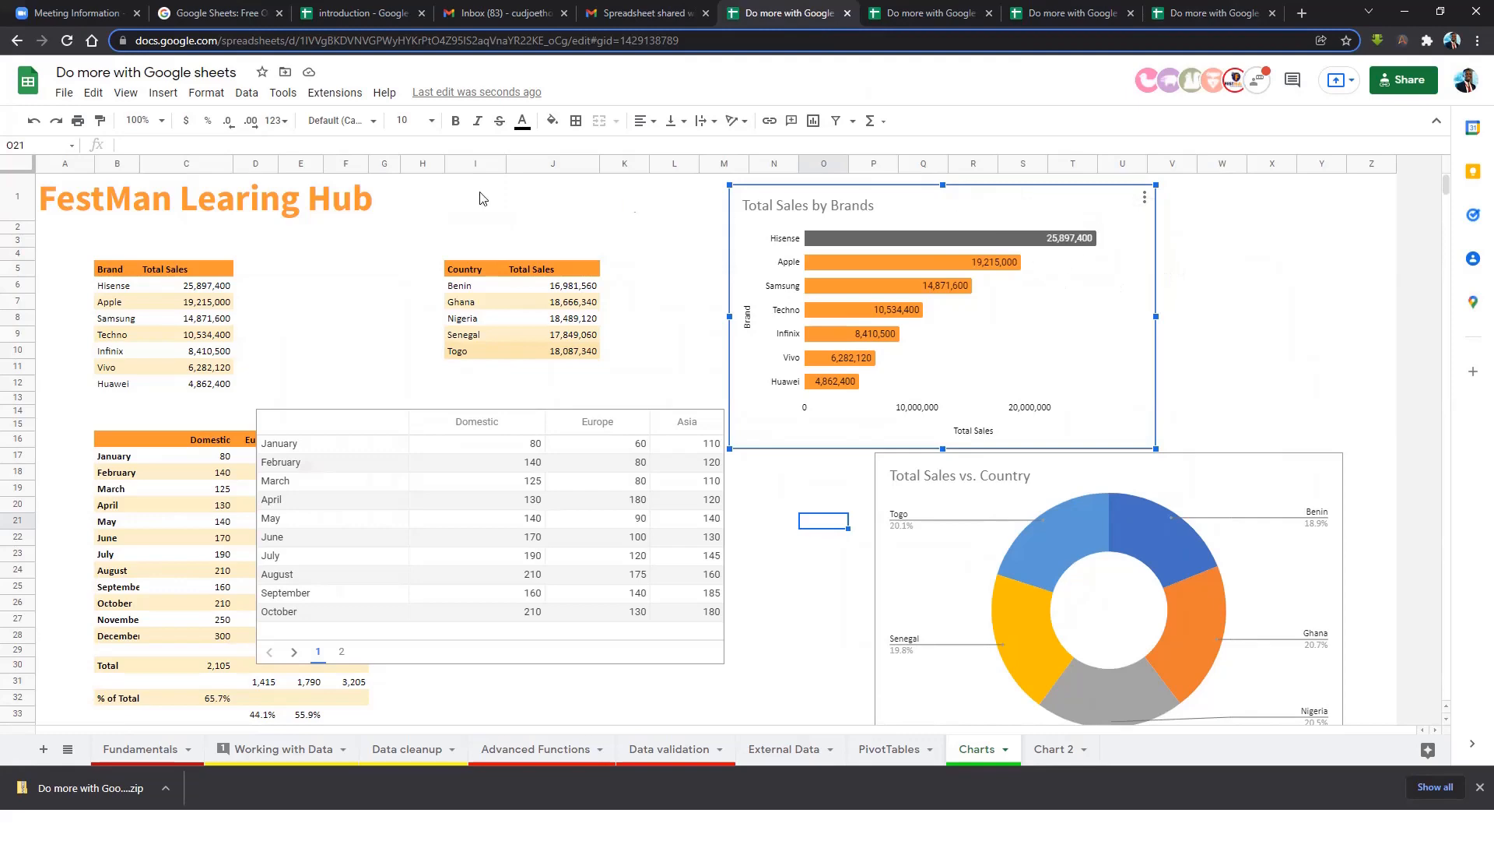
{"action": "left_click", "coordinate": [63, 93]}
{"action": "left_click", "coordinate": [674, 301]}
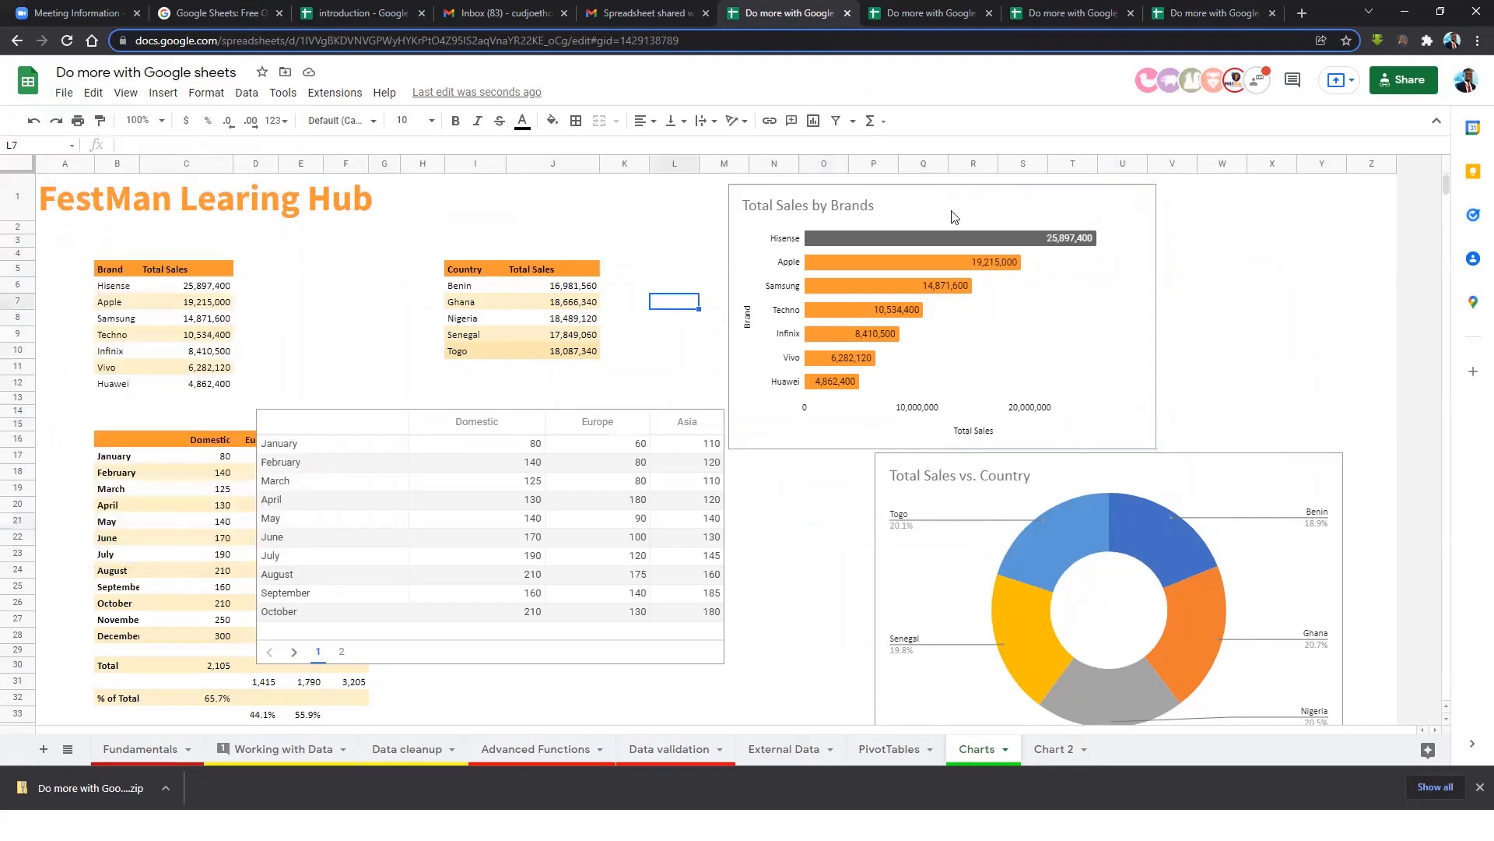
{"action": "left_click", "coordinate": [1242, 19]}
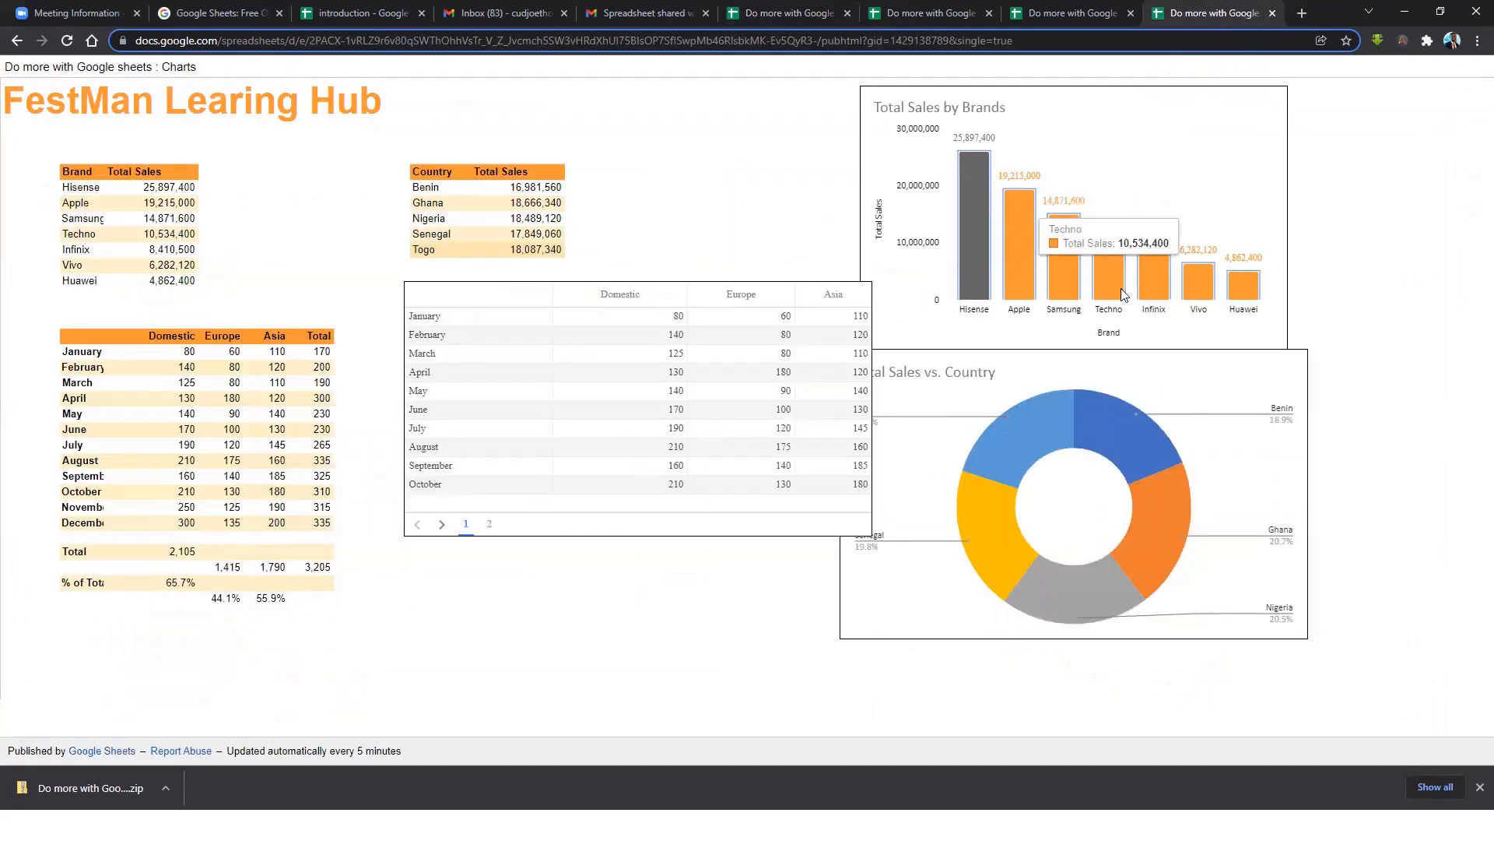
{"action": "left_click", "coordinate": [66, 41]}
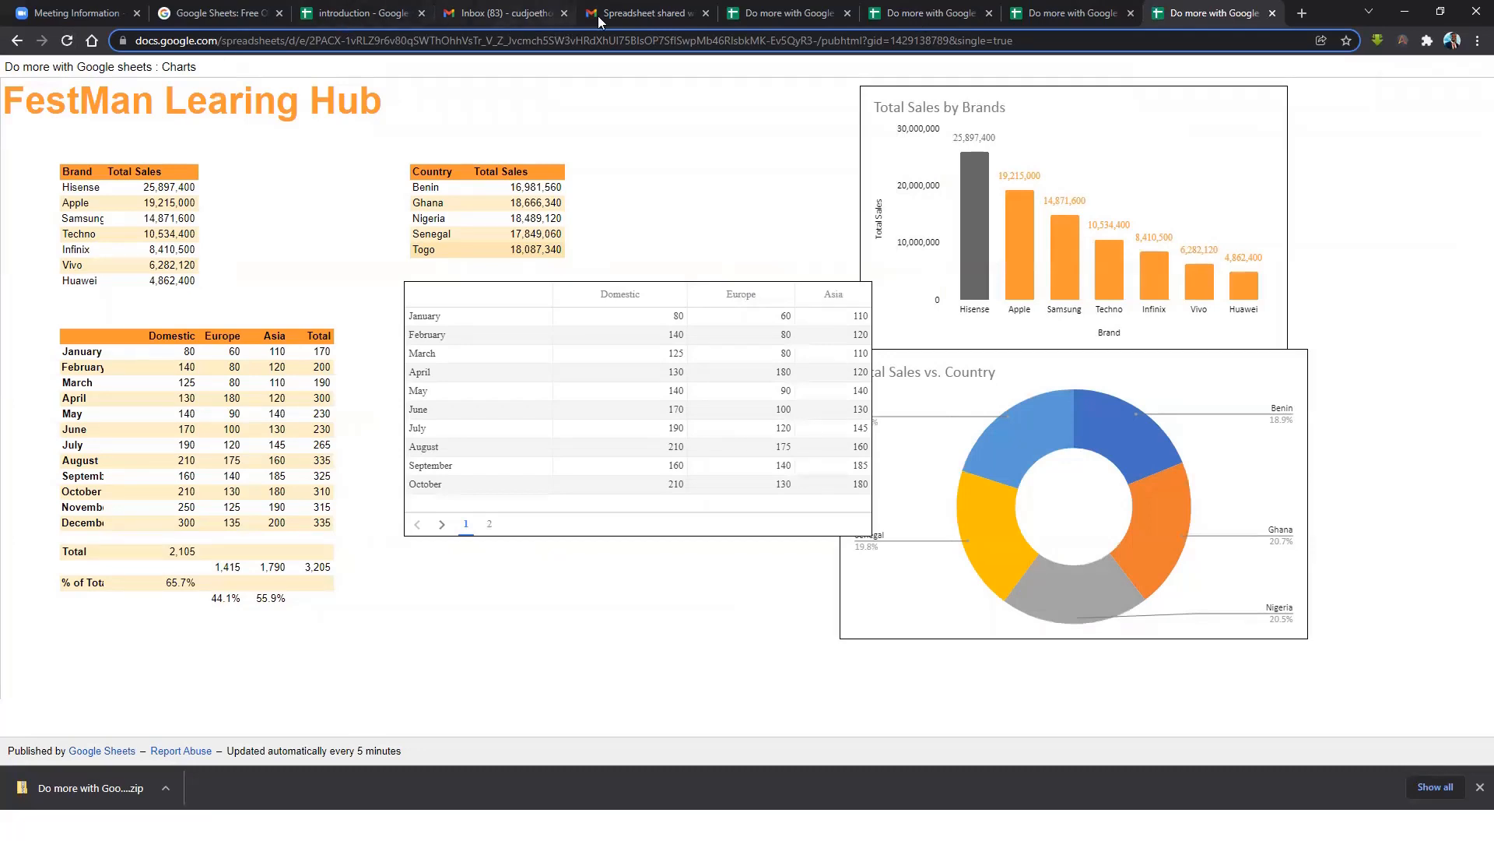
{"action": "left_click", "coordinate": [761, 13]}
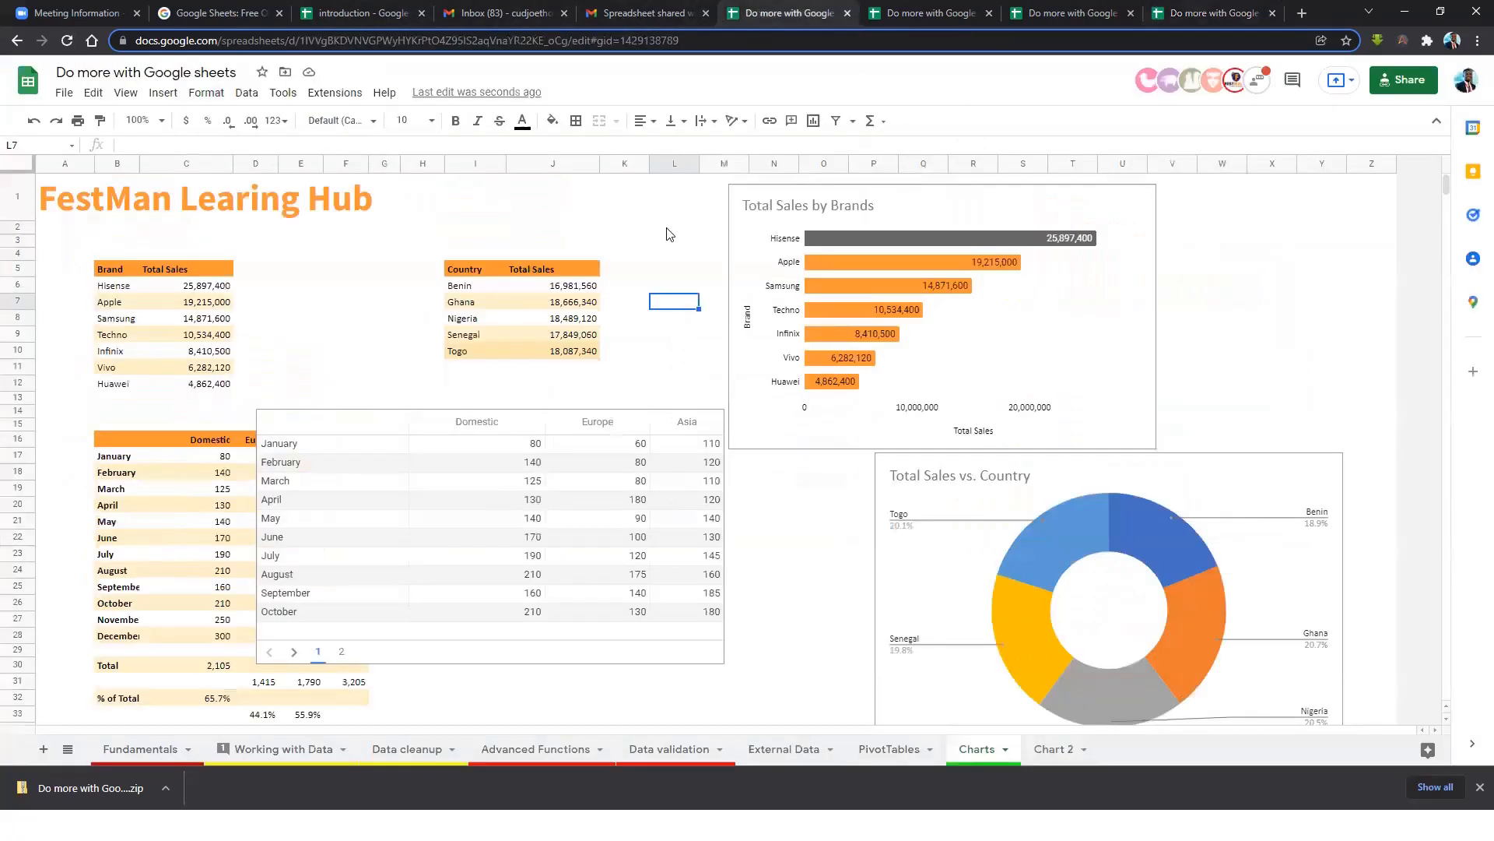
{"action": "left_click", "coordinate": [64, 93]}
Republish the document to the web from the Publish to web settings.
{"action": "mouse_move", "coordinate": [223, 244]}
{"action": "left_click", "coordinate": [358, 264]}
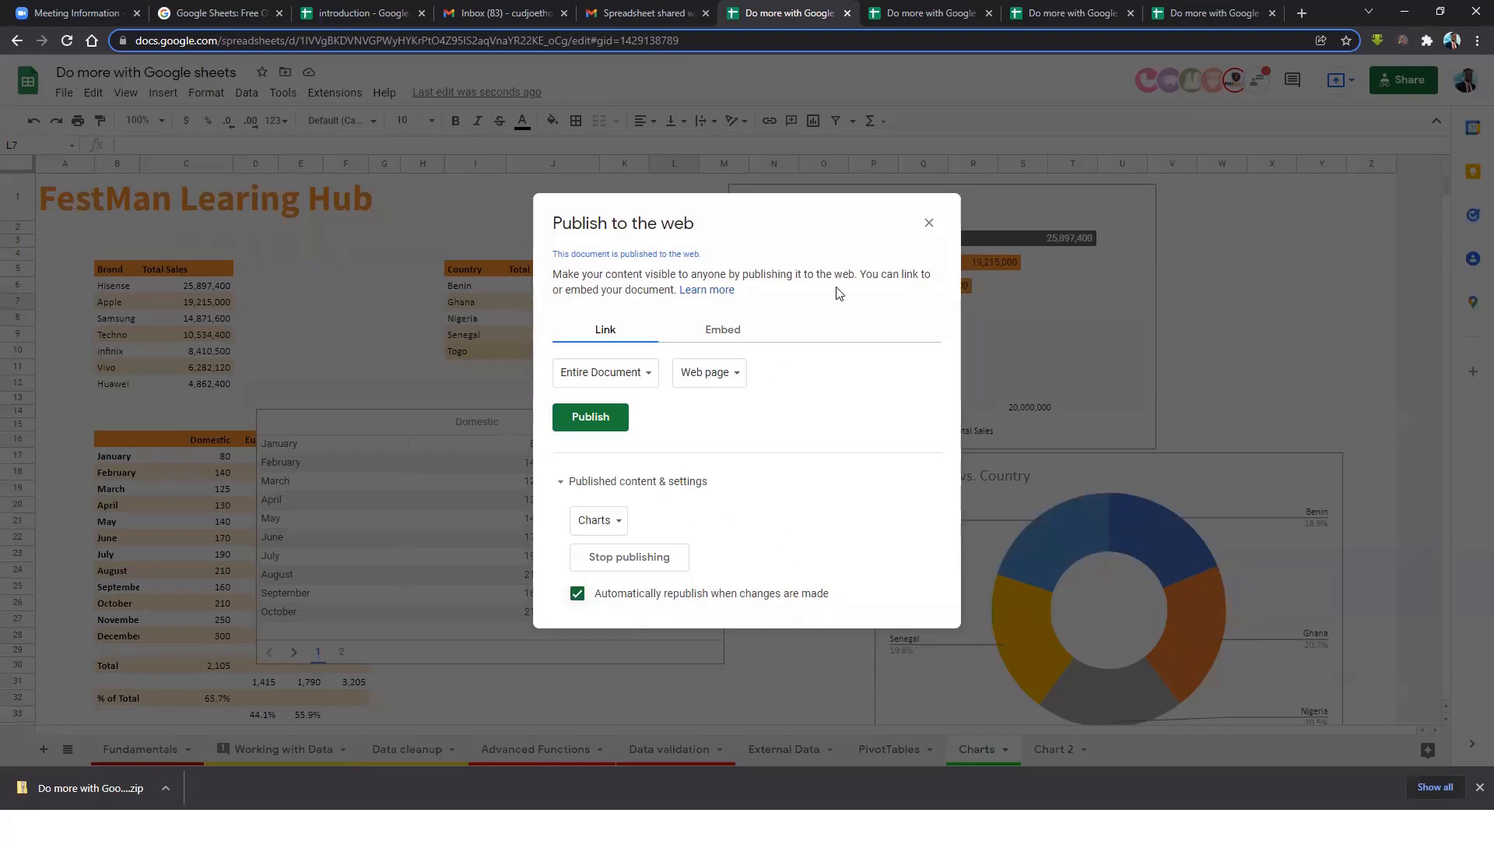
{"action": "left_click", "coordinate": [603, 424]}
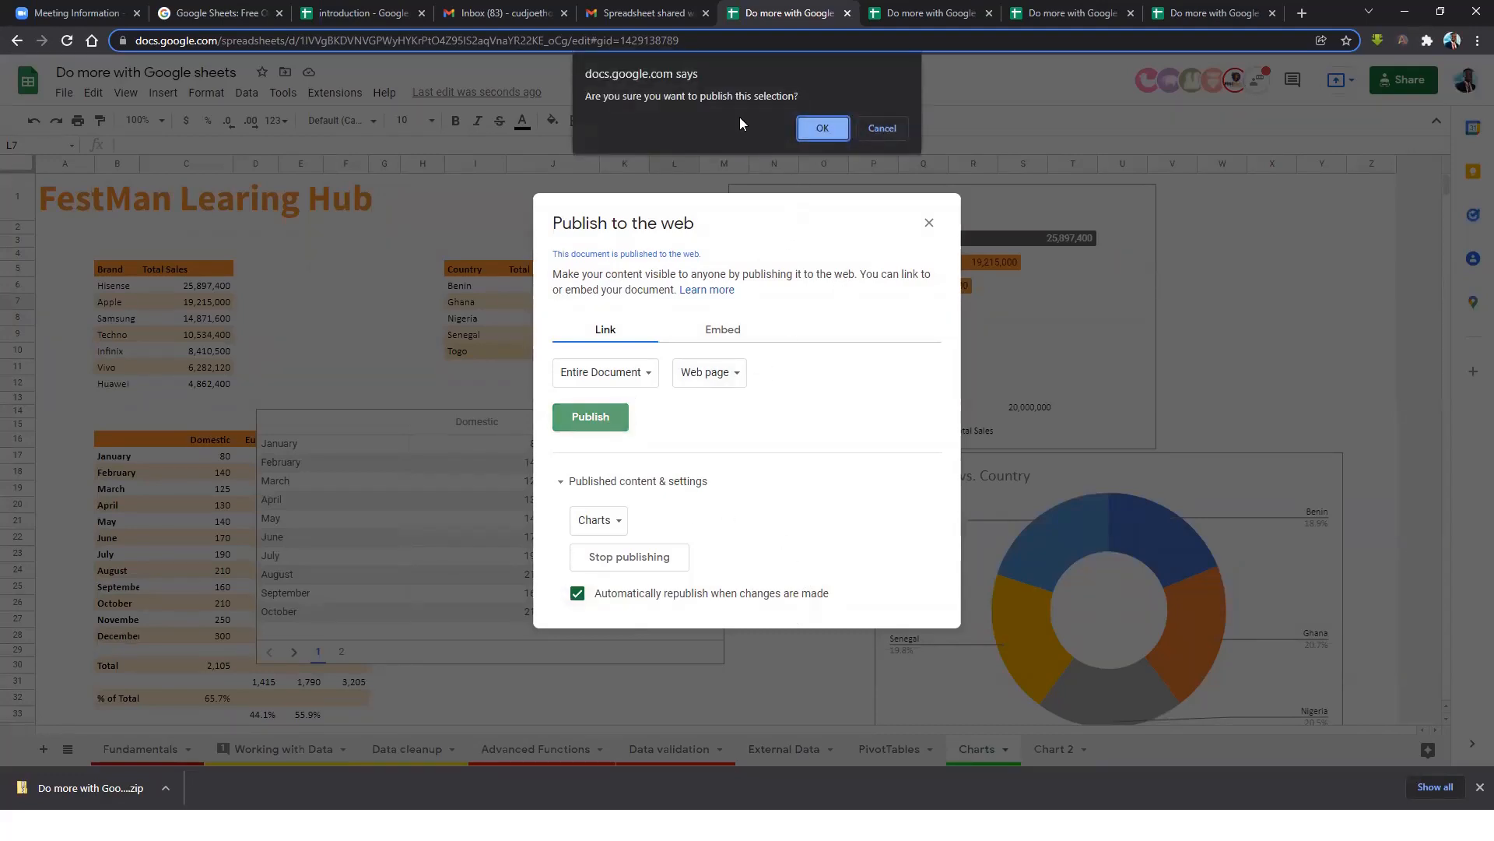
{"action": "left_click", "coordinate": [827, 131]}
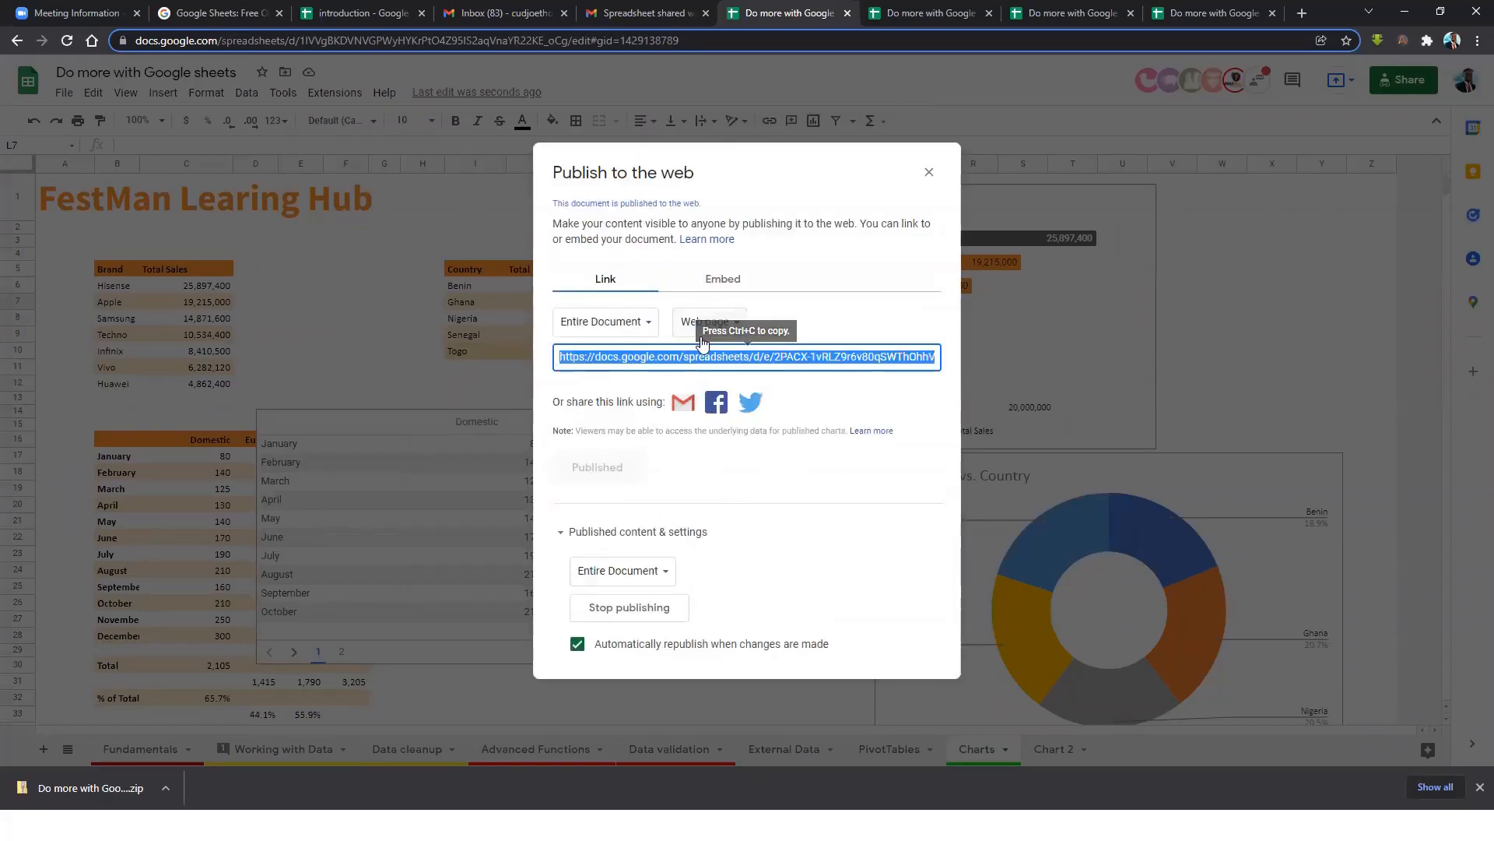
Limit the published link to the Charts sheet and select it for copying.
{"action": "left_click", "coordinate": [750, 356]}
{"action": "triple_click", "coordinate": [750, 356]}
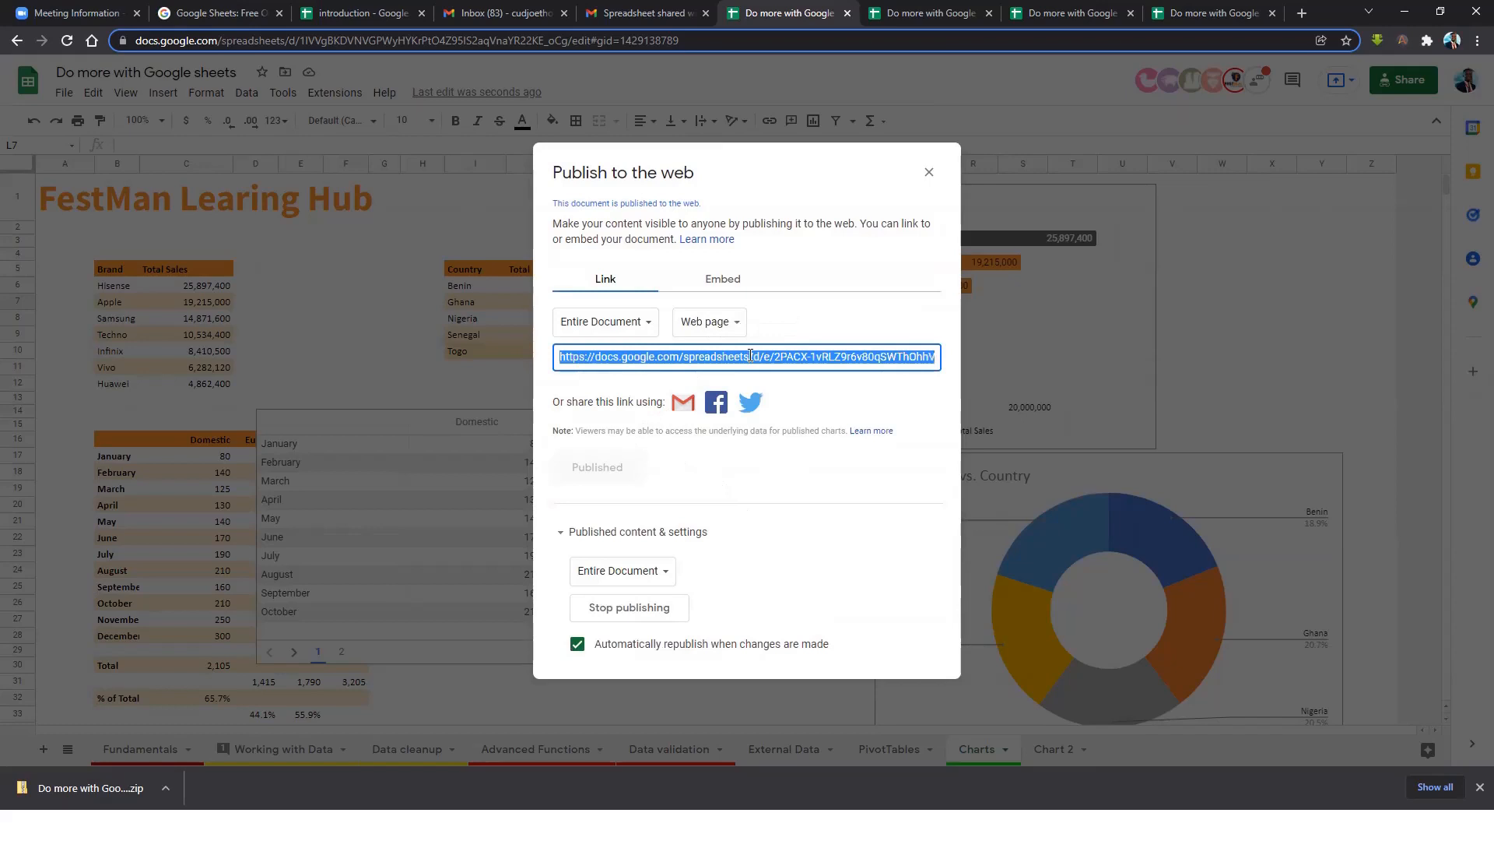
{"action": "left_click", "coordinate": [632, 324]}
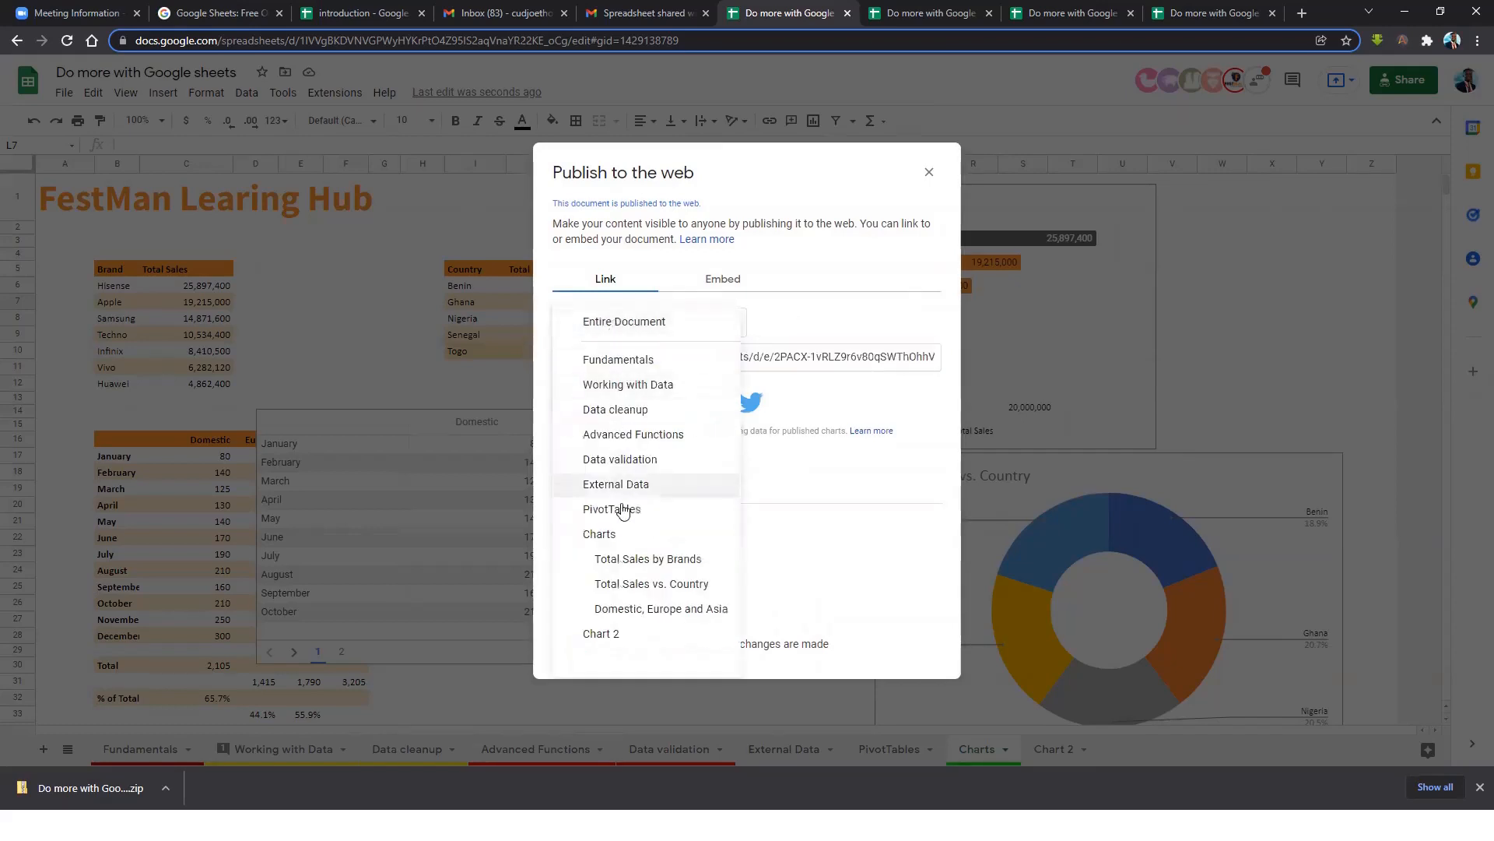
{"action": "left_click", "coordinate": [611, 537]}
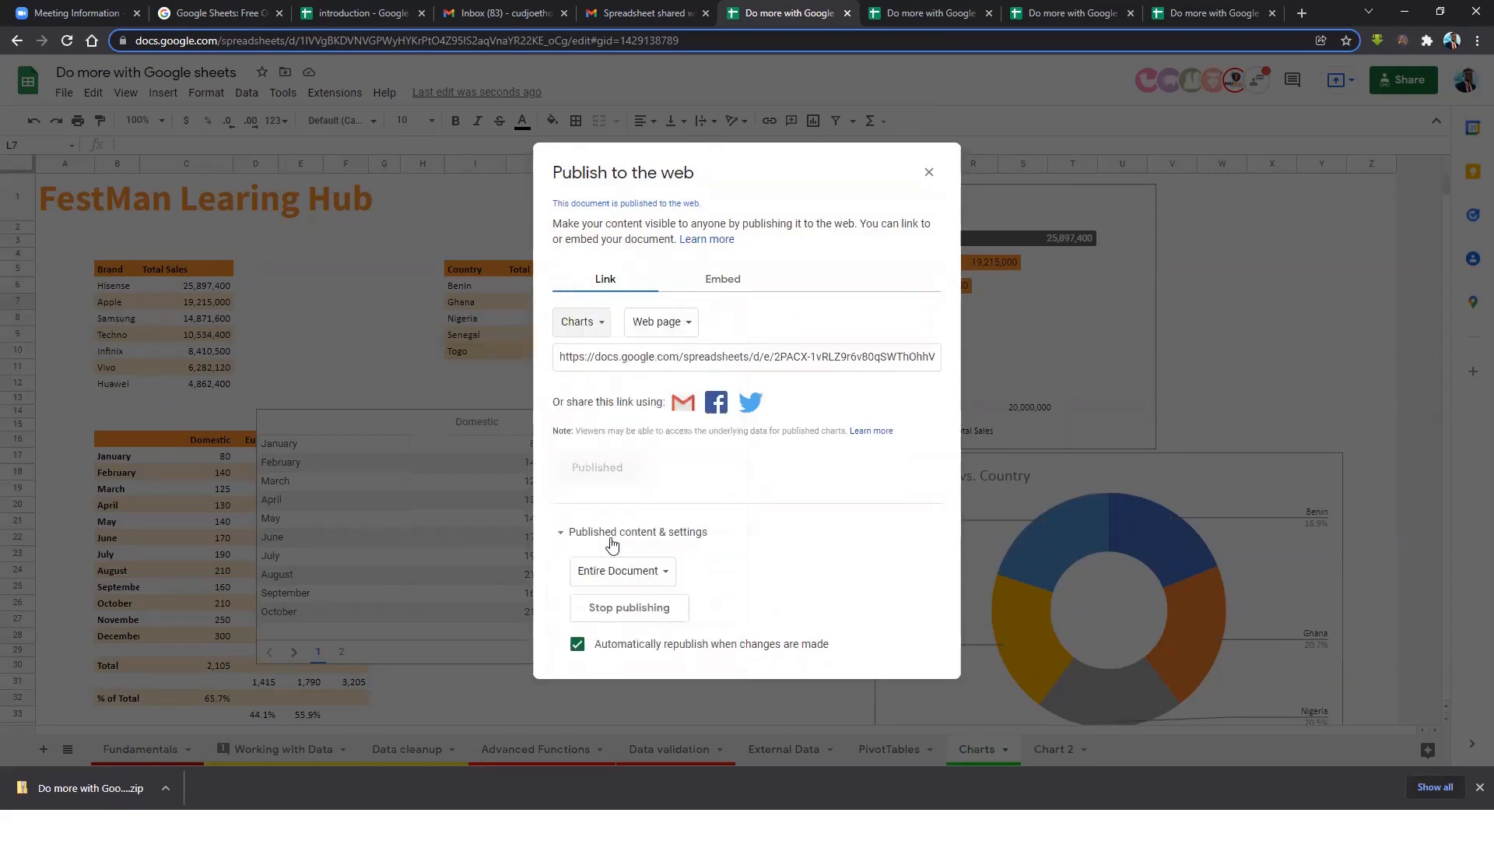
{"action": "left_click", "coordinate": [703, 356]}
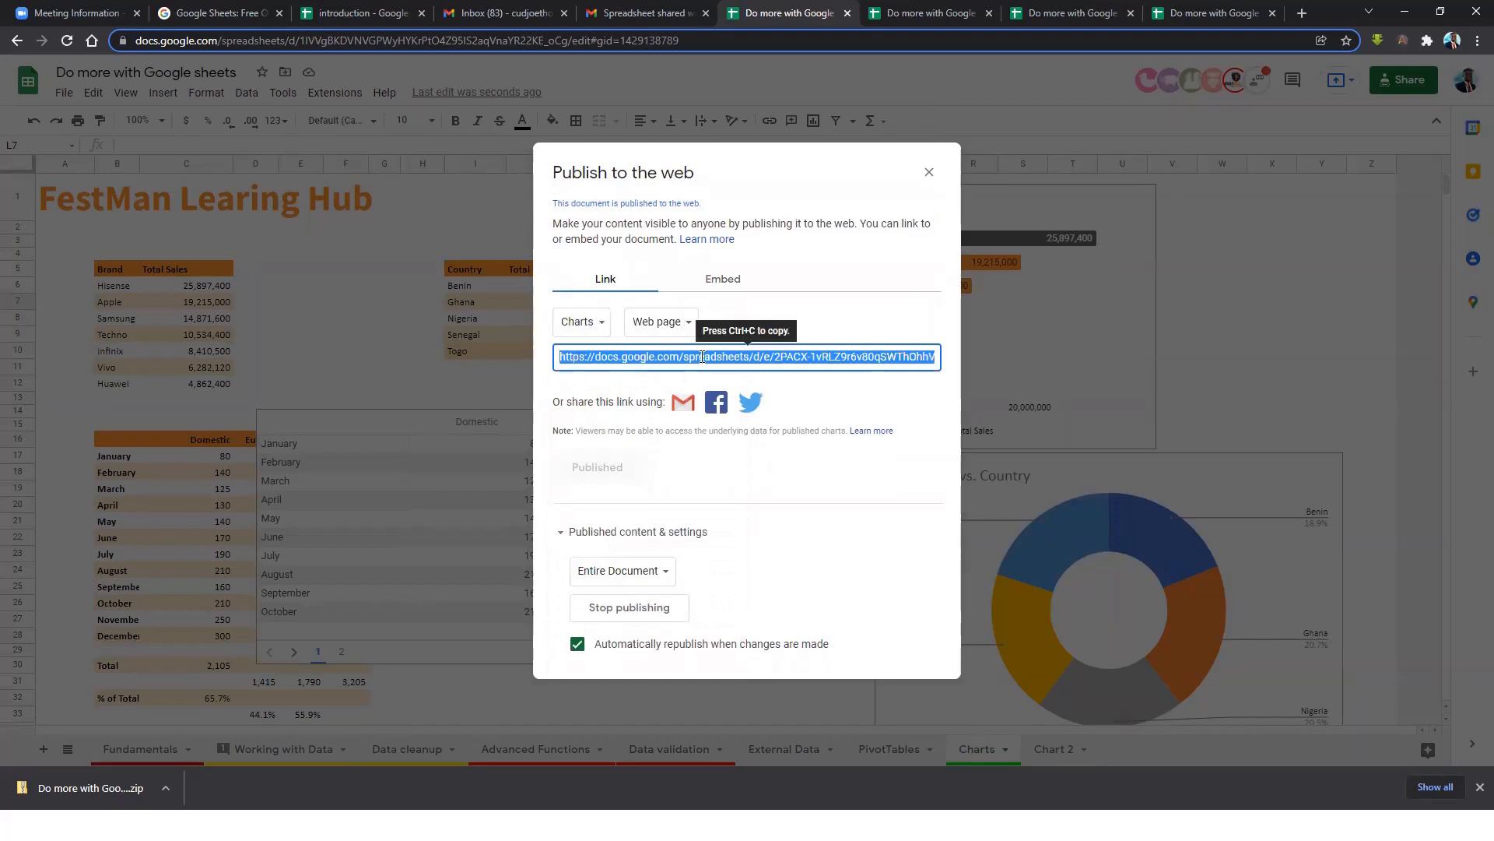
{"action": "left_click", "coordinate": [929, 172]}
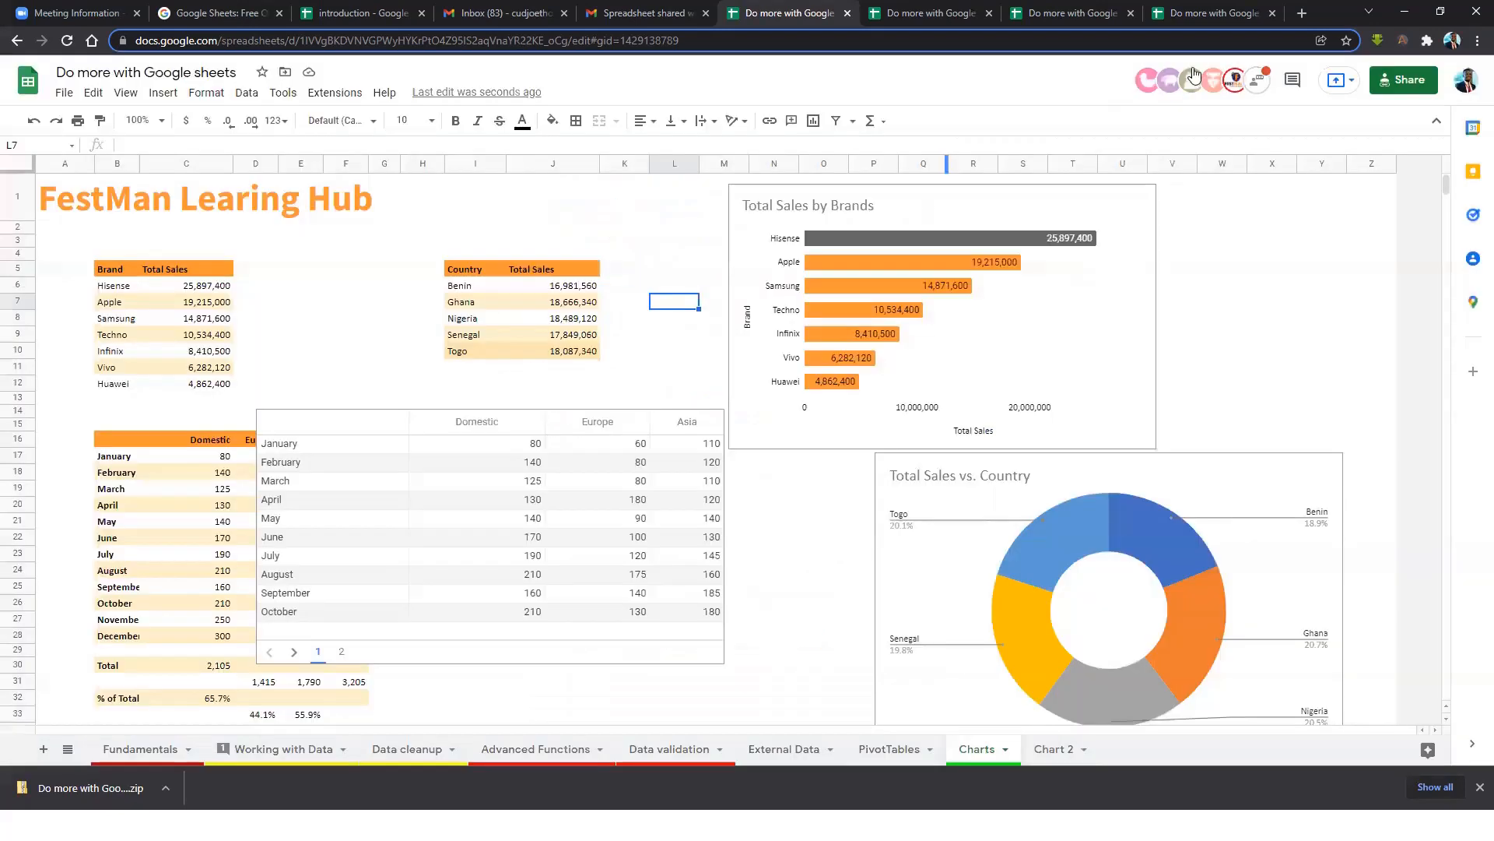
Load the Charts-only published link in the published page tab.
{"action": "left_click", "coordinate": [1243, 14]}
{"action": "left_click", "coordinate": [1152, 40]}
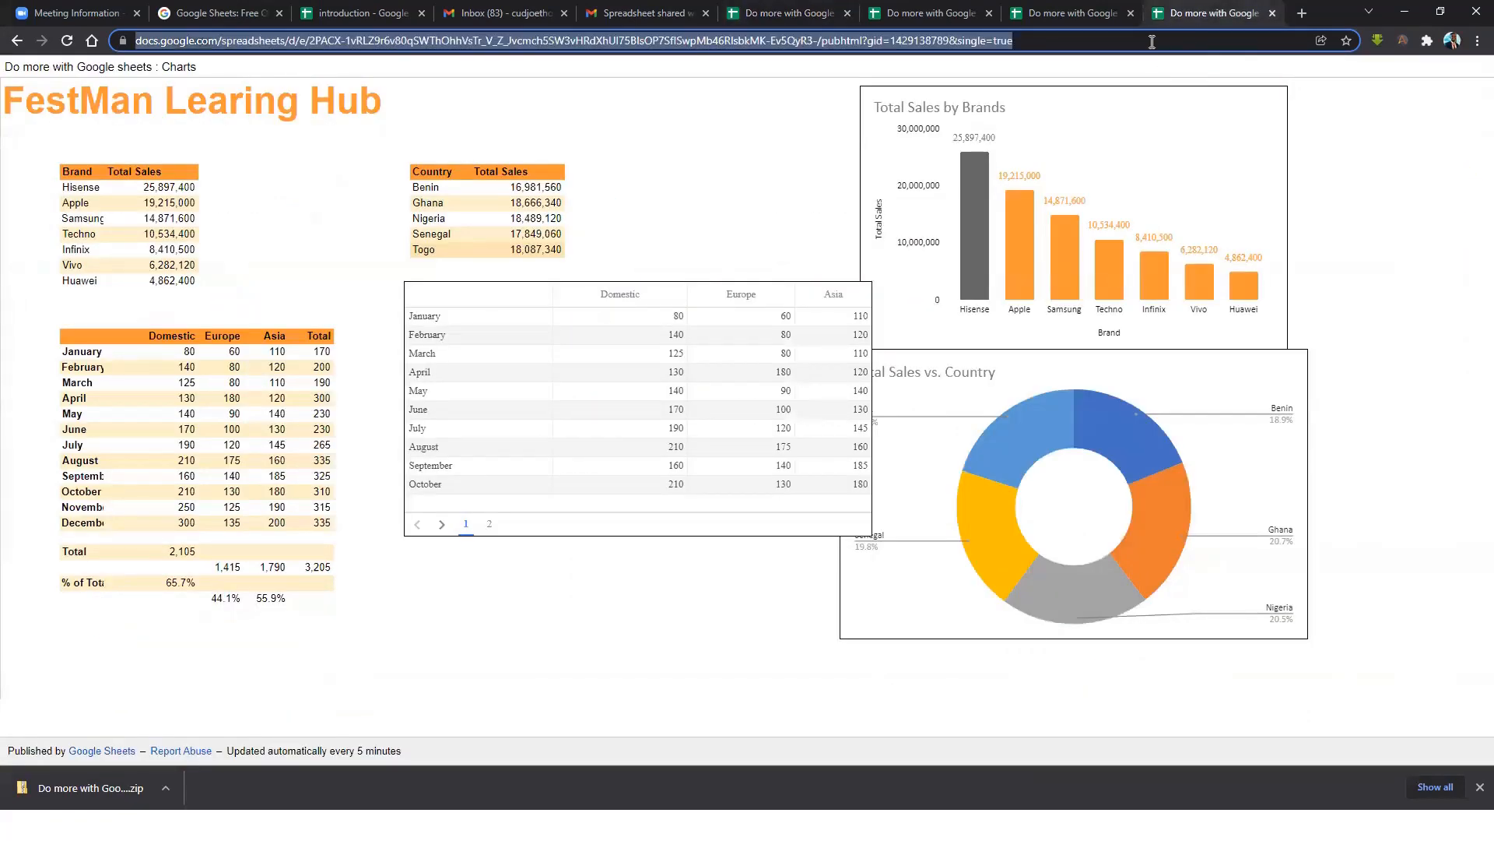
{"action": "key", "text": "ctrl+v"}
{"action": "key", "text": "Return"}
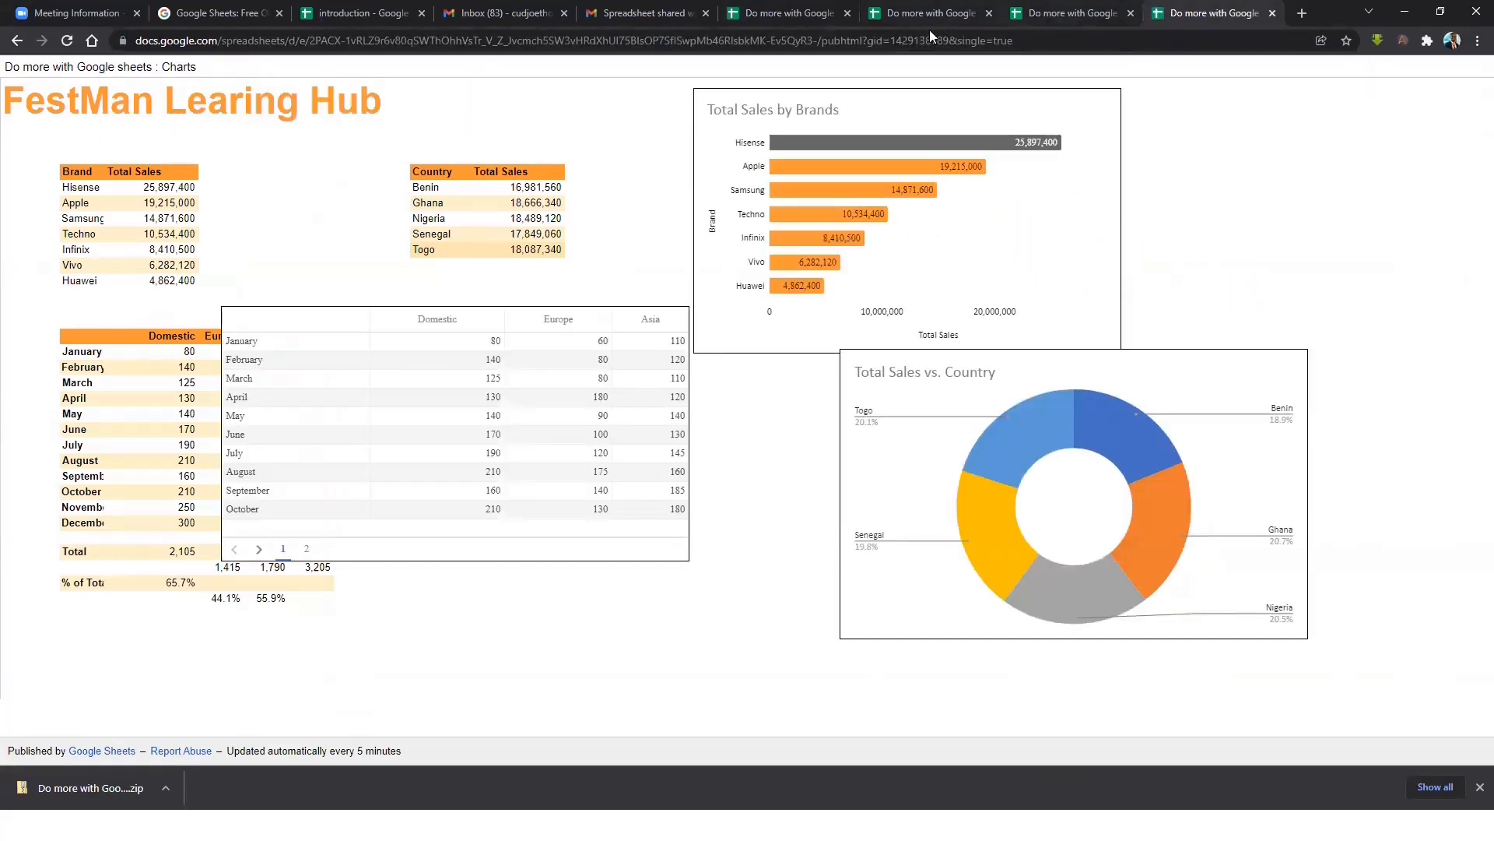
Change the brand chart to the suggested column chart and close the chart editor.
{"action": "left_click", "coordinate": [787, 15]}
{"action": "left_click", "coordinate": [959, 325]}
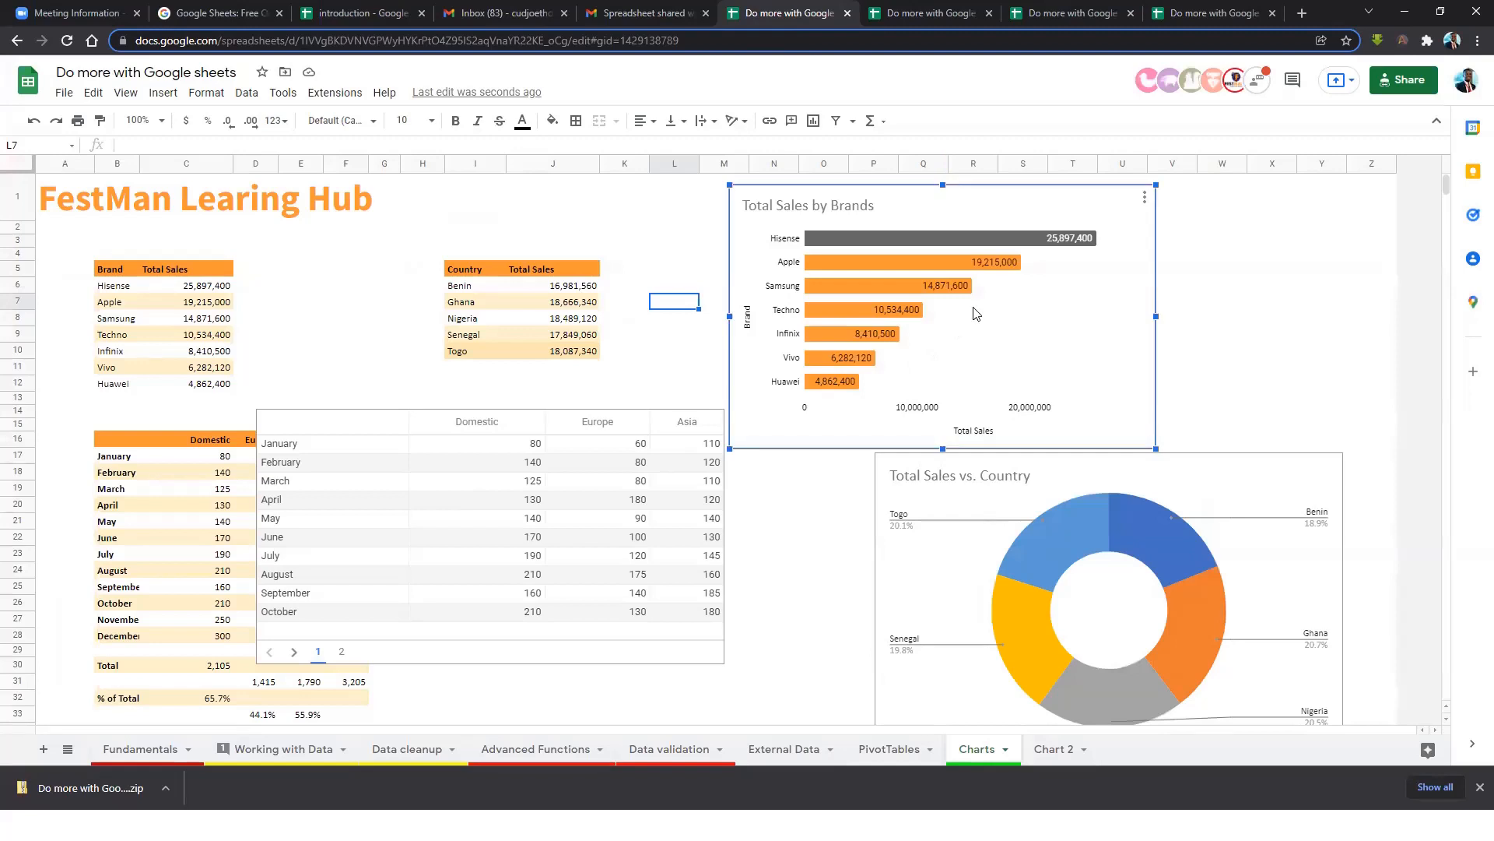
{"action": "left_click", "coordinate": [1144, 197]}
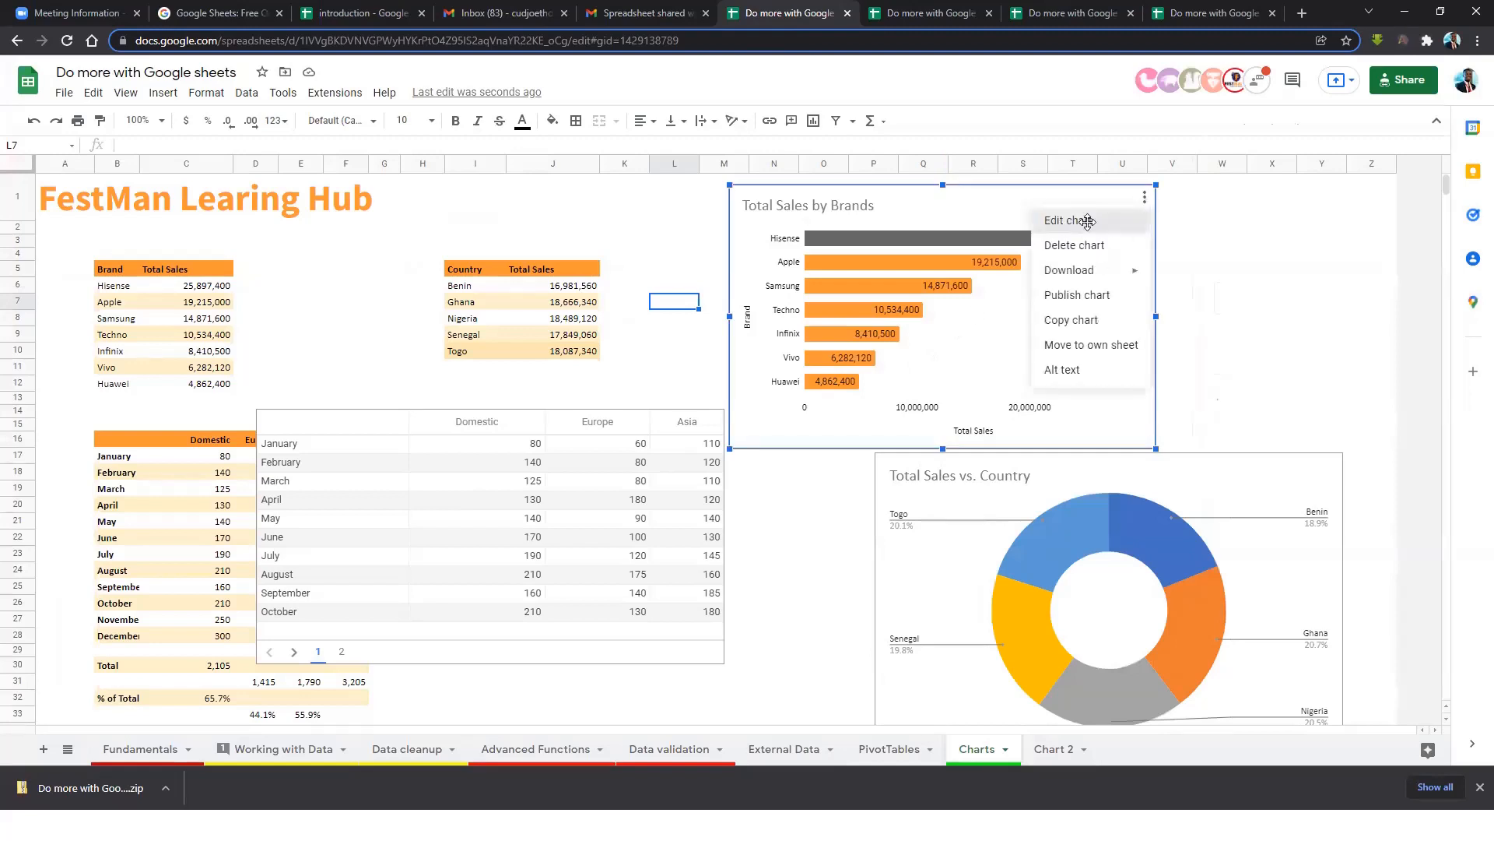
{"action": "left_click", "coordinate": [1087, 220]}
{"action": "left_click", "coordinate": [1315, 233]}
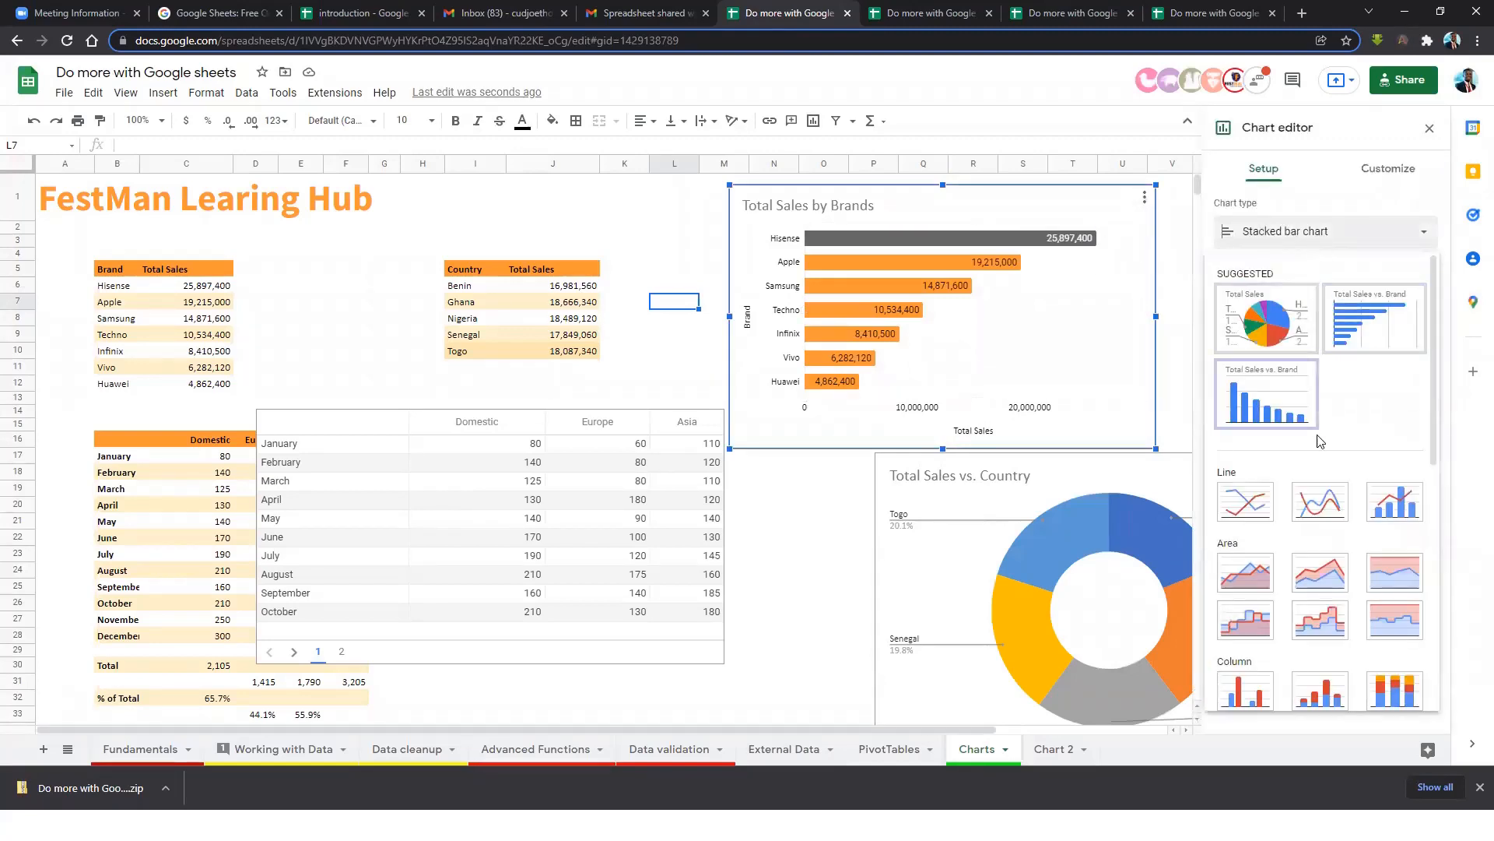
{"action": "left_click", "coordinate": [1290, 414]}
{"action": "left_click", "coordinate": [814, 521]}
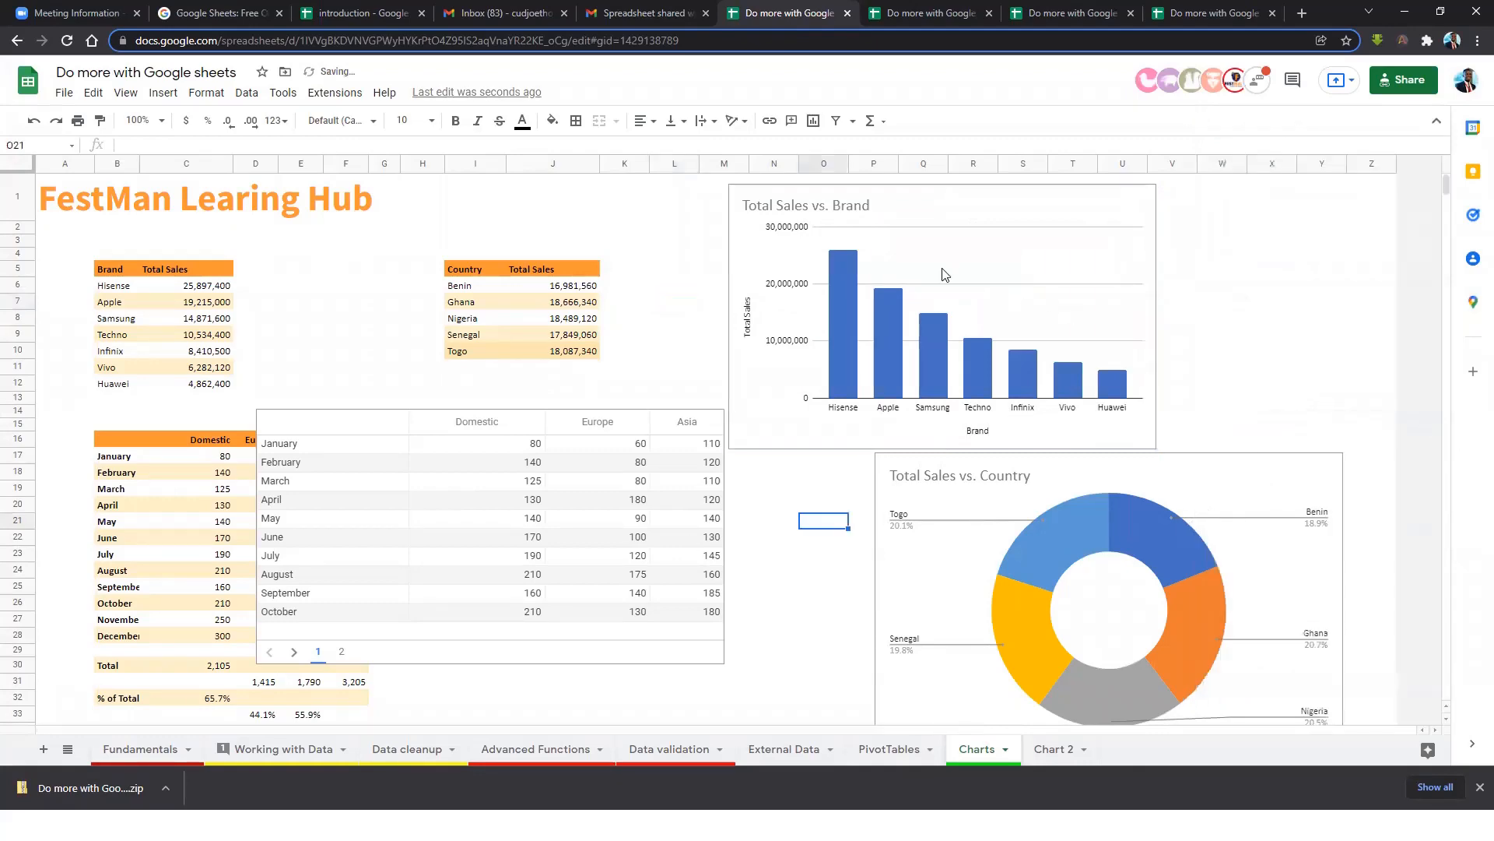
Reload the published page to confirm it shows the column chart.
{"action": "left_click", "coordinate": [1243, 16]}
{"action": "left_click", "coordinate": [67, 41]}
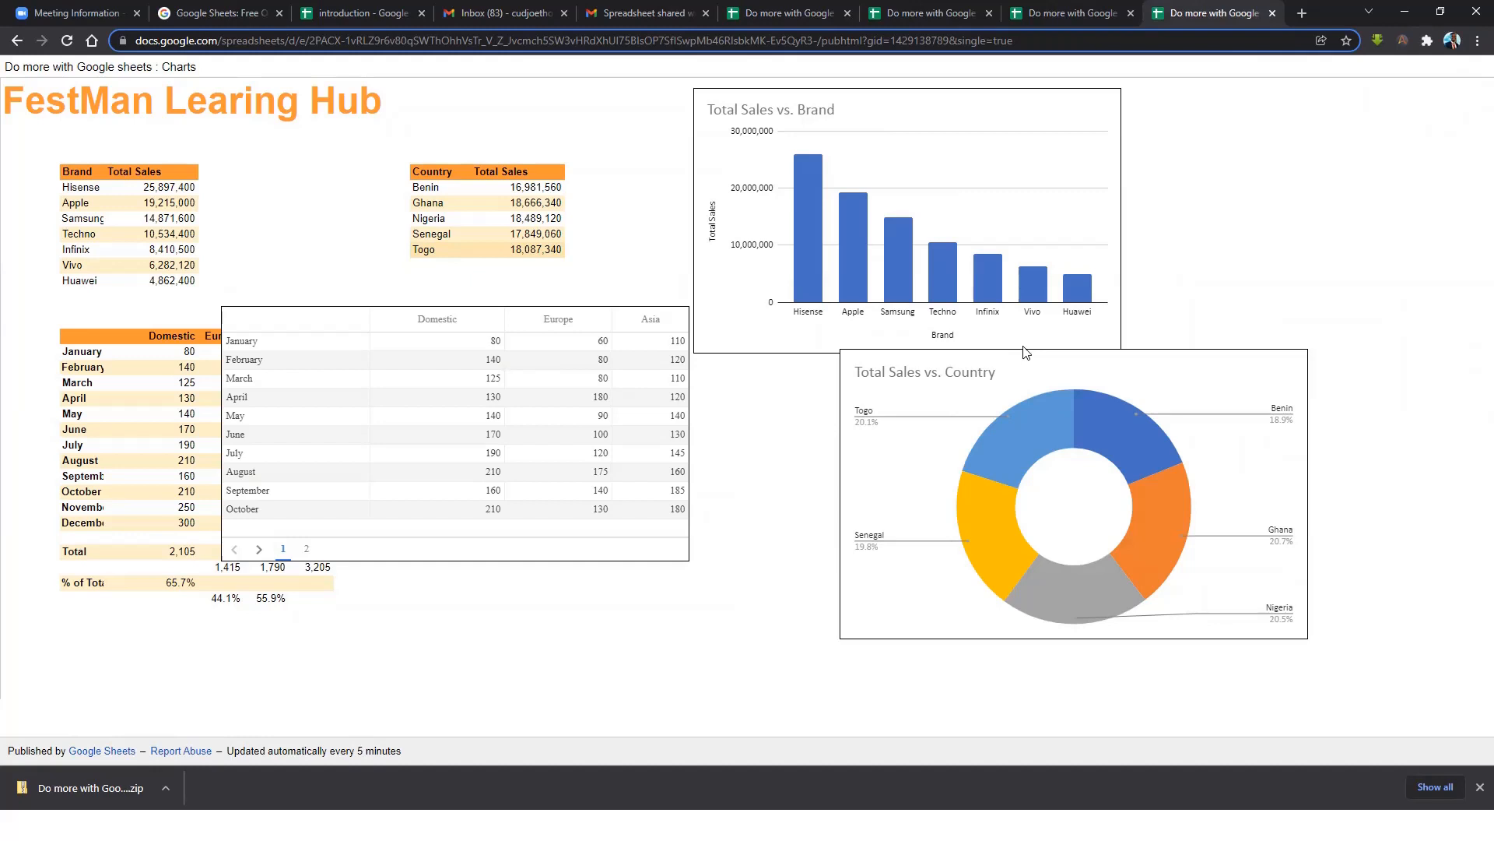
{"action": "left_click", "coordinate": [786, 13]}
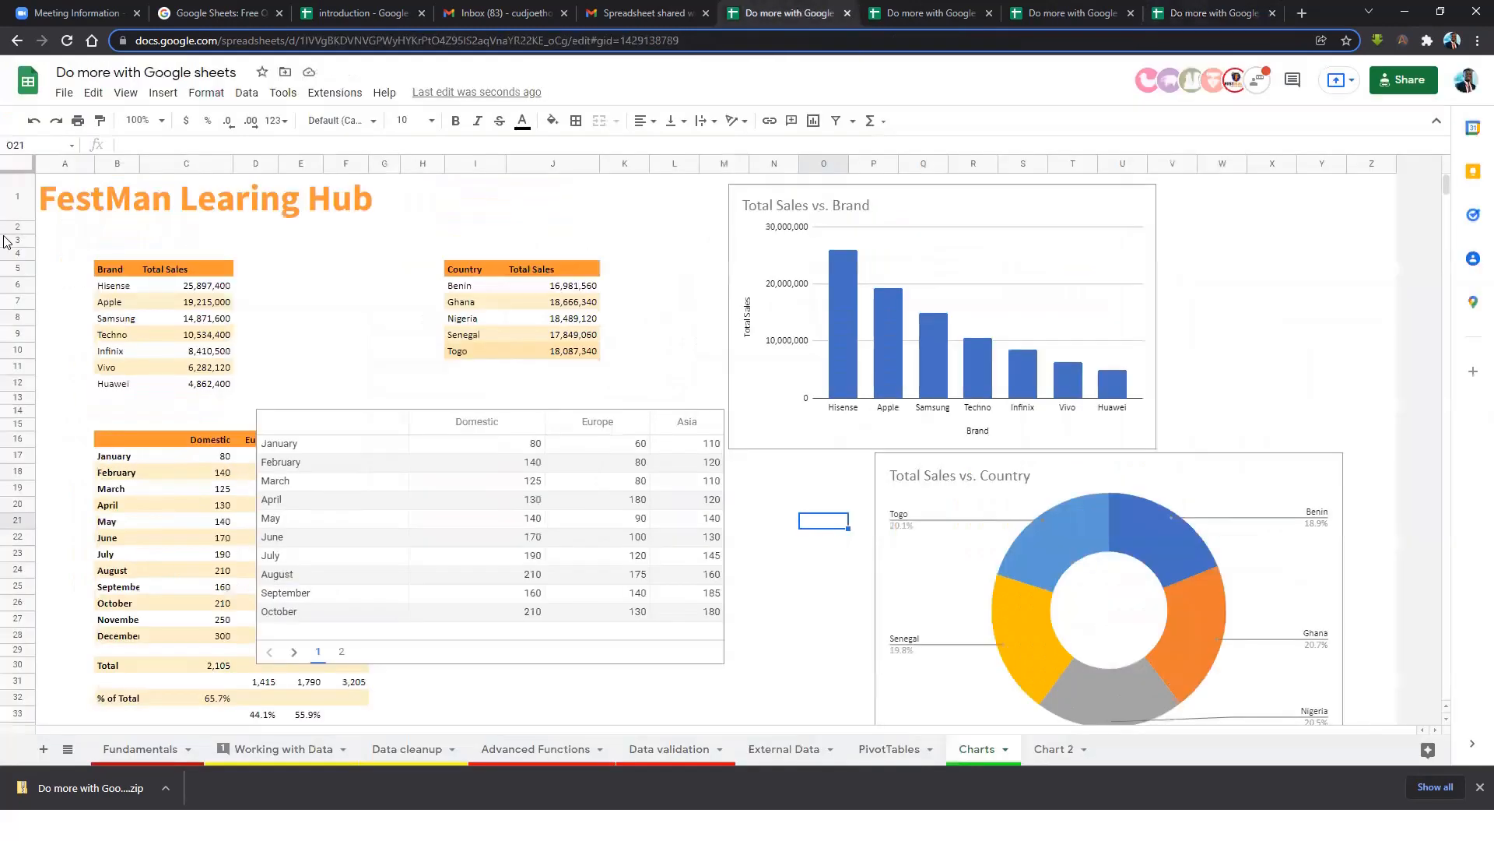
Dismiss the File menu and view the Chart 2 sheet, selecting cells G8 and J9.
{"action": "left_click", "coordinate": [64, 93]}
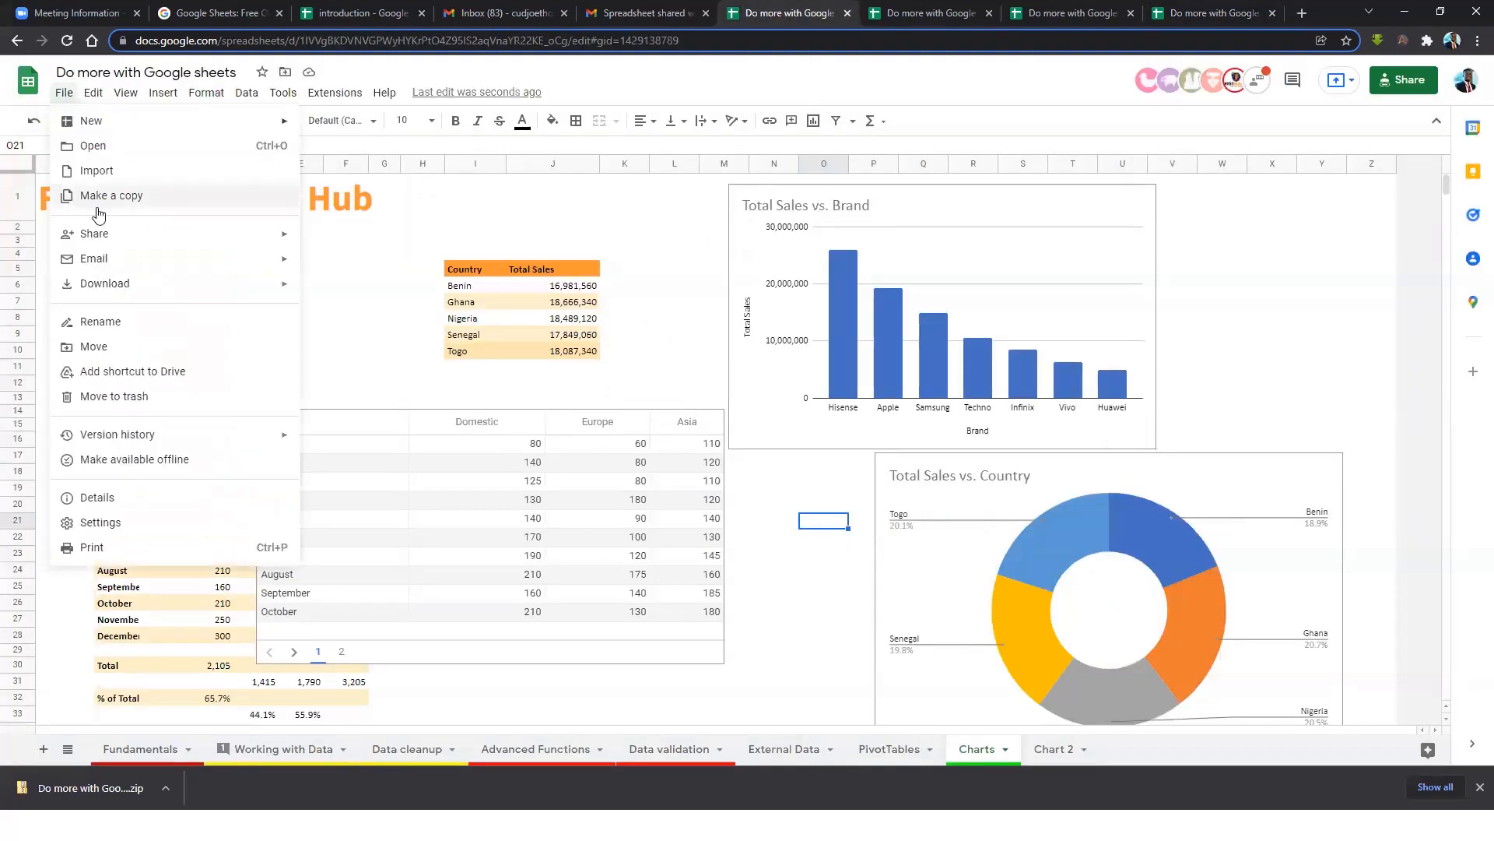
{"action": "mouse_move", "coordinate": [148, 243]}
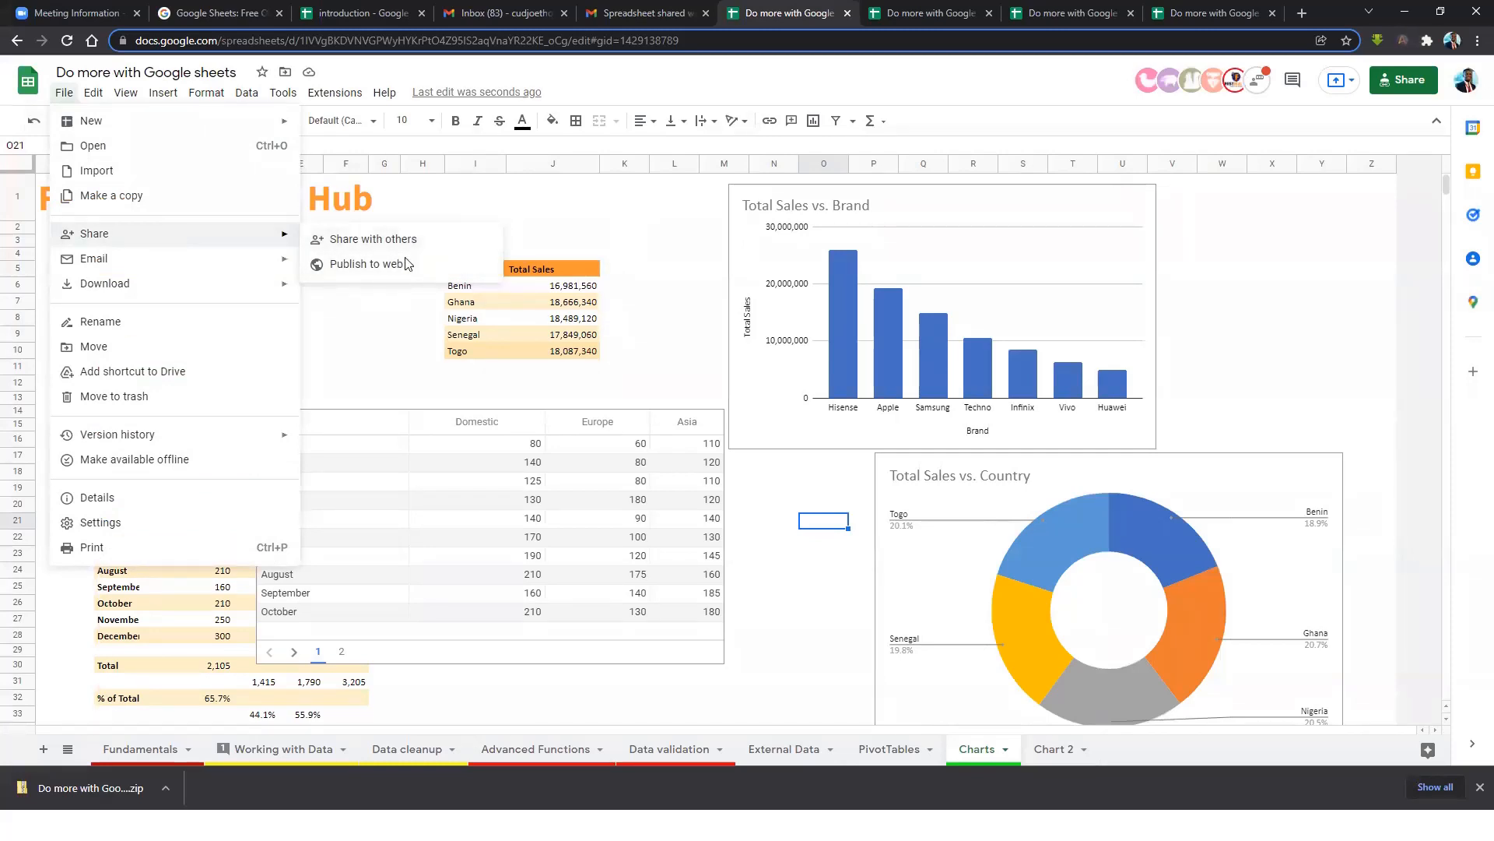
{"action": "key", "text": "Escape"}
{"action": "left_click", "coordinate": [1052, 749]}
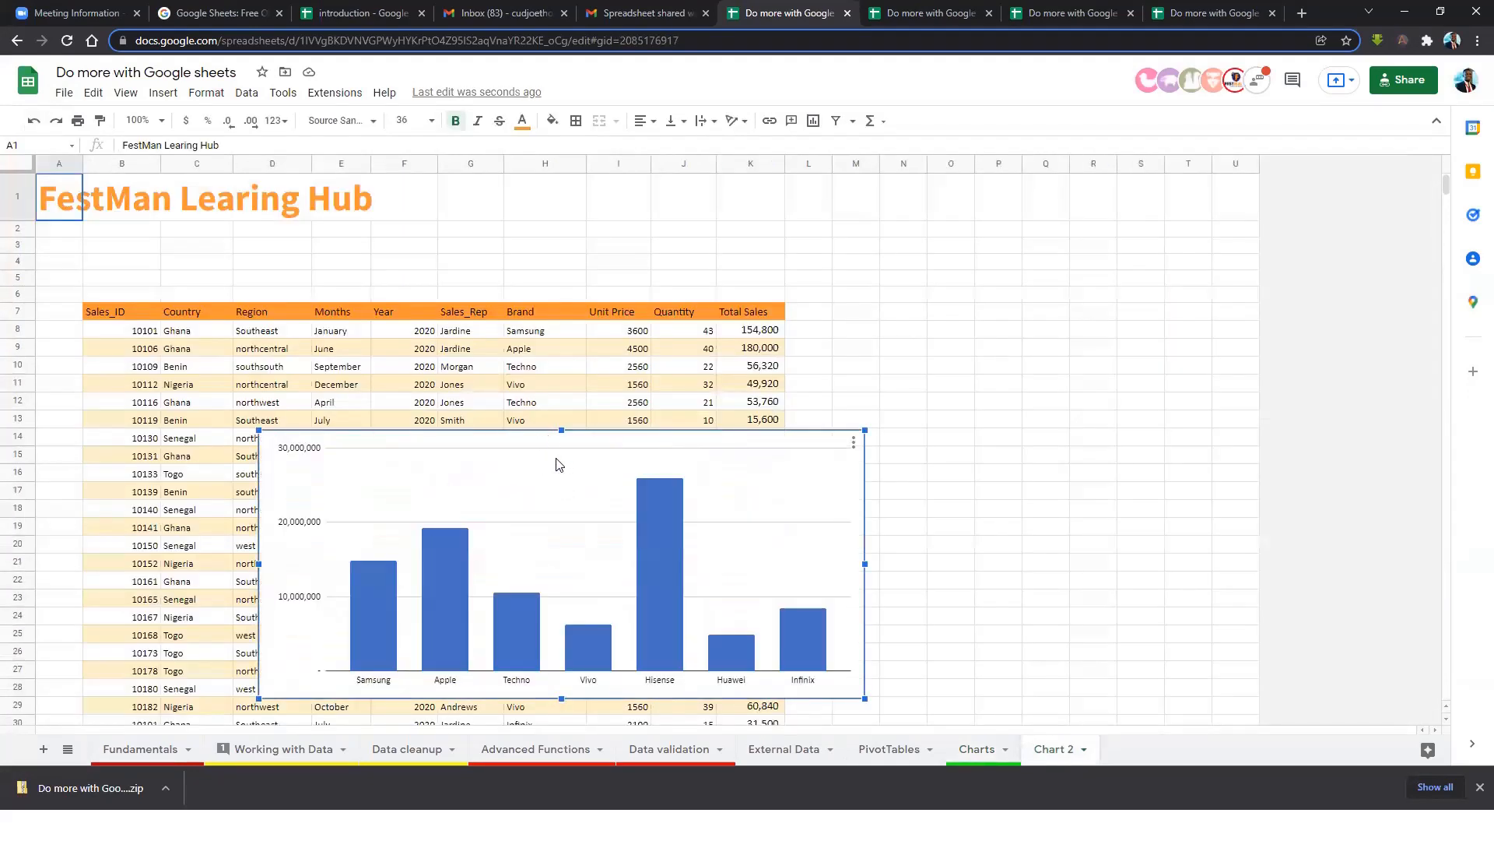
{"action": "left_click", "coordinate": [467, 327]}
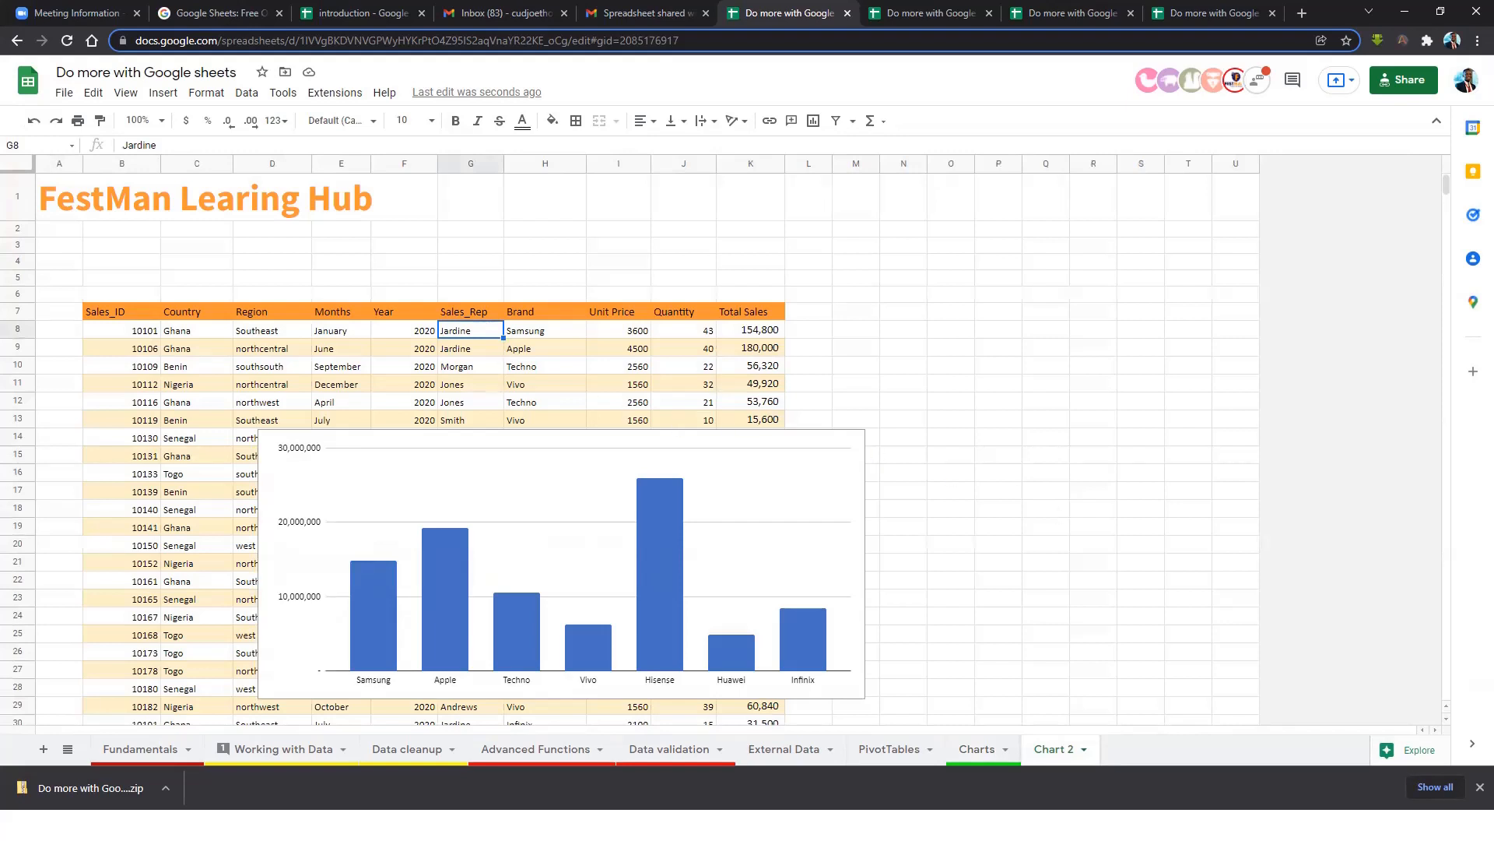
{"action": "left_click", "coordinate": [698, 354]}
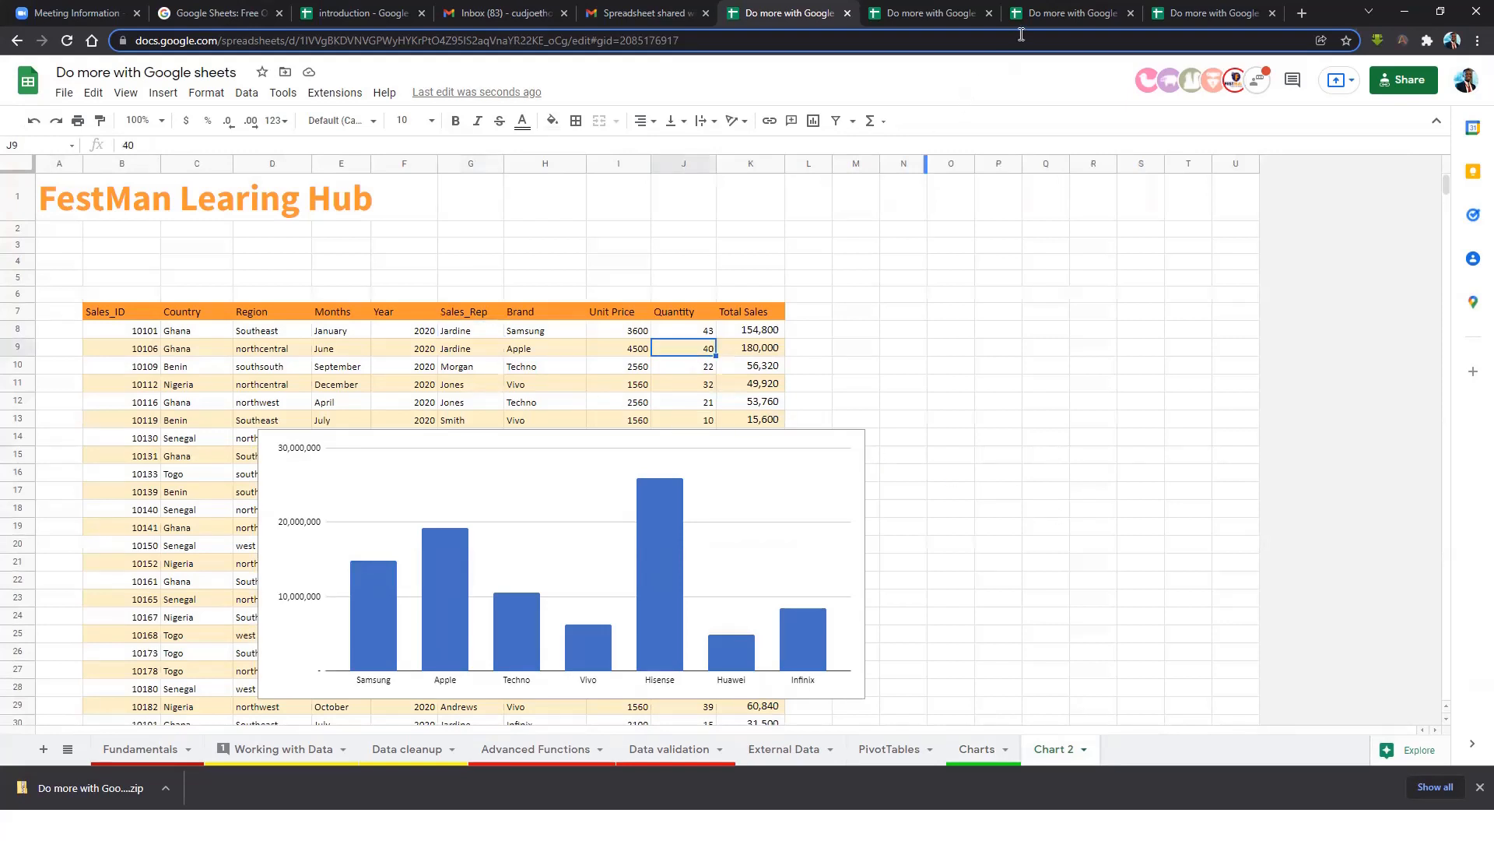